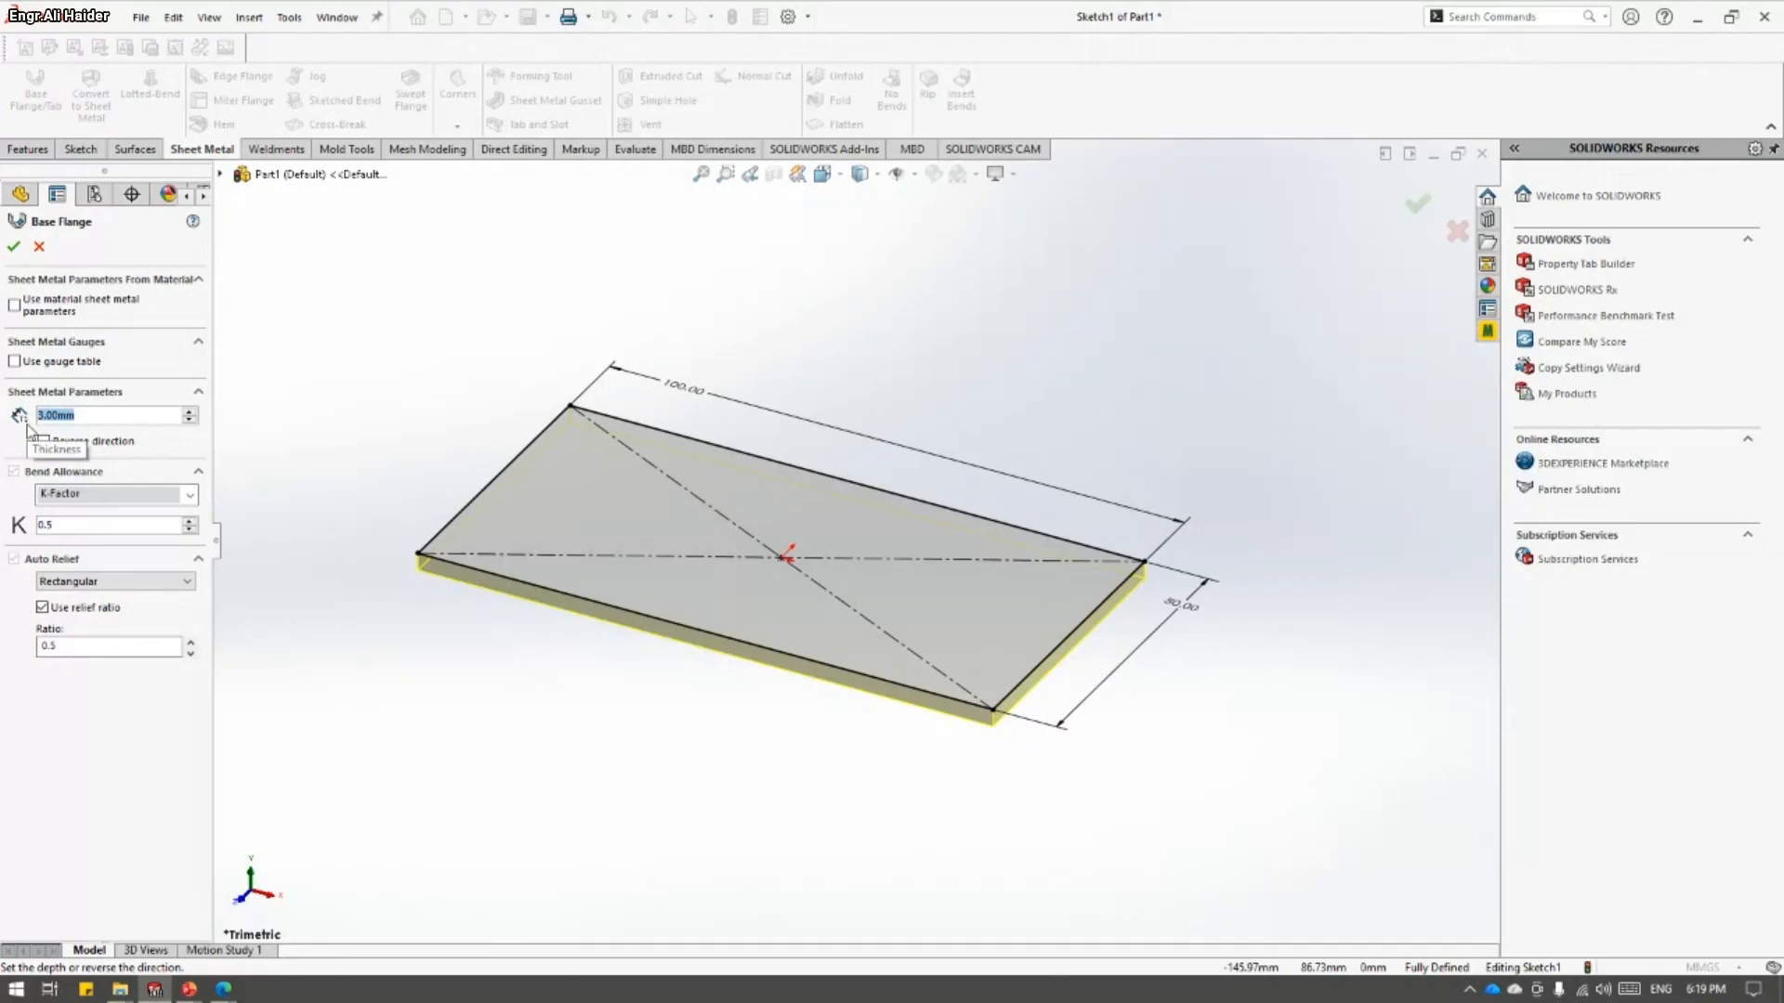
- Set the base flange thickness to 2 mm, reverse its direction, and create the base flange
key(Return)
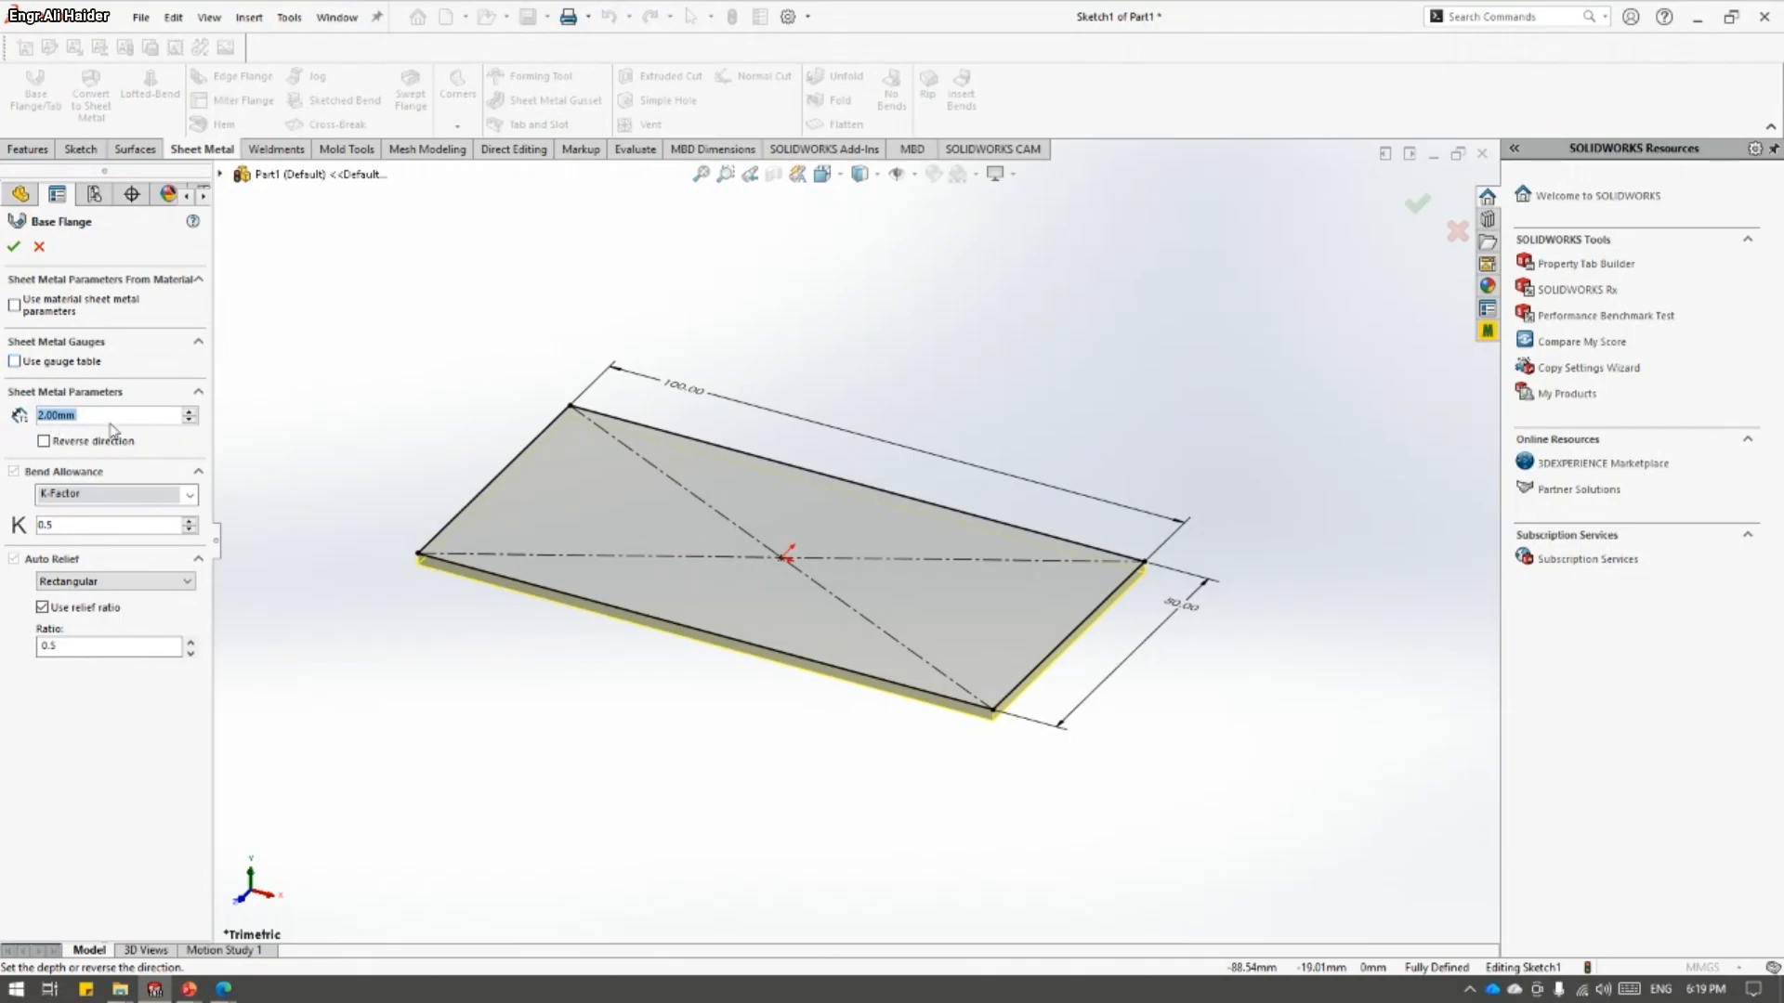
click(41, 441)
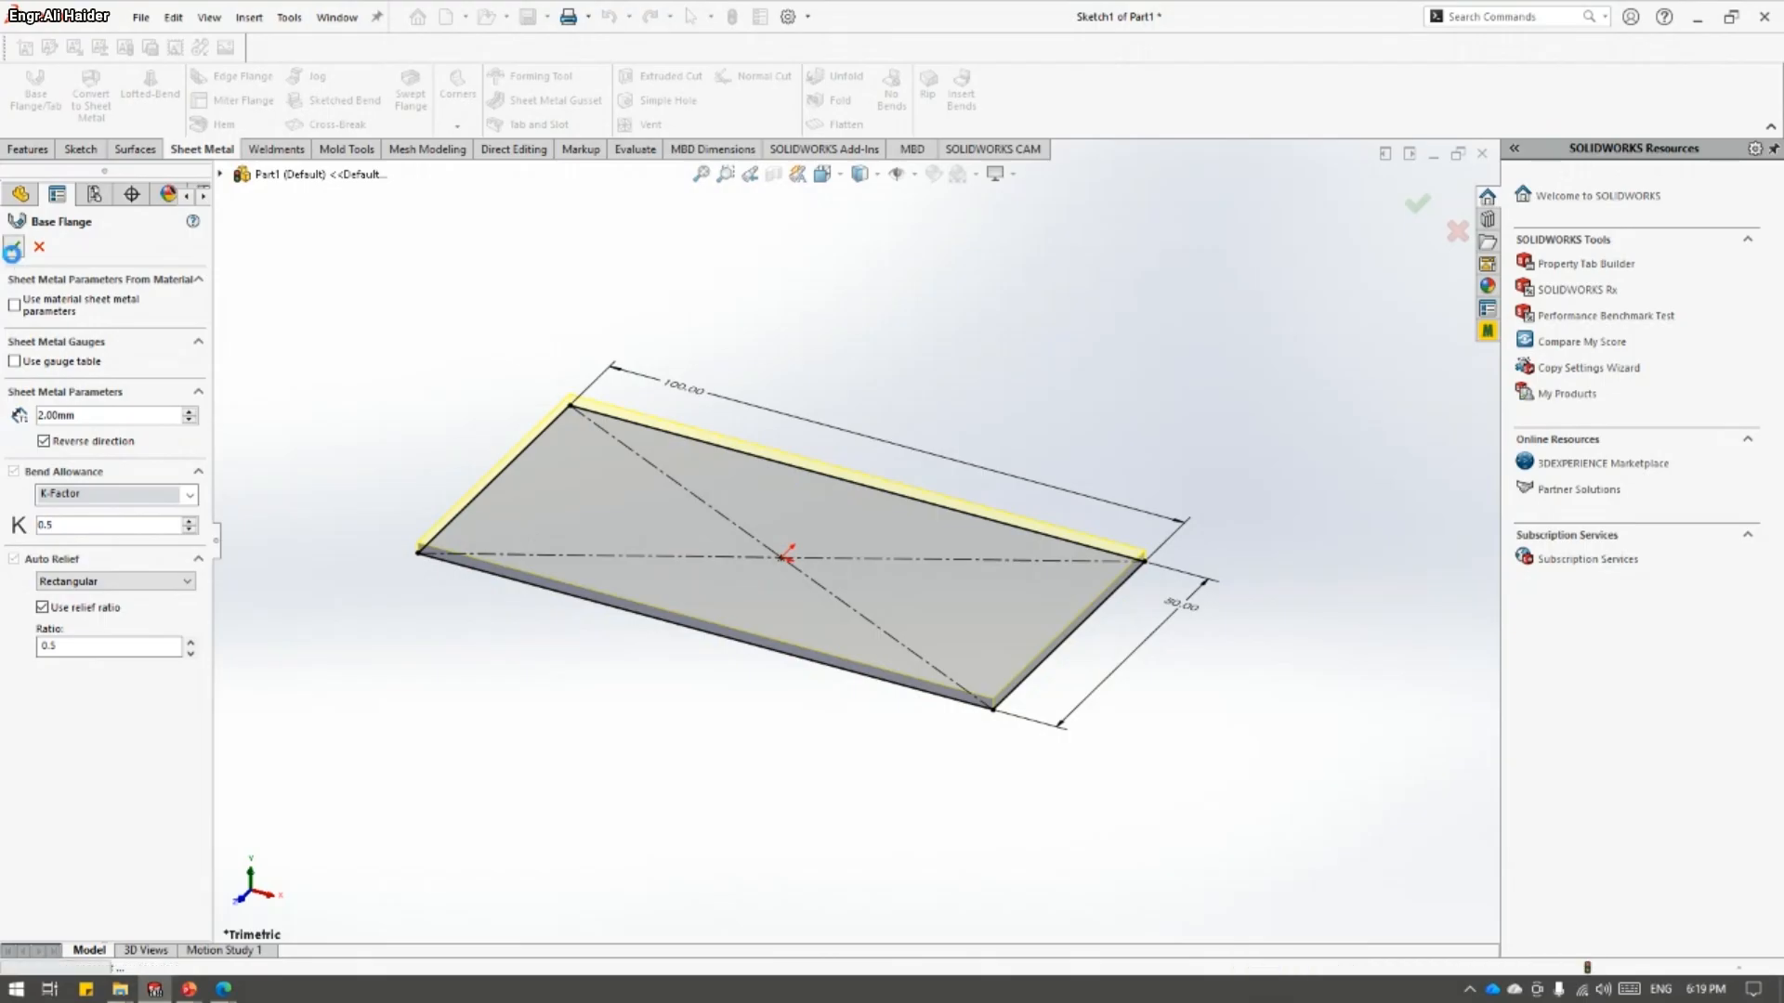
click(13, 246)
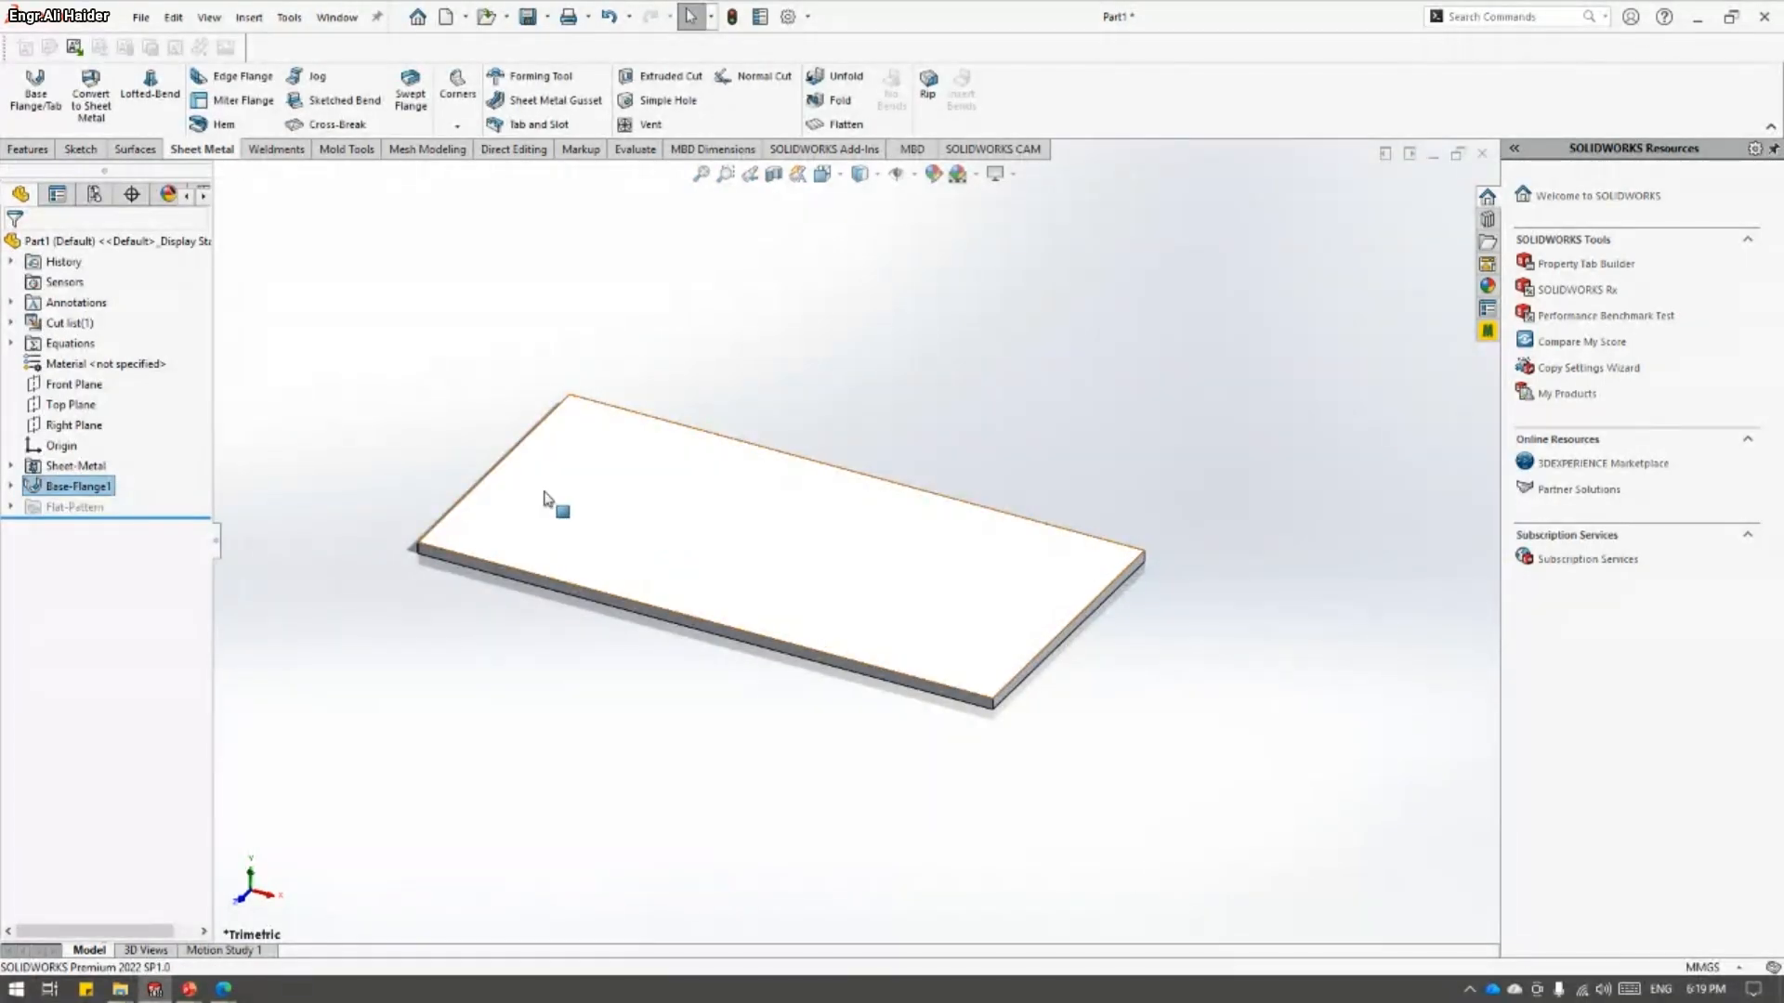
click(80, 468)
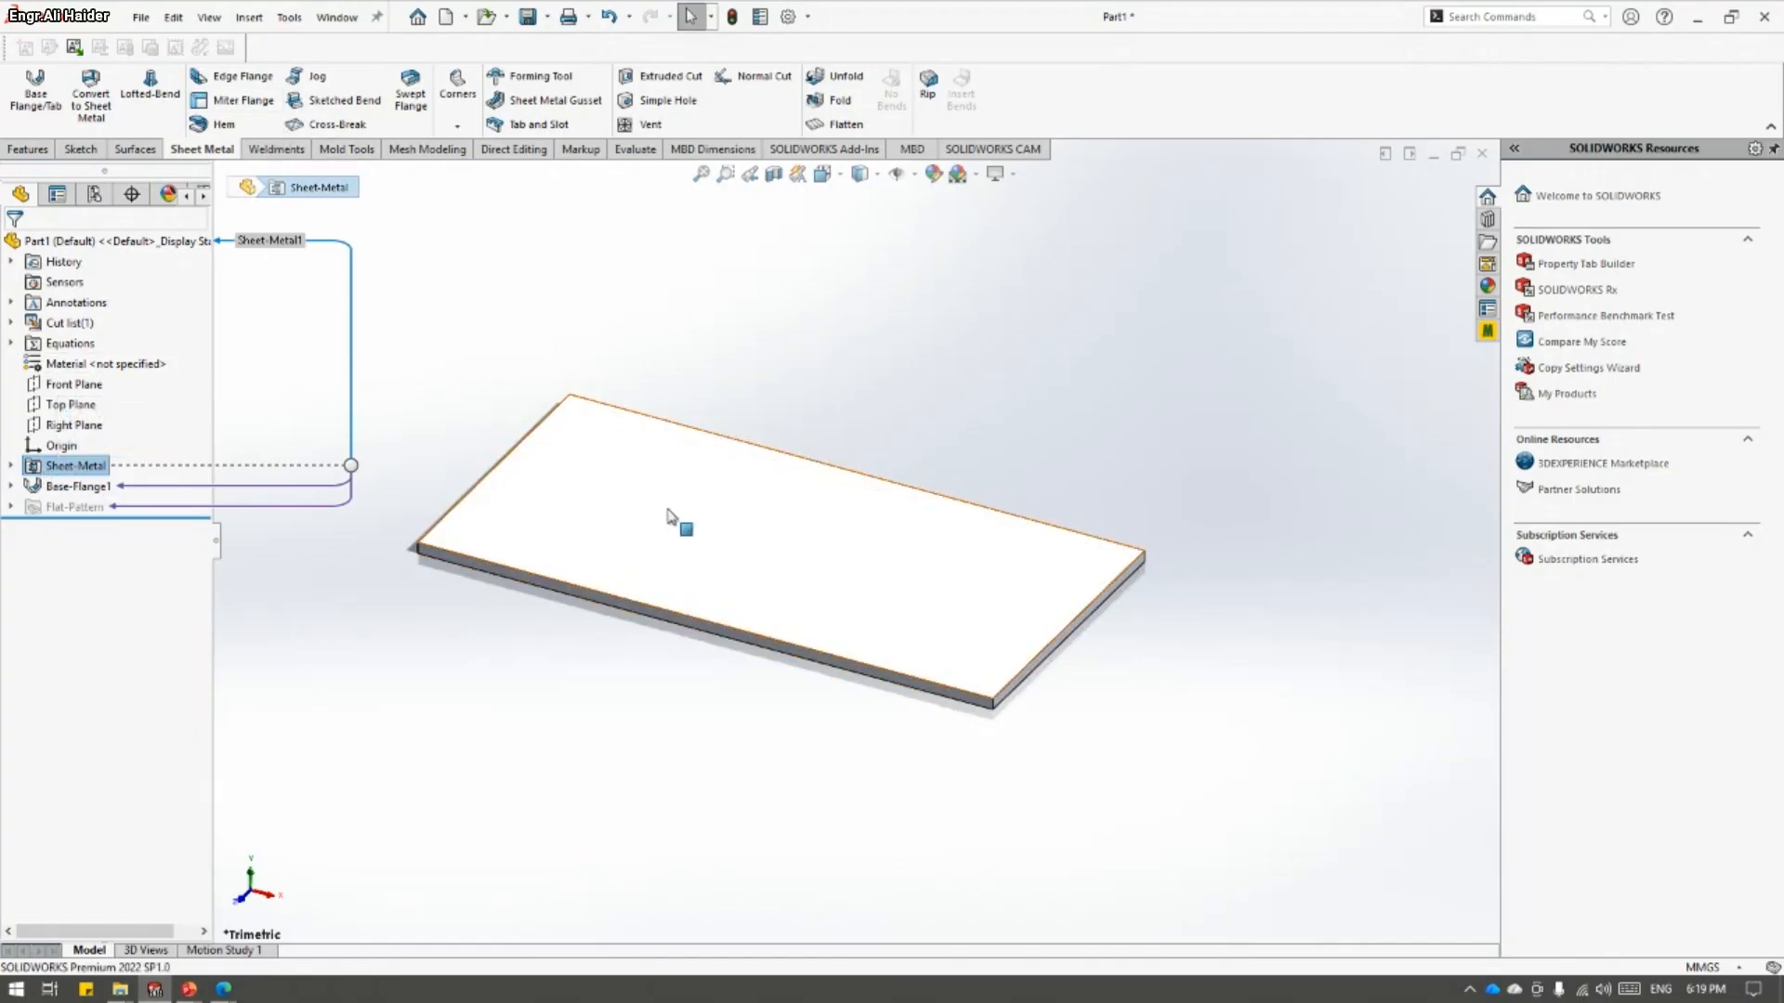
click(561, 332)
- Start an edge flange on the plate's front long edge and place it upward, about 21 mm long
middle_drag(438, 378, 432, 358)
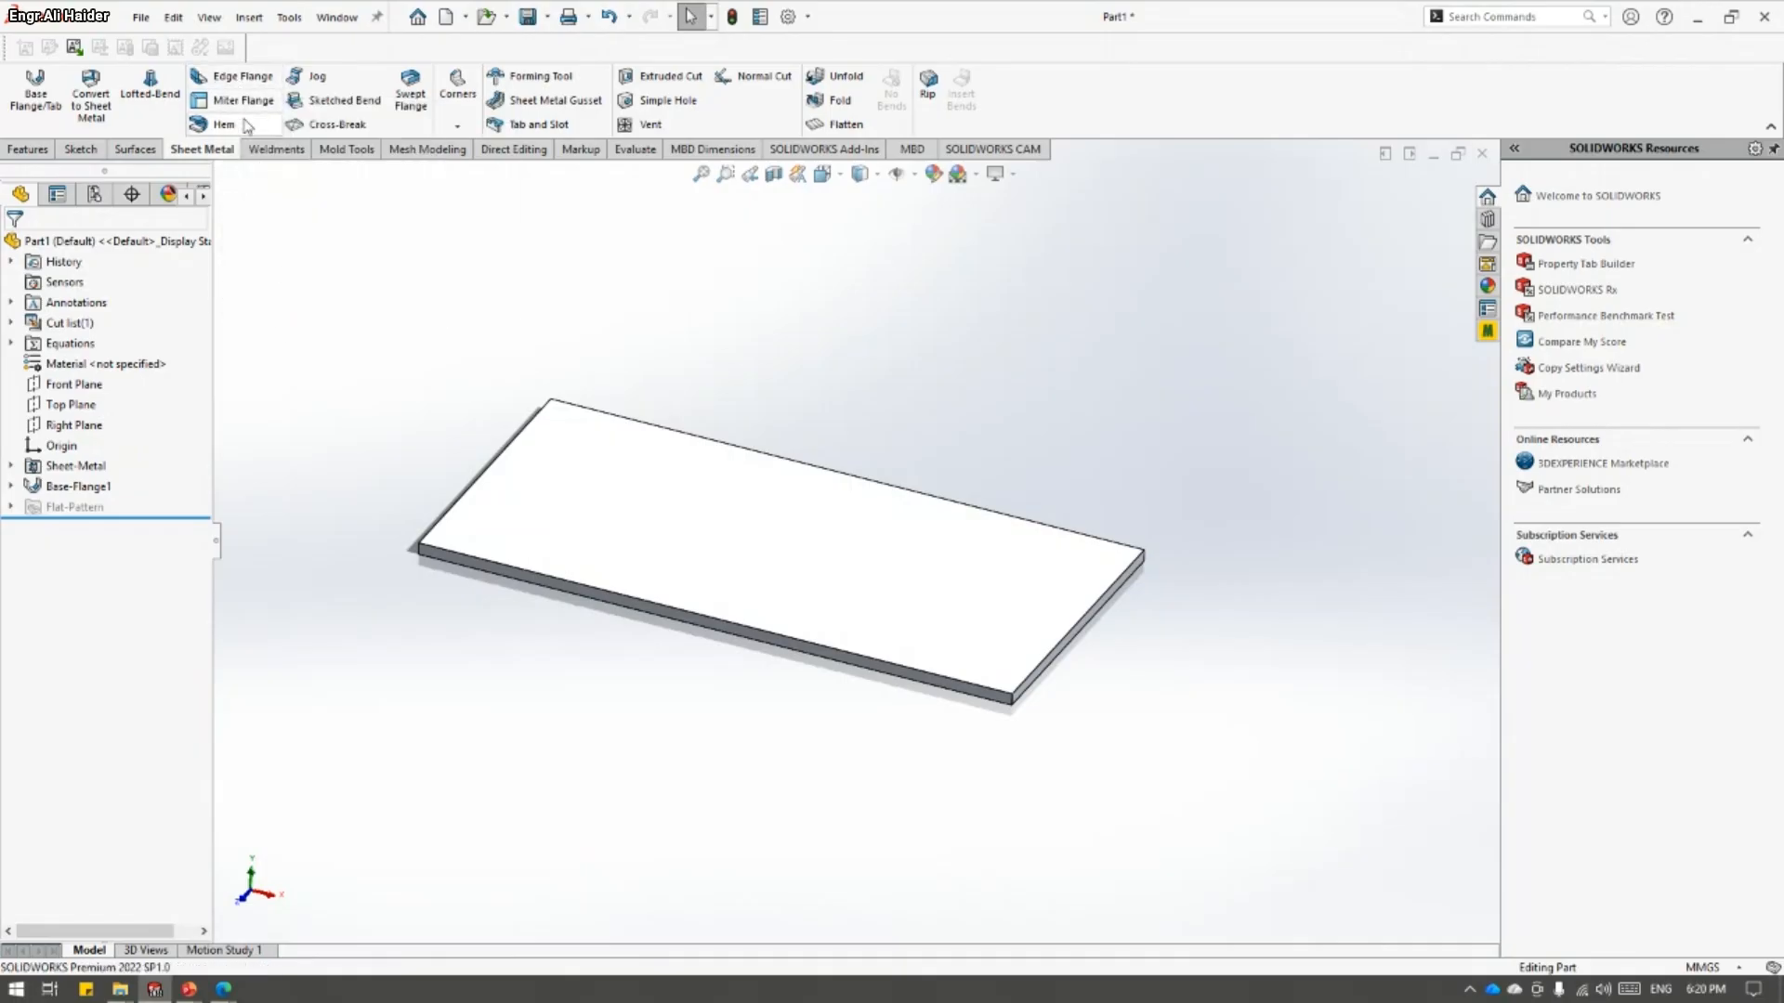
click(234, 84)
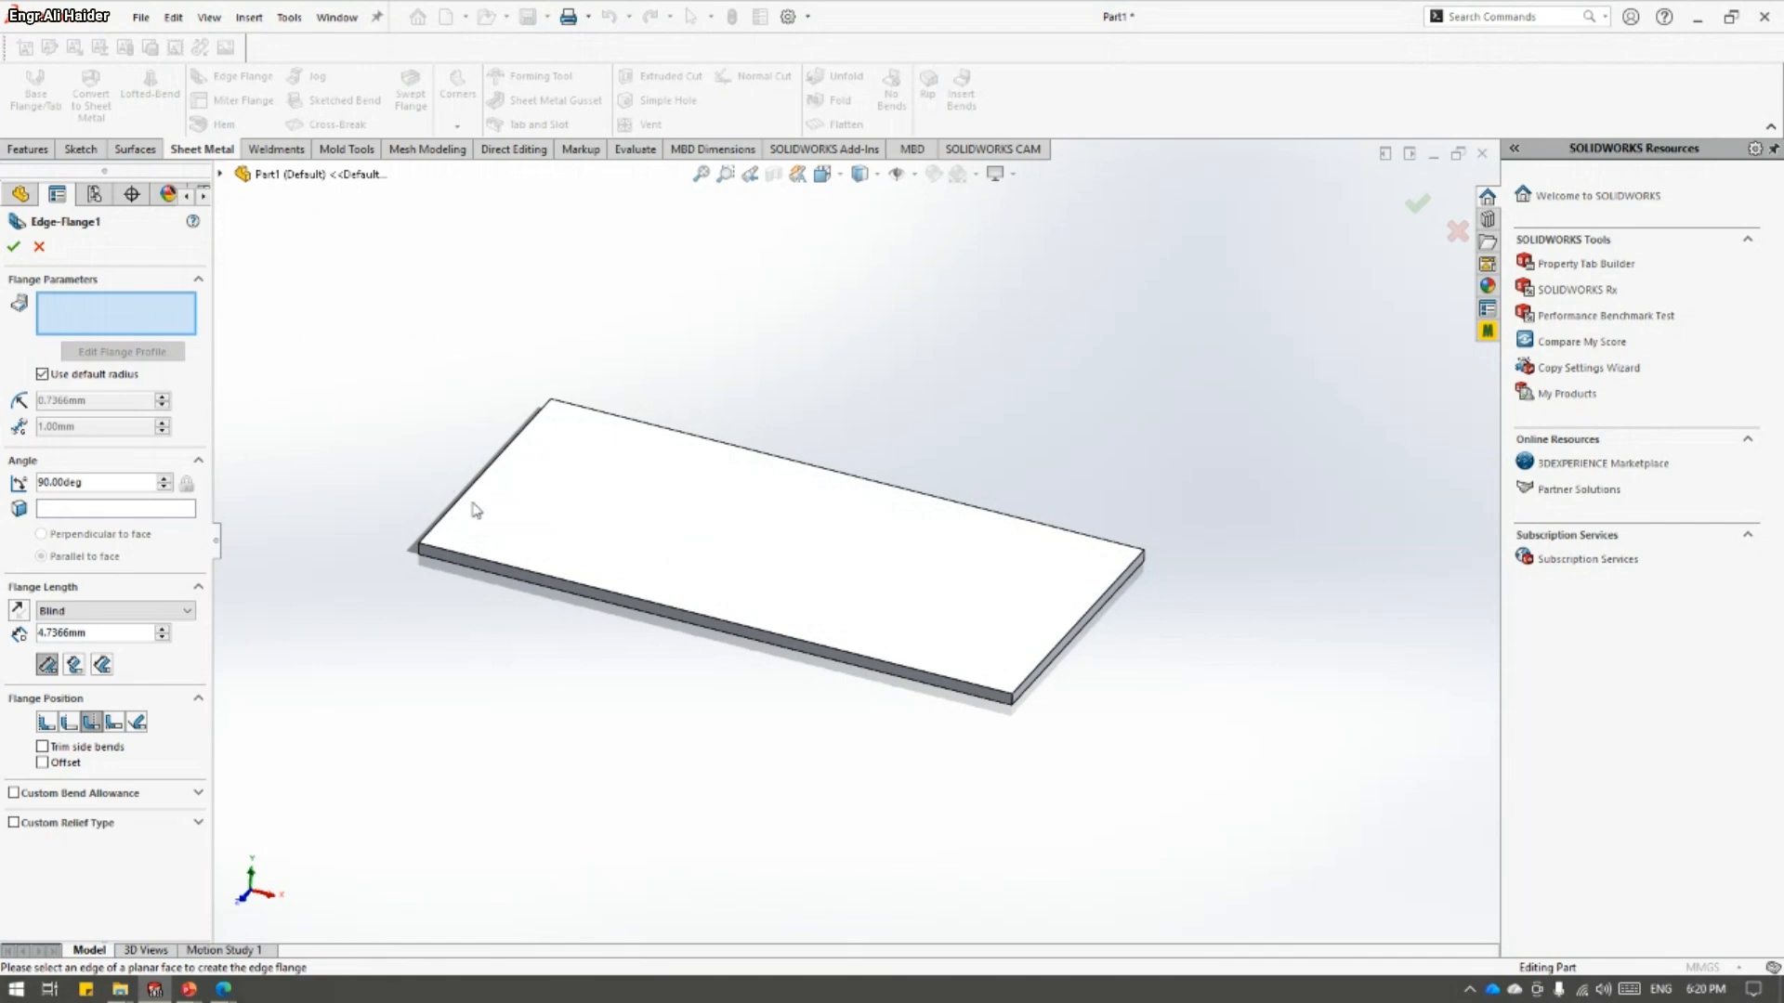
click(512, 567)
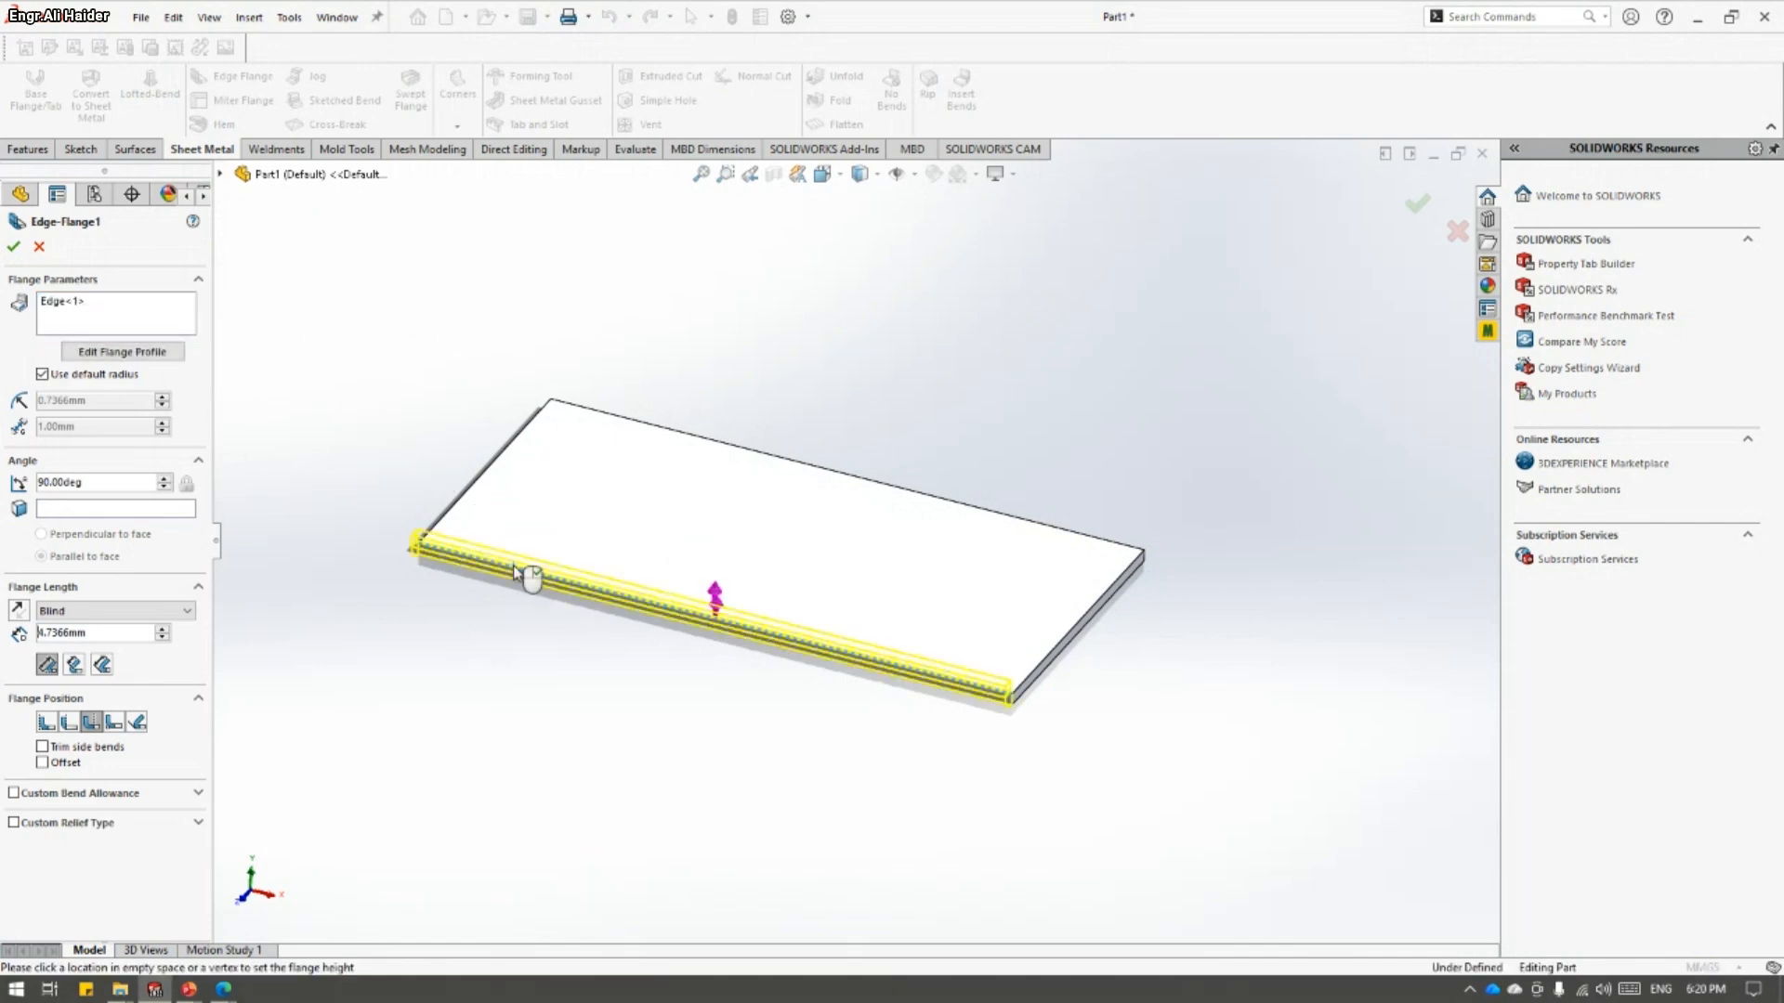
click(509, 507)
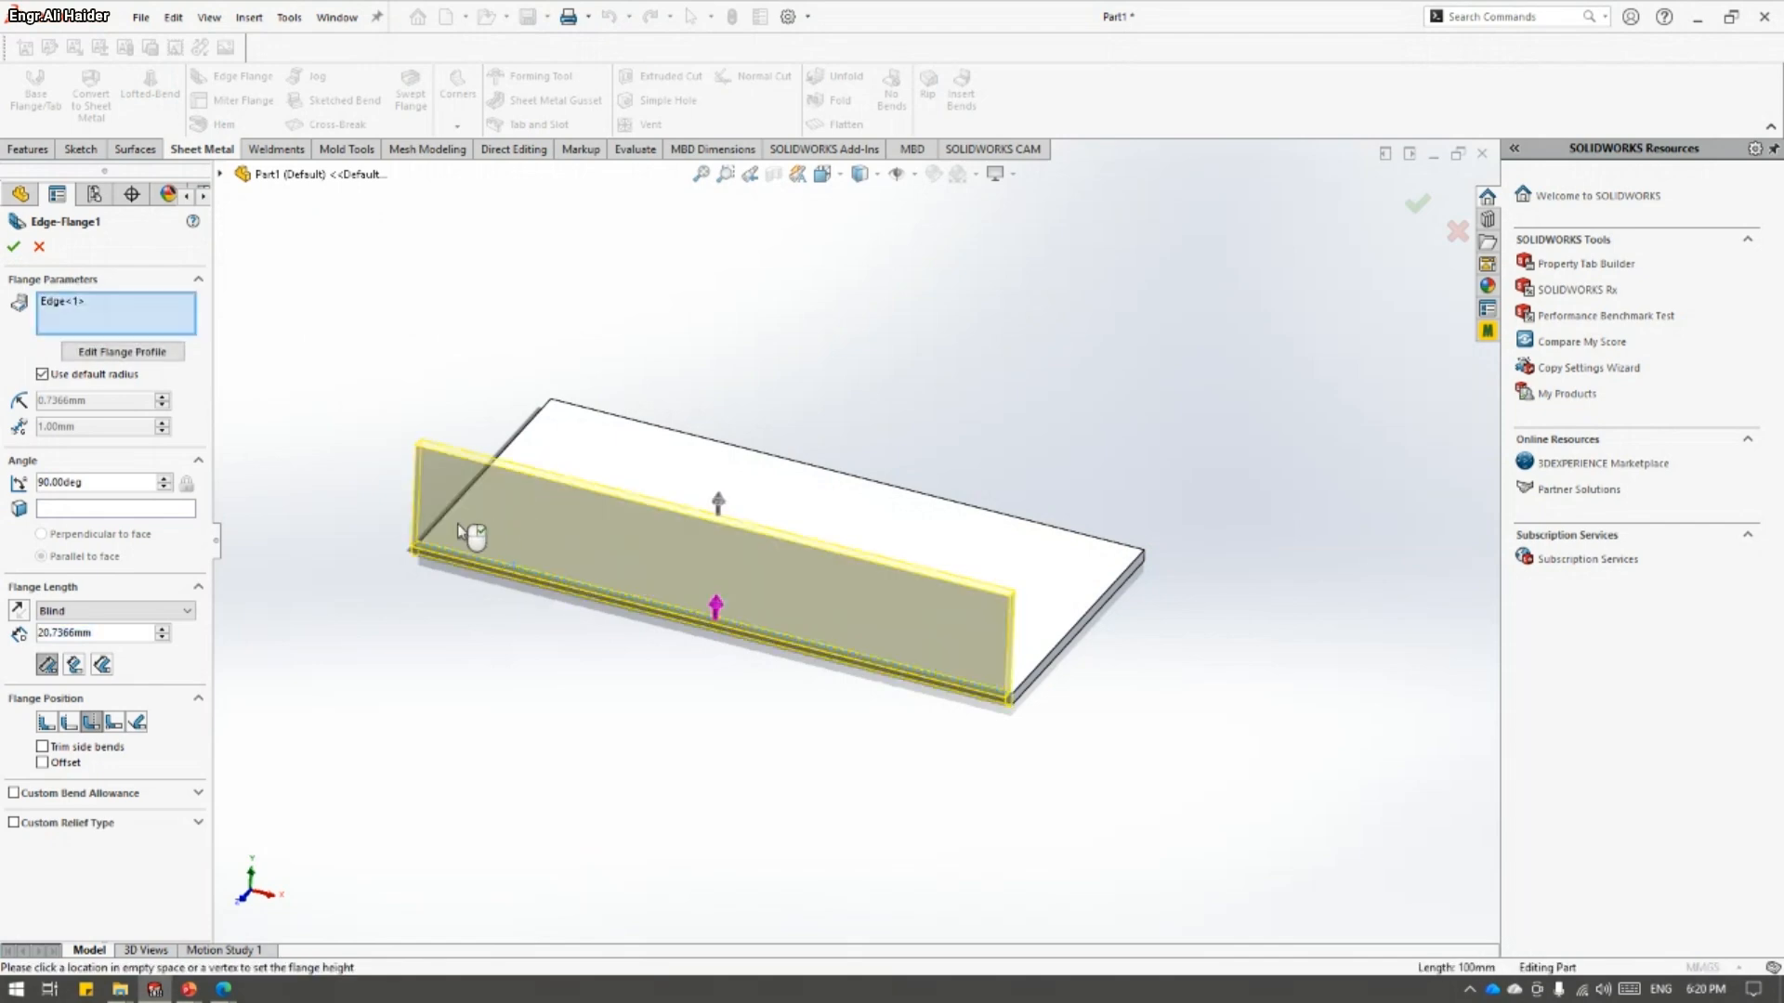
middle_drag(337, 468, 260, 435)
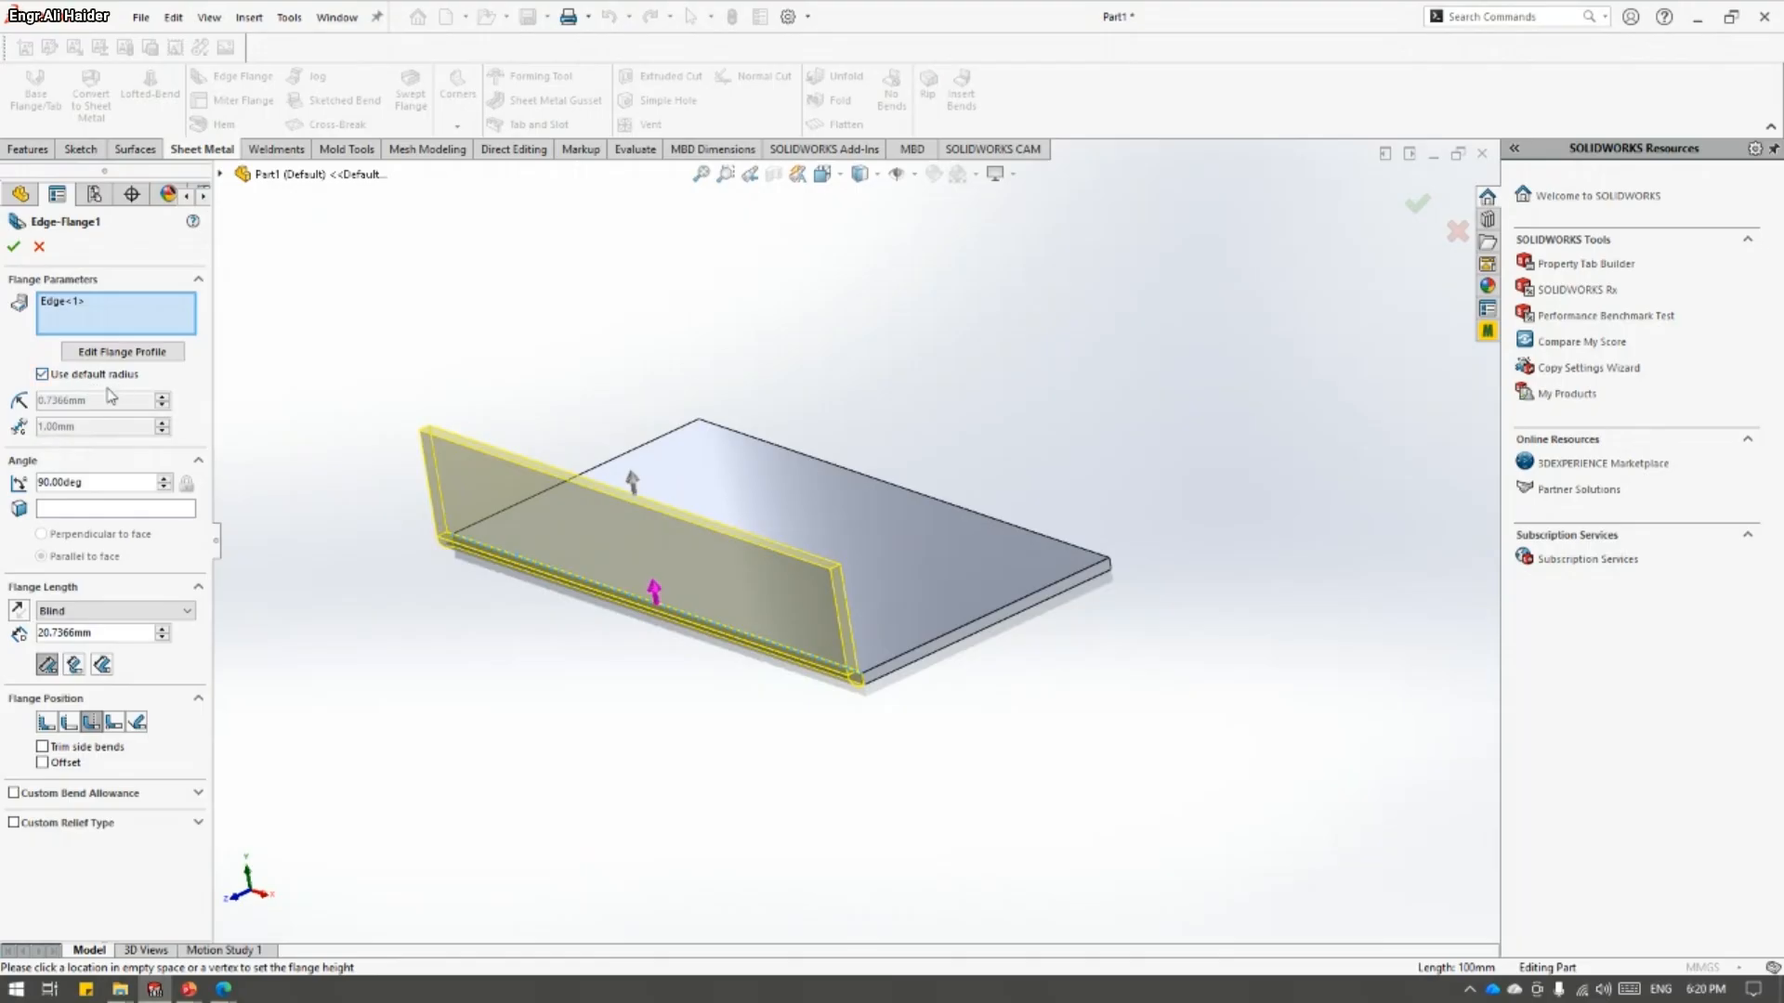
- Override the default bend radius with 0.5 mm and set the flange angle to 50 degrees
click(42, 374)
drag(83, 401, 33, 405)
text(0.5)
key(Return)
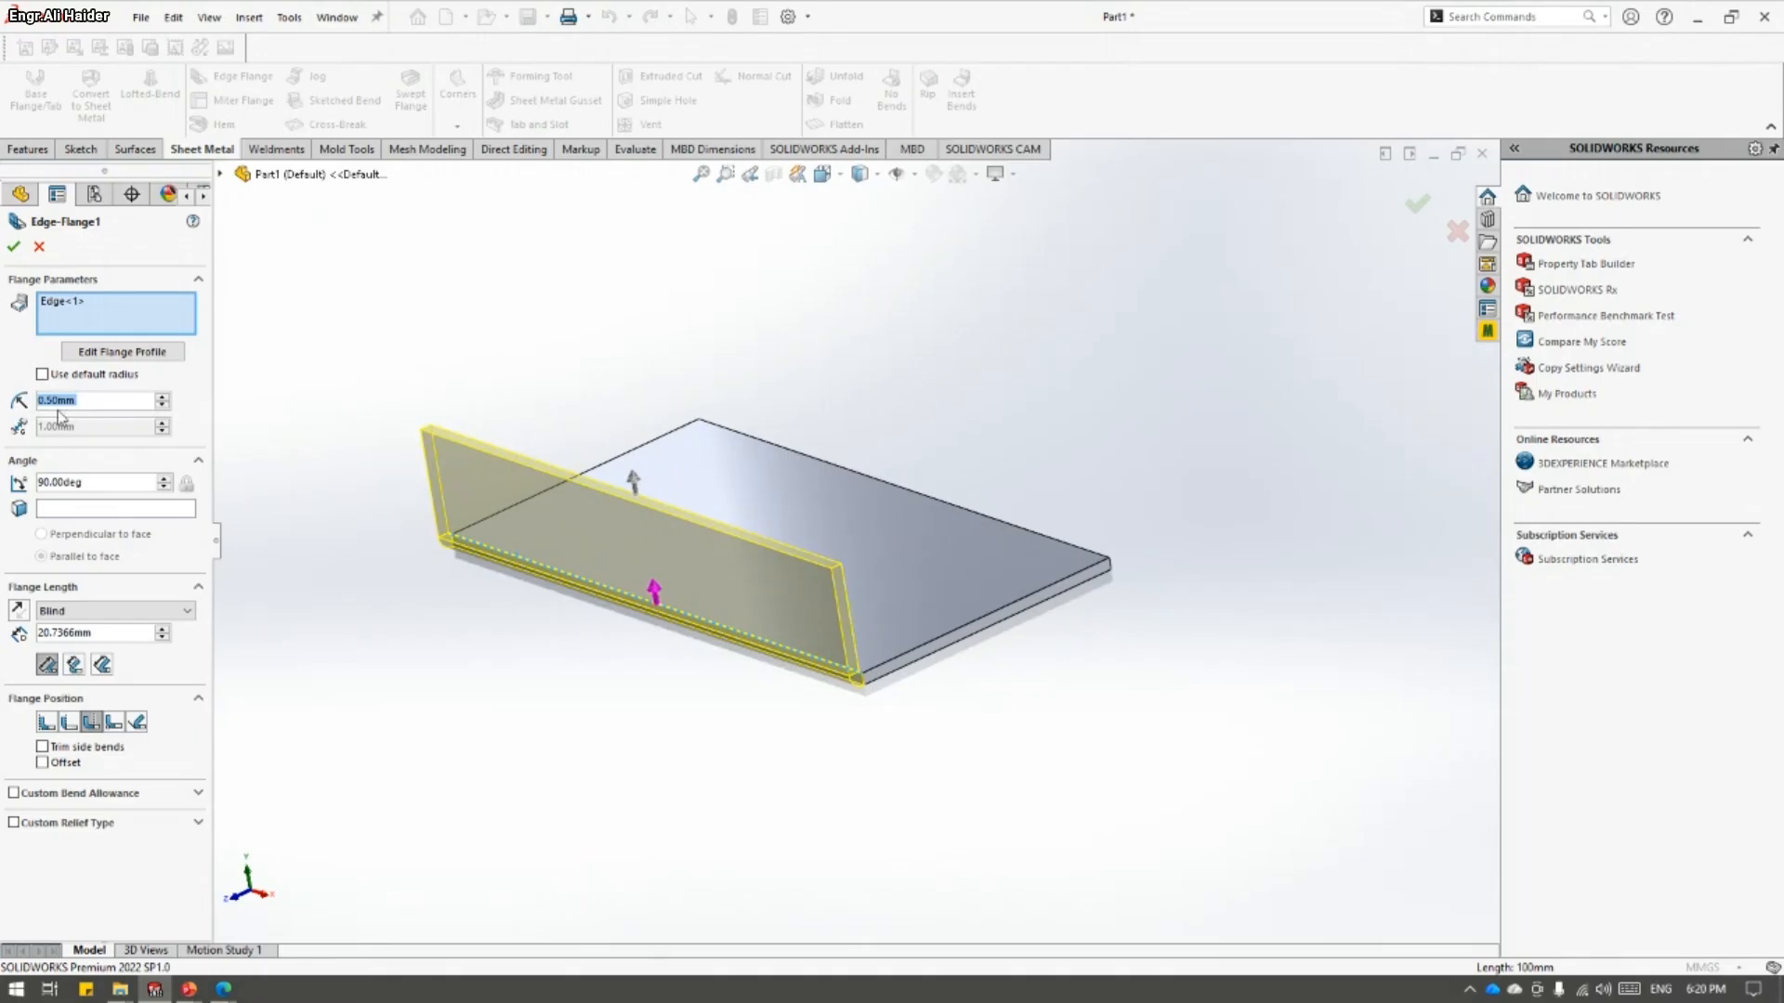
drag(119, 483, 37, 483)
text(50)
key(Return)
middle_drag(1143, 388, 996, 388)
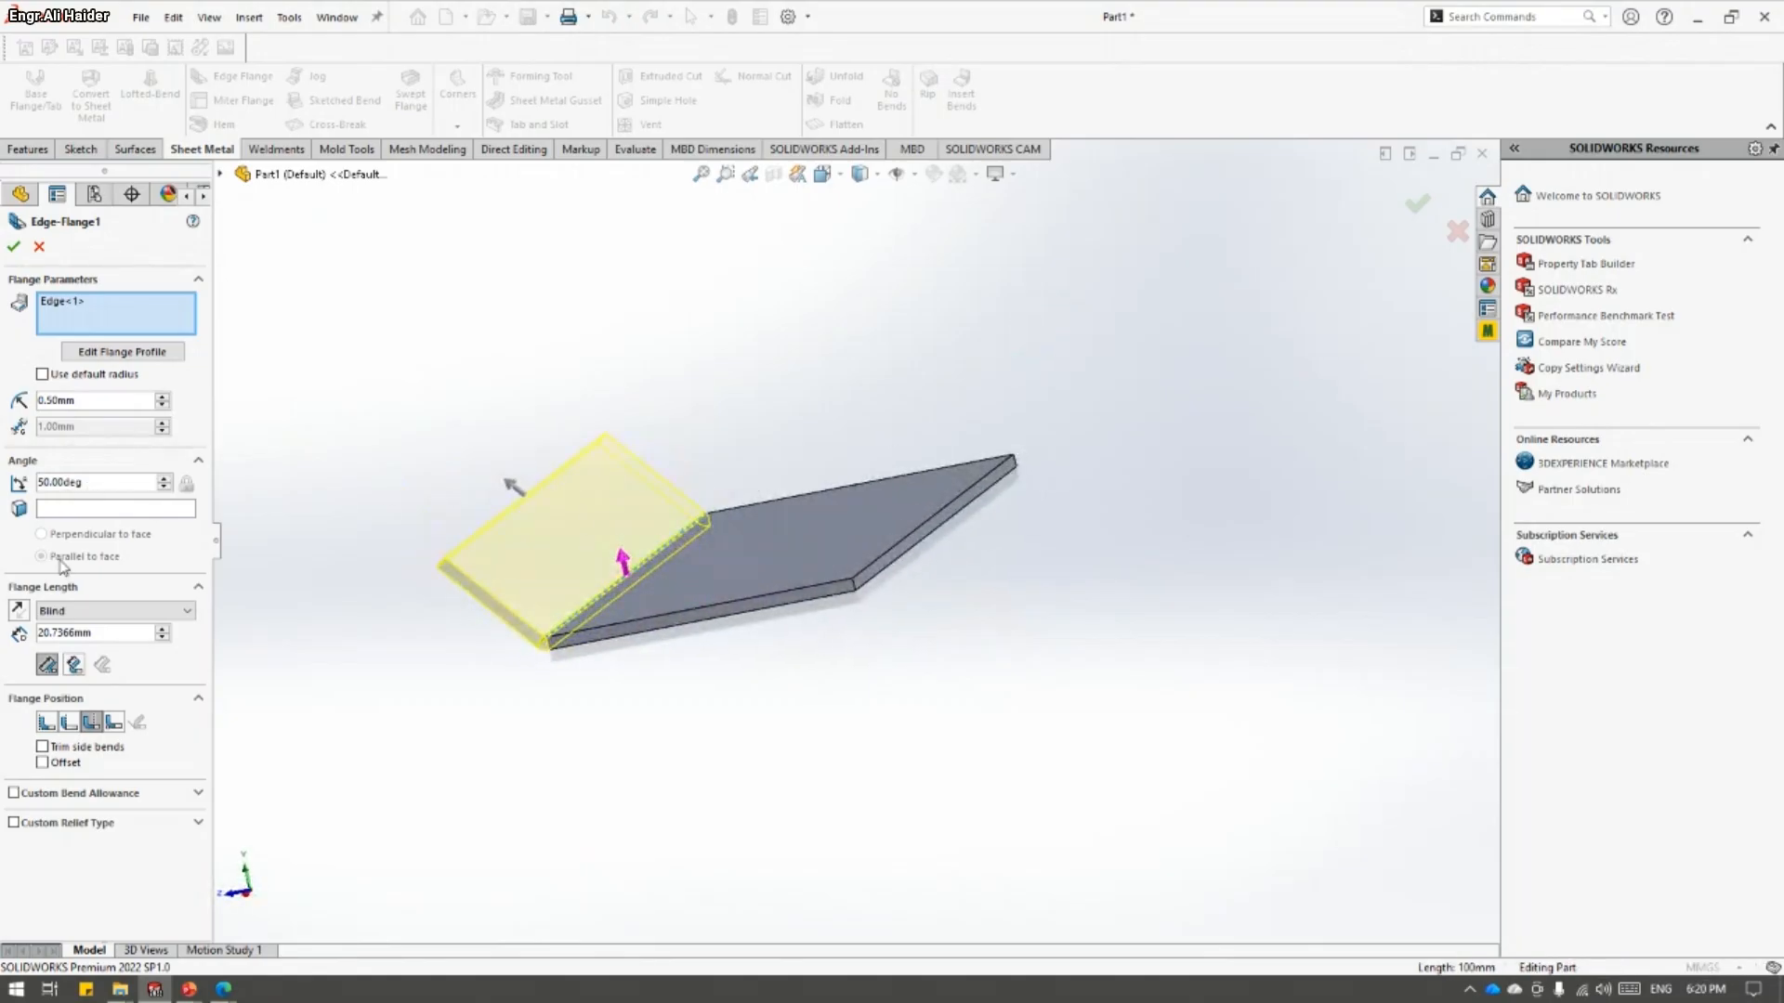
- Set the edge flange length to 50 mm with the Blind end condition
click(102, 610)
click(102, 635)
drag(102, 636, 37, 632)
text(50)
key(Return)
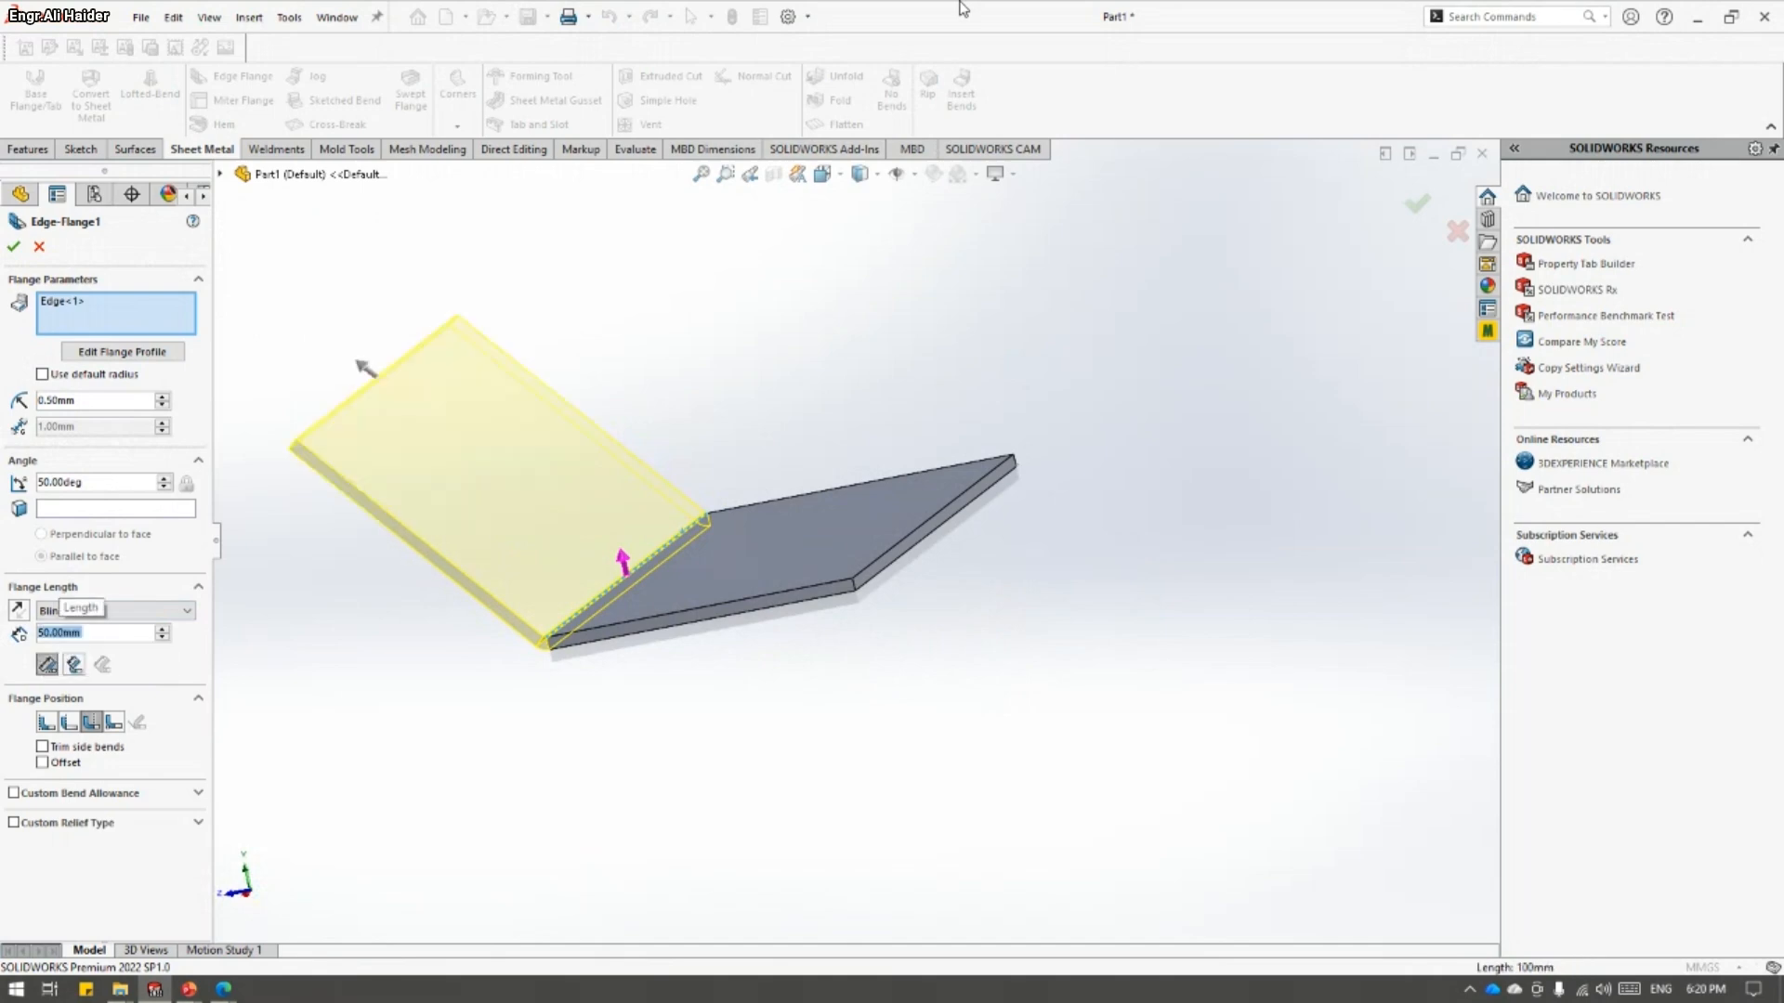
- Try measuring the flange length from the inner virtual sharp, and restore the outer virtual sharp
click(75, 667)
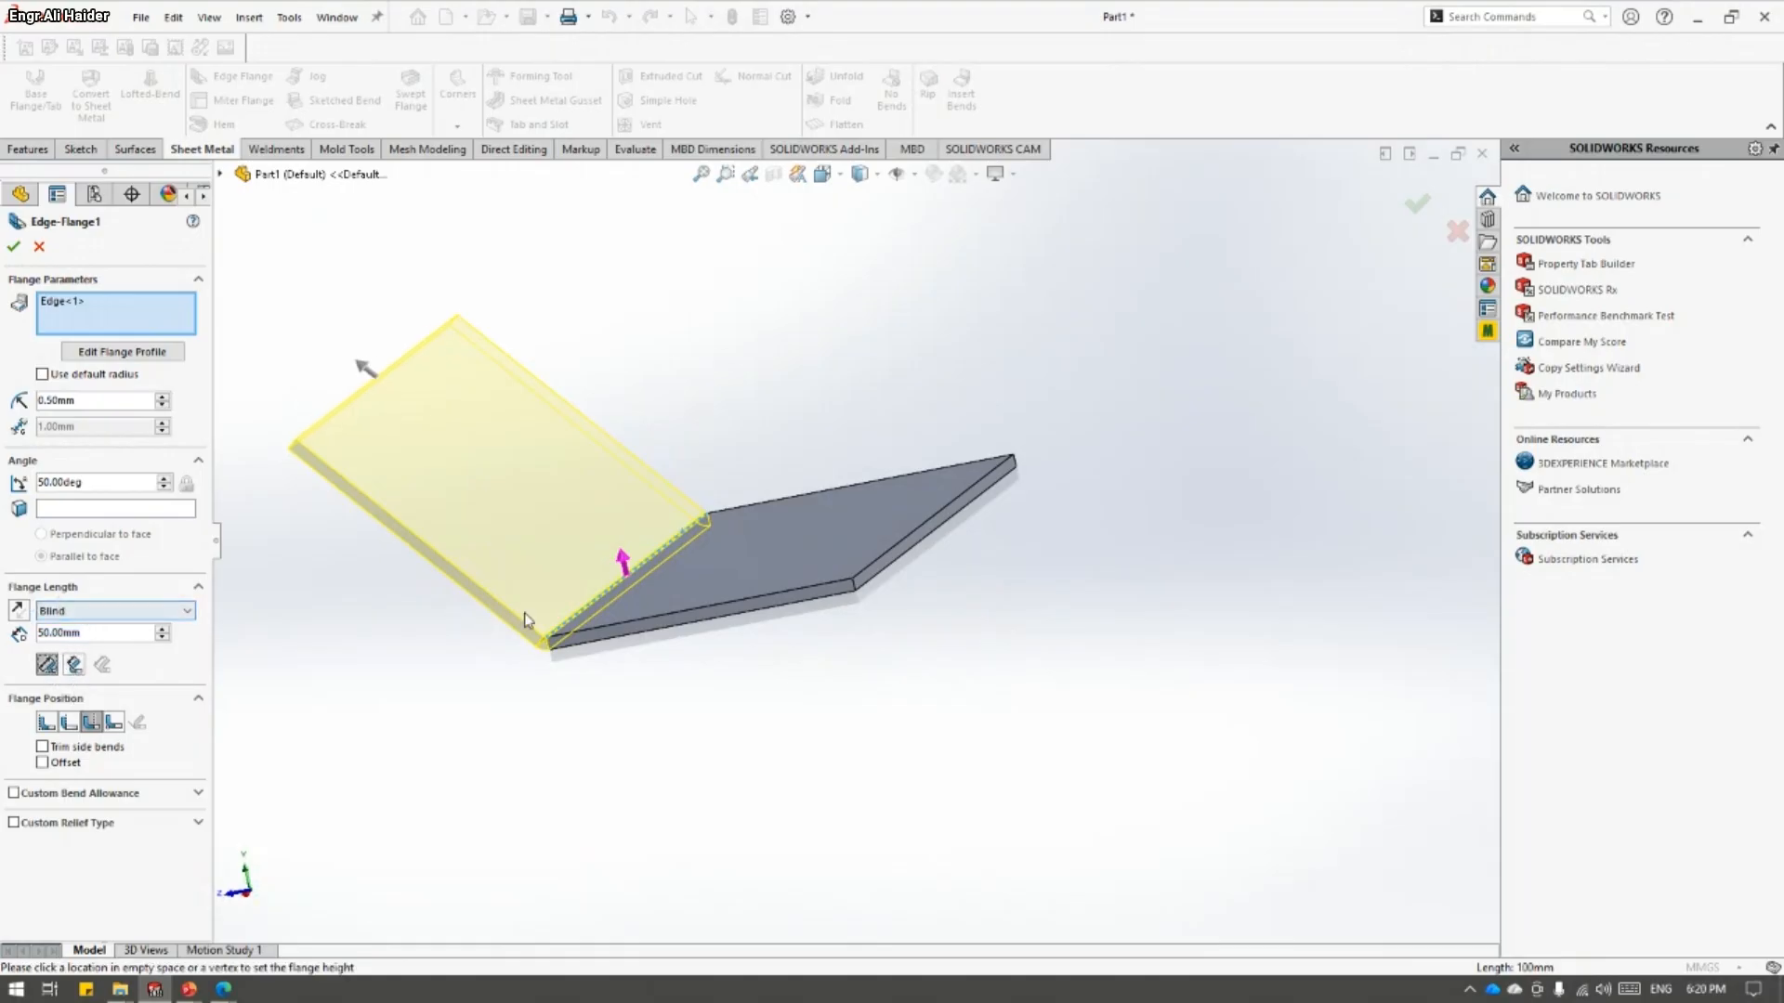
click(74, 665)
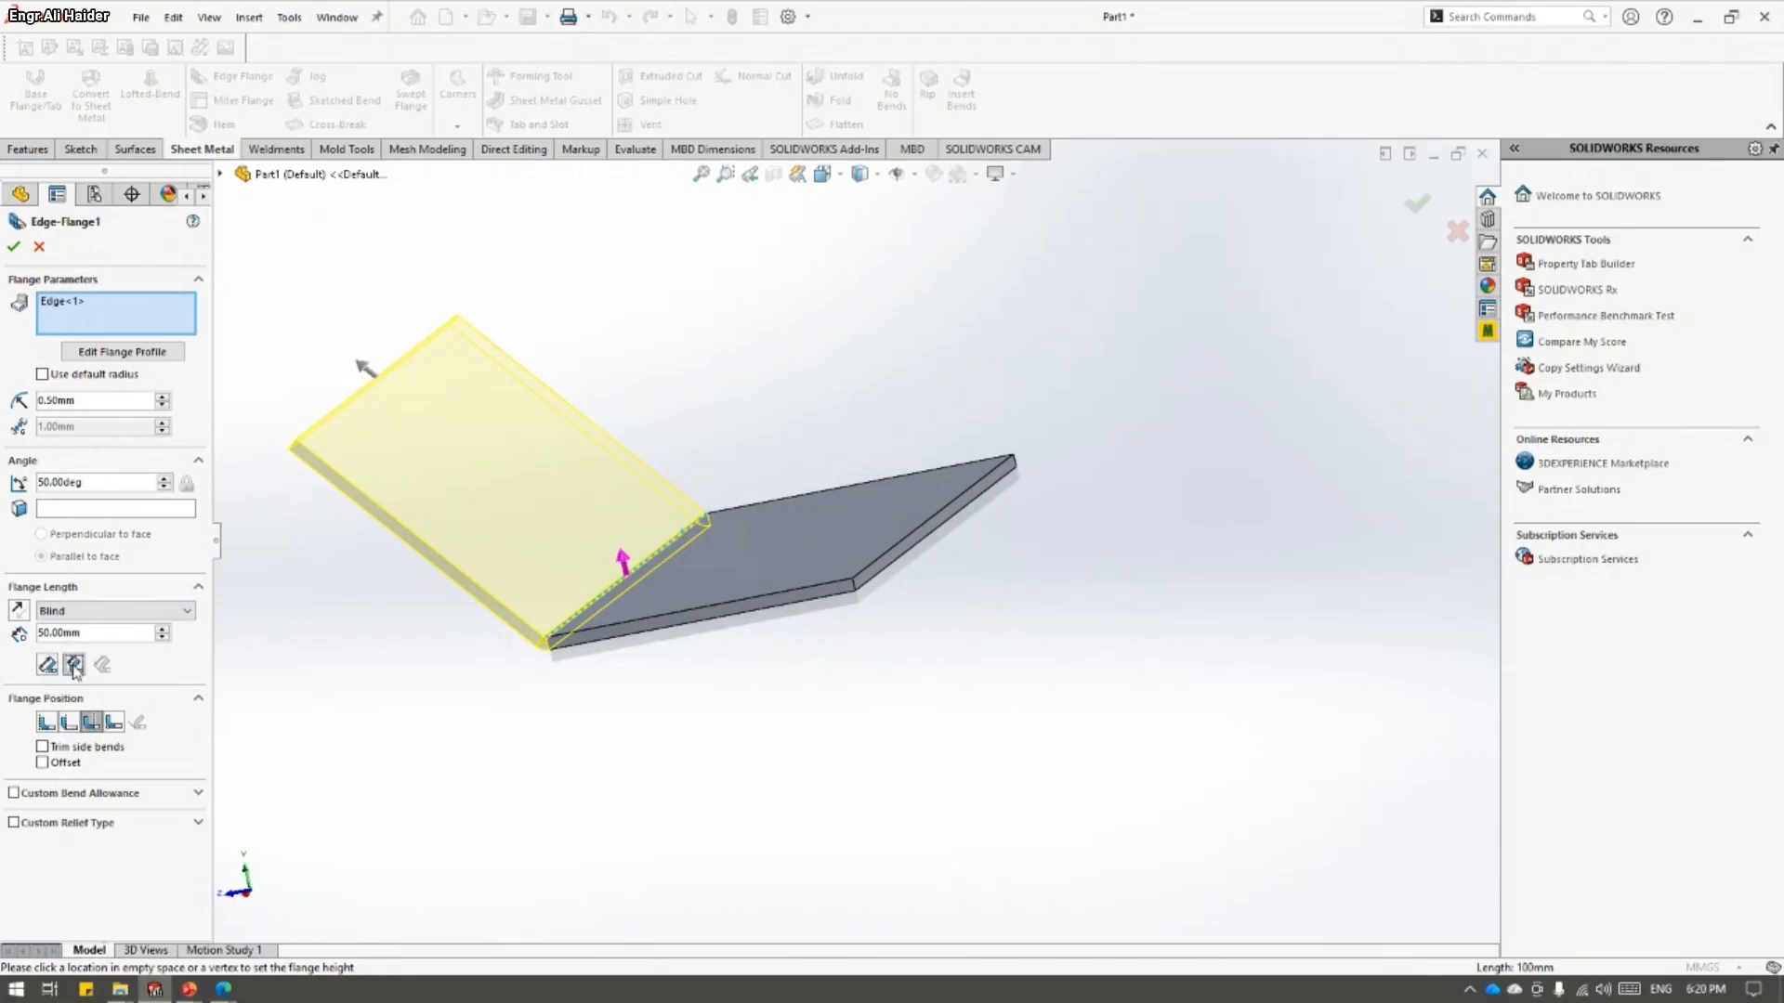
scroll(567, 651, down, 5)
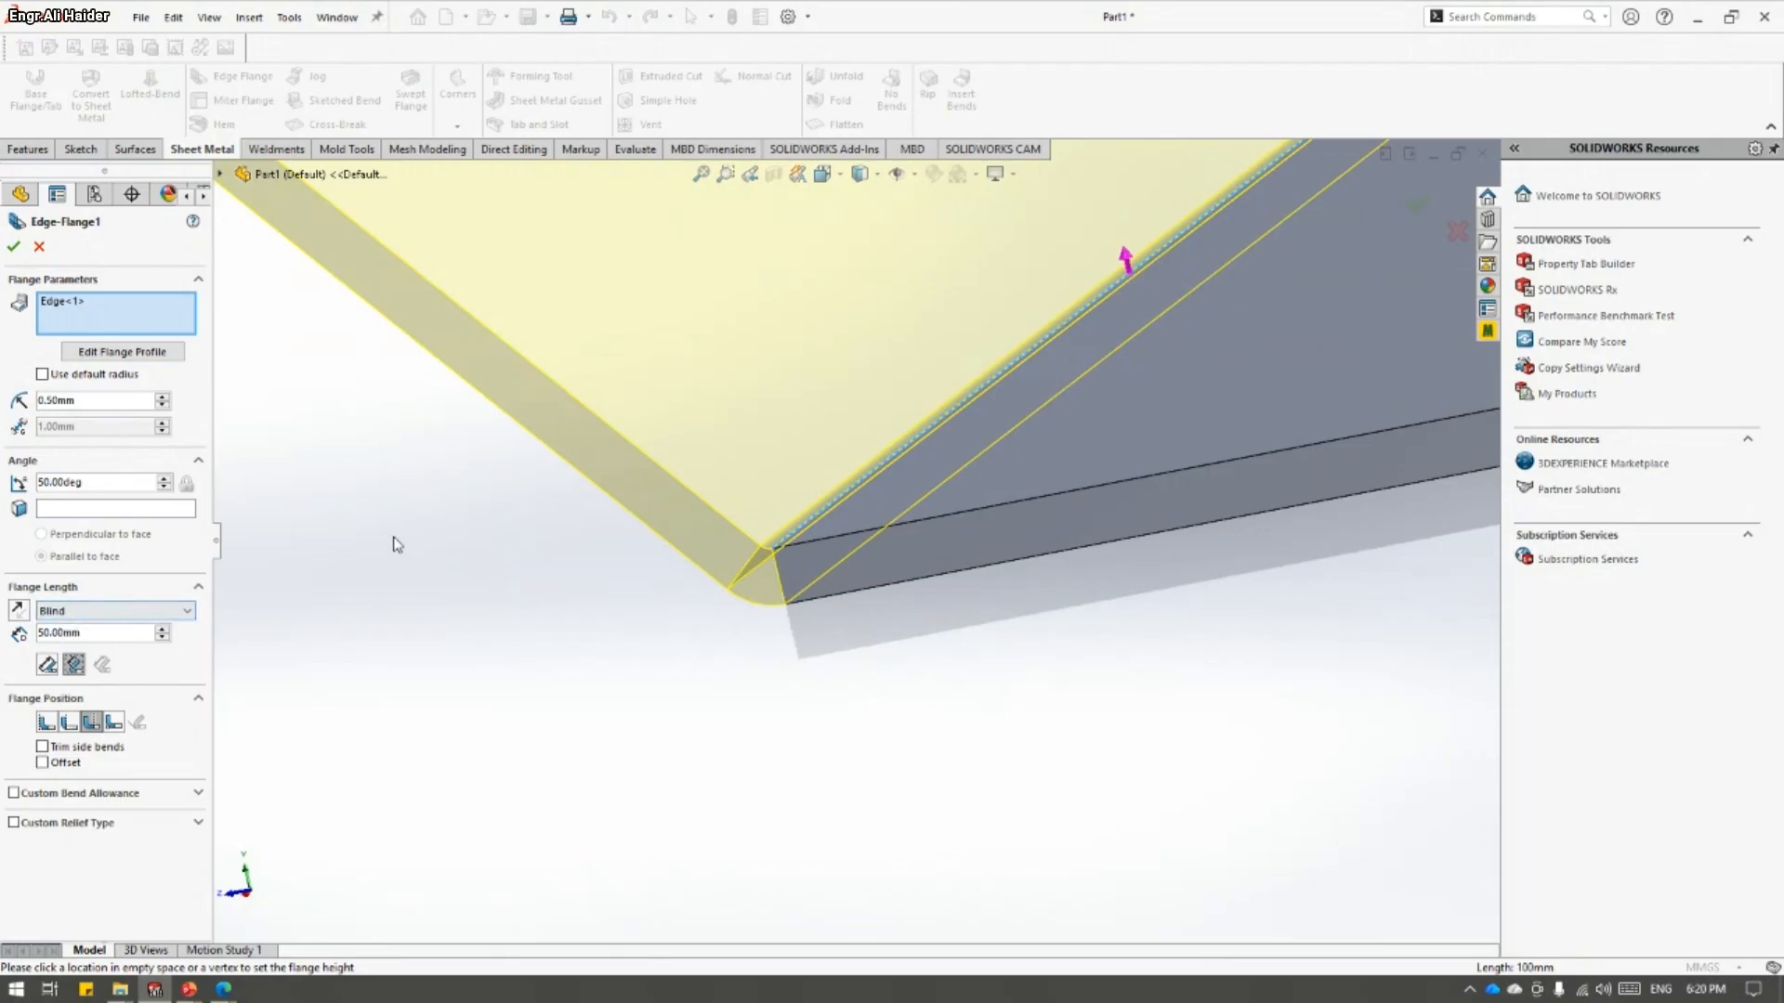
scroll(594, 430, up, 3)
click(48, 665)
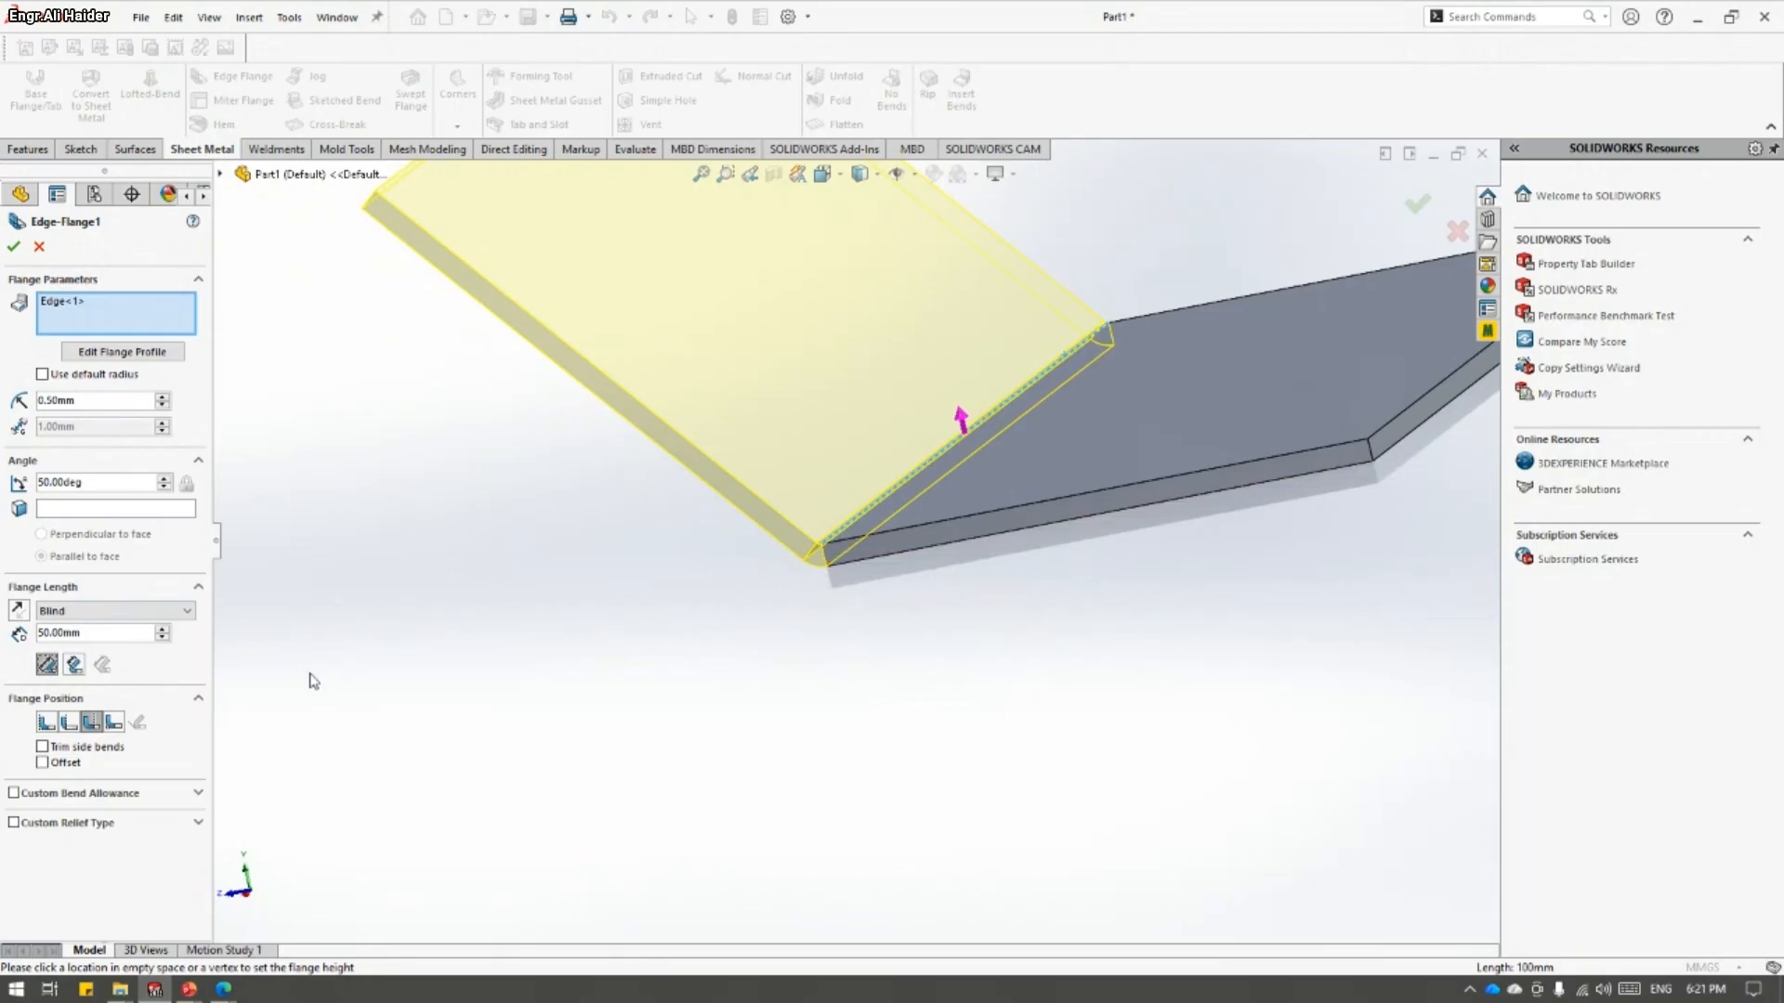
scroll(314, 681, up, 1)
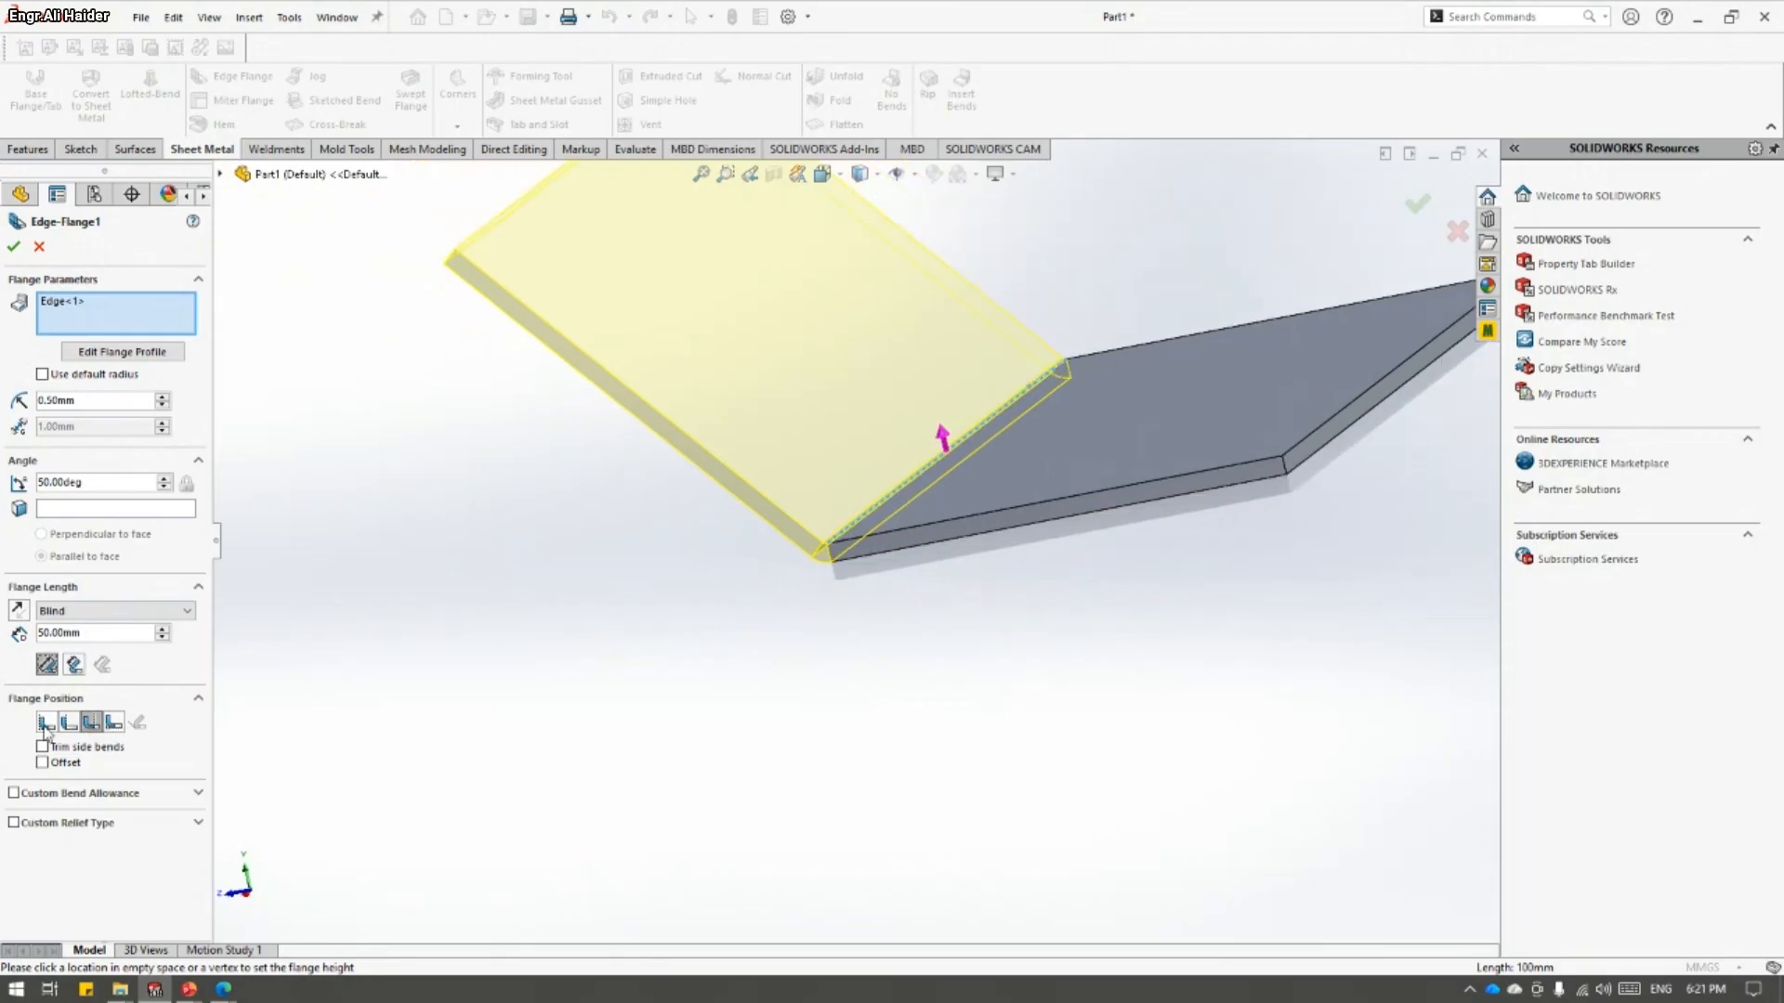
- Compare the flange position options at the bend and set the position to Material Outside
scroll(840, 534, down, 5)
middle_drag(857, 556, 647, 660)
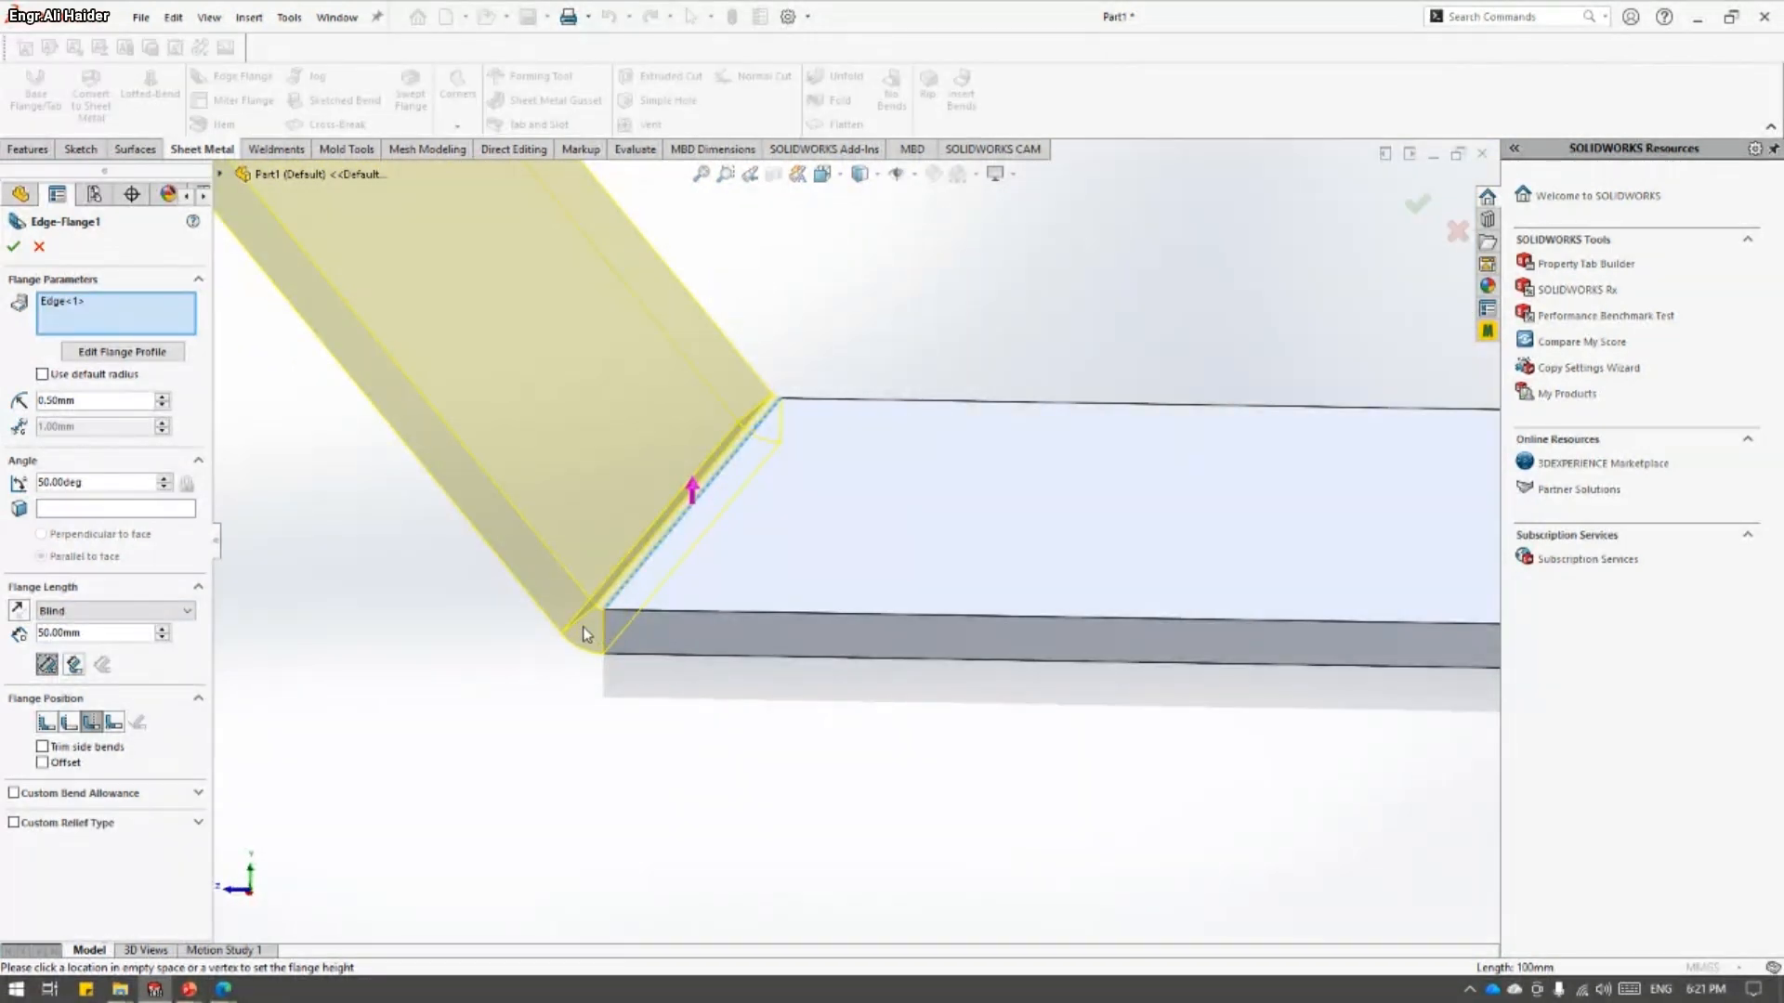
click(48, 723)
middle_drag(612, 635, 678, 628)
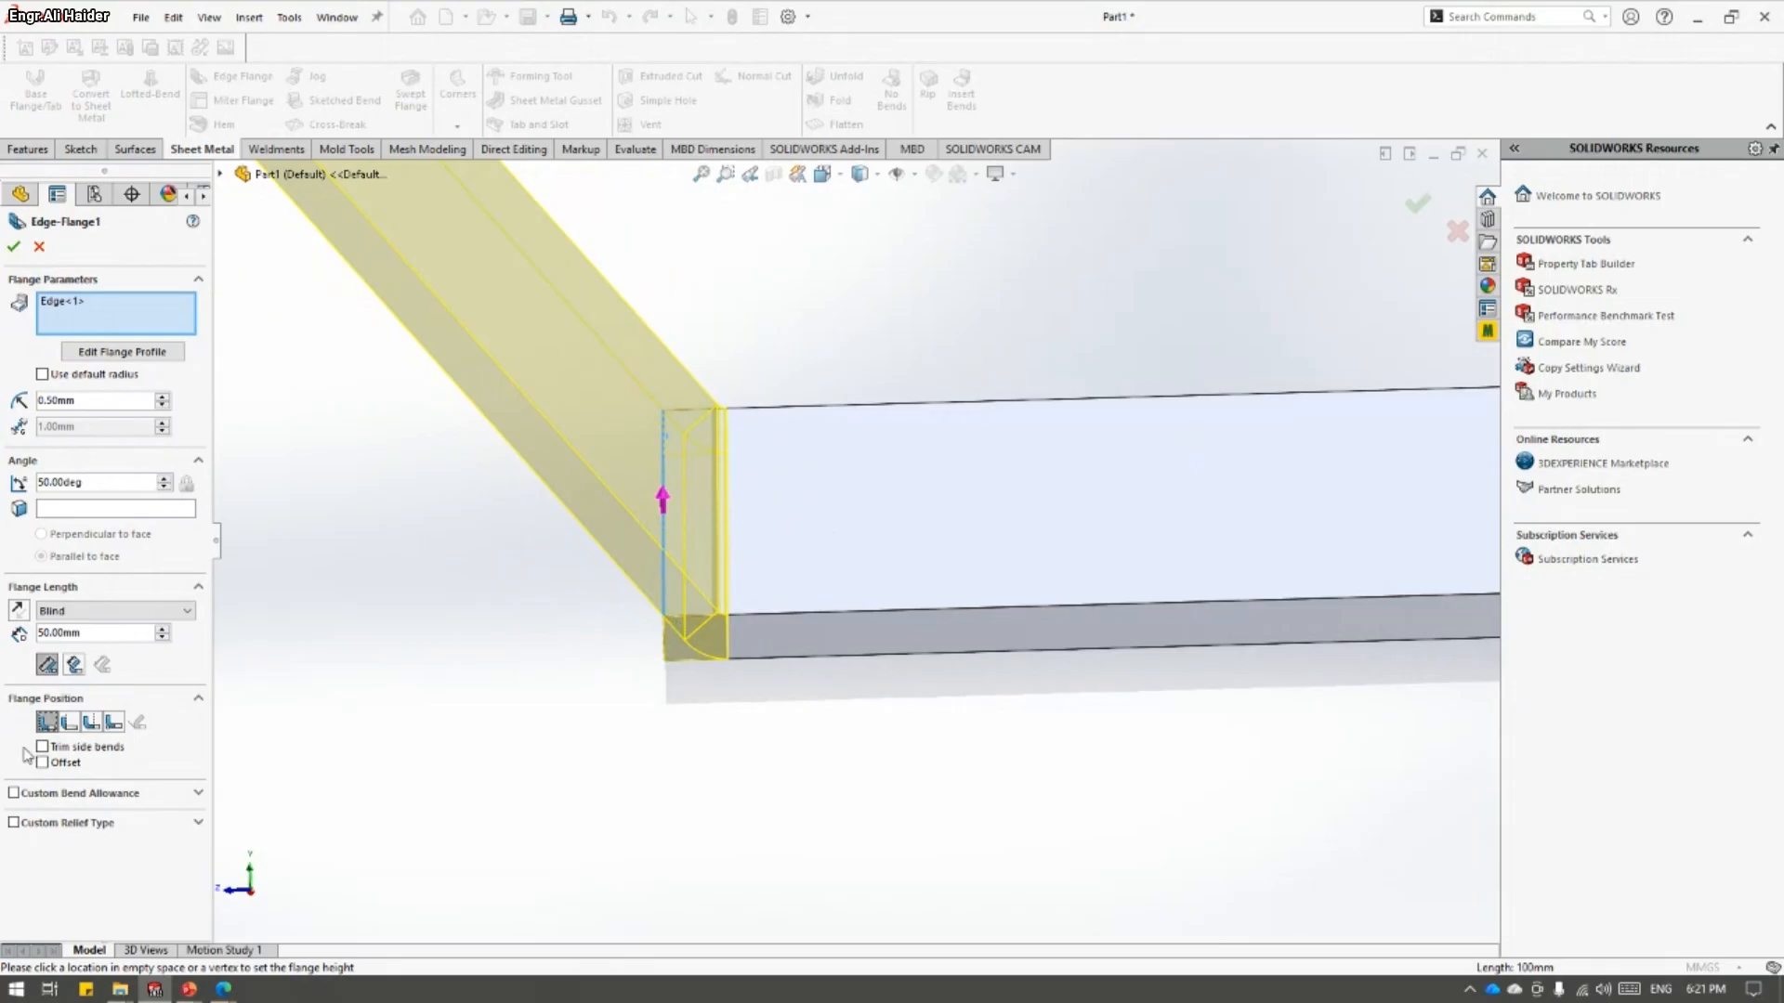
click(72, 728)
click(114, 727)
click(91, 724)
click(68, 724)
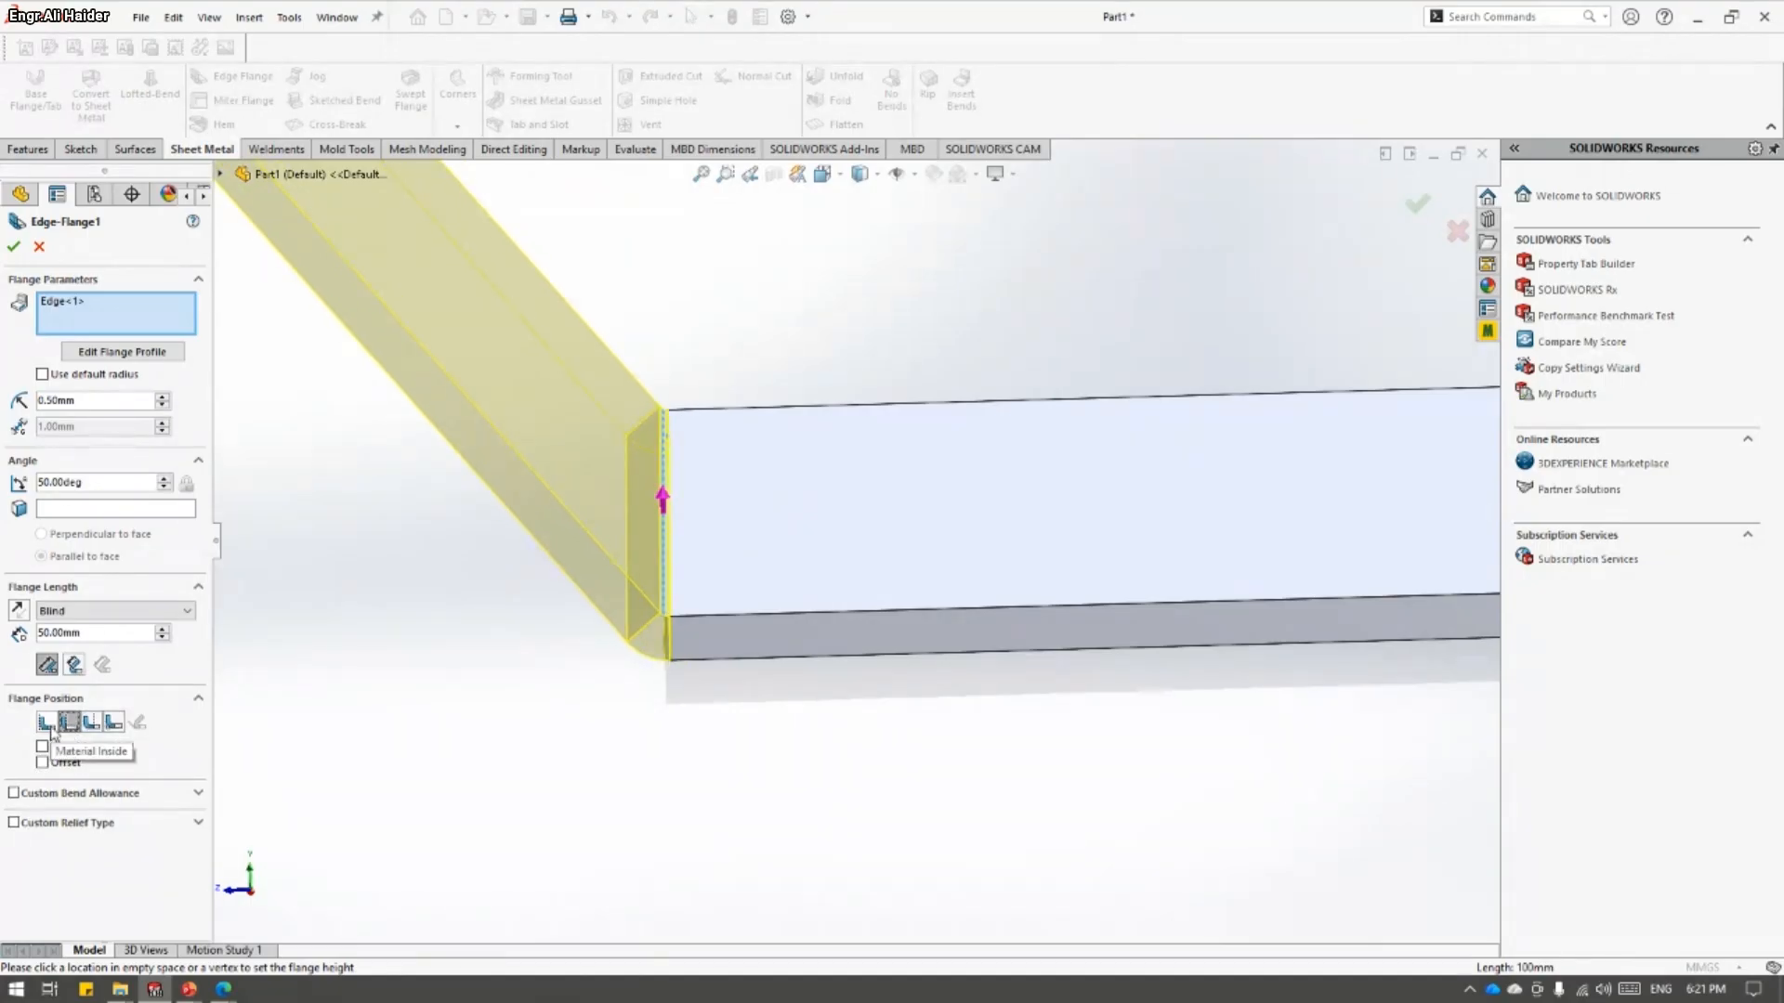
- Preview flanges on all four plate edges, keep only the first long edge and one adjacent short edge, and create the edge flanges
scroll(592, 542, up, 5)
middle_drag(27, 264, 33, 276)
middle_drag(948, 491, 931, 548)
click(866, 437)
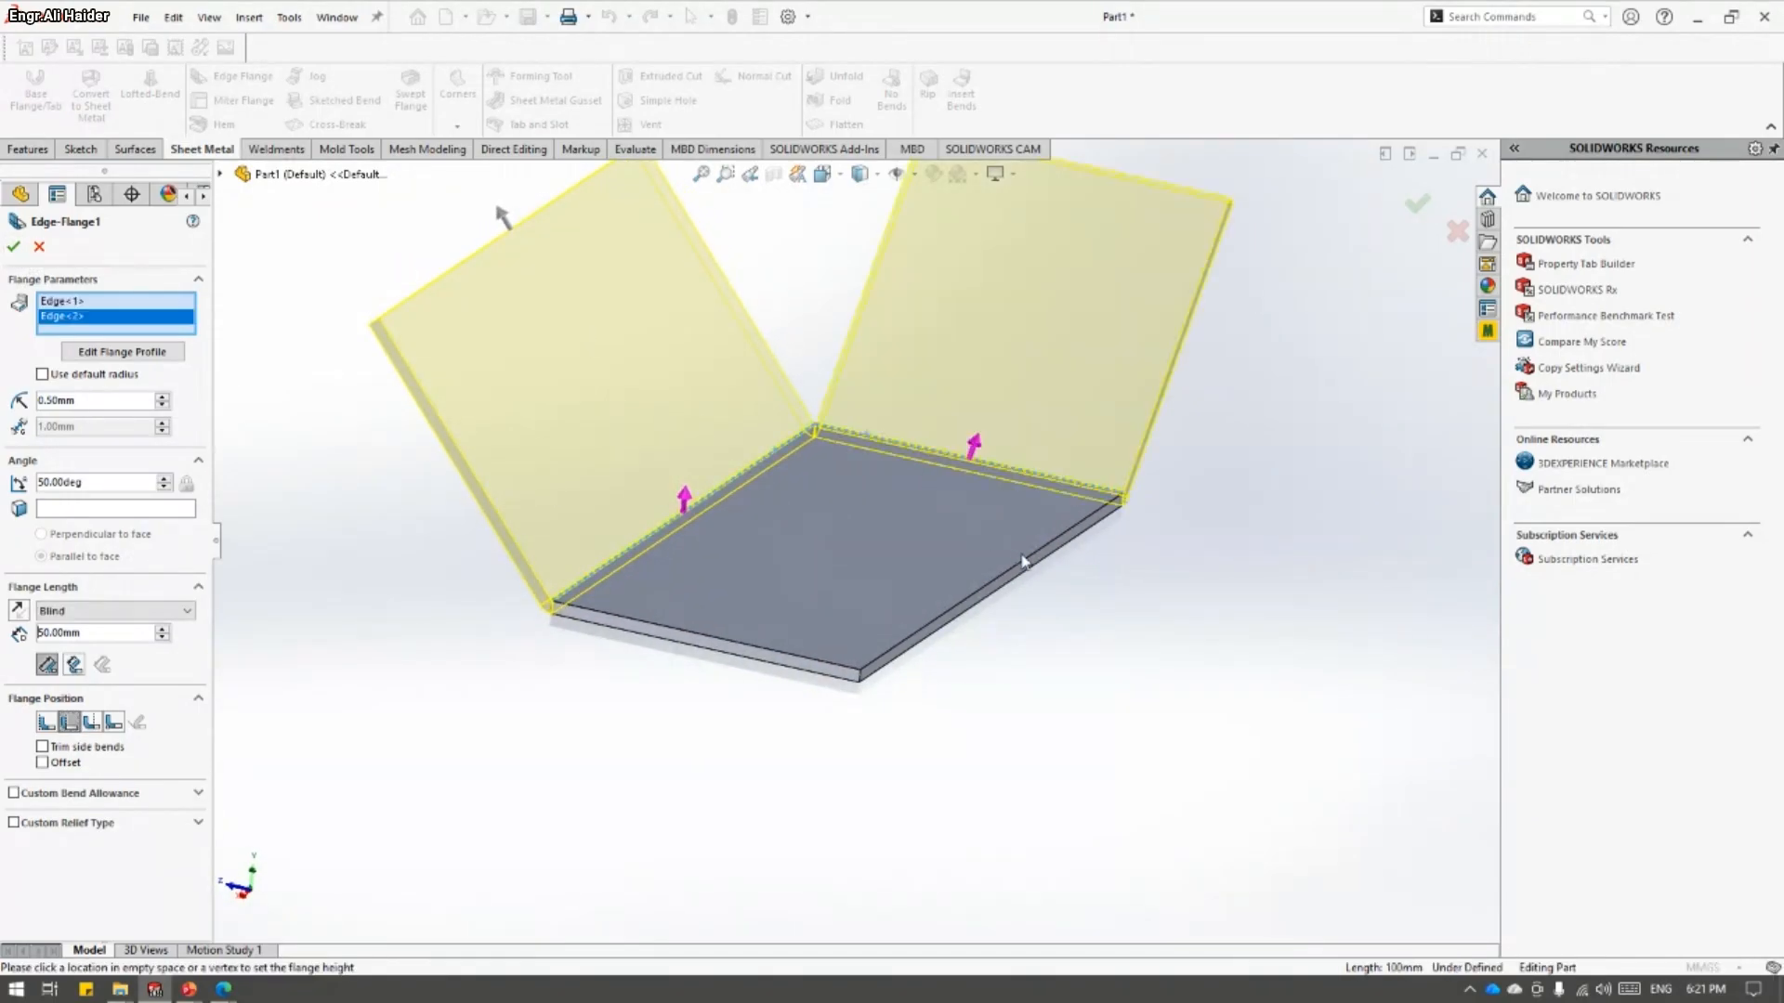
click(1024, 564)
click(744, 653)
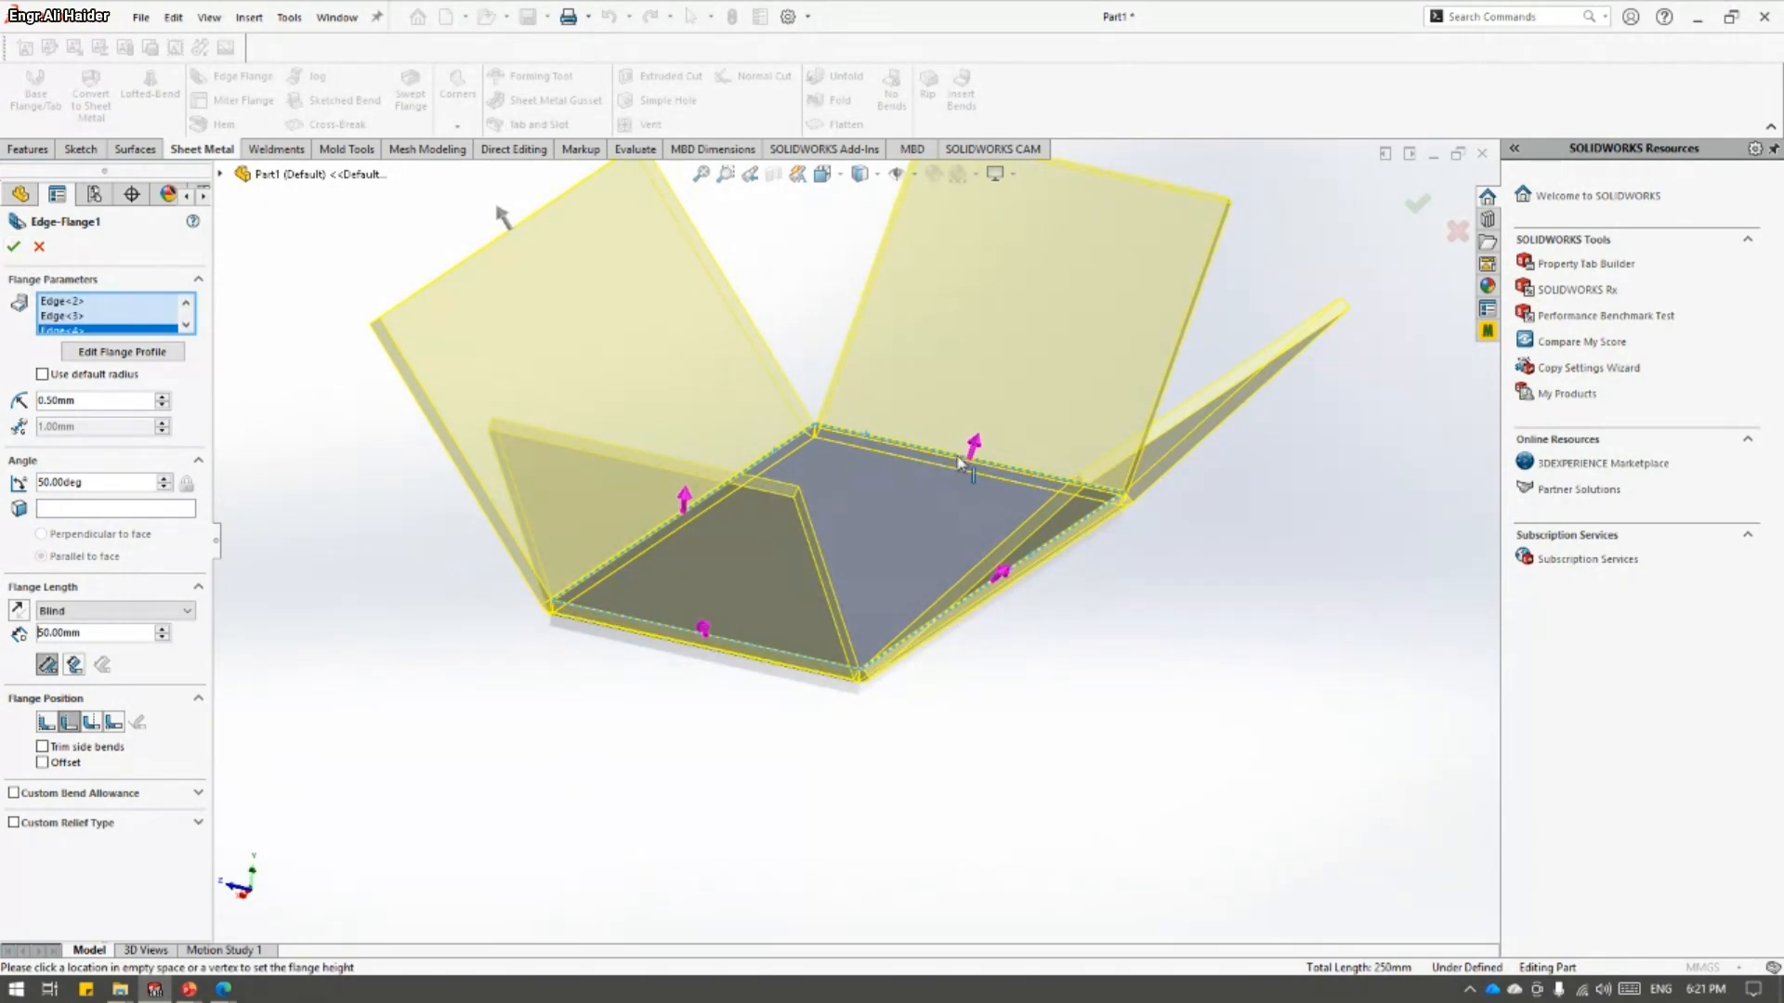
click(961, 462)
click(1028, 565)
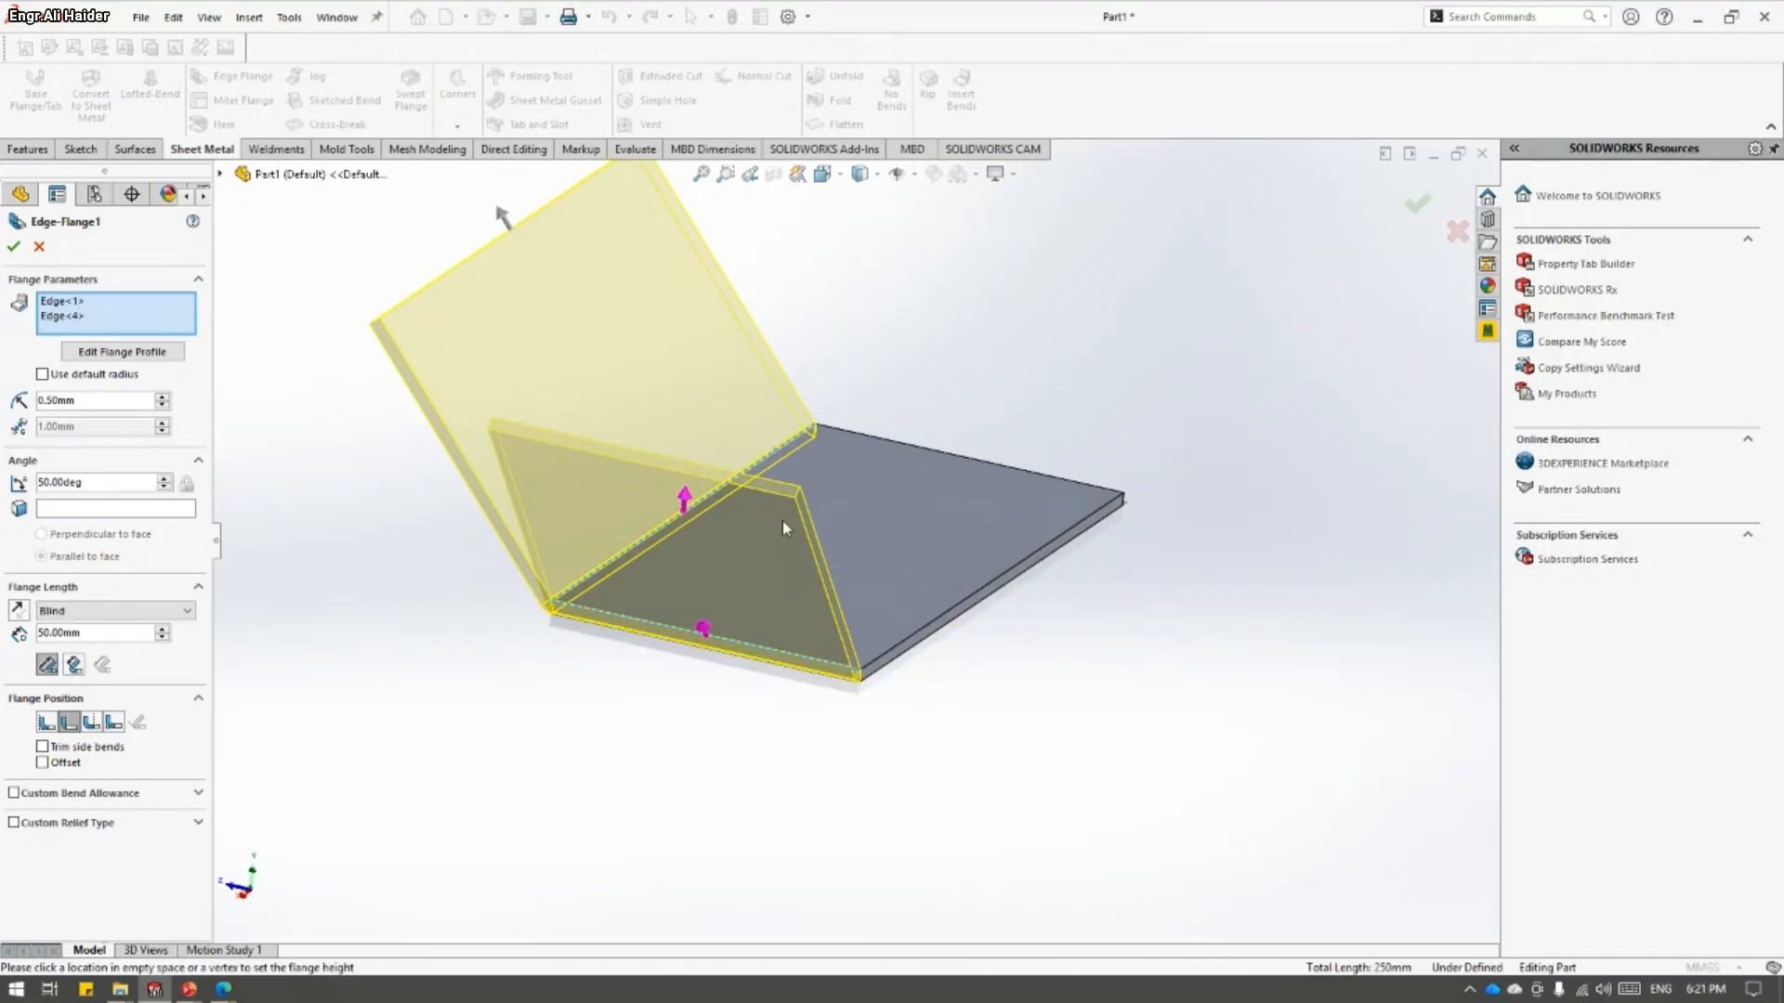
click(13, 247)
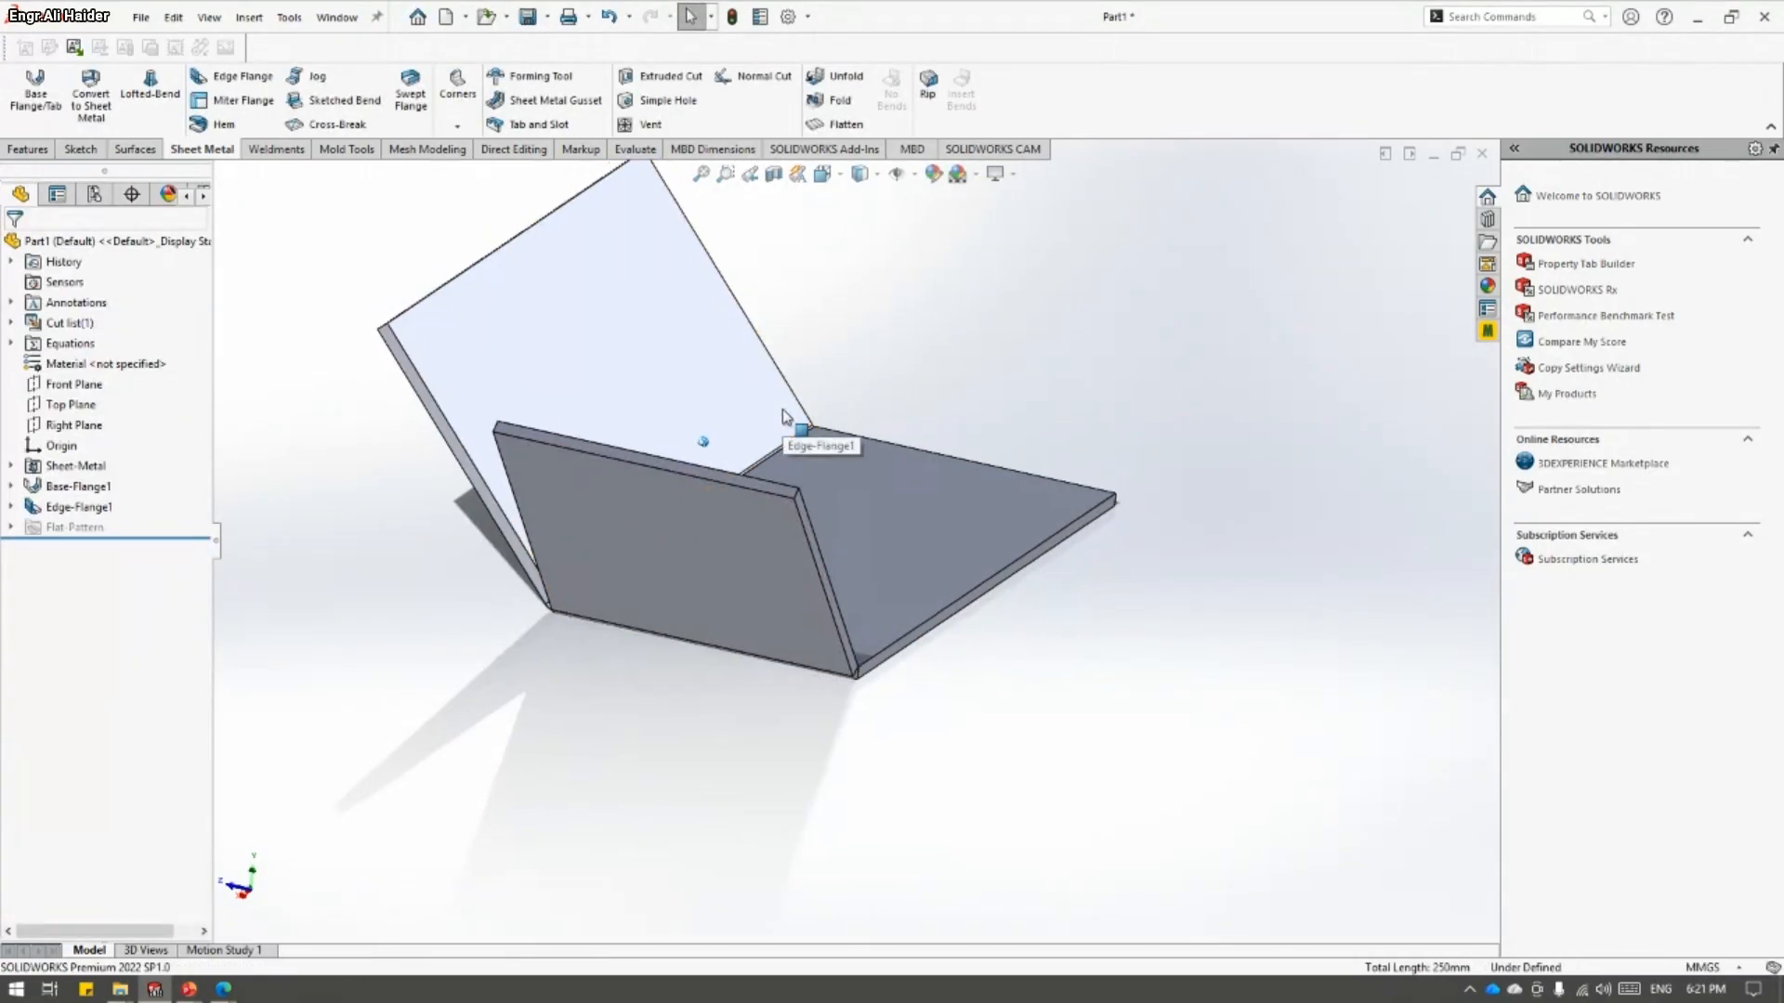
- Open a new sketch on the long side face of the base plate that has no flange
scroll(786, 417, up, 4)
middle_drag(787, 417, 688, 509)
click(409, 322)
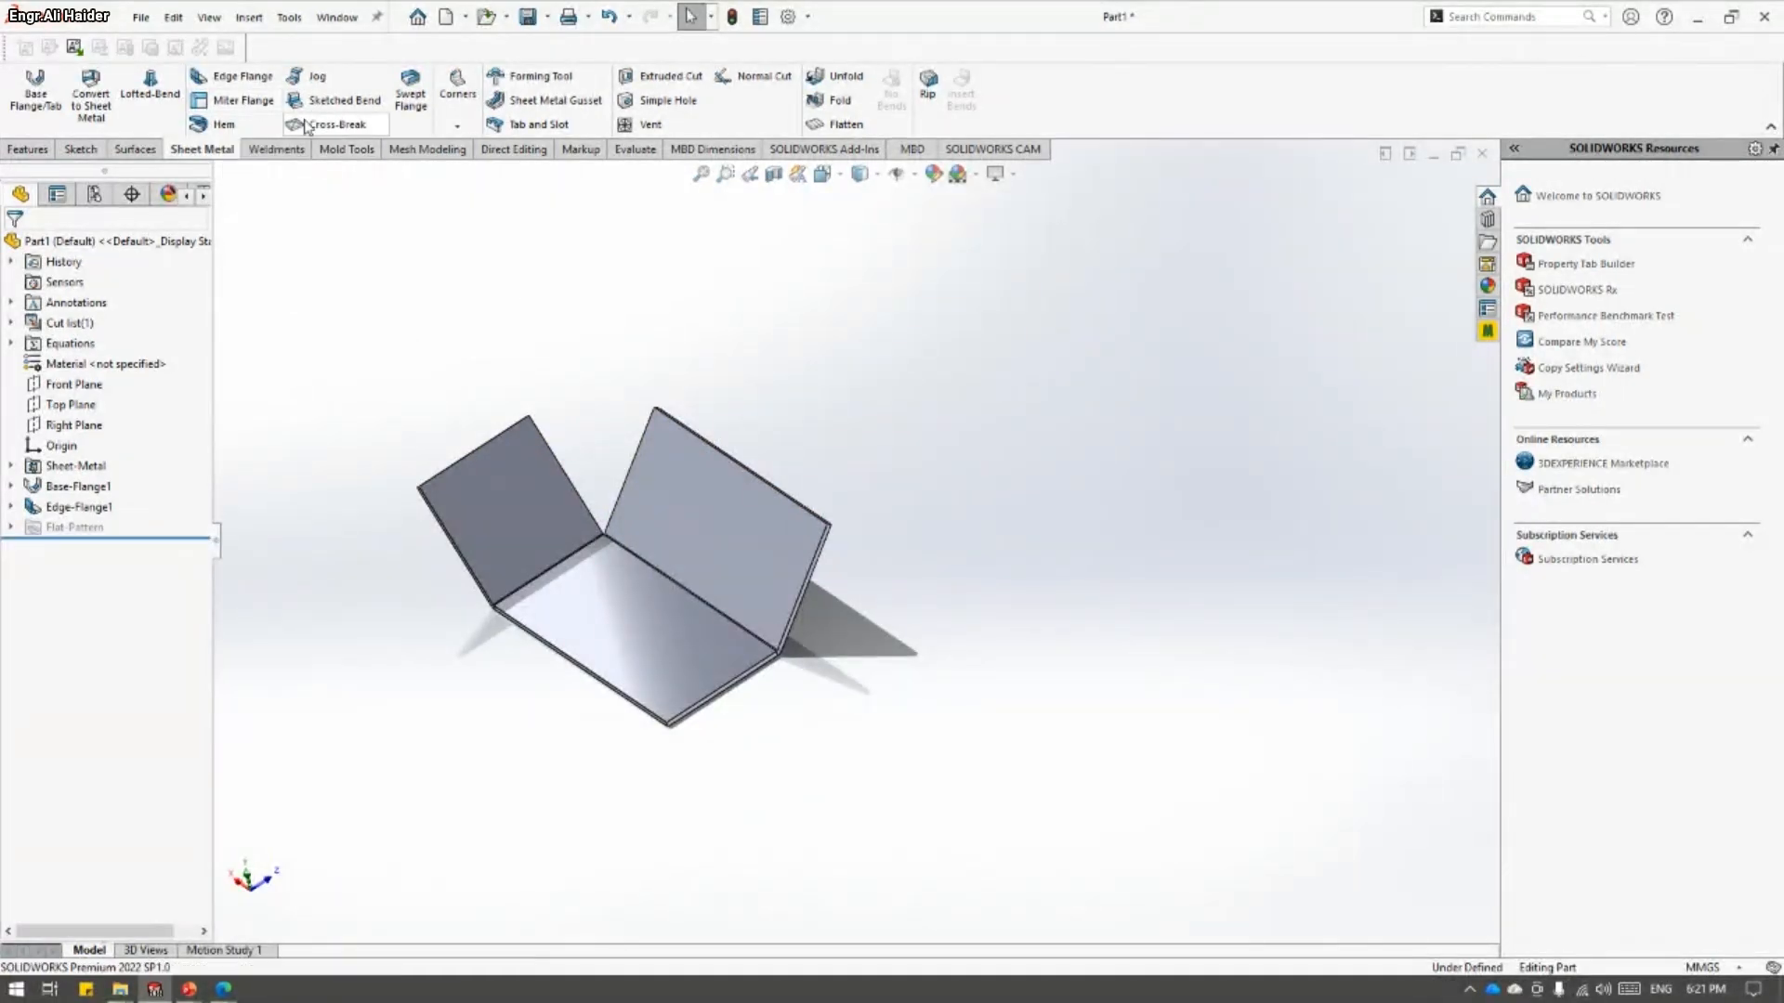
mouse_move(323, 264)
middle_down()
mouse_move(405, 270)
mouse_move(844, 561)
mouse_move(822, 650)
mouse_move(854, 623)
mouse_move(941, 656)
mouse_move(821, 583)
mouse_move(816, 598)
mouse_move(953, 580)
middle_up()
scroll(954, 582, down, 6)
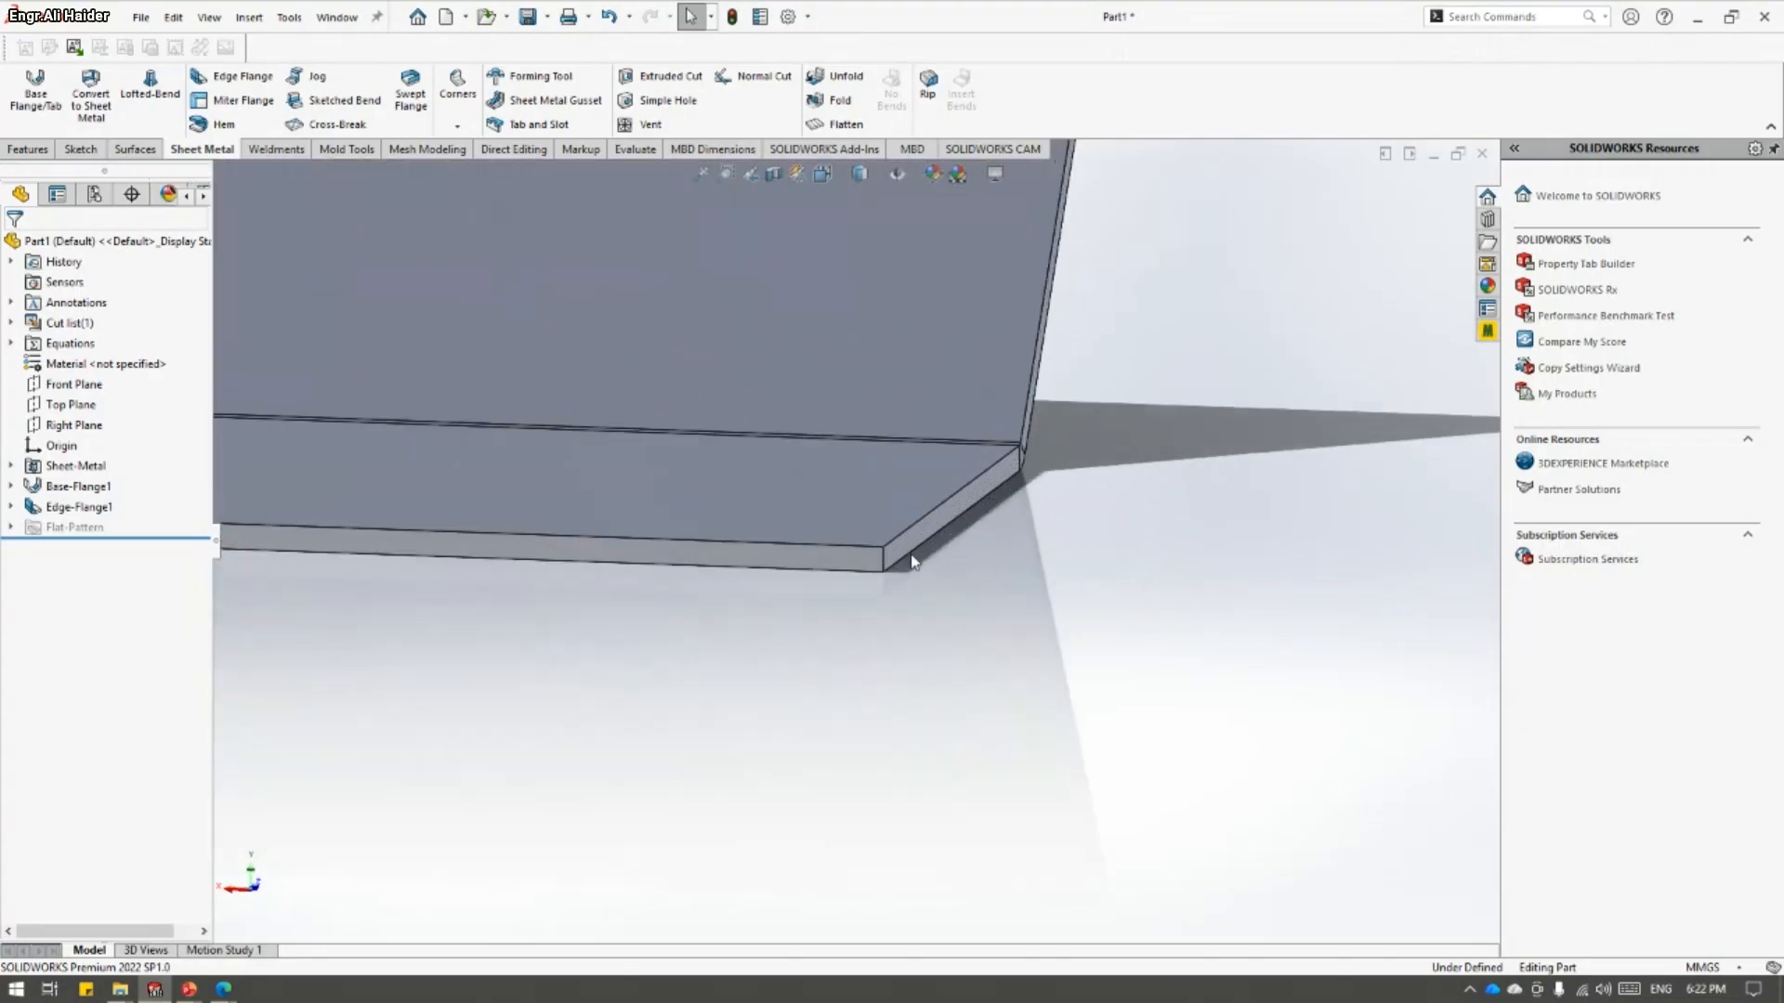
click(850, 558)
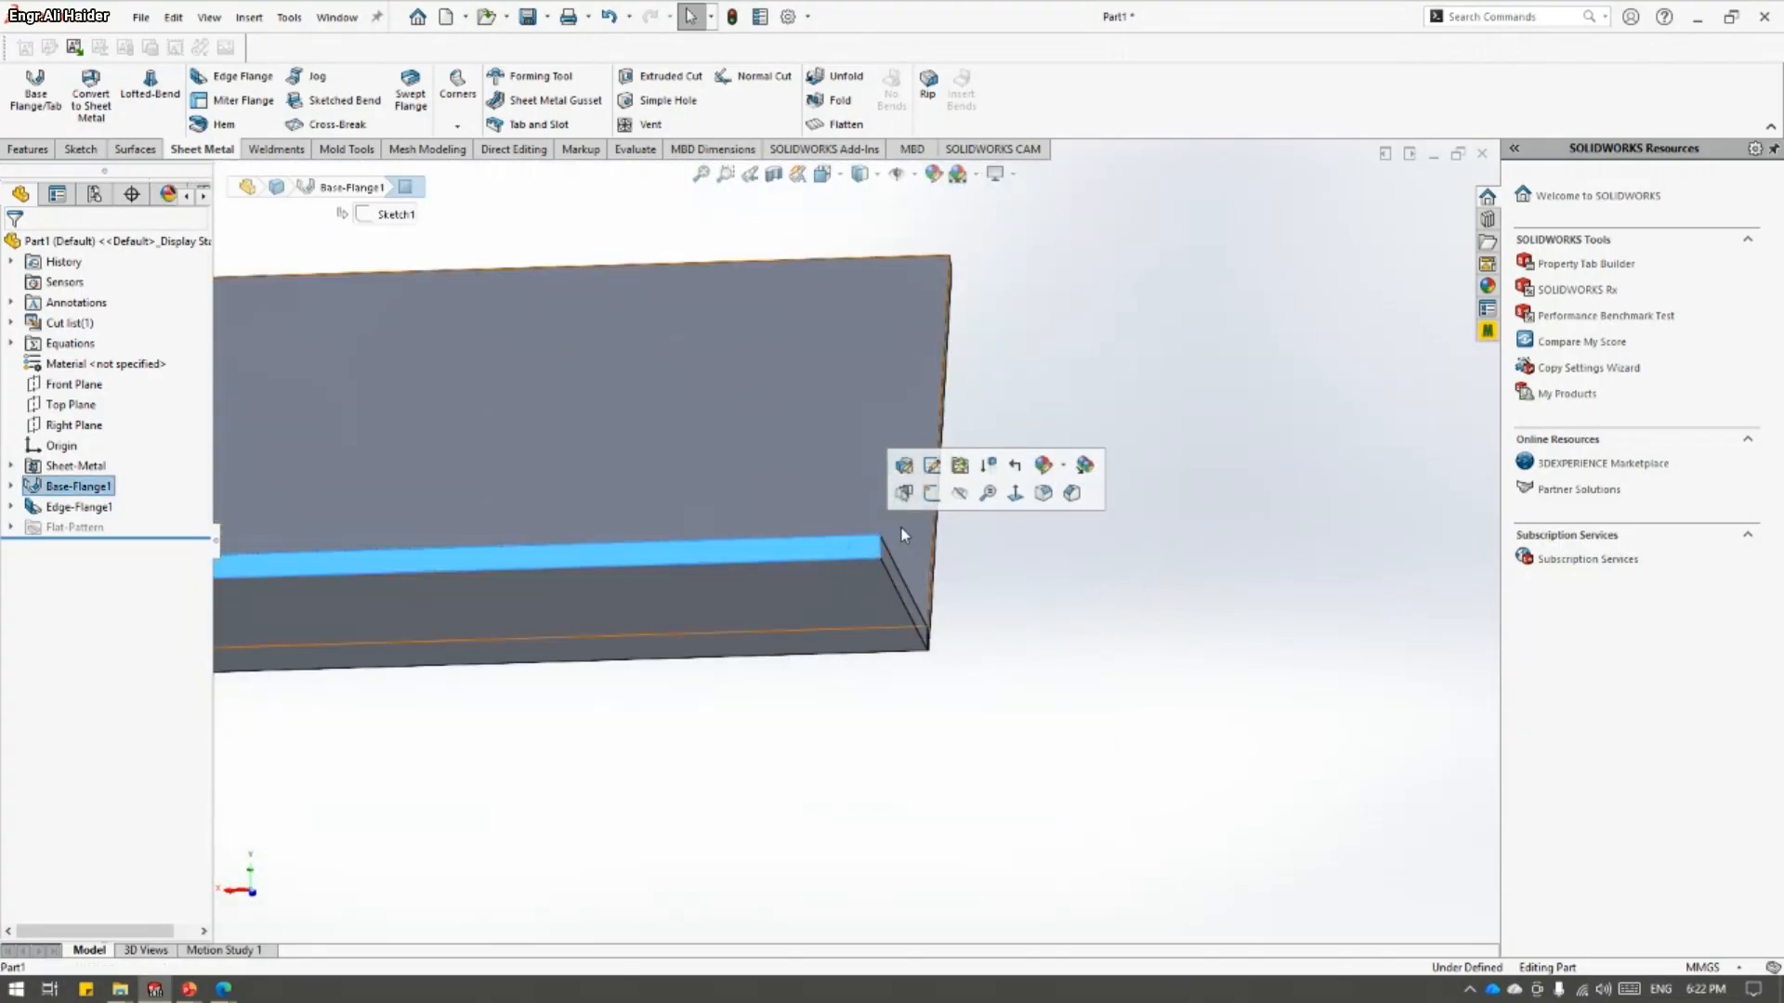
click(1051, 333)
middle_drag(1051, 333, 994, 408)
middle_drag(1029, 670, 706, 511)
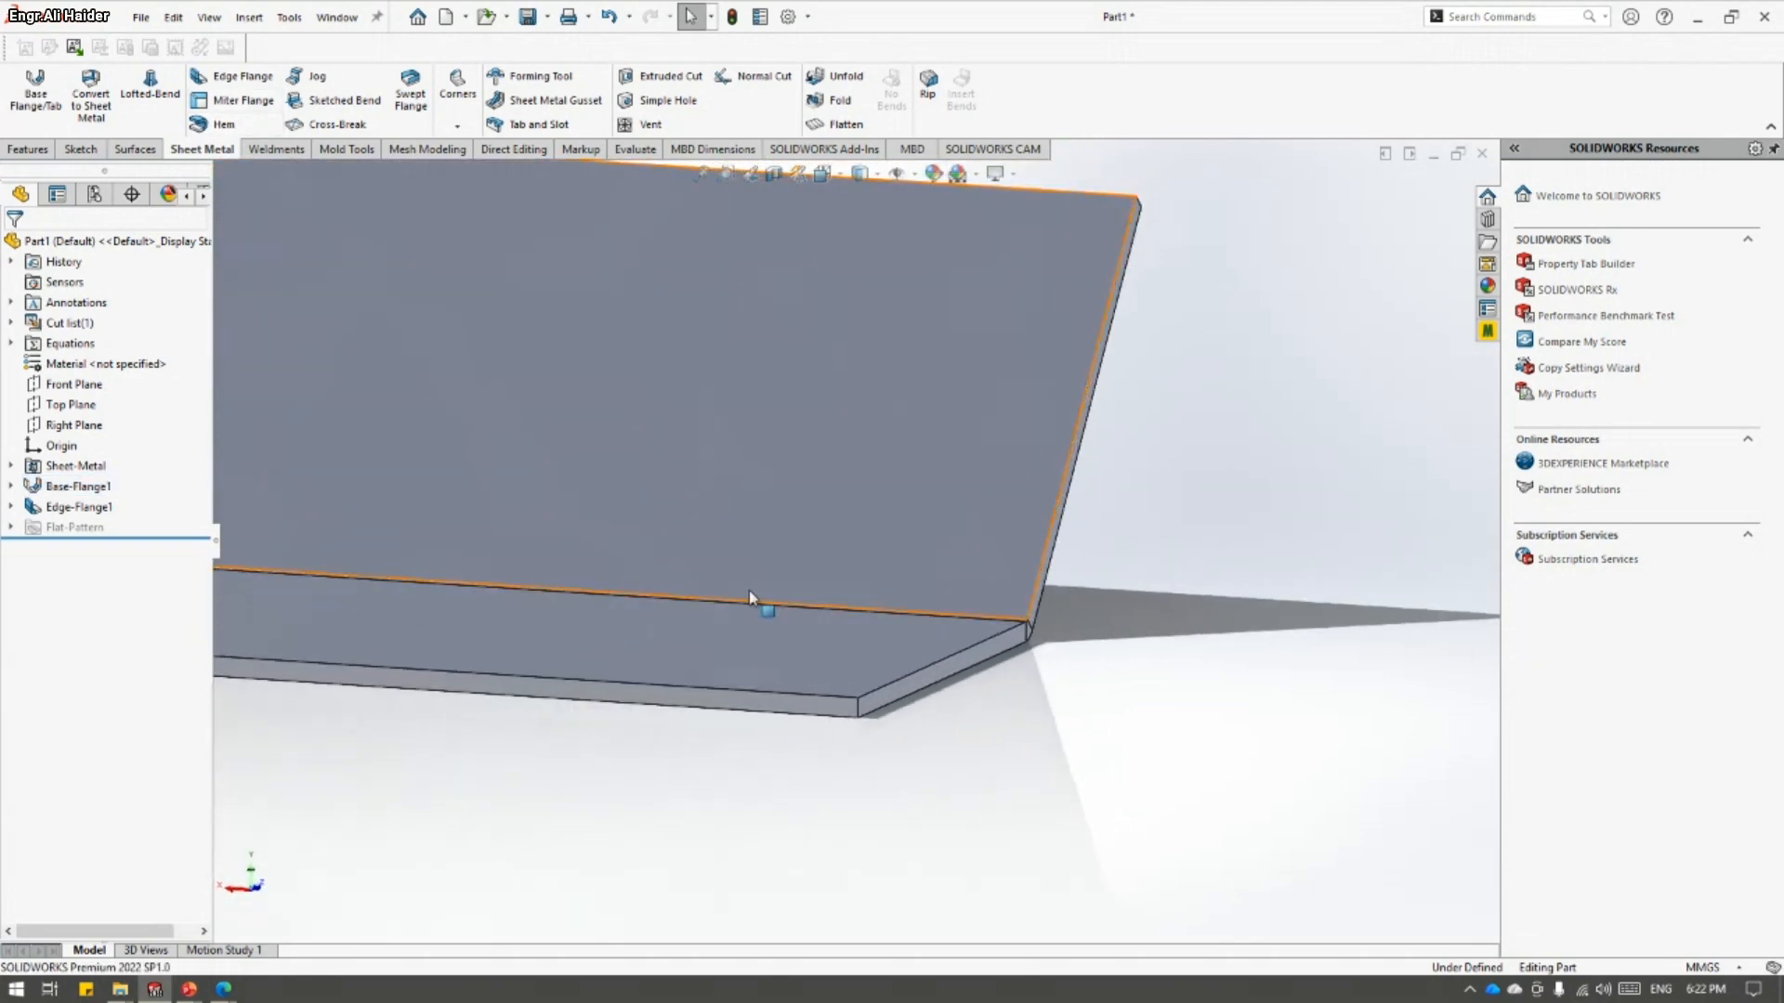
scroll(861, 718, down, 3)
click(842, 681)
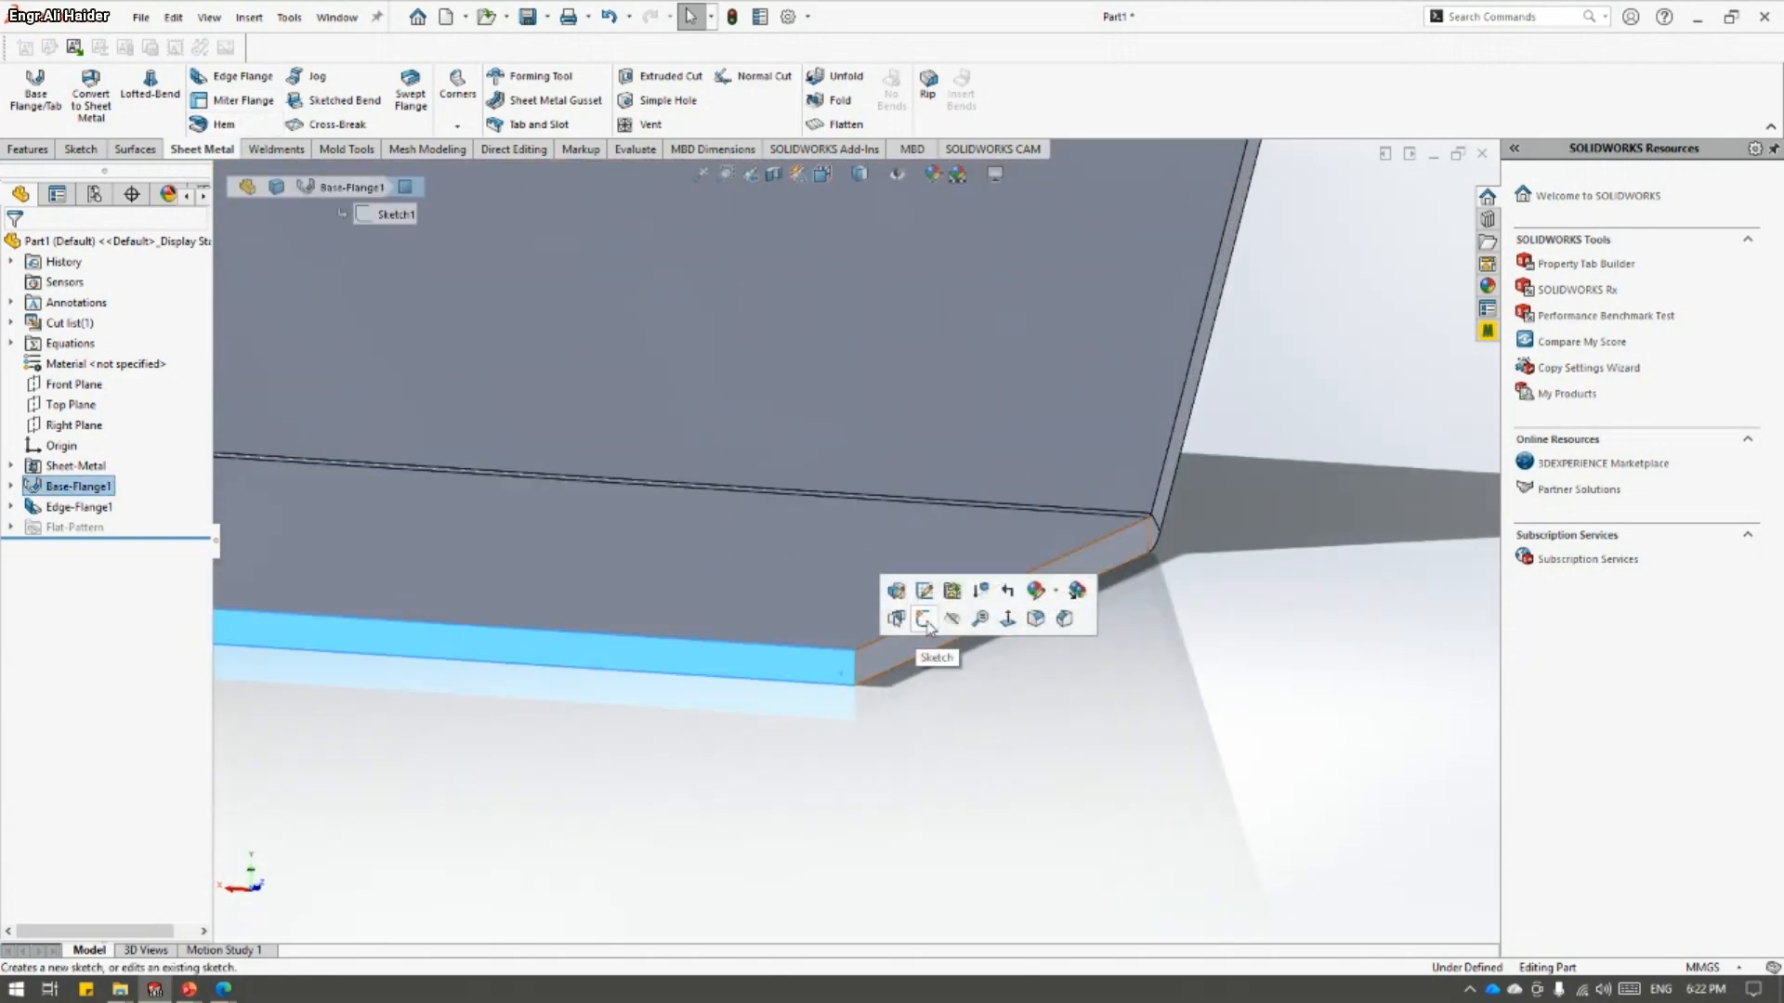
click(926, 621)
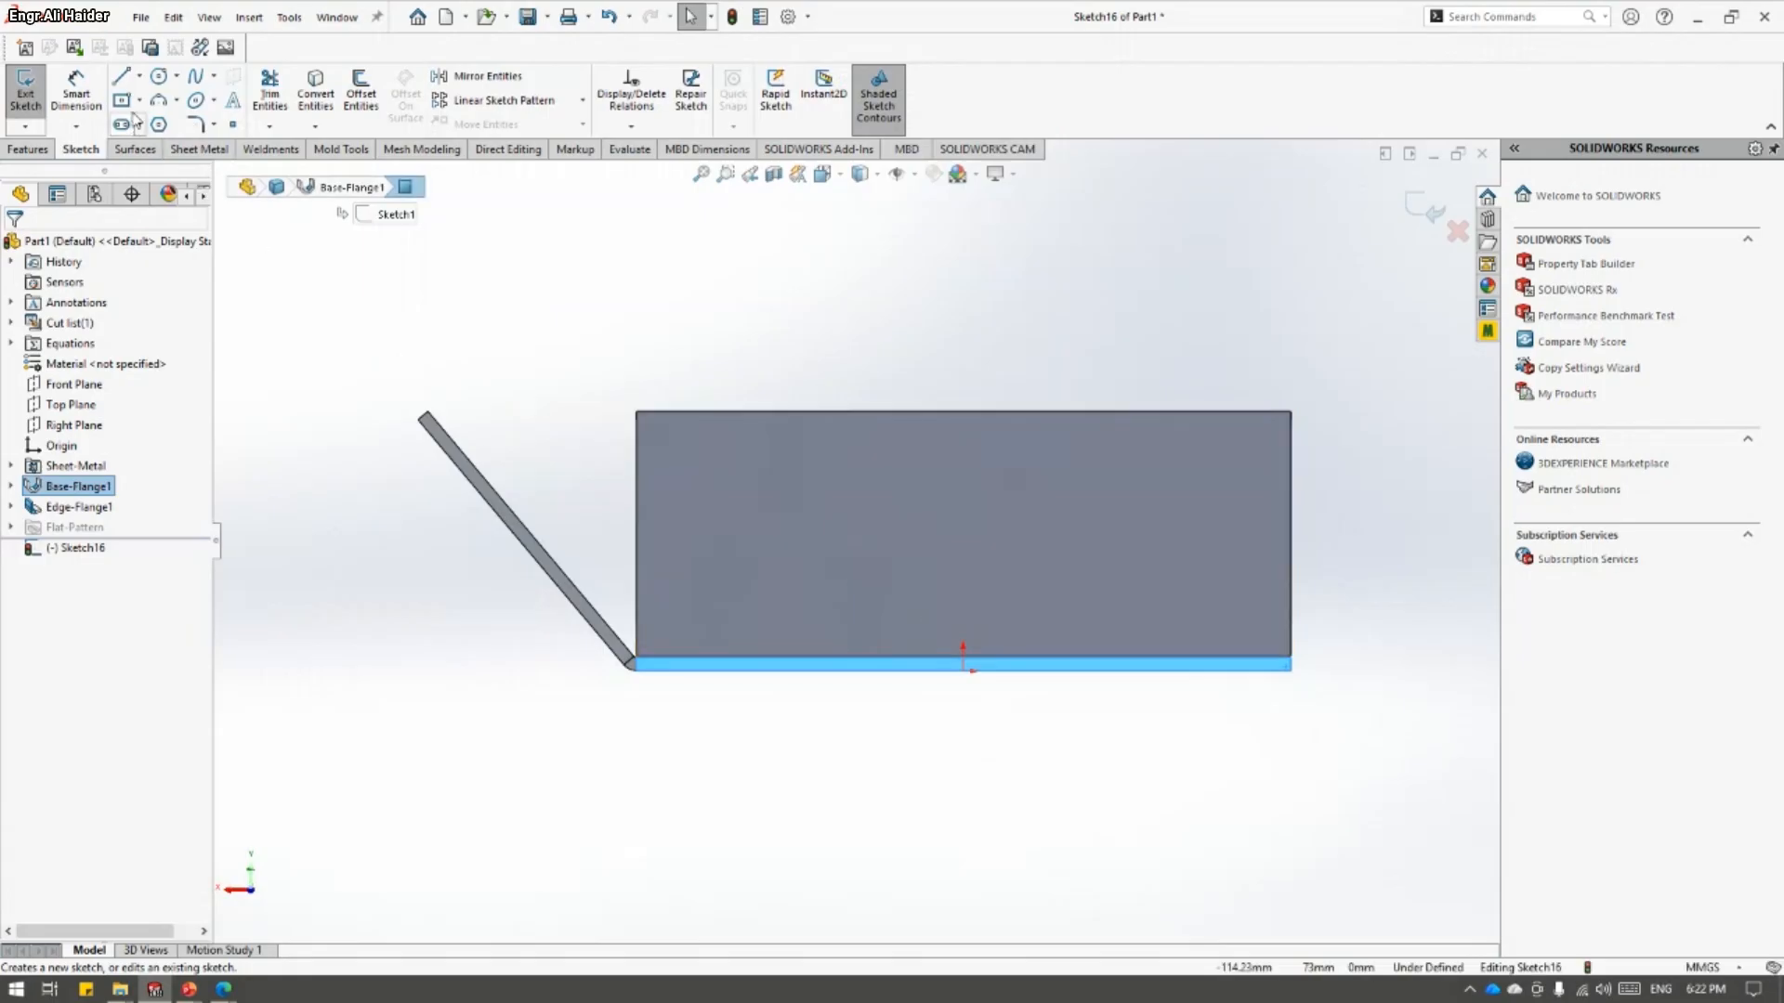
- Sketch connected lines from the side face's free lower corner: one sloping outward and up, one vertical, and one horizontal about 18 mm long
click(122, 77)
scroll(1290, 663, down, 5)
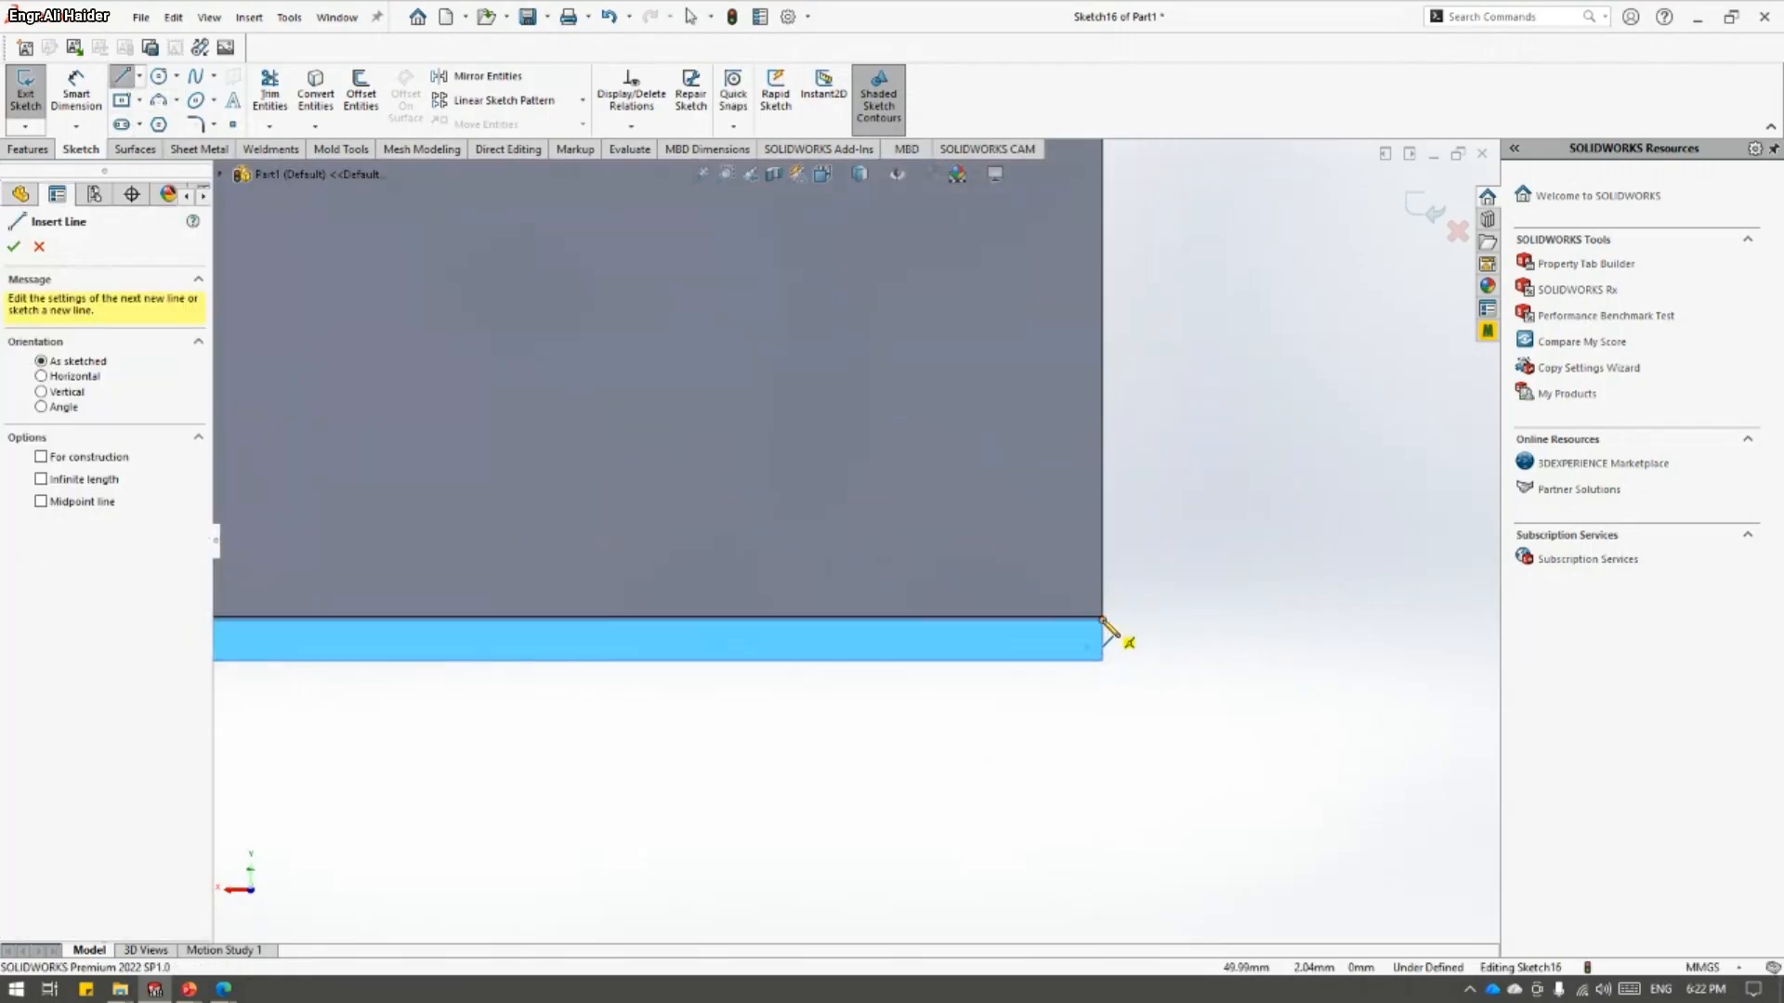
click(1102, 661)
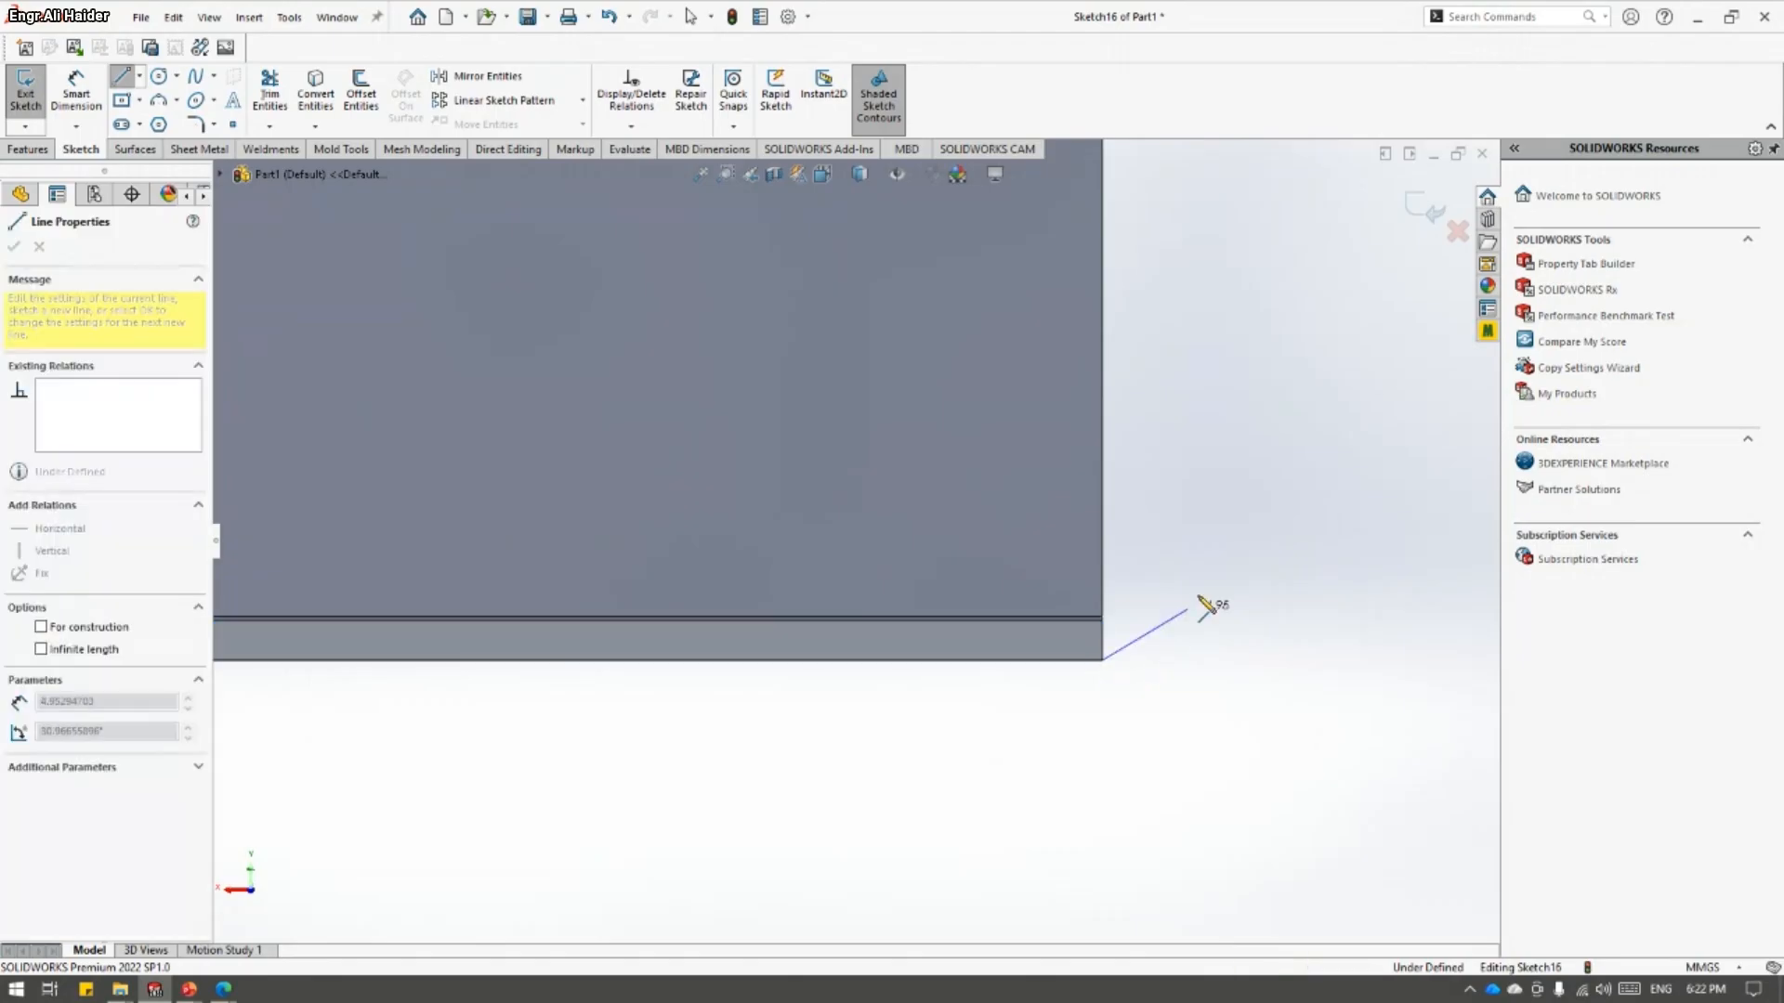
scroll(1198, 617, up, 3)
click(1270, 444)
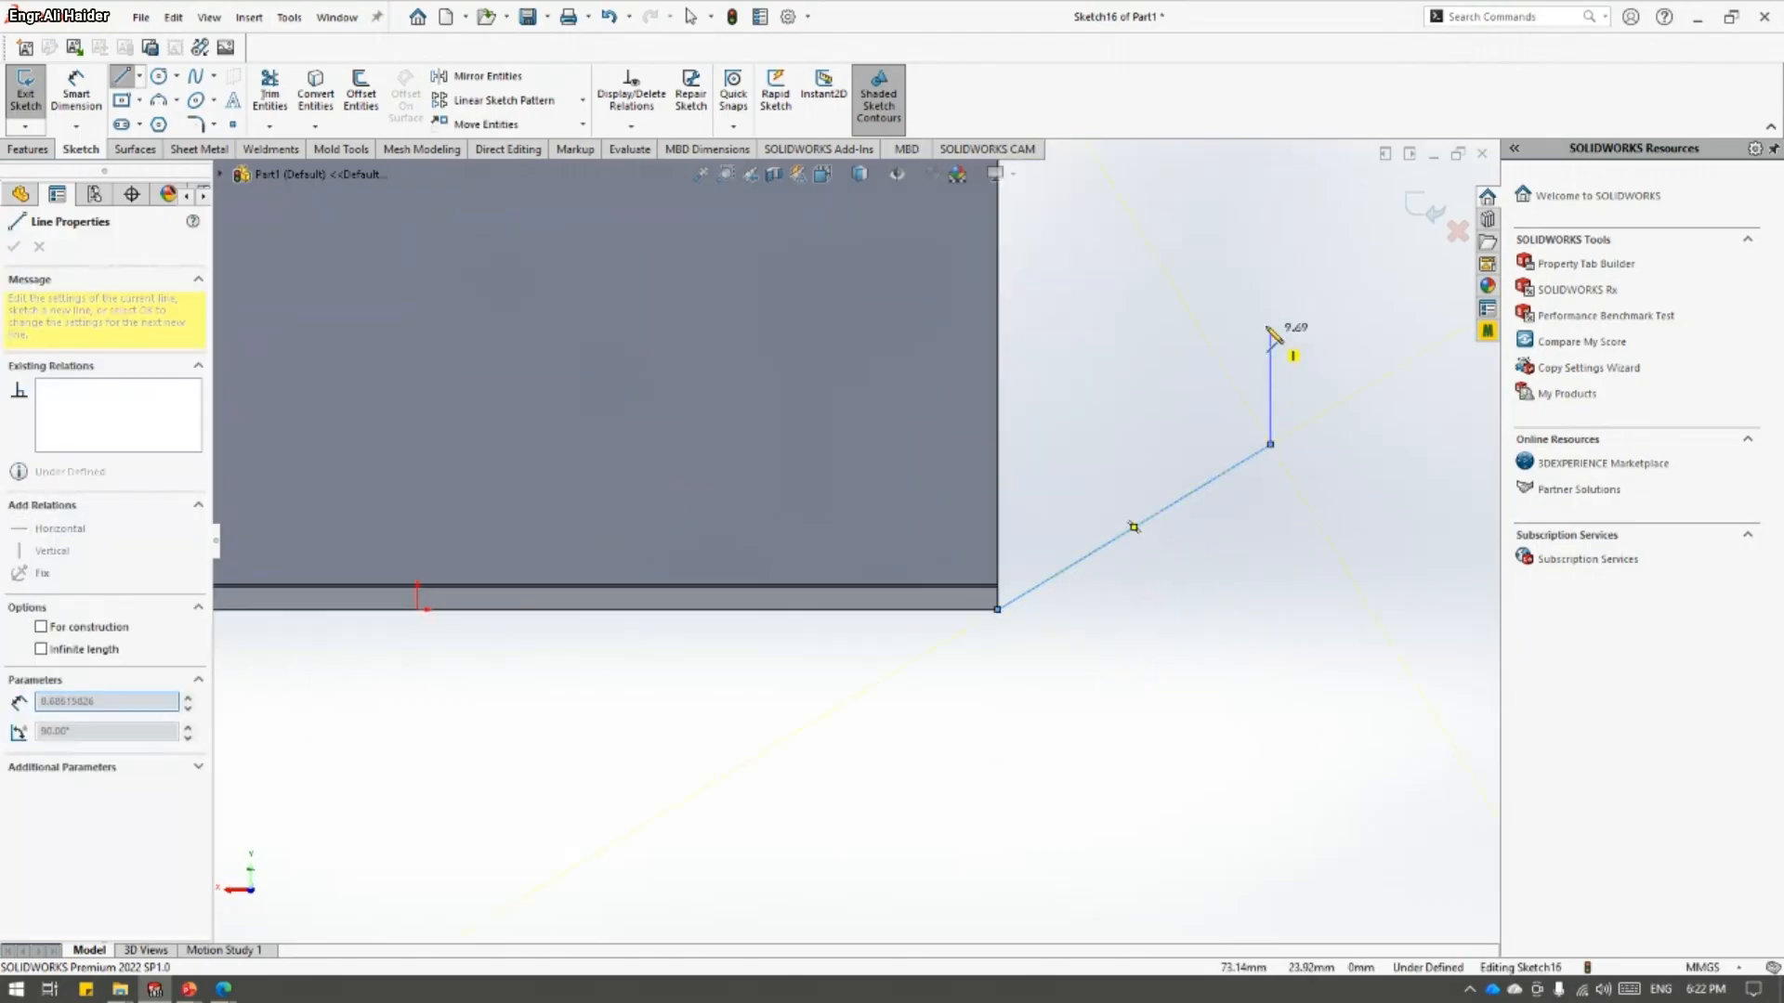
click(1268, 238)
key(f)
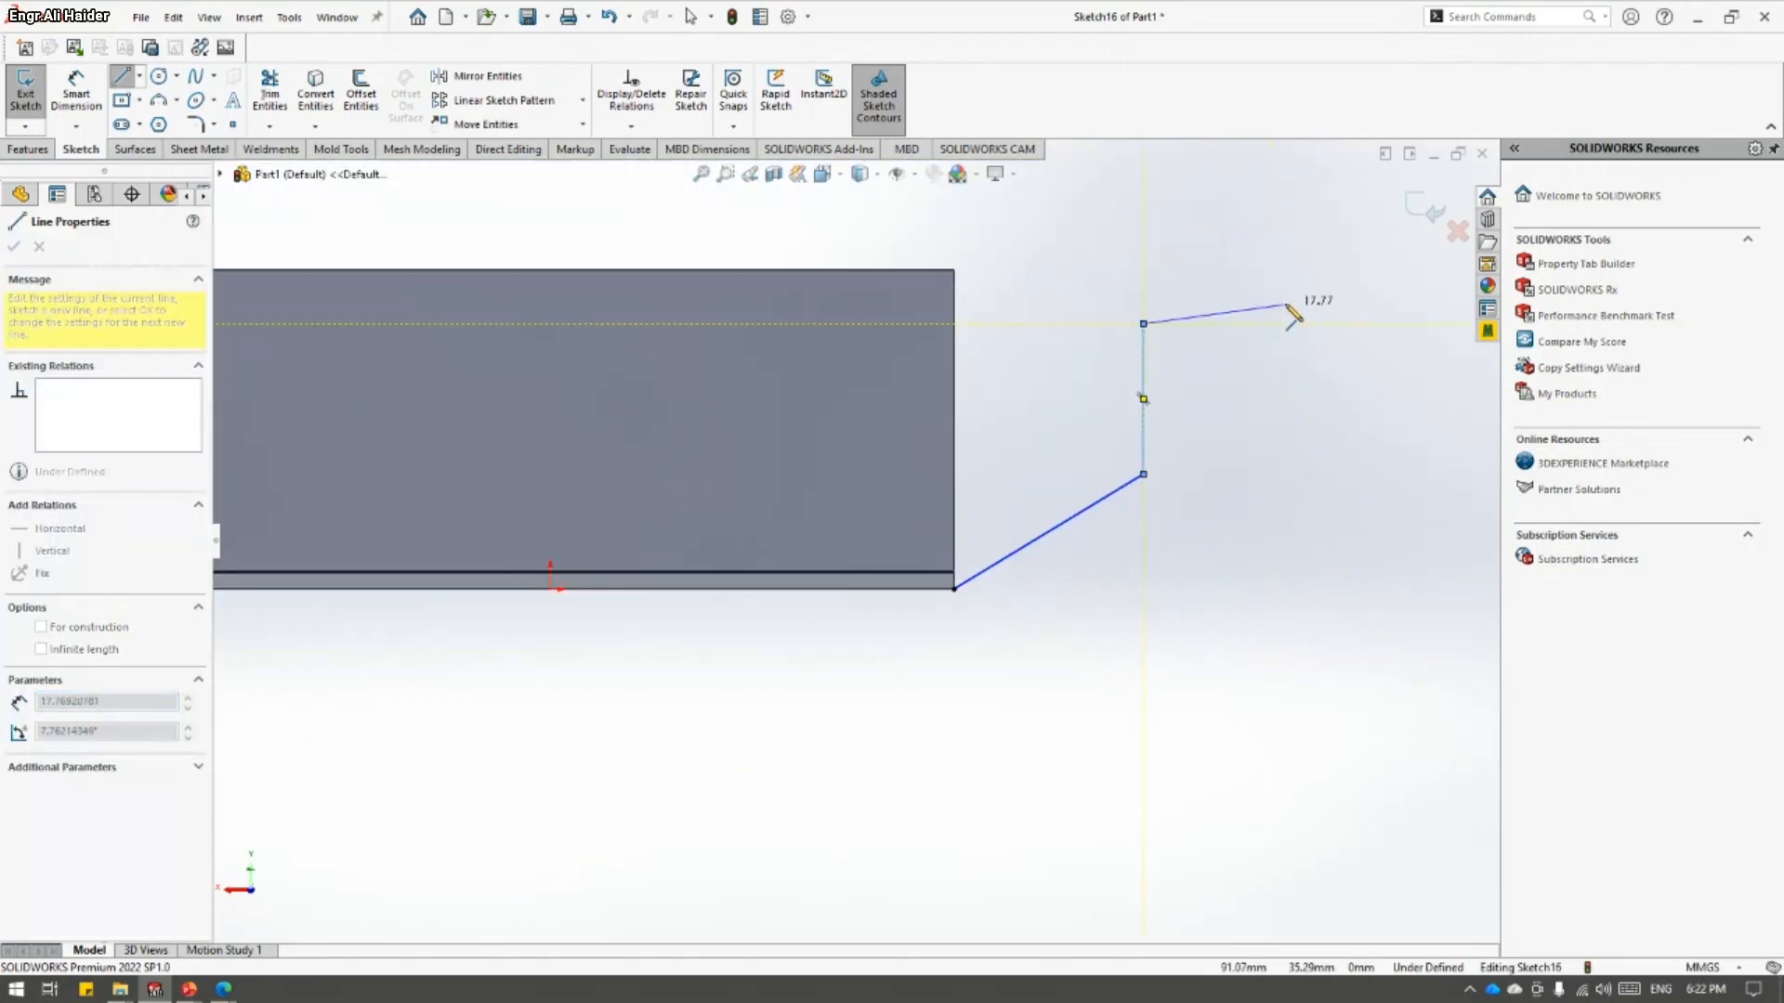
click(1291, 323)
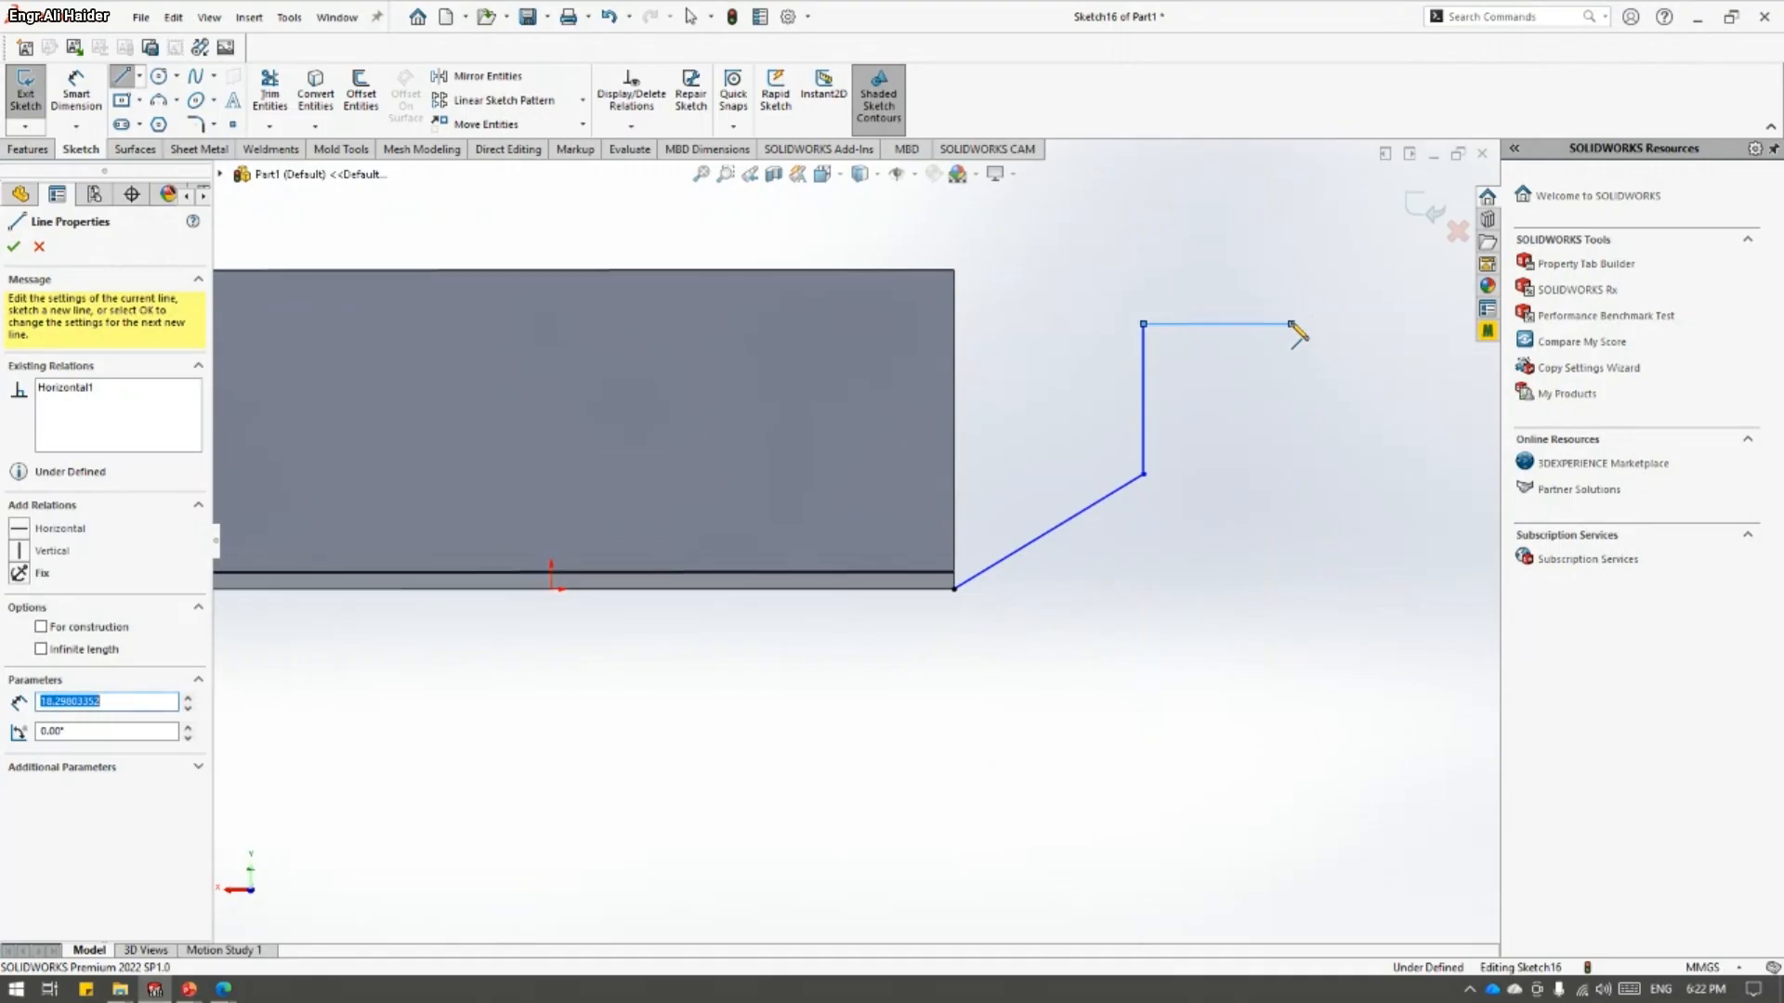
- Add a three-point arc of about 6 mm radius at the horizontal line's free end, curling upward and bulging outward
key(Escape)
click(159, 100)
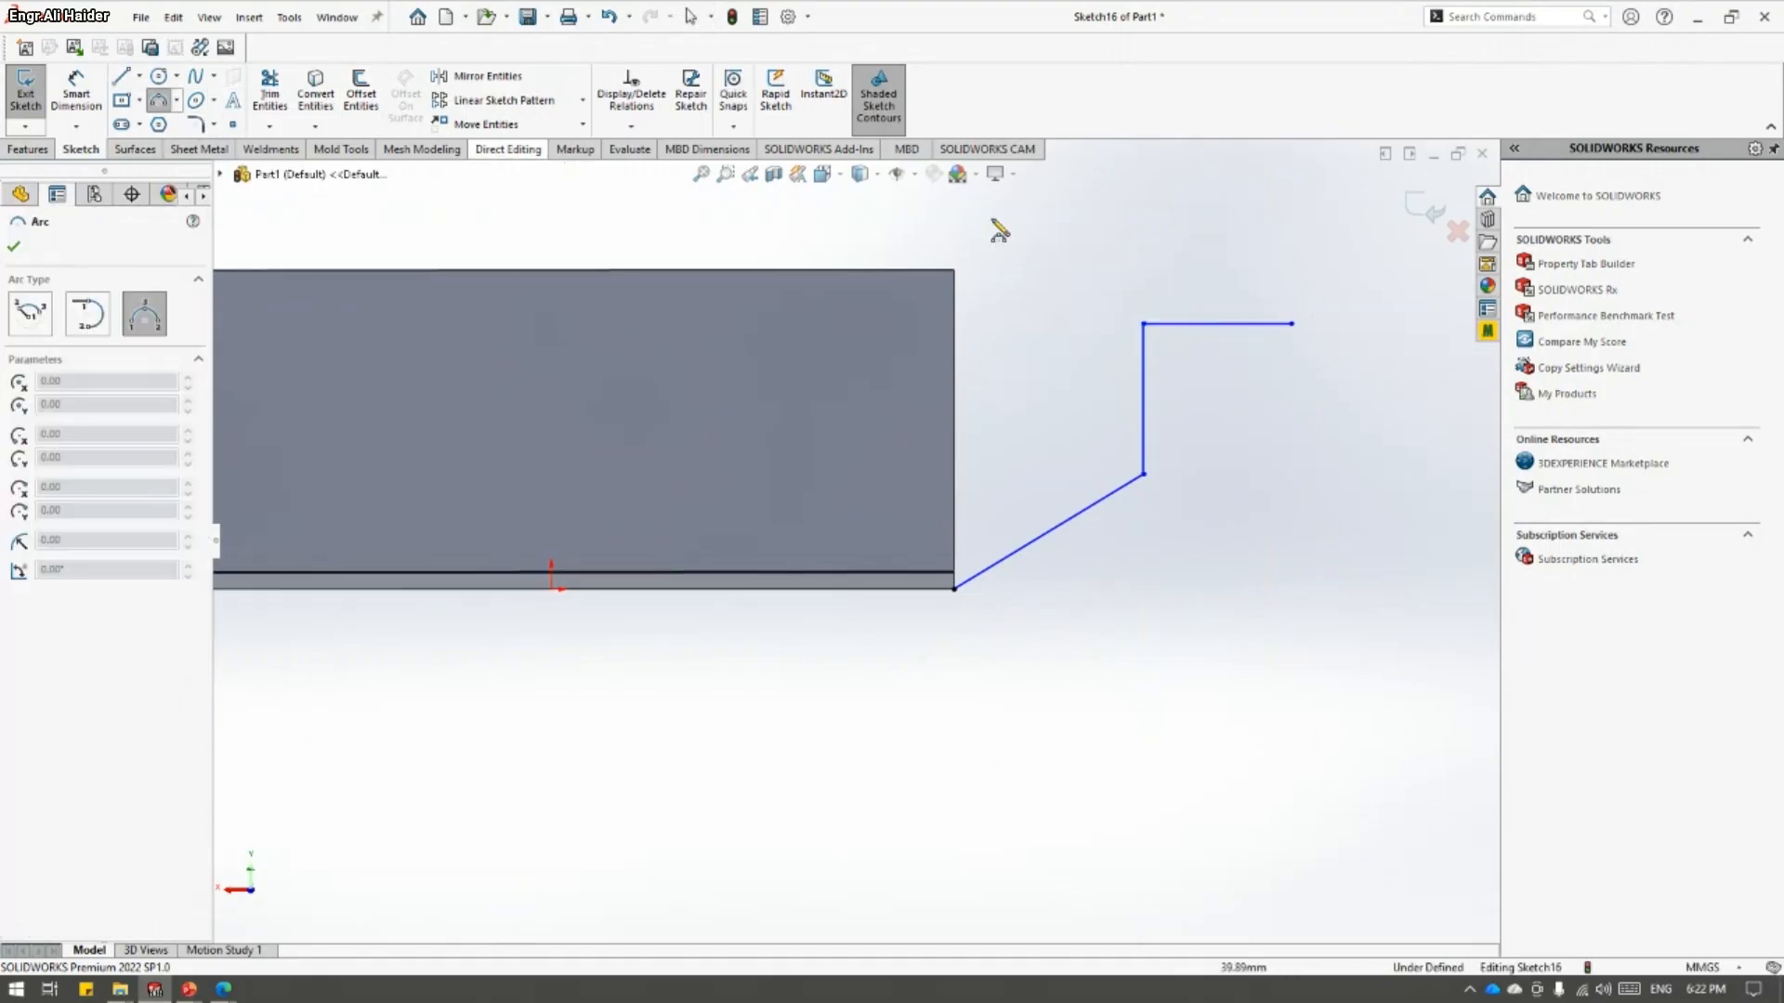
click(1291, 324)
click(1290, 228)
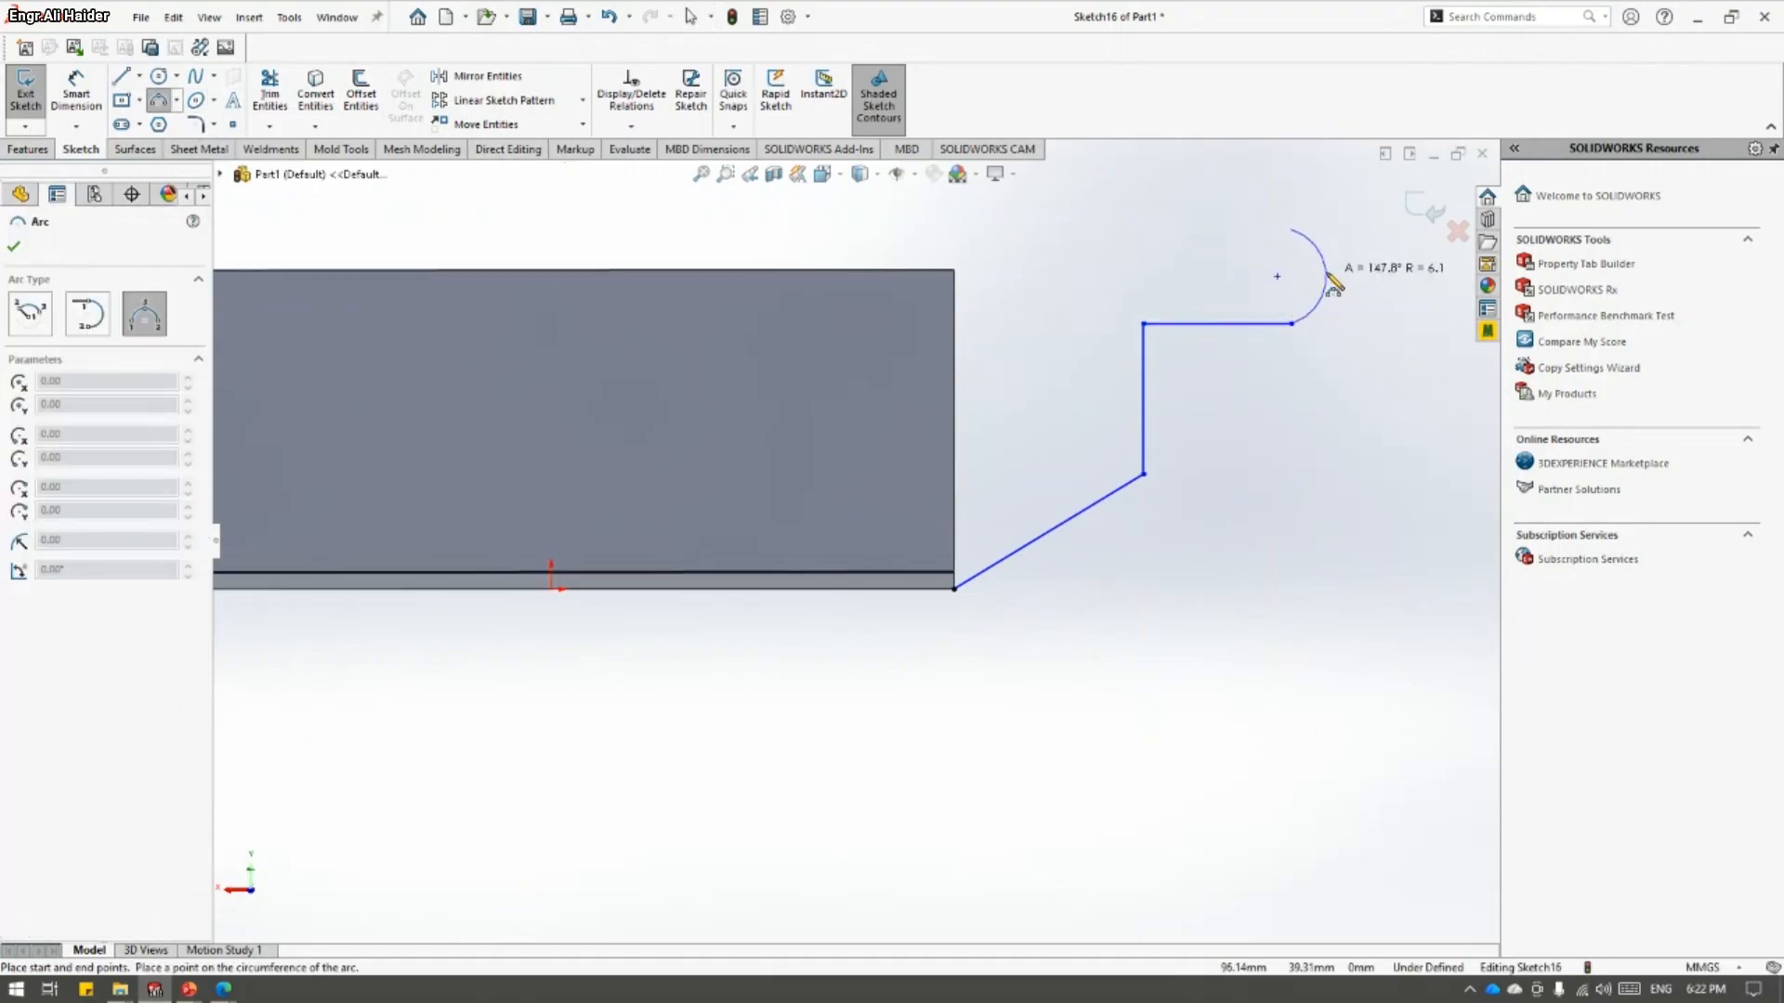
click(1326, 276)
key(Escape)
key(Escape)
scroll(1093, 394, up, 4)
middle_drag(1094, 394, 1045, 469)
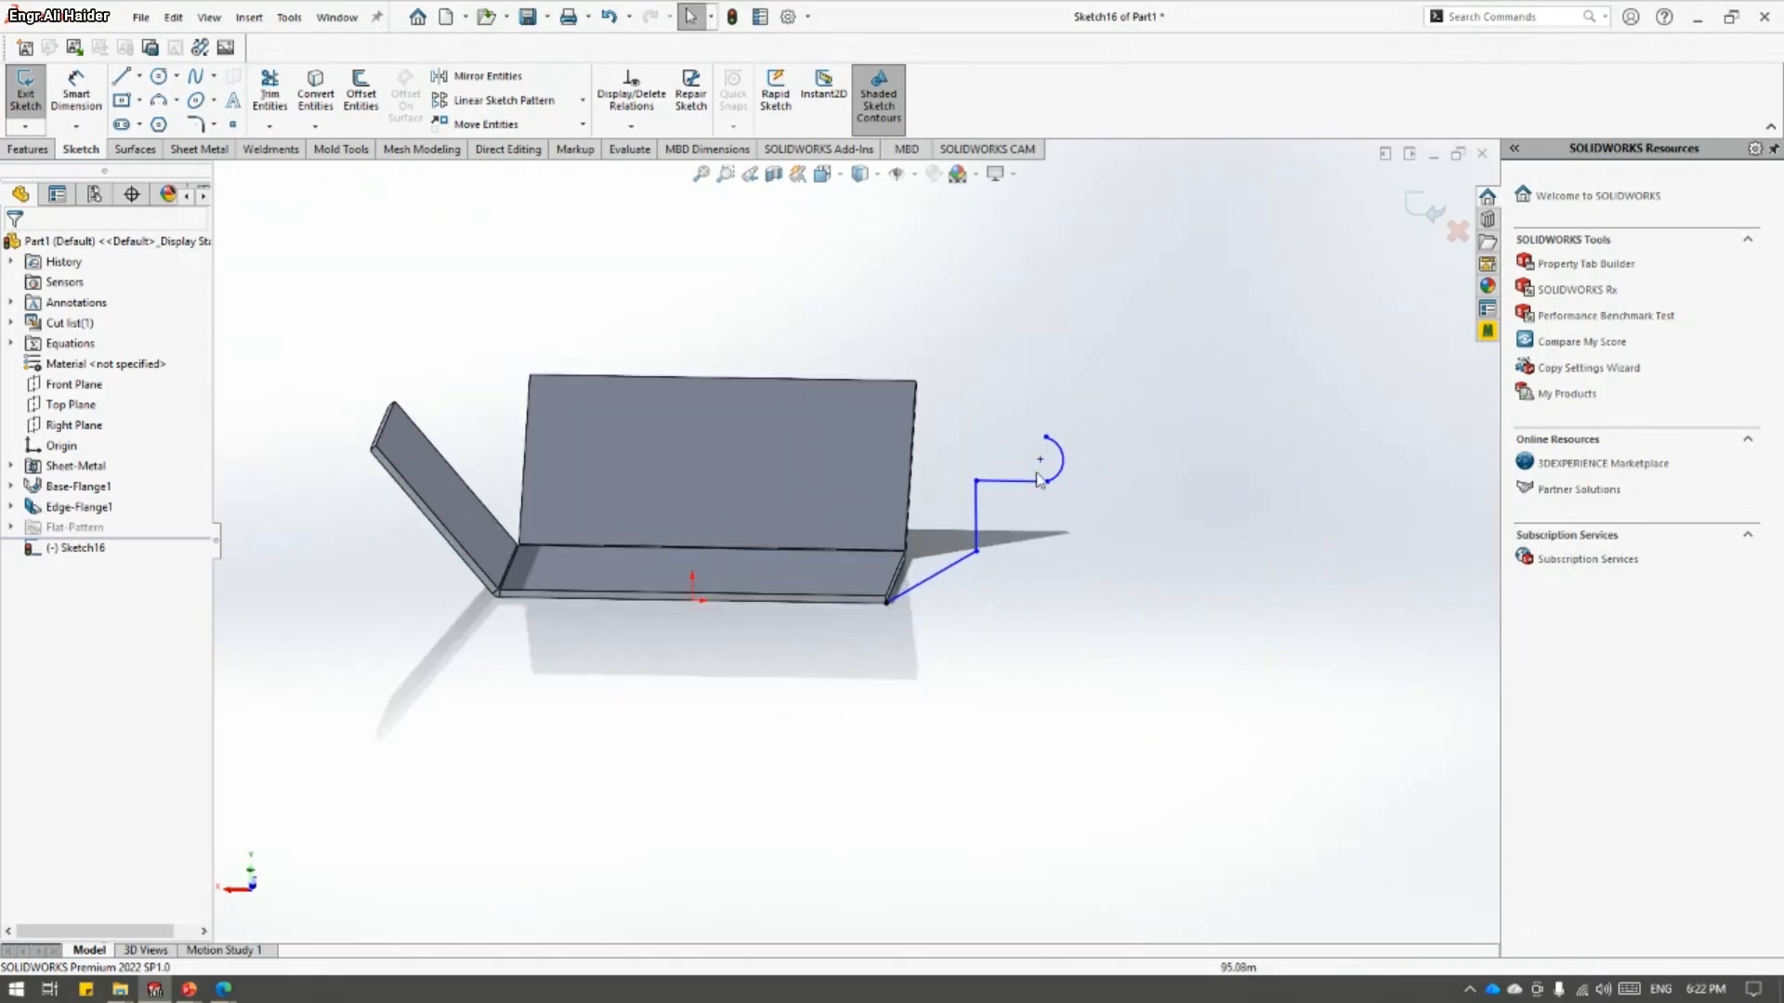
click(181, 151)
click(237, 100)
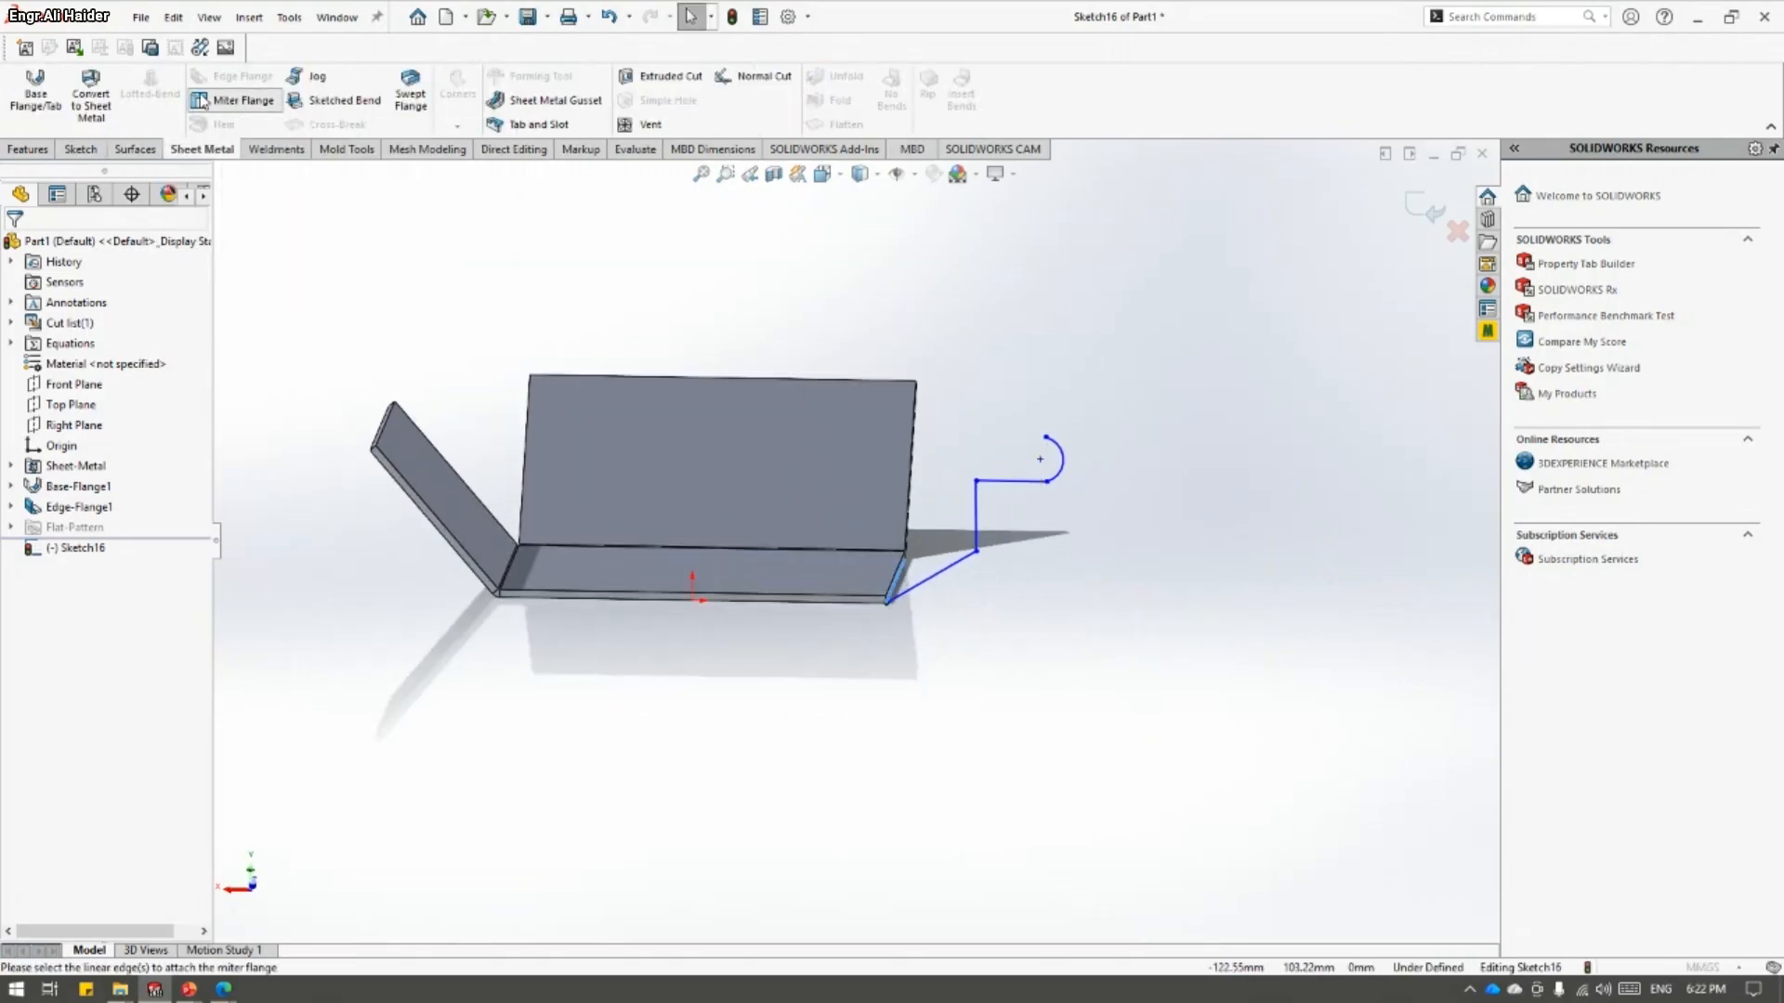
middle_drag(1111, 709, 1085, 587)
scroll(824, 671, down, 7)
scroll(1059, 451, up, 7)
scroll(1017, 451, down, 2)
scroll(1105, 455, down, 2)
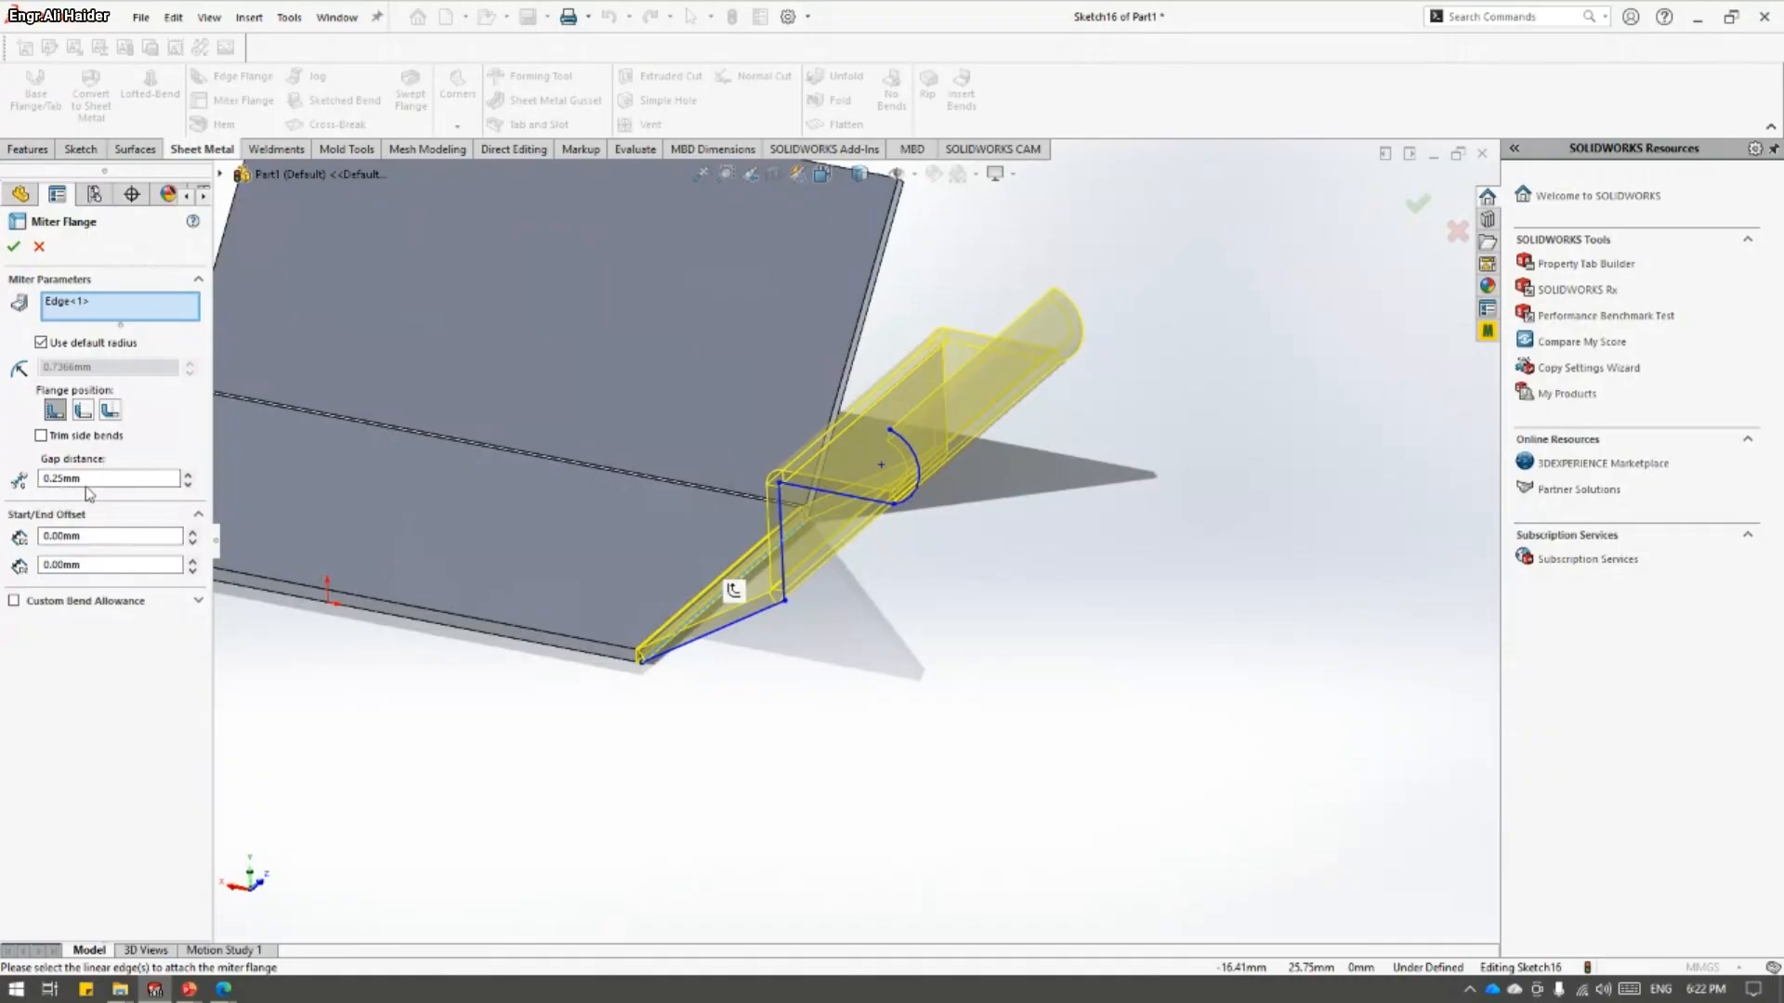
middle_drag(707, 474, 935, 590)
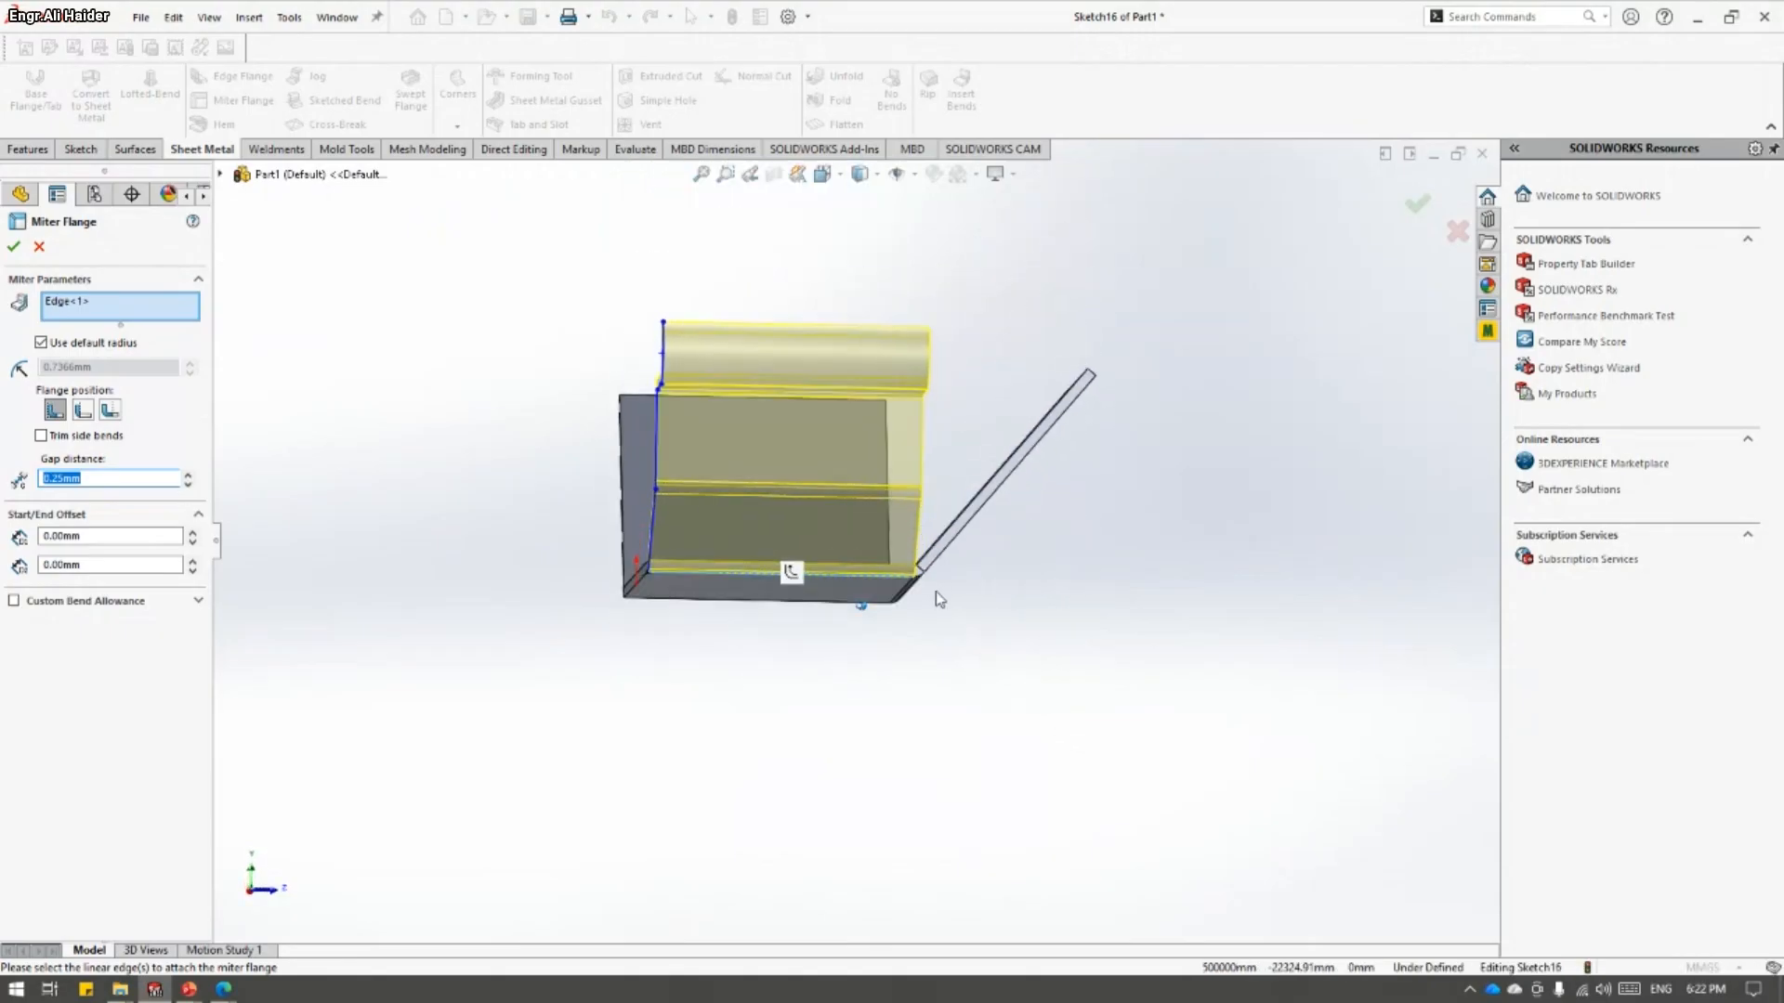
scroll(934, 591, down, 5)
middle_drag(5, 359, 59, 481)
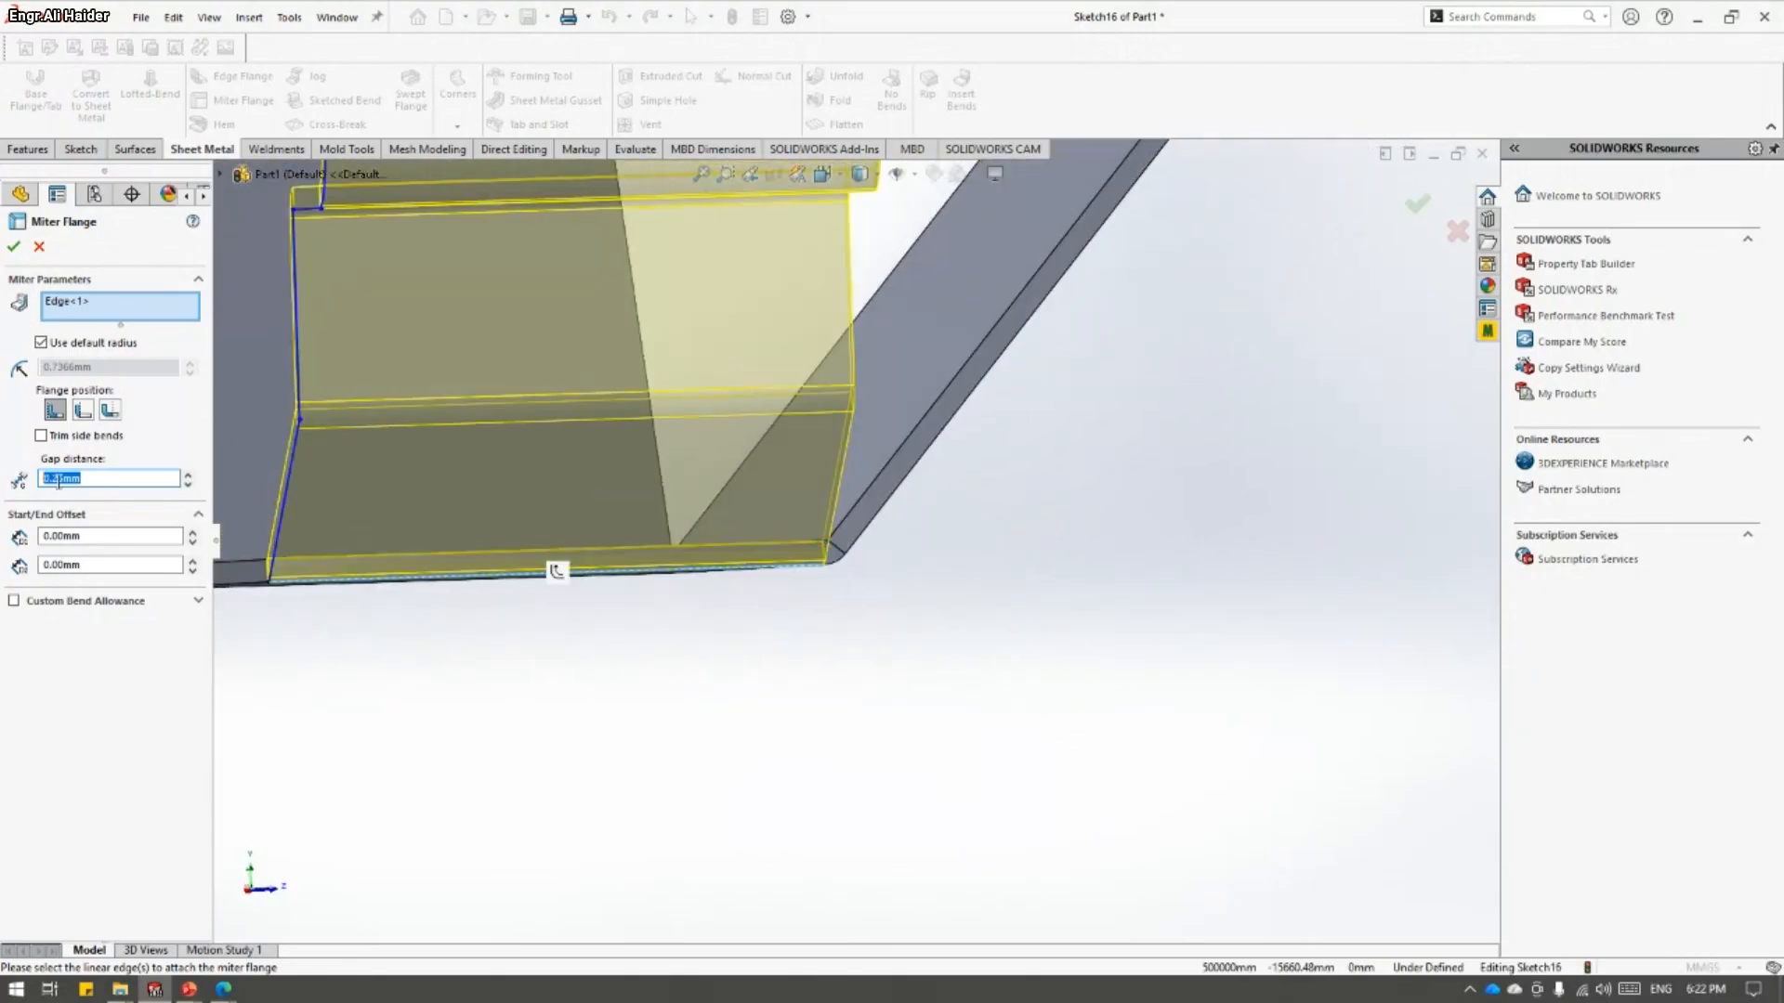
click(37, 250)
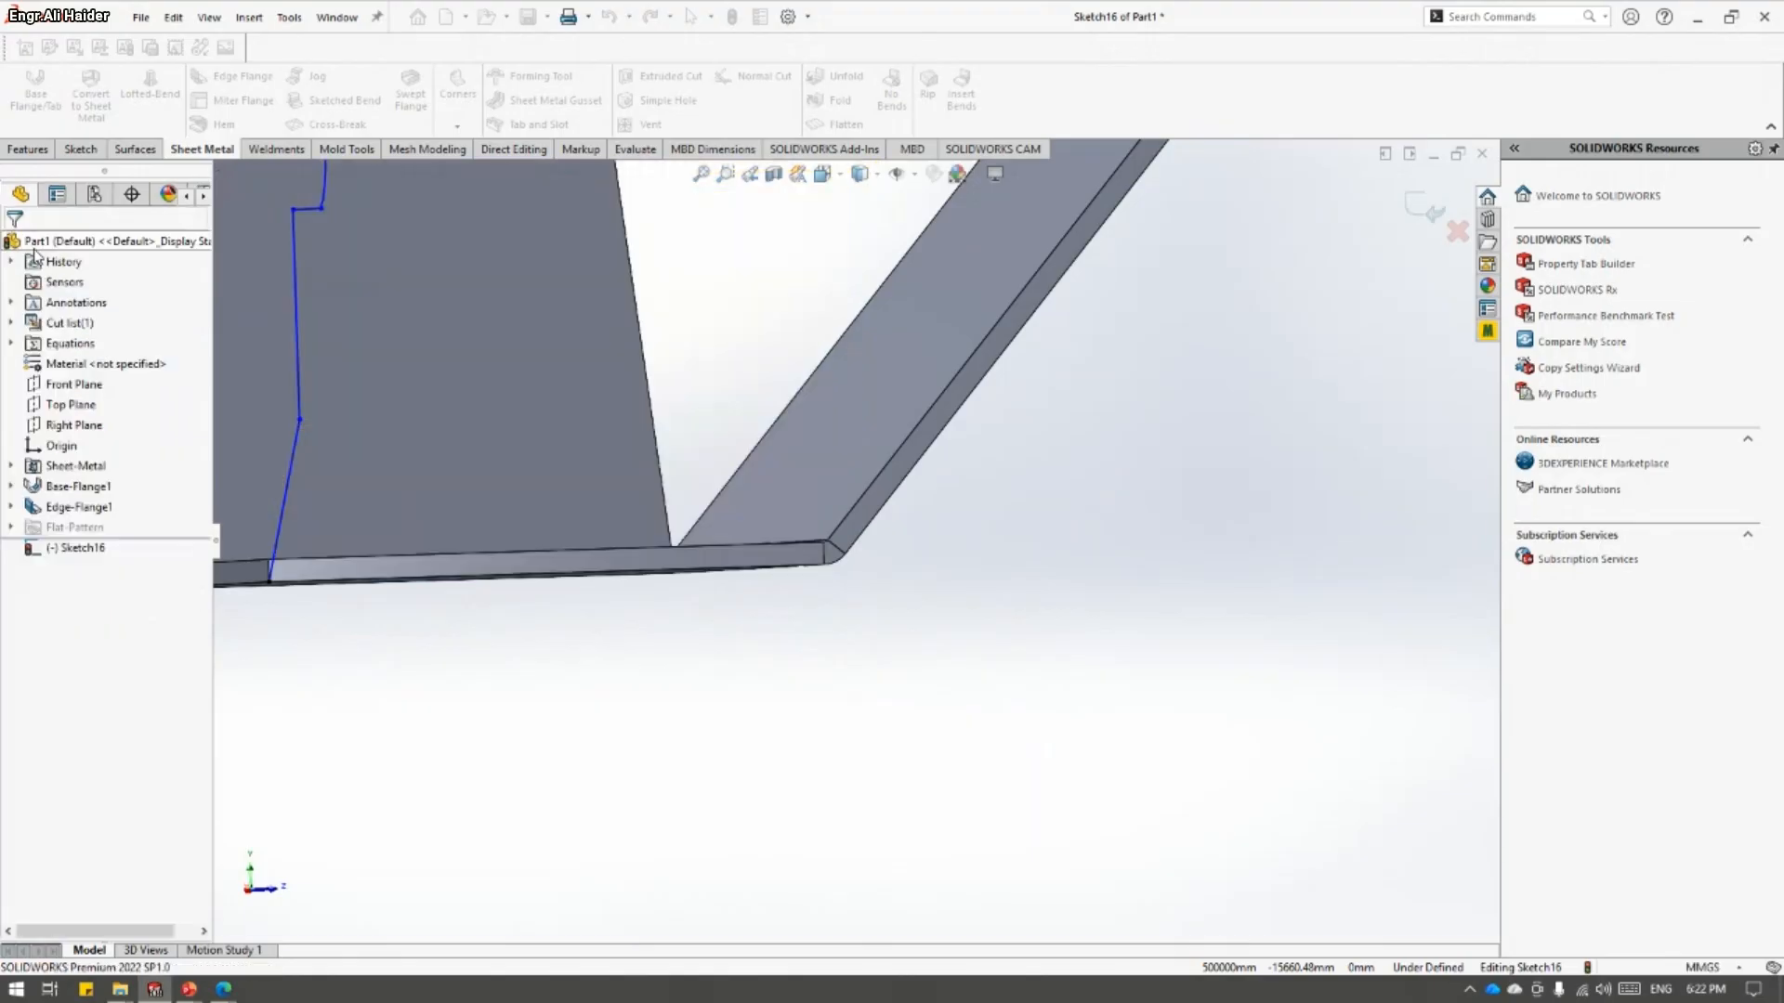
- Hide the sheet metal body and exit the flange profile sketch
click(1425, 204)
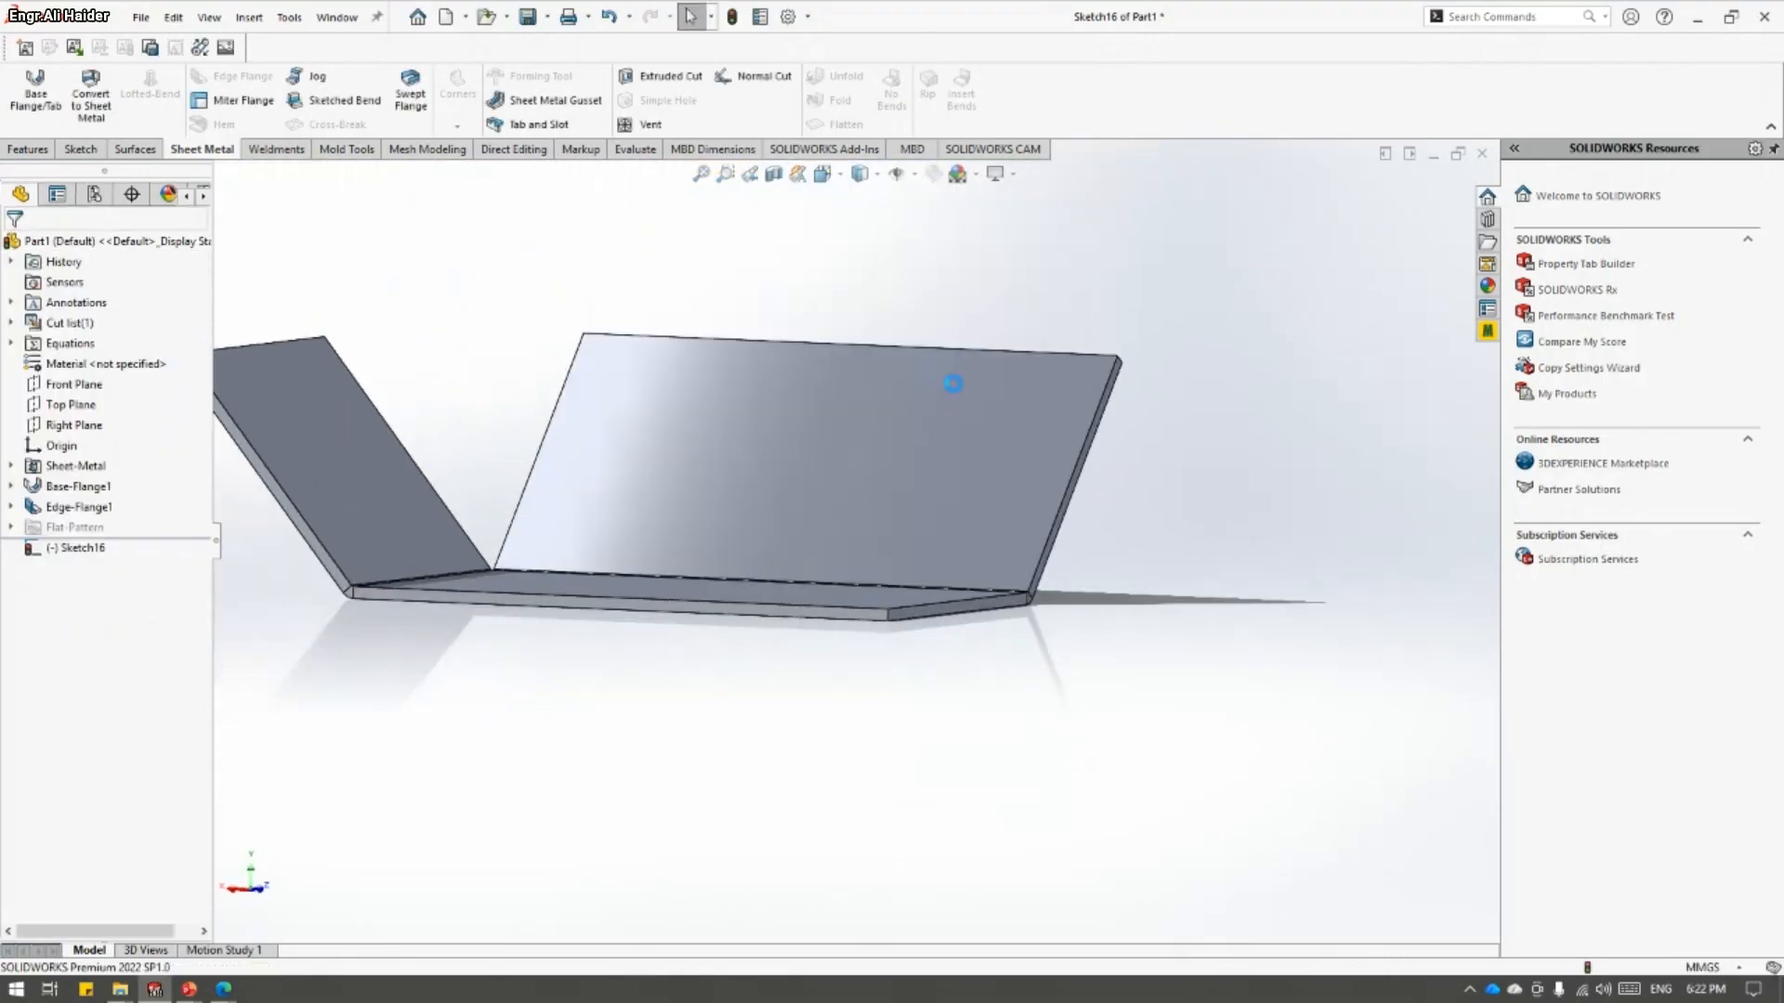
click(37, 247)
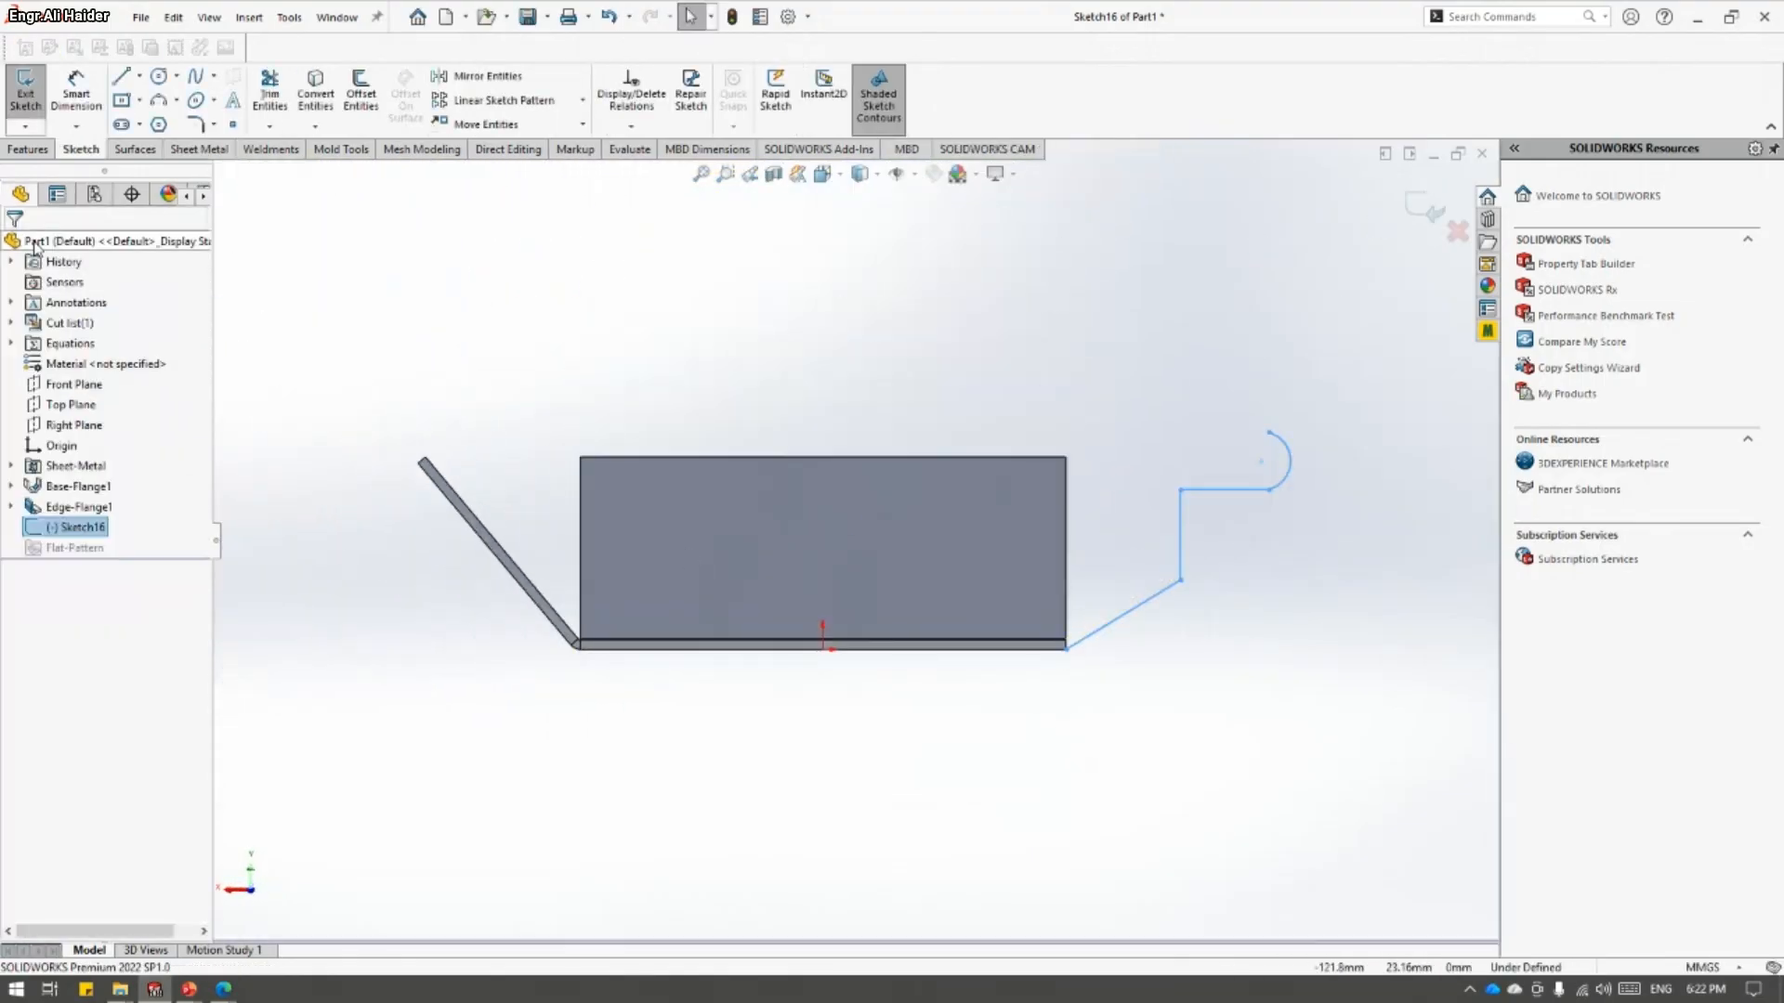
click(78, 508)
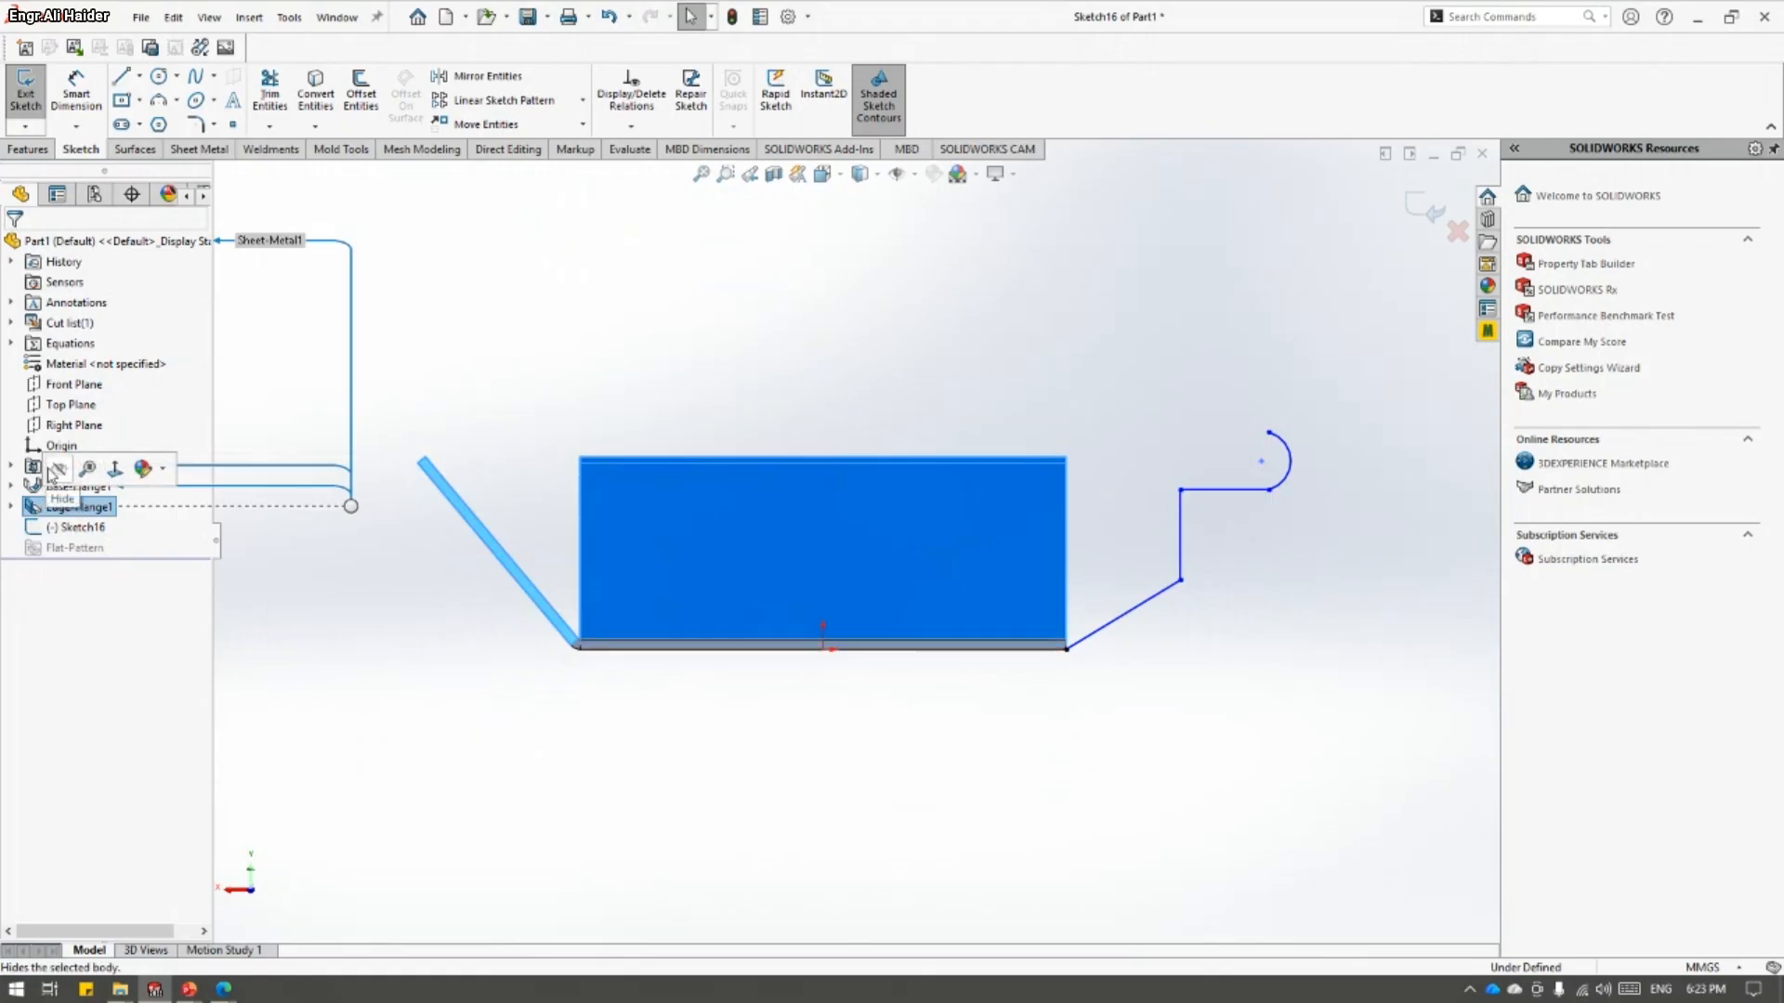
click(62, 469)
click(414, 418)
click(1421, 207)
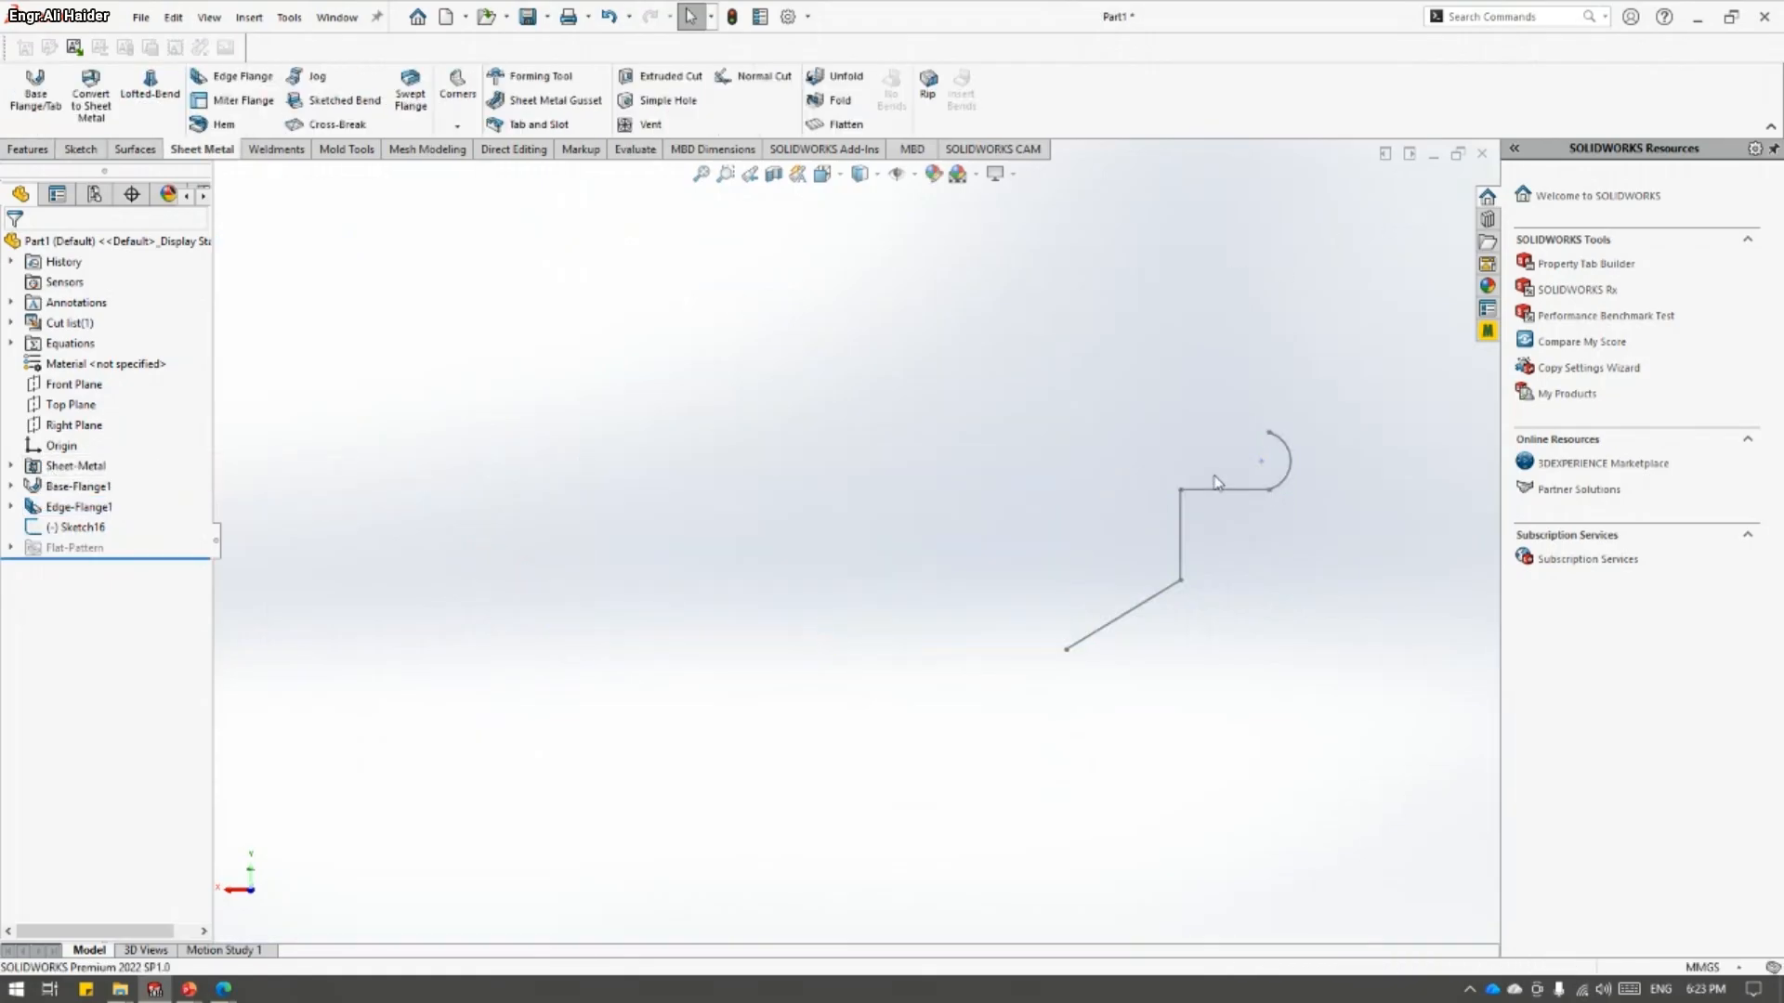
- Show the sheet metal body again and set the angle of both edge flanges to 90 degrees
click(78, 506)
click(131, 474)
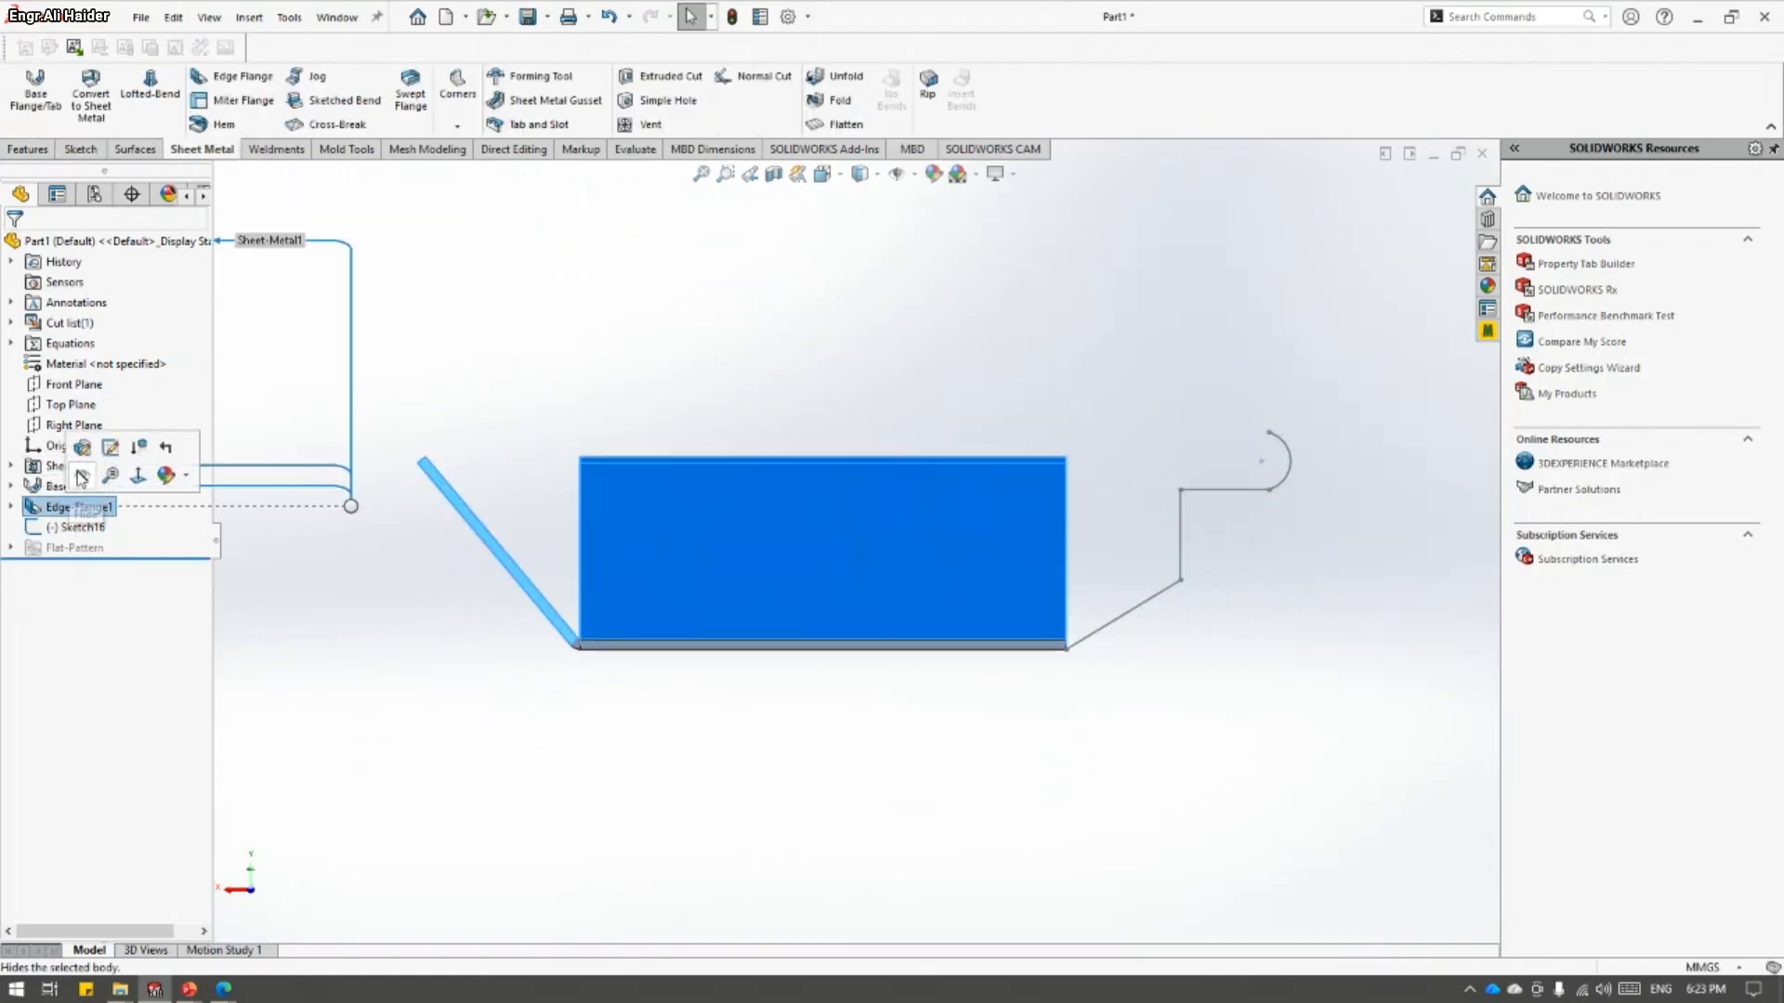
text(90)
key(Return)
click(13, 246)
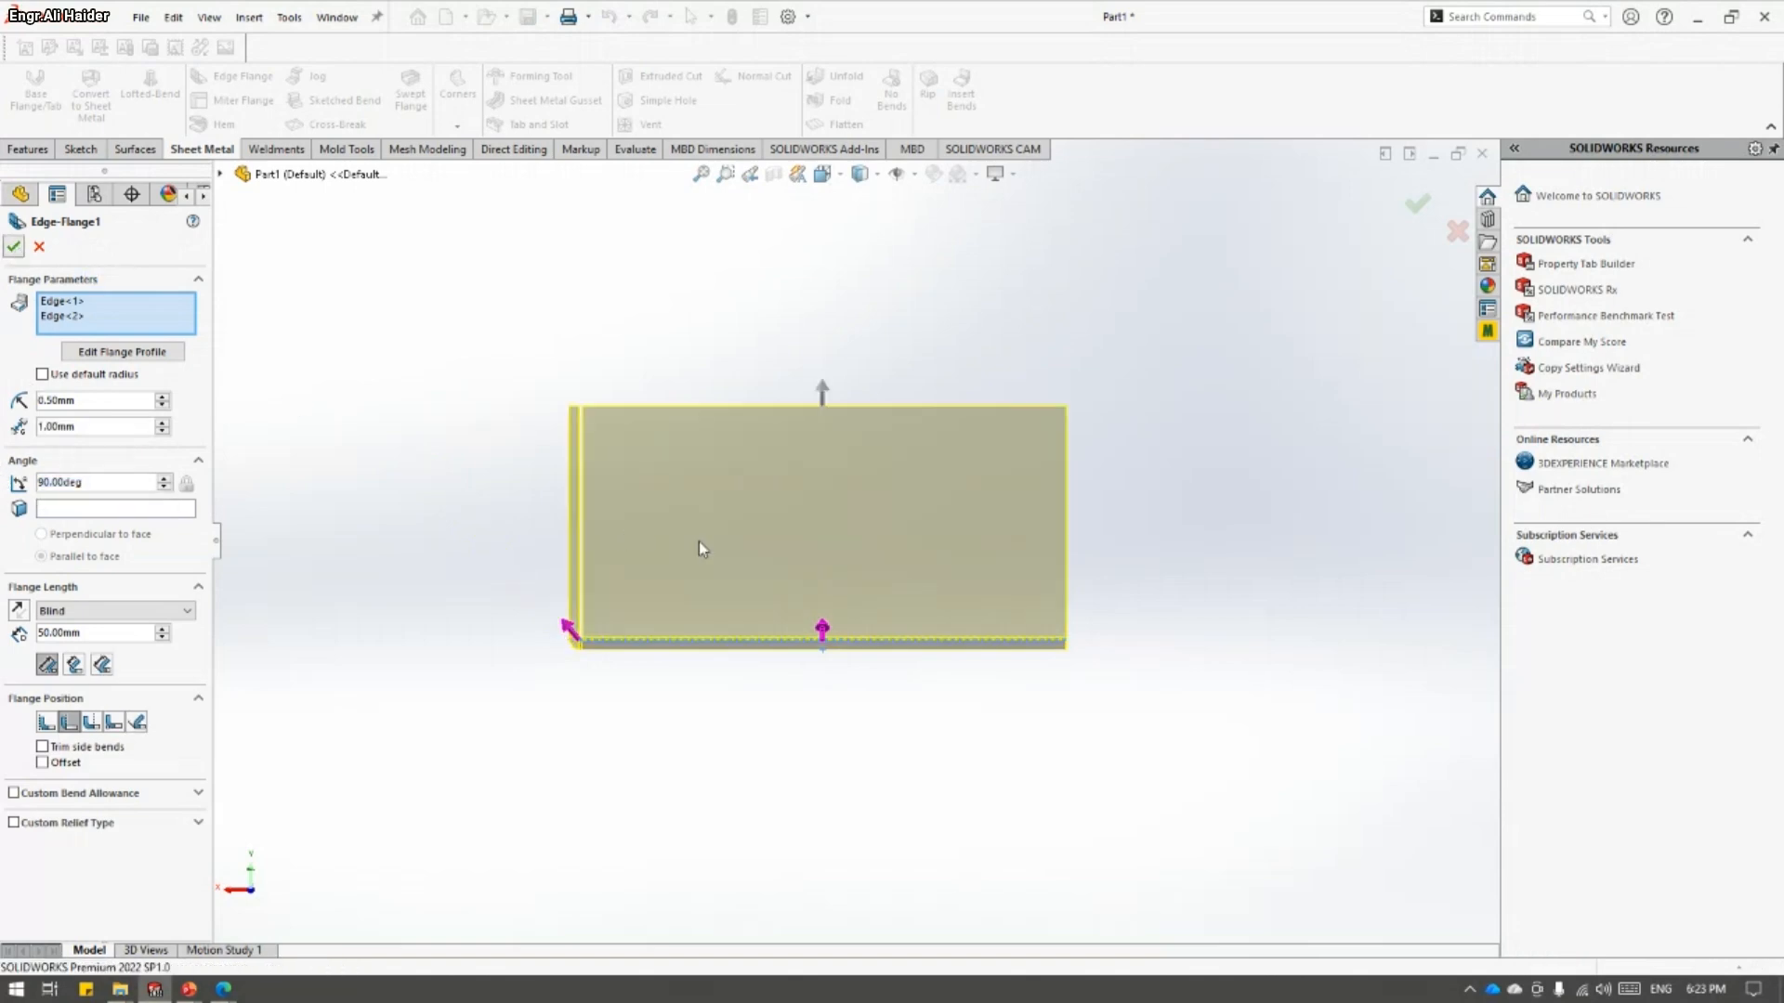
- Start a miter flange from the profile sketch along the base plate's free short edge, with a 1 mm gap distance
click(78, 527)
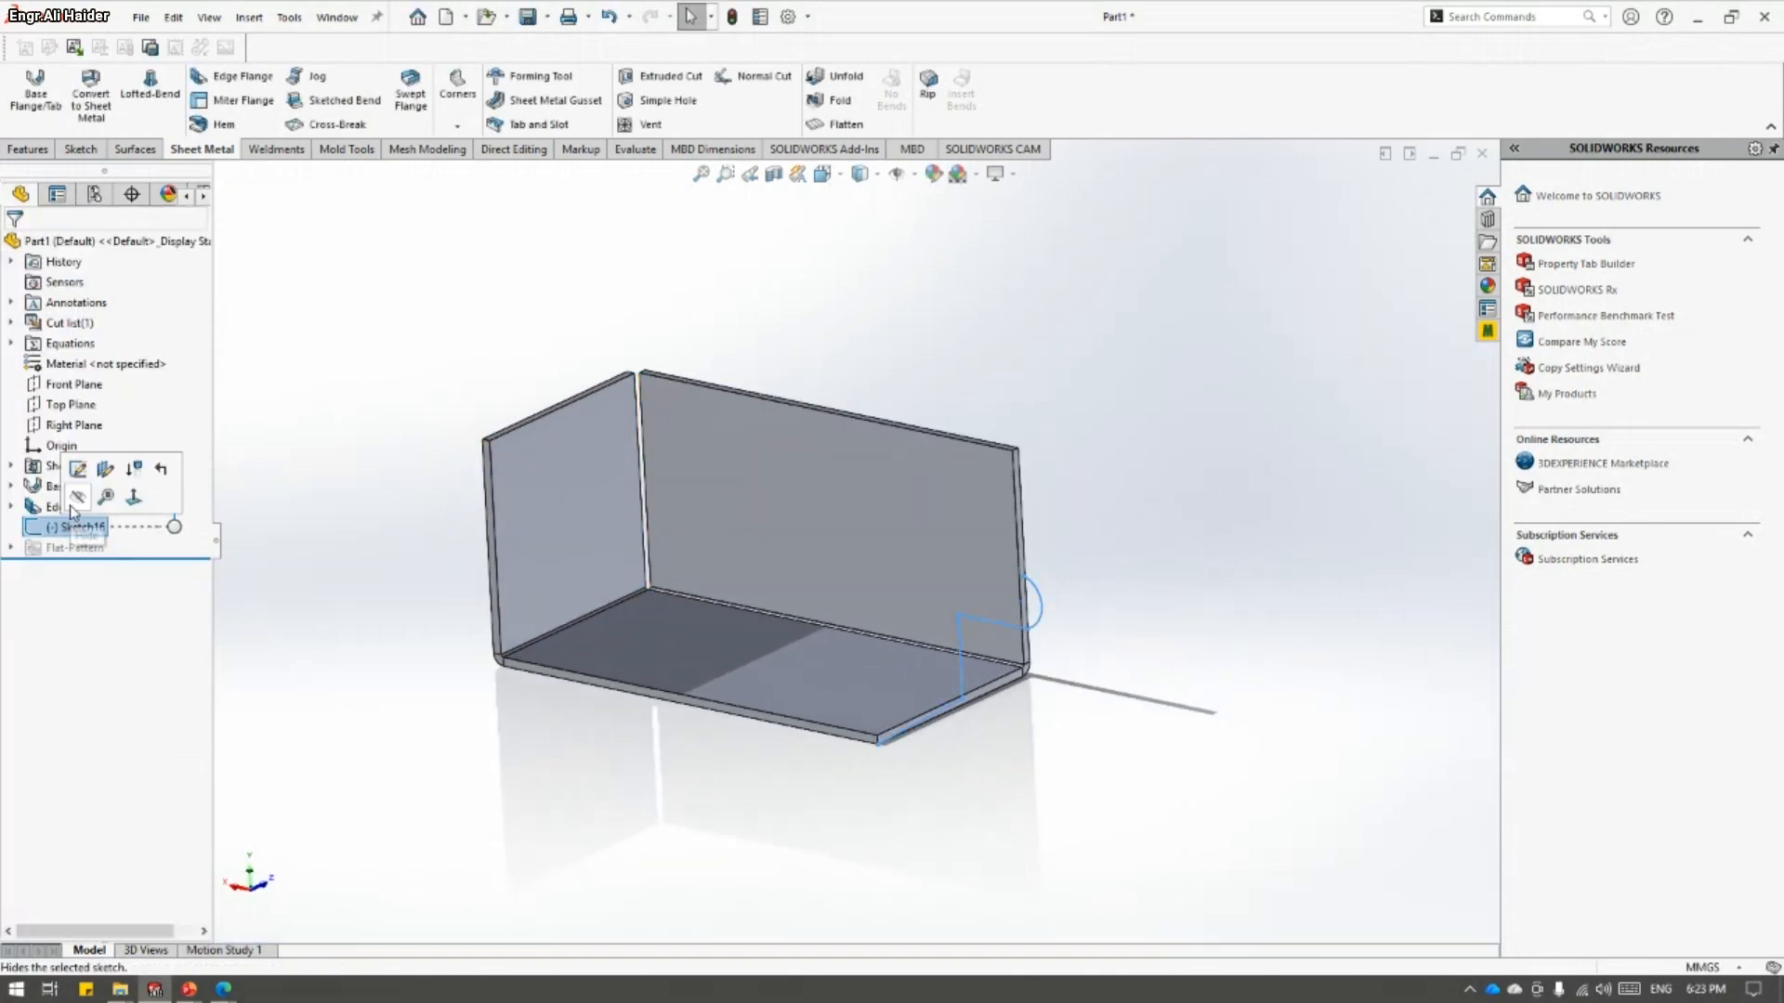
click(223, 110)
middle_drag(1076, 624, 964, 697)
scroll(899, 702, down, 2)
scroll(869, 632, down, 4)
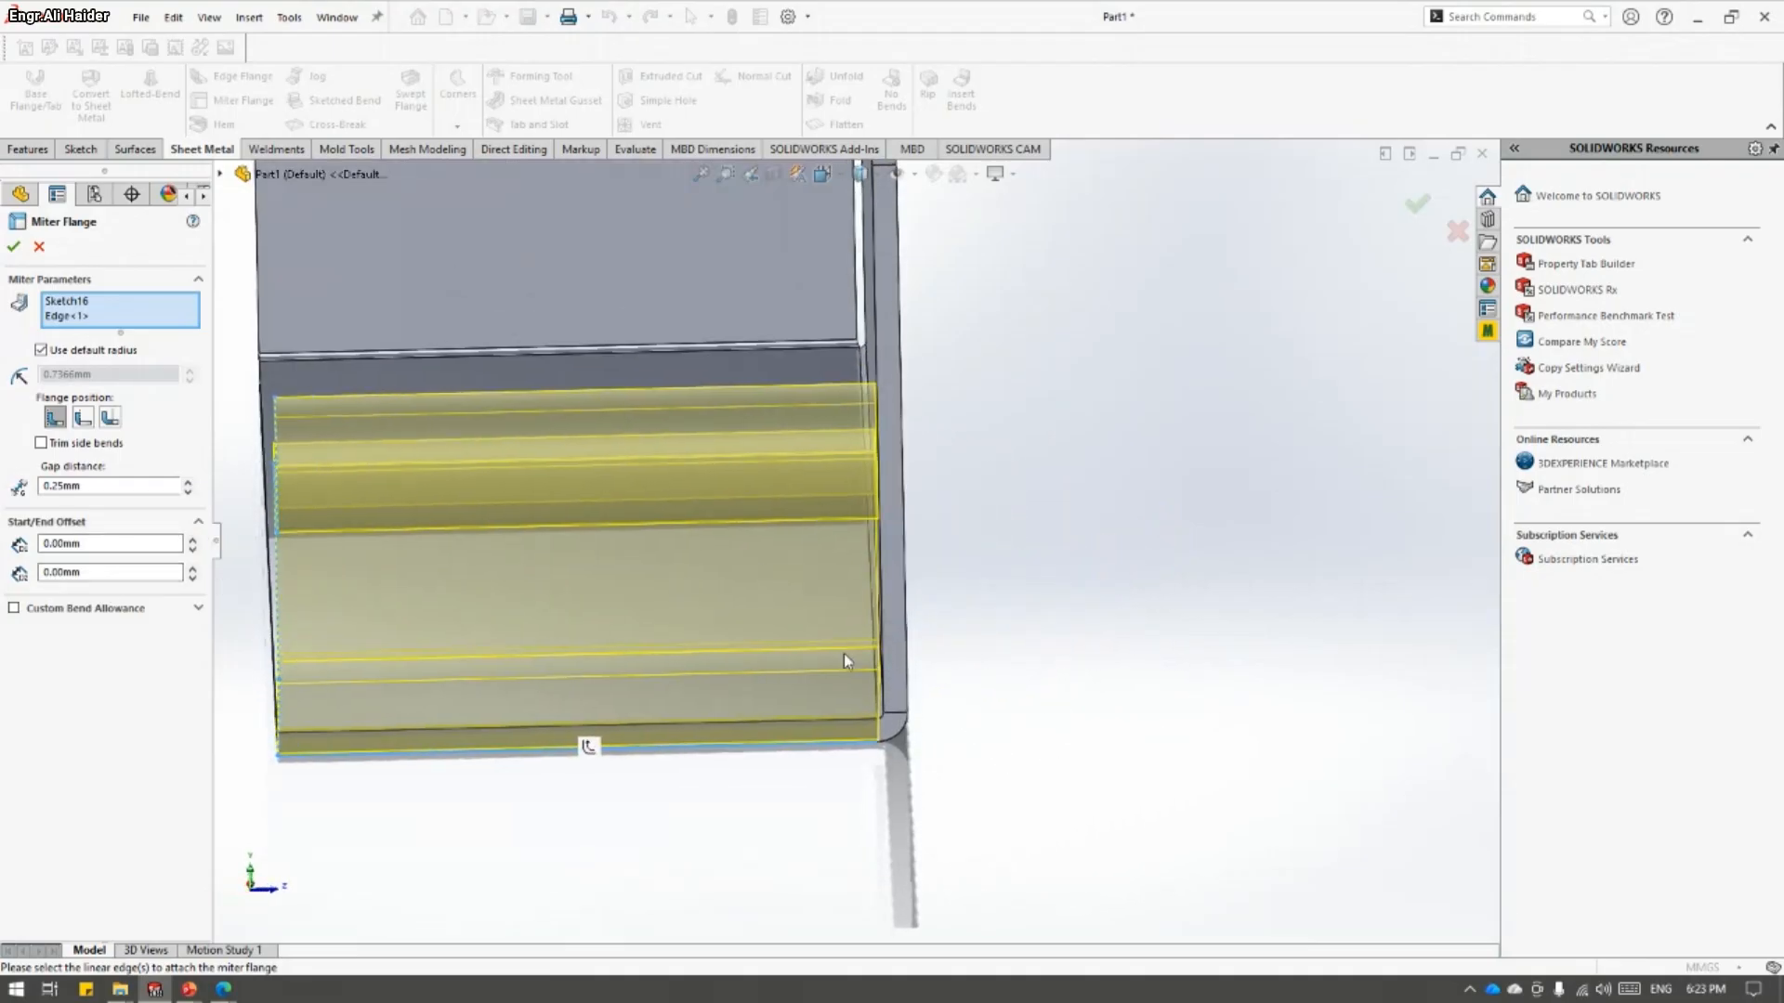
key(space)
click(703, 718)
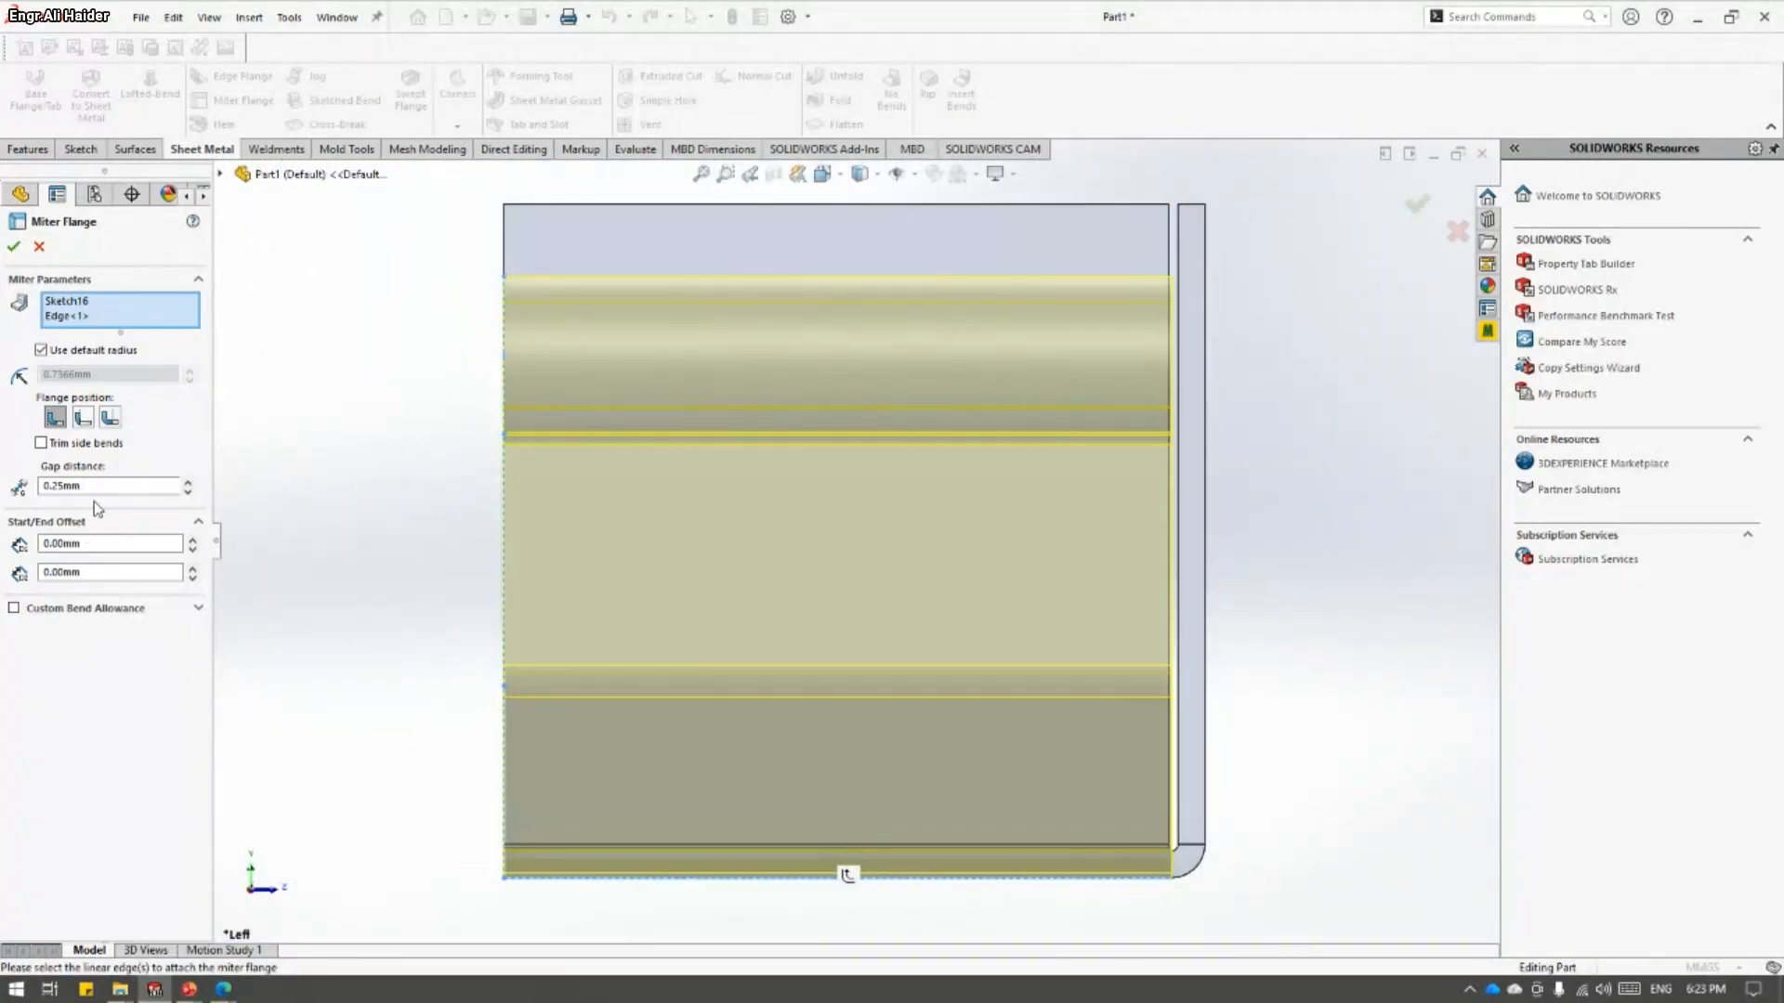
key(Return)
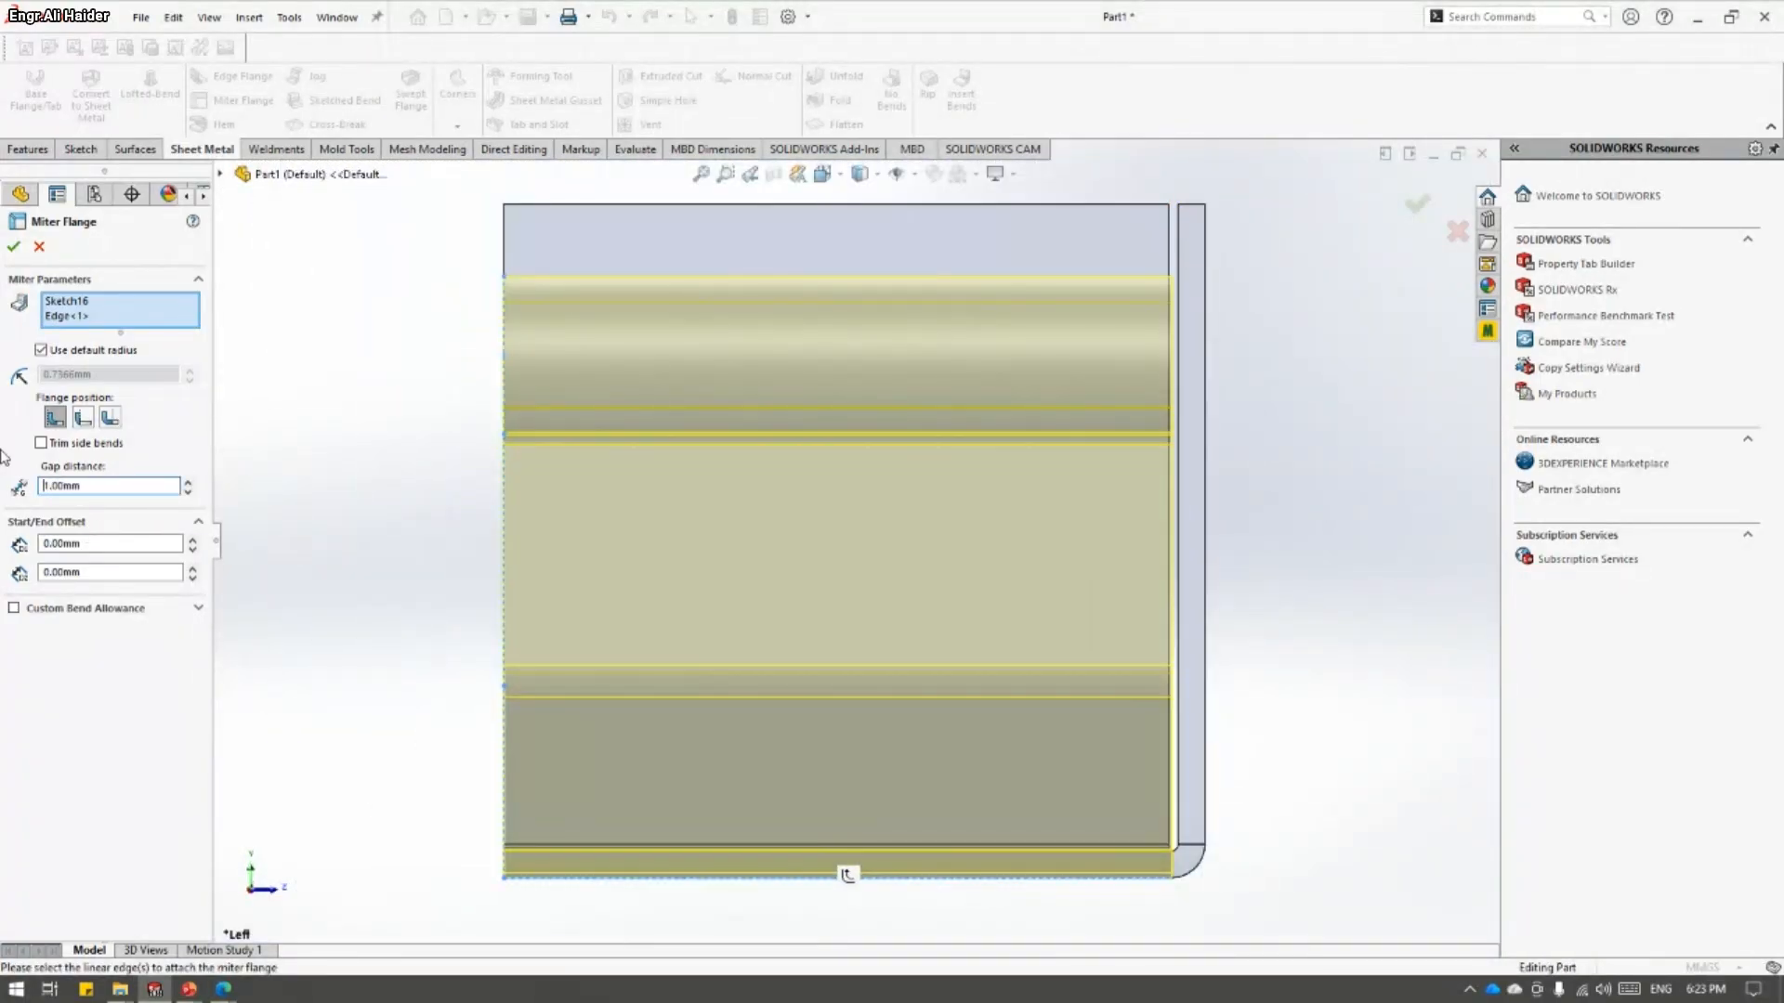
- Inspect the miter flange preview at its bends and corner, and create the flange using the default radius
middle_drag(263, 685, 453, 897)
scroll(1029, 441, down, 5)
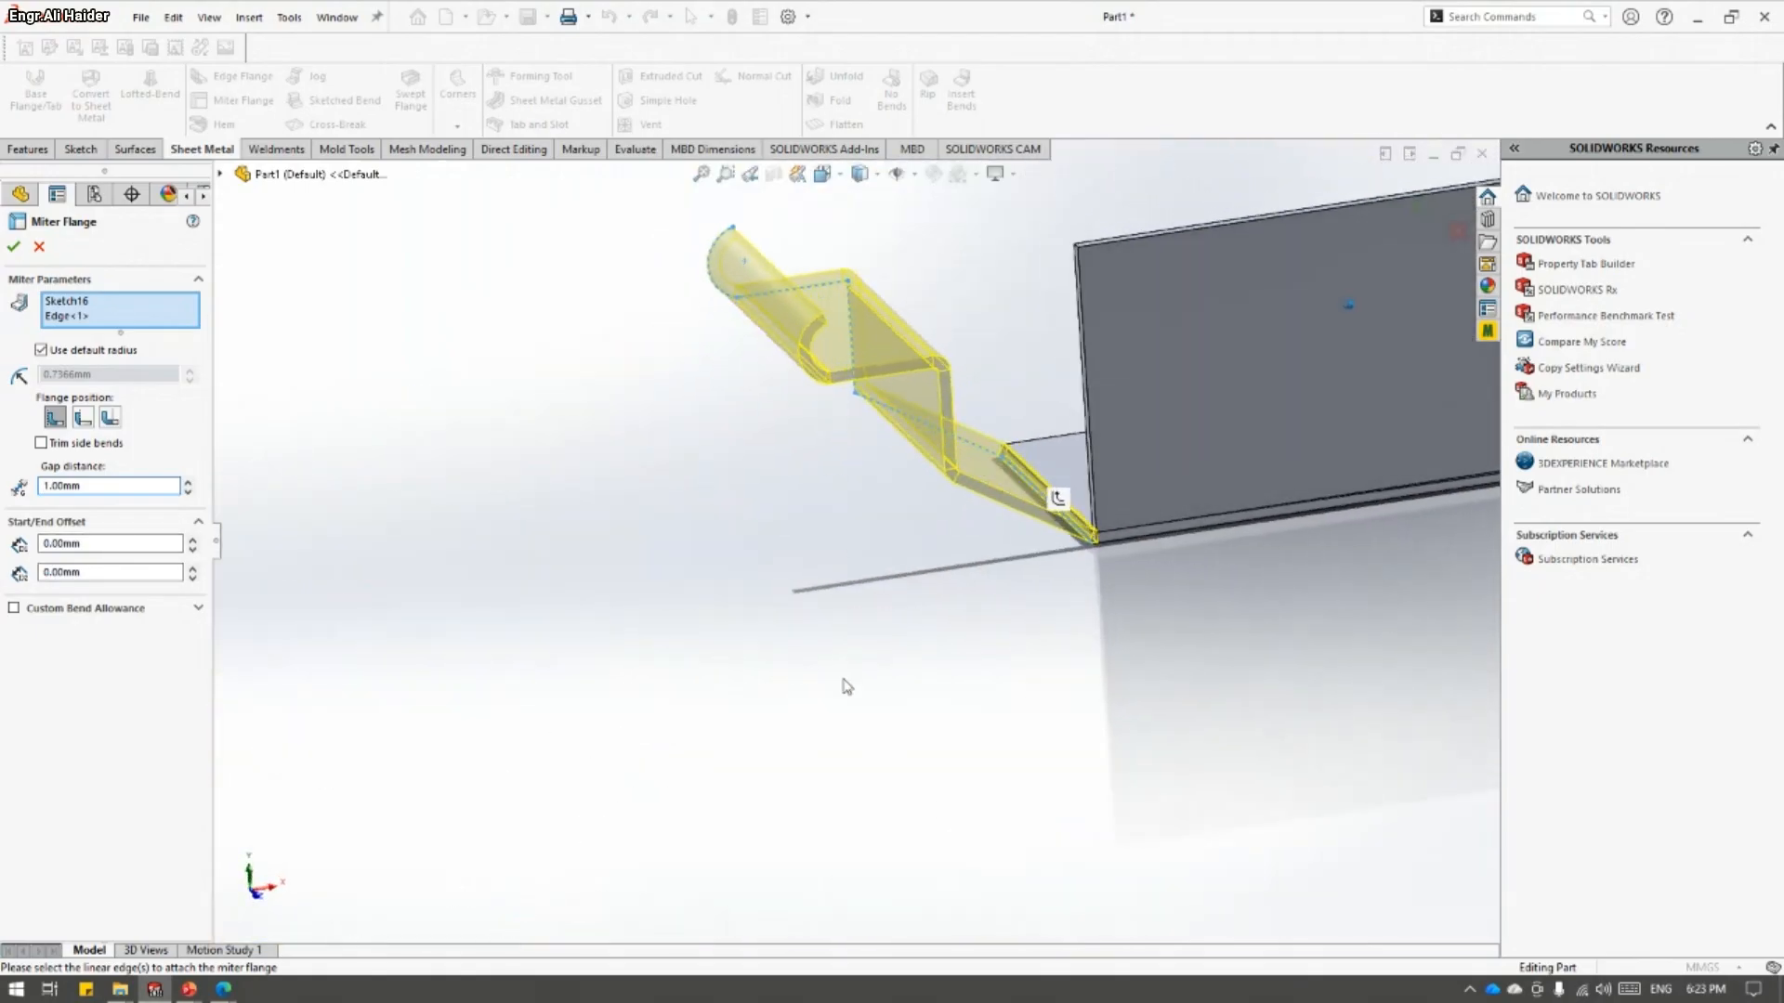
scroll(1199, 748, down, 6)
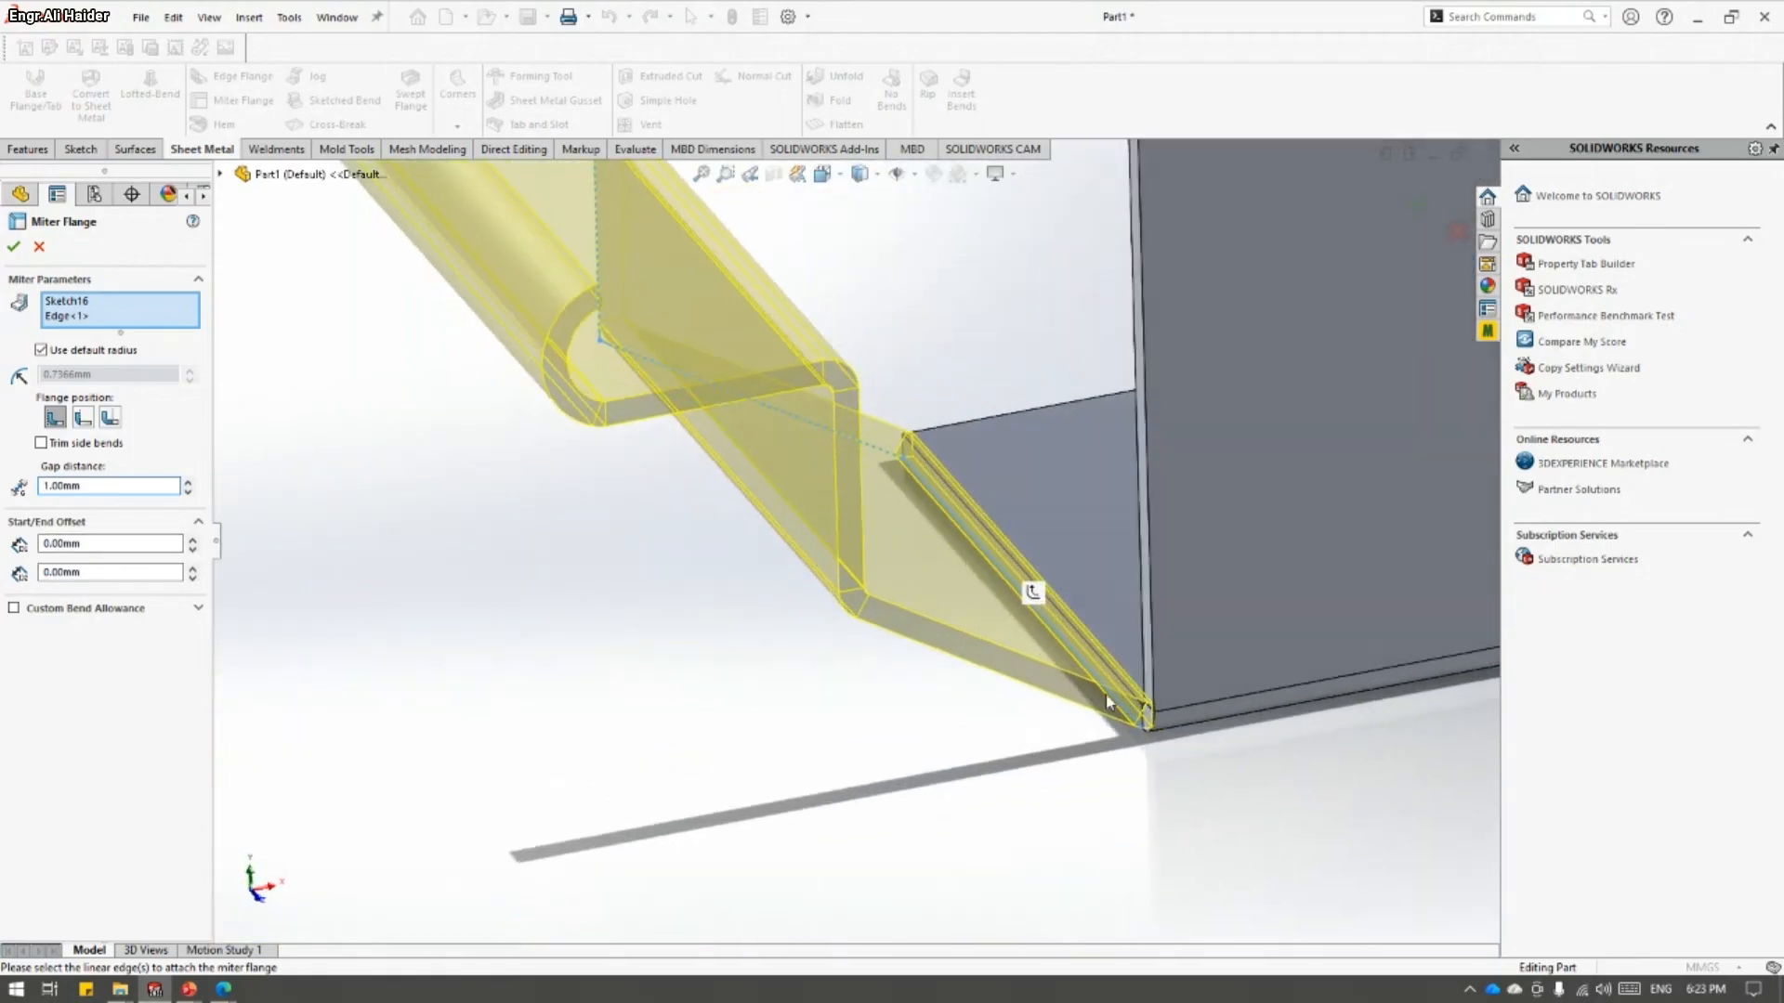
scroll(1200, 758, down, 2)
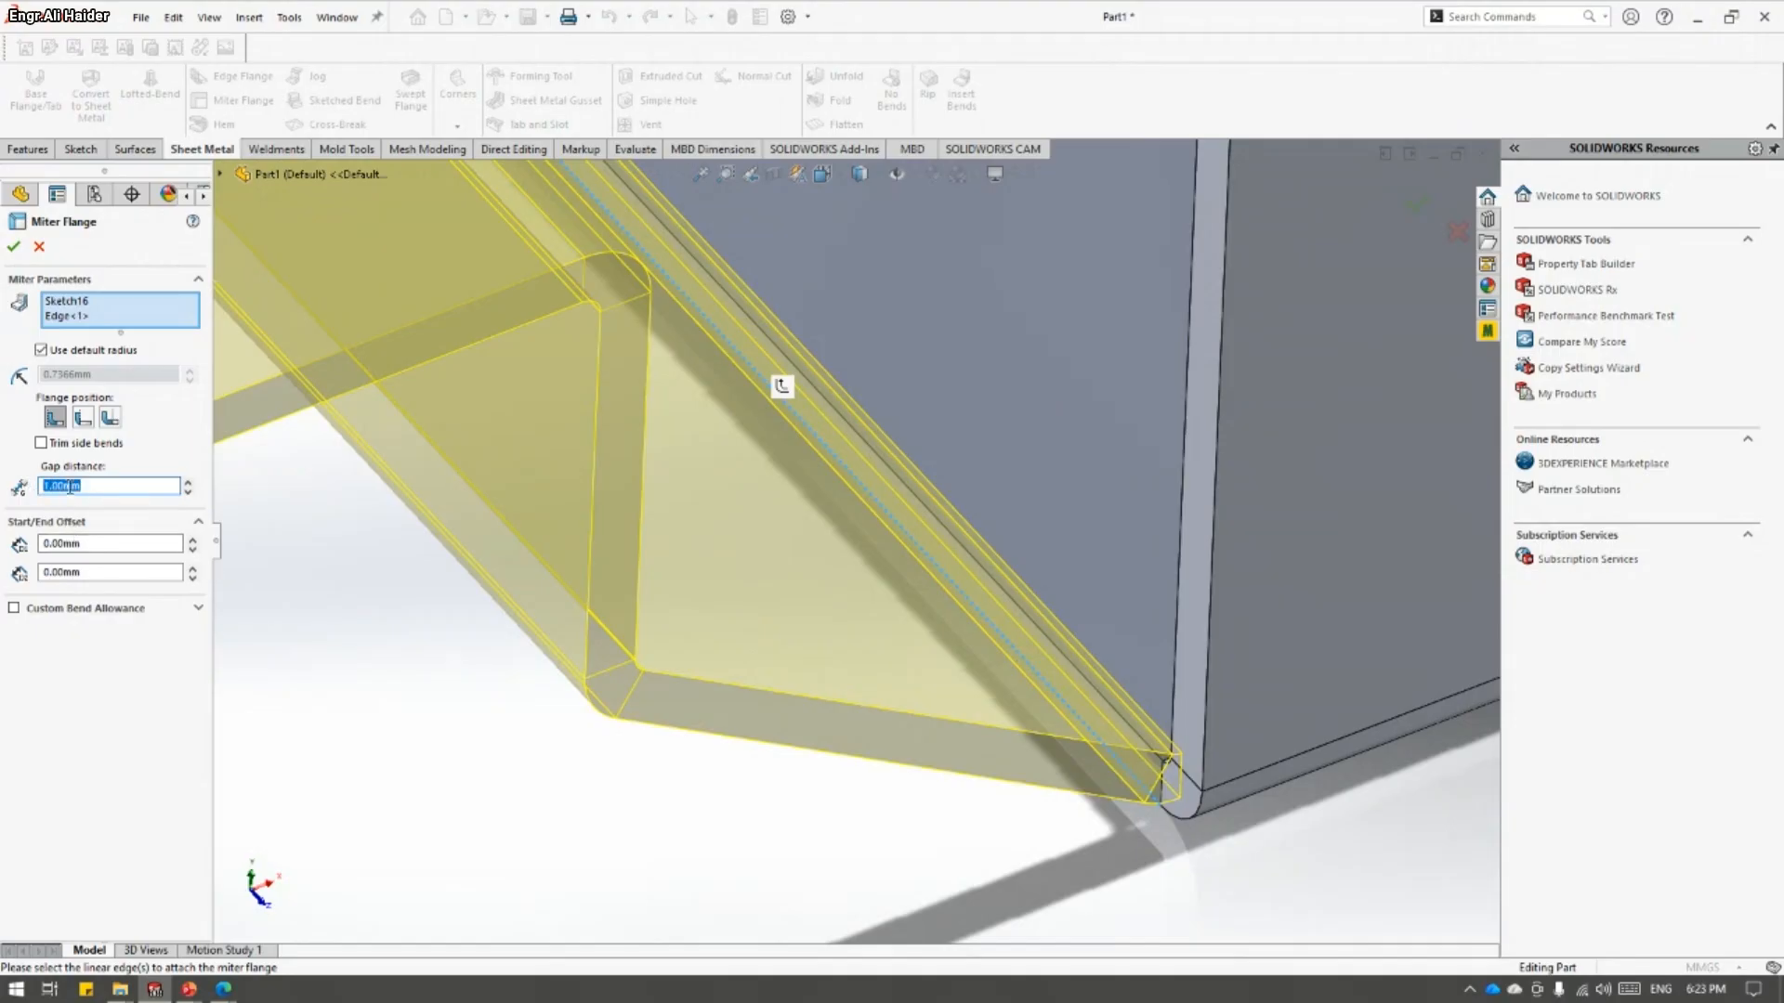
middle_drag(1038, 495, 340, 424)
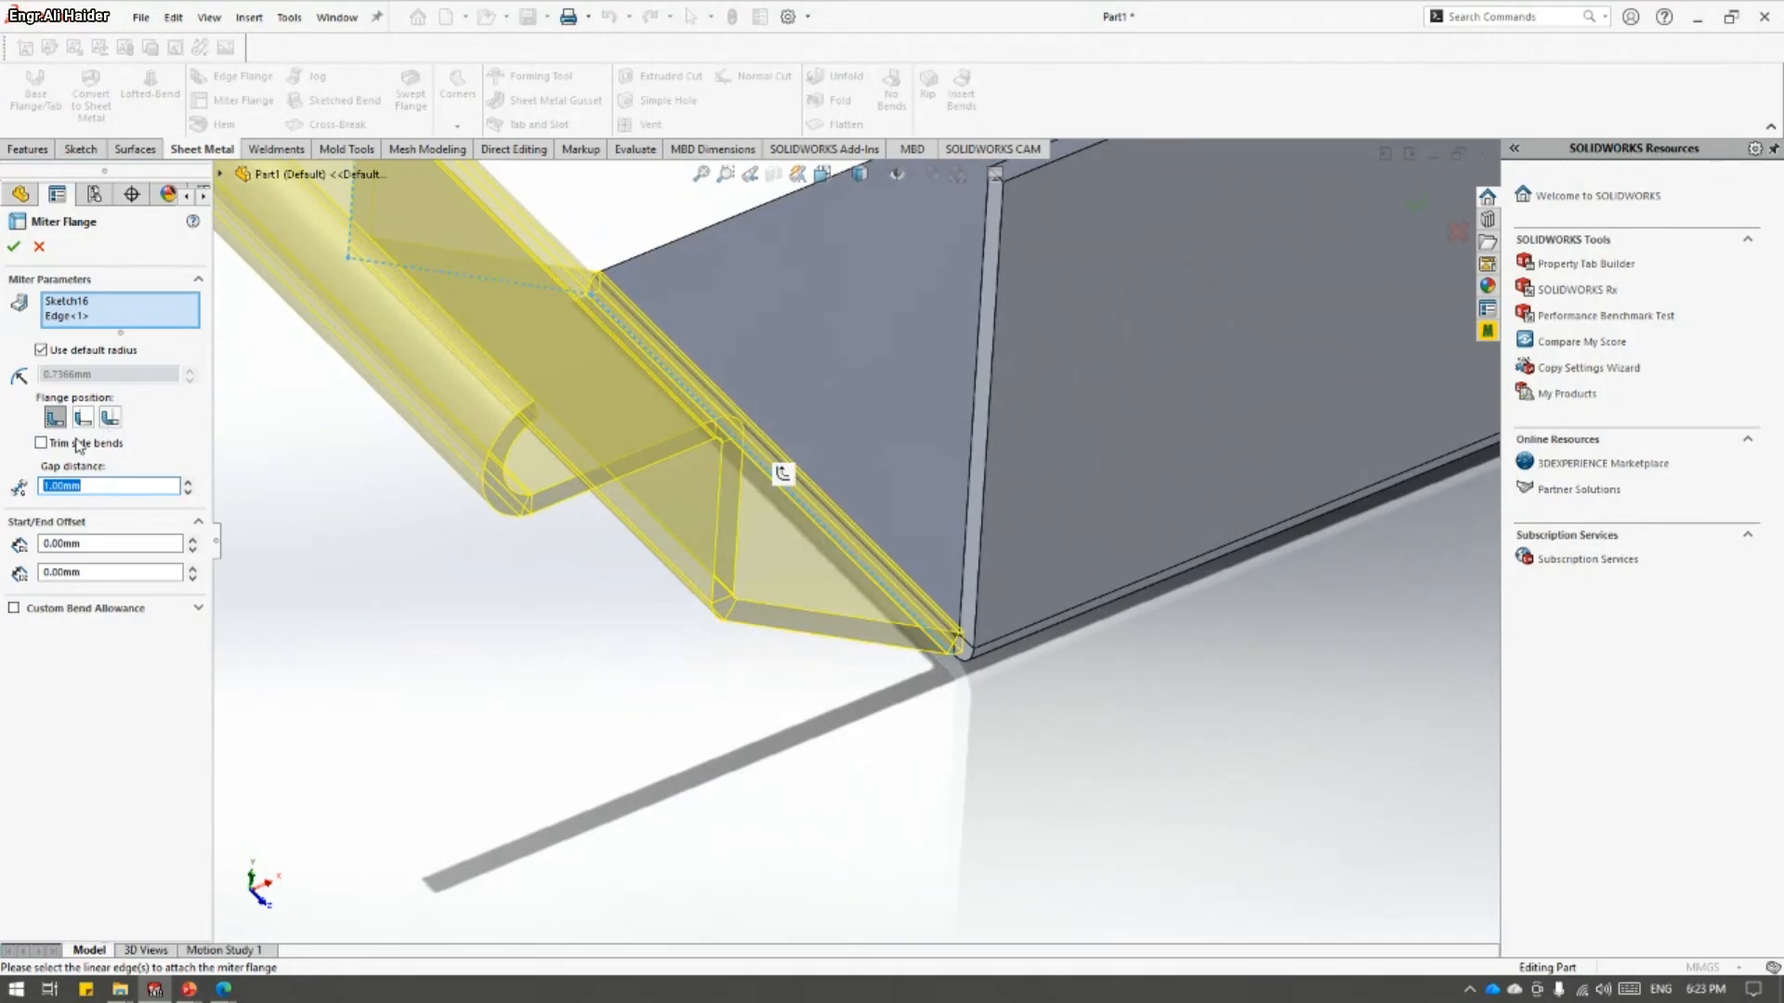
middle_drag(465, 404, 883, 437)
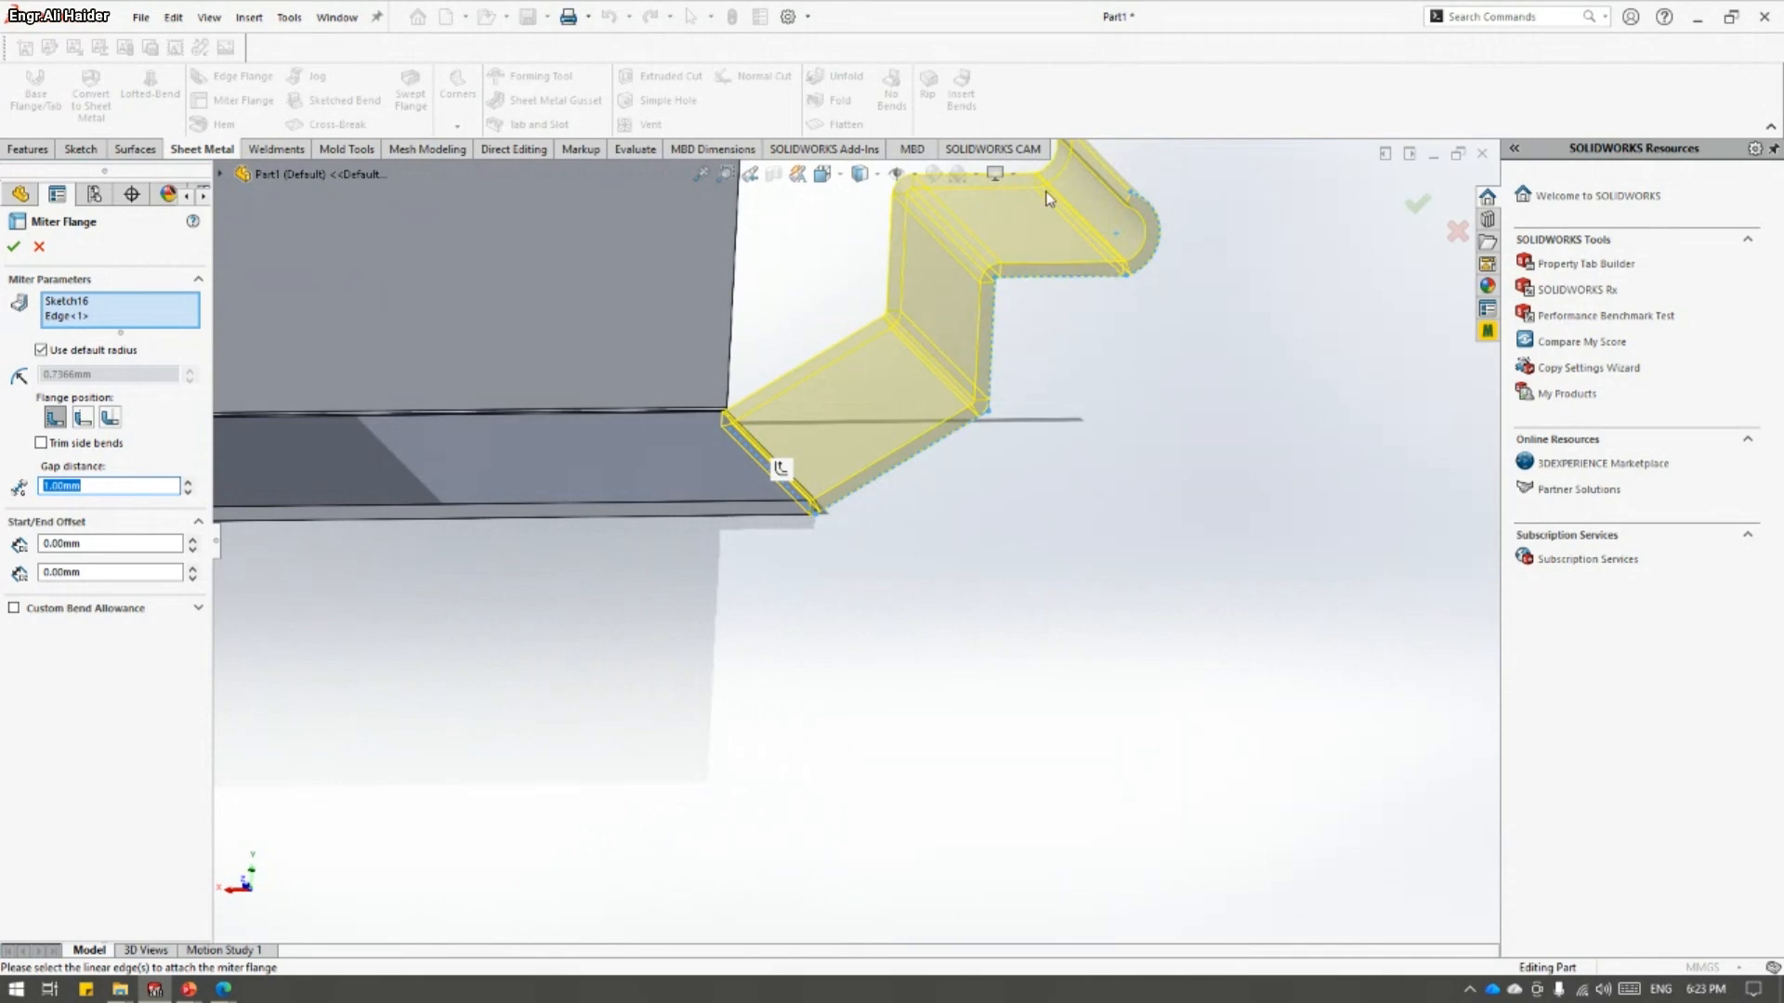
click(14, 249)
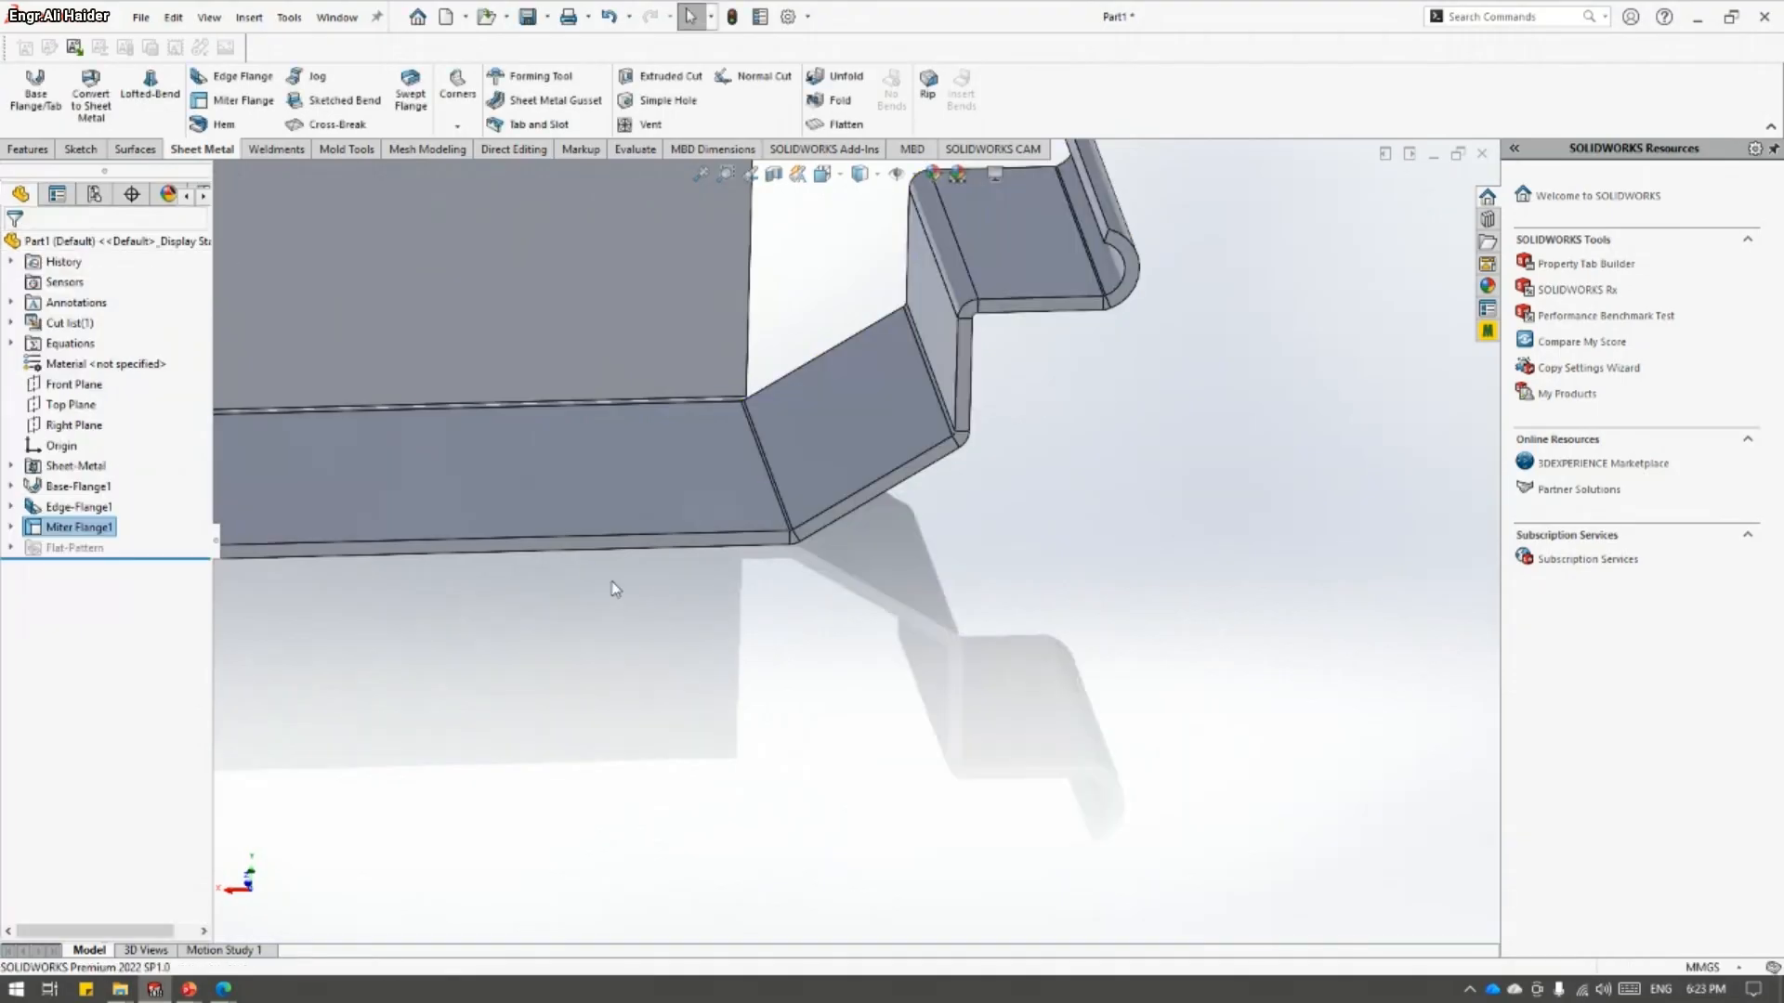
scroll(761, 632, up, 3)
middle_drag(764, 631, 868, 355)
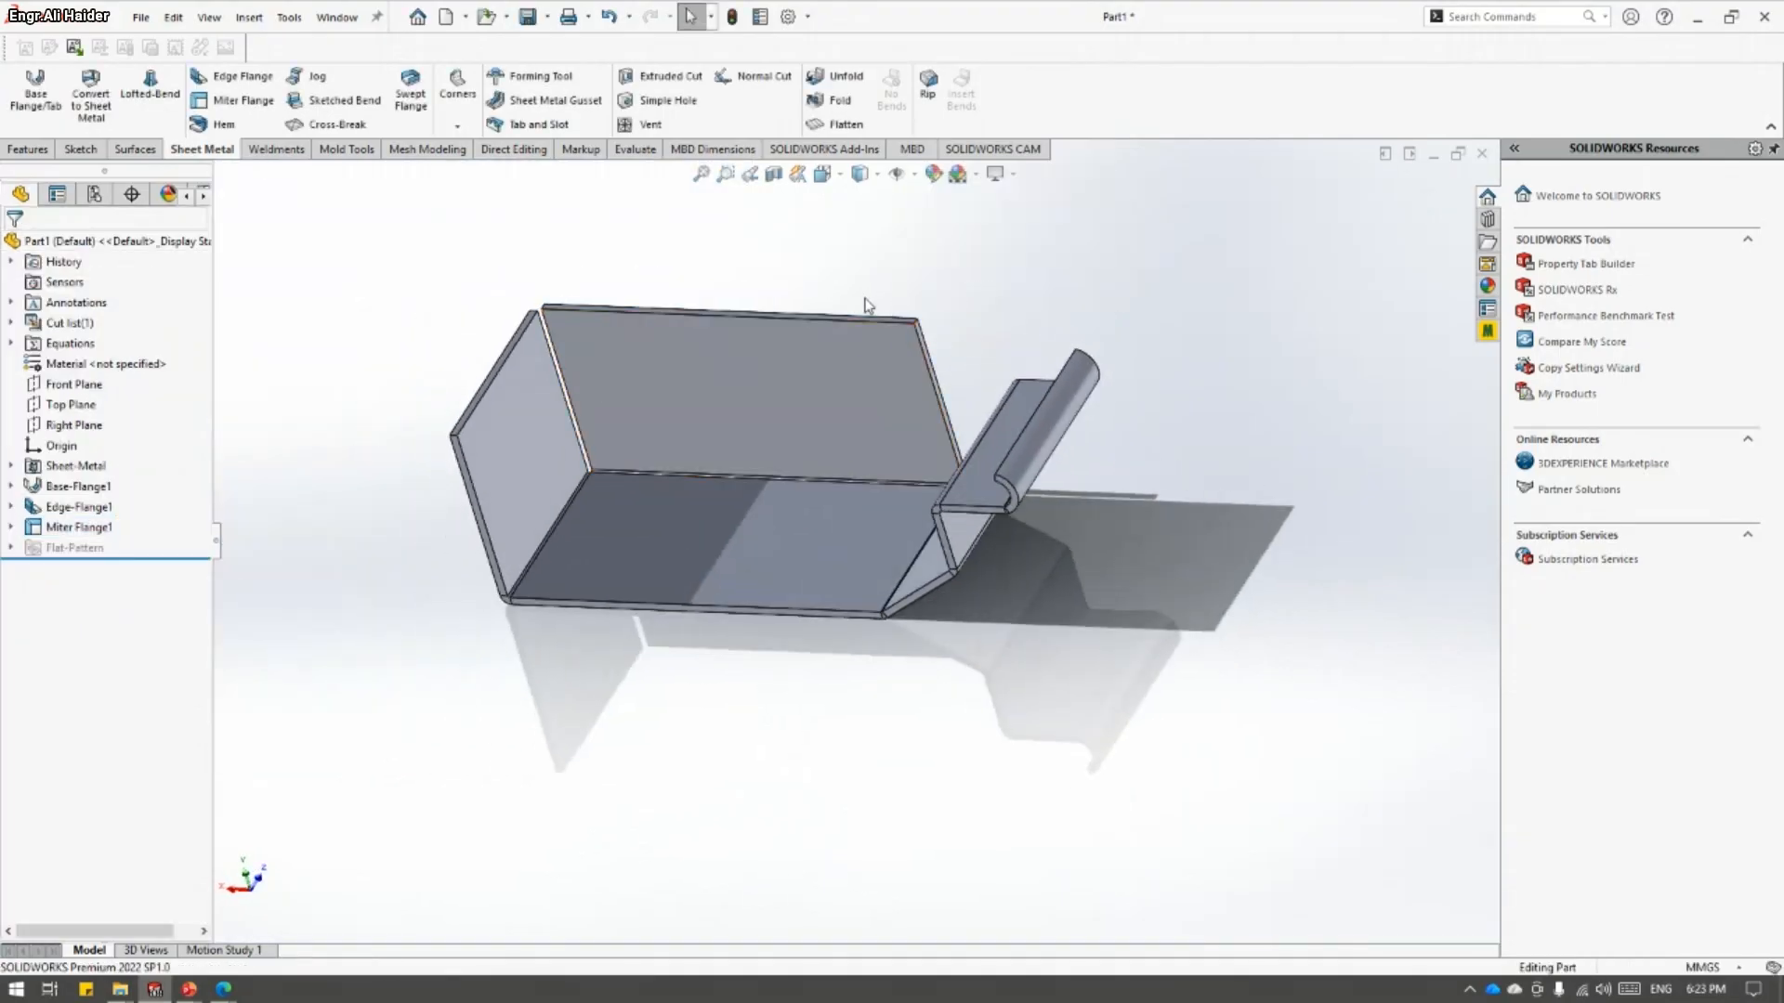
key(alt+Tab)
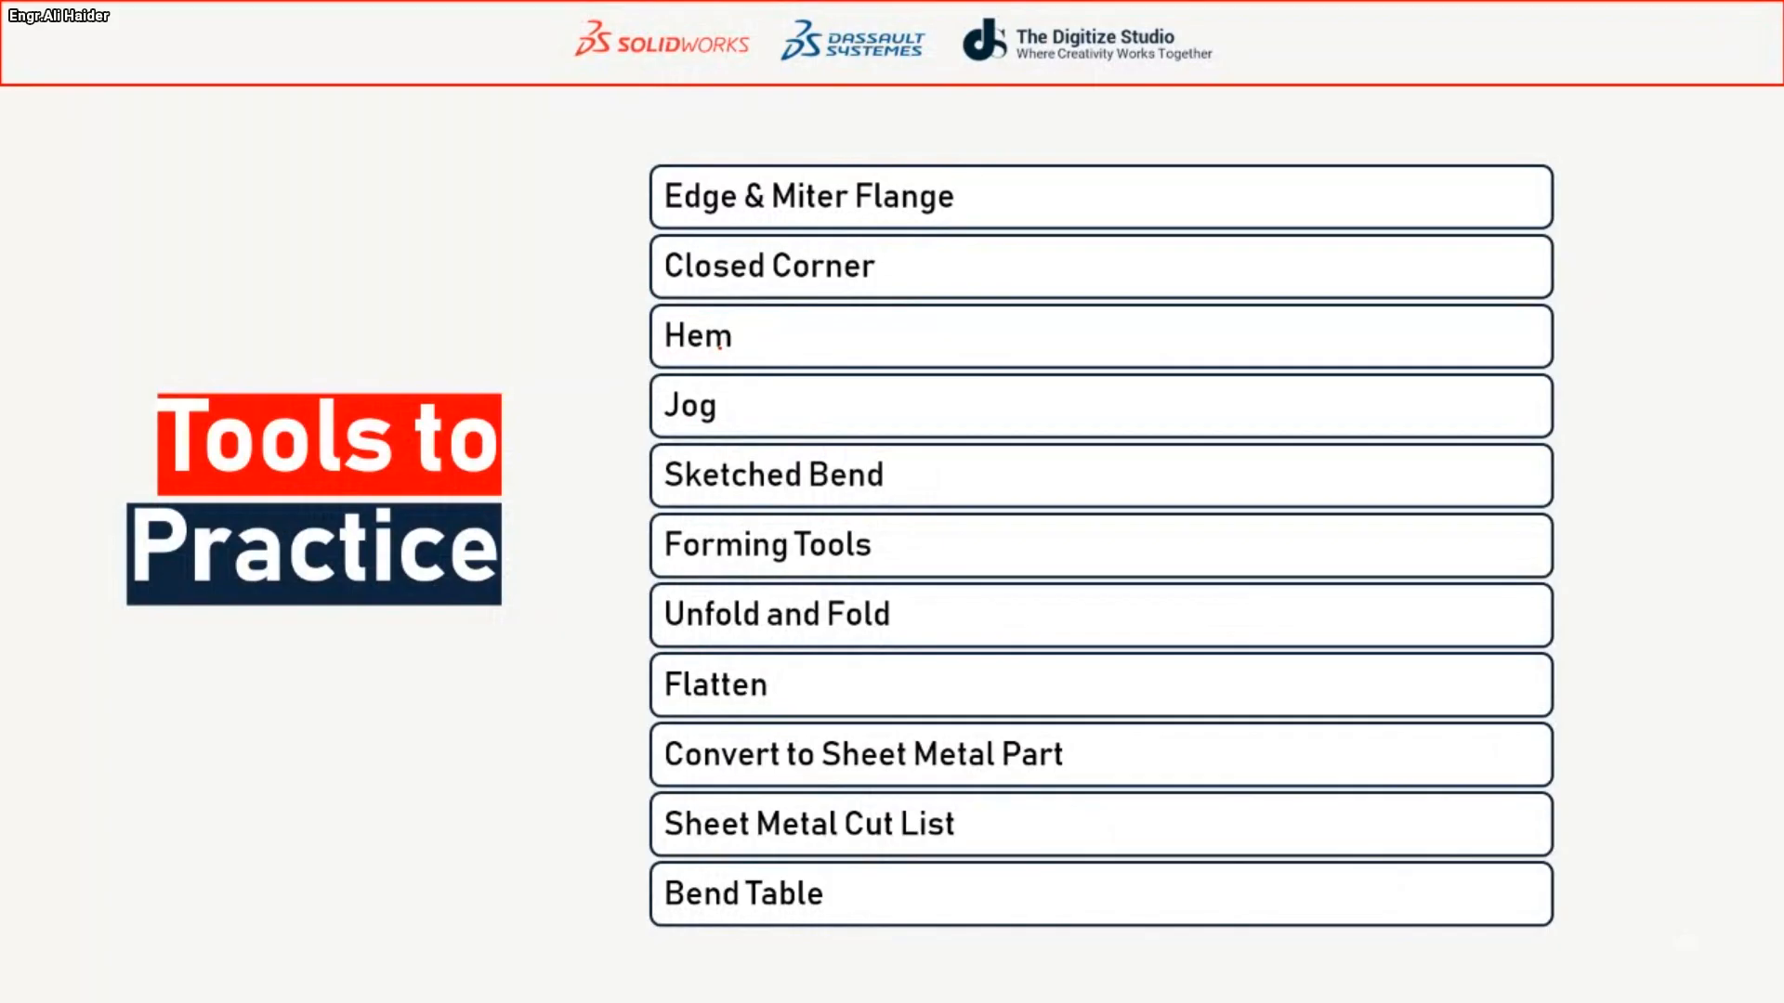
key(alt+Tab)
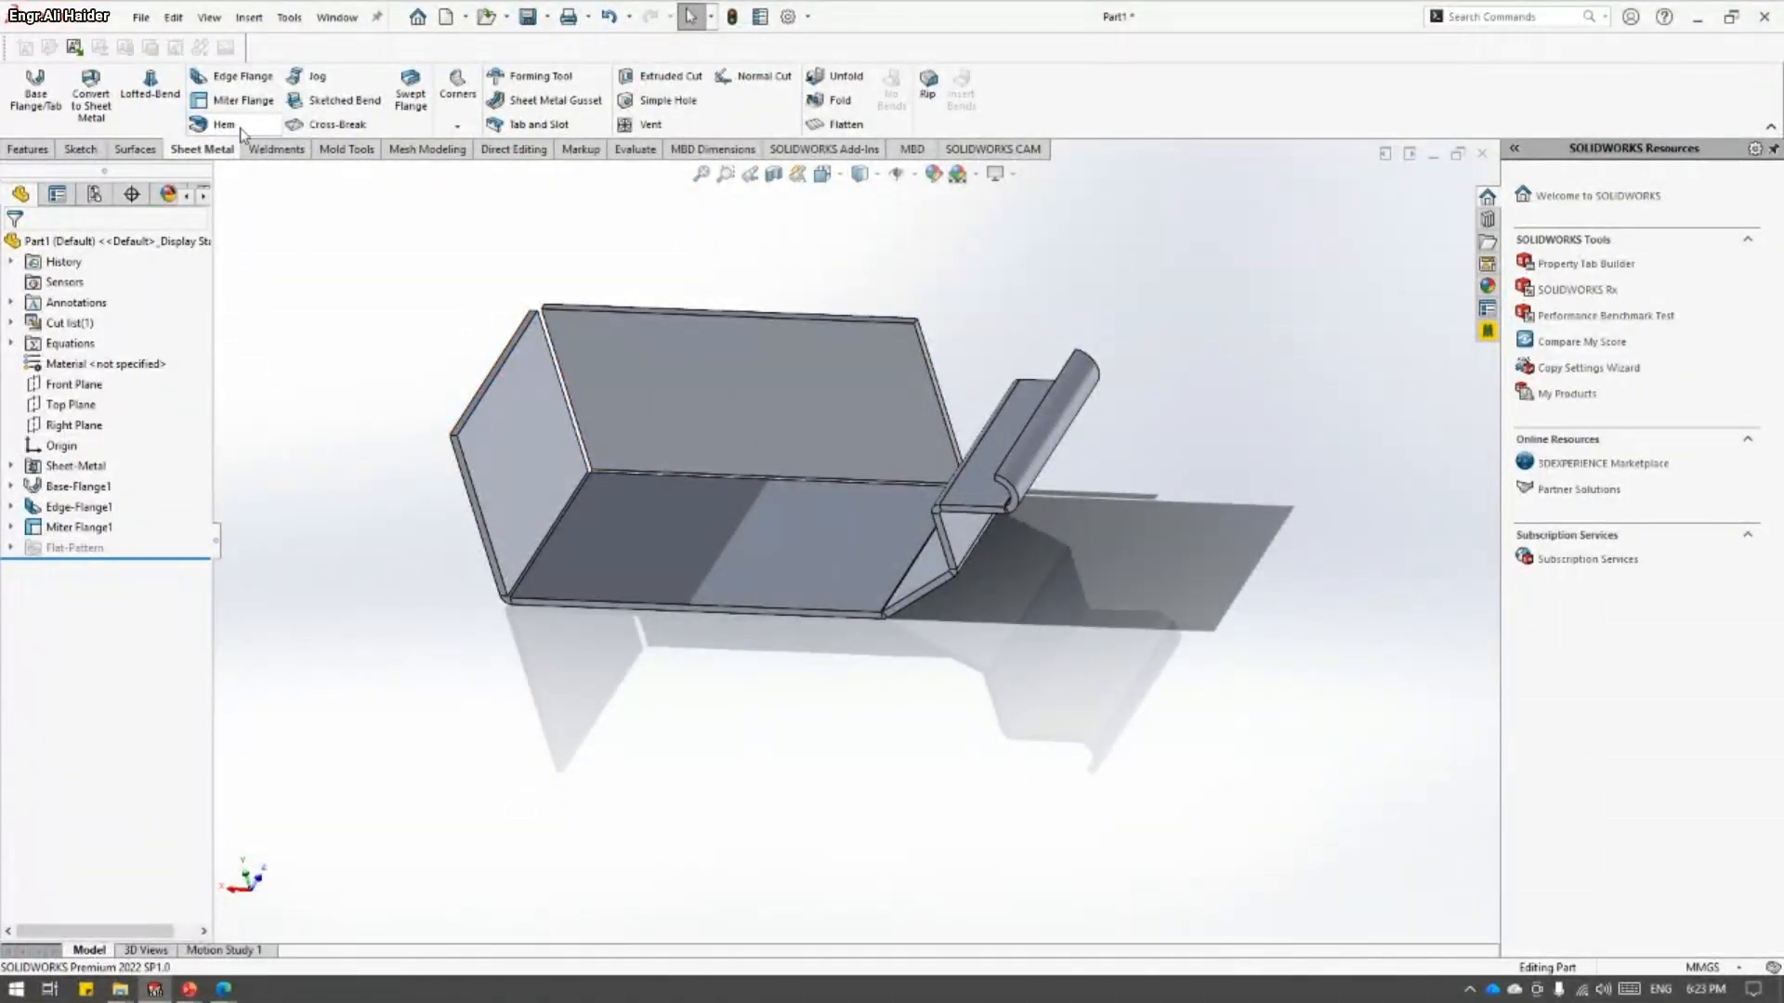
middle_drag(806, 430, 520, 259)
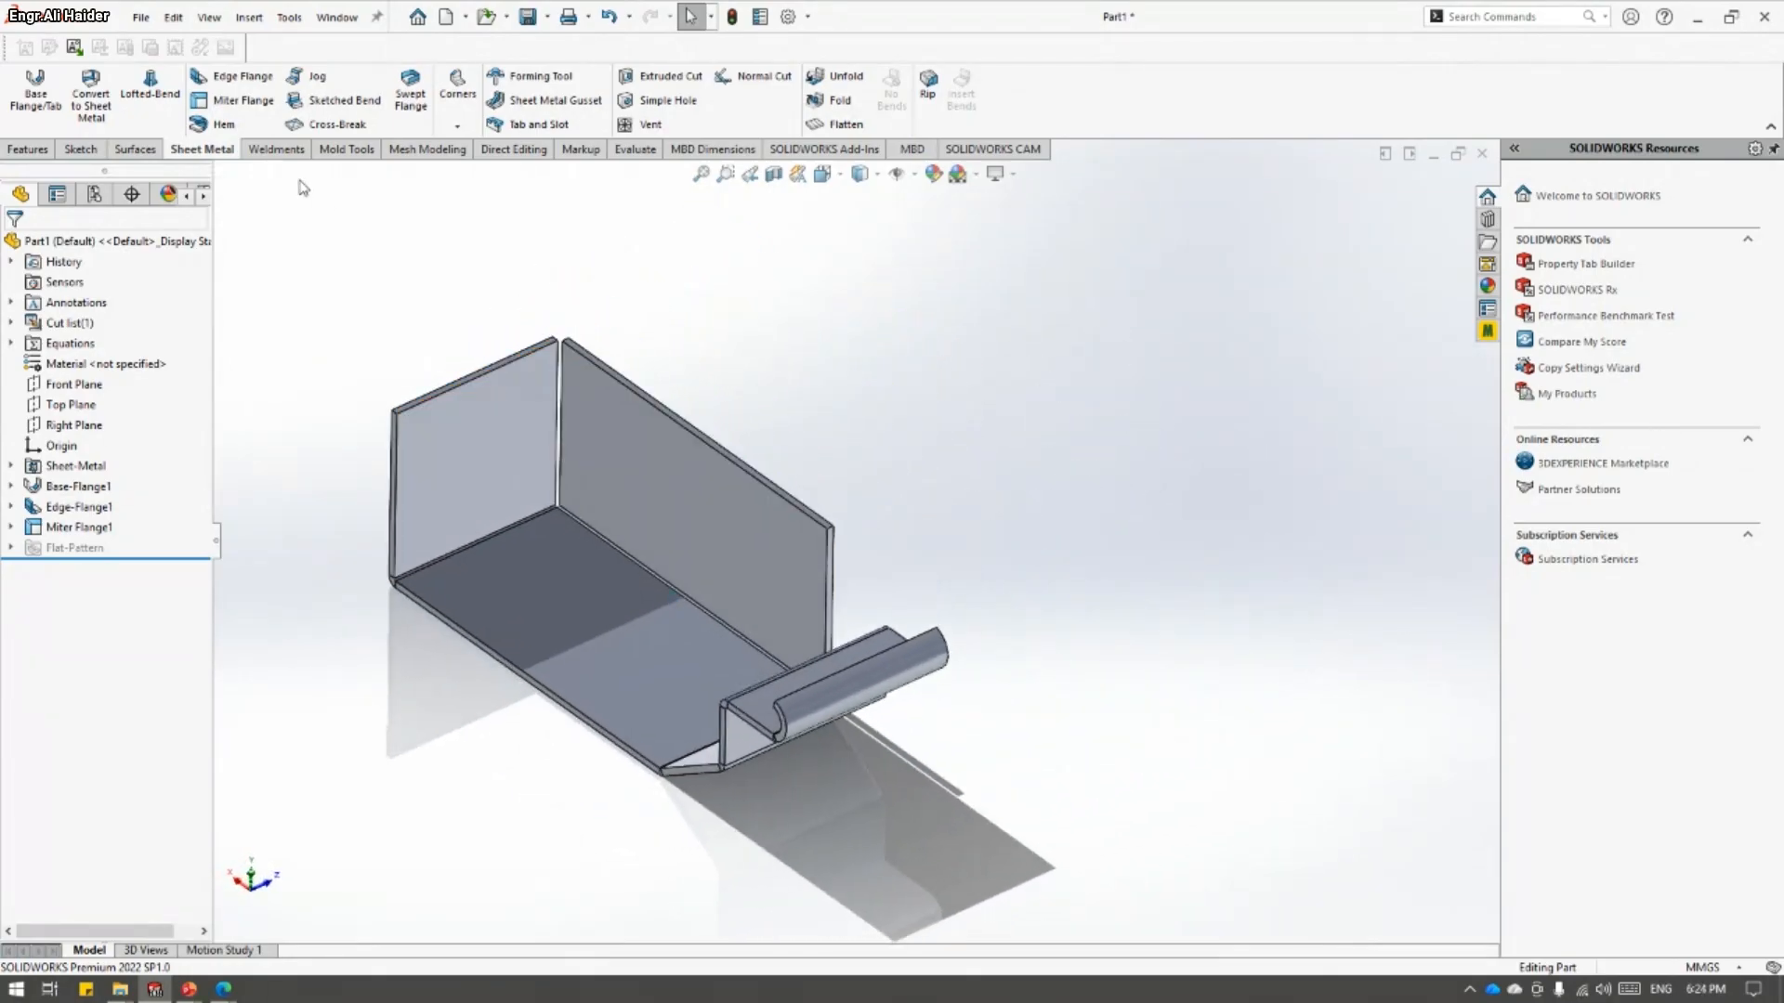
- Start a hem and select the inner top edge of the short edge flange
click(212, 127)
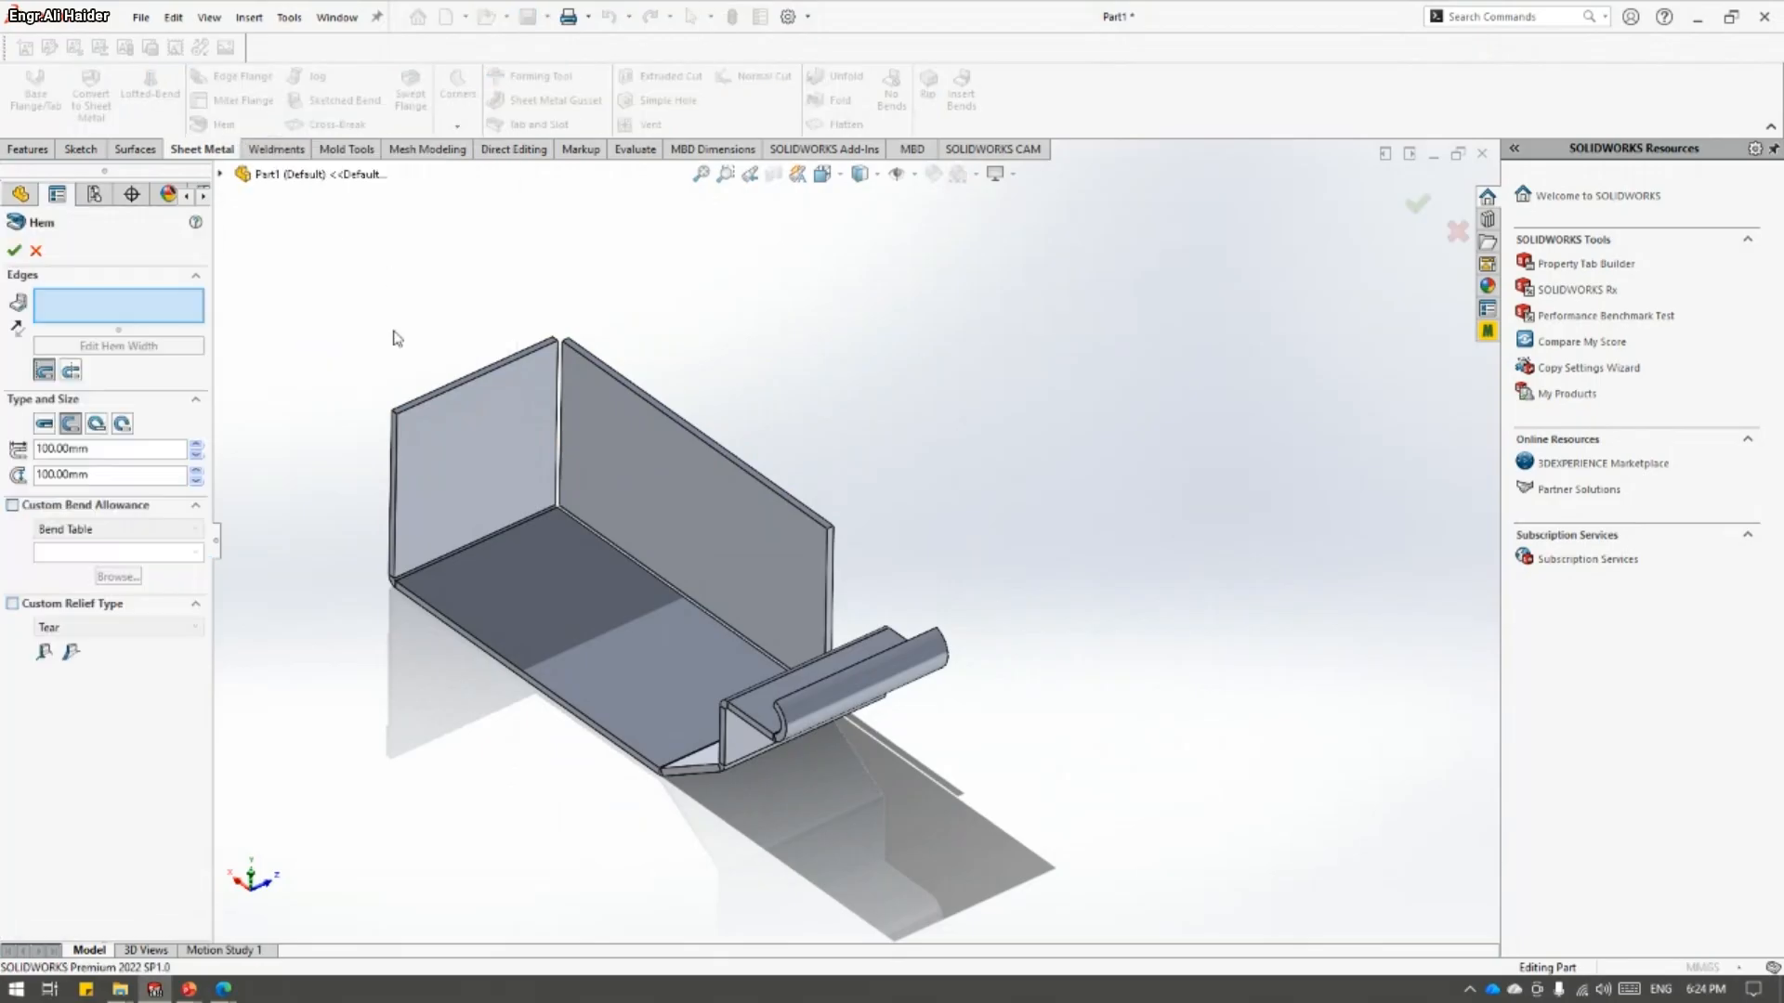
scroll(423, 391, down, 4)
scroll(553, 471, down, 4)
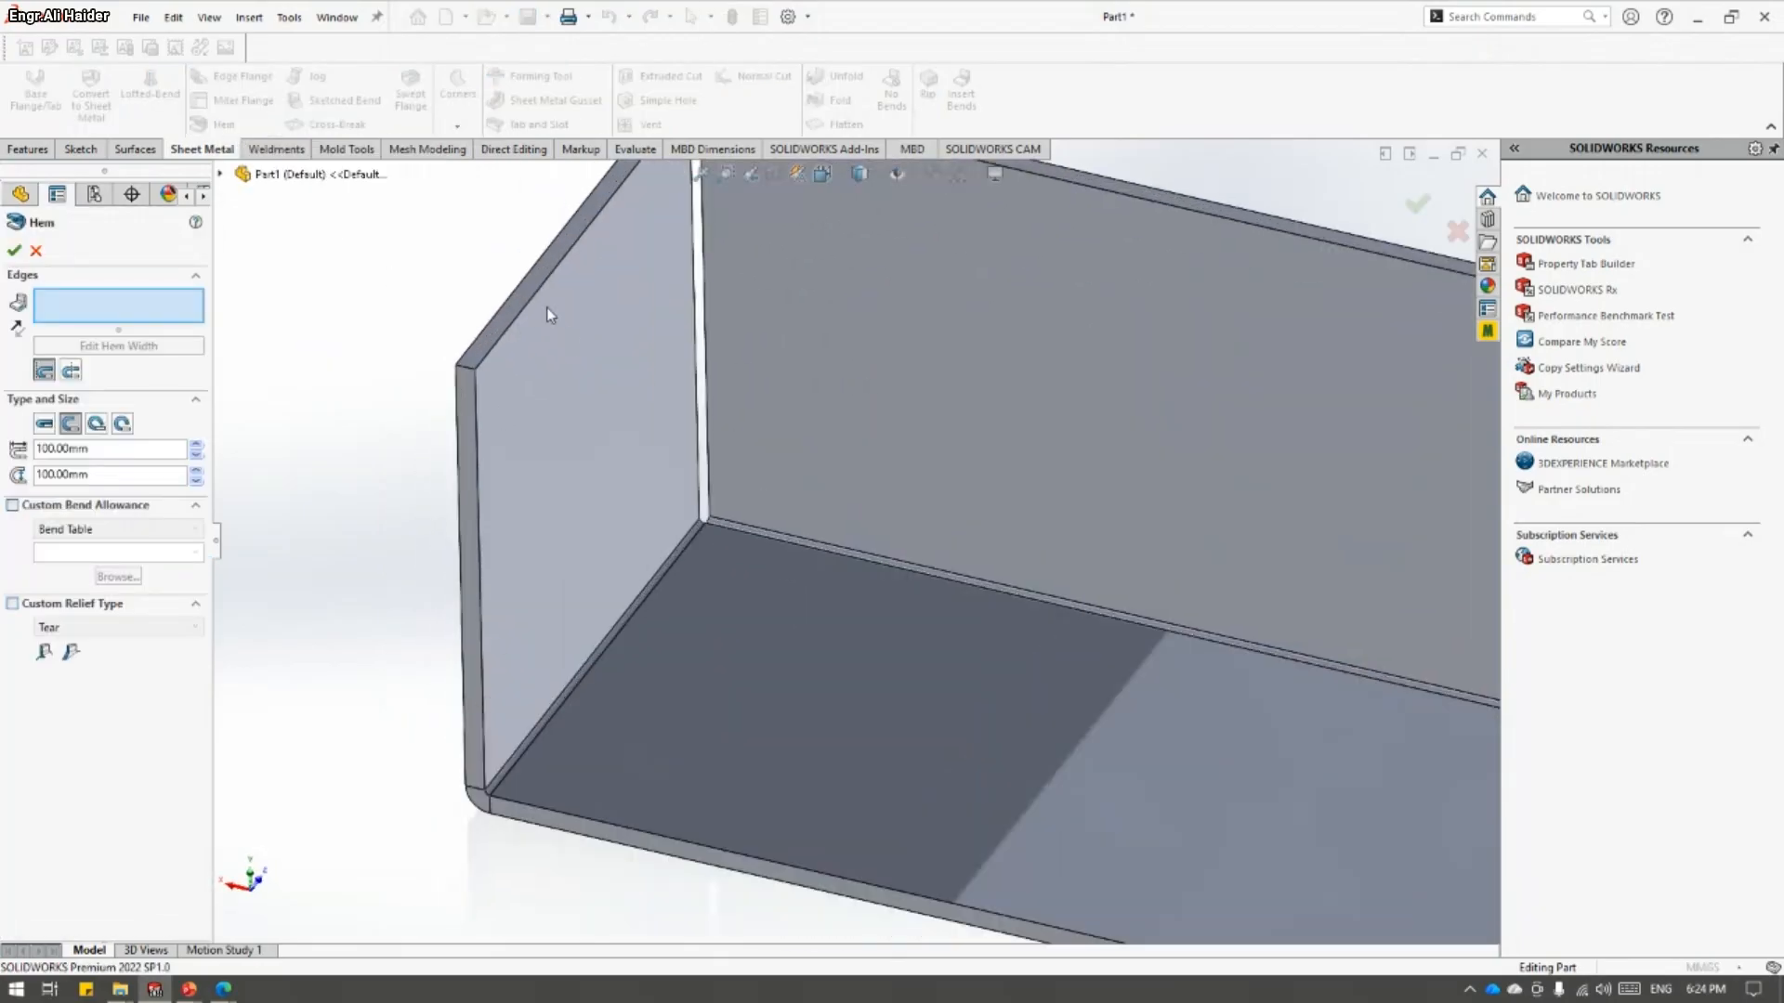
click(541, 298)
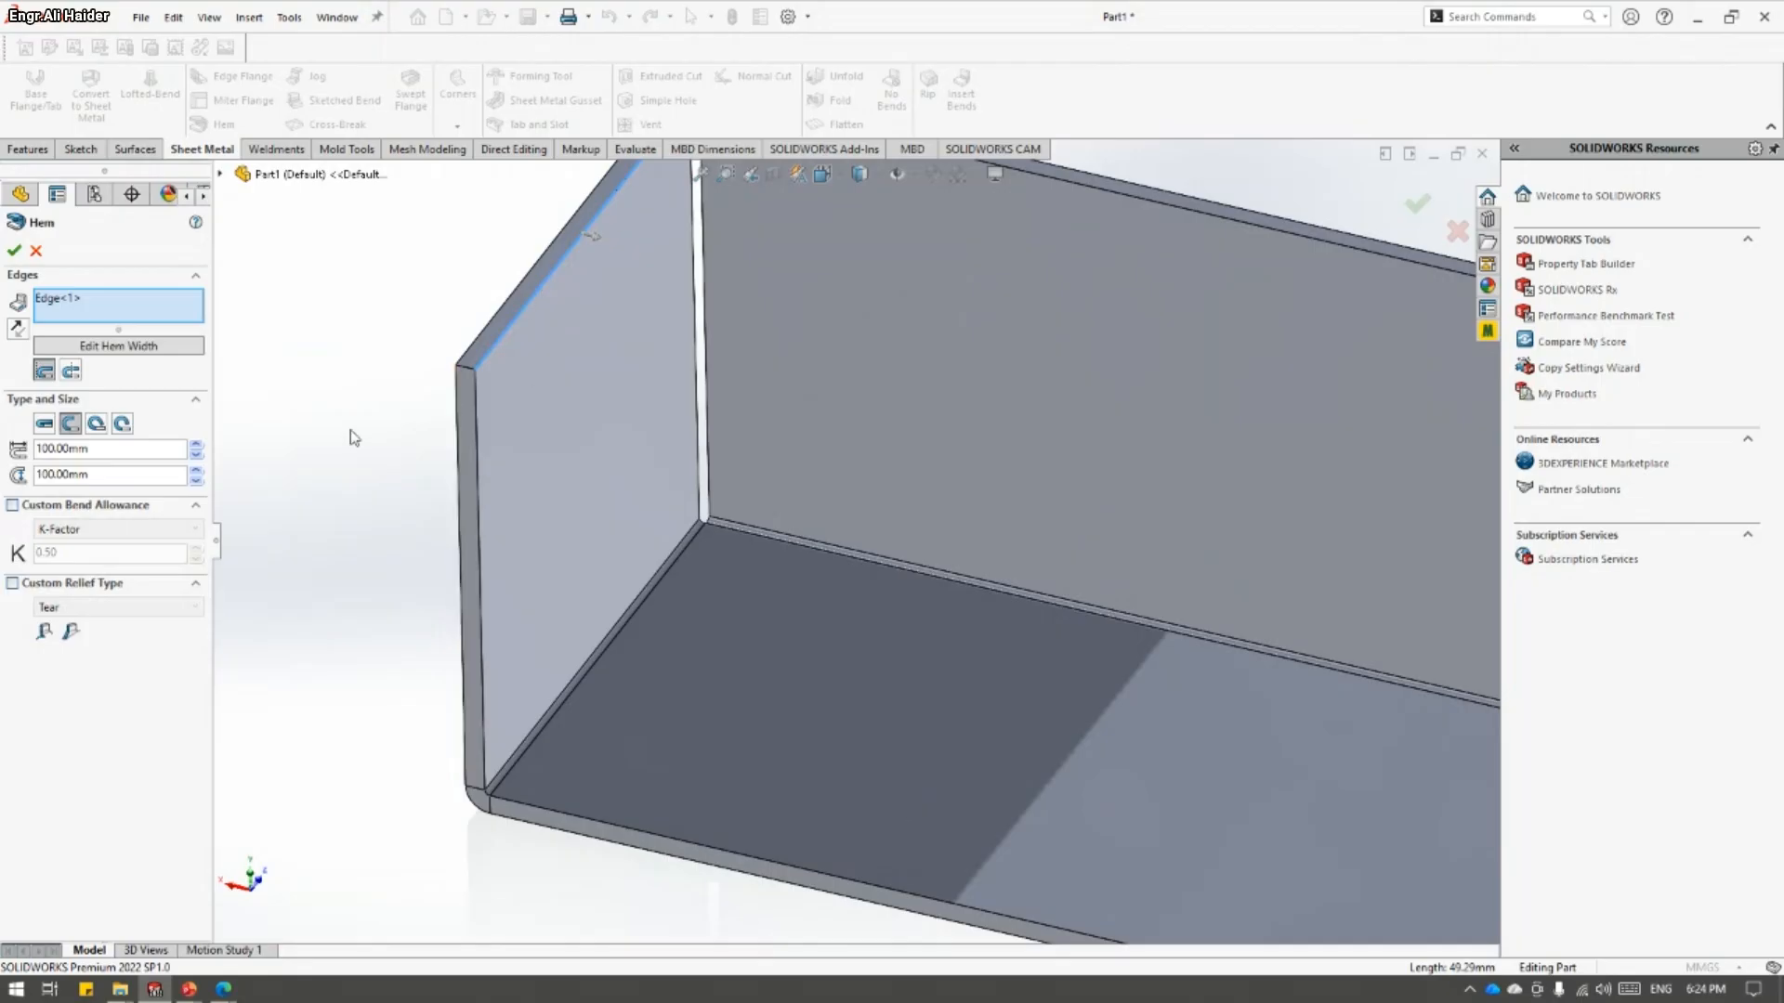
click(109, 314)
- Replace the hem's selected edge with the outer top edge of the short edge flange and reverse the hem direction
middle_drag(353, 455, 557, 390)
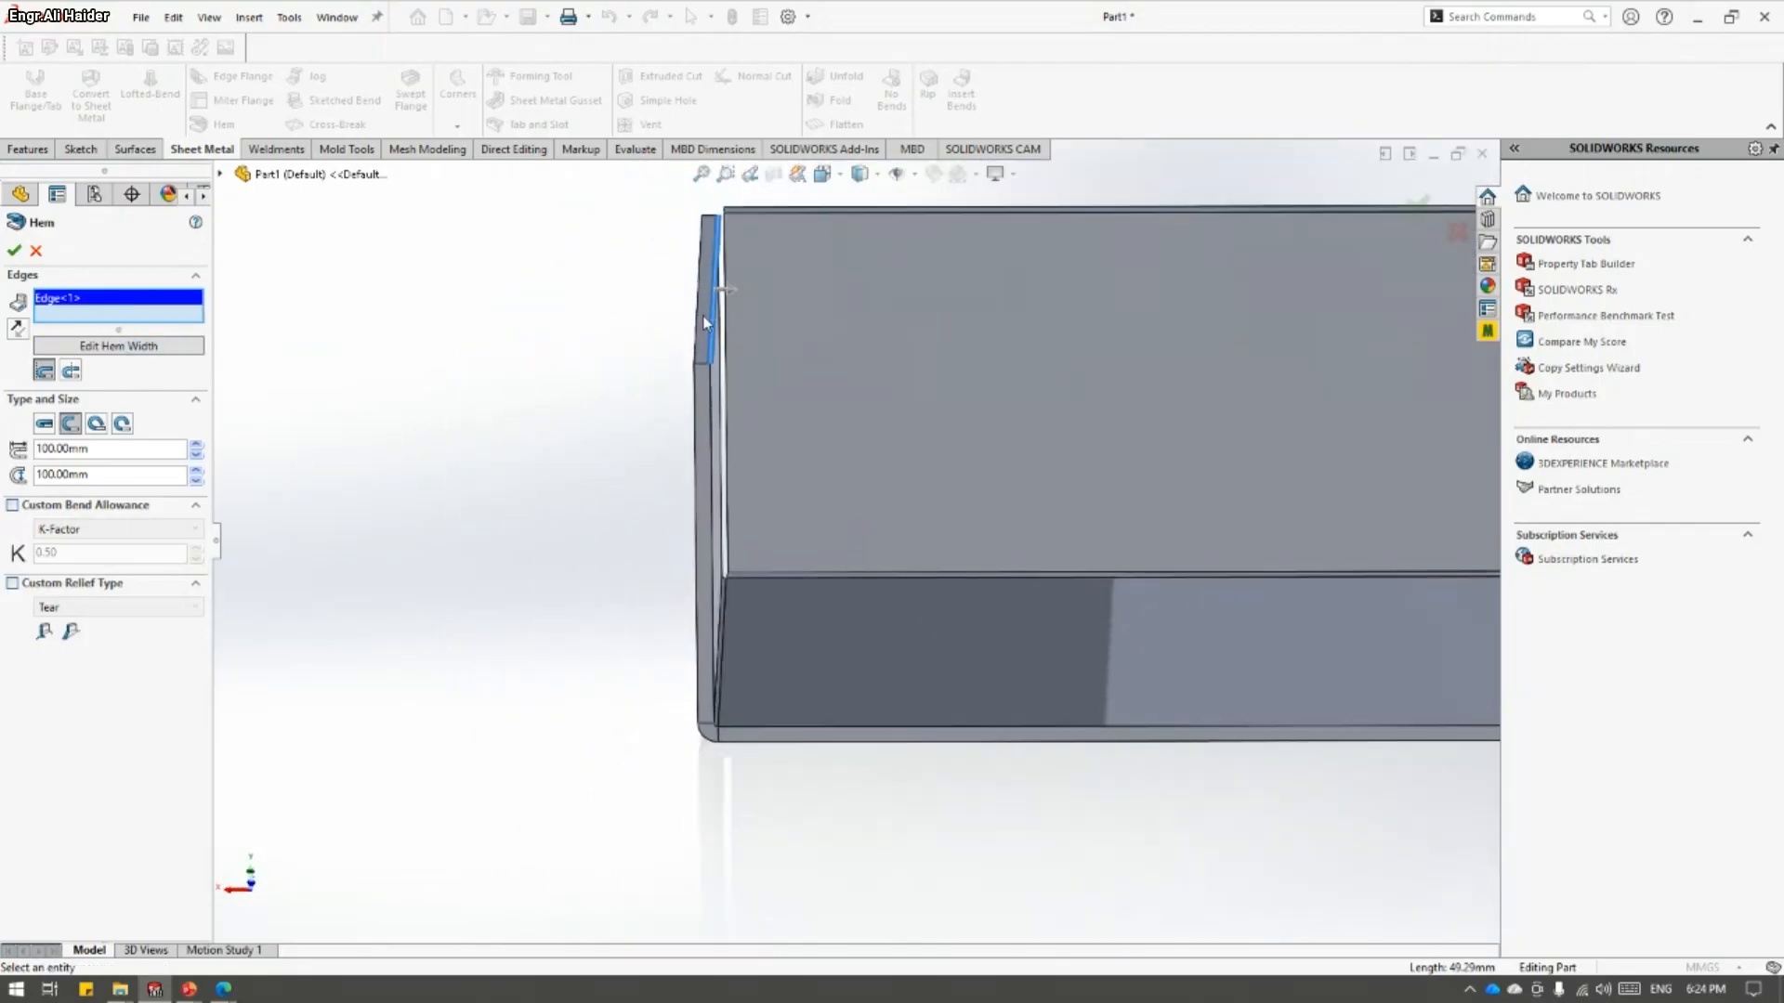
right_click(82, 312)
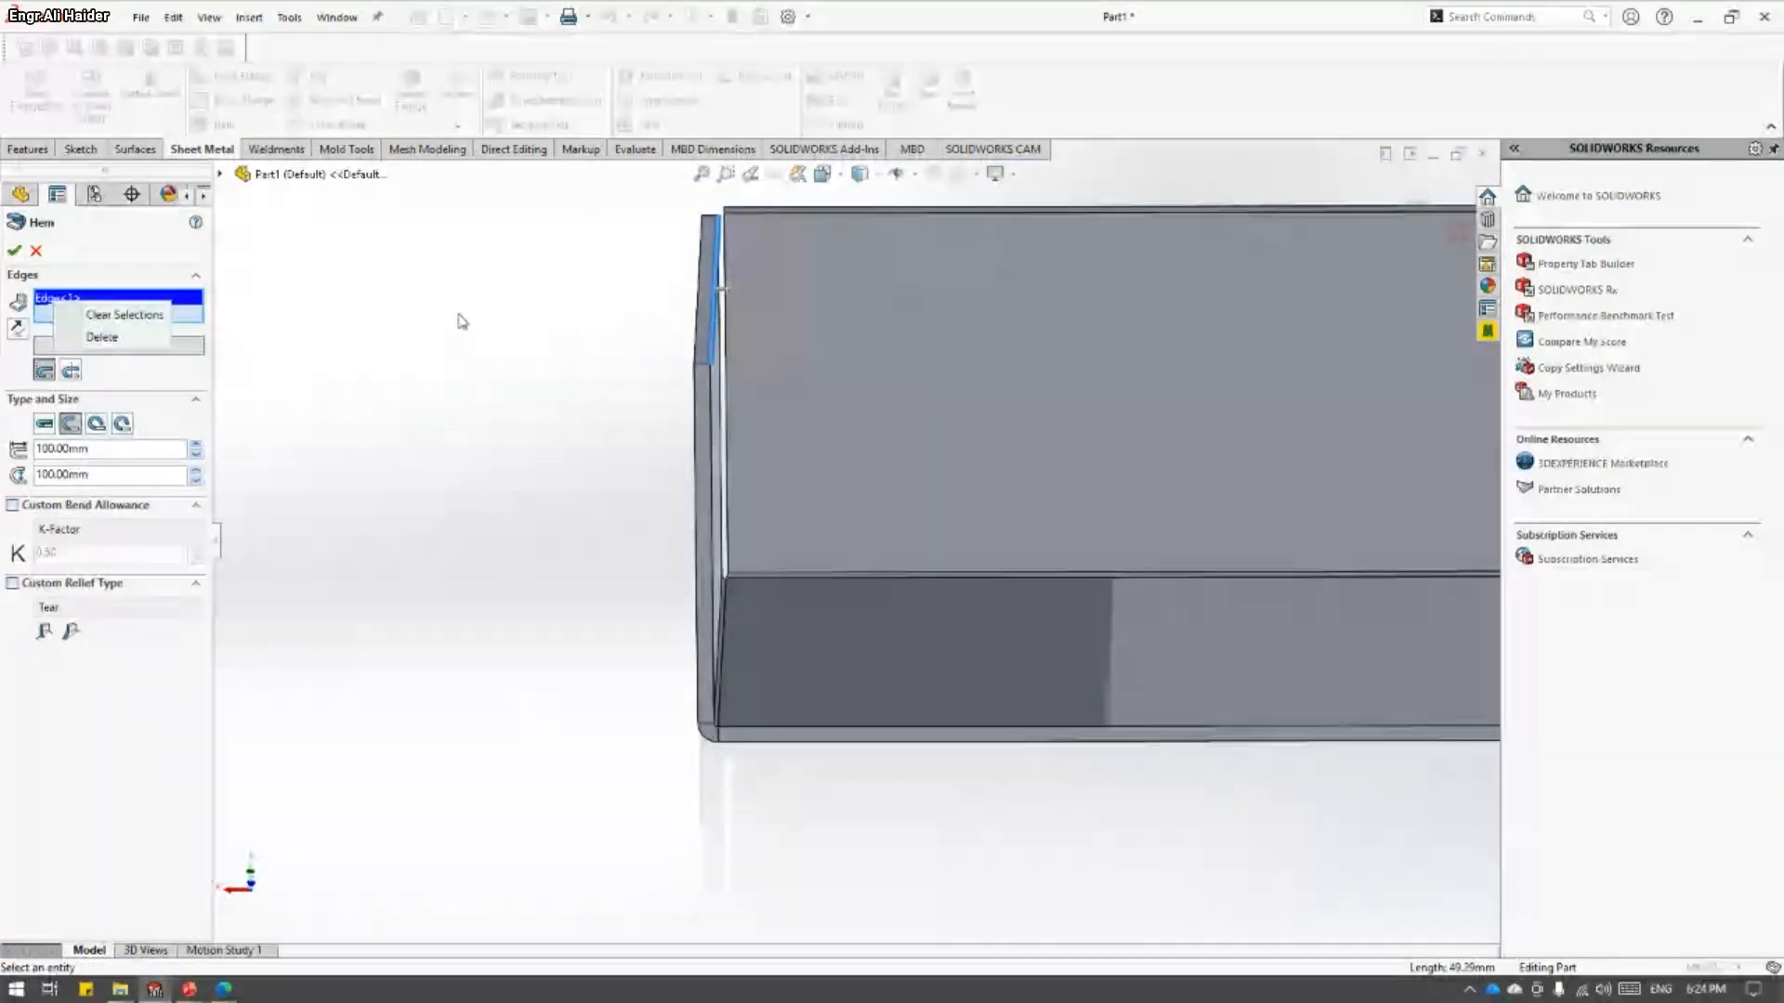
click(104, 314)
click(700, 299)
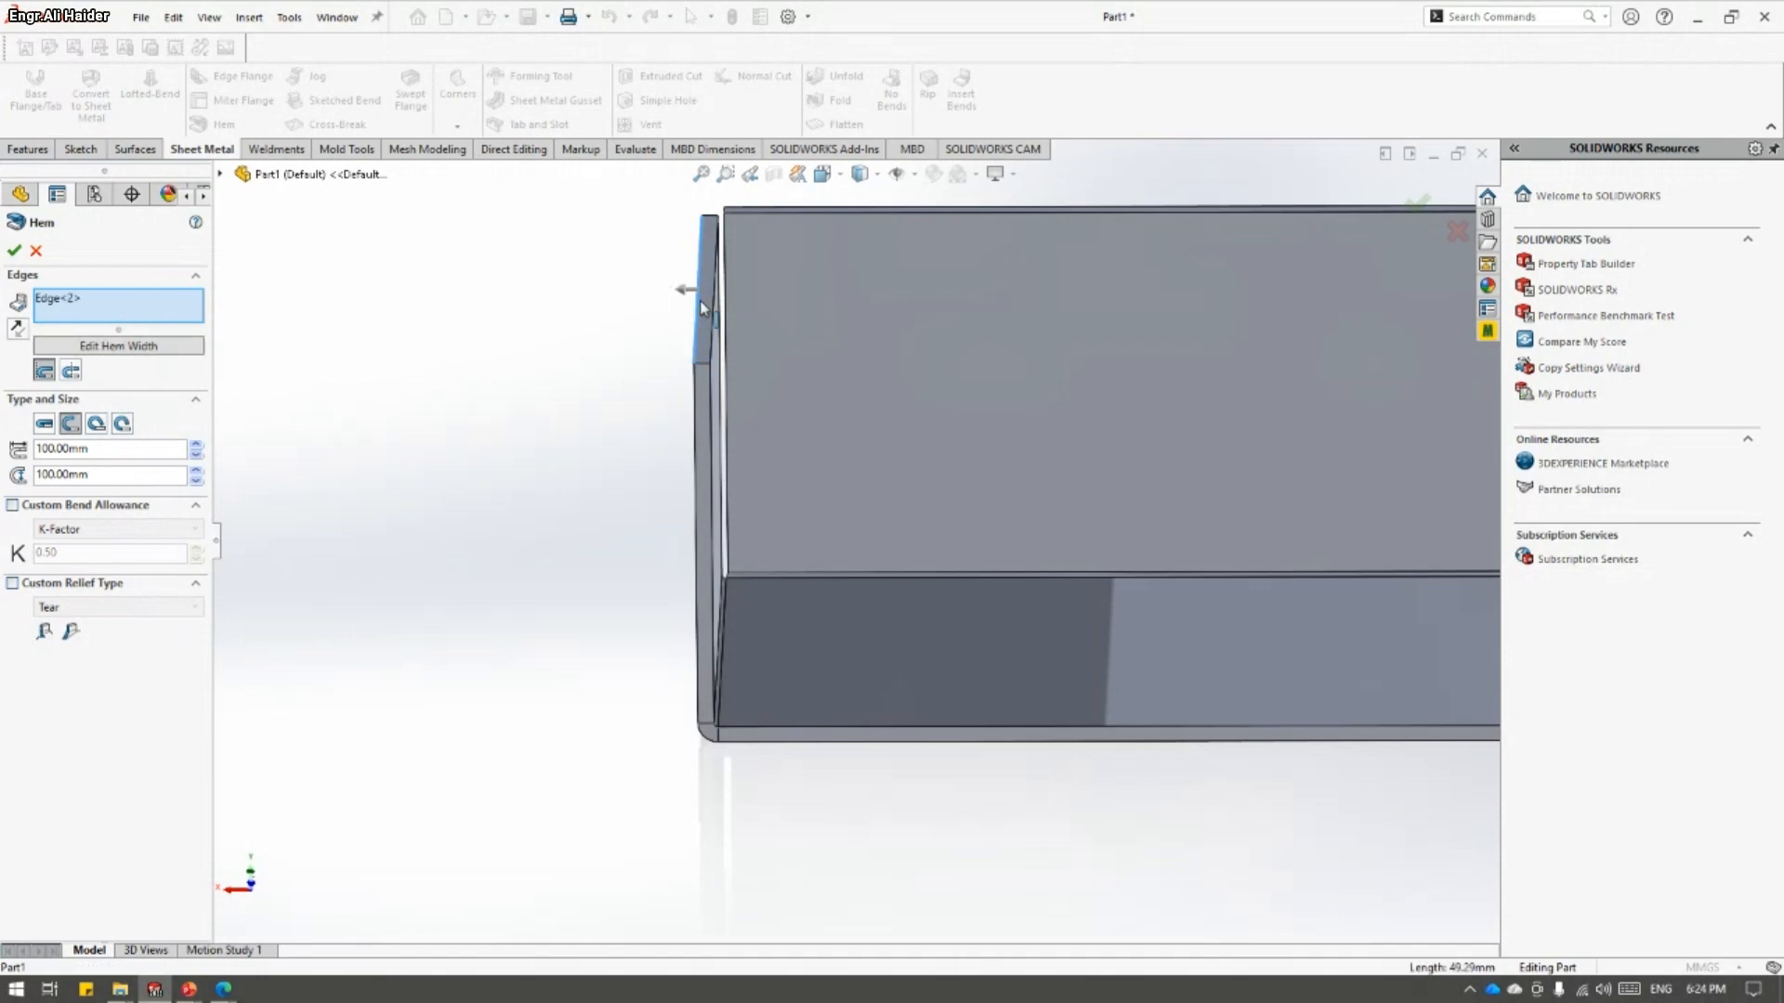
middle_drag(268, 227, 294, 211)
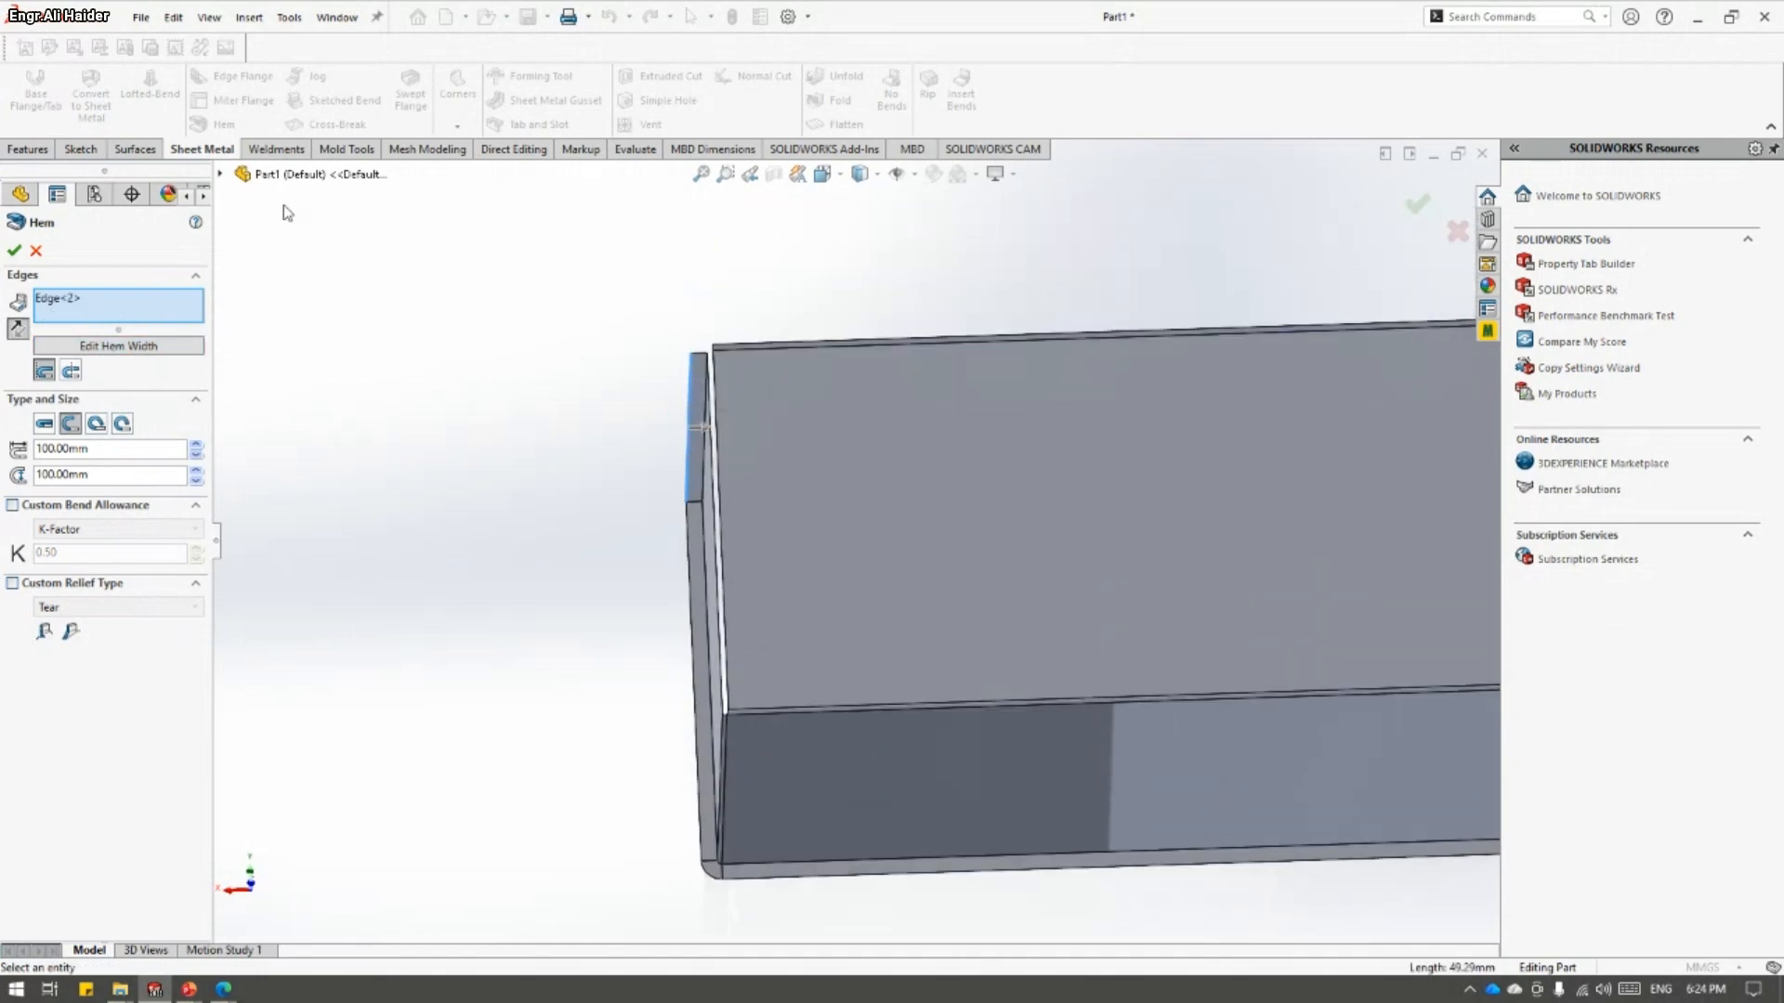
- Make the hem a closed type with a length of 20 mm and the material inside
click(44, 425)
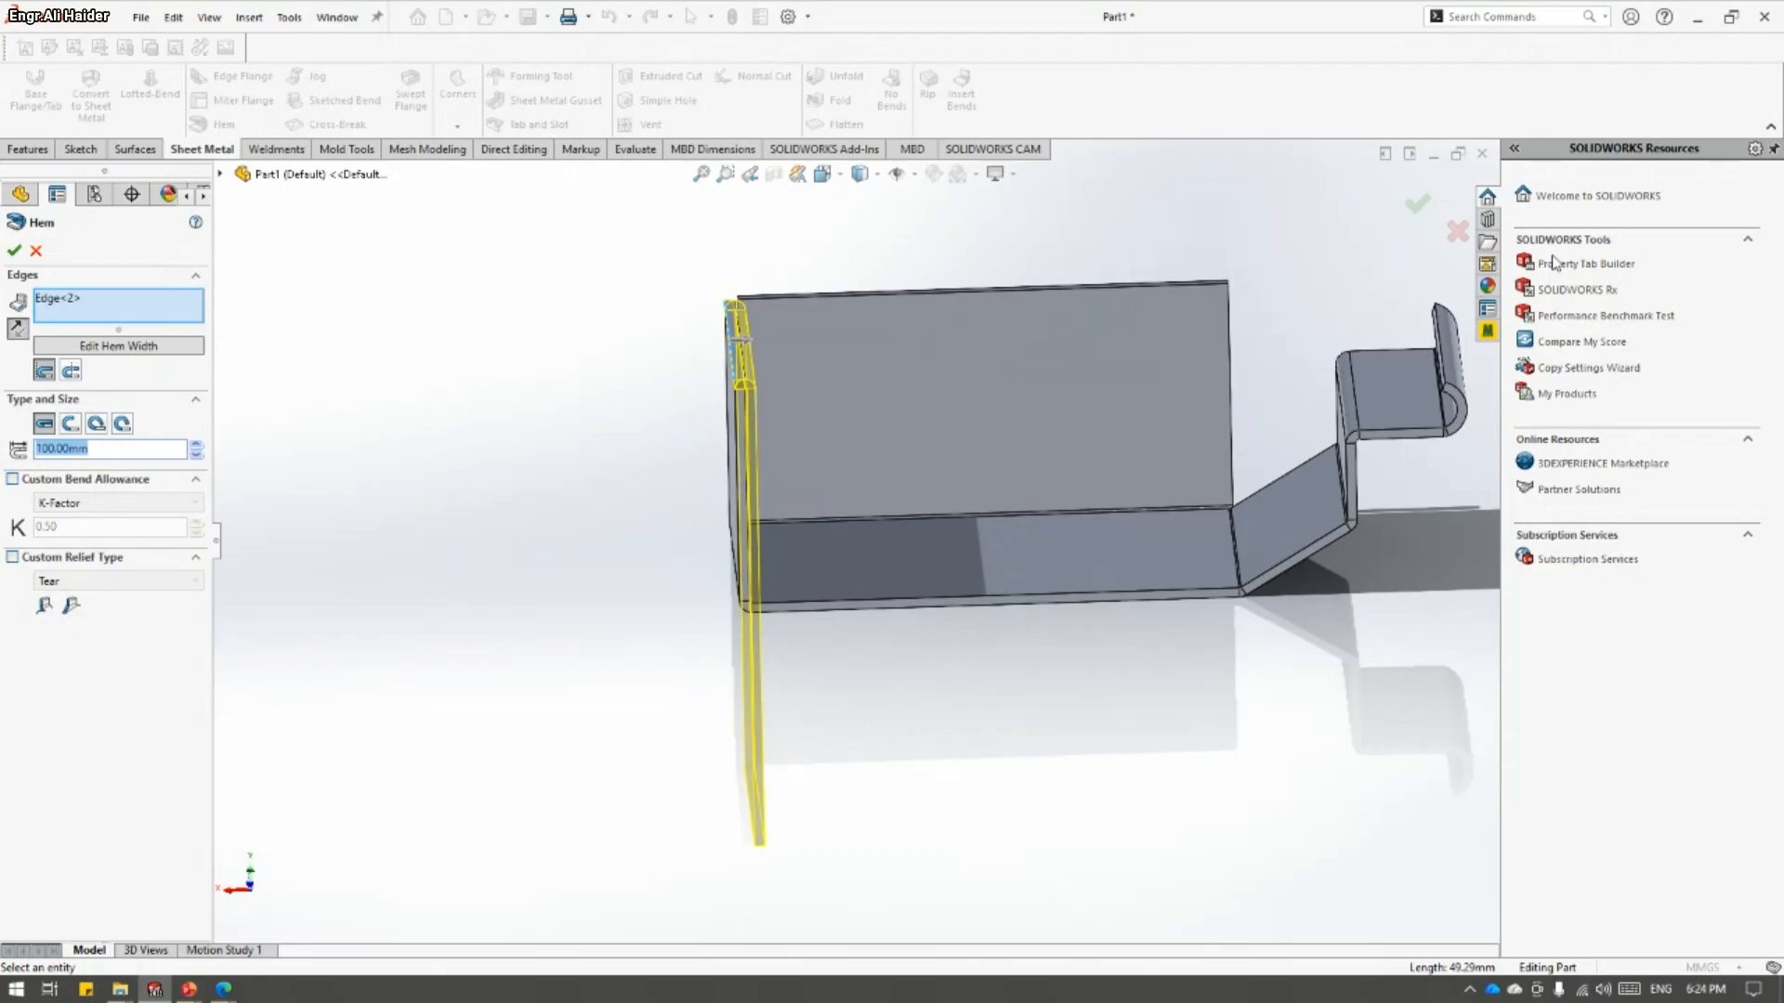
key(Return)
middle_drag(1361, 263, 1175, 274)
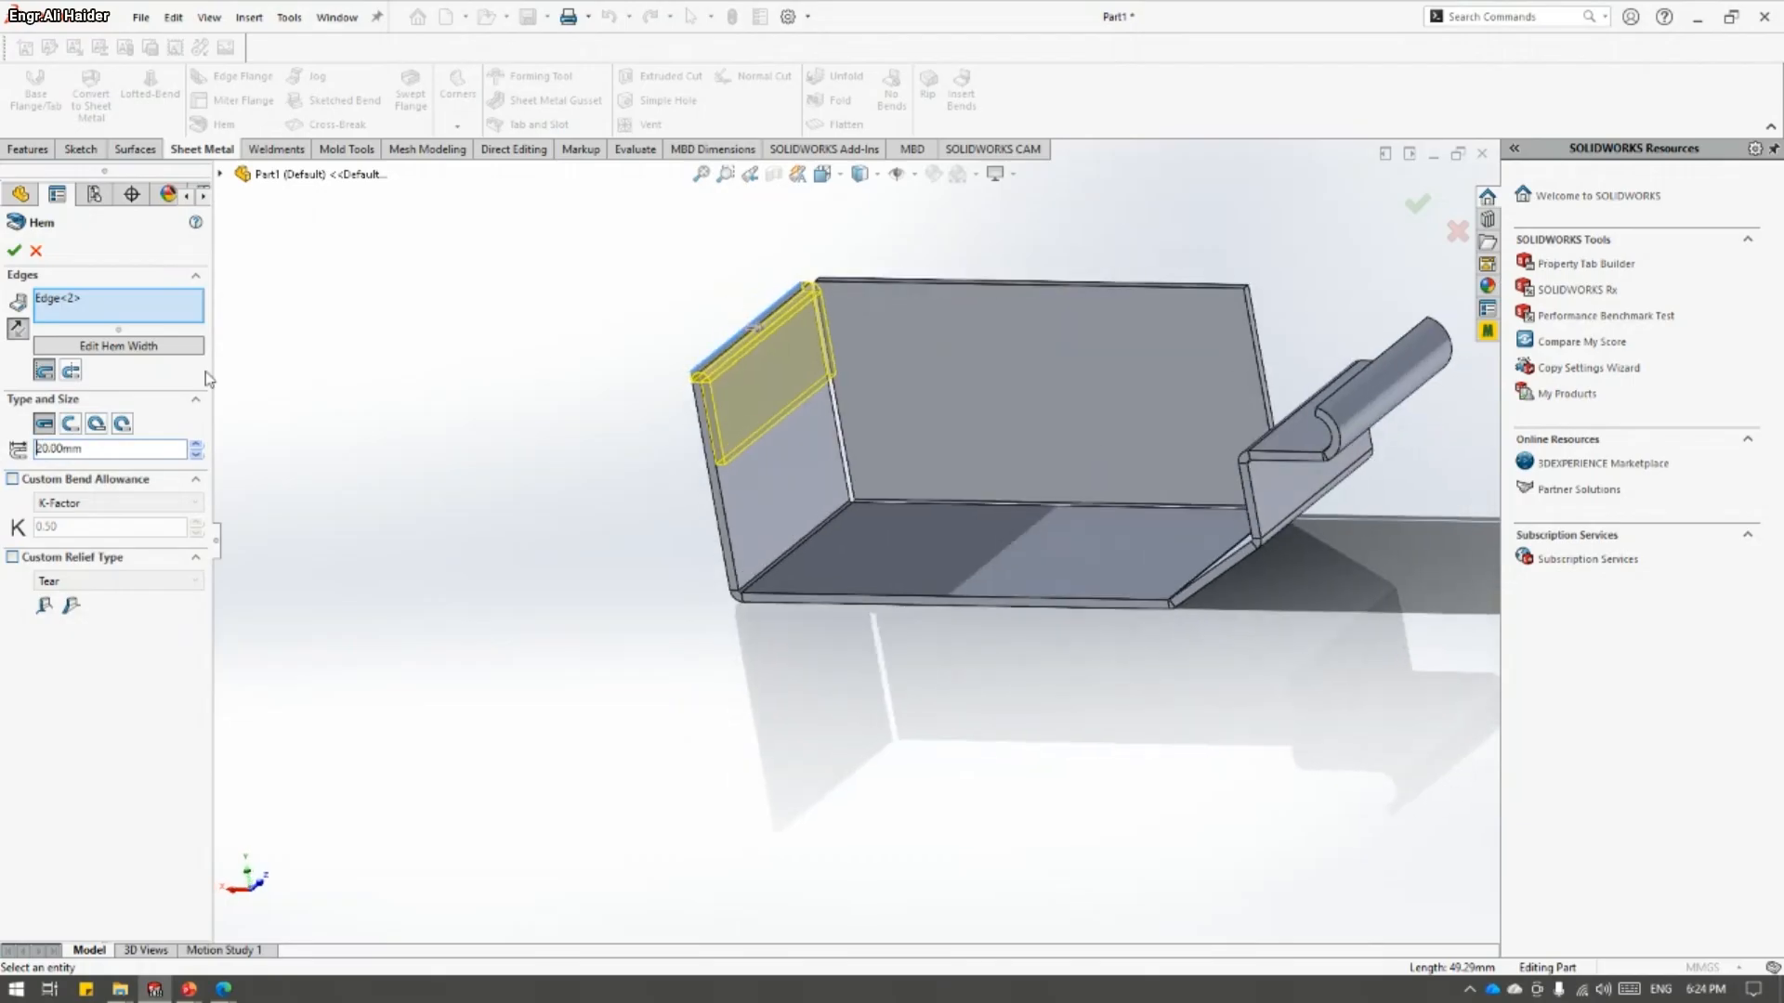
click(43, 372)
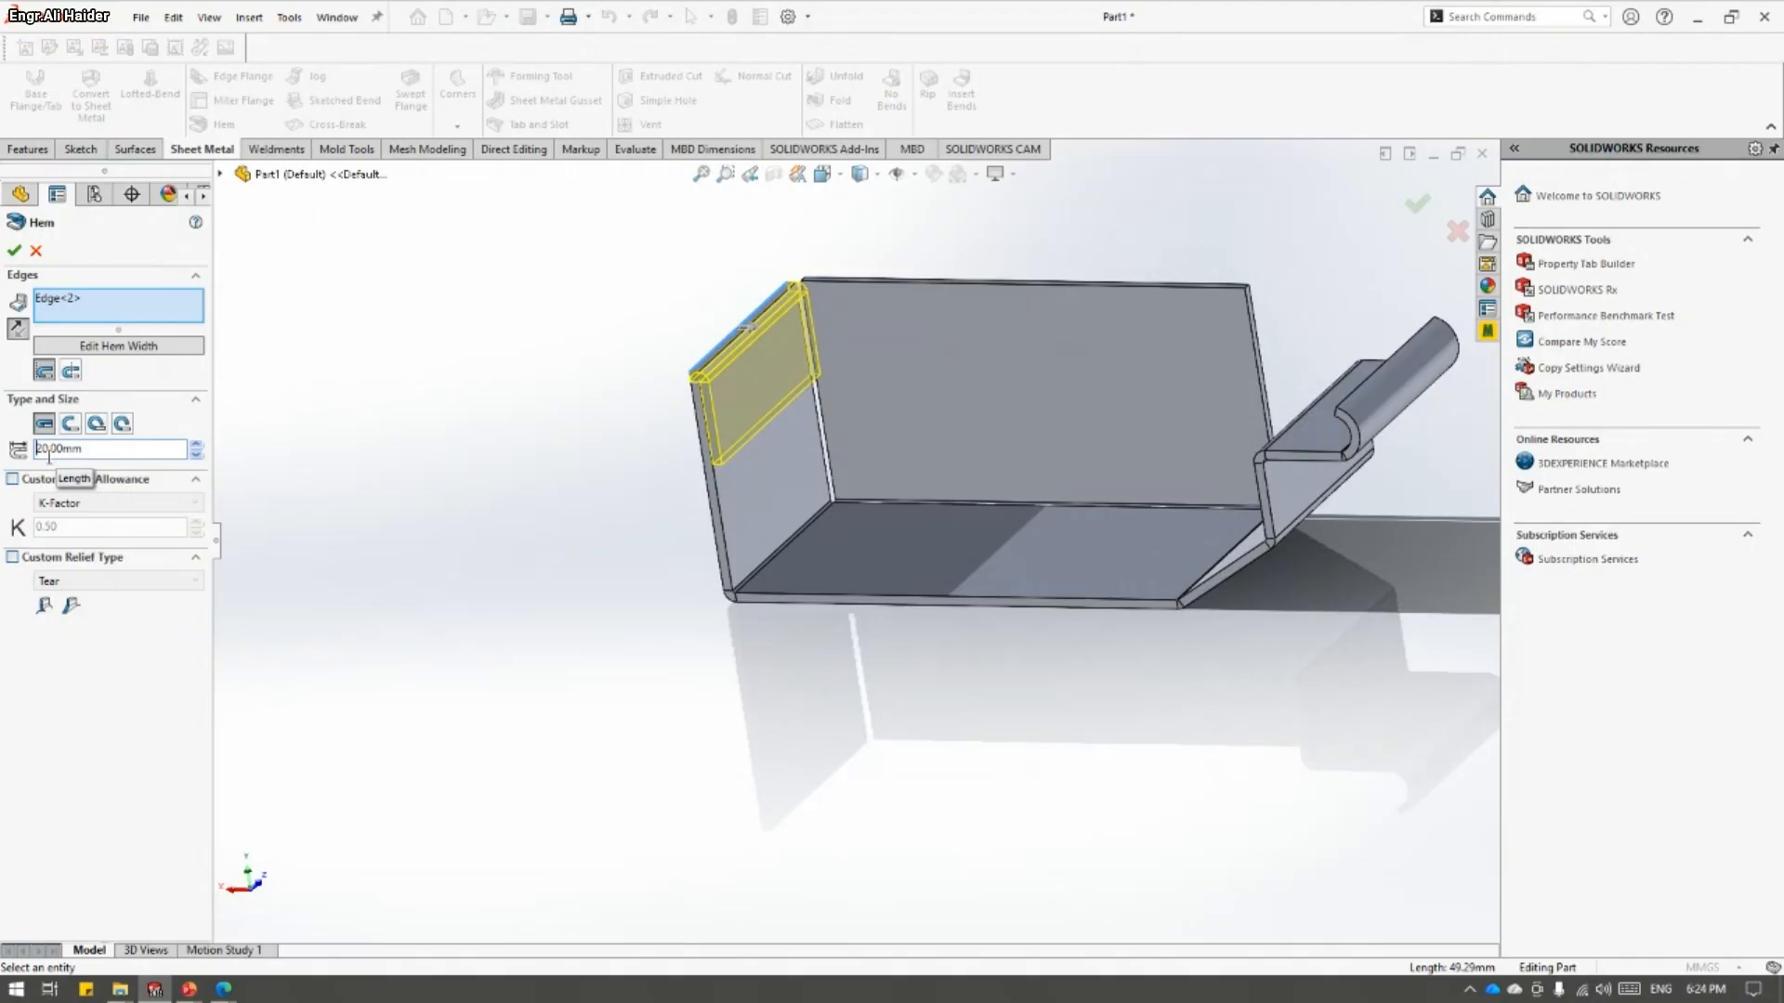
middle_drag(977, 388, 651, 395)
scroll(749, 431, down, 3)
scroll(650, 395, down, 1)
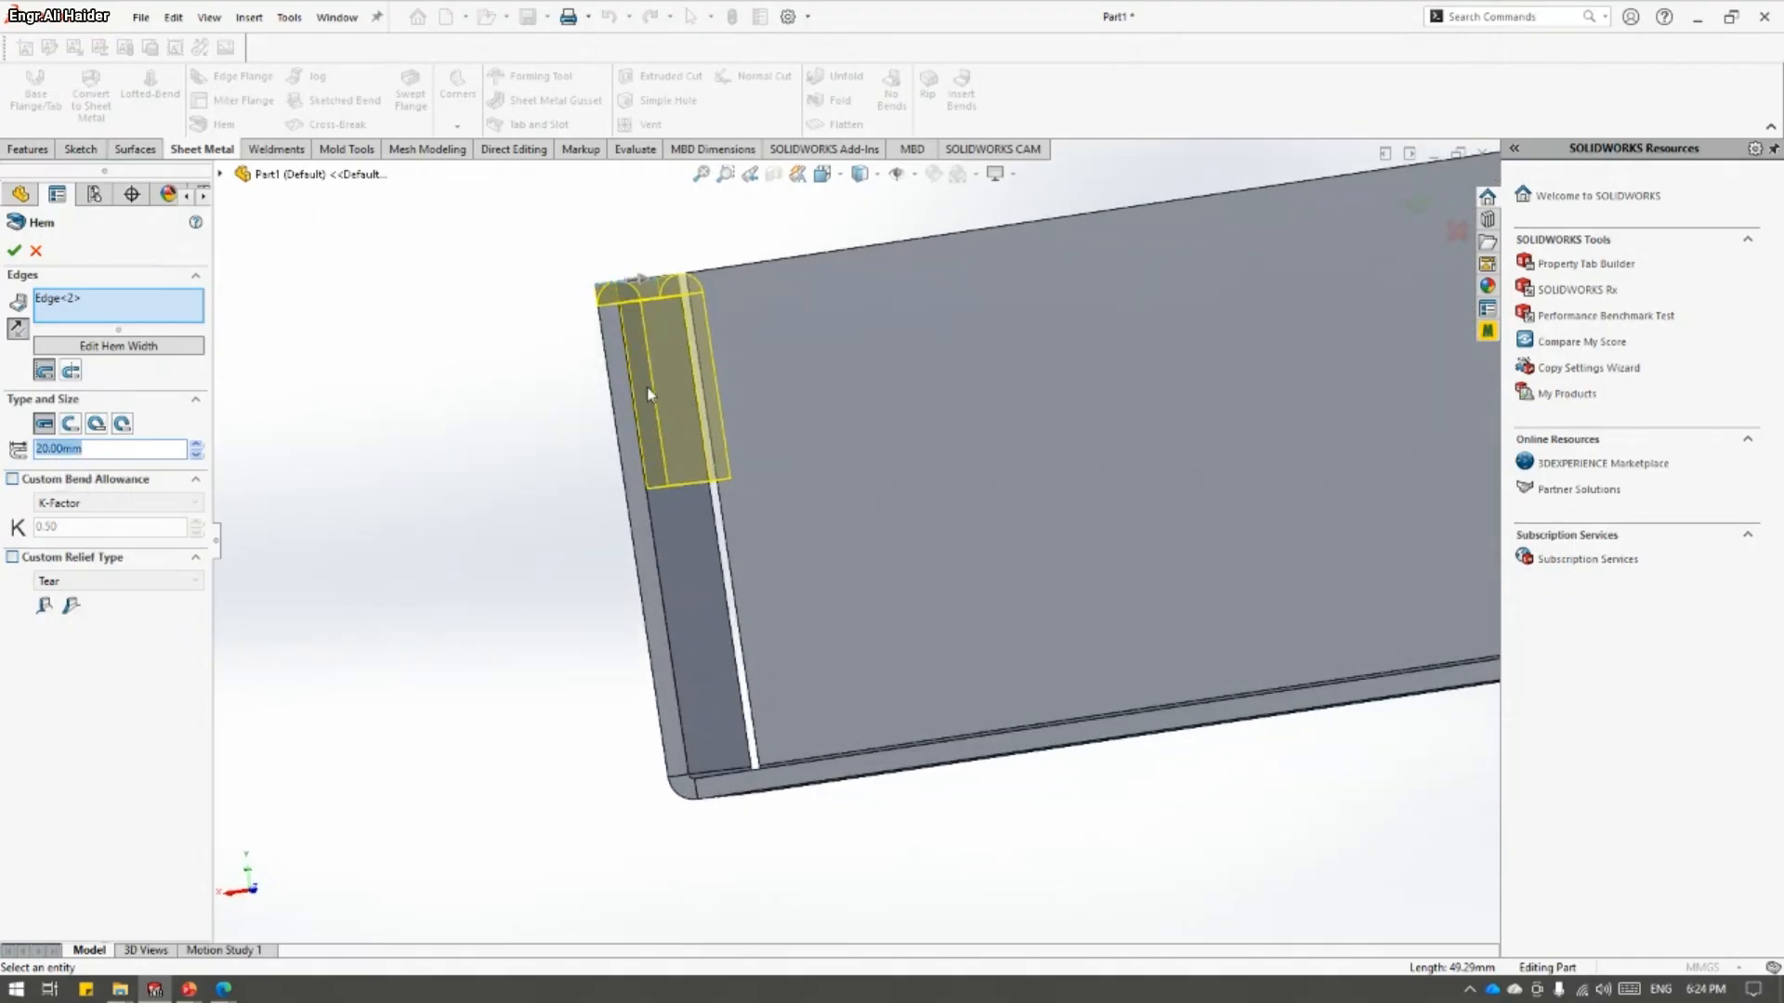
- Try a hem length of 40 mm and return it to 20 mm
click(196, 446)
click(196, 446)
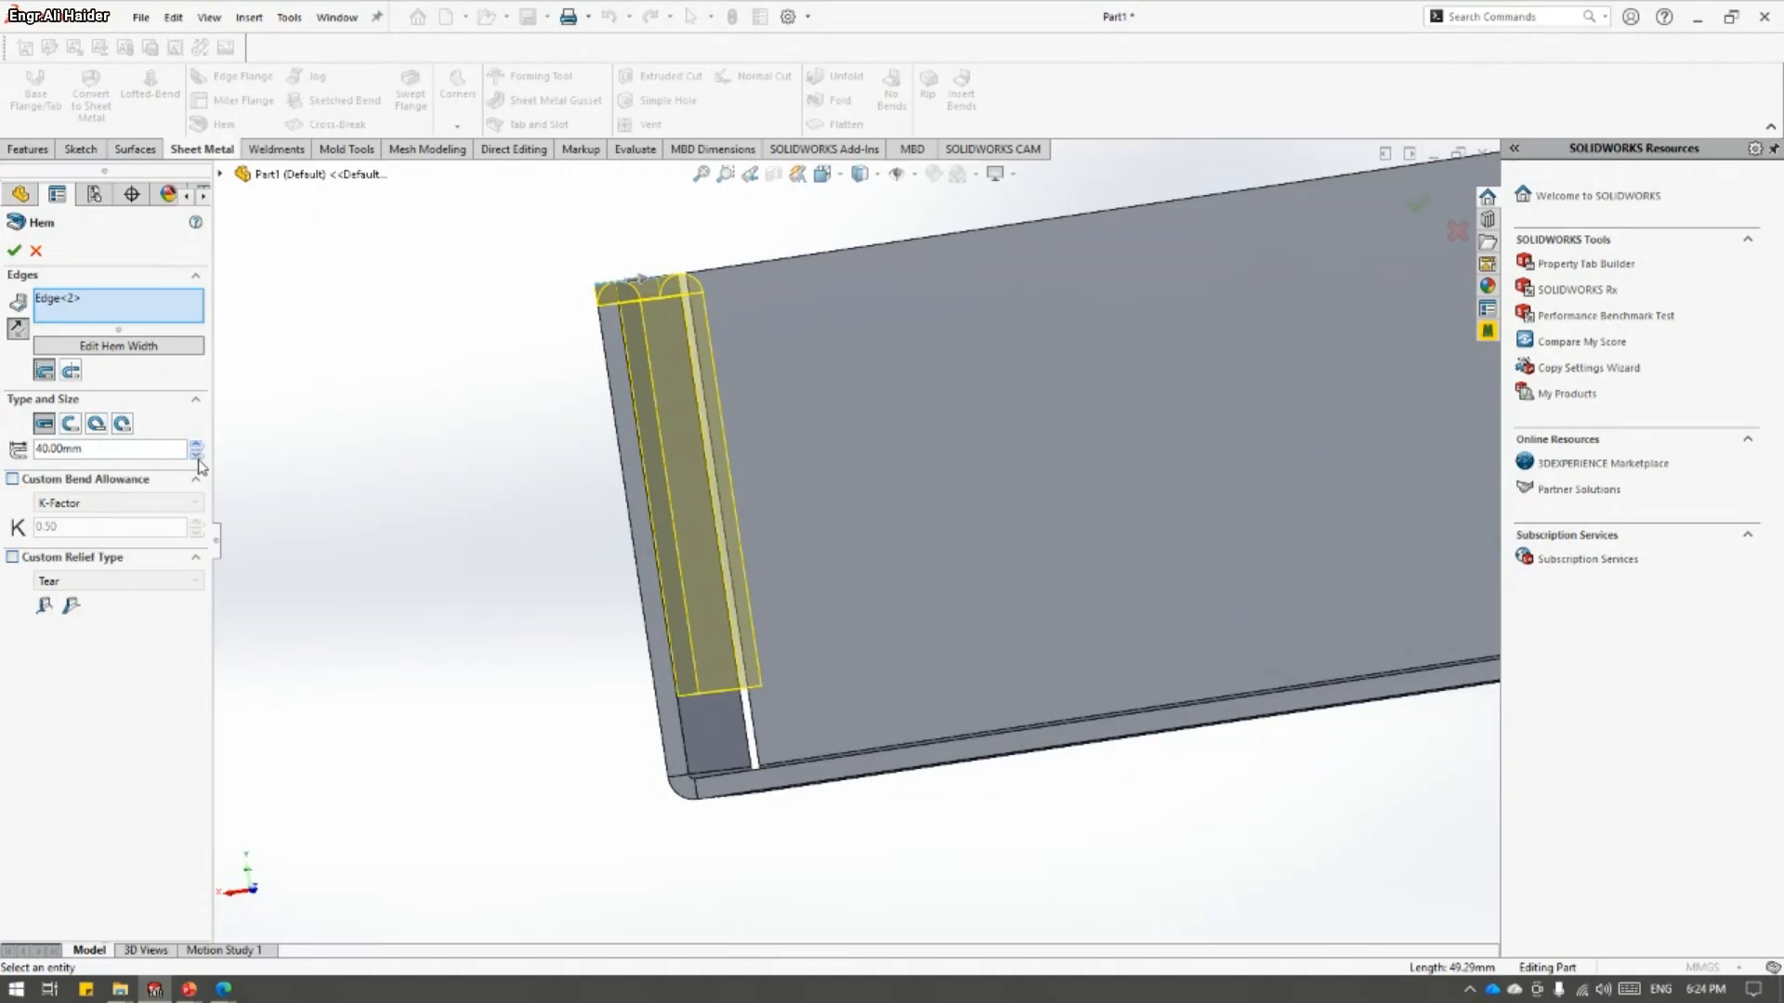
click(197, 455)
click(196, 454)
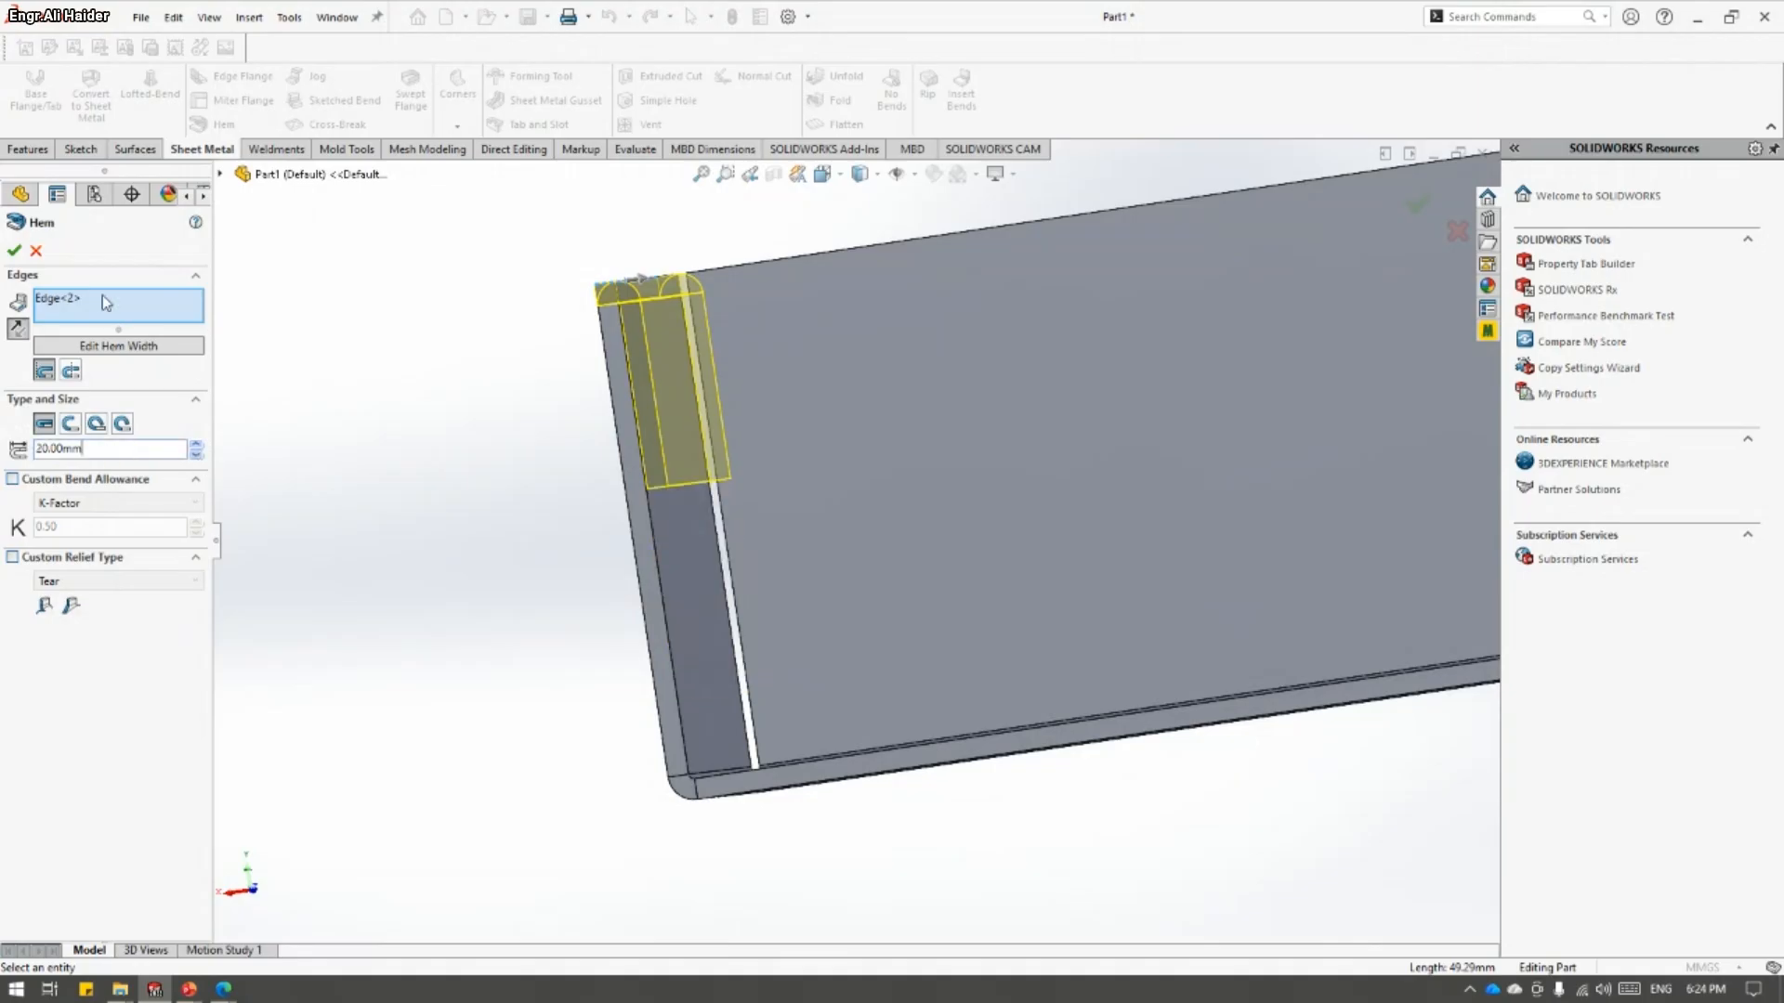
- Open the hem width profile for editing and pull both line ends inward to a length of about 25 mm
mouse_move(683, 343)
middle_down()
mouse_move(621, 366)
mouse_move(689, 355)
mouse_move(697, 310)
mouse_move(692, 354)
mouse_move(710, 358)
middle_up()
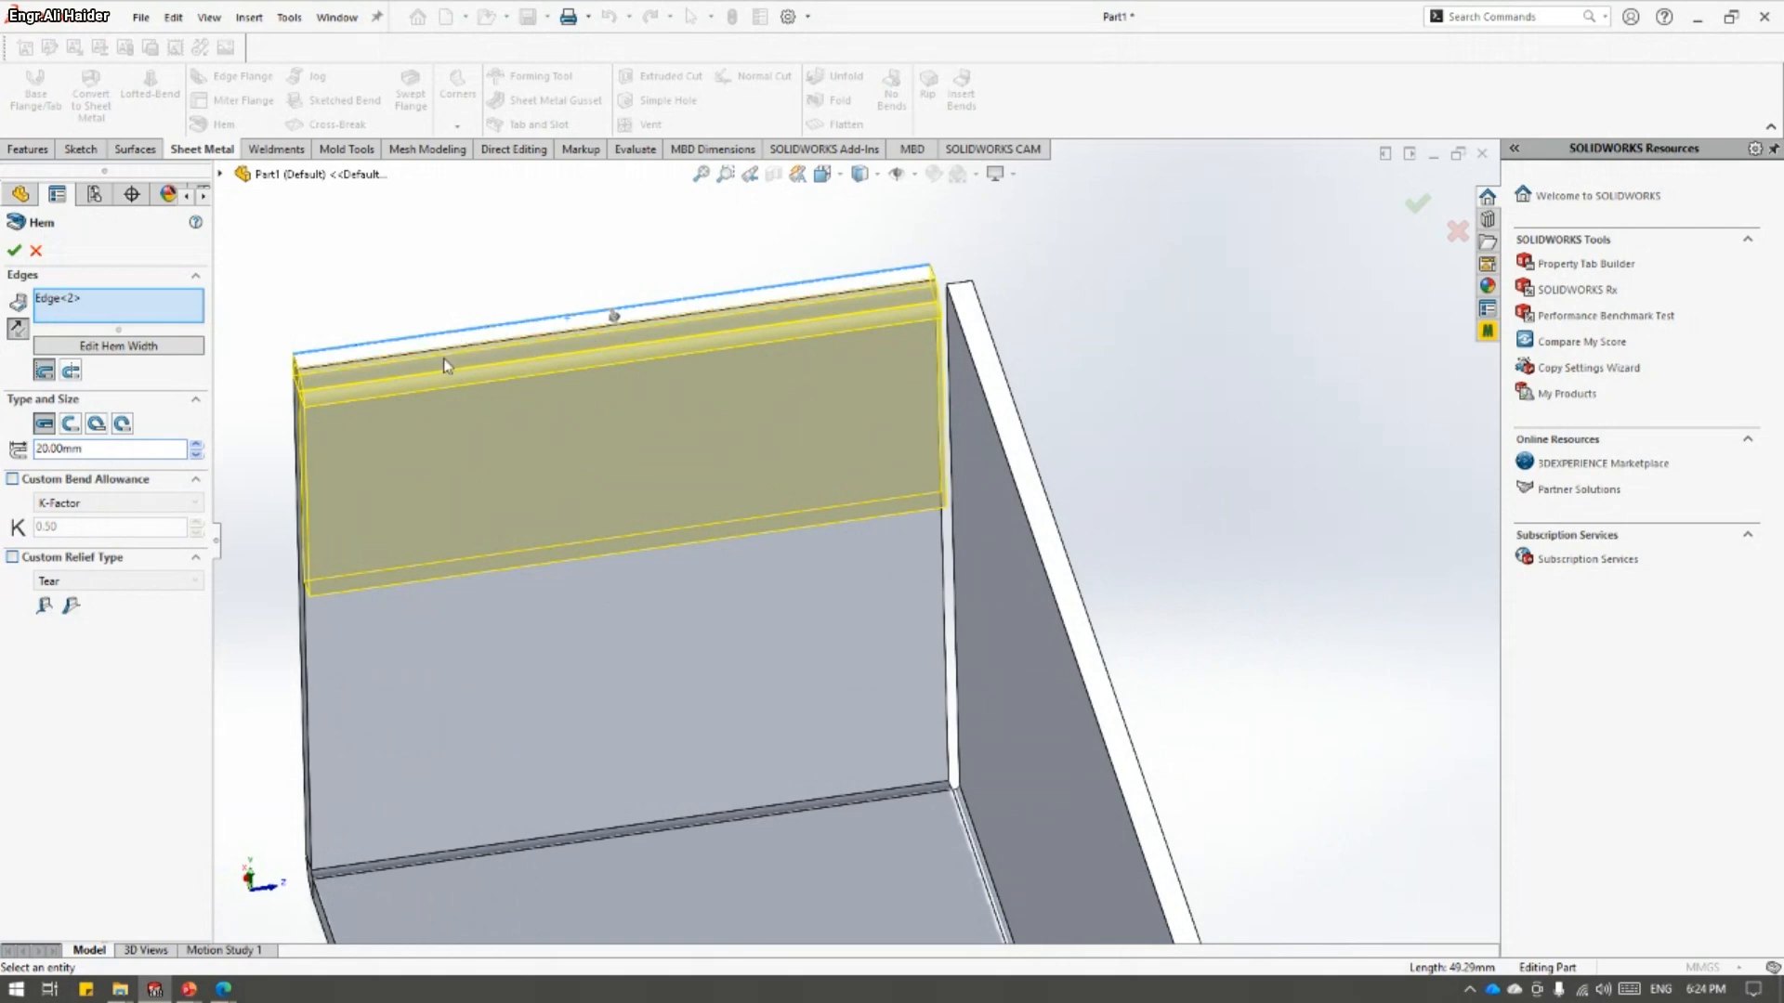
click(105, 349)
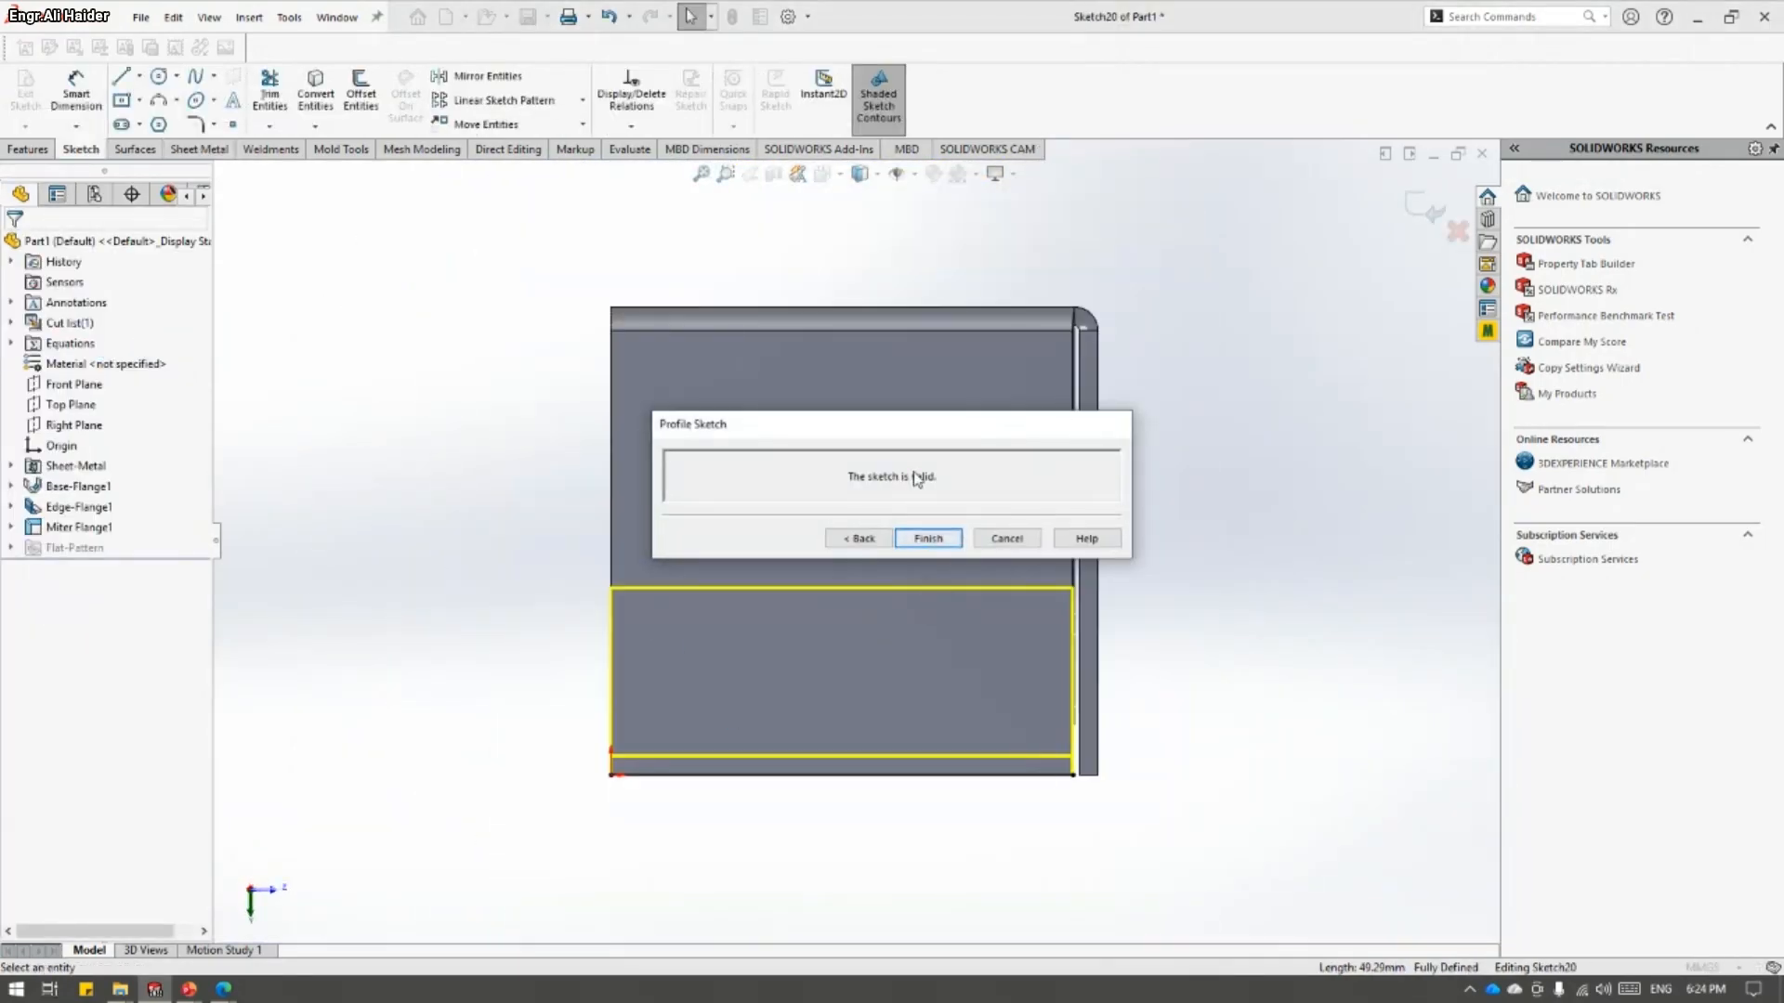
drag(908, 433, 928, 282)
scroll(652, 785, down, 3)
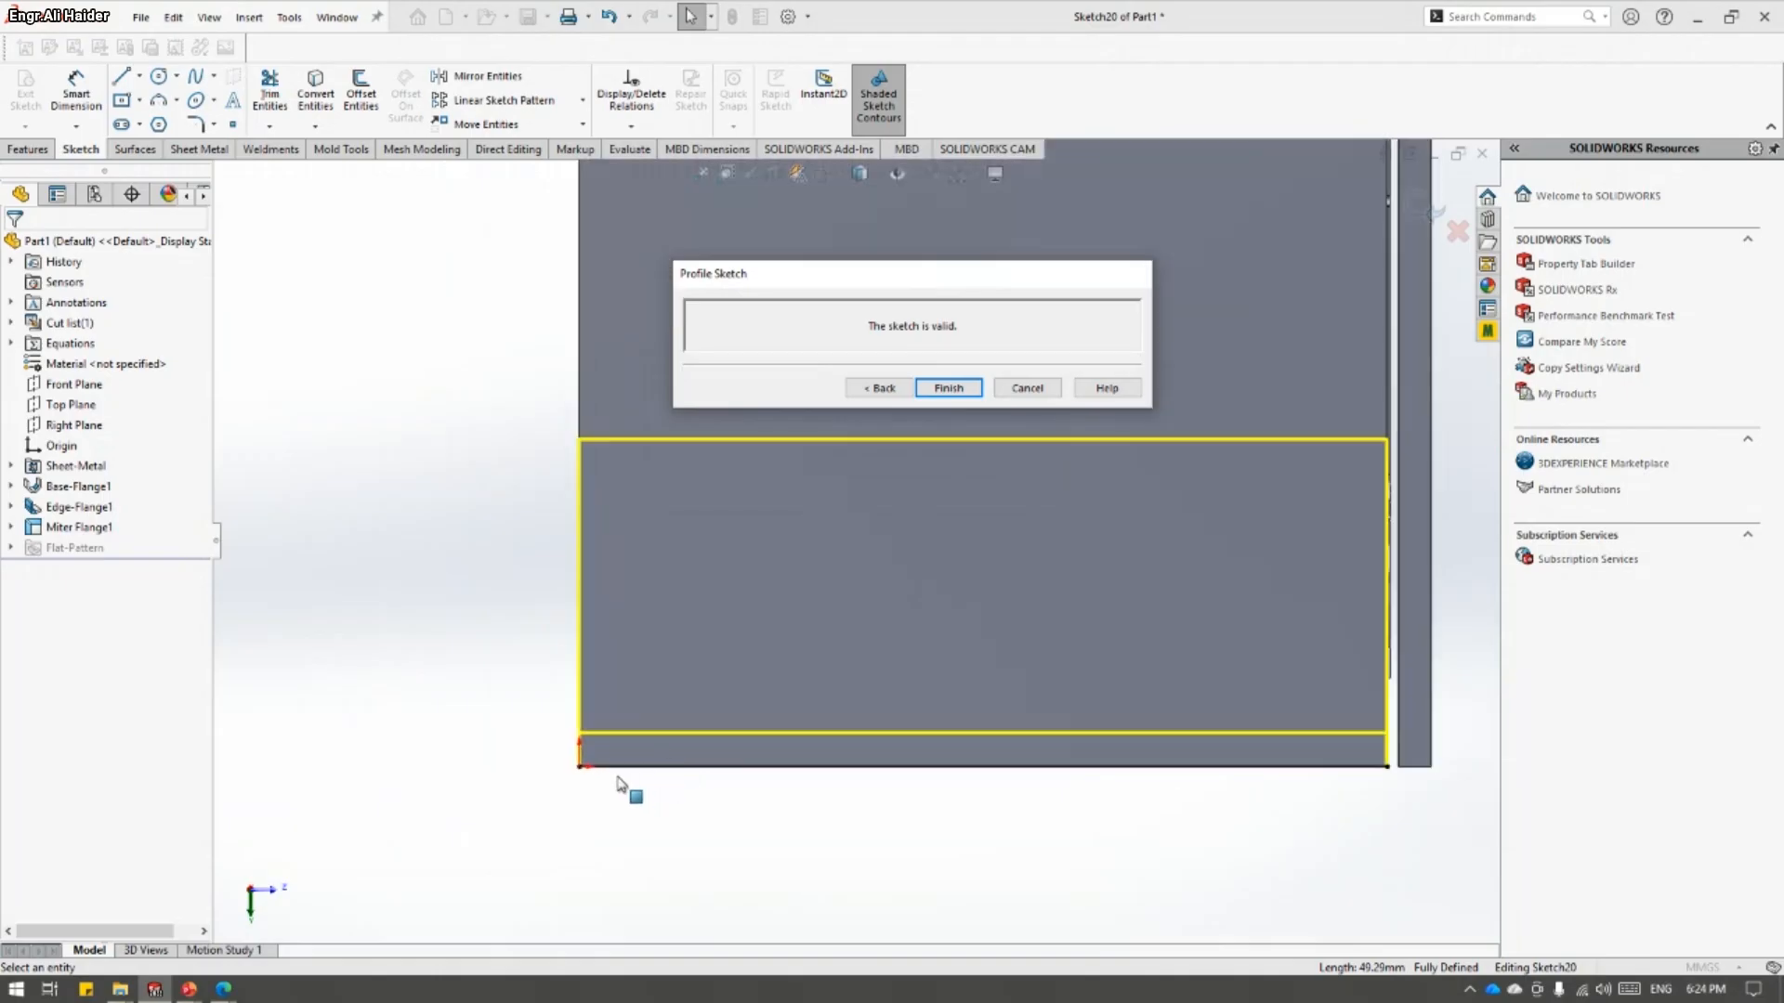
drag(581, 767, 671, 770)
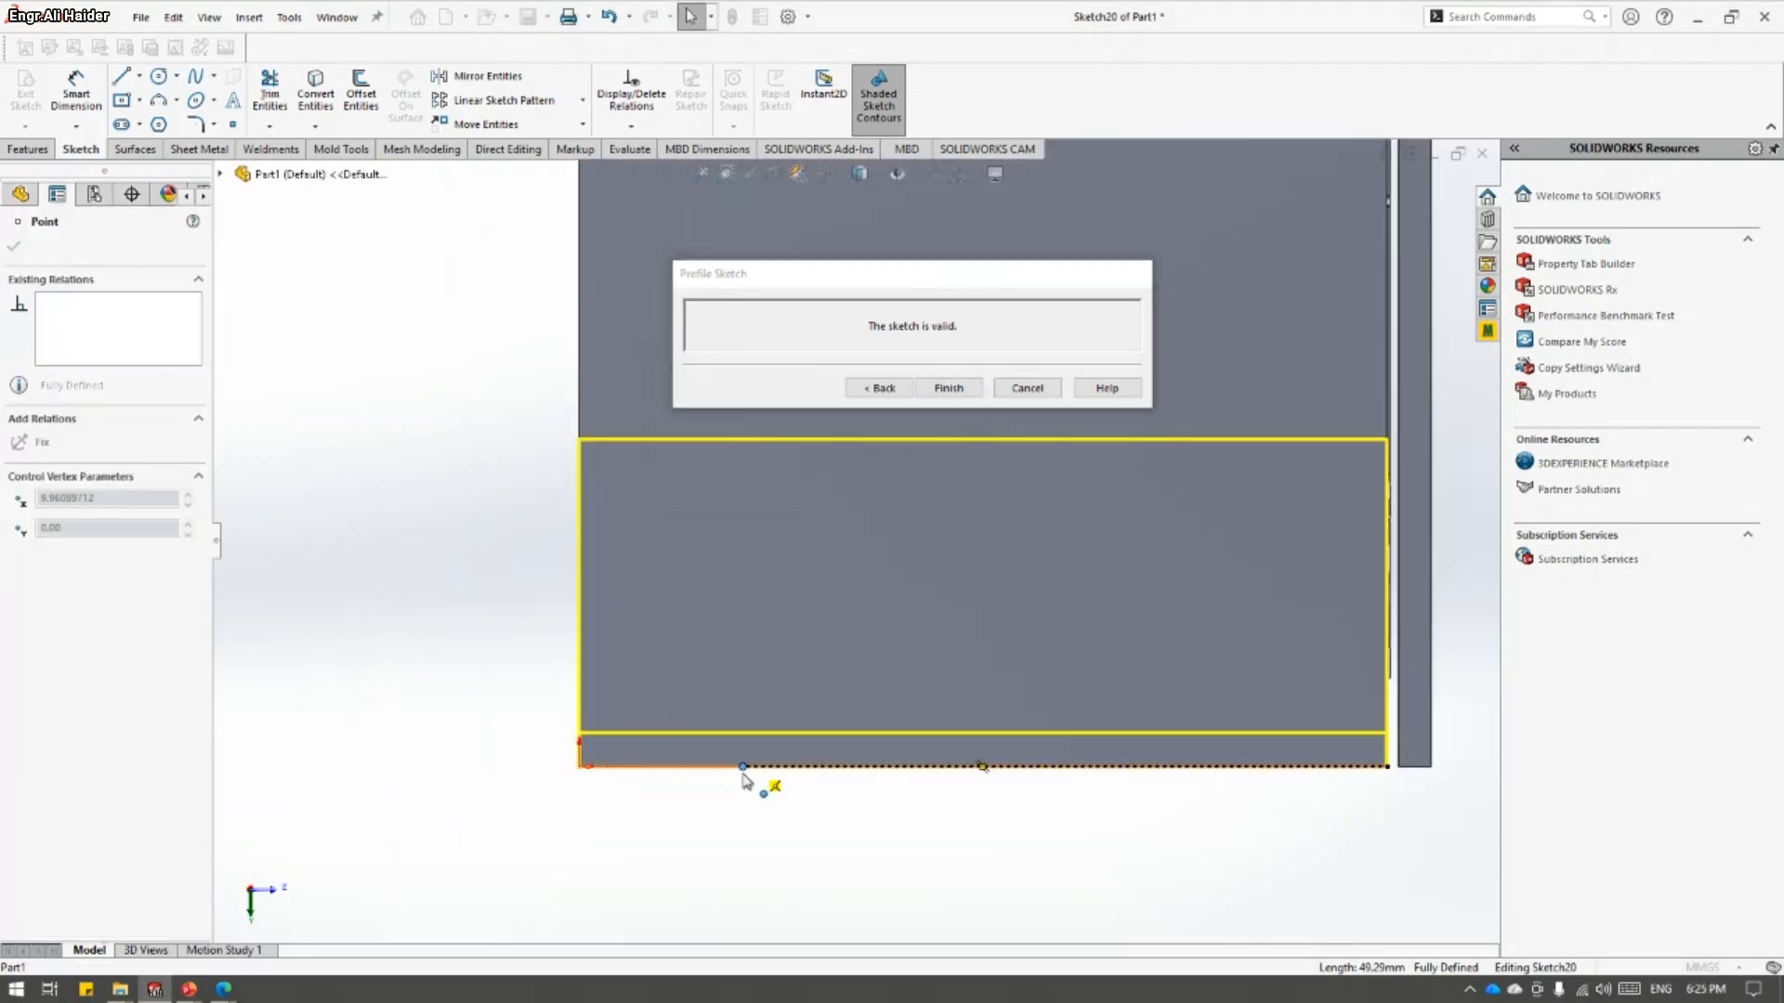
drag(1387, 768, 1152, 767)
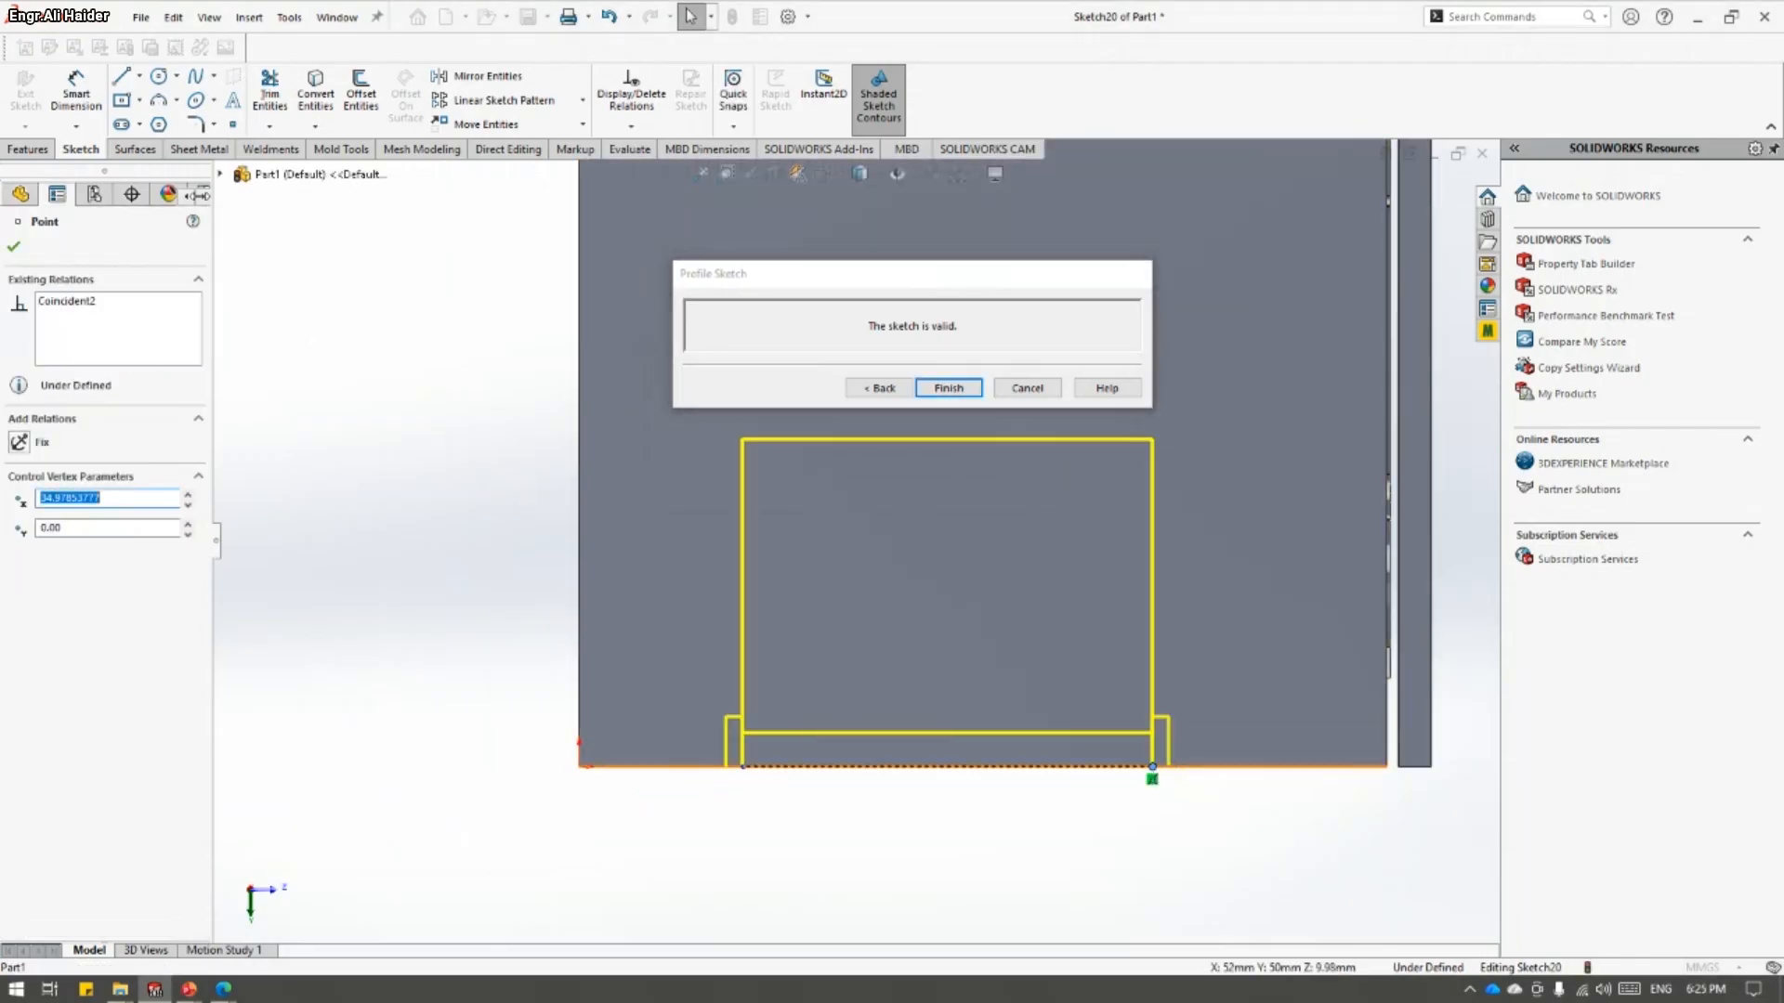
- Dimension the hem profile line's length as 25 mm
click(87, 98)
click(920, 767)
click(923, 814)
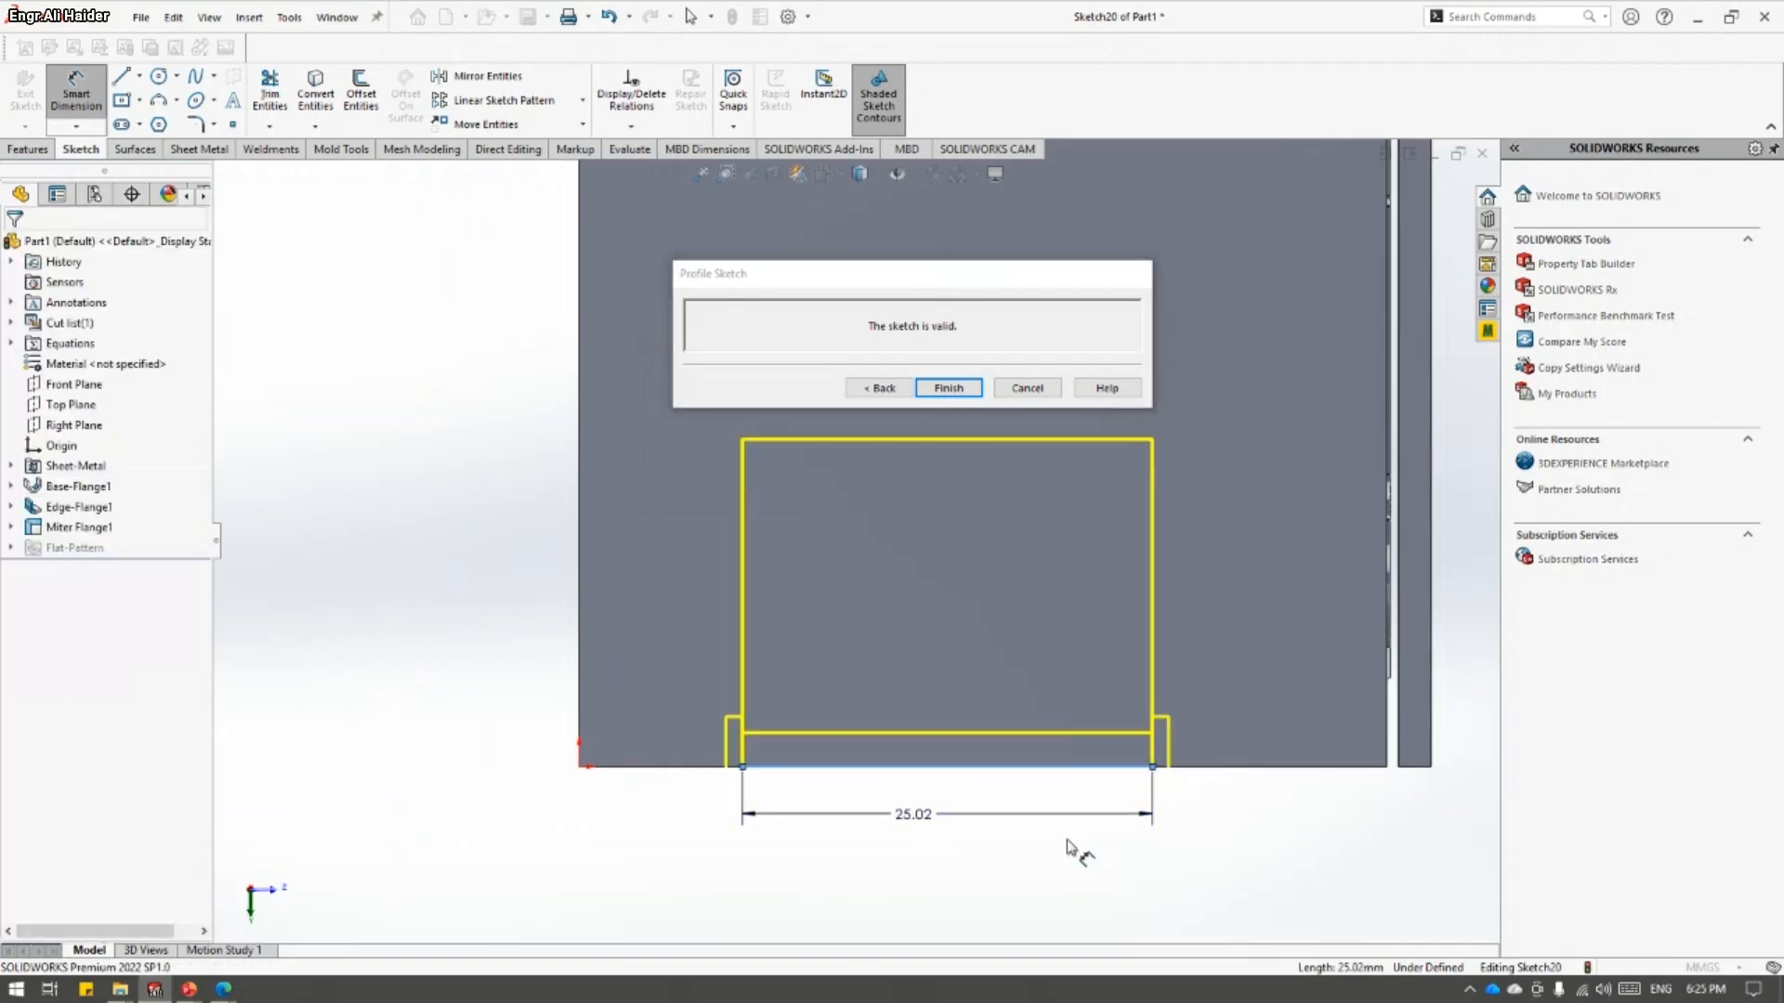
text(25.00mm)
key(Return)
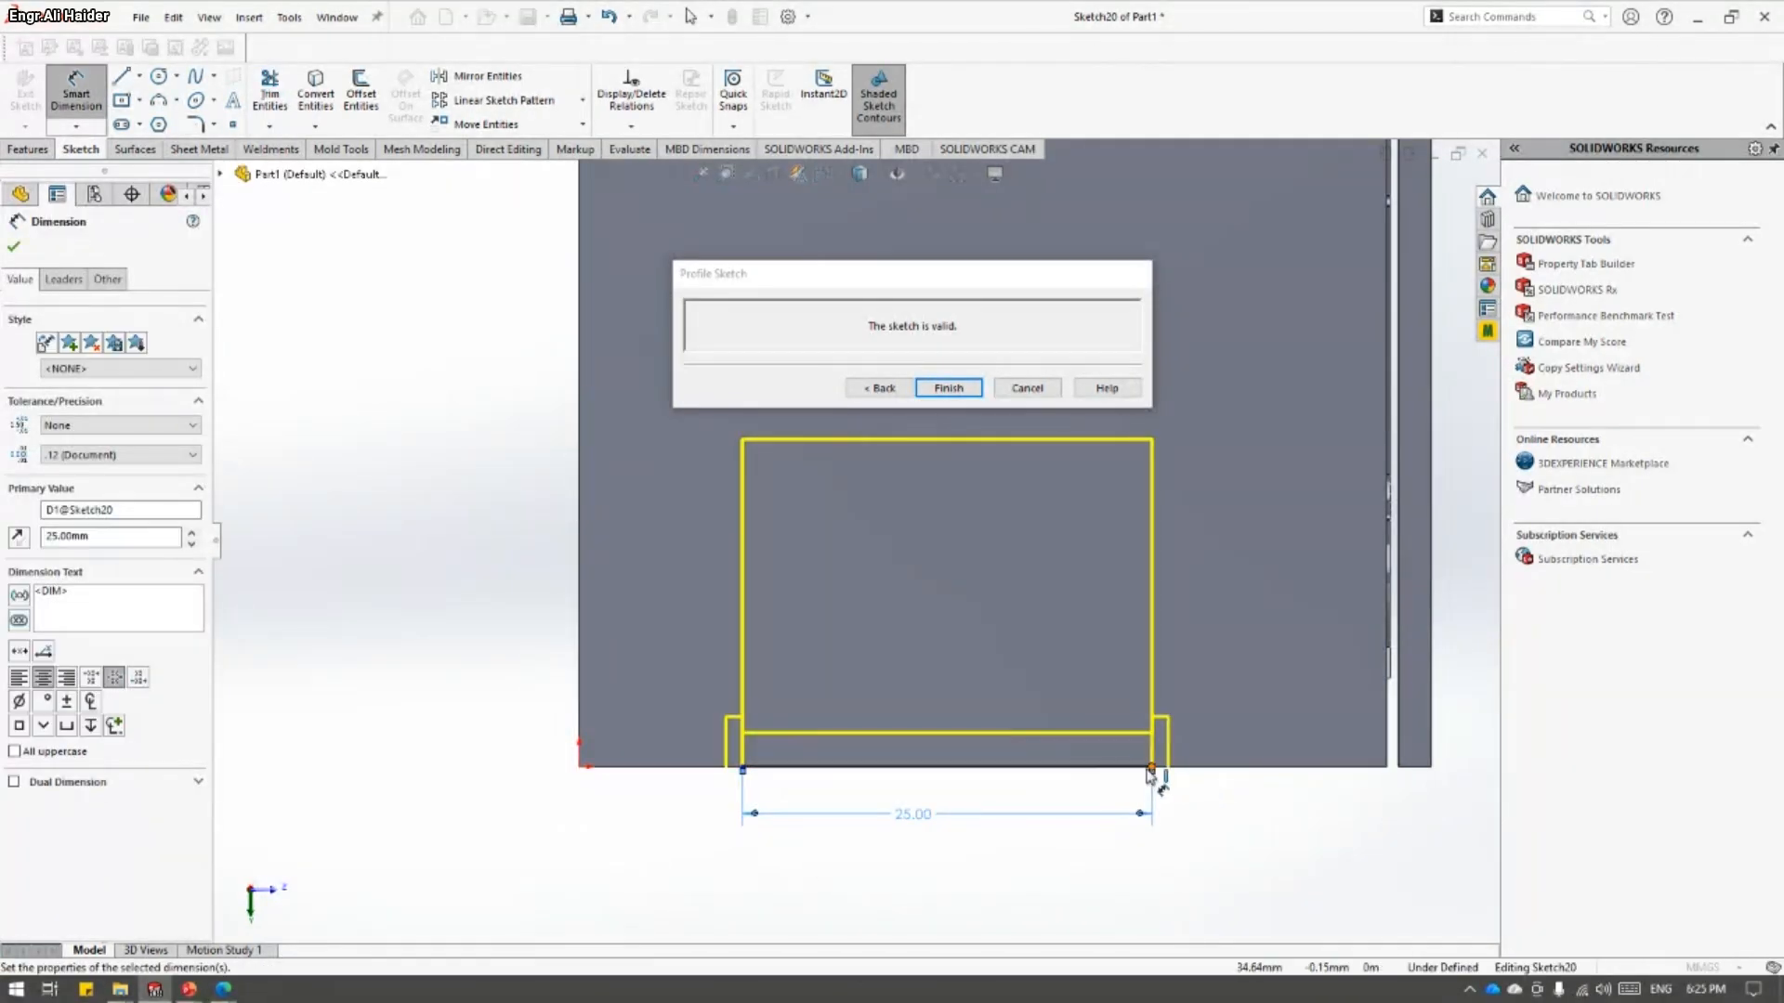
- Dimension the distance from the hem line's end to the flange's side edge nearest the long flange as 10 mm
click(1152, 769)
click(1385, 720)
click(1300, 799)
text(10)
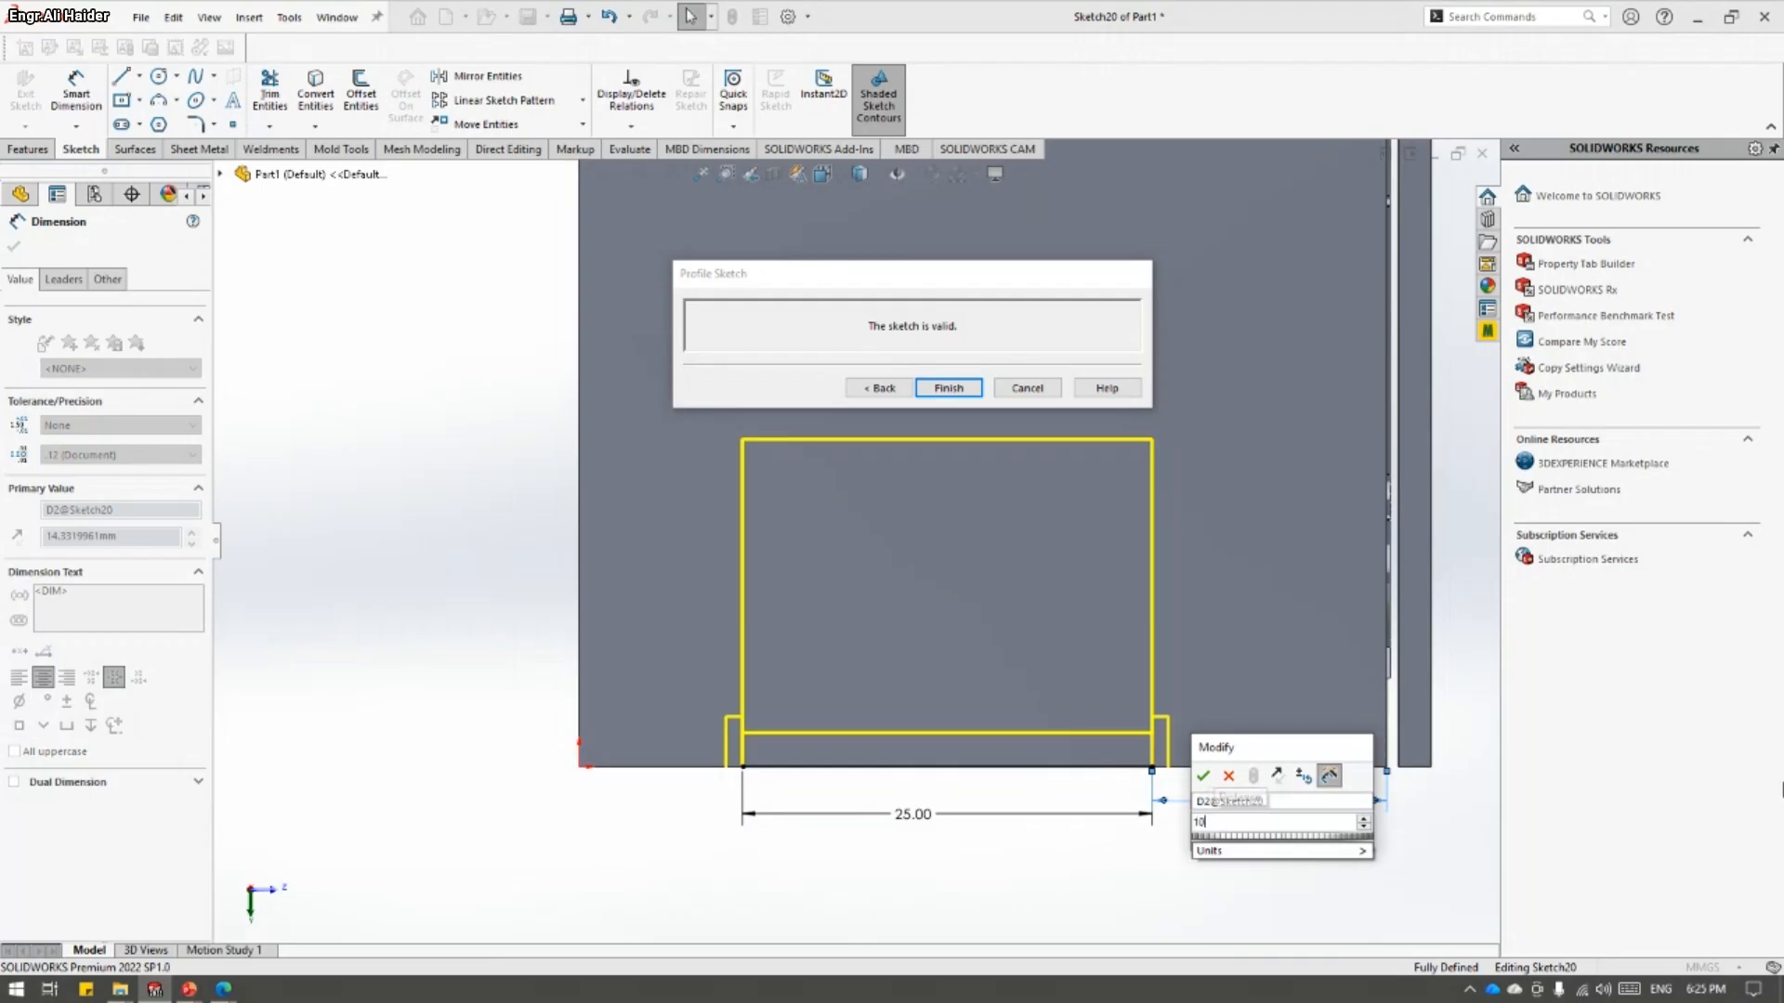
key(Return)
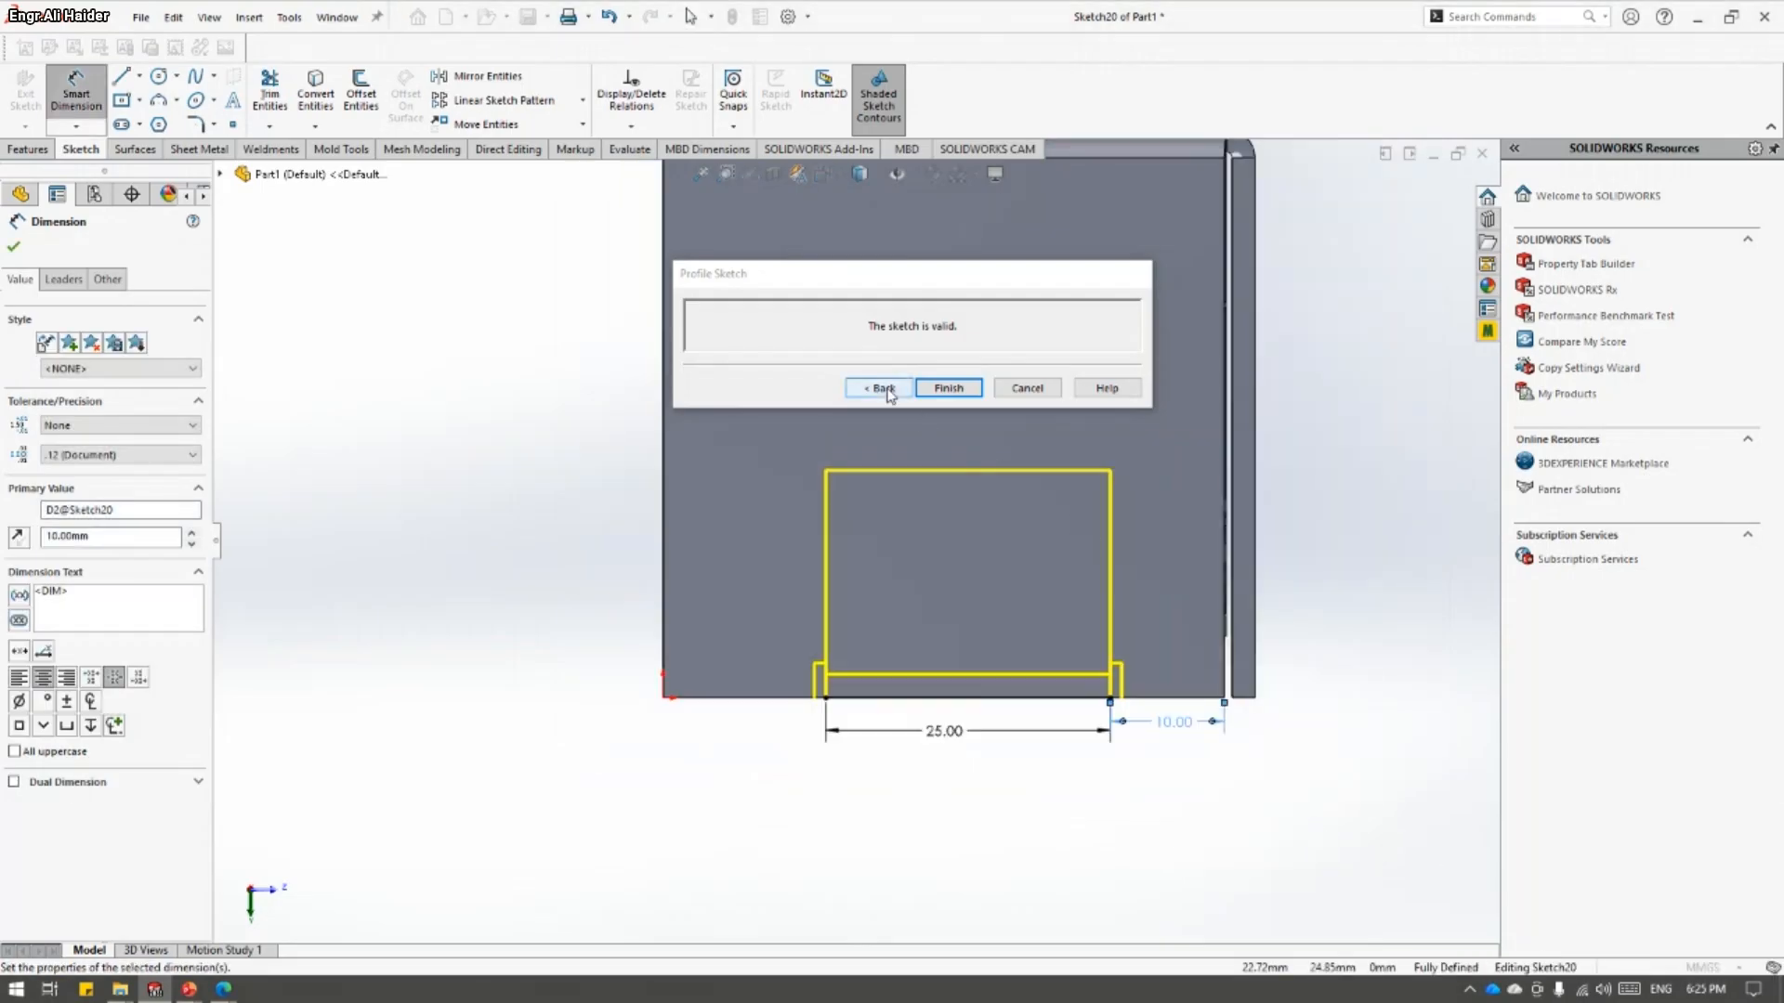
- Return from the width profile to the hem settings, check the preview, and create the hem
click(882, 389)
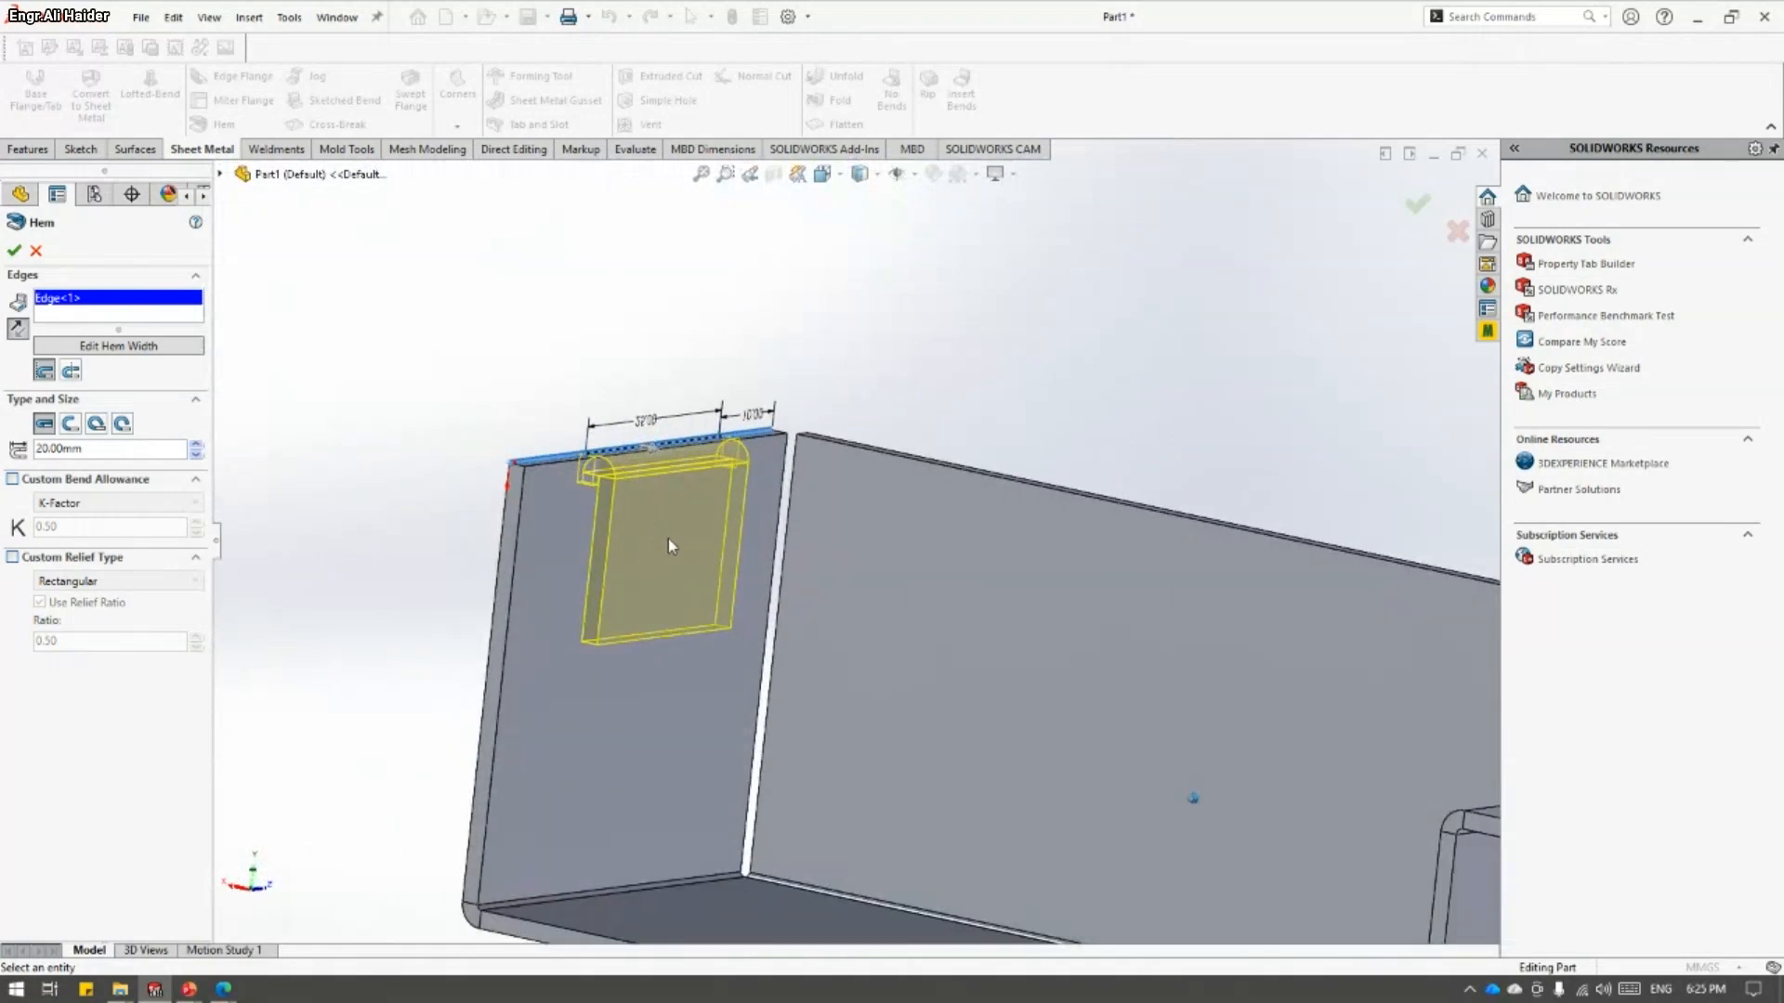
middle_drag(671, 493, 706, 537)
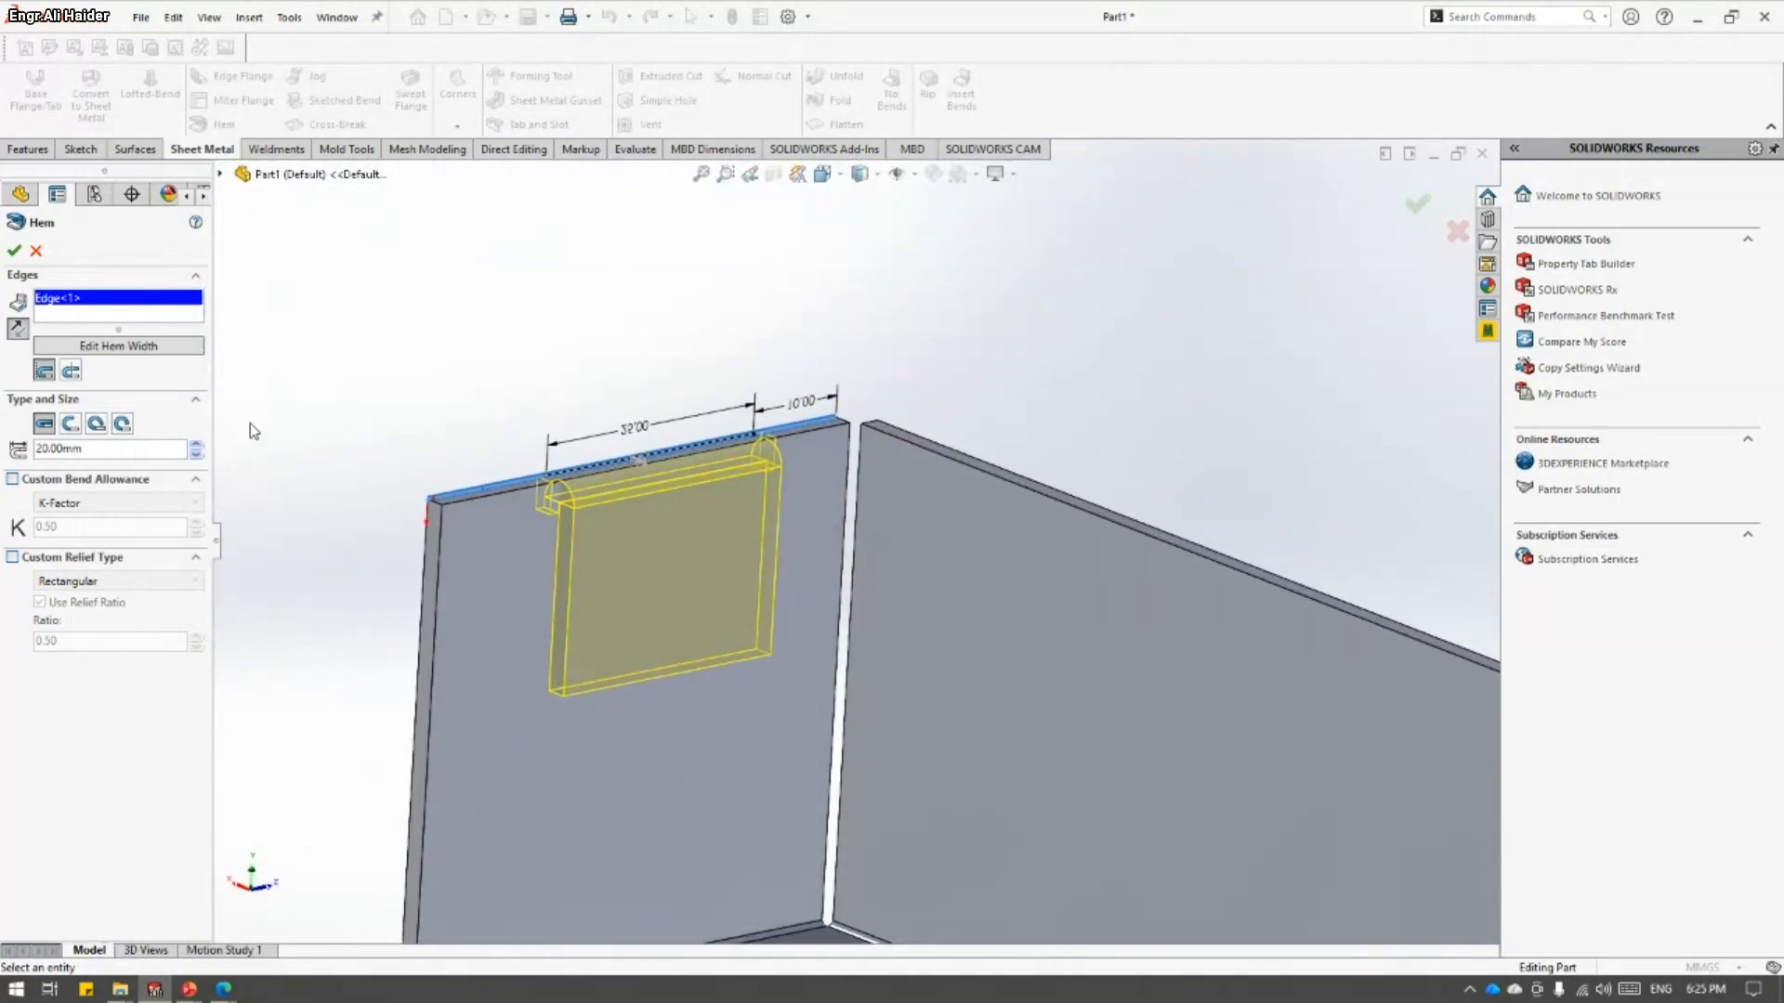
click(14, 252)
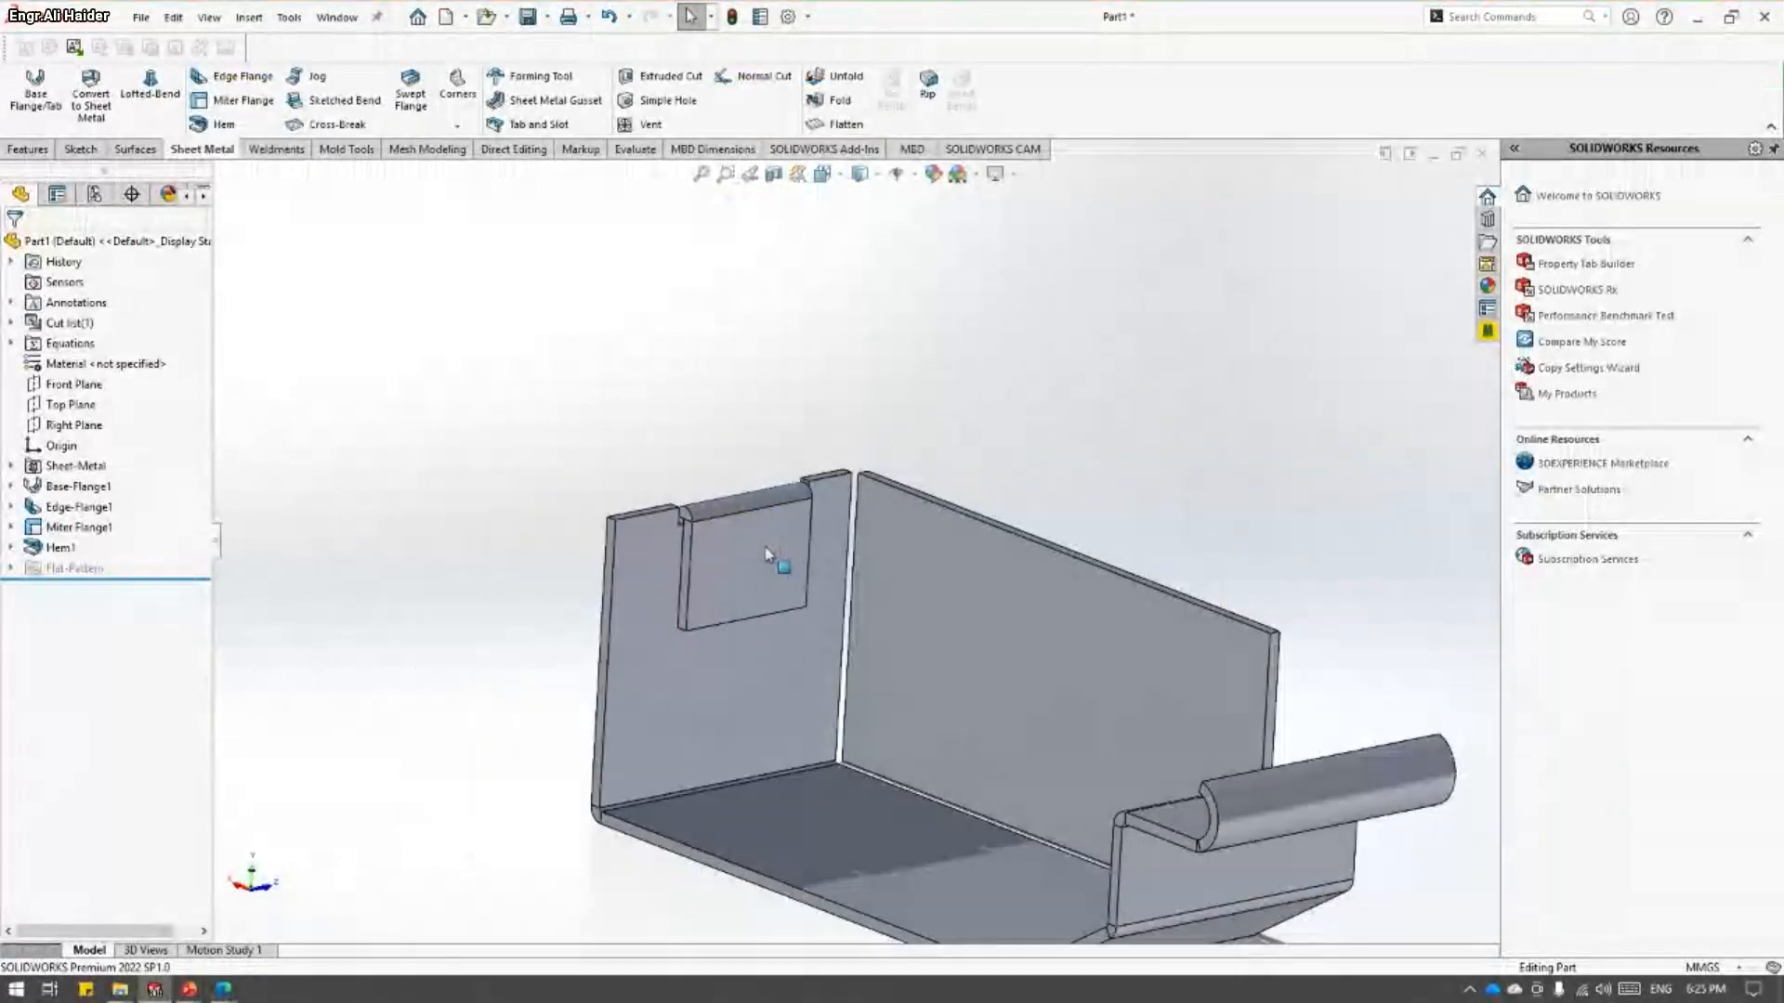
scroll(815, 600, up, 3)
middle_drag(816, 600, 843, 459)
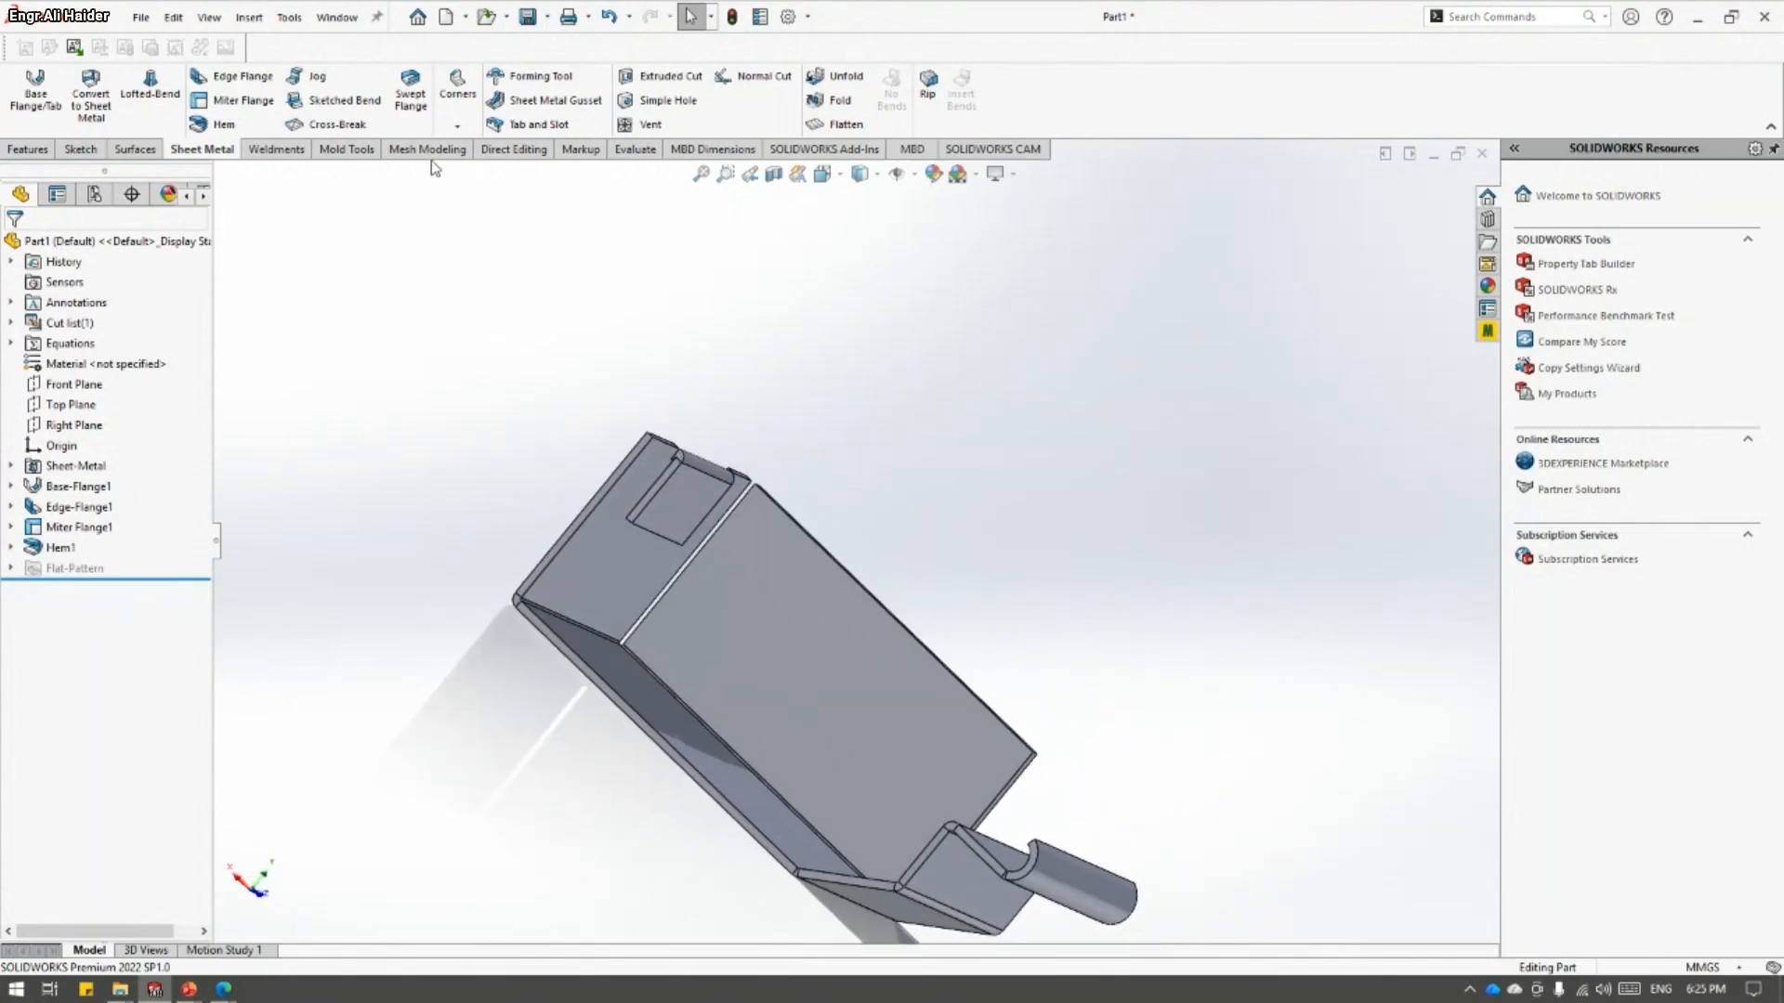
- Leave the Jog command's face prompt and start a sketch on the inner face of the long edge flange
click(316, 81)
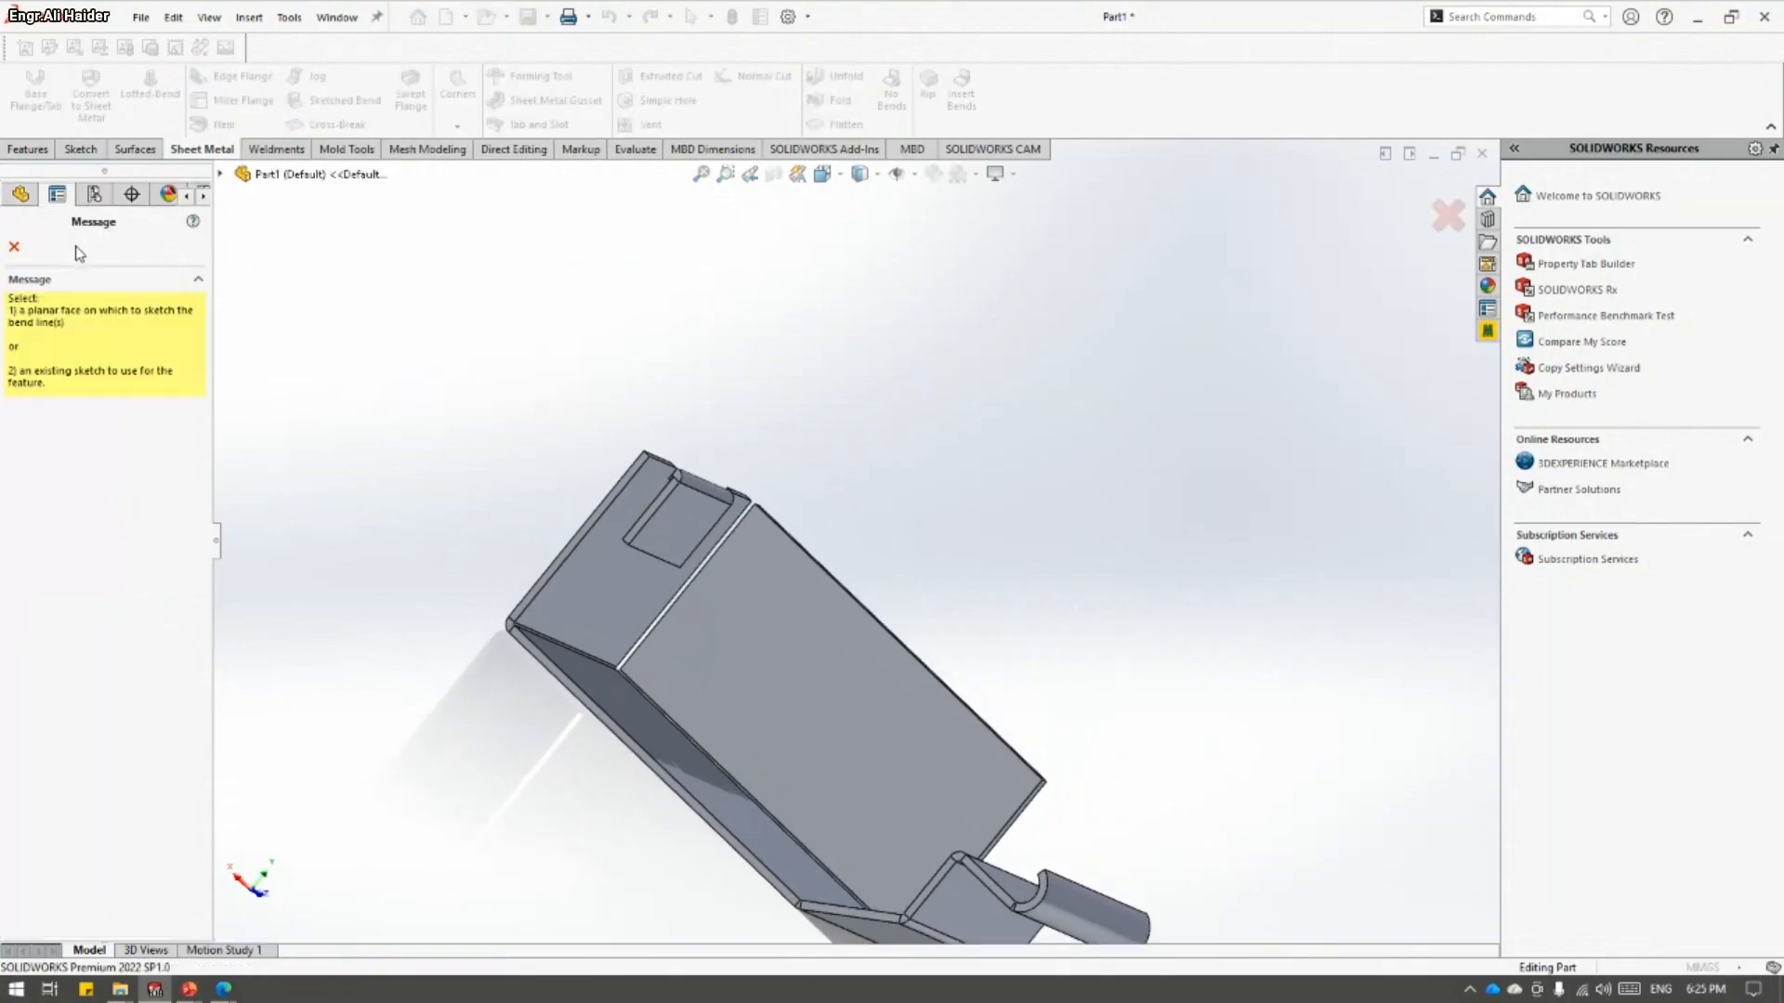
click(13, 246)
middle_drag(881, 606, 789, 539)
click(929, 601)
click(1008, 538)
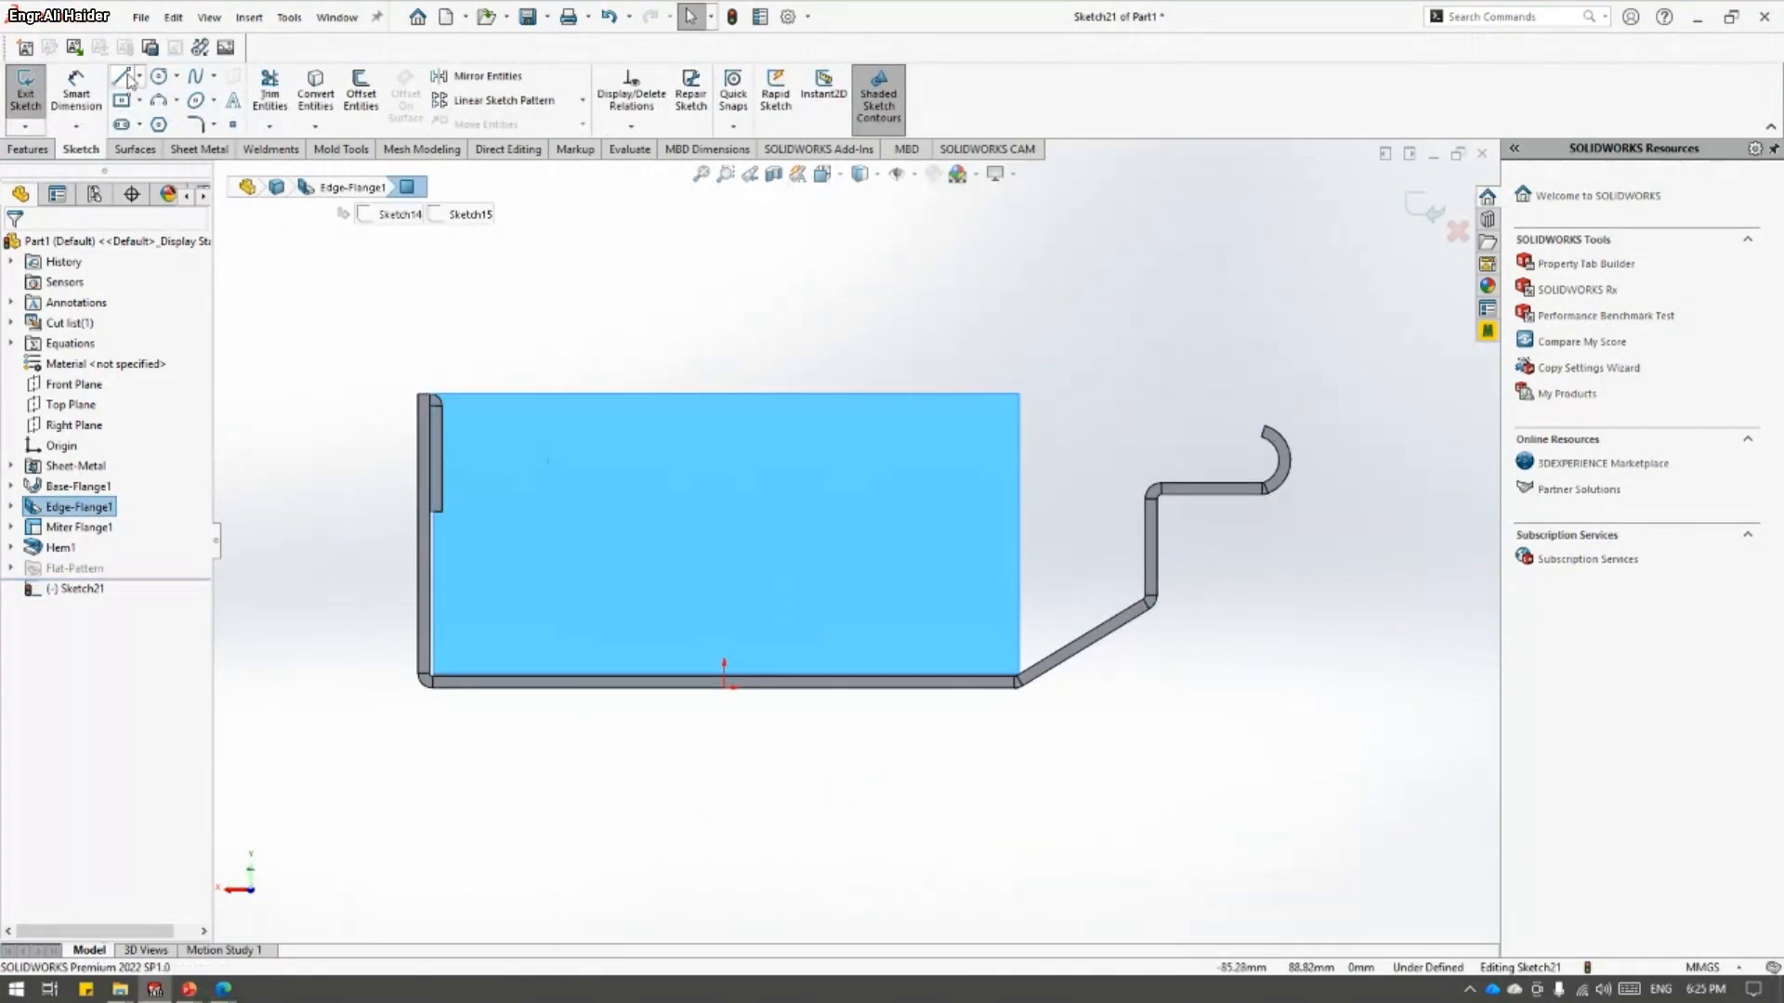
- Sketch a horizontal line about 99 mm long across the upper part of the long flange's inner face
click(123, 76)
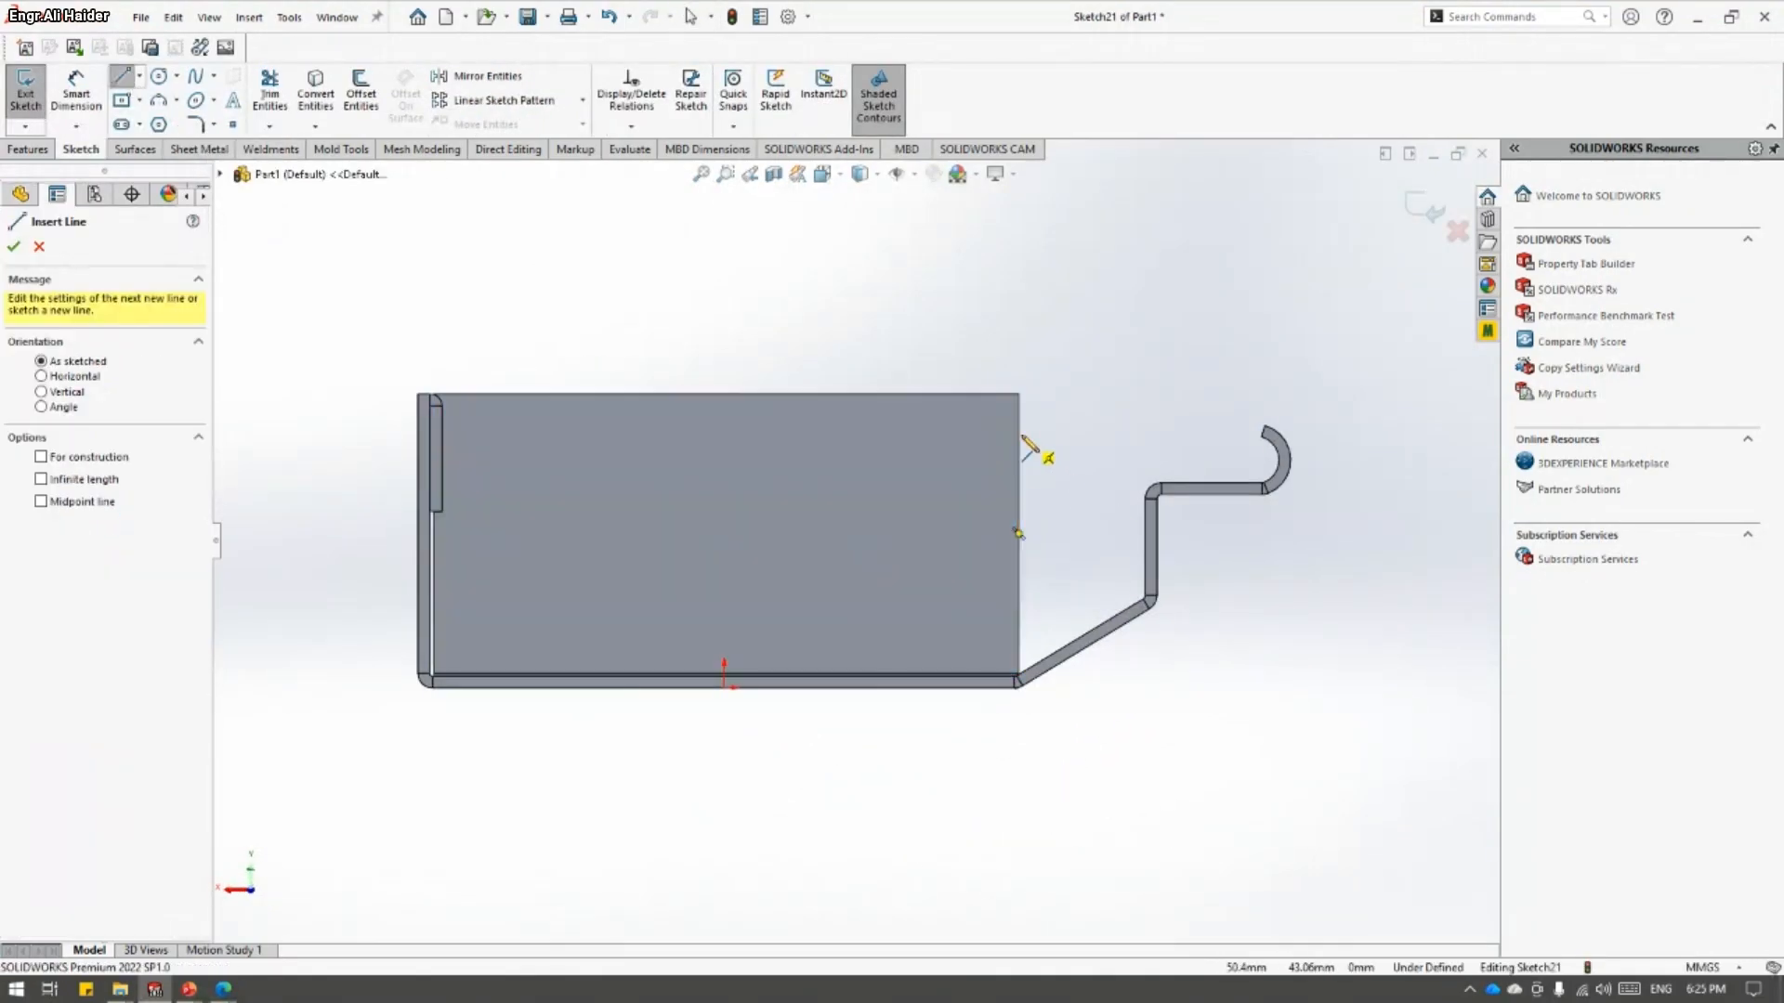
click(1022, 437)
middle_drag(850, 534, 604, 429)
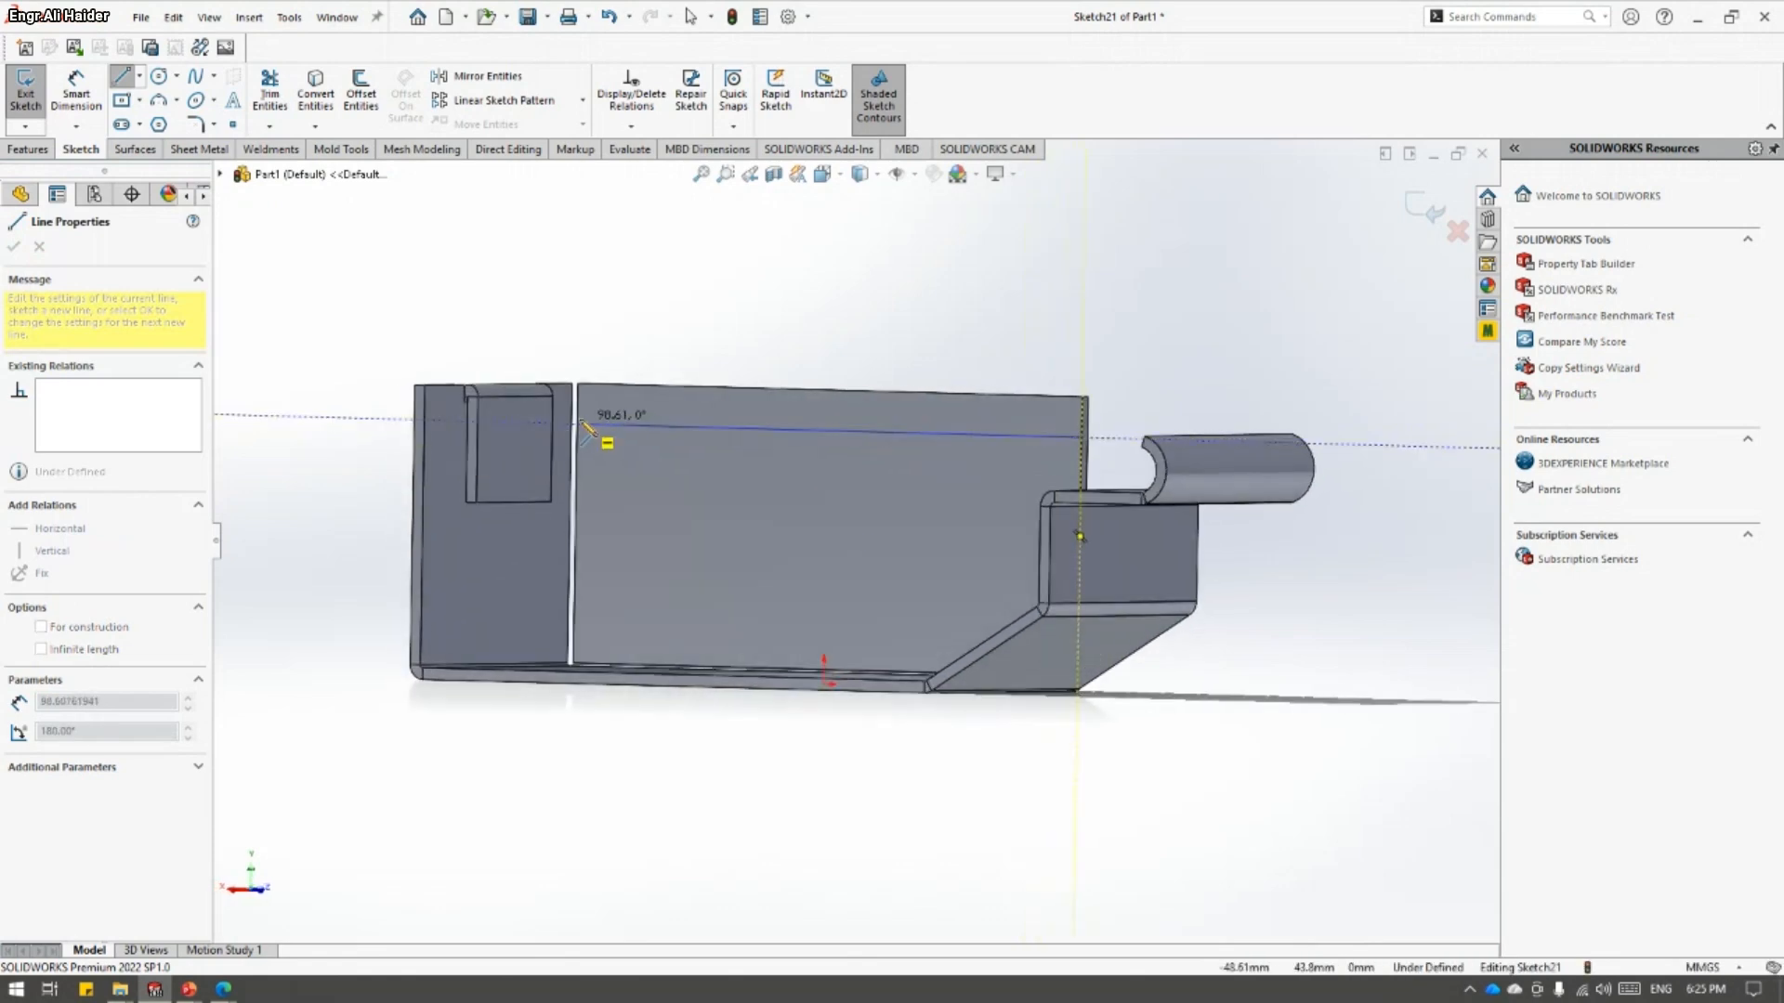
click(577, 424)
key(Escape)
- Move the horizontal sketch line lower on the long flange's face, keeping it between the two side edges
scroll(732, 460, up, 3)
mouse_move(733, 409)
middle_down()
mouse_move(738, 343)
mouse_move(804, 451)
mouse_move(884, 422)
middle_up()
scroll(863, 437, down, 1)
drag(884, 407, 884, 442)
mouse_move(884, 442)
middle_down()
mouse_move(878, 477)
mouse_move(801, 346)
mouse_move(1038, 392)
mouse_move(968, 459)
mouse_move(968, 432)
middle_up()
drag(968, 432, 968, 465)
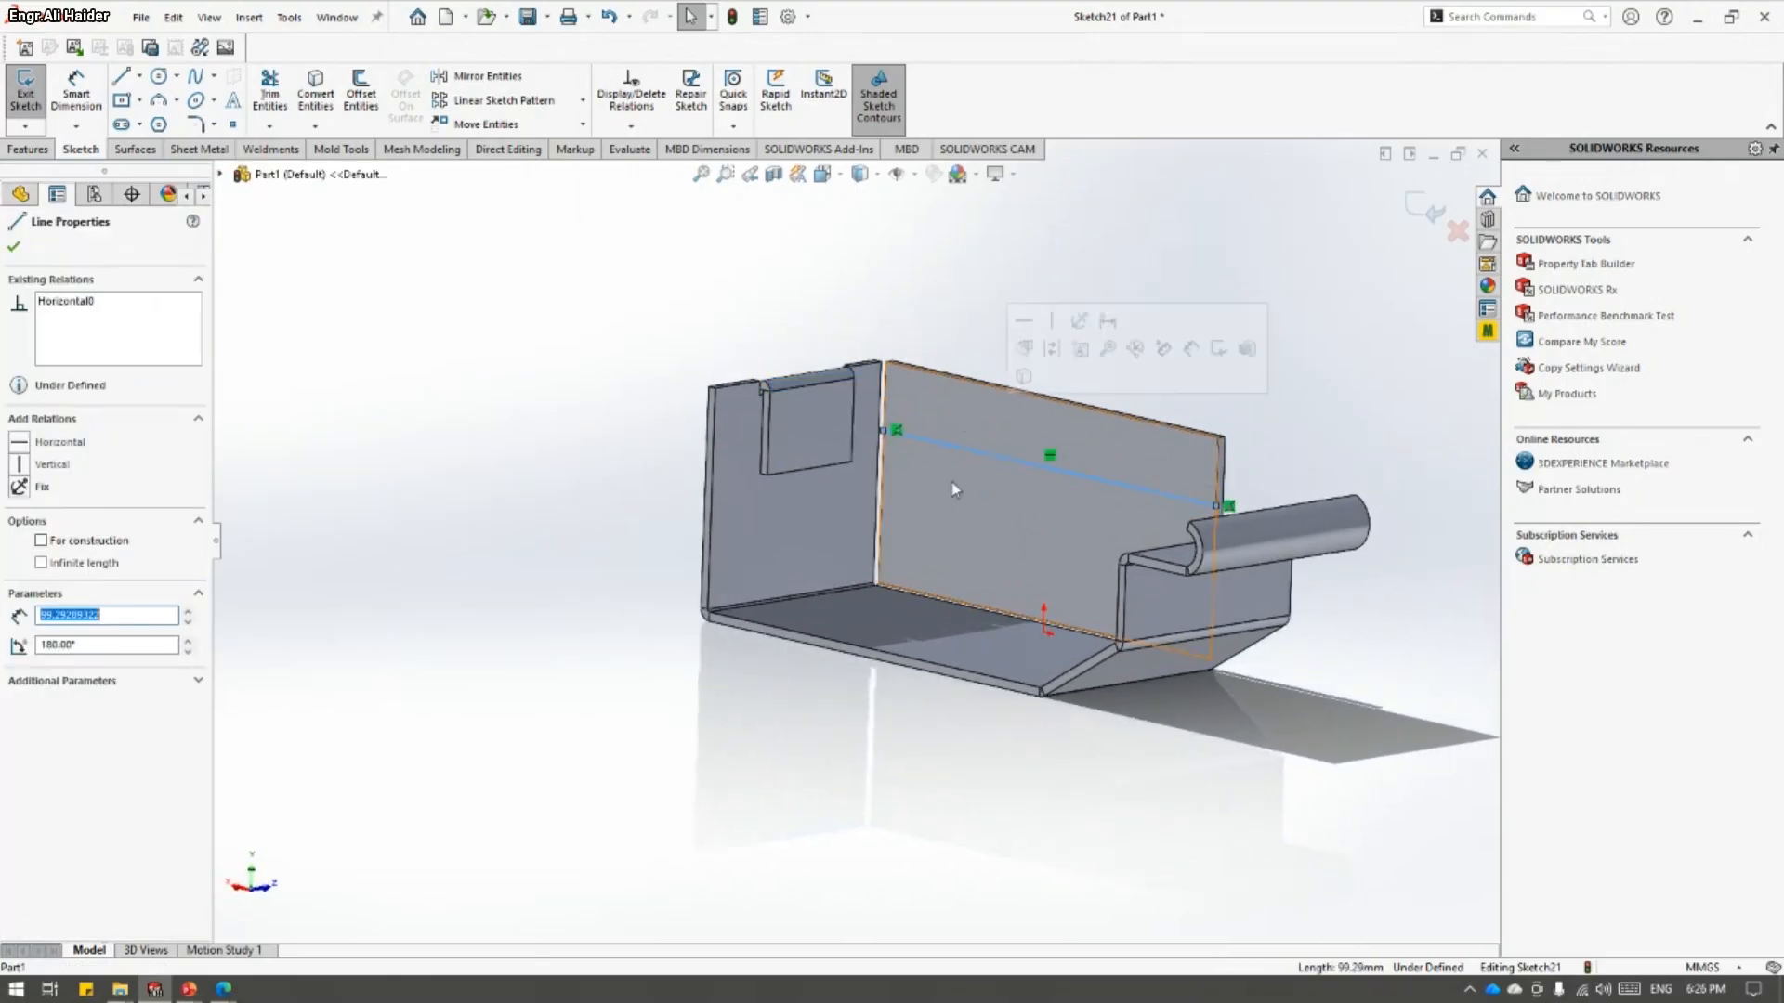
click(418, 370)
- Start a jog from the sketched line and pick the long flange's inner face, between the line and the base, as the fixed face
click(29, 149)
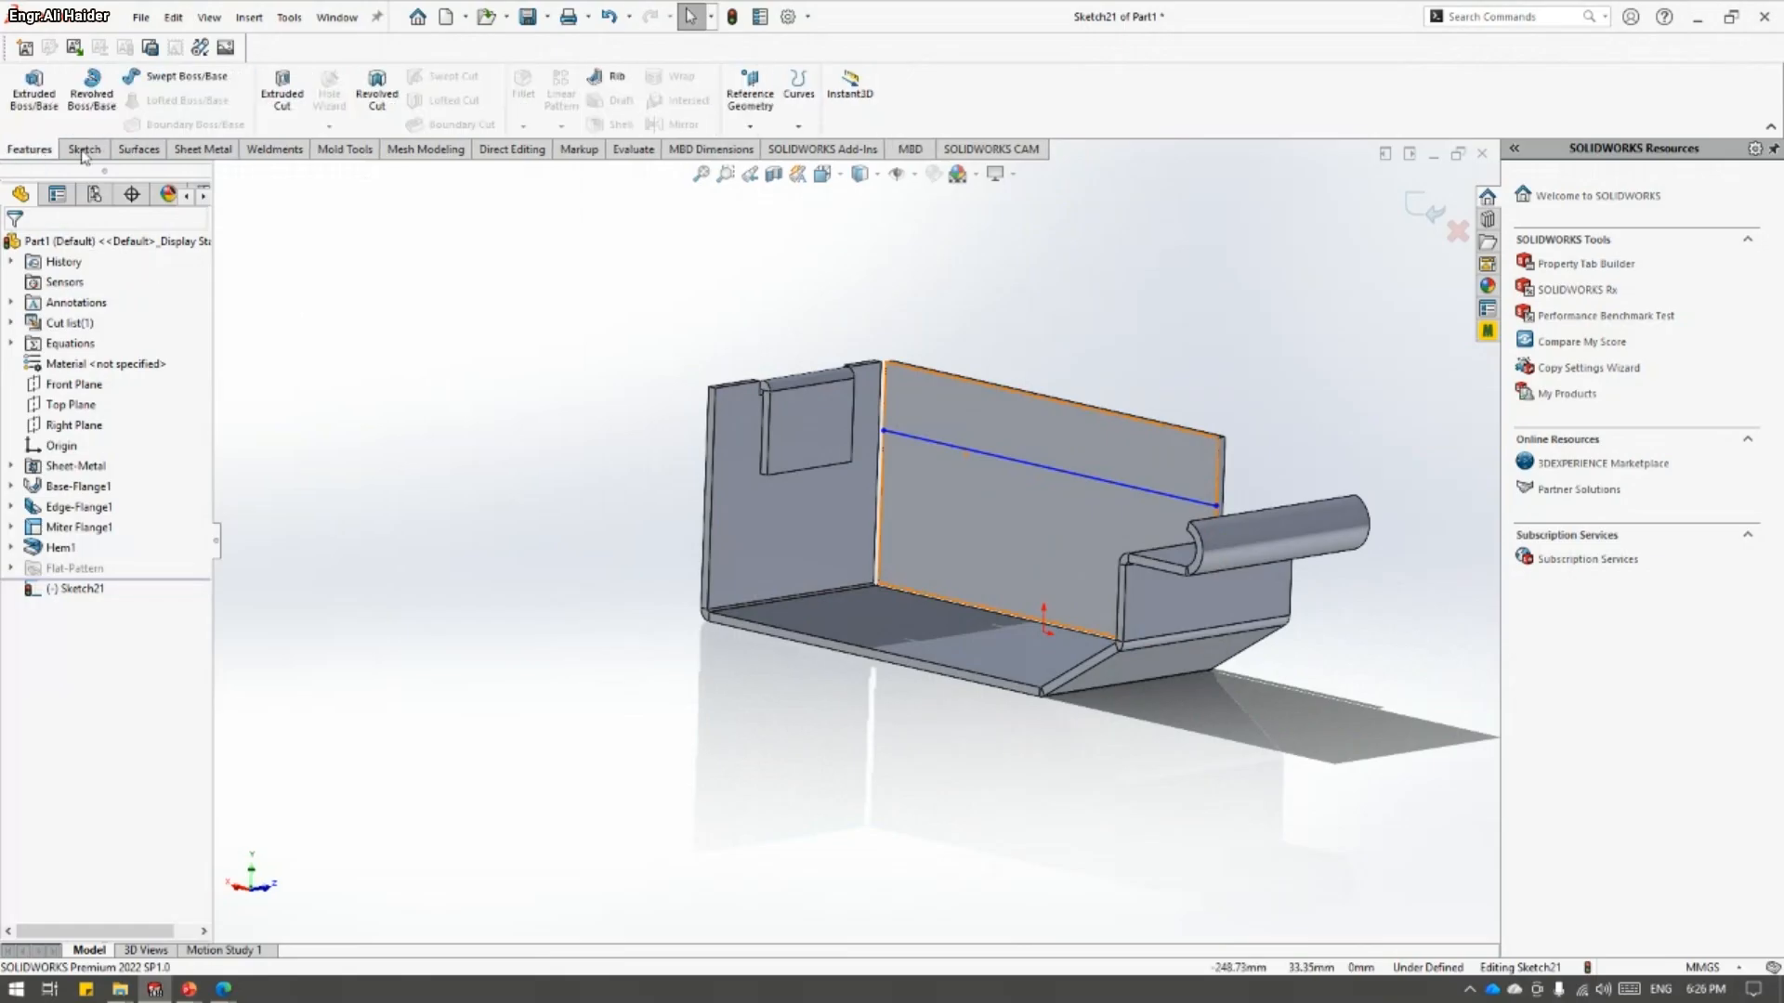
click(203, 149)
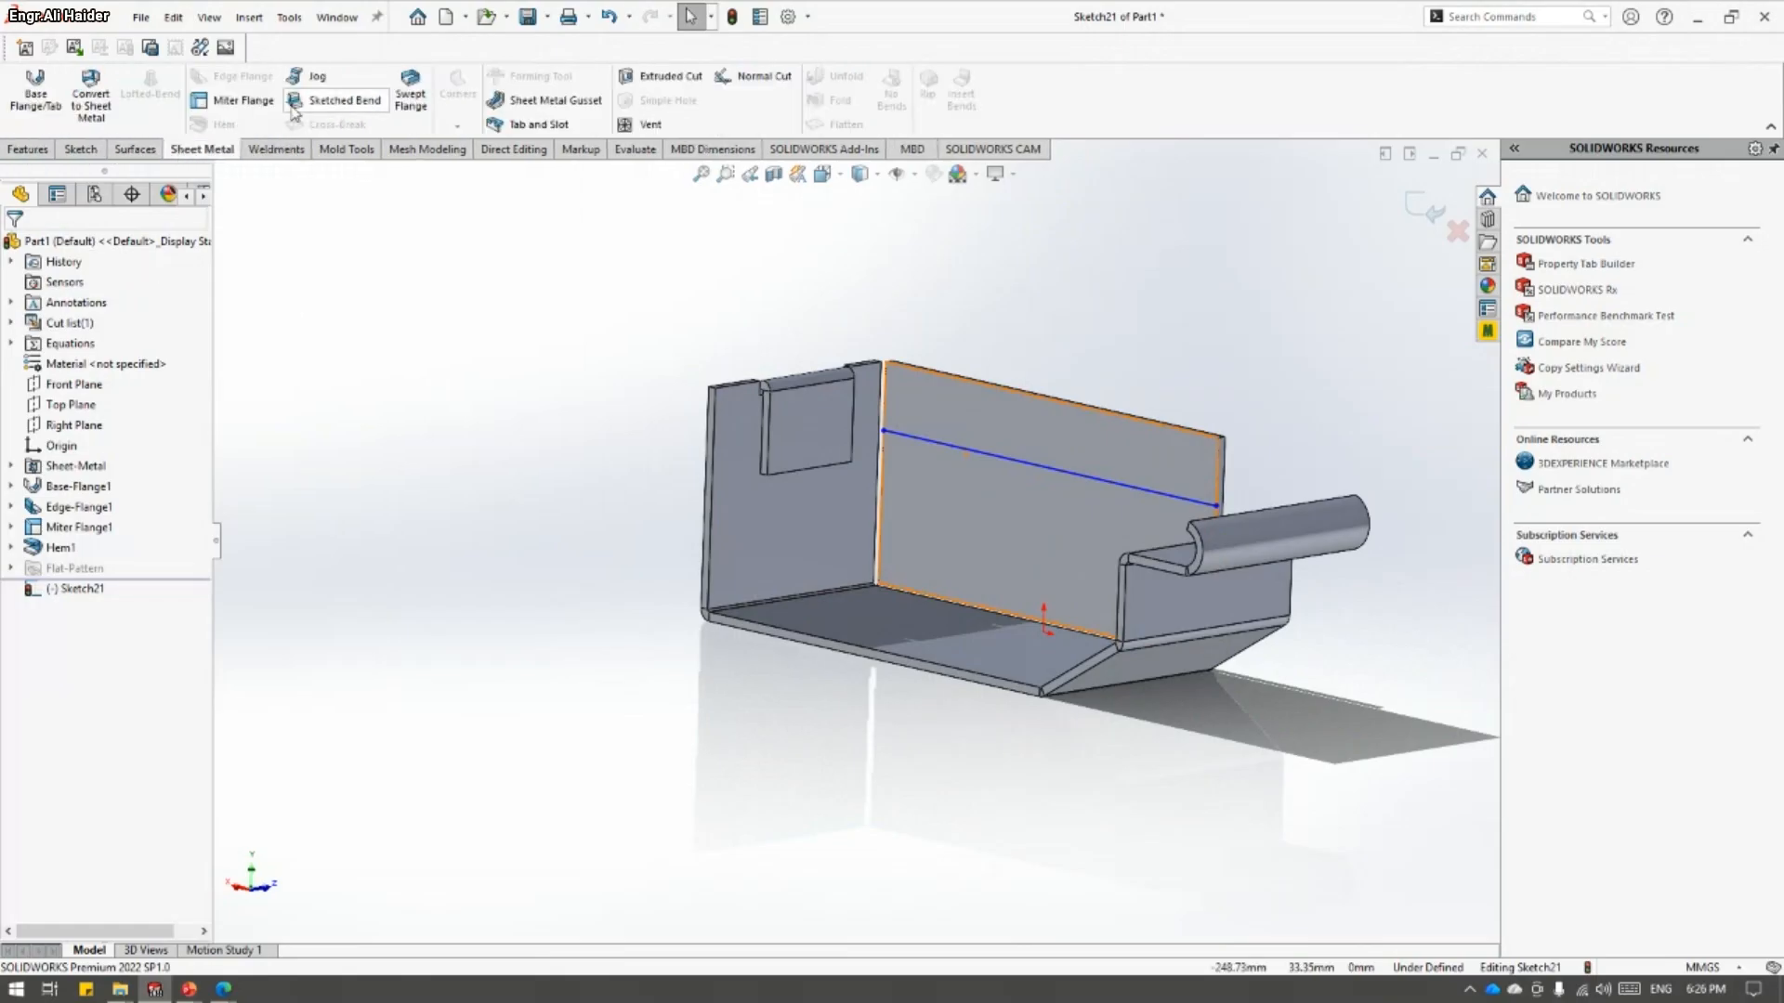
click(311, 77)
middle_drag(699, 492, 135, 327)
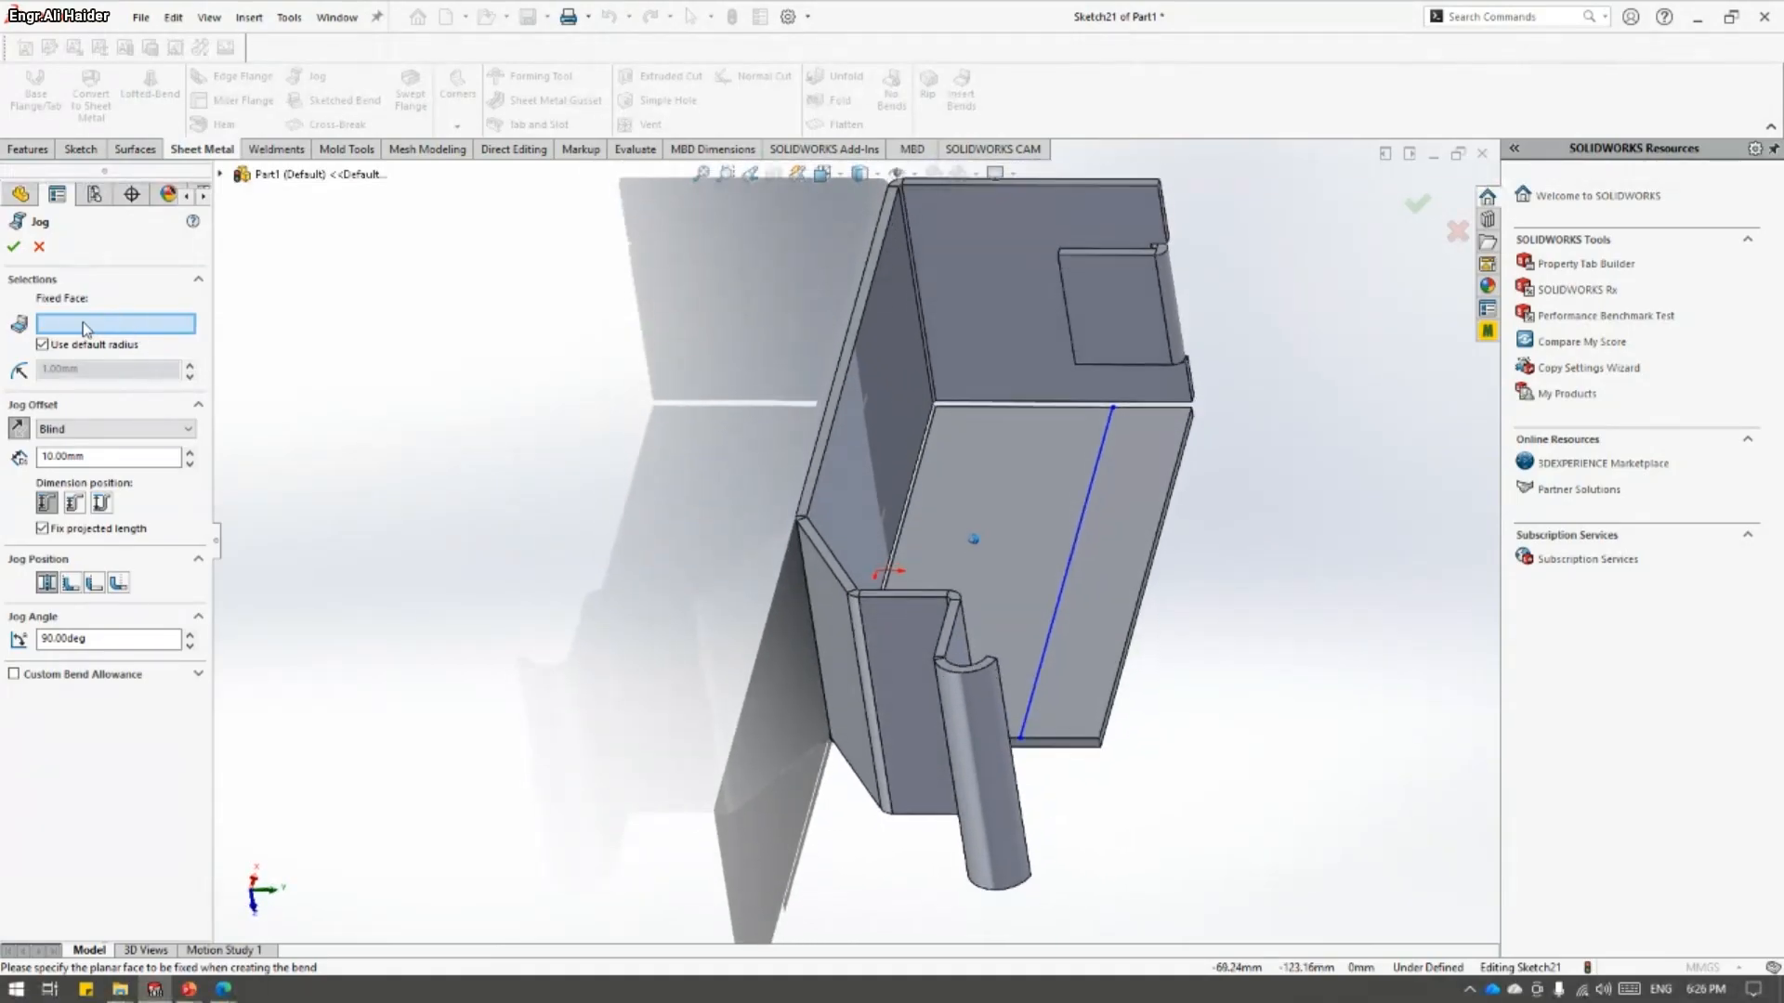
middle_drag(1132, 515, 1302, 495)
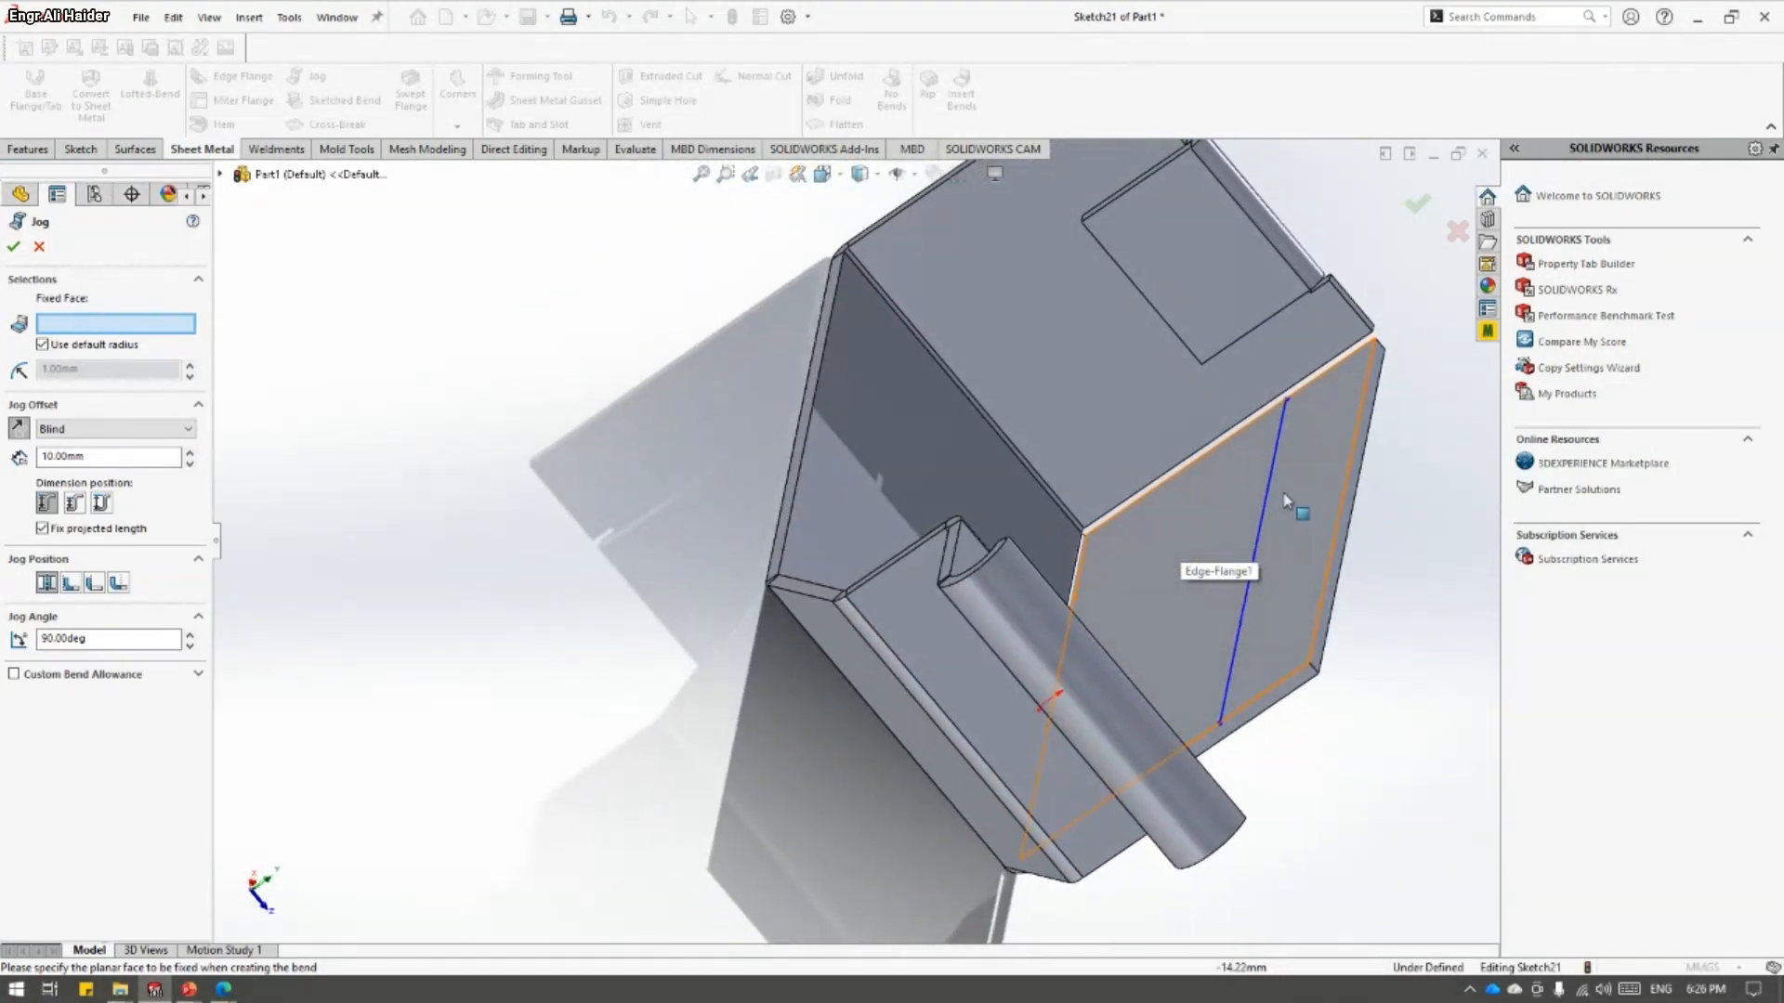
middle_drag(1211, 539, 1341, 517)
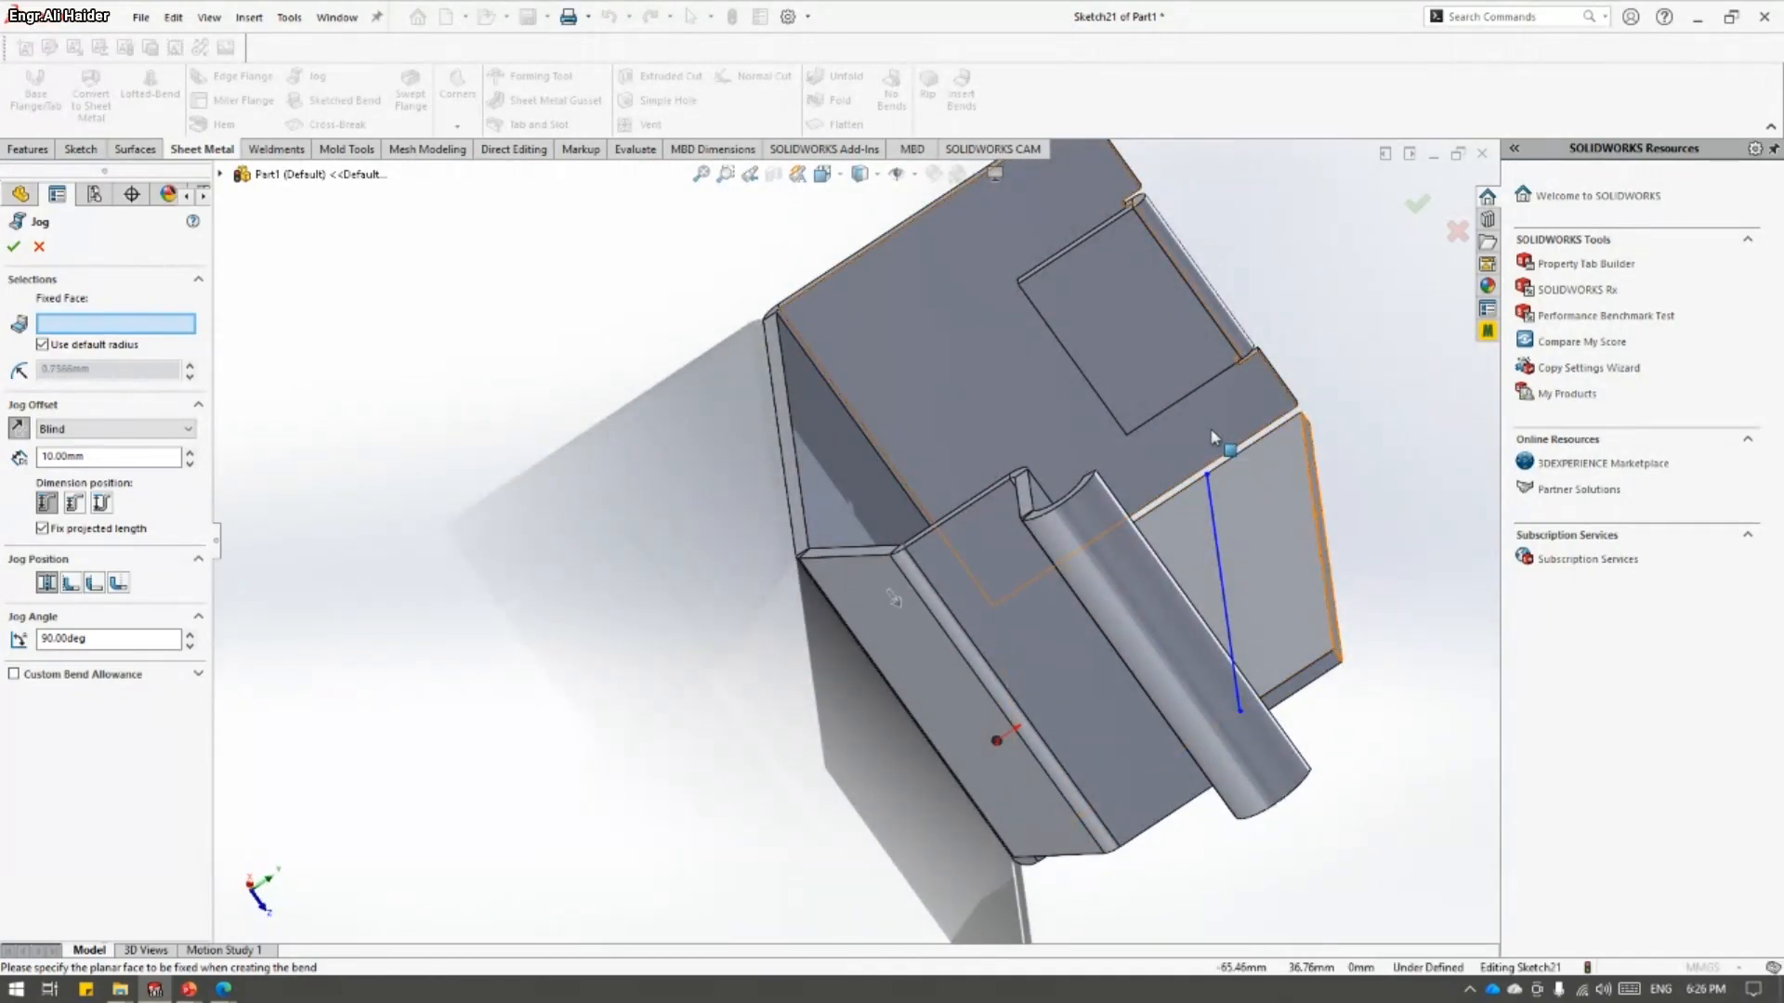
mouse_move(1211, 431)
middle_down()
mouse_move(1058, 535)
mouse_move(1071, 501)
middle_up()
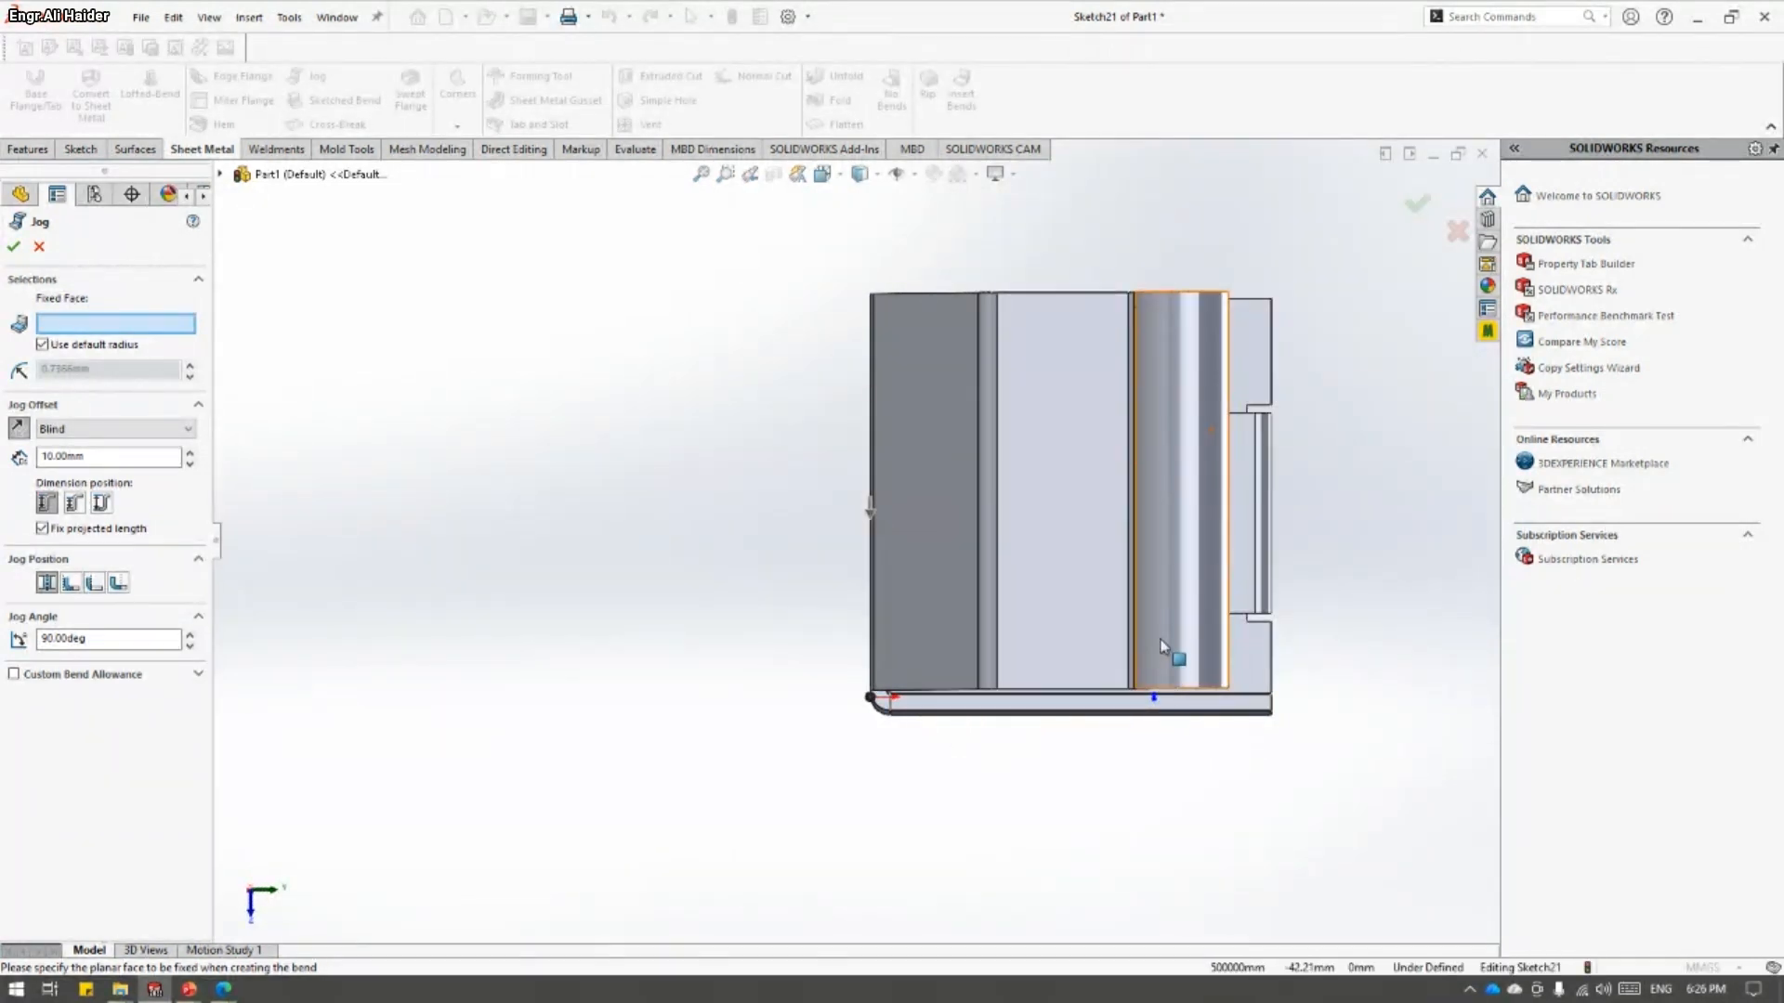
middle_drag(1278, 661, 1217, 711)
scroll(1217, 711, down, 1)
mouse_move(971, 661)
middle_down()
mouse_move(1117, 674)
mouse_move(1104, 624)
mouse_move(1110, 641)
mouse_move(1001, 636)
middle_up()
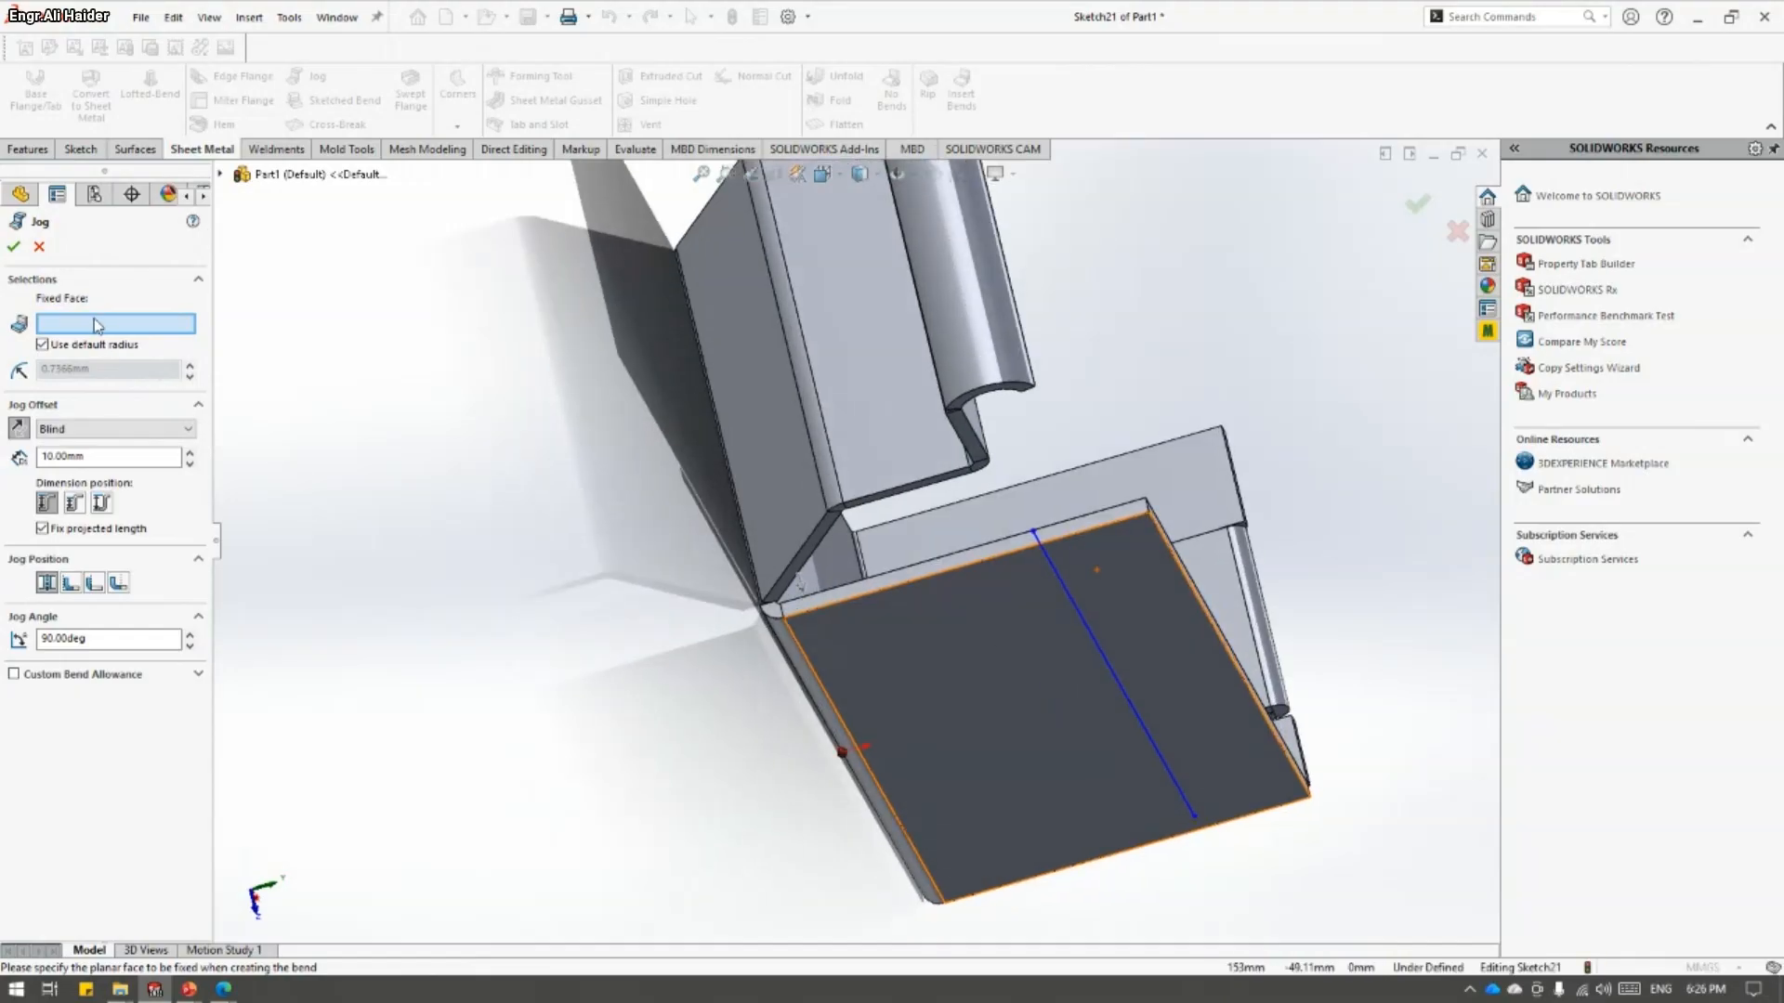
middle_drag(978, 611, 1280, 811)
click(1065, 501)
scroll(999, 711, down, 2)
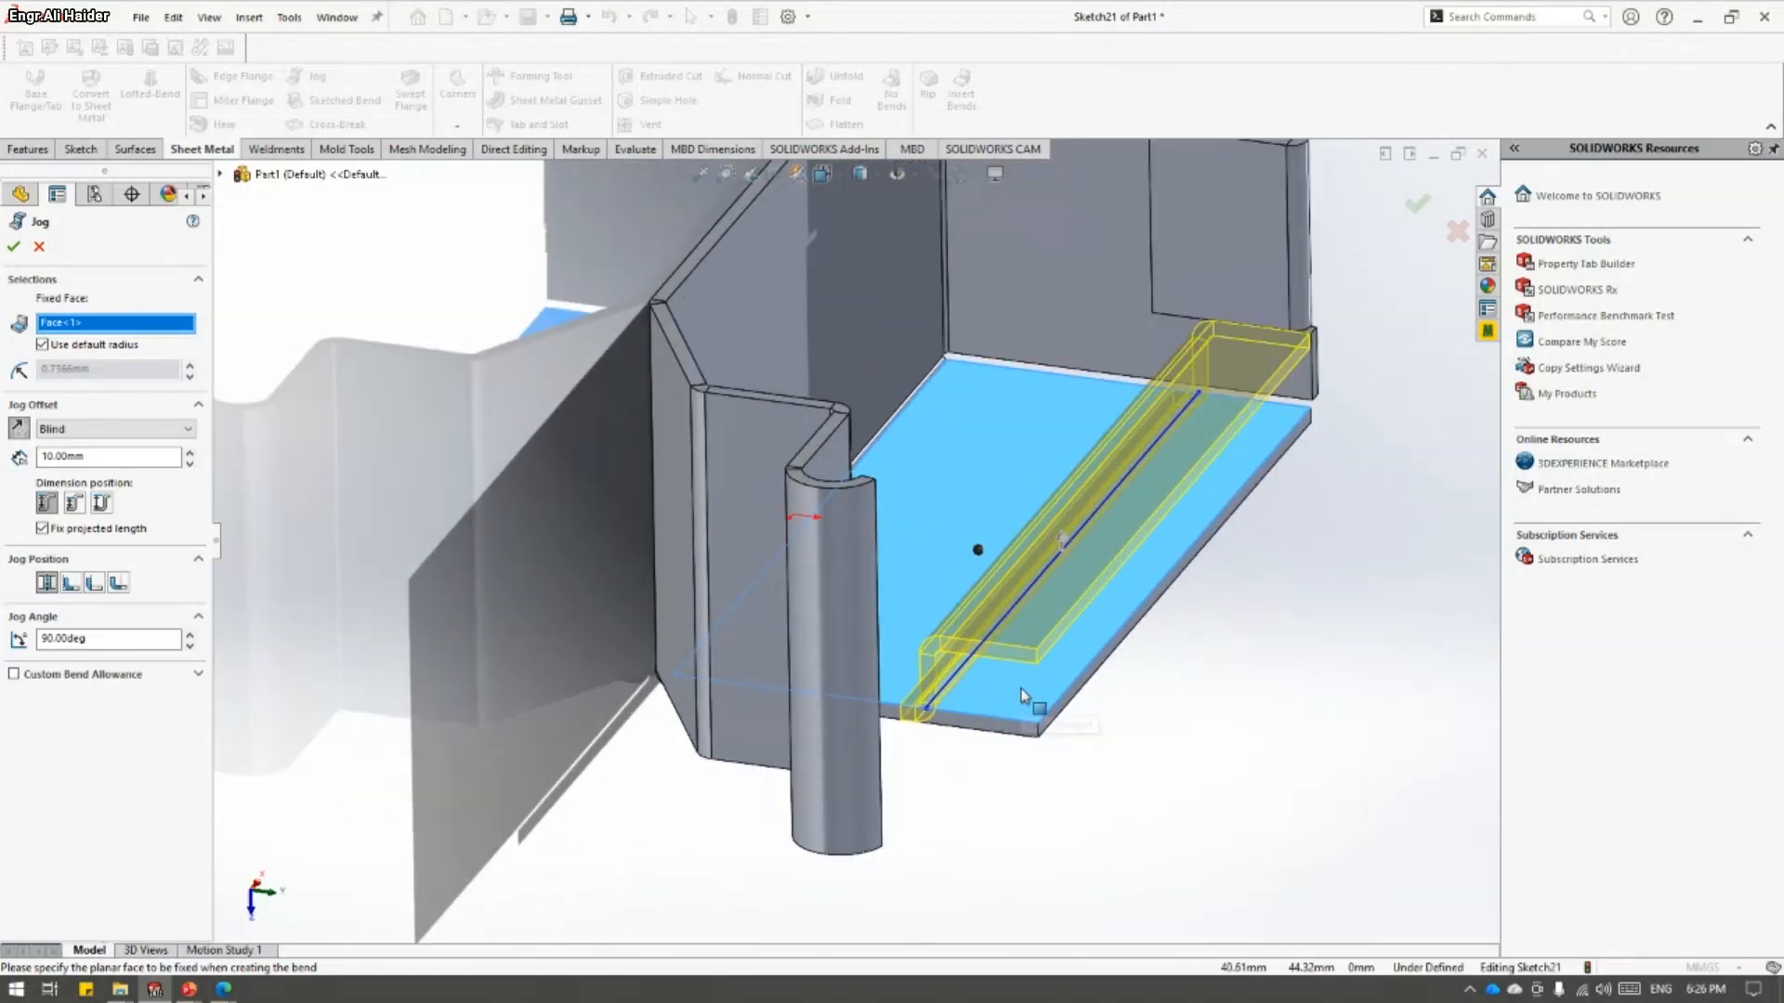
- Clear the jog's fixed face selection and reselect the long flange's inner face on the base side of the line
key(ctrl+1)
right_click(70, 325)
click(93, 338)
middle_drag(395, 413, 760, 518)
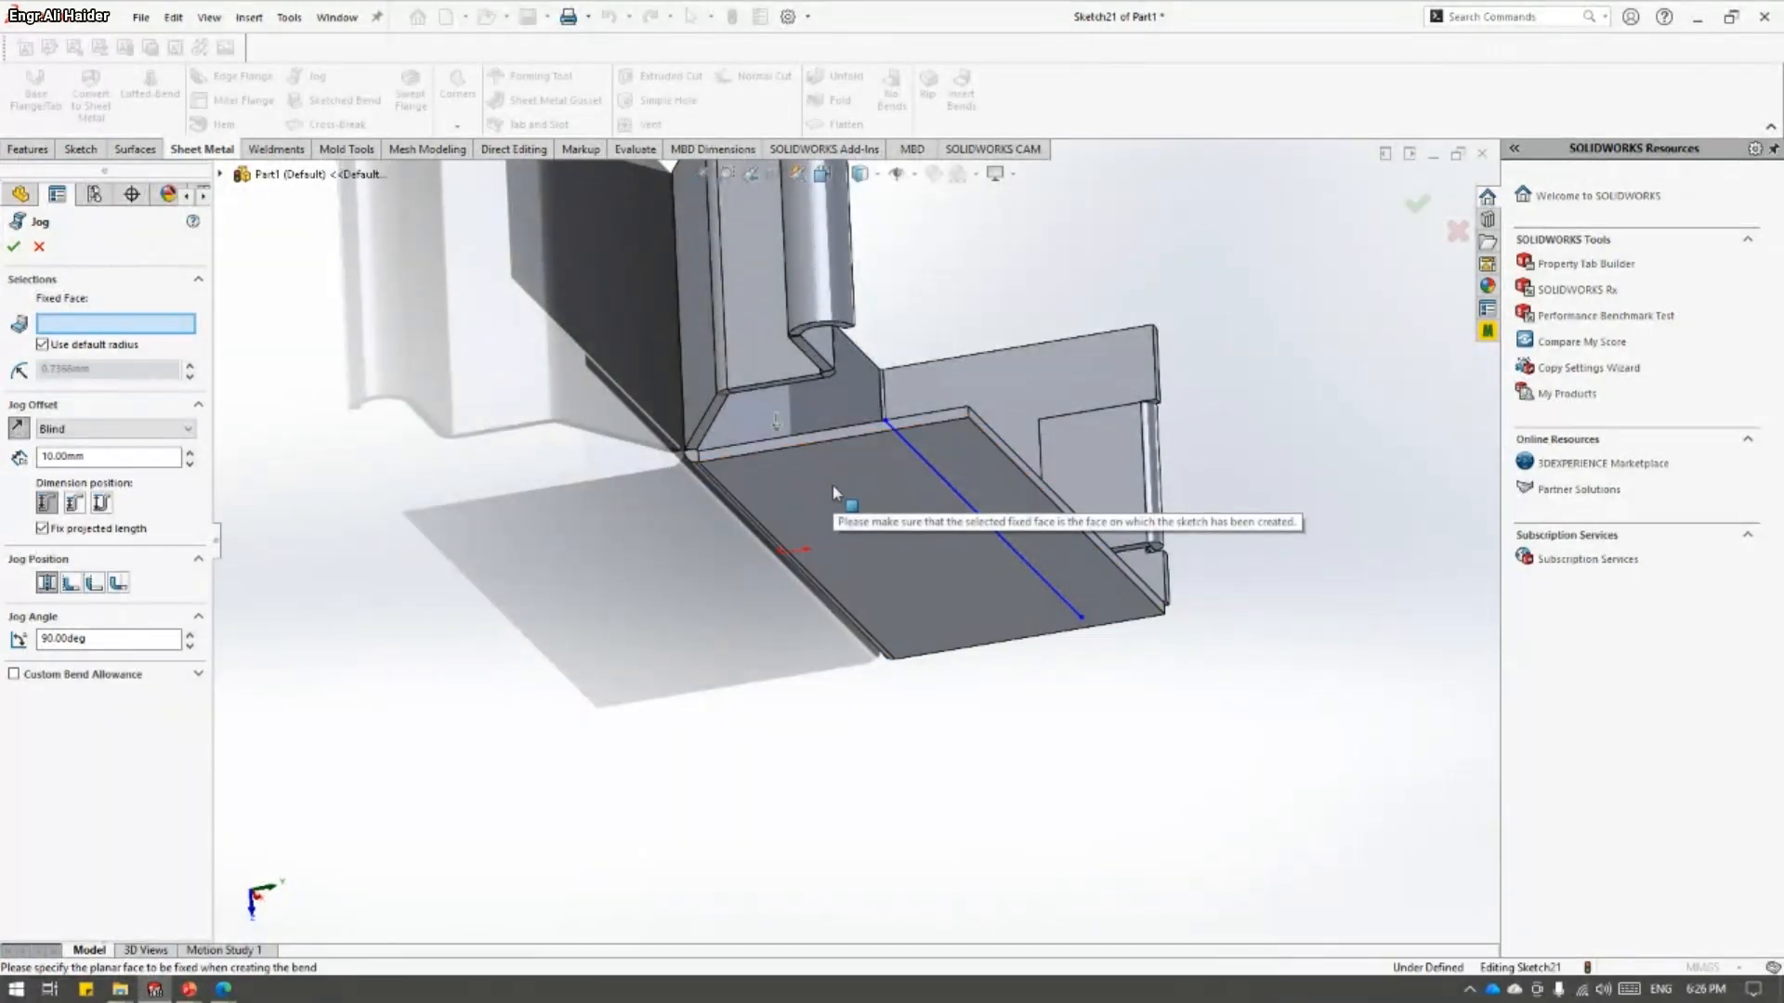
scroll(832, 487, down, 5)
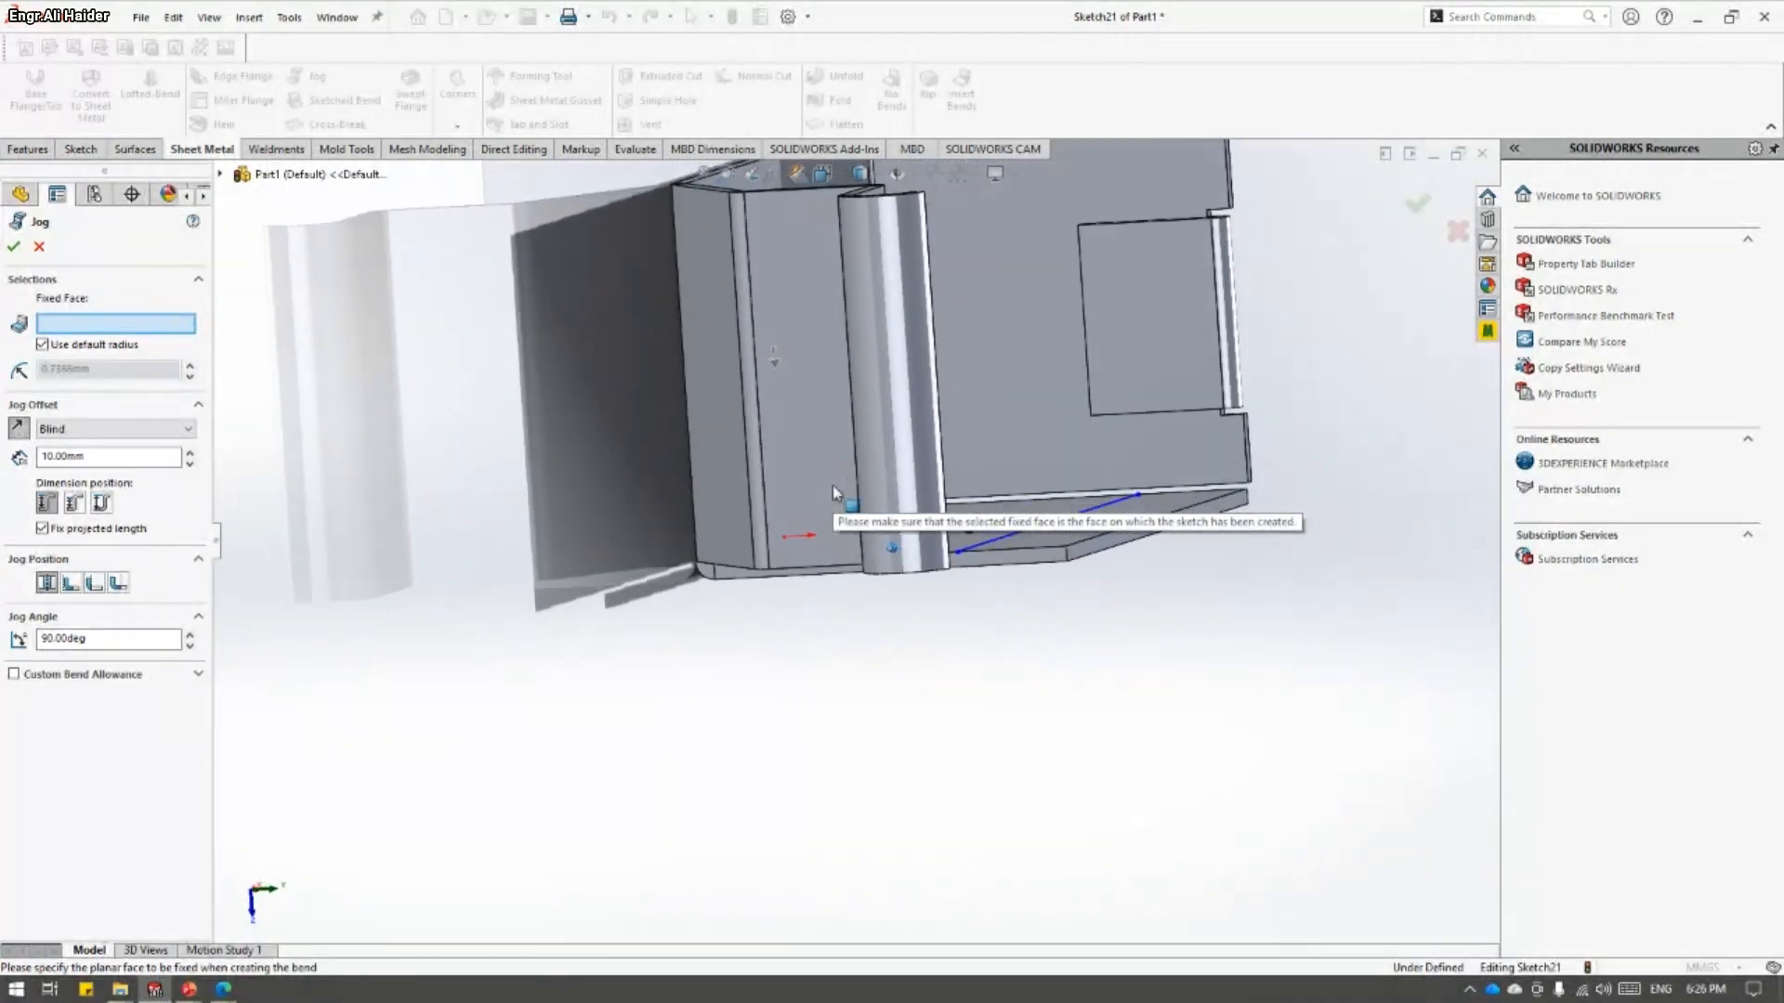
scroll(952, 539, down, 2)
middle_drag(986, 586, 933, 503)
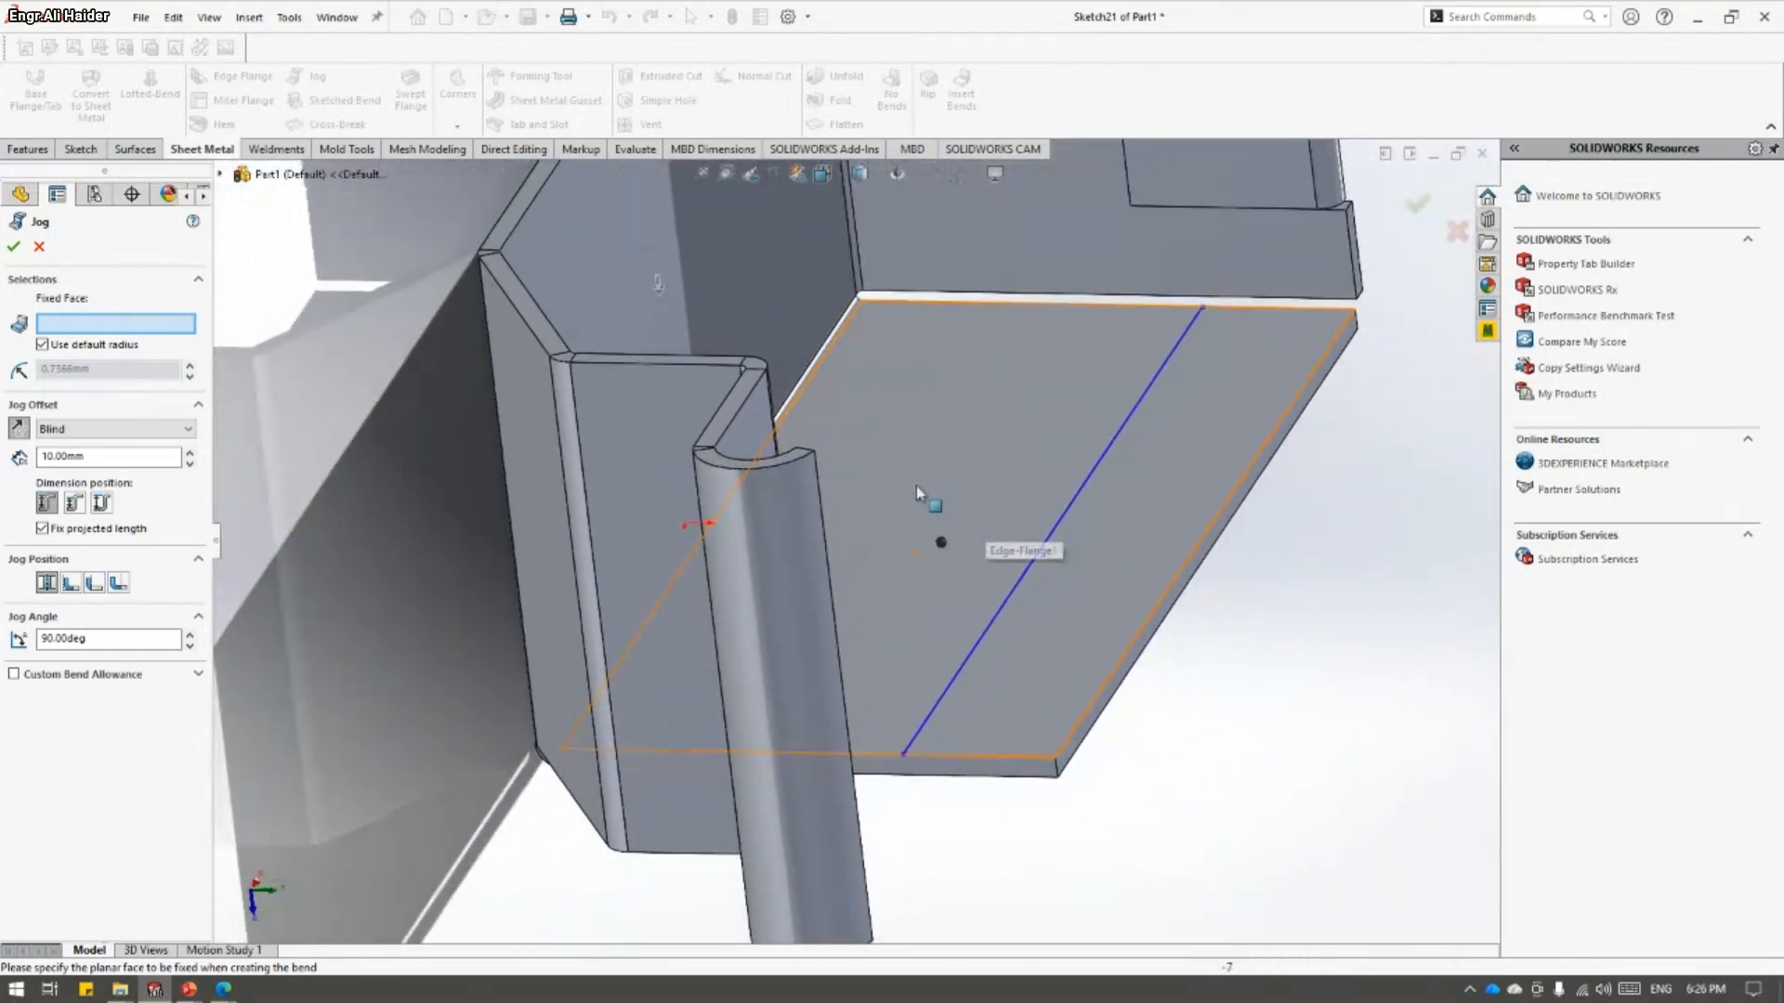
click(898, 461)
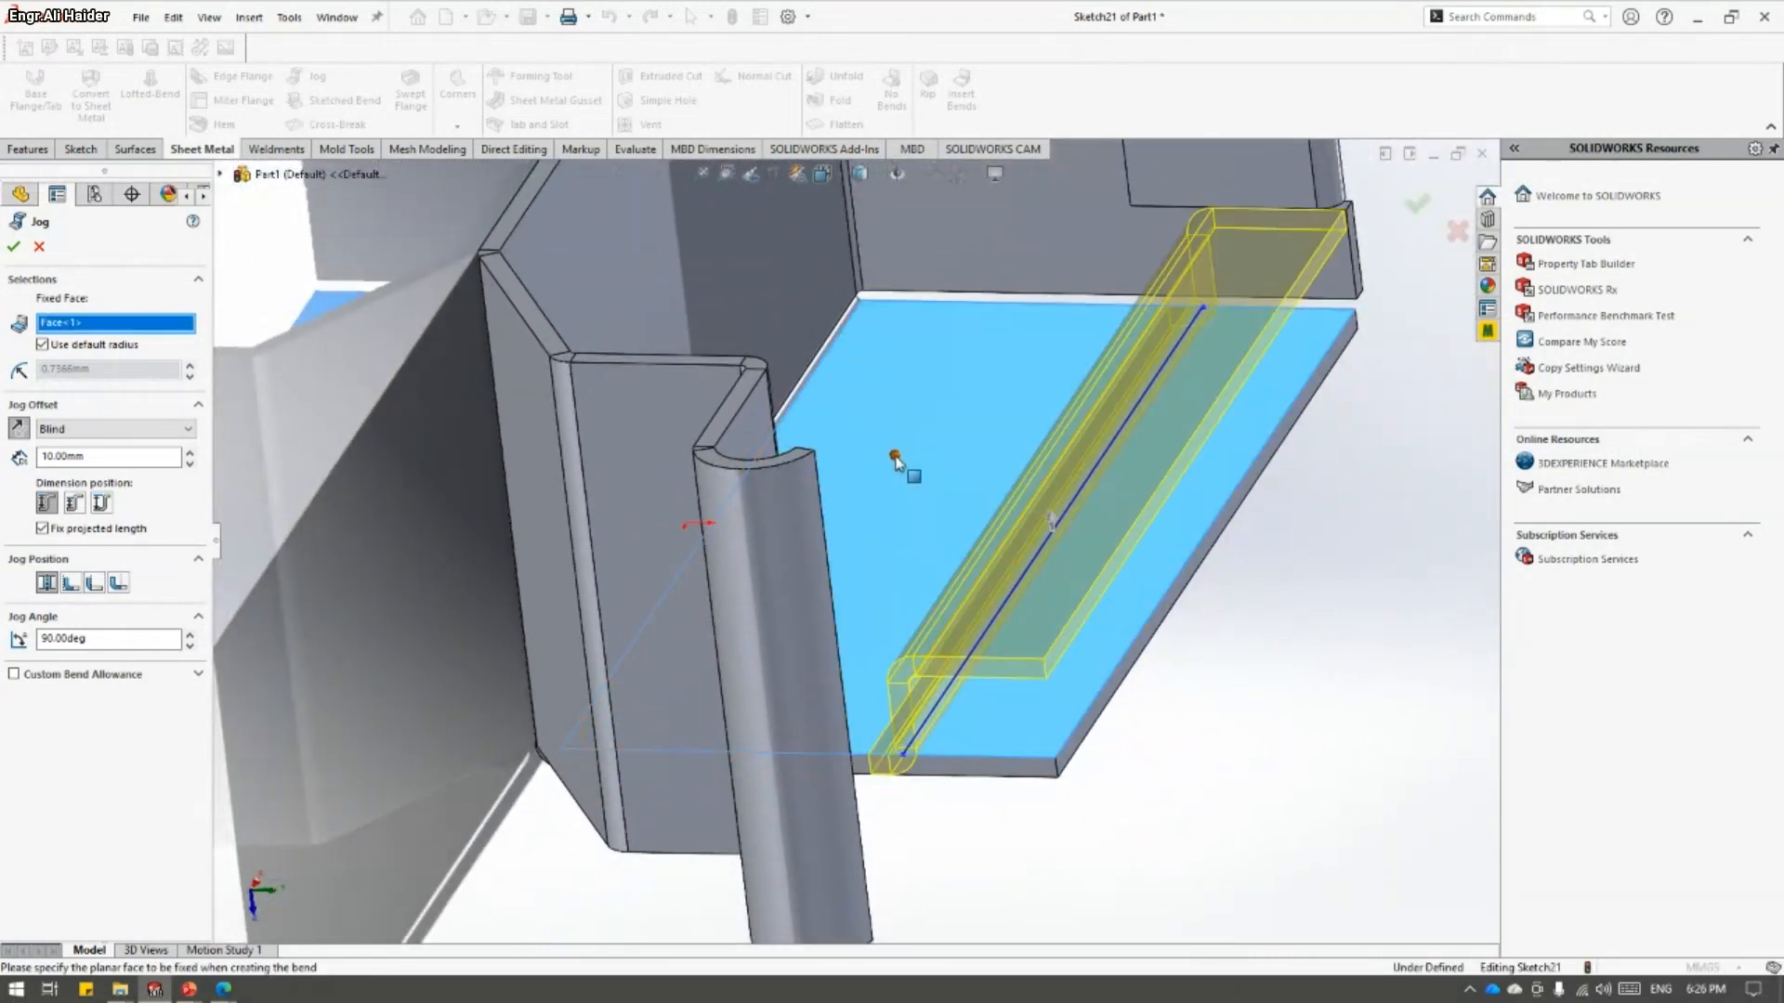
- Keep the jog offset as Blind and set the offset distance to 2 mm
middle_drag(894, 458, 859, 799)
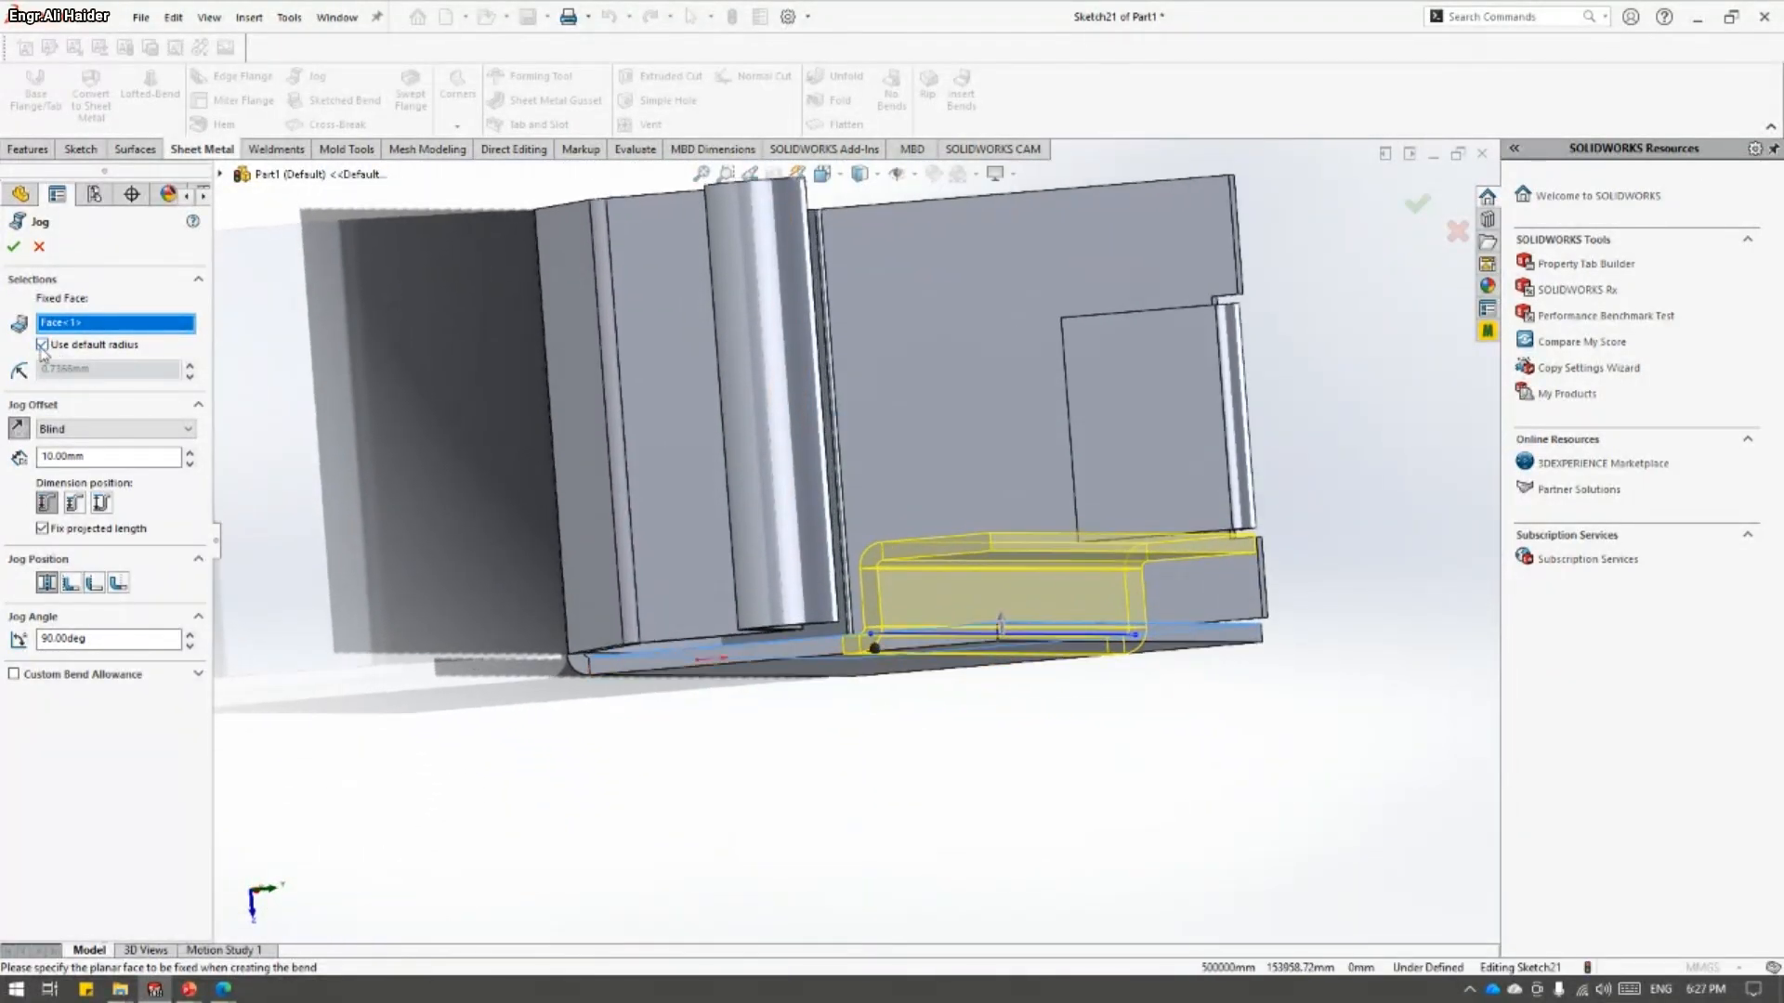
click(53, 432)
click(93, 436)
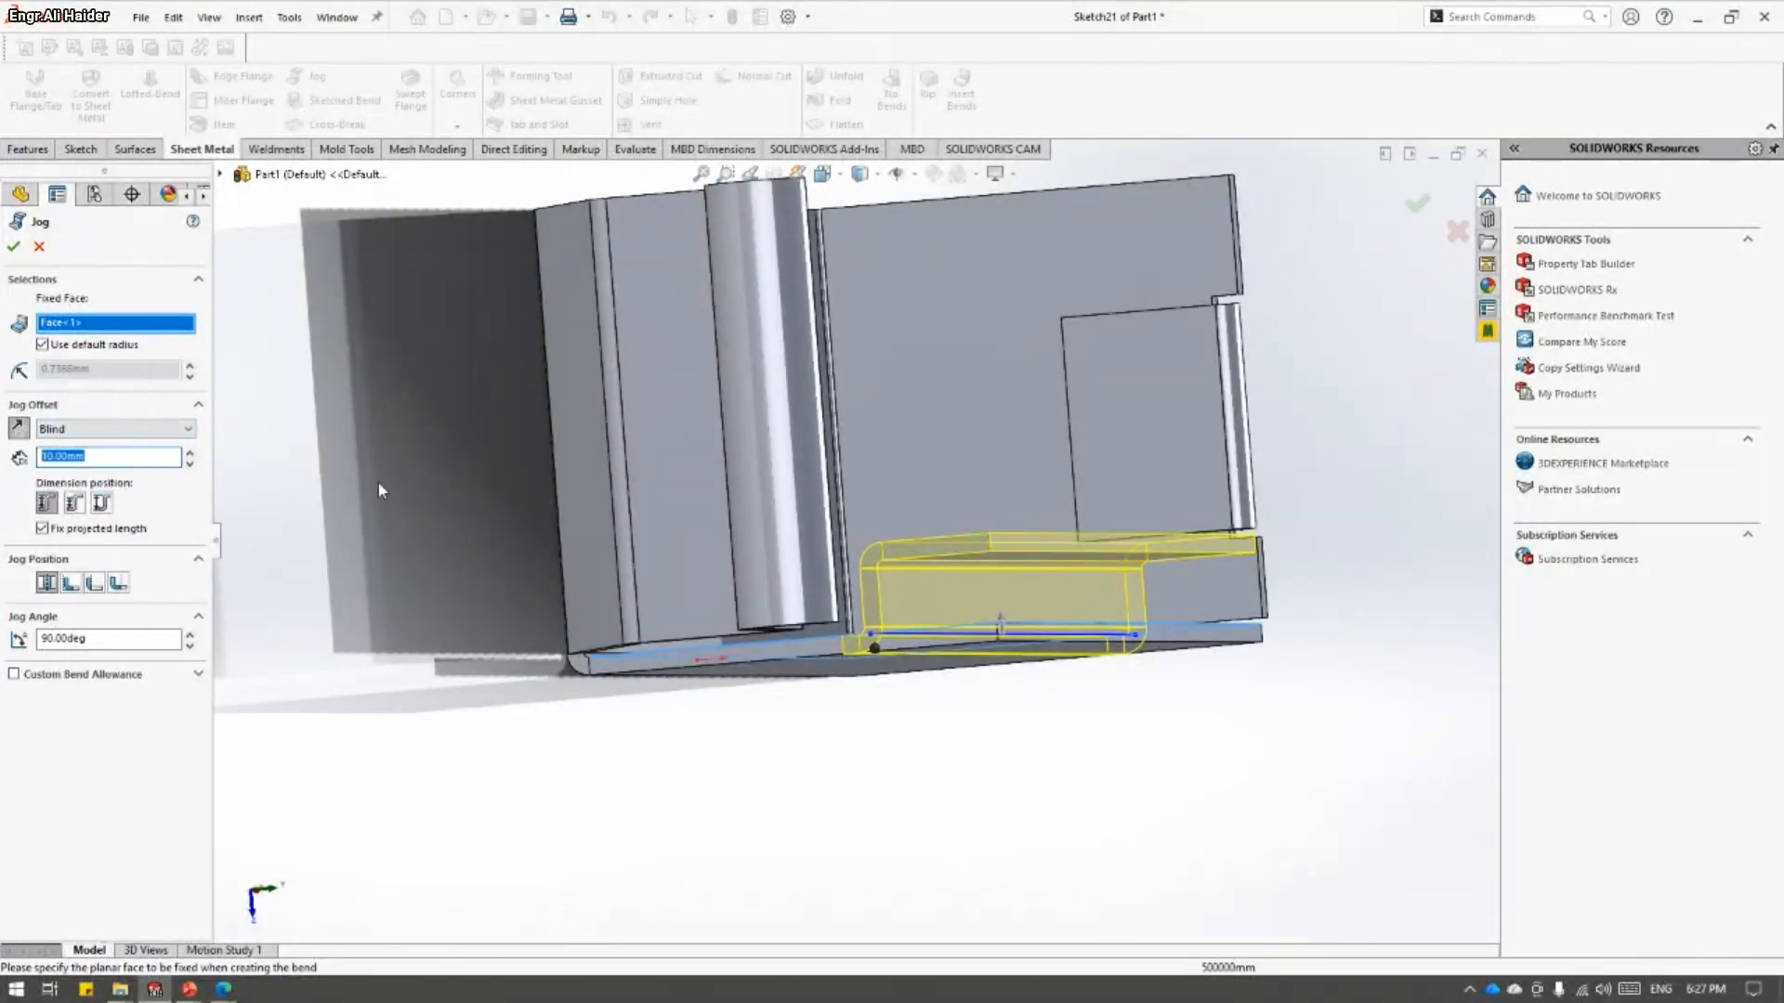
text(2)
key(Return)
scroll(896, 653, down, 5)
middle_drag(908, 642, 734, 527)
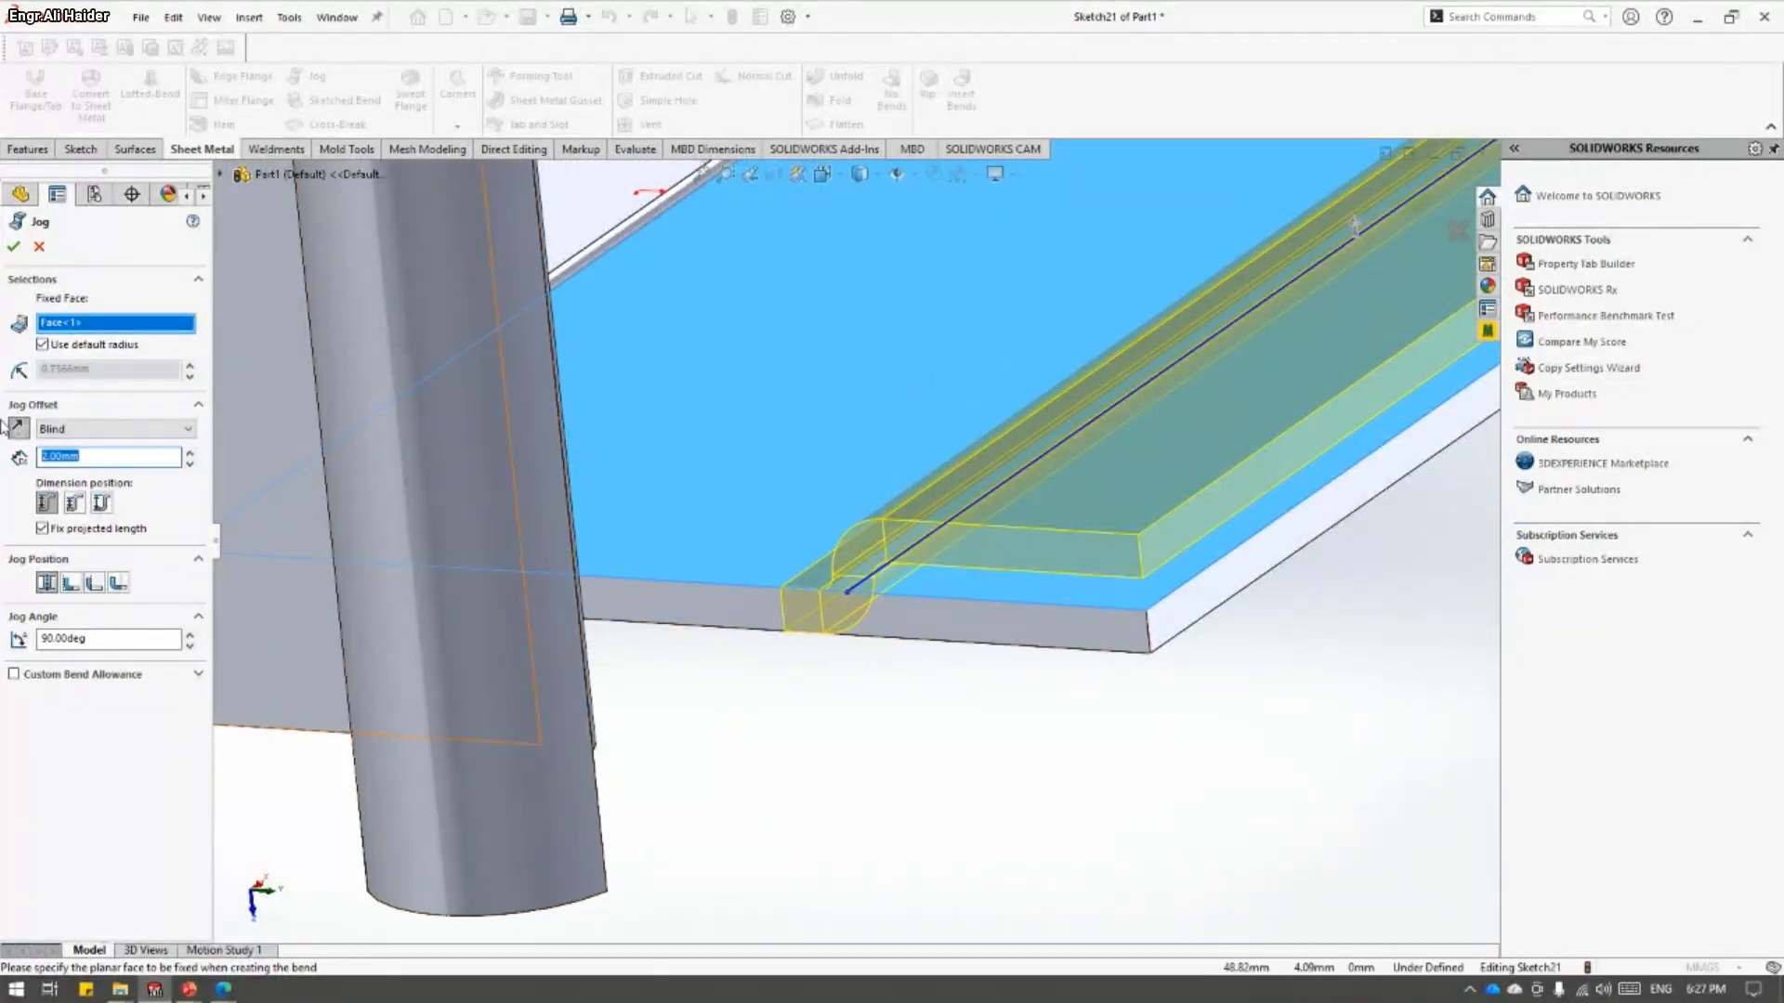
- Set the jog offset to 5 mm with the Inside Offset dimension position and create the jog
text(5)
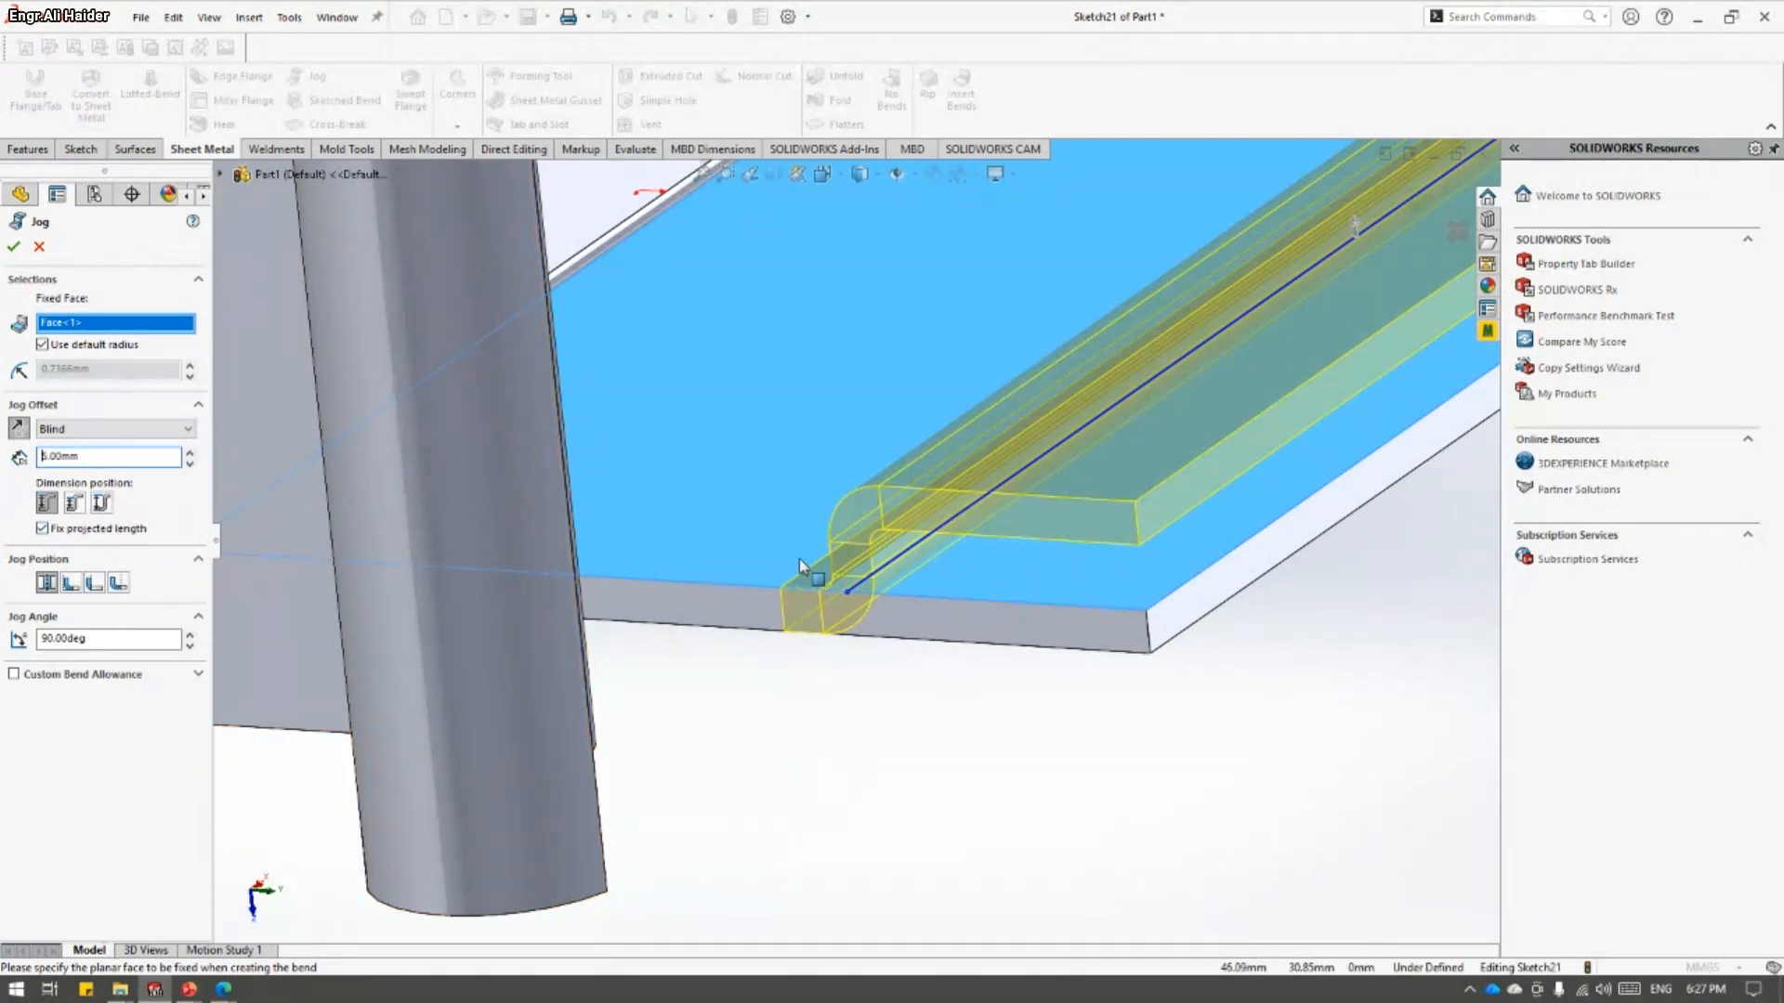
middle_drag(878, 505, 679, 552)
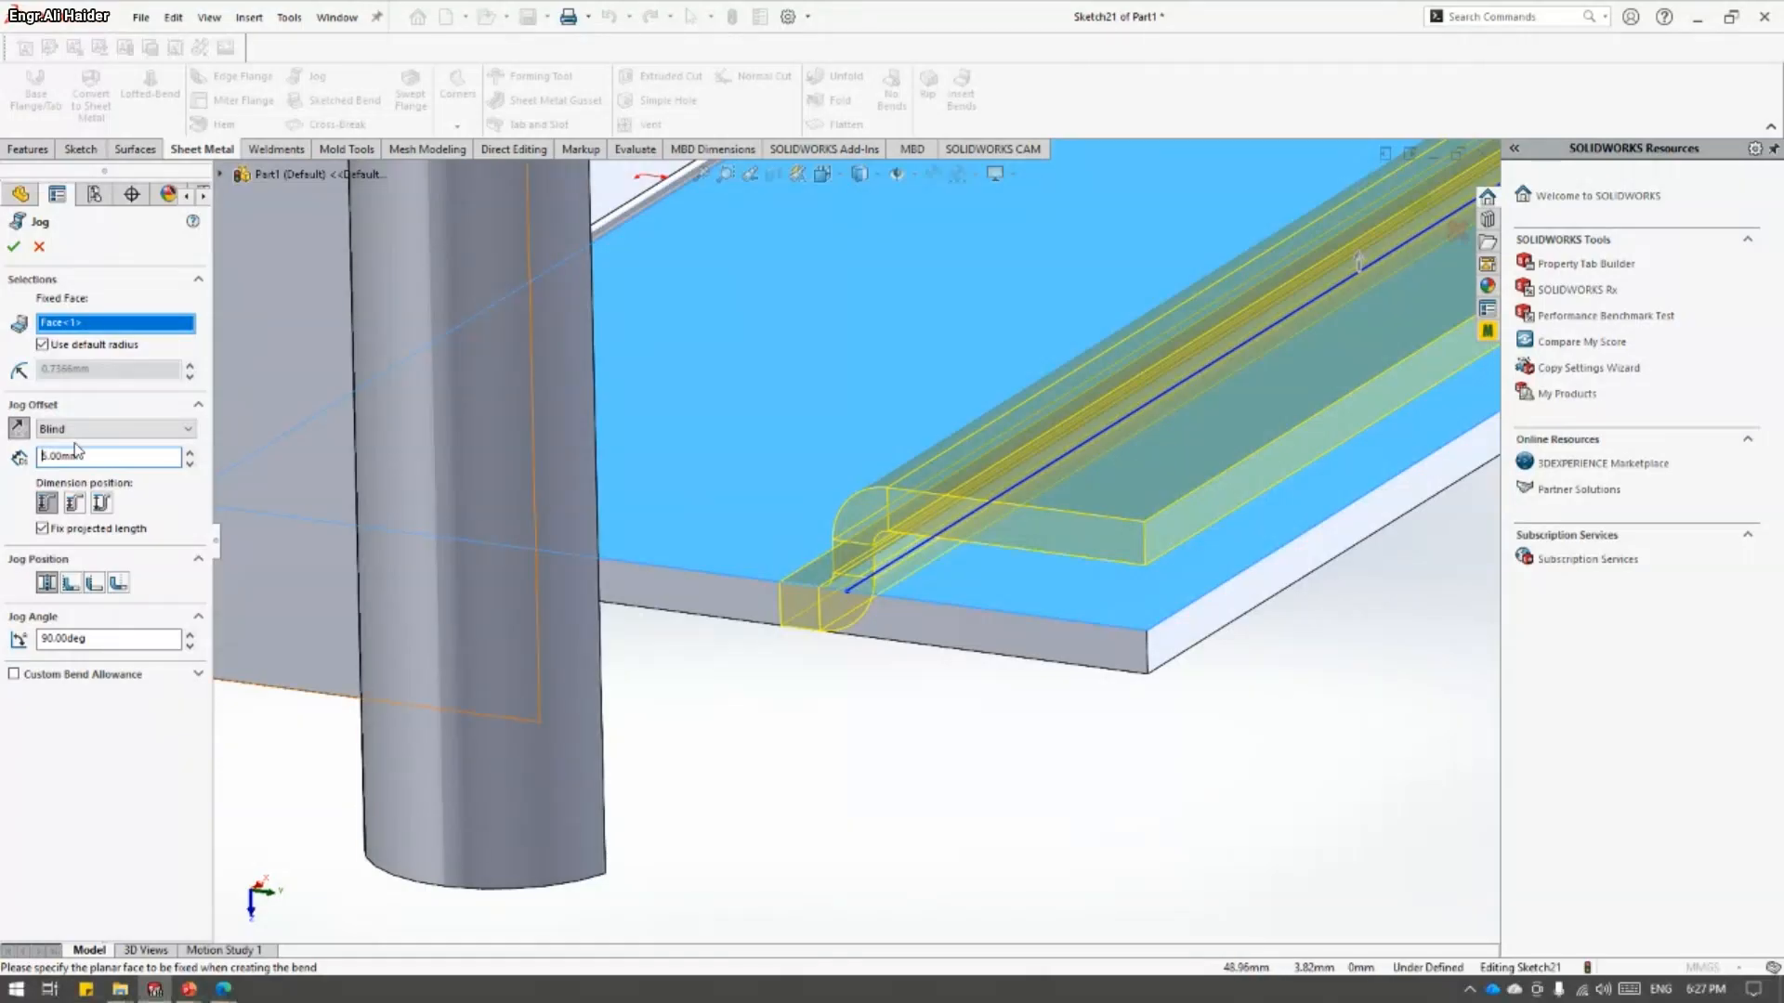
click(74, 511)
middle_drag(665, 569, 716, 408)
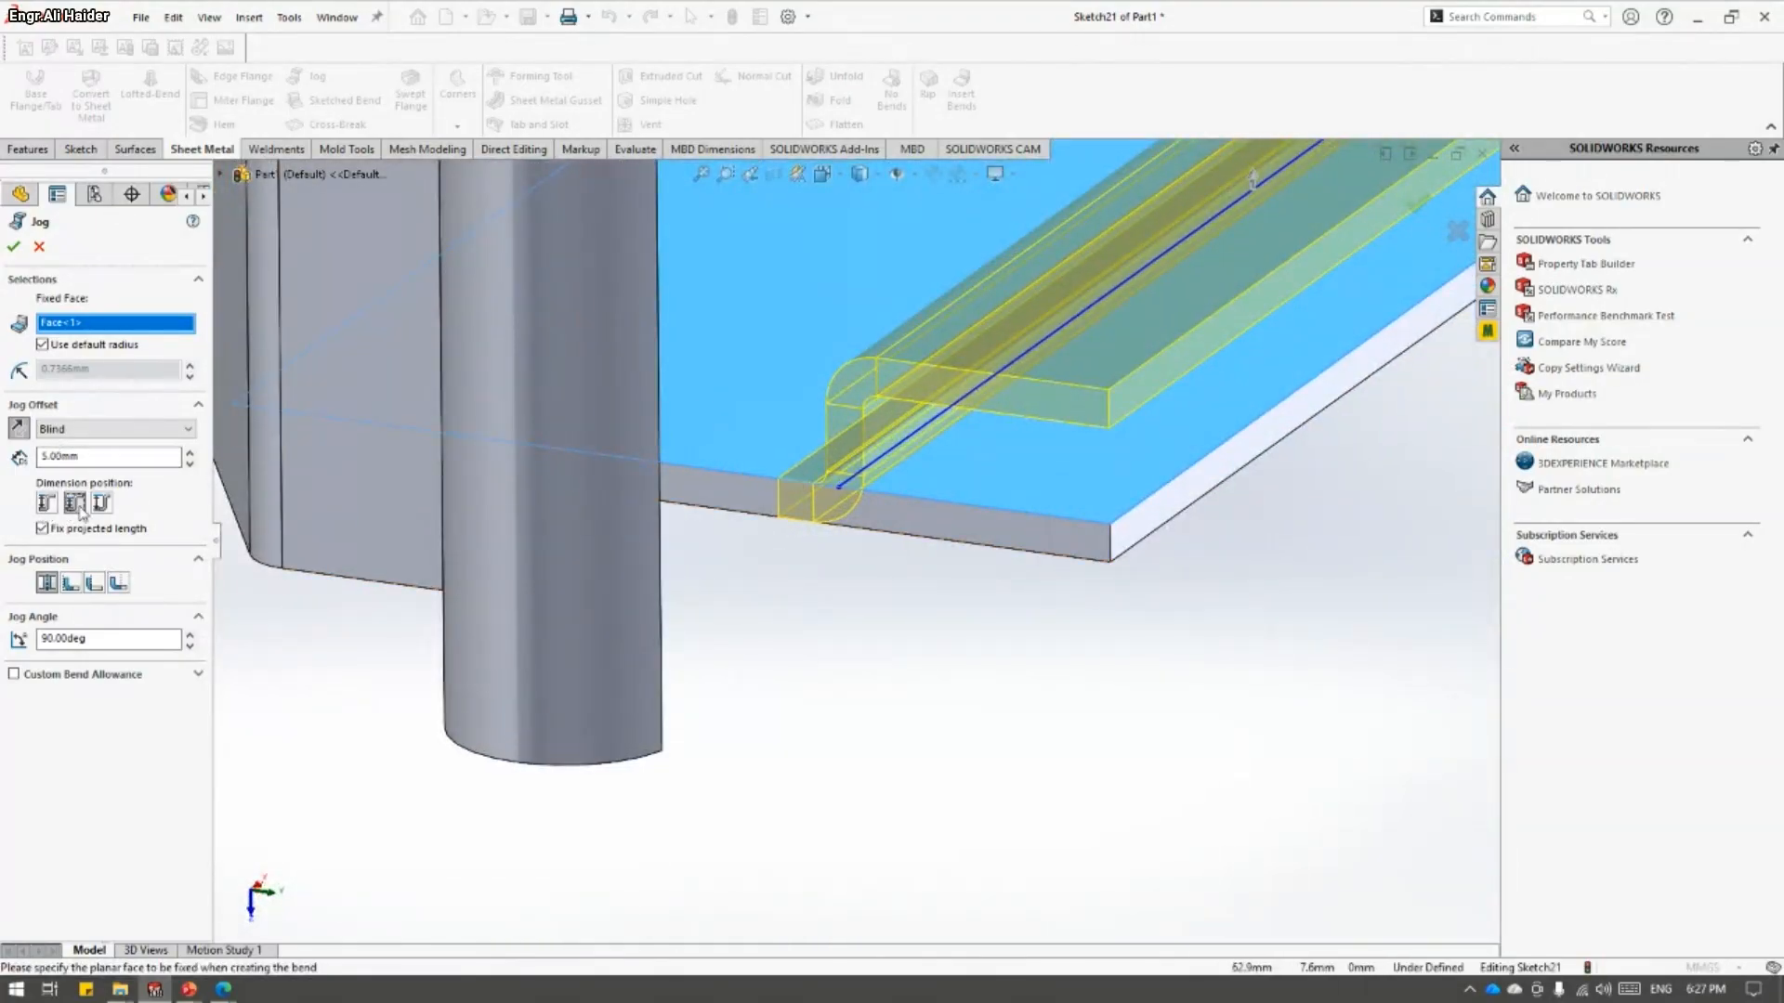
middle_drag(916, 471, 1114, 371)
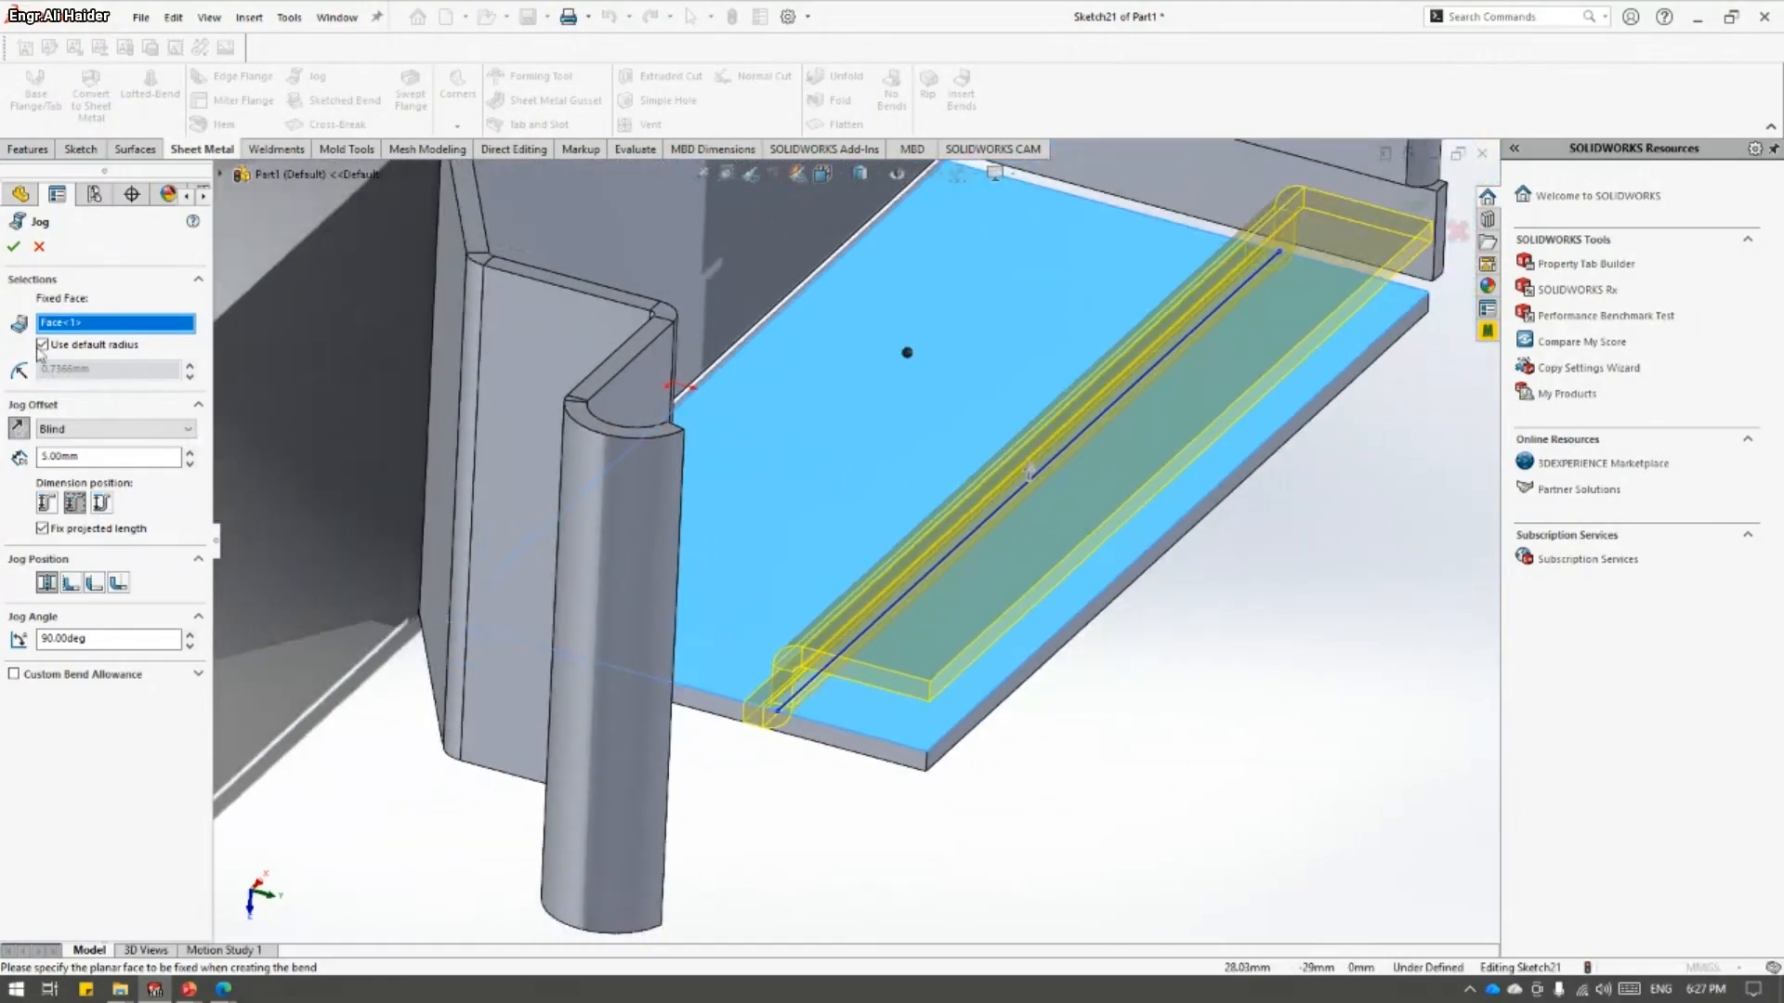
click(17, 253)
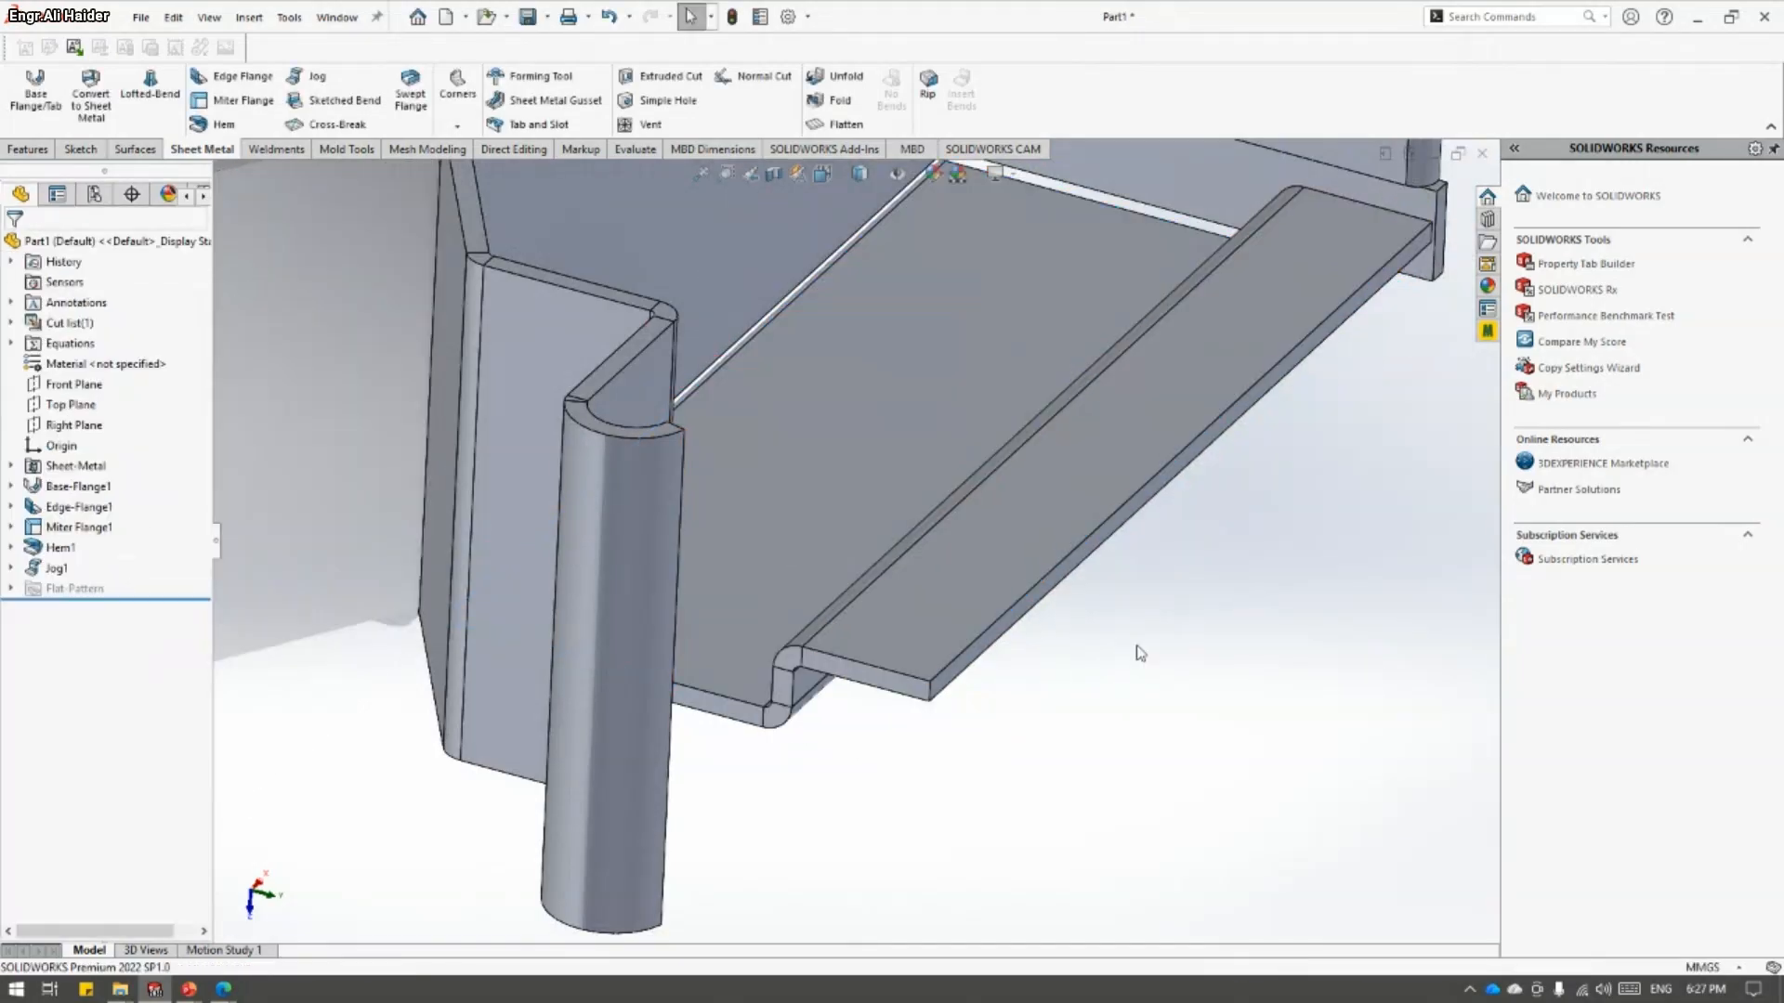
- Start a sketch on the inner face of the end flange that carries the hem
scroll(1323, 629, up, 1)
middle_drag(1322, 629, 1245, 605)
scroll(1245, 605, up, 3)
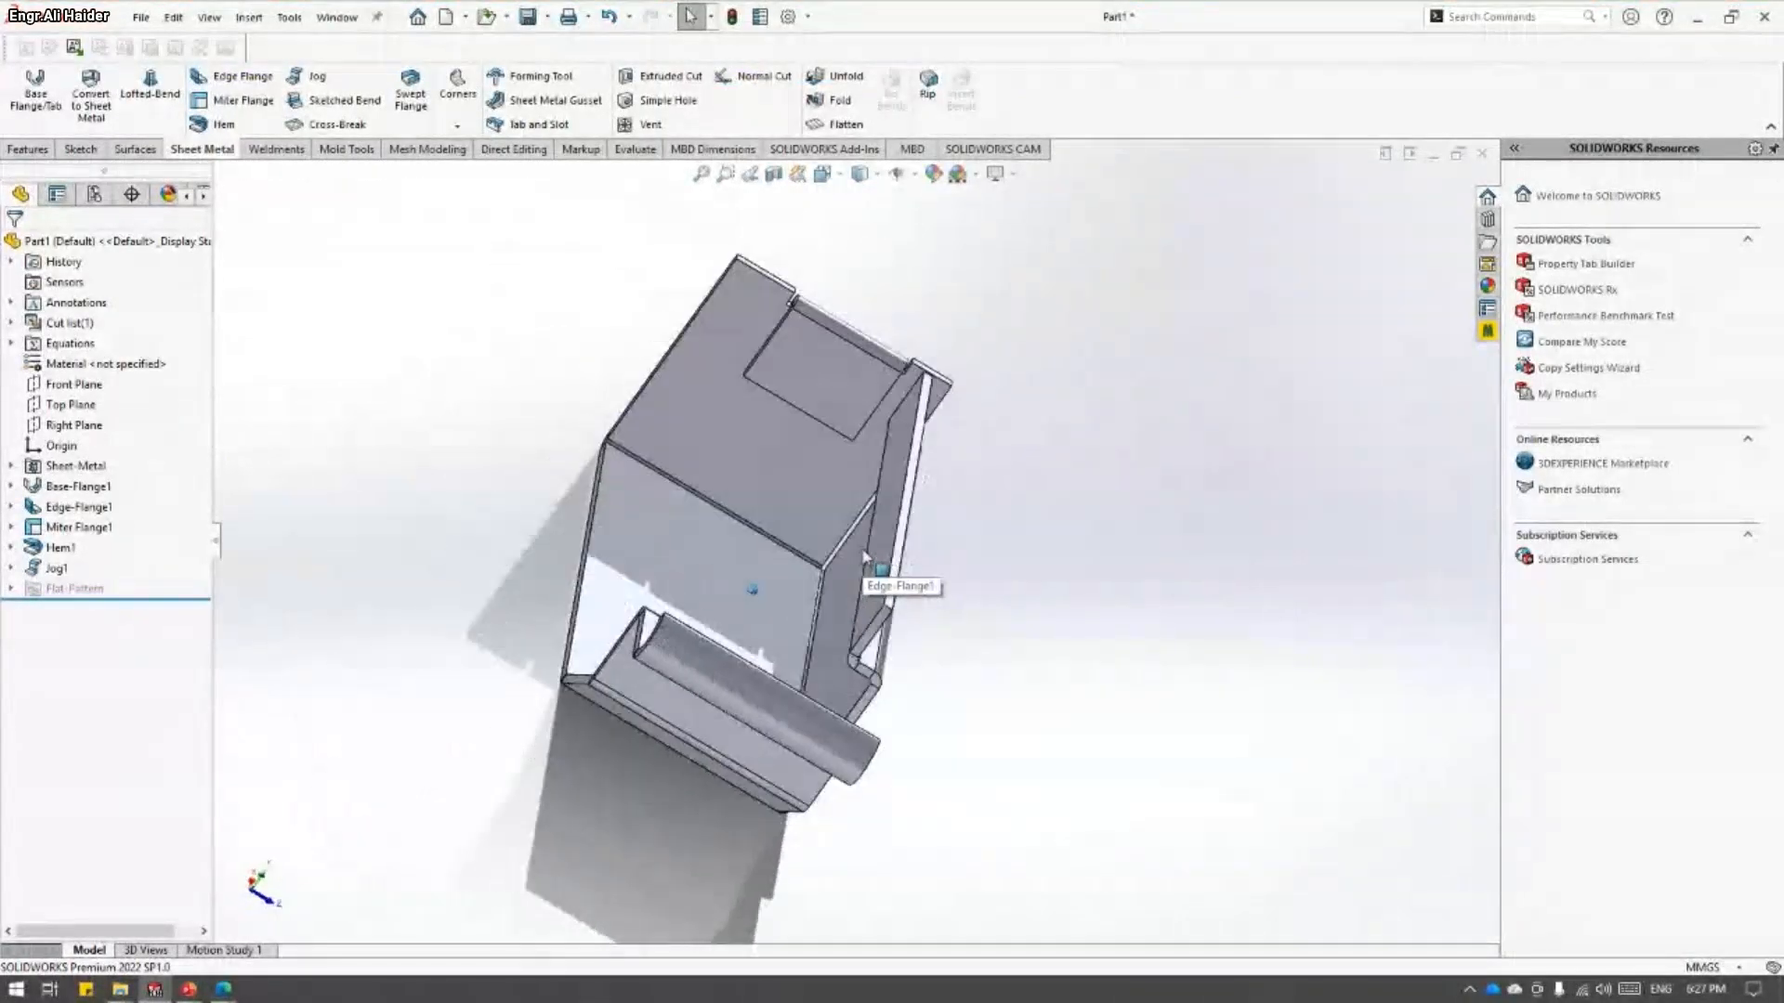
mouse_move(864, 558)
middle_down()
mouse_move(711, 576)
mouse_move(923, 643)
mouse_move(931, 573)
mouse_move(861, 577)
middle_up()
scroll(857, 566, down, 5)
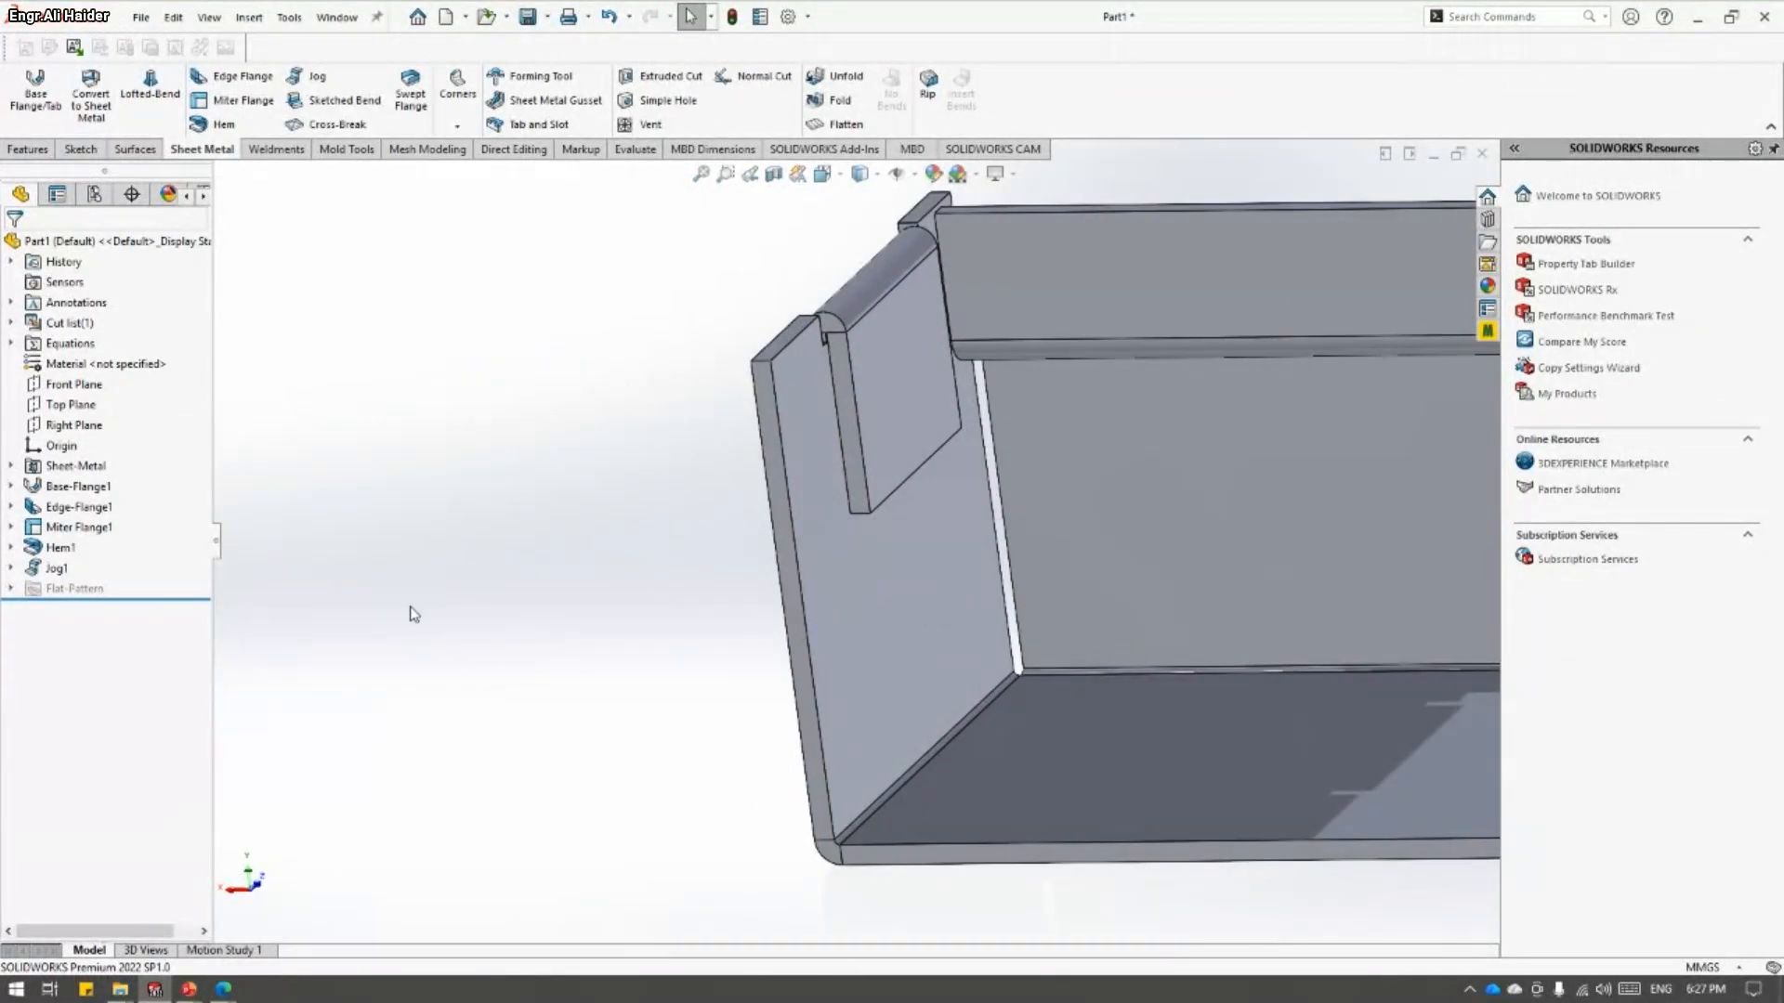
middle_drag(709, 483, 502, 409)
click(729, 568)
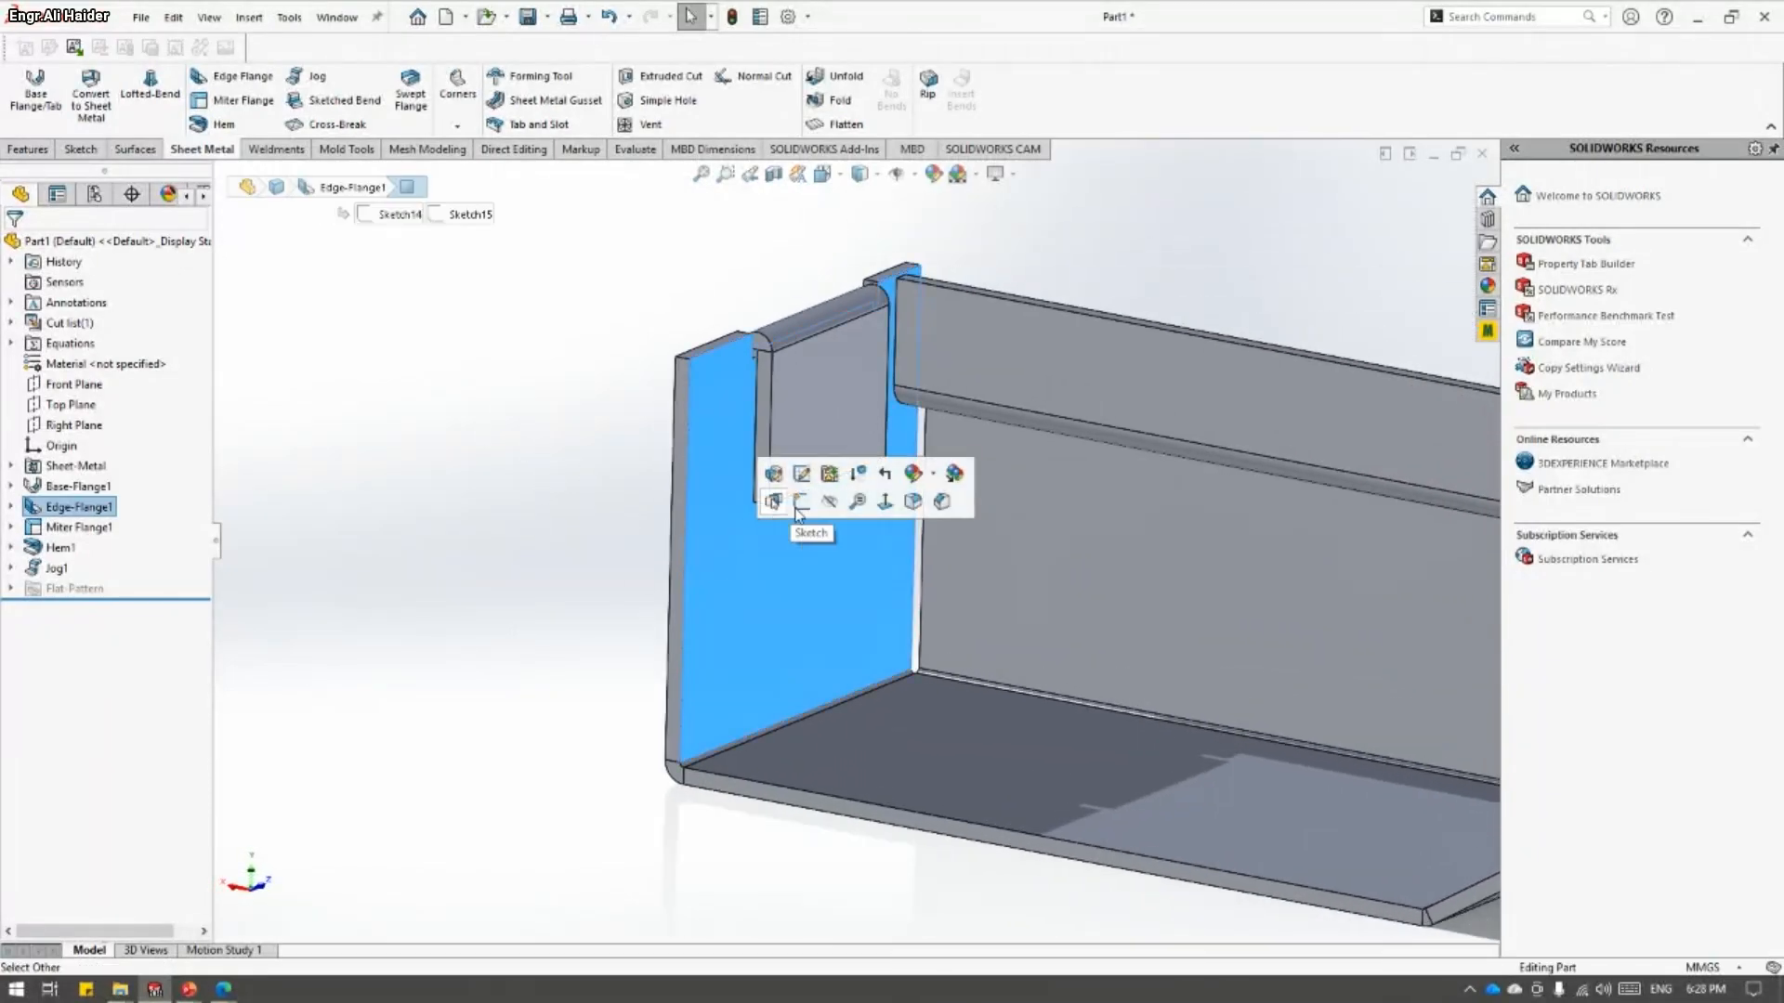
click(797, 504)
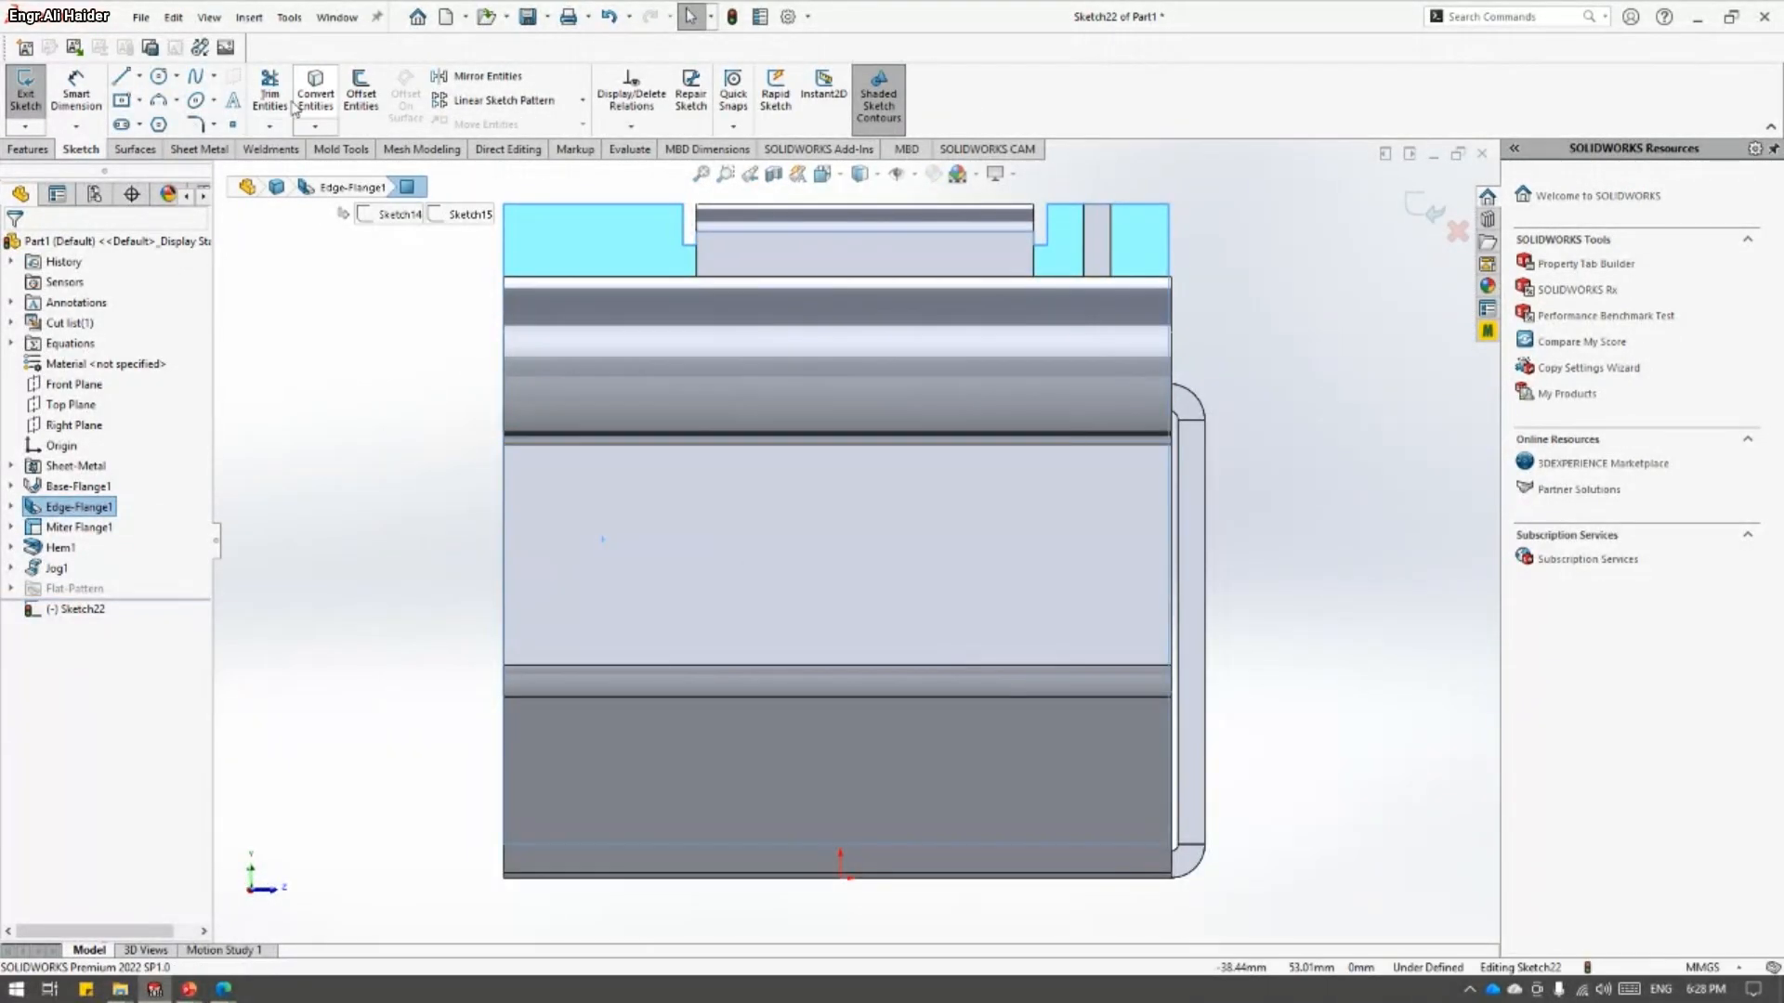
- Sketch a straight line across the full width of the end flange's inner face, below the hem, from side edge to side edge
click(130, 78)
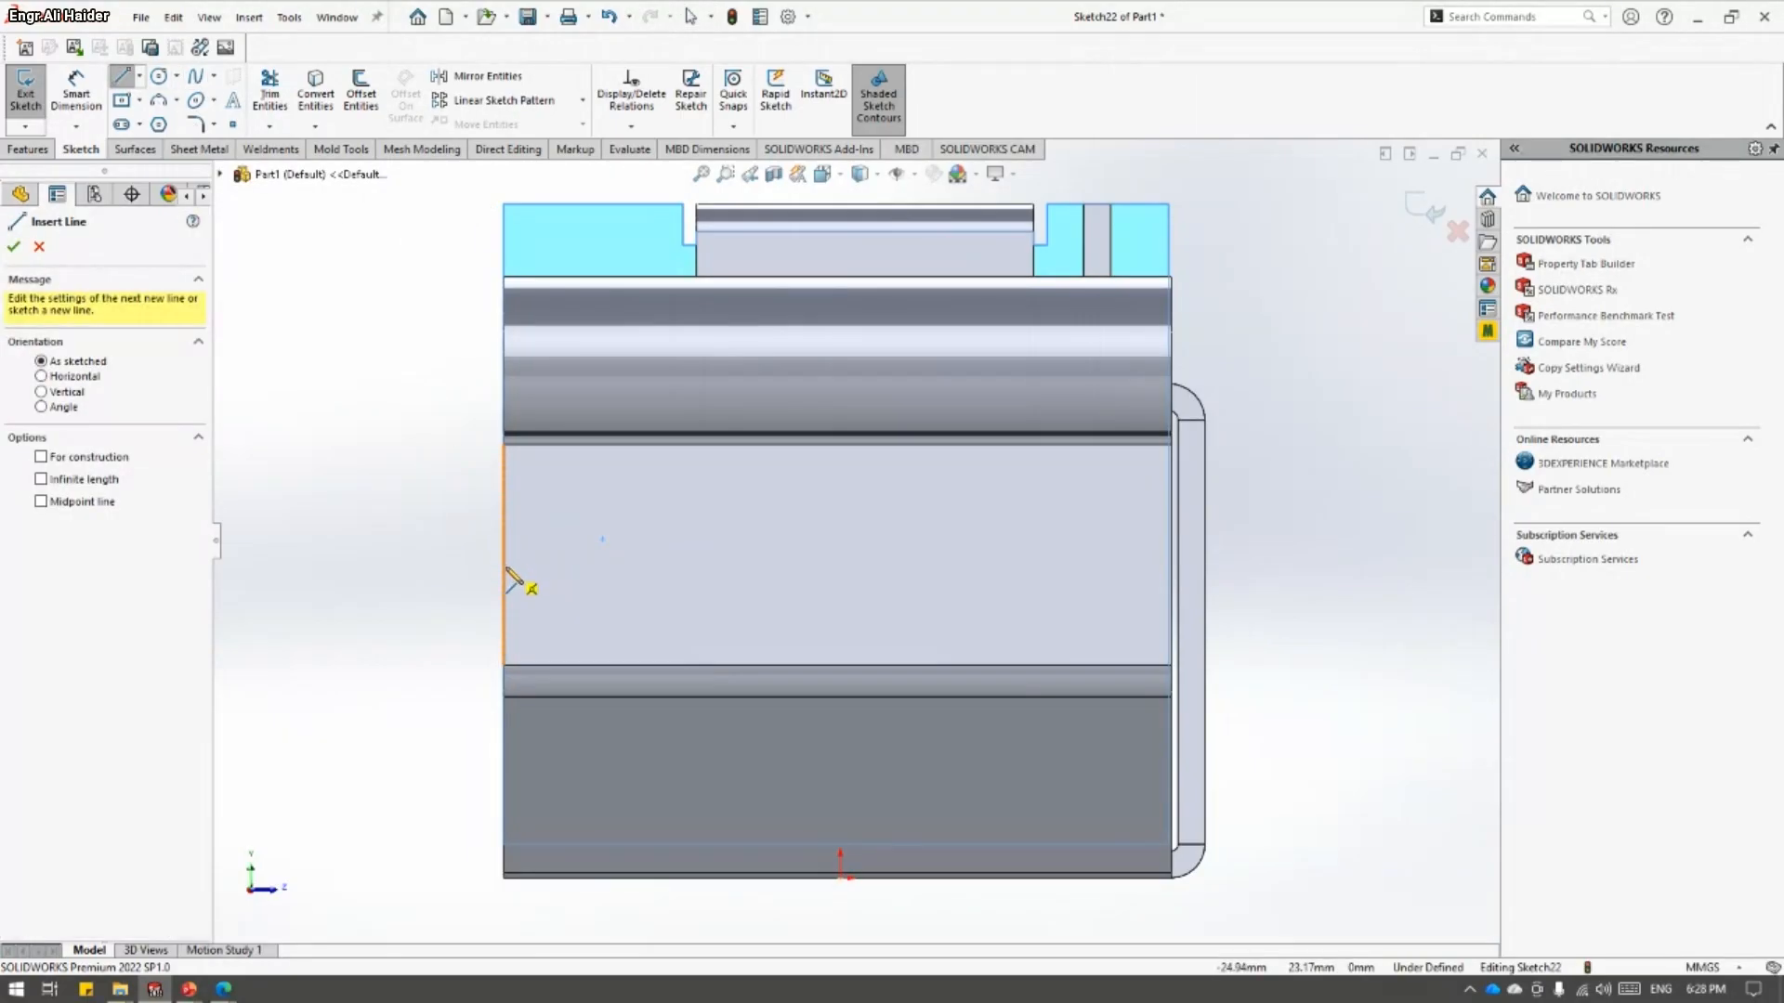
click(503, 556)
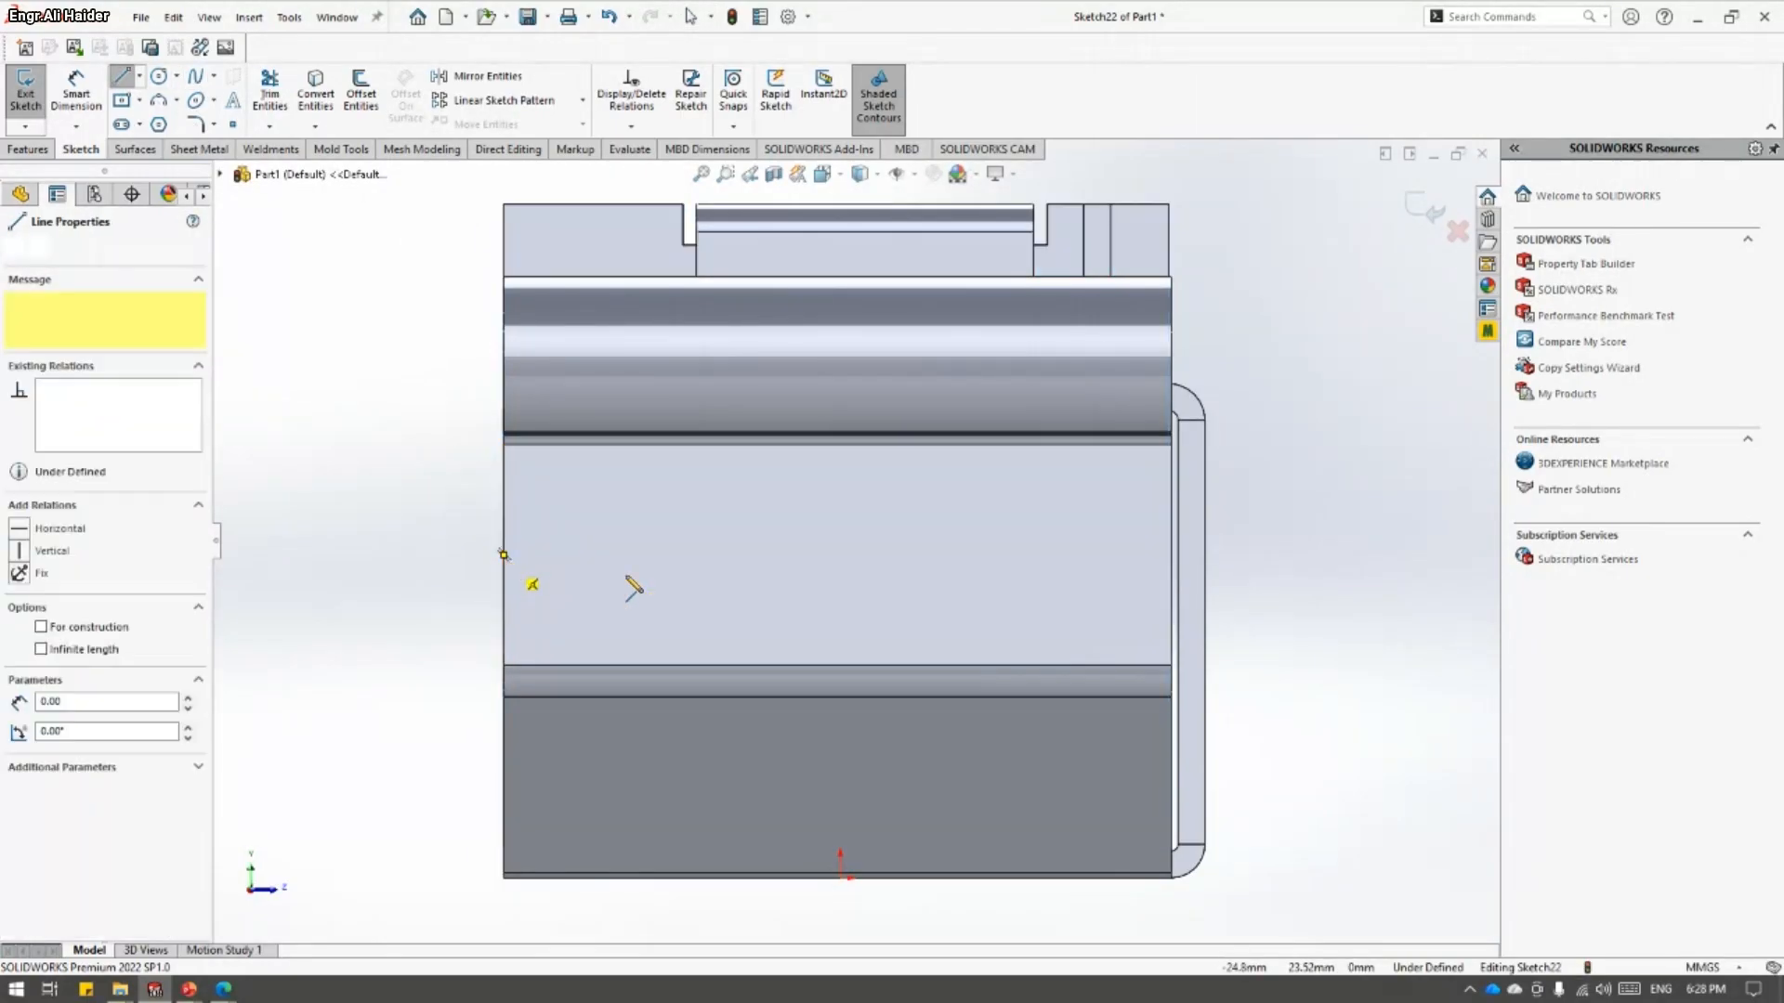
click(1171, 568)
right_click(1171, 566)
click(1191, 581)
middle_drag(1192, 585, 764, 609)
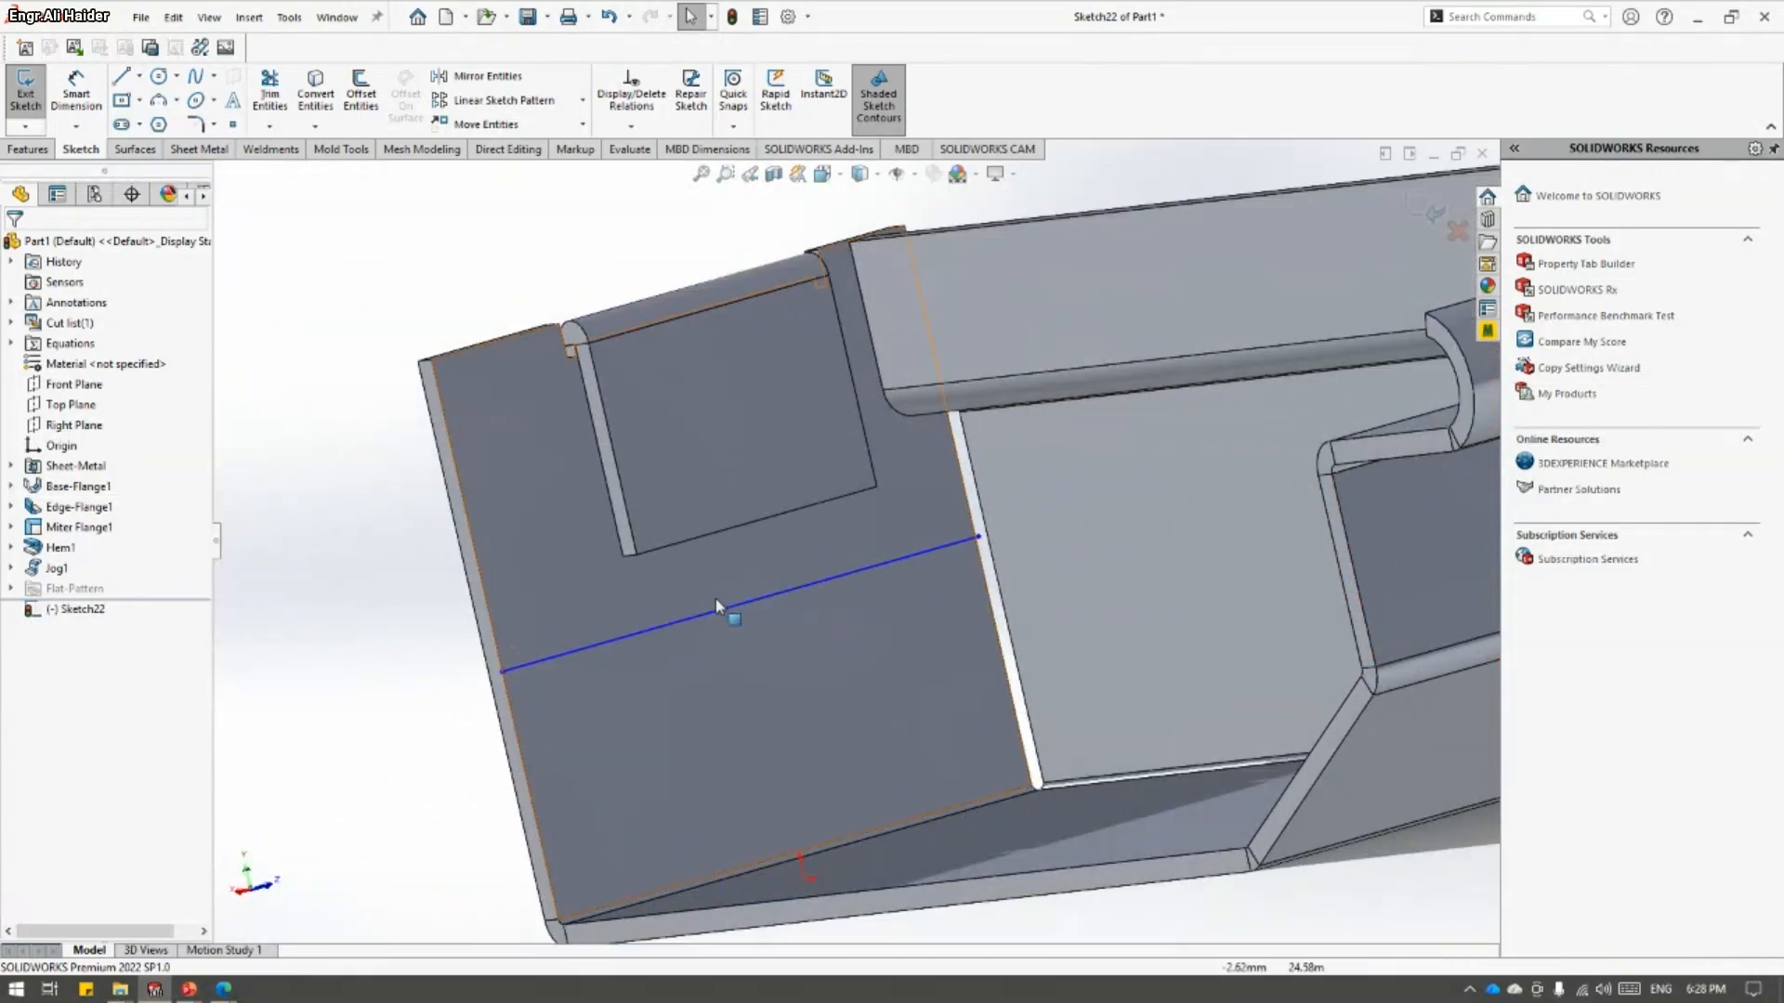
click(722, 602)
click(722, 602)
key(Escape)
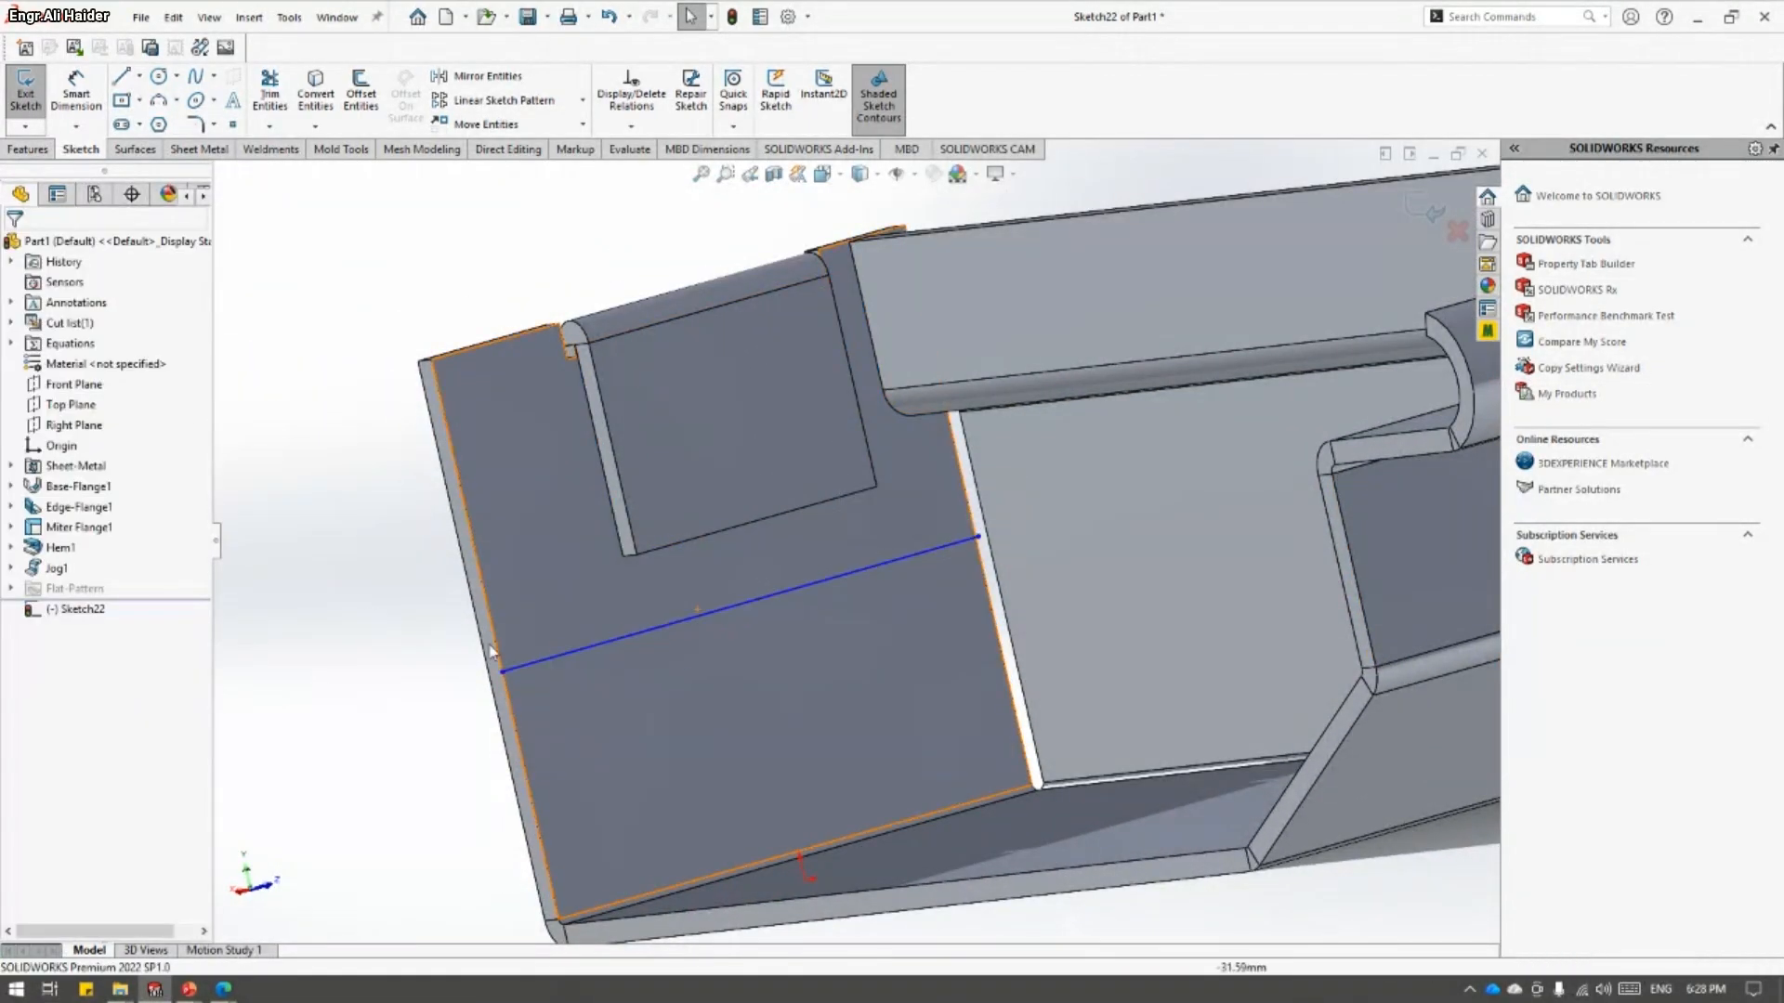
click(675, 632)
key(Escape)
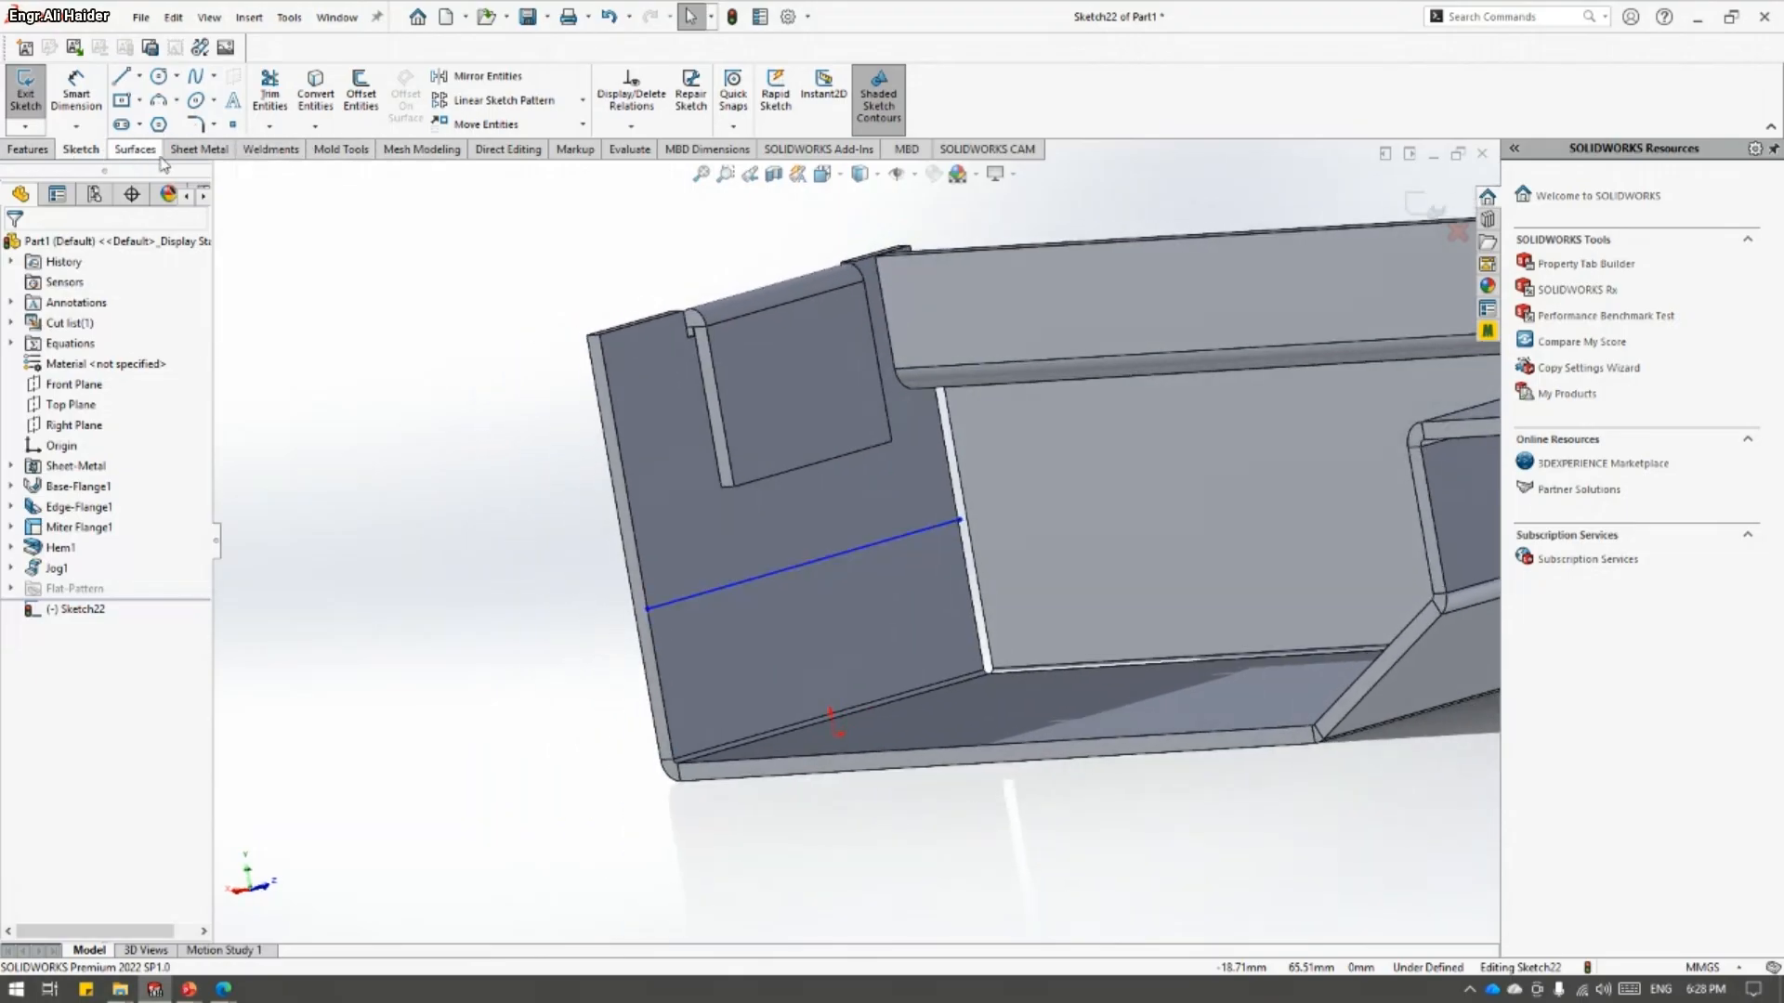
- Start a Sketched Bend from the new line and select the flange face below the line as the fixed face
click(199, 150)
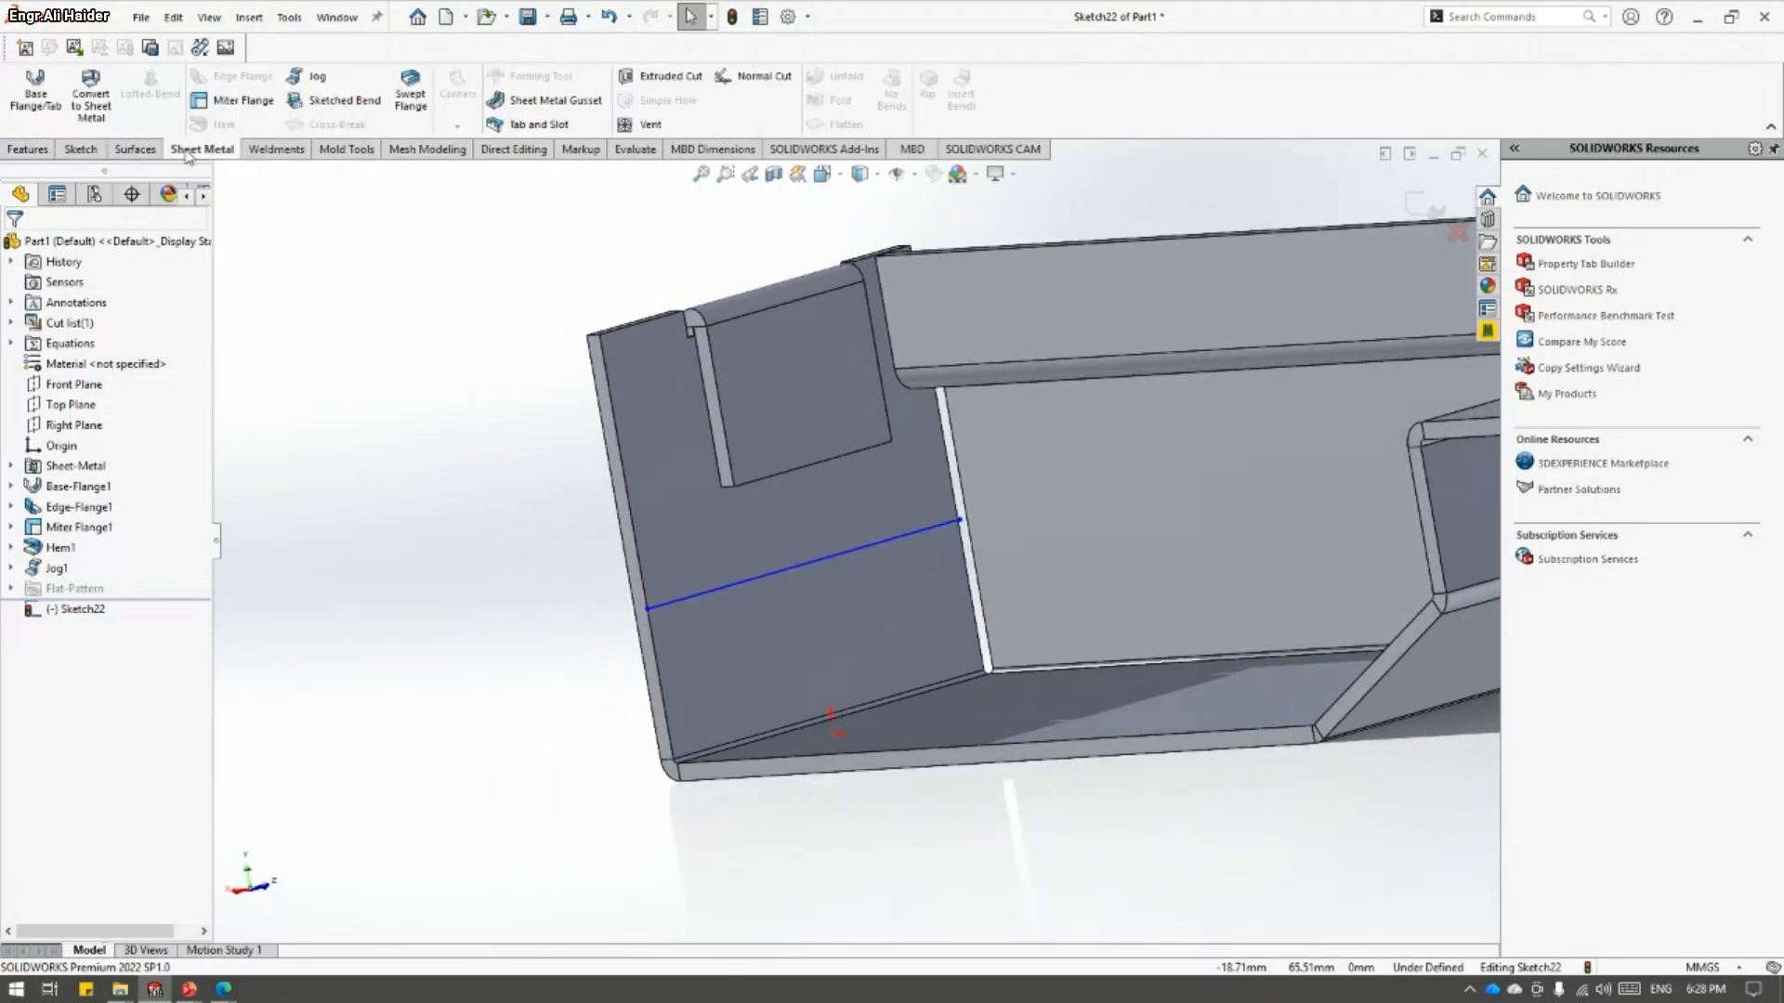
click(299, 102)
middle_drag(773, 626, 427, 506)
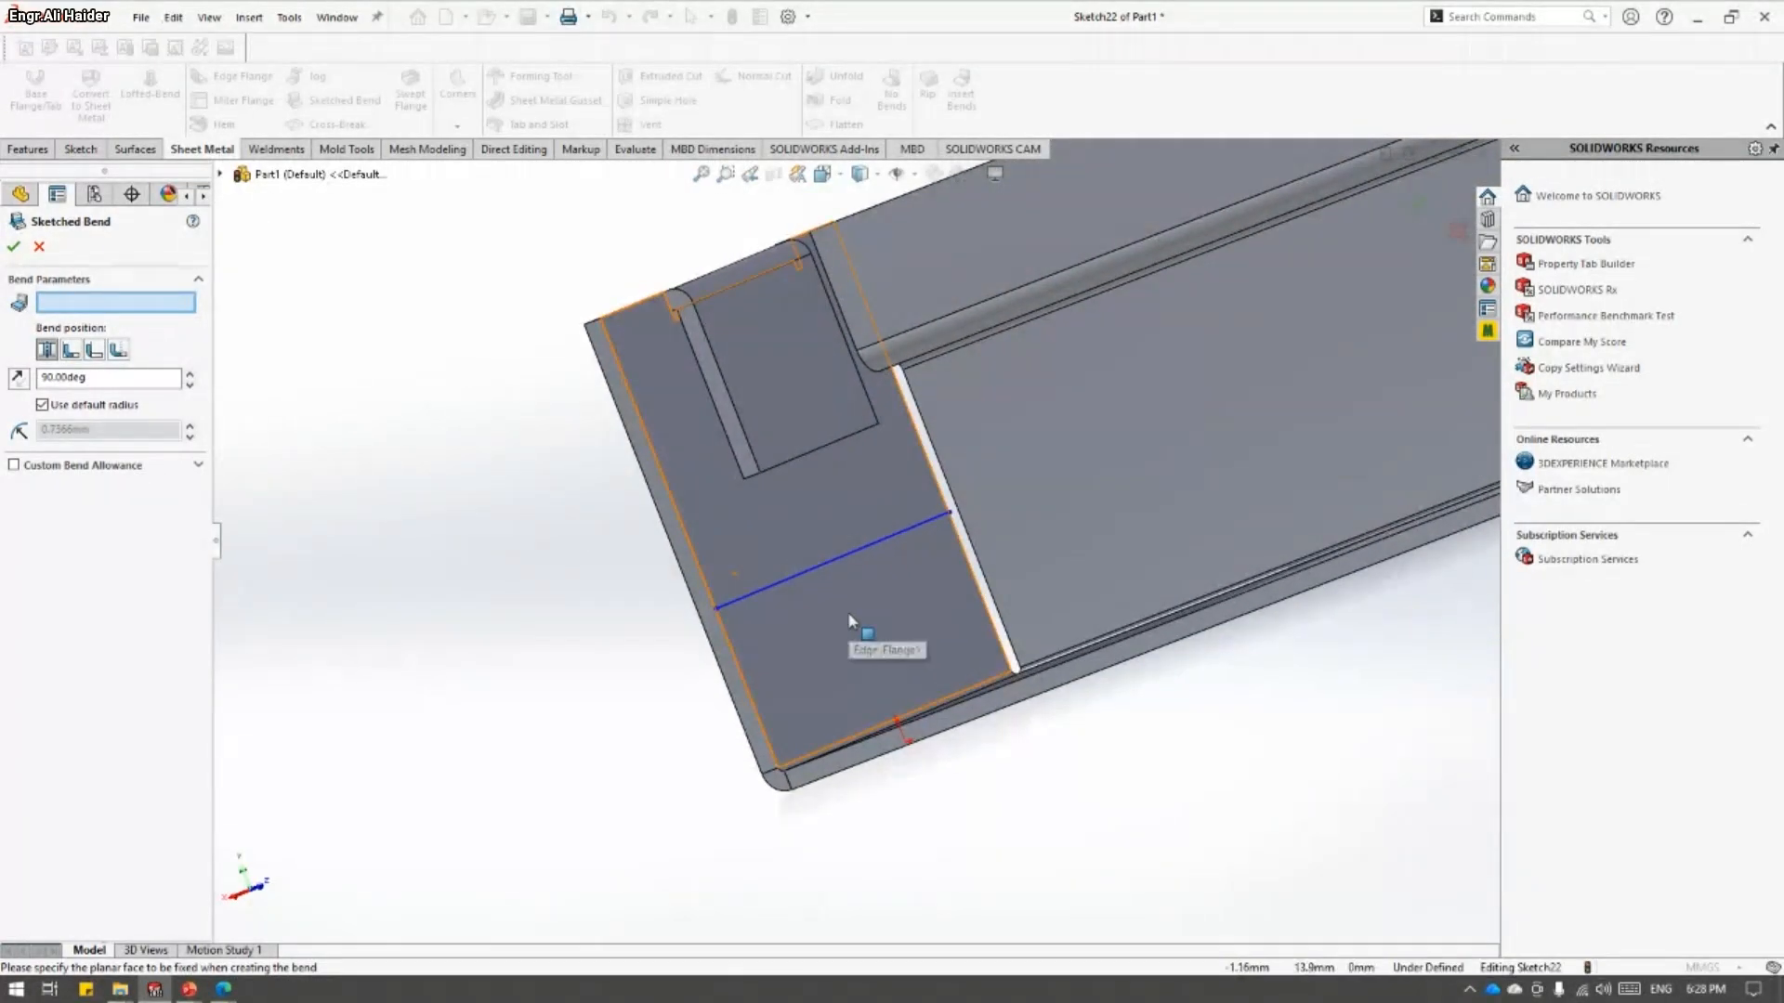
click(847, 613)
middle_drag(847, 613, 957, 555)
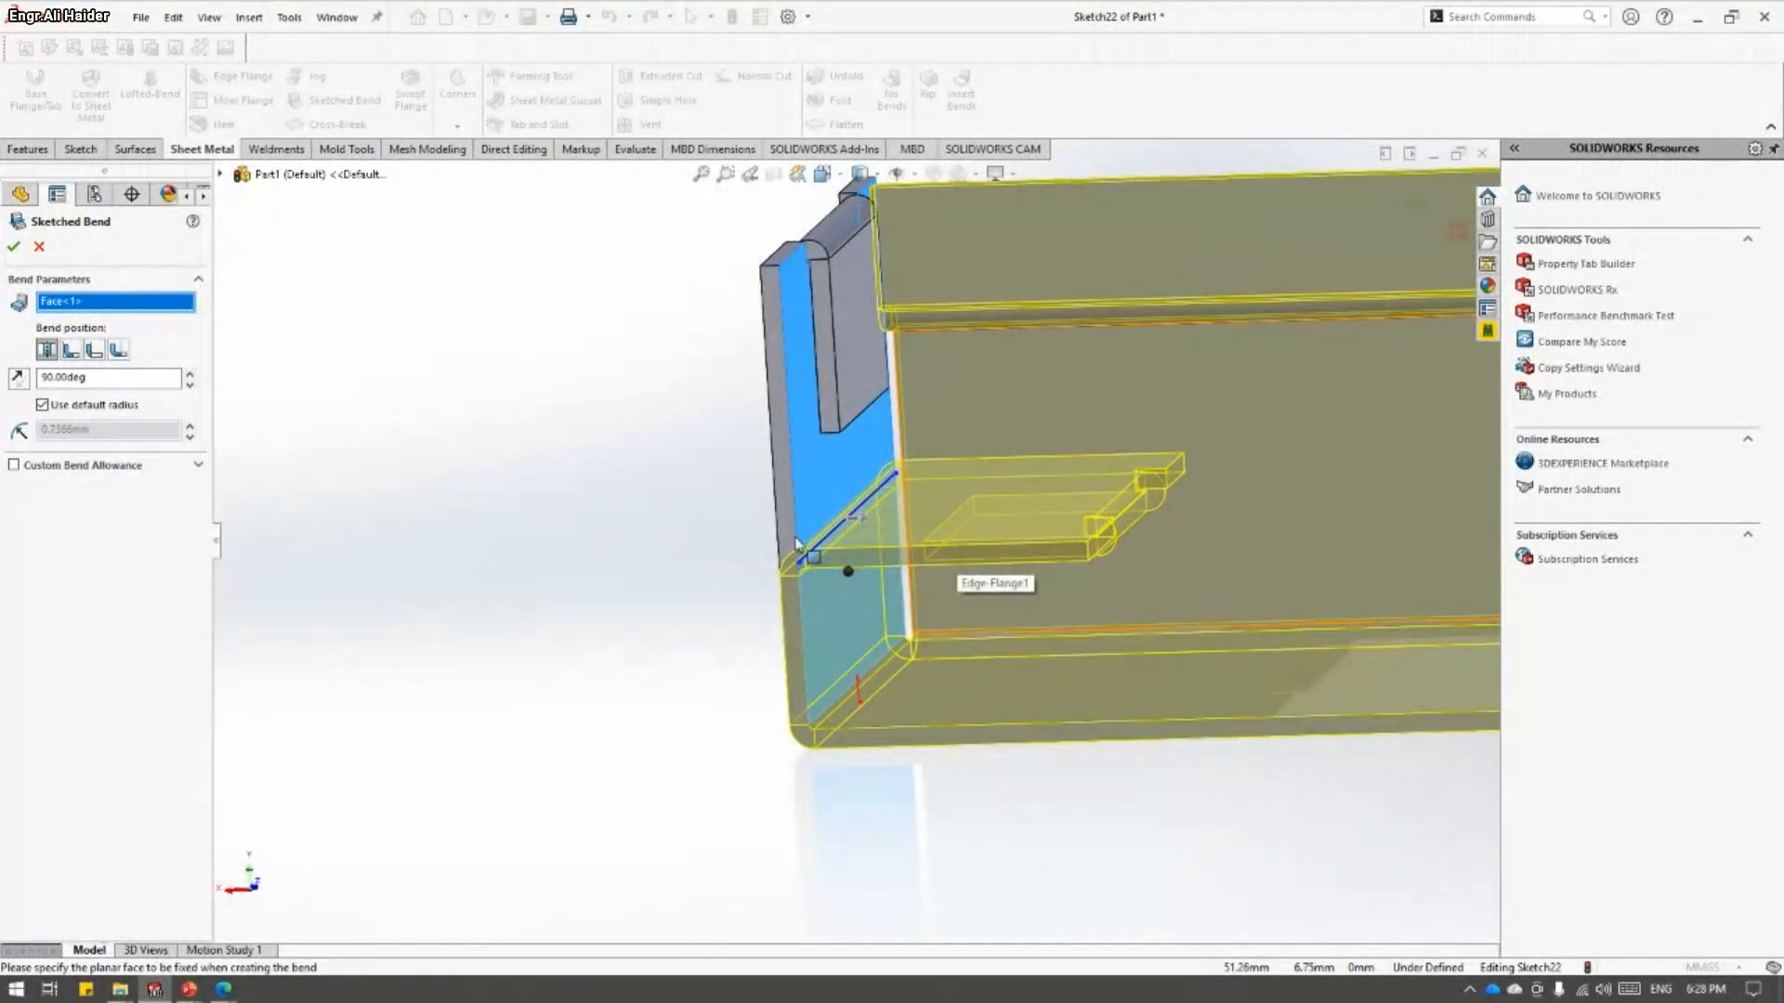
- Reverse the bend direction so the hemmed upper part folds outward, away from the base, and create the 90° sketched bend
click(25, 383)
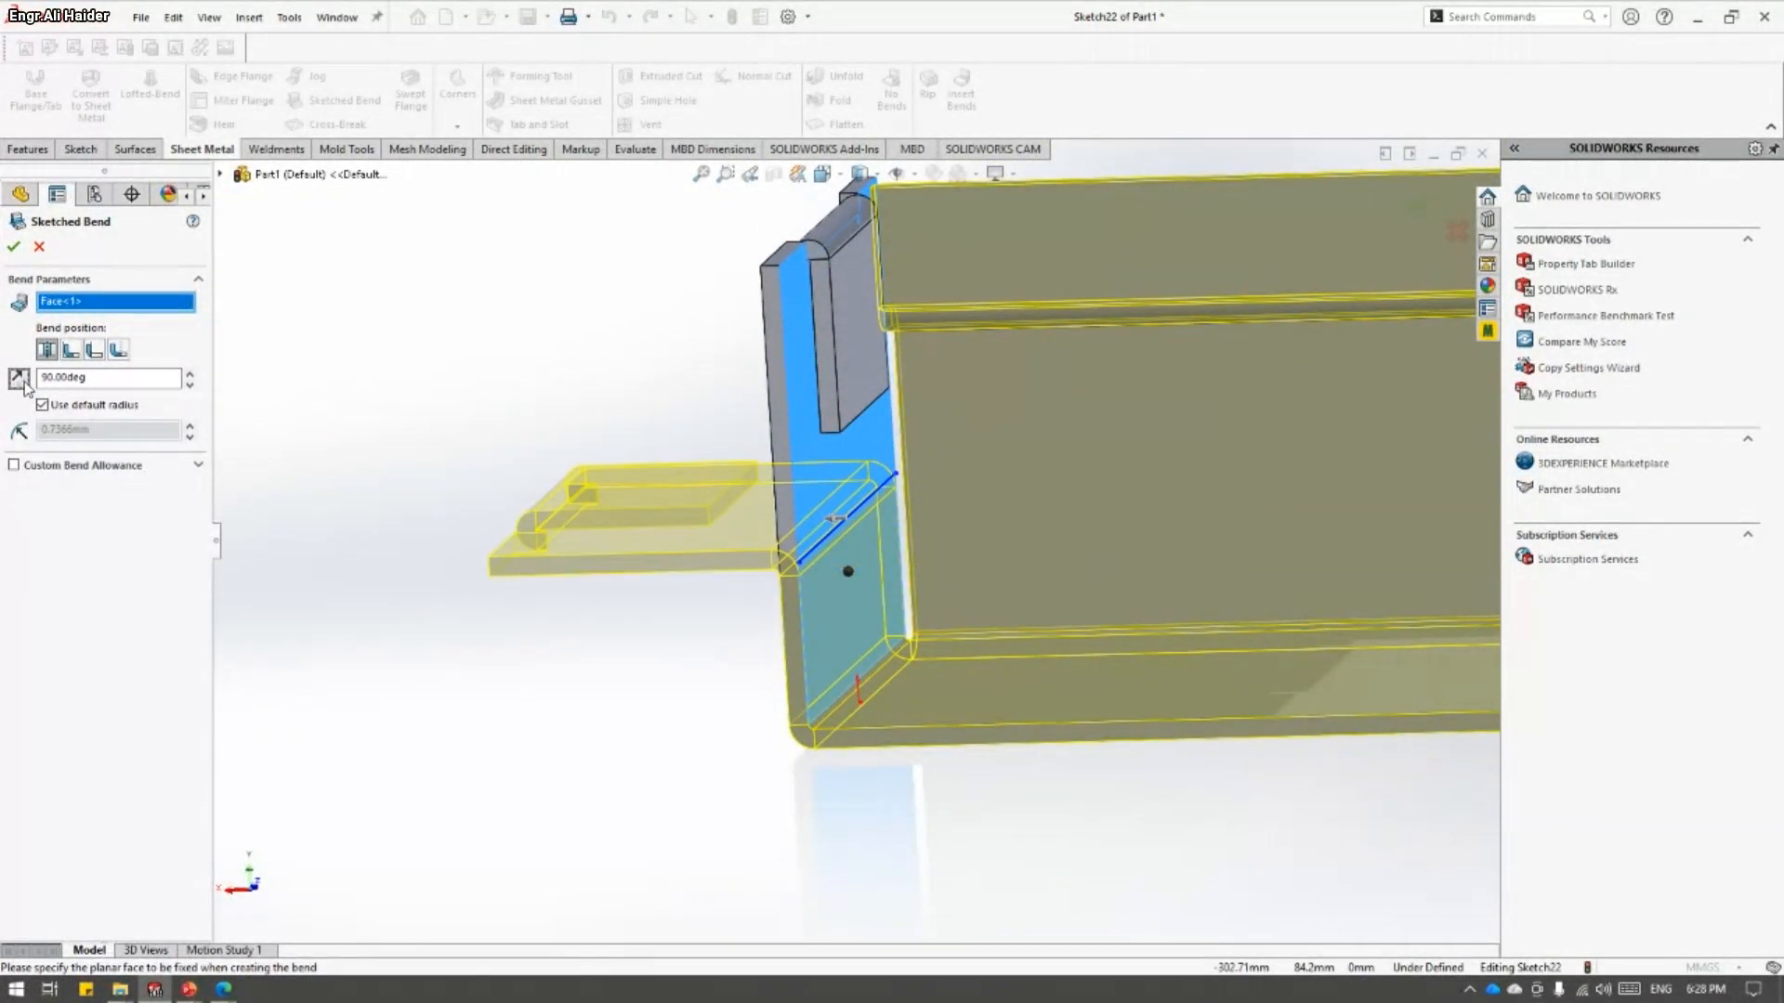
click(24, 382)
click(24, 383)
middle_drag(346, 472, 325, 476)
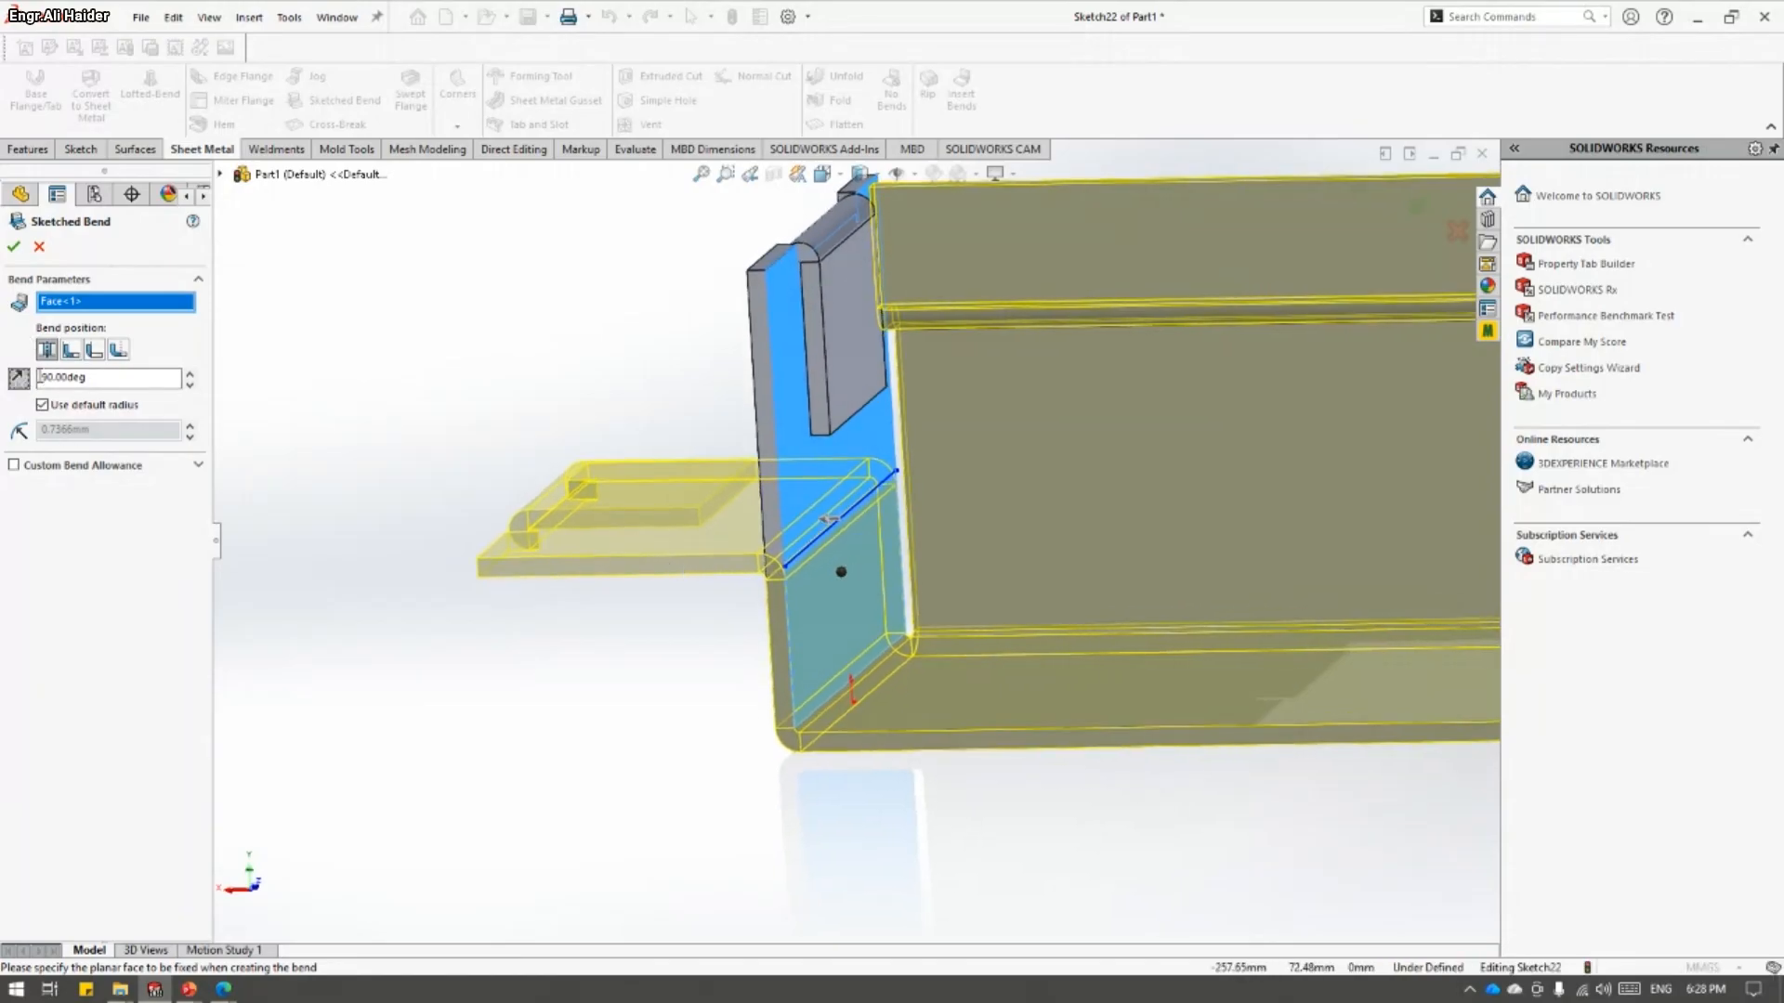
middle_drag(907, 520, 859, 533)
click(14, 248)
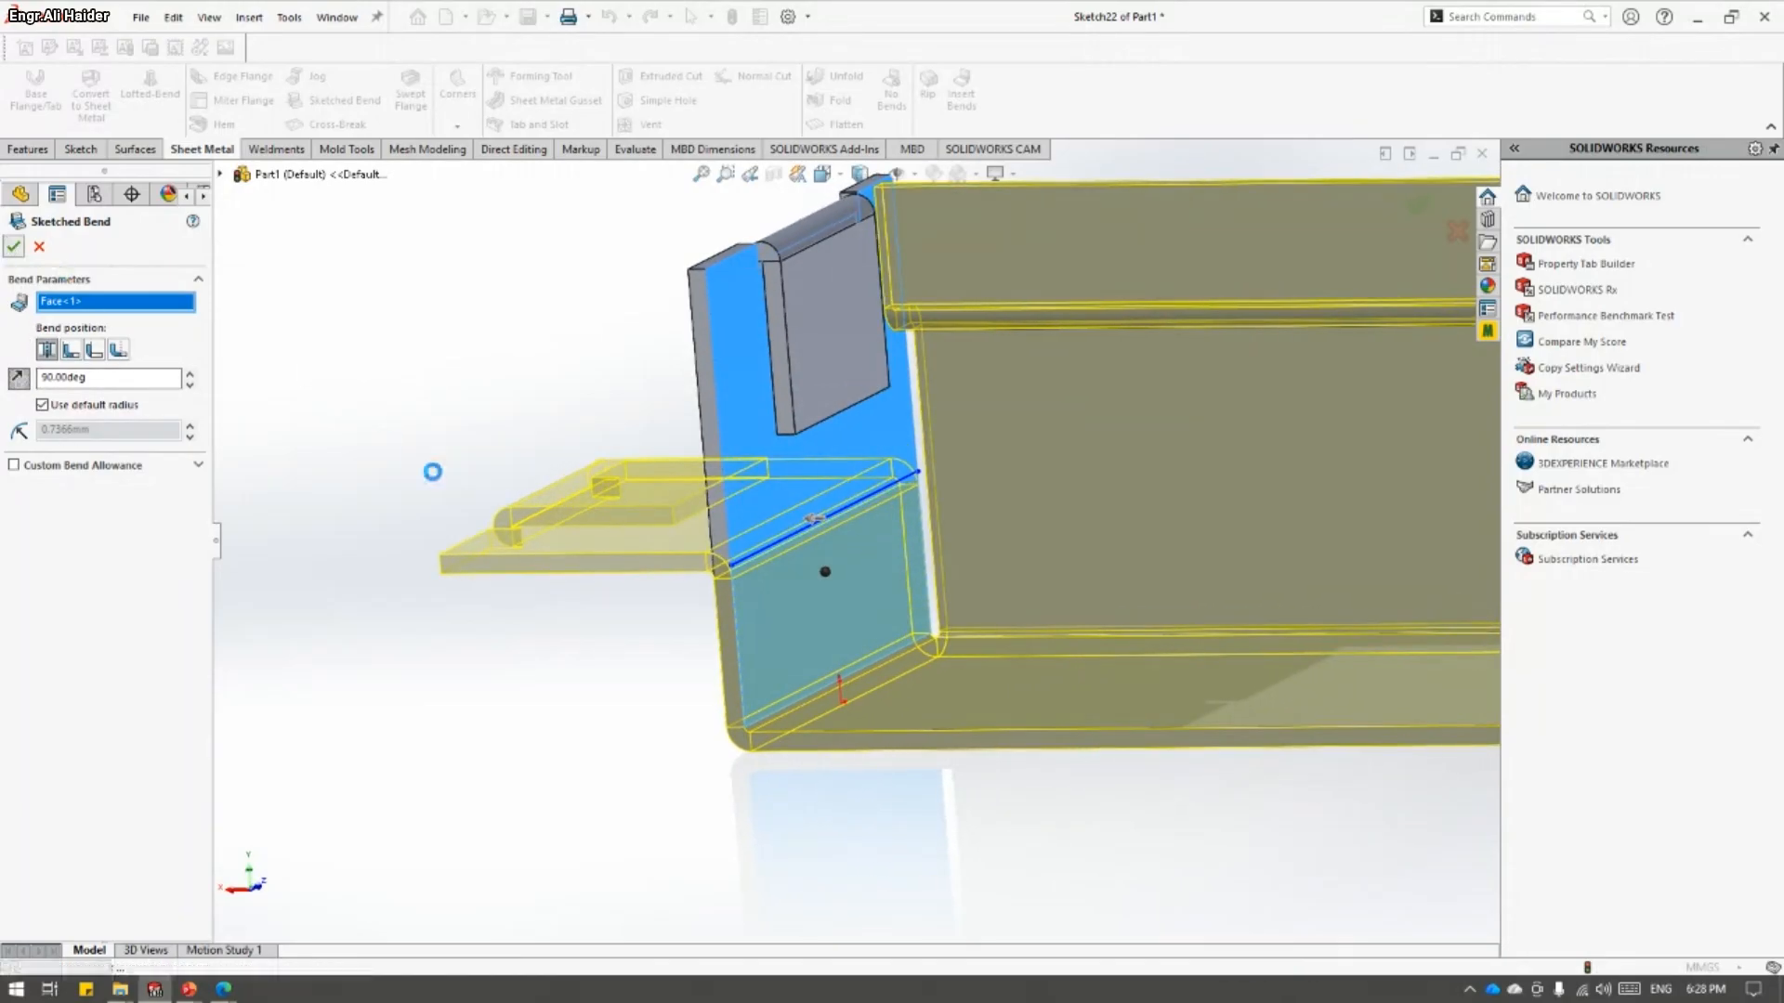
- Start a sketch on the upper face of the end flange folded outward by the sketched bend
scroll(531, 521, up, 4)
middle_drag(531, 516, 556, 554)
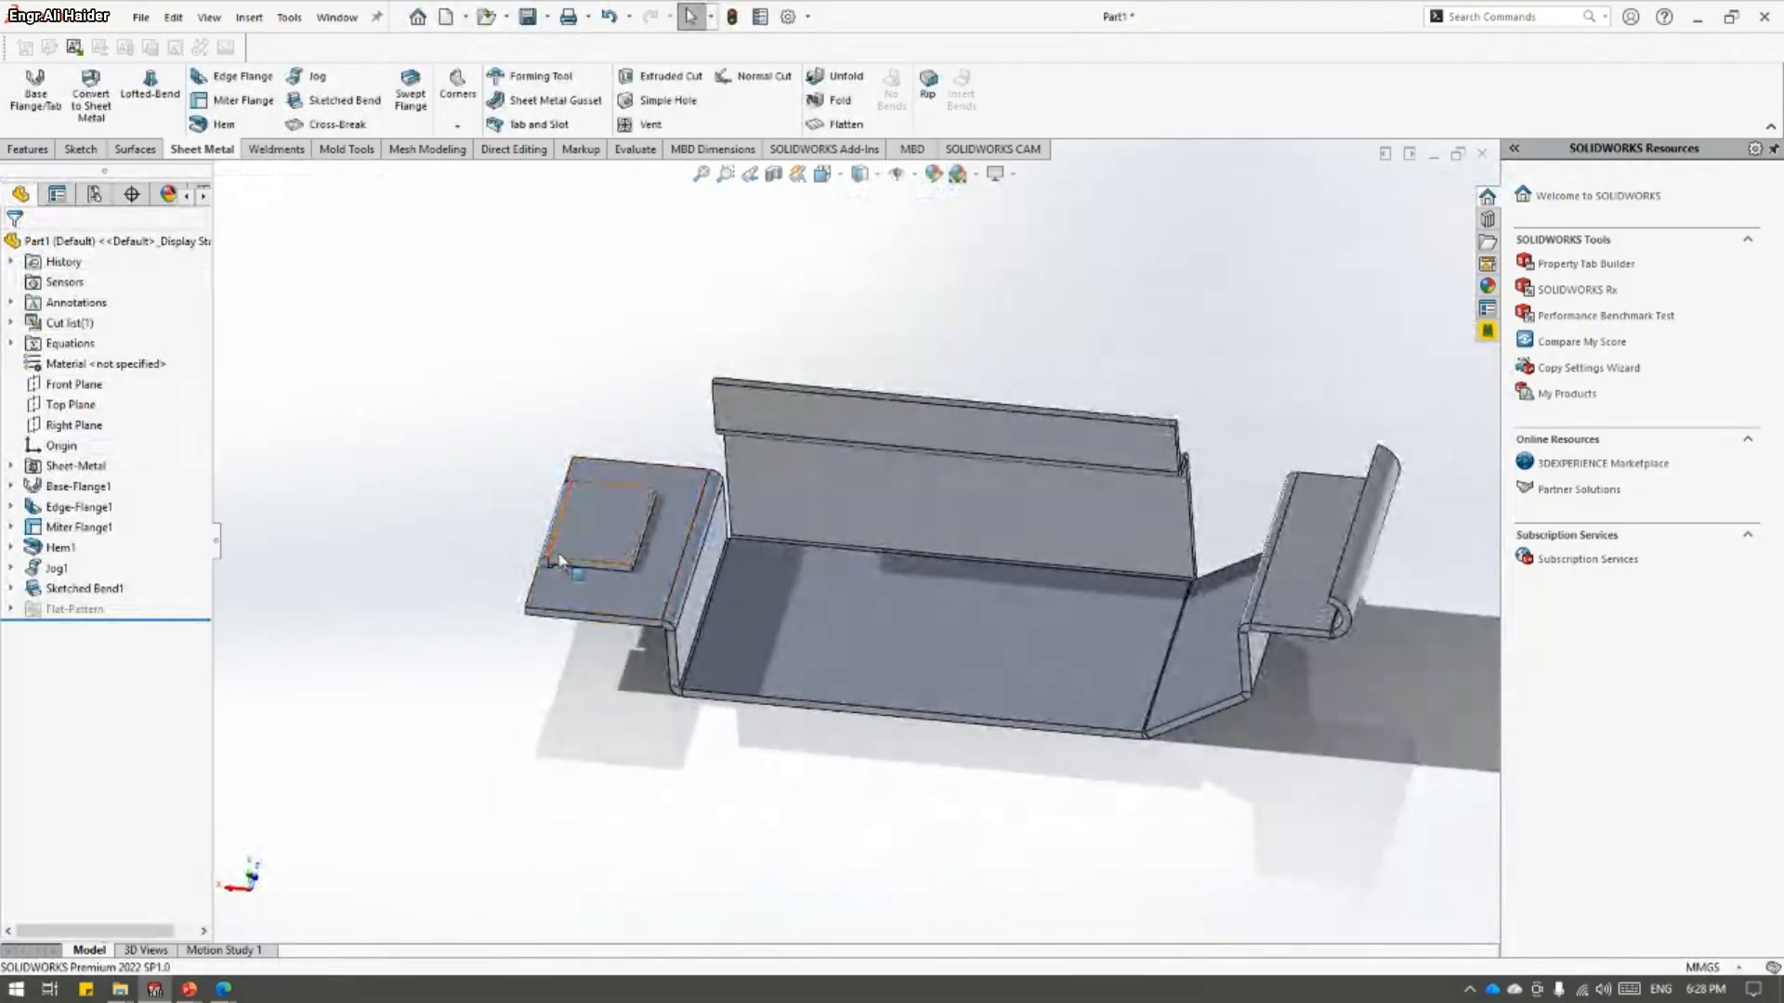
scroll(560, 560, down, 6)
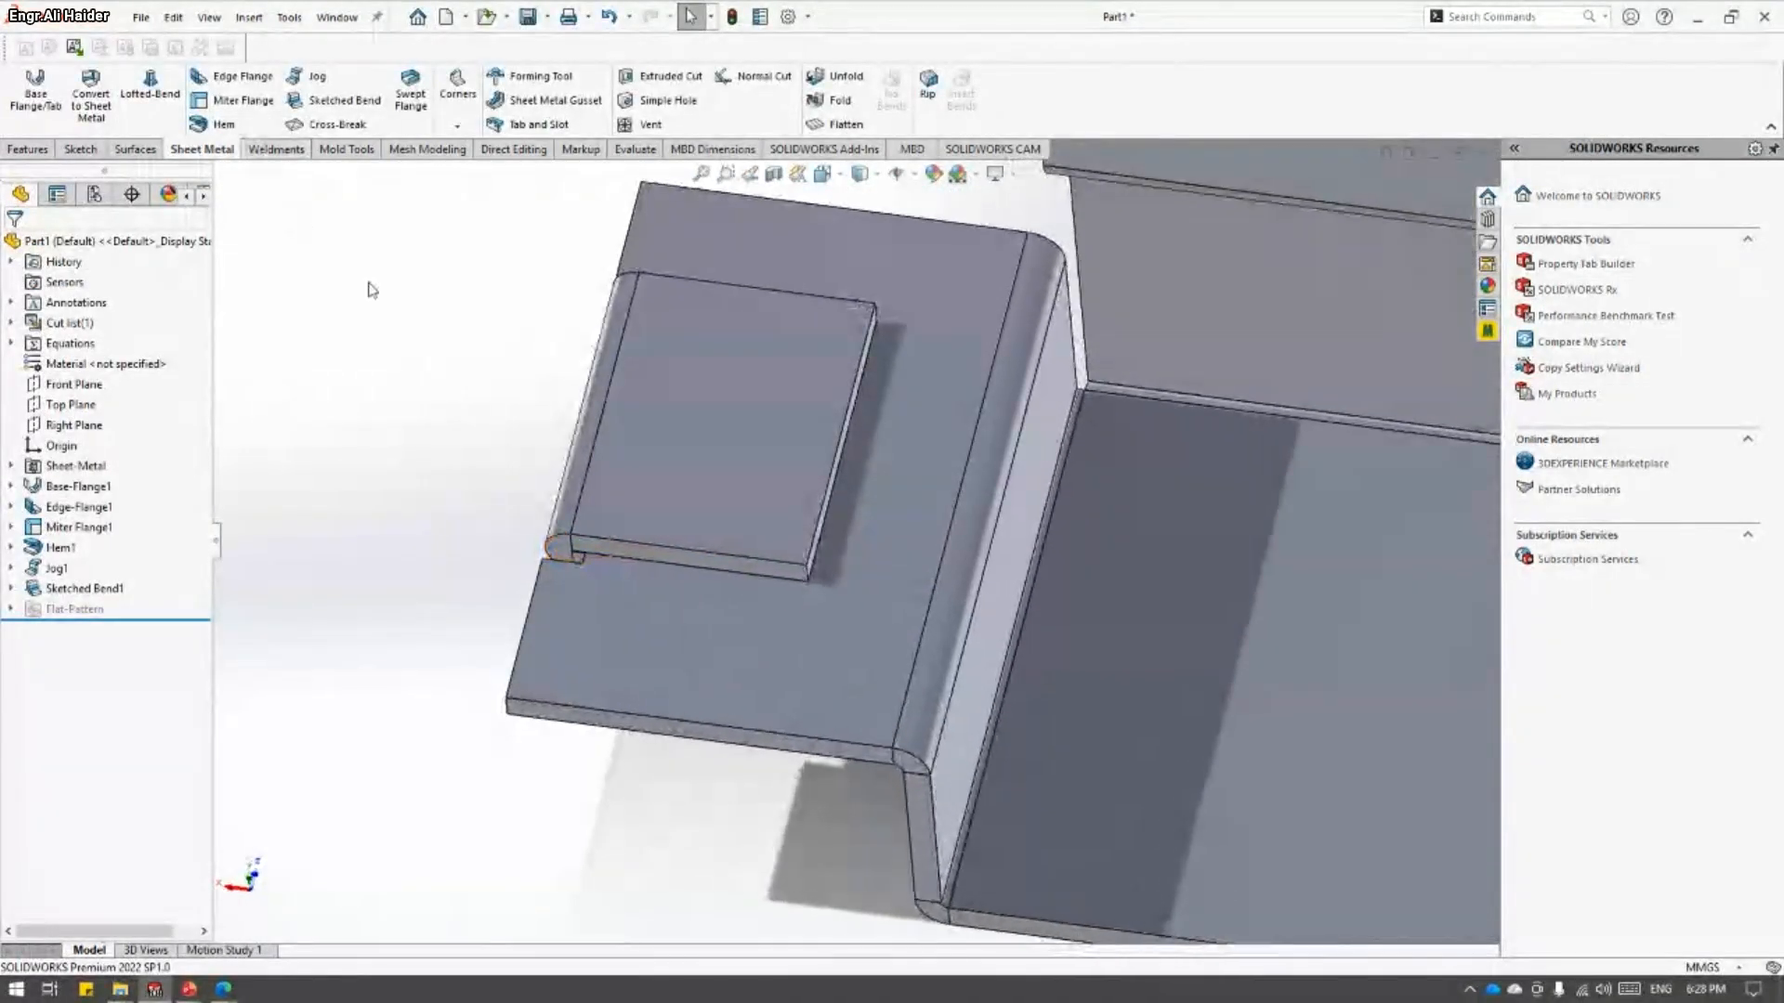
click(582, 605)
click(657, 507)
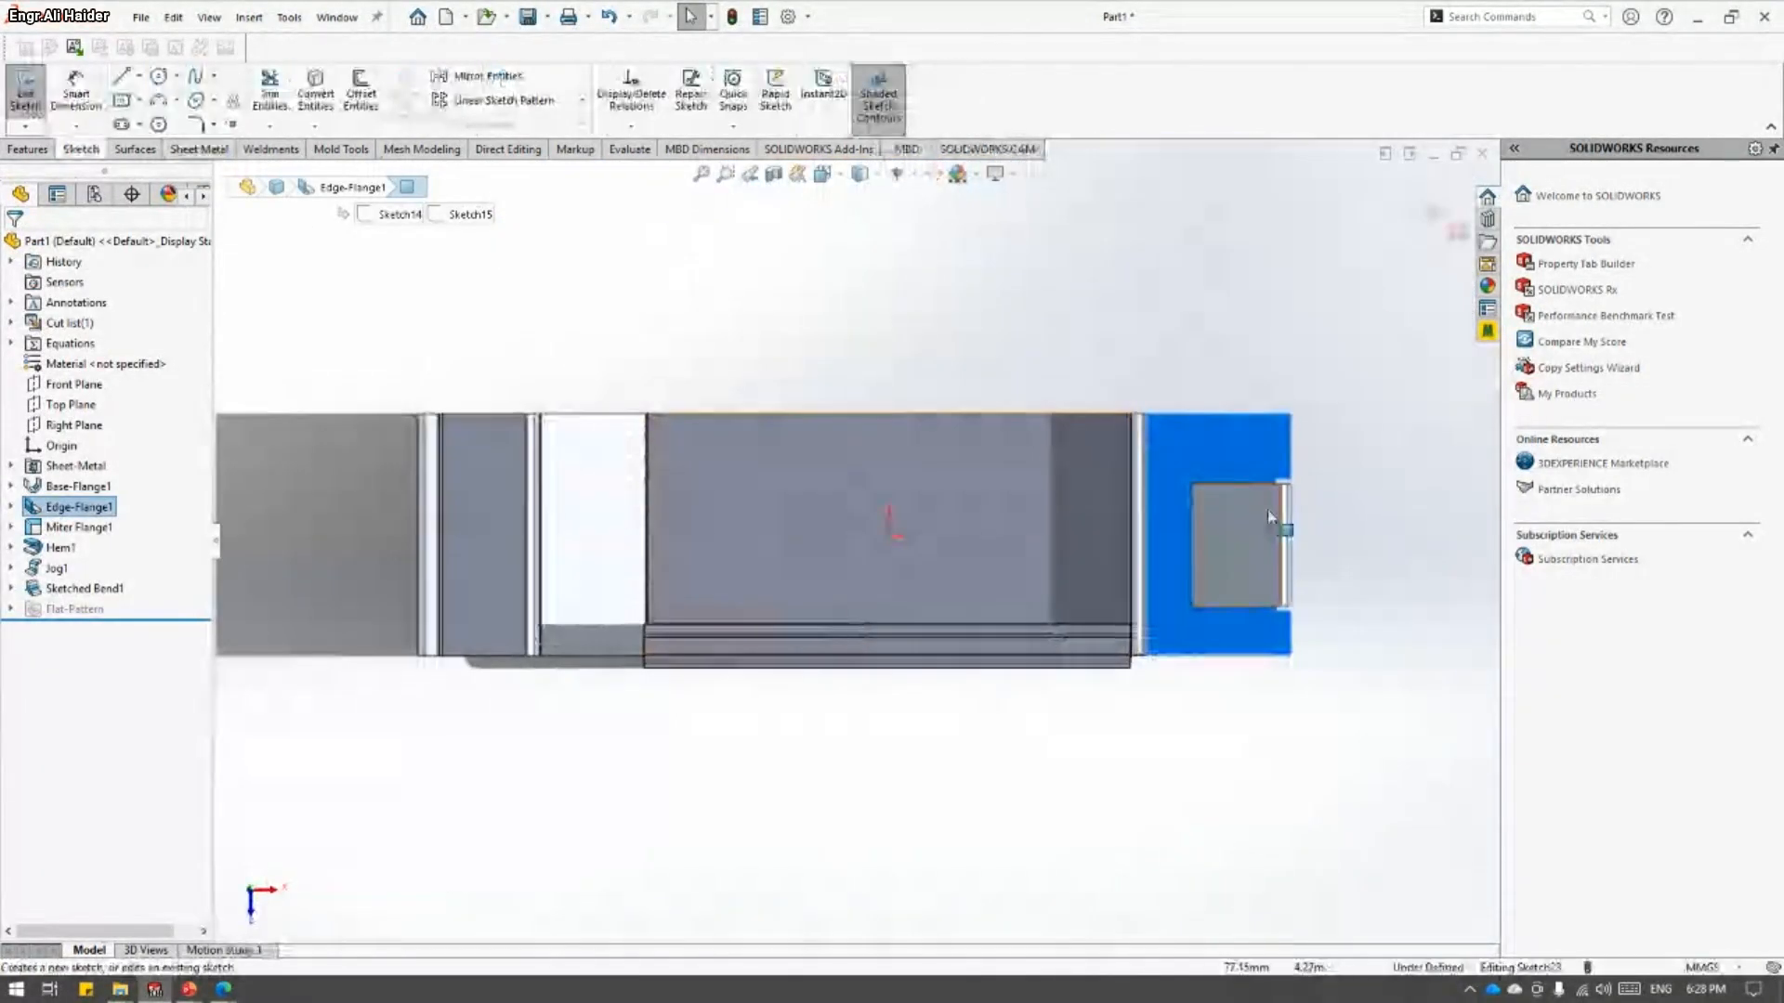
- Sketch a diagonal line about 18 mm long across the flange's free corner, from its side edge to its outer edge
scroll(1265, 483, down, 5)
click(121, 75)
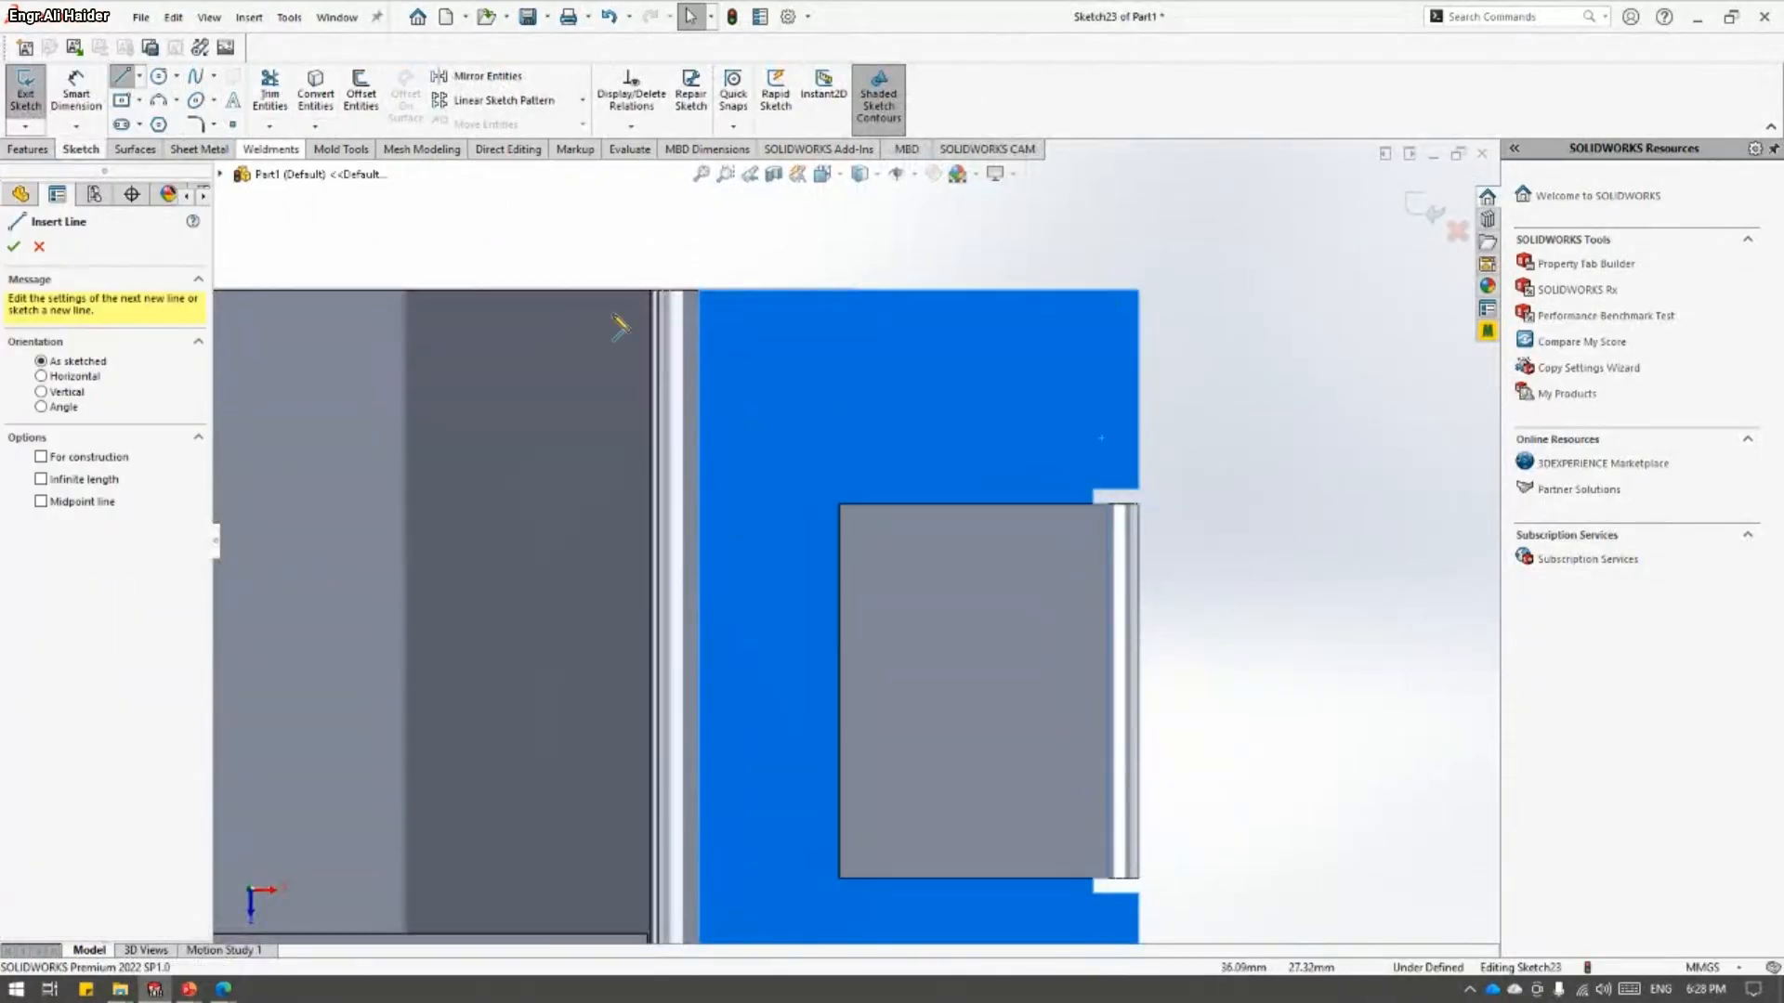
click(897, 291)
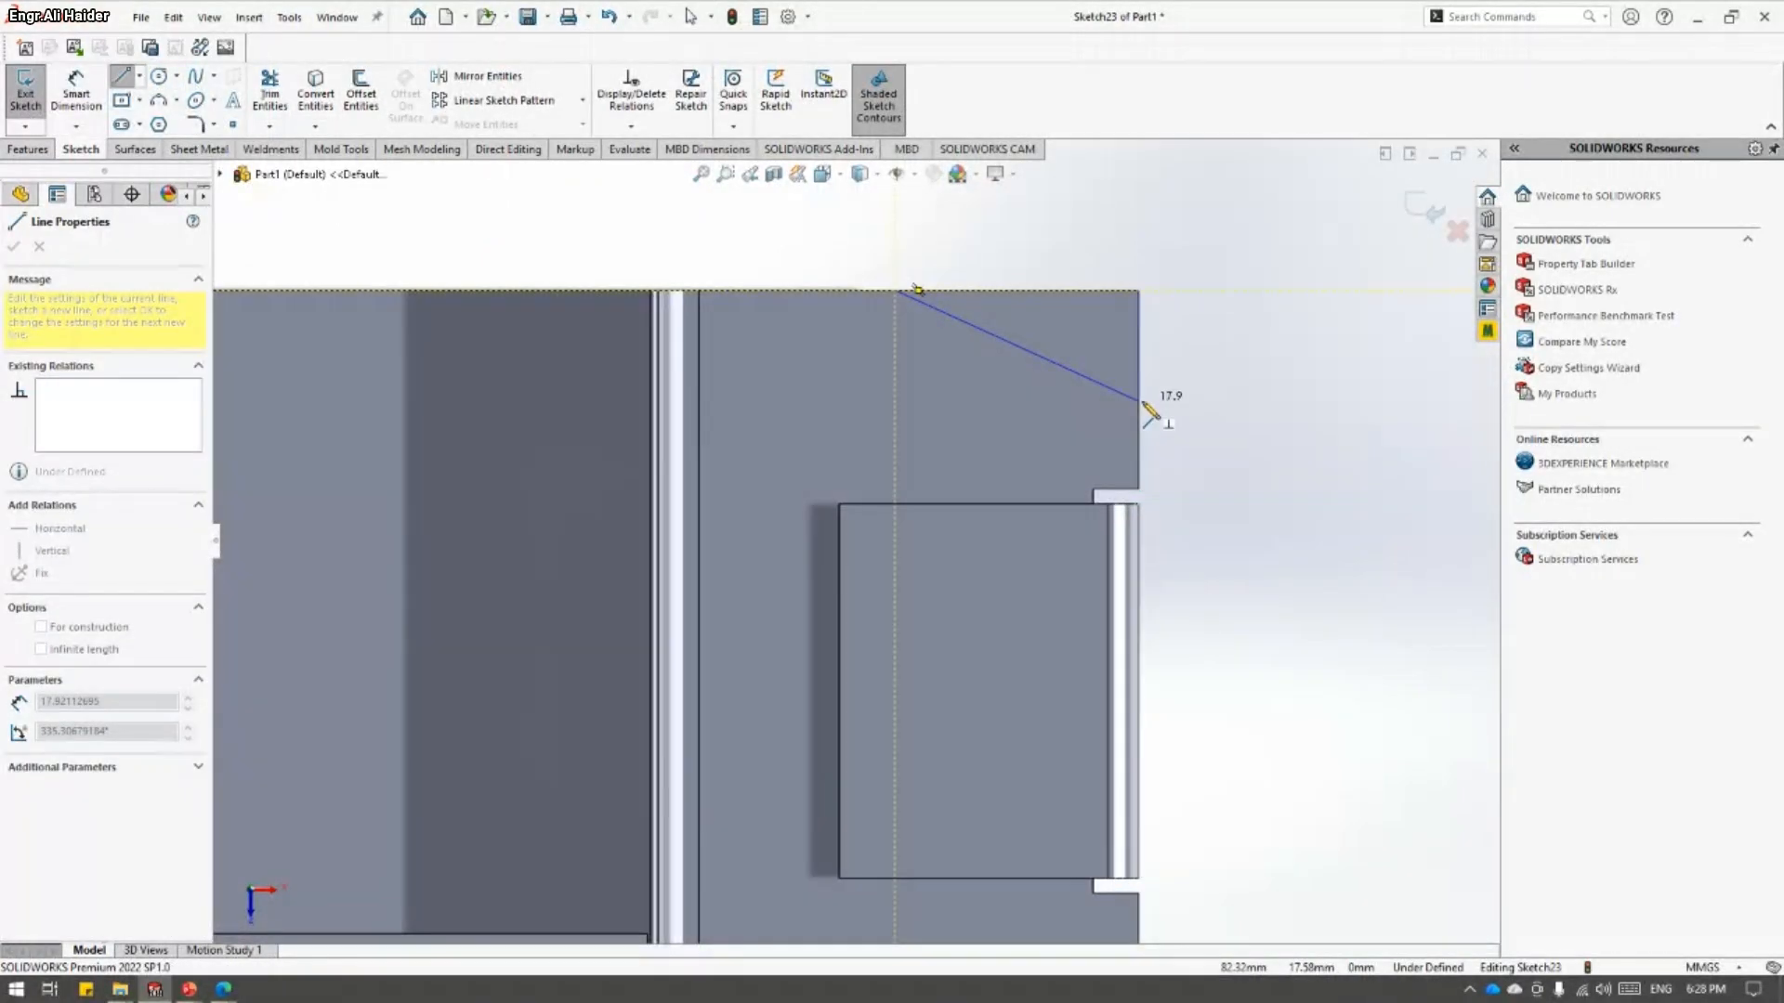
click(1139, 398)
key(Escape)
- Create a 90° Sketched Bend from the diagonal line, keeping the main flange face fixed so the corner folds
scroll(826, 623, up, 2)
middle_drag(827, 622, 850, 520)
click(188, 153)
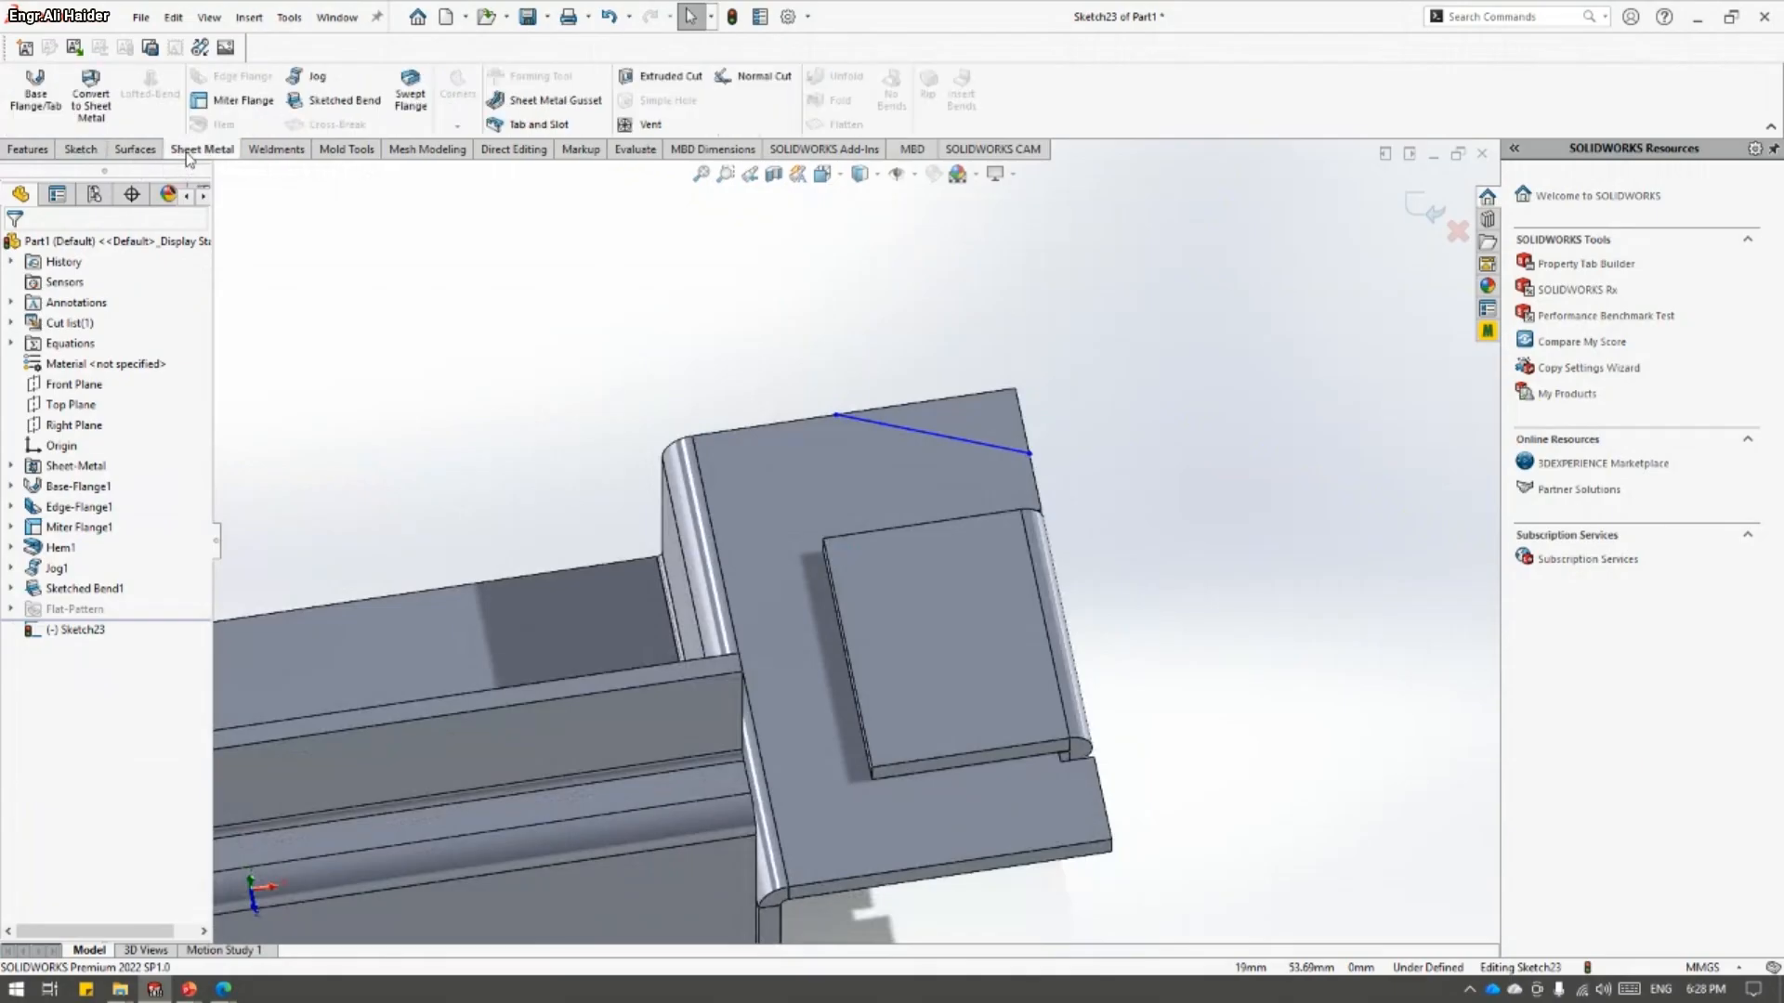
click(314, 107)
middle_drag(873, 457, 954, 494)
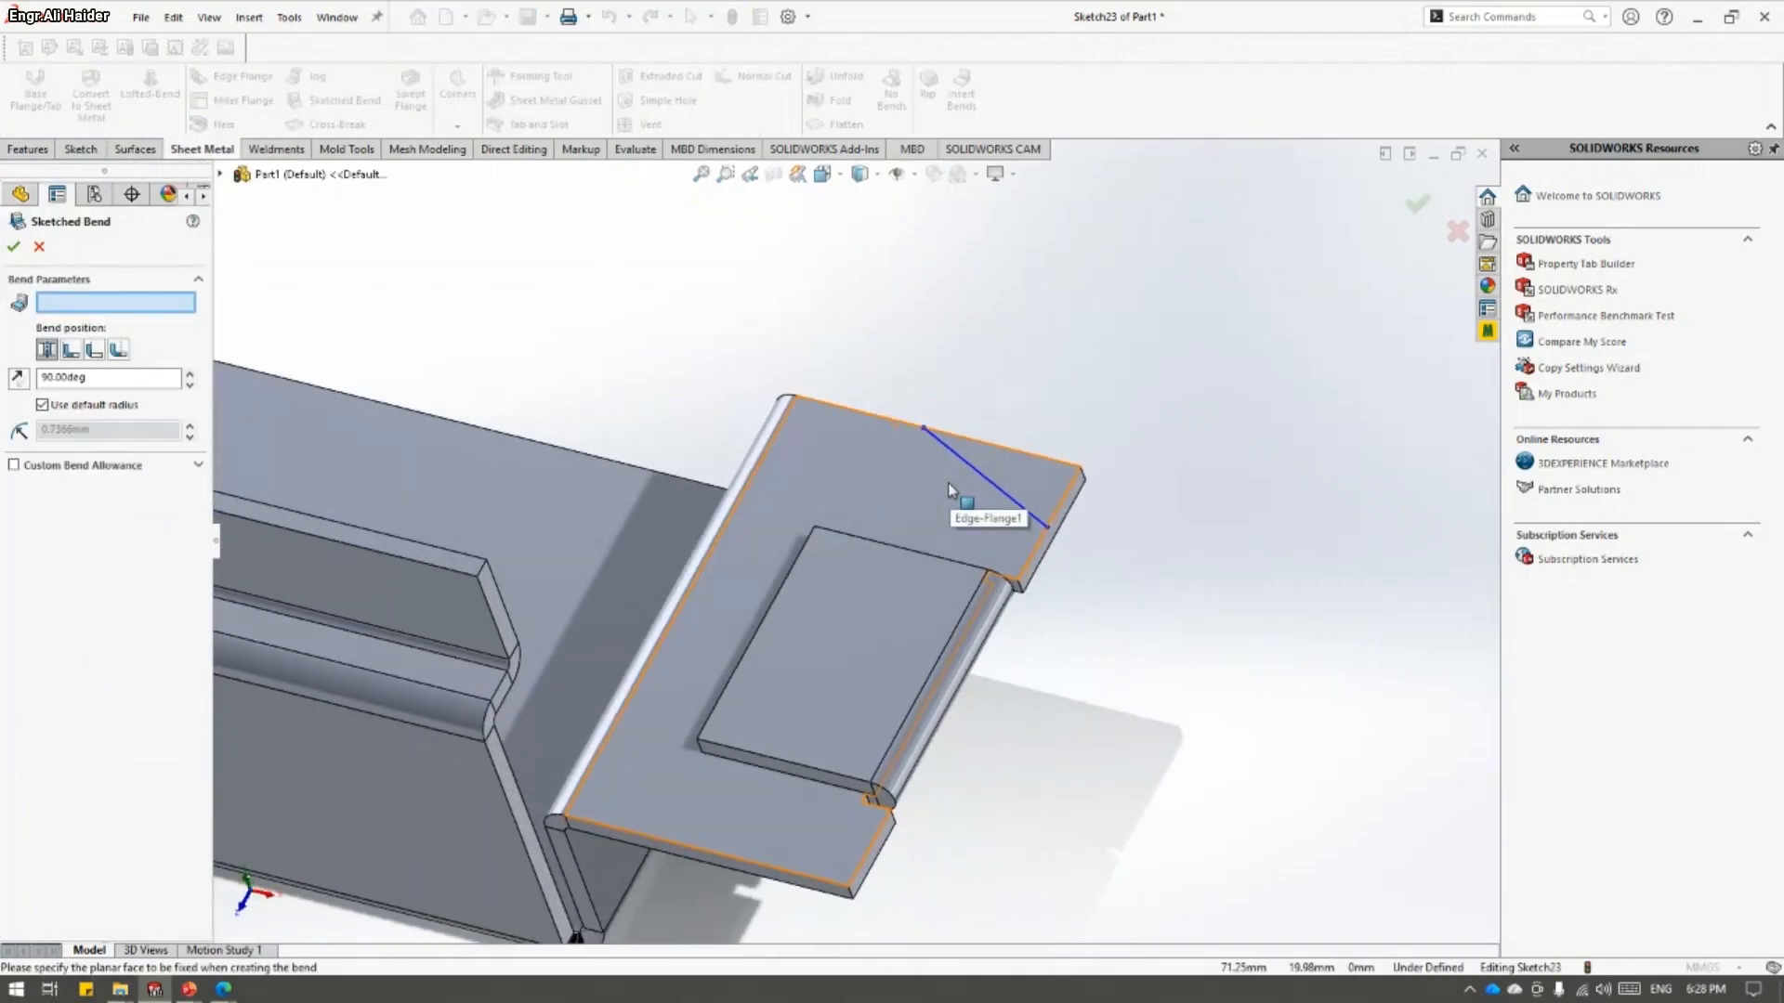
click(906, 472)
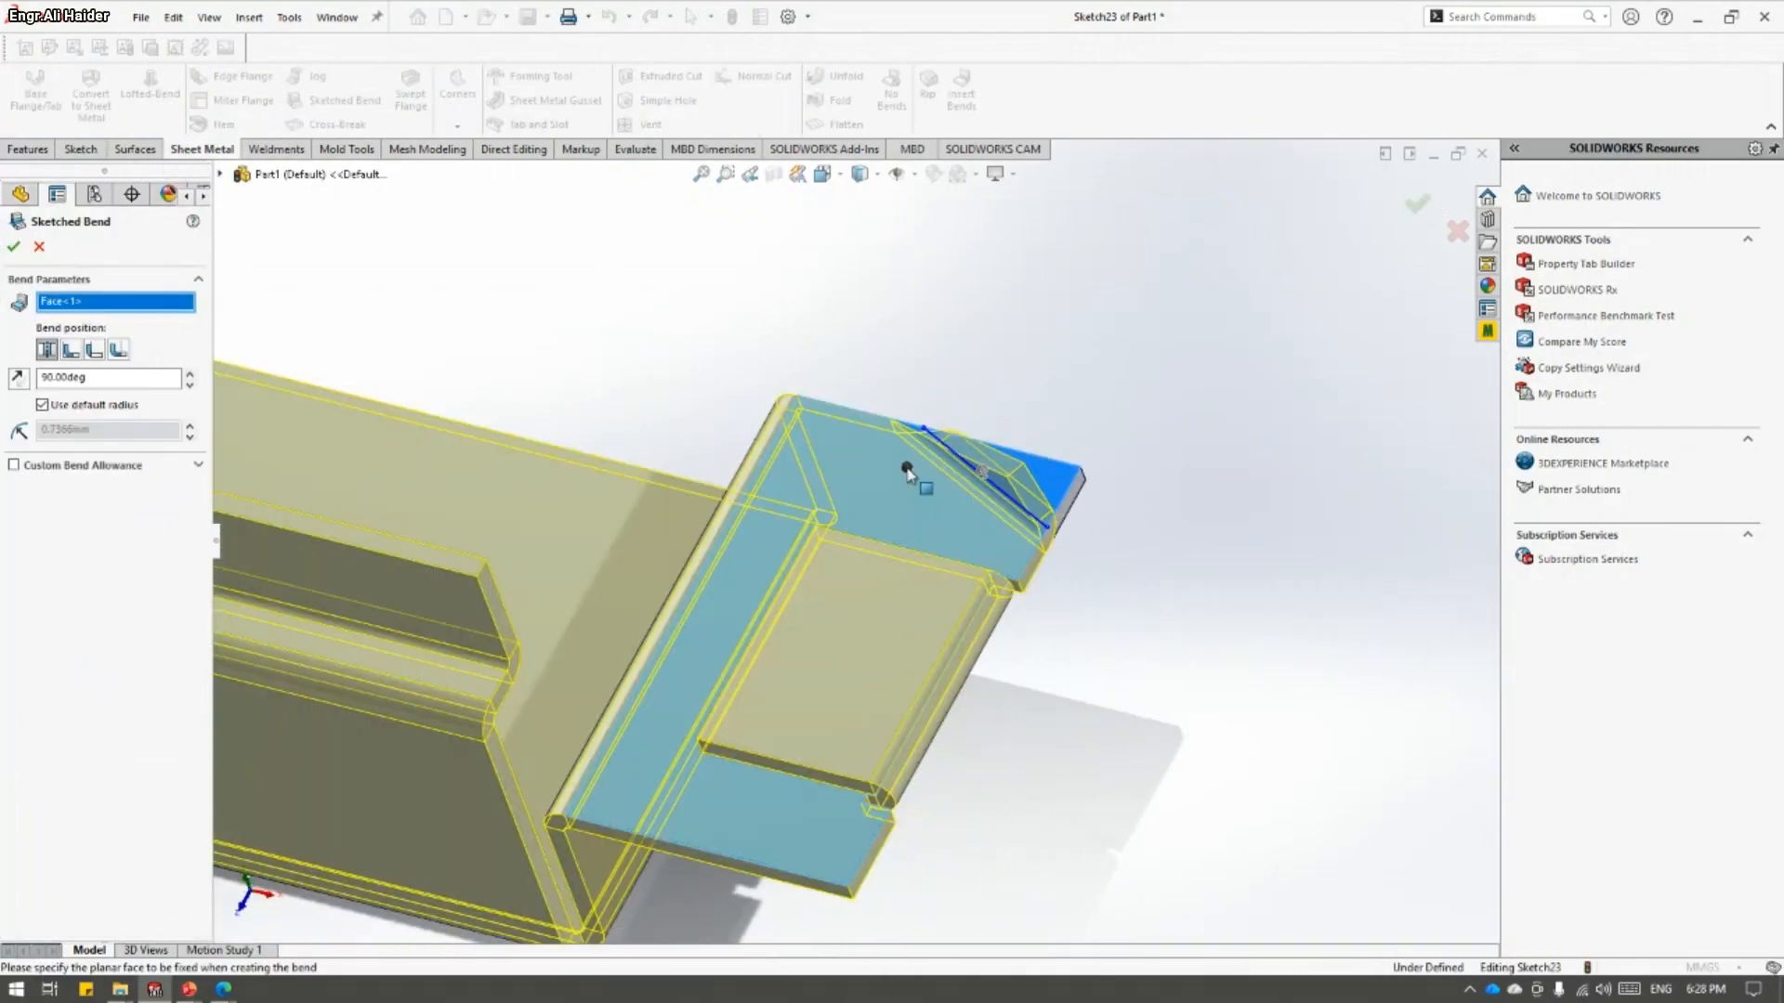
middle_drag(939, 507, 912, 446)
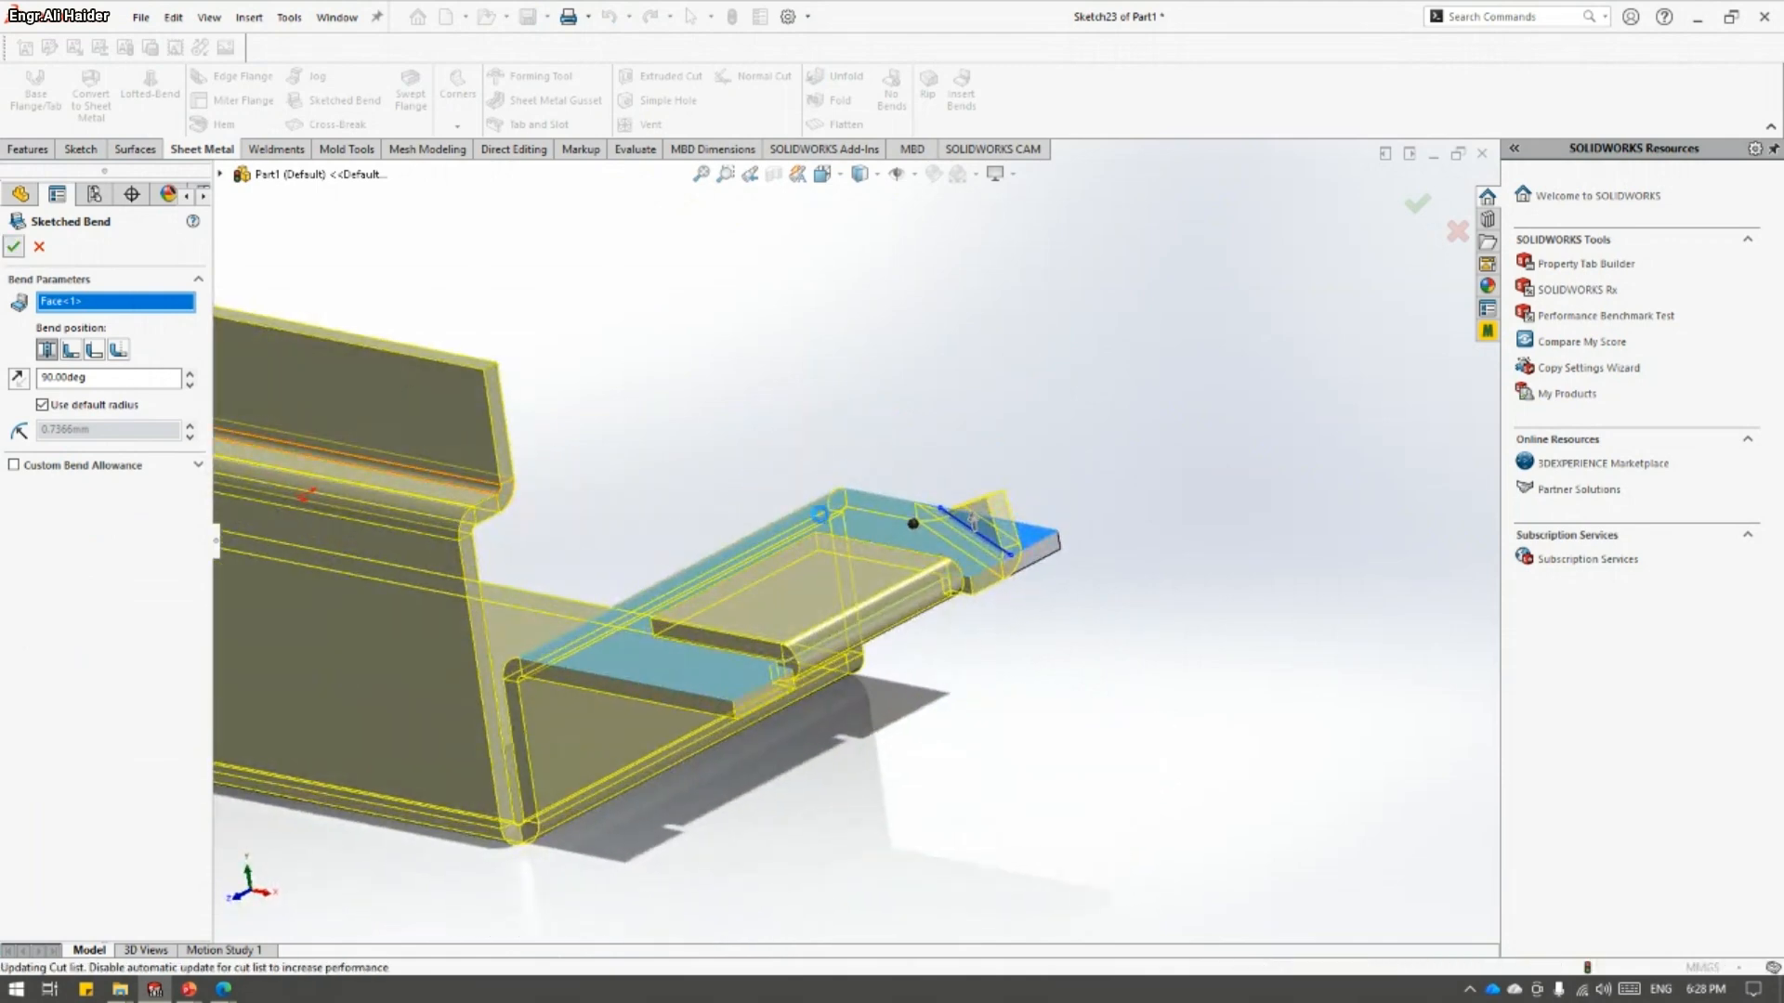
click(13, 246)
- Examine the bent corner and the whole sheet metal part from several angles
mouse_move(1105, 604)
middle_down()
mouse_move(827, 483)
mouse_move(715, 617)
middle_up()
scroll(715, 617, up, 1)
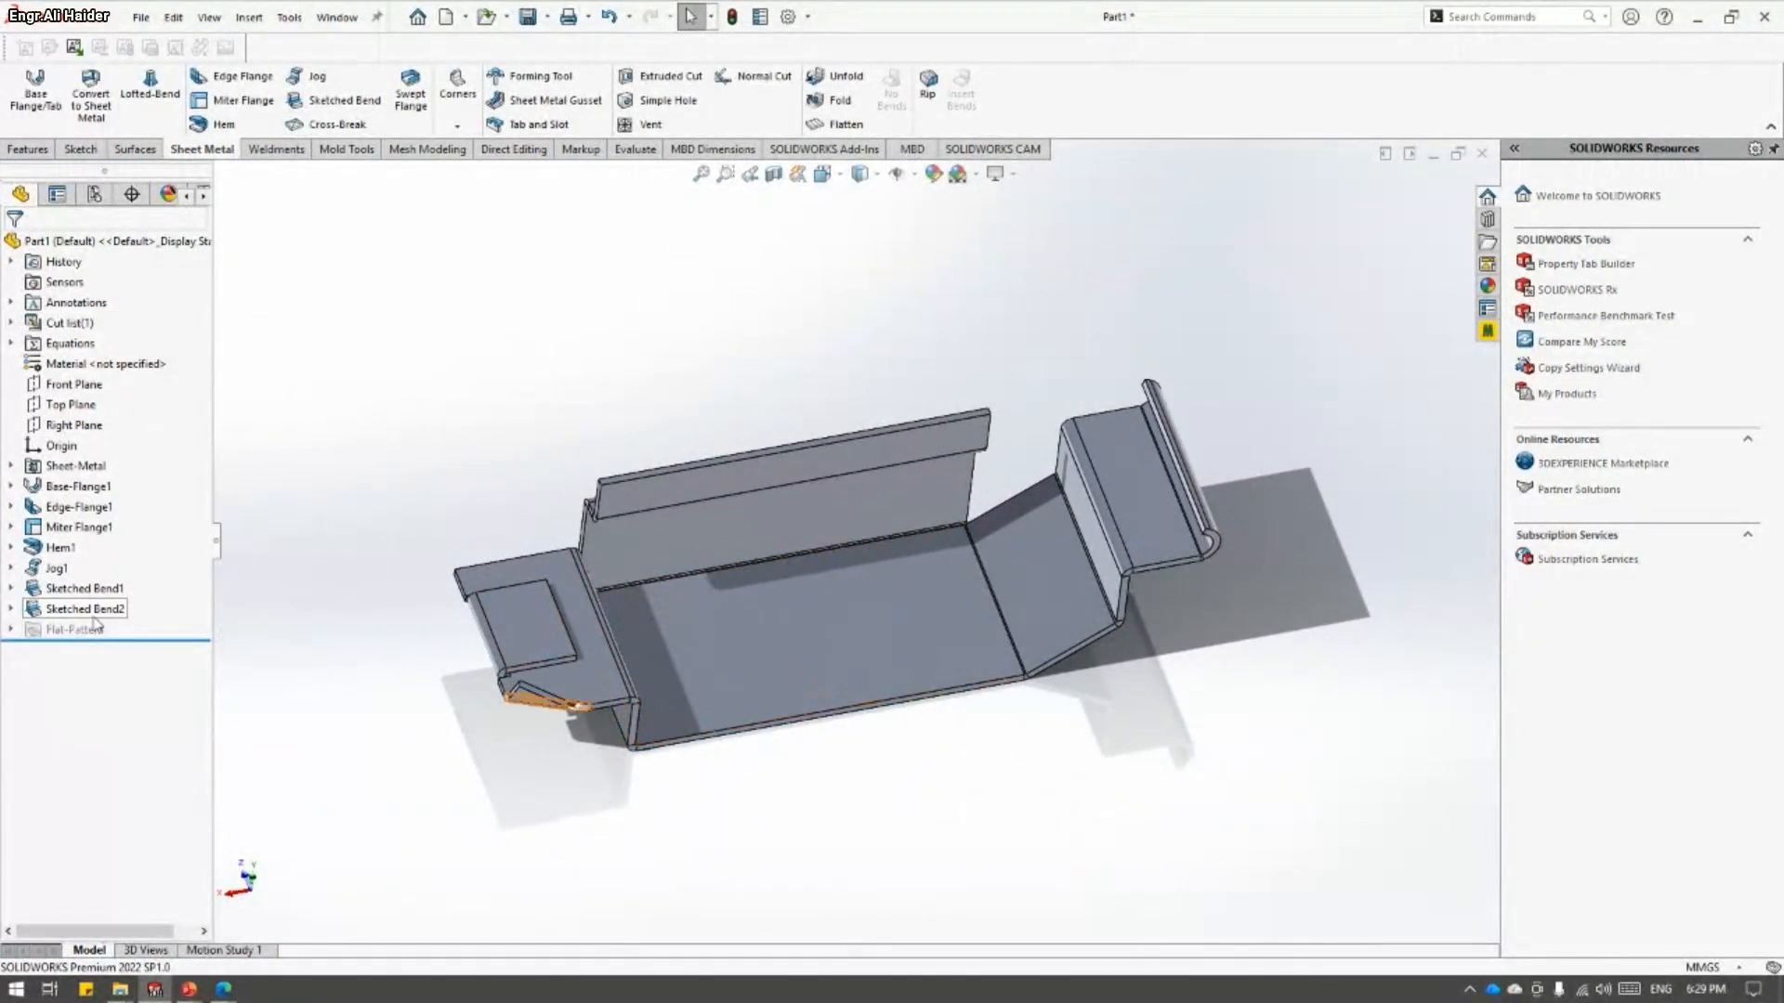
middle_drag(306, 558, 387, 503)
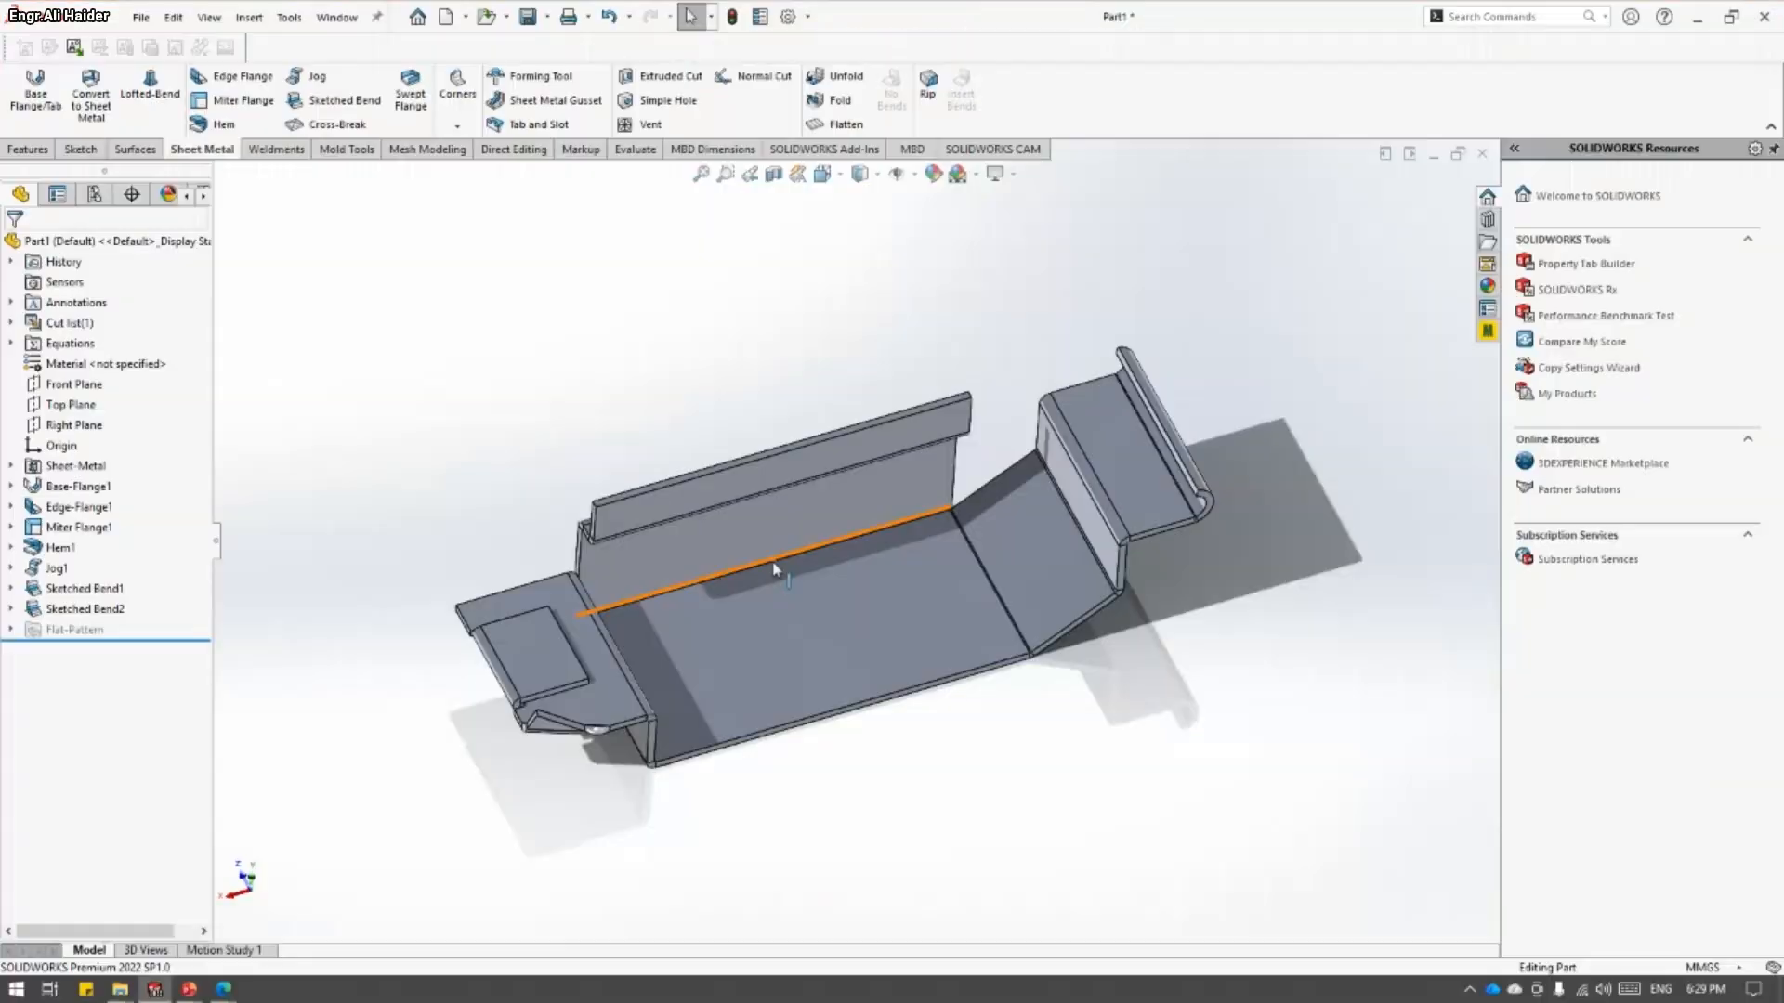
middle_drag(827, 648, 812, 617)
scroll(812, 617, down, 1)
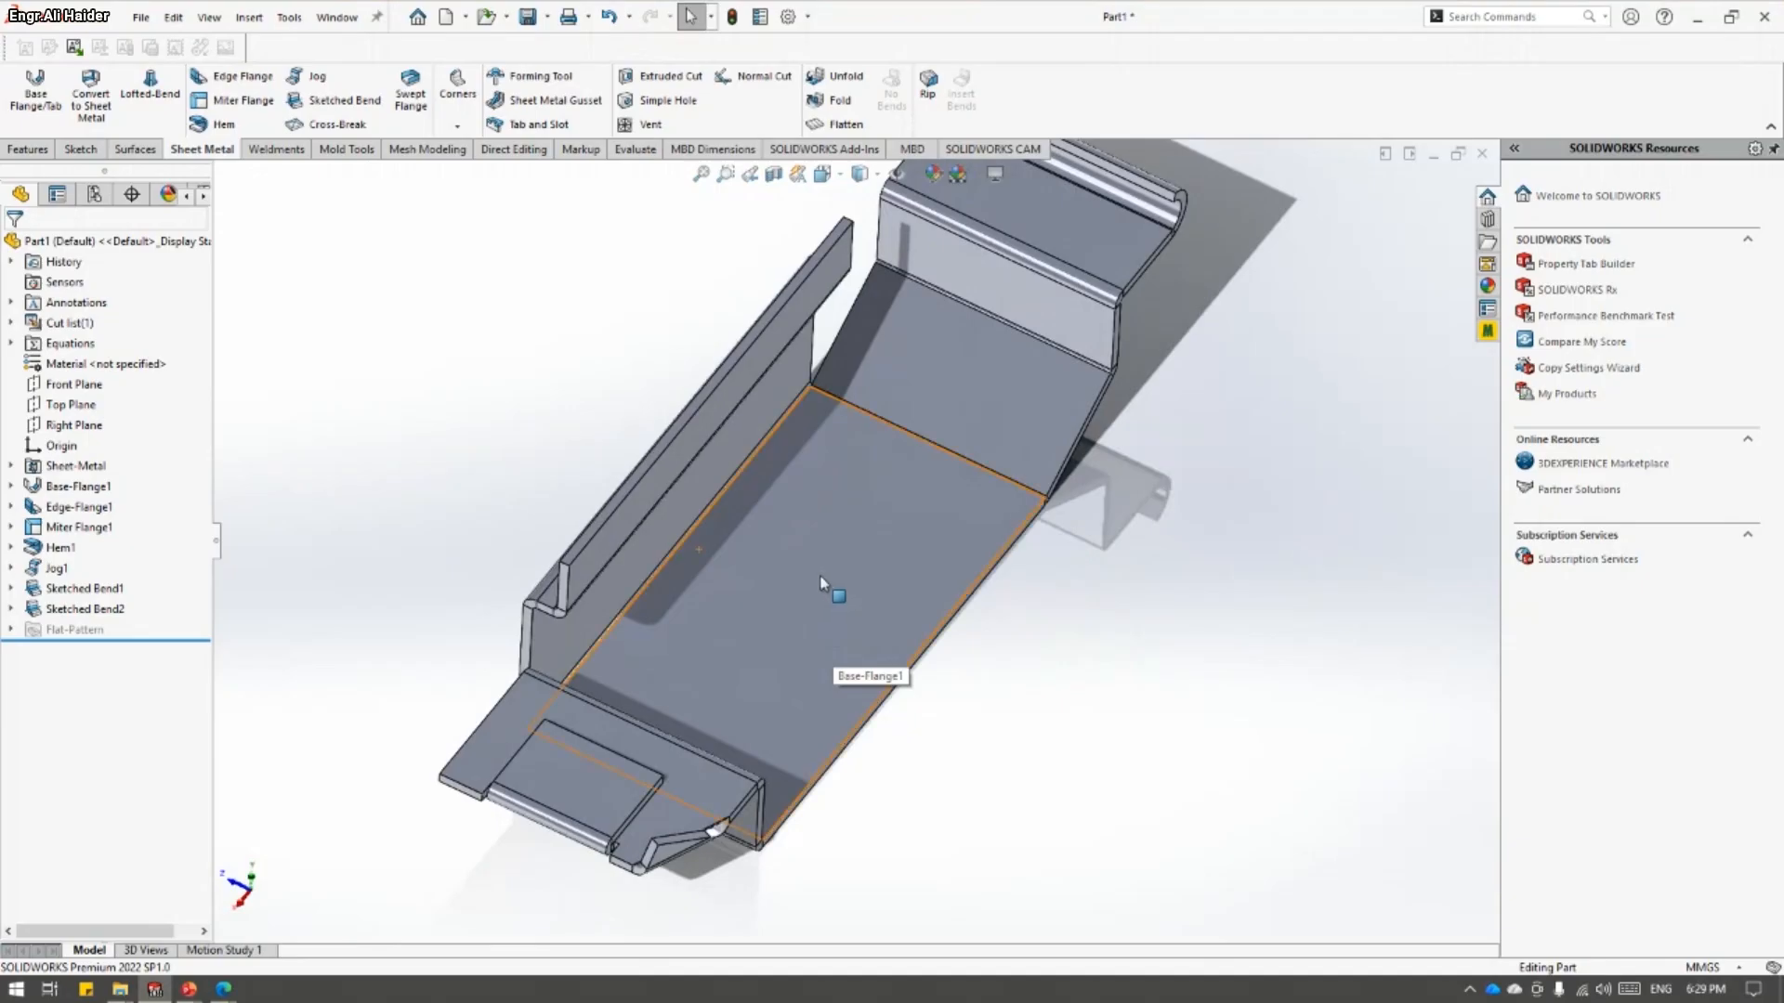
click(799, 545)
click(595, 514)
mouse_move(596, 514)
middle_down()
mouse_move(605, 439)
mouse_move(597, 542)
middle_up()
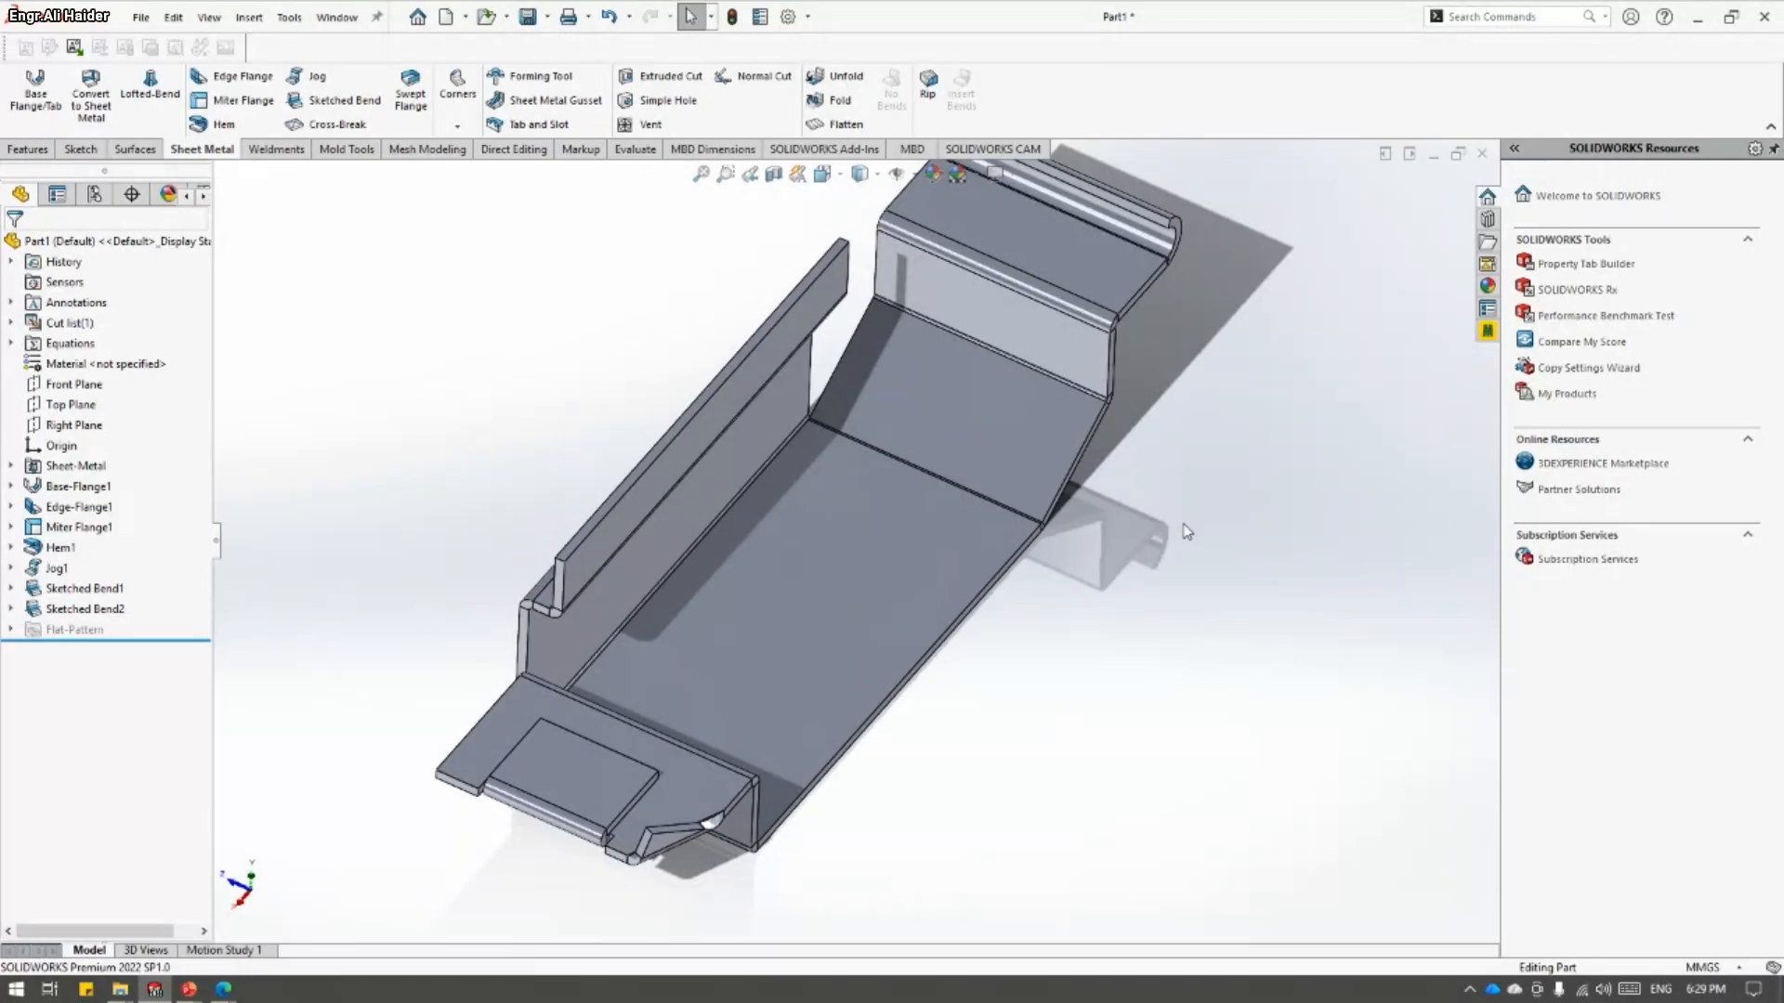
- Open the louvers forming tools in the Design Library and place the louver on the base flange's inner face
click(1486, 221)
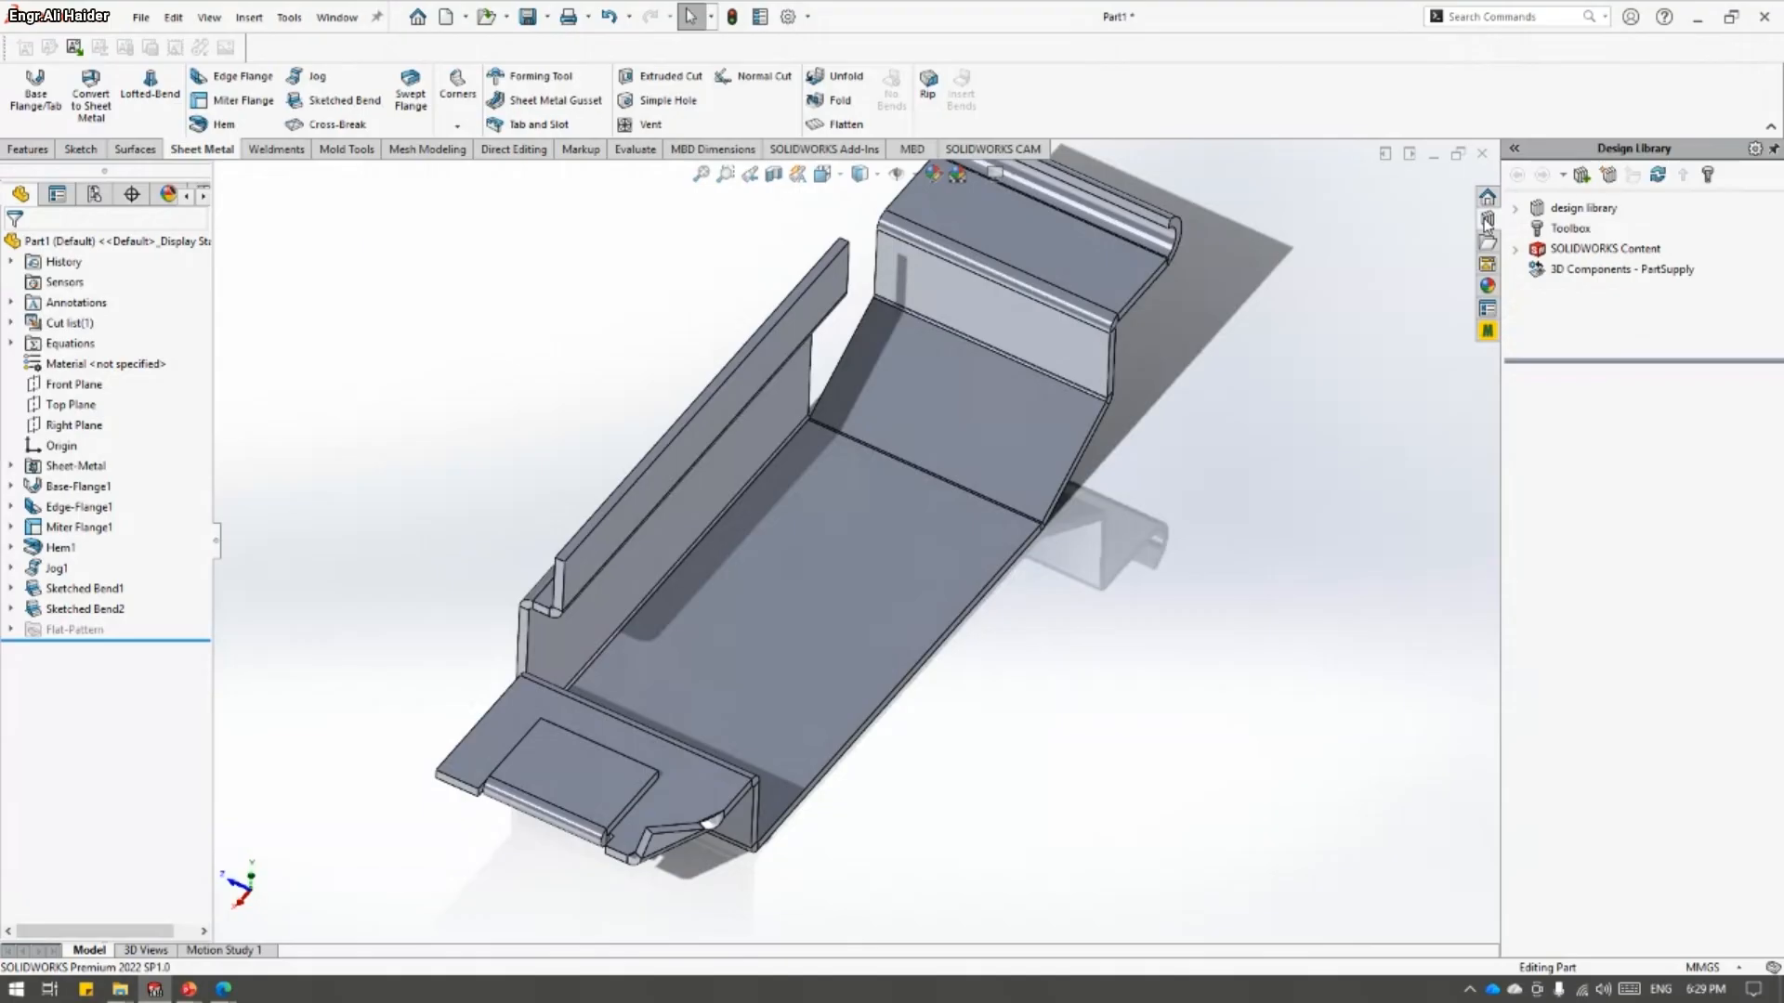
click(1564, 214)
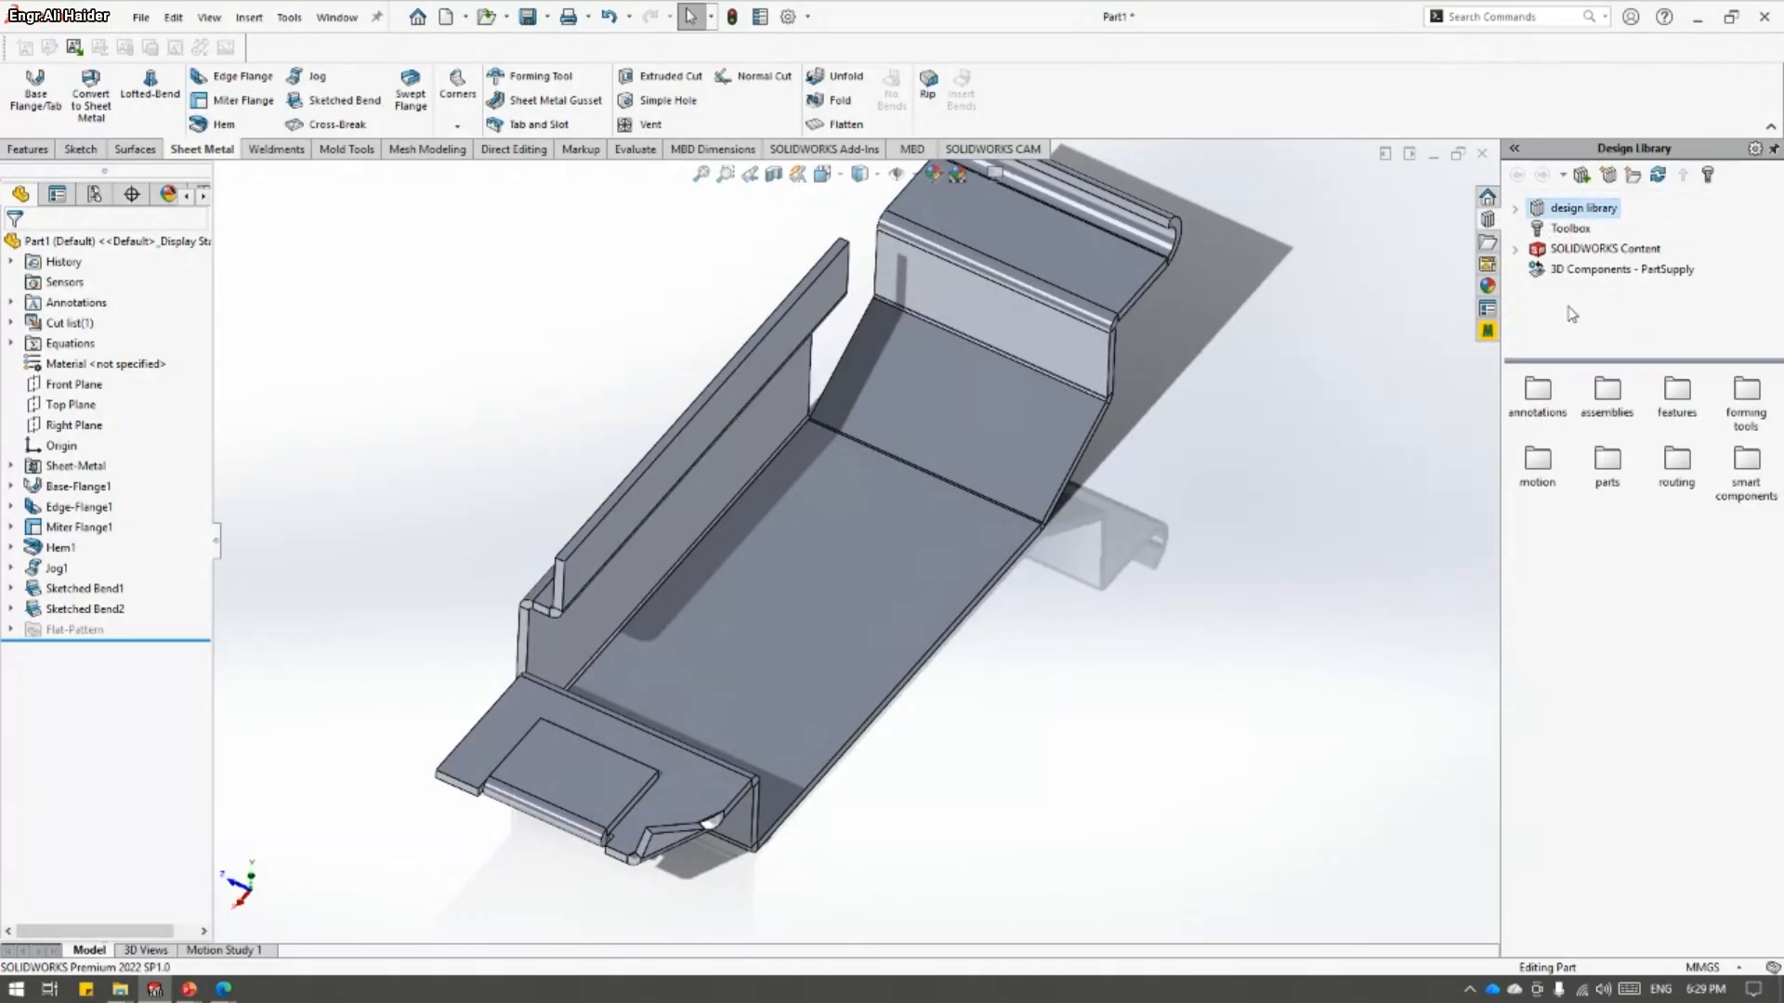
double_click(1745, 395)
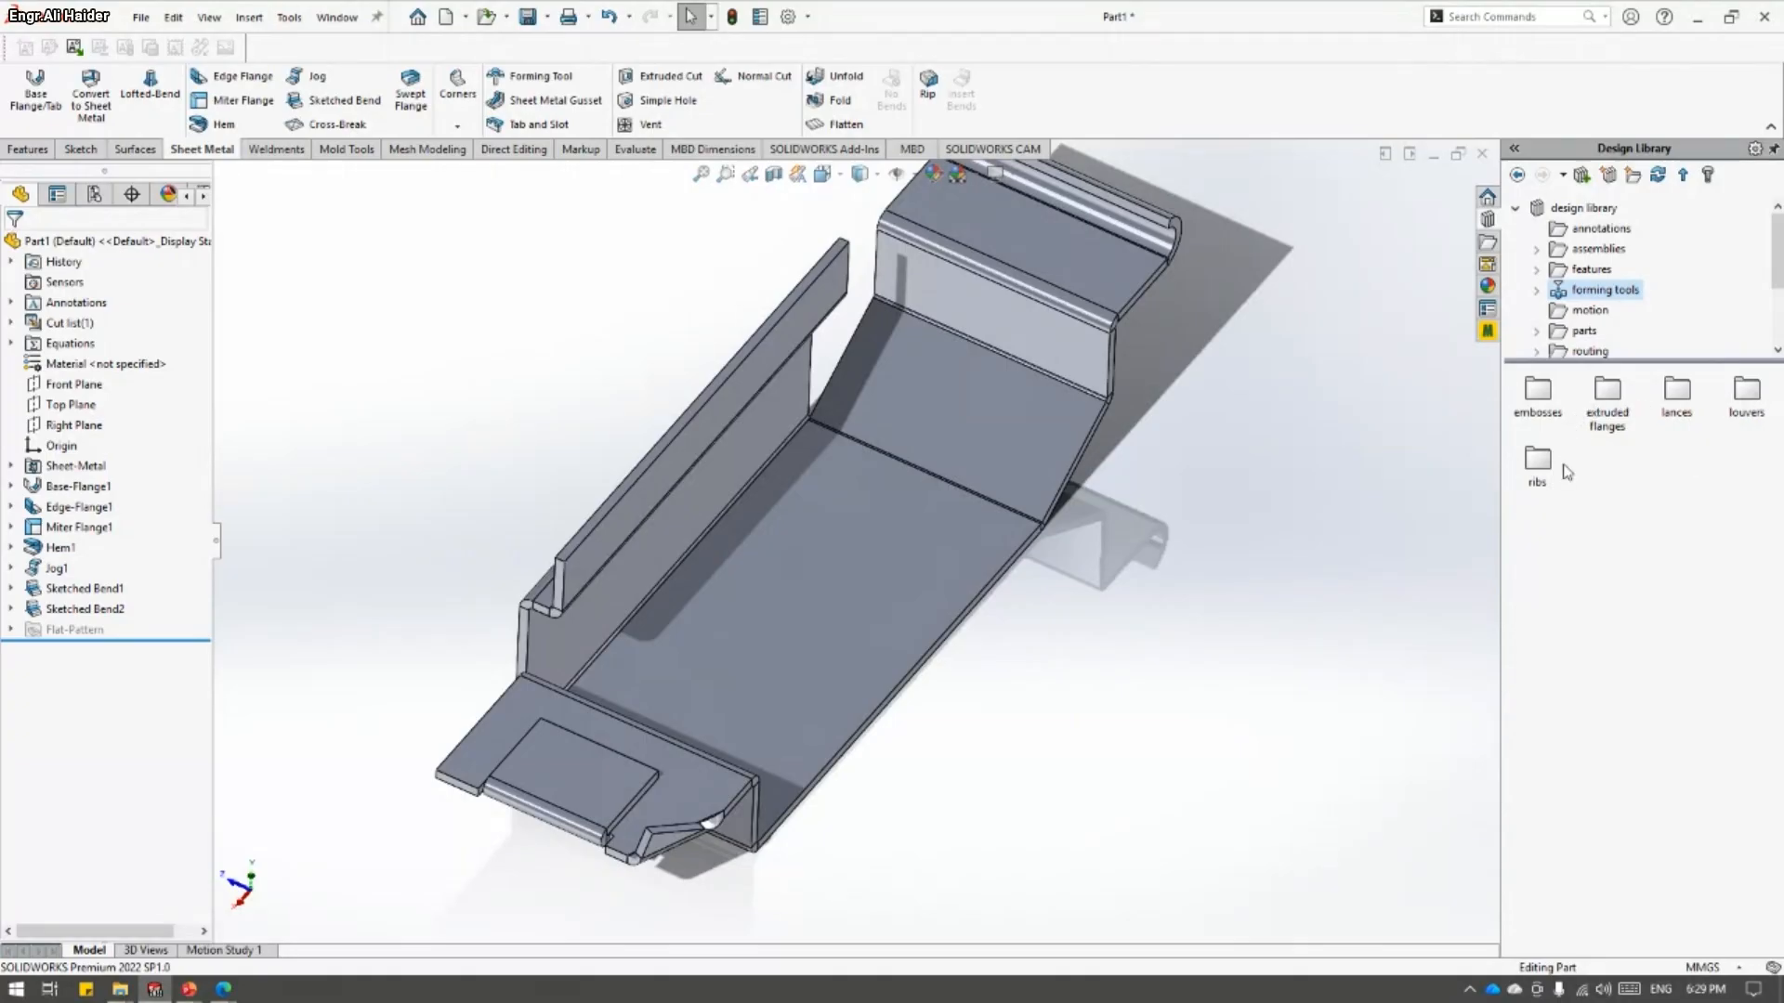
double_click(1744, 407)
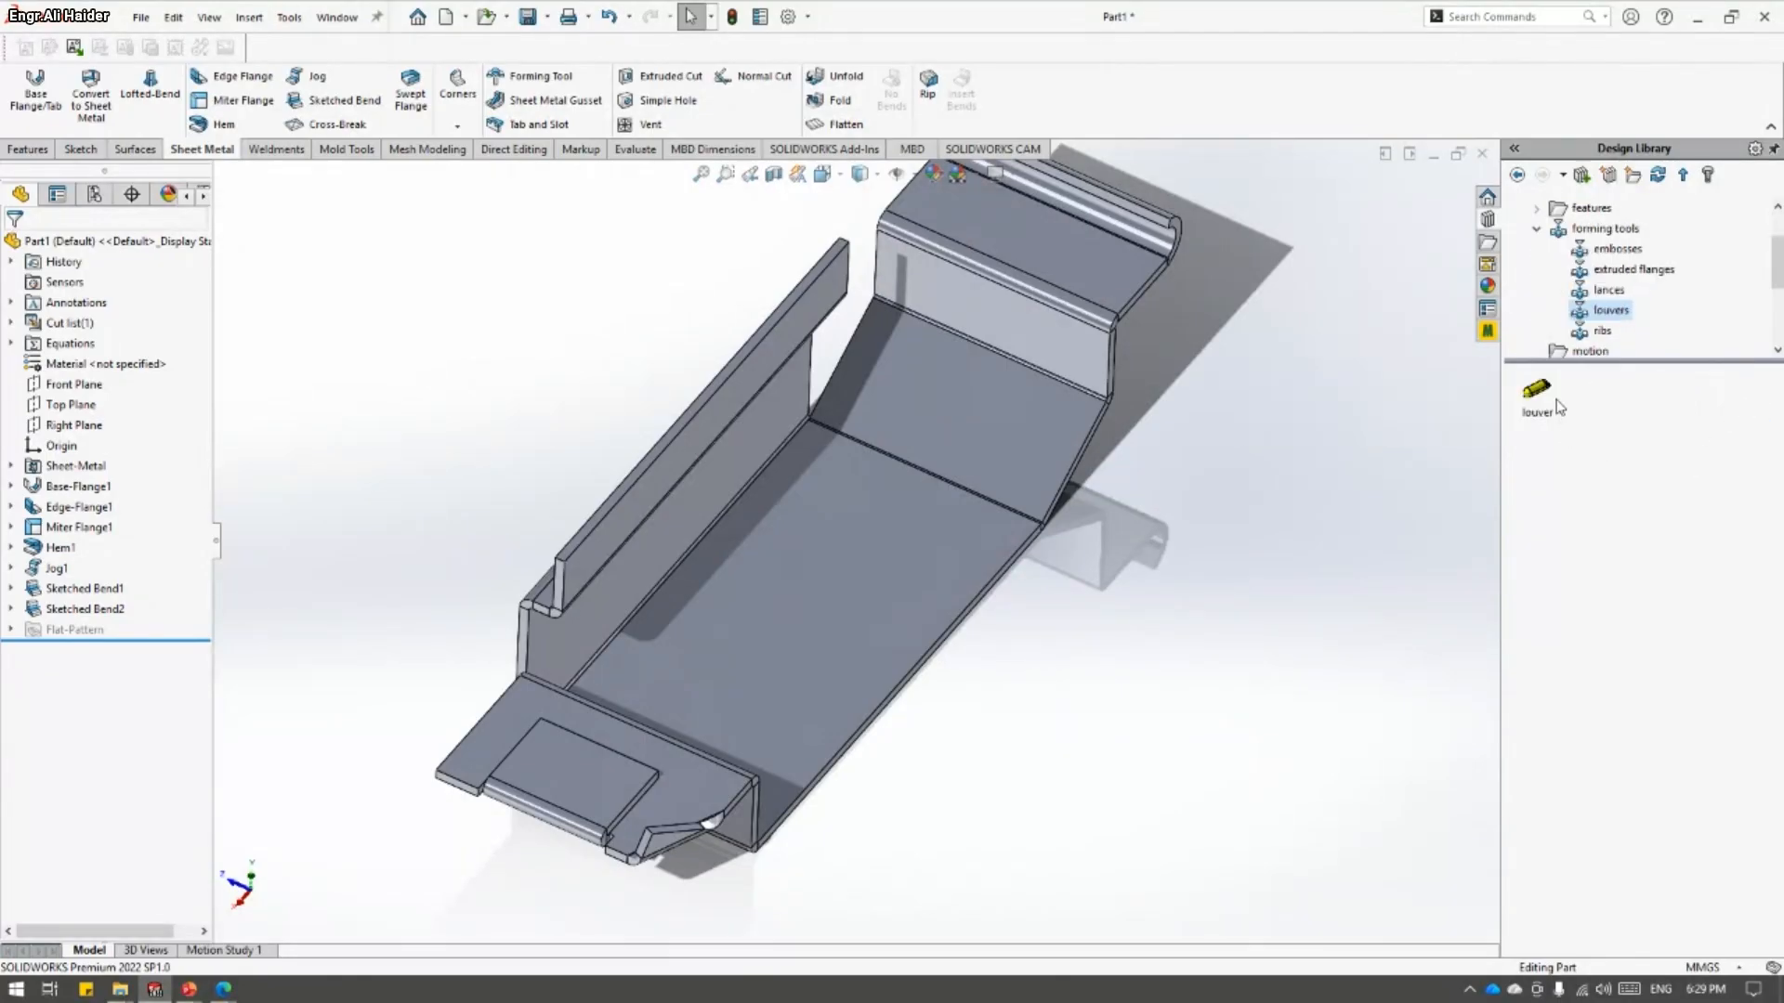
drag(1546, 395, 1550, 472)
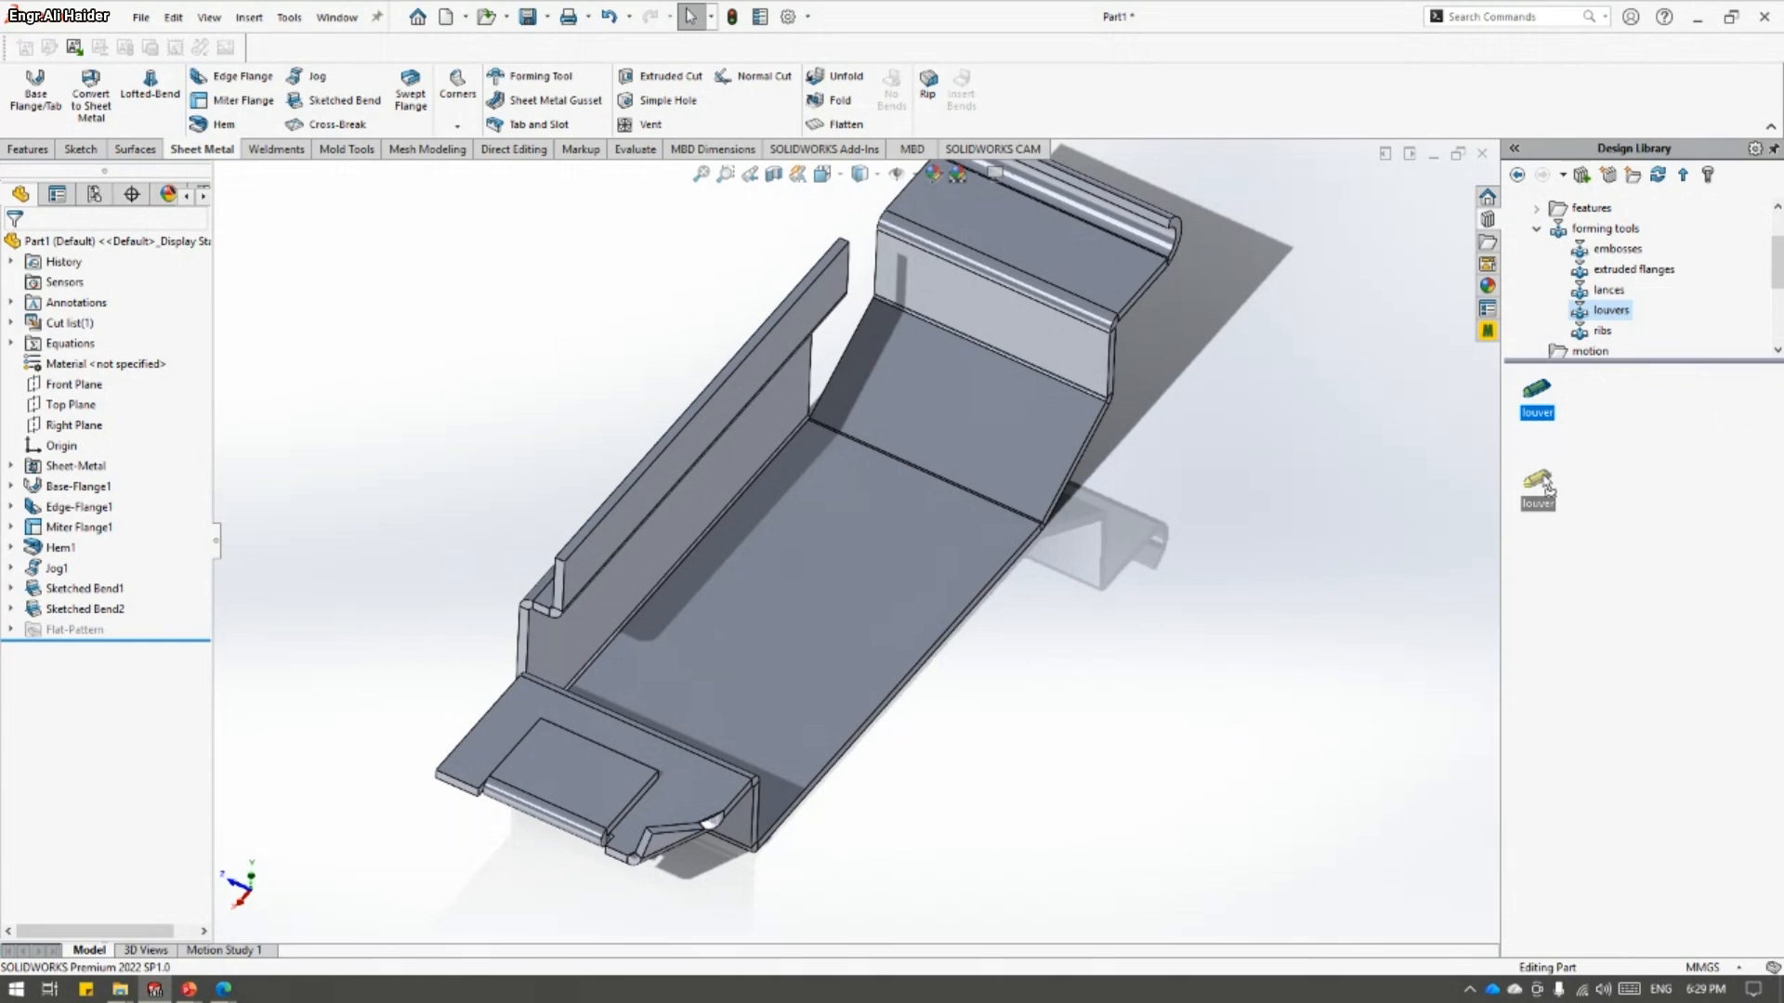
drag(1375, 506, 829, 588)
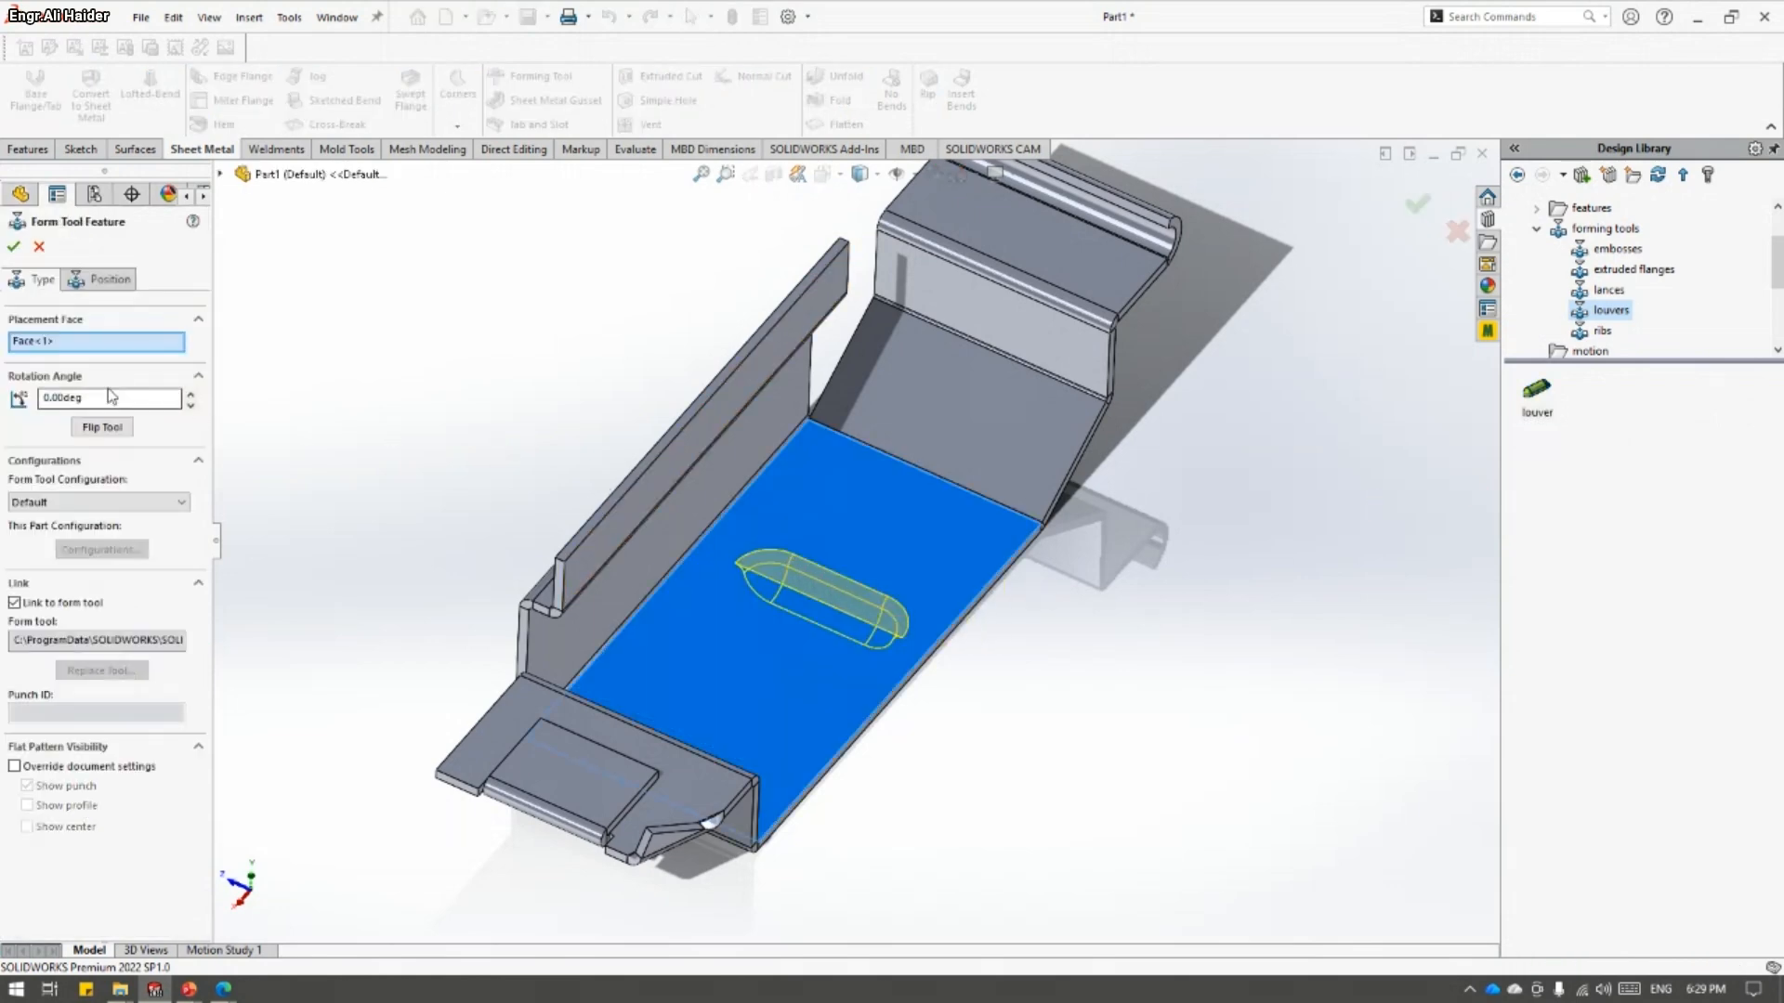
- Flip the louver tool and back, and set its rotation angle to 90°
click(103, 428)
click(102, 427)
click(94, 398)
text(90)
key(Return)
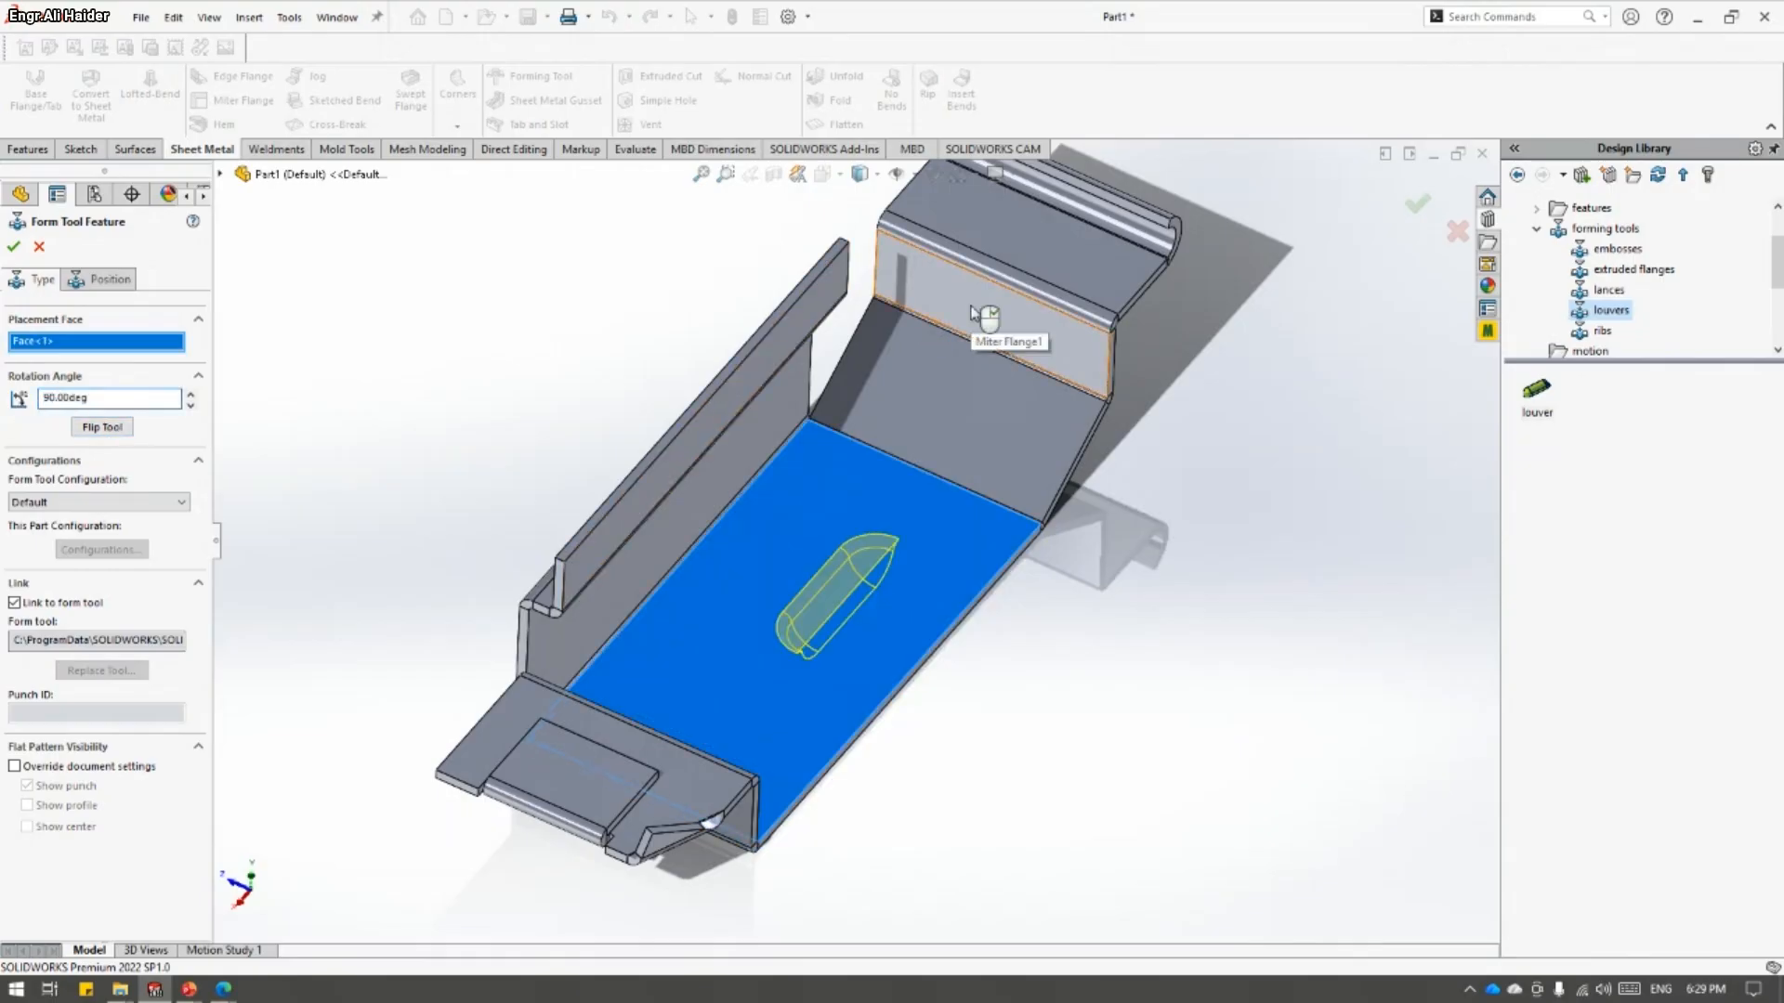
- Switch to positioning the louver and dimension its center point 20 mm from the base's open long edge
click(100, 279)
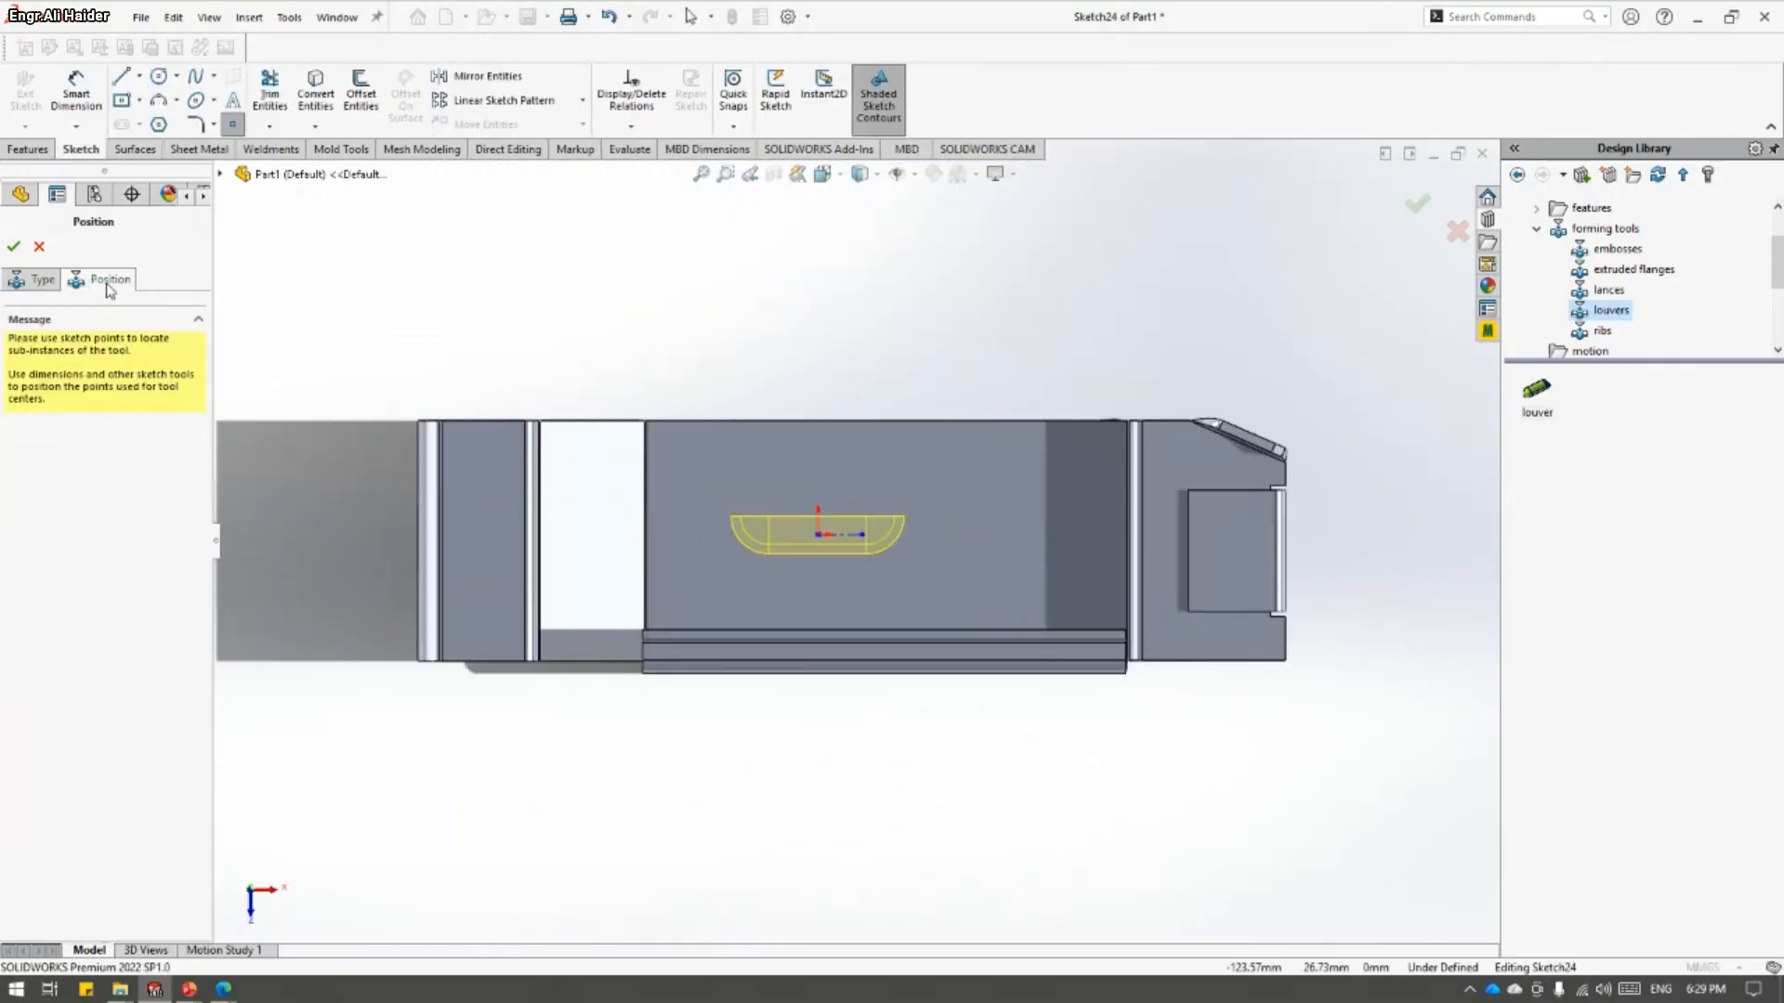
click(87, 106)
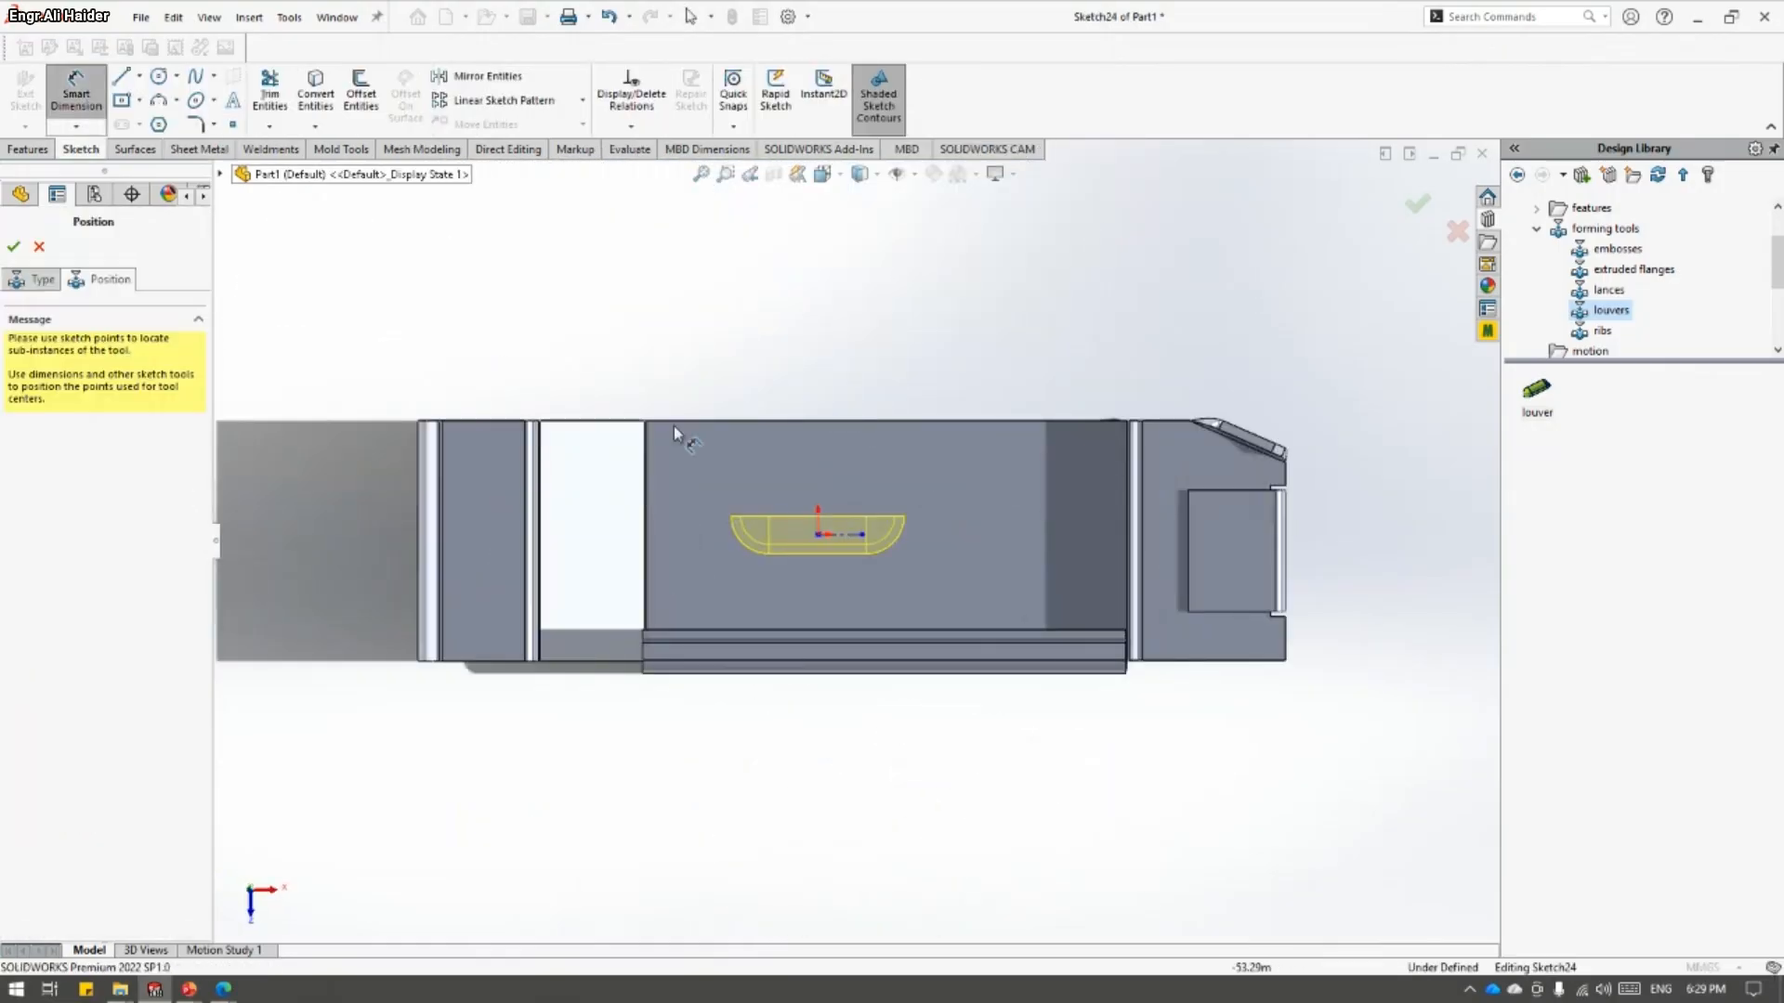
click(819, 535)
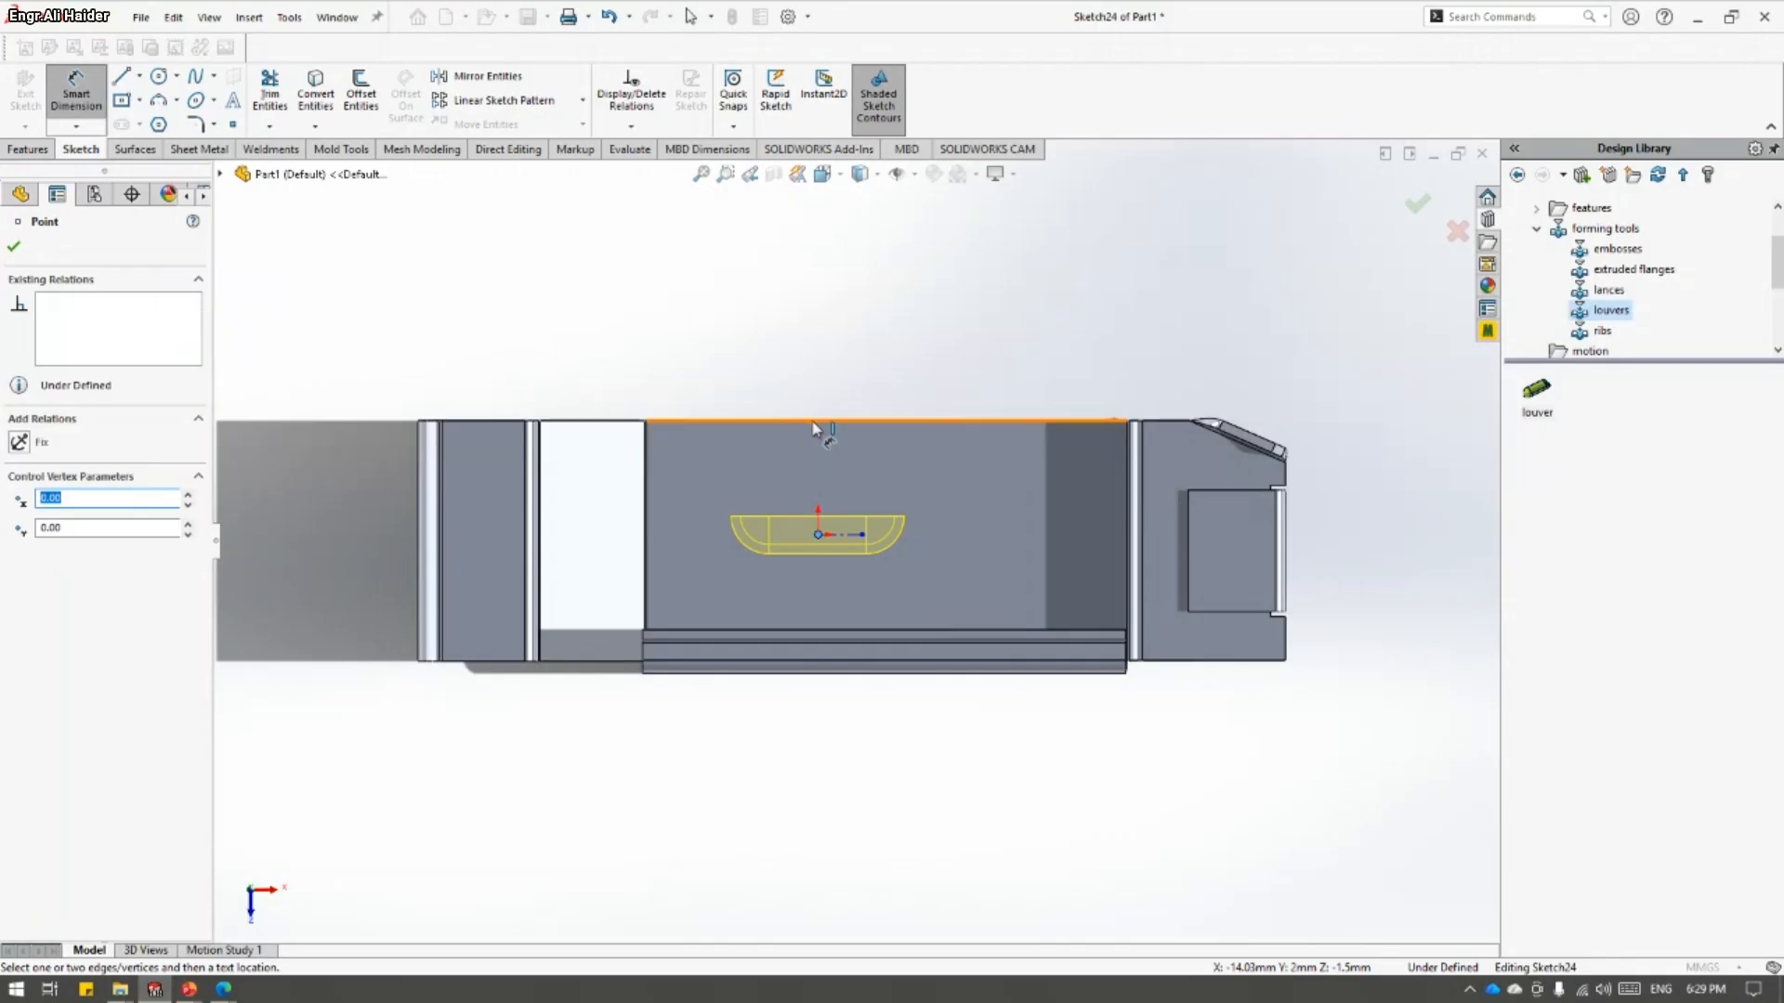
click(810, 421)
click(824, 448)
text(20)
key(Return)
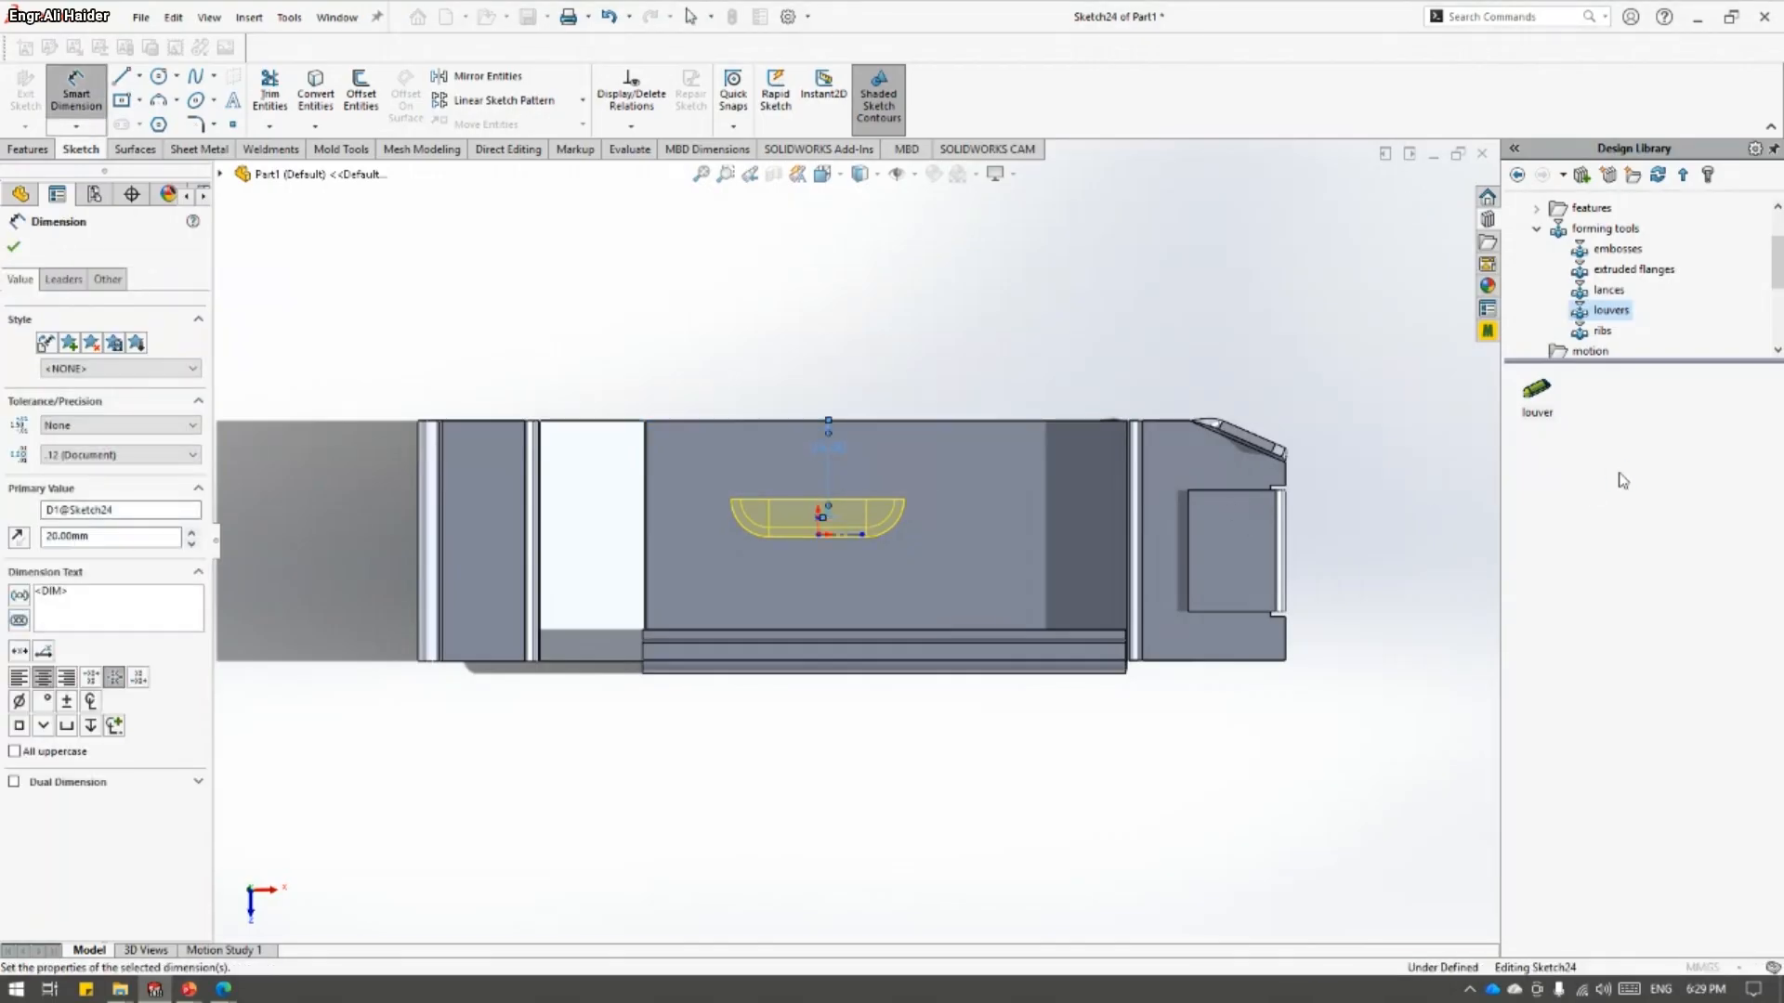
- Dimension the louver's center point 30 mm from the edge where the sloped end section meets the upright wall
click(819, 520)
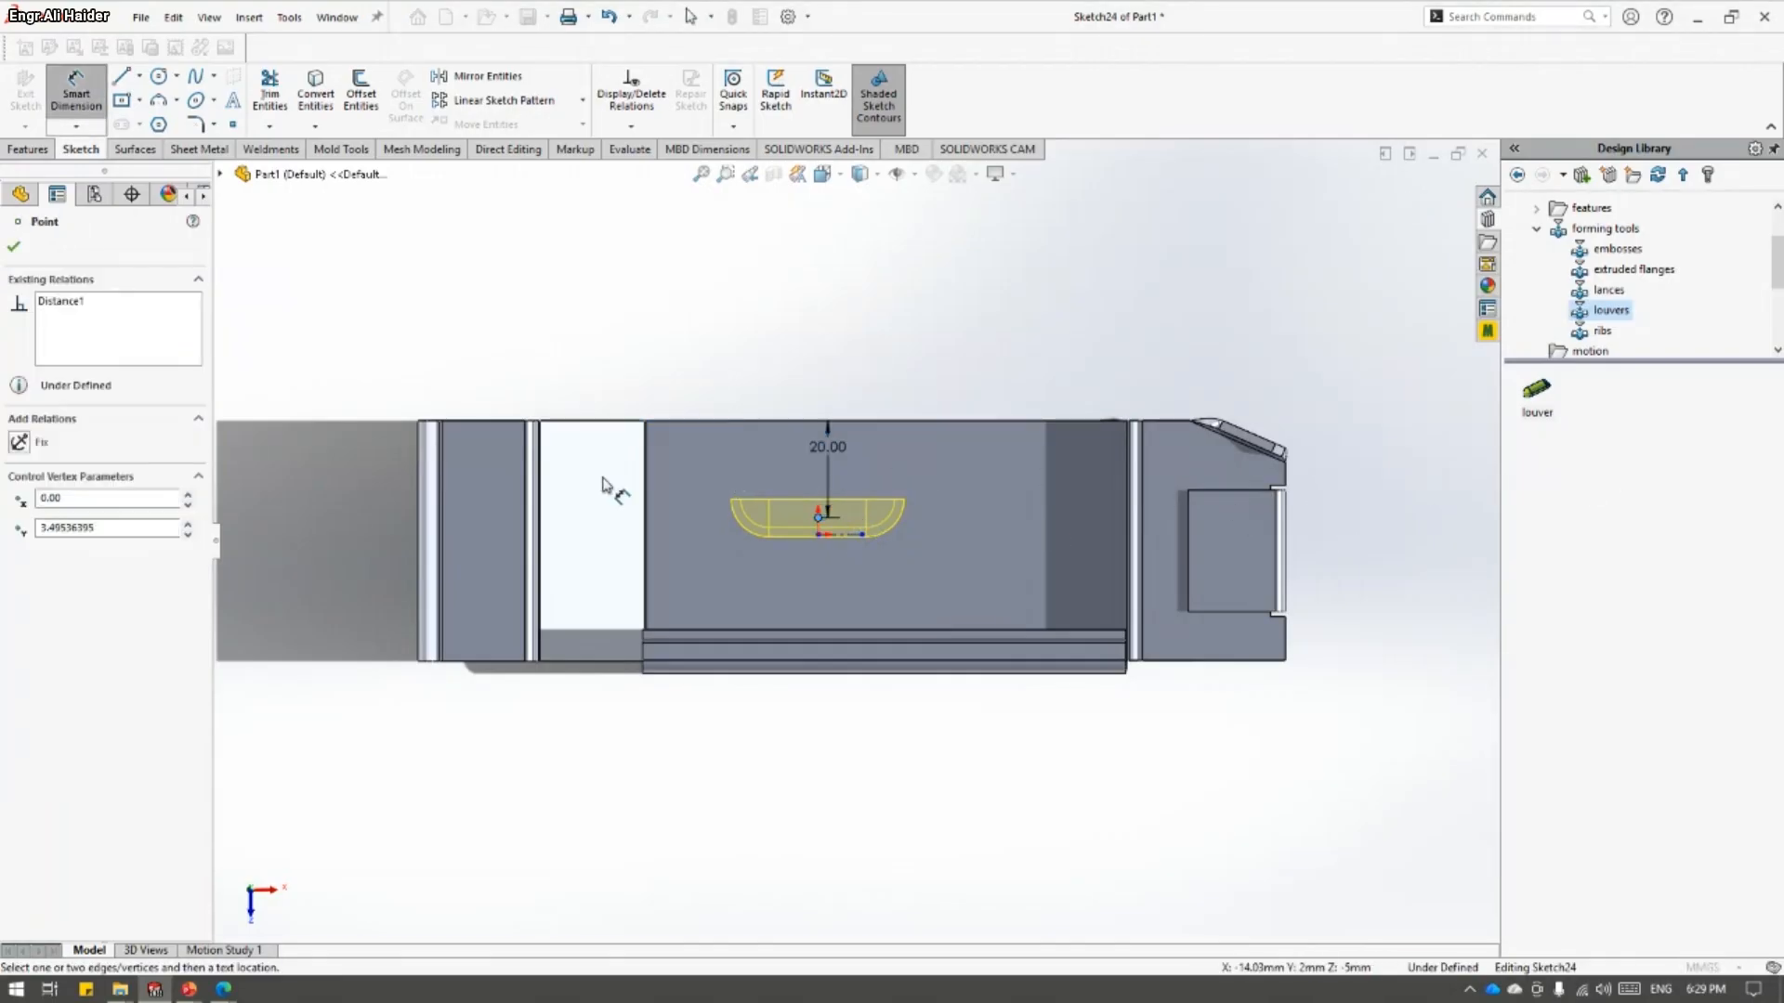
click(538, 493)
click(574, 397)
text(30)
key(Return)
- Set the louver's lengthwise position dimension to 50 mm
middle_drag(754, 459, 726, 390)
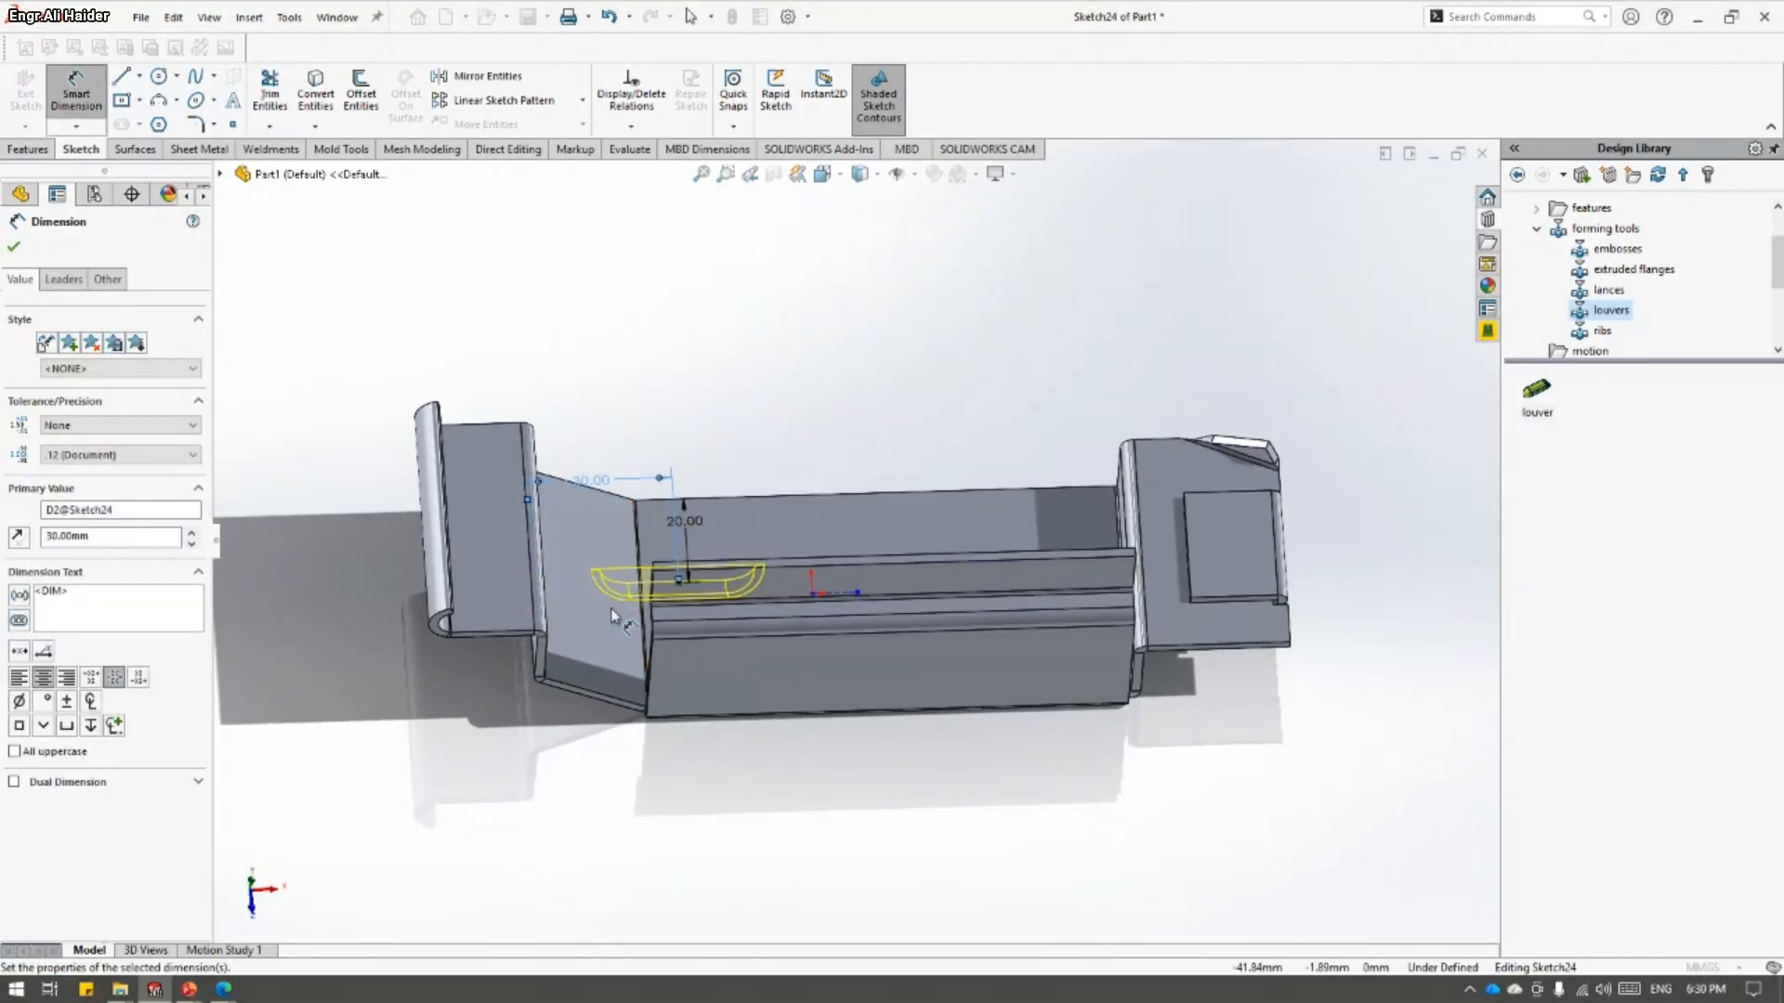
double_click(593, 481)
text(50)
key(Return)
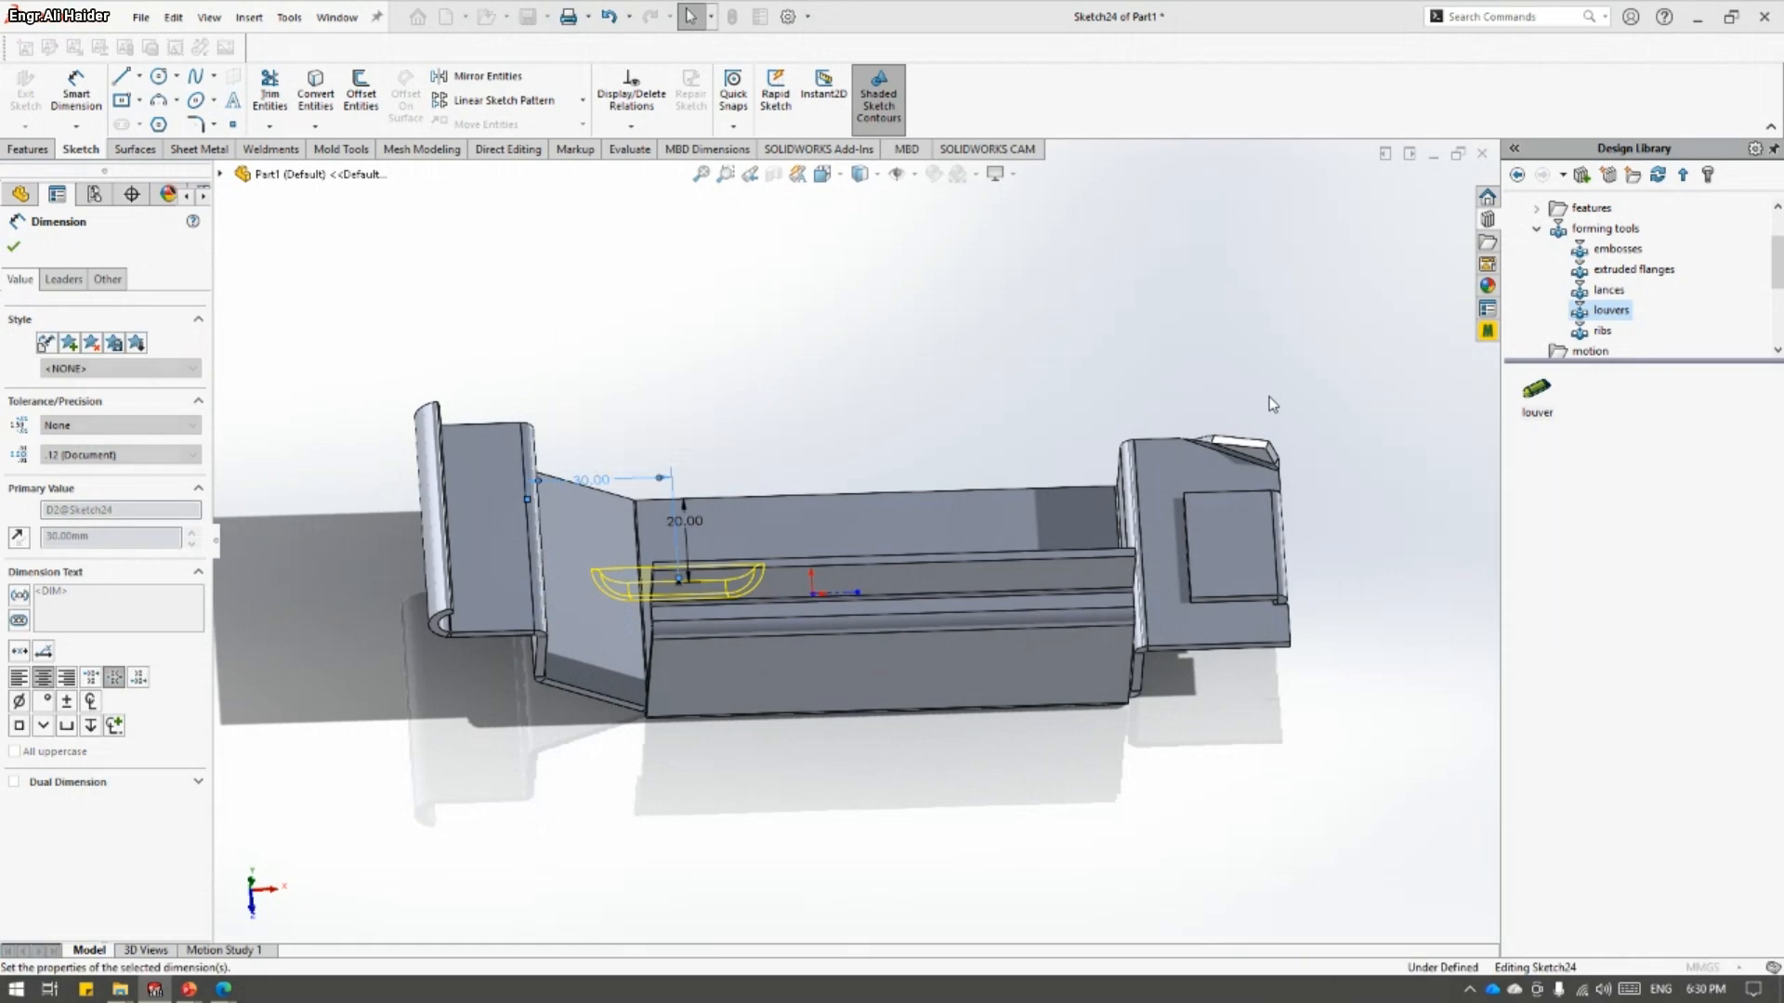
- Finish positioning the louver and create the forming tool feature
middle_drag(560, 270, 725, 464)
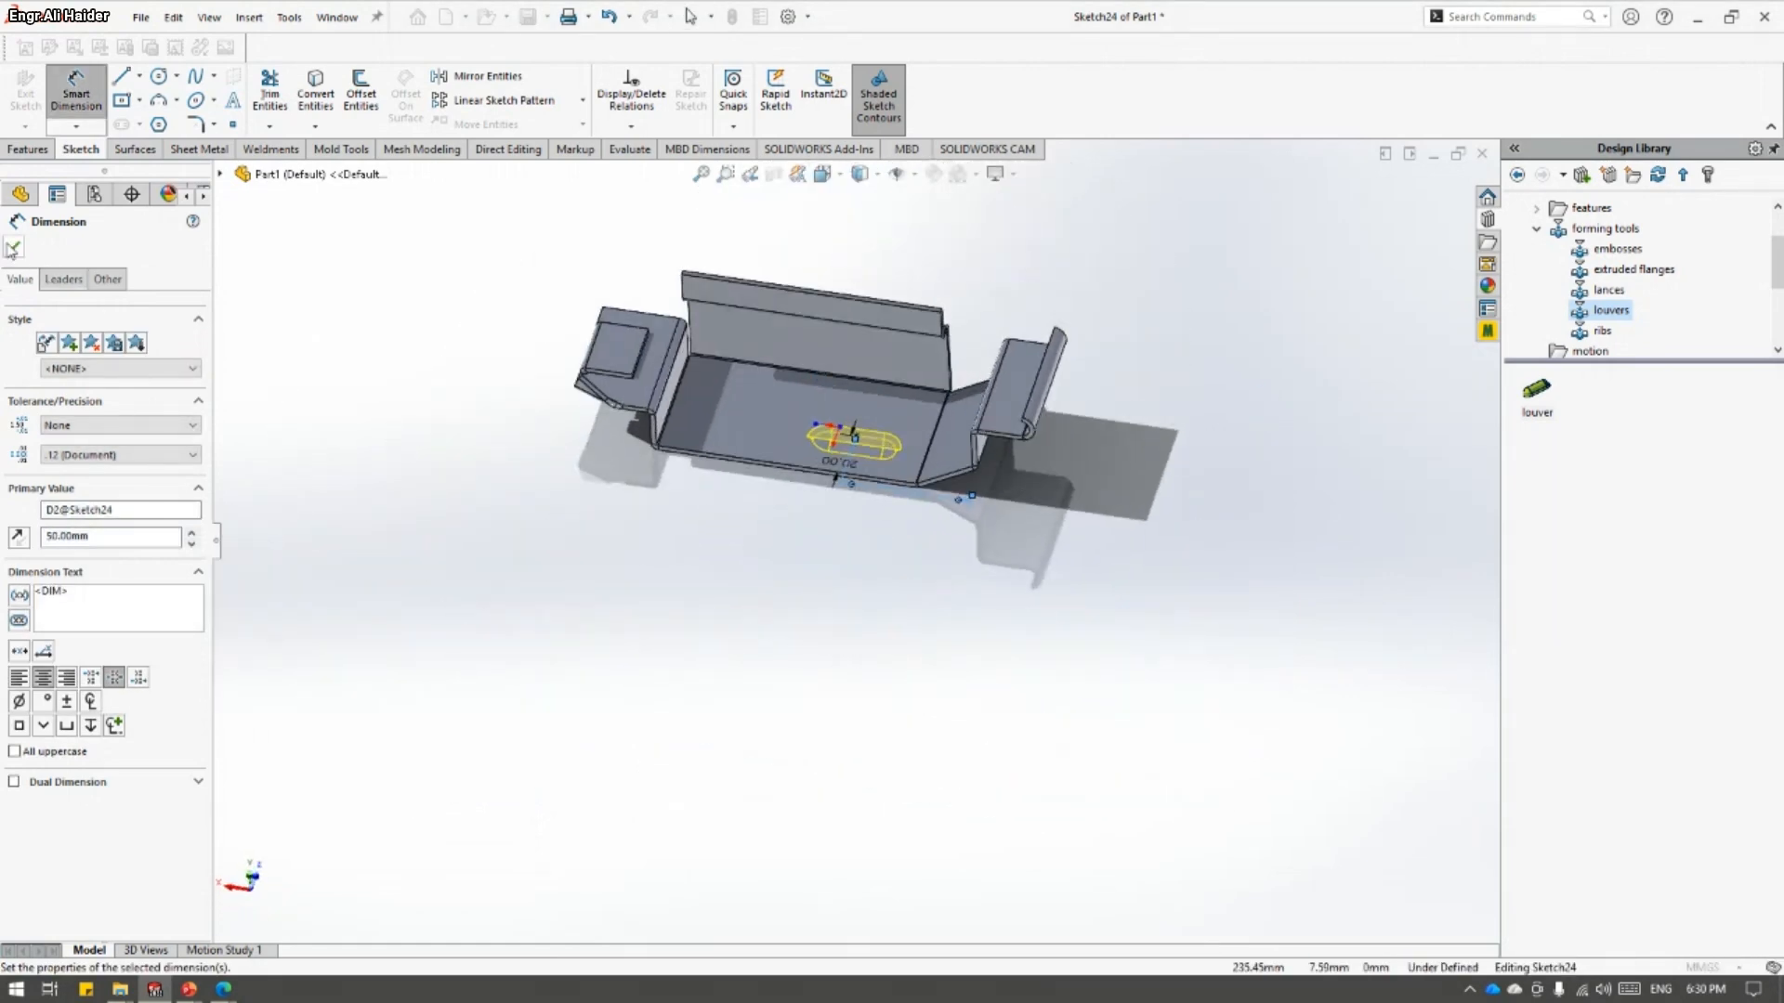
click(13, 247)
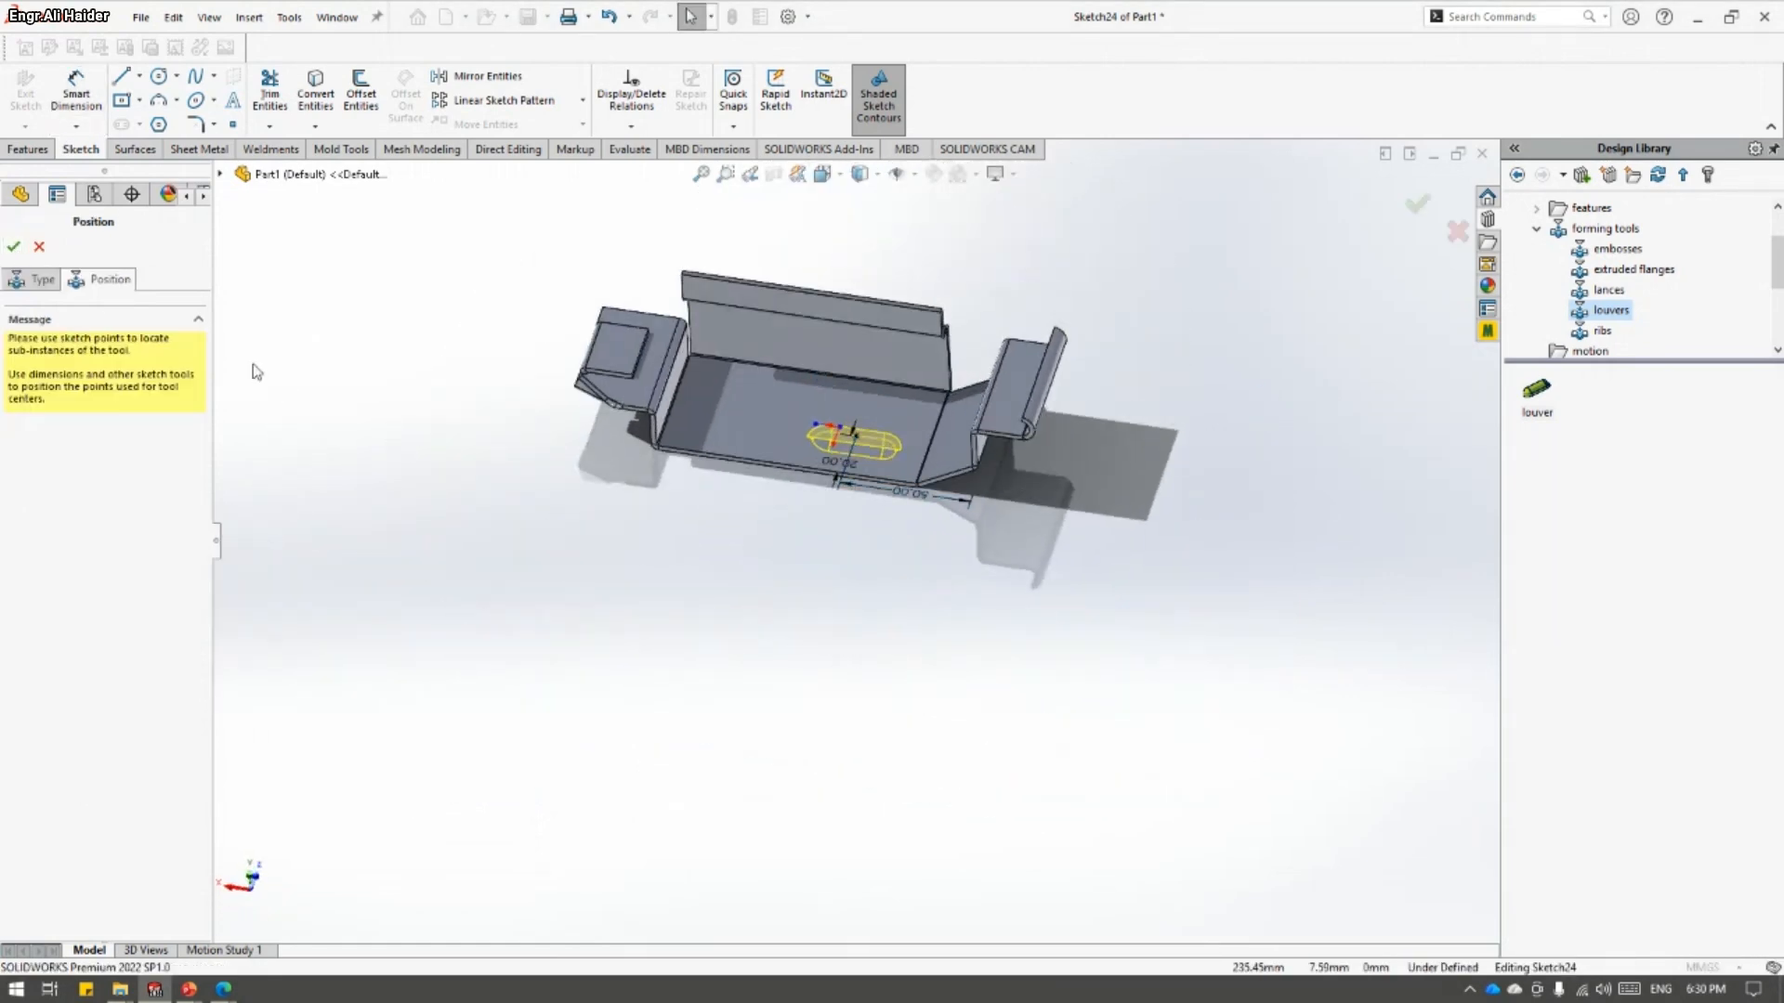
click(34, 278)
click(13, 246)
- Start a linear pattern of the louver on the base, using the louver's flat face as the first direction reference
middle_drag(584, 517, 808, 391)
scroll(817, 502, up, 5)
scroll(821, 518, down, 2)
mouse_move(828, 521)
middle_down()
mouse_move(857, 508)
mouse_move(809, 508)
middle_up()
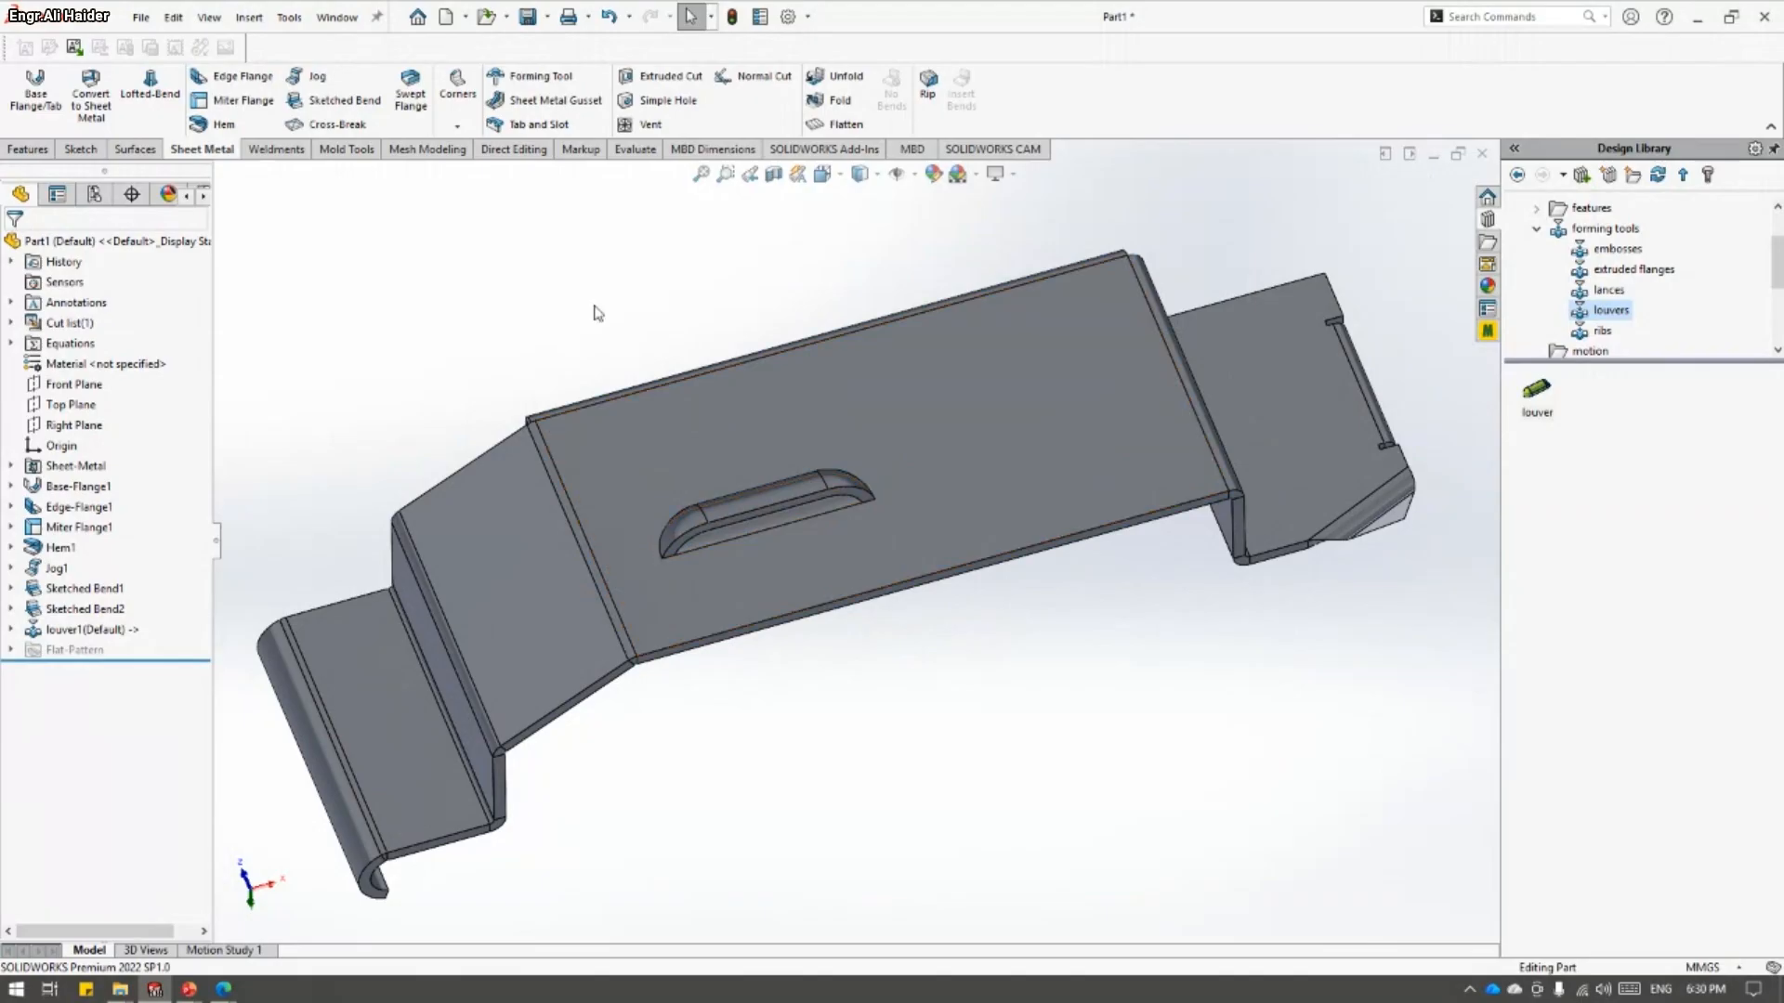
click(28, 149)
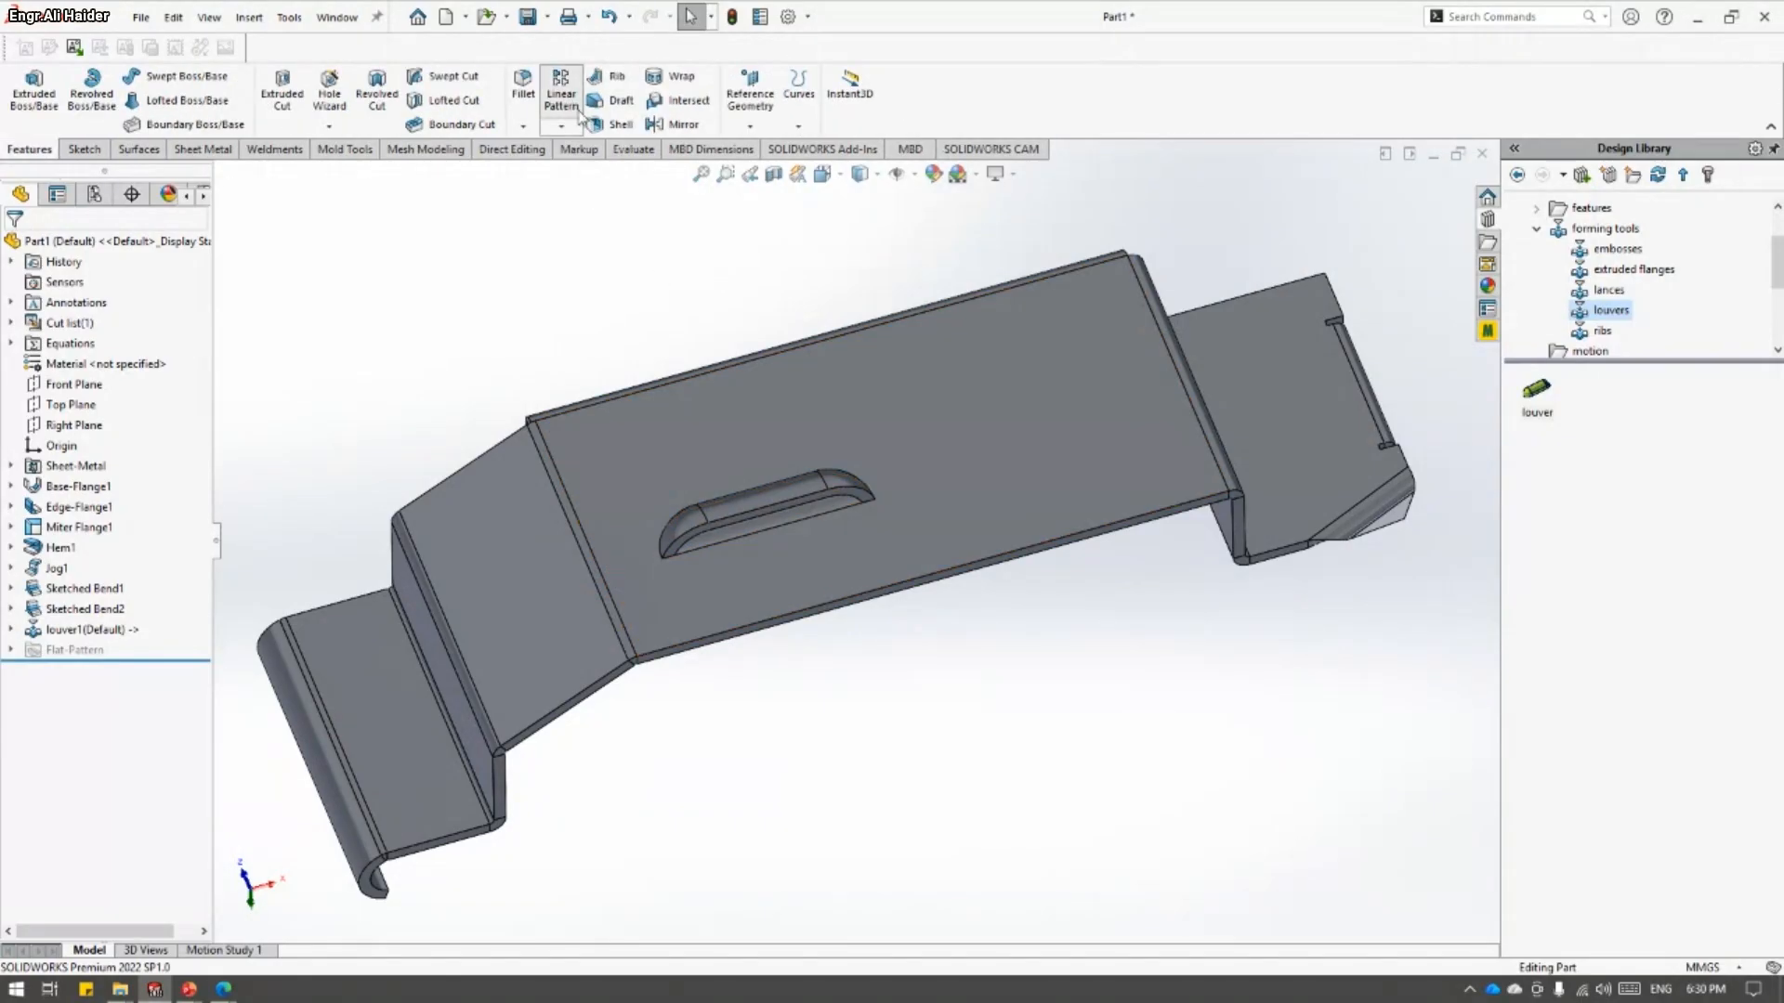
click(561, 93)
click(780, 497)
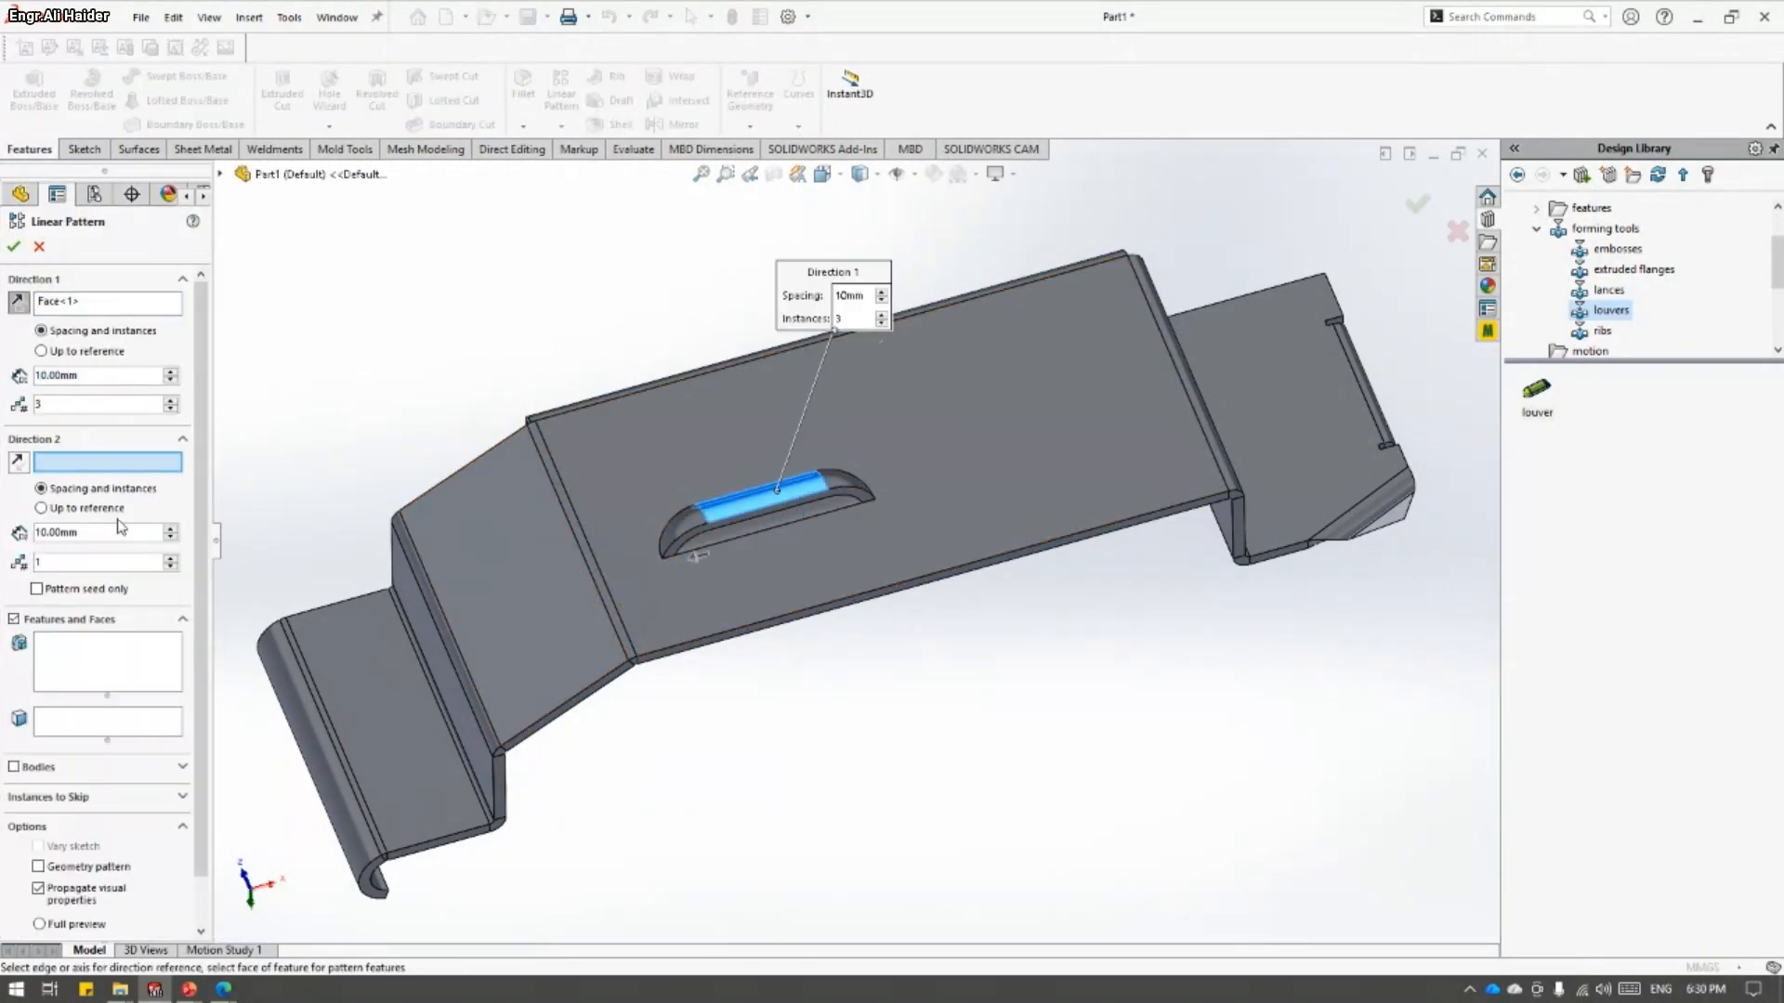
click(93, 655)
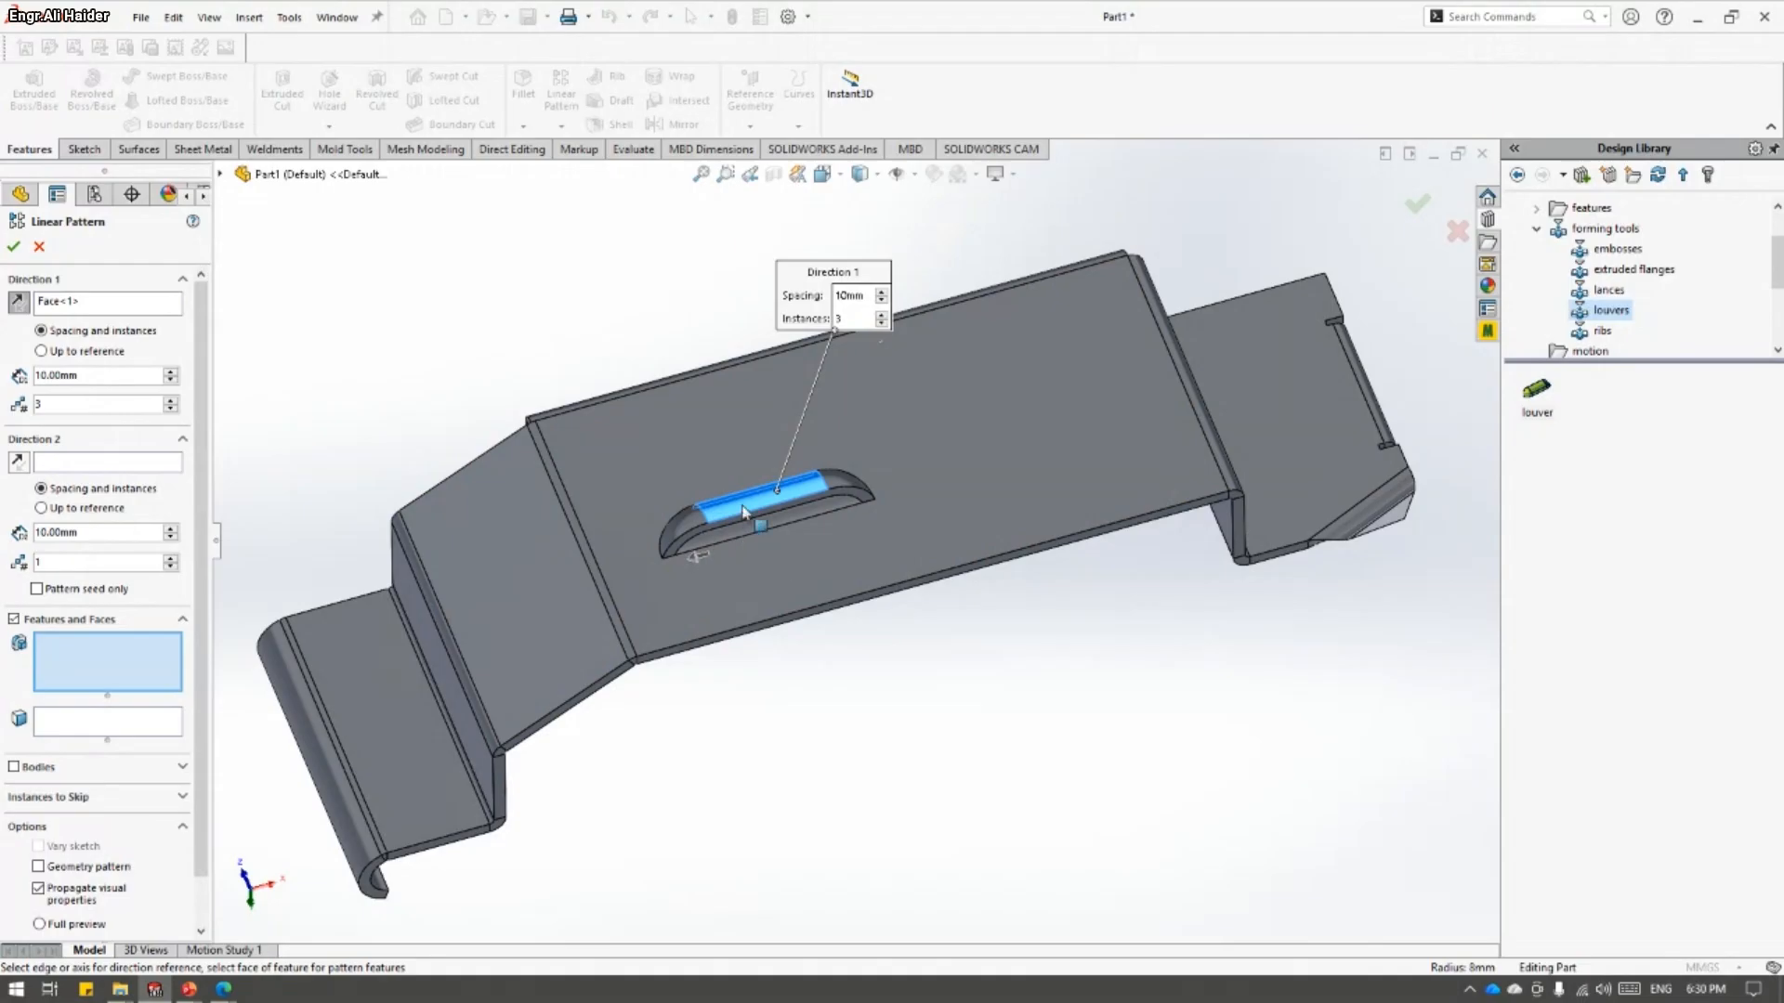
click(743, 519)
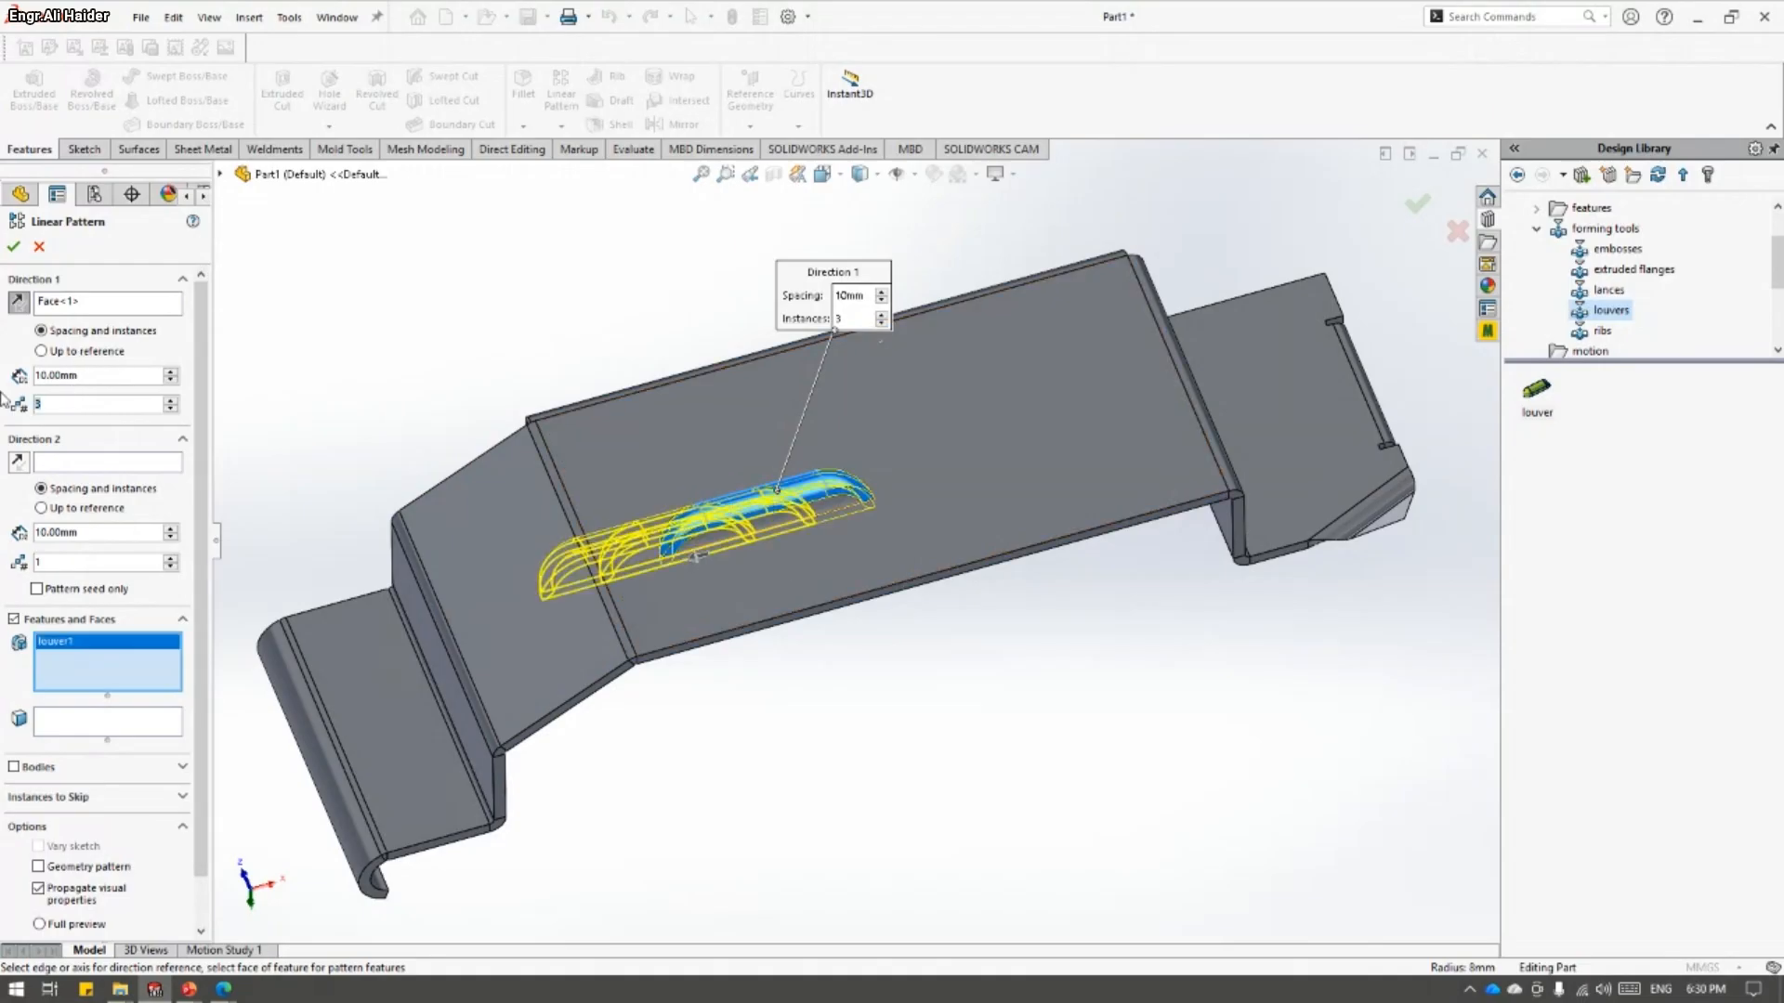
- Pattern the louver as 2 instances spaced 50 mm apart in the reversed direction and create the pattern
text(2)
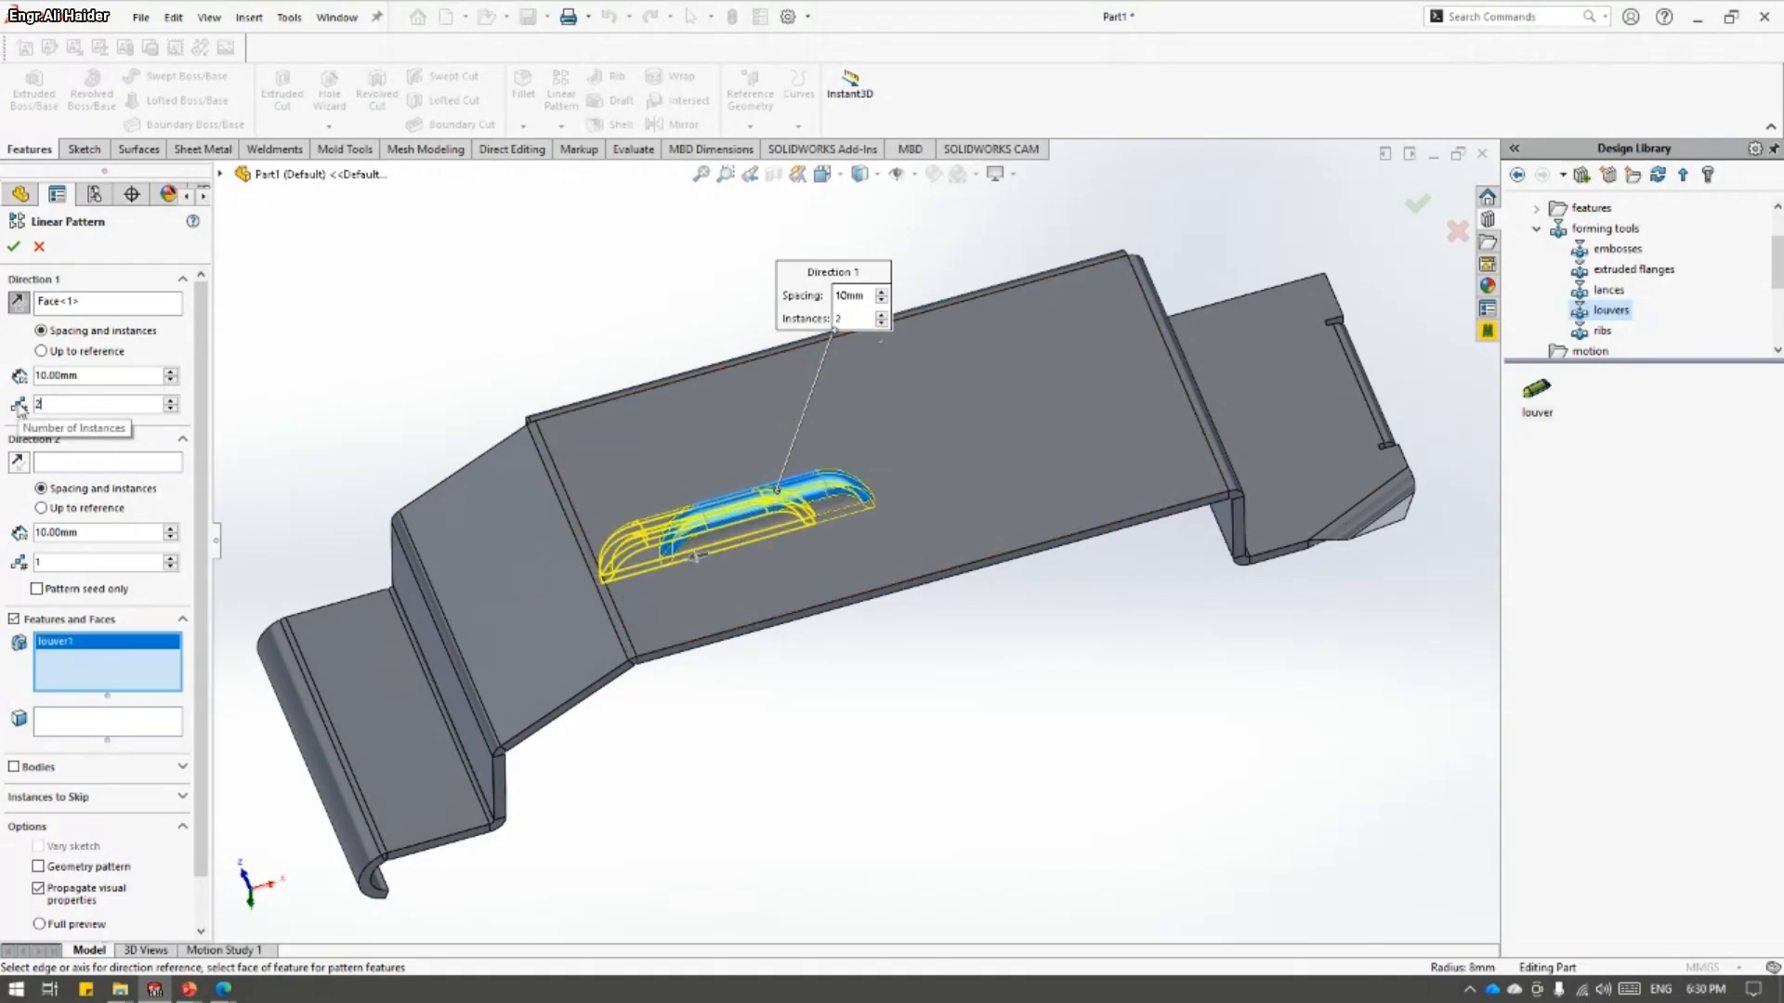
click(19, 305)
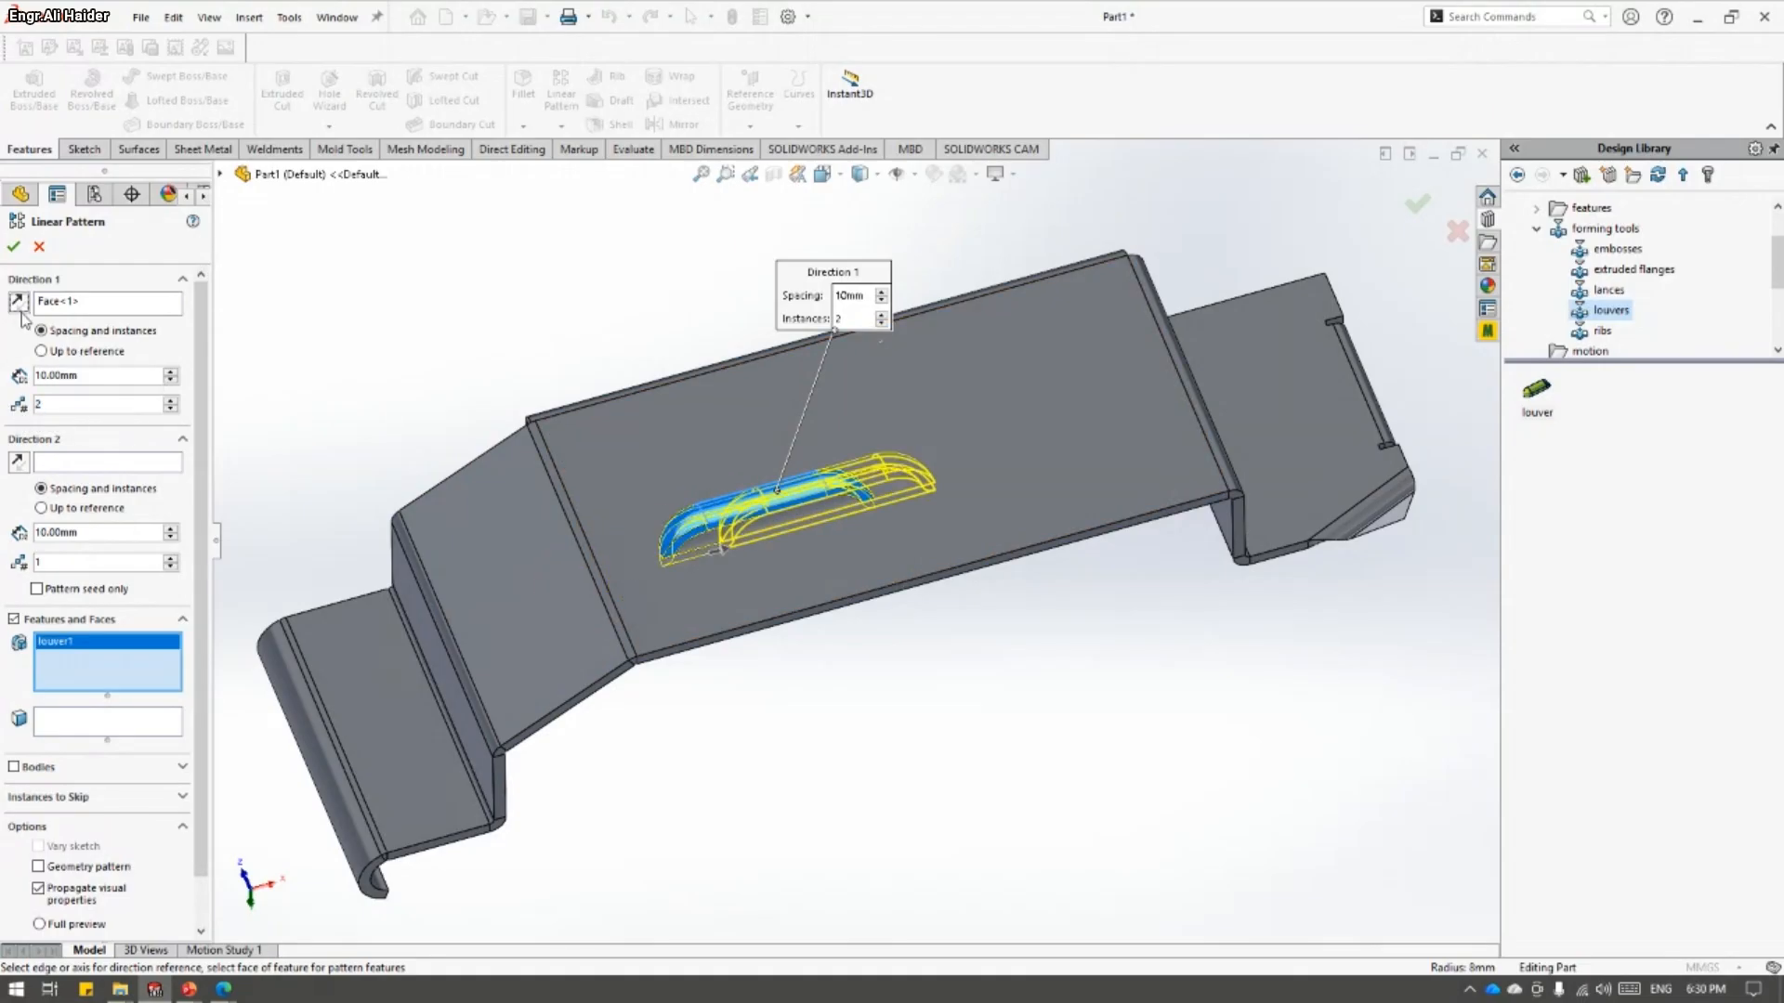
click(171, 372)
click(171, 373)
click(171, 373)
click(171, 372)
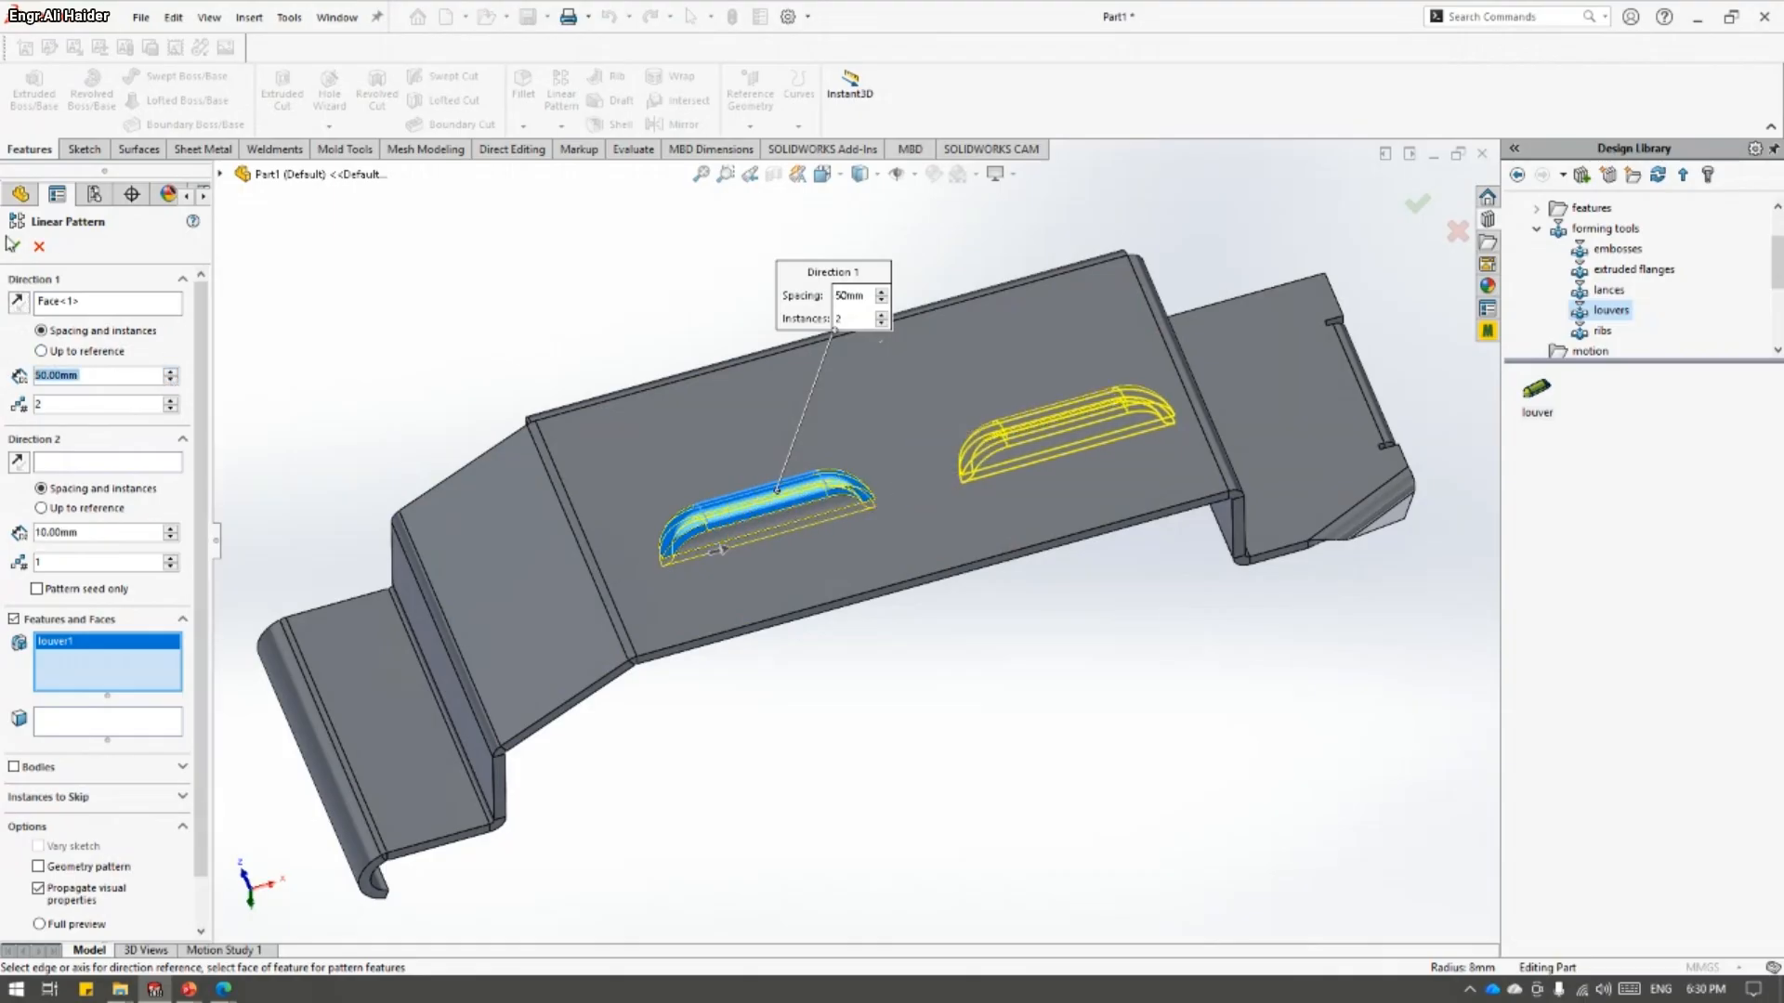
middle_drag(1123, 577, 1099, 585)
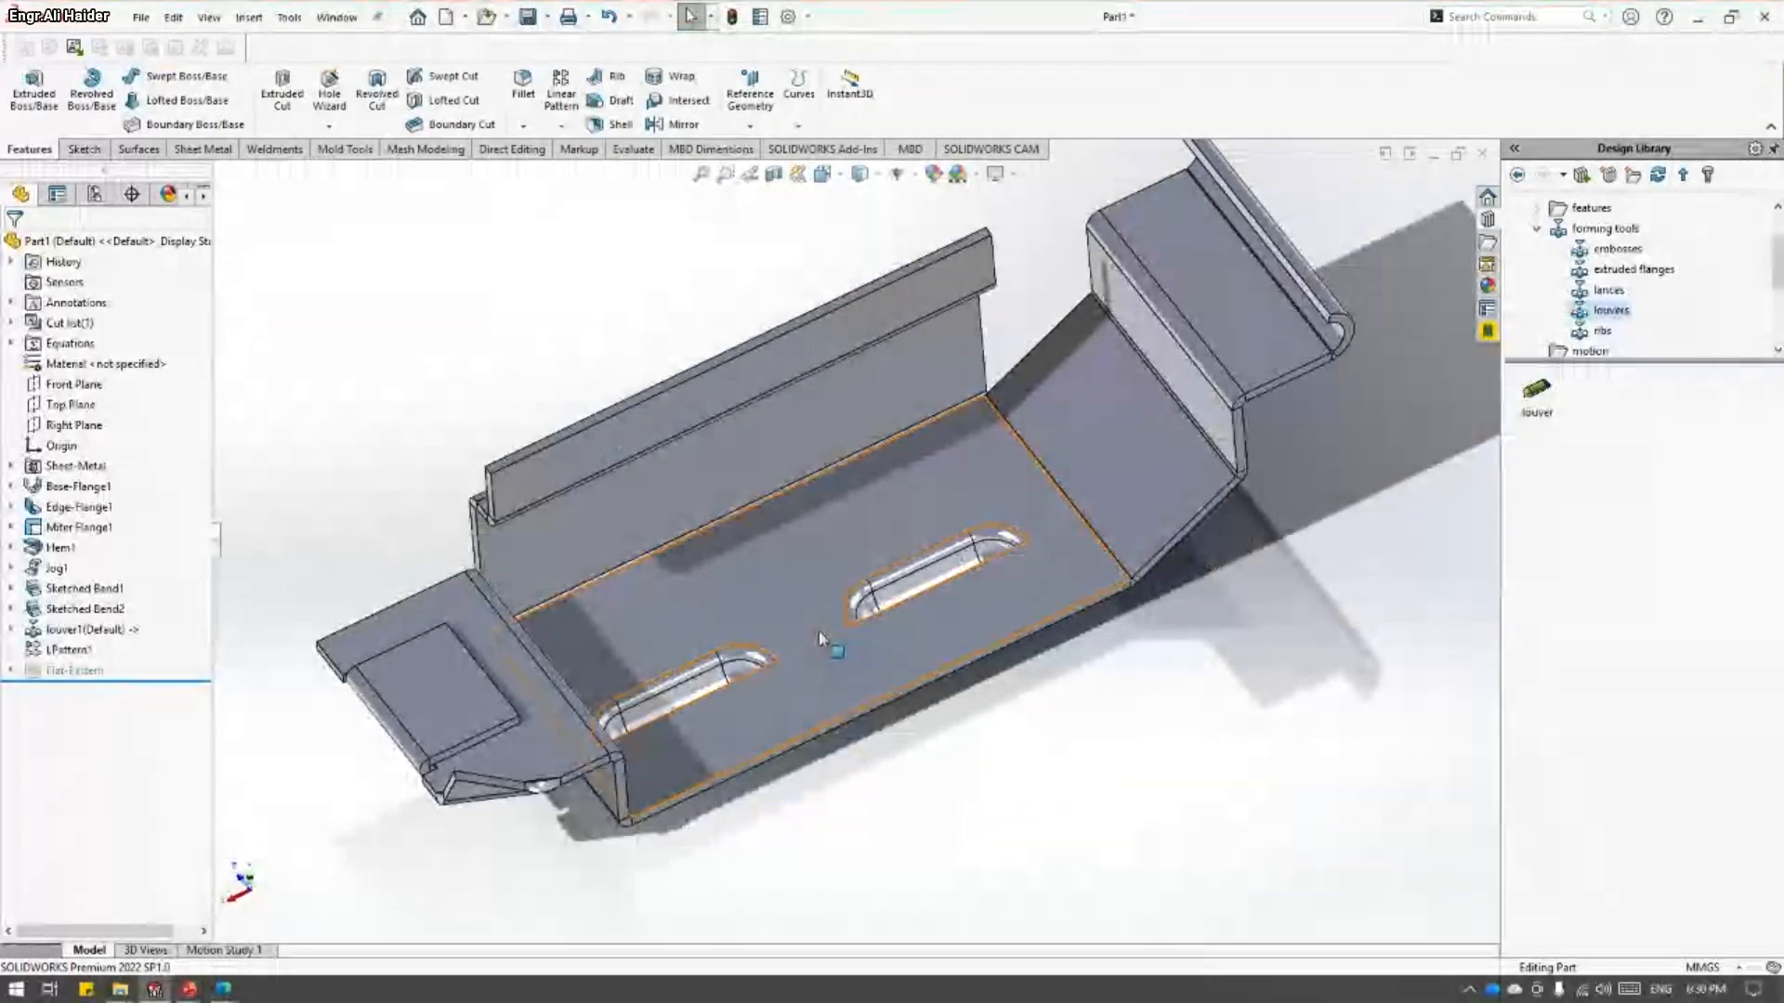
middle_drag(818, 632, 741, 472)
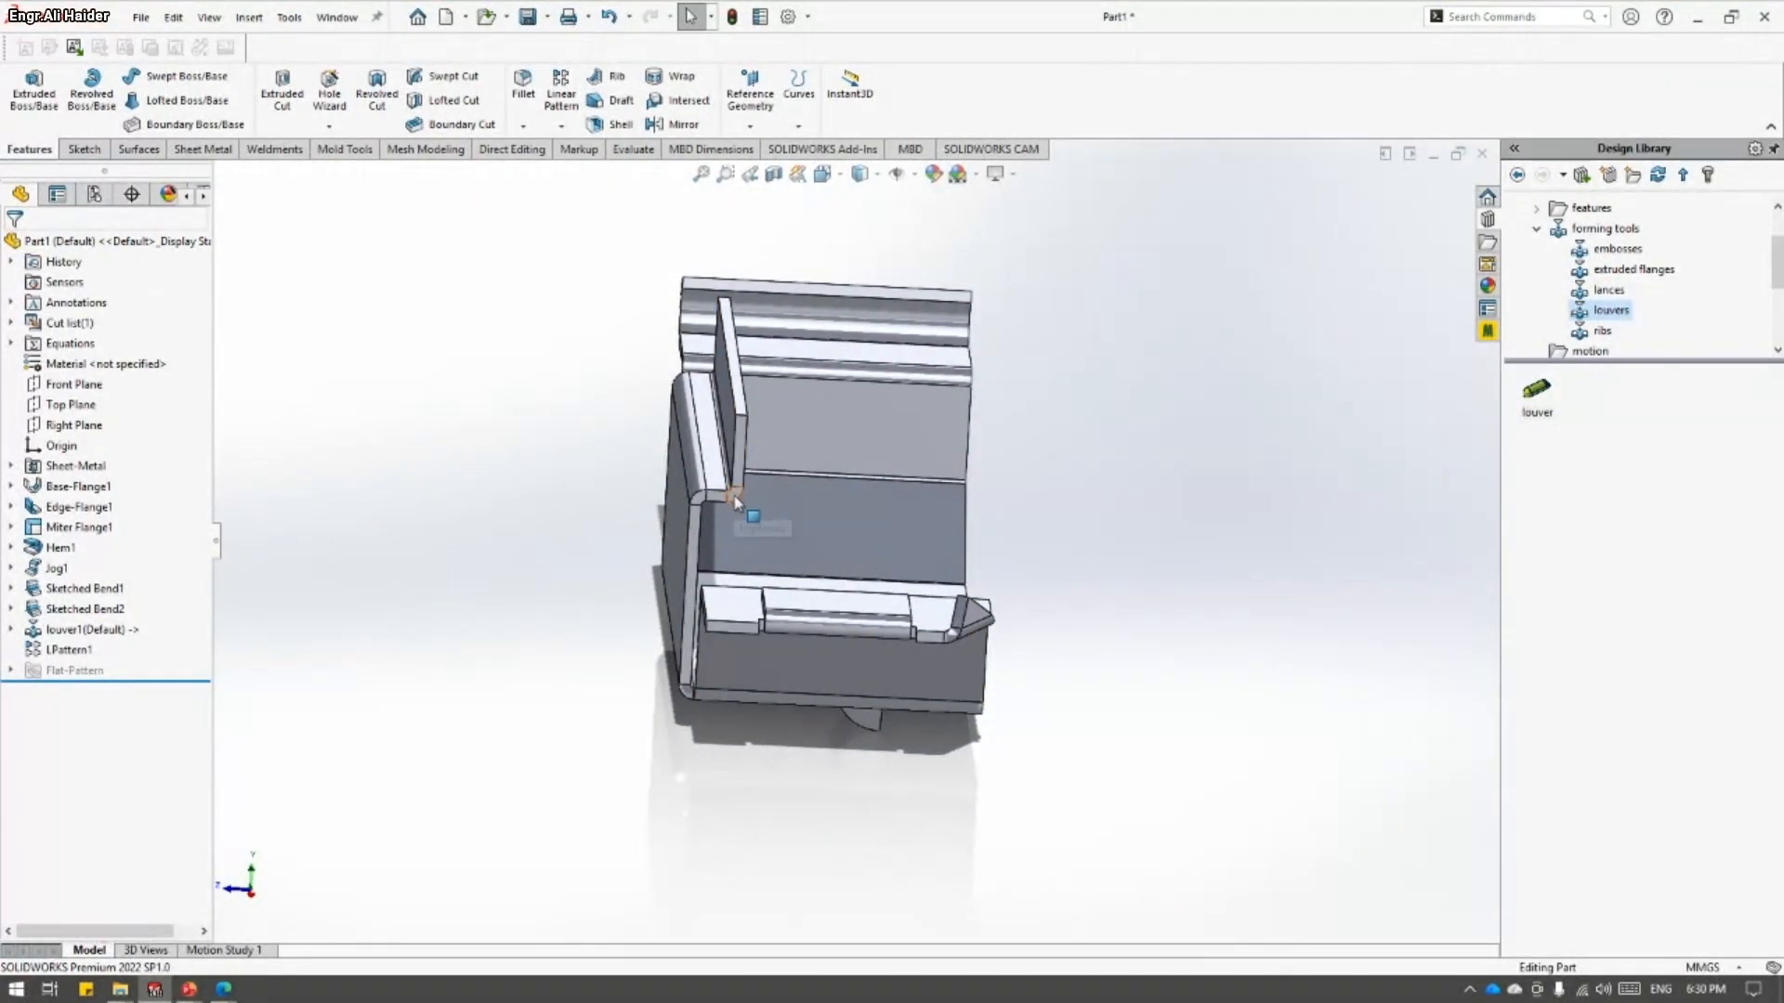
scroll(729, 336, down, 2)
mouse_move(742, 425)
middle_down()
mouse_move(796, 418)
mouse_move(743, 448)
middle_up()
click(743, 453)
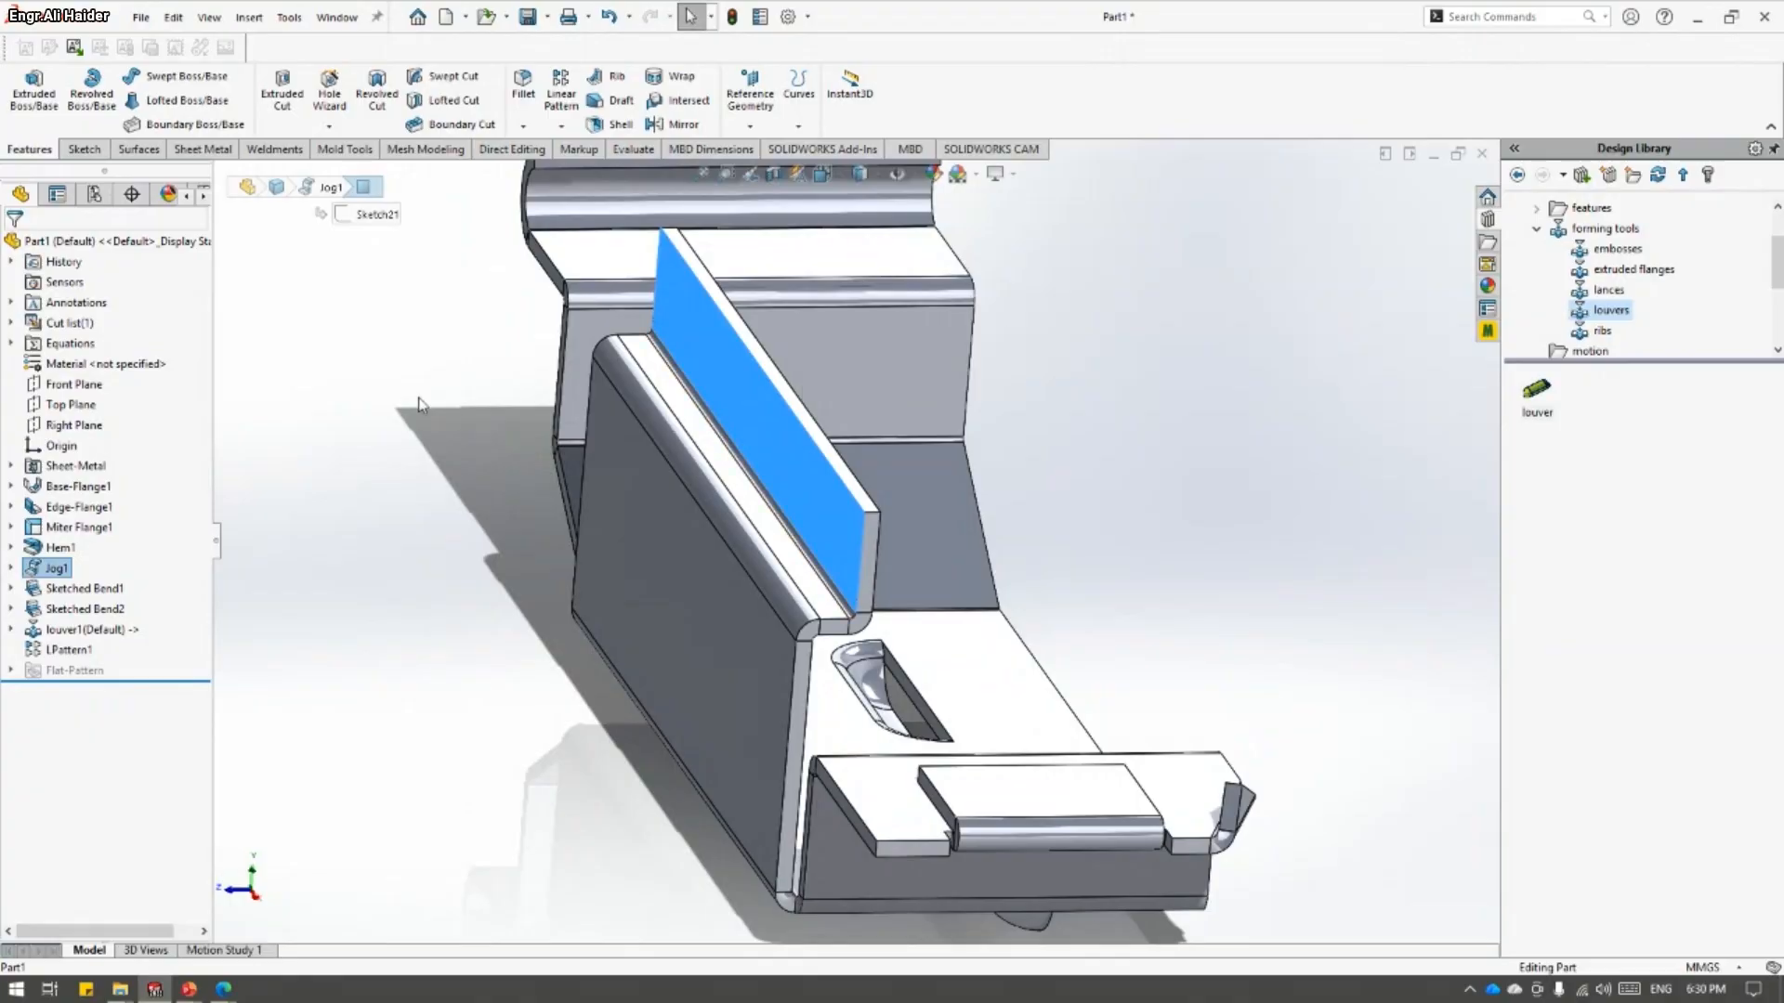
click(423, 406)
- Unfold the jog's upper bend, holding the narrow flat face between the two jog bends fixed
click(207, 157)
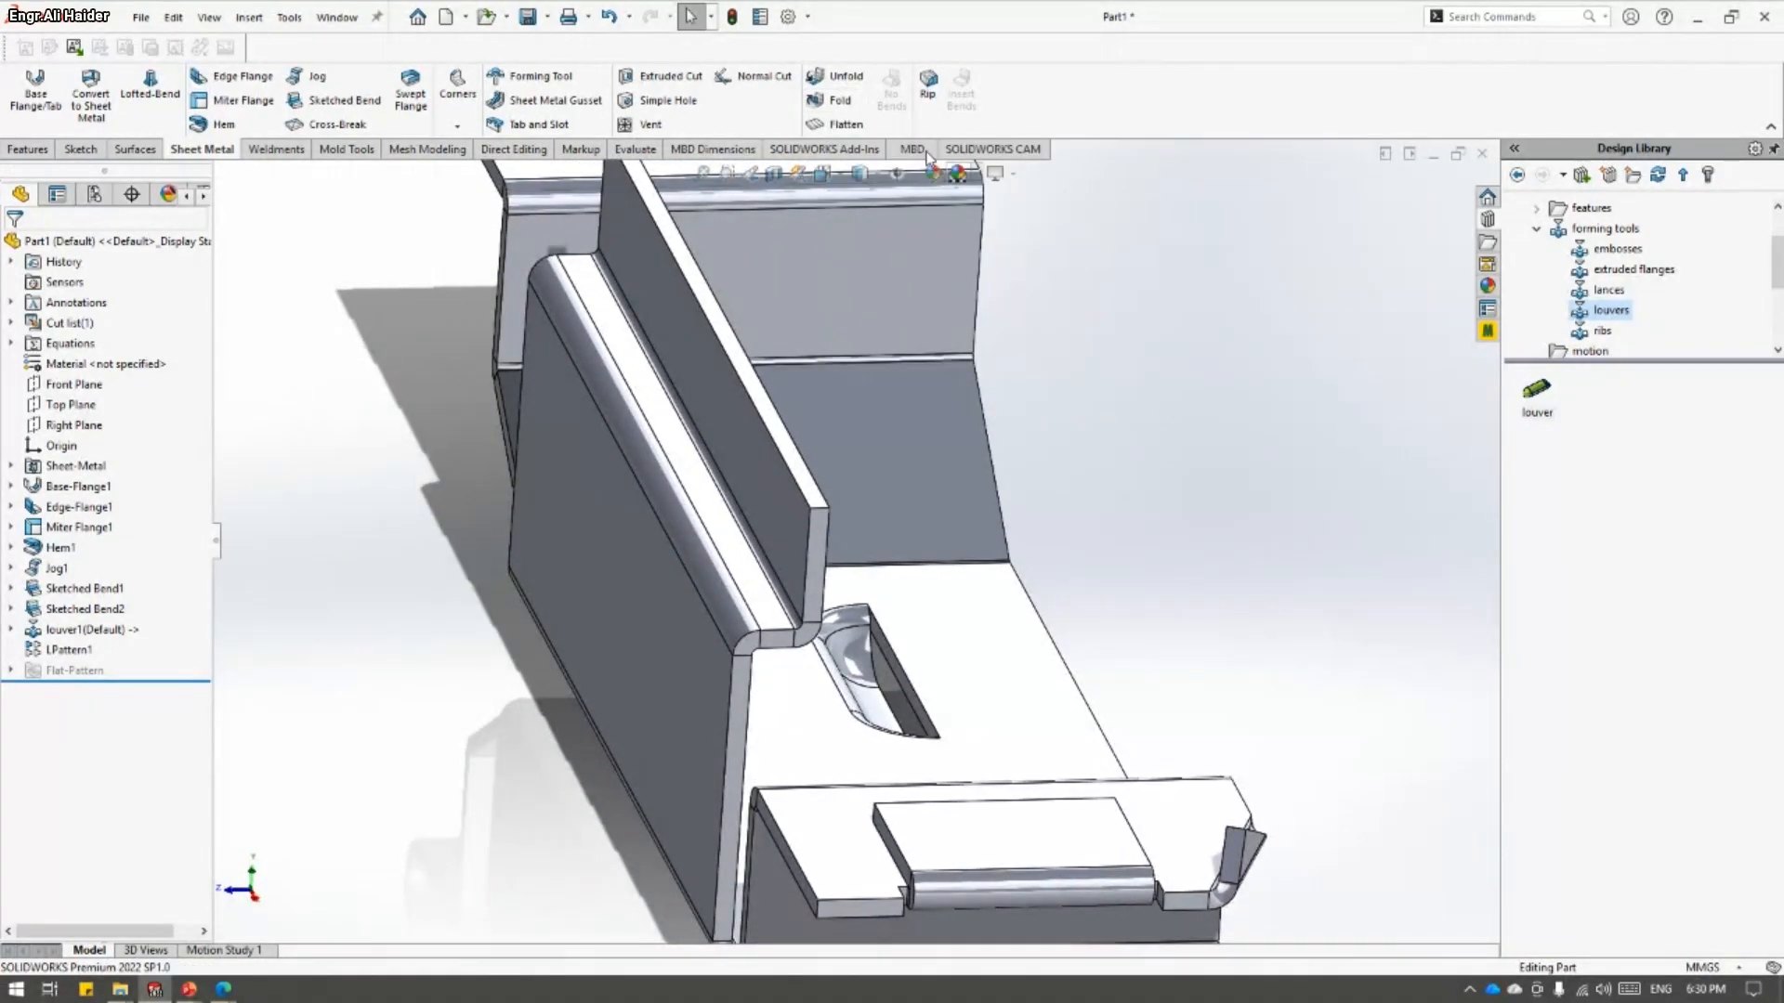
click(832, 82)
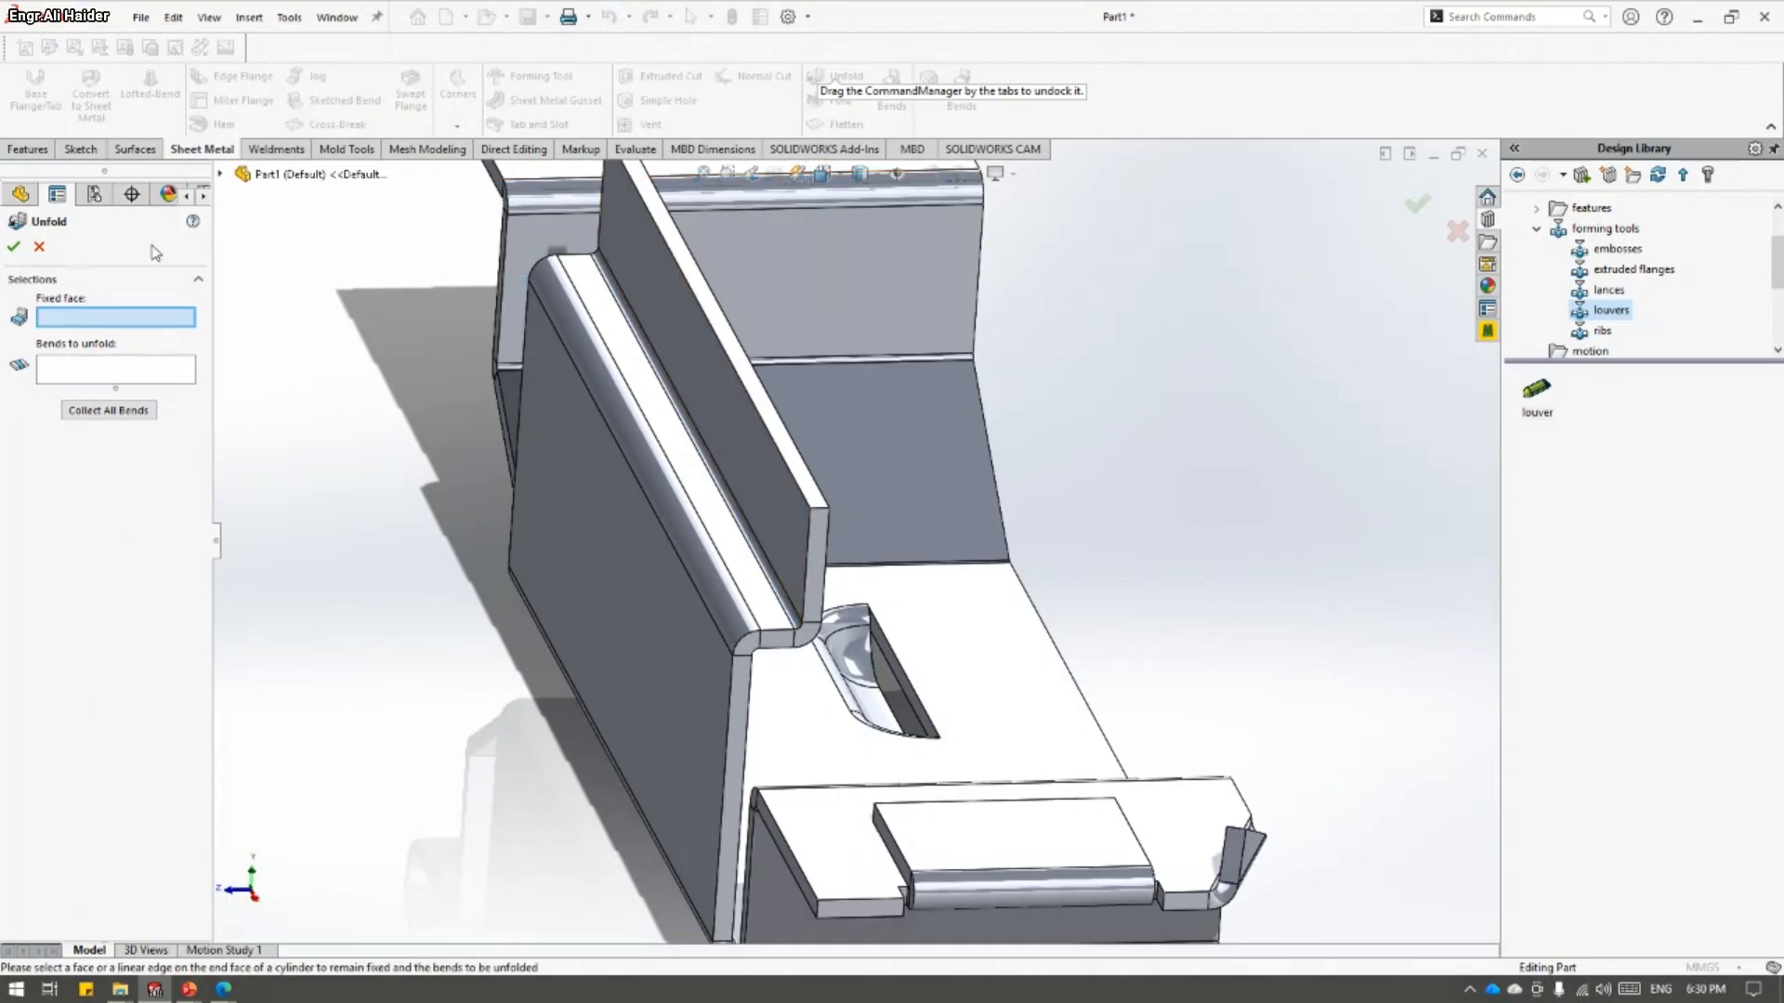
click(40, 248)
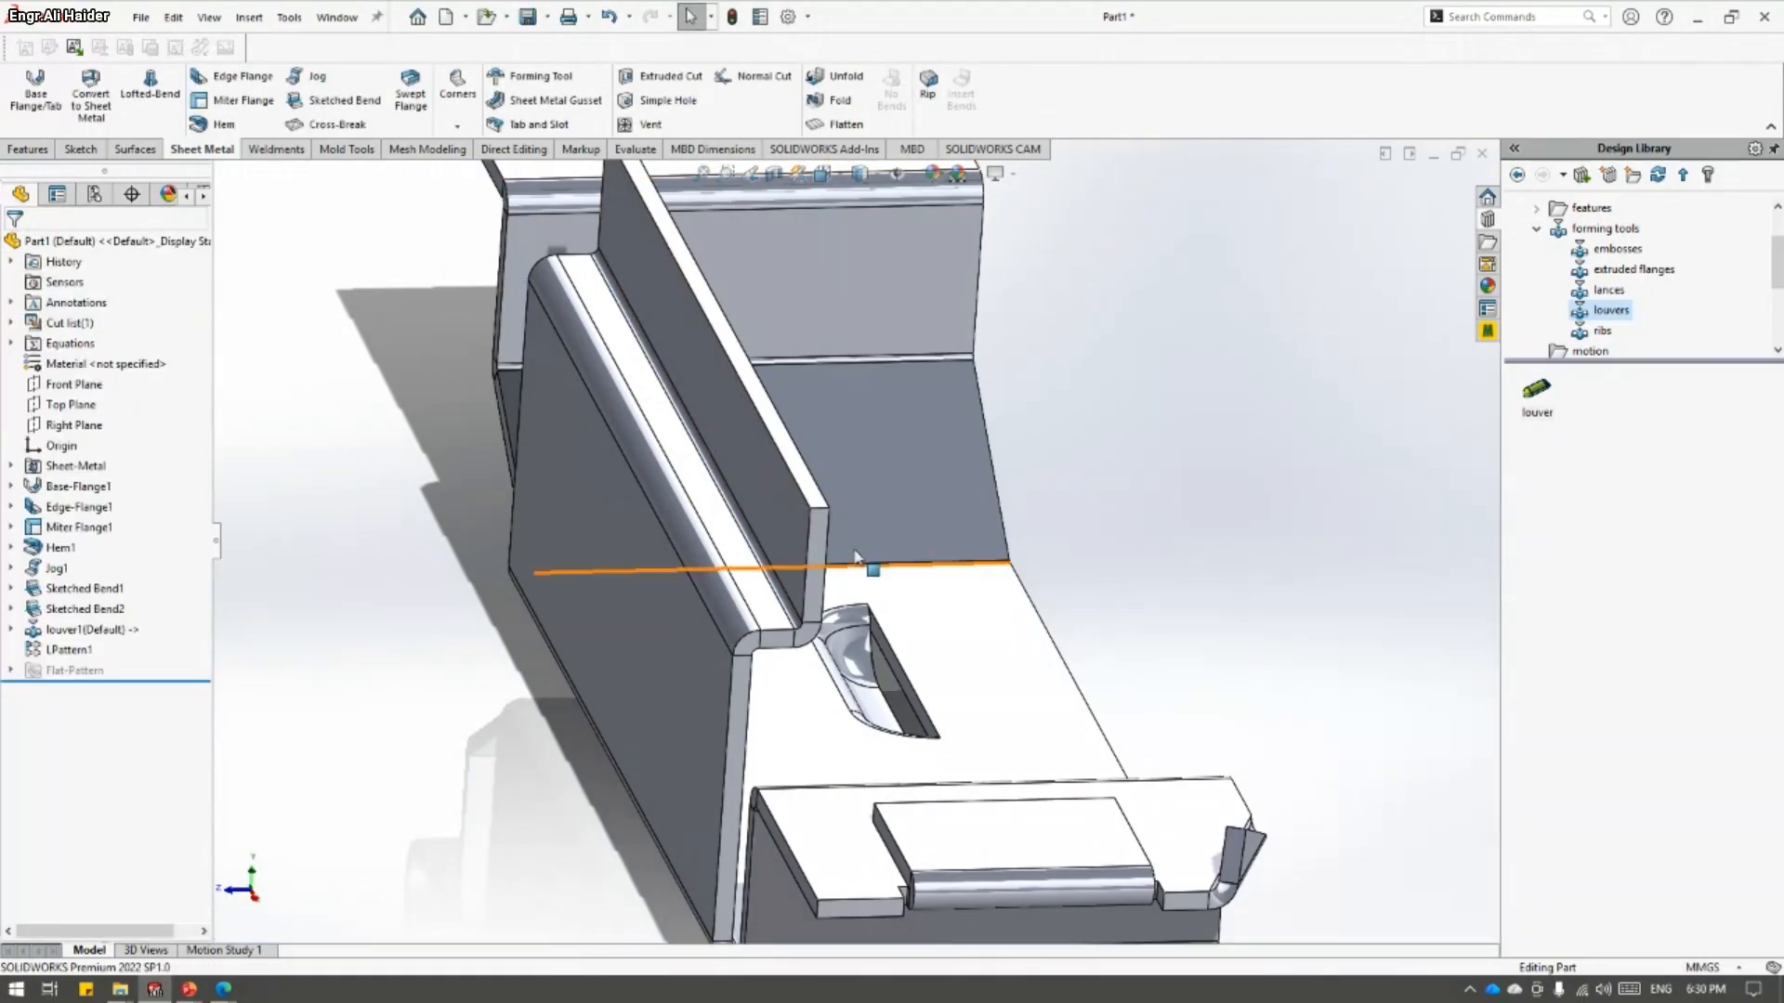
click(832, 81)
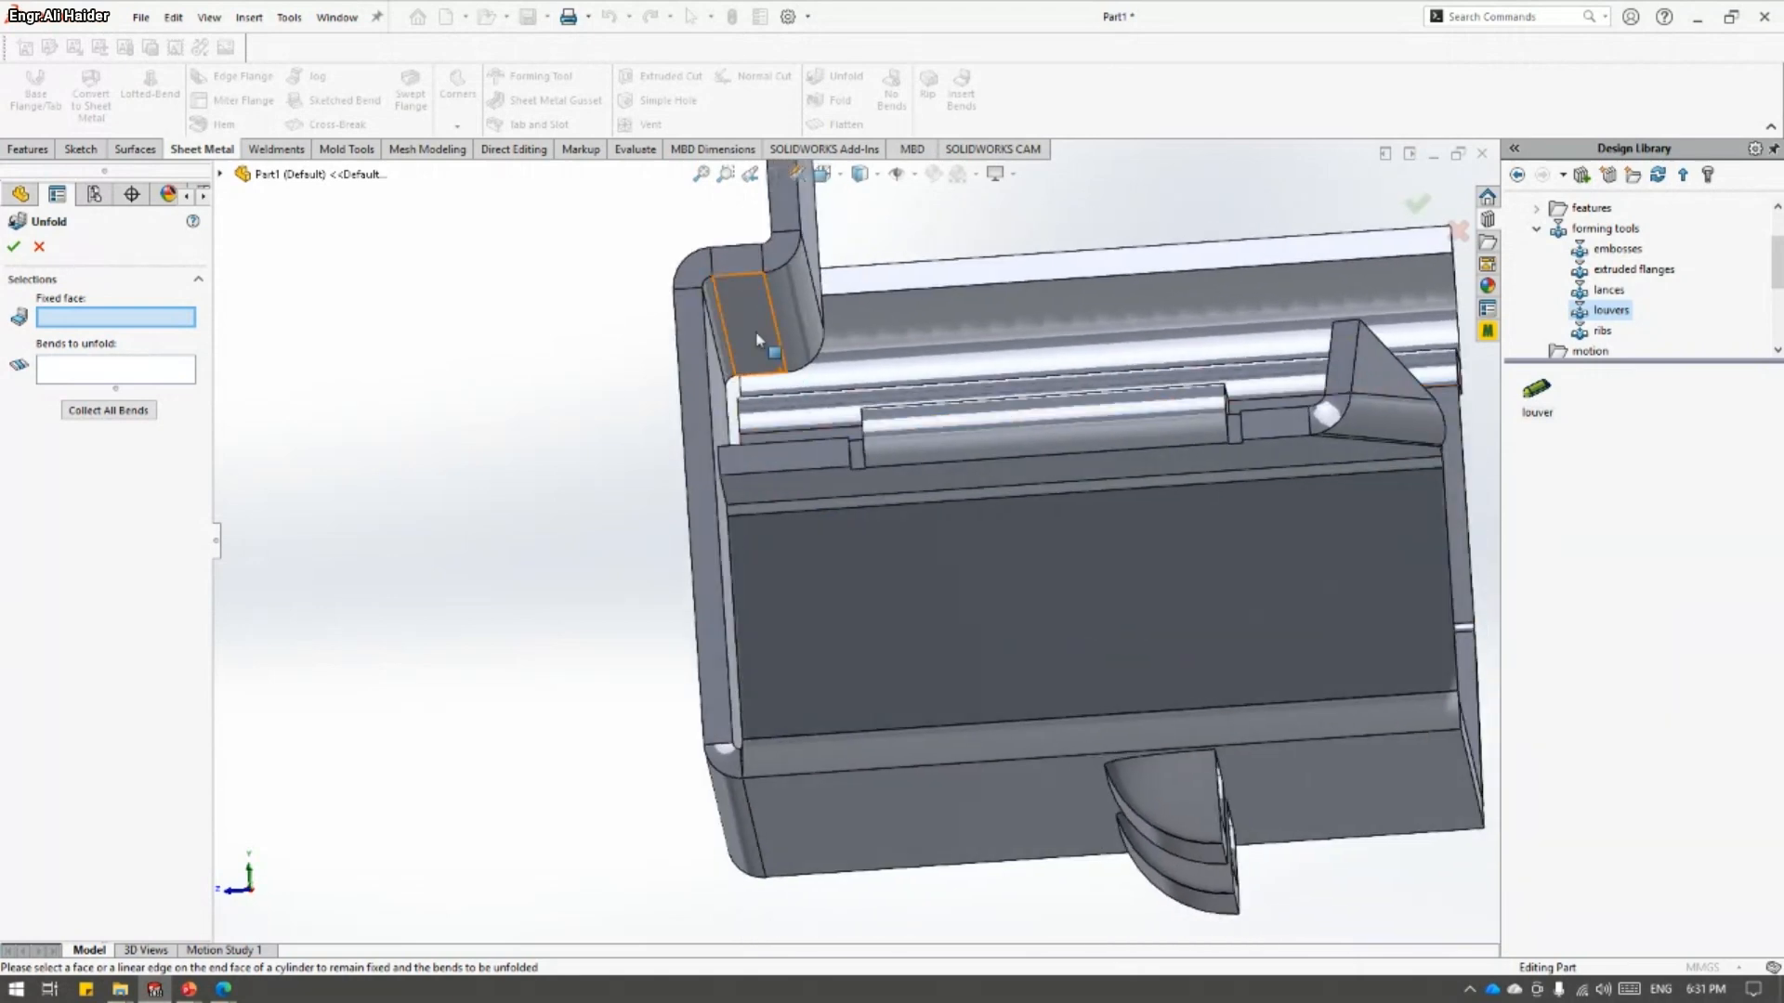
click(758, 334)
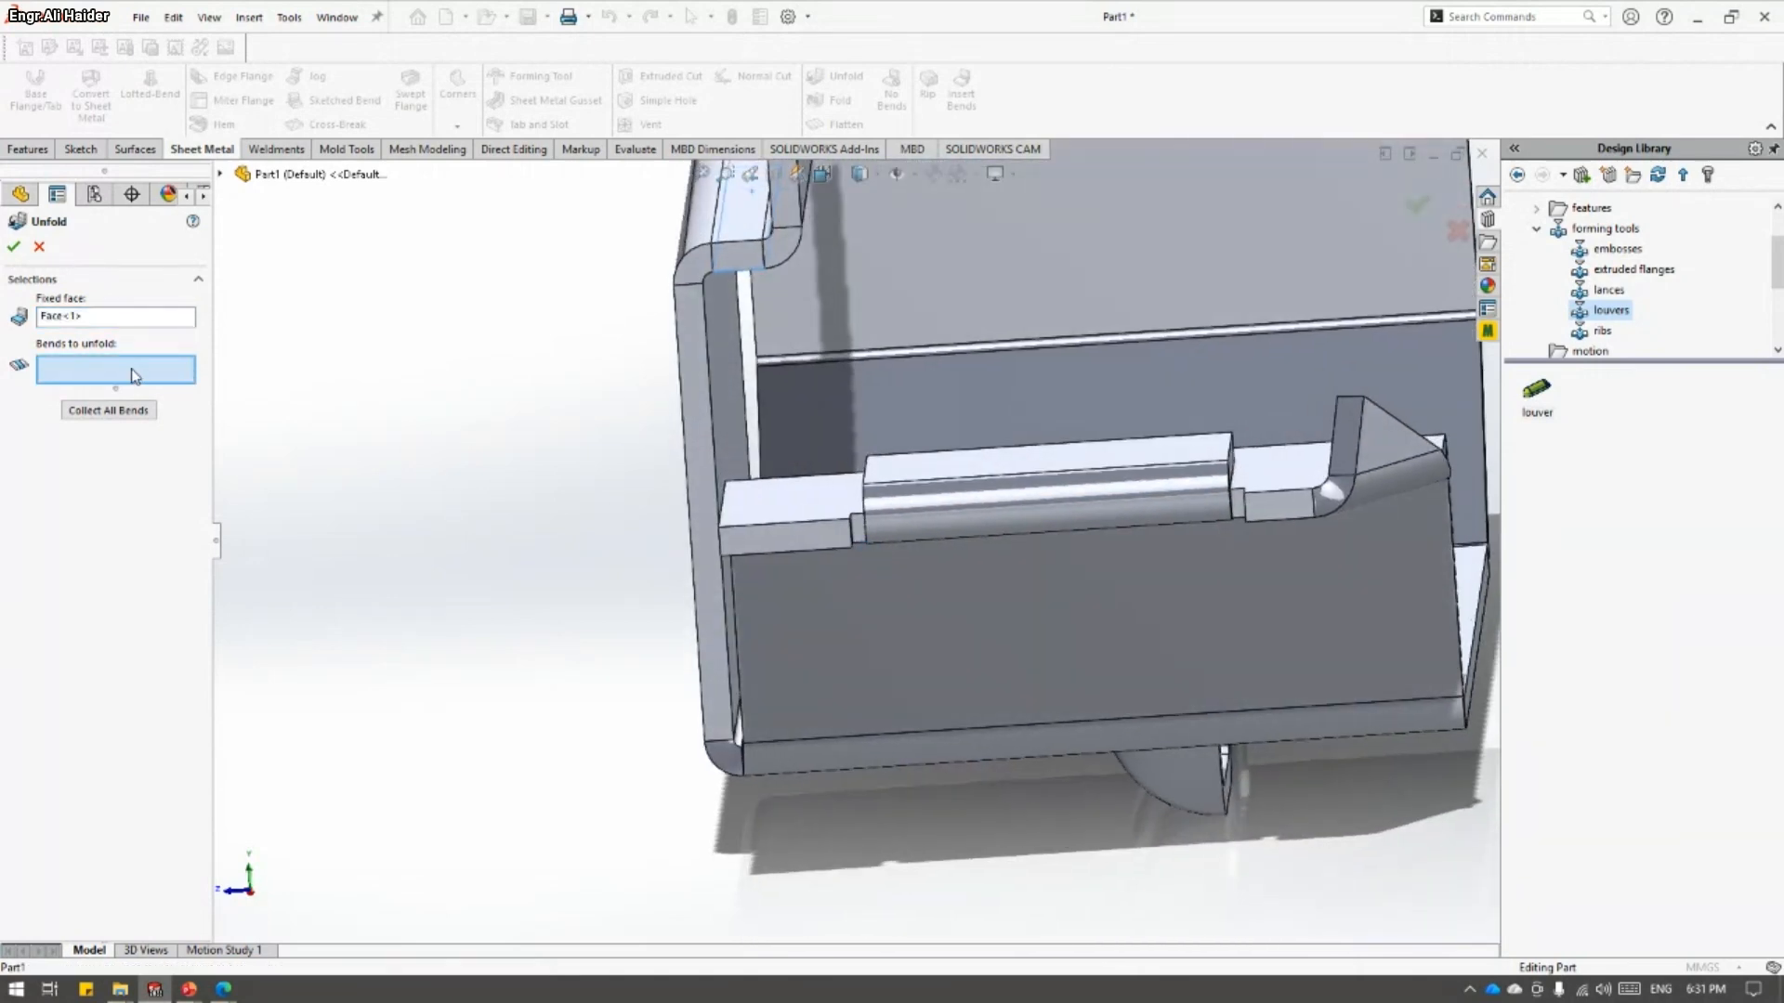
key(ctrl+Down)
key(ctrl+Down)
key(ctrl+Down)
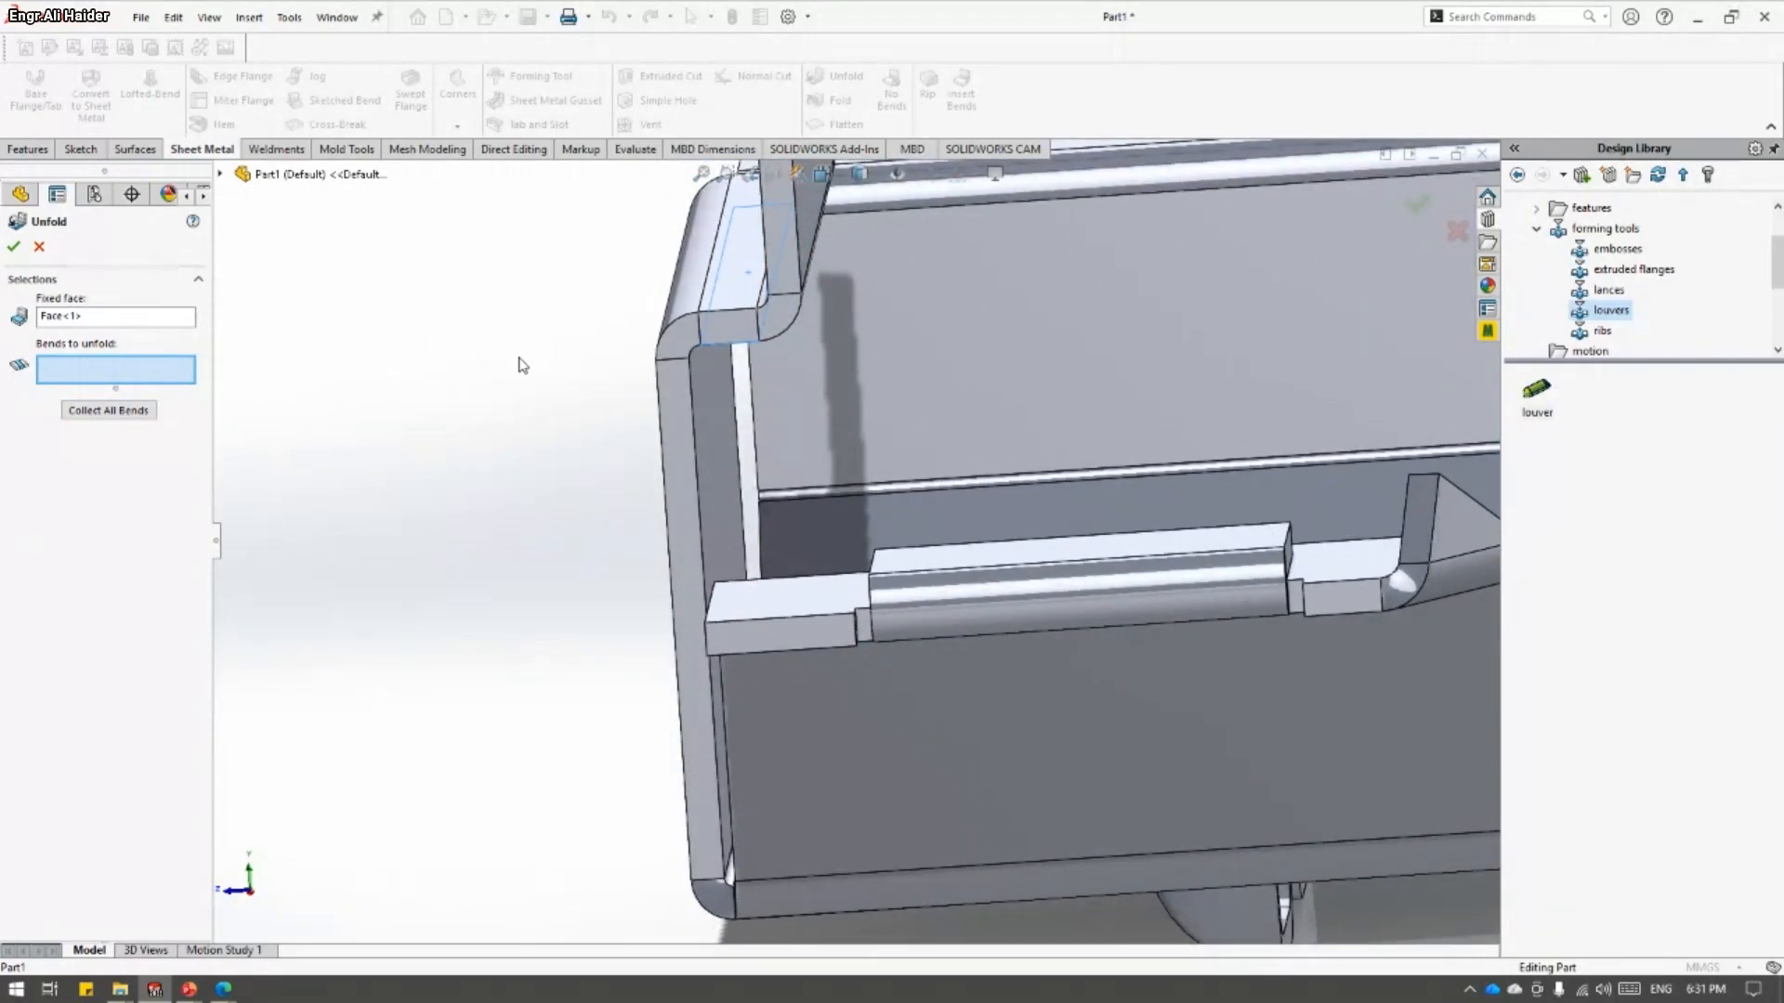
click(779, 324)
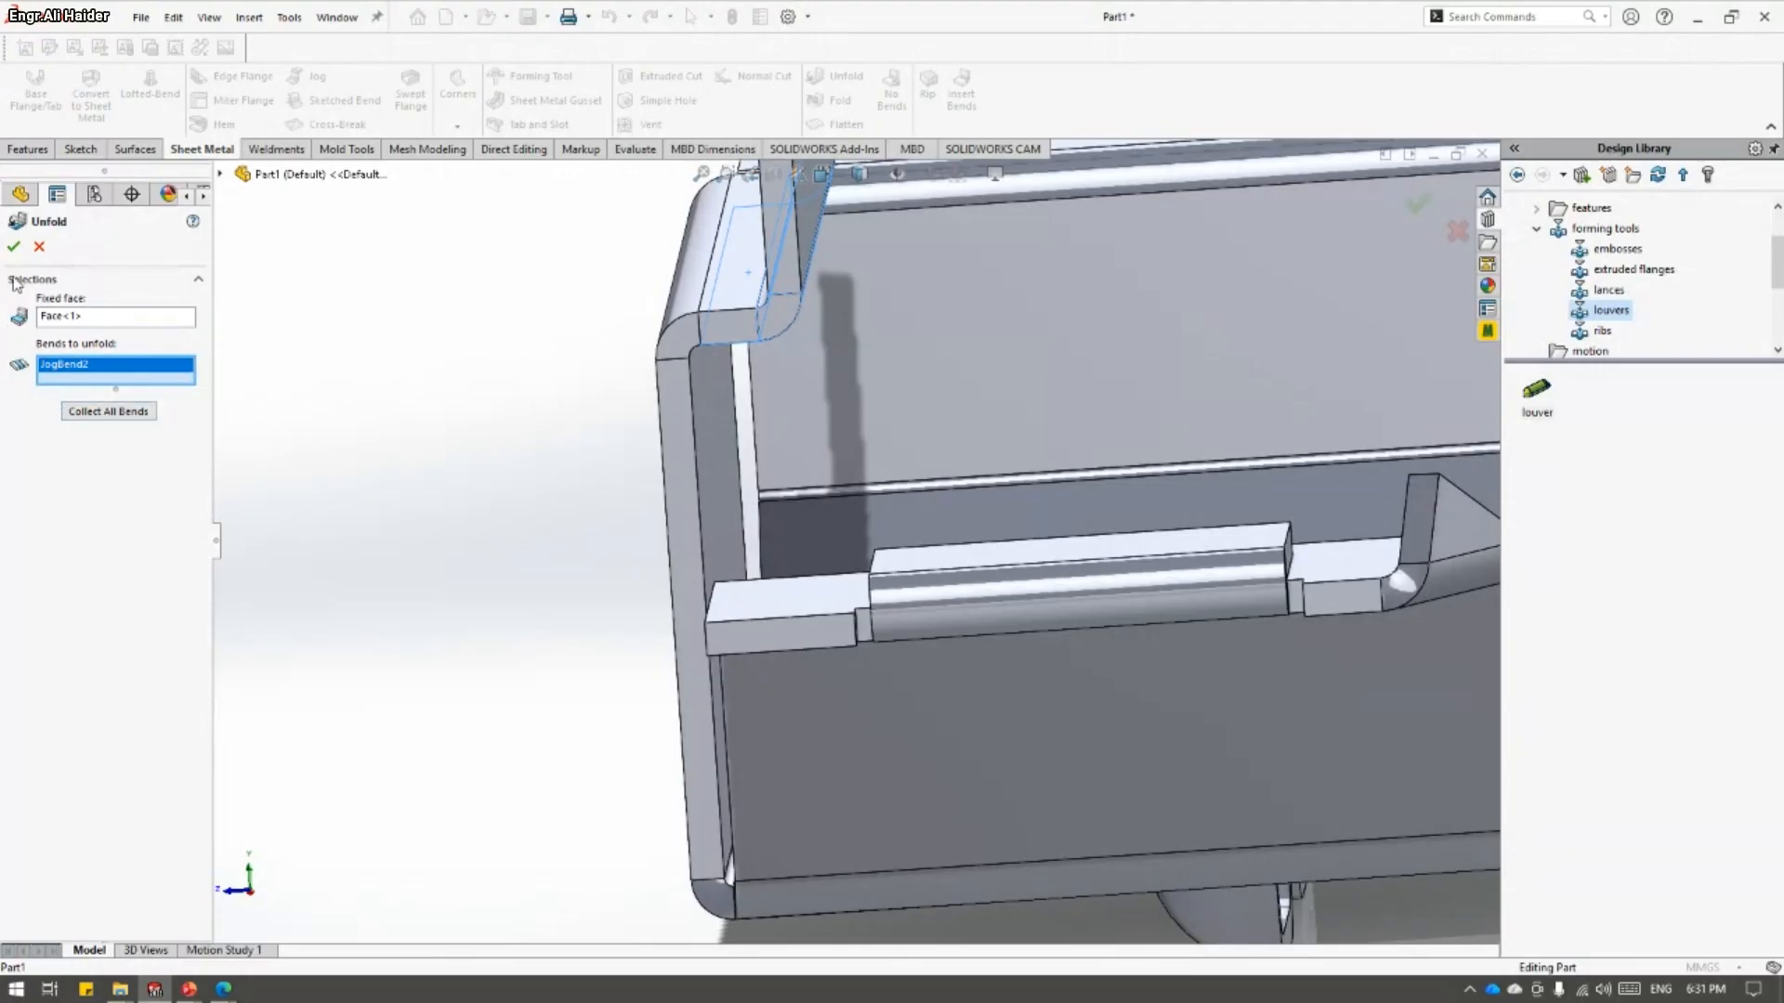
click(14, 247)
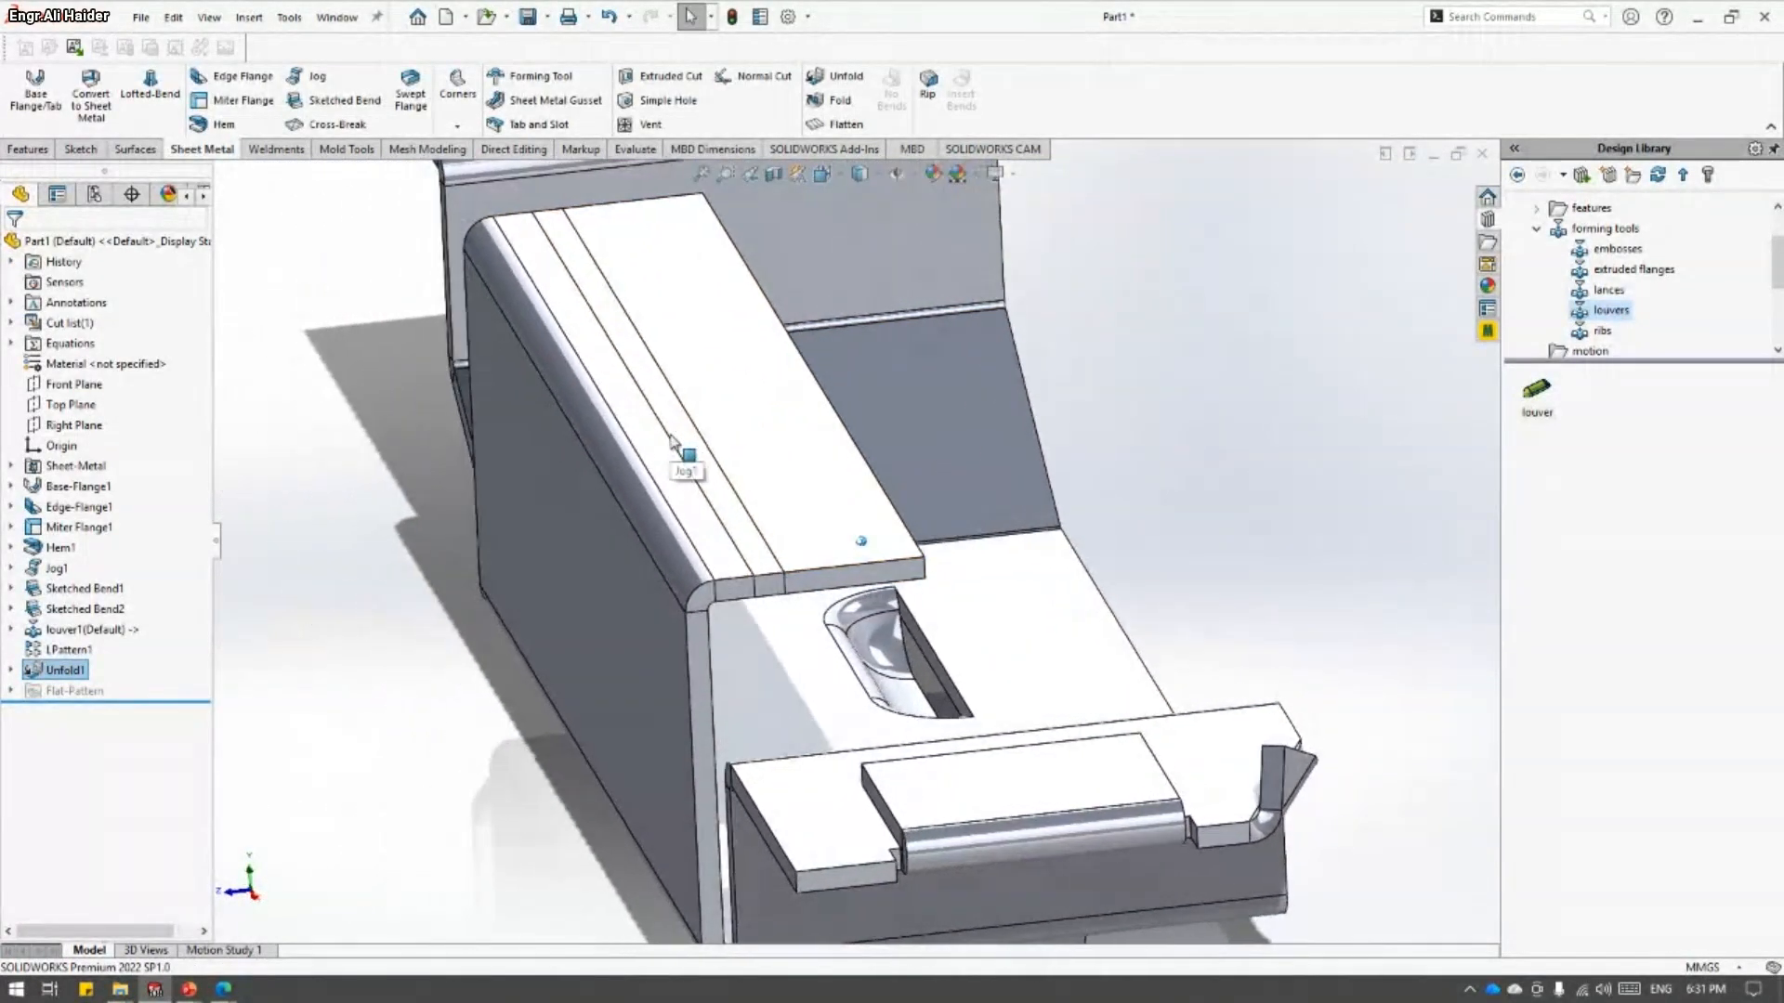
- Sketch a center rectangle of about 4 by 5 mm near the middle of the unfolded jog flange's face
click(779, 424)
click(860, 278)
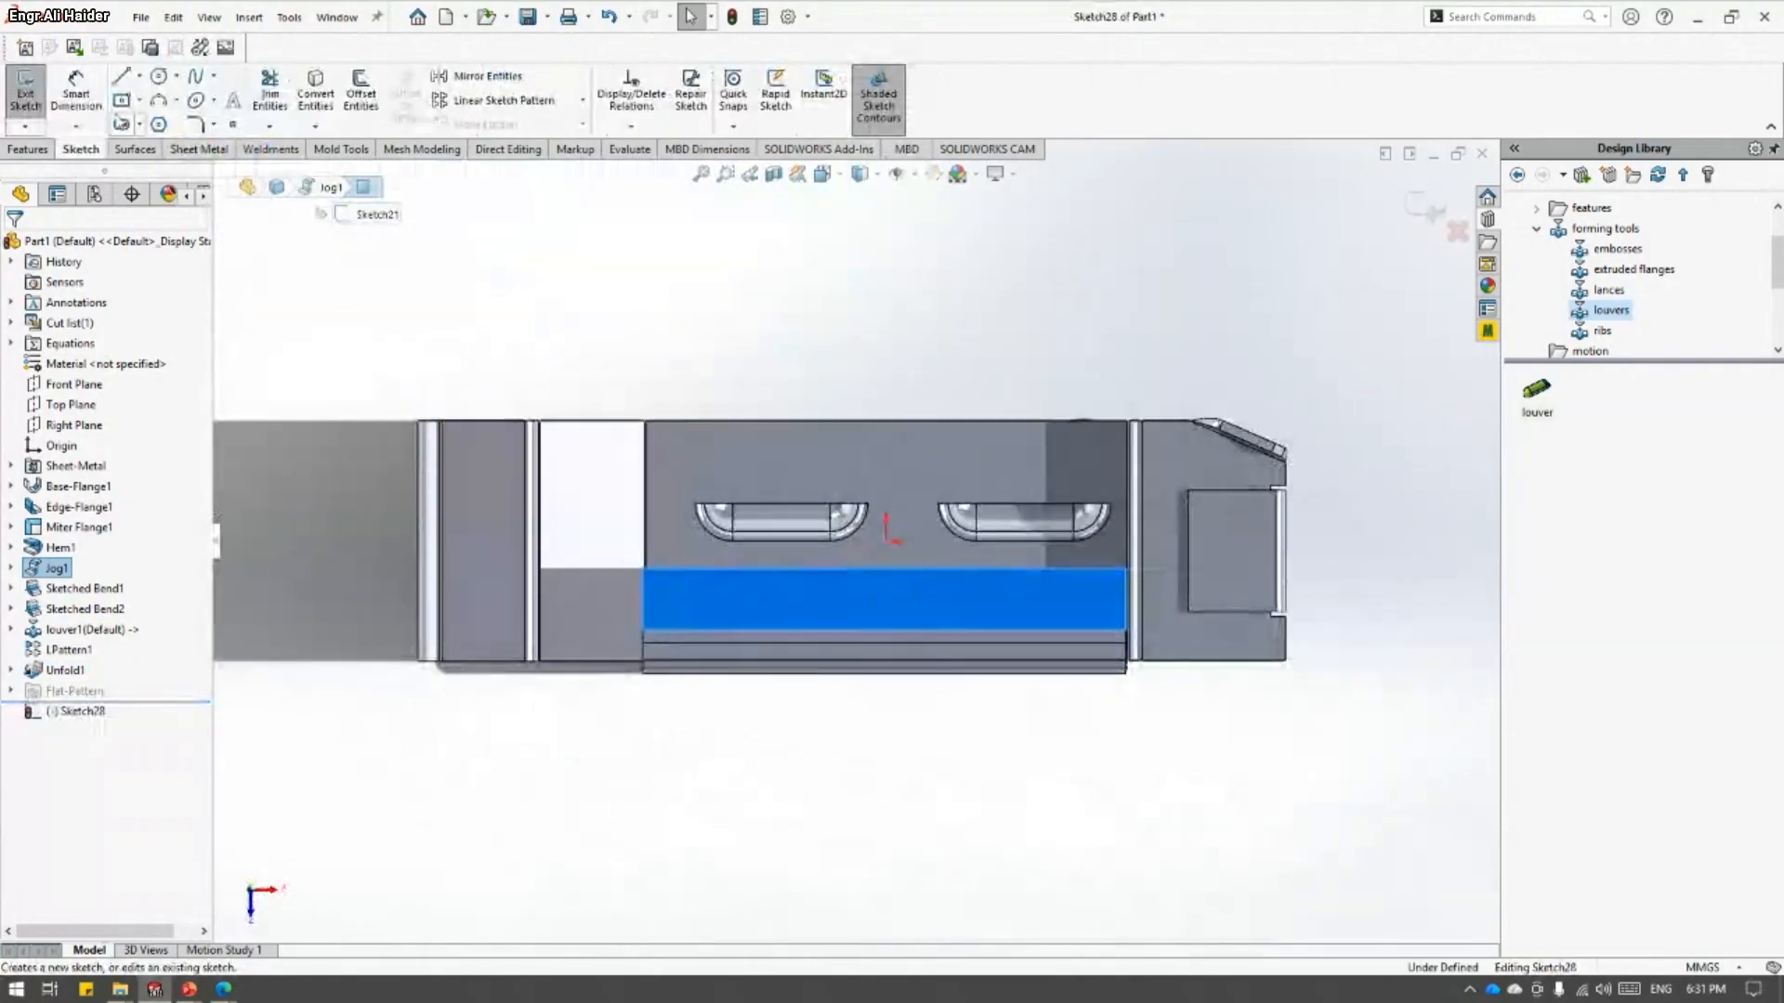
click(122, 101)
click(878, 592)
click(889, 604)
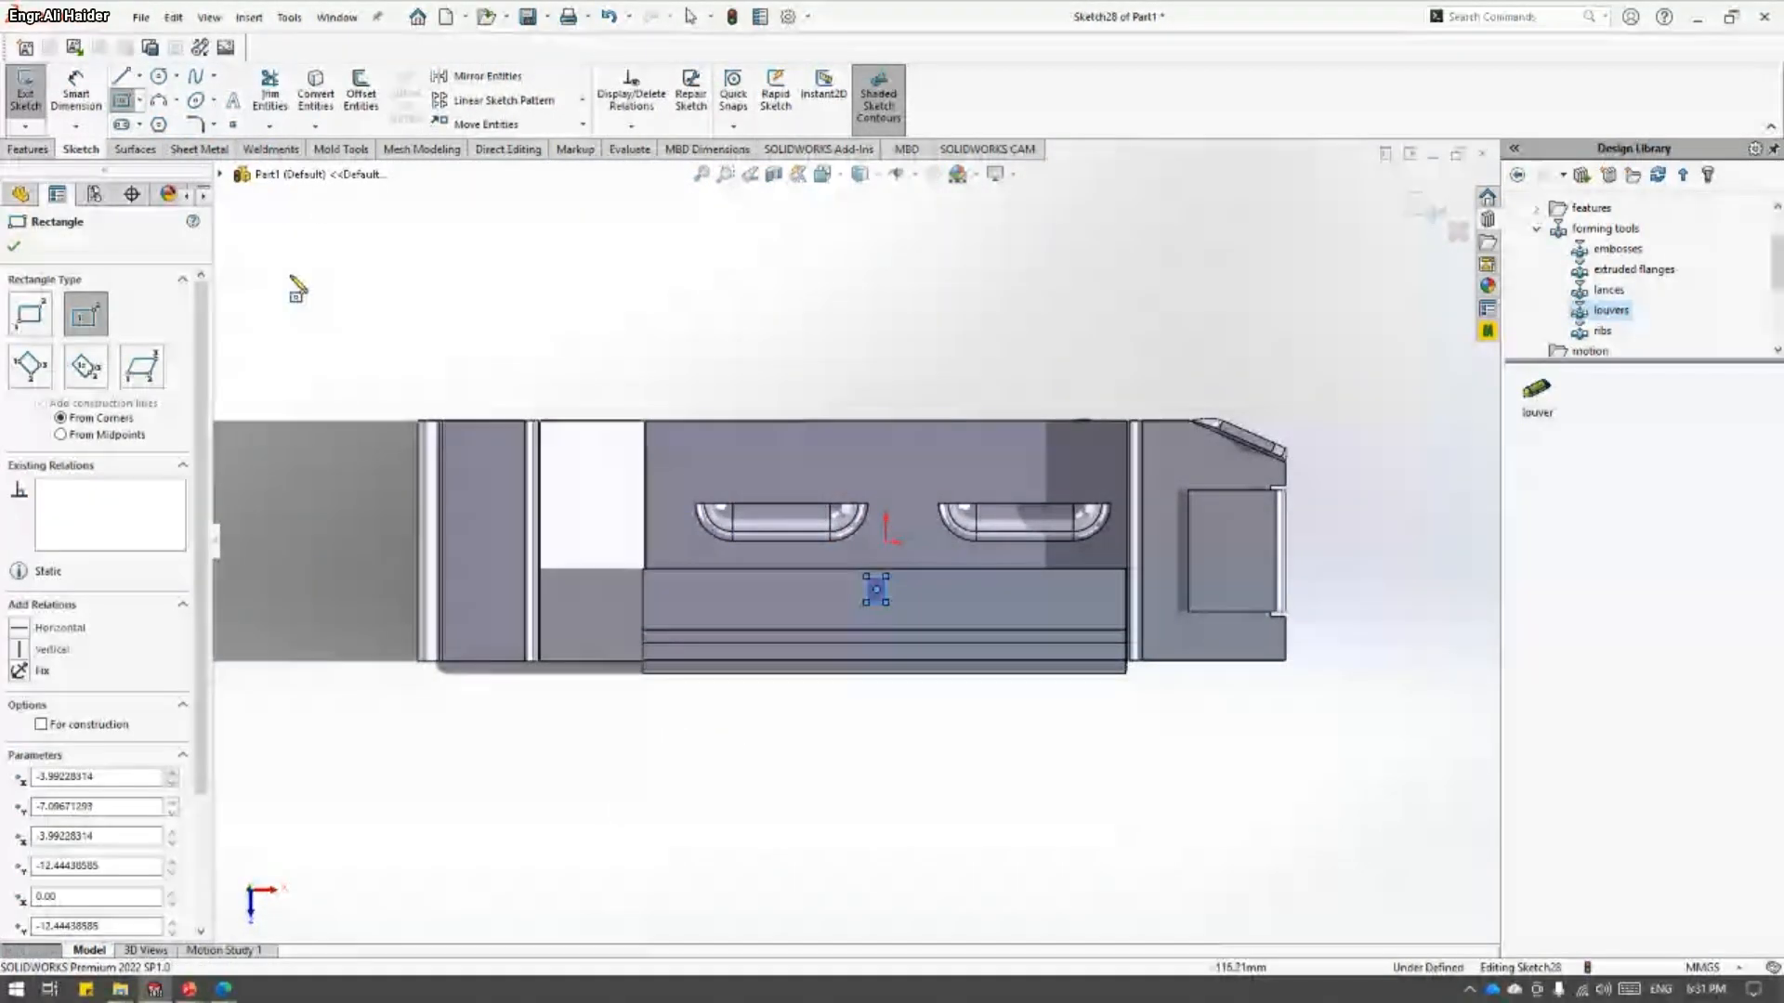
- Cut the small rectangle through the unfolded flange with an extruded cut linked to the sheet thickness
click(29, 150)
click(282, 95)
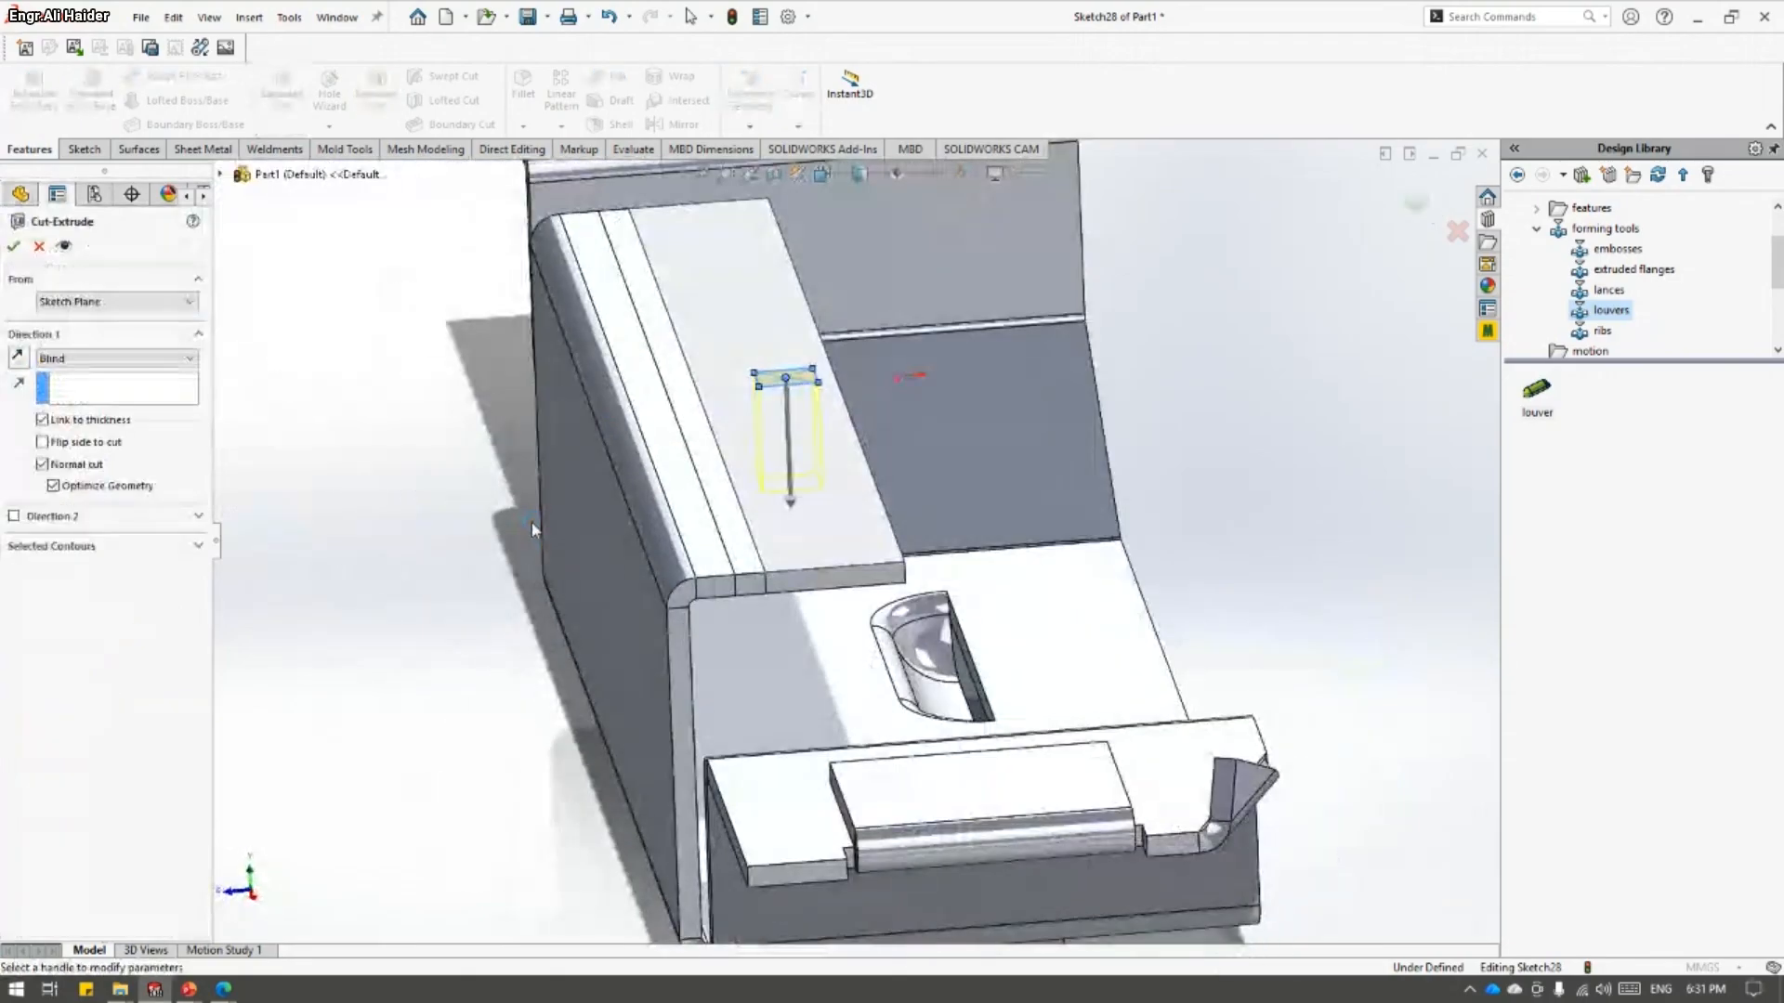
click(14, 247)
middle_drag(788, 529, 576, 452)
scroll(780, 508, up, 3)
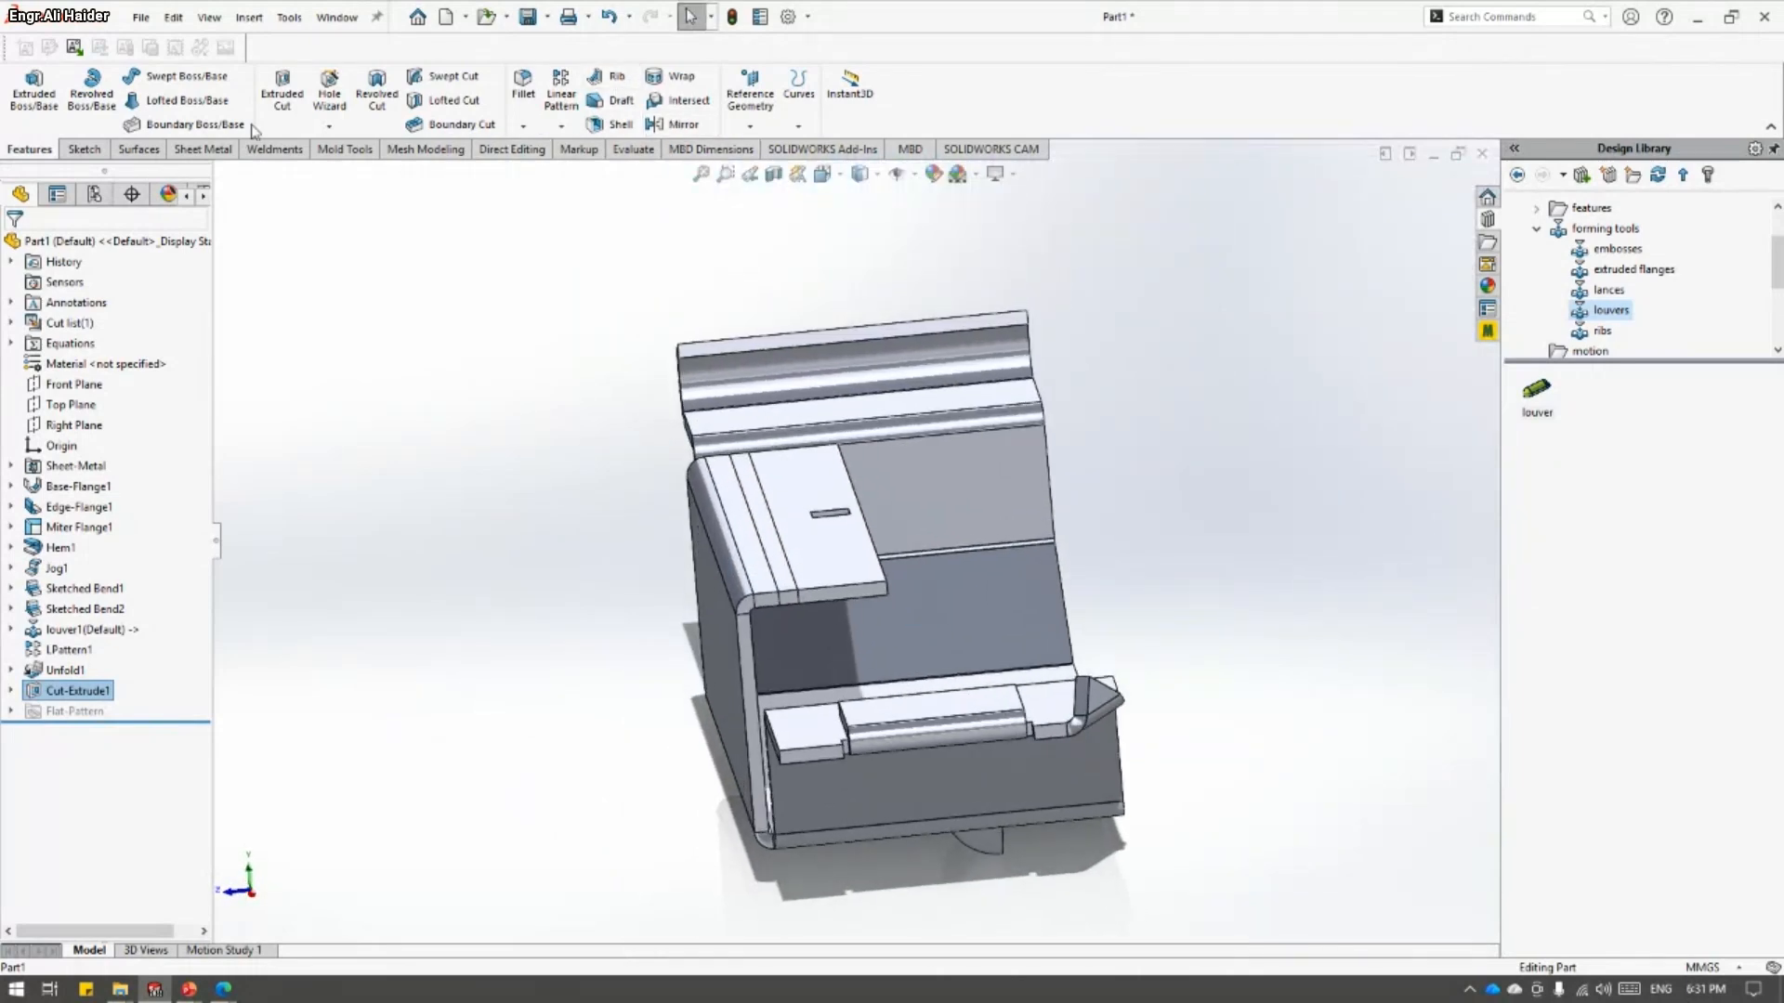
- Fold the jog's upper bend back up, keeping the narrow flat face between the jog bends fixed
click(201, 149)
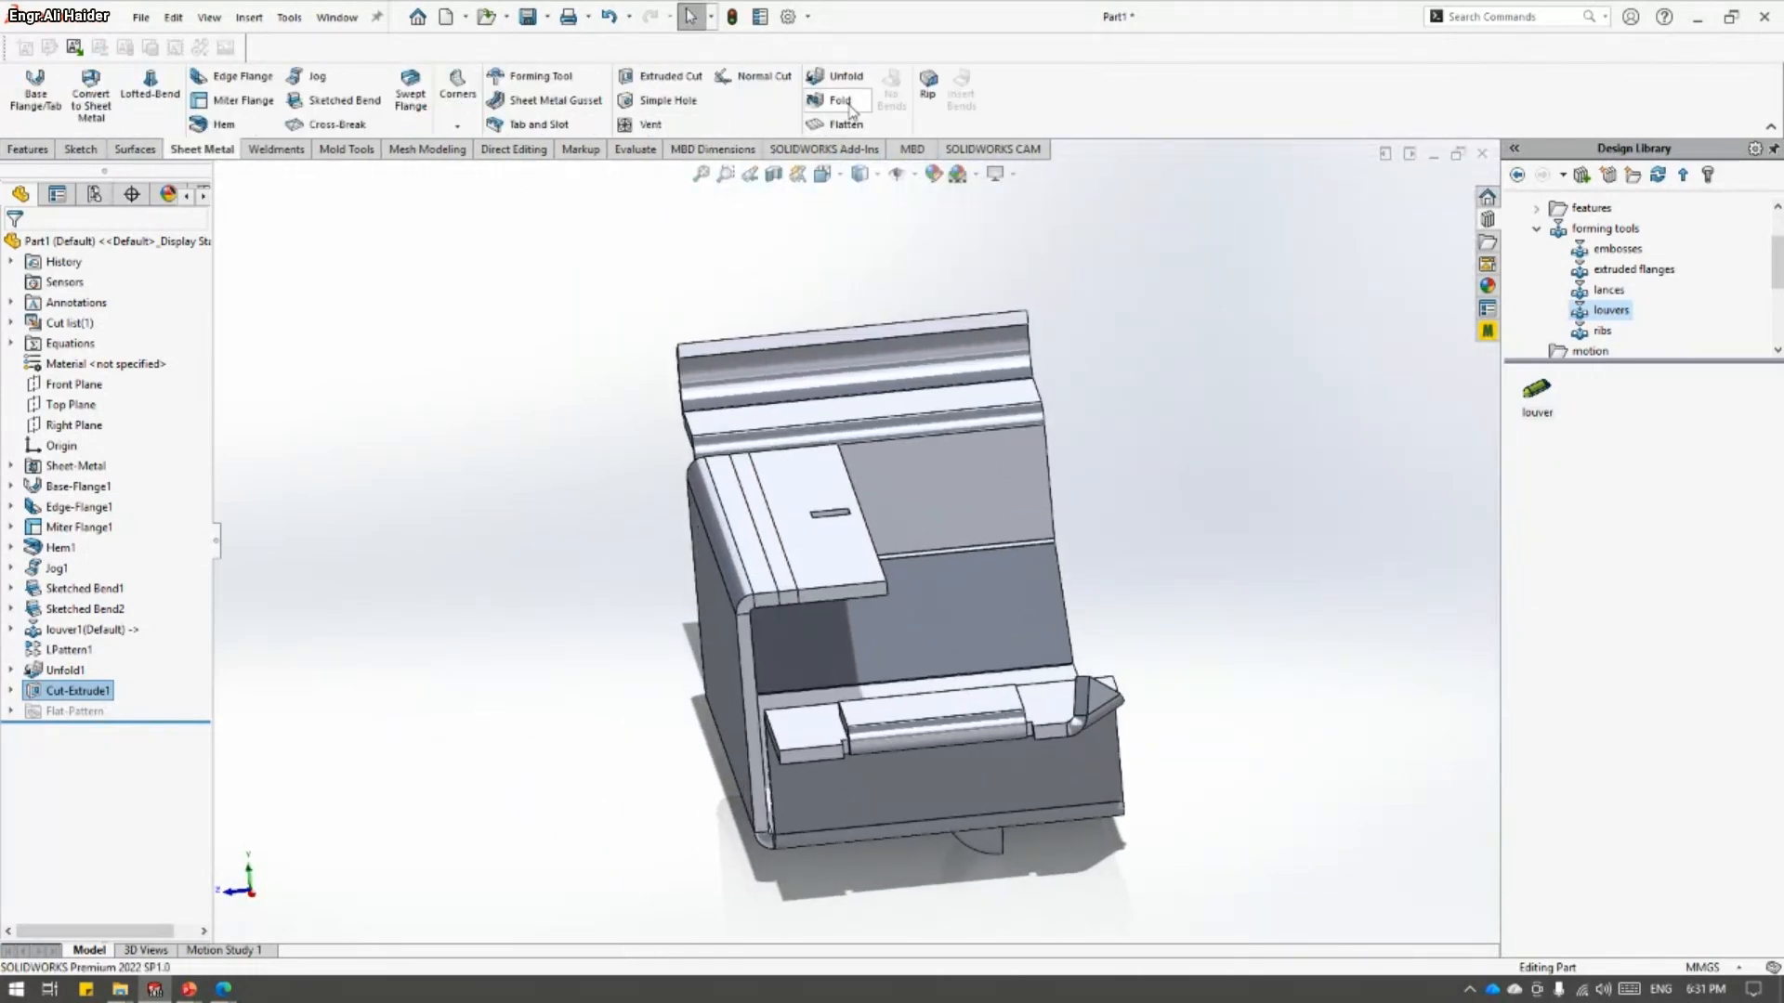
click(840, 100)
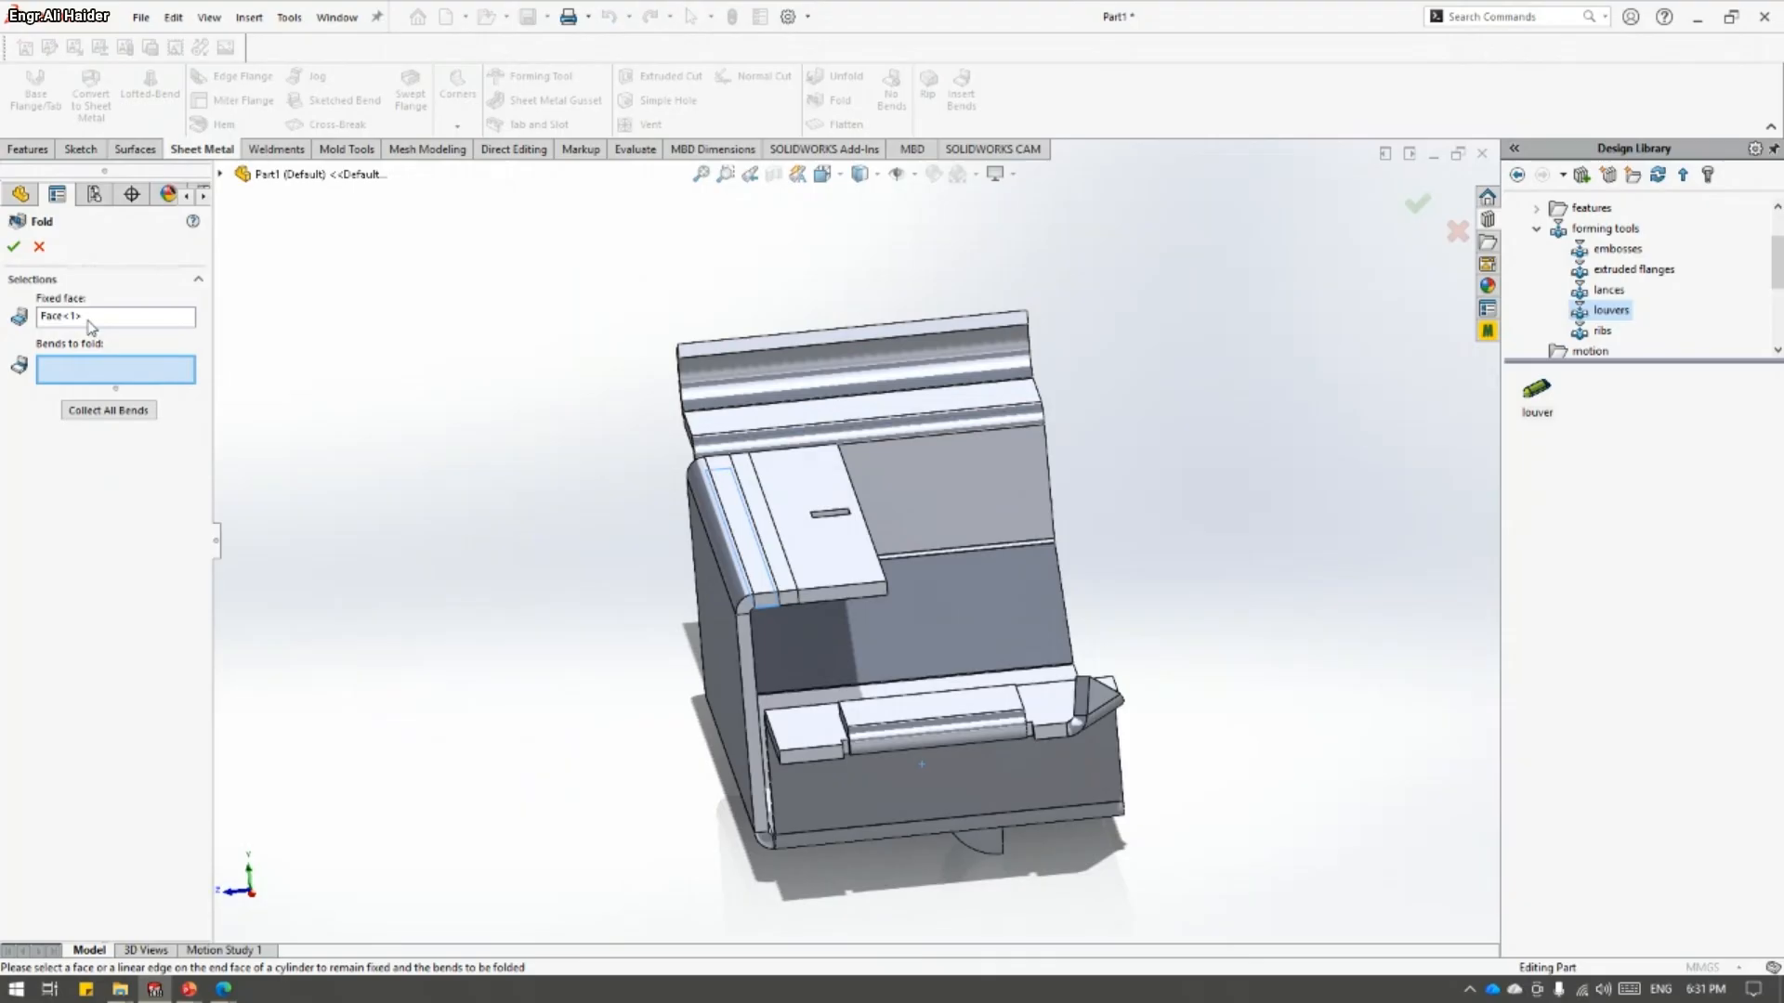
middle_drag(817, 669, 732, 516)
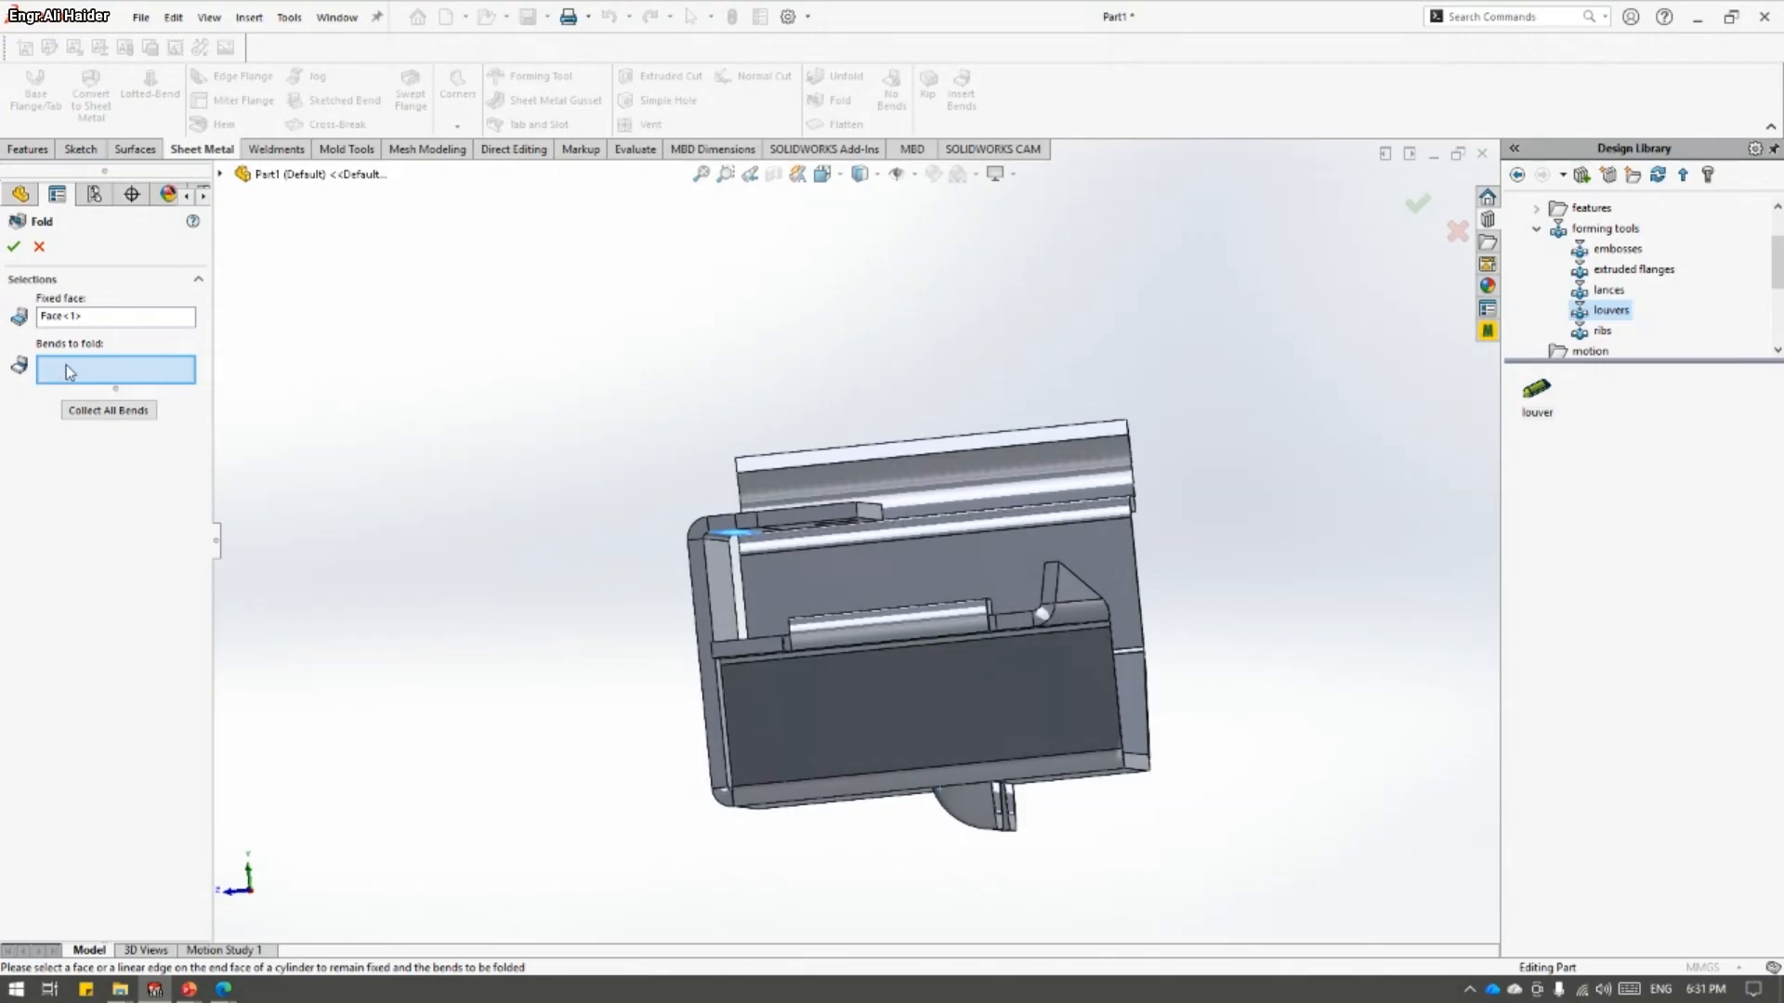
middle_drag(748, 493, 762, 581)
scroll(764, 590, down, 2)
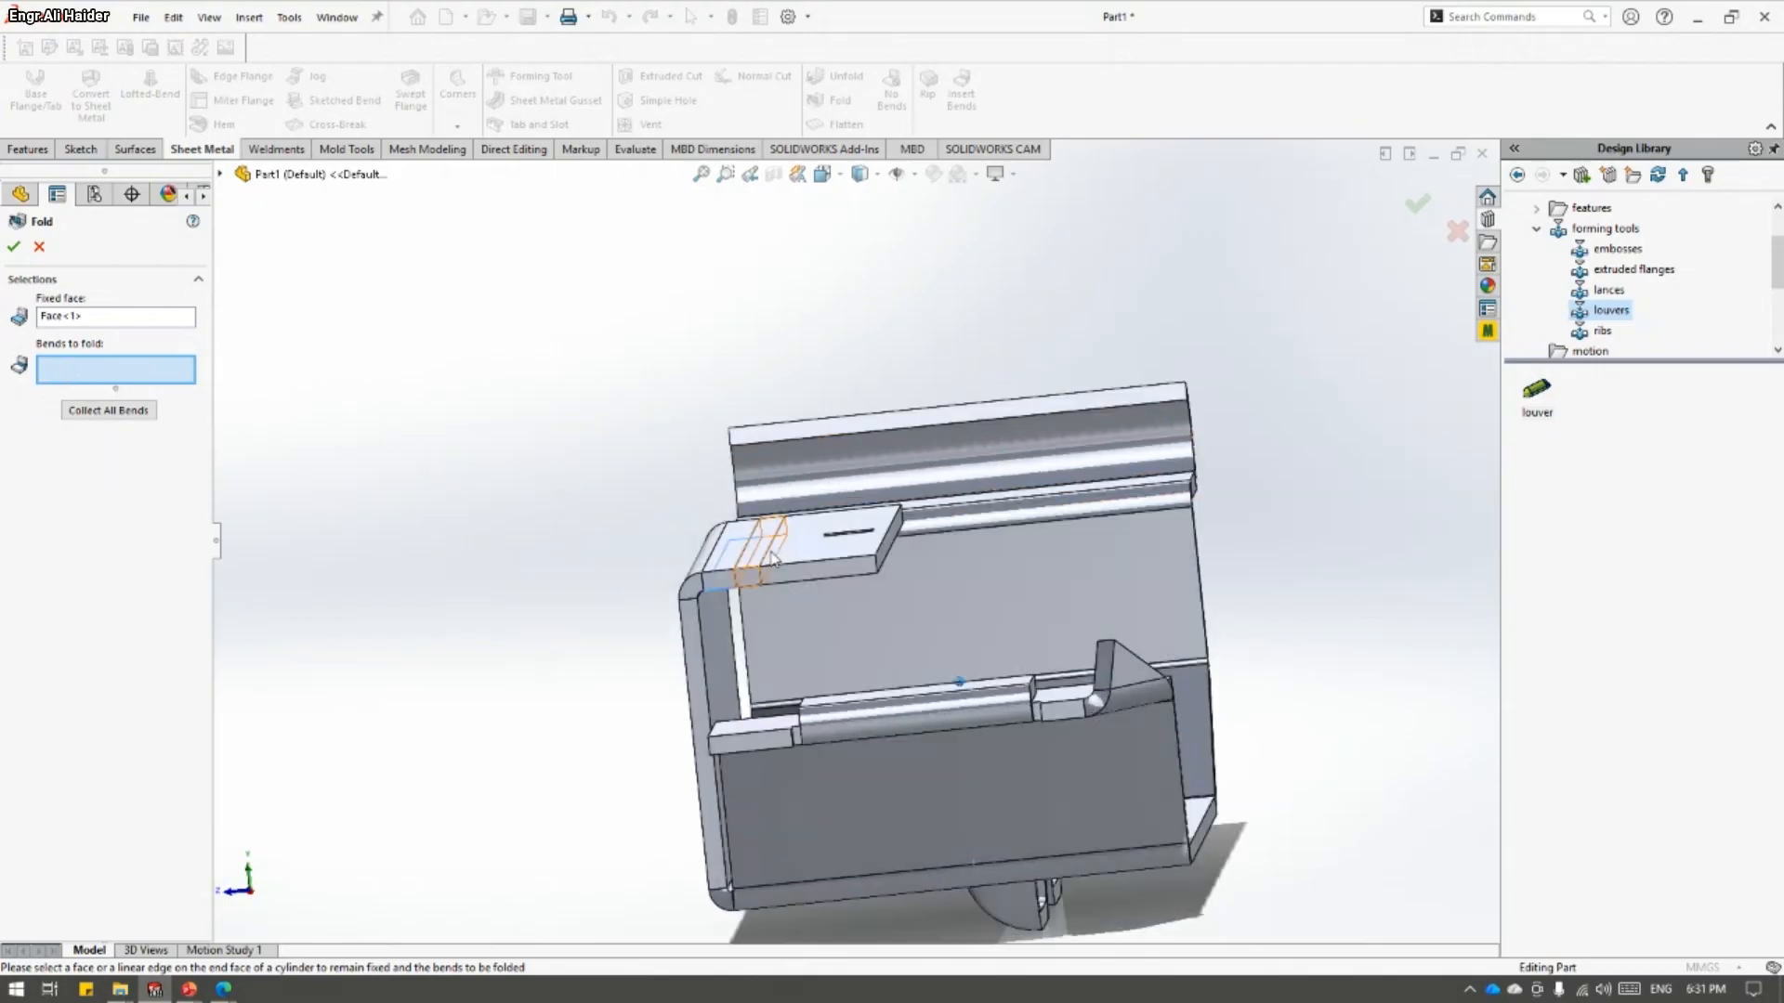
click(760, 600)
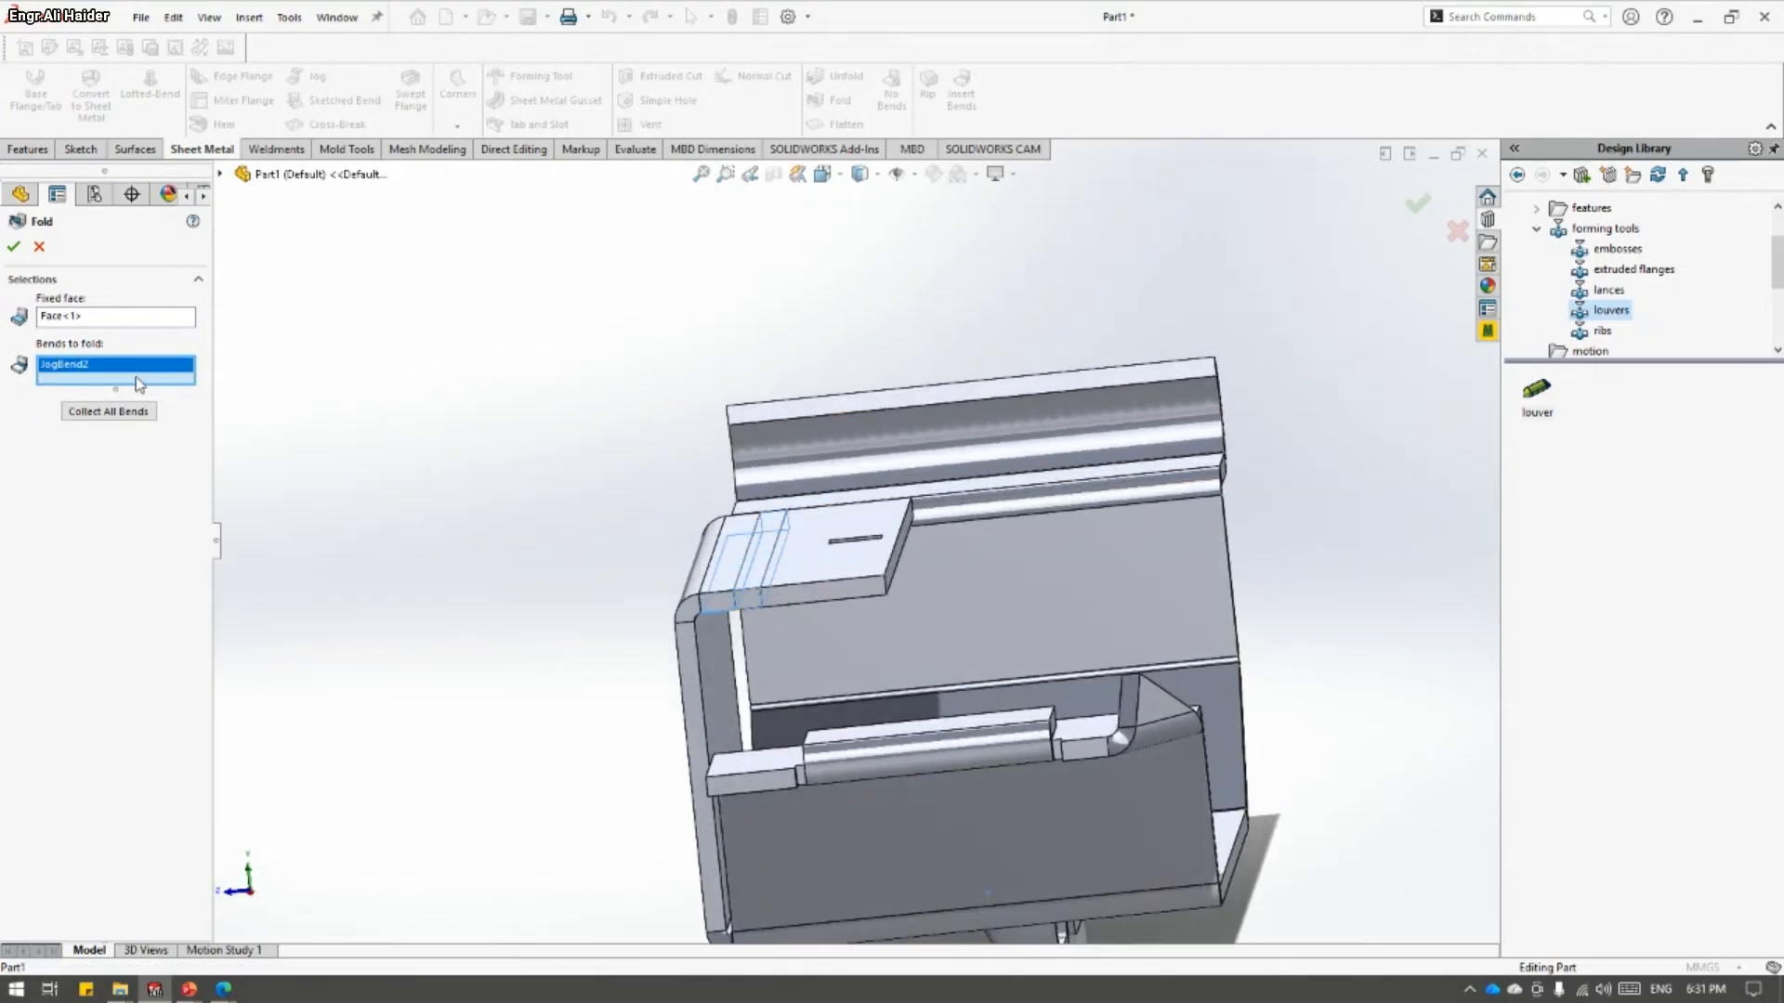
click(16, 245)
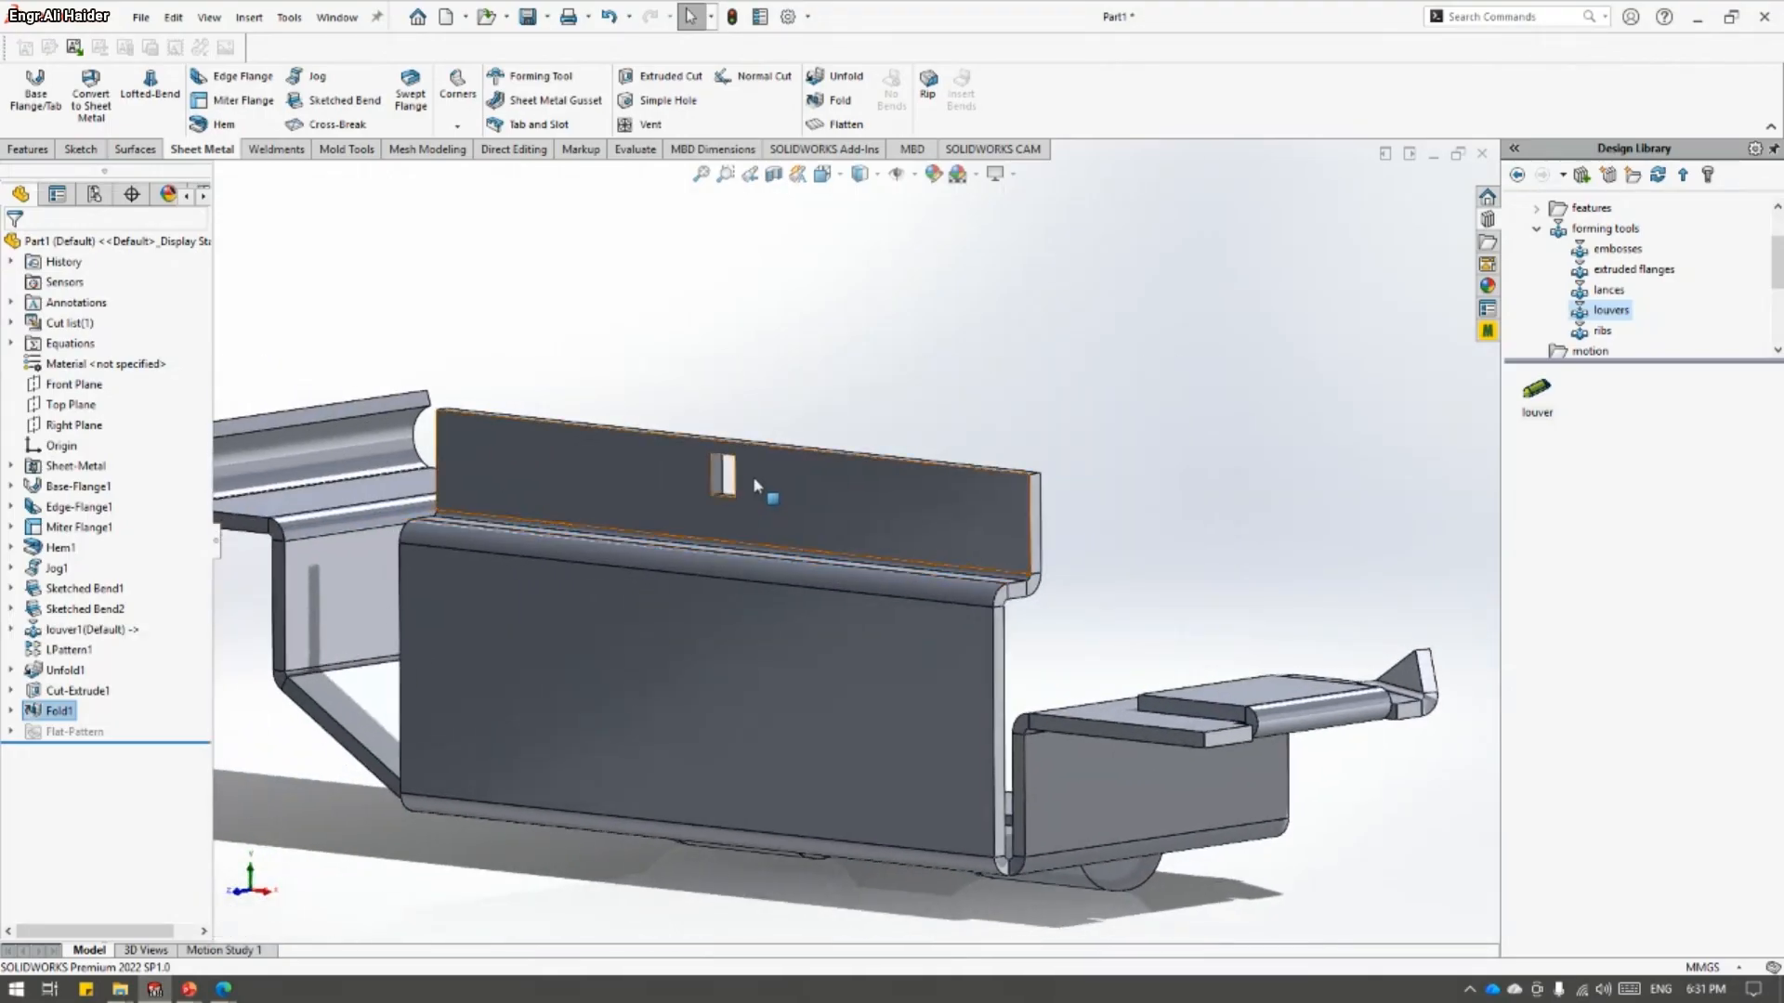
click(750, 476)
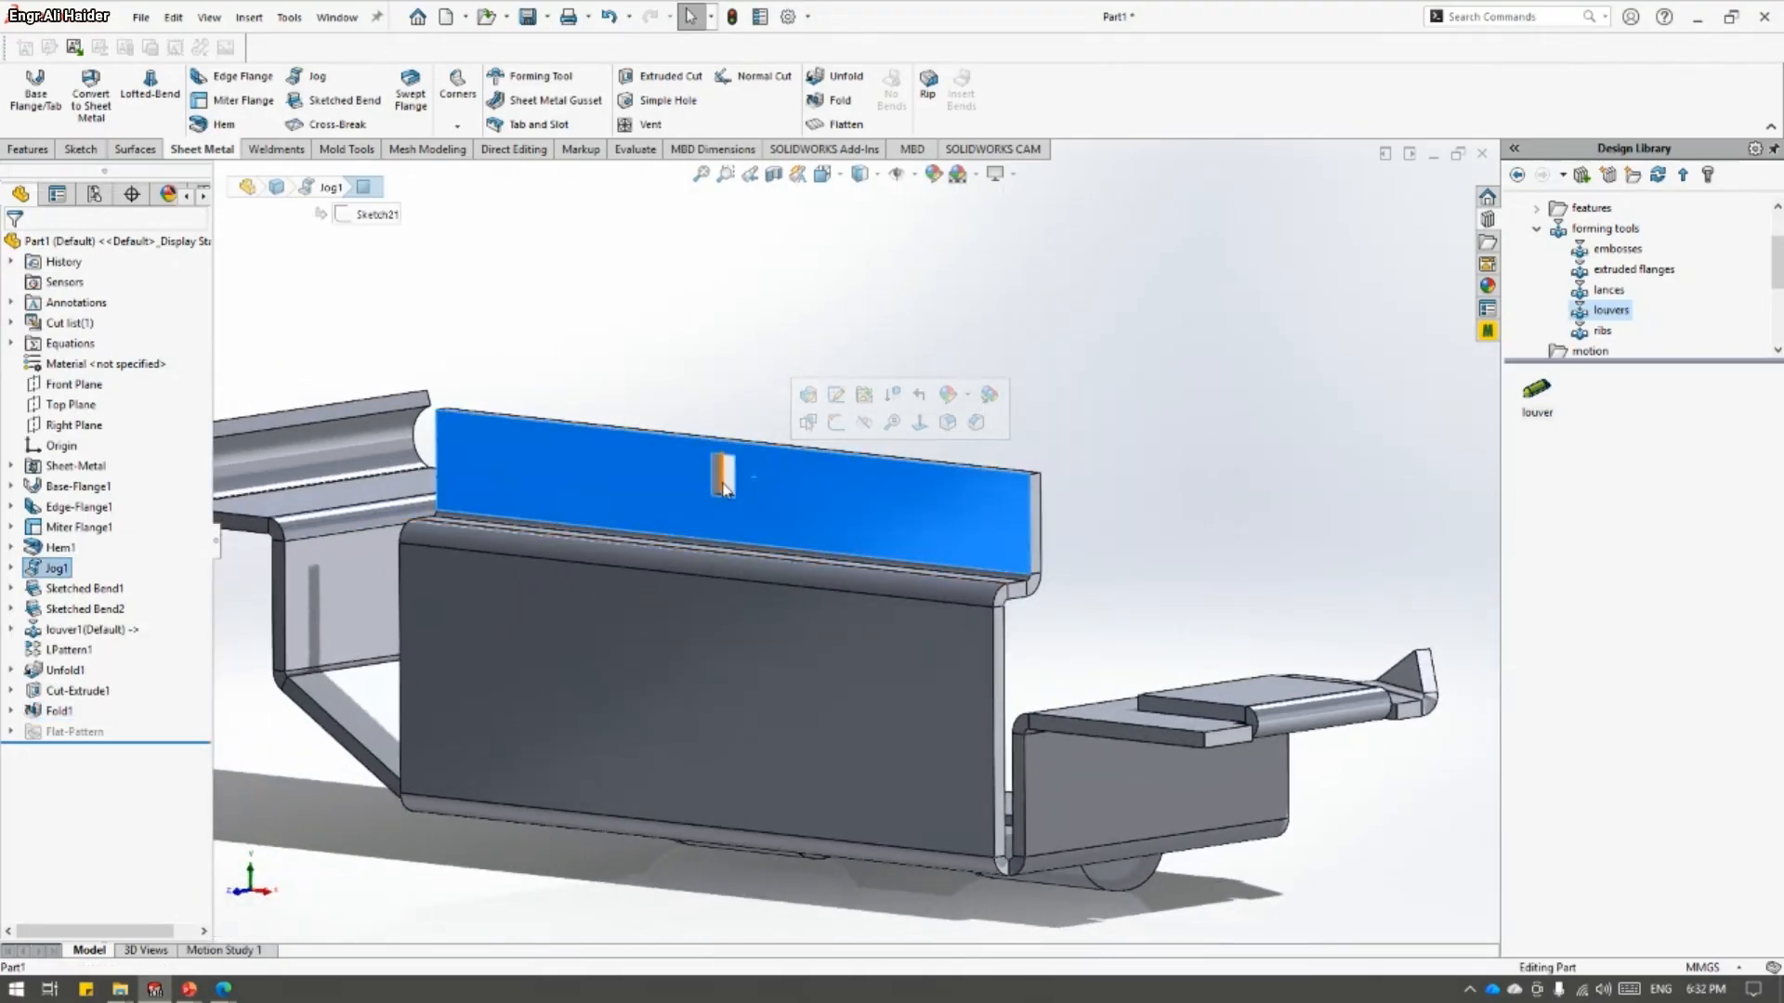
middle_drag(728, 491, 789, 492)
click(651, 355)
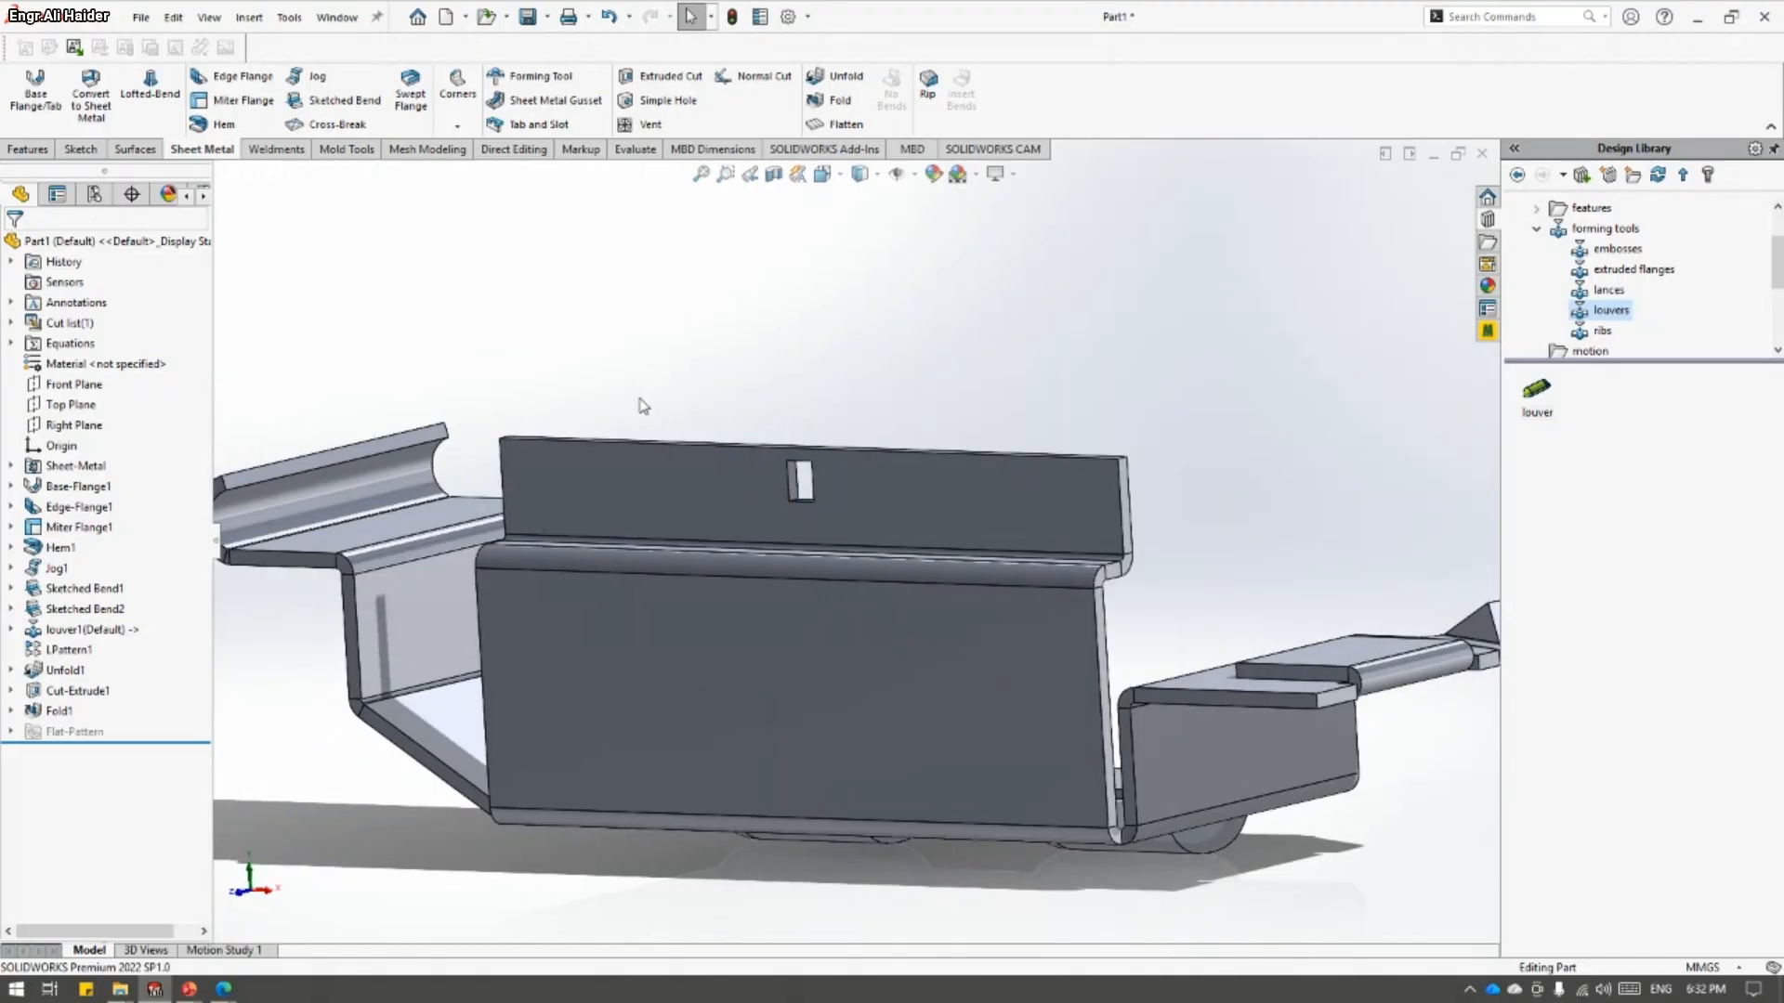
middle_drag(1068, 669, 514, 603)
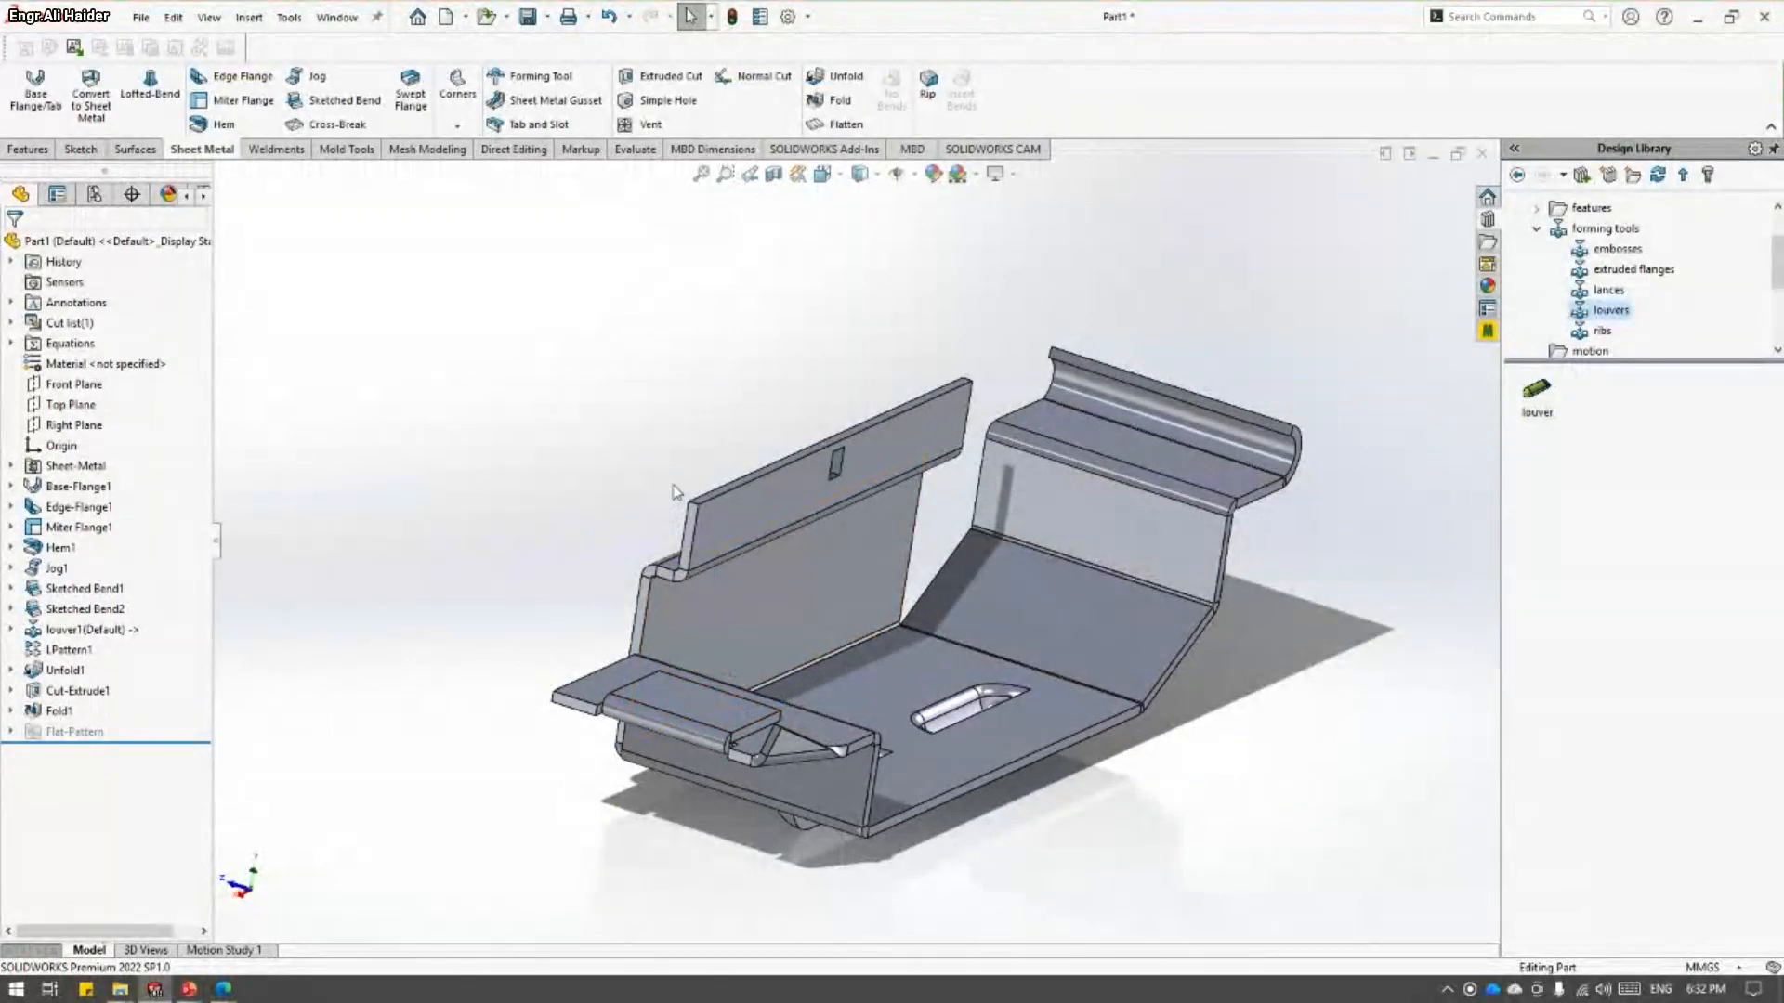
middle_drag(864, 645, 650, 418)
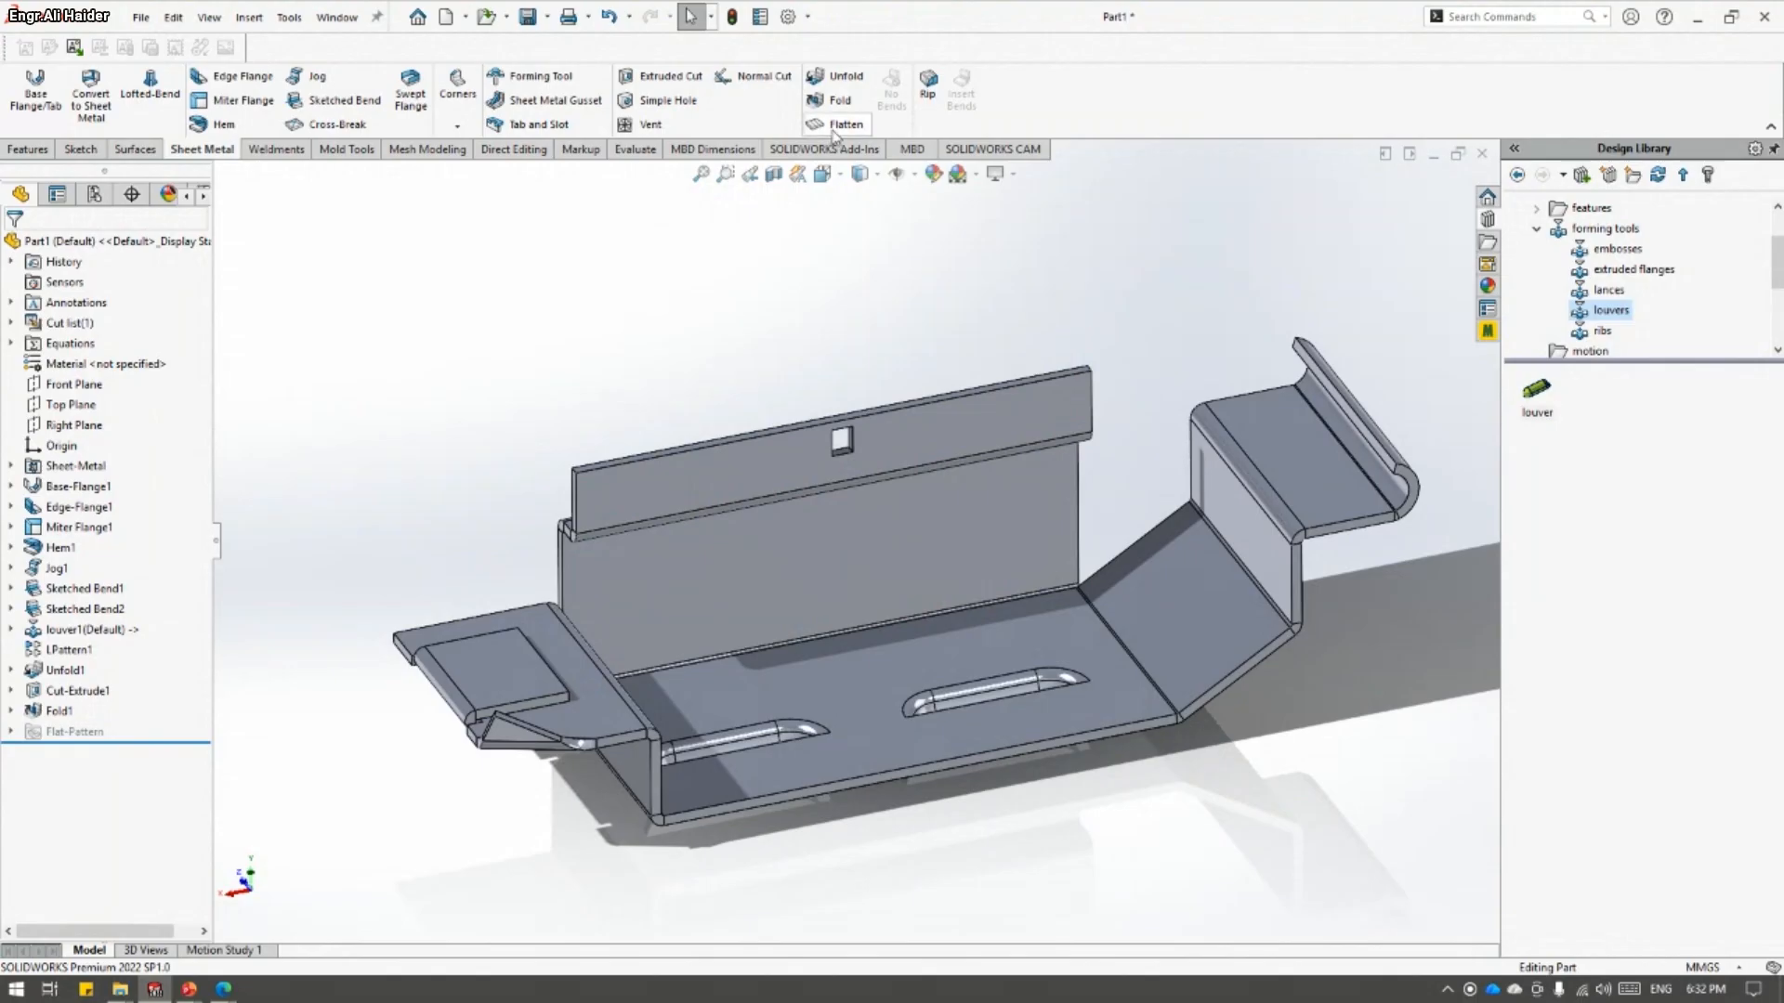
- Flatten the whole sheet metal part and examine the bend lines of the flat pattern
middle_drag(844, 295, 844, 299)
scroll(844, 372, up, 4)
middle_drag(844, 372, 847, 425)
middle_drag(942, 712, 765, 700)
scroll(924, 686, down, 3)
scroll(711, 730, down, 5)
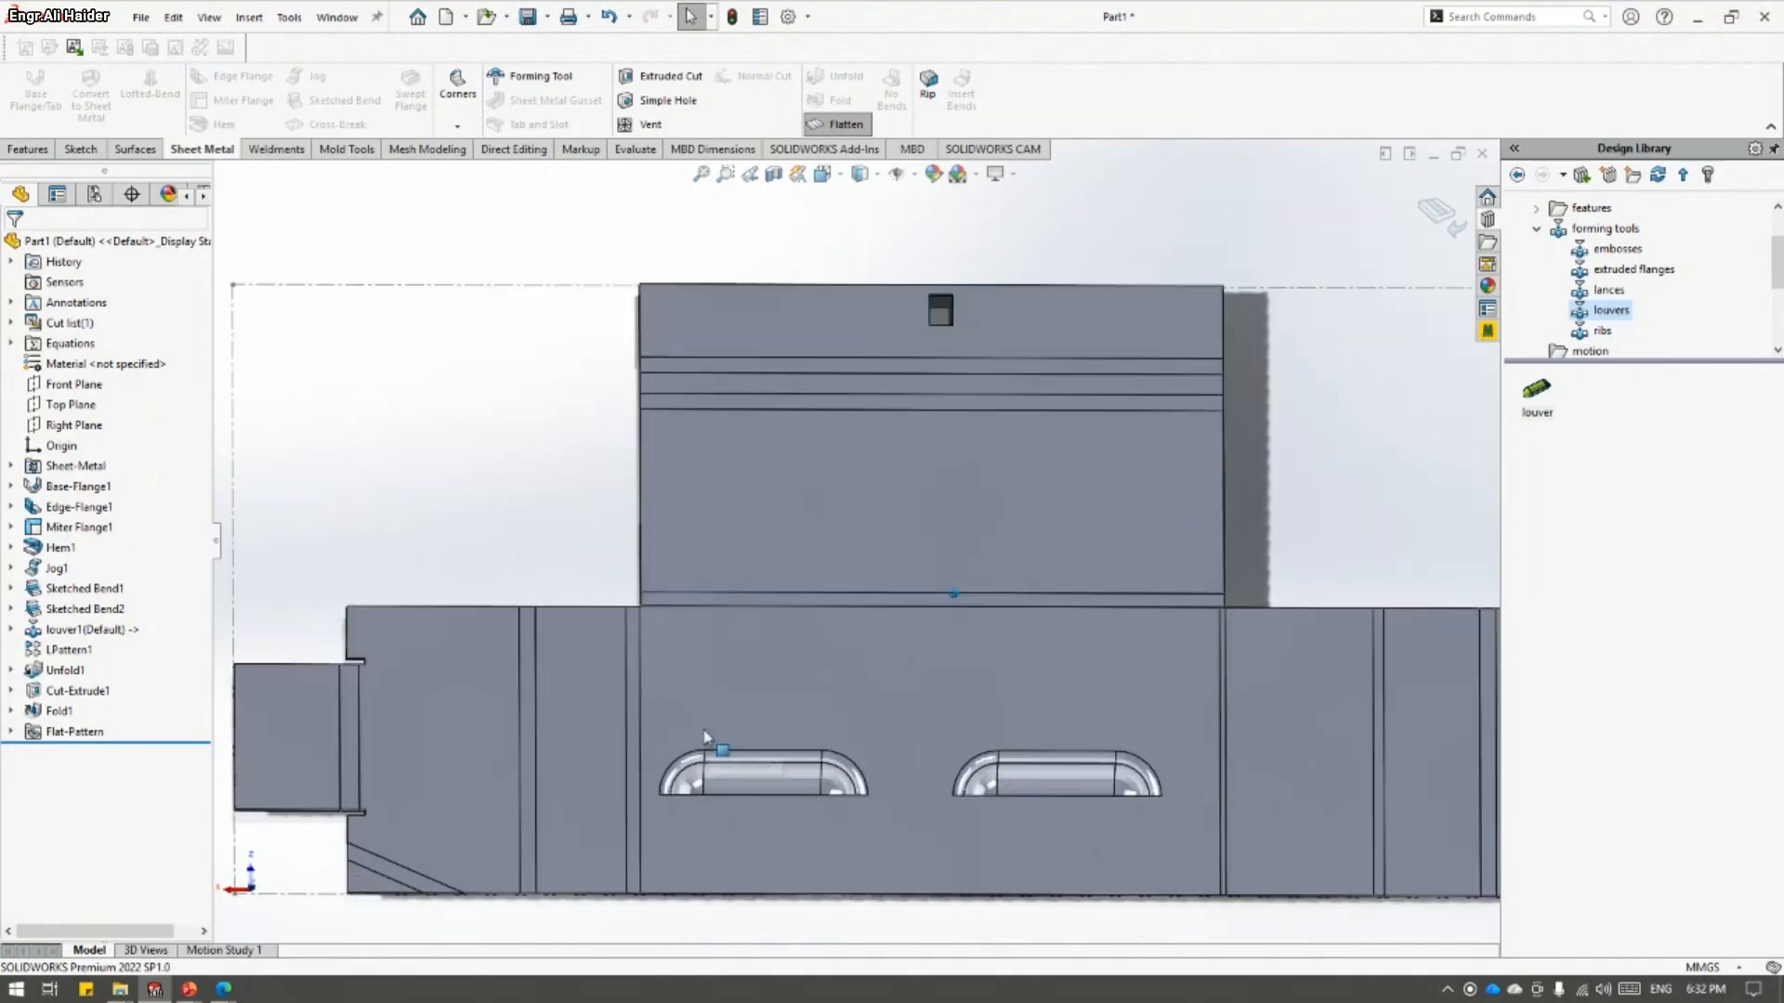
scroll(616, 661, down, 3)
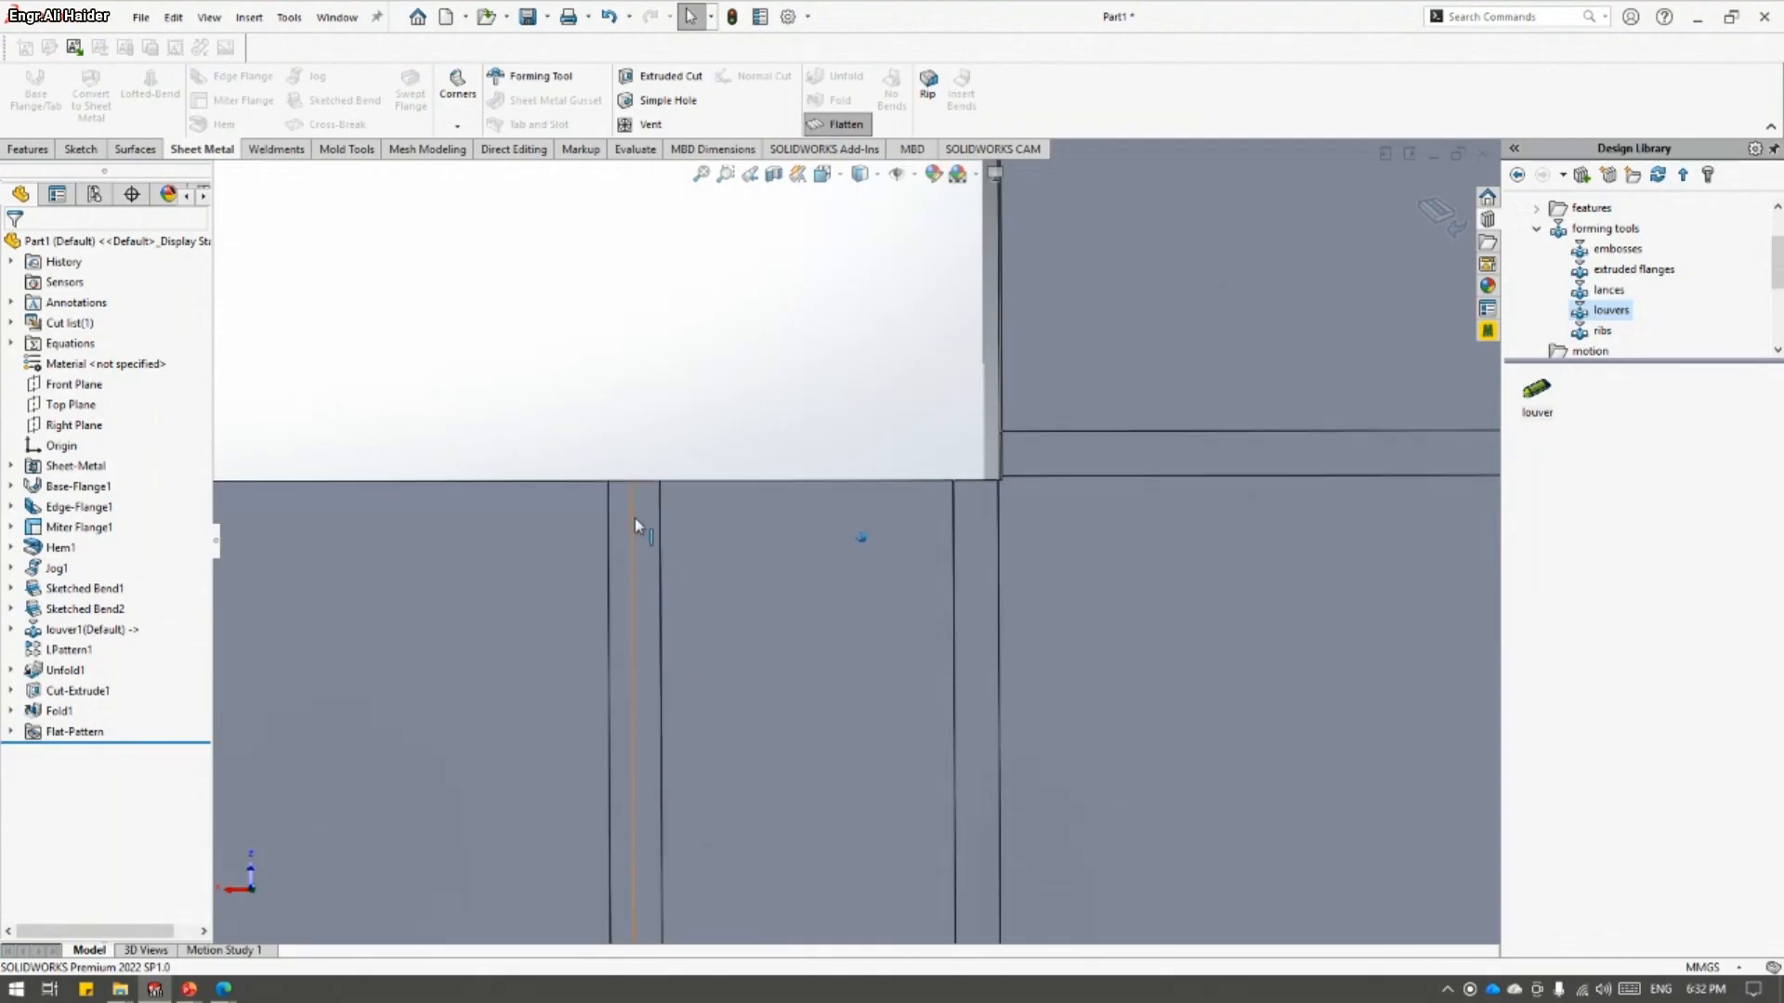
- Adjust which item types are shown and examine the bend areas between the flanges of the flat pattern
scroll(687, 446, up, 4)
click(910, 177)
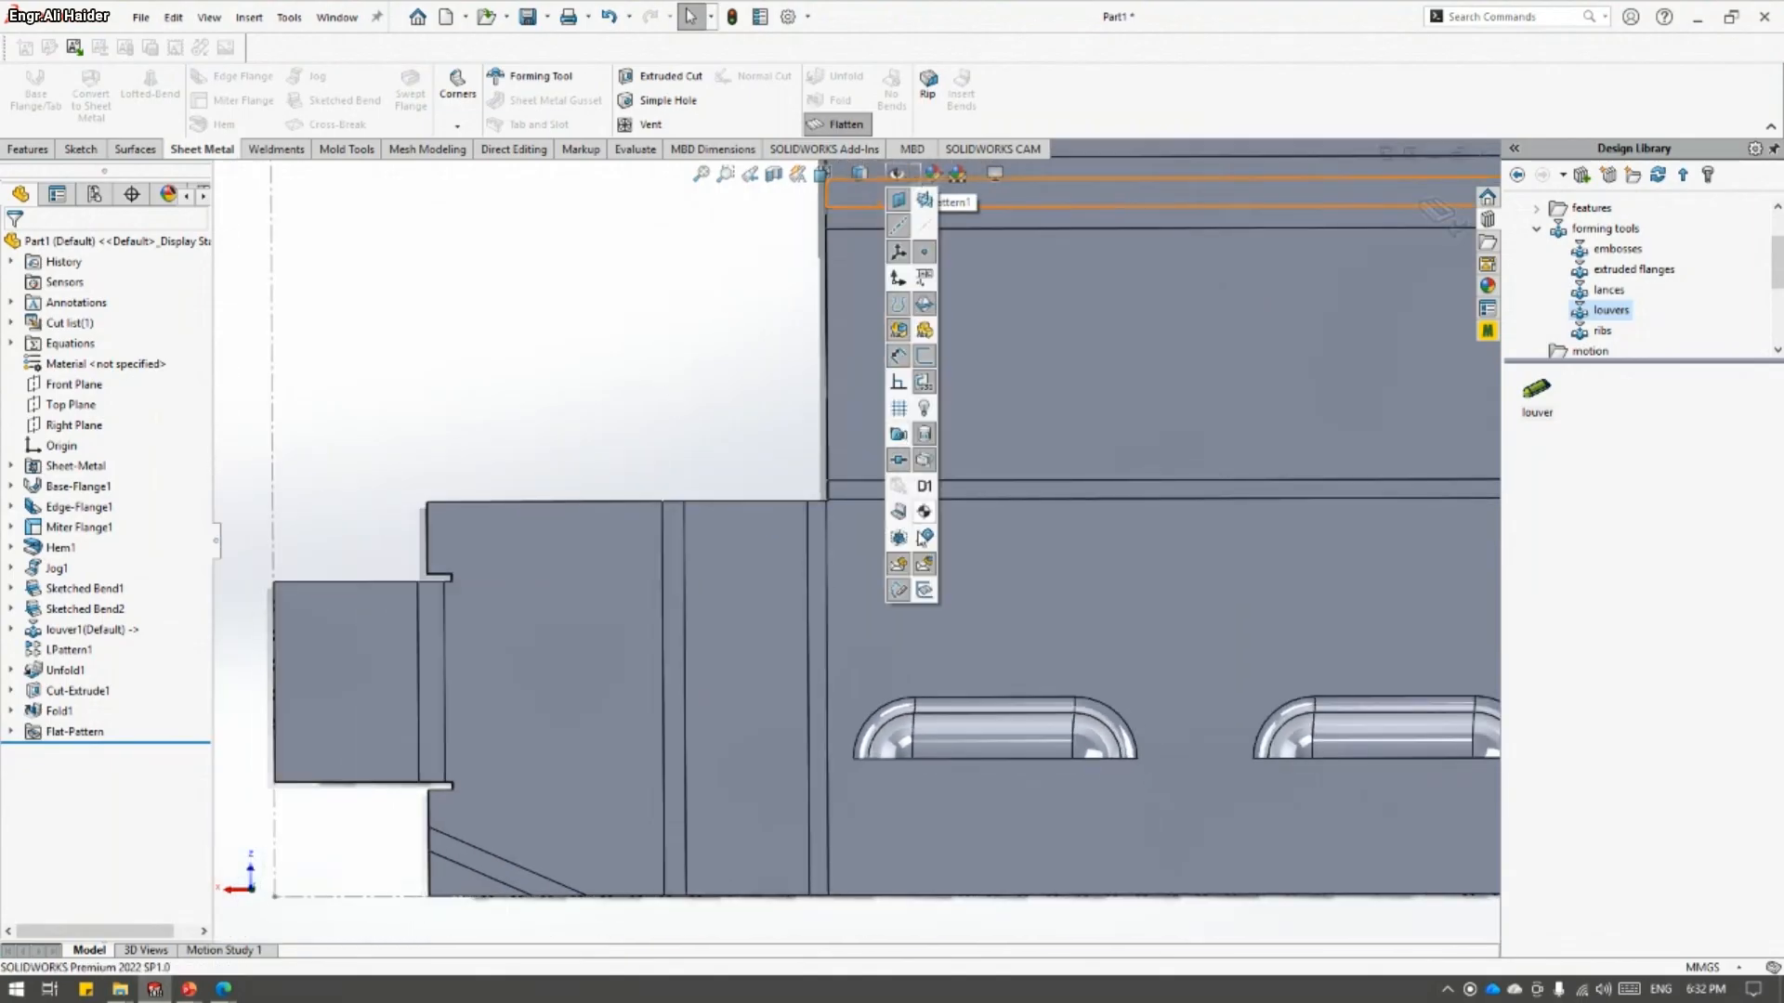
click(926, 591)
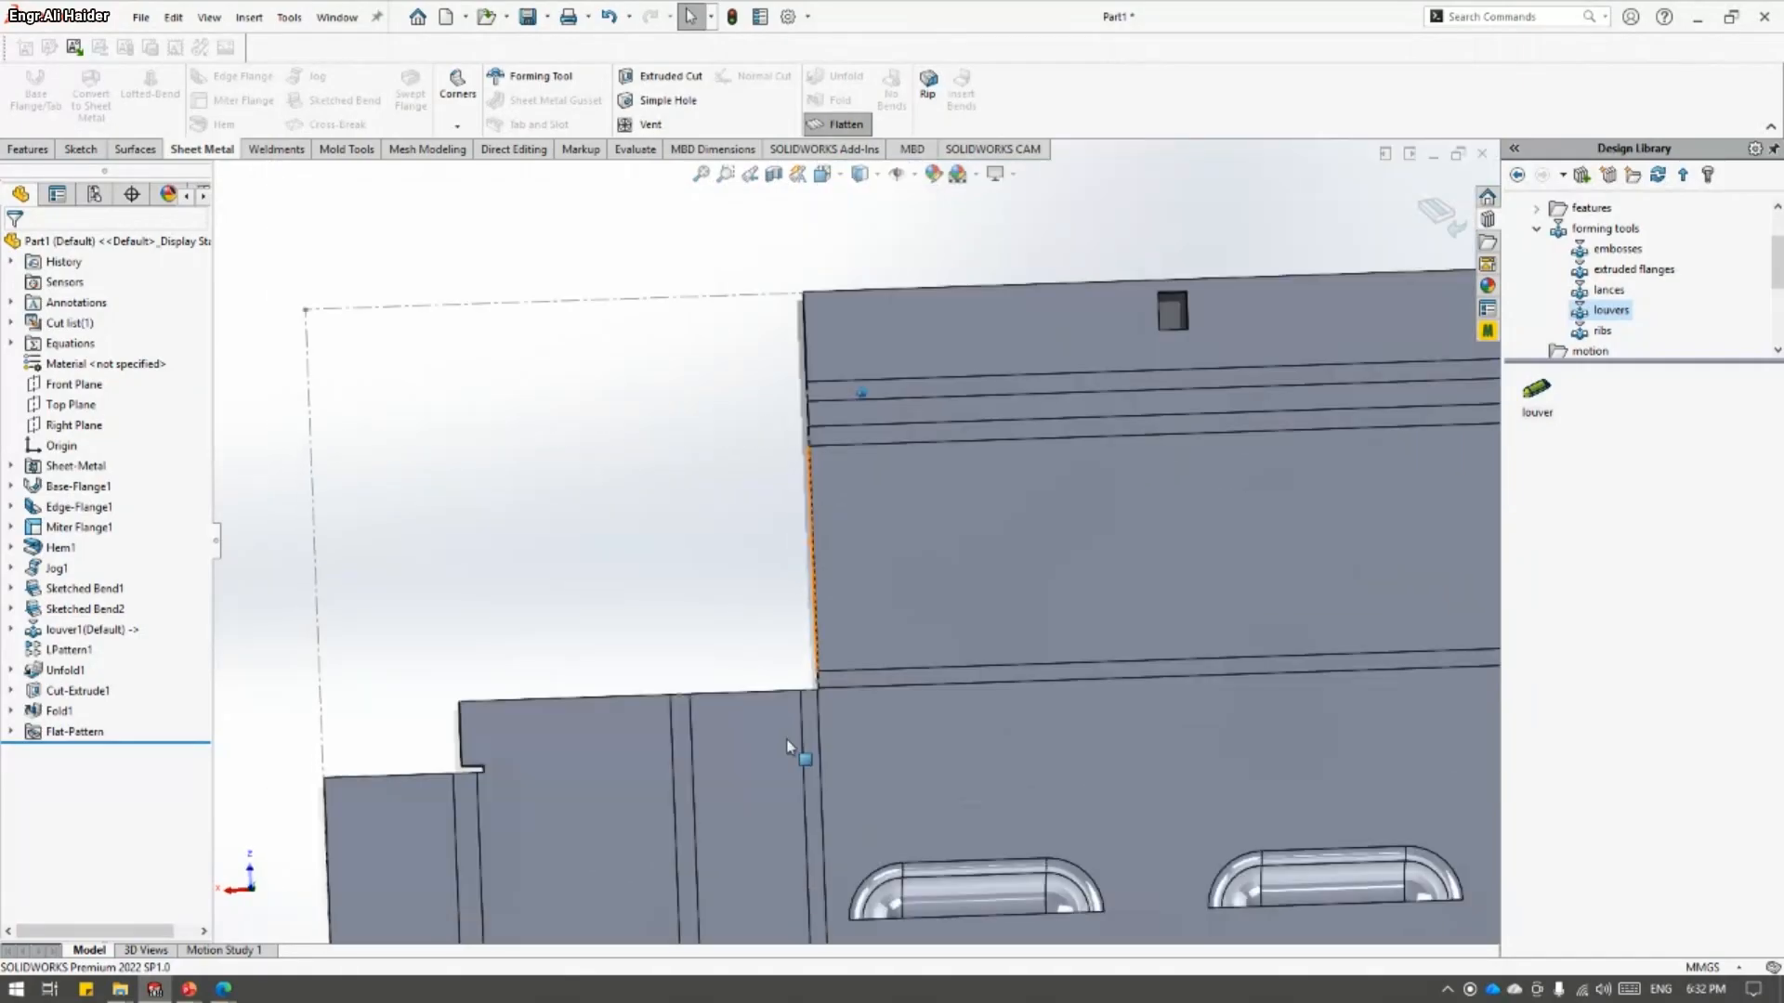
middle_drag(786, 747, 673, 554)
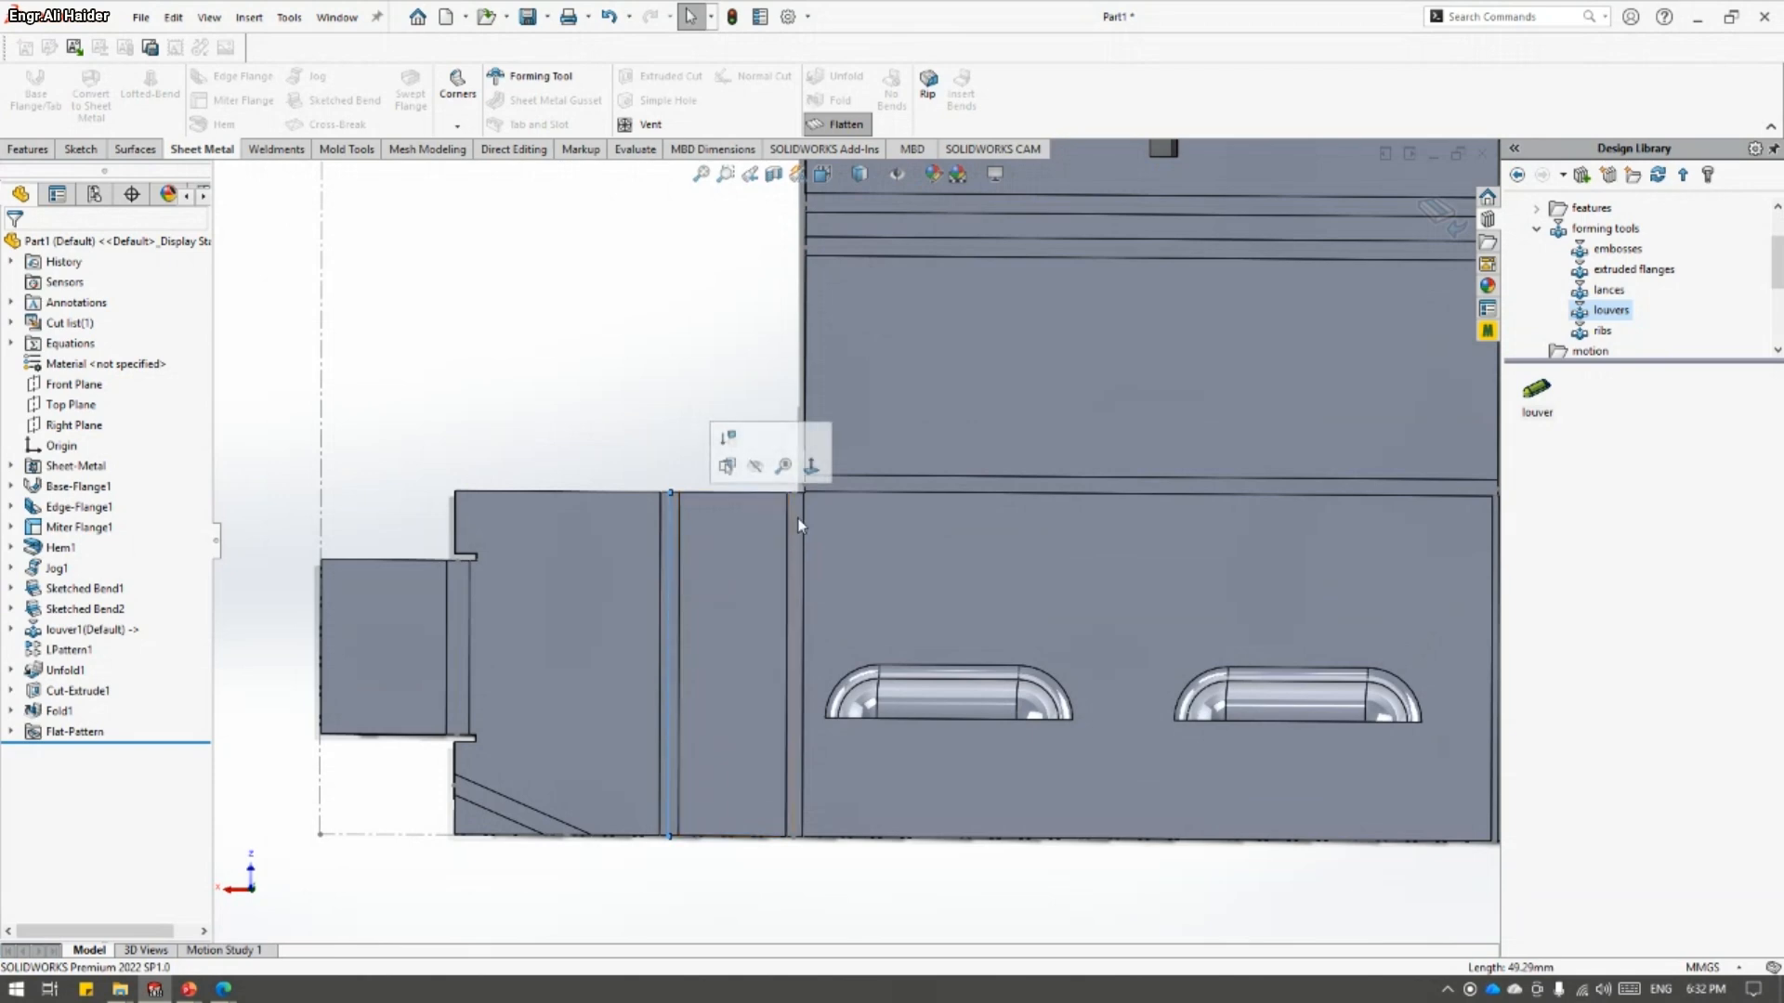
middle_drag(695, 570, 728, 507)
scroll(706, 673, down, 2)
scroll(728, 507, up, 5)
- Examine the flat pattern's bend lines and bend regions in wireframe display, and restore the shaded-with-edges display
click(859, 173)
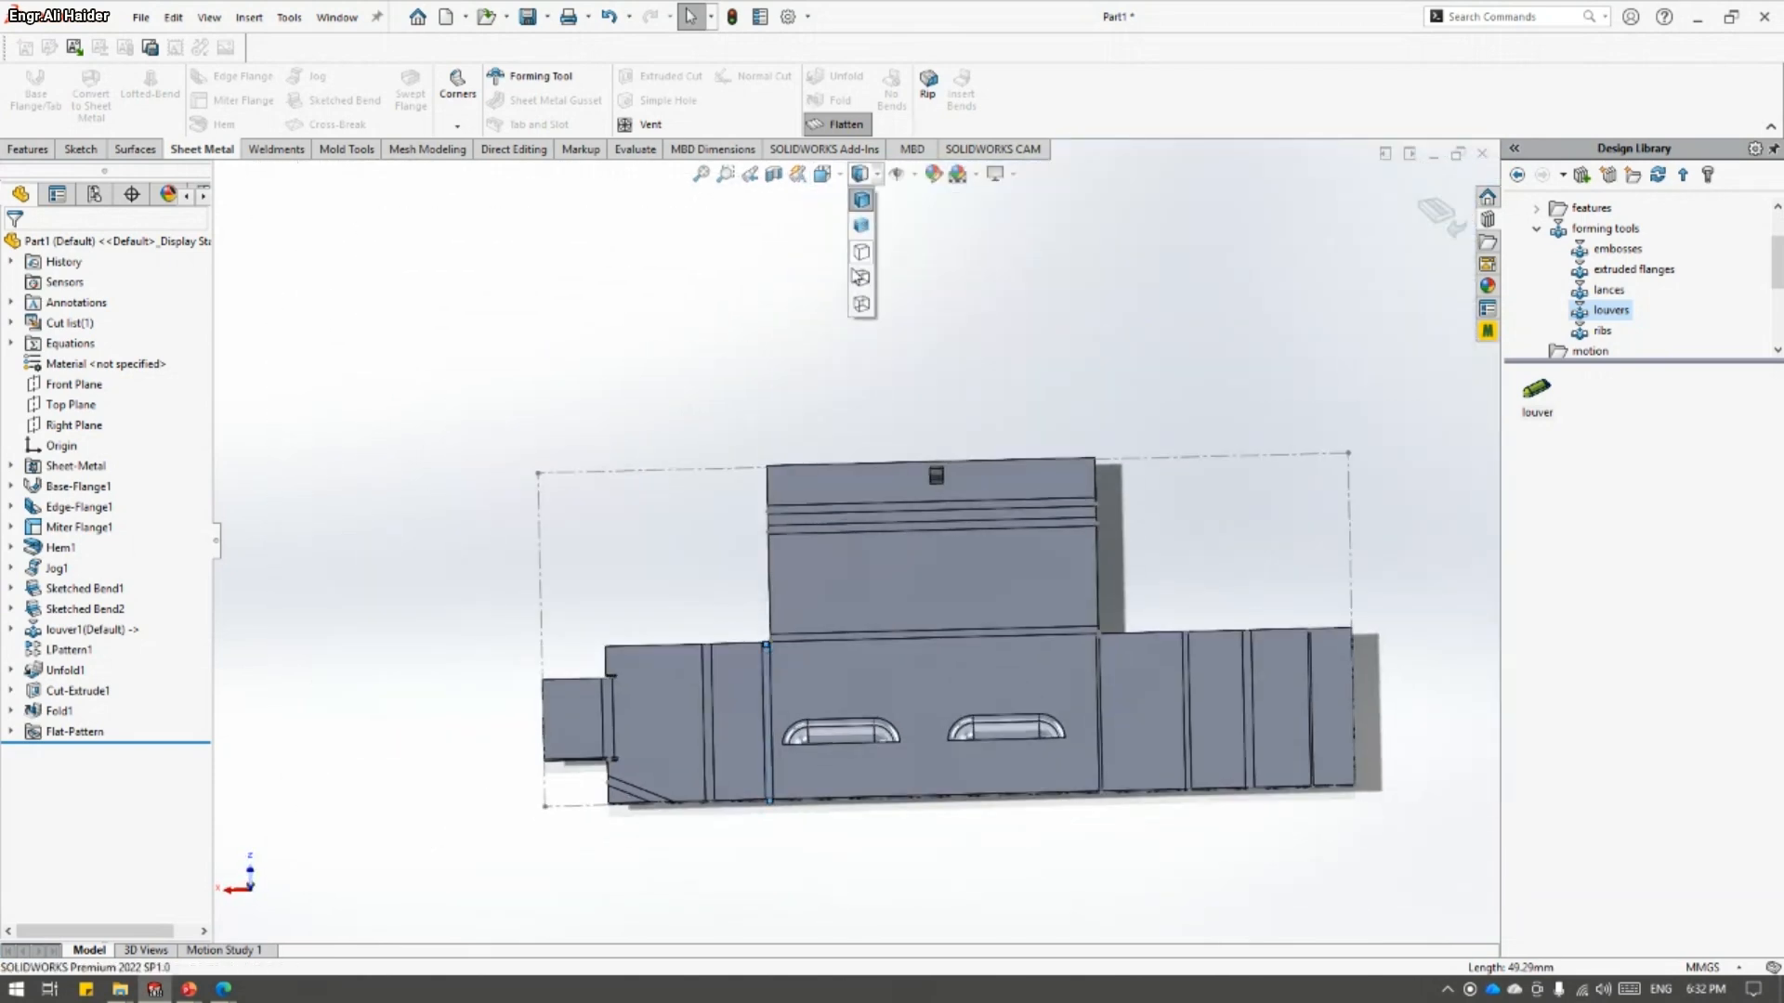
click(863, 317)
scroll(773, 721, down, 5)
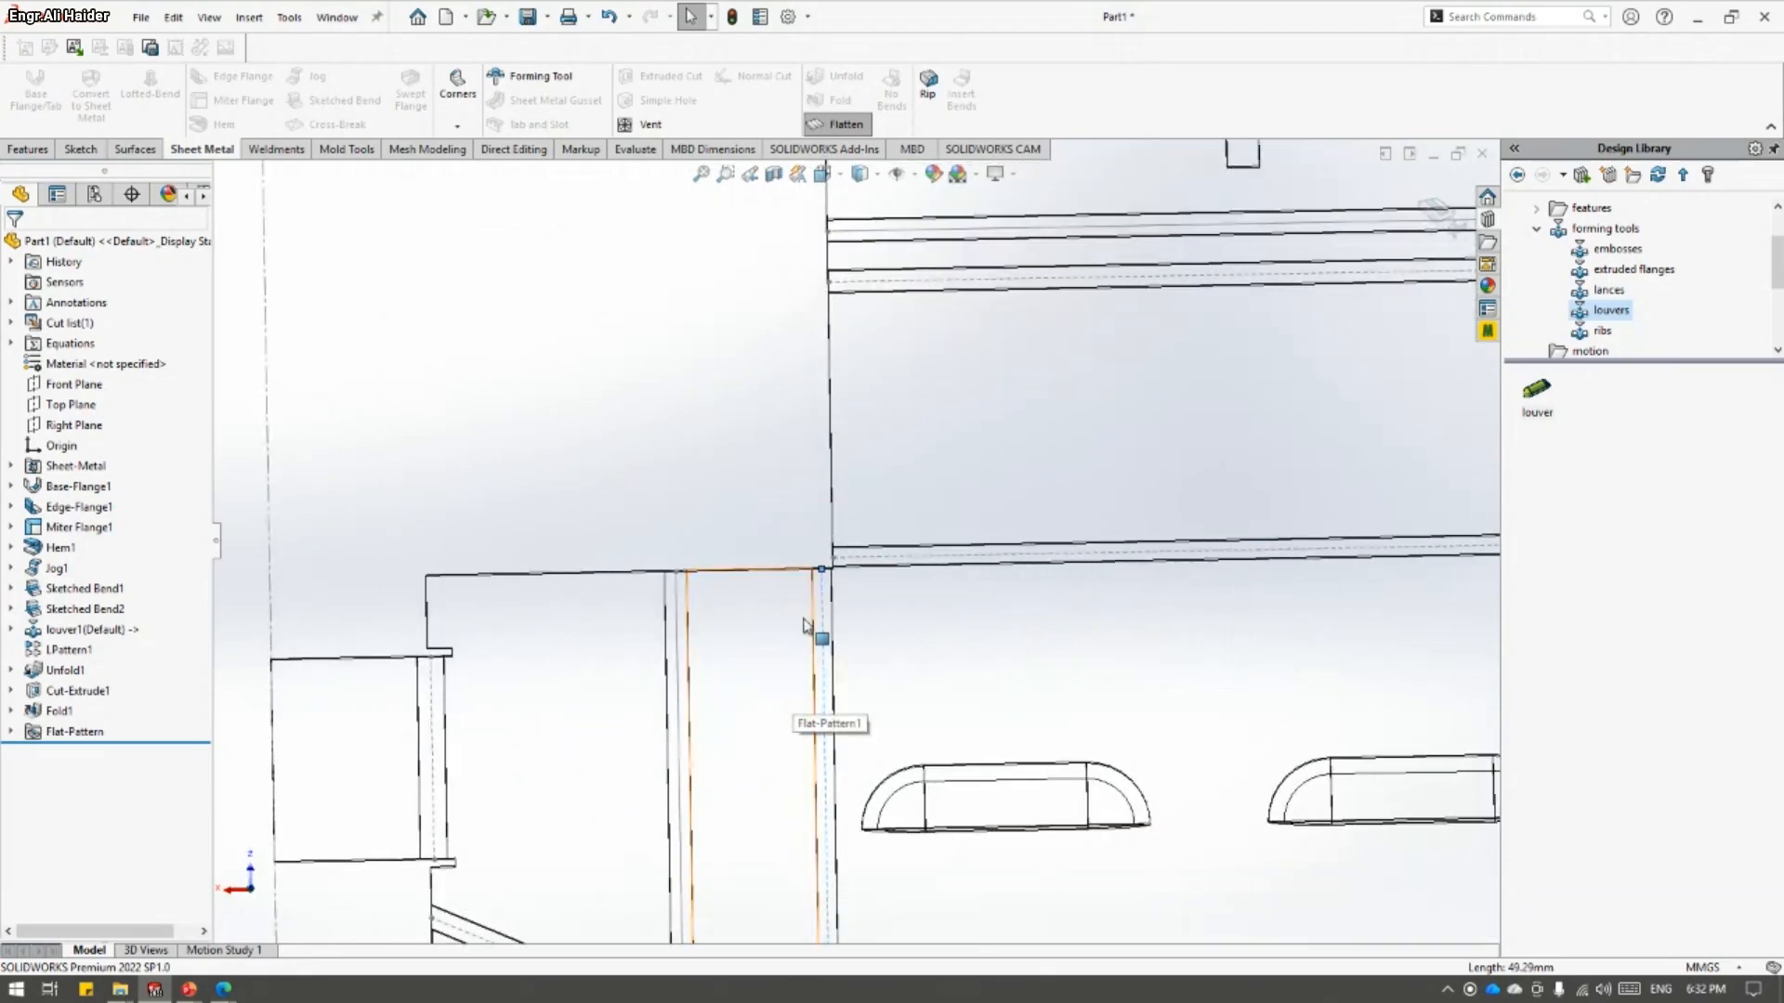
scroll(896, 533, up, 3)
scroll(875, 357, down, 3)
scroll(1027, 470, up, 5)
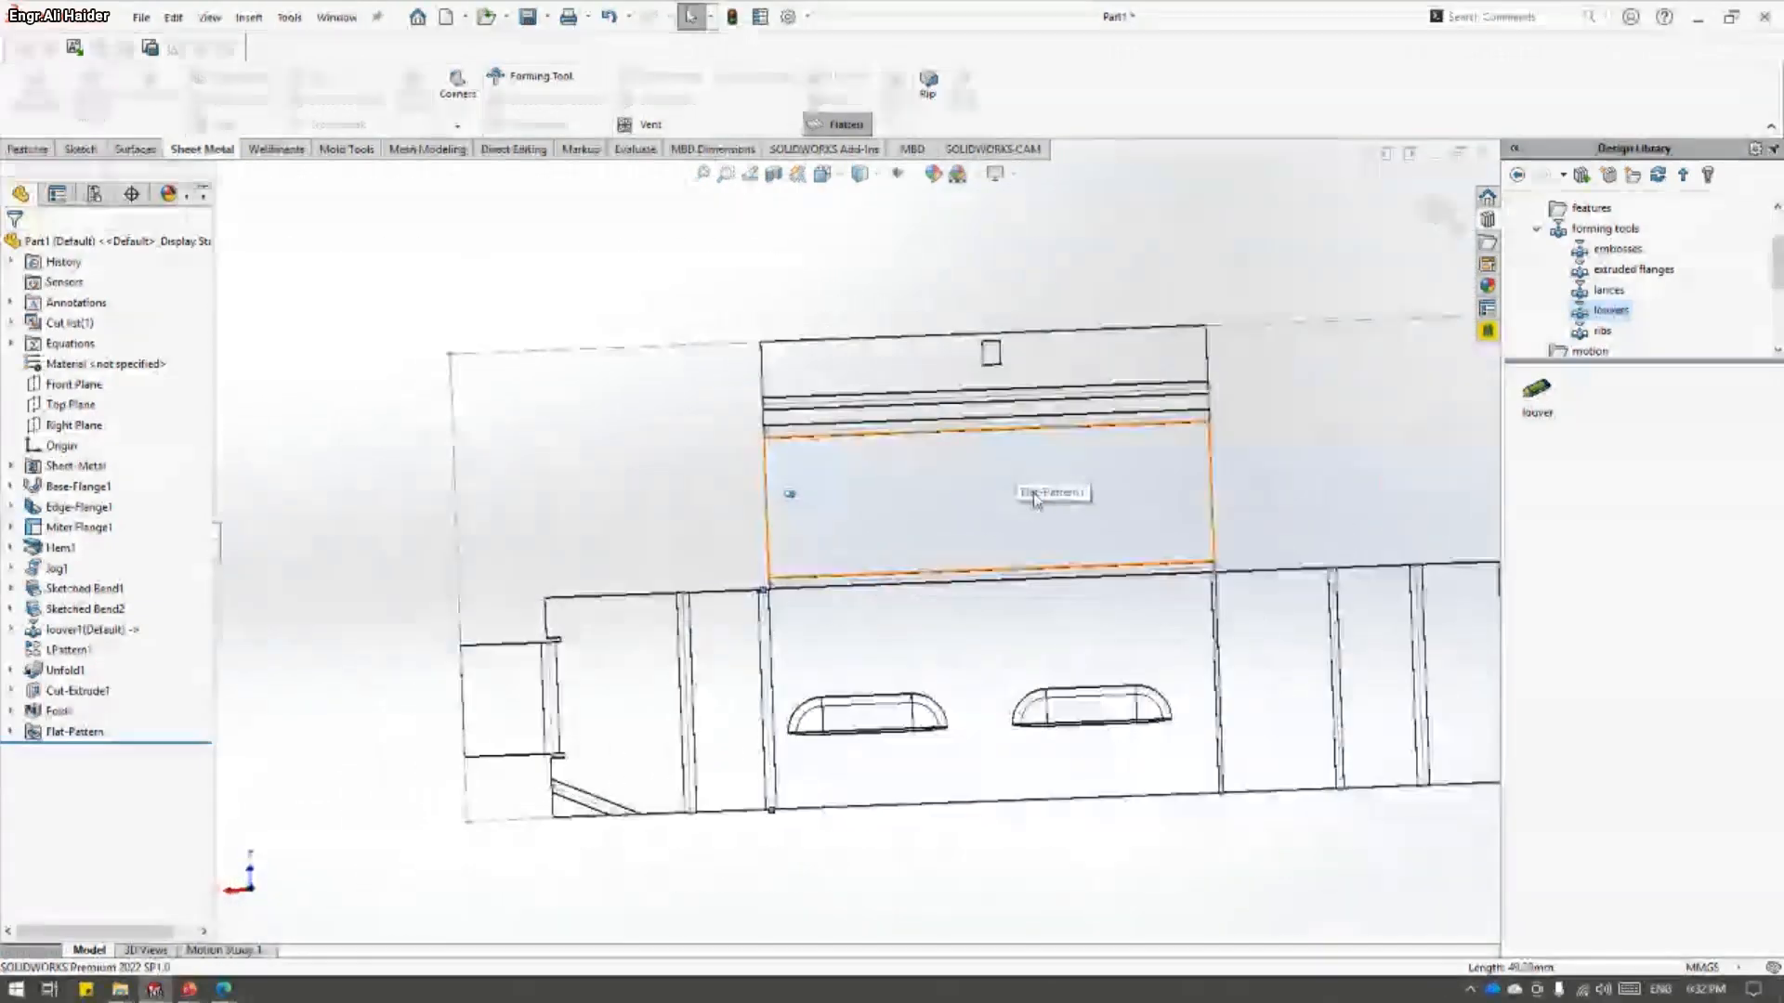
scroll(1121, 511, up, 1)
middle_drag(1118, 482, 1050, 521)
scroll(840, 415, down, 2)
click(822, 295)
middle_drag(821, 295, 821, 295)
scroll(743, 562, down, 2)
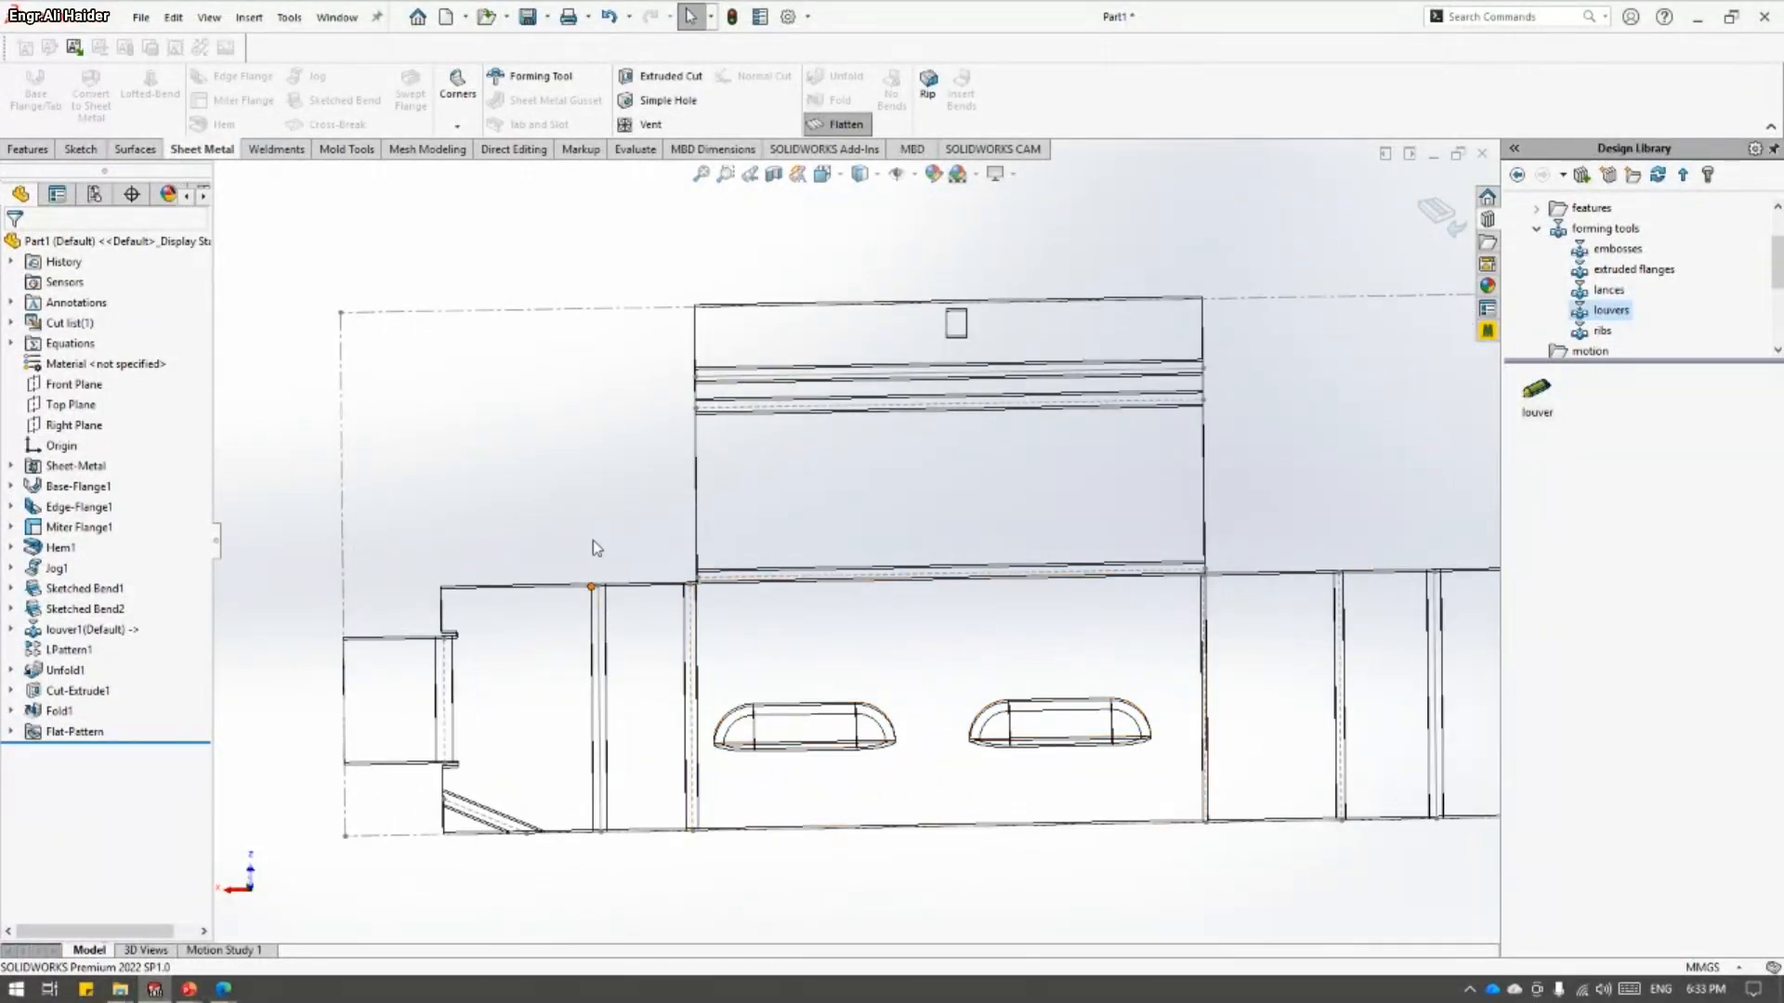
middle_drag(770, 558, 581, 381)
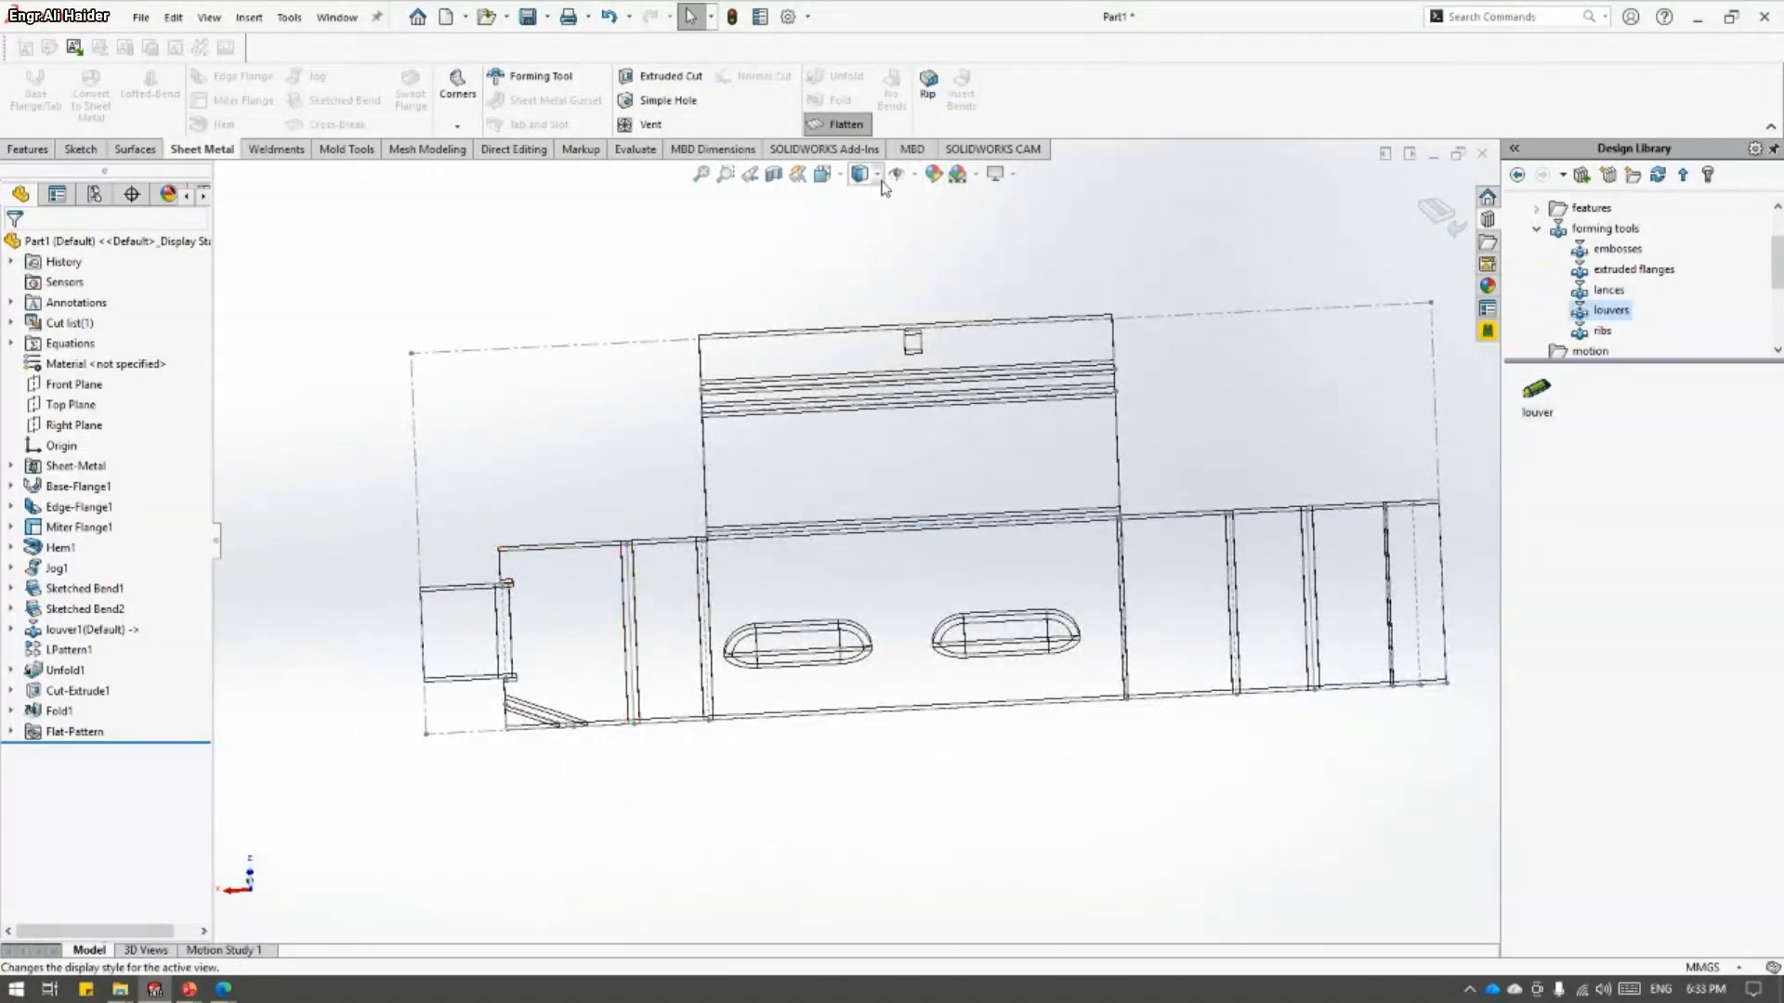
click(861, 199)
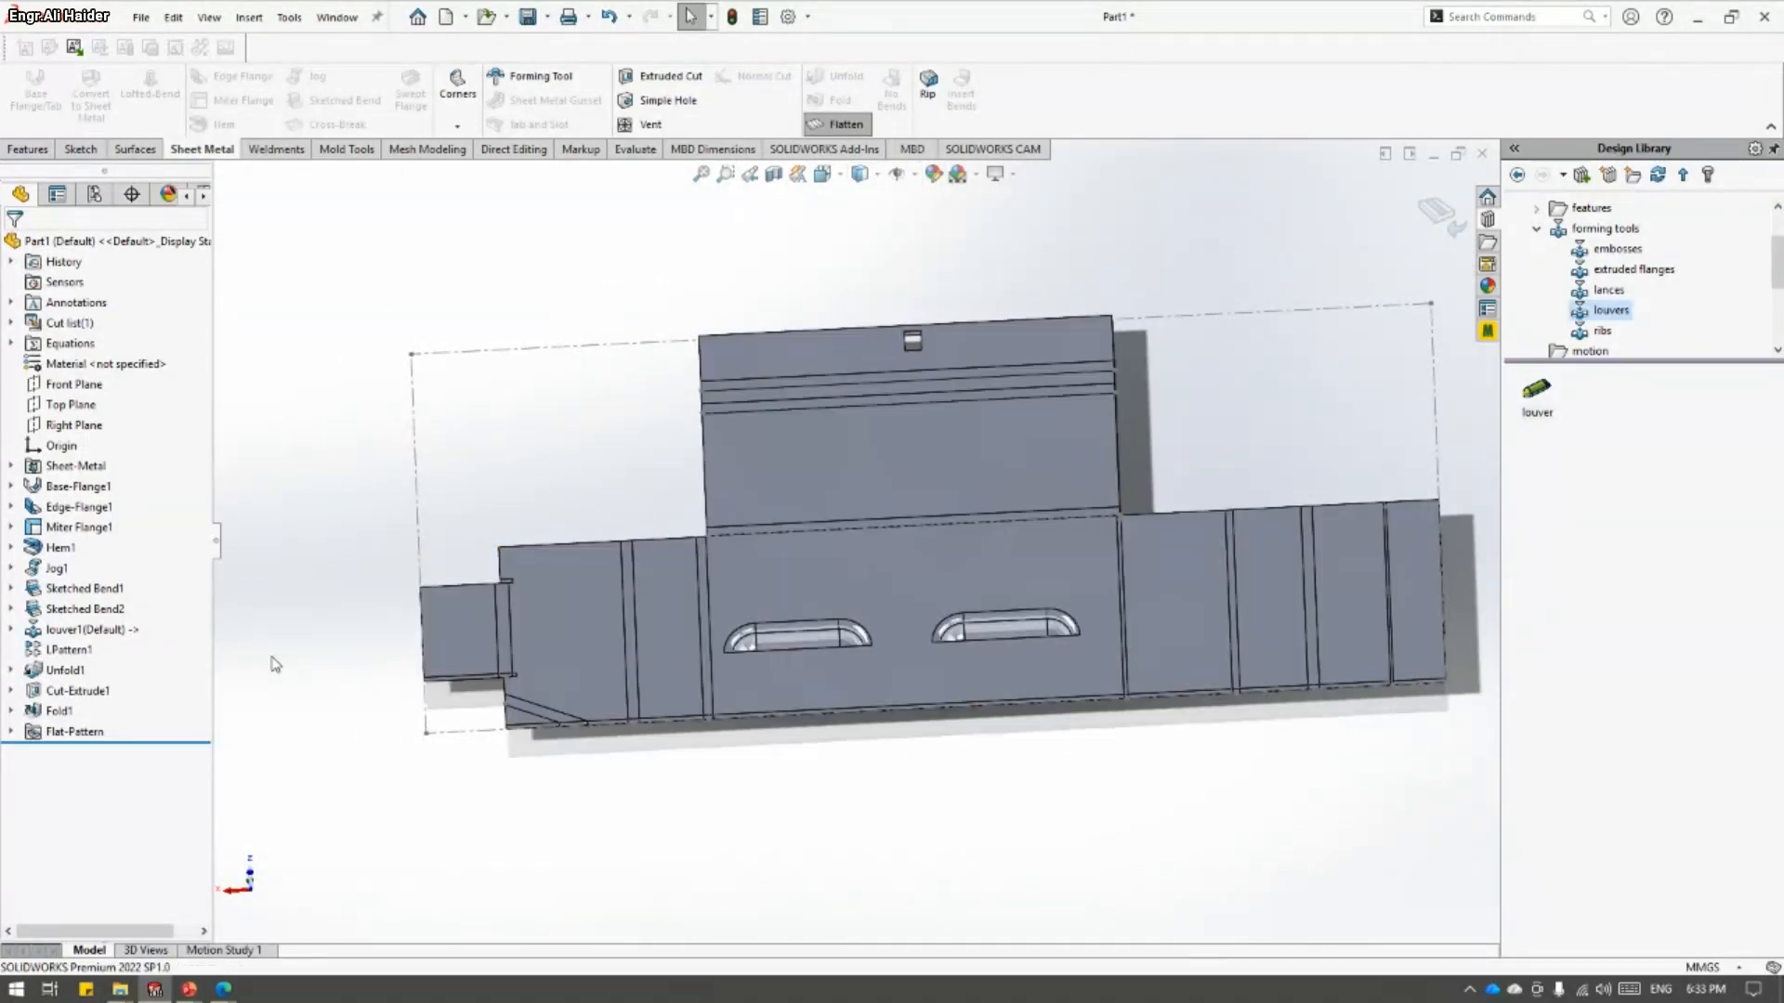
- Enable Merge faces in the Flat-Pattern1 feature and check the flattened part
click(48, 736)
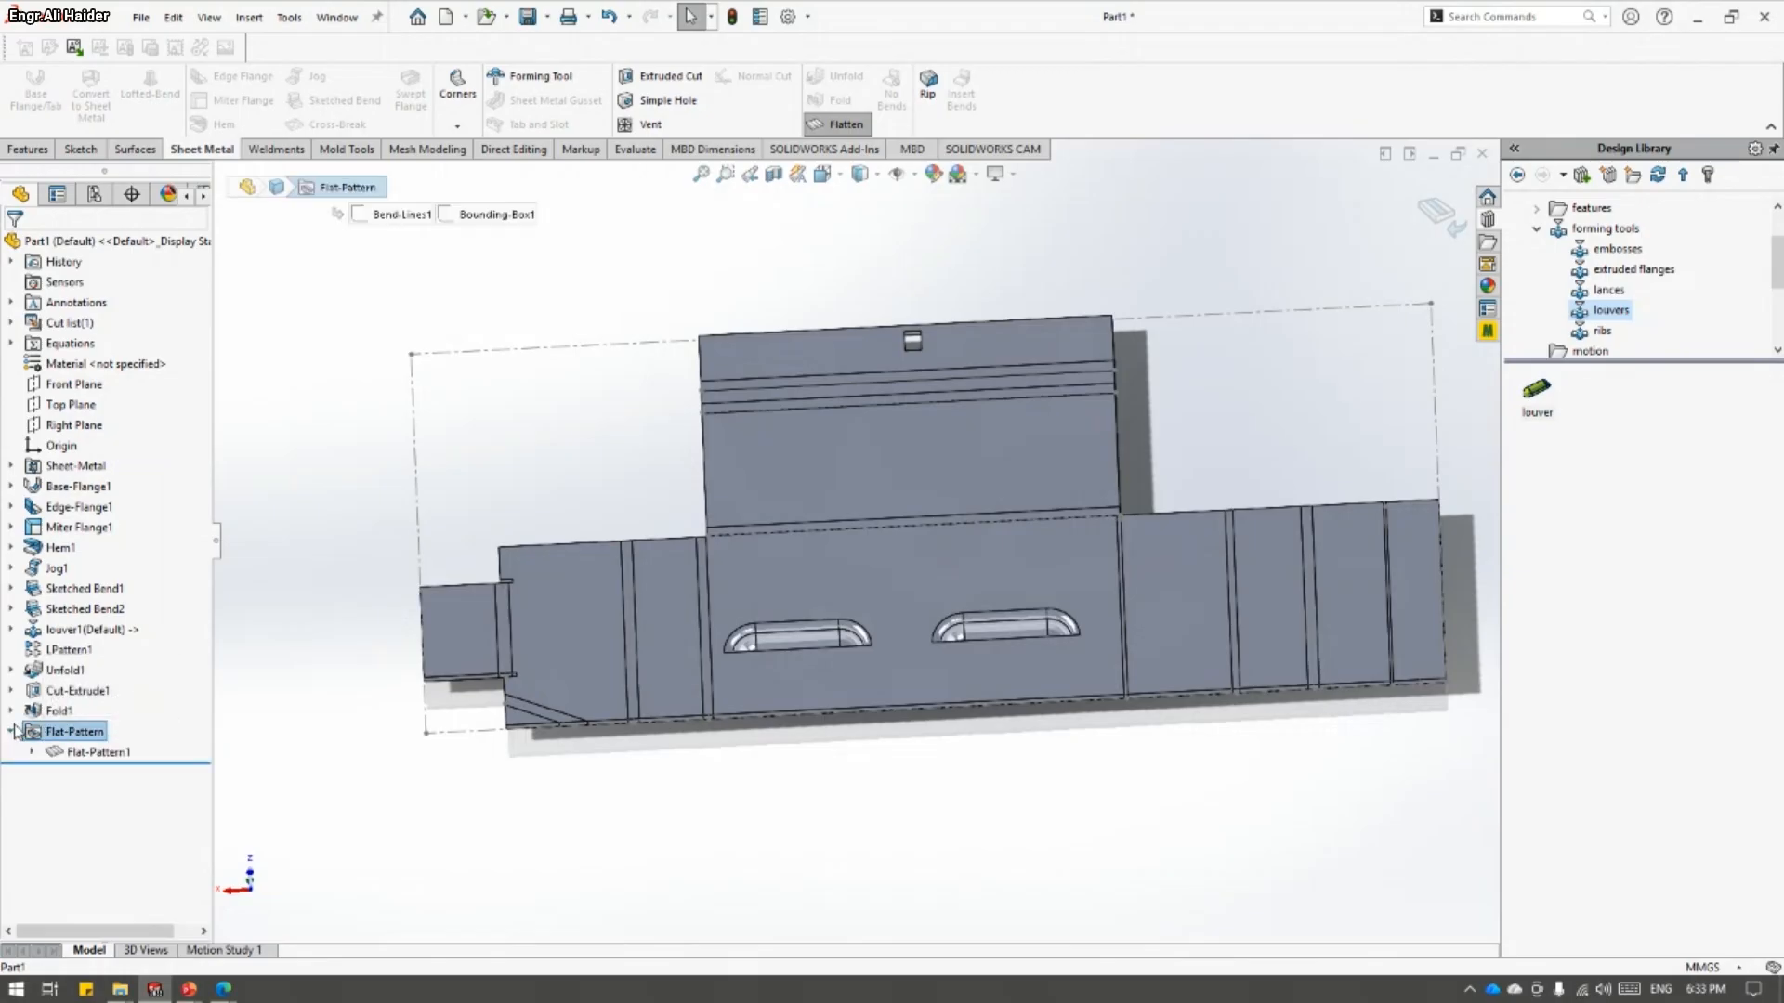
click(12, 731)
click(68, 752)
click(72, 695)
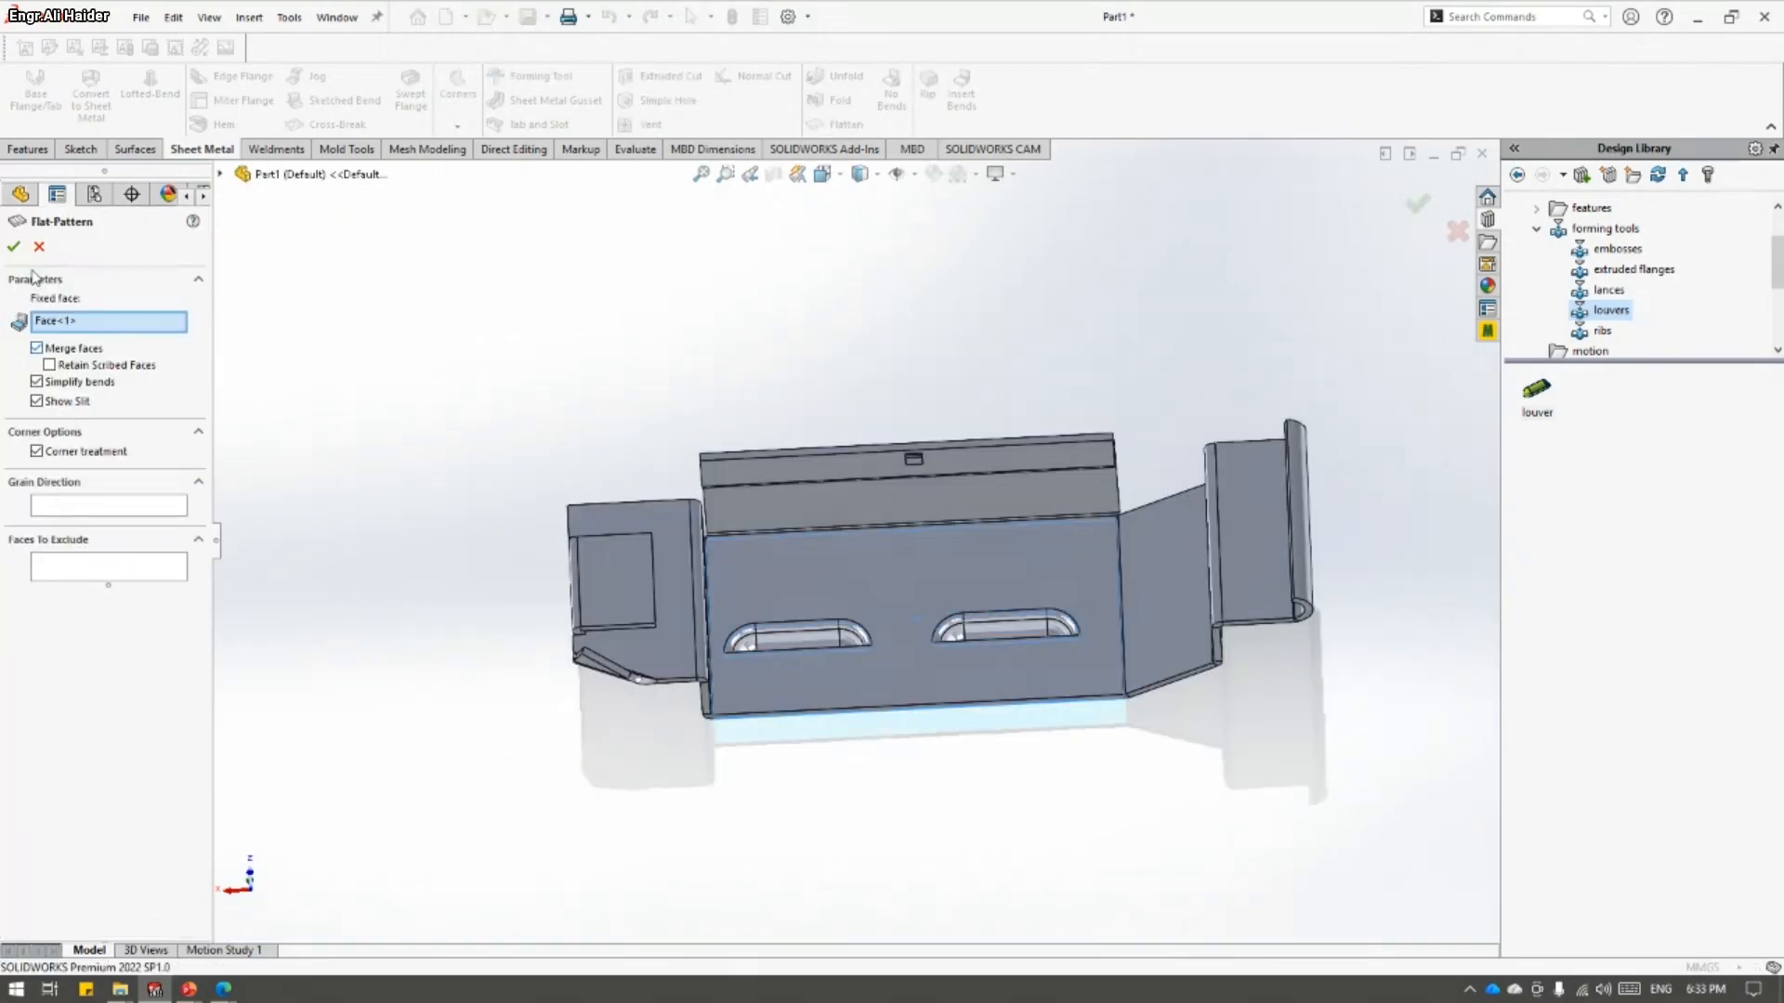
click(13, 246)
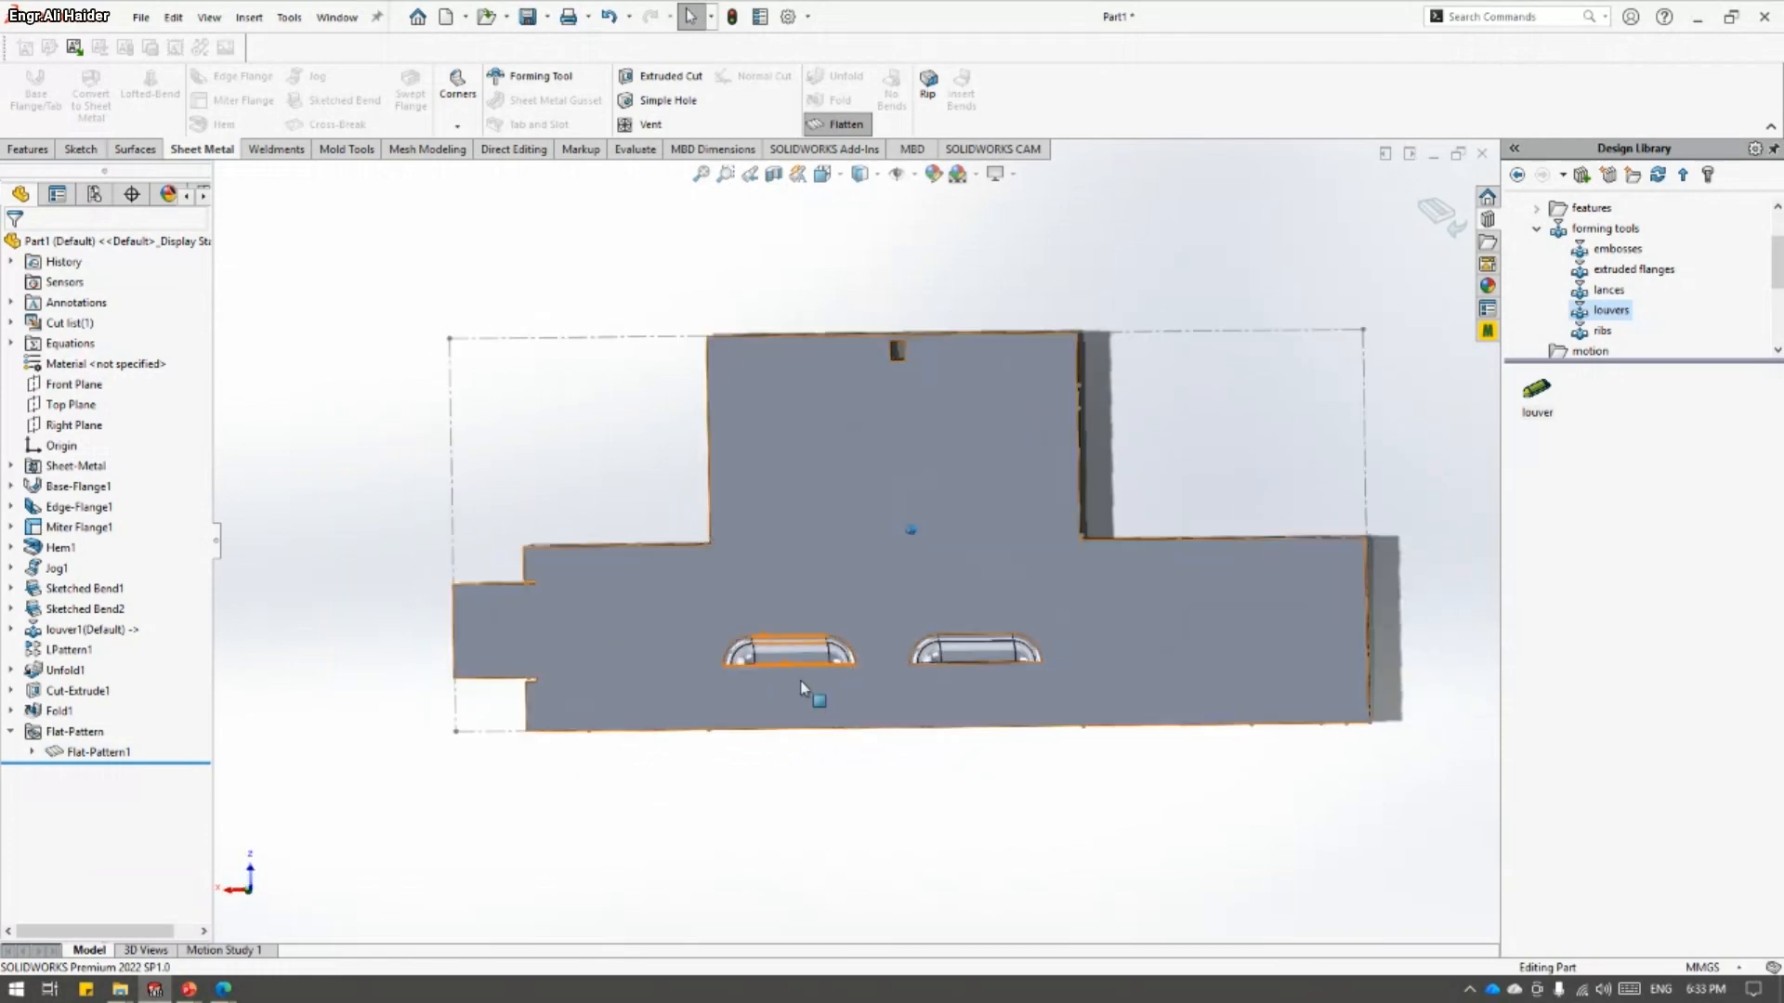
middle_drag(951, 544, 861, 571)
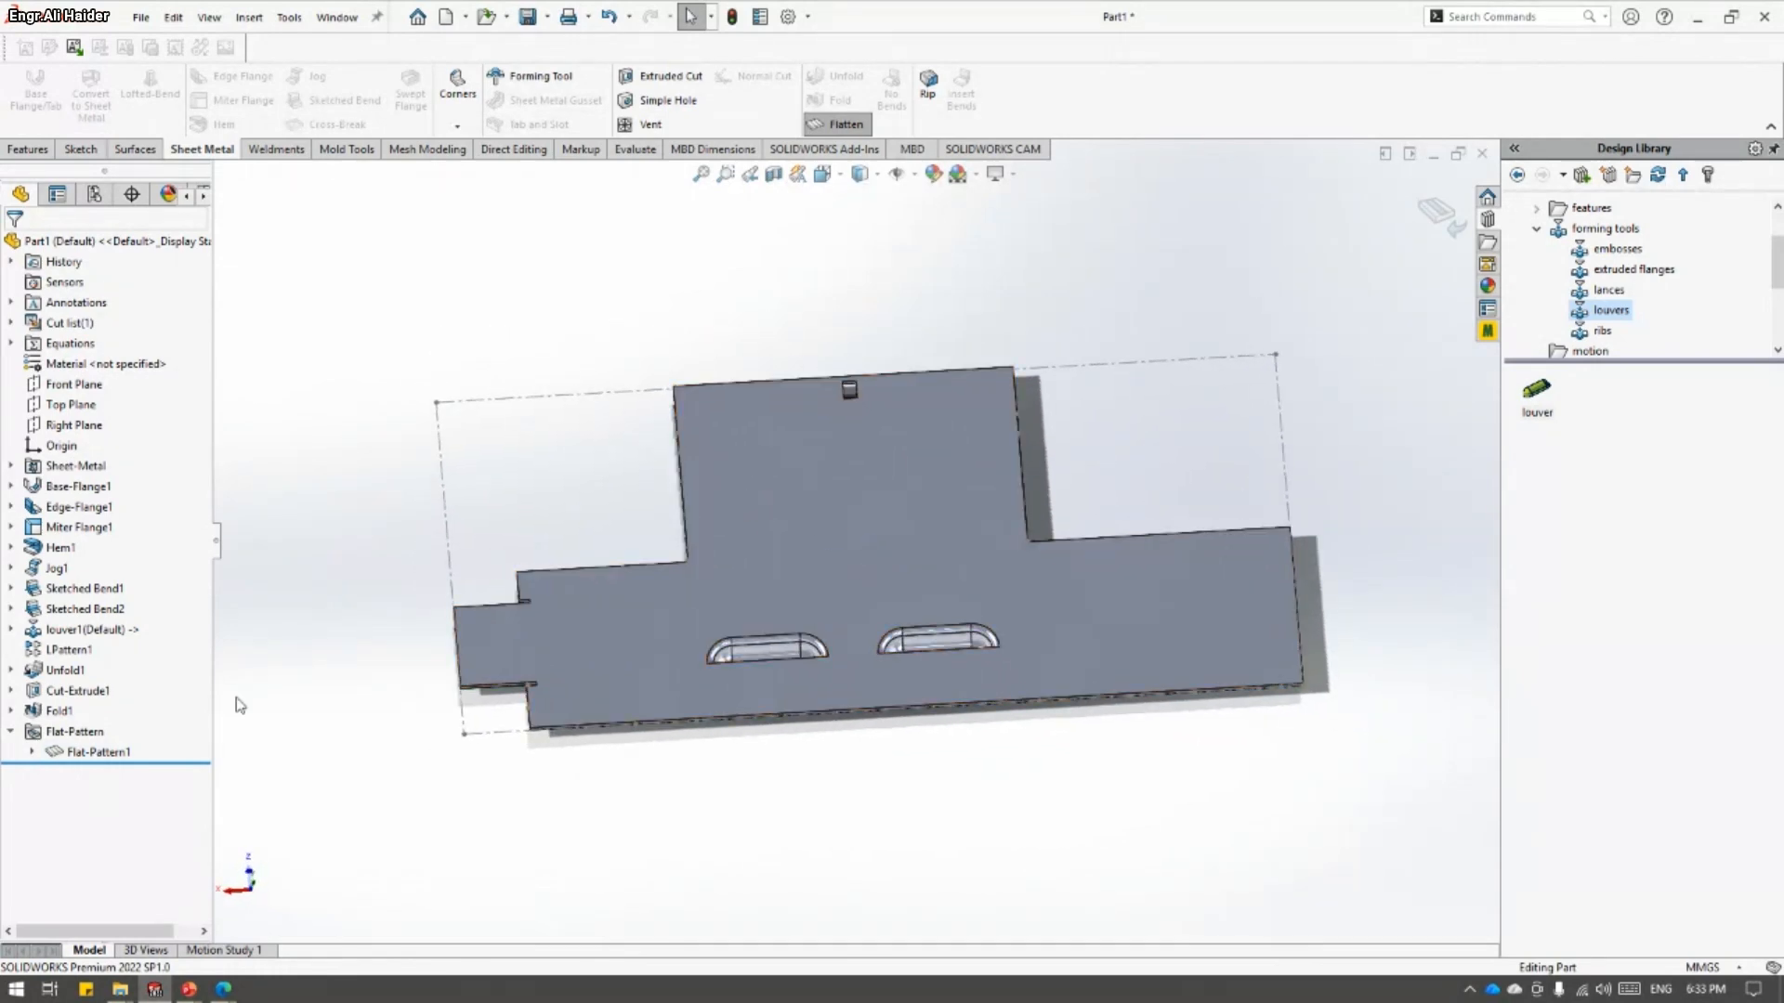
- Disable Merge faces in the Flat-Pattern1 feature, and return the part to its folded state
click(57, 751)
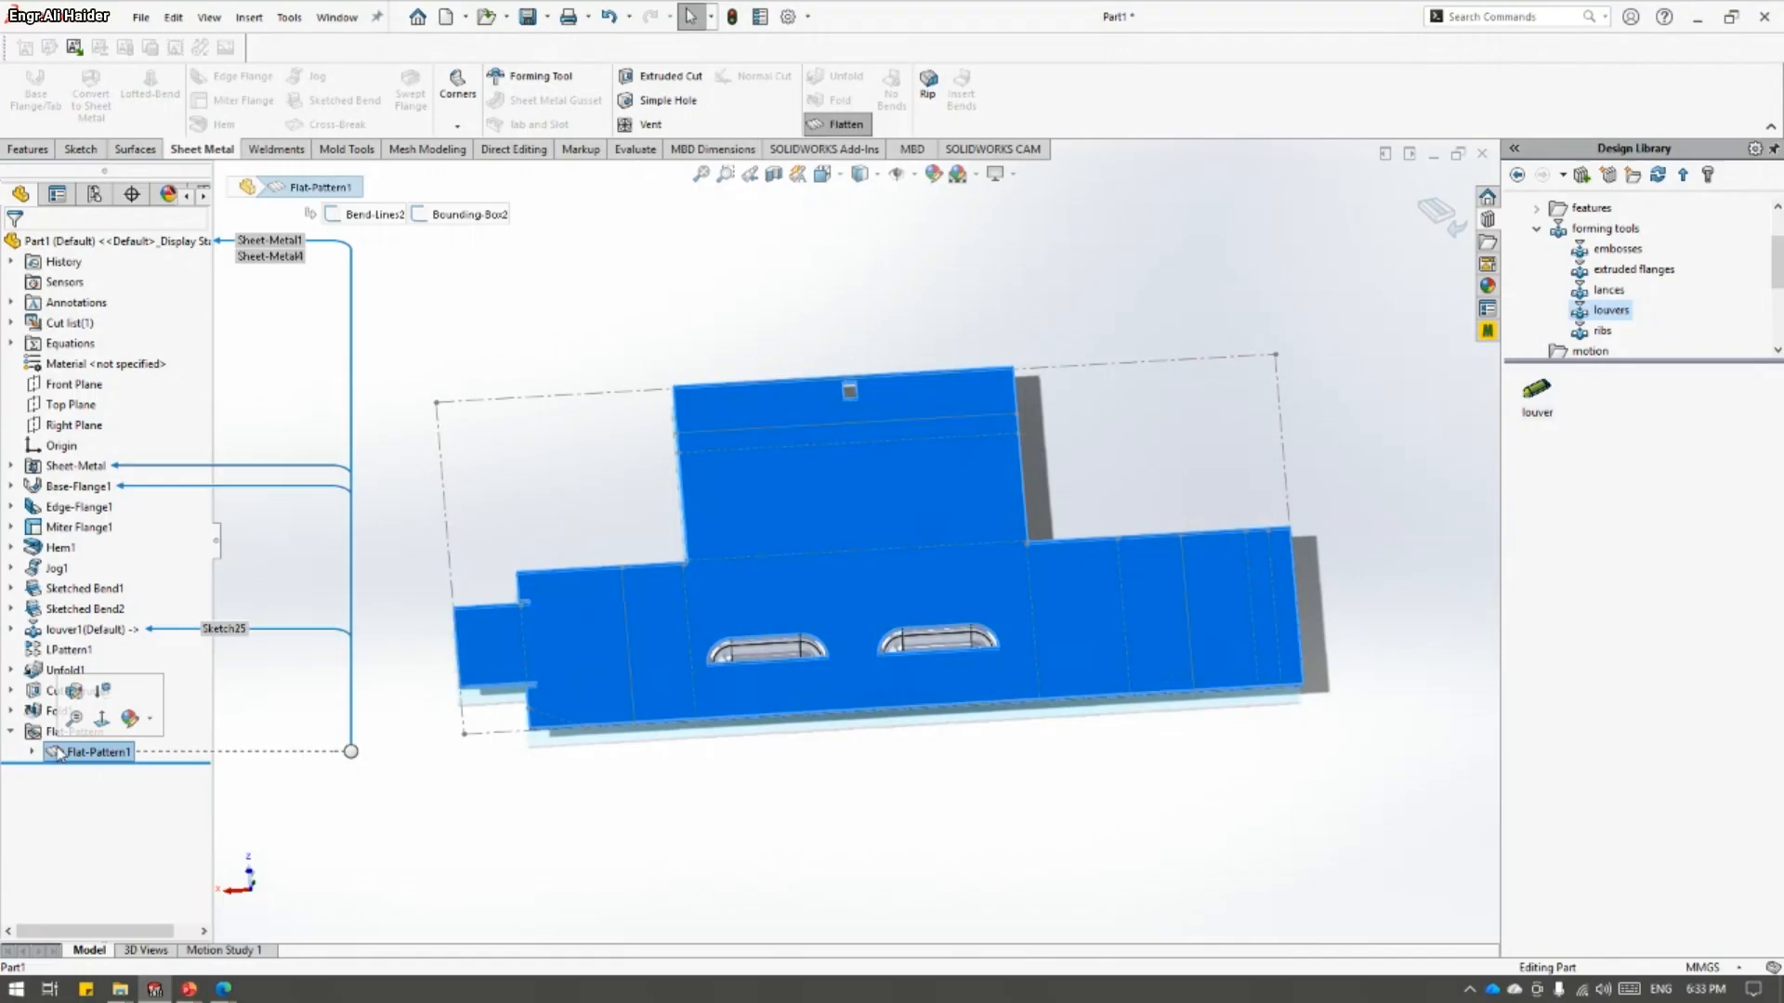
click(74, 690)
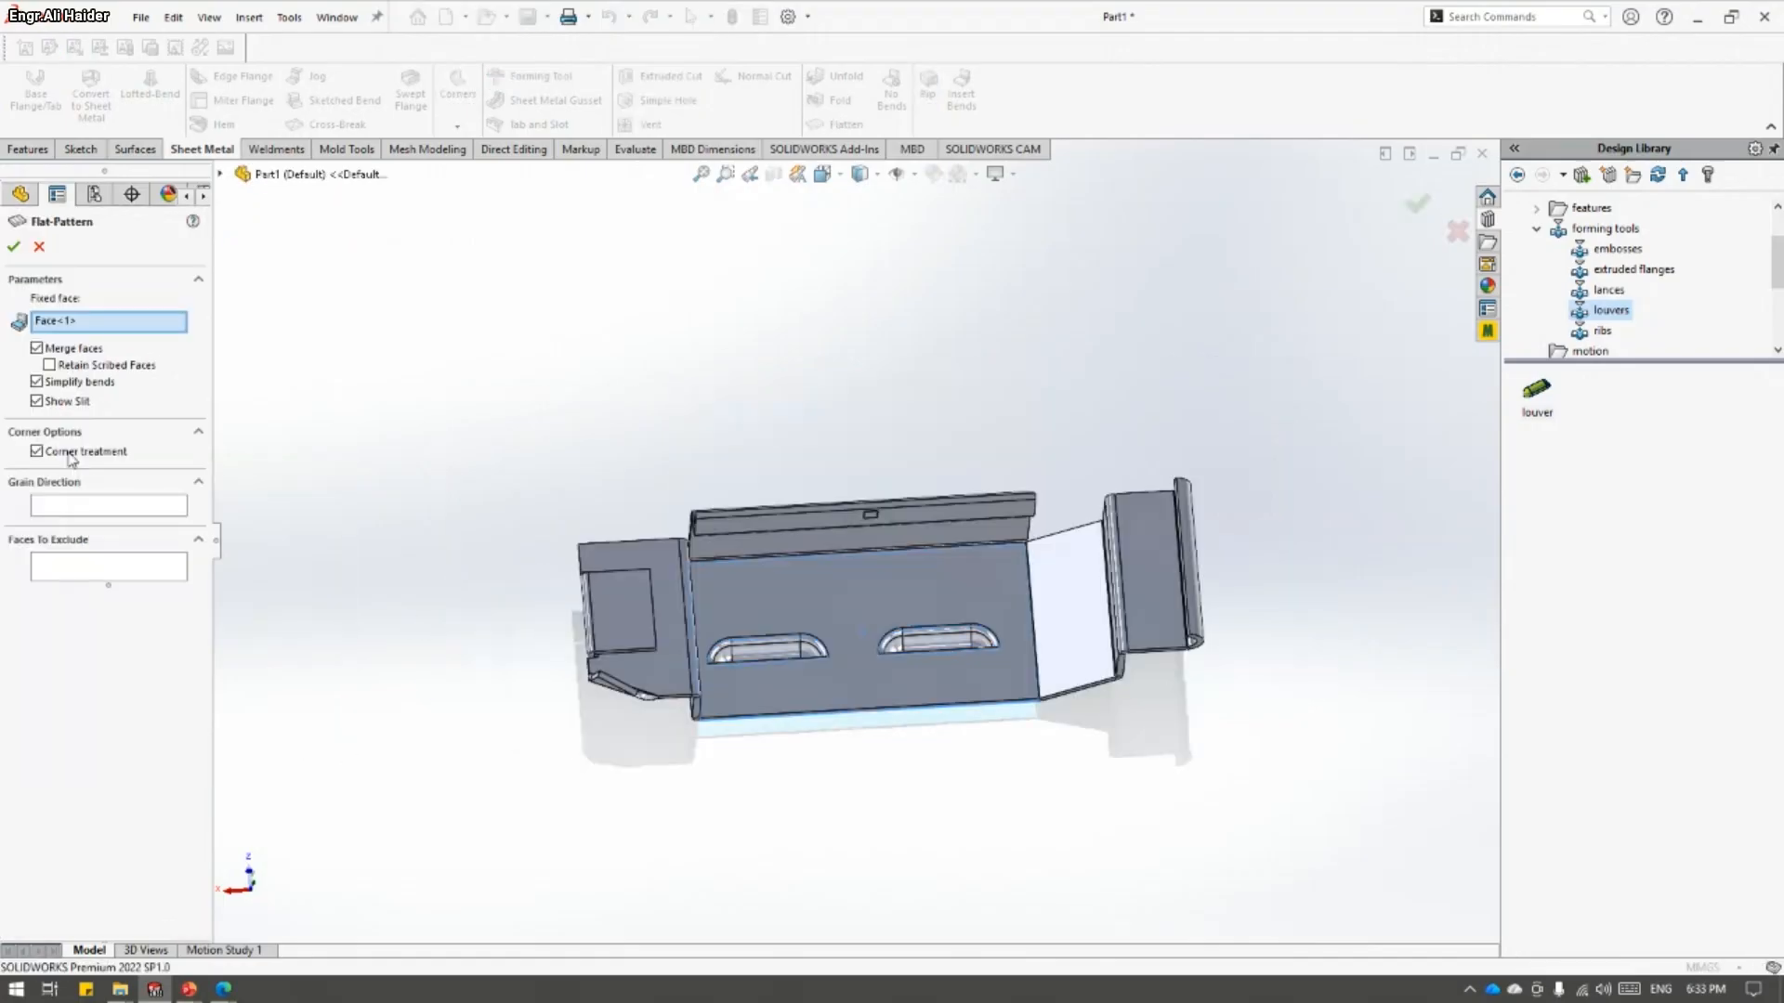
click(37, 348)
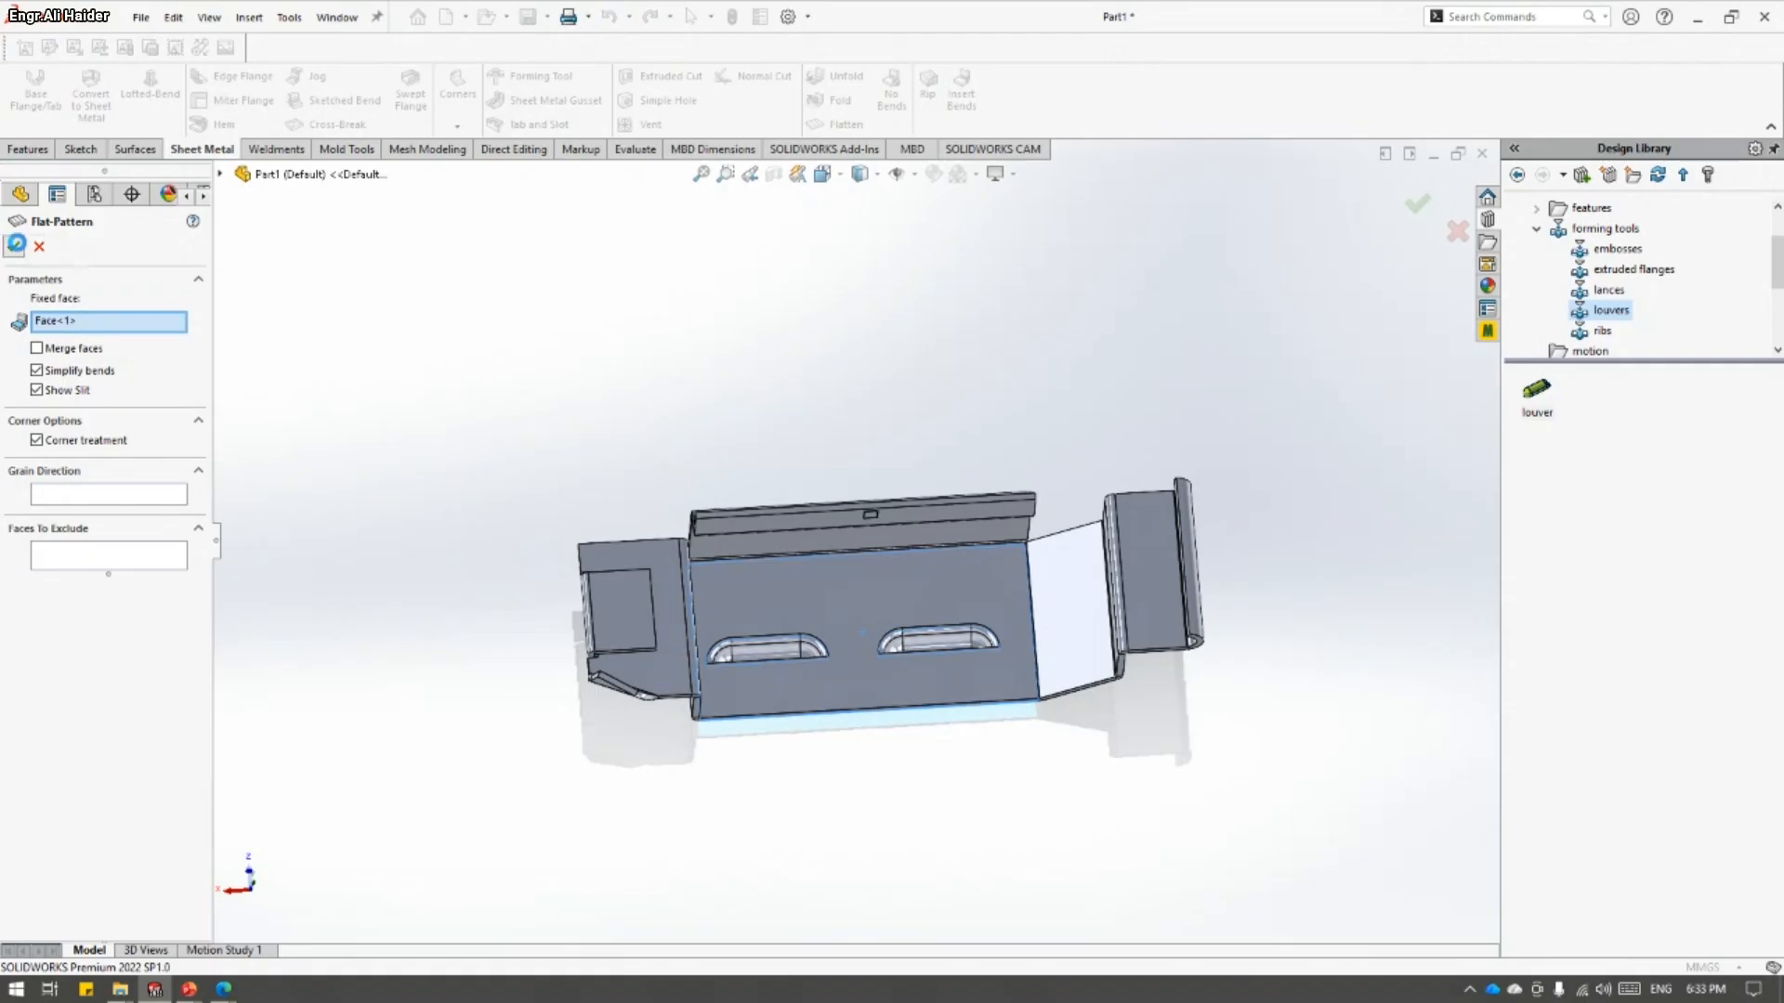
click(16, 244)
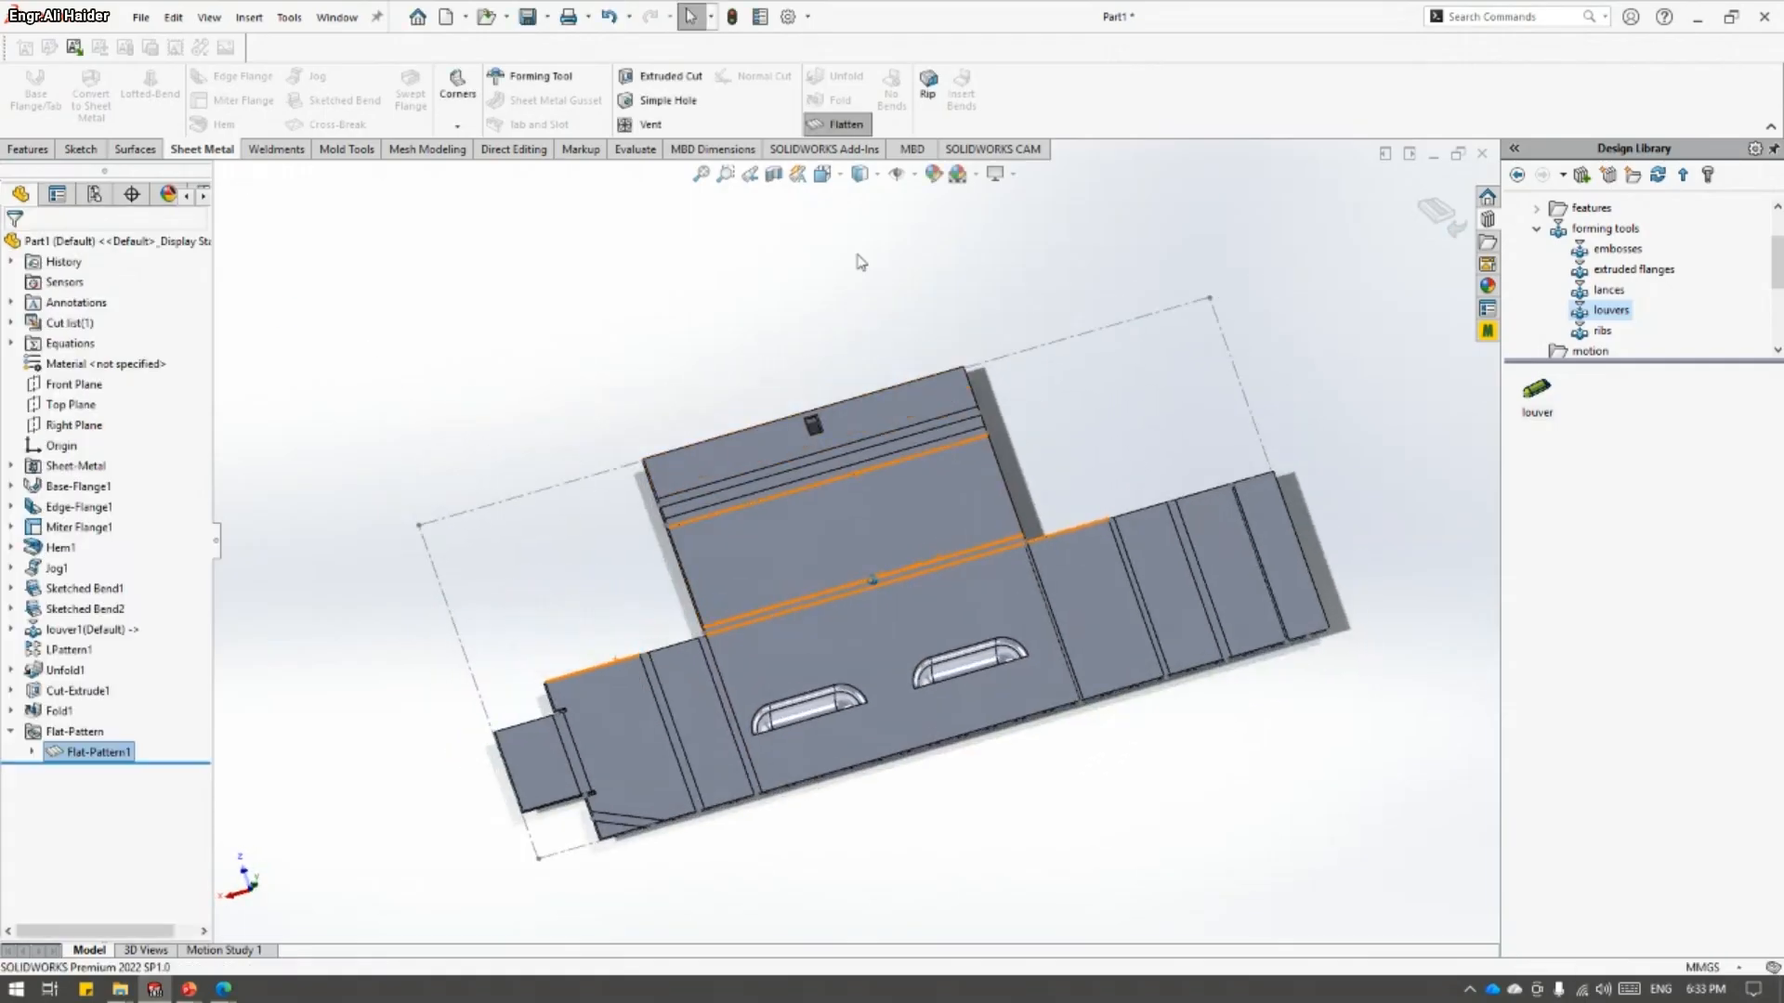
click(839, 124)
middle_drag(895, 499, 910, 156)
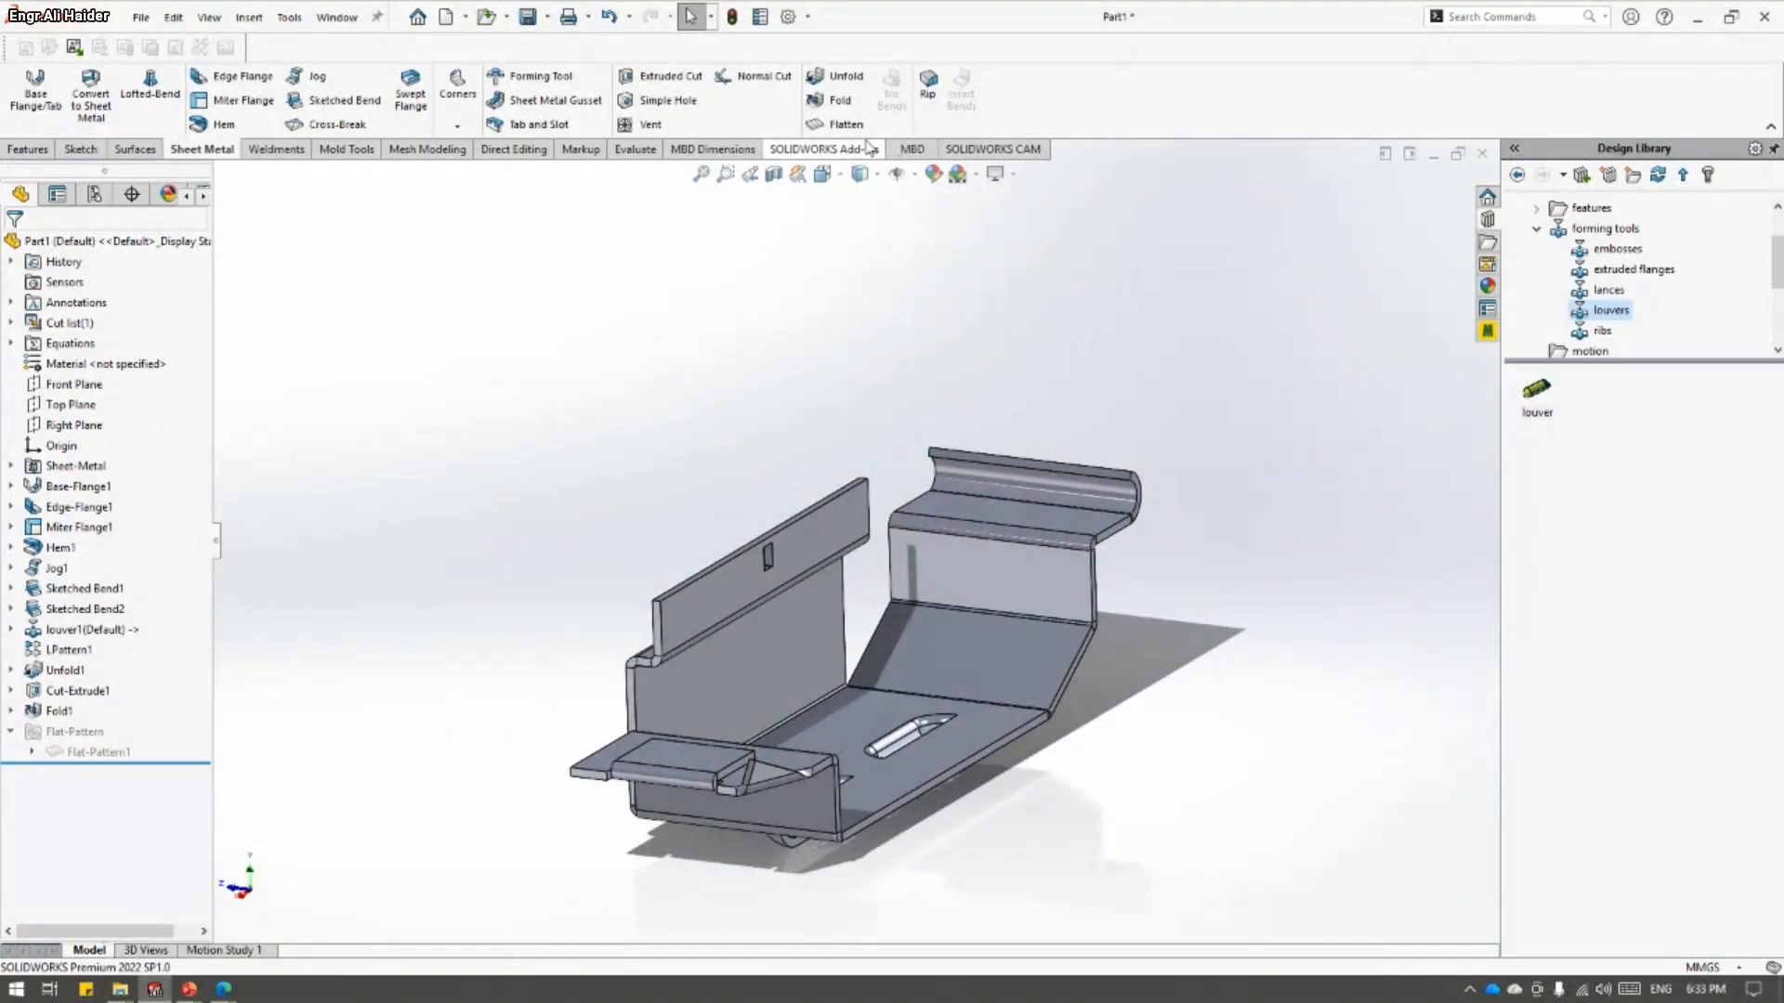
key(alt+Tab)
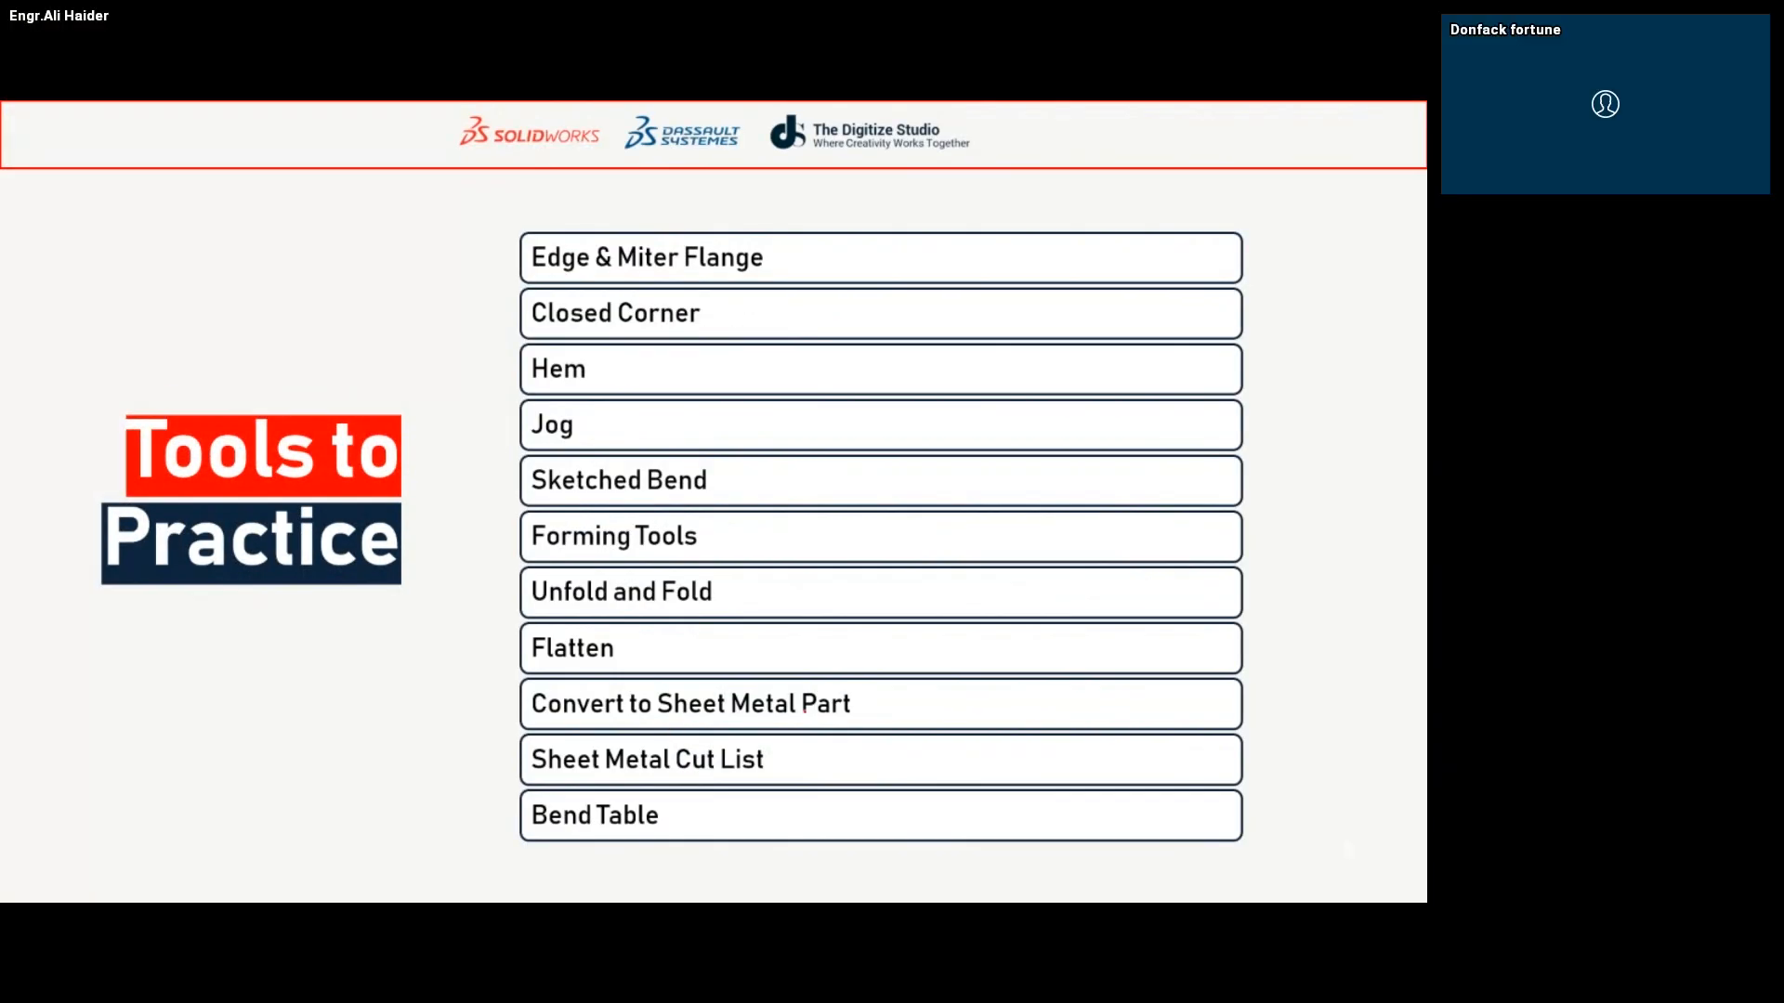
key(alt+Tab)
key(alt+Tab)
key(alt+Tab)
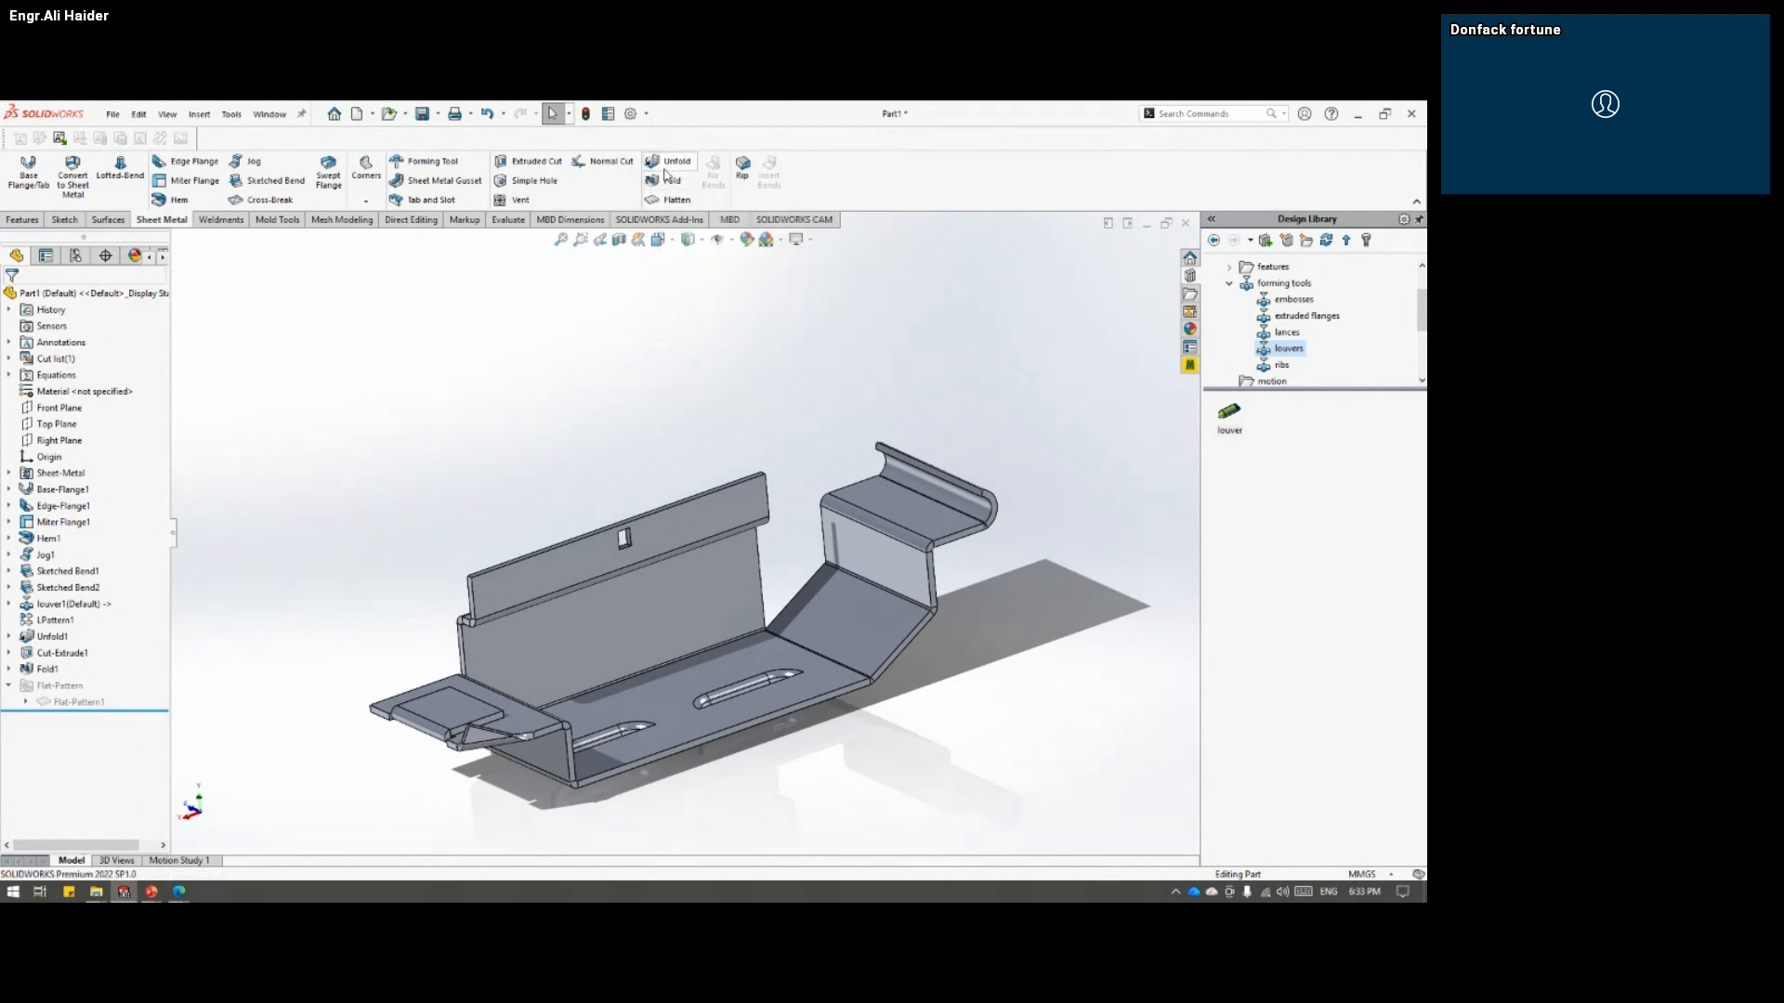
- Roll the feature history back to just before the Unfold1 feature
middle_drag(600, 346, 410, 602)
right_click(50, 637)
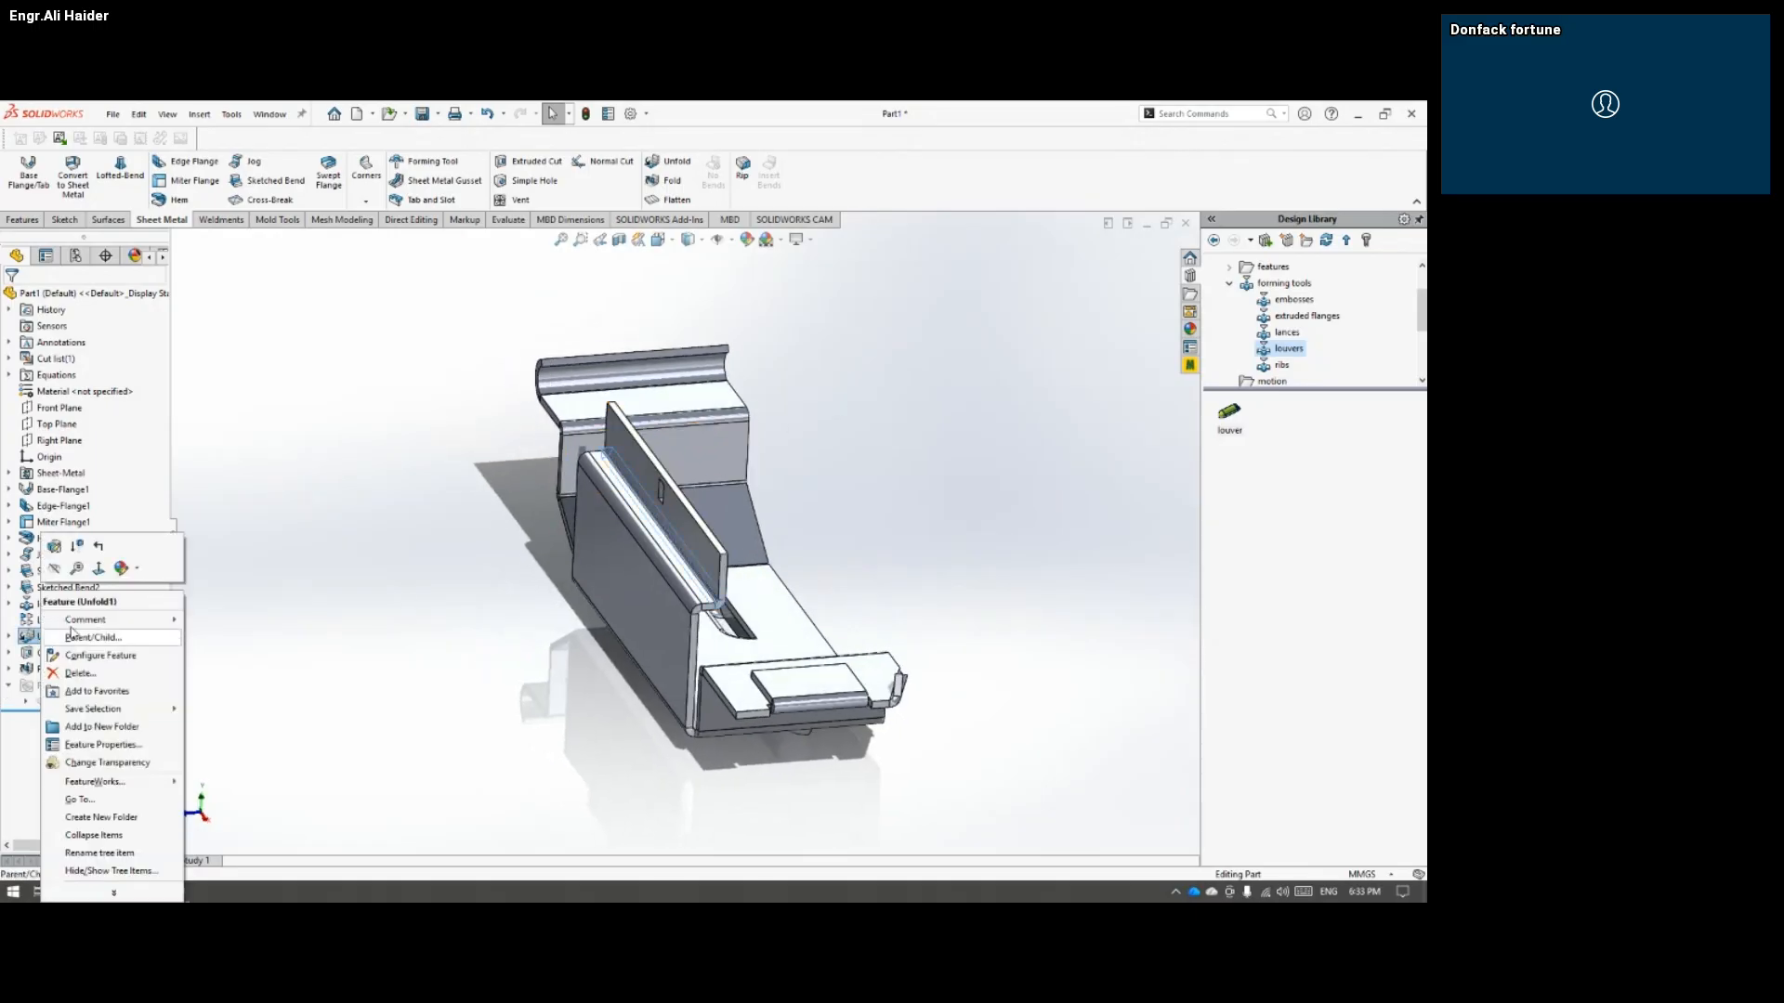
click(97, 549)
scroll(640, 524, down, 3)
middle_drag(641, 522, 477, 395)
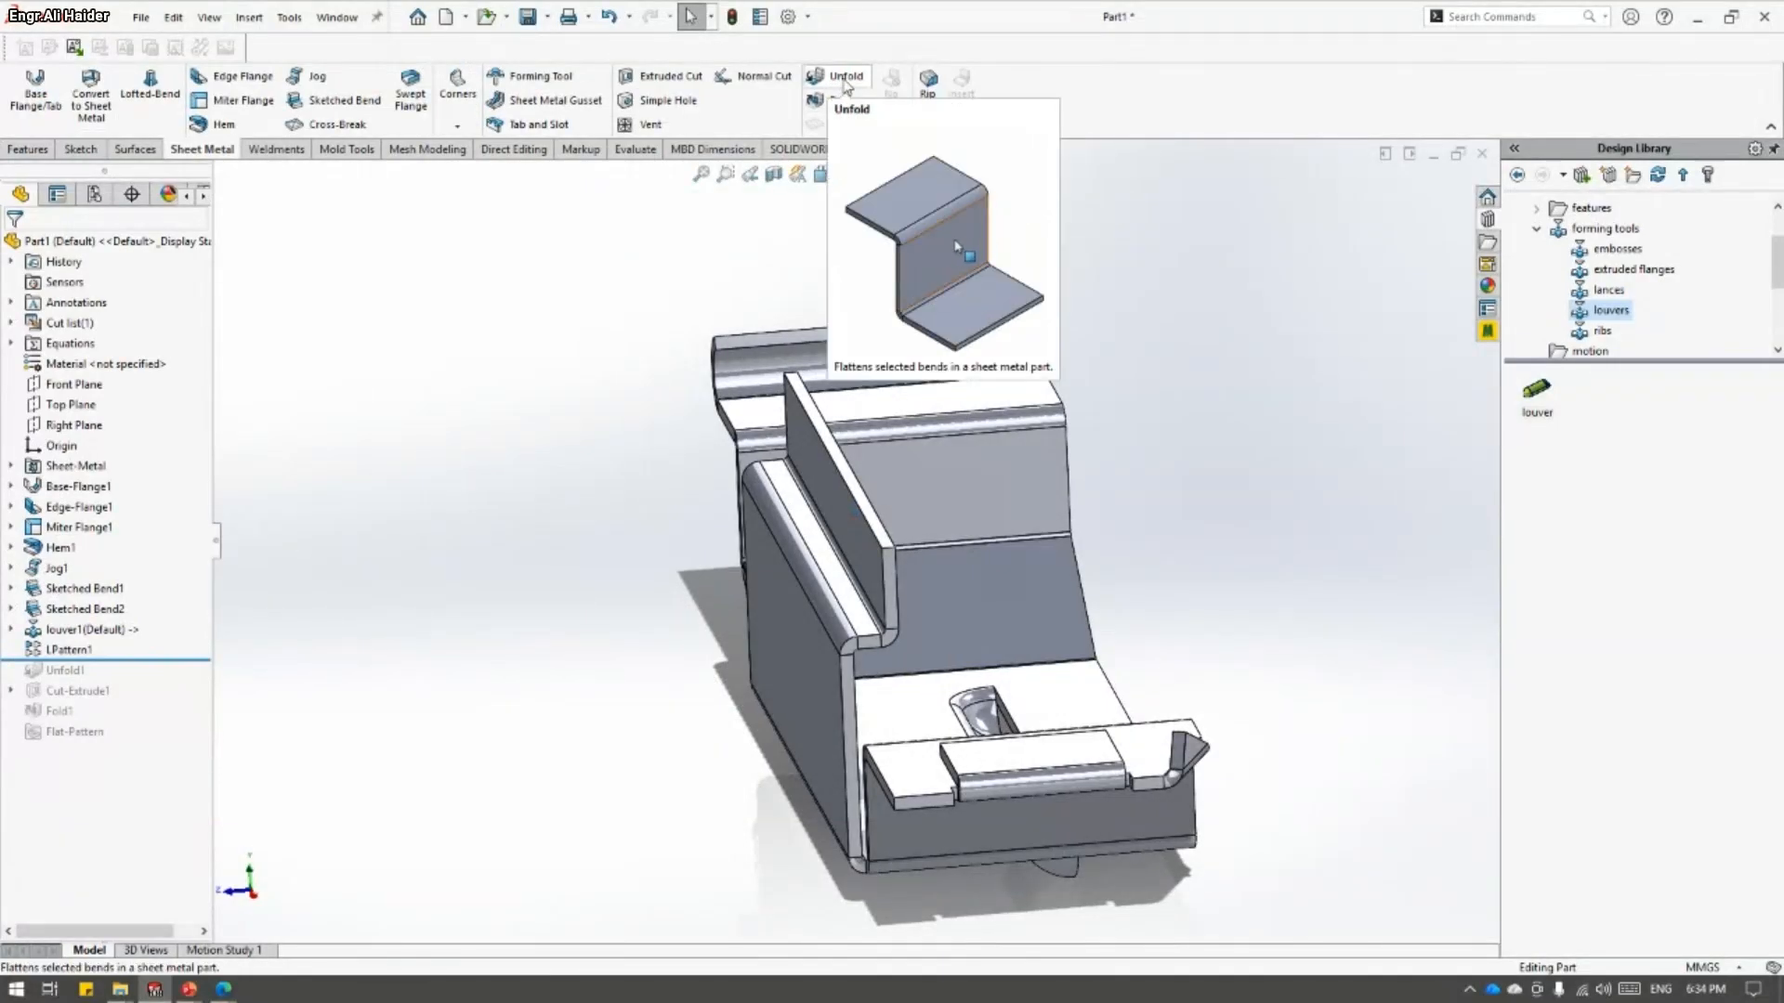
- Unfold the jog's upper bend, keeping the narrow flat face between the two jog bends fixed
click(842, 78)
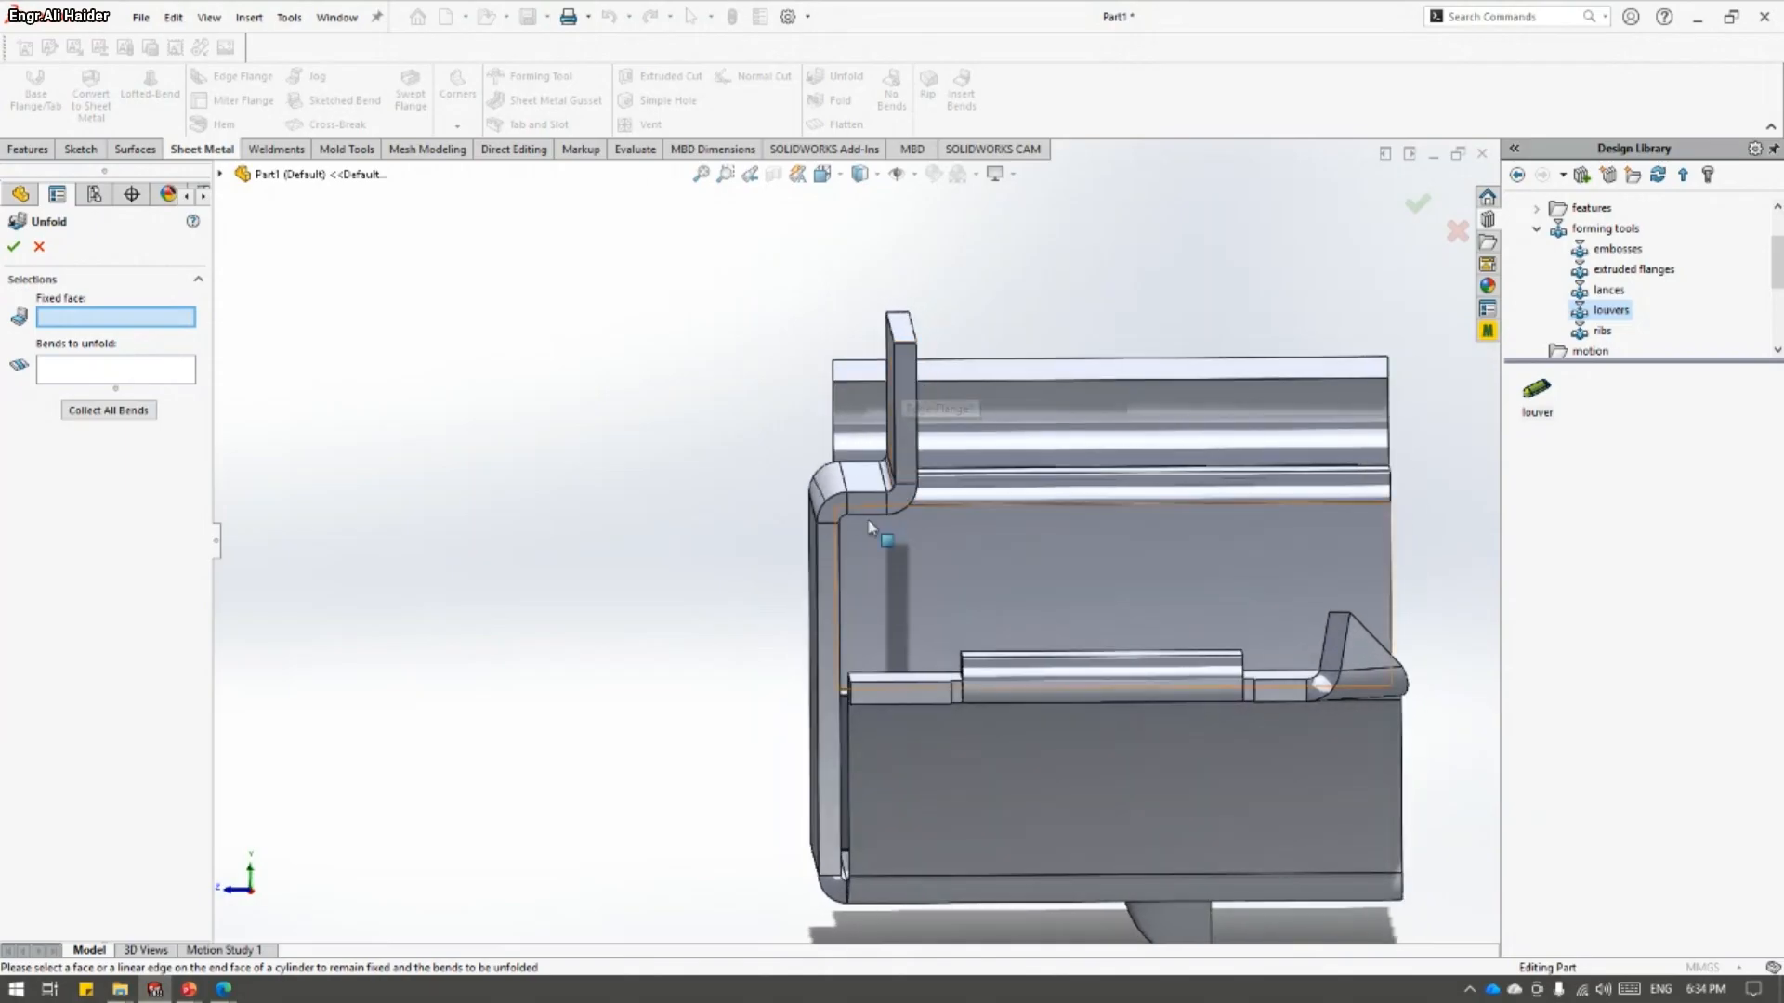
scroll(922, 506, down, 2)
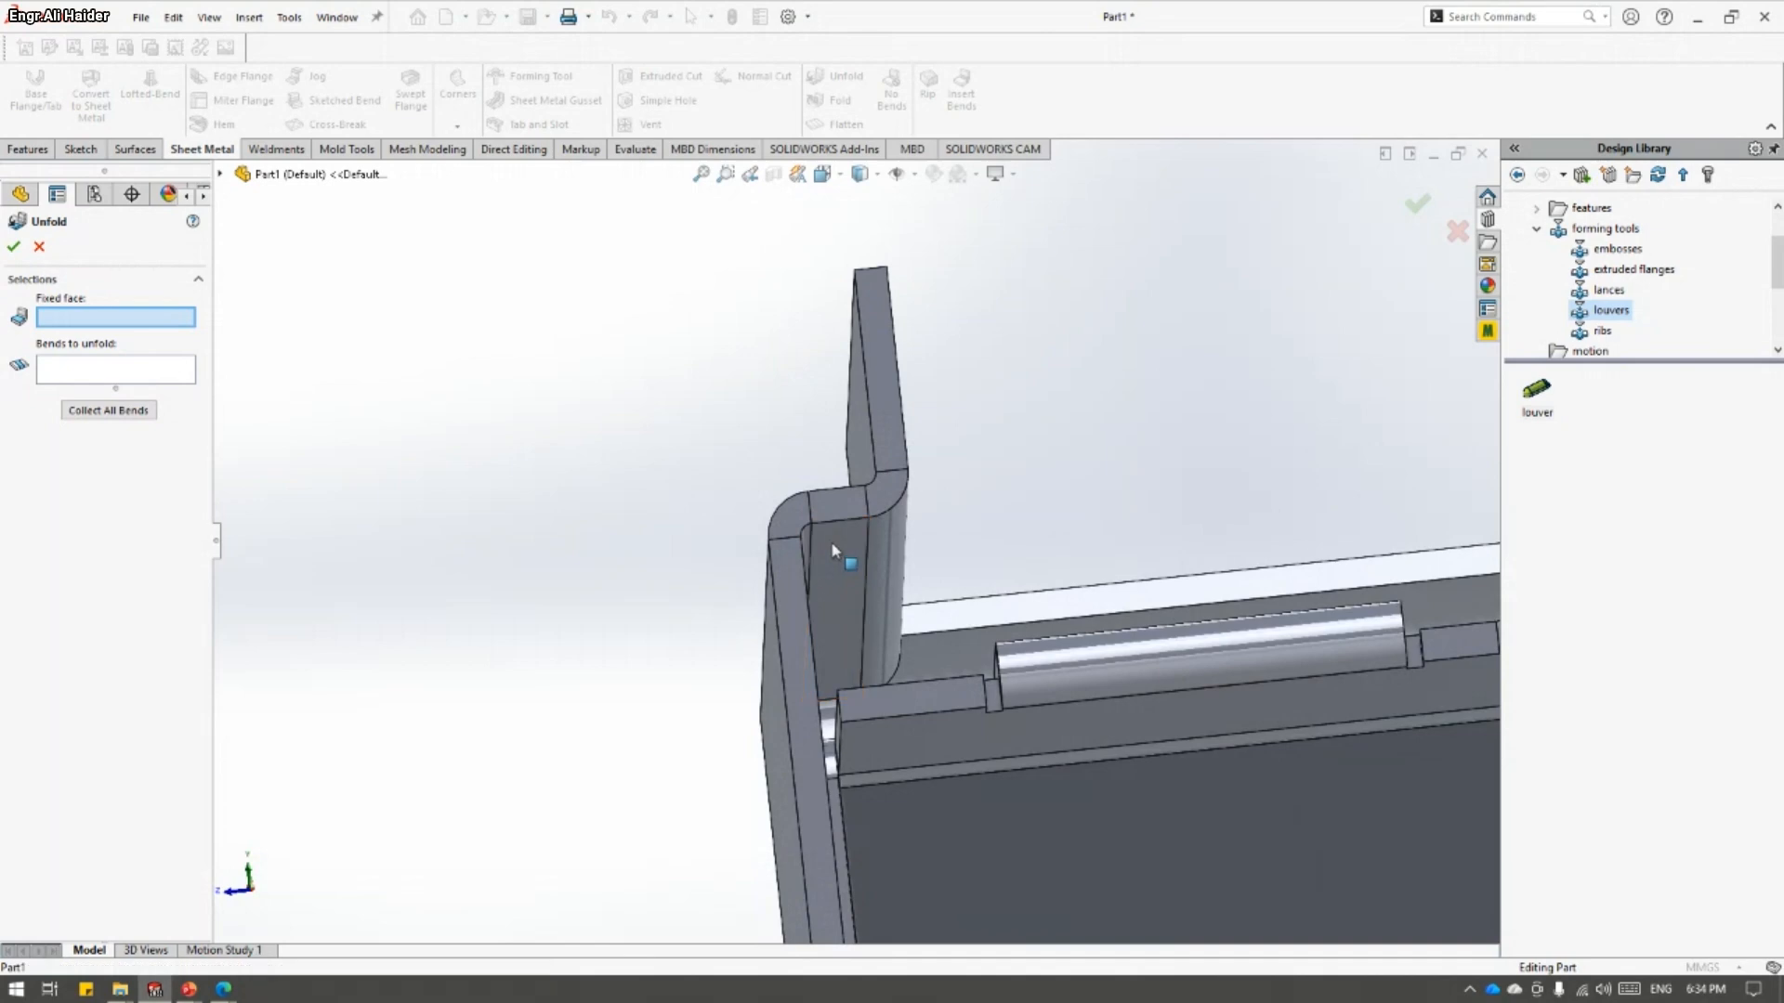
click(833, 551)
middle_drag(463, 544, 883, 478)
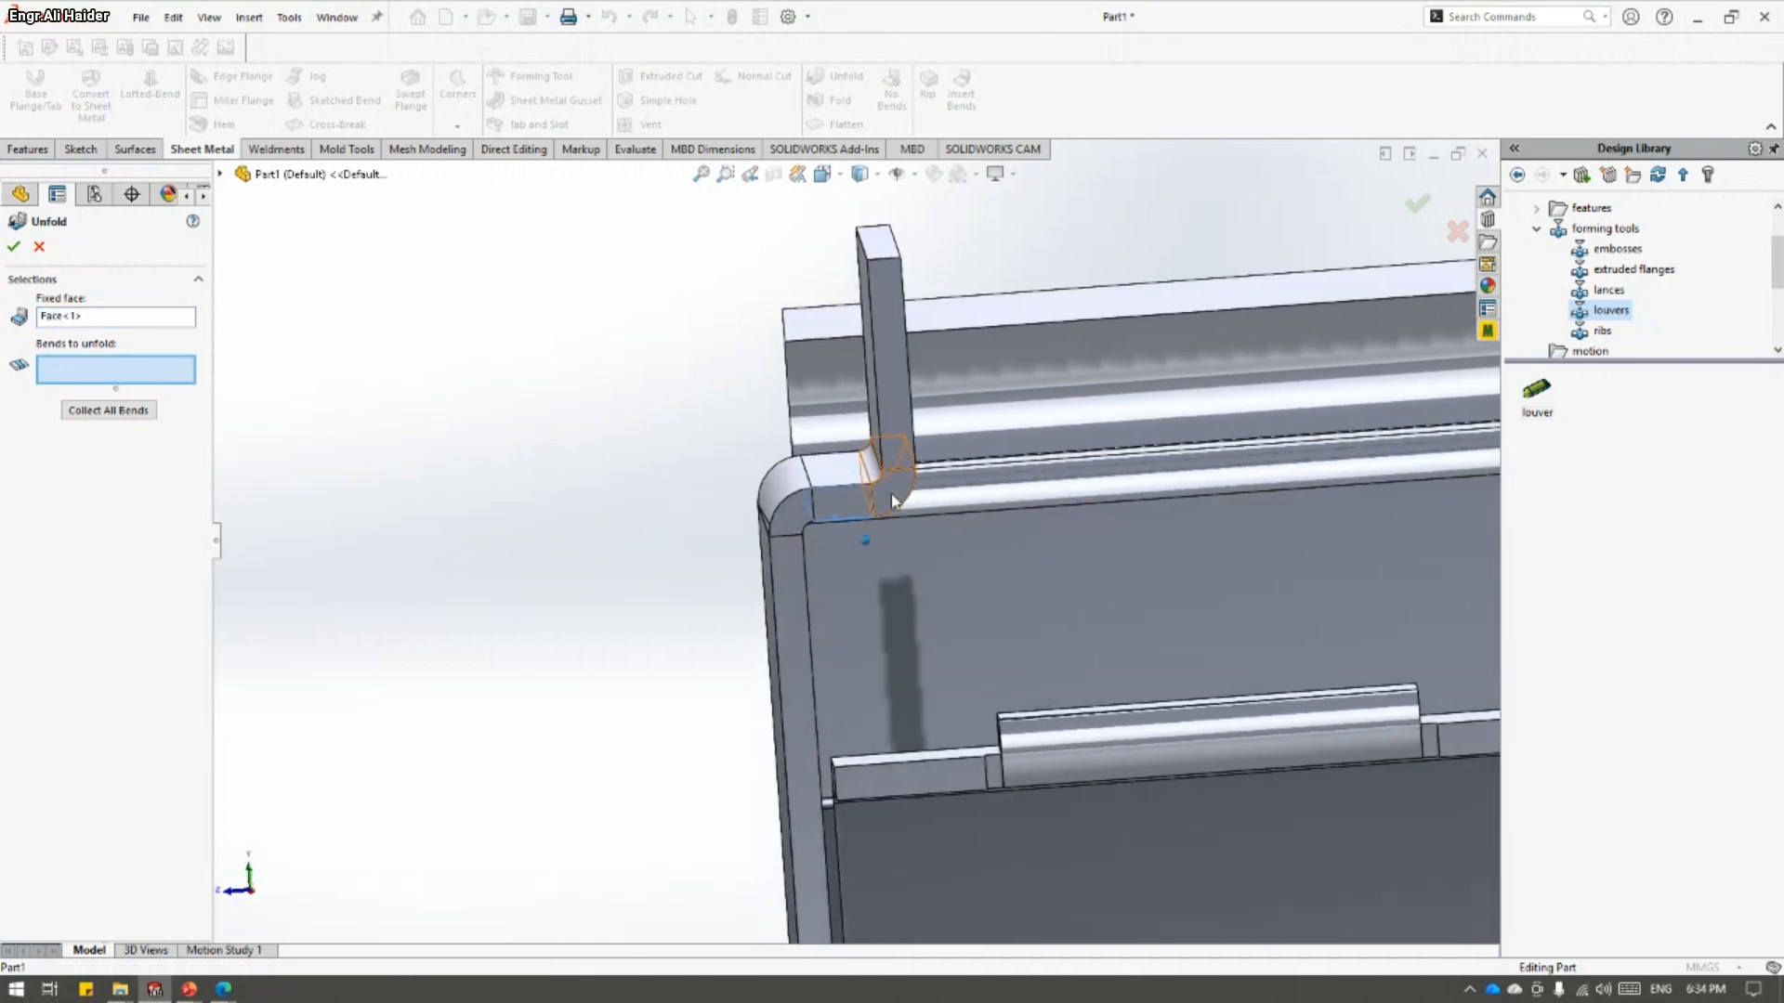
click(897, 497)
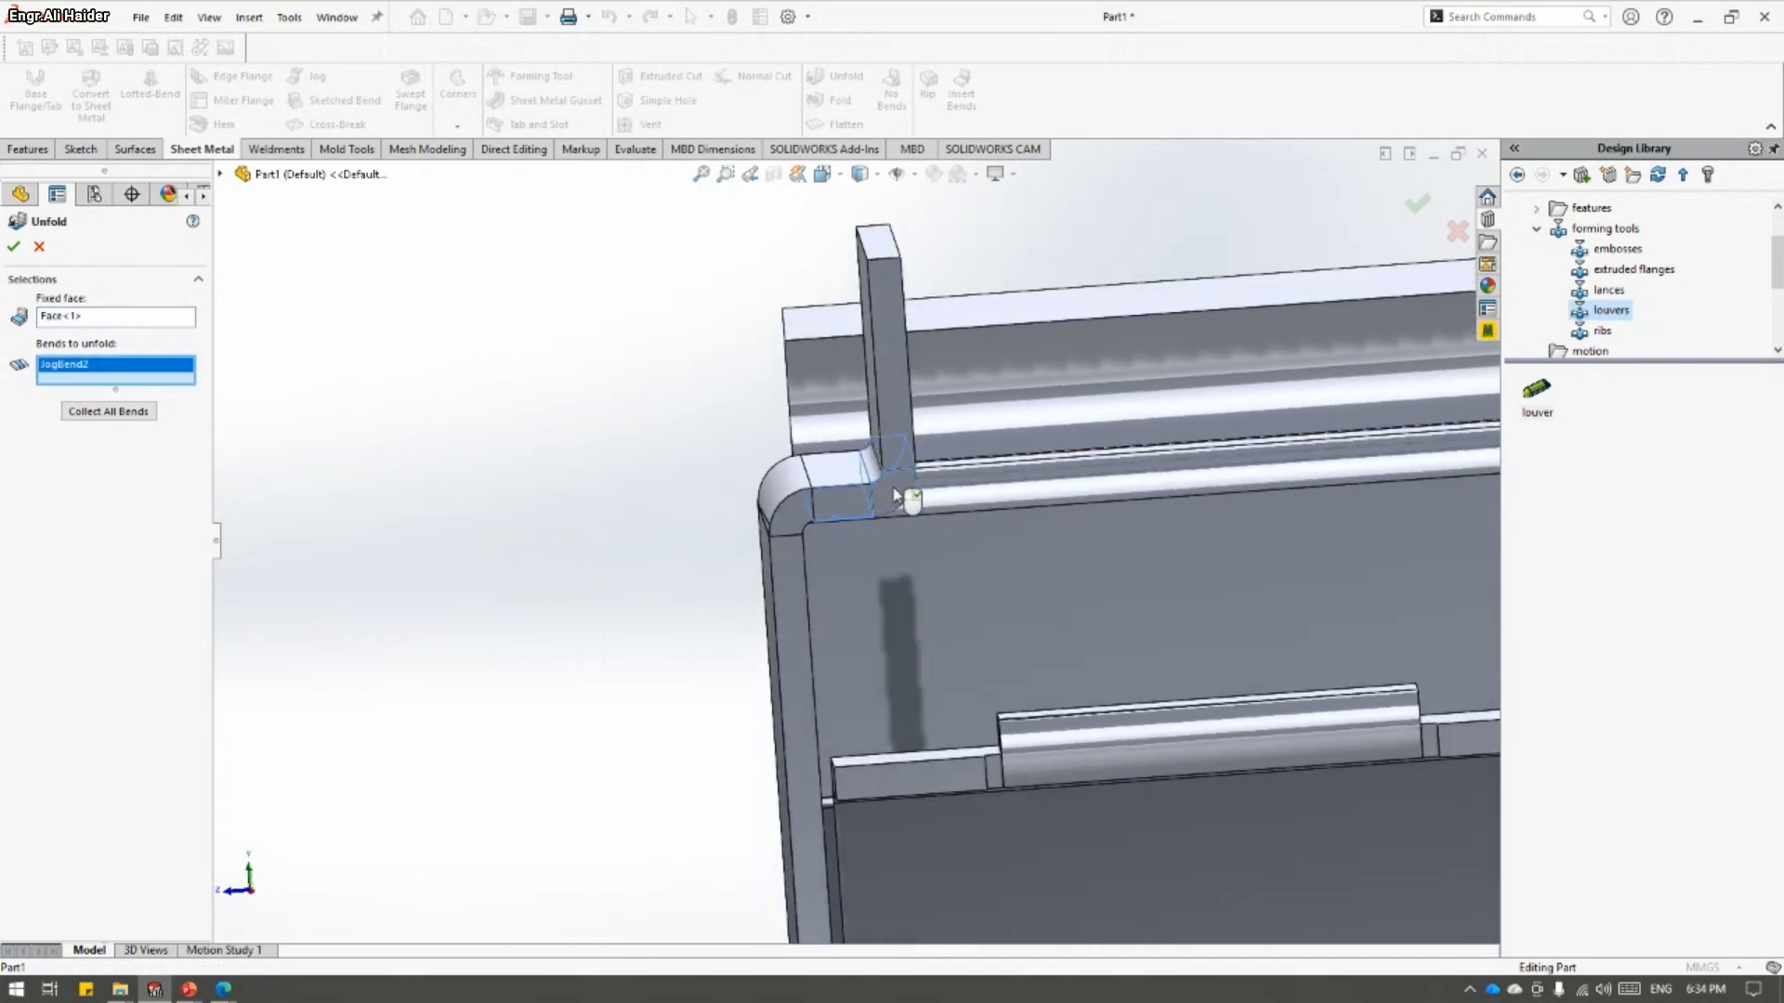
click(13, 247)
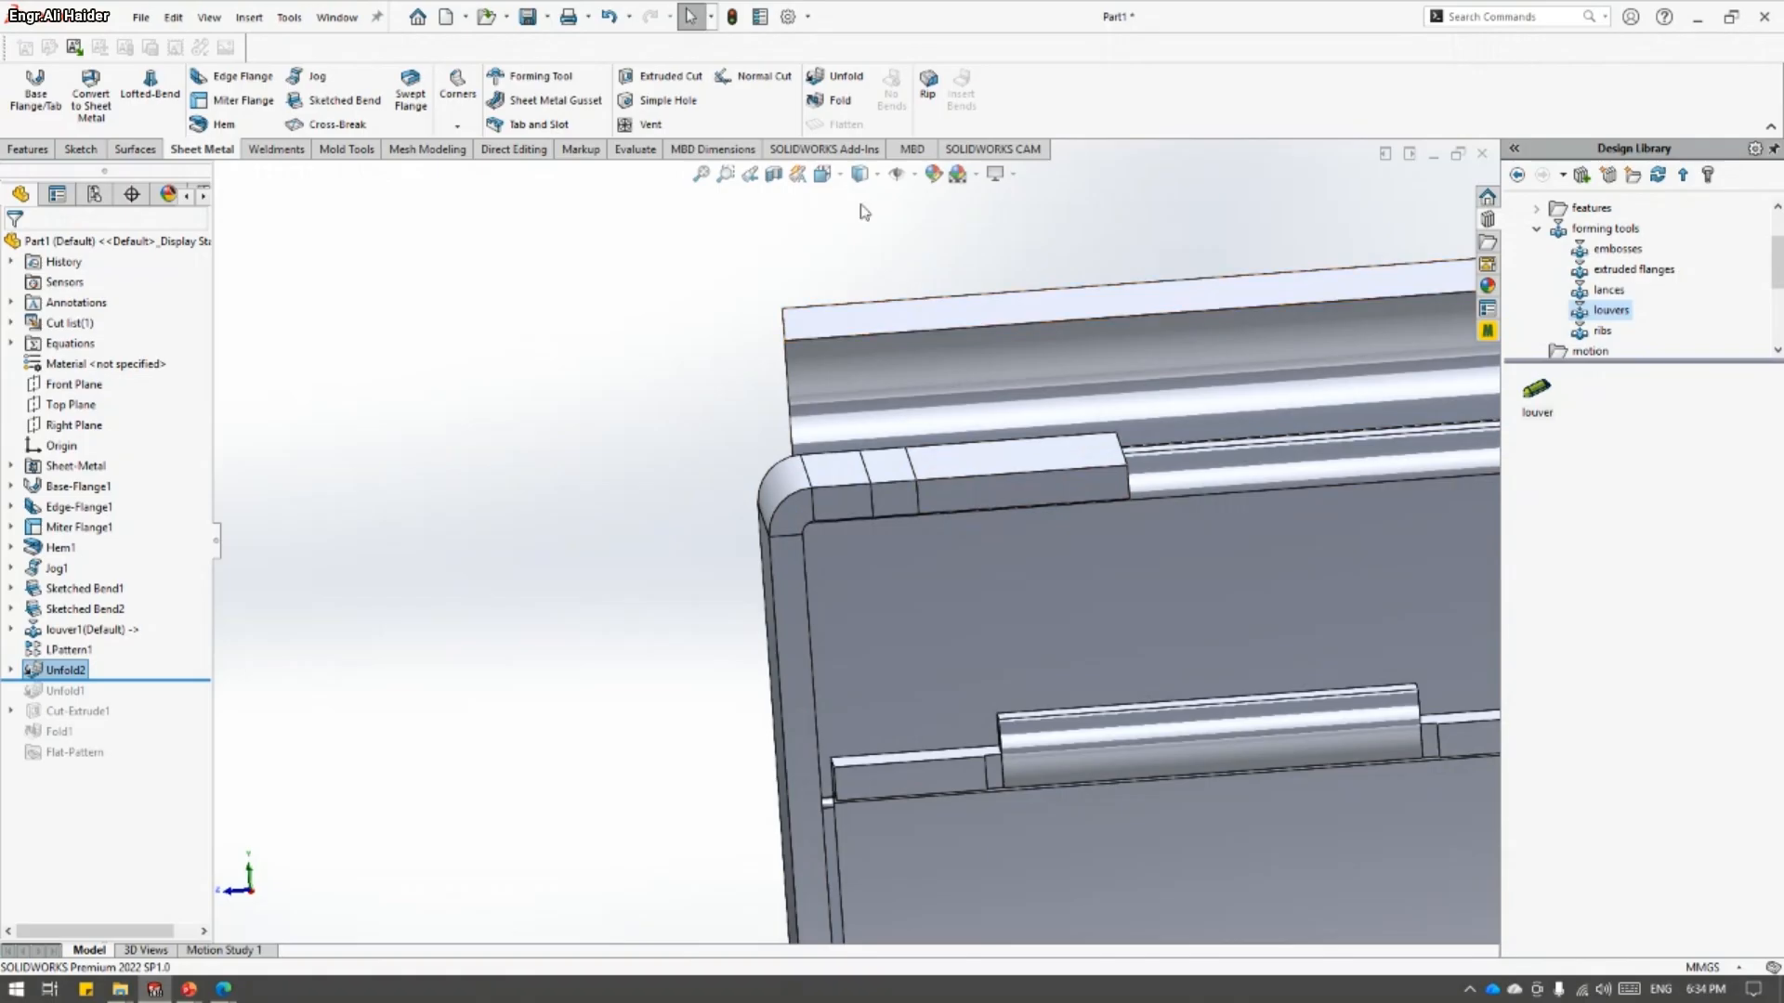
- Fold the jog's upper bend back up with the narrow flat face between the jog bends fixed
click(830, 101)
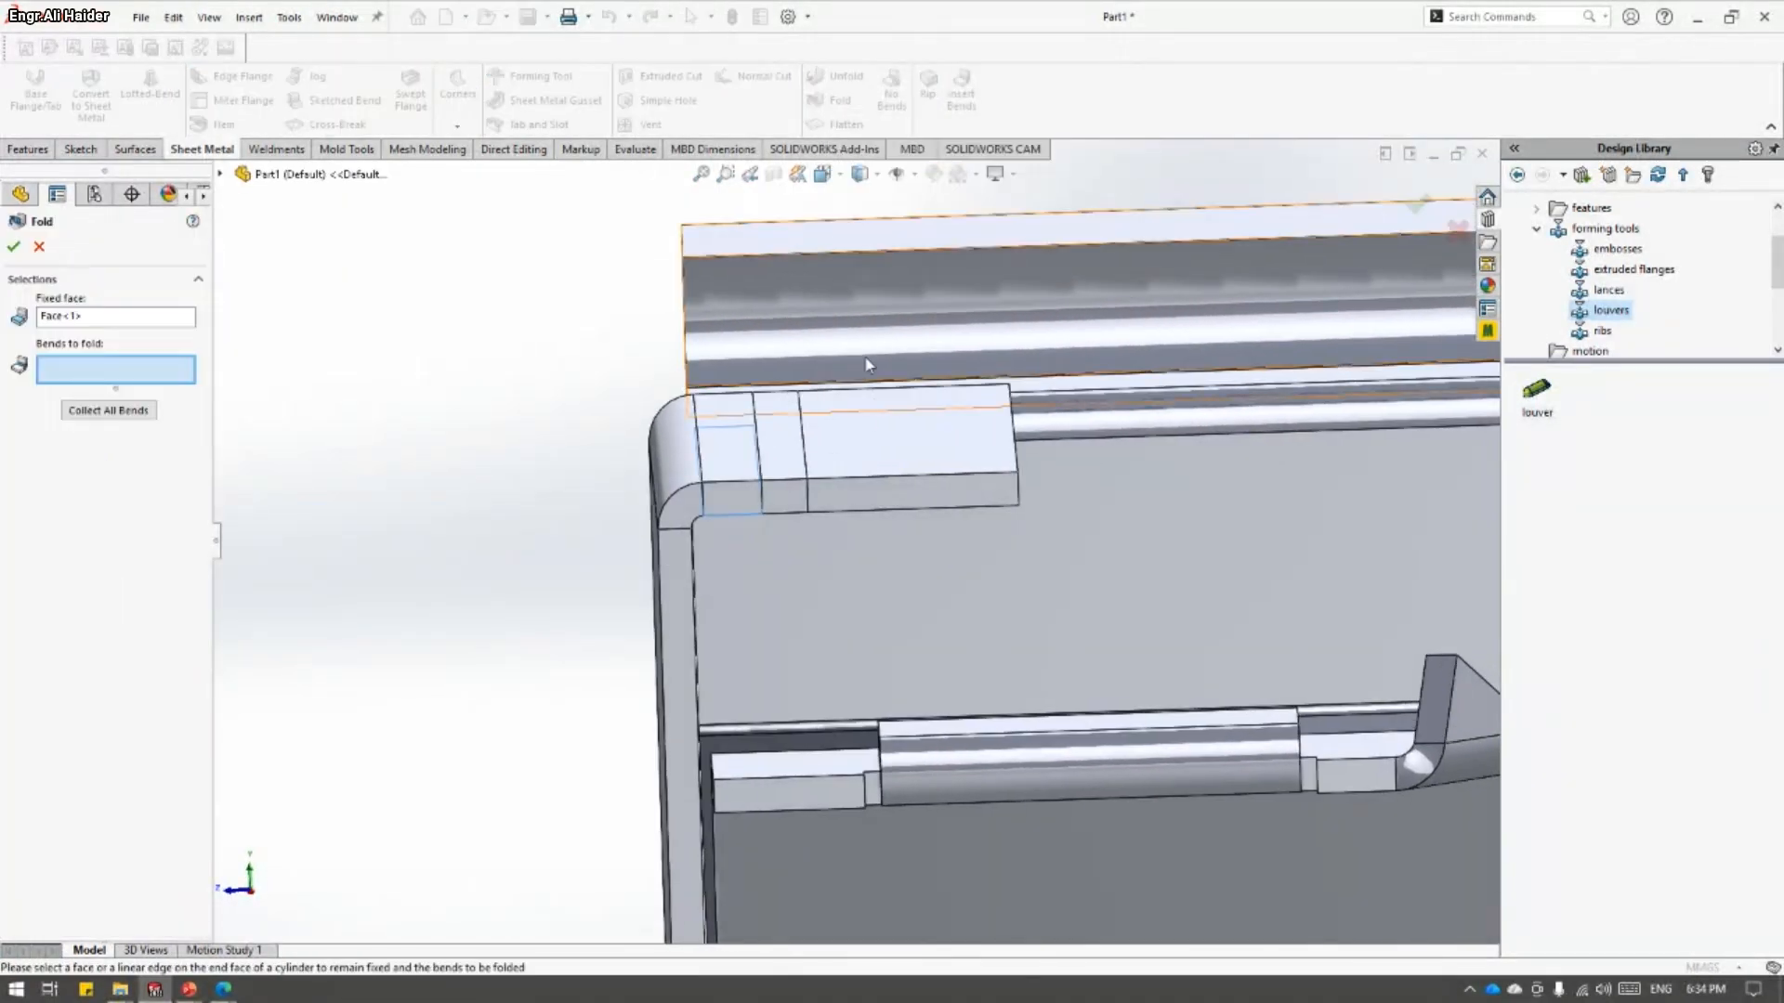
middle_drag(749, 563, 764, 632)
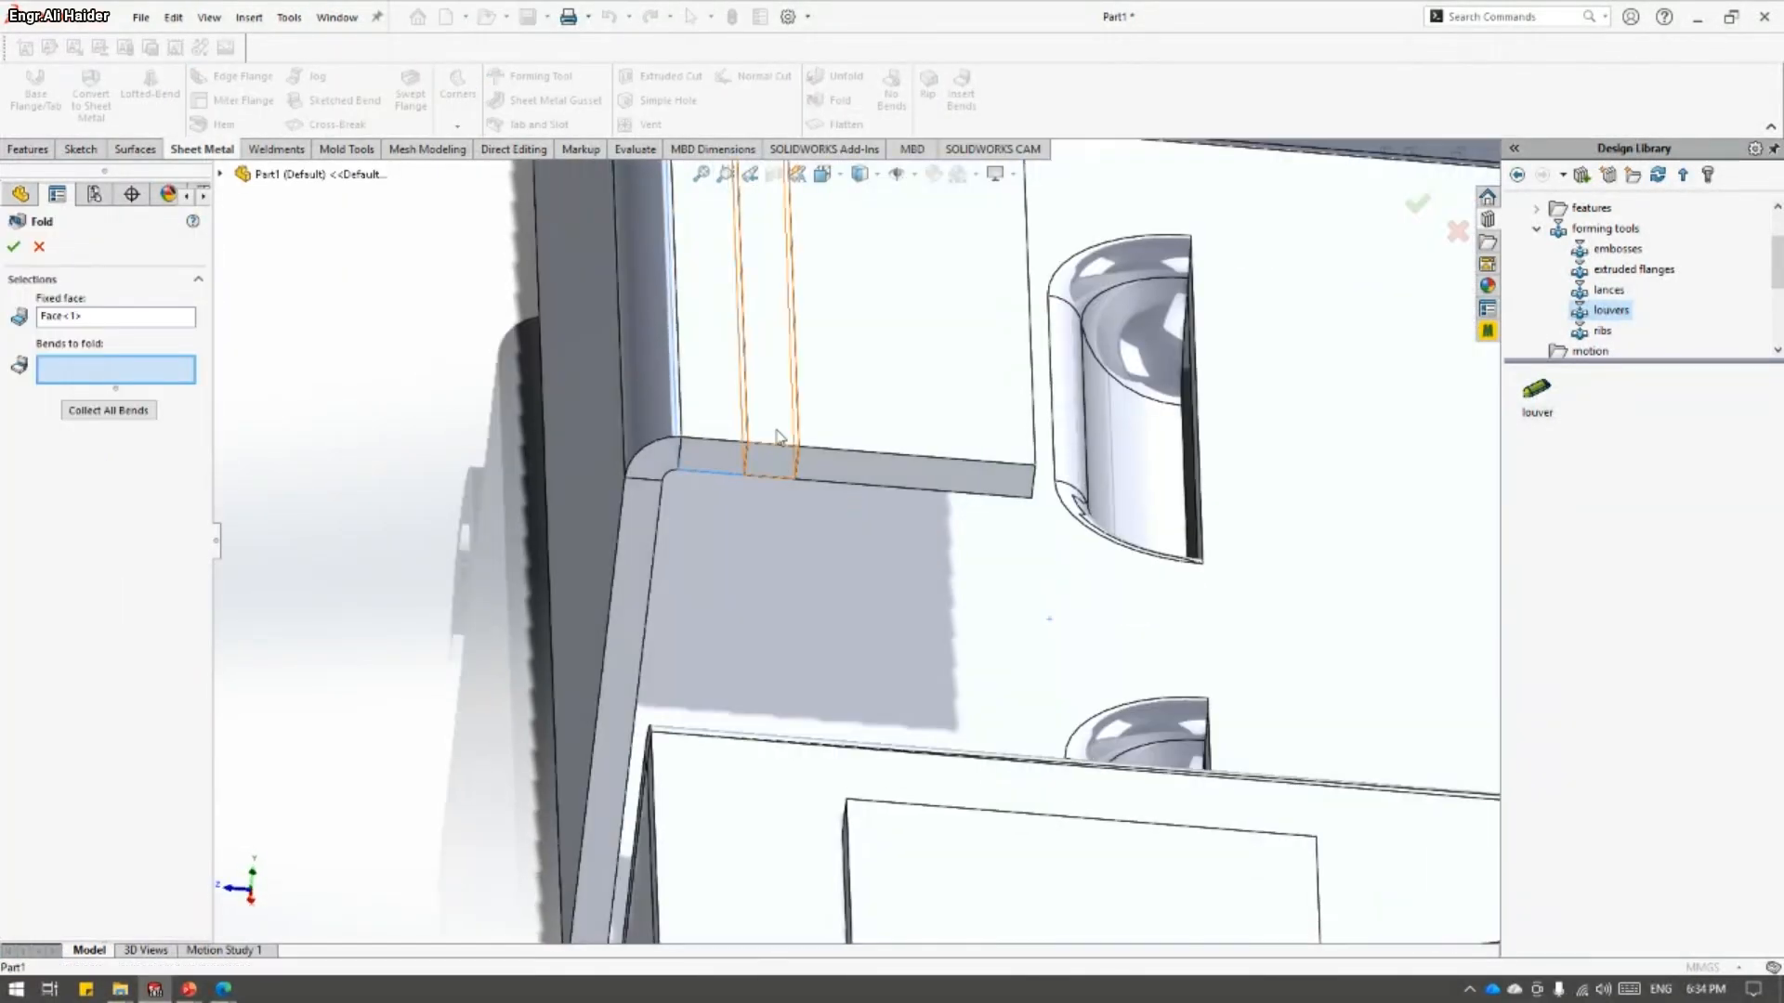
click(777, 435)
click(13, 248)
middle_drag(951, 562, 949, 558)
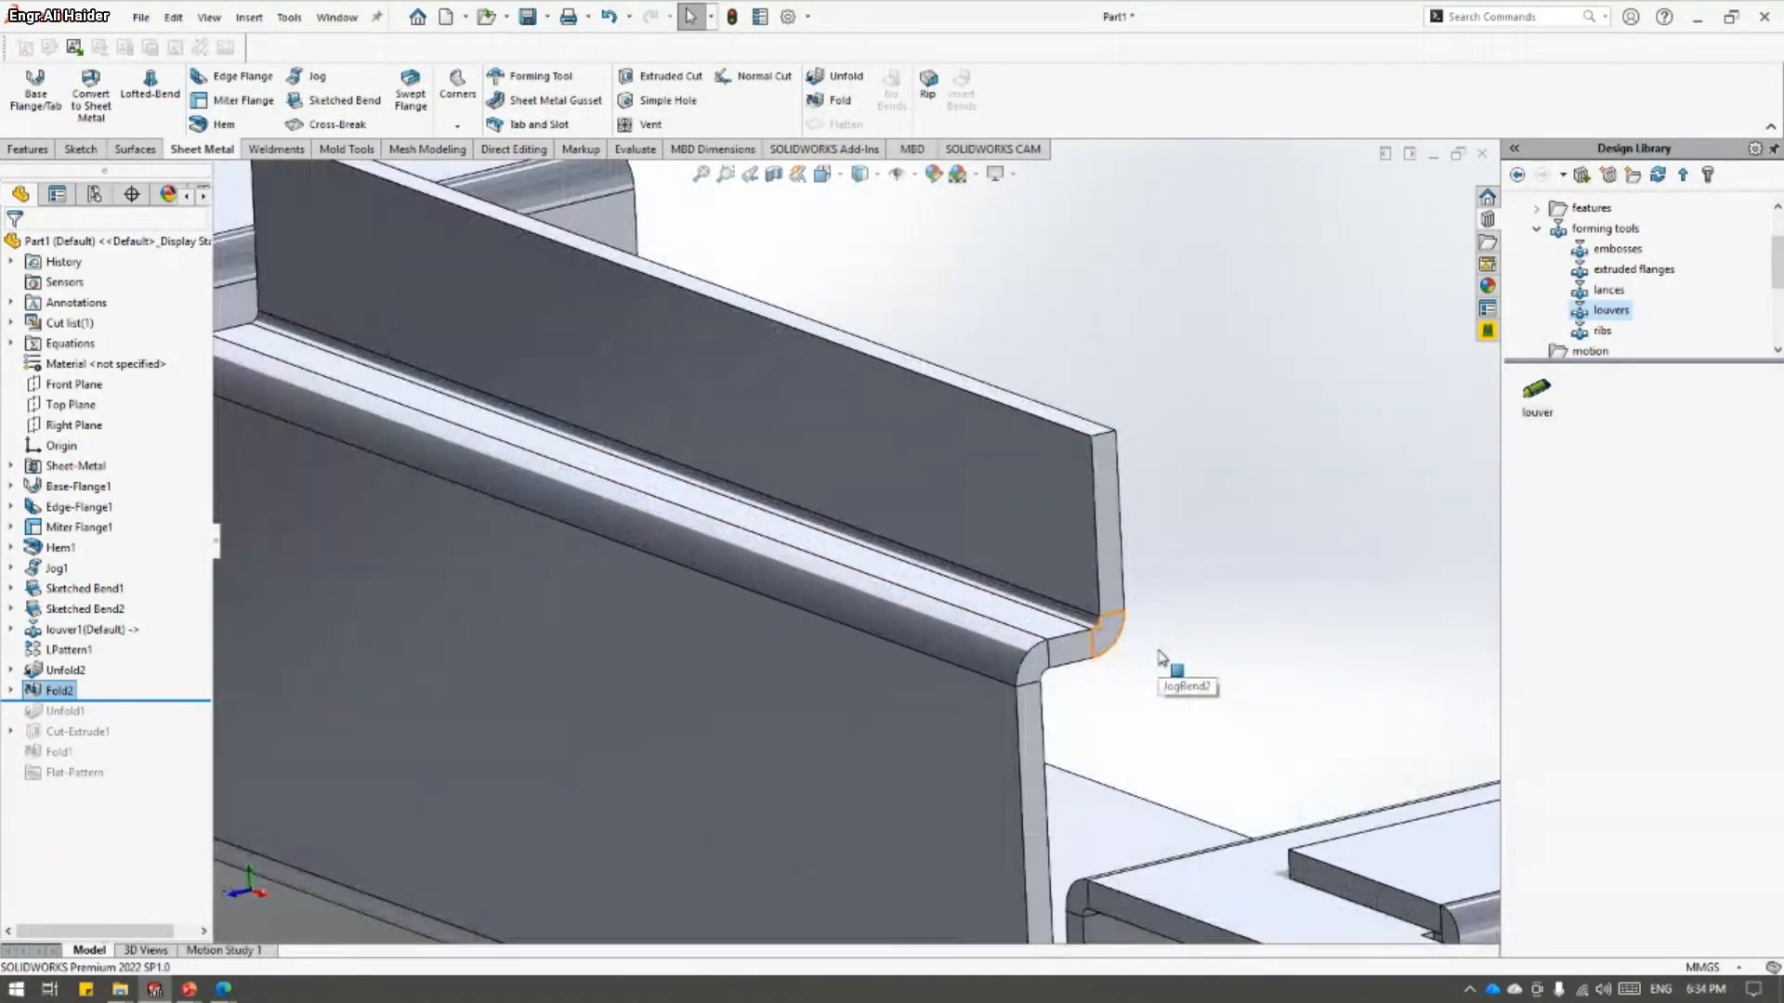
- Sketch a circle of about 4.9 mm radius near the middle of the jog's upper outer face
scroll(1161, 657, down, 2)
scroll(1057, 610, up, 1)
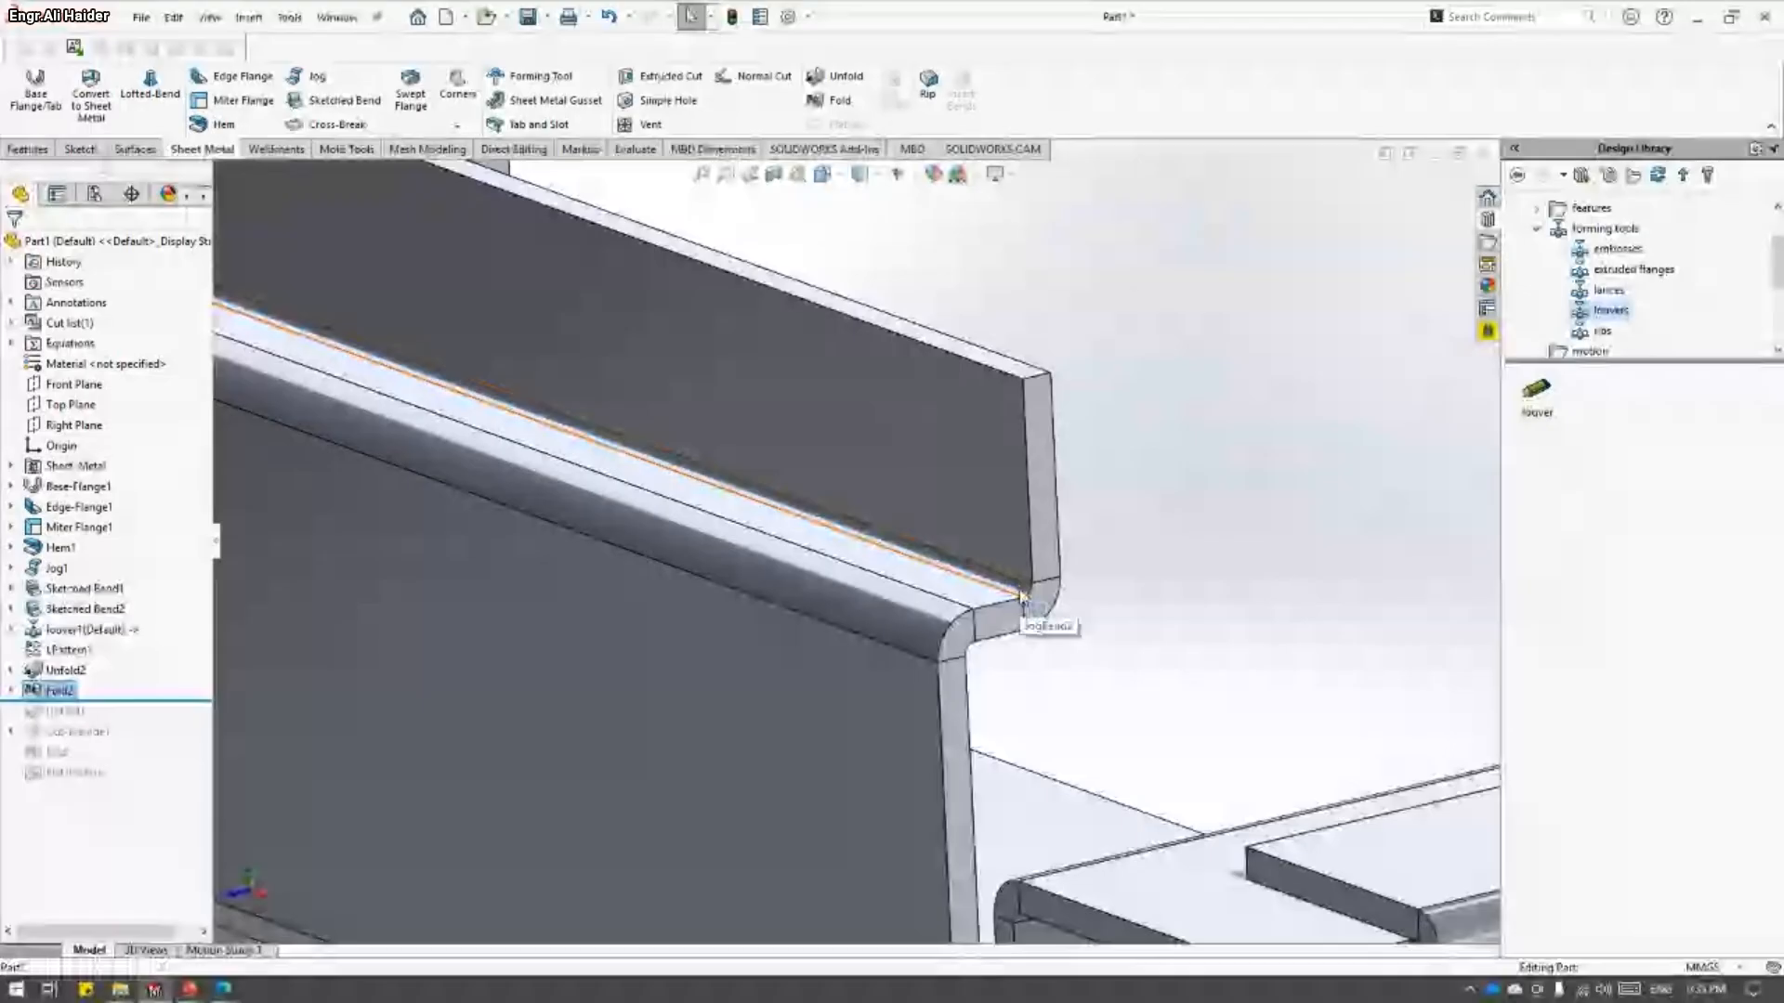
middle_drag(1029, 606, 1089, 587)
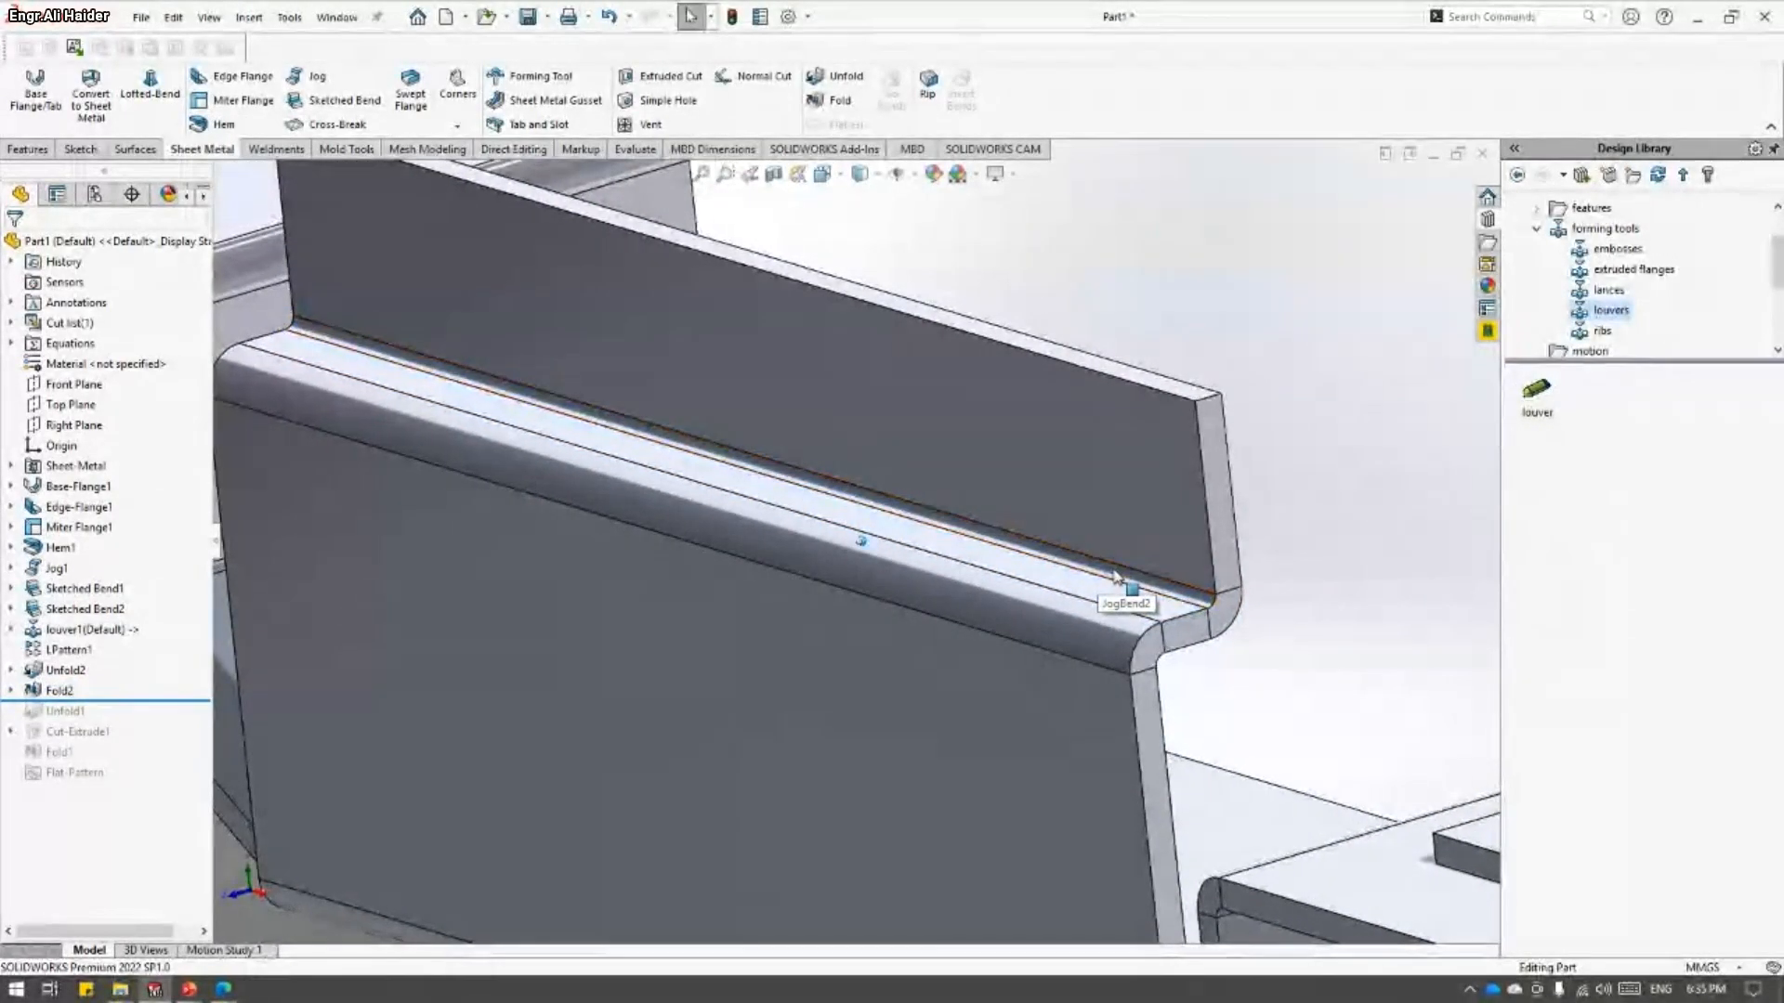
middle_drag(1127, 397, 869, 526)
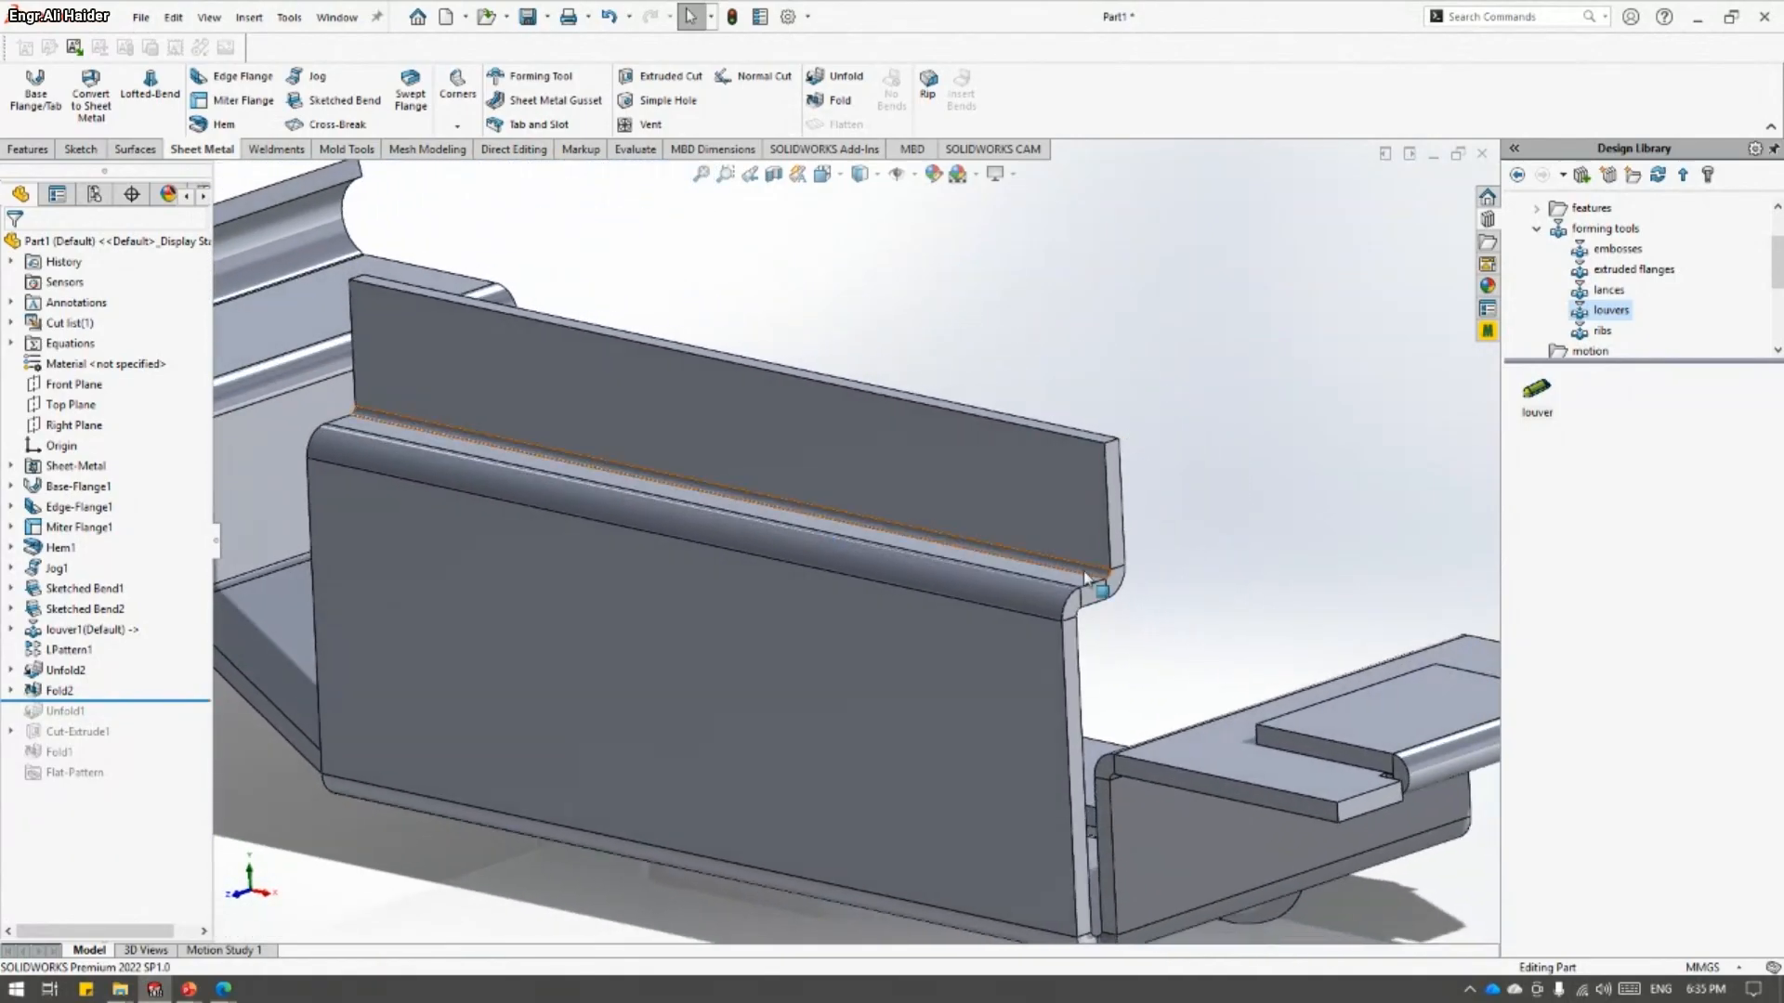
click(795, 431)
click(816, 392)
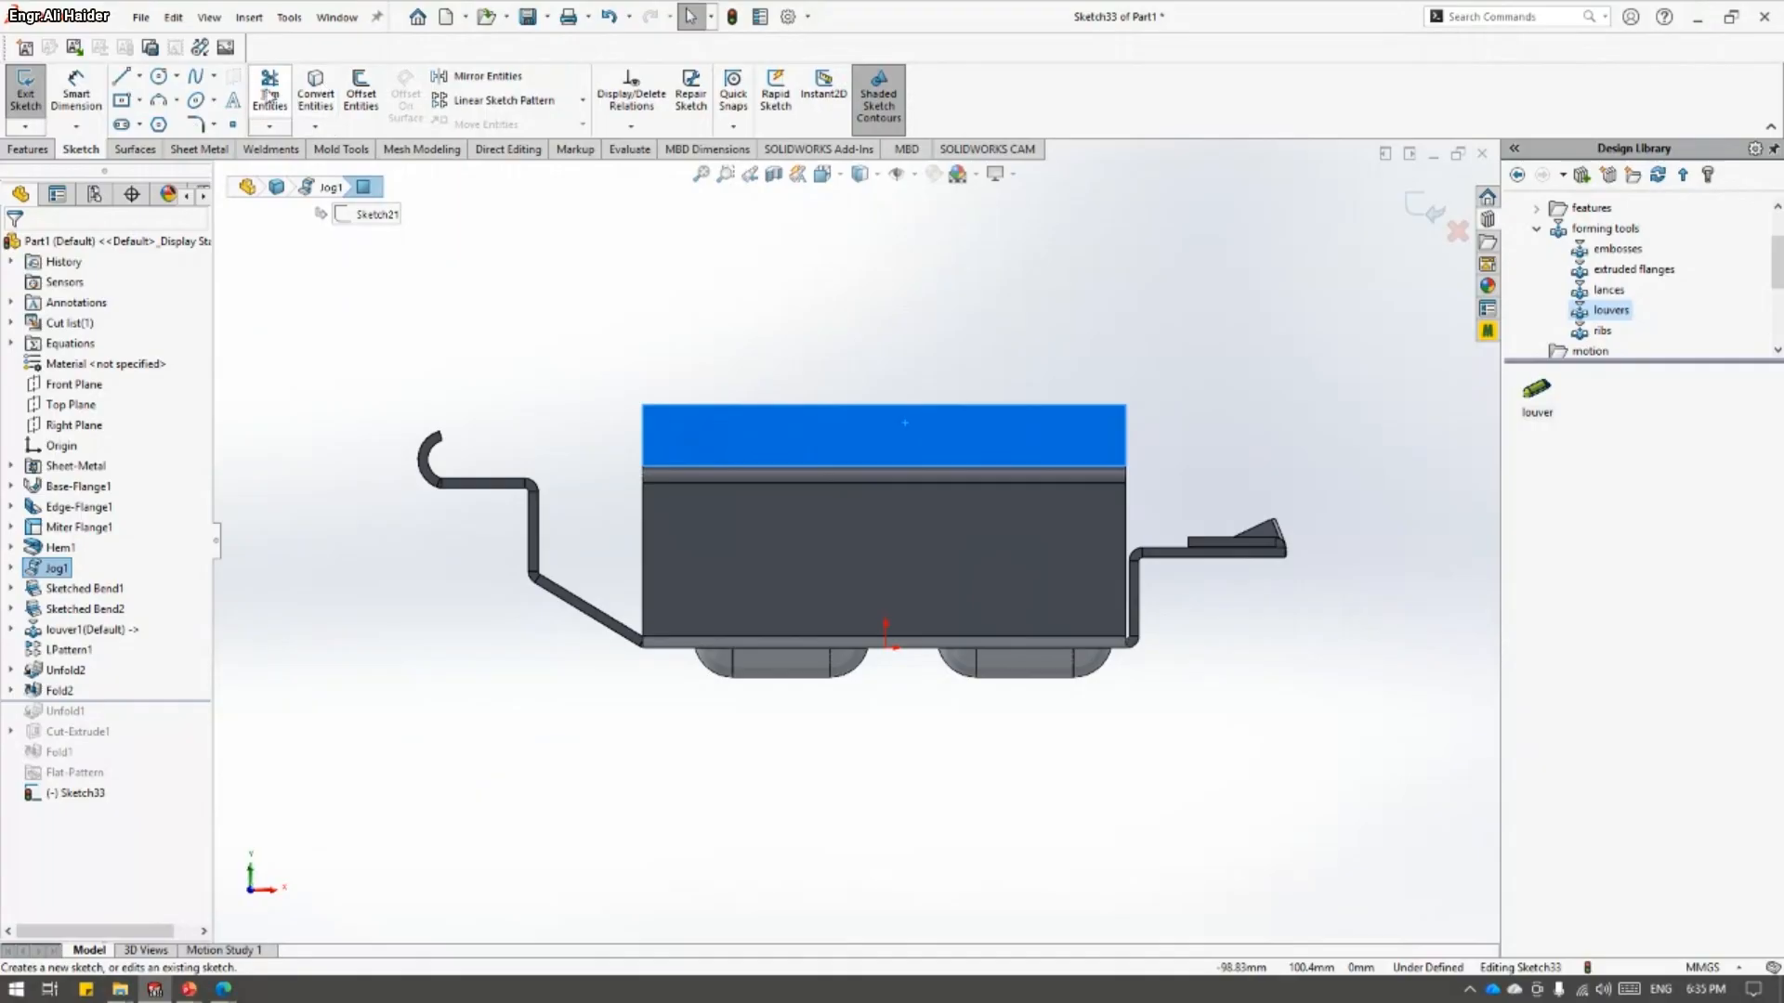
click(158, 77)
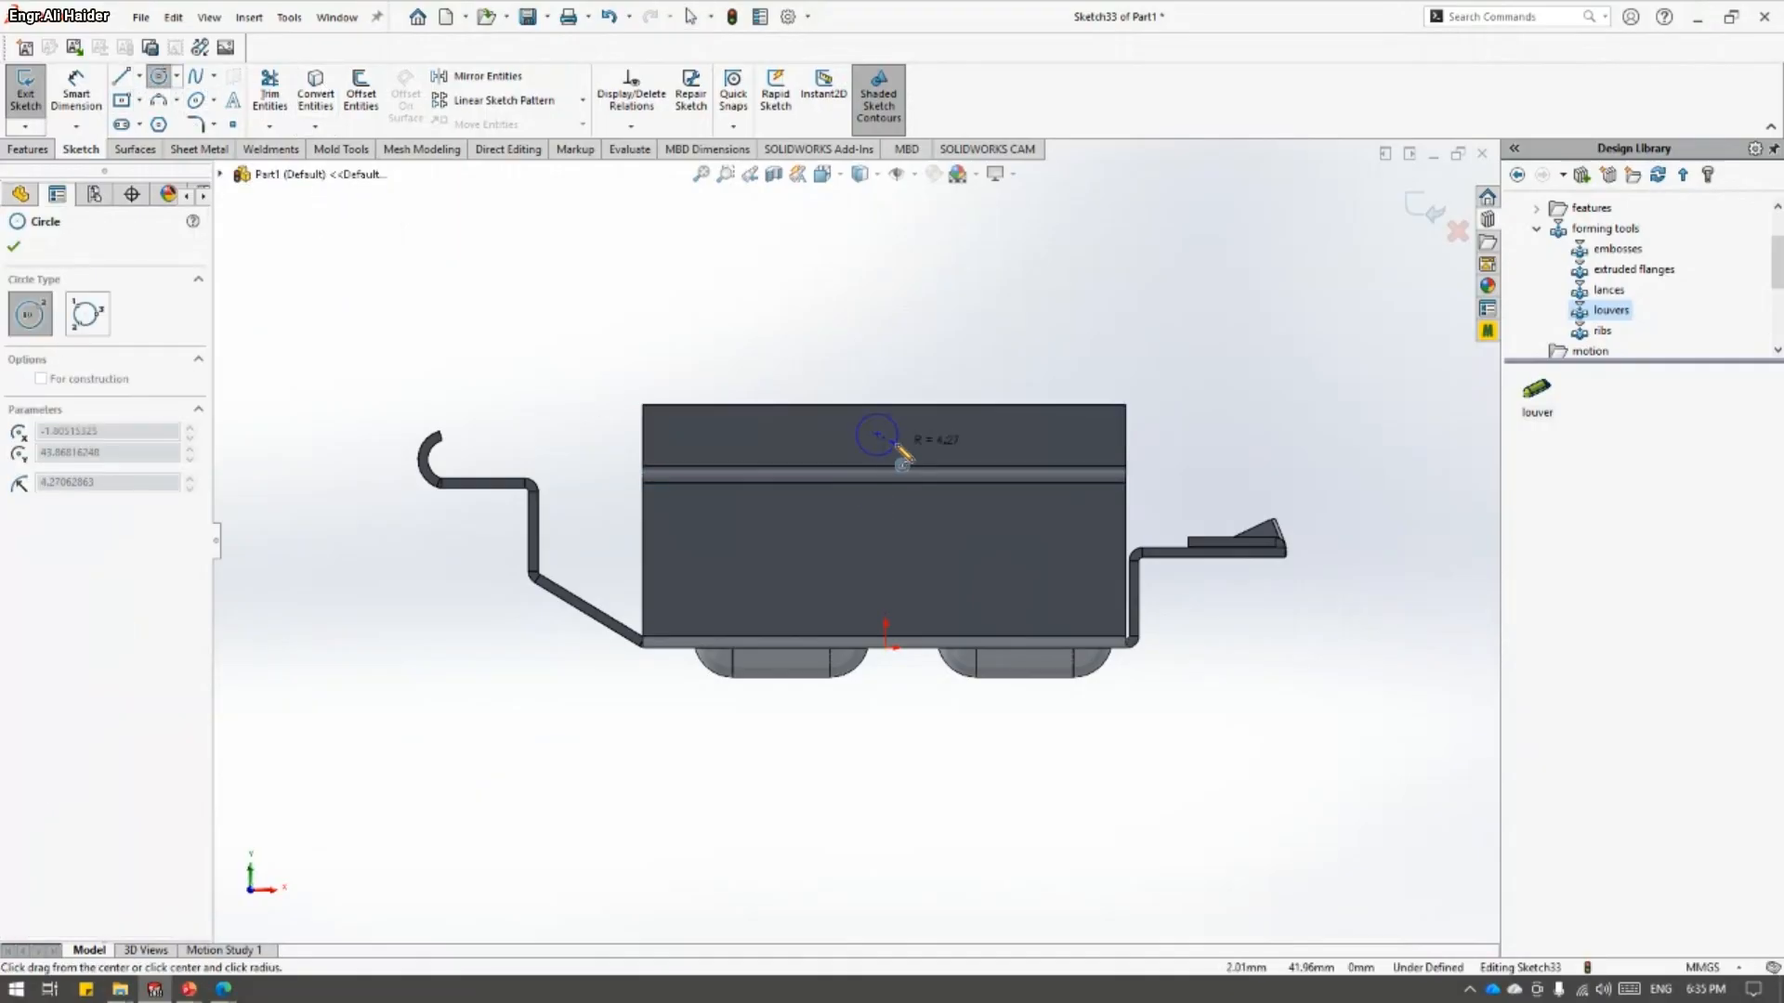
drag(877, 434, 901, 433)
click(14, 246)
- Cut the circle through the jog's upper flange as a blind normal cut with its depth linked to the sheet thickness
click(28, 149)
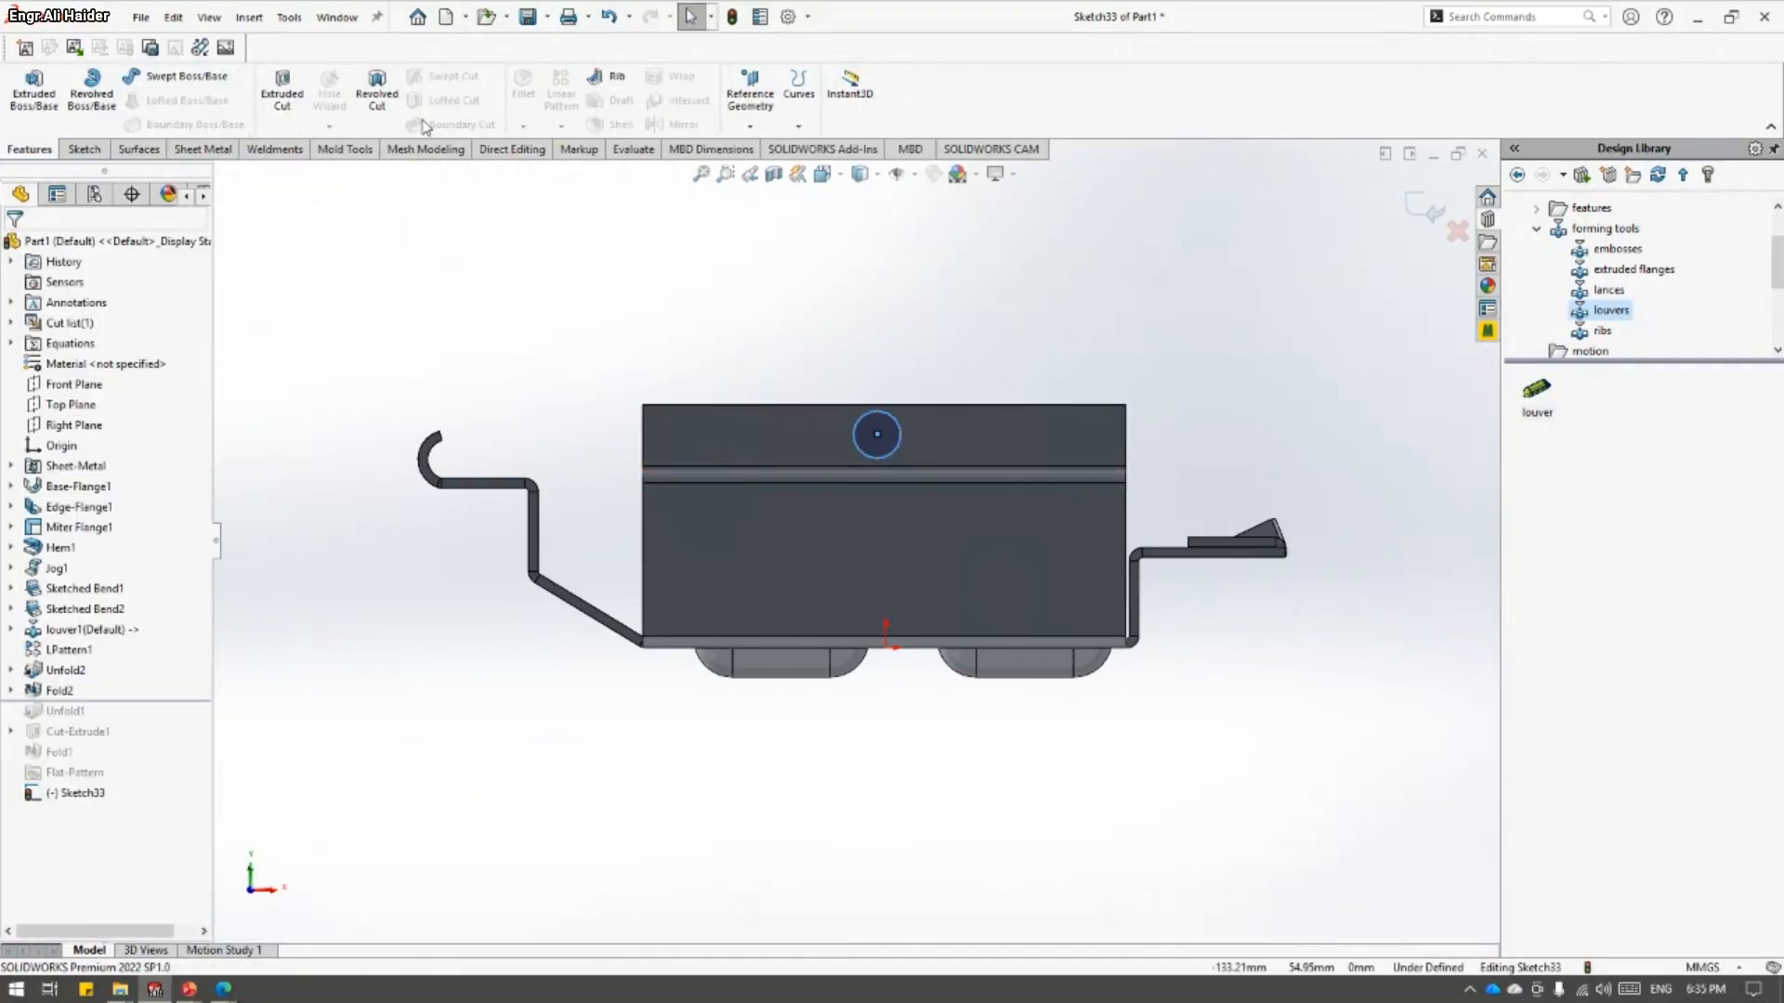
click(281, 91)
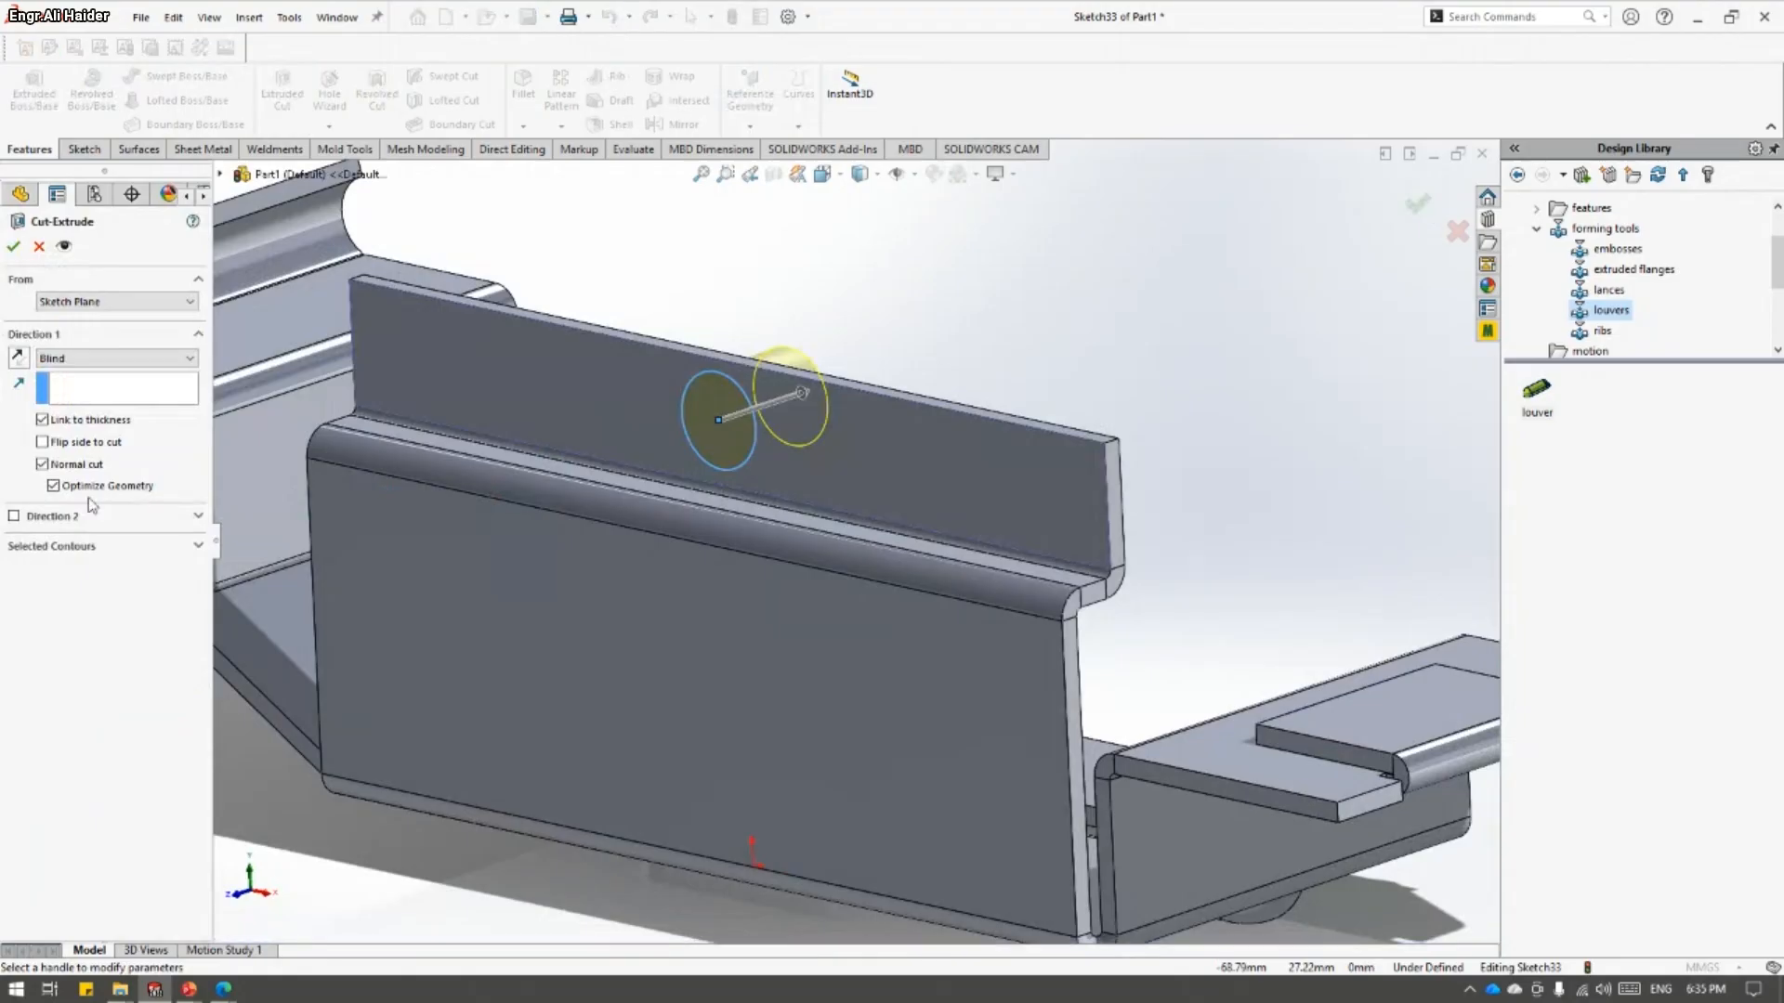
click(13, 246)
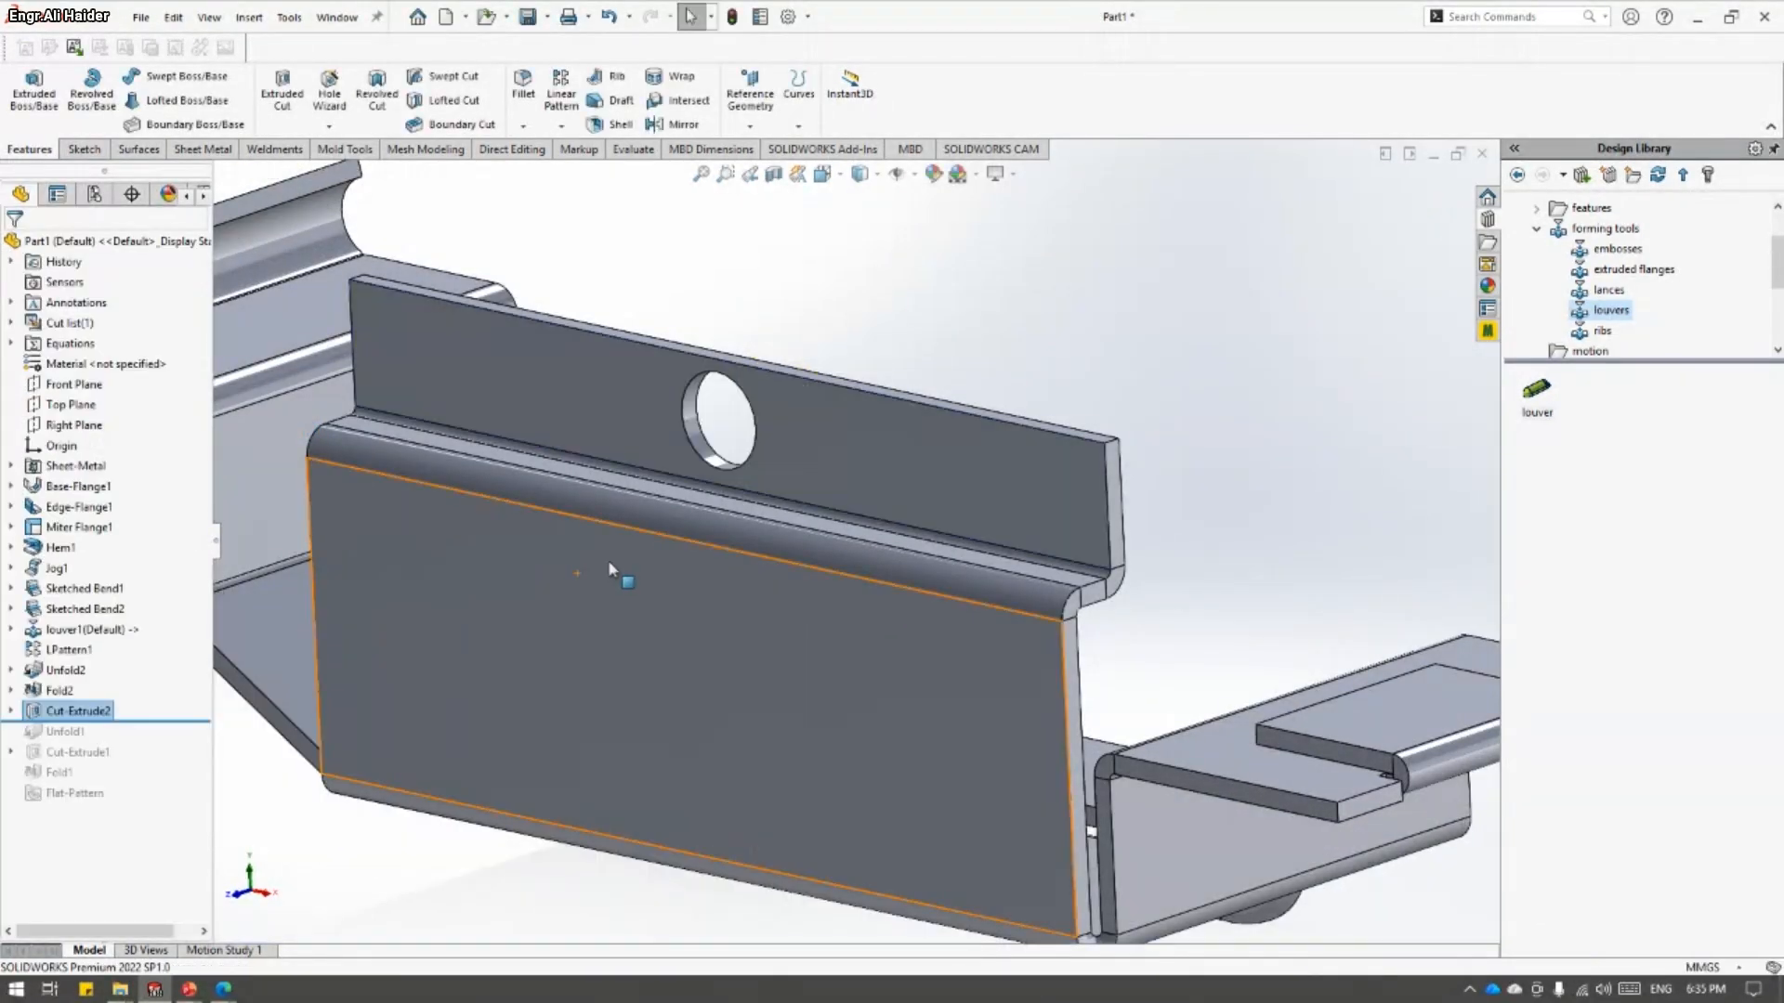
middle_drag(889, 411, 862, 379)
click(862, 376)
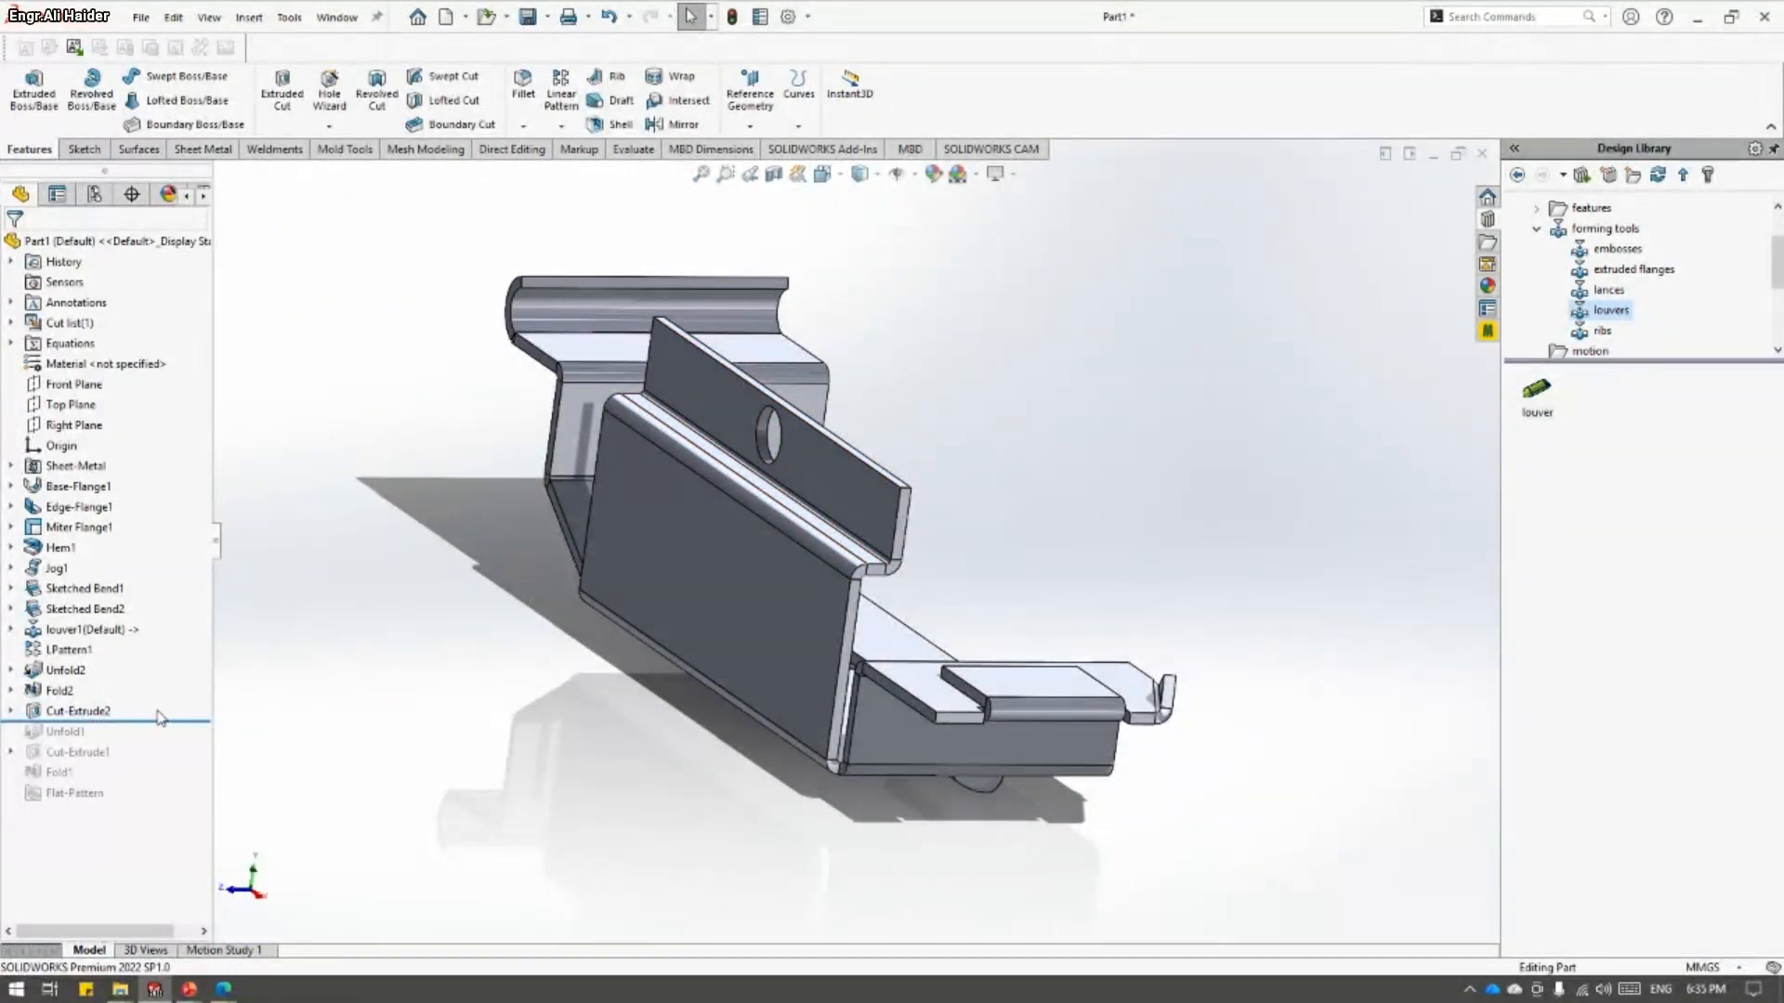
- Roll the feature history forward to the end and flatten the part
drag(164, 721, 159, 807)
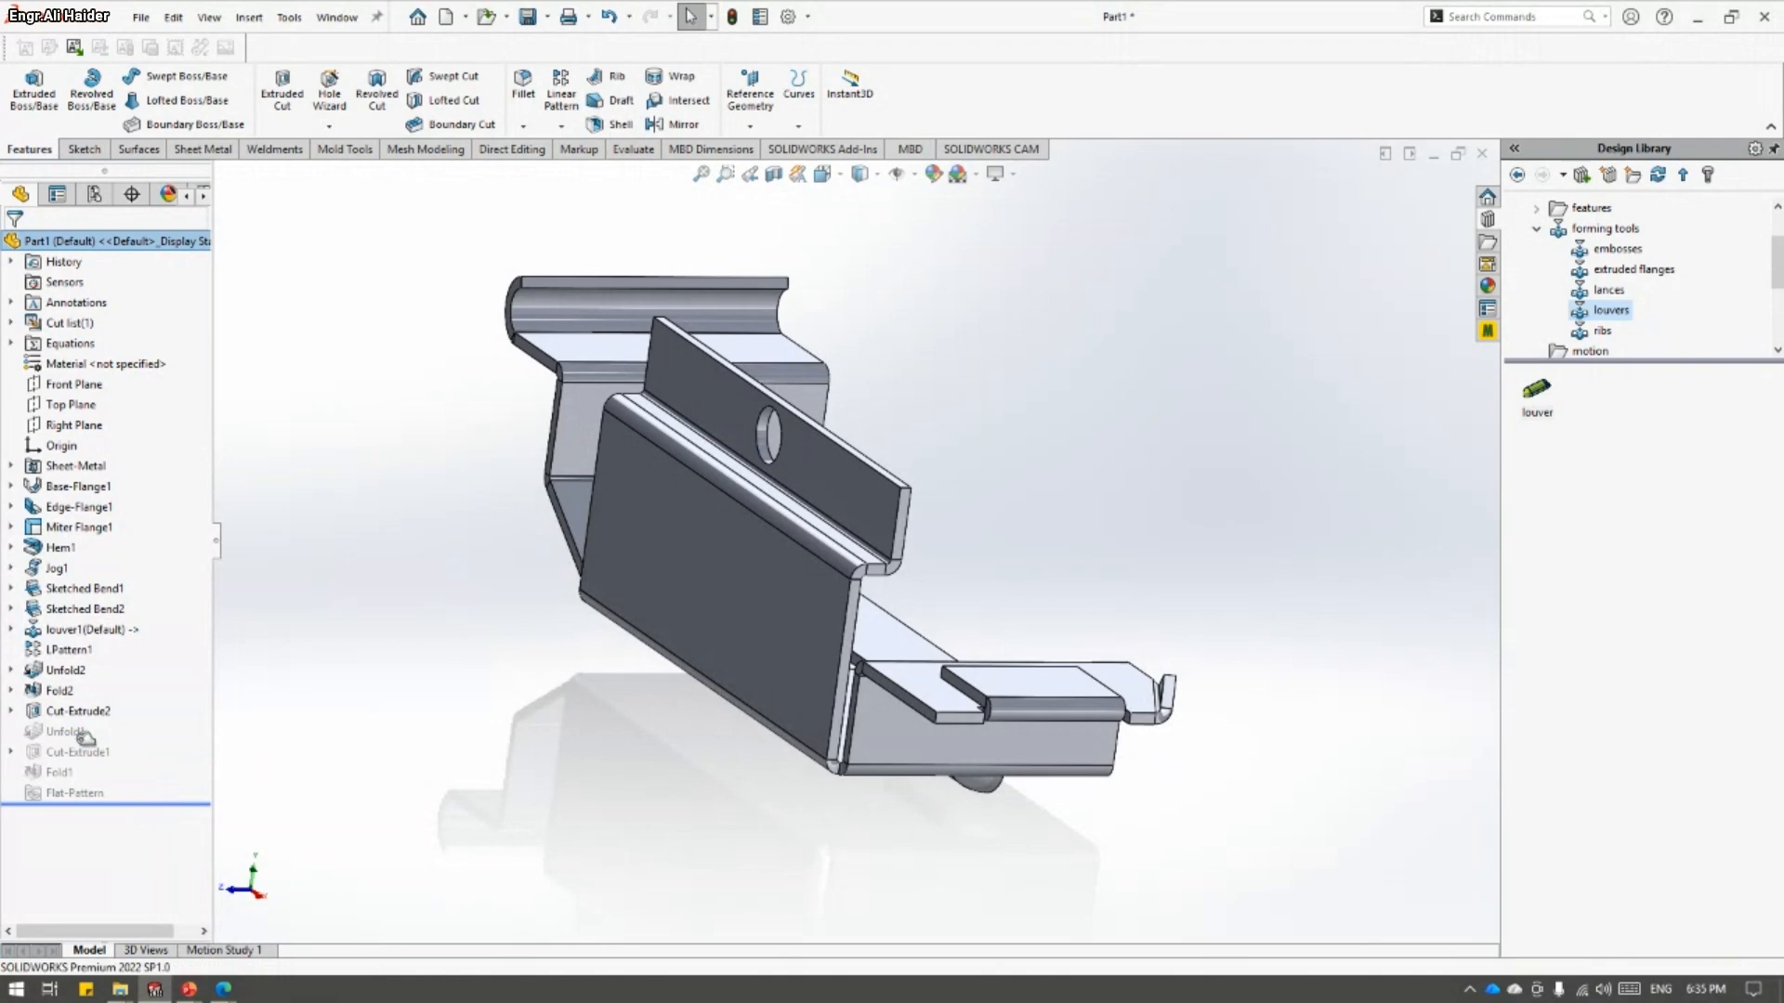
scroll(915, 326, up, 3)
middle_drag(936, 340, 819, 320)
click(203, 149)
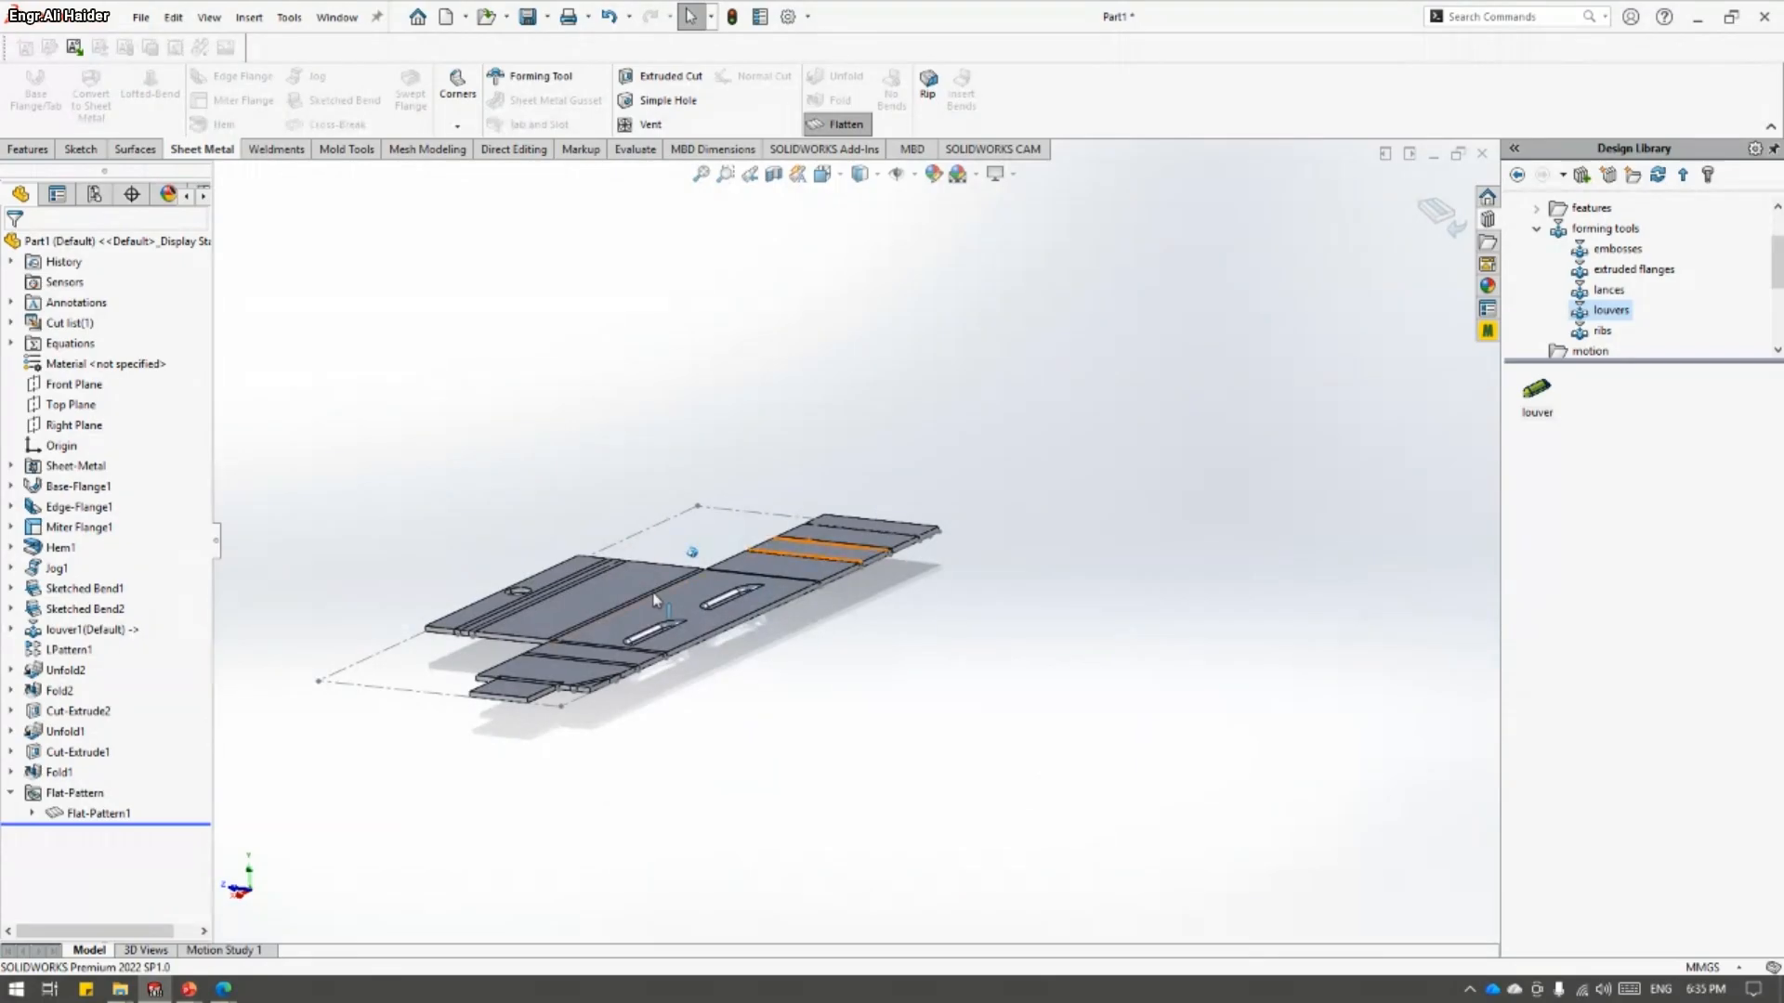
- Examine the circular hole and its position beside the jog's bend regions in the flat pattern
middle_drag(695, 556, 671, 636)
scroll(550, 502, down, 6)
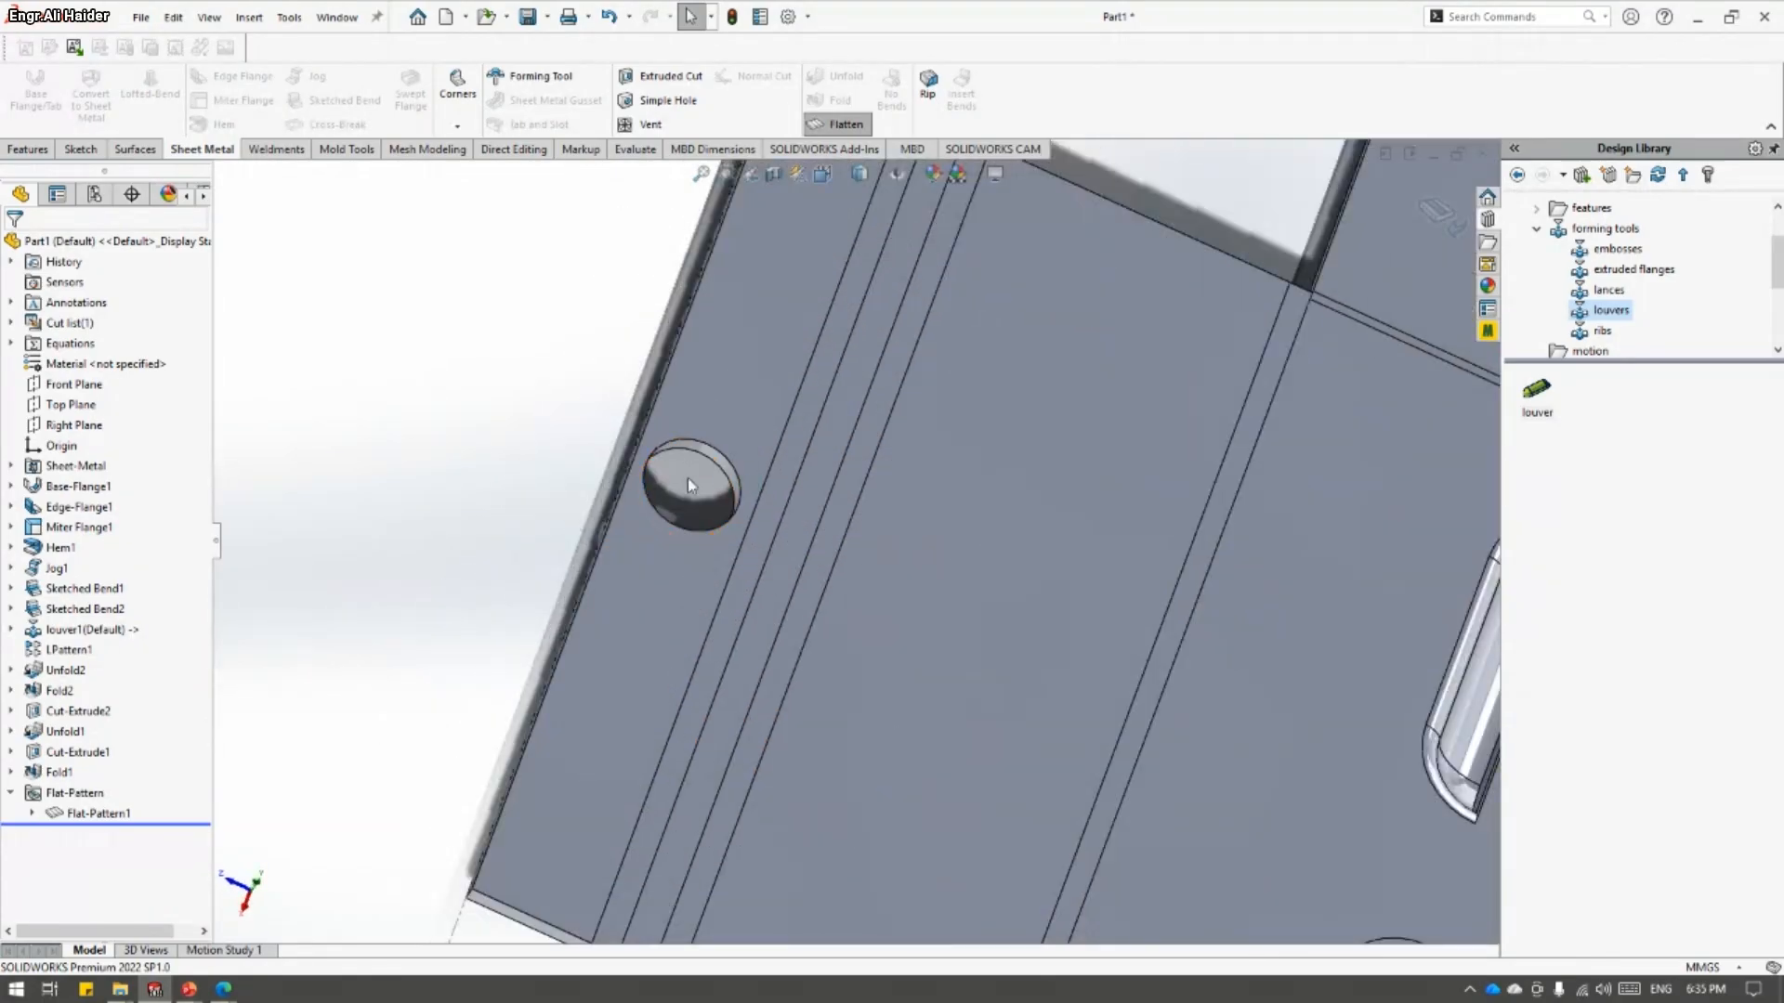
scroll(692, 484, up, 6)
middle_drag(692, 484, 817, 339)
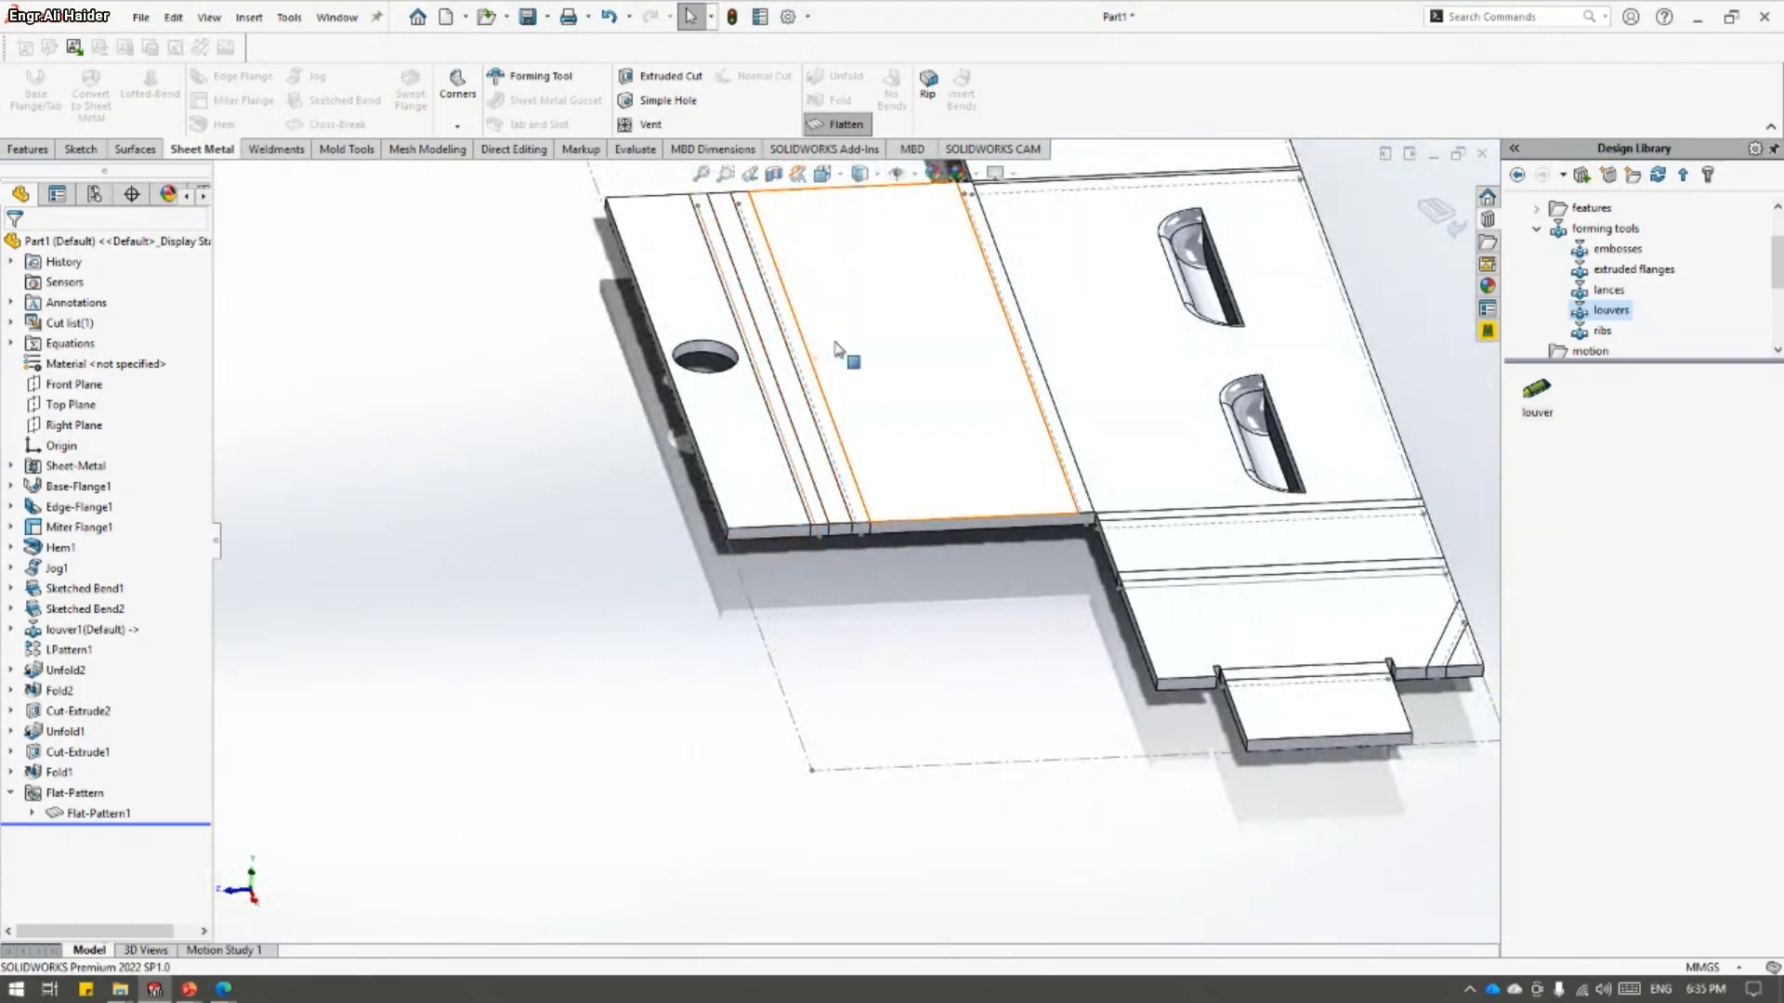
click(65, 670)
scroll(706, 371, down, 5)
click(724, 420)
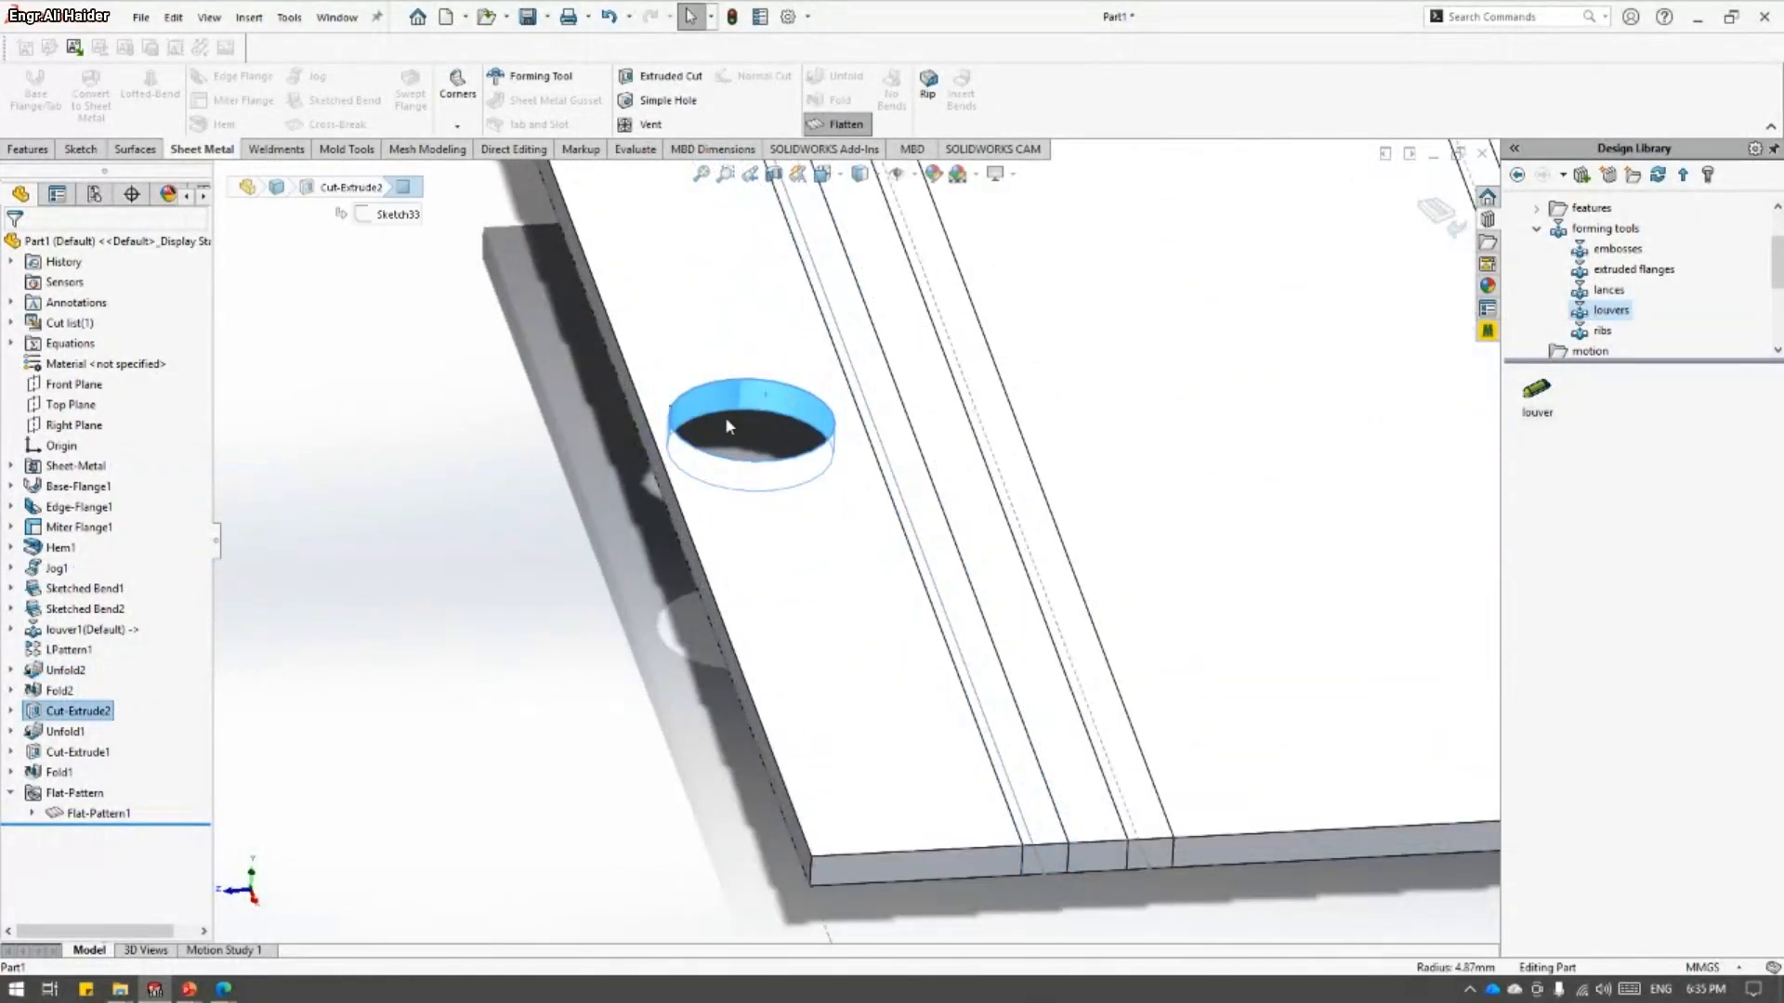
scroll(723, 415, down, 1)
scroll(721, 414, up, 1)
middle_drag(847, 505, 736, 435)
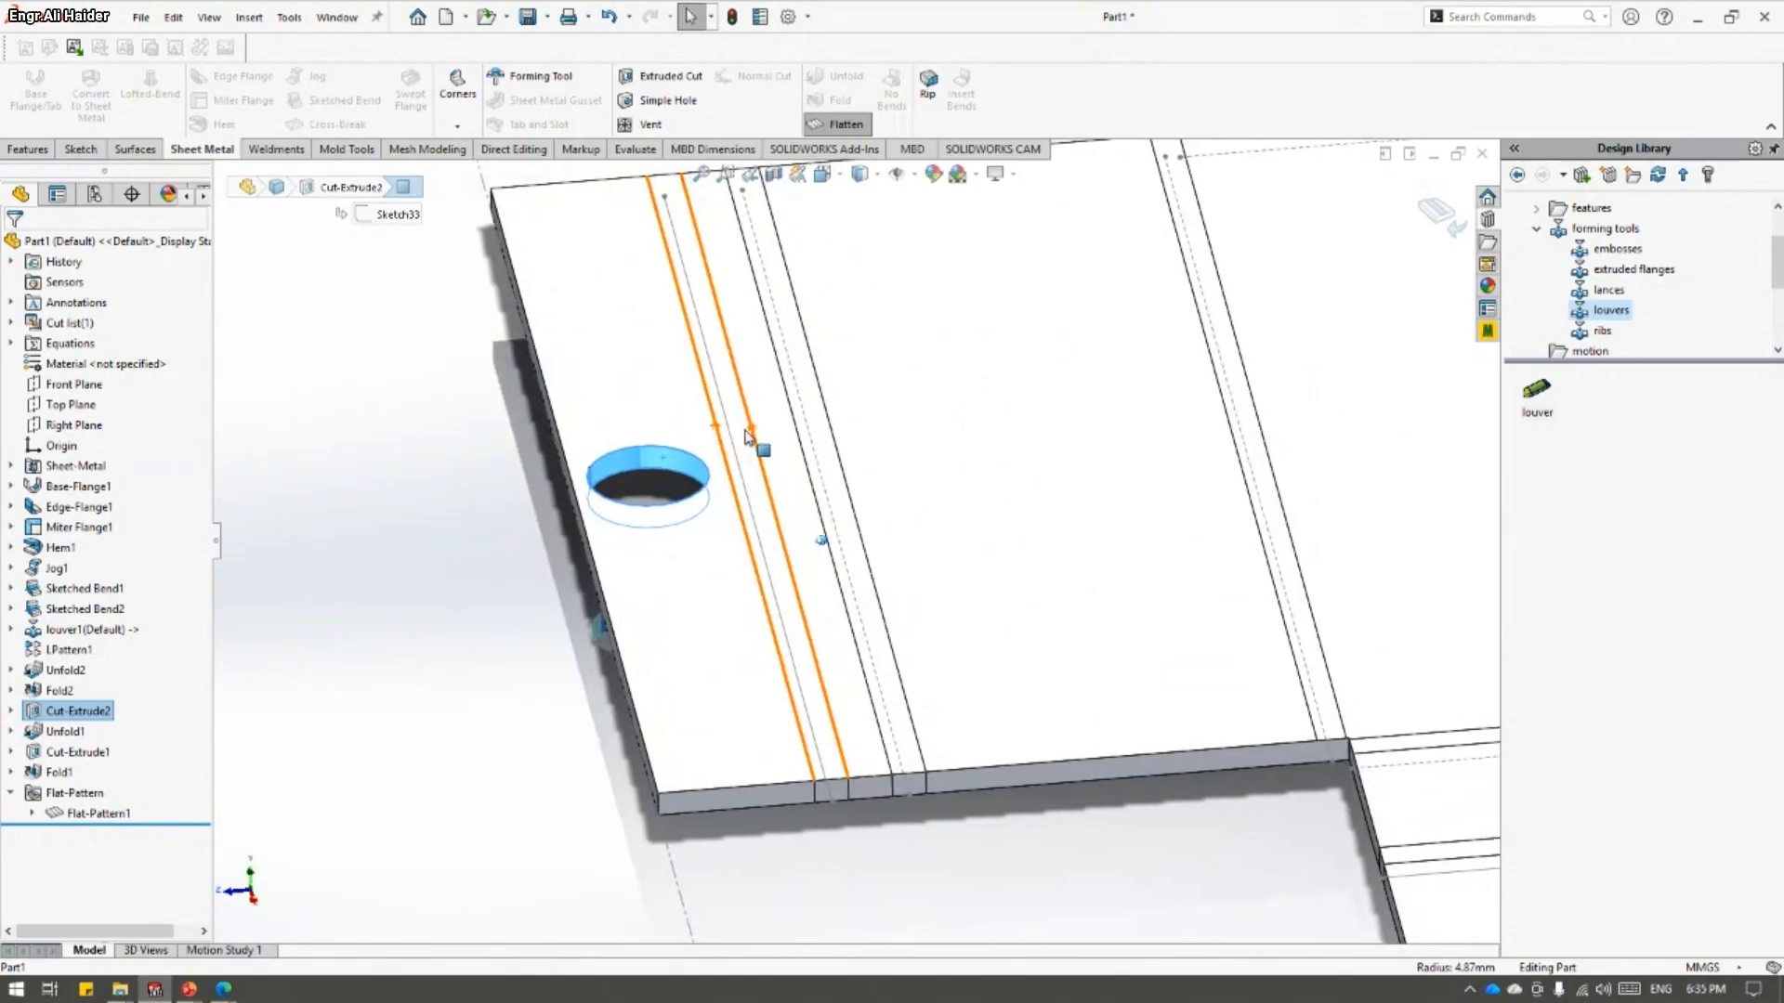
middle_drag(716, 485, 482, 538)
scroll(710, 483, up, 1)
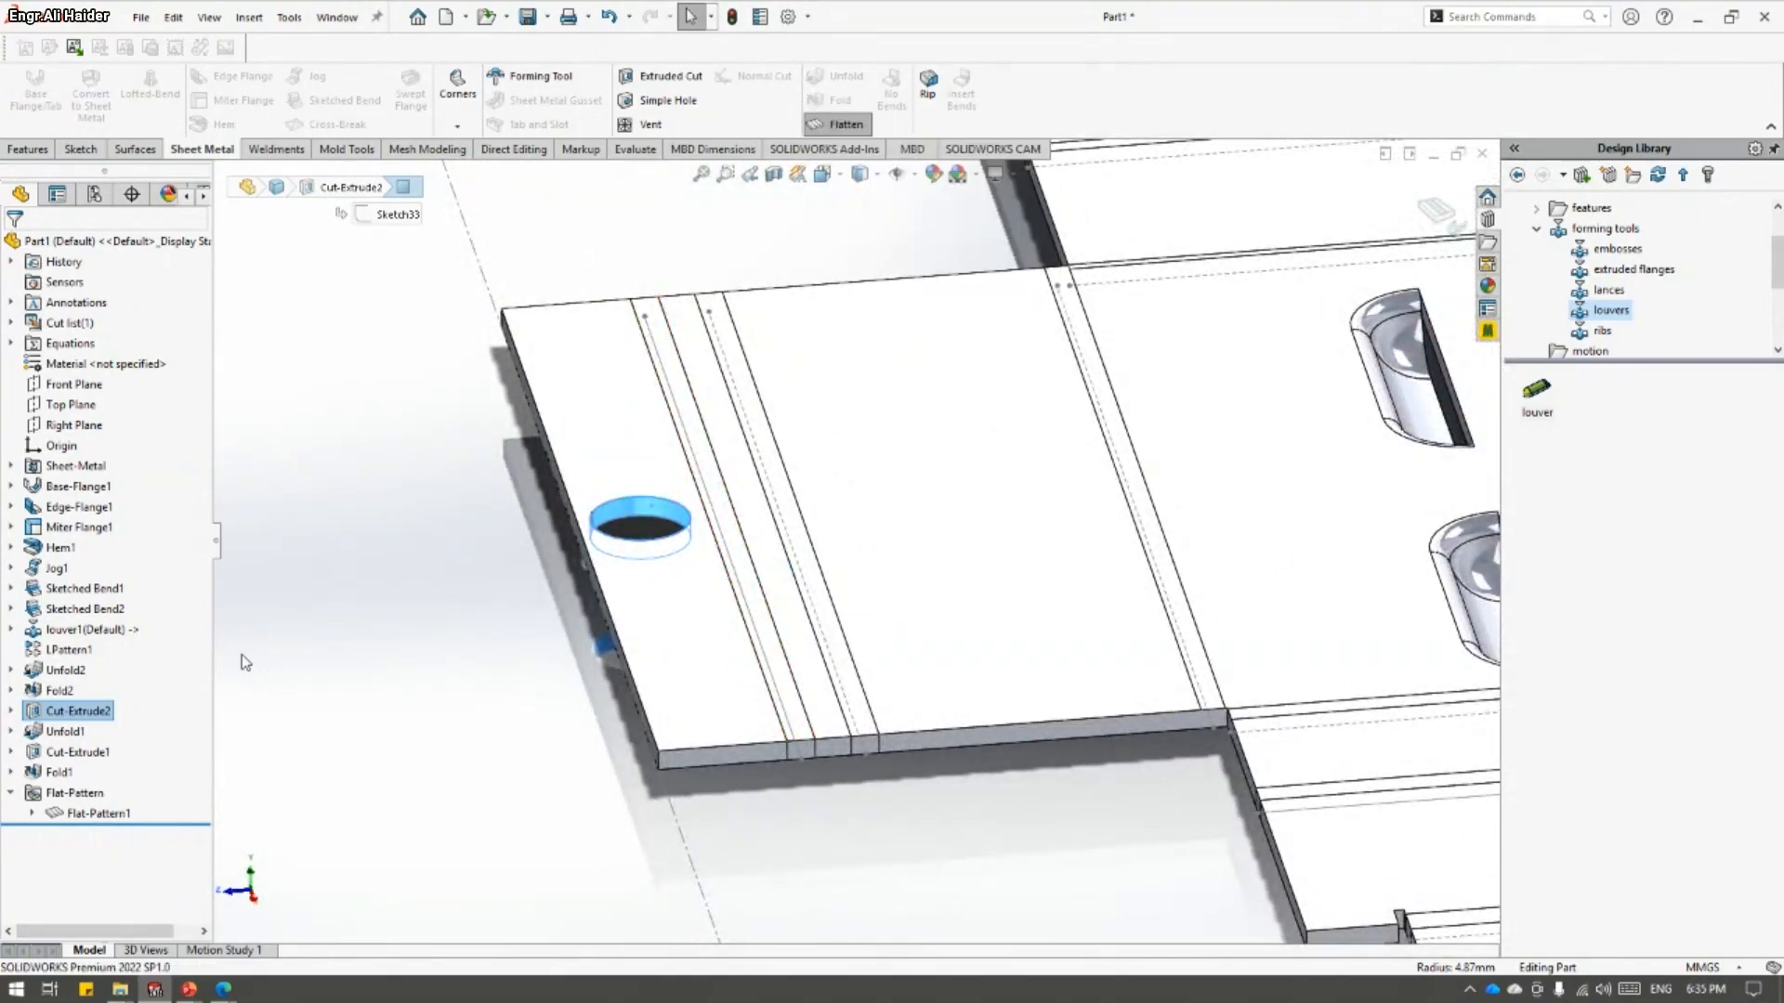
mouse_move(61, 760)
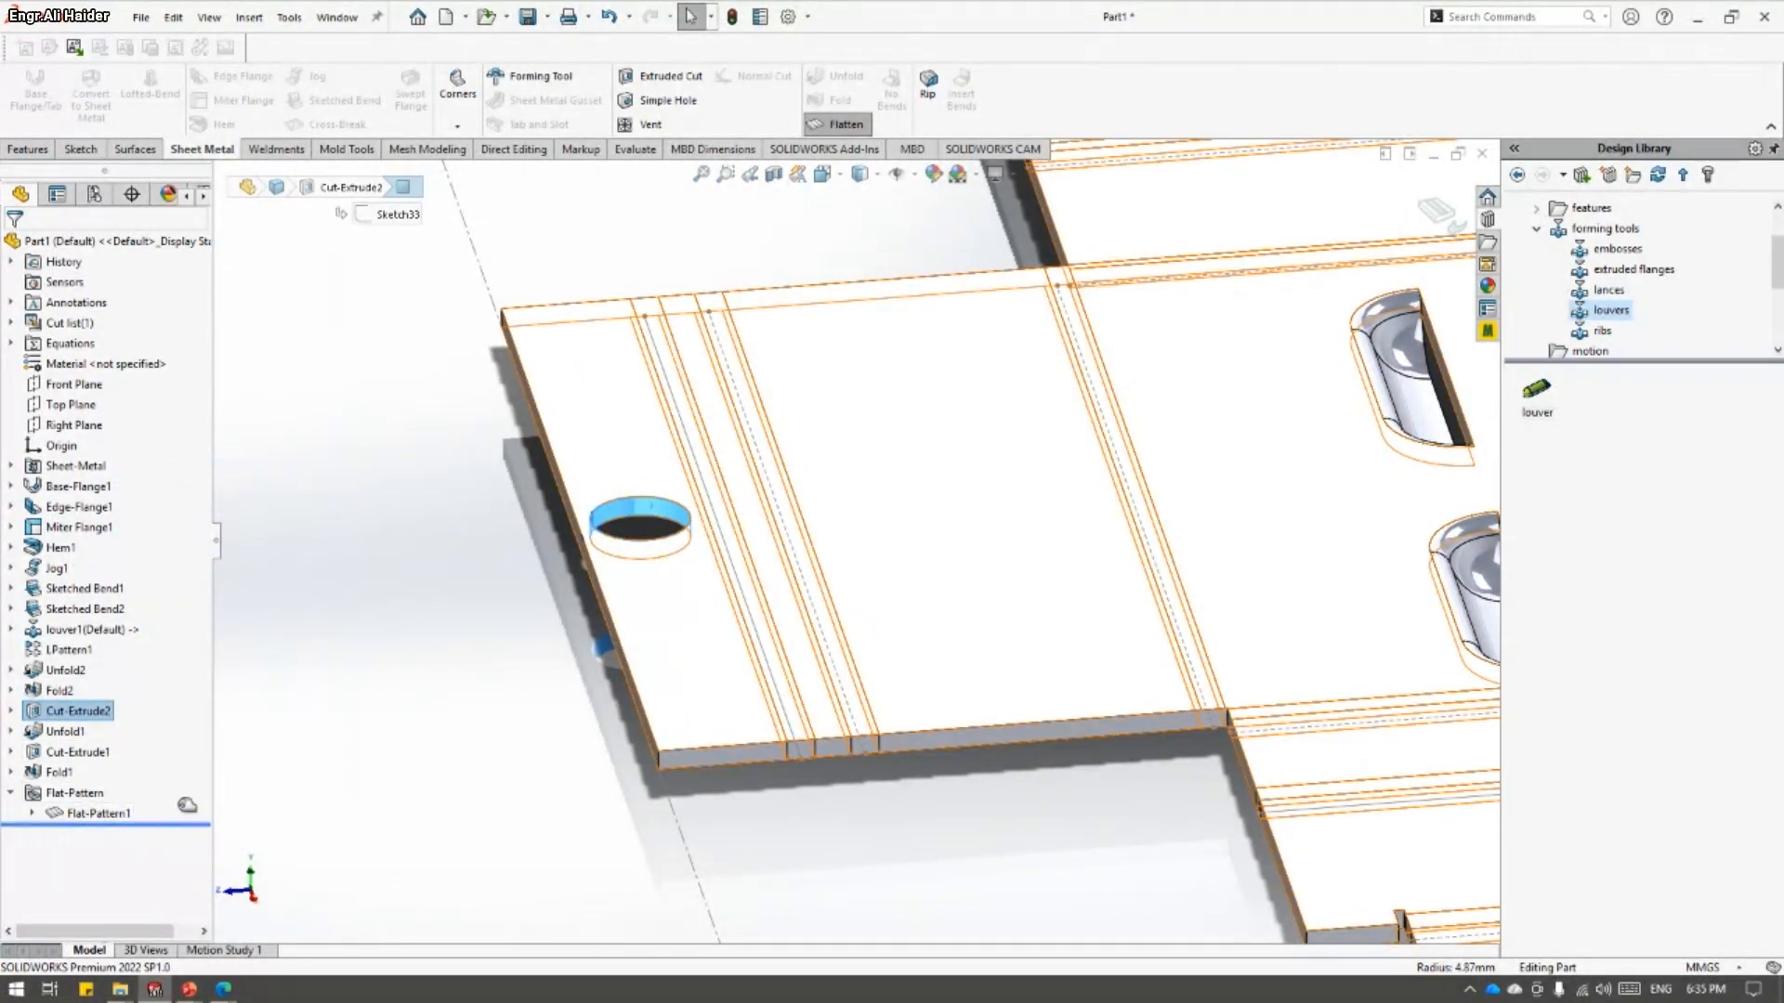
- Roll the history back to just before the Flat-Pattern folder and forward again to compare the folded and flat states
drag(188, 790, 185, 791)
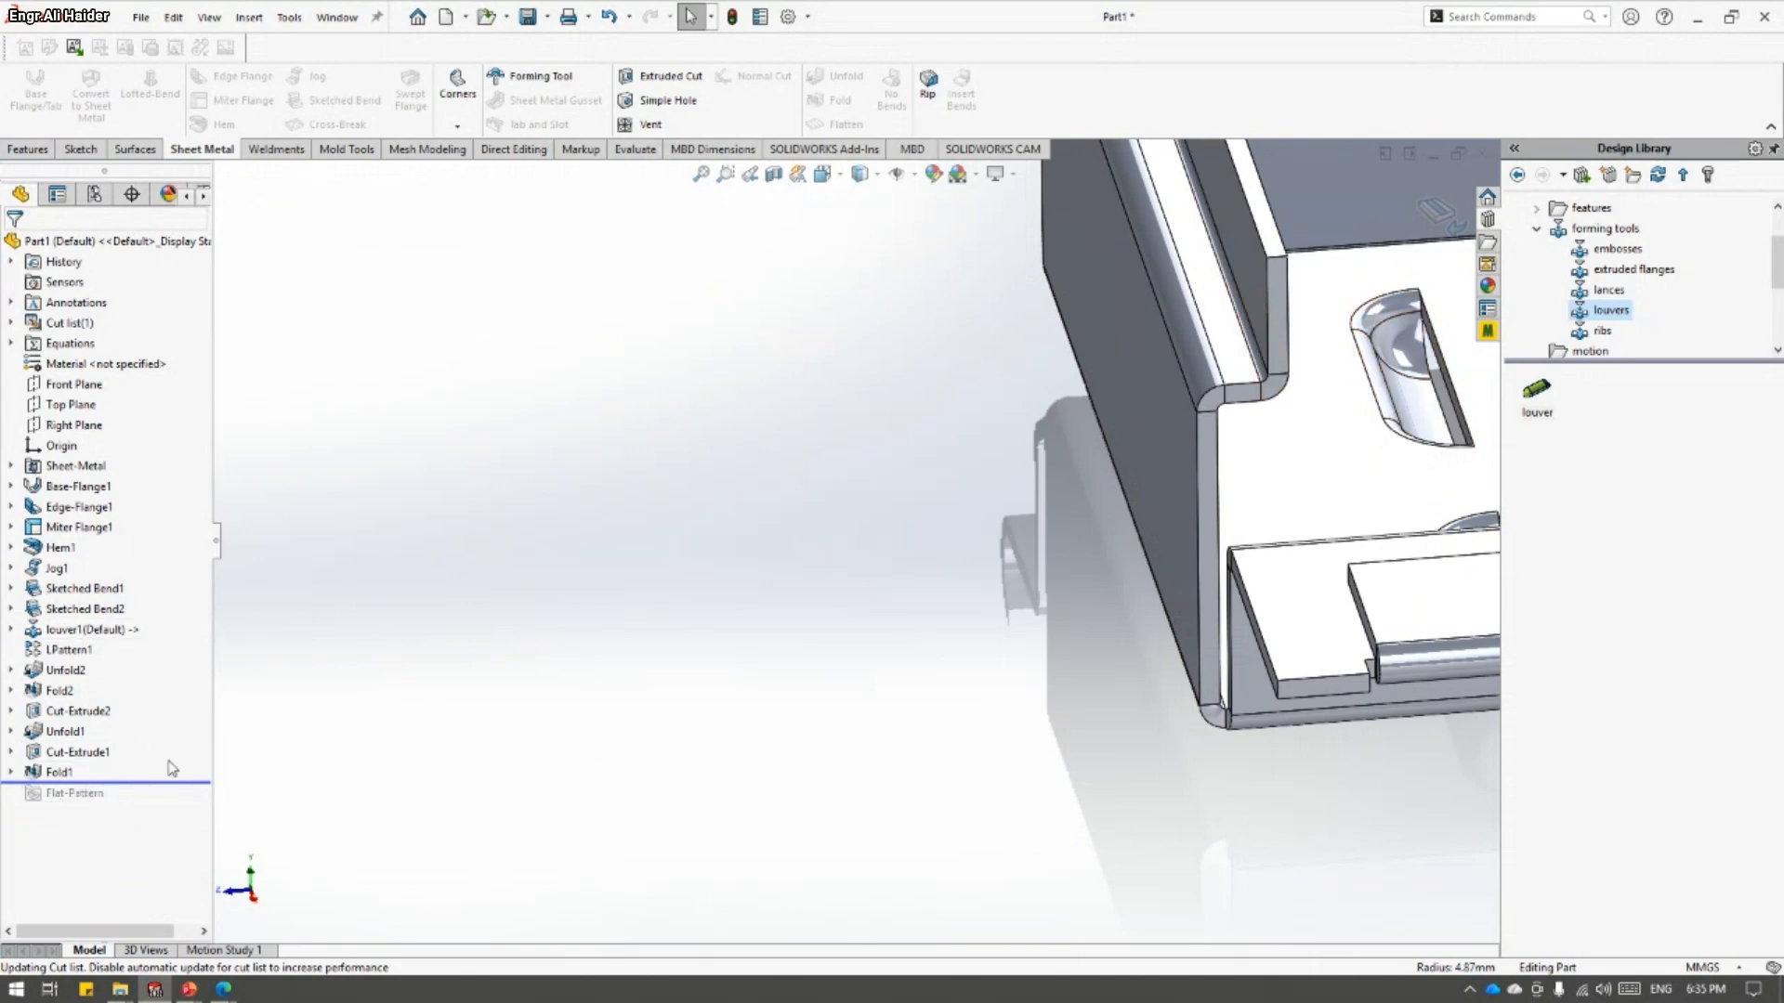
drag(176, 783, 176, 816)
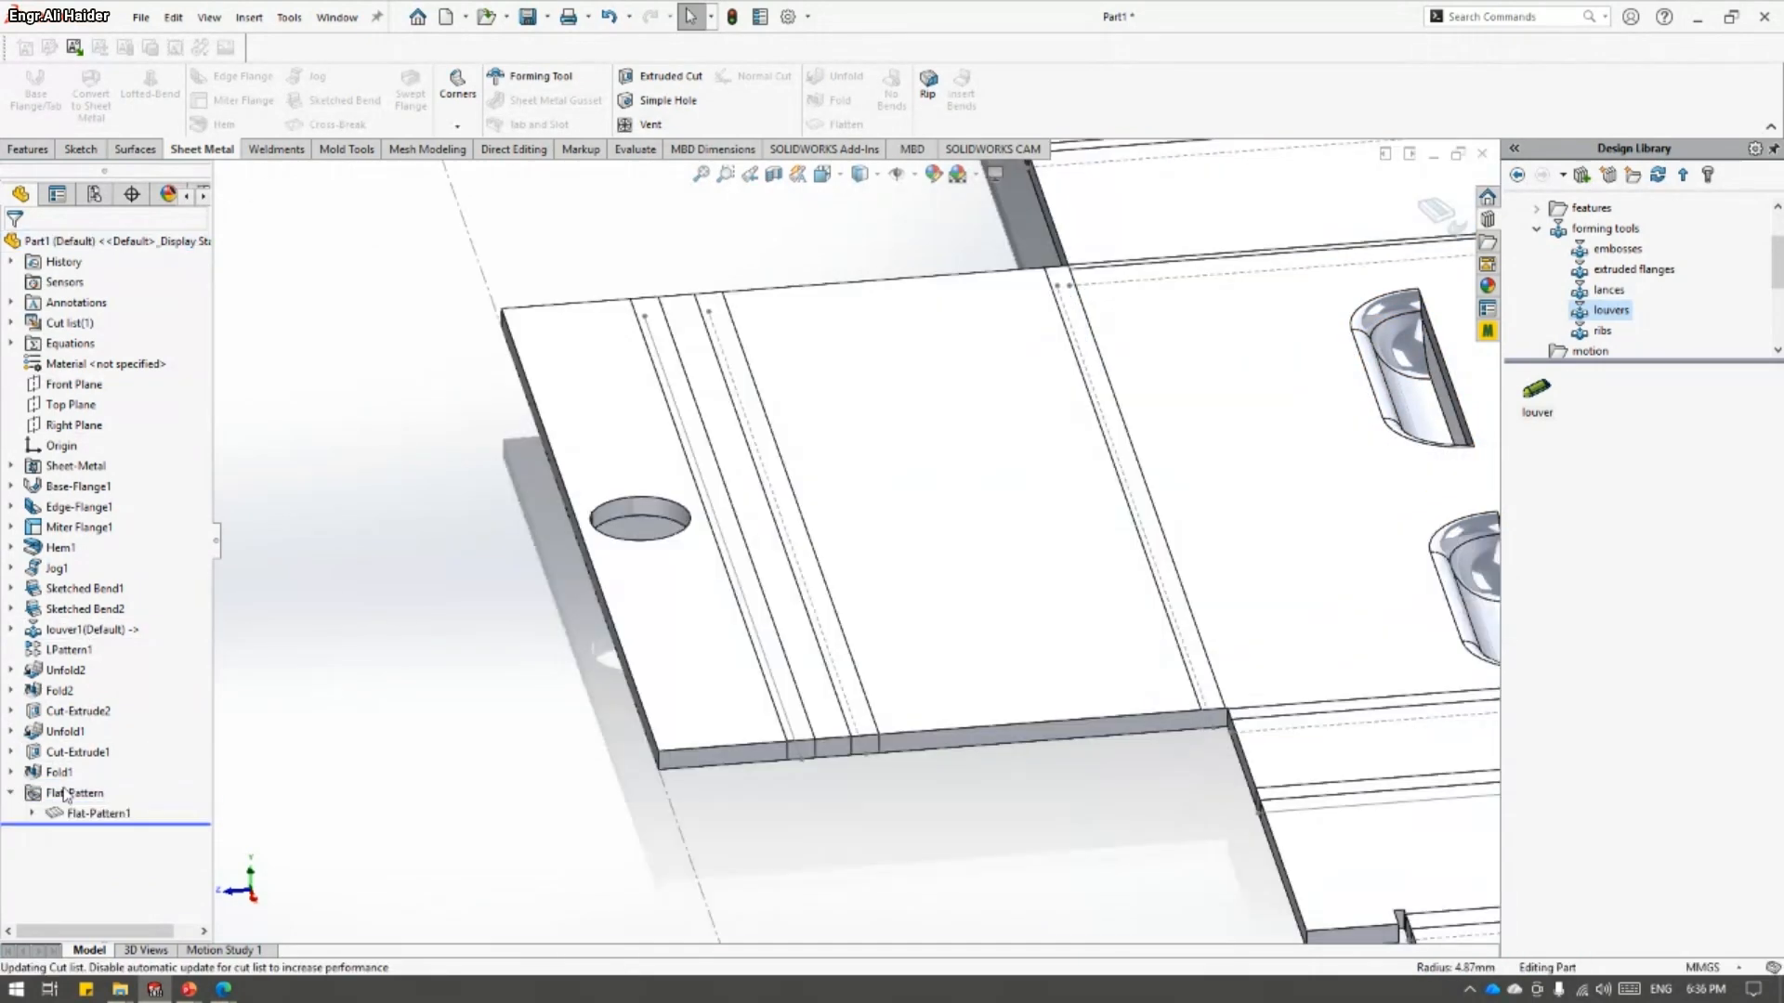
drag(52, 713, 56, 780)
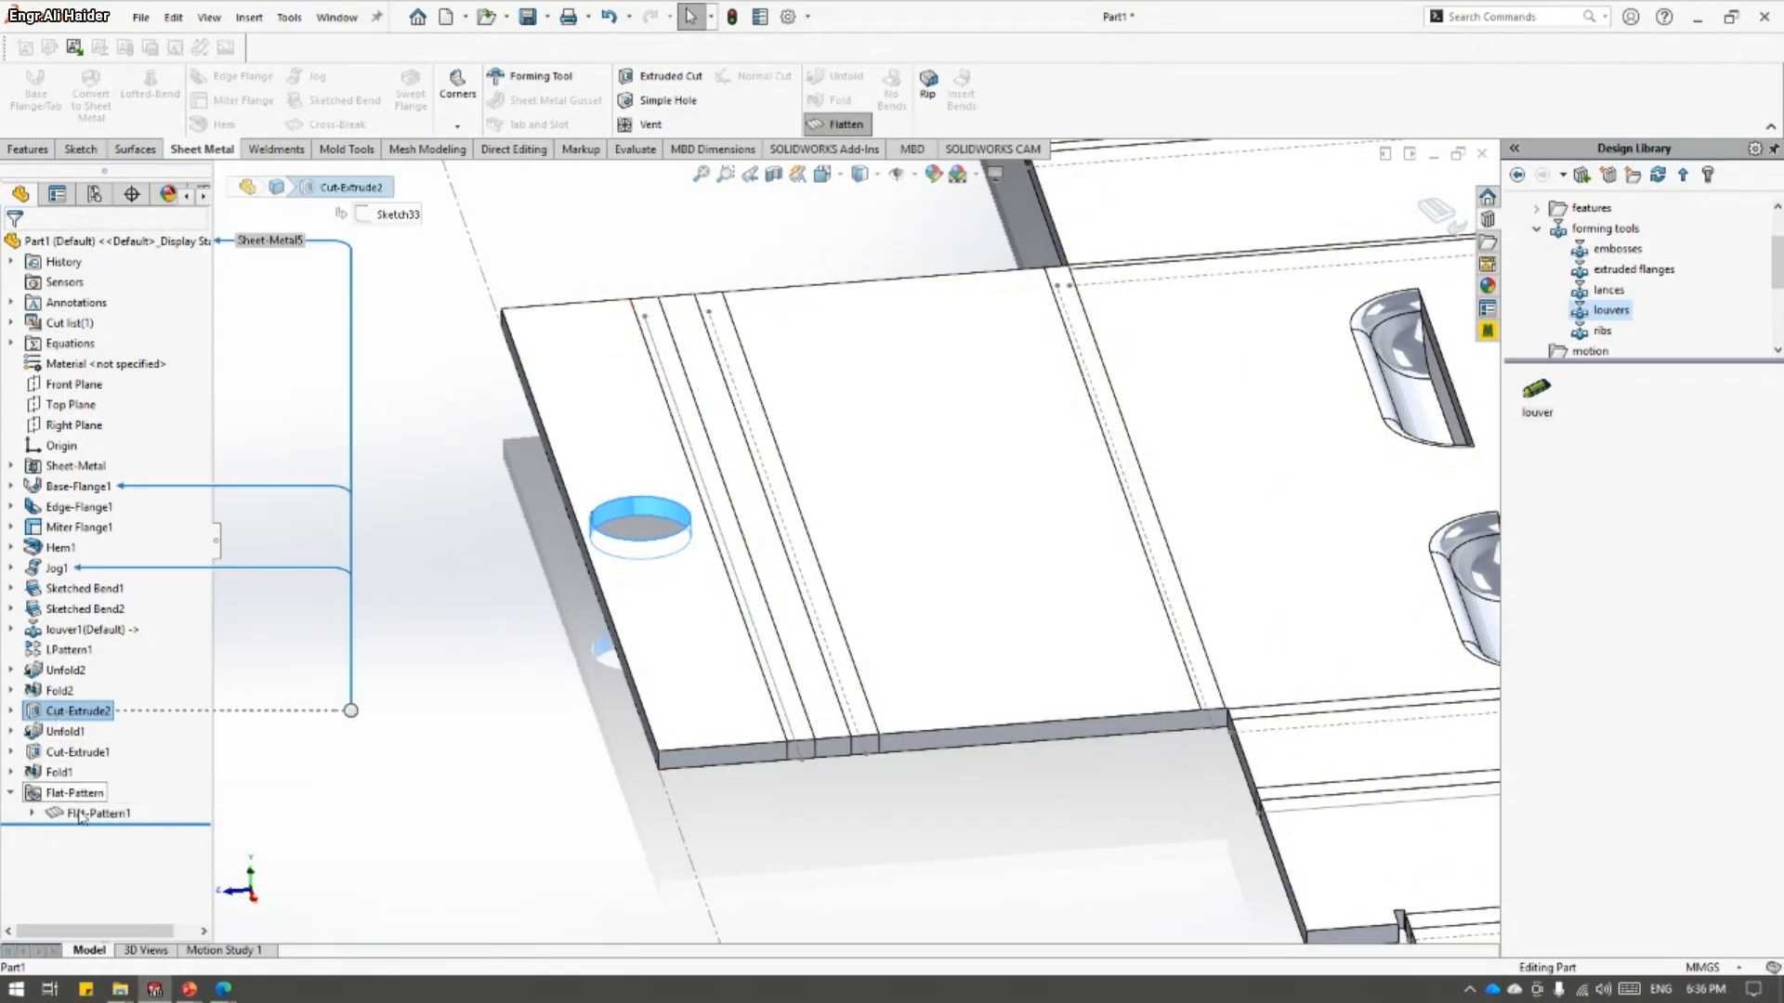
drag(152, 790, 149, 786)
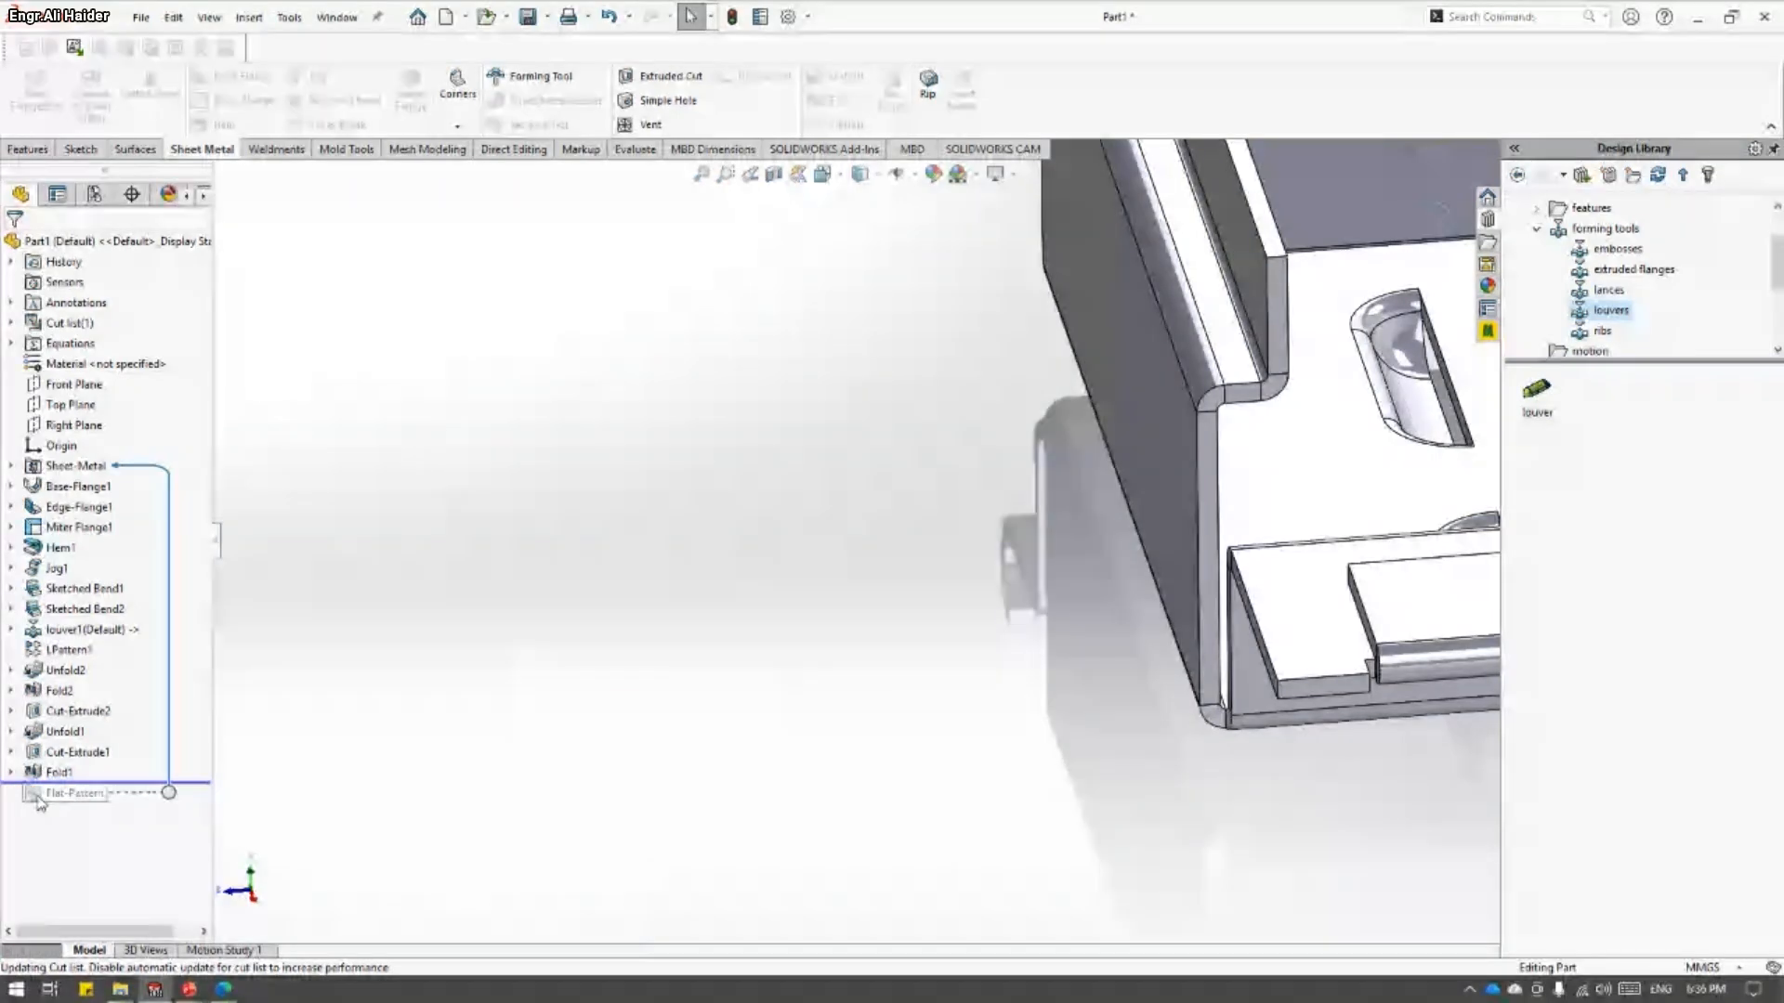
drag(131, 783, 132, 816)
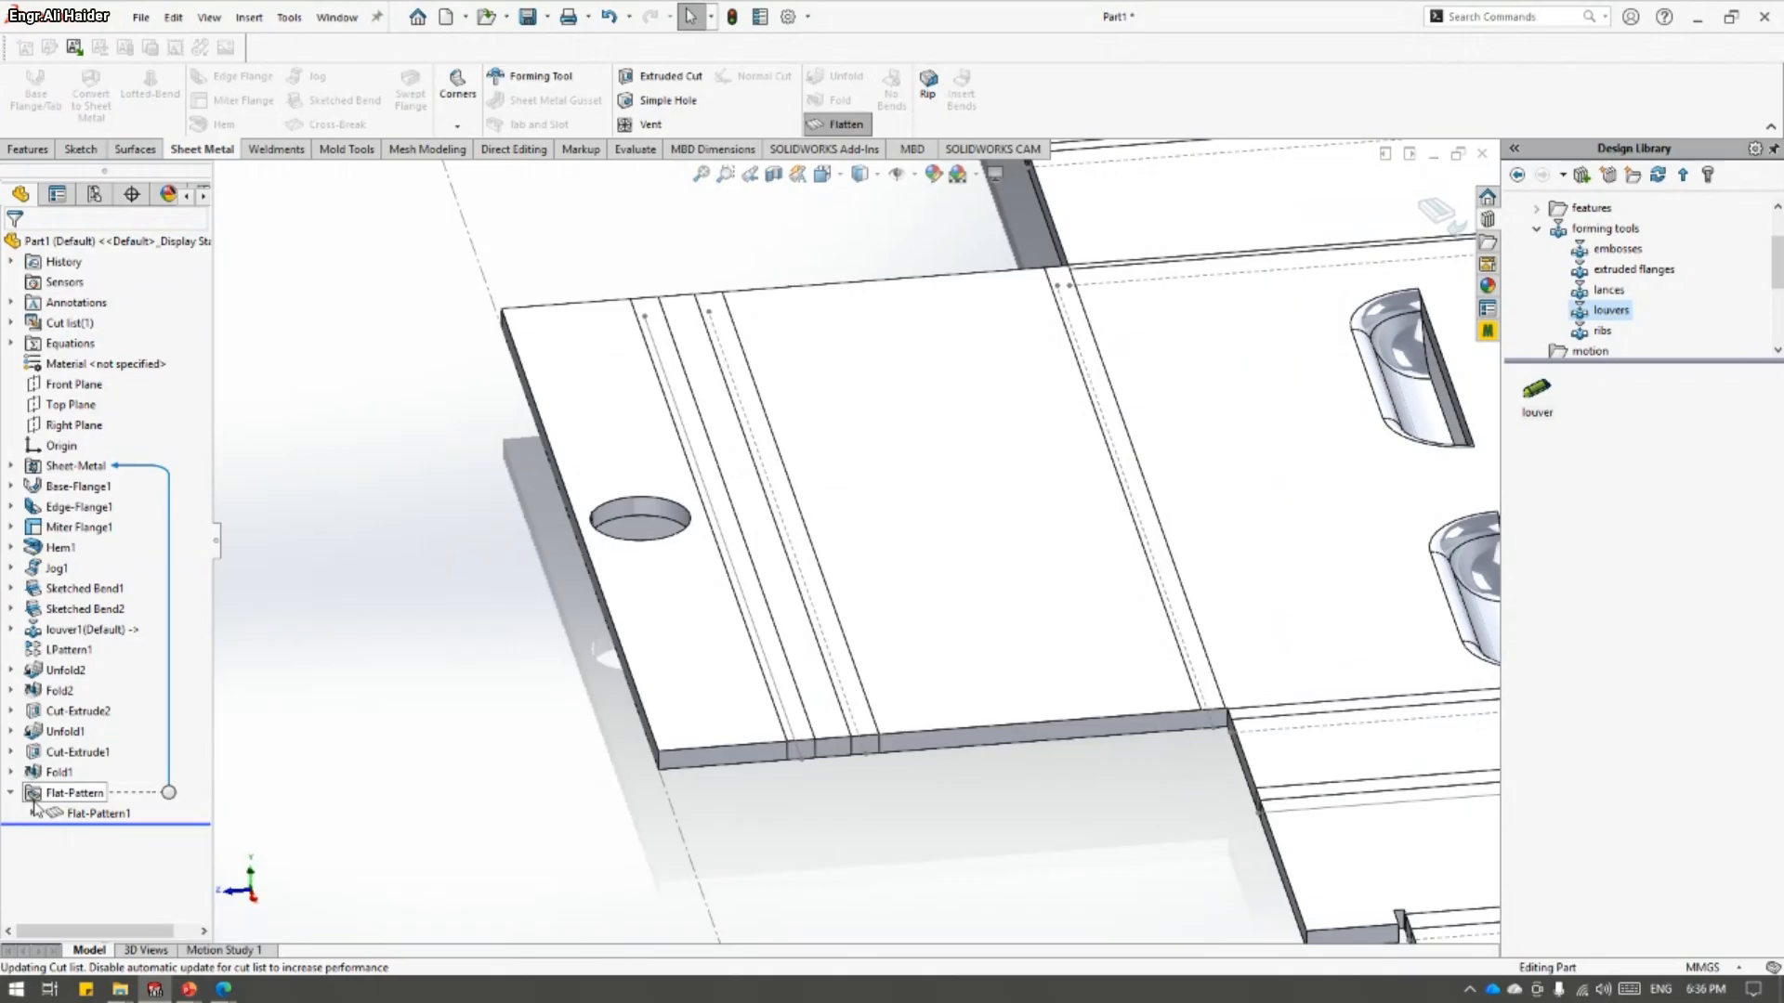
- Select the base flange feature to show its relationships on the flat pattern, and return the part to its folded state
scroll(856, 550, up, 10)
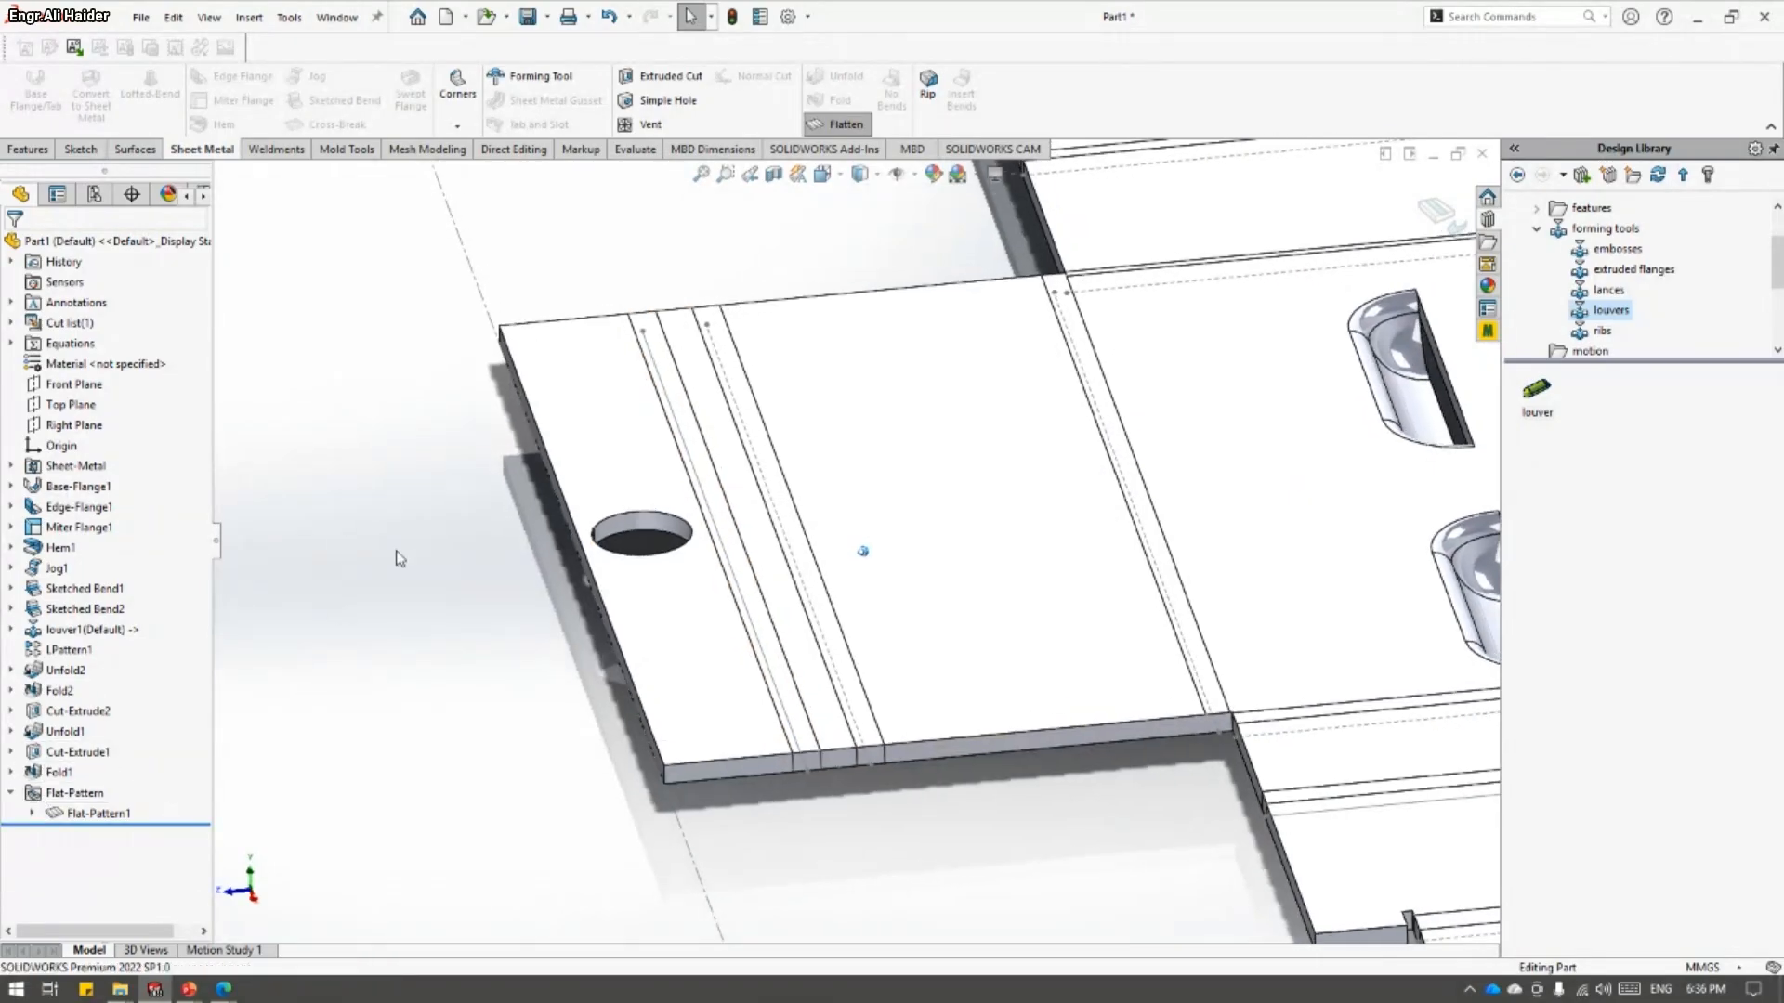
click(1412, 210)
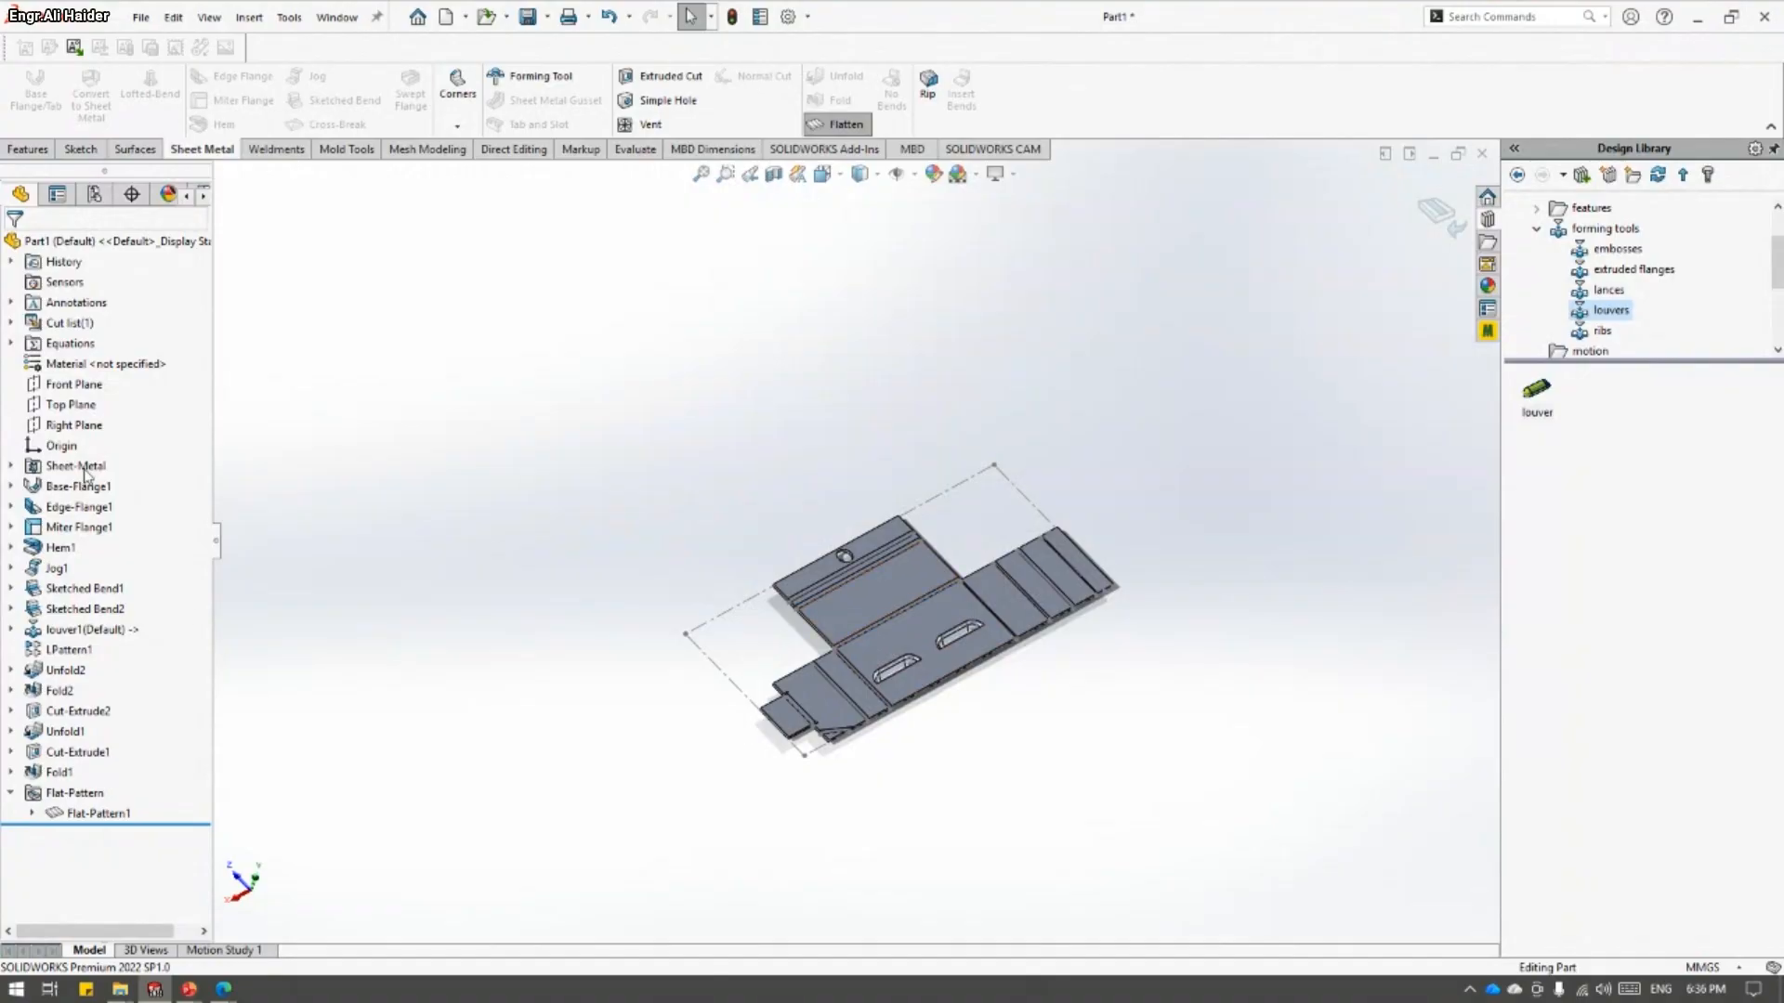
scroll(1068, 550, up, 3)
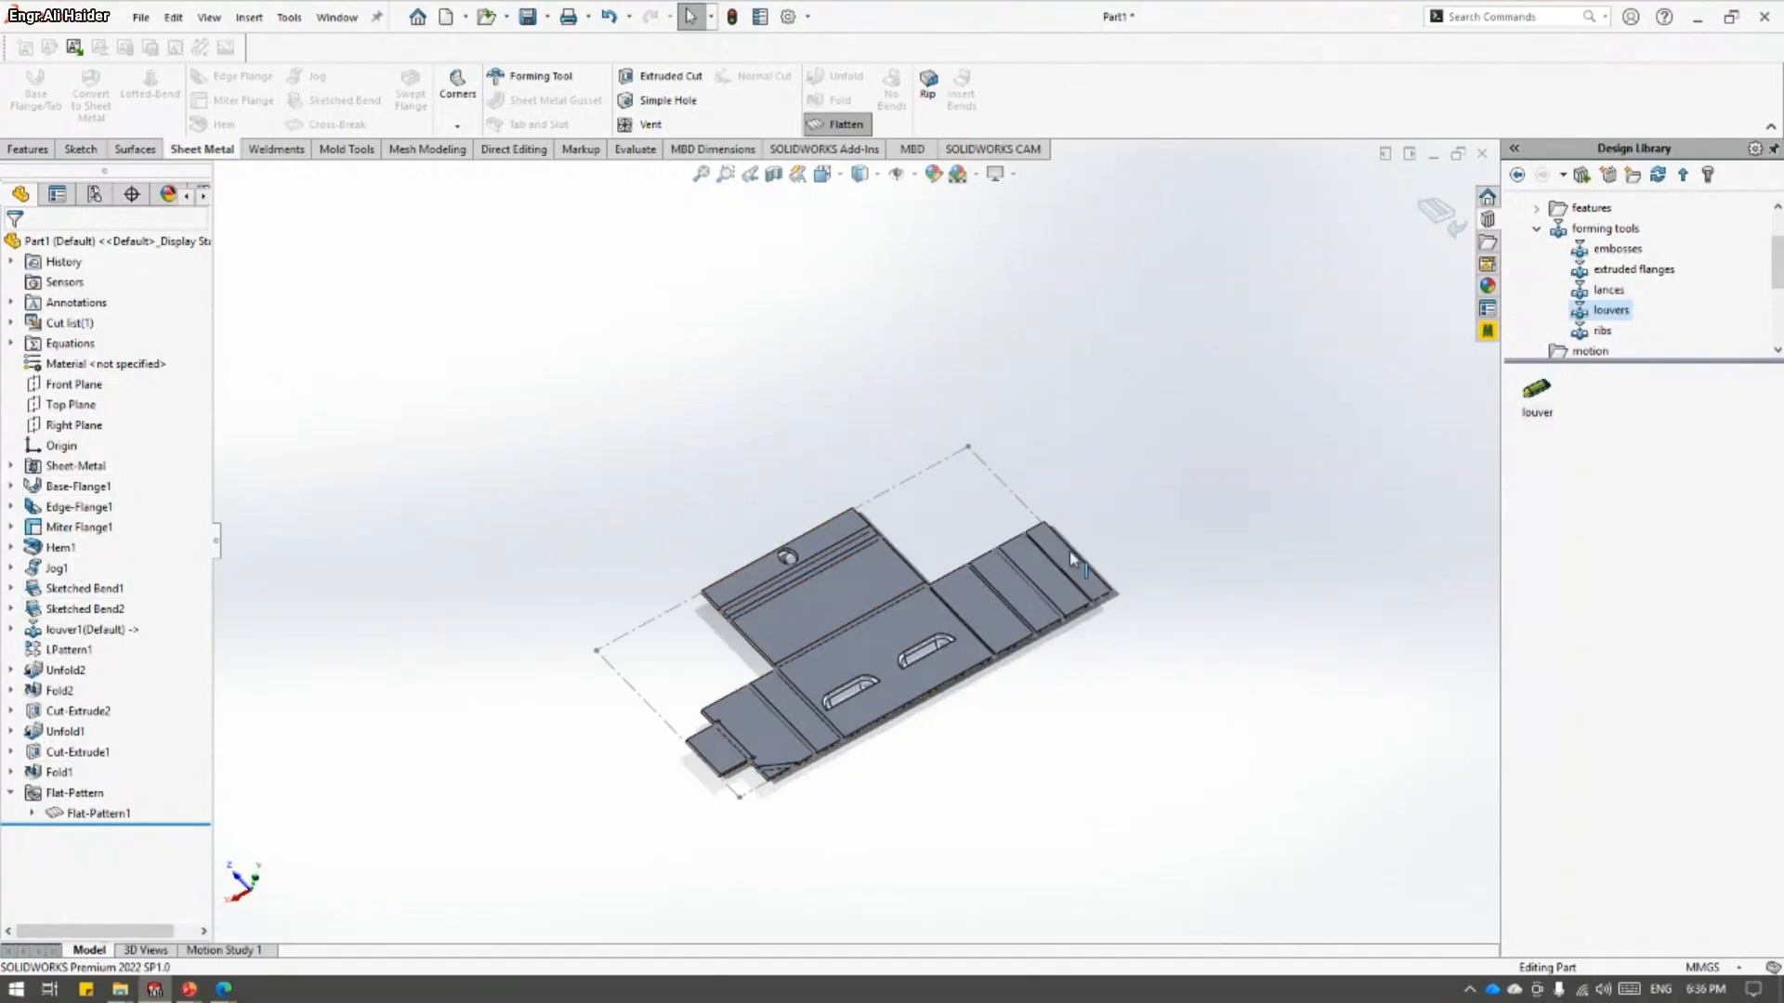
middle_drag(1073, 559, 743, 641)
scroll(871, 739, up, 2)
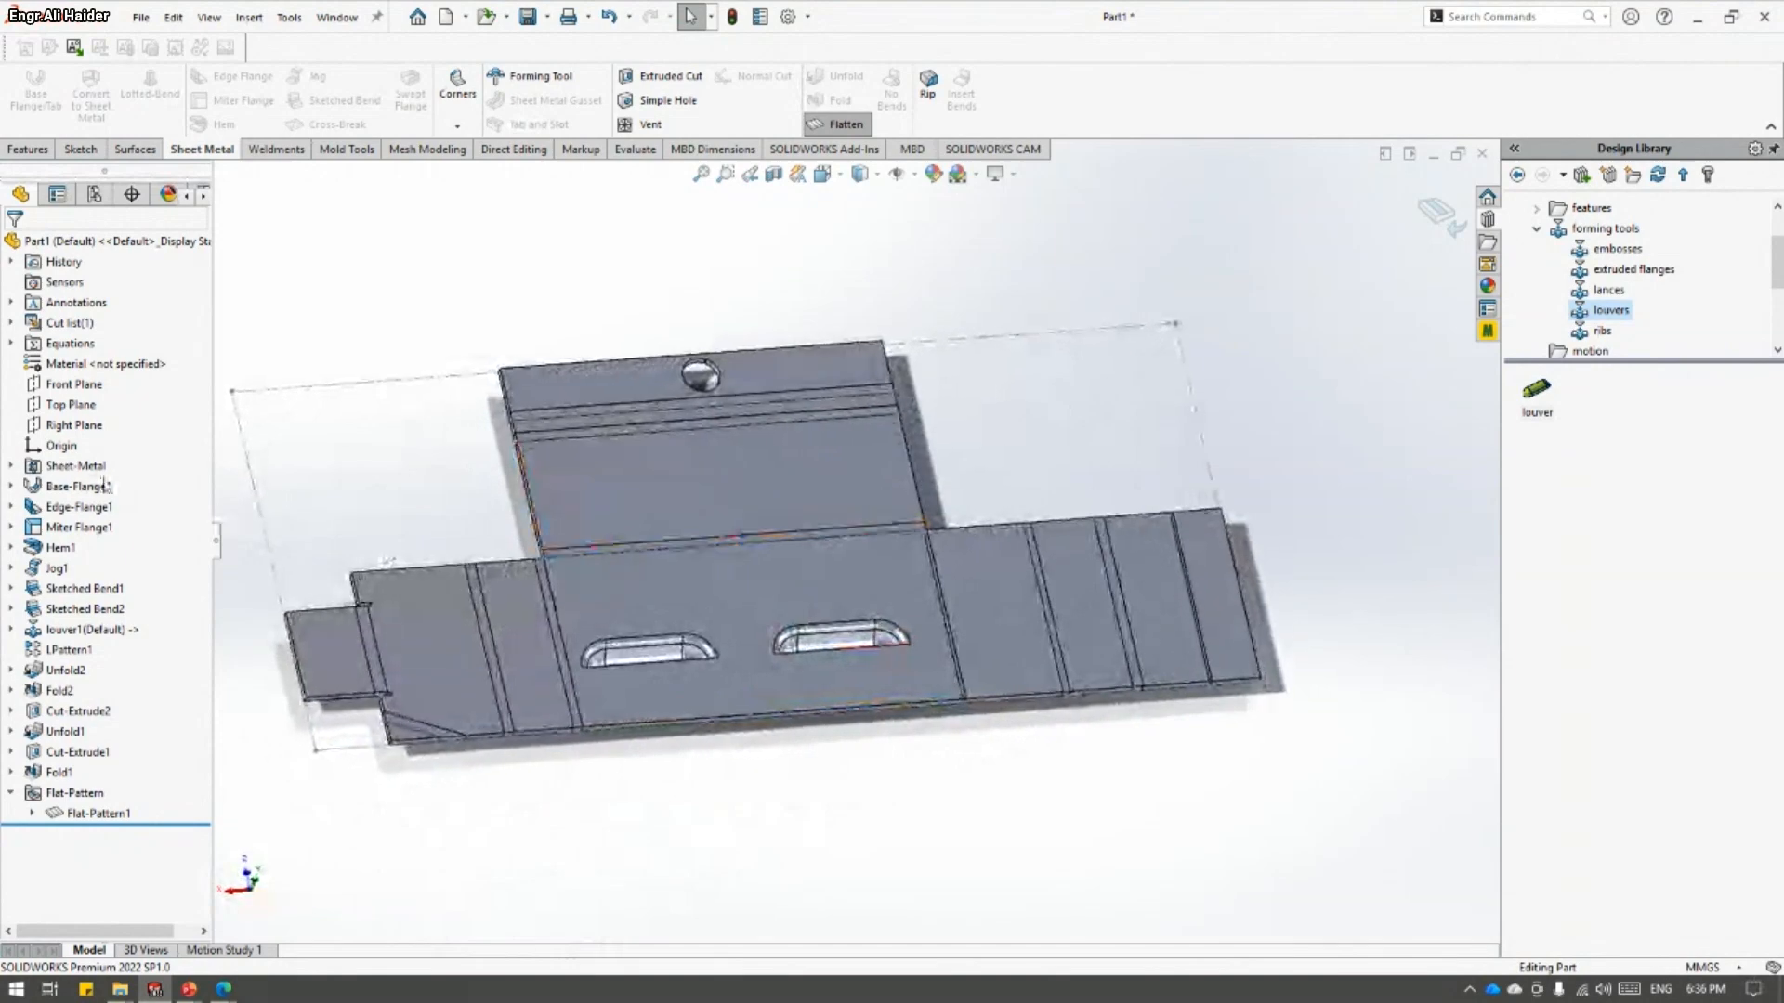
click(58, 489)
middle_drag(765, 558, 782, 446)
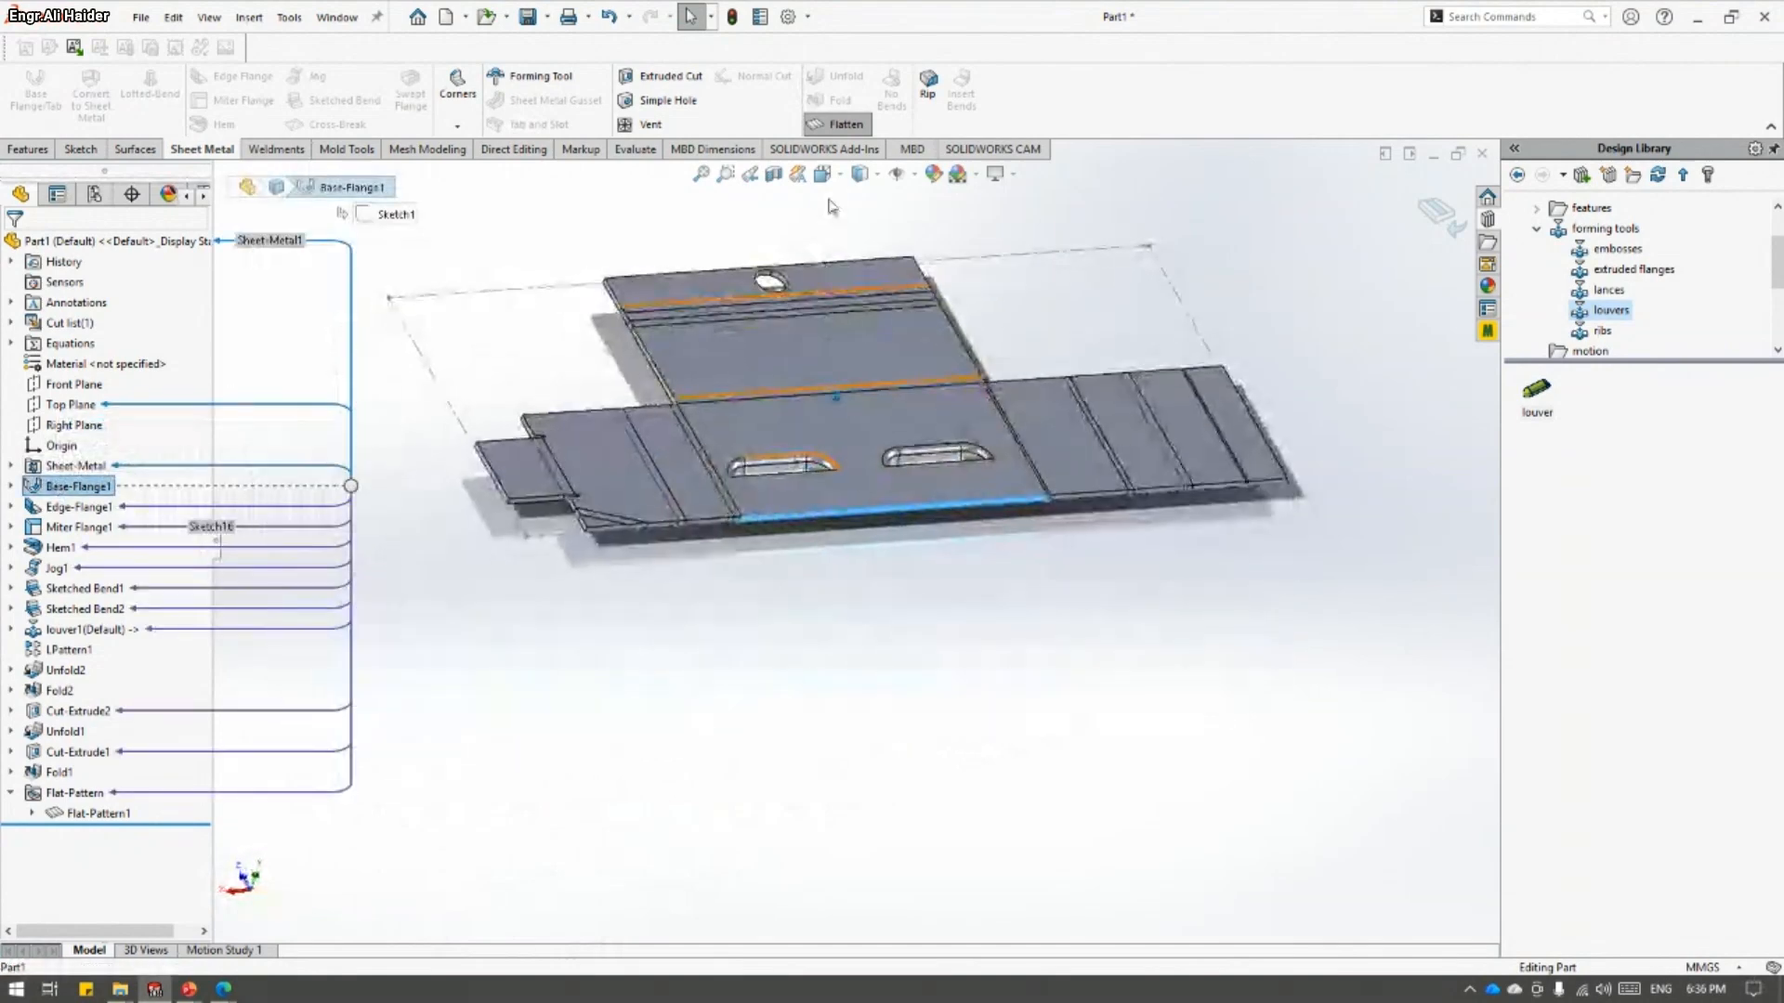
click(827, 125)
middle_drag(885, 487, 1005, 585)
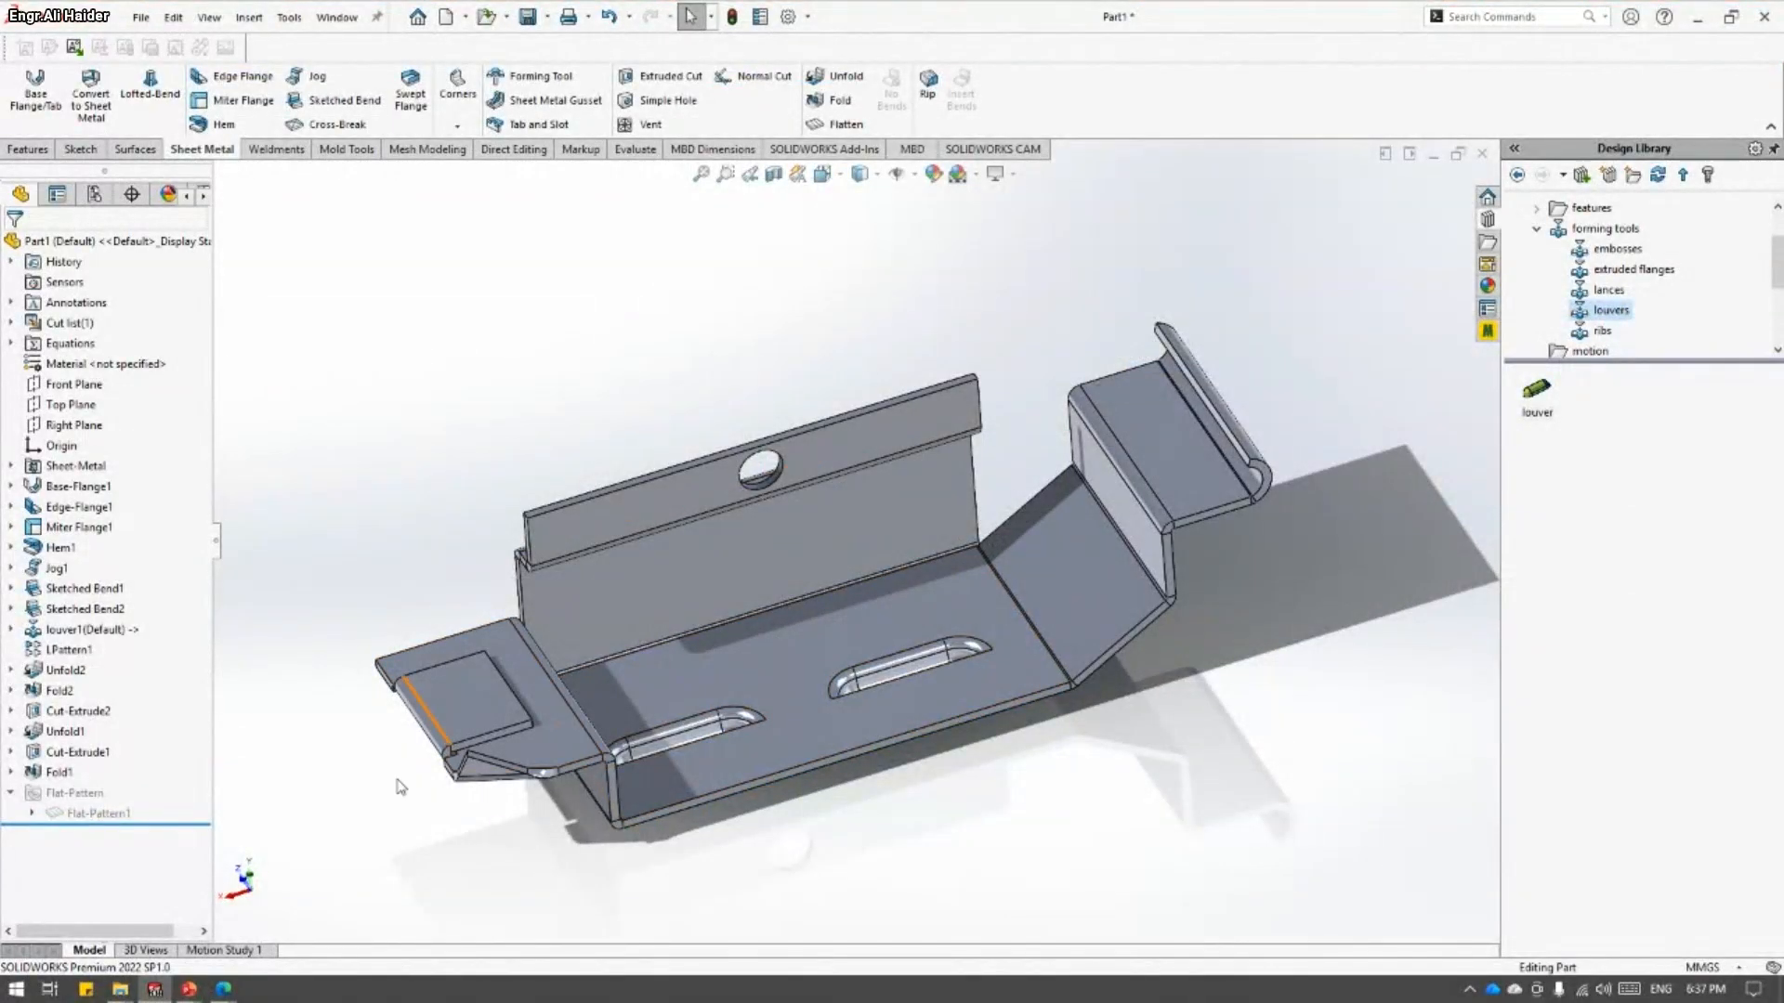
mouse_move(121, 989)
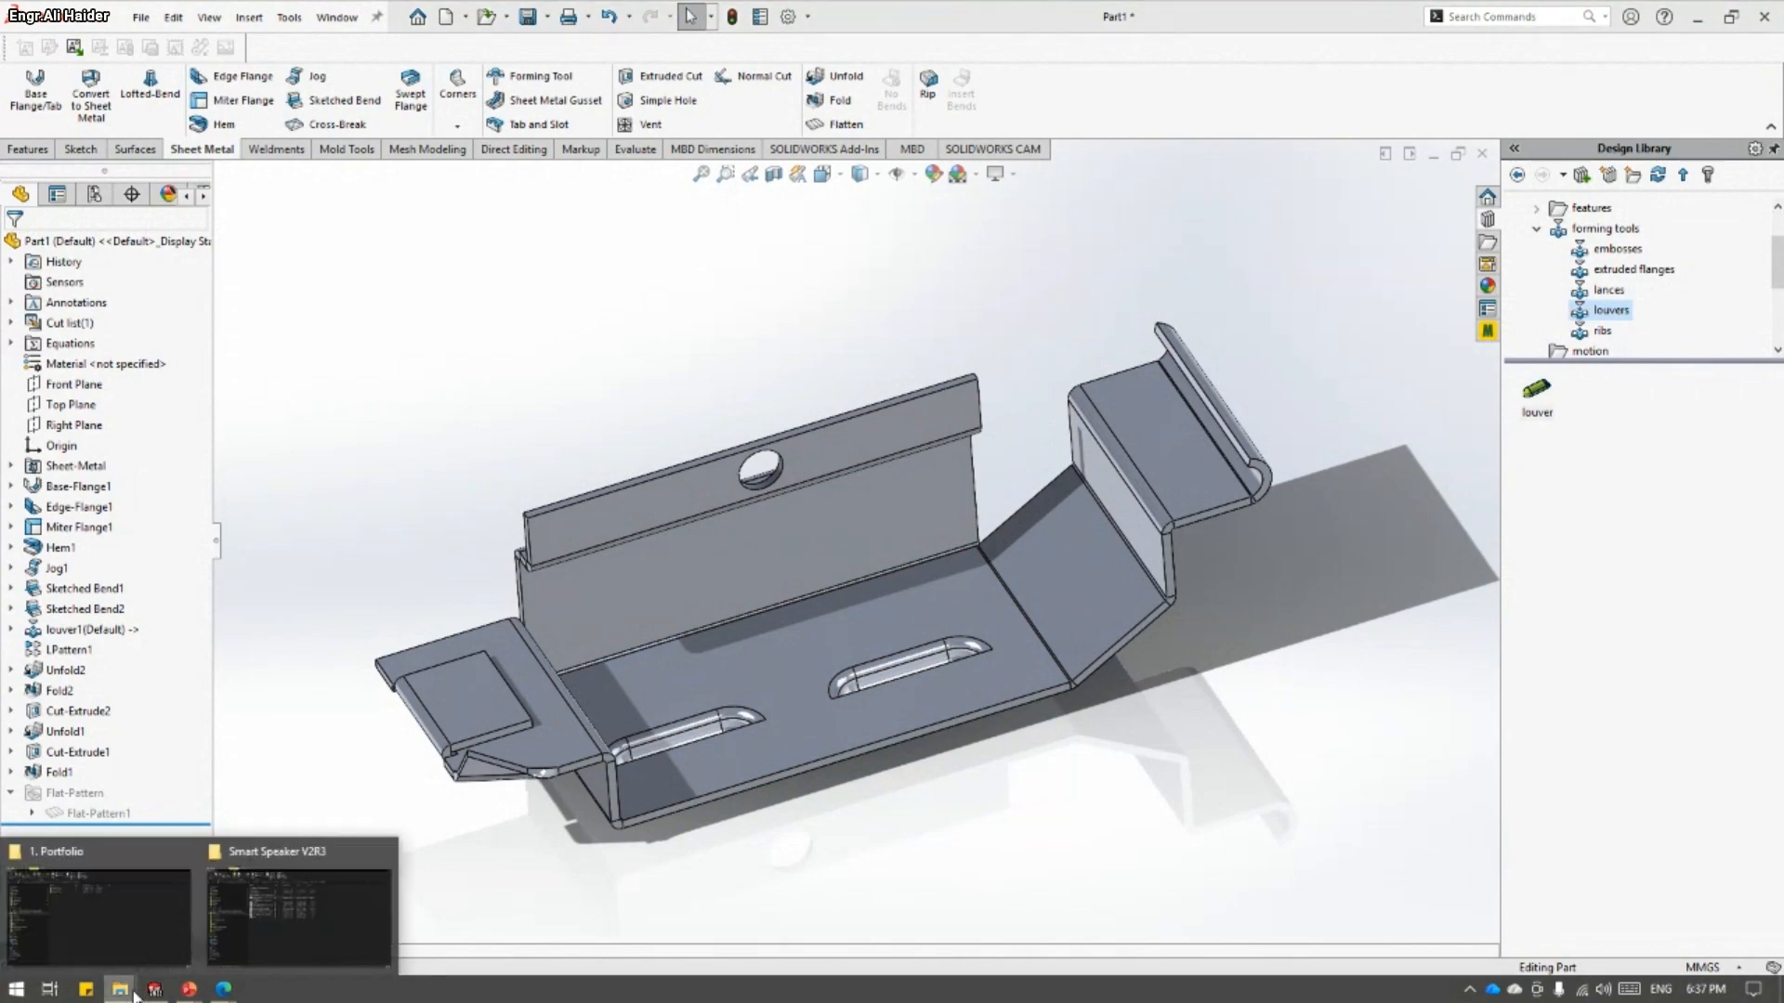
mouse_move(154, 942)
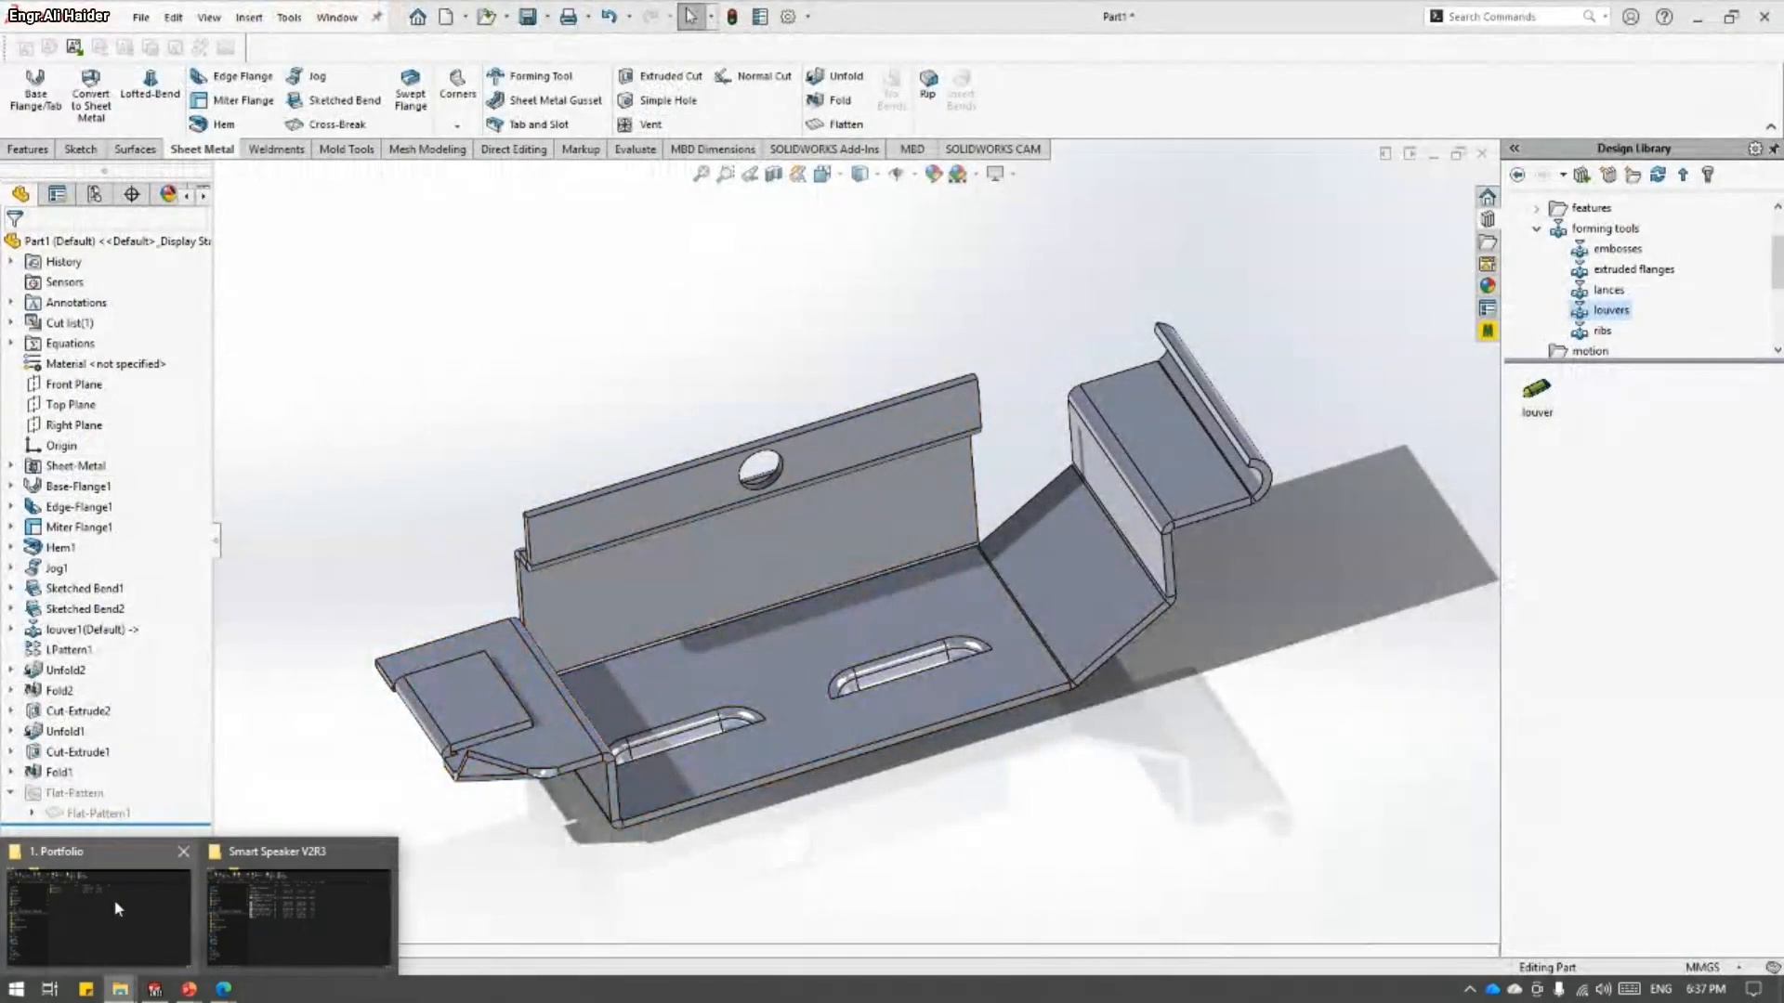
click(130, 929)
click(93, 469)
double_click(448, 220)
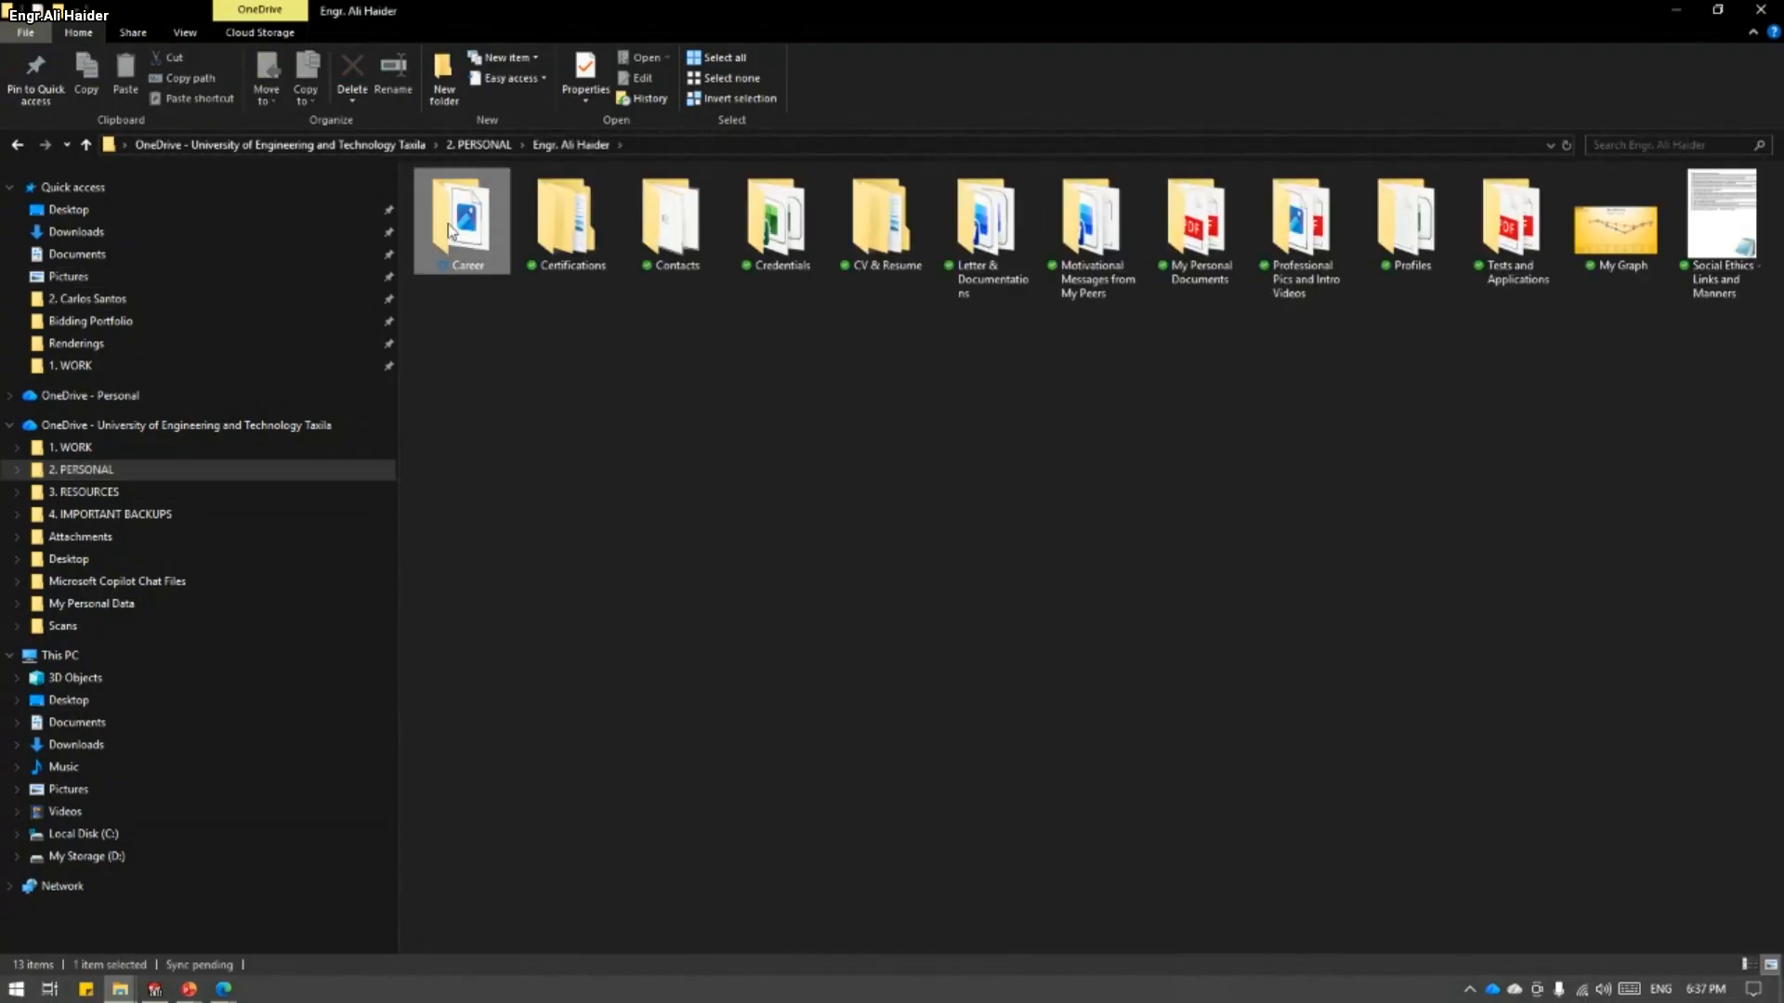
double_click(450, 227)
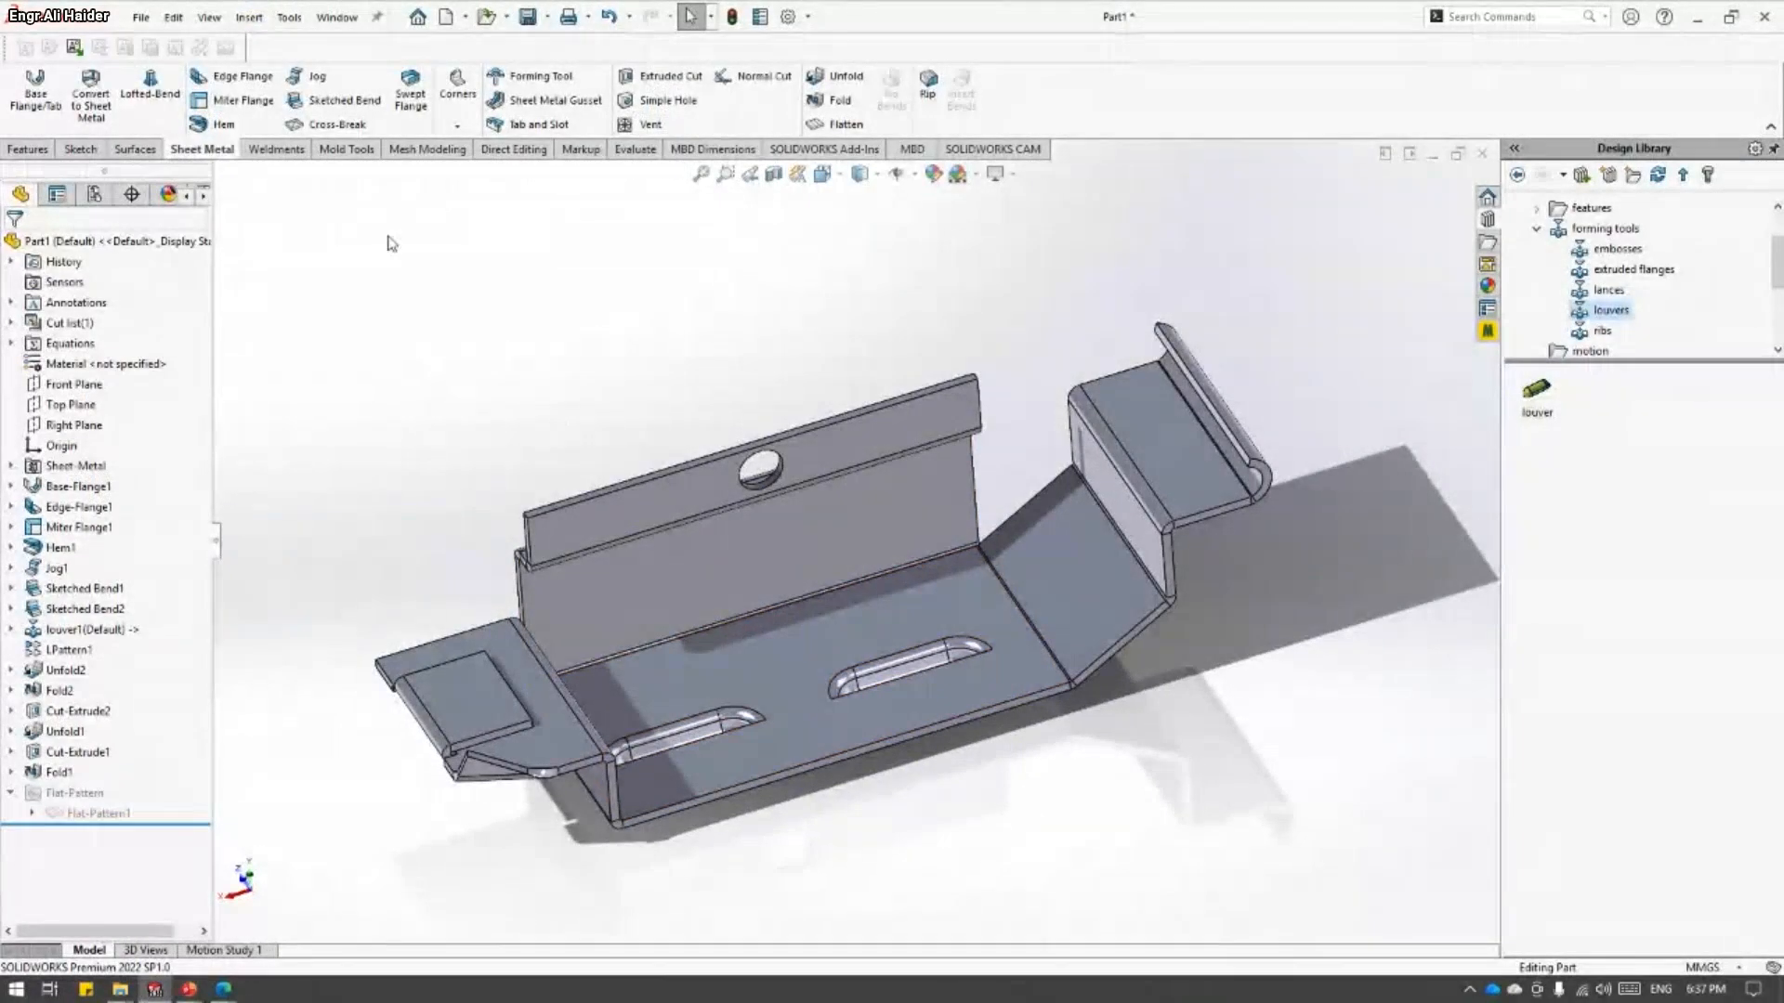
- Open the recent document "Convert a body into Sheet Metal"
click(140, 17)
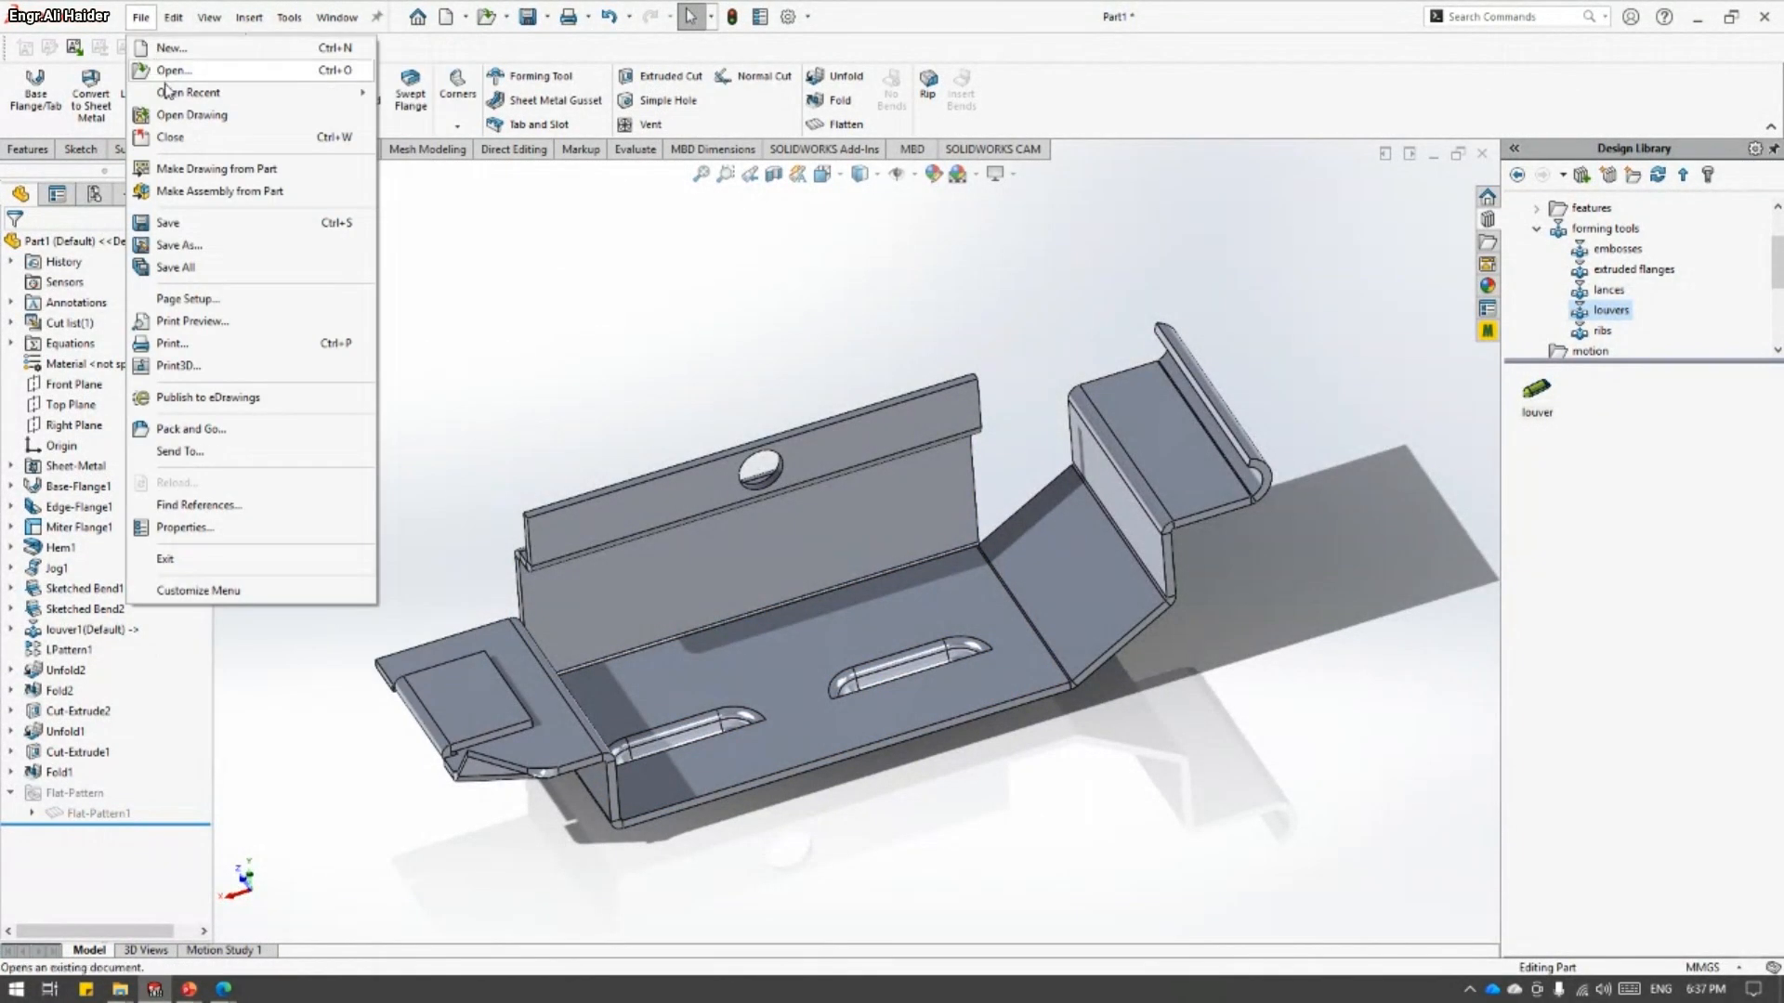
mouse_move(165, 90)
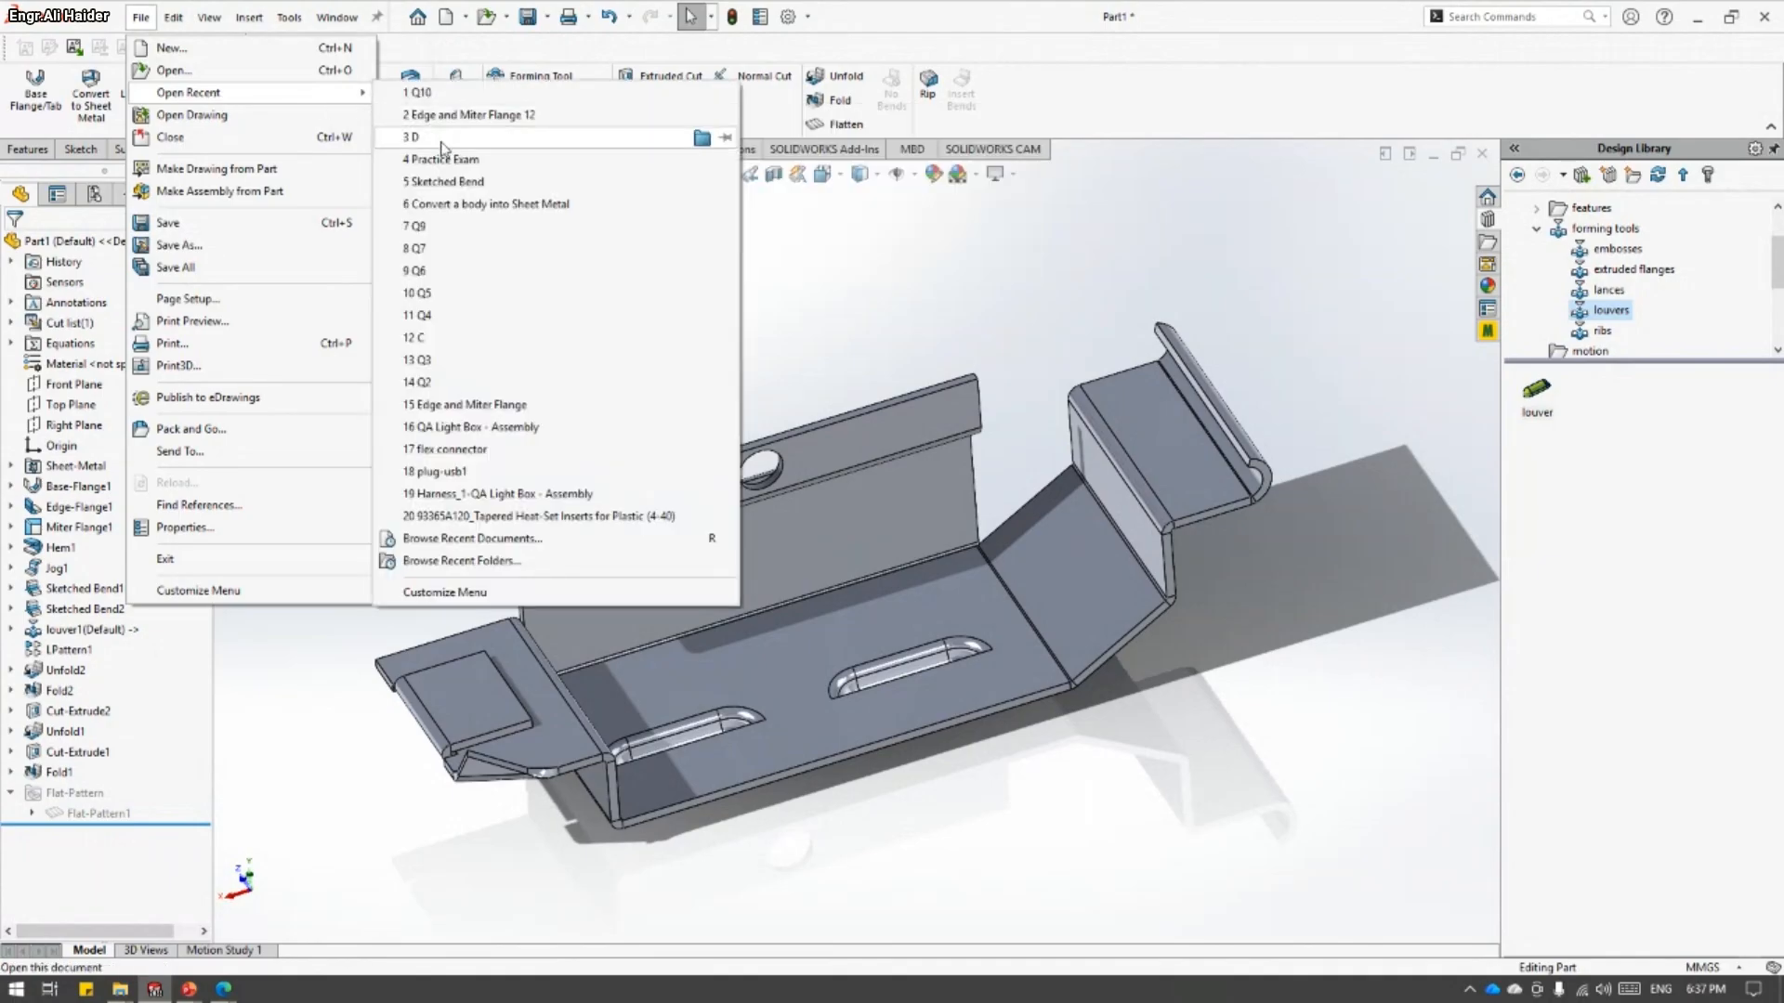
click(448, 204)
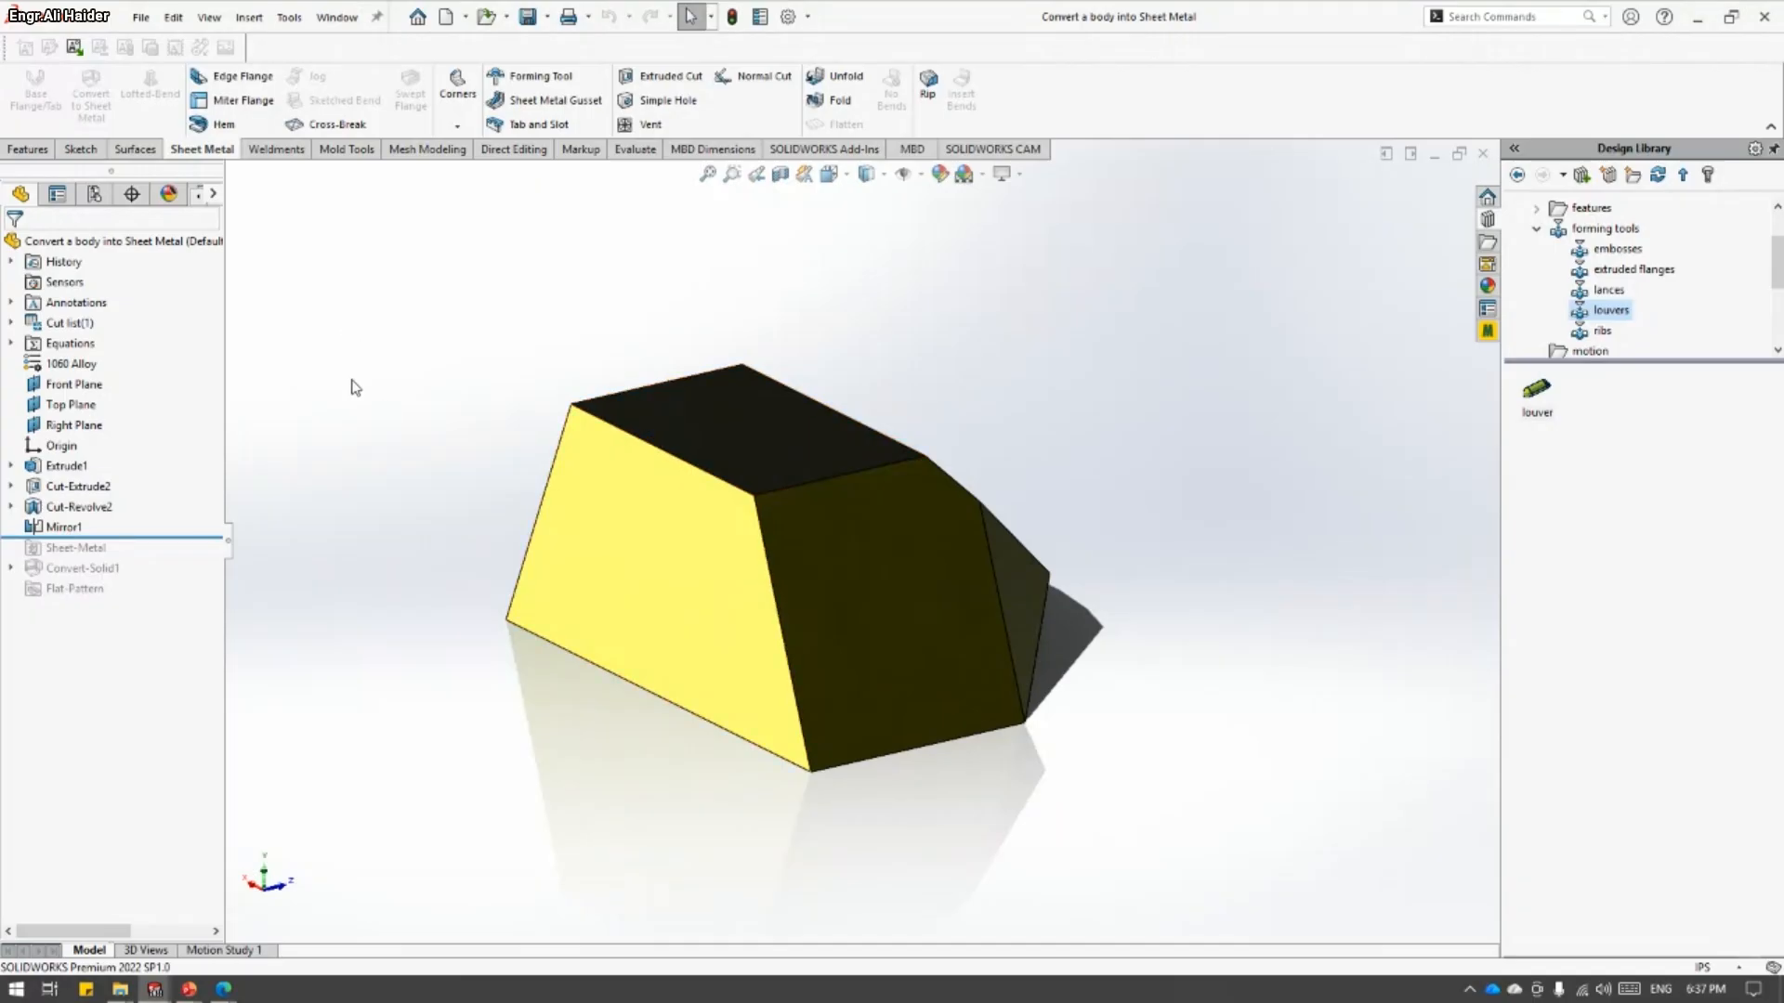
- Roll the history forward past the Sheet-Metal folder and start Convert To Sheet Metal with the solid's top face as the fixed face
drag(132, 541, 133, 558)
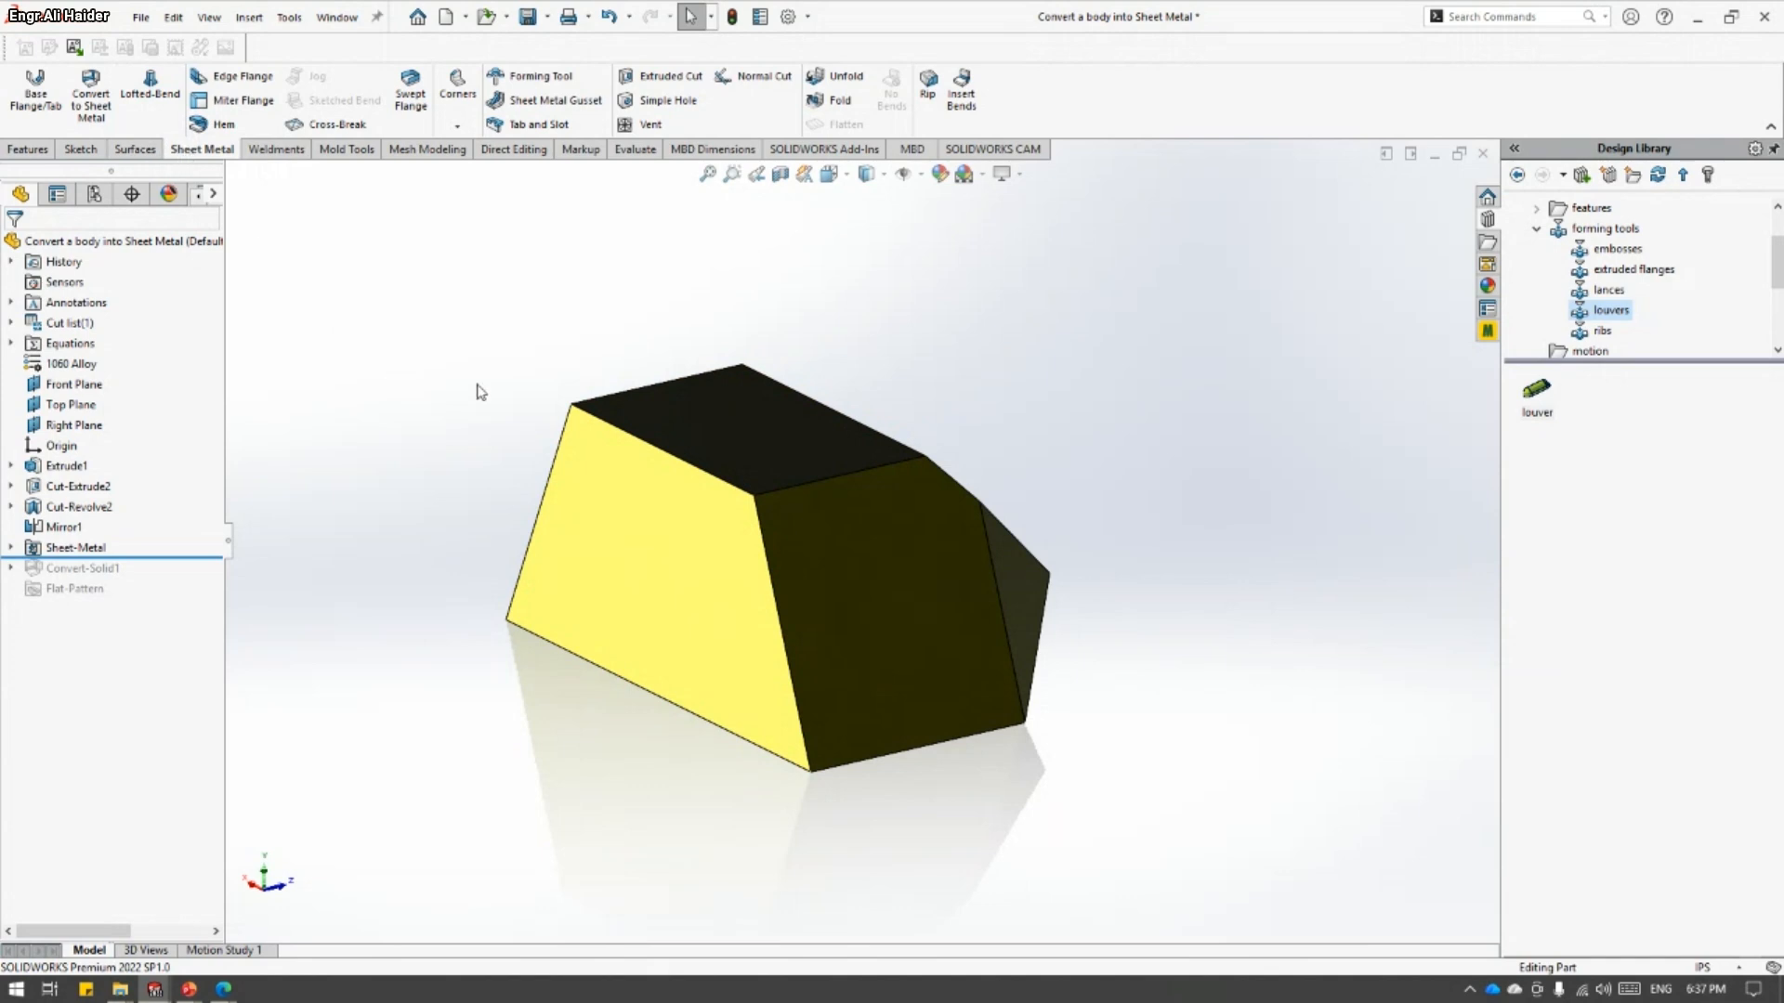
click(93, 98)
mouse_move(421, 397)
middle_down()
mouse_move(418, 378)
mouse_move(362, 390)
mouse_move(438, 449)
mouse_move(706, 415)
middle_up()
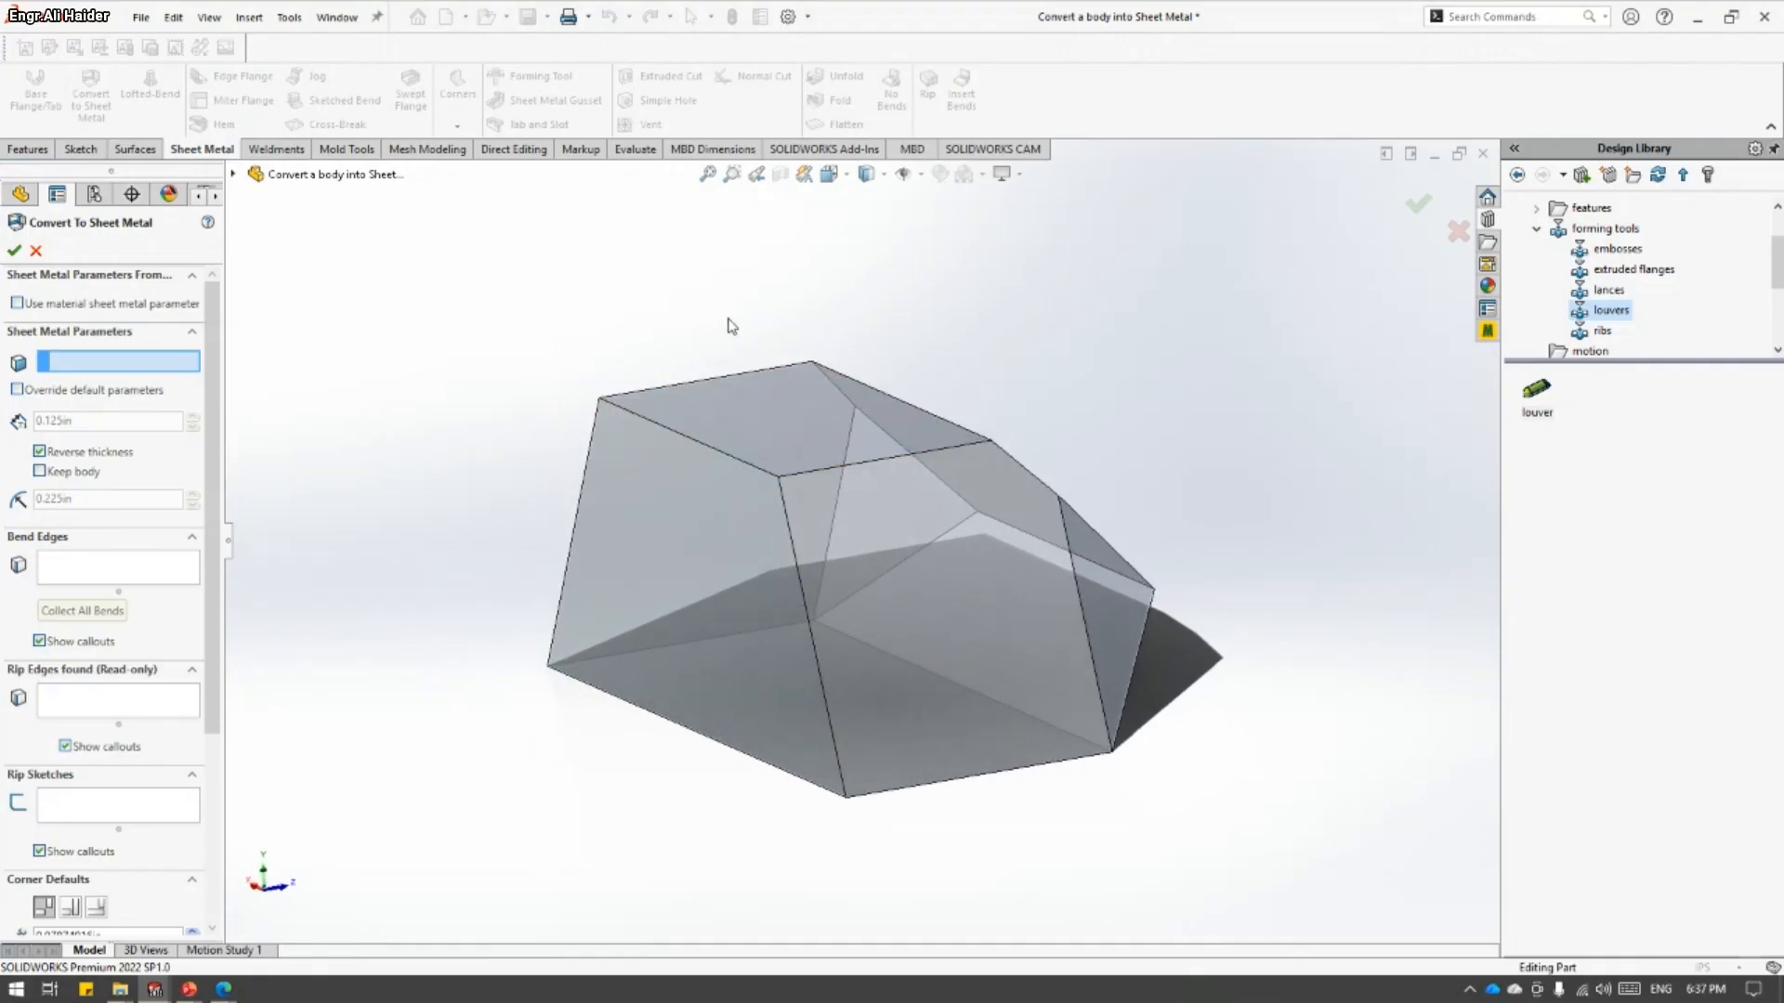
middle_drag(816, 502, 782, 258)
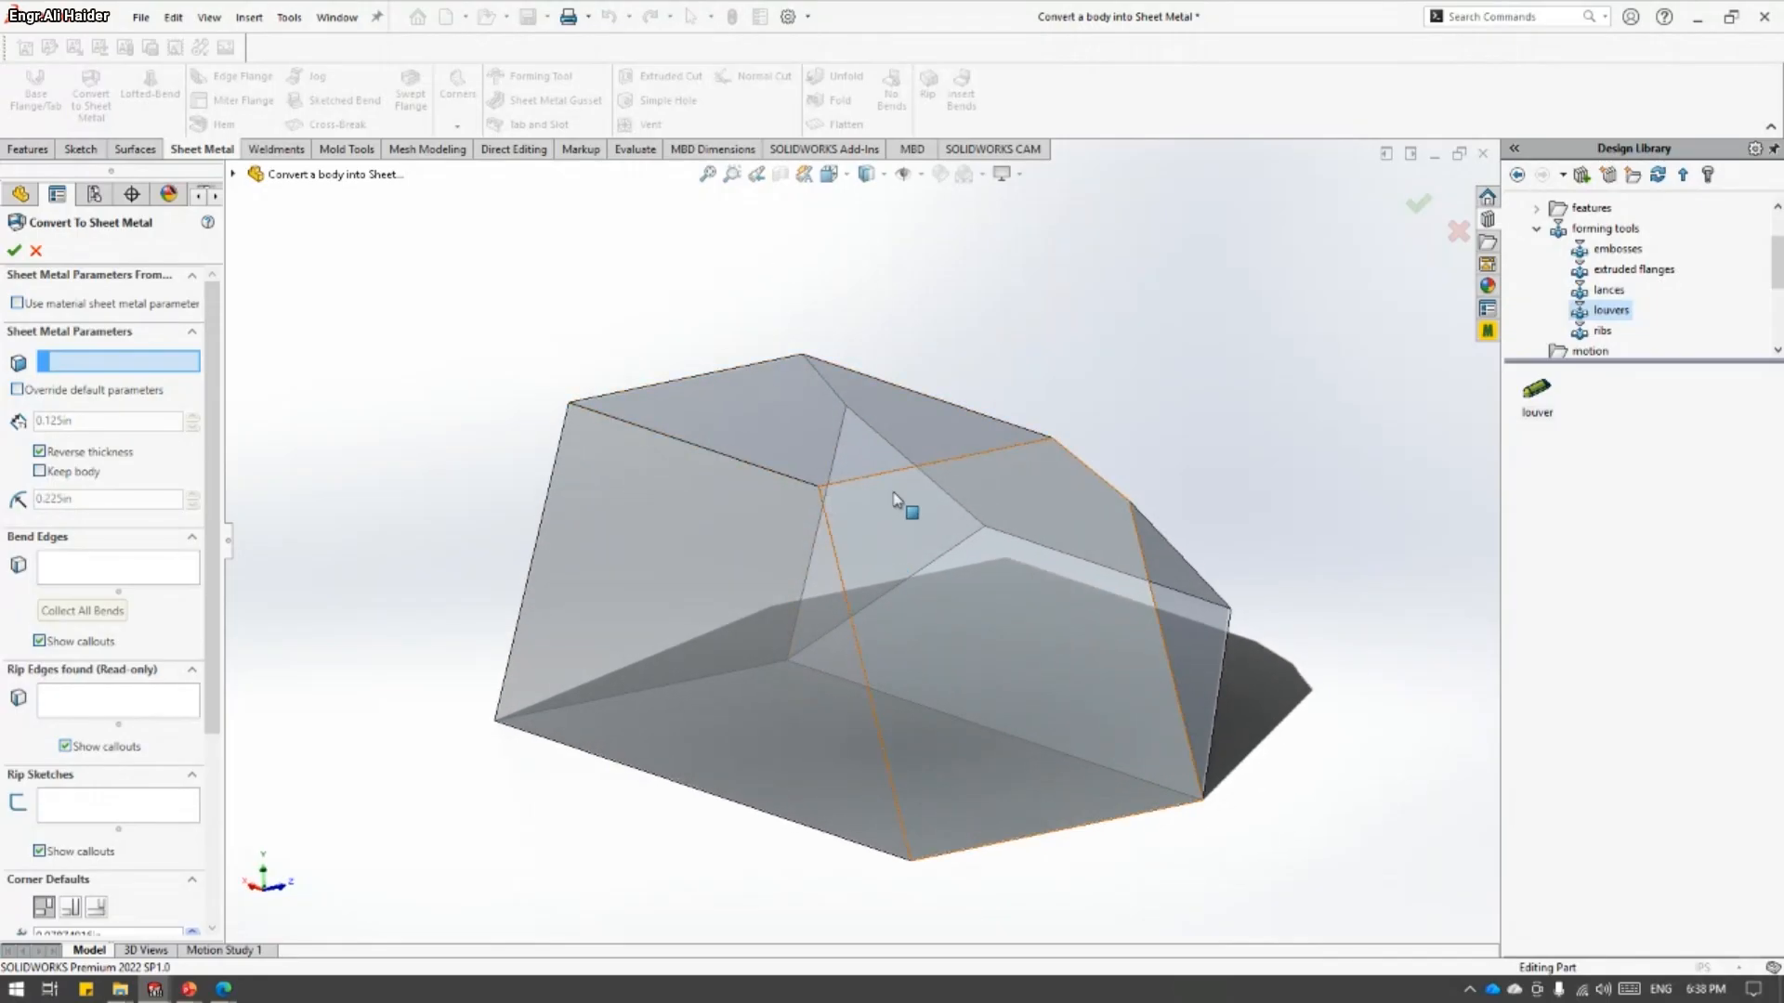
mouse_move(692, 347)
middle_down()
mouse_move(665, 345)
mouse_move(676, 388)
mouse_move(784, 405)
middle_up()
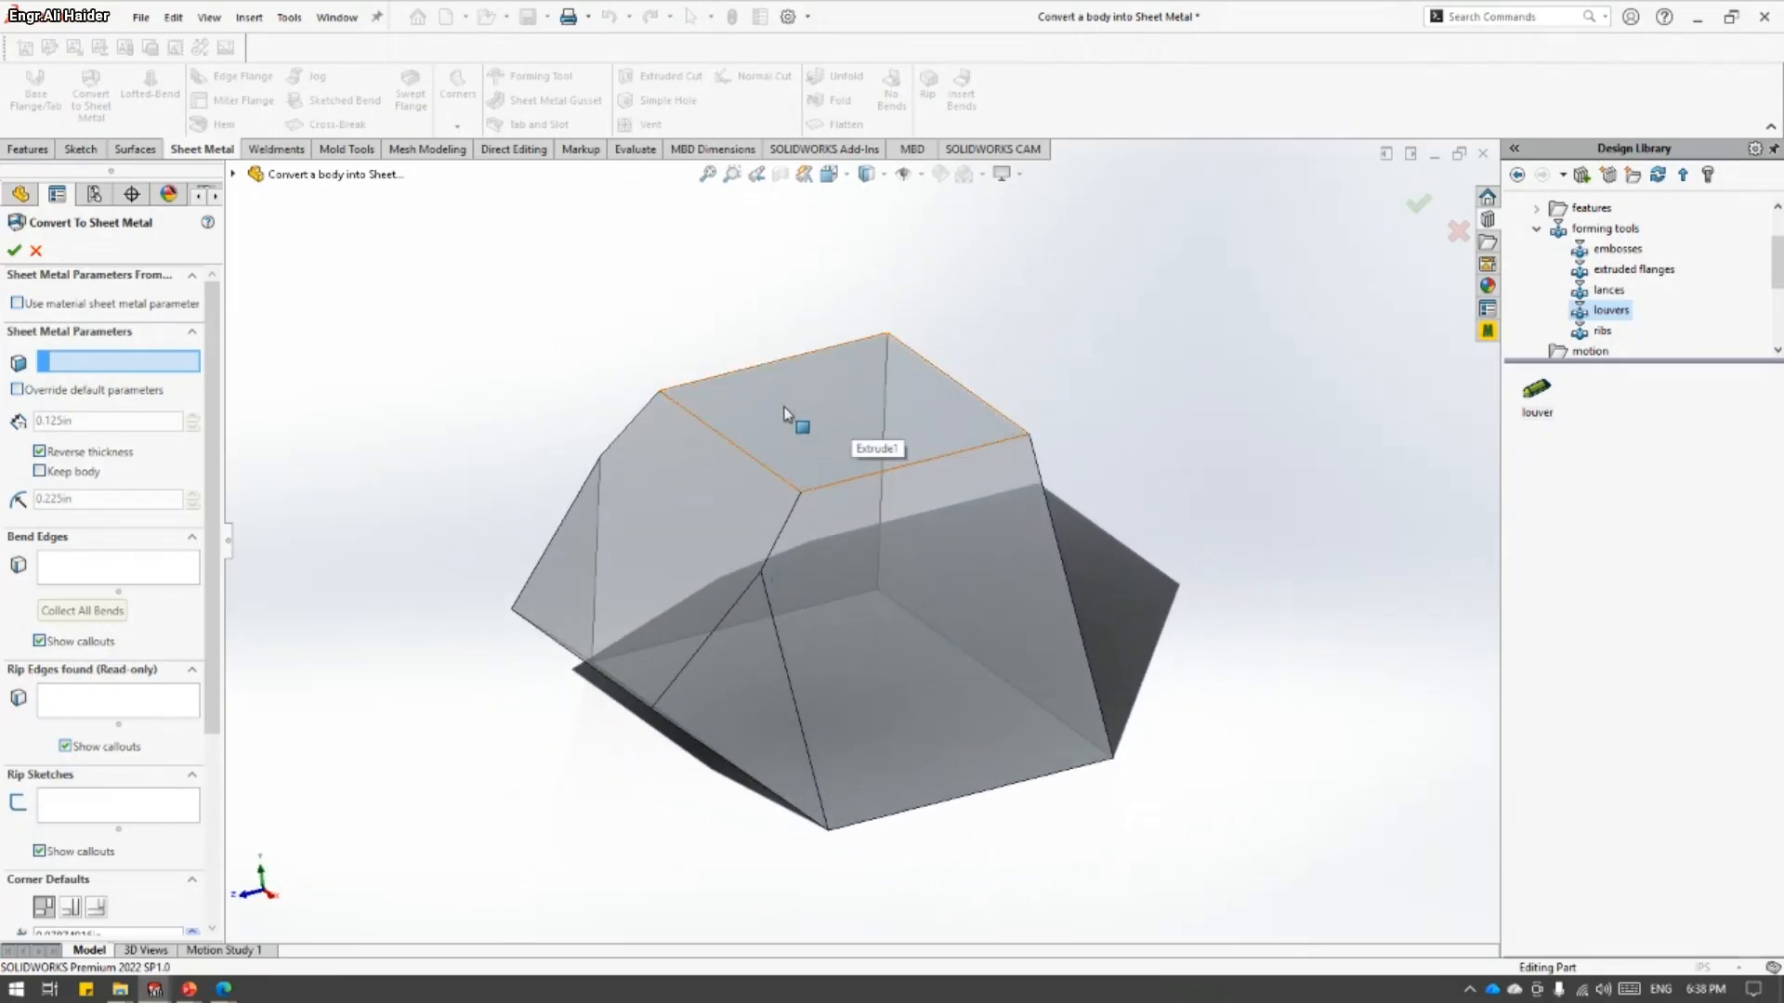
click(780, 403)
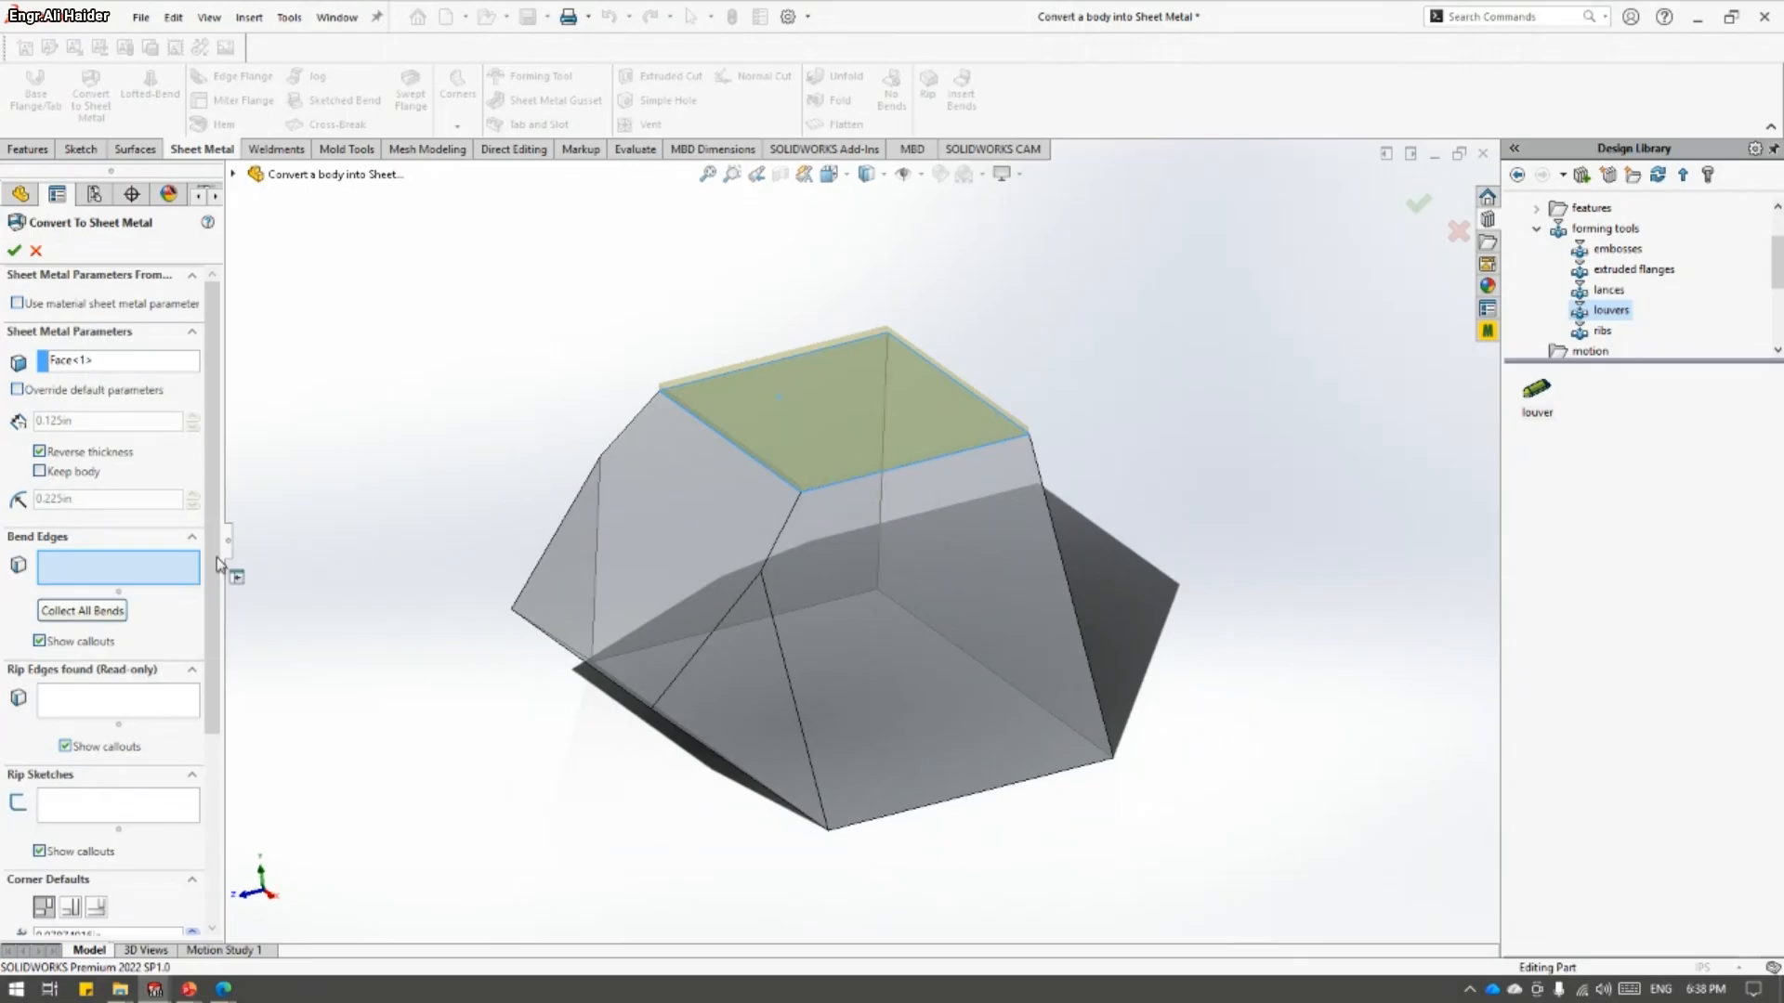
- Try collecting all bends automatically, and select the four edges around the top face as bend edges
click(115, 613)
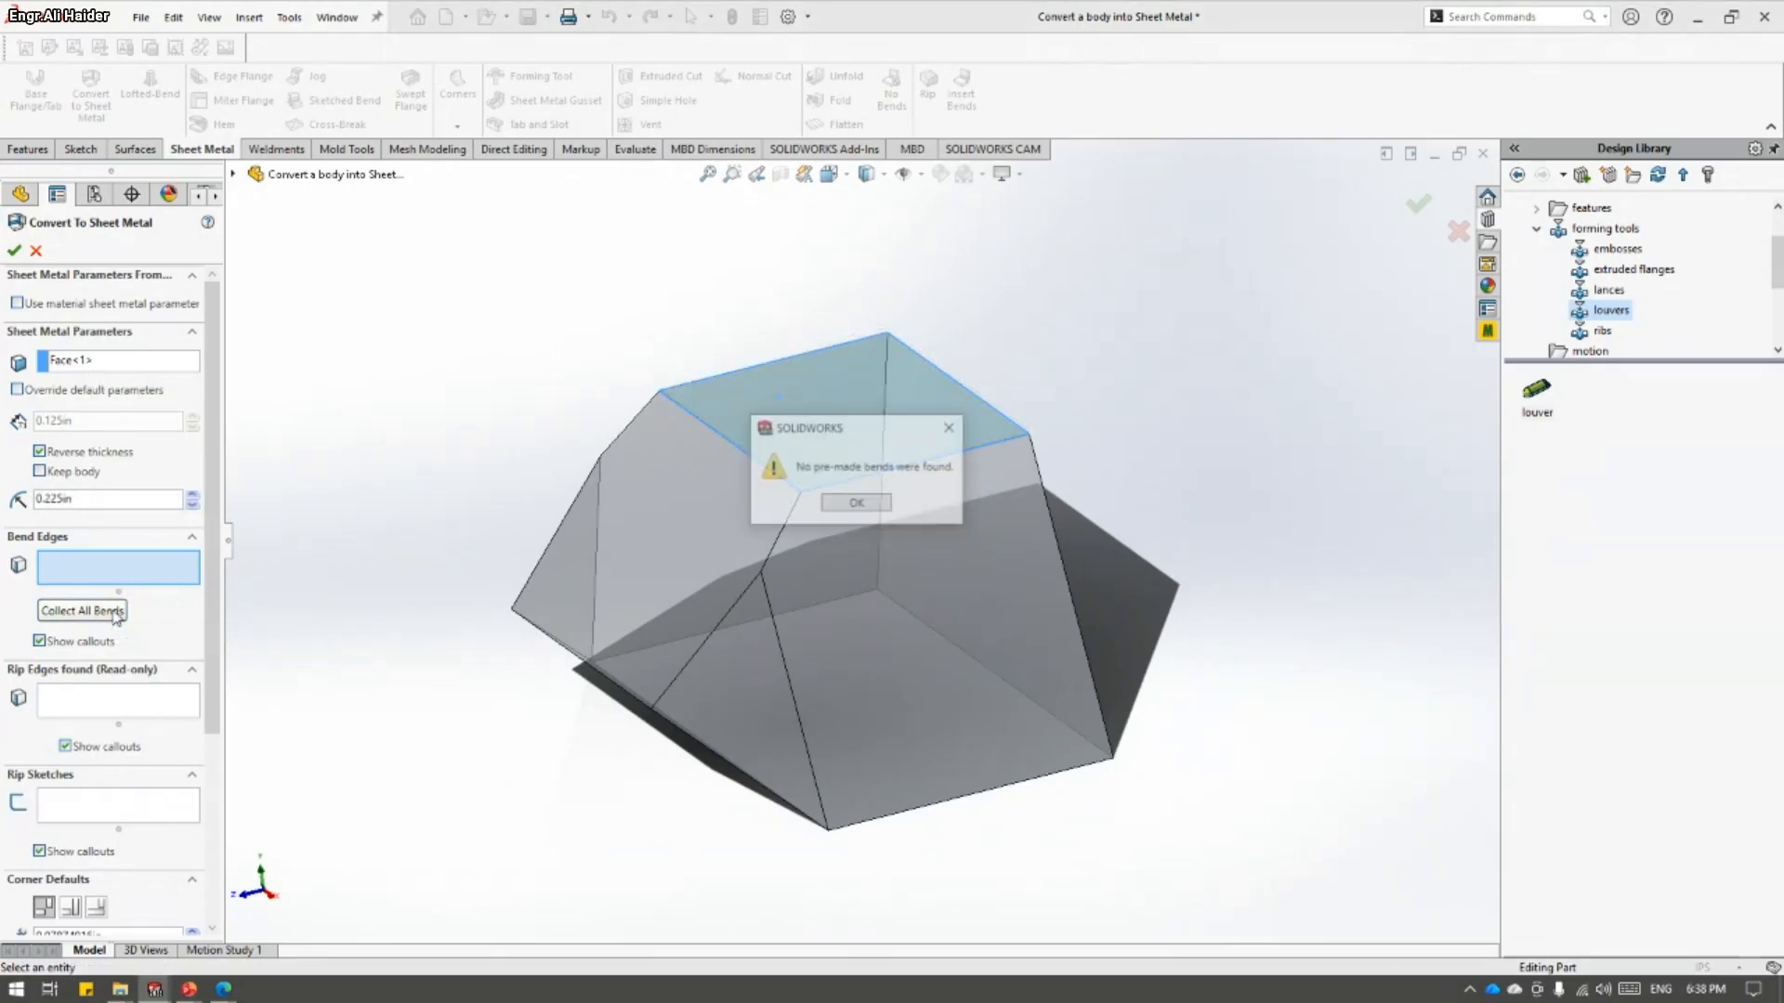
click(855, 504)
middle_drag(848, 493, 834, 448)
click(901, 442)
click(778, 440)
click(687, 440)
click(683, 446)
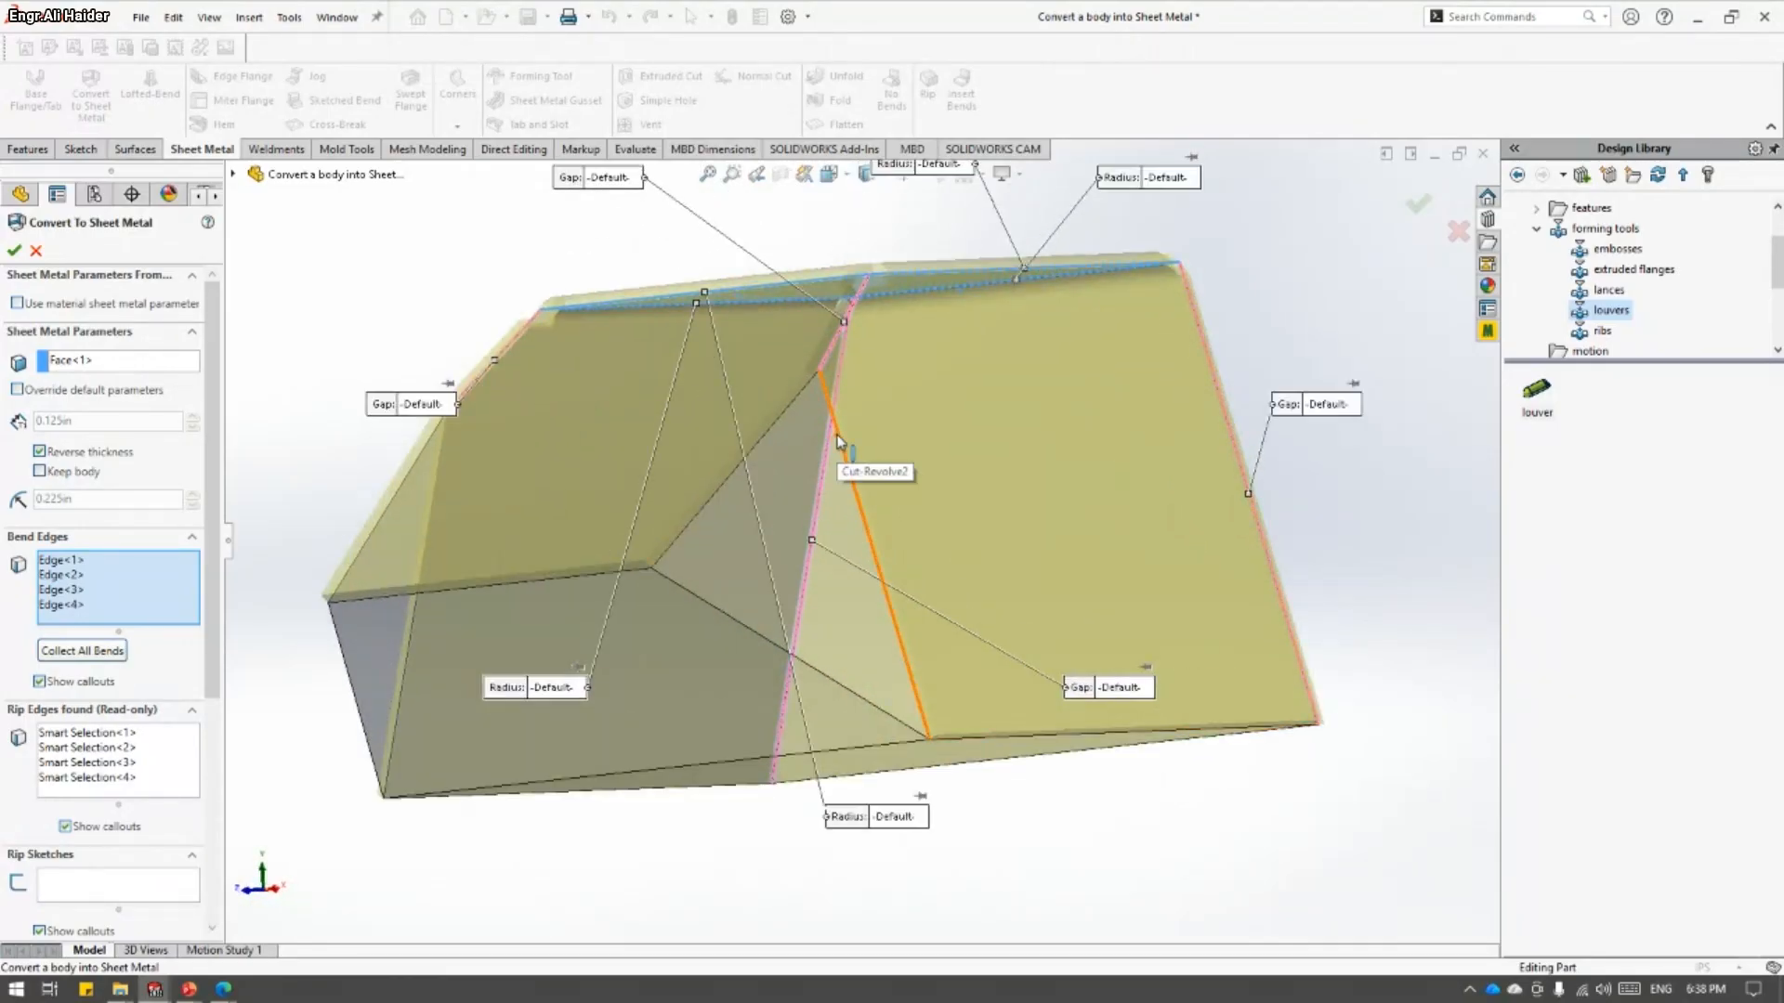
- Add four bend edges below the top face, including the slanted edges between the triangular corner faces and the neighbouring walls
click(834, 448)
middle_drag(859, 506, 913, 474)
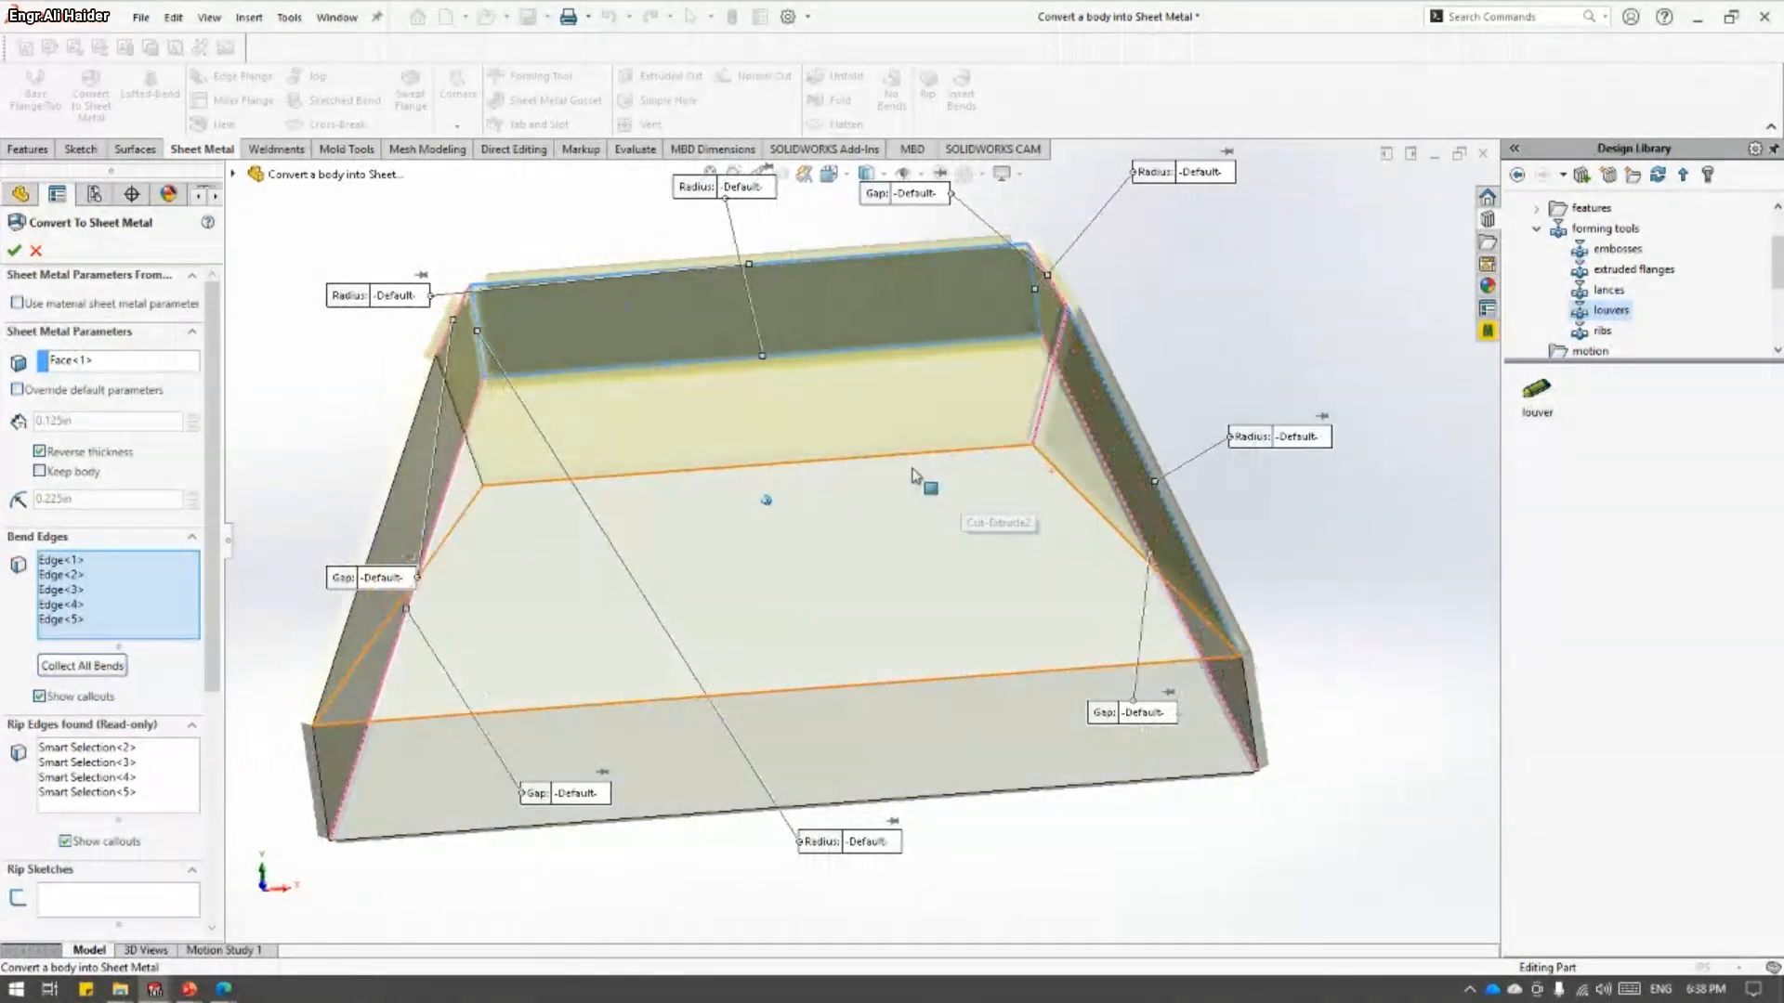
click(801, 467)
middle_drag(801, 466, 797, 521)
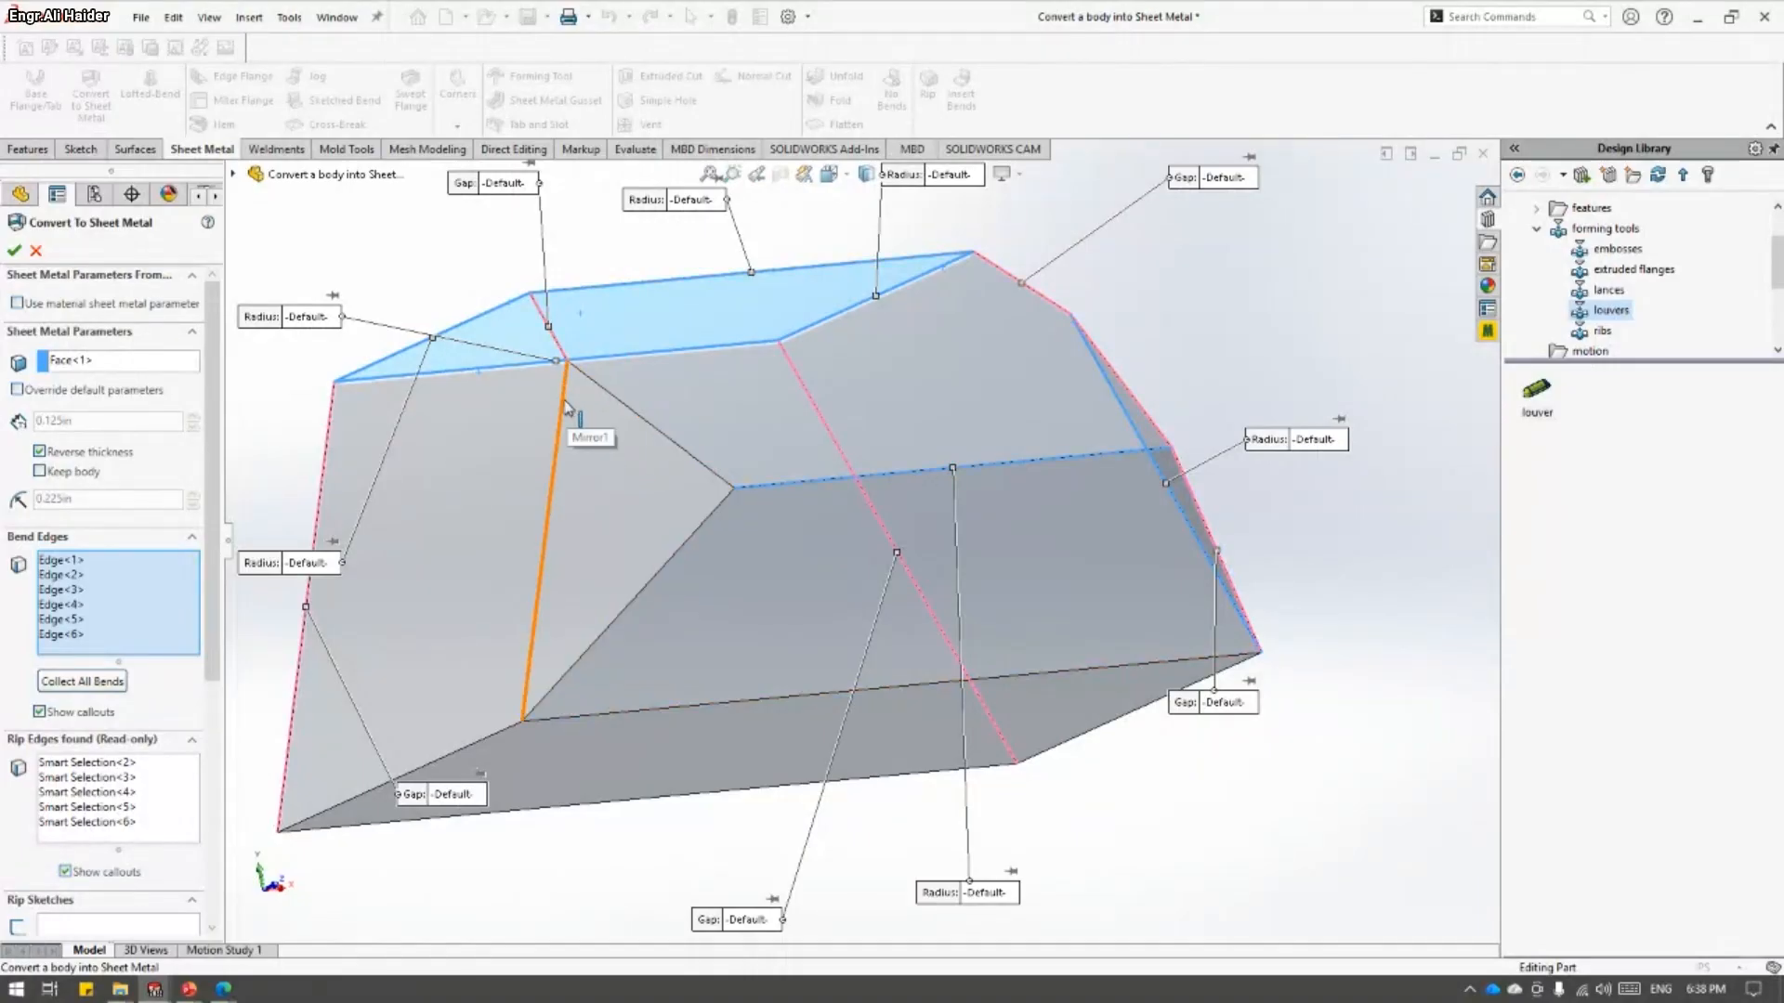
click(548, 465)
middle_drag(723, 567, 695, 471)
click(696, 478)
mouse_move(849, 639)
middle_down()
mouse_move(859, 683)
mouse_move(899, 650)
mouse_move(868, 631)
middle_up()
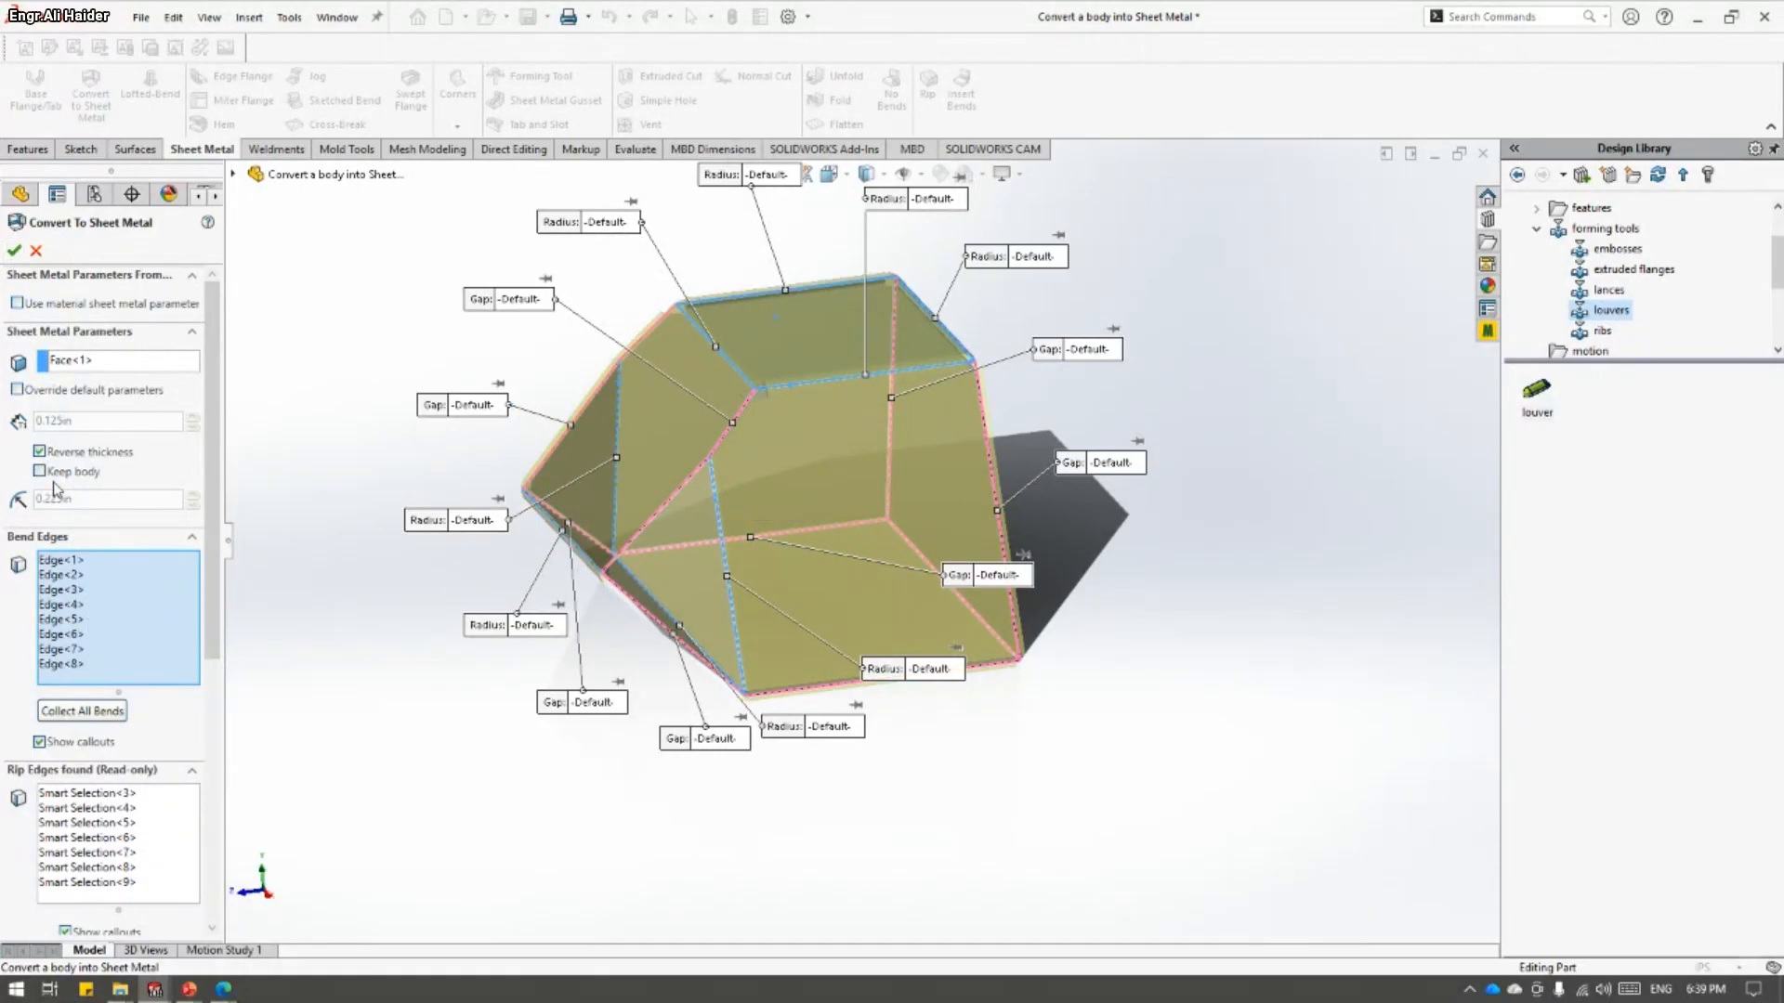
- Try out the Reverse thickness and Override default parameters options
click(39, 452)
click(39, 452)
click(17, 391)
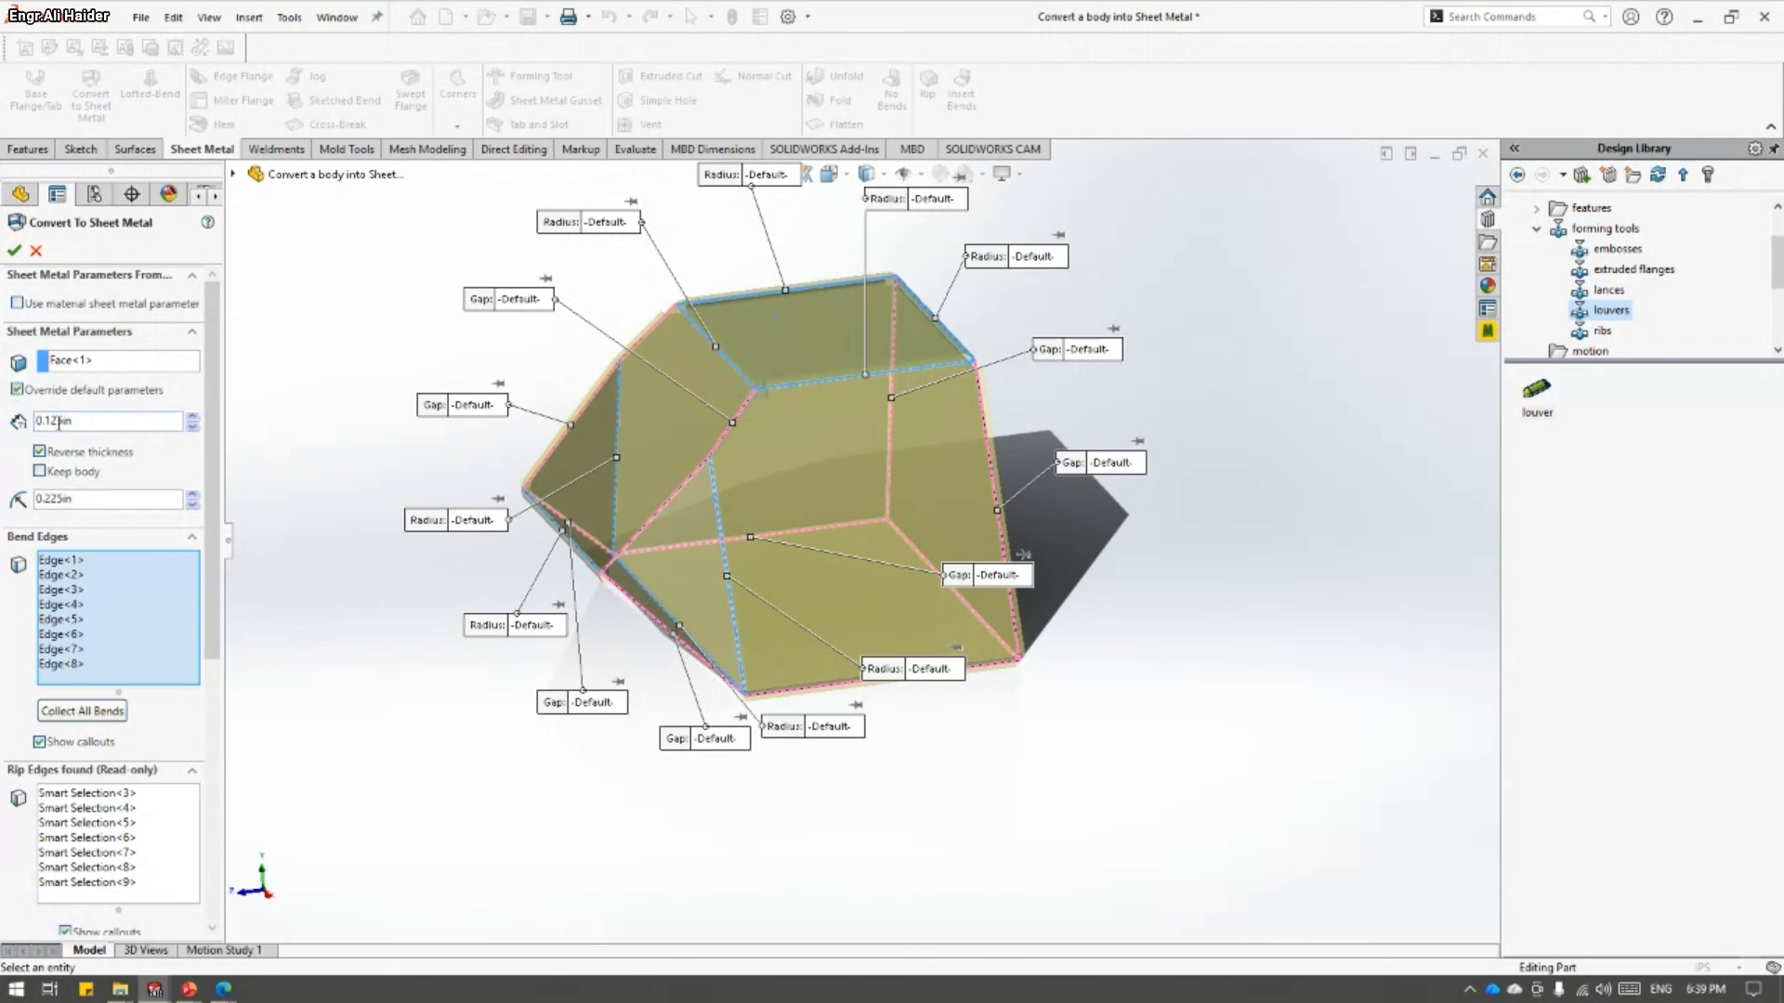
click(18, 392)
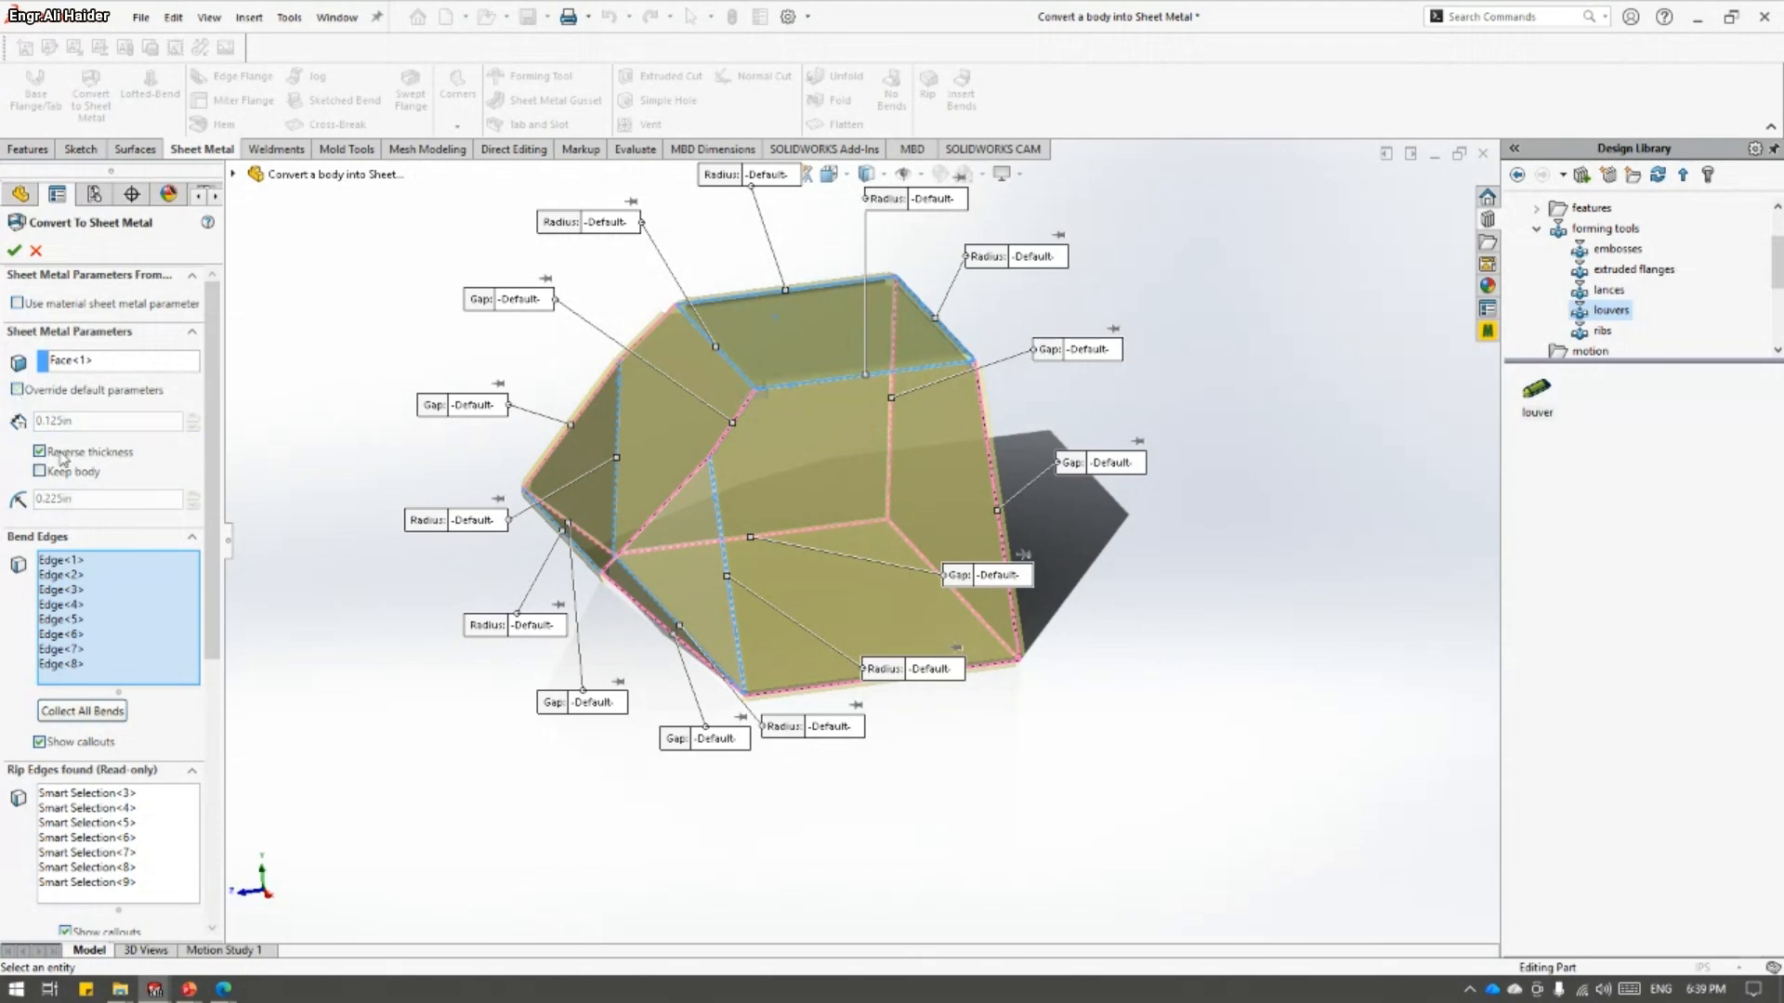
- Accept the conversion to sheet metal and inspect the resulting body from several sides
click(12, 255)
middle_drag(685, 607, 937, 413)
scroll(852, 511, down, 2)
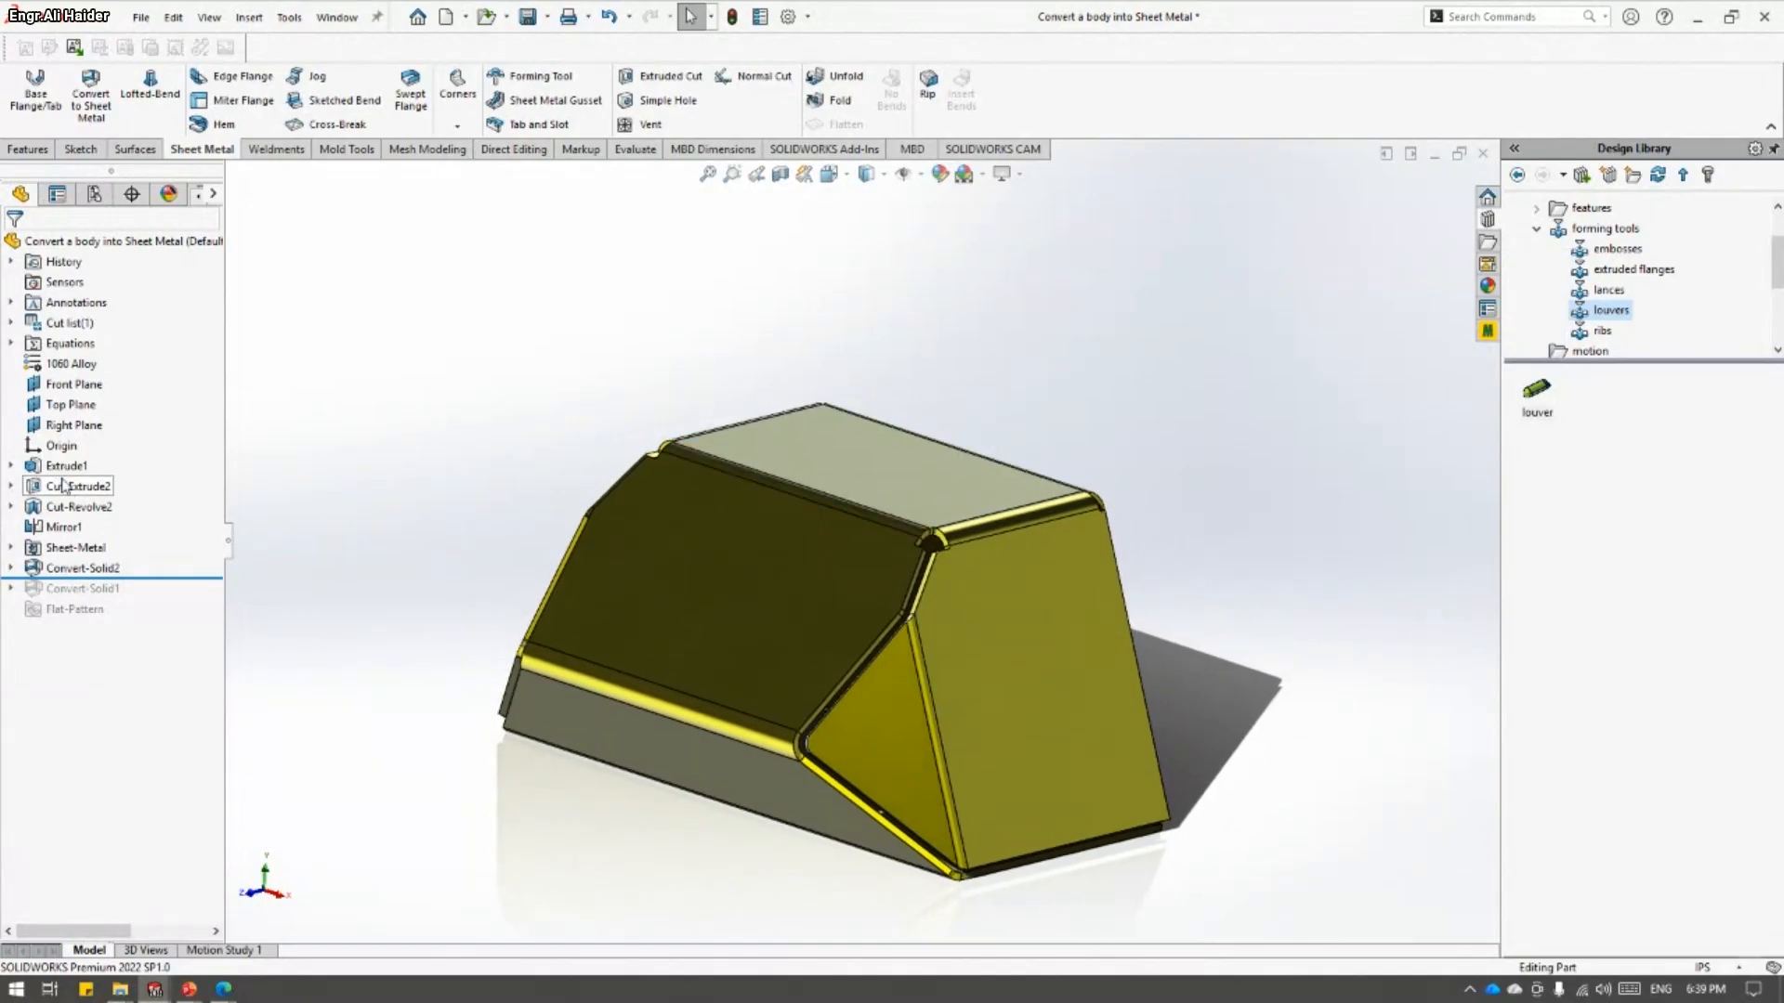
middle_drag(585, 577, 807, 307)
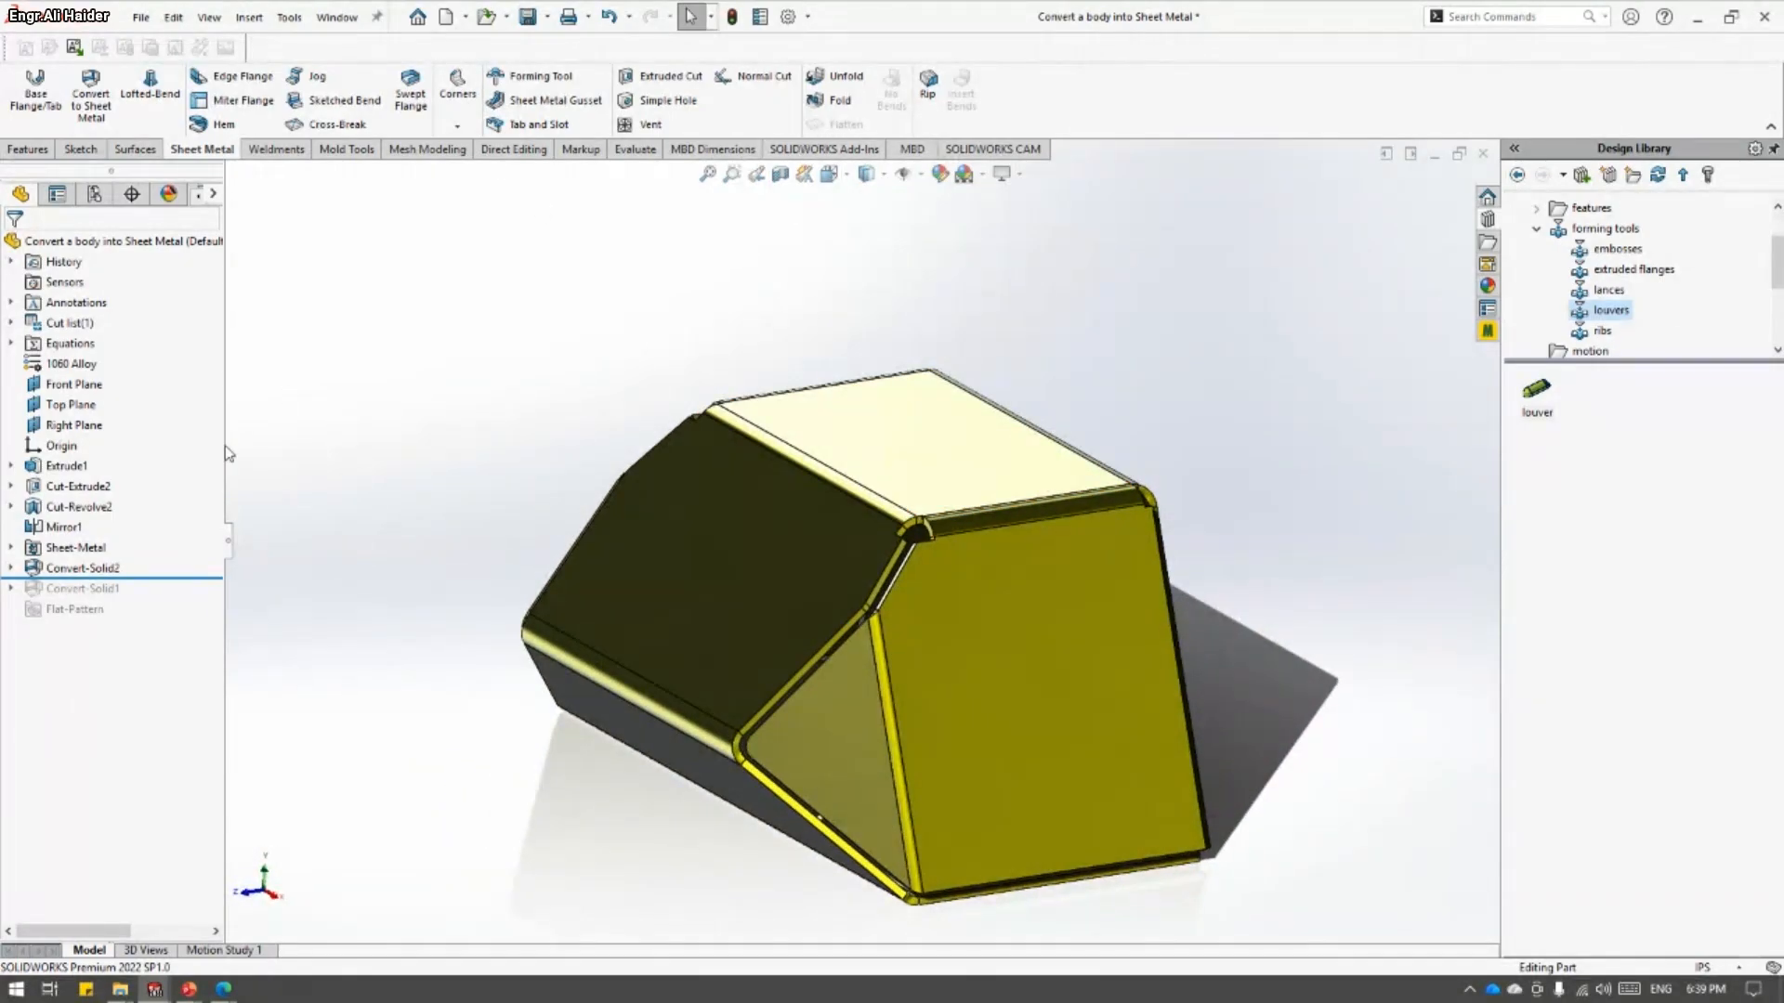
- Roll the history forward past Convert-Solid1 and delete that feature together with its dependent sharp bends
drag(170, 576, 171, 599)
right_click(104, 589)
click(151, 713)
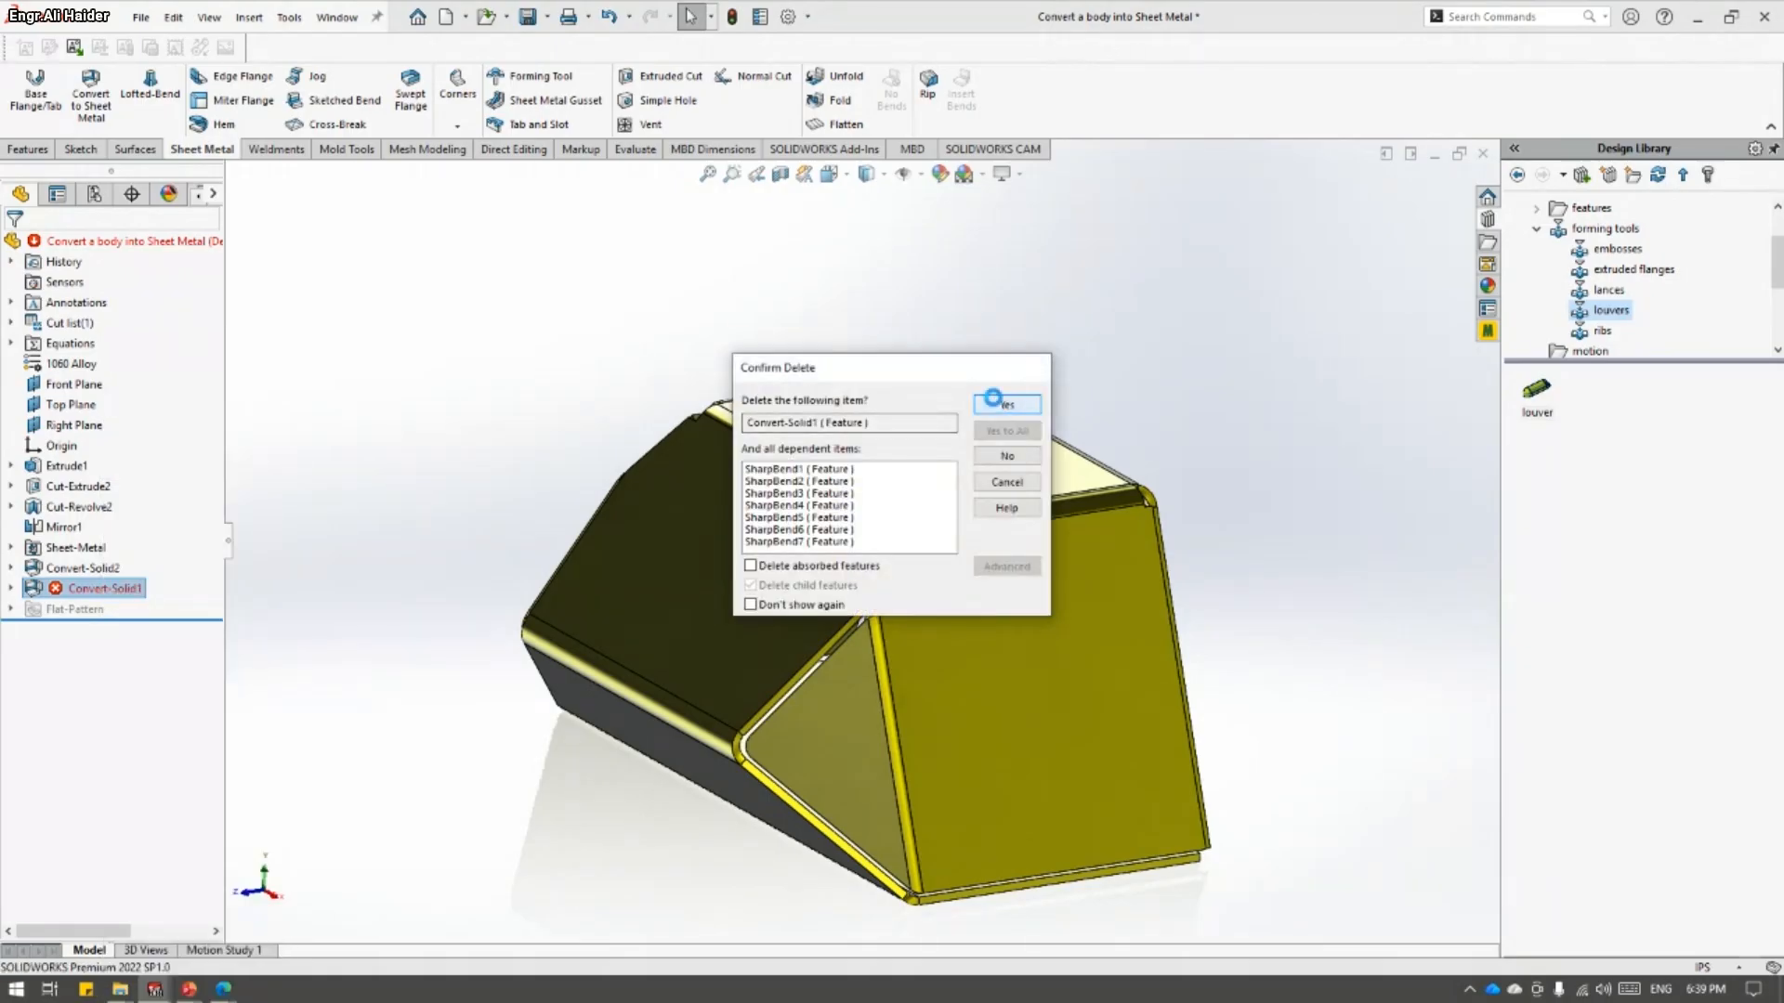
click(1006, 404)
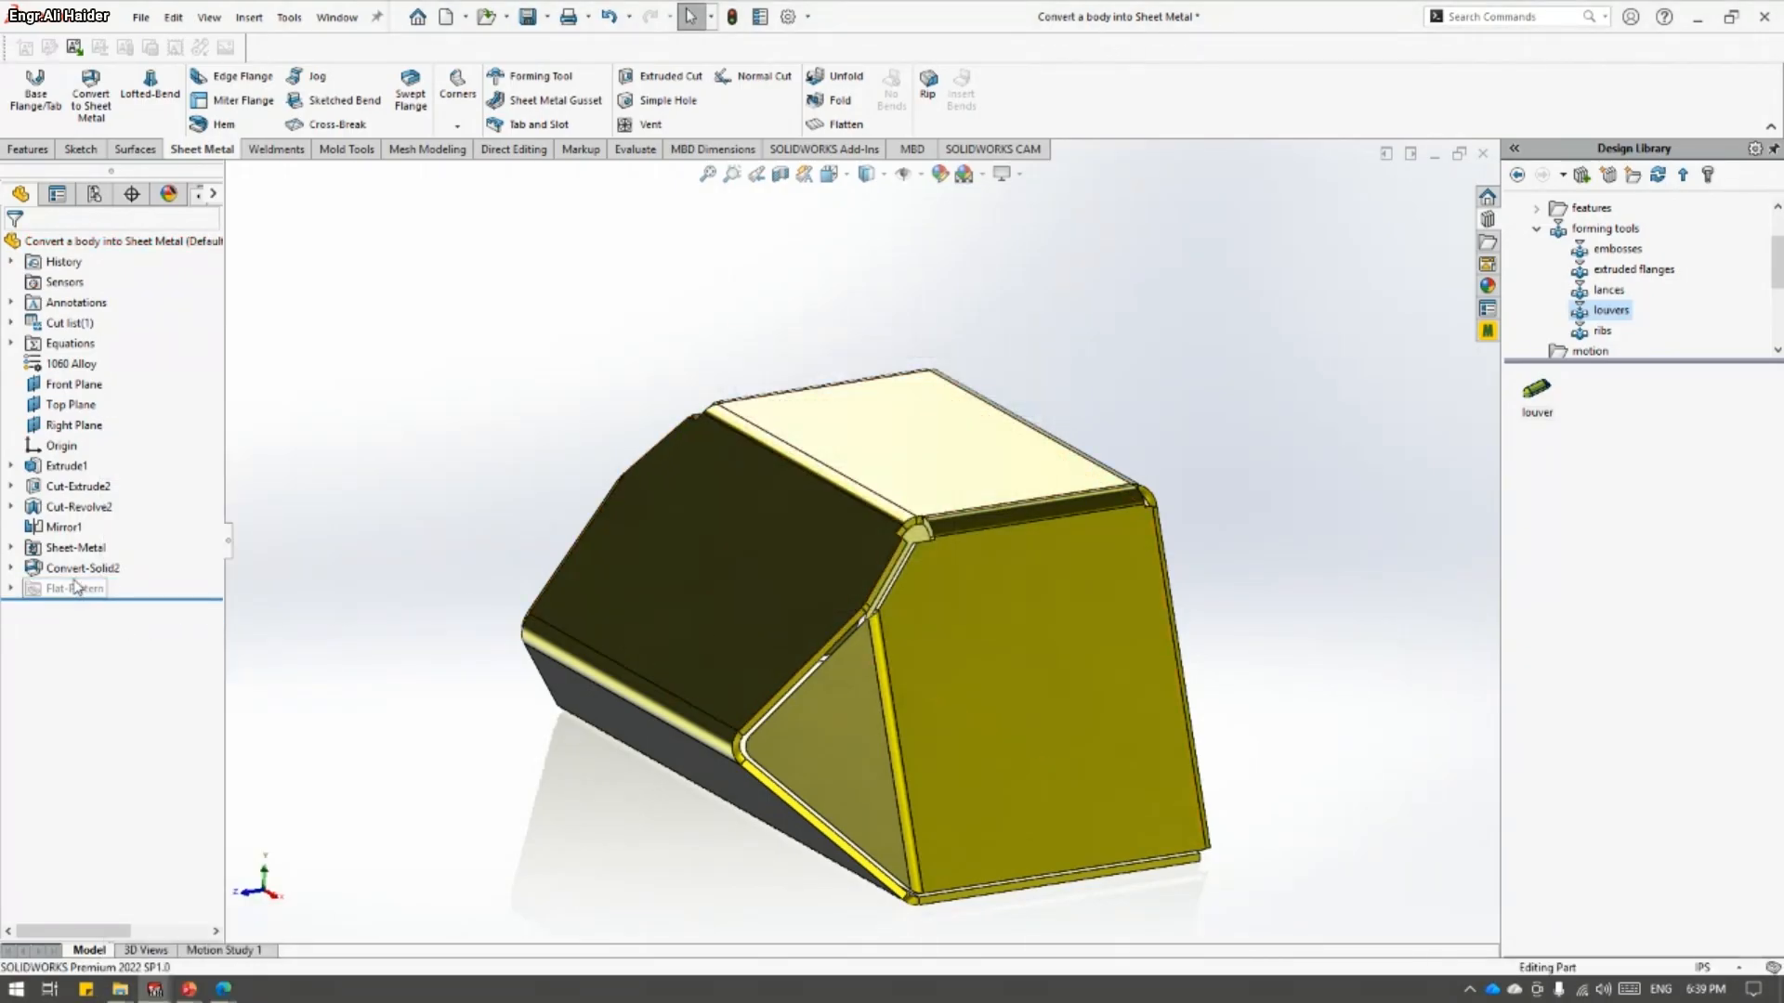
- Flatten the converted body to examine its flat pattern, and return it to the folded state to inspect the bends and corner gaps
click(836, 124)
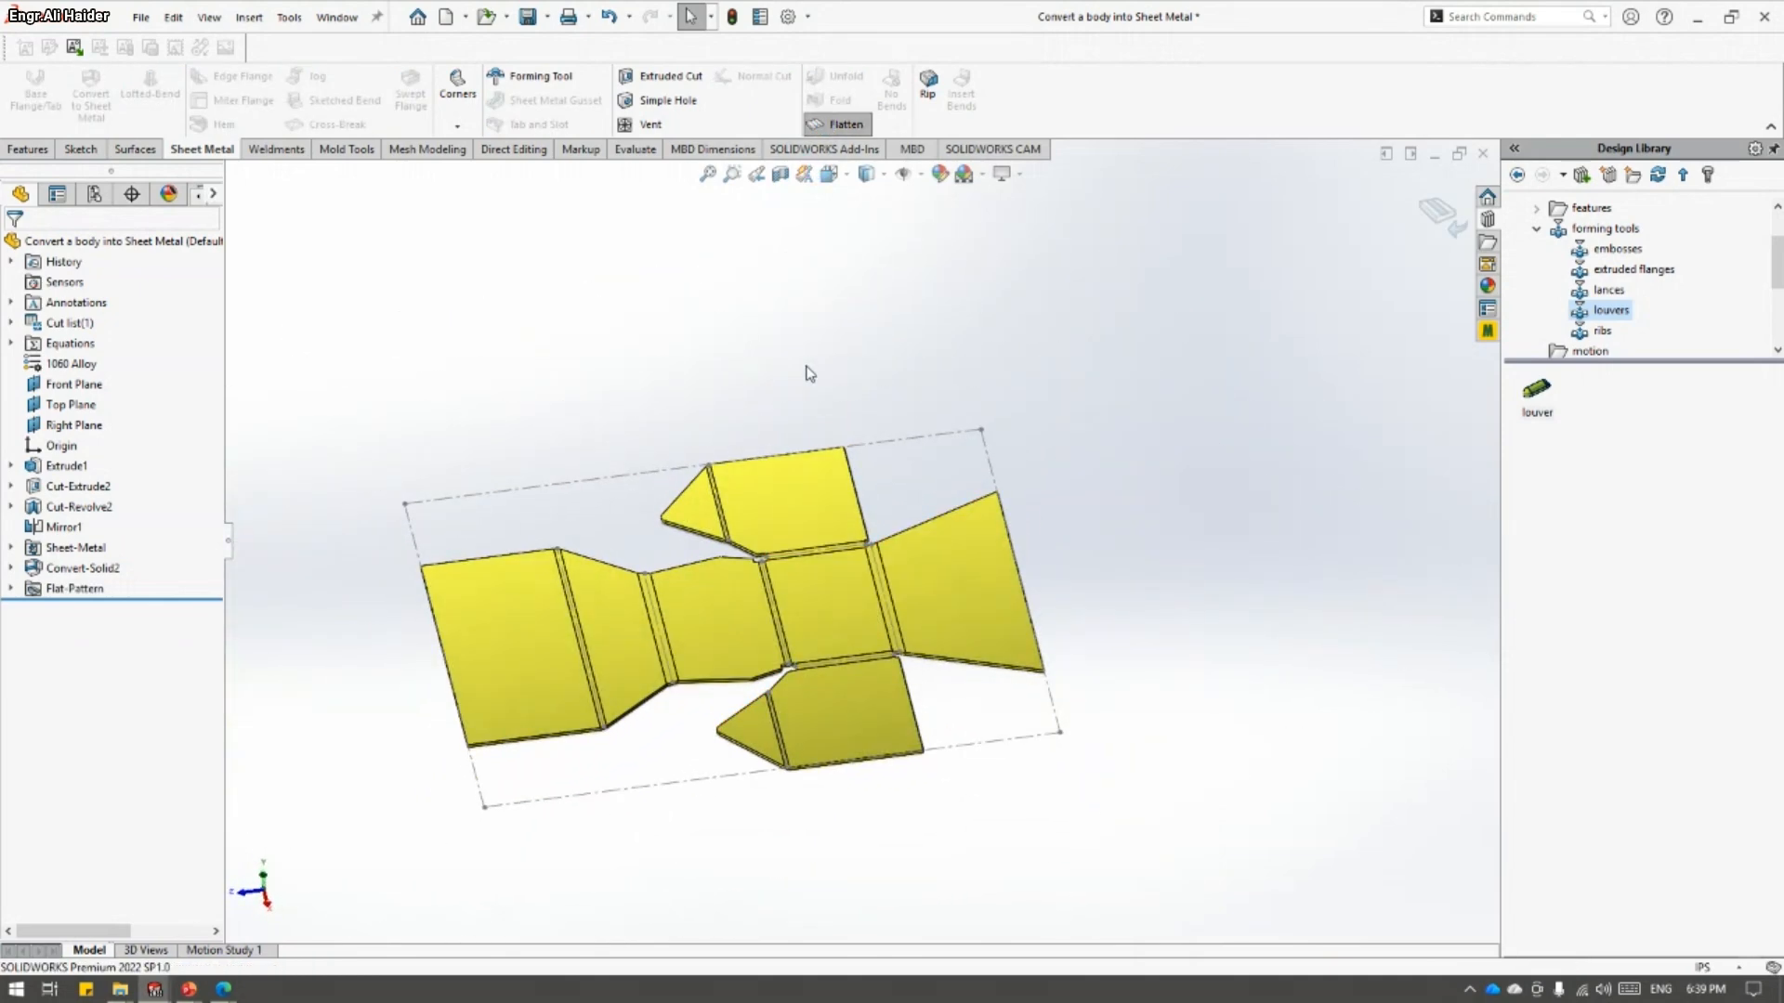
mouse_move(706, 493)
middle_down()
mouse_move(732, 555)
mouse_move(709, 482)
mouse_move(413, 299)
mouse_move(418, 243)
middle_up()
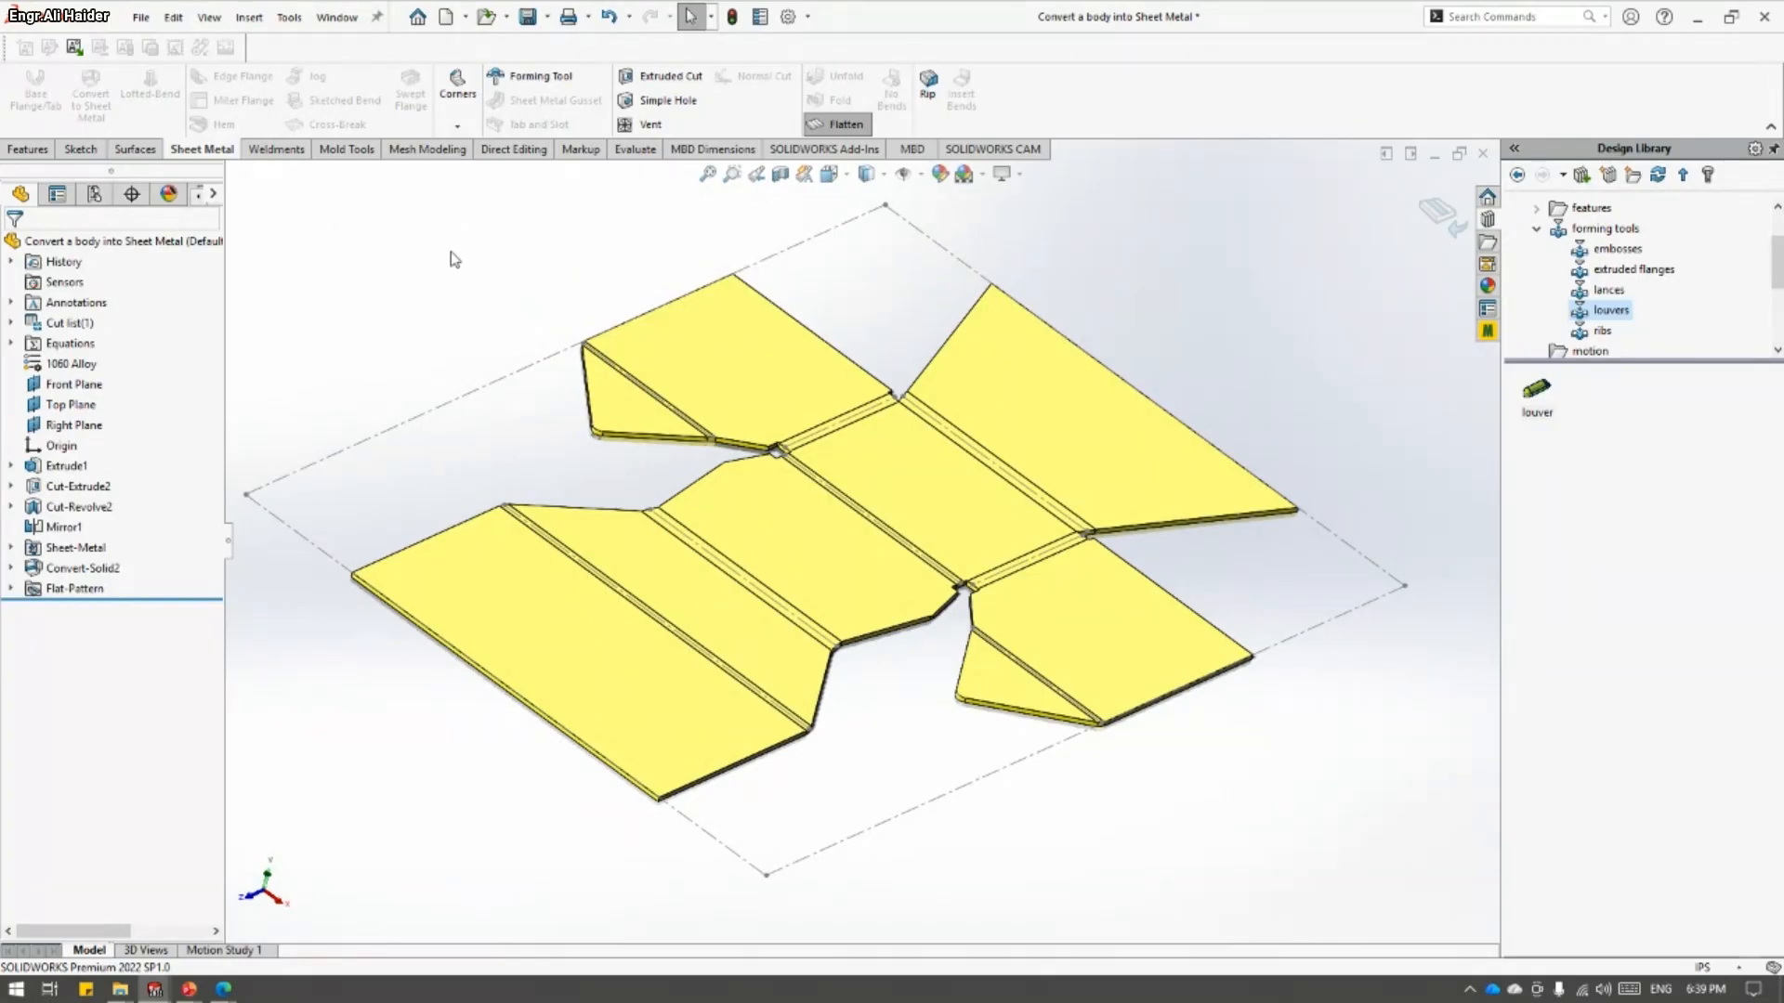
click(1436, 212)
middle_drag(1102, 478, 932, 605)
scroll(944, 609, down, 2)
middle_drag(683, 364, 661, 362)
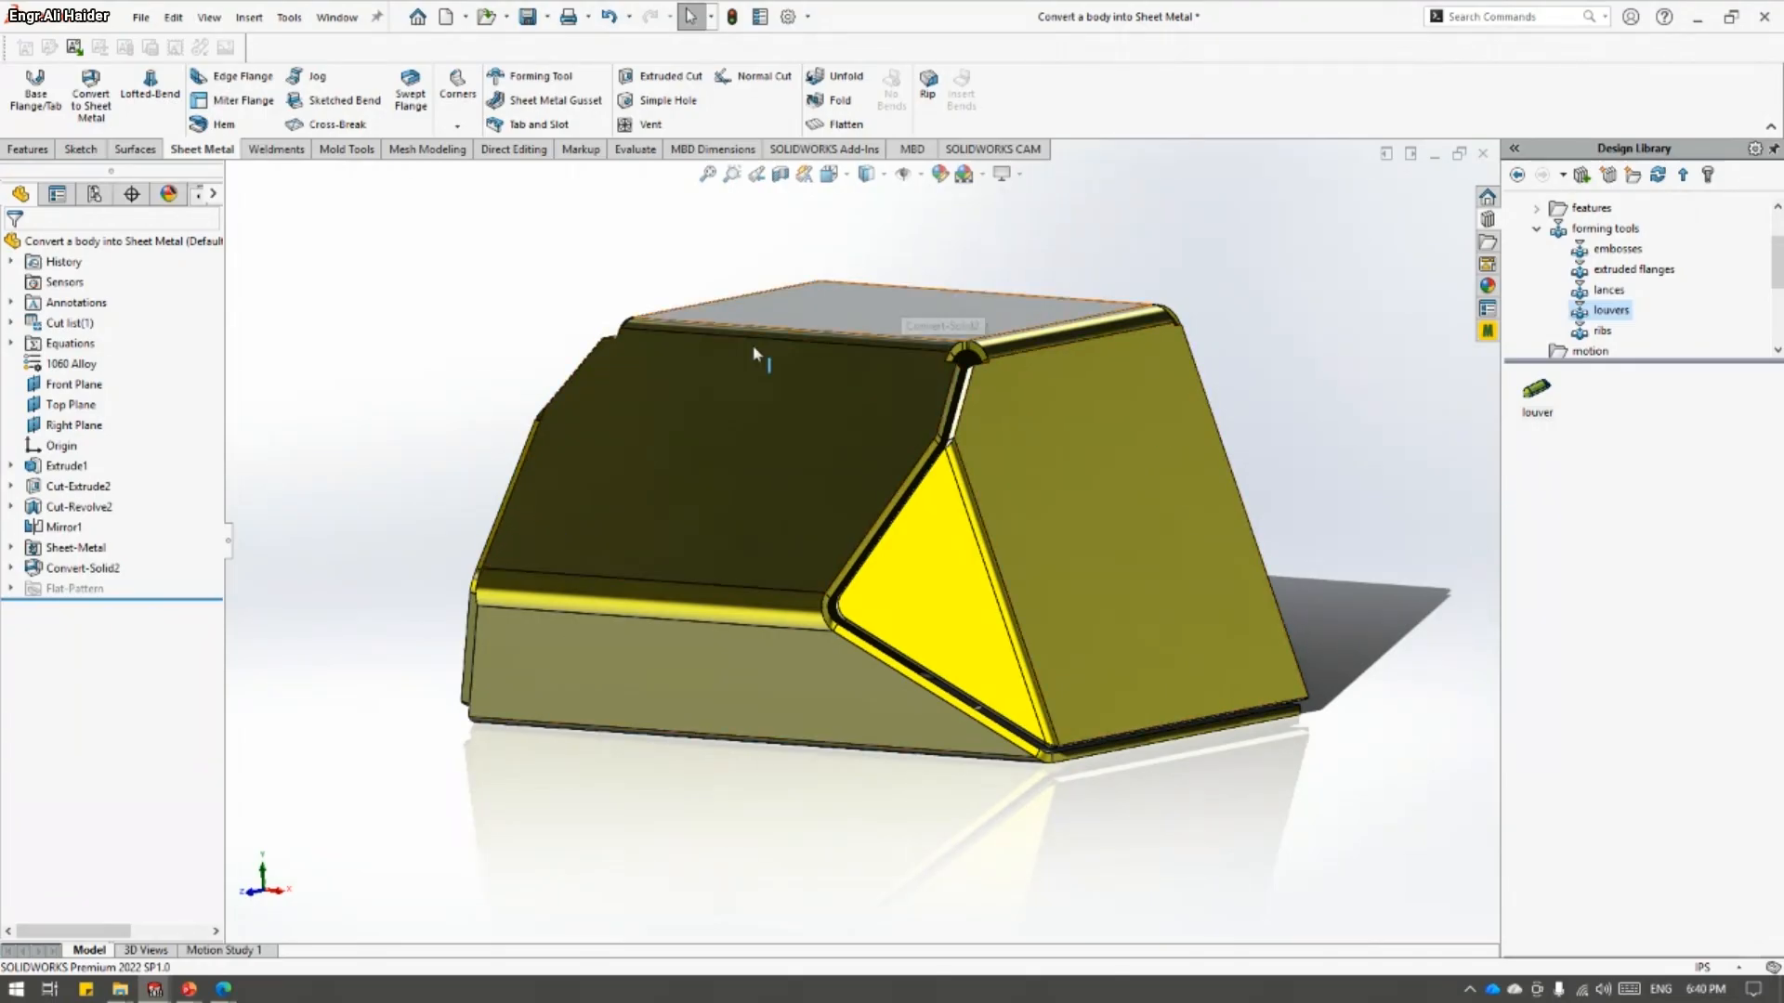
middle_drag(1236, 277, 1010, 388)
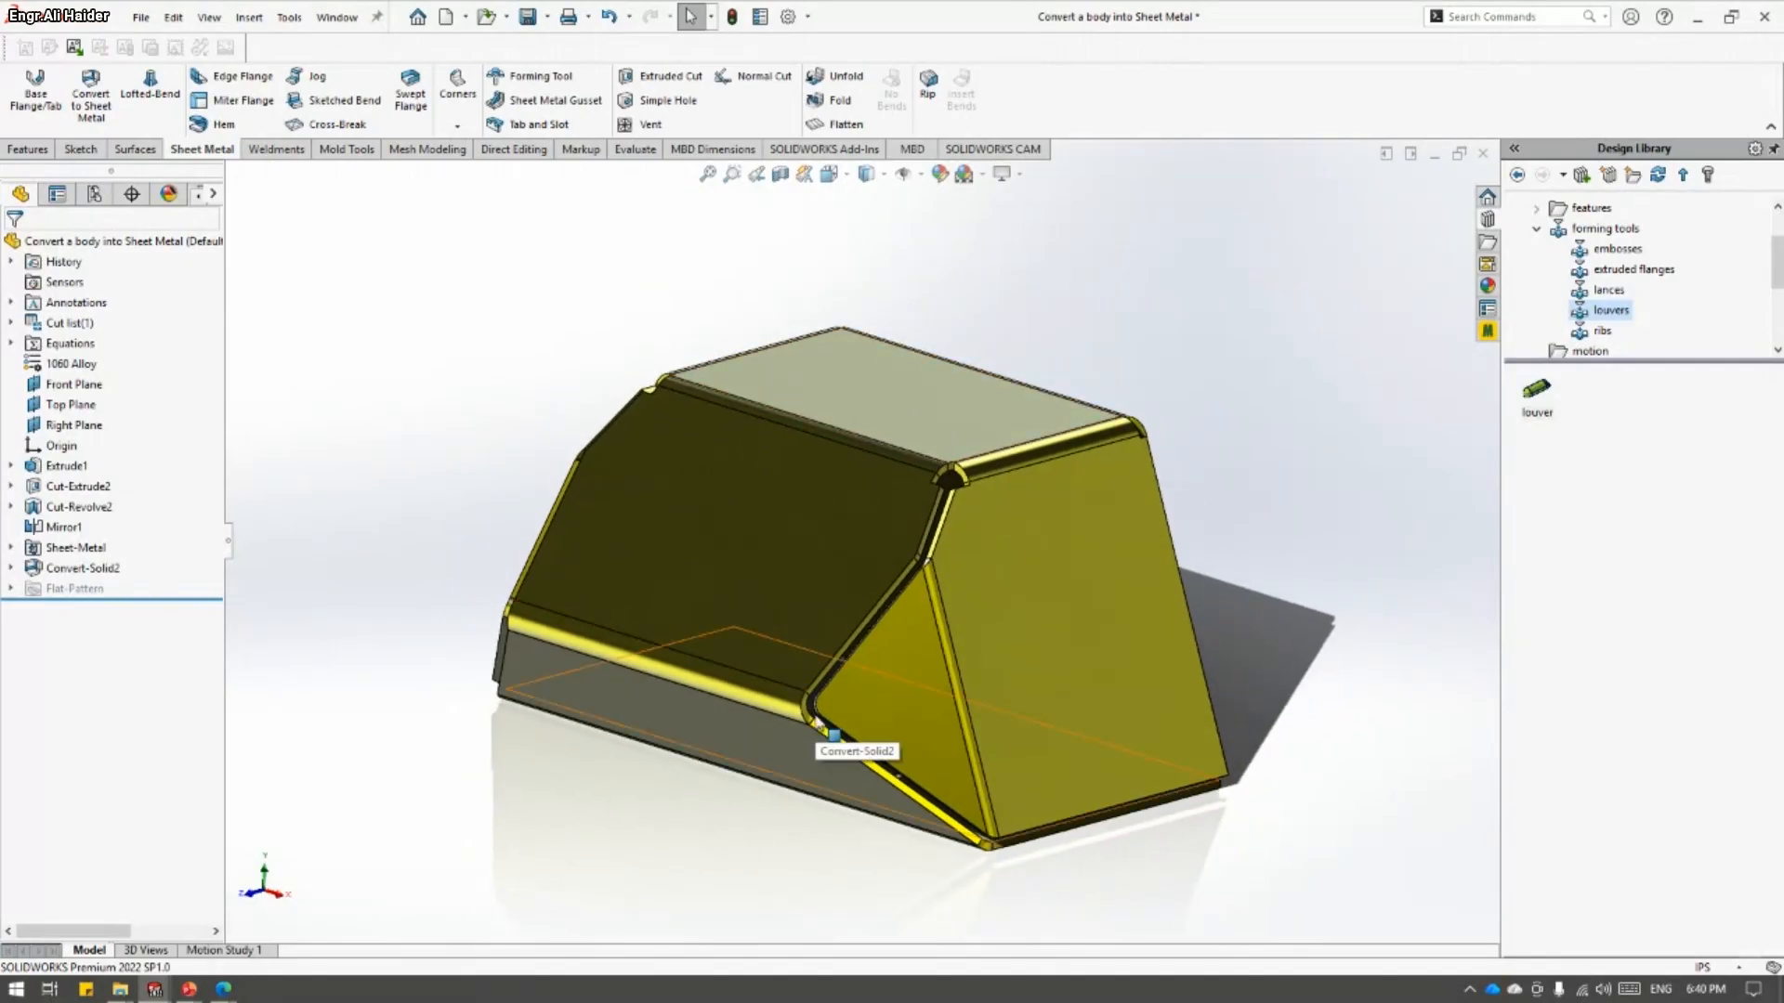
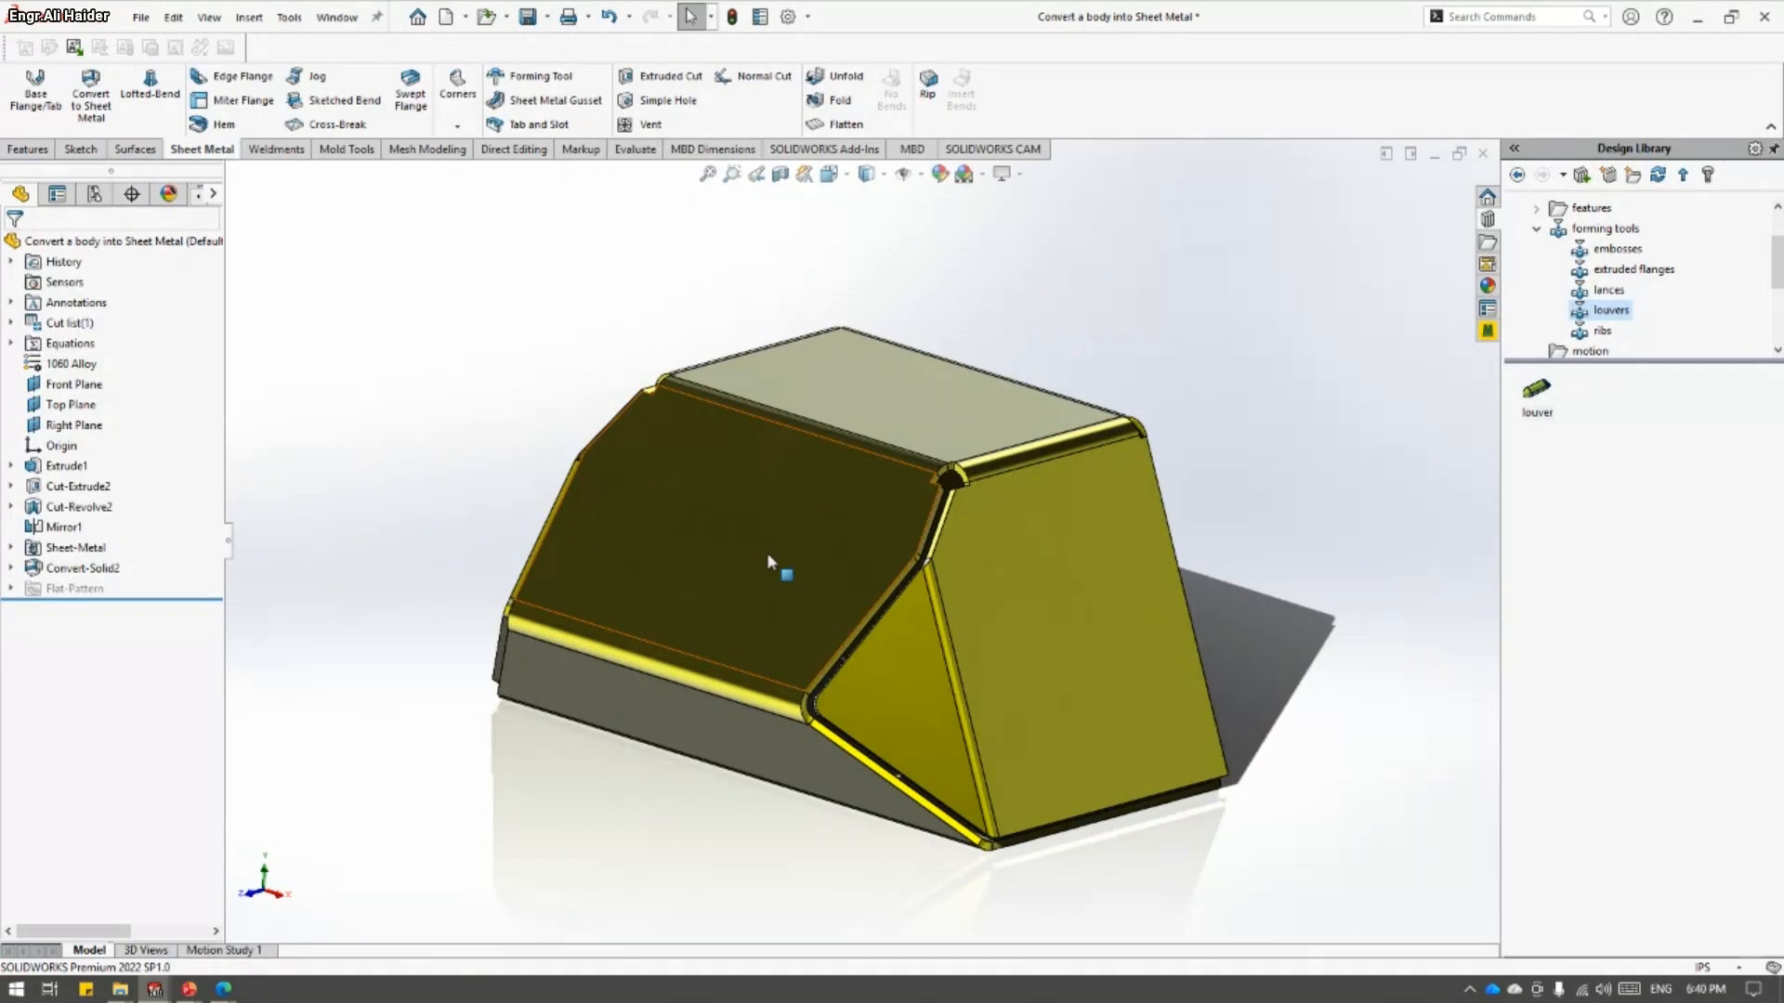
- Switch to the presentation to check the Tools to Practice slide, and return to the SOLIDWORKS part
key(alt+Tab)
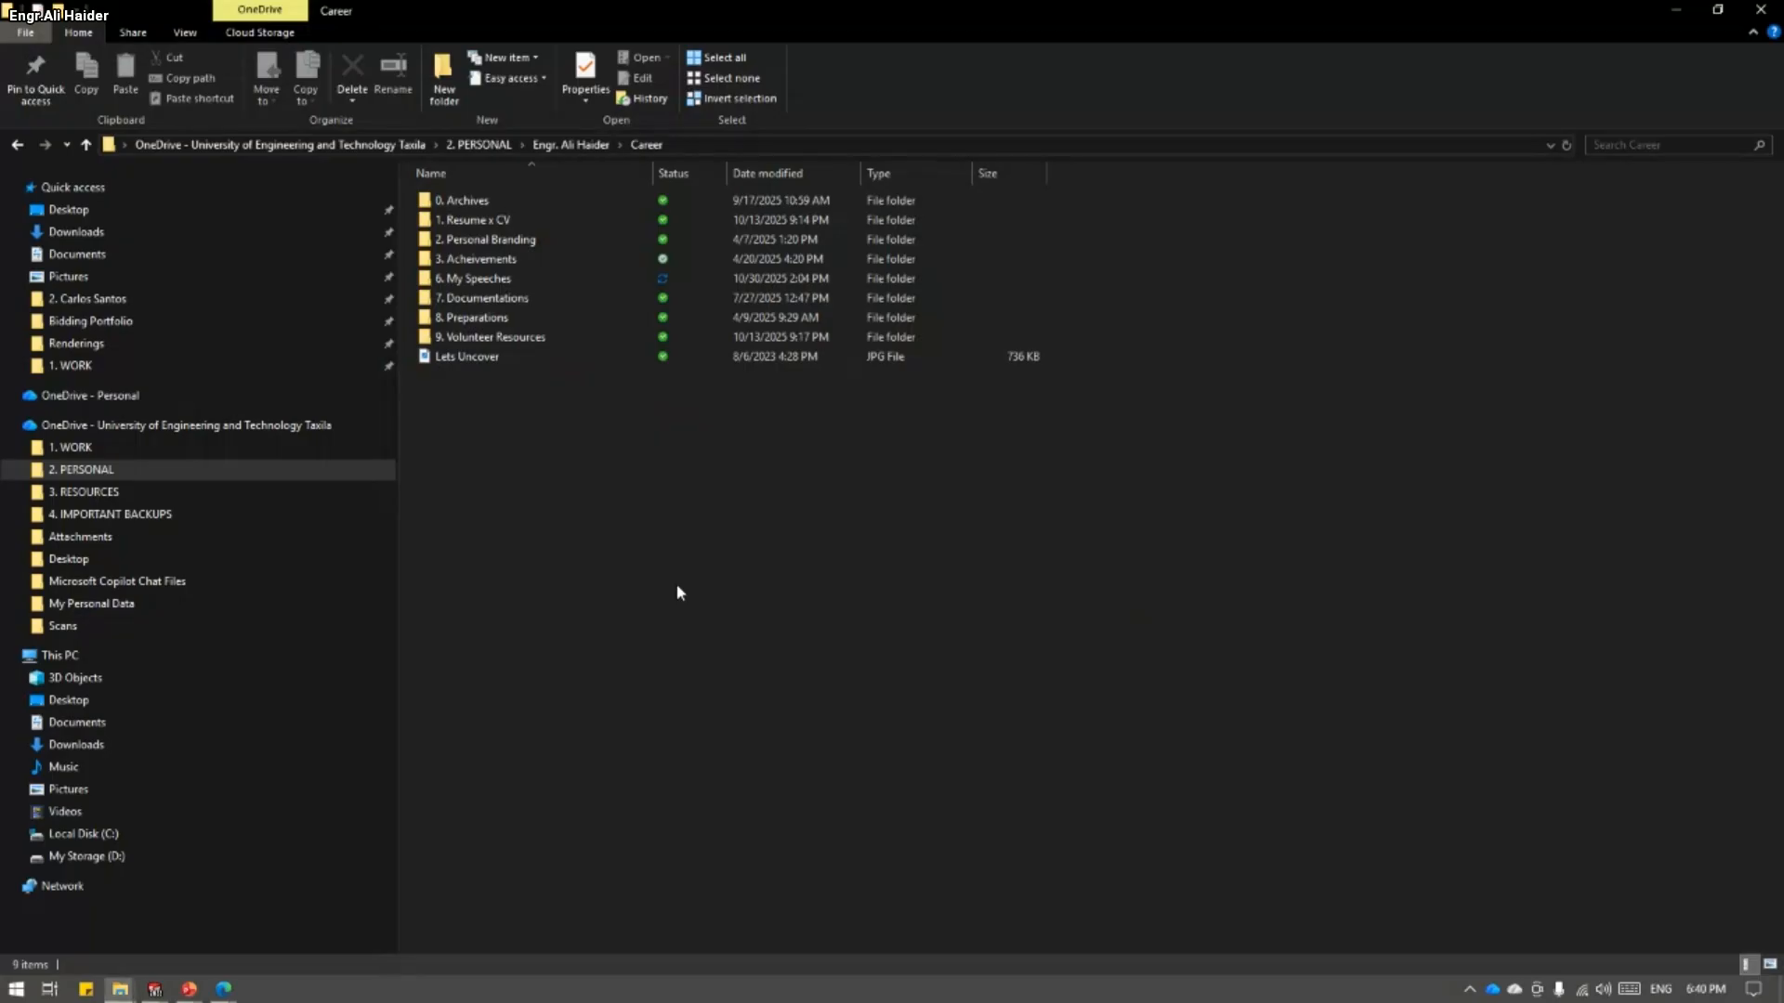
key(alt+Tab)
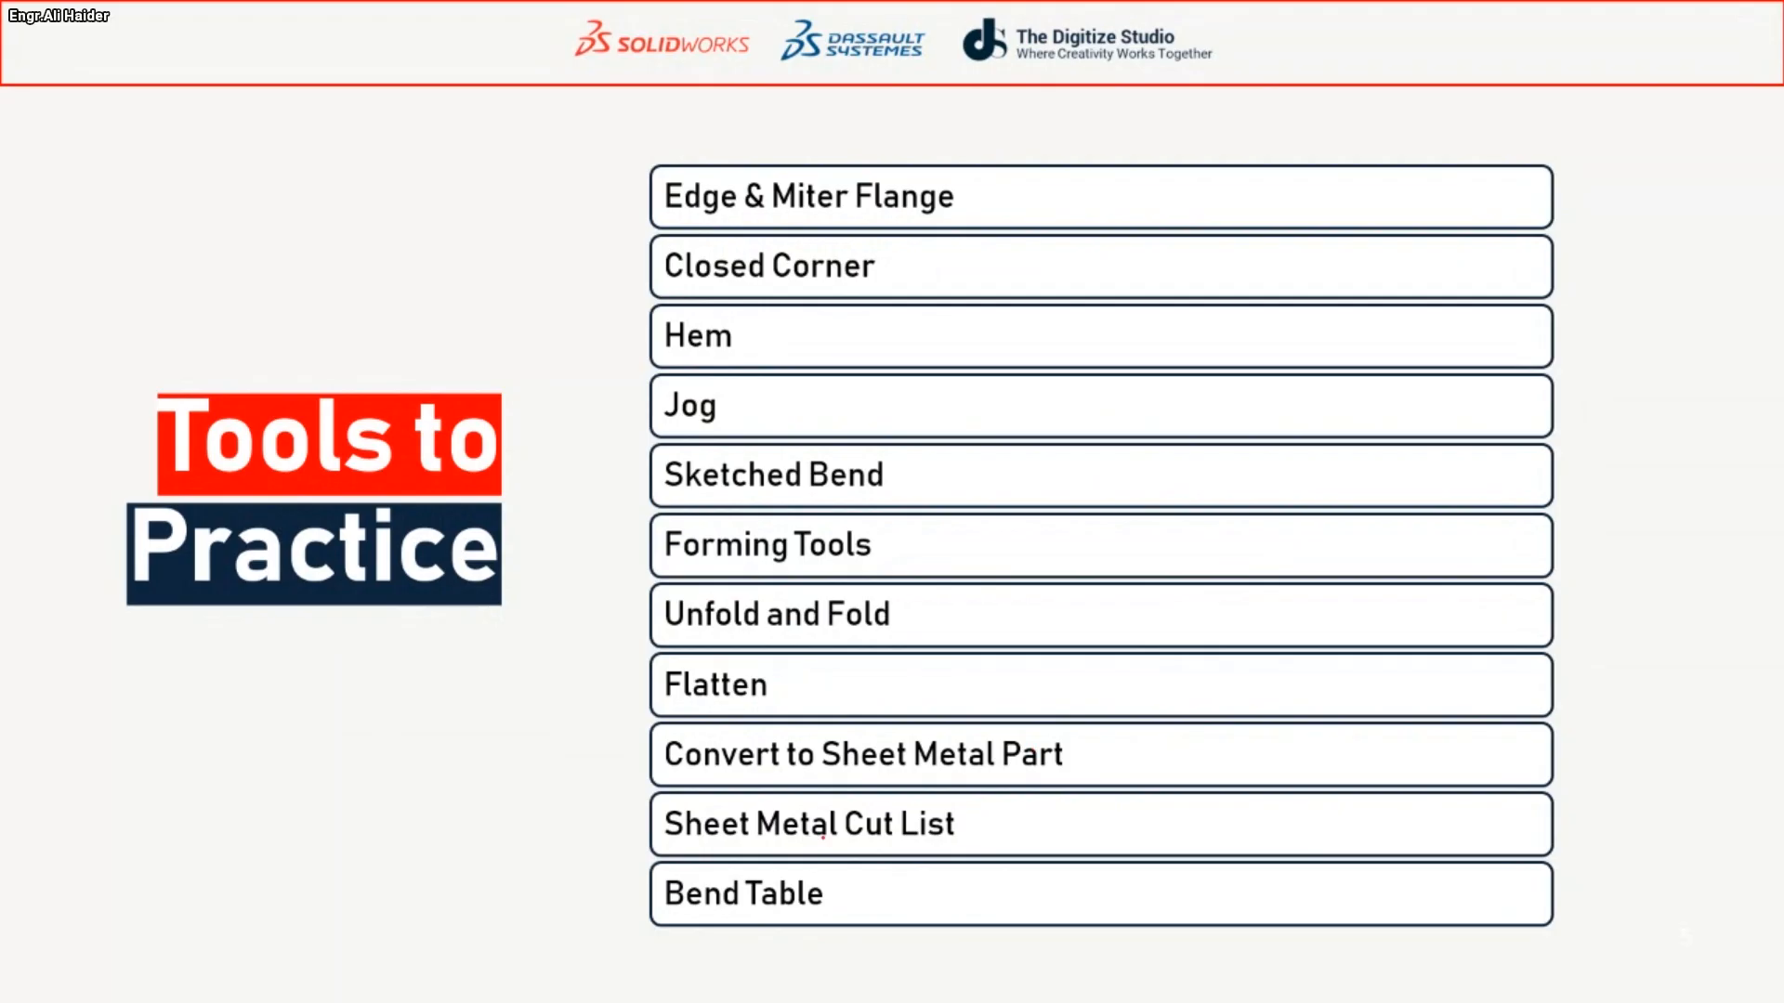
key(alt+Tab)
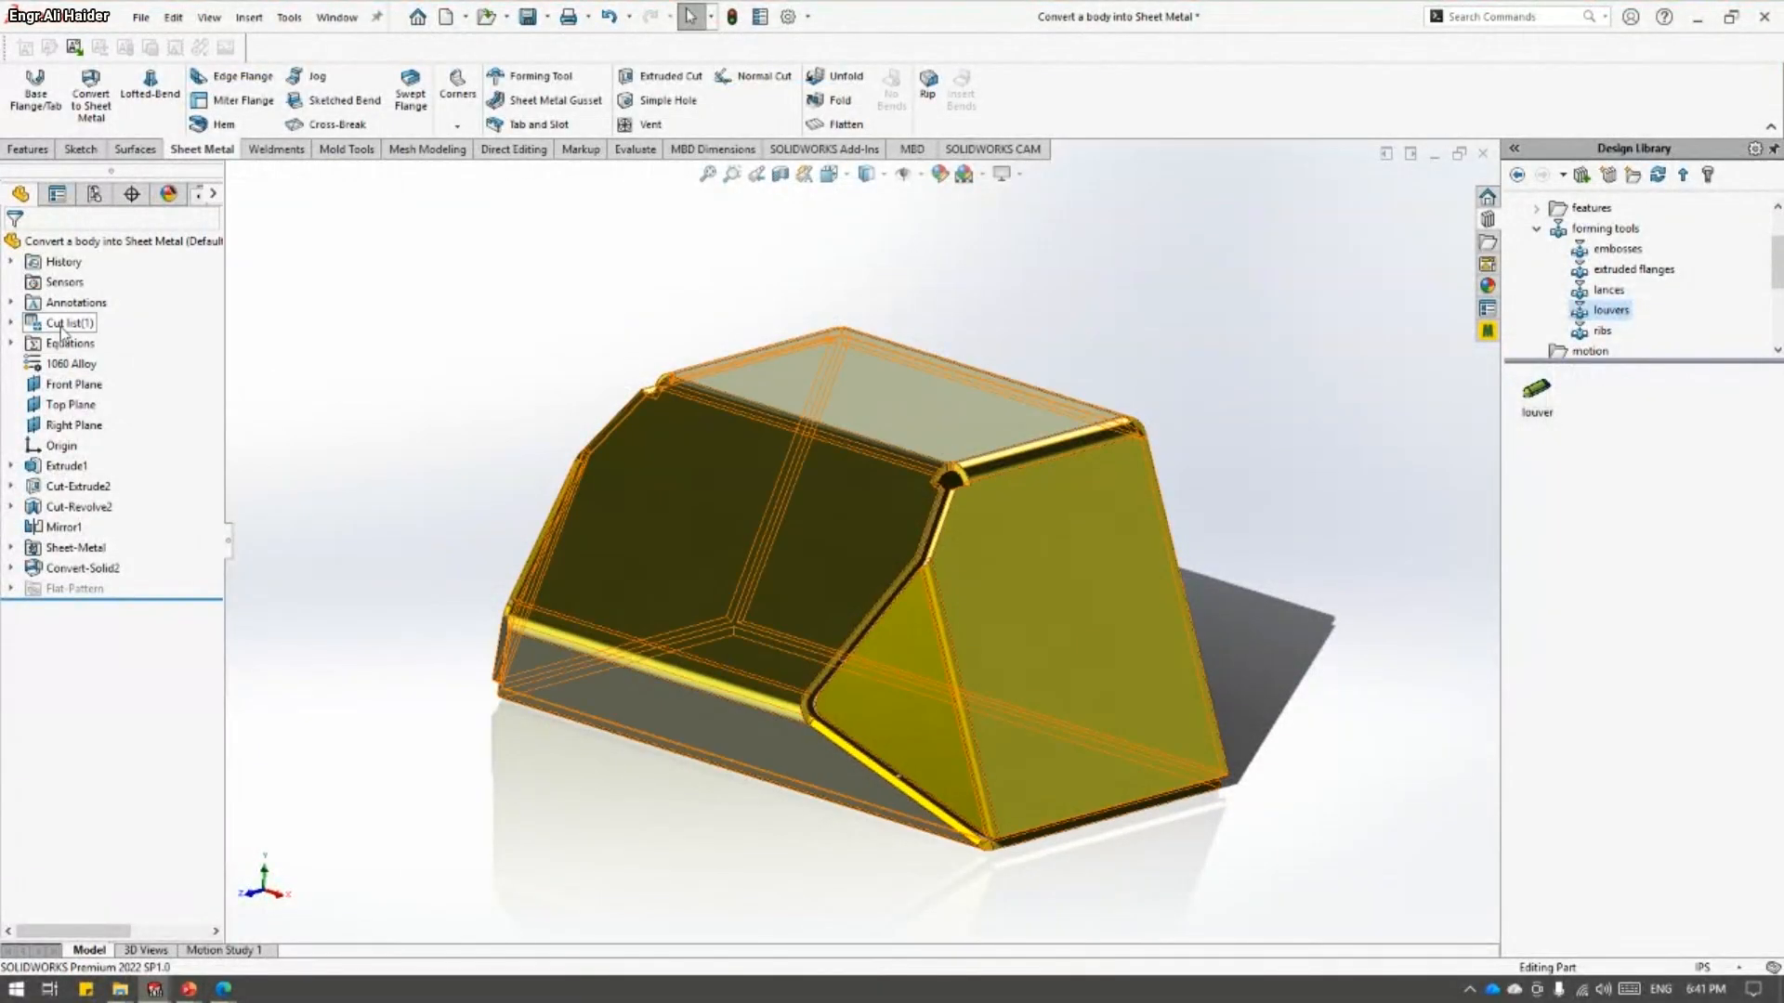
- Expand the cut list and its Convert-Solid2 body to view the contained features, and highlight the body in the model
click(65, 325)
click(11, 323)
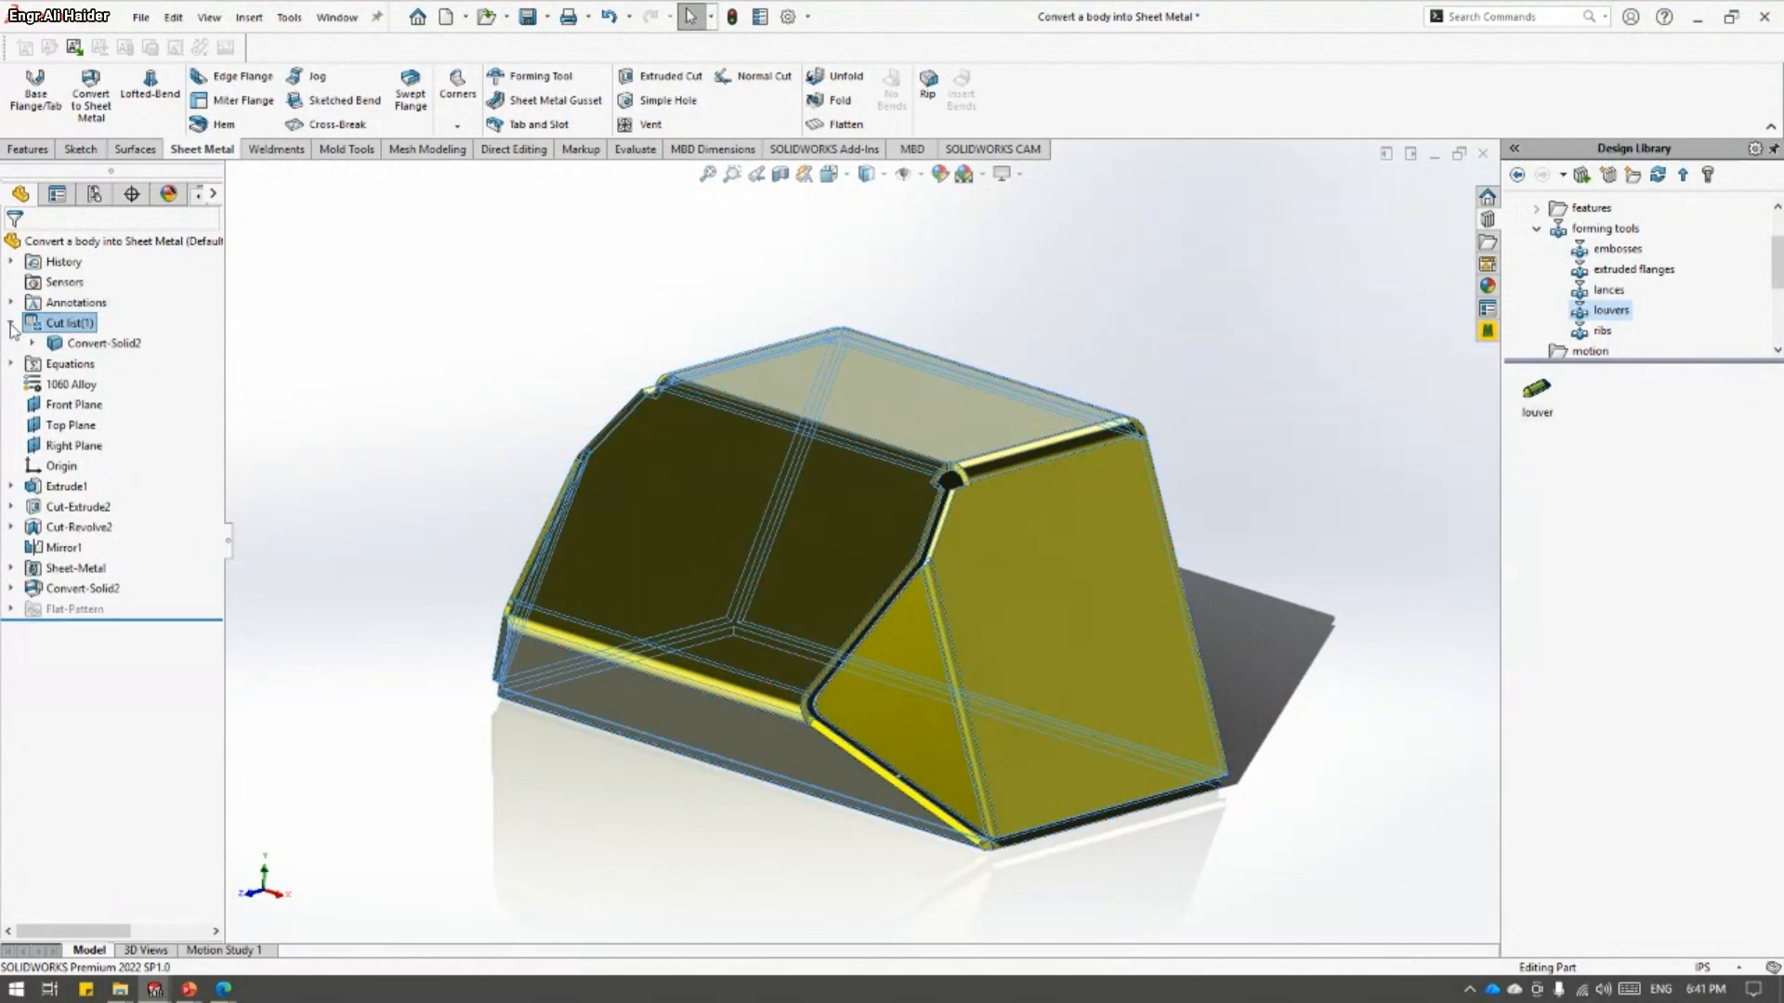
click(33, 344)
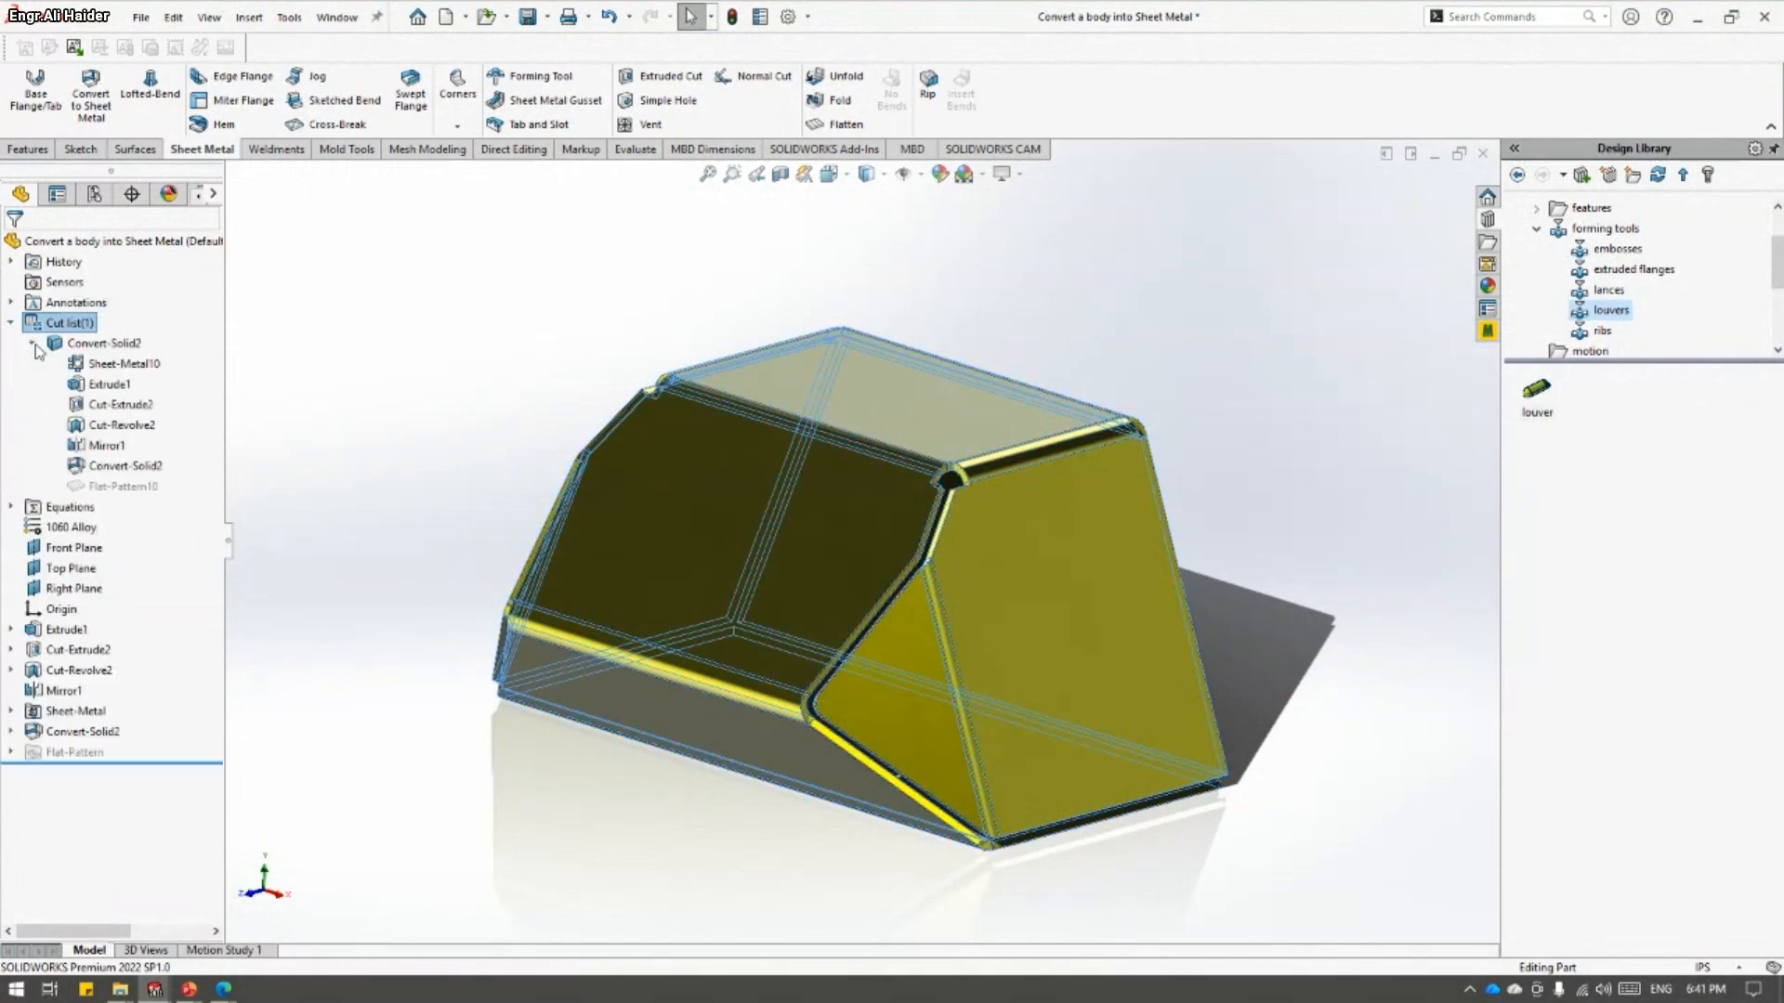
click(53, 345)
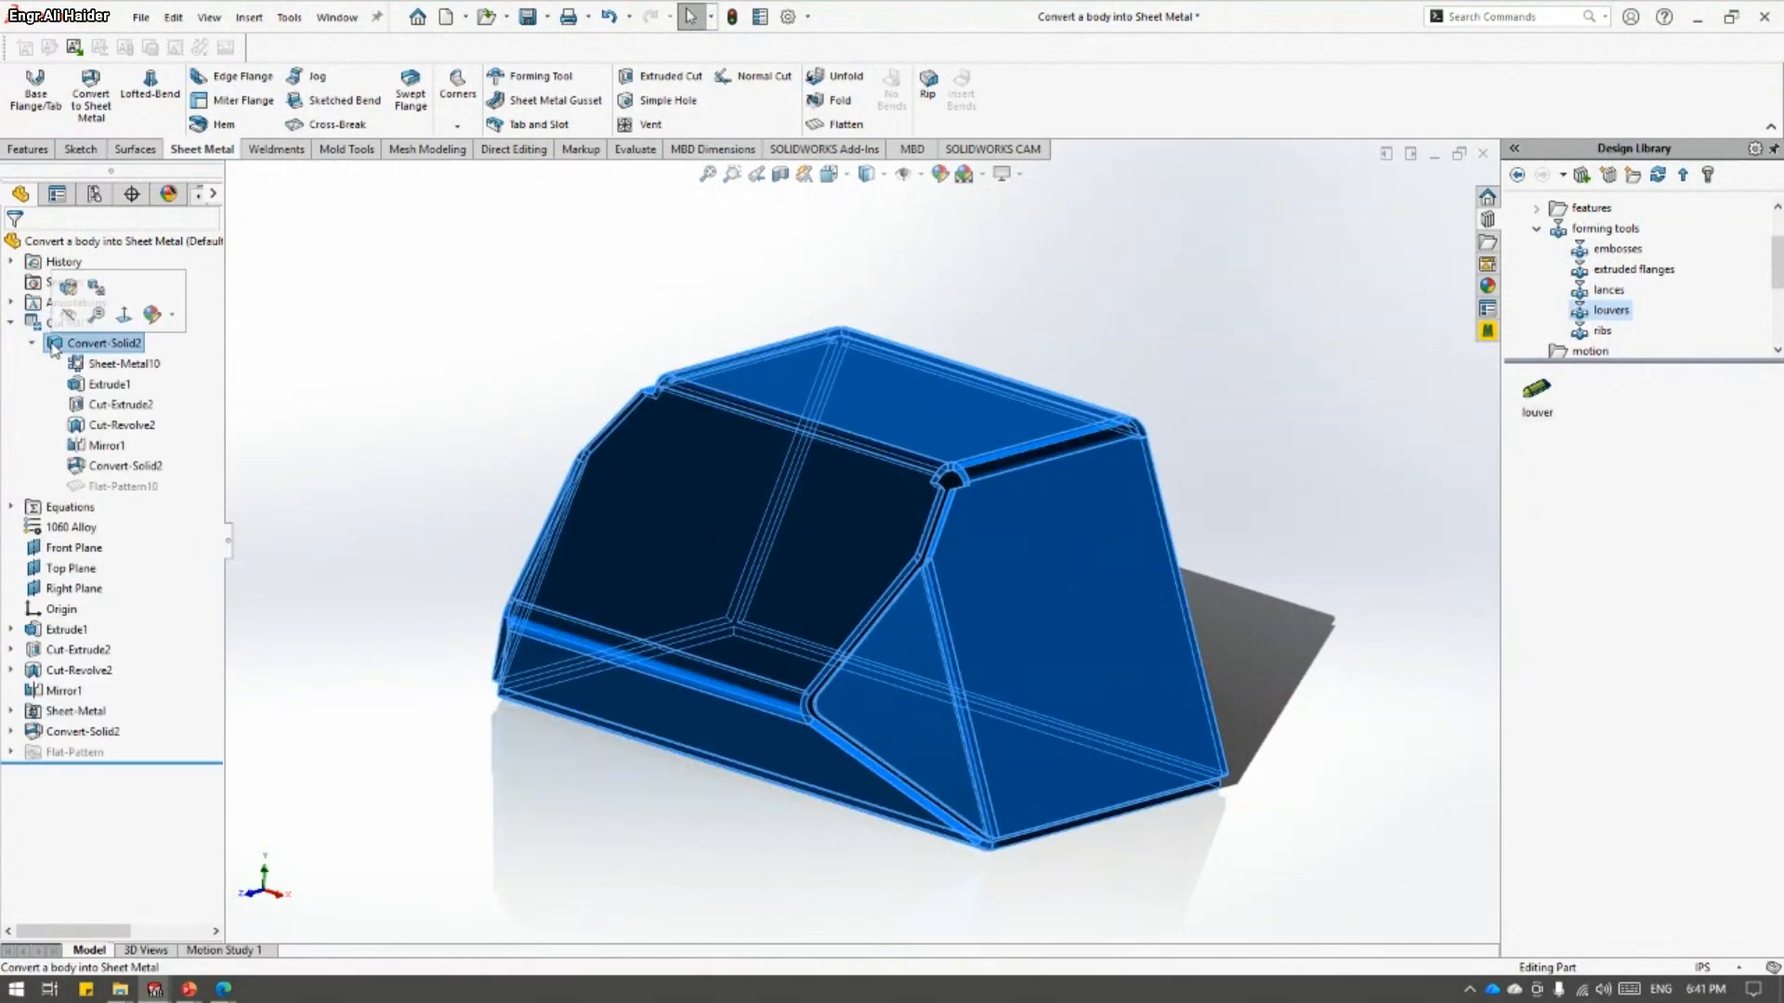
click(390, 427)
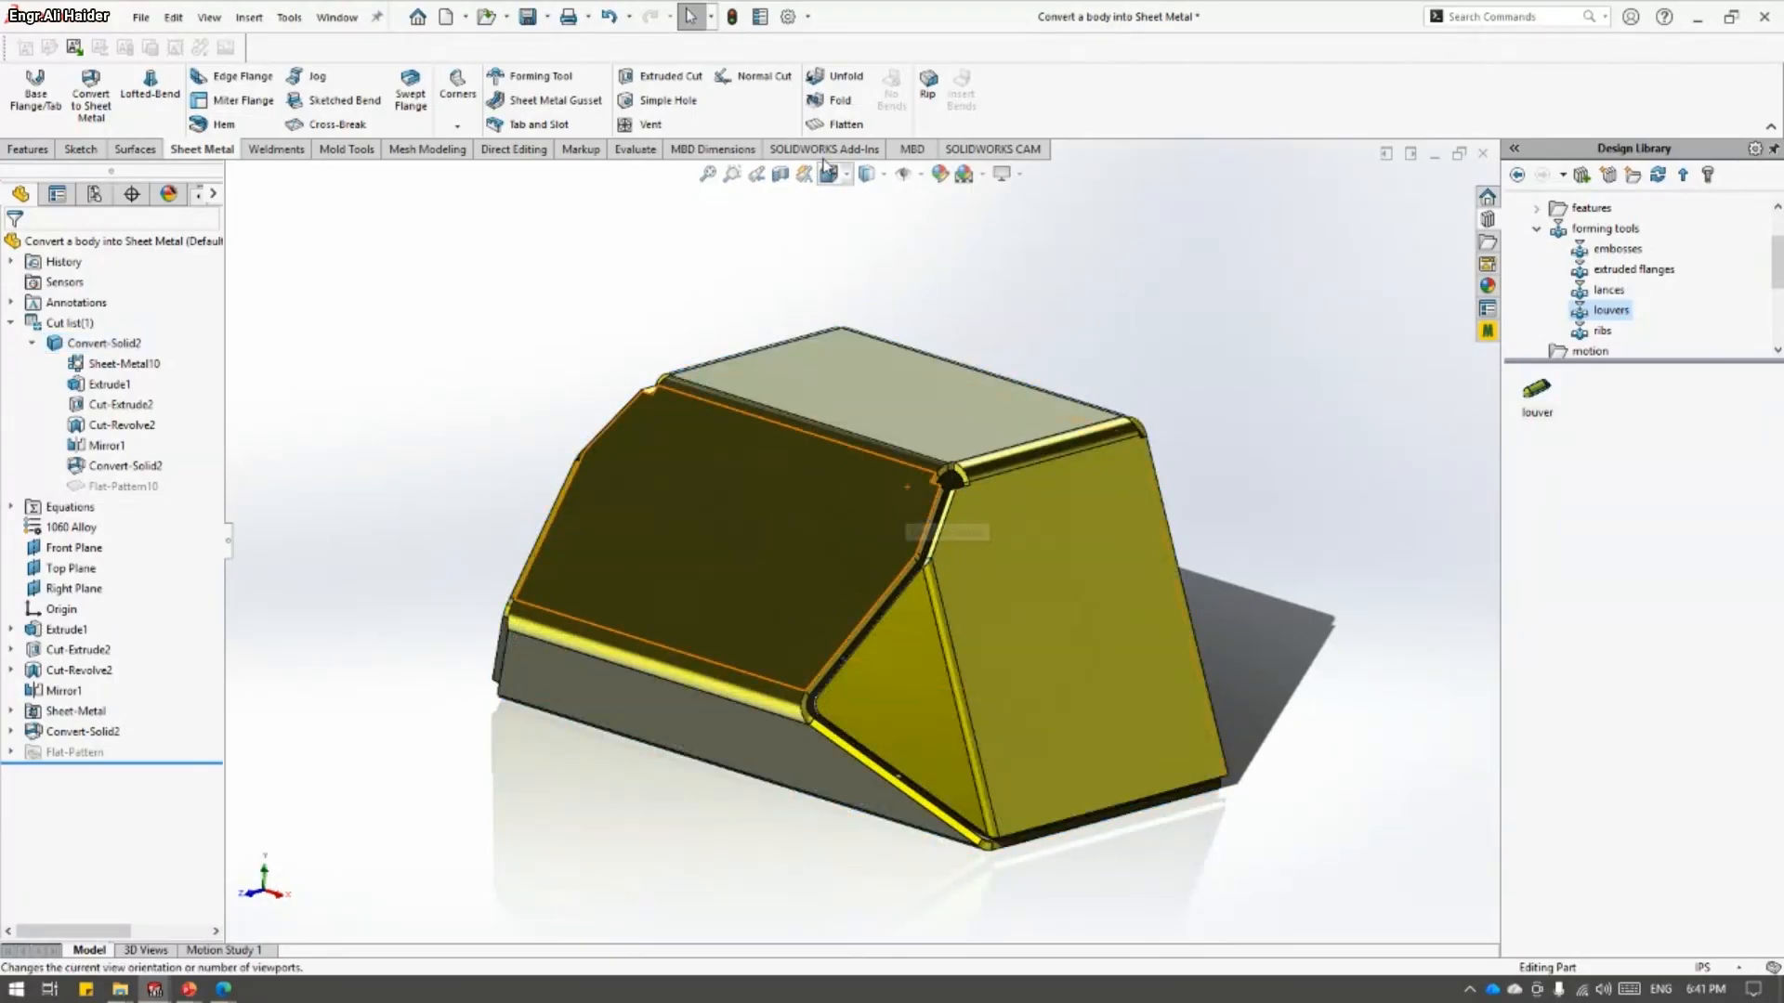
- Flatten the part and select the cut list to highlight its flat-pattern body
click(839, 124)
middle_drag(915, 729, 891, 547)
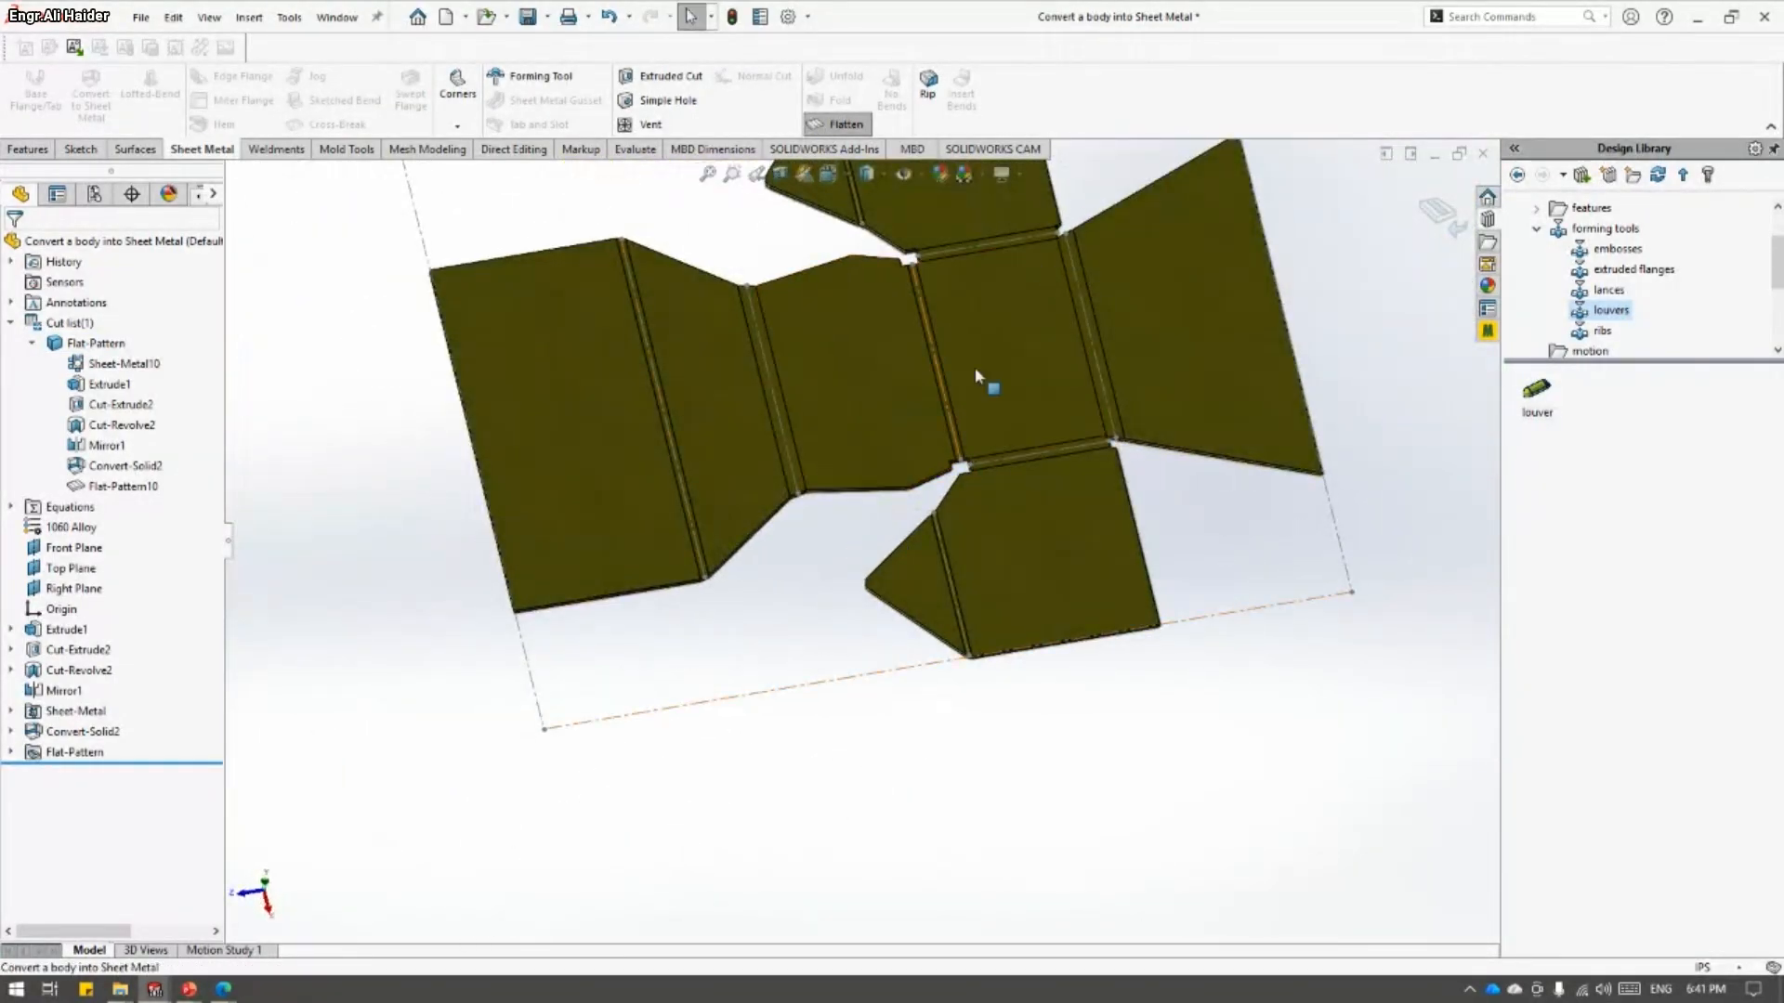
scroll(991, 348, up, 2)
scroll(969, 347, down, 2)
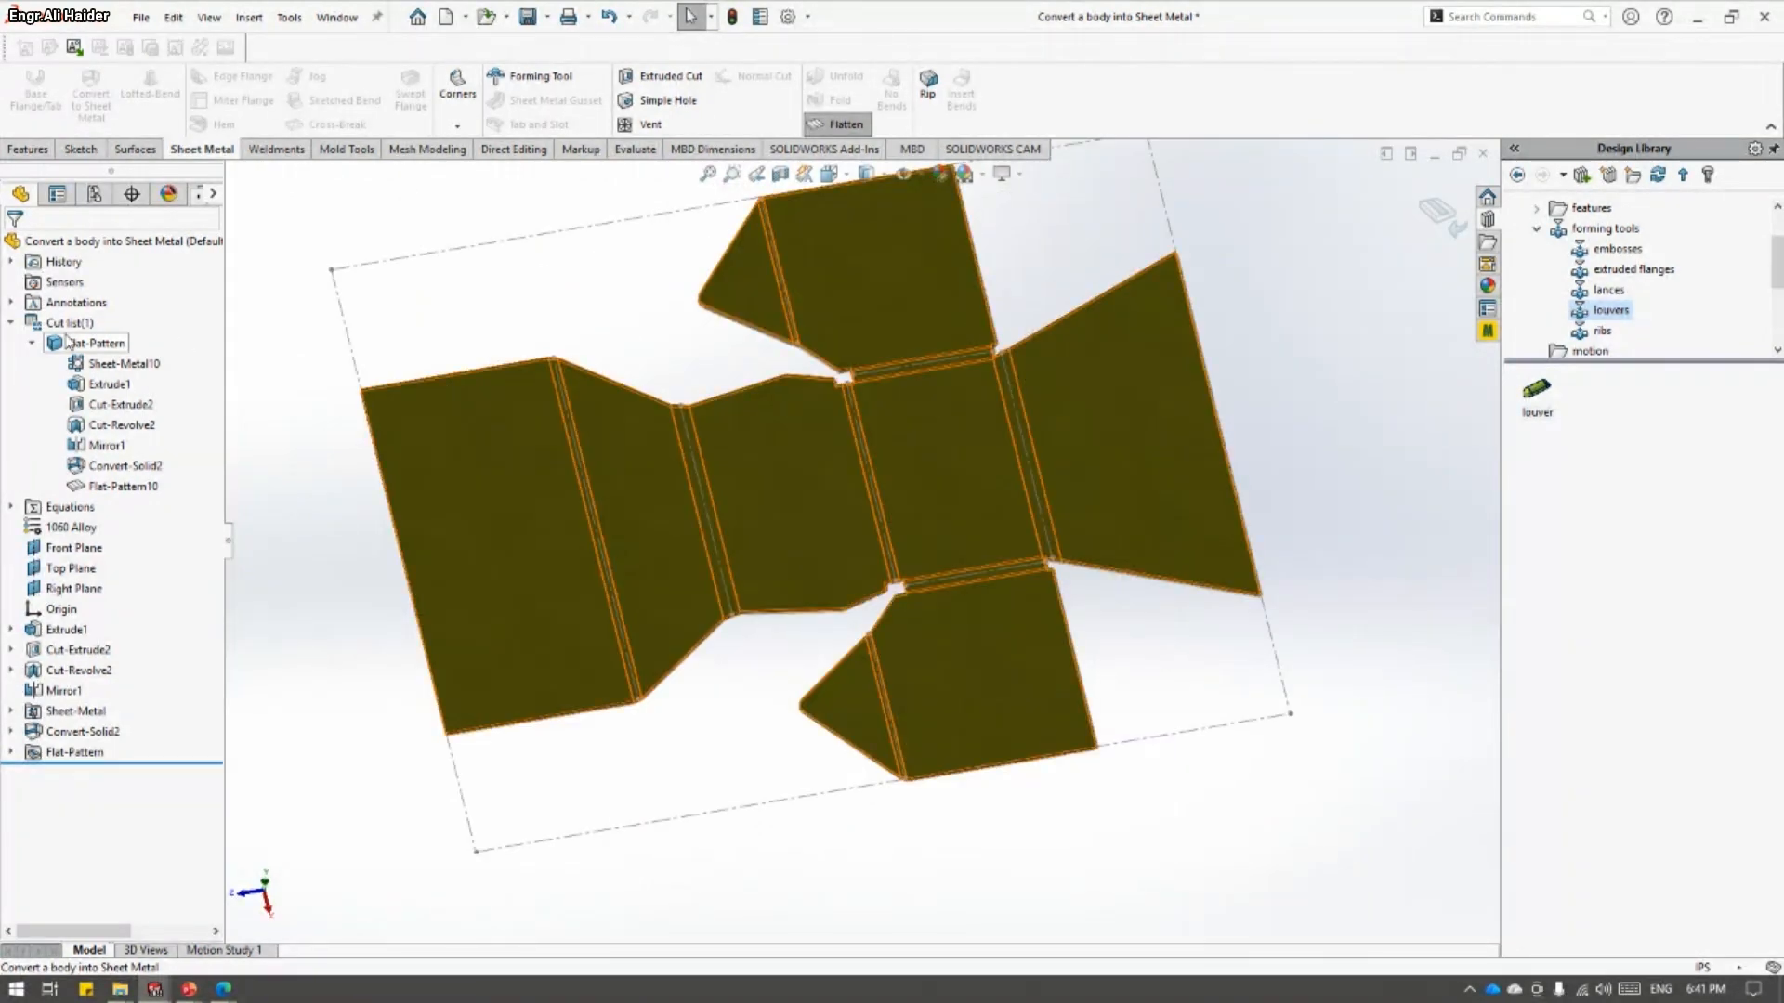
click(12, 323)
click(53, 323)
click(12, 323)
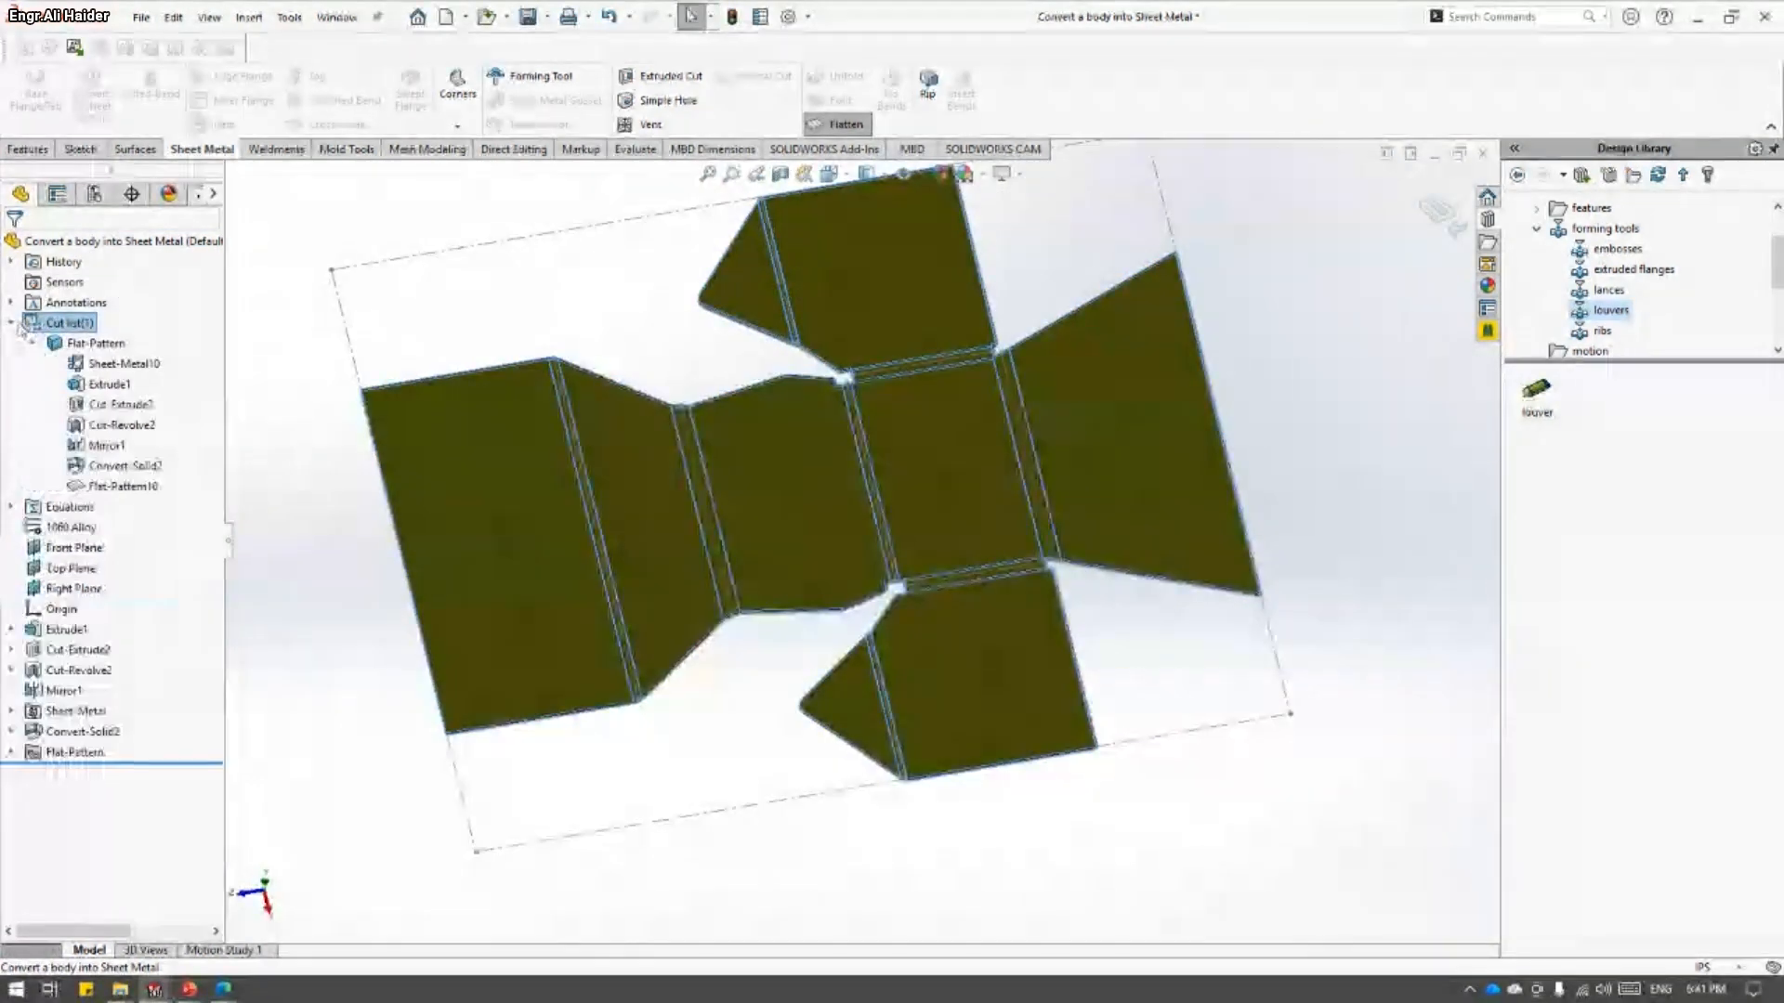
- Collapse the flat-pattern body's feature list in the cut list, and return the part to its folded state
scroll(431, 414, up, 5)
scroll(992, 555, down, 3)
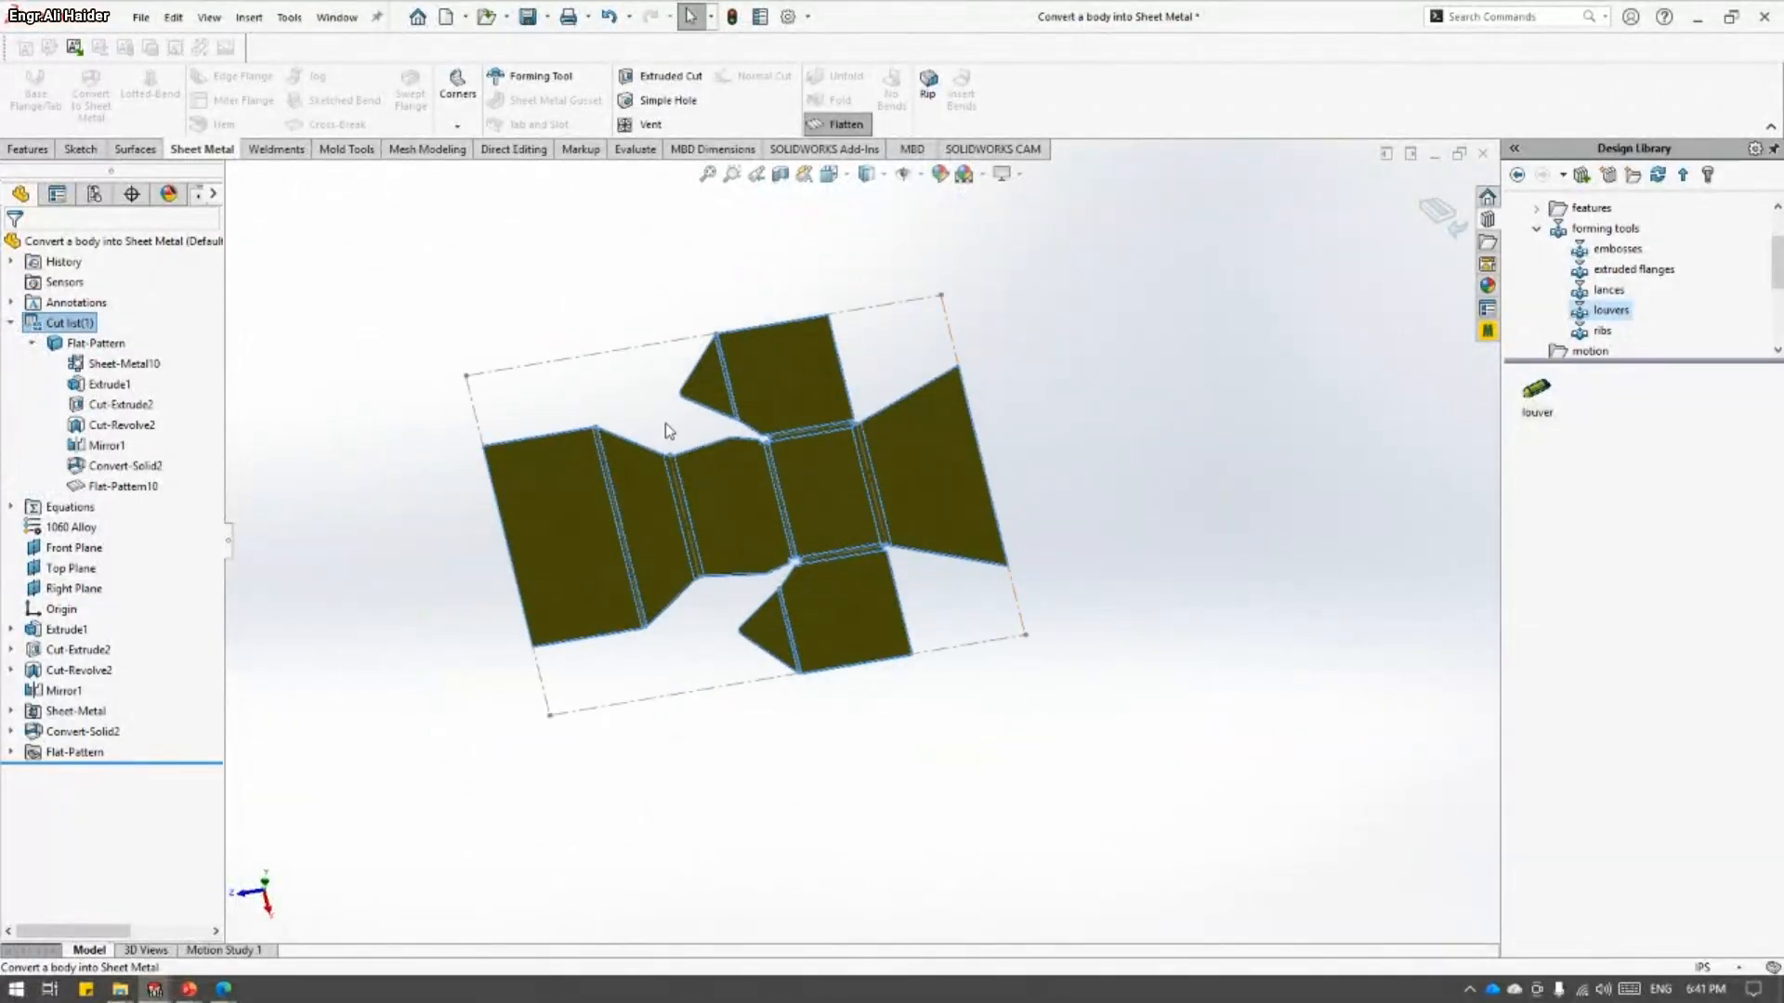
click(32, 343)
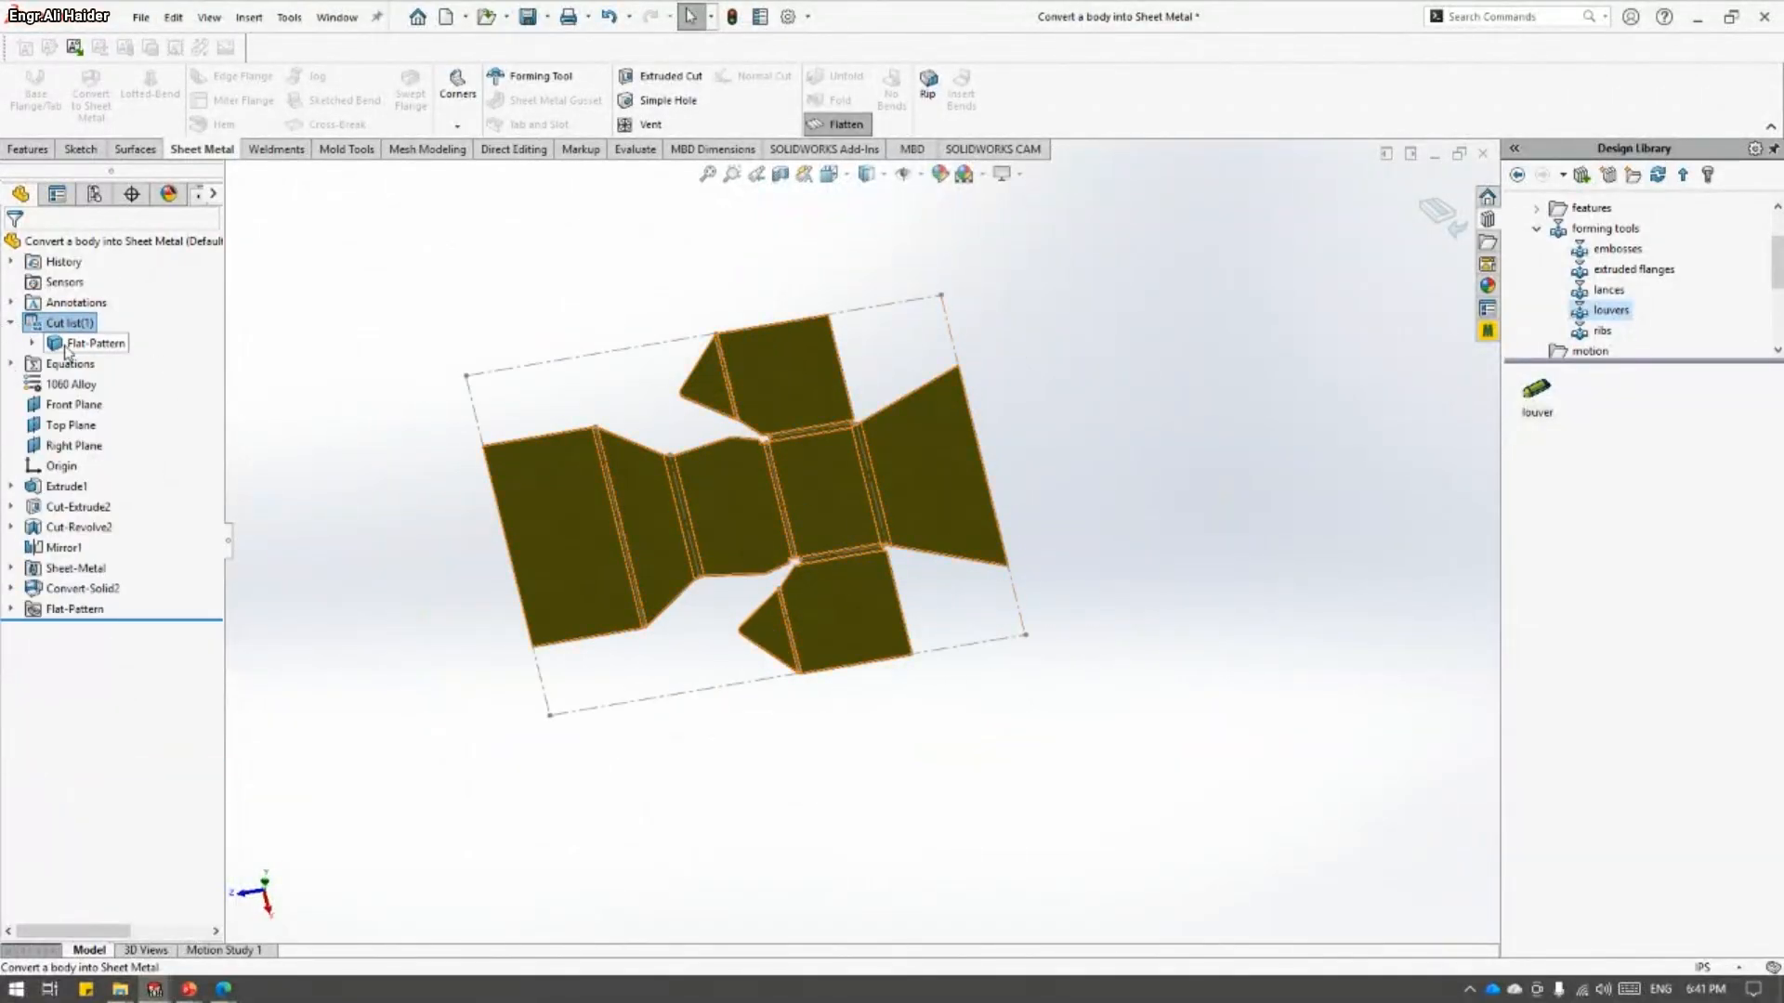
middle_drag(559, 544, 542, 440)
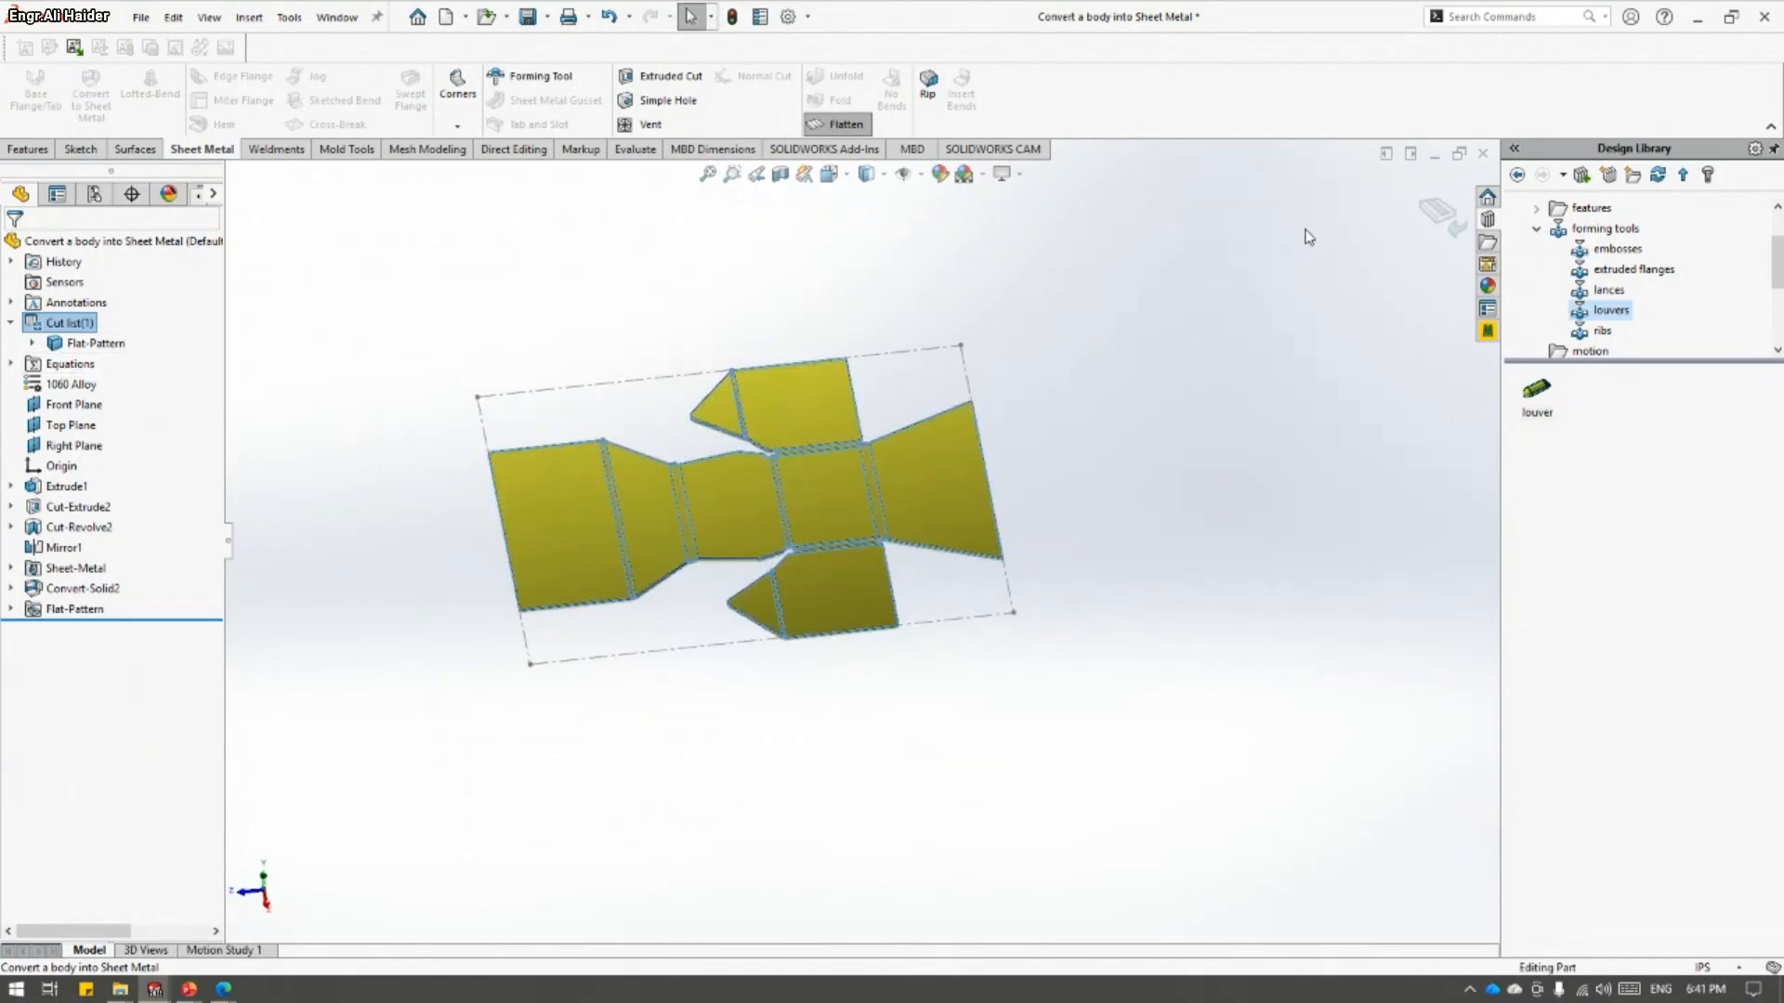
click(1441, 214)
middle_drag(661, 382, 949, 517)
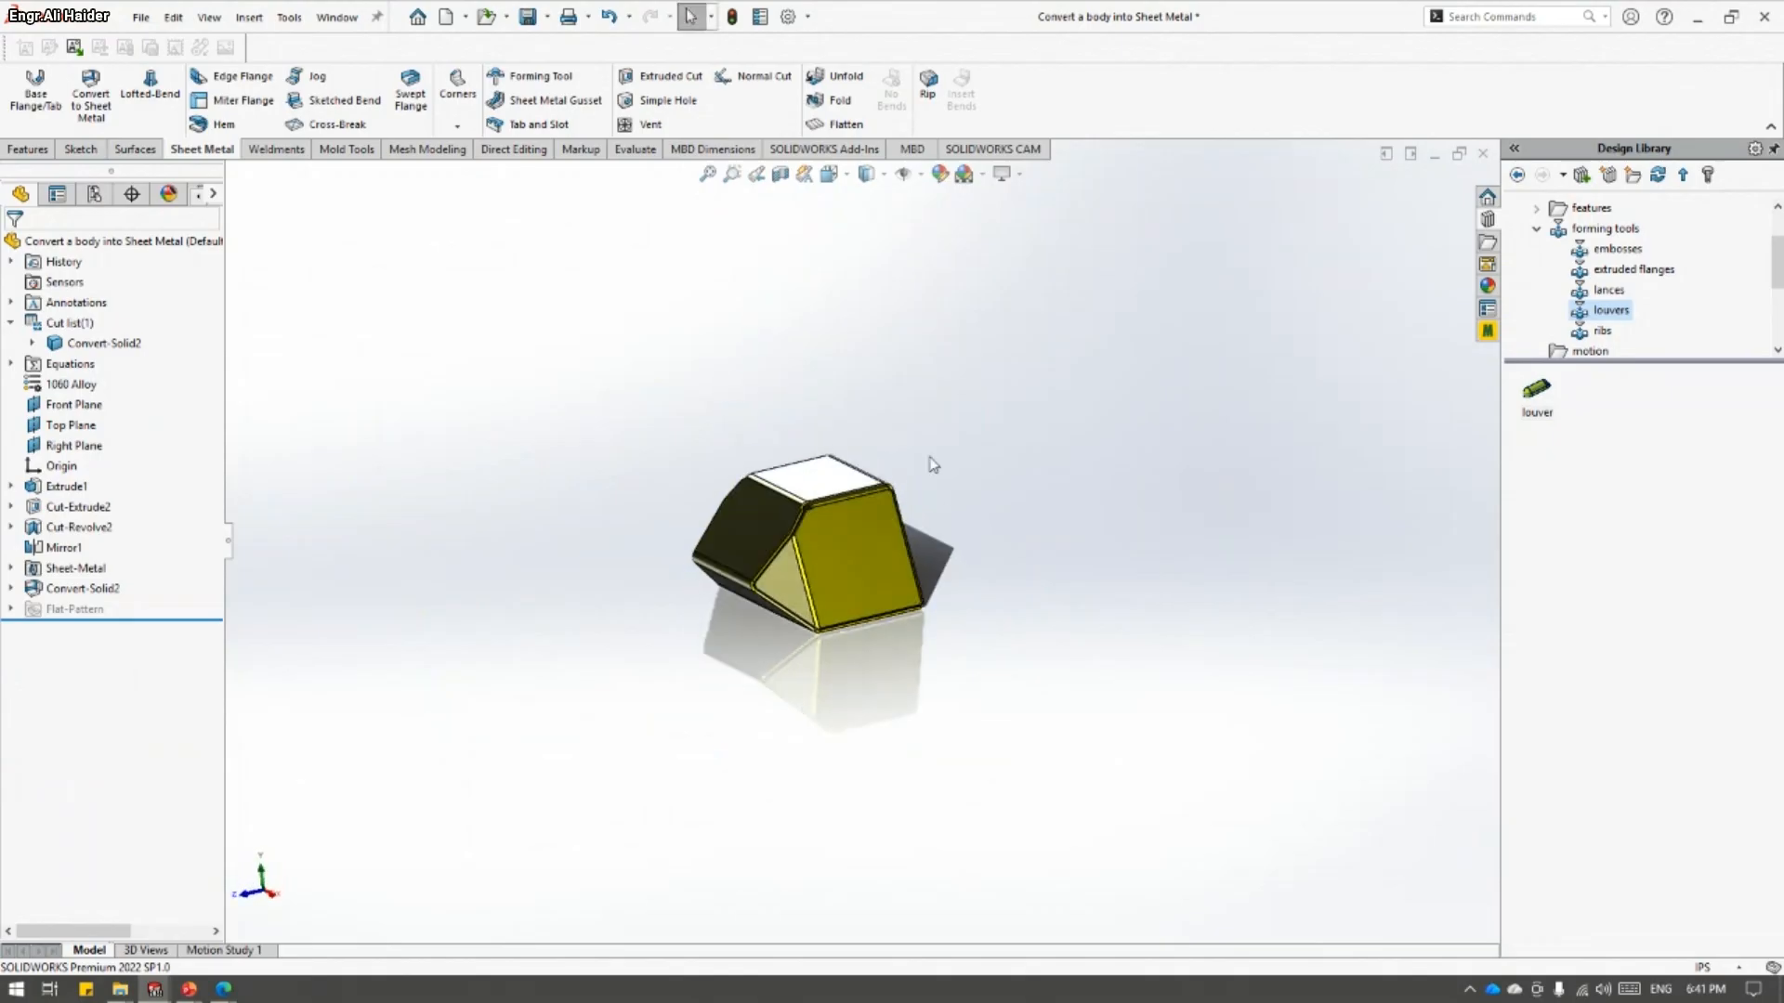
- Sketch a center rectangle about 3.1 by 3.6 in on the Top Plane, in the empty space beside the converted body
scroll(914, 654, down, 2)
scroll(801, 661, up, 2)
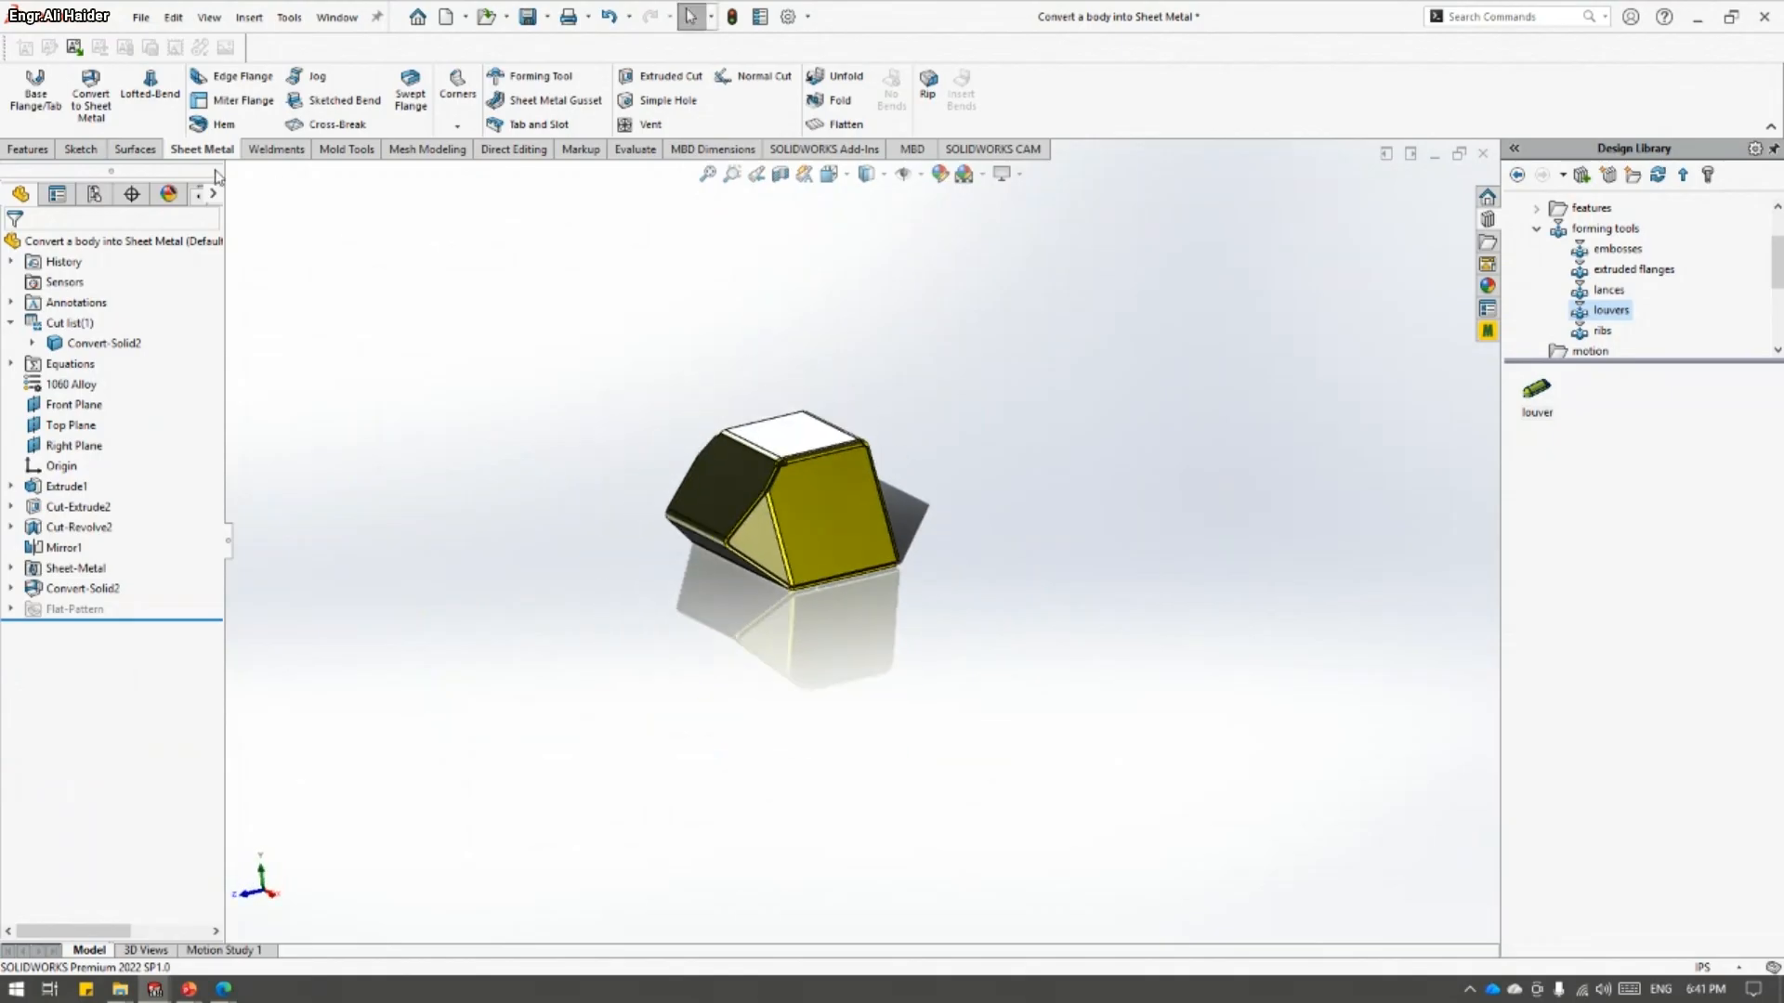
click(81, 150)
click(74, 445)
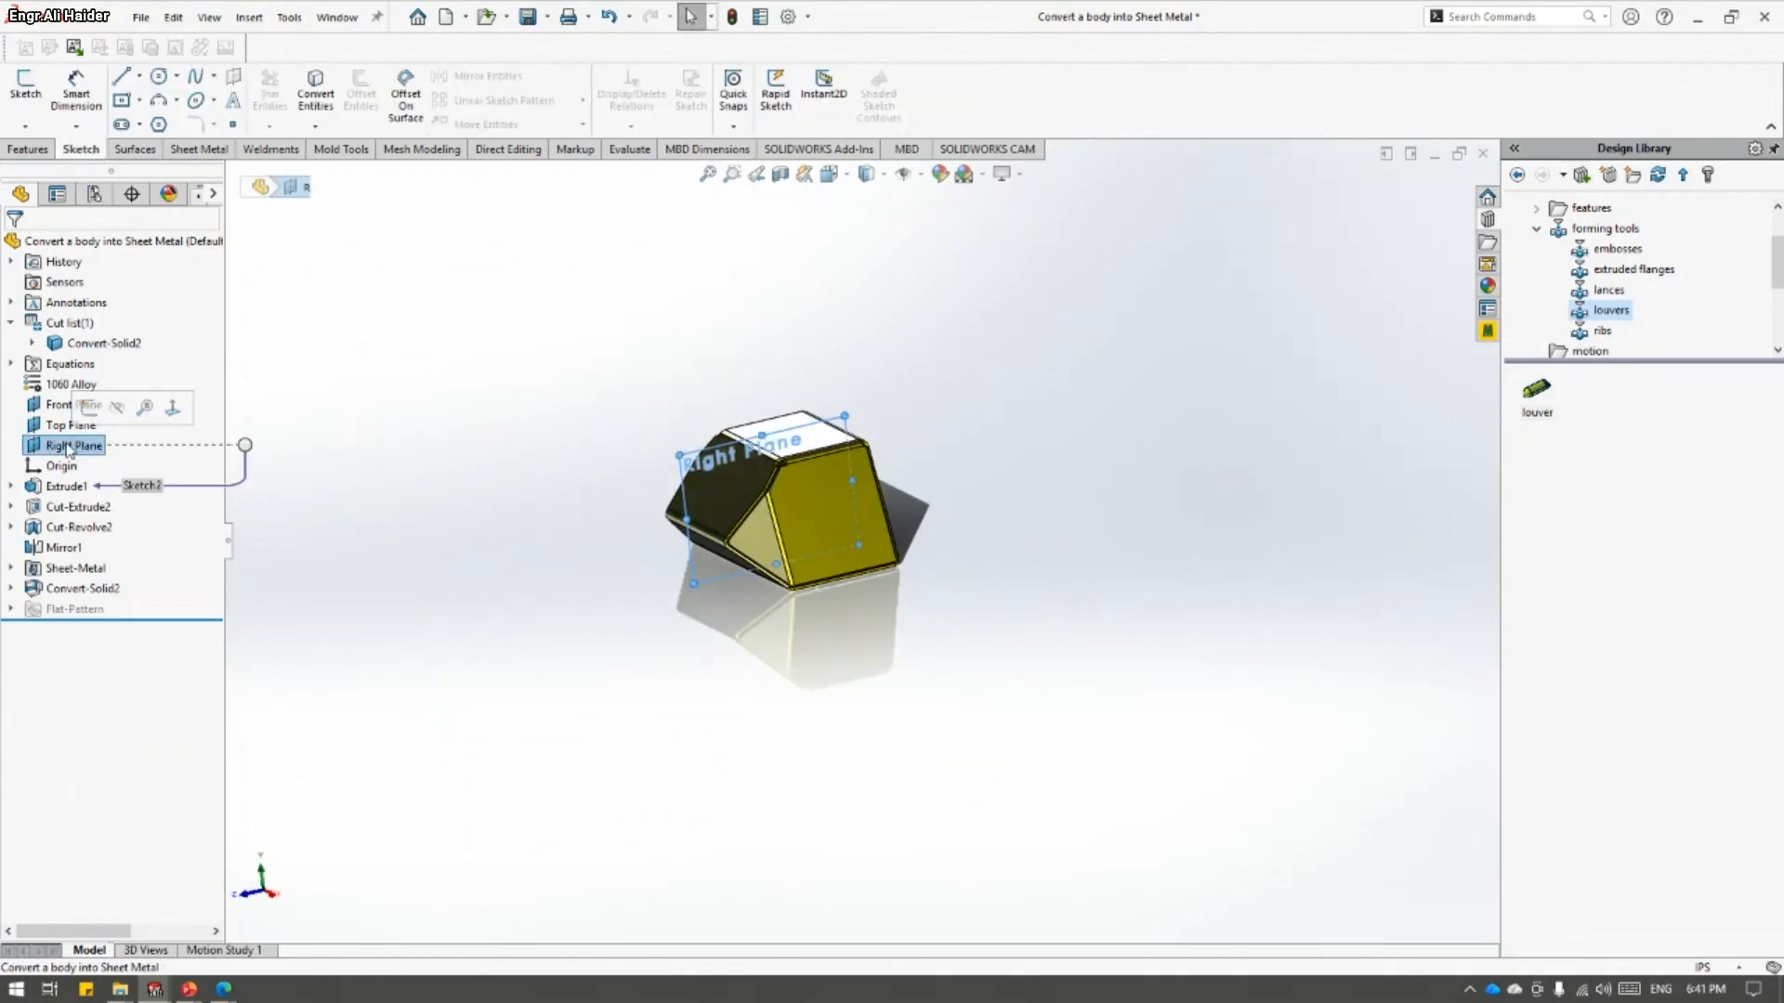
click(70, 424)
click(89, 387)
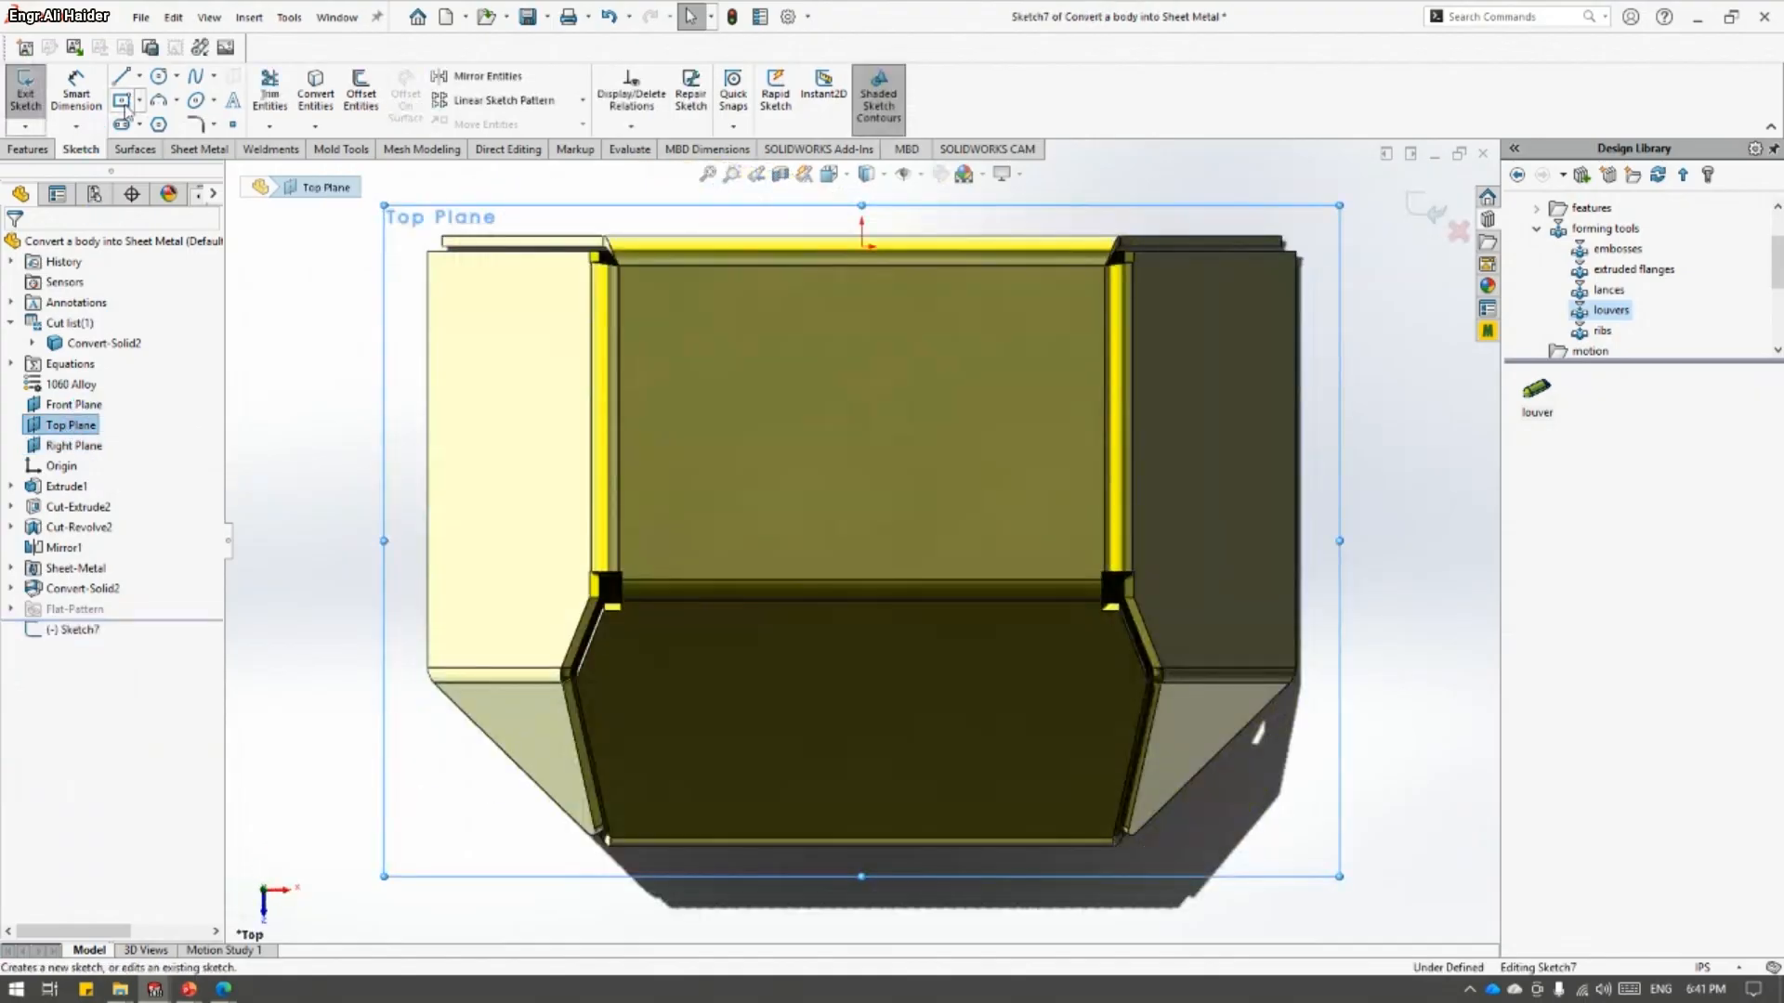
click(125, 107)
scroll(1008, 581, up, 5)
scroll(1143, 557, down, 2)
click(1014, 516)
click(1052, 558)
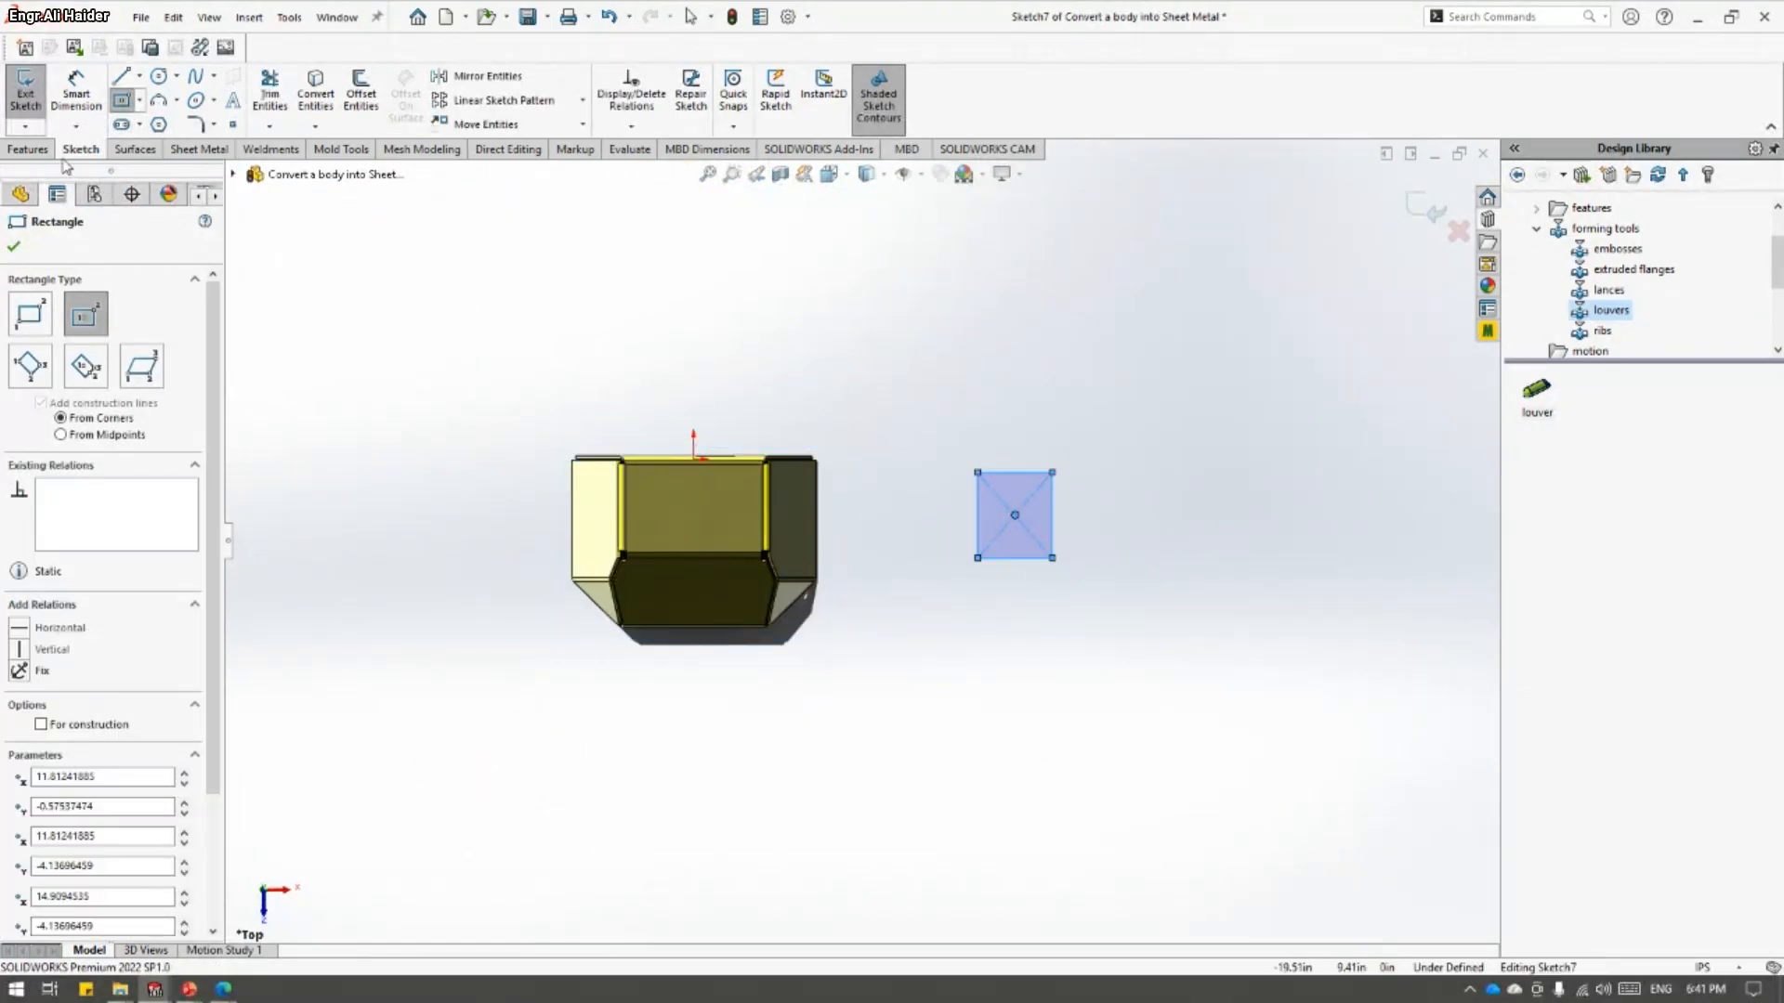
- Create a separate Base Flange from the rectangle with the default sheet metal parameters and its thickness direction reversed
click(27, 149)
click(199, 149)
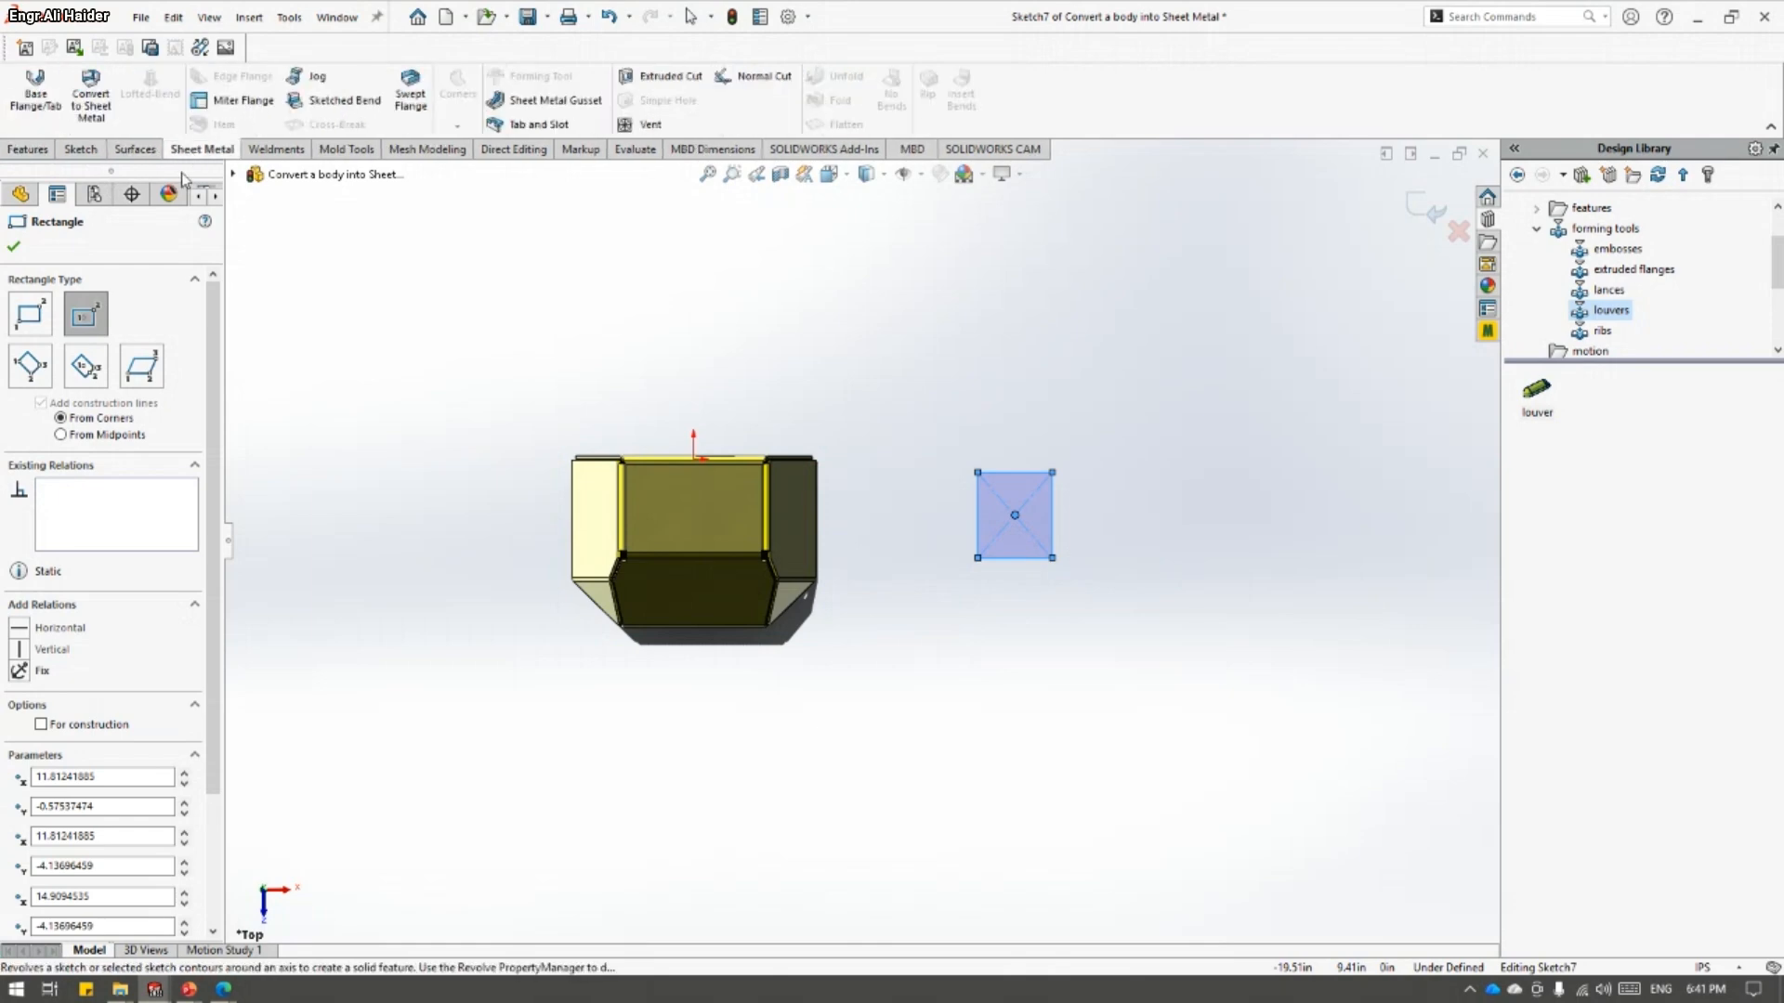
click(35, 93)
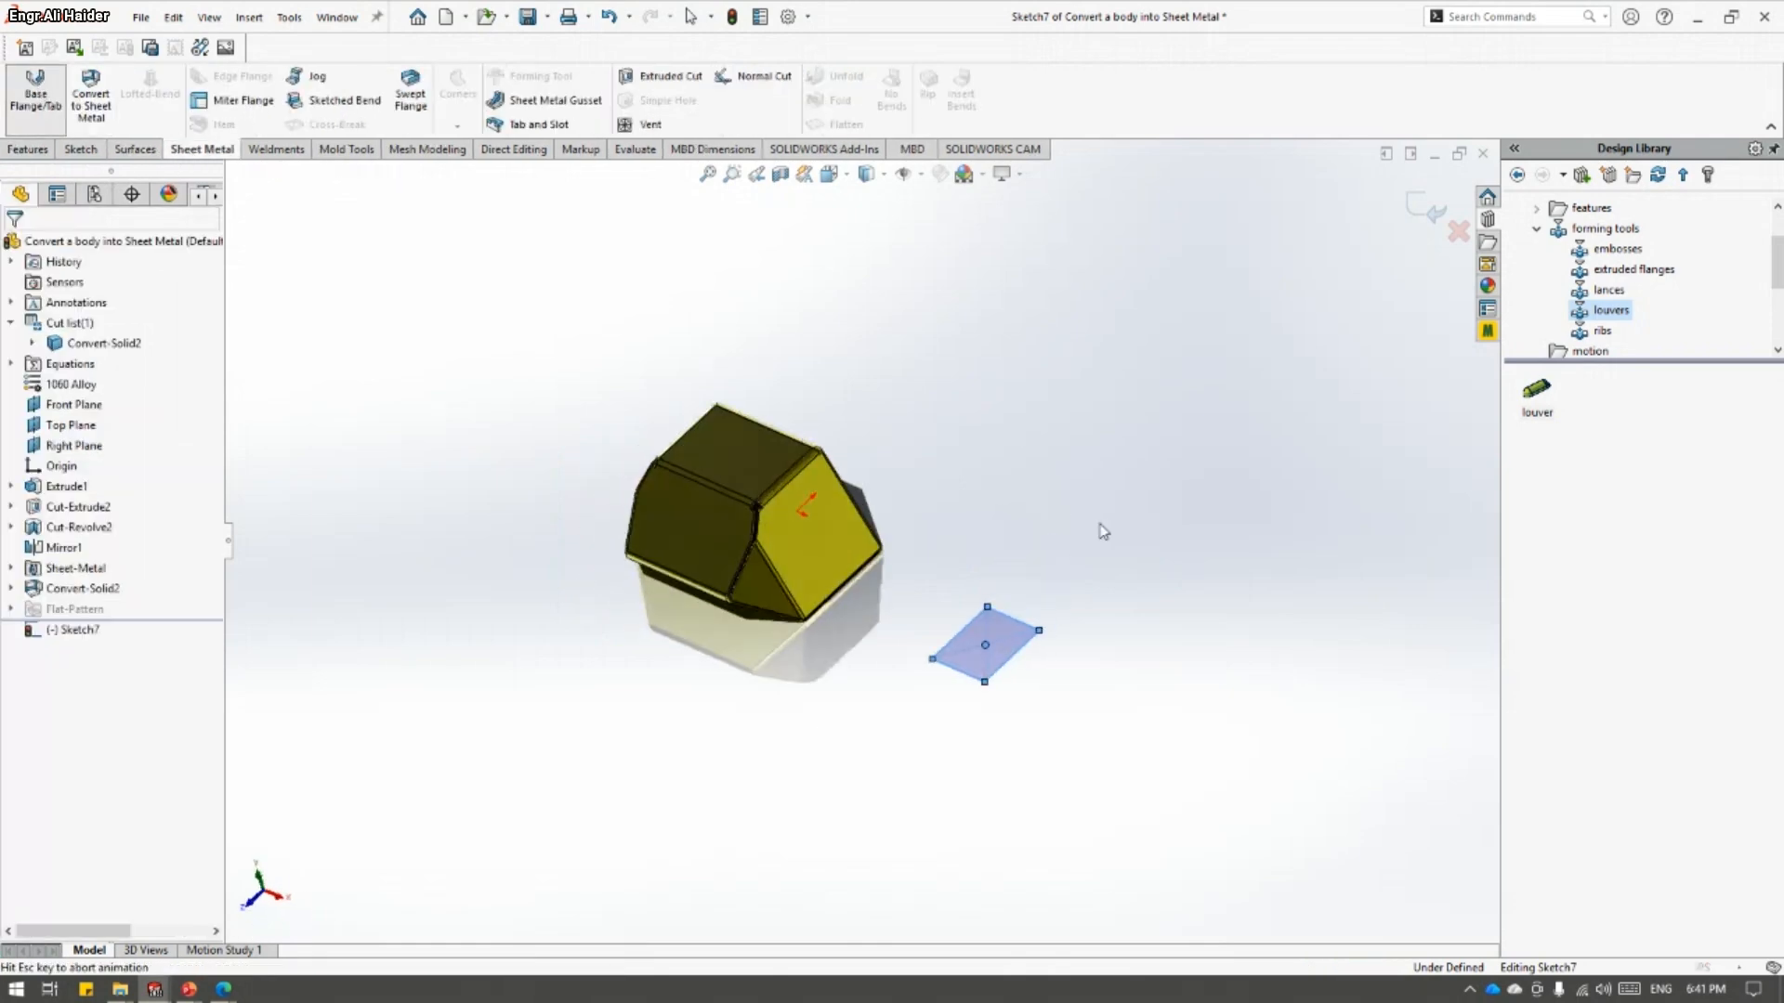
scroll(905, 613, down, 5)
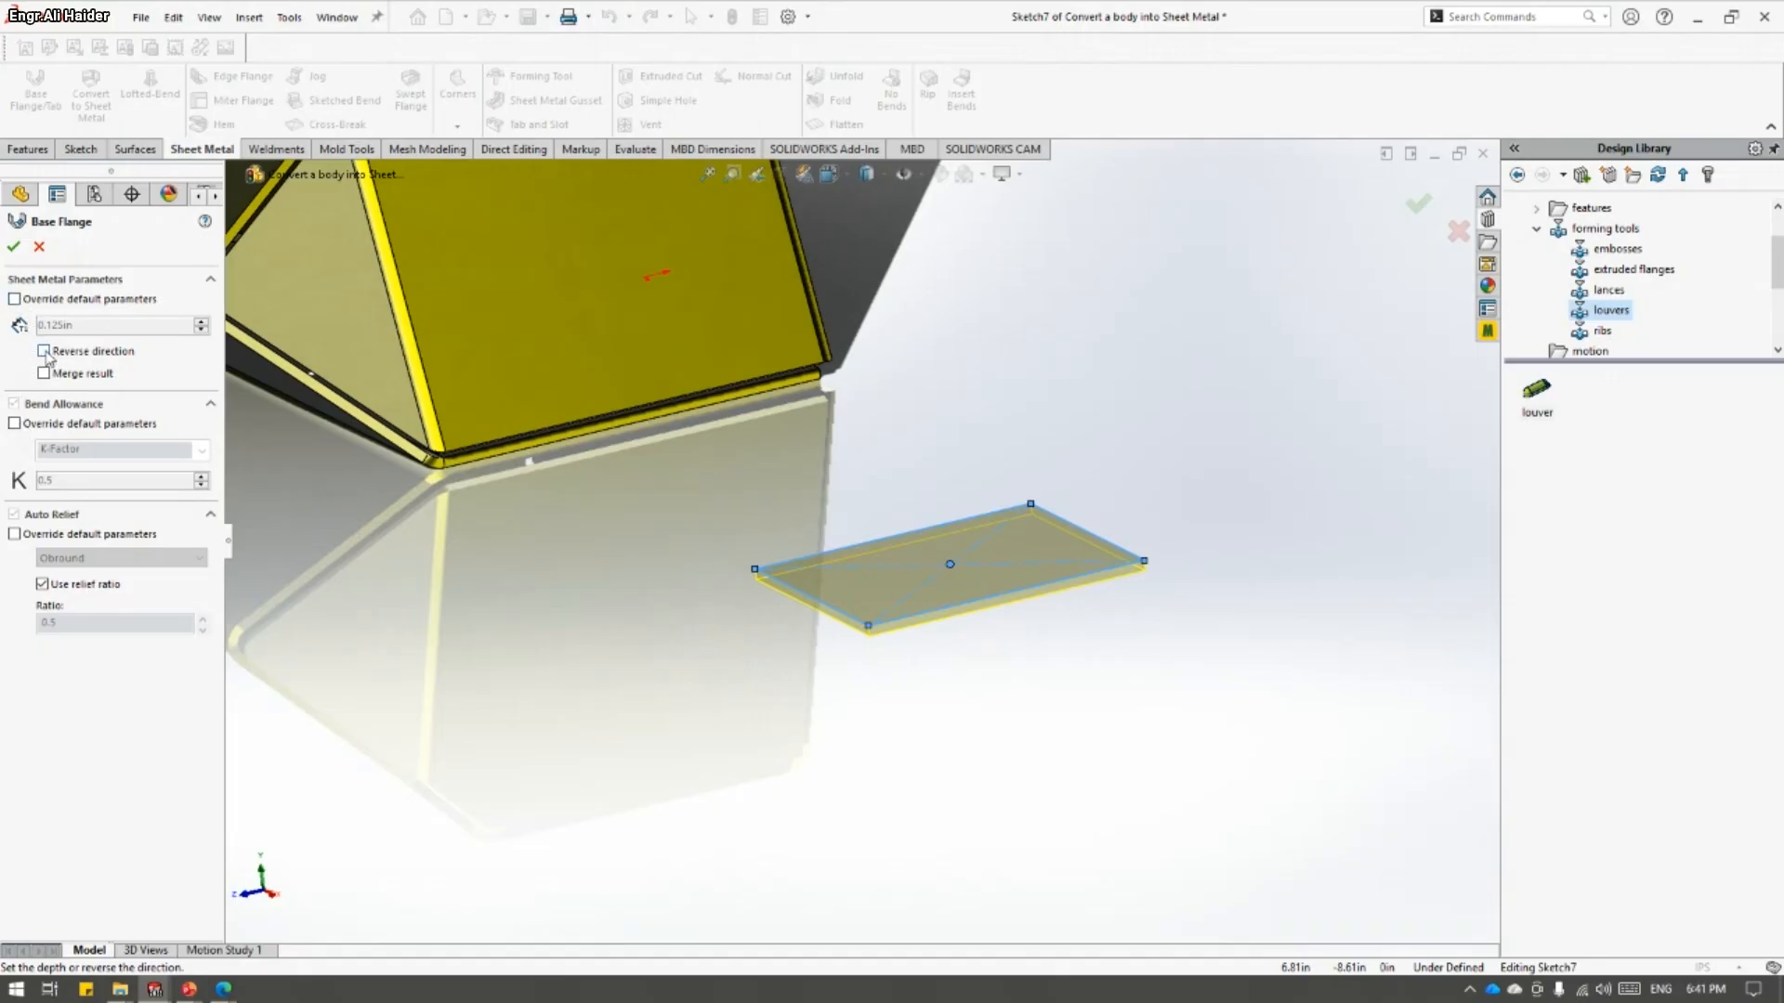
click(43, 352)
click(21, 247)
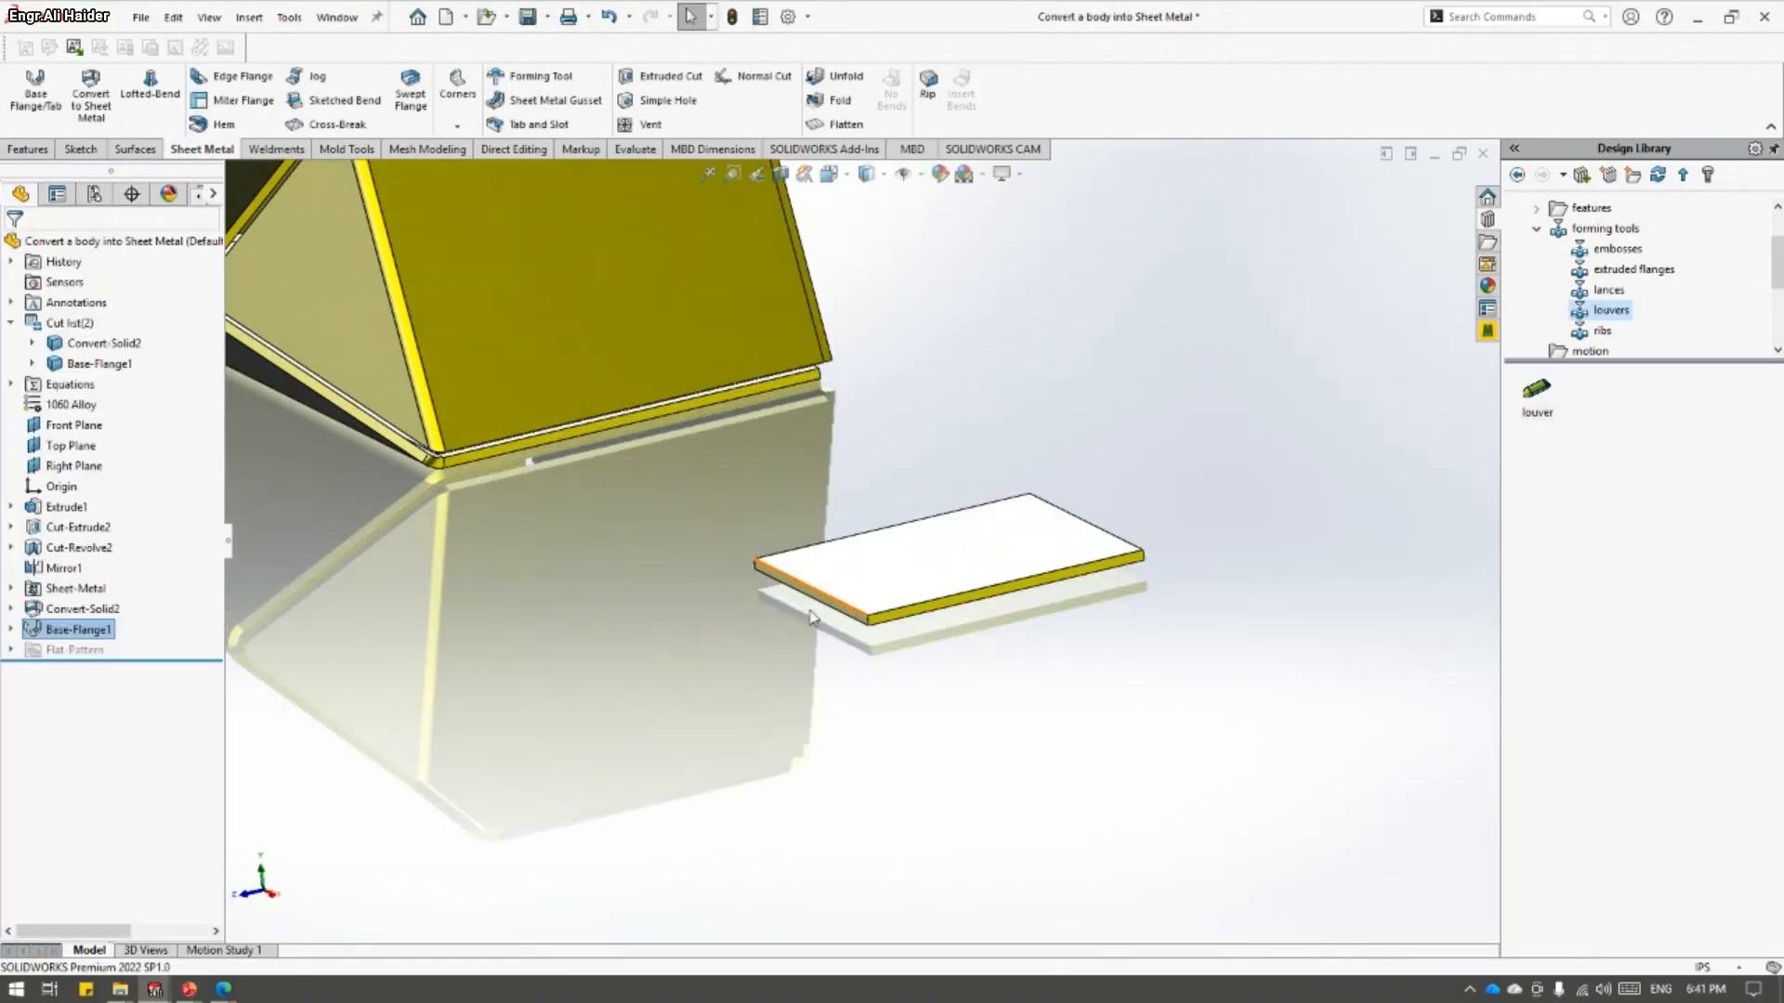
- Add 90-degree edge flanges 1.365 in long along two opposite edges of the new base flange plate
scroll(855, 552, up, 2)
middle_drag(854, 550, 890, 614)
click(237, 76)
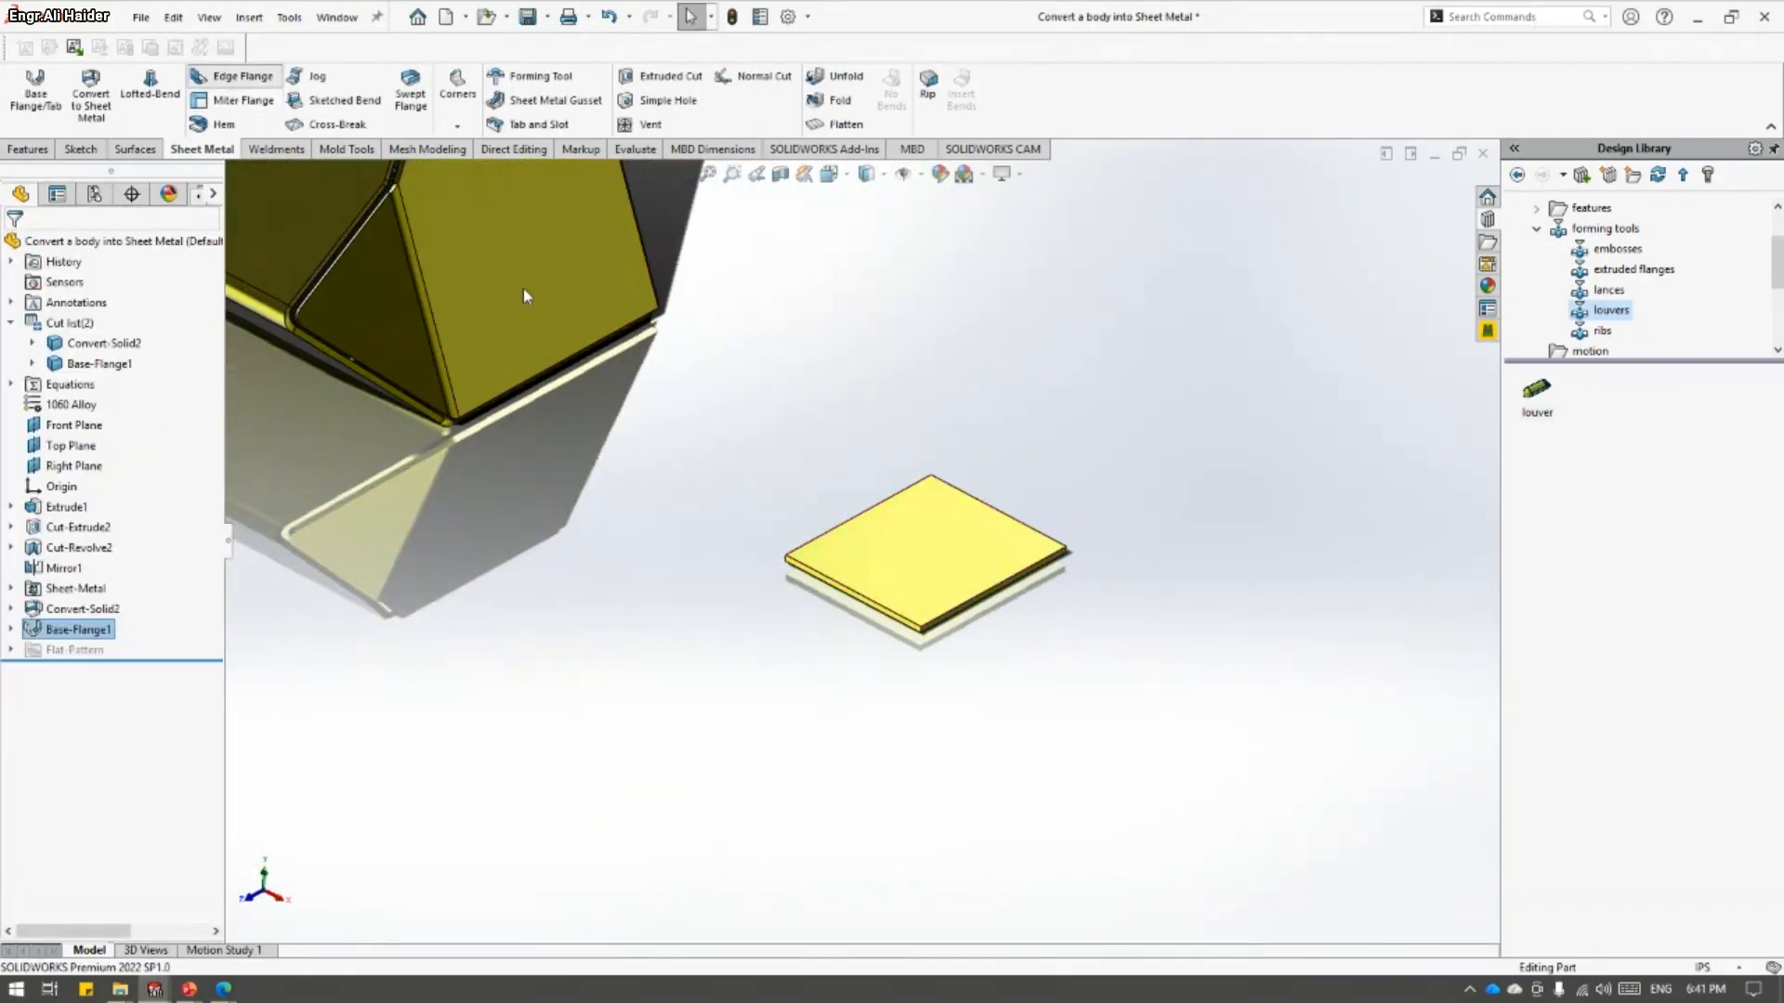
click(994, 566)
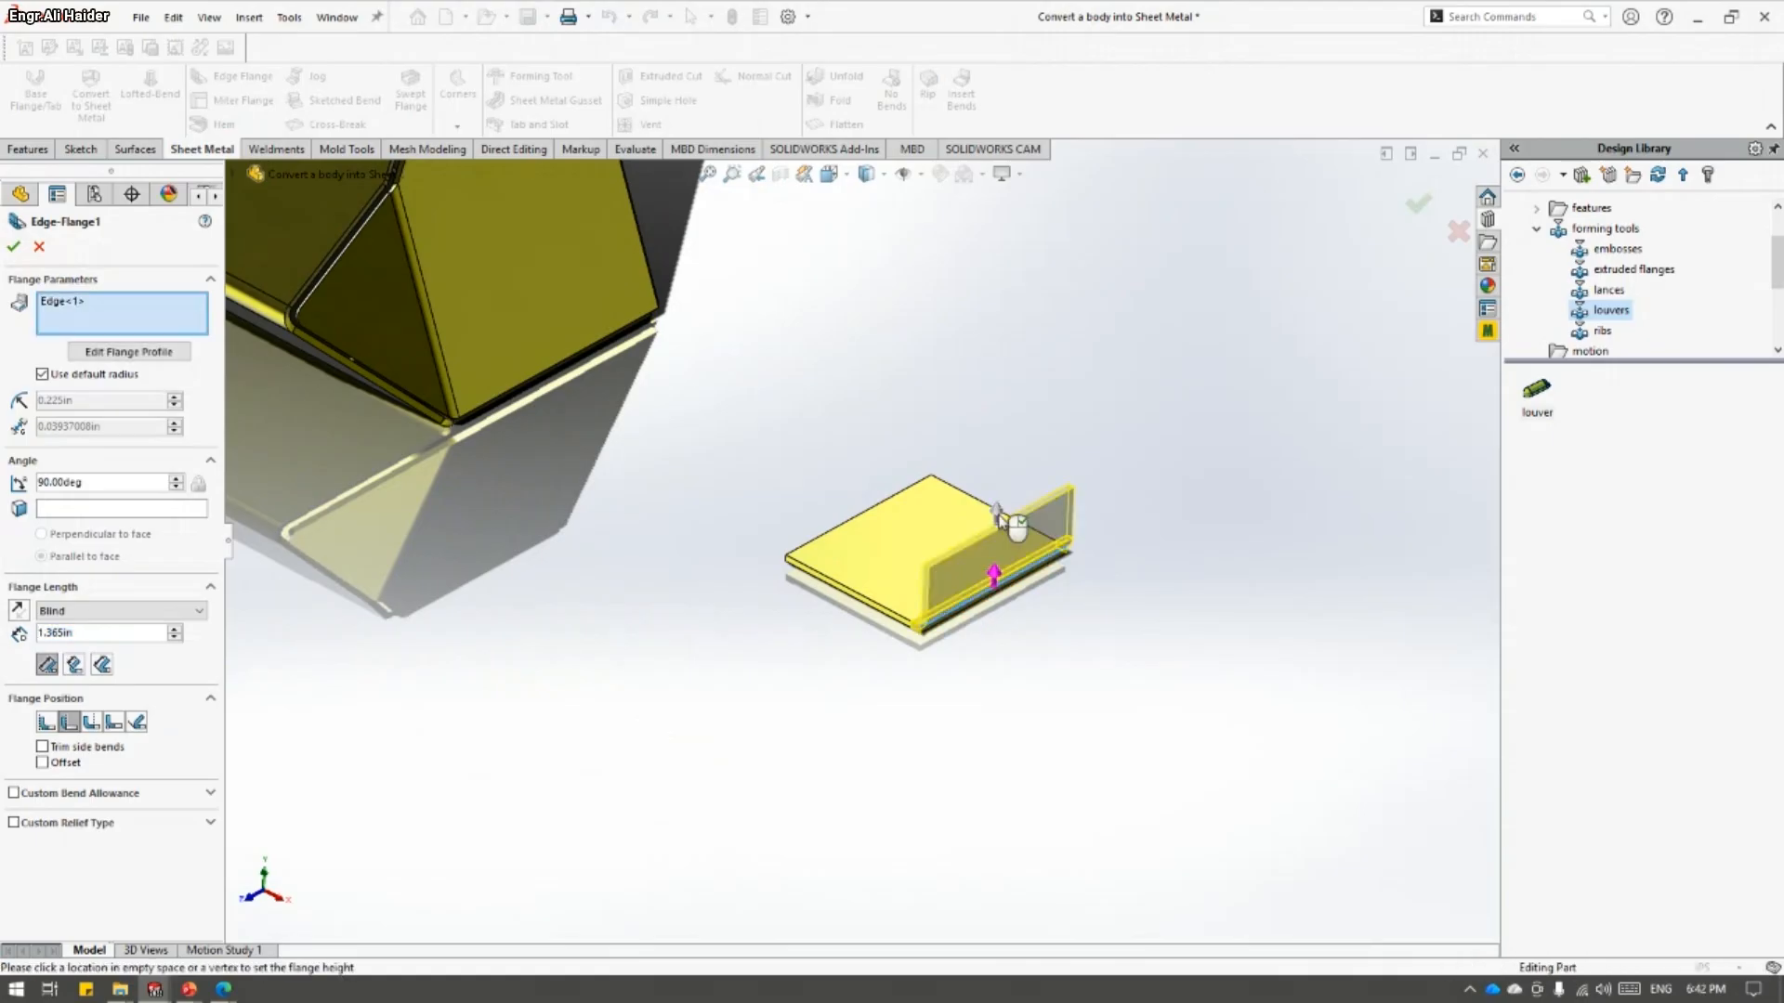
click(891, 497)
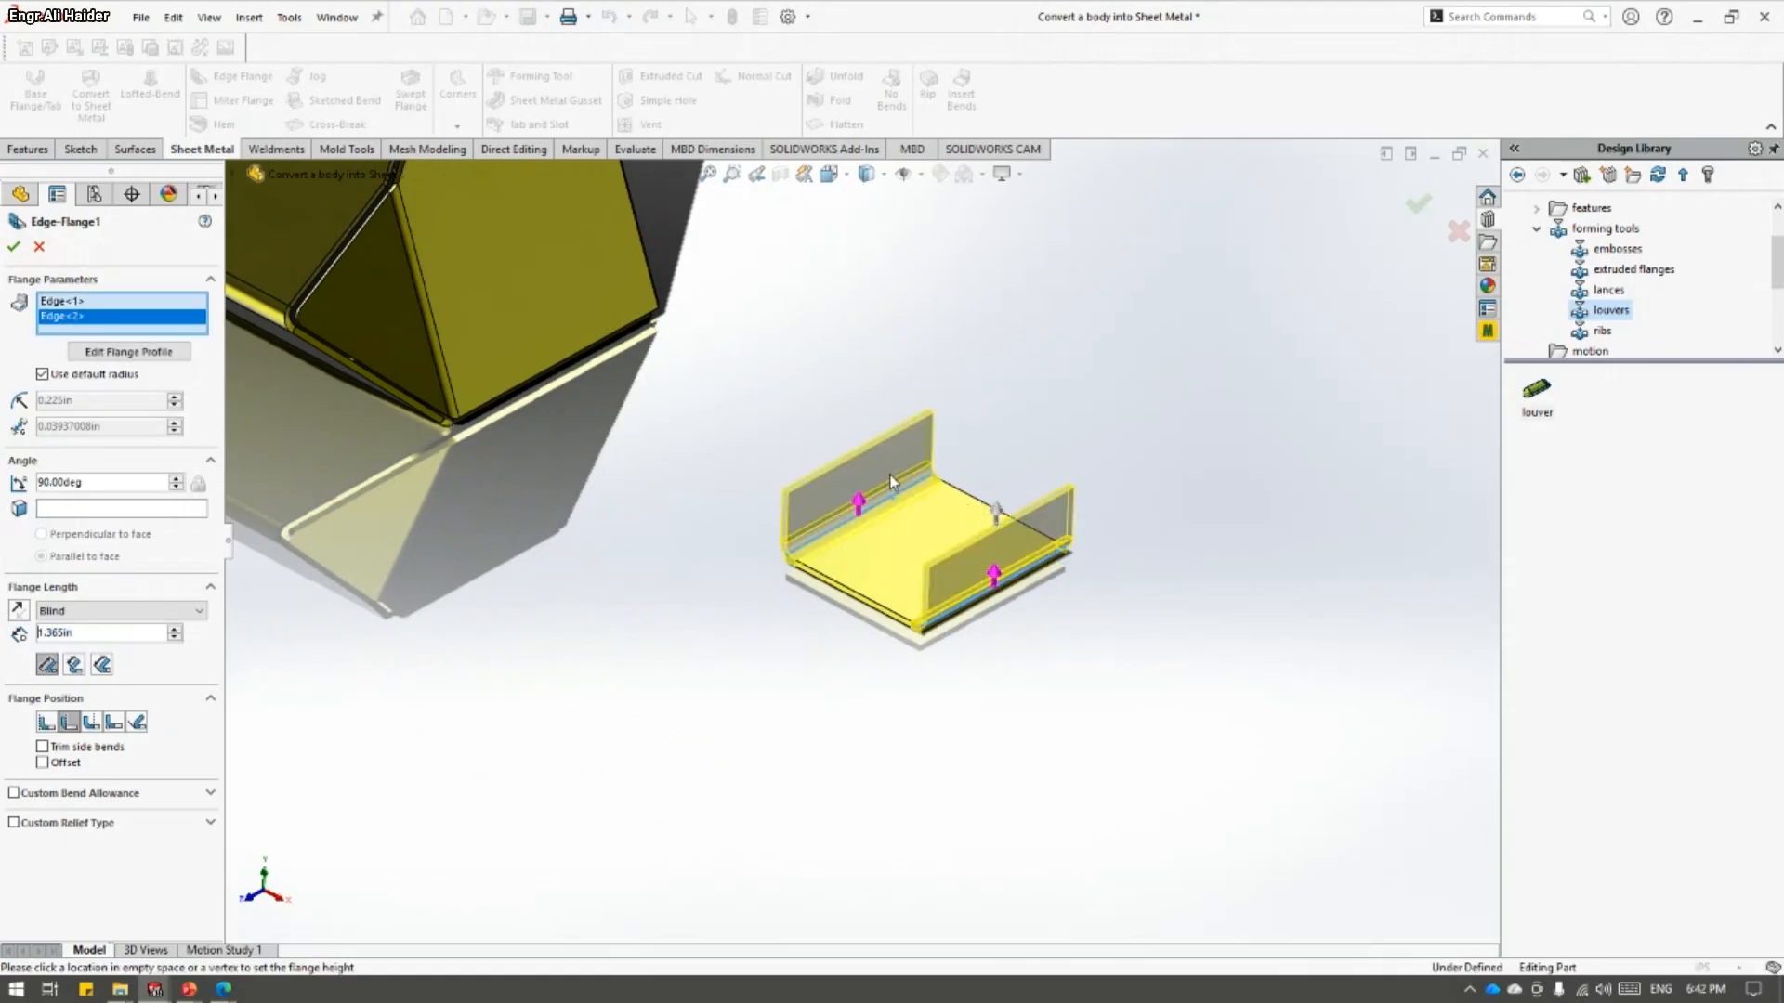
click(14, 246)
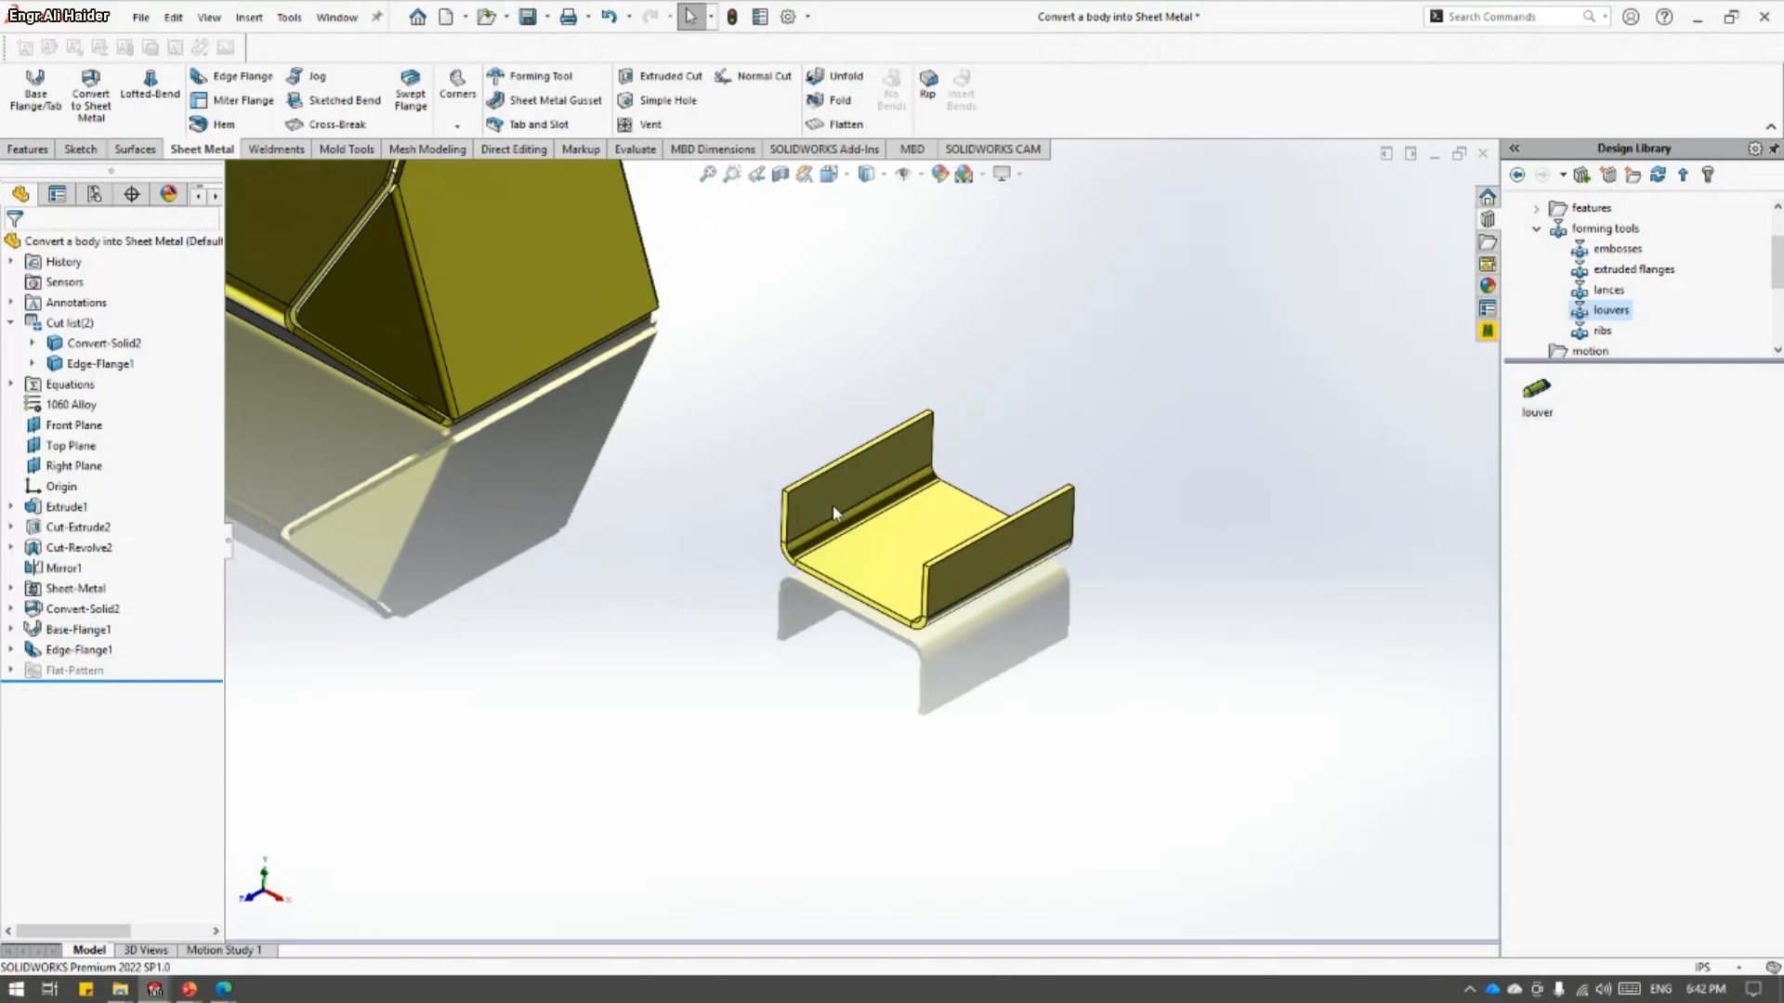
- Add 2.06 in edge flanges at 90 degrees to one upright wall, on its vertical end edge and its upper edge
click(792, 531)
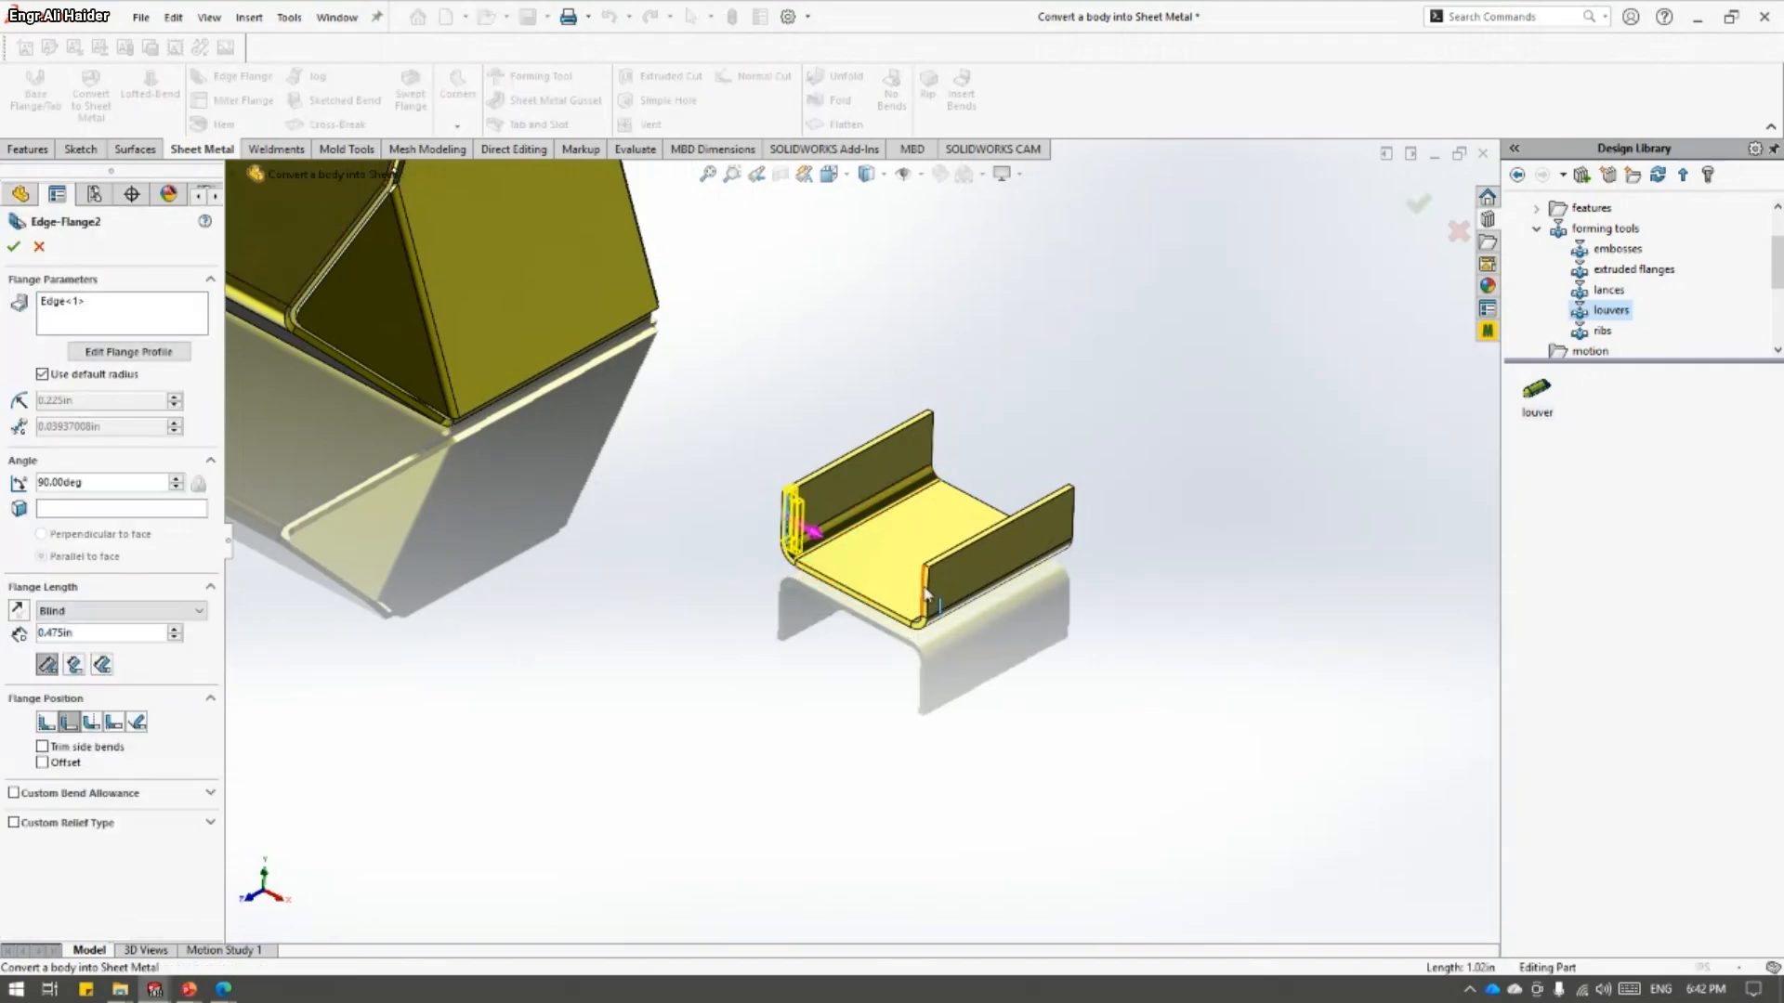
mouse_move(896, 476)
middle_down()
mouse_move(948, 391)
mouse_move(966, 528)
mouse_move(864, 434)
mouse_move(882, 470)
mouse_move(919, 414)
mouse_move(869, 369)
mouse_move(921, 460)
middle_up()
click(936, 534)
click(921, 462)
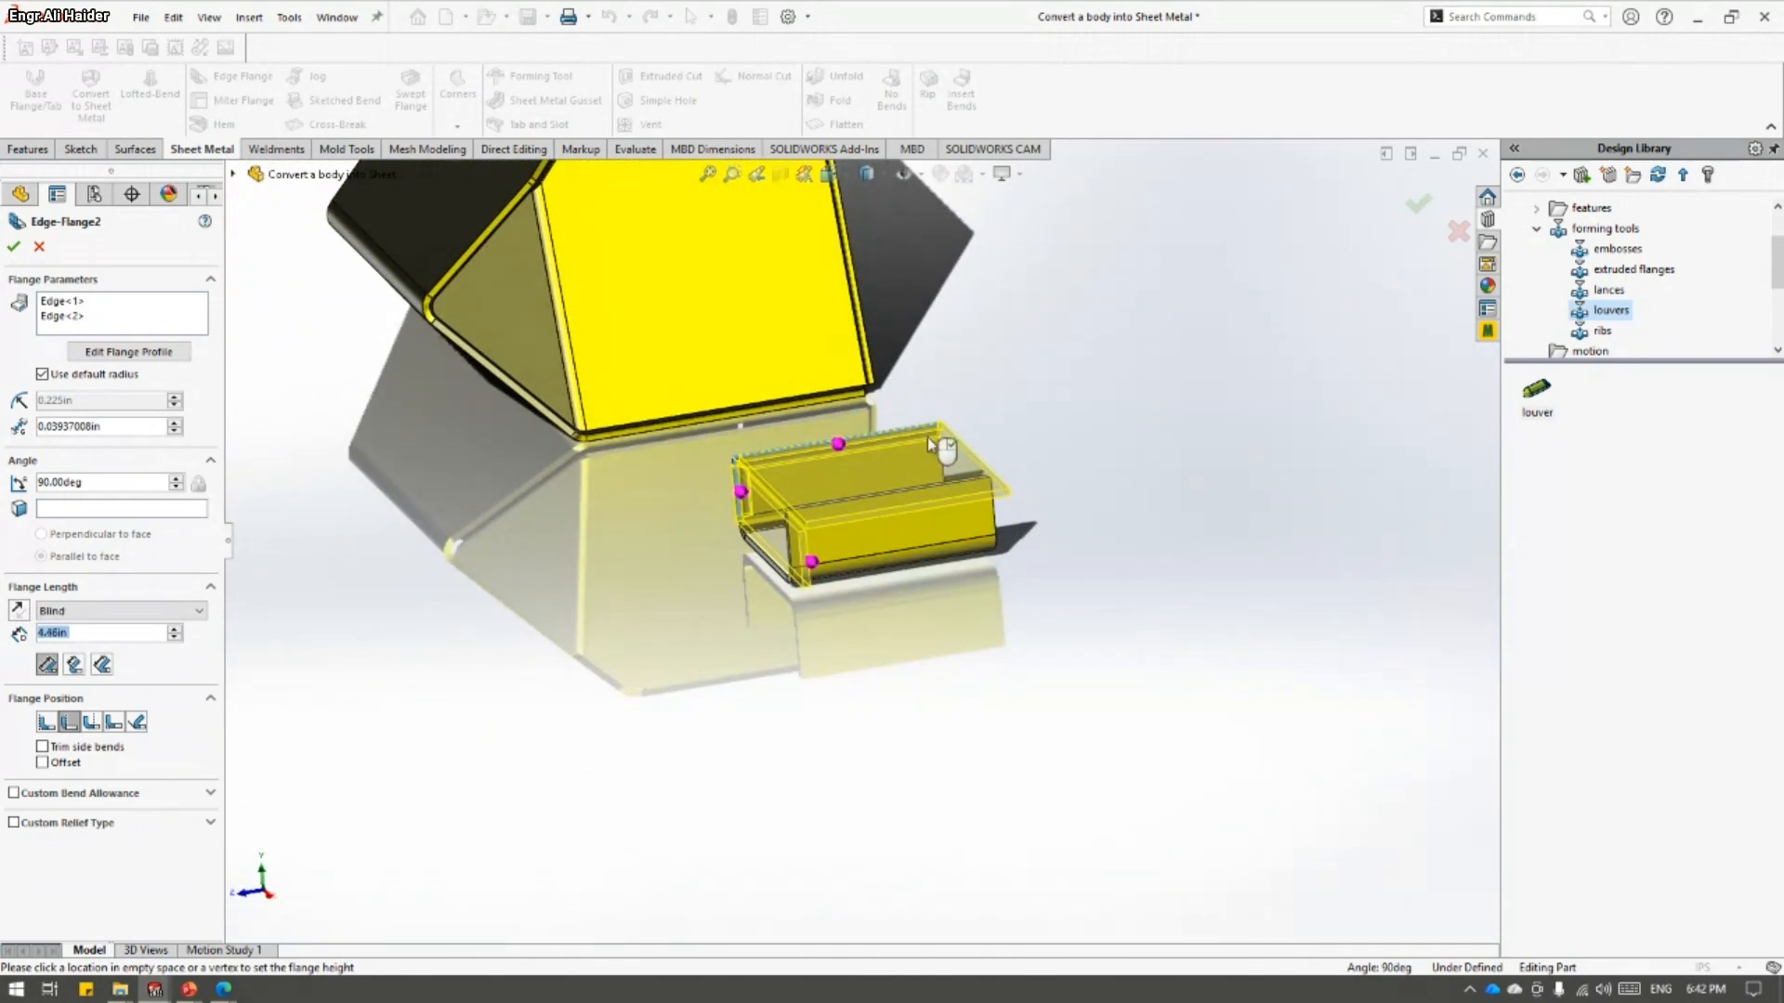
click(910, 391)
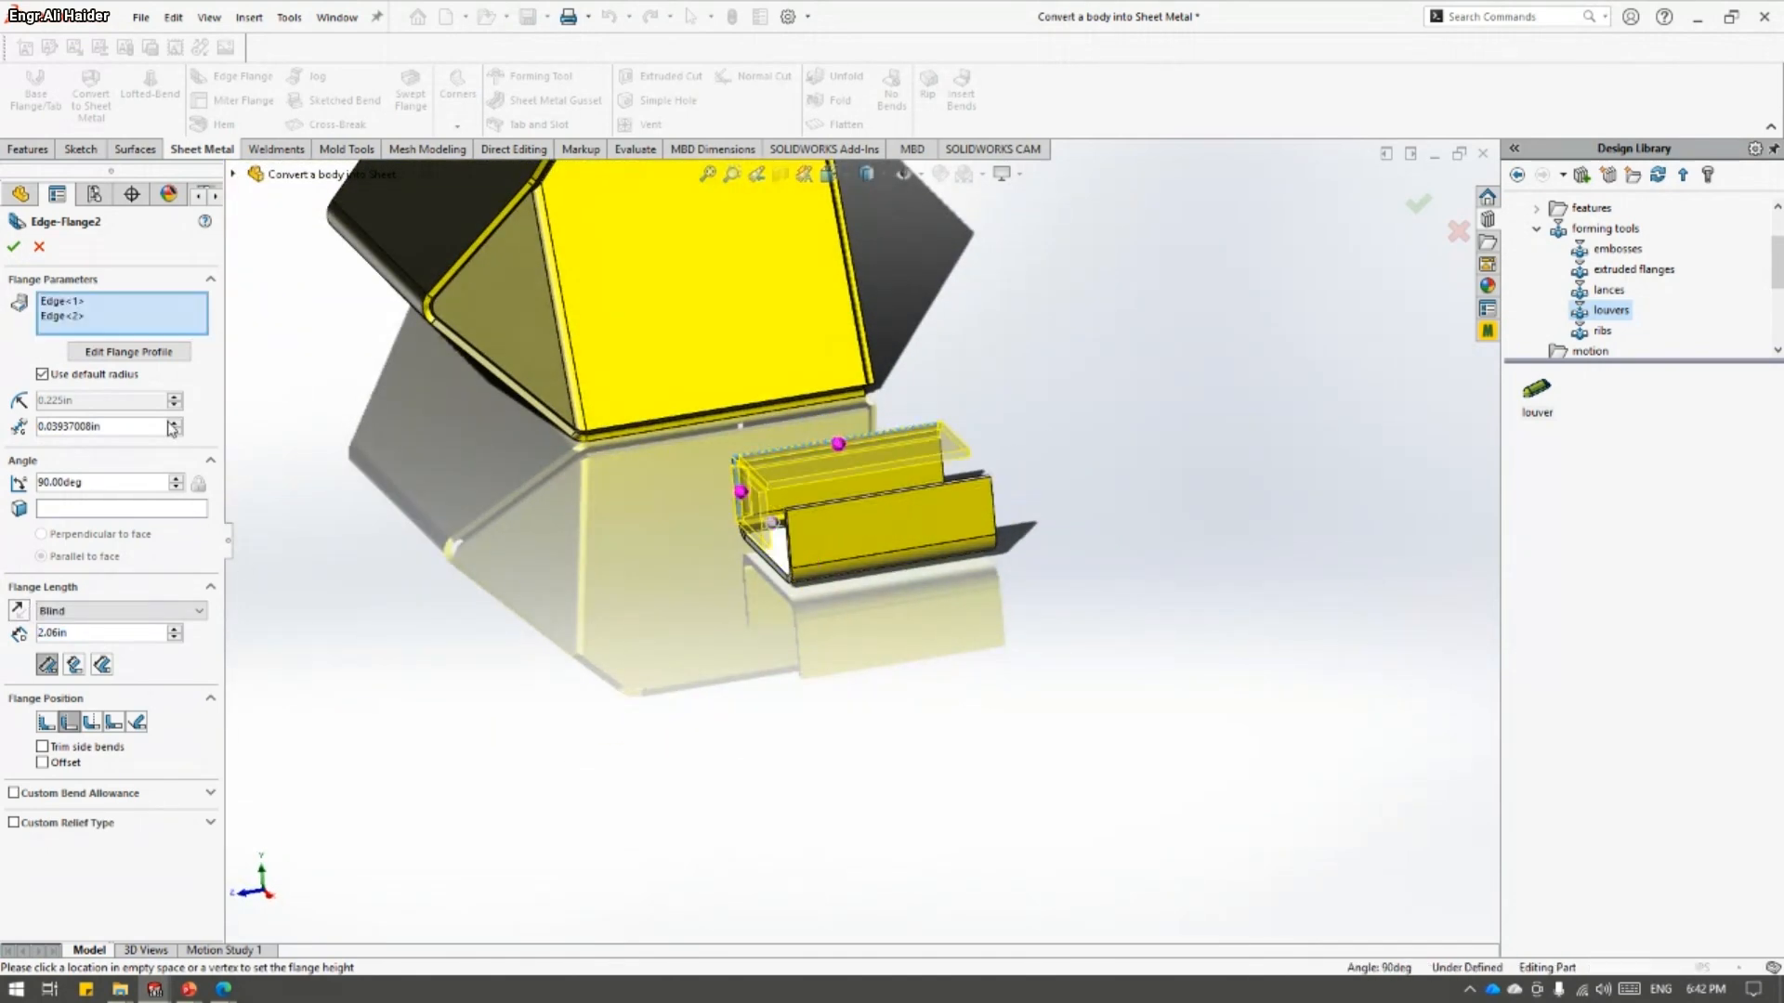
click(13, 246)
scroll(815, 729, down, 5)
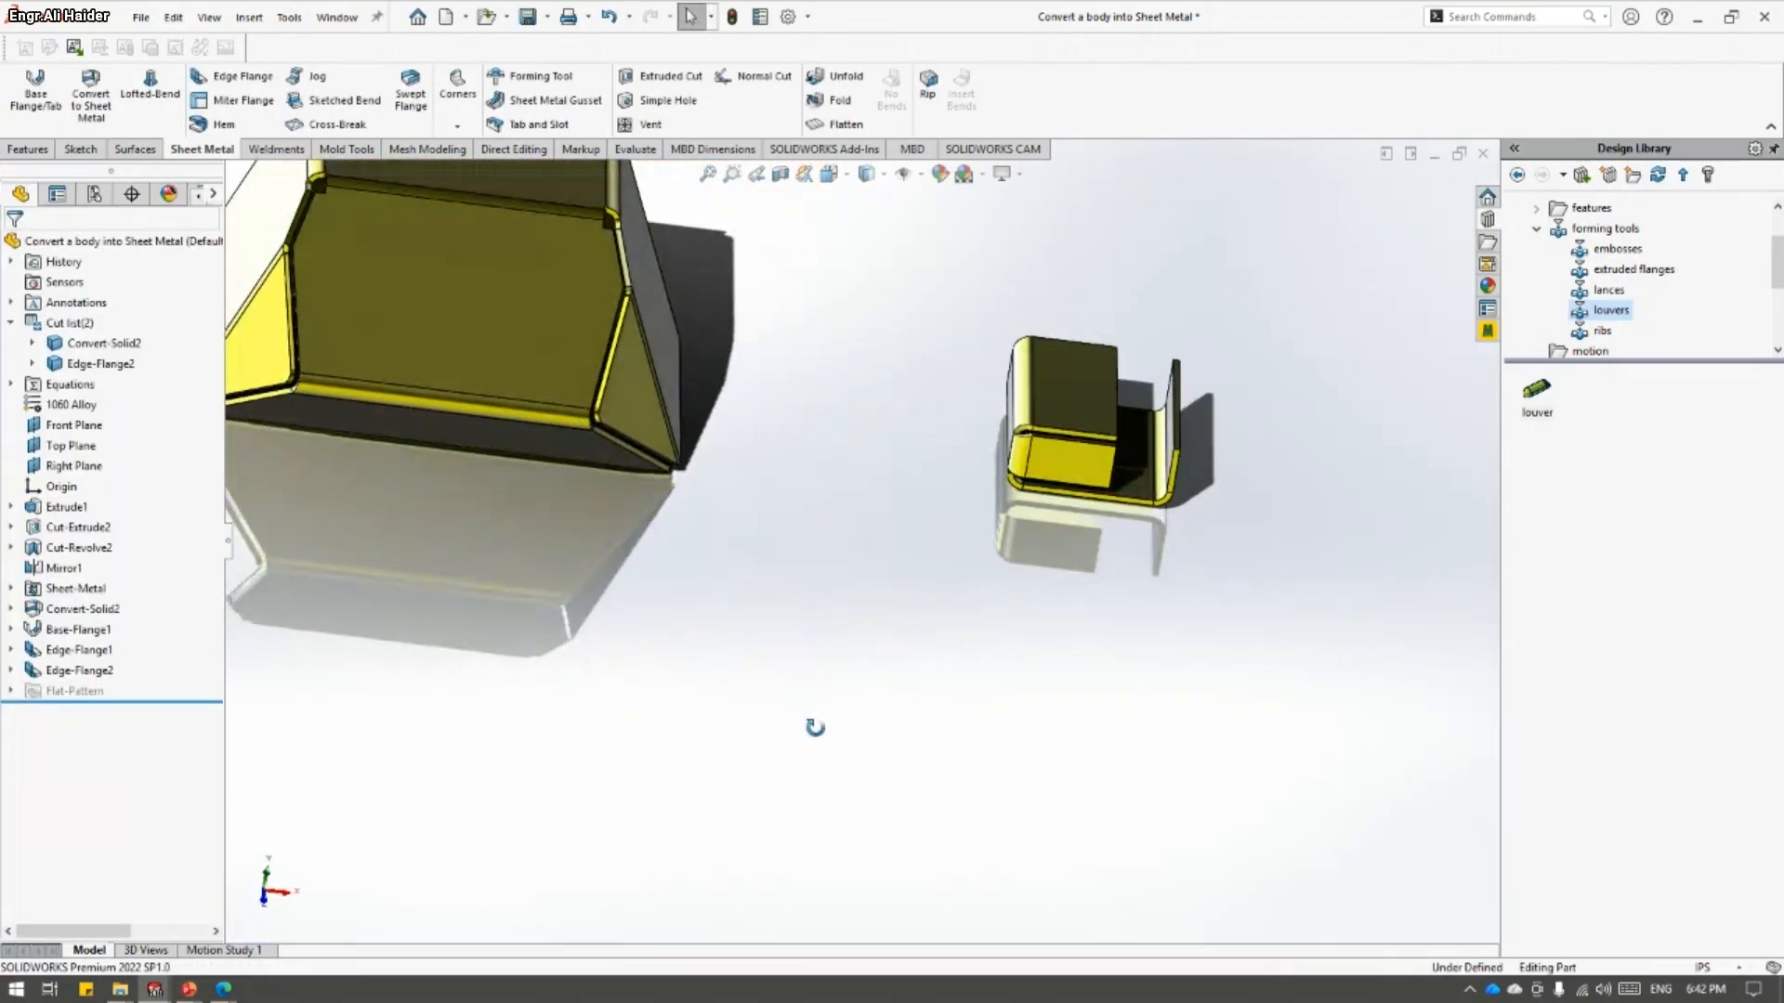
middle_drag(1186, 448, 870, 349)
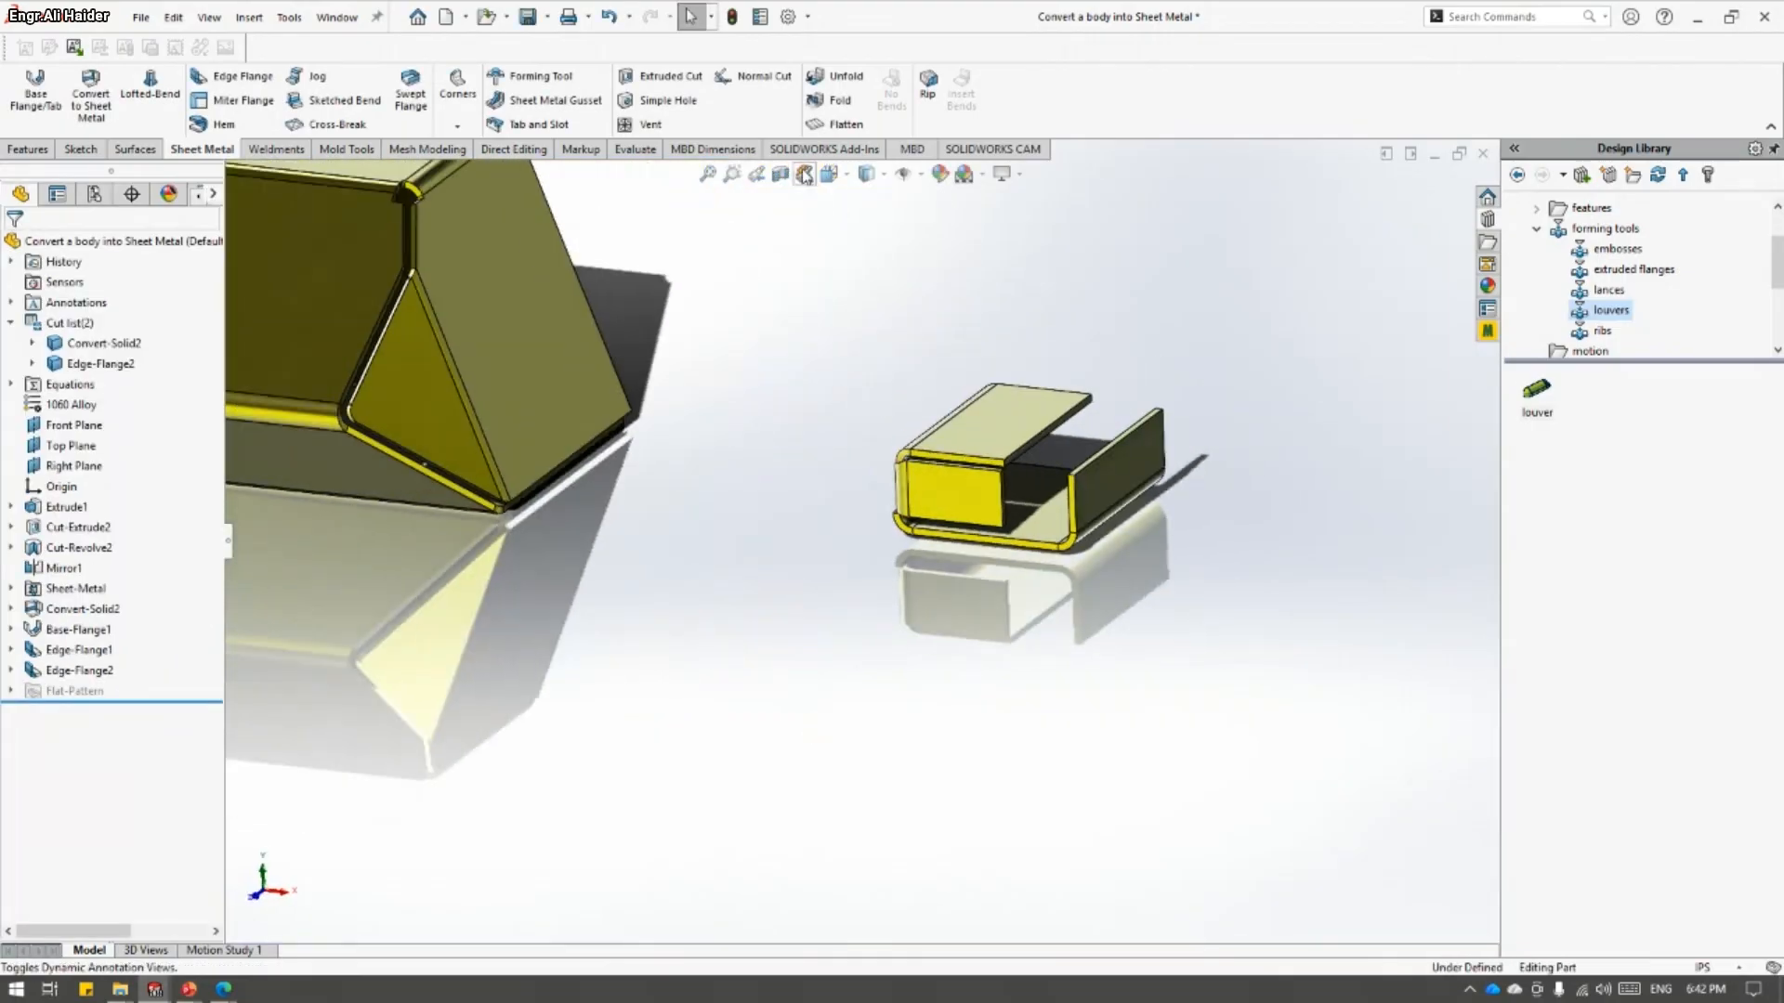
- Flatten the converted body, expand the Flat-Pattern folder, and unsuppress Flat-Pattern11 to view the flanged part's flat pattern
click(837, 124)
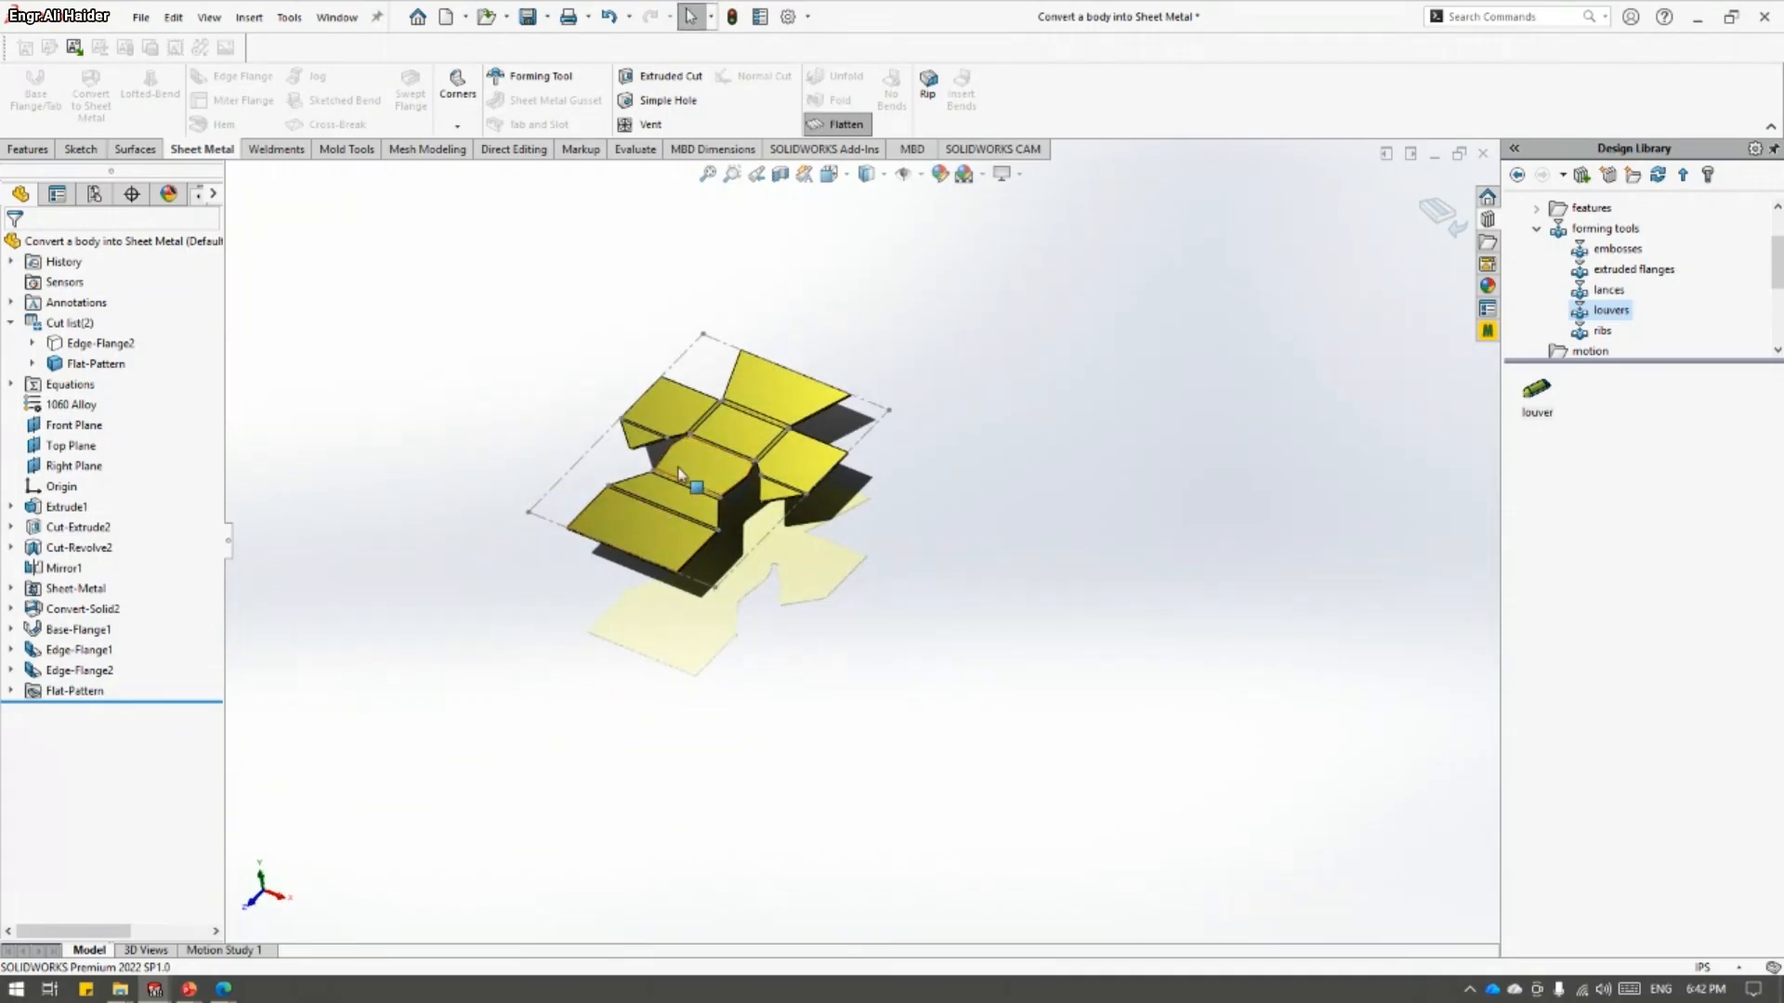
click(11, 691)
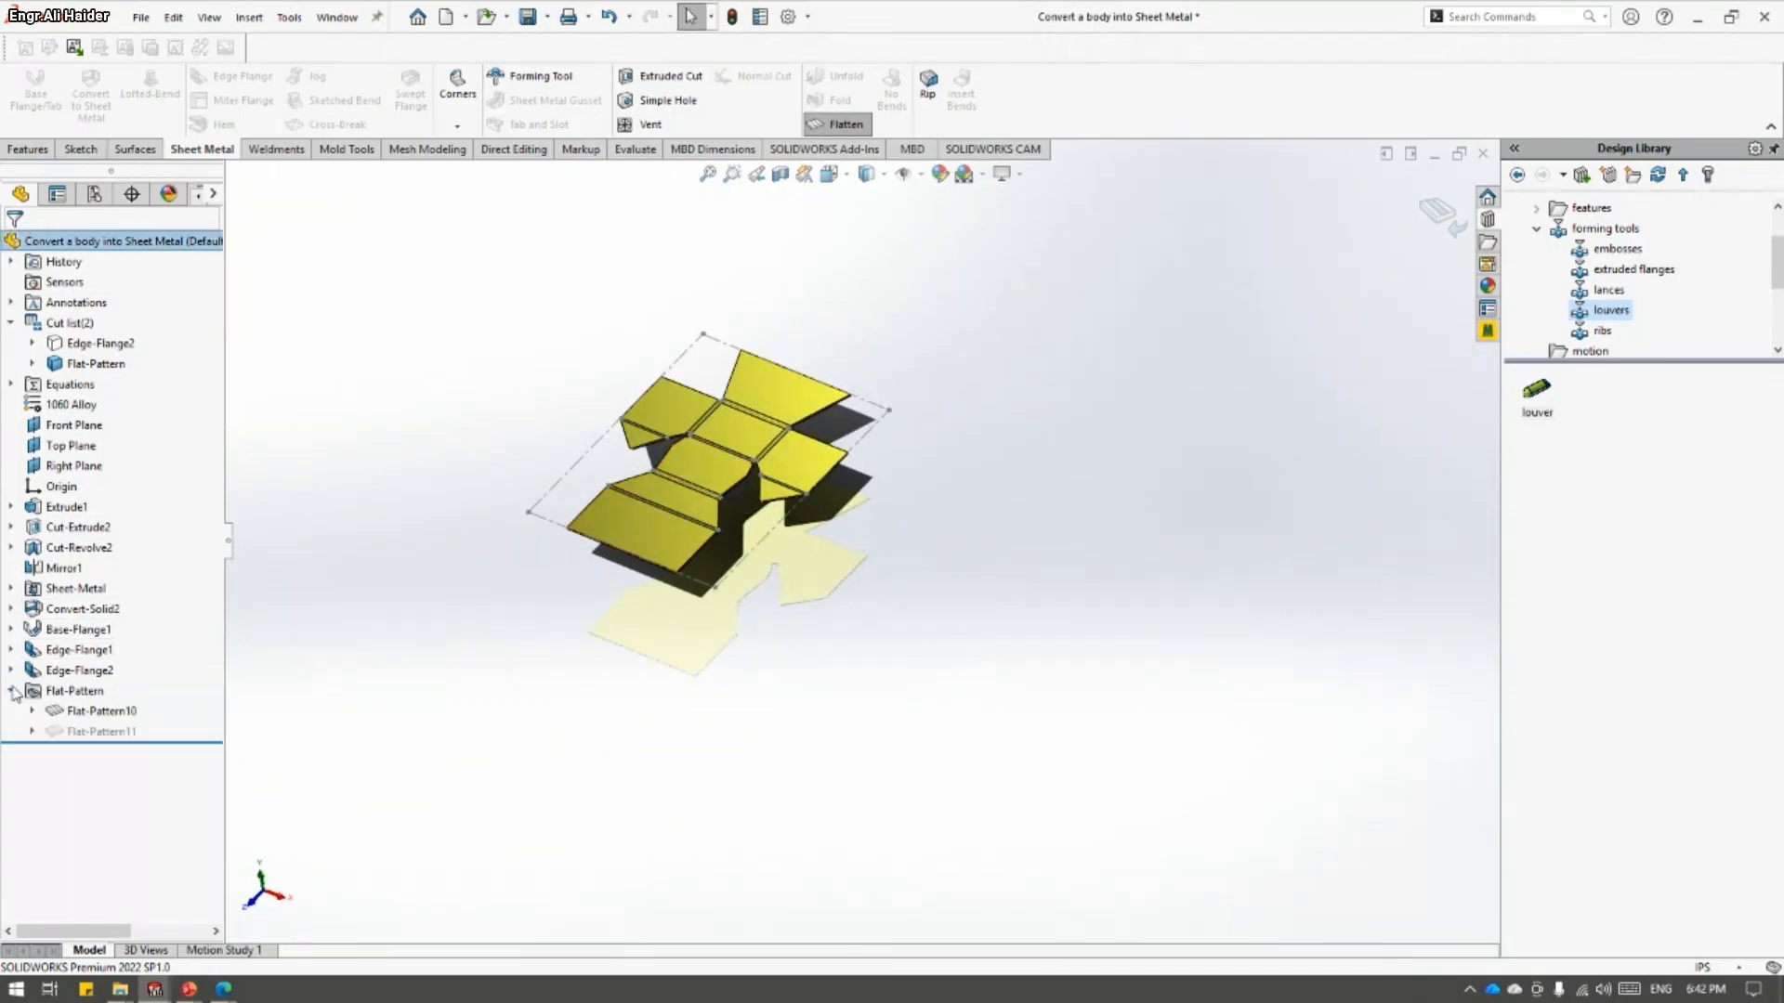
click(107, 712)
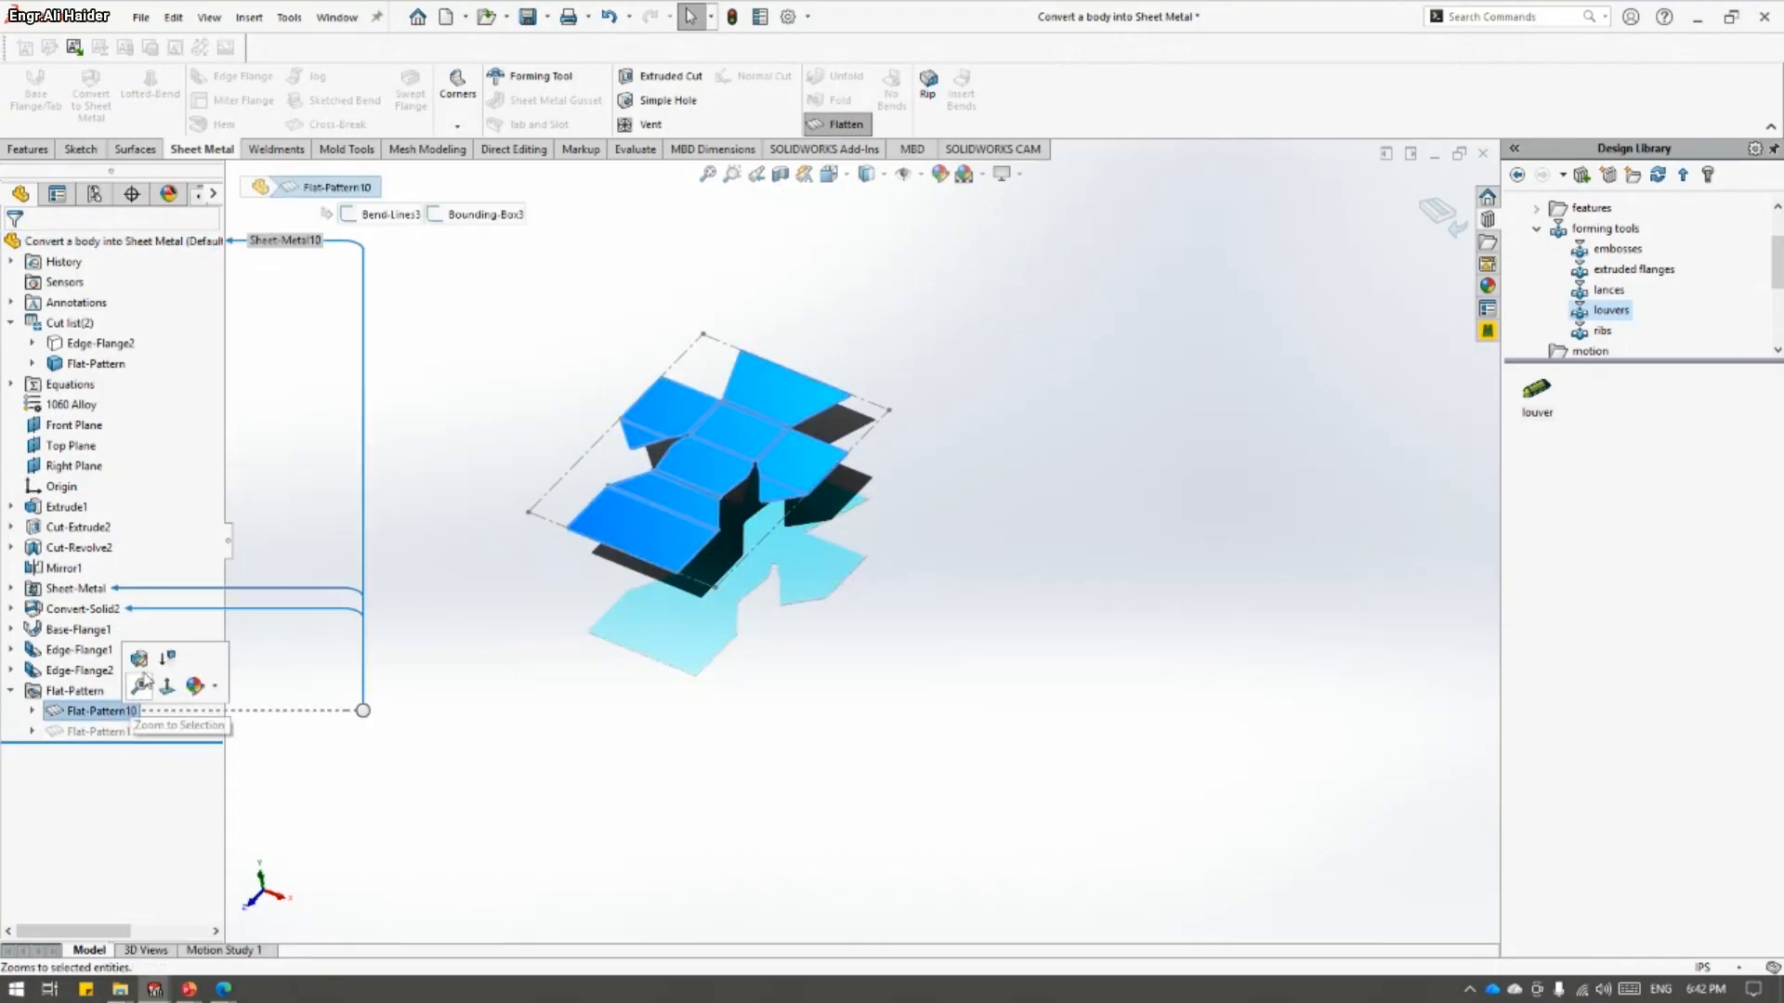
click(102, 731)
click(160, 675)
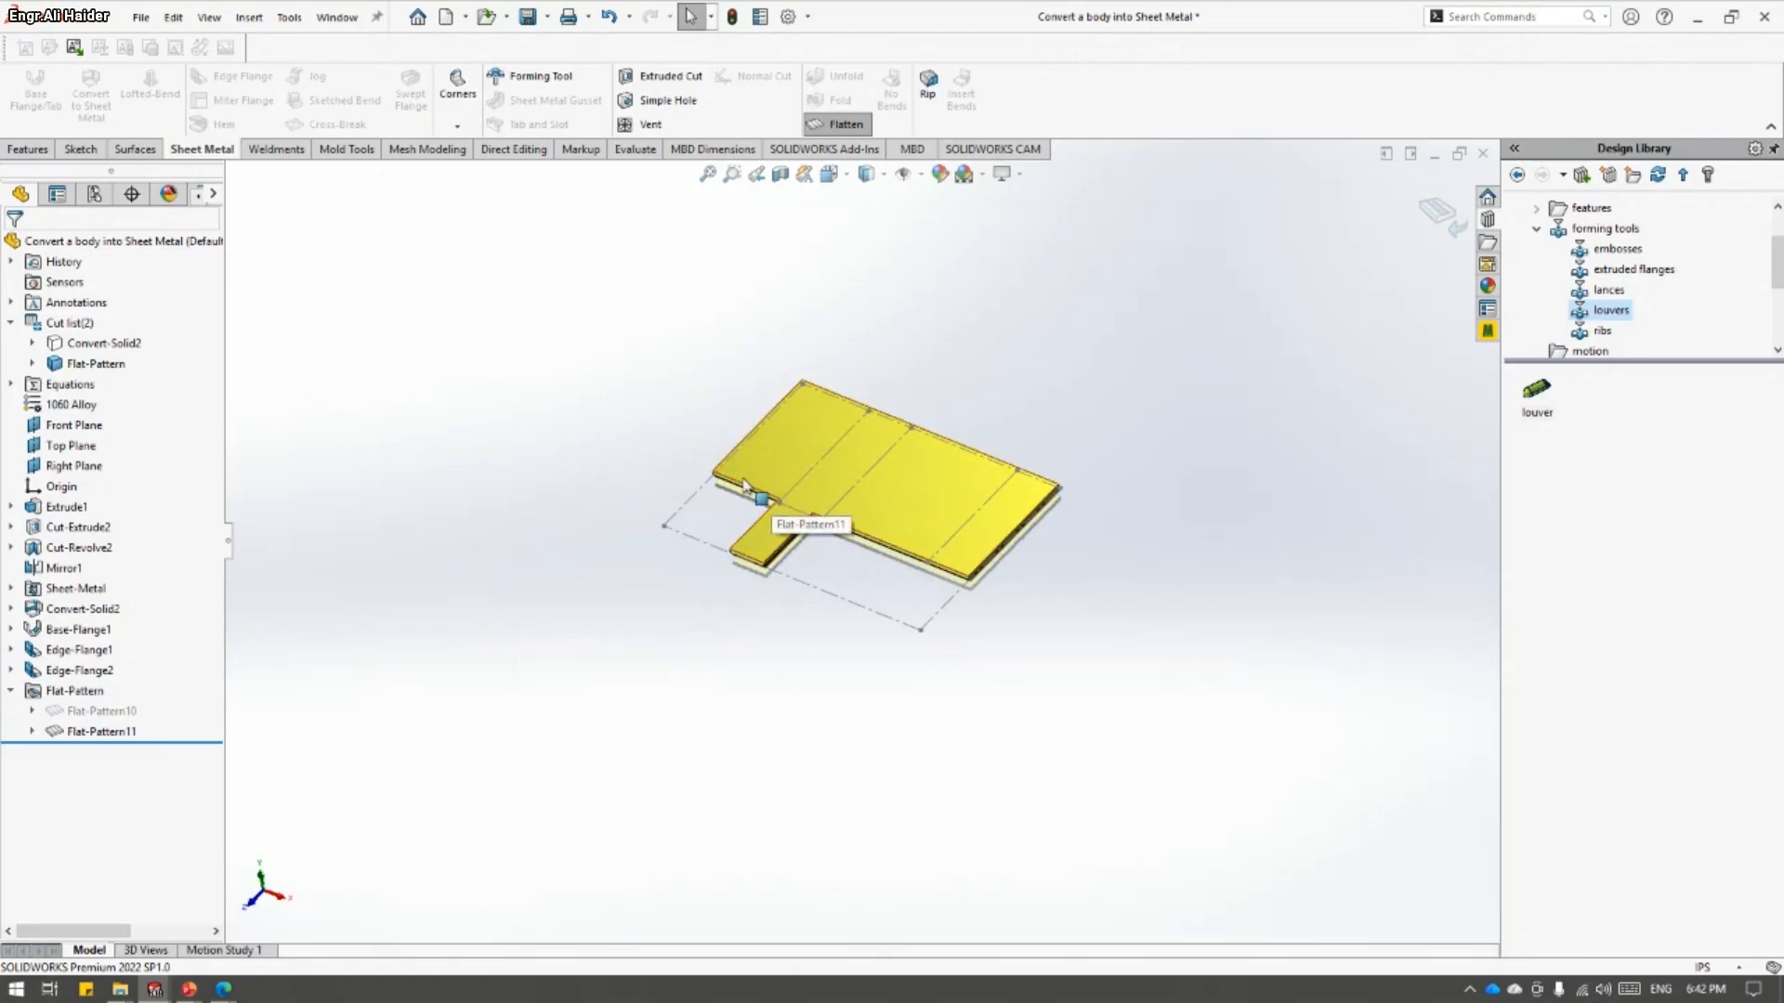
- Suppress Flat-Pattern11 to return both sheet metal bodies to their folded state
click(130, 731)
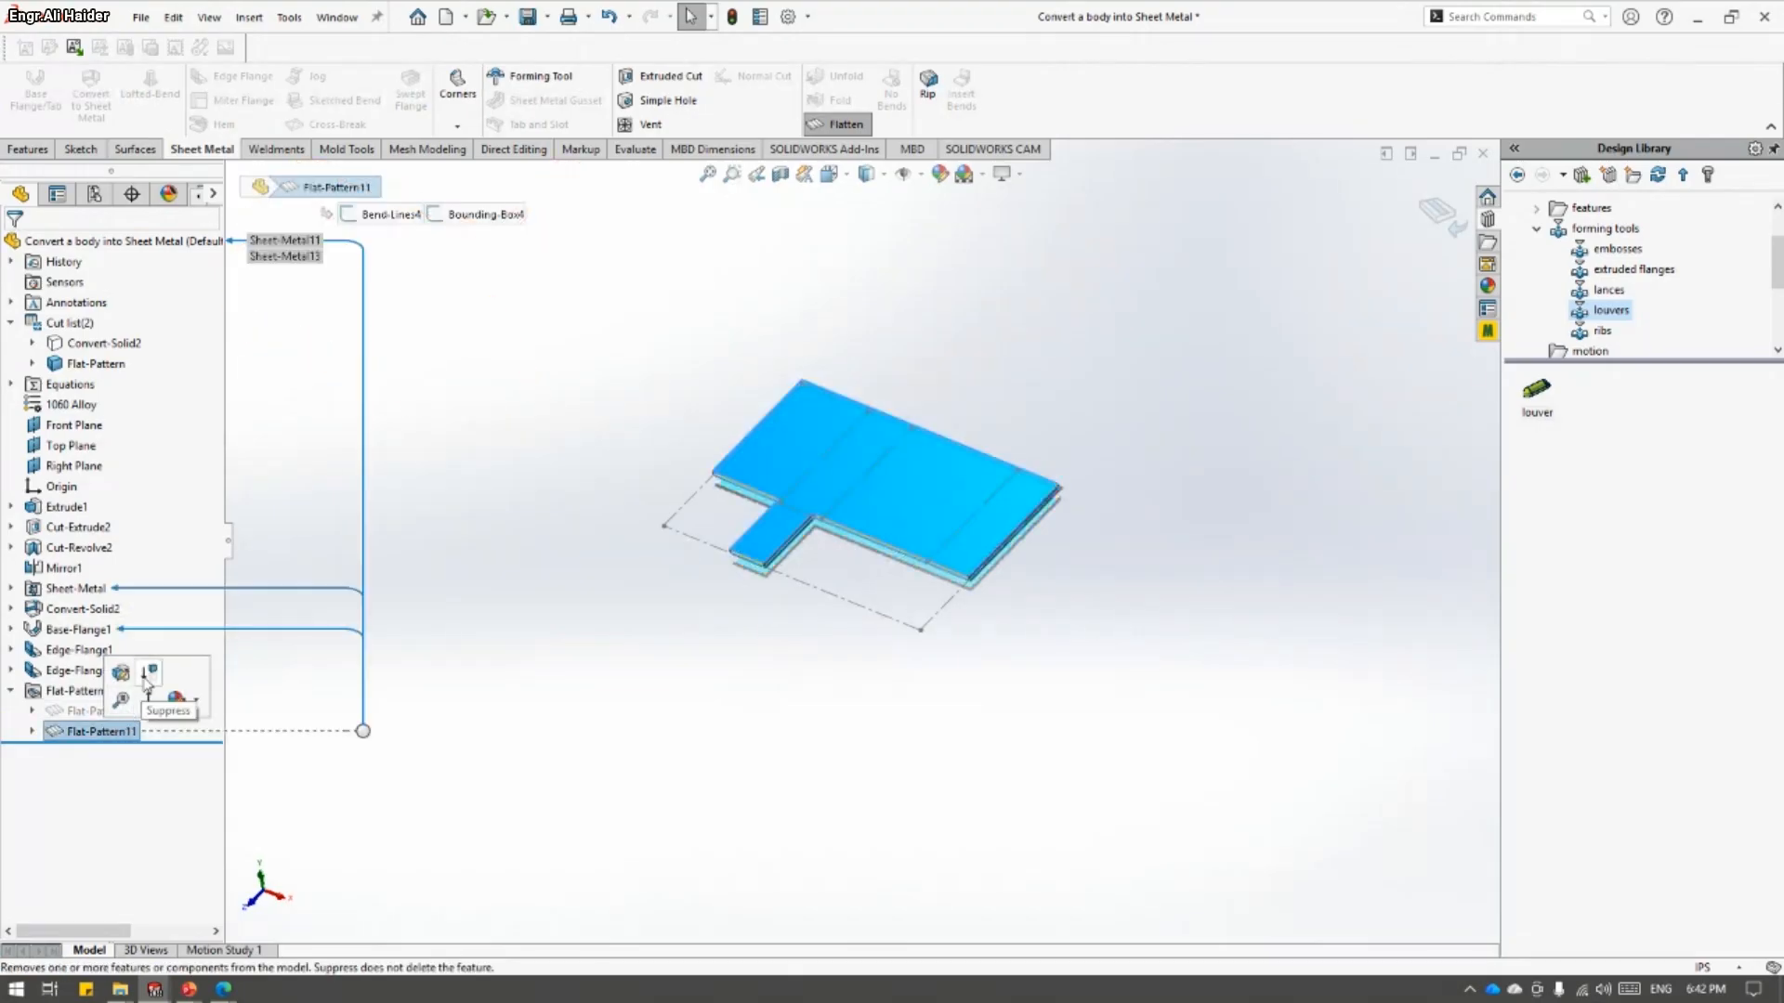
click(112, 715)
click(117, 730)
click(161, 668)
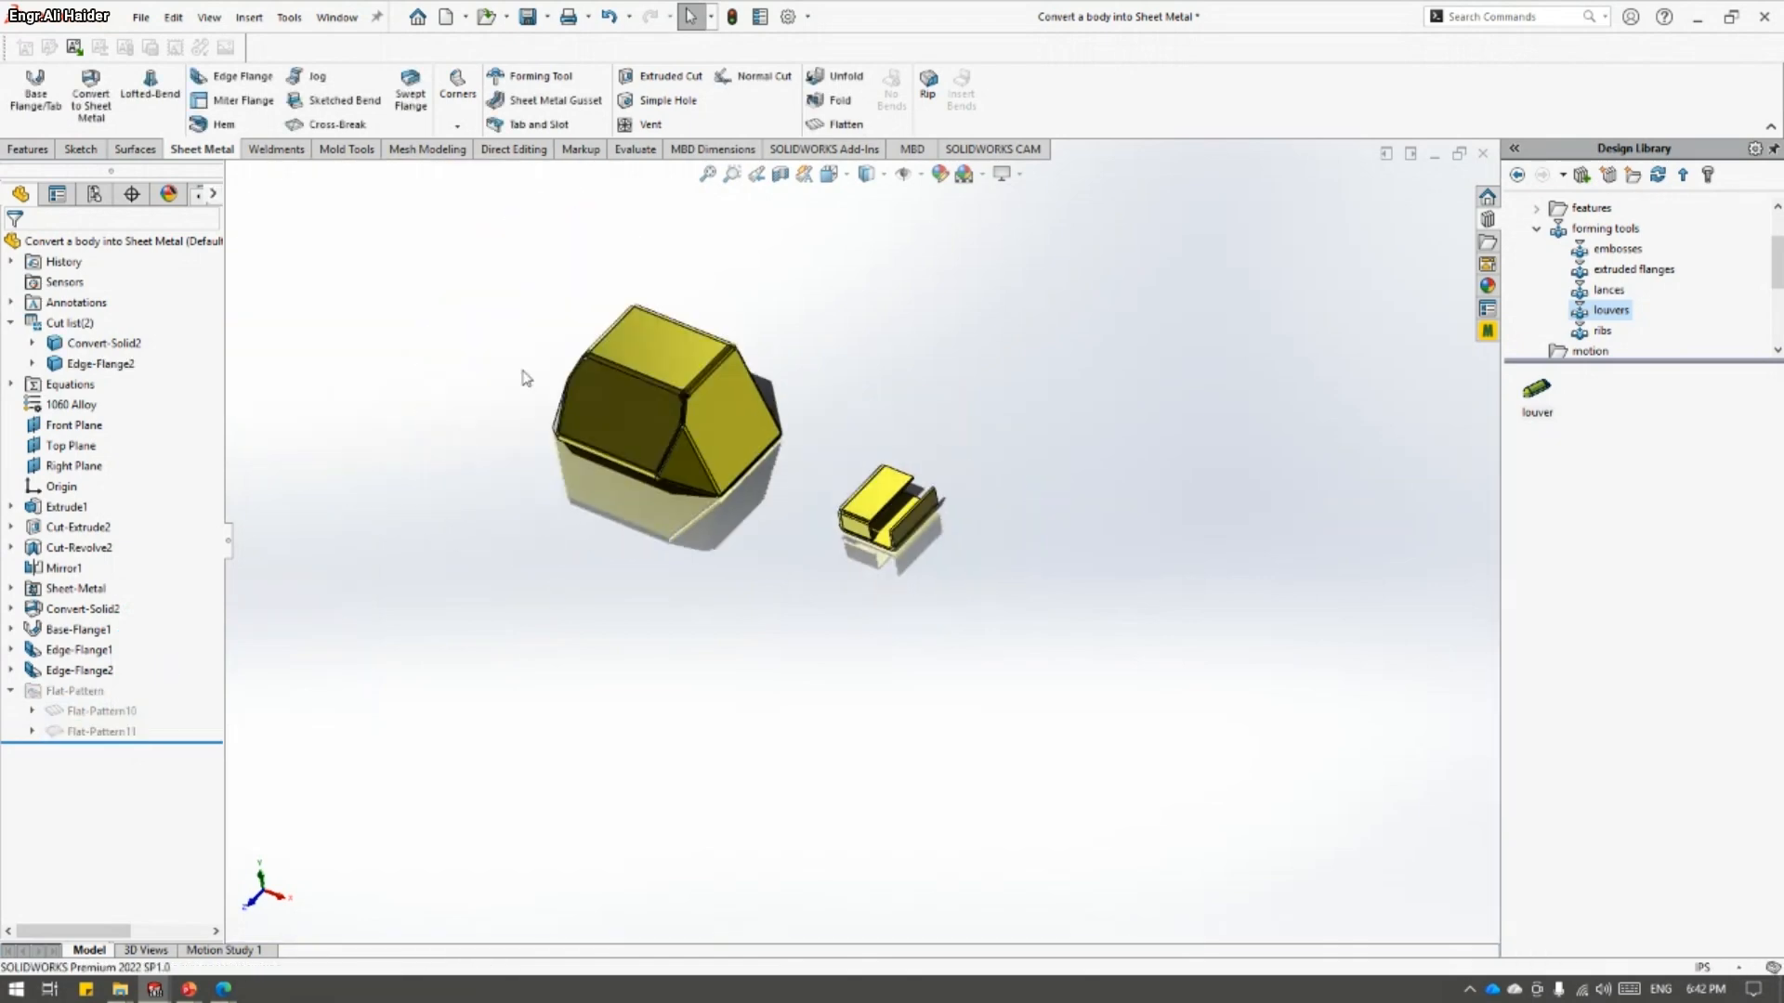
- Select the cut list bodies Convert-Solid2 and Edge-Flange2 alternately to highlight each one in the model
click(68, 323)
click(93, 343)
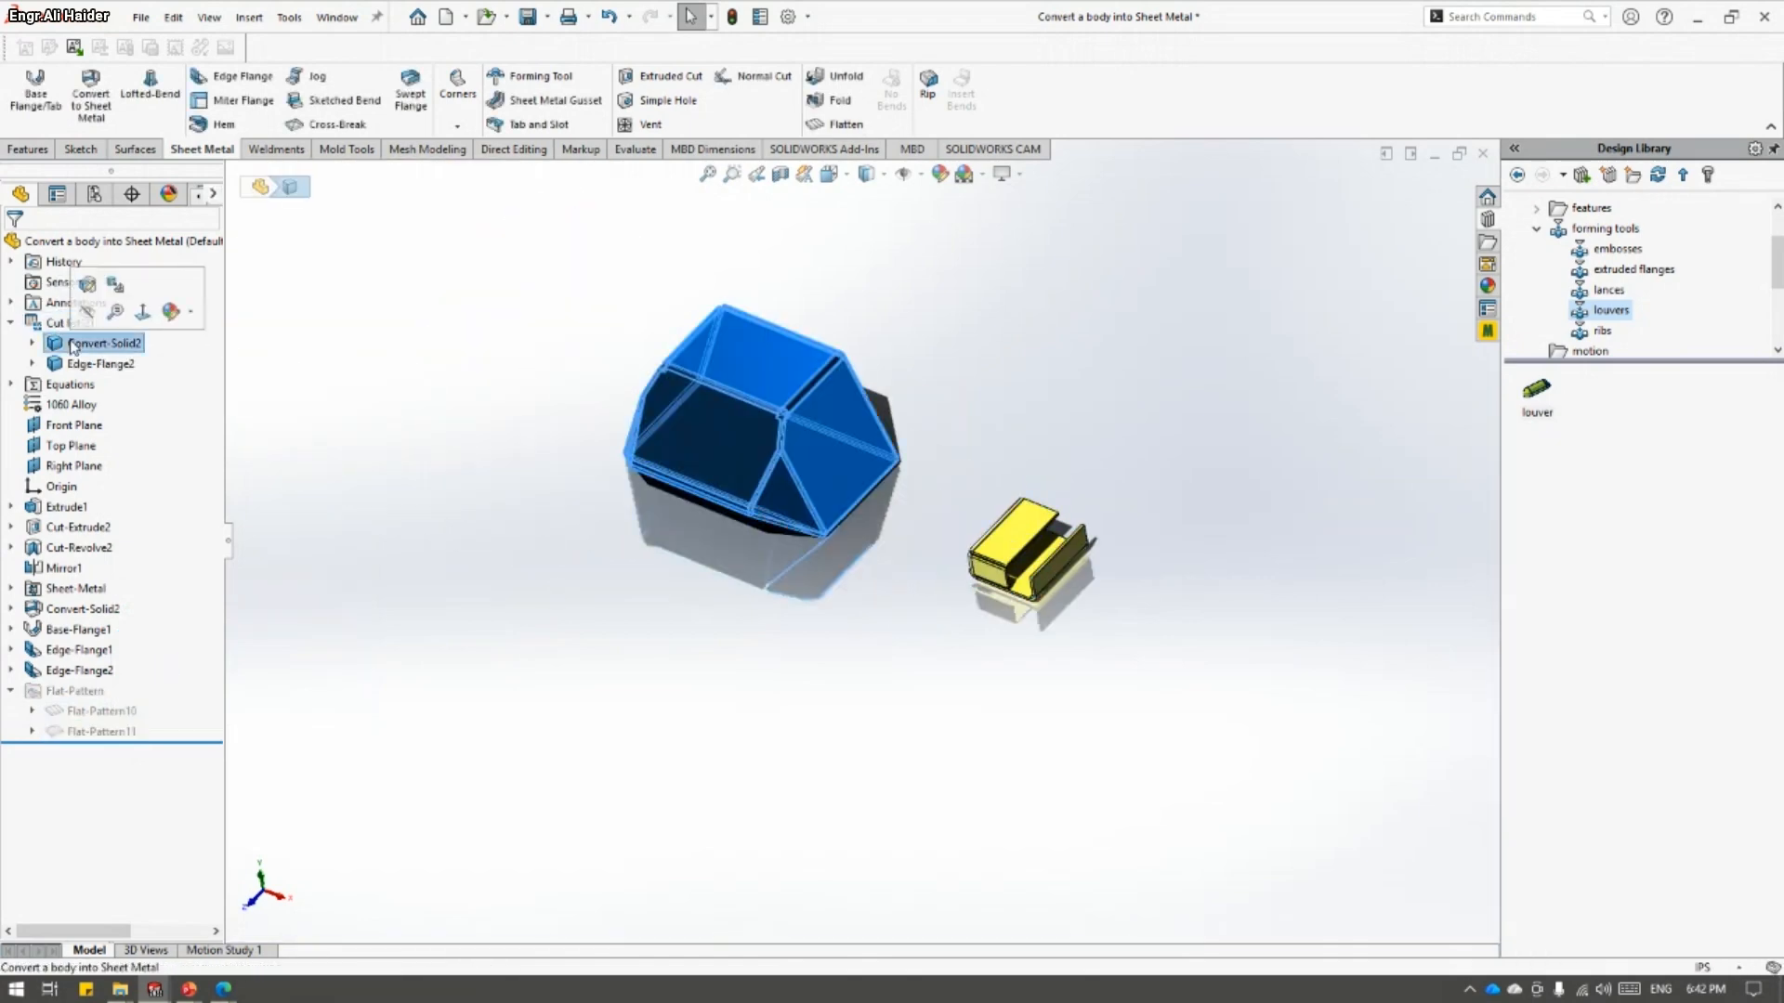
click(93, 363)
click(93, 343)
click(69, 363)
click(70, 343)
click(70, 363)
- Review the options available for the cut list without applying any of them
right_click(49, 325)
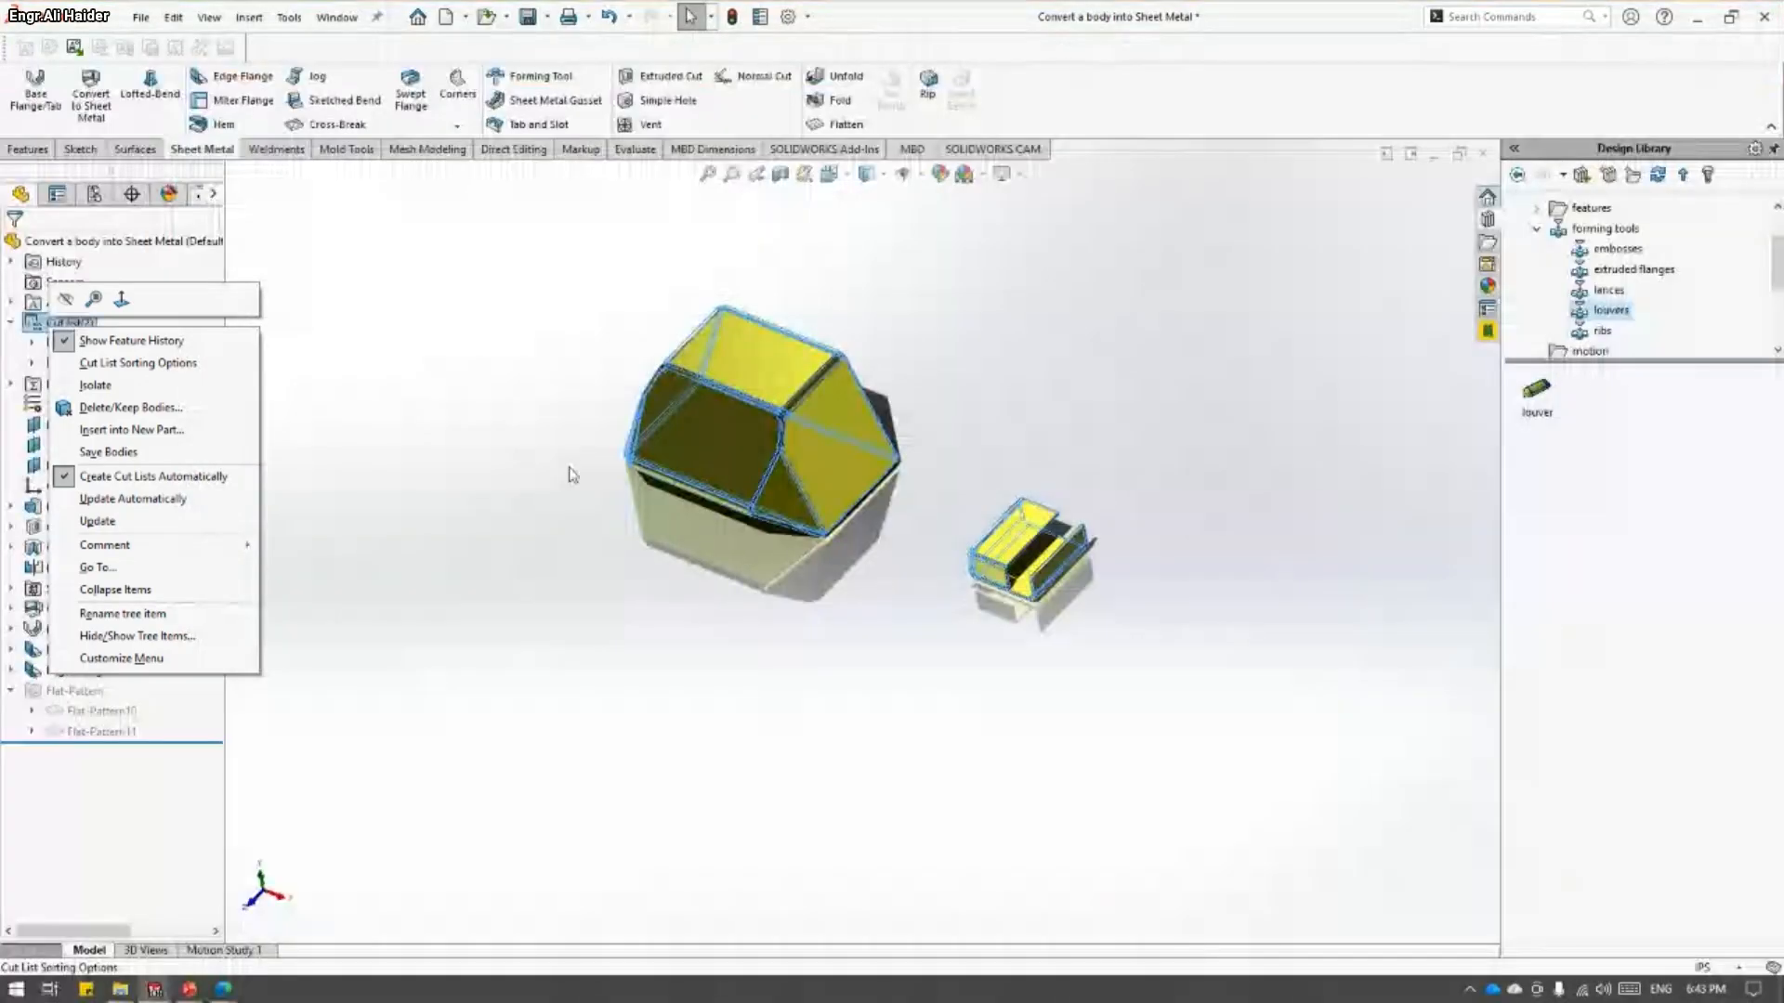
click(572, 475)
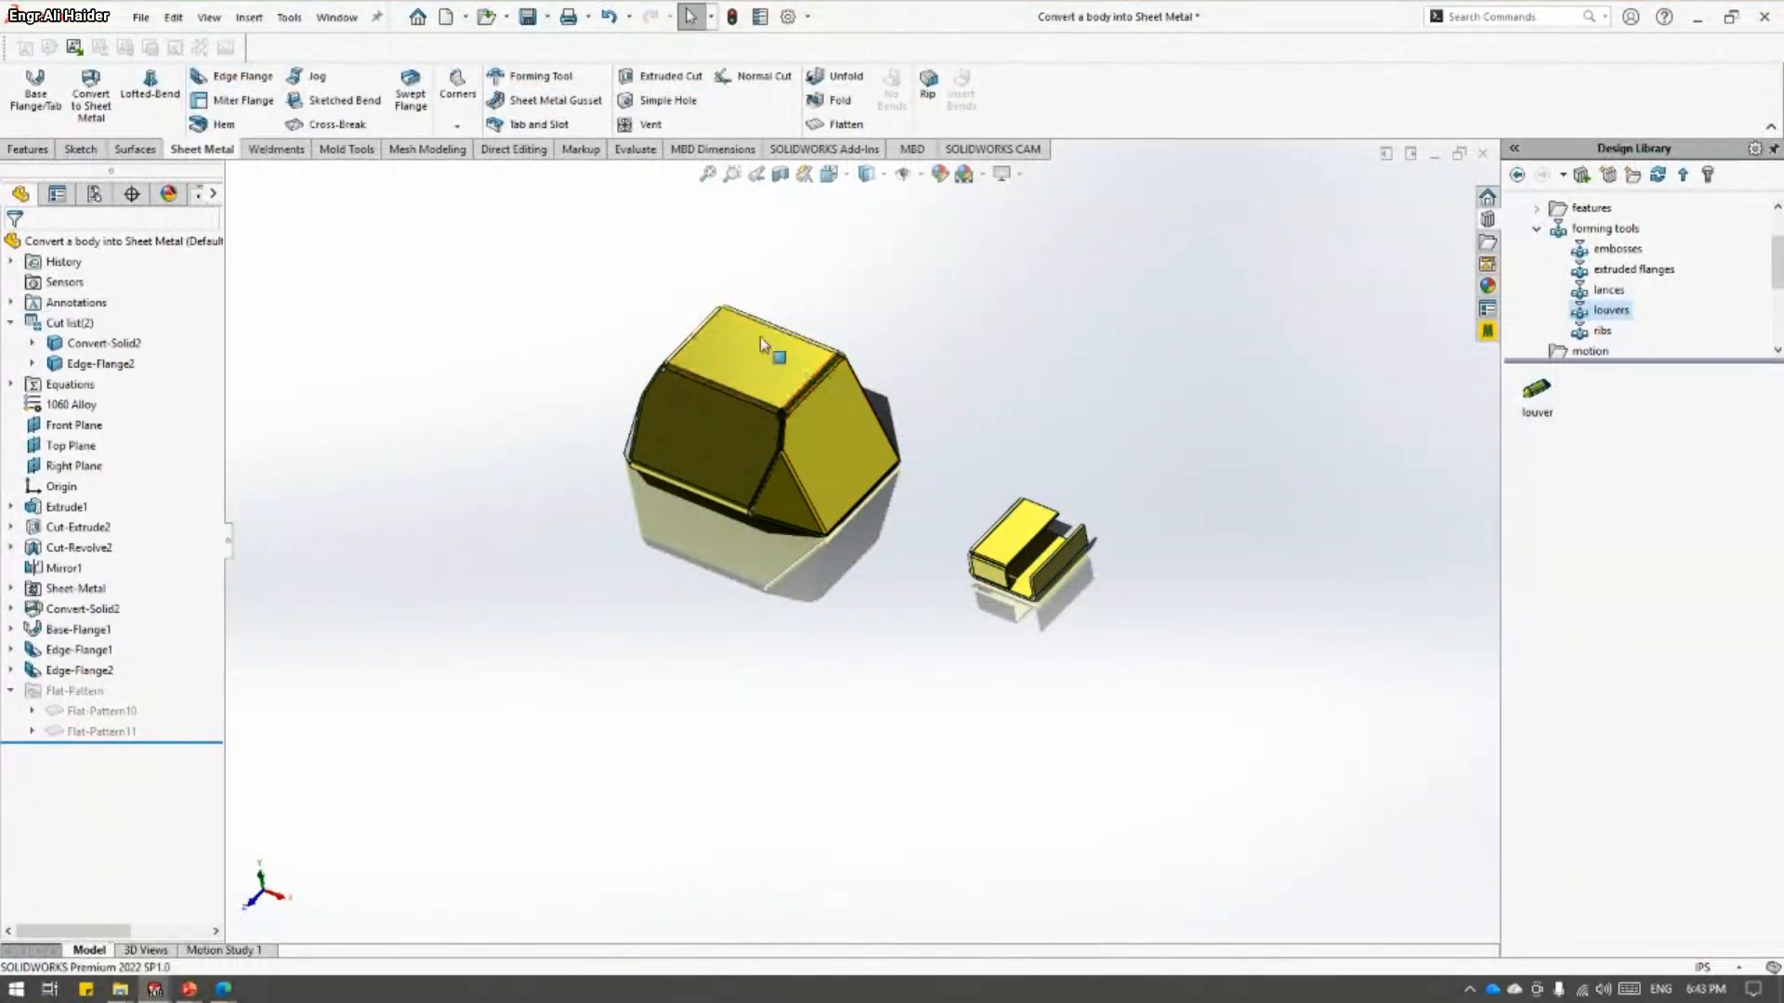
right_click(43, 325)
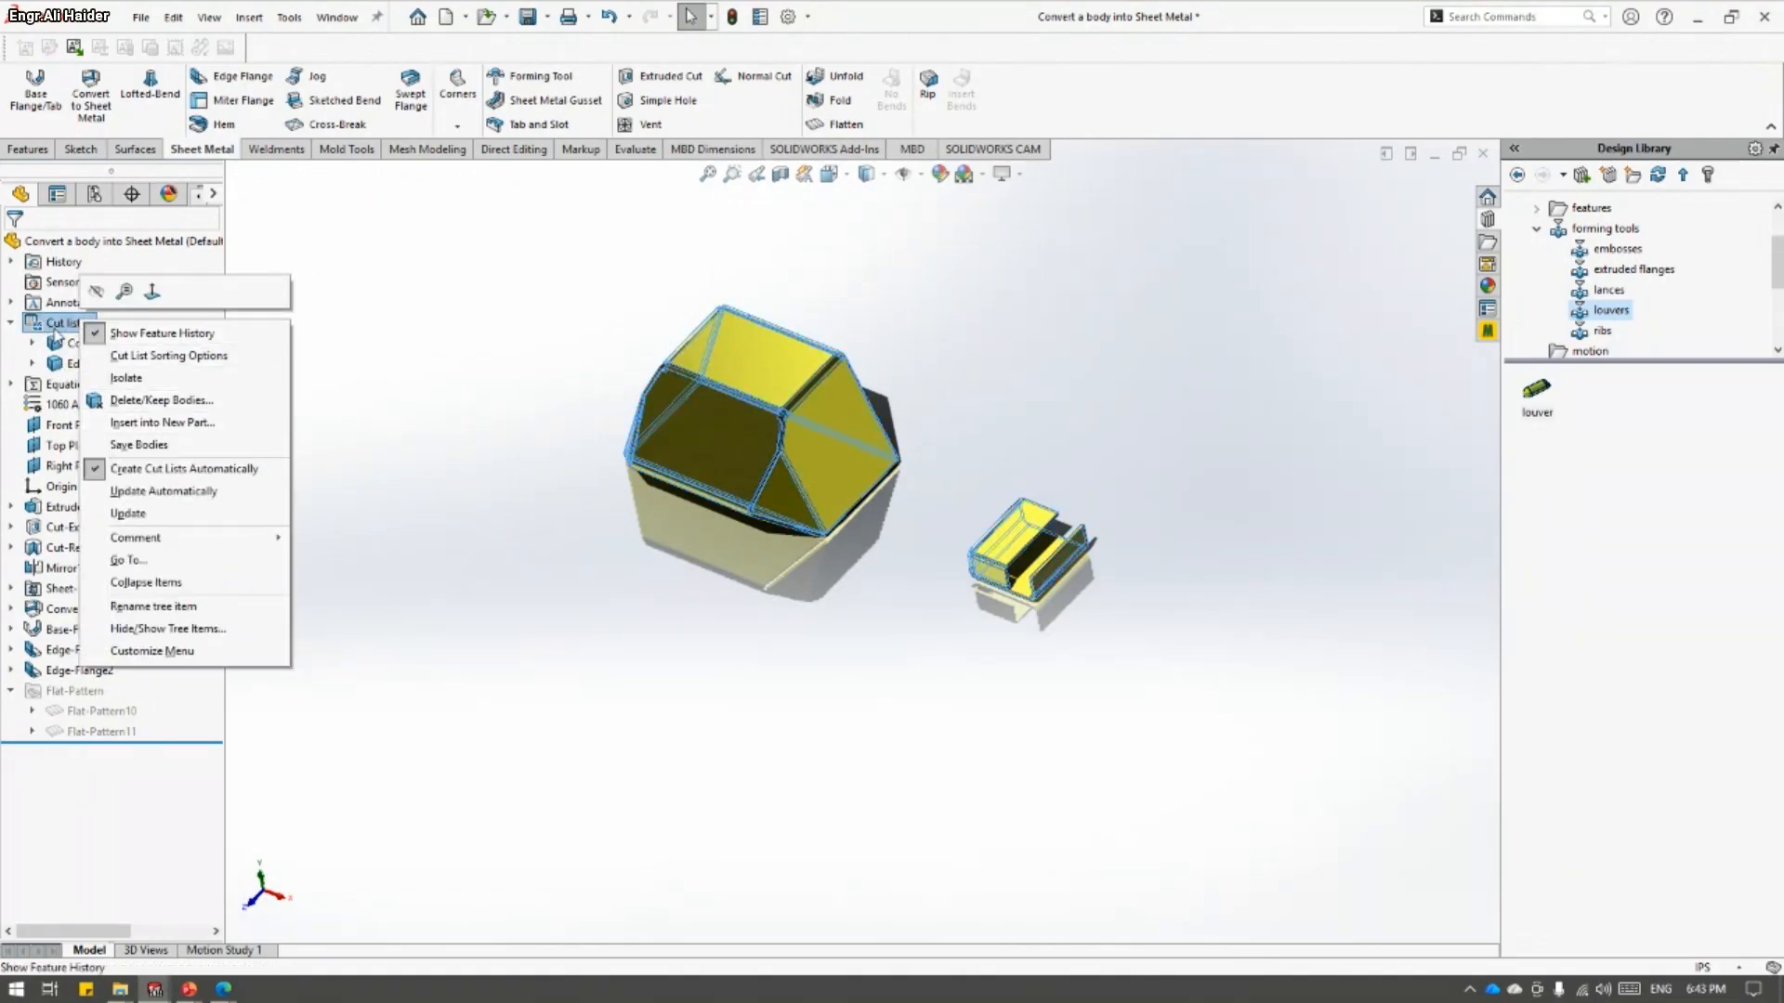
click(371, 358)
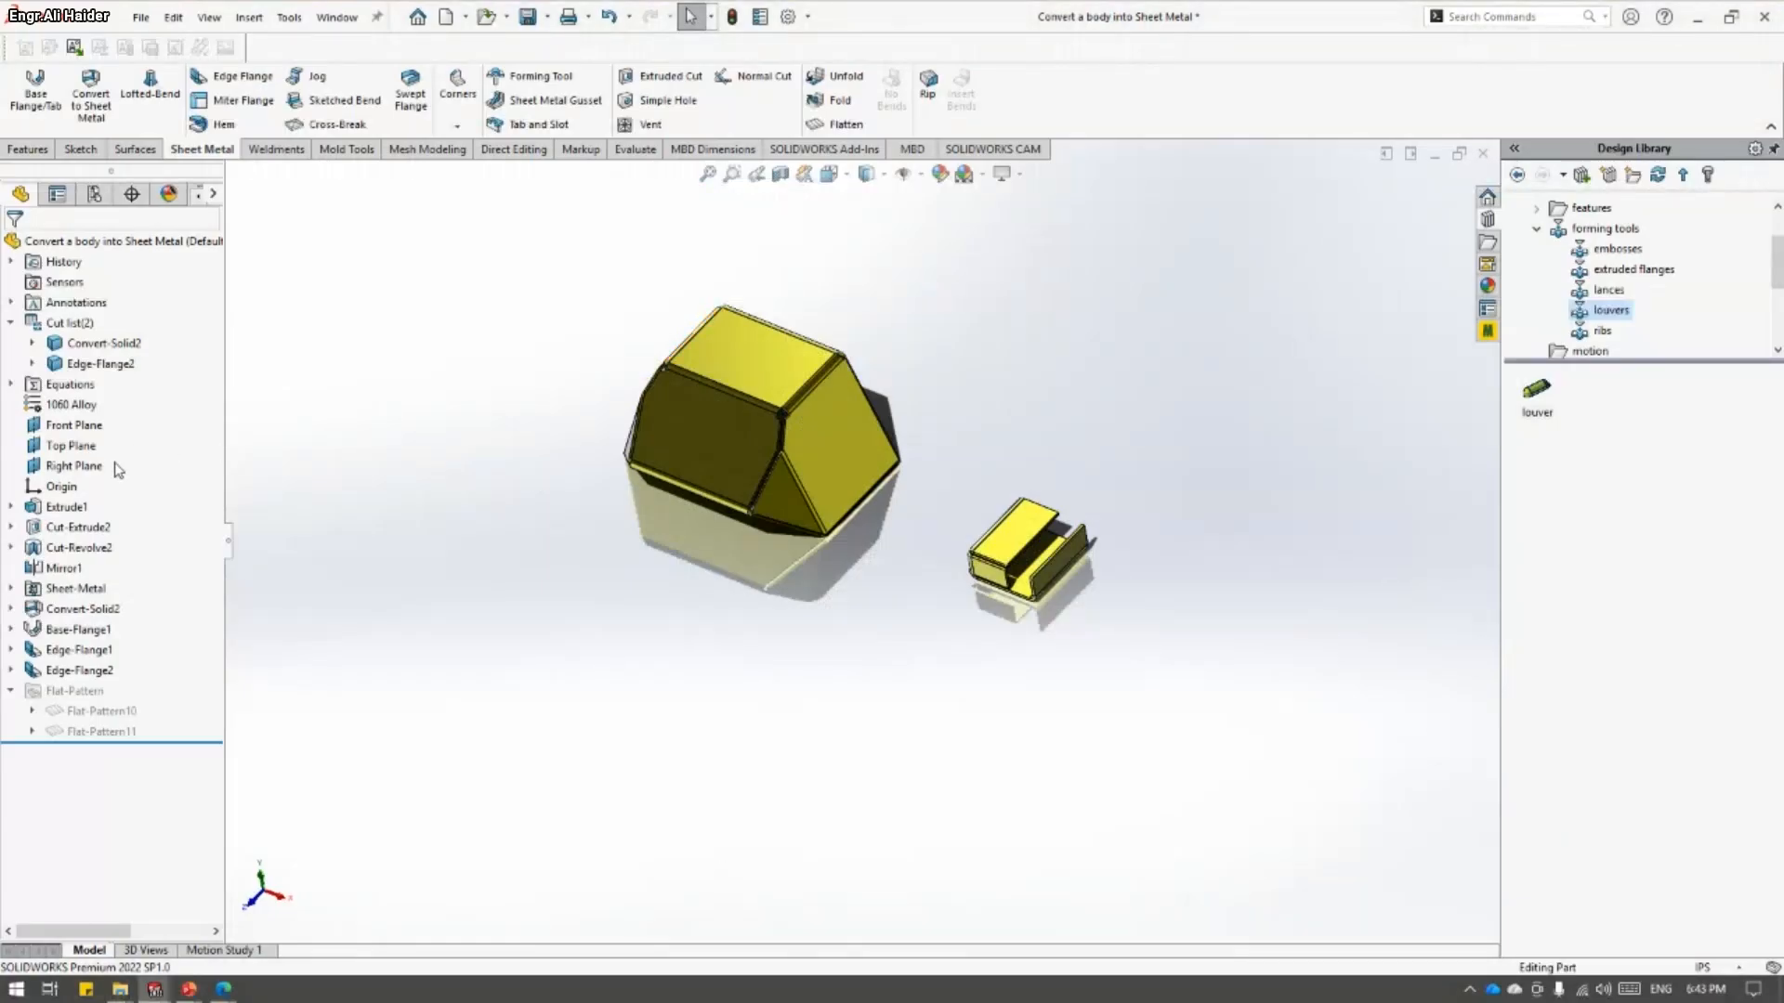
- Edit the Sheet-Metal definition to use a gauge table, choosing the BEND ALLOWANCE INCHES SAMPLE table
right_click(67, 599)
click(78, 563)
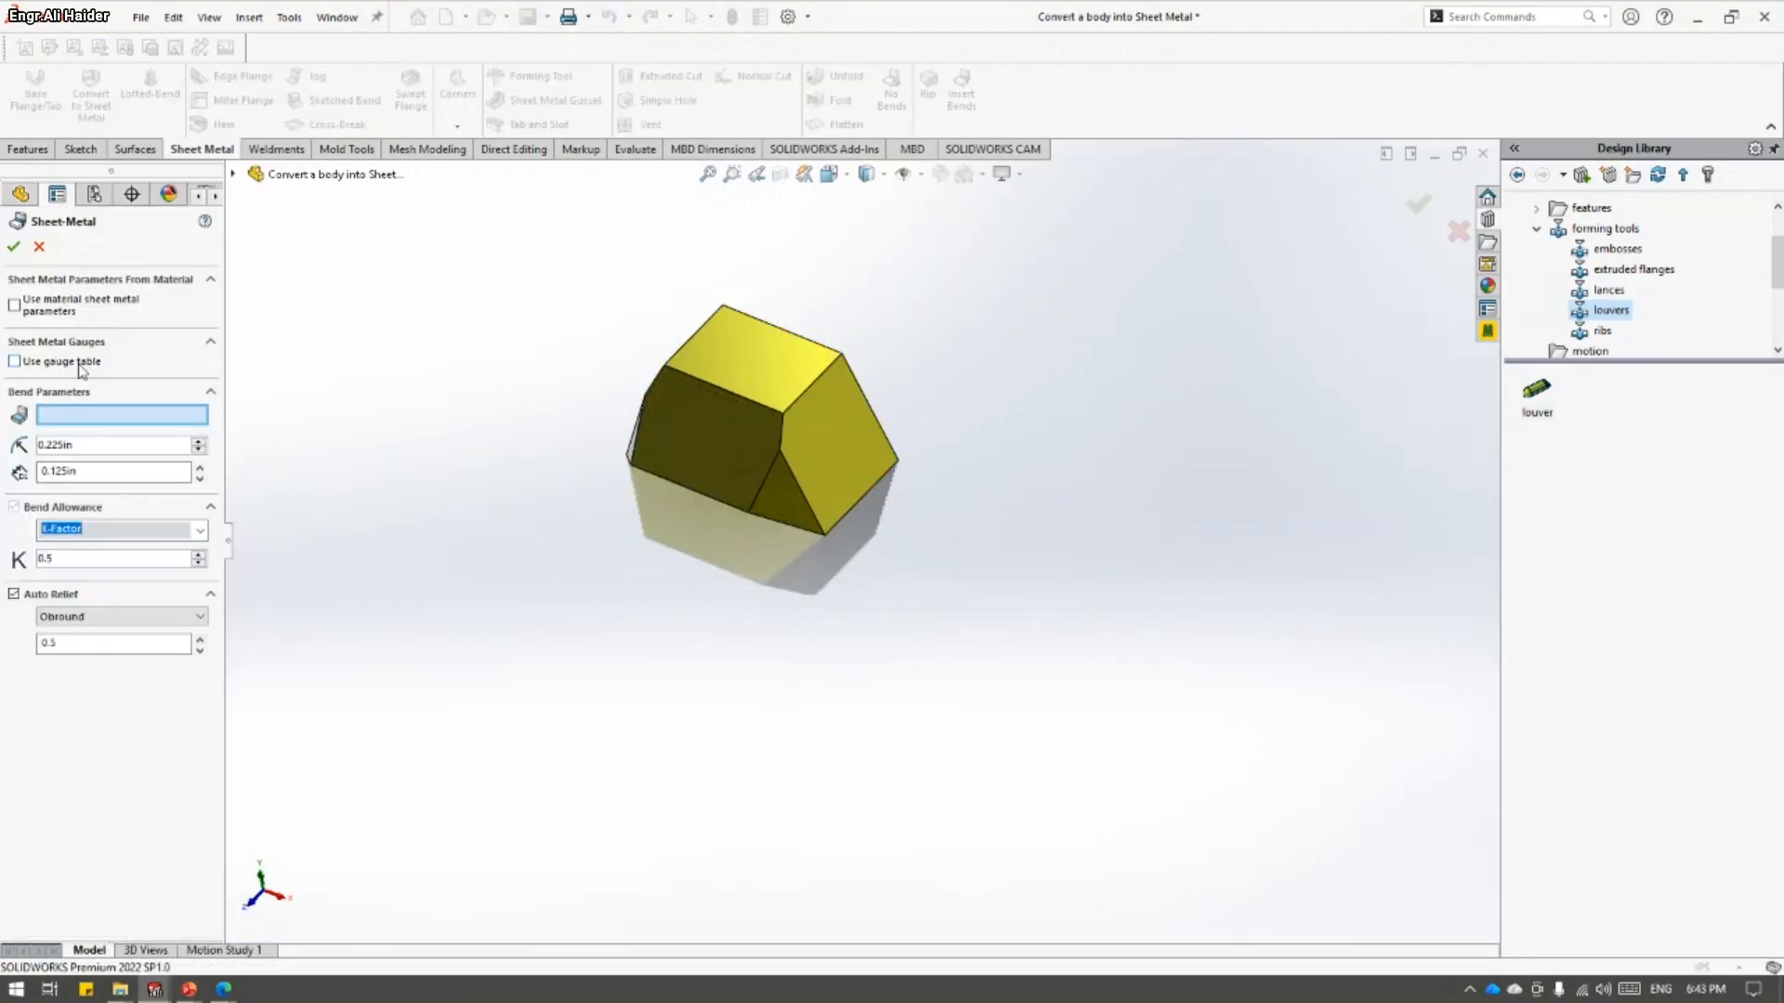
click(17, 362)
click(72, 387)
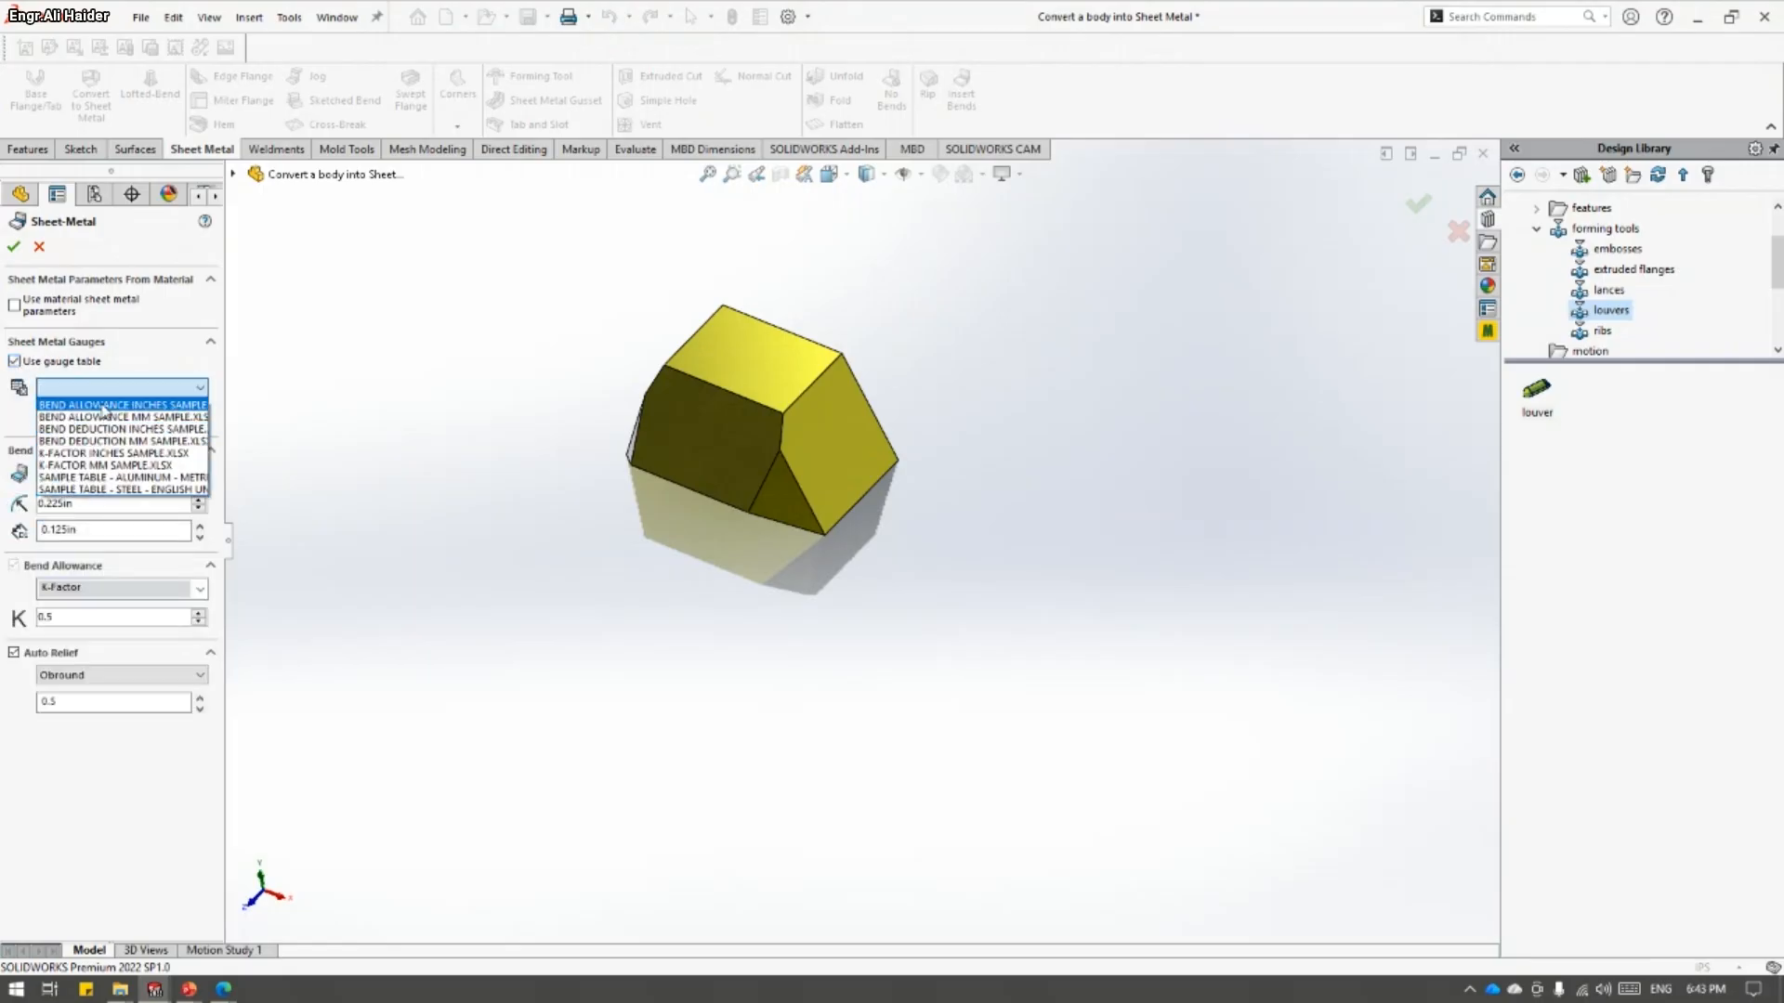
click(108, 406)
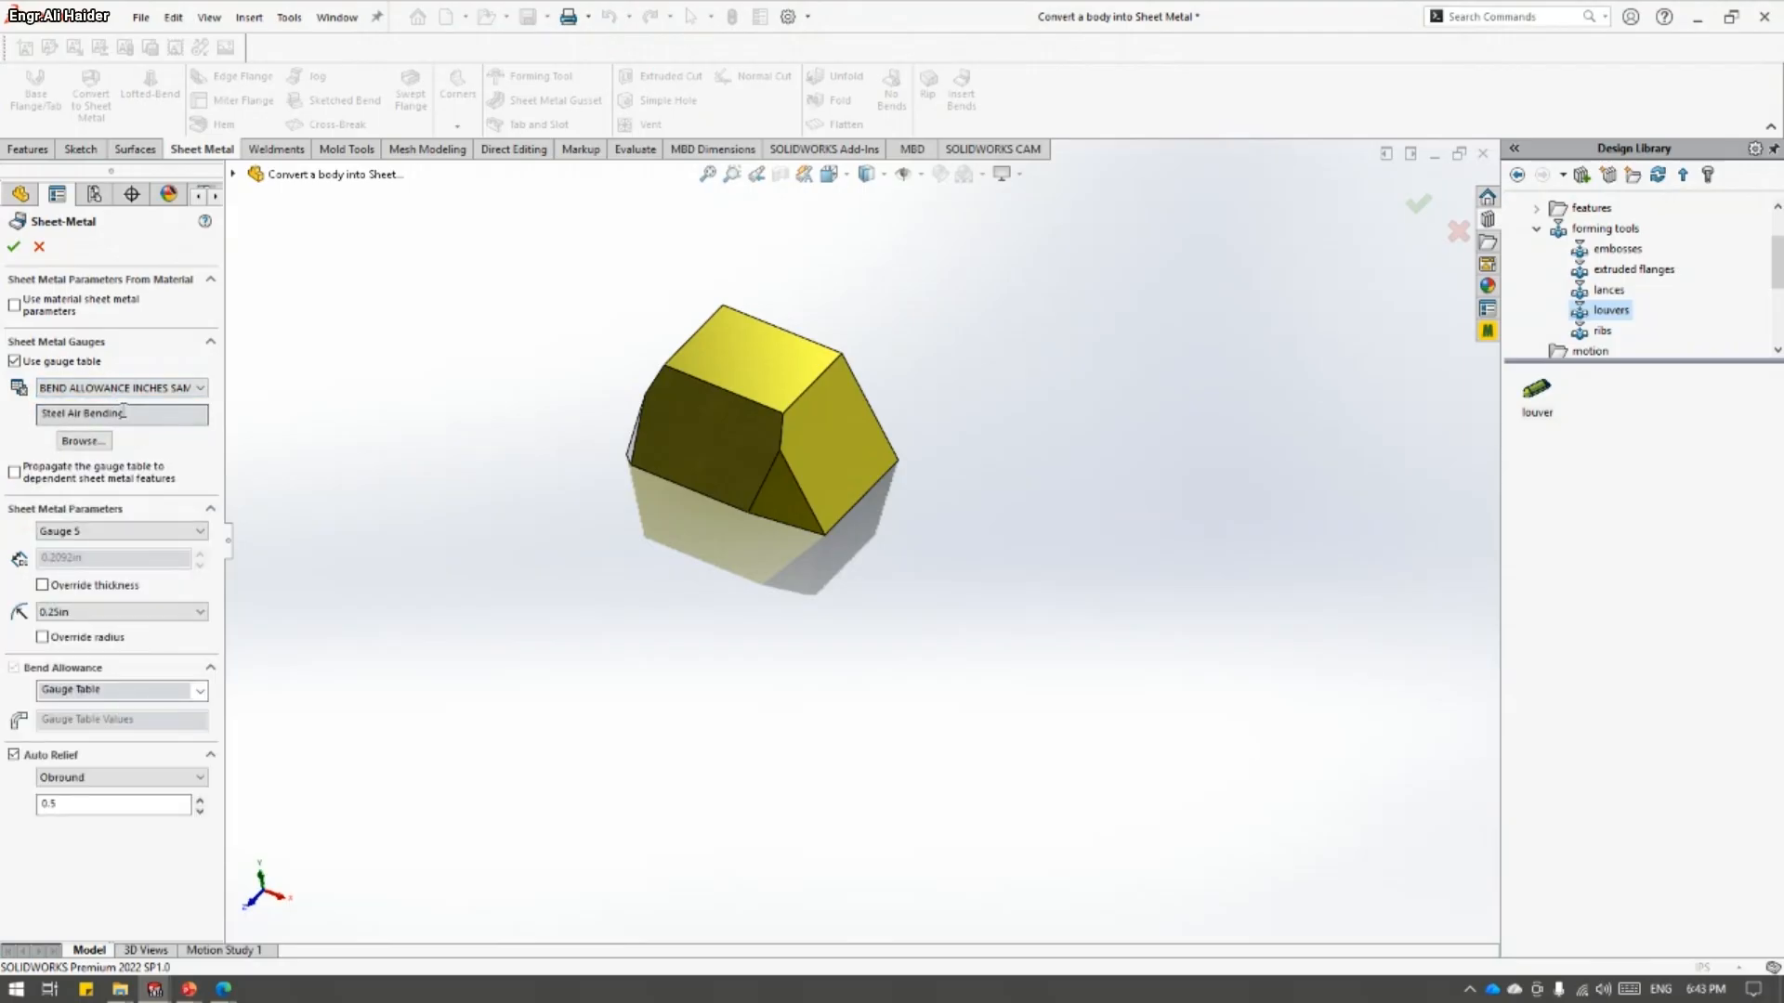
- Check the gauge table folder location without changing it, and set the sheet metal gauge to Gauge 4
click(85, 446)
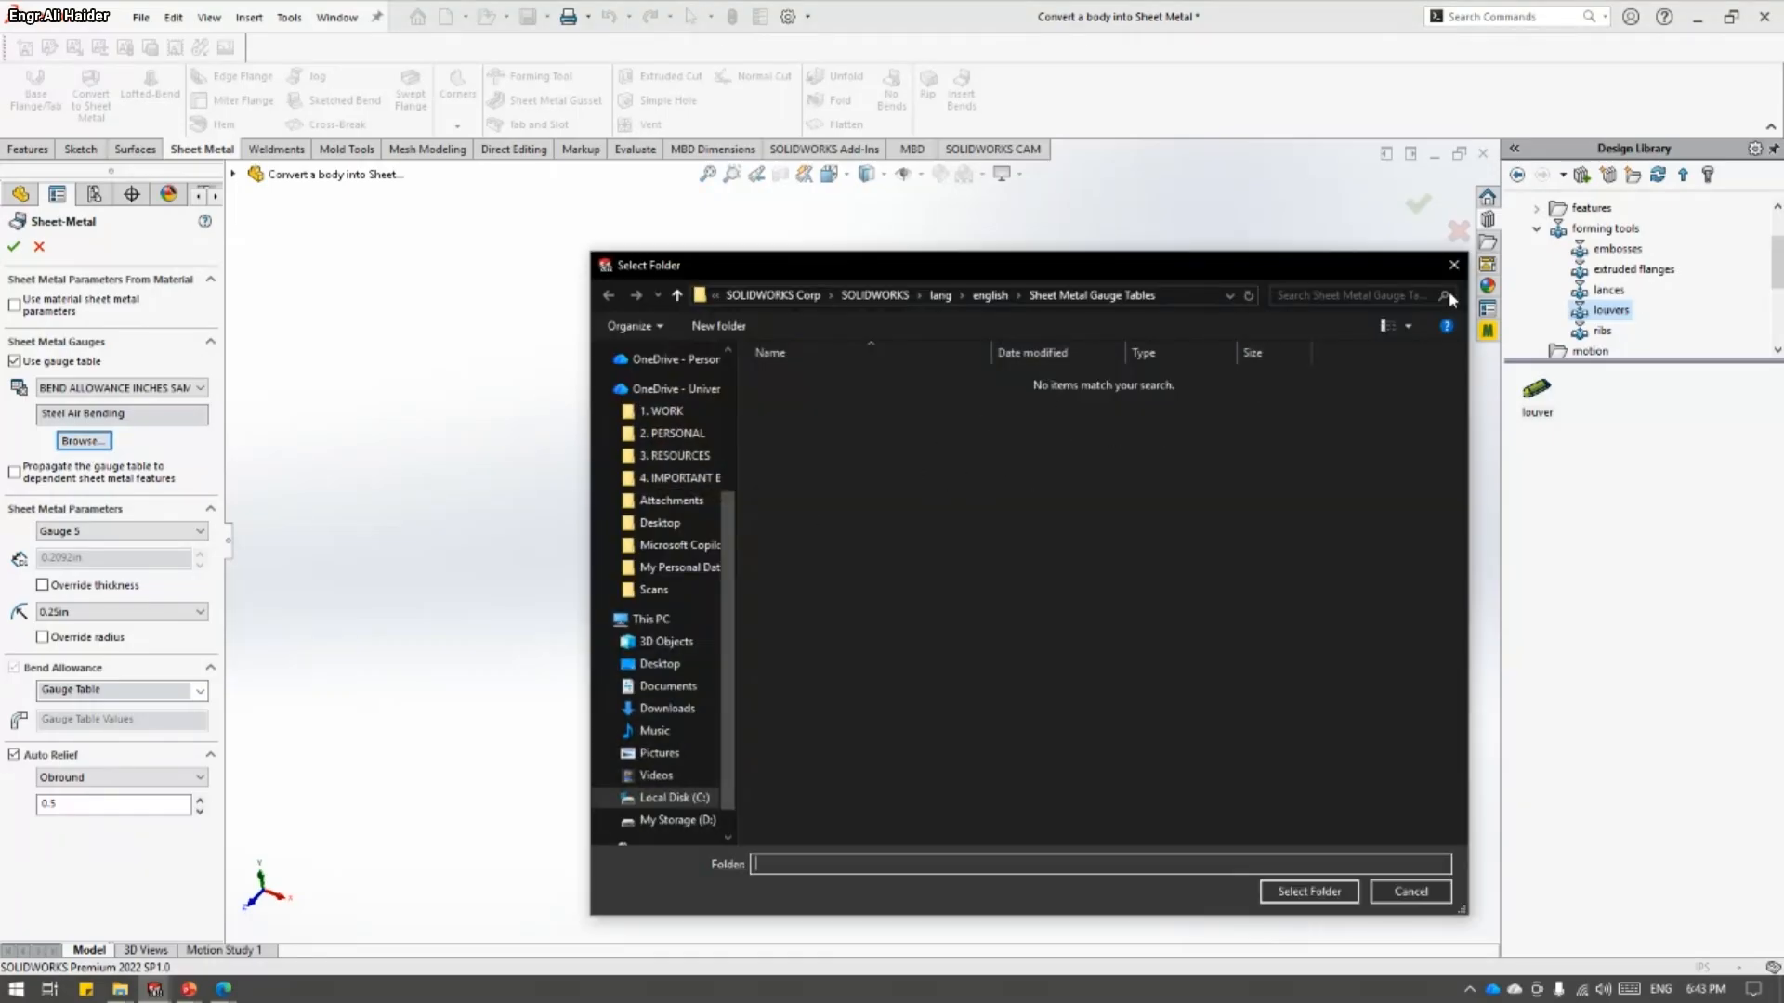
click(1453, 266)
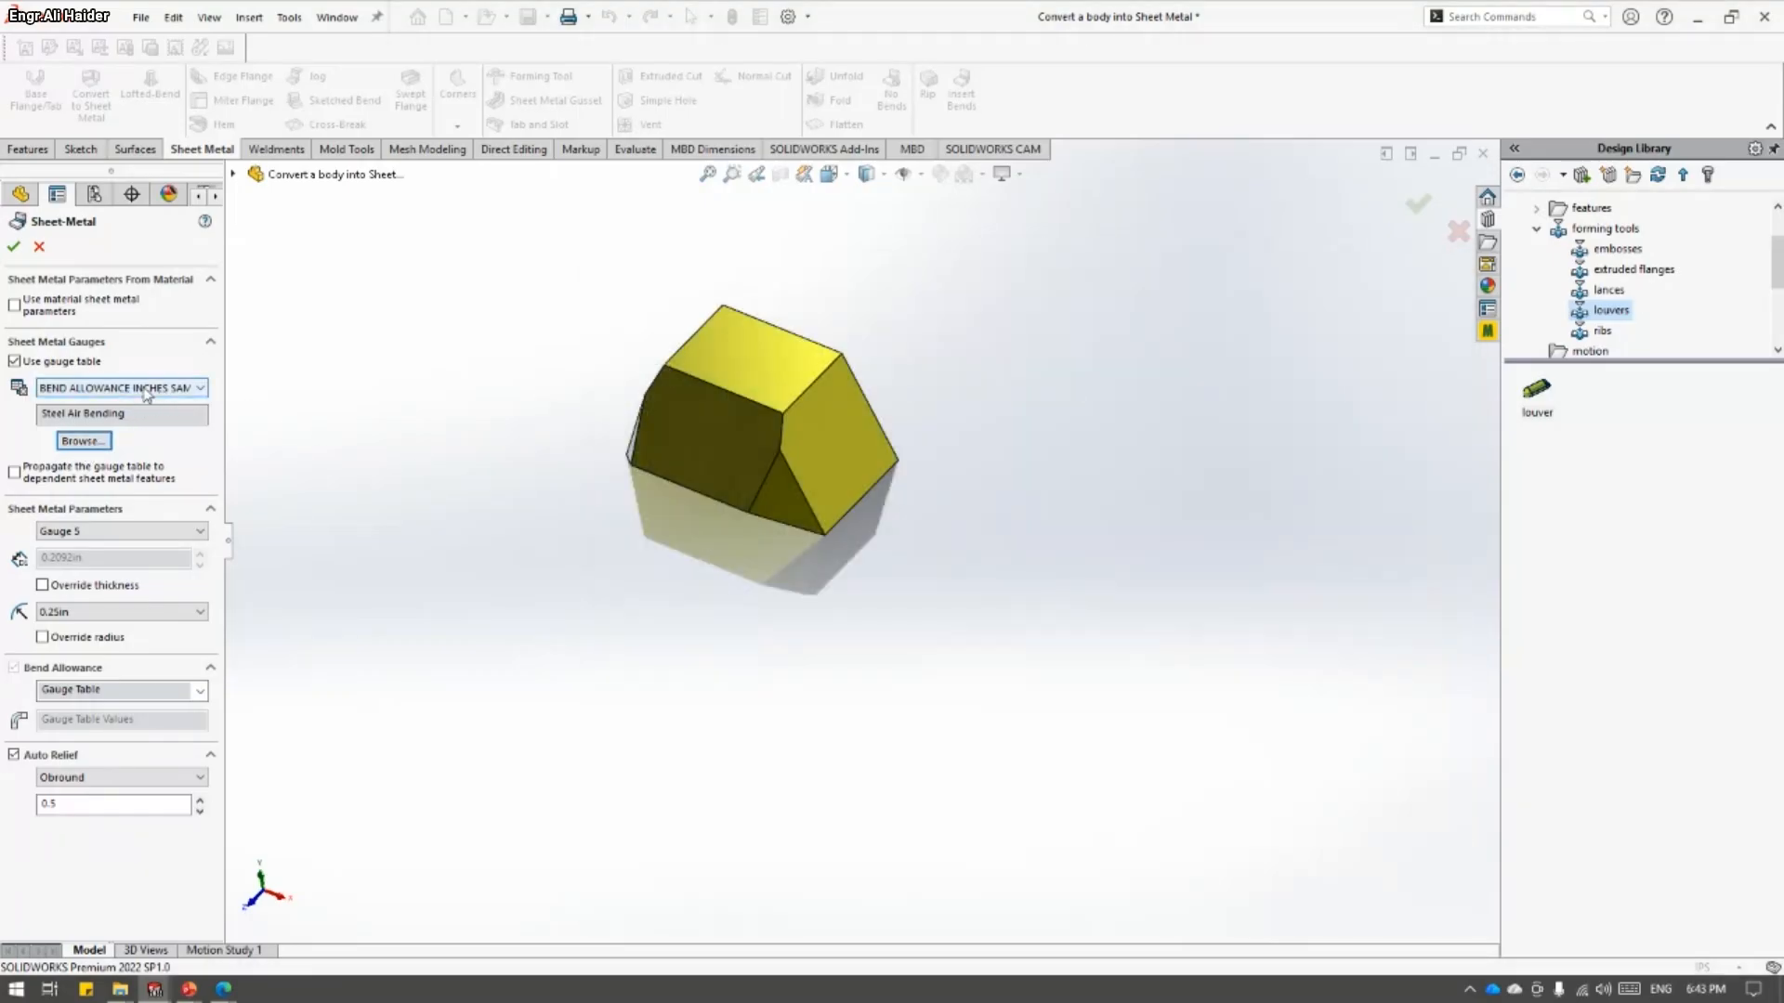
click(59, 534)
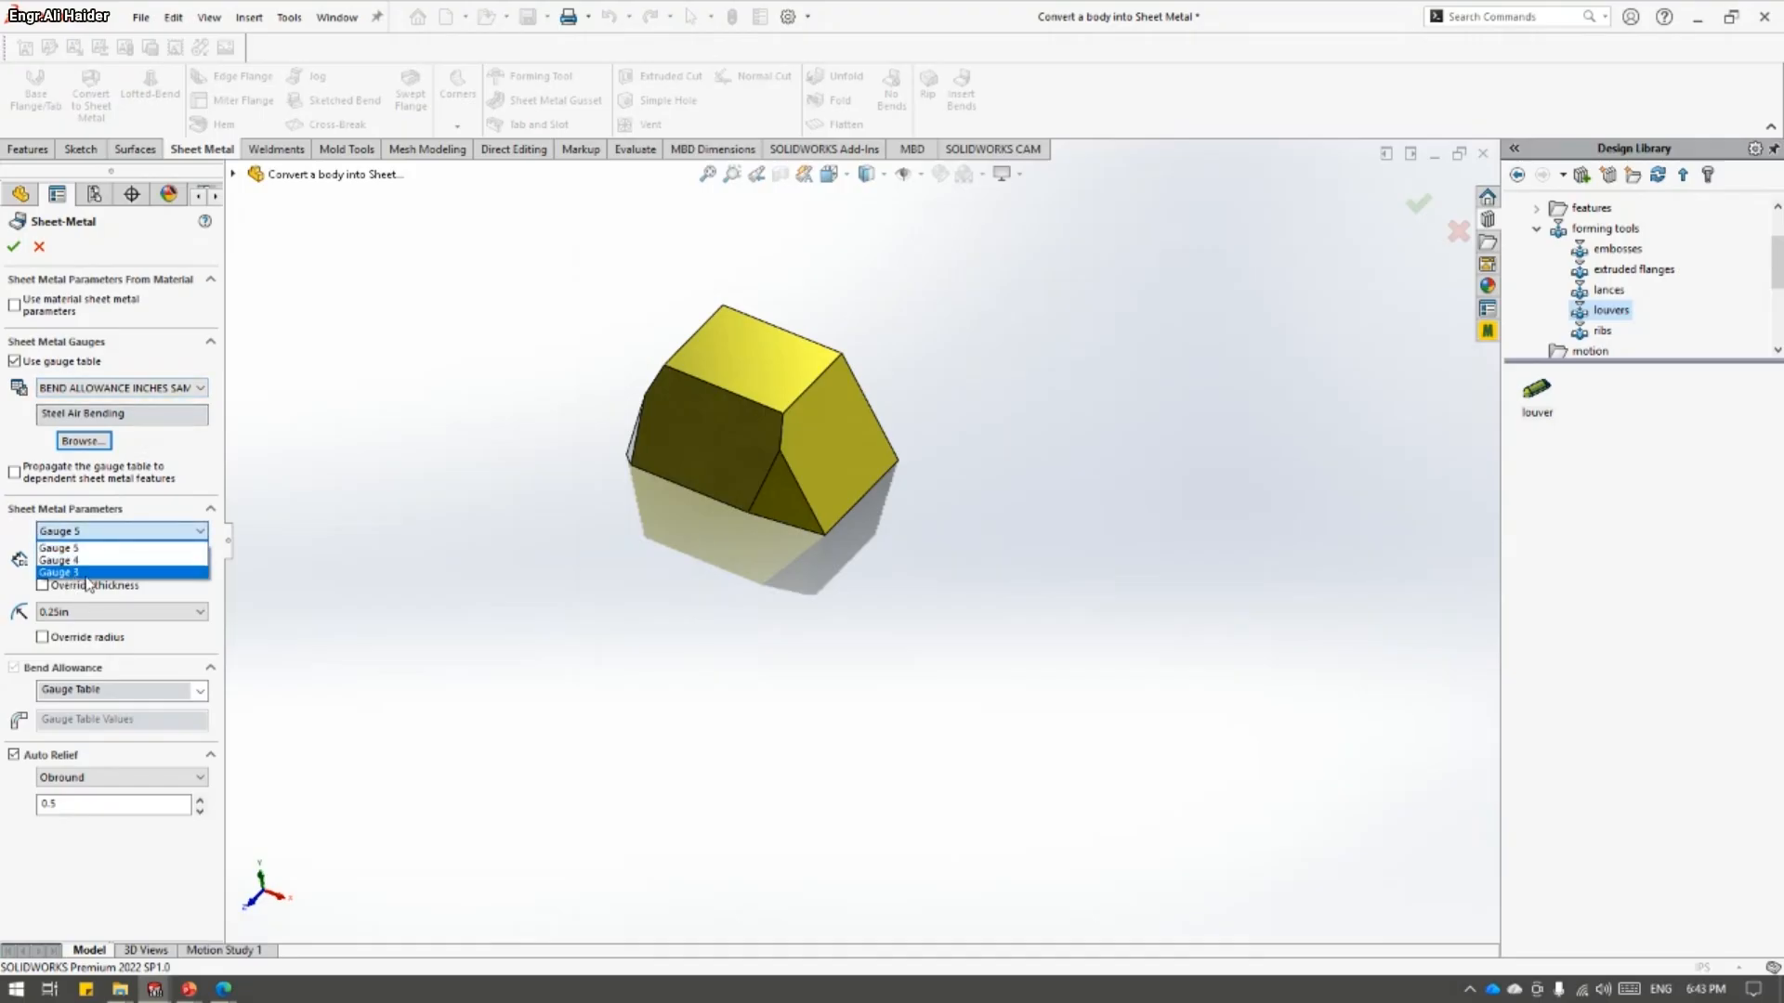
click(83, 558)
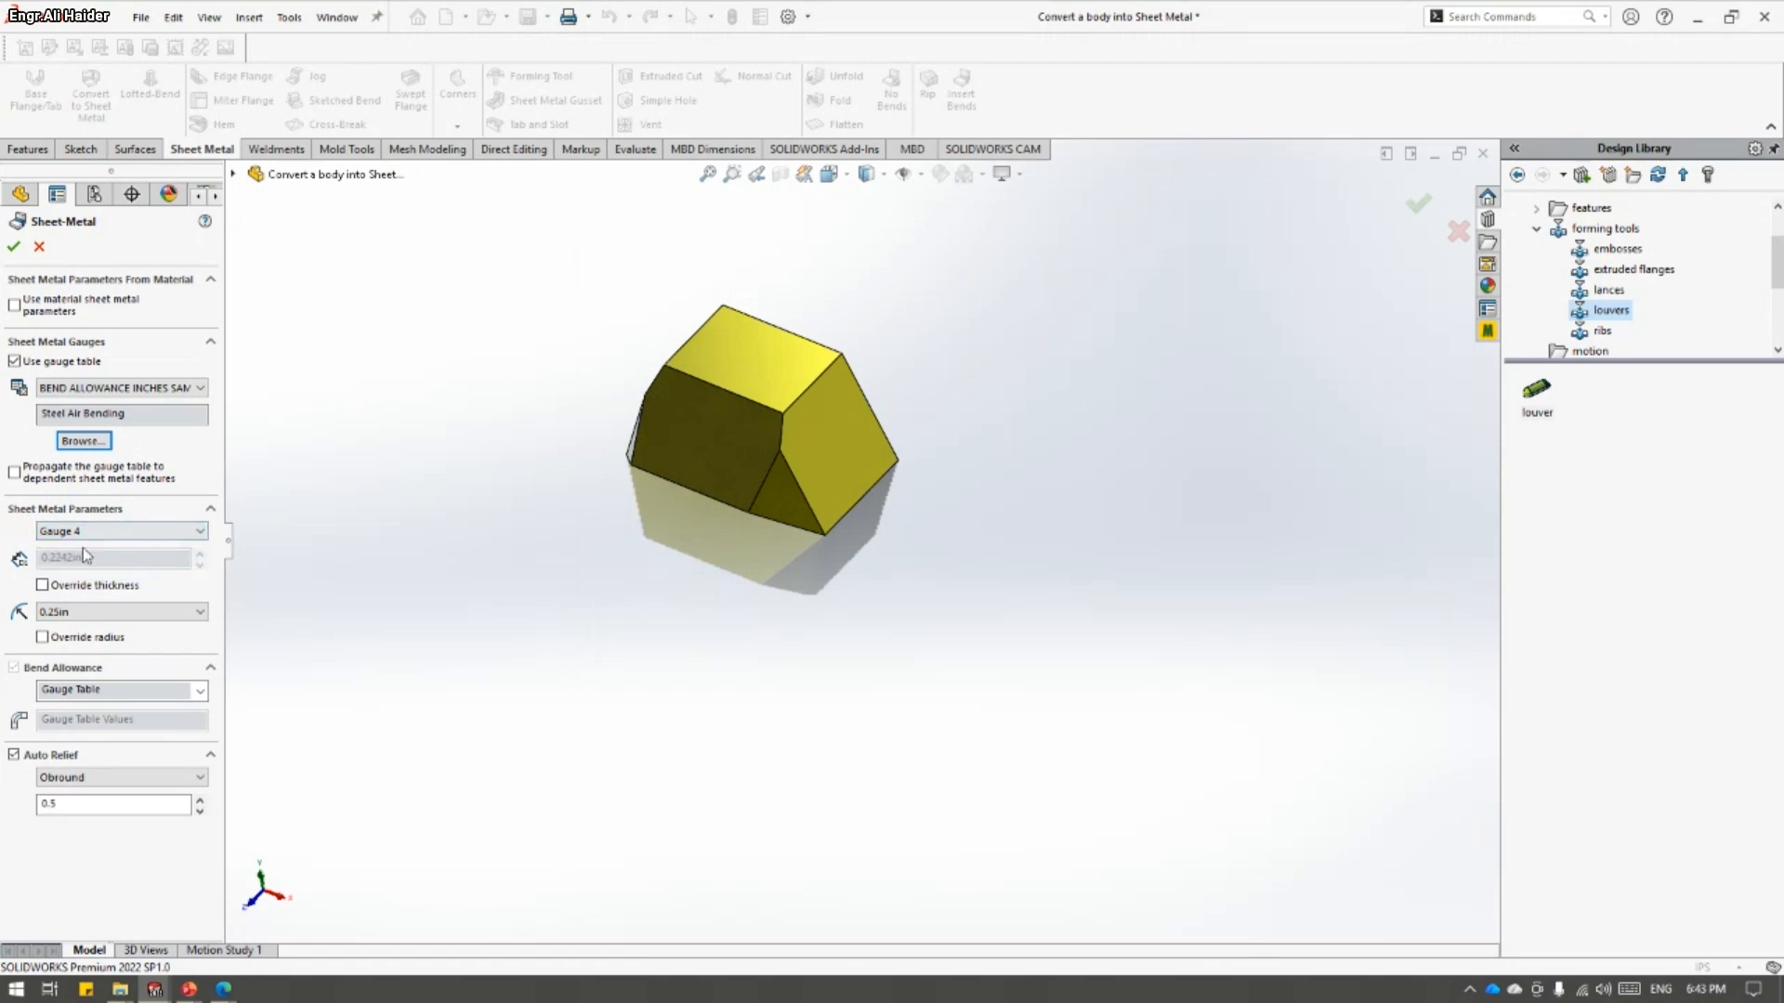
- Apply the Sheet-Metal gauge settings and inspect the bends, corner gaps and triangular face of the converted body
click(13, 246)
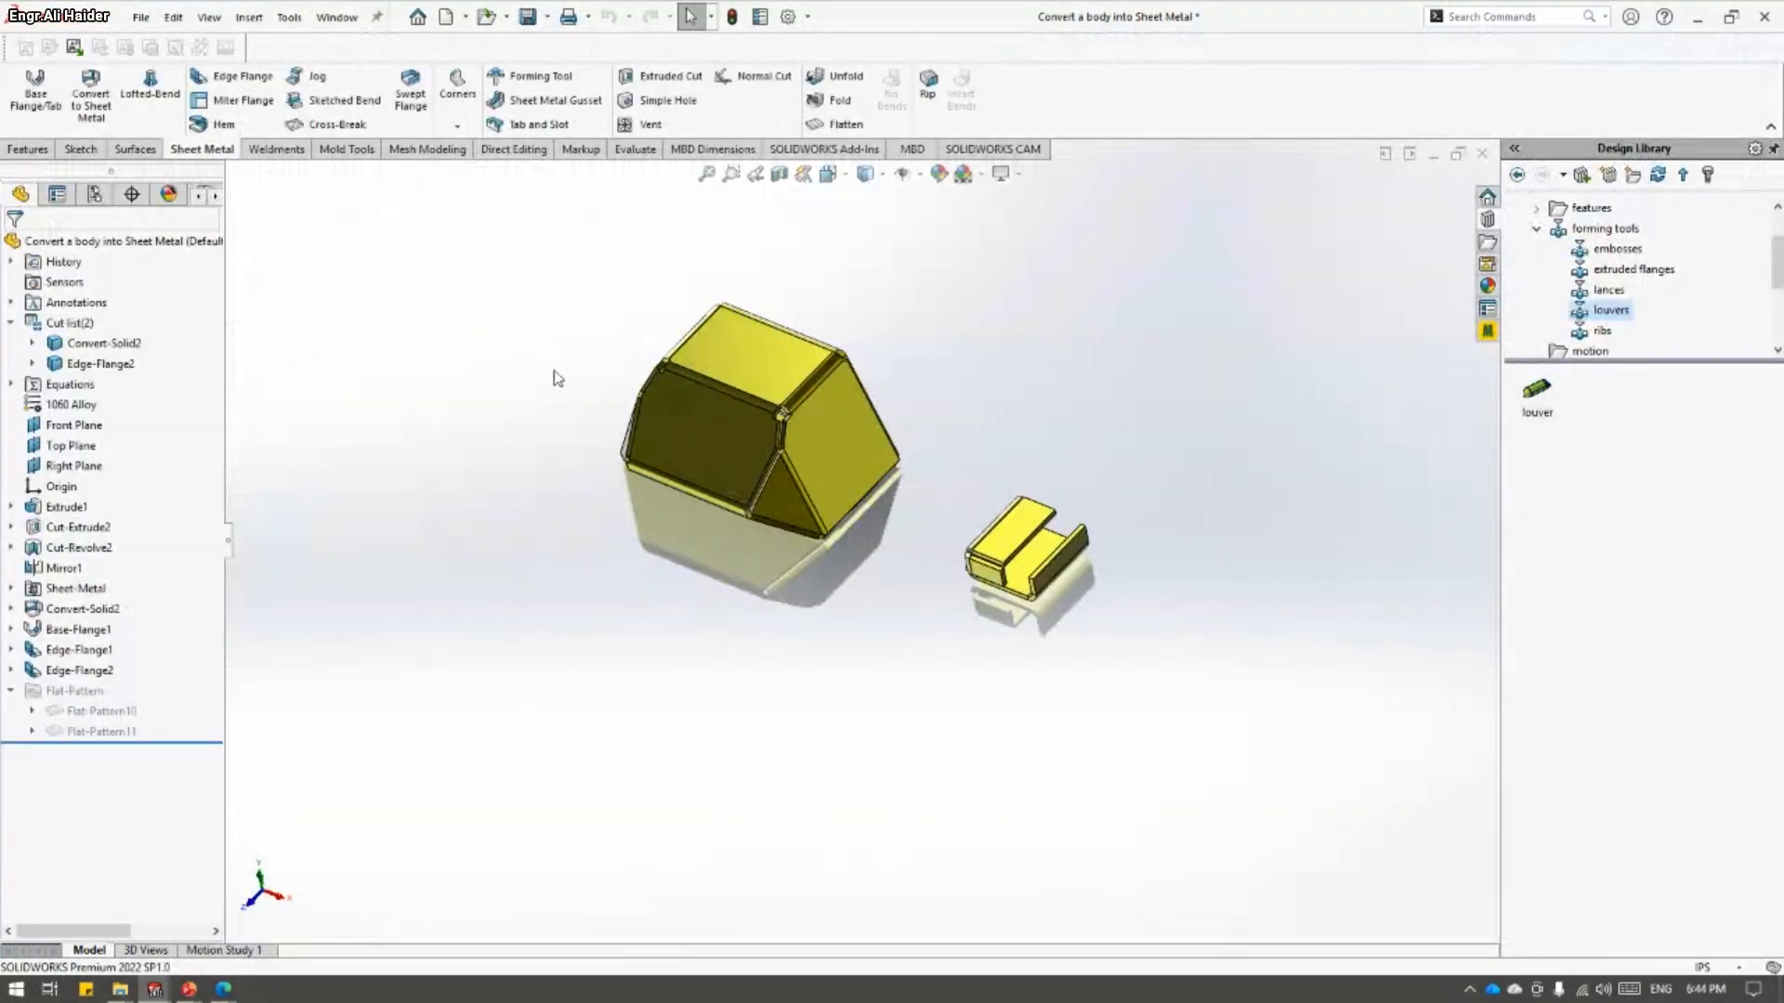
scroll(729, 390, down, 5)
middle_drag(844, 507, 855, 368)
scroll(847, 615, down, 1)
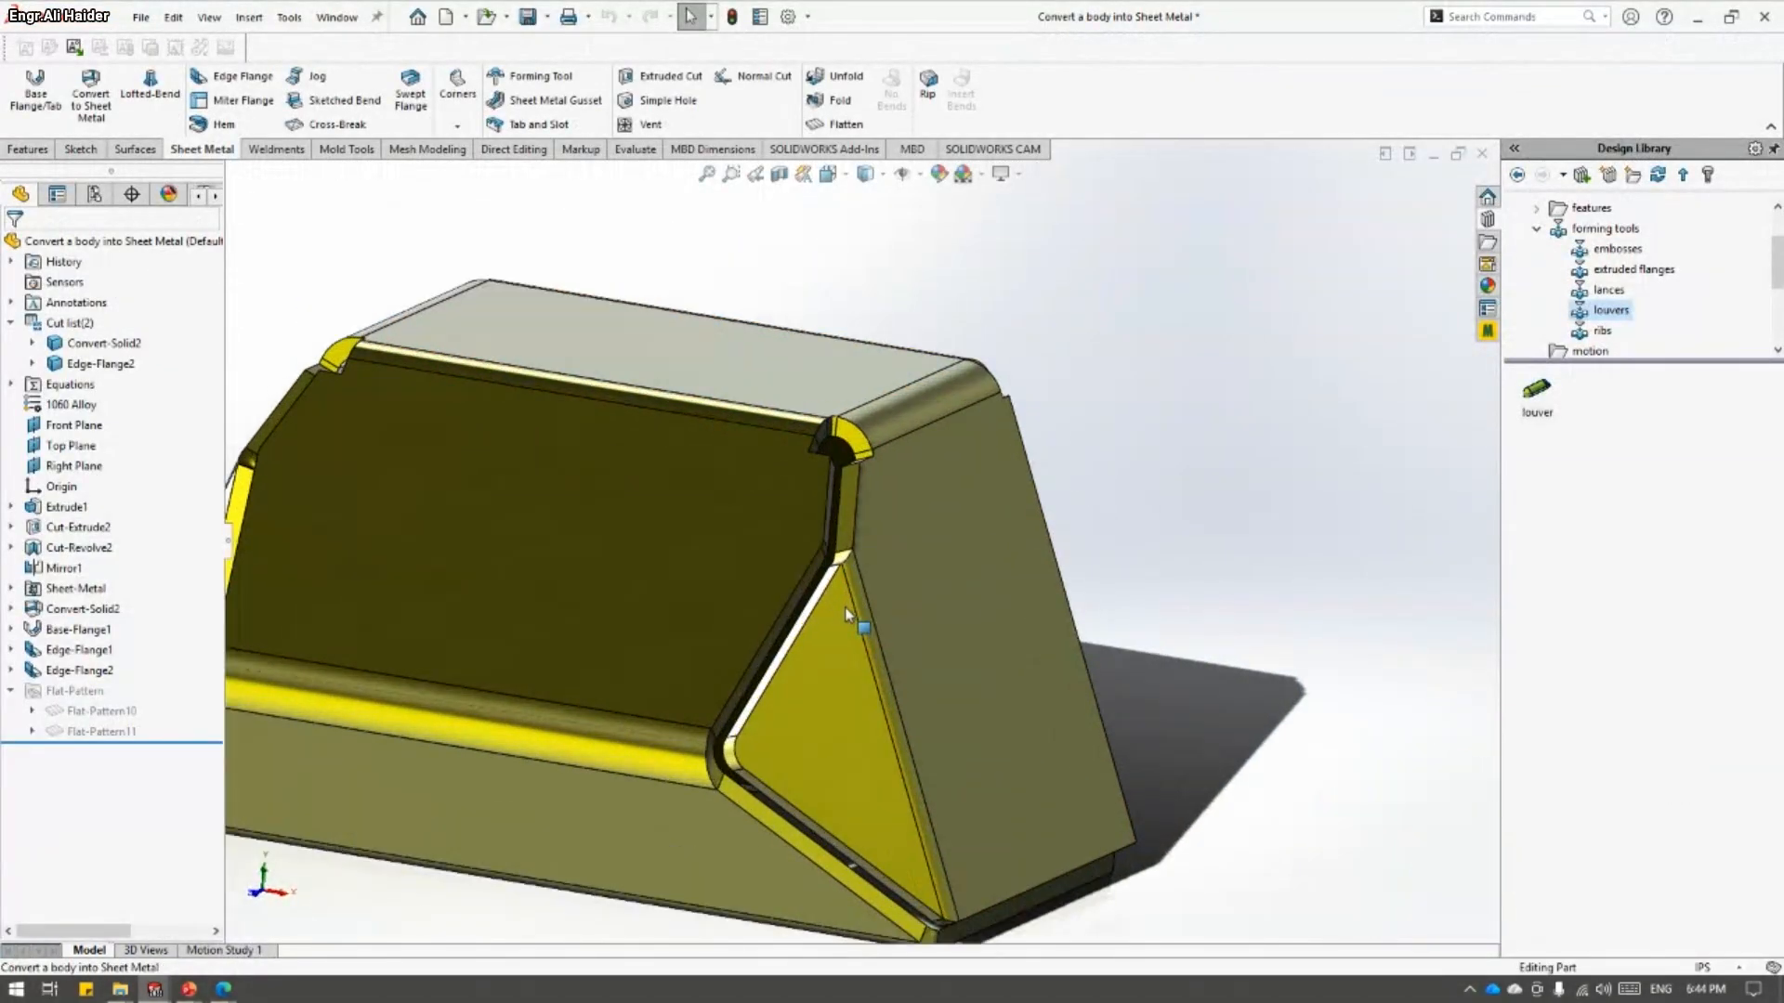
click(799, 727)
scroll(630, 559, up, 4)
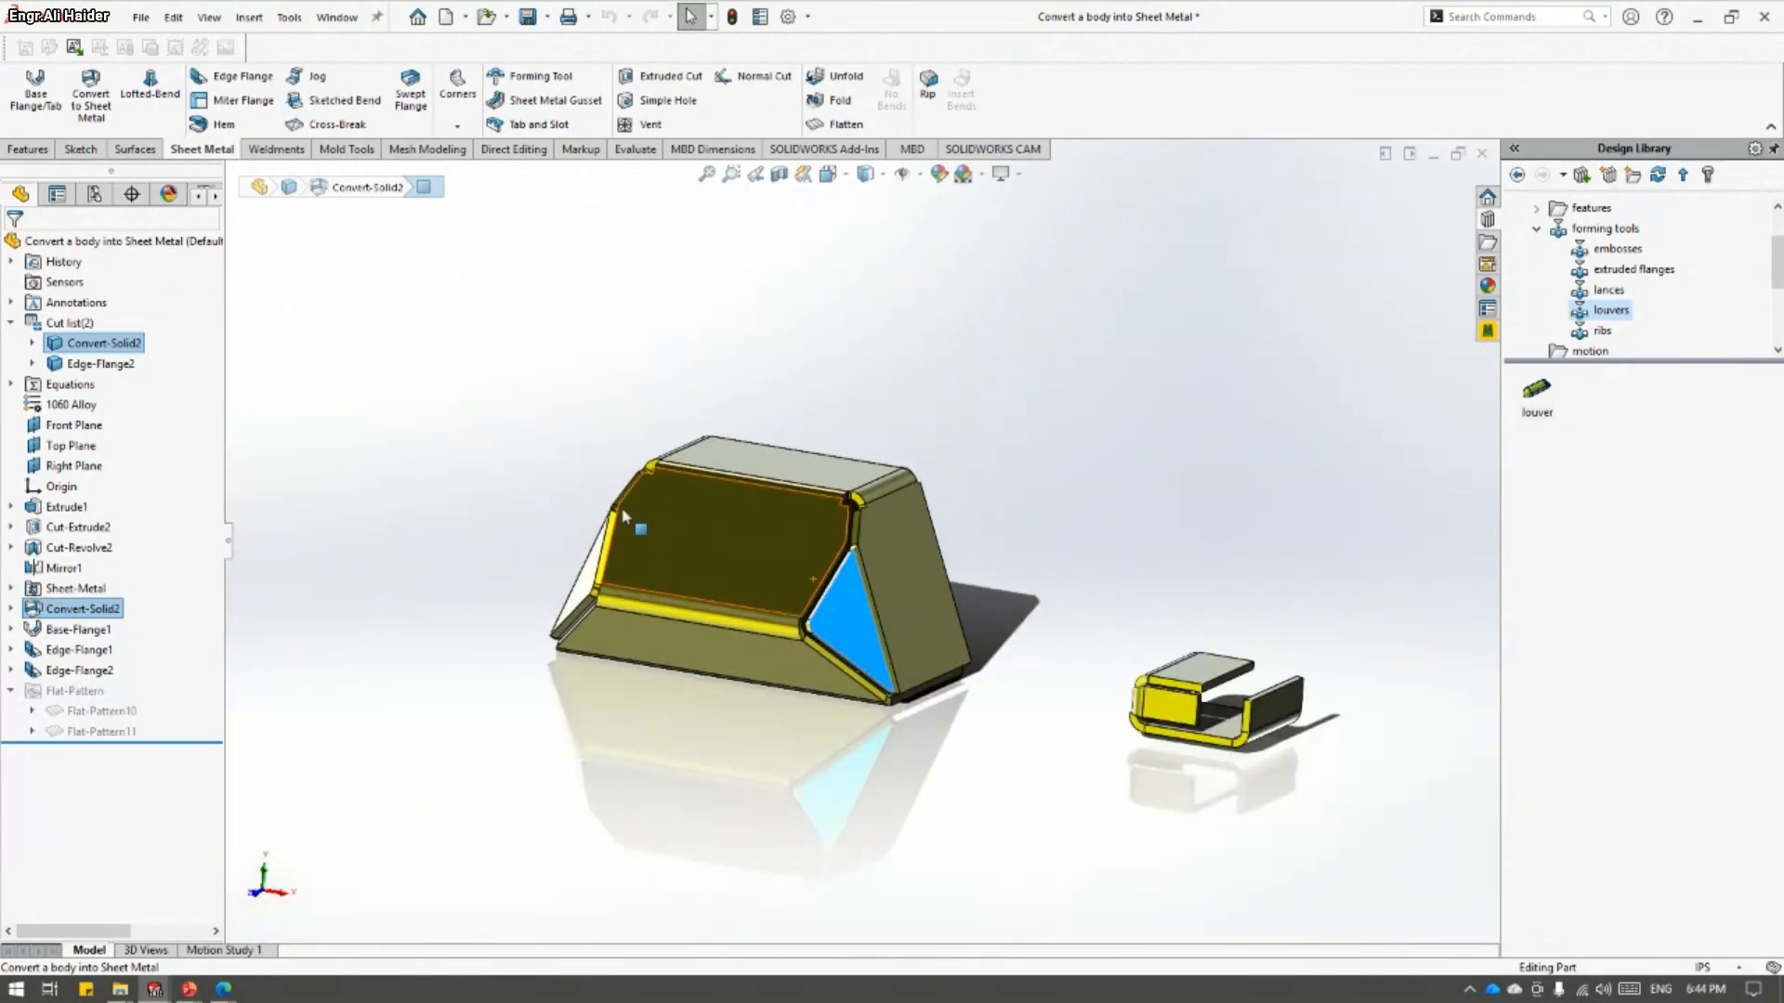
click(602, 454)
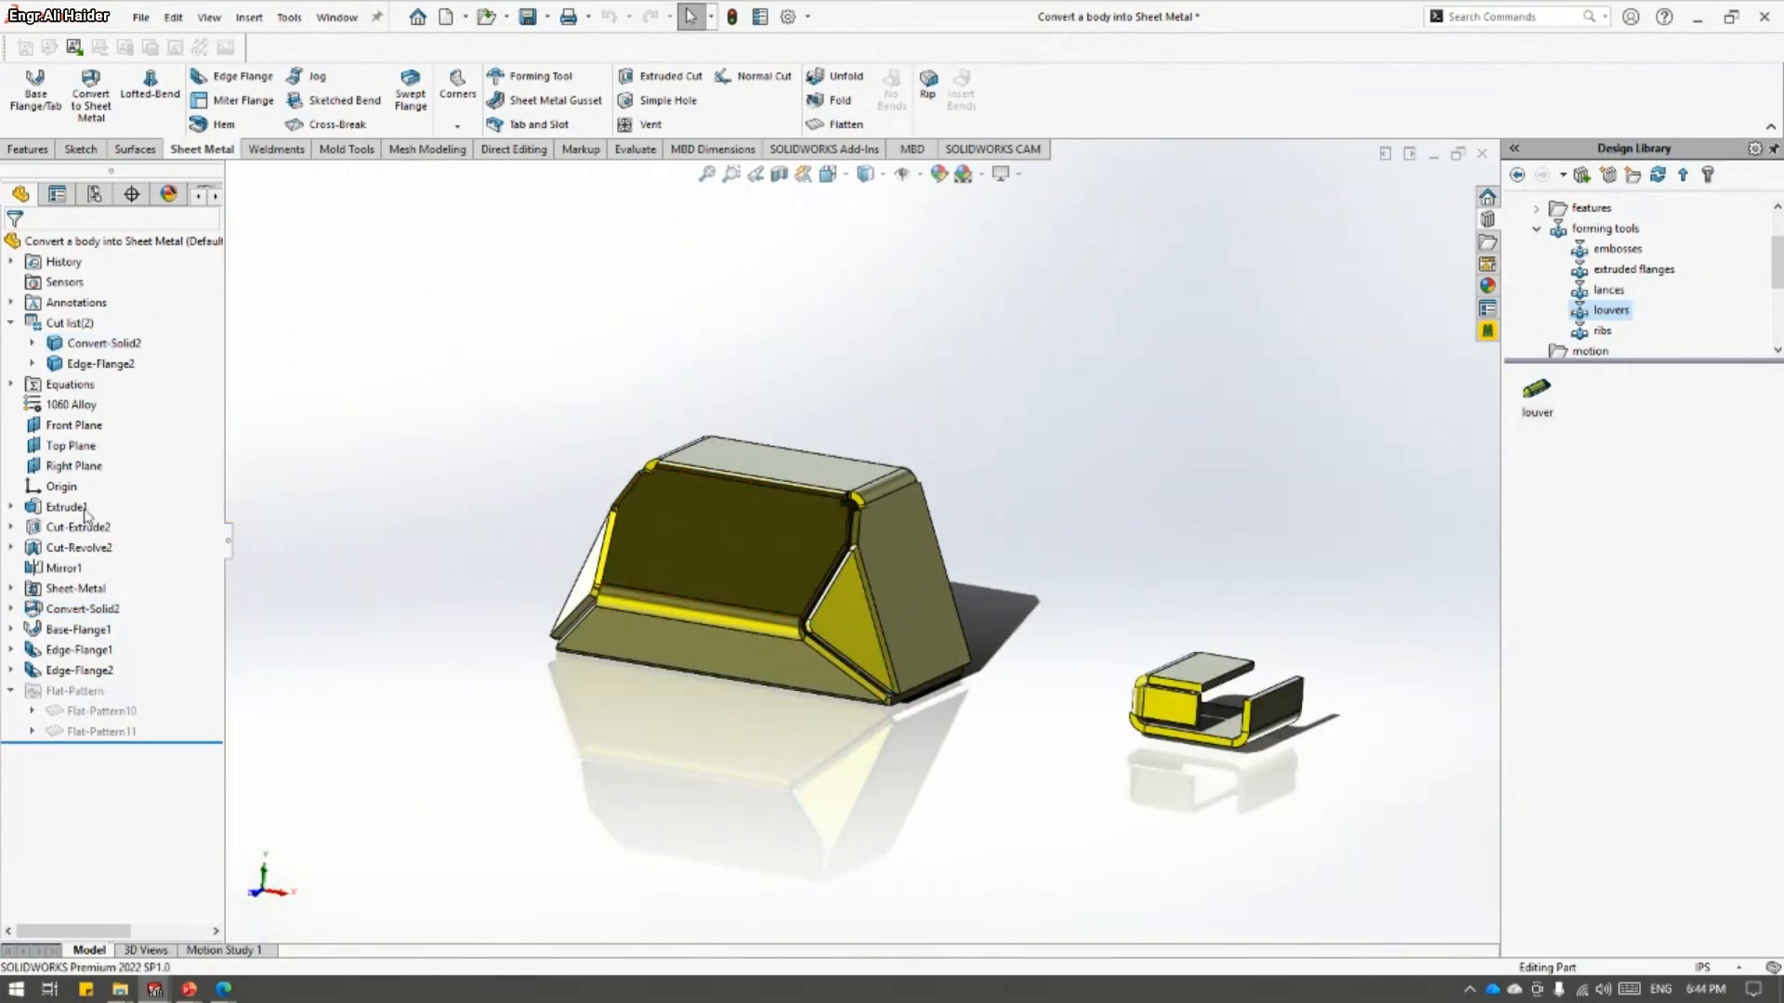
- Review the Sheet-Metal feature's definition and close it without changing any parameters
right_click(47, 593)
click(63, 537)
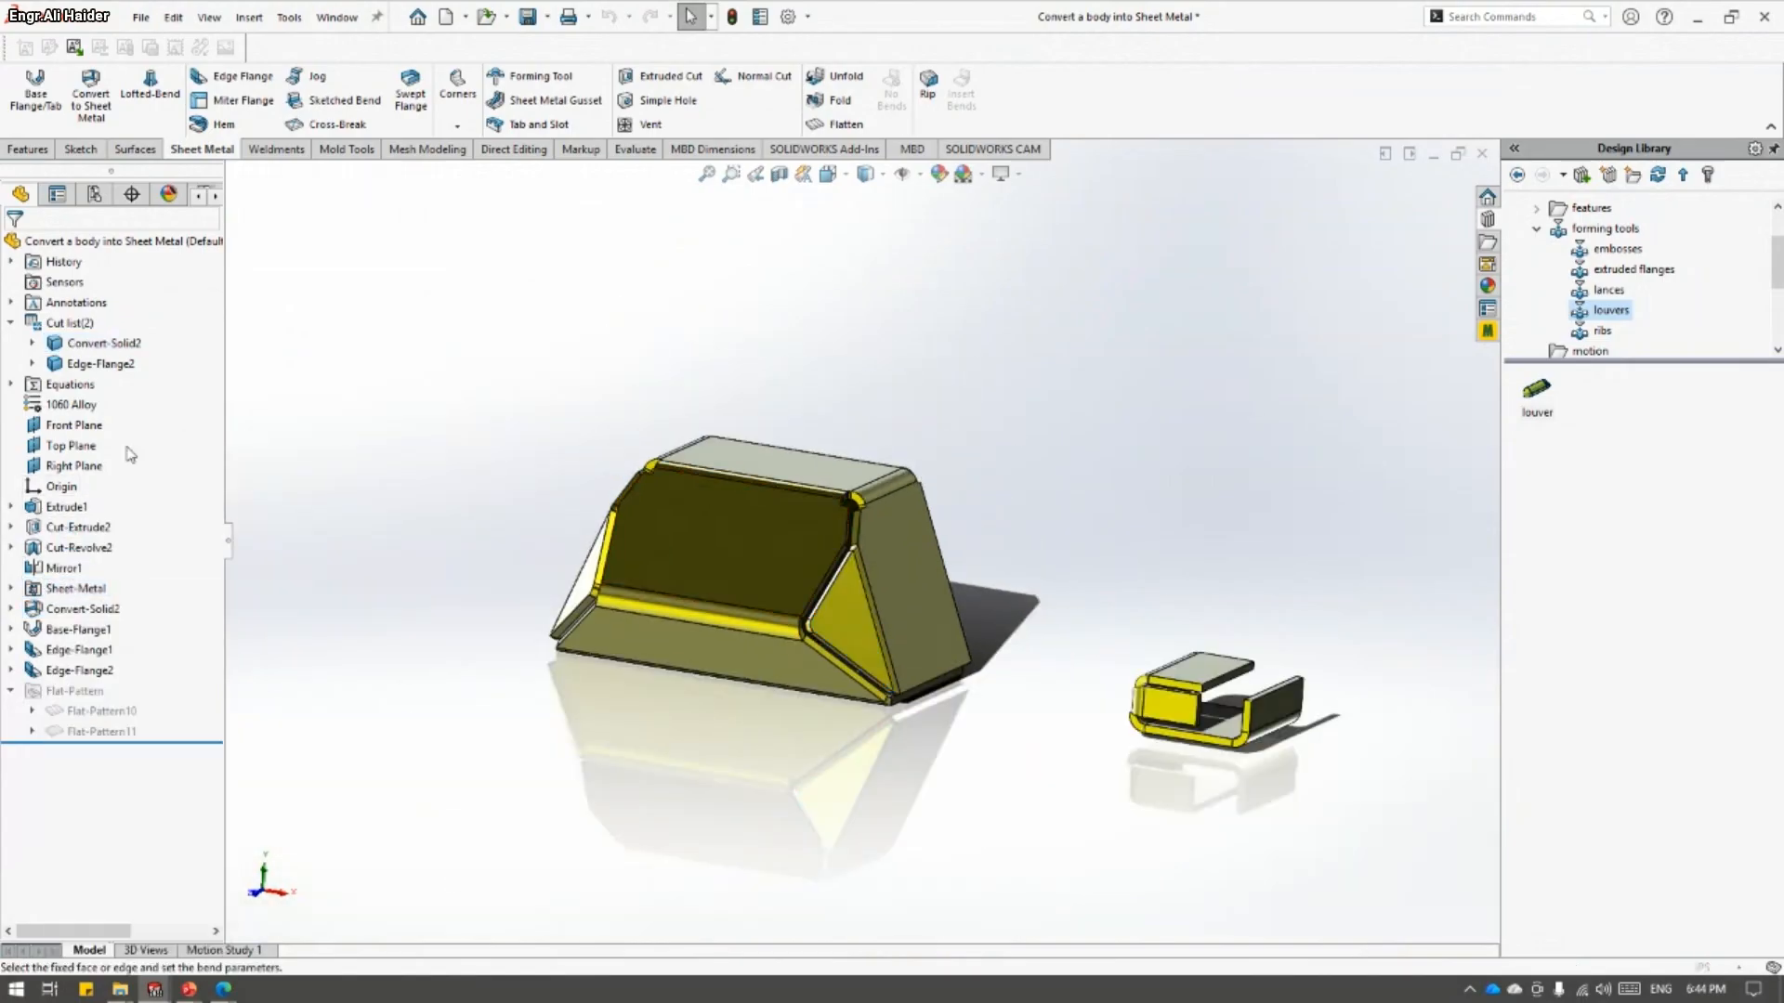
click(13, 248)
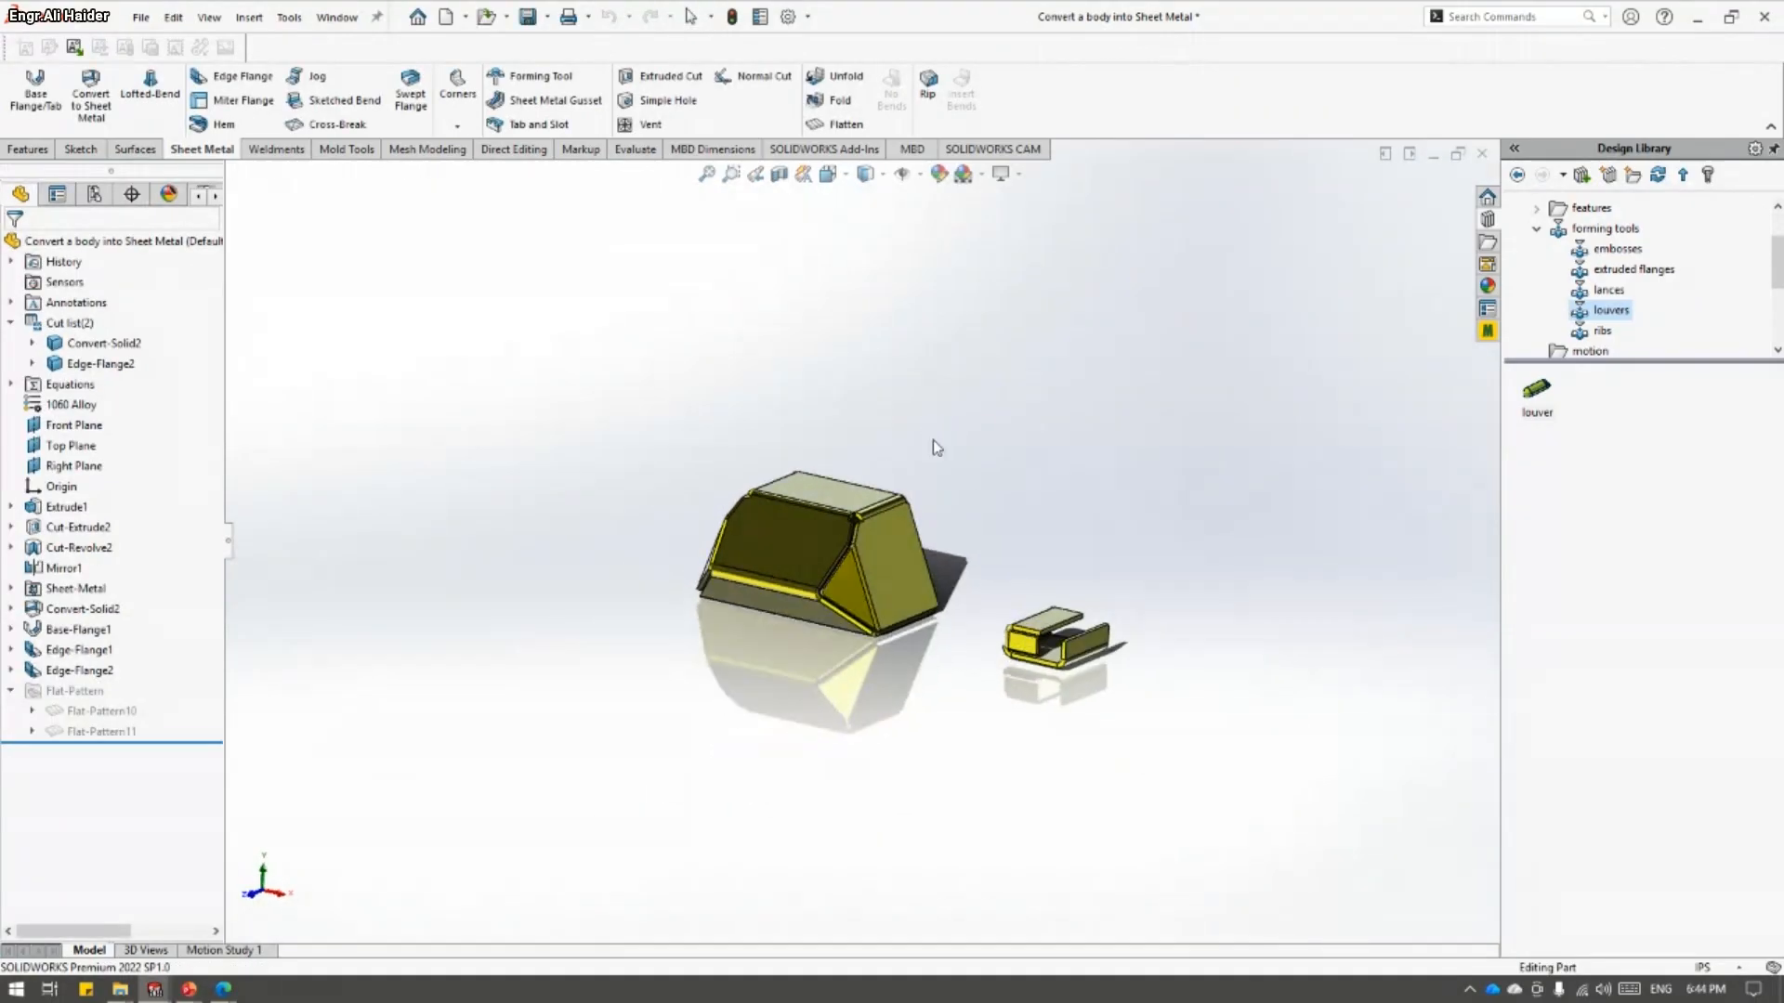
- Switch to the presentation slide listing the tools to practice and return to the SOLIDWORKS part
key(alt+Tab)
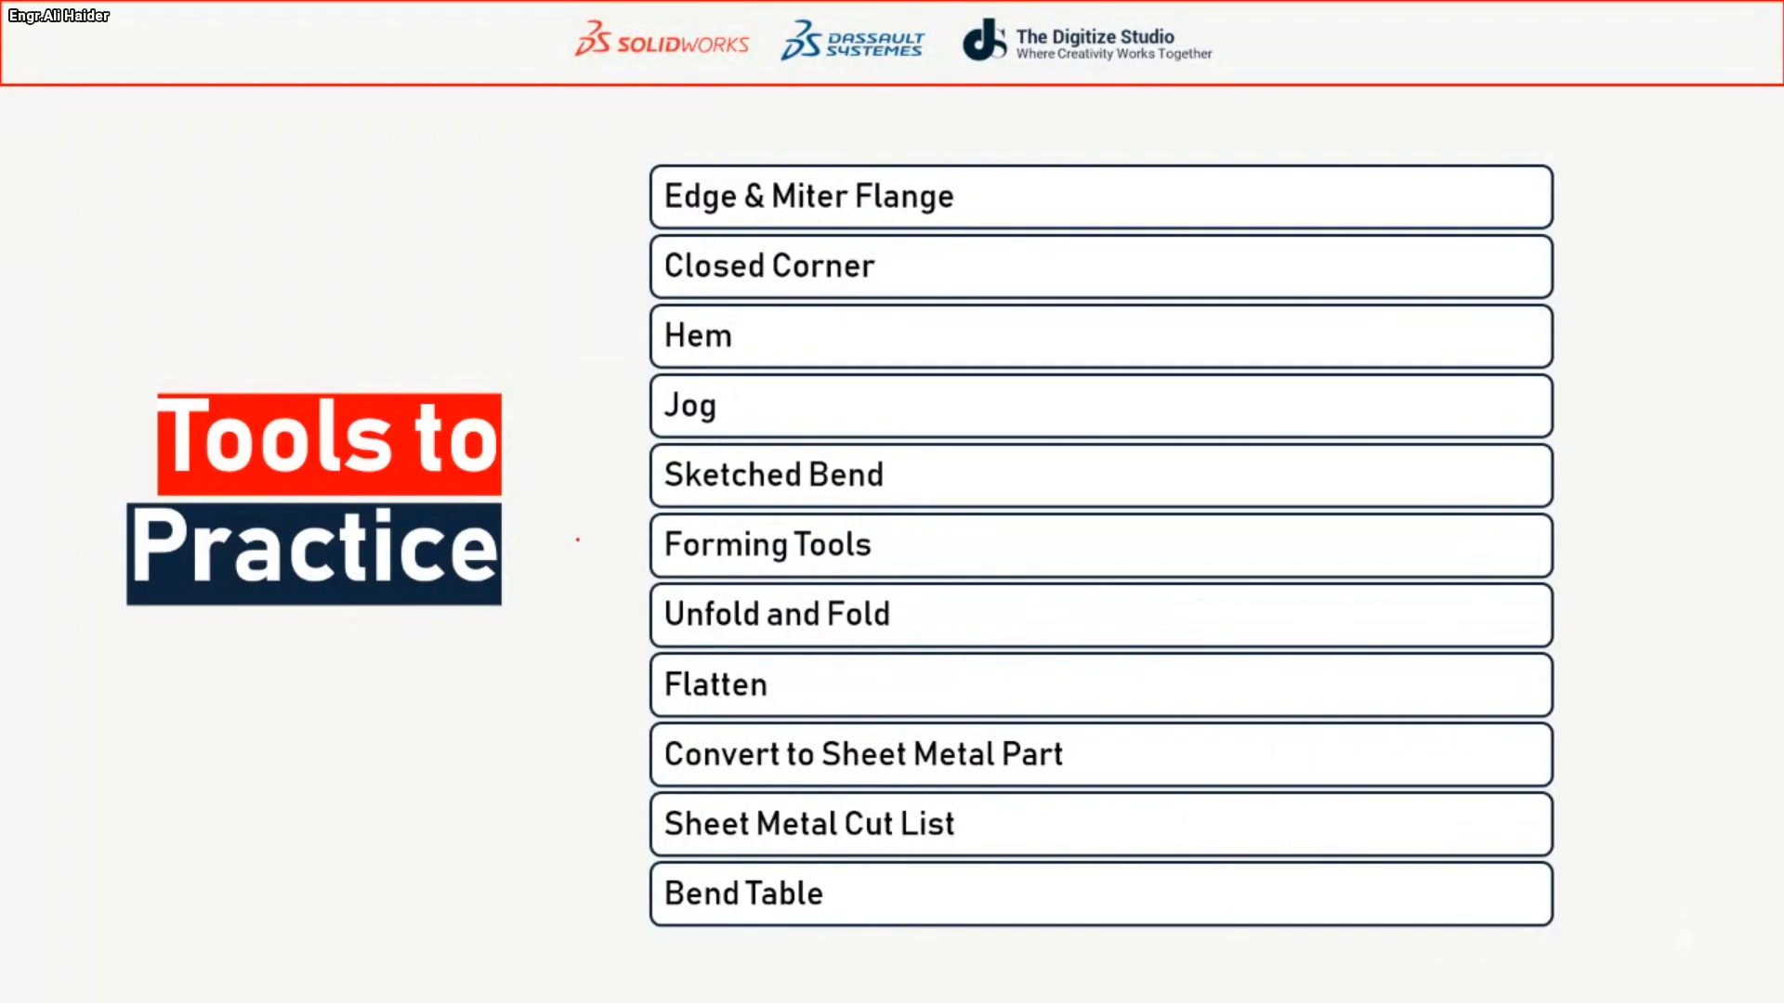
key(alt+Tab)
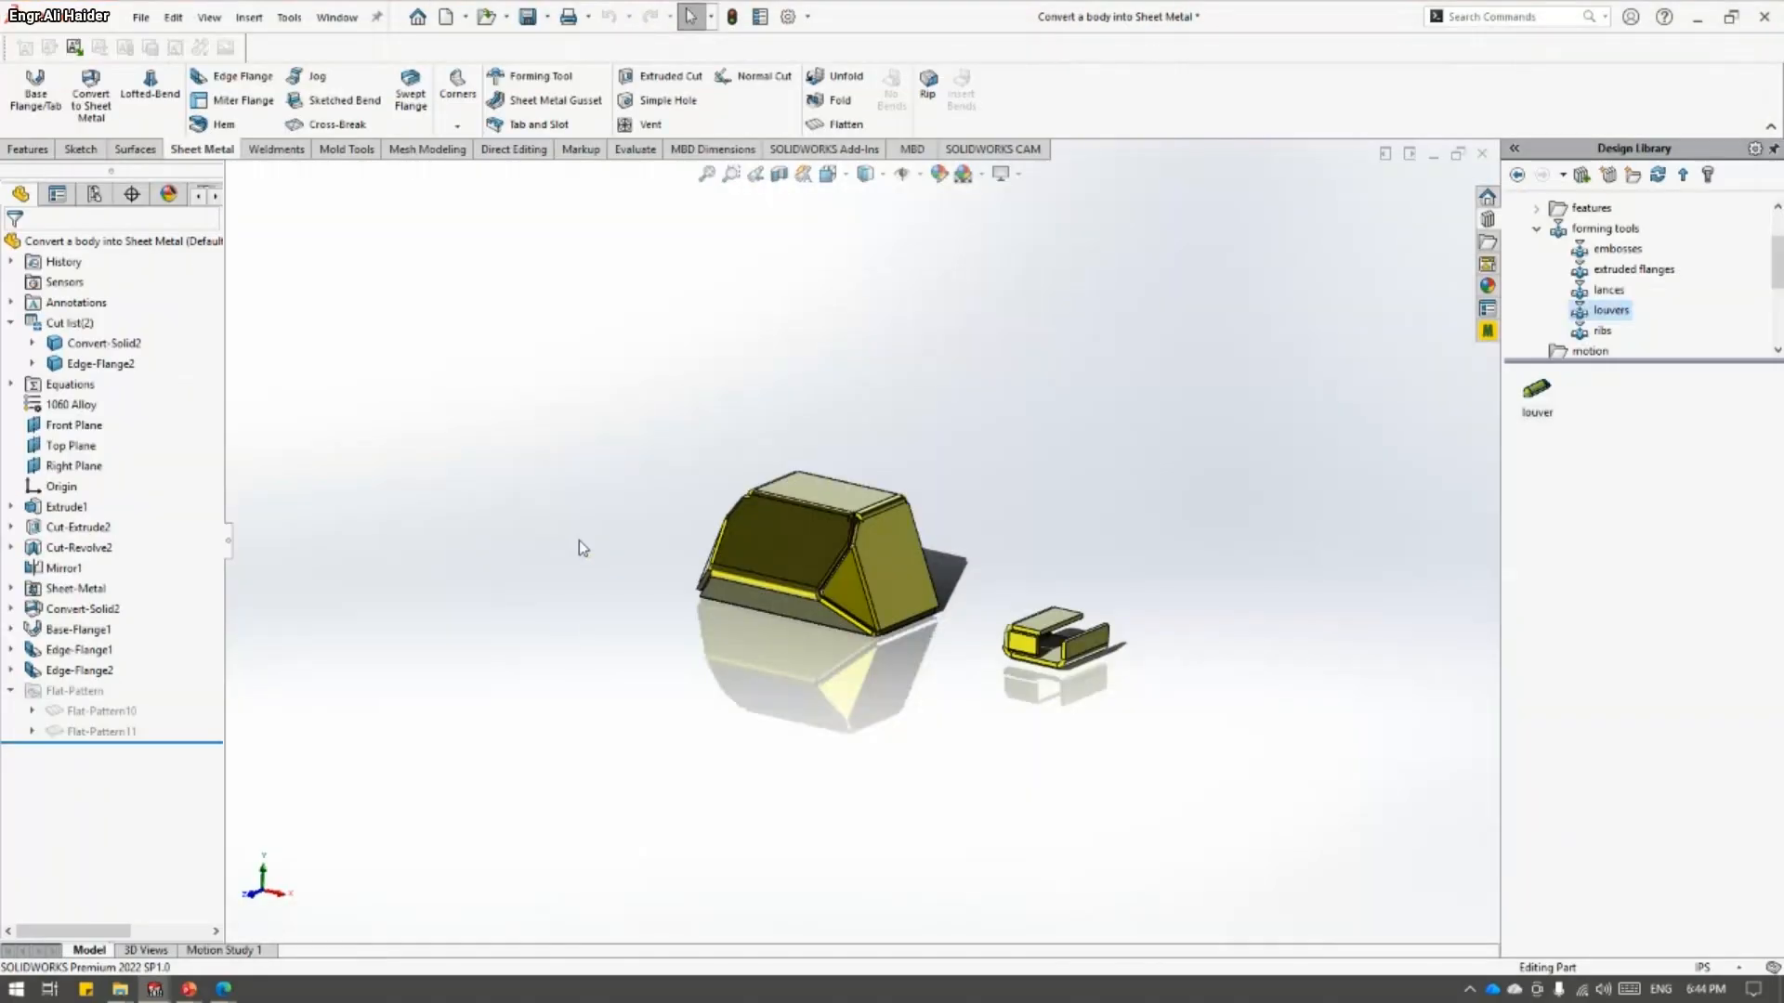
key(alt+Tab)
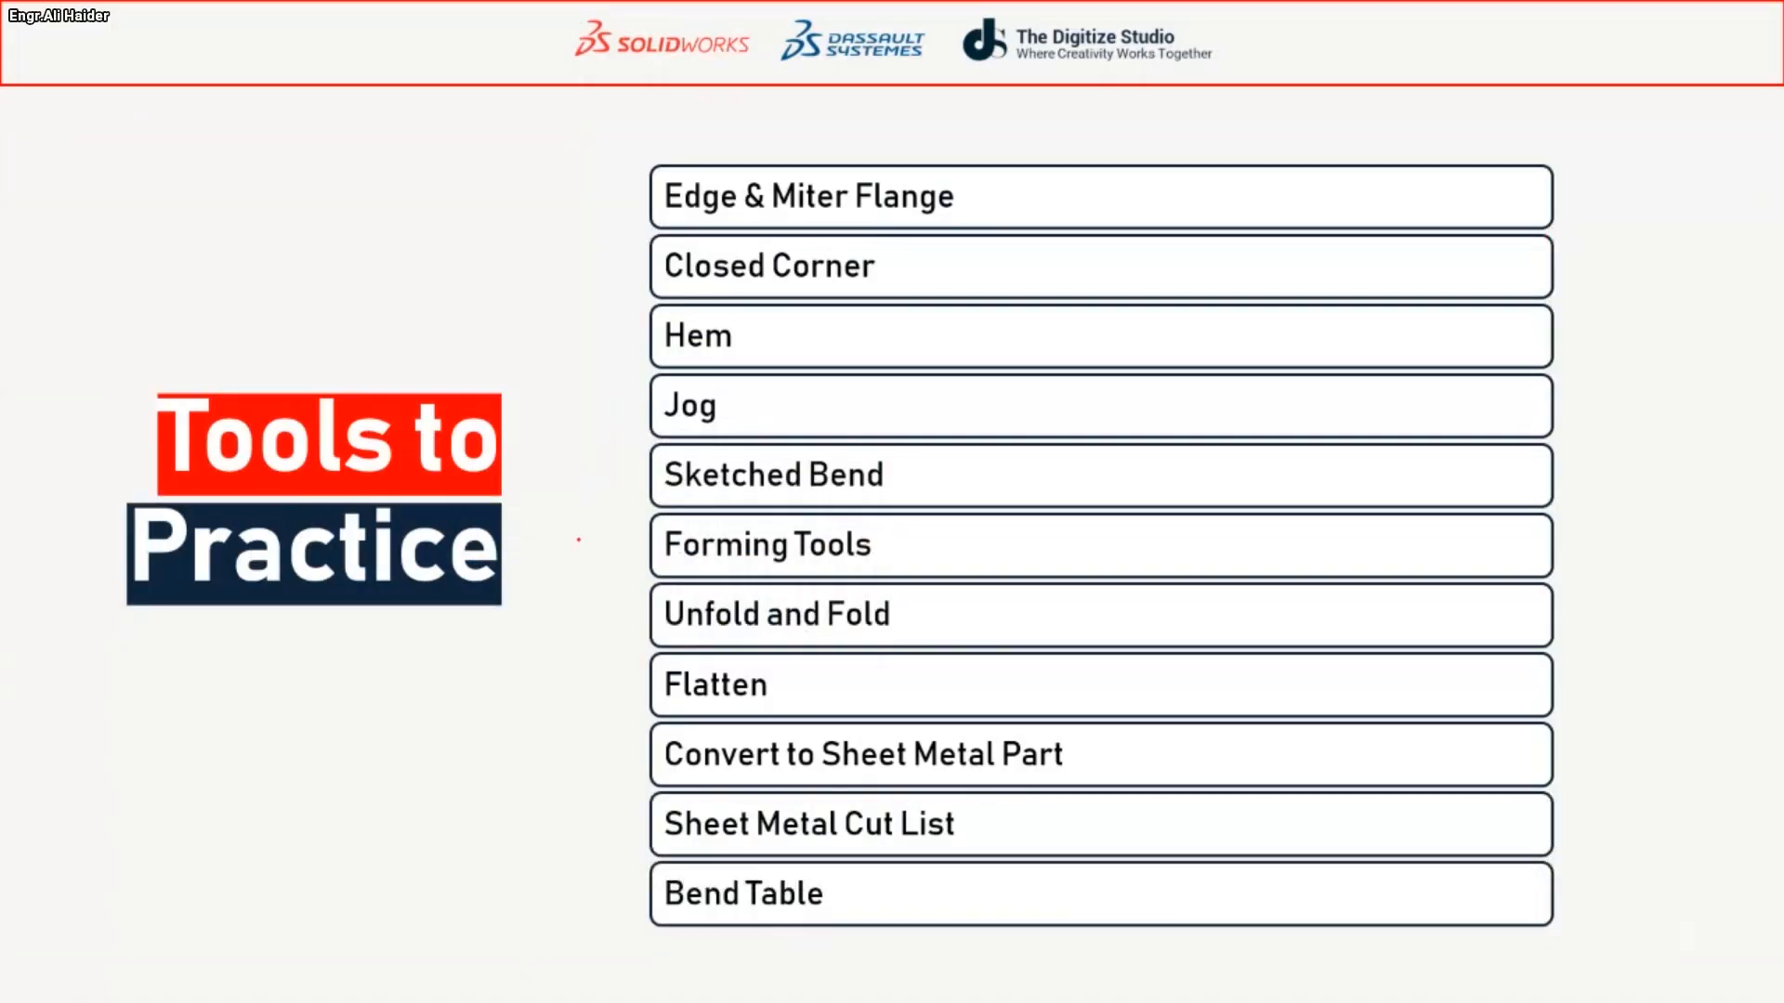
key(alt+Tab)
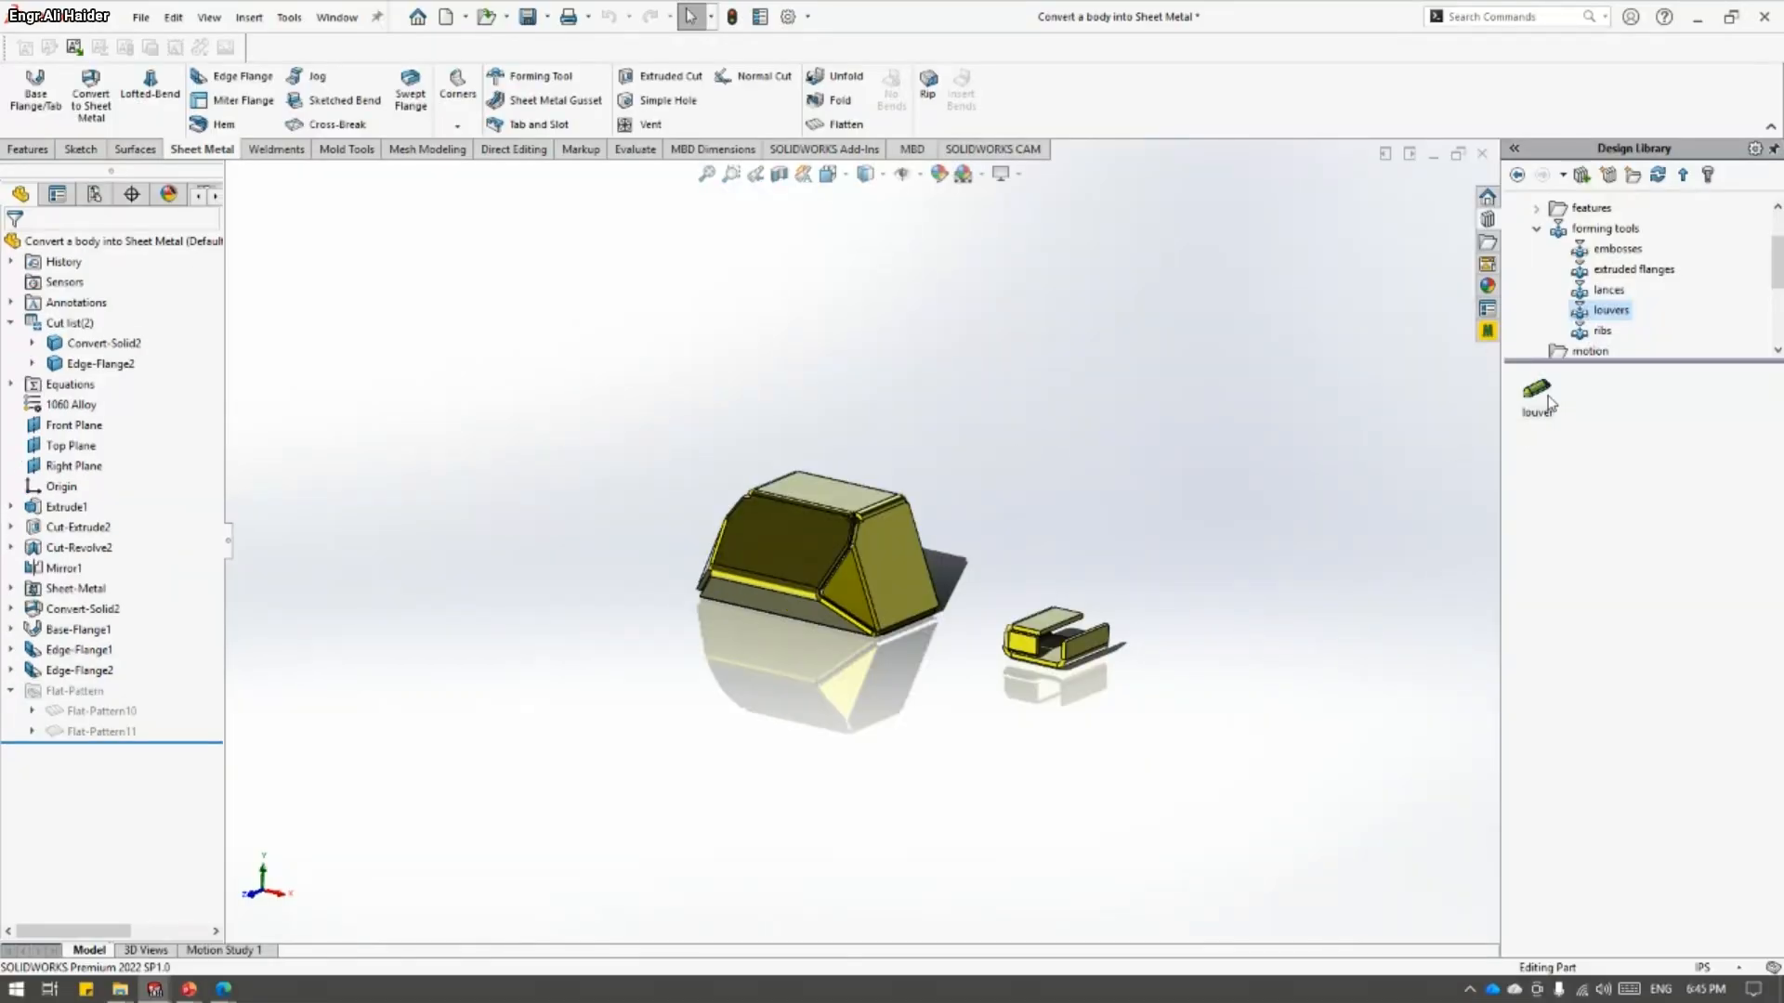
- Open the louver forming tool part from the Design Library's louvers folder
right_click(1549, 401)
click(1585, 405)
middle_drag(817, 641, 900, 518)
scroll(886, 547, down, 2)
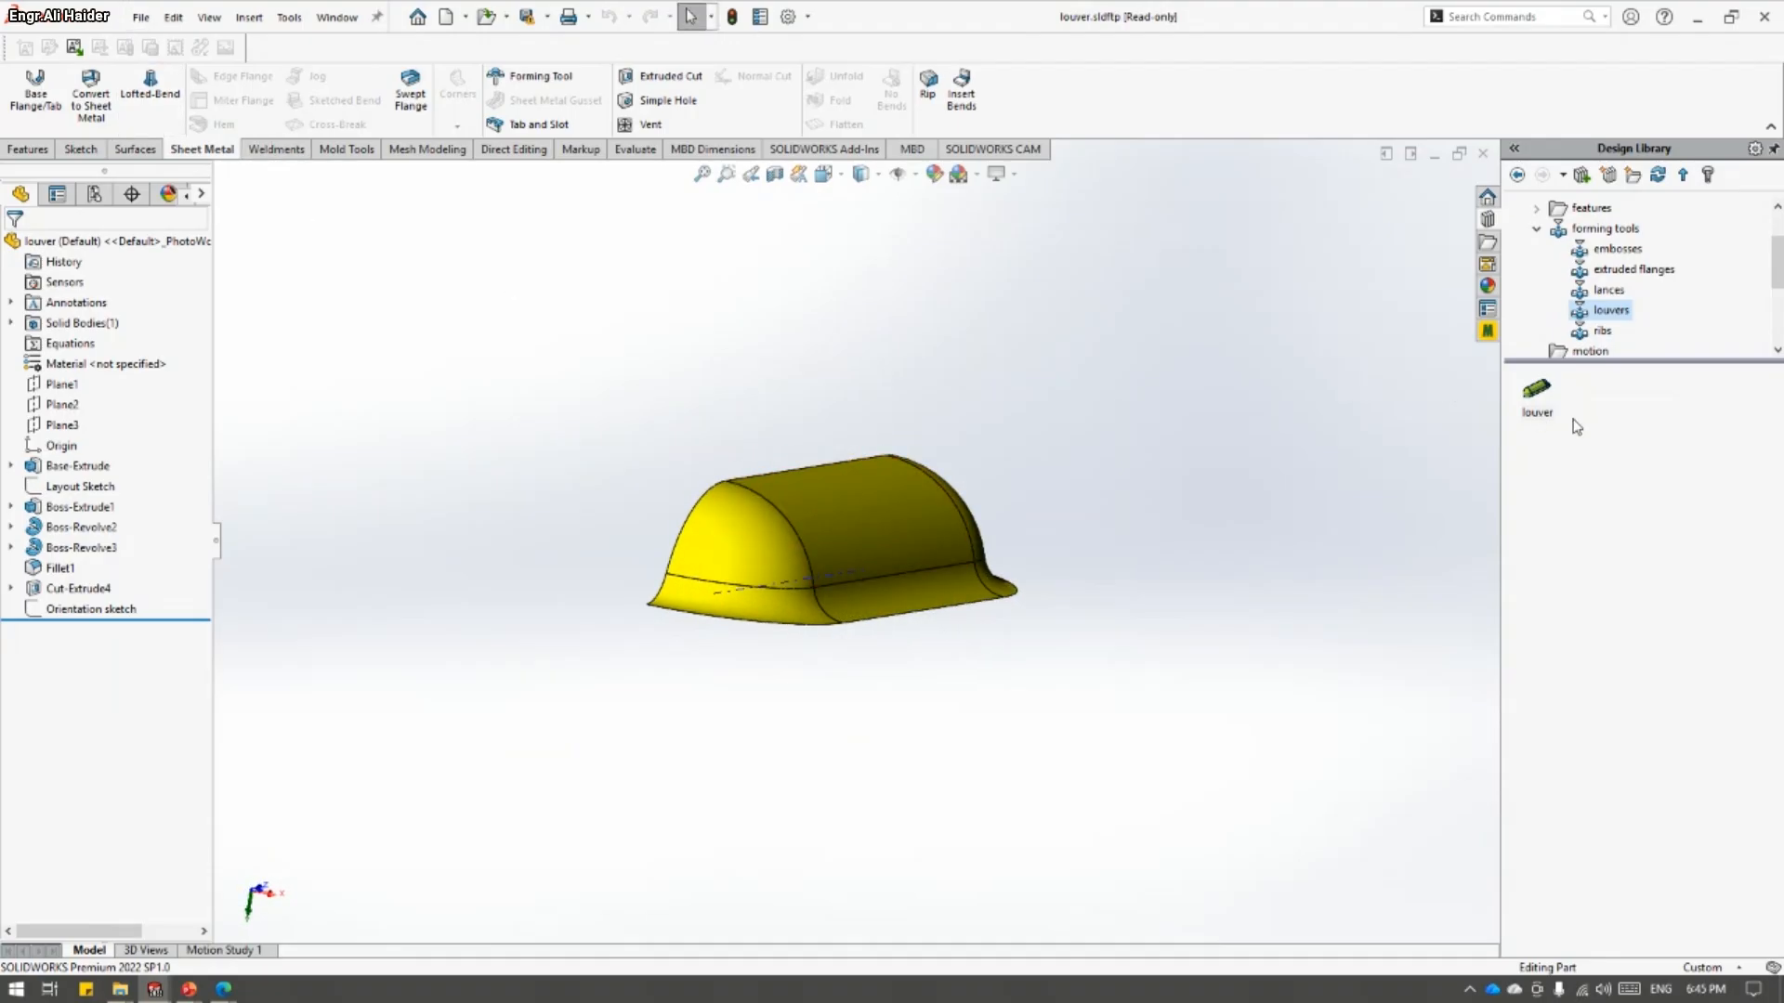
- Select the louver's curved top face and open the definition of its Boss-Extrude1 feature
middle_drag(808, 567, 727, 528)
click(726, 527)
middle_drag(1039, 478, 1183, 468)
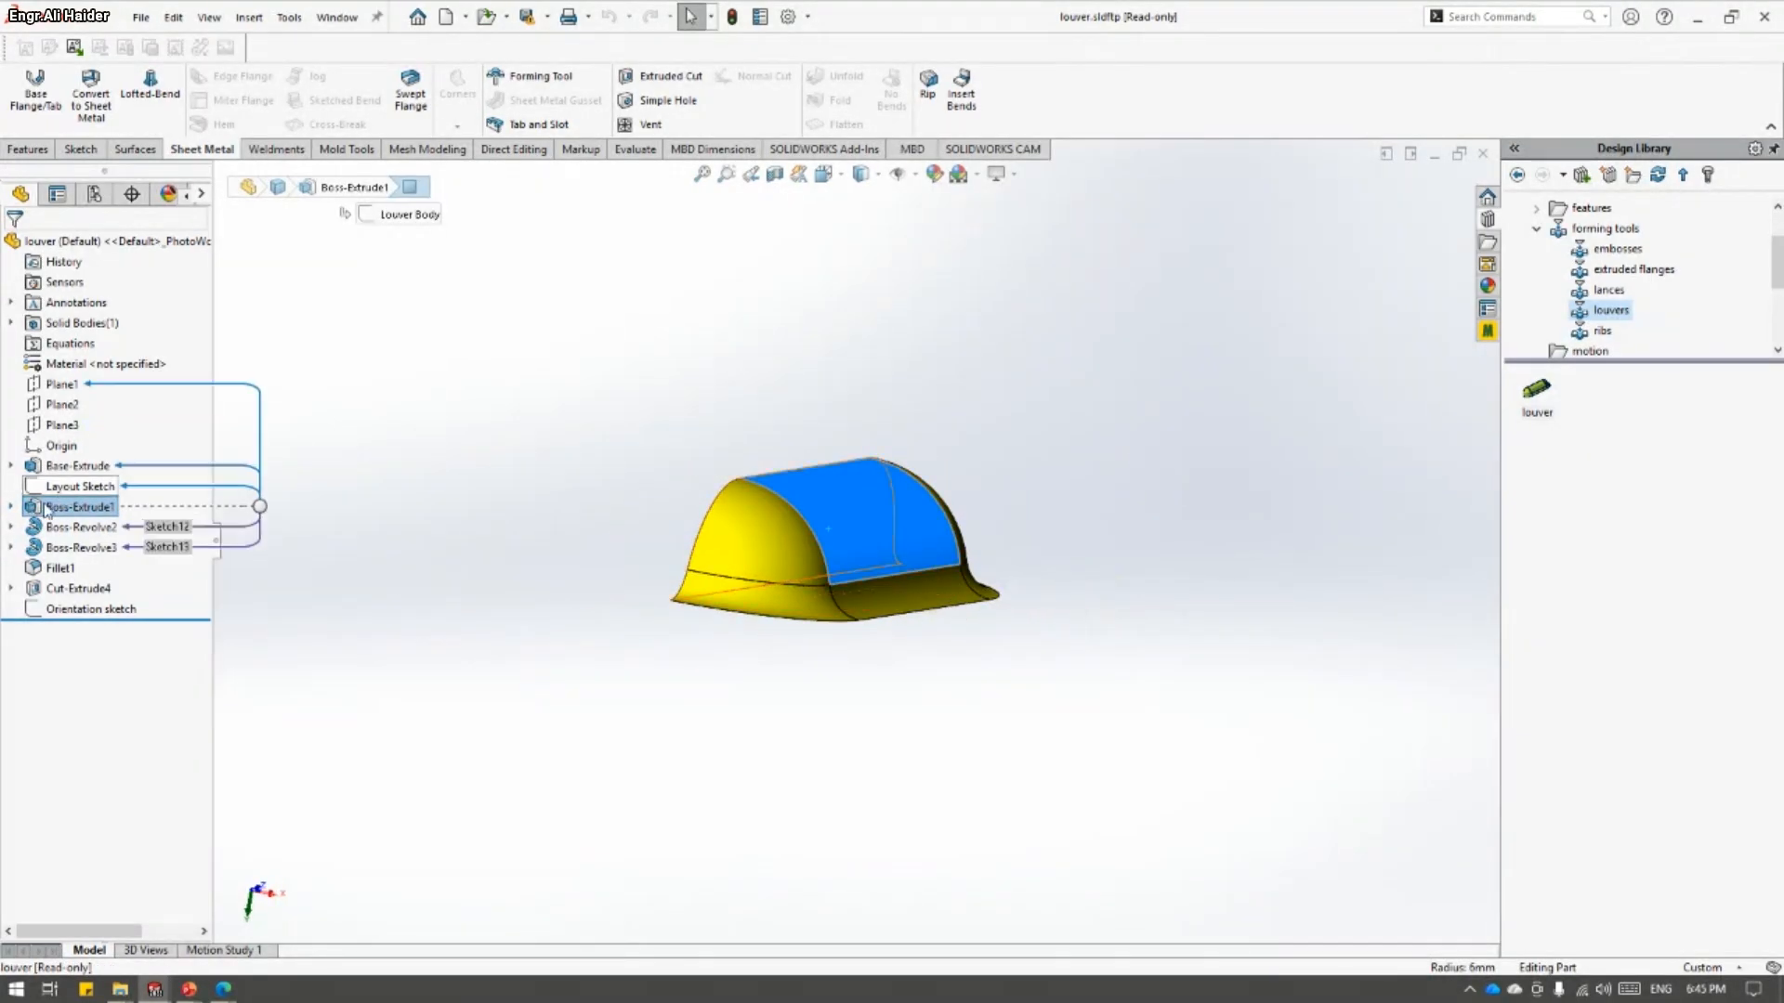
click(61, 506)
click(61, 450)
middle_drag(813, 546, 606, 571)
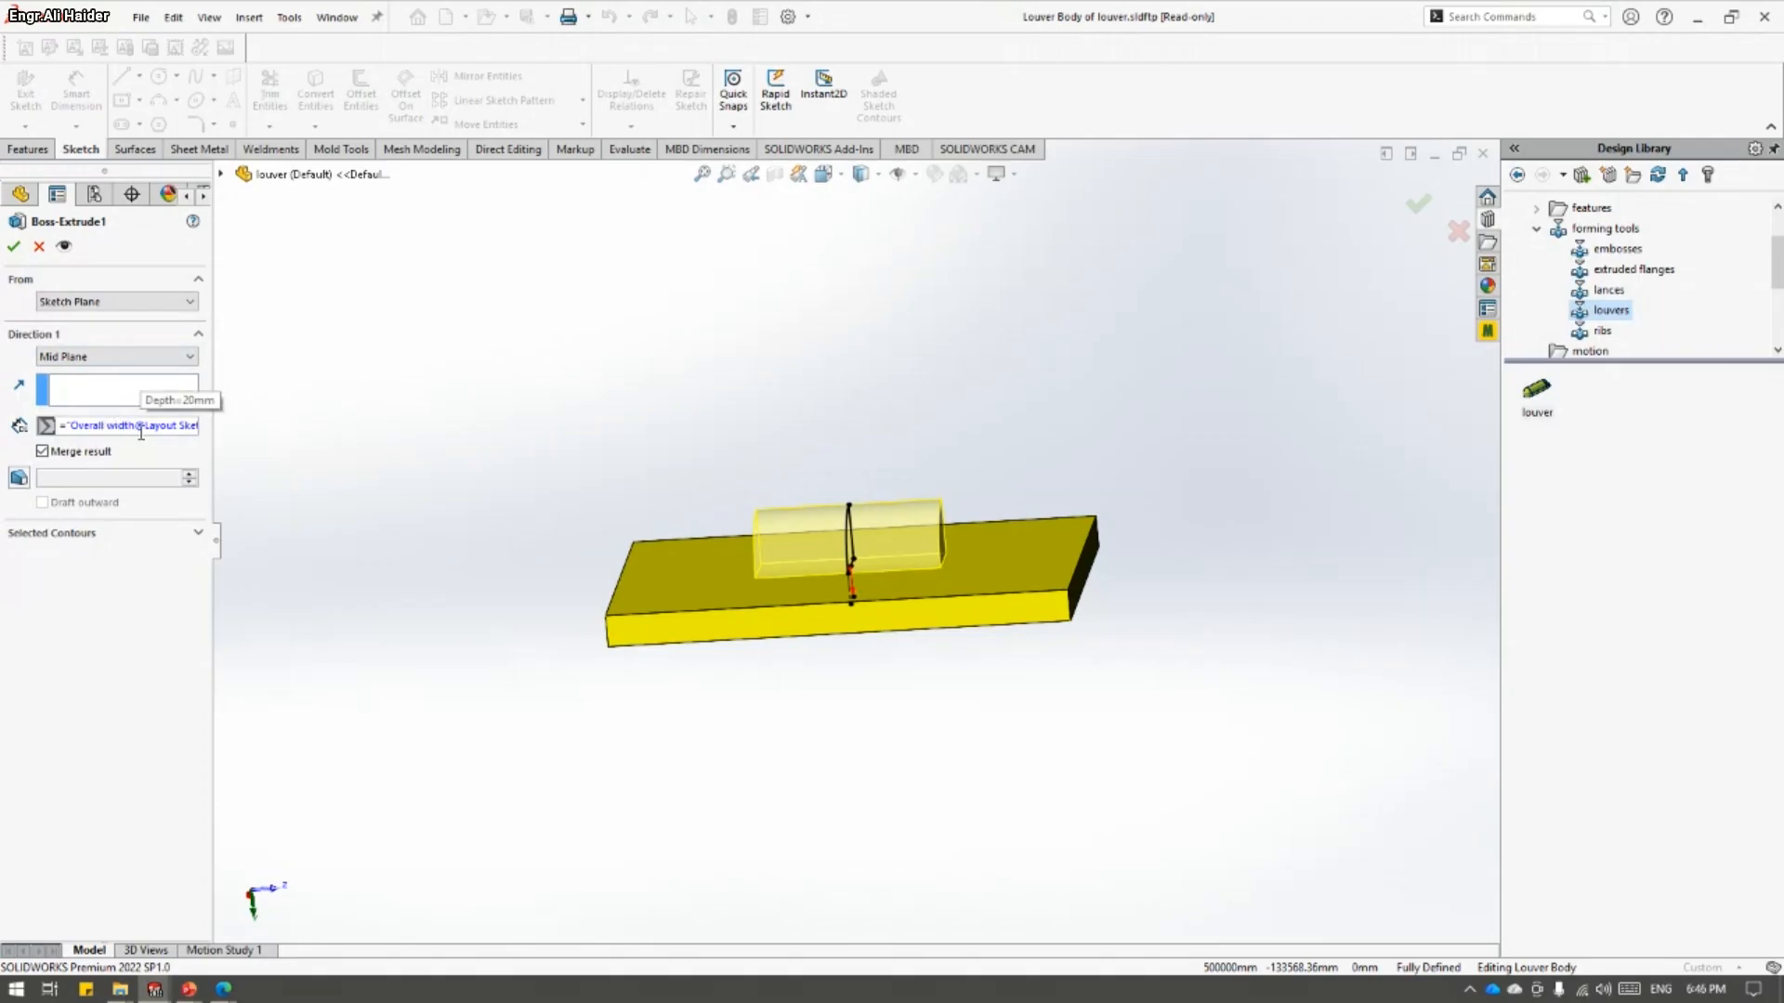
- Close the louver forming tool file without changing its extrusion, and switch to the Tips & Tricks slide of the presentation
click(39, 249)
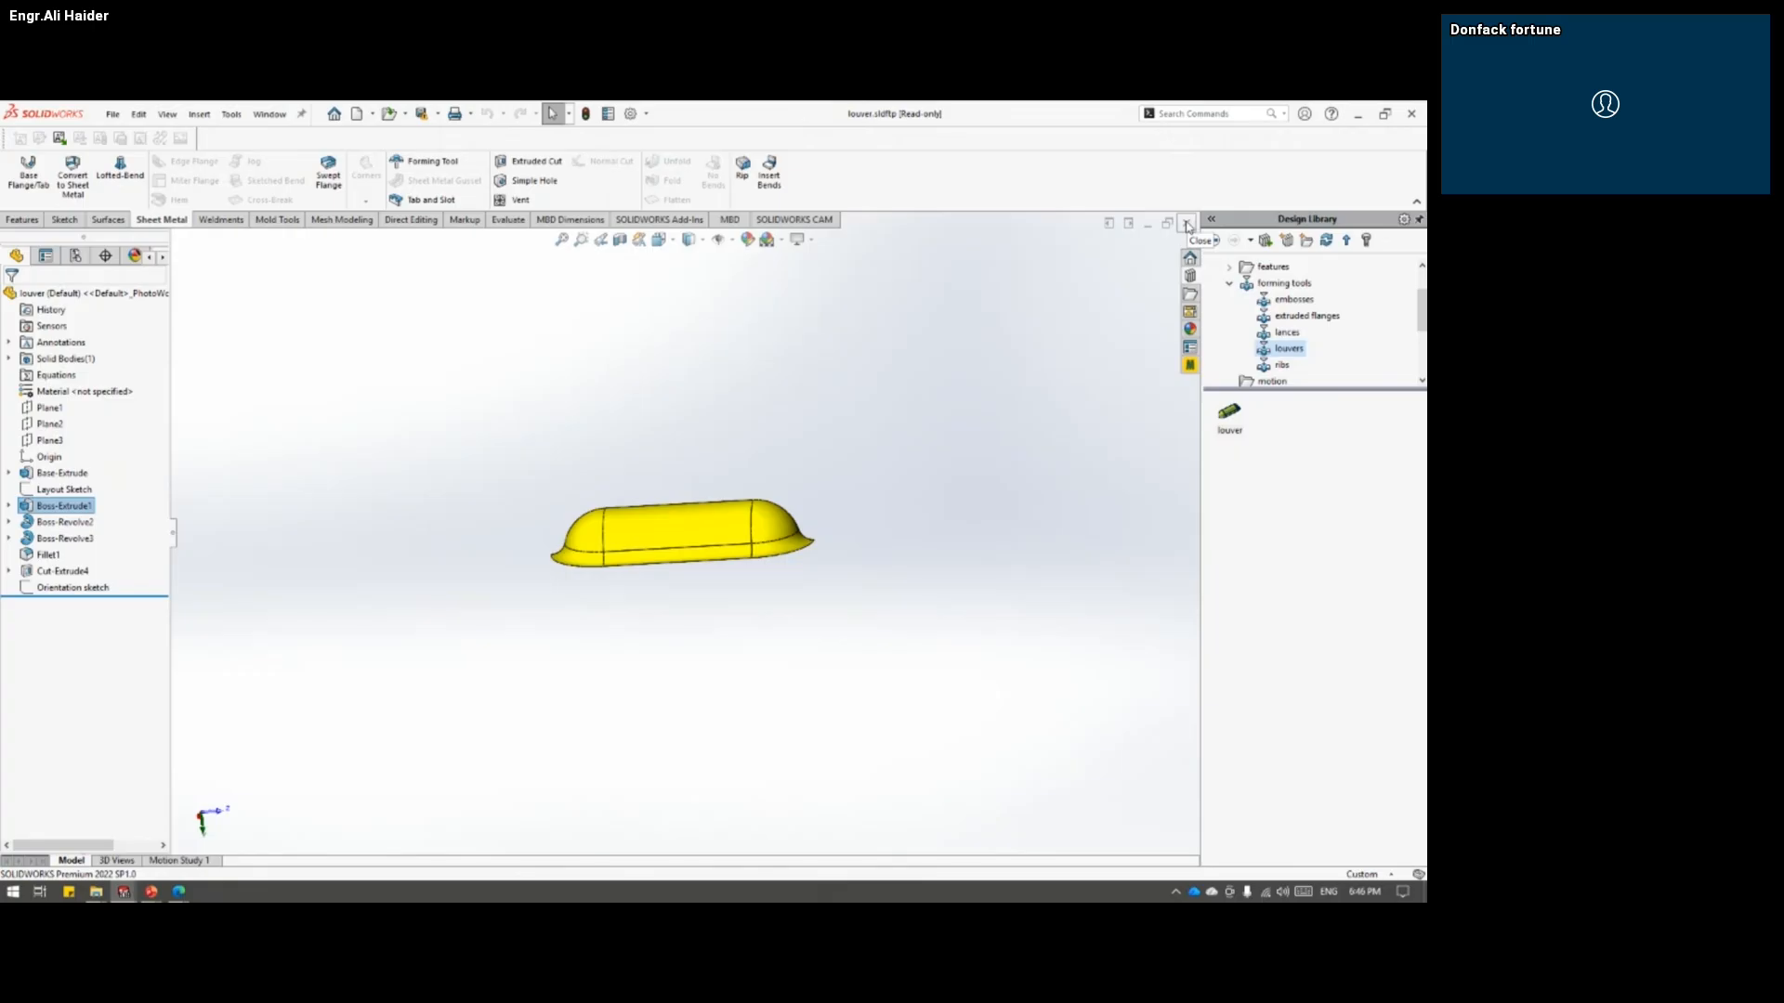
click(1186, 225)
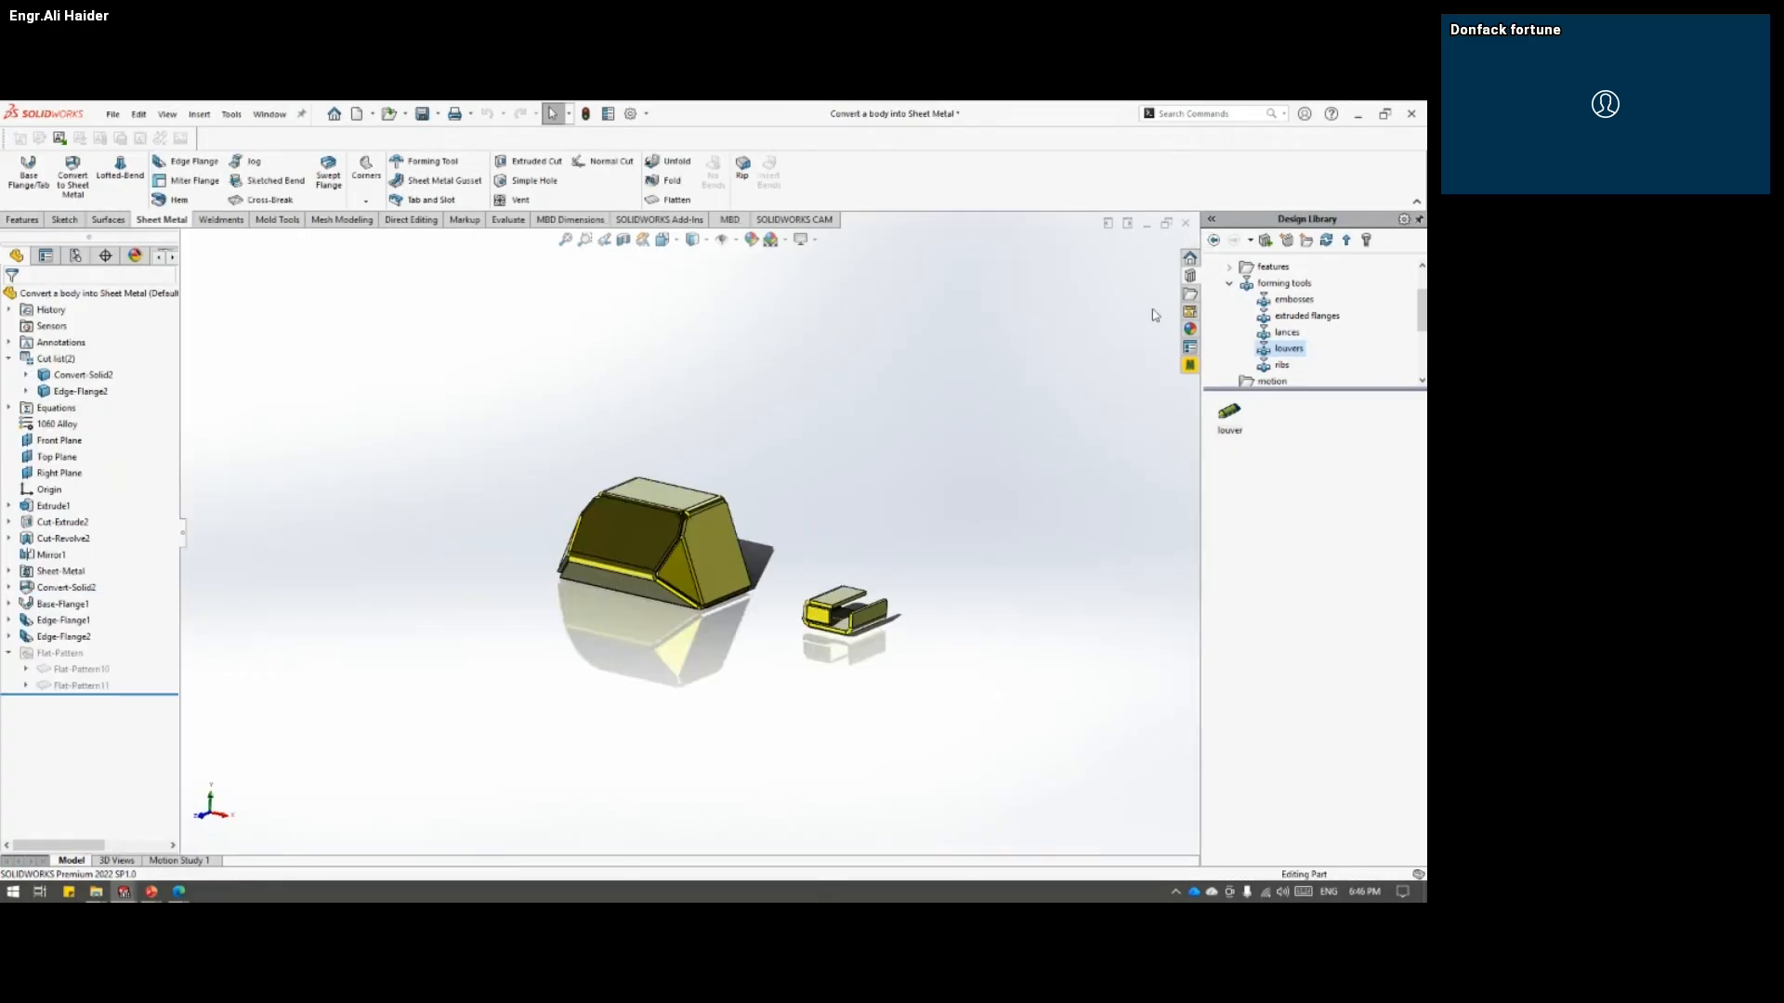
key(alt+Tab)
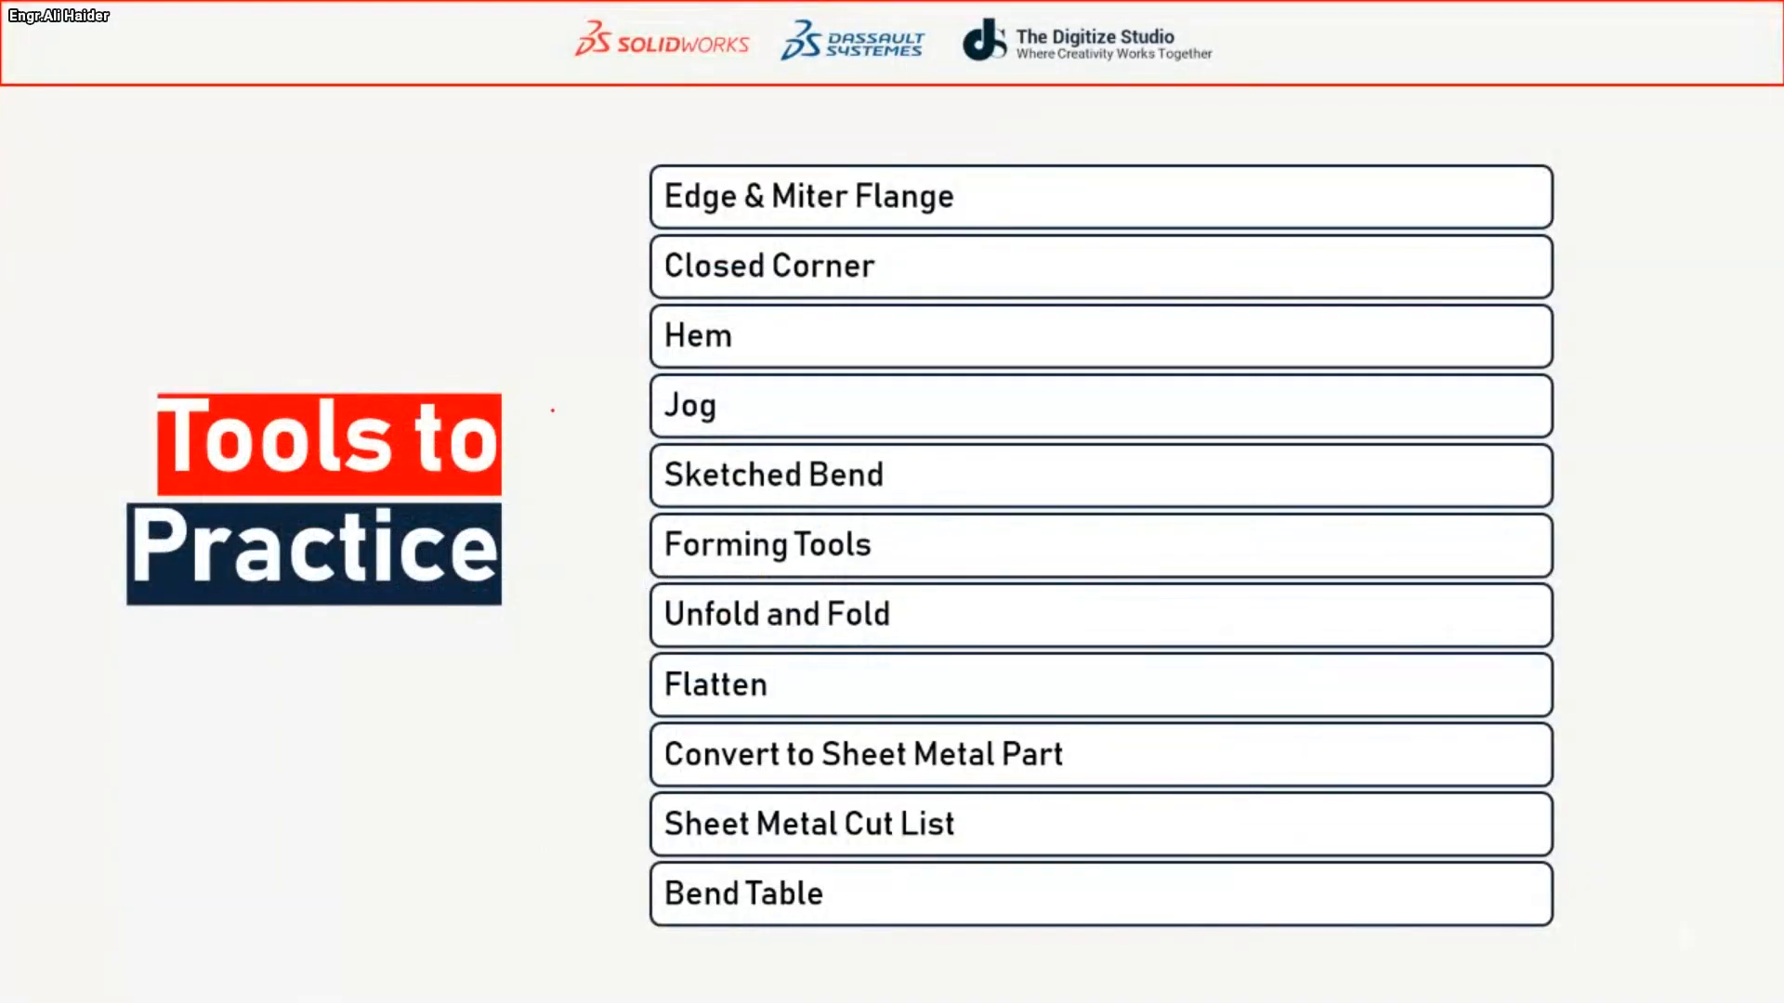
key(Right)
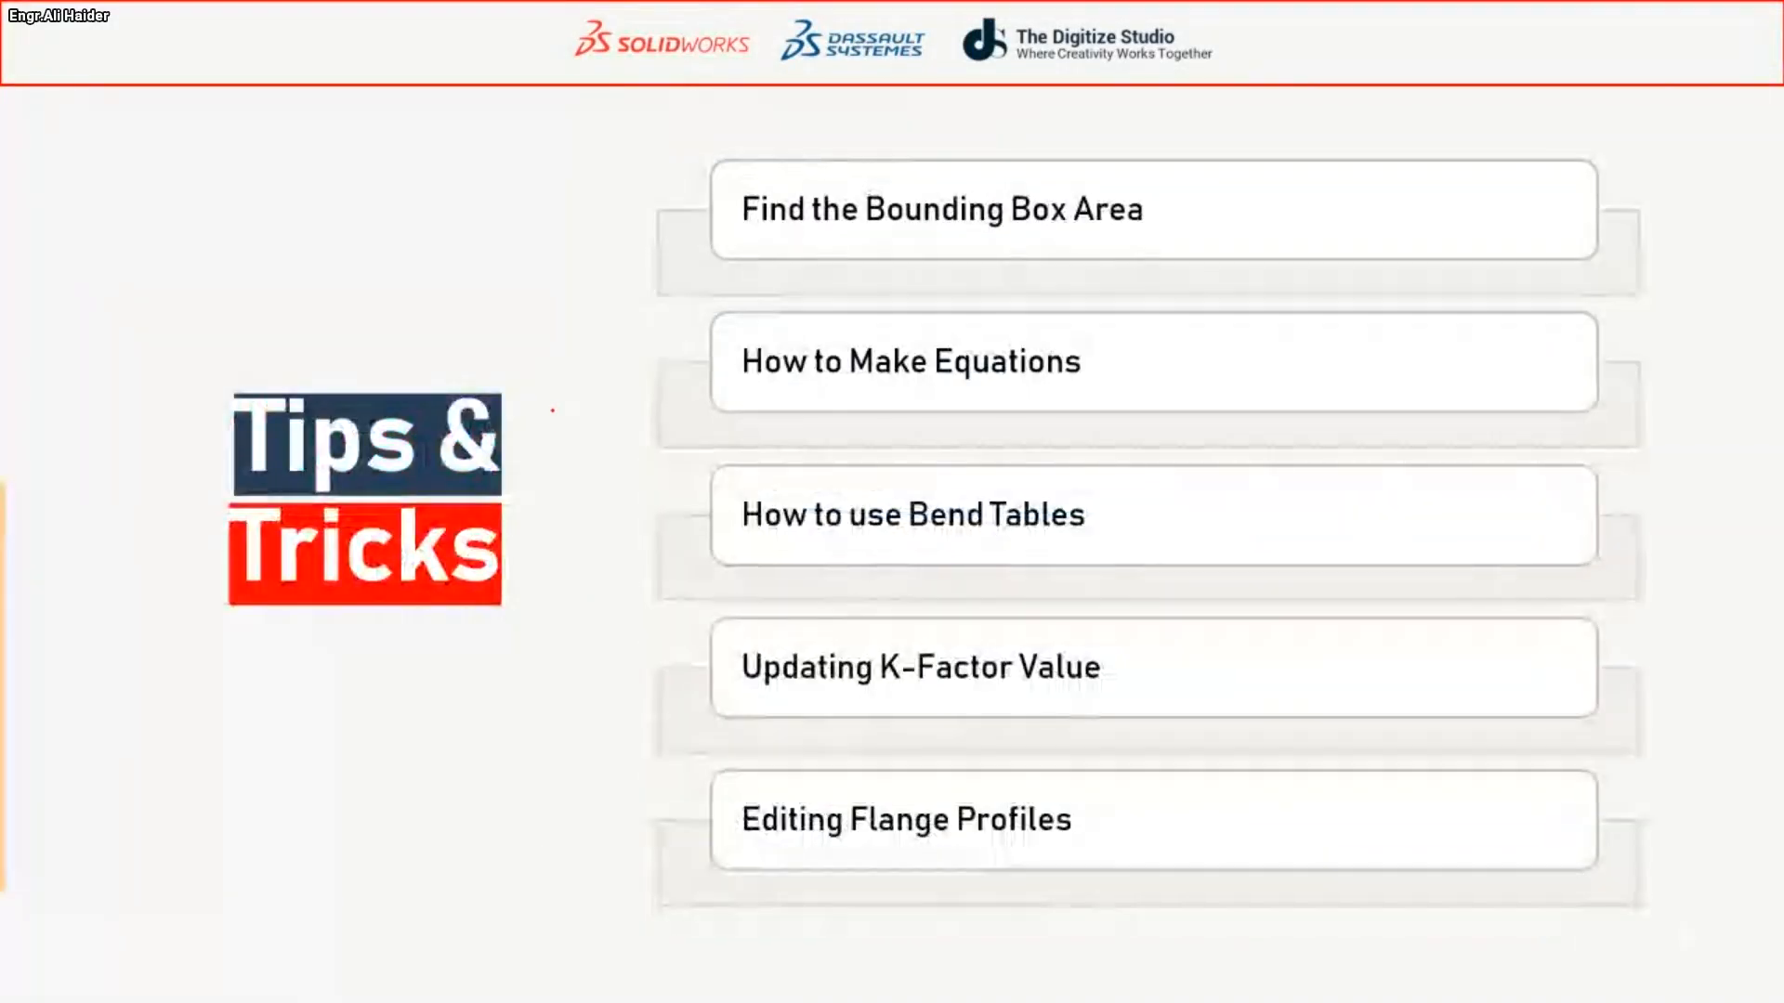
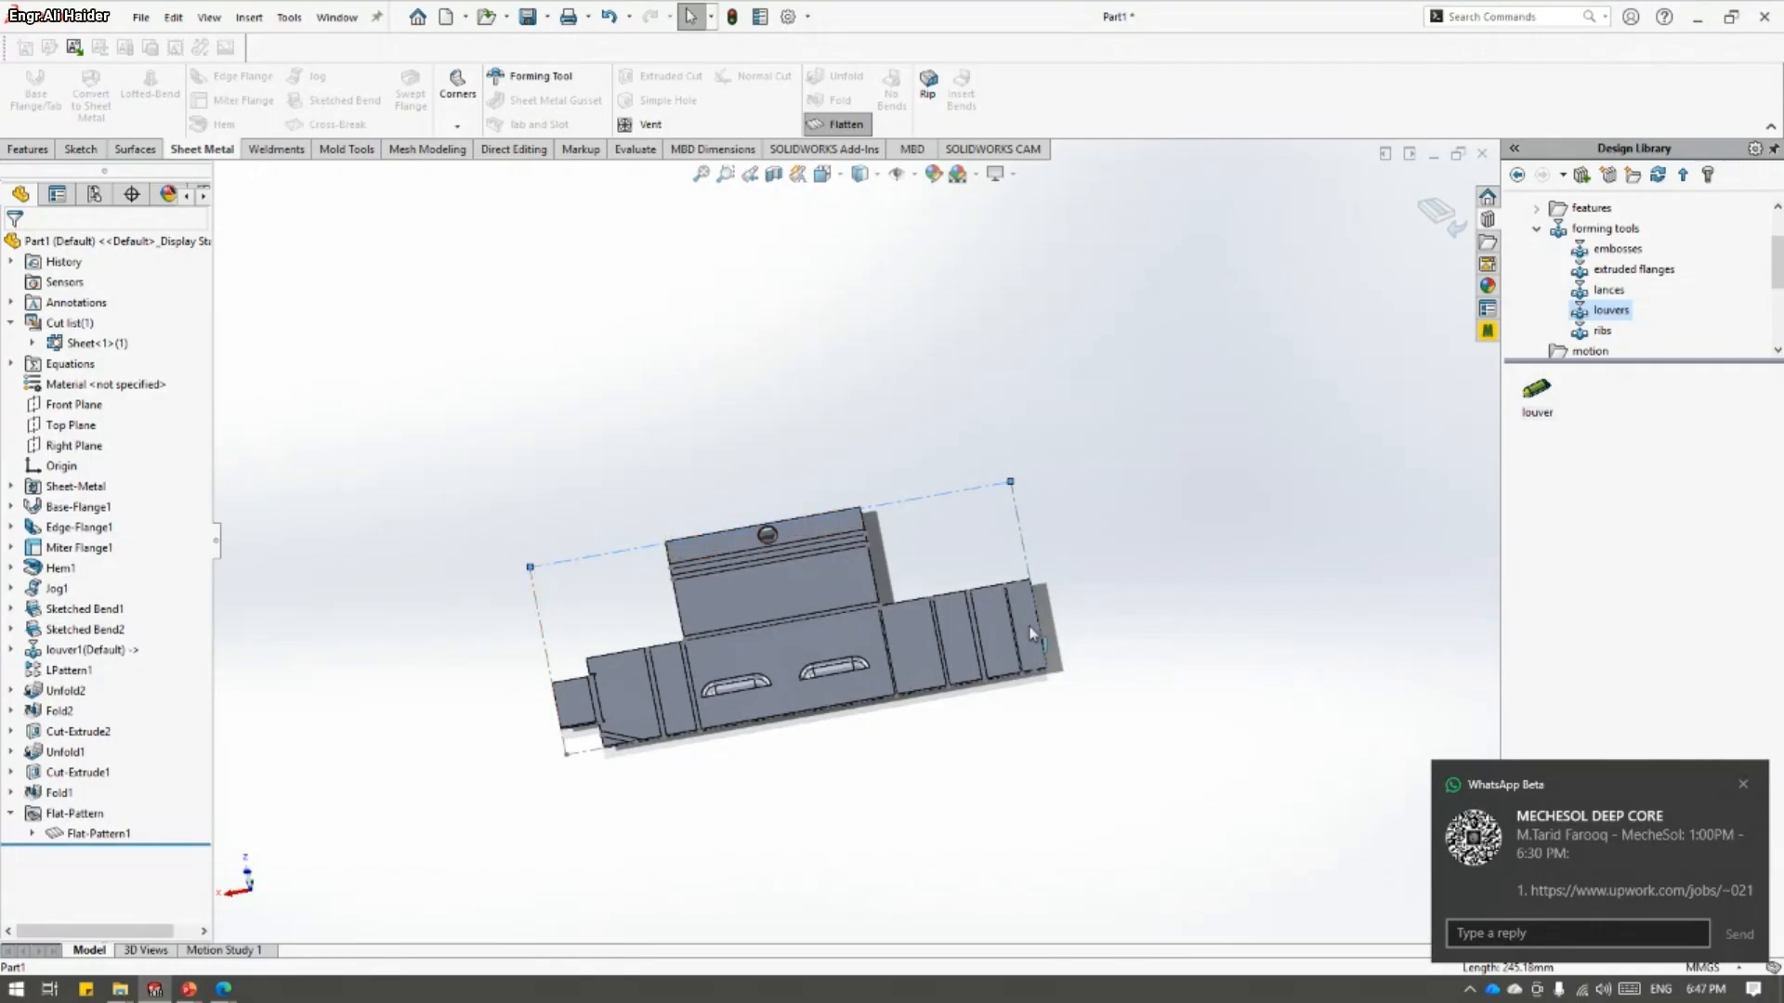
- Open the cut-list properties of the flattened sheet body and widen the Property Name column to show full names
key(Escape)
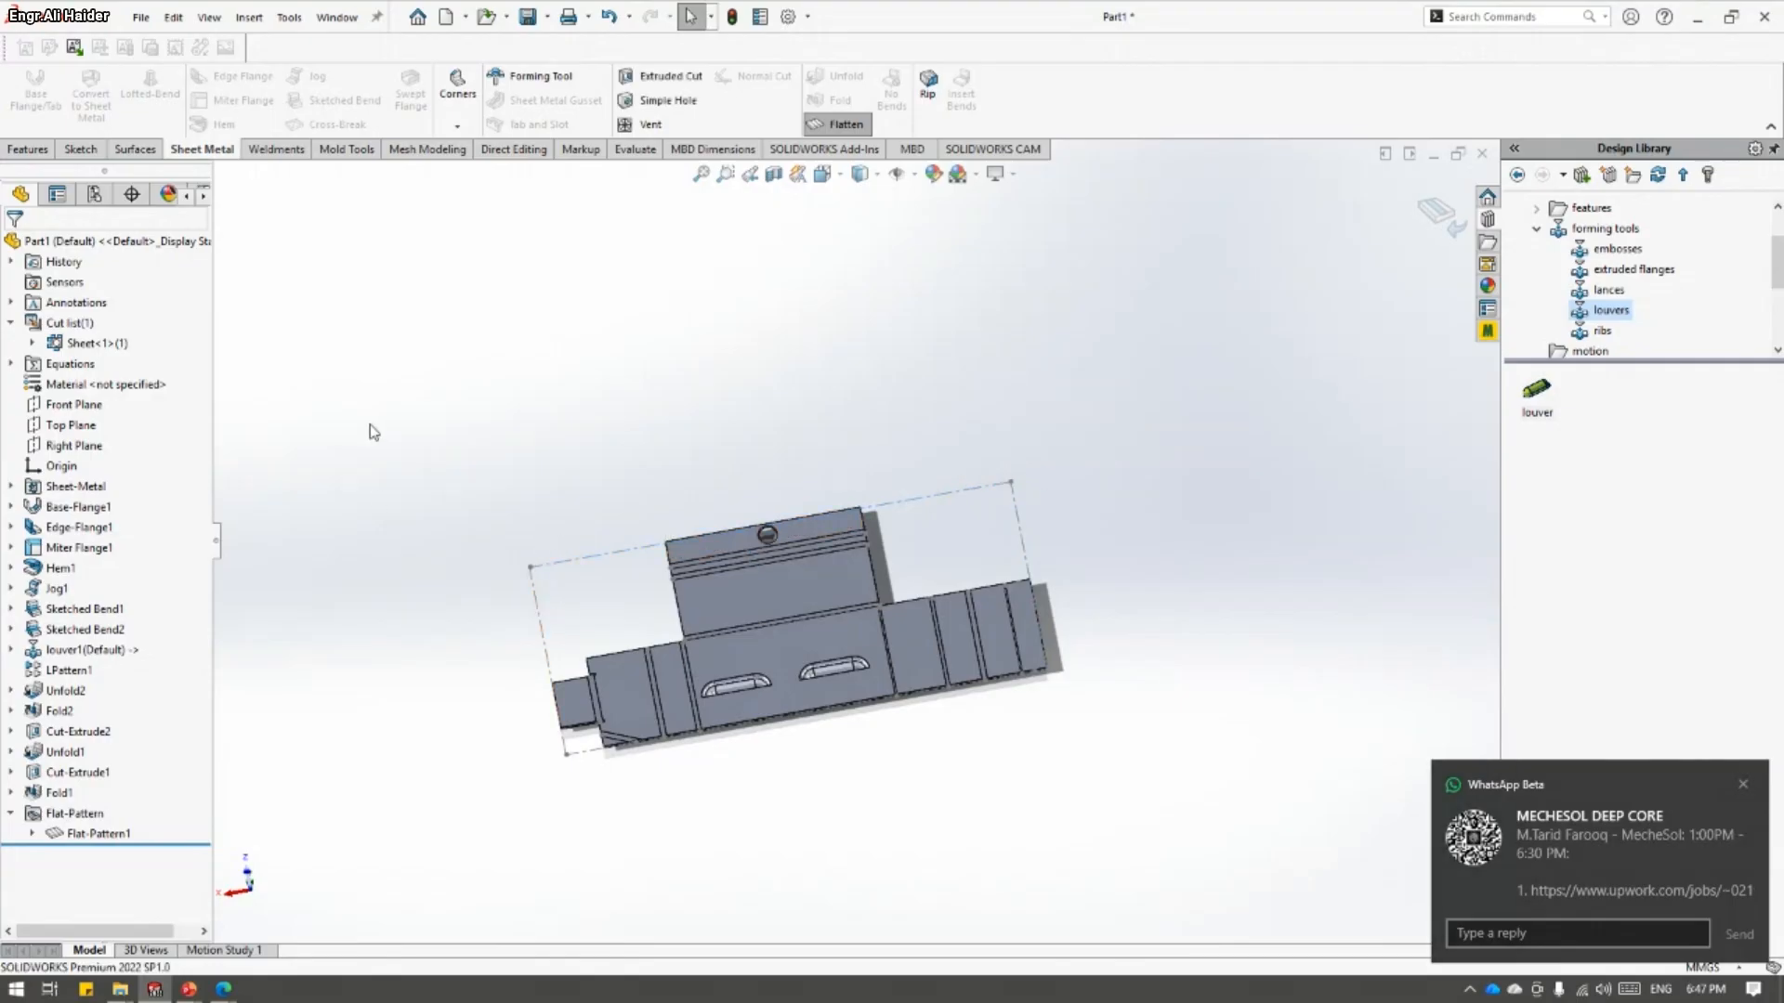
right_click(89, 346)
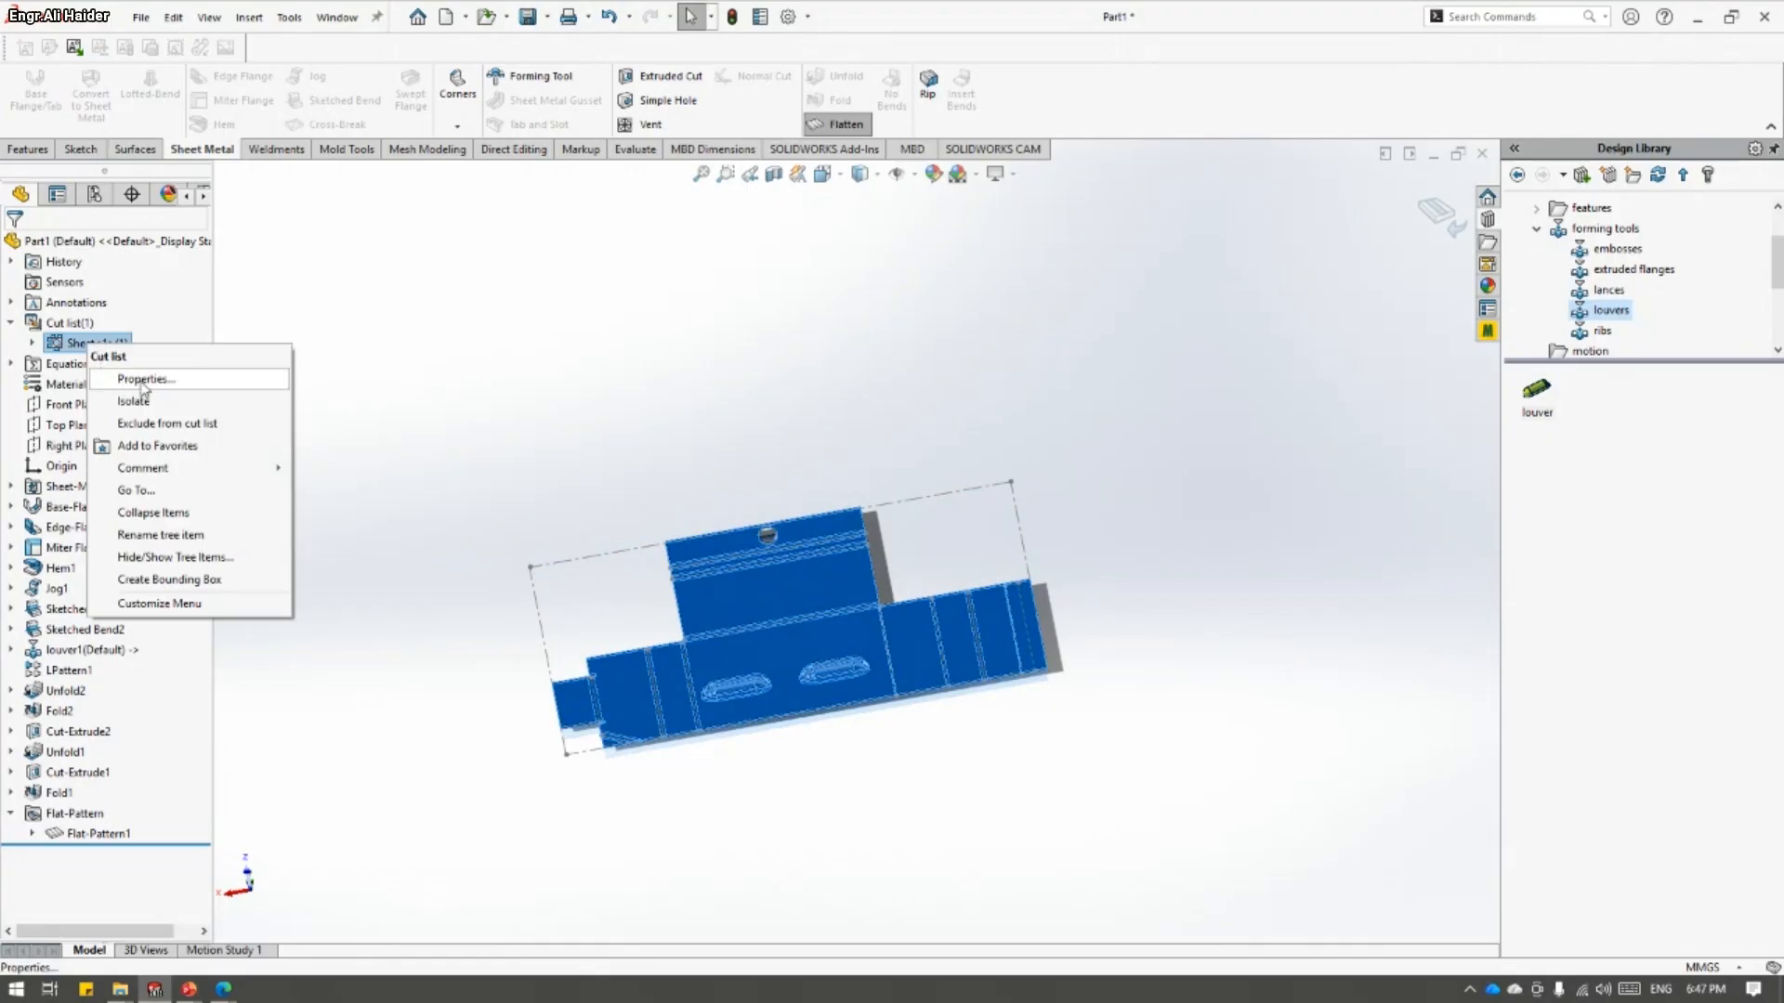
click(137, 381)
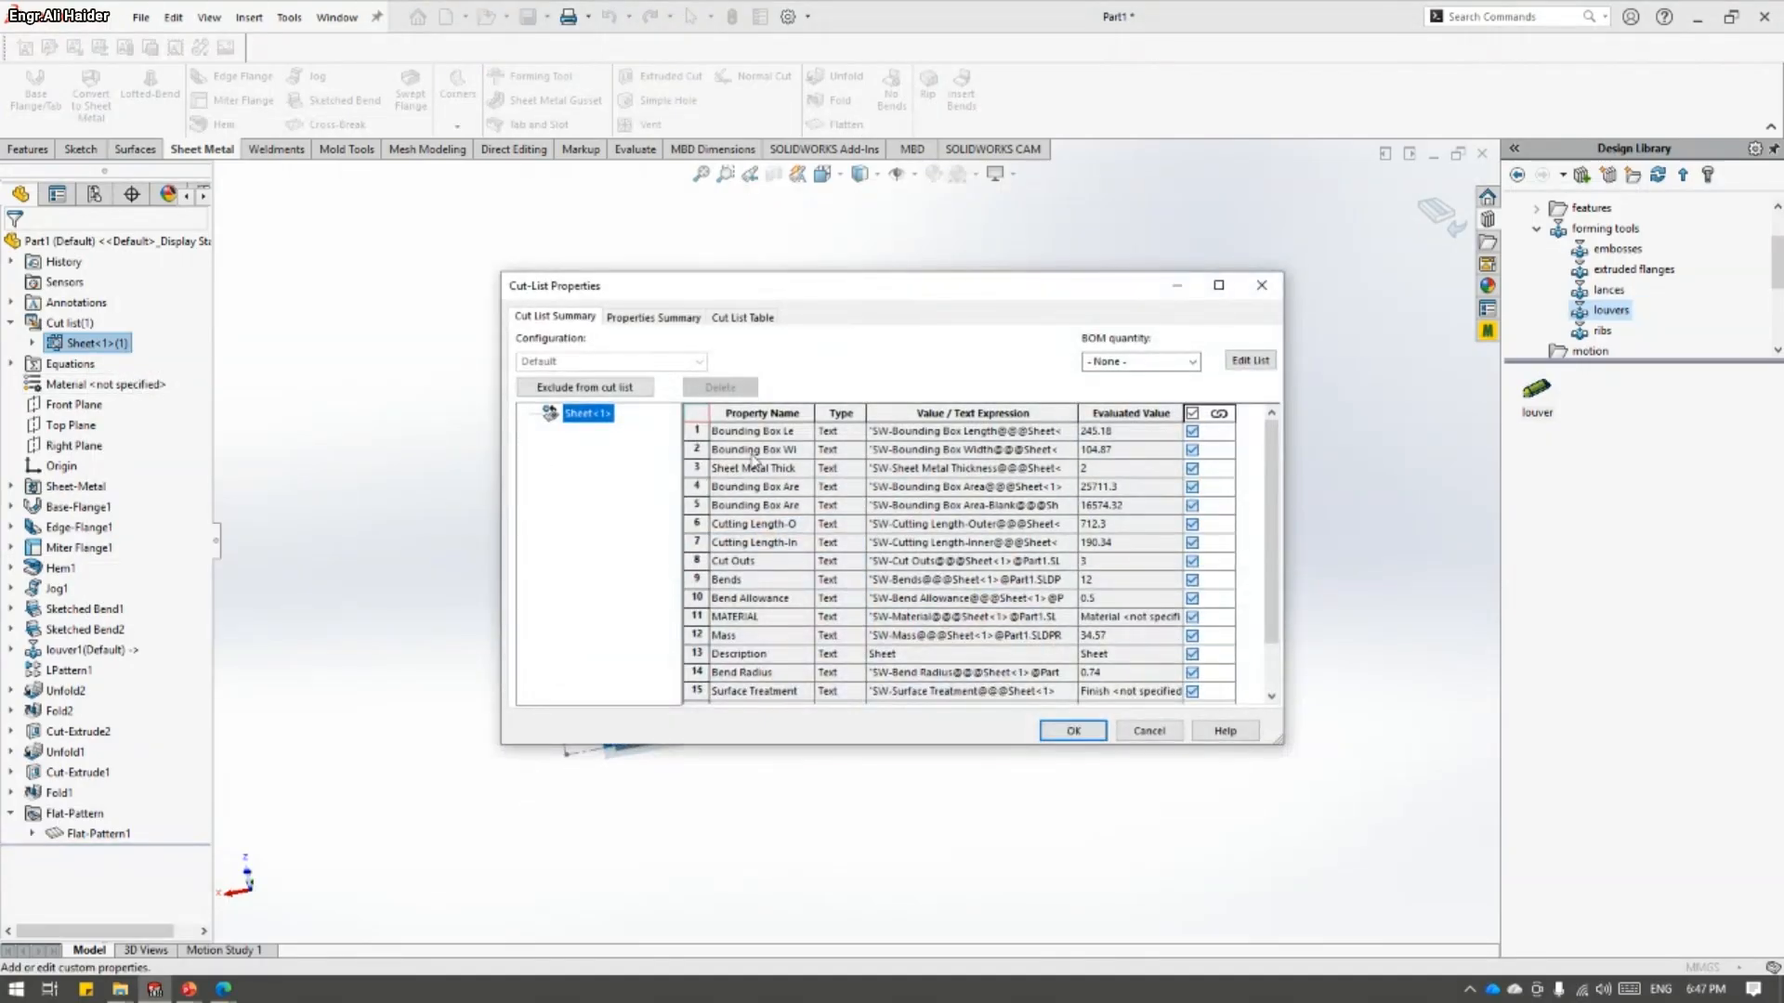
mouse_move(1272, 479)
mouse_down()
mouse_move(1275, 523)
mouse_move(1272, 472)
mouse_up()
drag(817, 412, 932, 413)
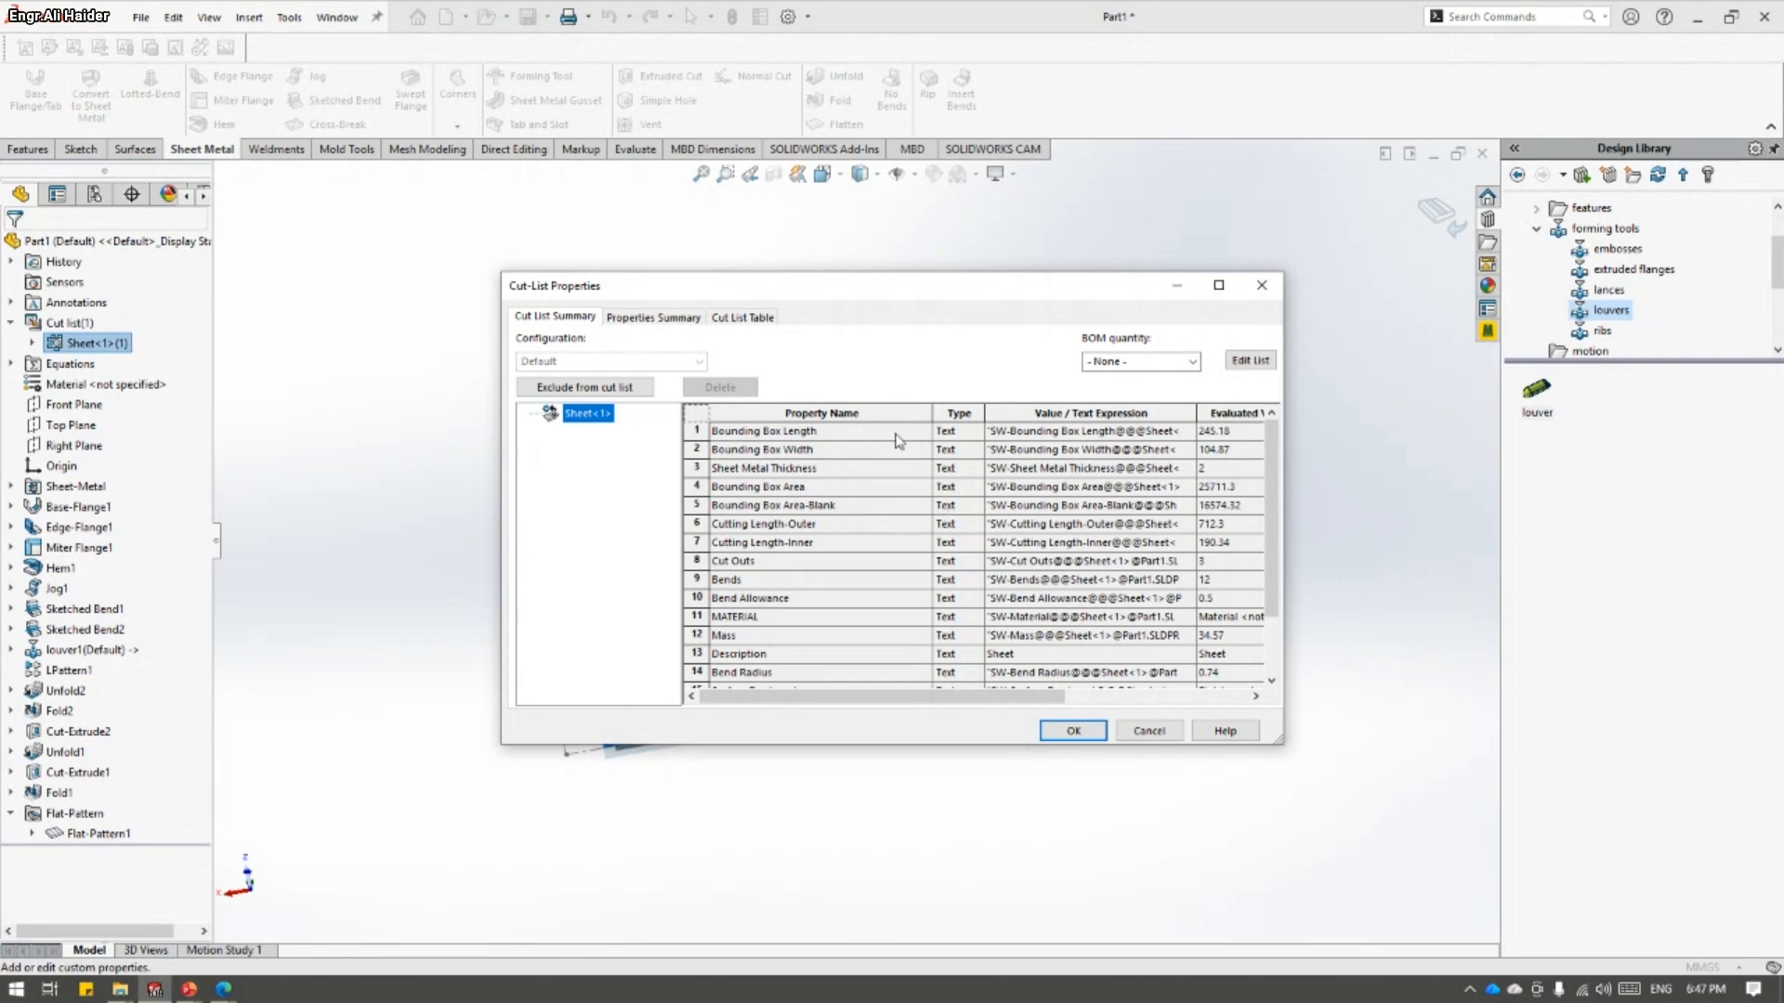
- Narrow the Value / Text Expression column, review all evaluated values in the cut-list properties, and close them
drag(840, 288, 766, 261)
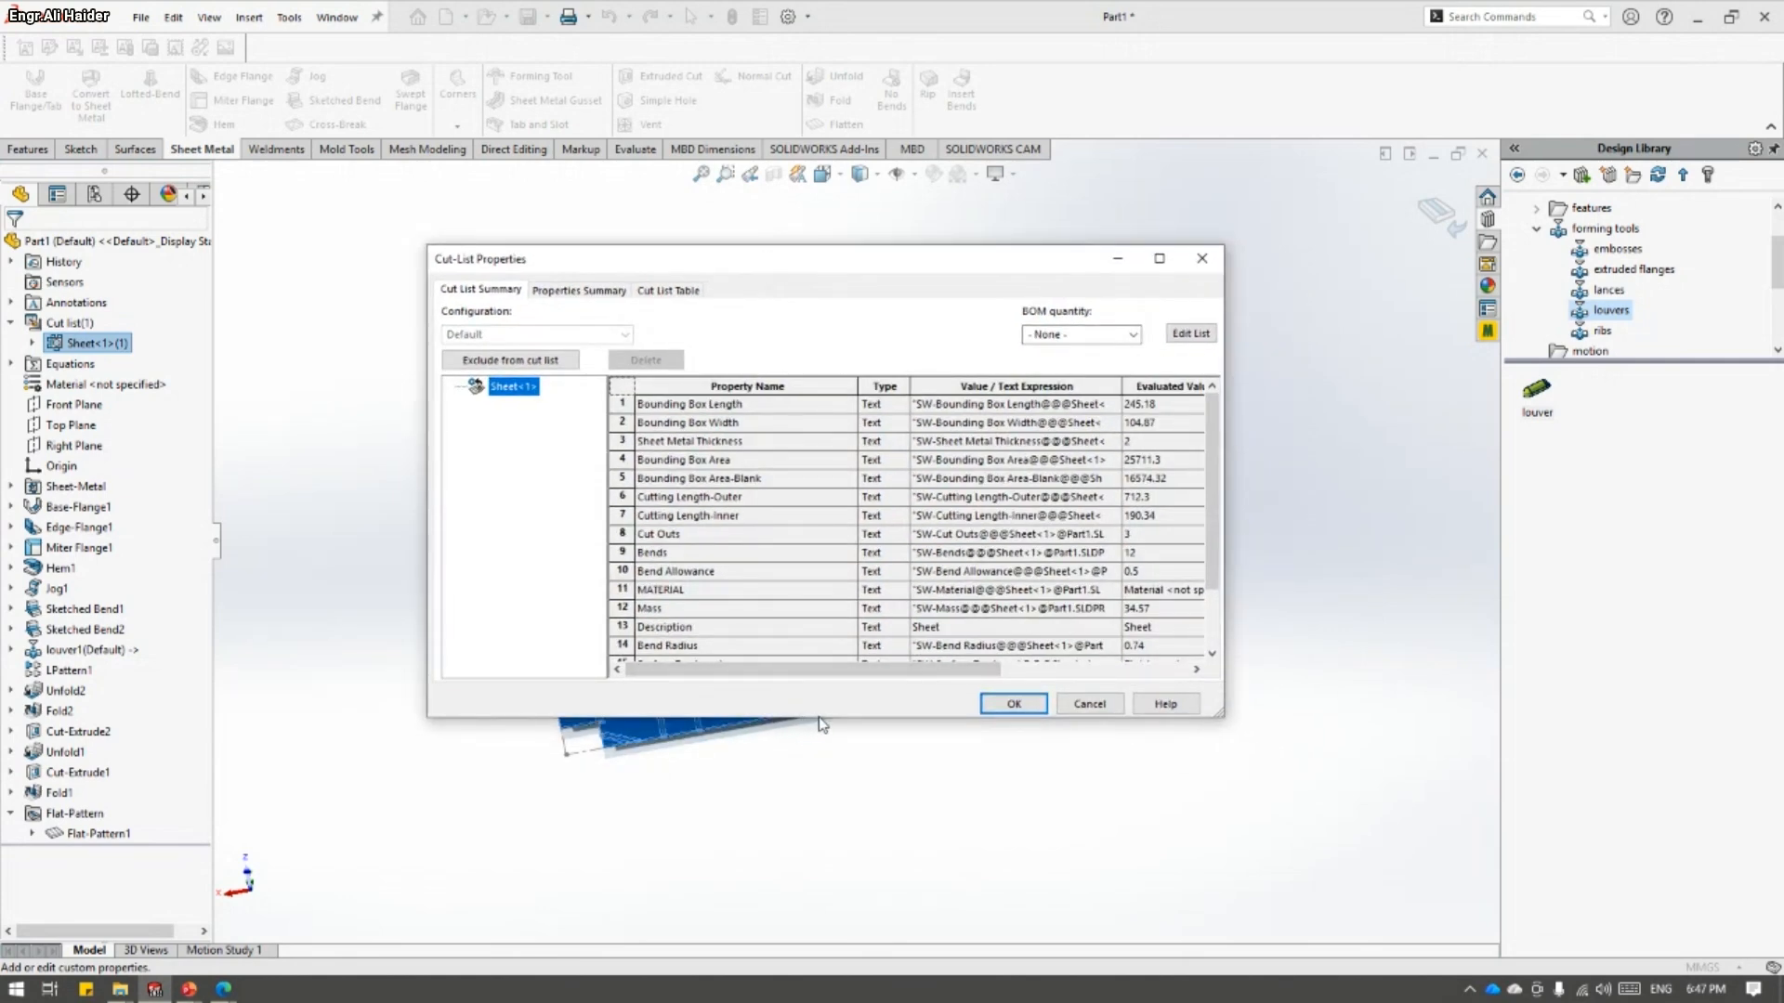
drag(768, 260, 1081, 324)
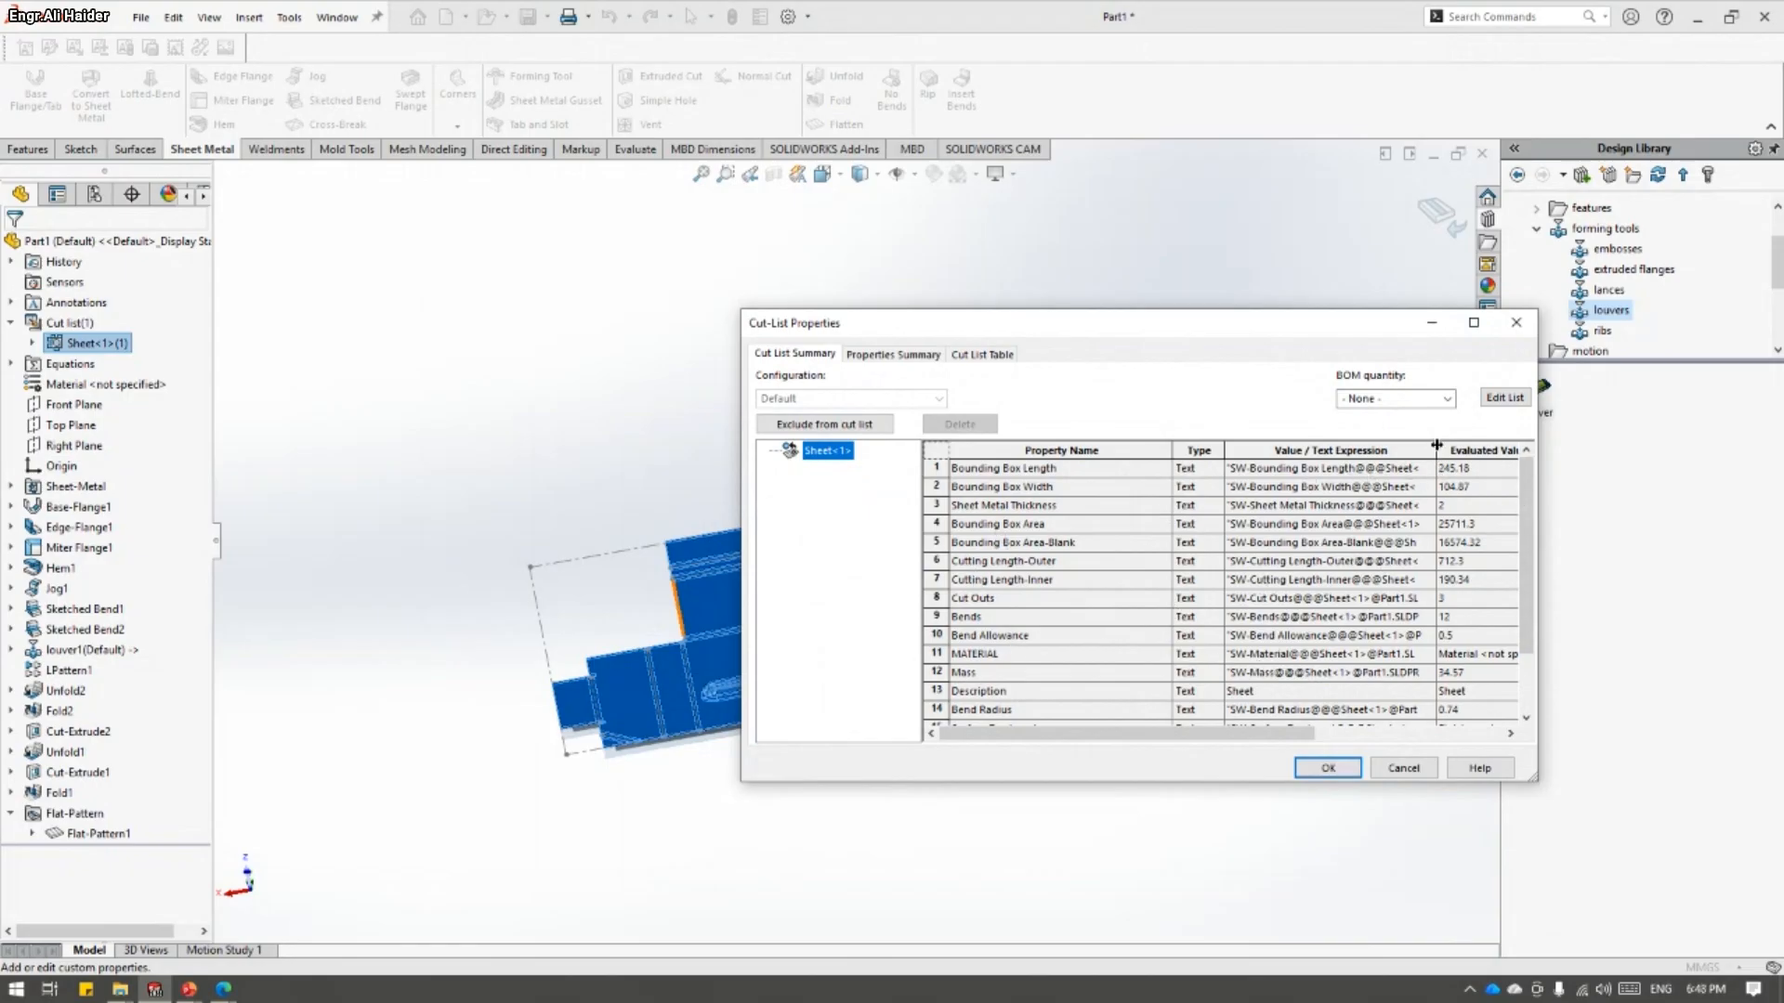
drag(1436, 446, 1269, 450)
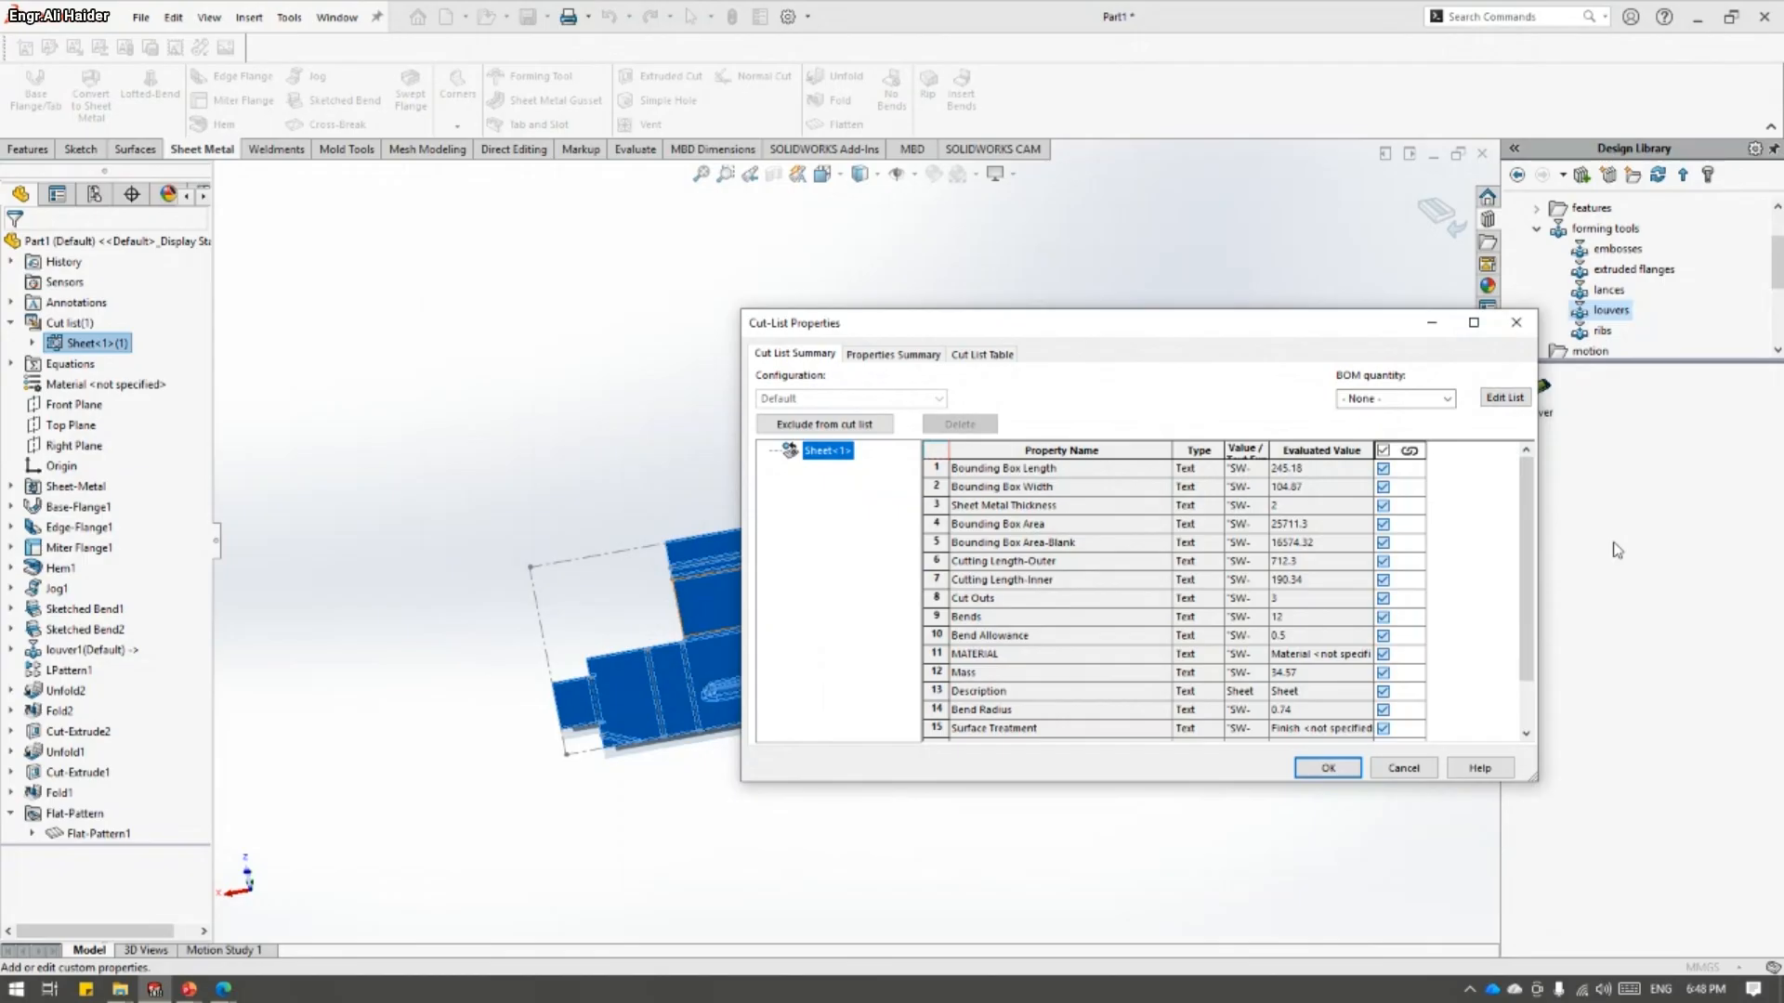
drag(1340, 325, 1144, 318)
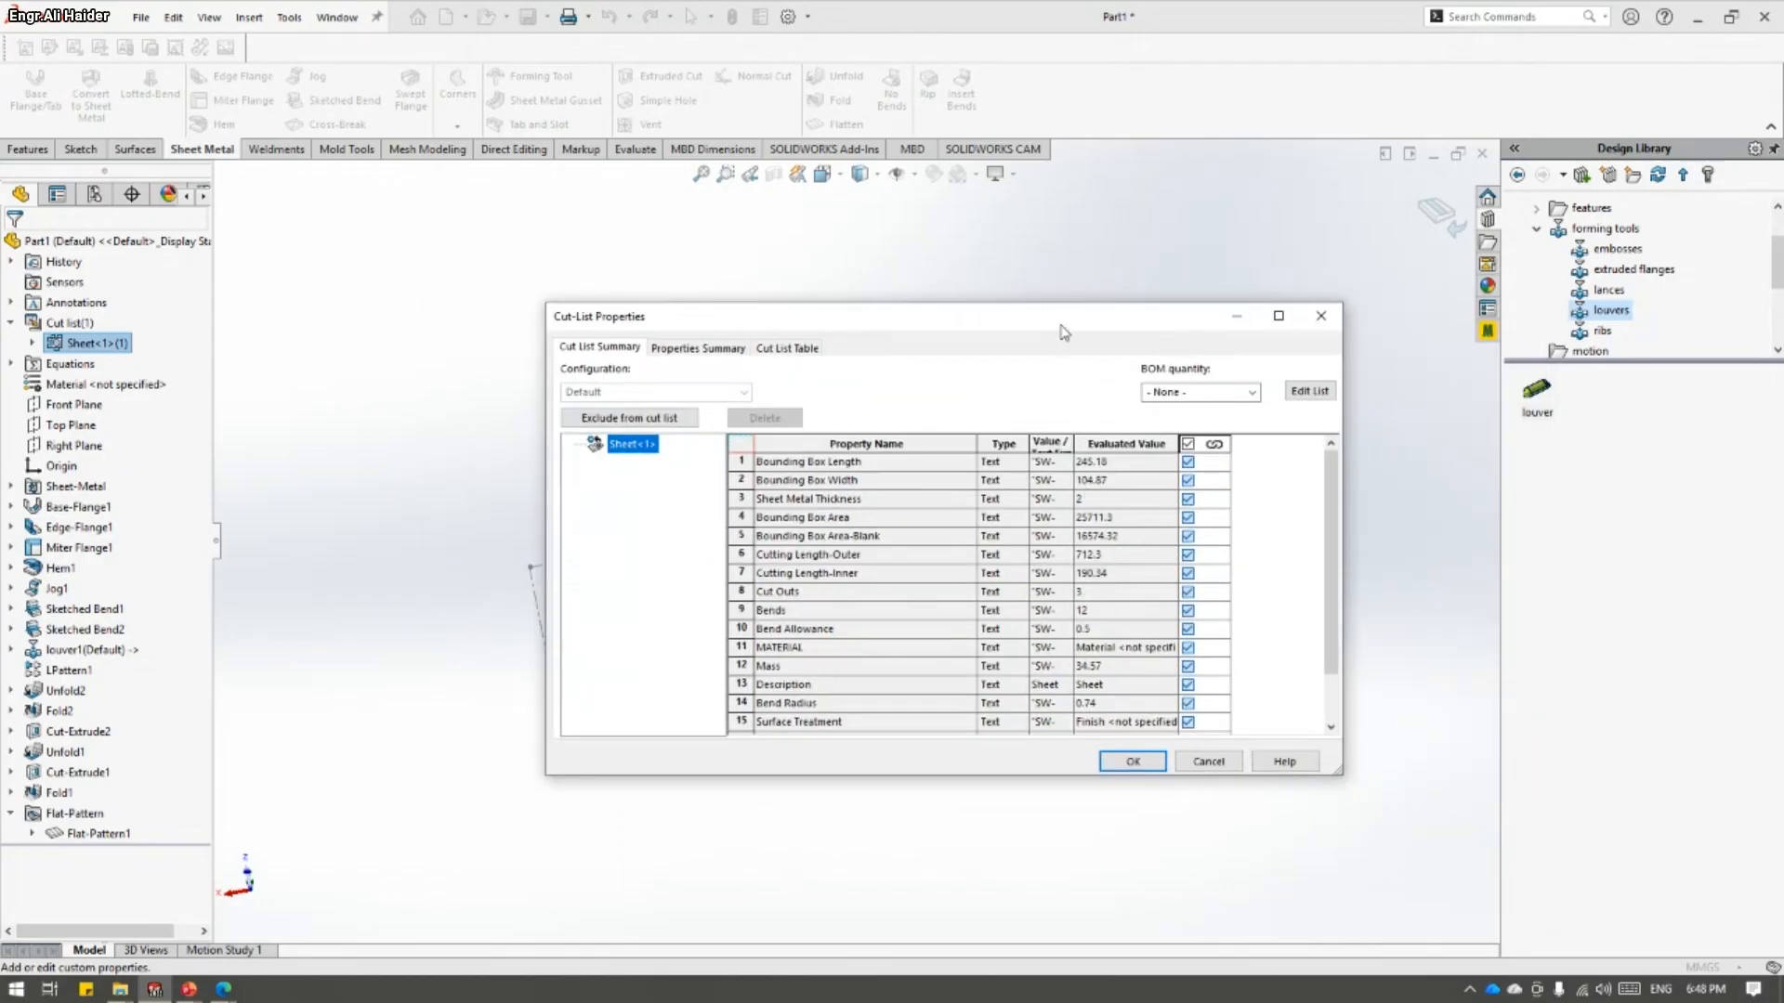
drag(1060, 324, 1041, 272)
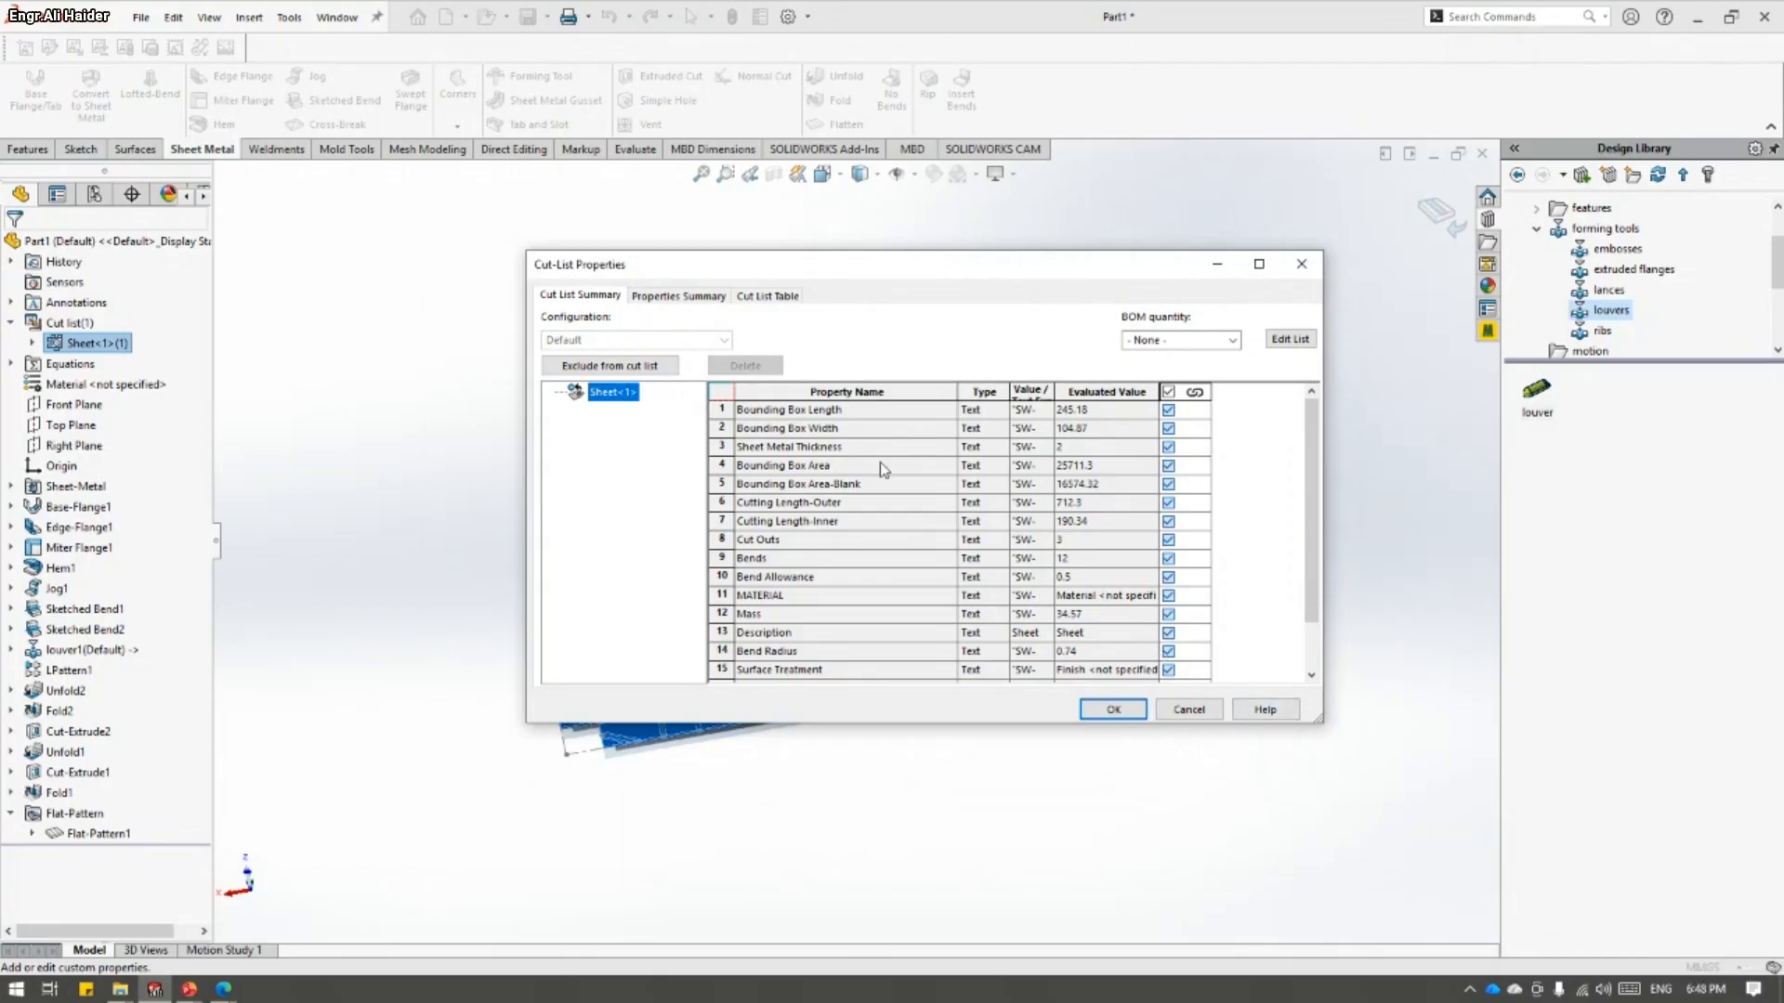
drag(1312, 483, 1312, 527)
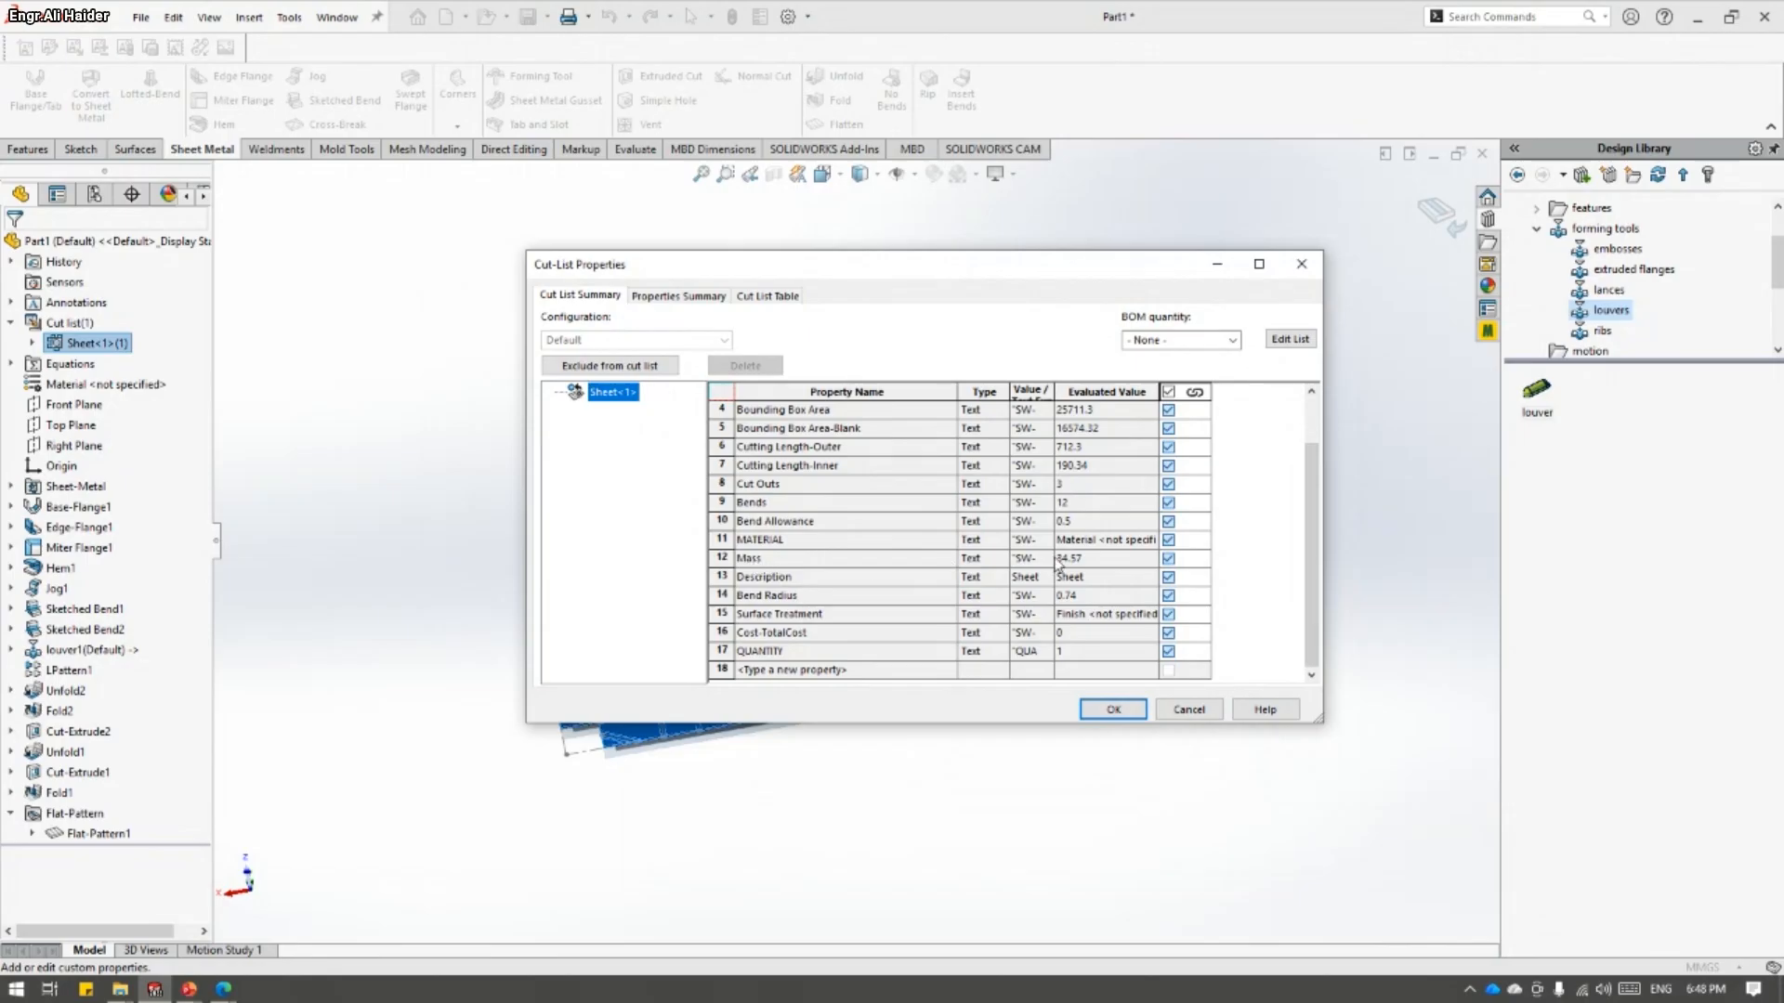
drag(1312, 499, 1312, 419)
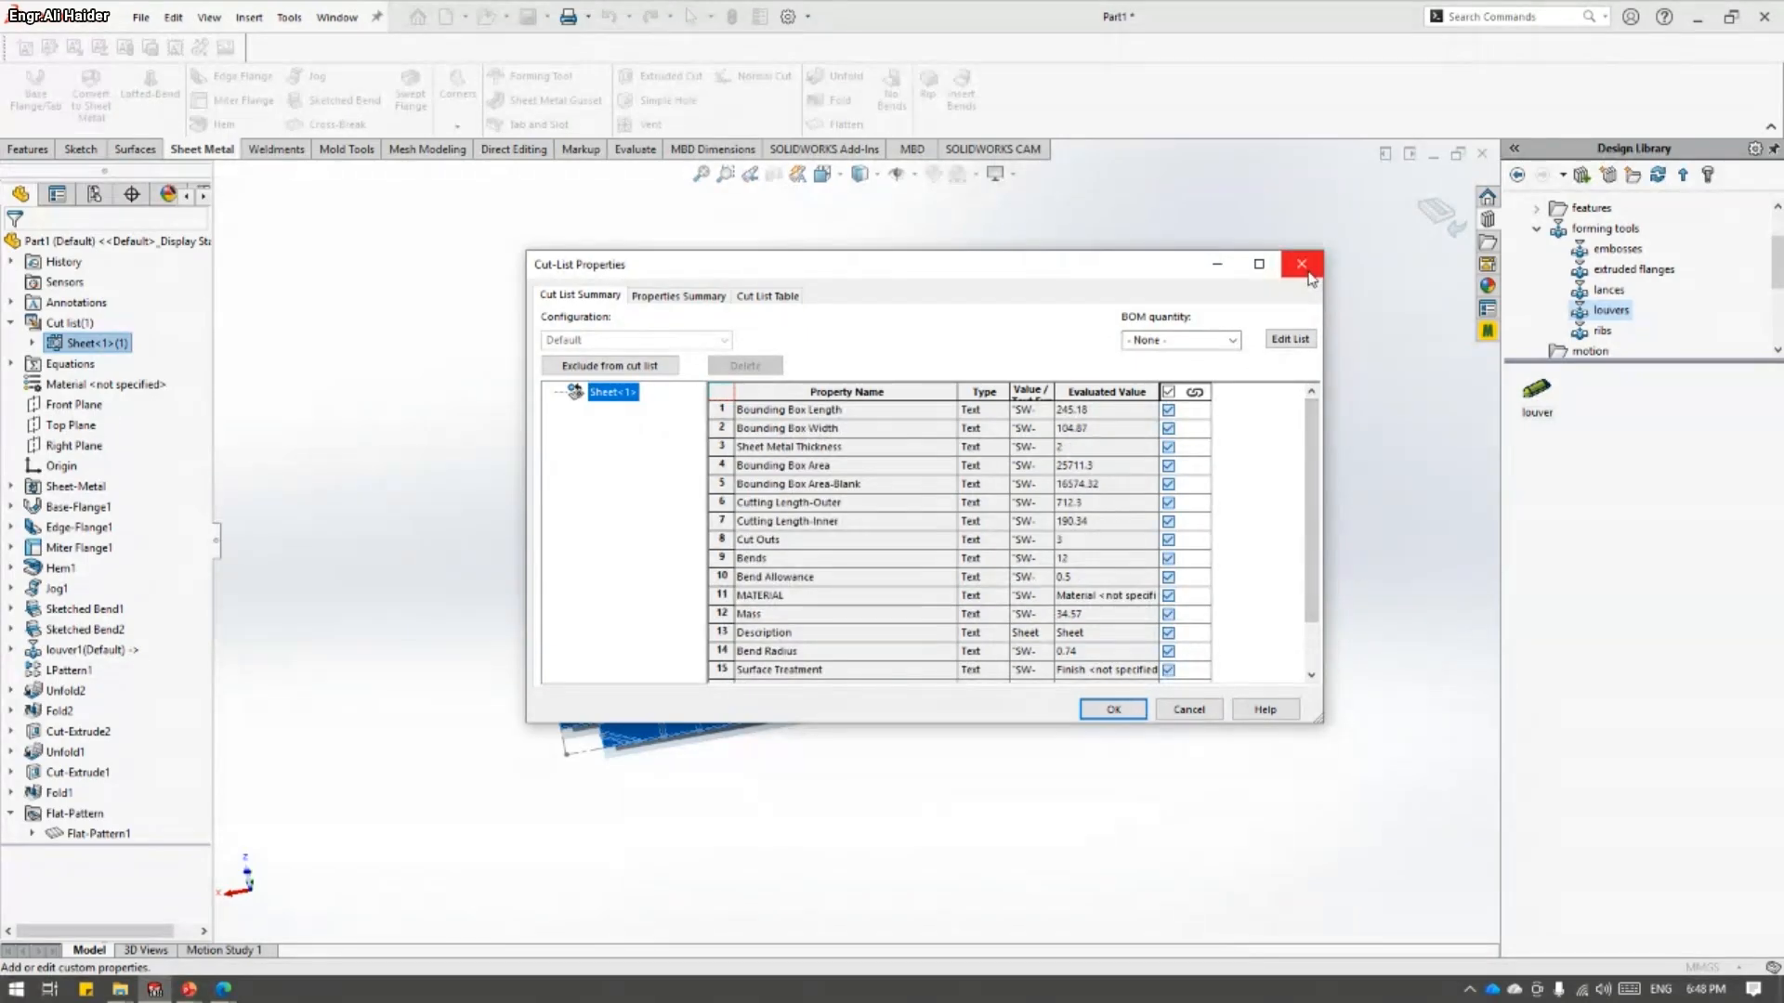
click(1301, 265)
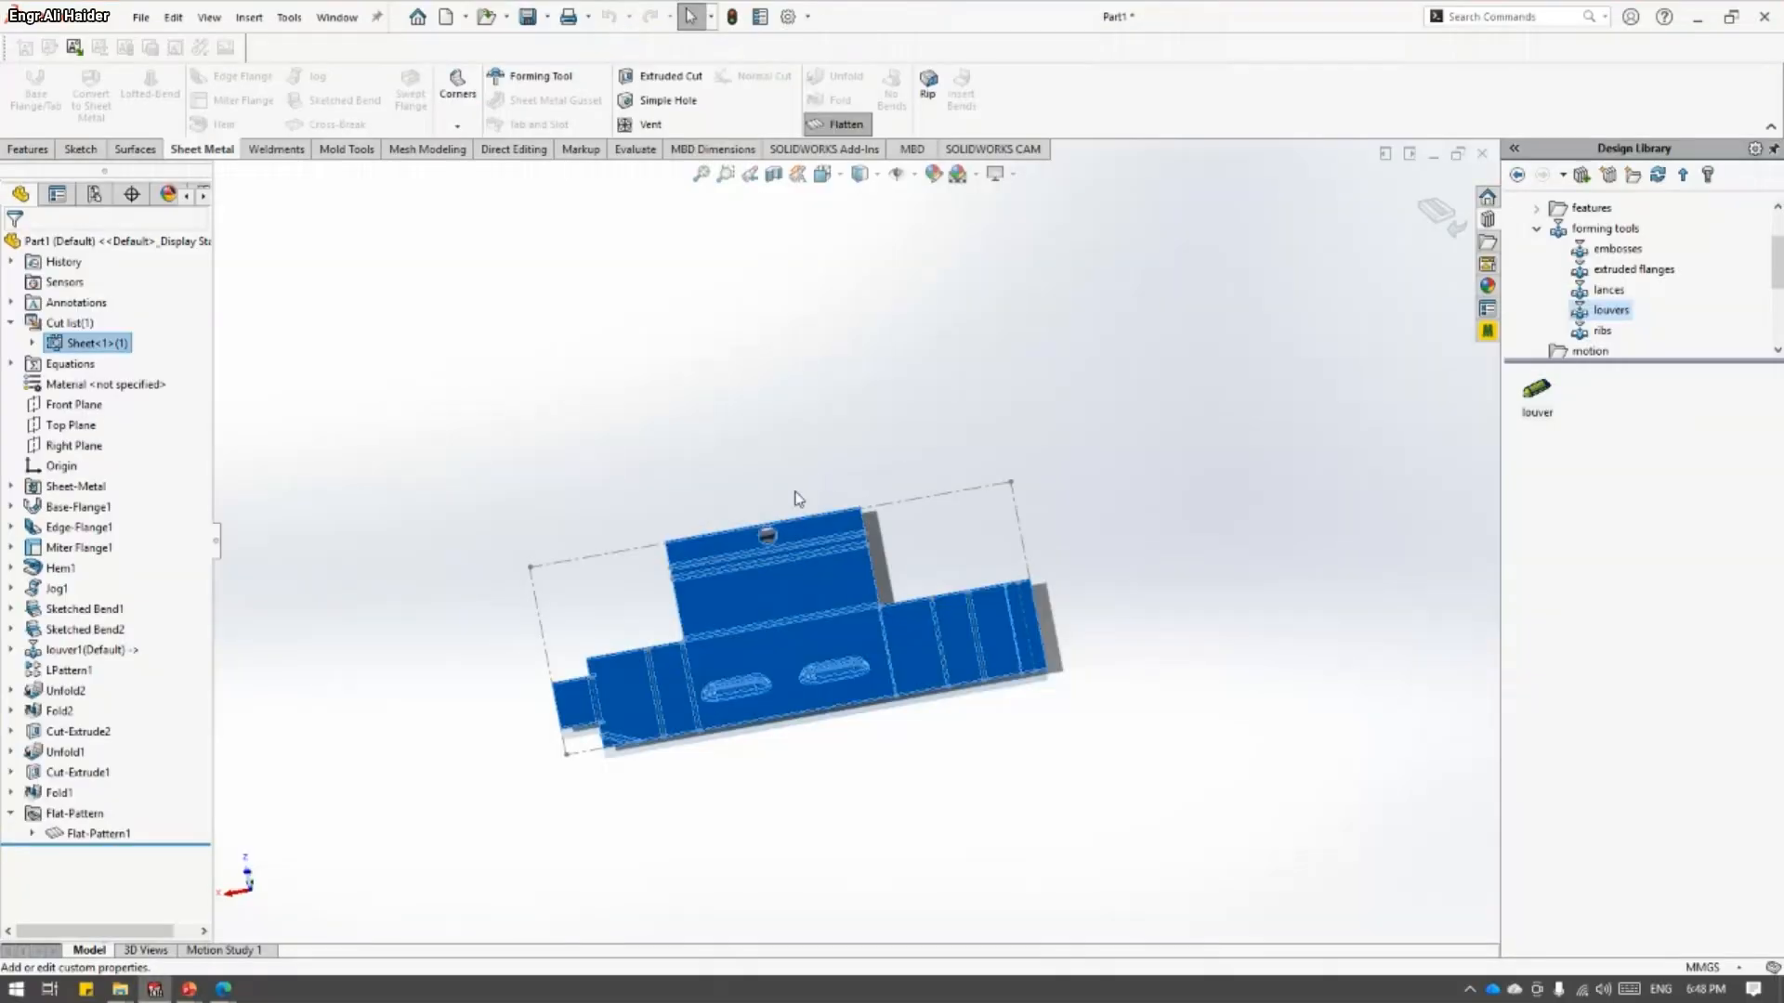
- Exit the flat pattern to return the sheet metal part to its folded state and inspect its flanges and louvers
click(1084, 357)
click(1439, 212)
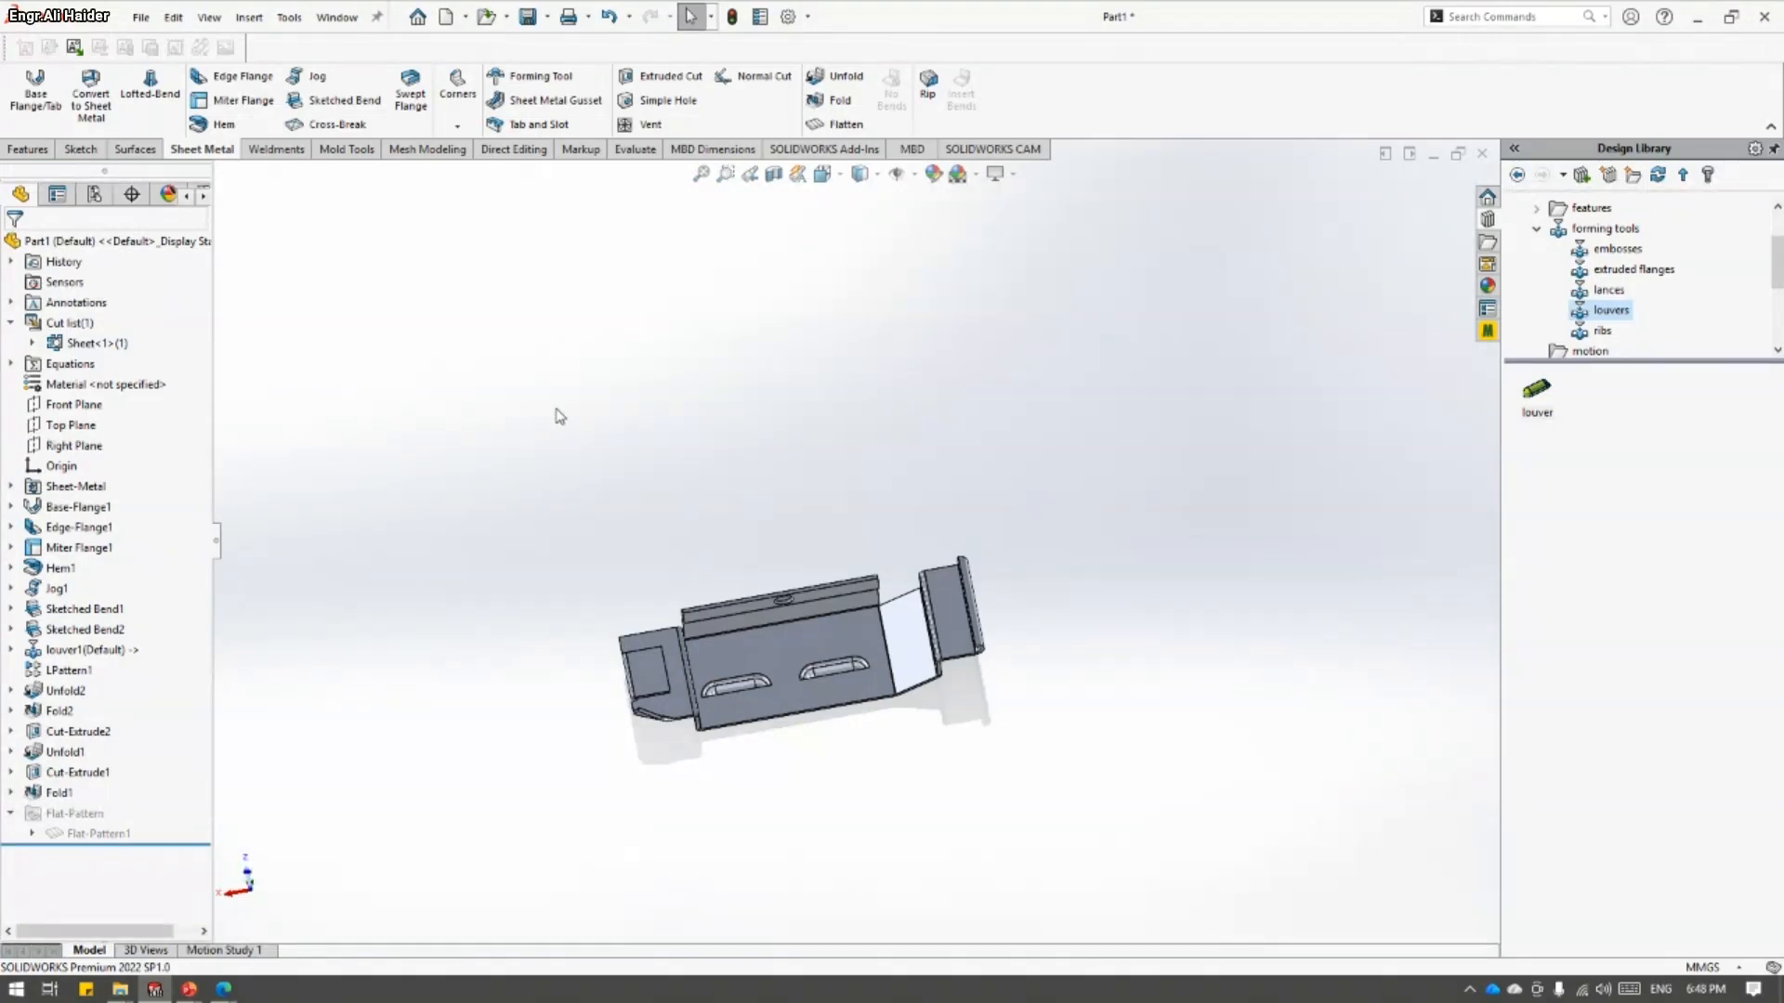
middle_drag(841, 626, 855, 581)
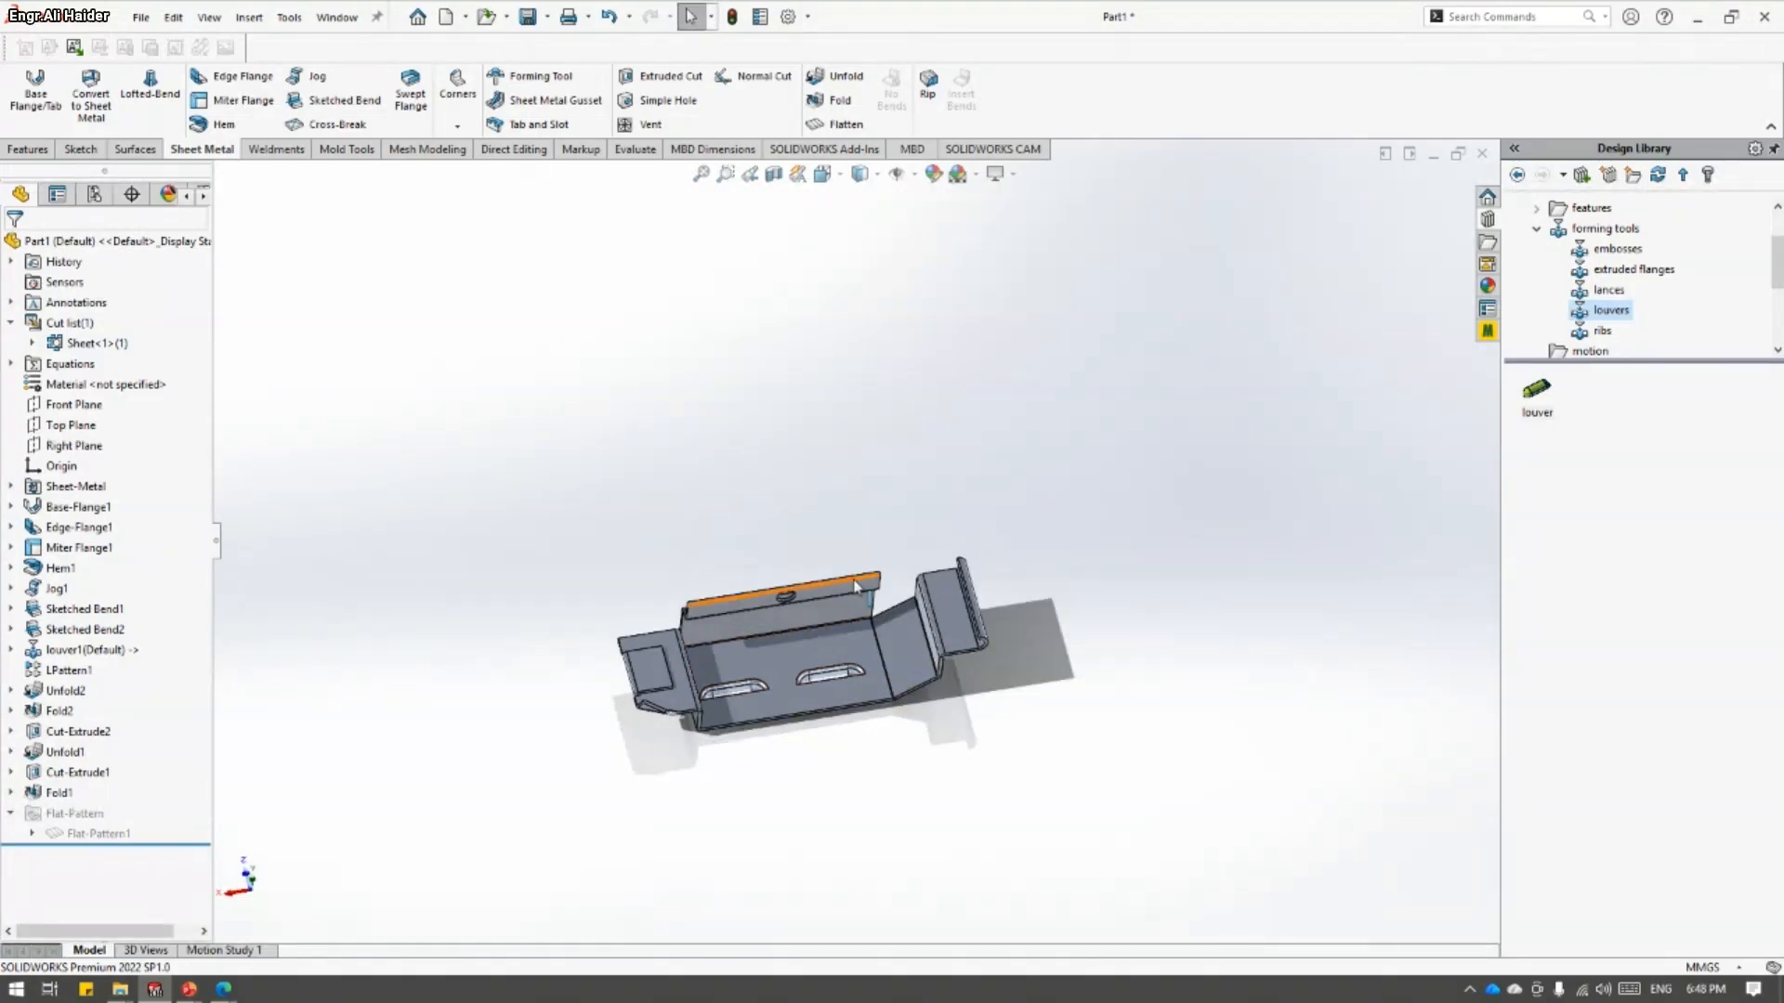
mouse_move(848, 521)
middle_down()
mouse_move(852, 371)
mouse_move(883, 517)
middle_up()
scroll(887, 557, down, 3)
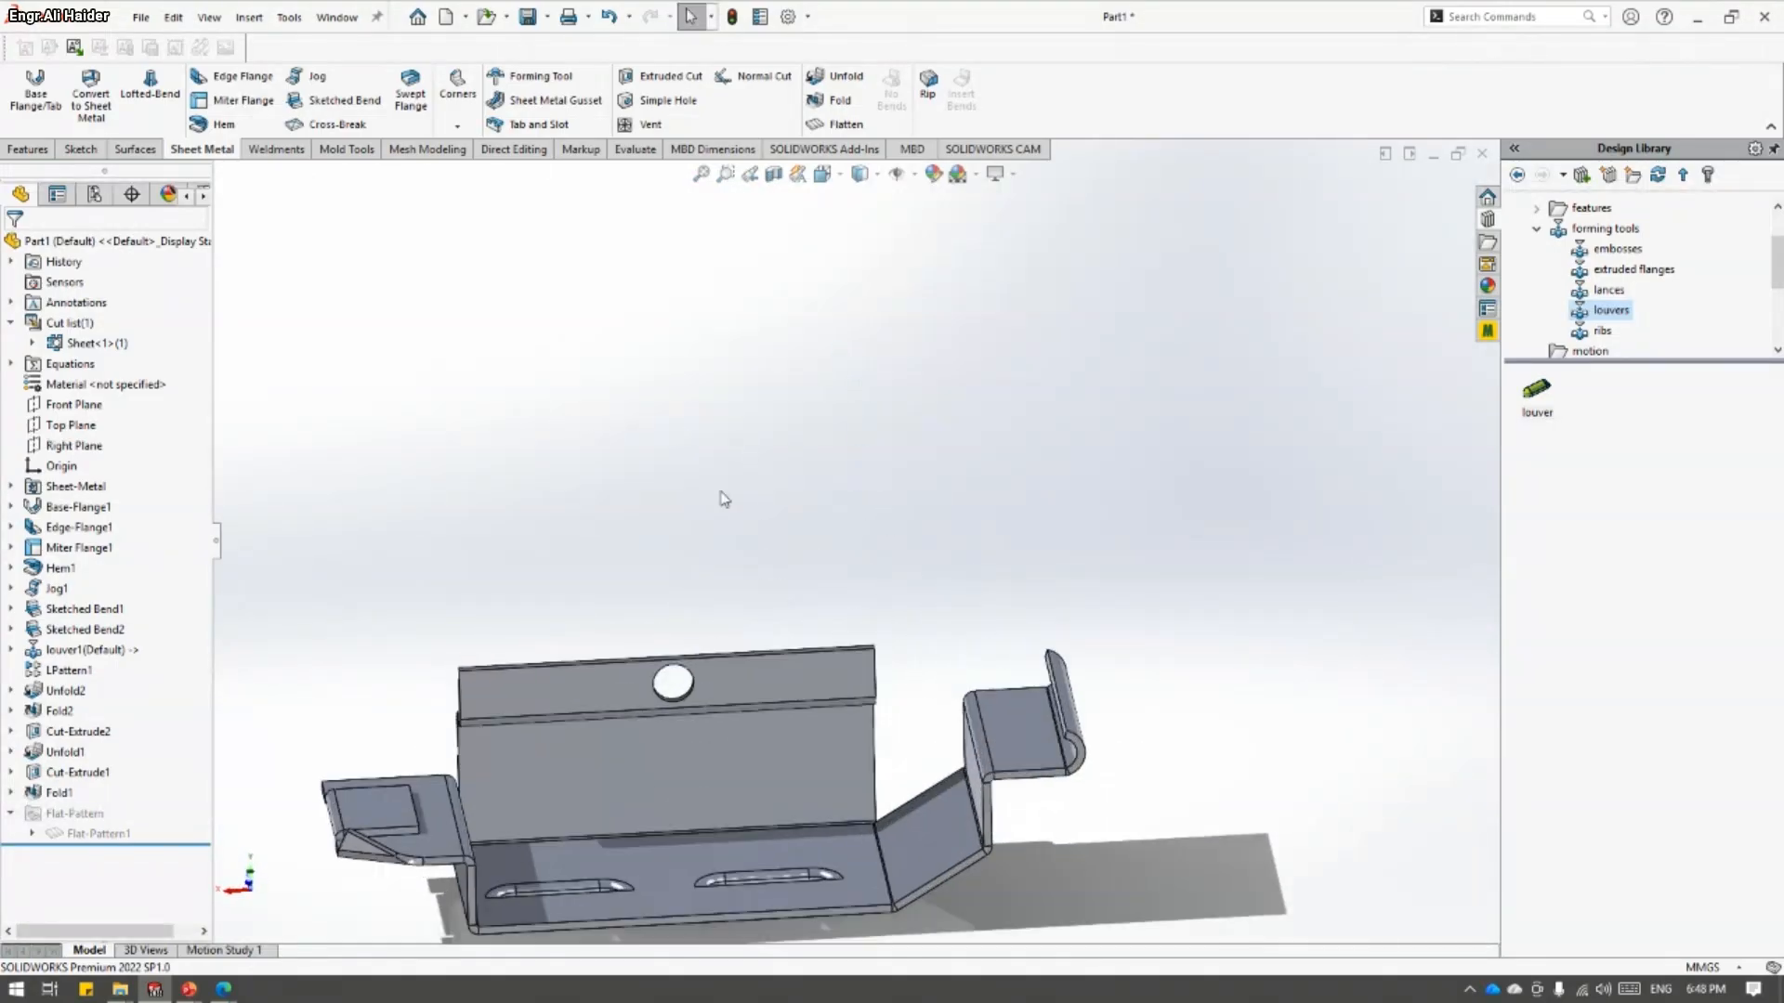
middle_drag(724, 499, 777, 683)
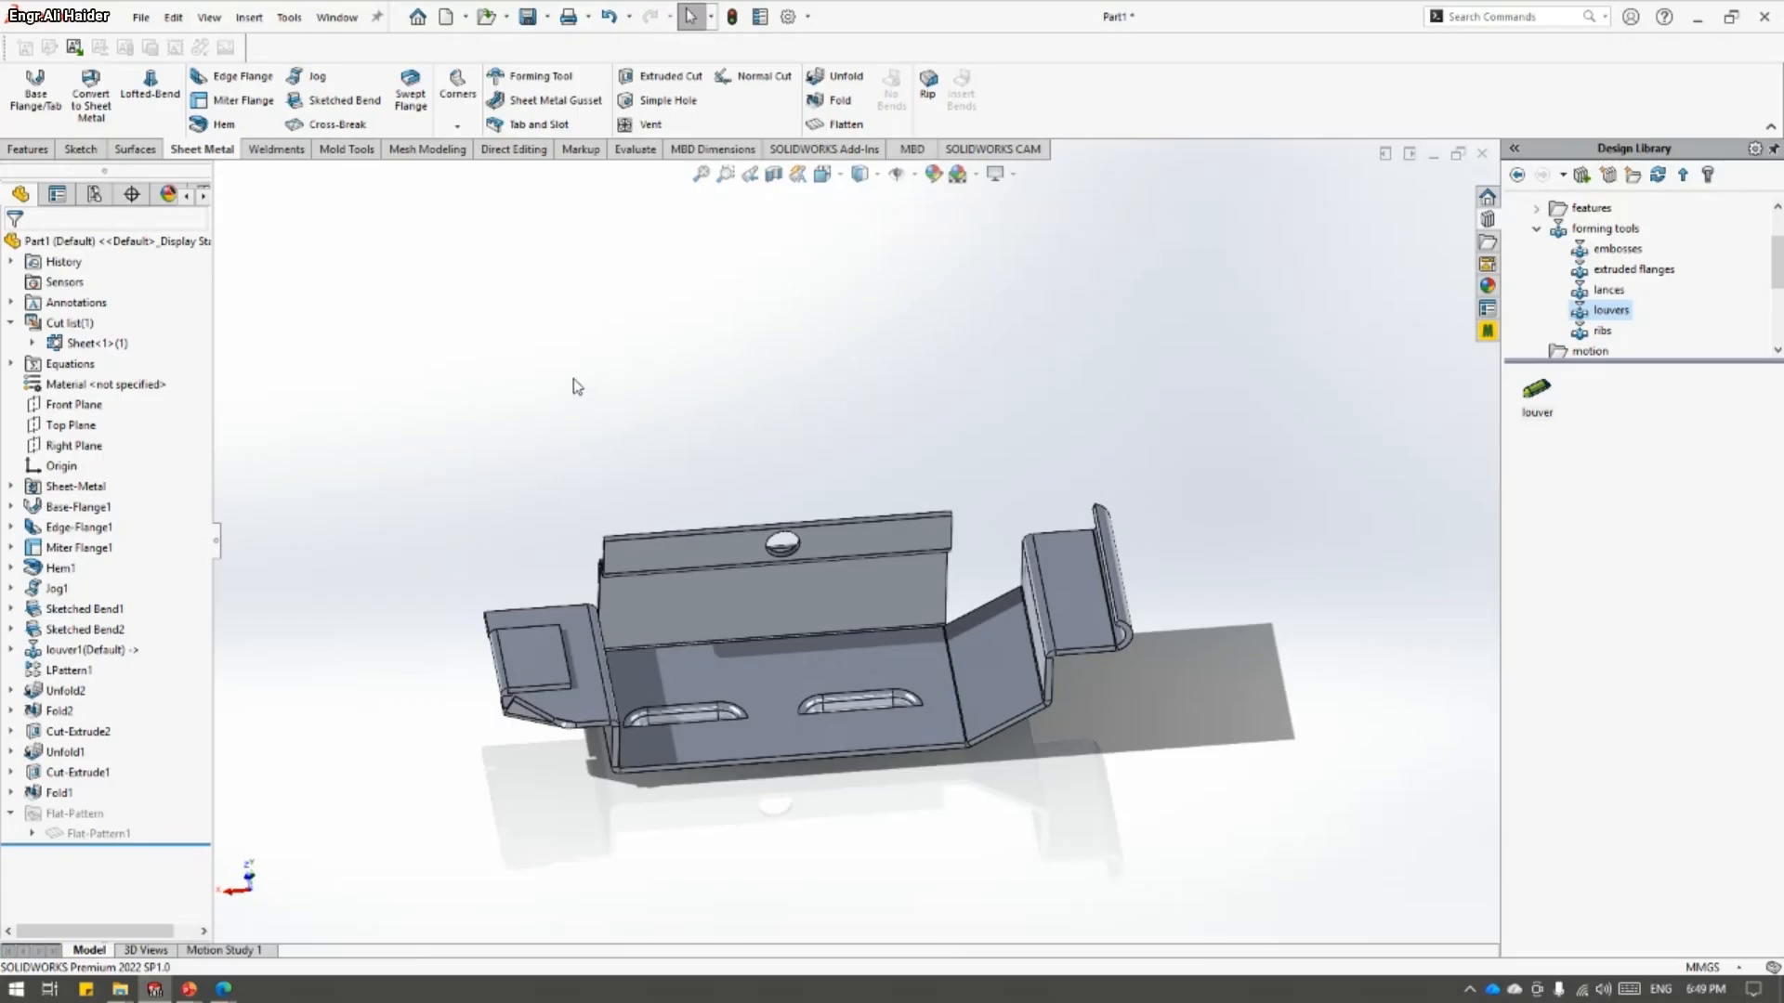
- Create a new part and find the Equations command to open its equations and global variables table
key(ctrl+n)
double_click(472, 454)
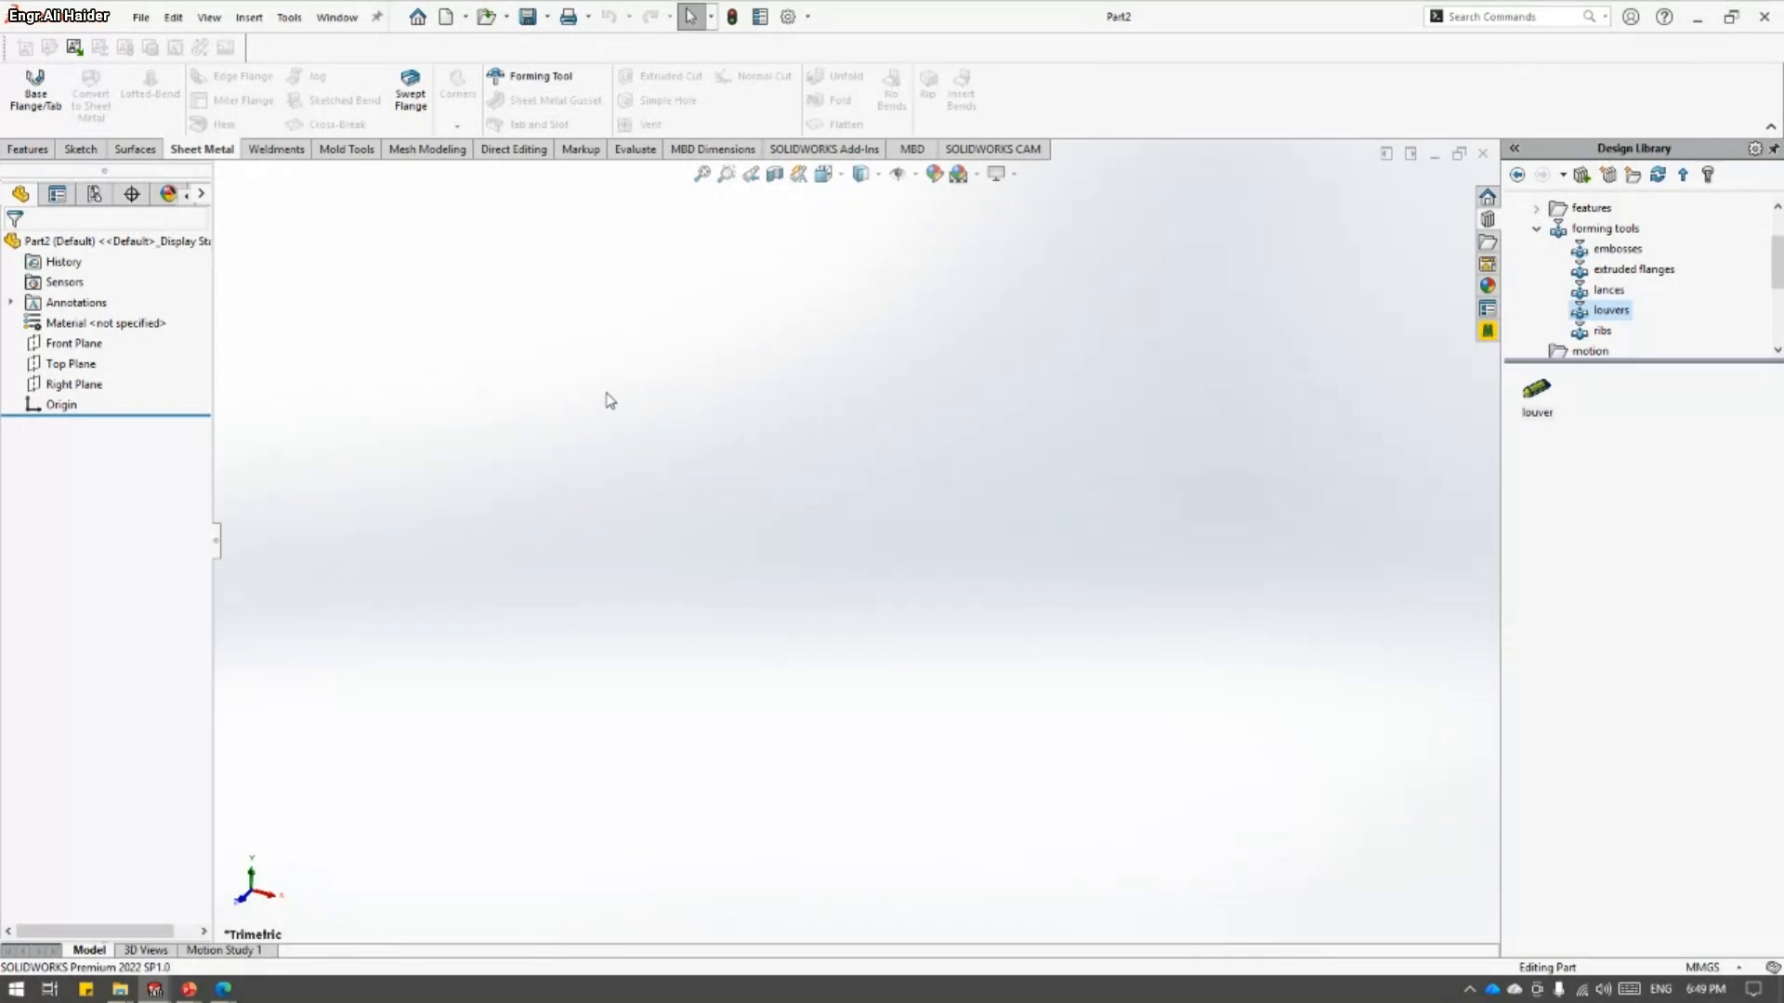
key(s)
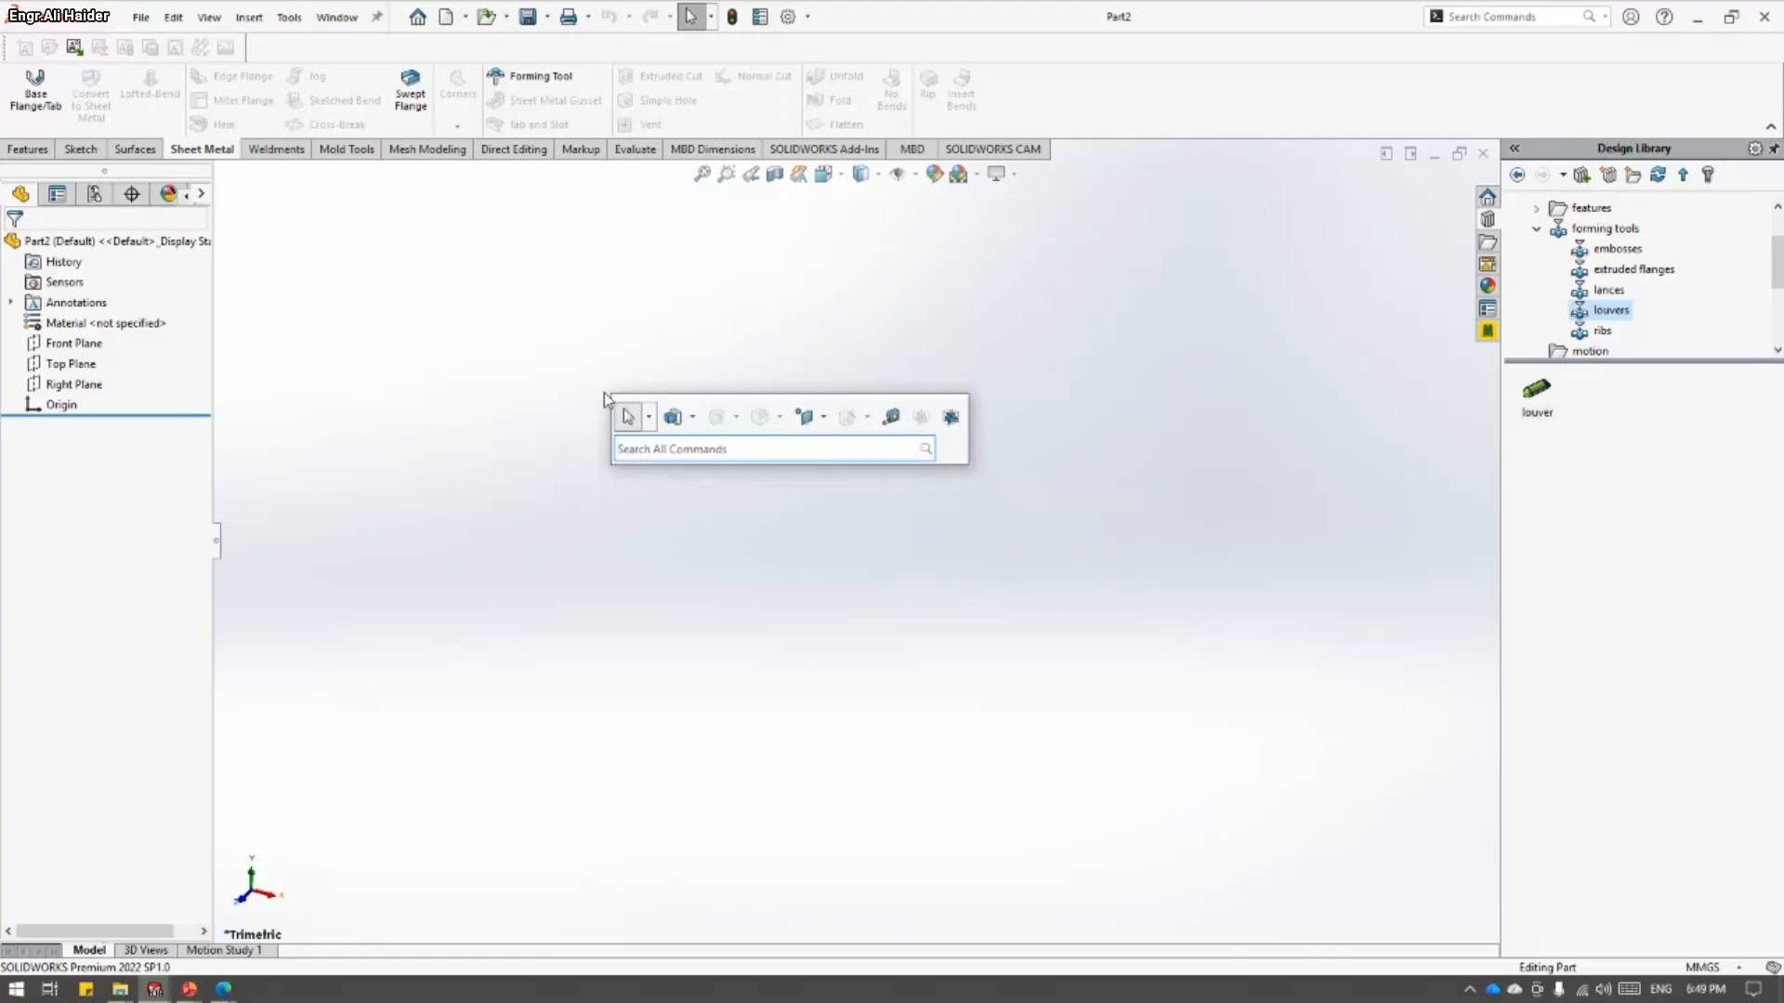
text(equ)
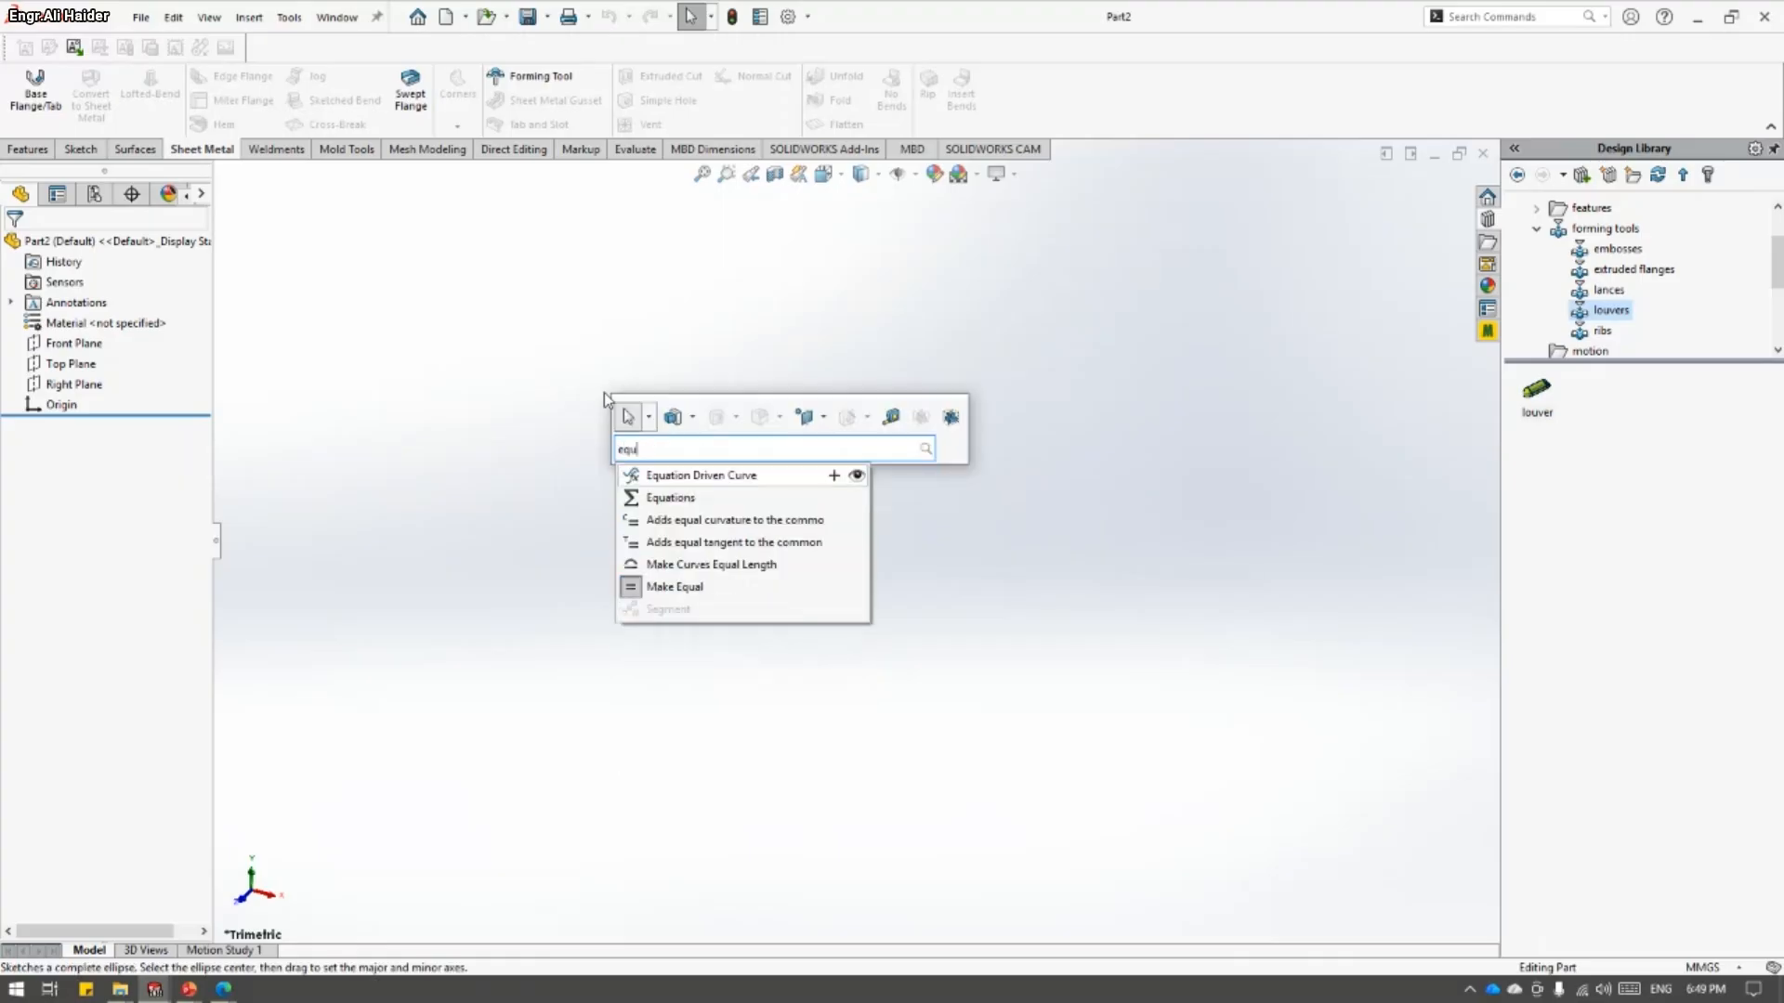
click(661, 498)
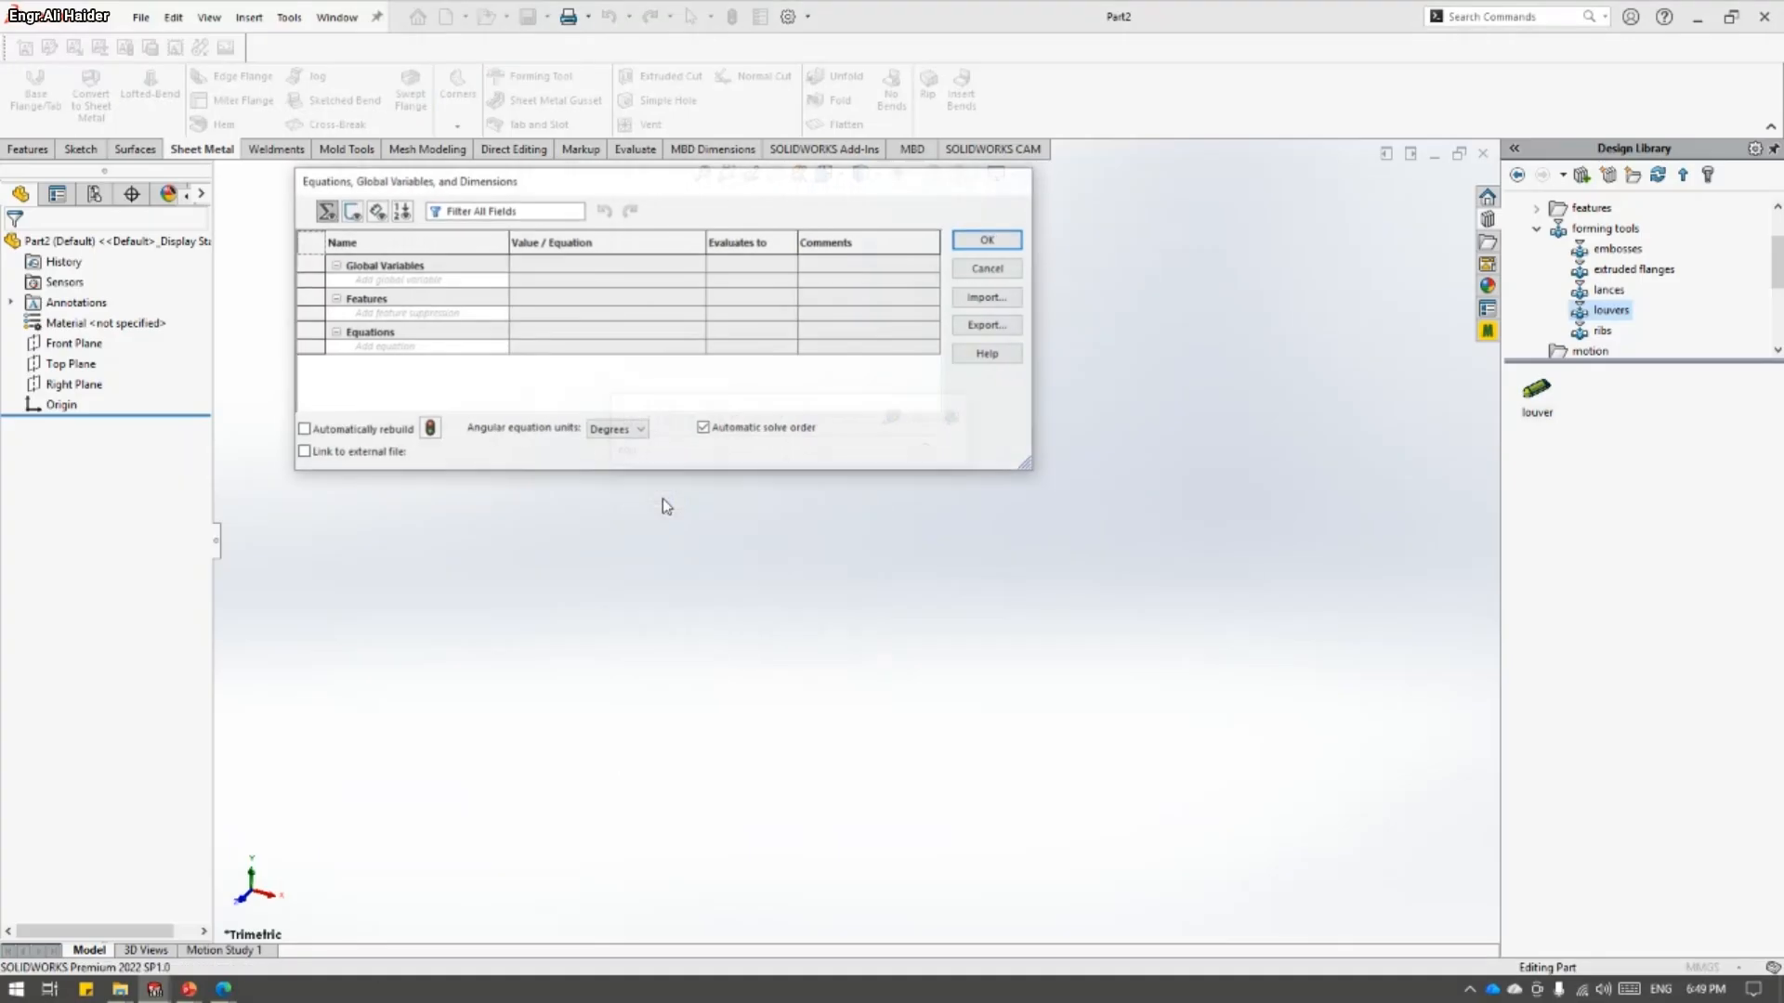
- Add a global variable named A with a value of 10 mm, choosing millimetres as its unit
click(404, 281)
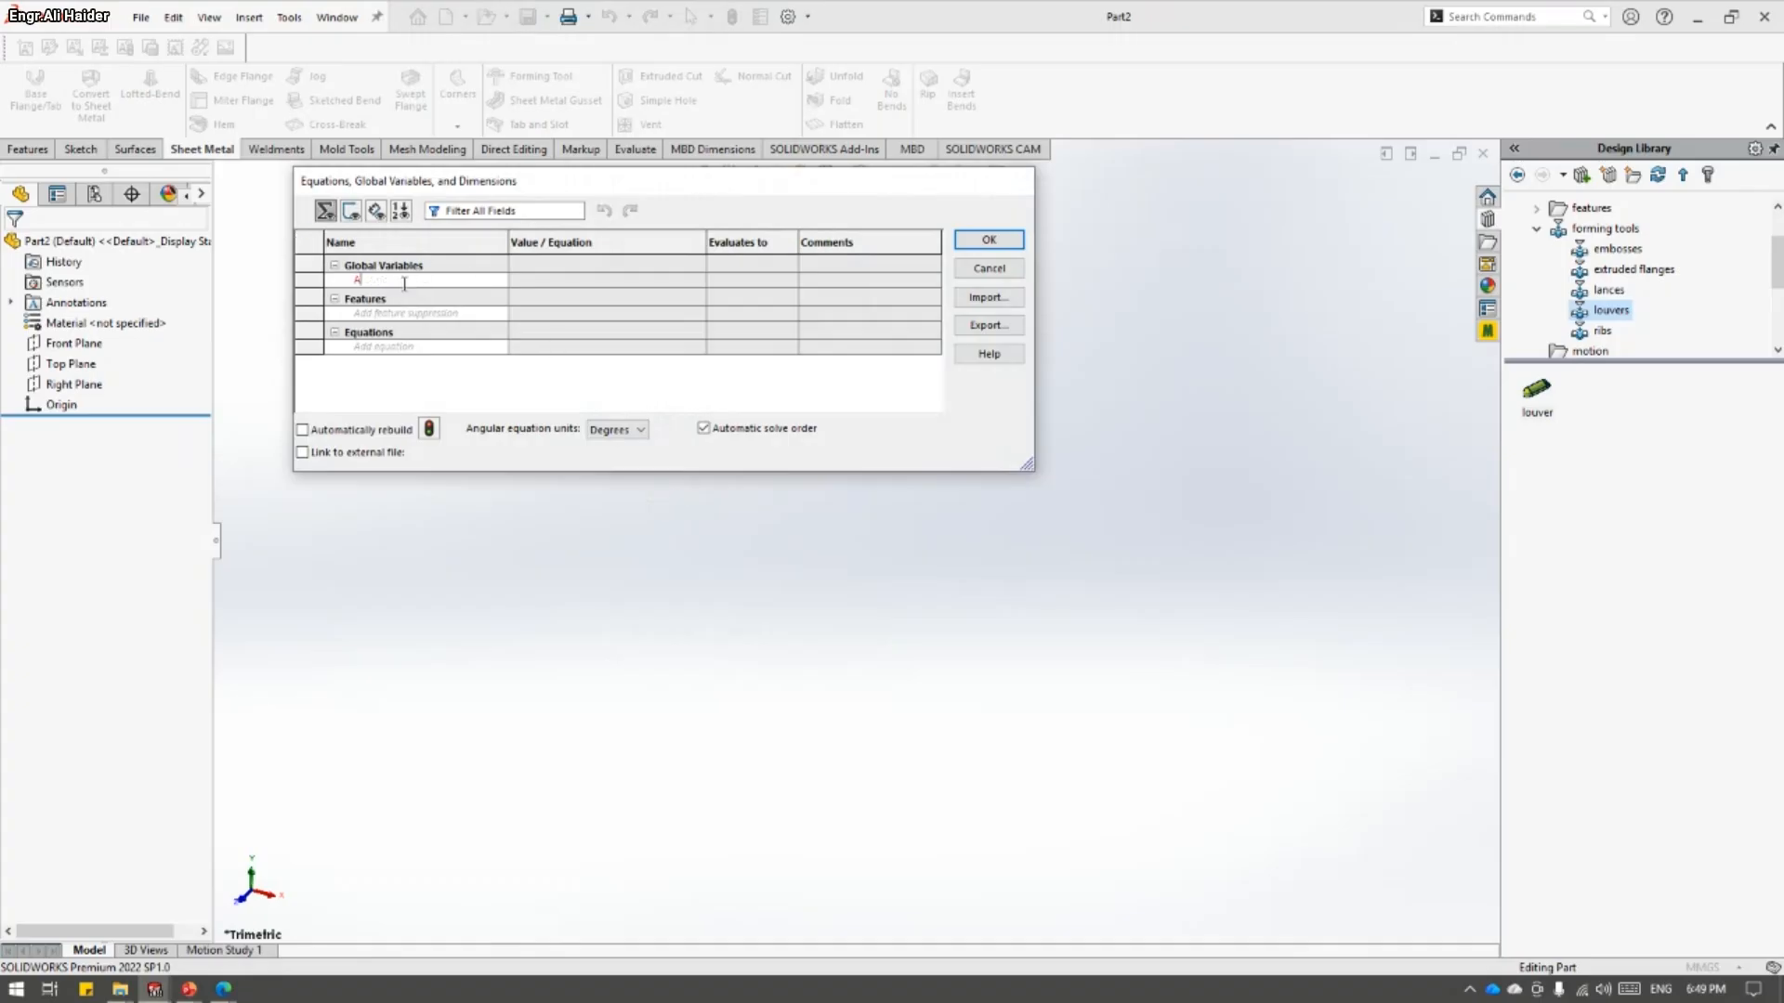
text(A)
key(Tab)
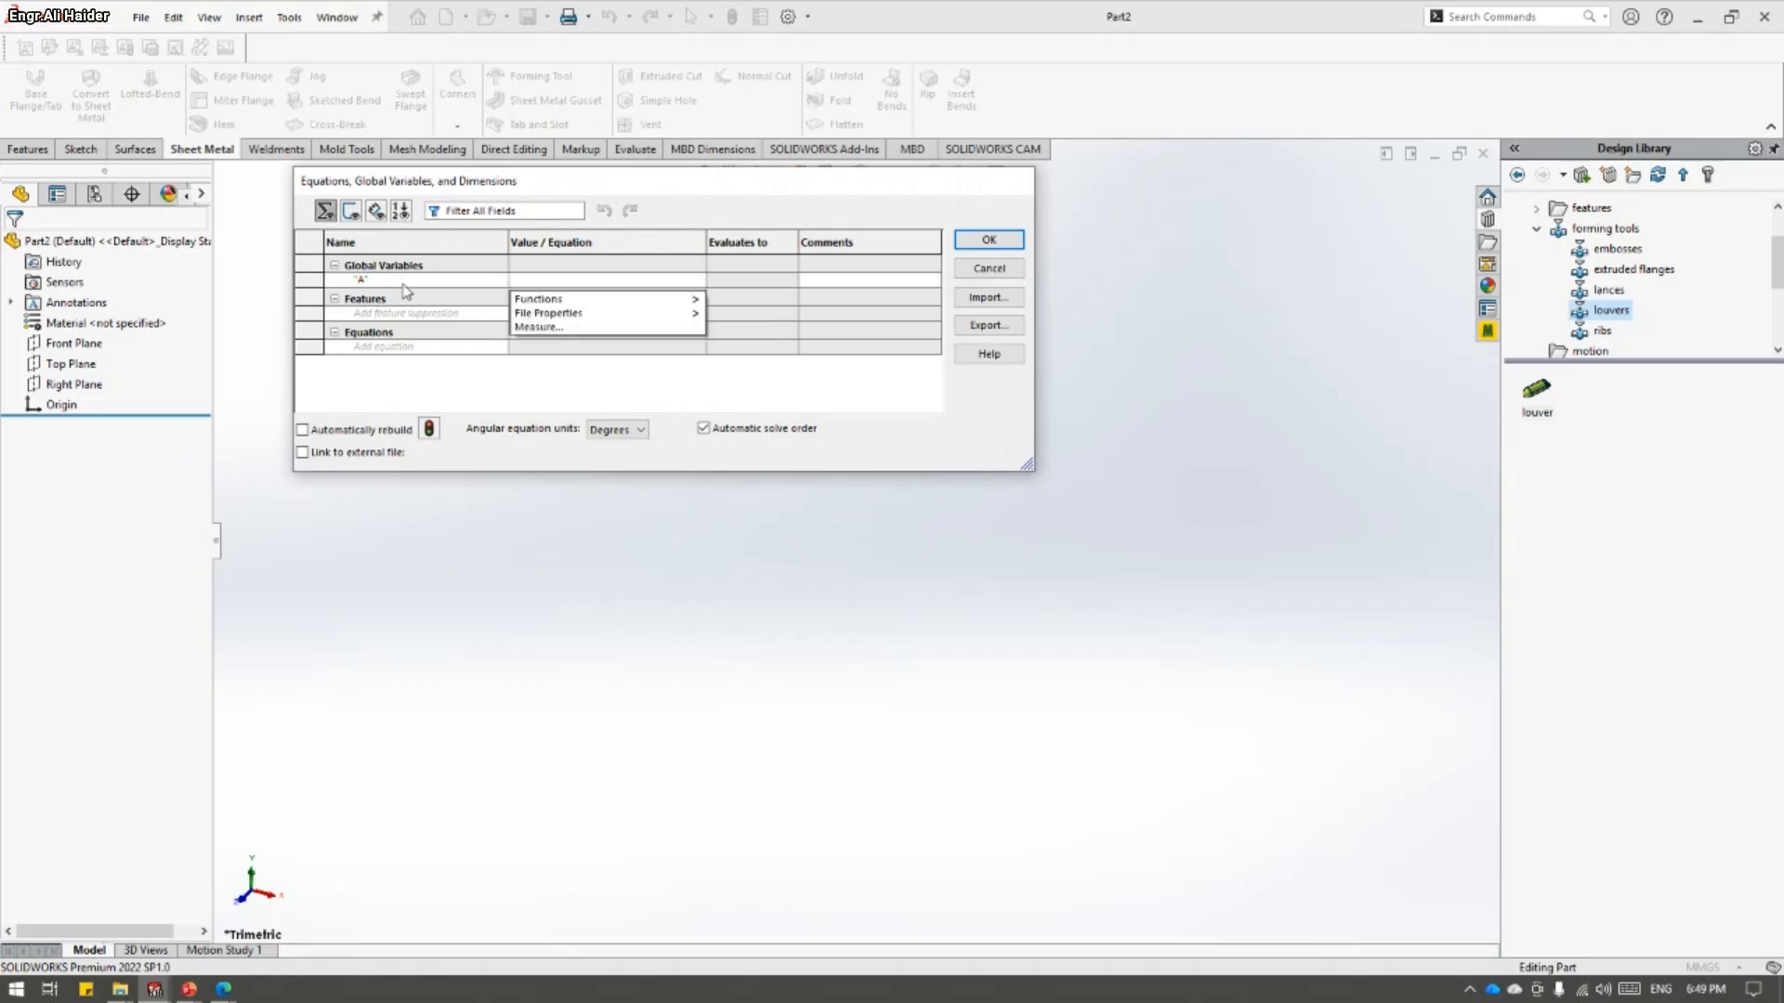
text(10)
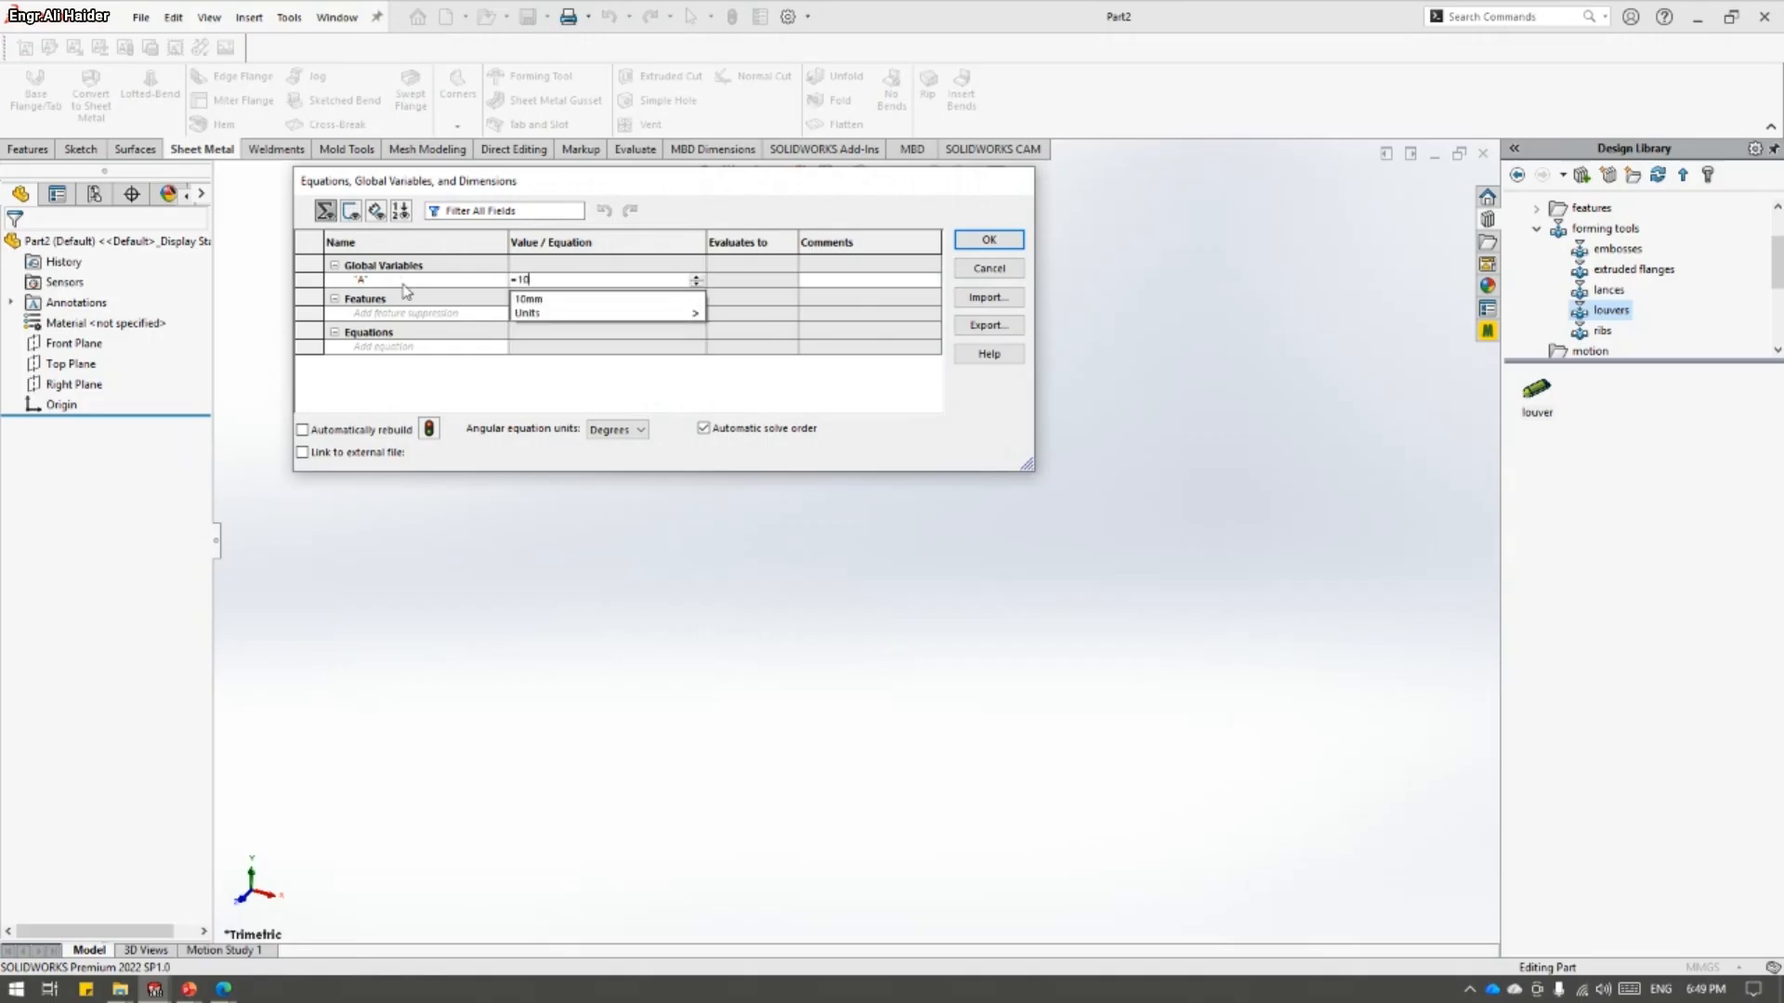
mouse_move(535, 315)
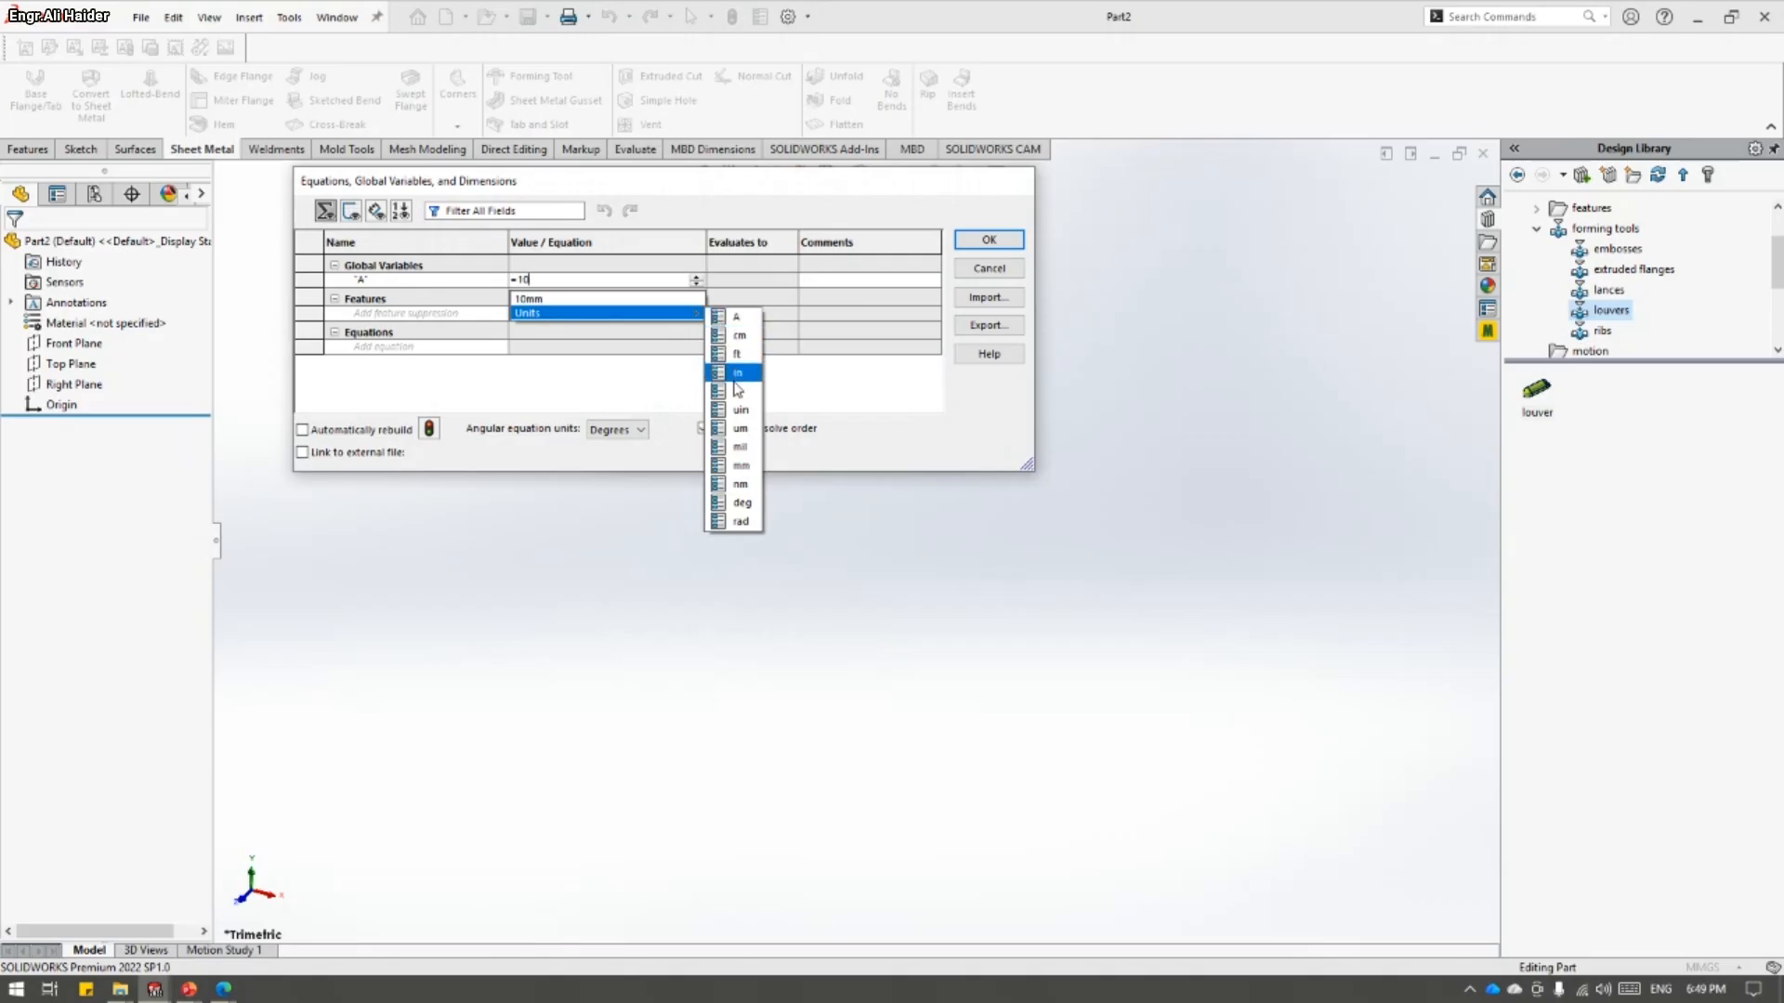
click(745, 467)
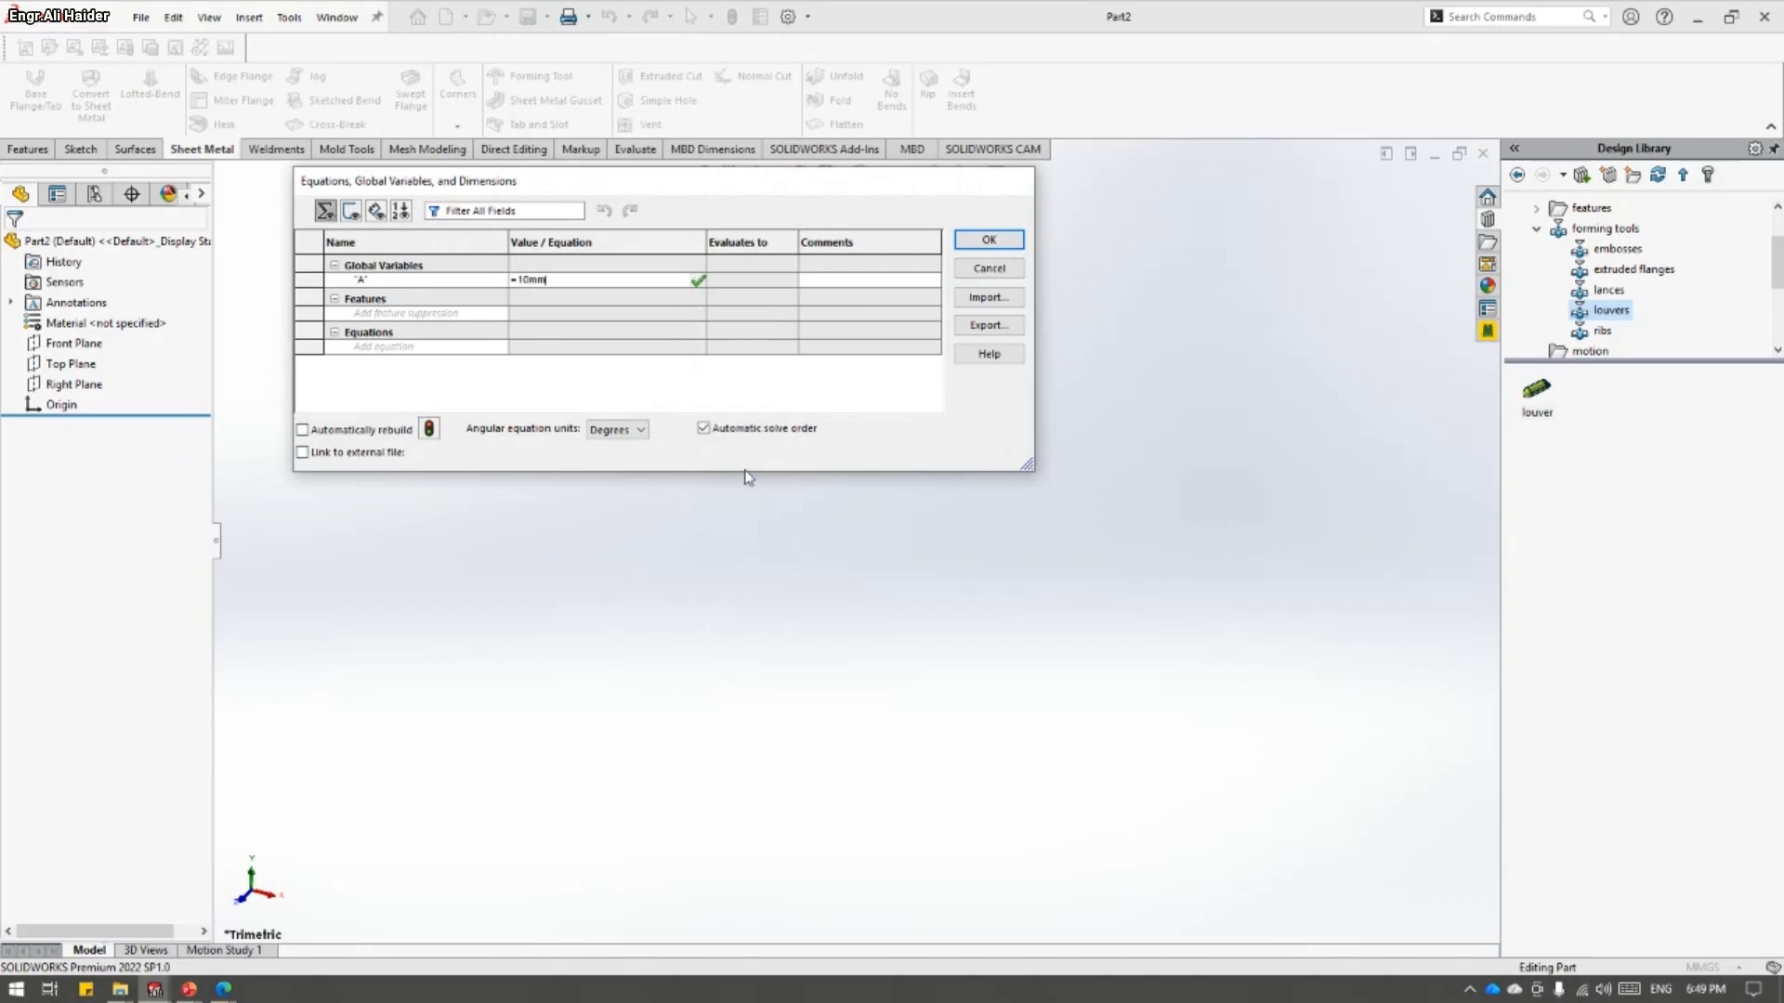
key(Tab)
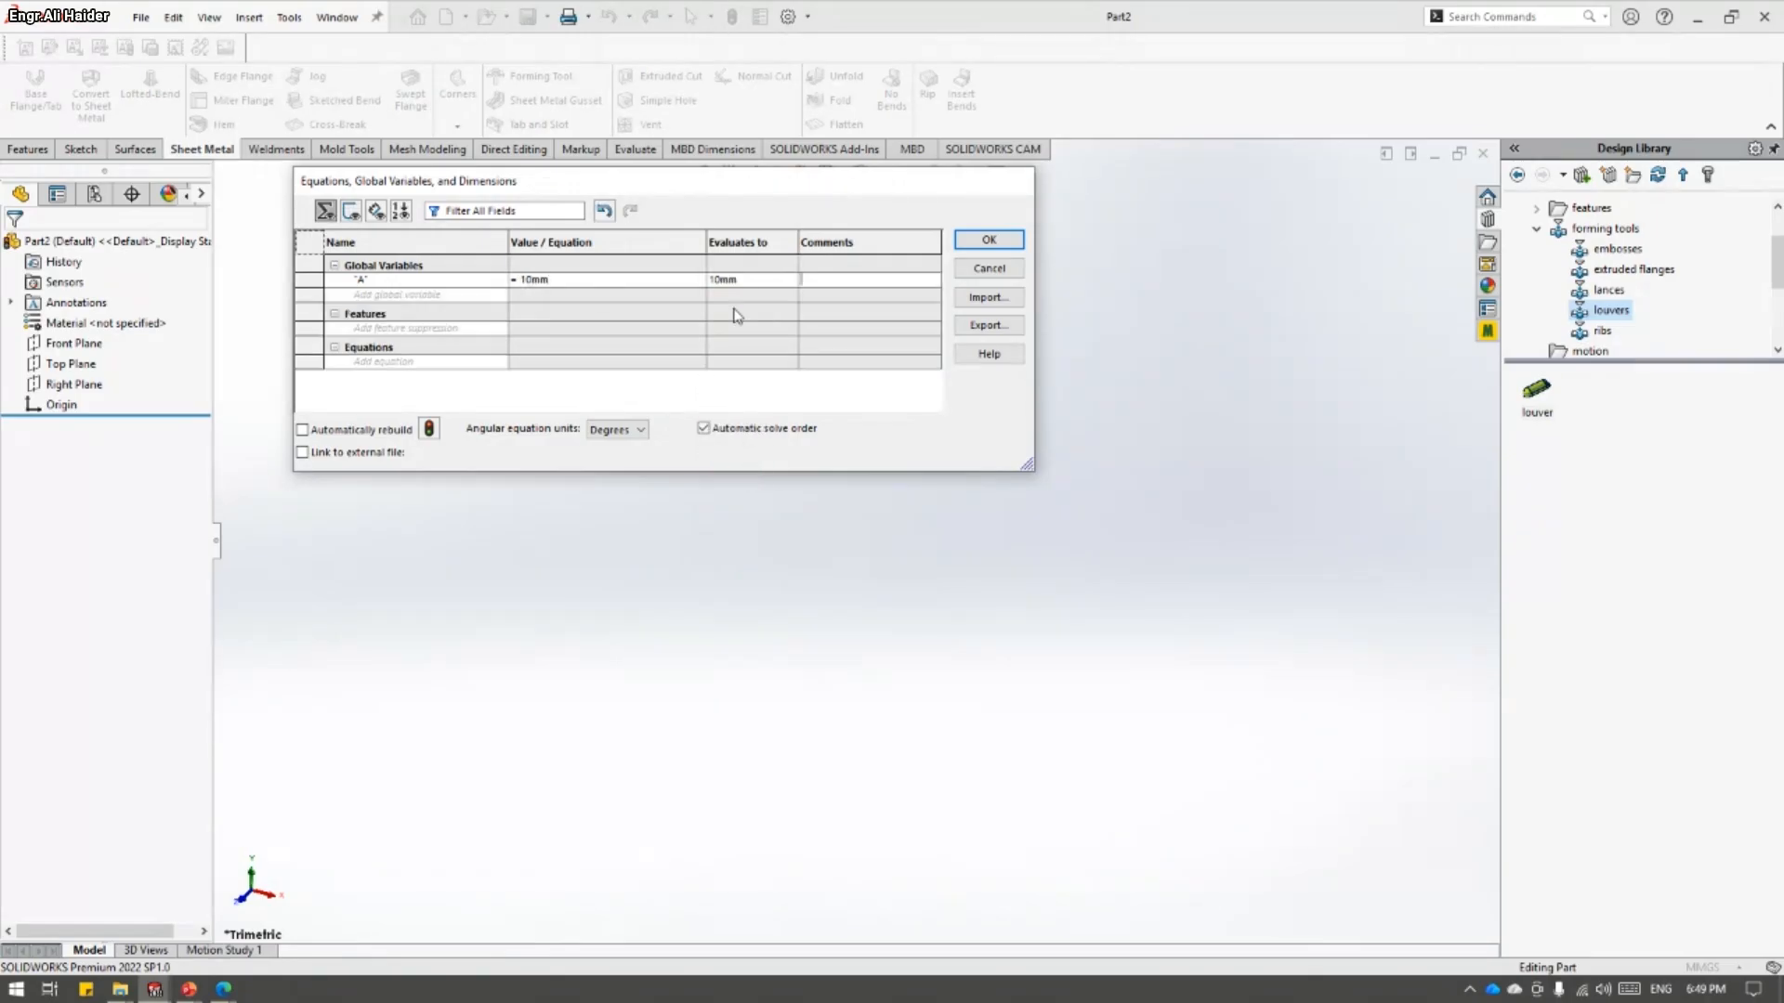
- Add a second global variable named B with a value of 20 mm
click(428, 293)
text(B)
key(Tab)
text(20)
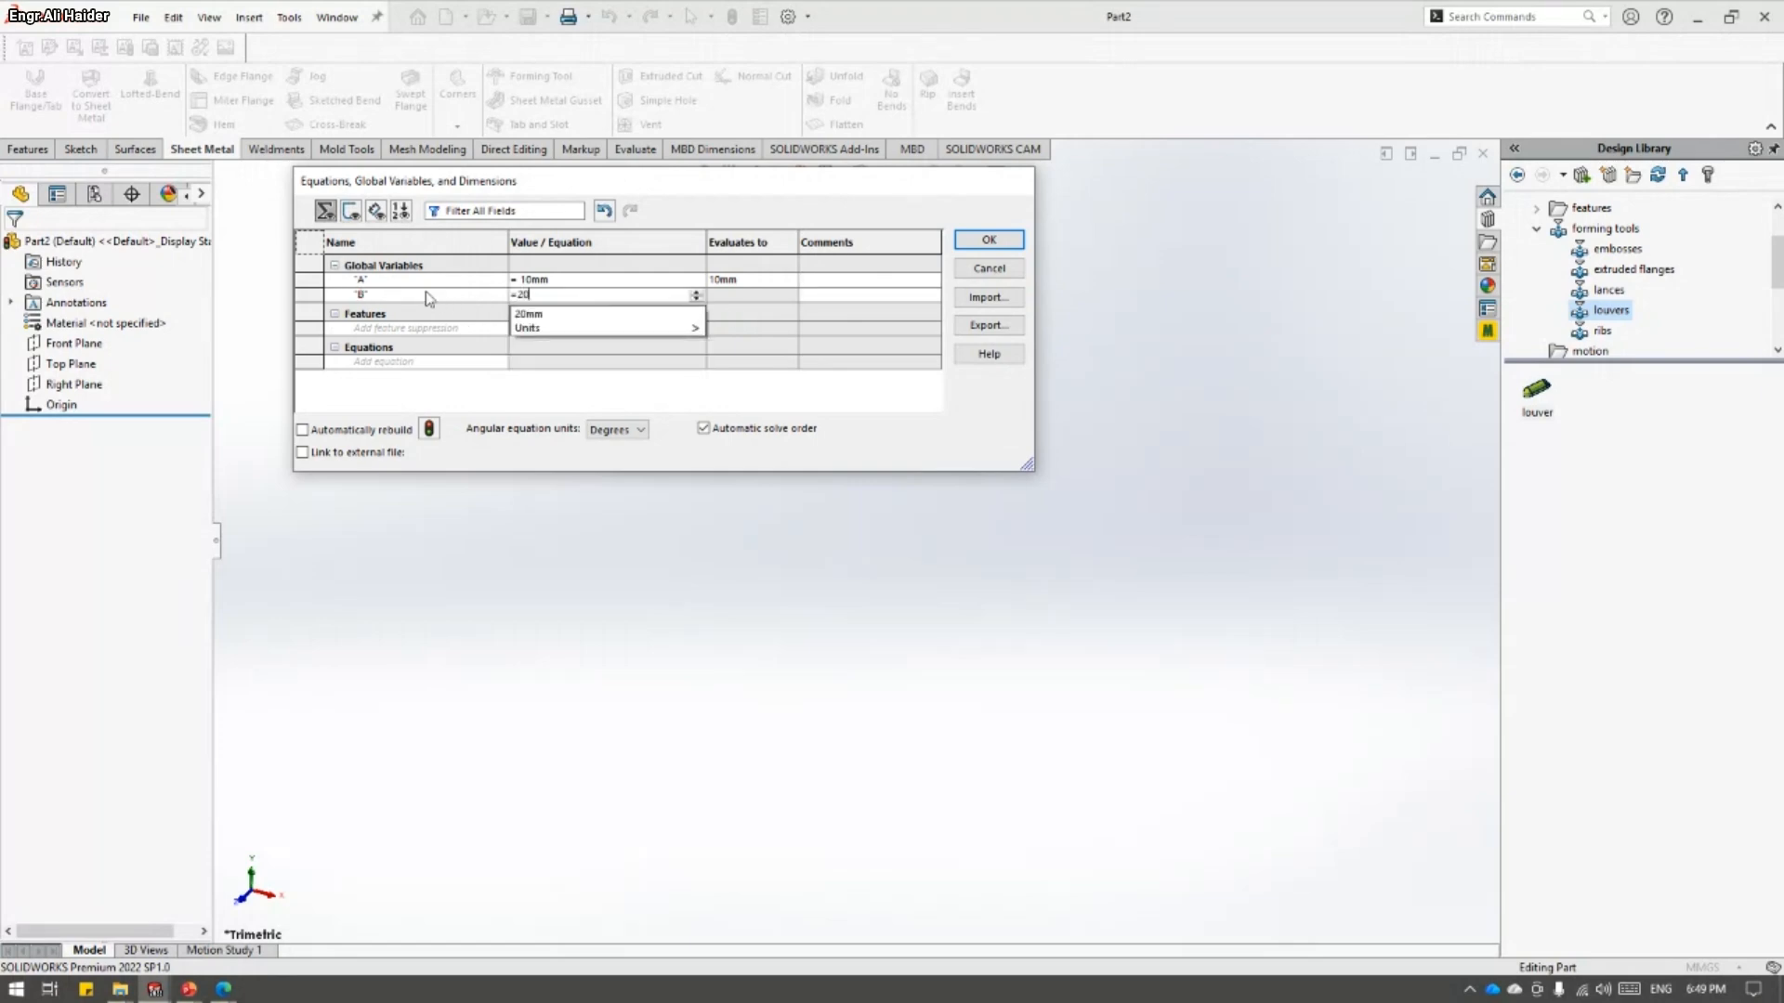
key(Tab)
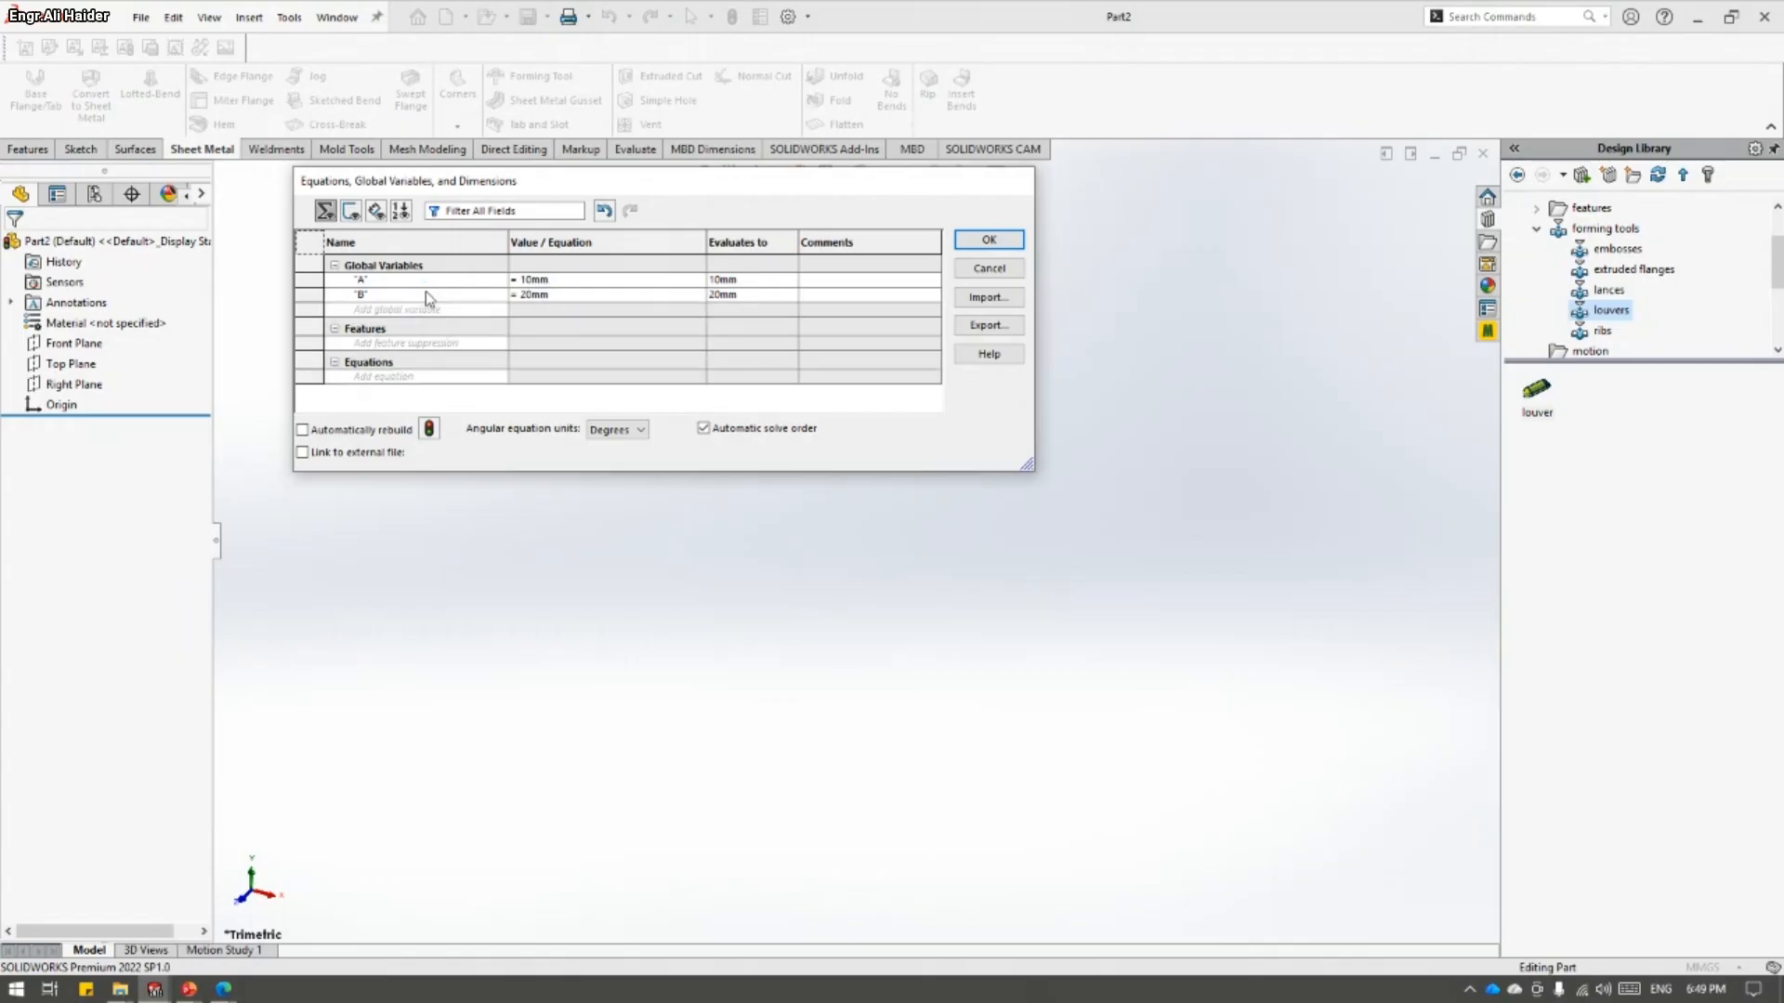
- Add a third global variable named C with a value of 30 mm
click(424, 305)
text(C)
key(Tab)
text(30mm)
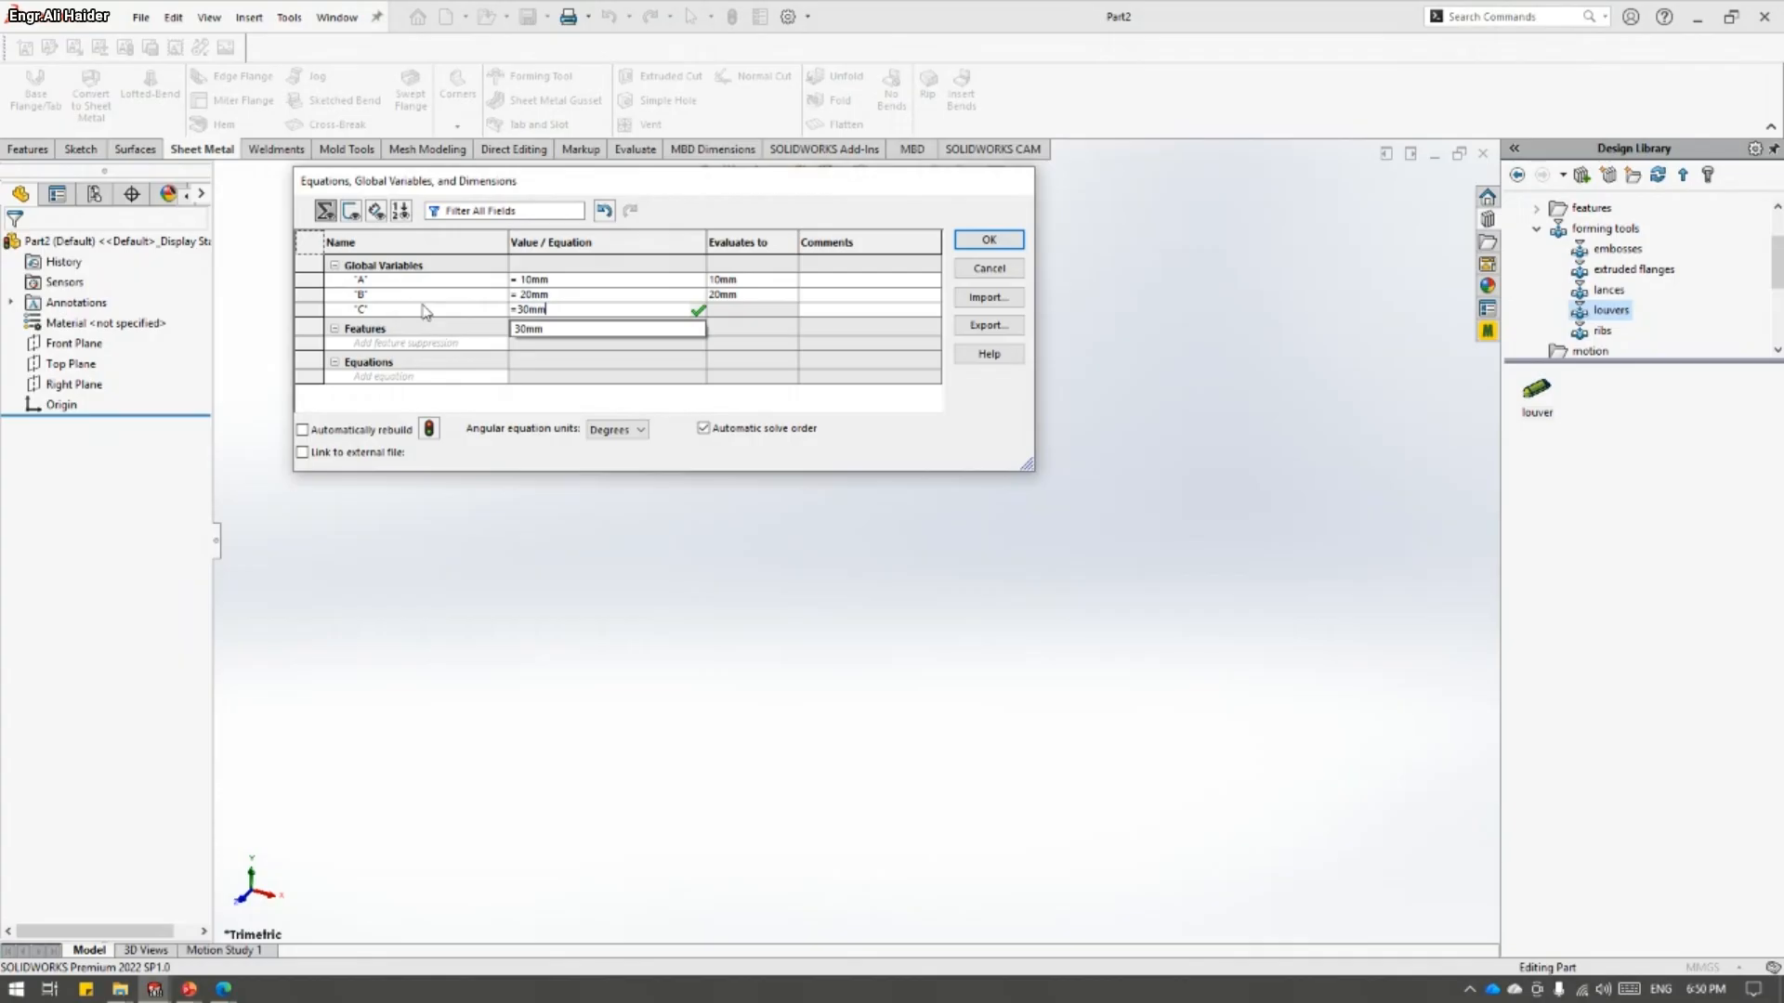
key(Tab)
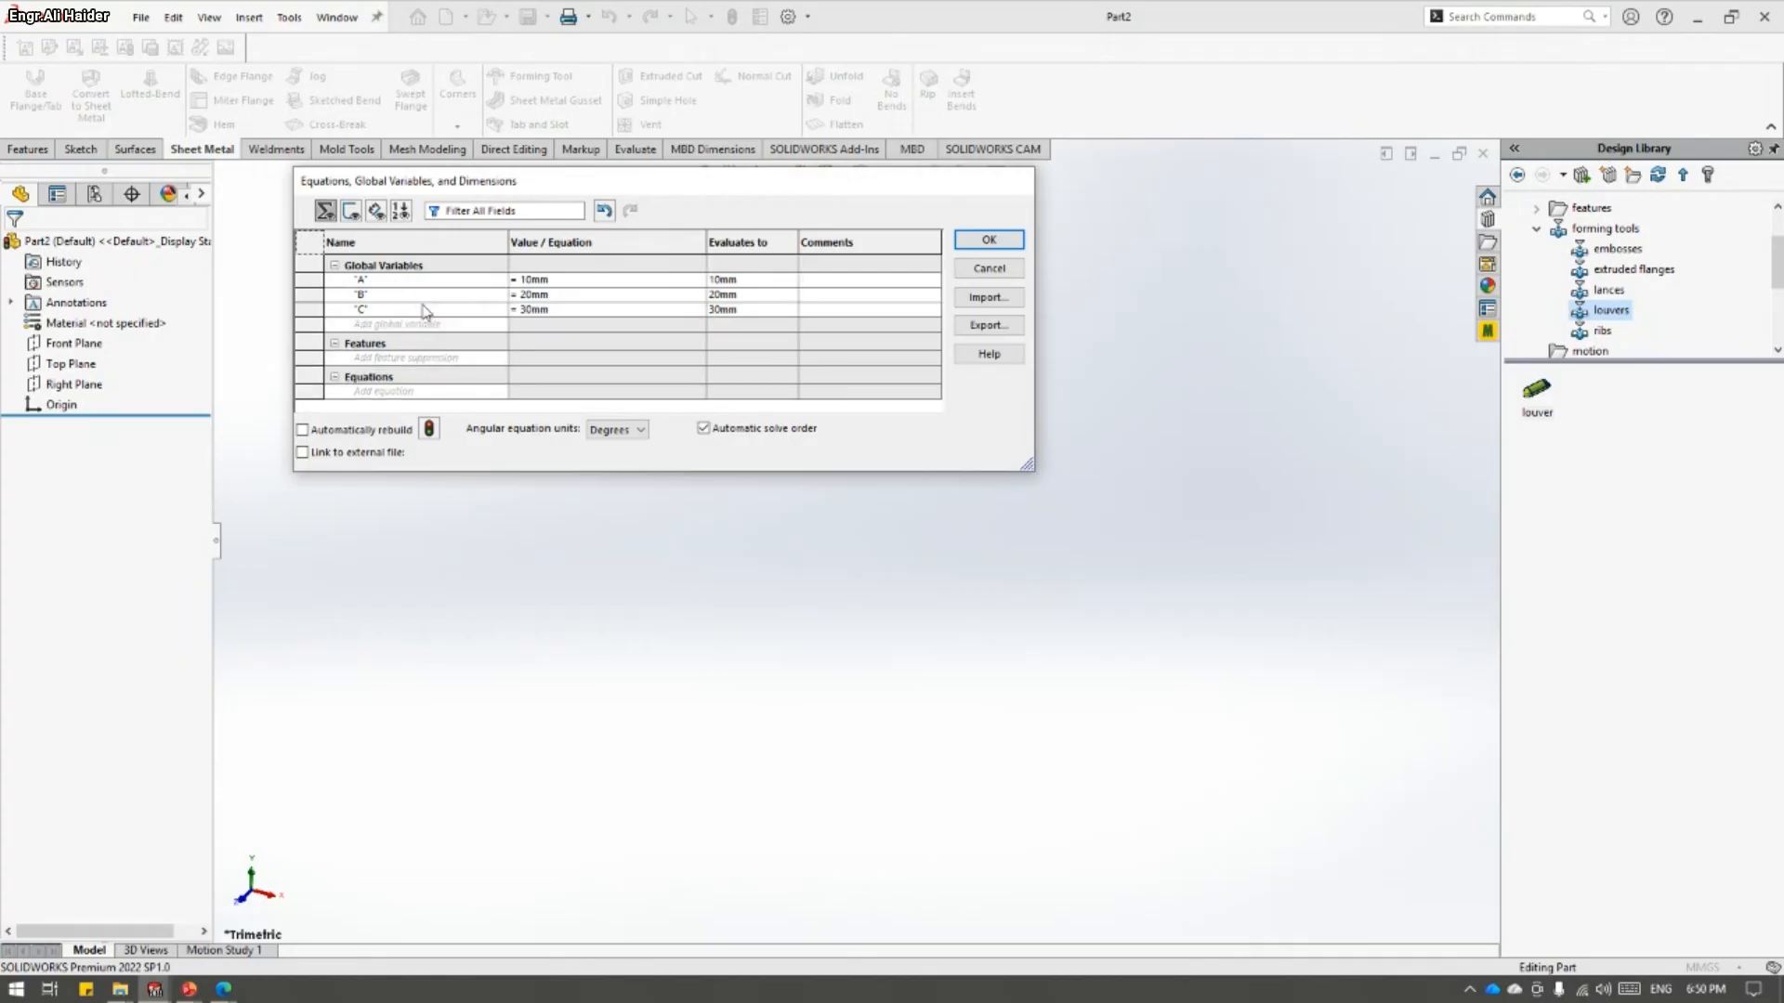
- Accept the global variables and review their entries under the Equations folder in the feature tree
click(988, 240)
text(sequ)
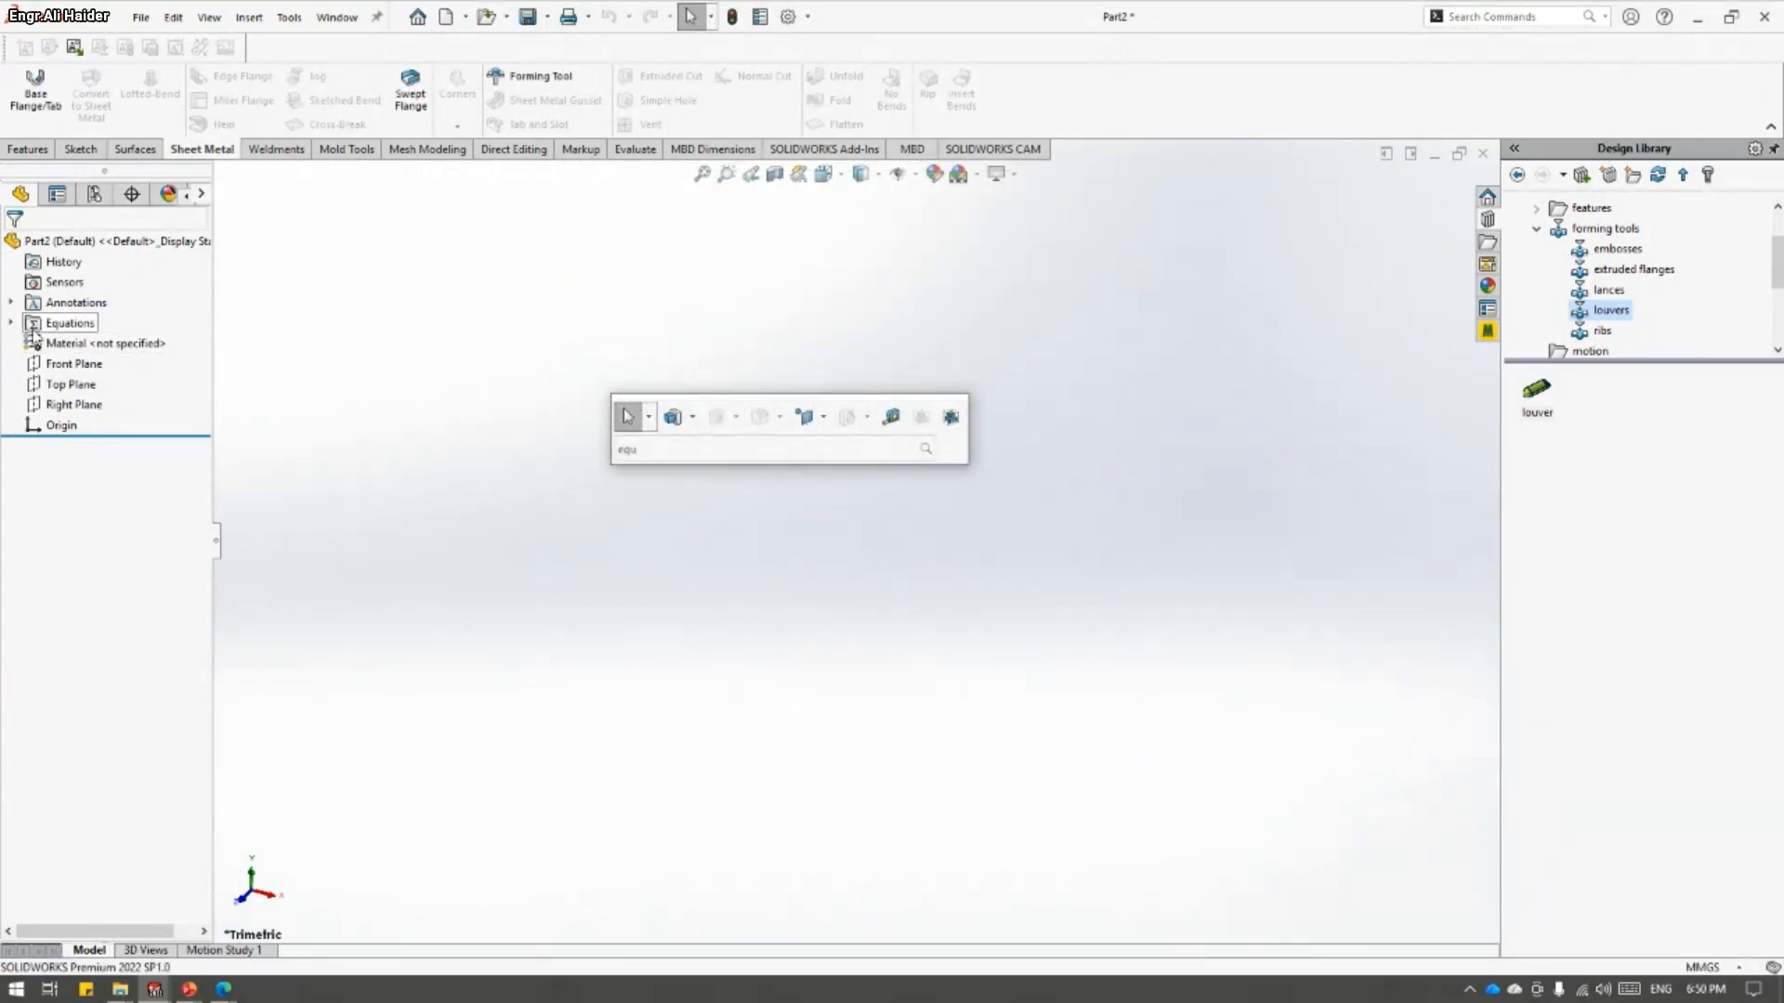
click(11, 324)
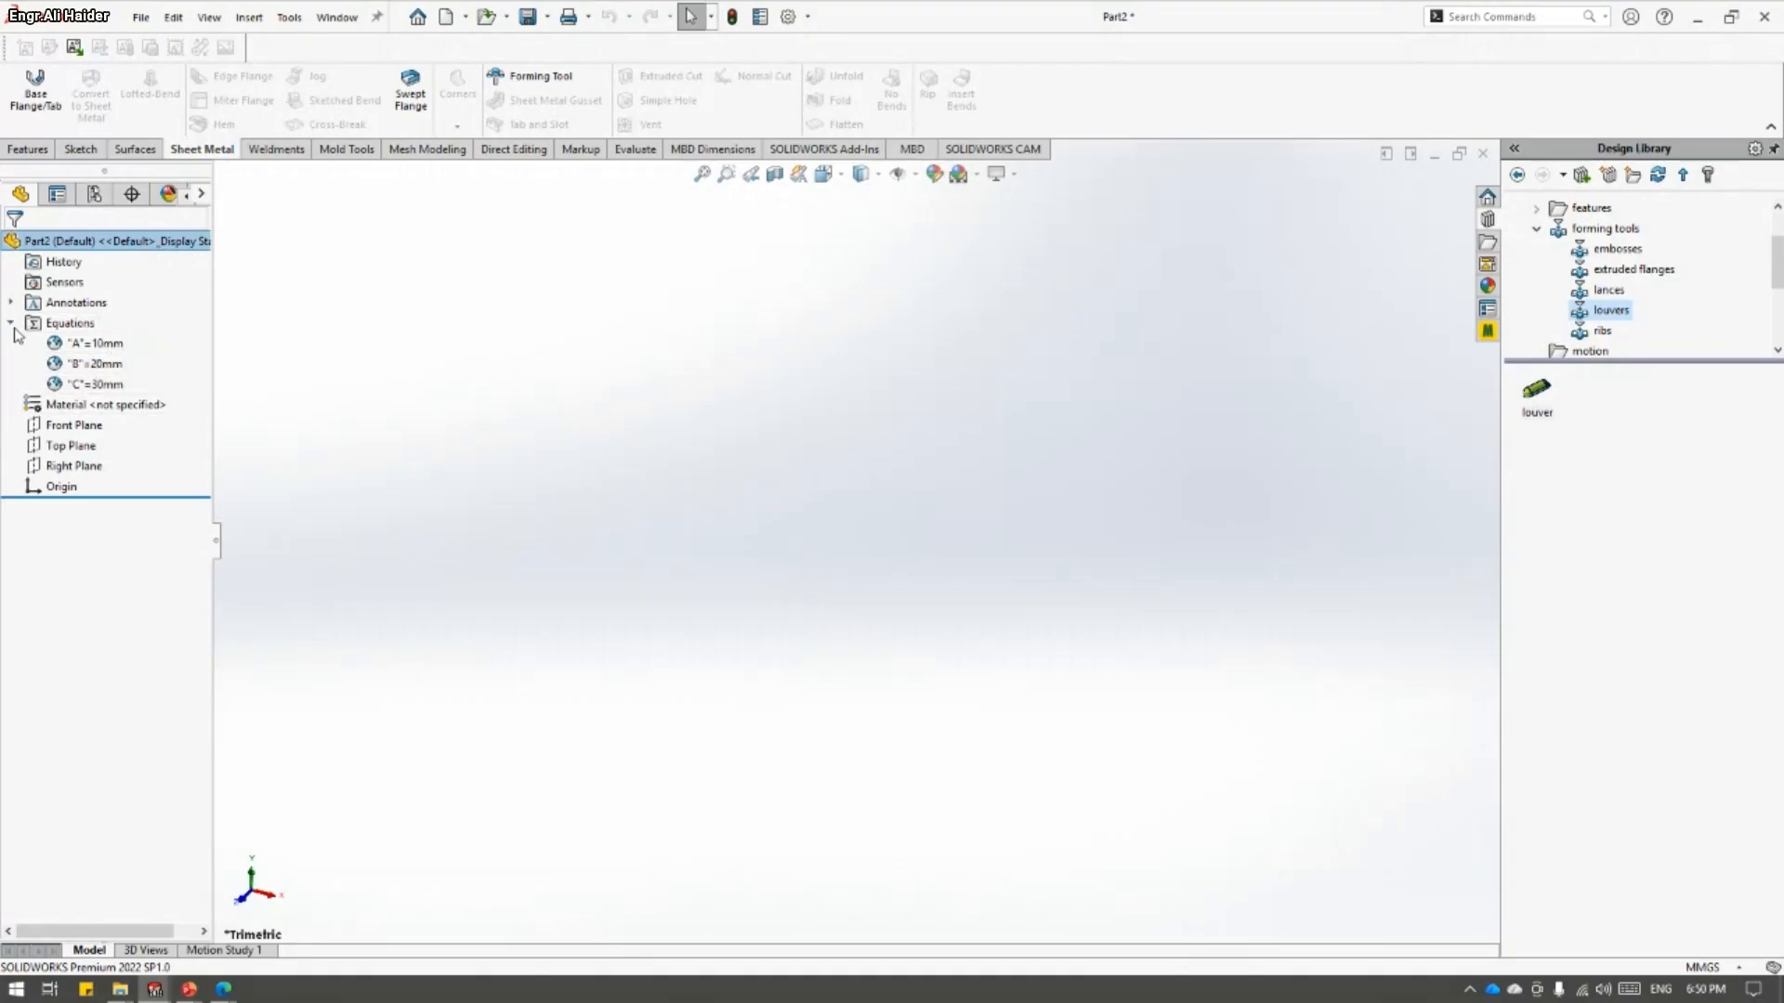
click(11, 325)
- Start a sketch on the Top Plane and draw a center rectangle from the origin, about 140 mm wide
click(69, 384)
click(84, 360)
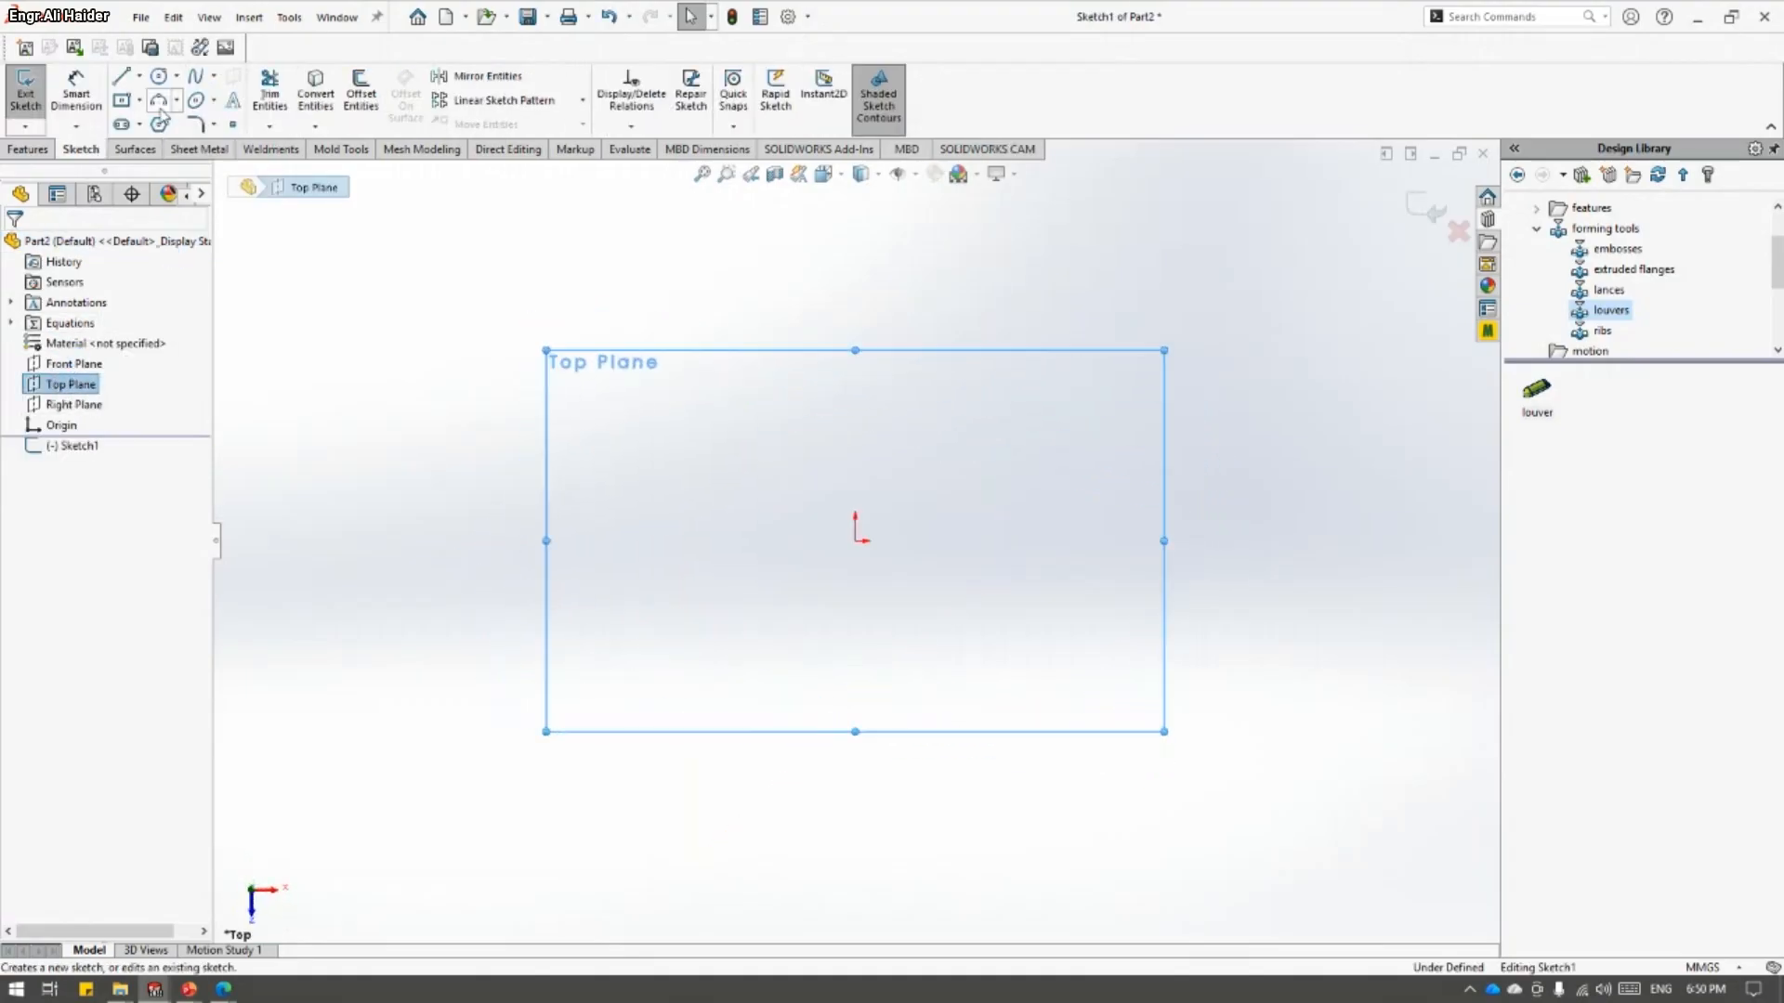
click(122, 102)
click(855, 541)
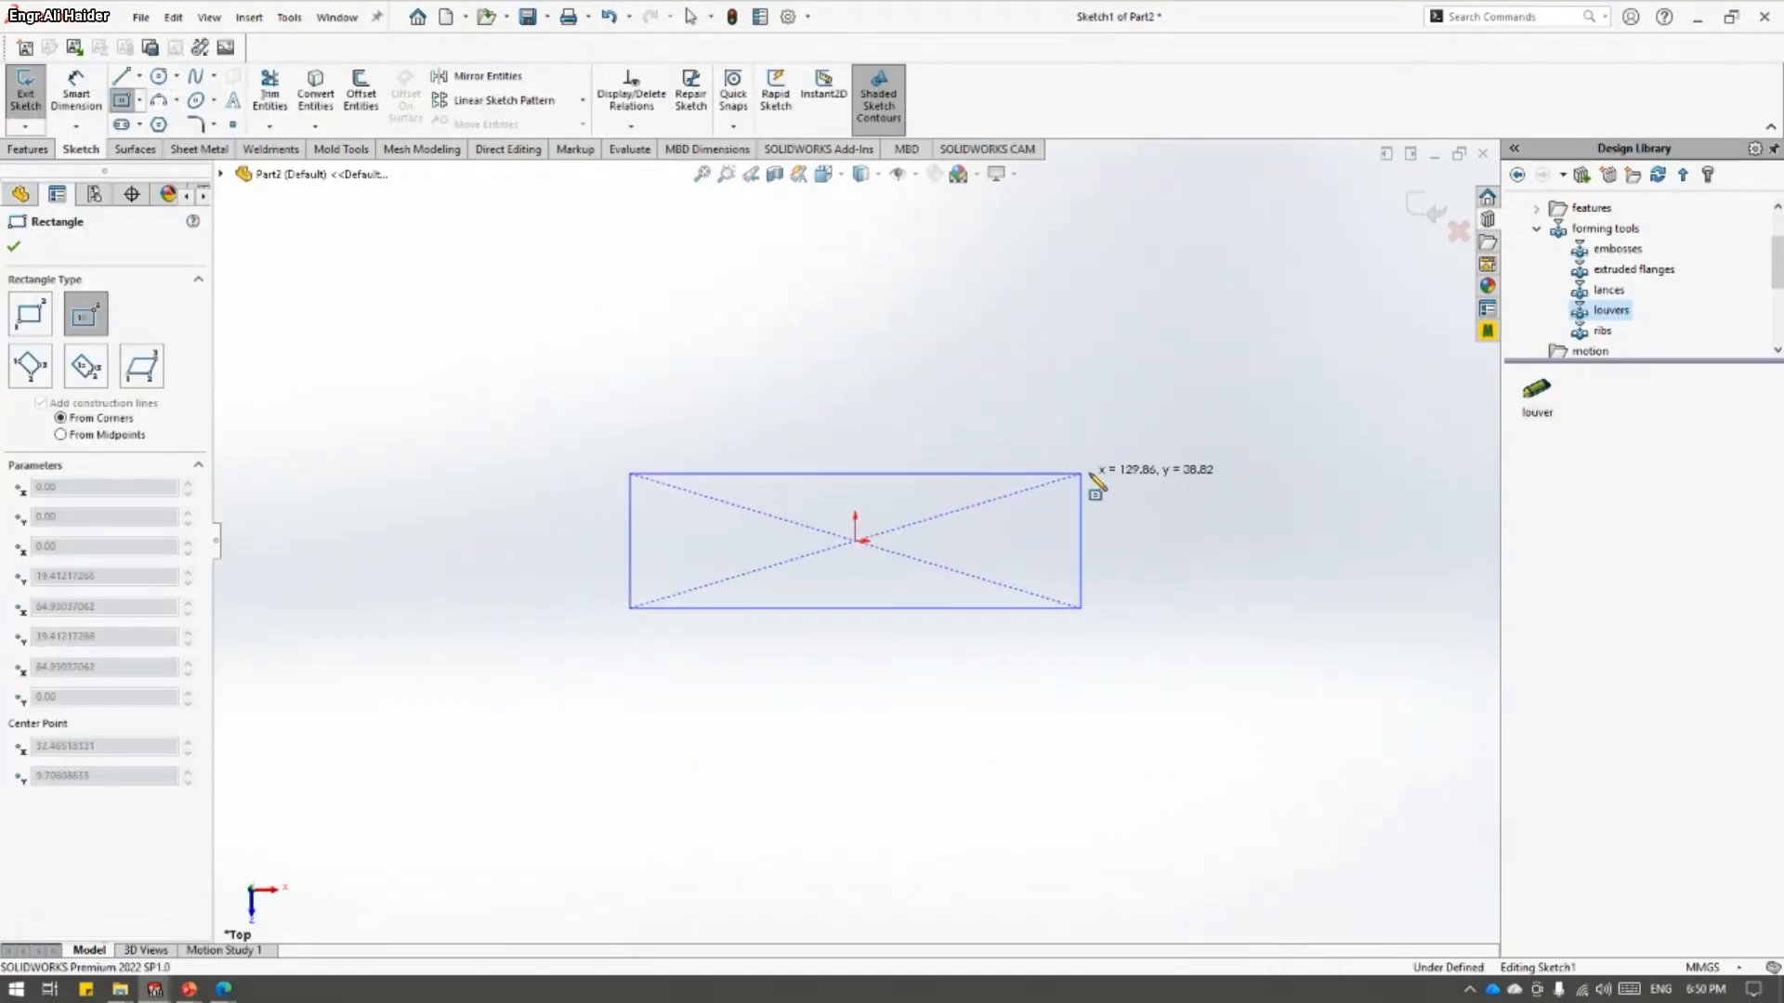
click(1098, 472)
key(Escape)
- Dimension the rectangle's upper horizontal edge and link its length to global variable A
click(76, 95)
click(718, 472)
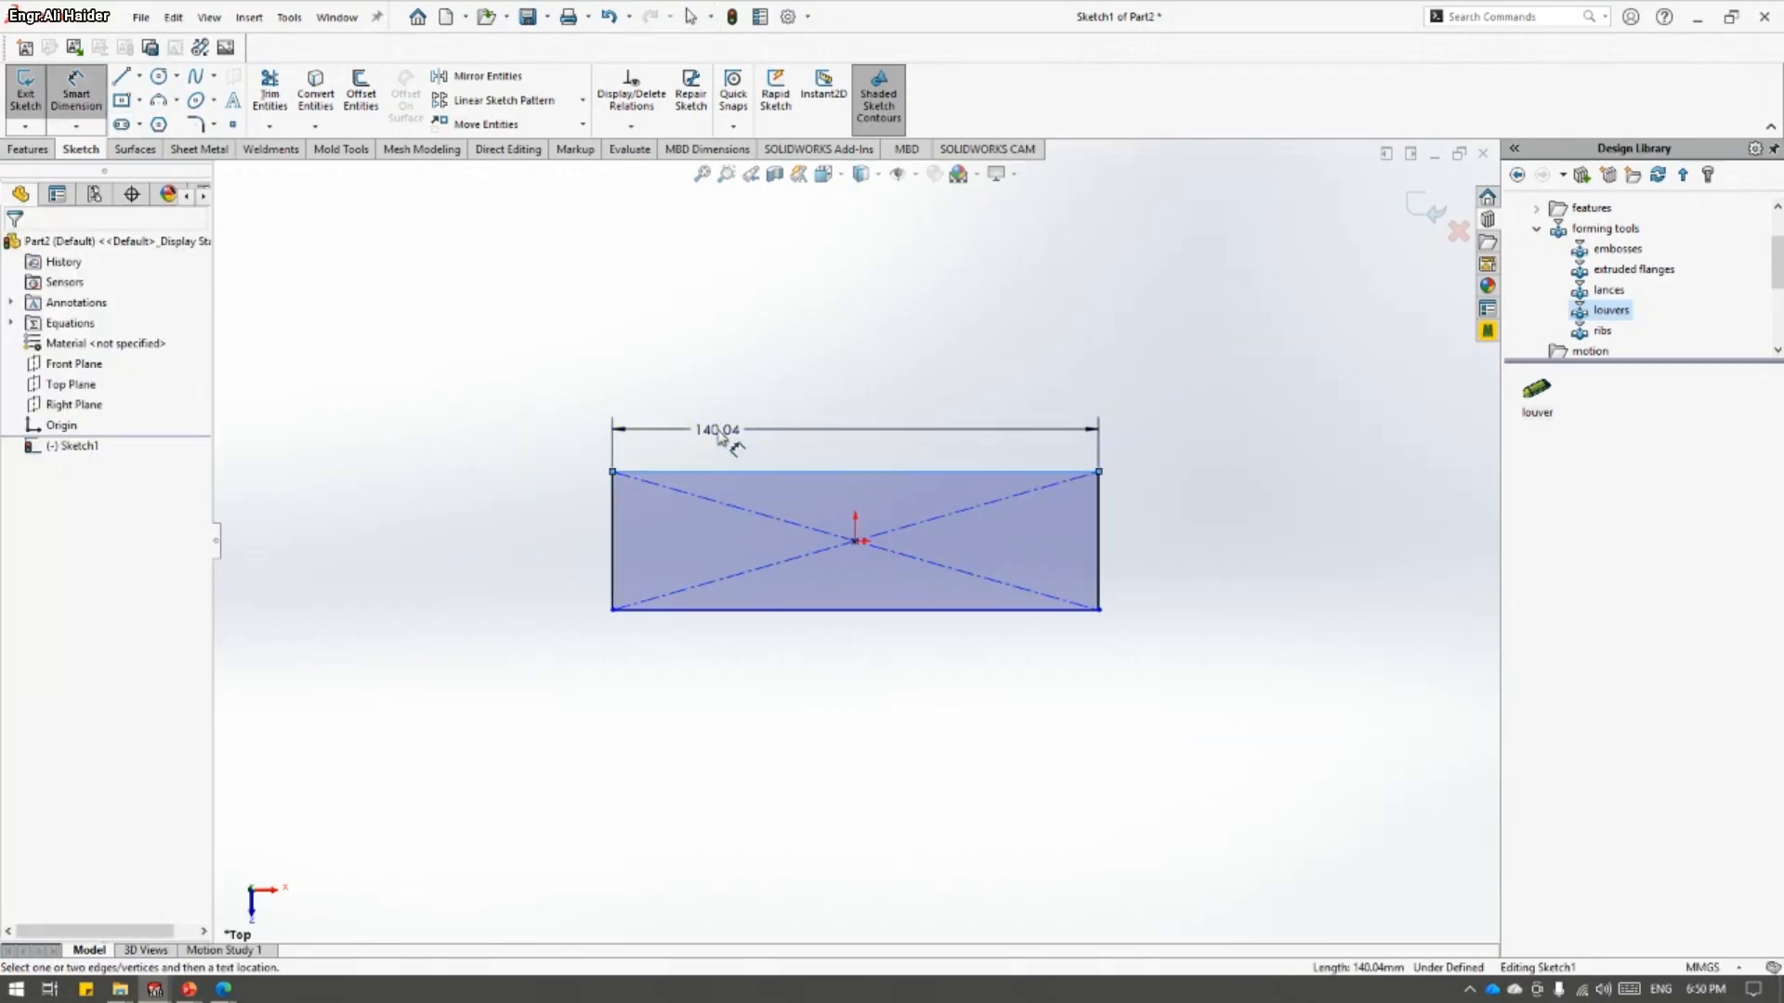
click(718, 436)
text(=)
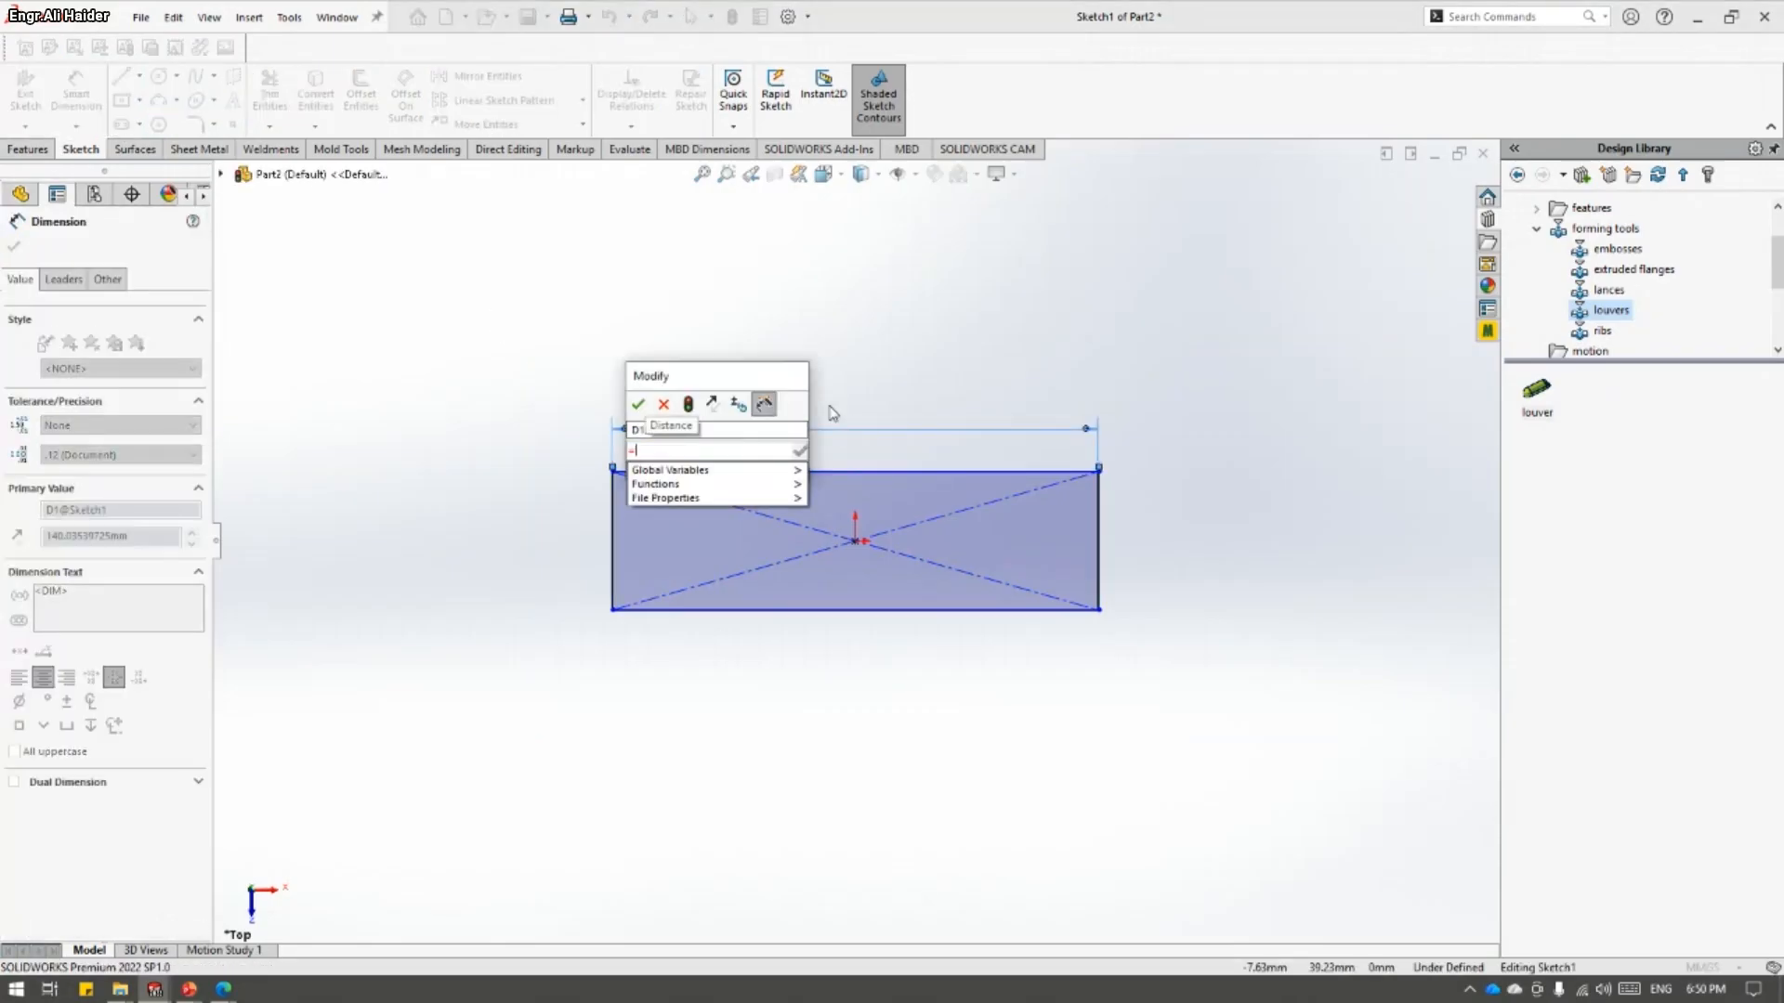
key(Down)
key(Right)
key(Return)
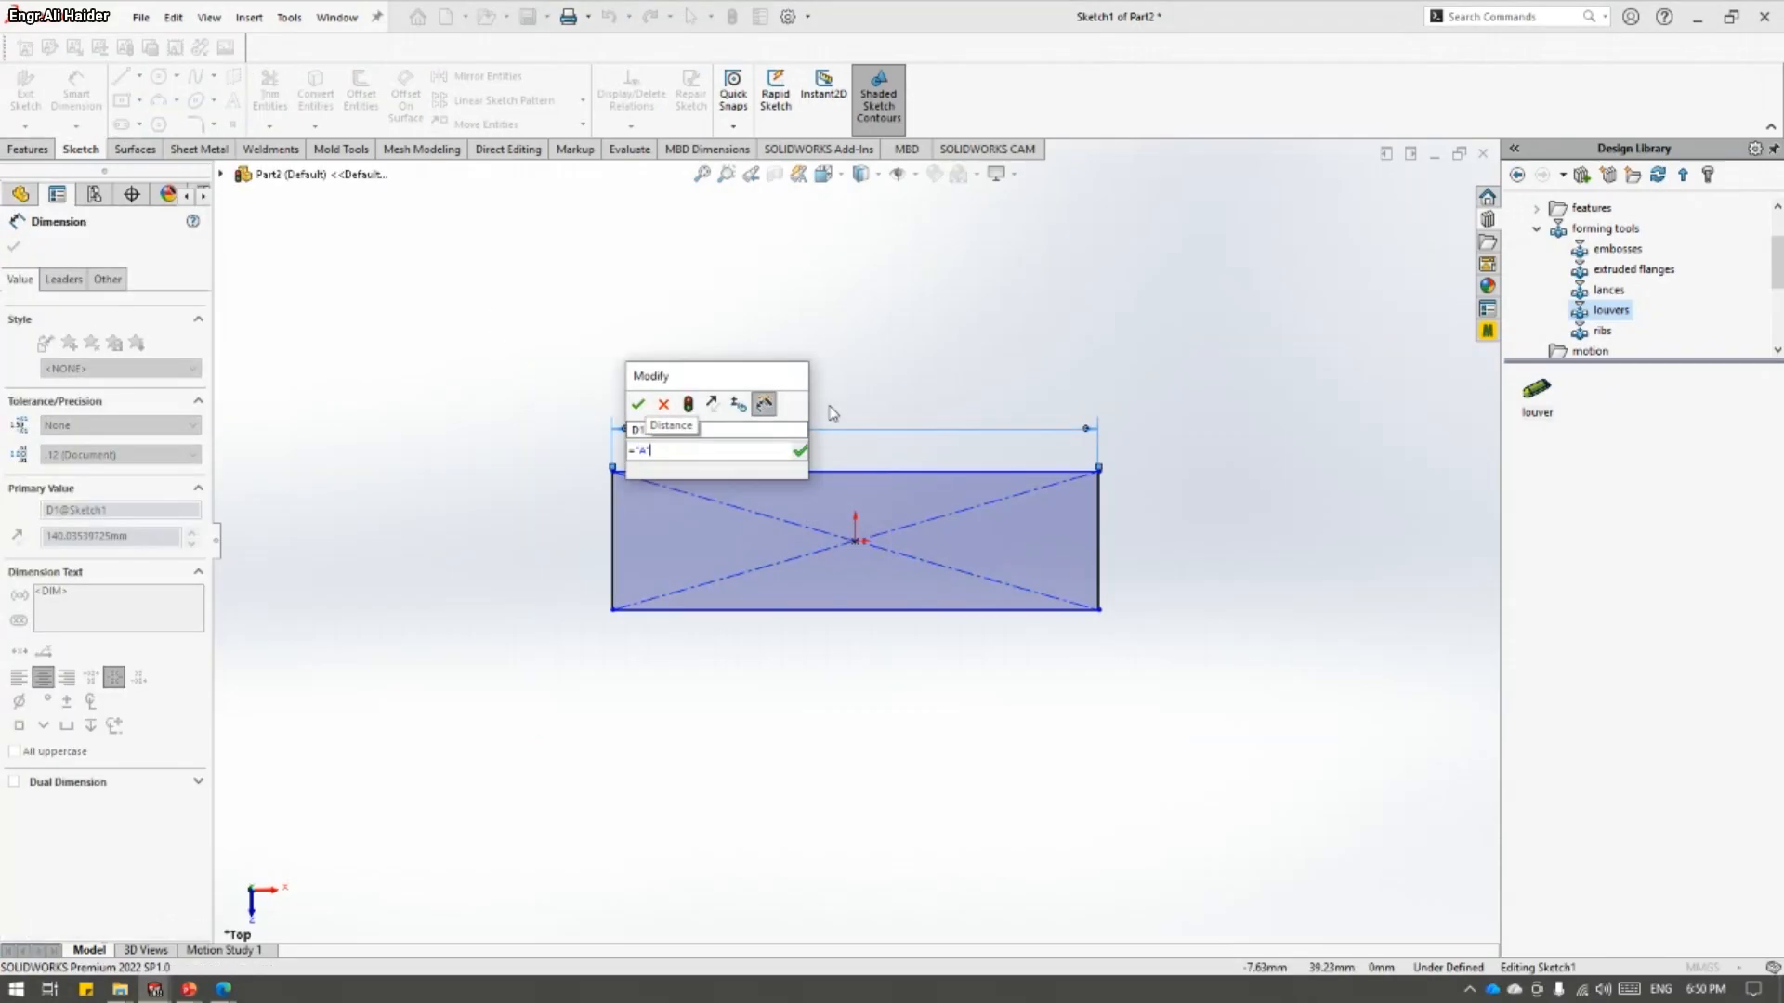
click(638, 403)
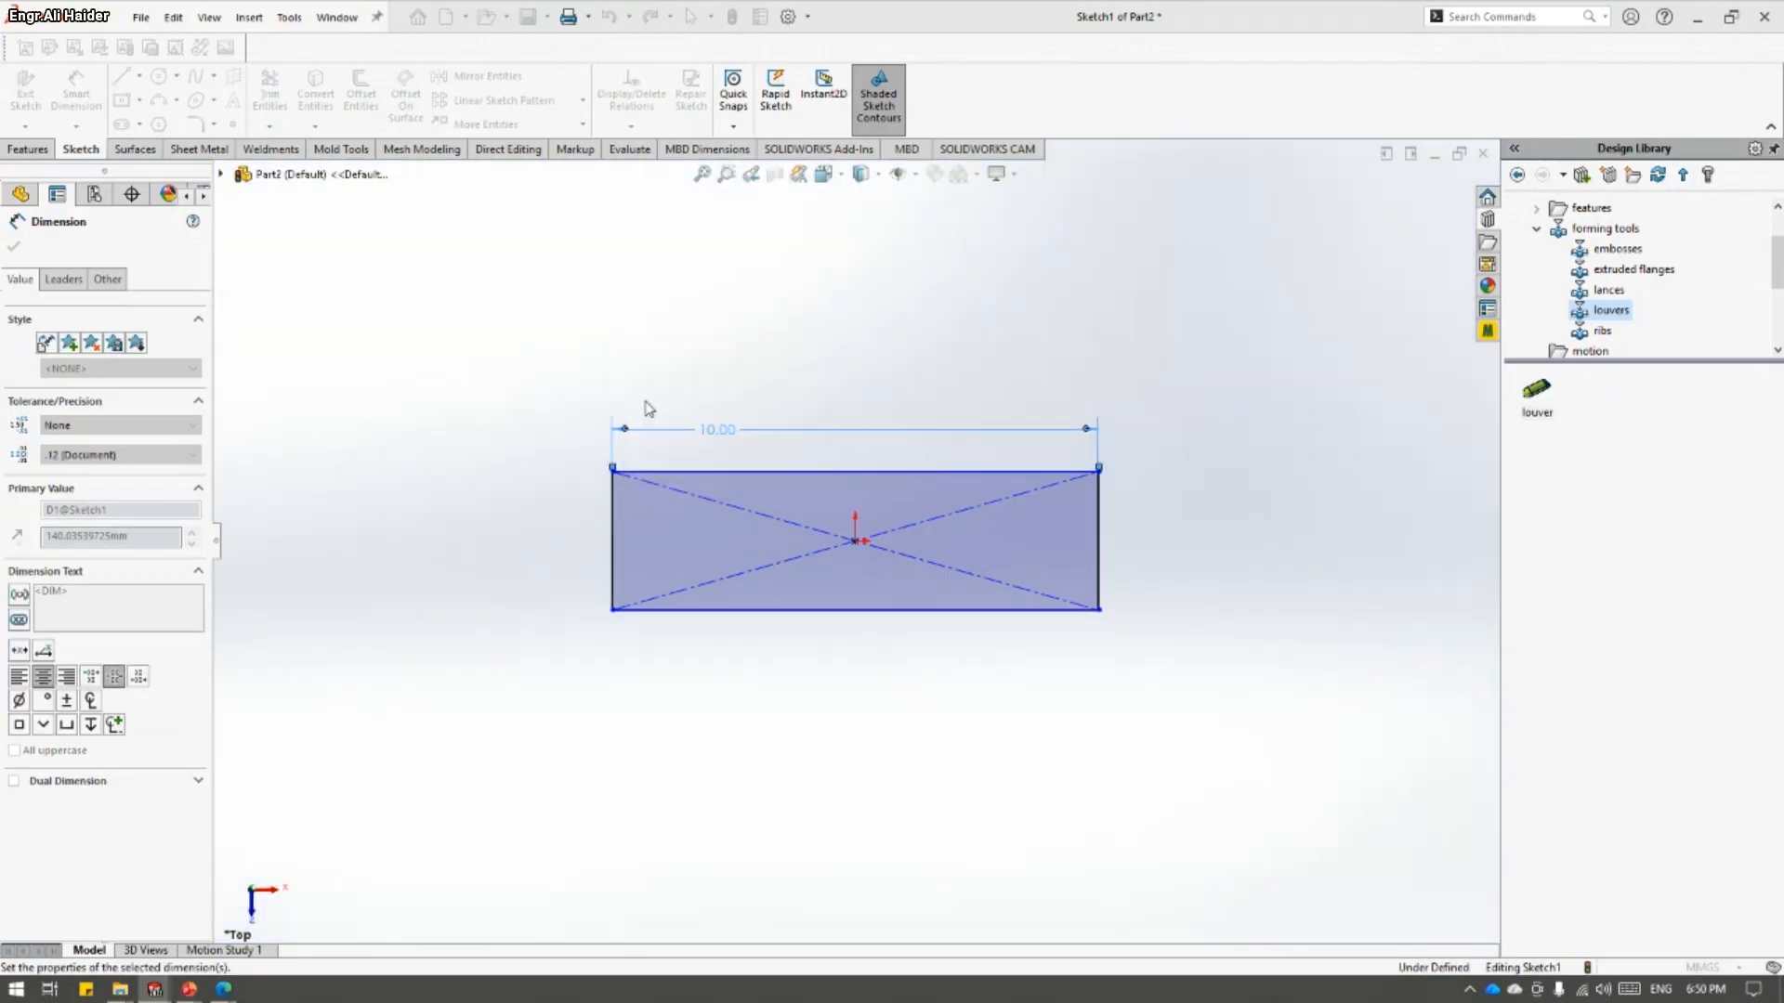
- Dimension the rectangle's vertical edge and link its length to global variable B
click(1102, 517)
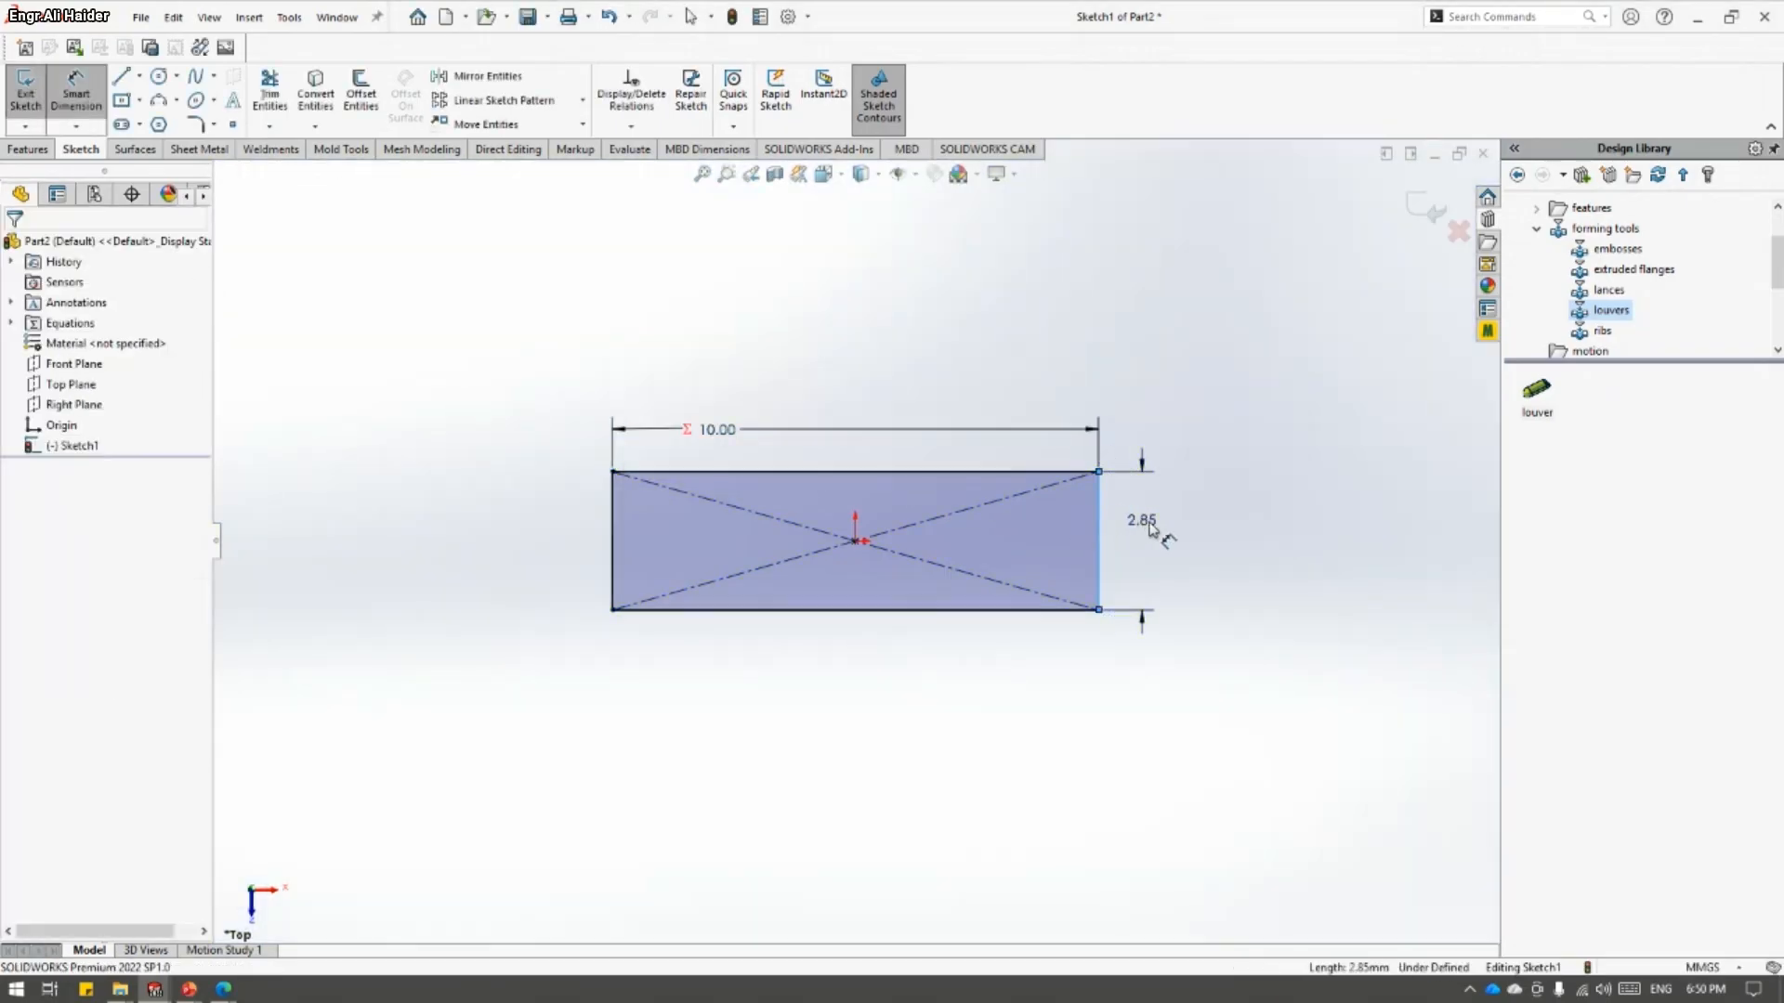
click(1143, 521)
text(=)
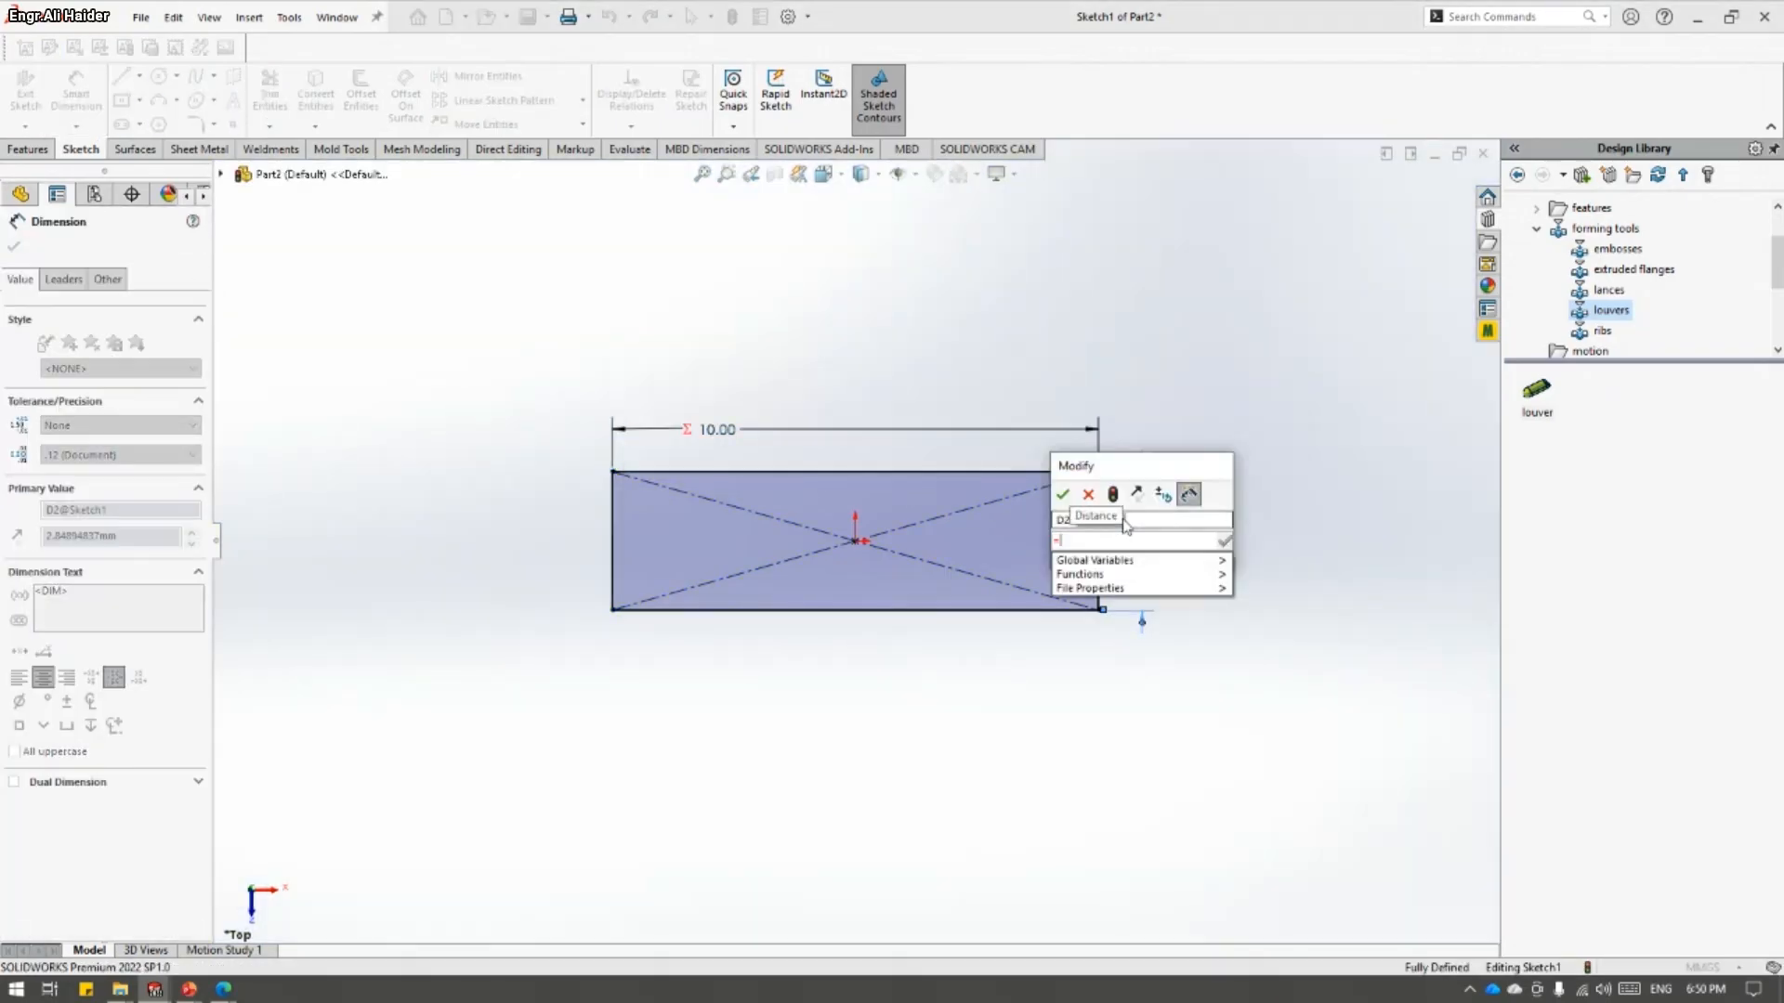
key(Down)
key(Right)
key(Down)
key(Return)
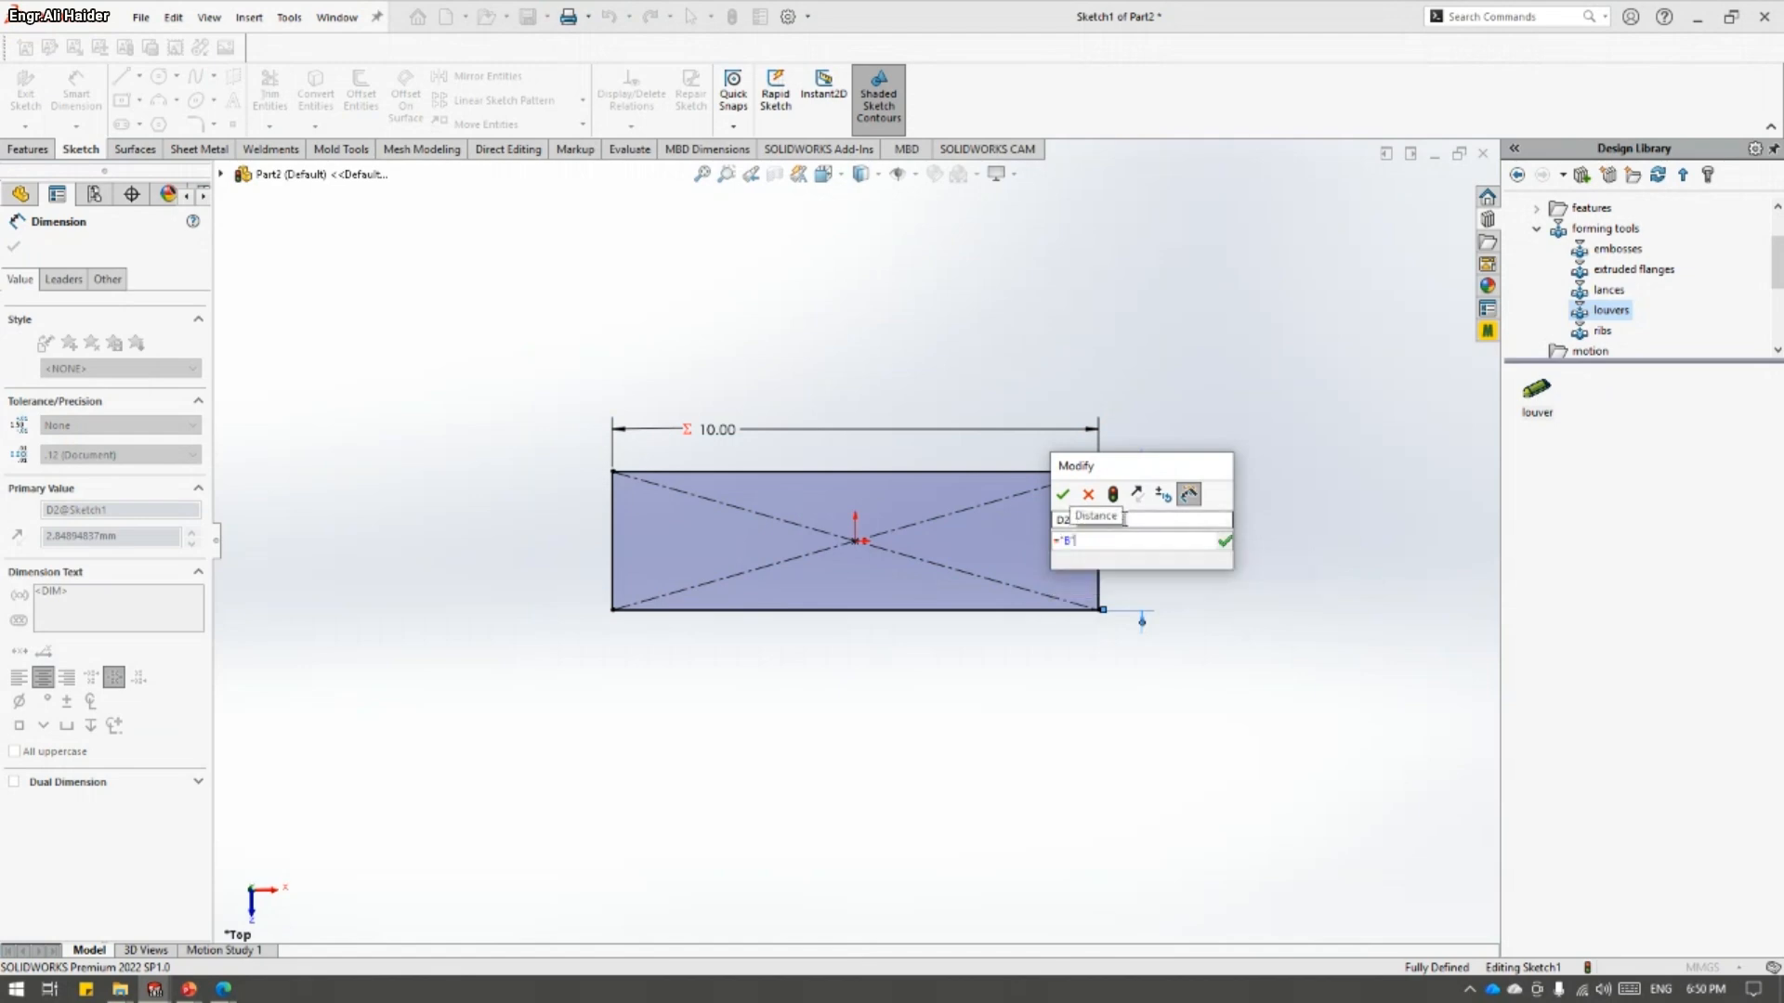
key(Return)
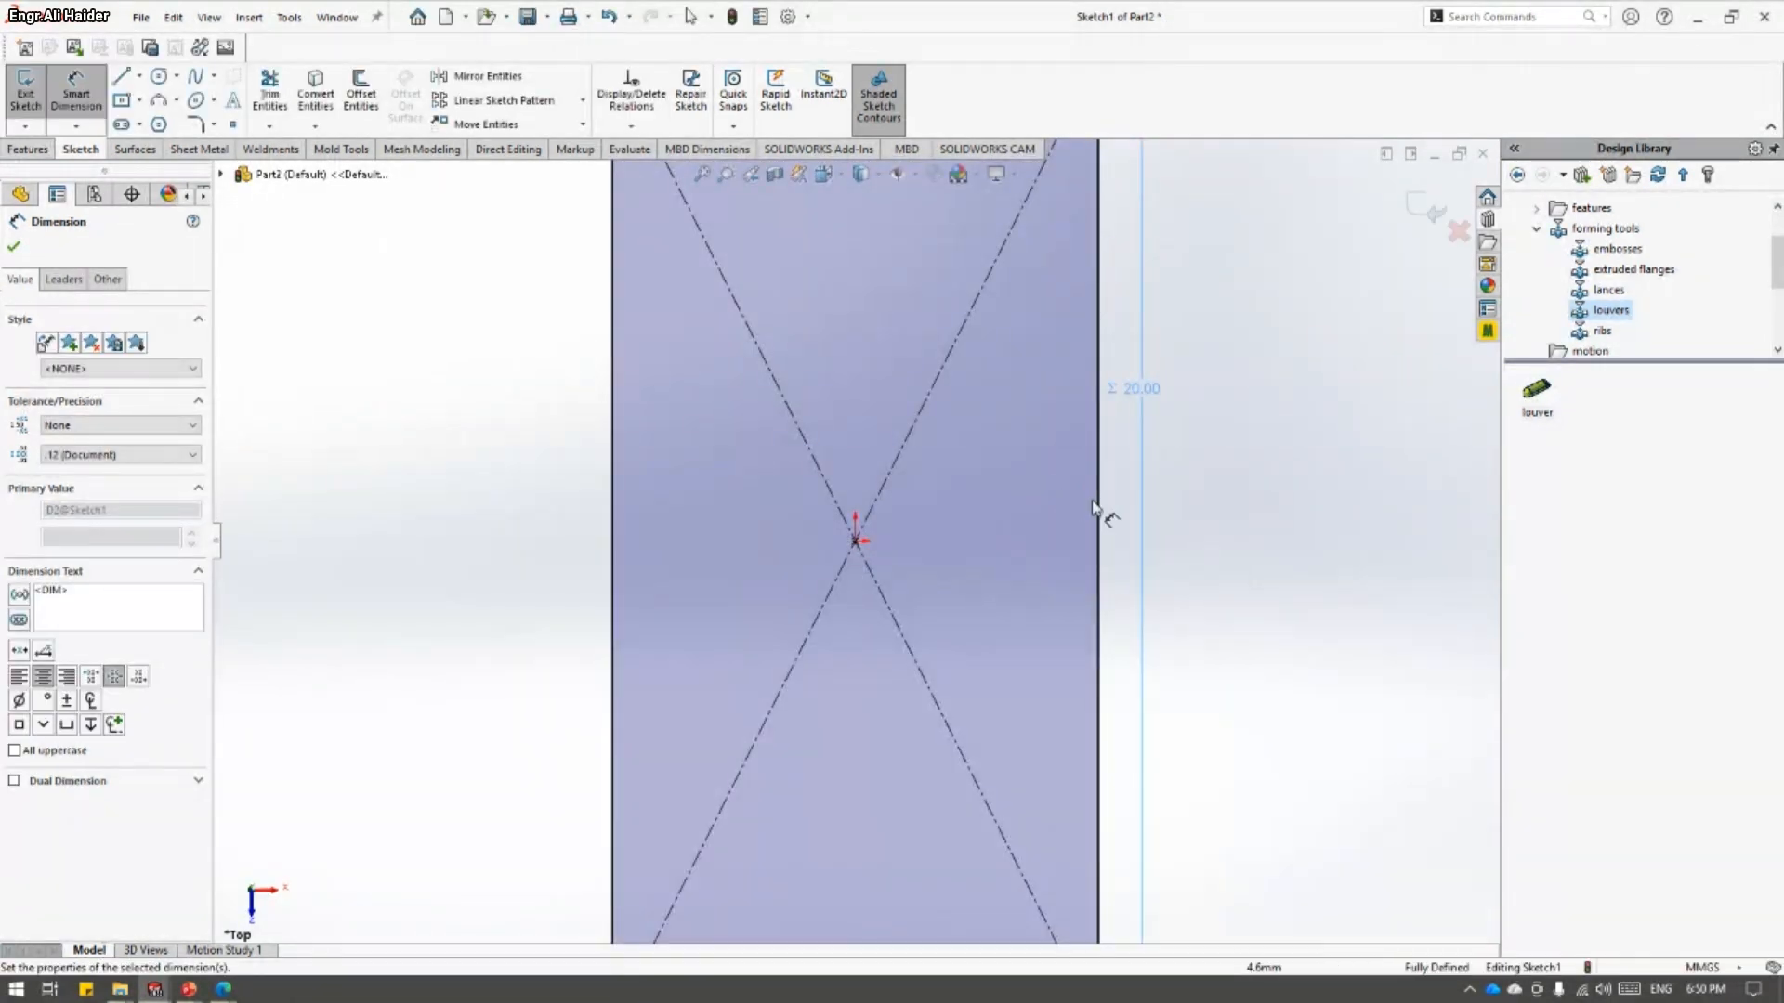
click(1051, 444)
scroll(1031, 428, down, 2)
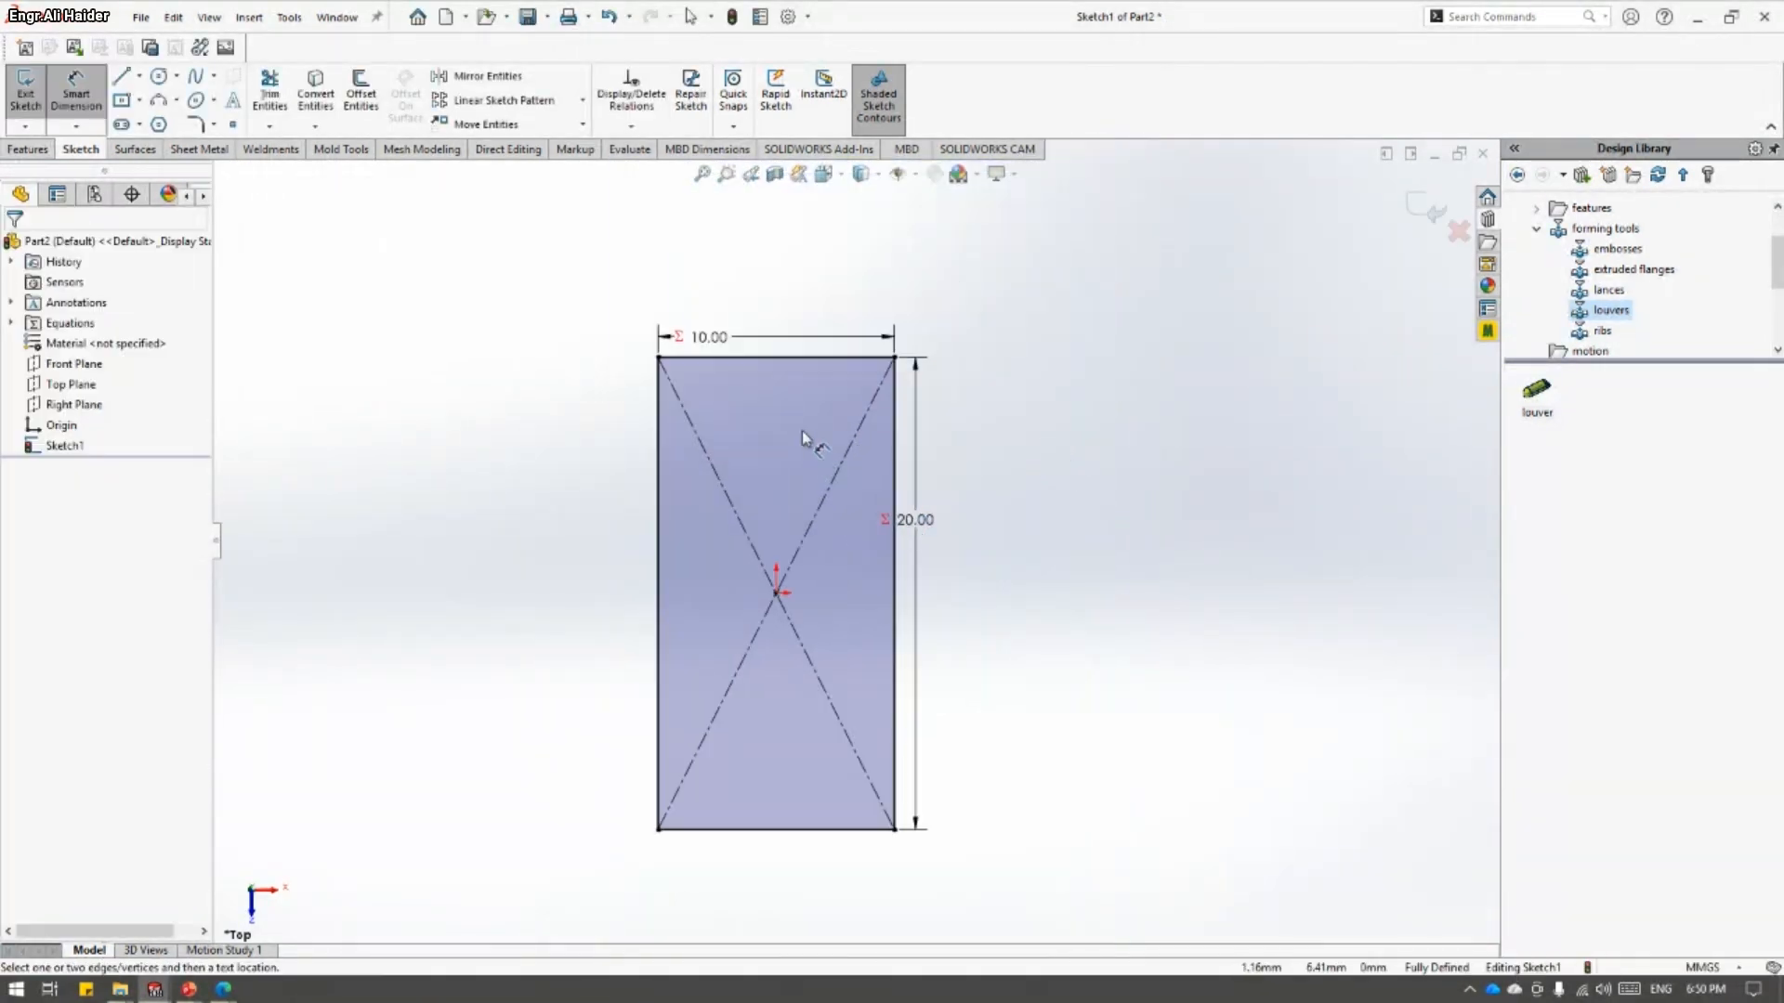
- Extrude the rectangle as a blind boss with its depth linked to global variable C
middle_drag(803, 435, 870, 390)
click(27, 149)
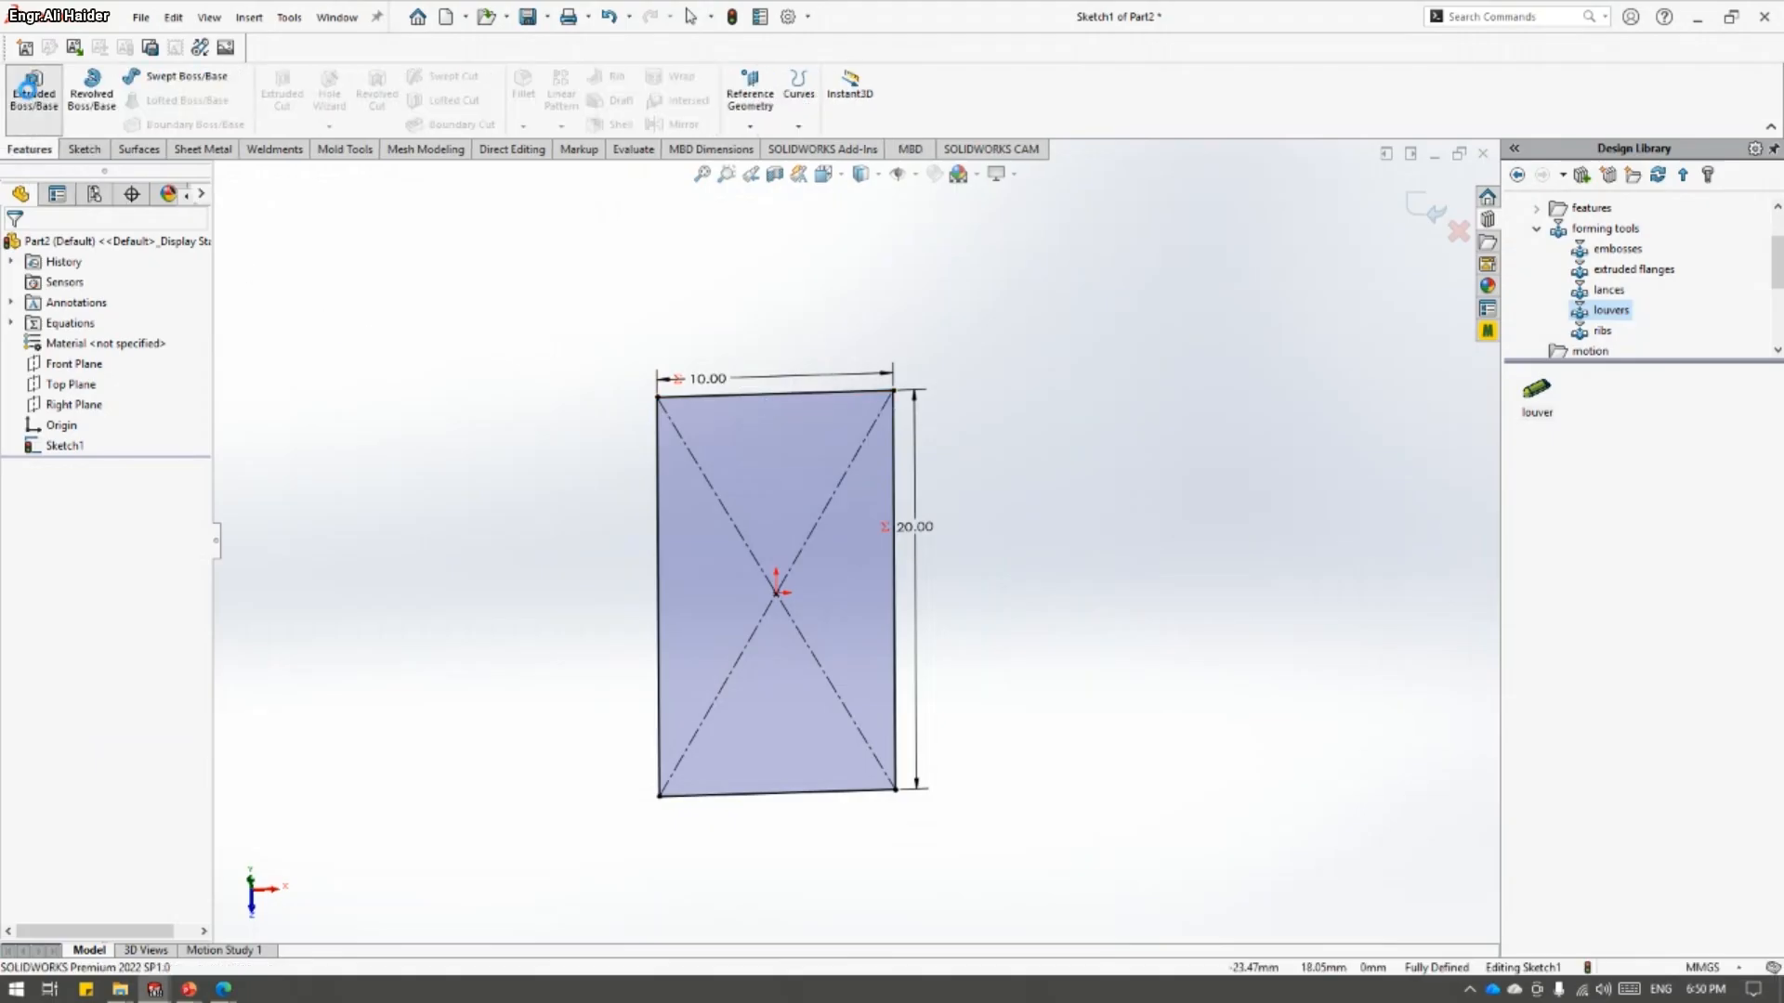
click(32, 93)
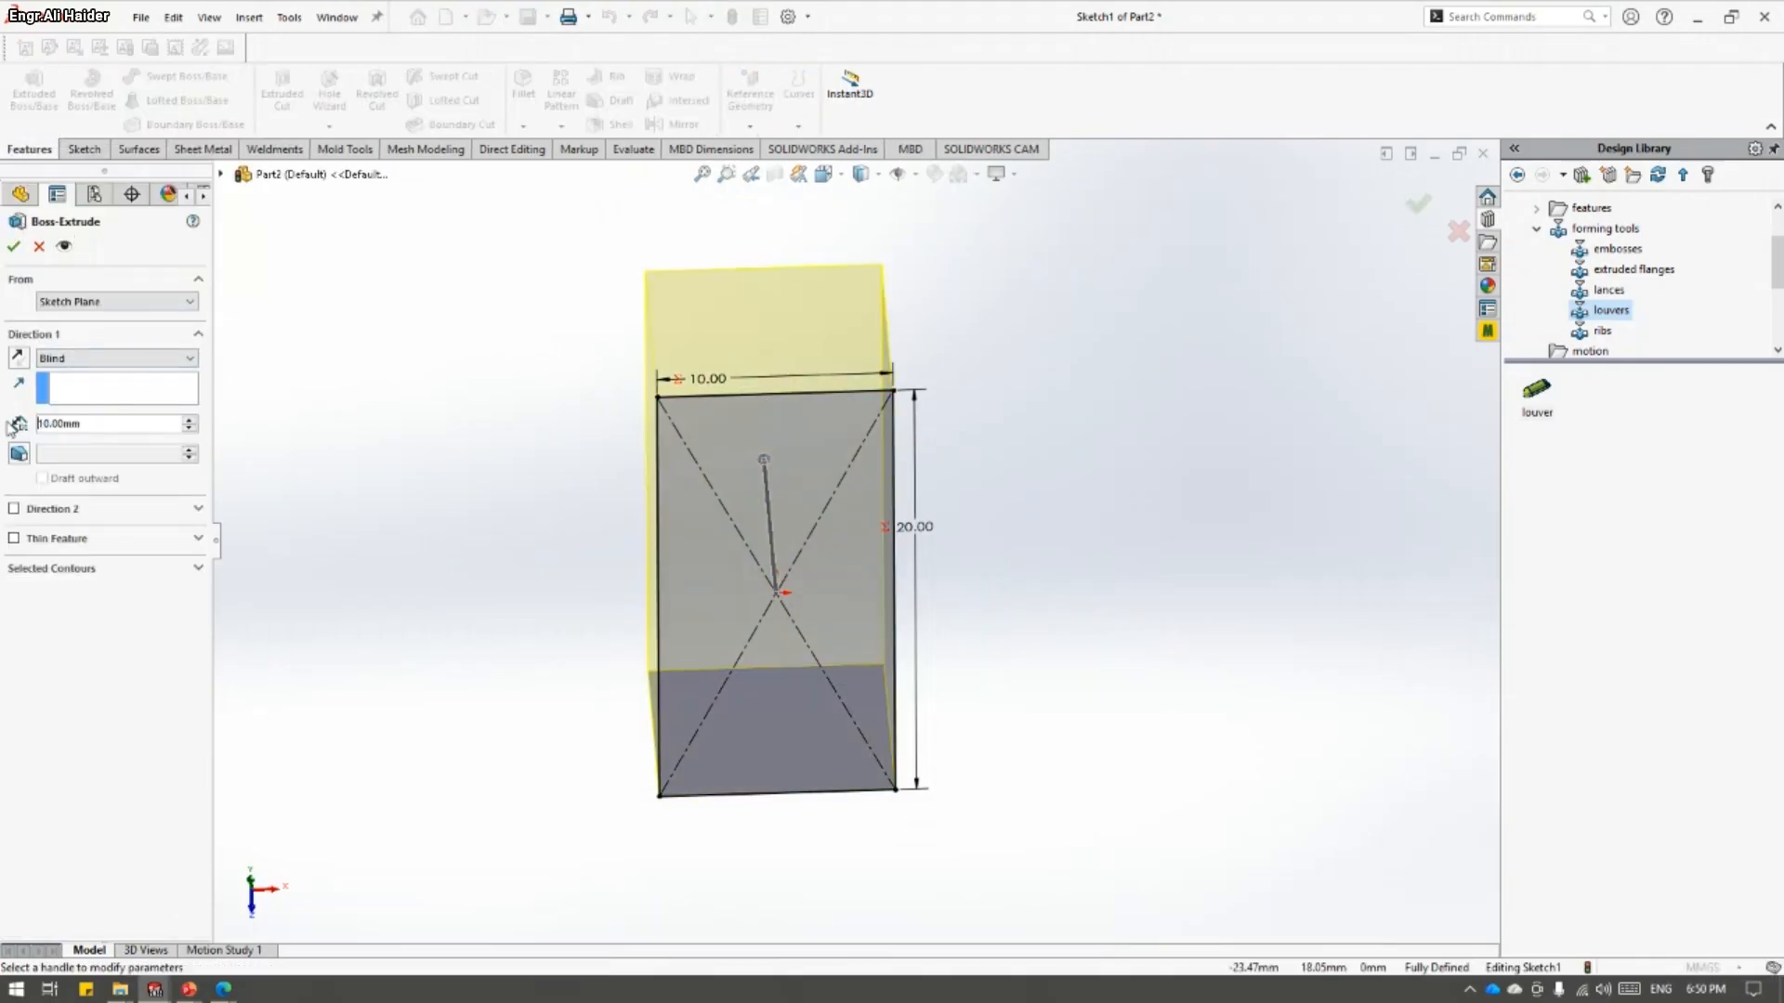
double_click(87, 427)
text(=)
key(Down)
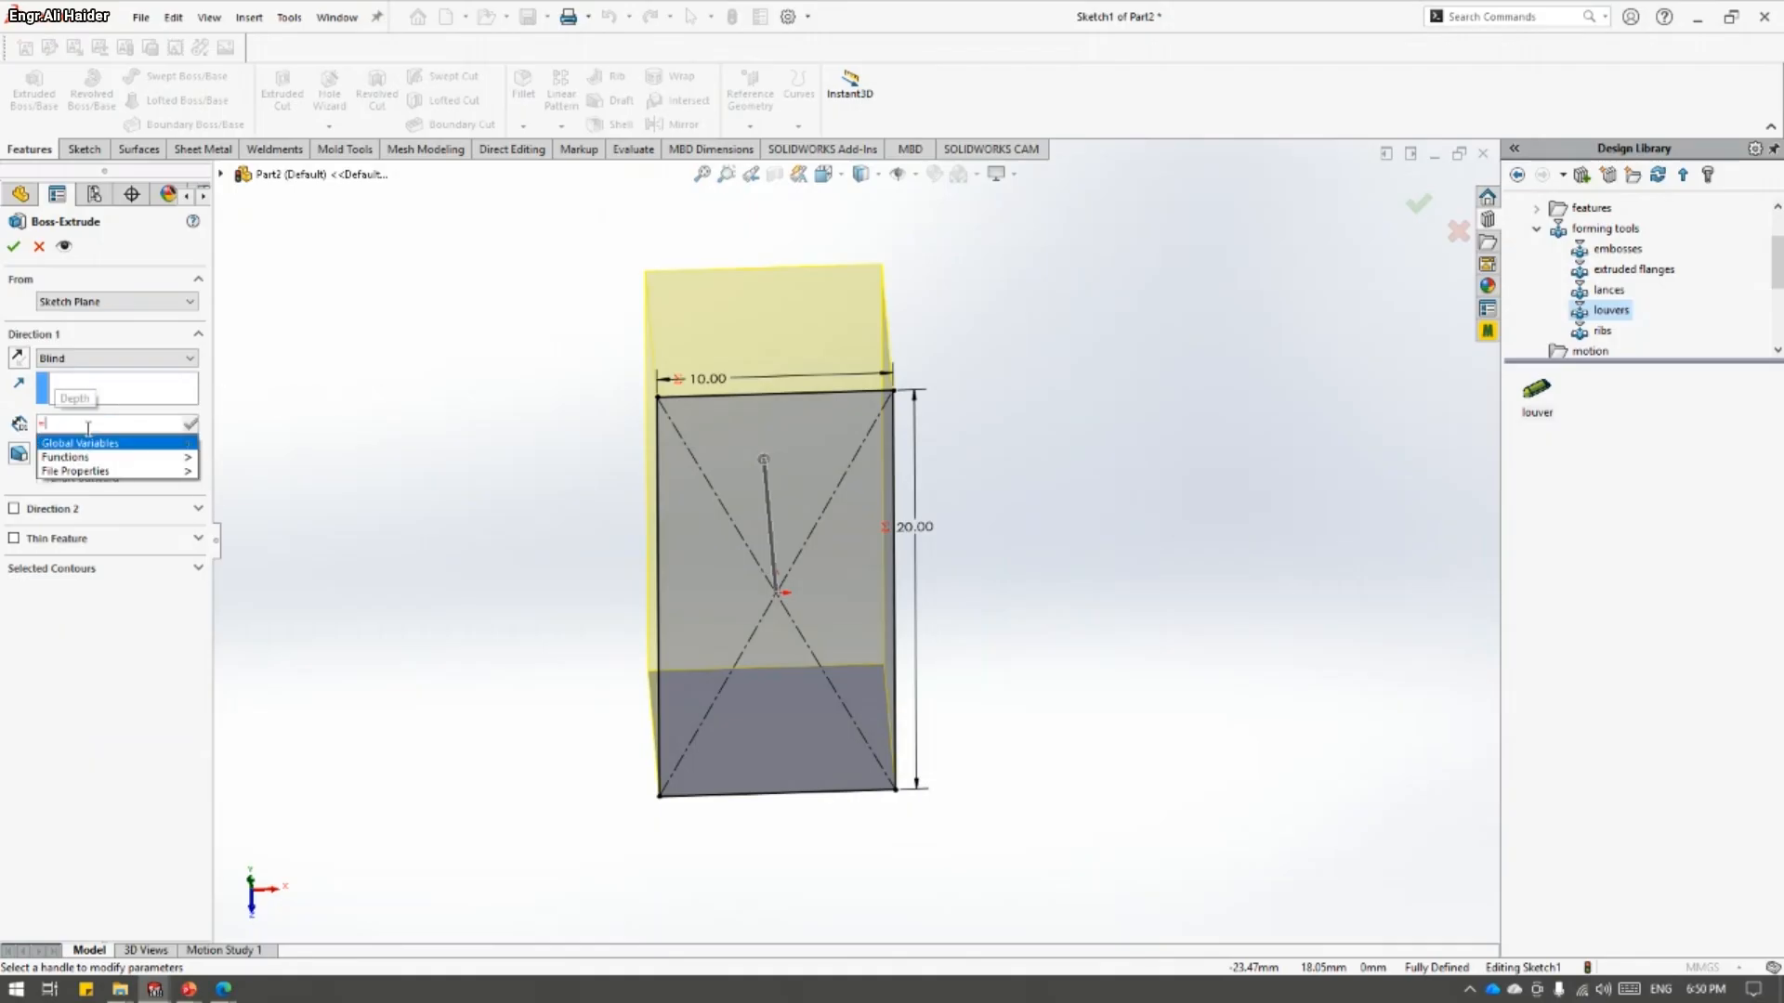
key(Right)
key(Down)
key(Down)
key(Return)
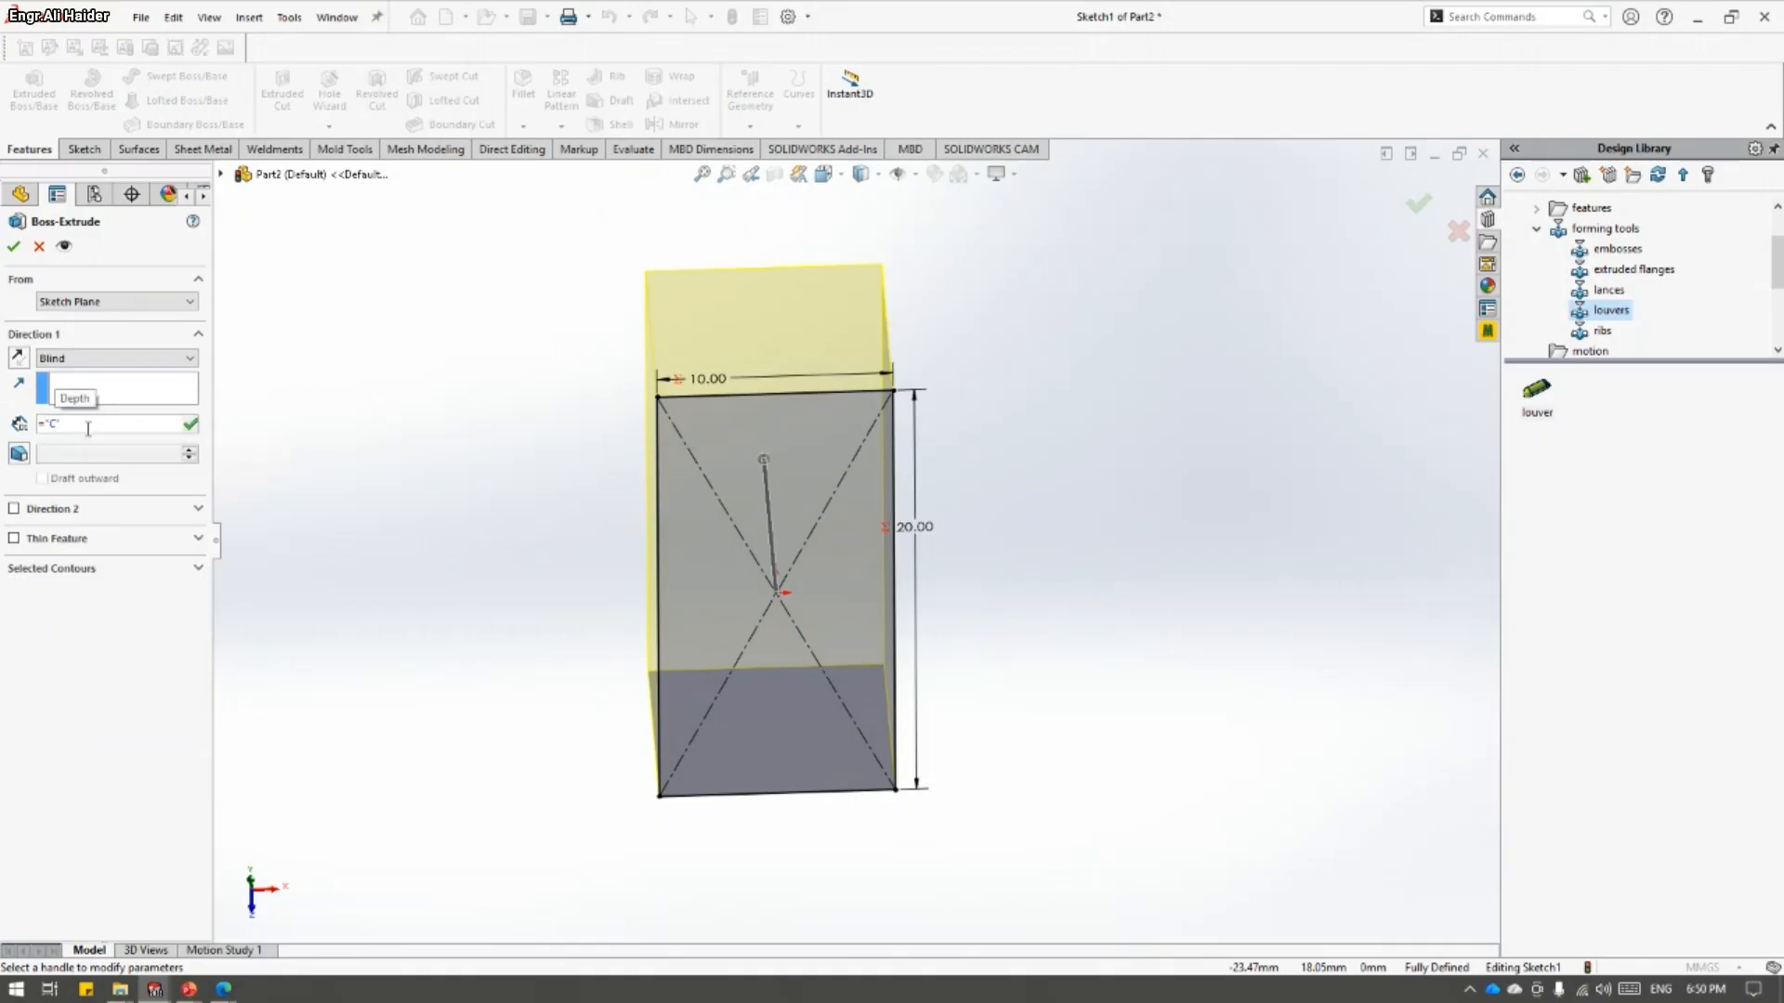
click(13, 246)
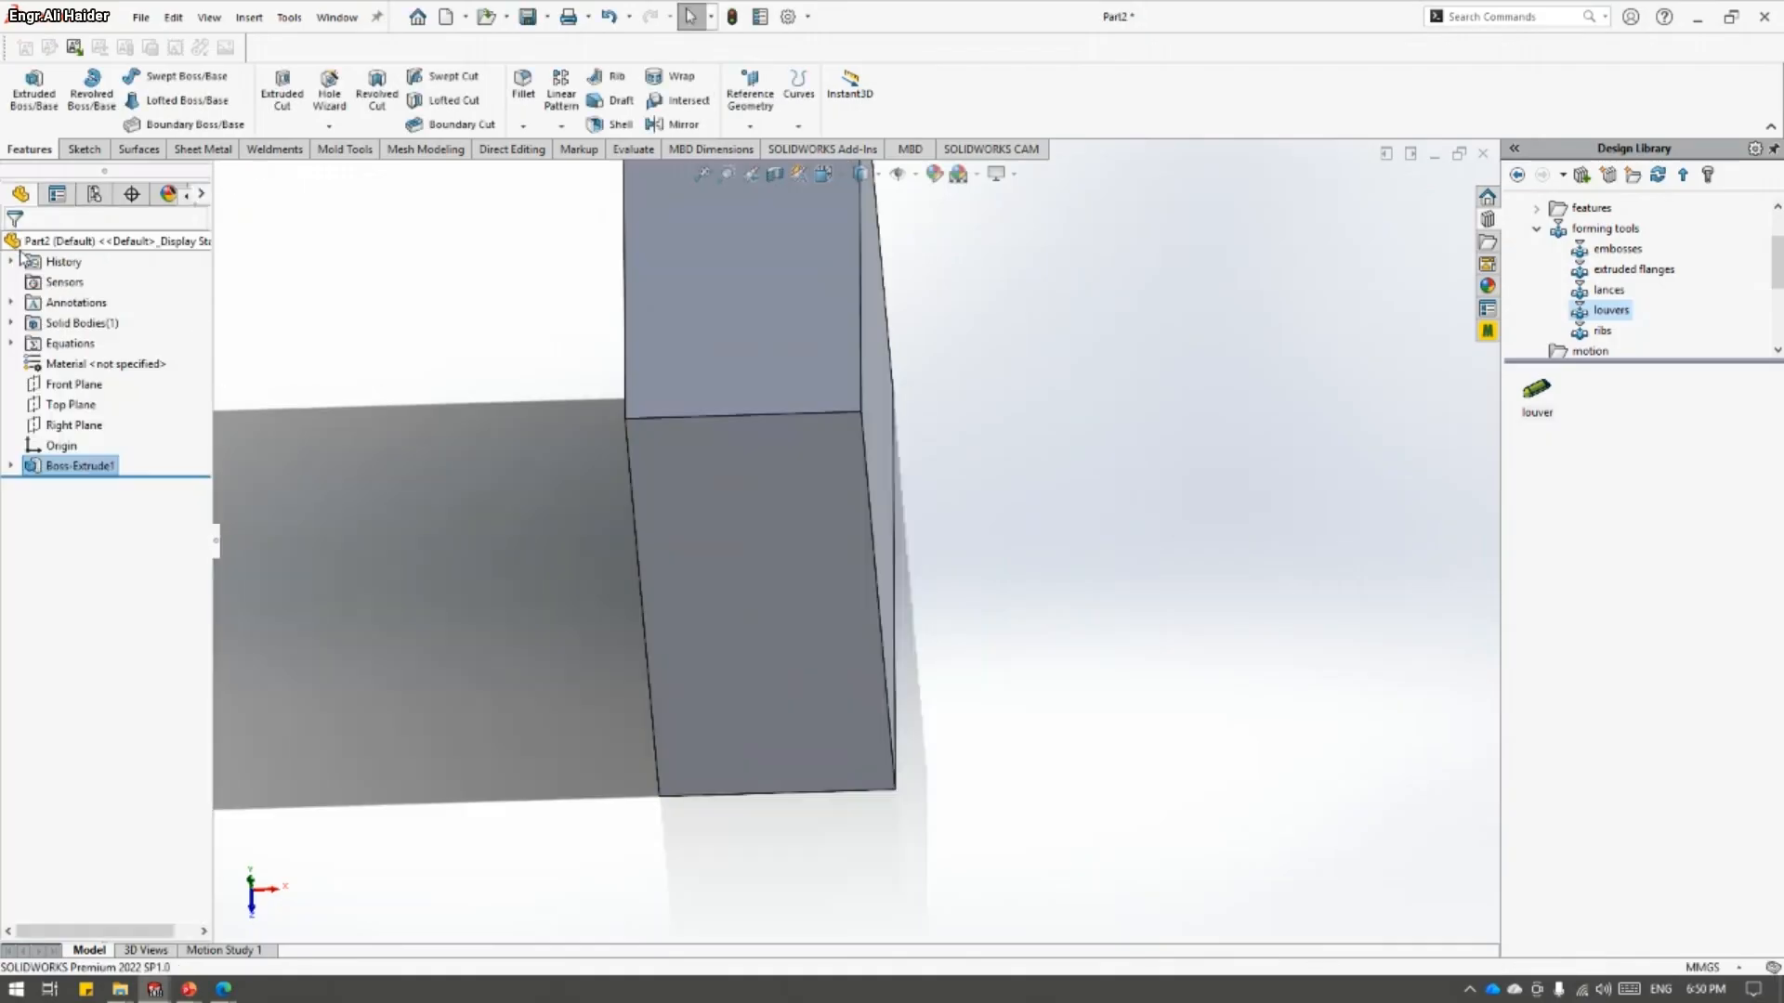
- Open the equations manager from the feature tree and set global variable A to 15 mm
scroll(604, 465, up, 4)
middle_drag(604, 466, 999, 474)
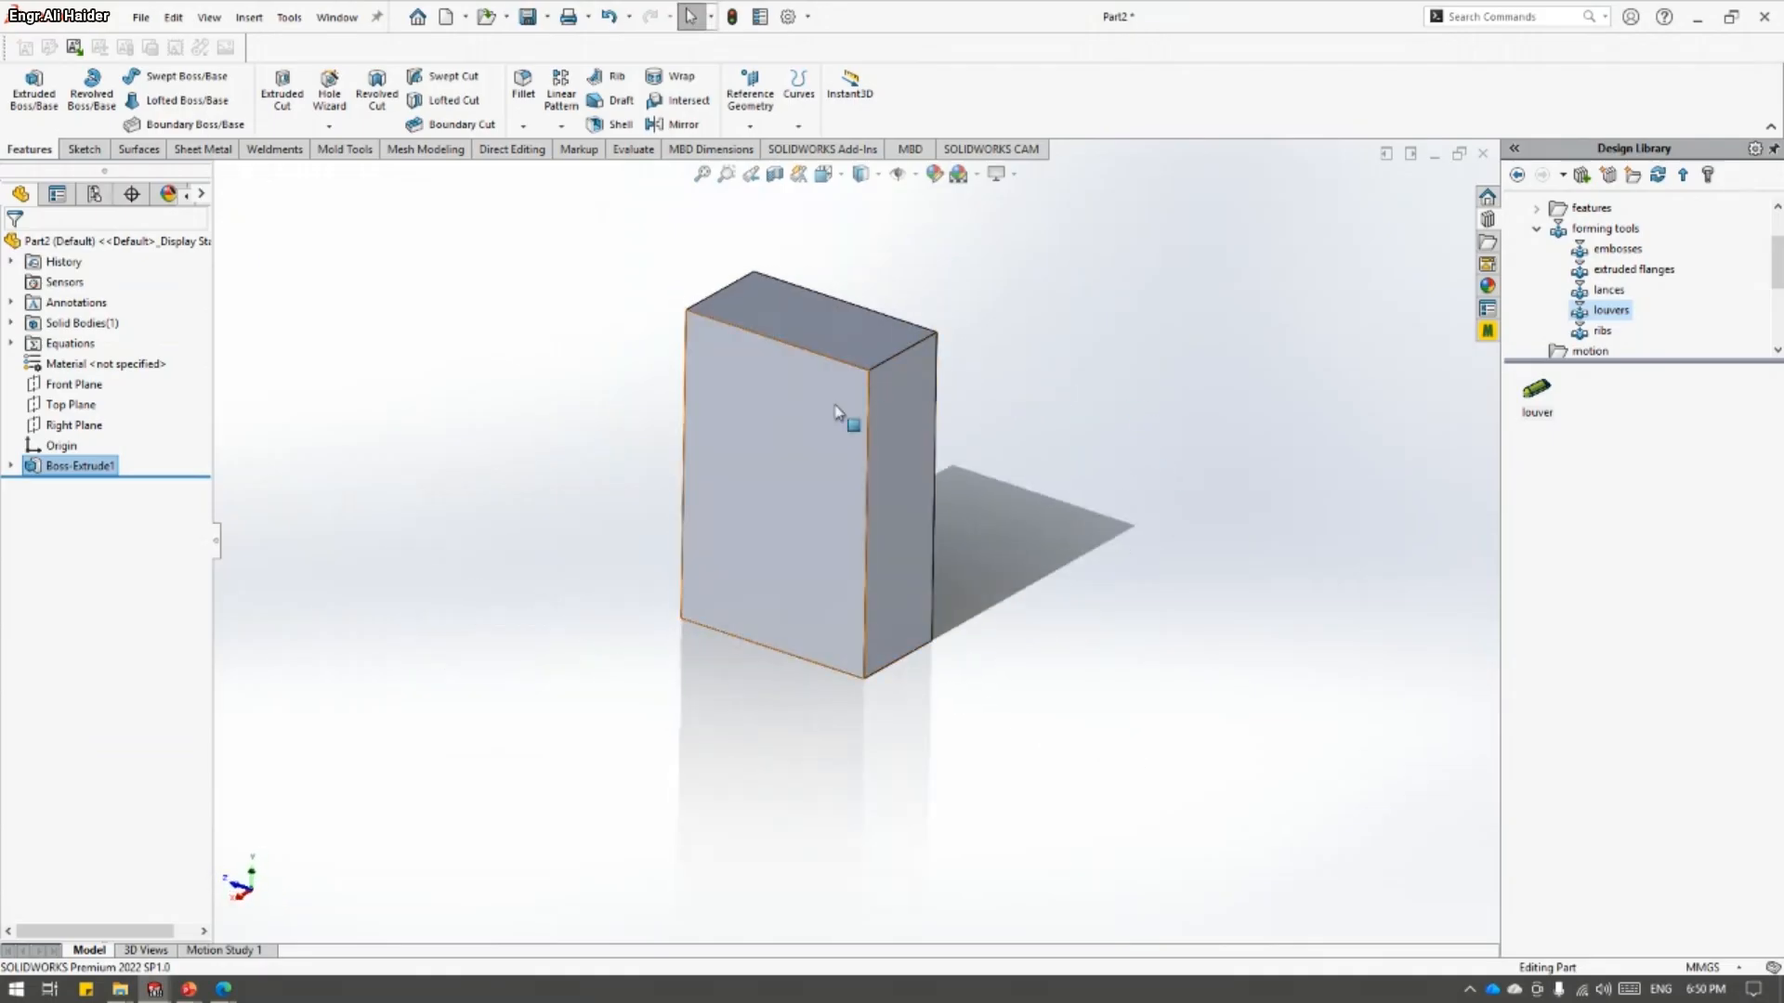
scroll(870, 340, down, 2)
scroll(821, 387, up, 1)
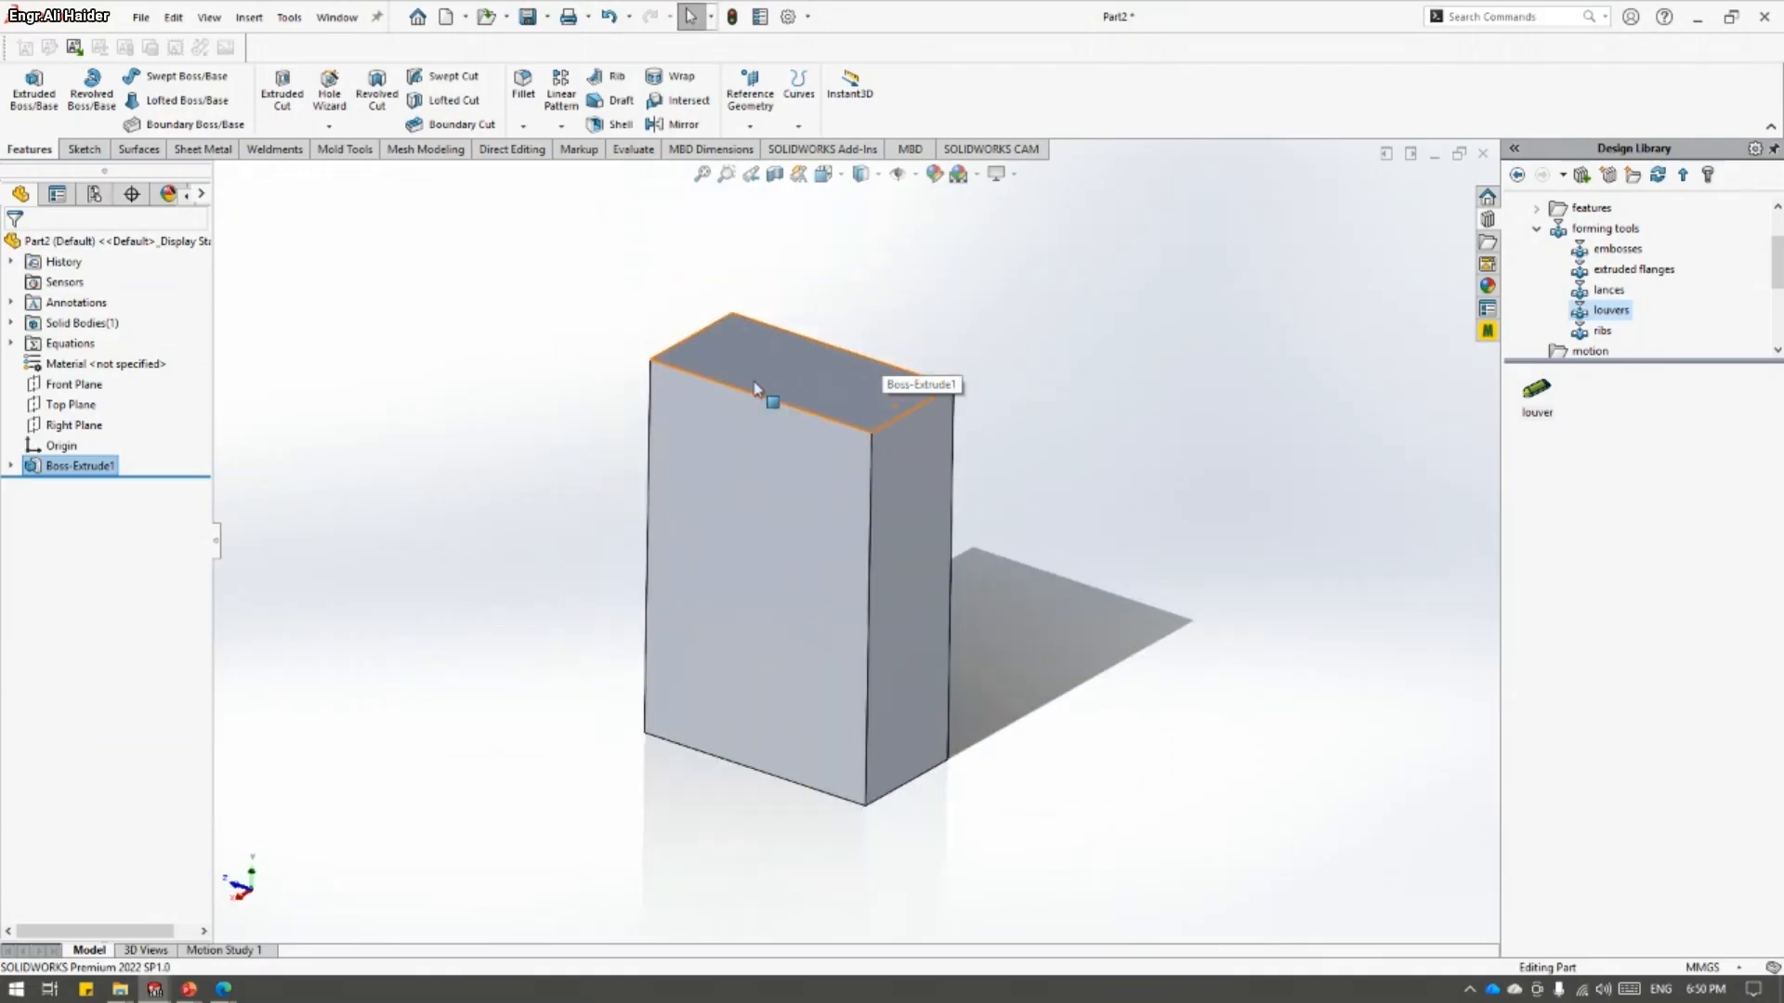
right_click(46, 343)
click(469, 336)
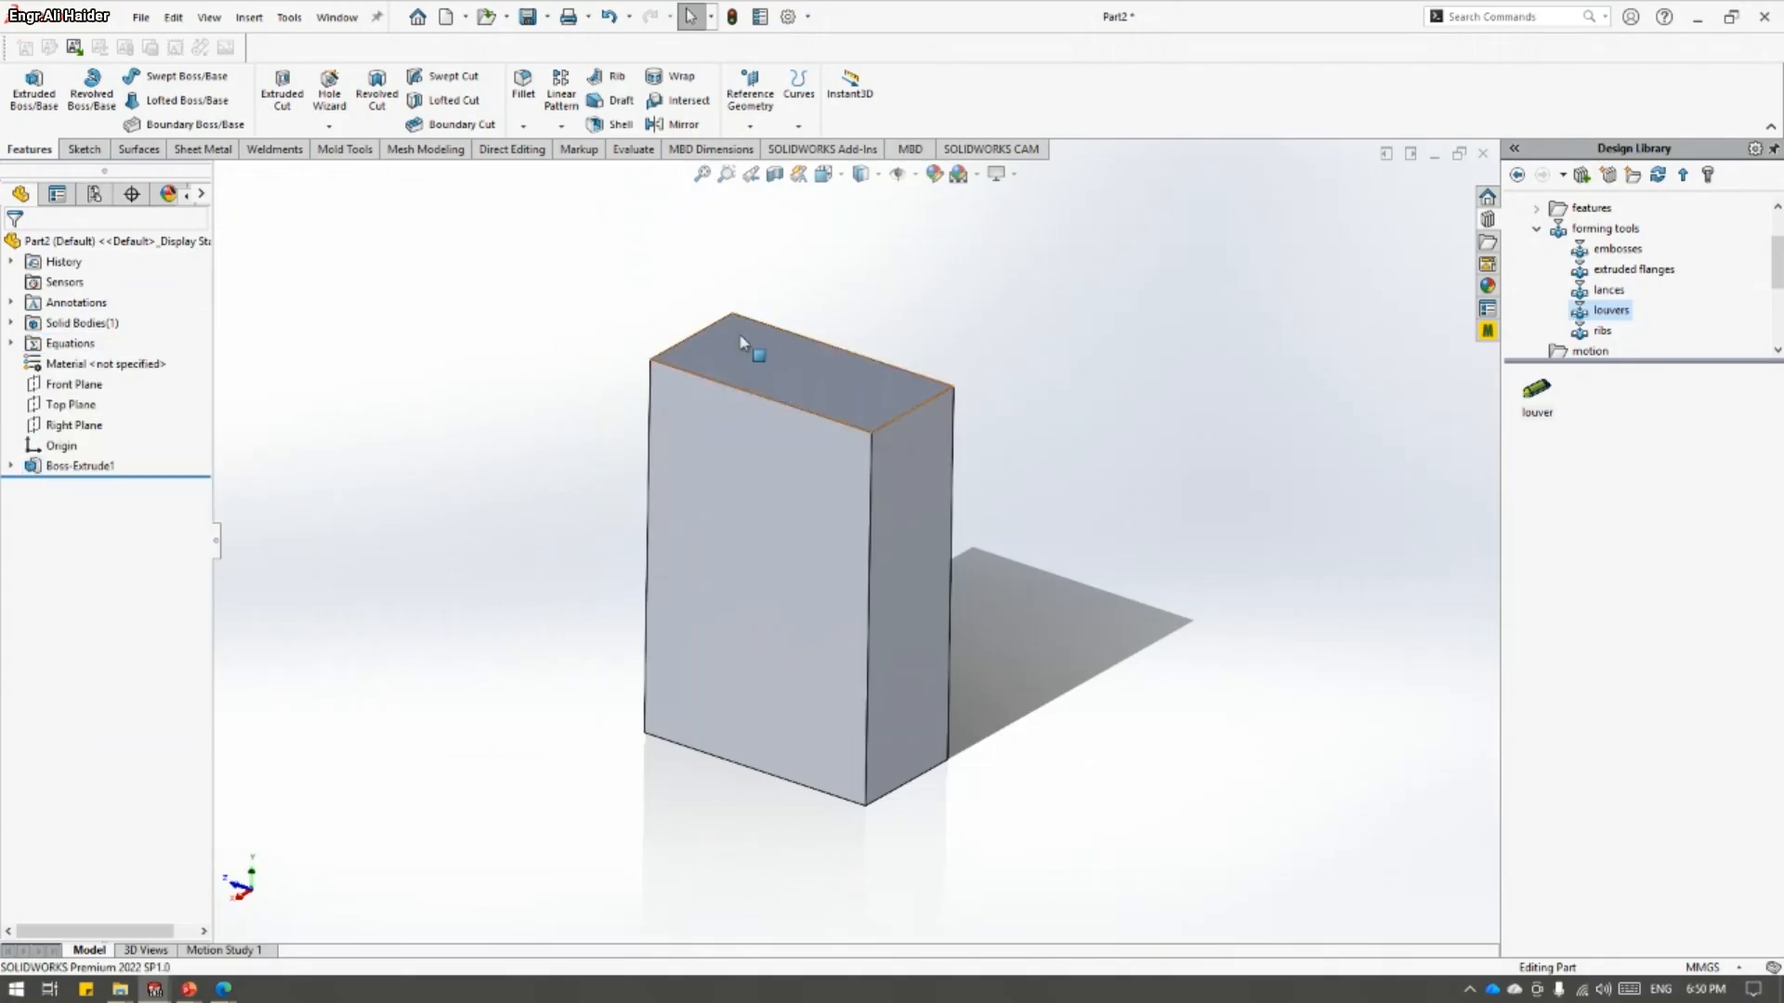
right_click(72, 341)
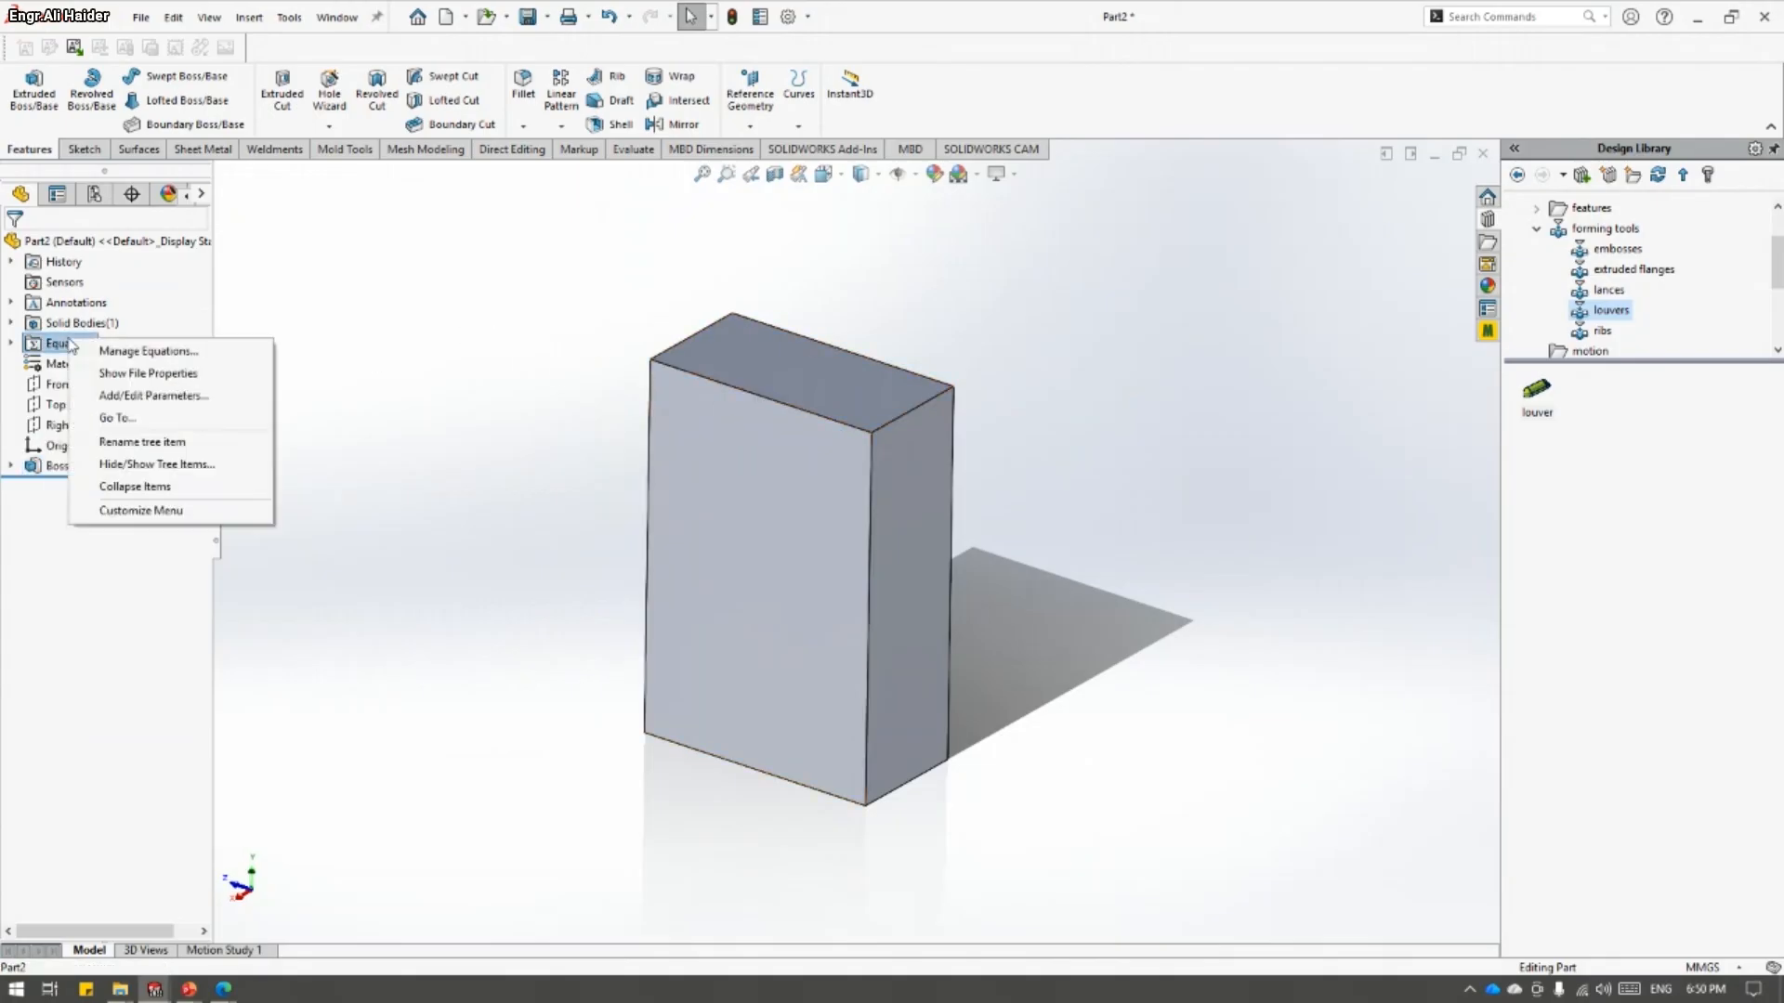
click(200, 366)
click(532, 279)
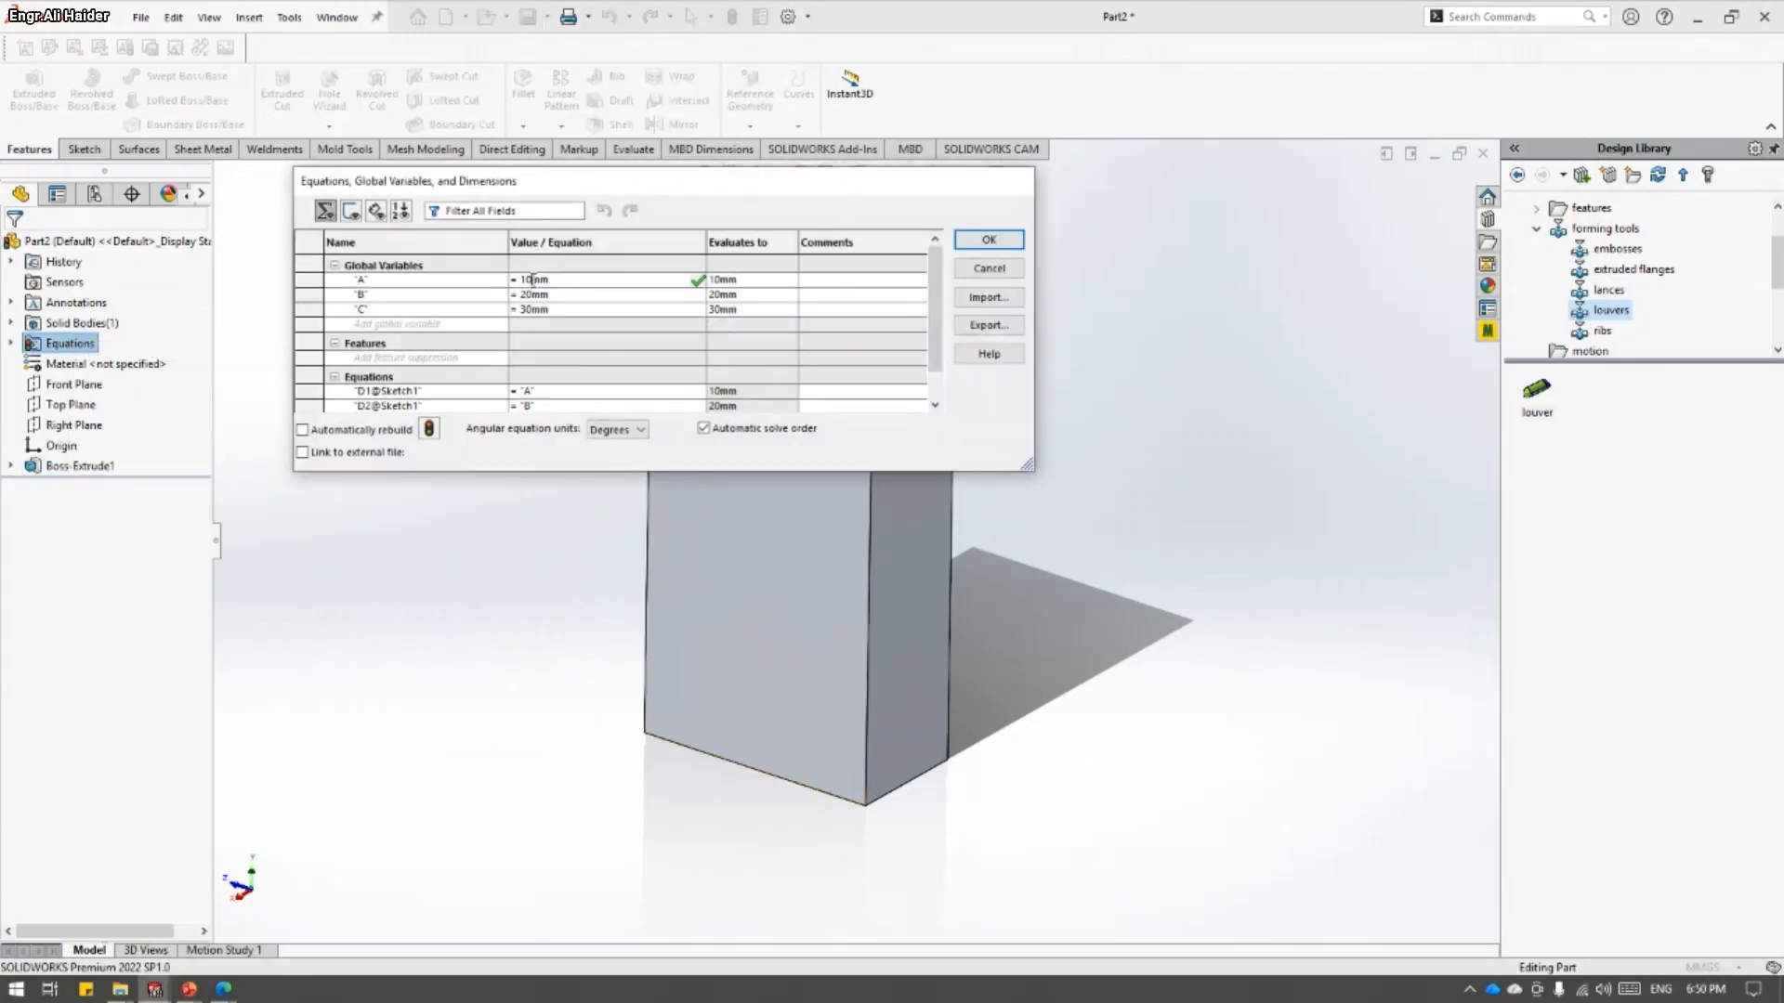
key(BackSpace)
text(5)
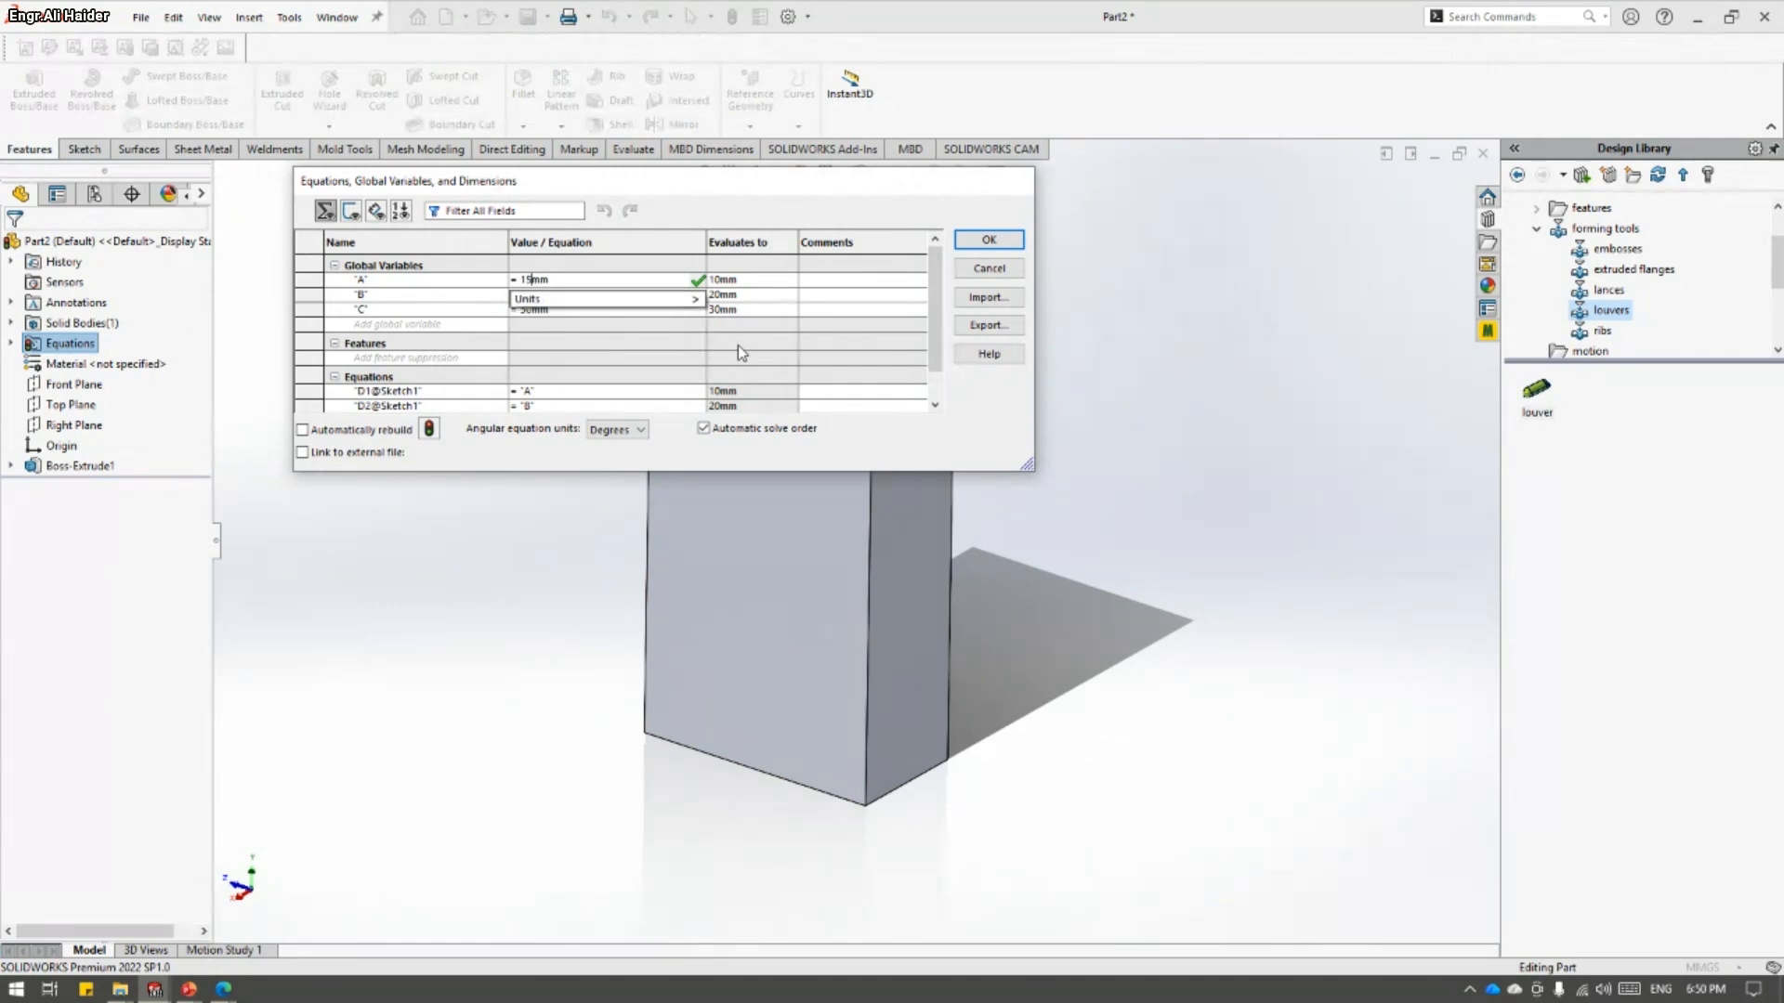
click(737, 343)
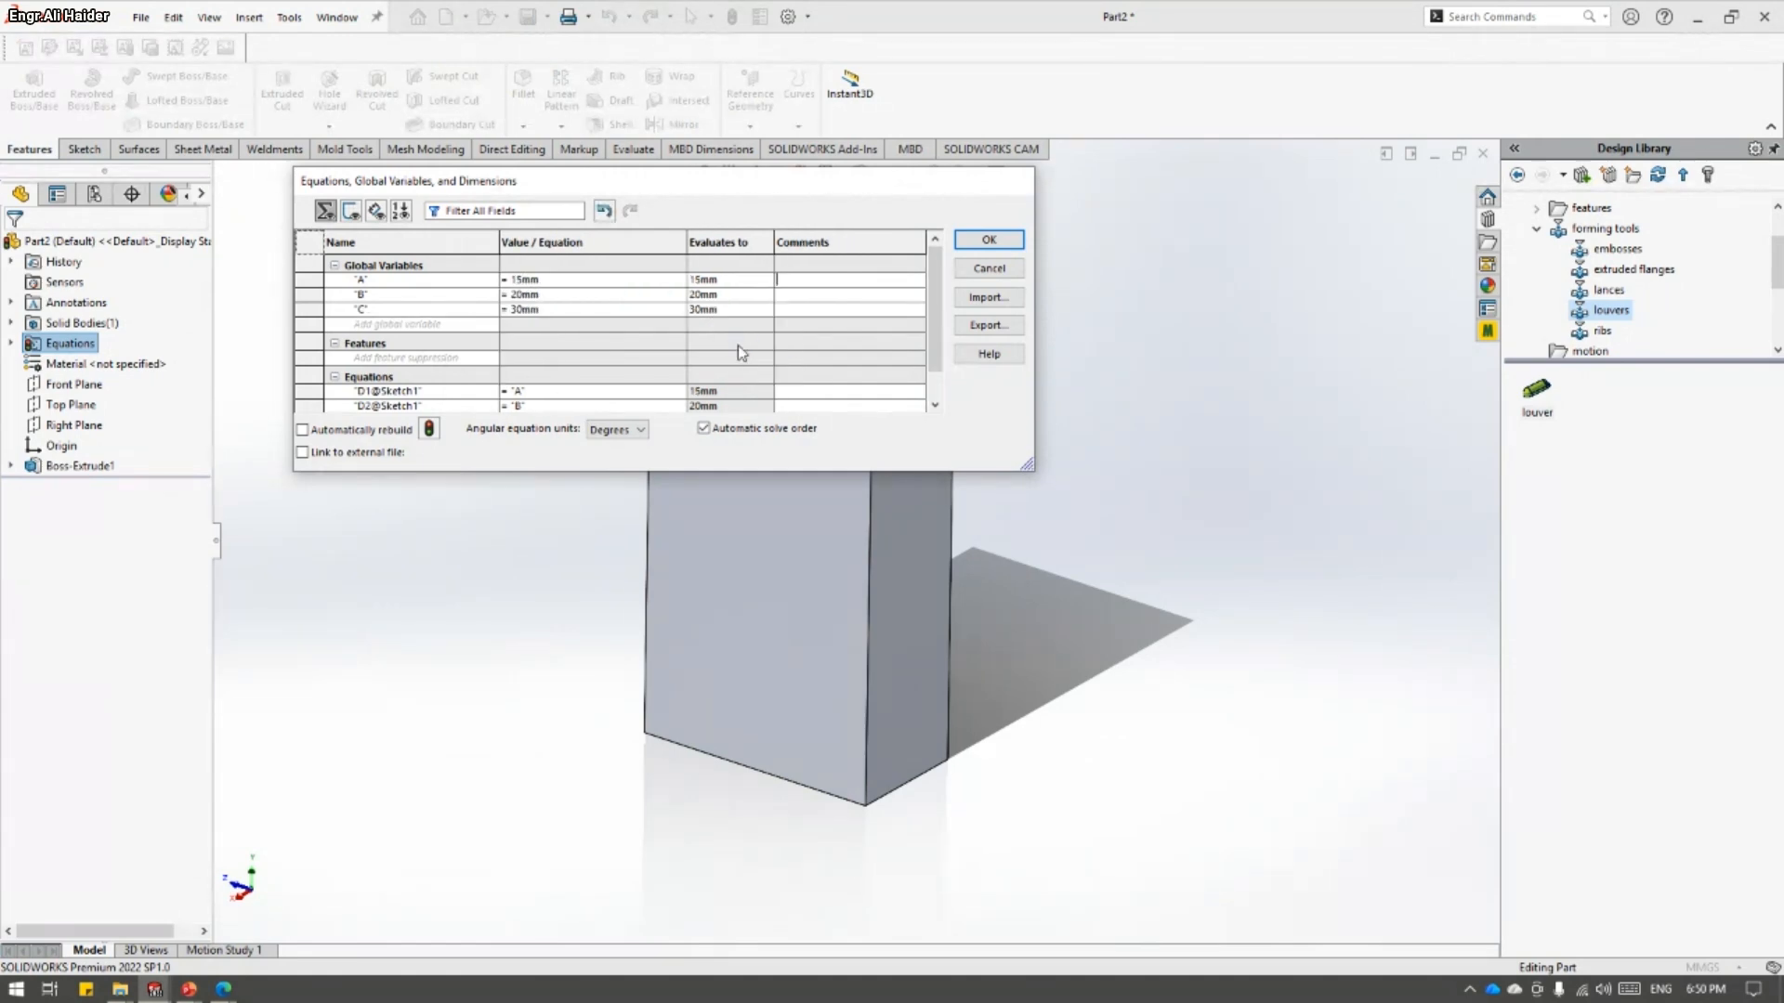
- Set global variable C to 20 mm and apply the changed variables to the block
click(527, 311)
key(BackSpace)
key(BackSpace)
text(20)
key(Tab)
click(1005, 244)
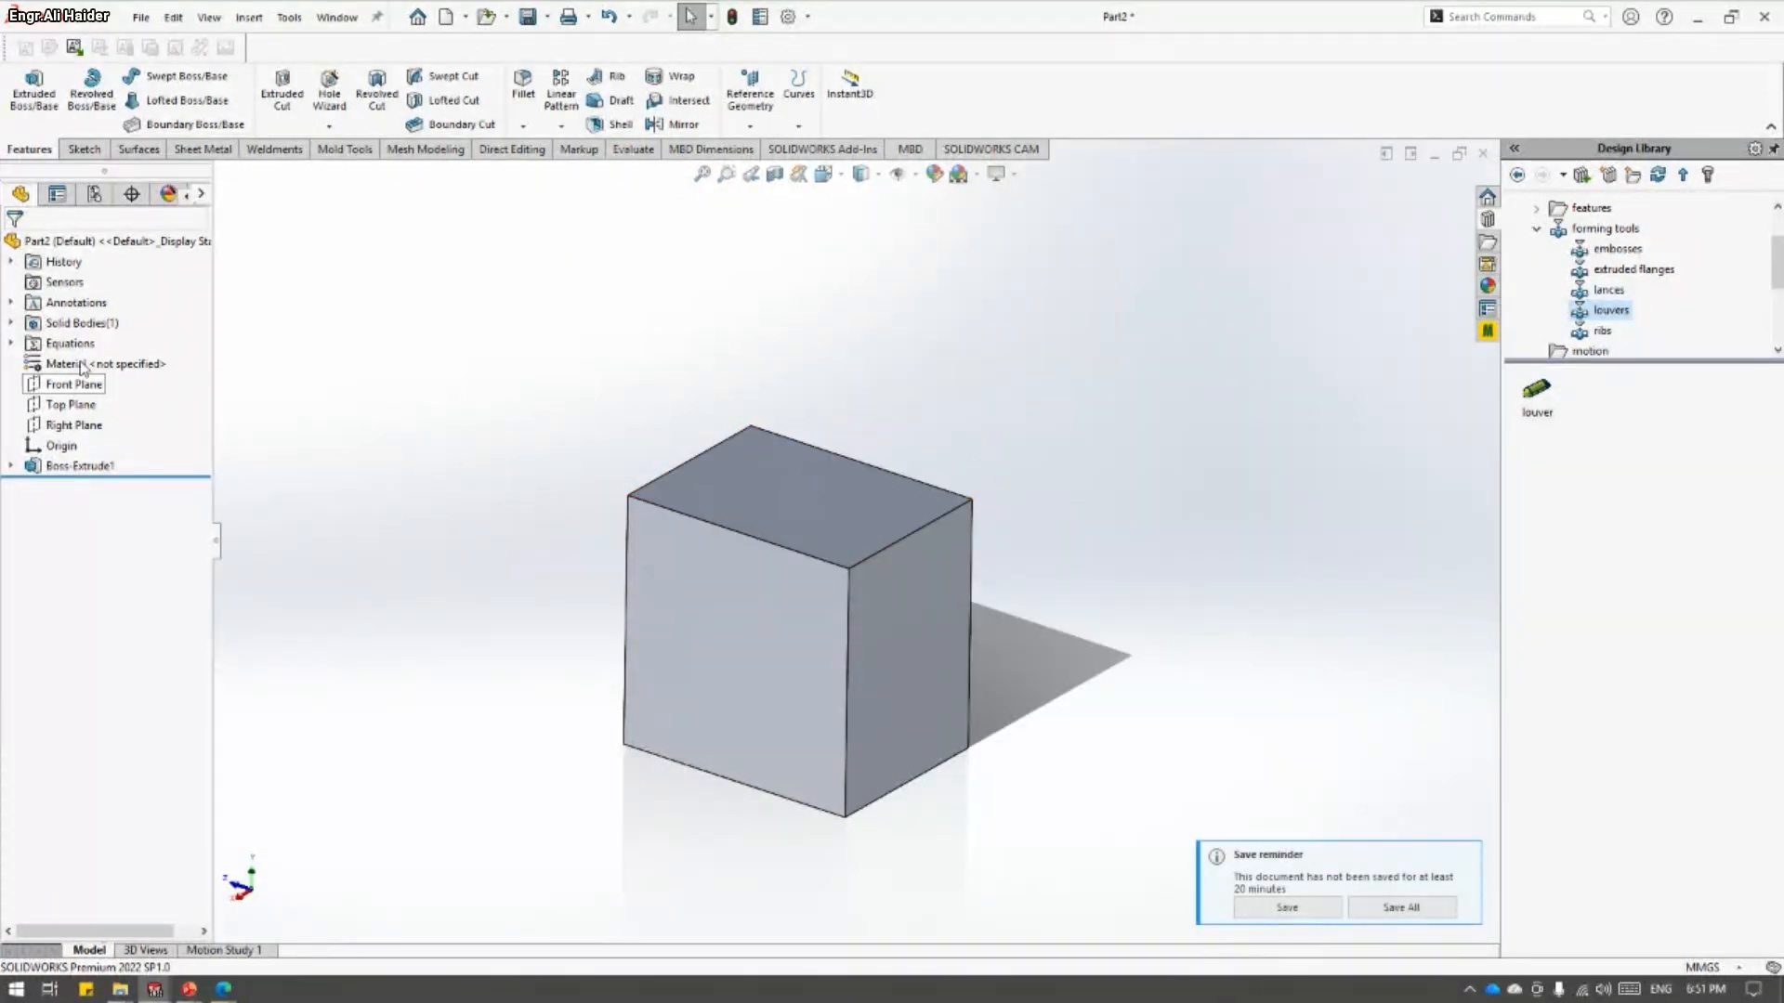
- Sketch a center rectangle from the origin on the block's top face, about 34.8 mm wide and 26.5 mm high
click(701, 490)
click(760, 396)
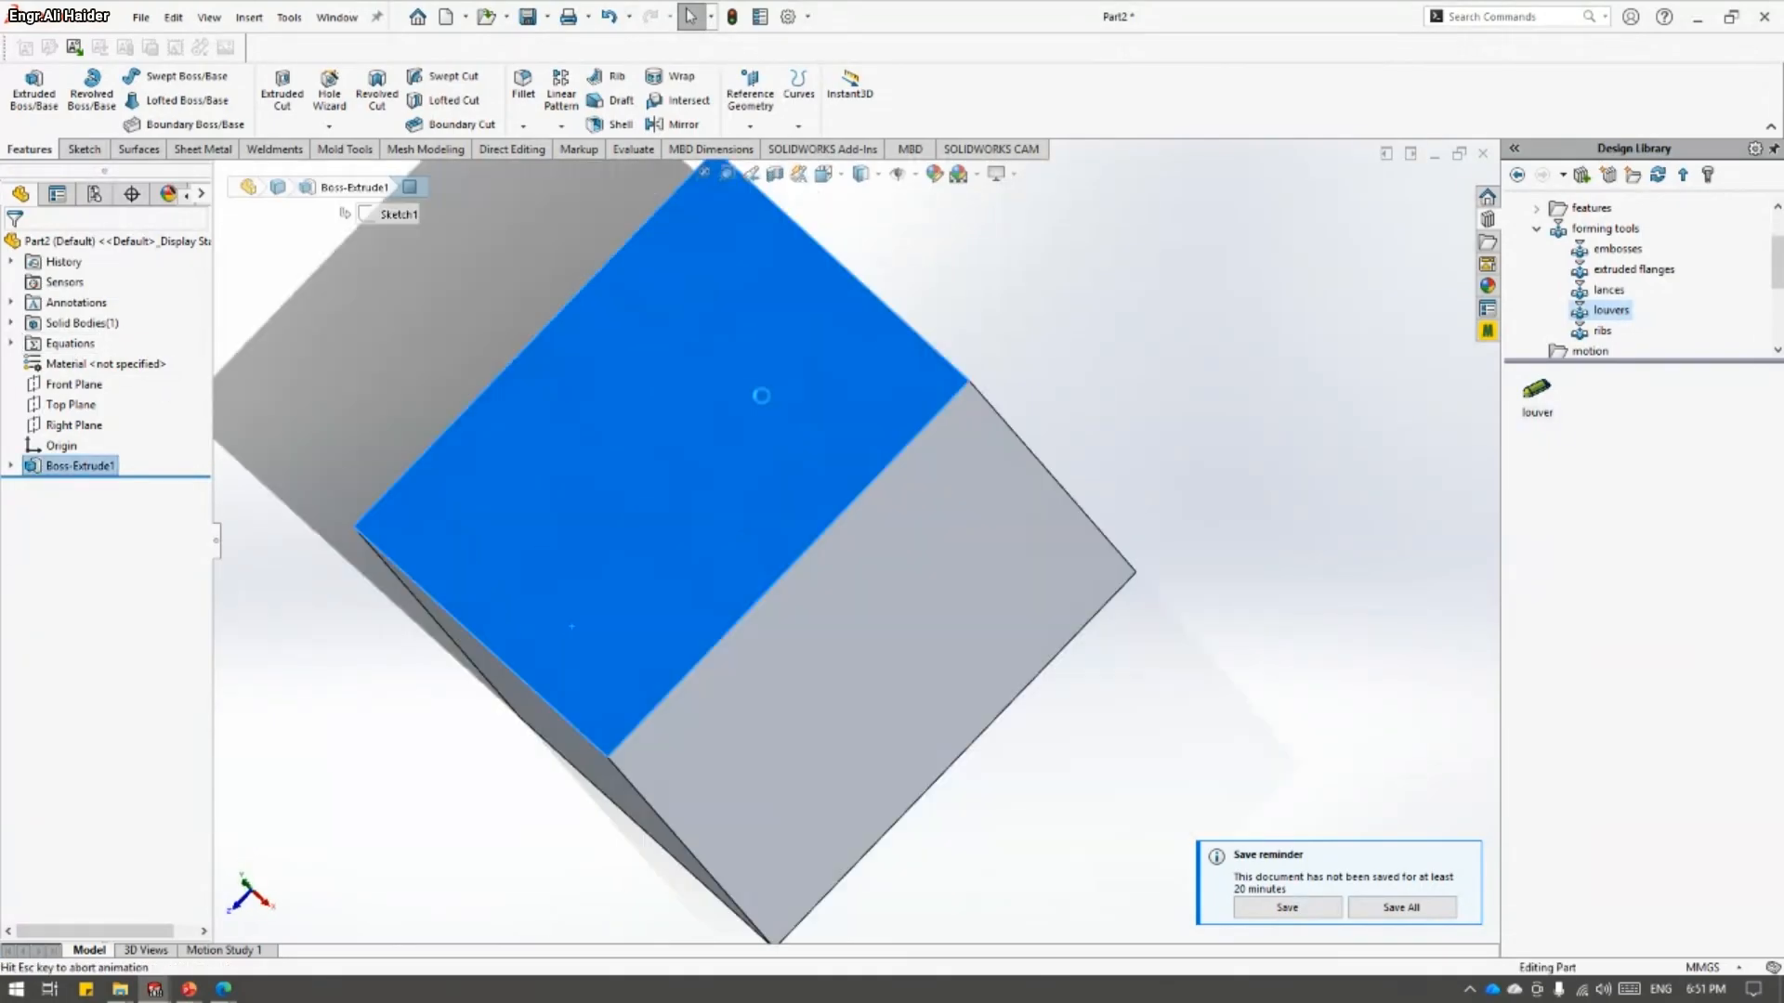
scroll(911, 453, up, 3)
click(121, 101)
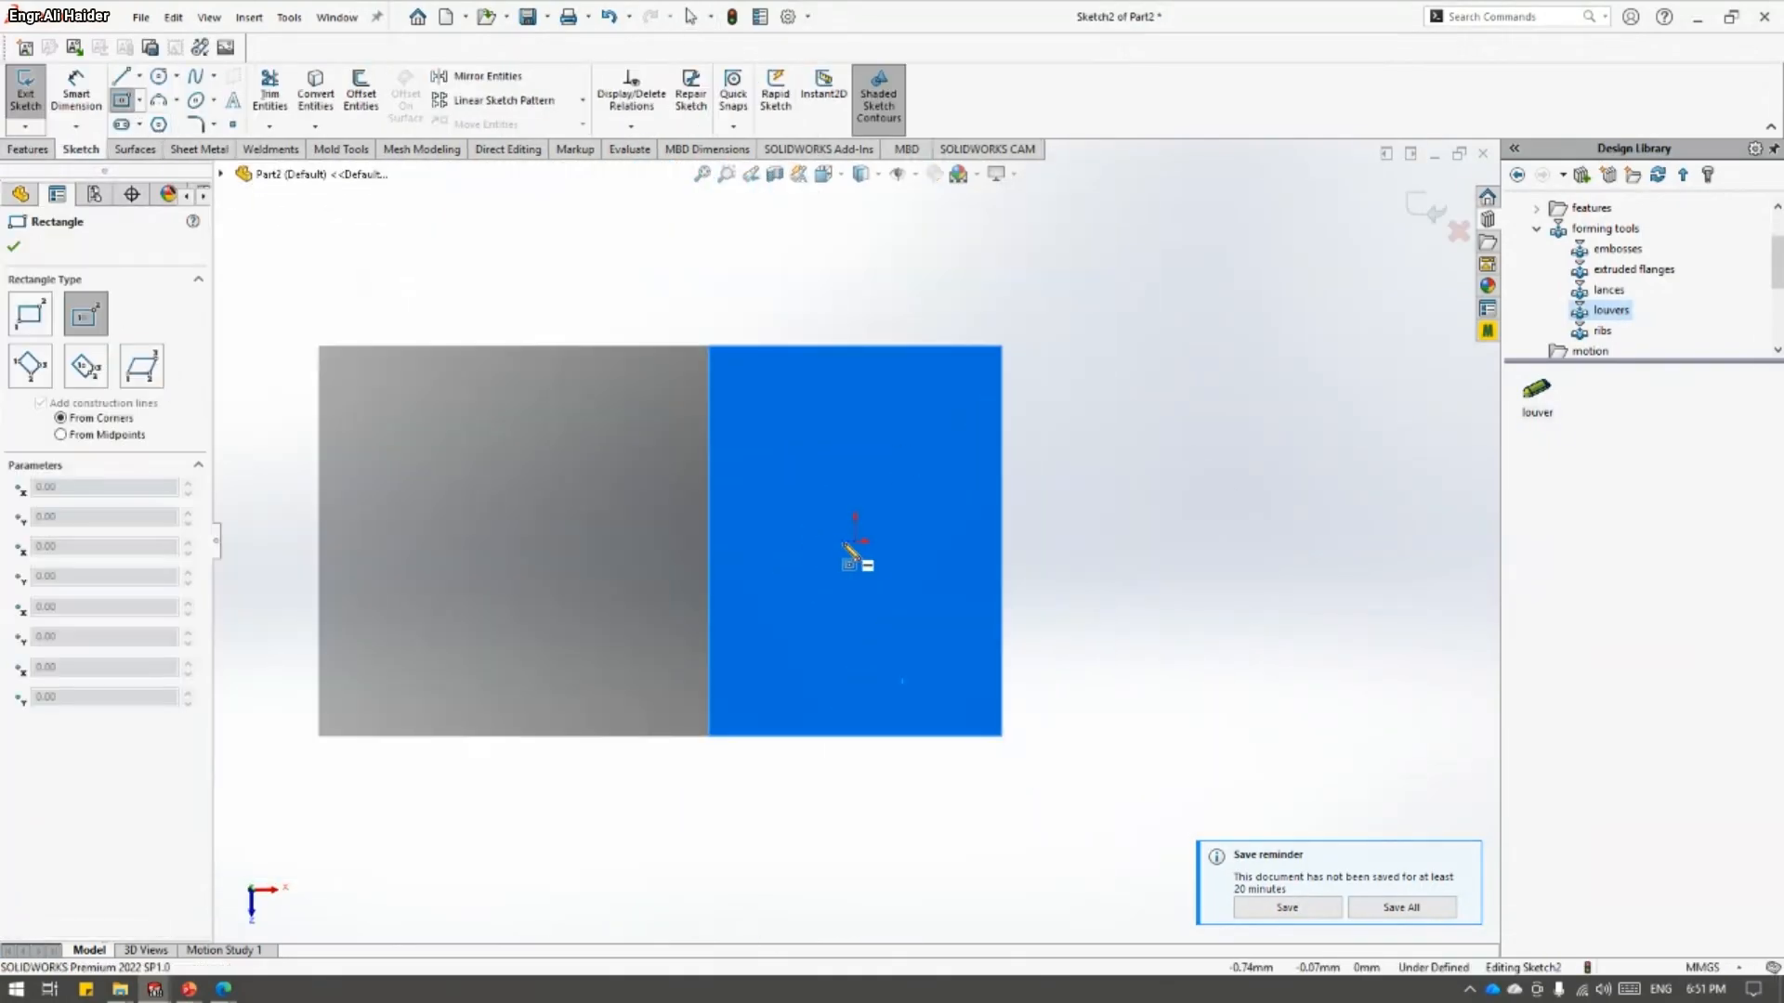
click(853, 542)
click(1194, 281)
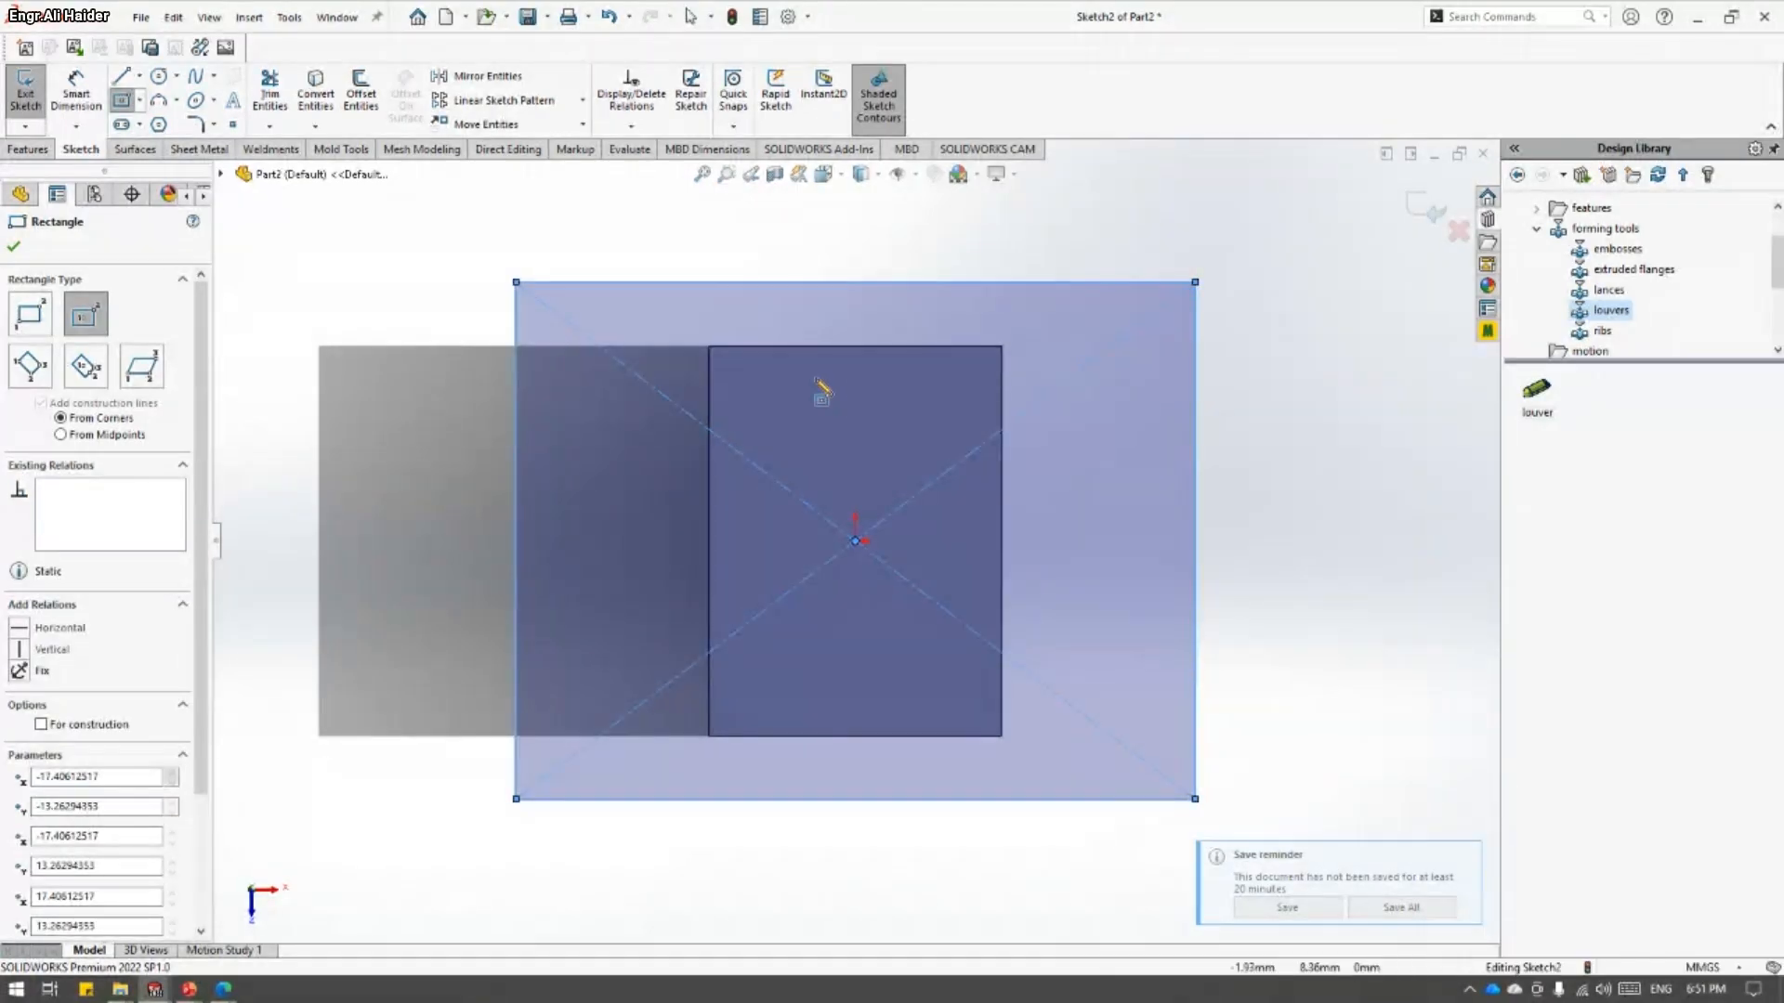
key(Escape)
scroll(880, 311, up, 1)
- Dimension the new rectangle's upper horizontal edge and enter =D as its value
click(76, 97)
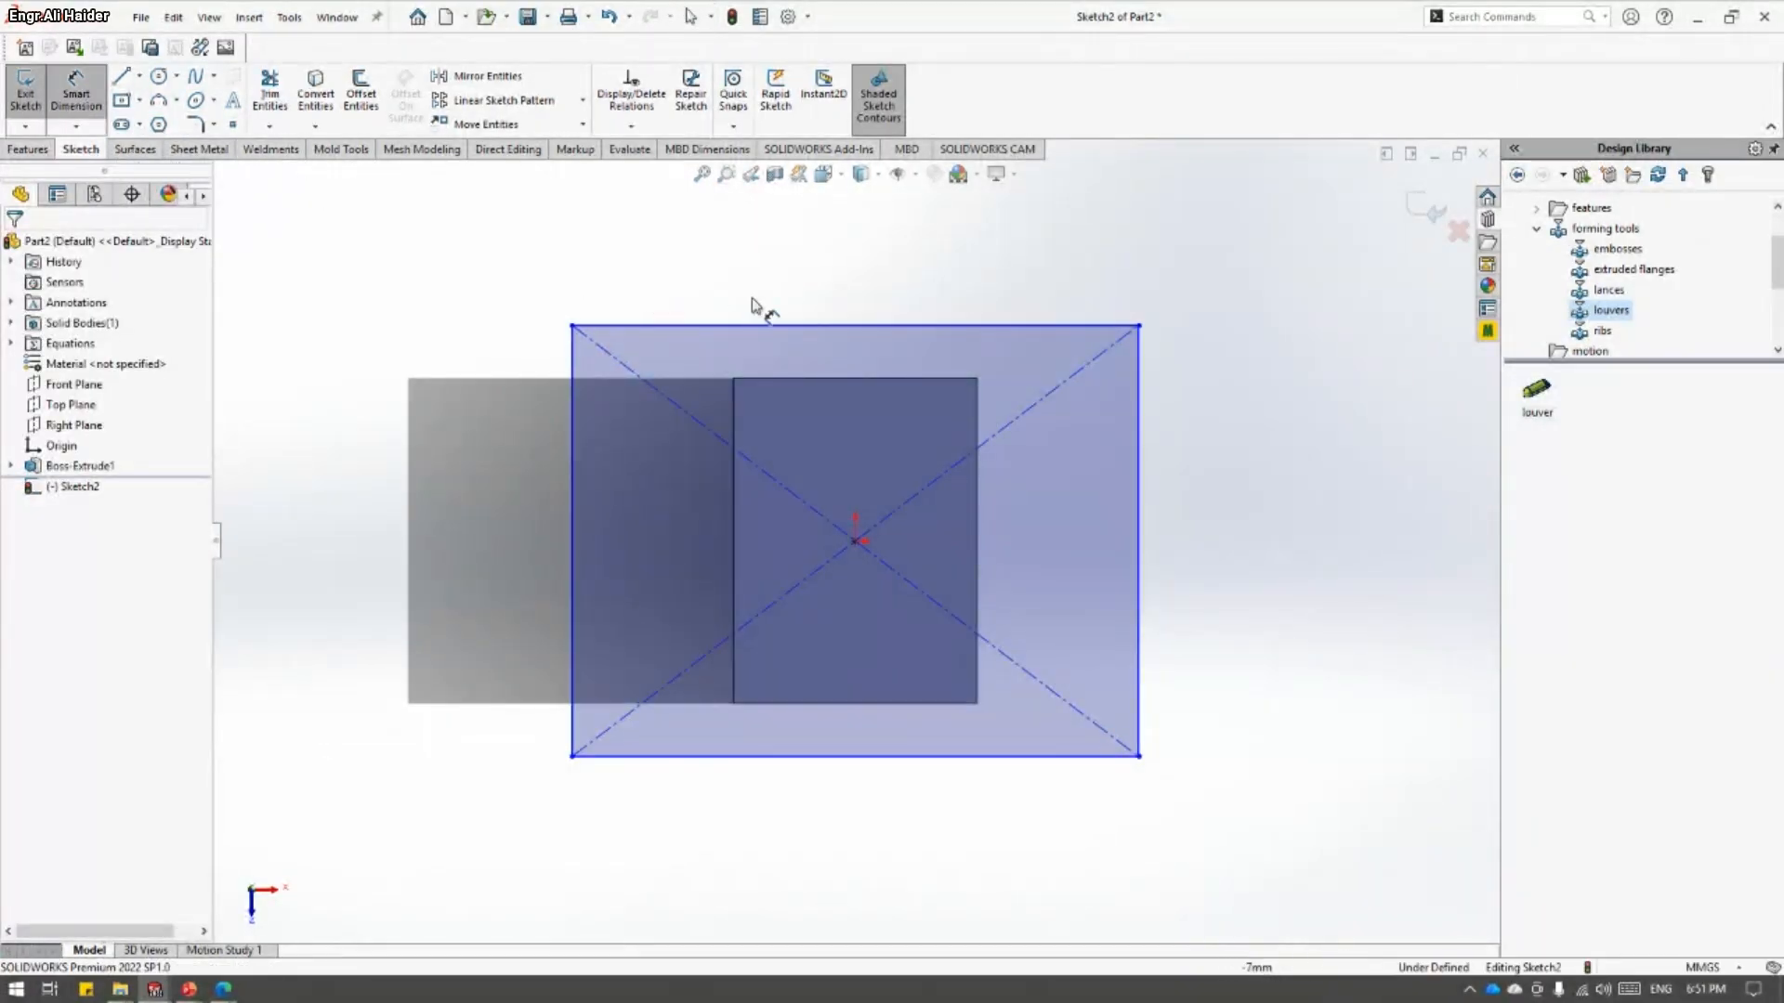
click(798, 326)
click(818, 296)
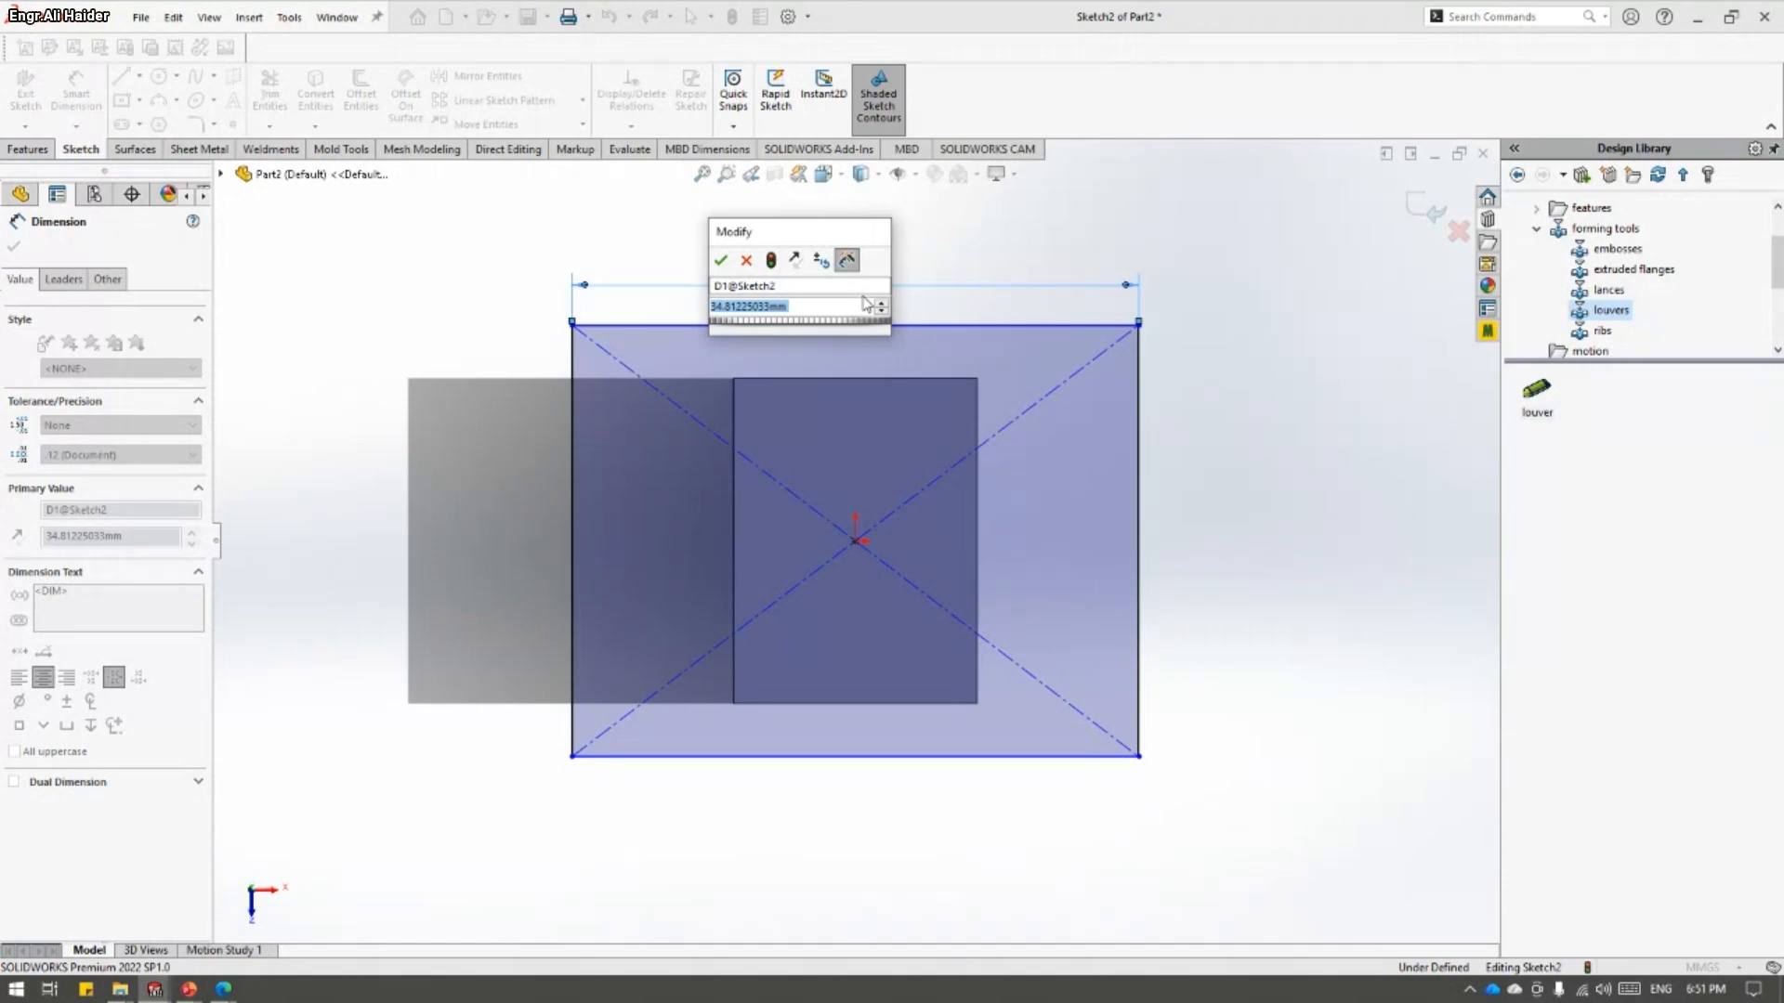
text(=)
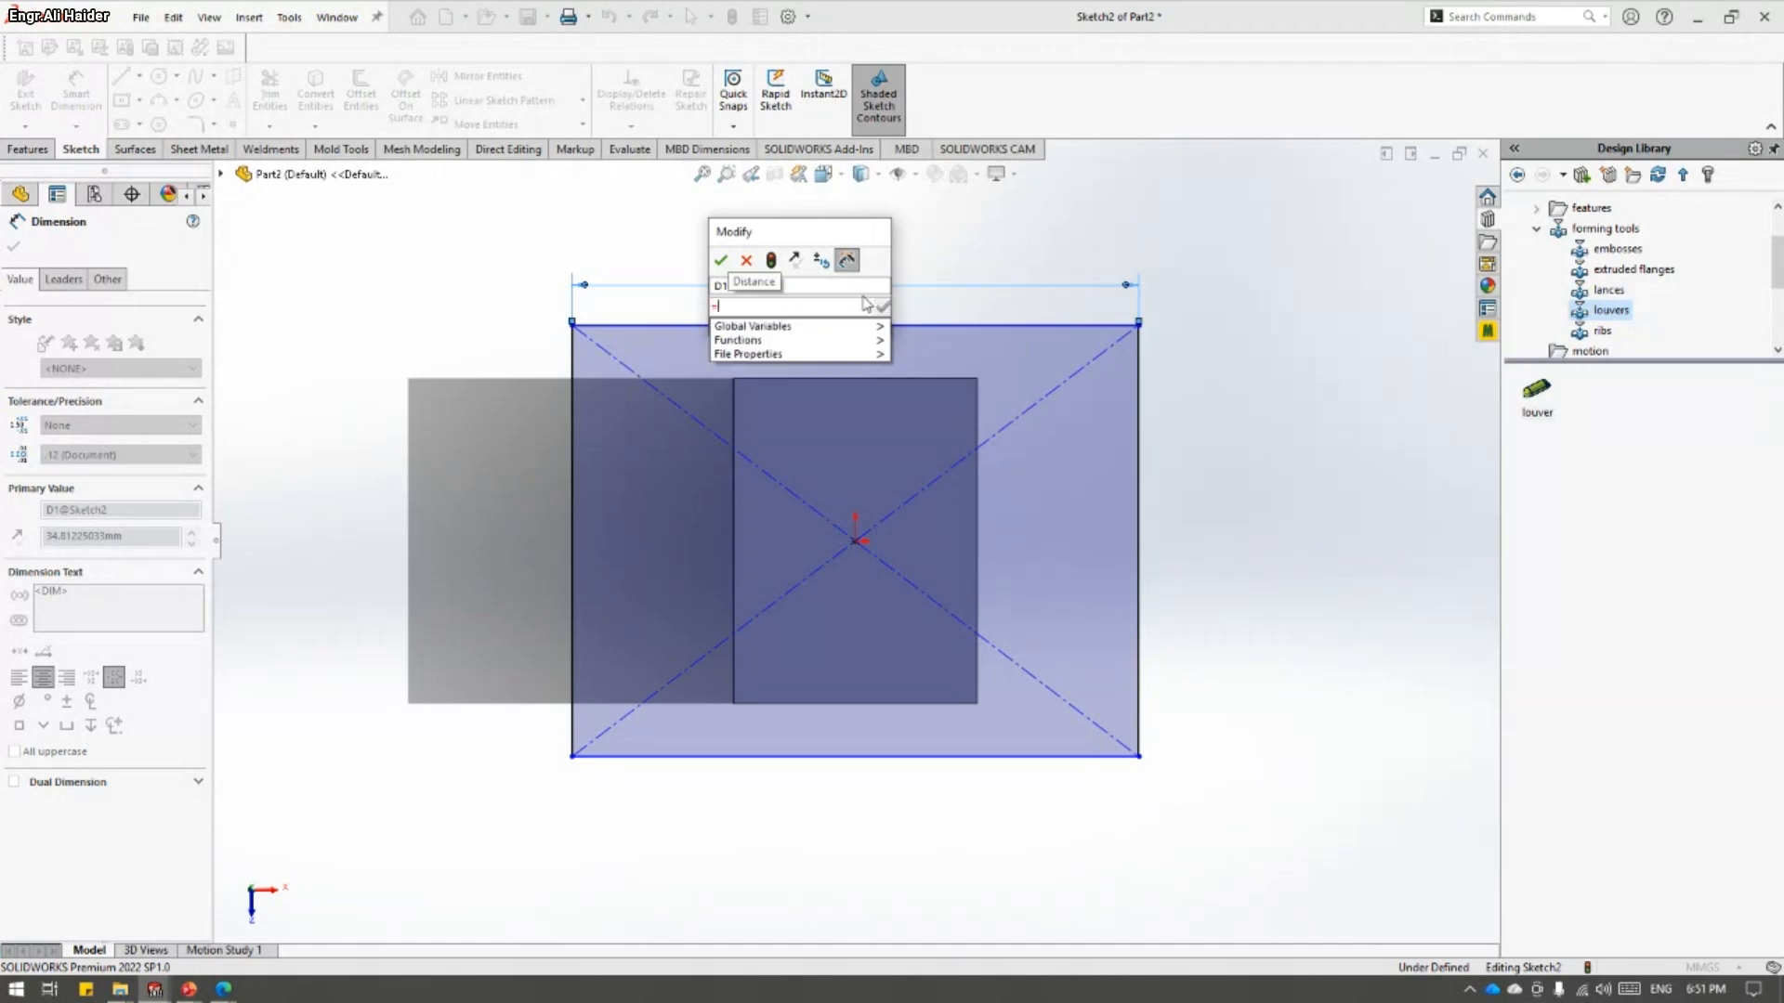
text(D)
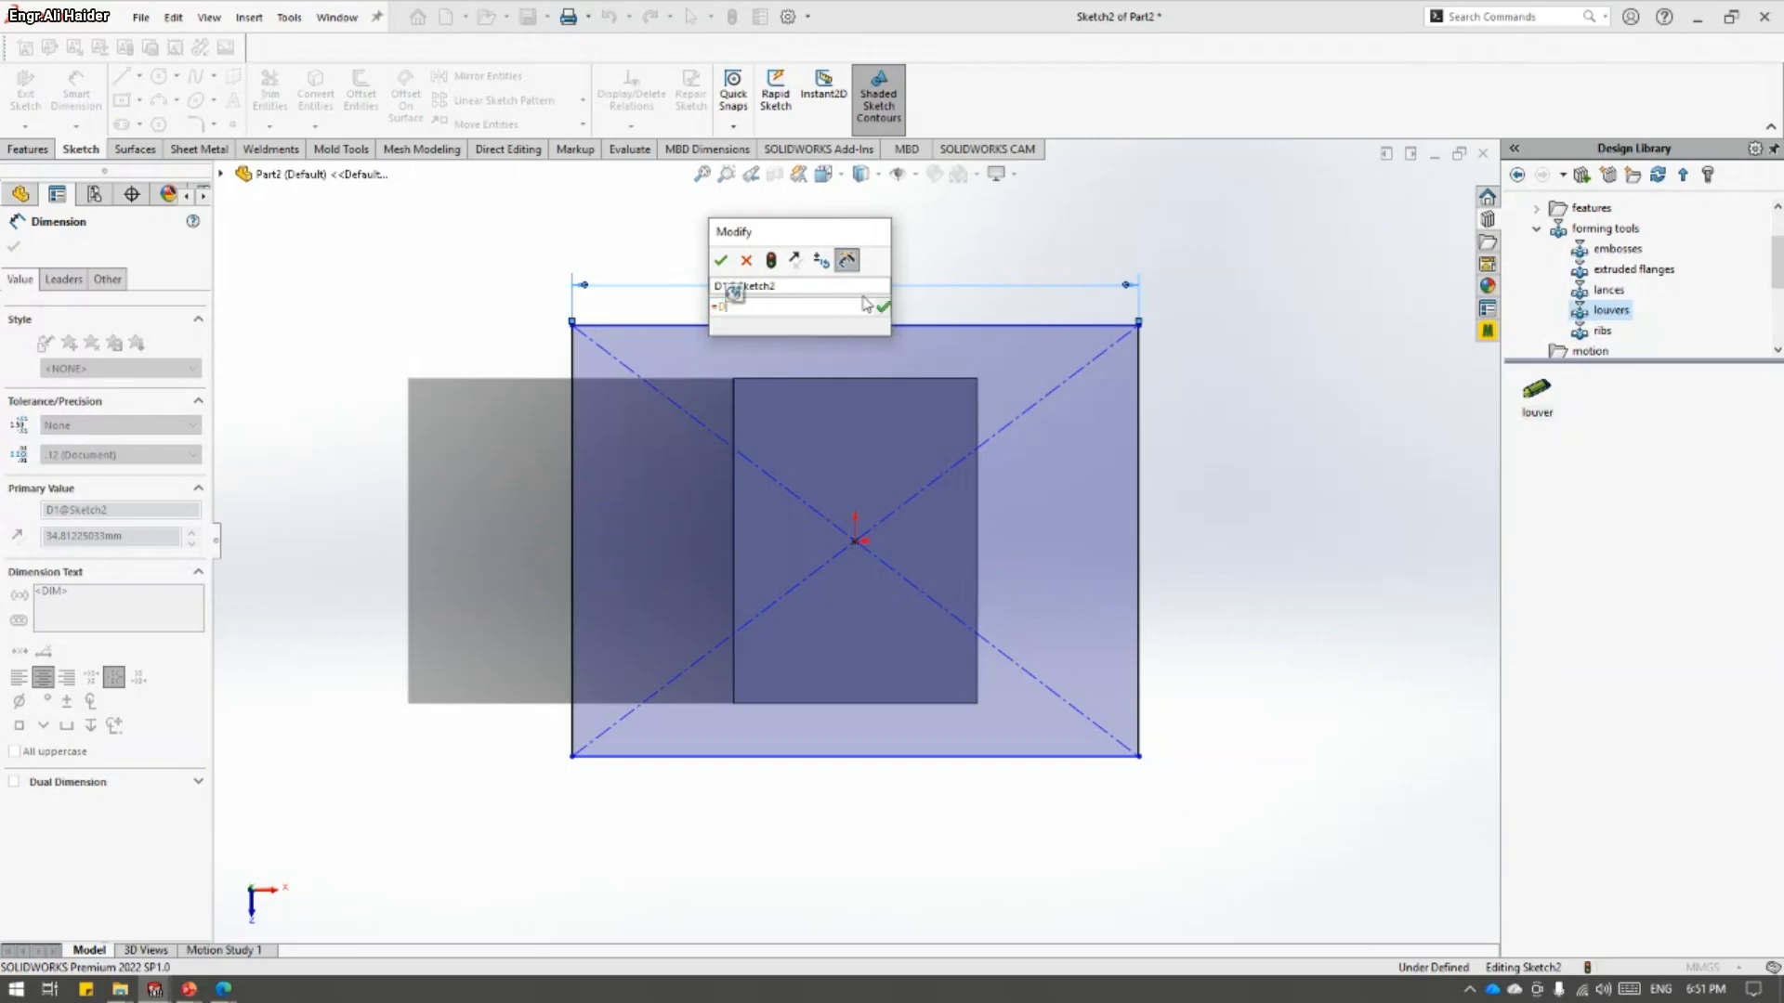
key(Return)
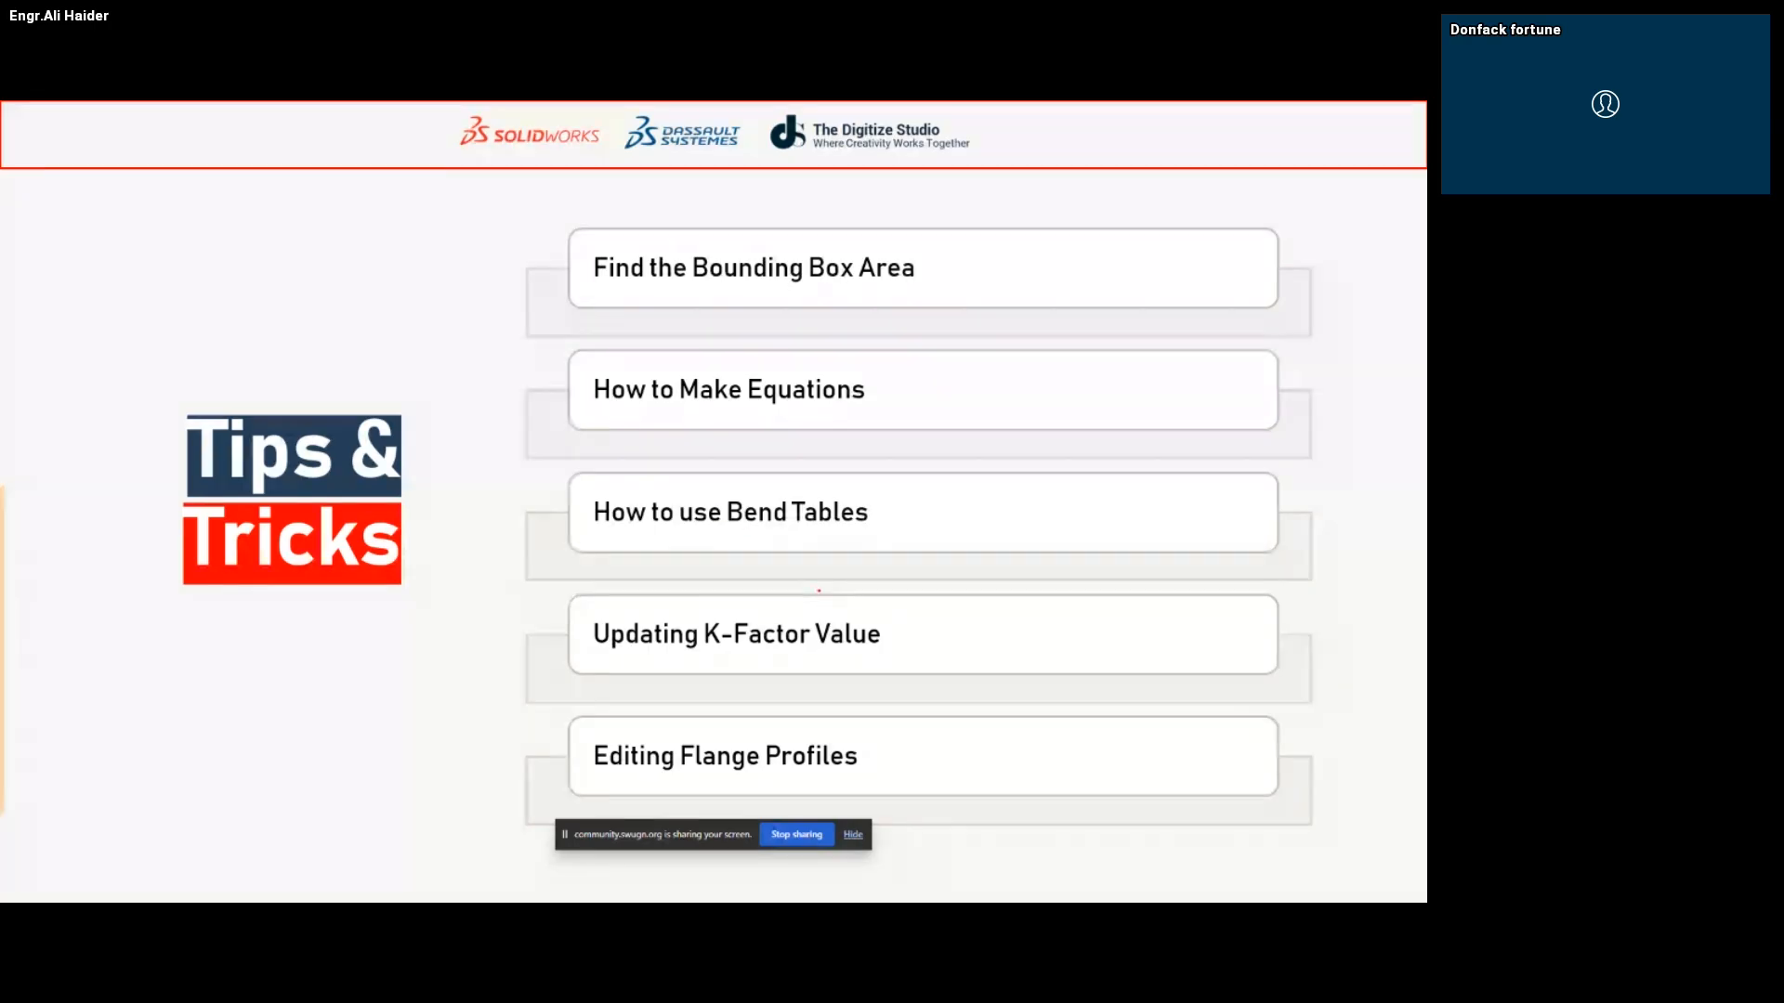
- Switch from the slide show to SolidWorks and exit the rectangle sketch on the block's top face
key(alt+Tab)
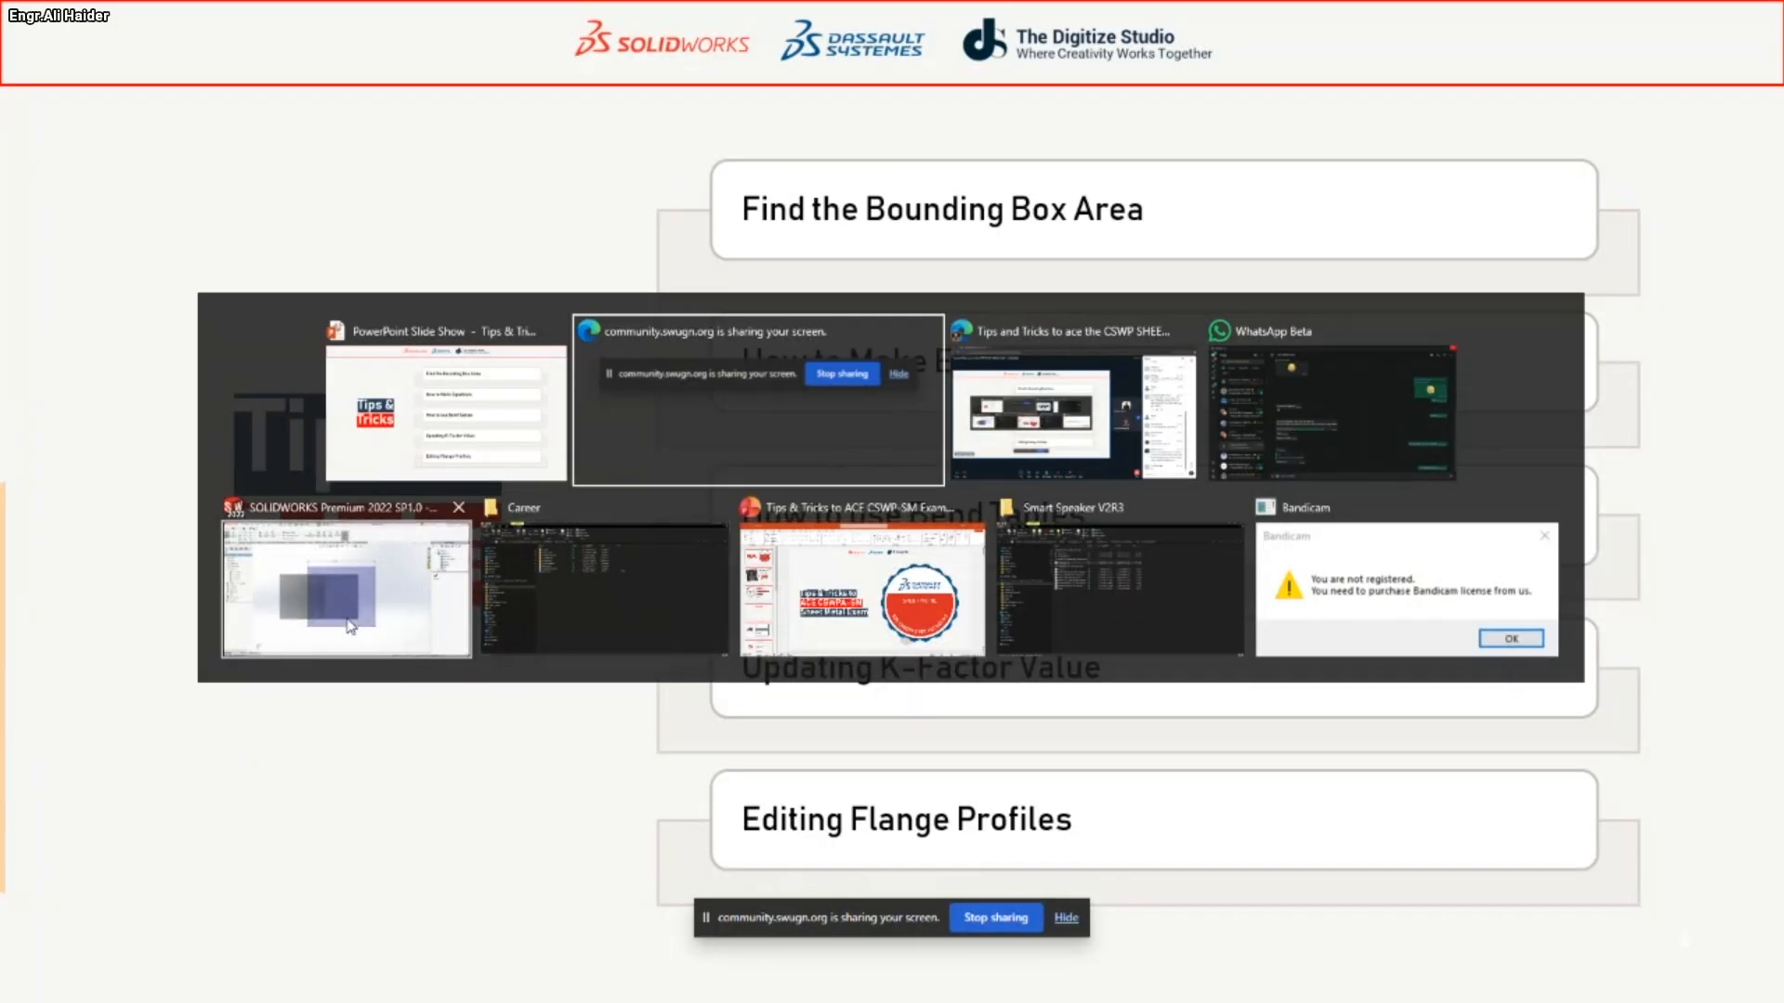
click(353, 587)
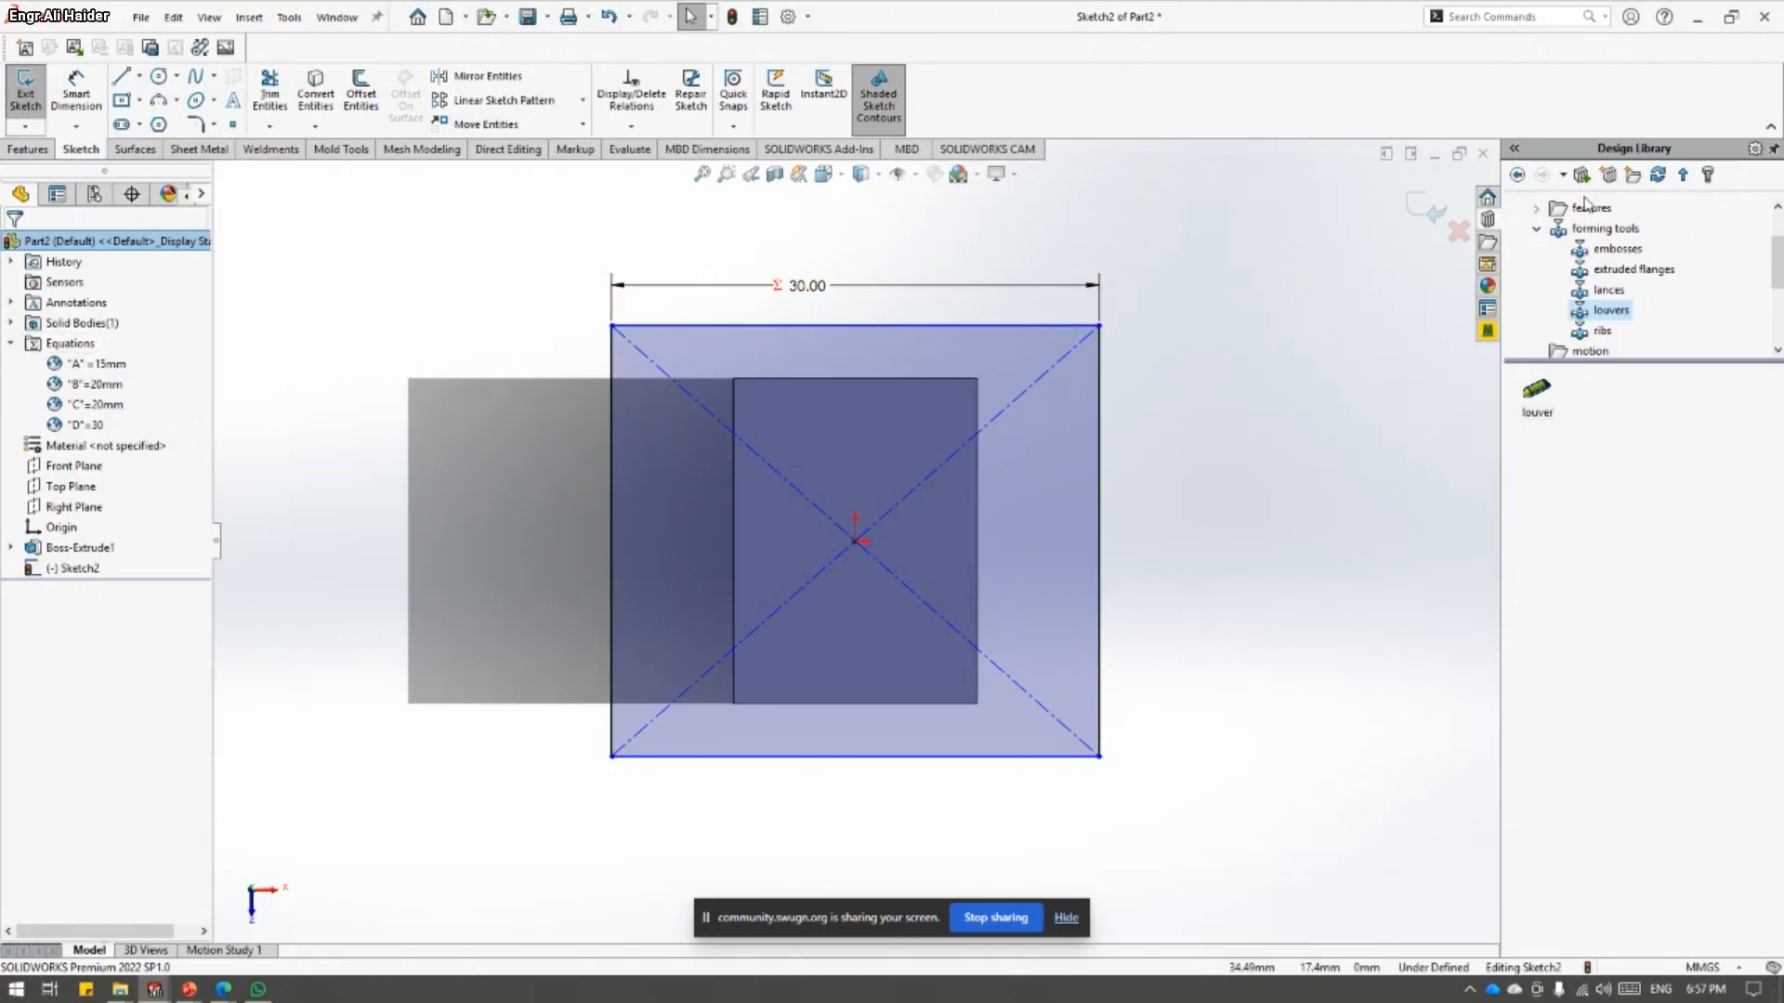
click(1429, 209)
- Switch to the bent sheet metal bracket in Part1 and open its Sheet-Metal feature for editing
key(alt+Tab)
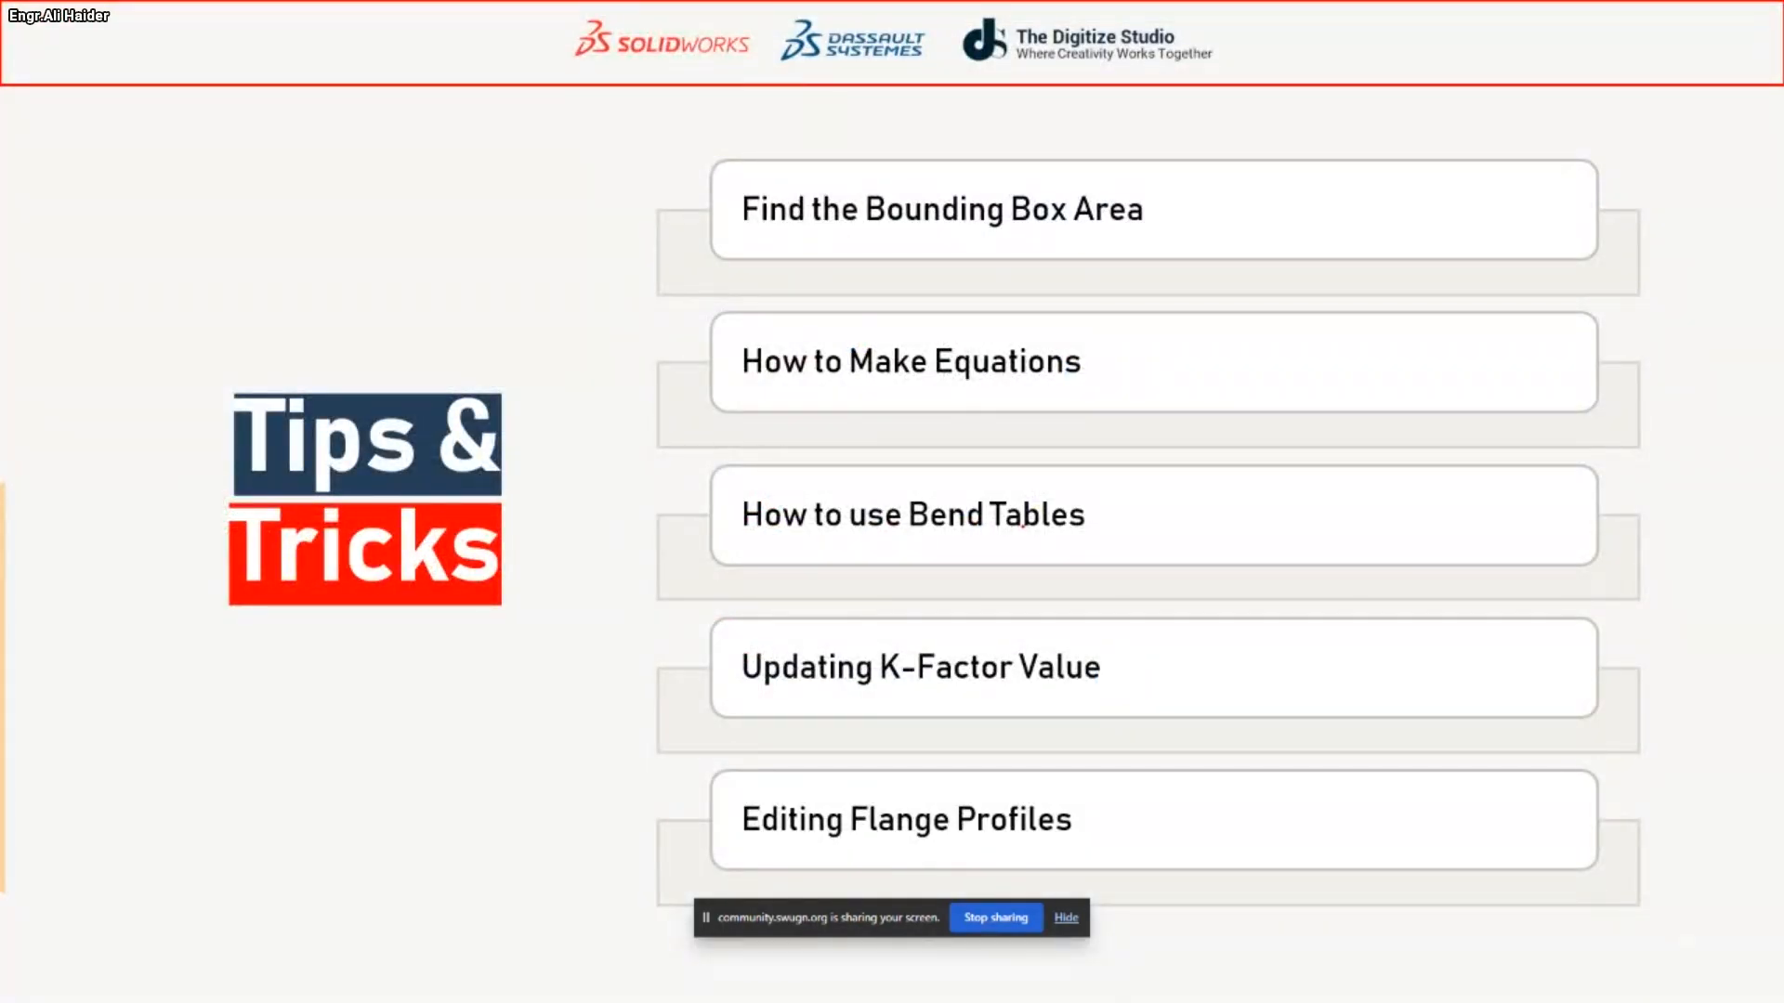
key(alt+Tab)
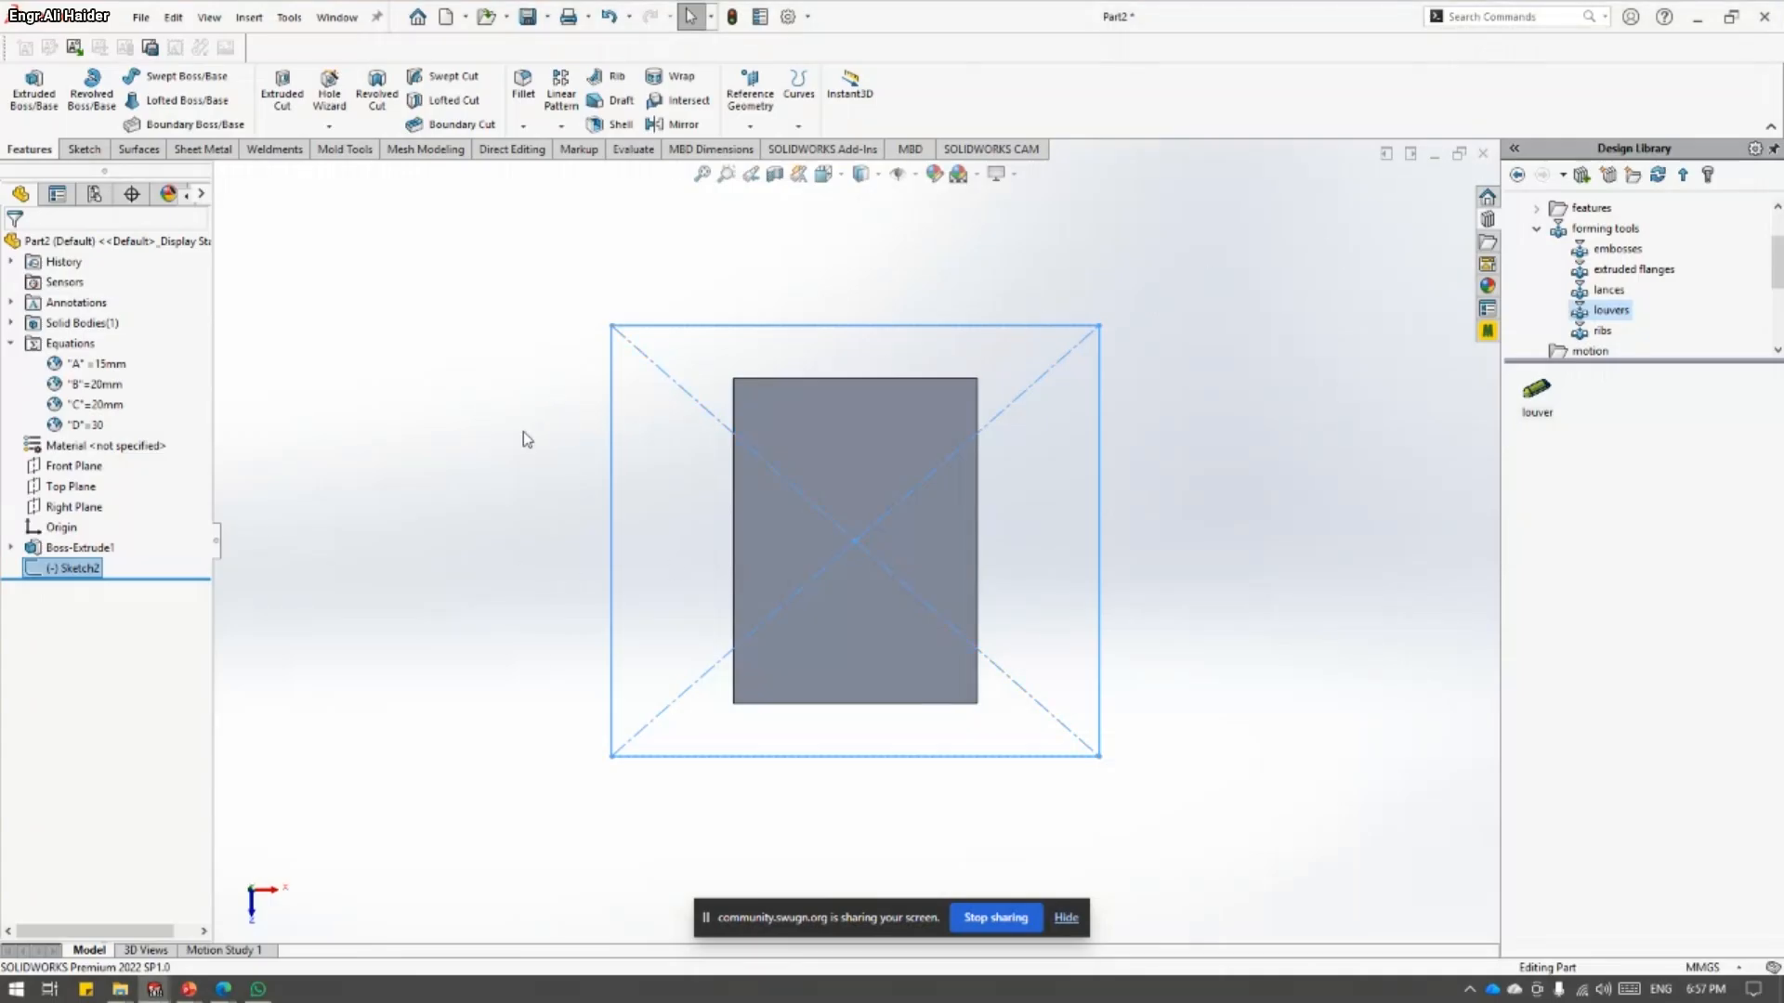
key(ctrl+Tab)
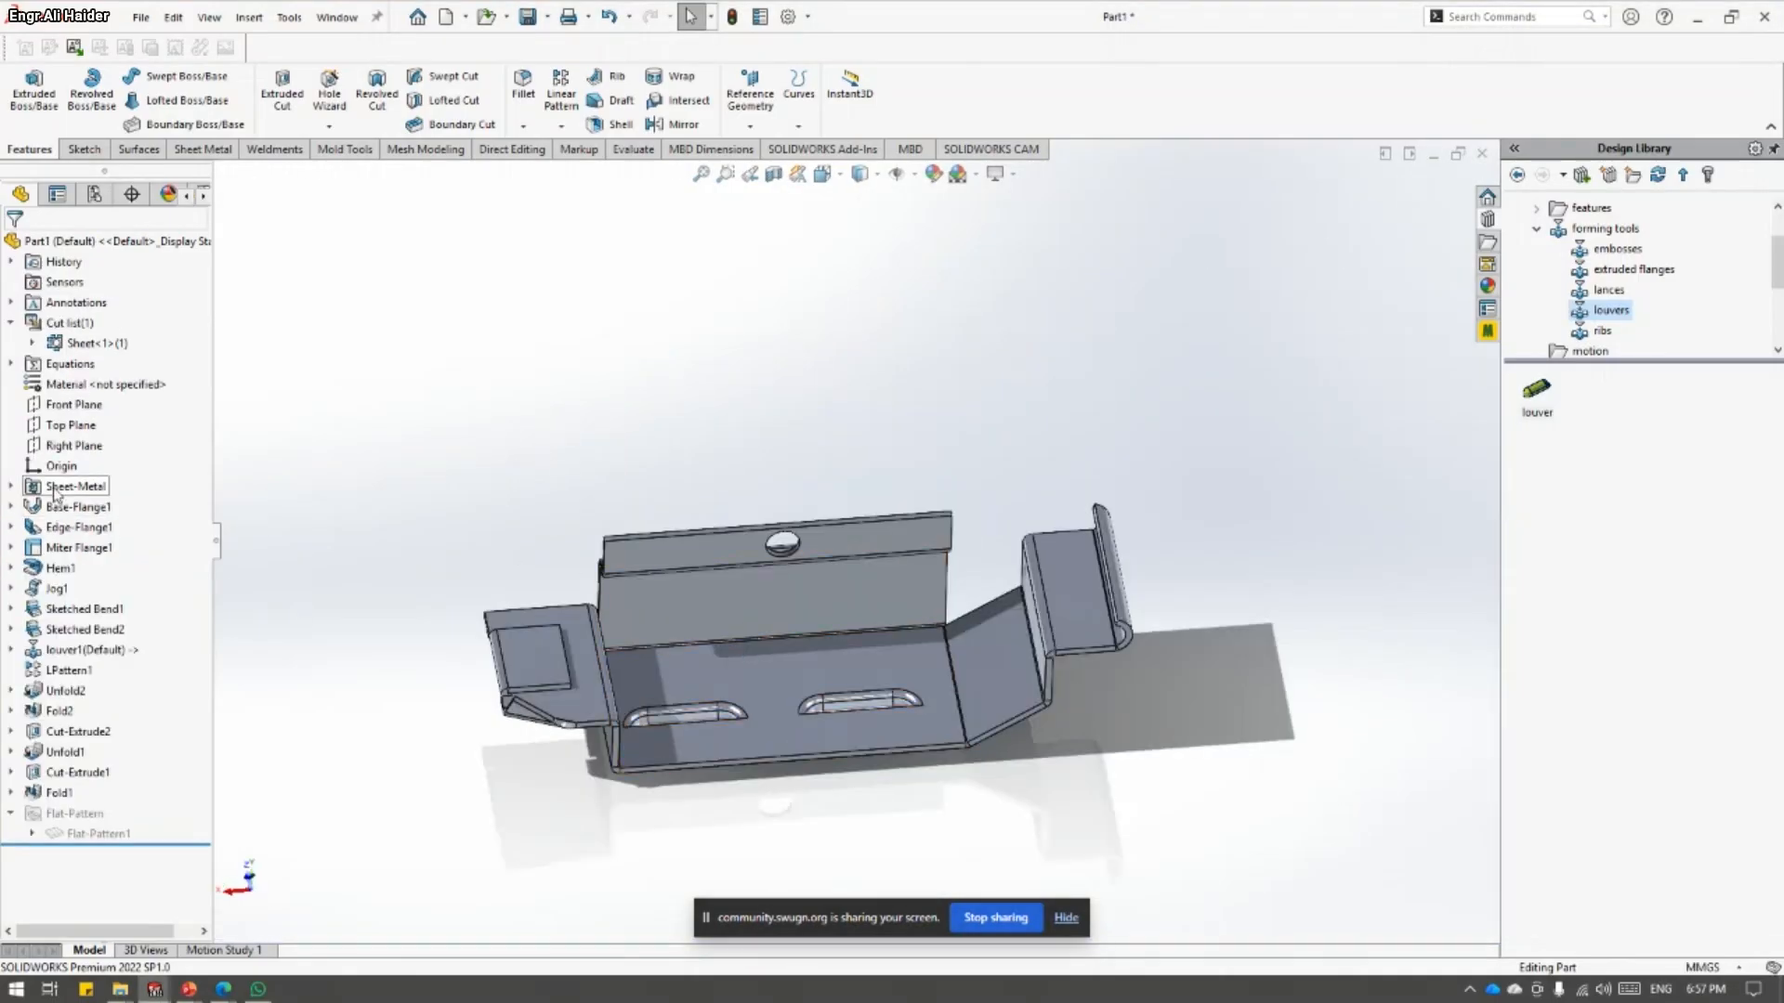
right_click(56, 491)
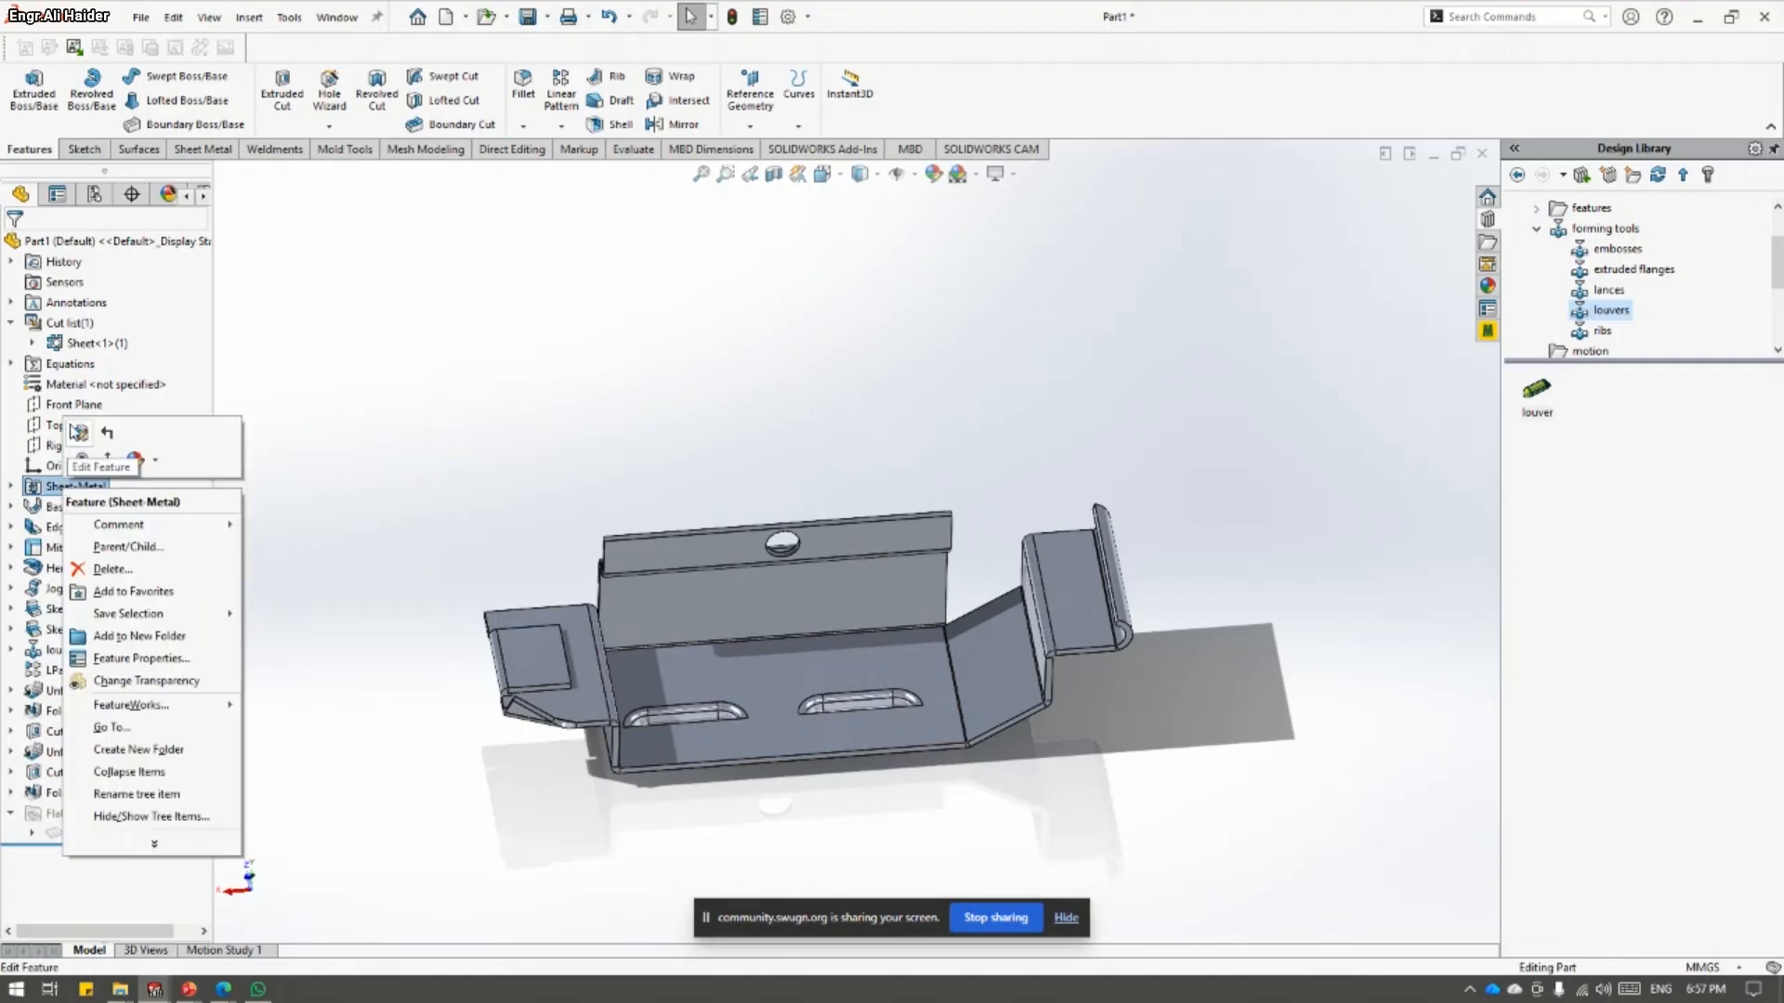
click(91, 454)
right_click(65, 481)
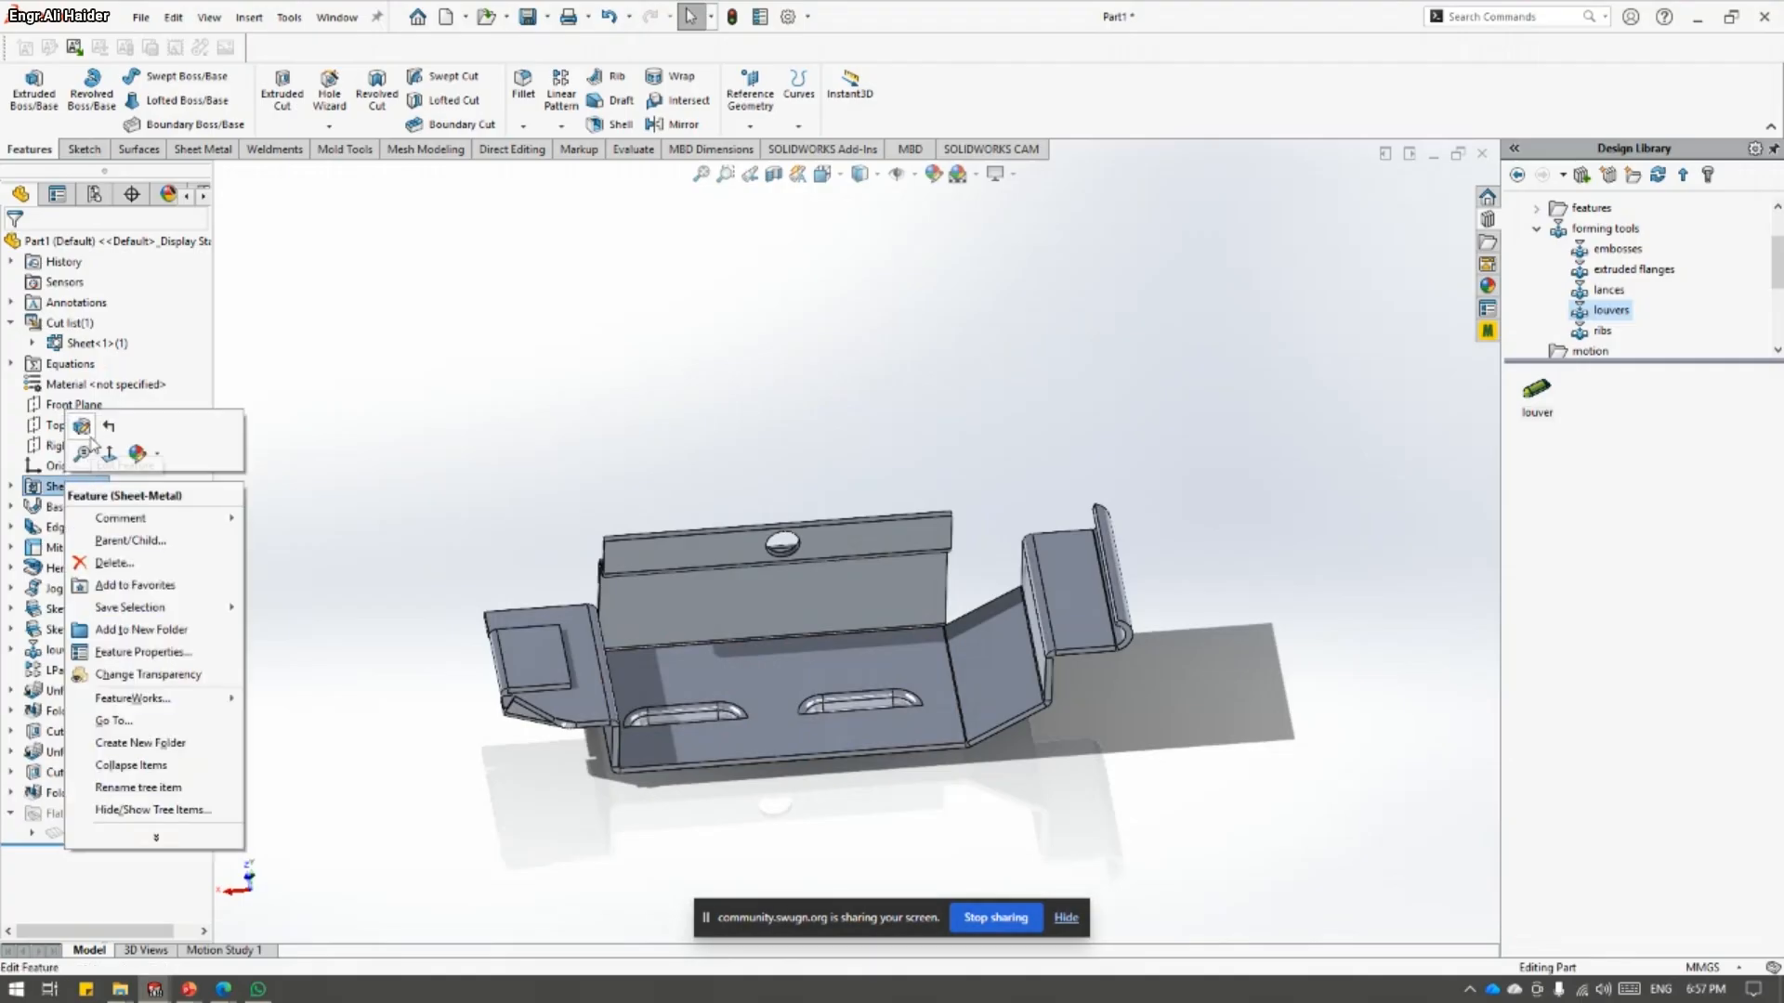
click(86, 436)
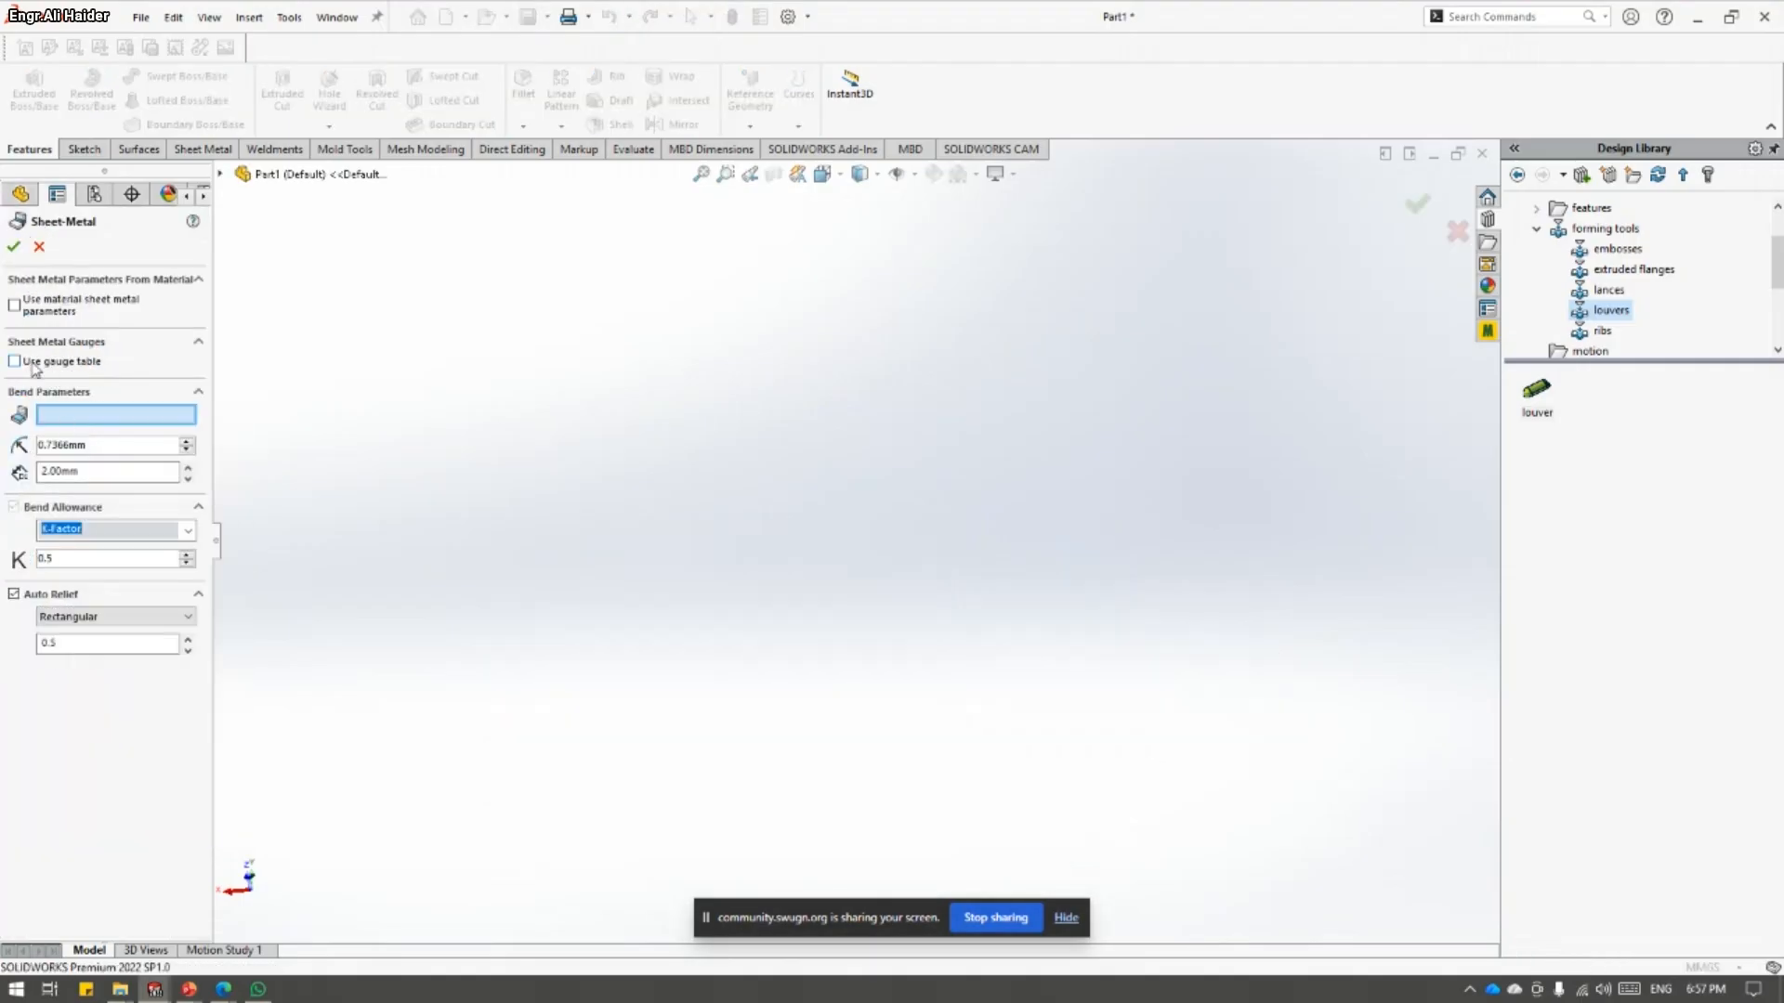
- Enable the gauge table for the Sheet-Metal feature and choose the BEND ALLOWANCE INCHES SAMPLE table
click(15, 363)
click(83, 388)
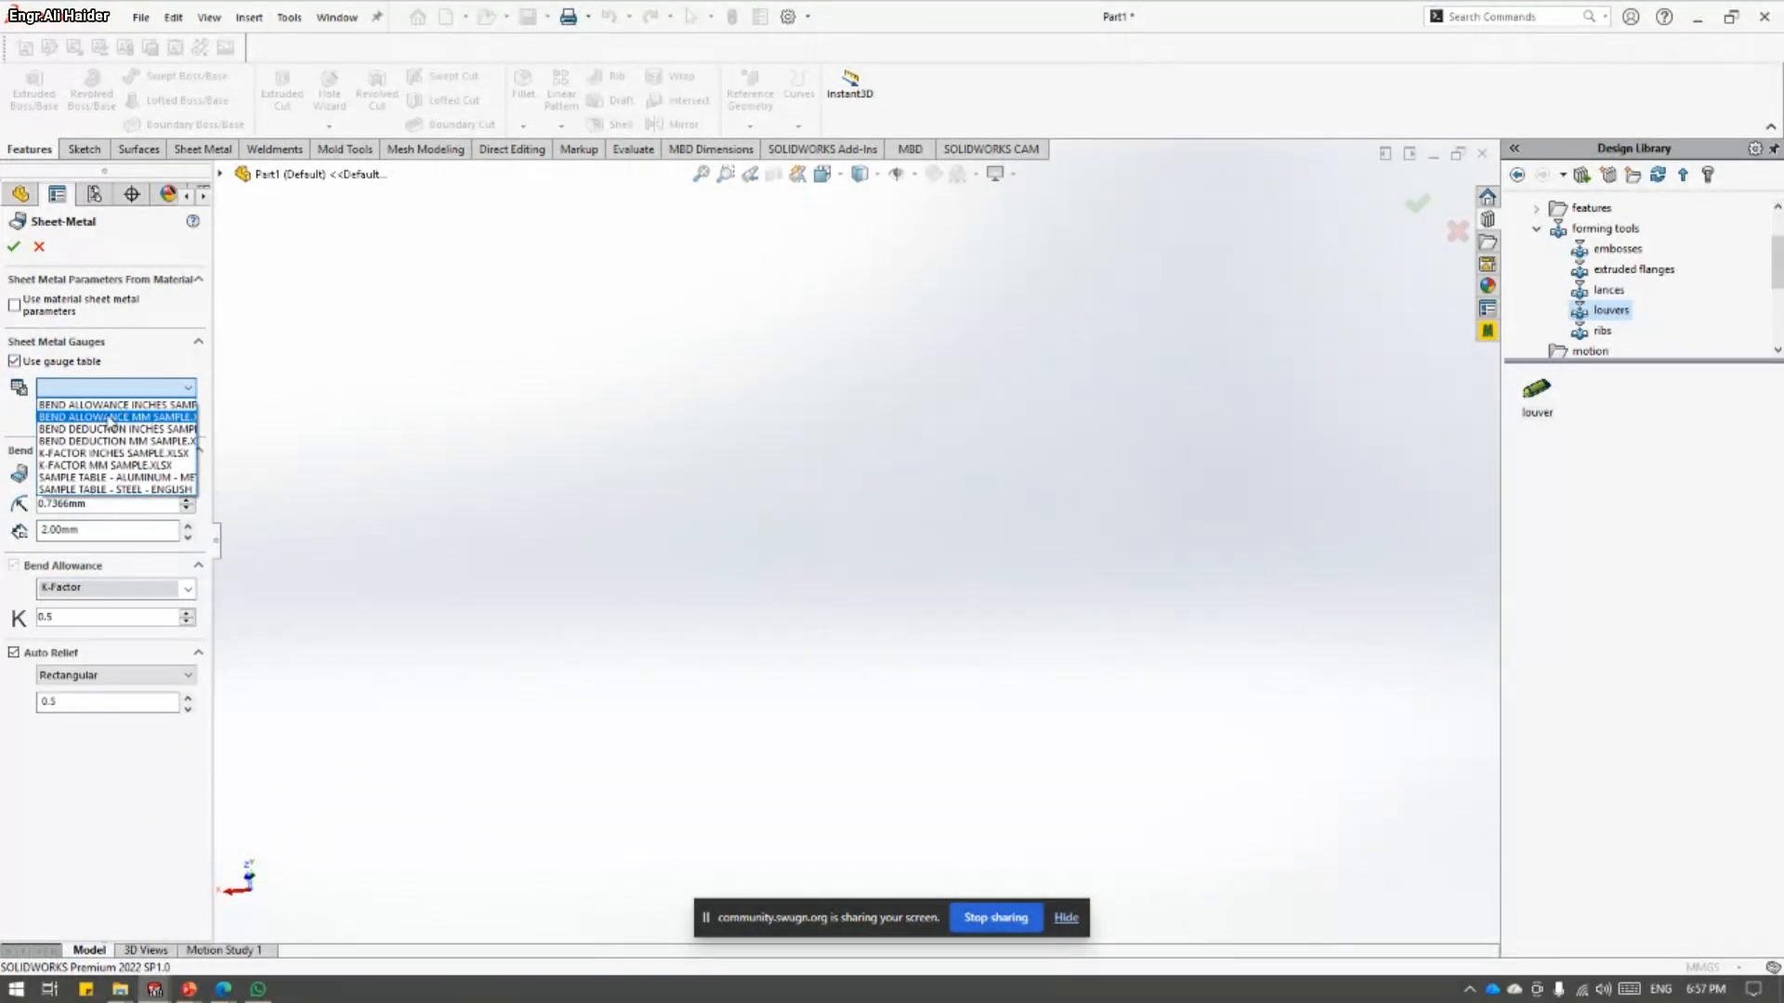
click(121, 405)
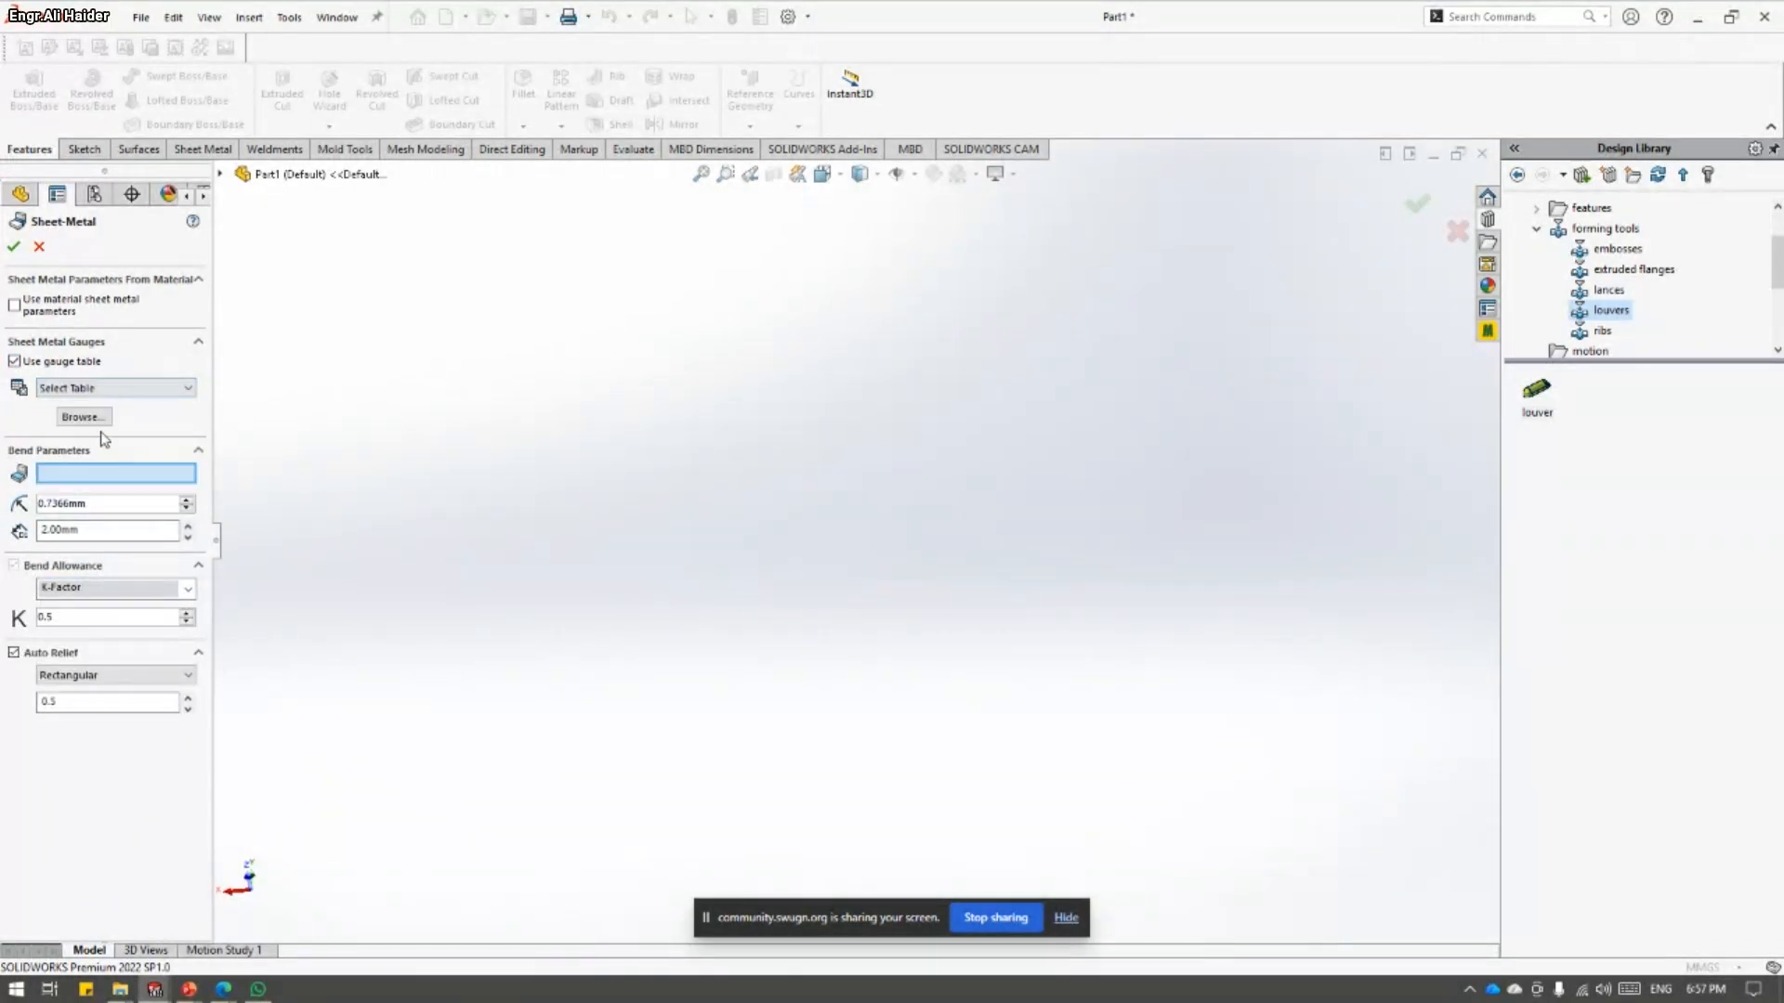
click(83, 417)
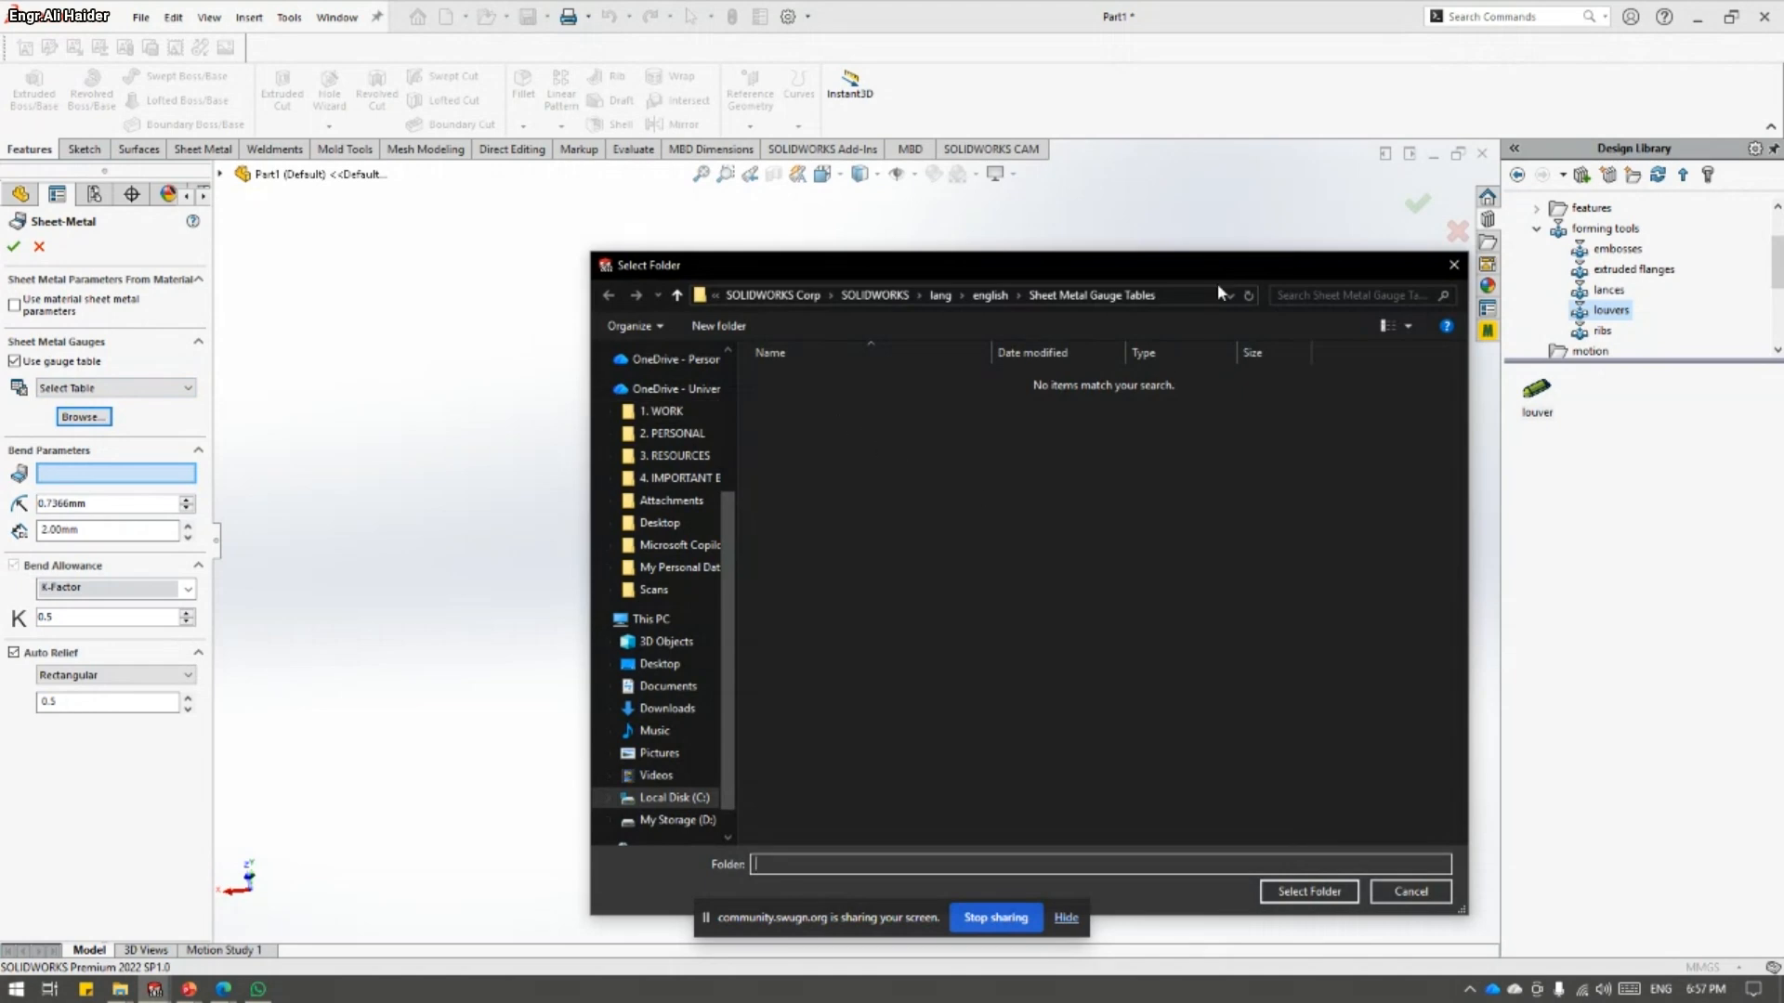
click(1452, 268)
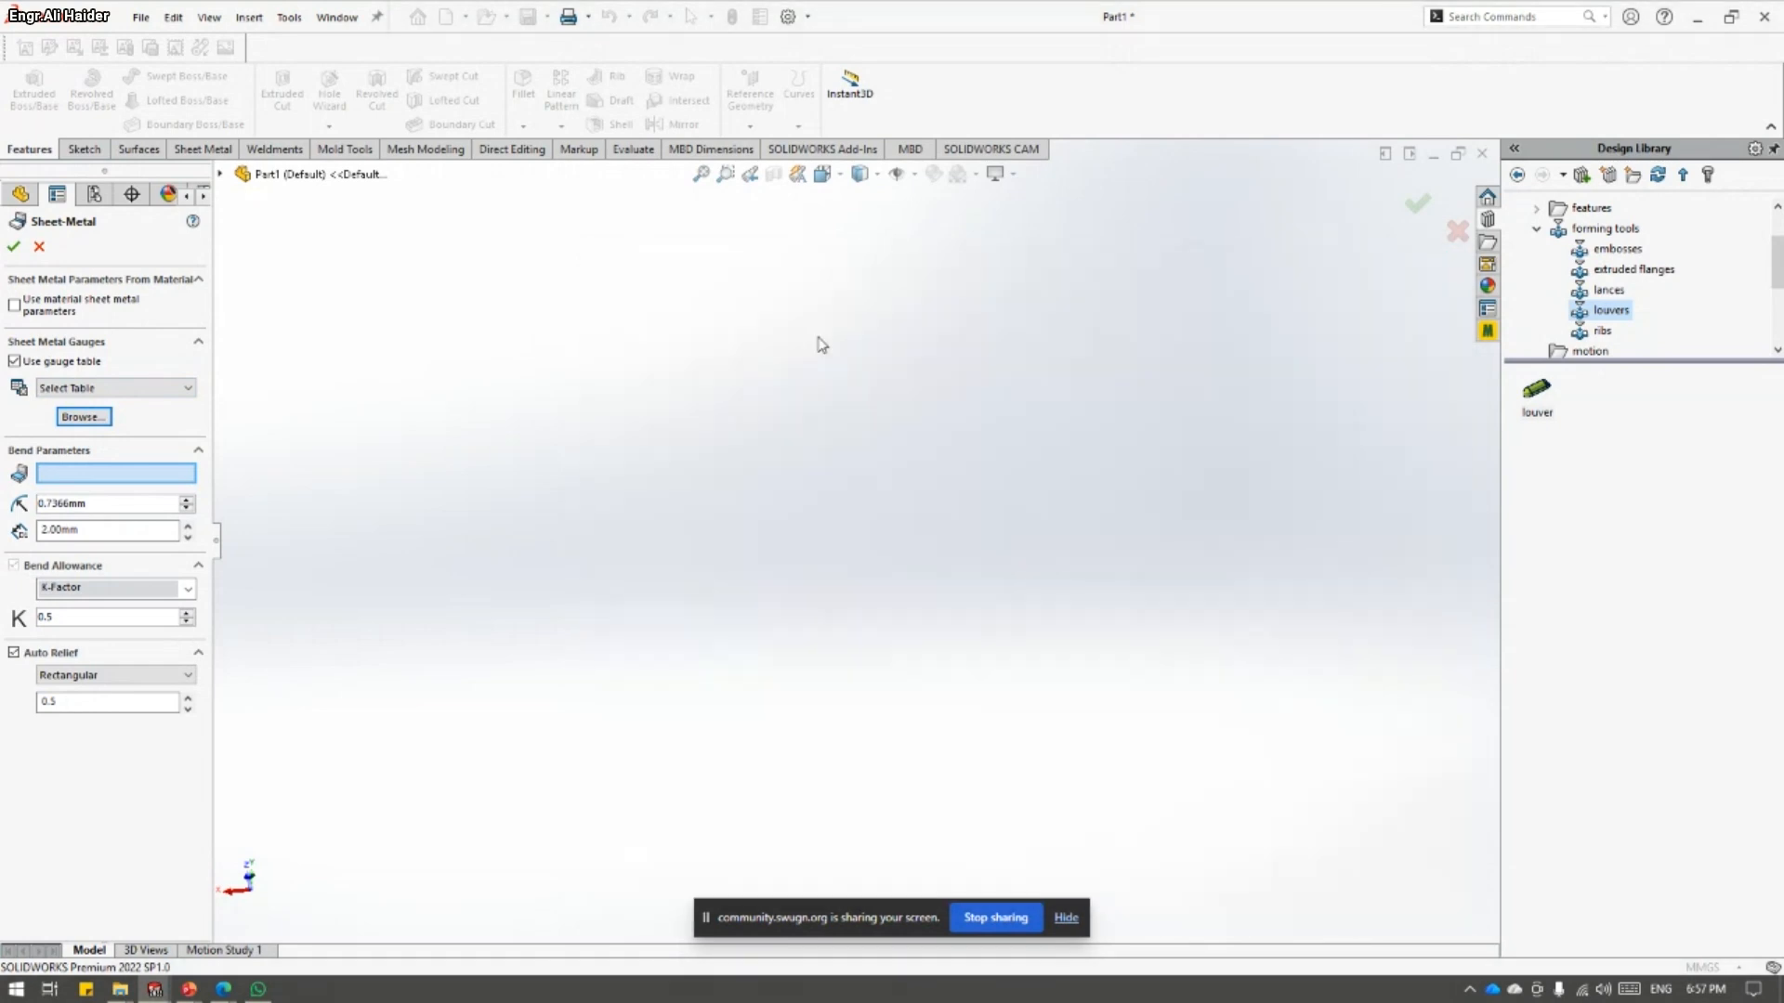
click(102, 388)
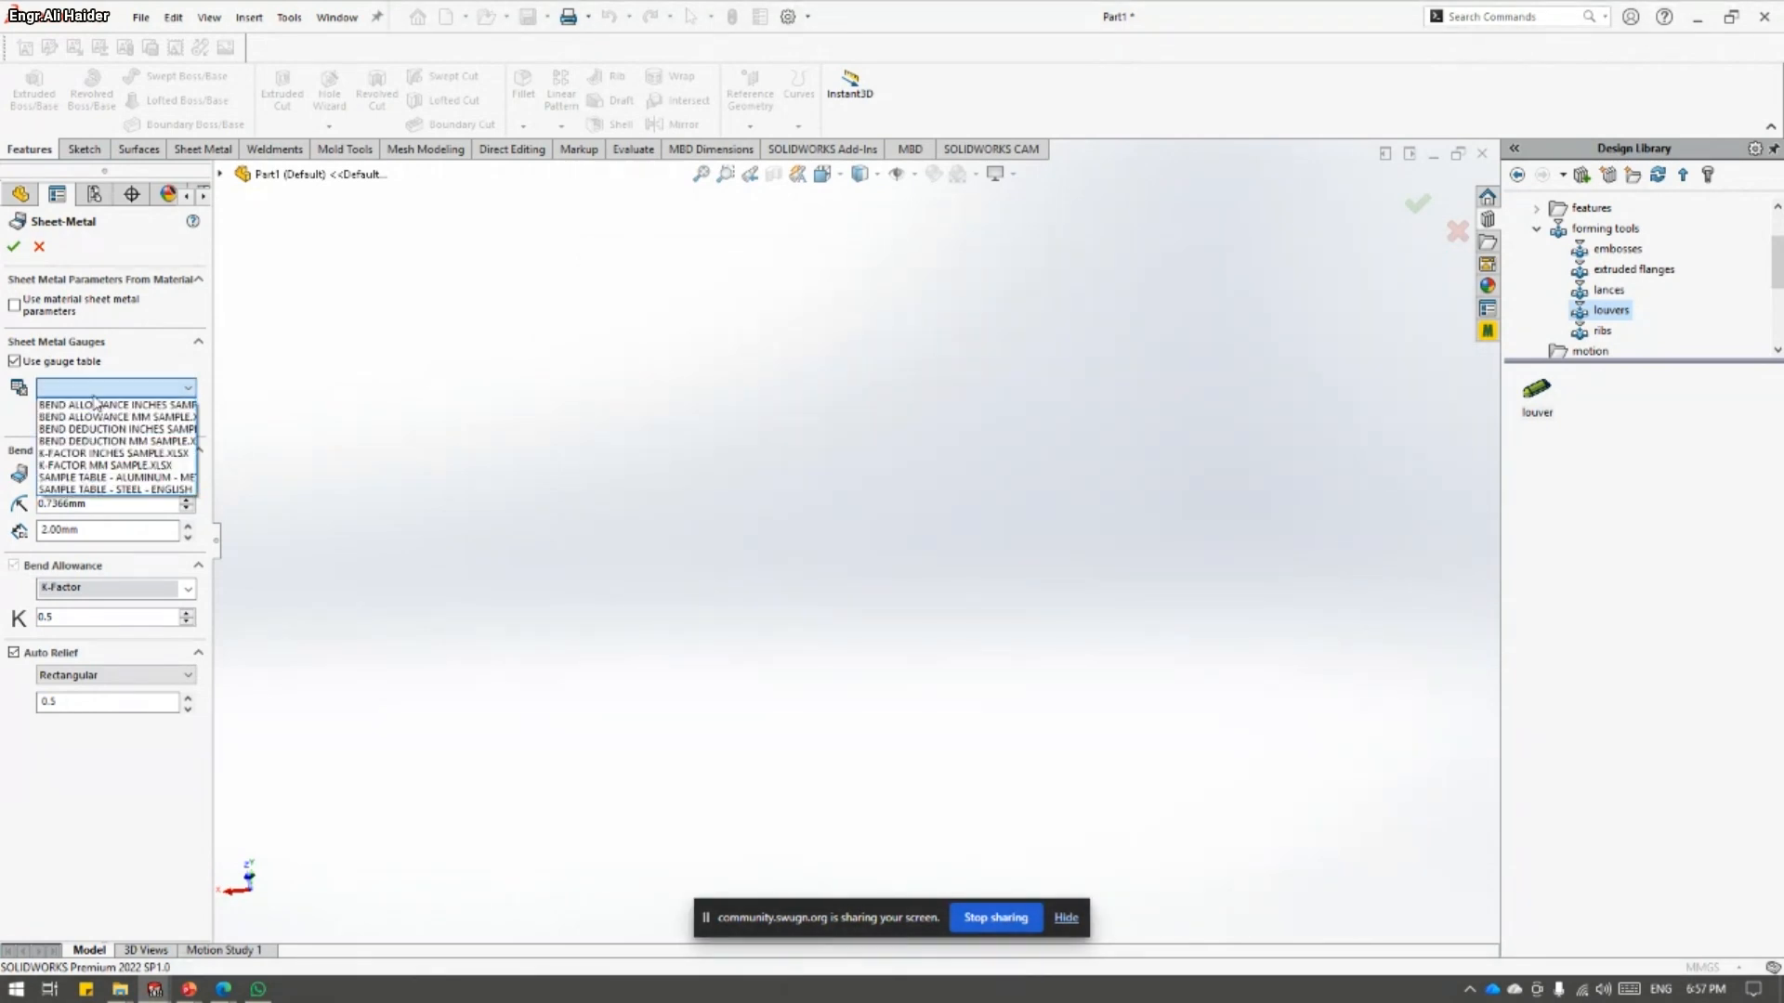
click(96, 416)
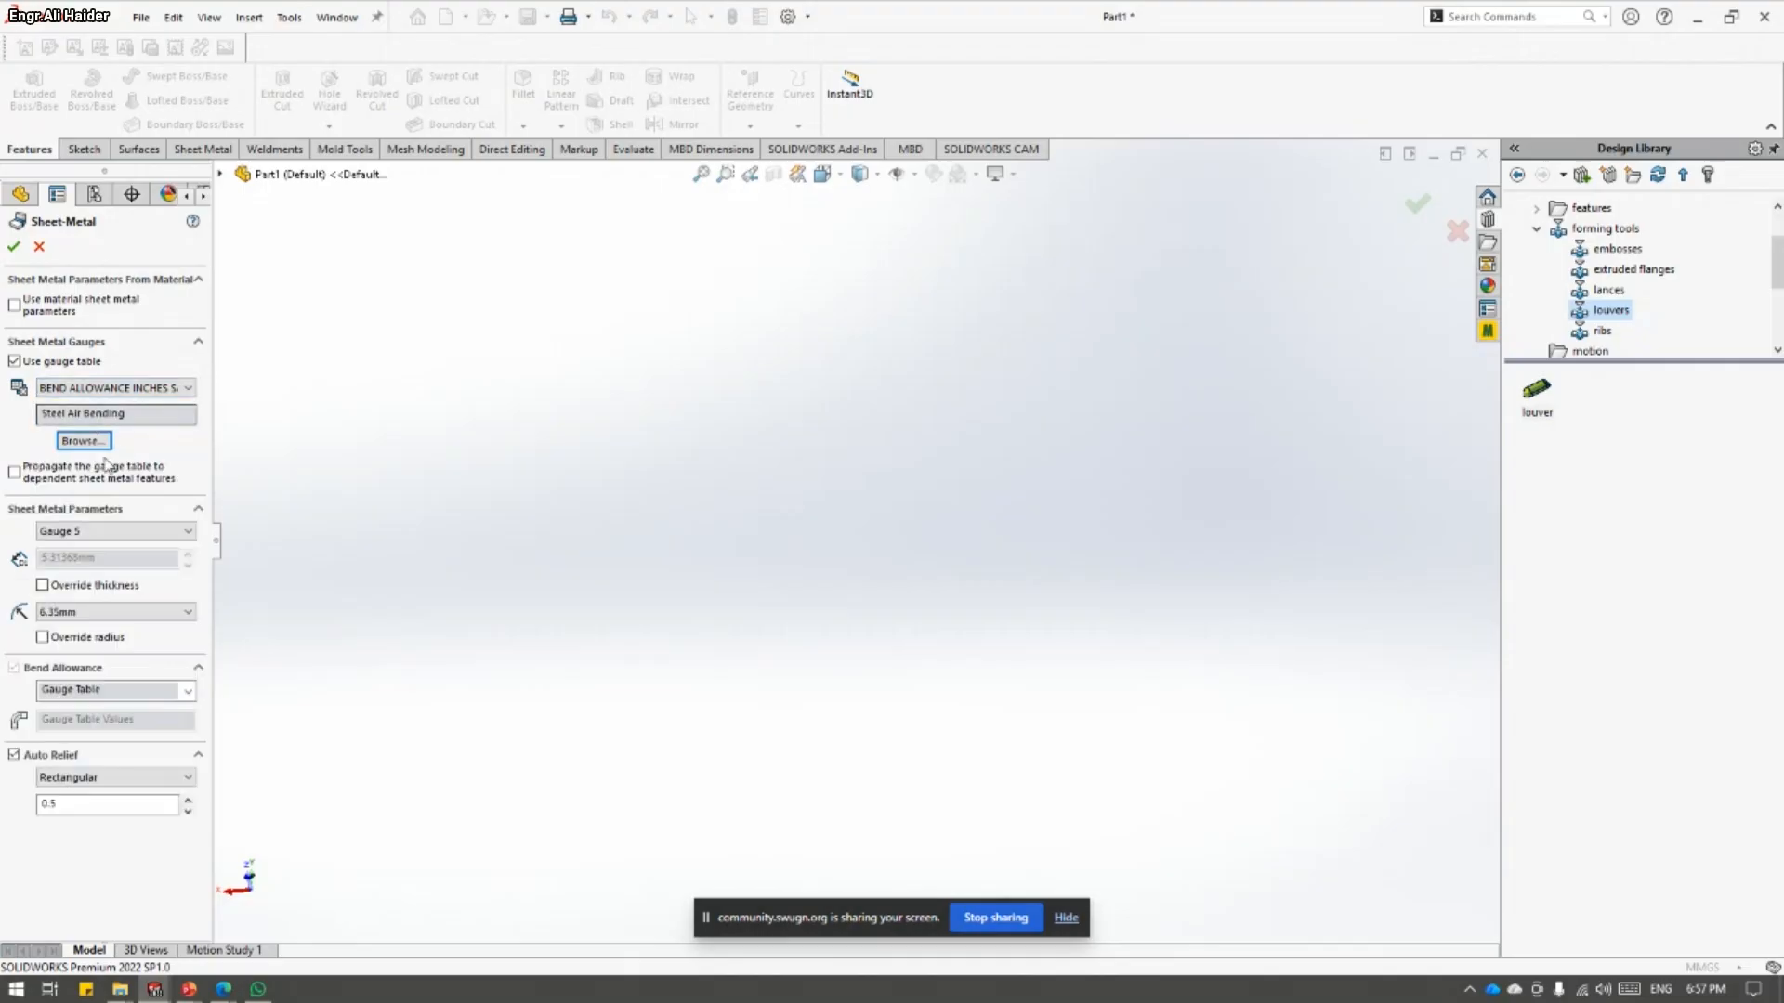
- Try Gauge 3 as the sheet metal gauge, then cancel the Sheet-Metal feature edit
click(61, 531)
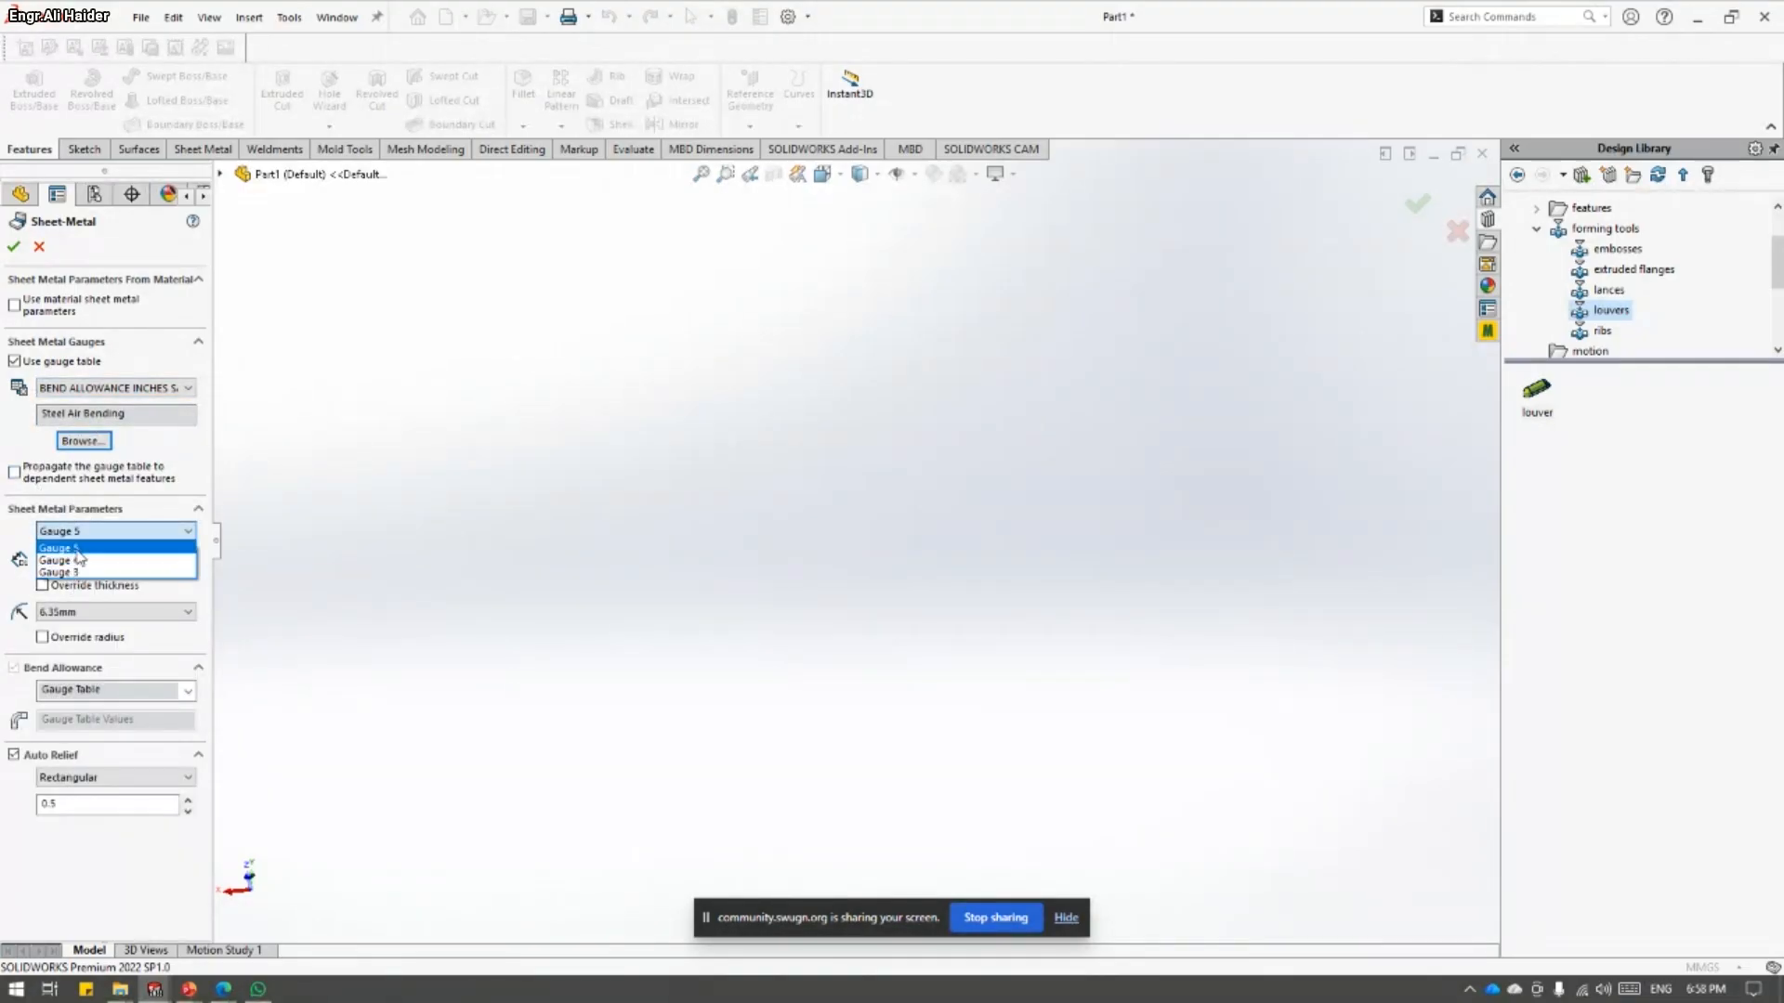
click(81, 525)
click(84, 531)
click(84, 573)
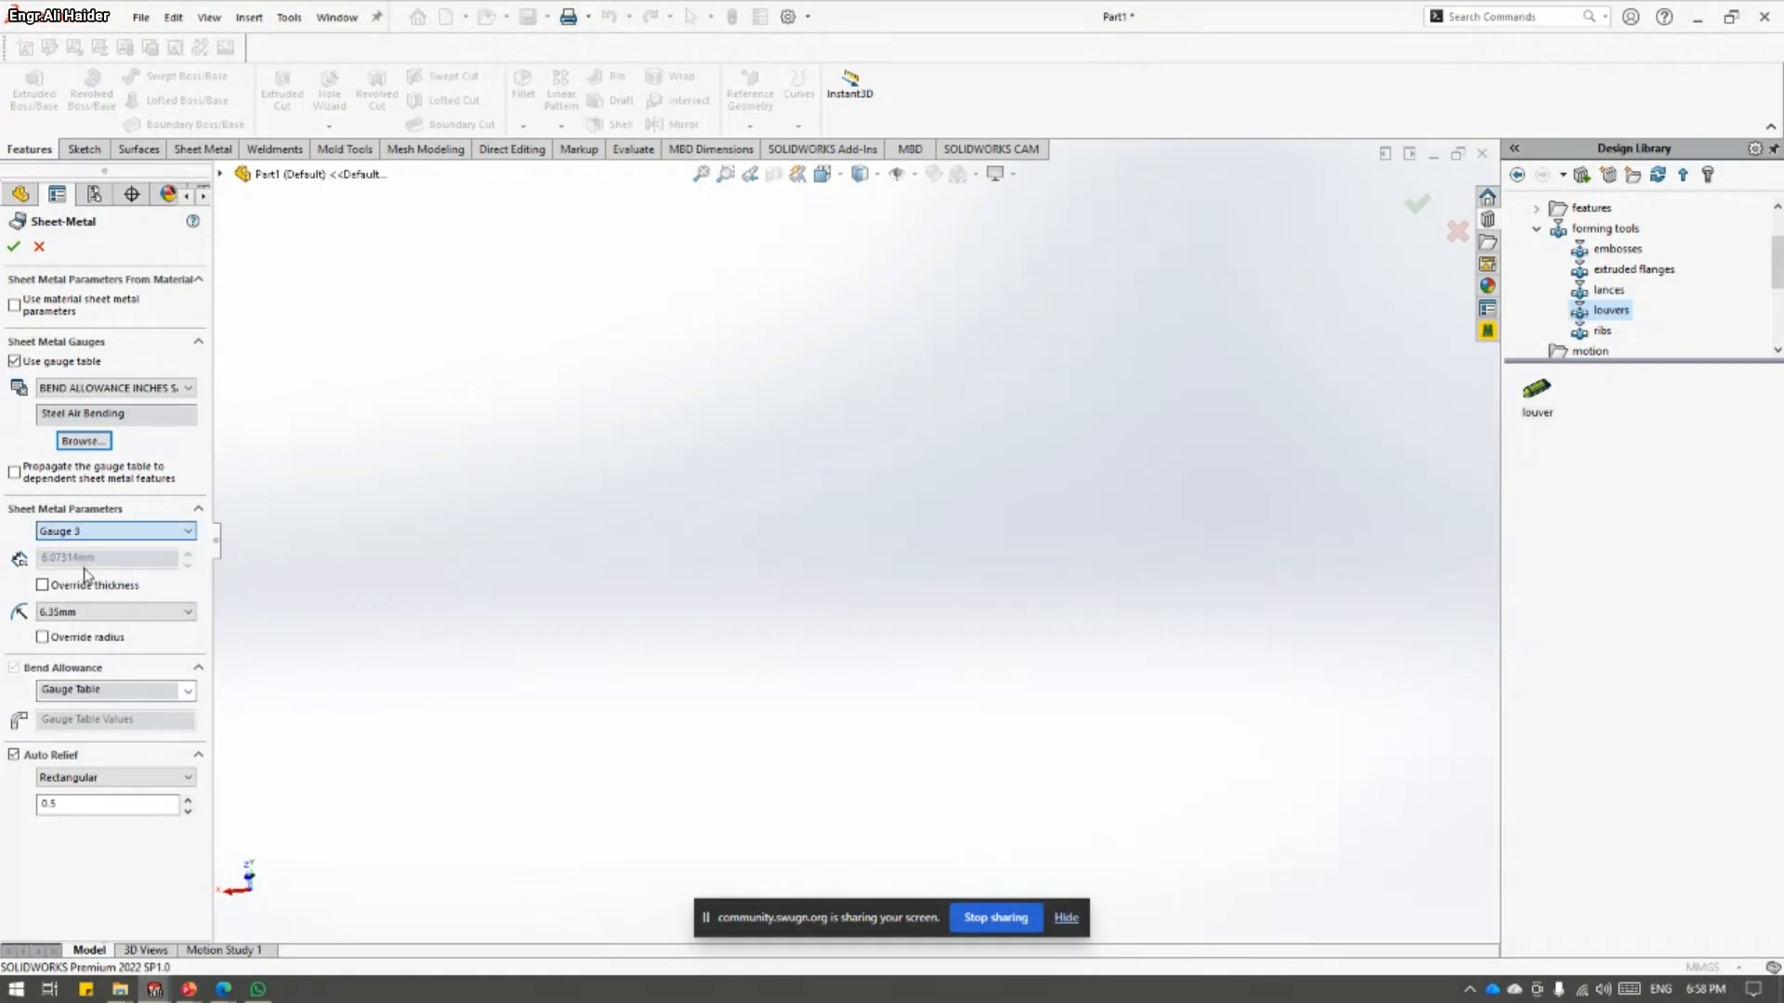
click(88, 531)
click(42, 251)
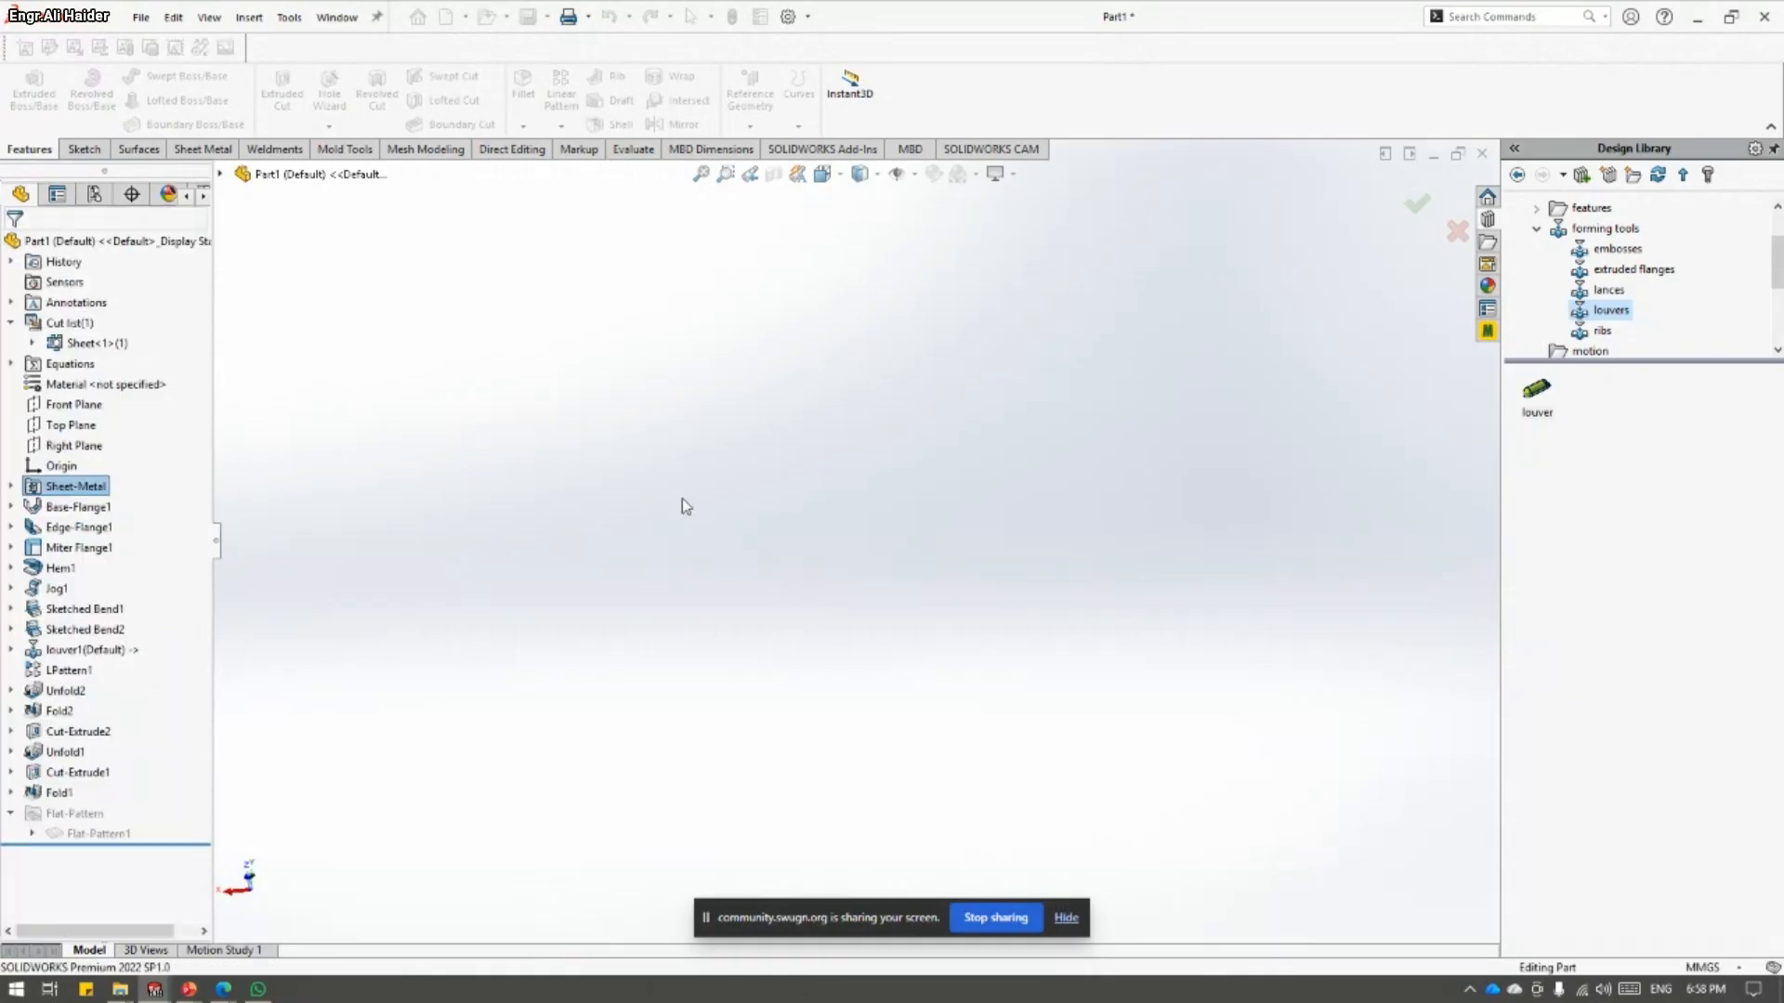
- Reopen the bracket's Sheet-Metal feature and set its K-factor to 0.45
key(alt+Tab)
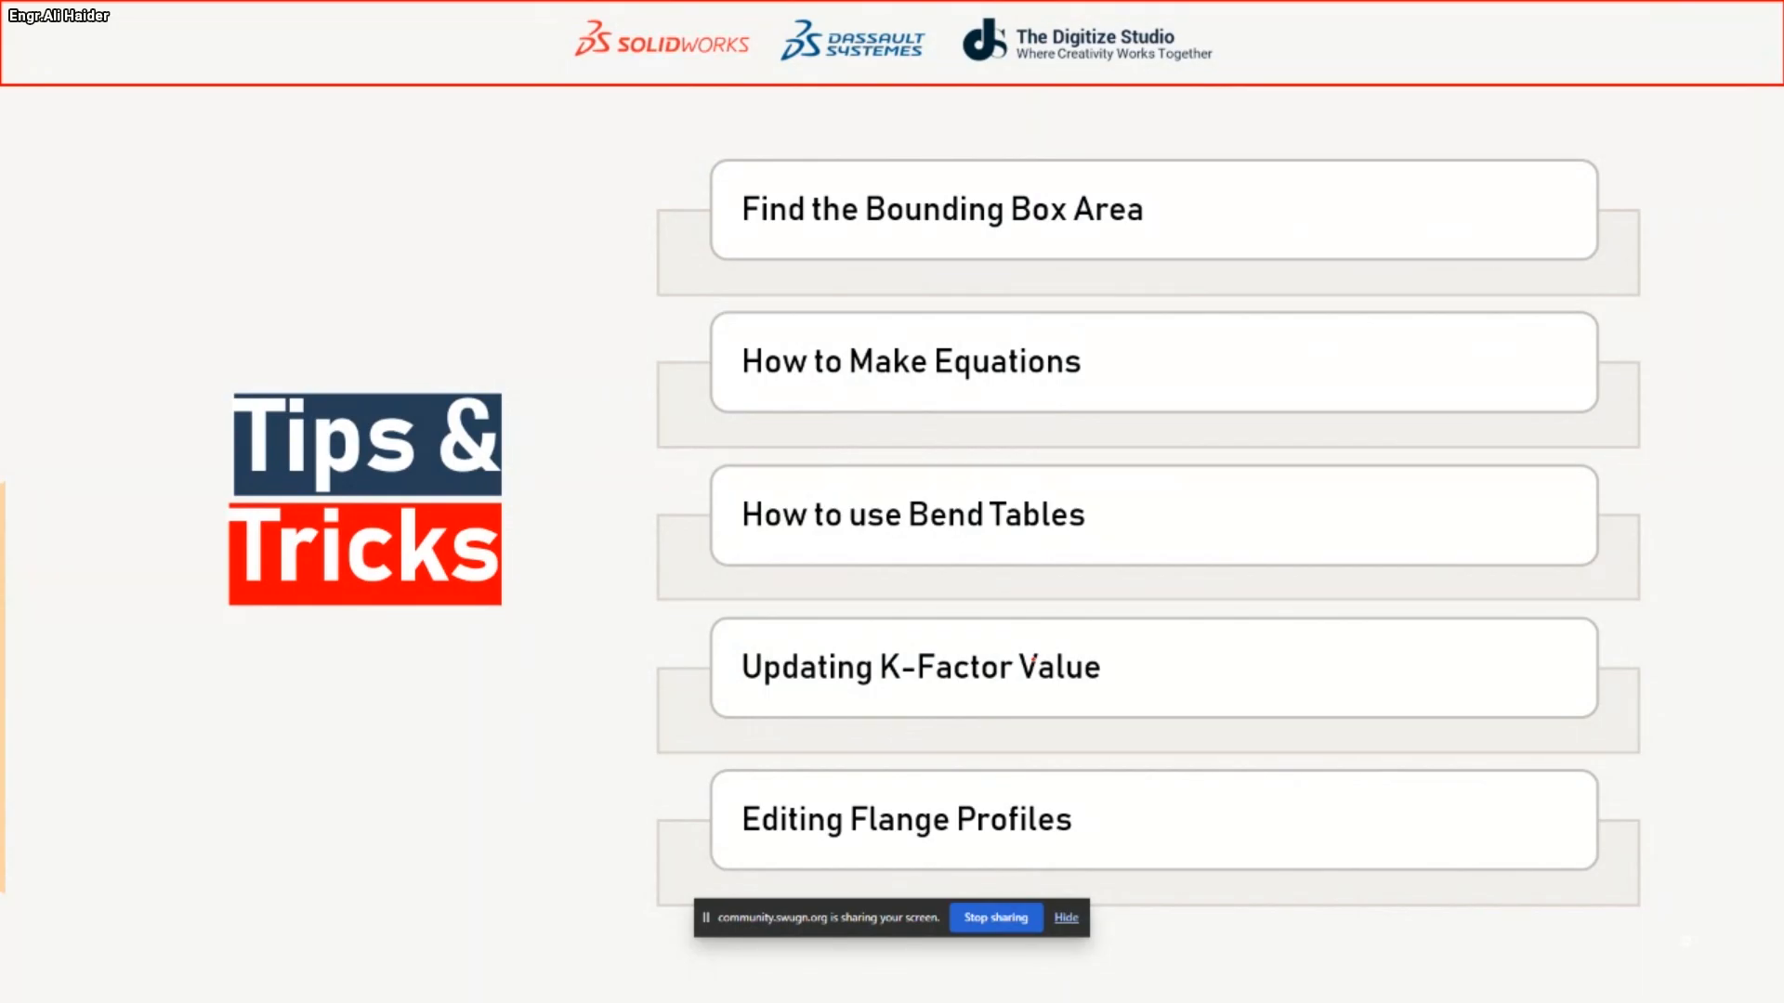
key(alt+Tab)
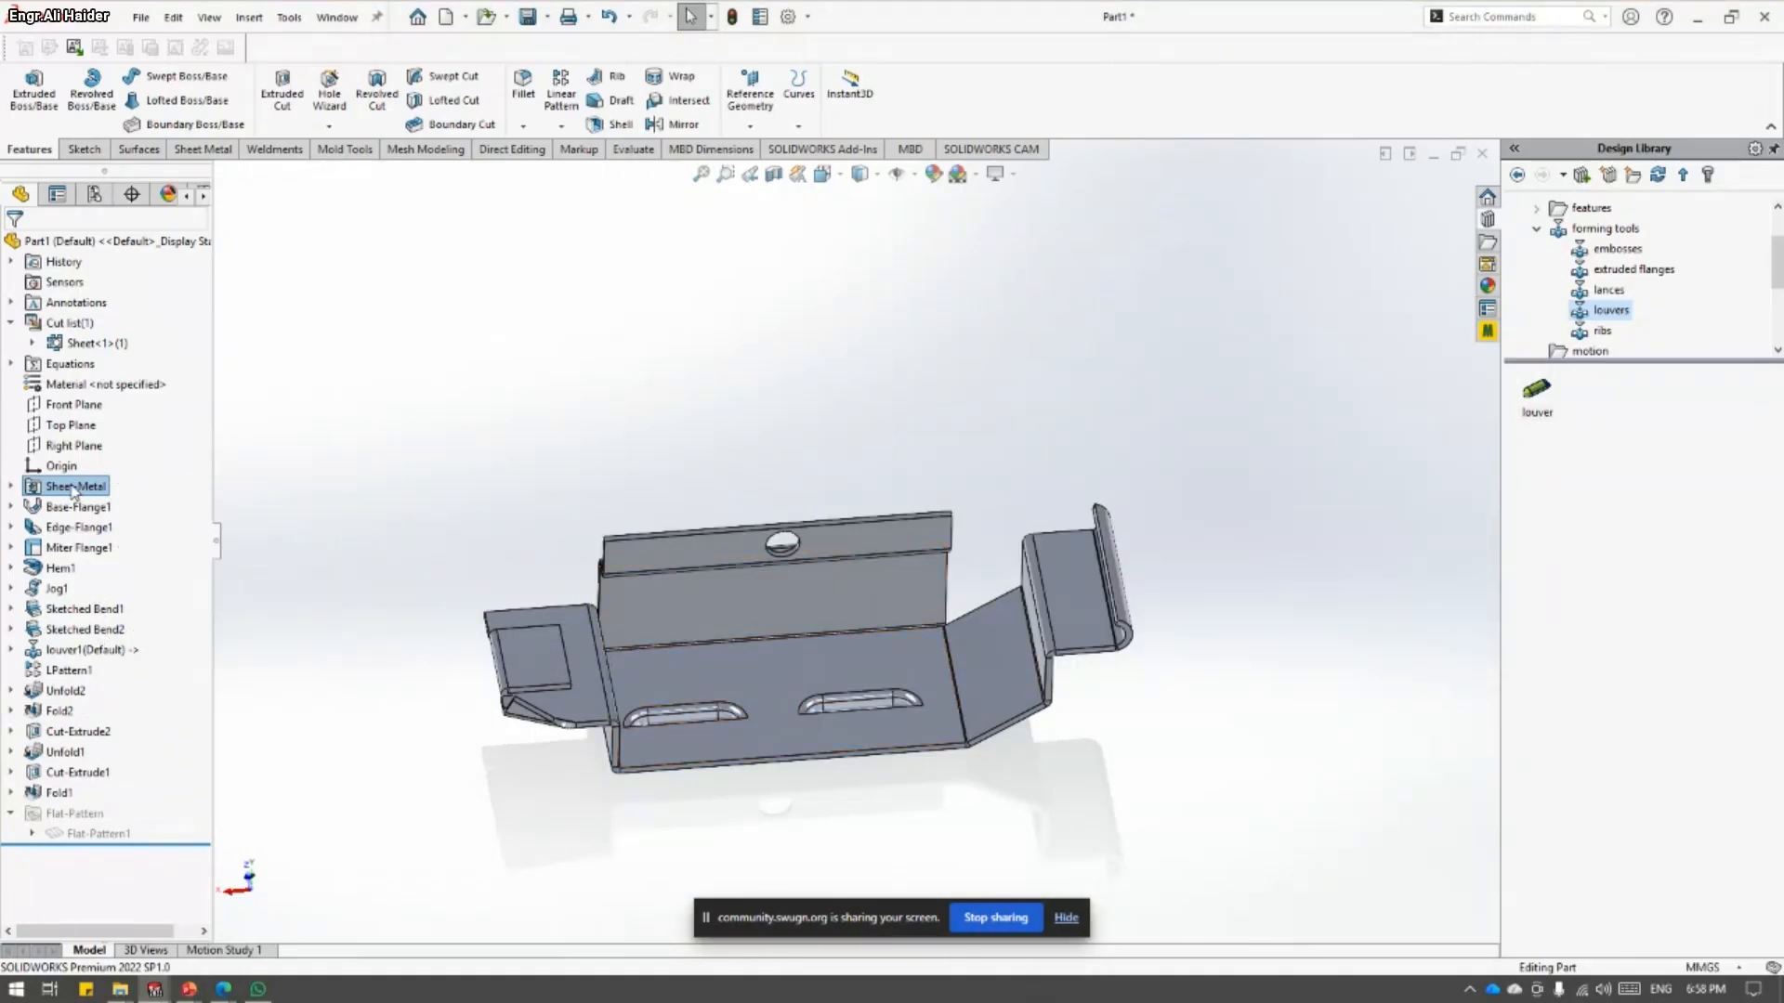
right_click(105, 493)
click(87, 435)
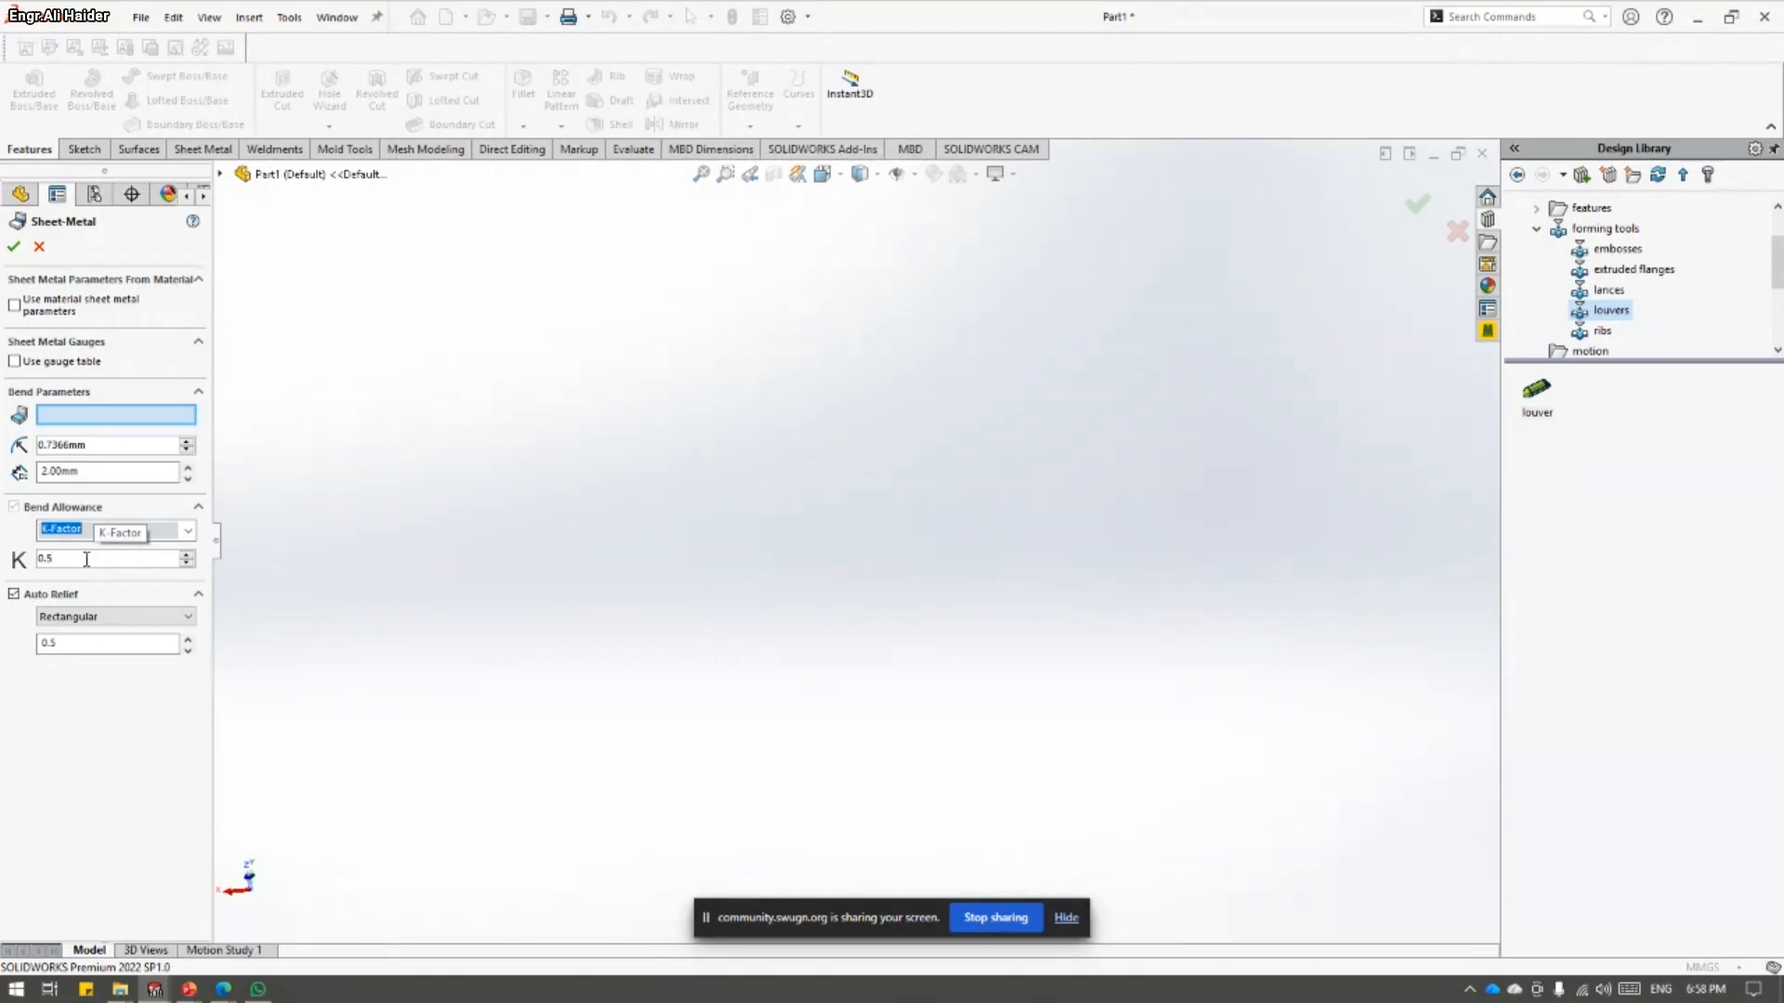
key(BackSpace)
text(45)
key(Return)
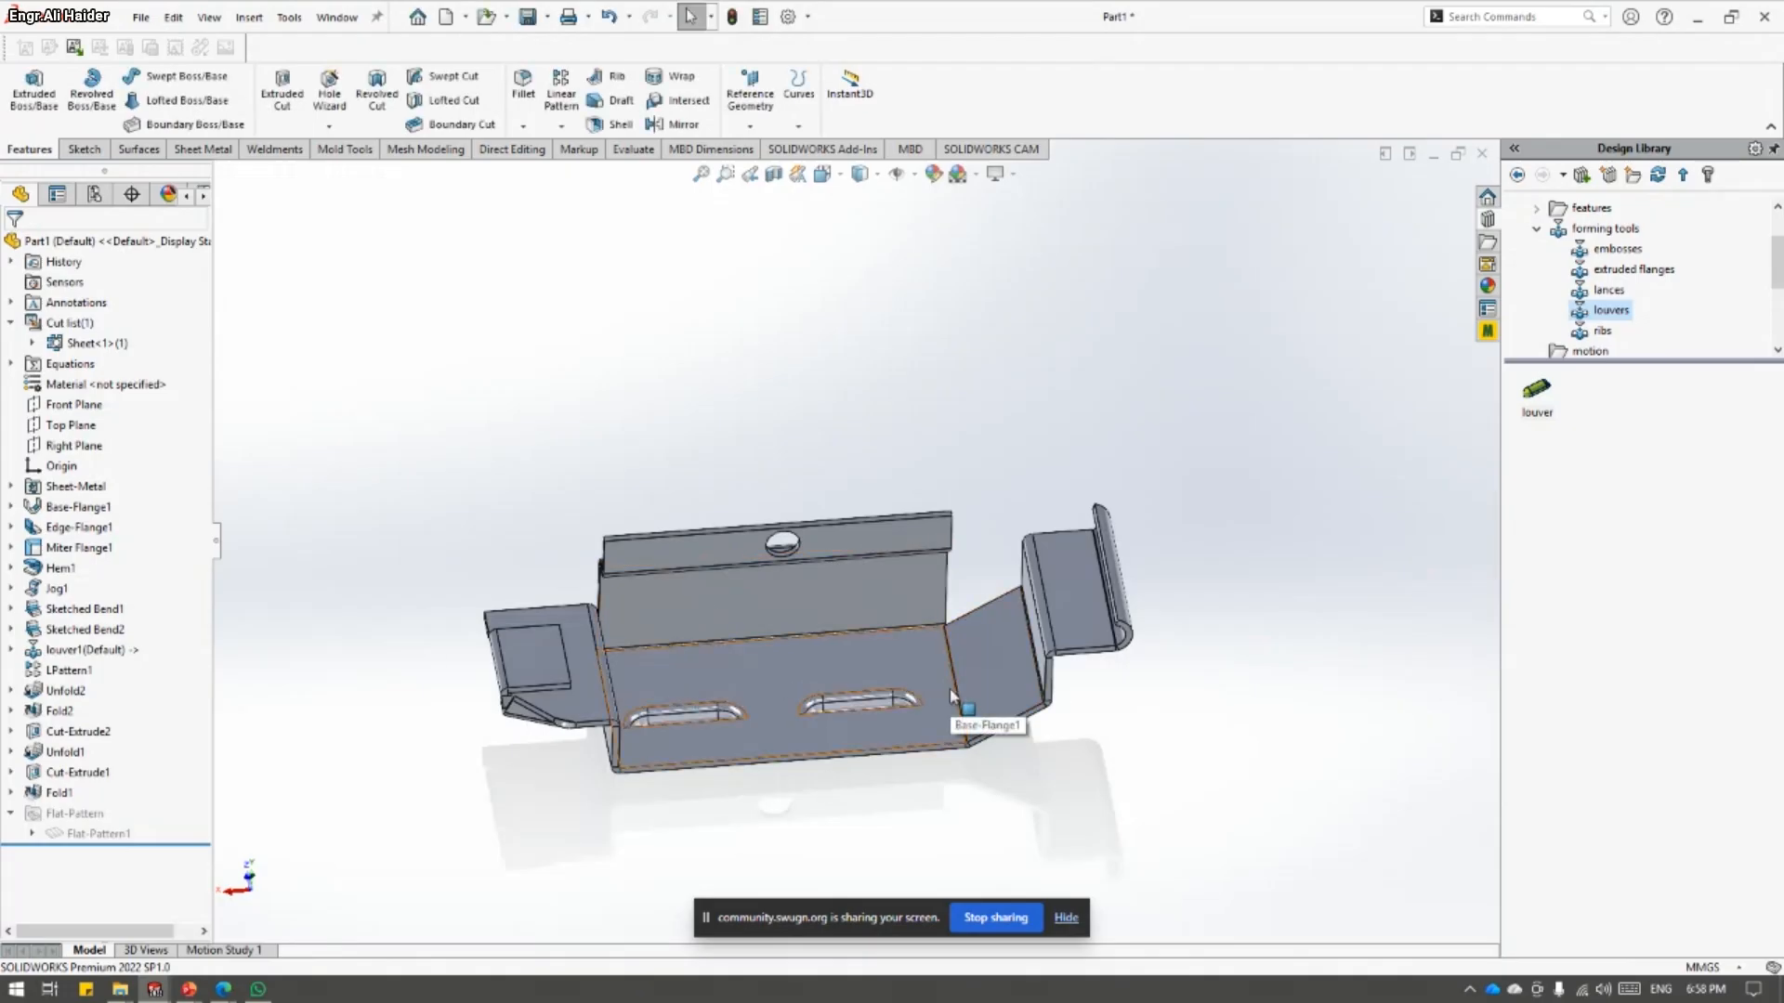
- Flatten the sheet metal bracket to its flat pattern
click(633, 149)
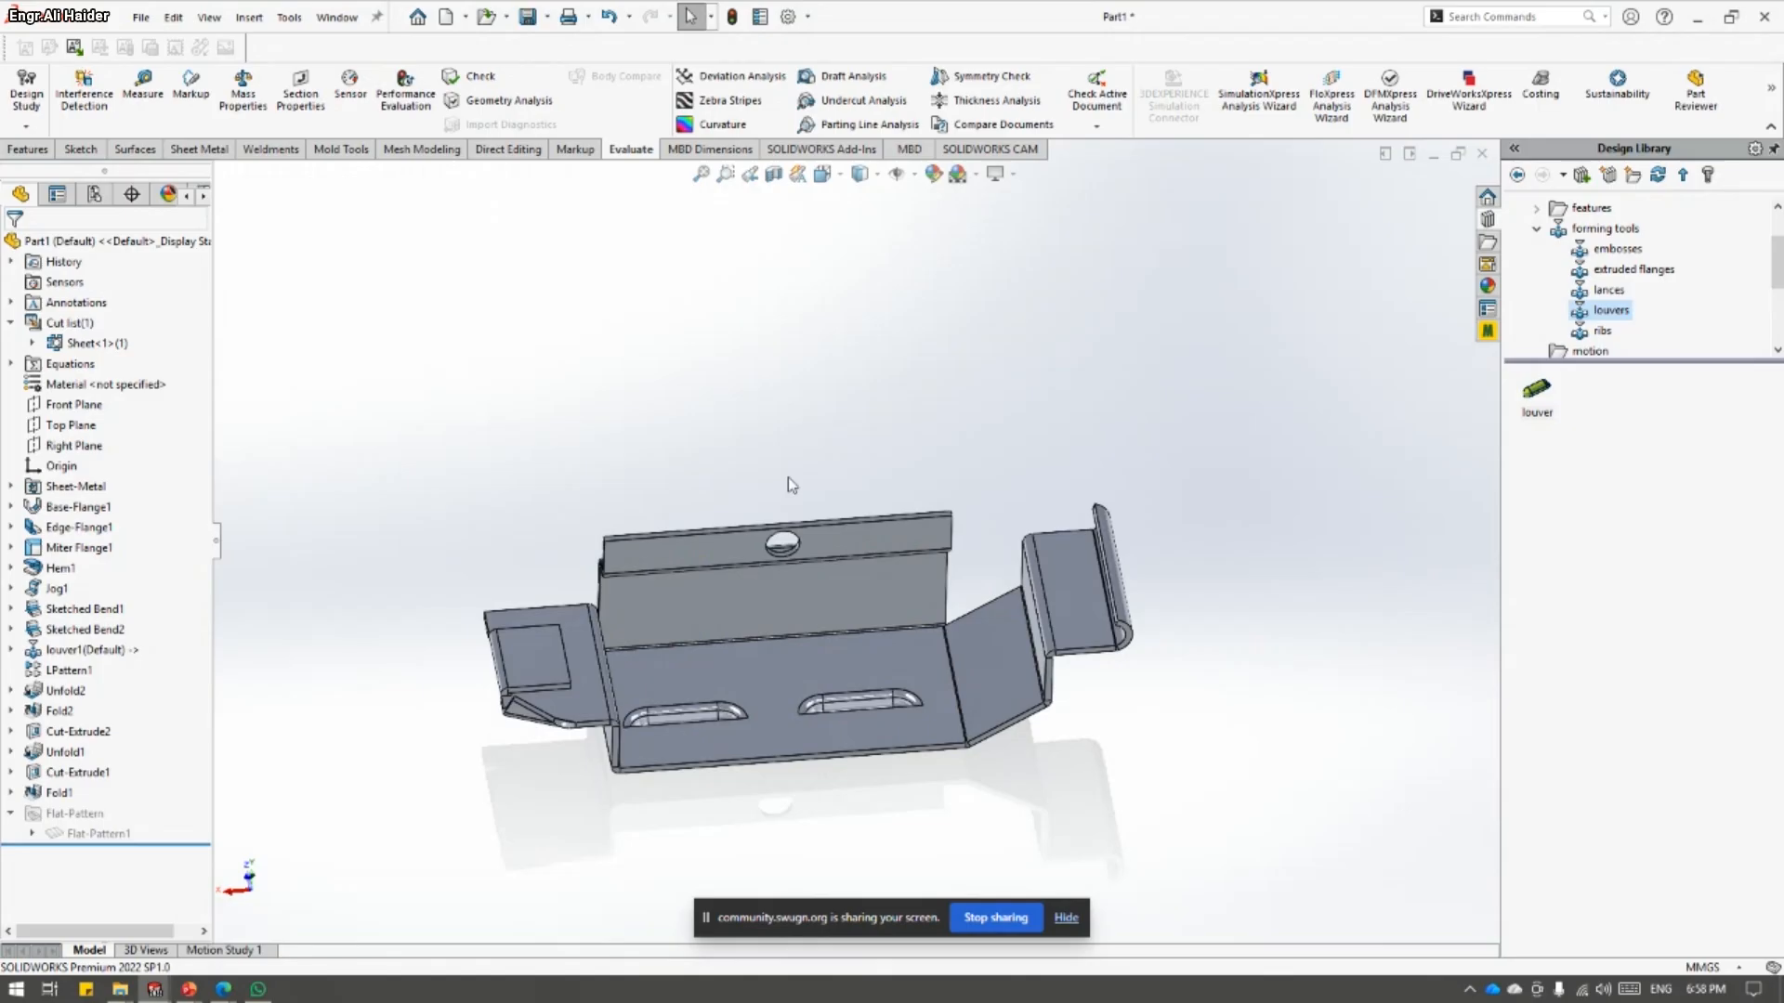
click(27, 151)
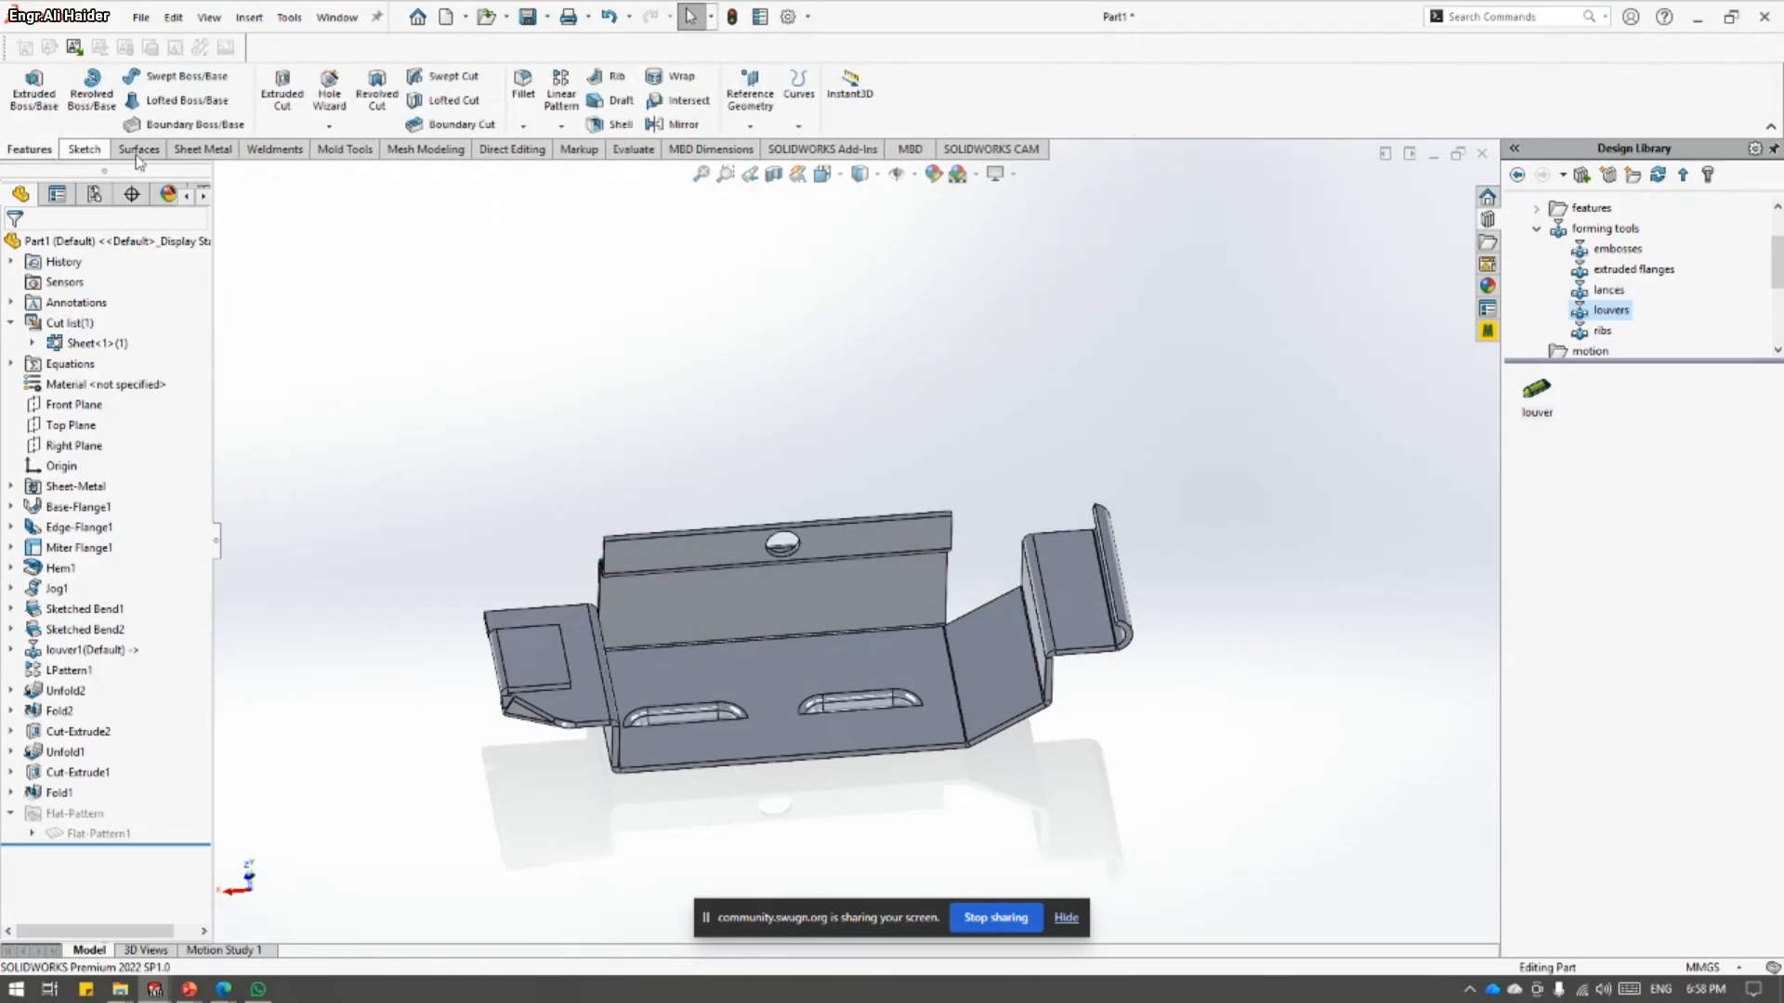
click(197, 150)
click(837, 123)
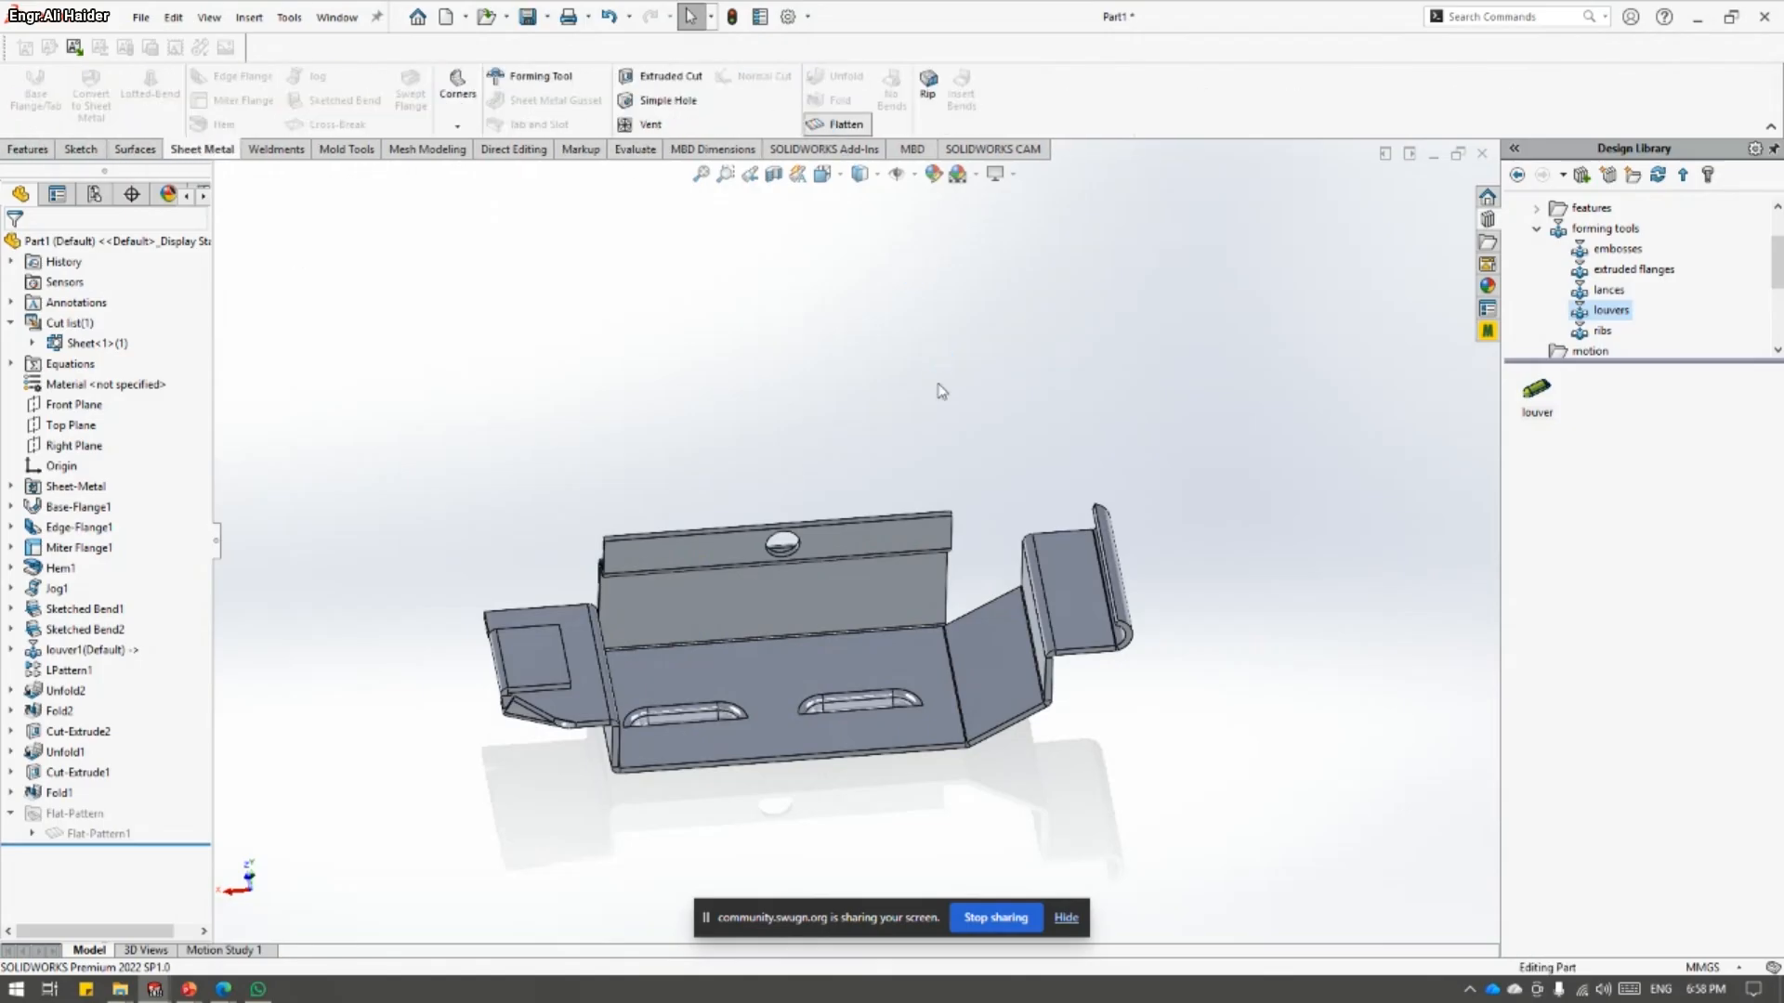
middle_drag(948, 464, 772, 558)
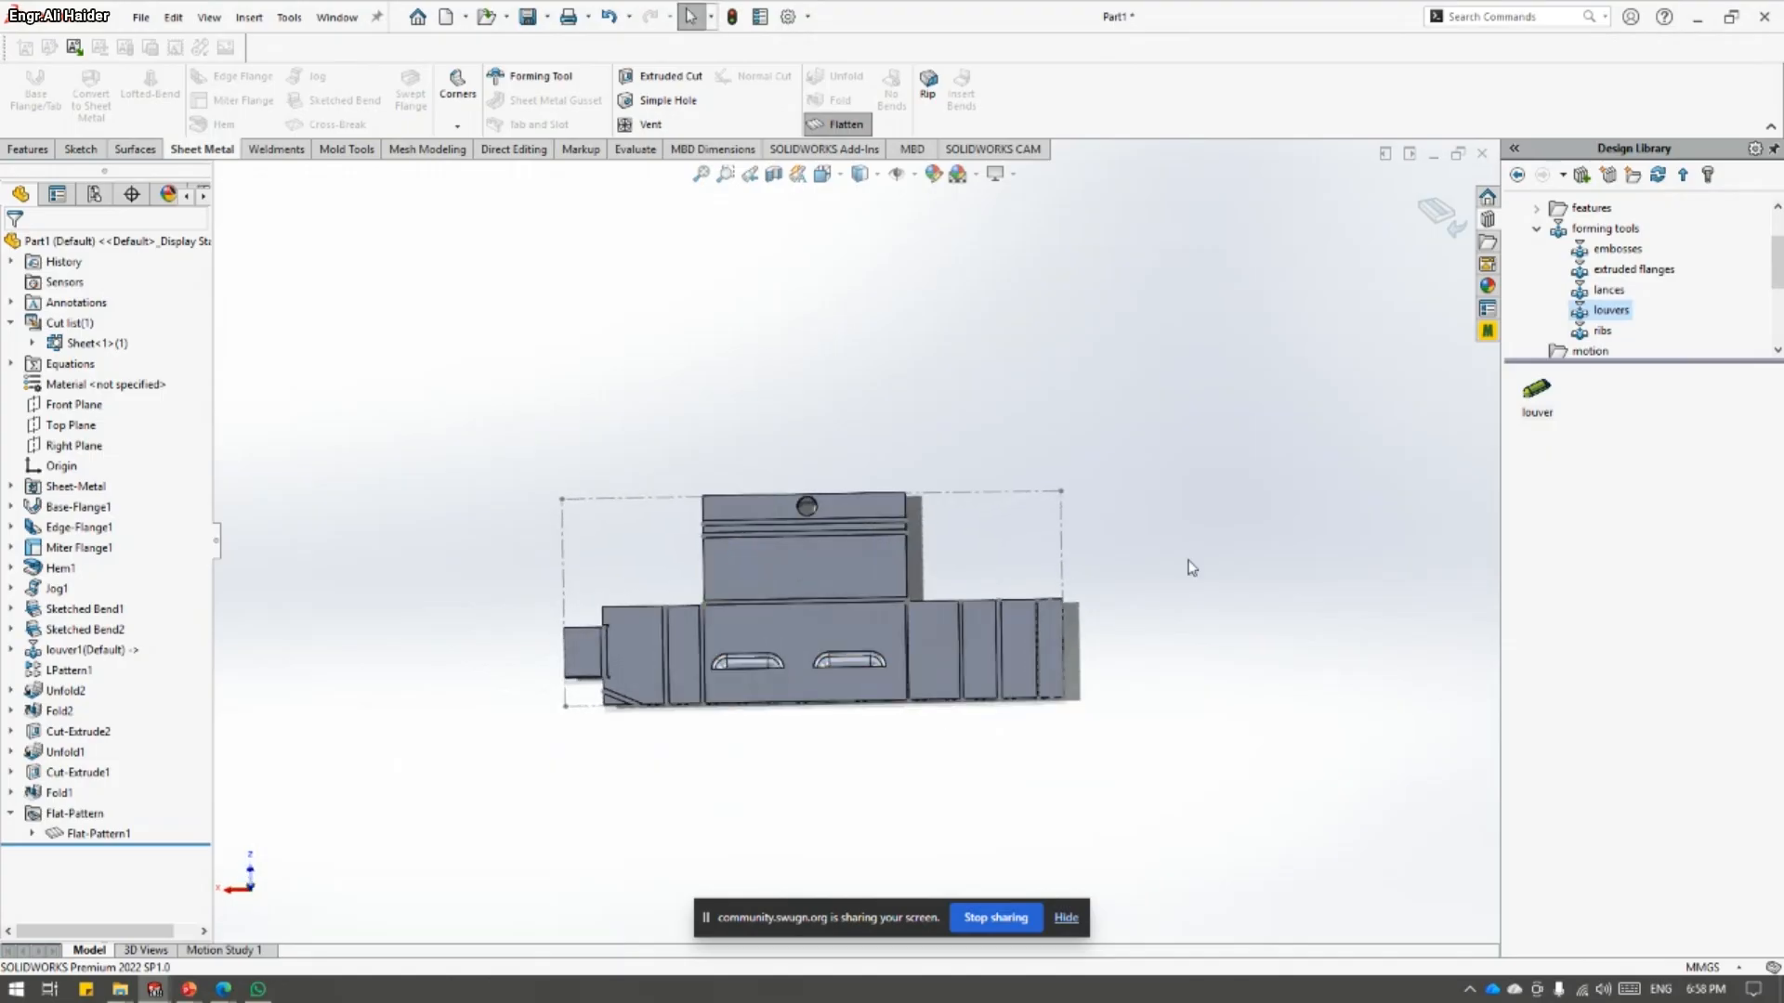
- Measure the length of the flat pattern bounding box's right vertical edge
click(1063, 516)
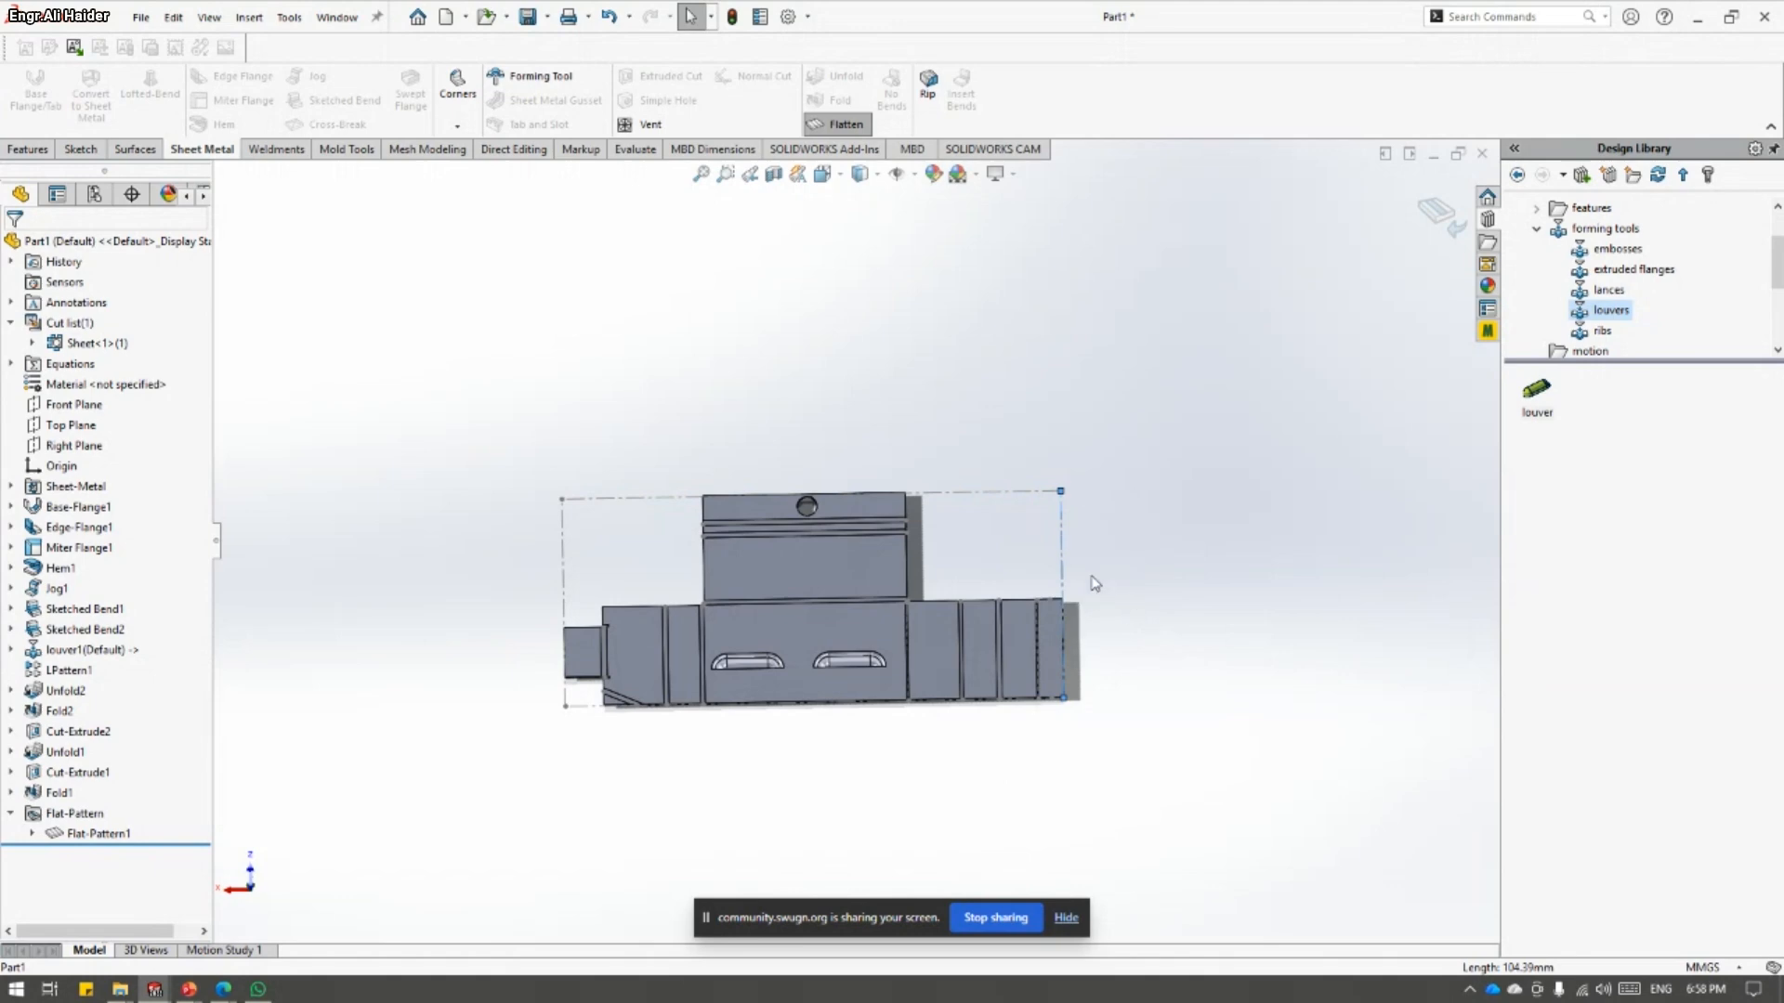
scroll(1105, 571, up, 2)
click(1128, 569)
click(1023, 525)
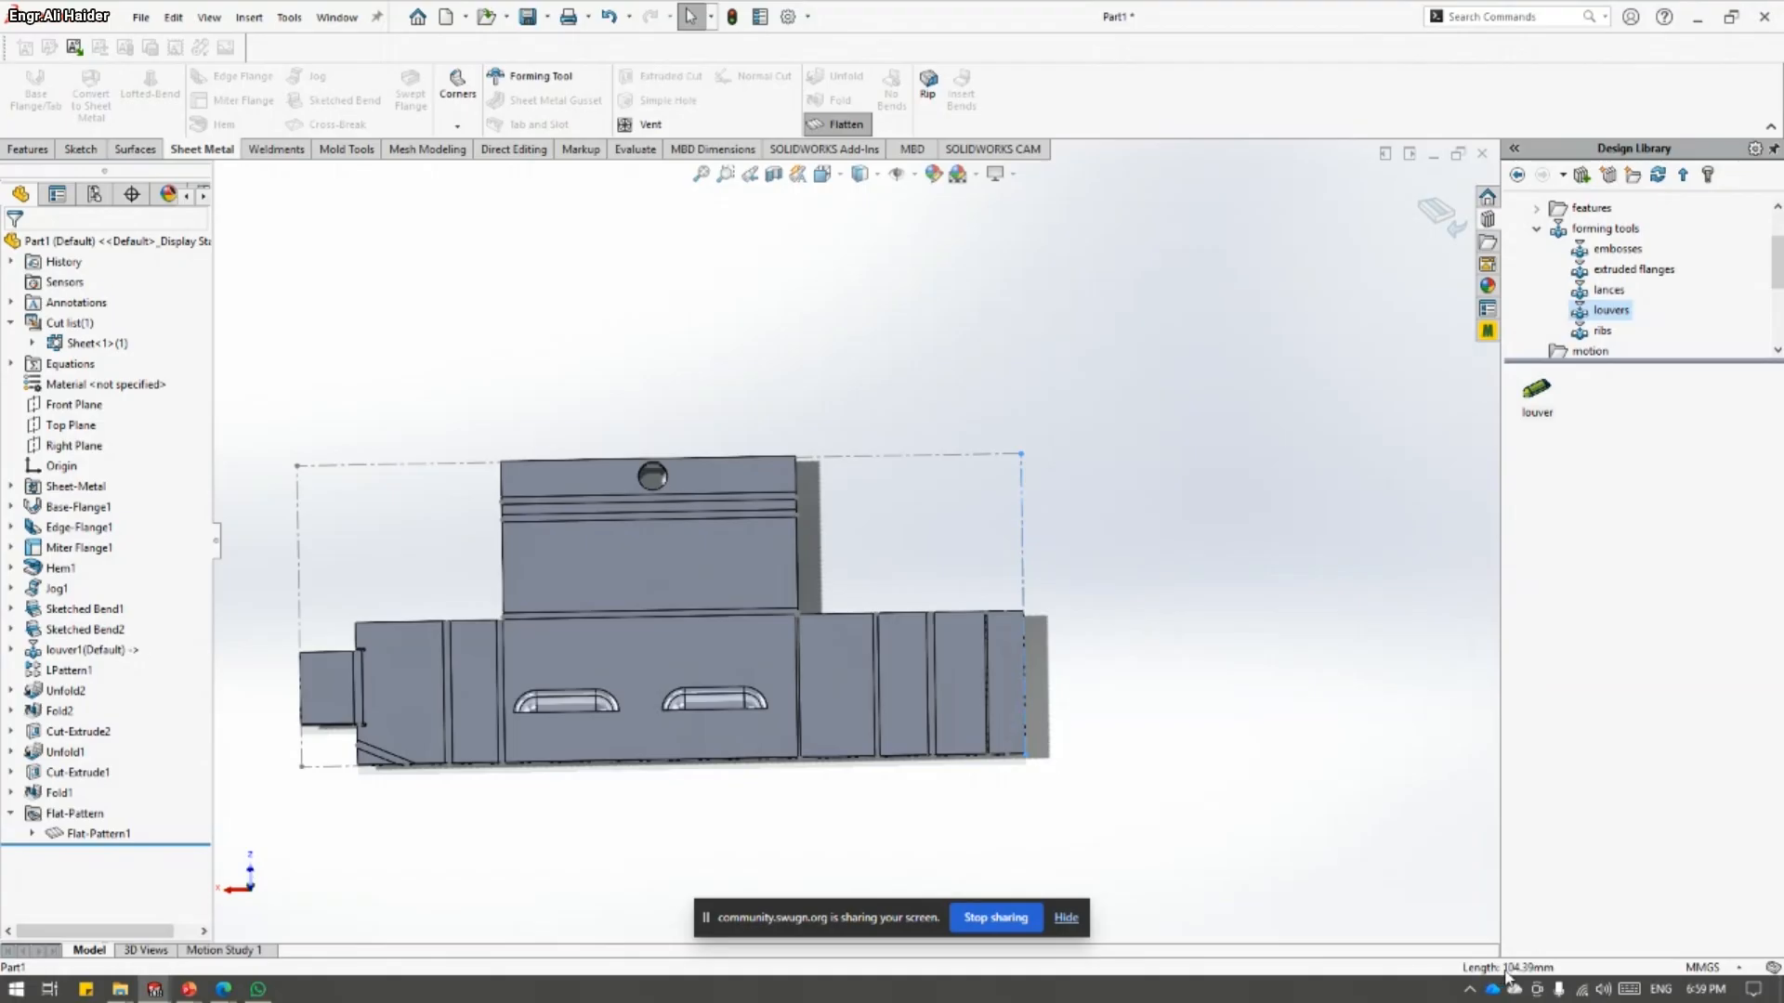
key(s)
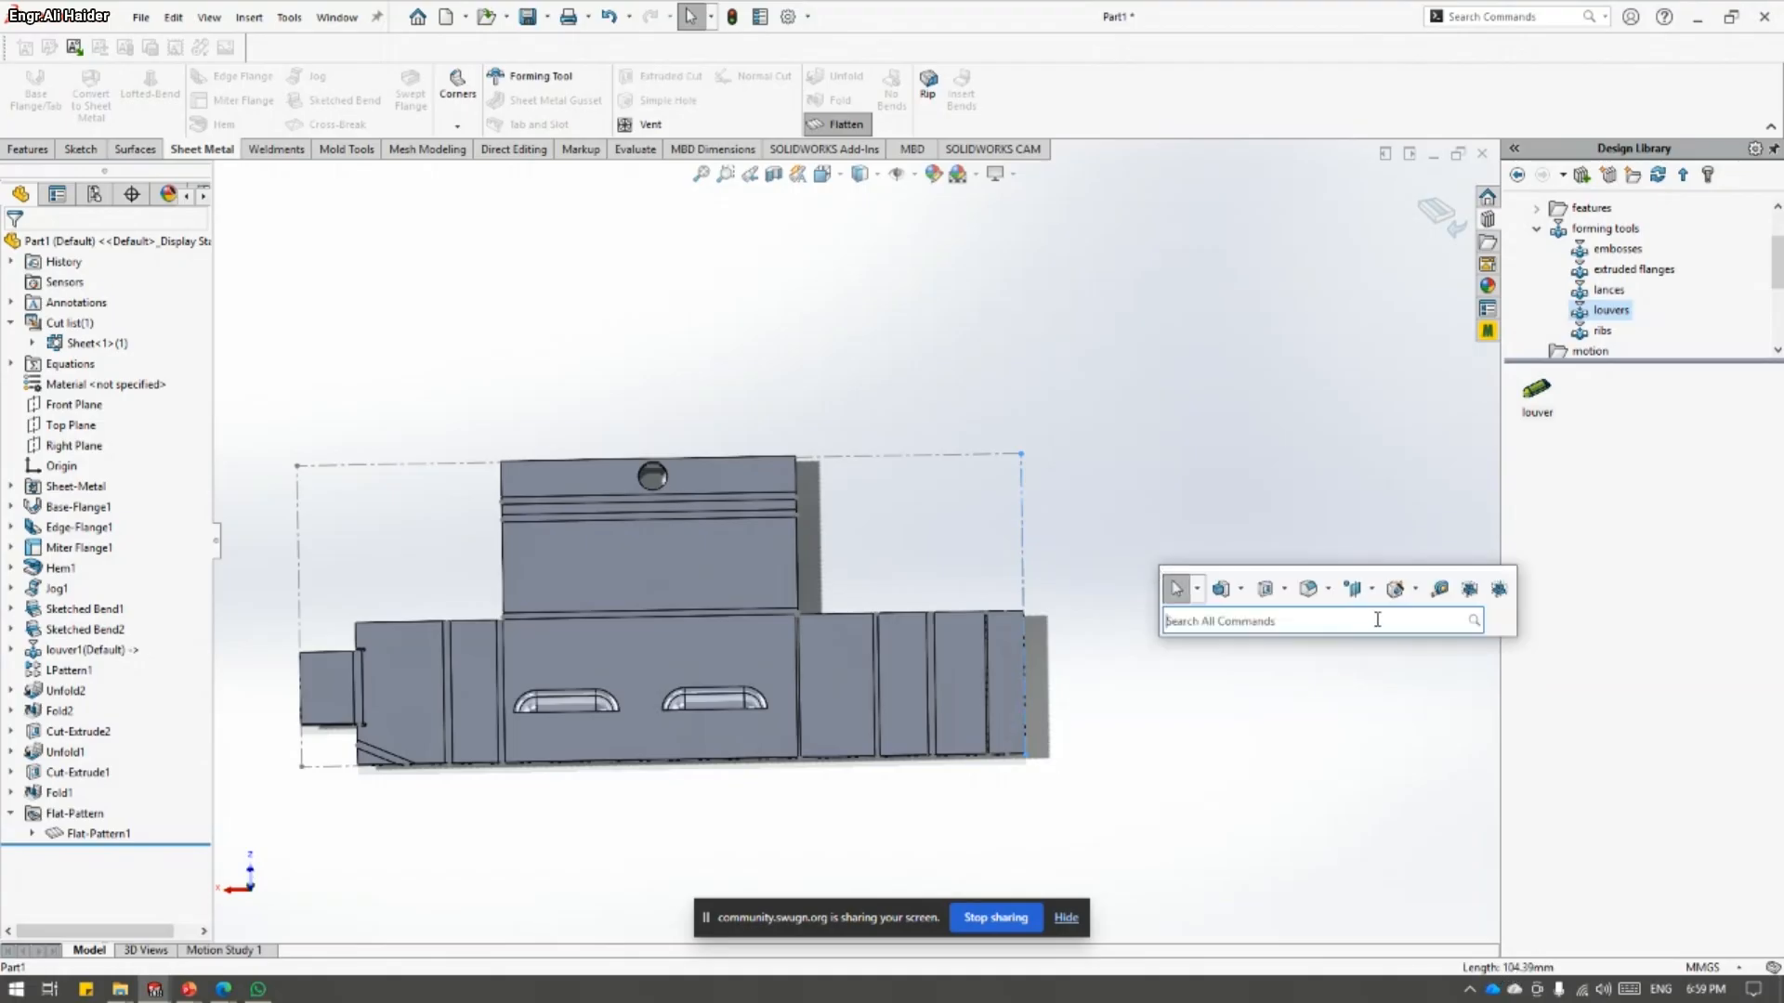
click(1439, 588)
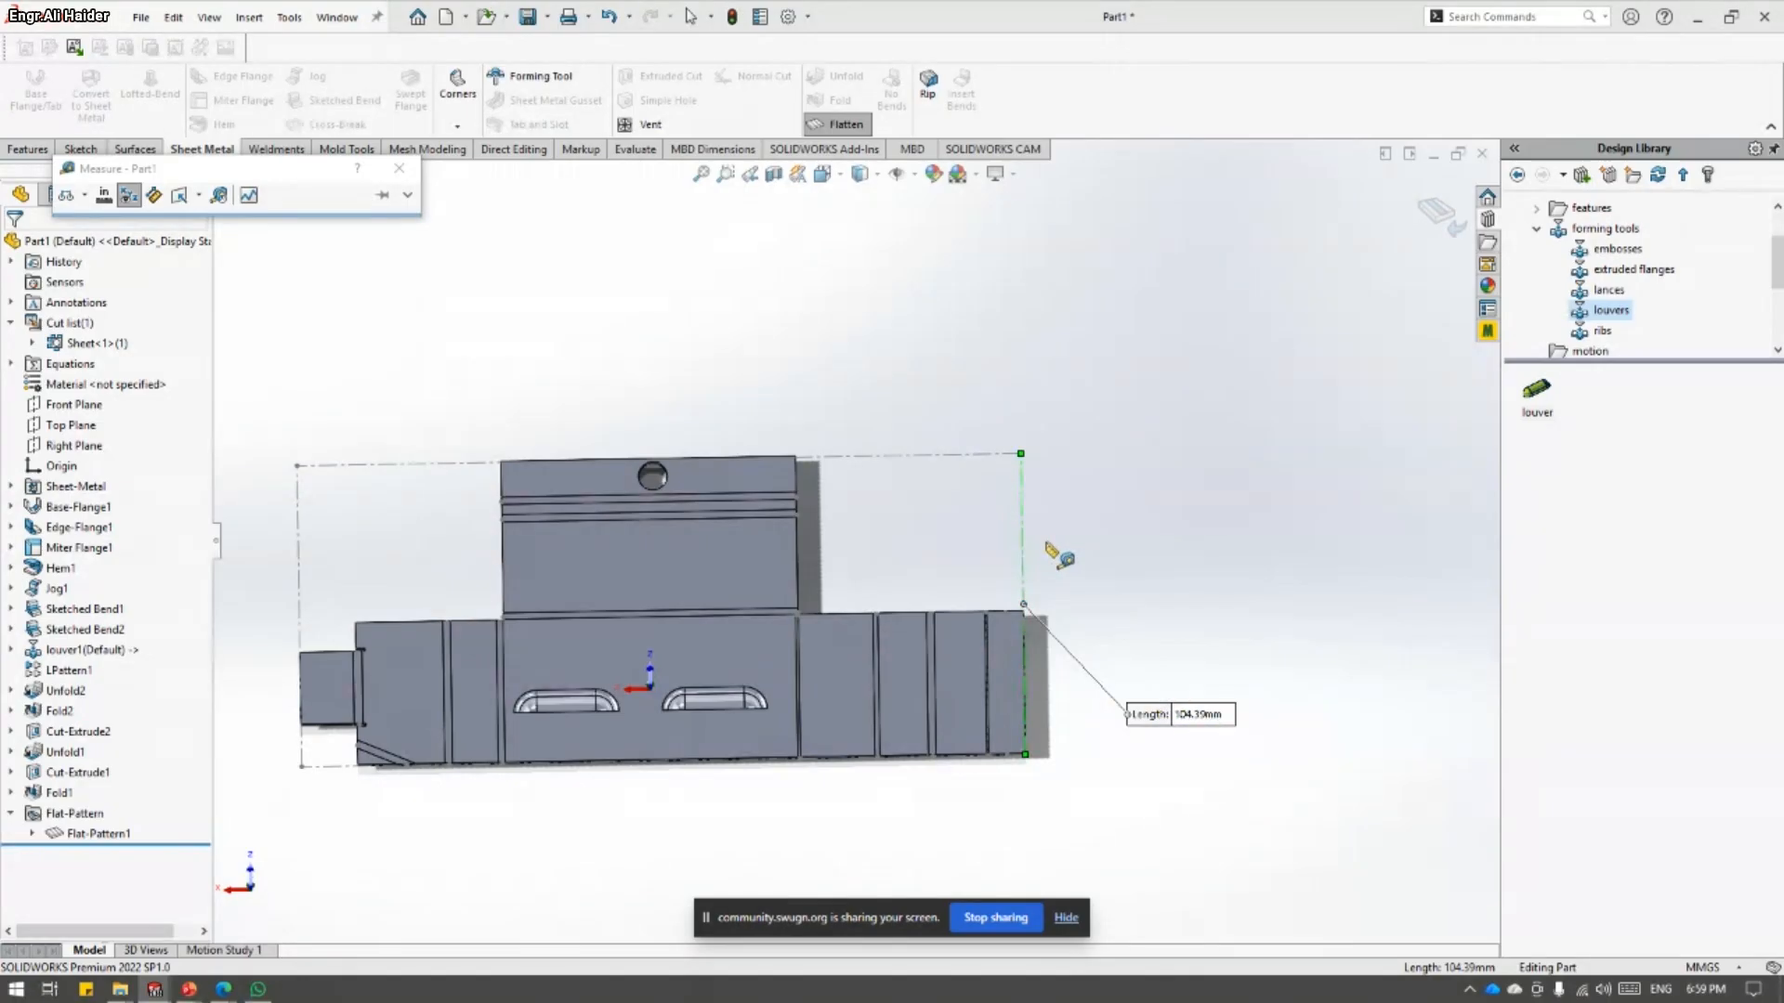
key(Escape)
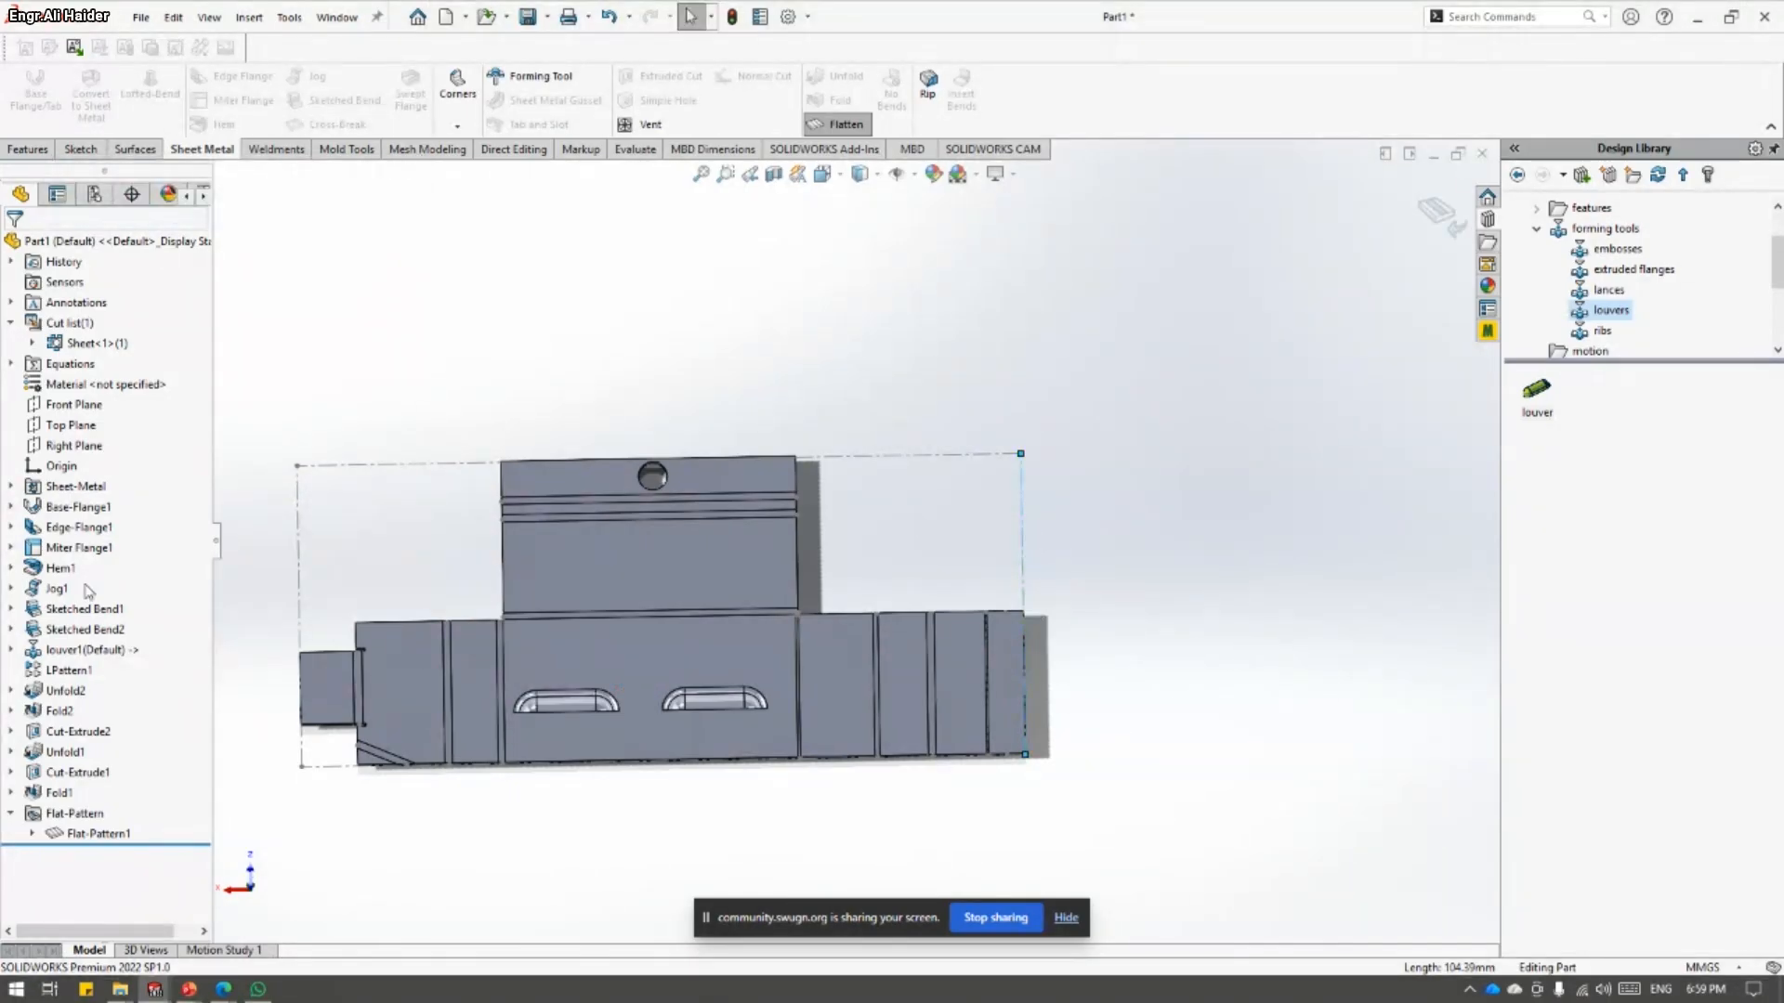
- Check the K-factor setting in the Sheet-Metal feature and close it without changes
right_click(75, 486)
click(24, 508)
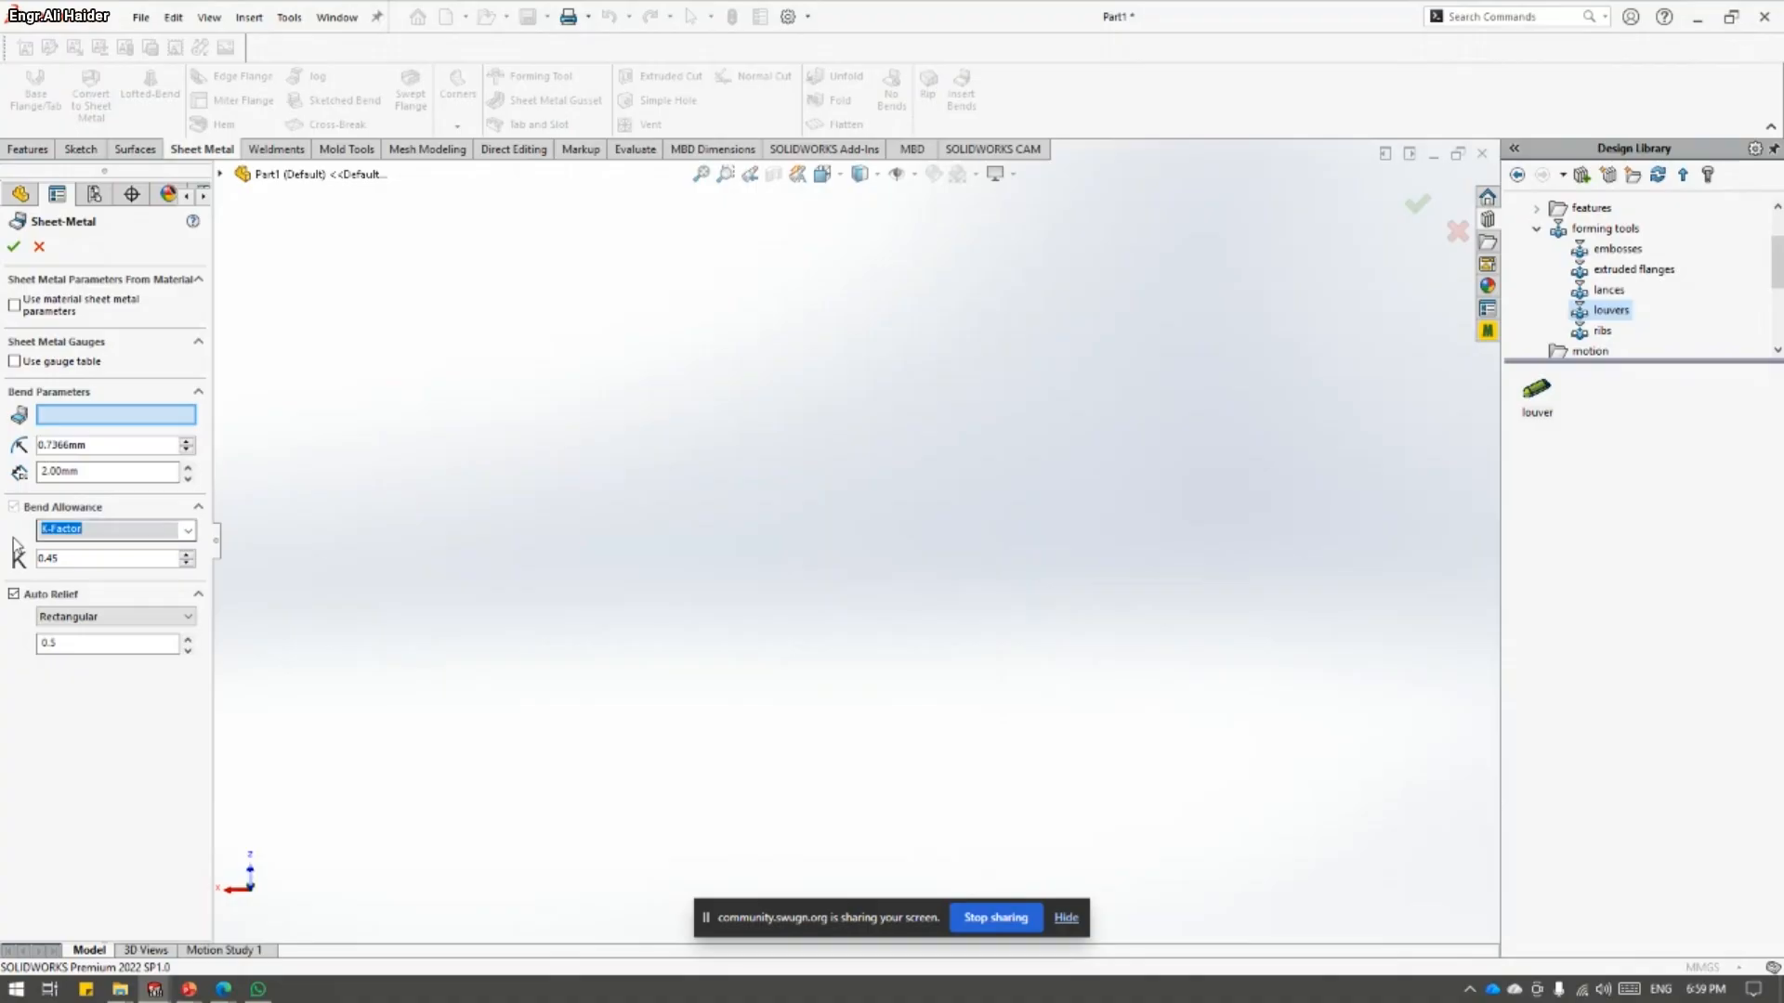
drag(71, 562, 24, 559)
click(39, 247)
- Check the tips slide in the PowerPoint slide show, return to SolidWorks and fold the flattened bracket back
key(alt+Tab)
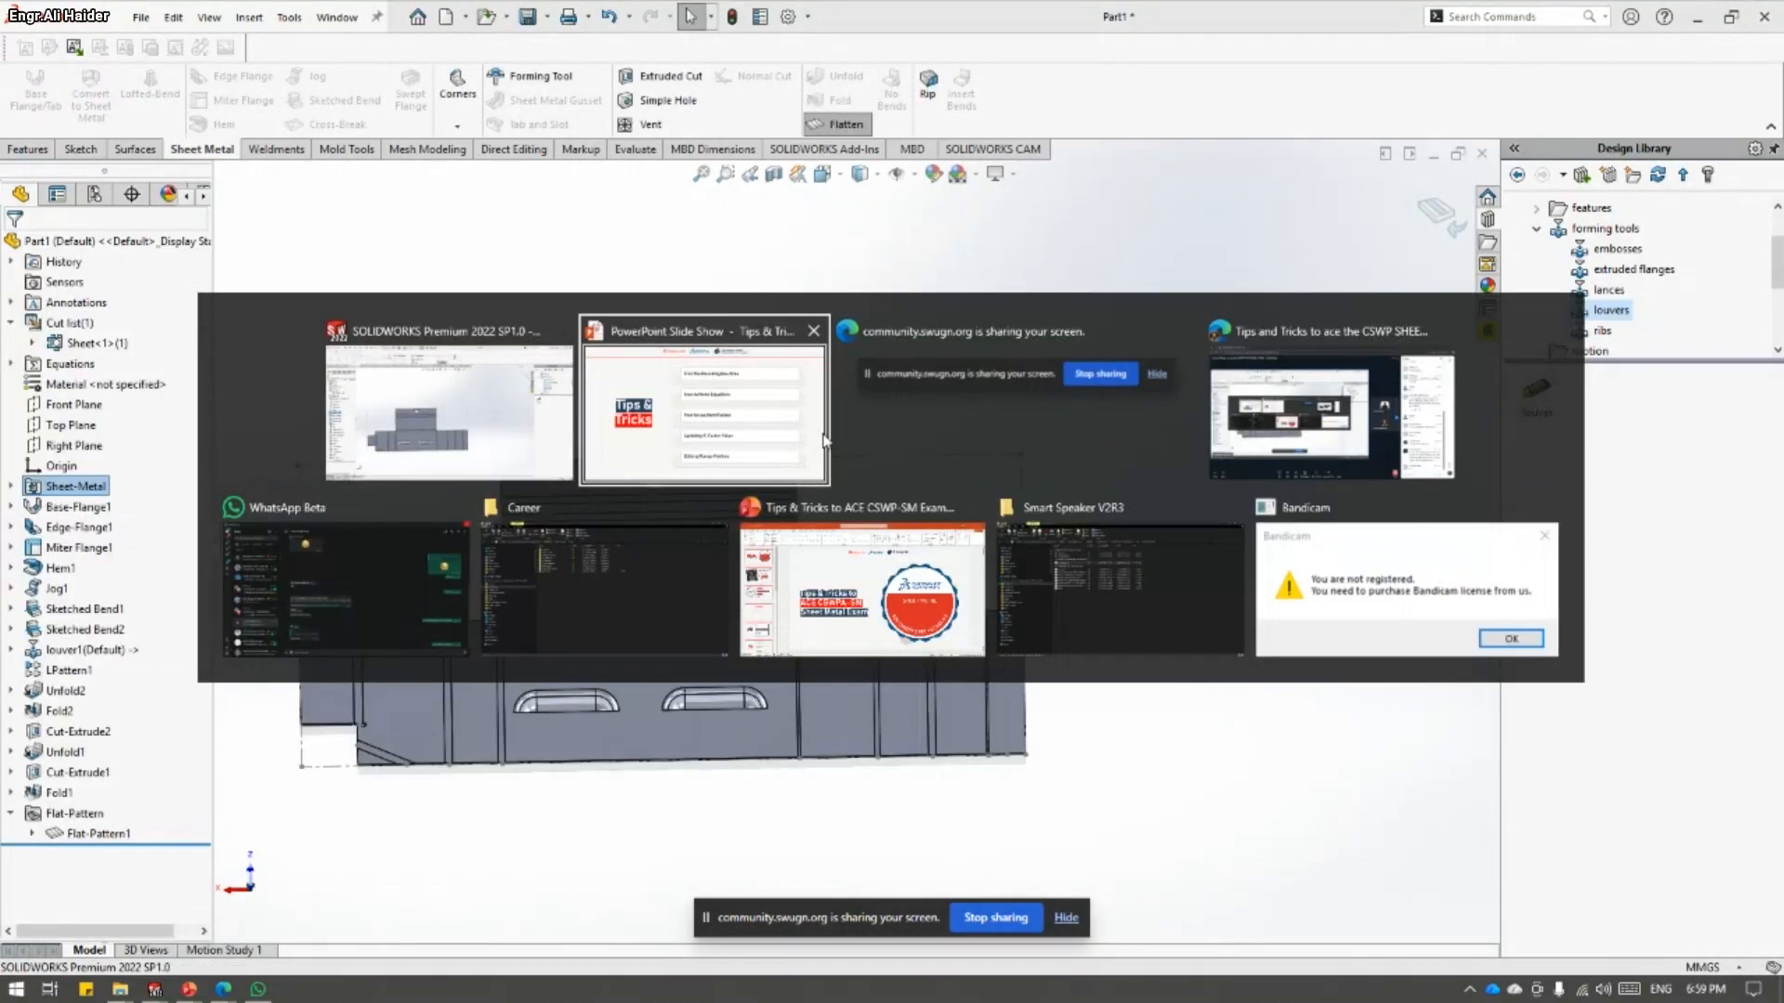
click(818, 437)
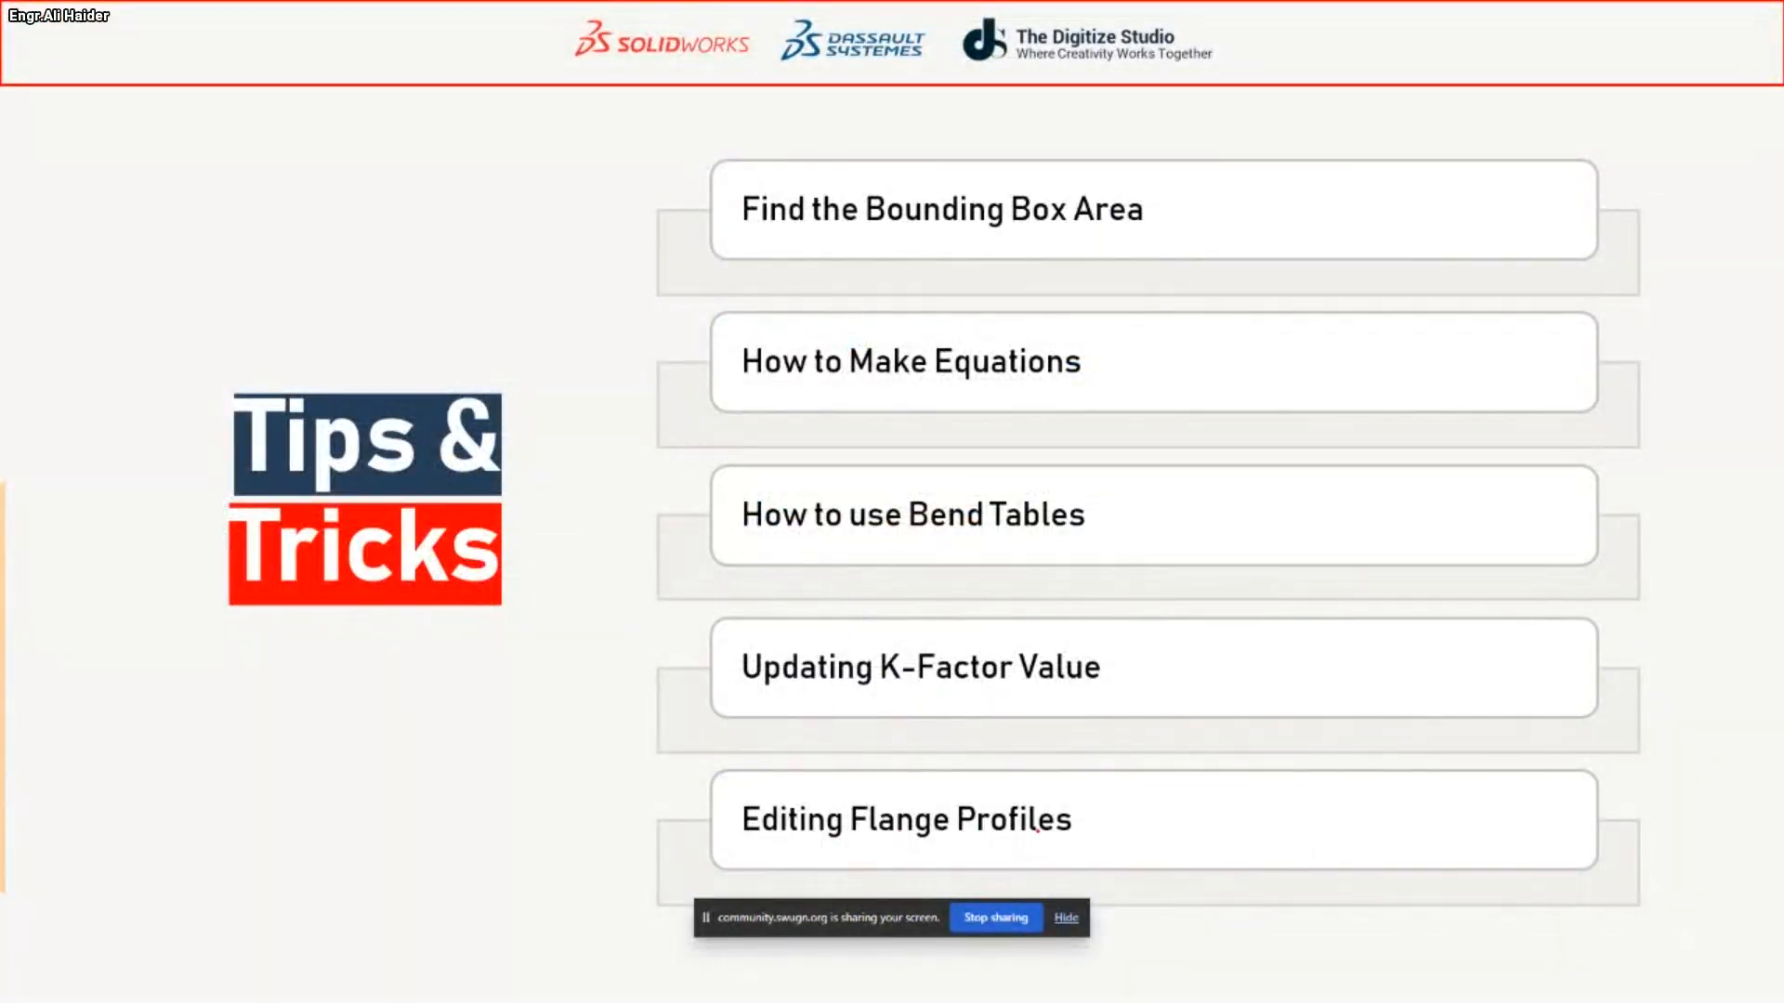
key(alt+Tab)
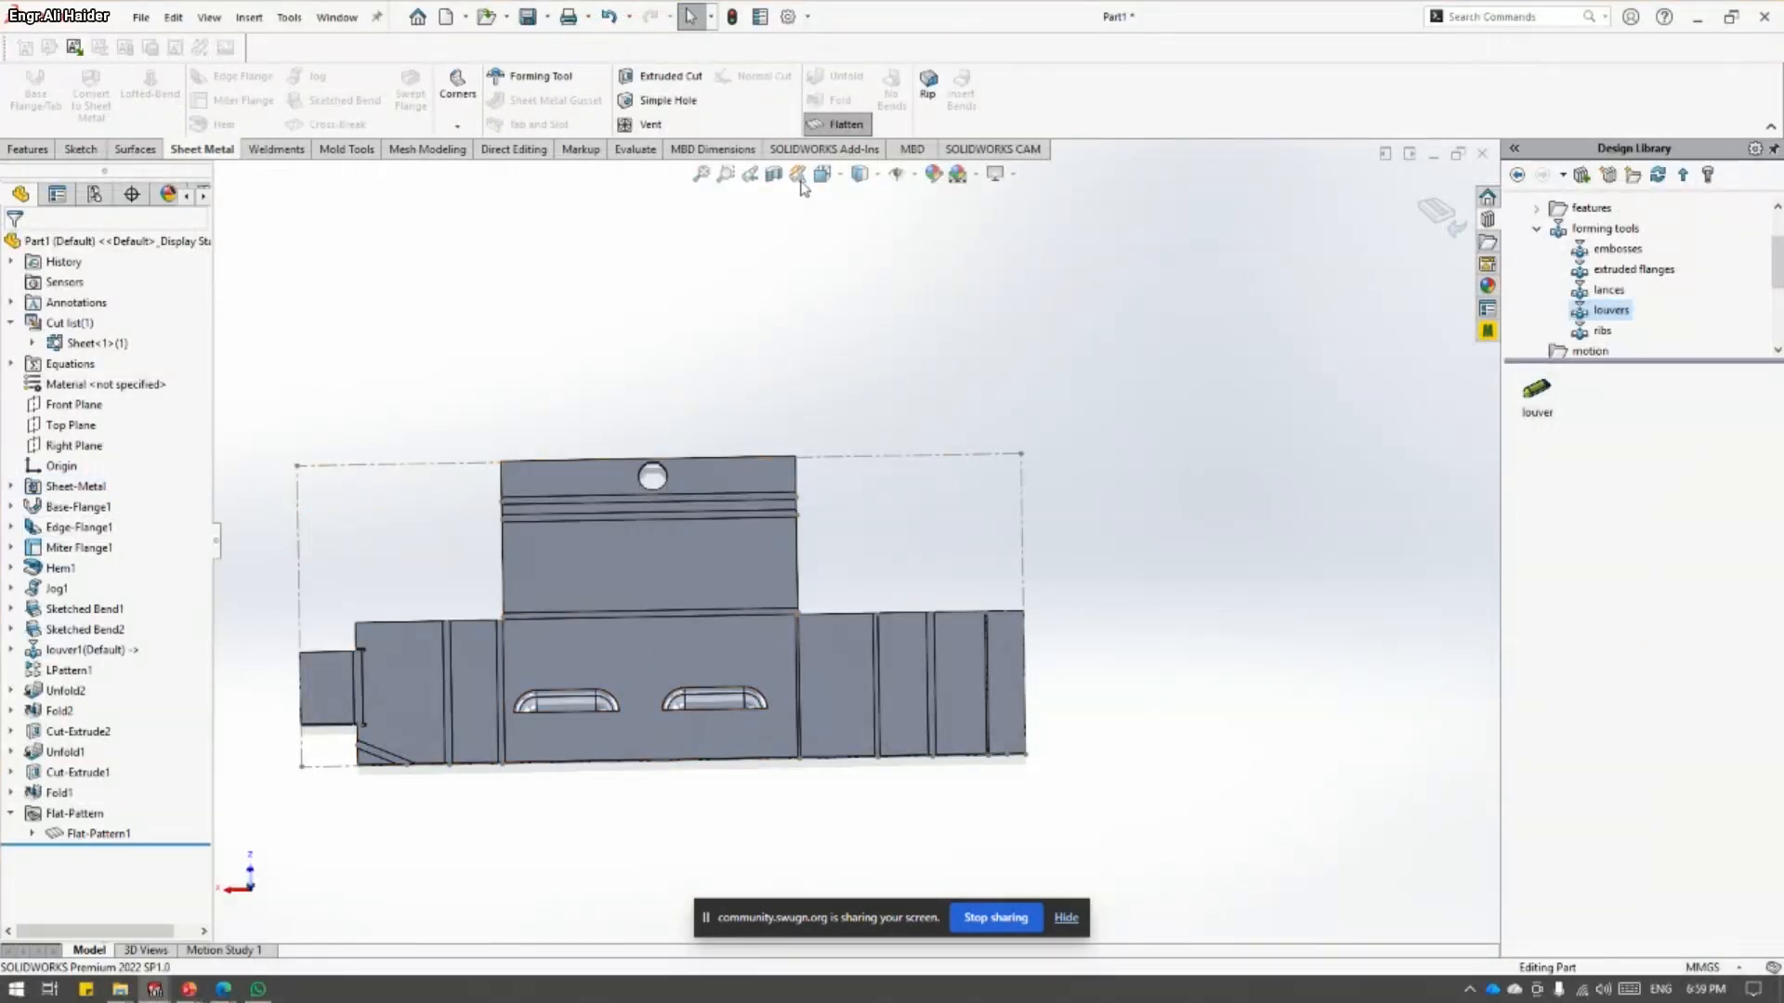
click(831, 125)
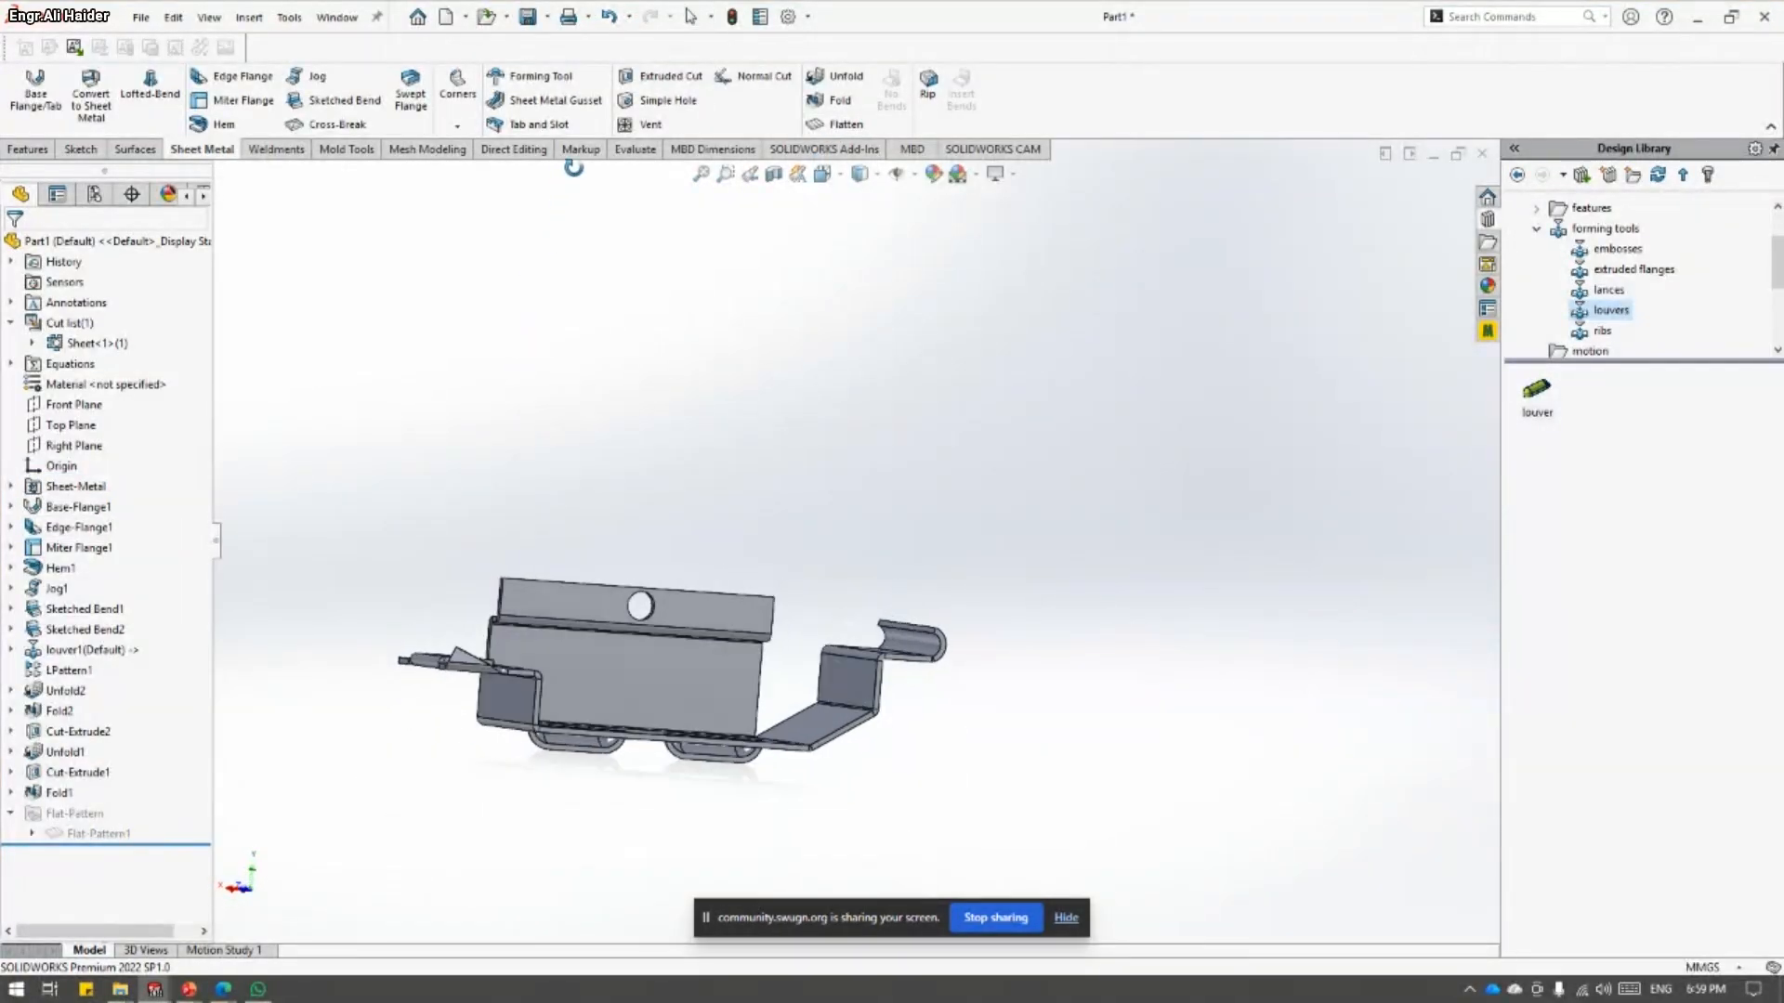
- Edit the flange profile of Edge-Flange1 on the short base edge, pulling both vertical sides inward, the right one about 13 mm from the base's end
click(41, 530)
click(61, 478)
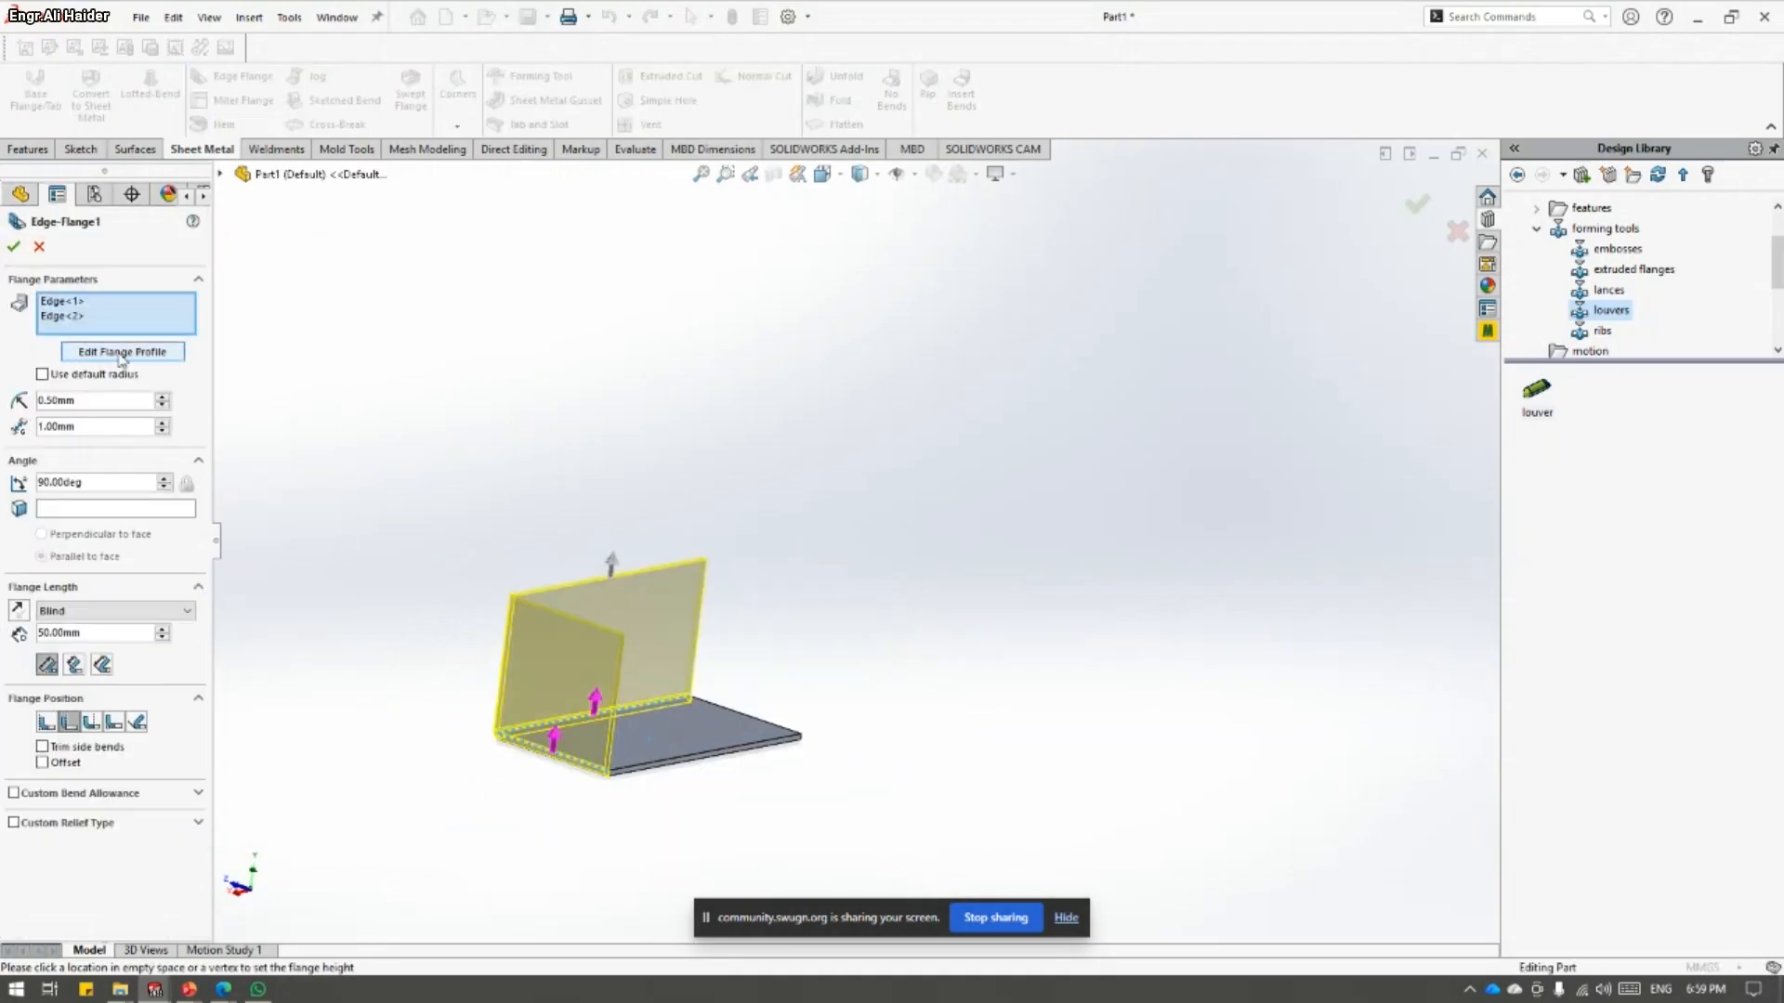
middle_drag(773, 564, 713, 513)
scroll(683, 693, down, 3)
middle_drag(681, 697, 572, 701)
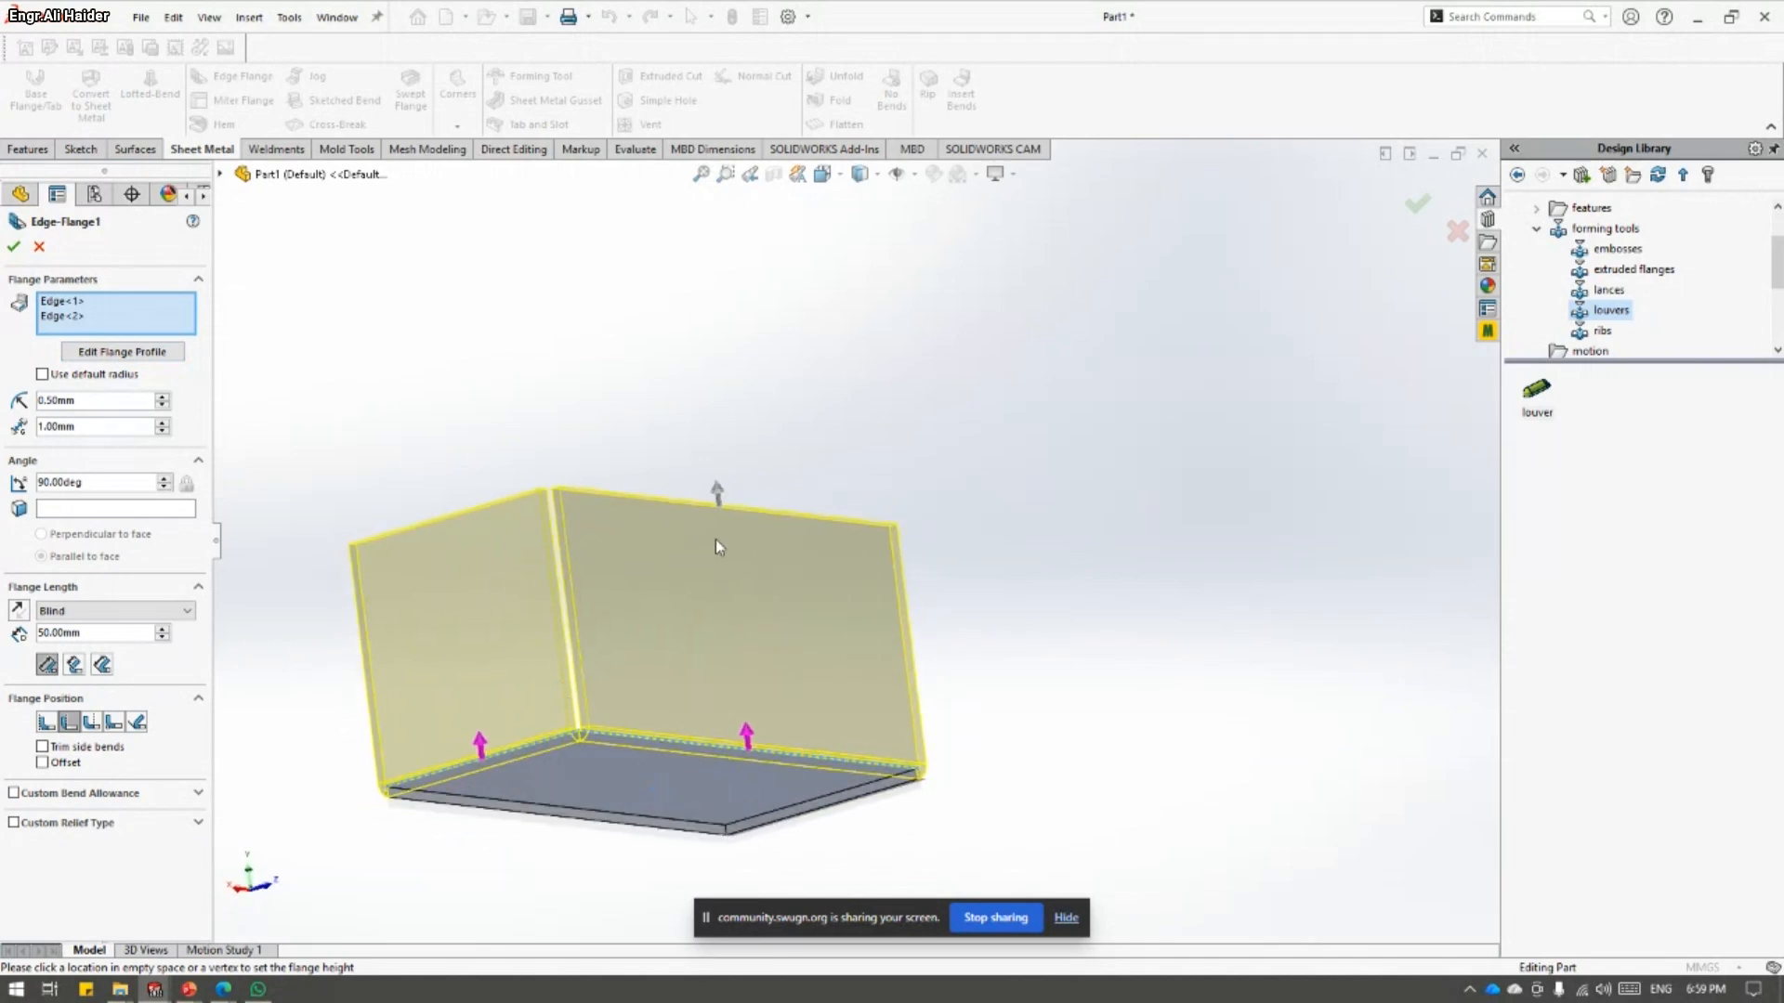
click(153, 358)
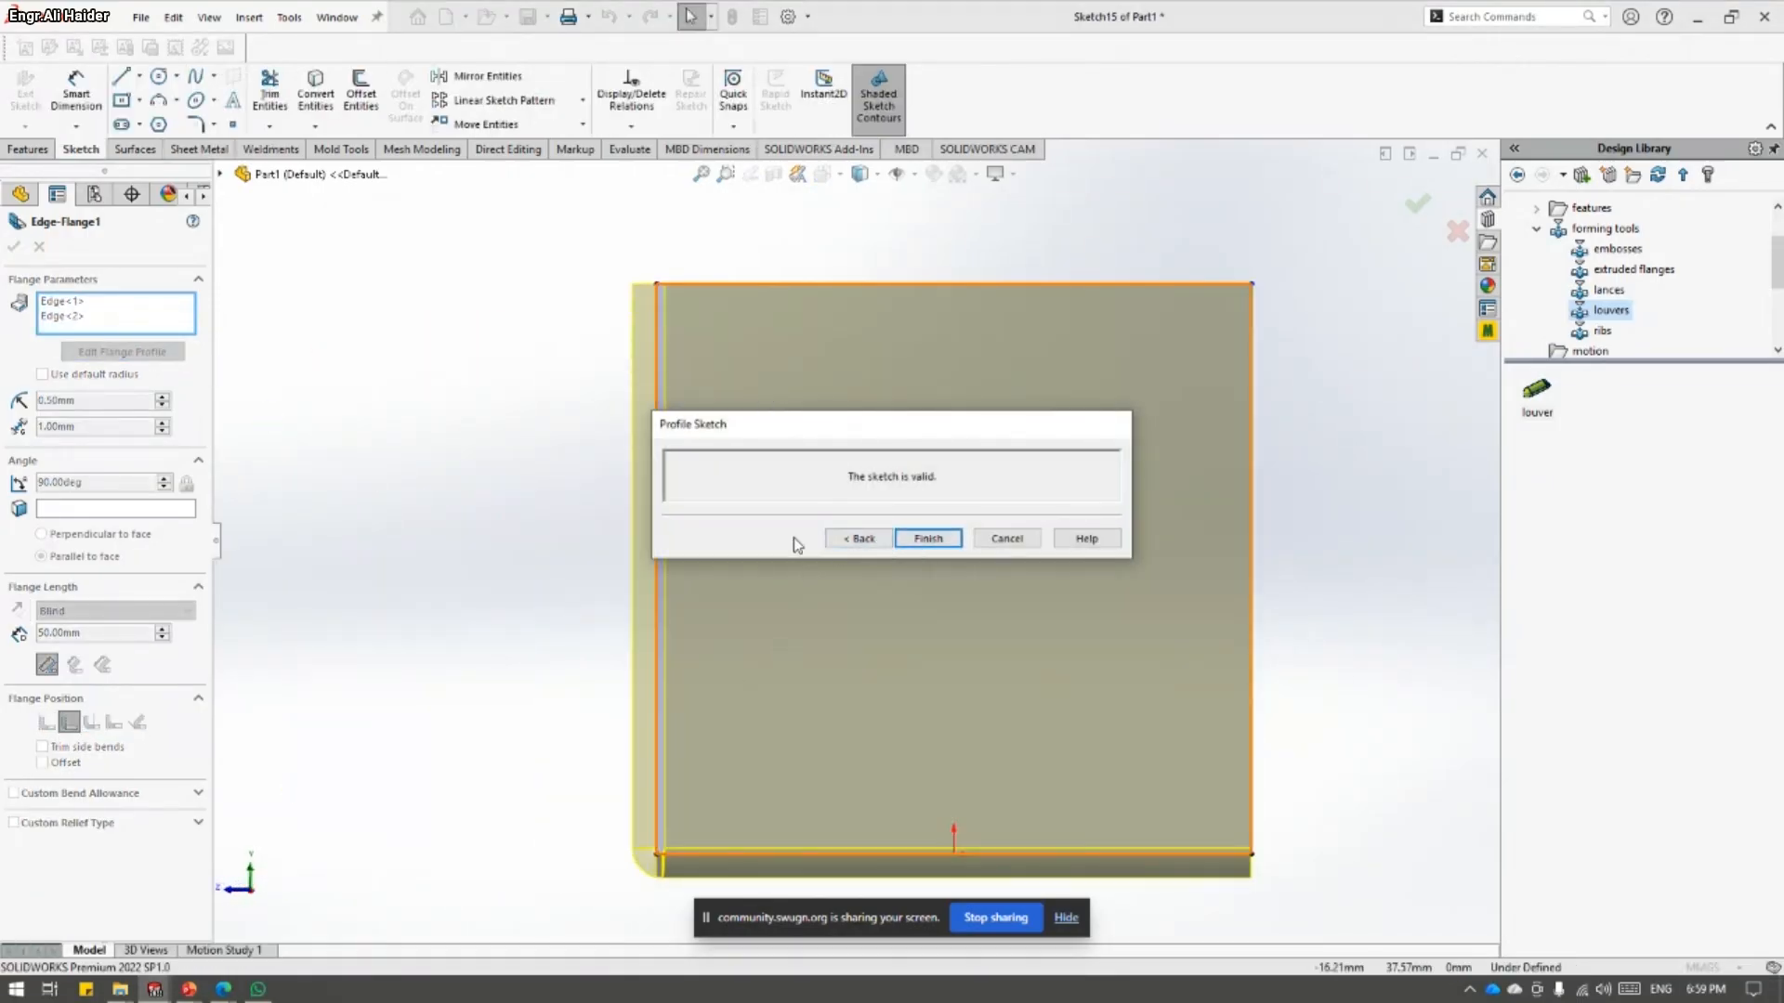
drag(659, 764, 744, 769)
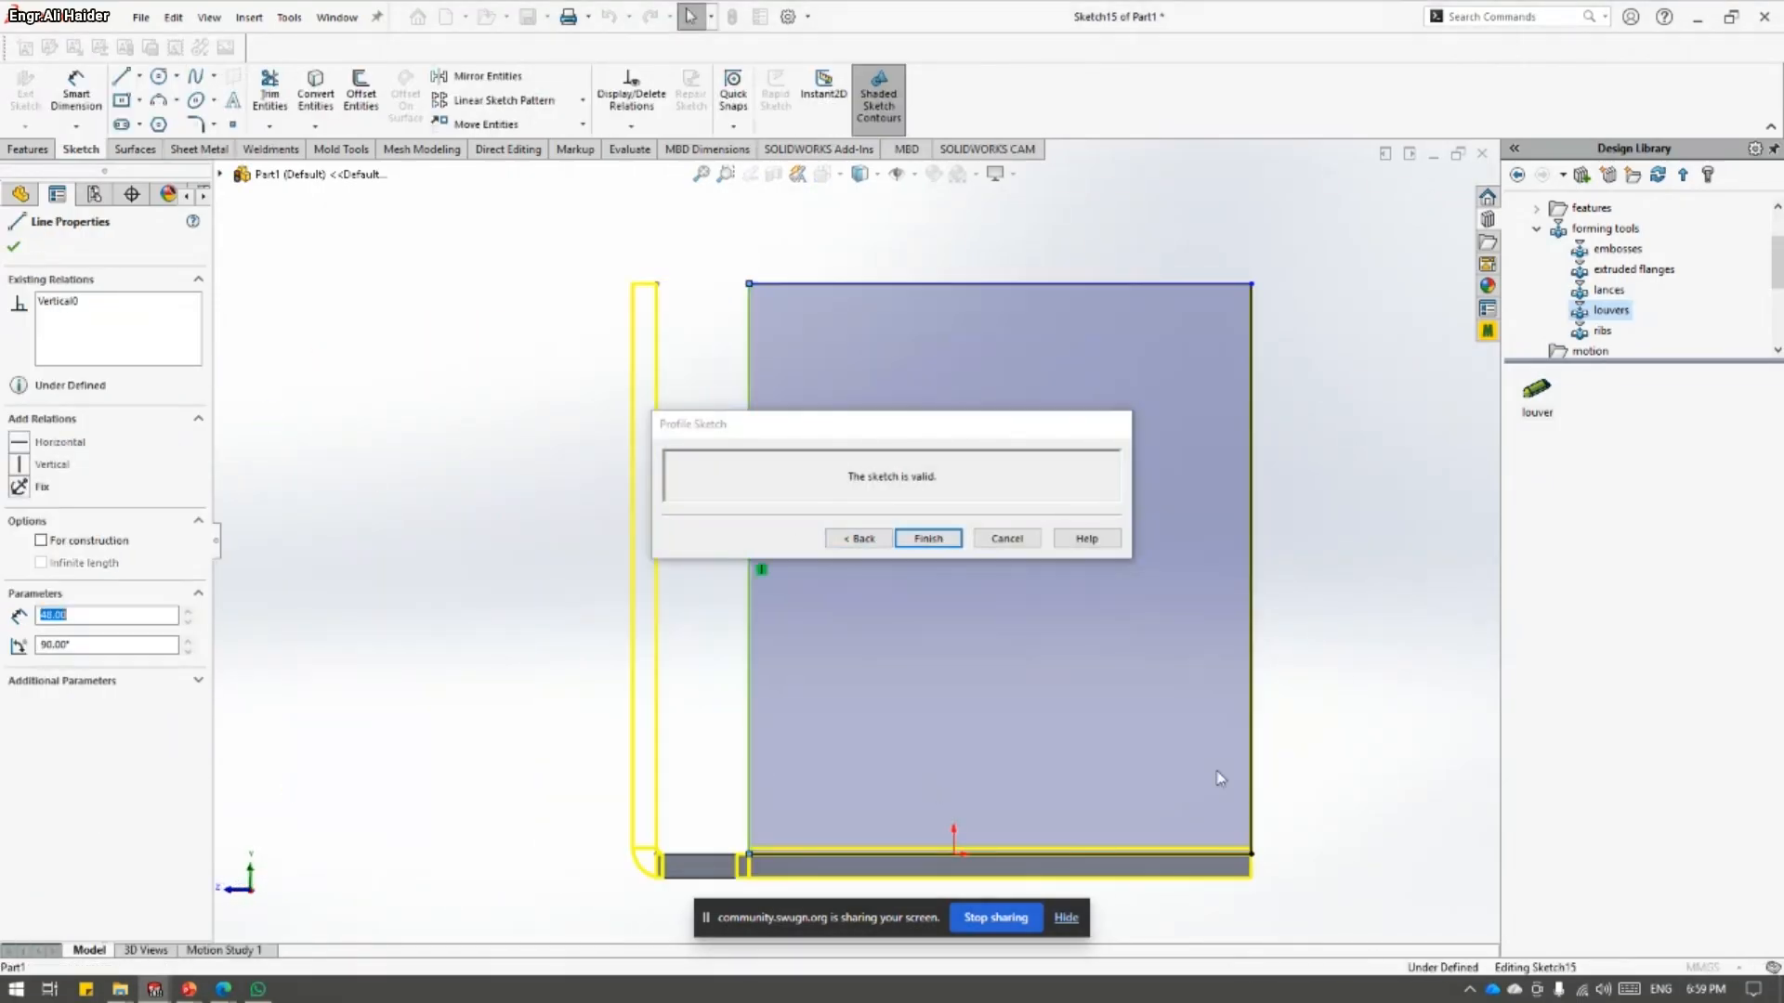
drag(1254, 701, 1095, 686)
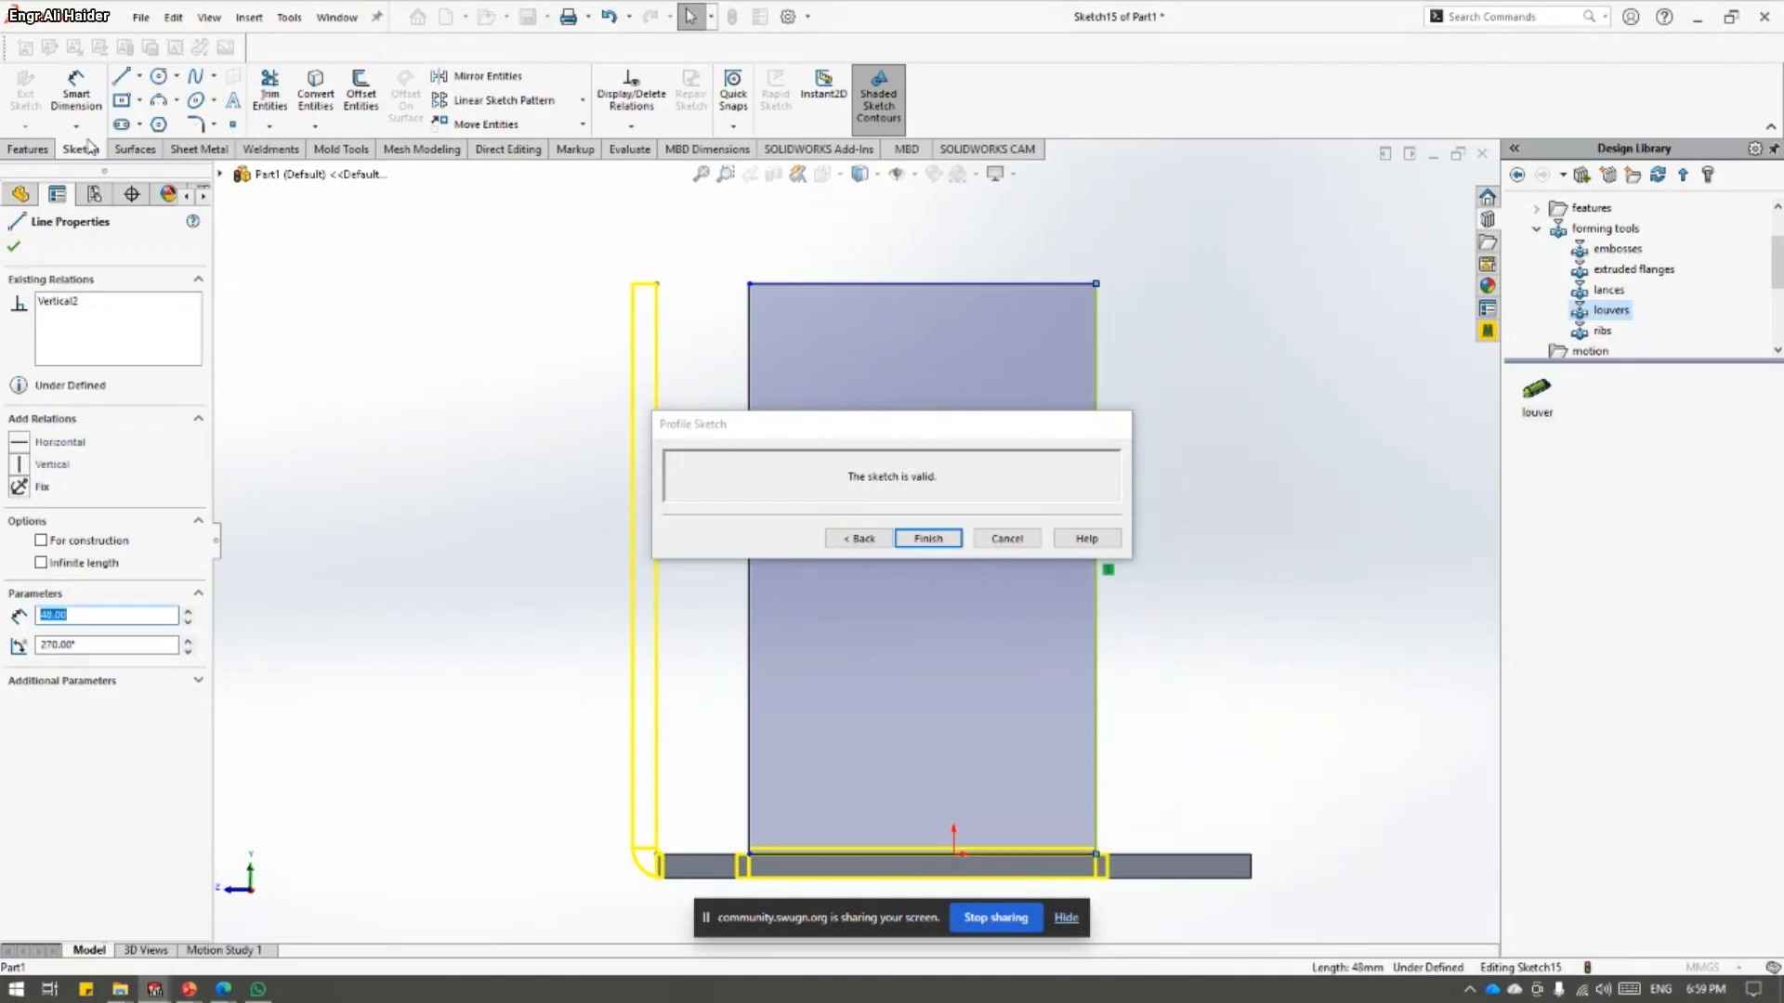
- Dimension the gap between the profile's right side and the base's end as 10 mm, and return to the flange parameters
click(81, 101)
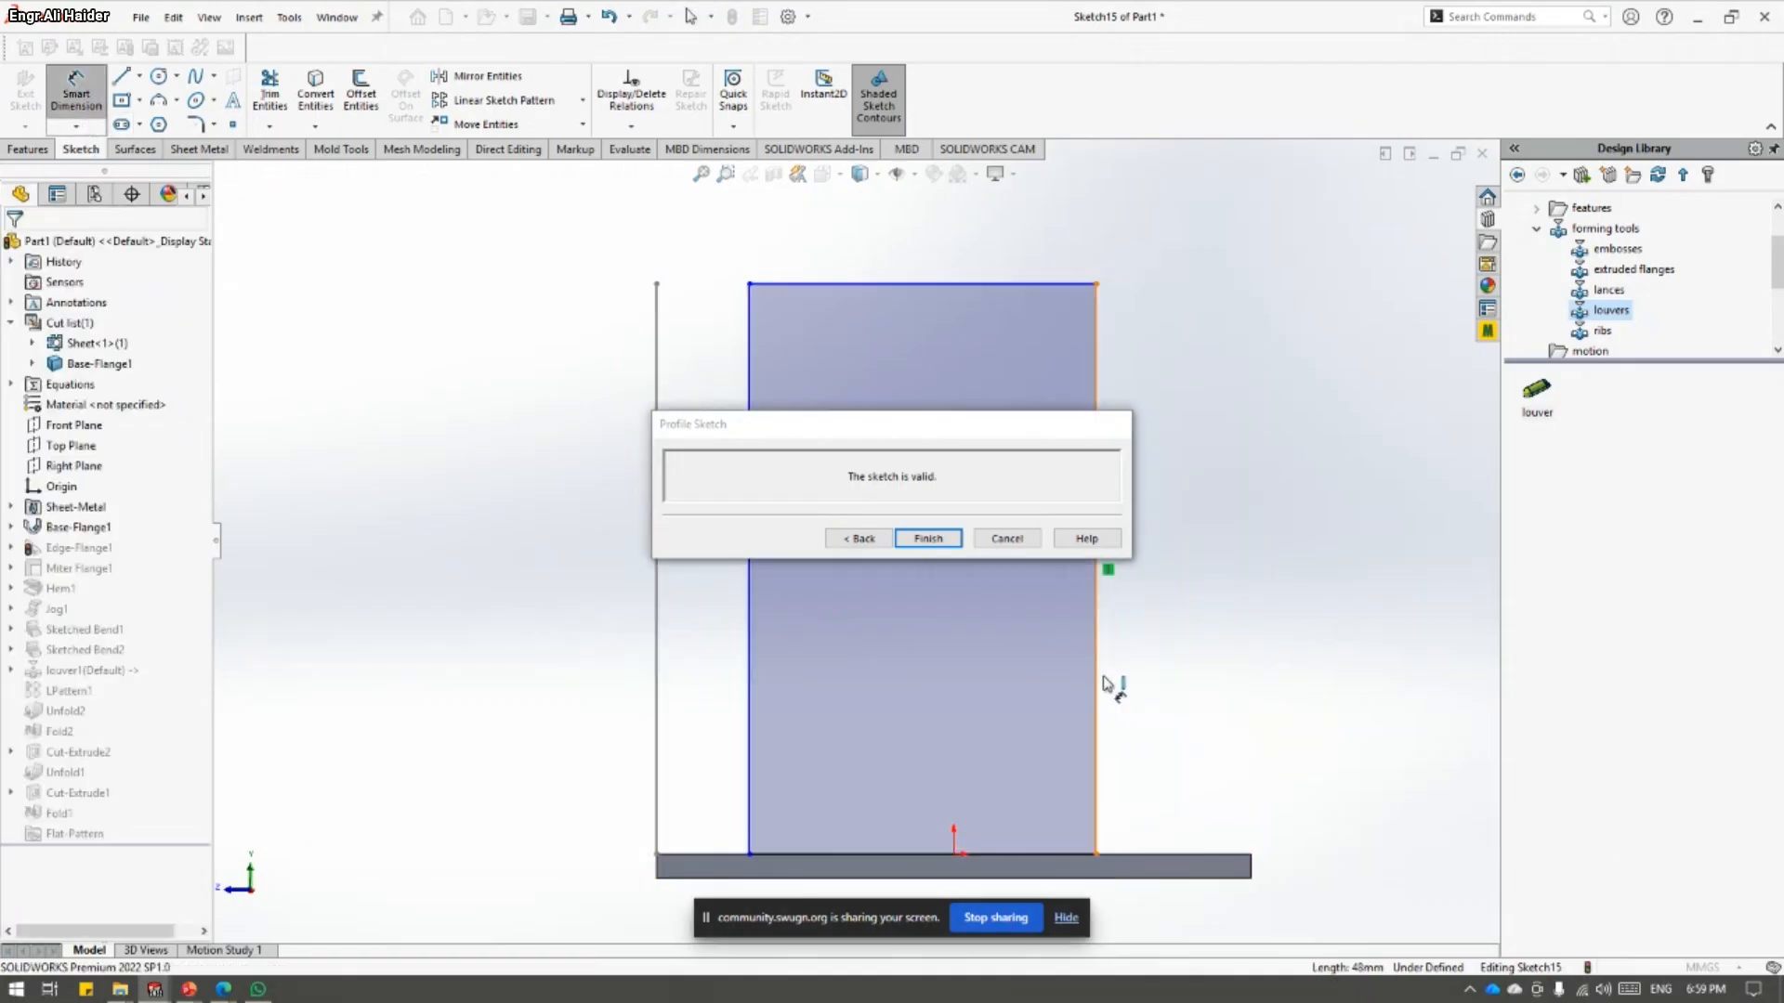
drag(1100, 771, 1256, 871)
click(1253, 869)
click(1211, 805)
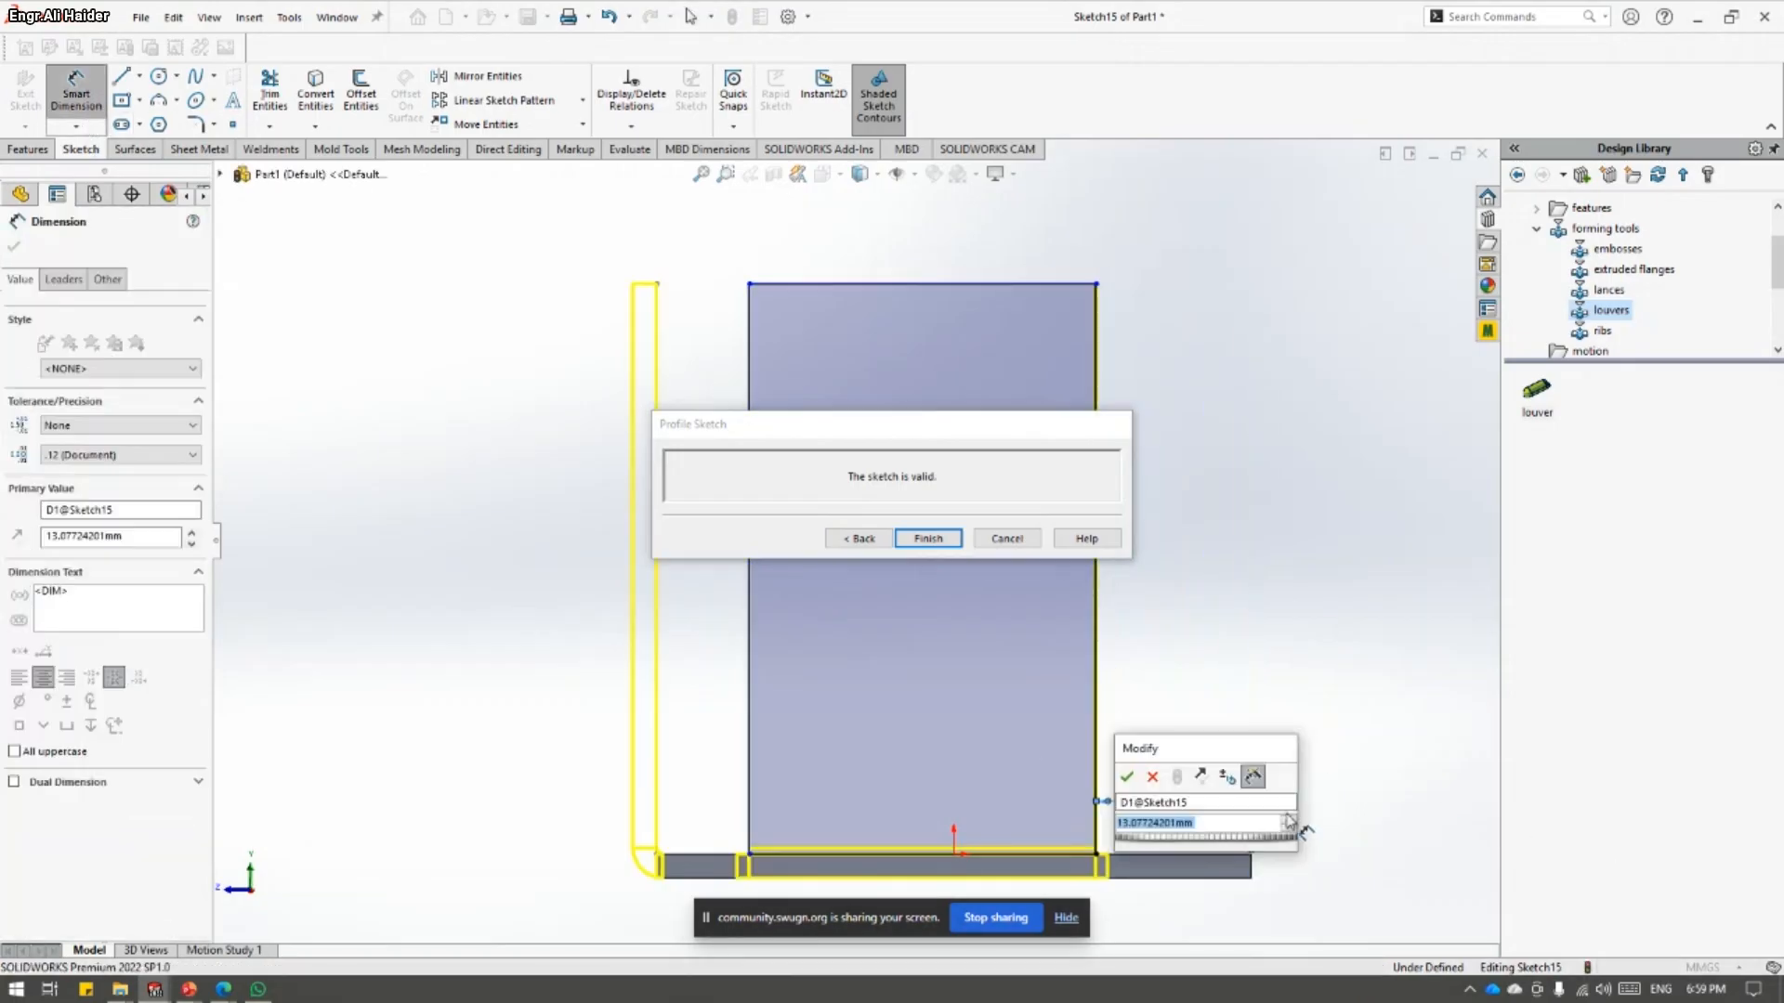
text(10)
key(Return)
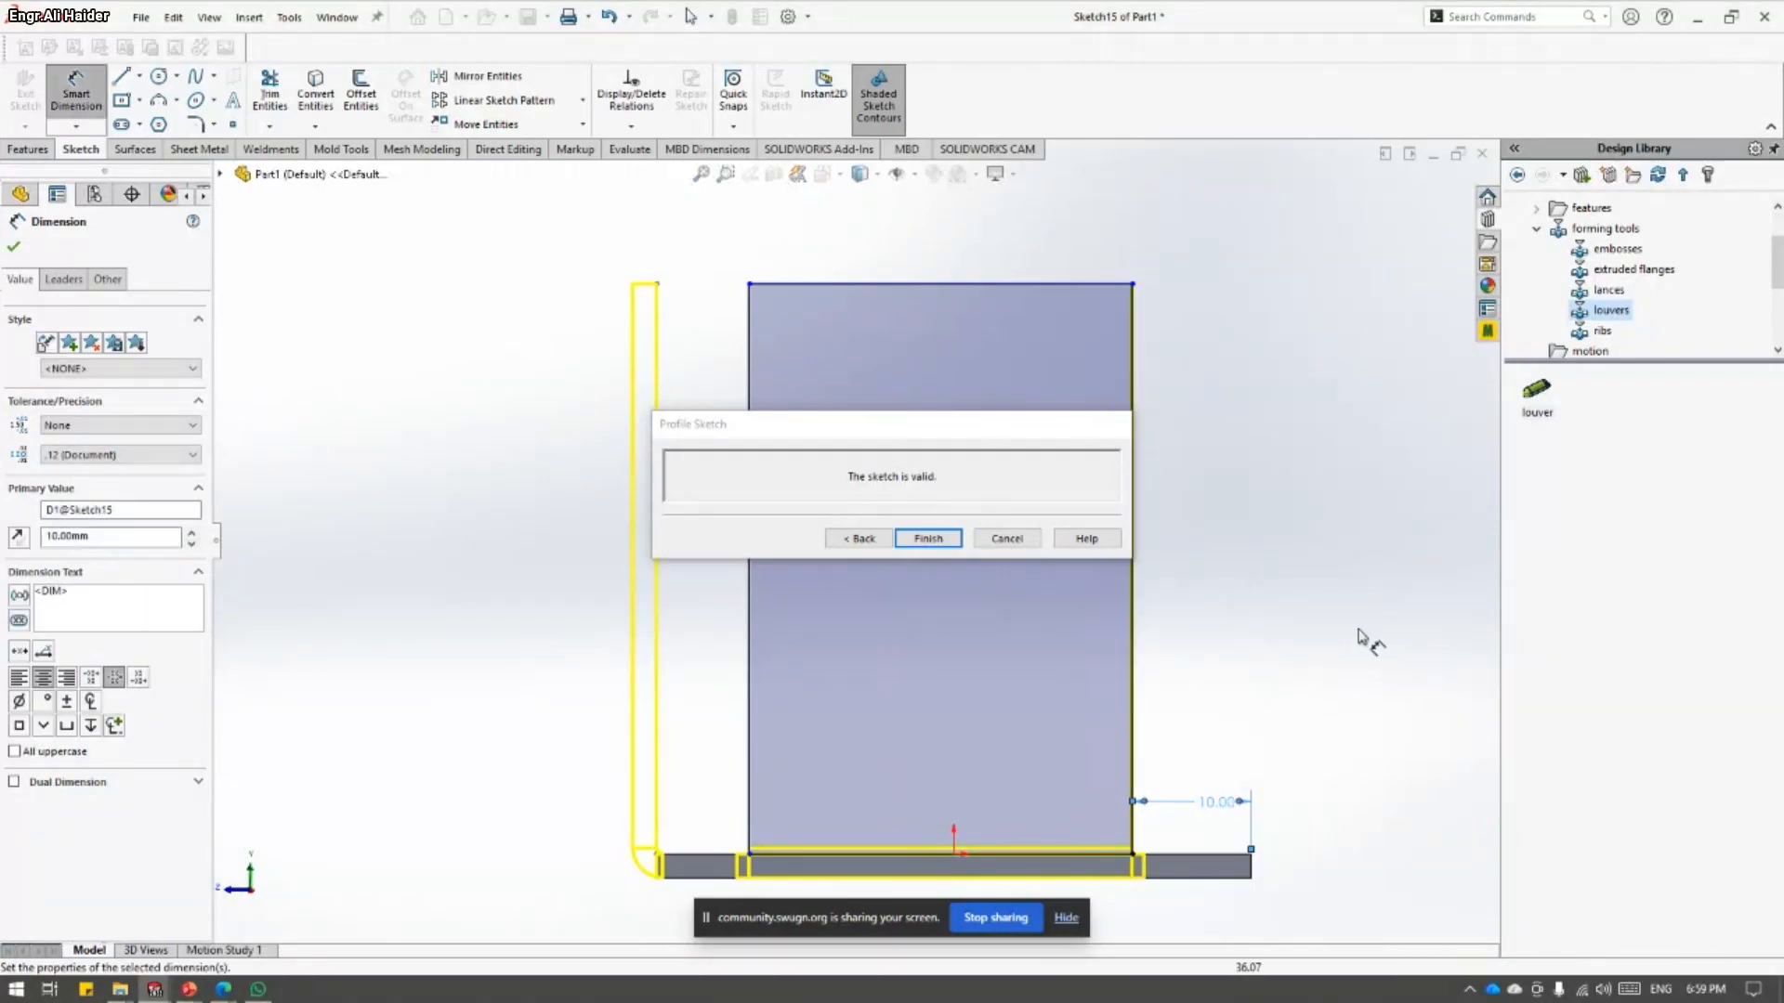
key(Escape)
click(862, 541)
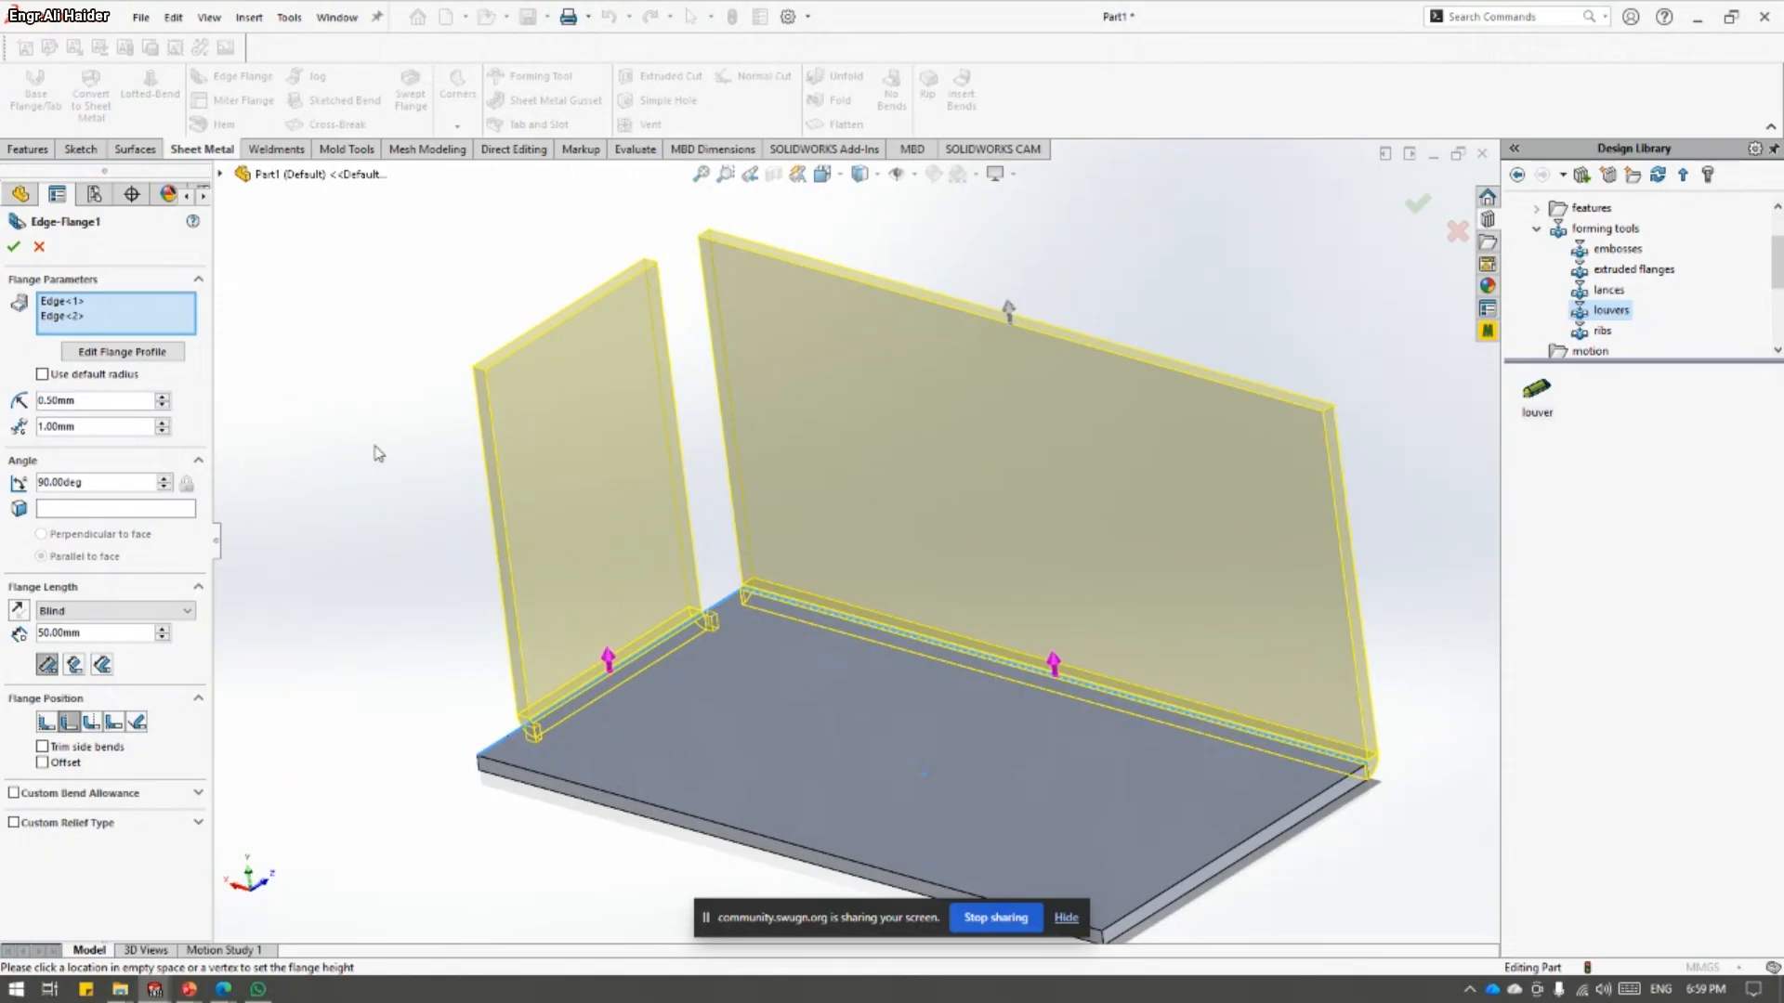
- Enable a custom relief type for the edge flange
scroll(618, 692, down, 5)
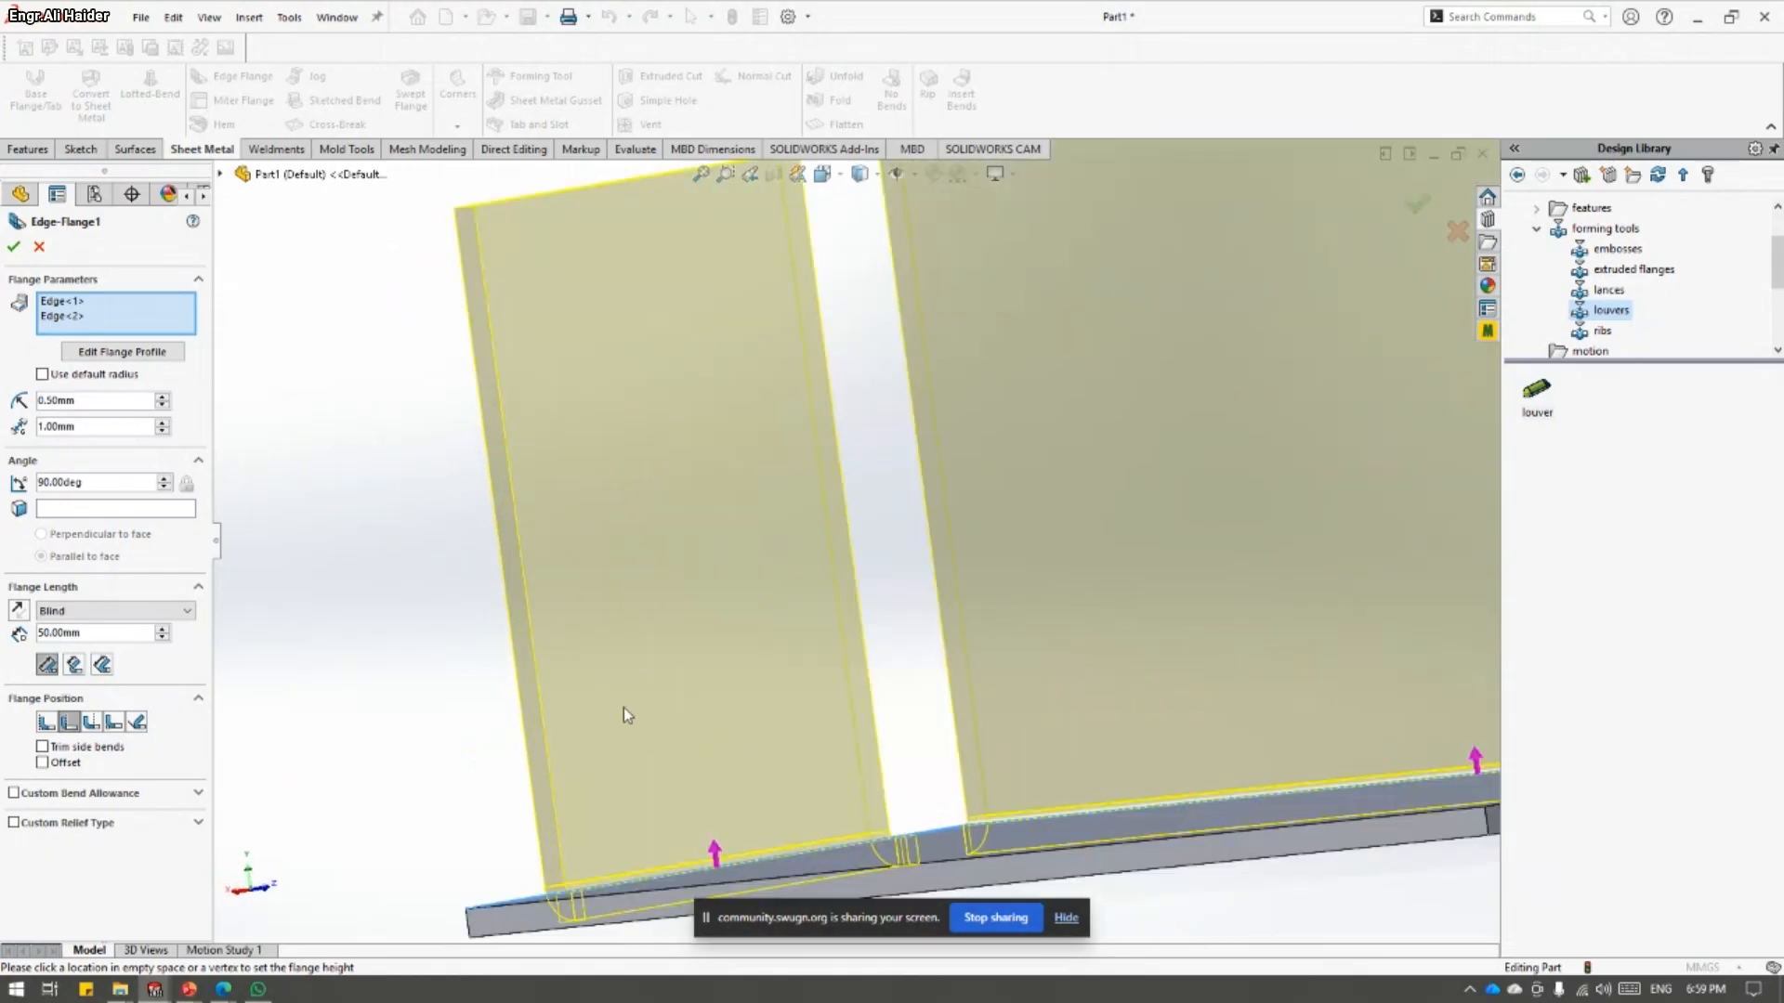
scroll(624, 623, down, 4)
middle_drag(800, 553, 771, 674)
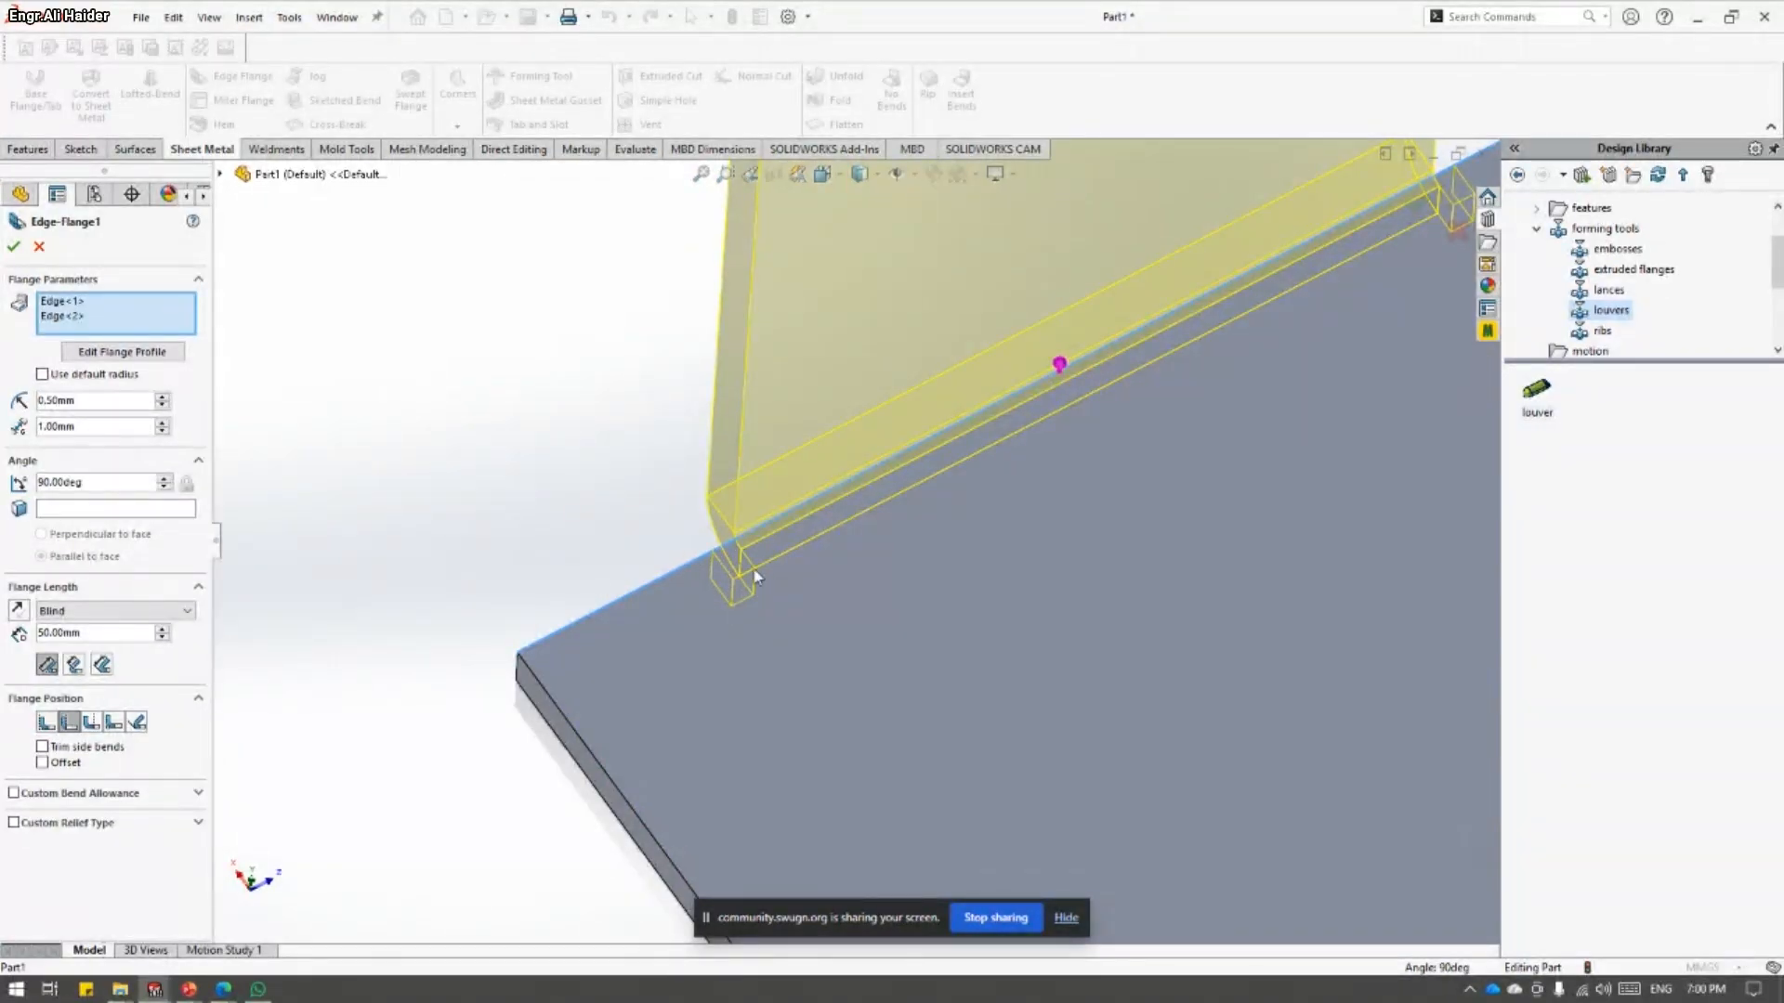
scroll(754, 576, down, 3)
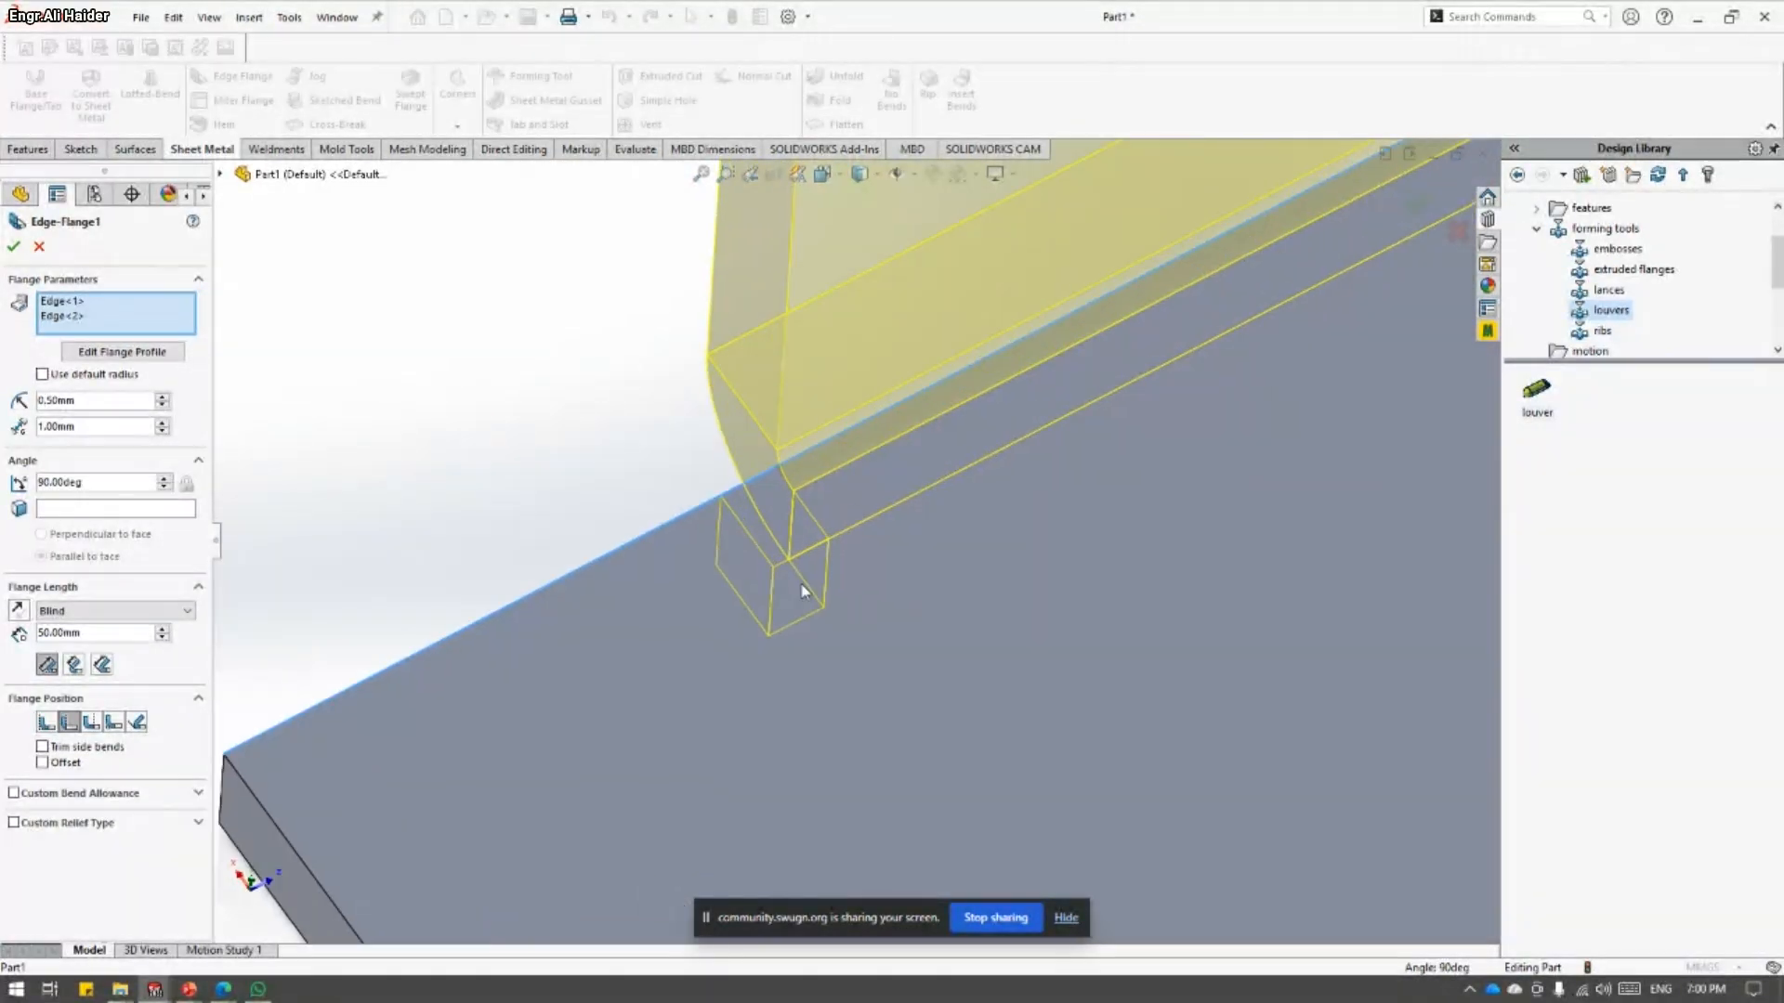
click(14, 823)
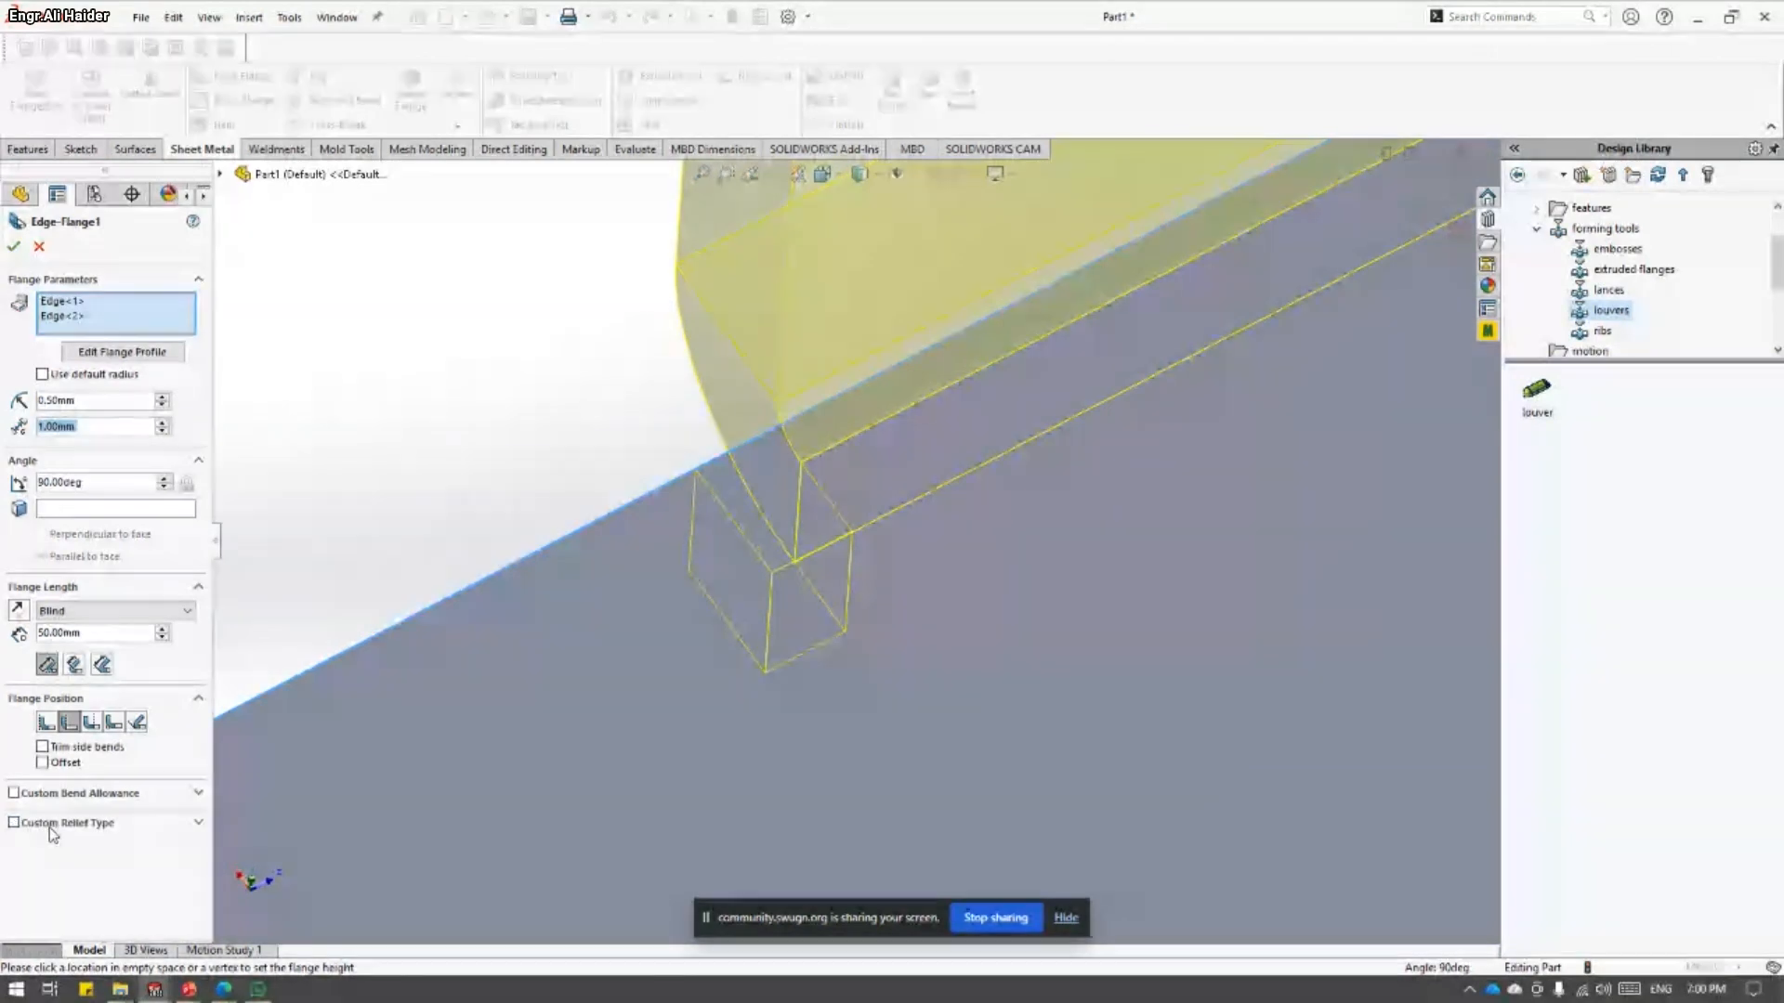
click(199, 825)
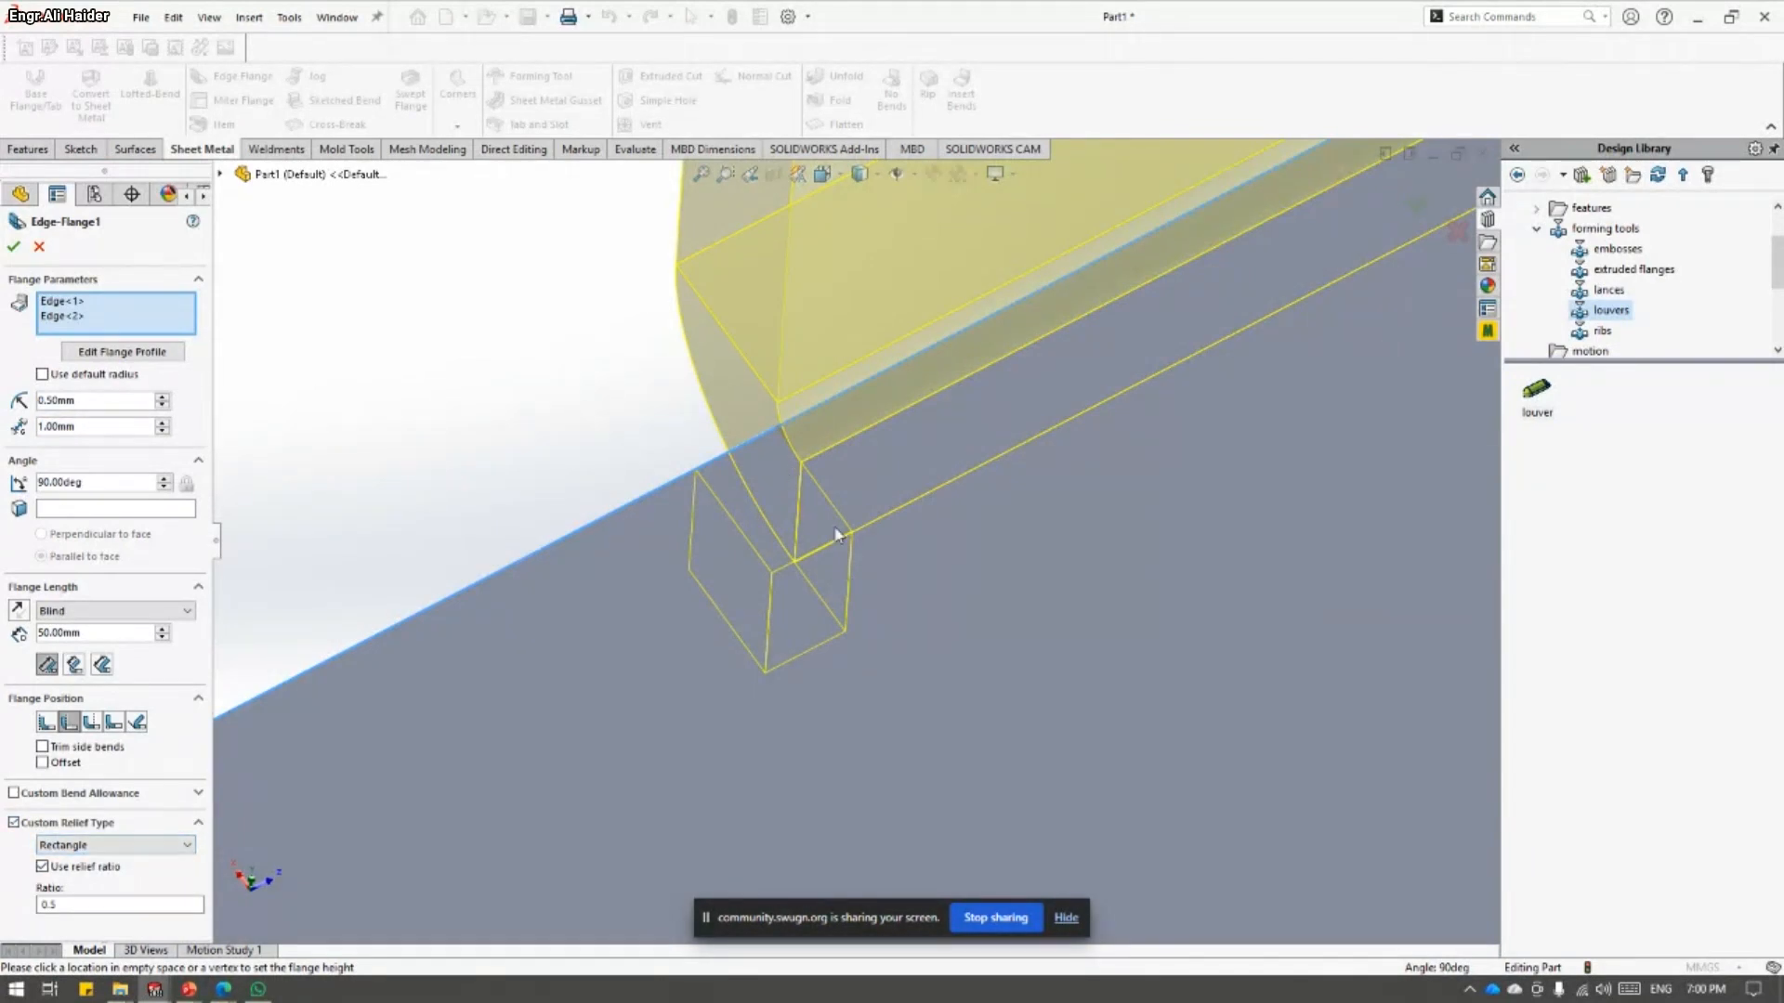
- Try the Tear and Obround relief types on the edge flange and set the type back to Rectangle
click(149, 845)
click(102, 869)
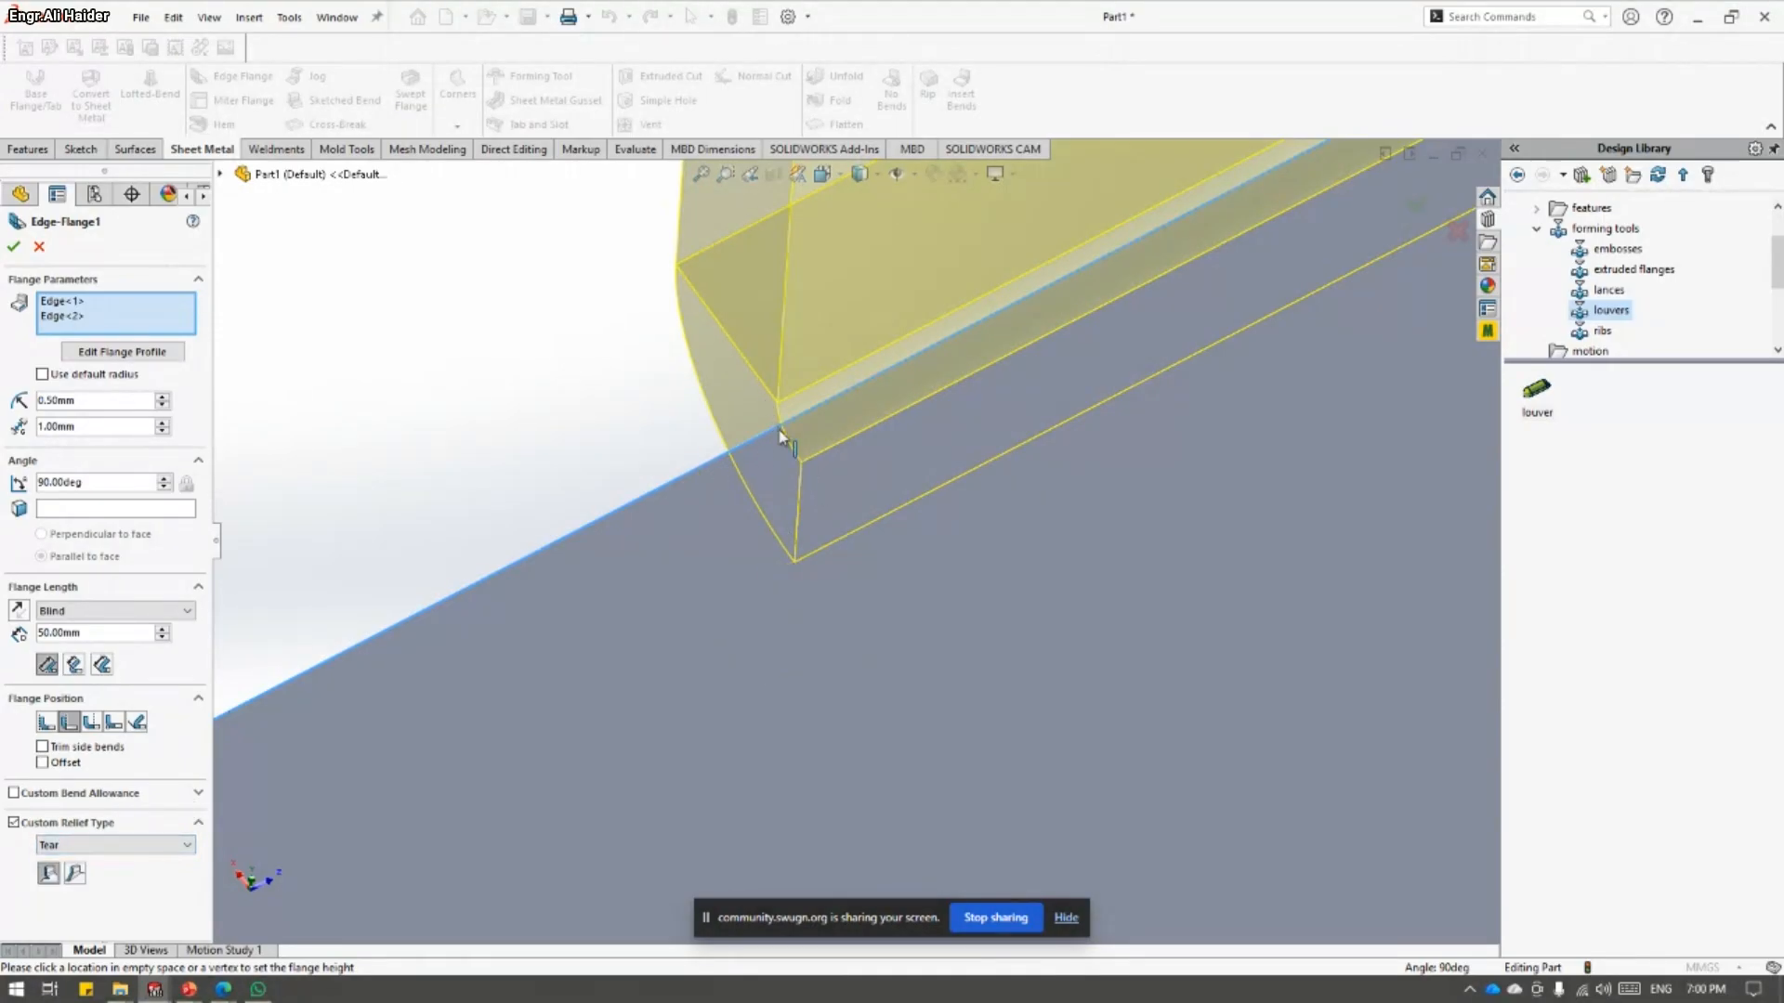
click(55, 845)
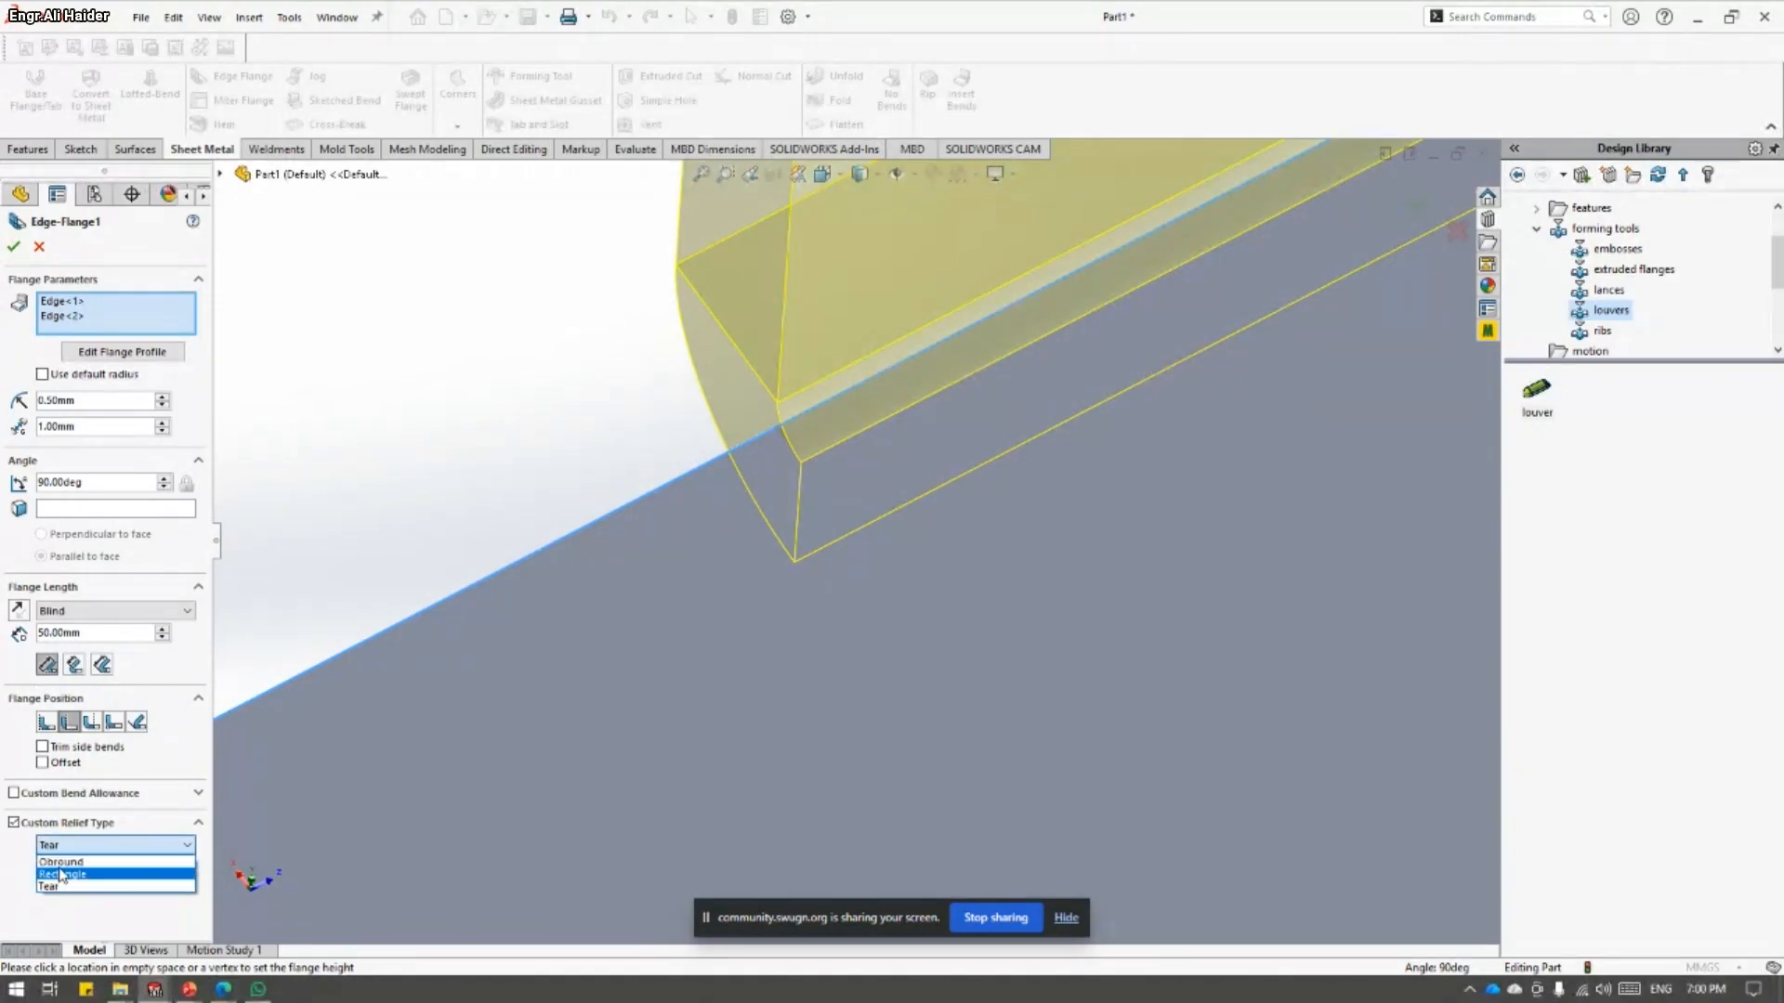
click(55, 885)
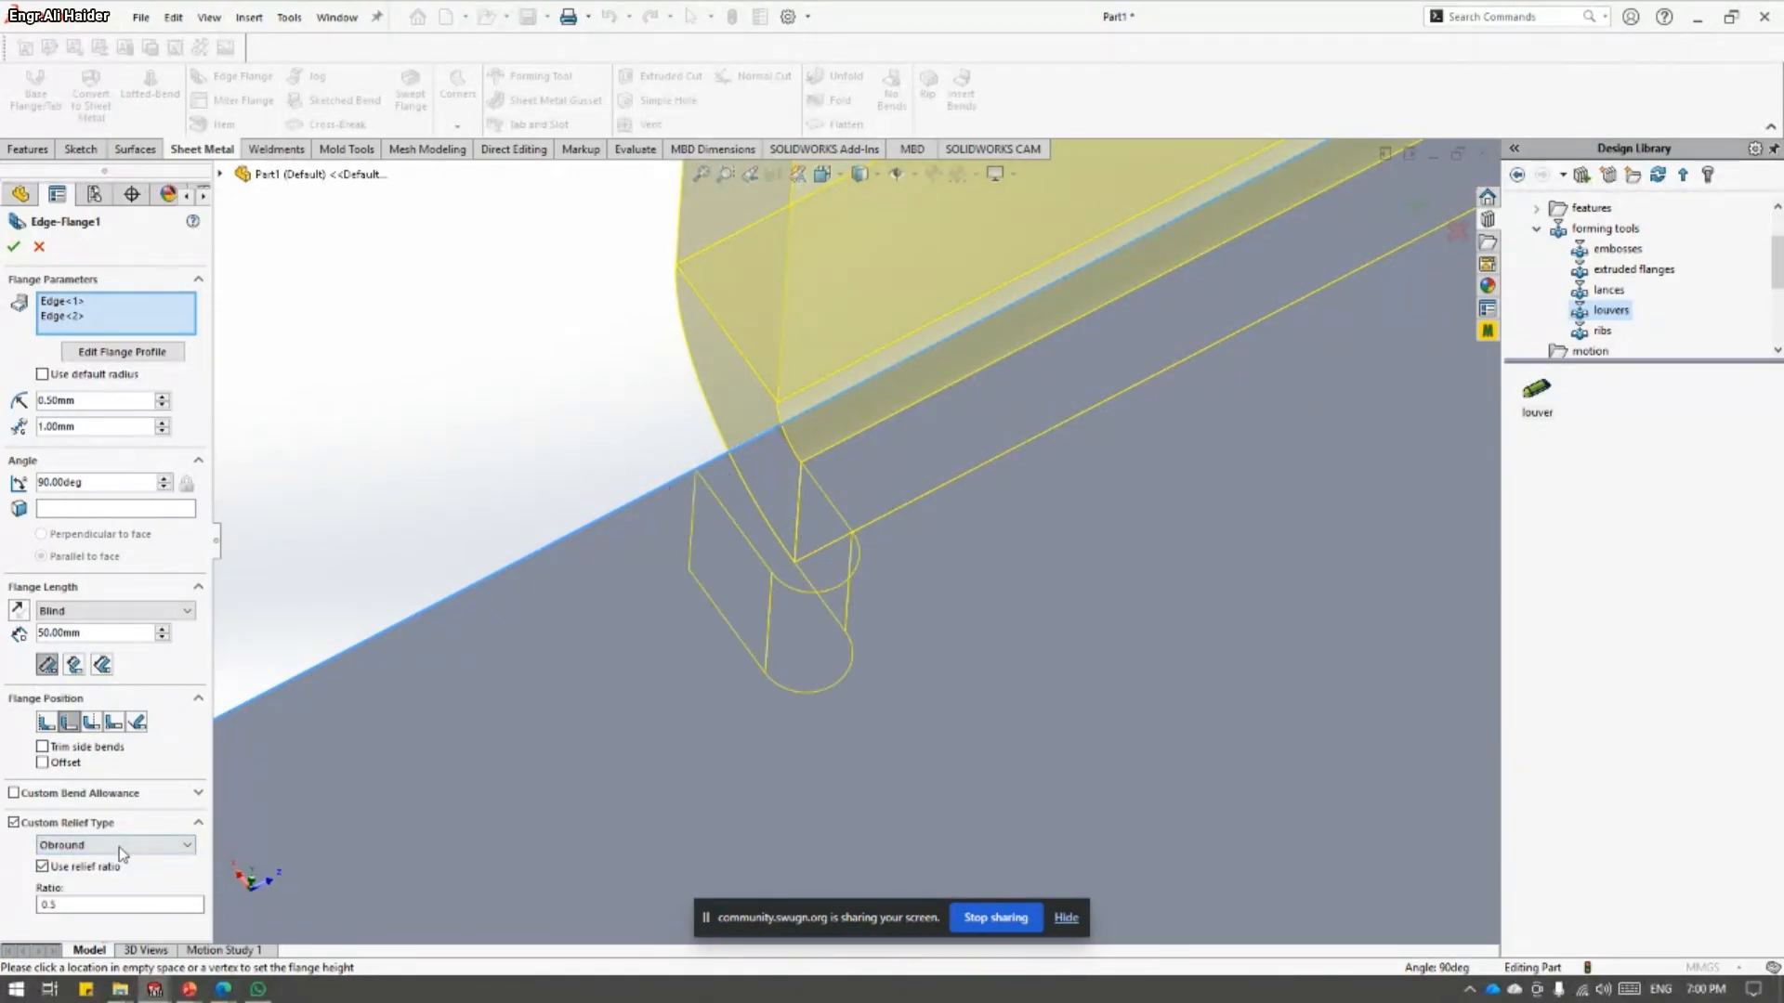
click(84, 845)
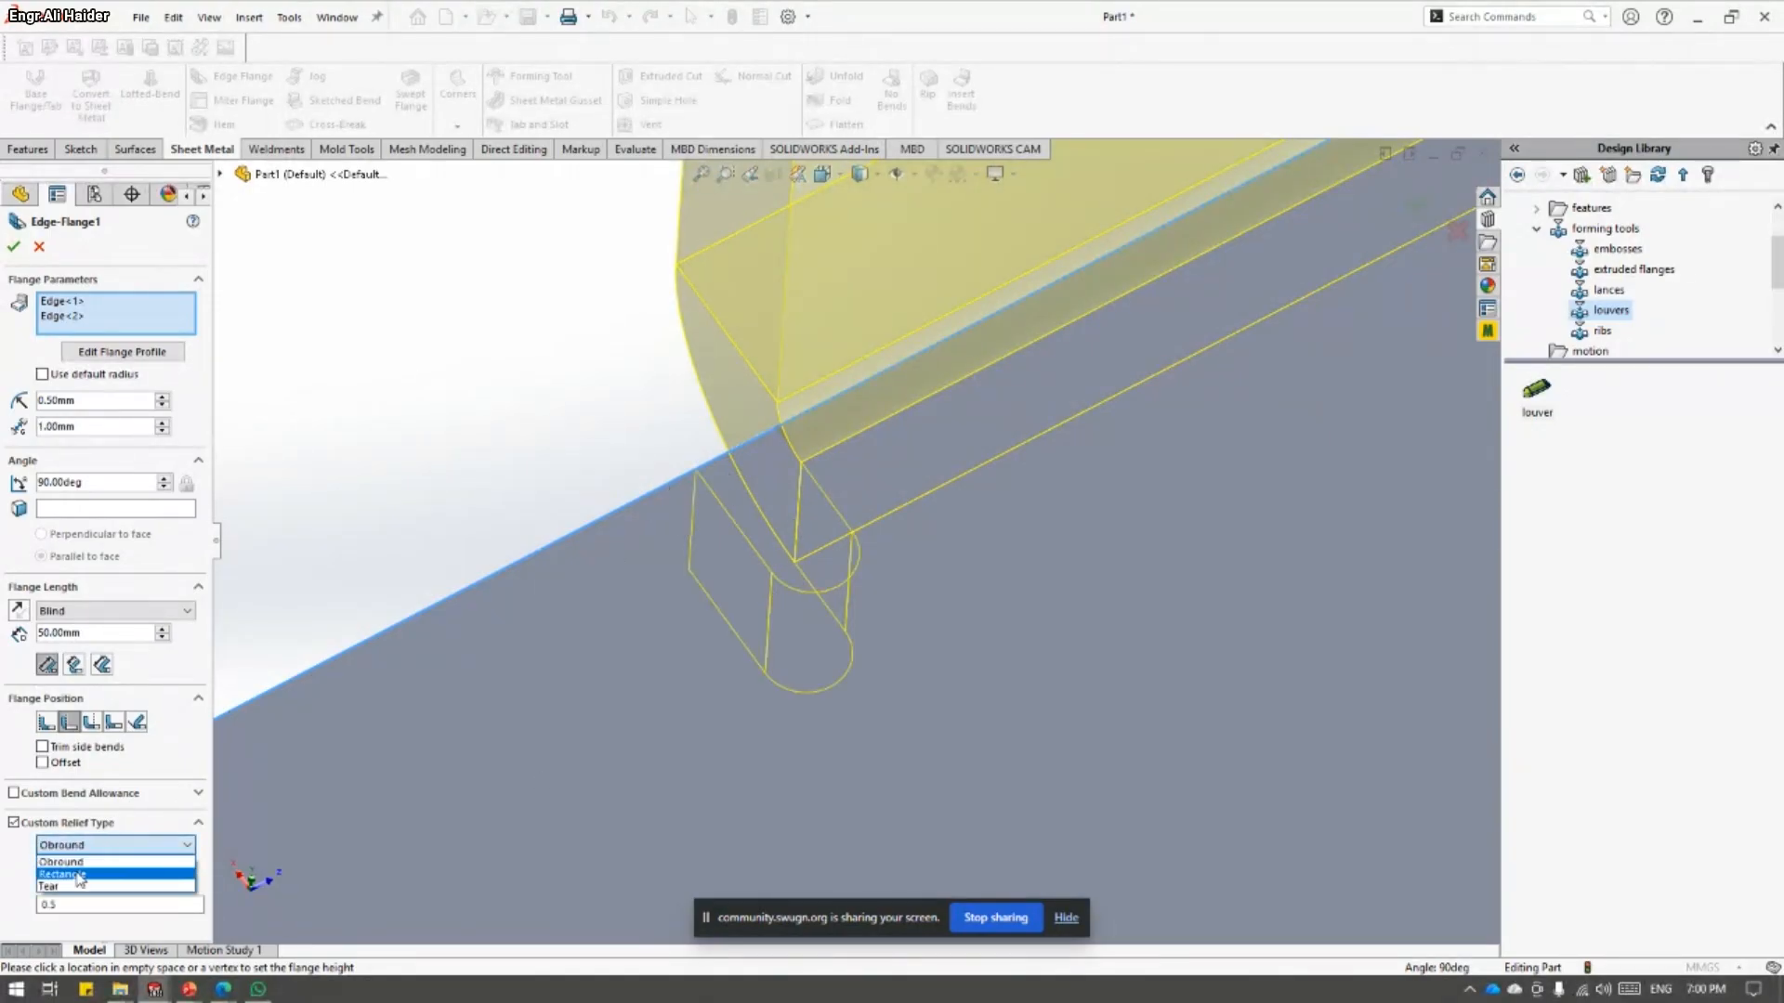
click(79, 876)
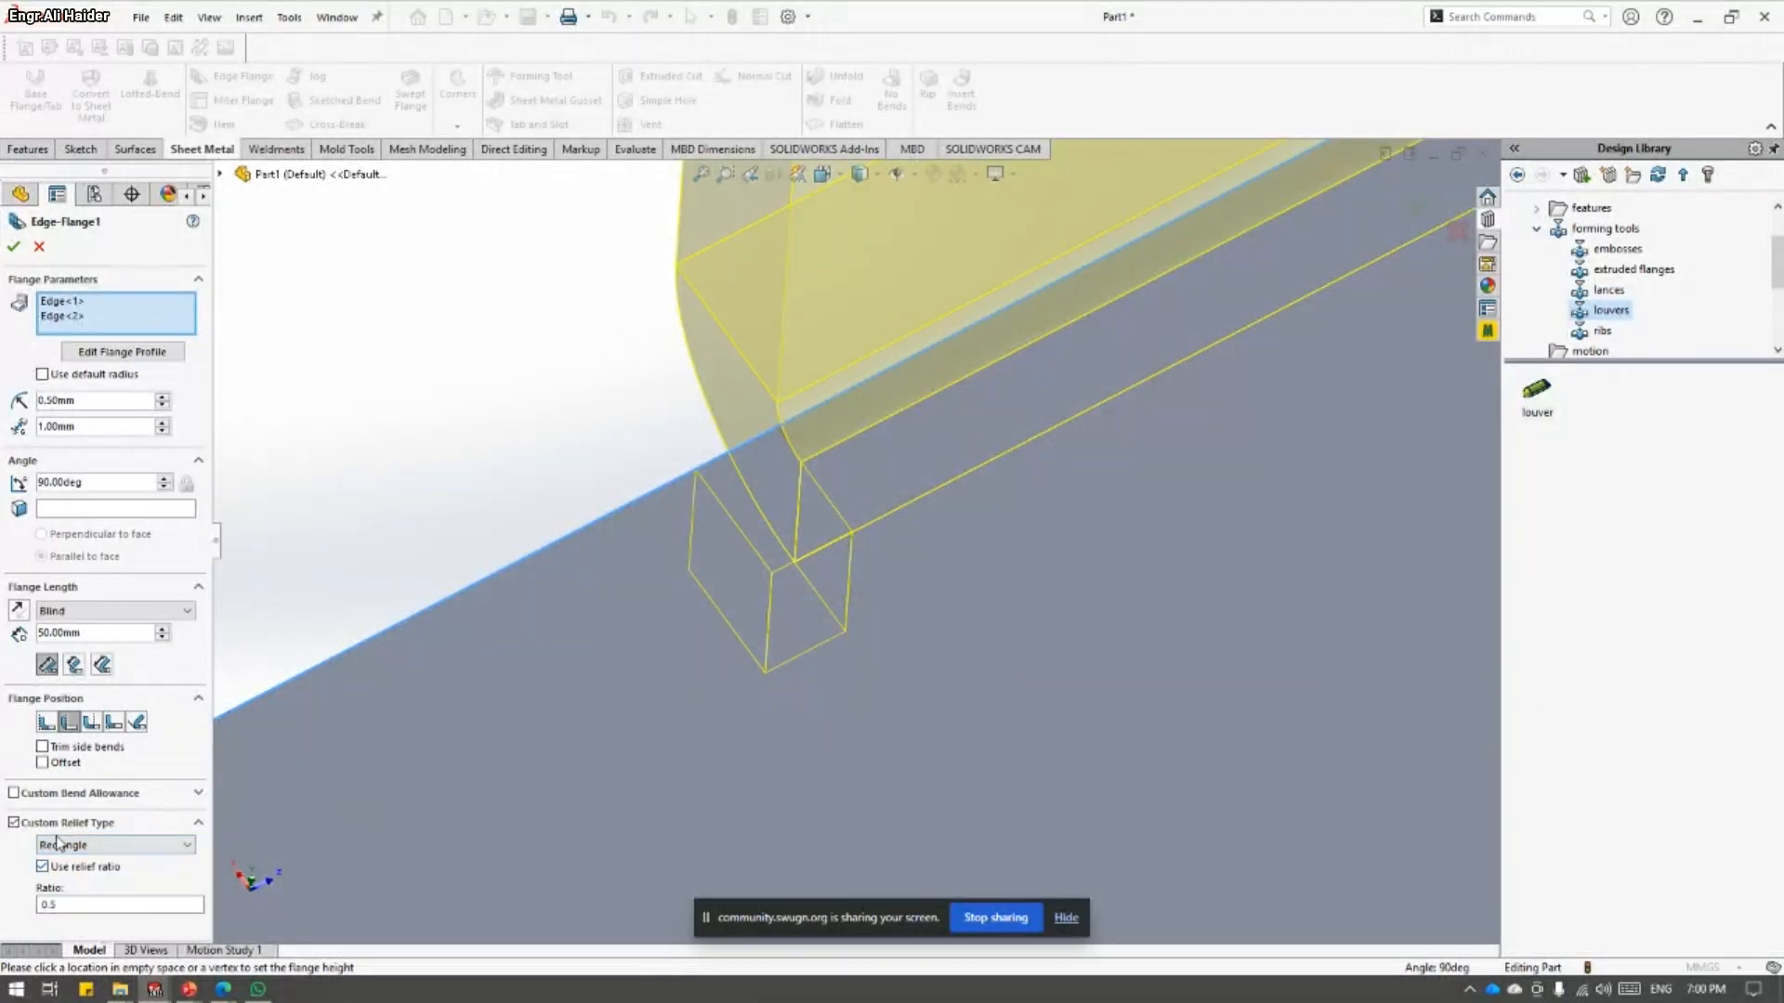
- Turn off the relief ratio and set the rectangular relief's width to 2 mm
scroll(817, 514, down, 3)
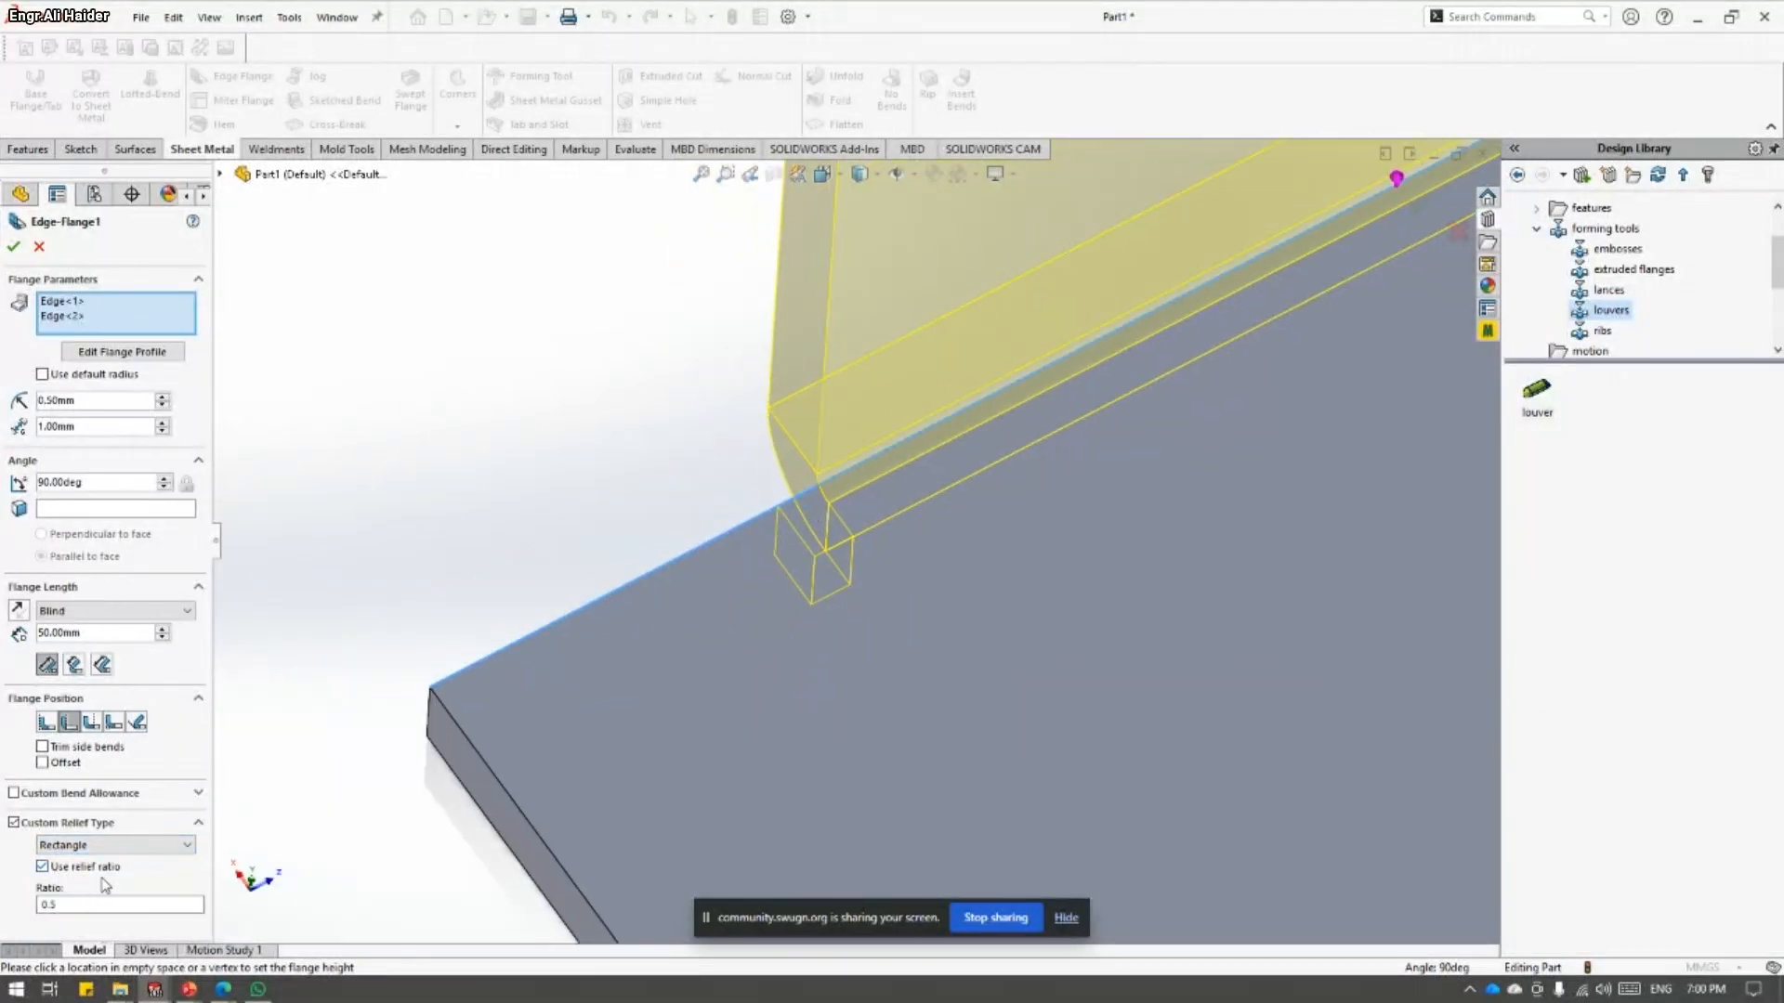
click(42, 867)
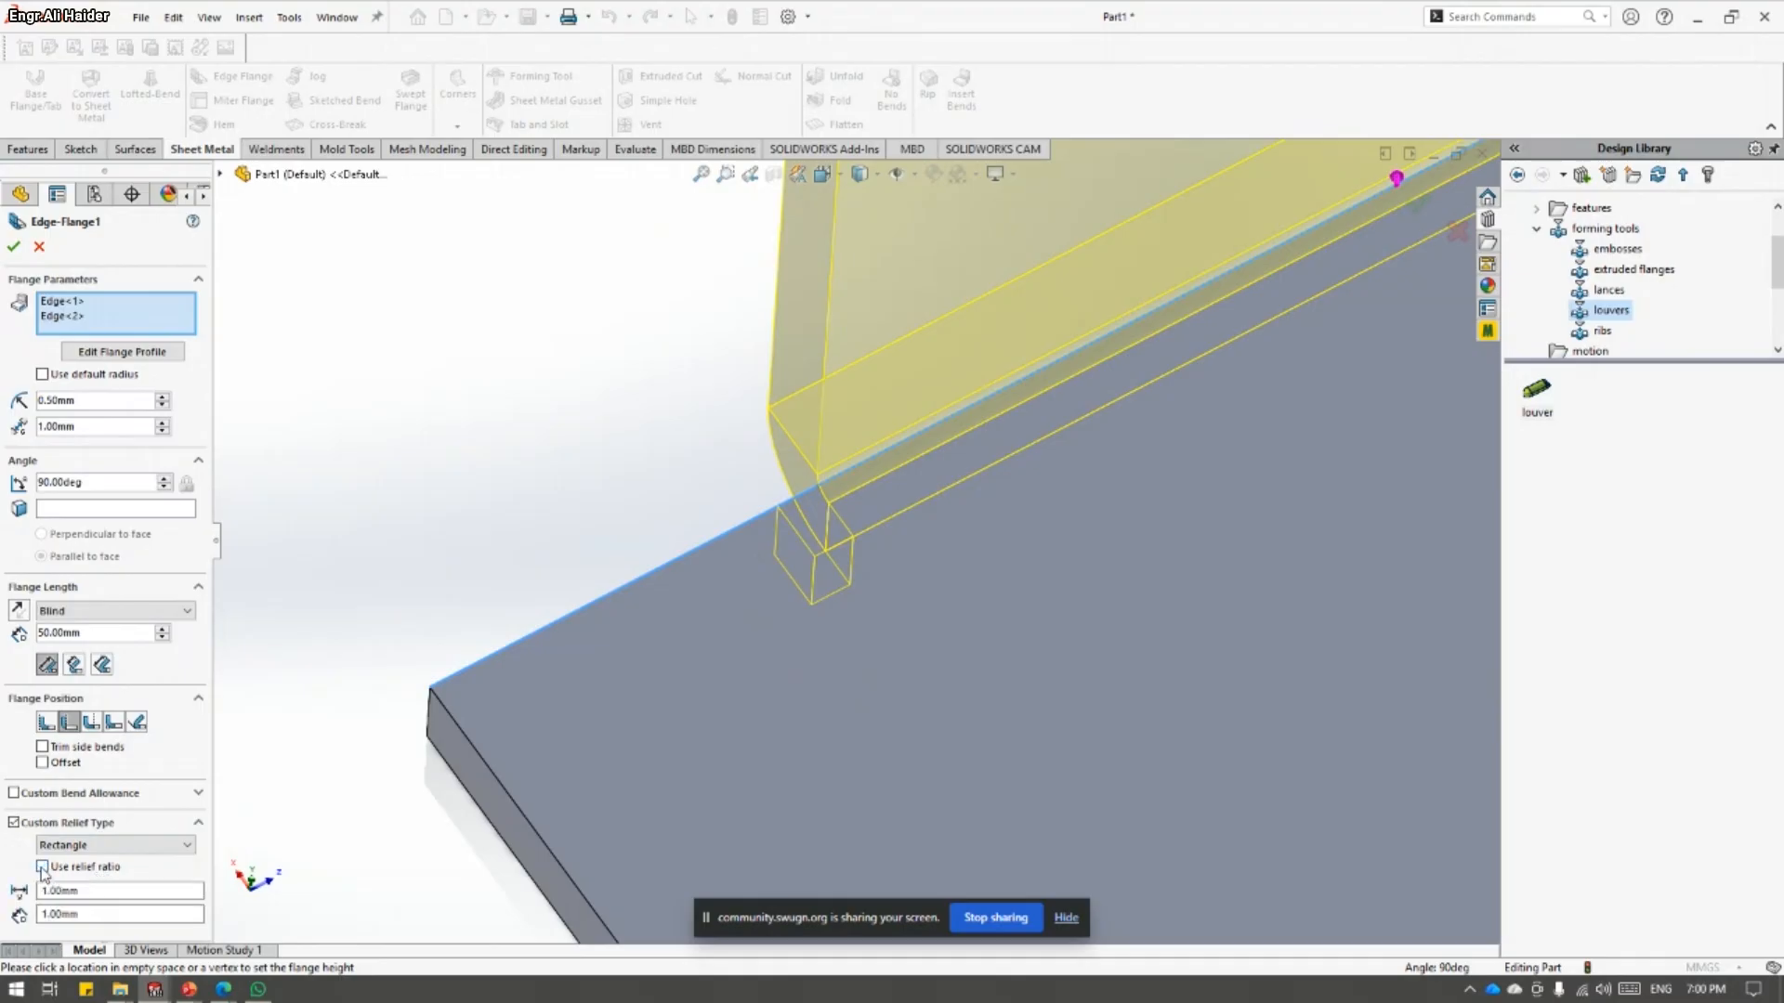
click(78, 914)
double_click(77, 892)
text(2)
key(Return)
- Set the rectangular relief's depth to 1.6 mm and accept the edge flange changes
double_click(74, 914)
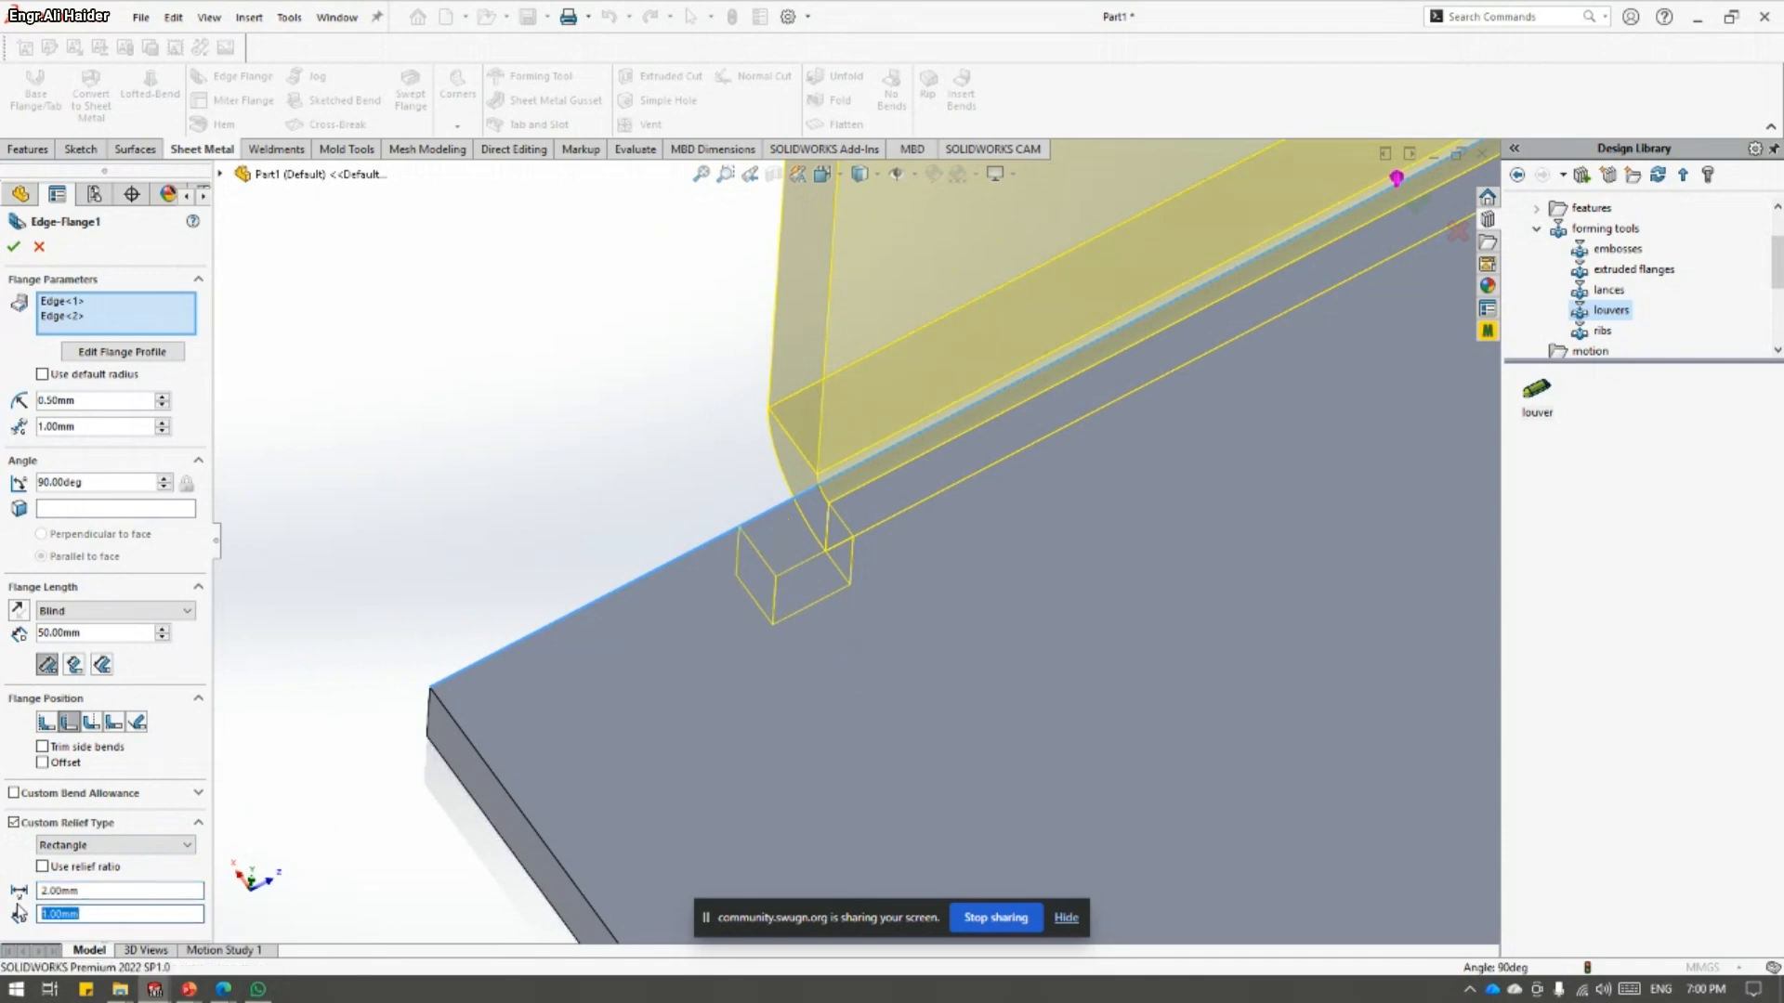
text(1)
key(BackSpace)
key(BackSpace)
text(.6)
key(Return)
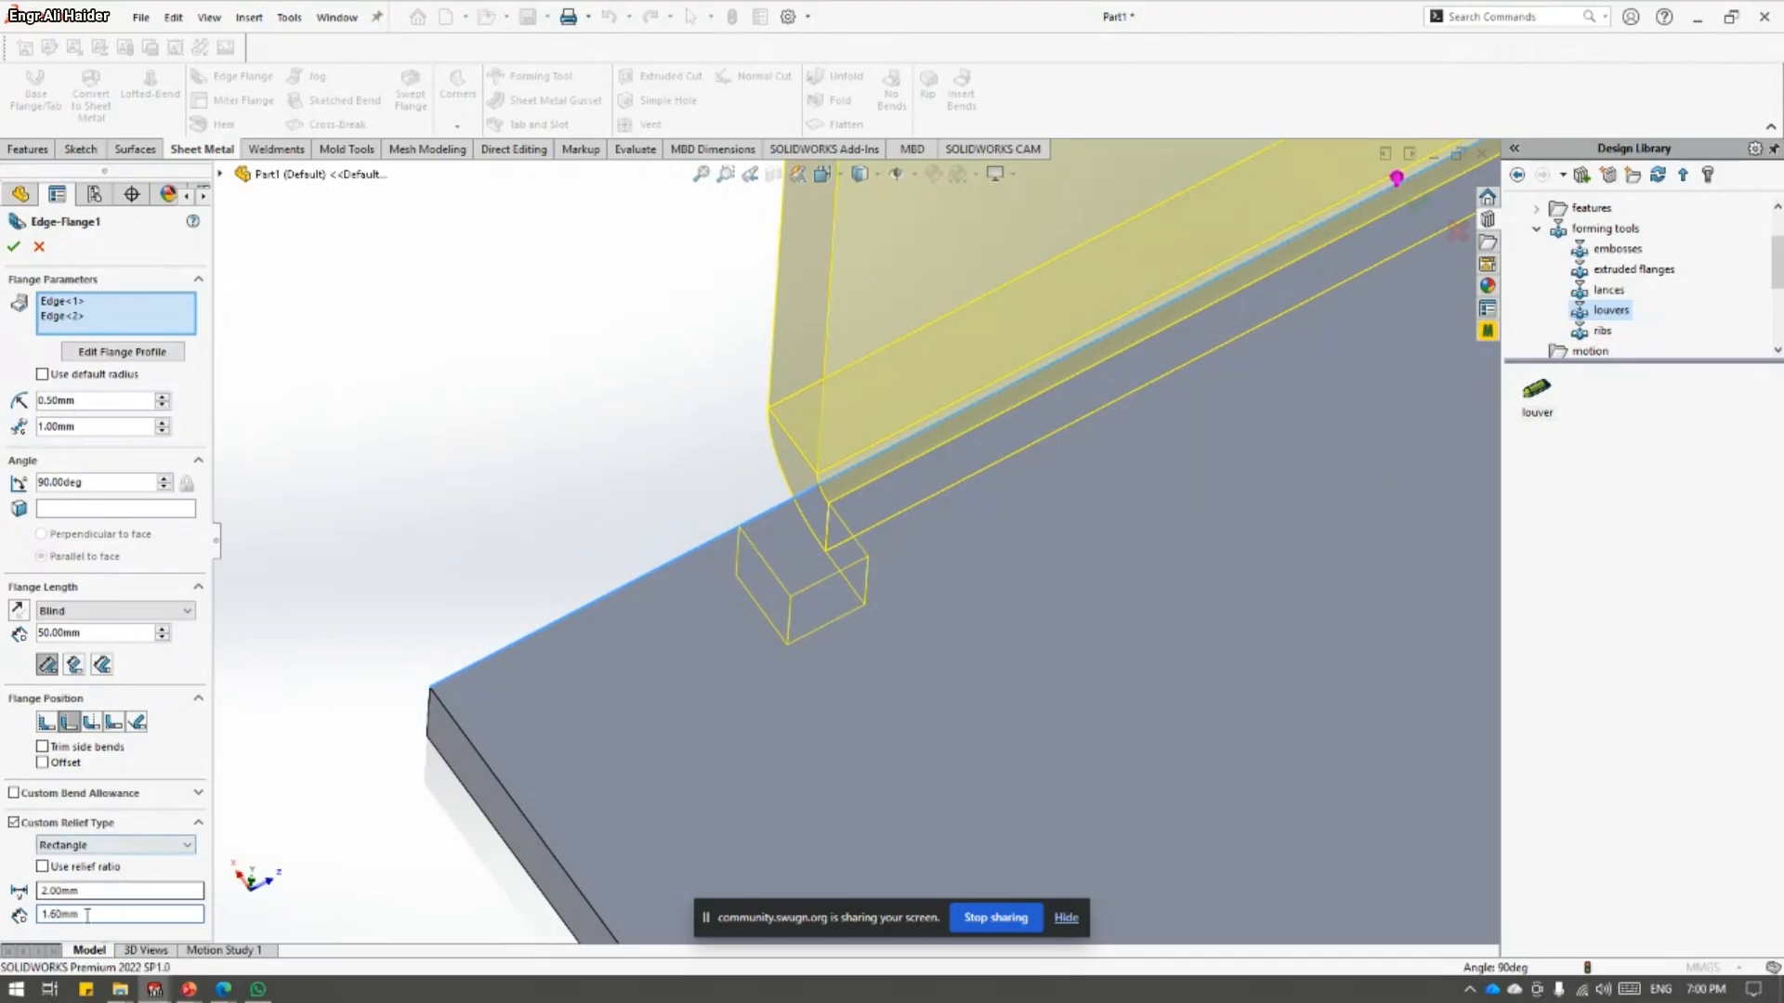
click(14, 247)
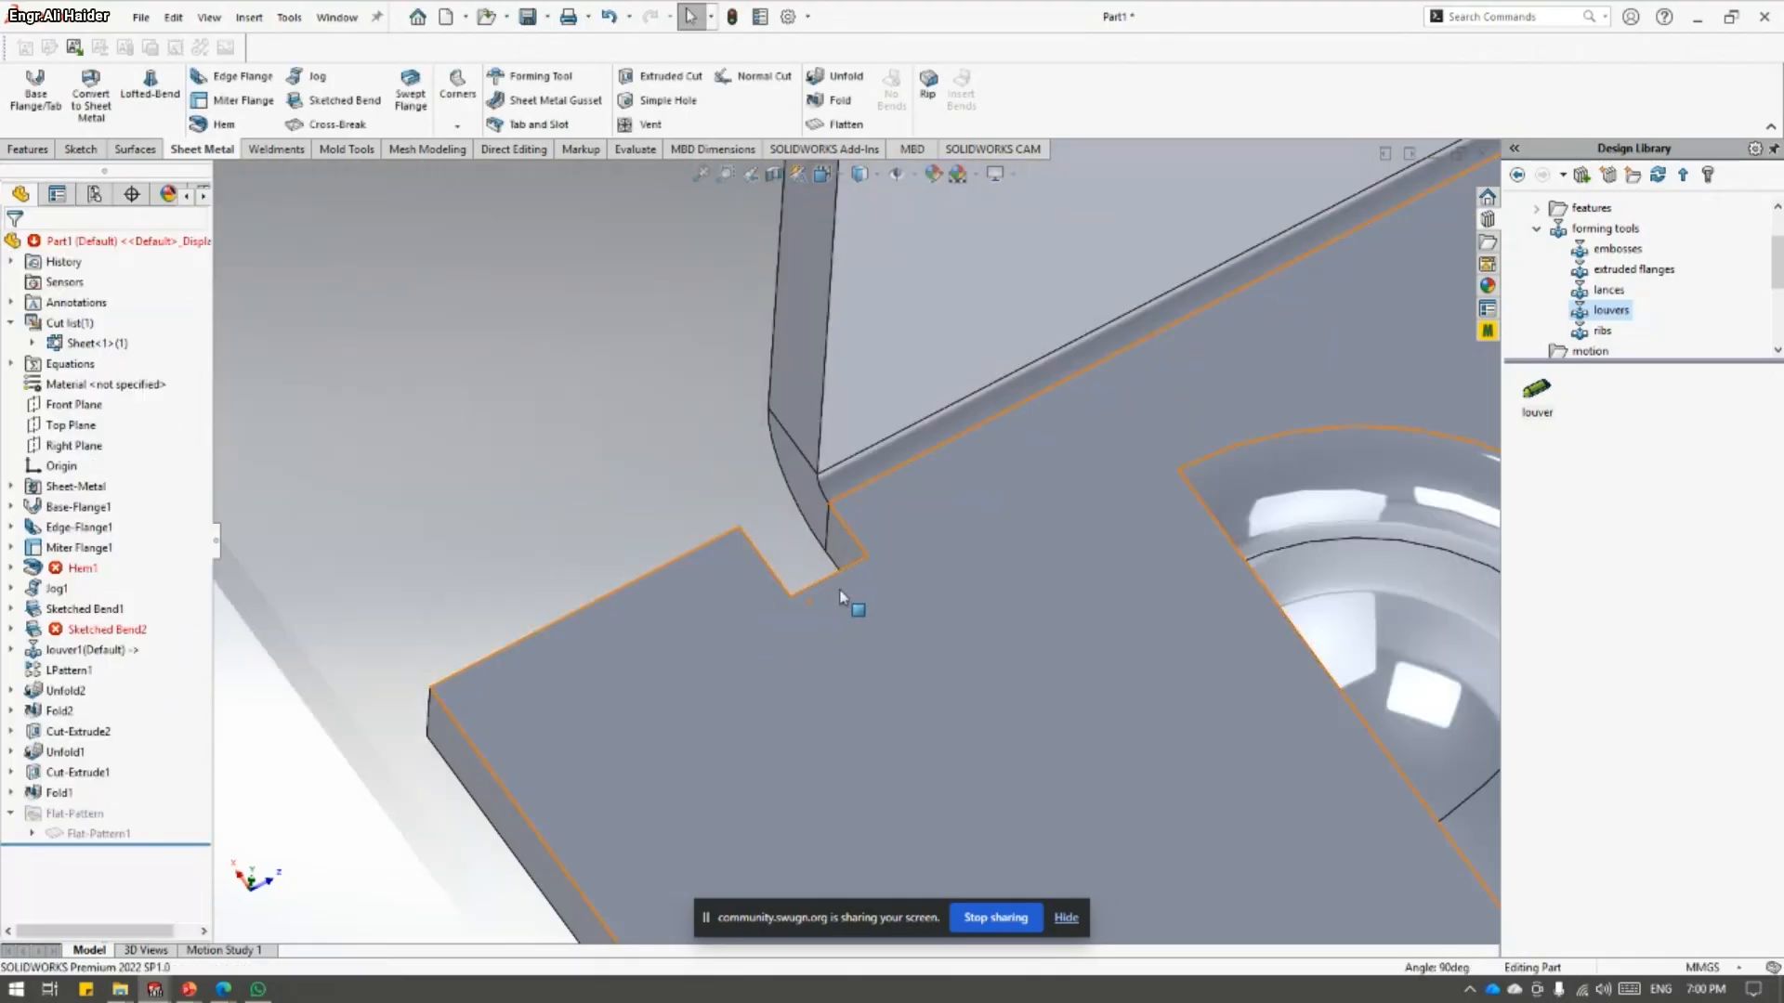
- Examine the relief cuts at the ends of the short edge flange's bend
scroll(841, 598, up, 5)
mouse_move(932, 501)
middle_down()
mouse_move(985, 327)
mouse_move(913, 516)
middle_up()
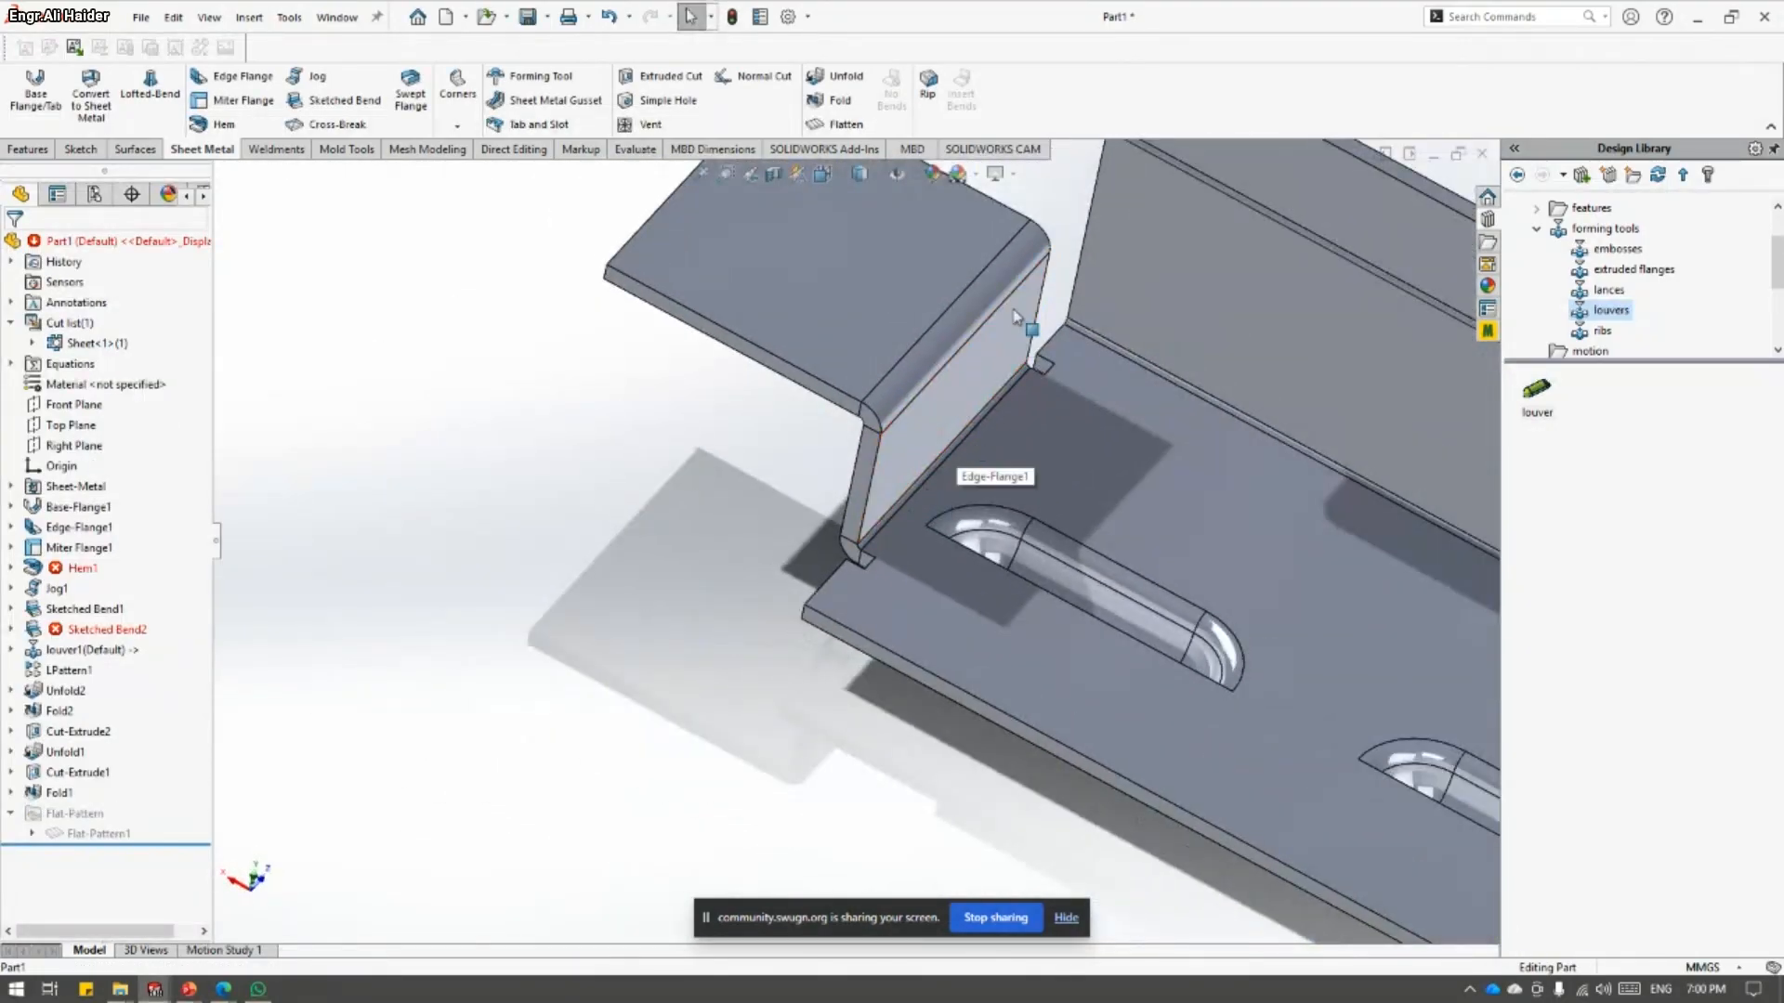
click(992, 354)
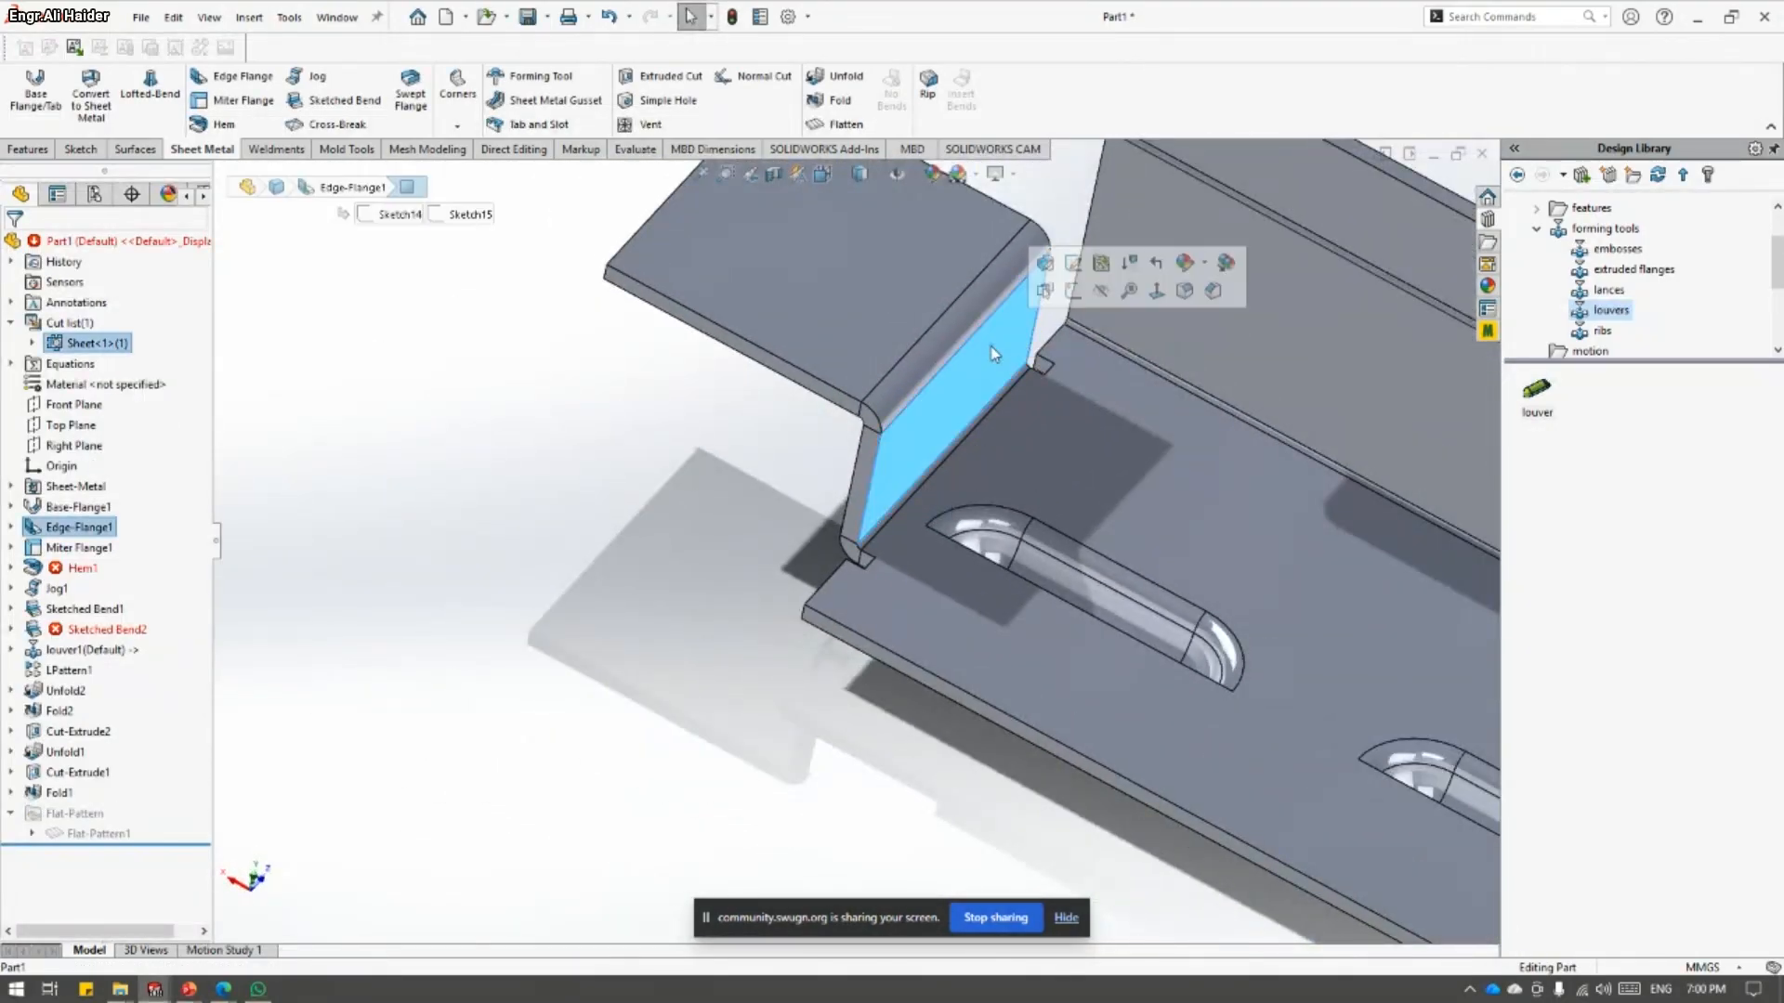
scroll(850, 572, down, 5)
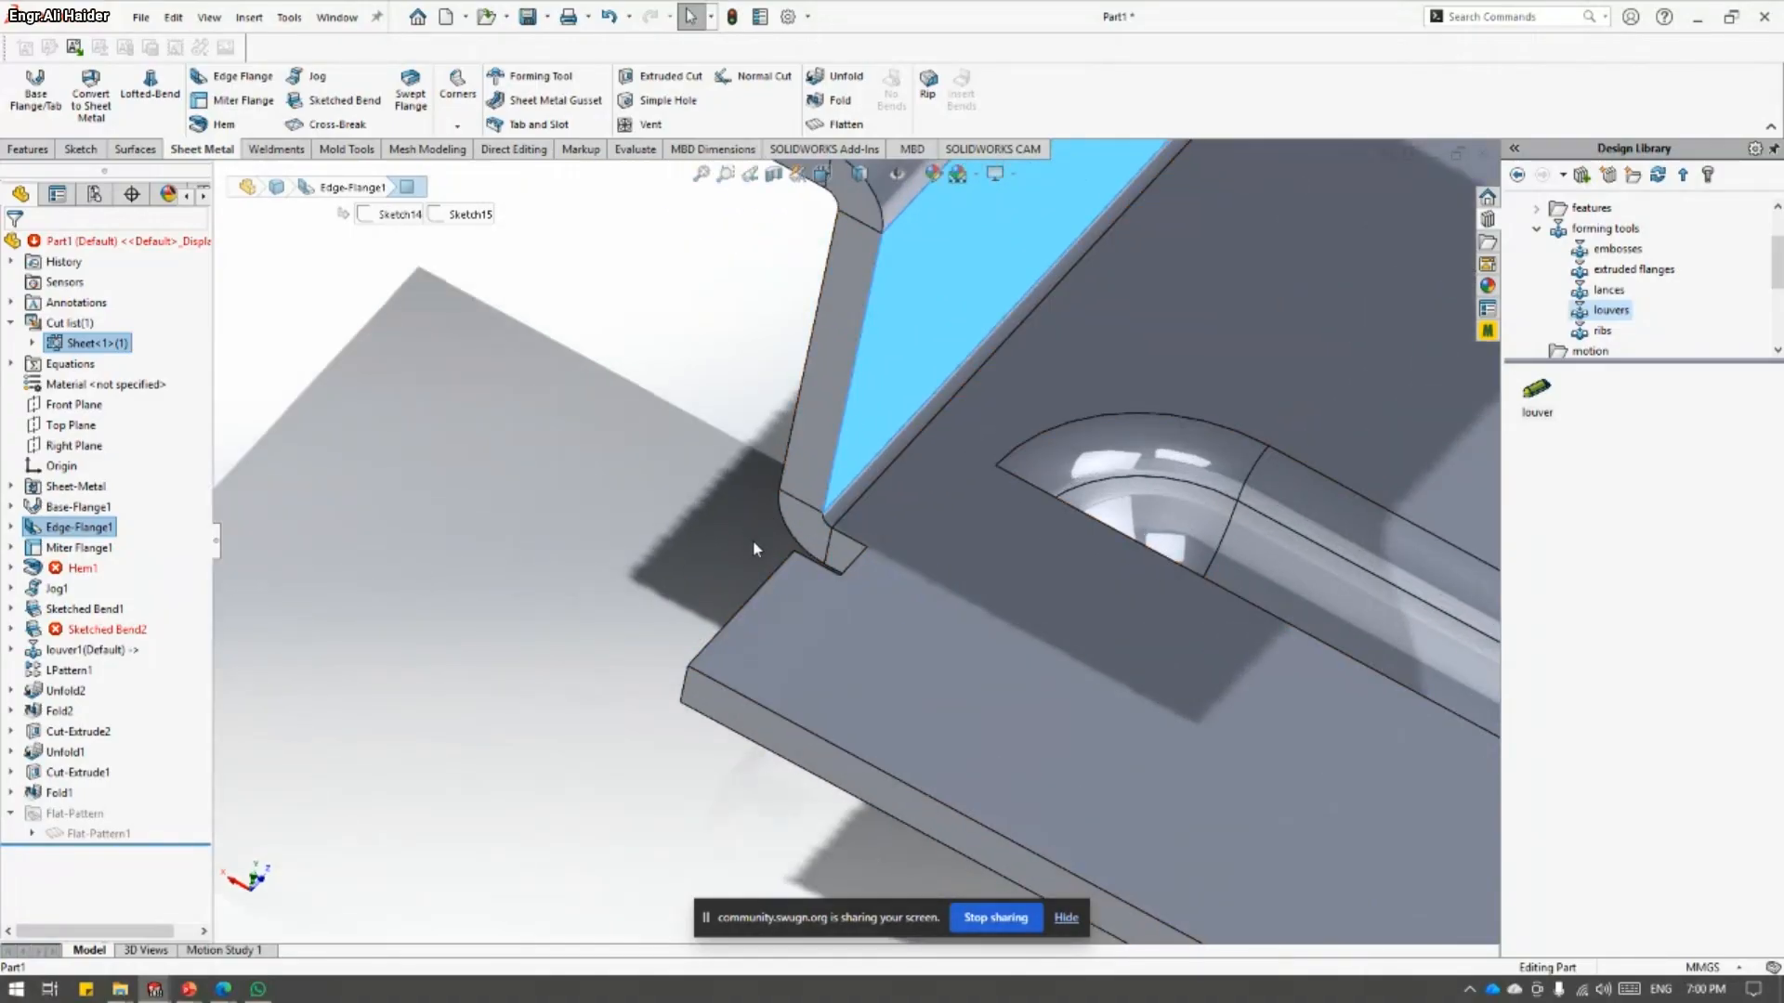
- Switch to the PowerPoint slide show, advance to the next Tips & Tricks slide and pen-mark Creating Hems and Hanging Relief Type
key(alt+Tab)
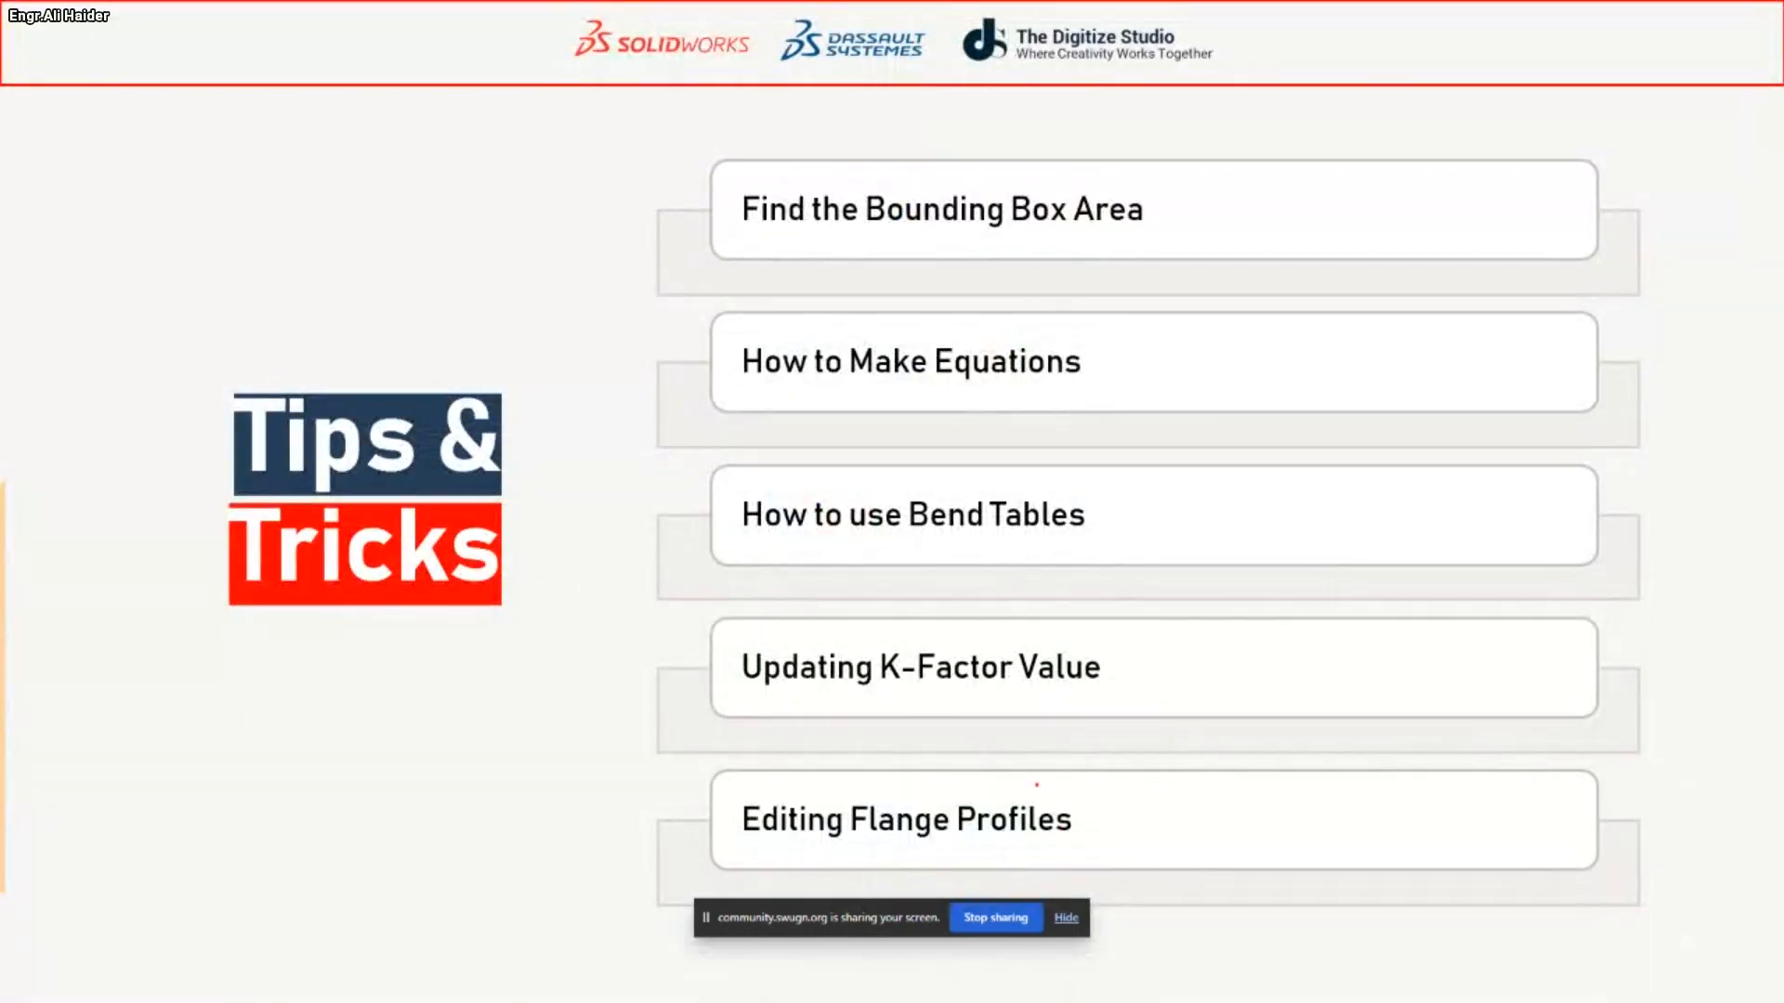
key(Right)
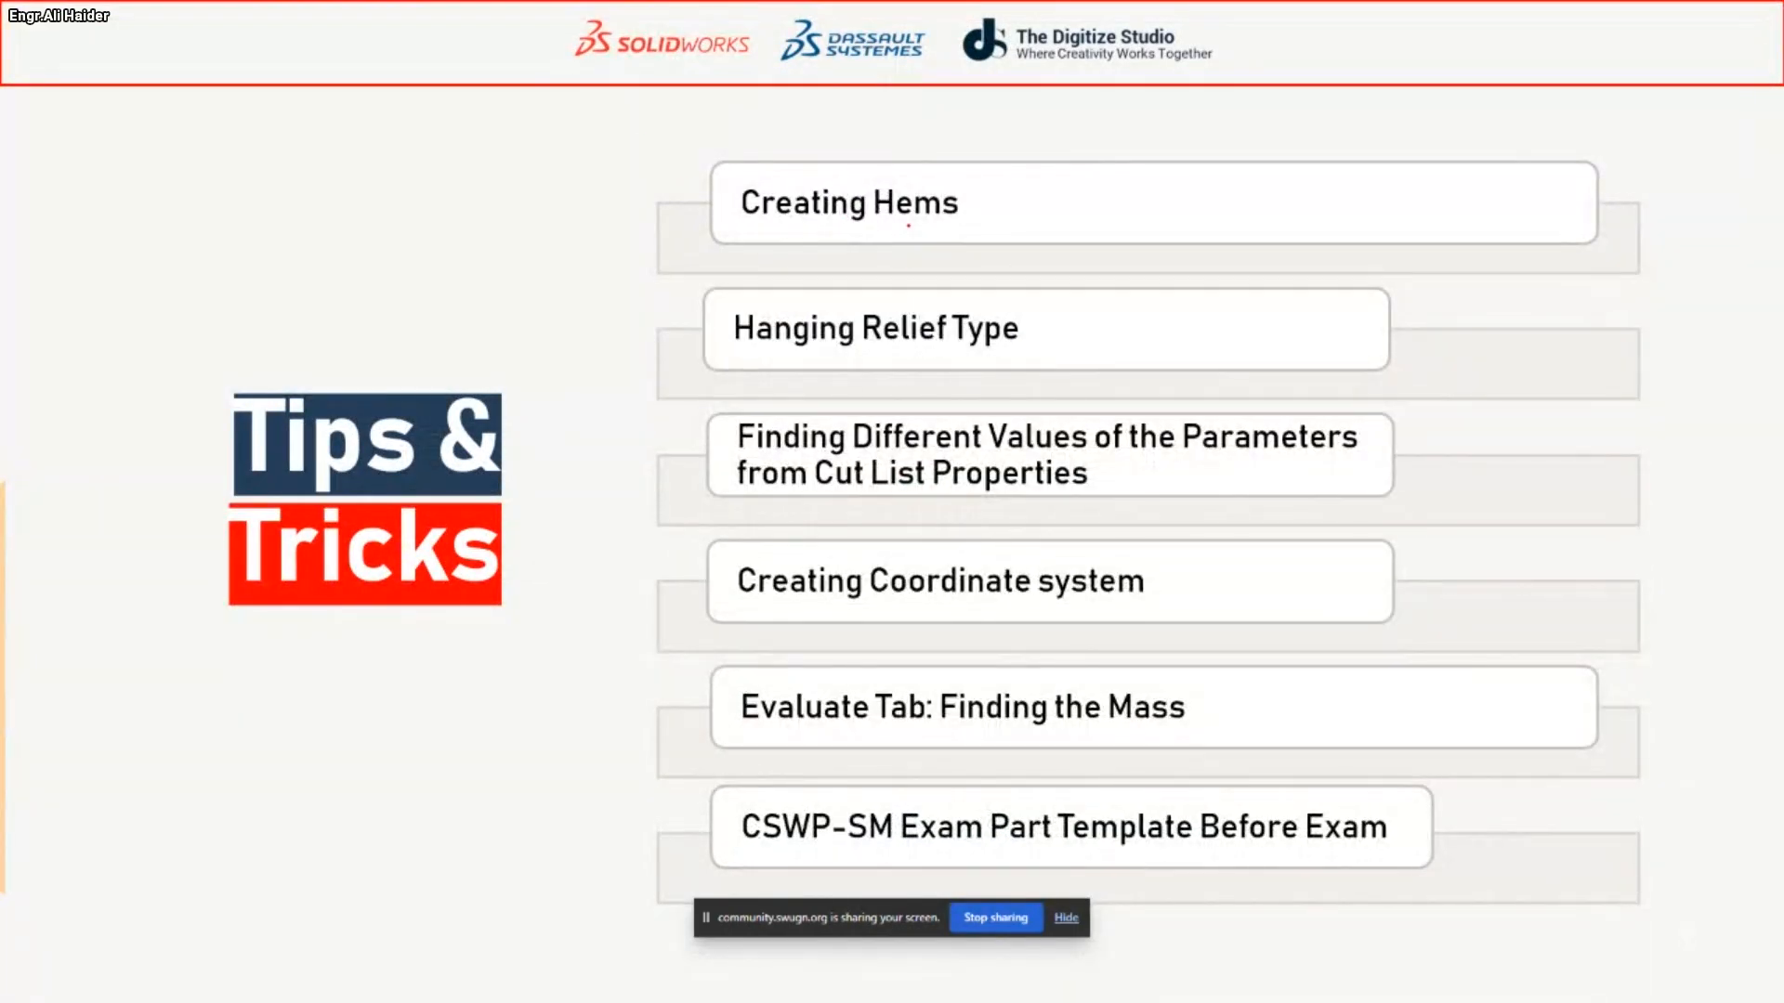
drag(983, 200, 1034, 168)
drag(810, 164, 923, 94)
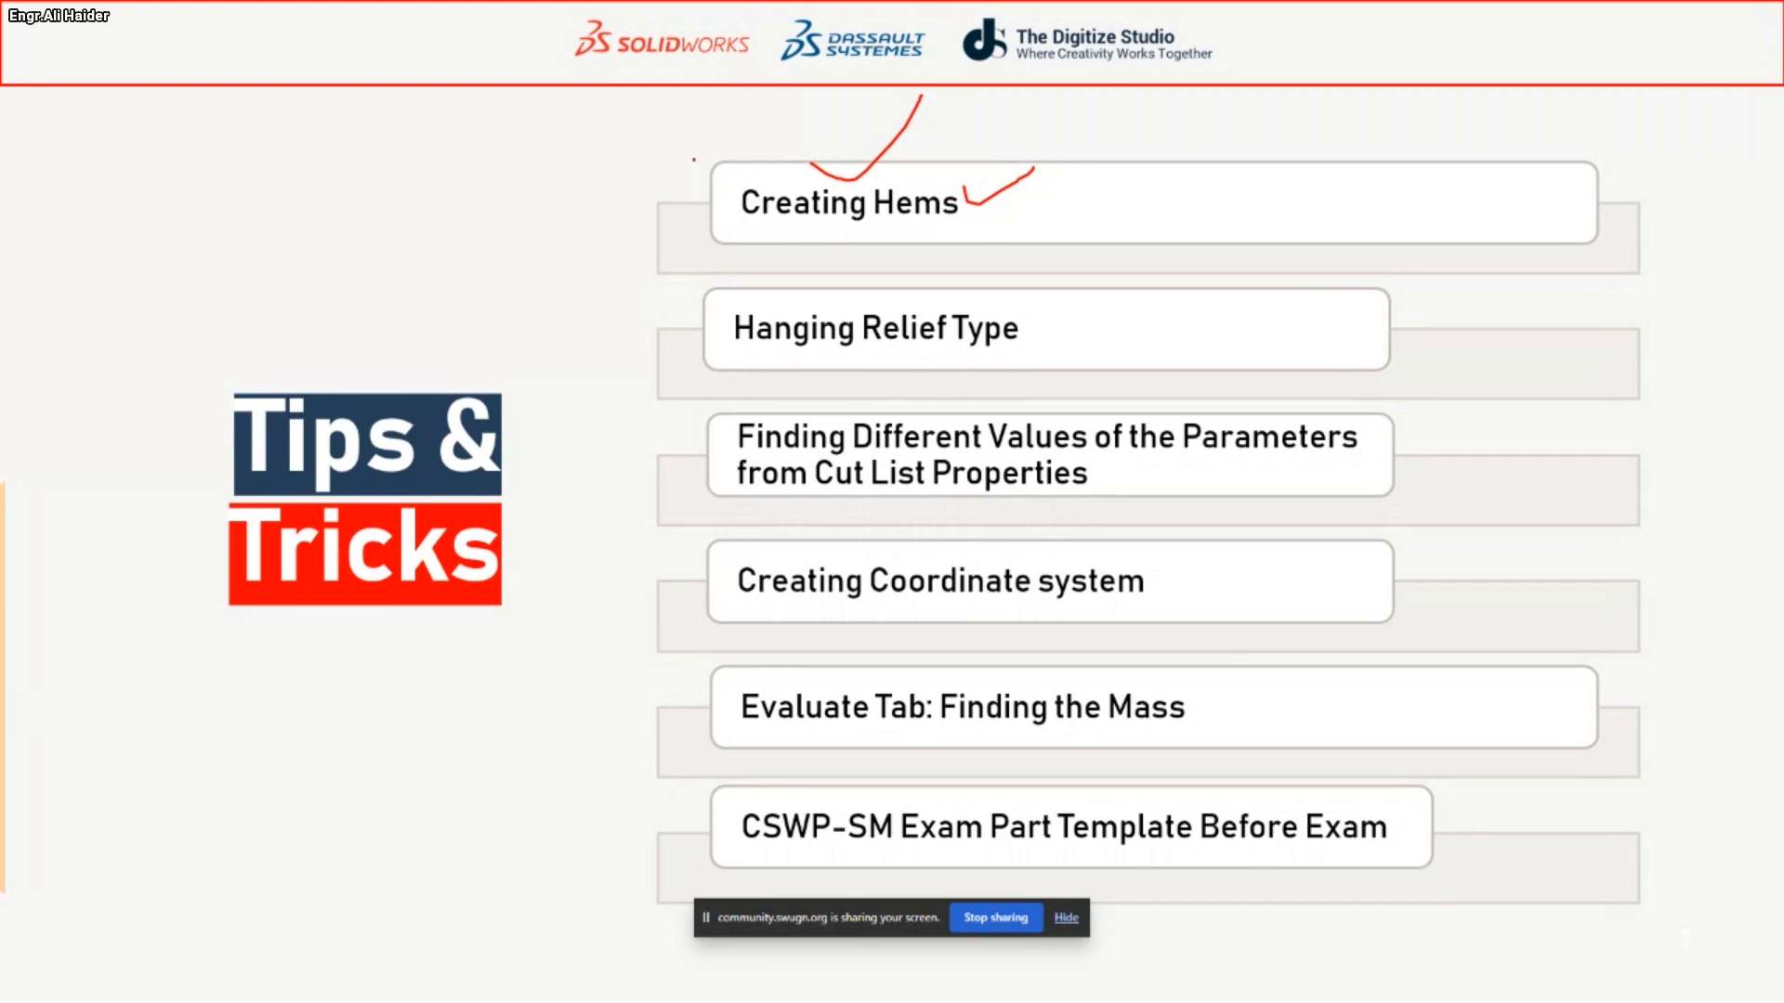
drag(703, 170, 804, 130)
drag(733, 222, 989, 220)
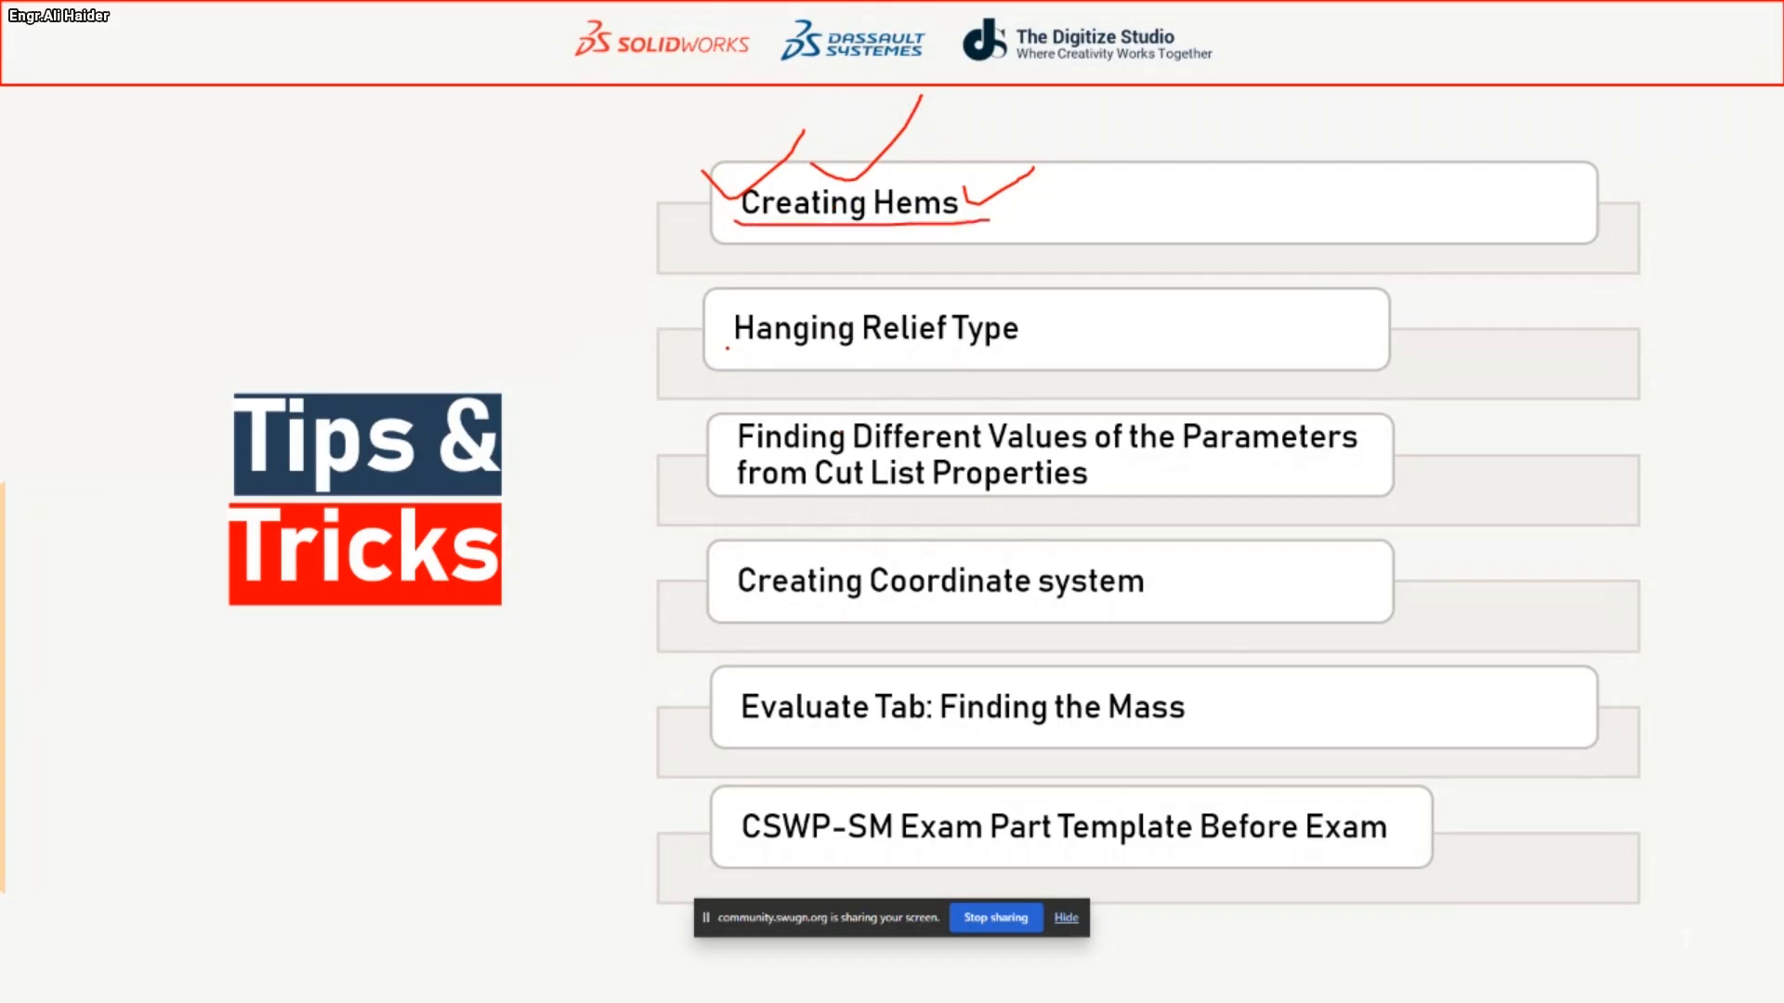
mouse_move(726, 363)
mouse_down()
mouse_move(1045, 373)
mouse_move(1118, 334)
mouse_up()
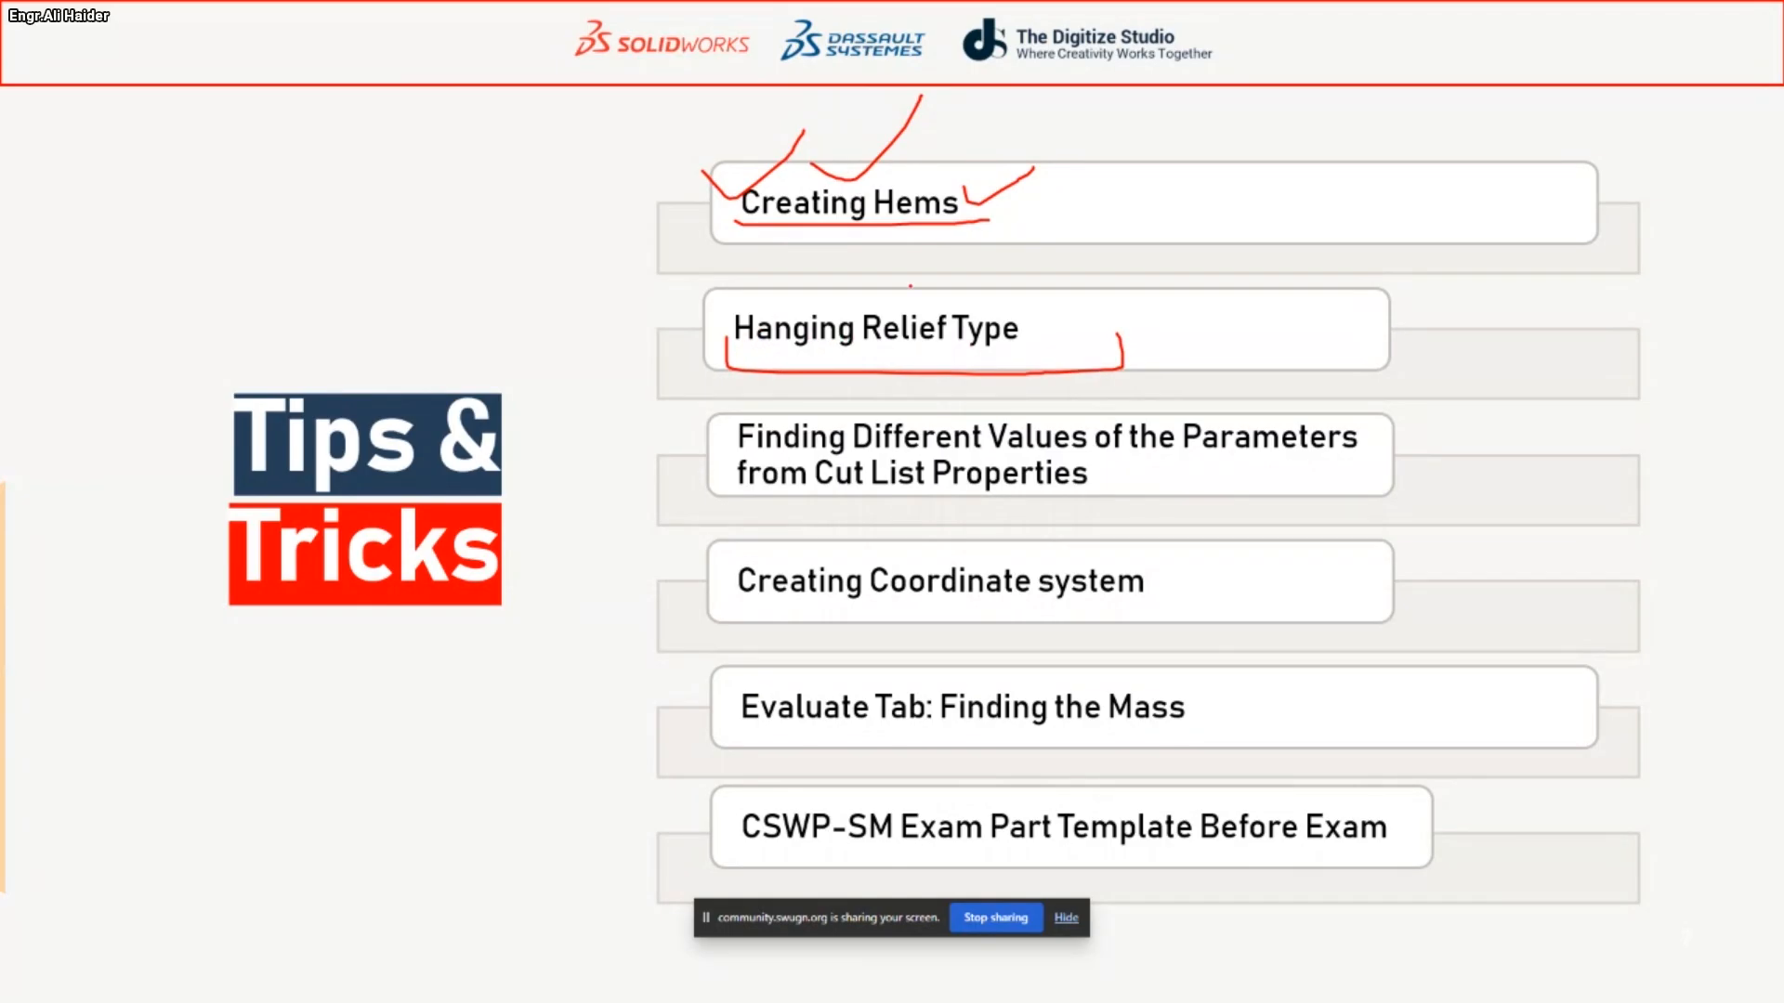
drag(1034, 327, 1117, 262)
- Switch back to SolidWorks and open the cut-list properties of the Sheet<1> item
key(alt+Tab)
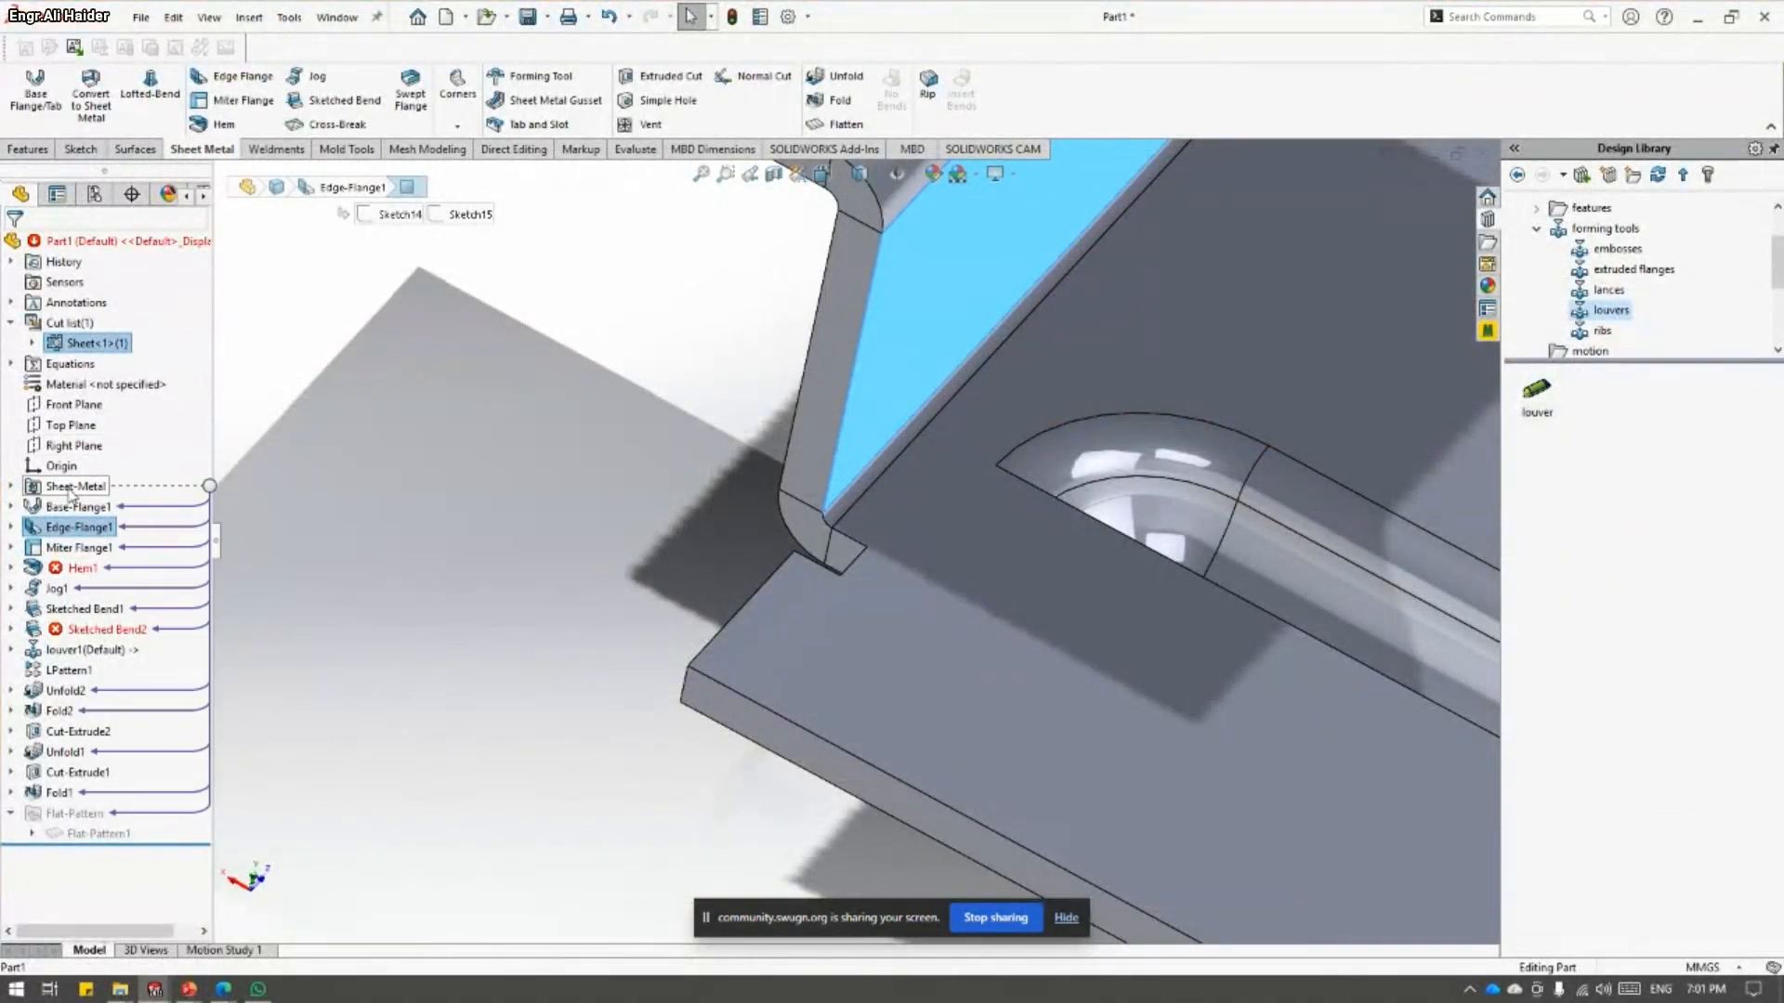
right_click(69, 487)
click(71, 344)
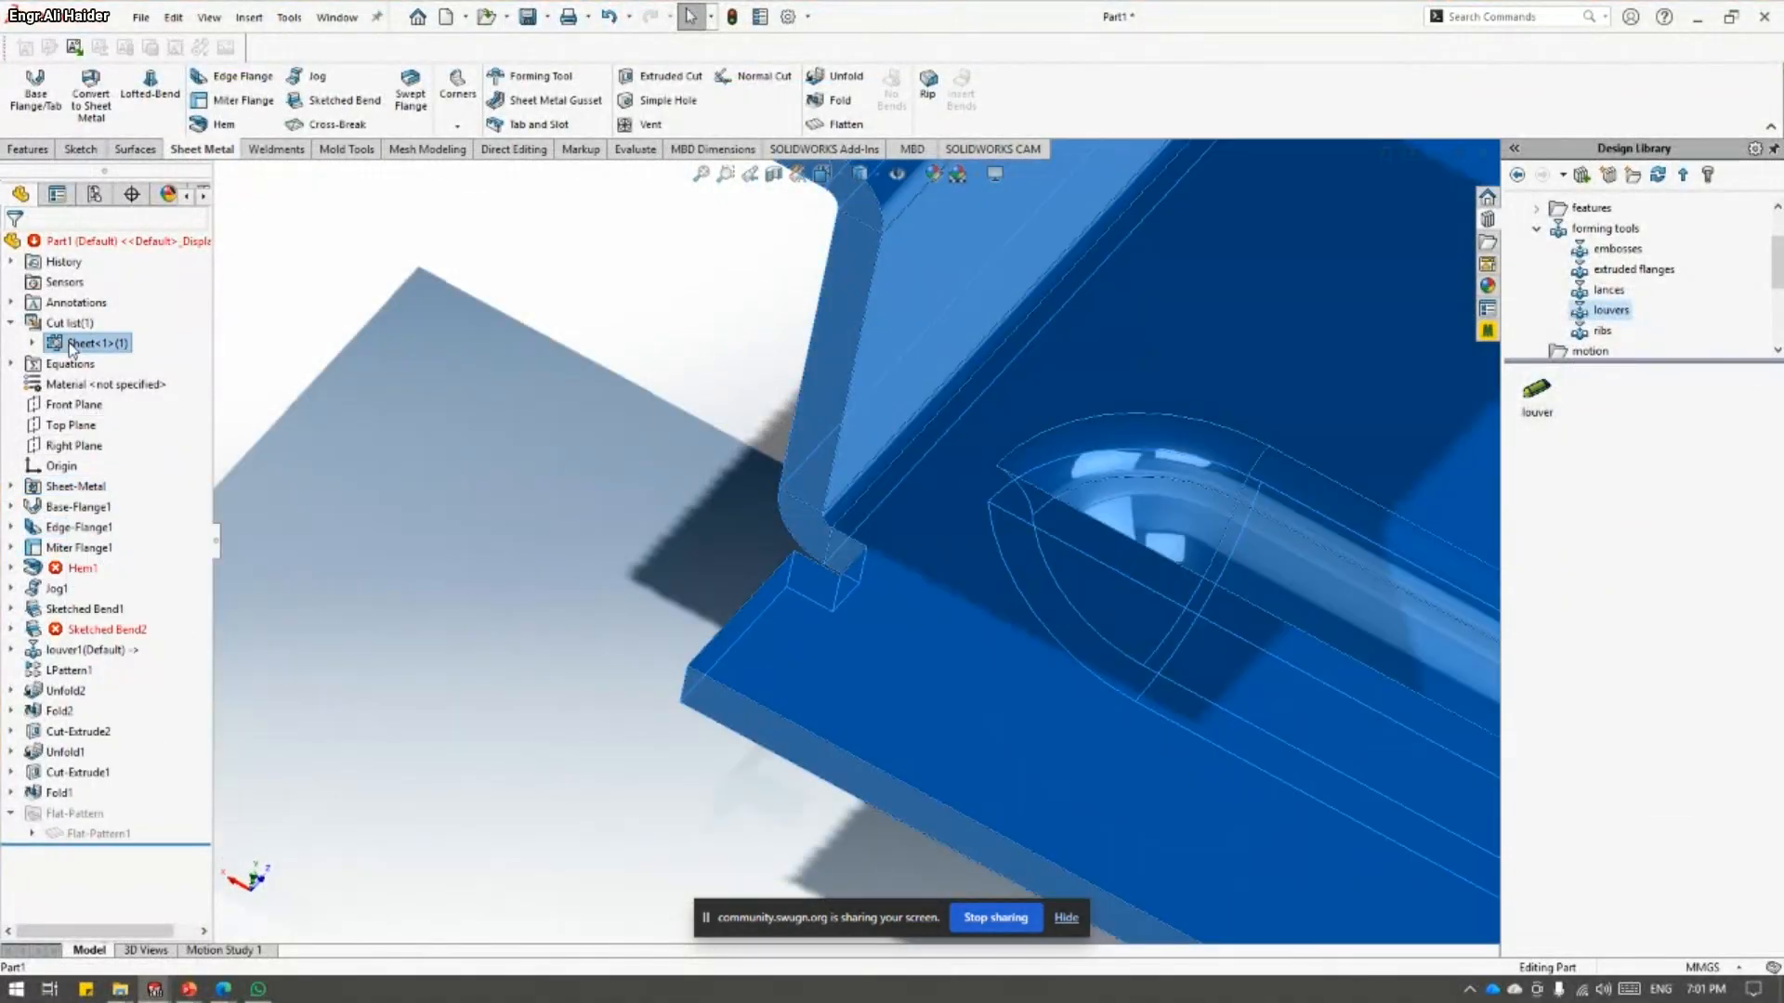
right_click(71, 345)
click(95, 378)
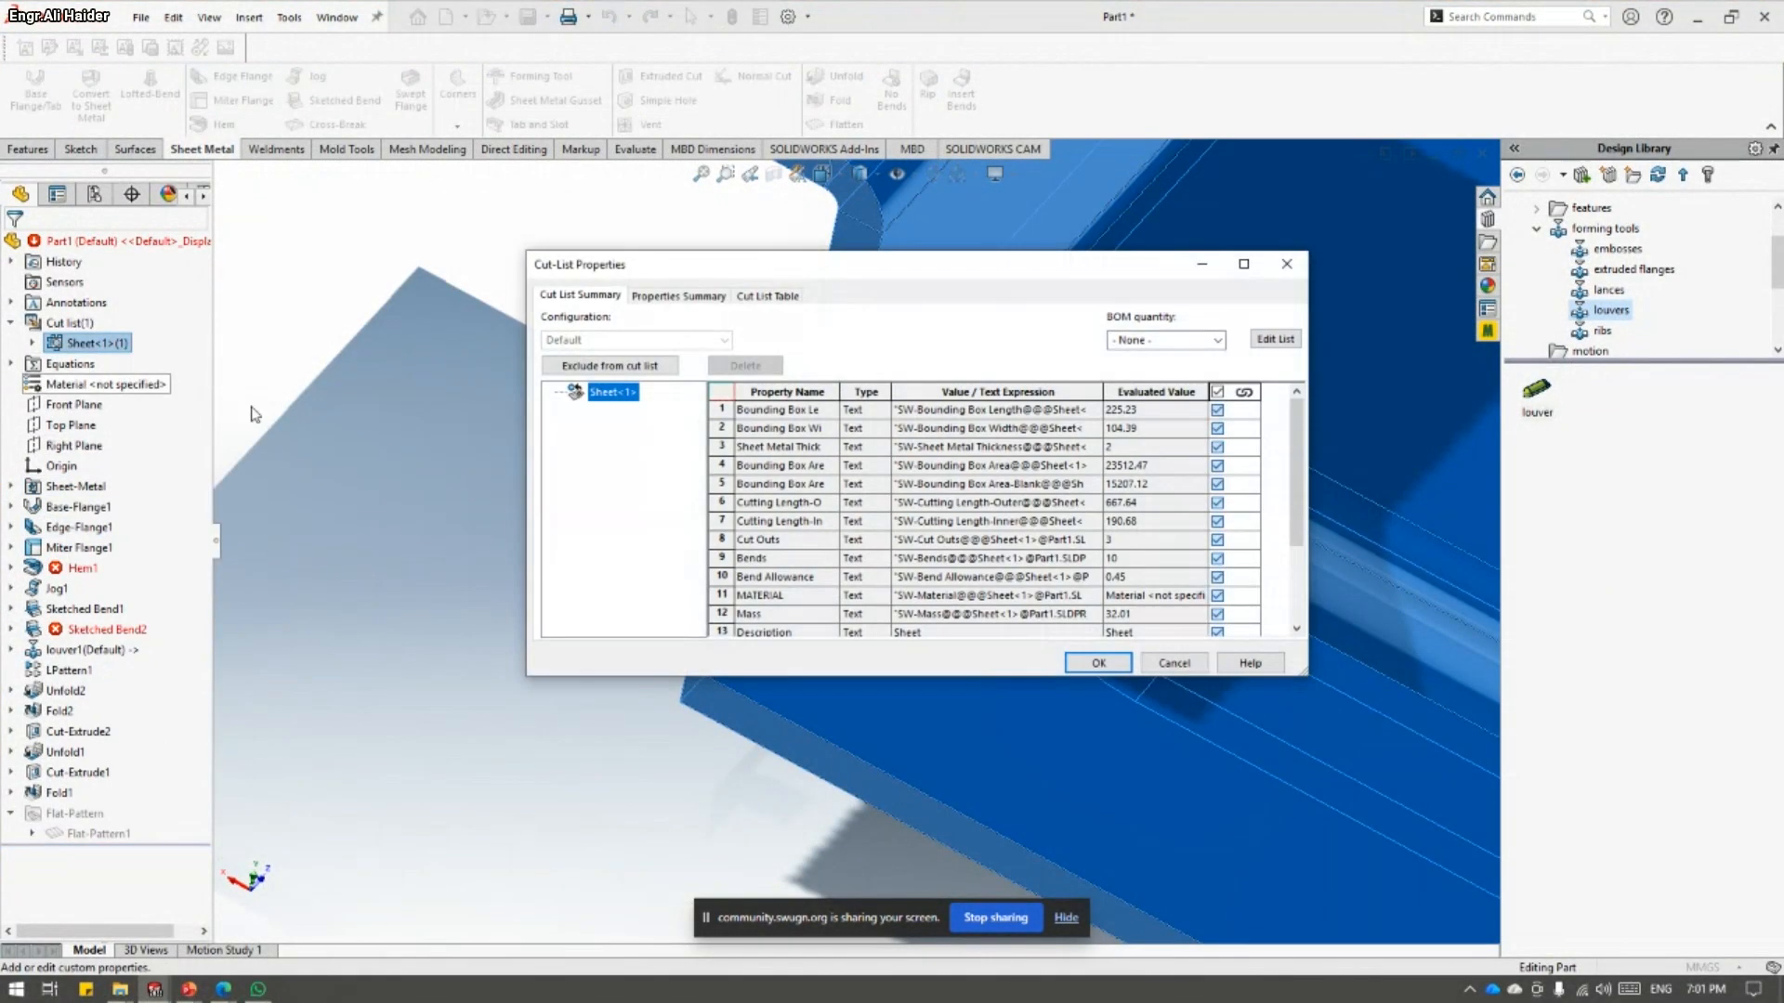
- Widen the Property Name column to read the cut-list property names and values, and briefly revisit the Tips & Tricks slide
click(836, 397)
drag(839, 394, 933, 397)
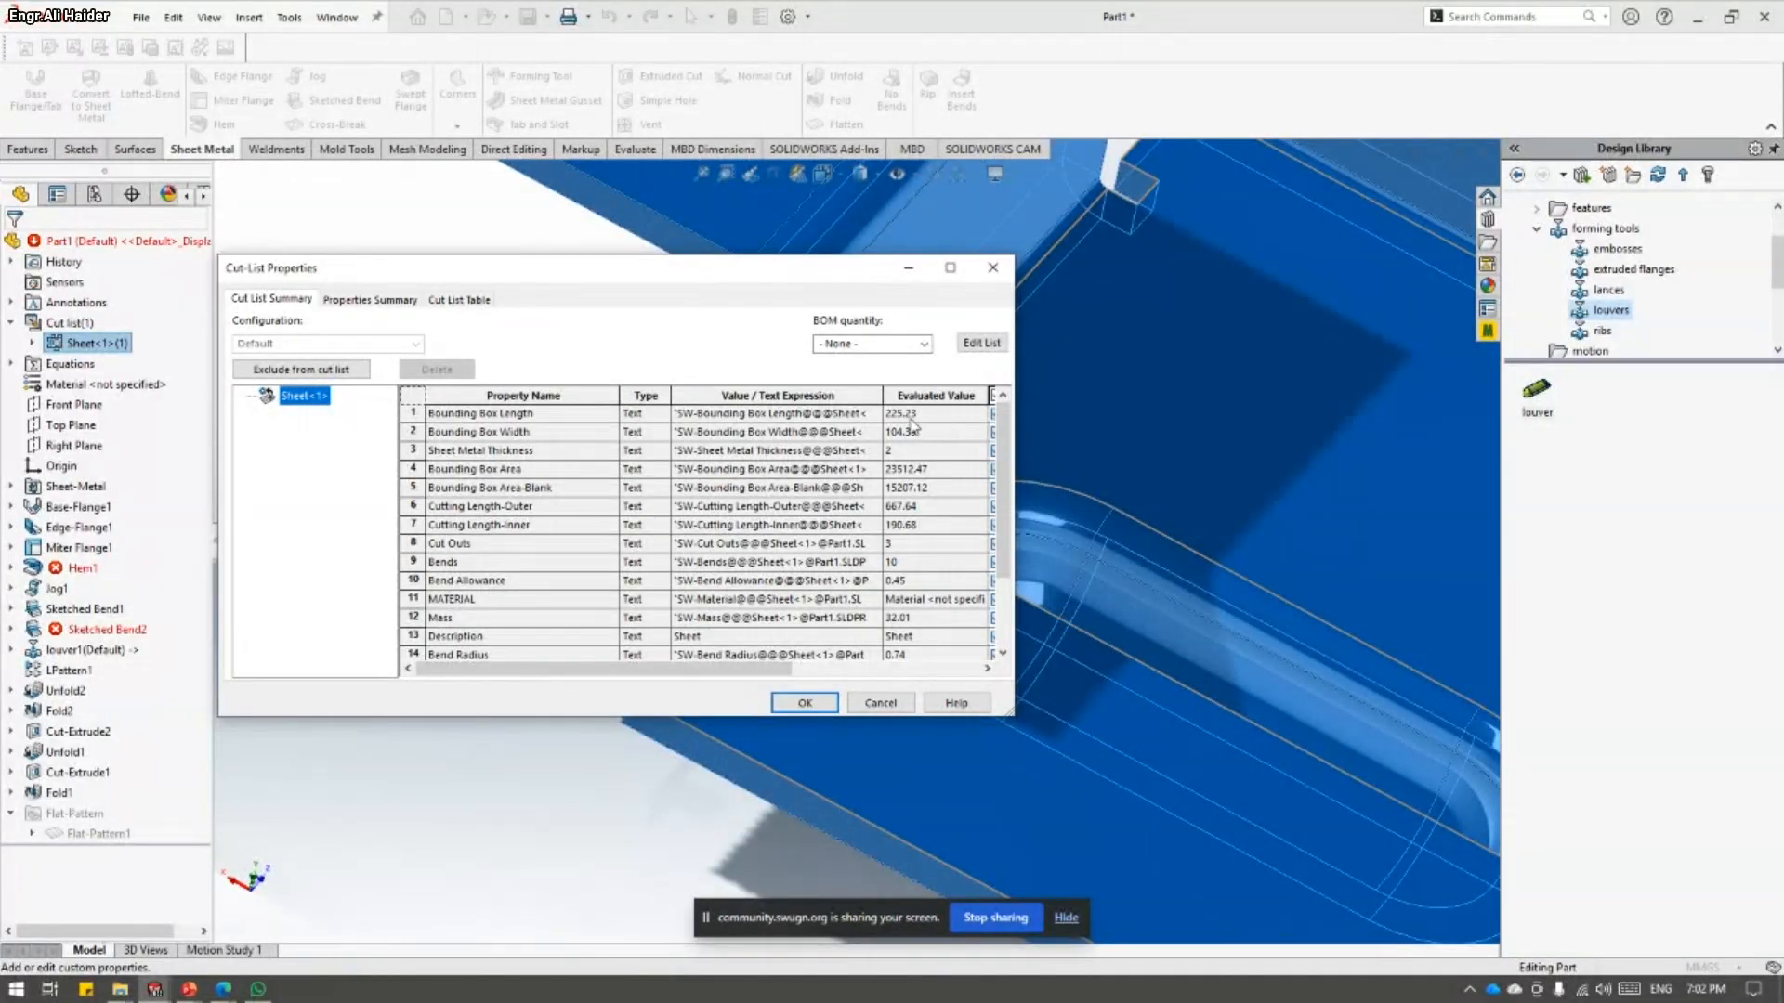
key(alt+Tab)
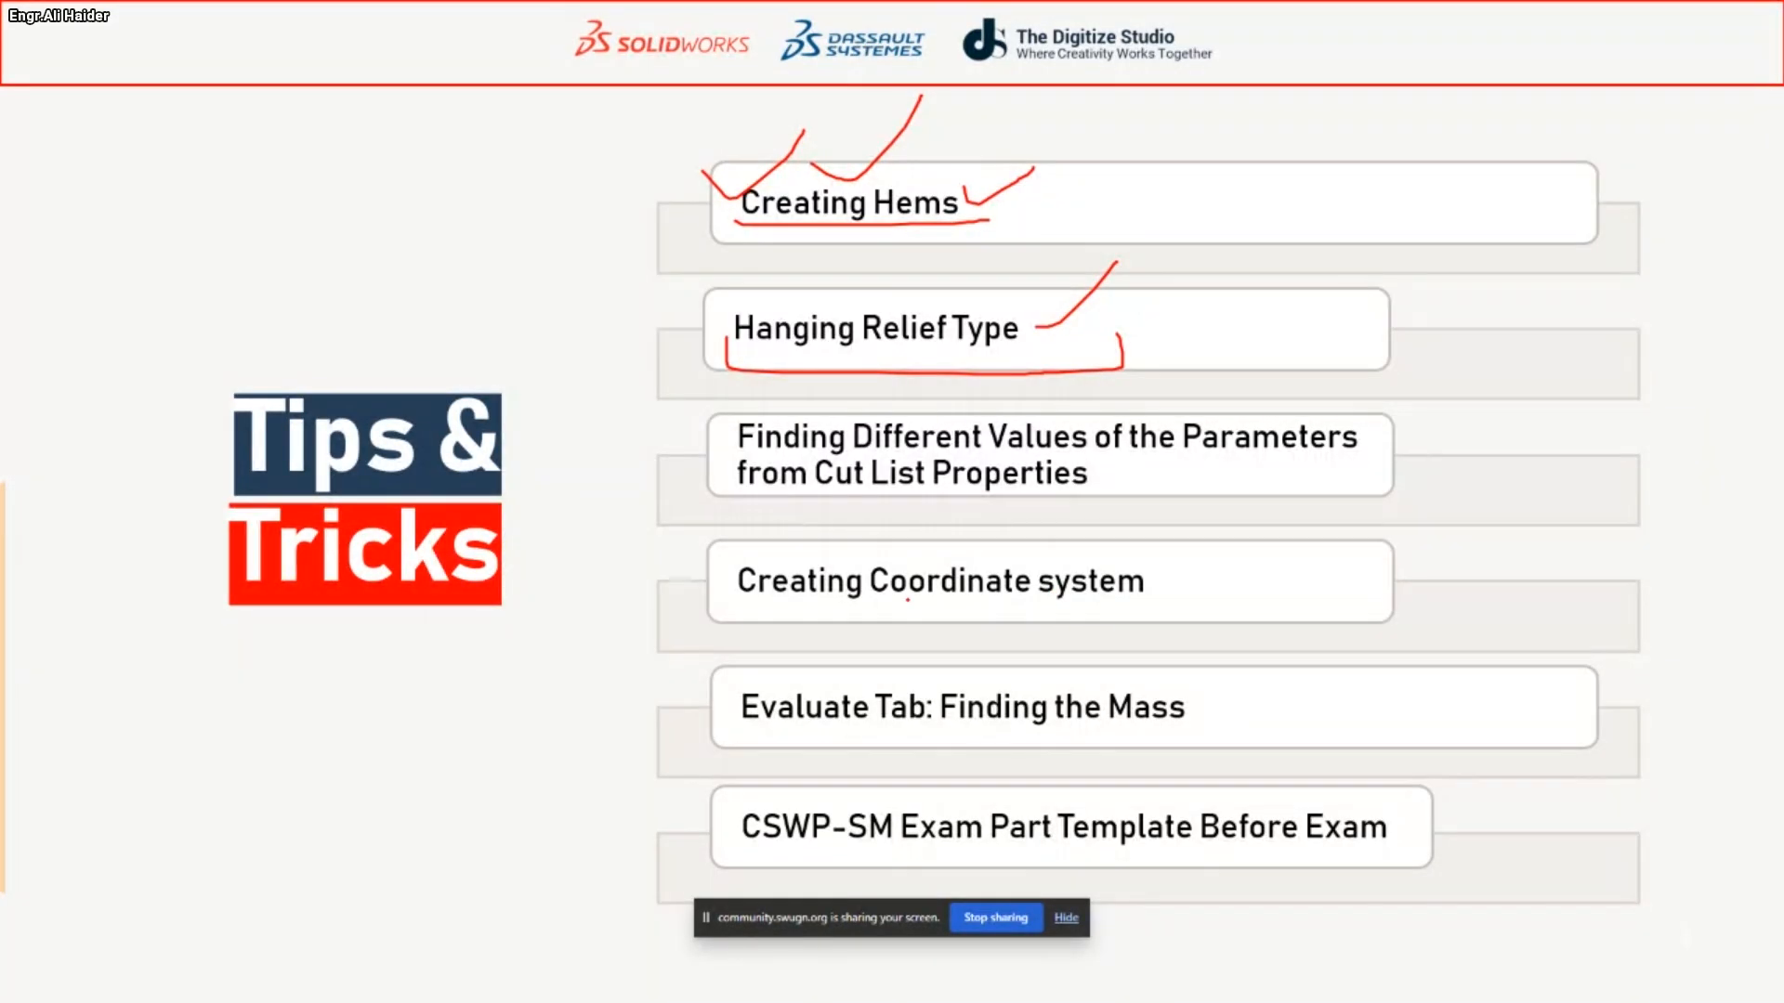
key(alt+Tab)
scroll(899, 586, up, 5)
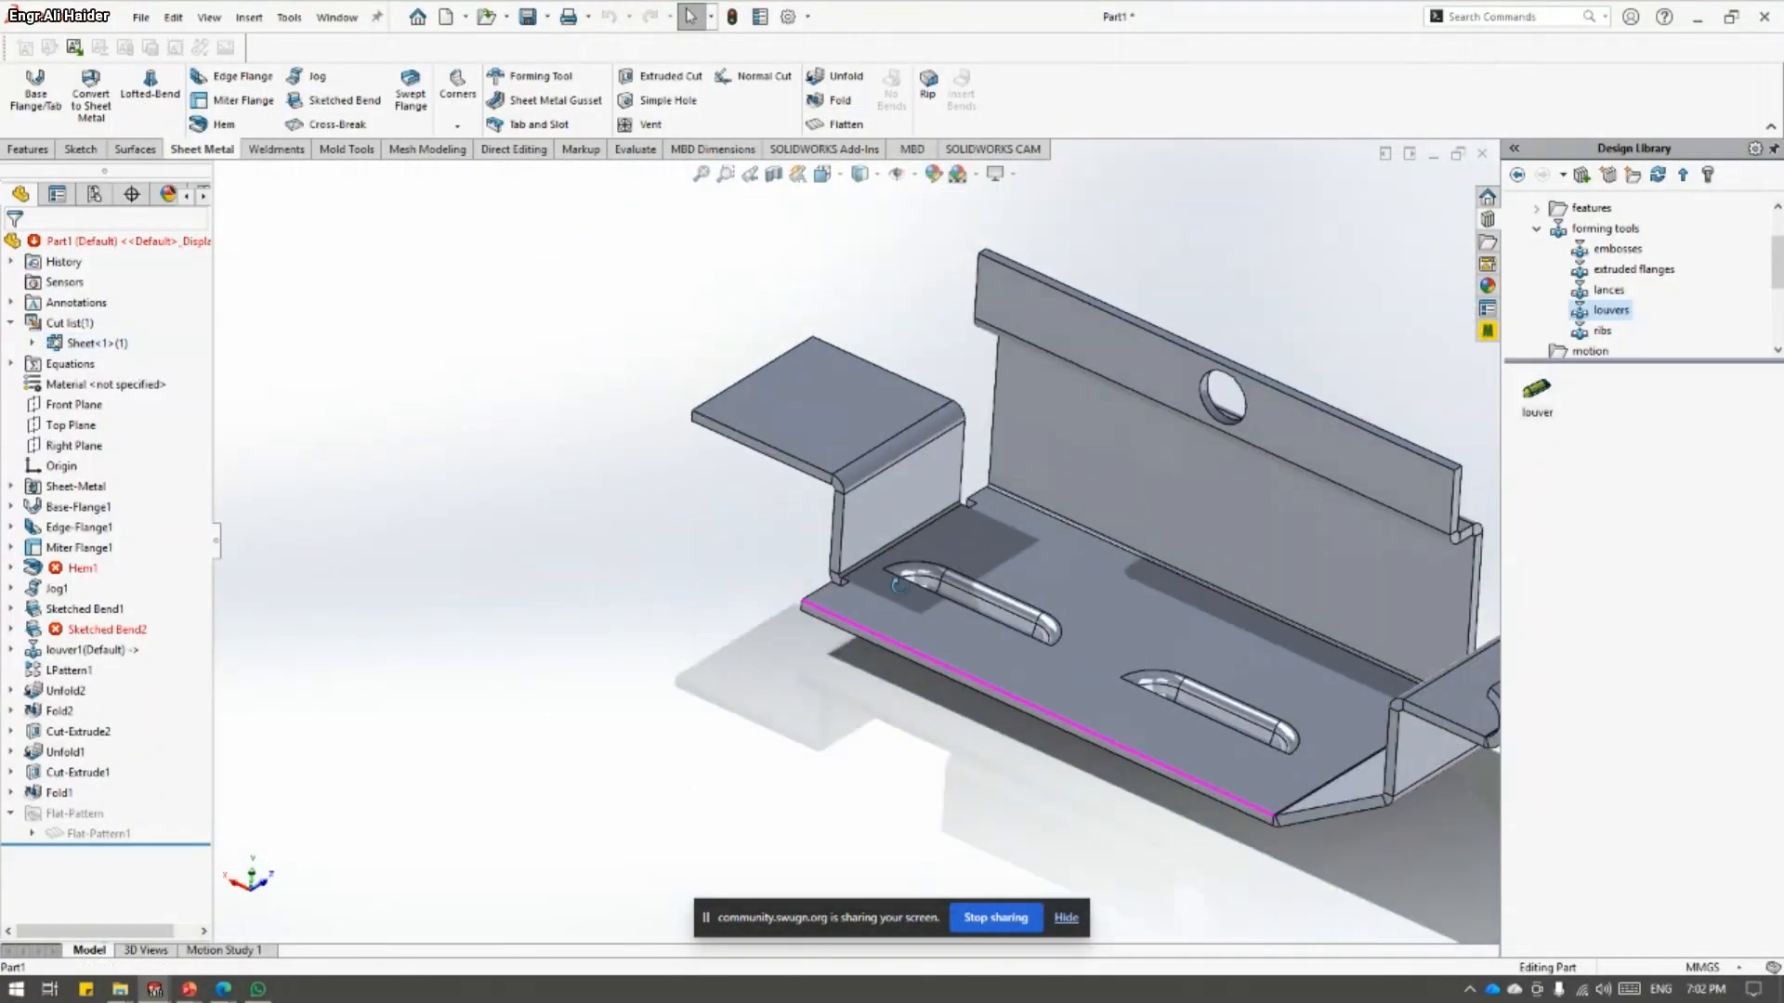
middle_drag(899, 585, 1106, 672)
click(1111, 660)
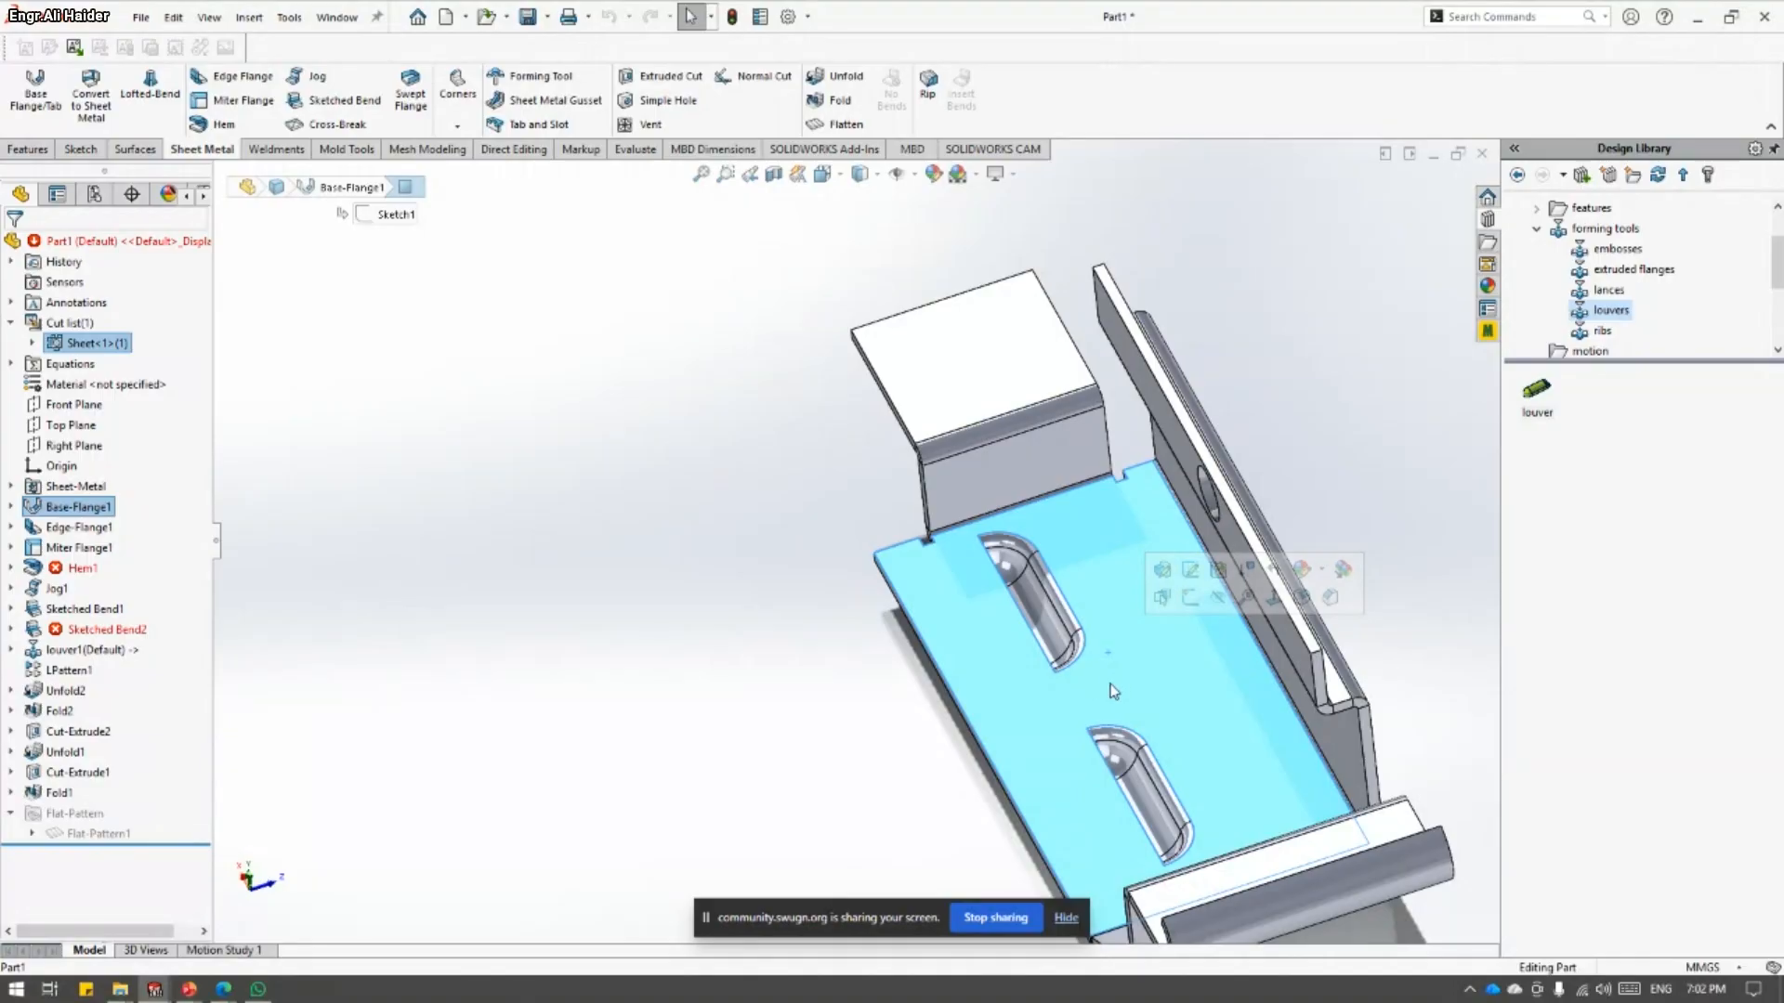
click(772, 415)
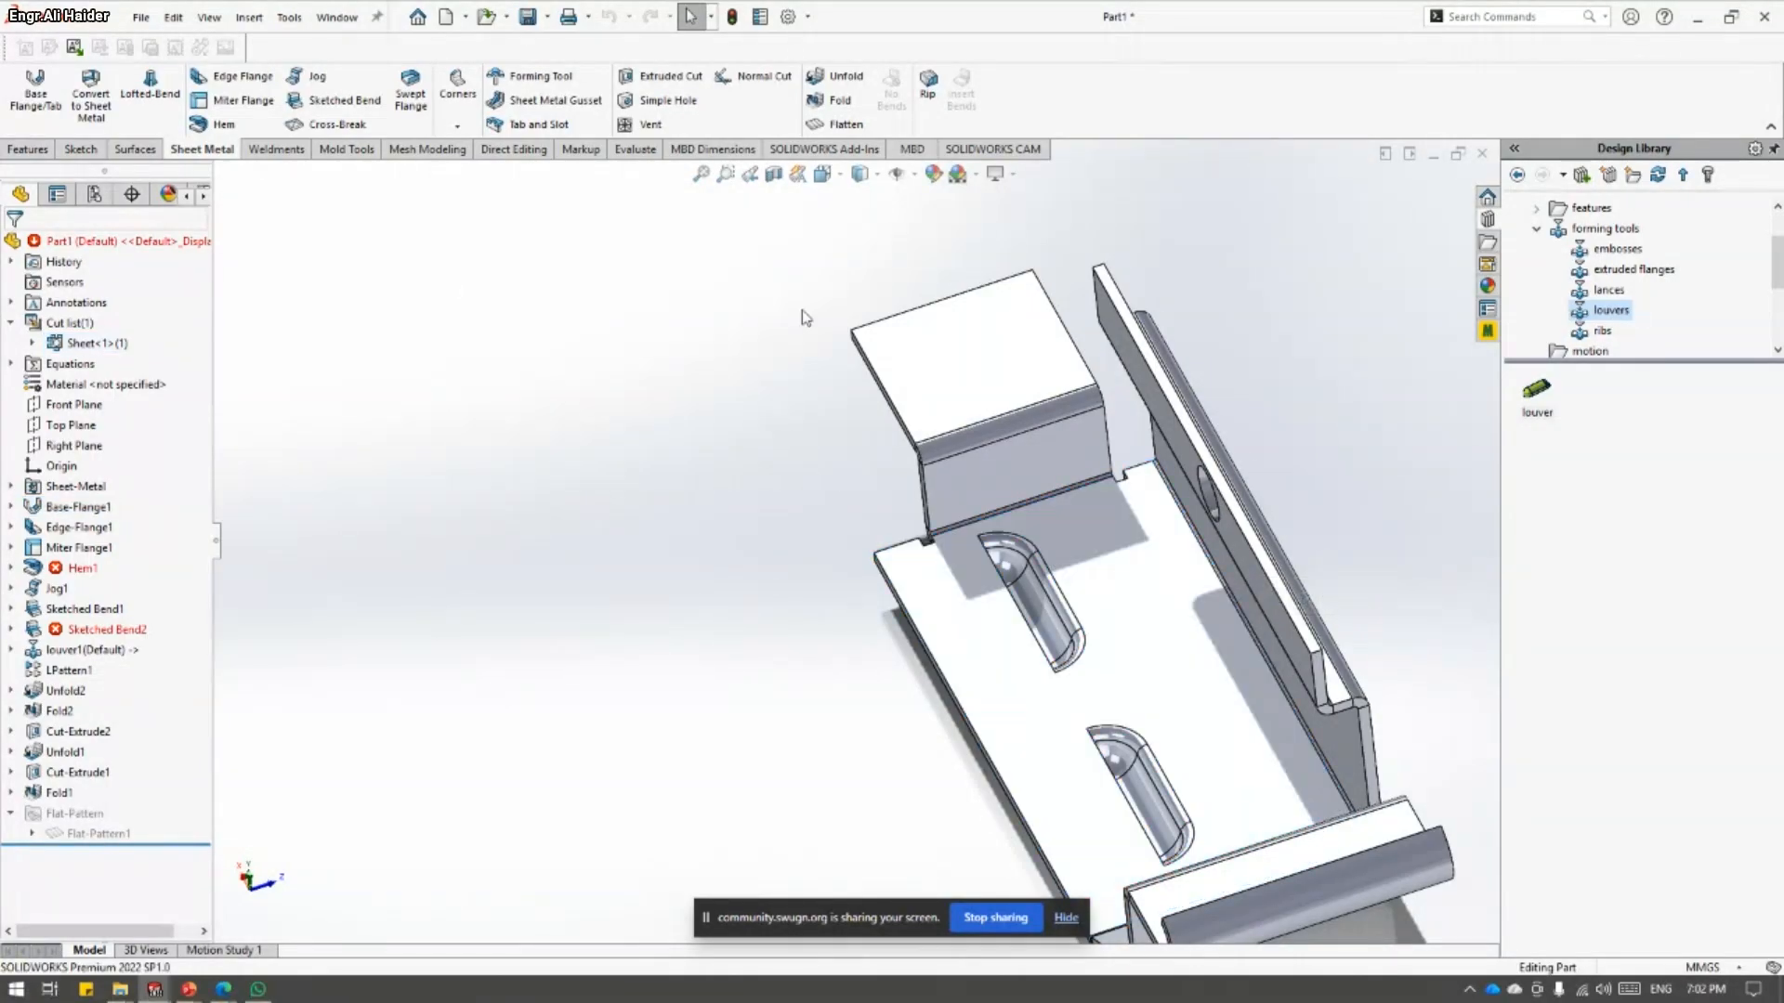
click(30, 150)
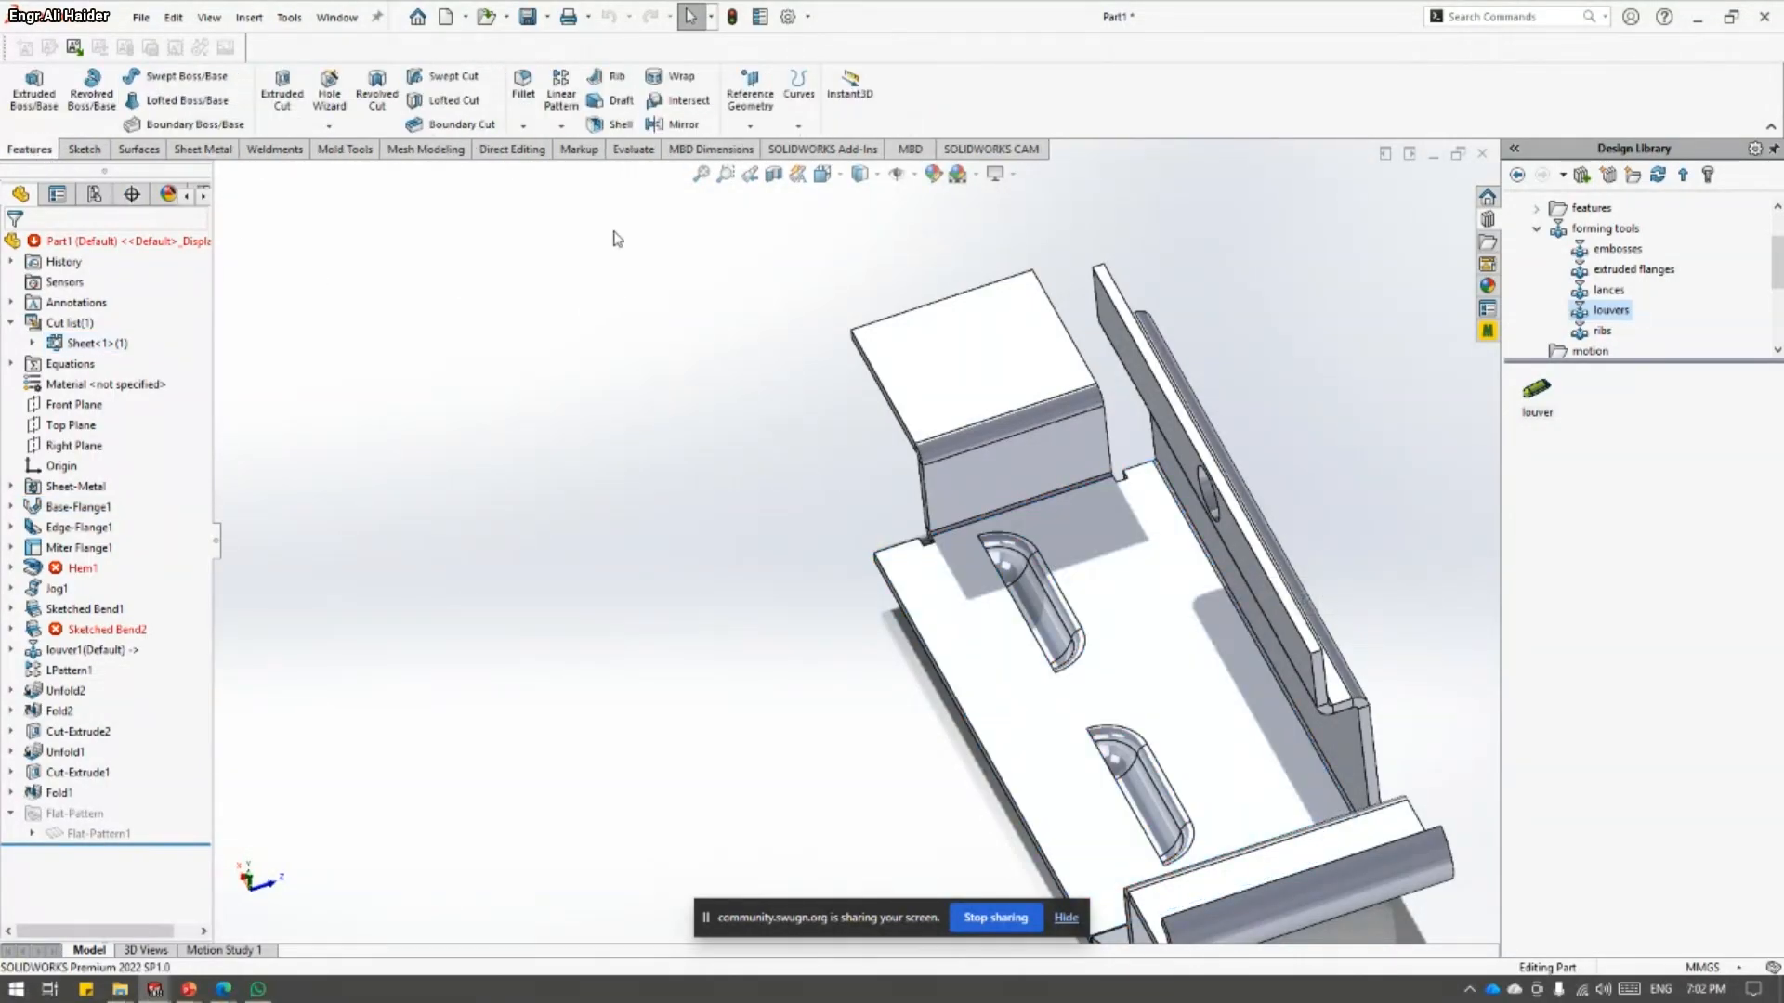
click(751, 127)
- Sketch a point on the base flange's upper face, about 4.9 mm directly below the origin in the sketch view, and exit the sketch
click(85, 150)
click(1118, 672)
click(1189, 602)
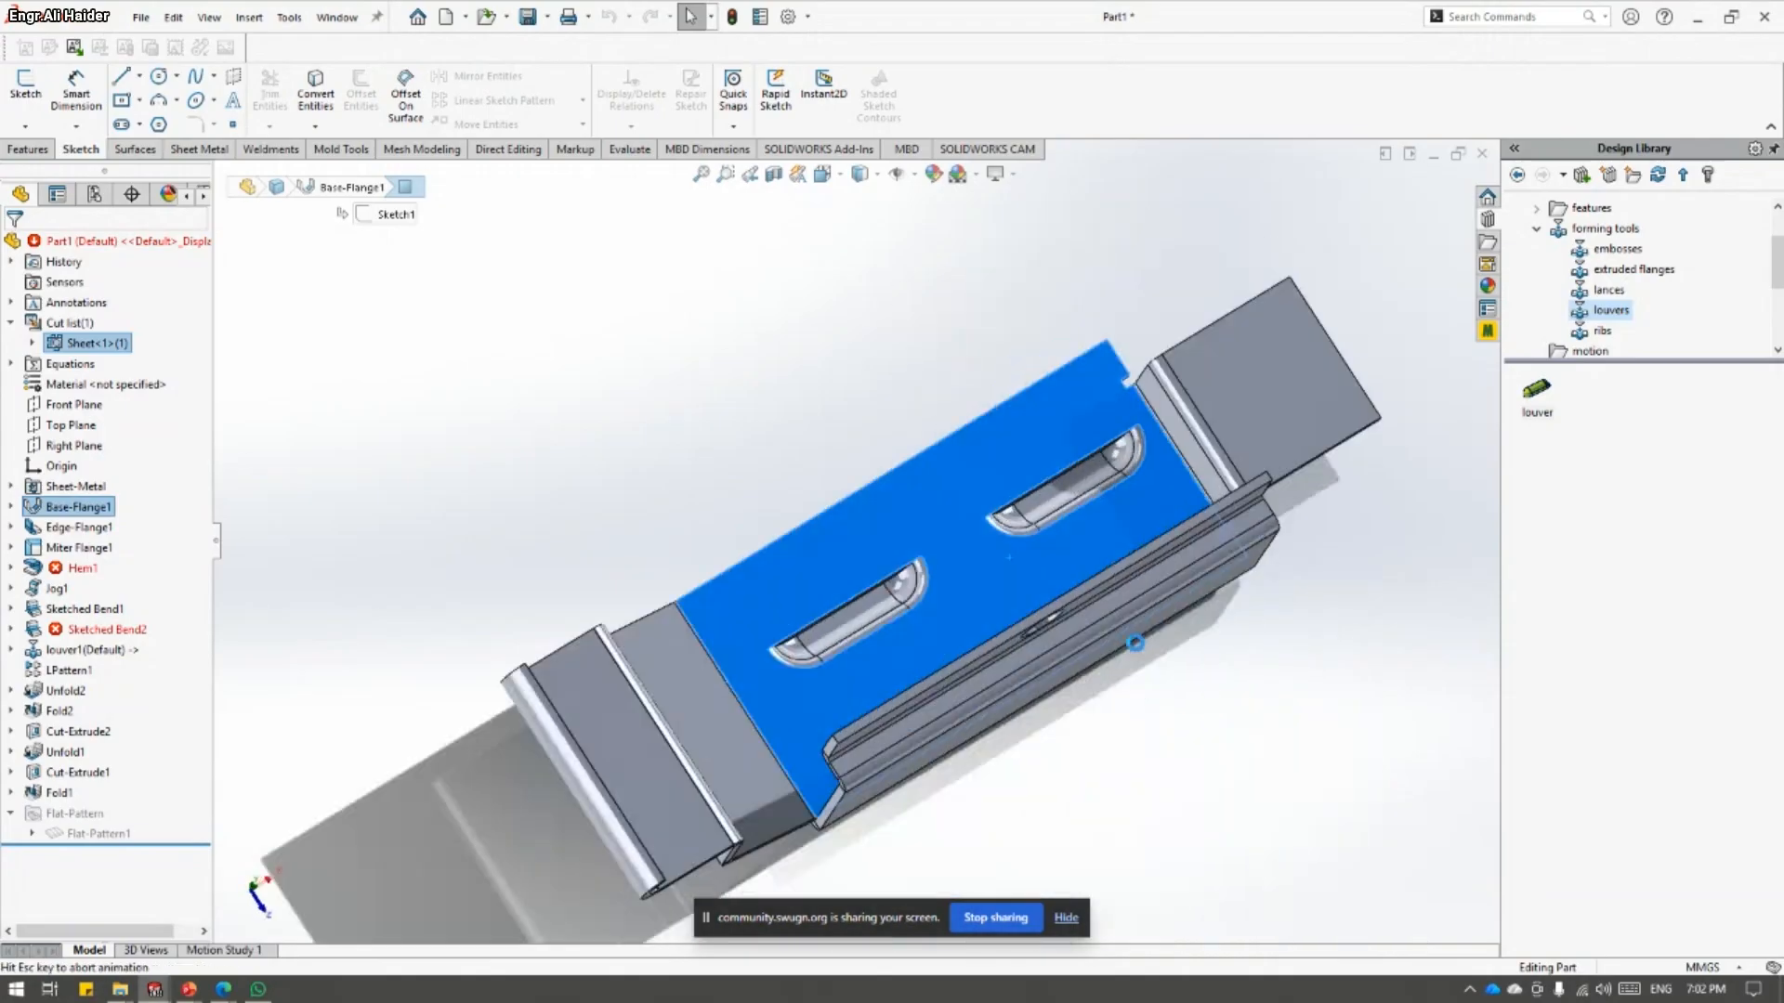
click(232, 126)
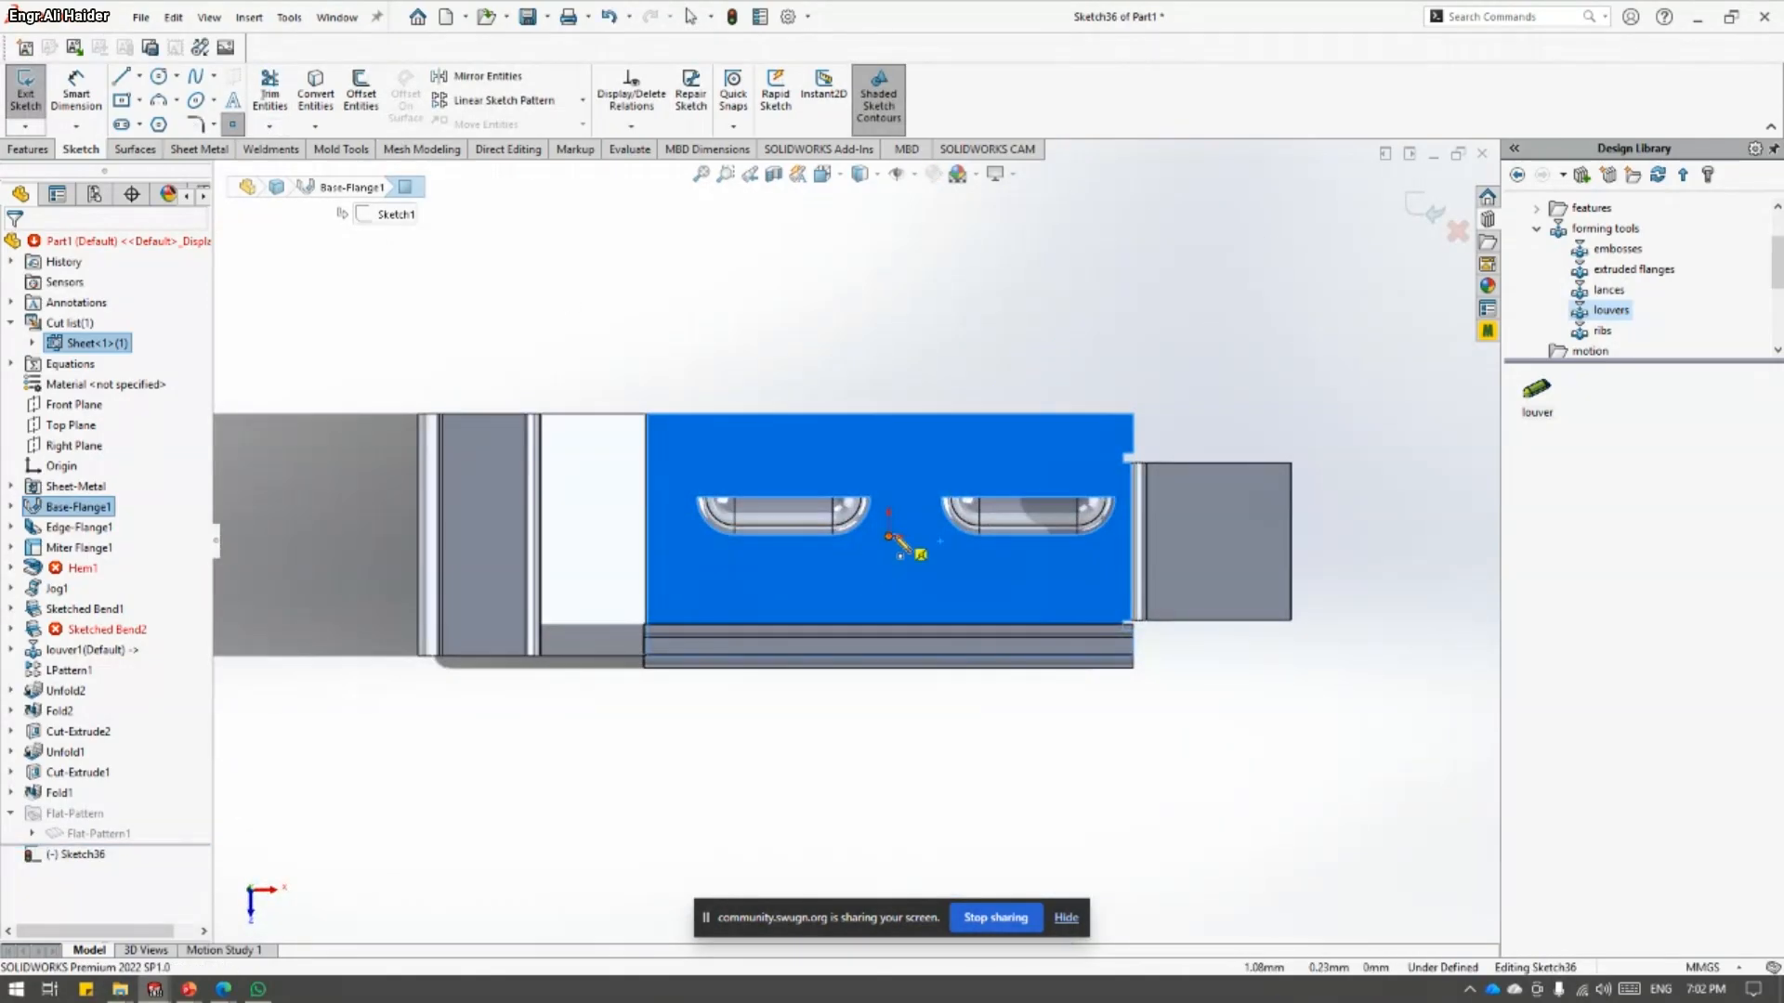
click(888, 560)
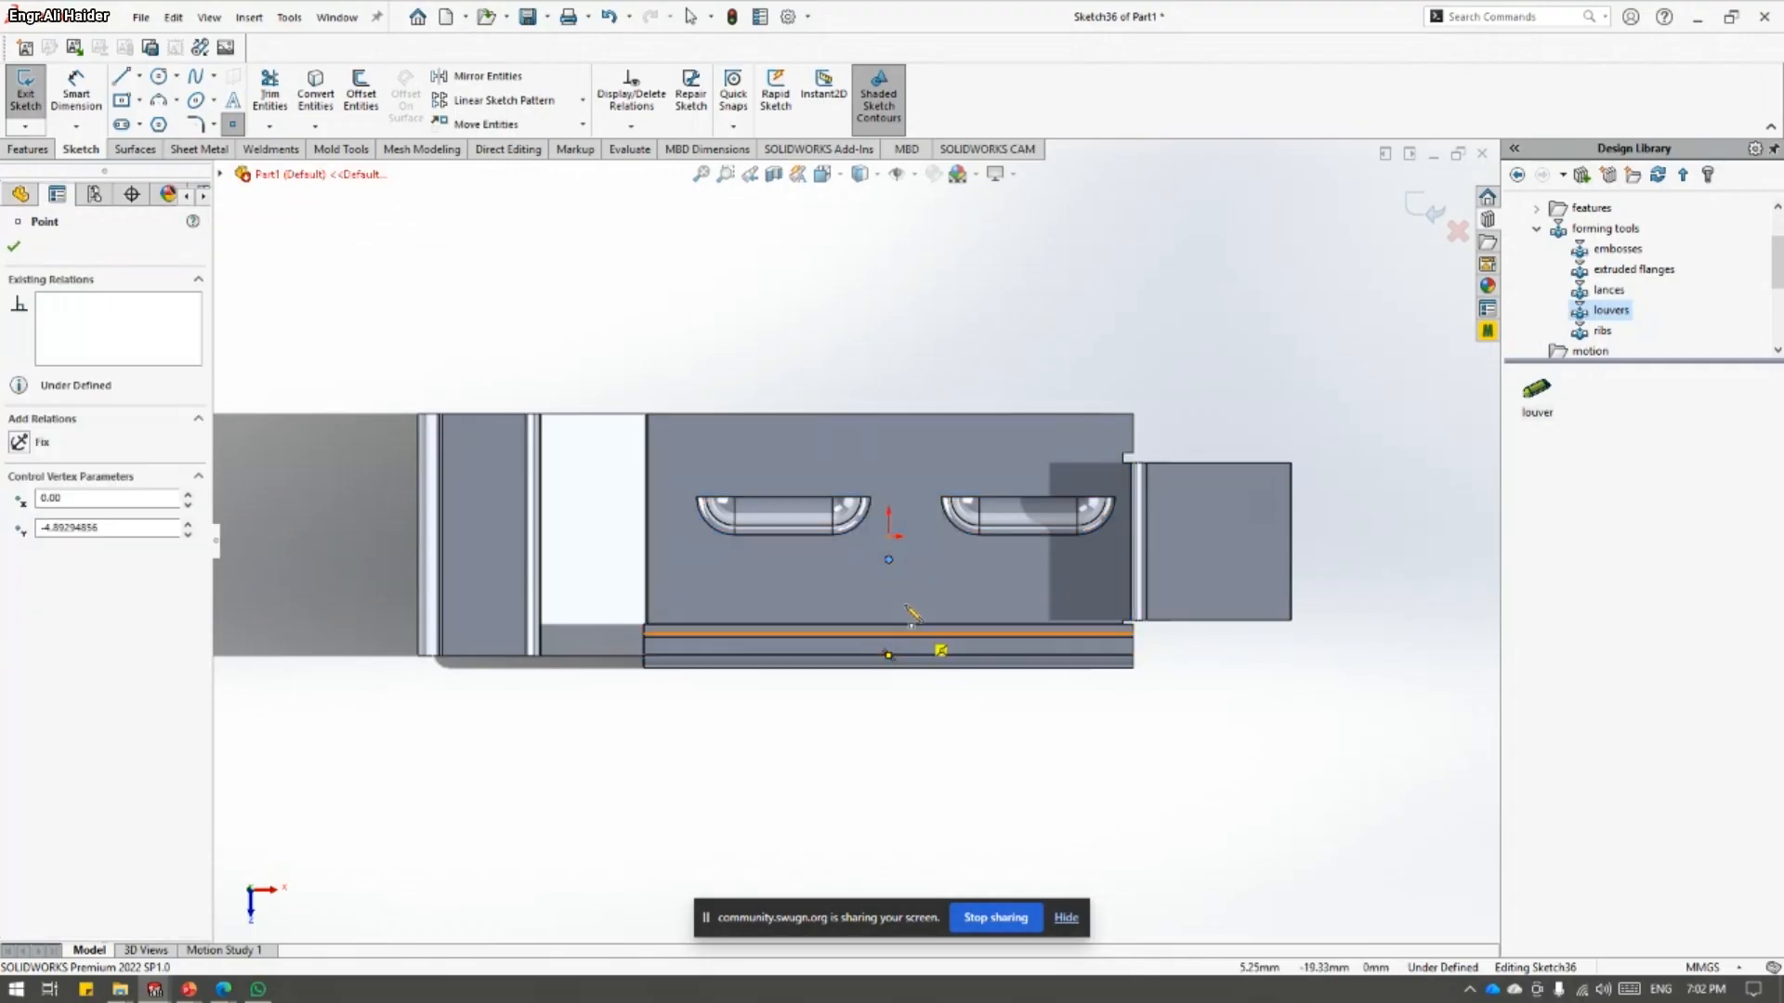
key(Escape)
middle_drag(874, 608, 1018, 562)
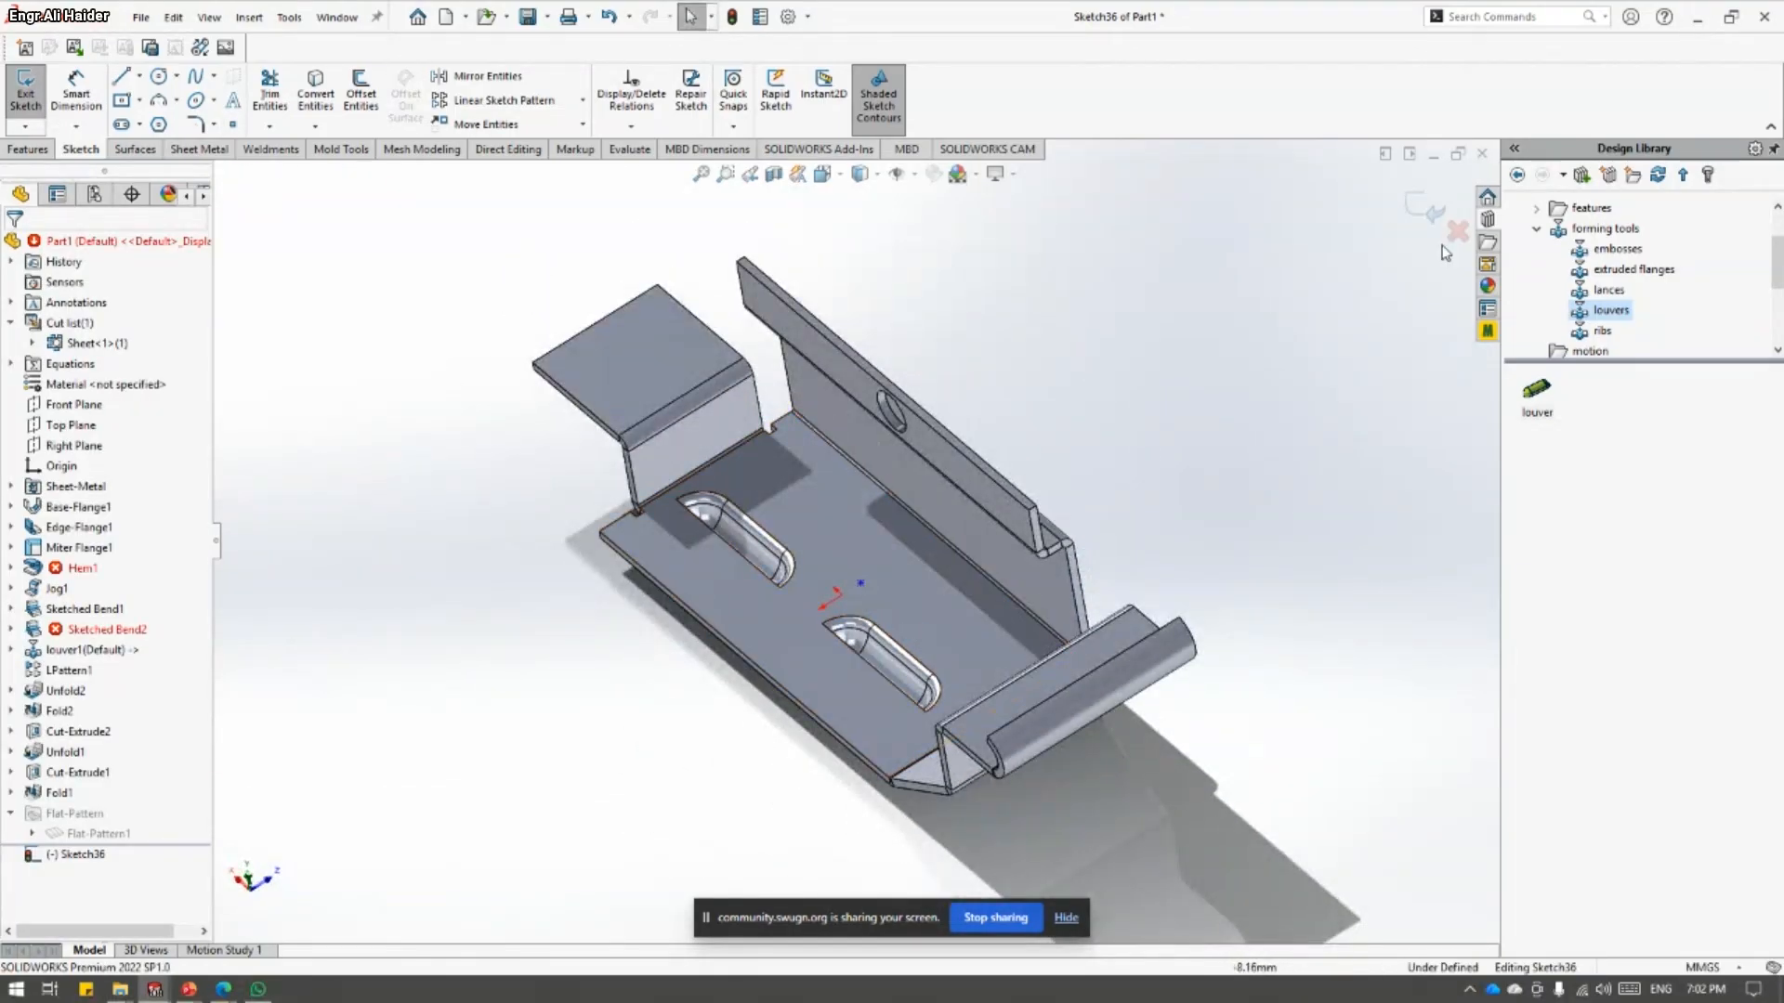
click(1426, 208)
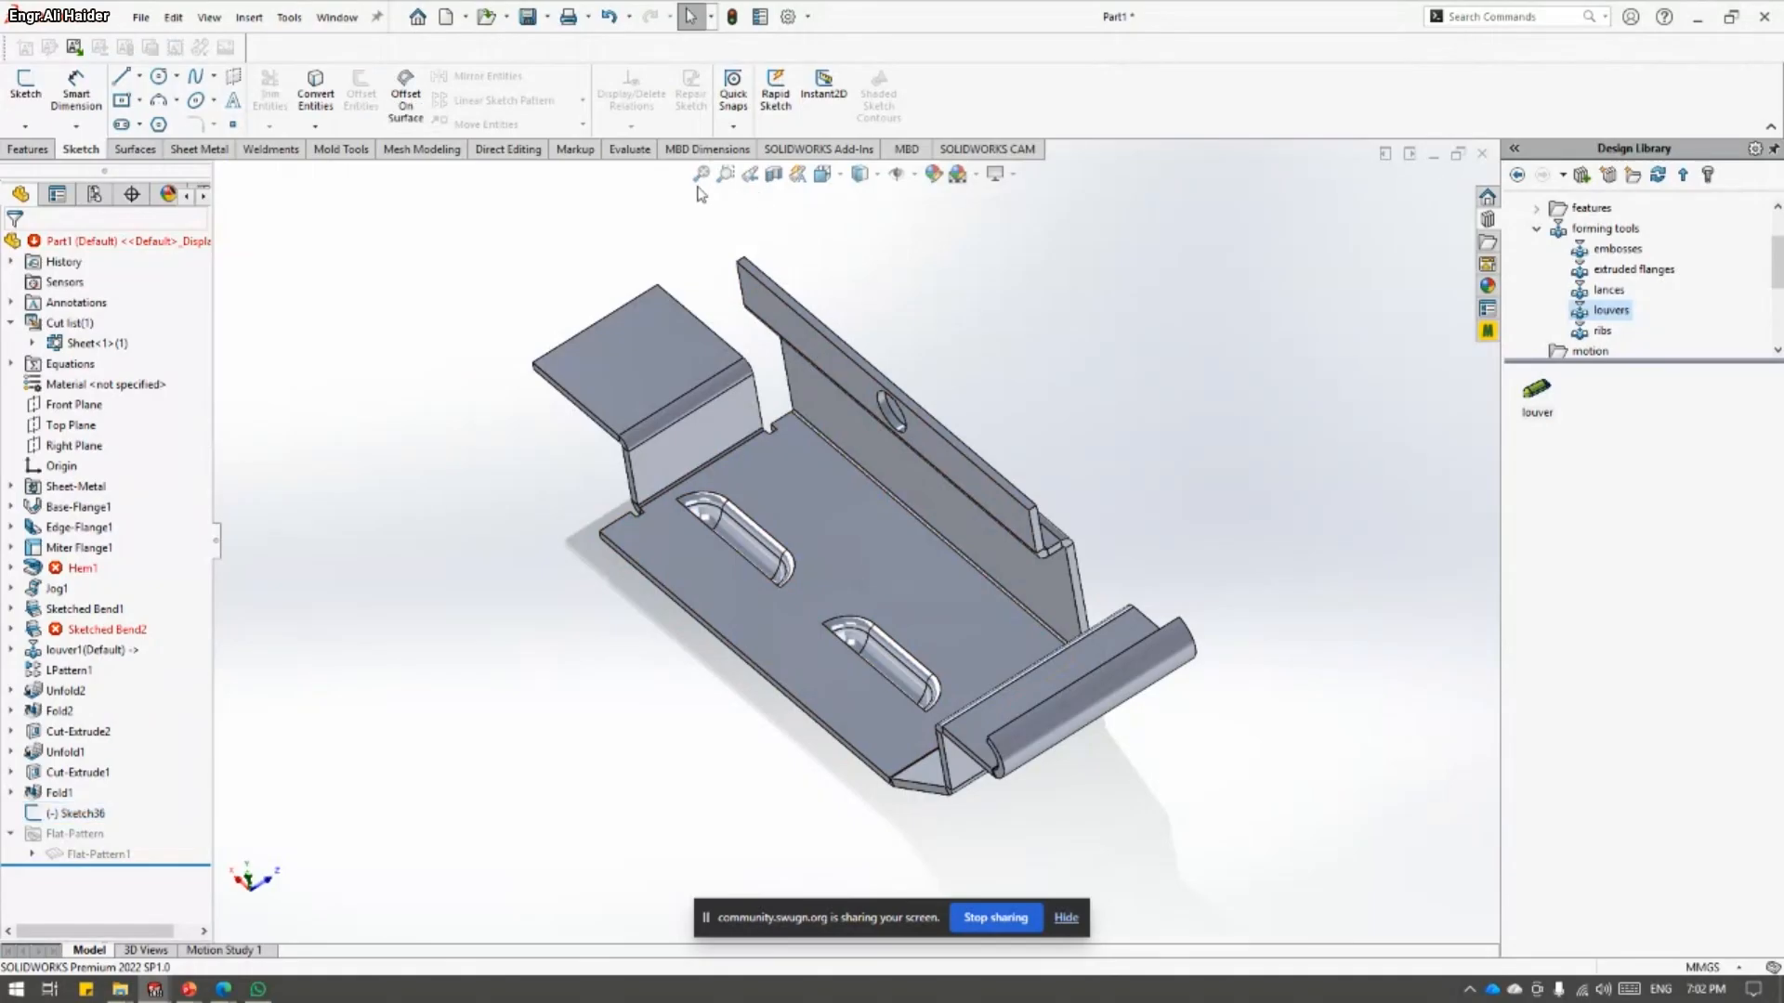
- Start a reference coordinate system positioned at the sketched point on the base flange
click(28, 149)
click(750, 100)
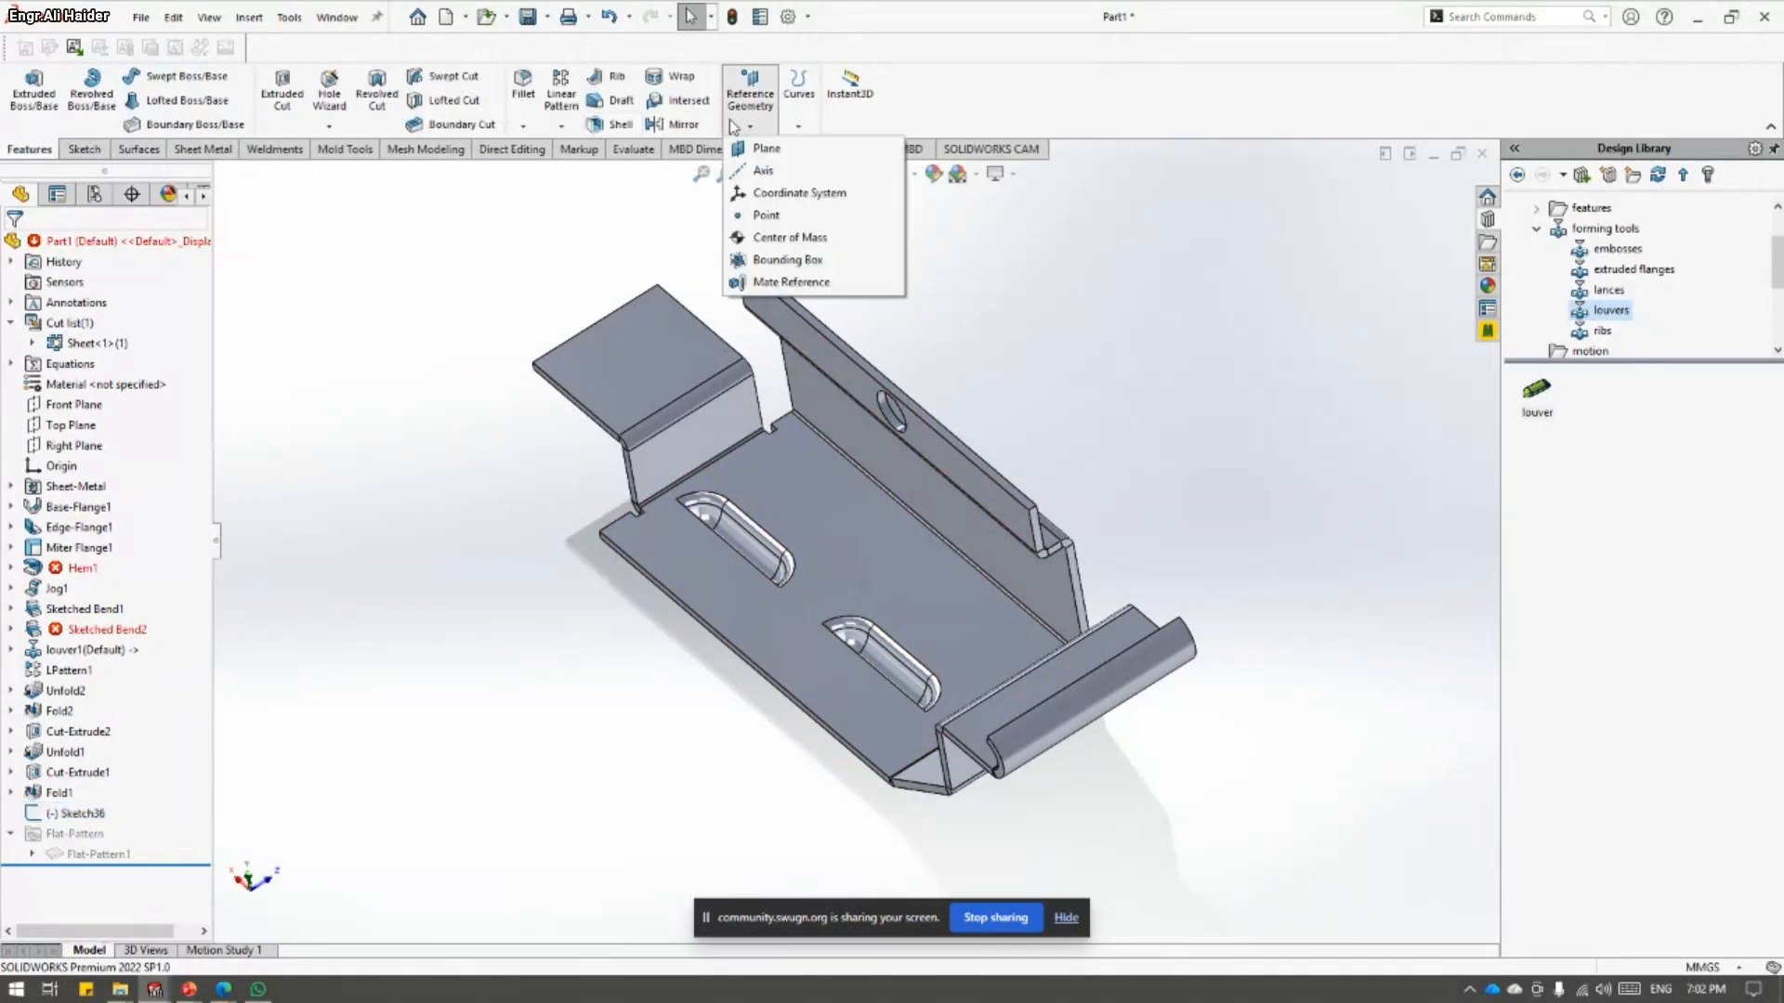
click(785, 193)
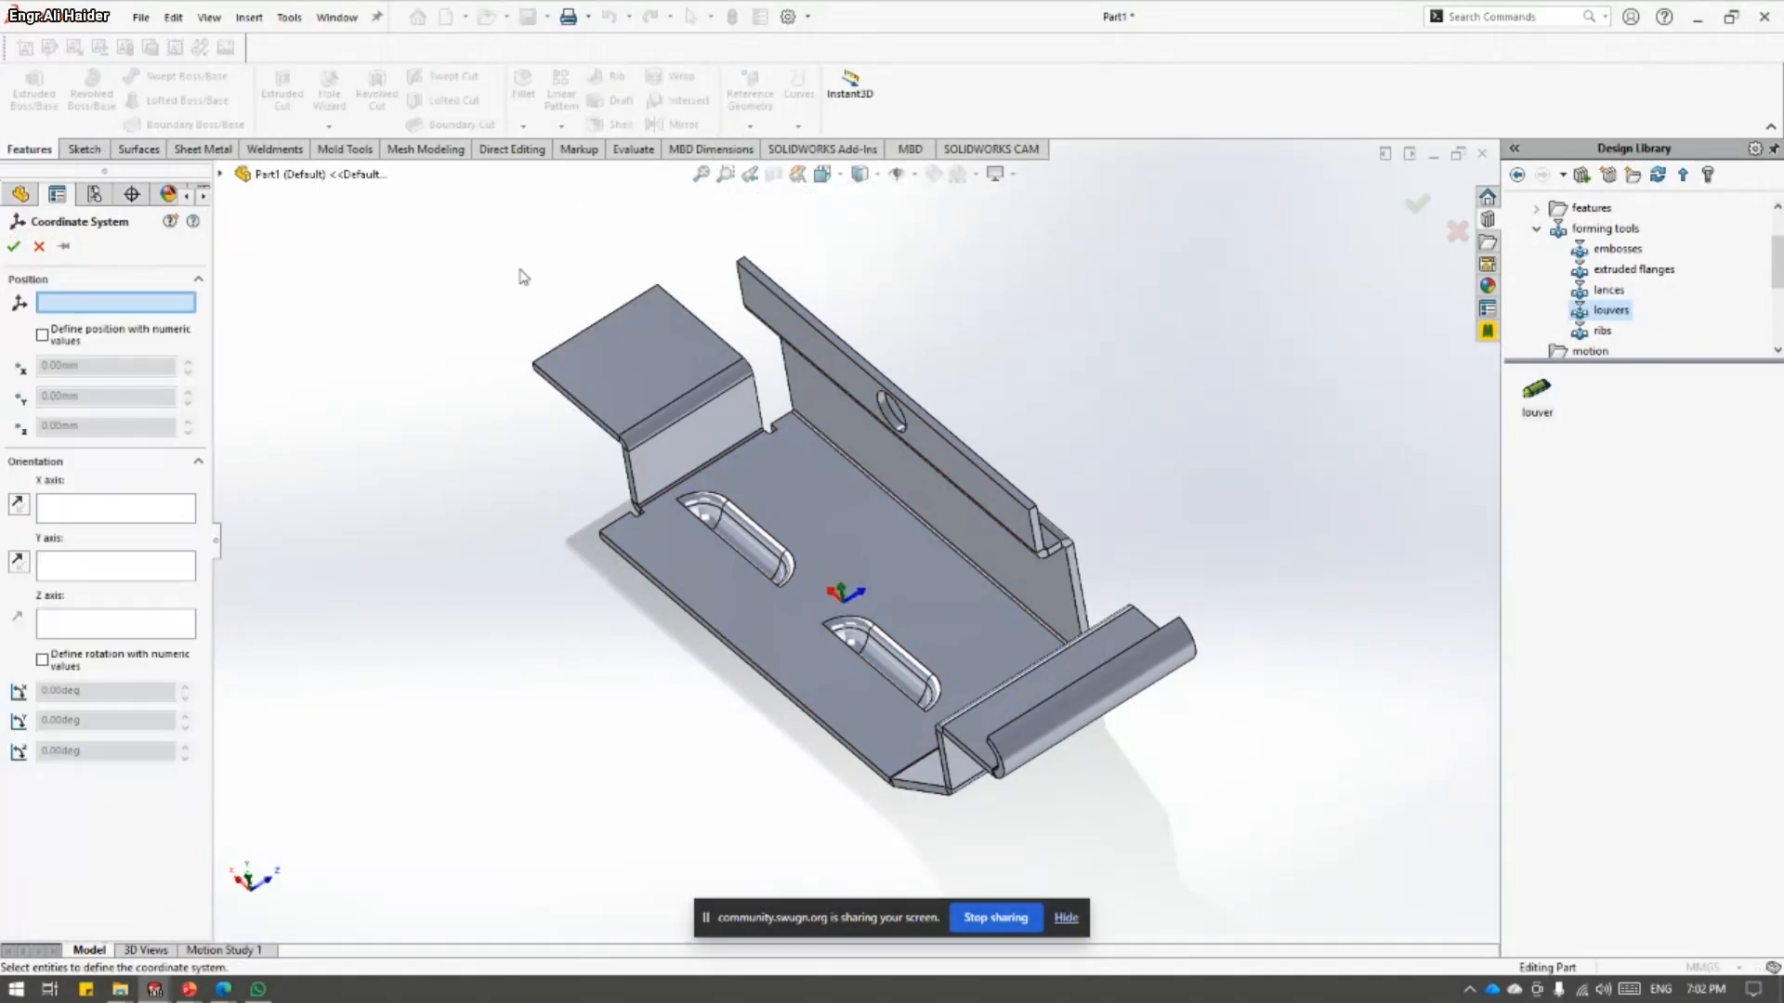
scroll(864, 585, down, 5)
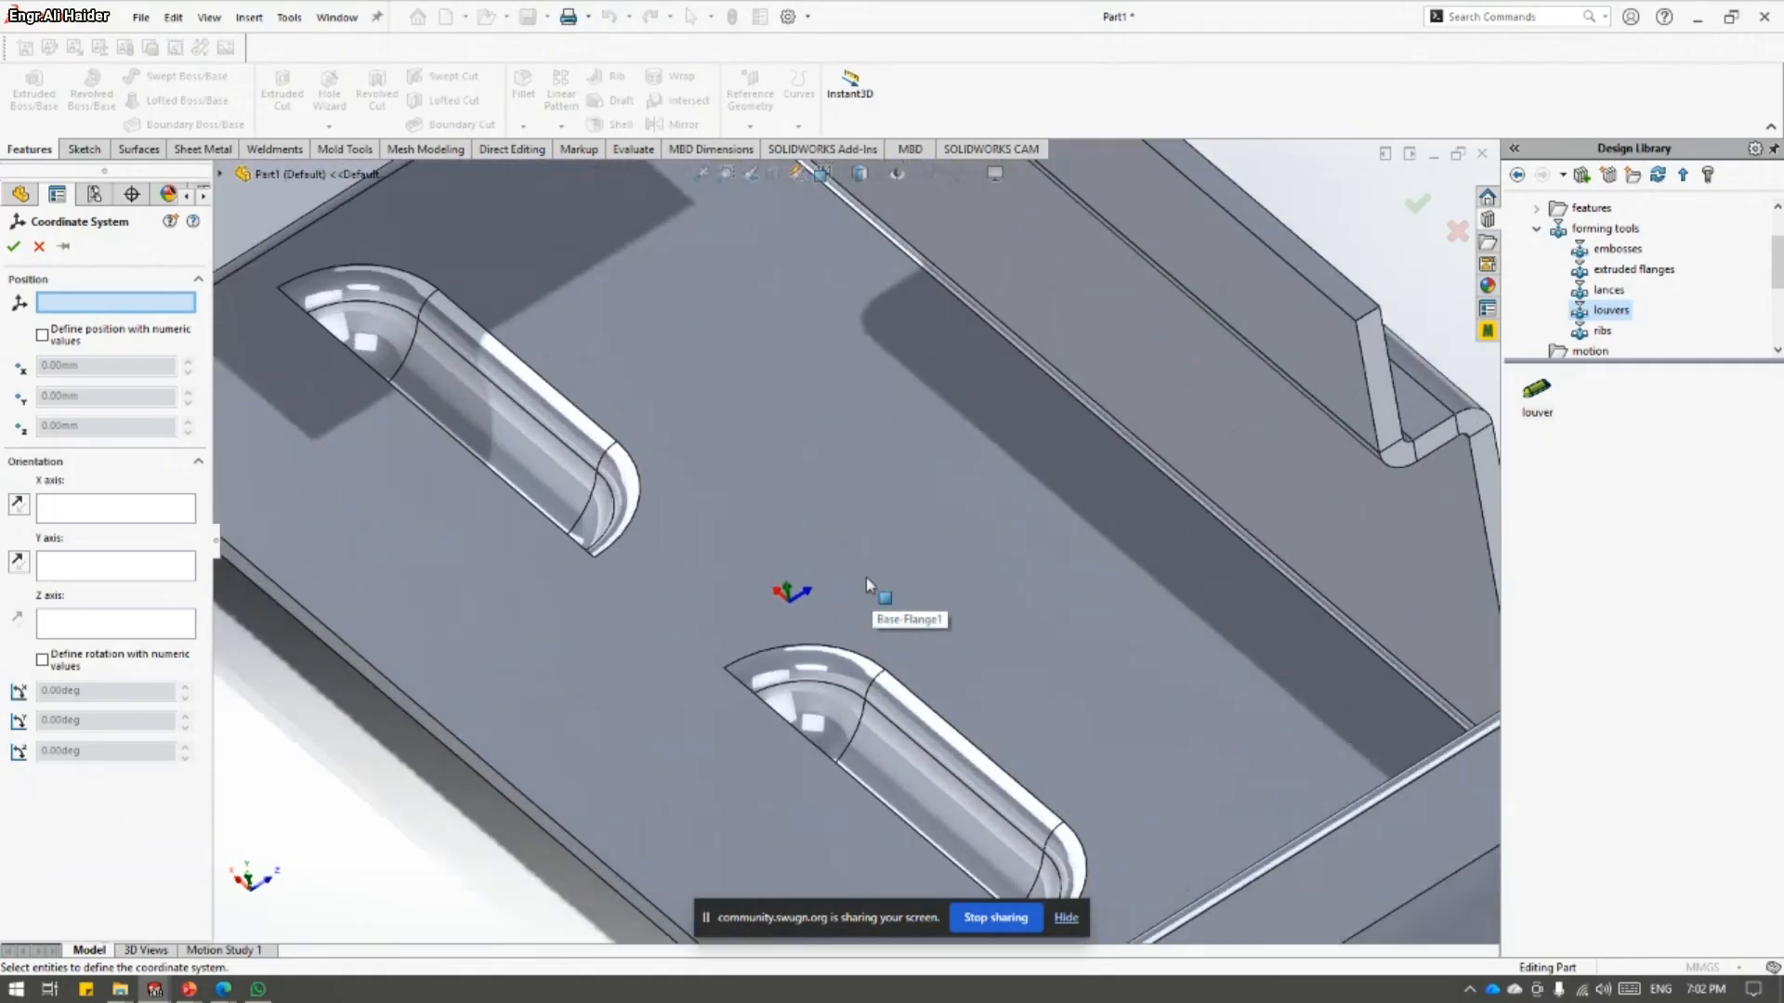
click(846, 543)
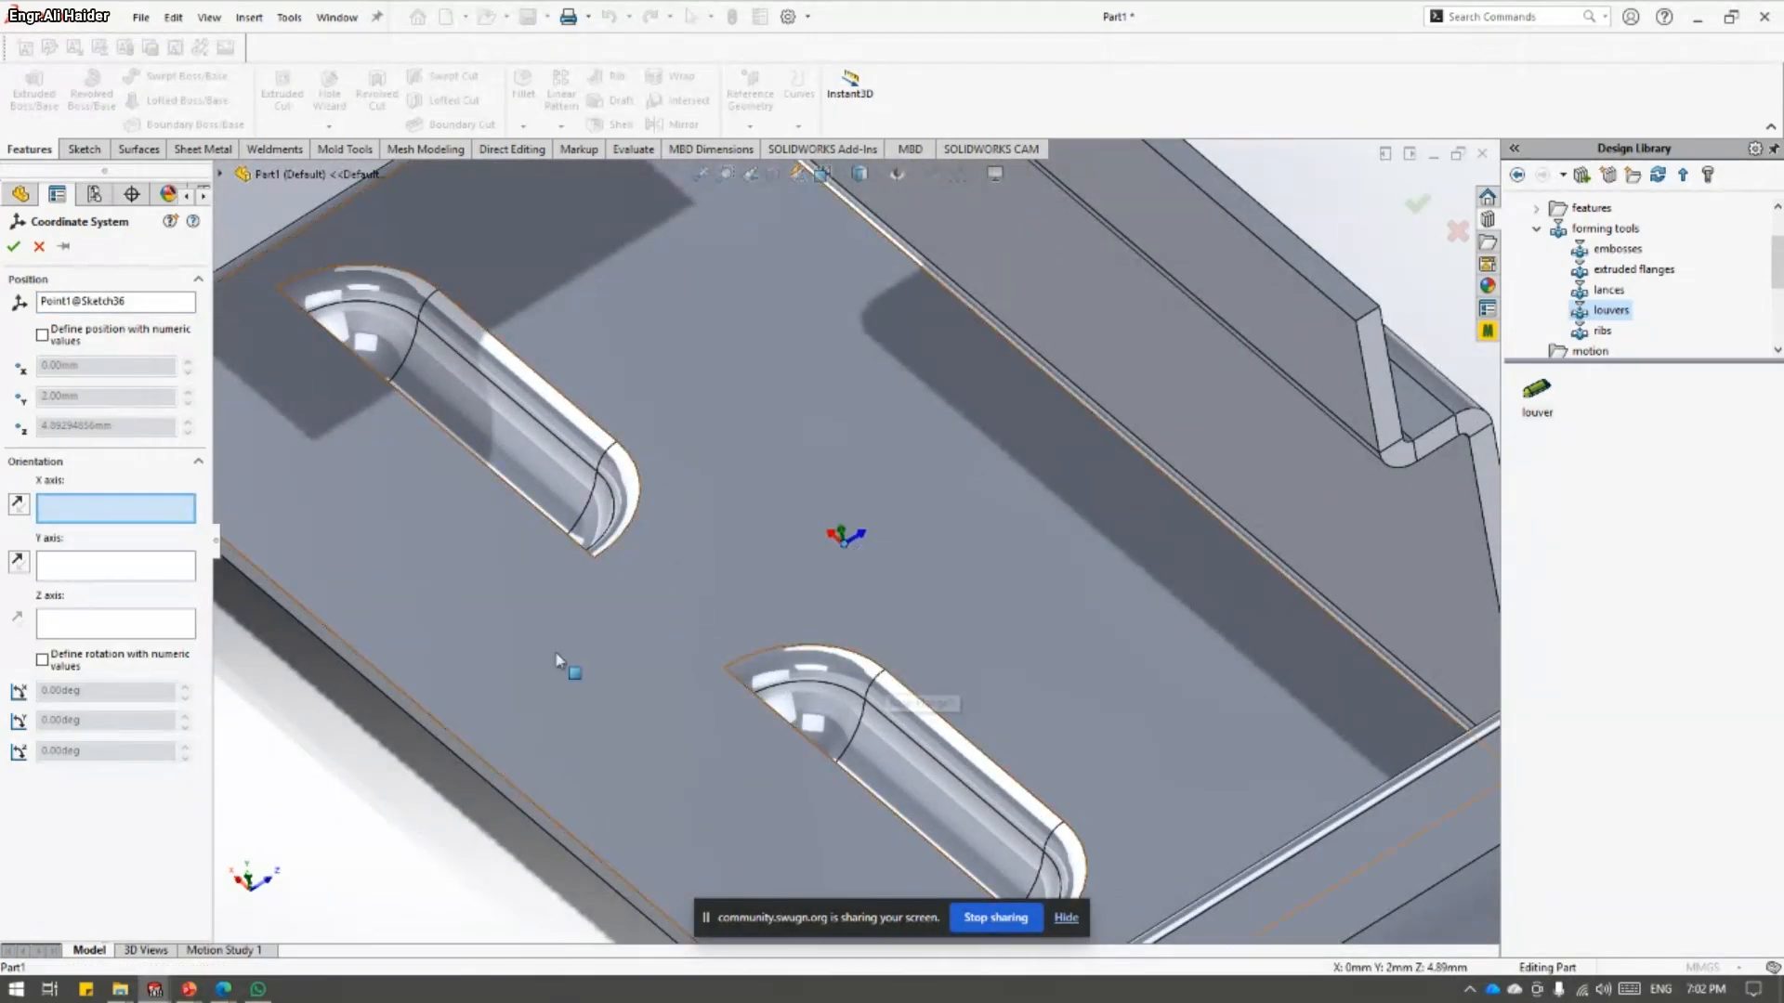
- Align X with the short flange's bend edge, Y with that flange's upright edge, and Z with the base's long edge beside the tall flange
key(f)
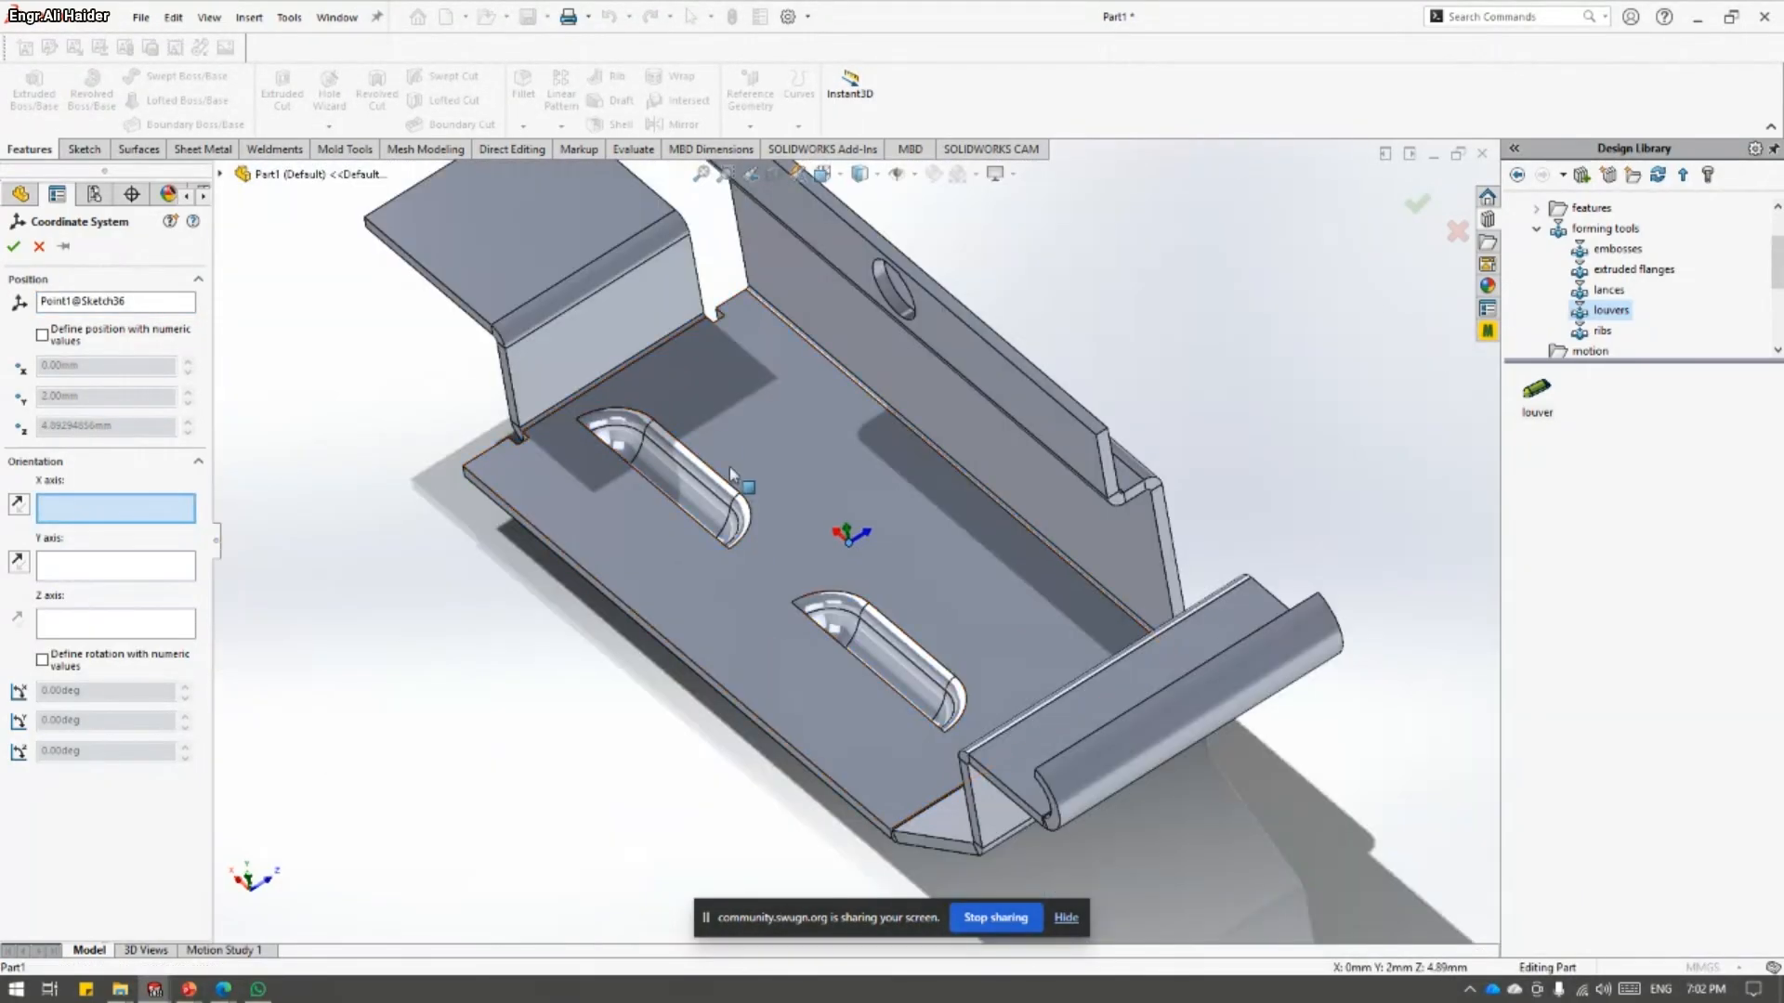
click(667, 343)
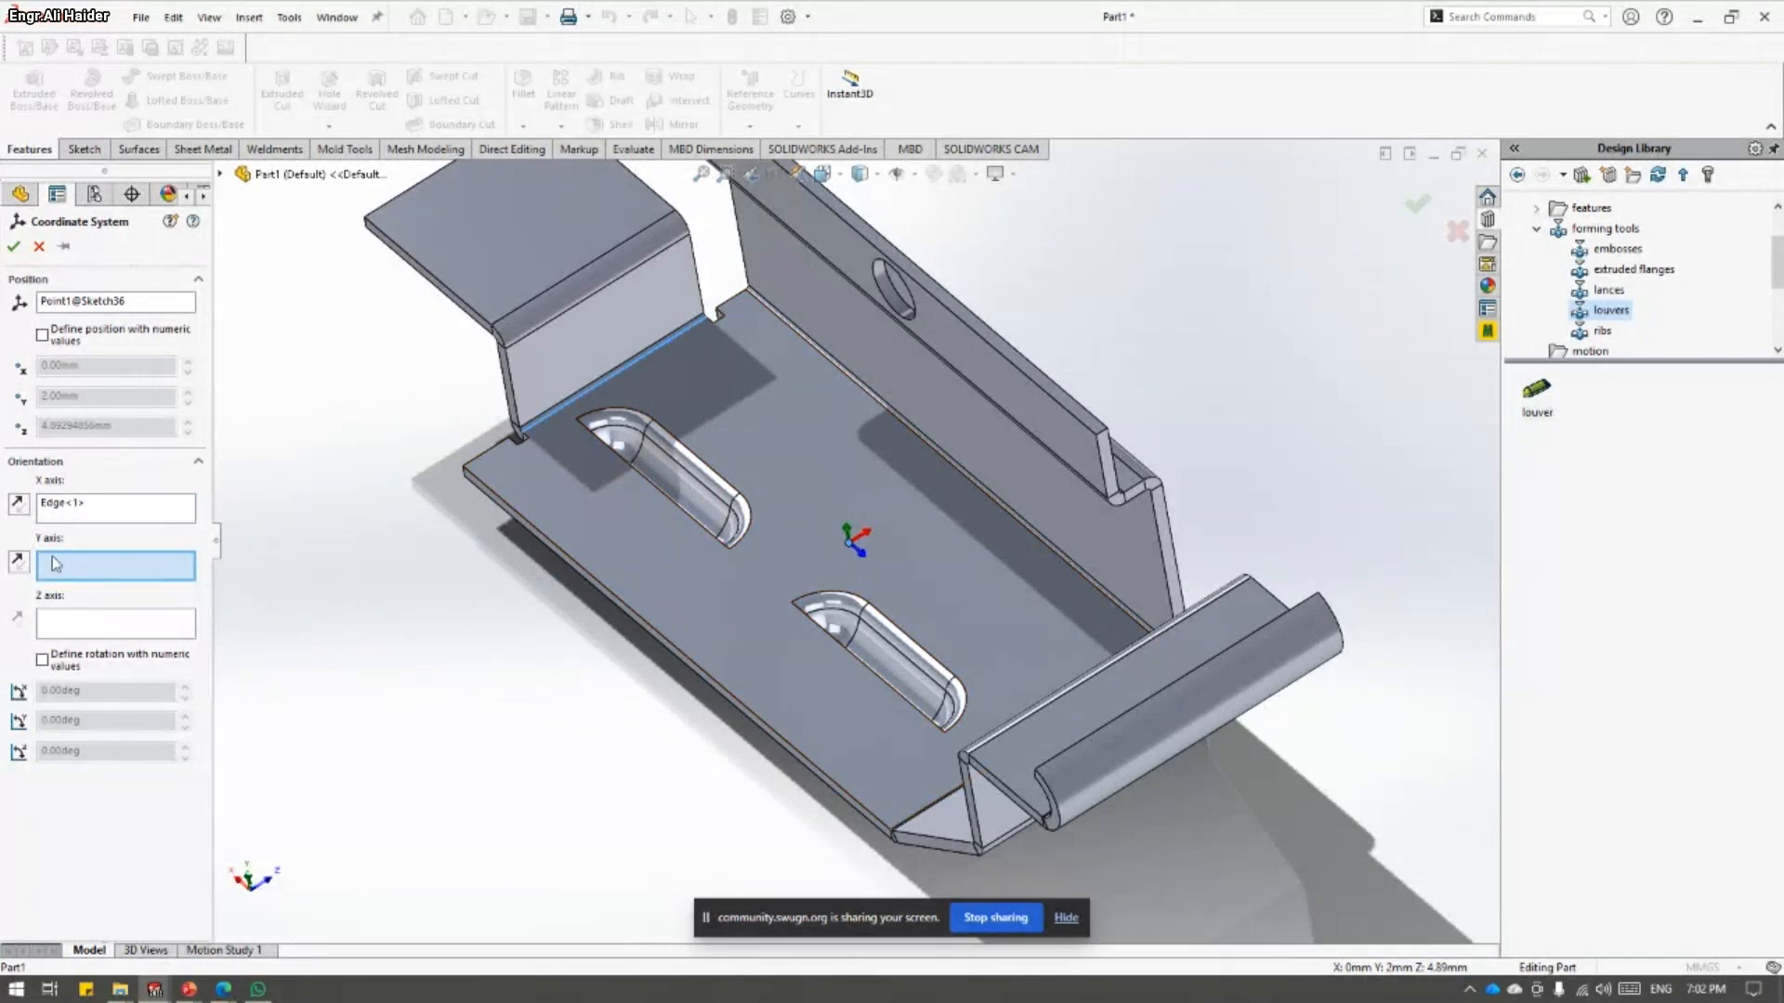
click(518, 407)
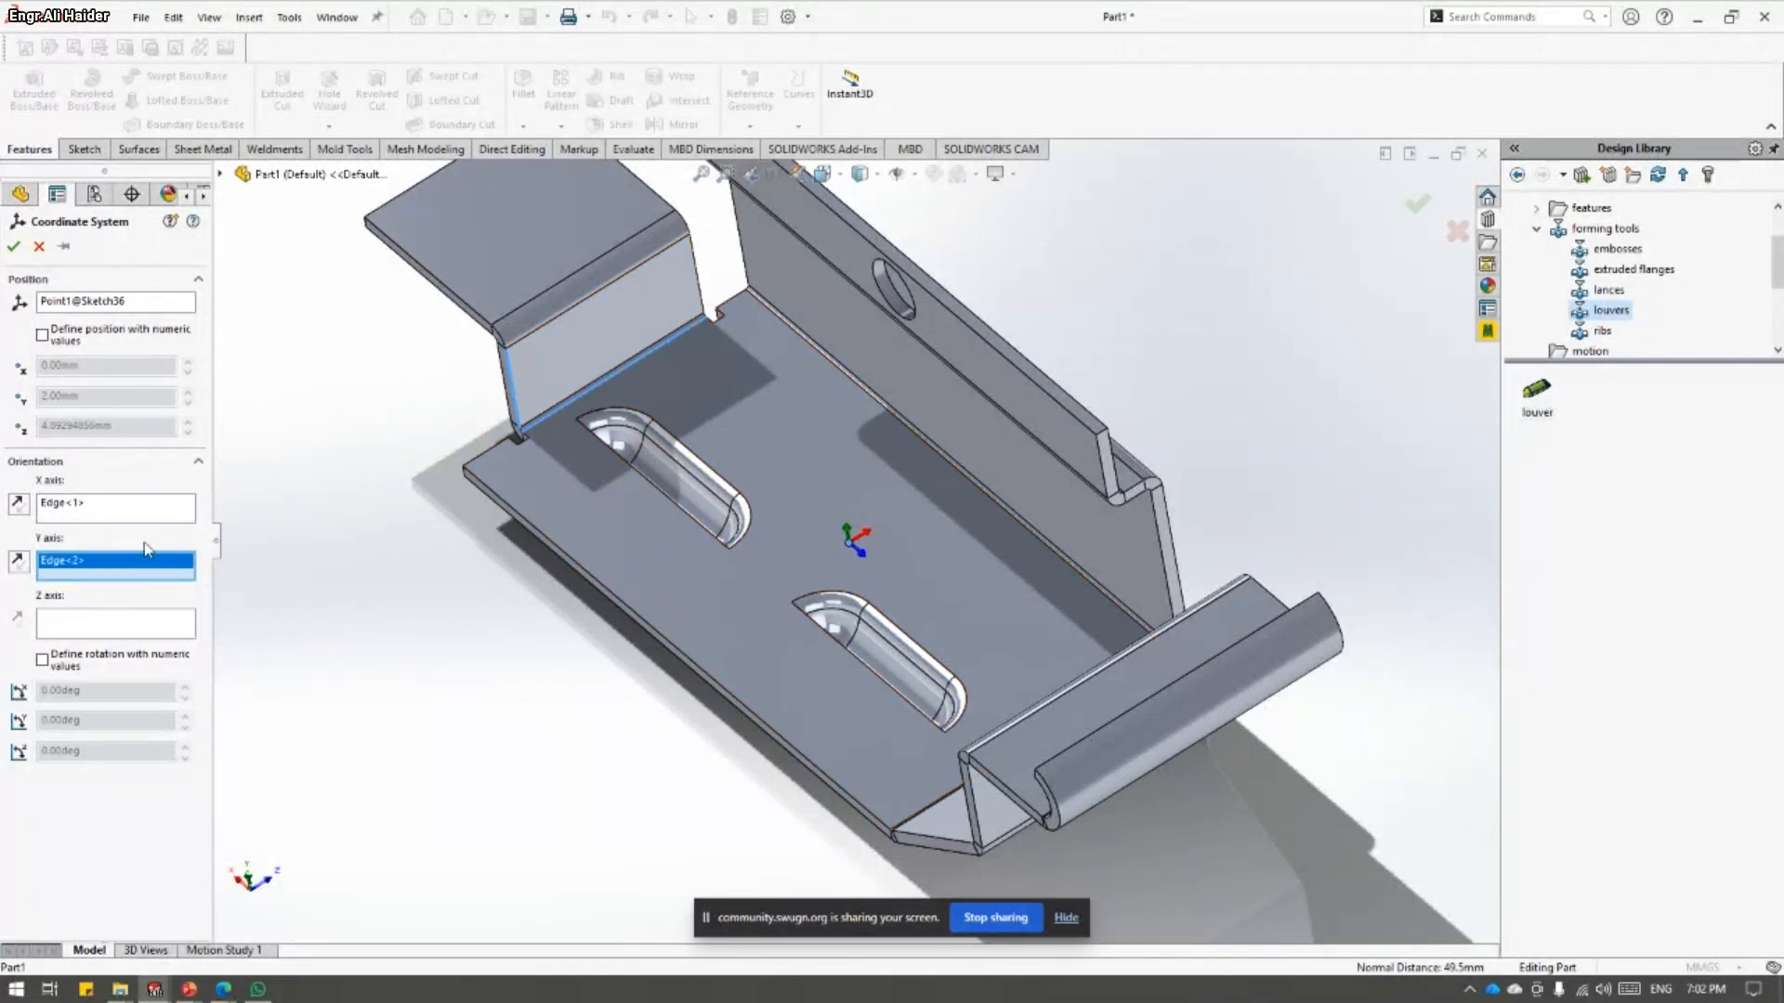
click(59, 624)
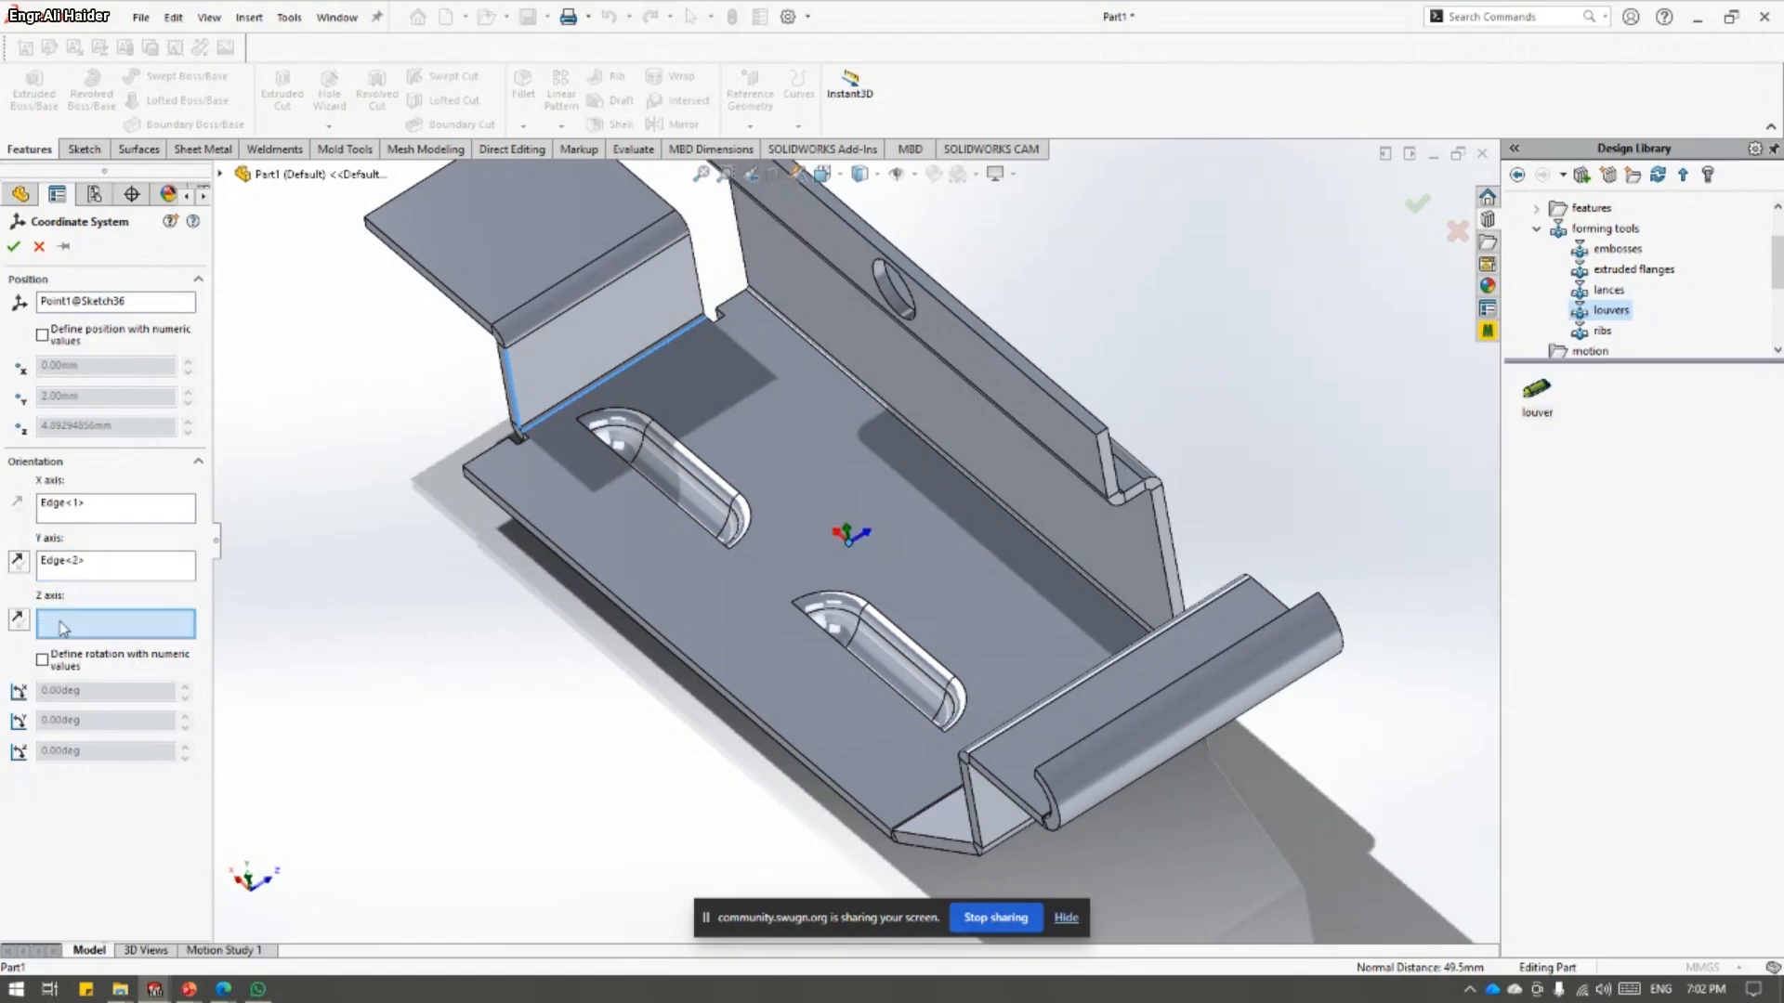
click(799, 341)
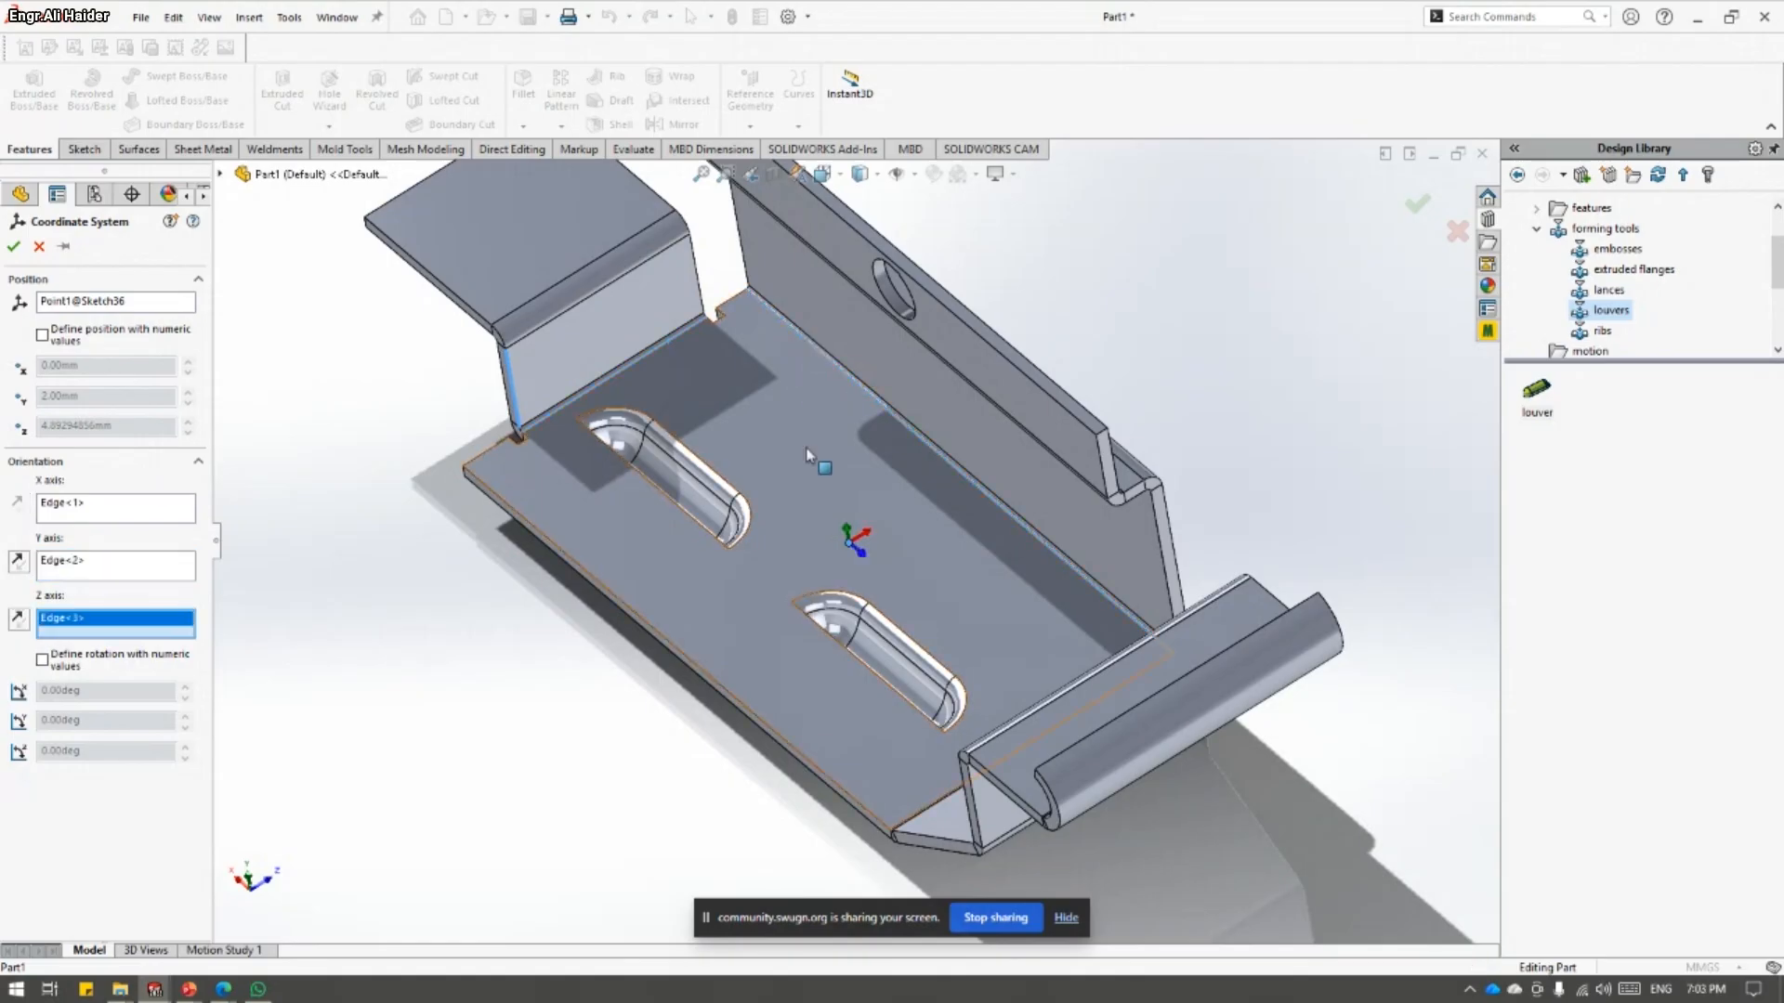
- Reverse the coordinate system's Z axis, keep the Y axis pointing upward, and accept the coordinate system
middle_drag(234, 502, 275, 477)
scroll(788, 494, down, 3)
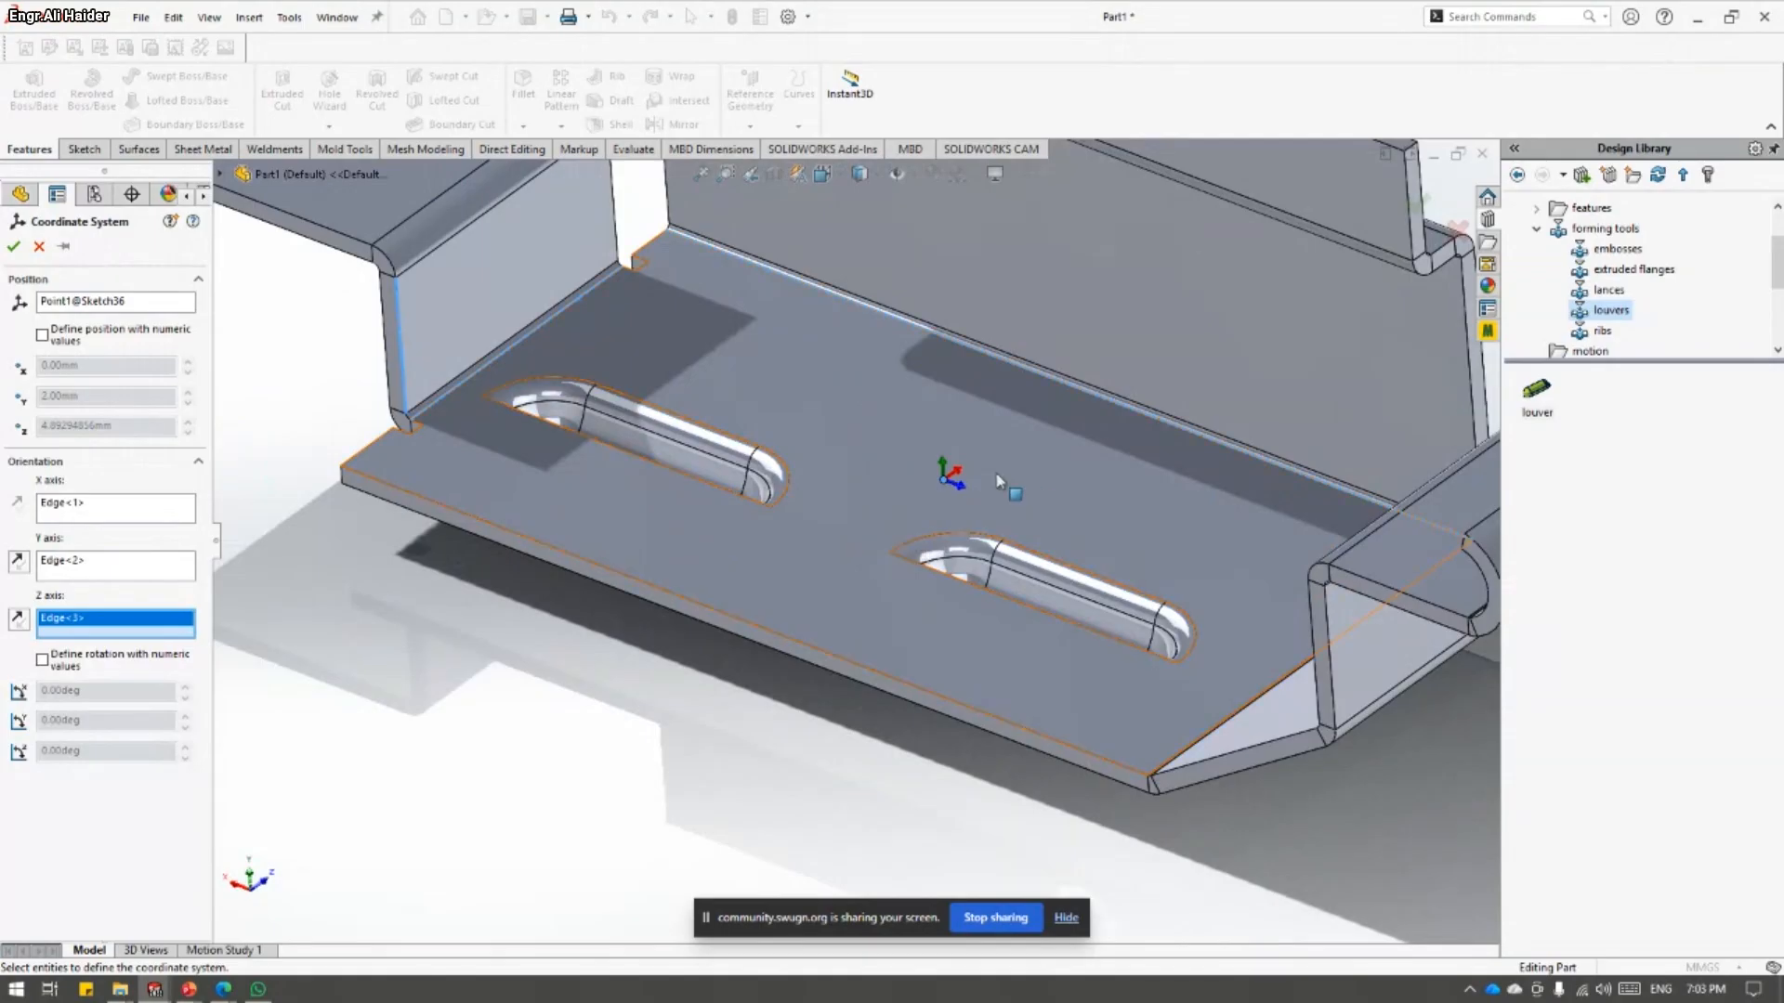
click(17, 619)
click(17, 562)
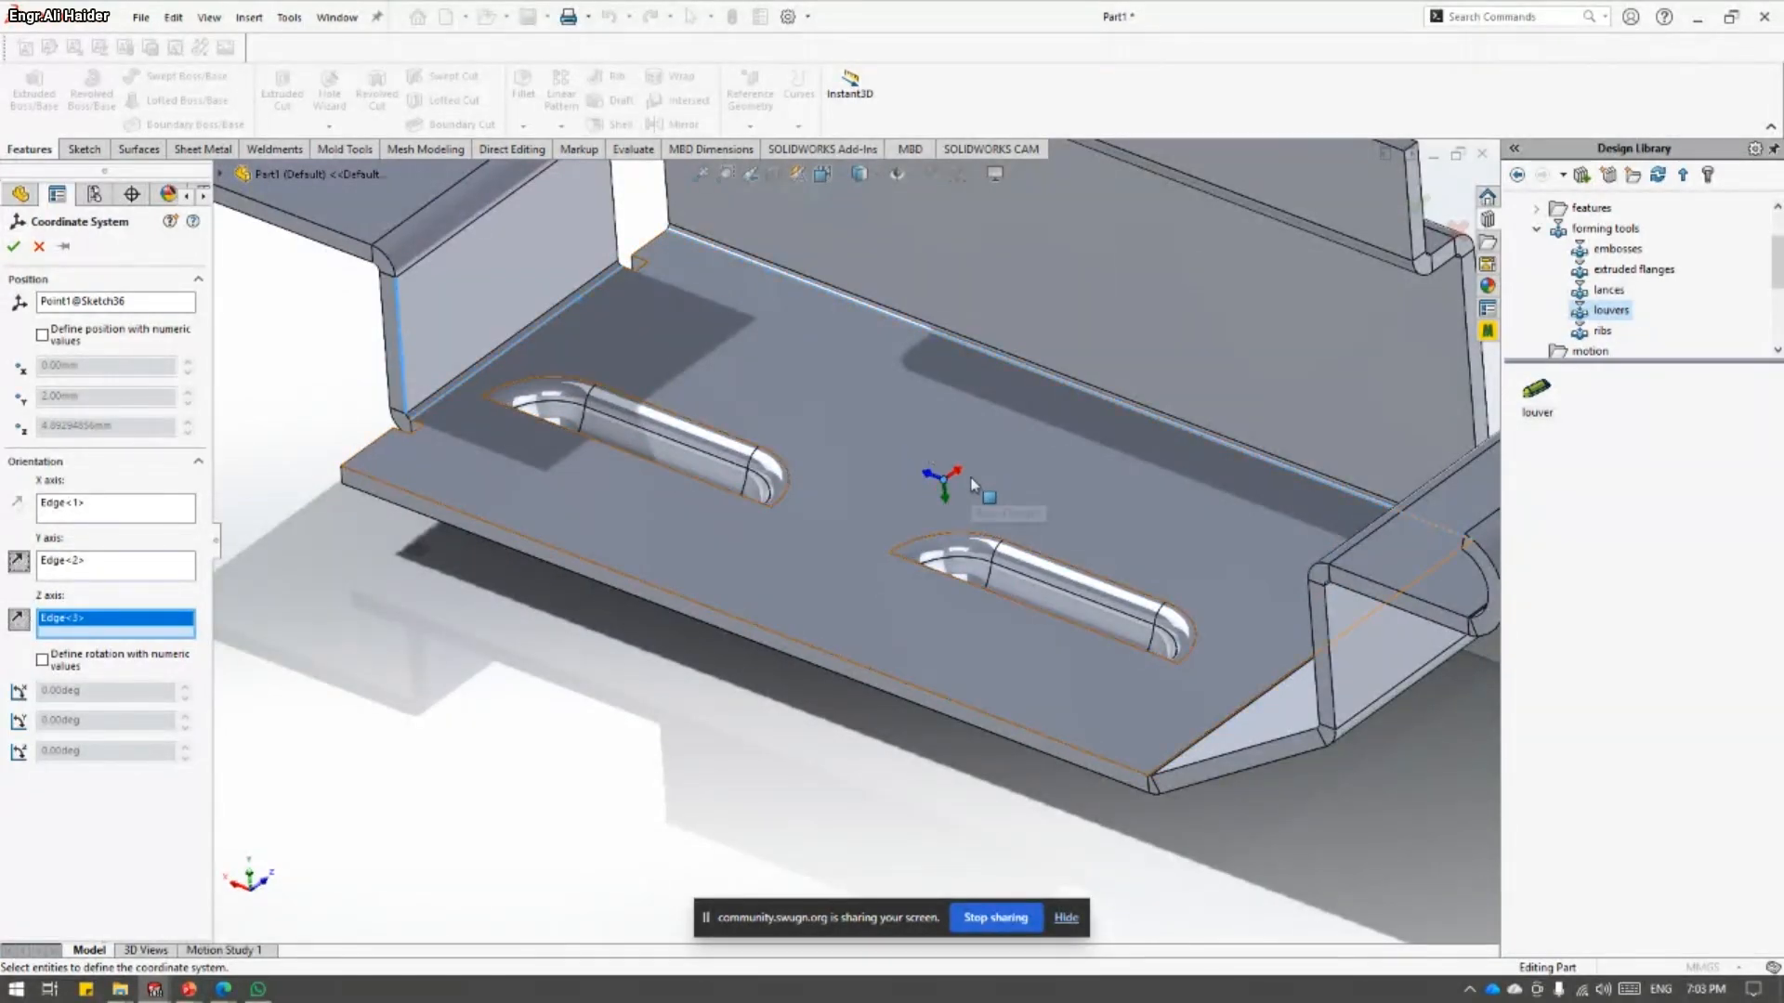
click(18, 562)
click(13, 246)
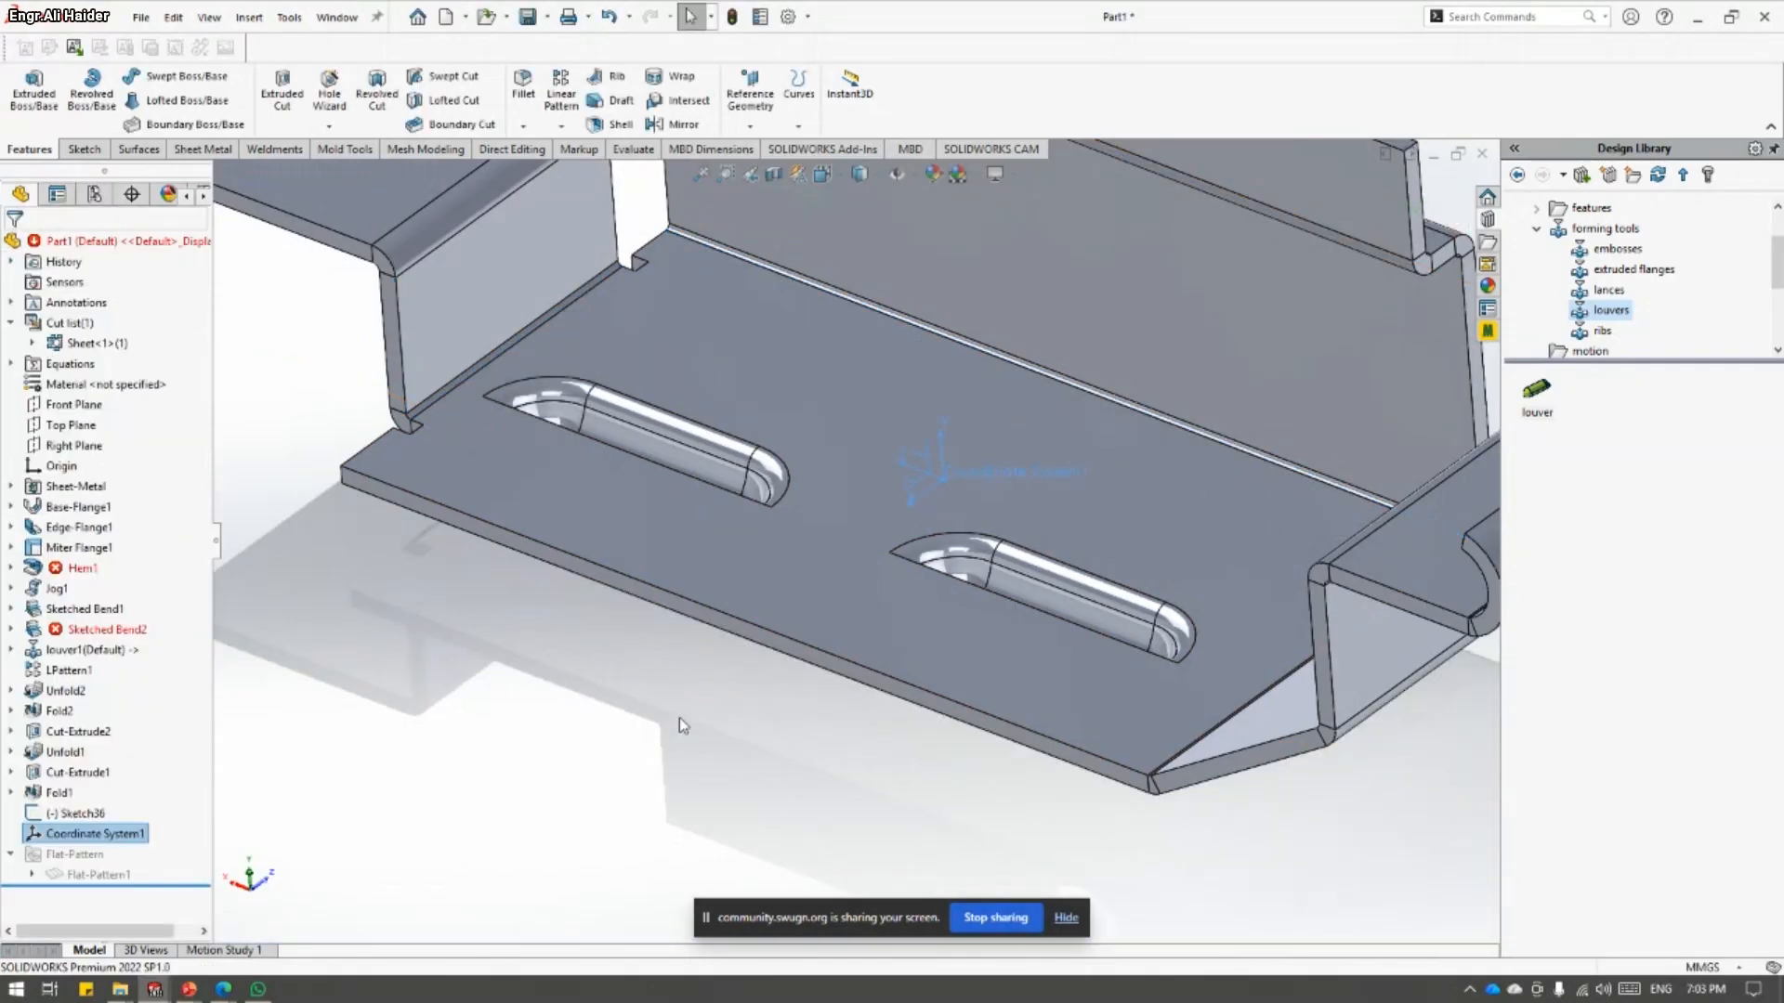
- Examine the new coordinate system's position and axis directions on the base flange, and dismiss the chat notification
scroll(966, 509, down, 3)
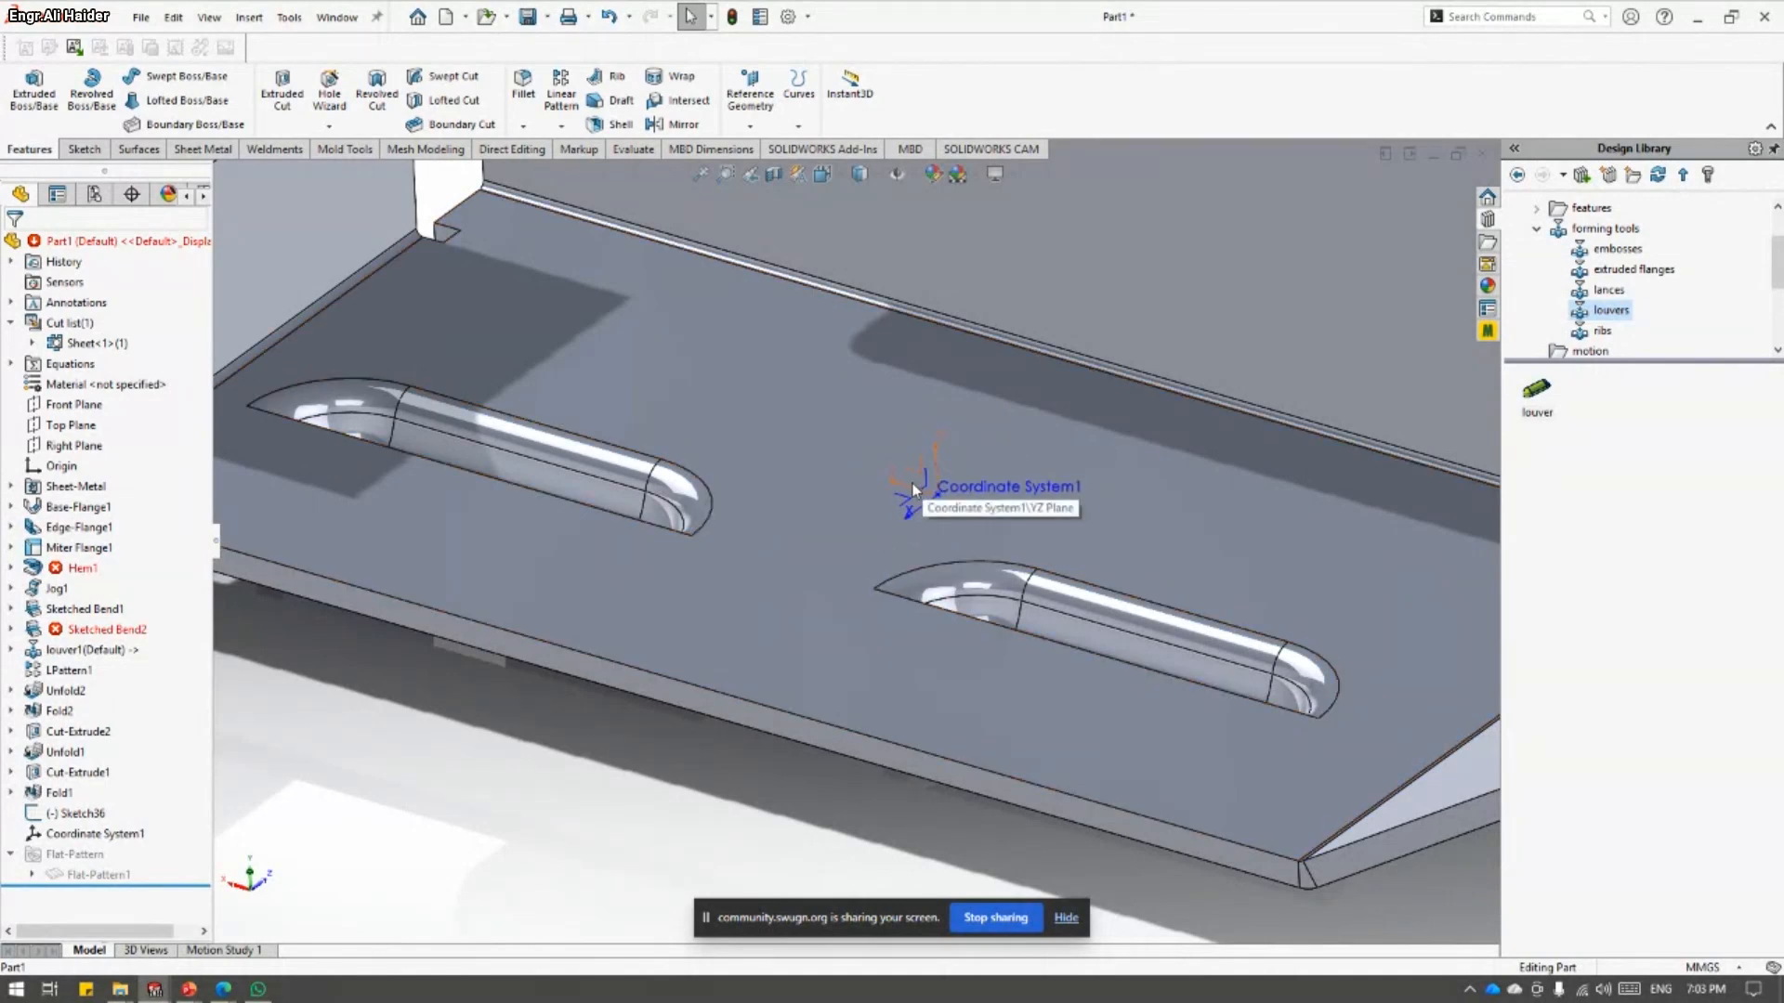
scroll(908, 489, up, 4)
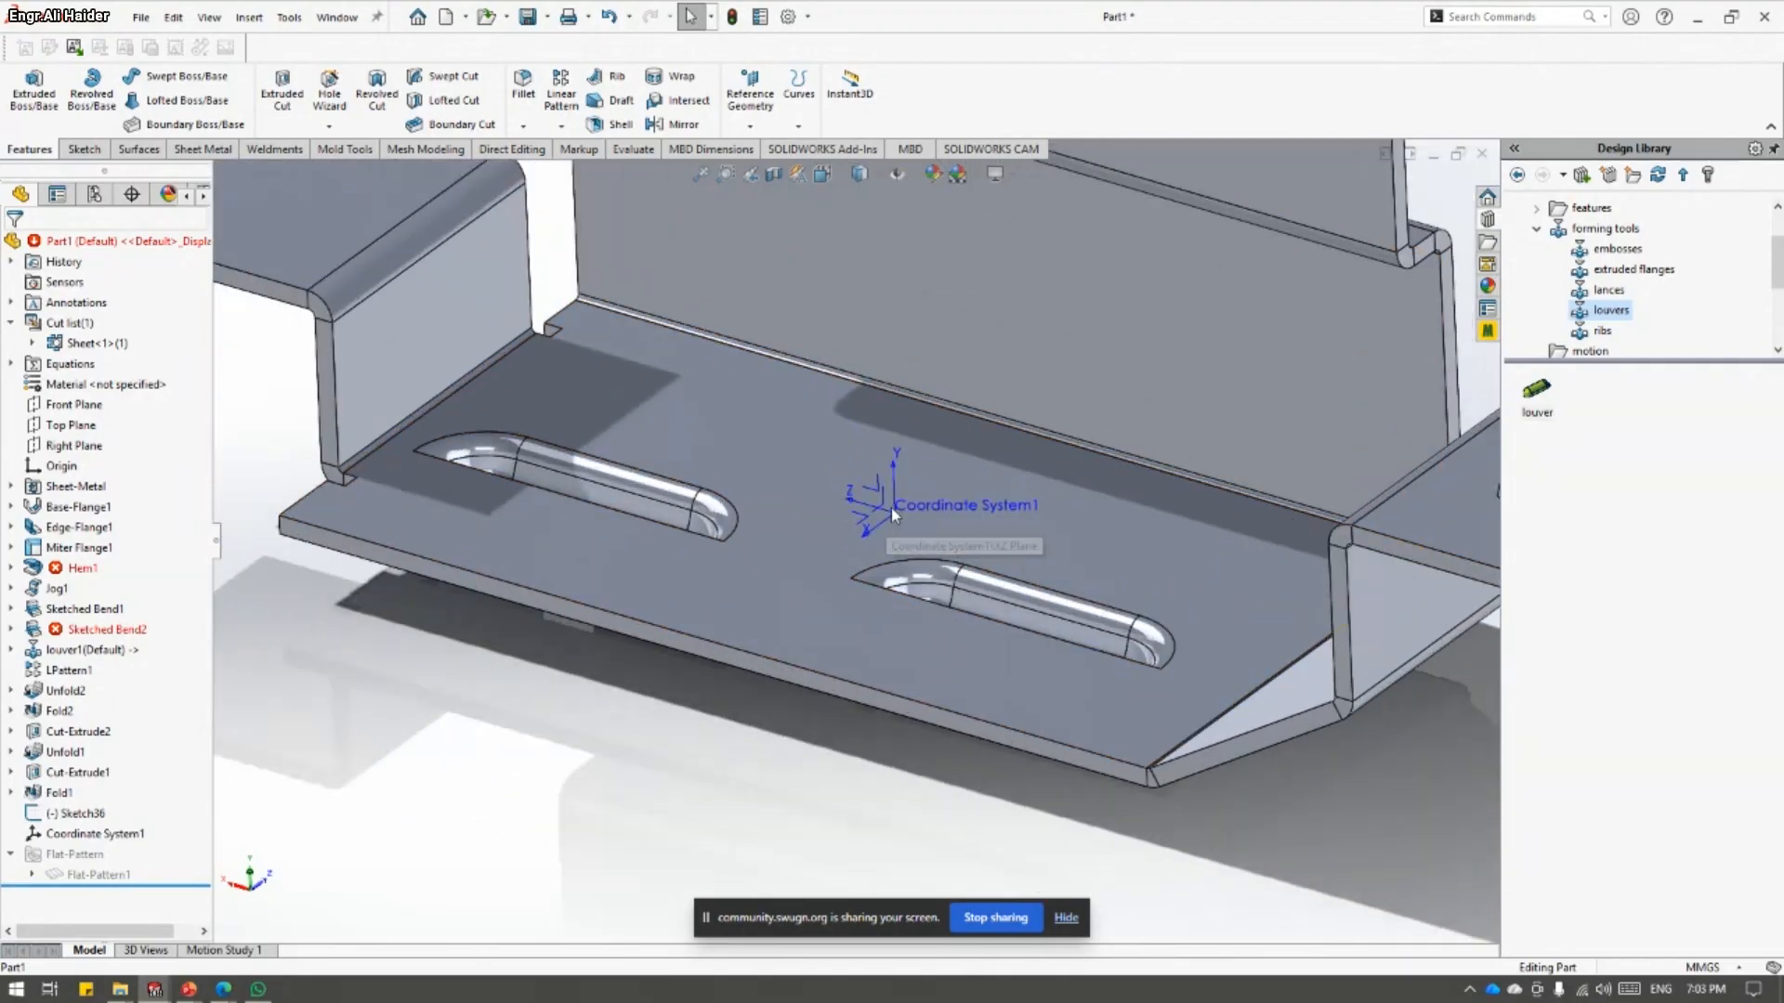
scroll(890, 510, down, 2)
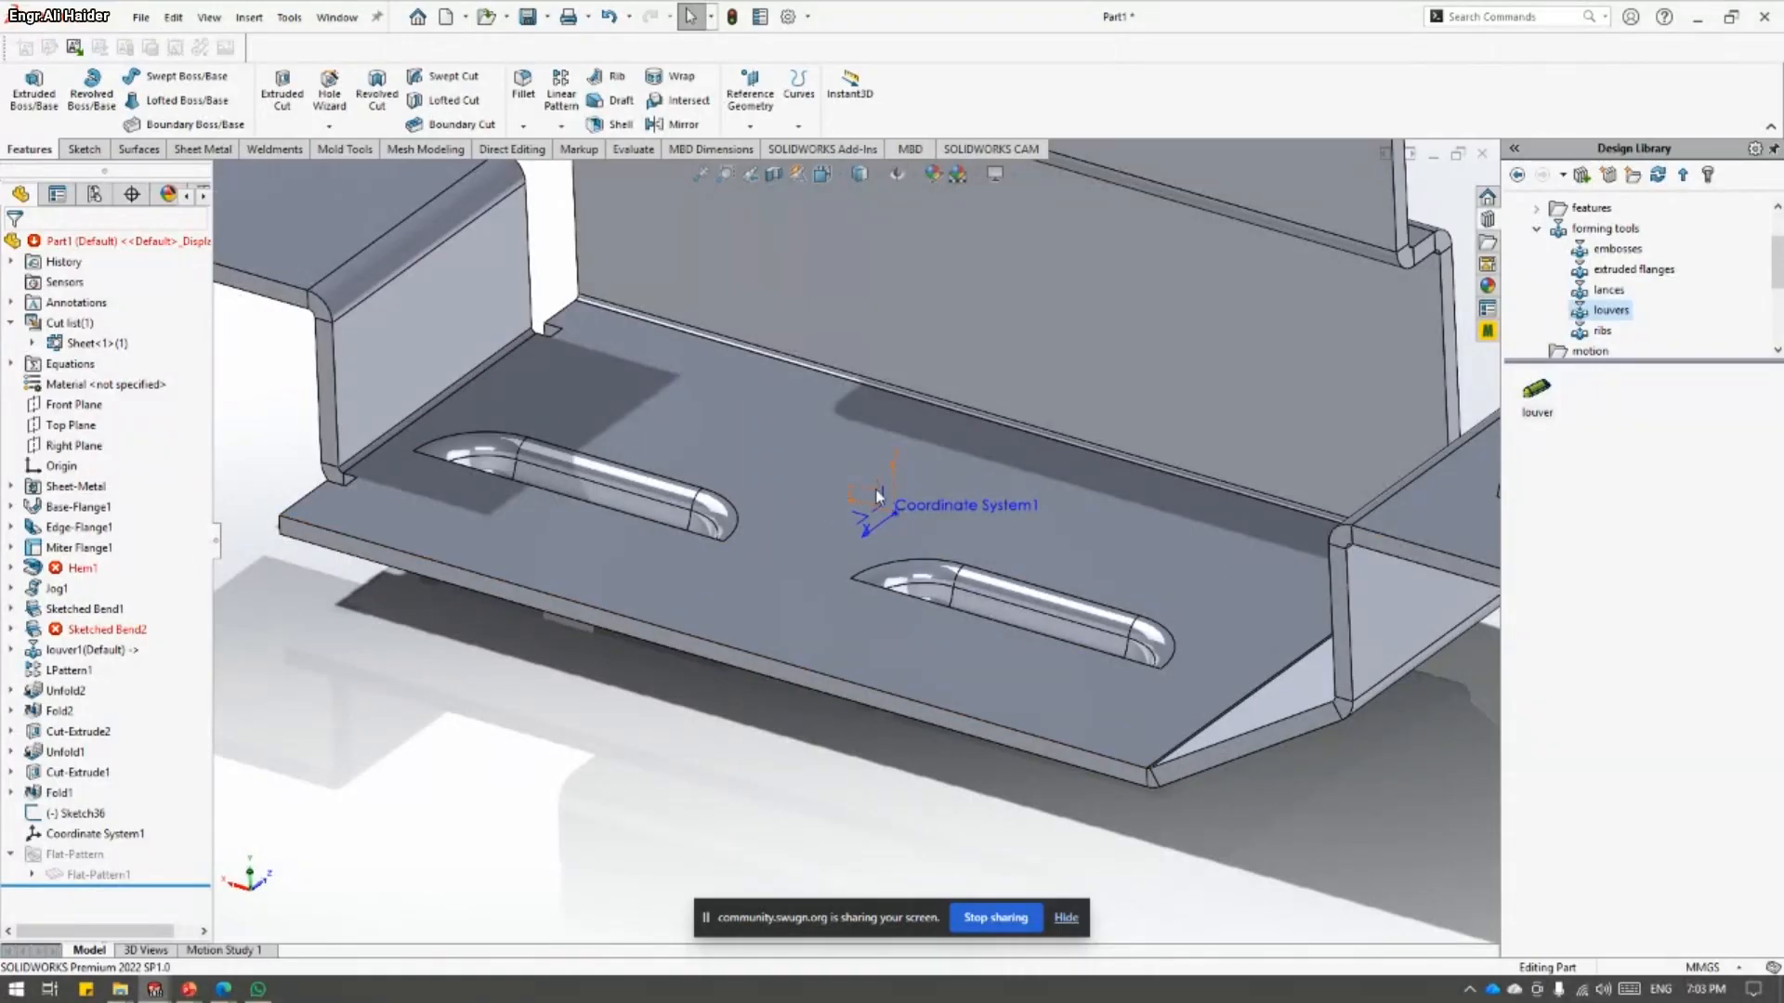
scroll(802, 453, up, 6)
middle_drag(803, 453, 853, 418)
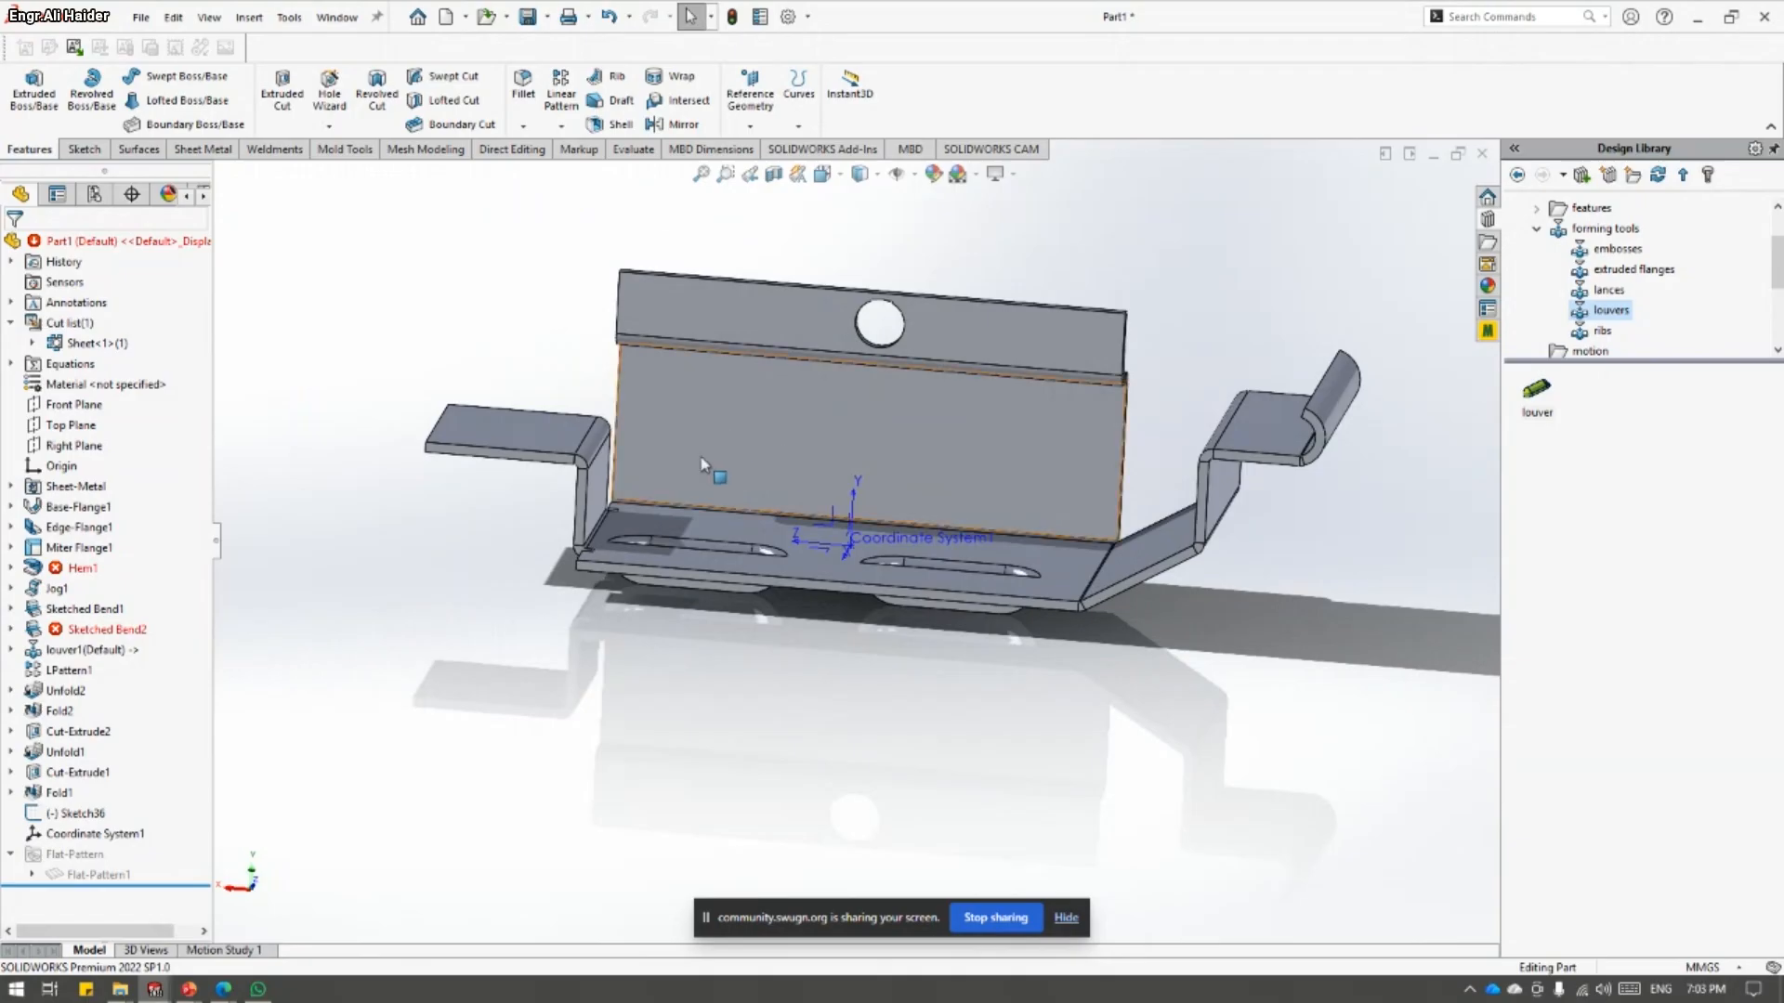
click(729, 393)
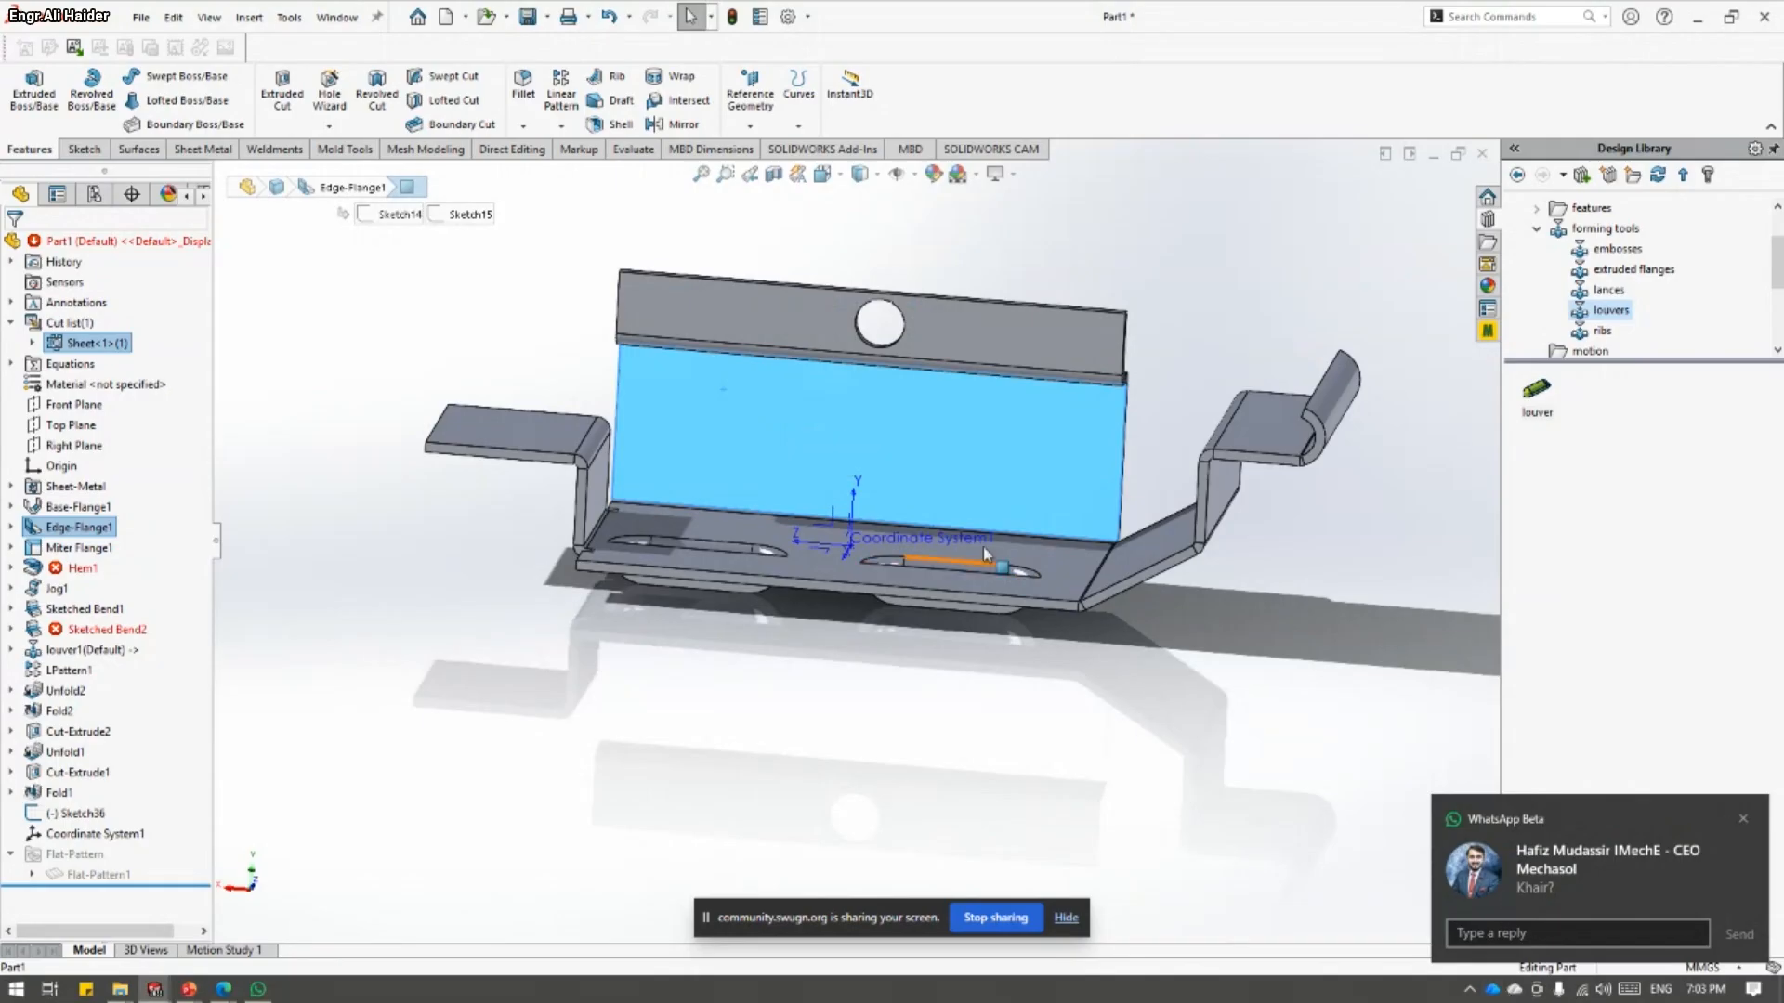
click(566, 308)
click(1742, 818)
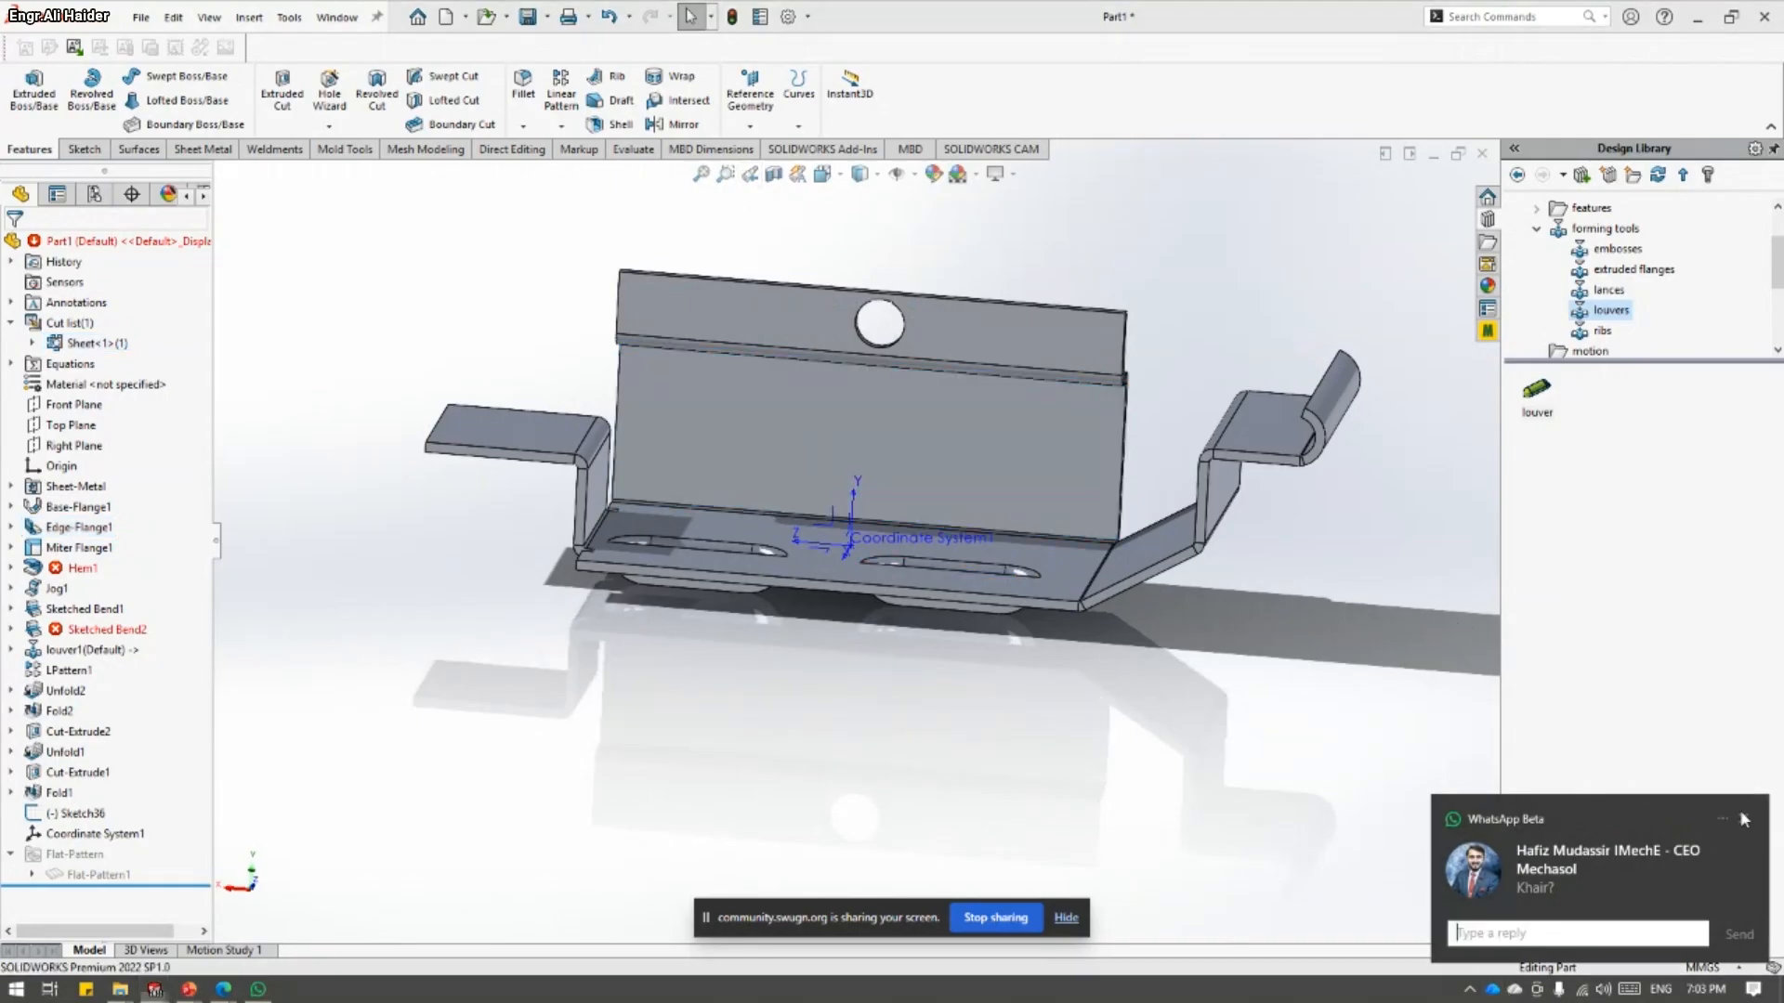
- Create a reference point at the center of the tall edge flange's inner face using the Center of Face option
click(750, 125)
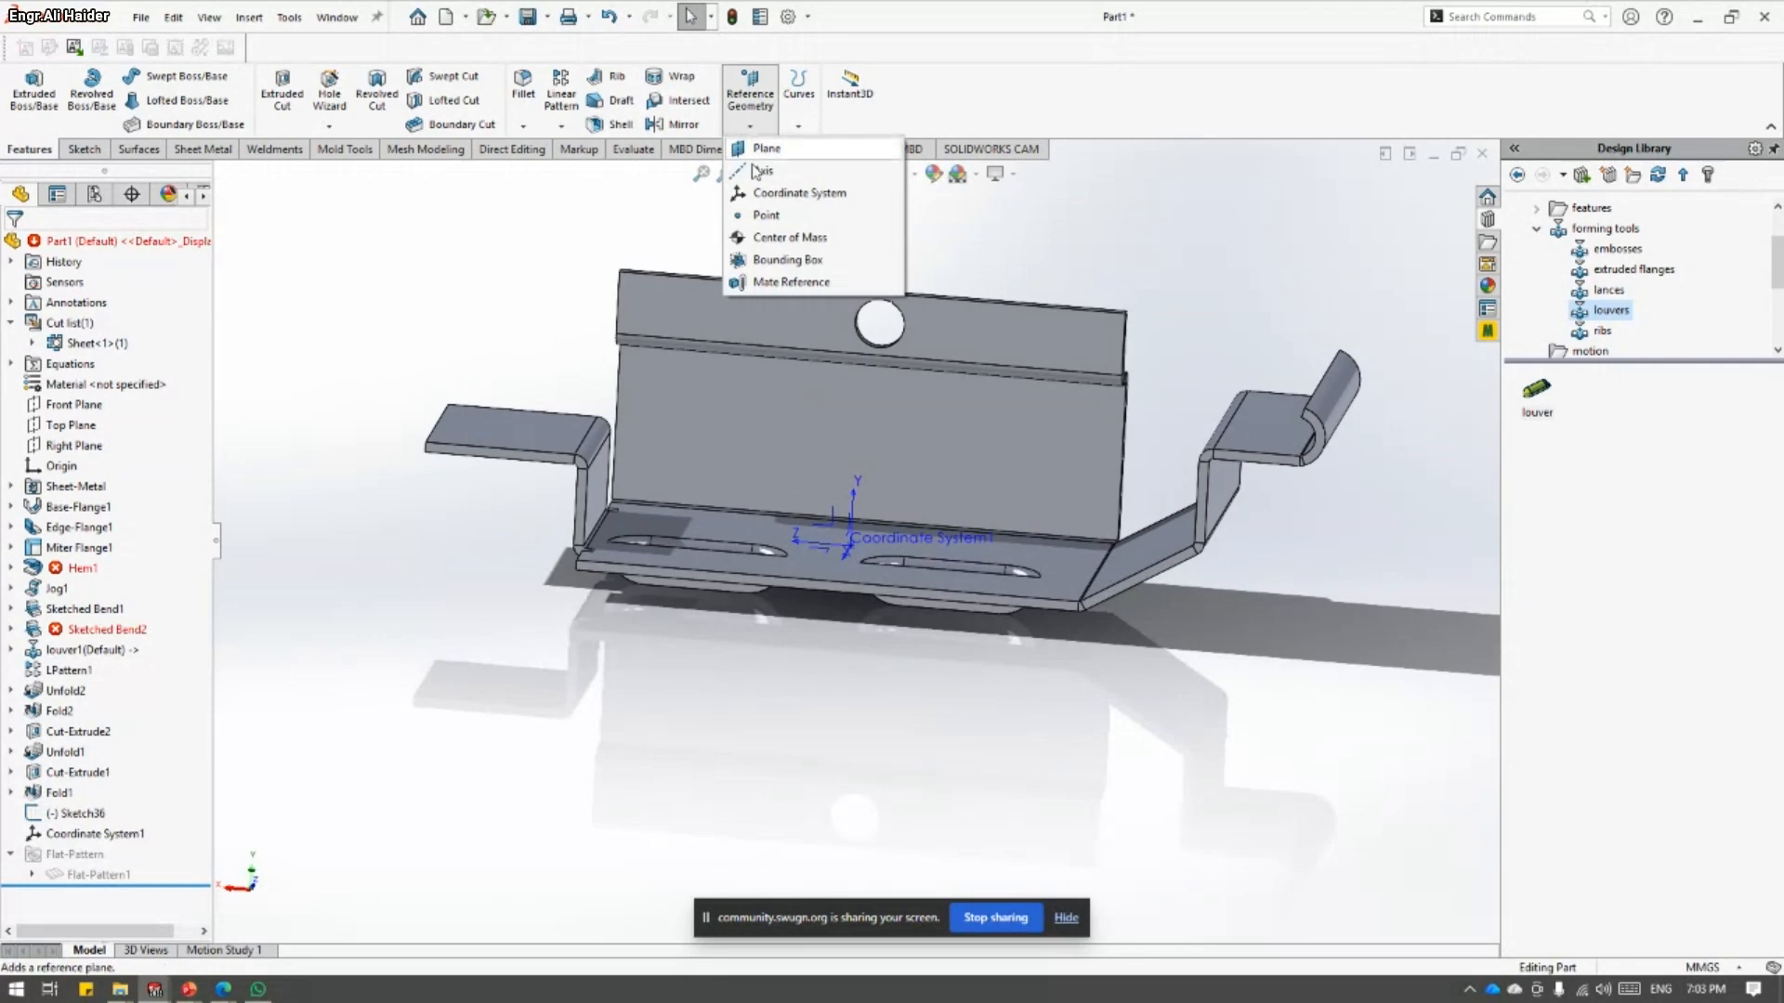
click(755, 220)
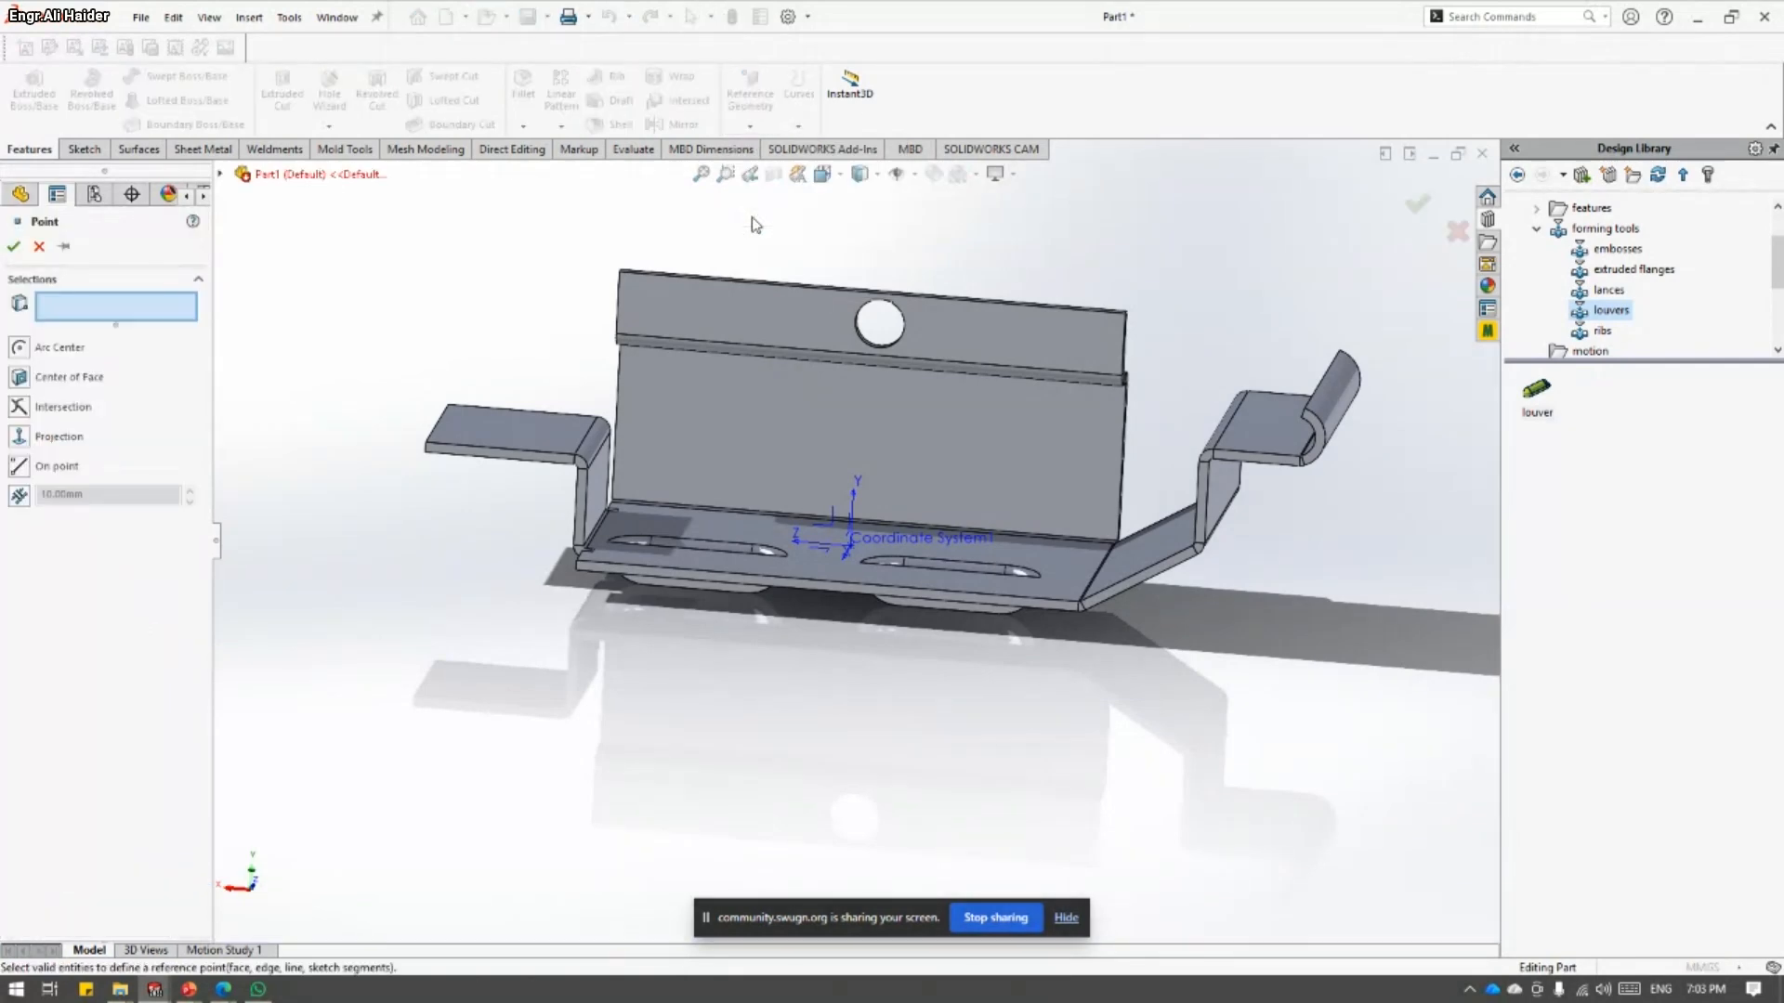
click(19, 377)
click(829, 451)
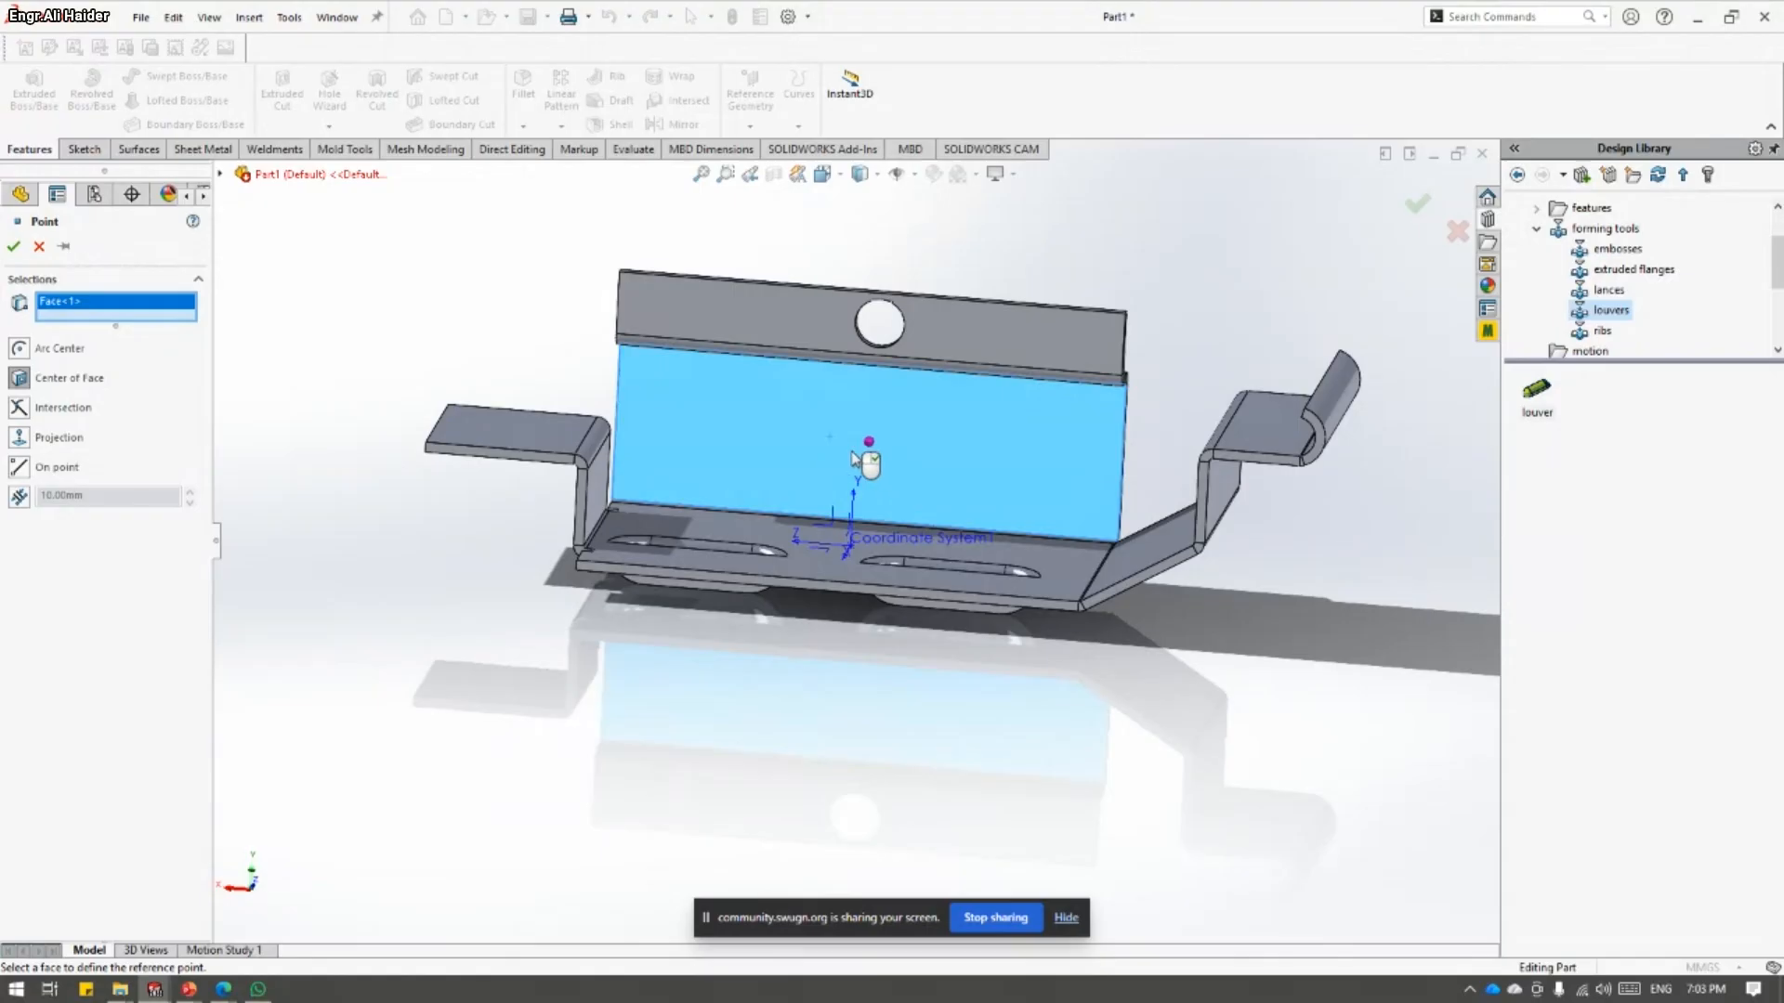
click(13, 247)
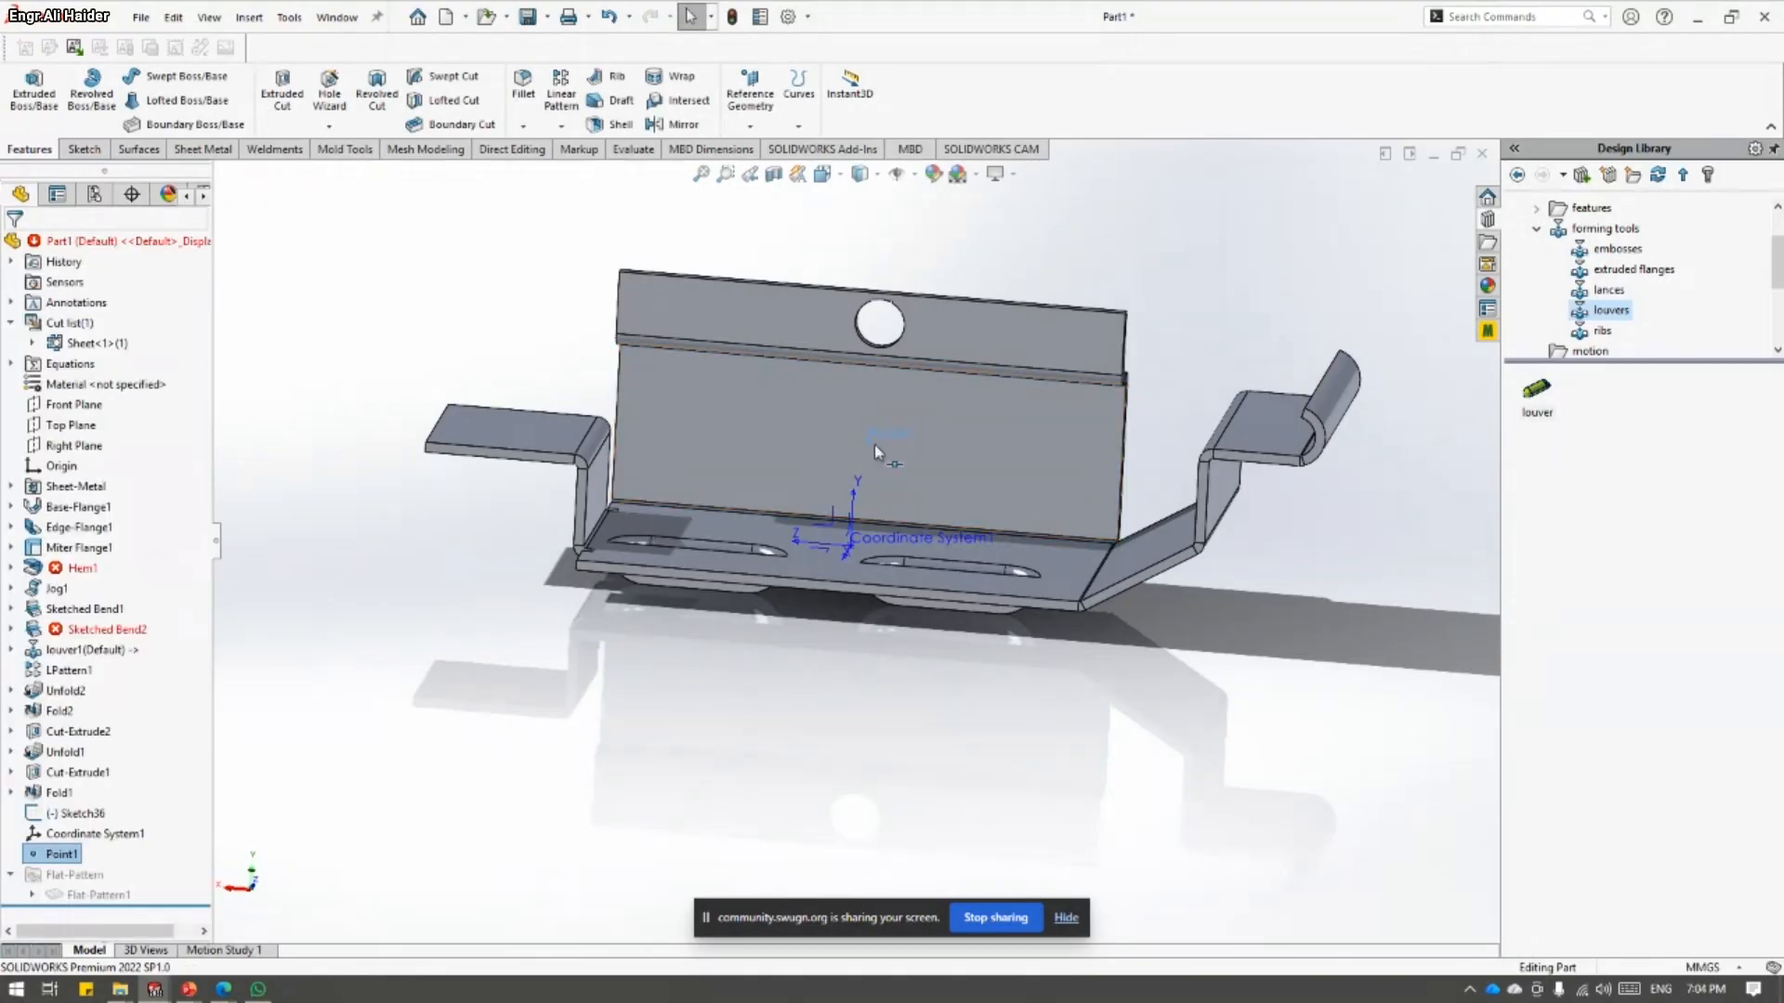
middle_drag(873, 444, 869, 544)
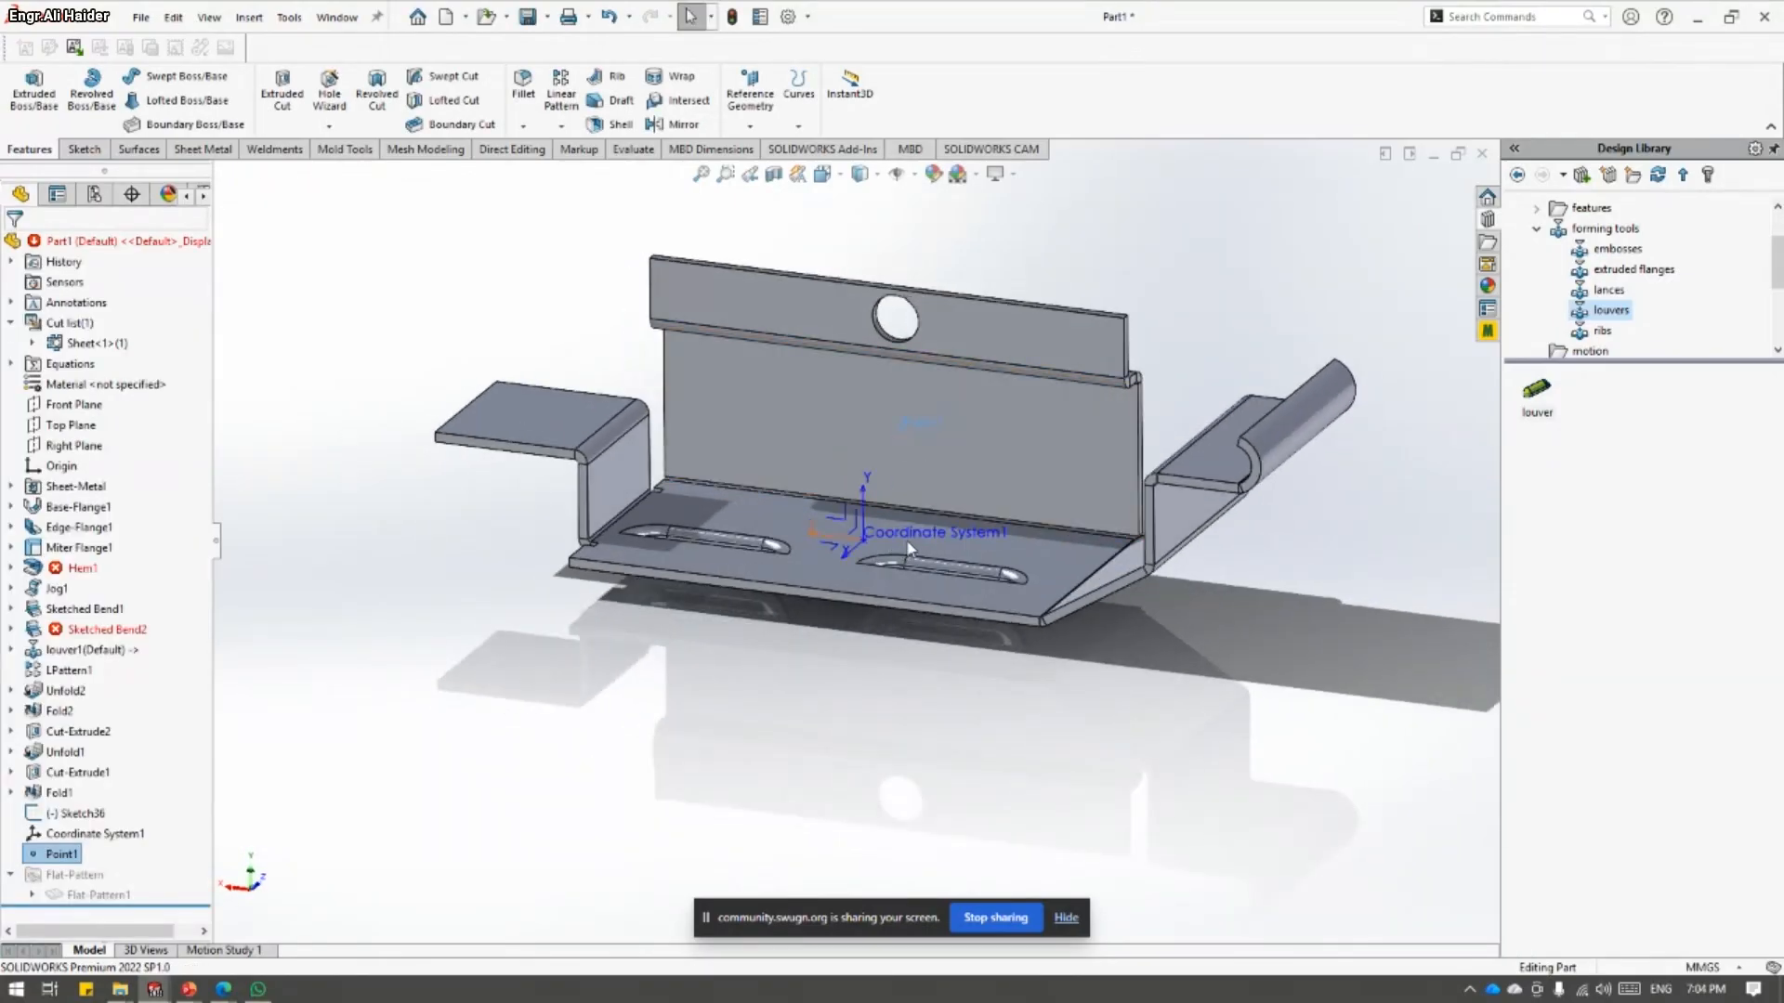
click(469, 348)
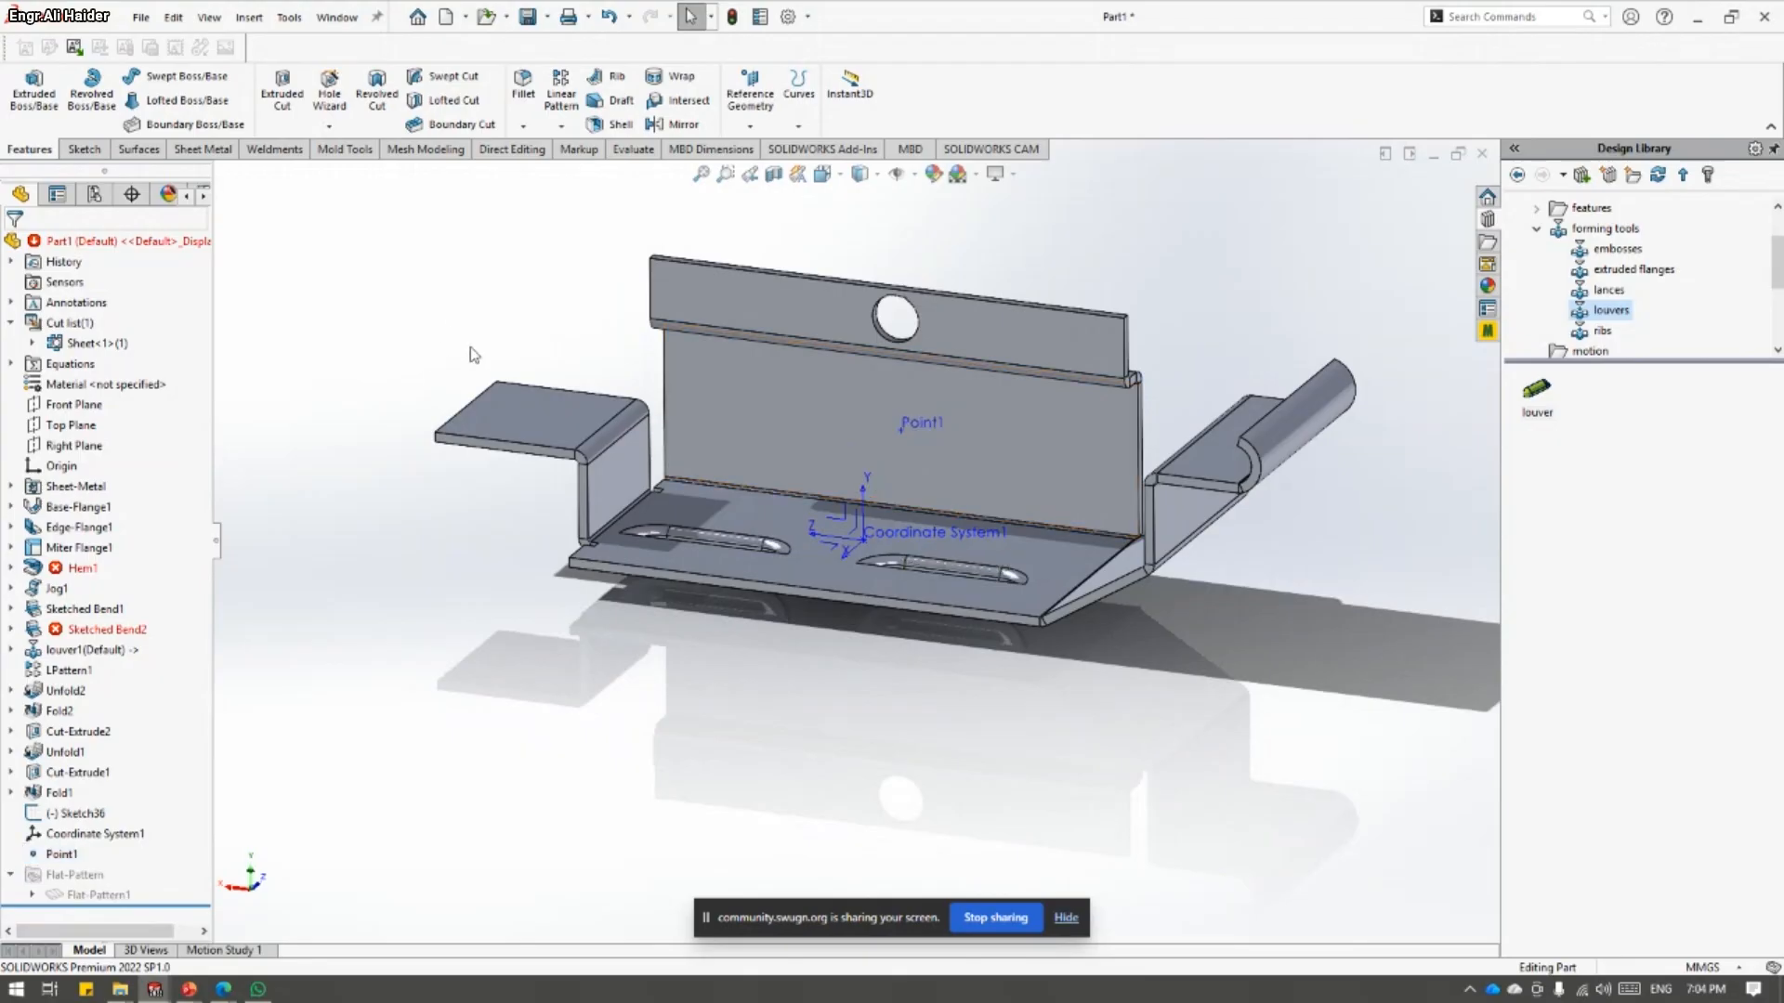
- Switch to the presentation, tick the Creating Coordinate system item, and outline the Evaluate Tab: Finding the Mass item
key(alt+Tab)
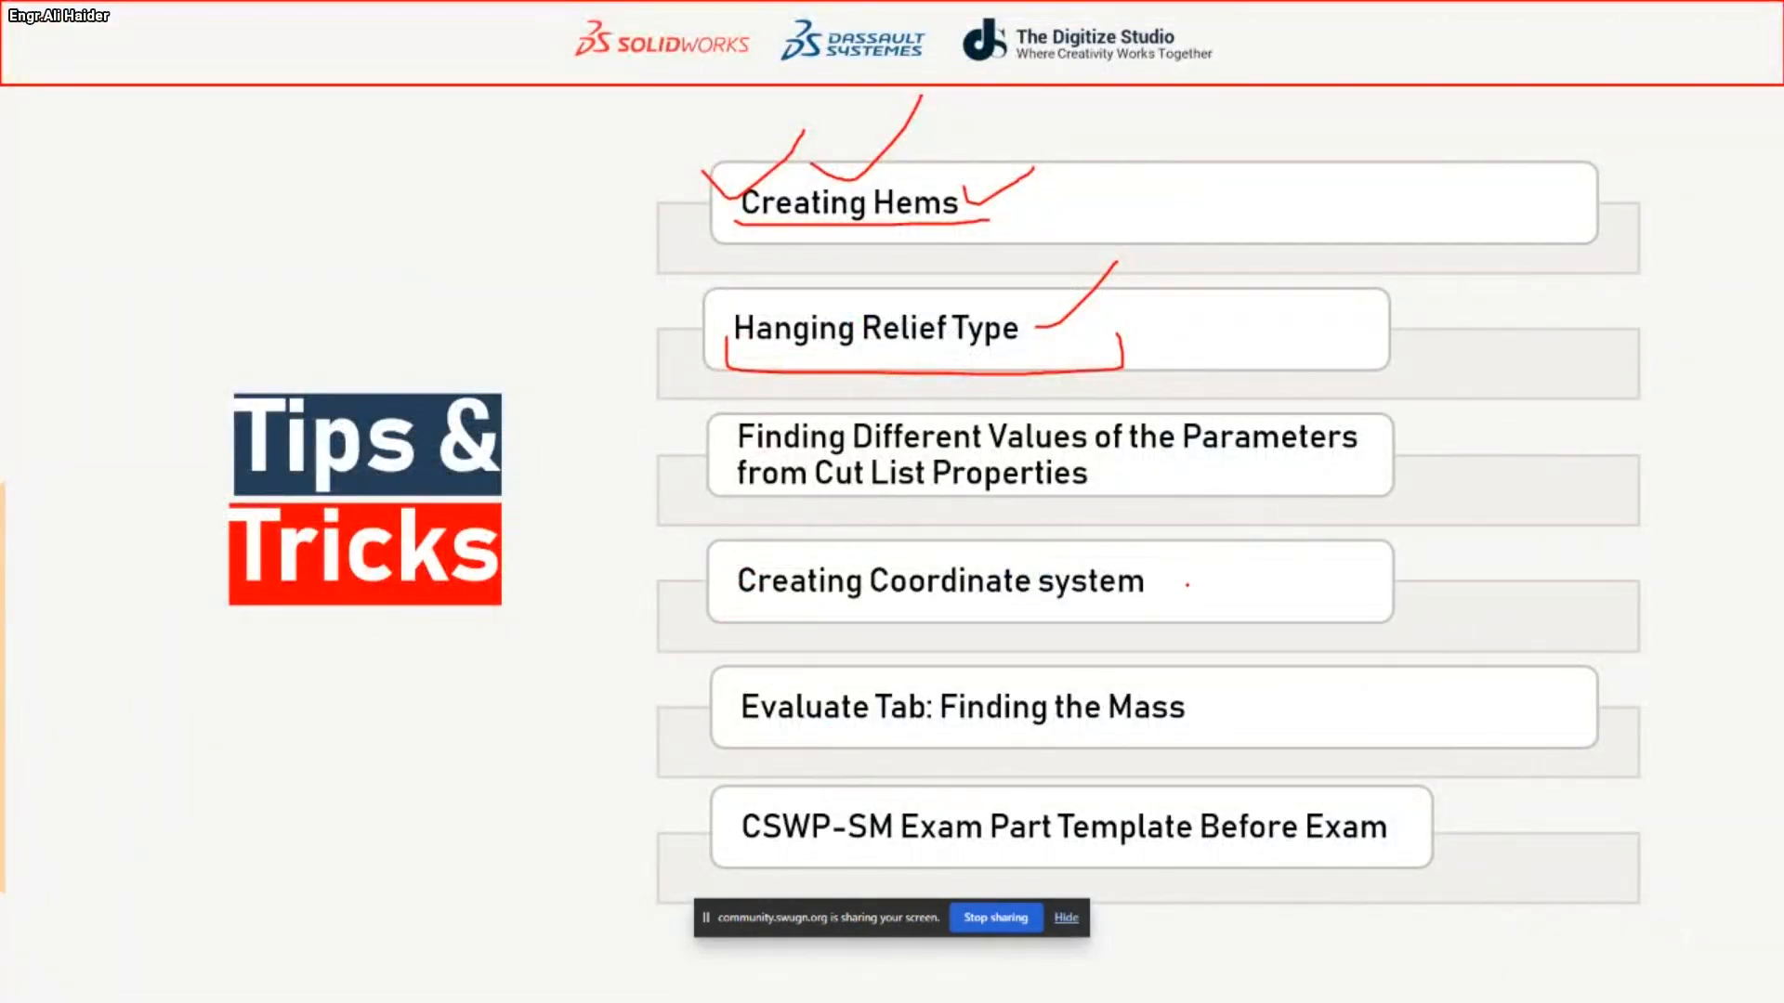
drag(1187, 585, 1239, 580)
mouse_move(846, 684)
mouse_down()
mouse_move(1236, 693)
mouse_move(974, 728)
mouse_move(685, 707)
mouse_up()
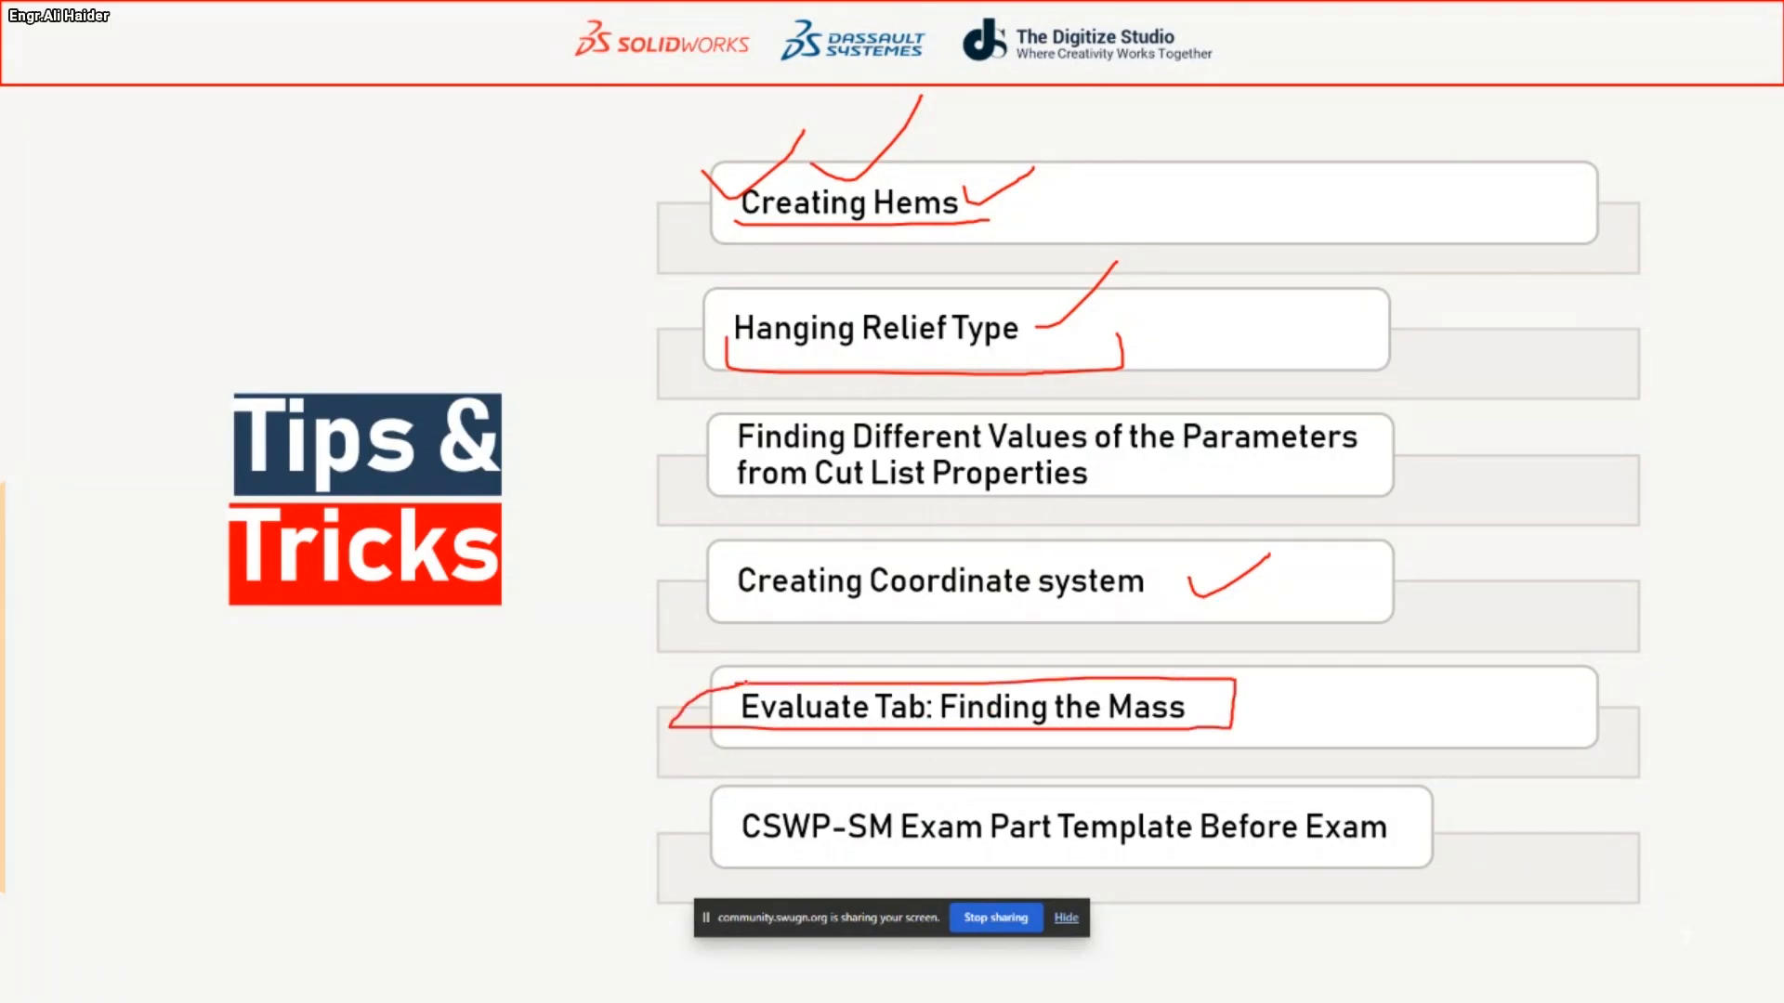
- Switch back to SOLIDWORKS, evaluate the part's mass properties, and highlight the mass and center of mass values
key(alt+Tab)
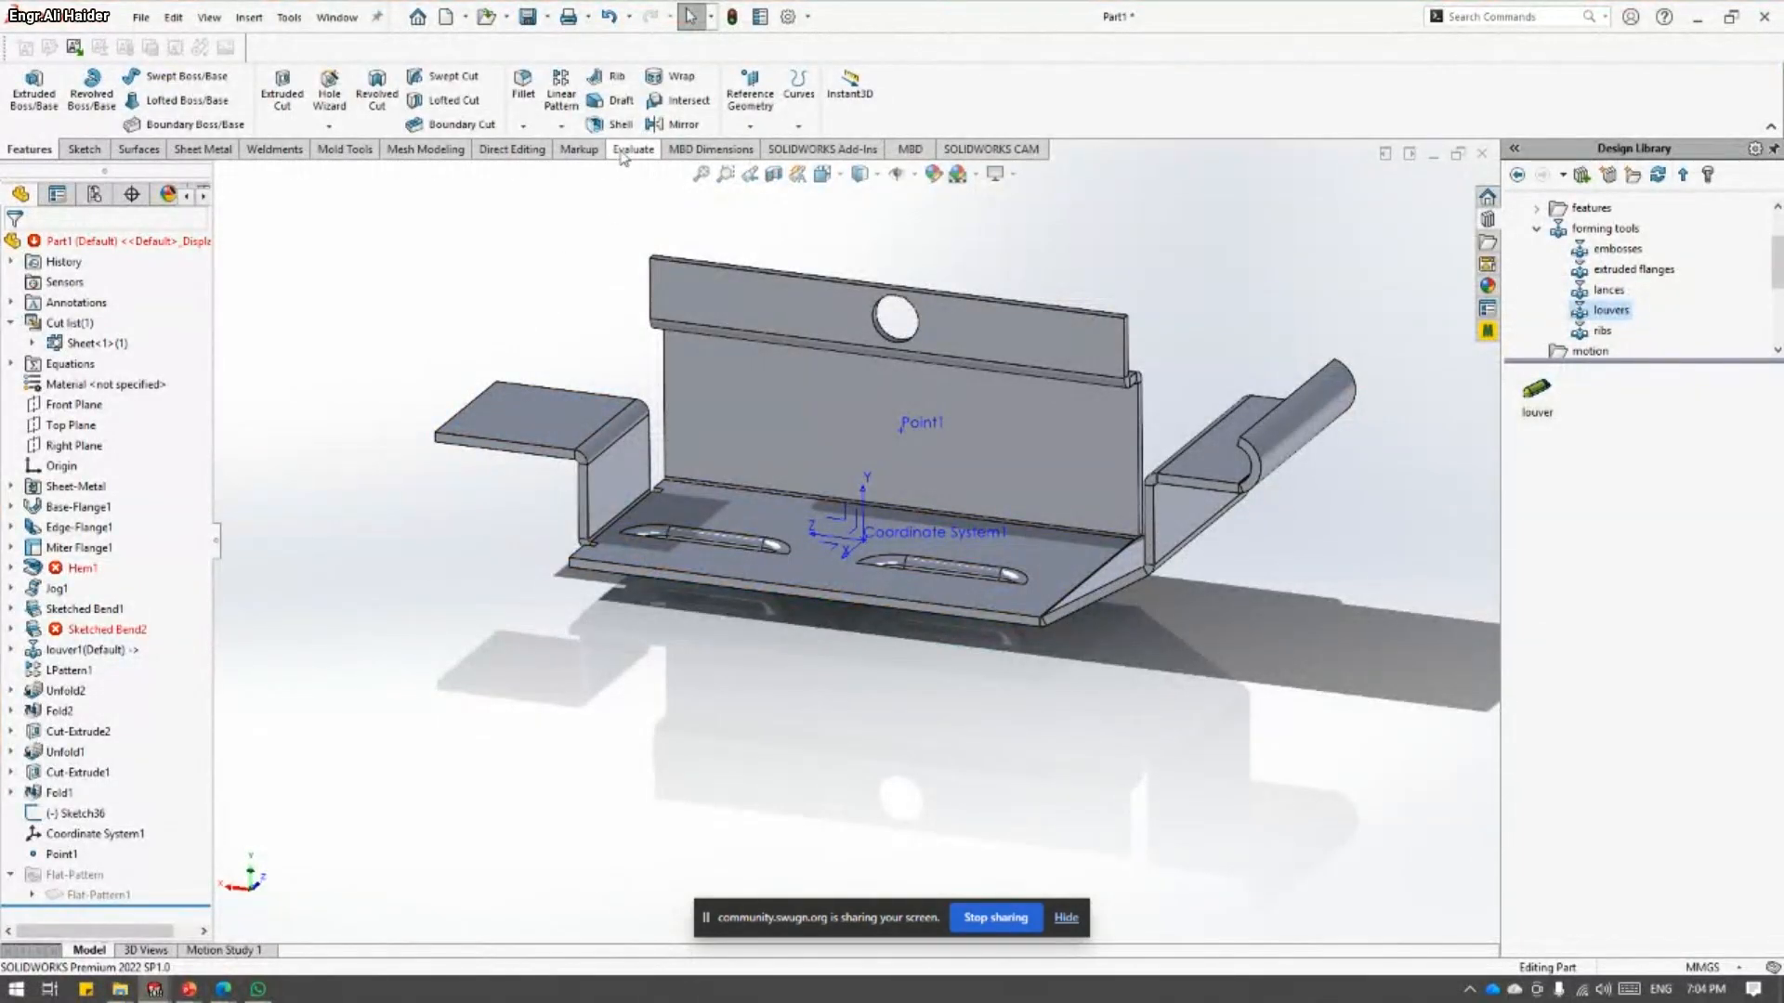
click(624, 152)
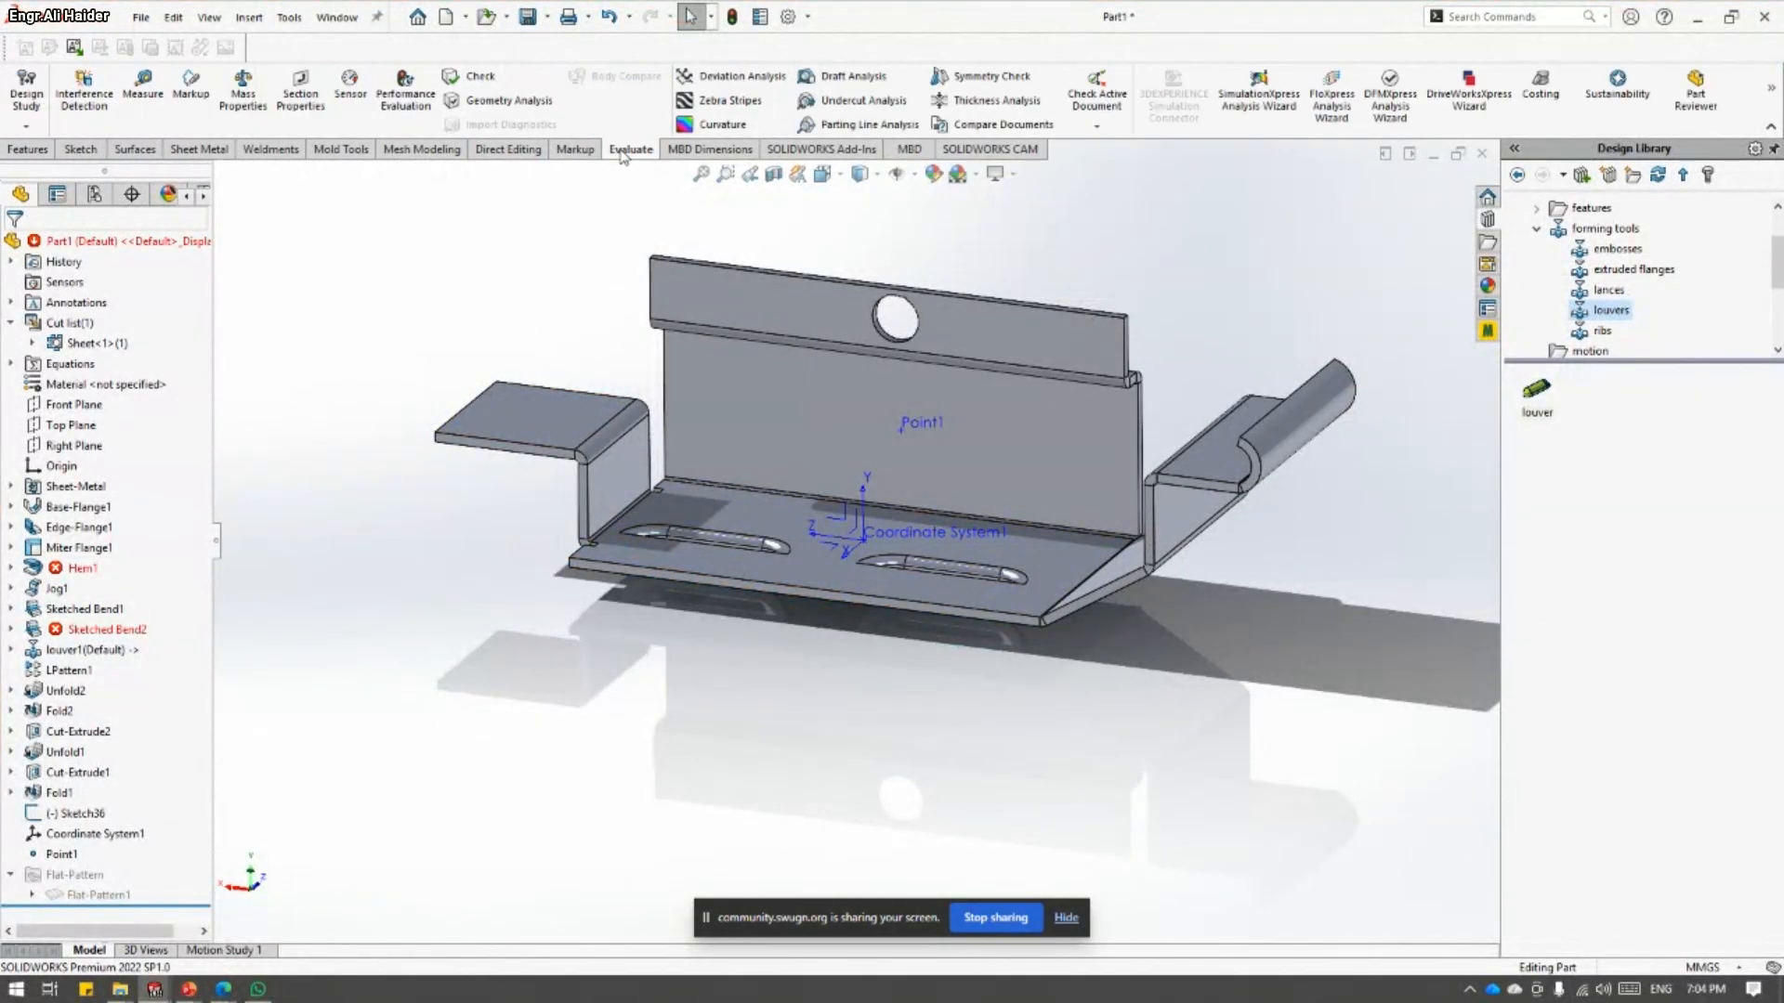
click(245, 97)
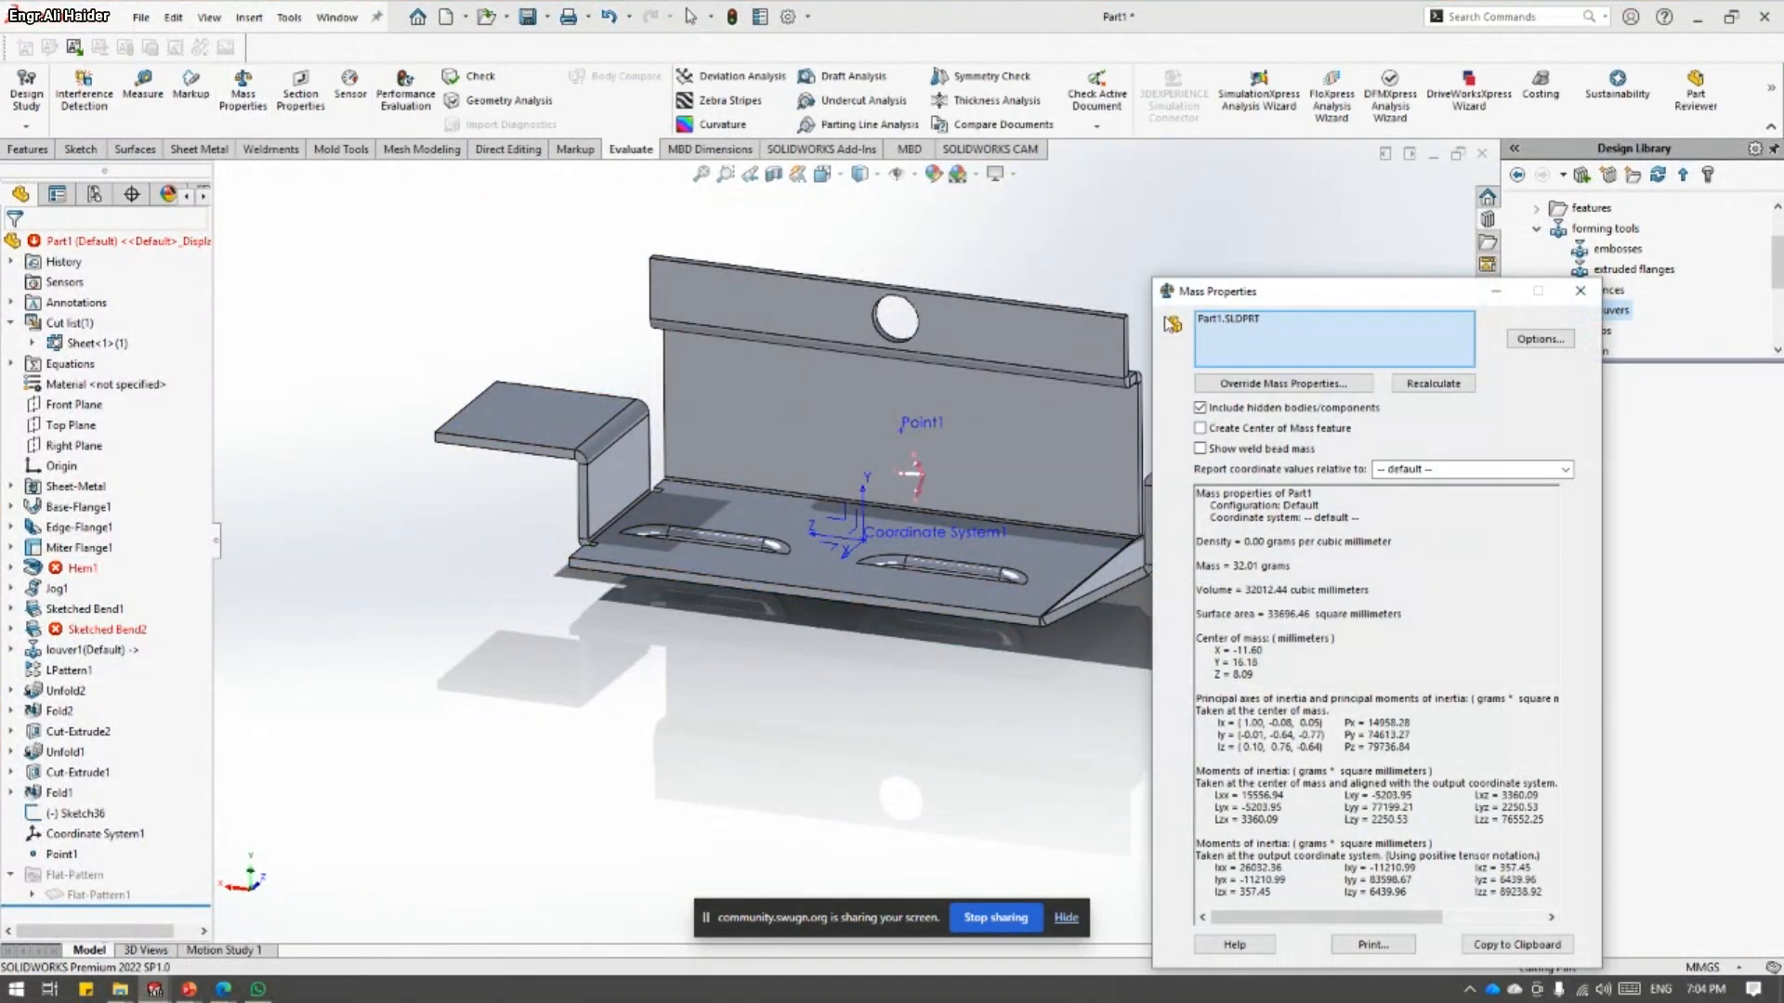
drag(1204, 295, 254, 211)
drag(340, 480, 244, 480)
drag(325, 591, 244, 550)
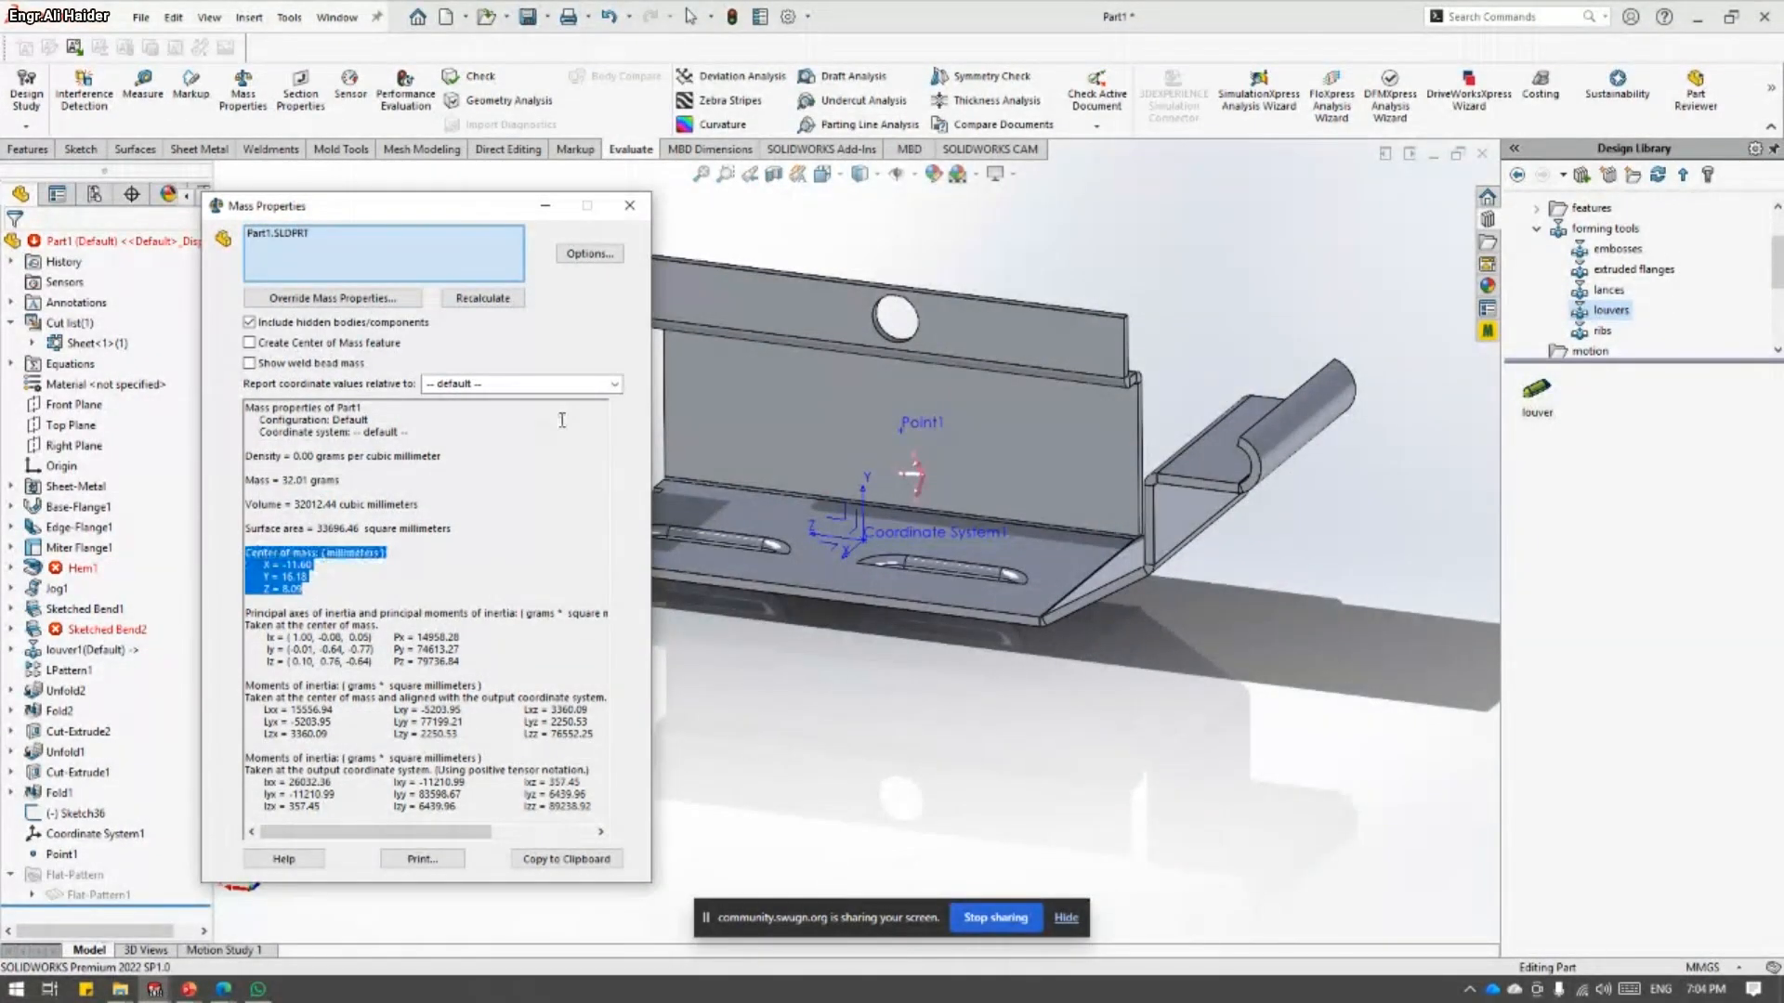
click(306, 588)
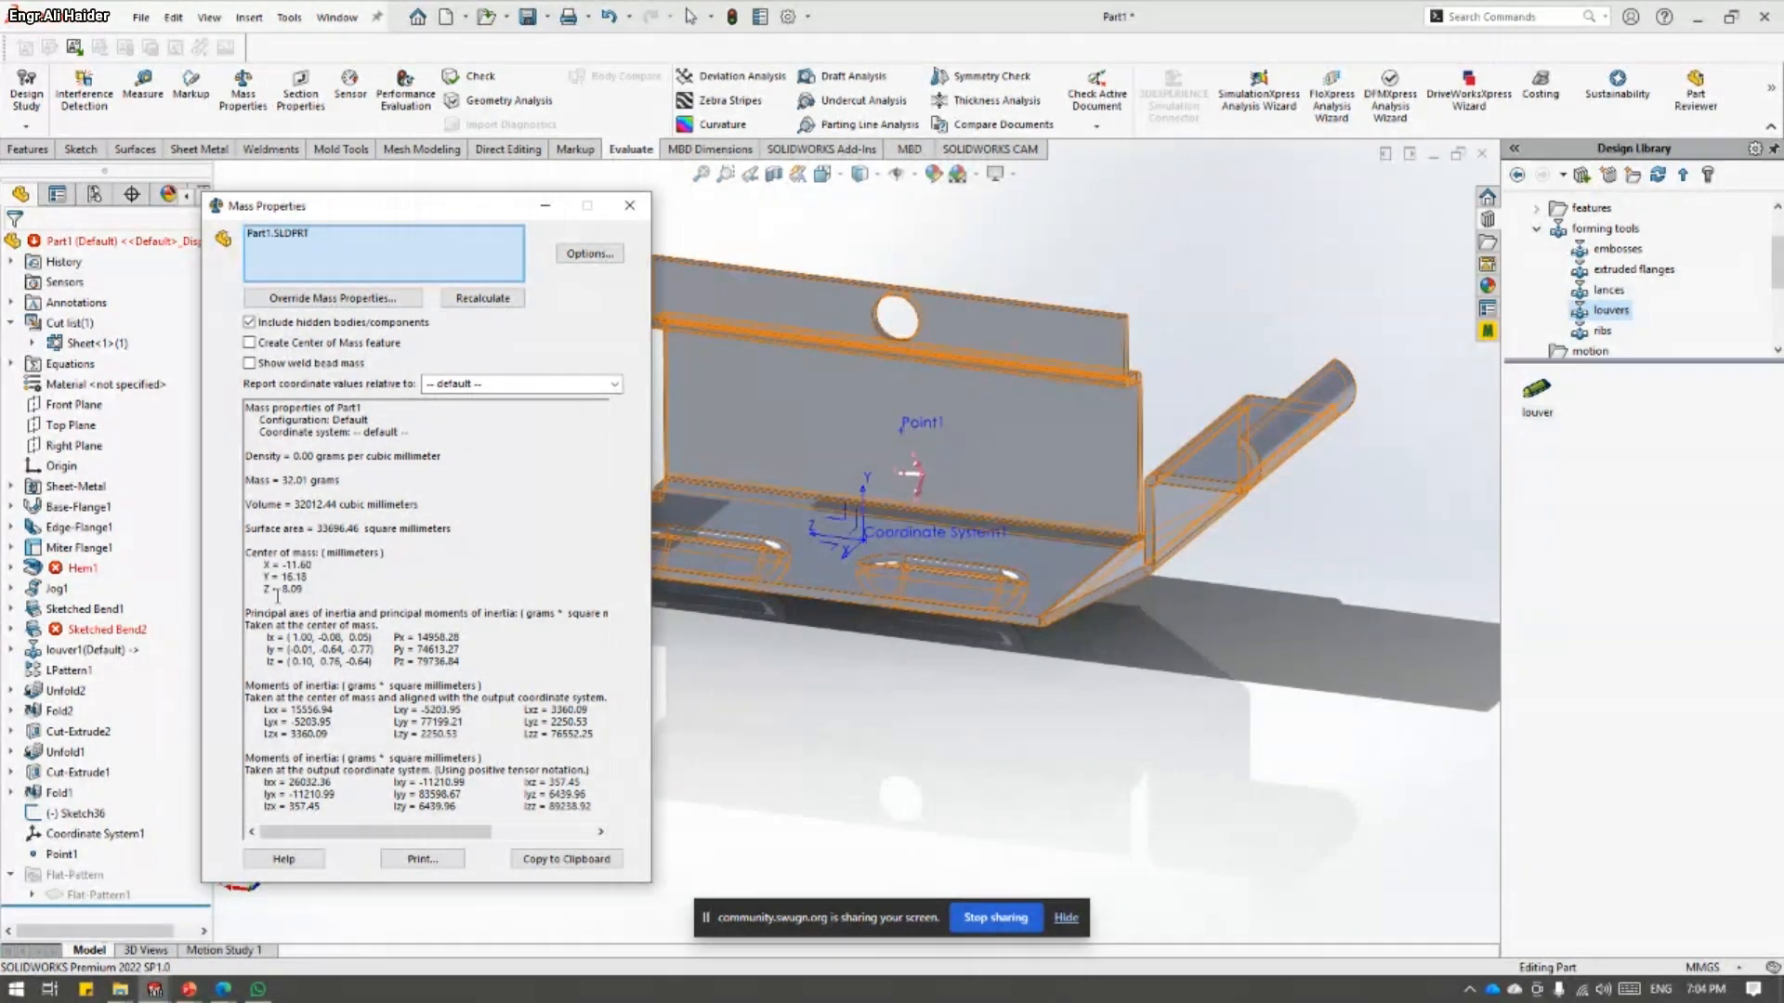
drag(299, 592, 242, 554)
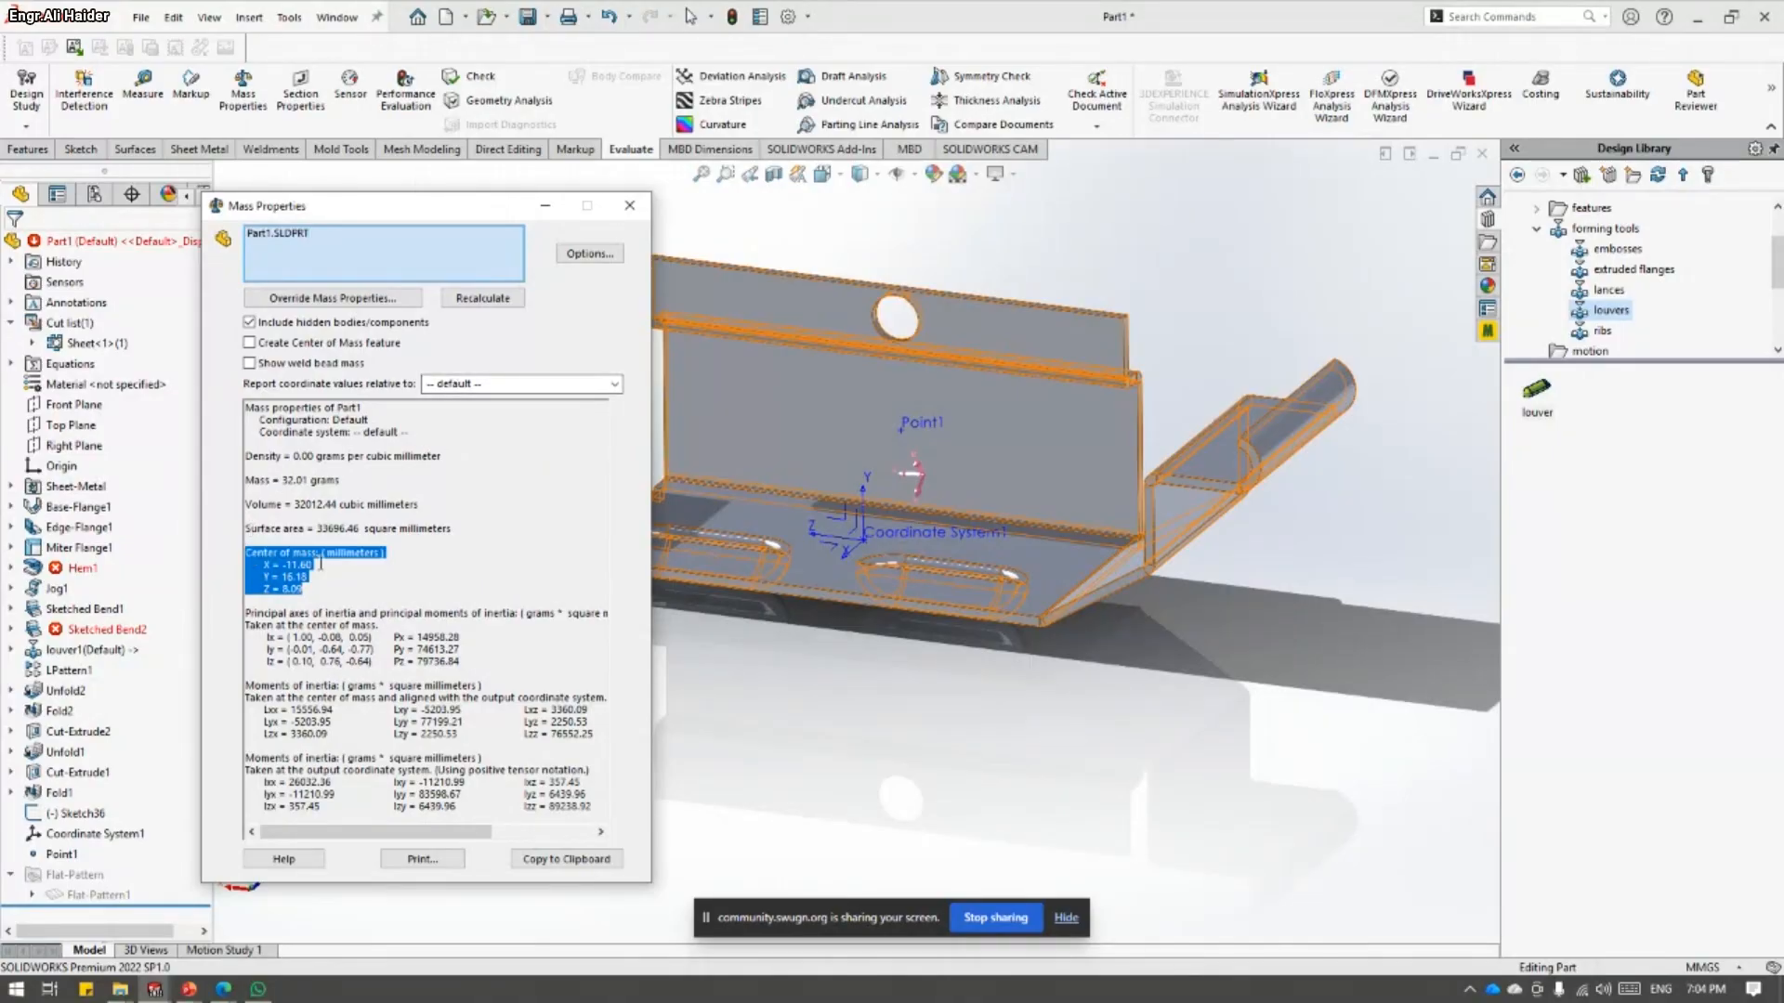
- Report the mass properties relative to Coordinate System1, recalculate them, and highlight the center of mass values
click(512, 387)
click(614, 384)
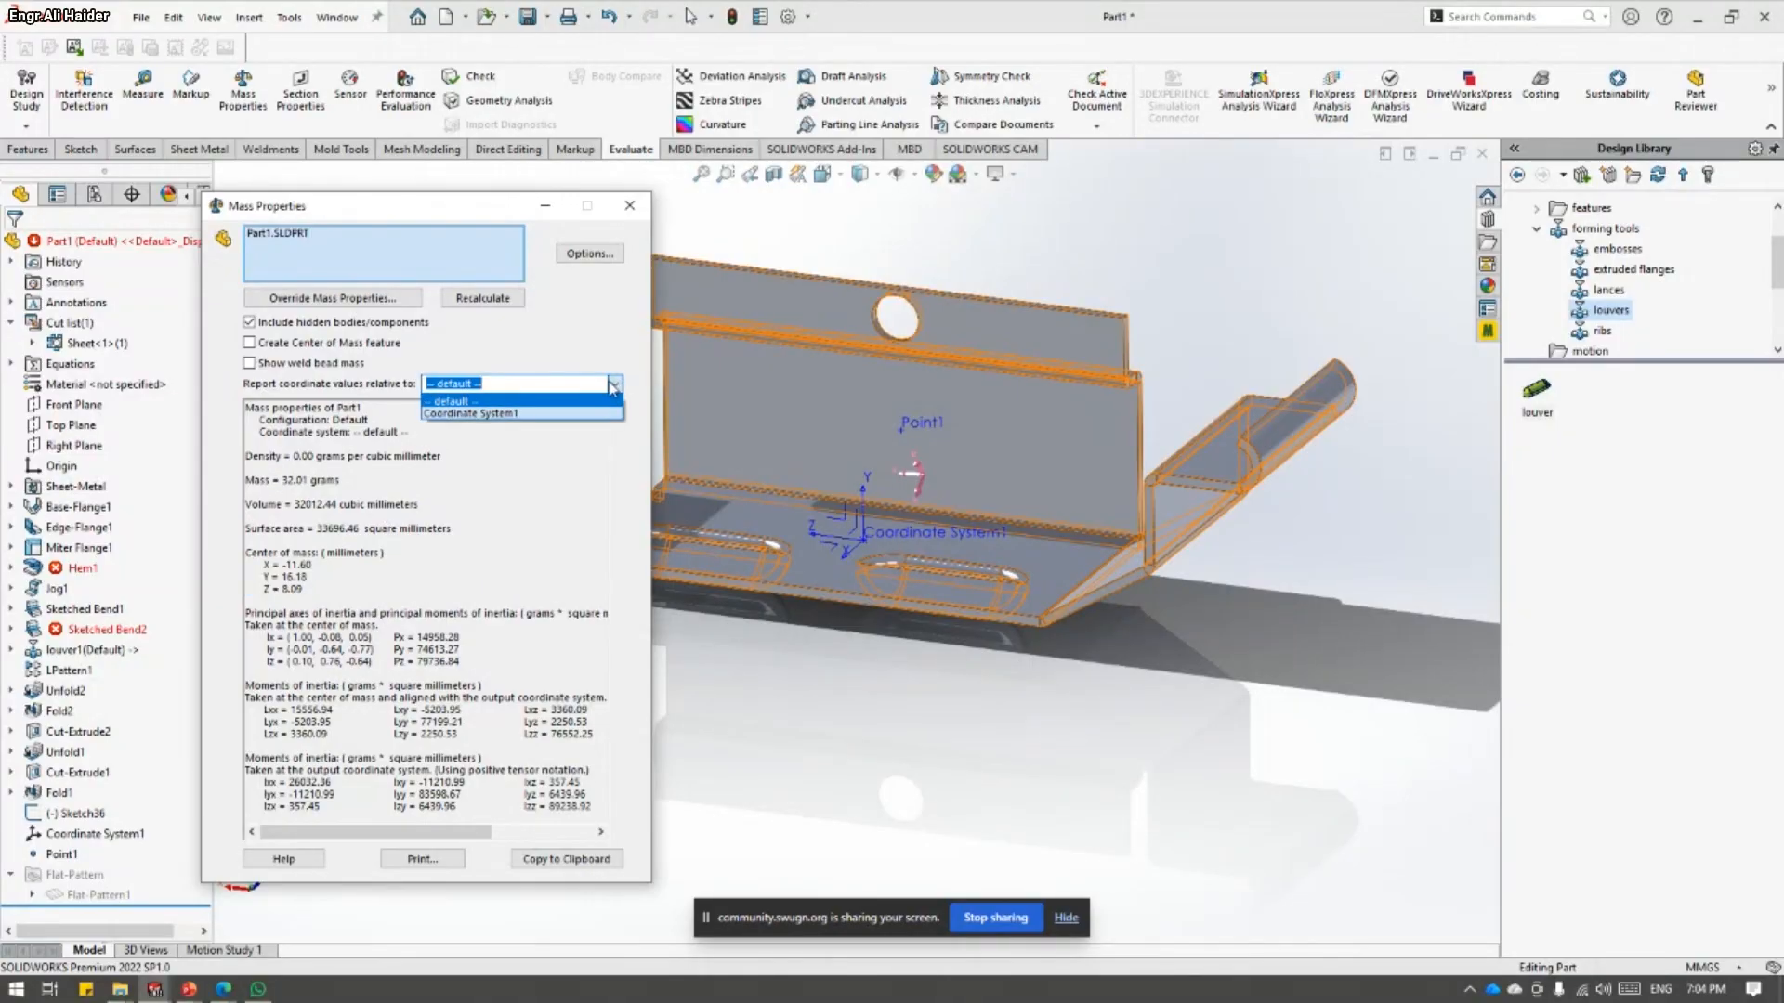
click(475, 414)
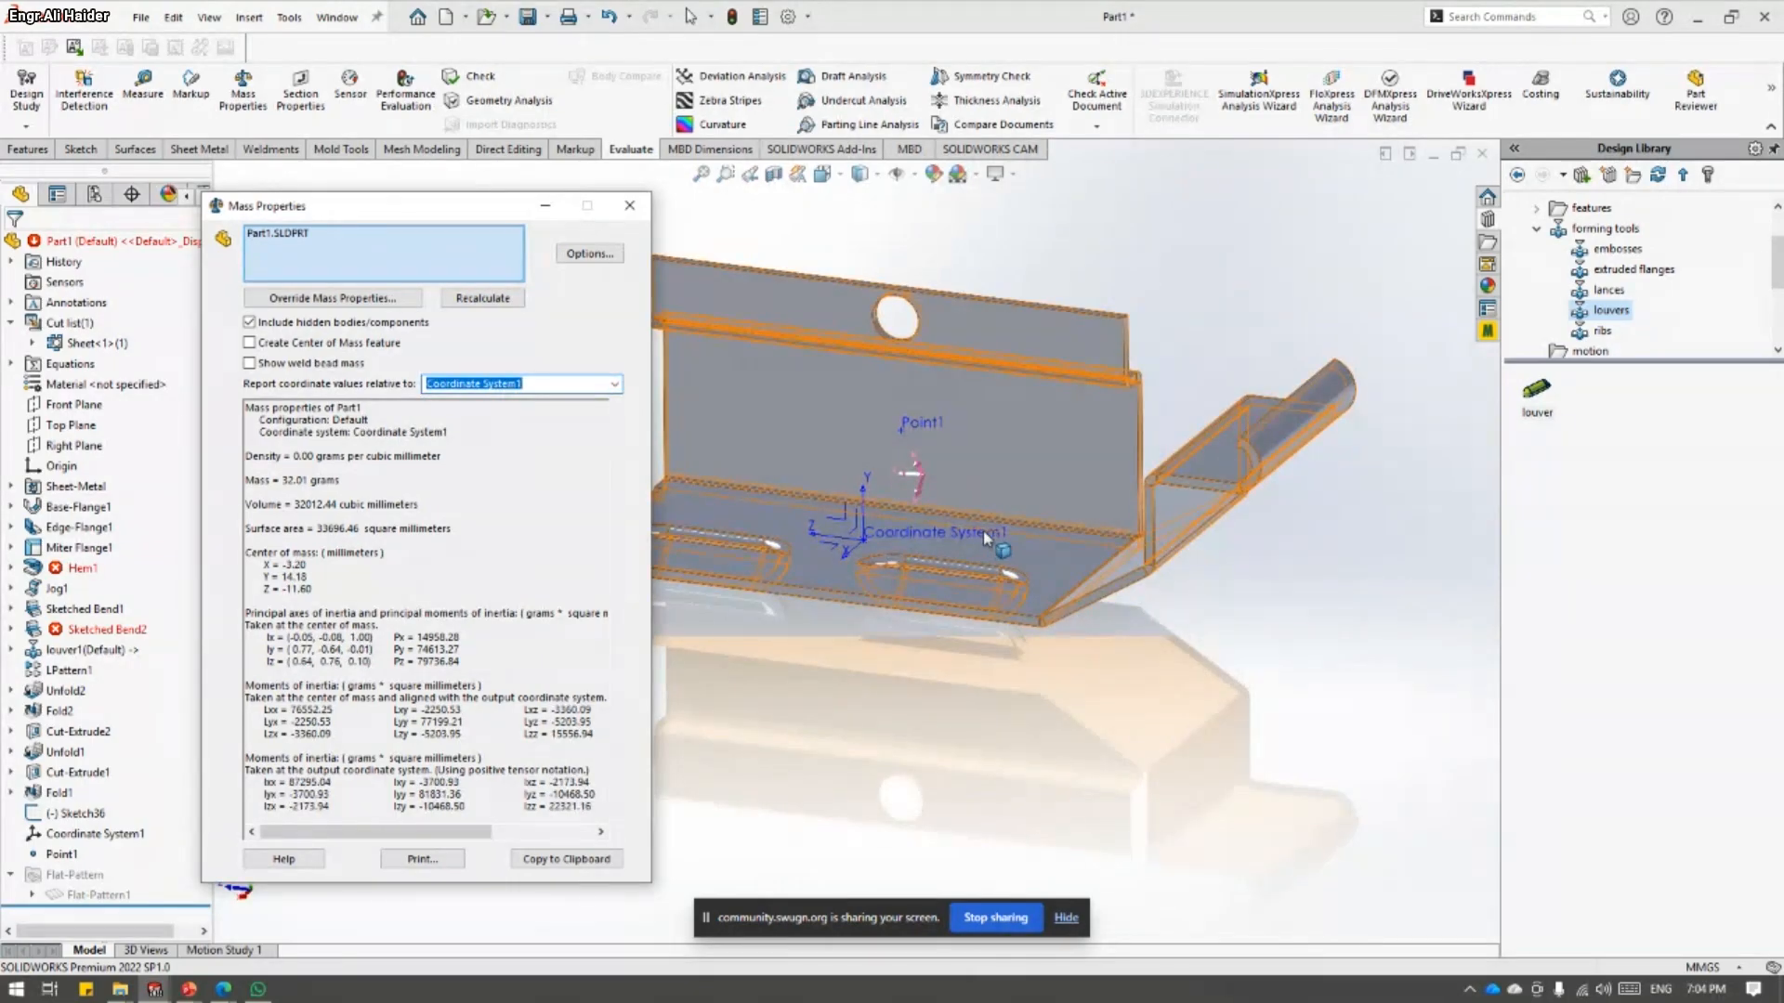
click(614, 384)
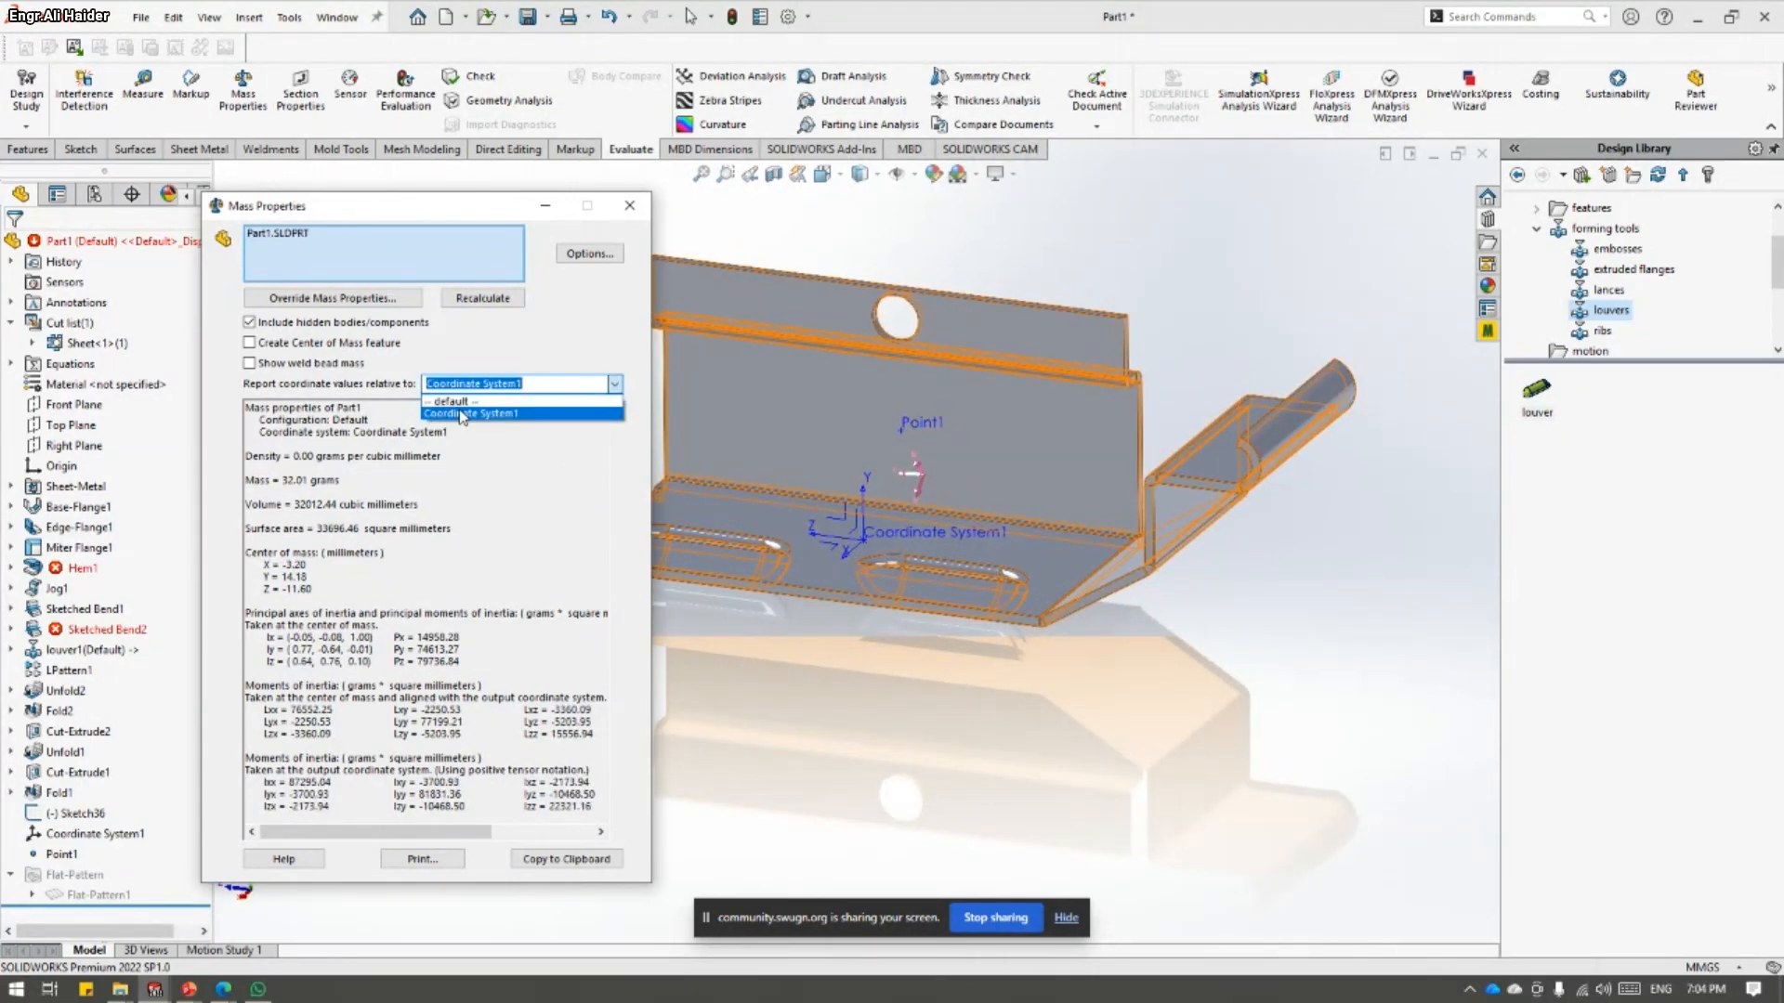
click(464, 415)
click(458, 303)
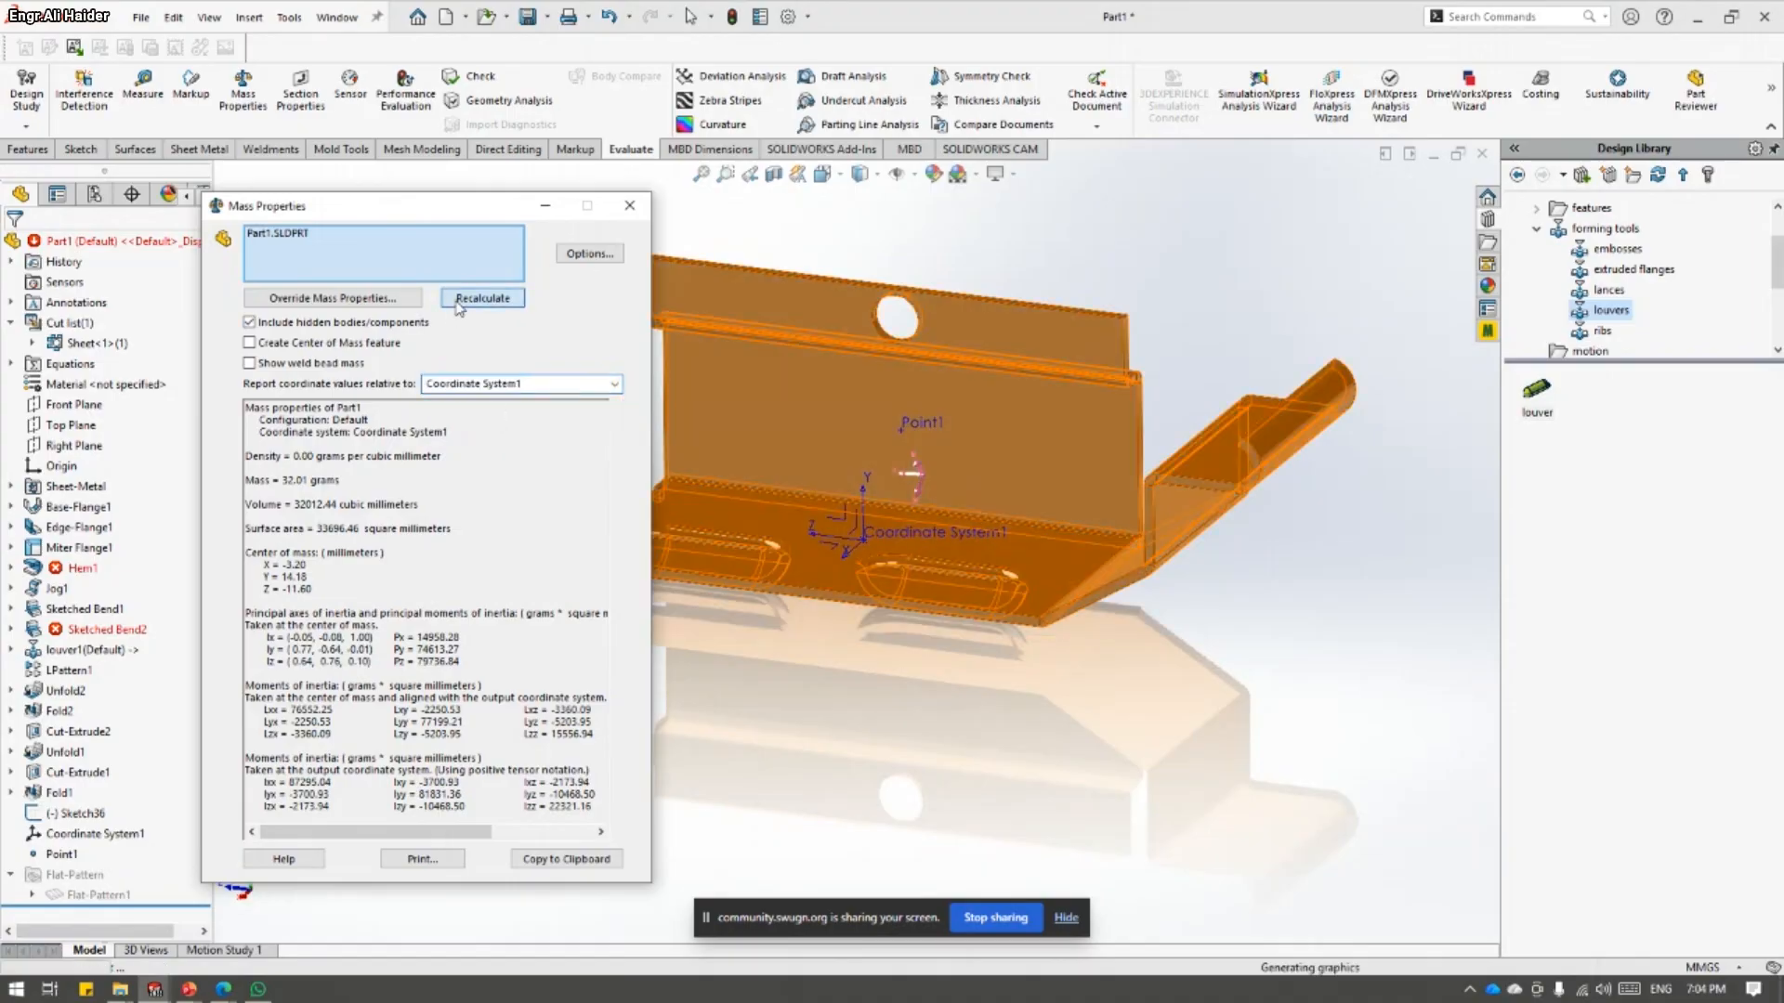
drag(316, 591, 246, 553)
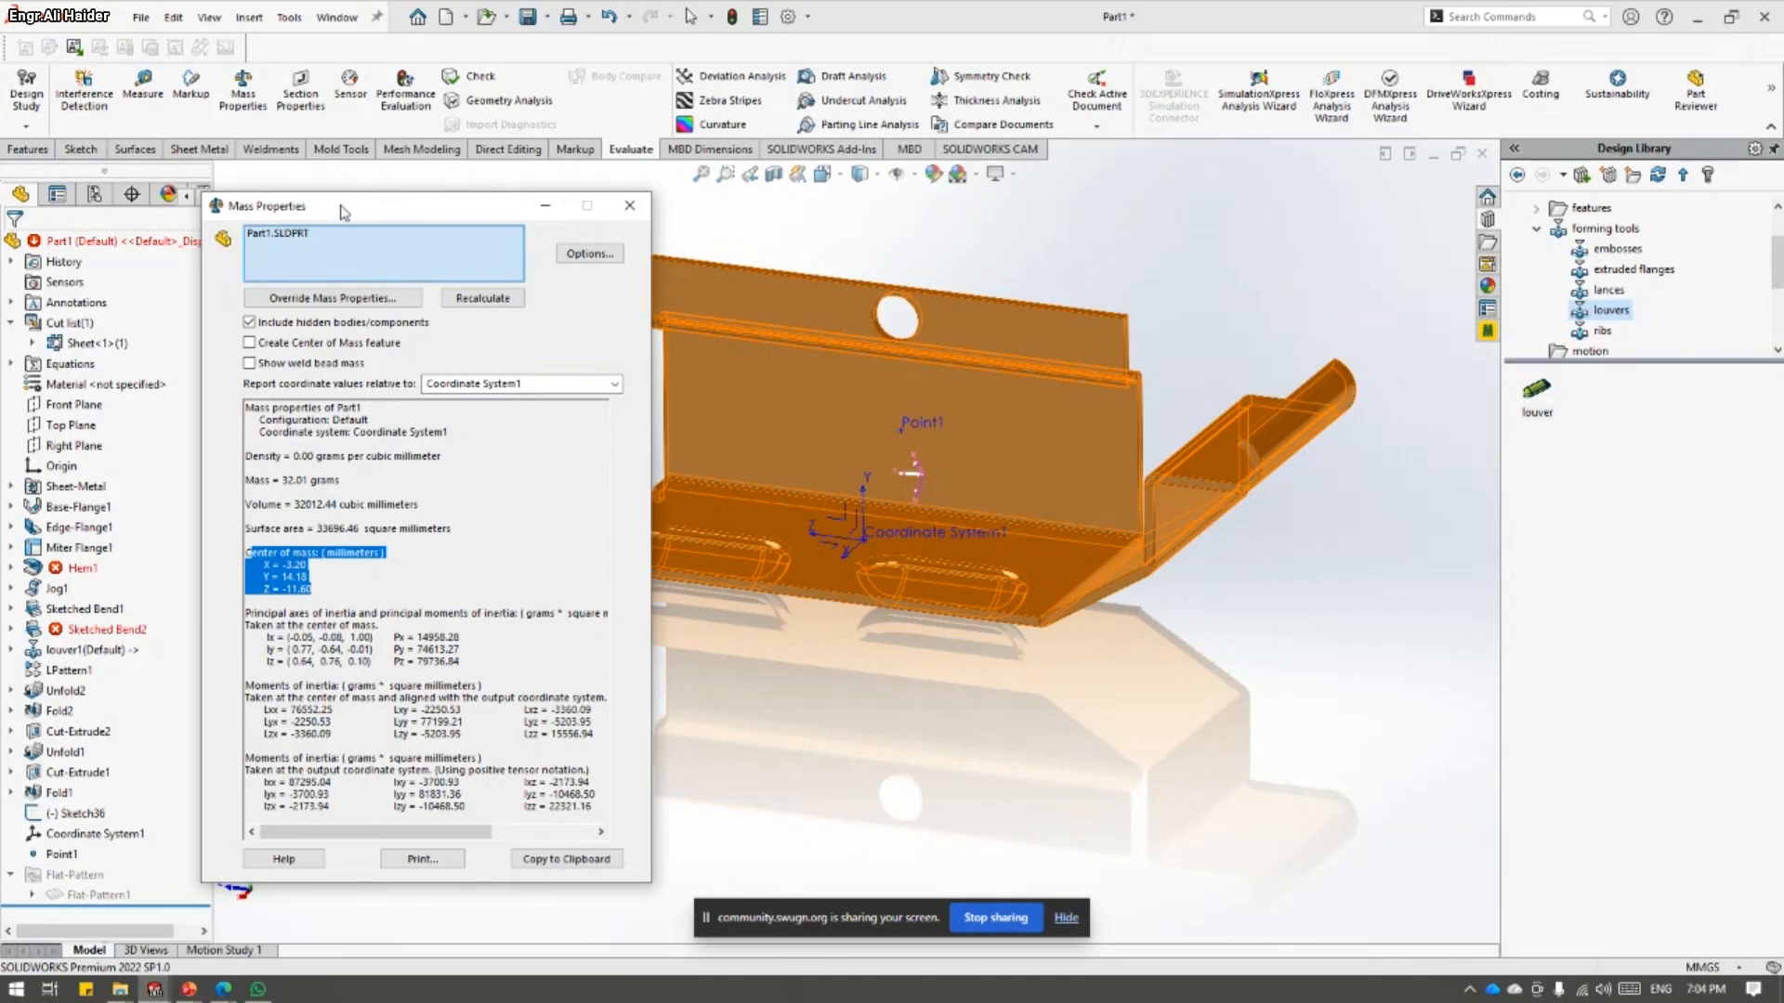
- Clear the part from the Mass Properties selection and move the dialog aside to expose the model
drag(340, 205, 496, 247)
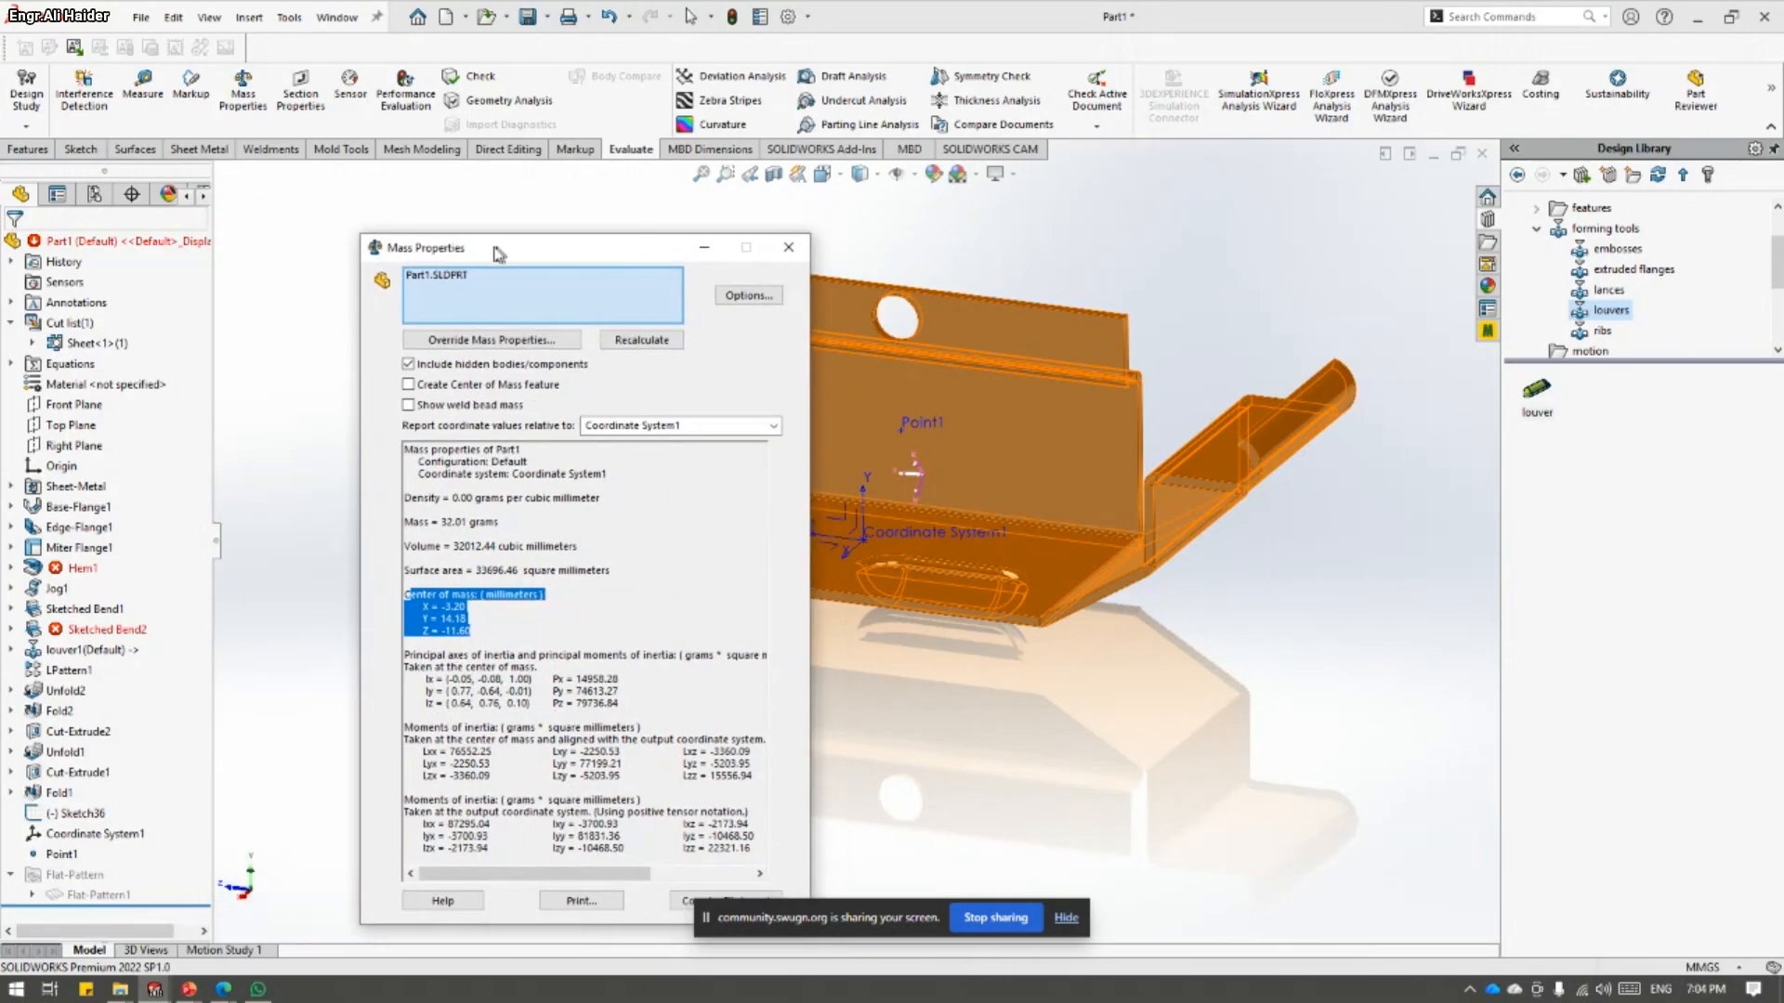
right_click(436, 289)
click(436, 277)
right_click(436, 277)
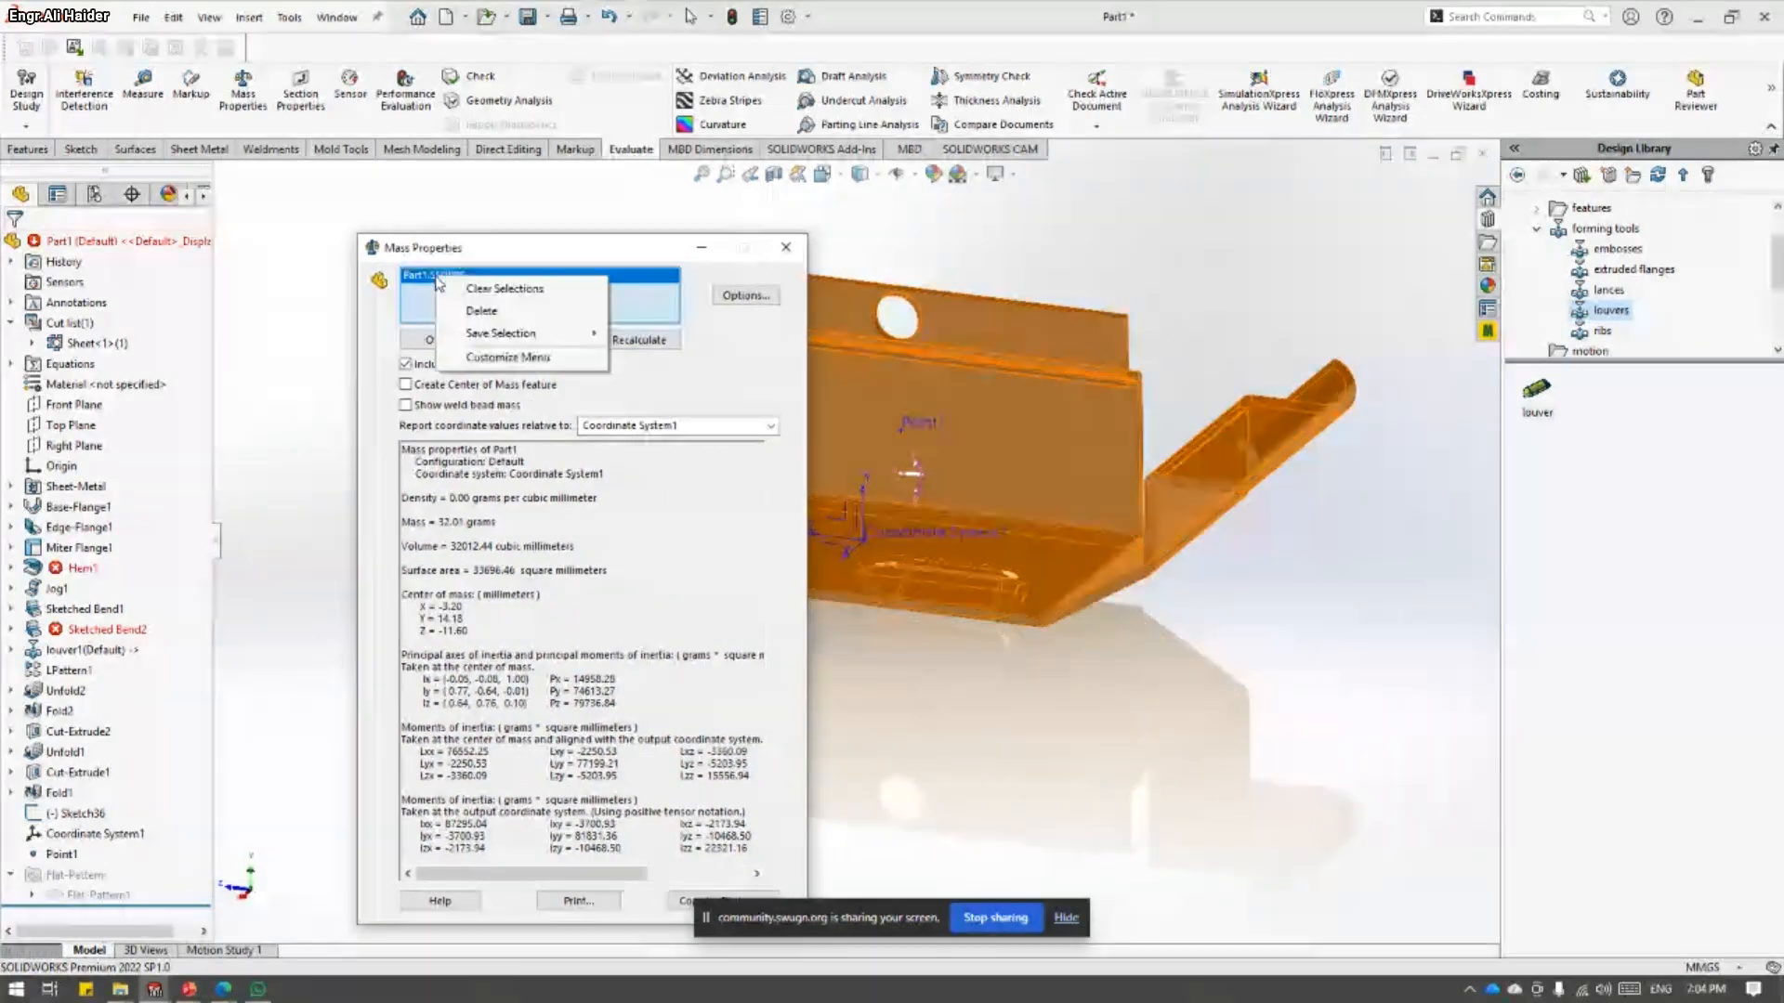
click(487, 289)
drag(507, 251, 302, 310)
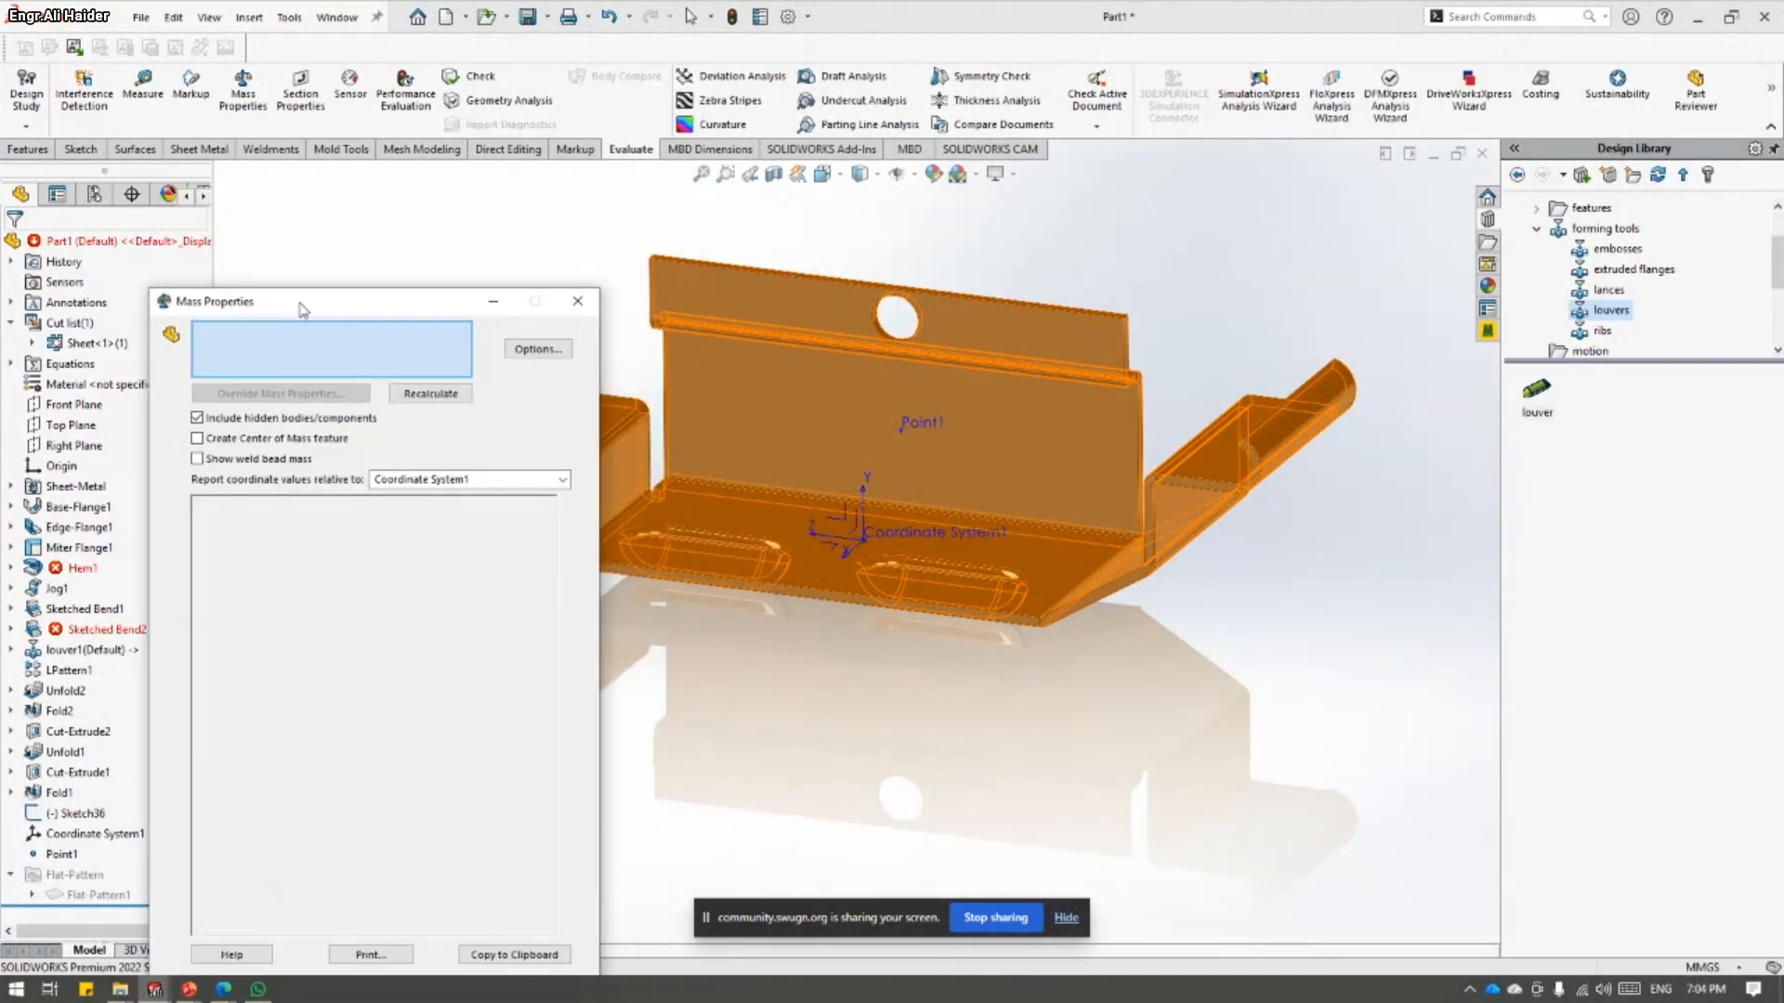
scroll(847, 530, up, 3)
scroll(781, 543, down, 1)
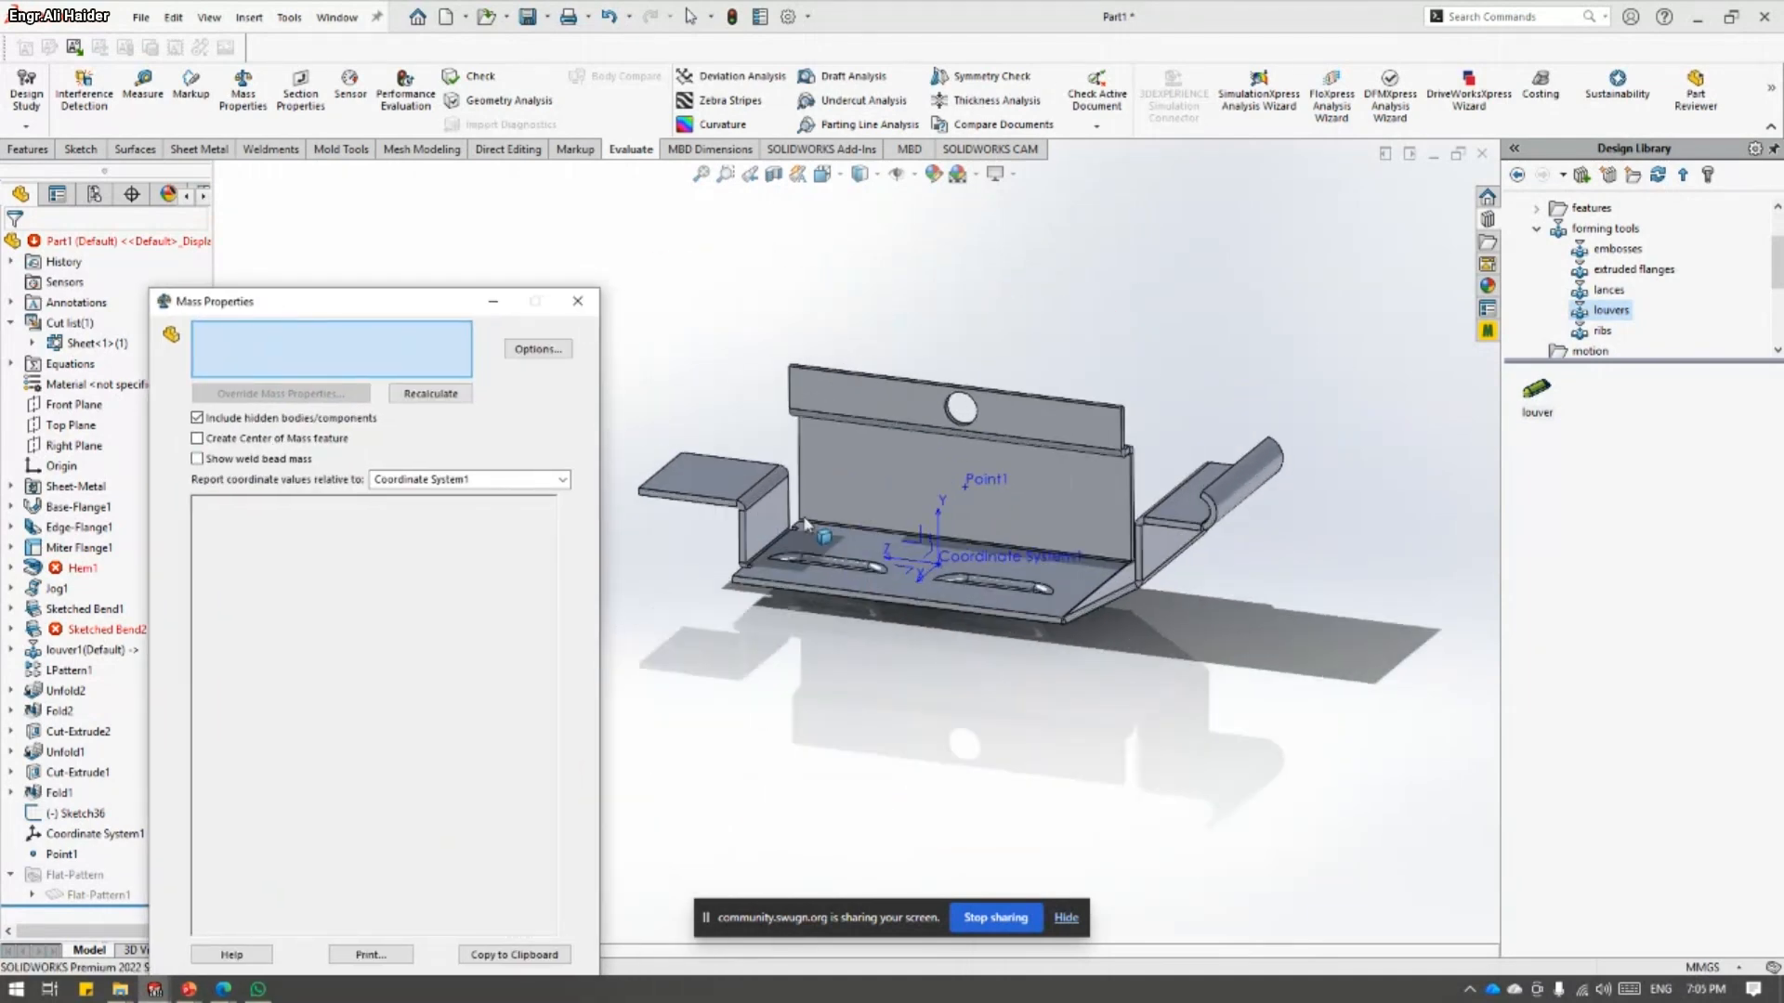
scroll(805, 524, down, 1)
right_click(300, 356)
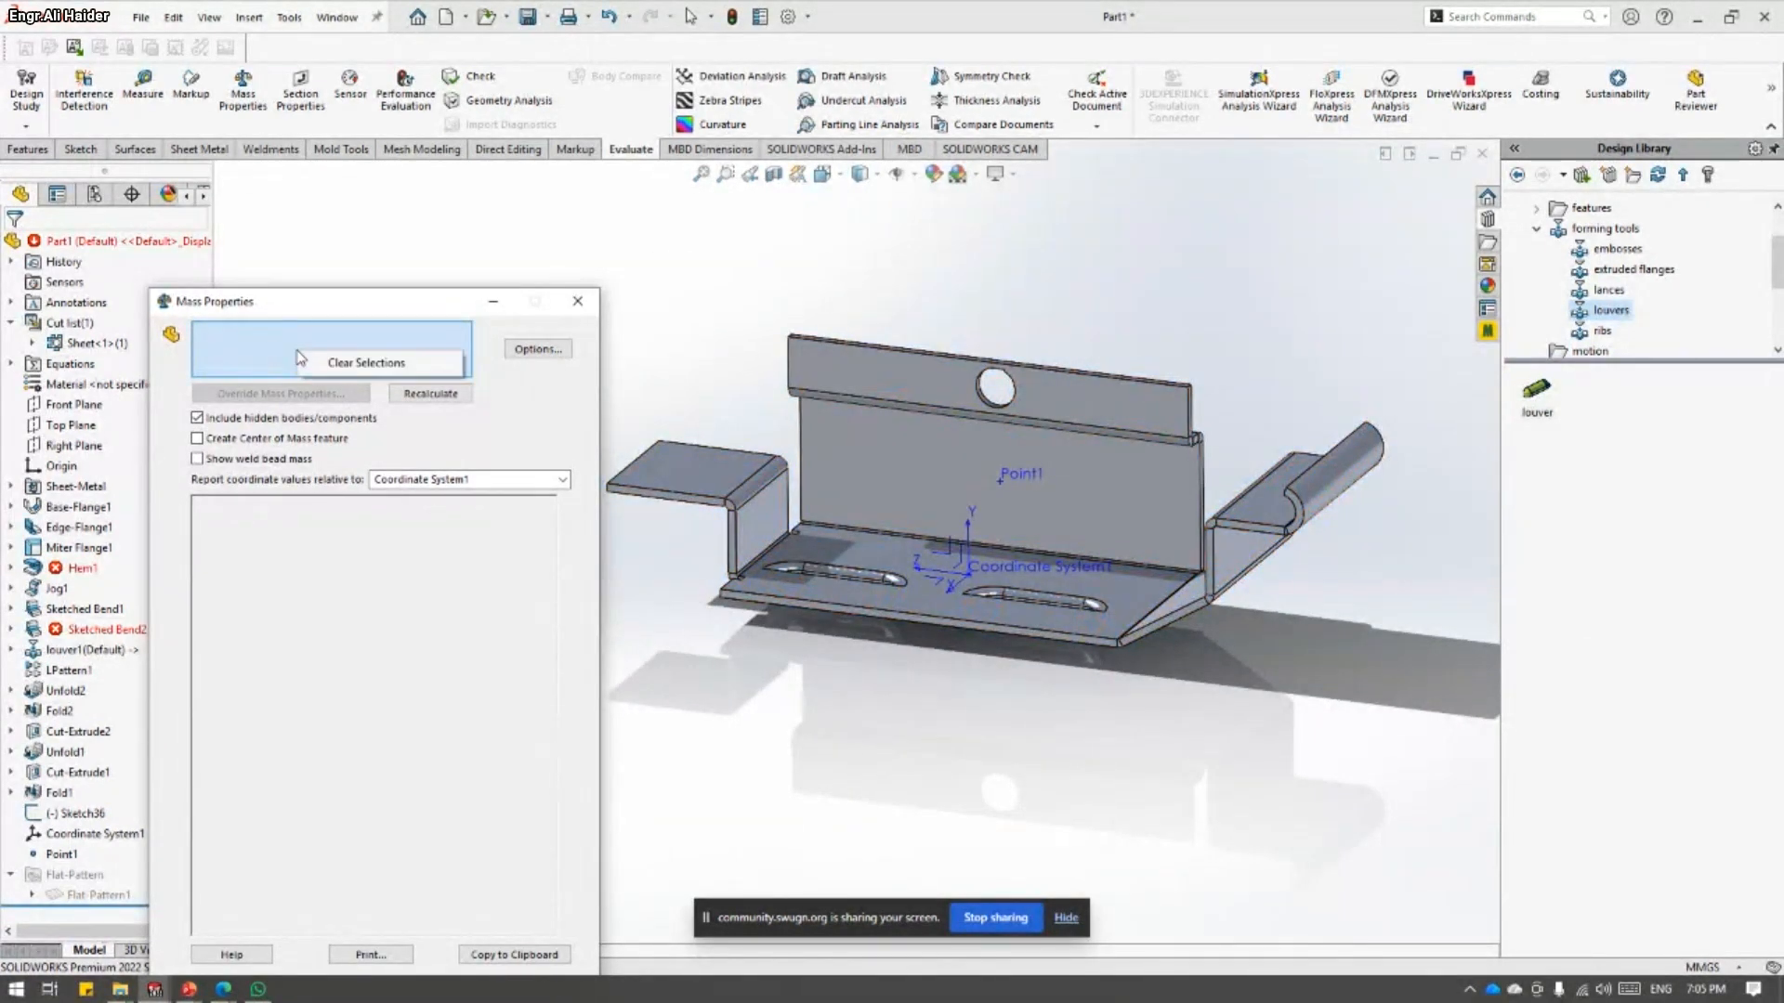
click(316, 363)
- Recalculate mass properties for the selected sheet metal body, highlight its mass and center of mass, and close the dialog
click(835, 637)
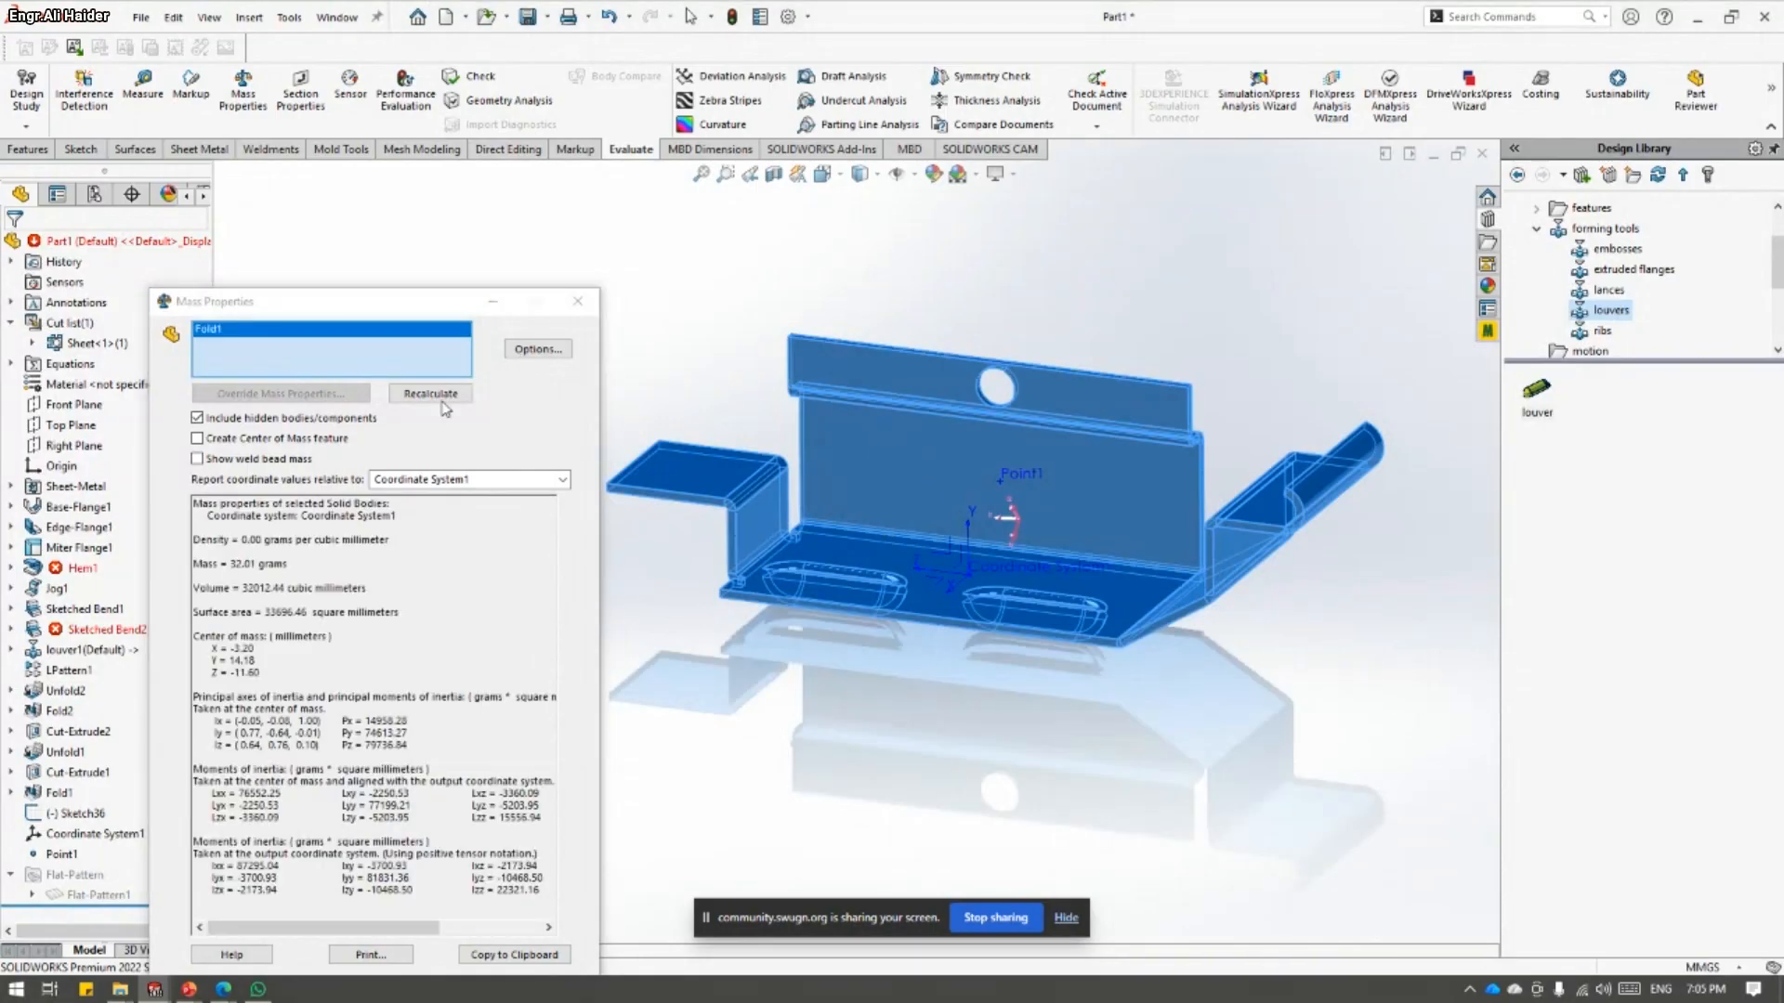
click(444, 395)
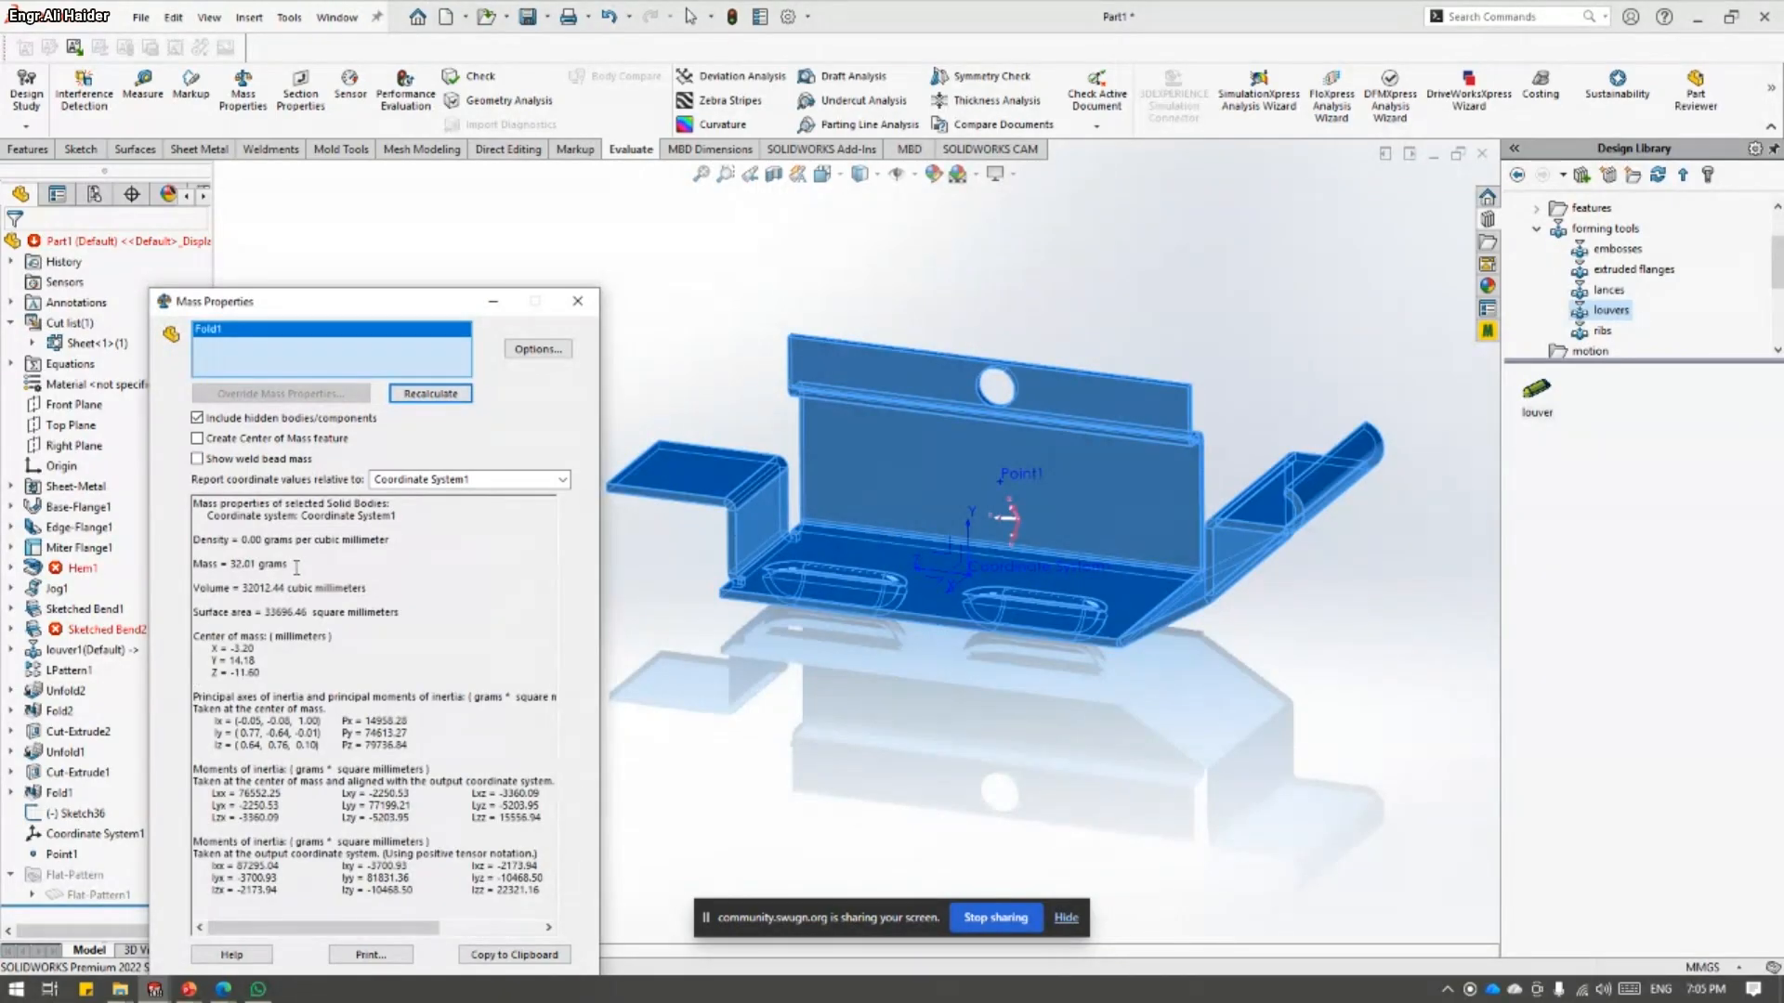
drag(287, 564, 200, 564)
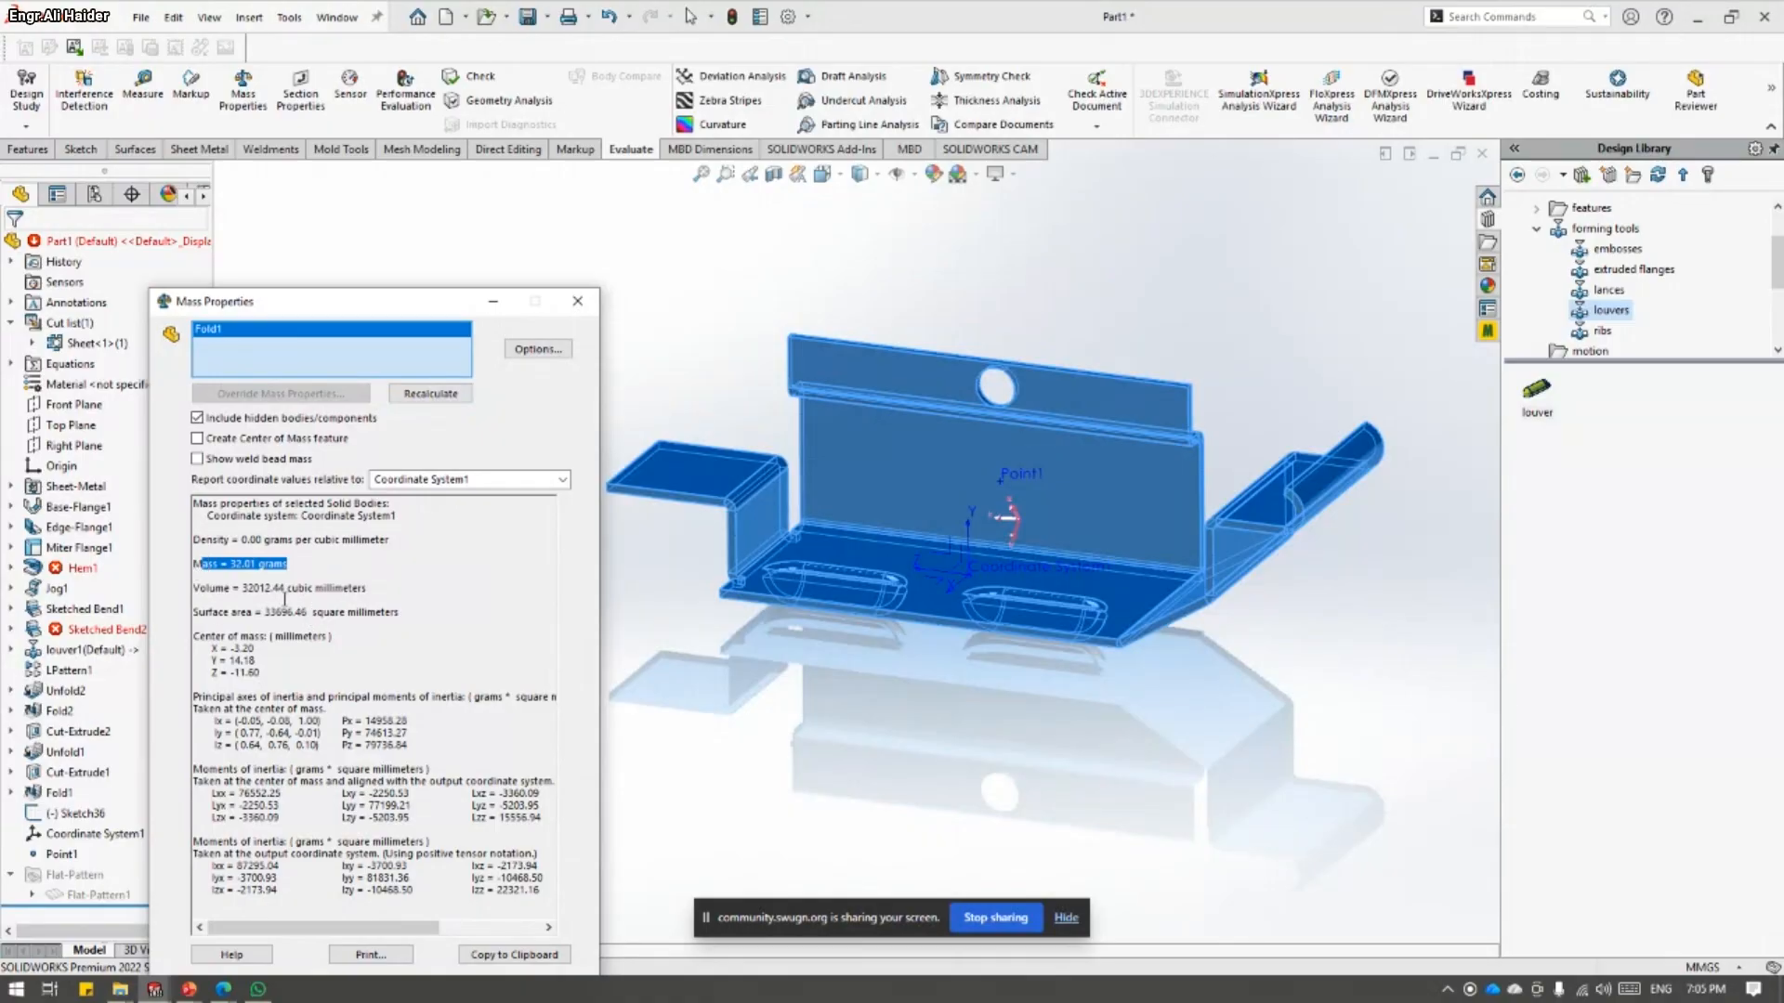
drag(267, 313, 347, 193)
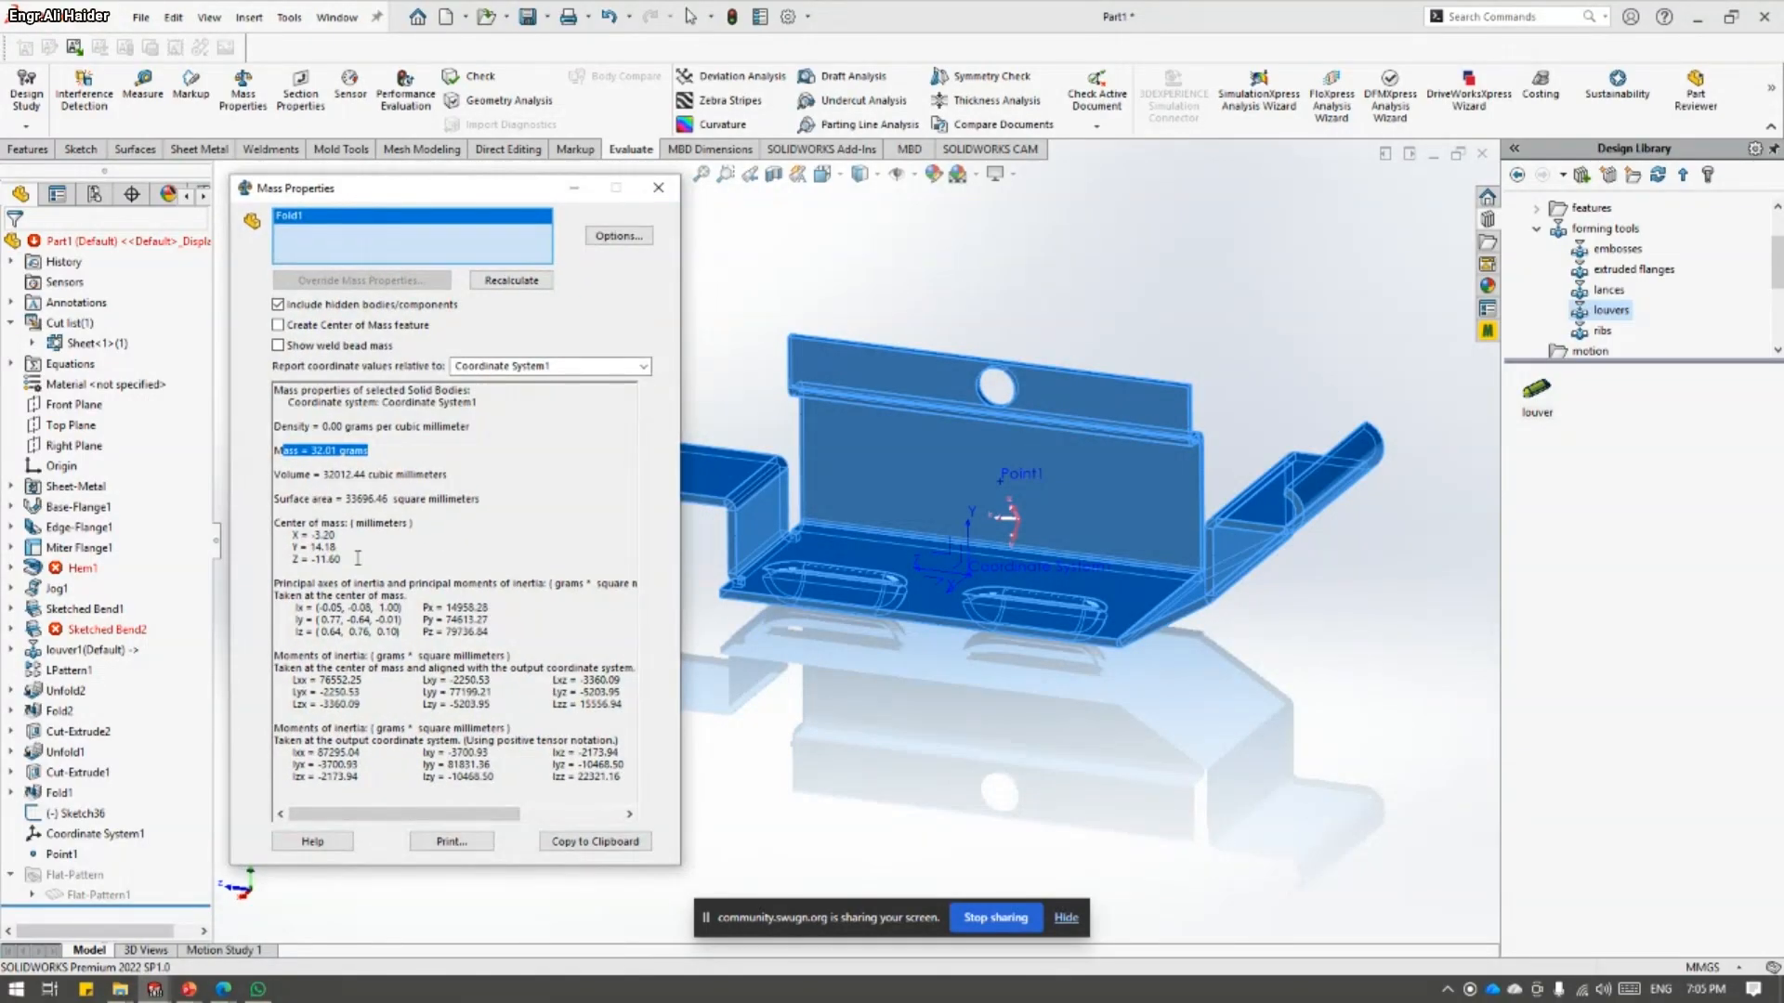
drag(357, 560, 421, 451)
drag(277, 522, 347, 548)
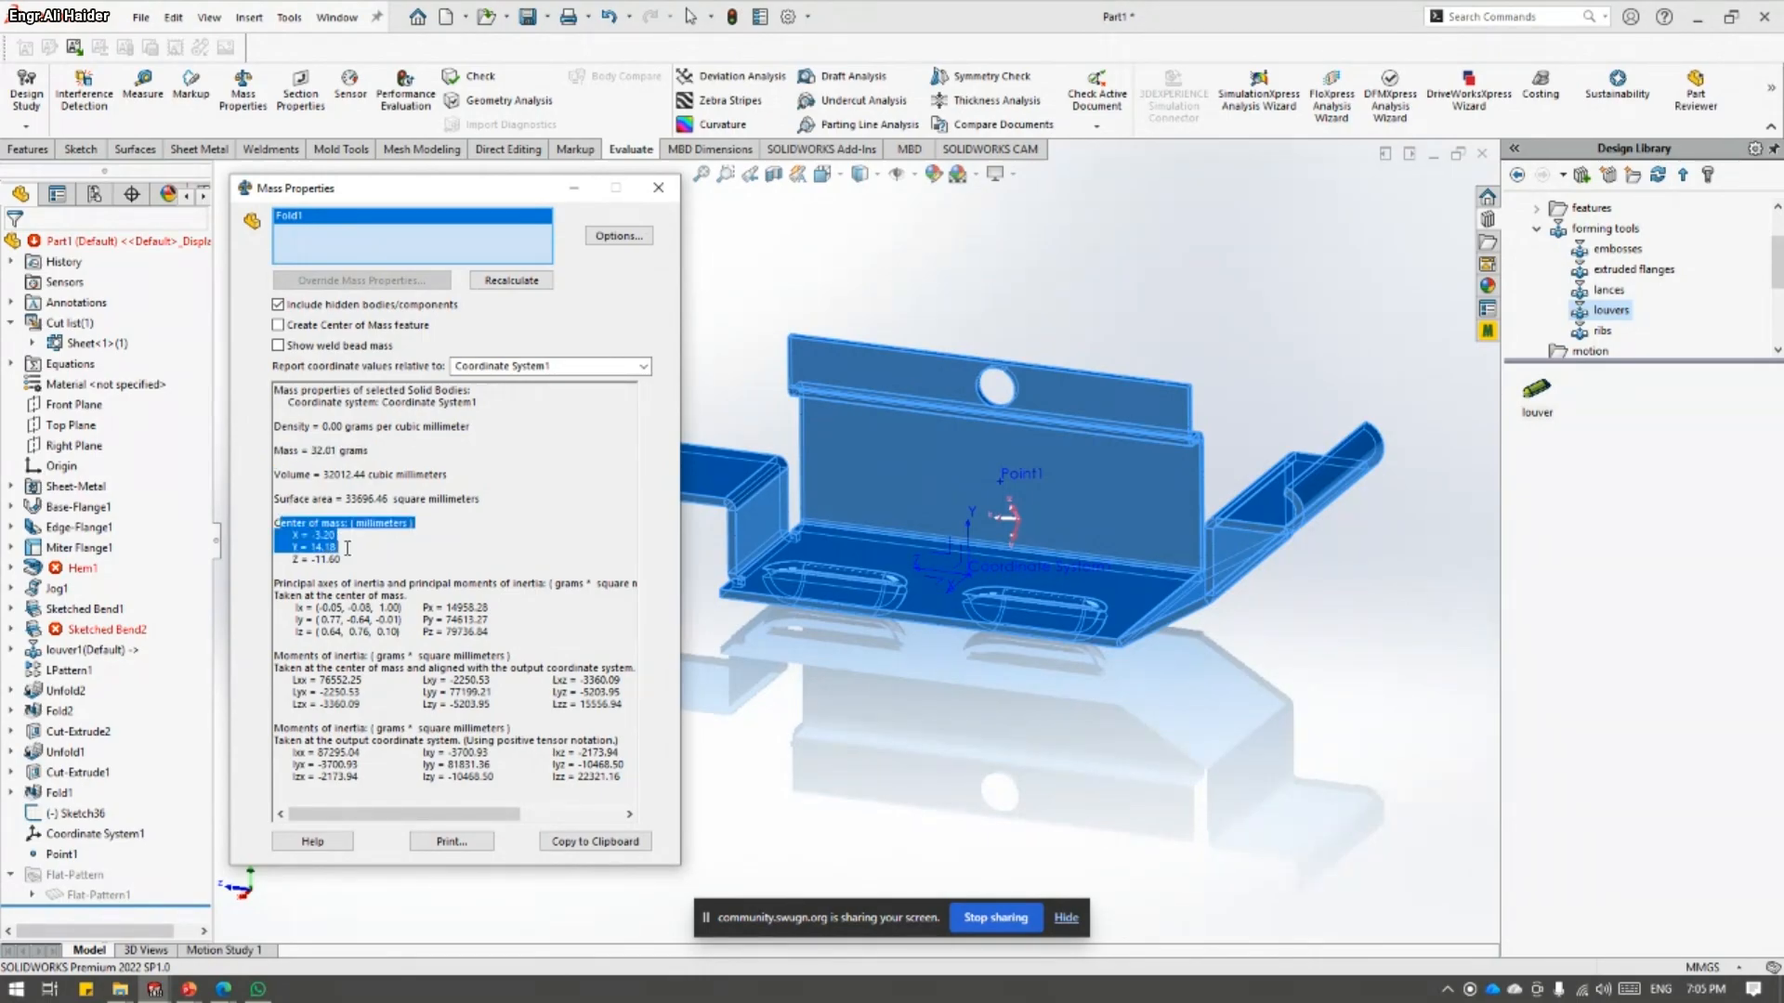
click(657, 187)
- Mark the CSWP-SM Exam Part Template Before Exam item on the presentation slide and return to SOLIDWORKS
key(alt+Tab)
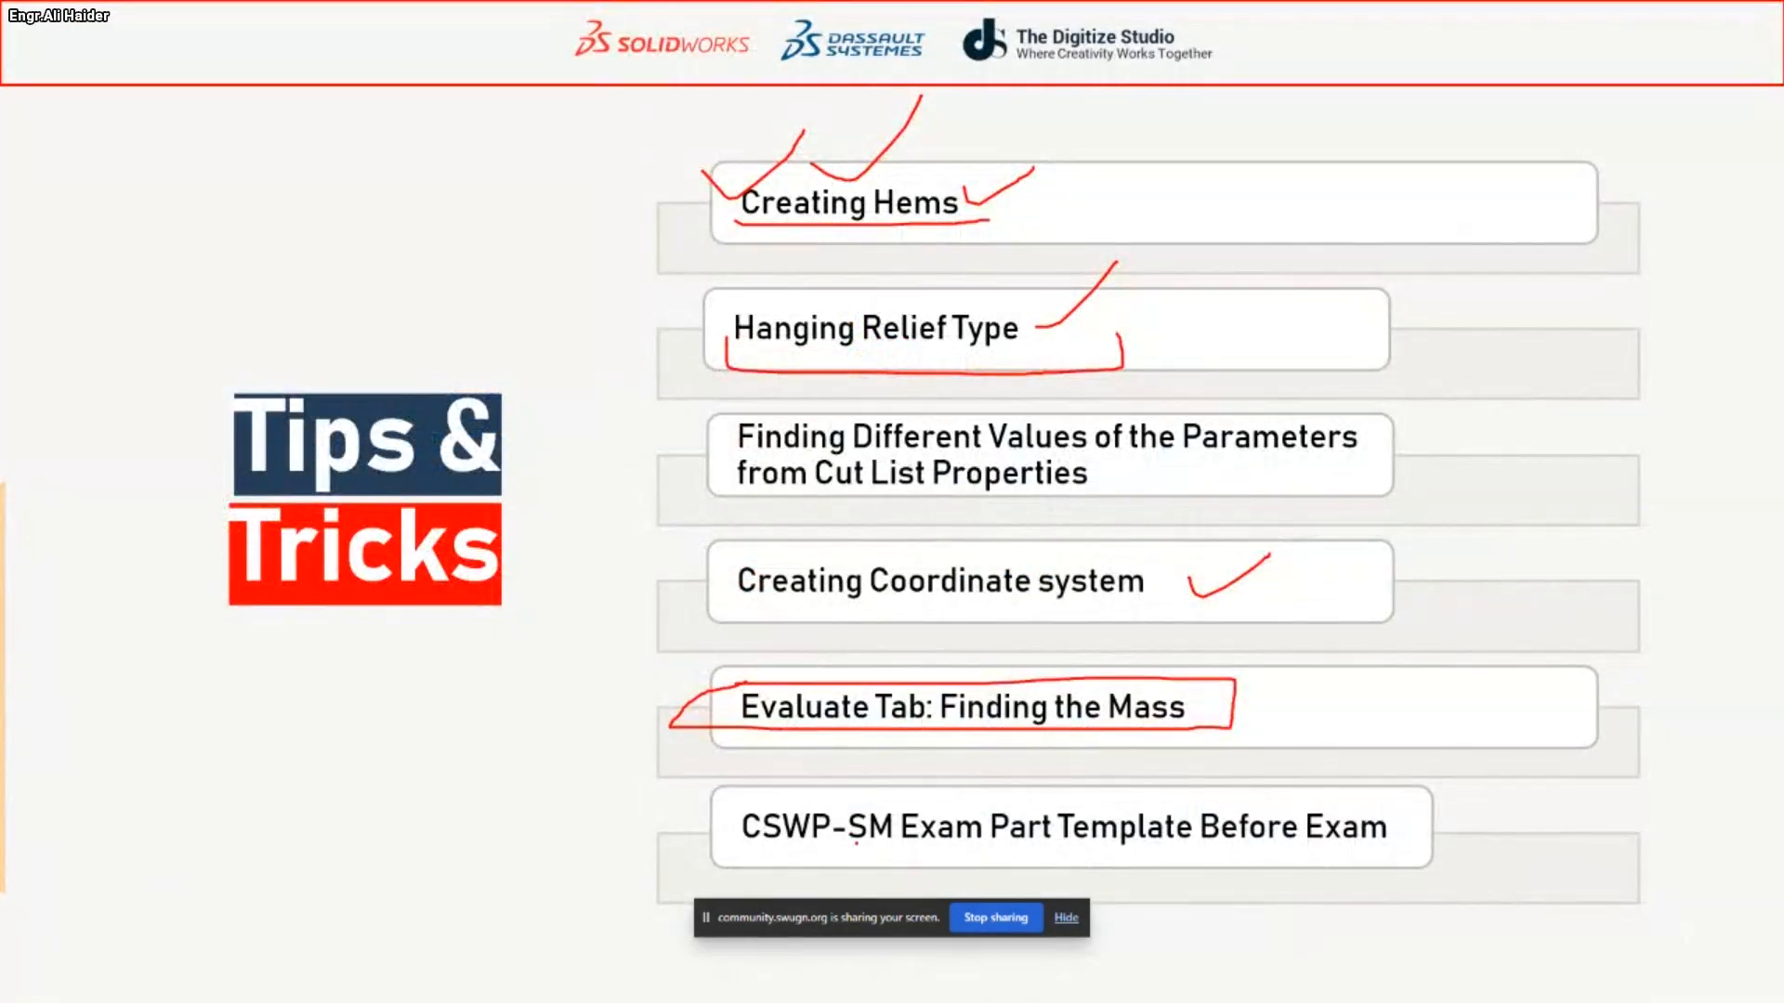
mouse_move(1375, 792)
mouse_down()
mouse_move(950, 791)
mouse_move(673, 820)
mouse_move(1394, 847)
mouse_move(1398, 822)
mouse_up()
key(alt+Tab)
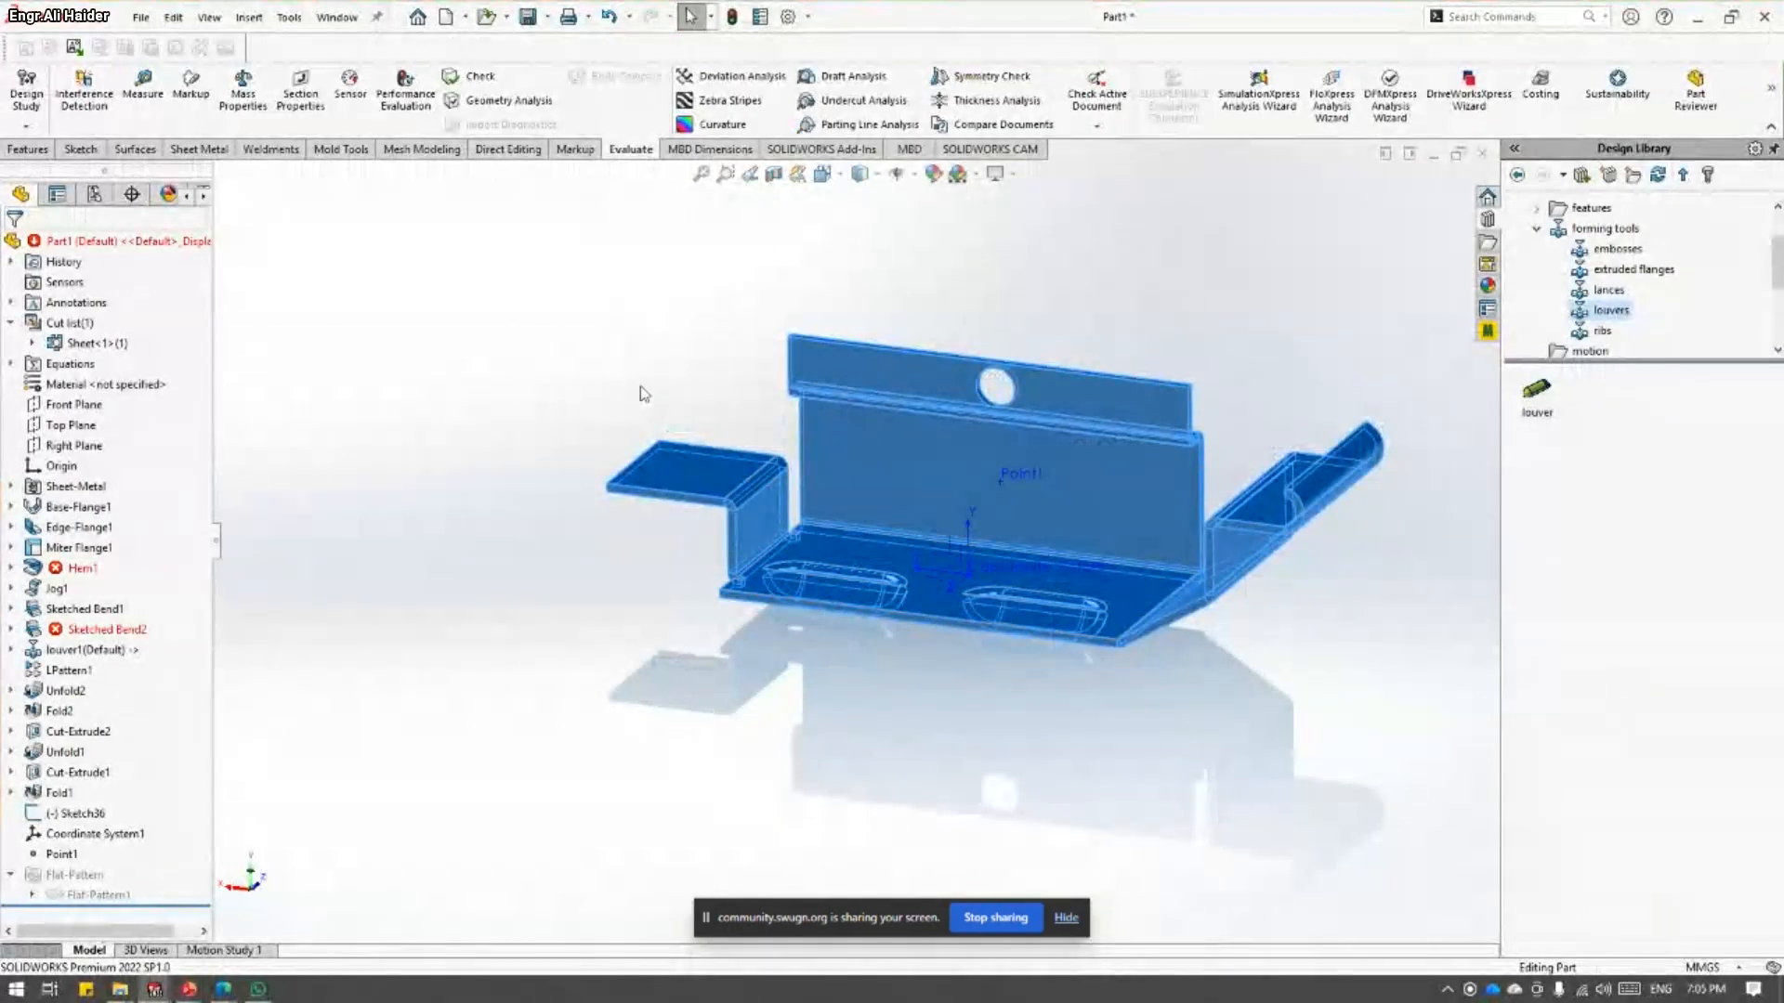
- Create a new part document and open its Equations, Global Variables, and Dimensions dialog
click(632, 382)
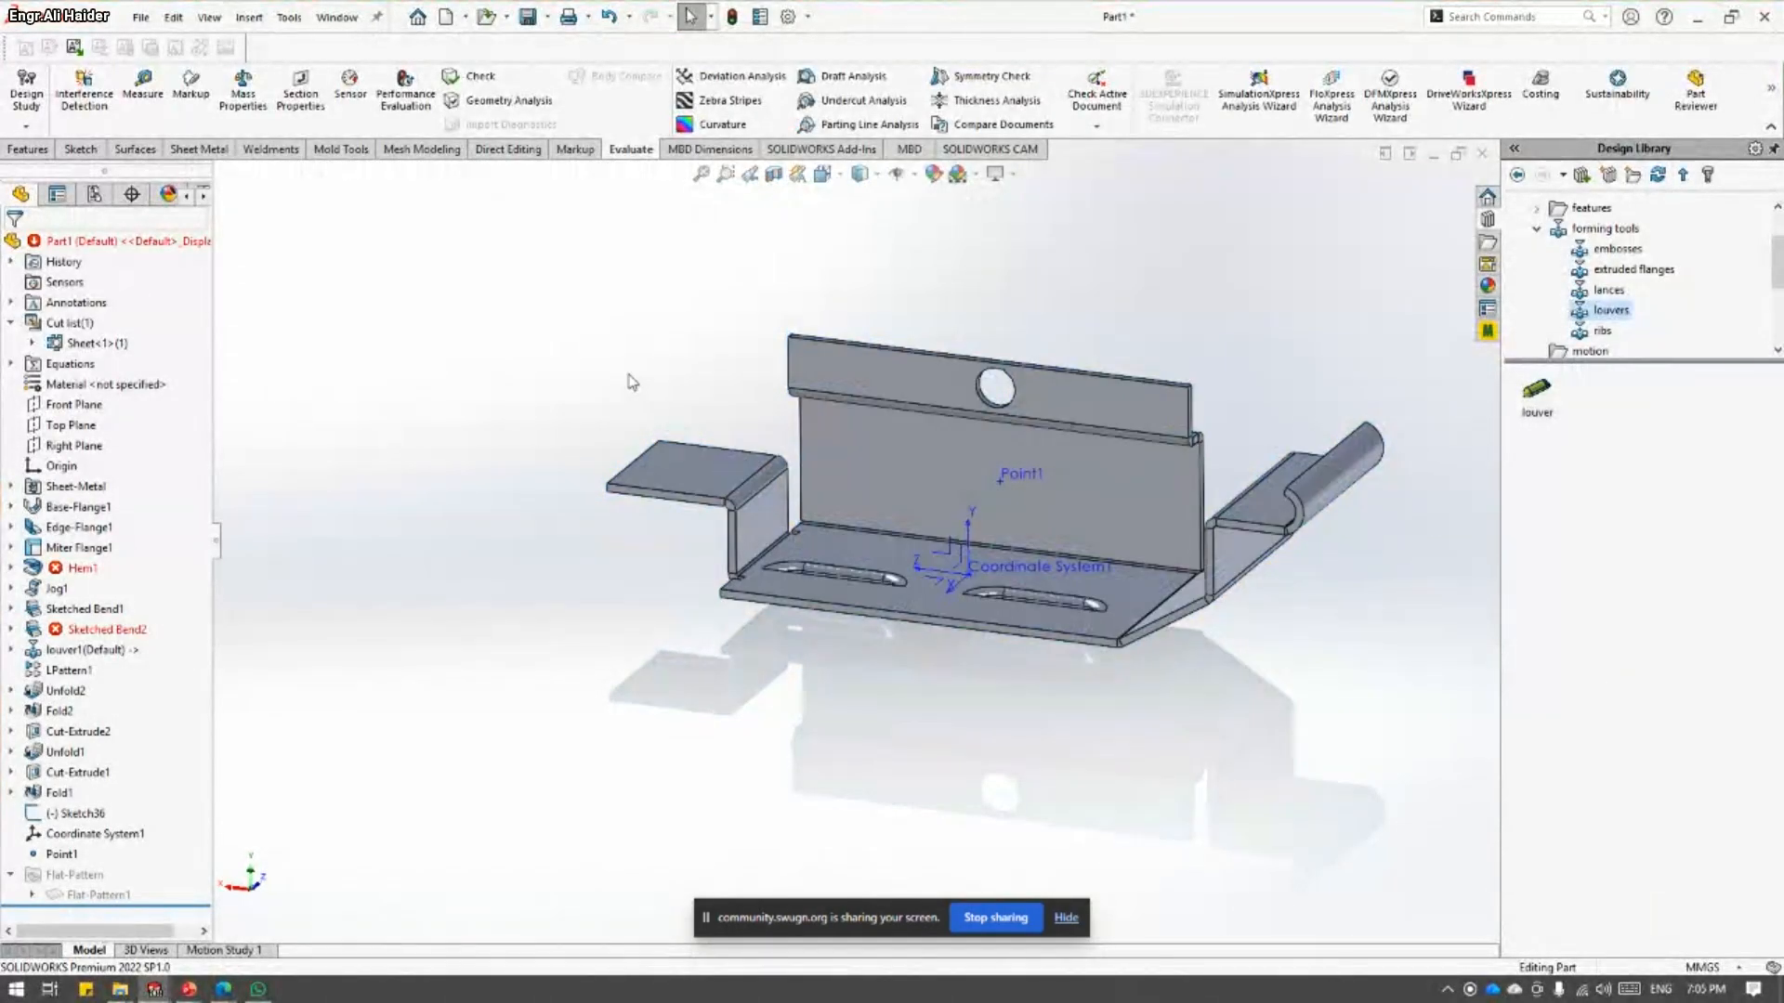
key(ctrl+n)
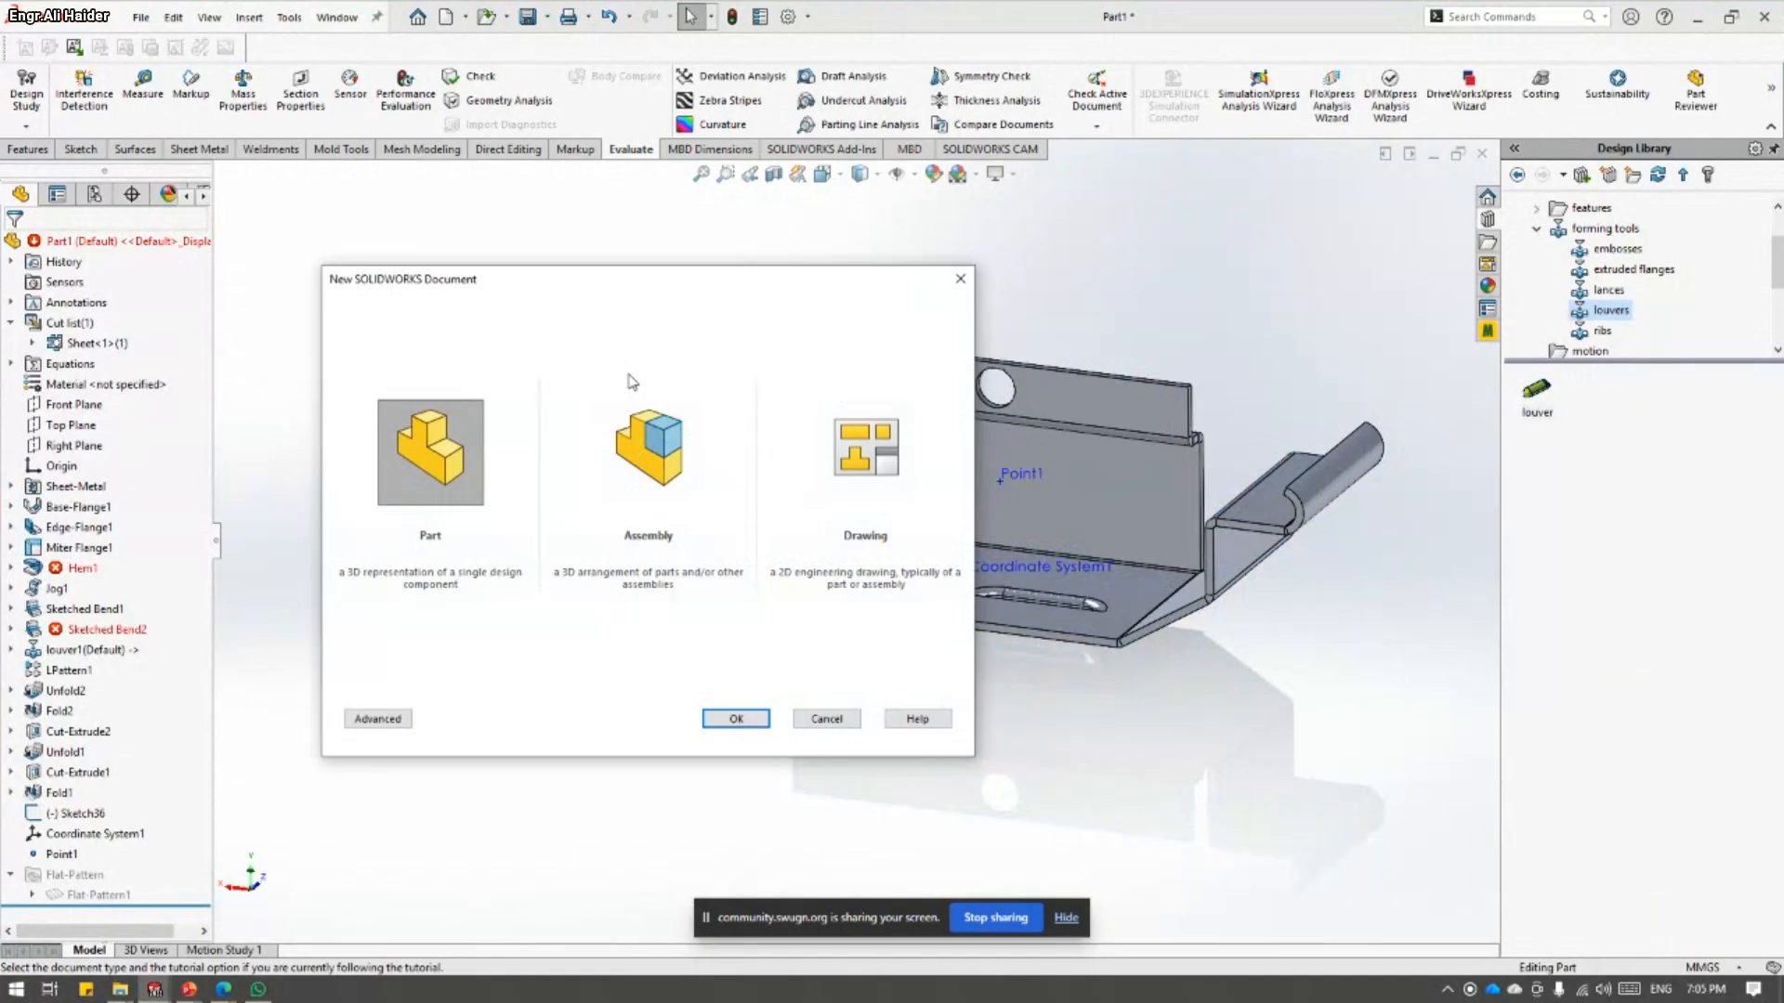
double_click(481, 448)
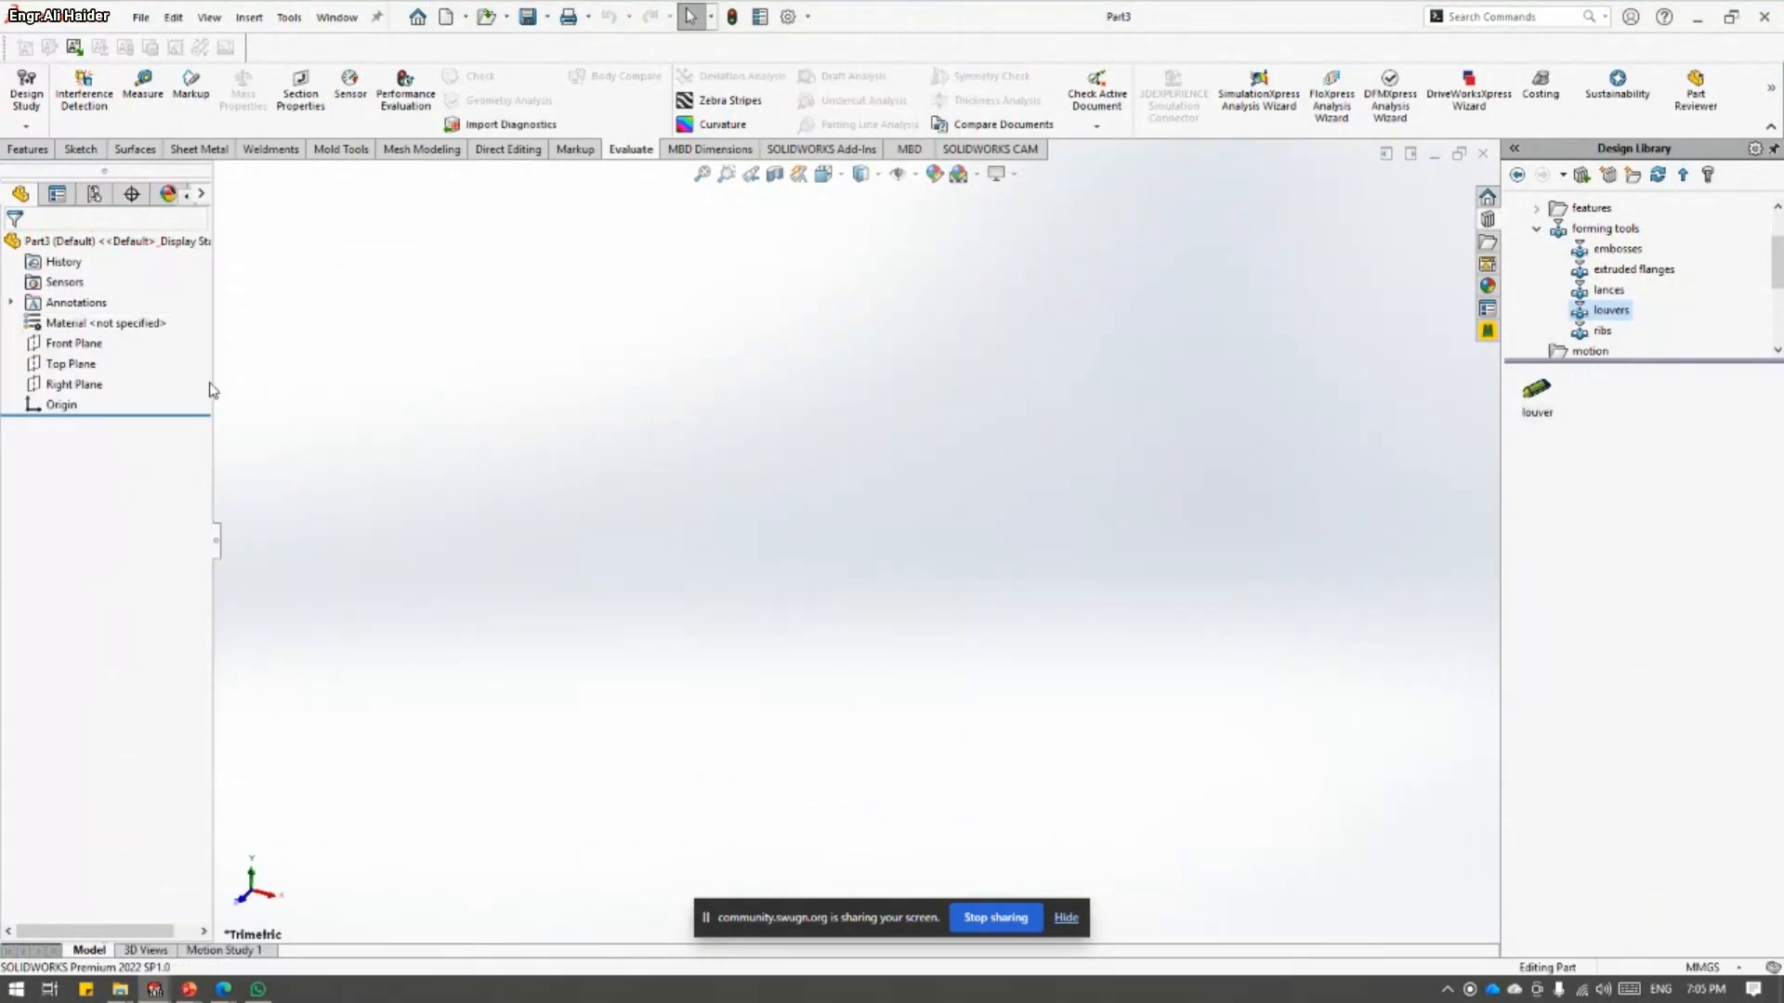
text(s)
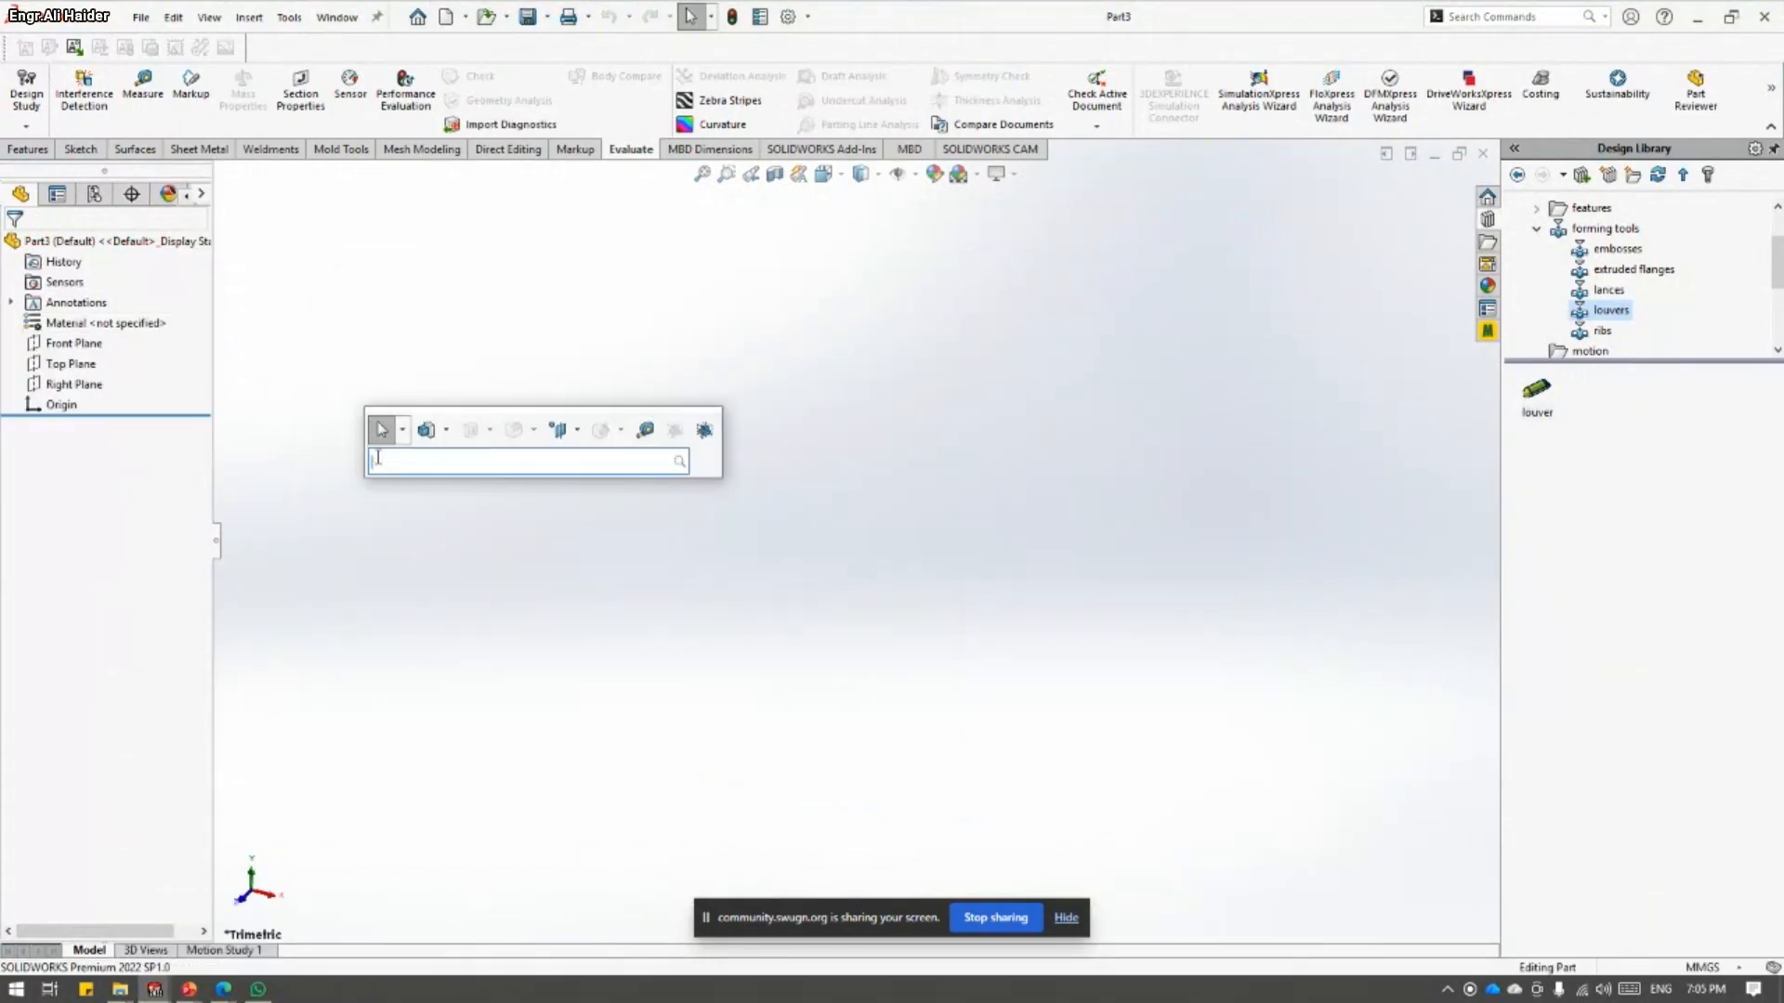
text(equation)
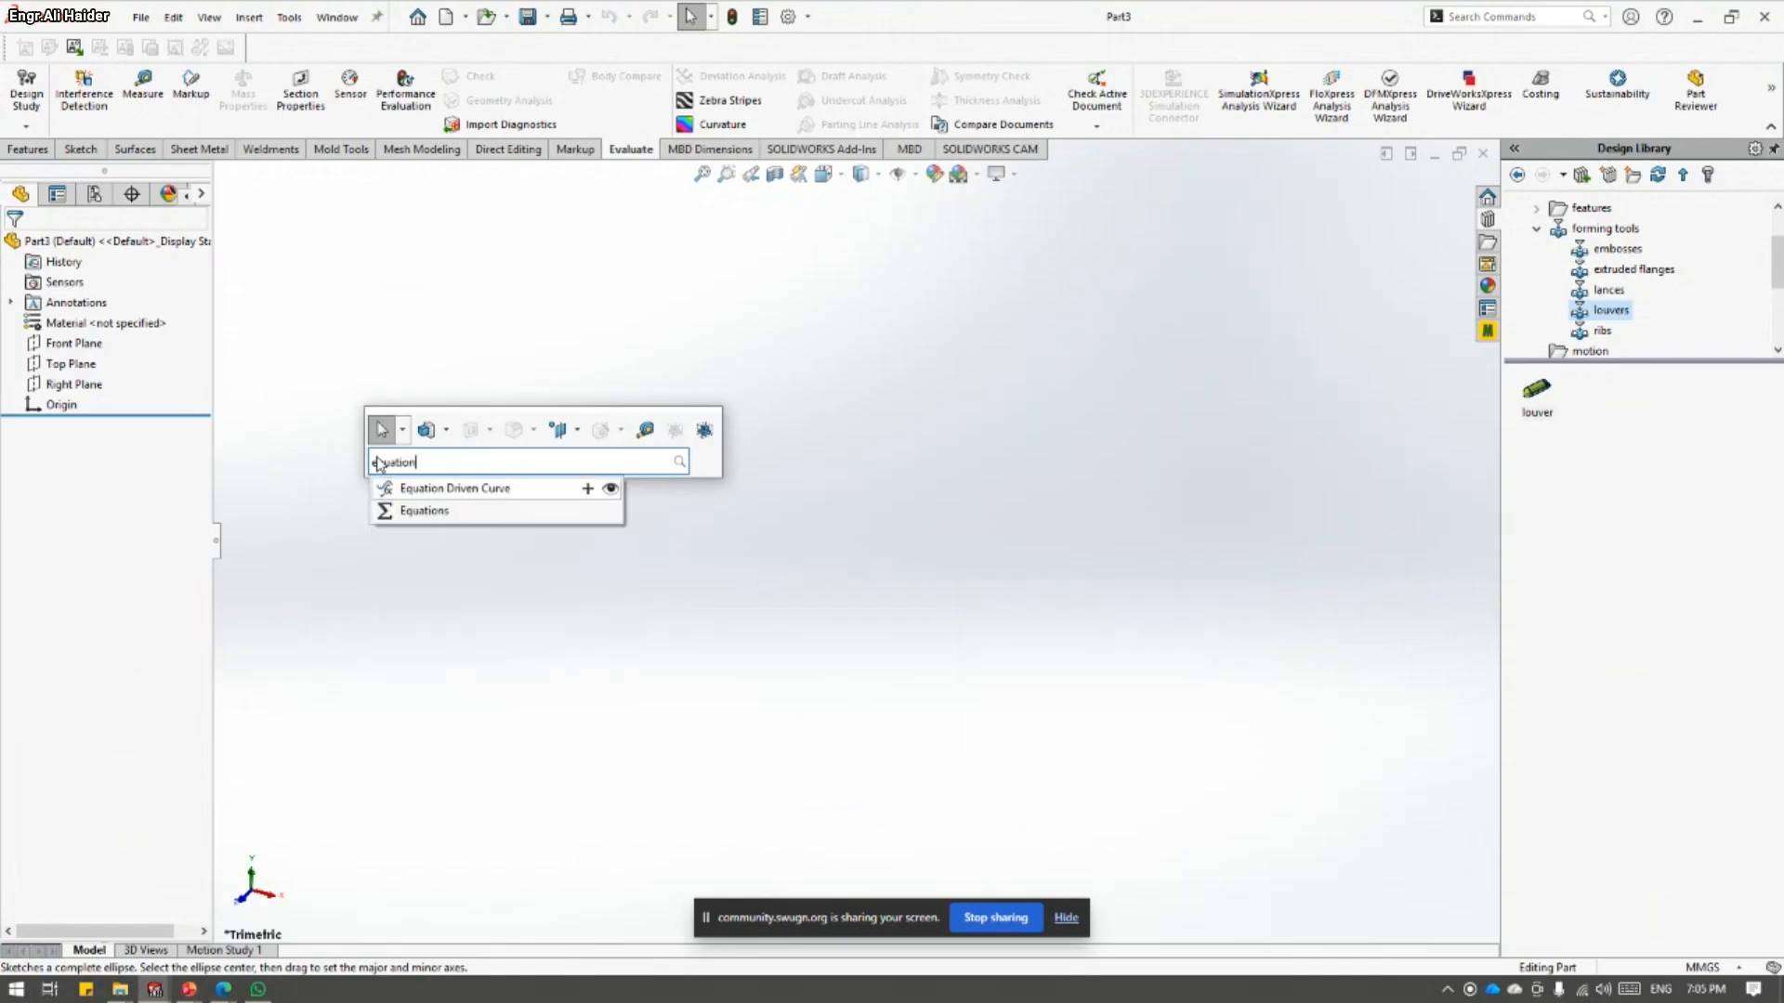
click(432, 510)
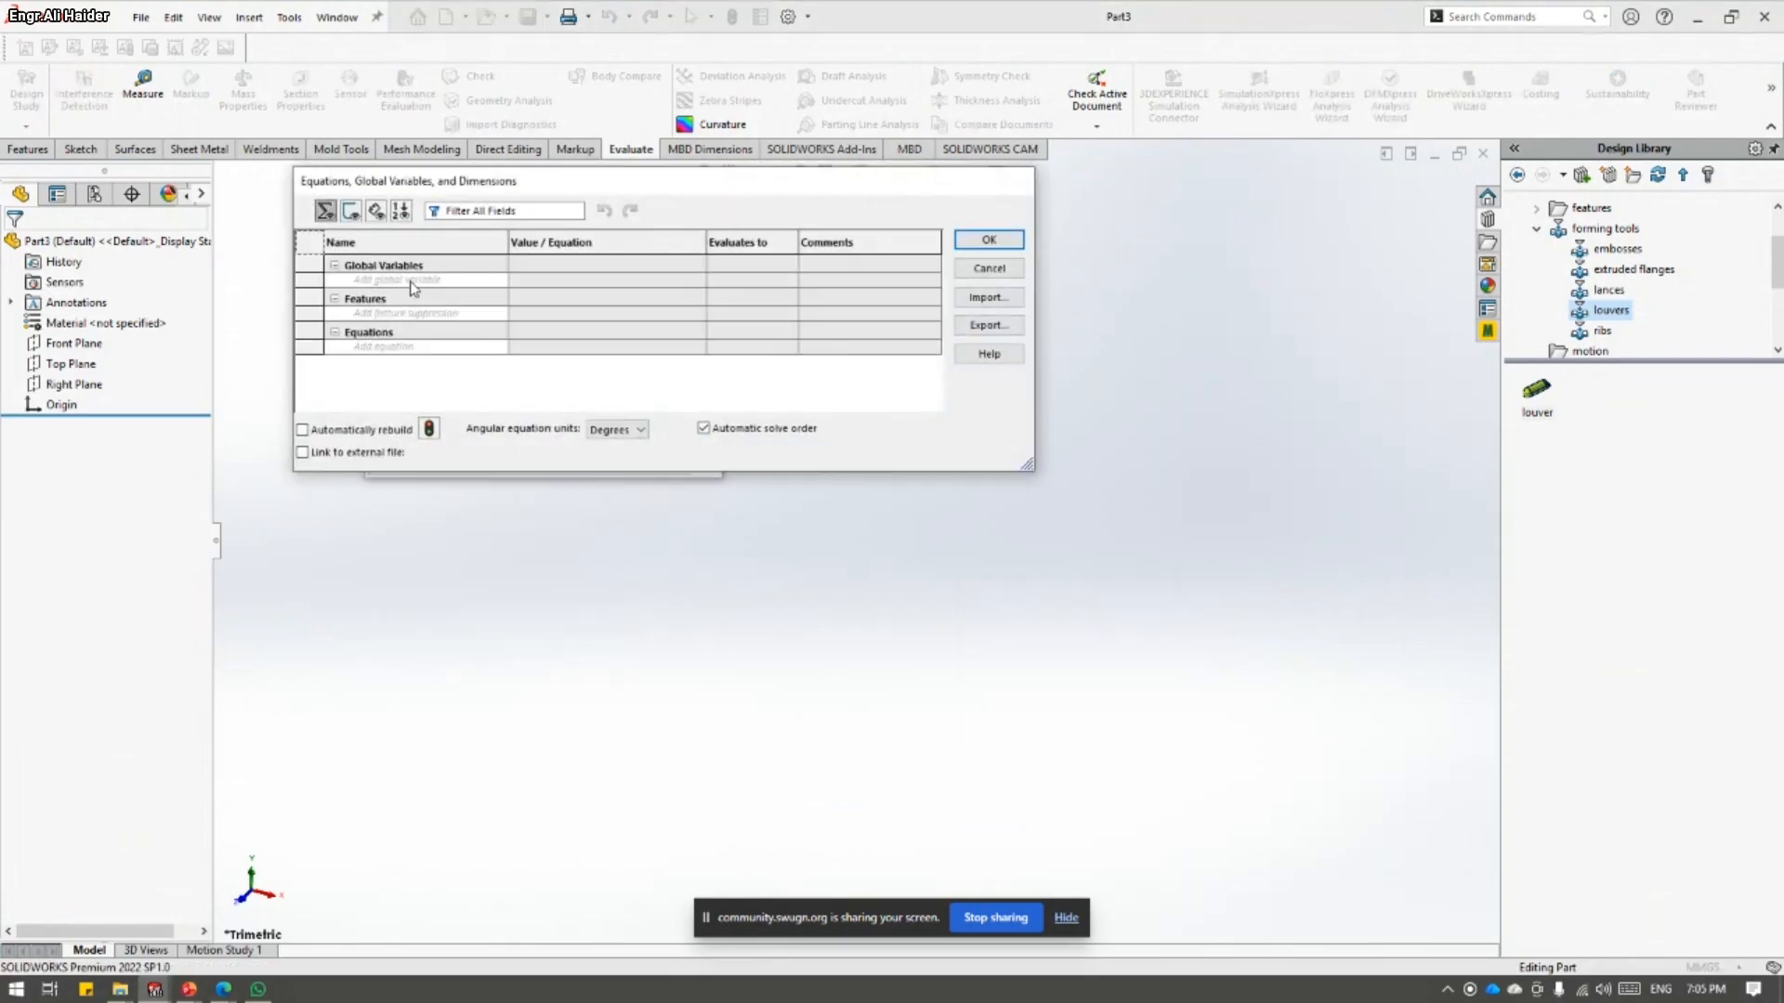
- Add global variables A and B, each with a value of 10 mm
click(412, 281)
text(A)
key(Tab)
text(10mm)
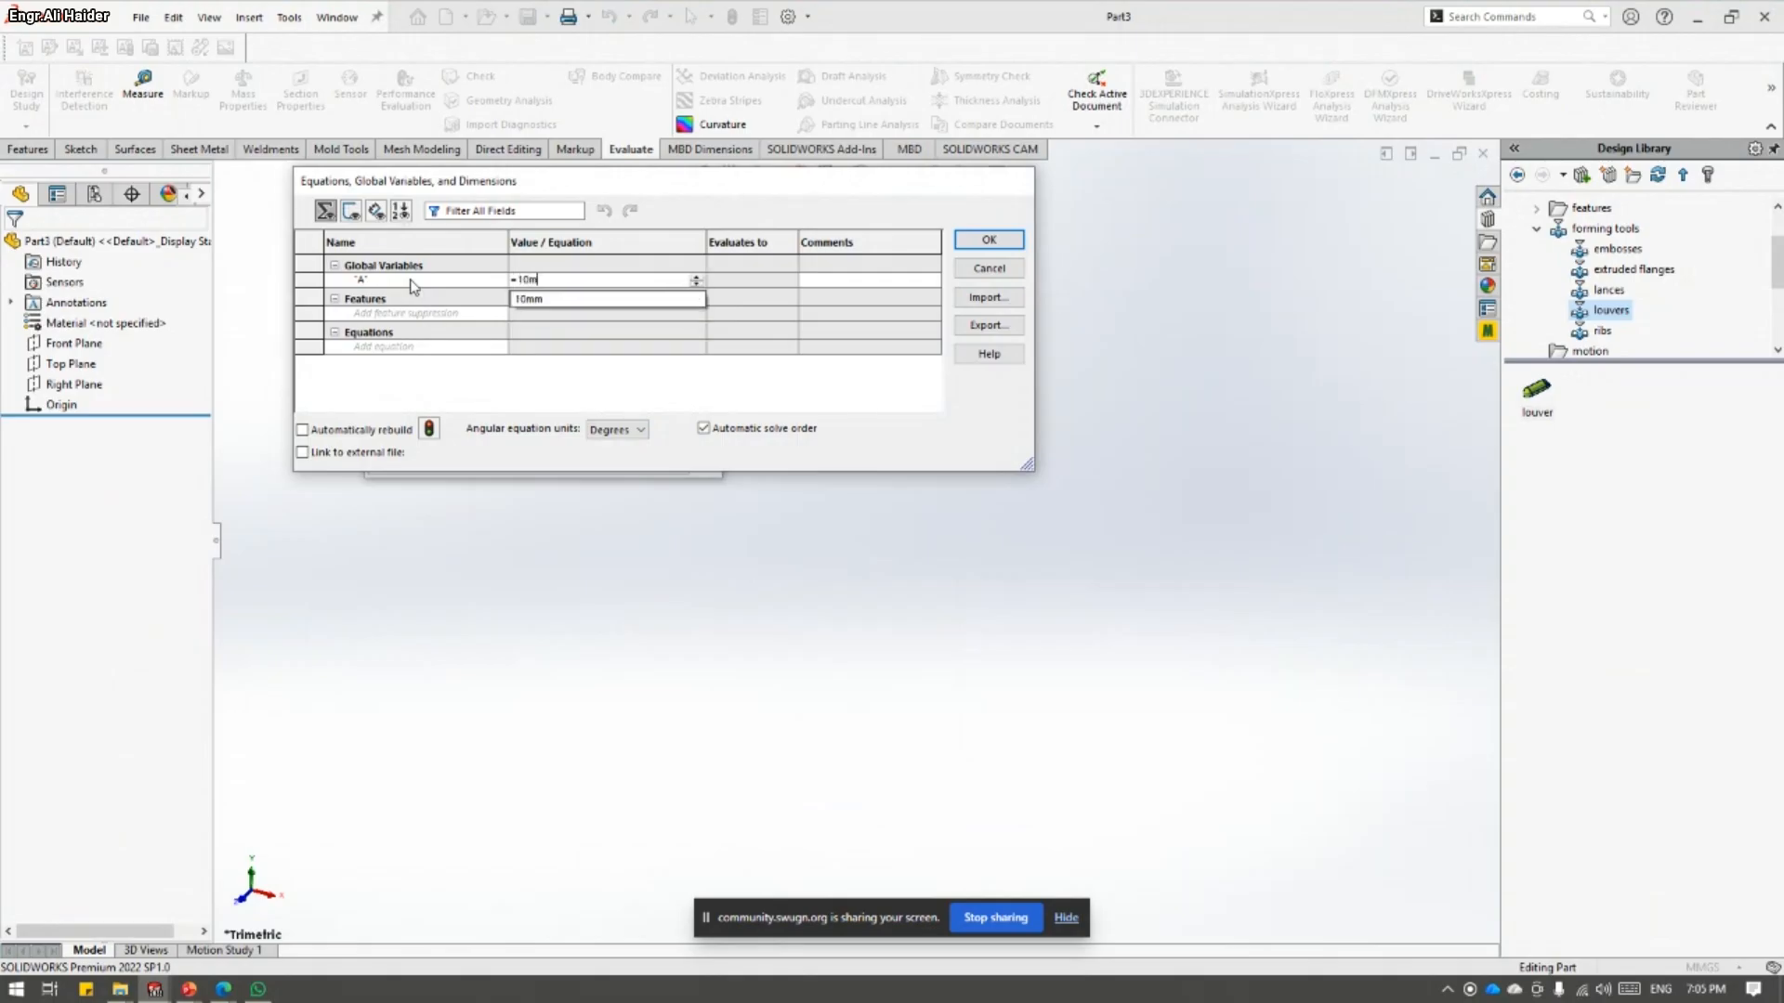
key(Tab)
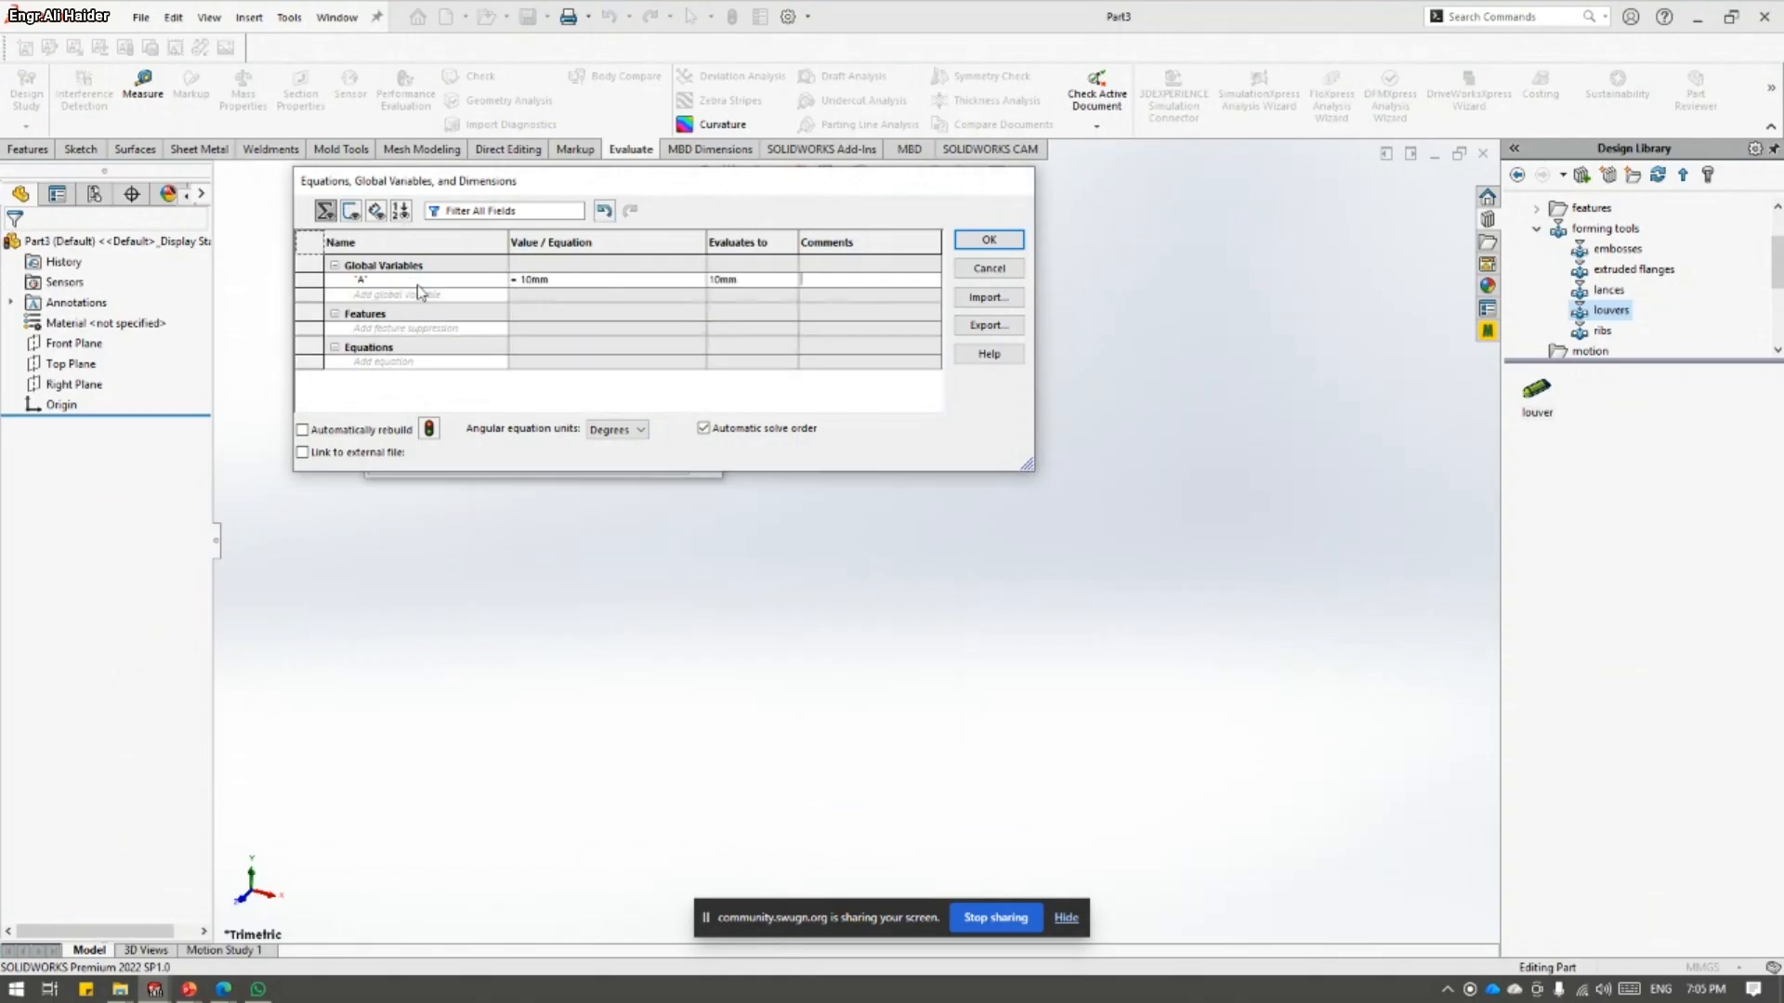
click(418, 295)
text(B)
key(Tab)
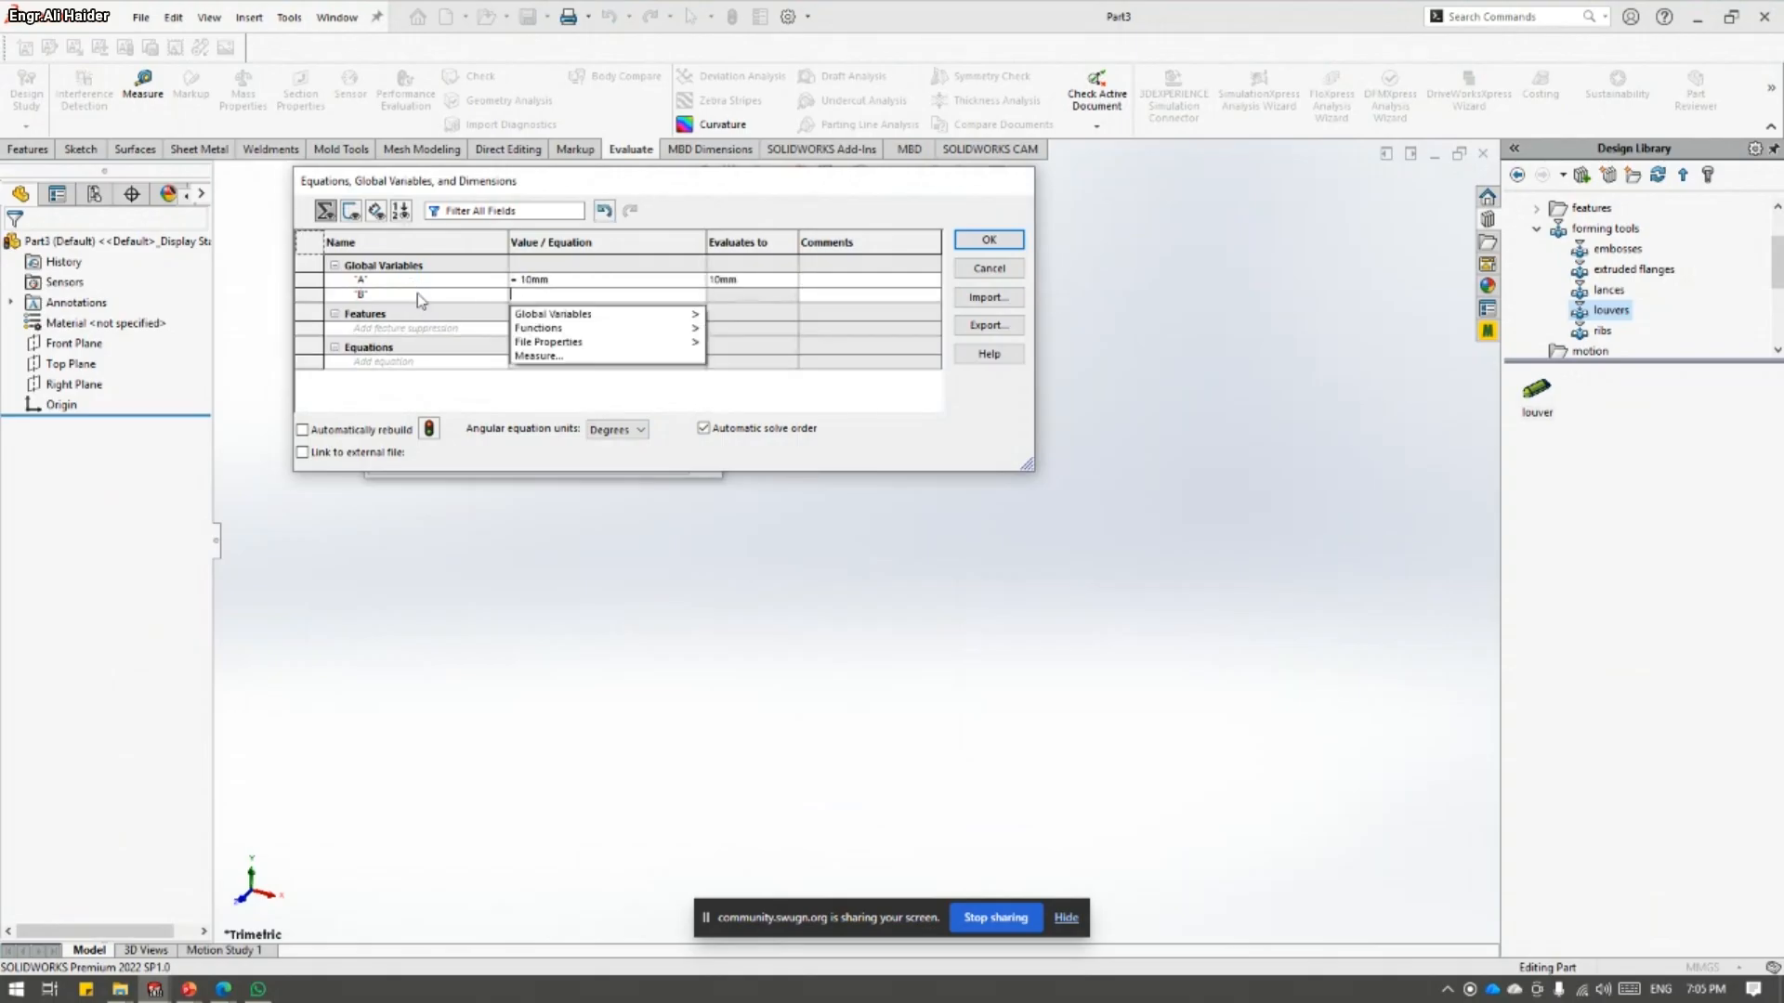
text(10mm)
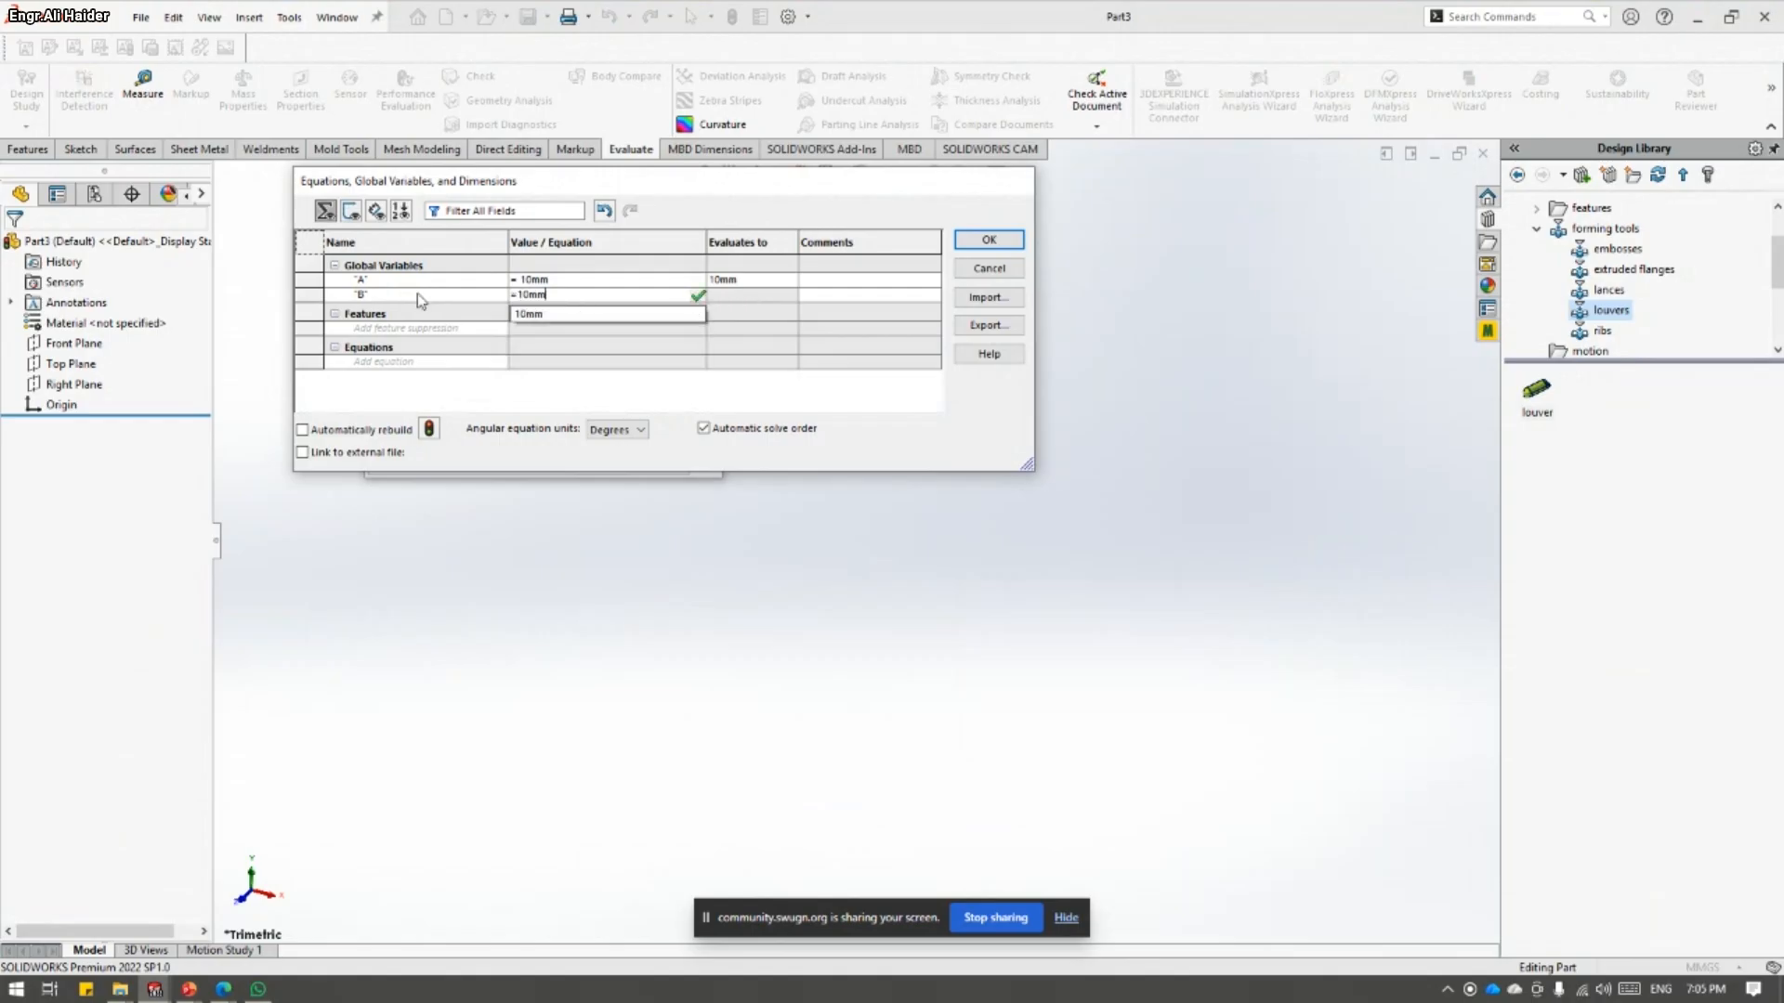
key(Tab)
- Add global variables C and D, each with a value of 10 mm, and accept the equations
click(416, 306)
text(C)
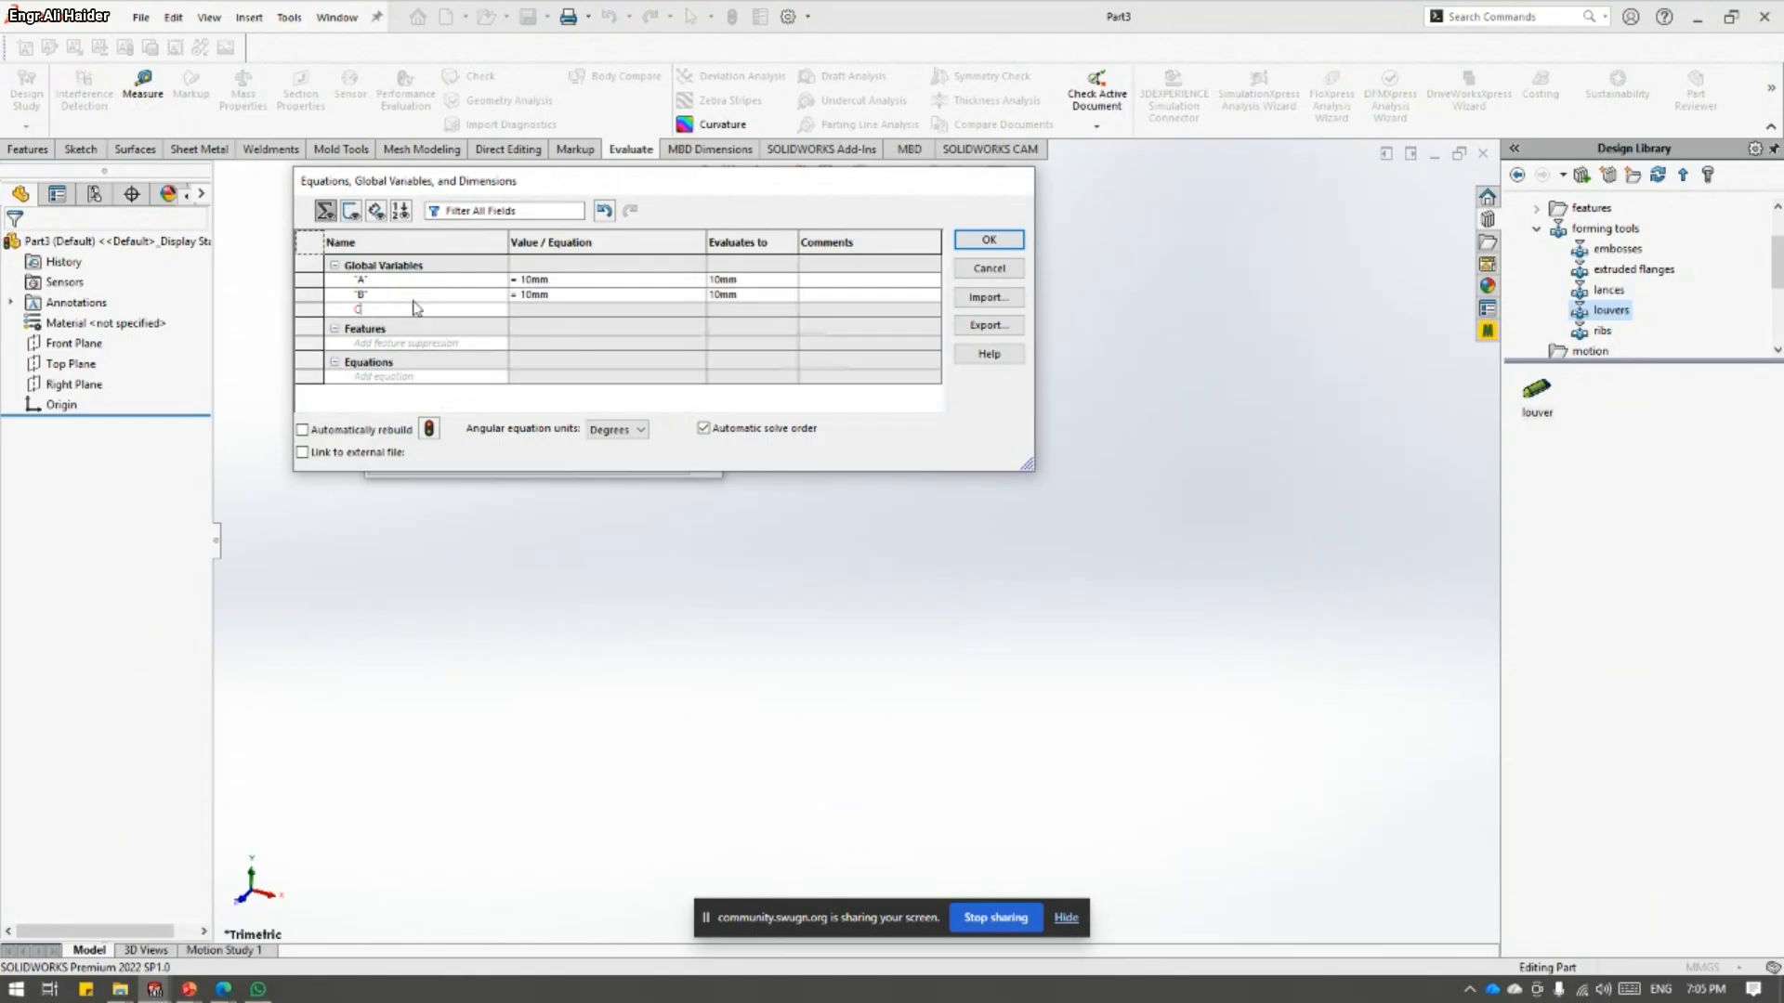
key(Tab)
text(10)
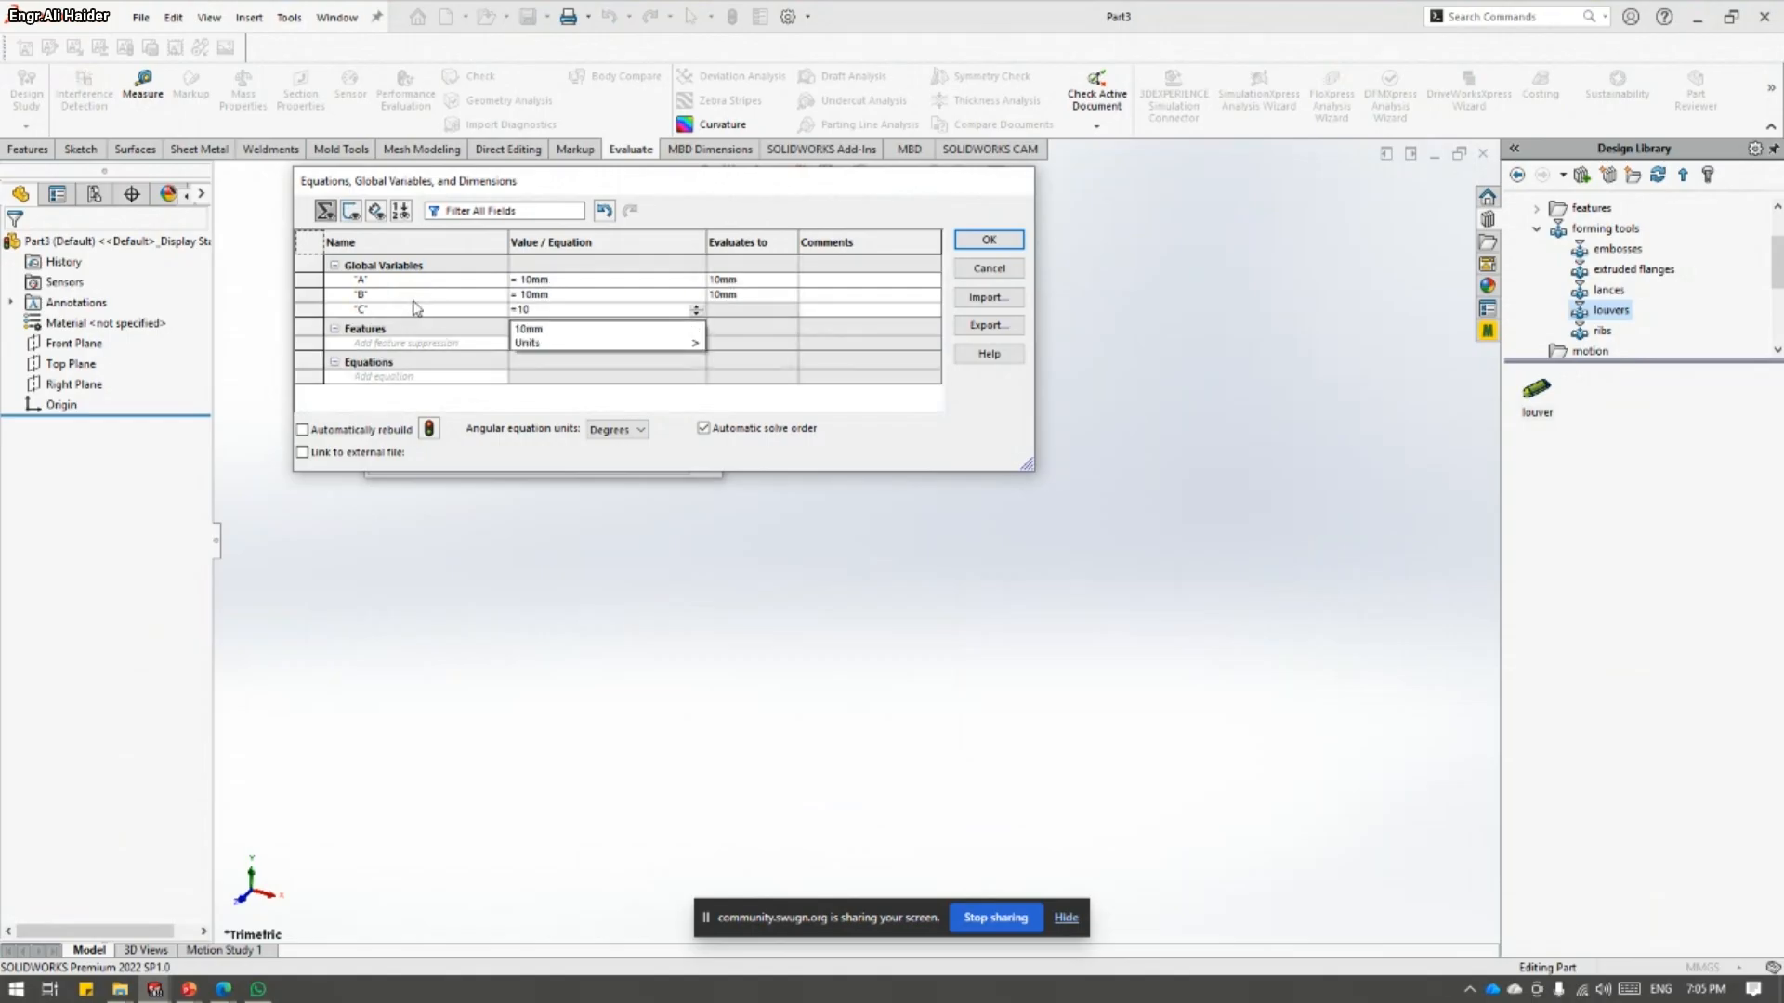
key(Tab)
key(Tab)
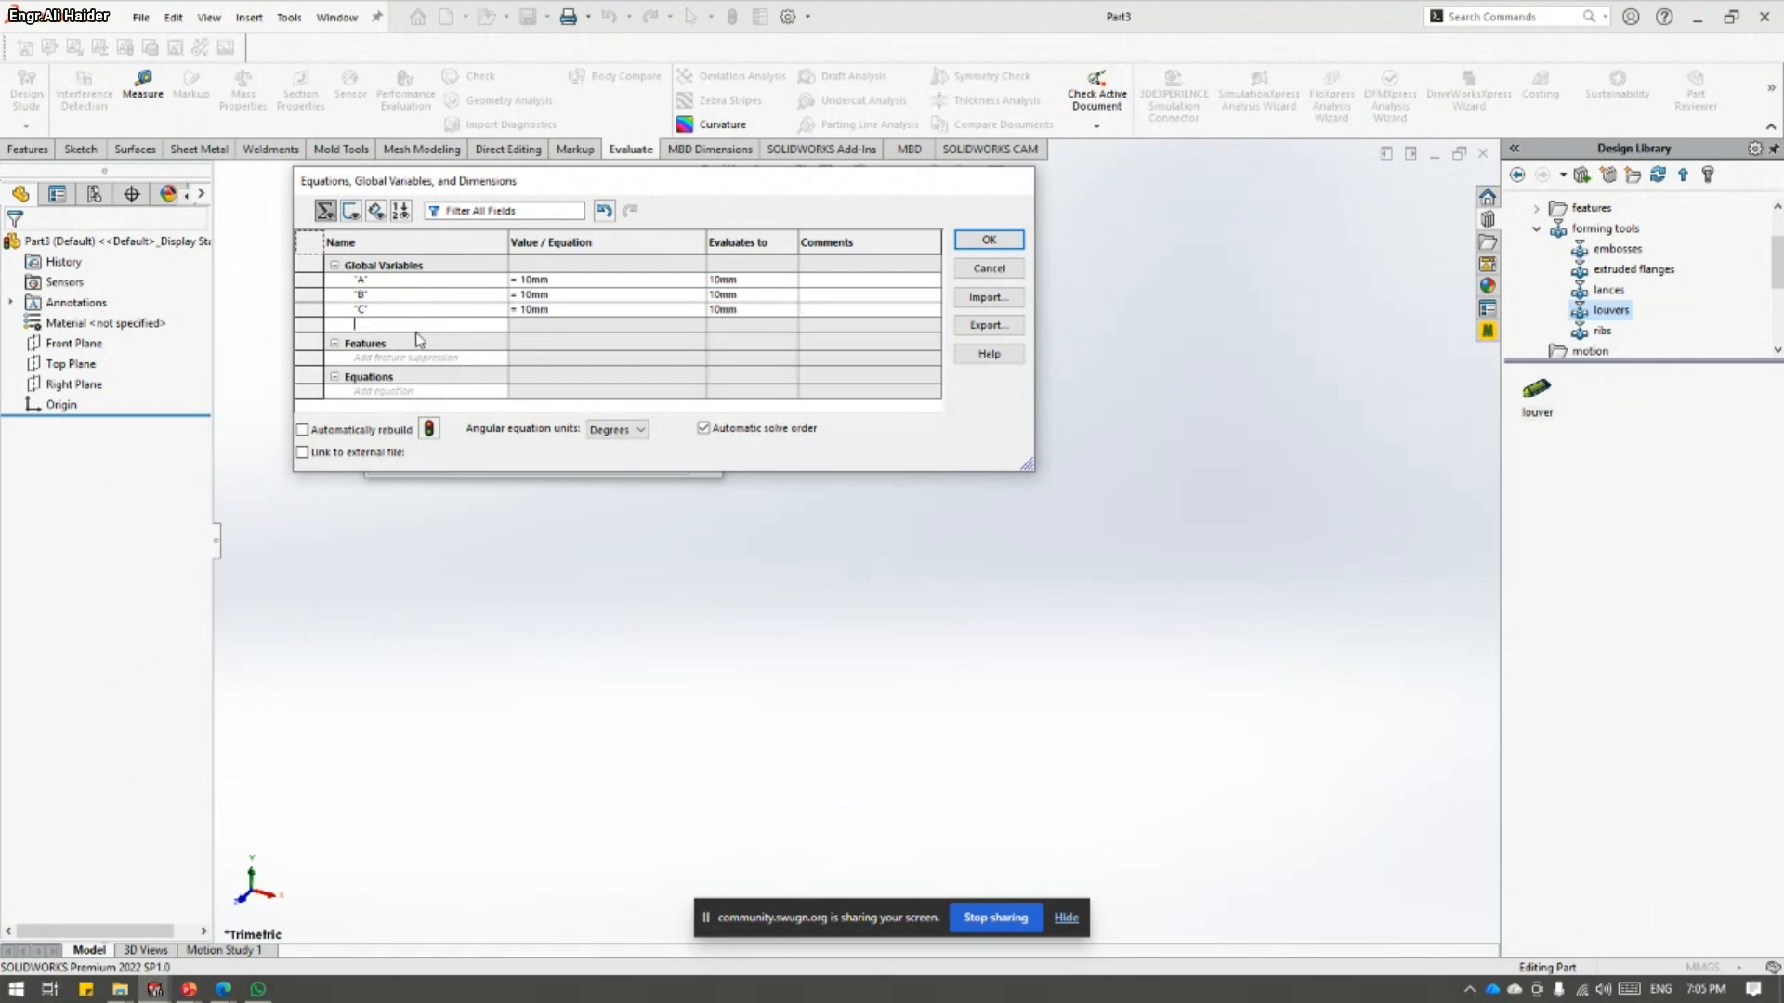
key(Tab)
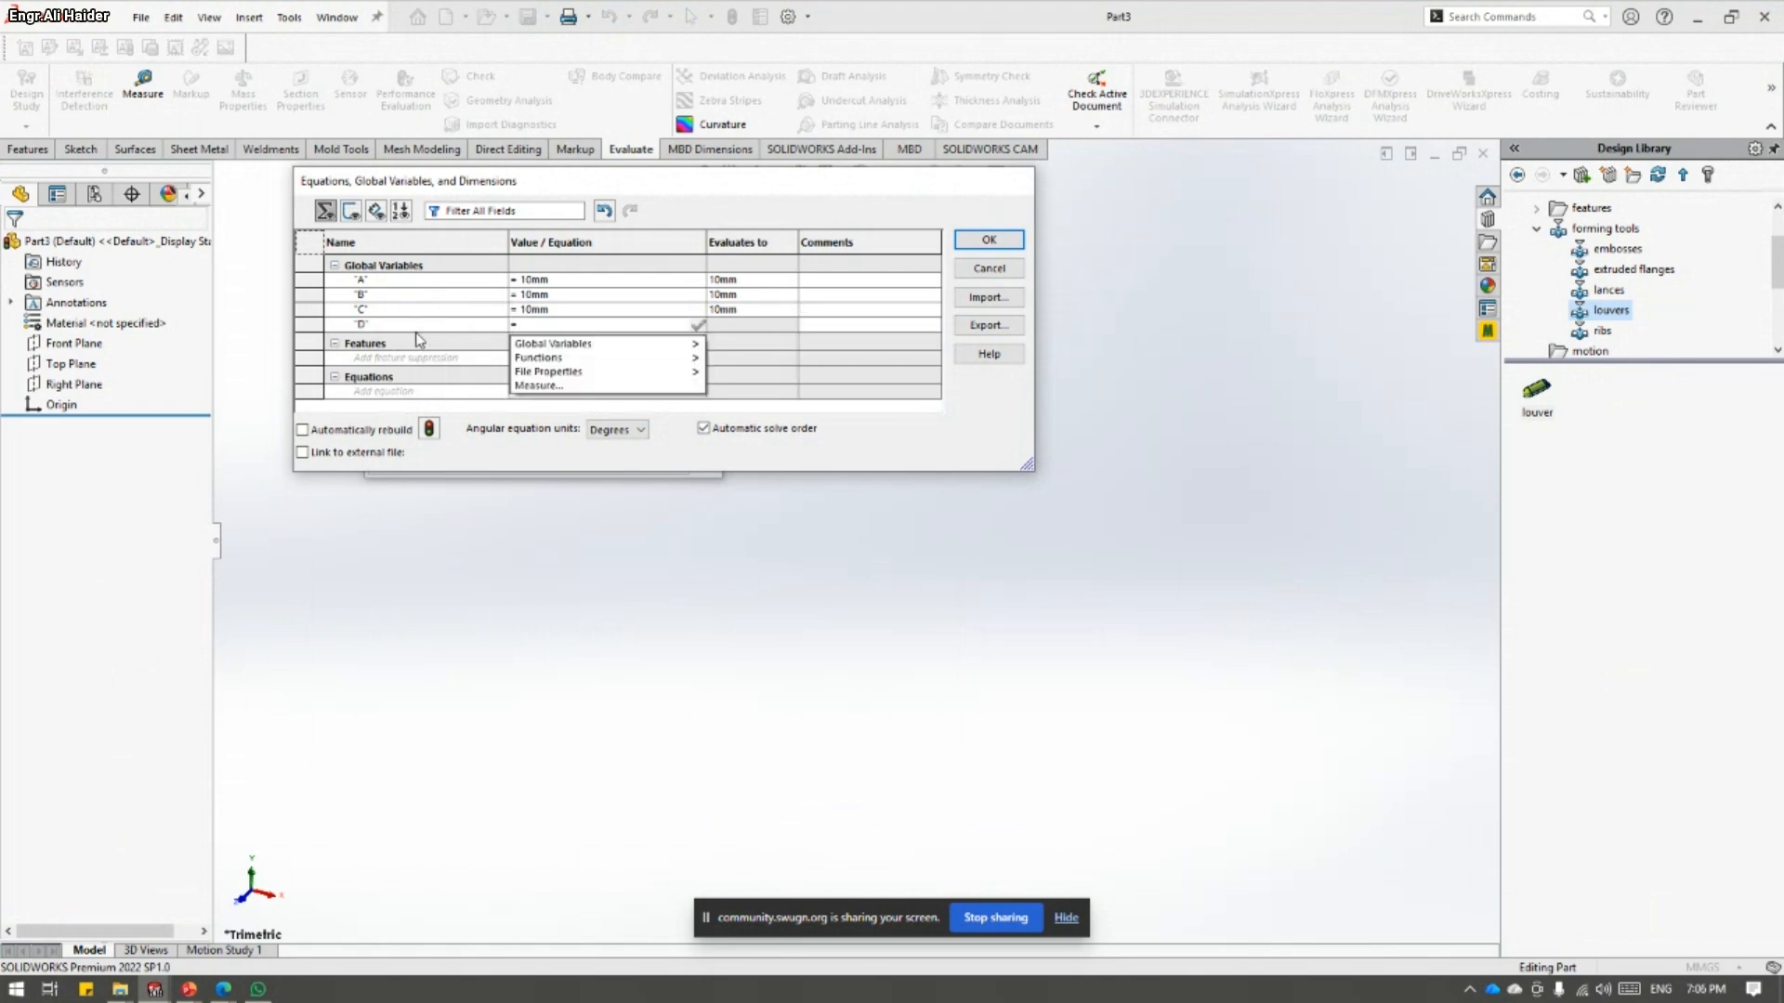
text(10mm)
key(Tab)
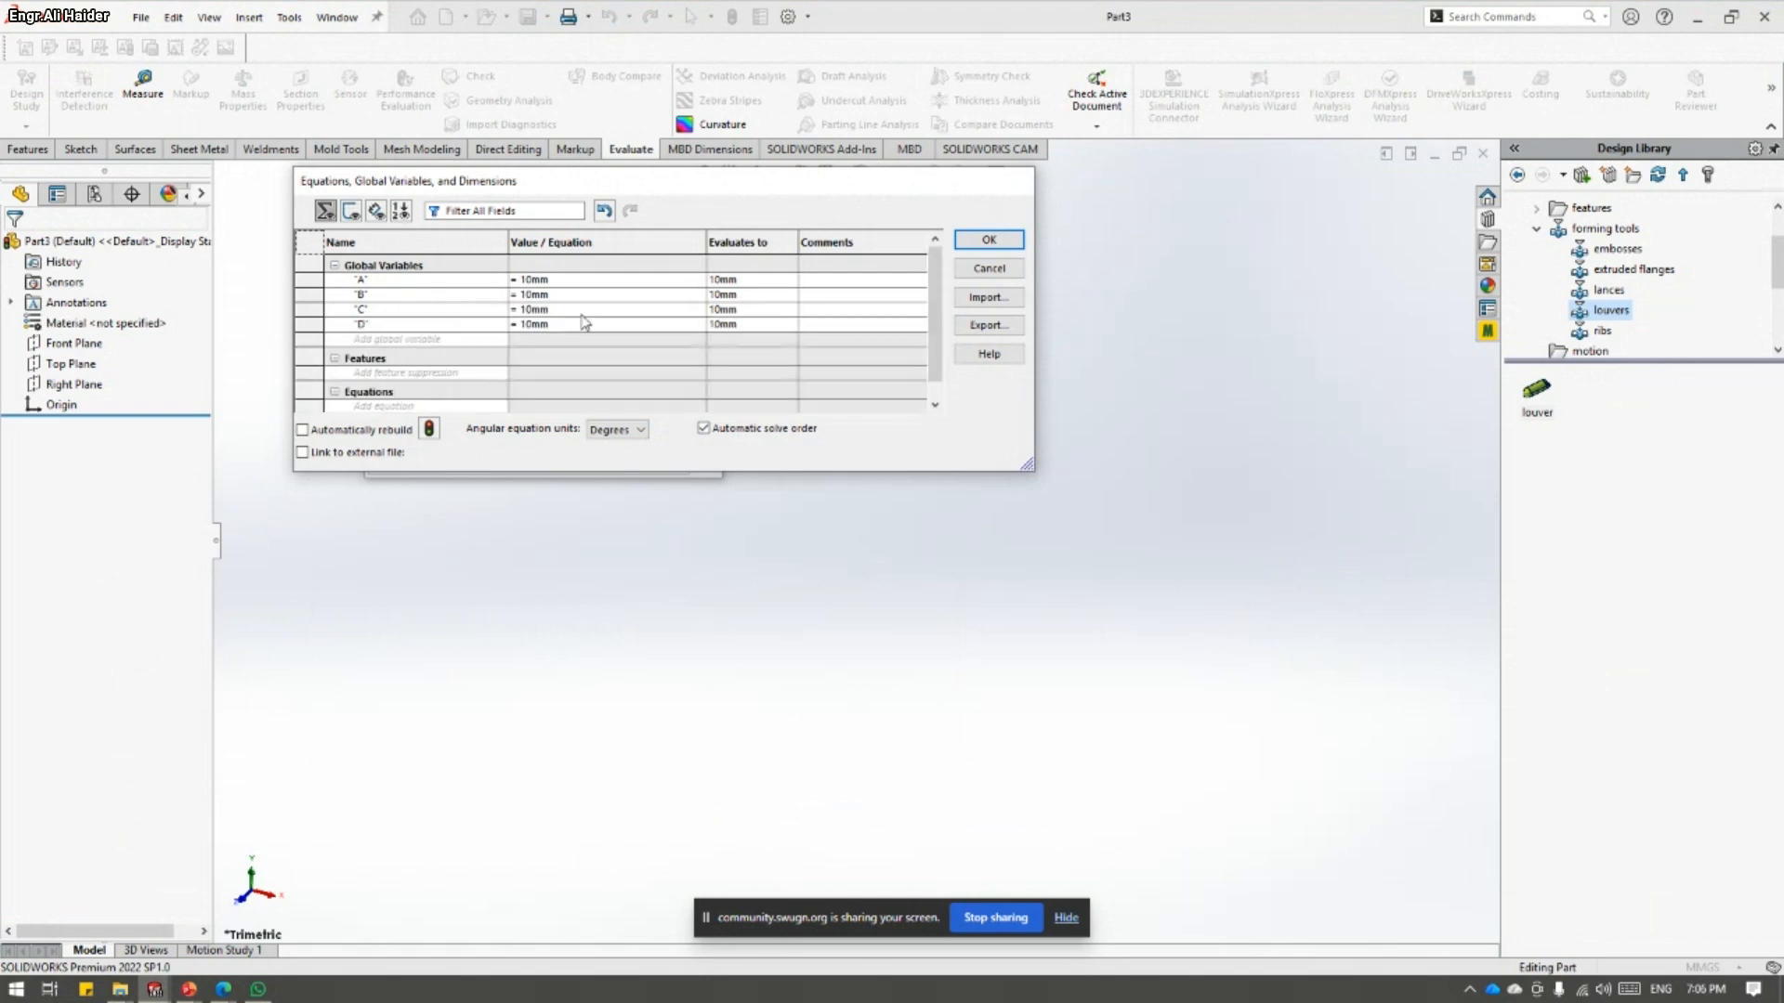
click(996, 243)
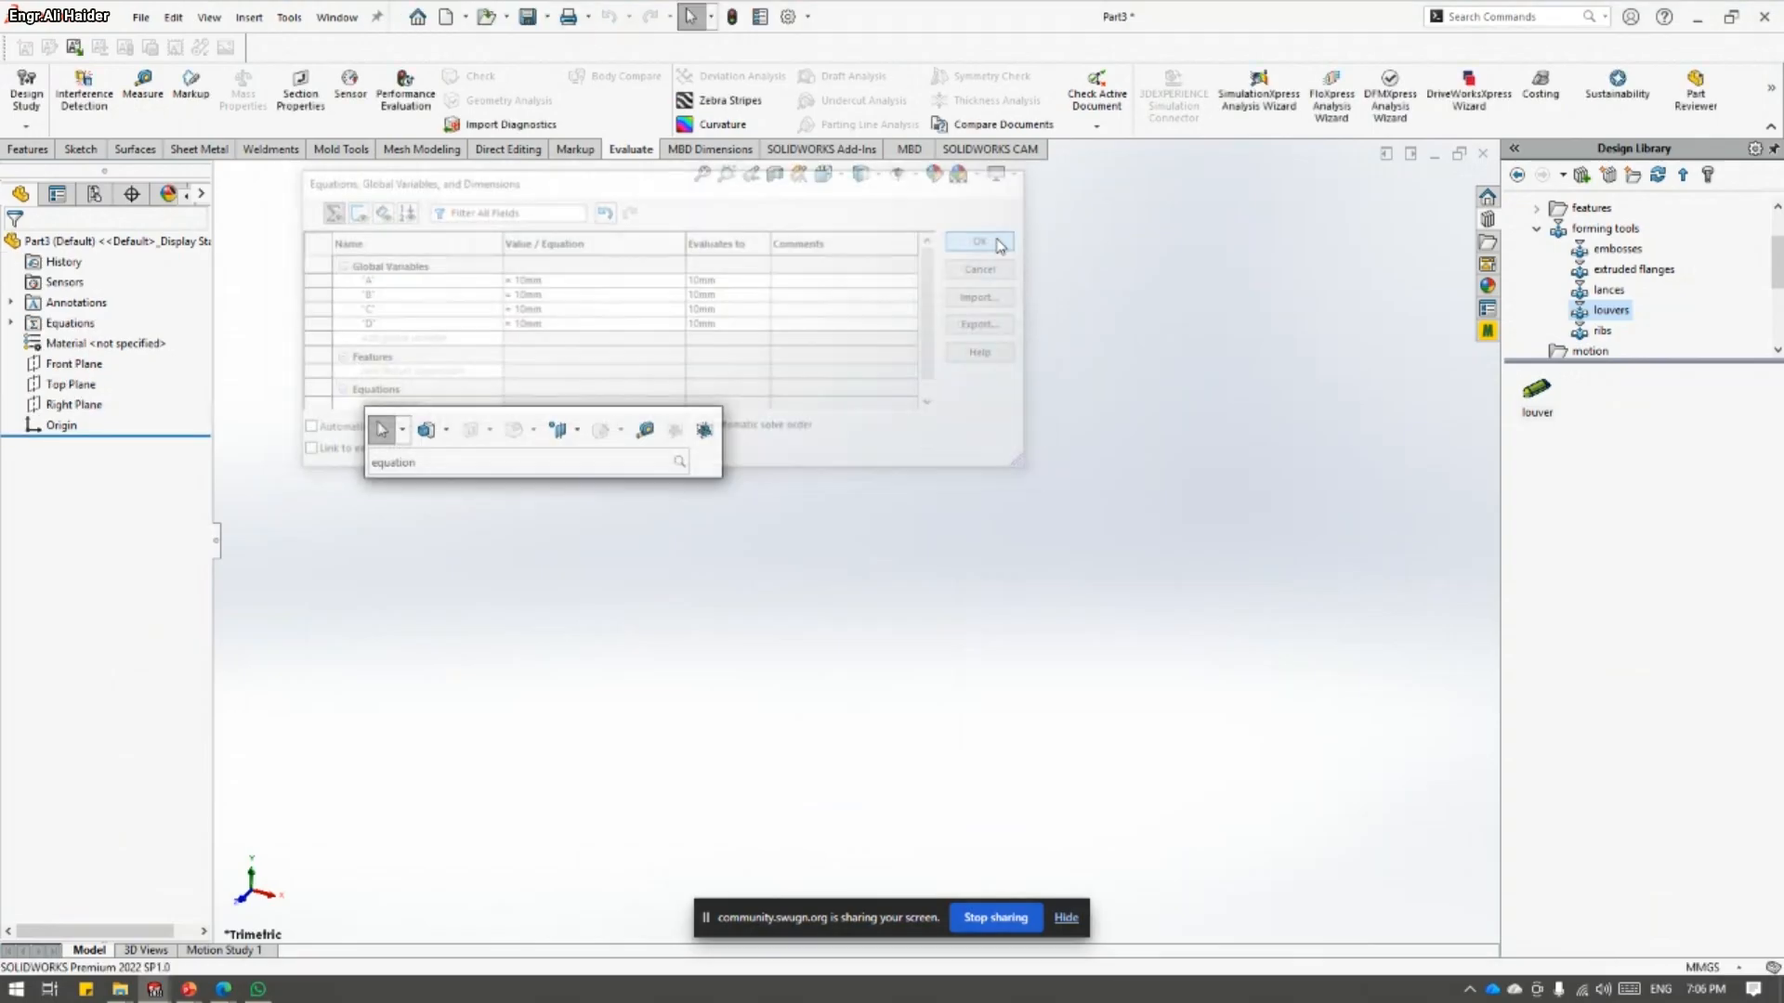
- Assign 1060 Alloy as the part's material
right_click(61, 343)
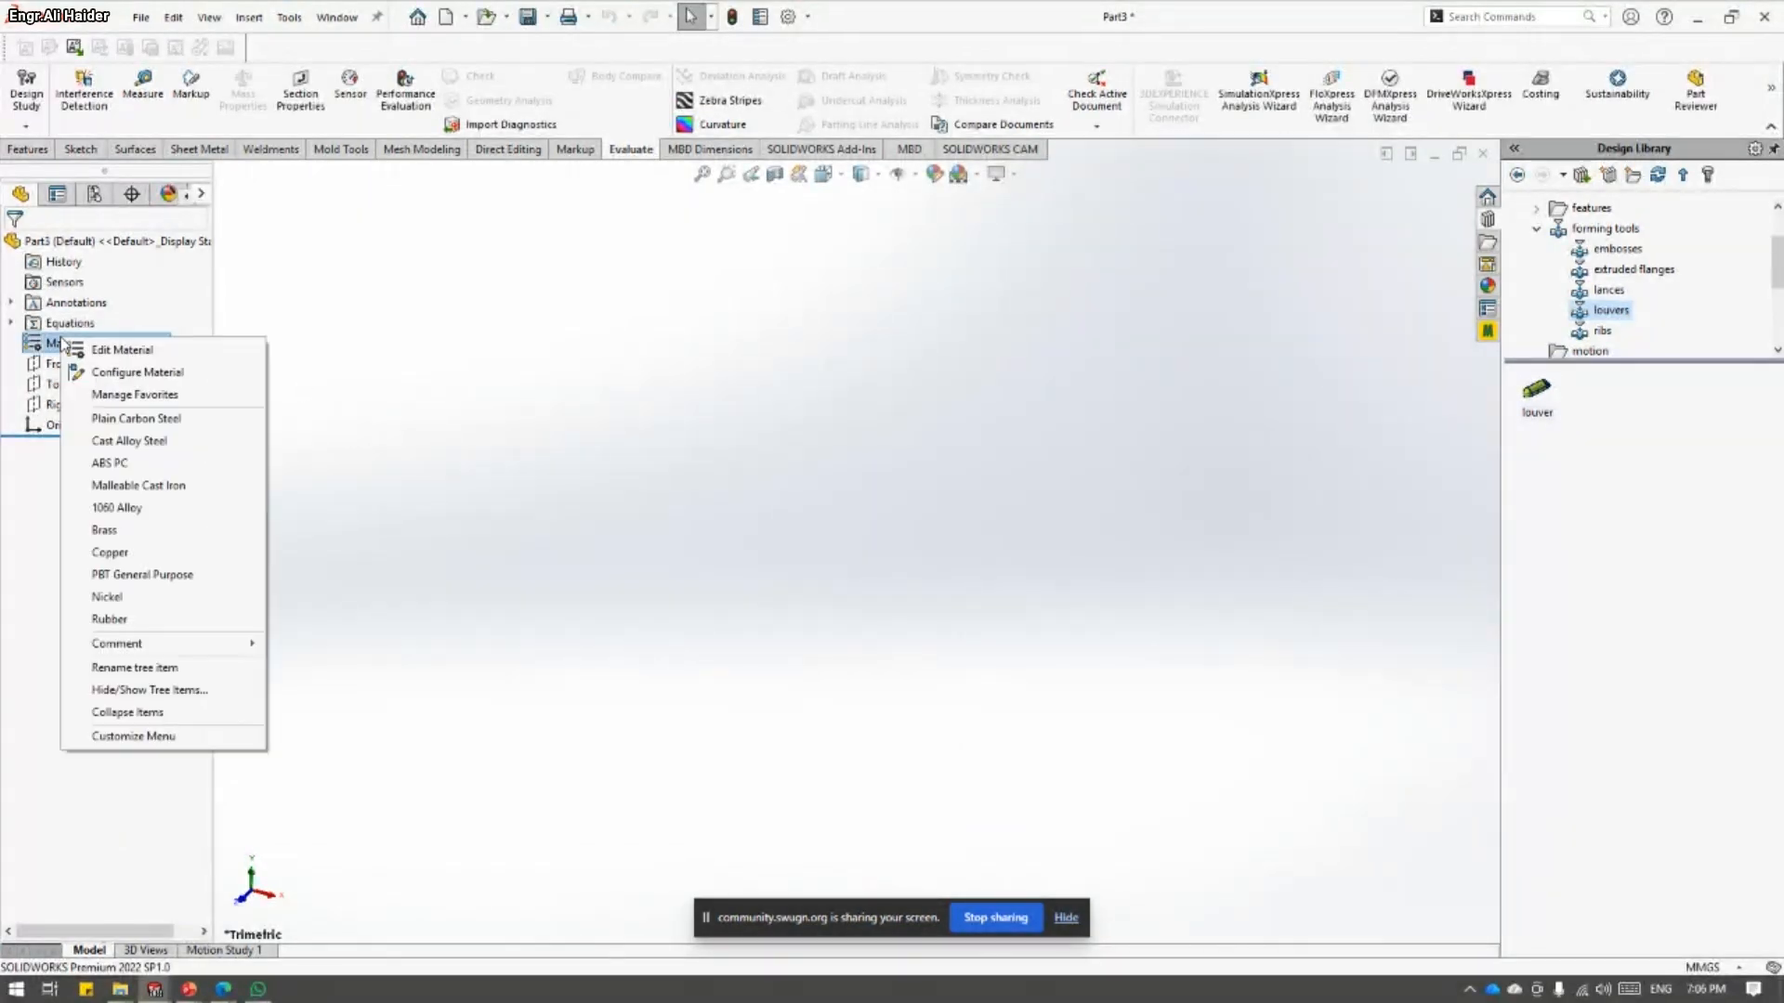
click(137, 509)
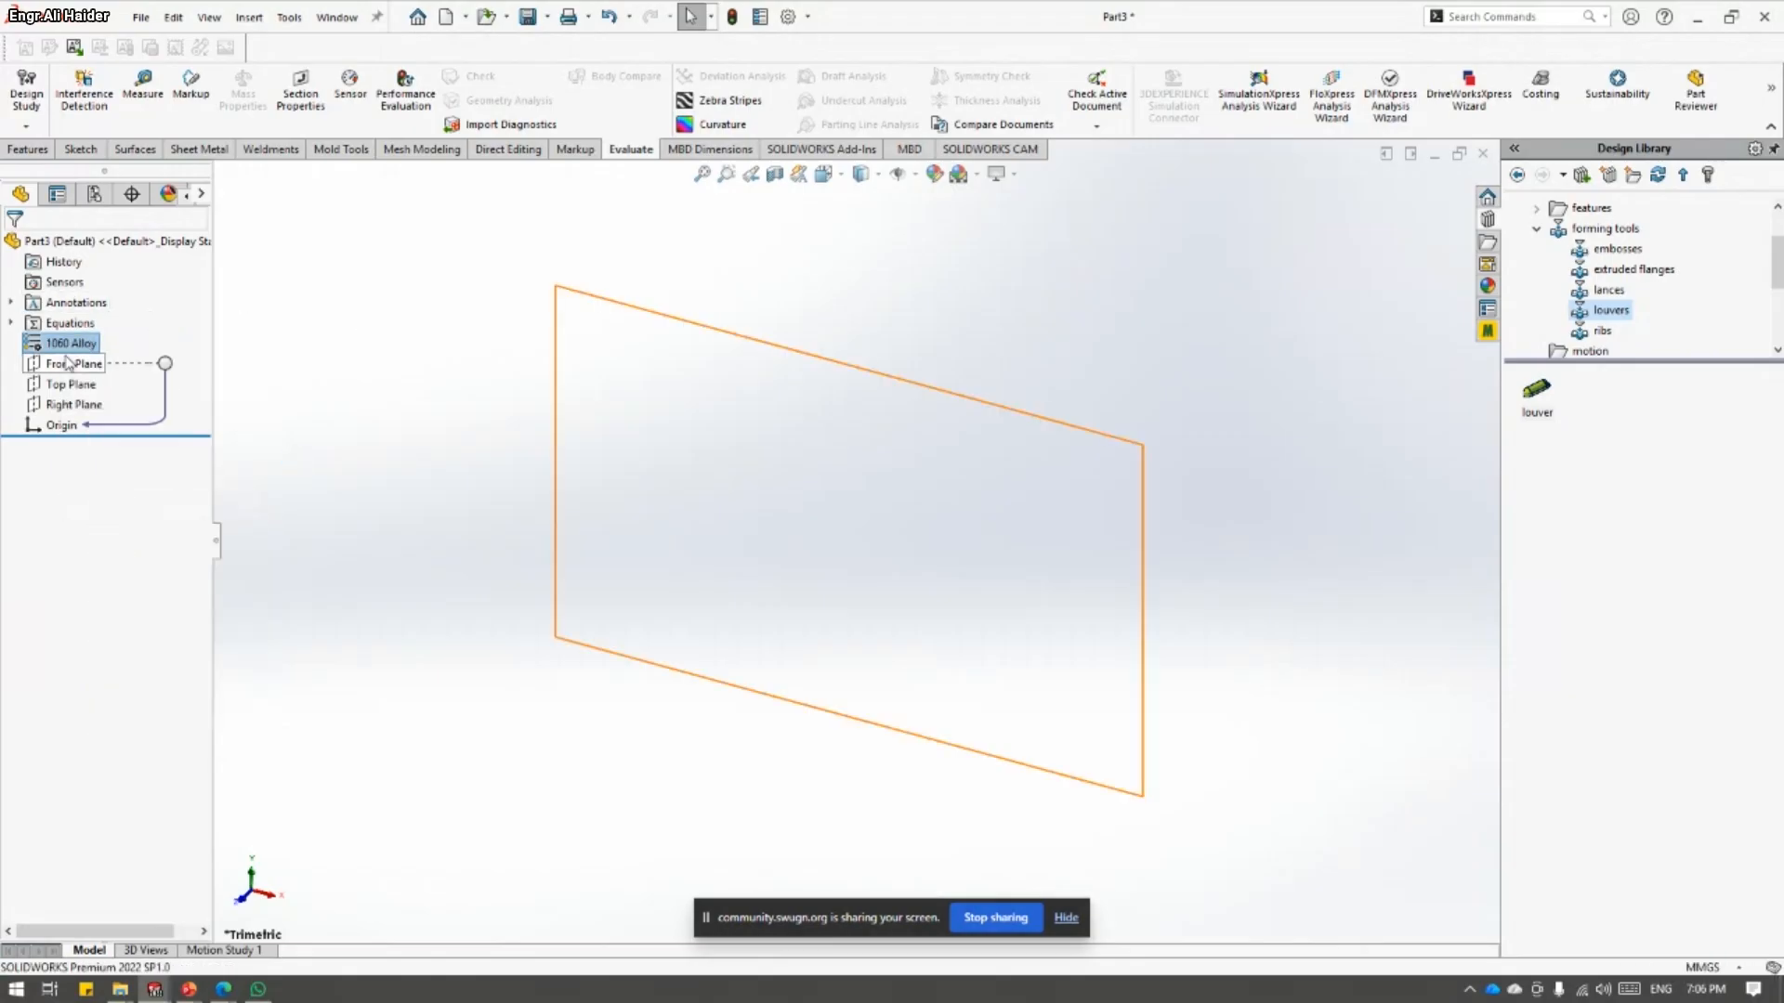
click(305, 312)
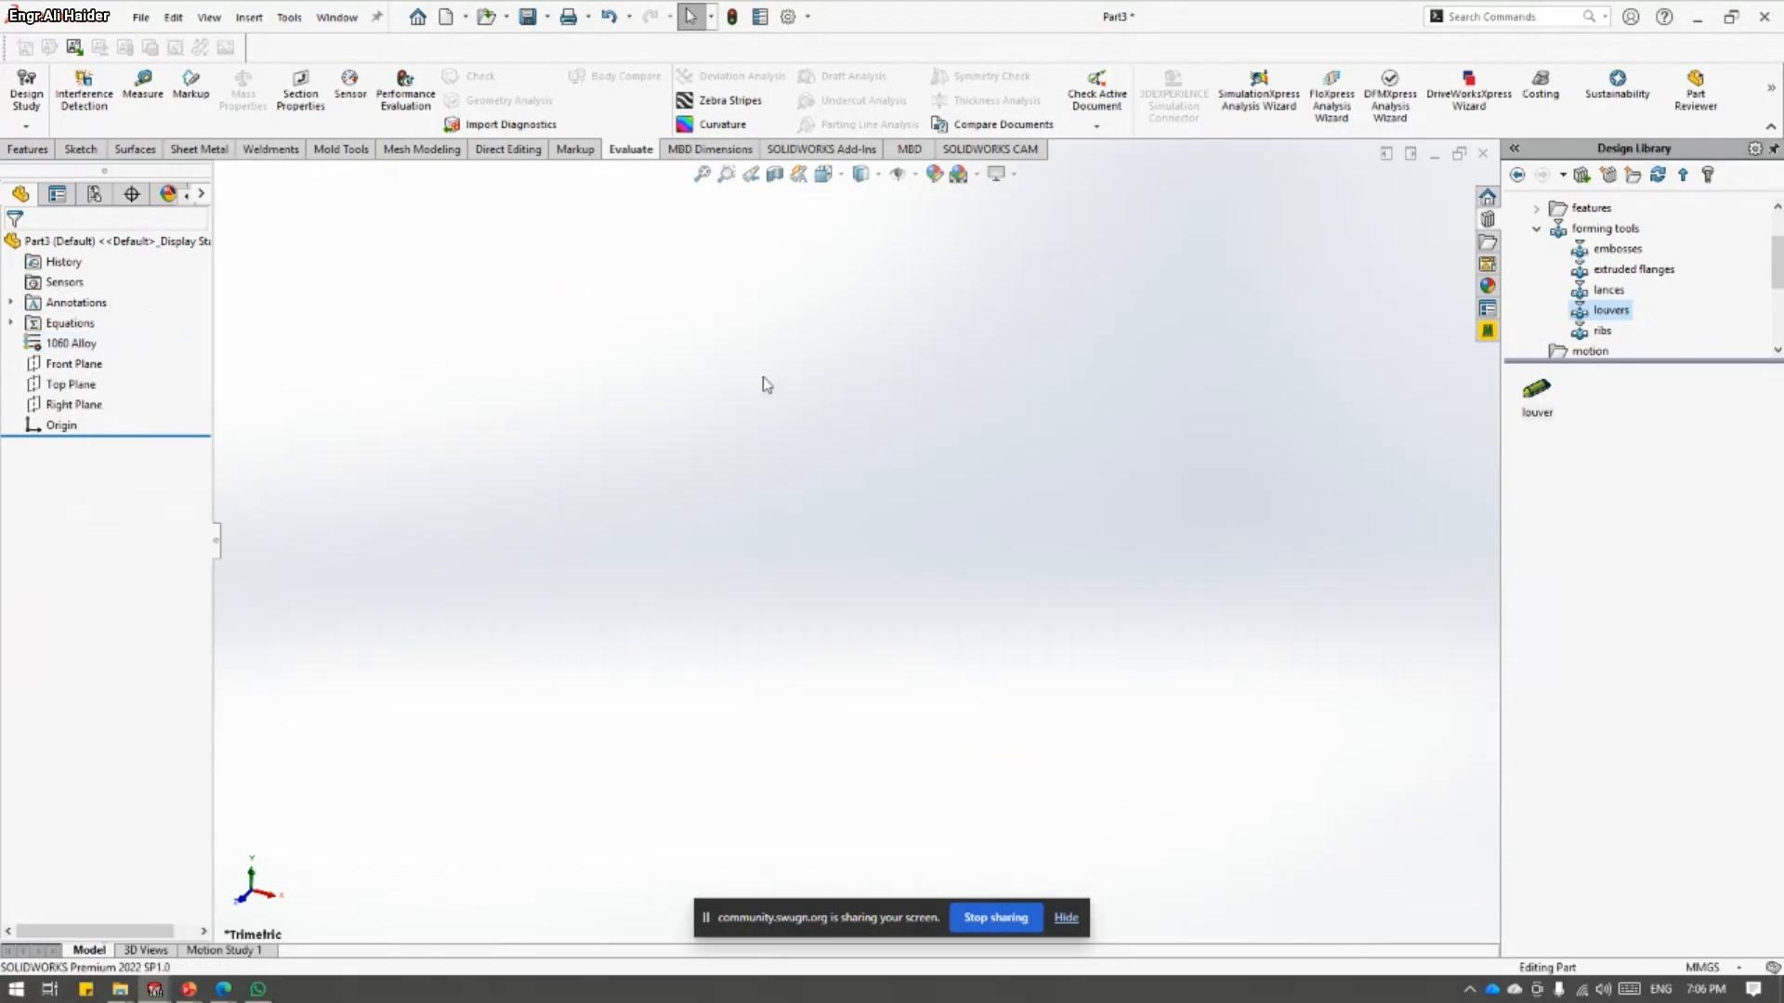
click(140, 17)
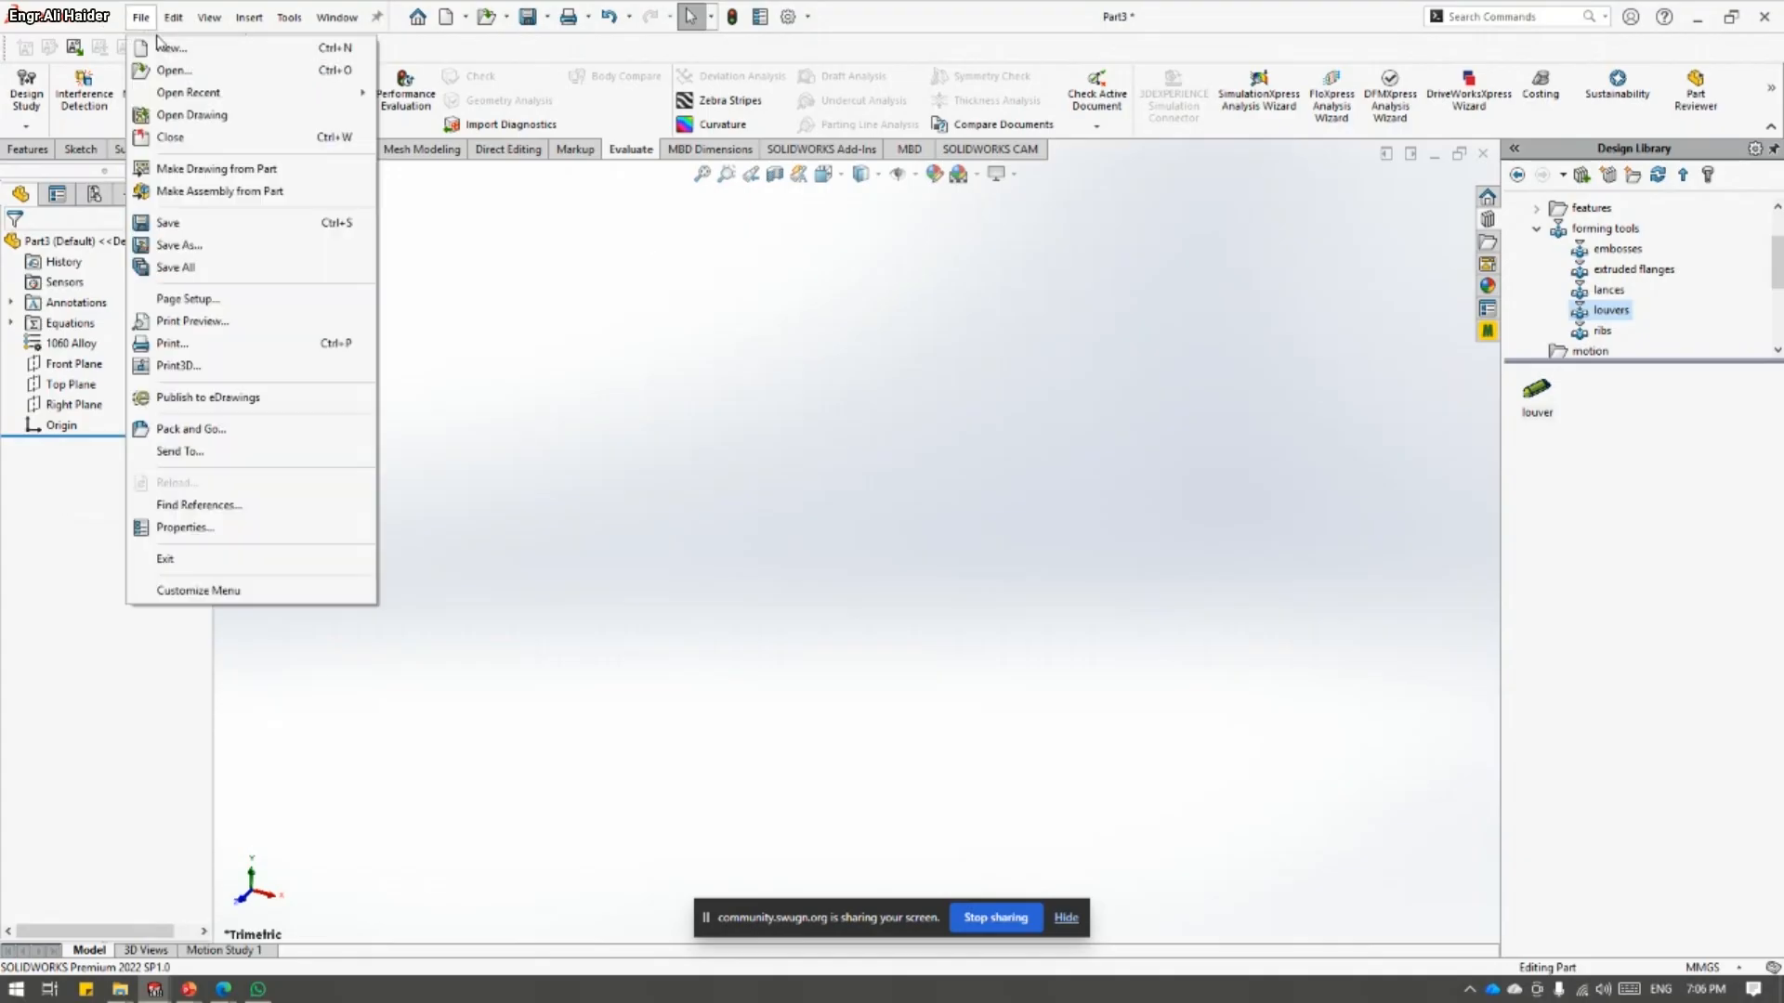
click(218, 265)
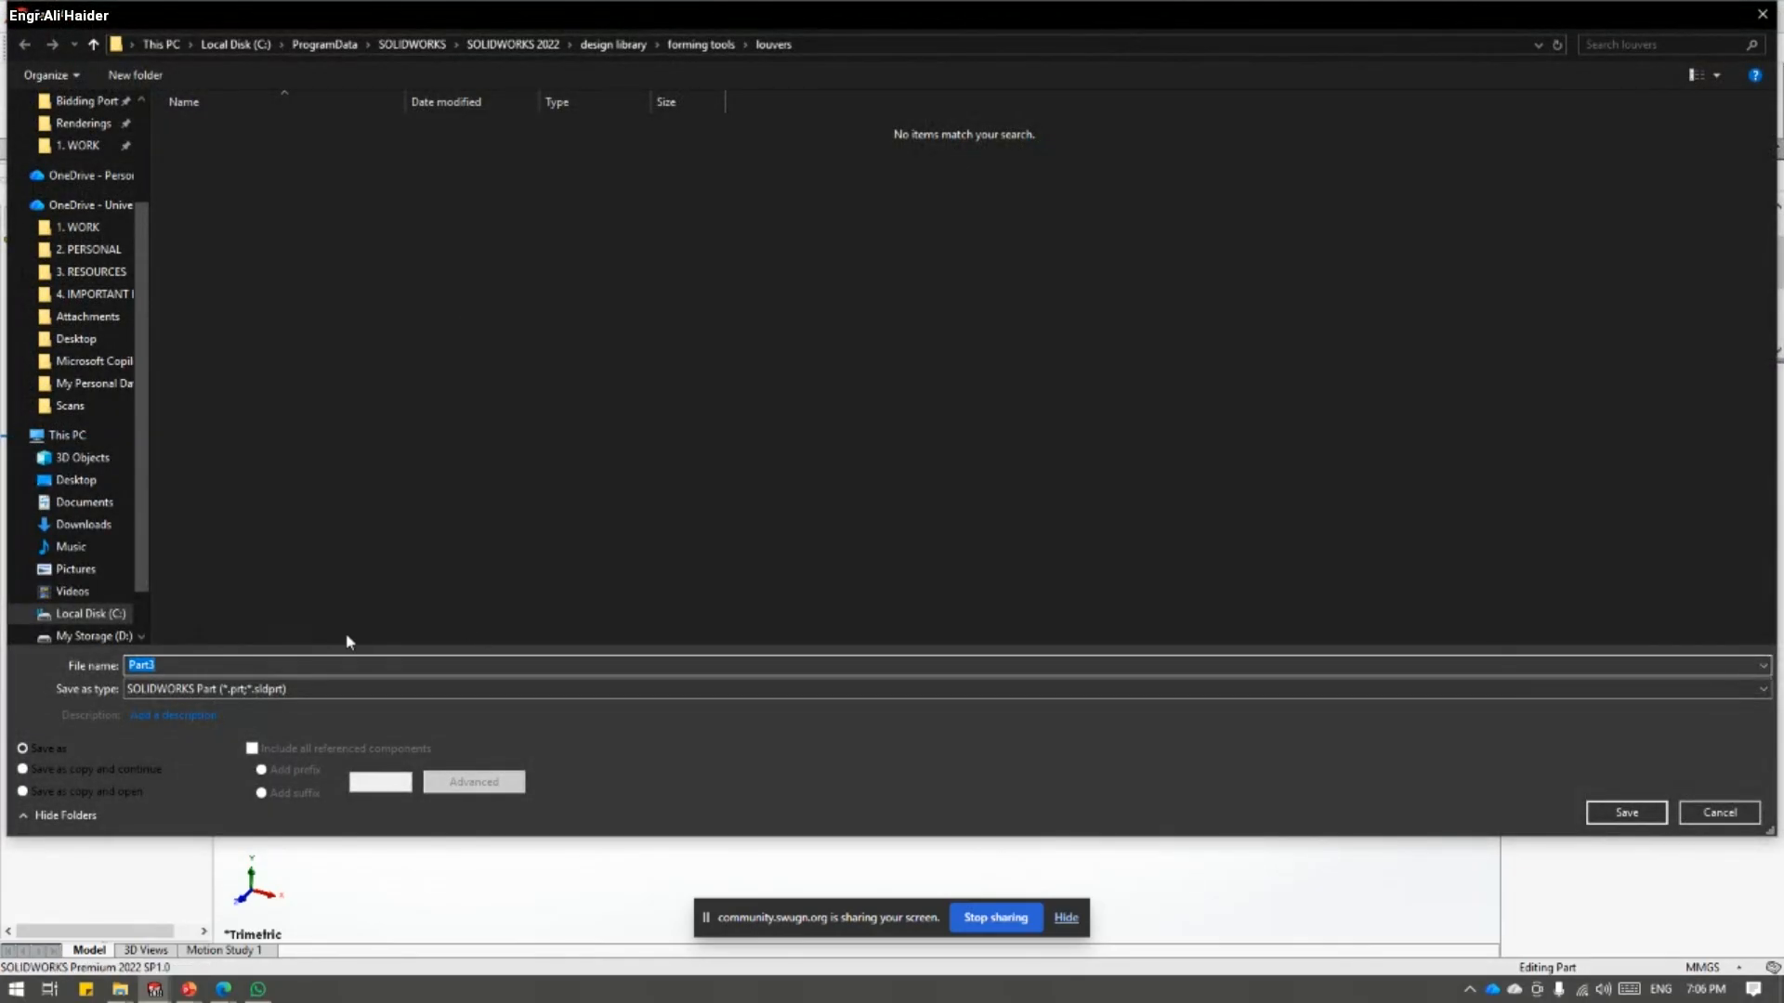
text(S)
text(heet Metal - Temp)
text(Exam - Template)
click(1716, 812)
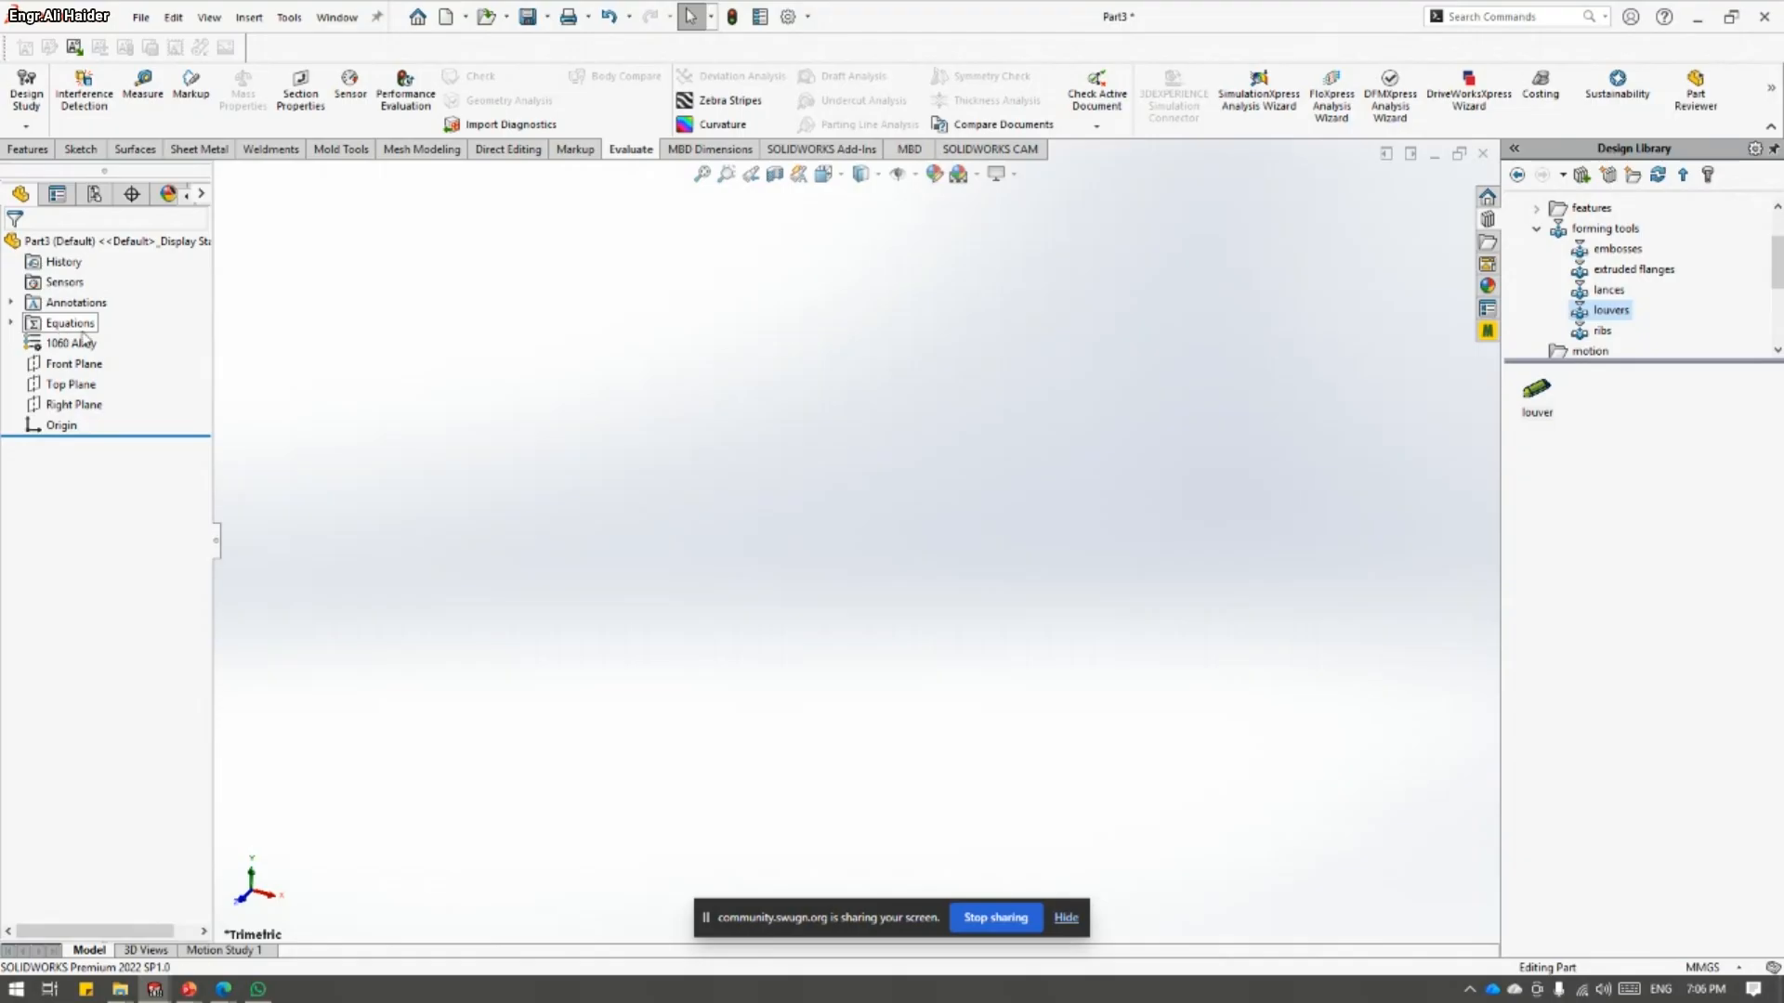
- Switch to the PowerPoint slide show and advance to the CSWP-SM Practice Exam slide
key(alt+Tab)
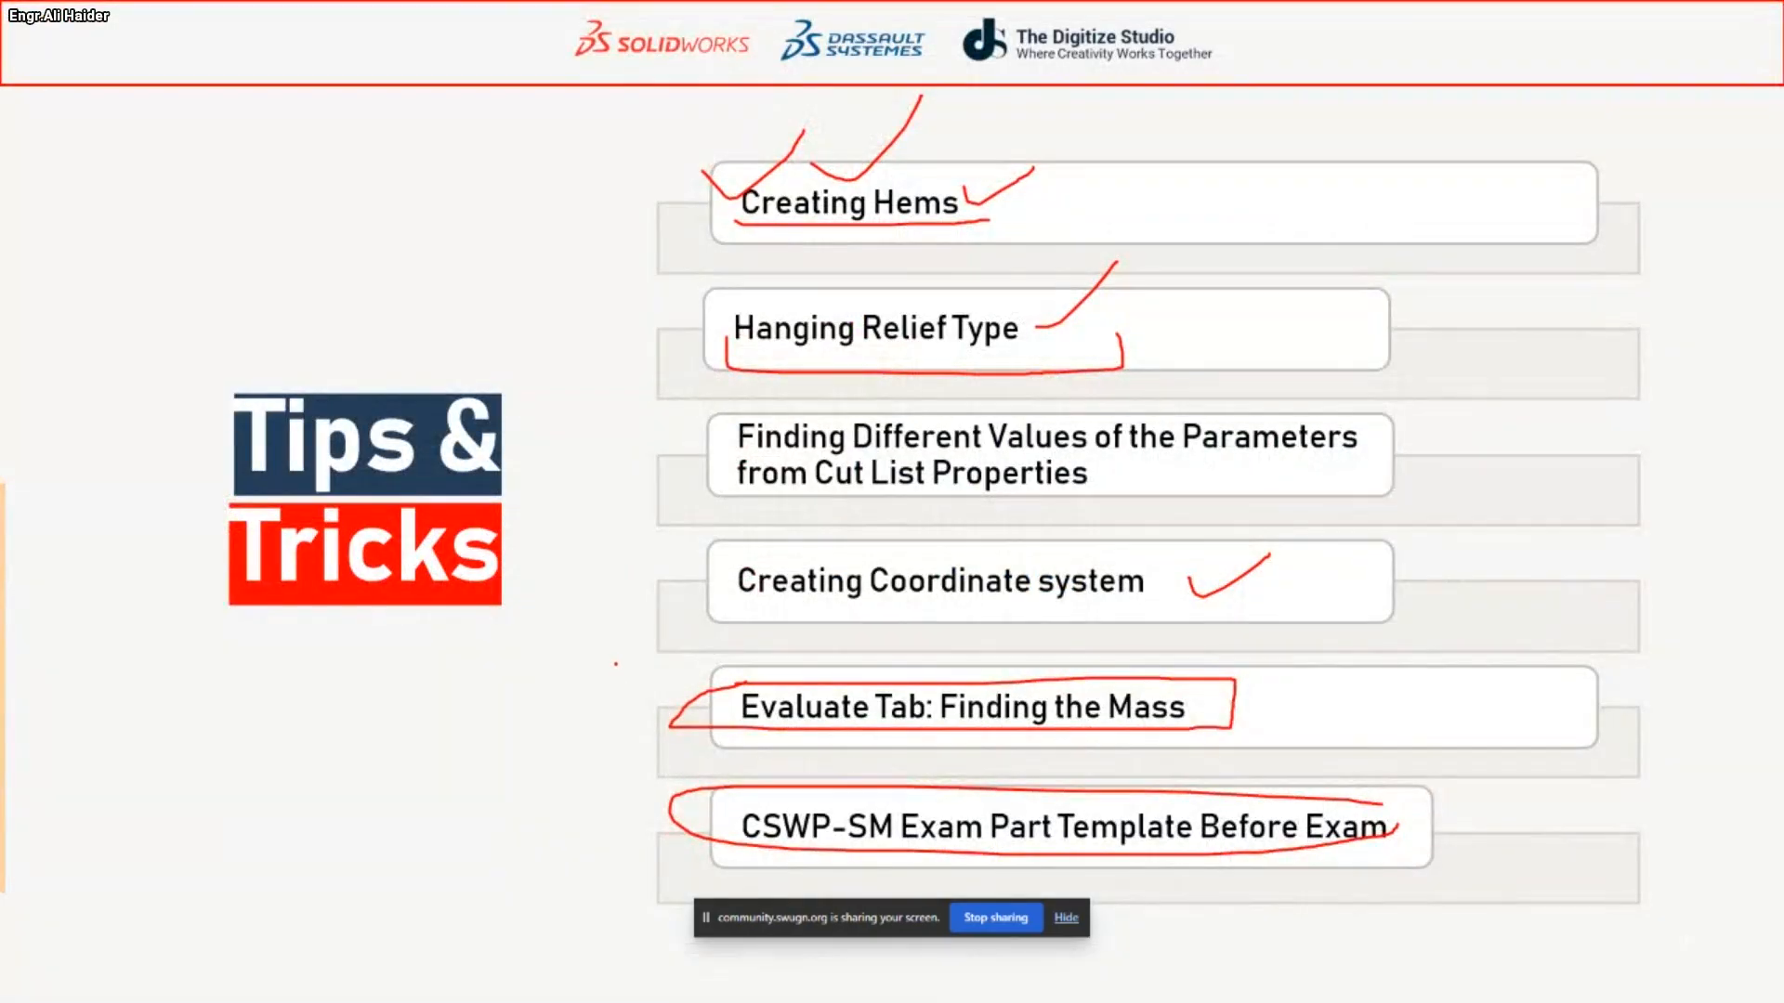
key(Right)
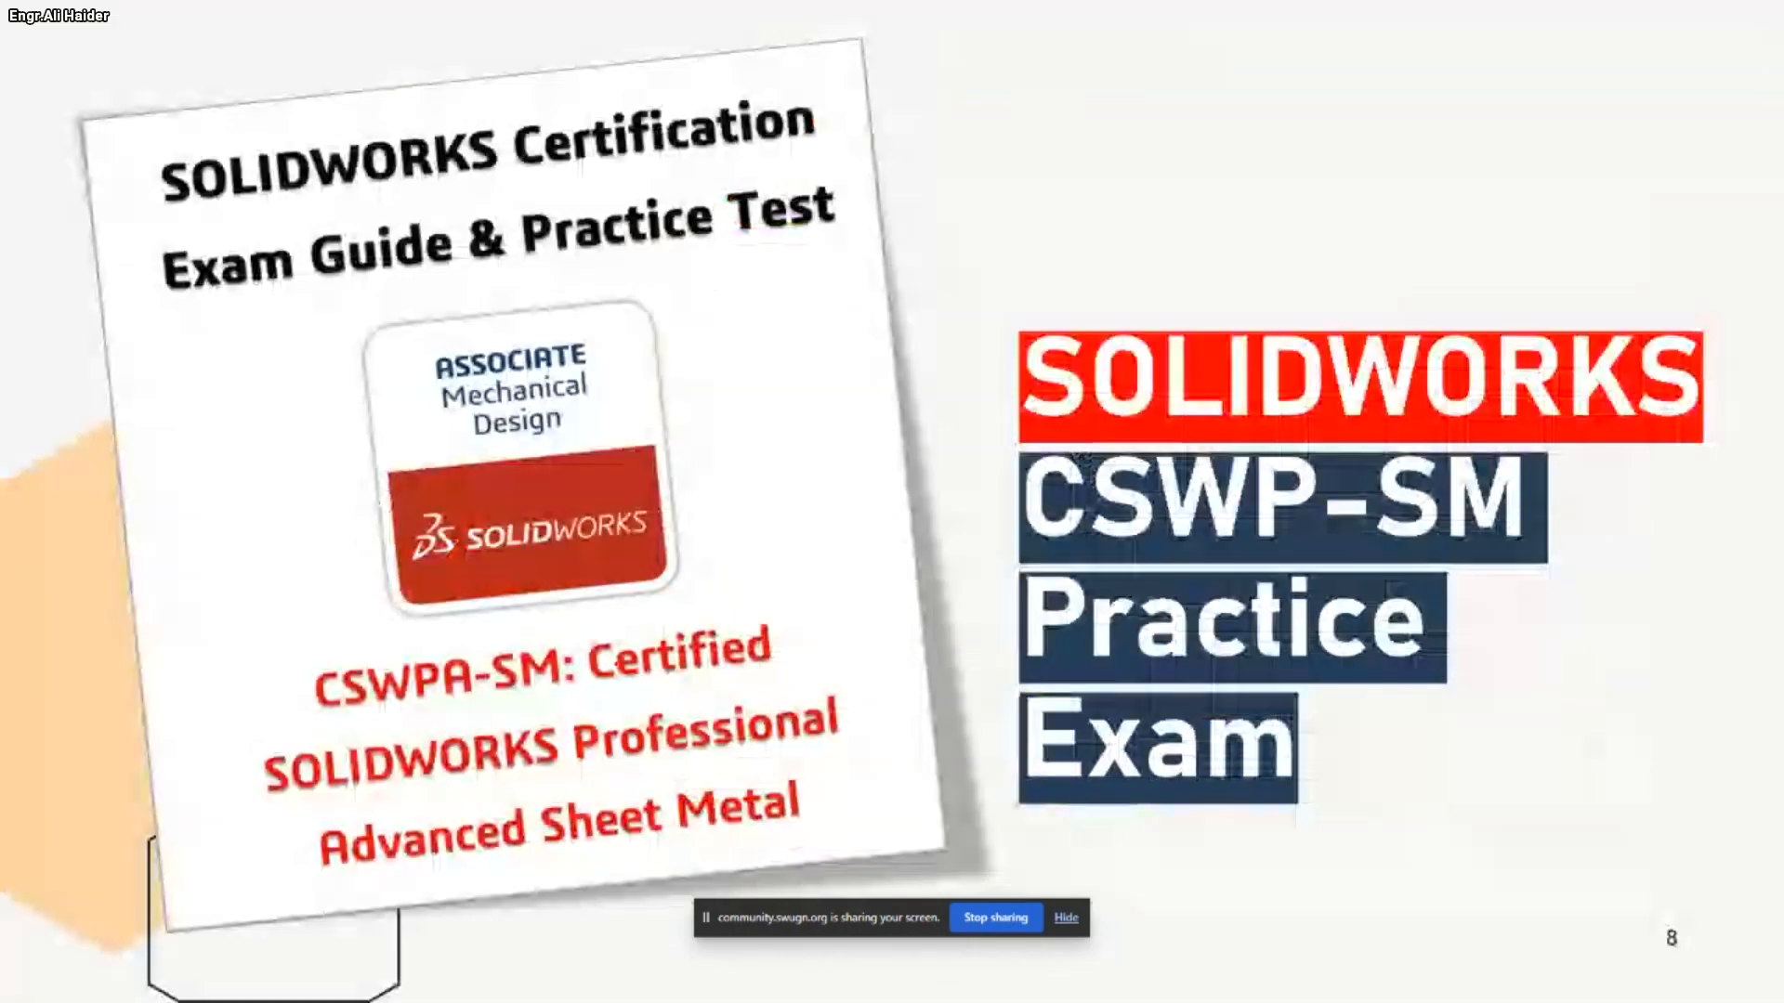
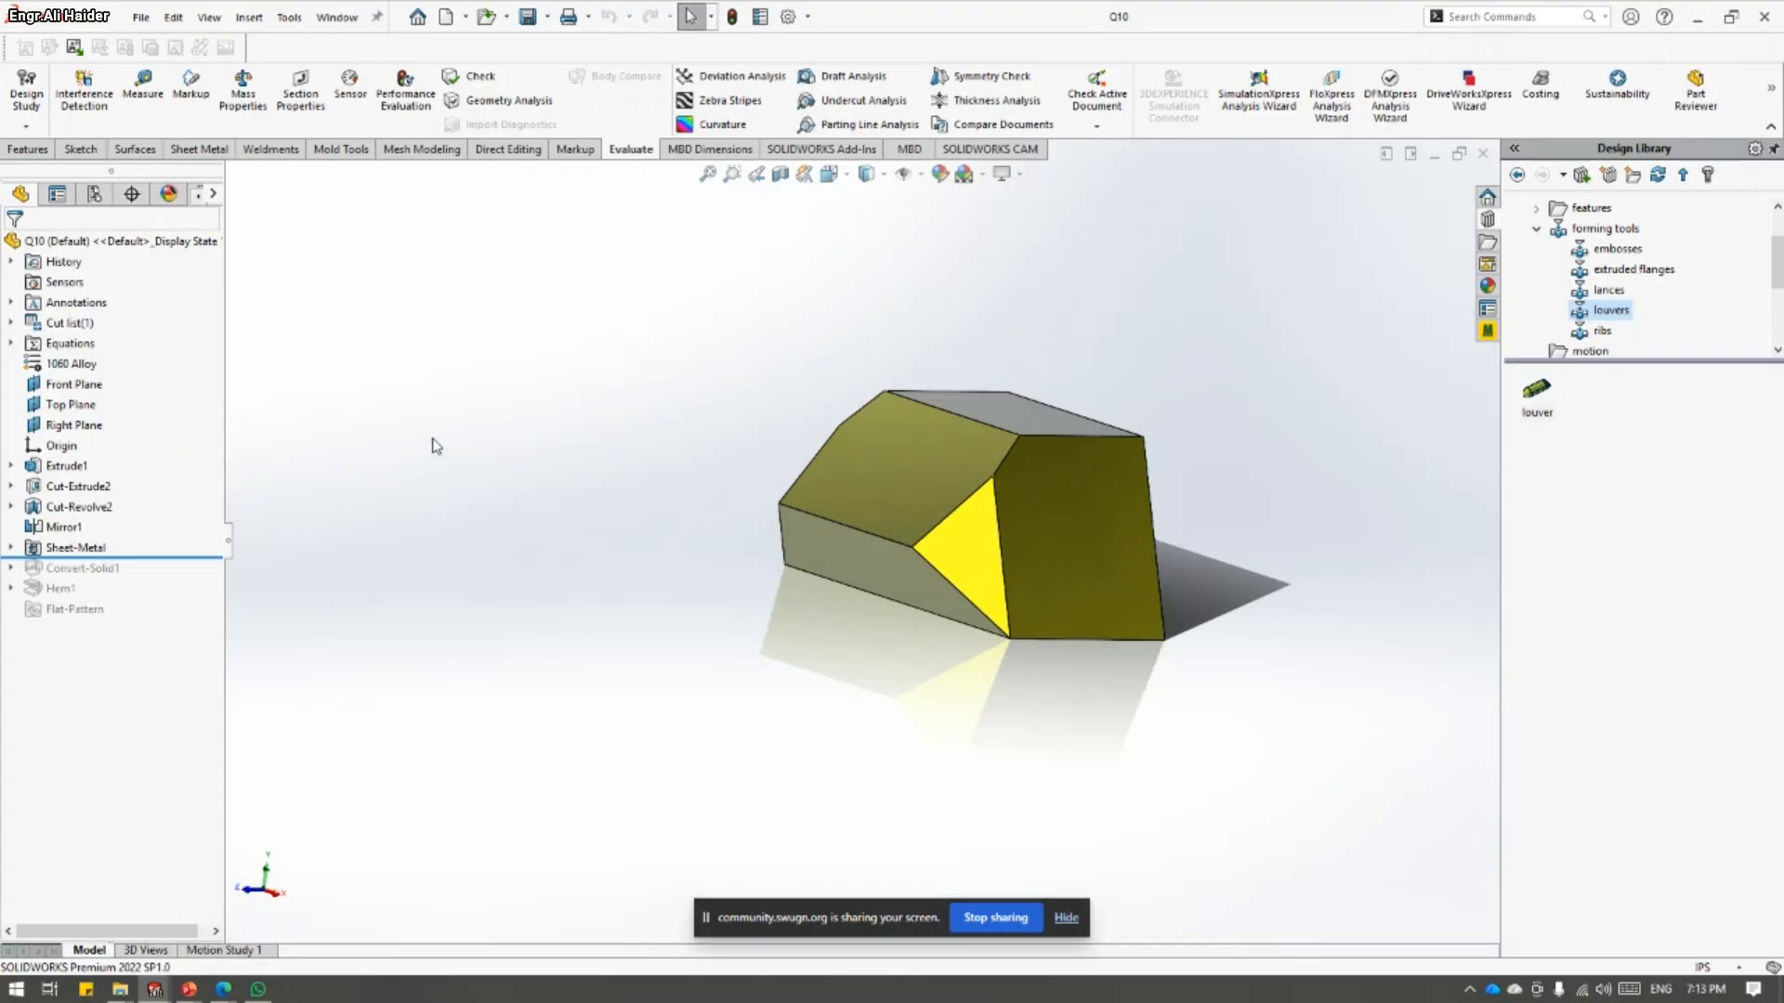
- Open the recent part Edge and Miter Flange 12 and look over its front flange corner
click(140, 17)
mouse_move(190, 92)
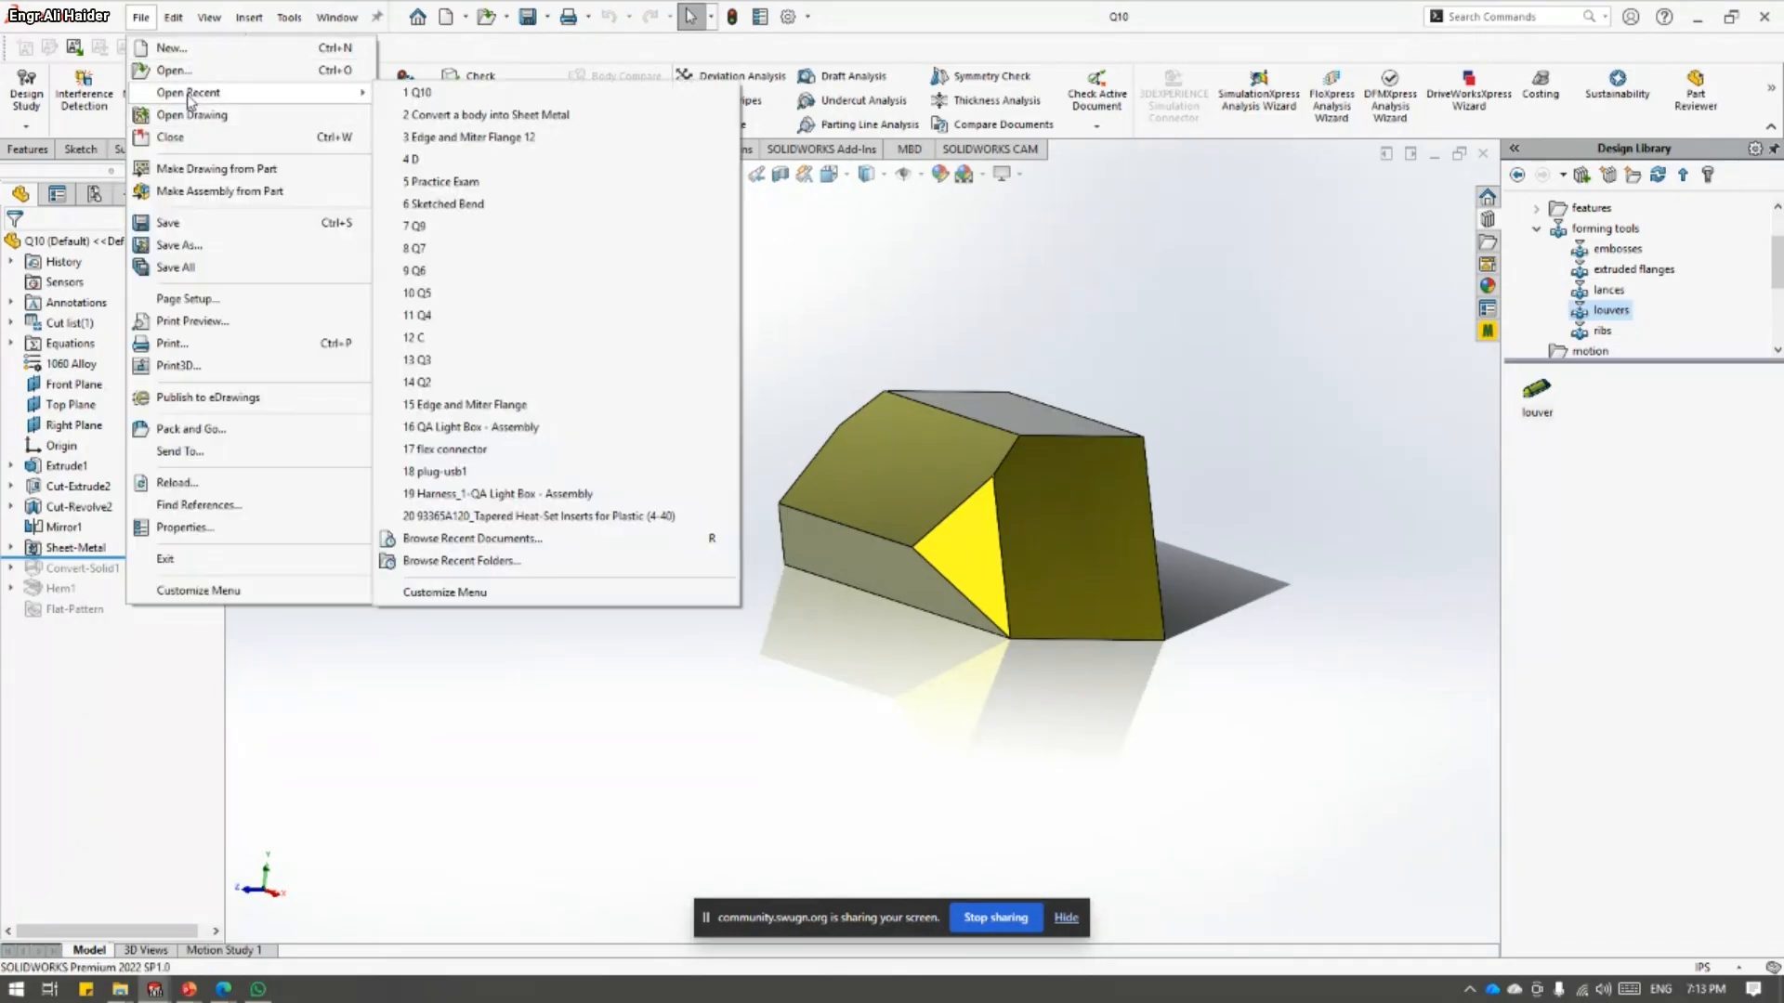
click(457, 139)
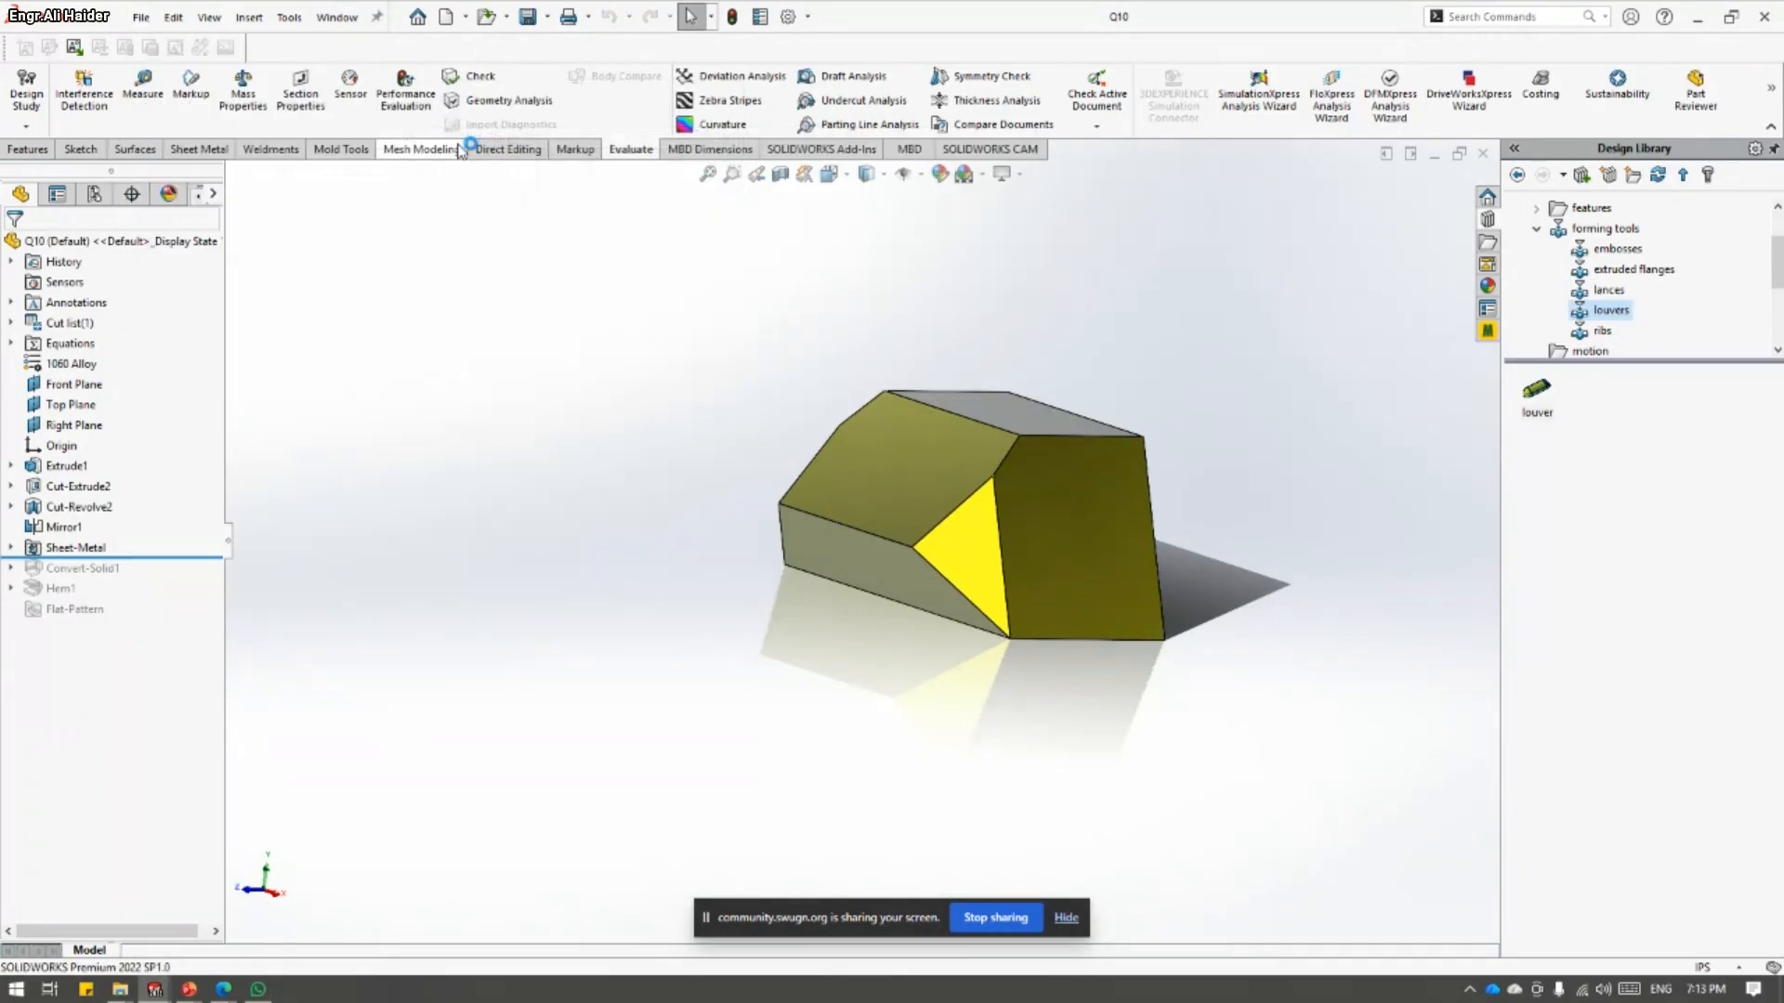
scroll(641, 455, up, 3)
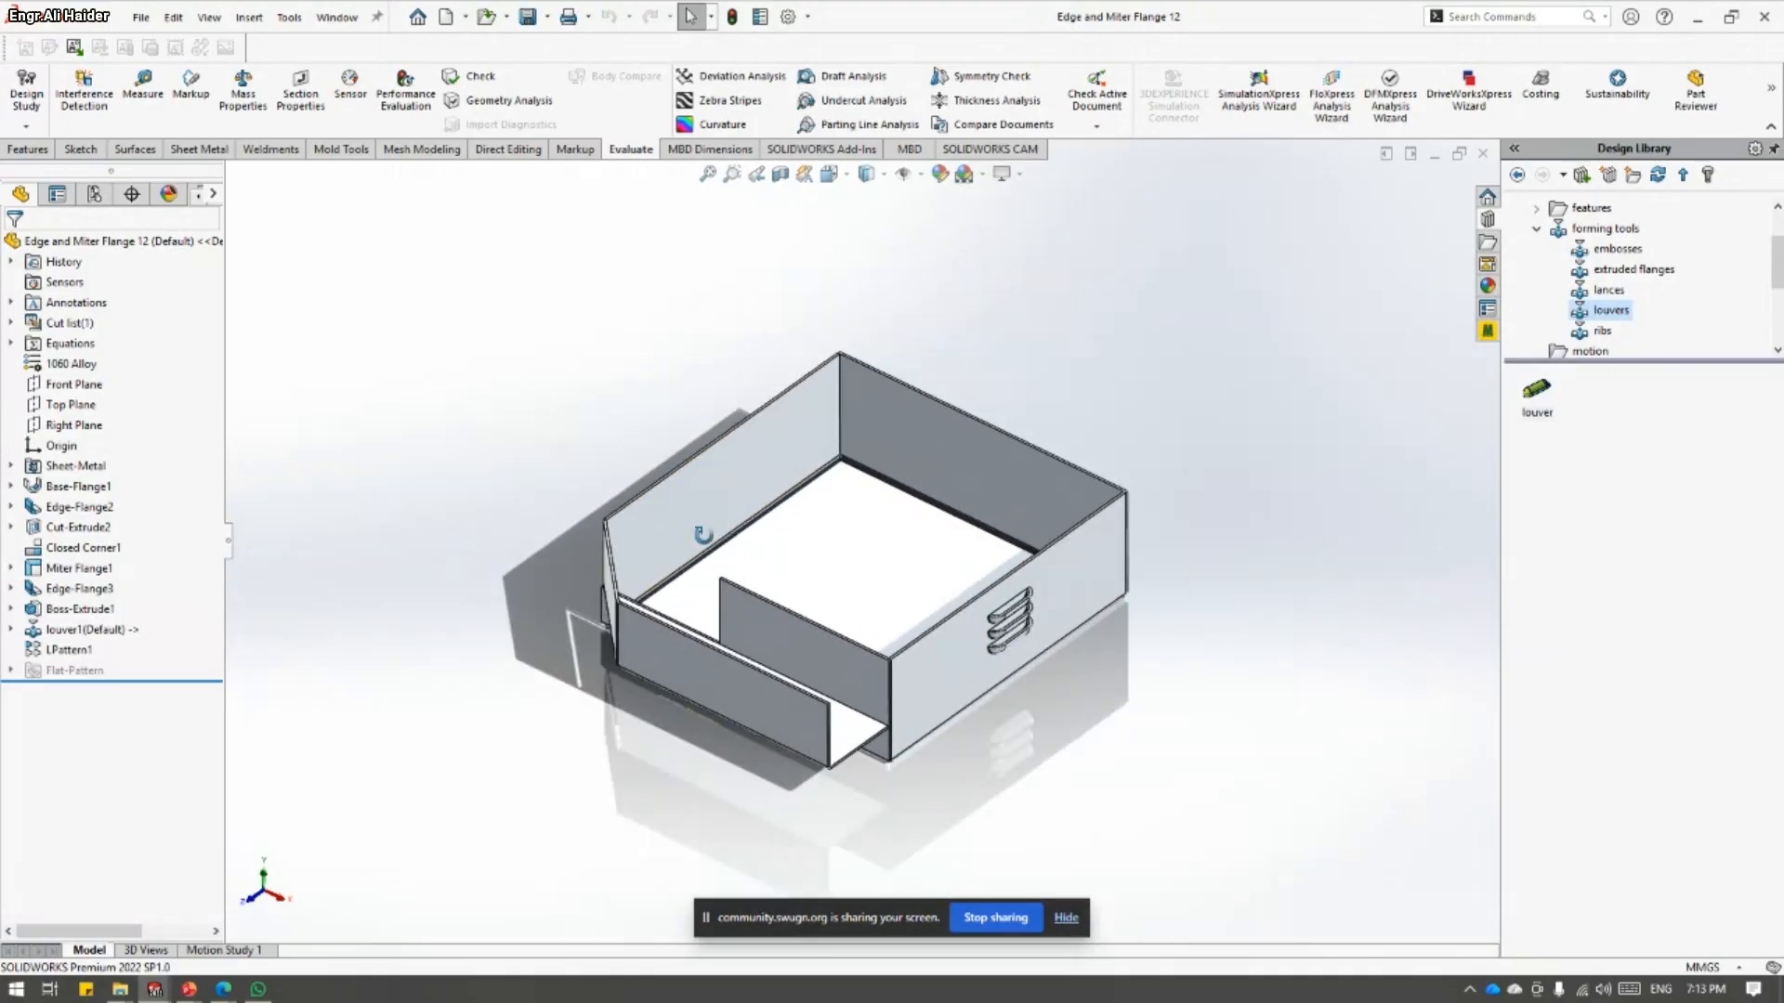
scroll(725, 530, down, 3)
middle_drag(705, 537, 669, 610)
scroll(724, 530, down, 2)
scroll(669, 610, up, 2)
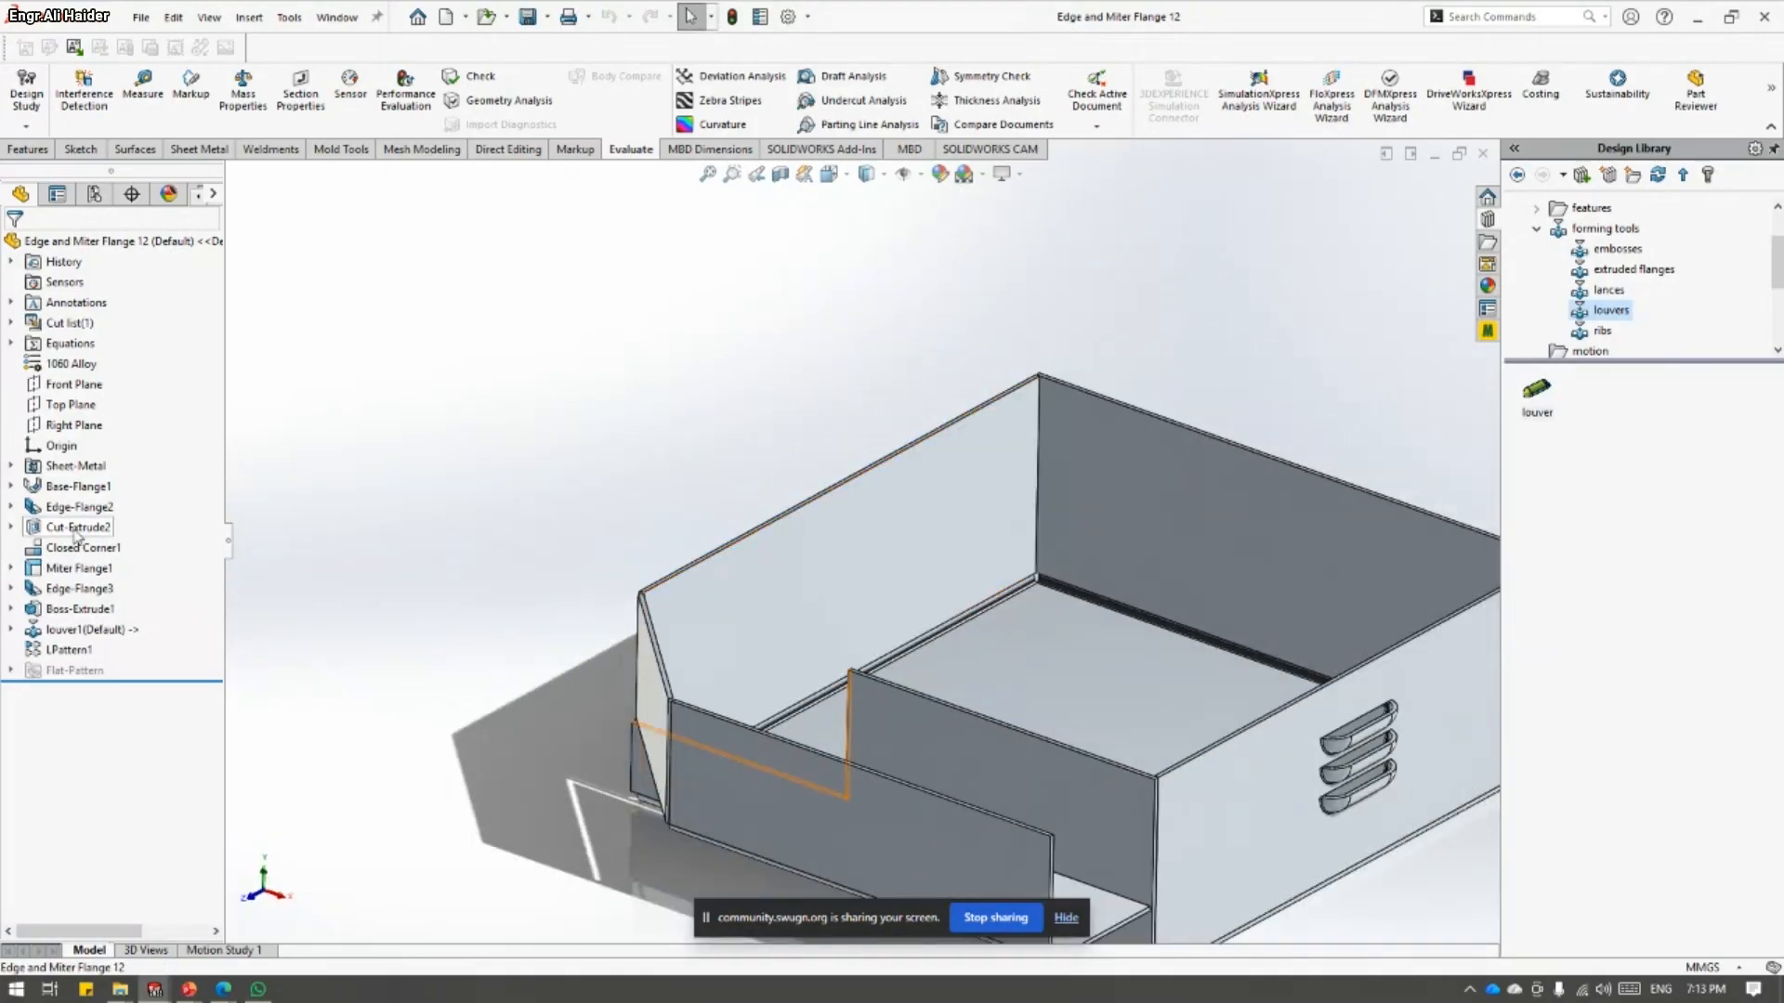
- Open the Closed Corner1 feature for editing and examine the extended and matched faces at the box corners
click(70, 554)
click(80, 490)
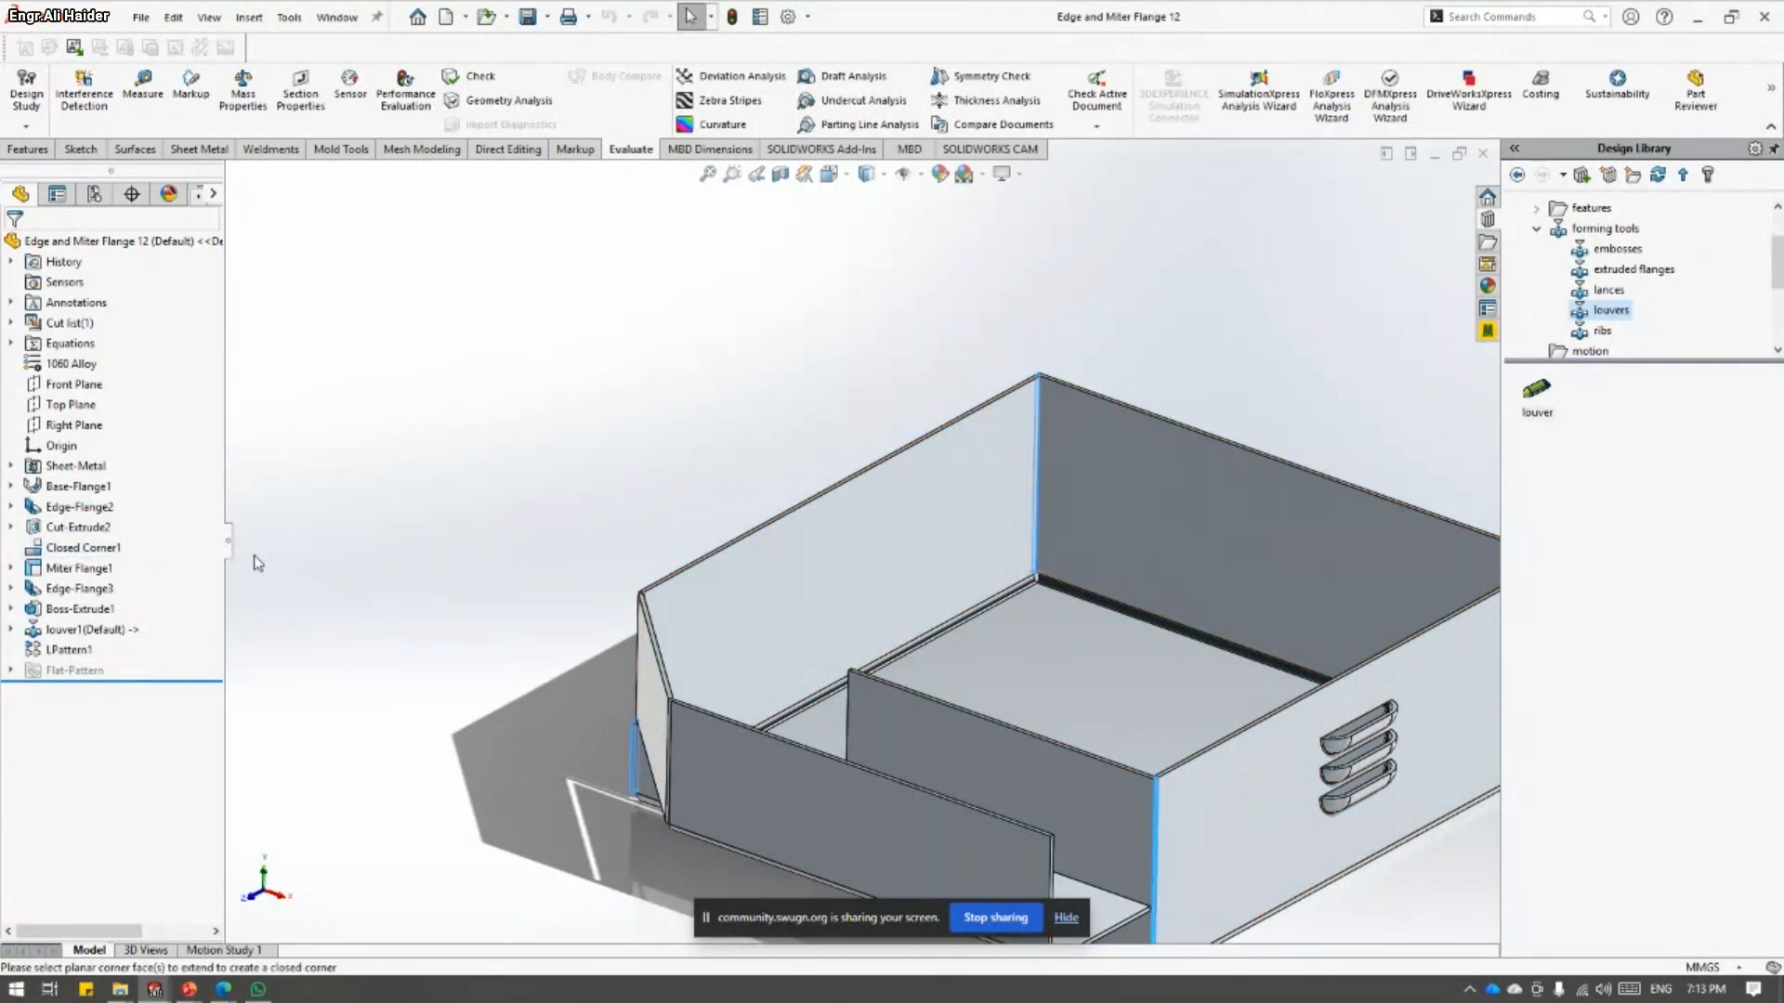
scroll(1002, 594, down, 10)
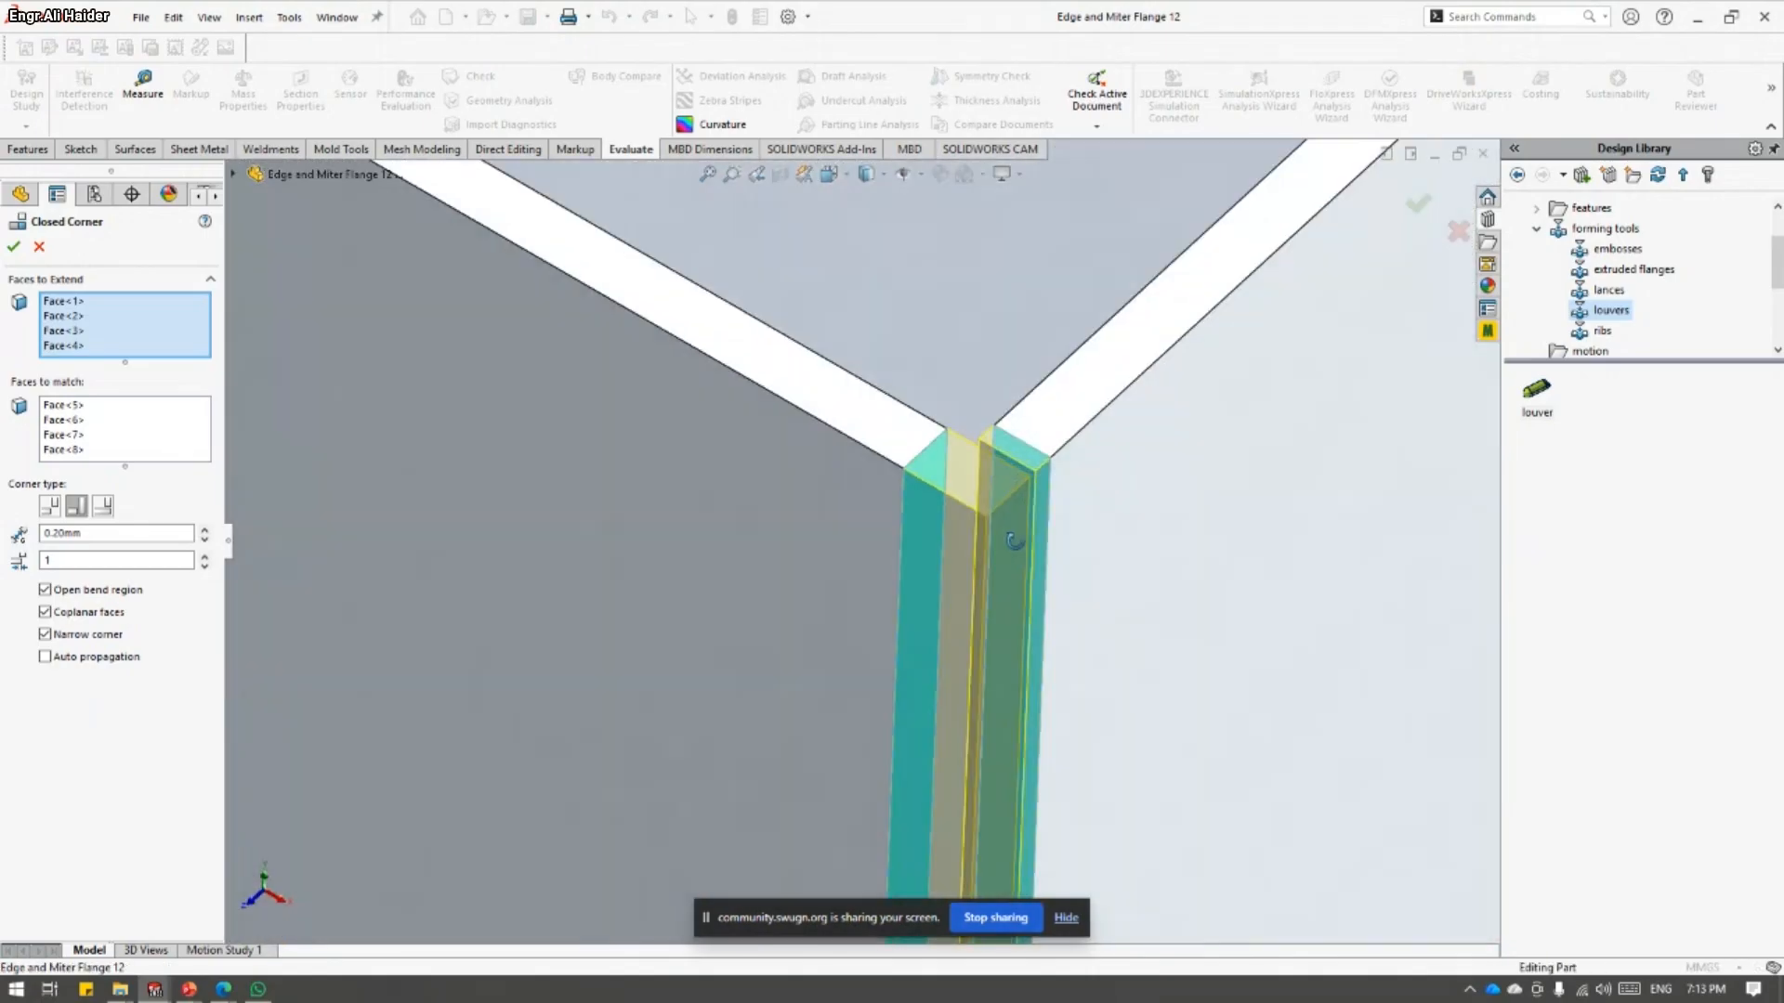
middle_drag(1014, 541, 986, 466)
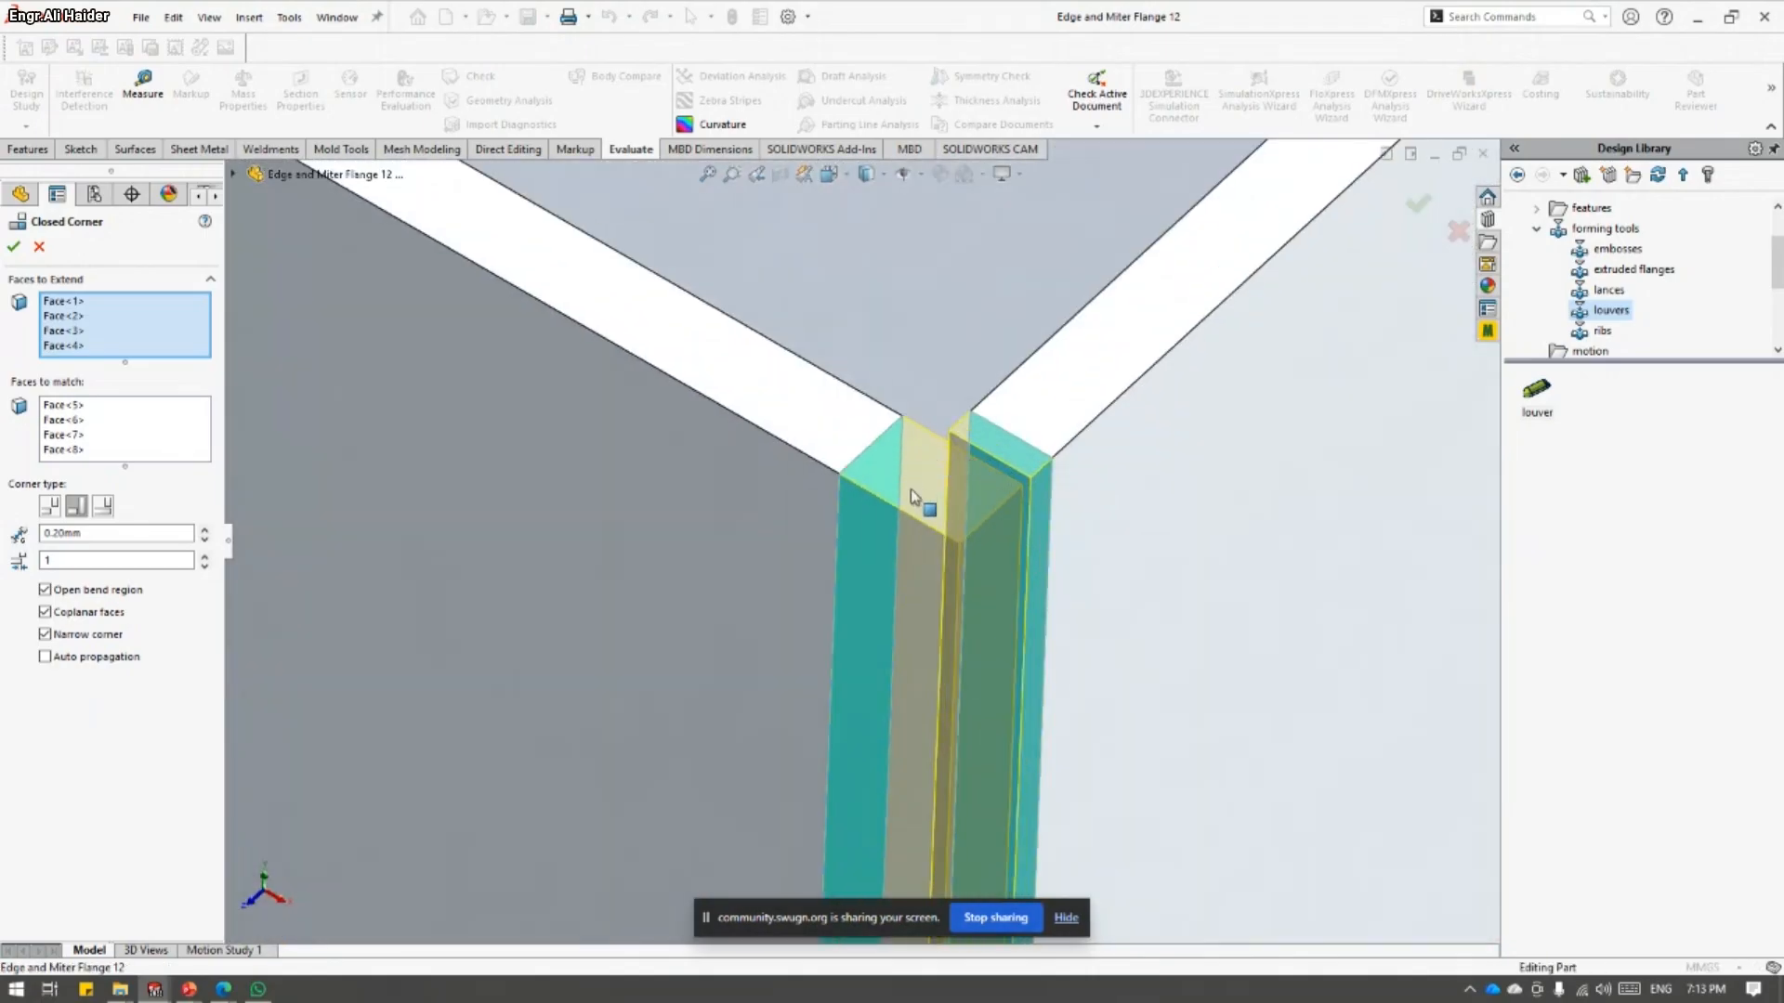
scroll(796, 517, up, 3)
middle_drag(796, 518, 771, 470)
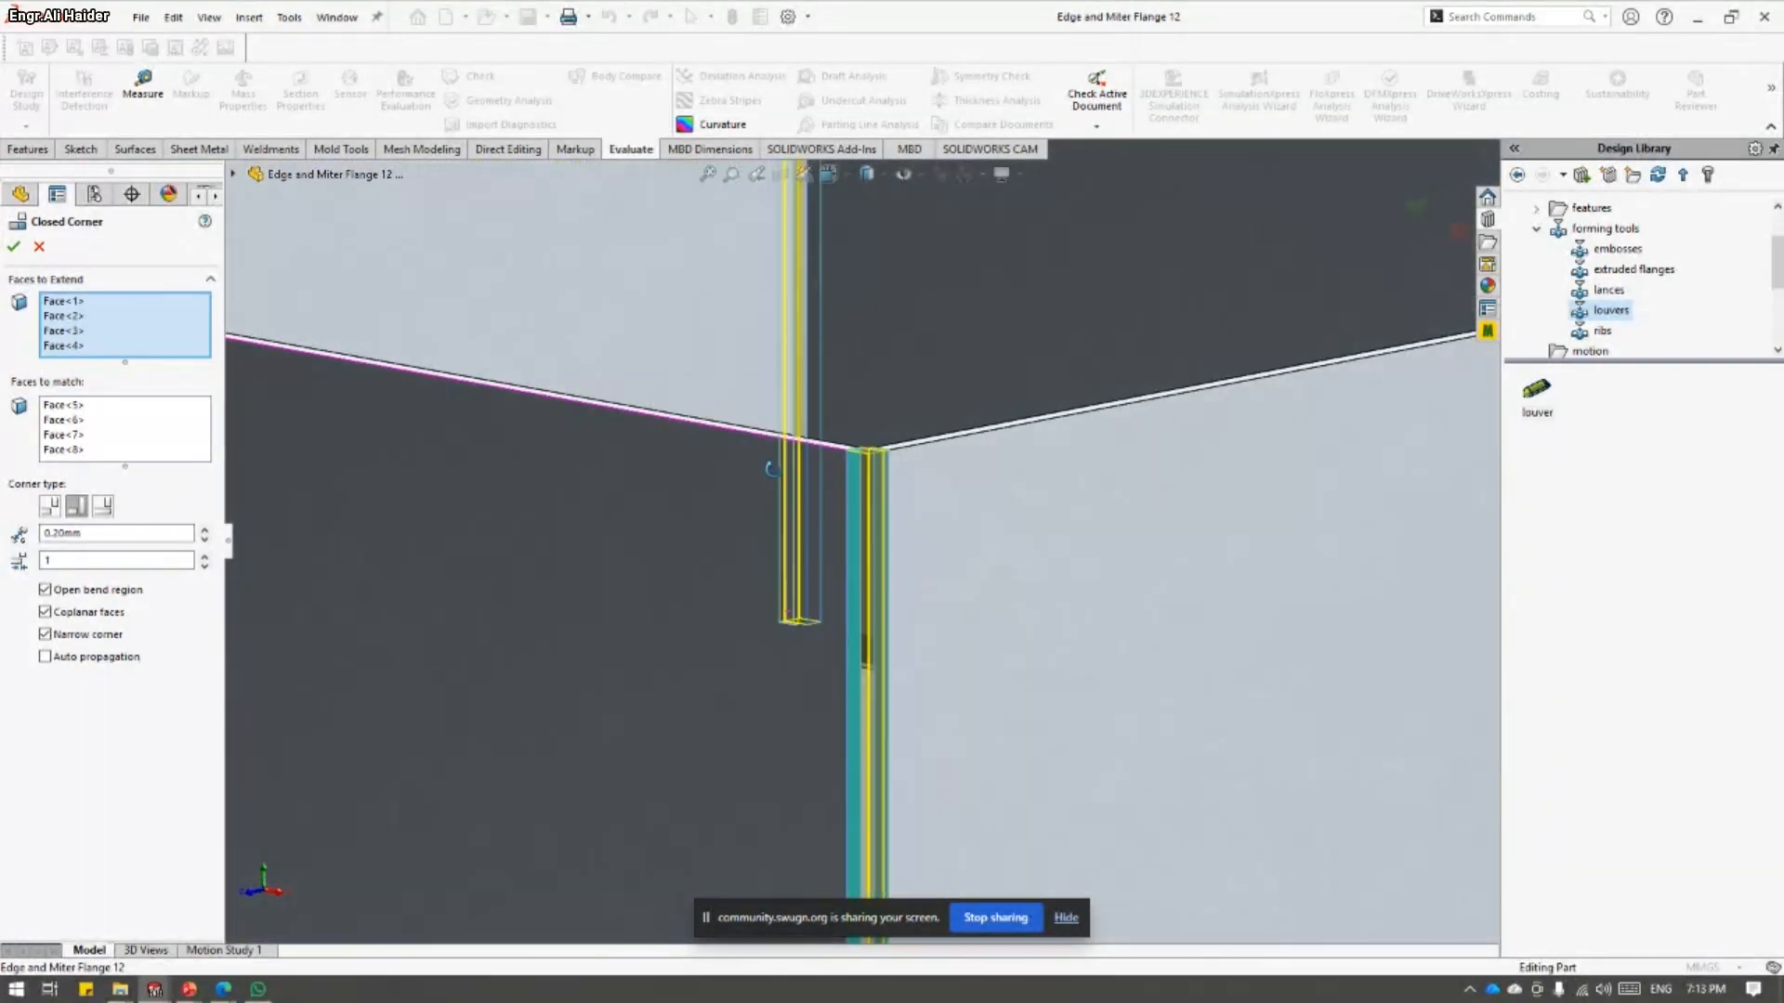
scroll(877, 756, up, 6)
middle_drag(876, 756, 848, 717)
- Check the Q10 closed corner requirements on the Questions Structure slide and turn off Narrow corner in the closed corner settings
key(alt+Tab)
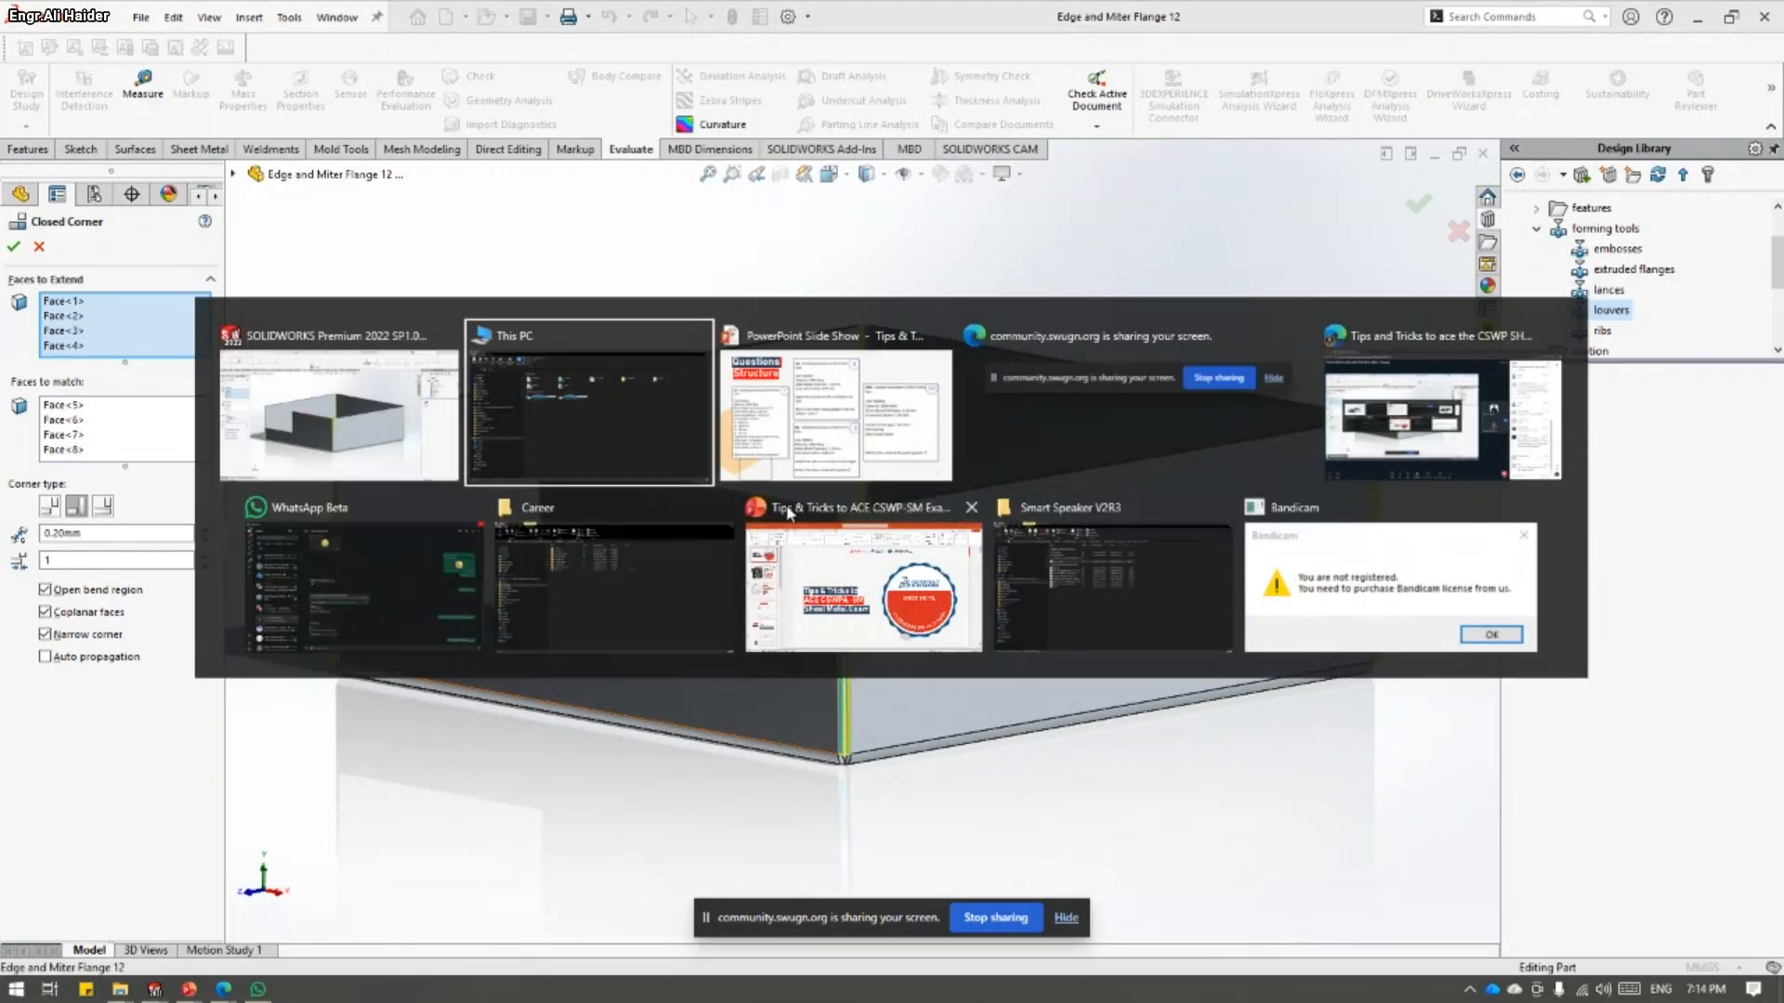
key(Tab)
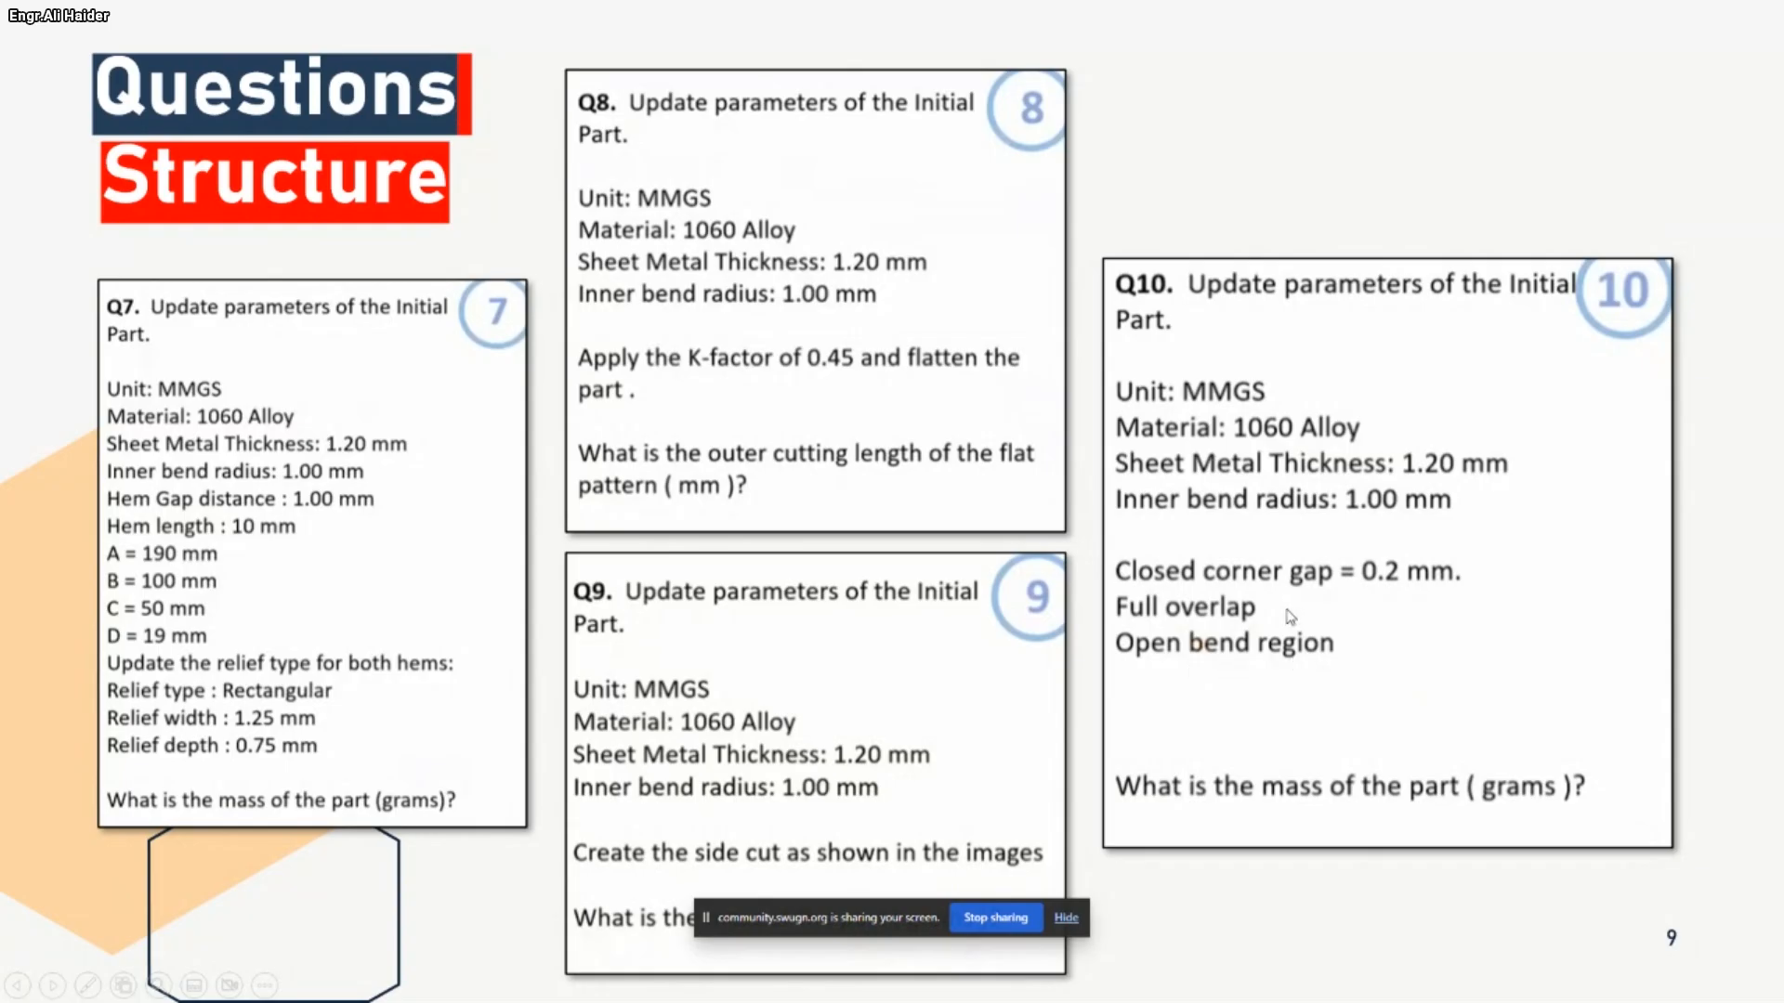
key(alt+Tab)
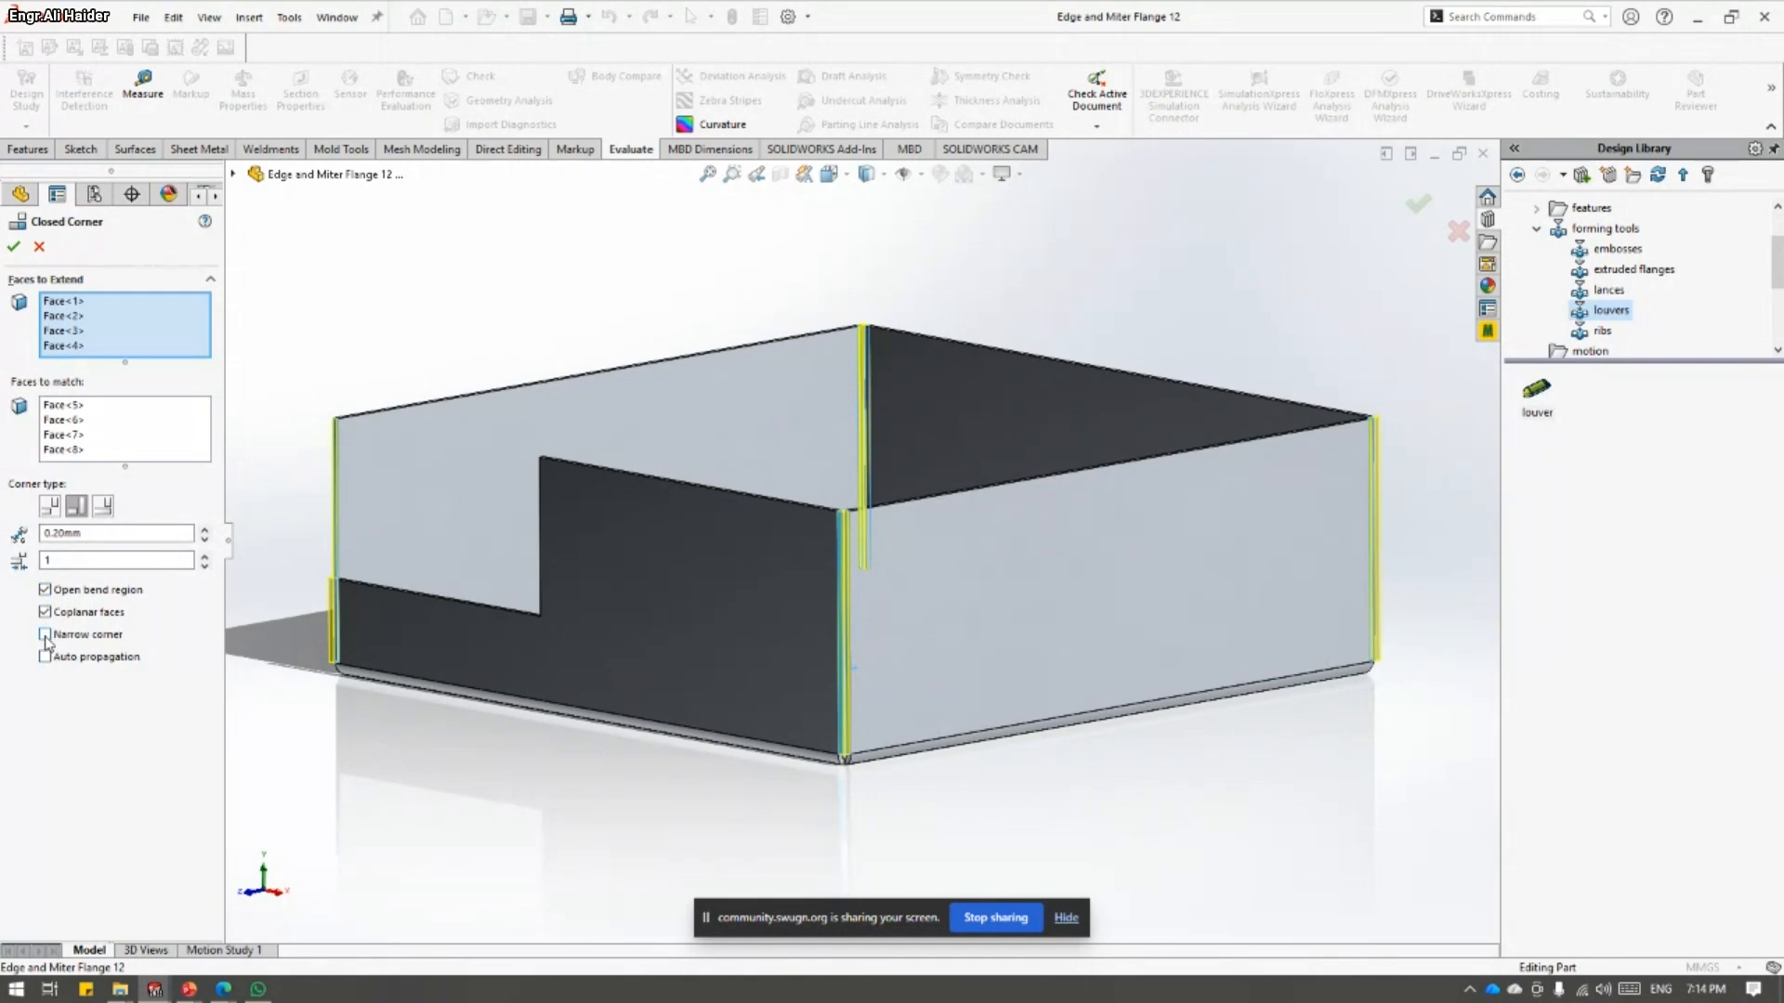
key(alt+Tab)
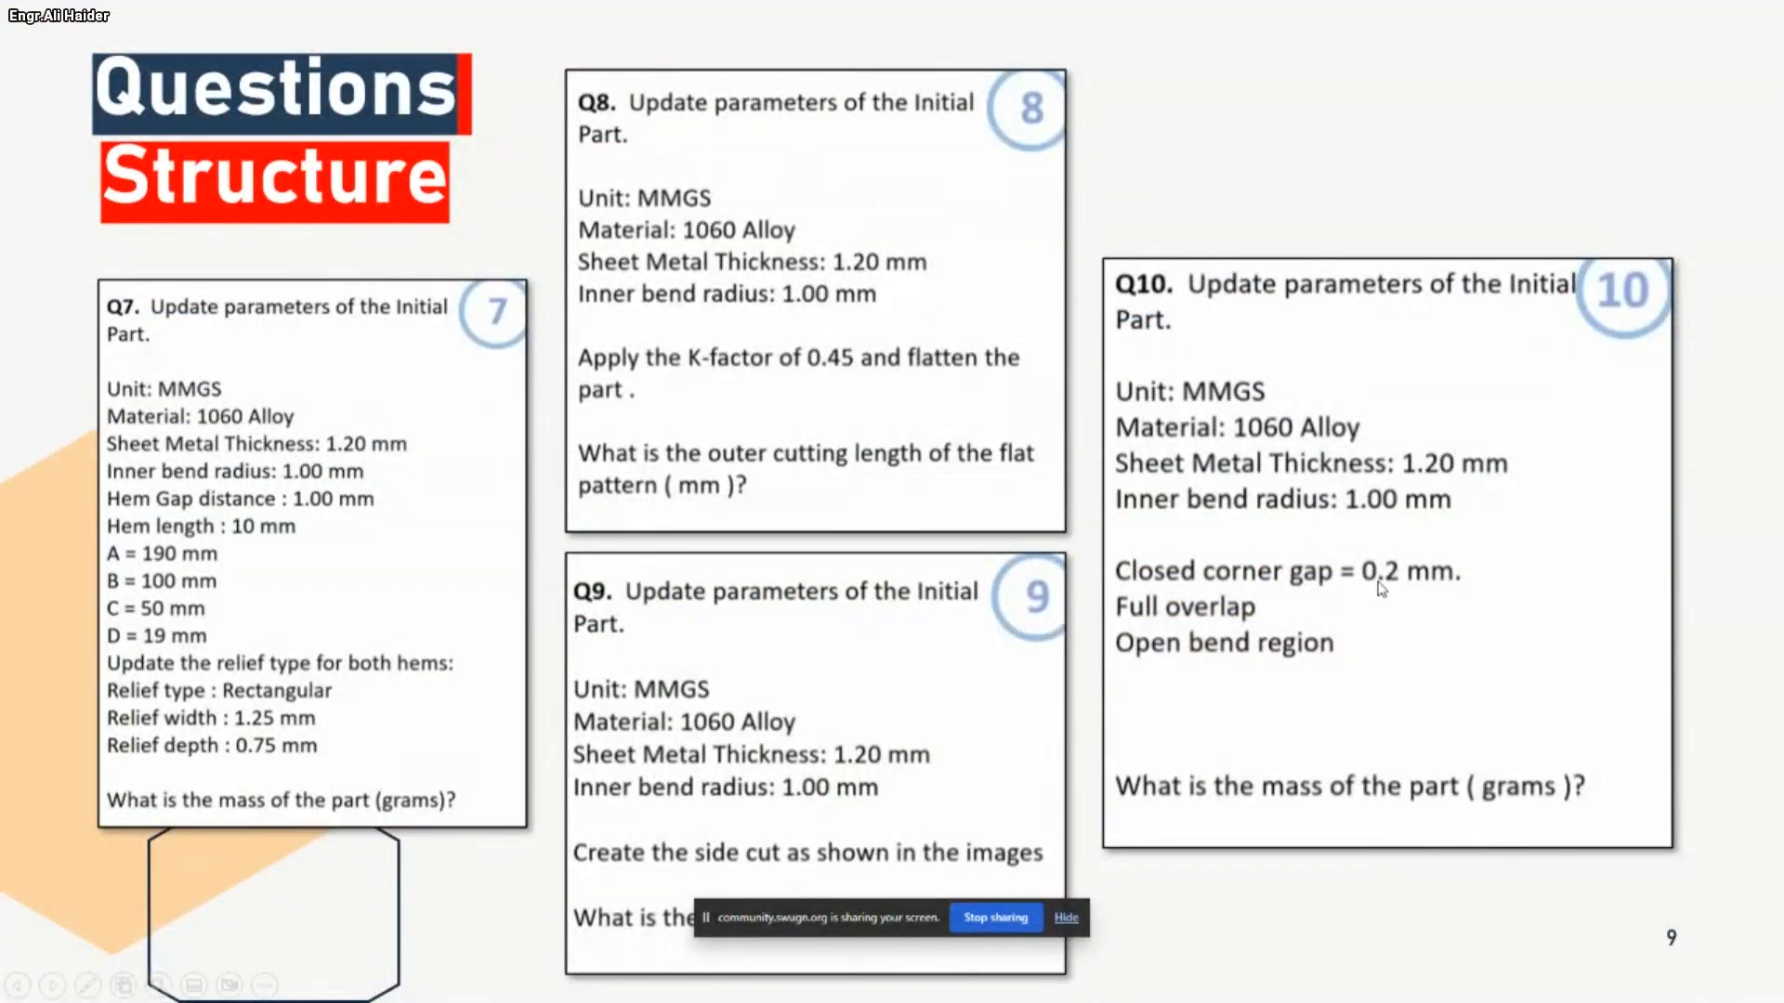
key(alt+Tab)
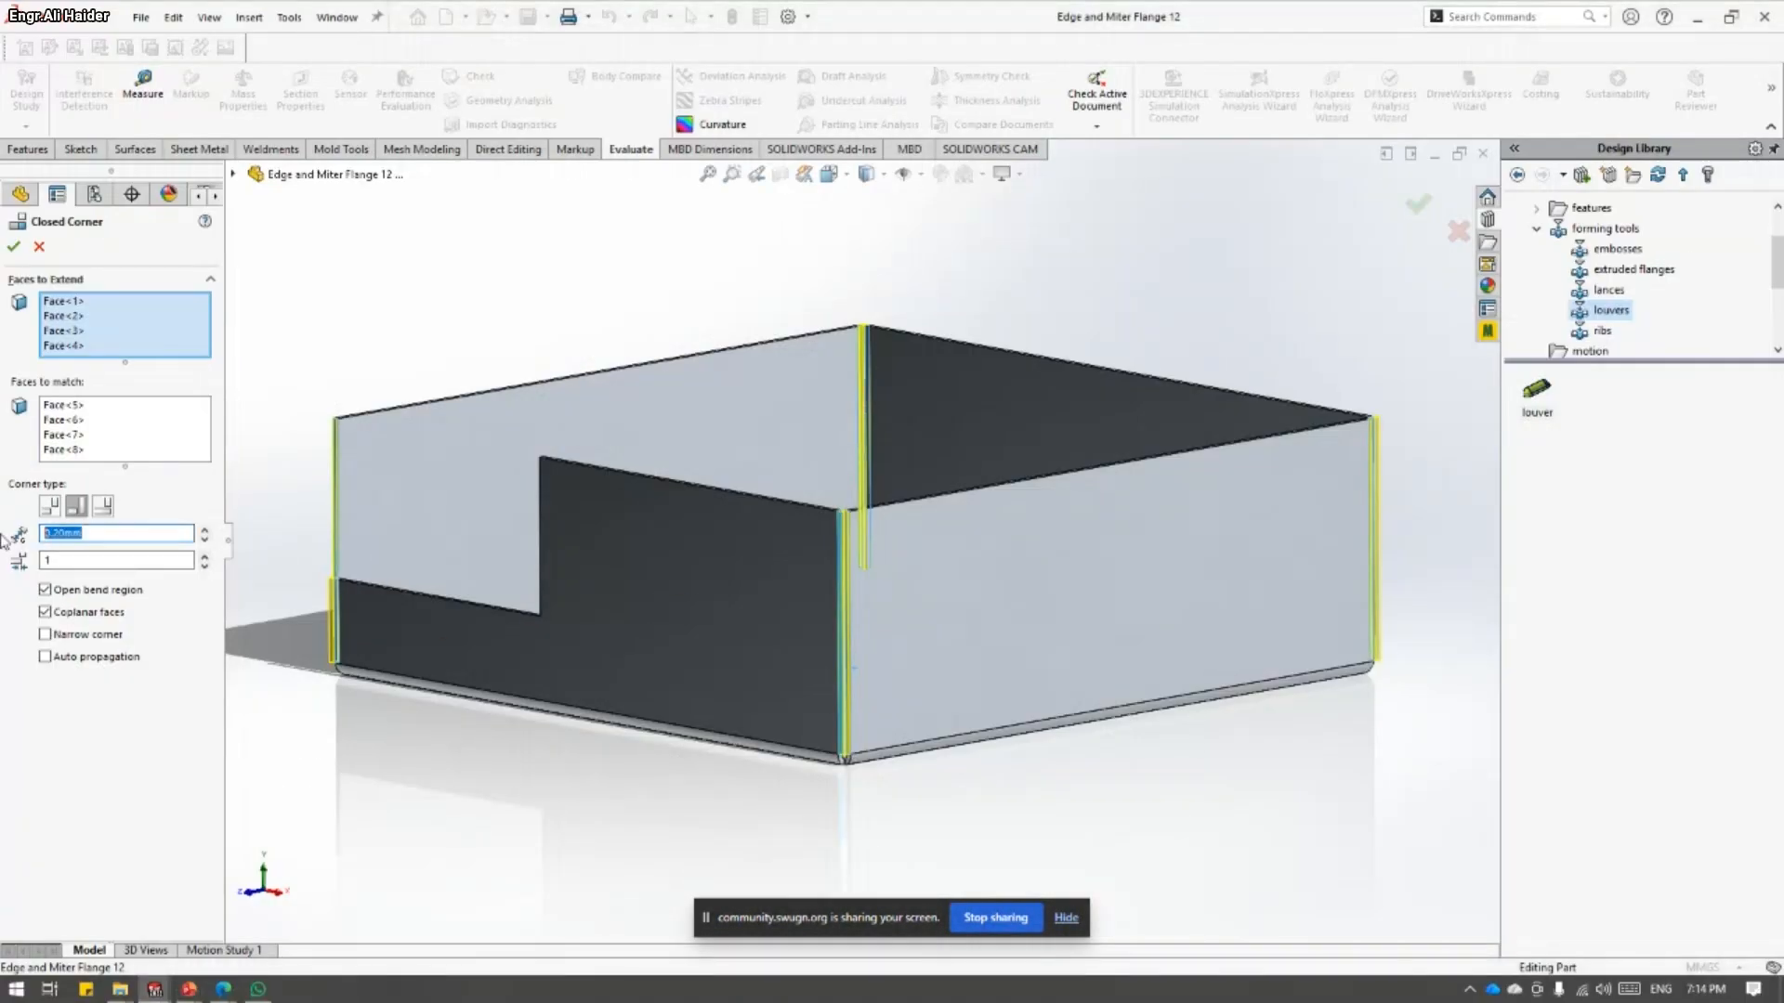
- Set the closed corner type to Overlap and examine the previewed corner between the flanges
click(77, 506)
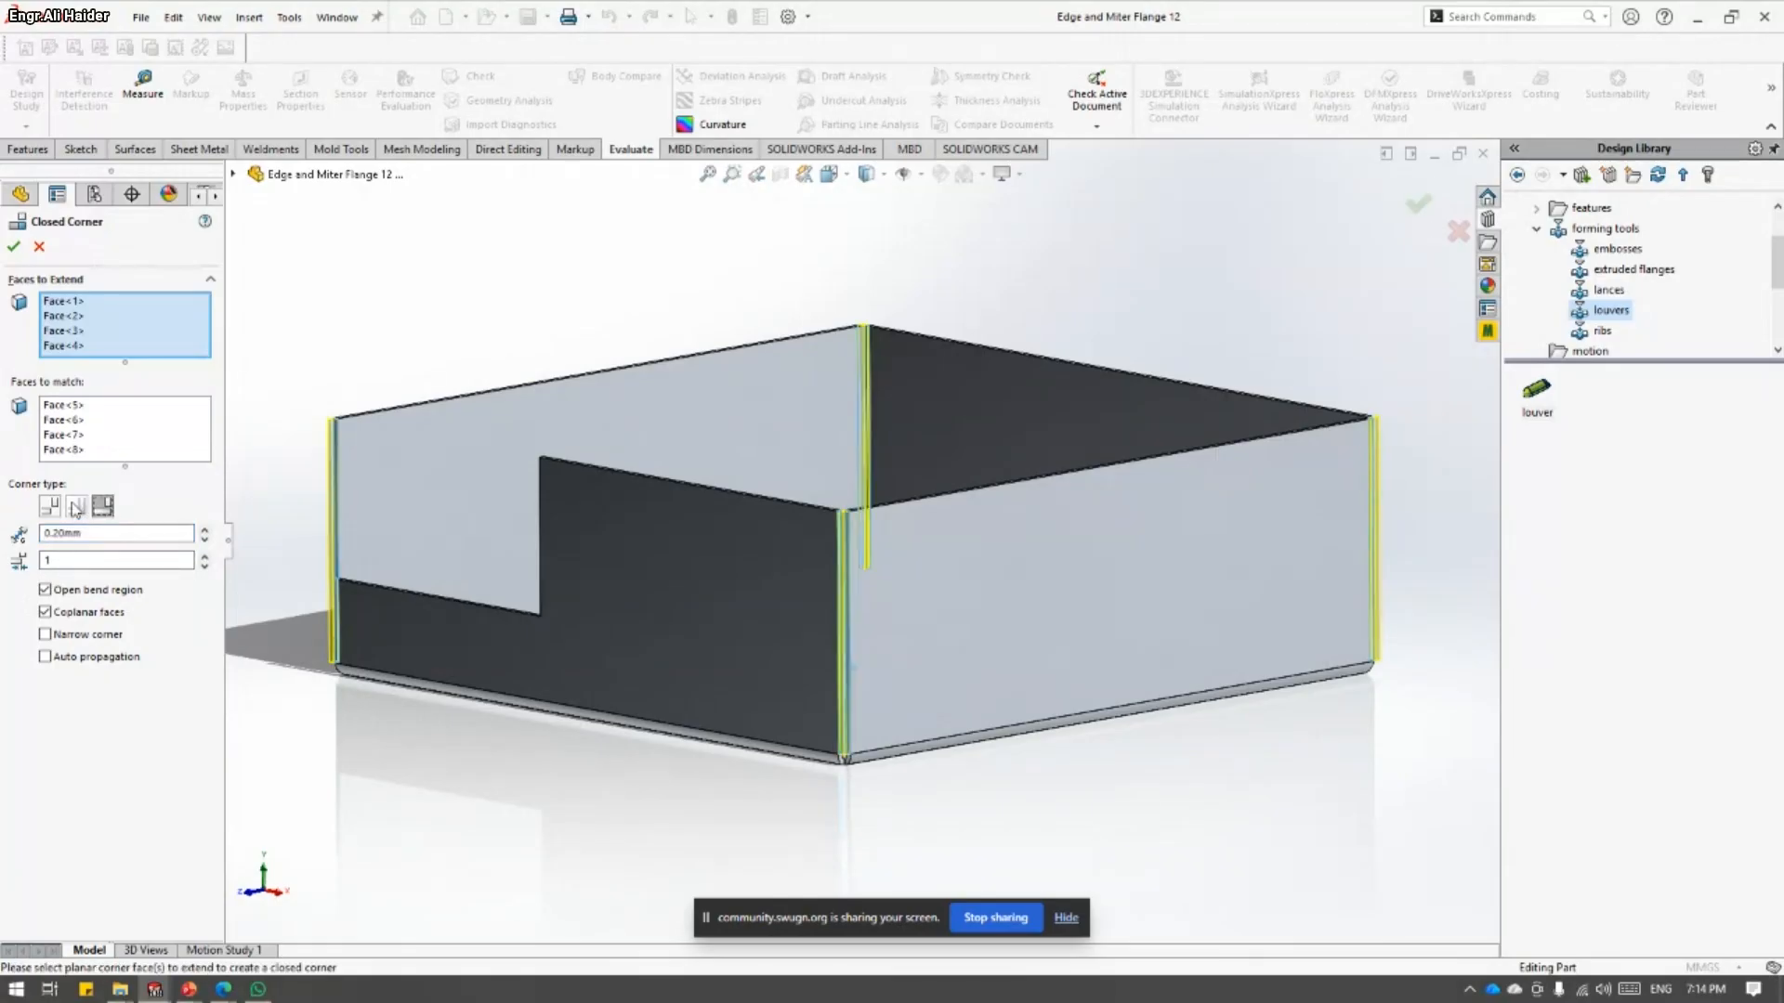
scroll(655, 488, down, 5)
middle_drag(956, 573, 1099, 557)
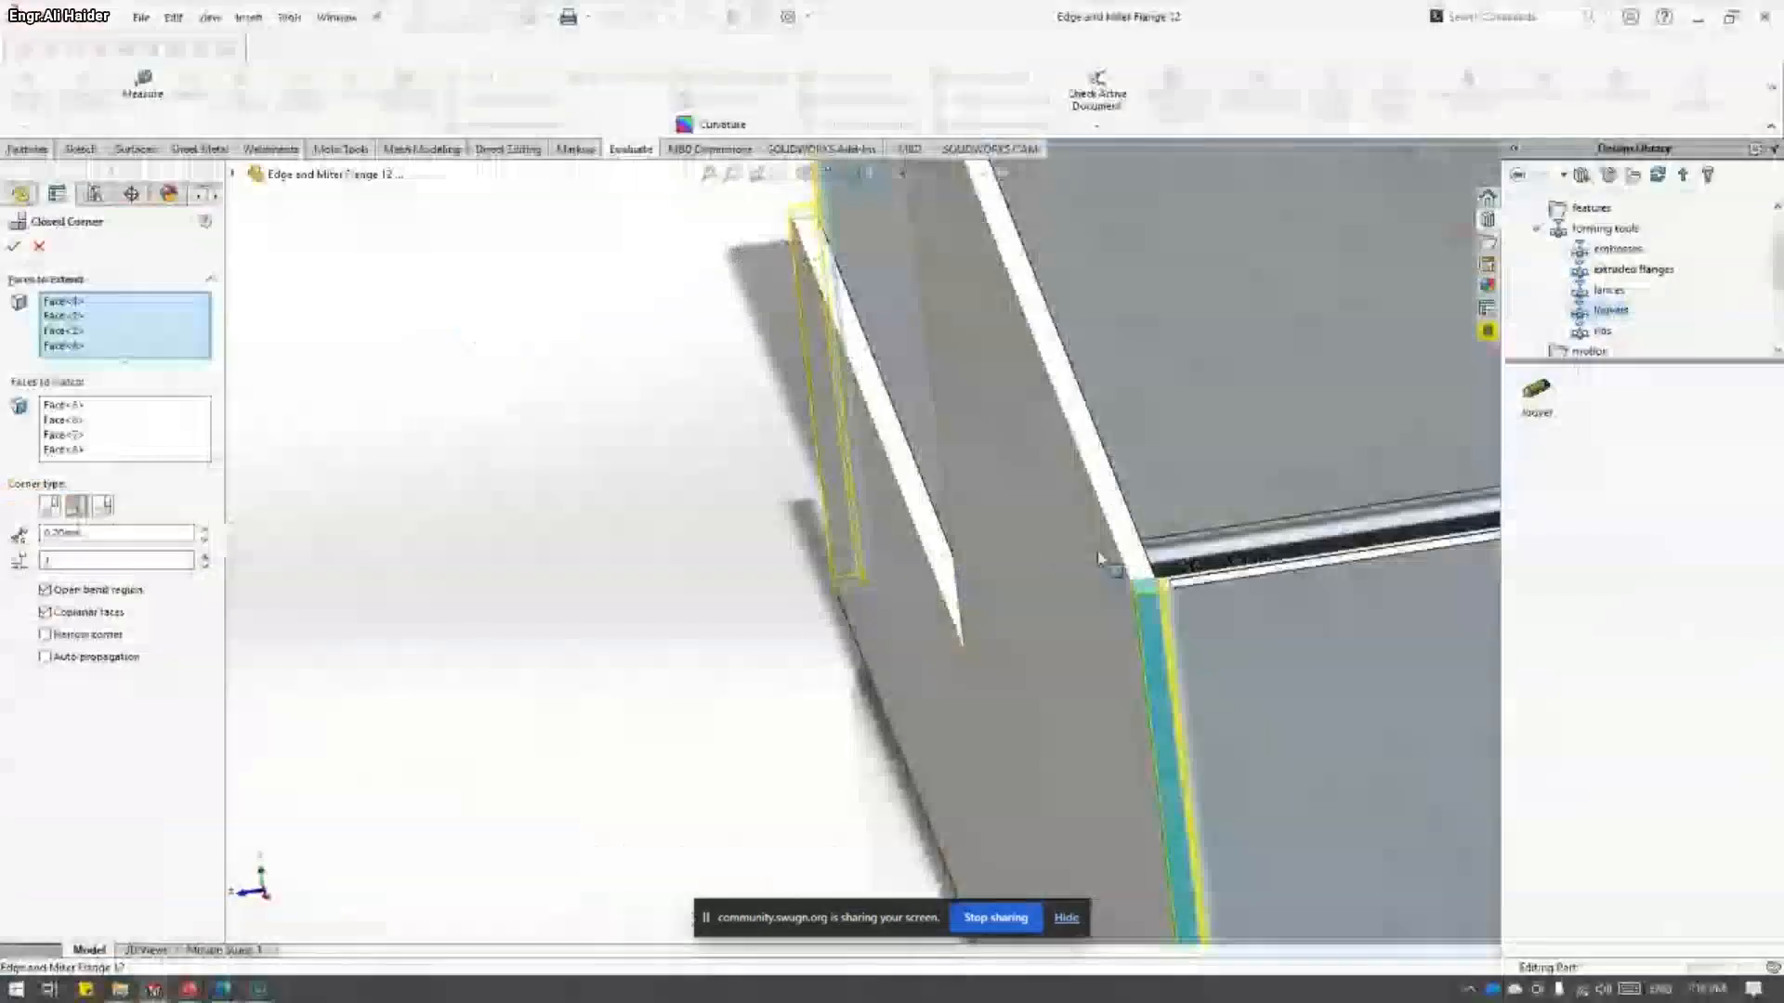
scroll(1210, 599, up, 3)
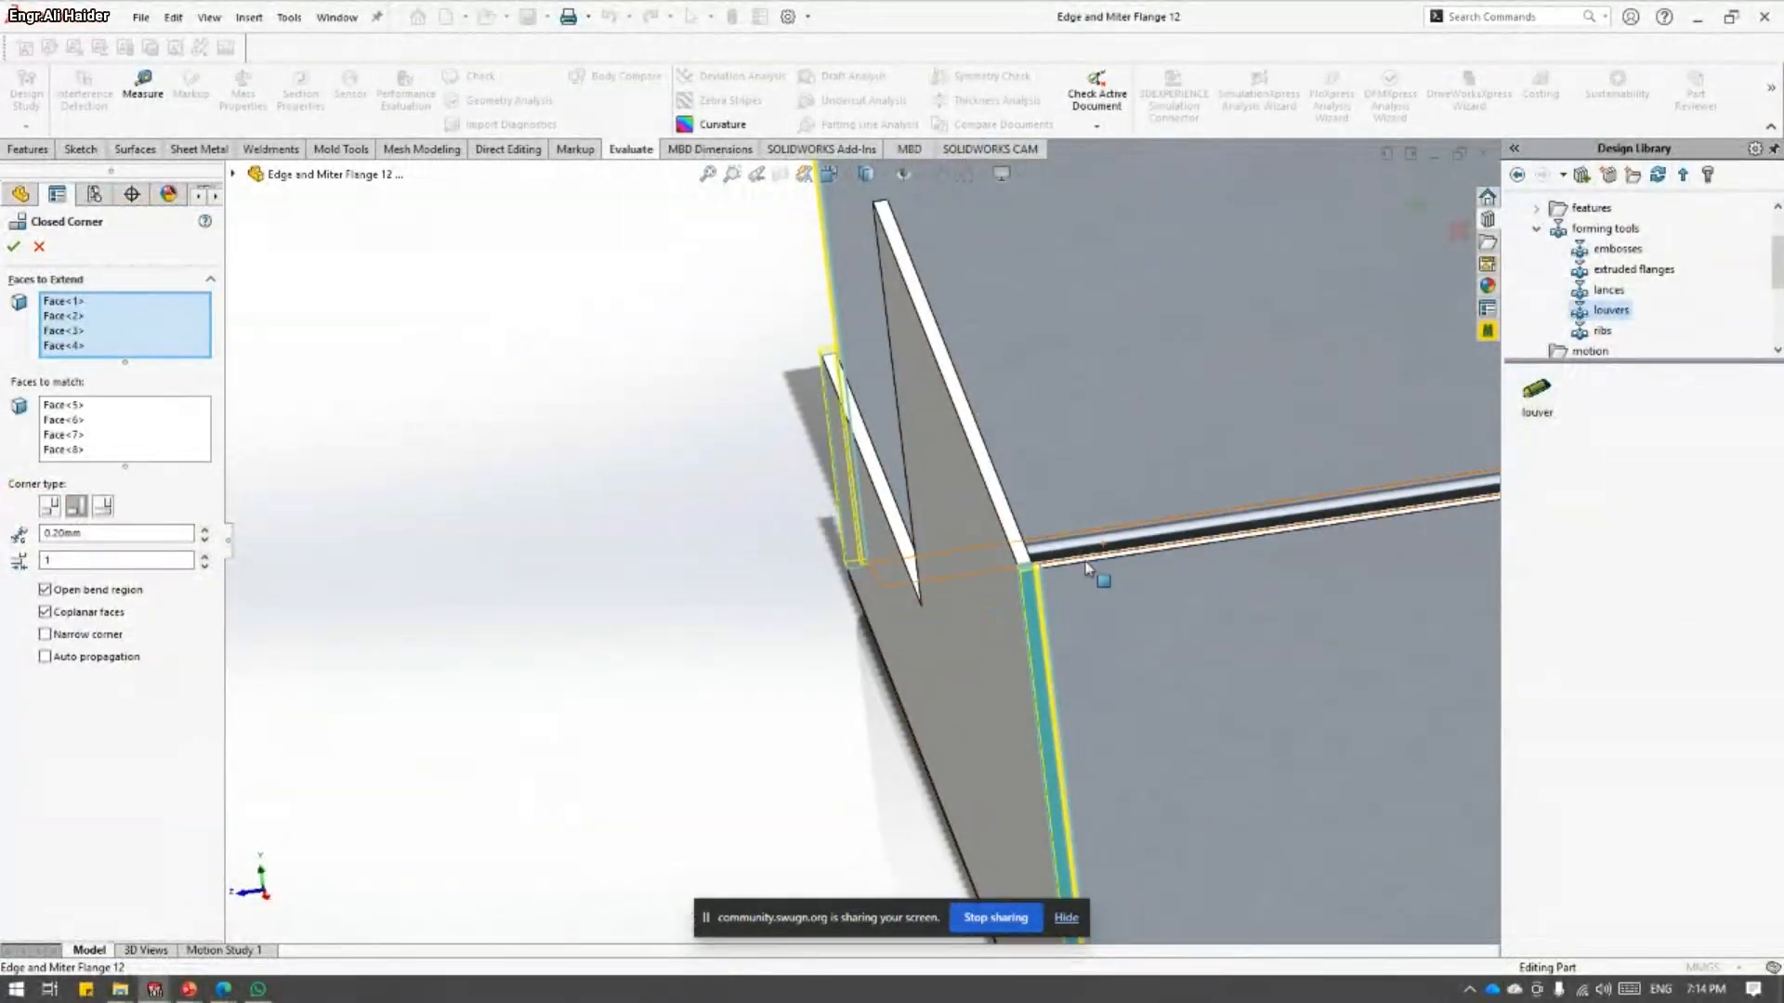
- Compare the Underlap and Overlap closed corner types in the preview at the flange corner
scroll(1089, 568, down, 7)
scroll(866, 548, down, 6)
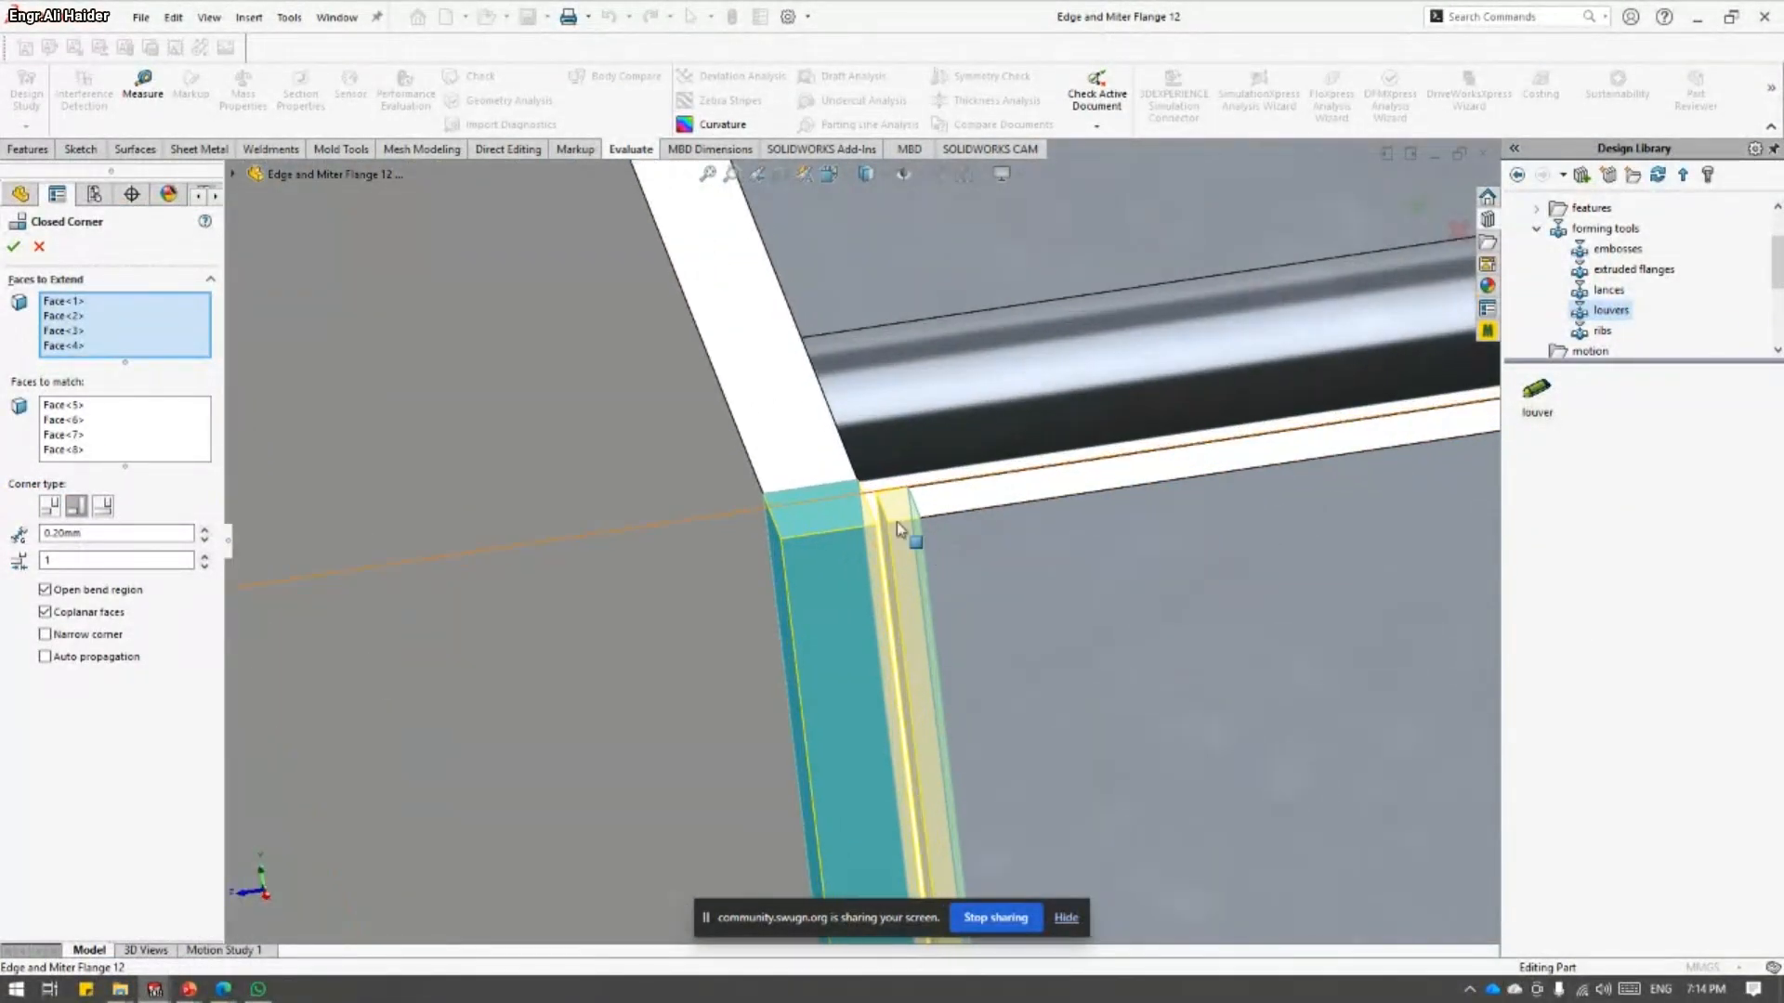
click(102, 506)
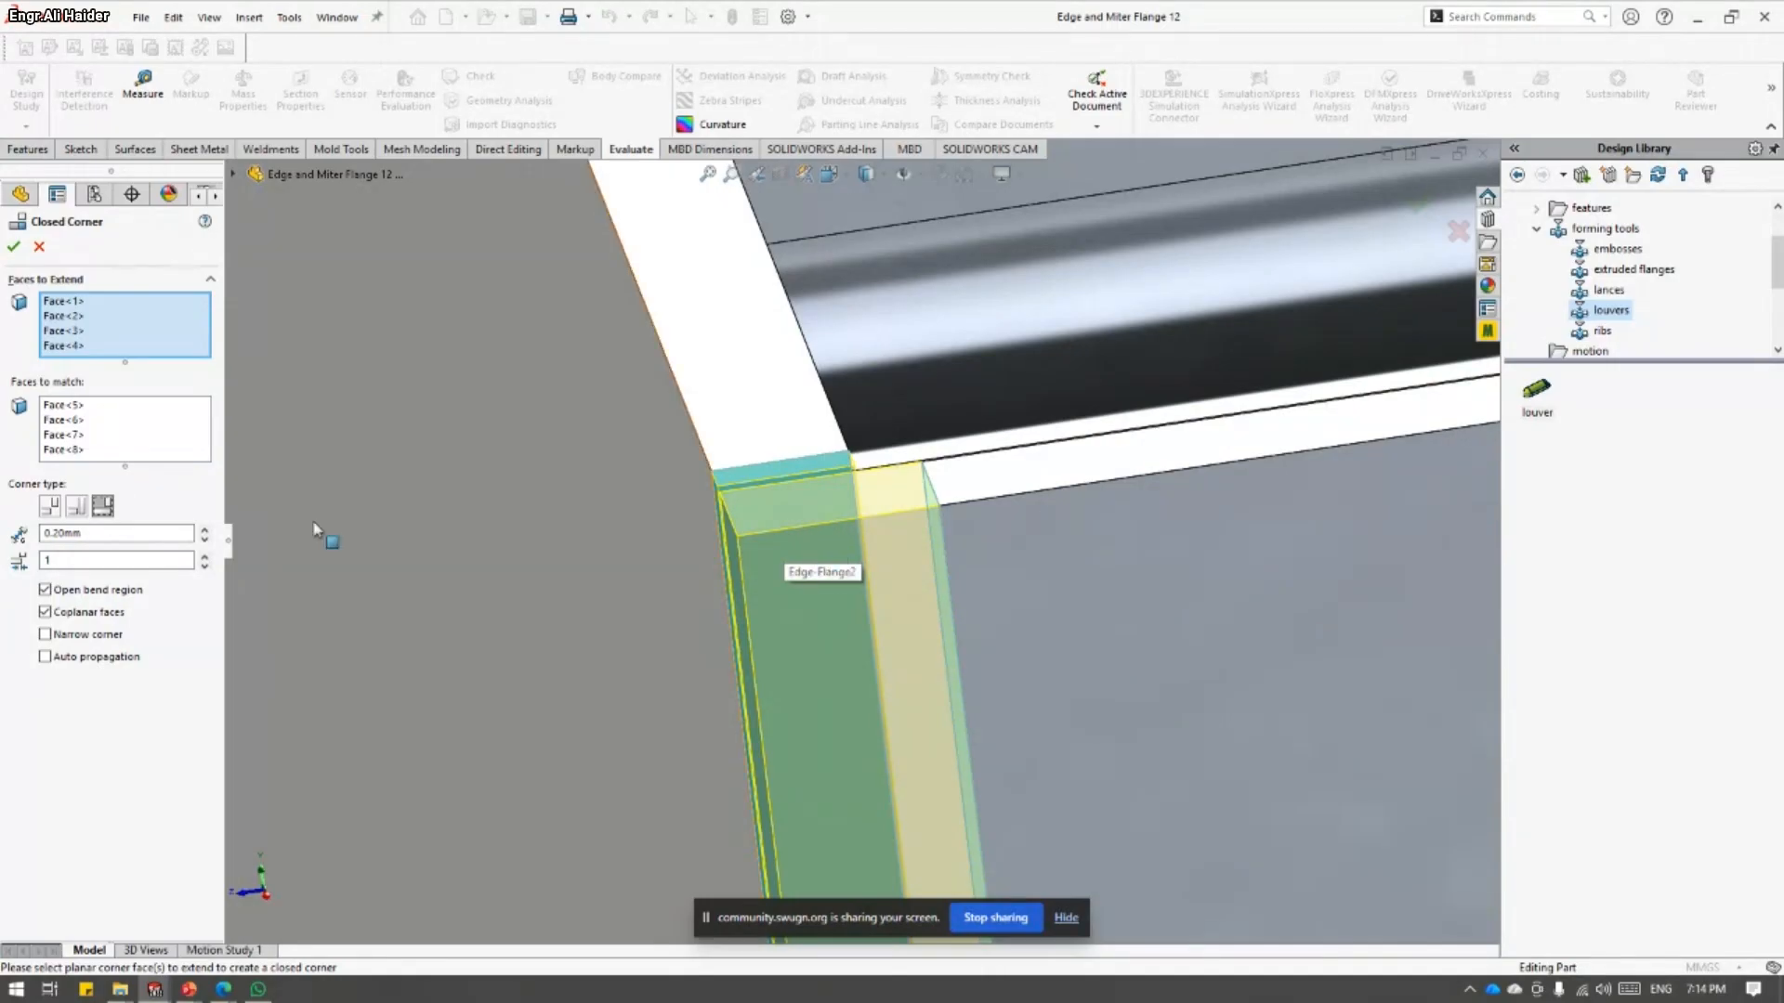
click(76, 506)
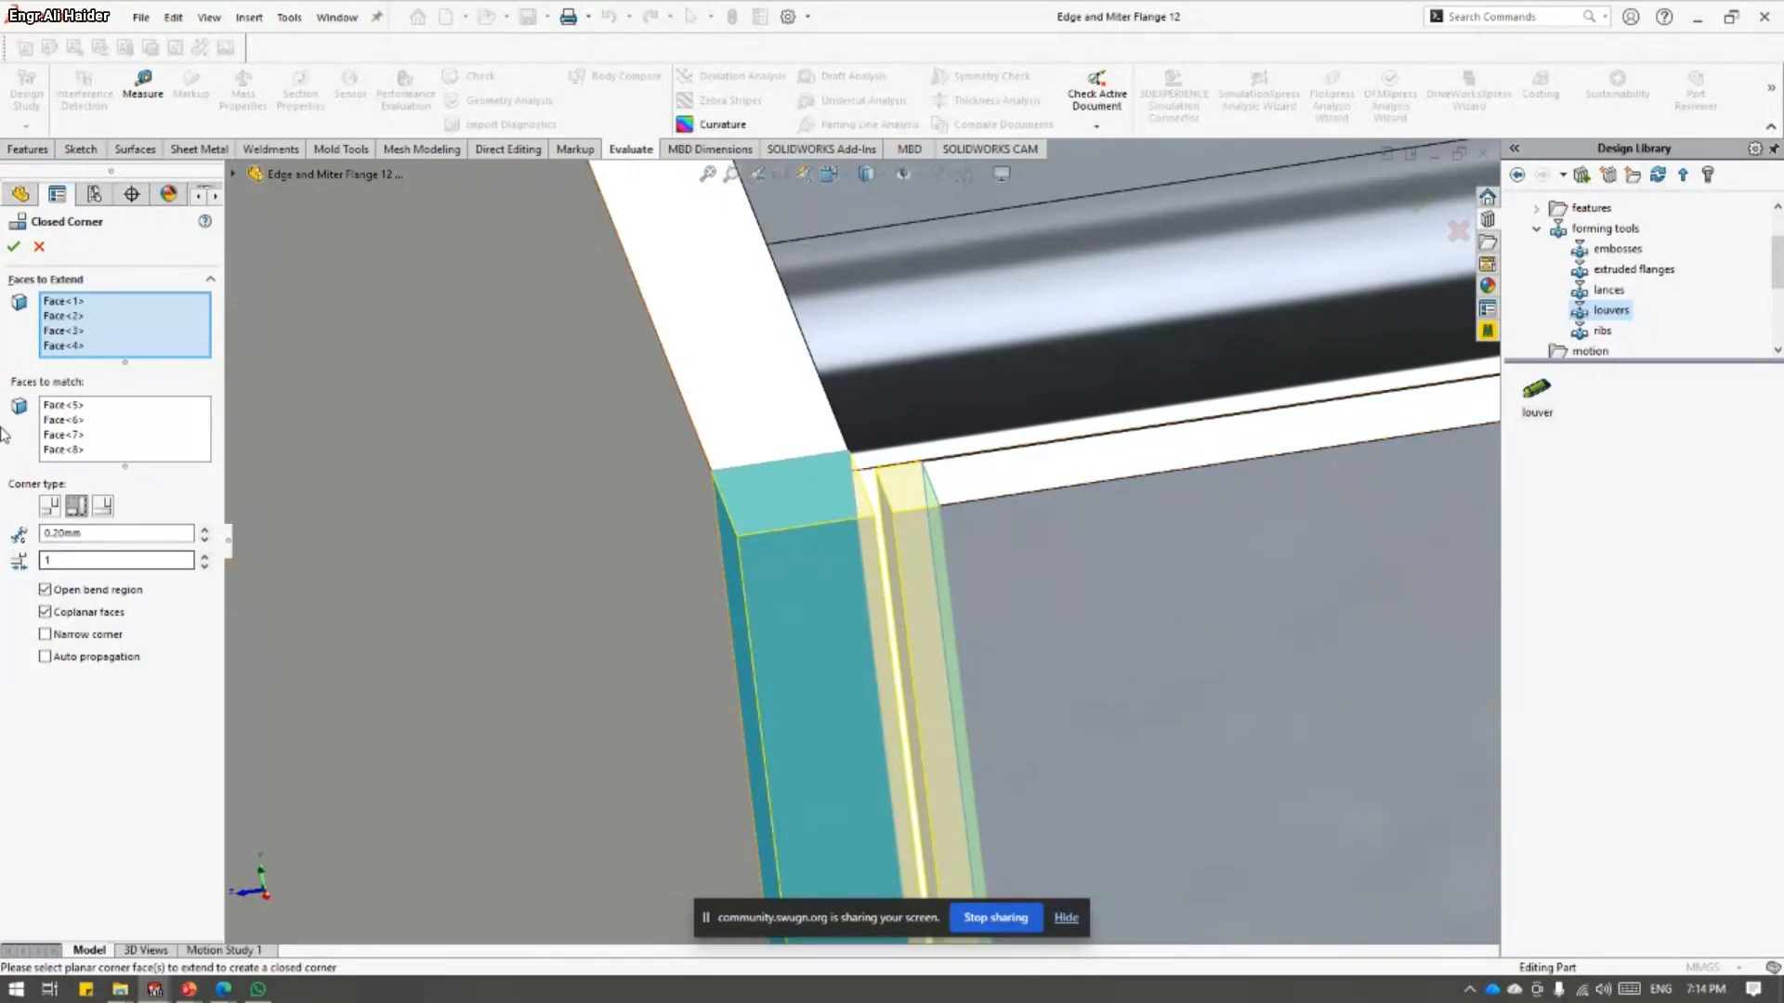
- Clear all chosen faces from both the faces to extend and the faces to match of the closed corner
right_click(82, 319)
click(115, 332)
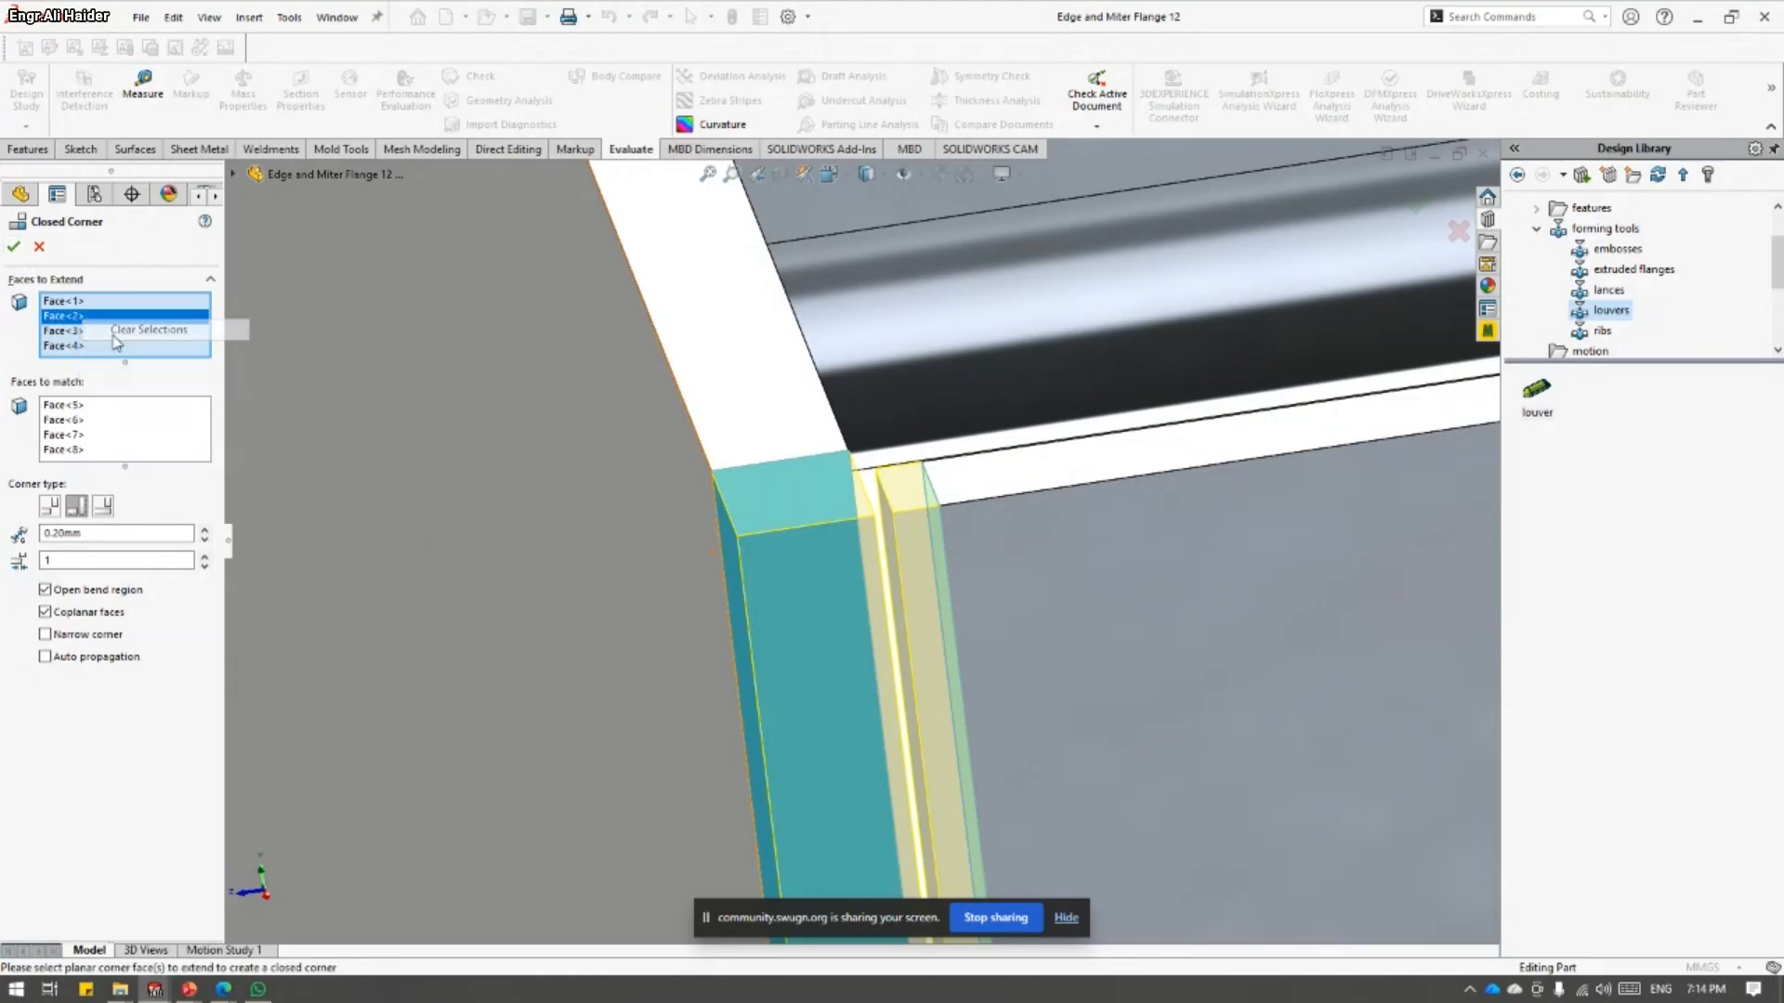
scroll(862, 537, up, 4)
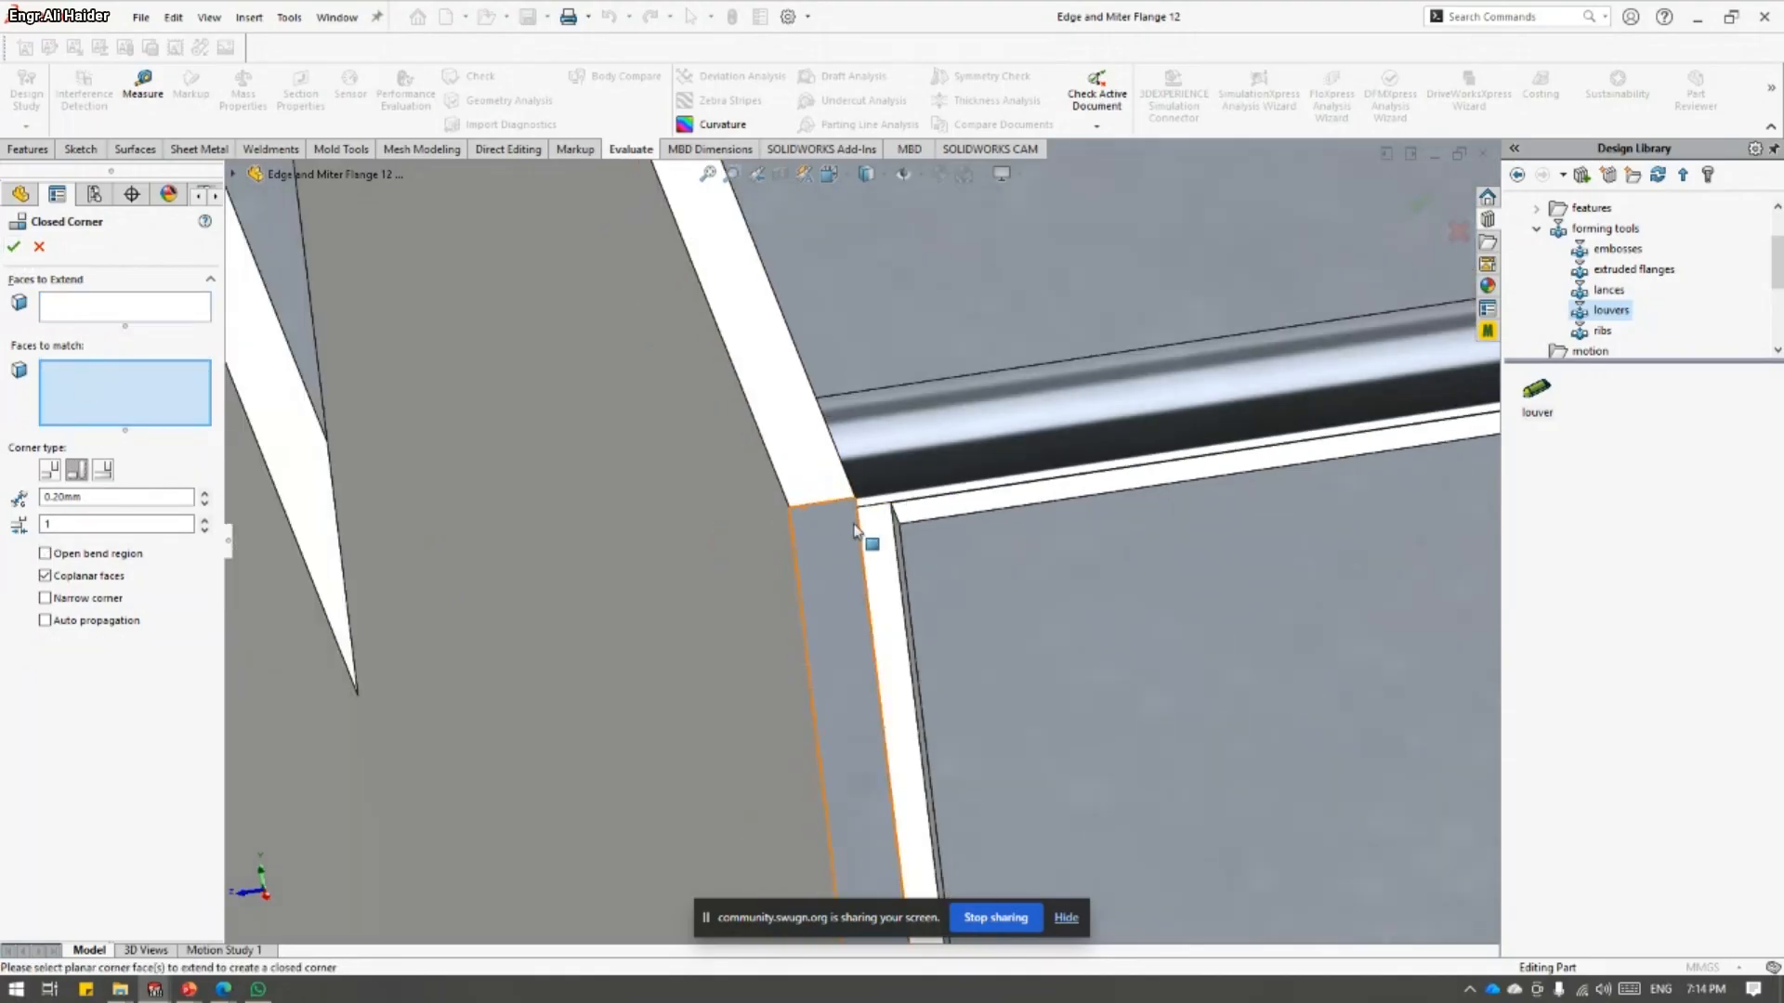
middle_drag(862, 538, 878, 547)
click(849, 534)
click(910, 594)
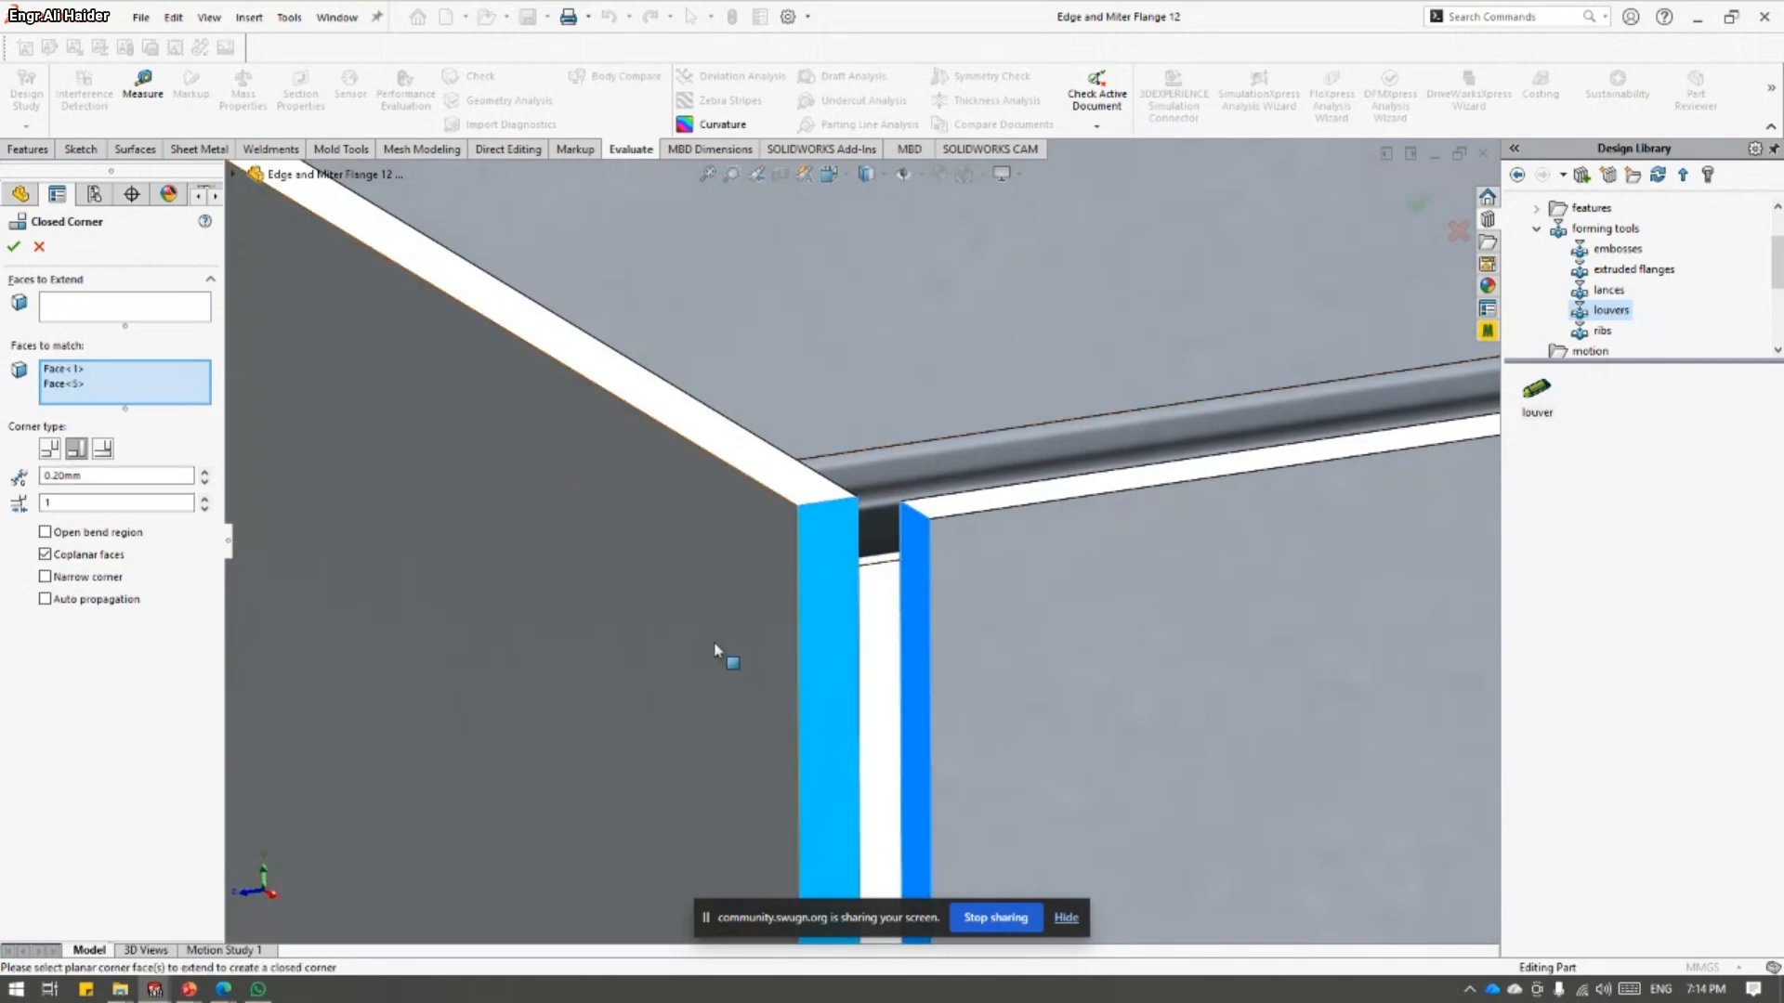
right_click(126, 372)
click(172, 388)
click(78, 320)
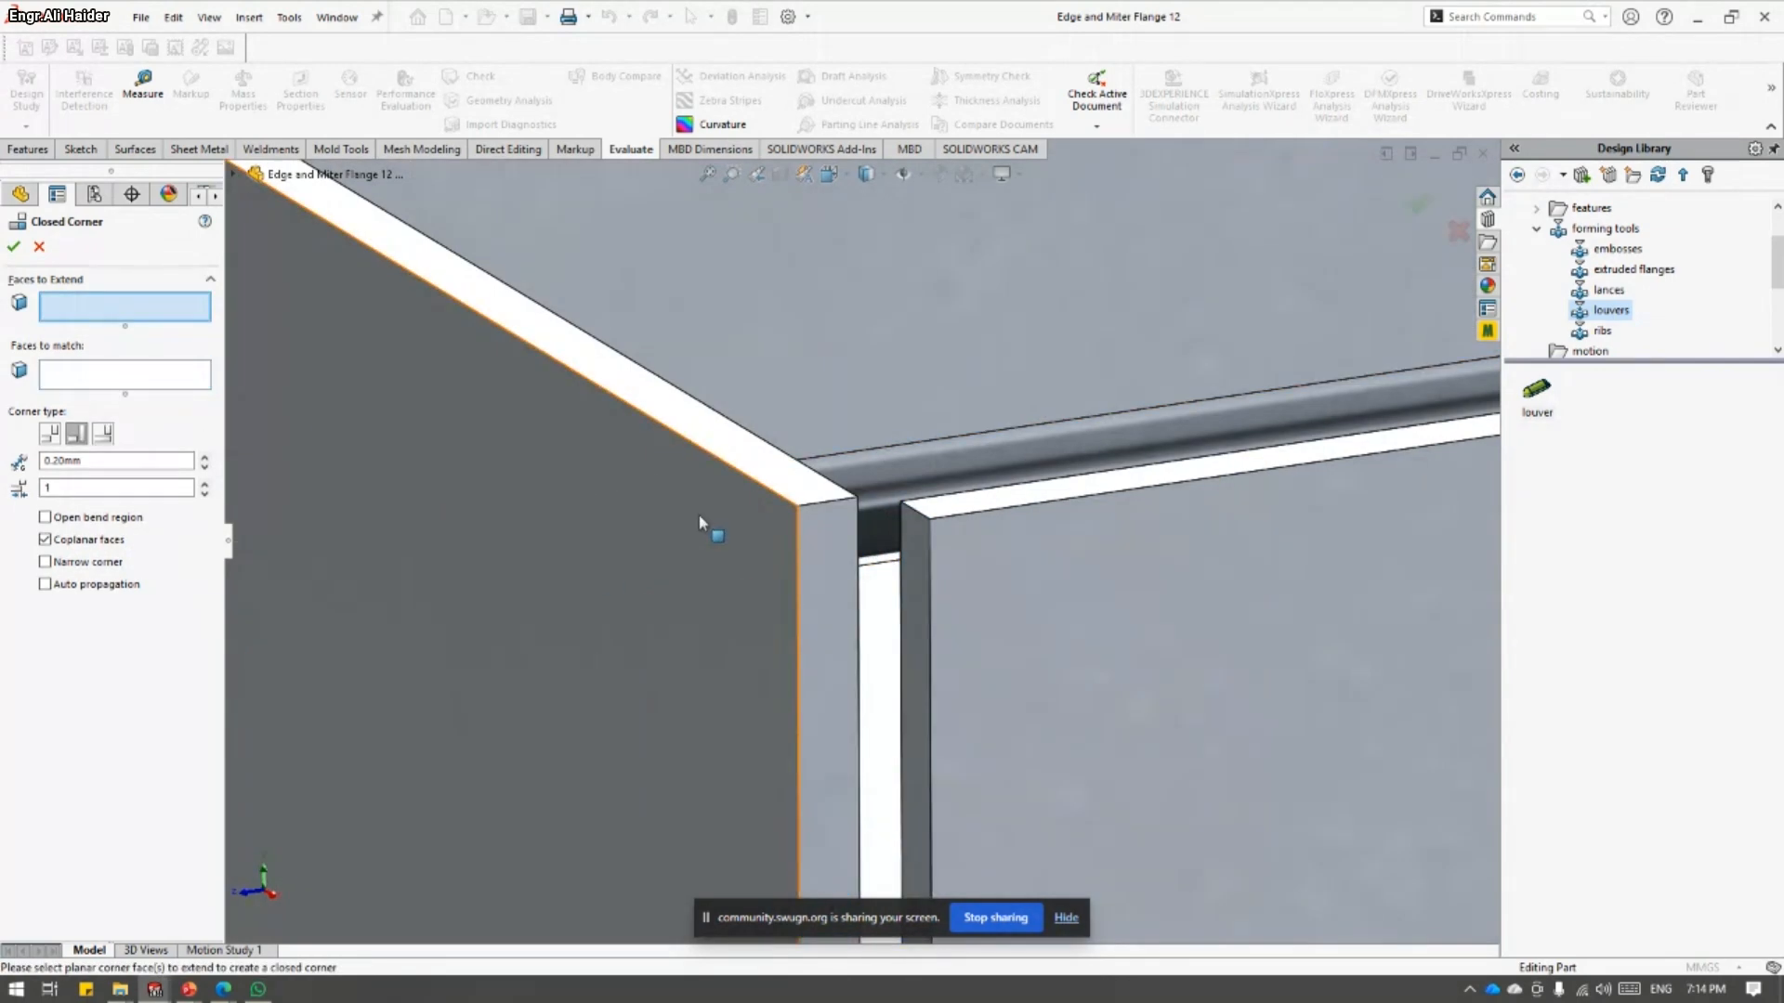
- Extend one flange end face to match the adjacent flange's end face, preview the Underlap type, and cancel the closed corner edit
click(818, 576)
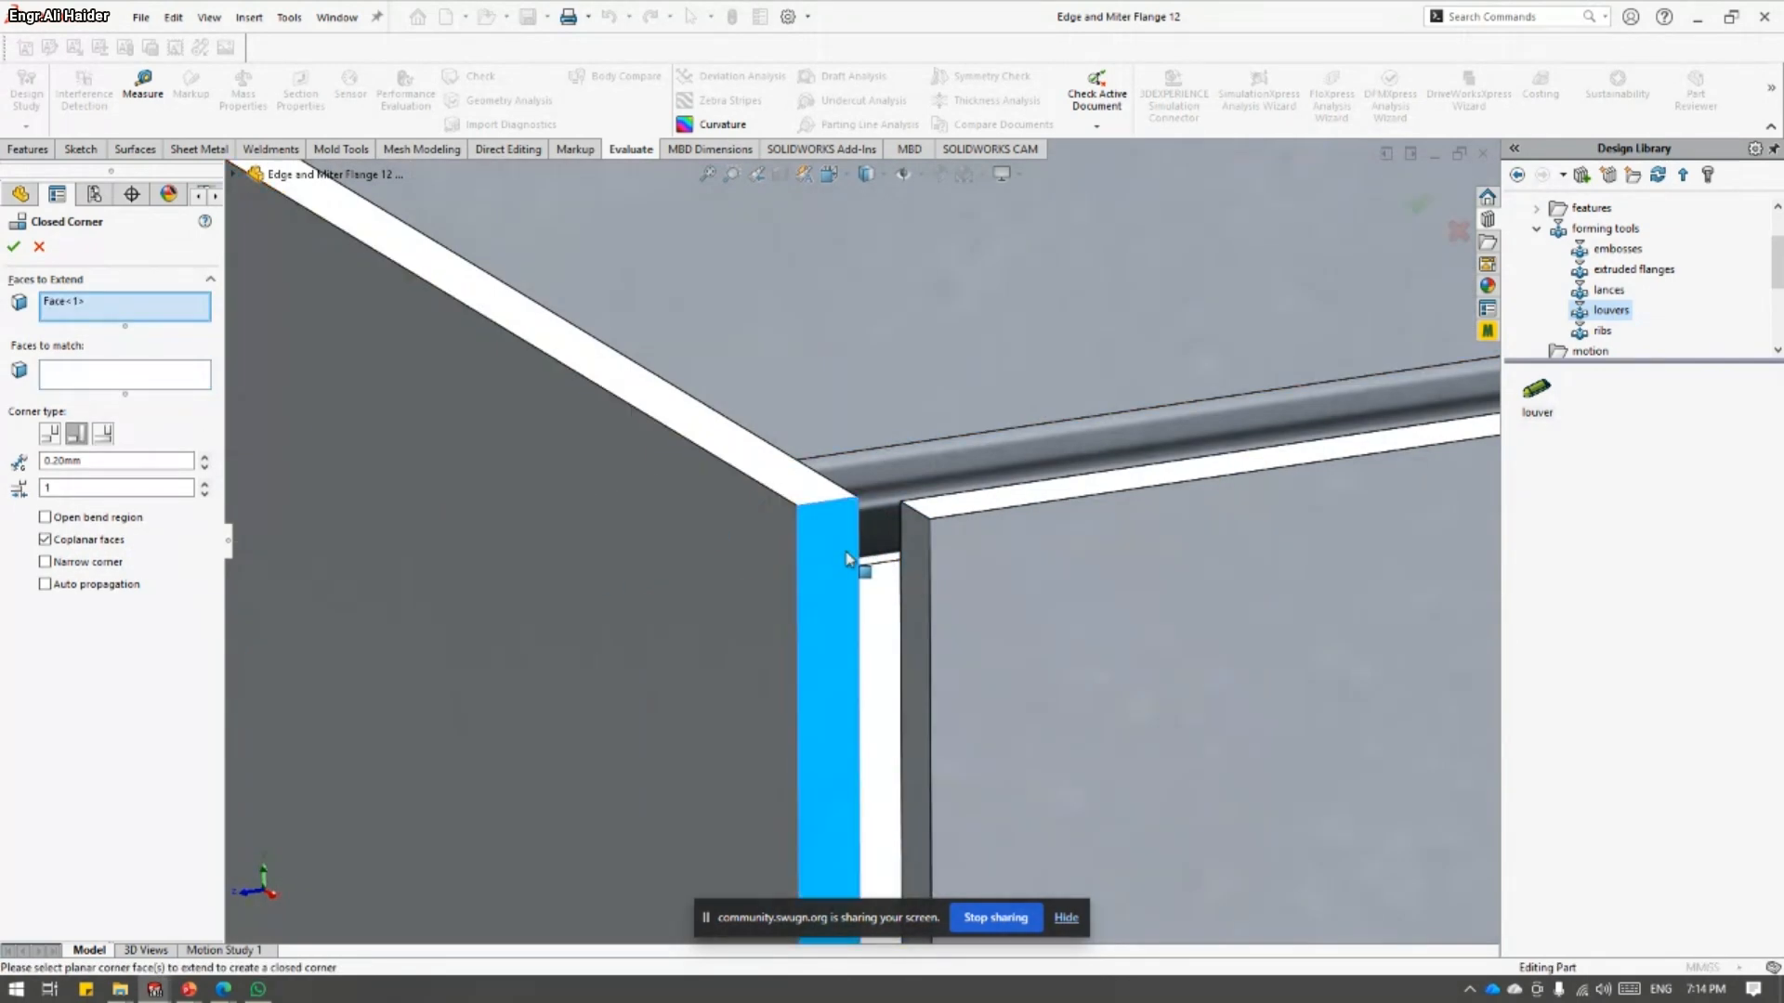
click(919, 556)
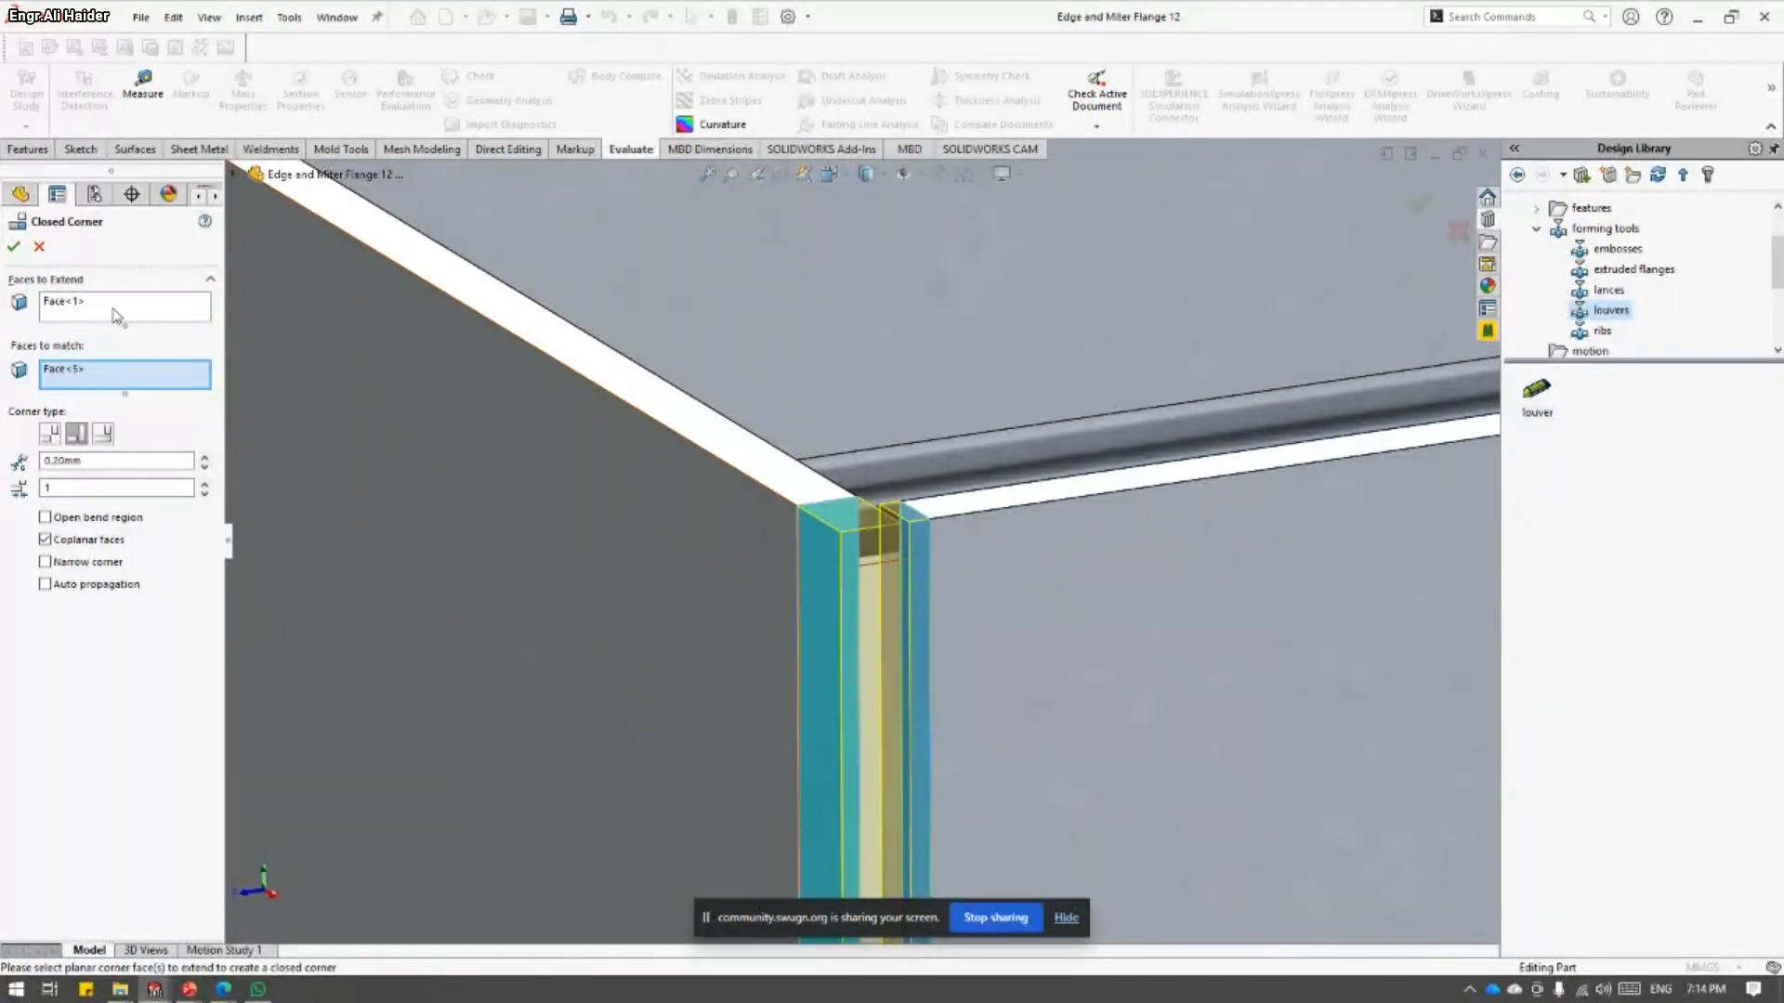
click(102, 433)
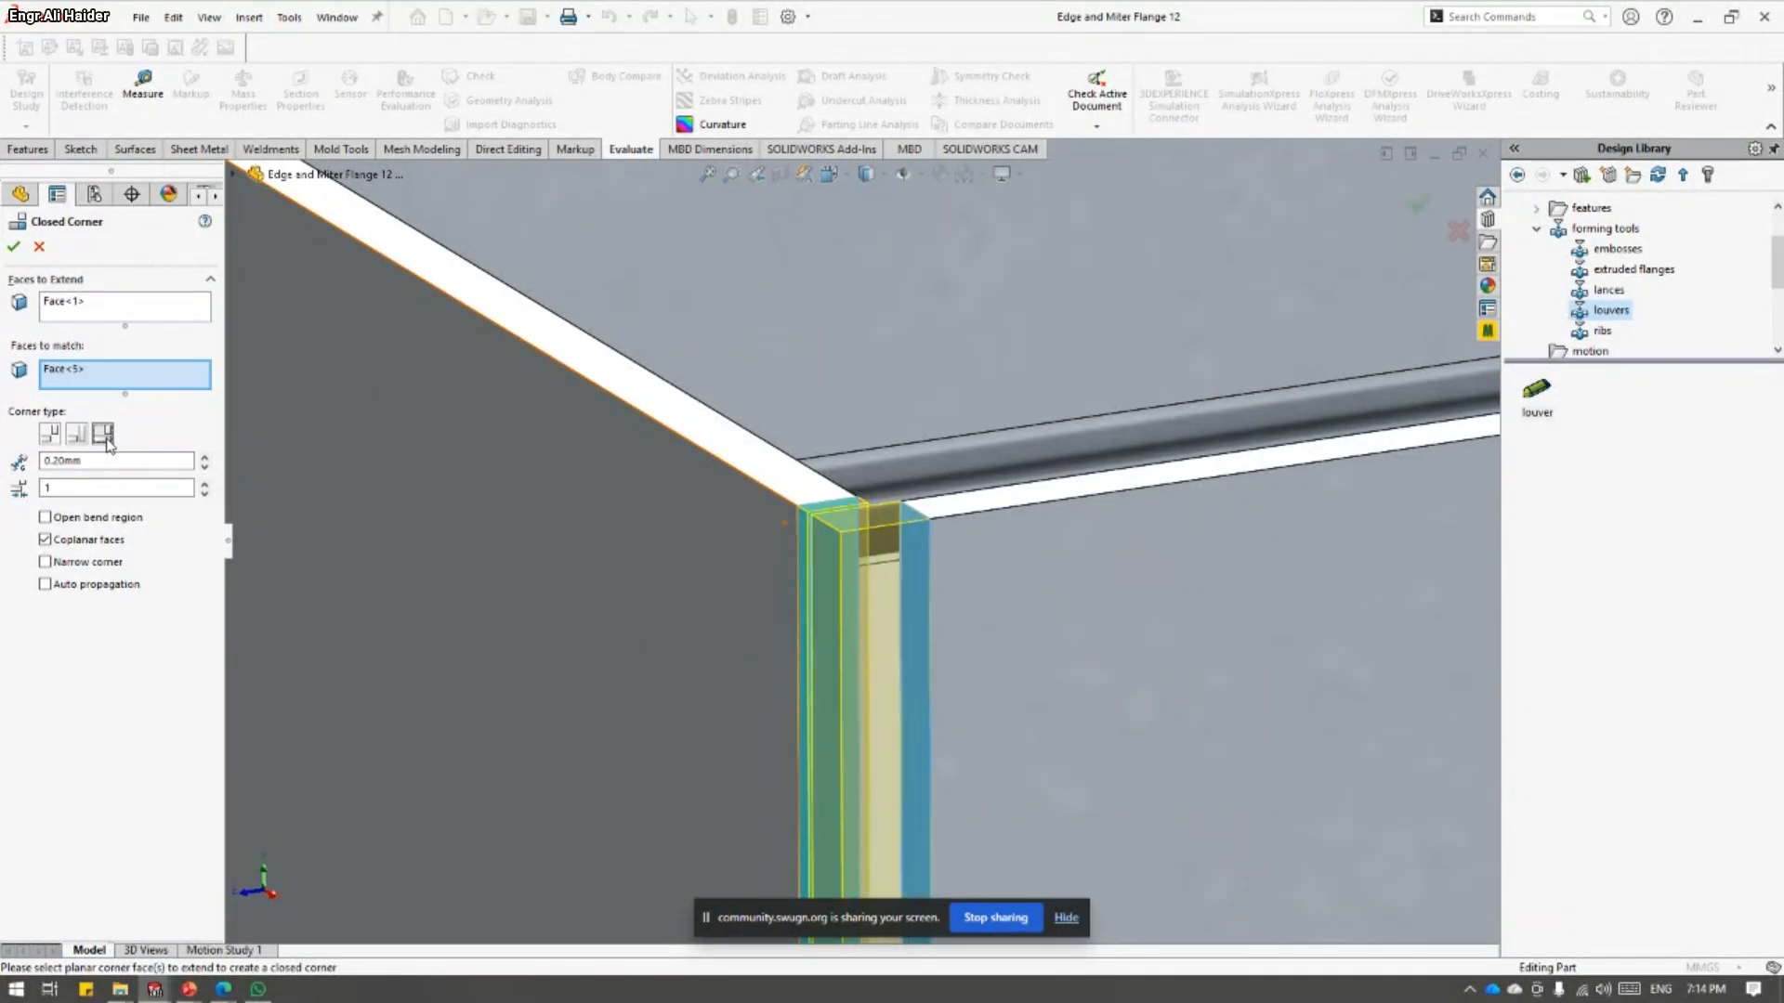
click(39, 247)
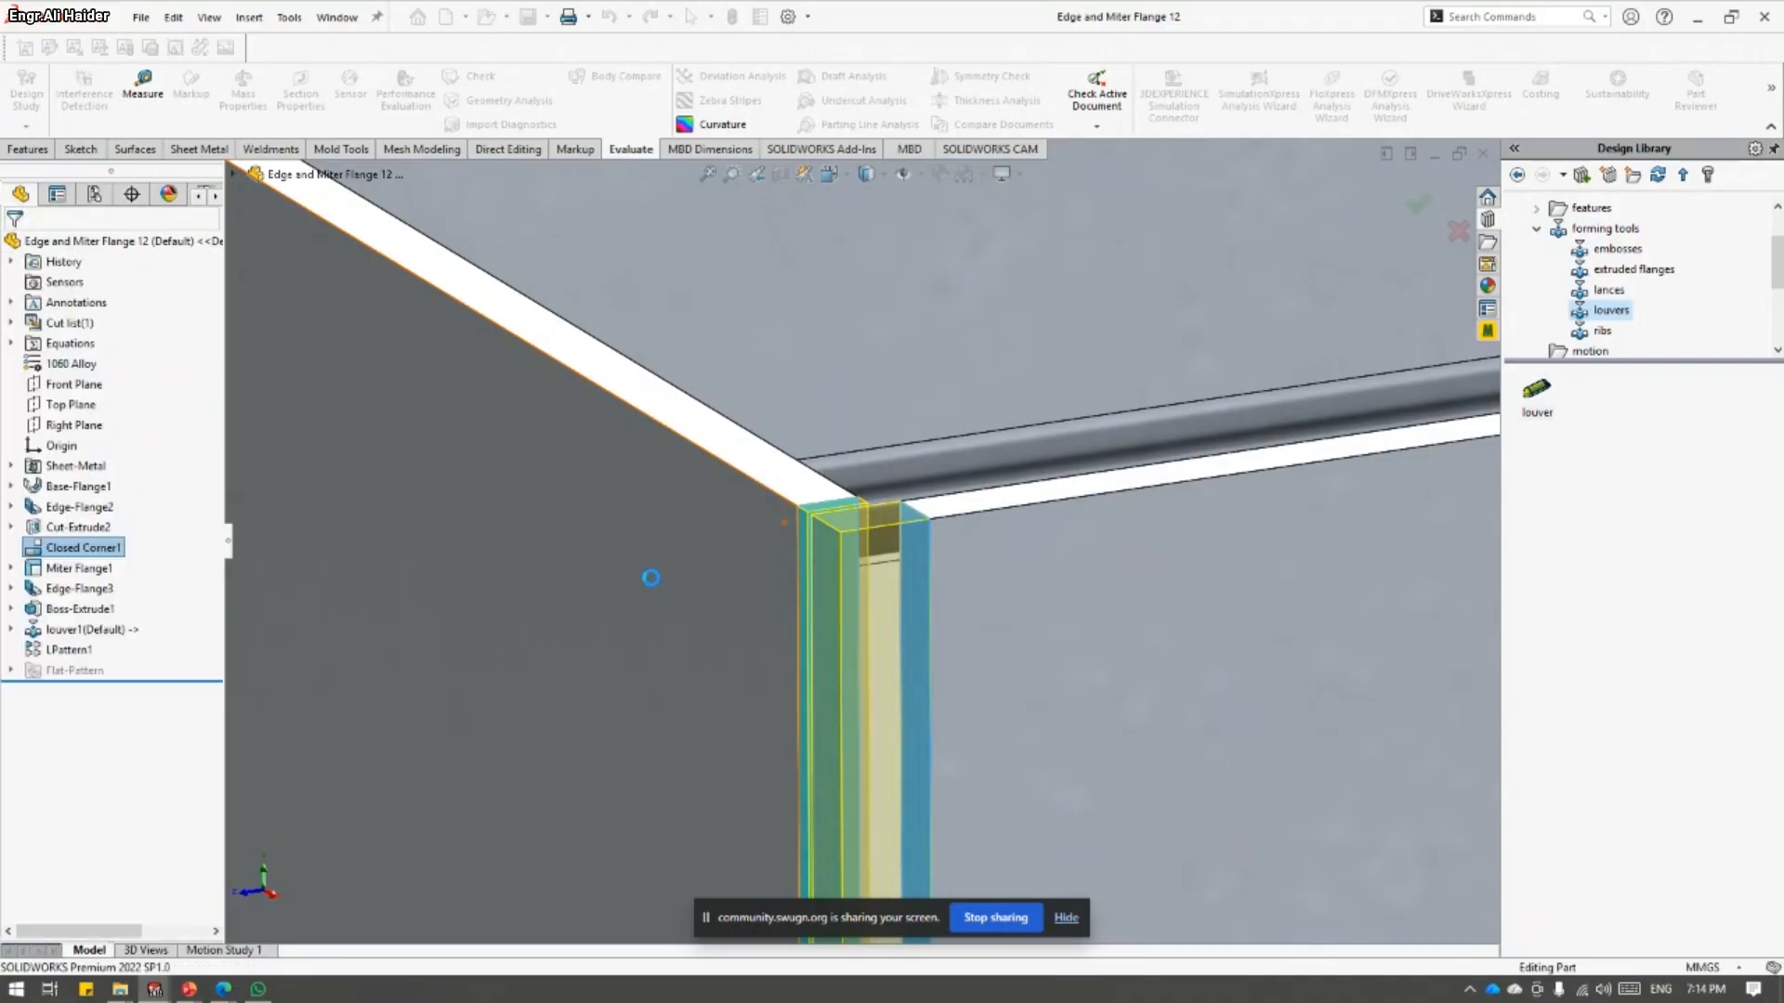
- Switch to the presentation and advance from the Q10 slide to the Q11 slide about the critical miter flange dimension
key(alt+Tab)
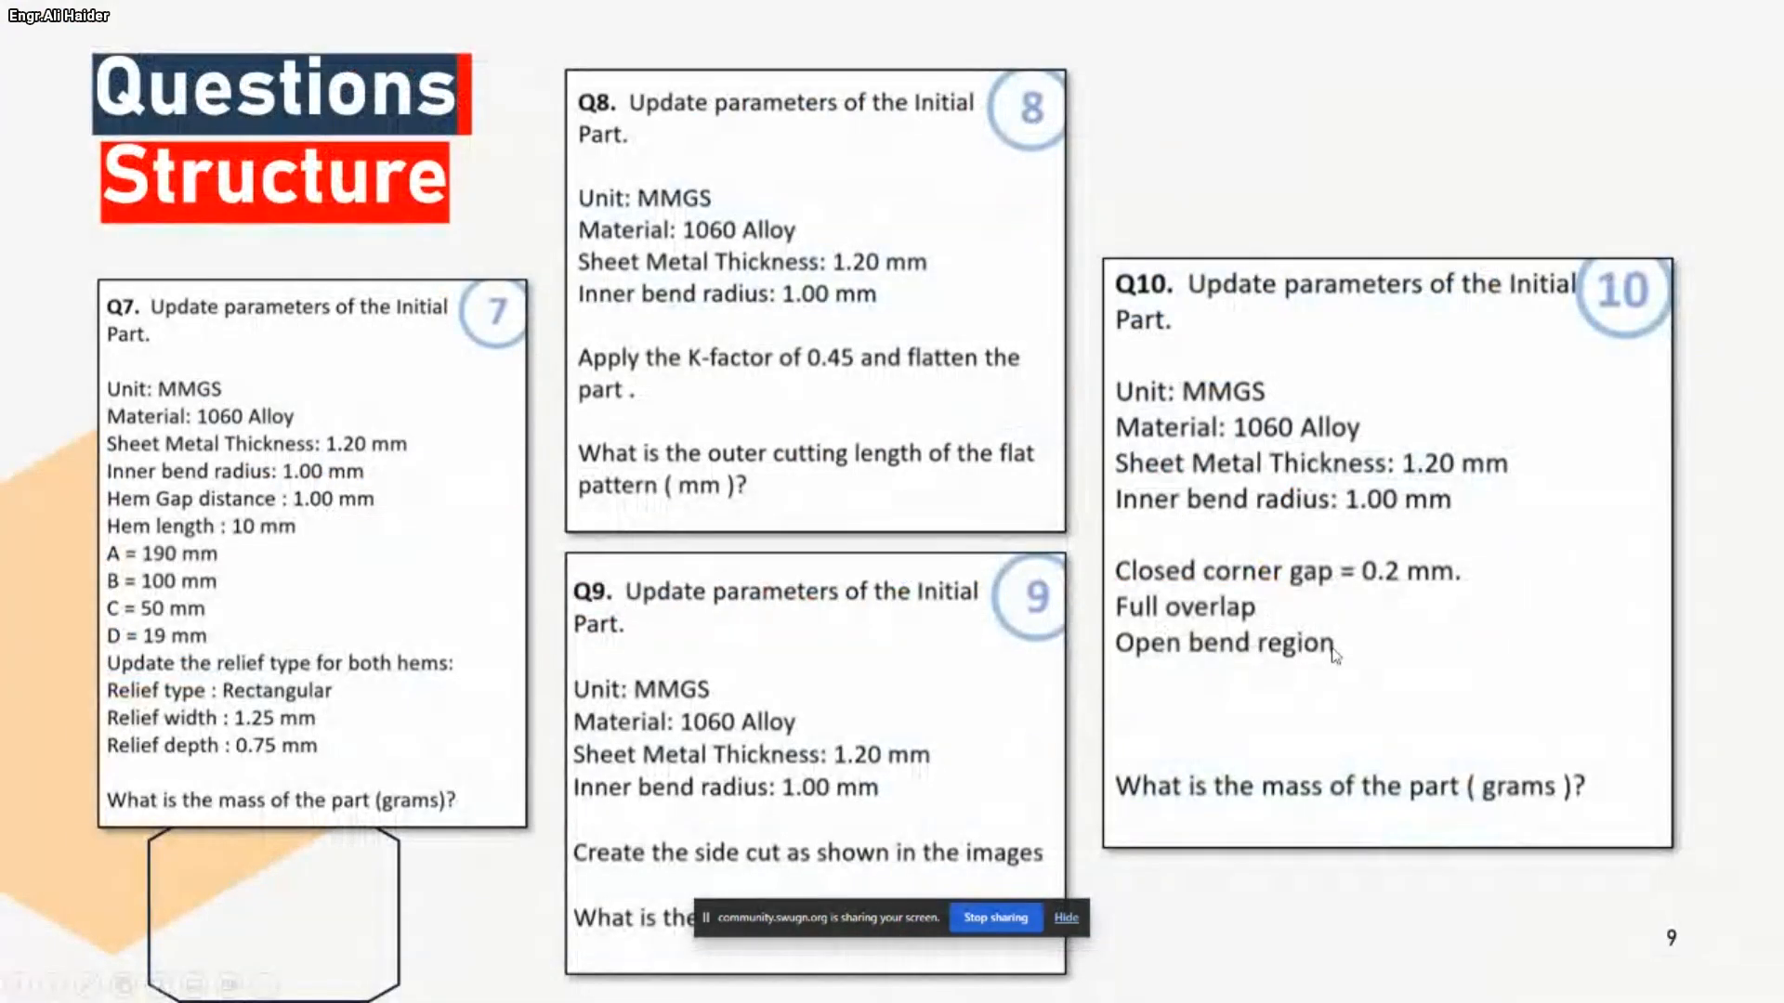
scroll(1262, 405, down, 2)
scroll(1246, 227, up, 1)
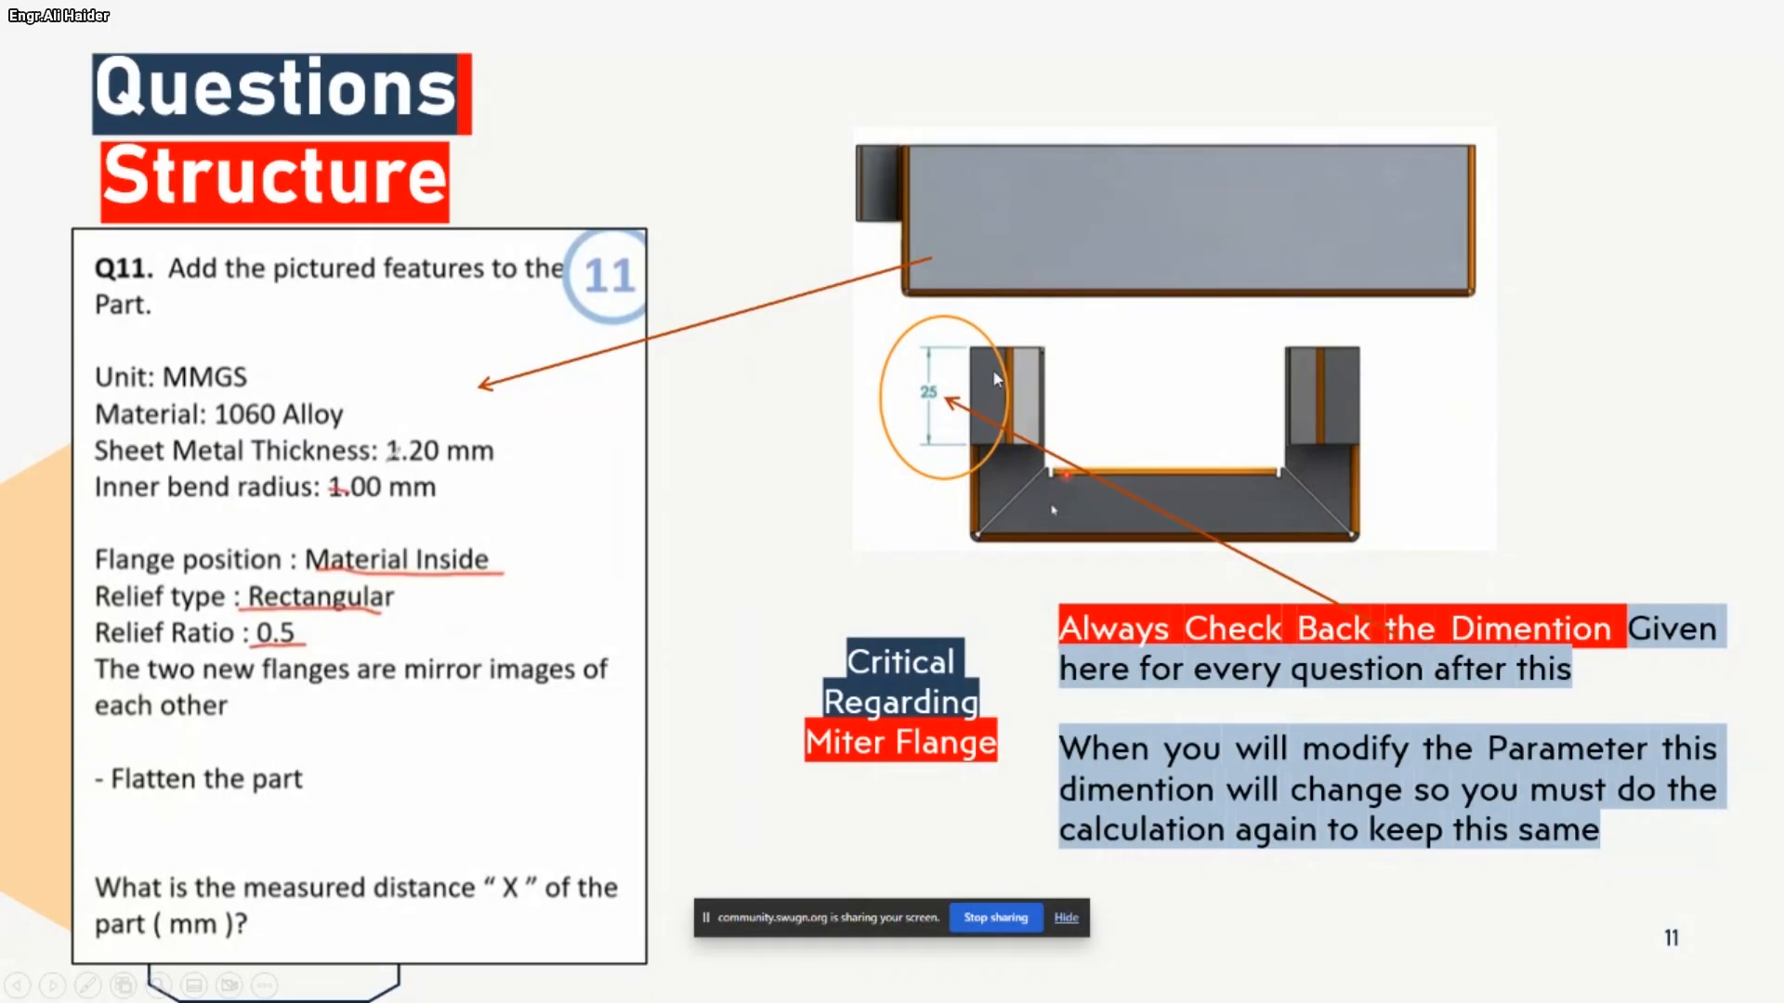
- Switch back to SolidWorks and roll the part's history back to directly after Miter Flange1
key(alt+Tab)
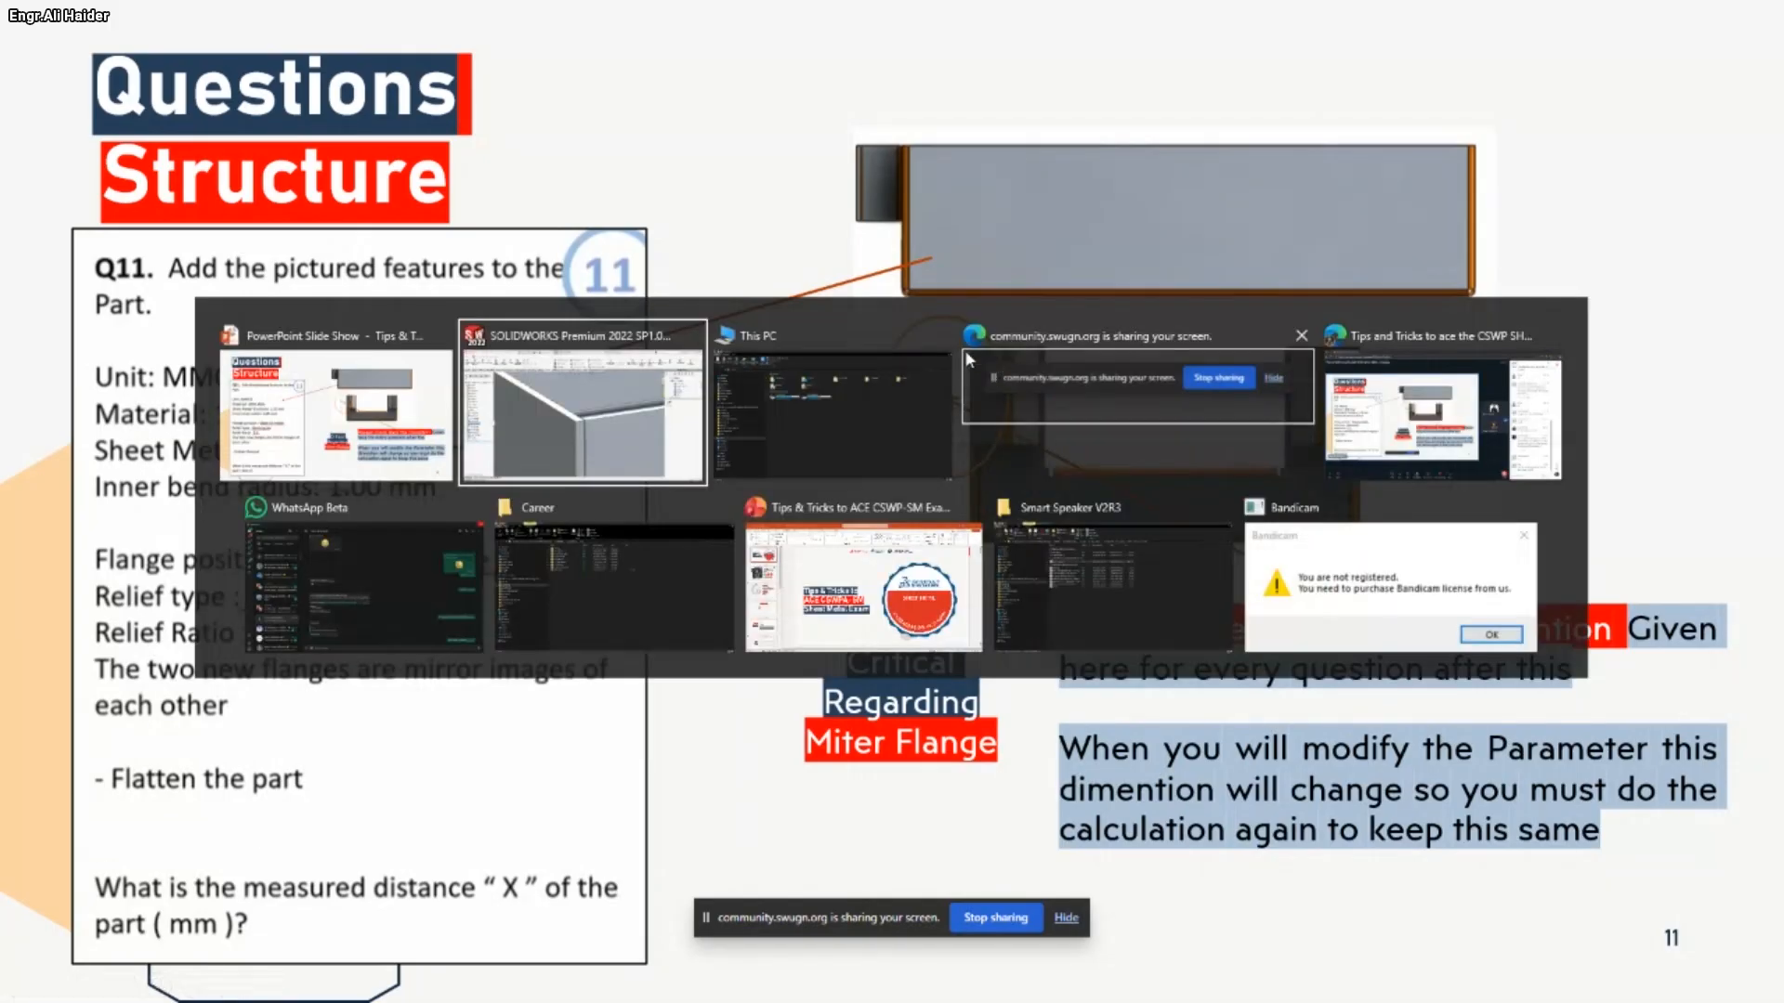
scroll(972, 553, down, 10)
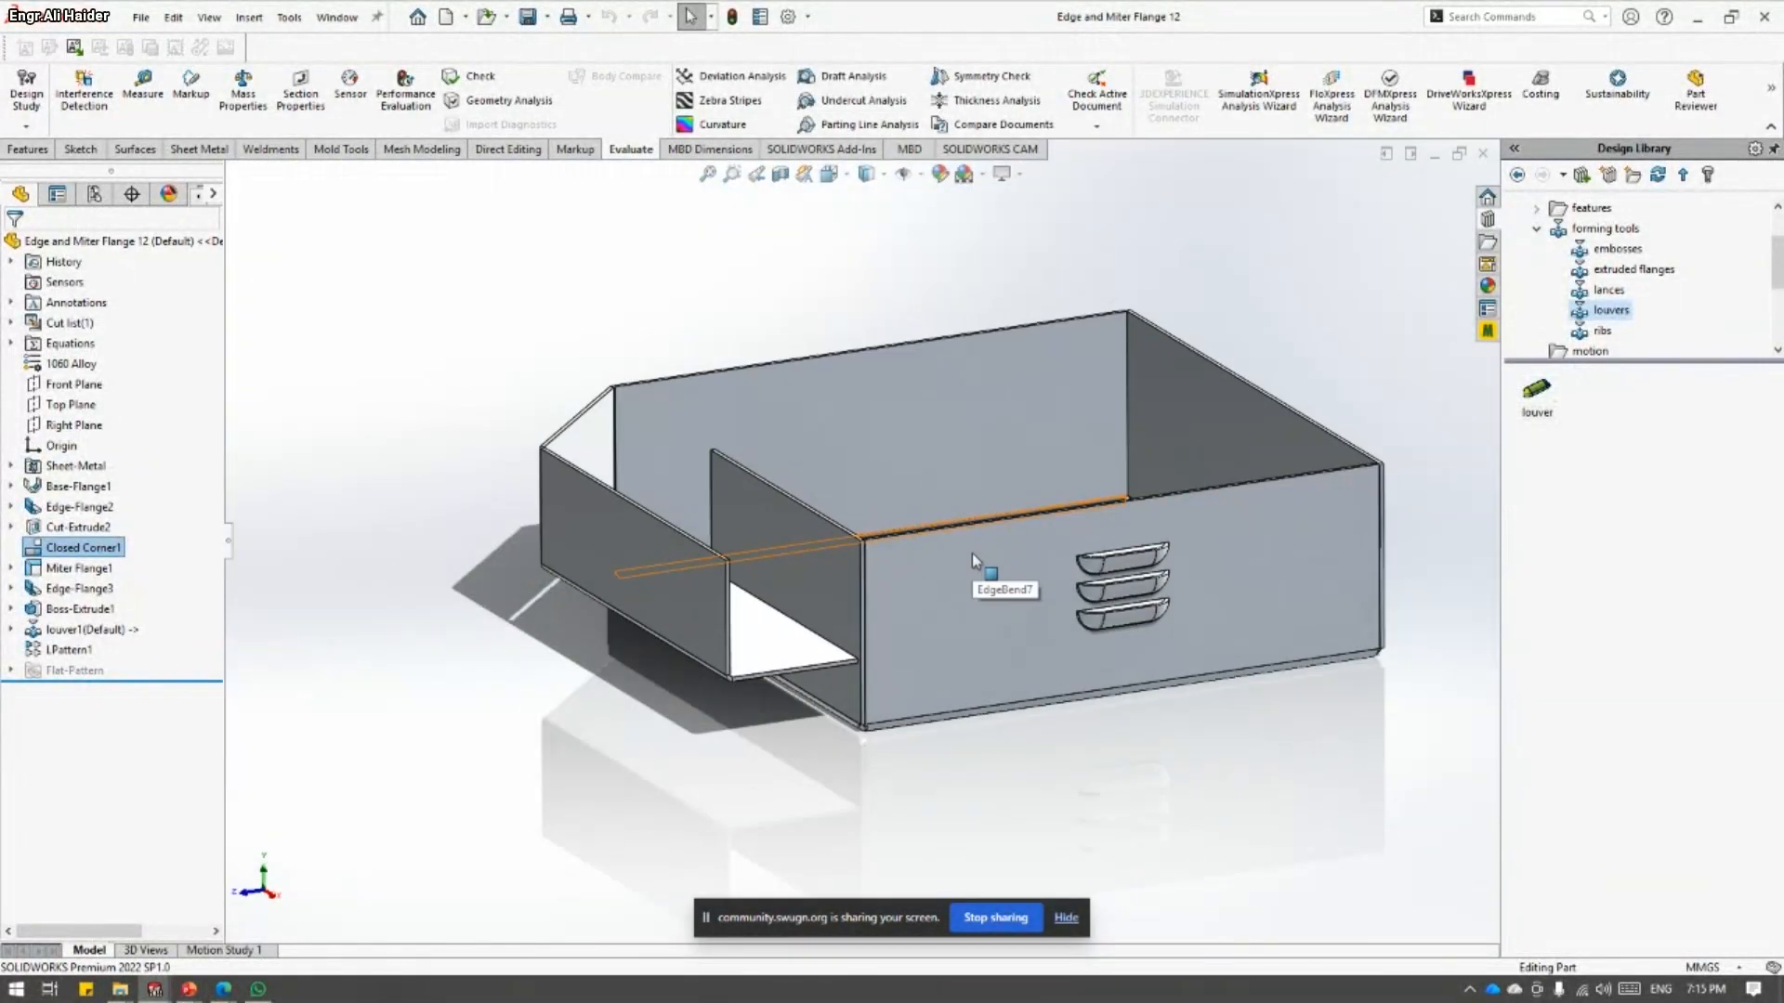
middle_drag(581, 535, 717, 509)
scroll(717, 509, down, 3)
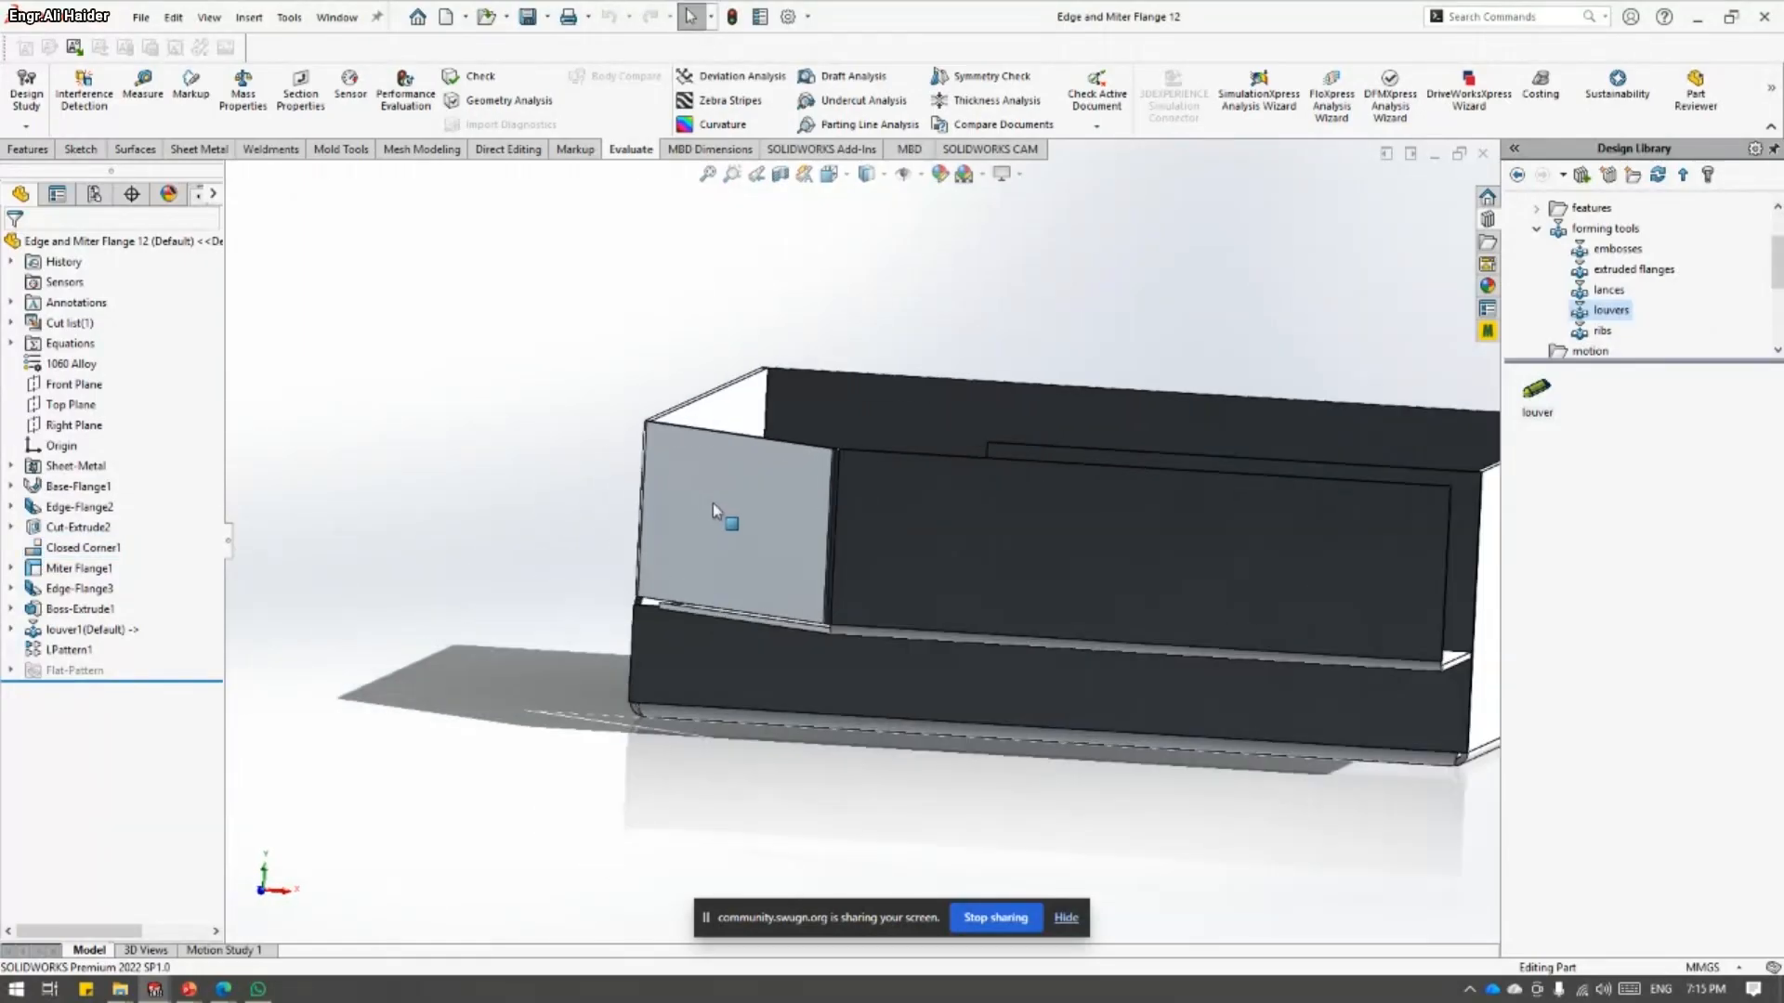
click(71, 589)
click(144, 529)
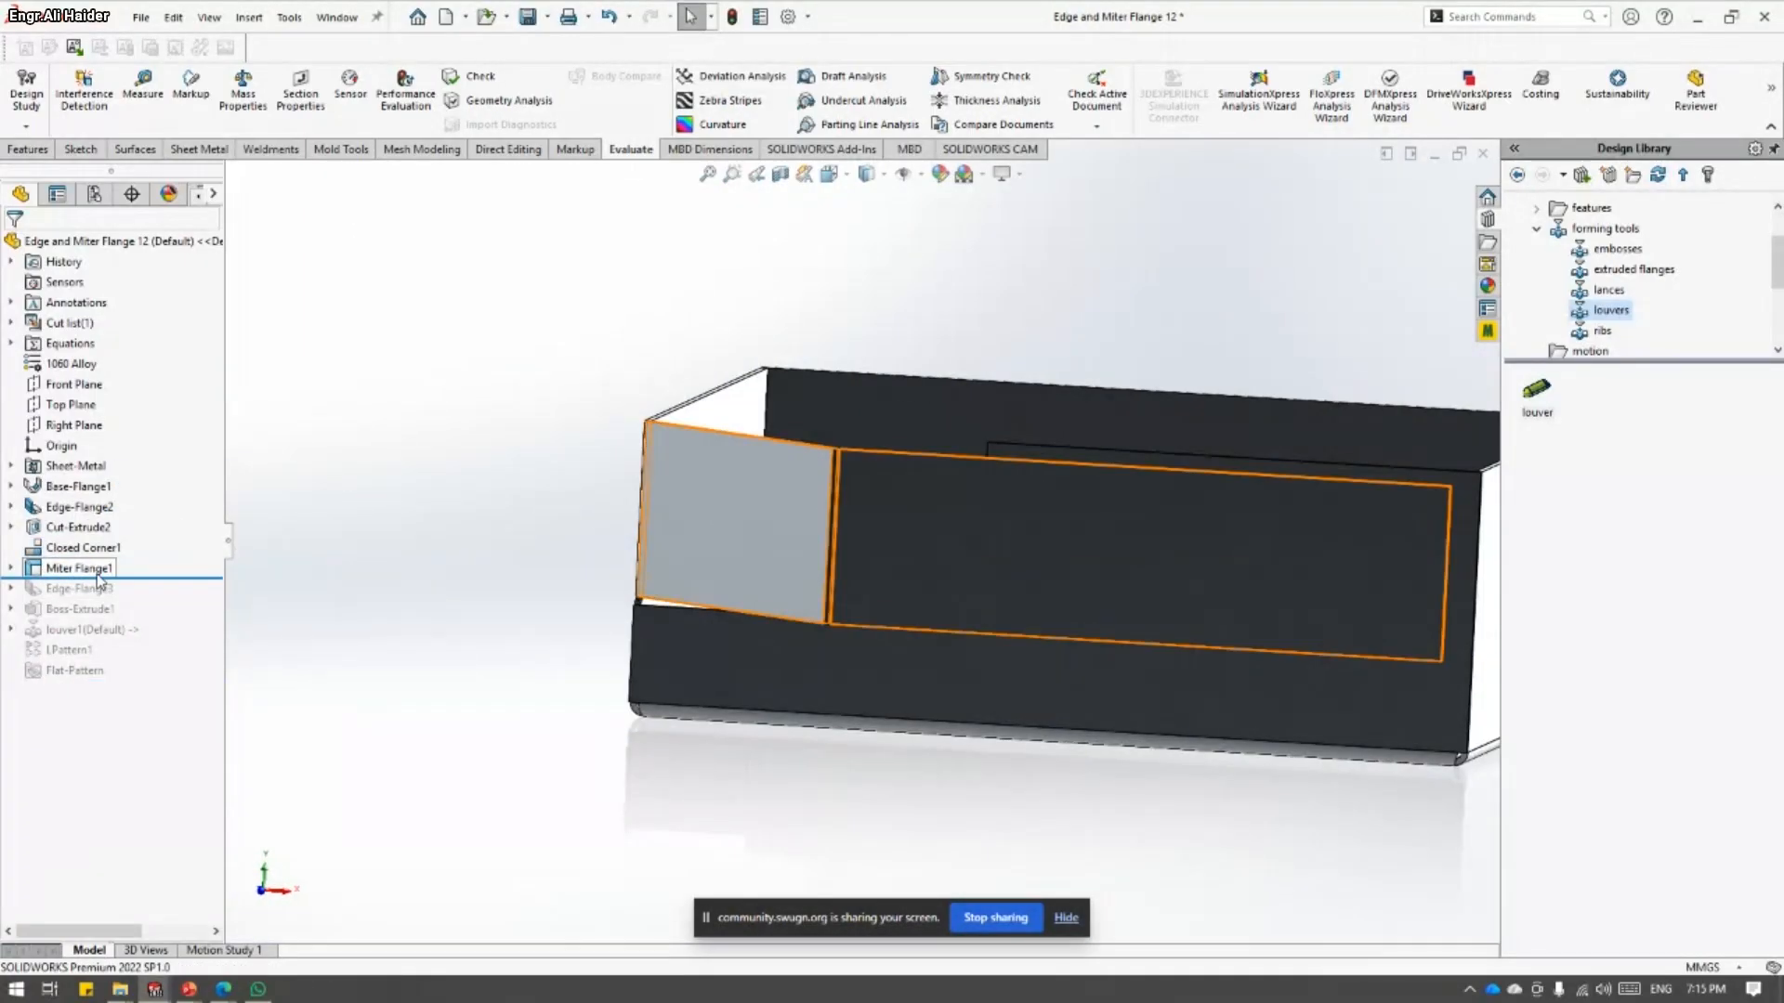
click(97, 573)
click(515, 520)
scroll(515, 521, up, 2)
middle_drag(514, 521, 488, 613)
scroll(813, 609, down, 2)
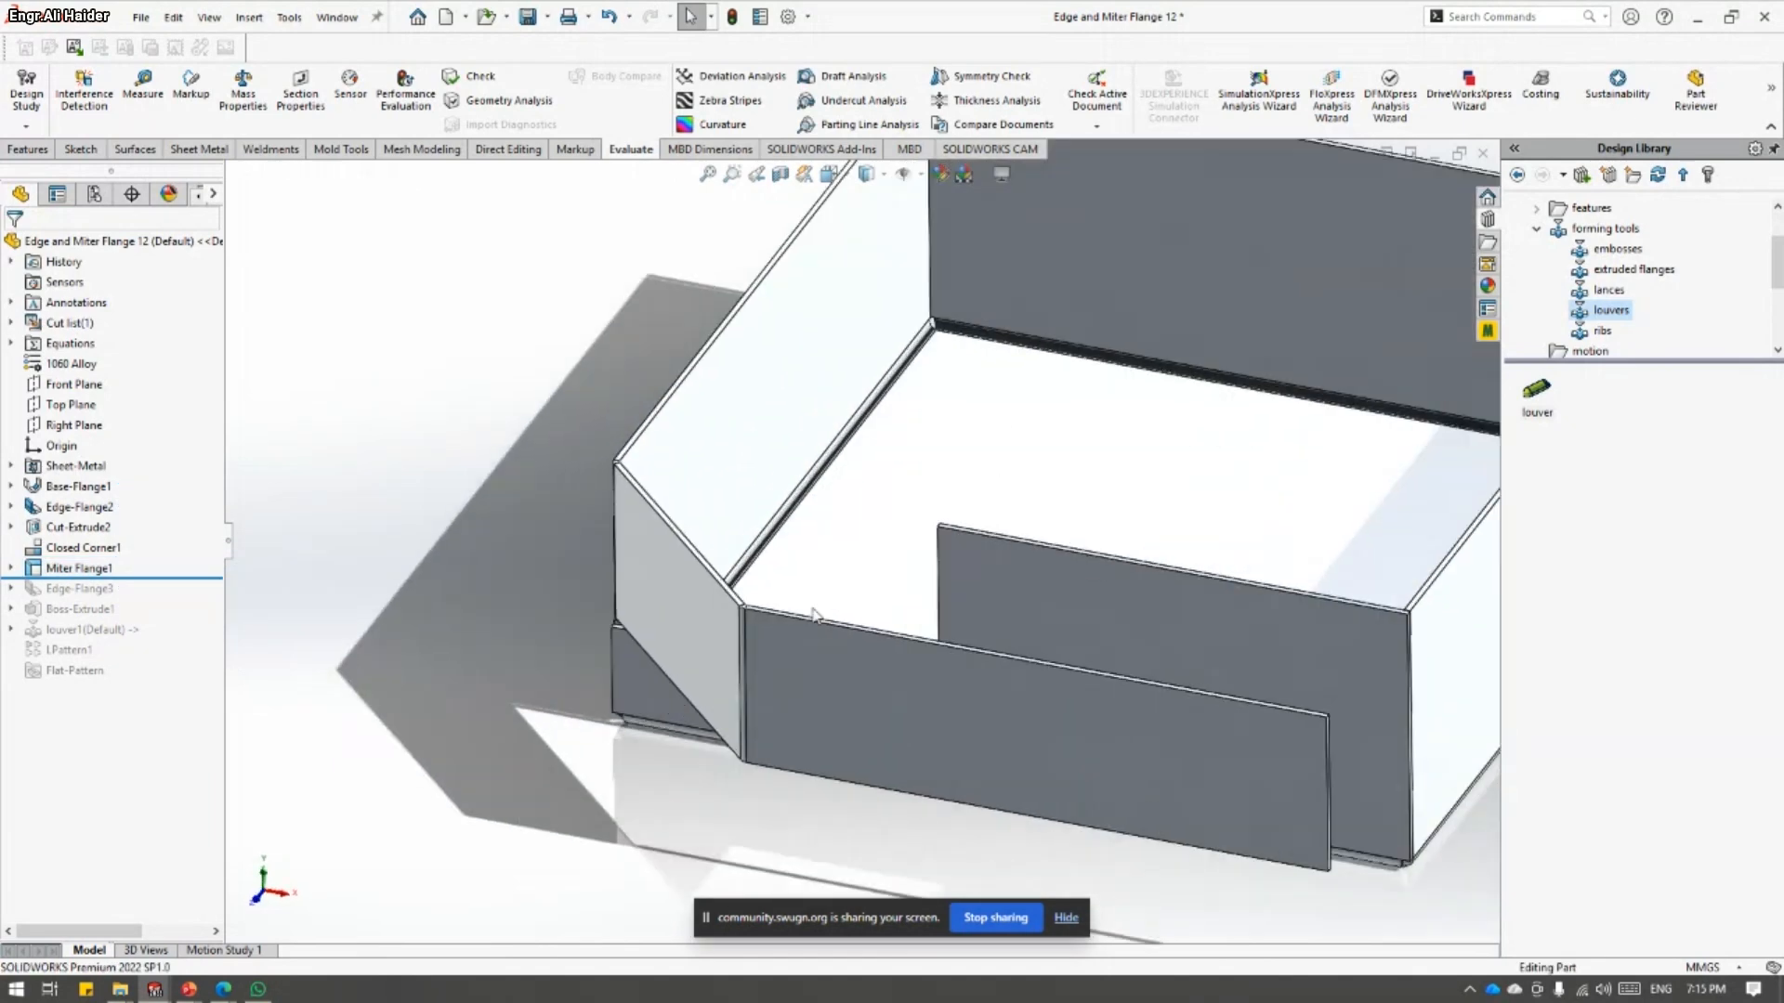
- Open the profile sketch of Miter Flange1 for editing and examine its dimensions
click(10, 568)
click(76, 589)
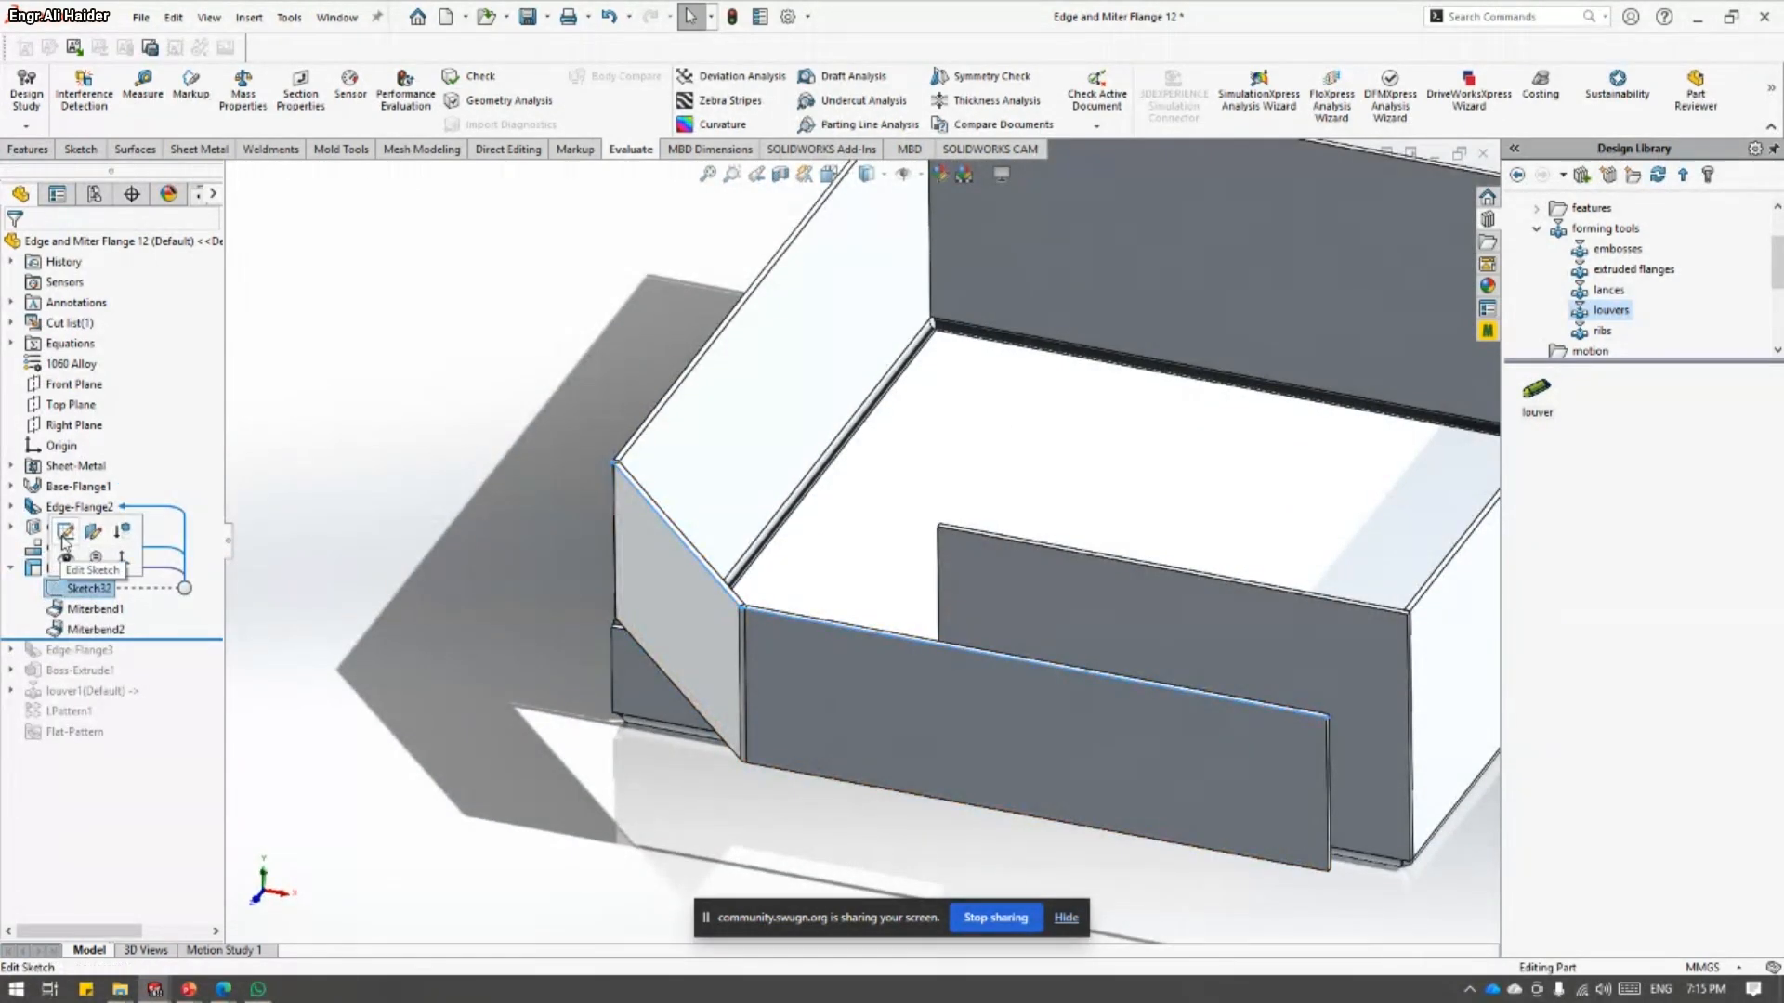
click(63, 531)
scroll(734, 840, up, 4)
scroll(754, 827, down, 3)
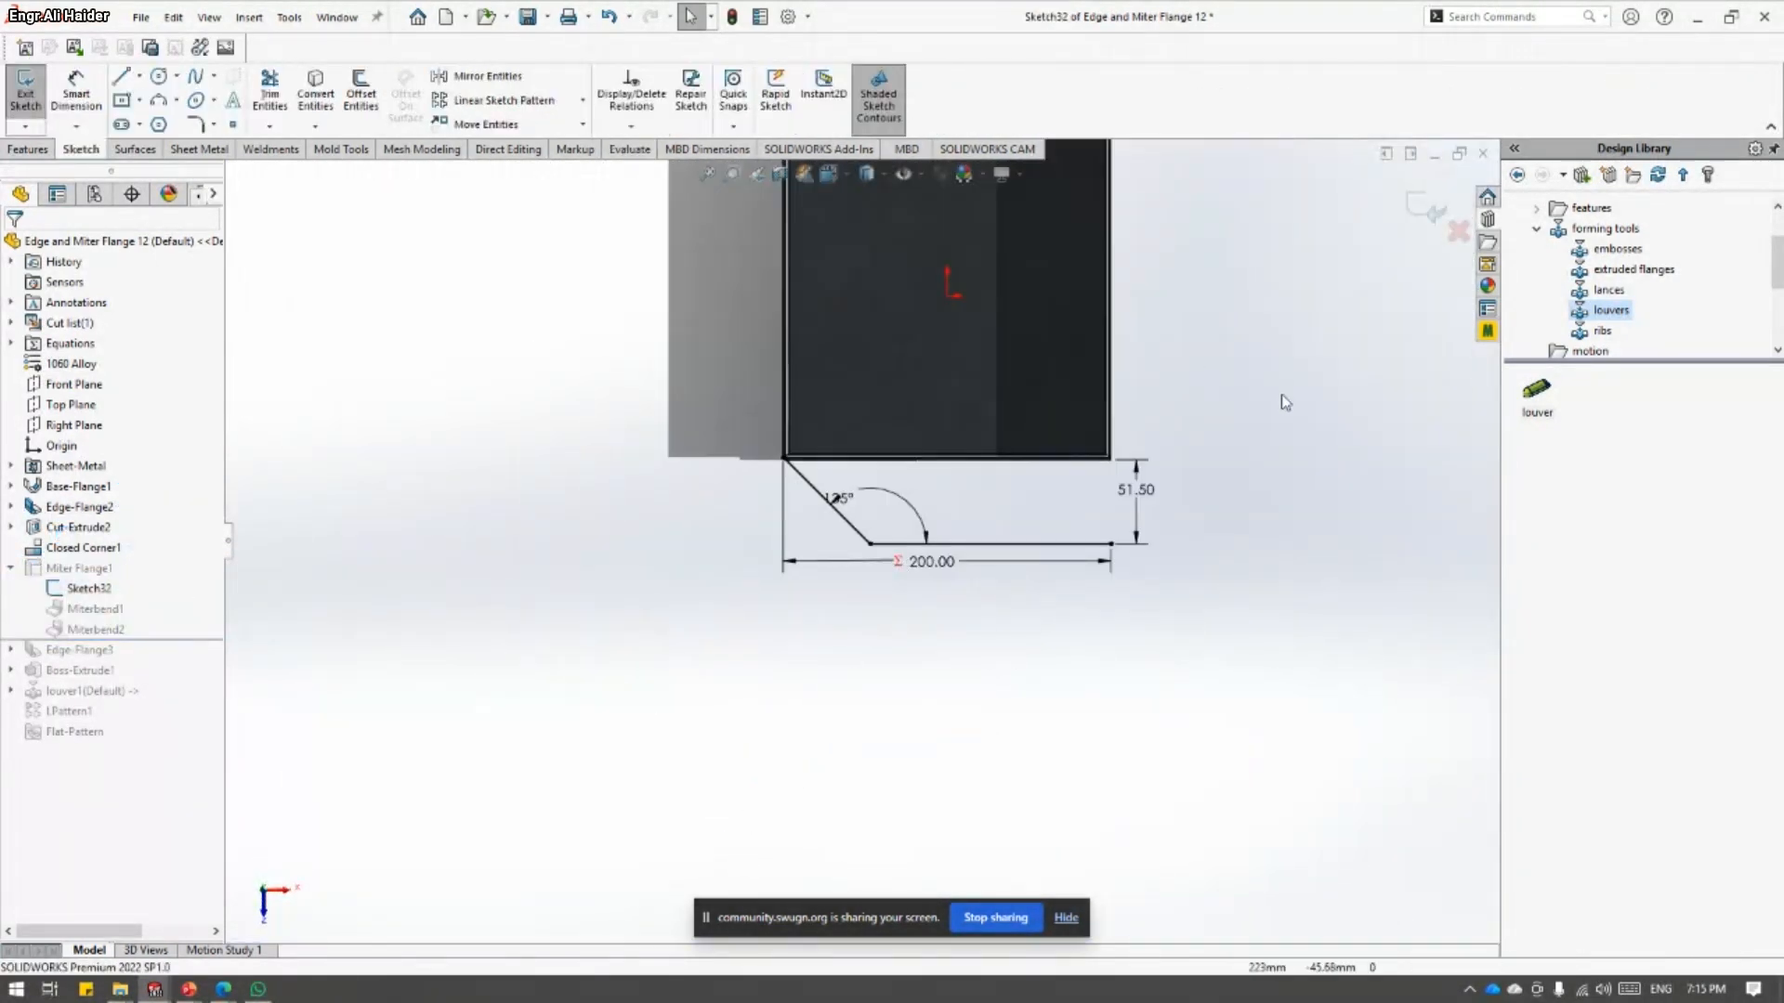
scroll(1338, 358, down, 2)
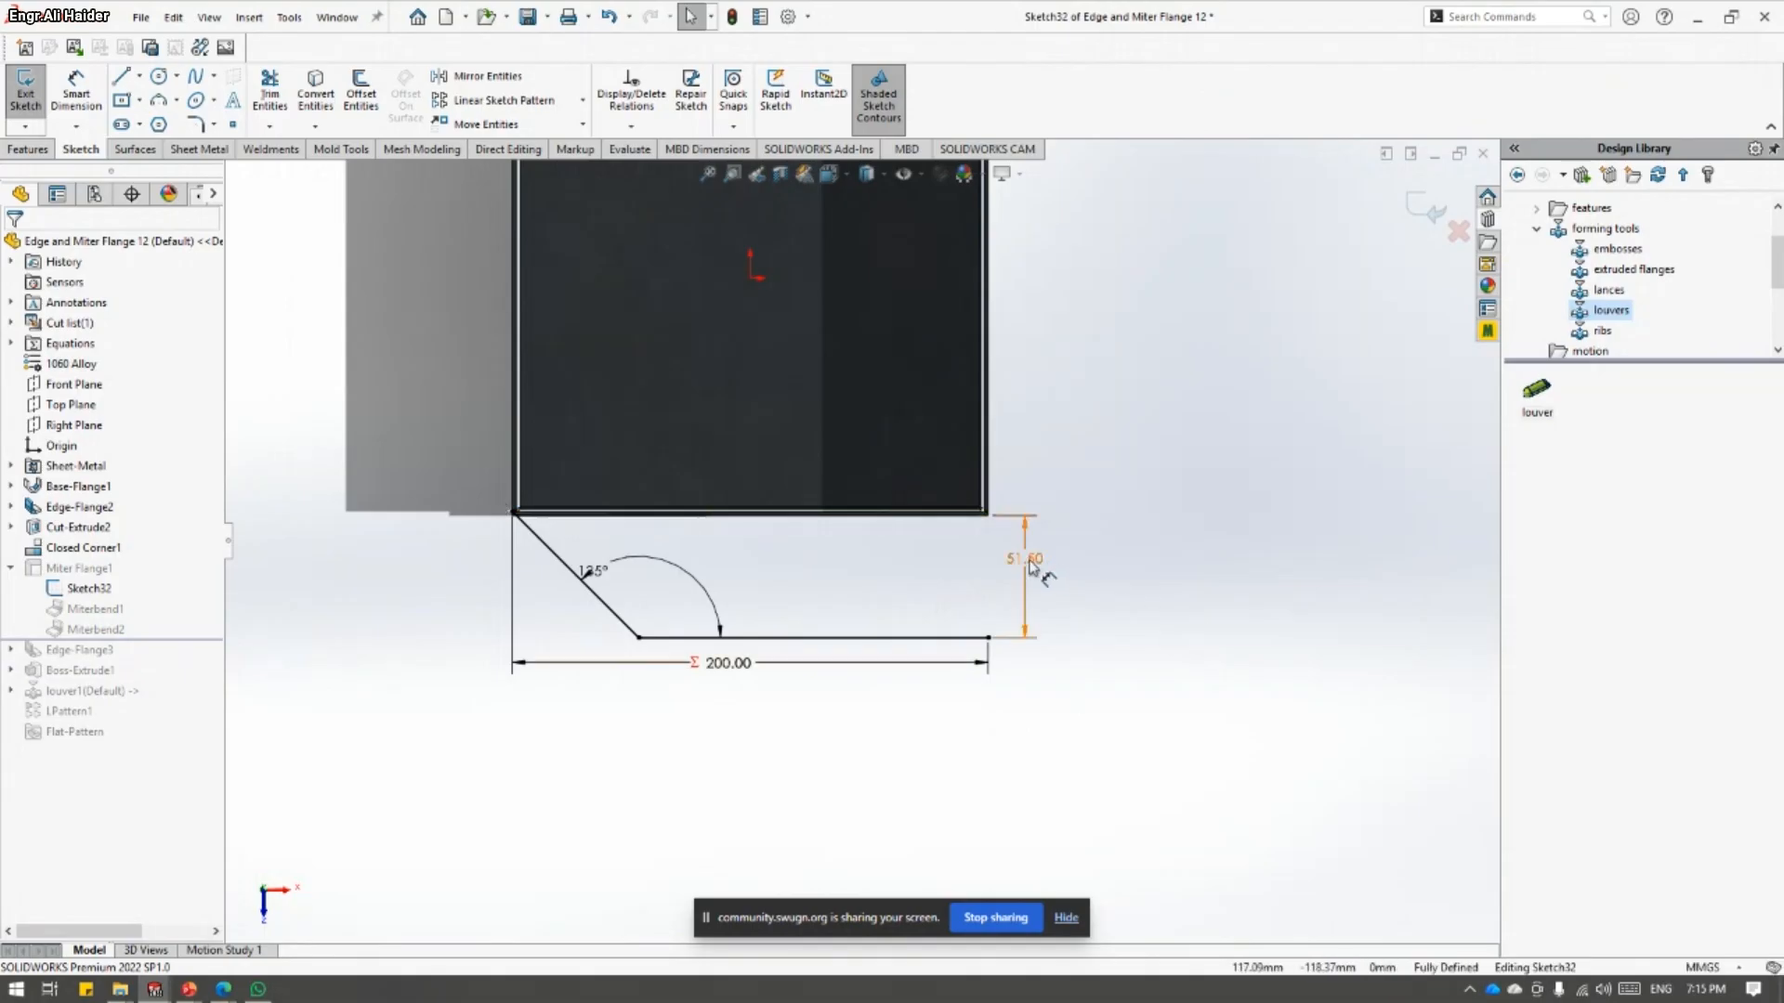
- Reposition the miter flange sketch's vertical, horizontal and angle dimensions for readability and exit the sketch
drag(1024, 558, 1108, 560)
drag(728, 663, 719, 716)
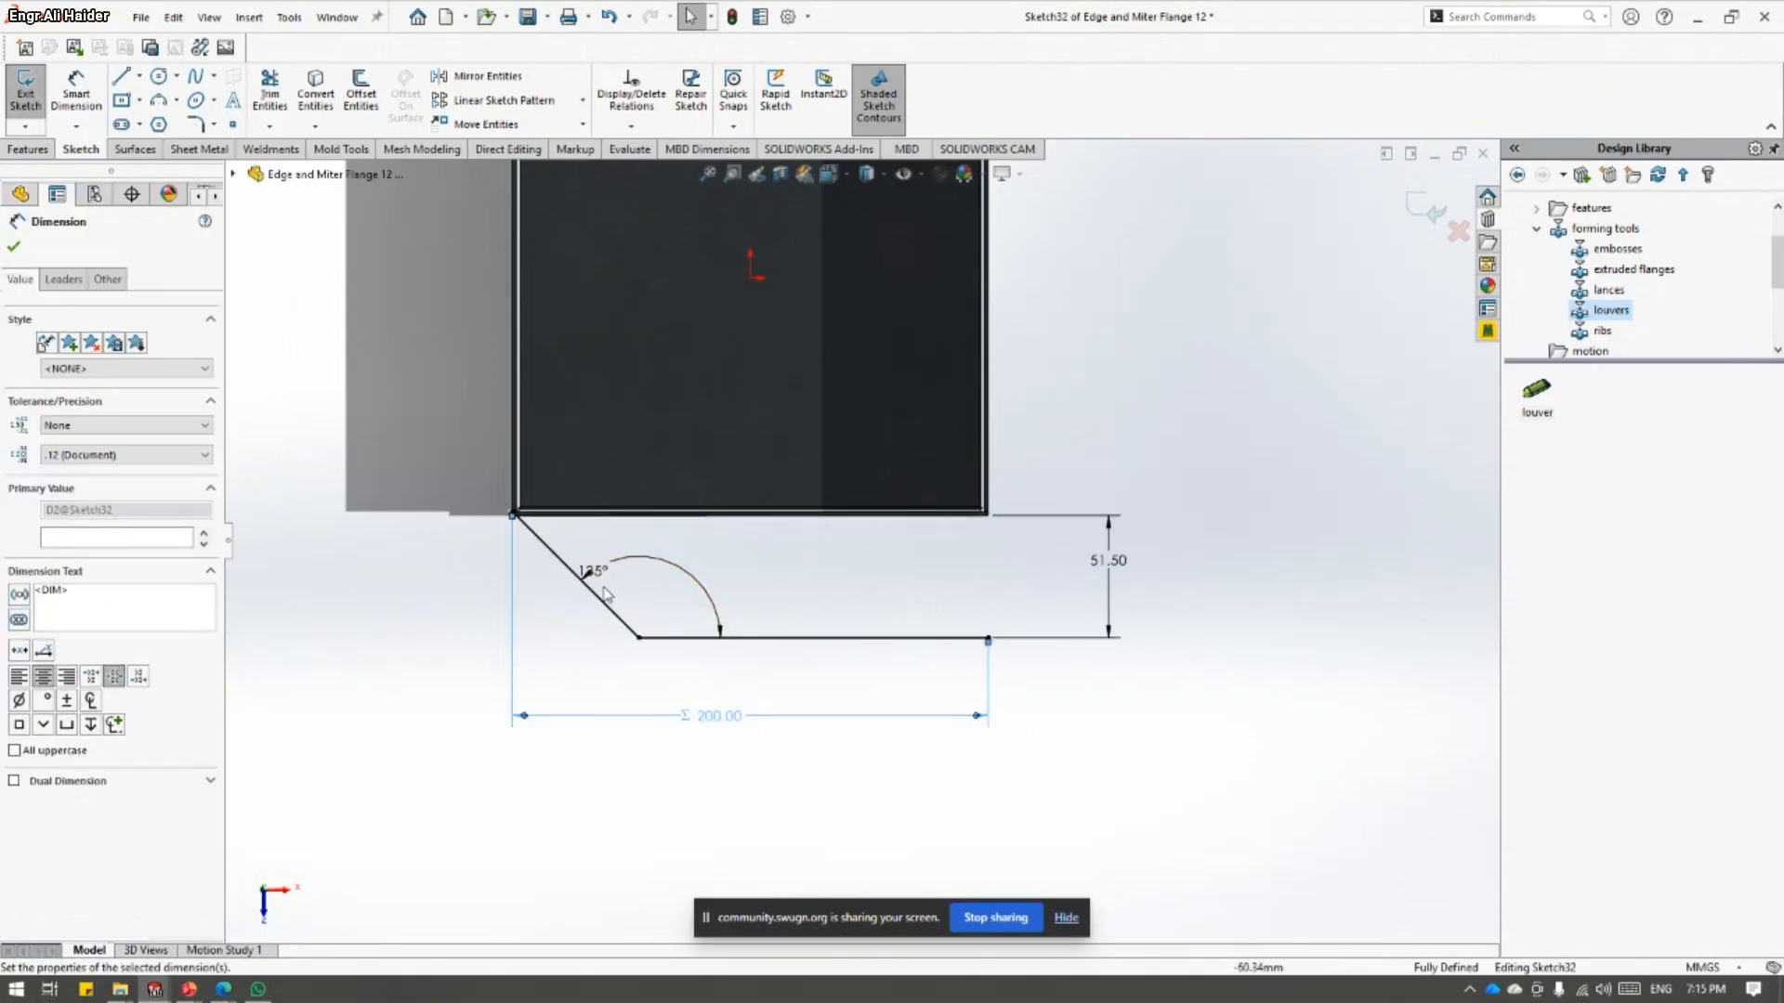
click(651, 577)
drag(653, 576, 669, 585)
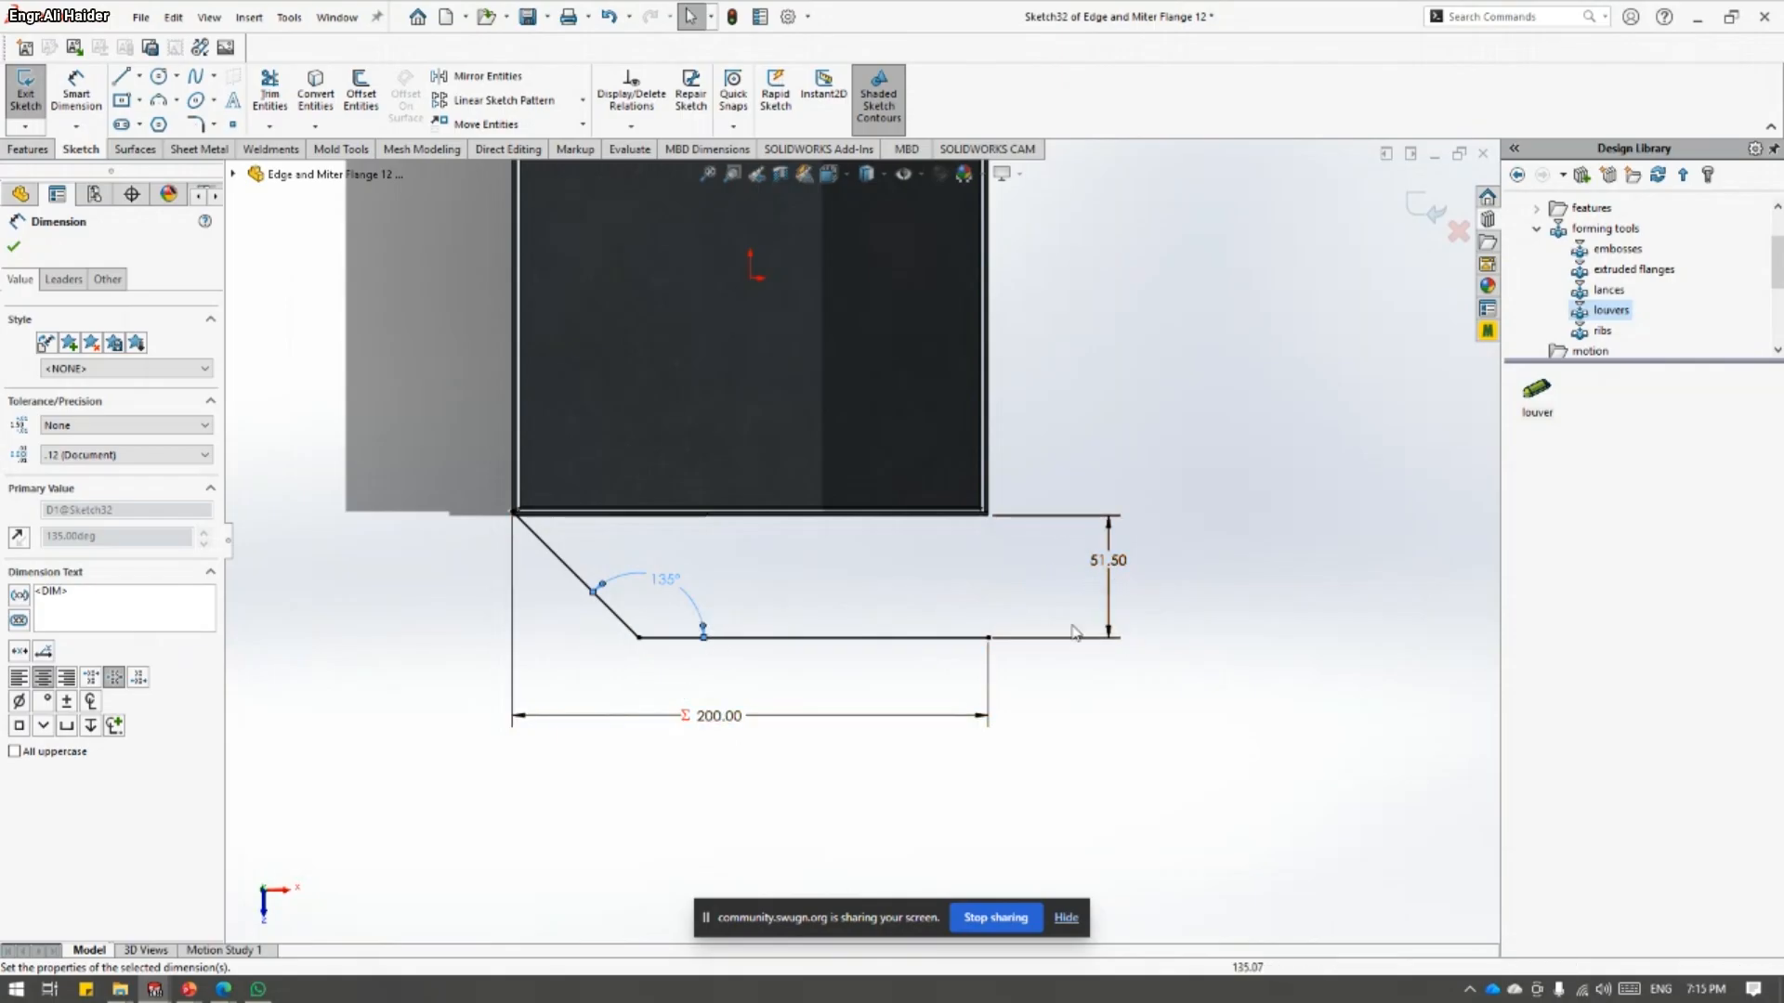
click(14, 246)
click(1422, 205)
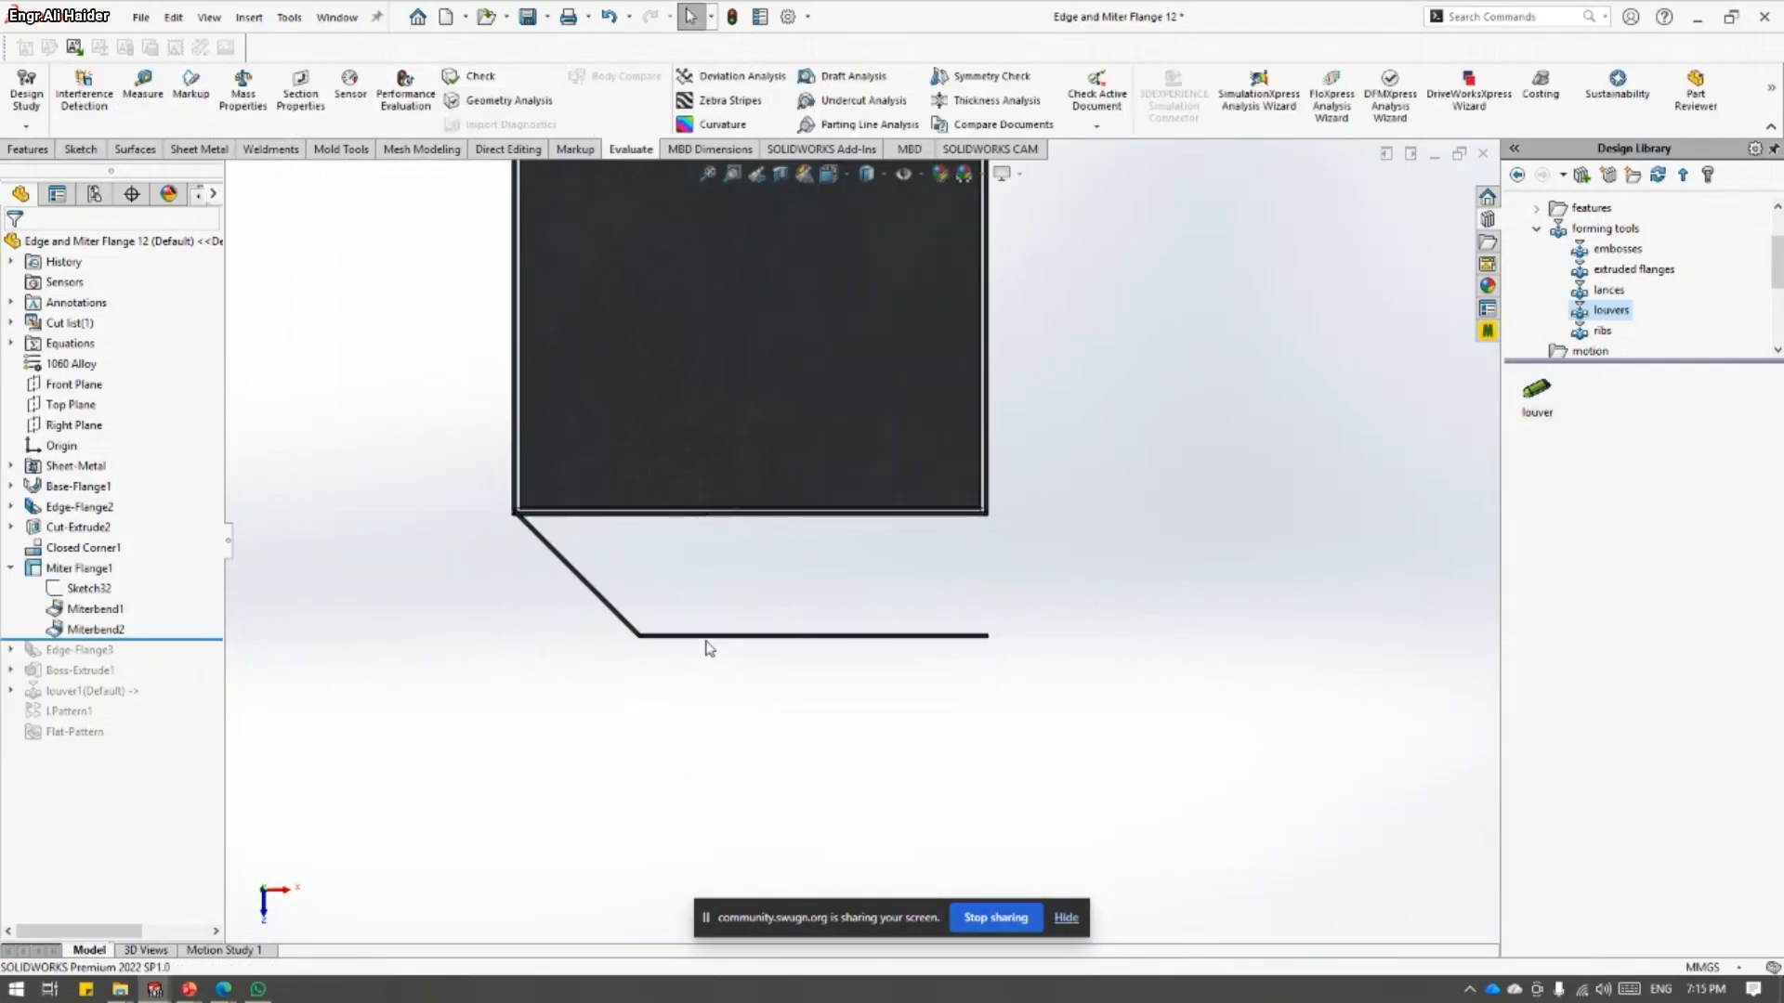
- Open the Miter Flange1 feature for editing and view its preview from the front of the box
click(202, 149)
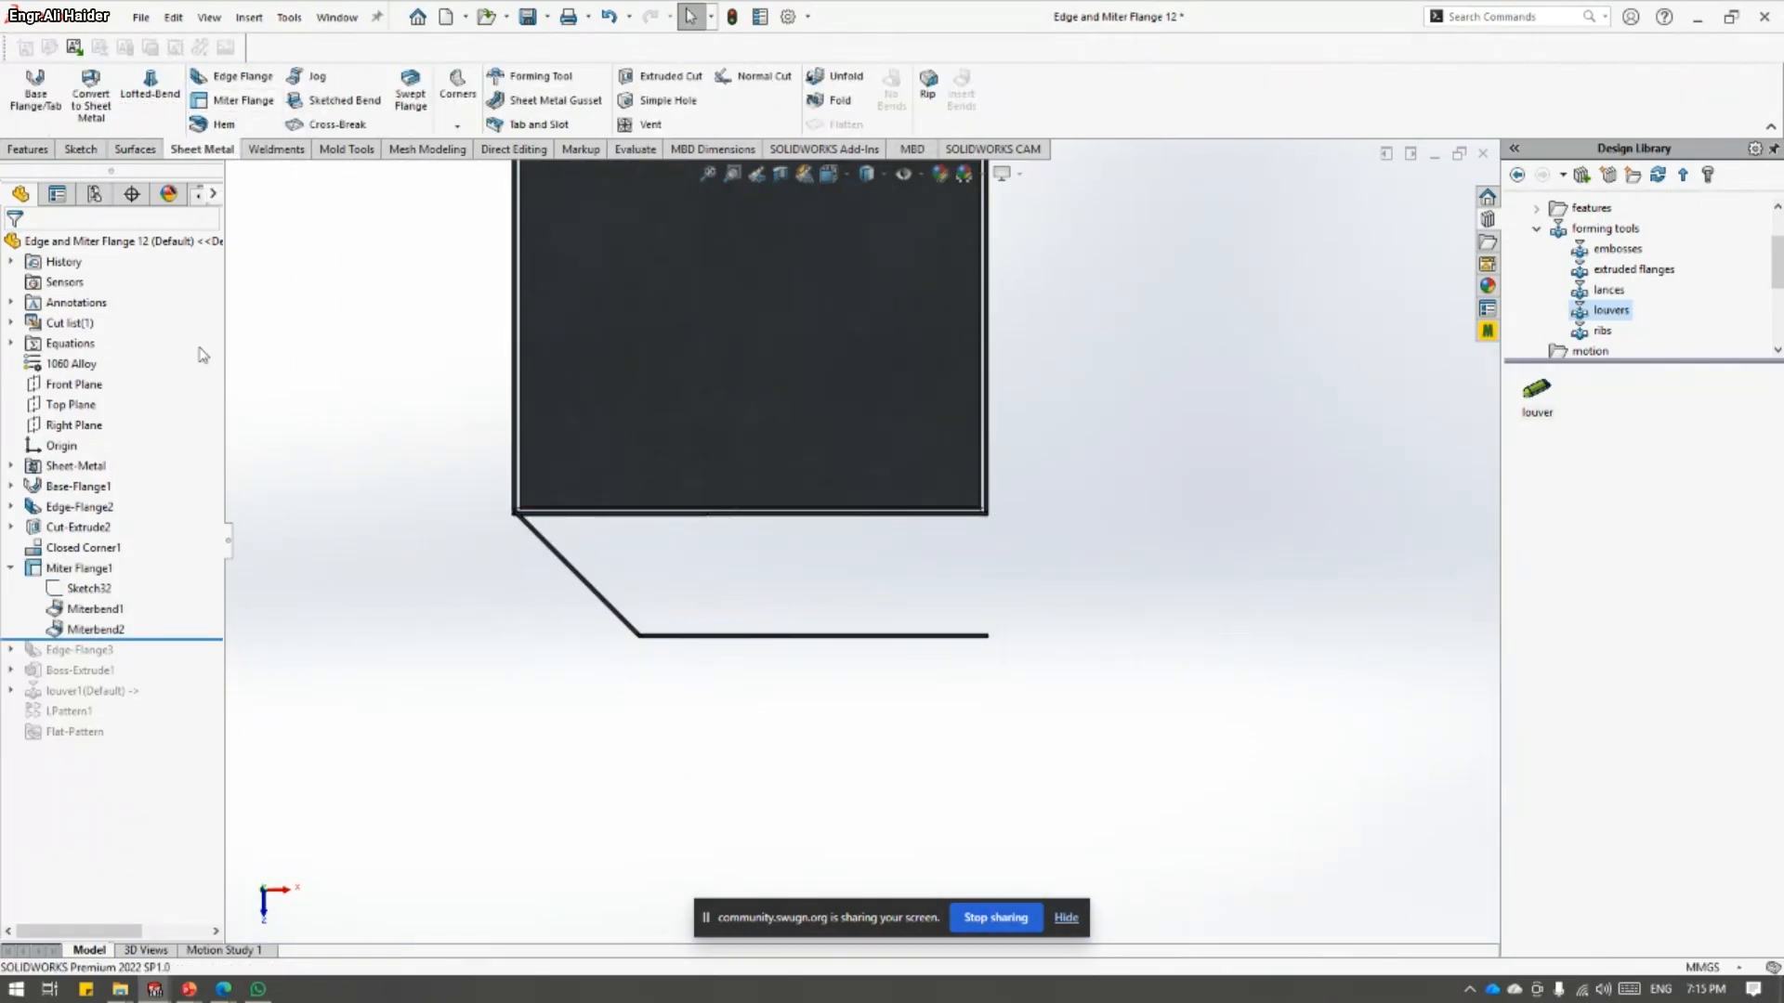
click(79, 568)
click(65, 509)
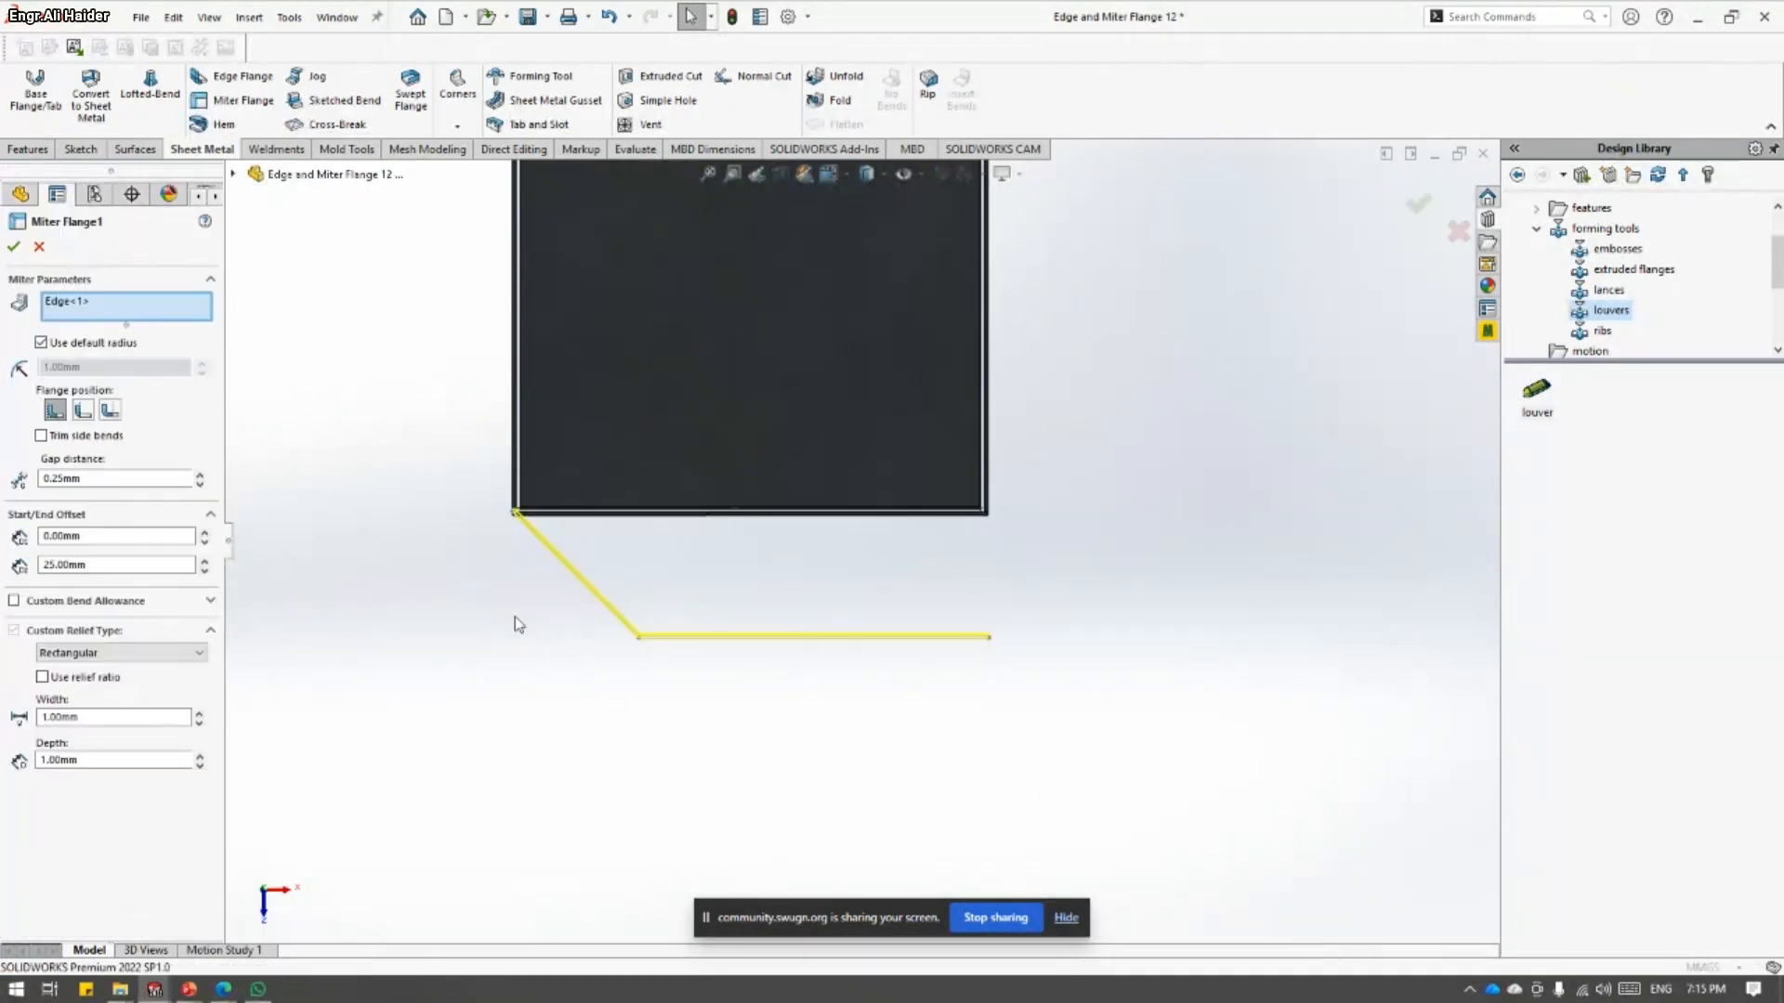
middle_drag(511, 613, 467, 412)
middle_drag(605, 511, 415, 589)
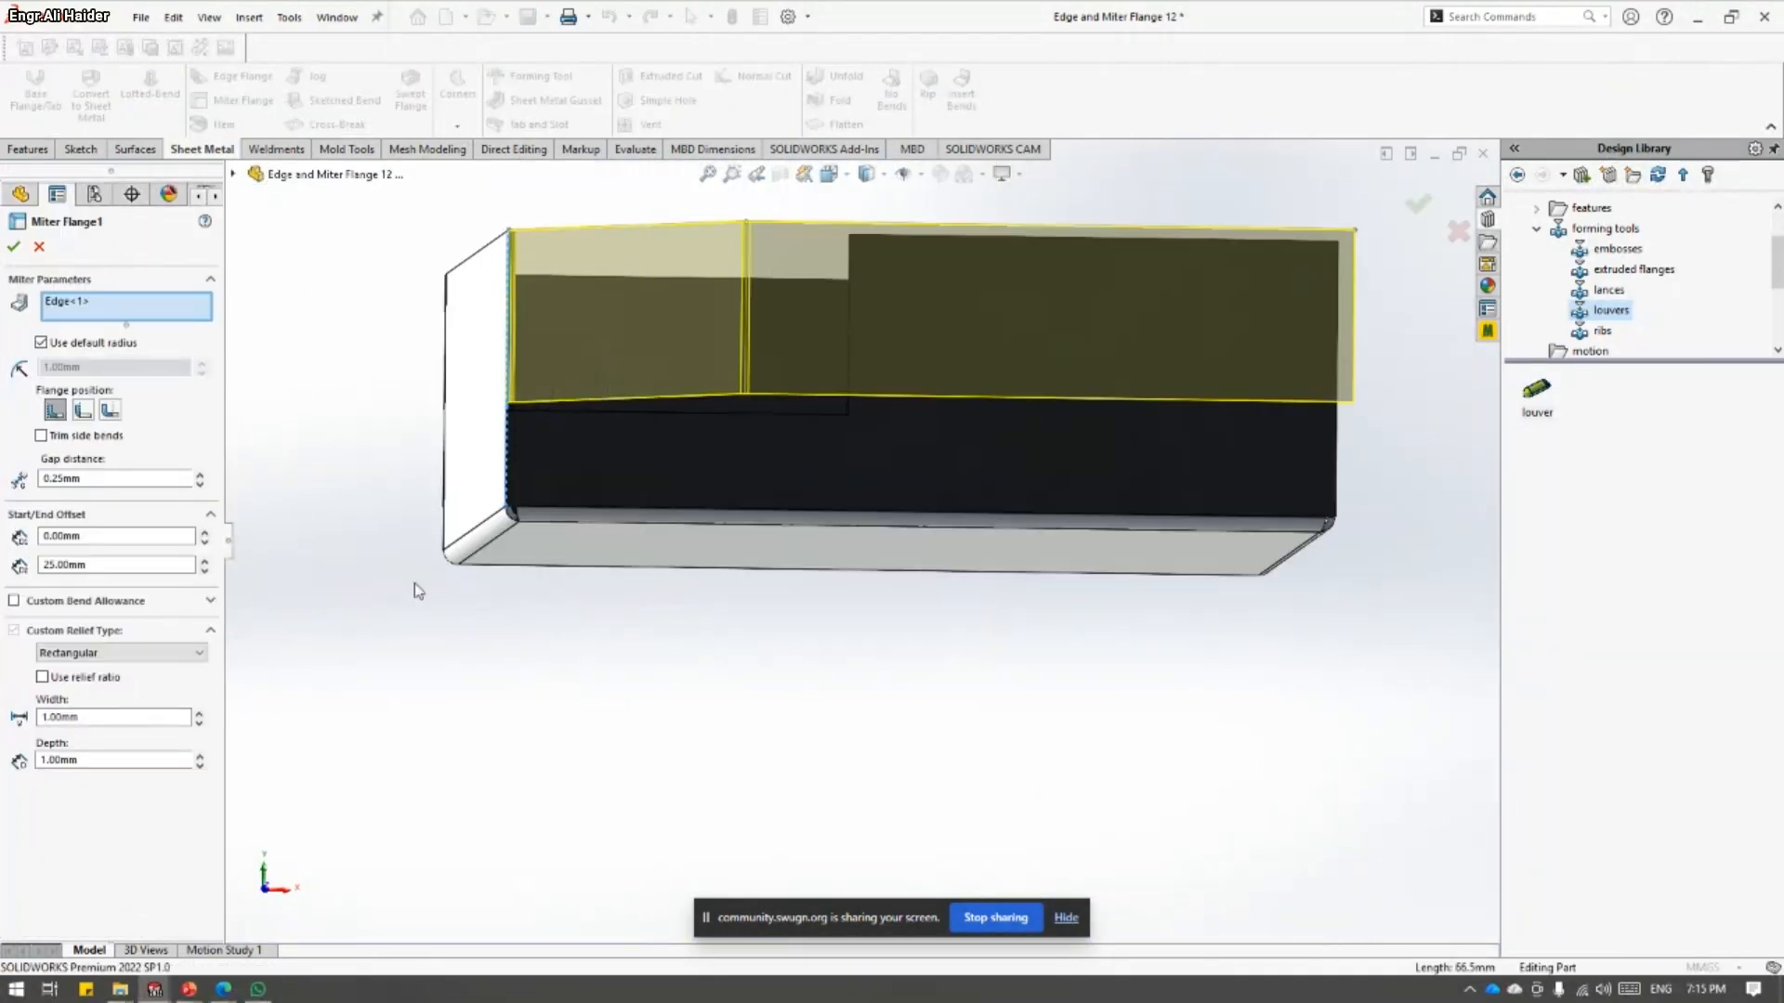
- Check the miter flange's end offset against the dimension pictured on the Q11 slide
double_click(116, 565)
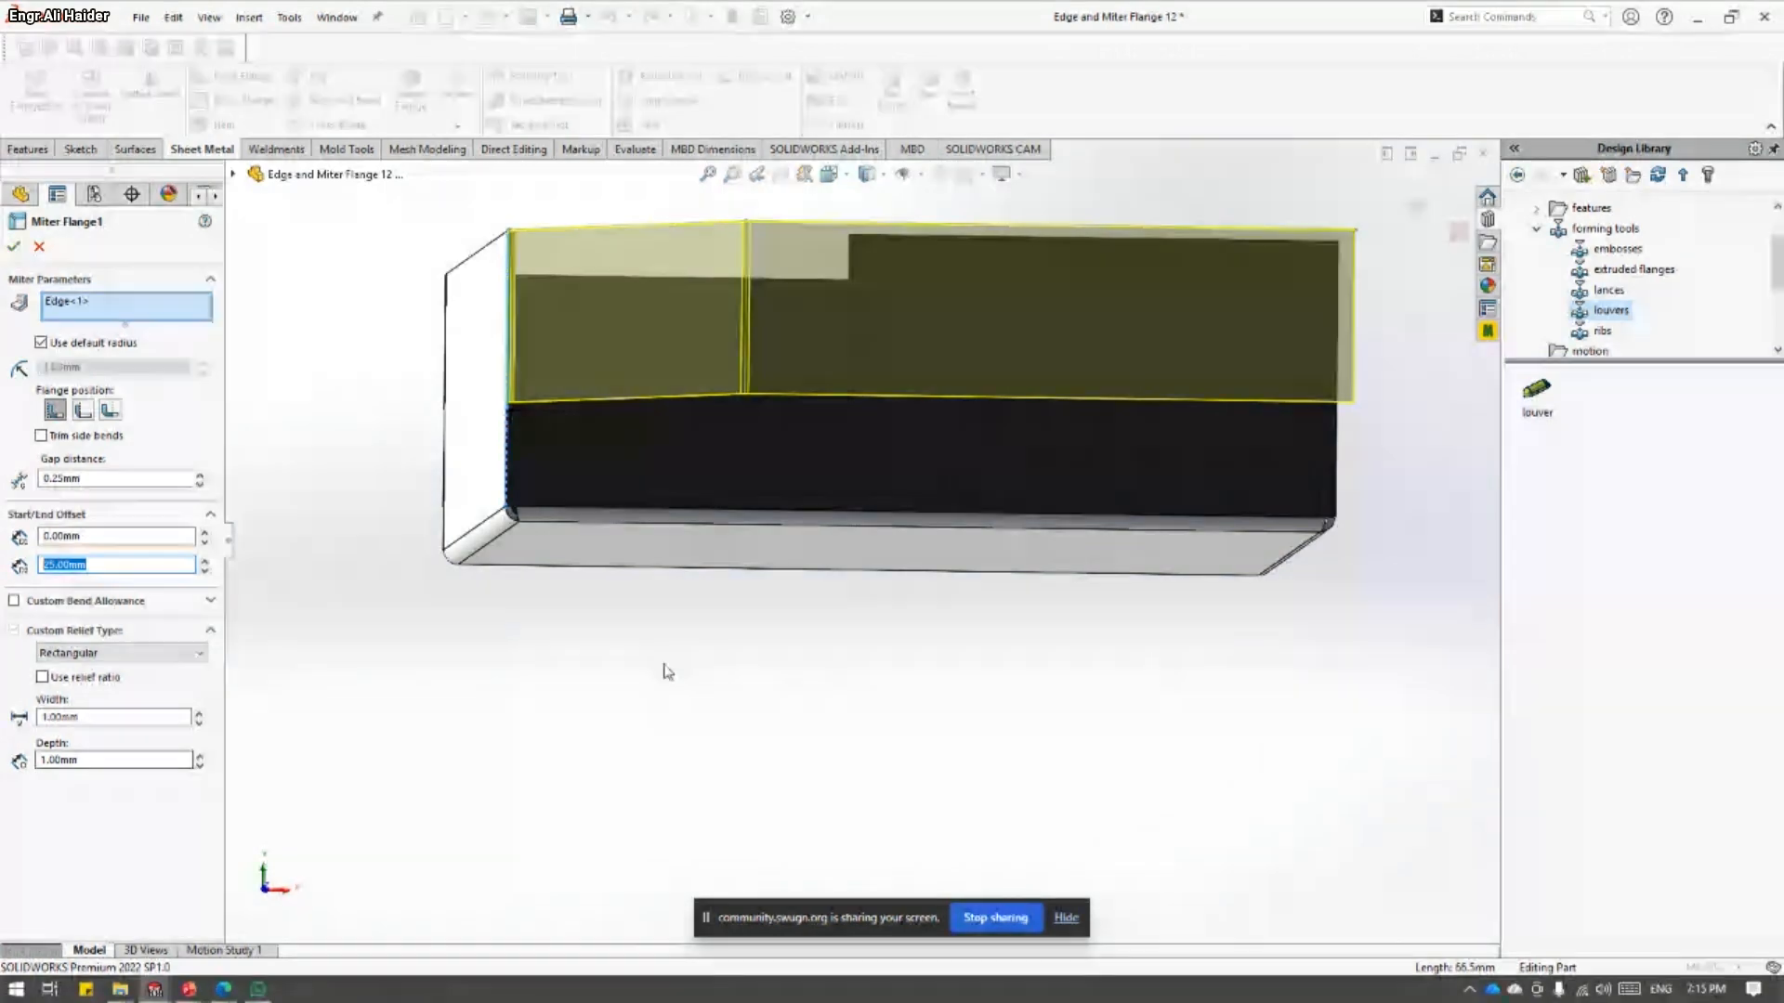
key(alt+Tab)
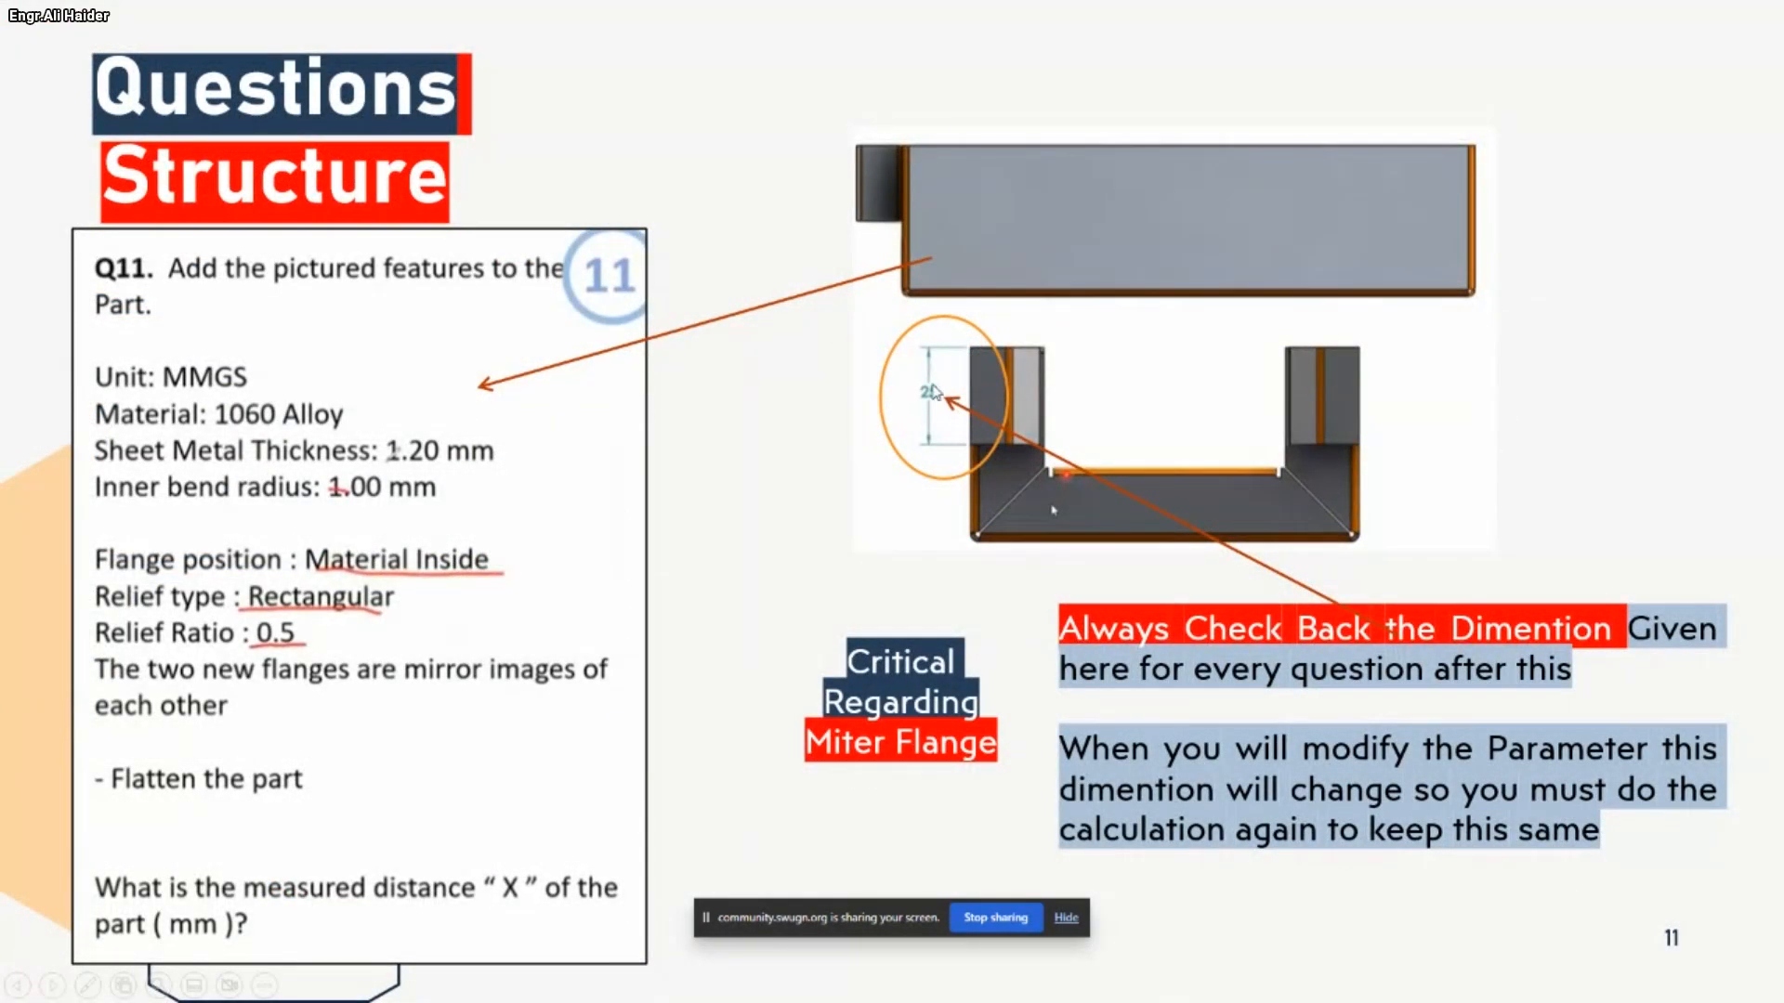
key(alt+Tab)
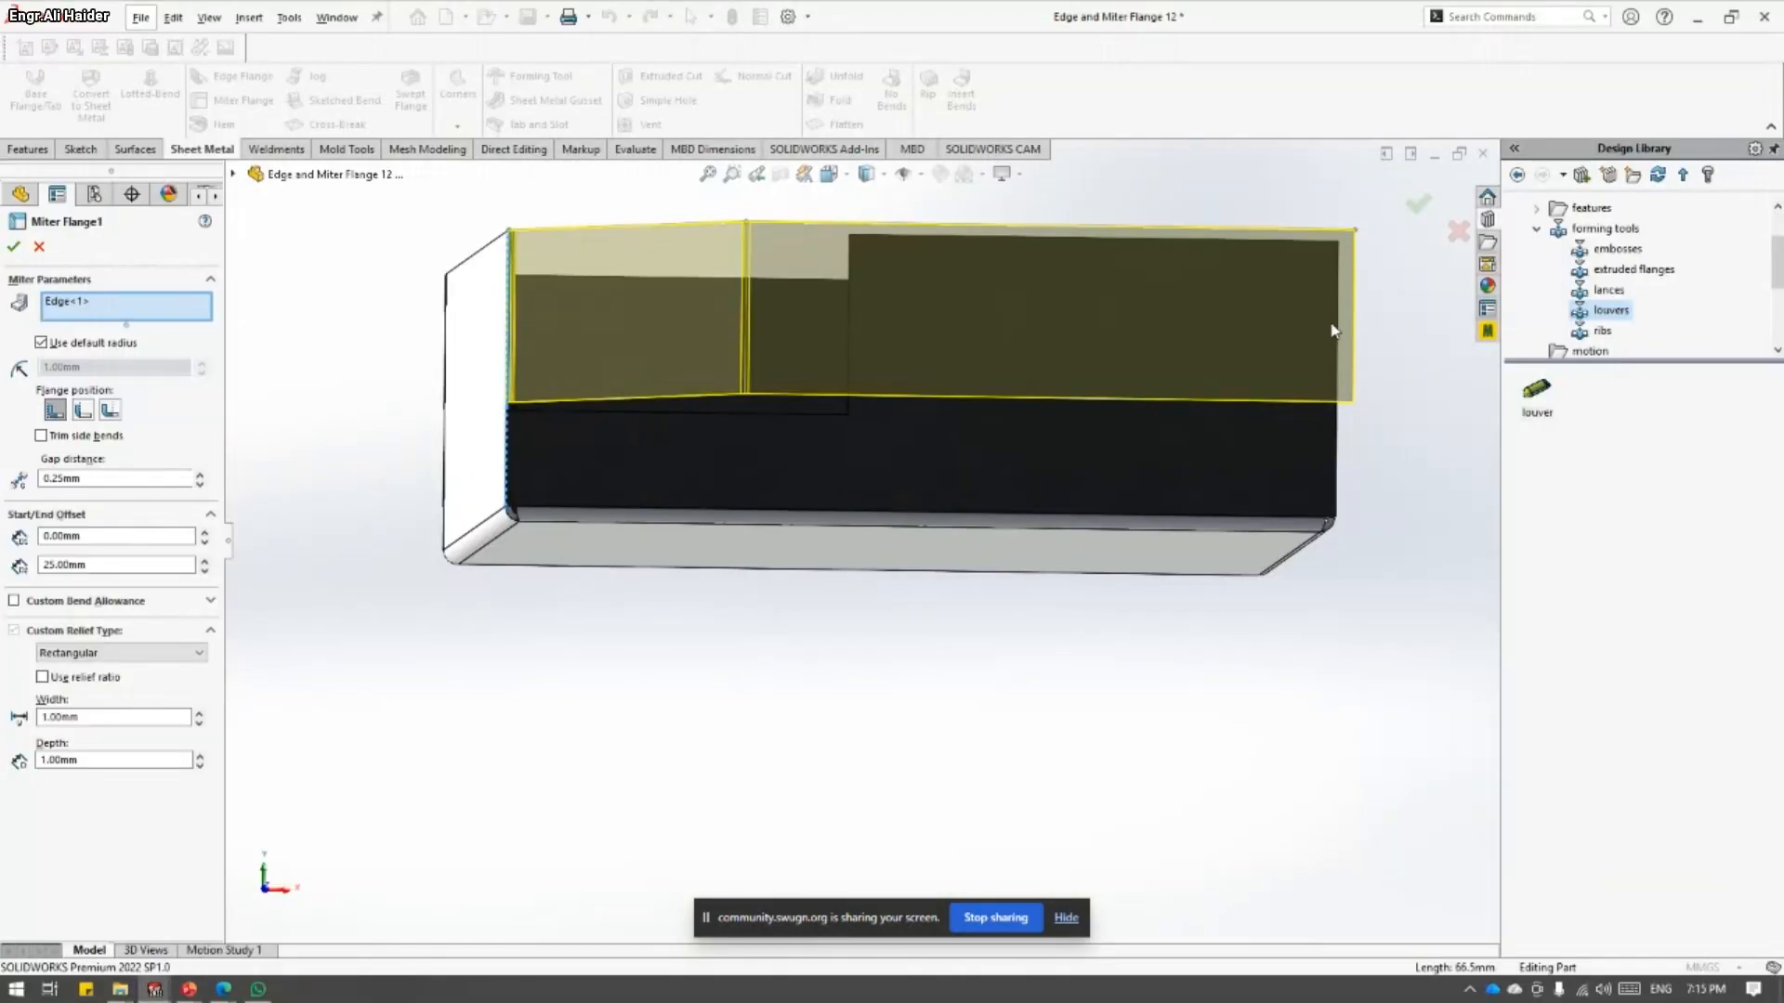
- Set the end offset of Miter Flange1 to 30 mm and examine the previewed flange against the cut front wall
double_click(130, 565)
mouse_move(426, 585)
middle_down()
mouse_move(458, 587)
mouse_move(438, 608)
middle_up()
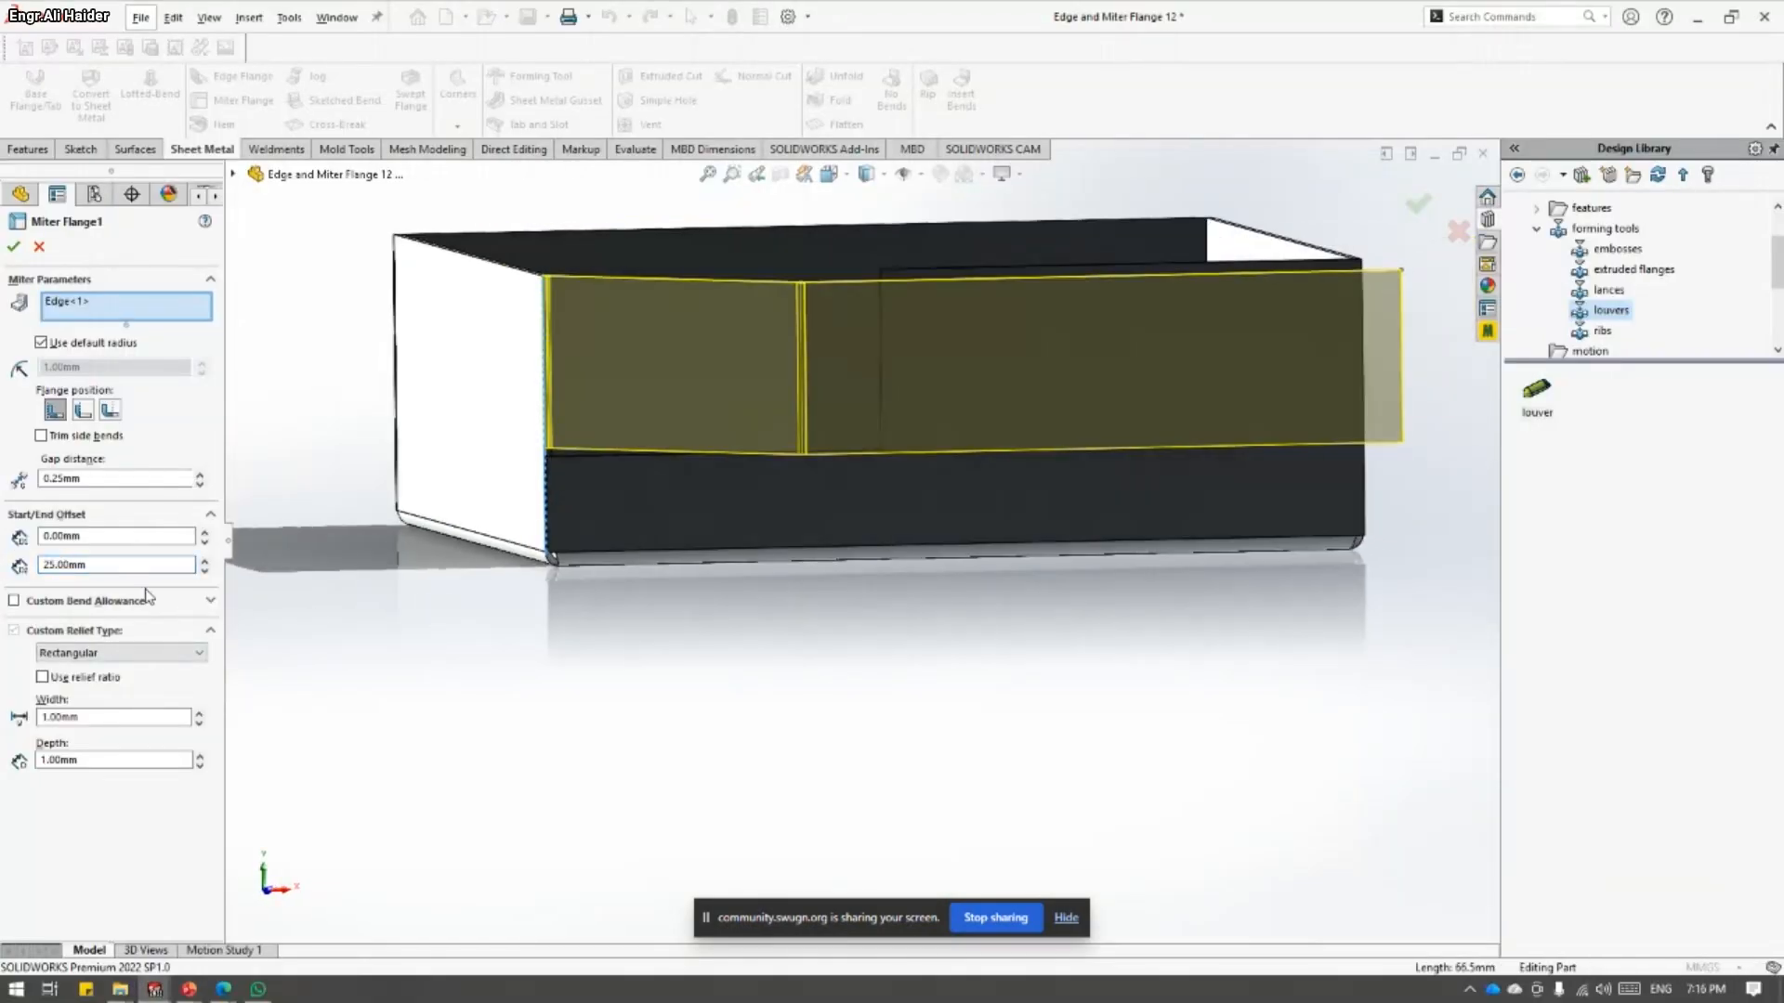
double_click(120, 564)
key(Return)
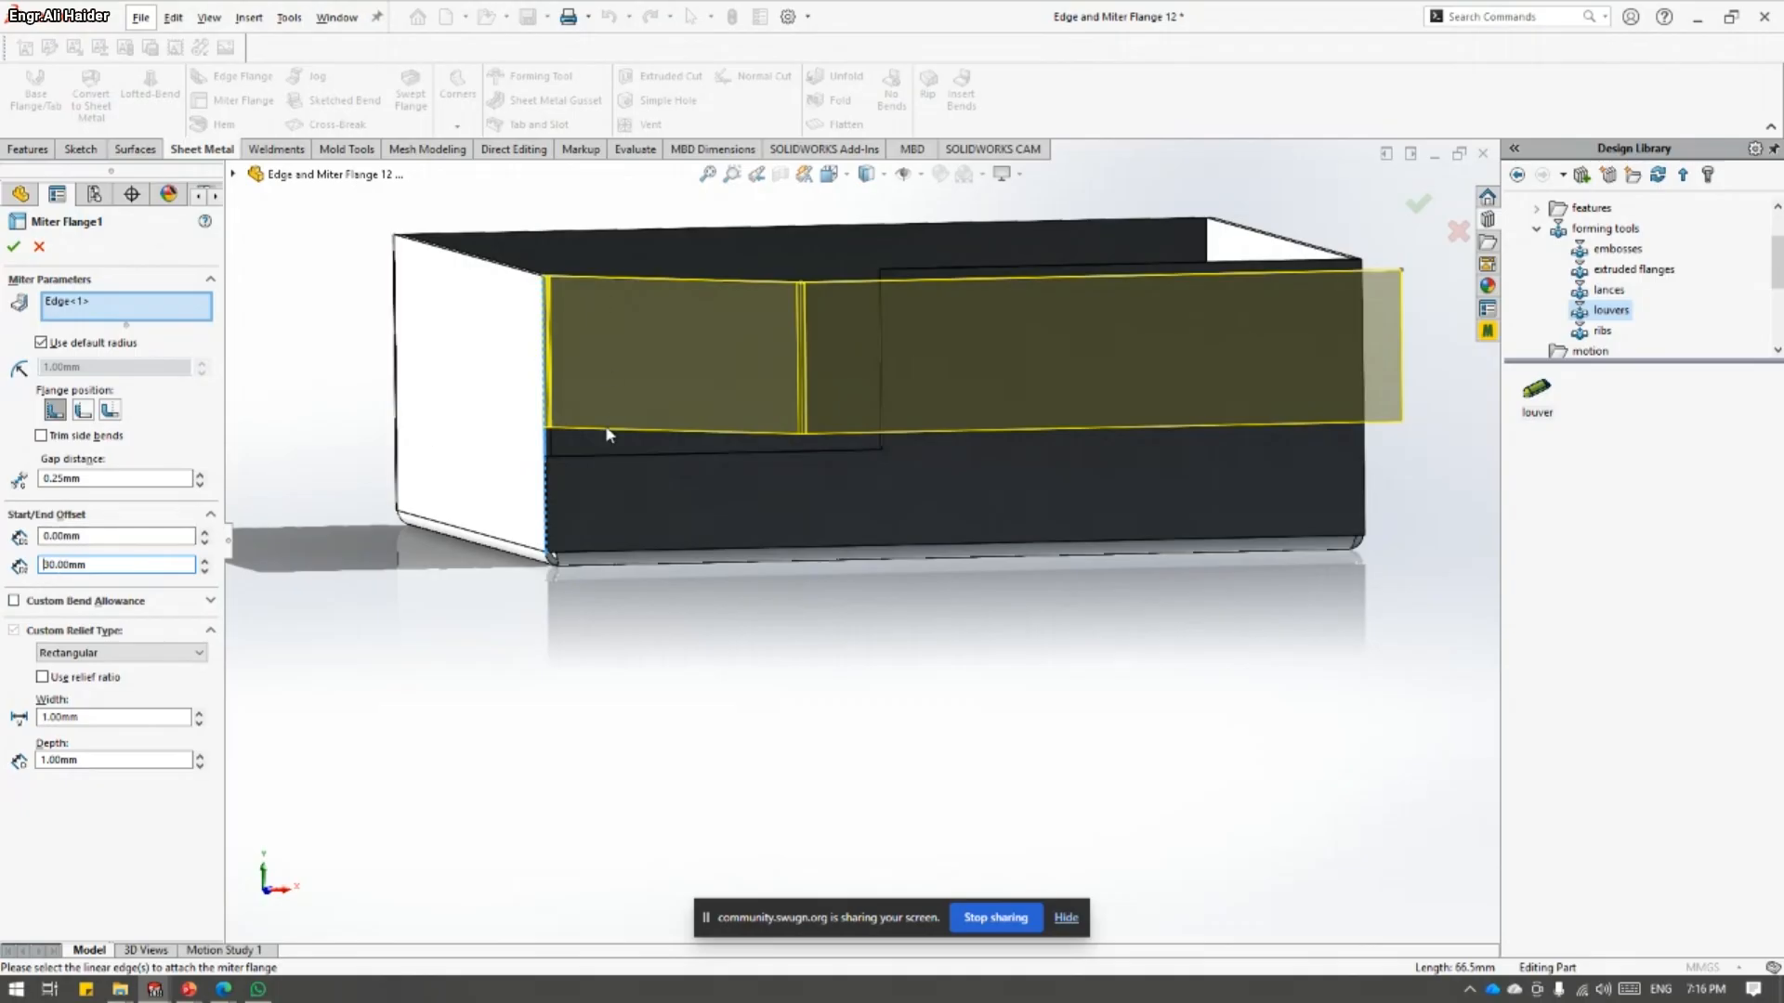
middle_drag(605, 426, 539, 544)
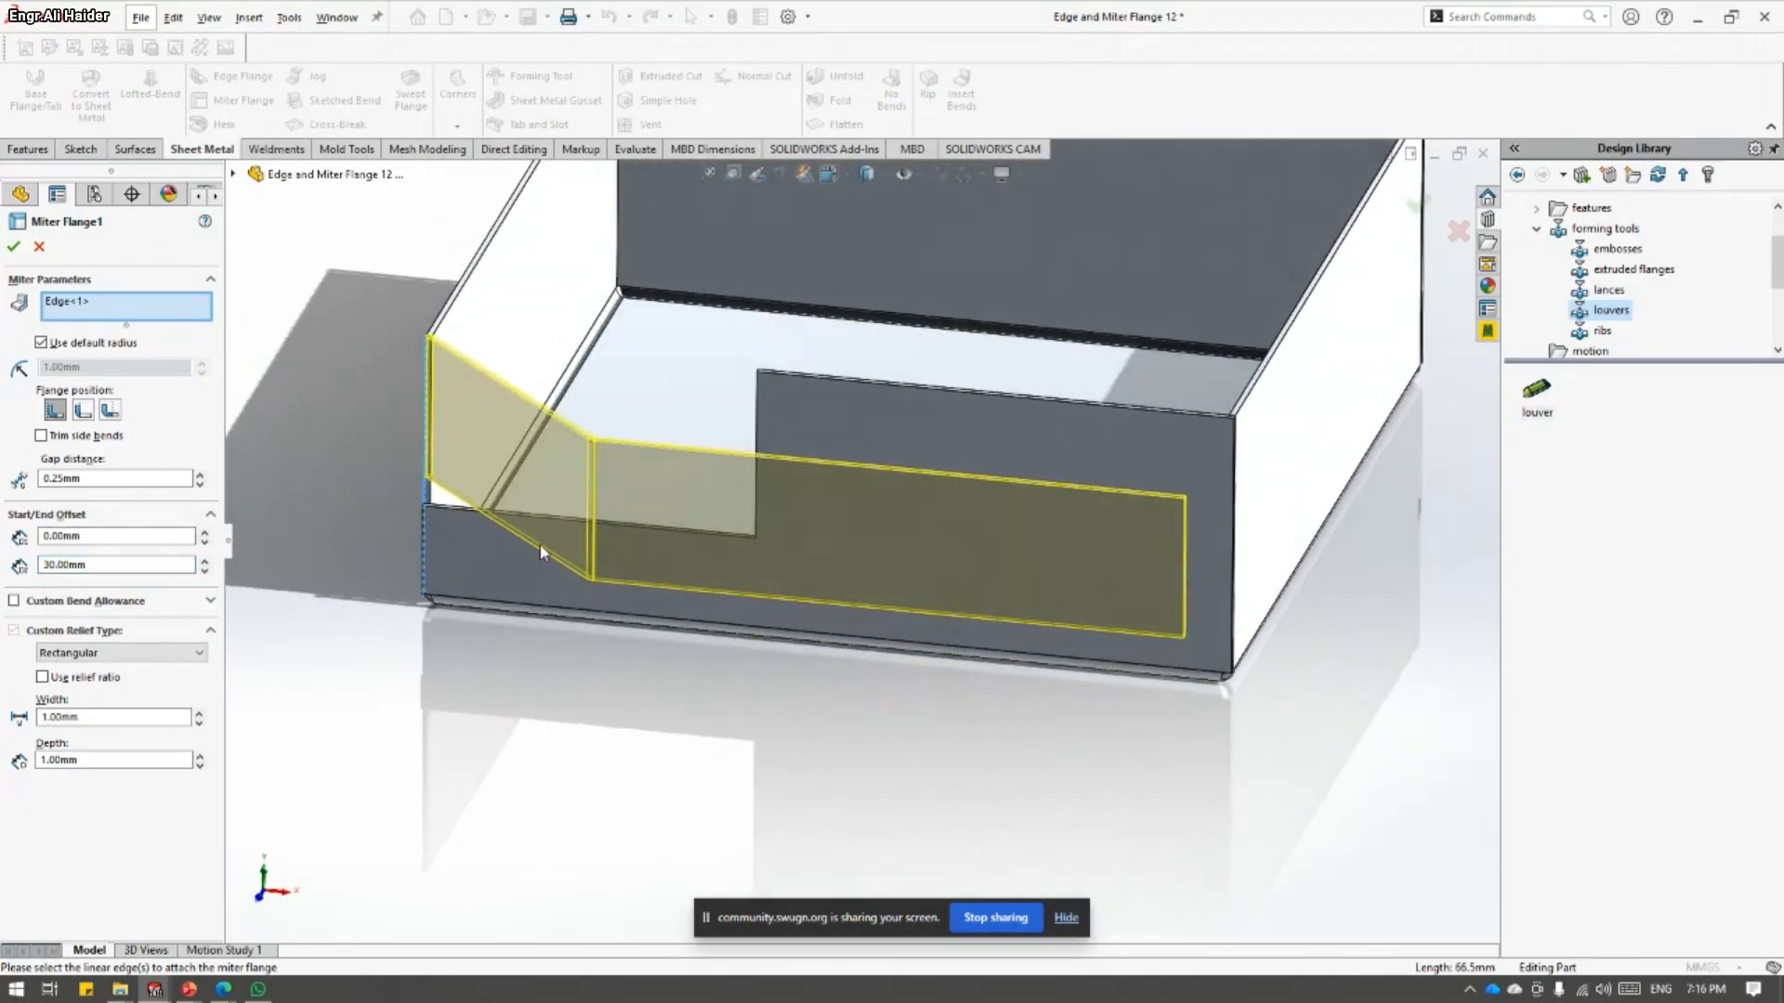
scroll(538, 544, down, 3)
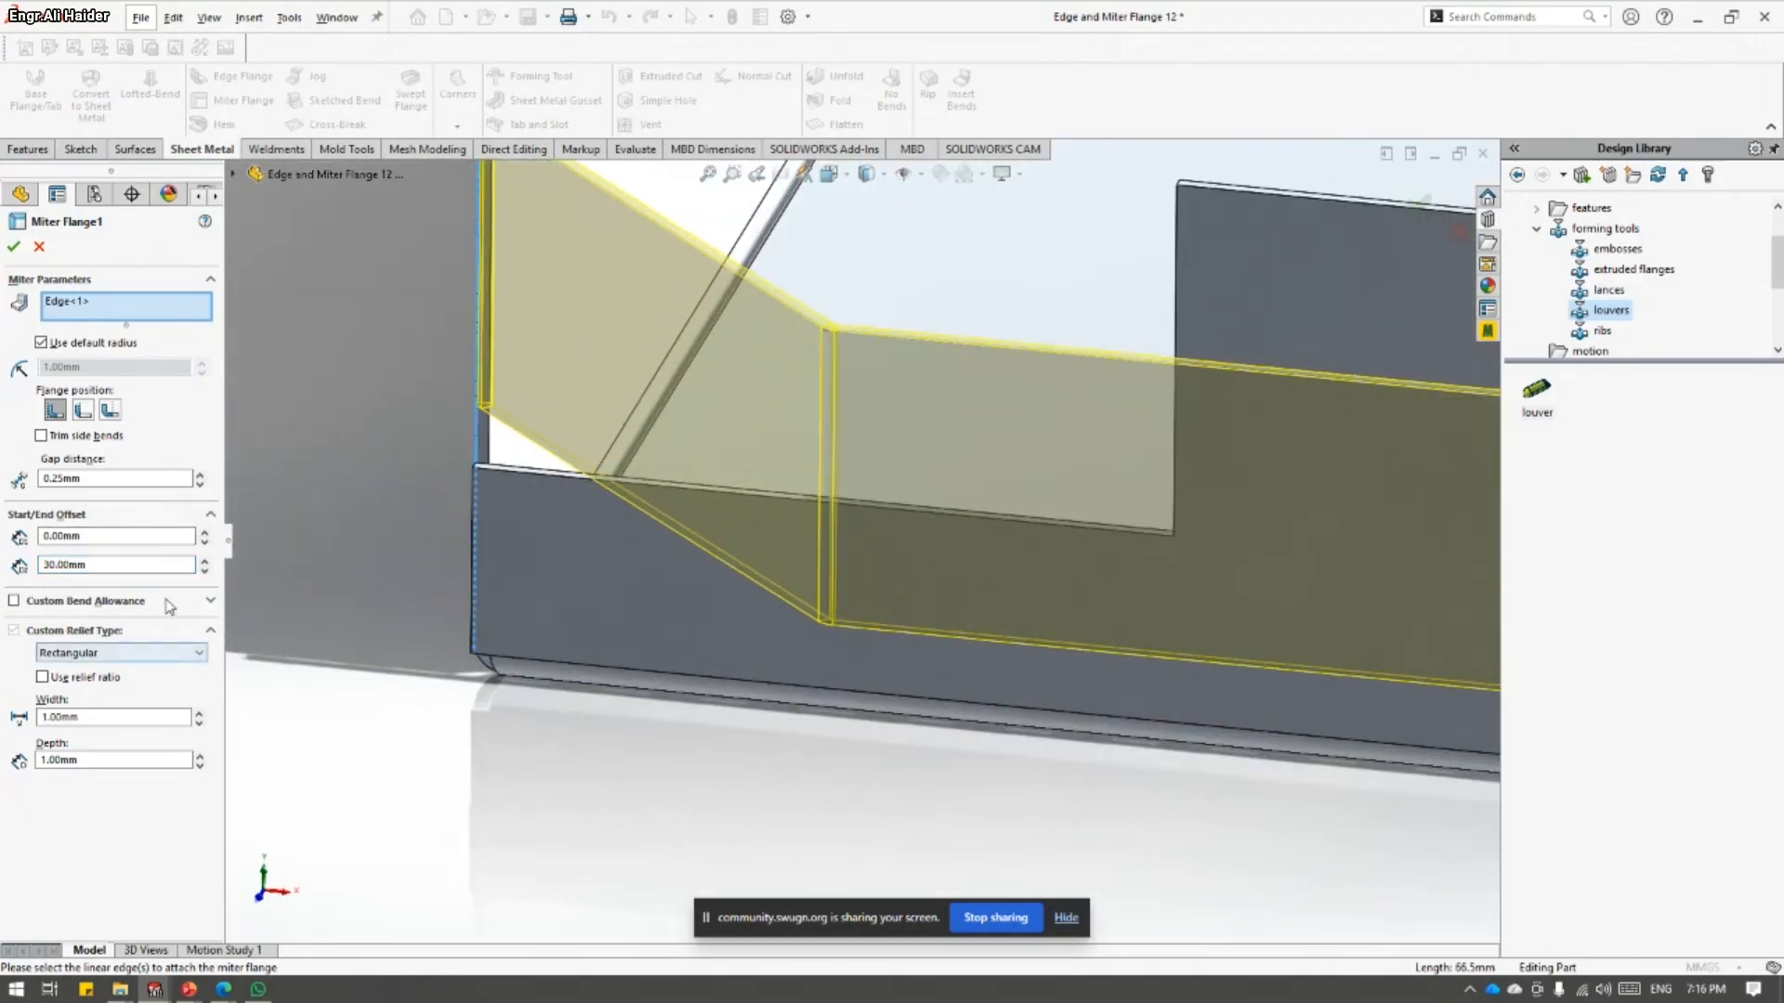
scroll(929, 298, up, 2)
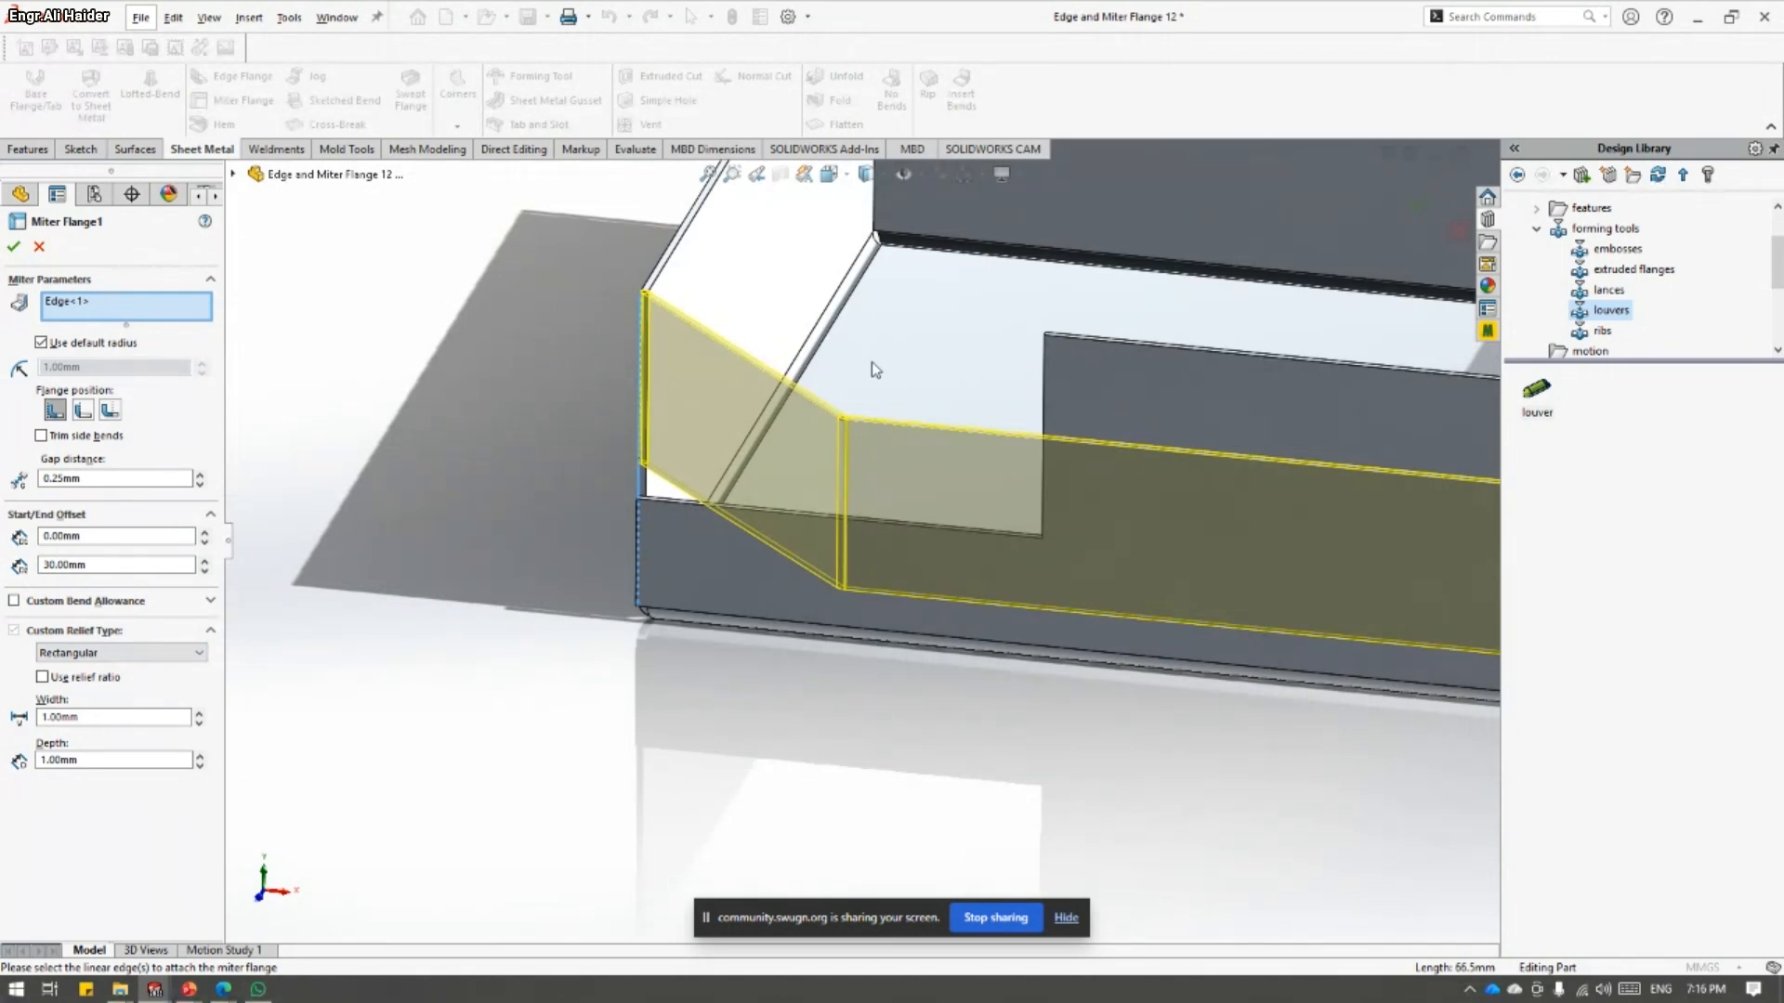
- Discard the Miter Flange1 edit and measure the normal distance between the box floor and the side wall's top face
click(45, 247)
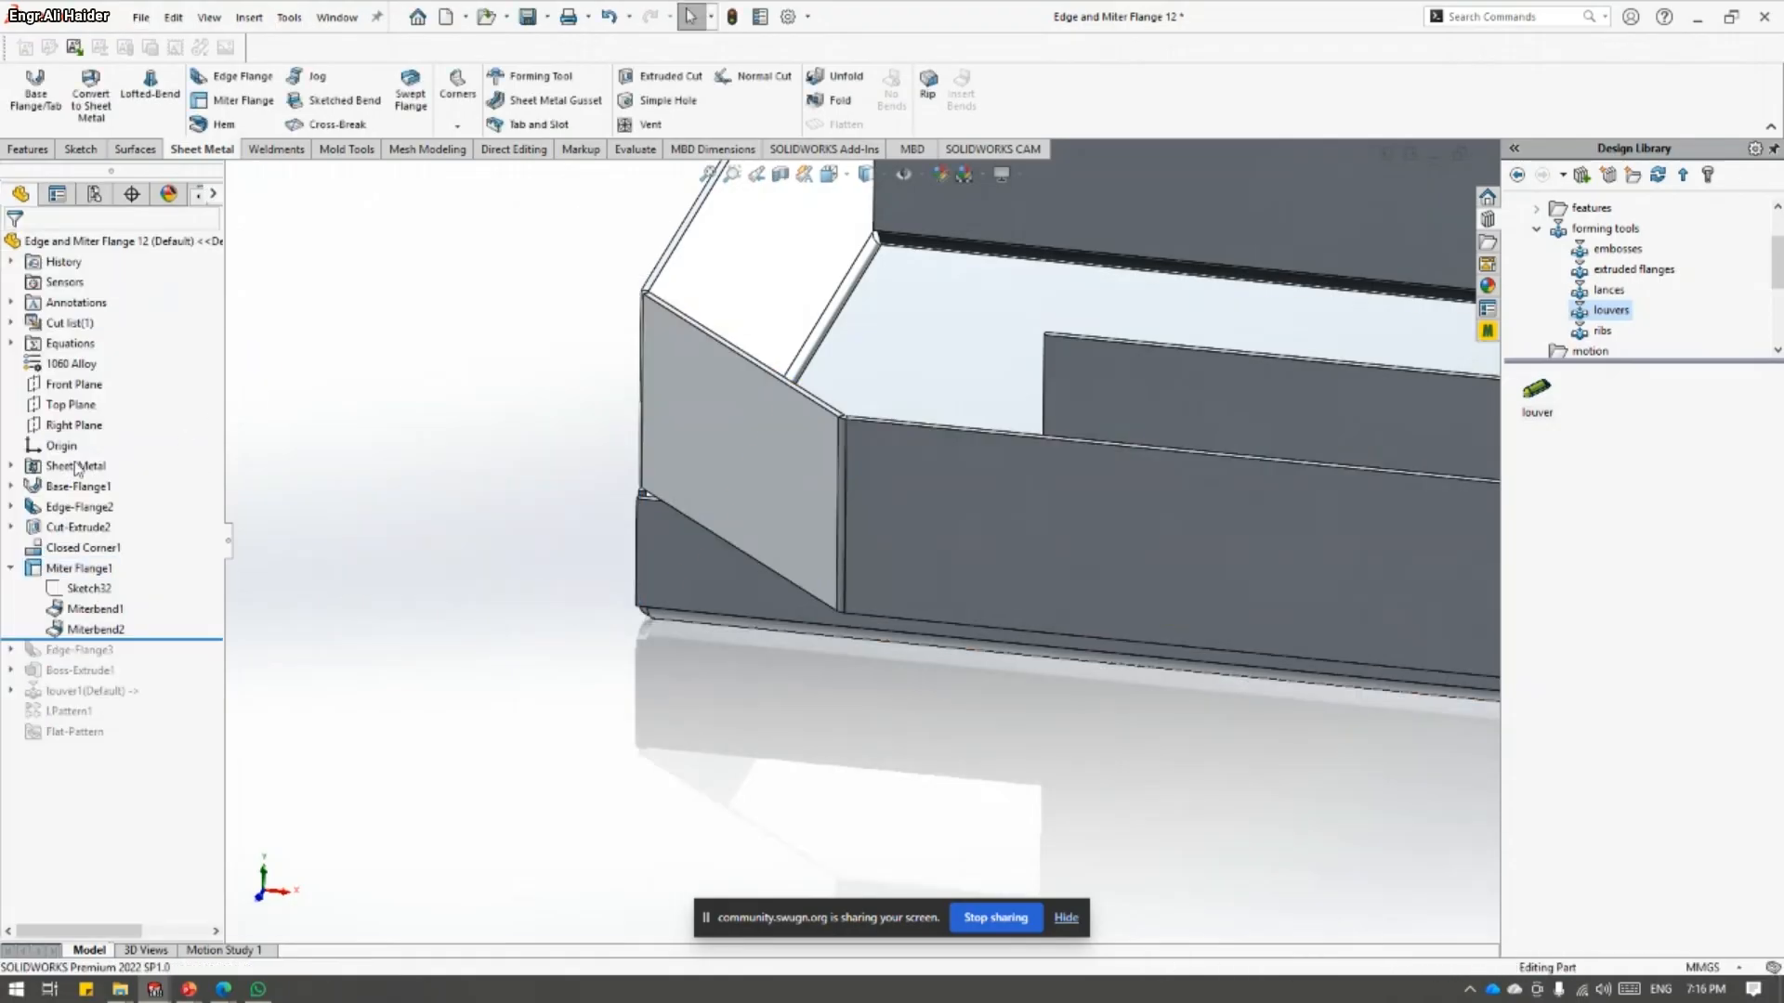
click(67, 490)
scroll(909, 343, up, 3)
click(569, 402)
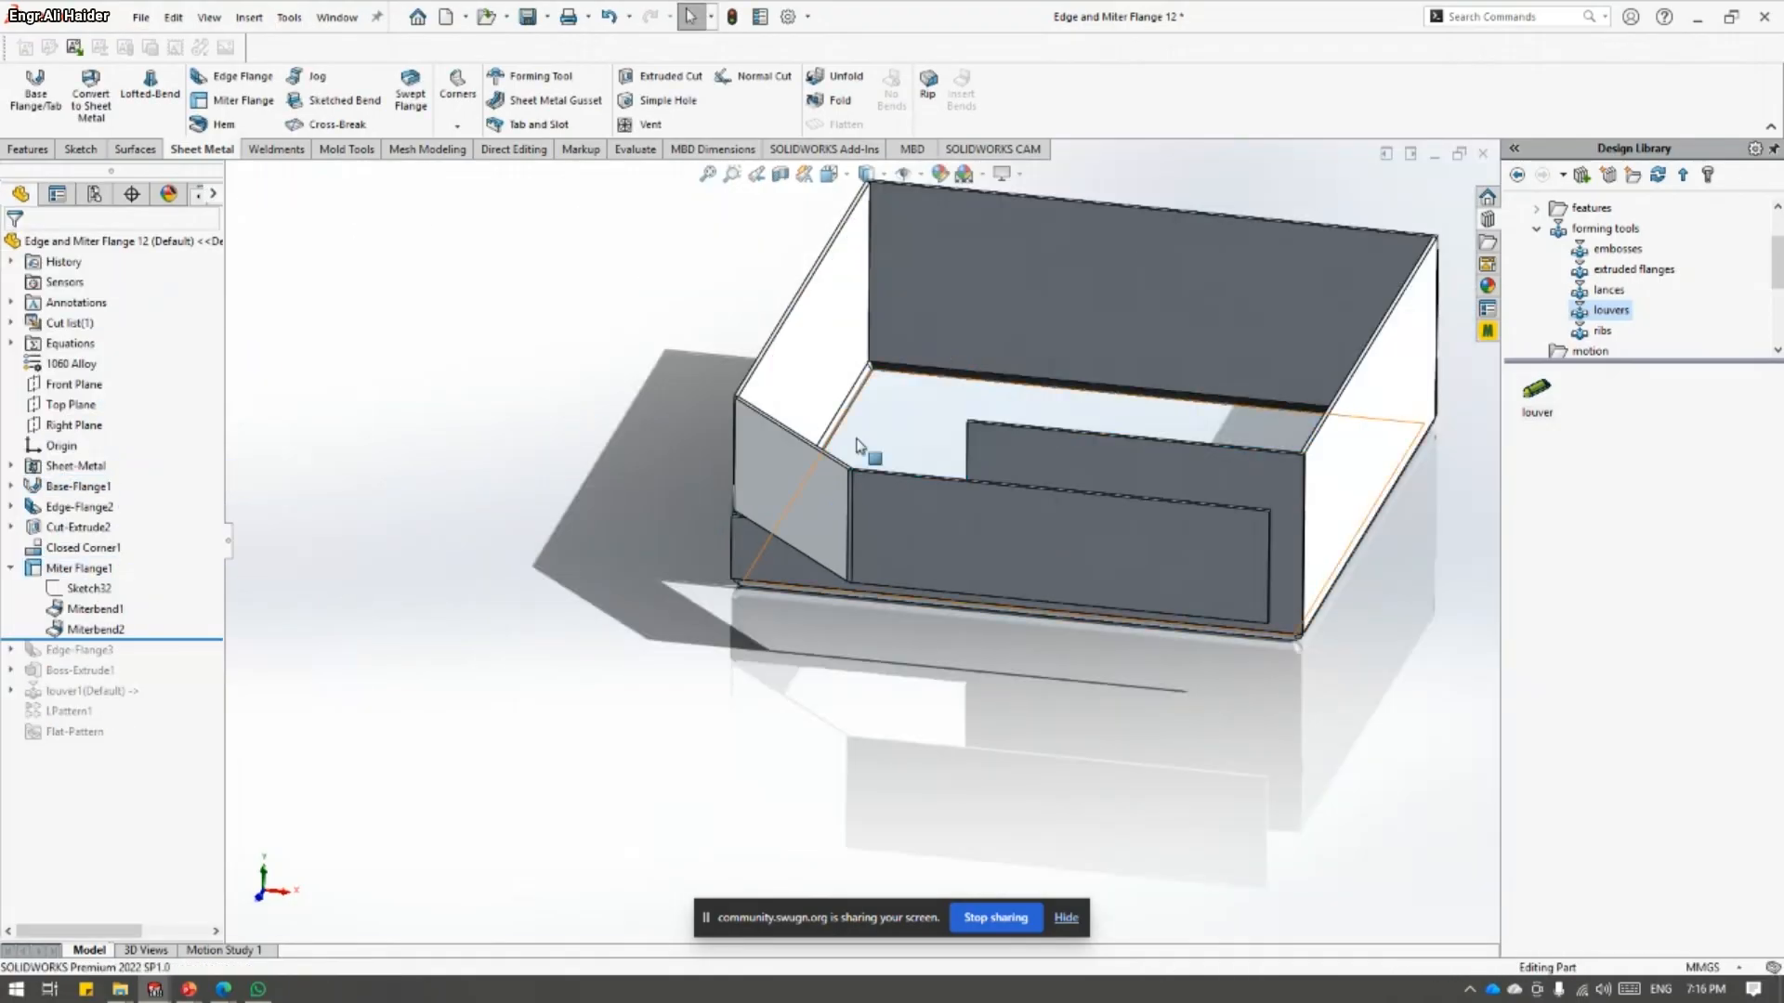
click(870, 438)
scroll(762, 417, down, 5)
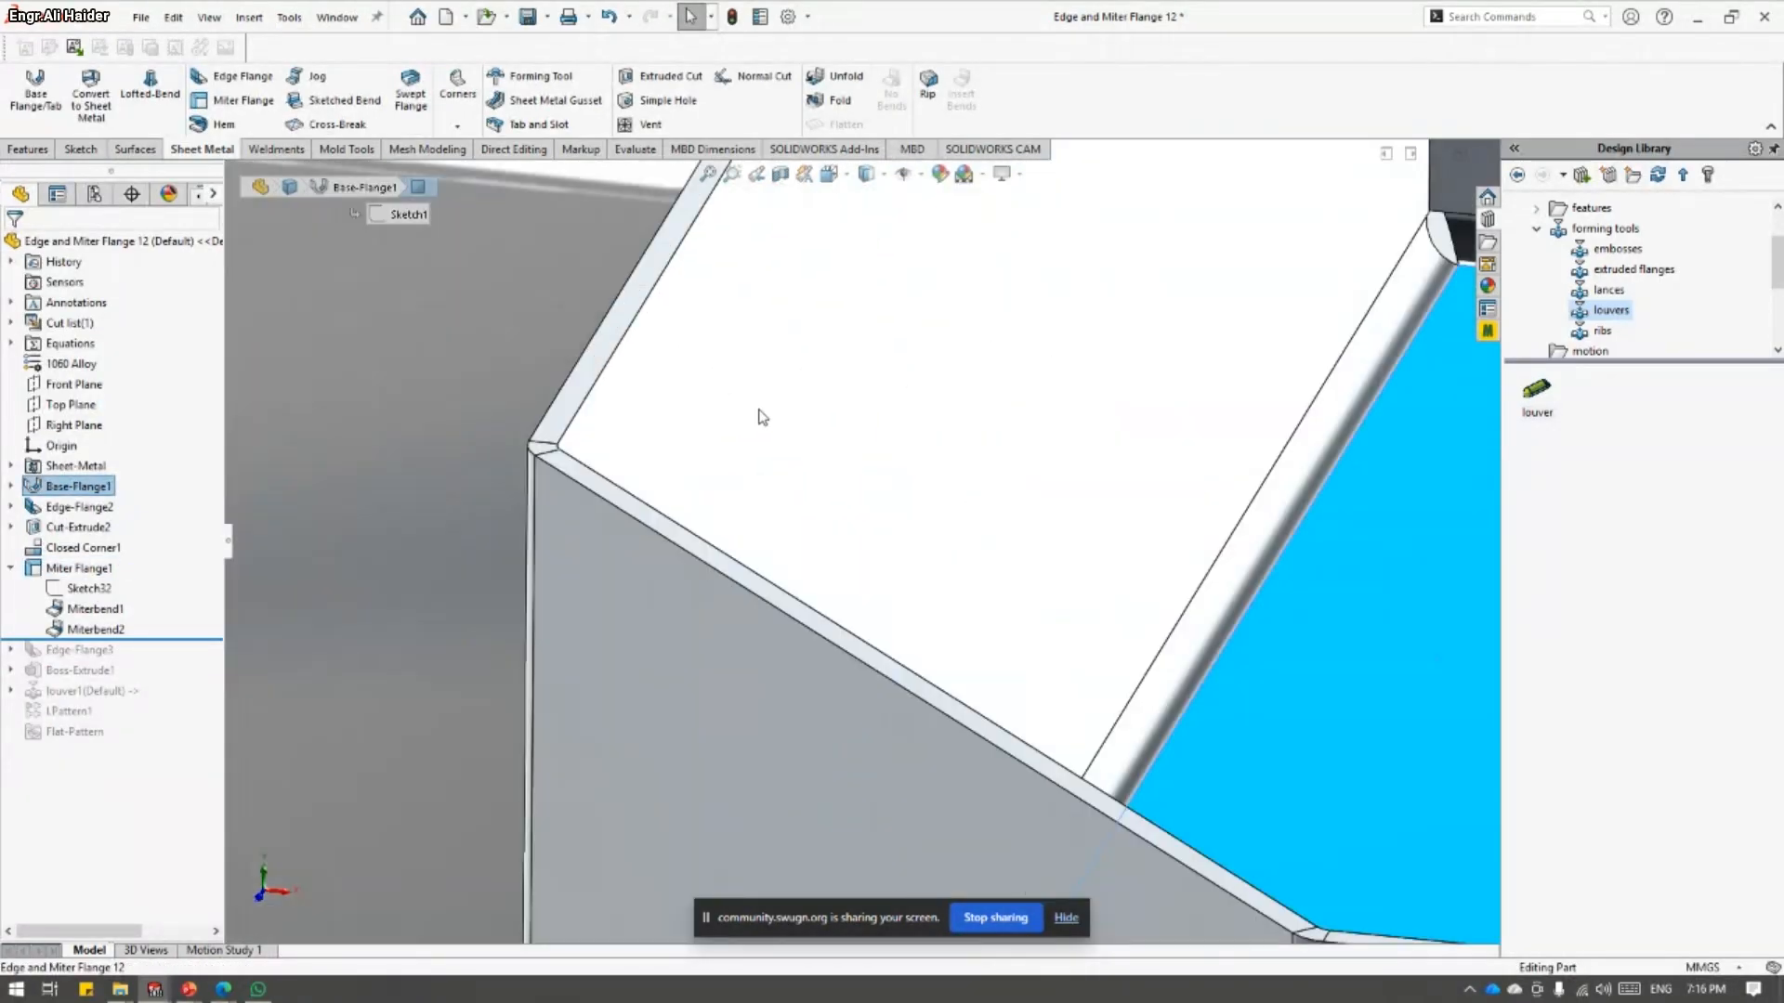
ctrl+click(580, 404)
scroll(650, 446, up, 5)
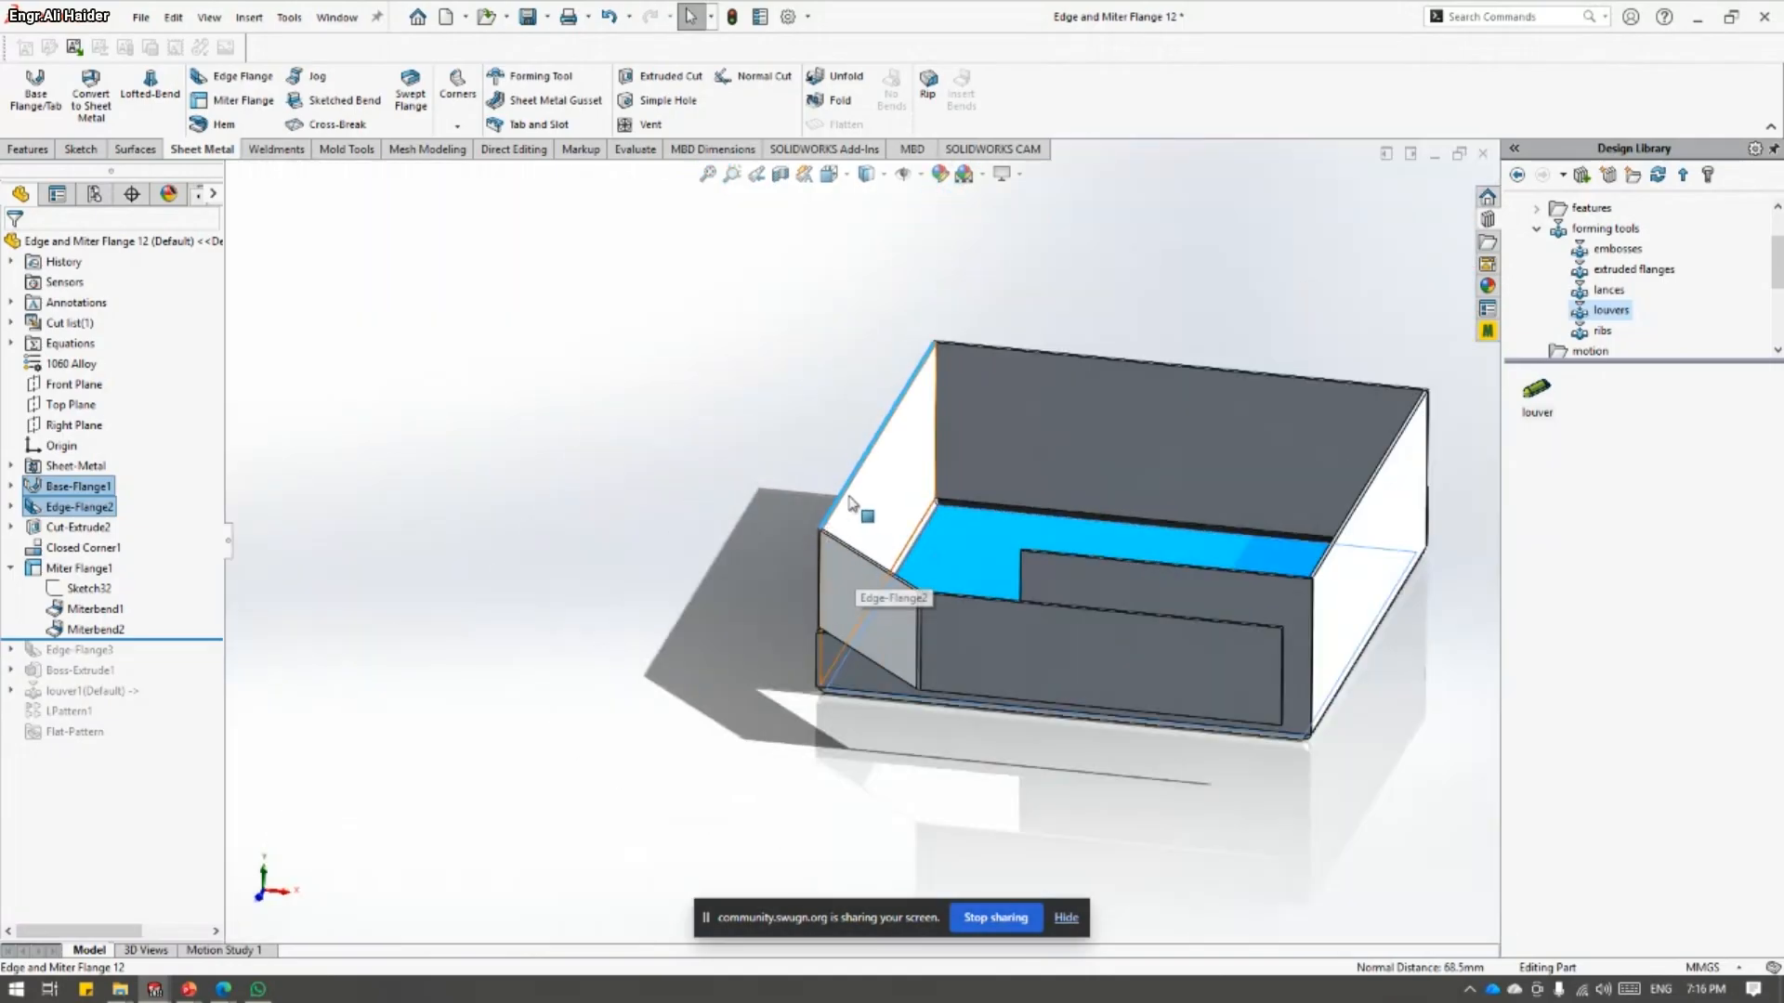
scroll(853, 566, down, 5)
scroll(851, 572, down, 2)
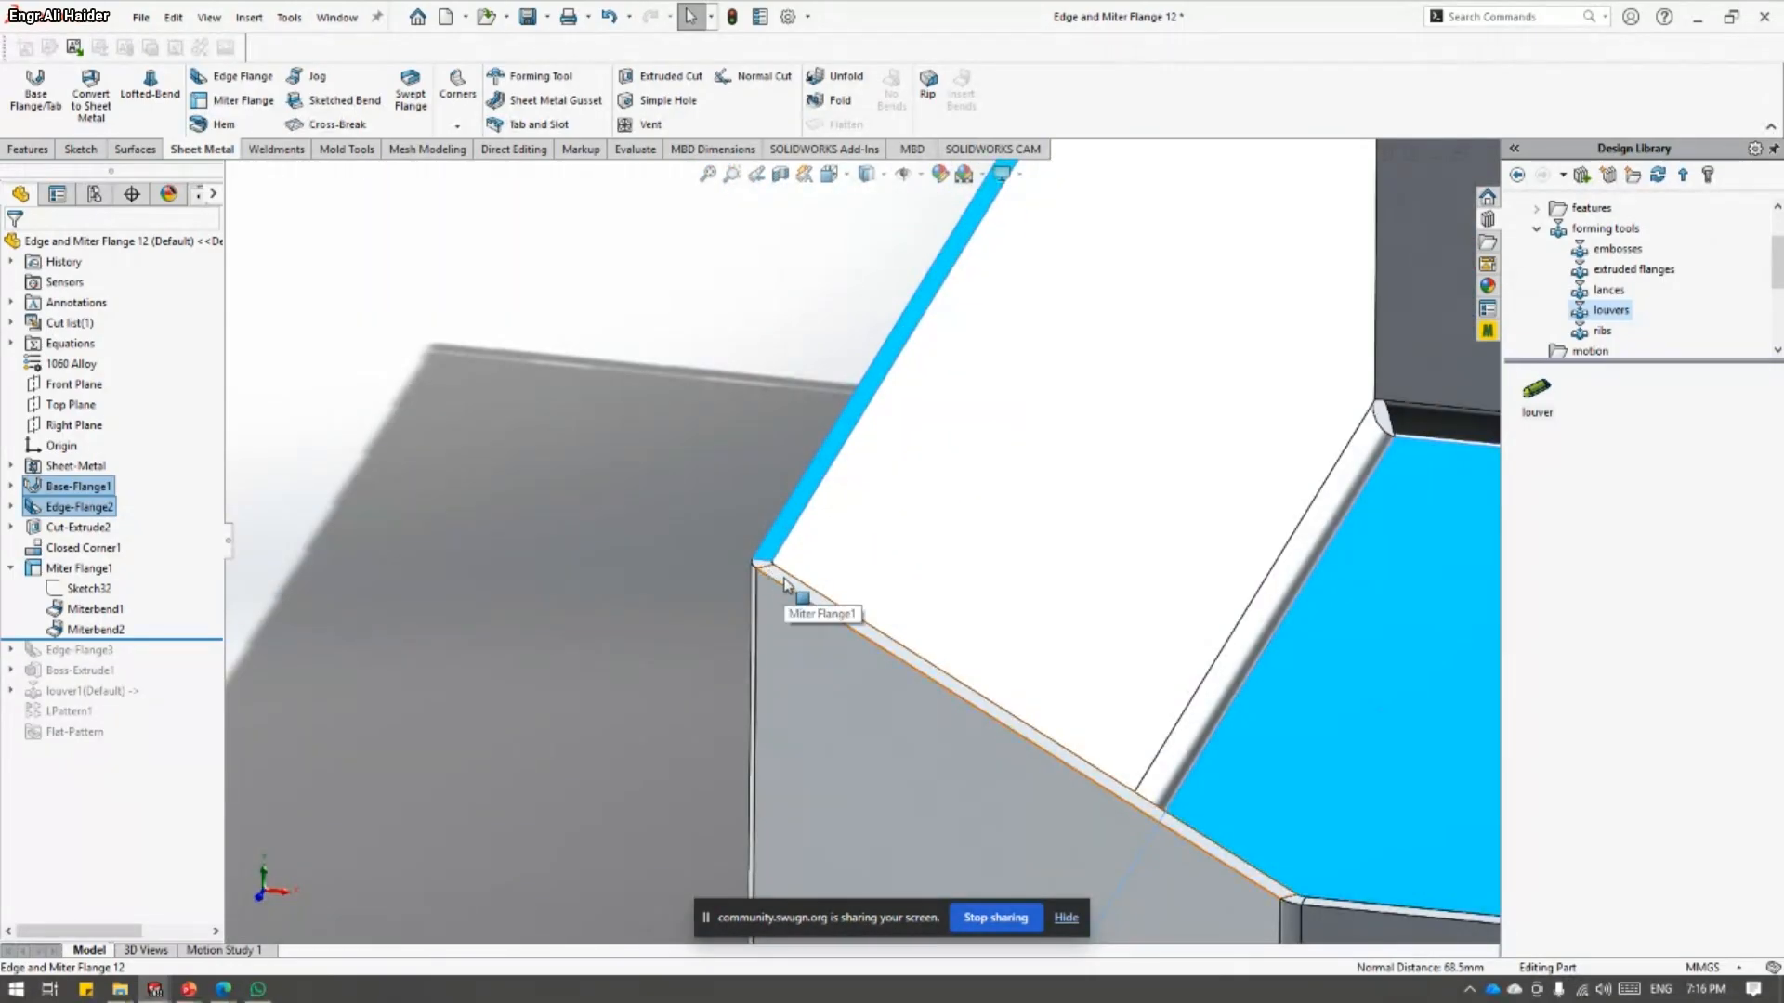
- Measure the side wall's height again from its top thickness face to the inner base face
click(759, 570)
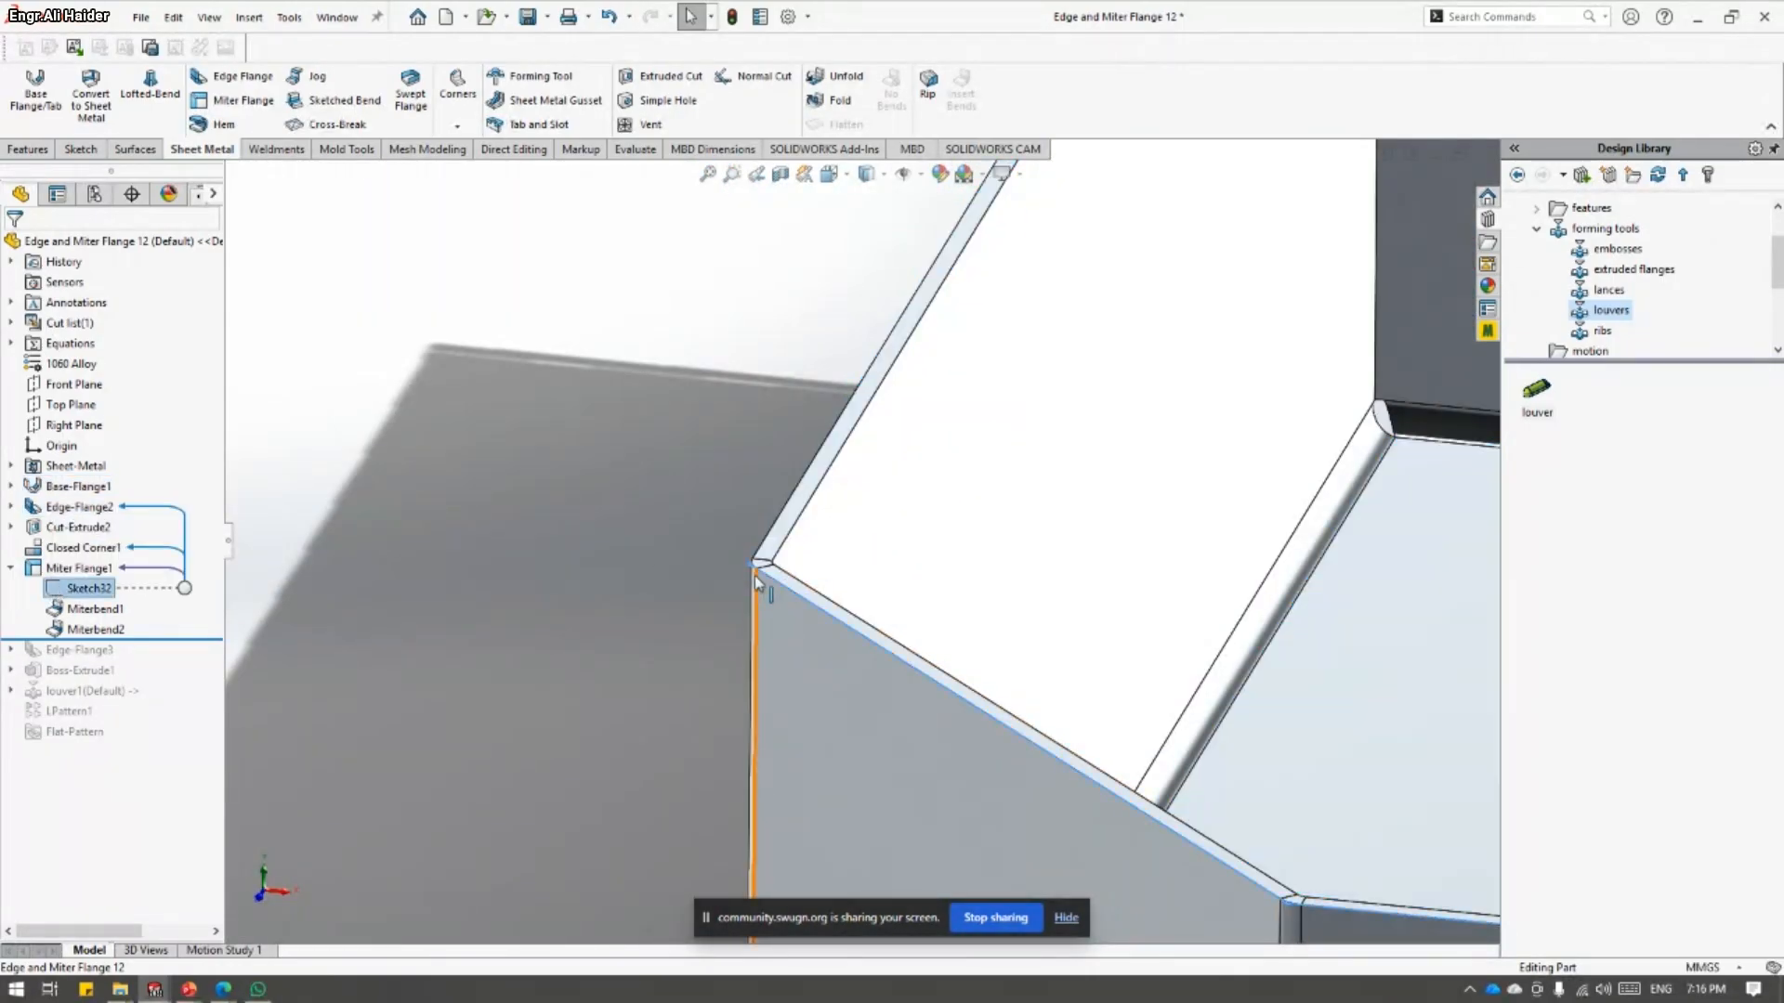
scroll(754, 569, up, 4)
ctrl+click(1141, 589)
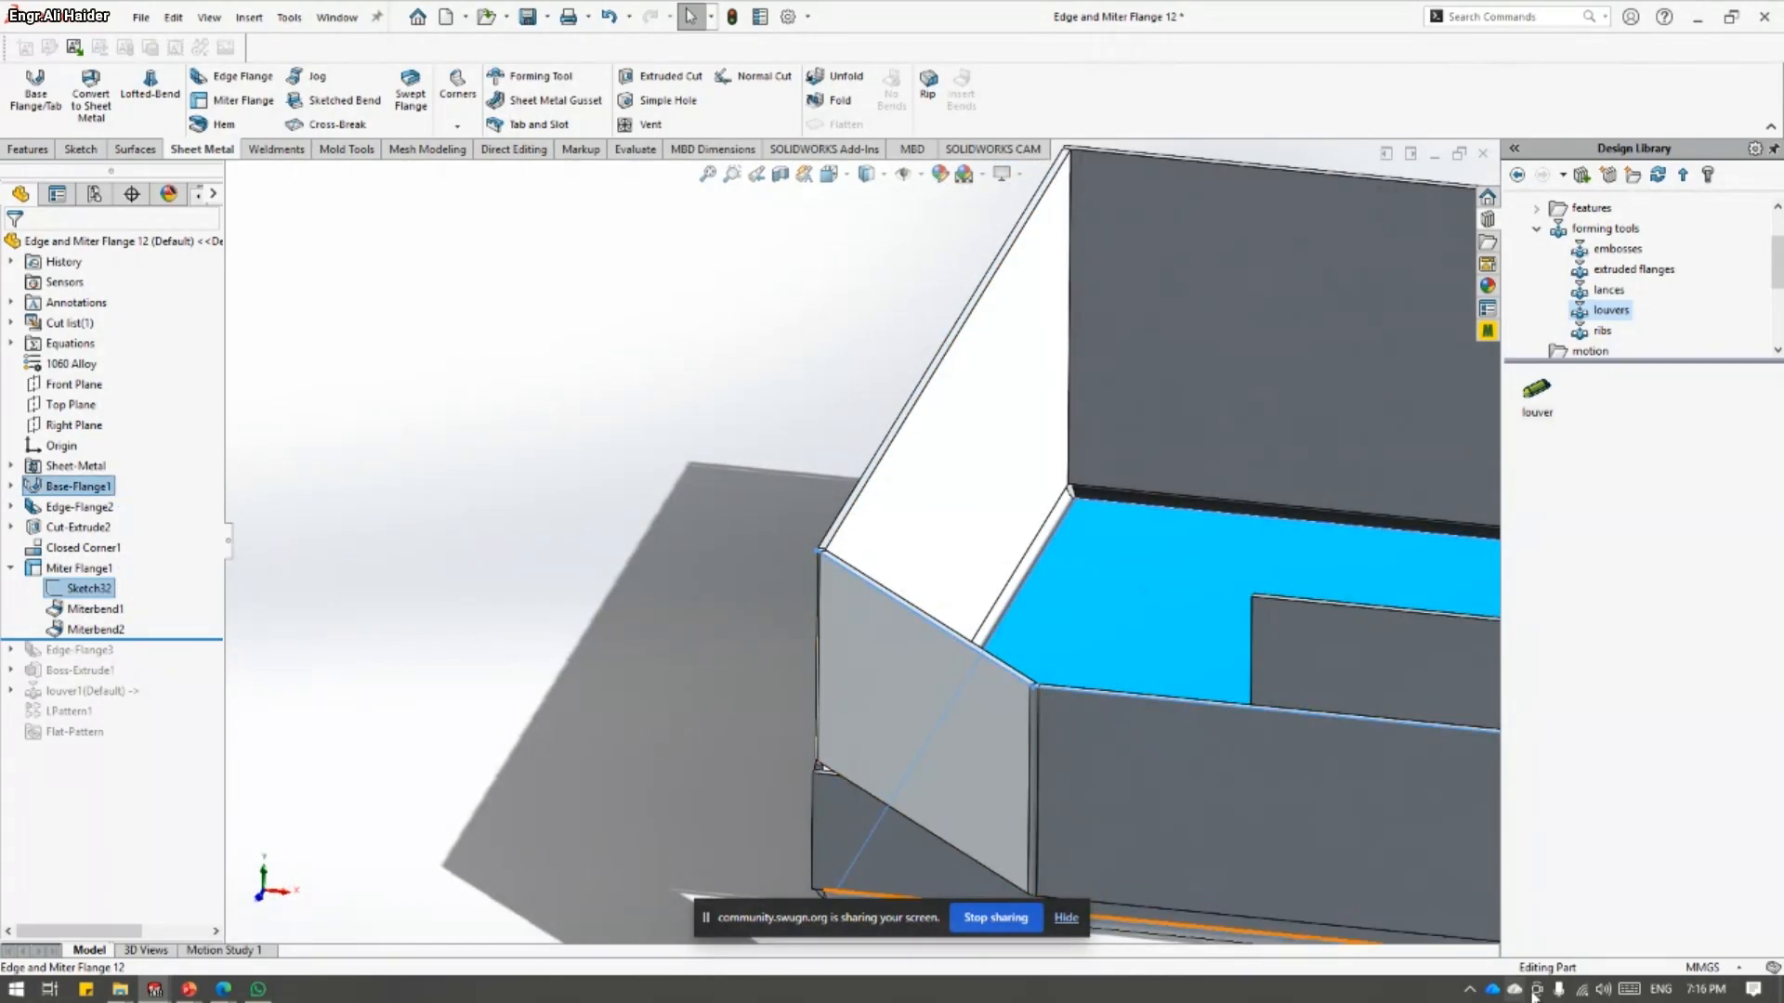
scroll(1143, 884, up, 1)
scroll(749, 644, up, 2)
scroll(855, 492, down, 6)
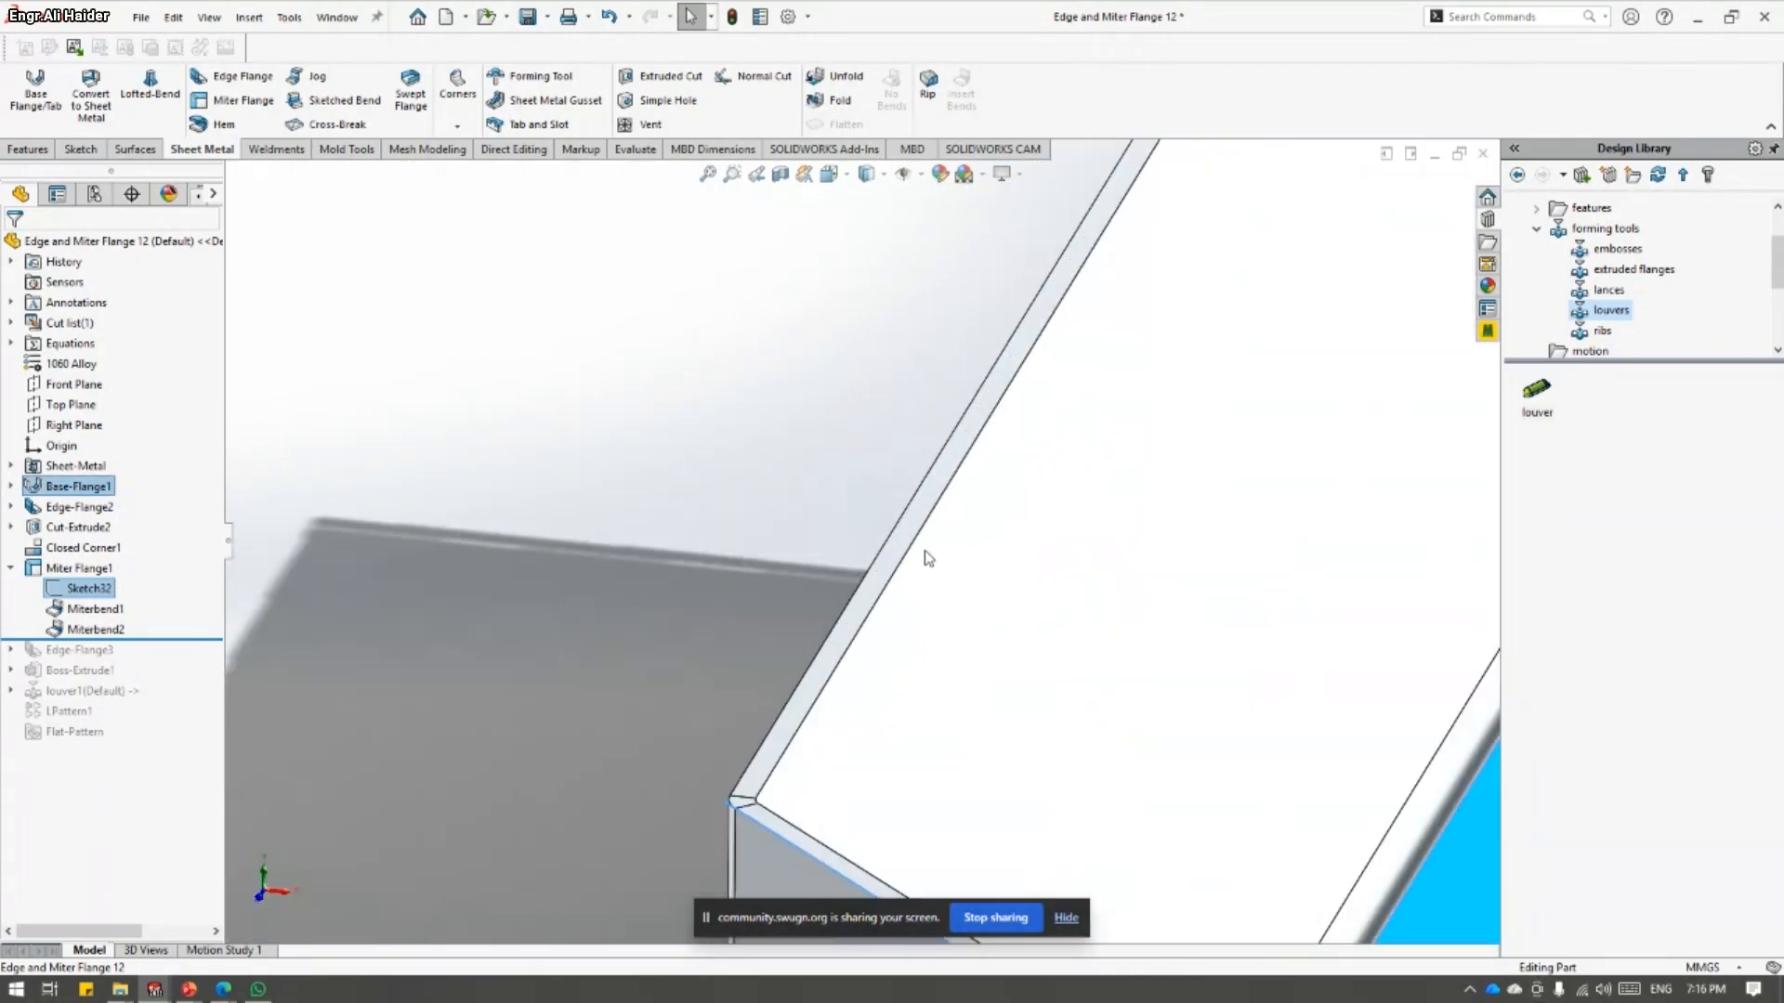
click(878, 580)
scroll(864, 548, up, 3)
ctrl+click(1167, 734)
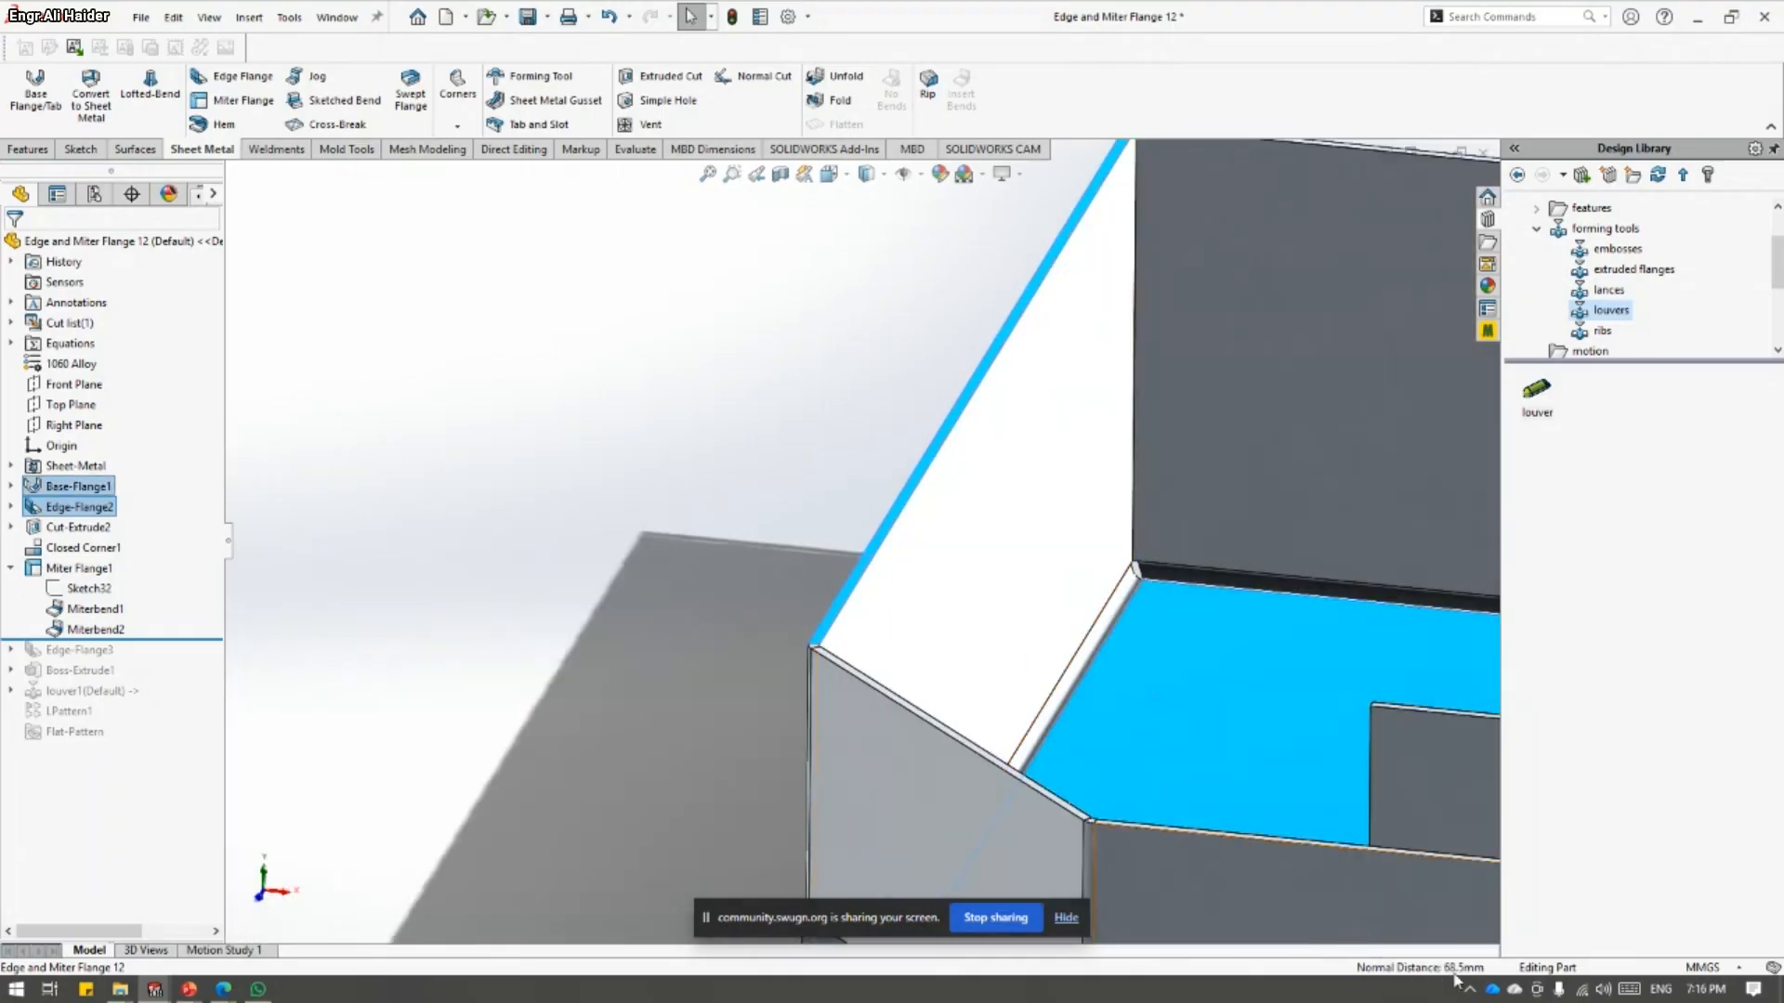
scroll(1102, 683, up, 4)
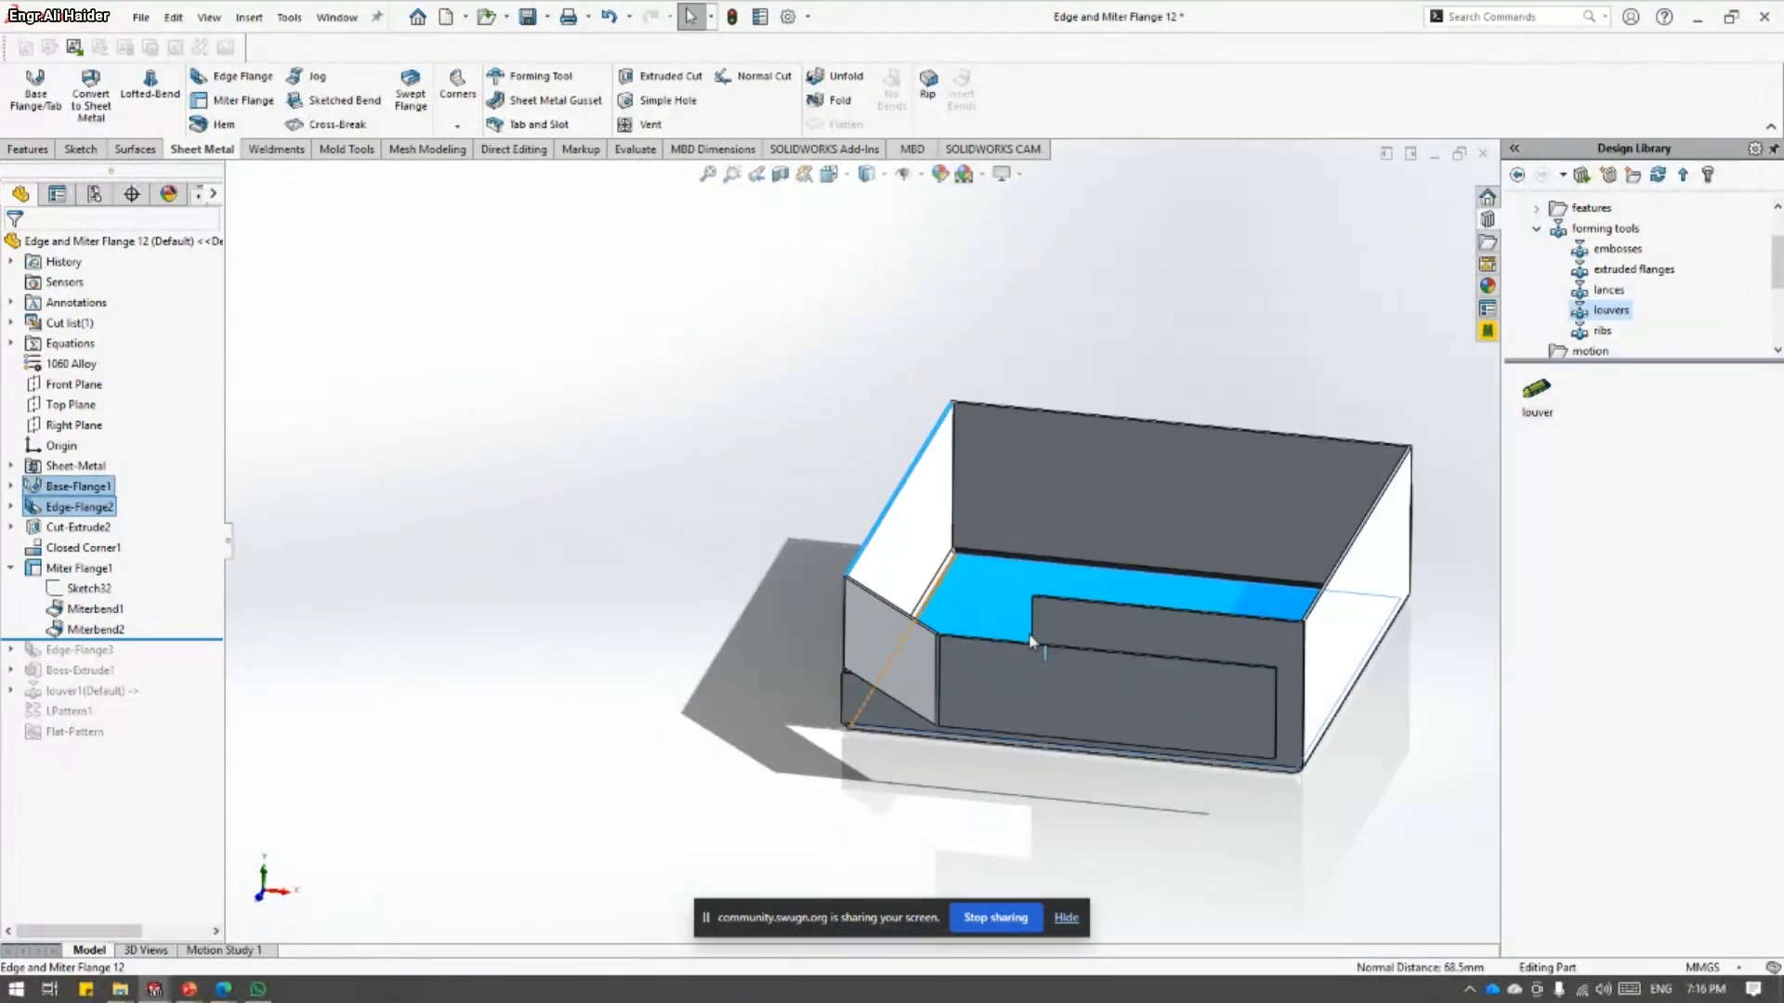
mouse_move(990, 620)
middle_down()
mouse_move(979, 555)
mouse_move(975, 610)
middle_up()
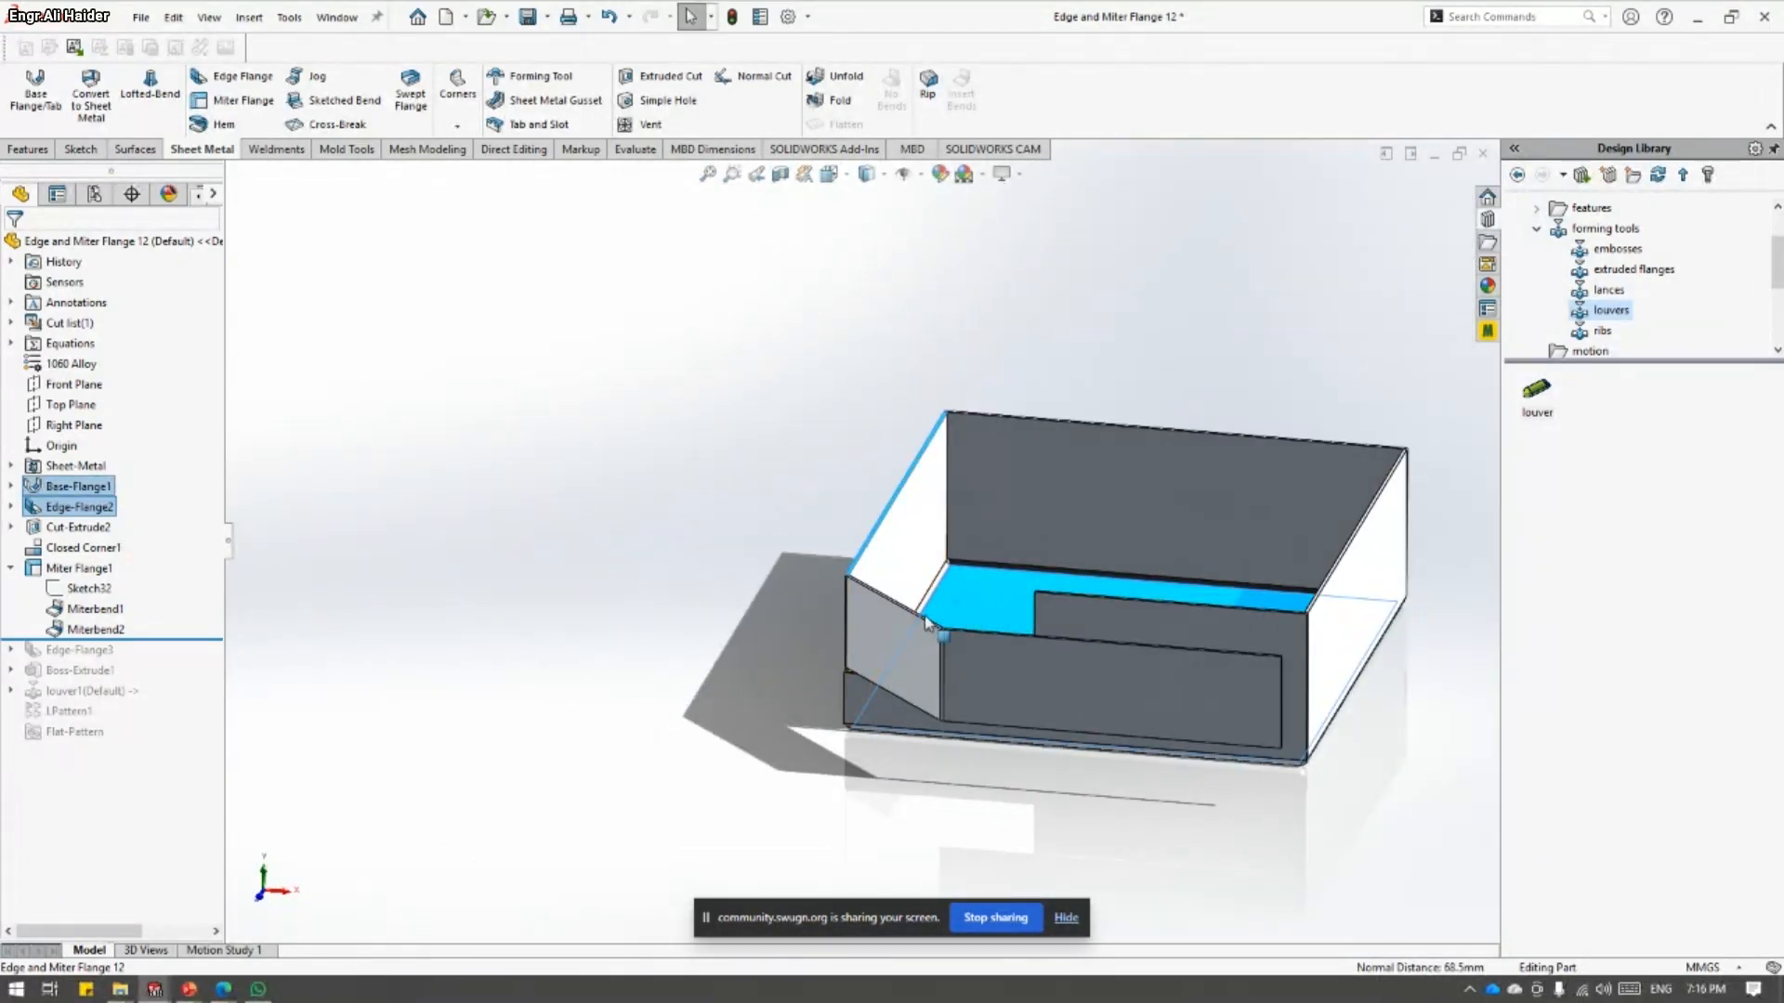
- Edit Miter Flange1 and set its end offset to 68.5-25, giving 43.50 mm
scroll(863, 535, up, 2)
click(87, 571)
click(91, 519)
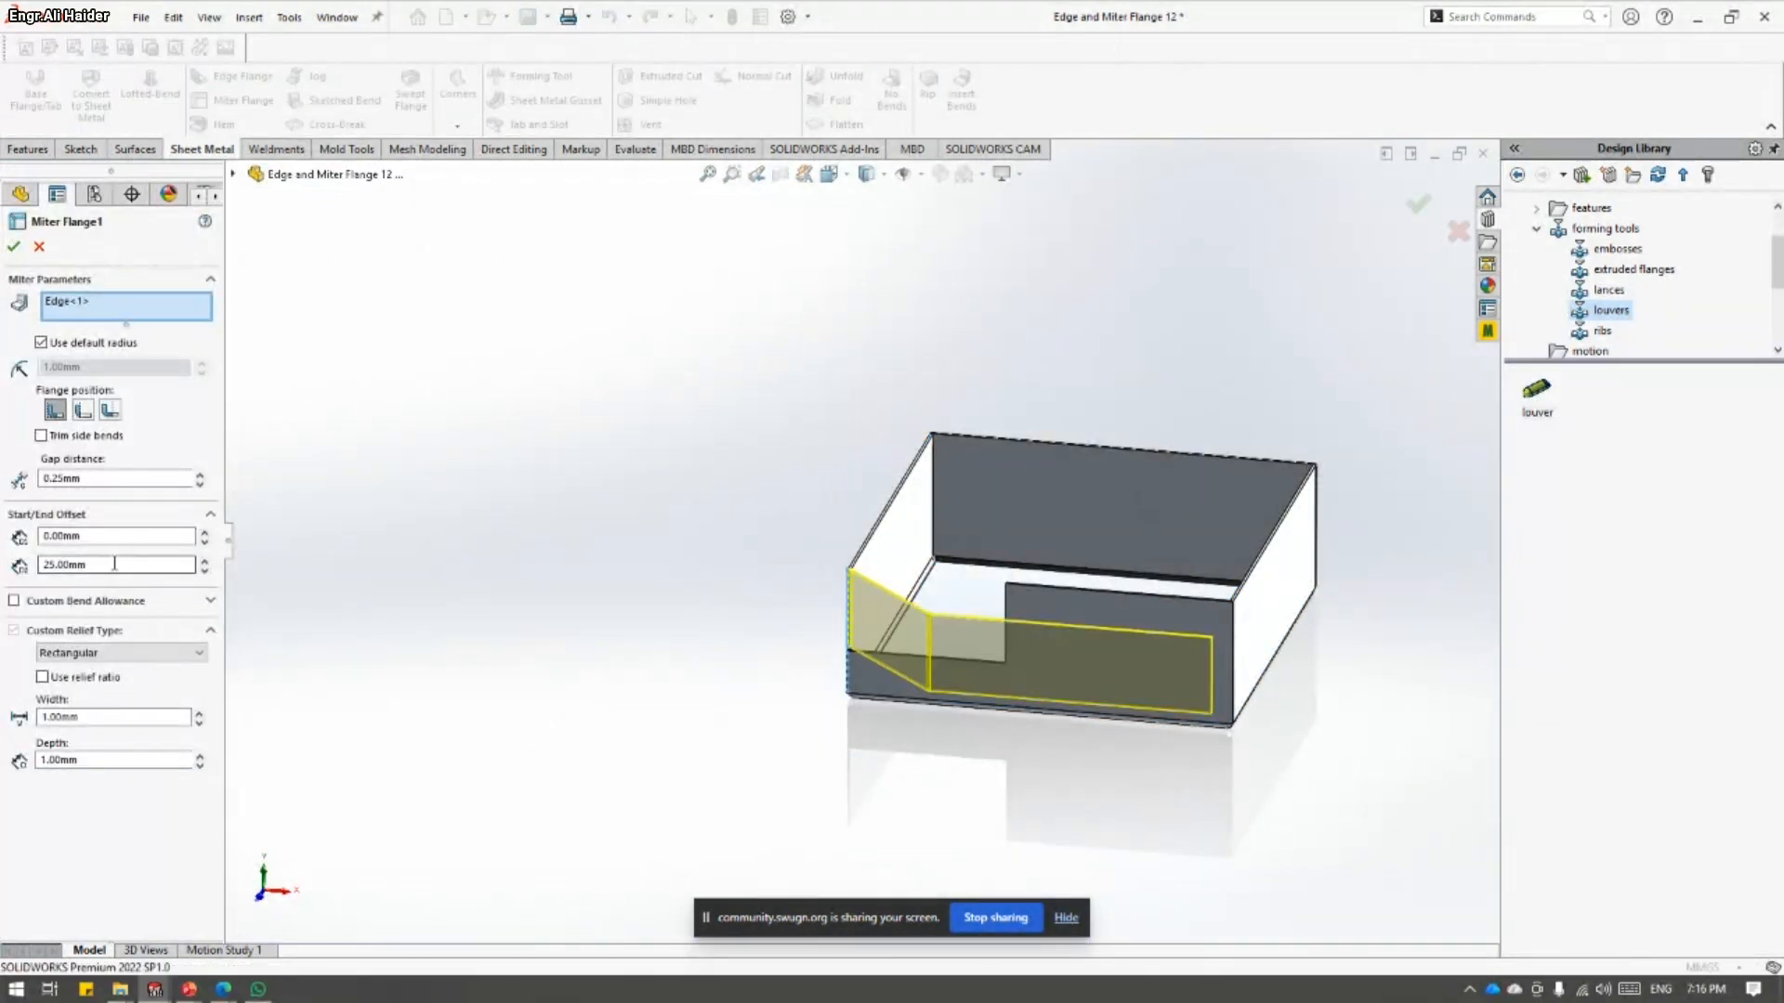
click(133, 563)
text(68.5-25)
key(Return)
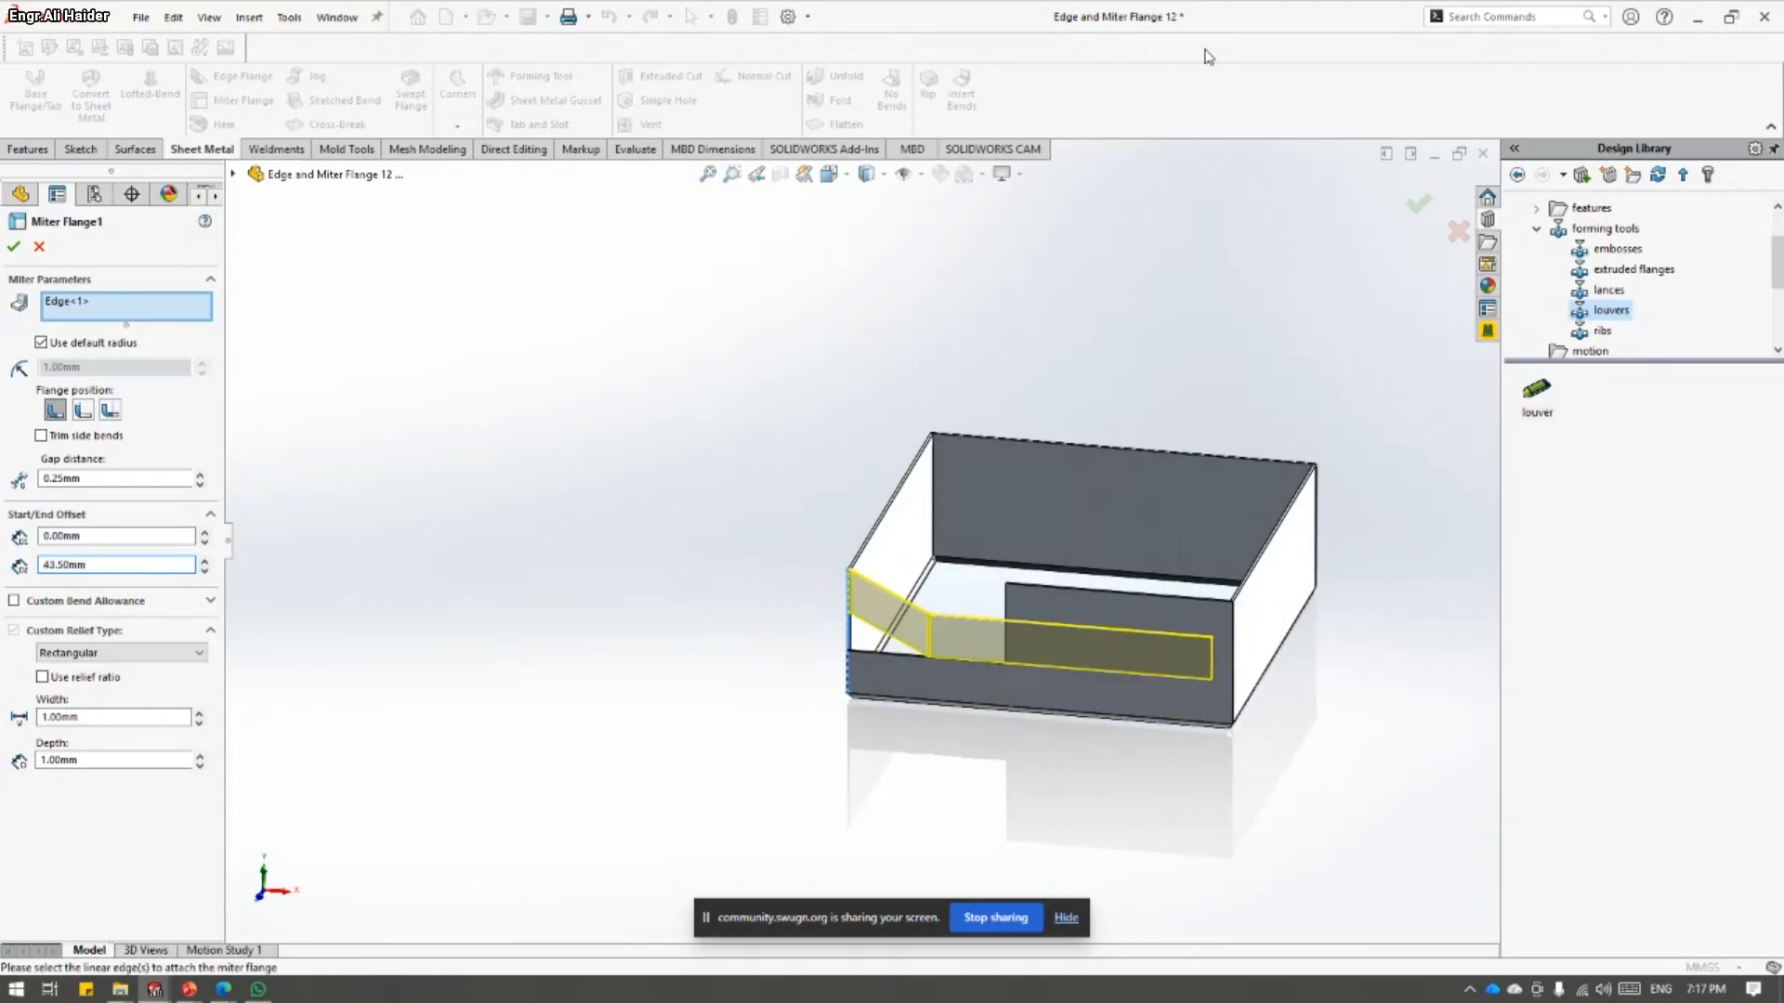
click(13, 247)
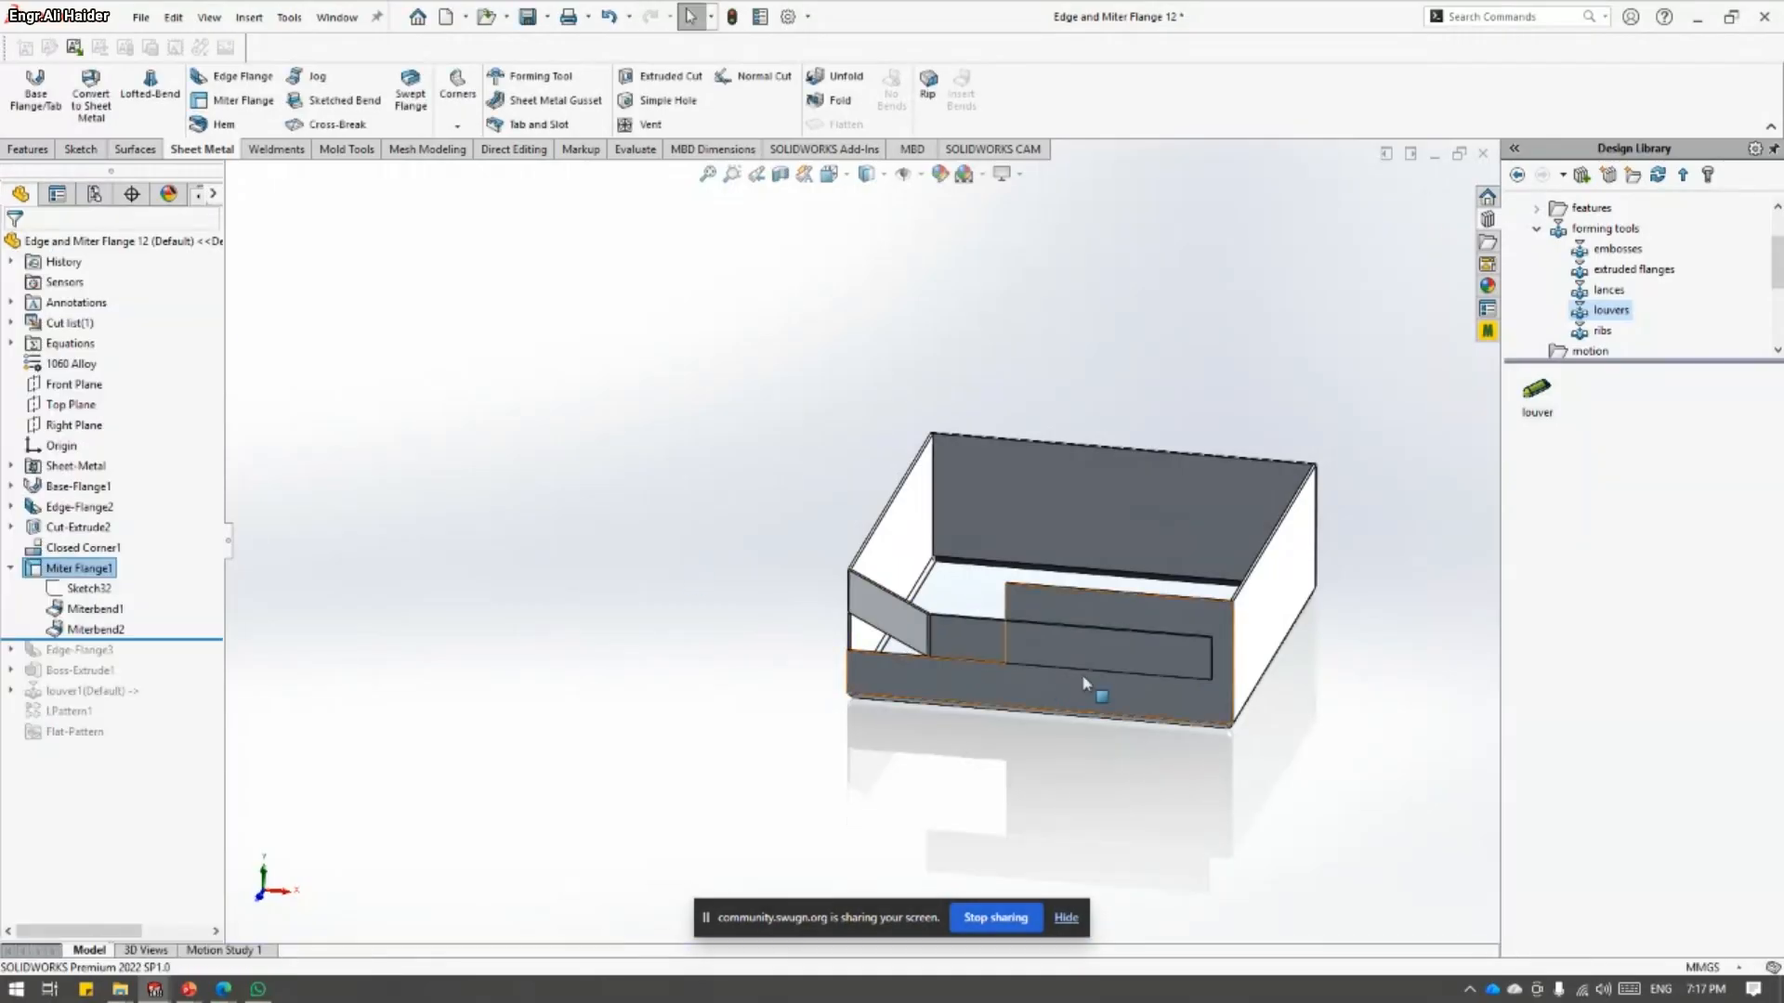
- Compare the length of the miter flange's free end edge with the 25 mm dimension on the Q11 slide
scroll(1156, 641, down, 5)
middle_drag(1304, 571, 1288, 527)
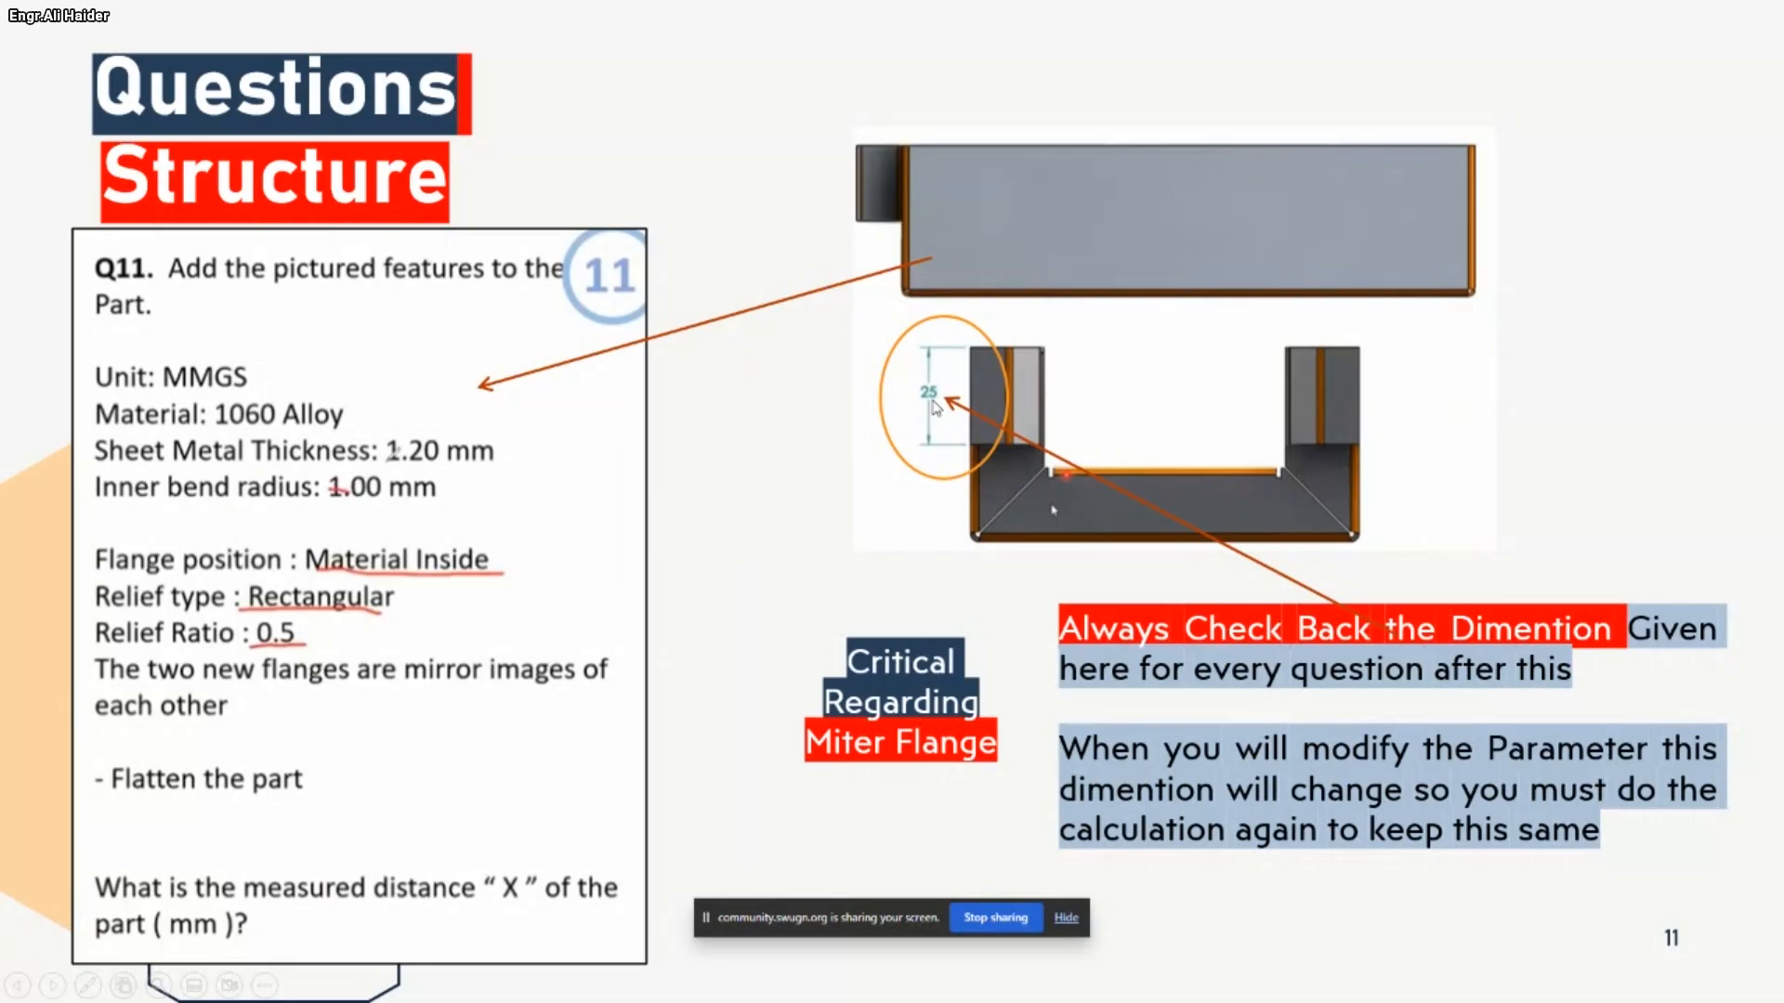
key(alt+Tab)
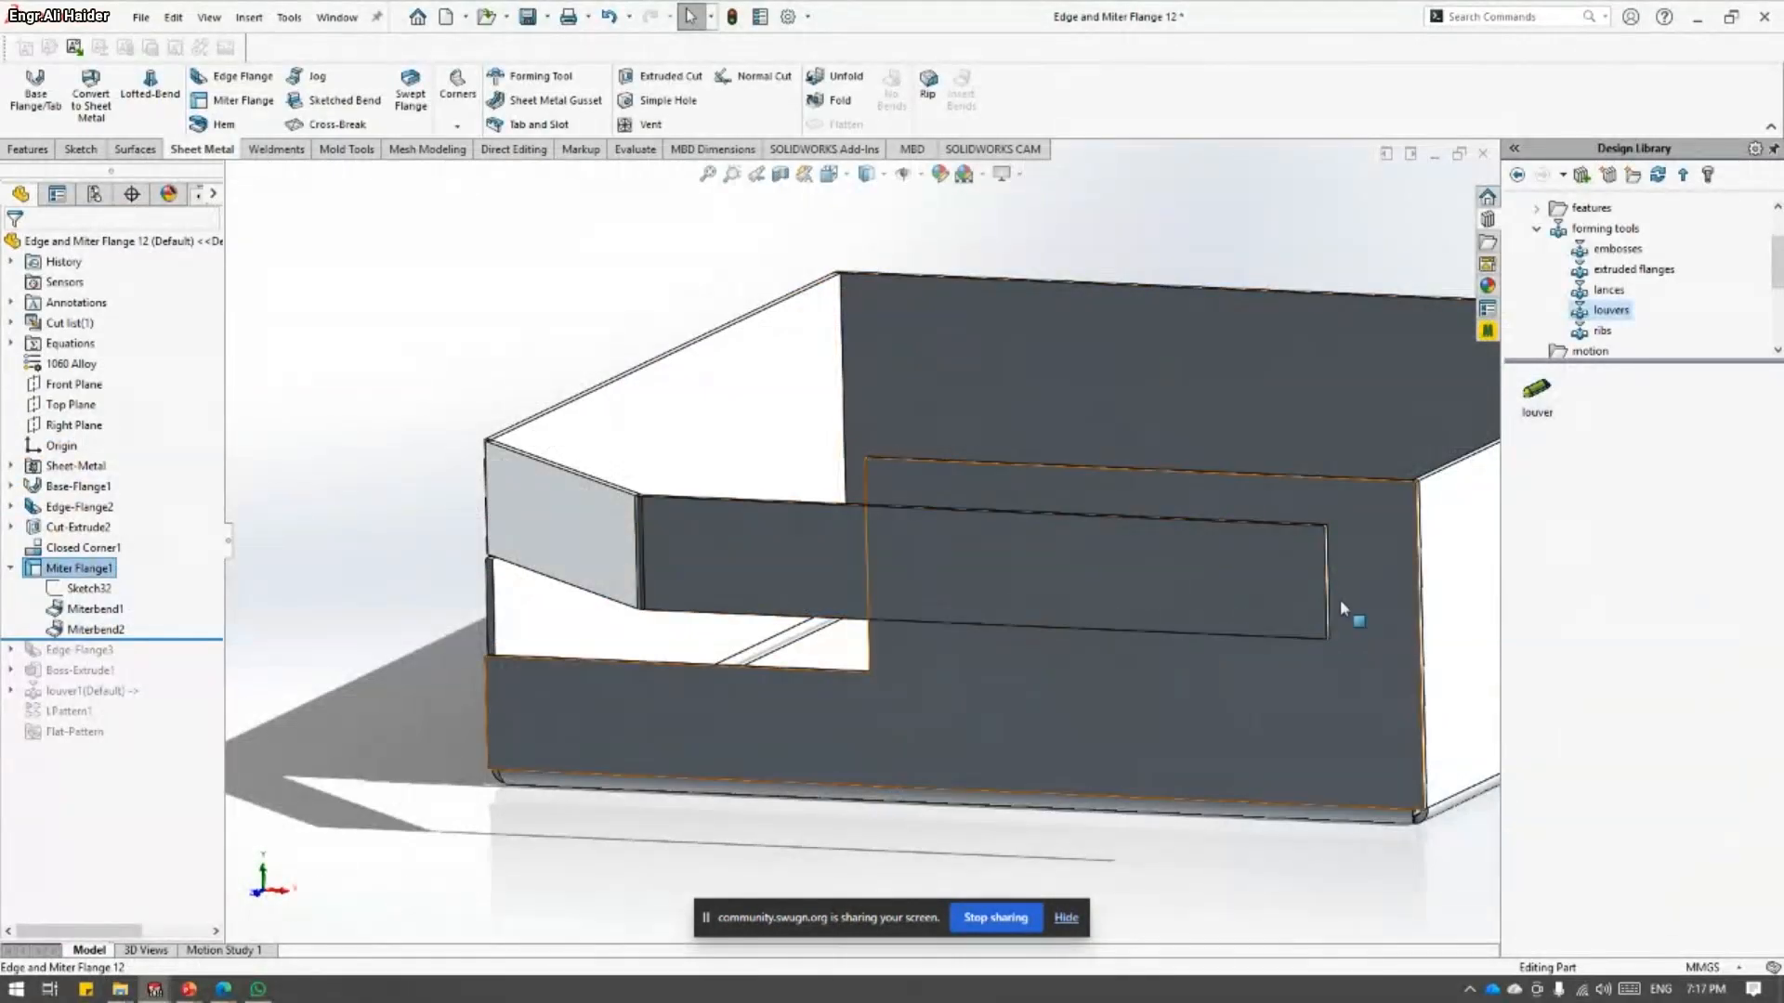
scroll(1330, 595, down, 1)
scroll(1327, 591, down, 2)
click(1301, 579)
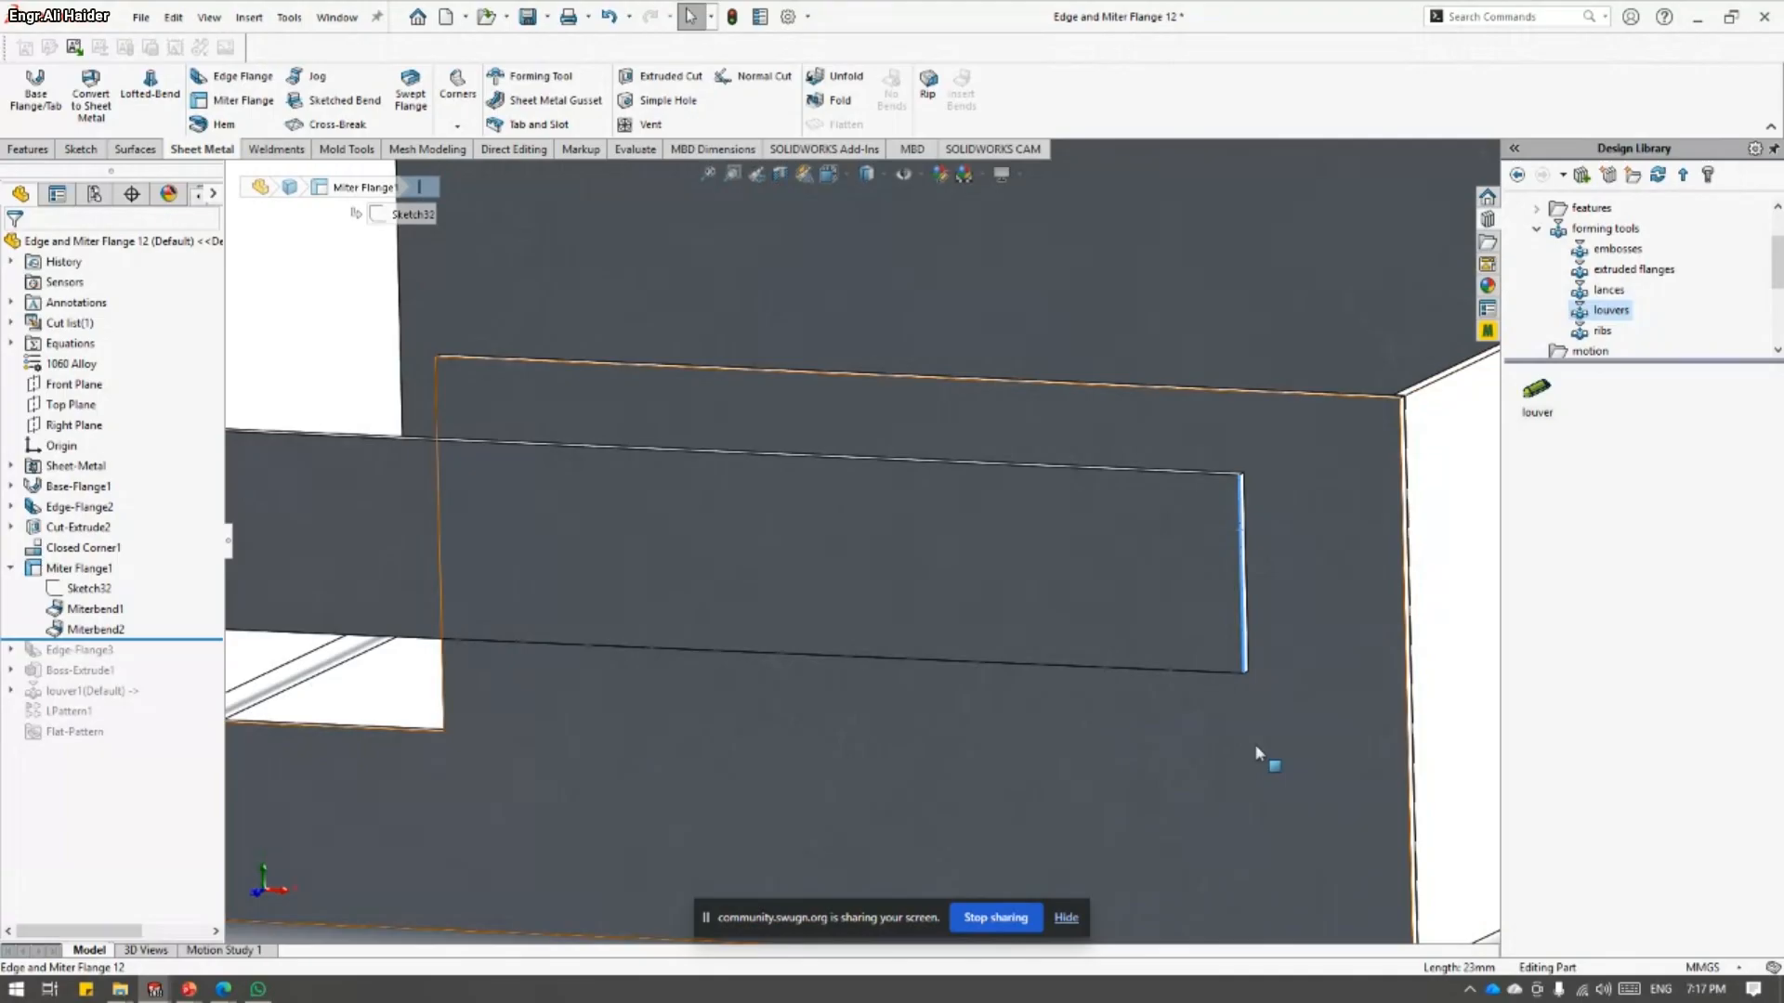
- Edit Miter Flange1 and set its end offset to 41.5 mm
key(f)
click(79, 568)
click(70, 515)
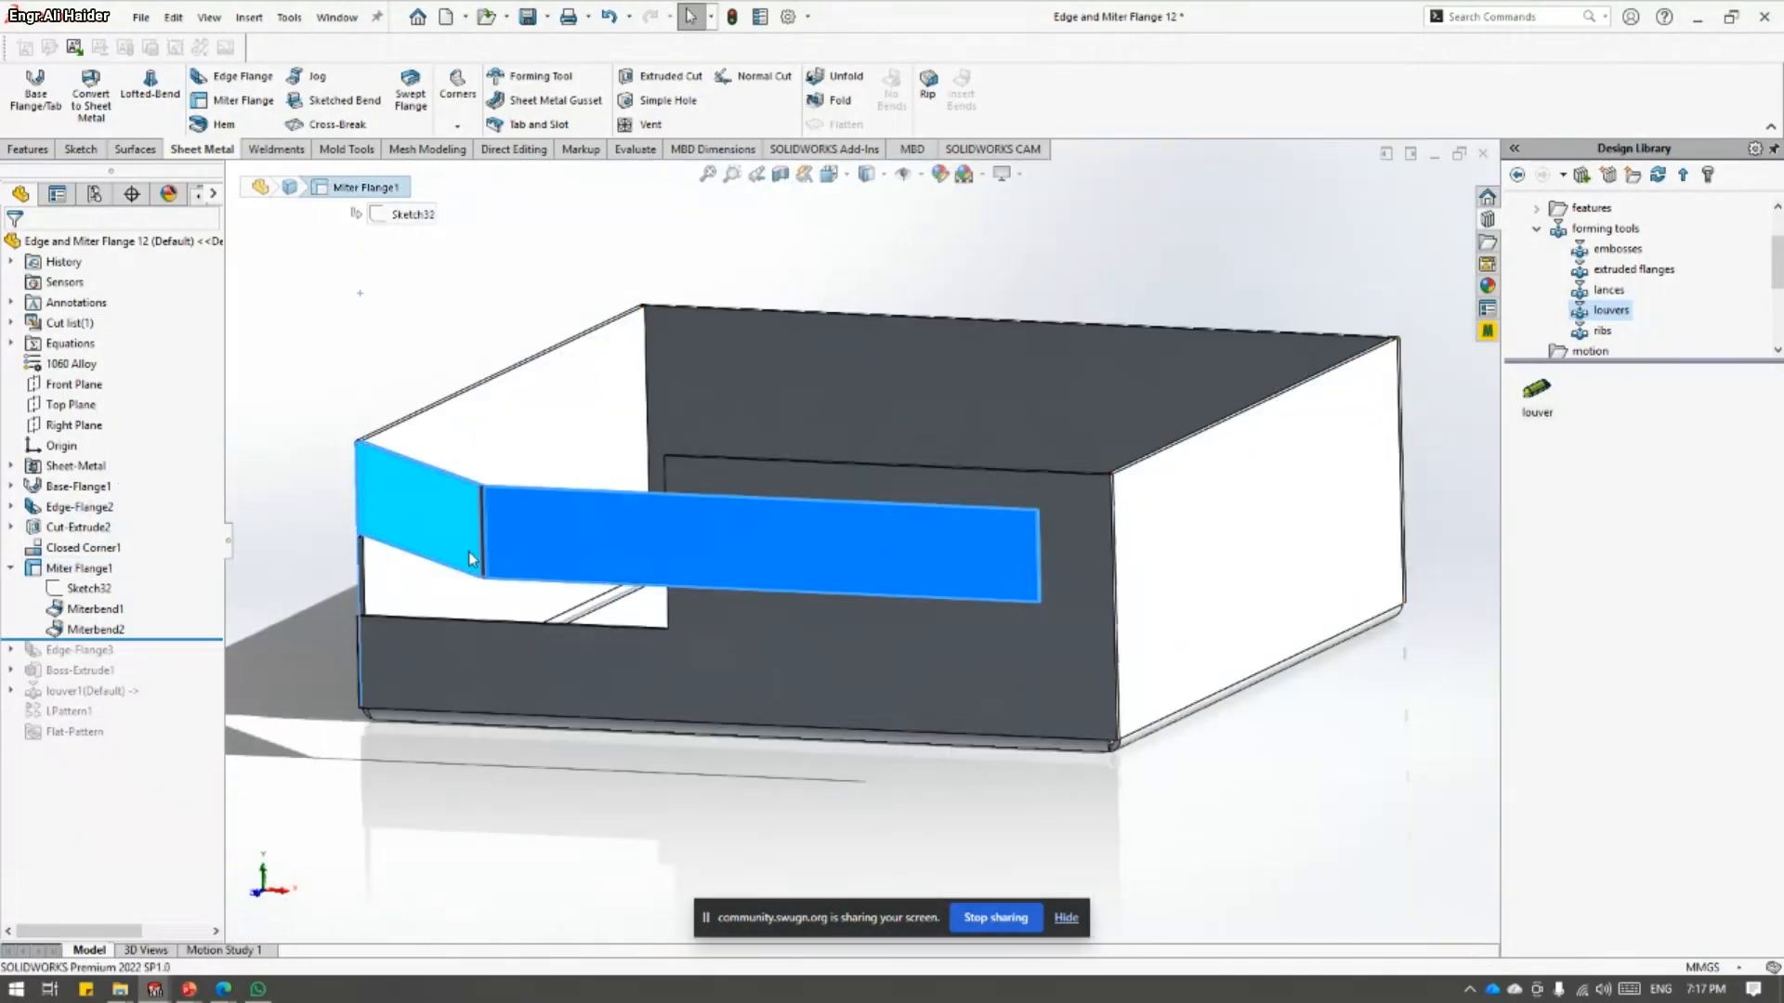
double_click(99, 564)
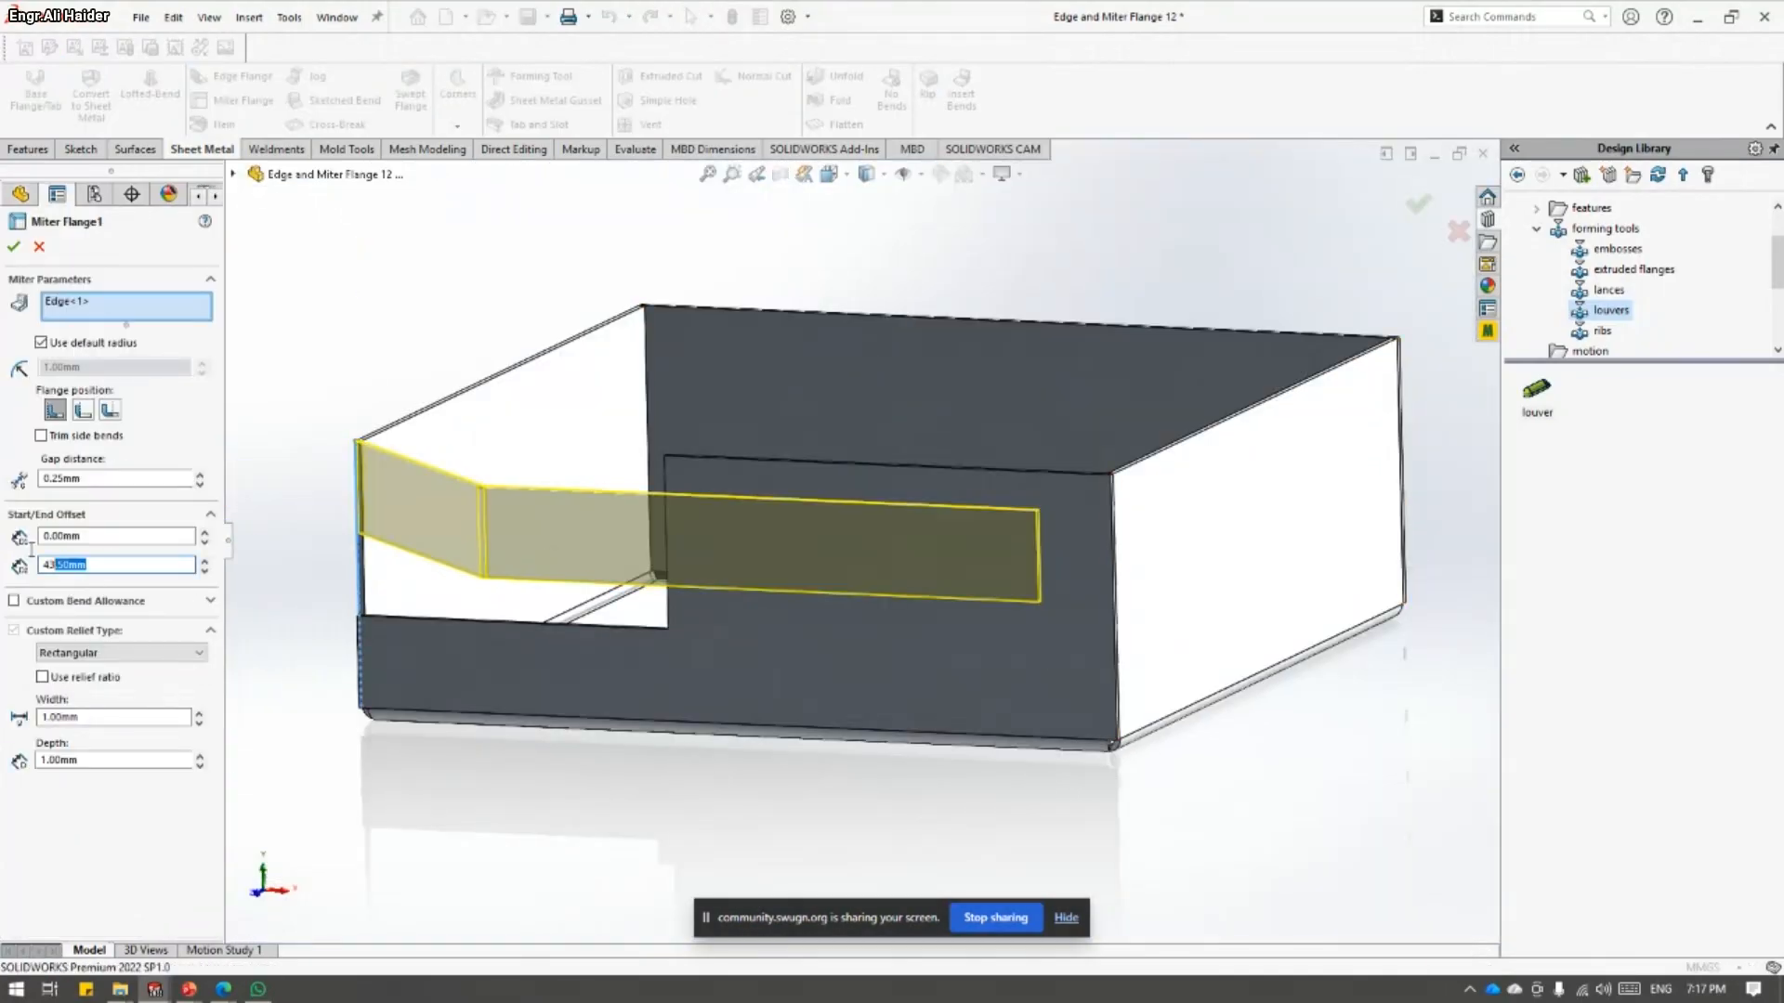
text(41.5)
key(Return)
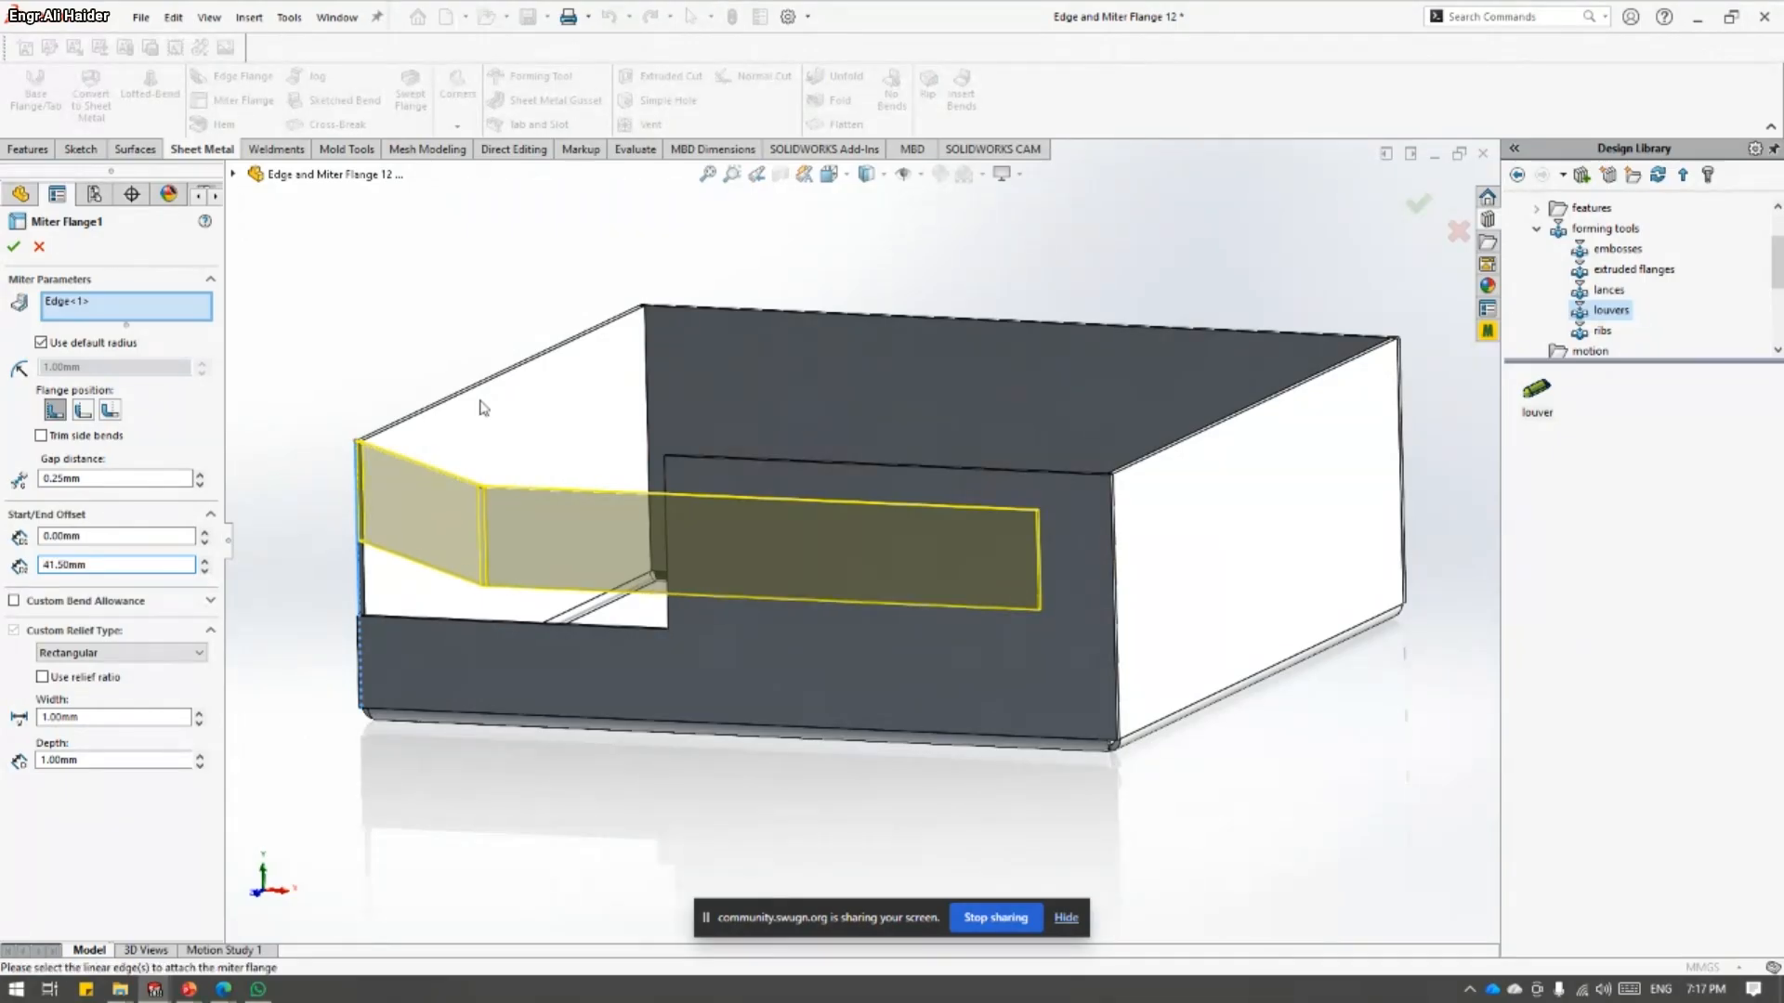
click(14, 247)
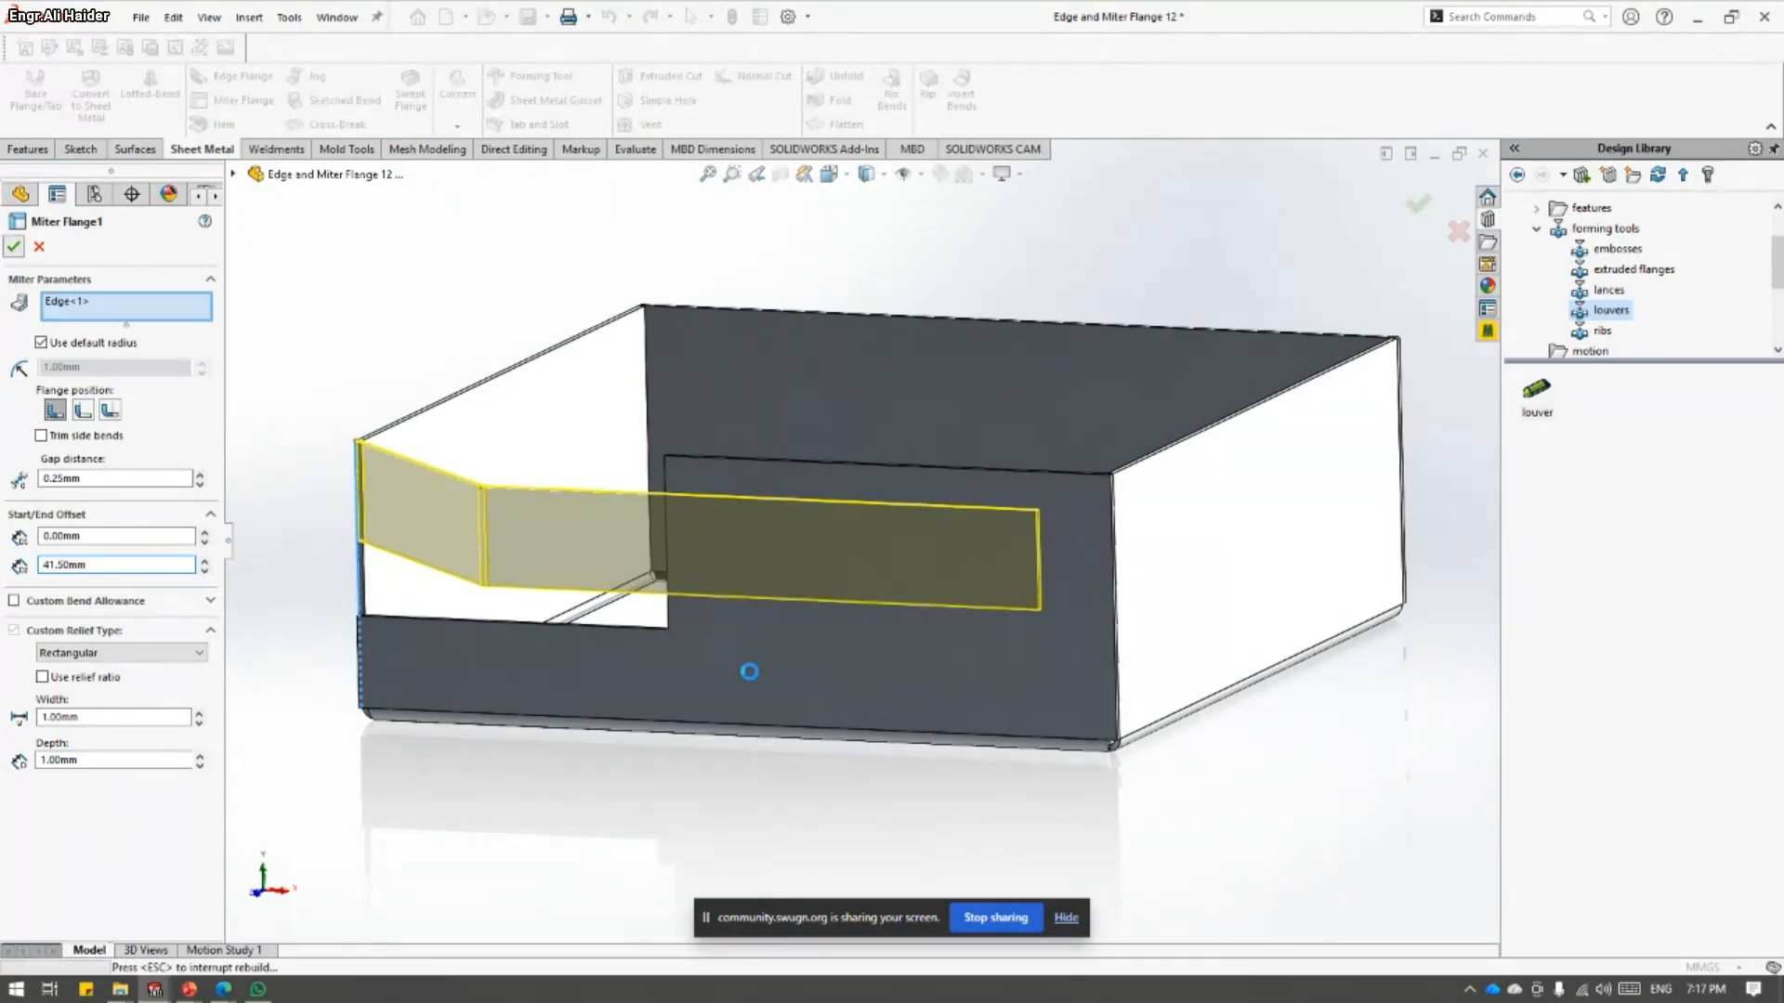
- Measure the length of the miter flange's free end edge and inspect the flange from the side
click(1039, 569)
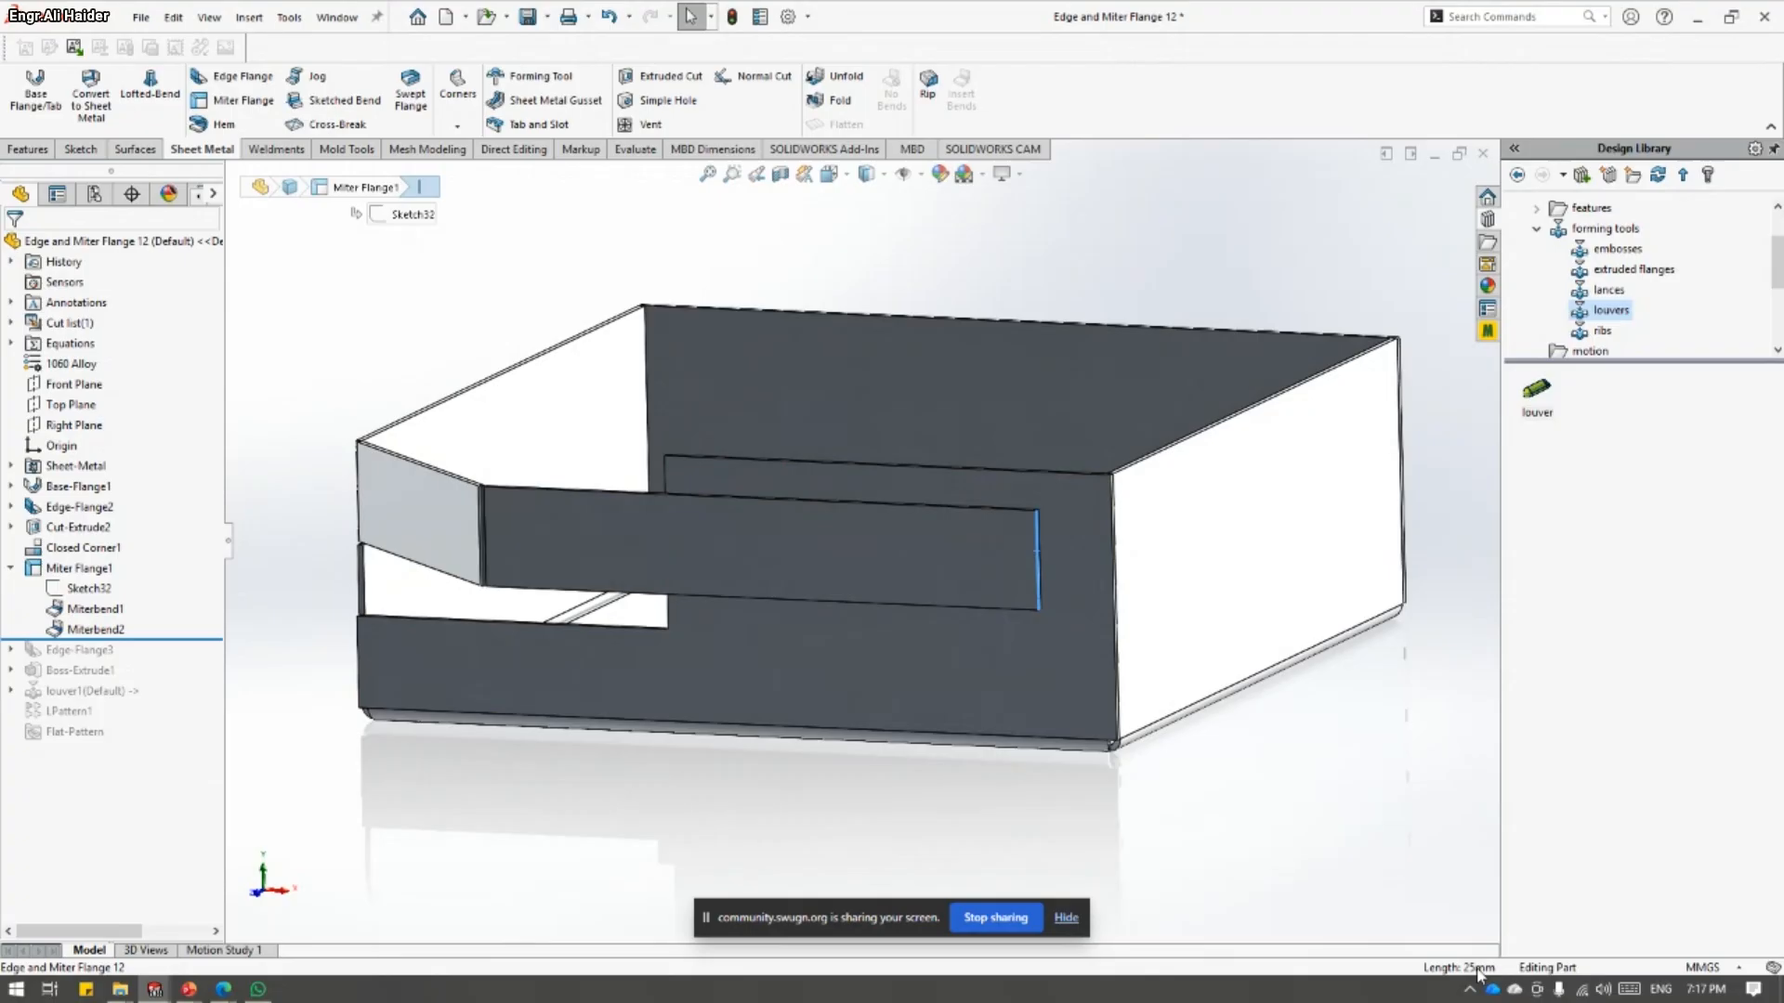
scroll(951, 532, down, 5)
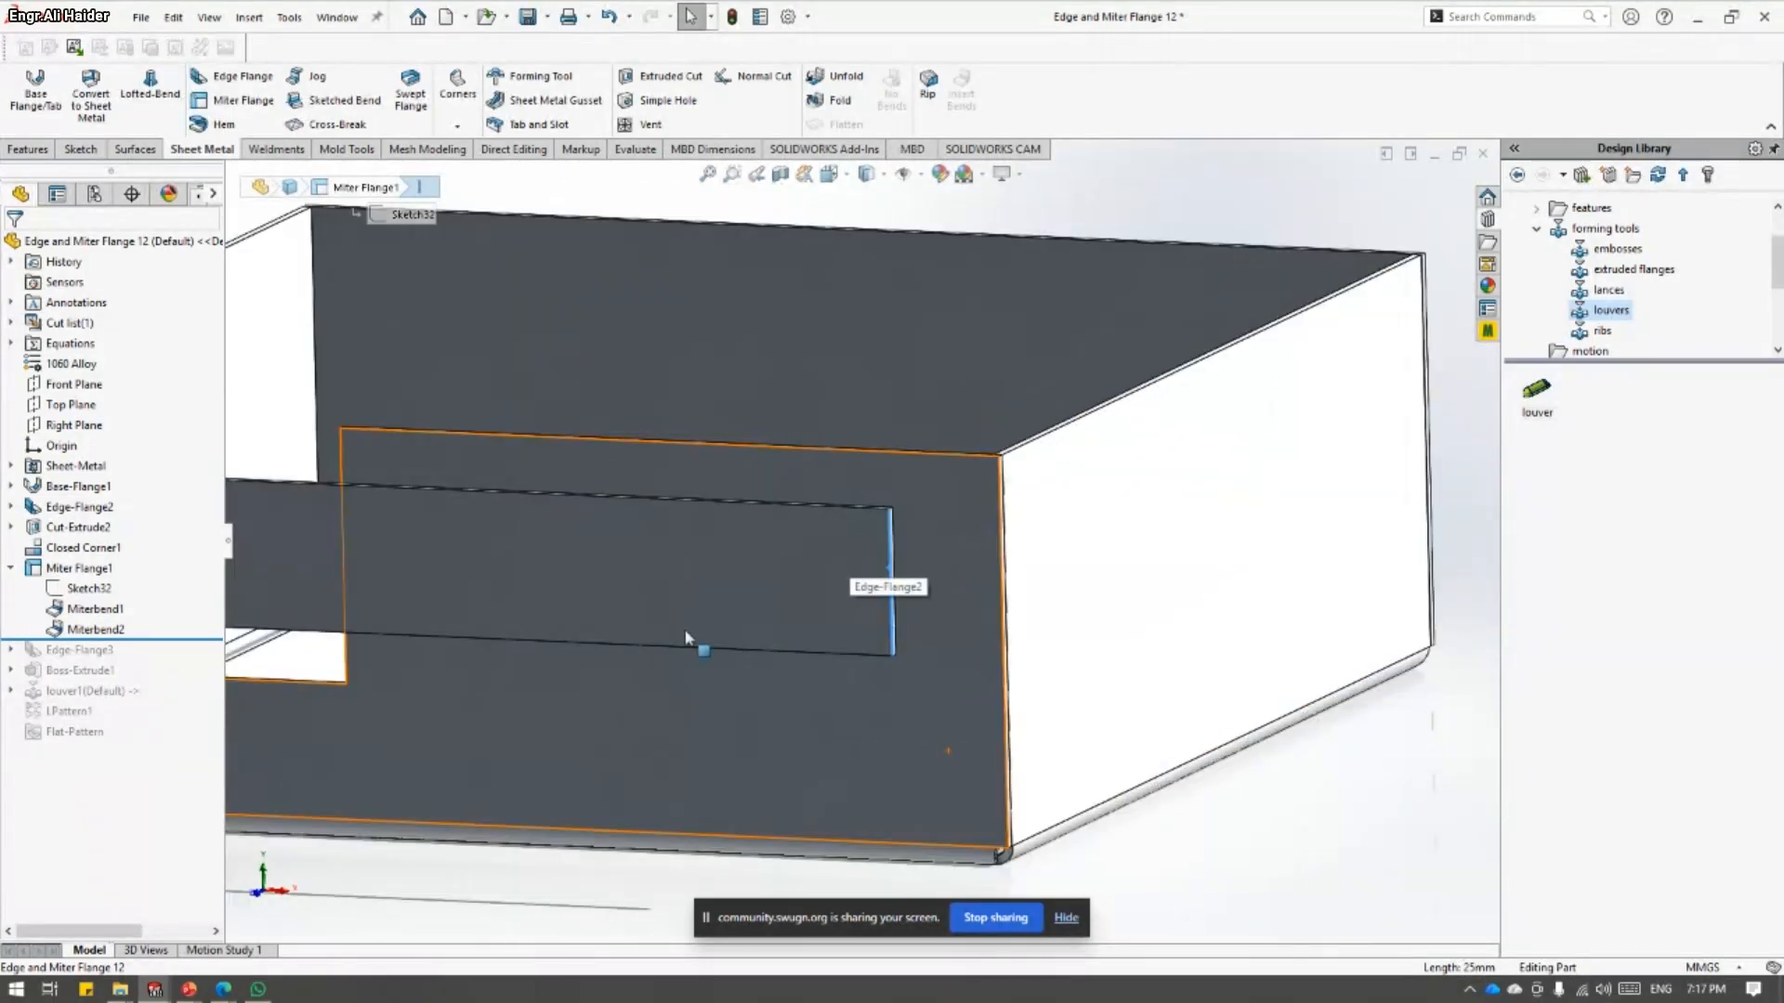
scroll(690, 677, up, 5)
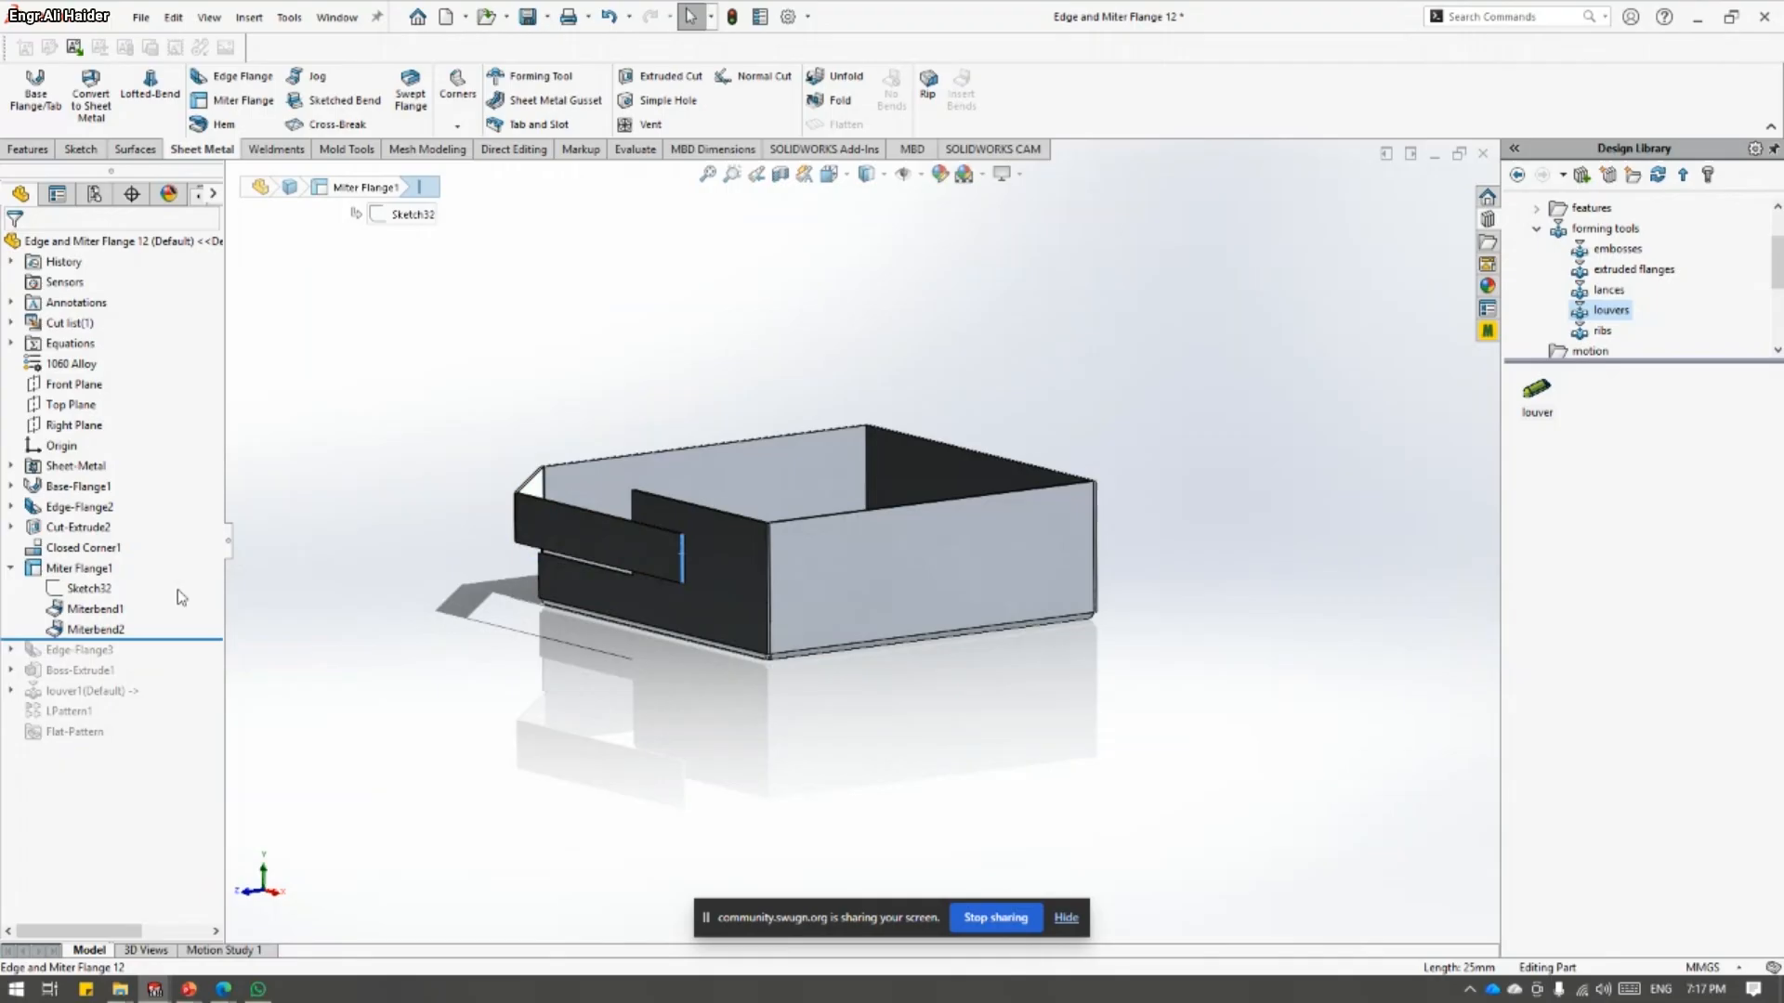
- Switch to the slideshow and advance from the Q11 slide to the slide covering Q12 to Q15
click(79, 568)
key(alt+Tab)
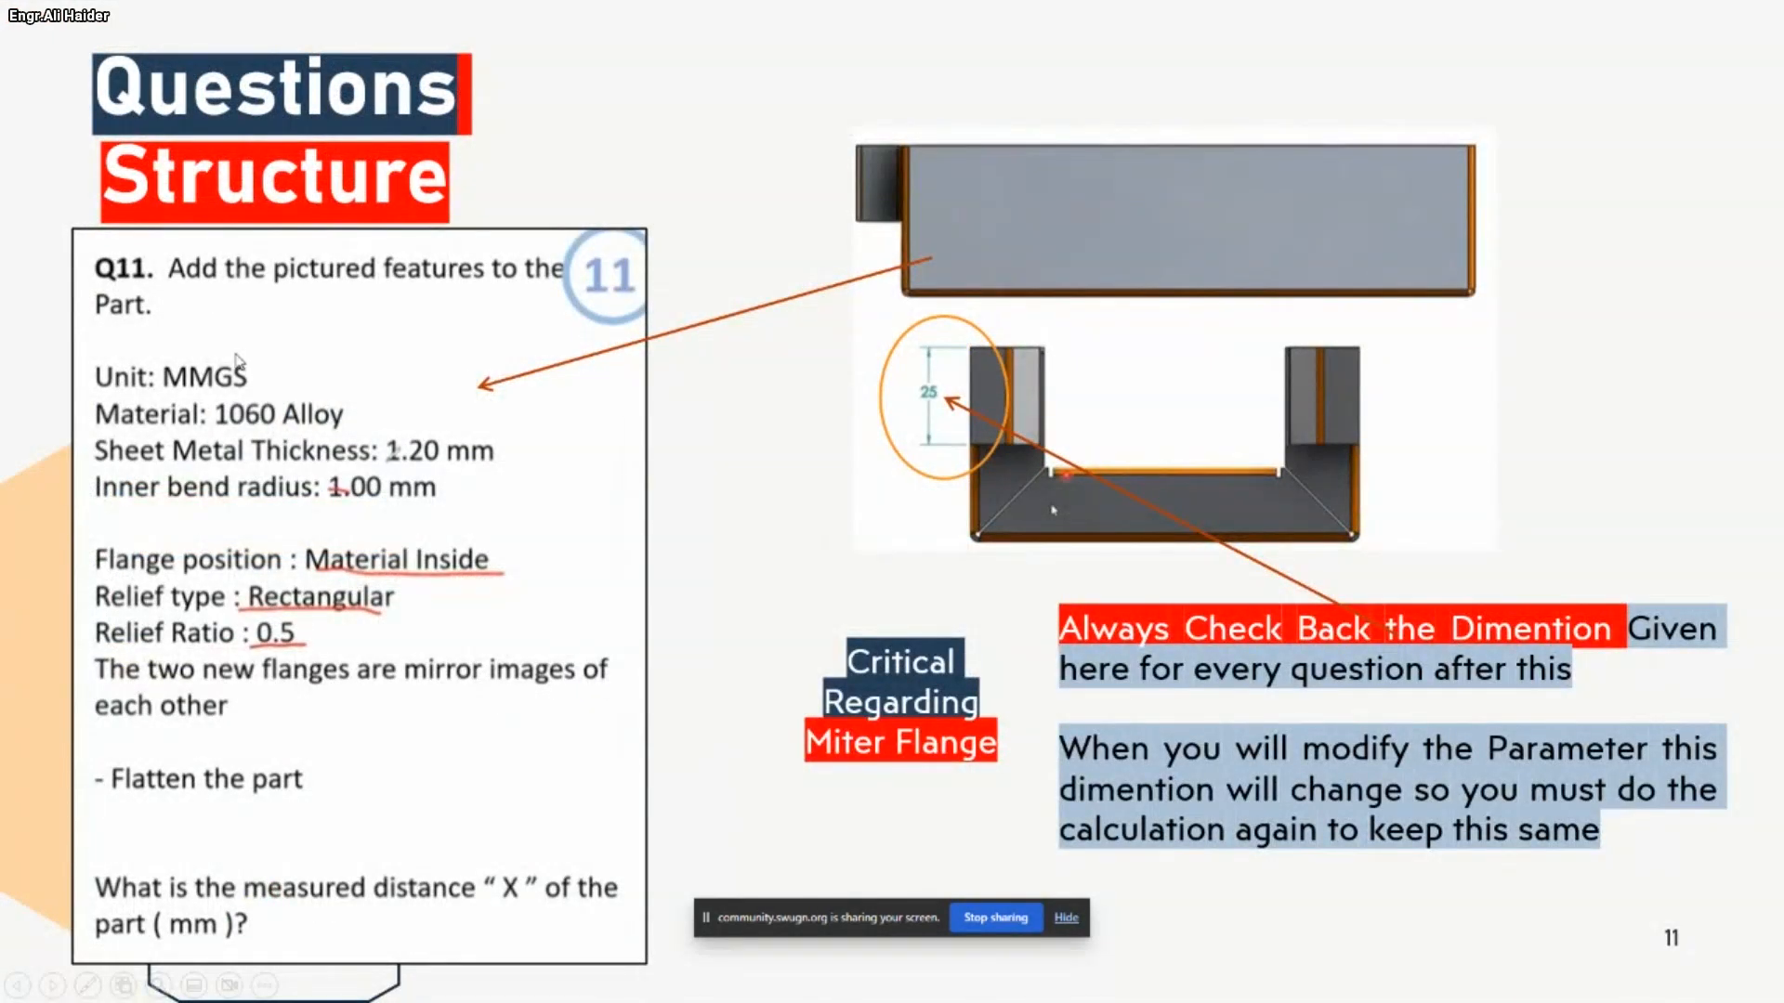
click(727, 399)
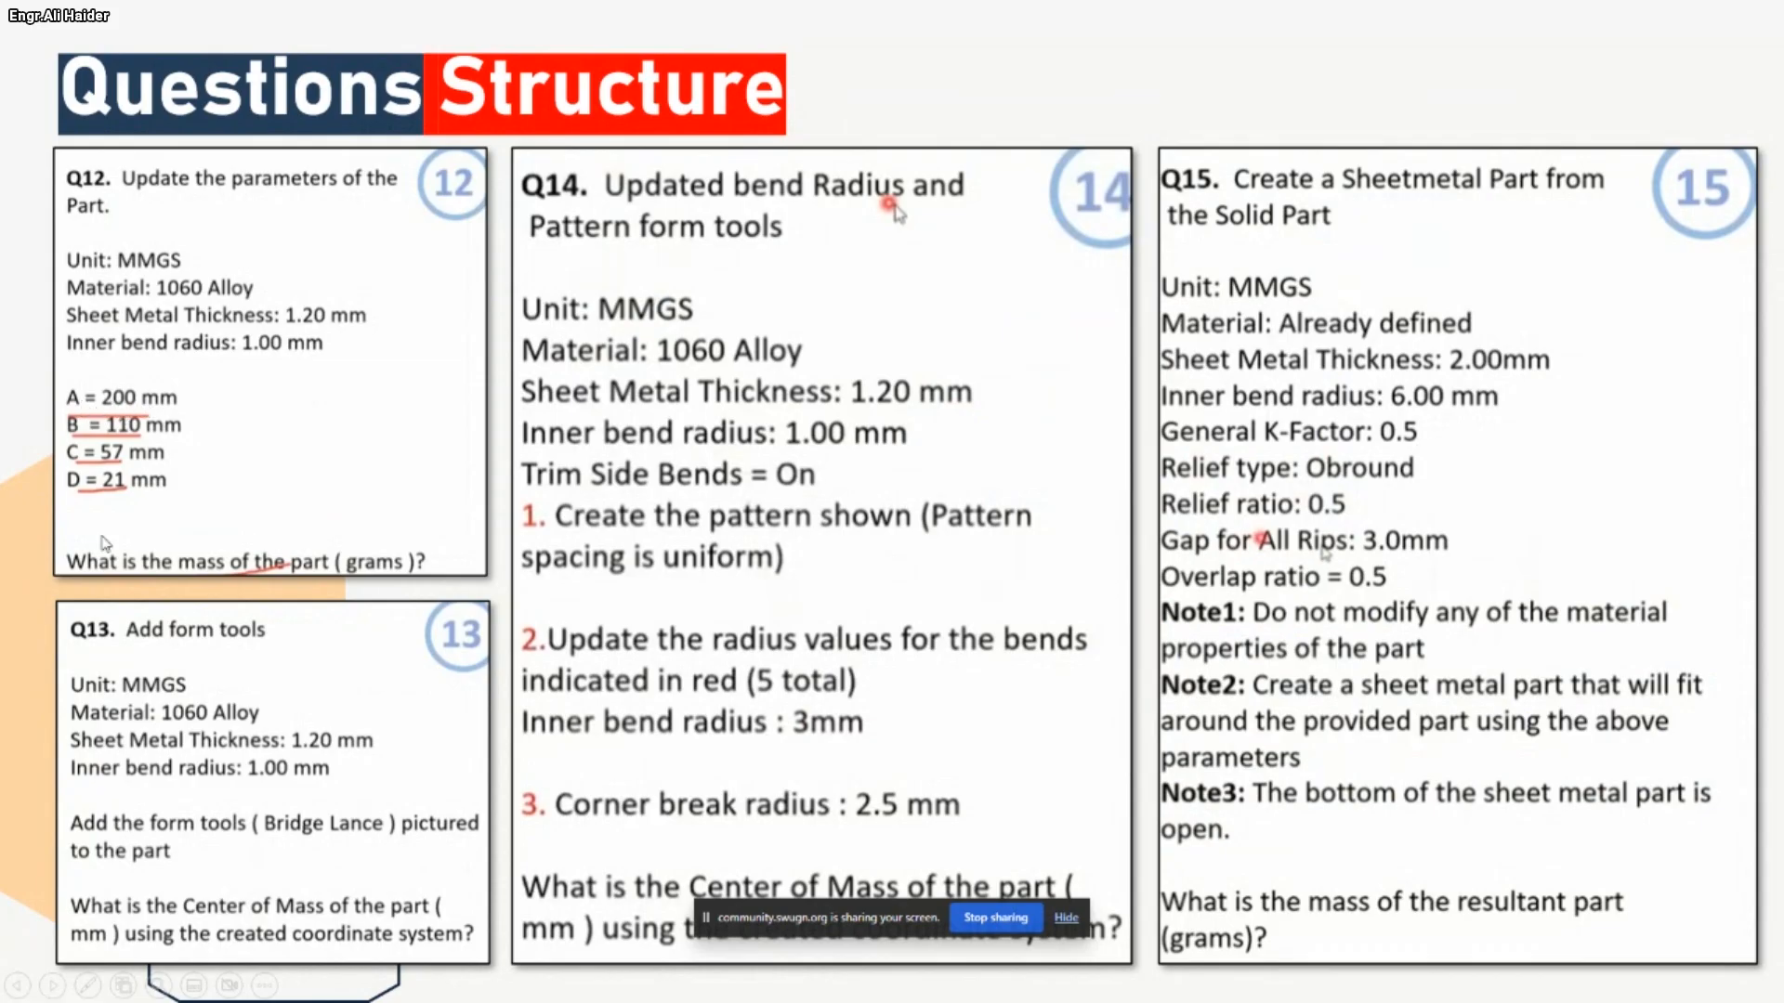
- Return to SolidWorks and recheck the length of the miter flange's vertical end edge
key(alt+Tab)
click(553, 704)
scroll(681, 562, down, 5)
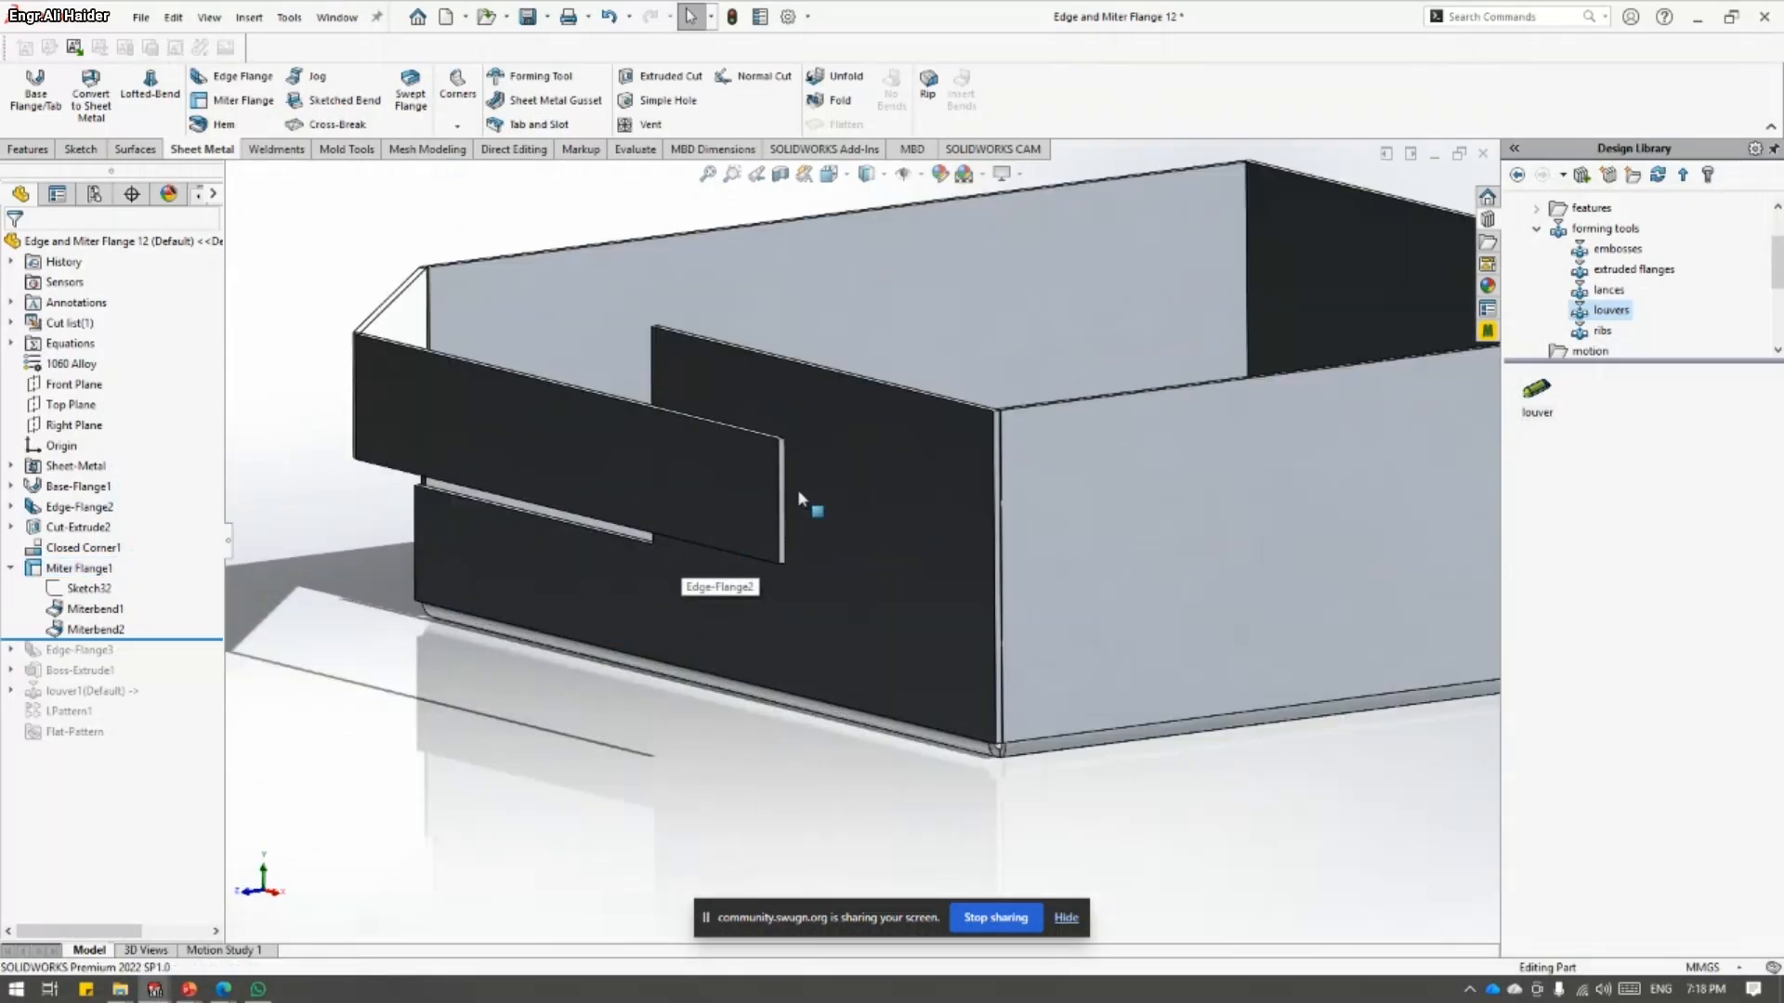
click(781, 497)
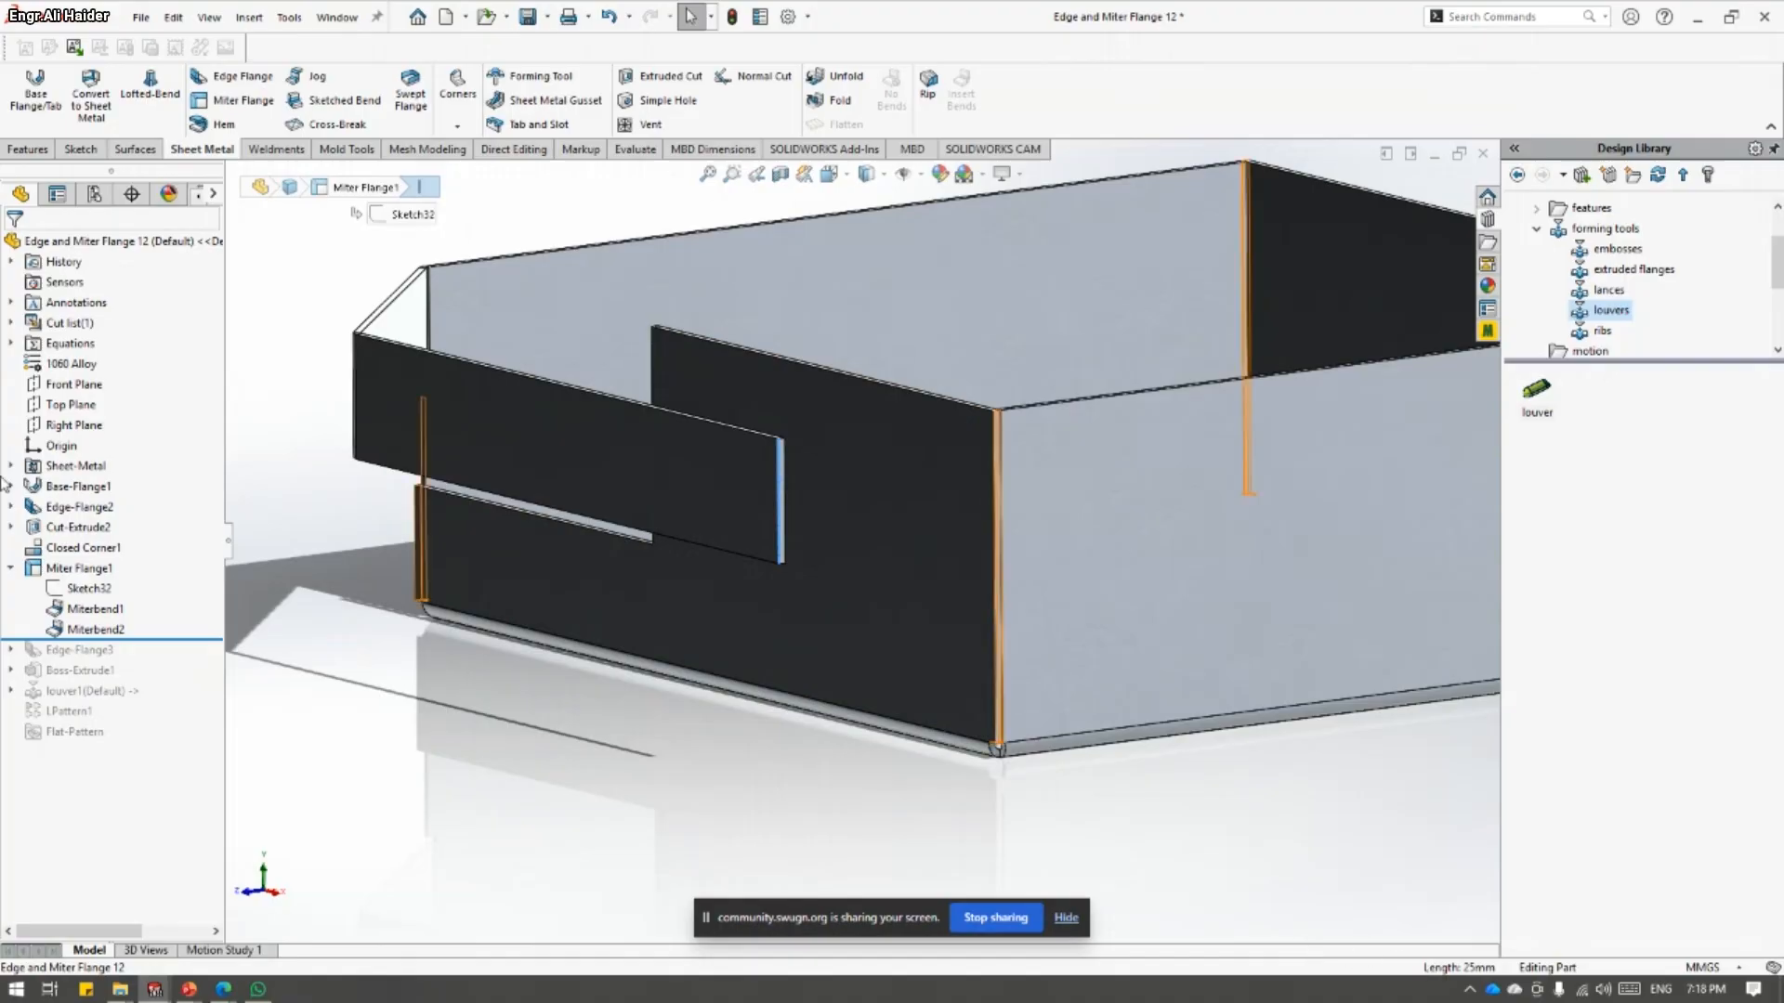
- Open the part's equations and set global variable A to 210, dismissing the chat notification
double_click(70, 343)
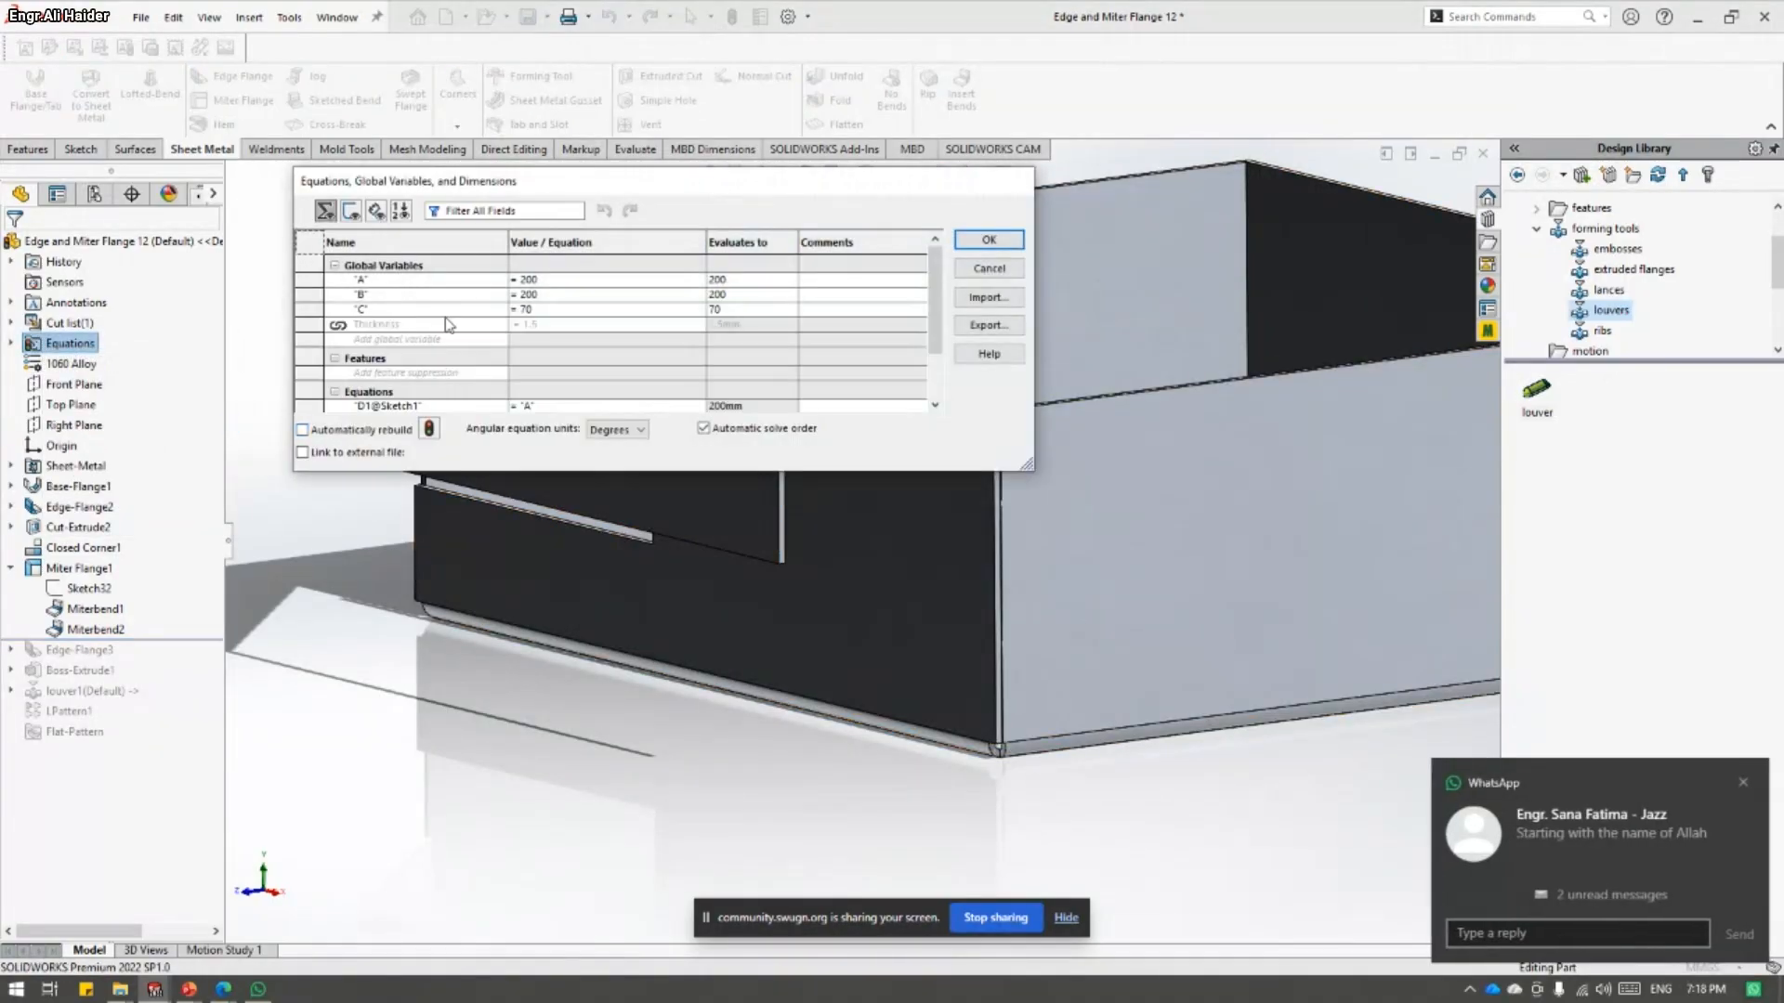
click(543, 281)
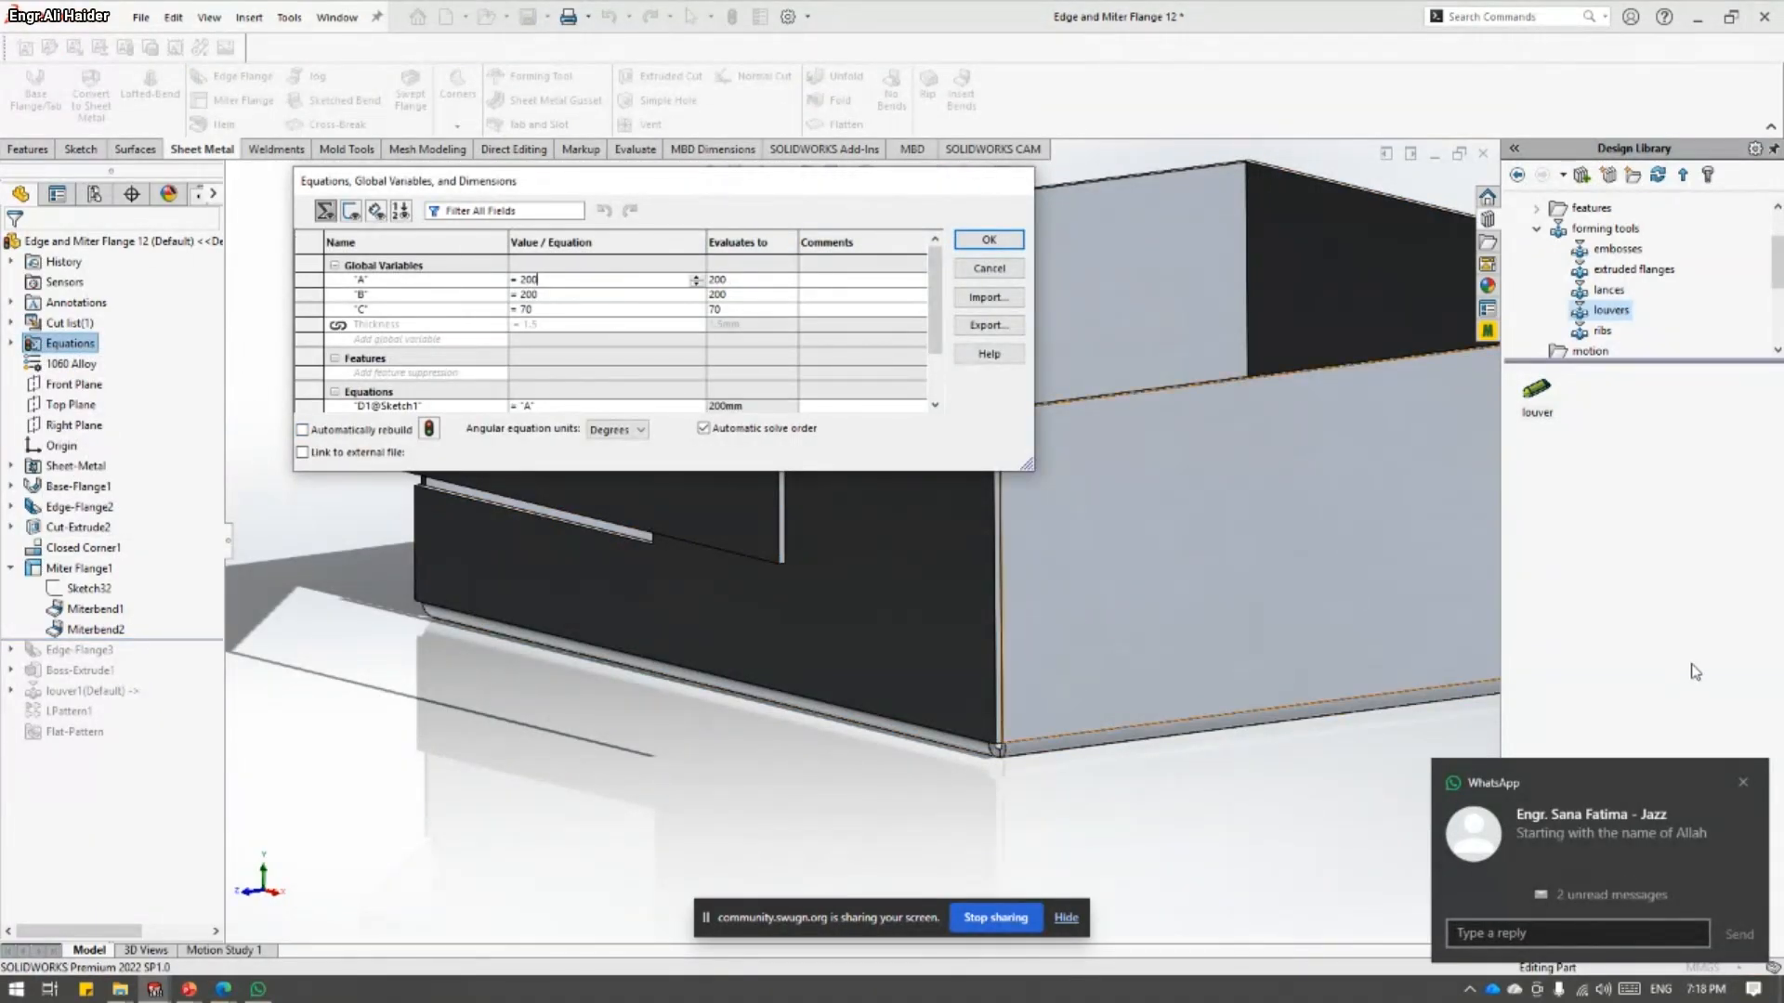
click(1743, 783)
click(597, 281)
key(BackSpace)
key(BackSpace)
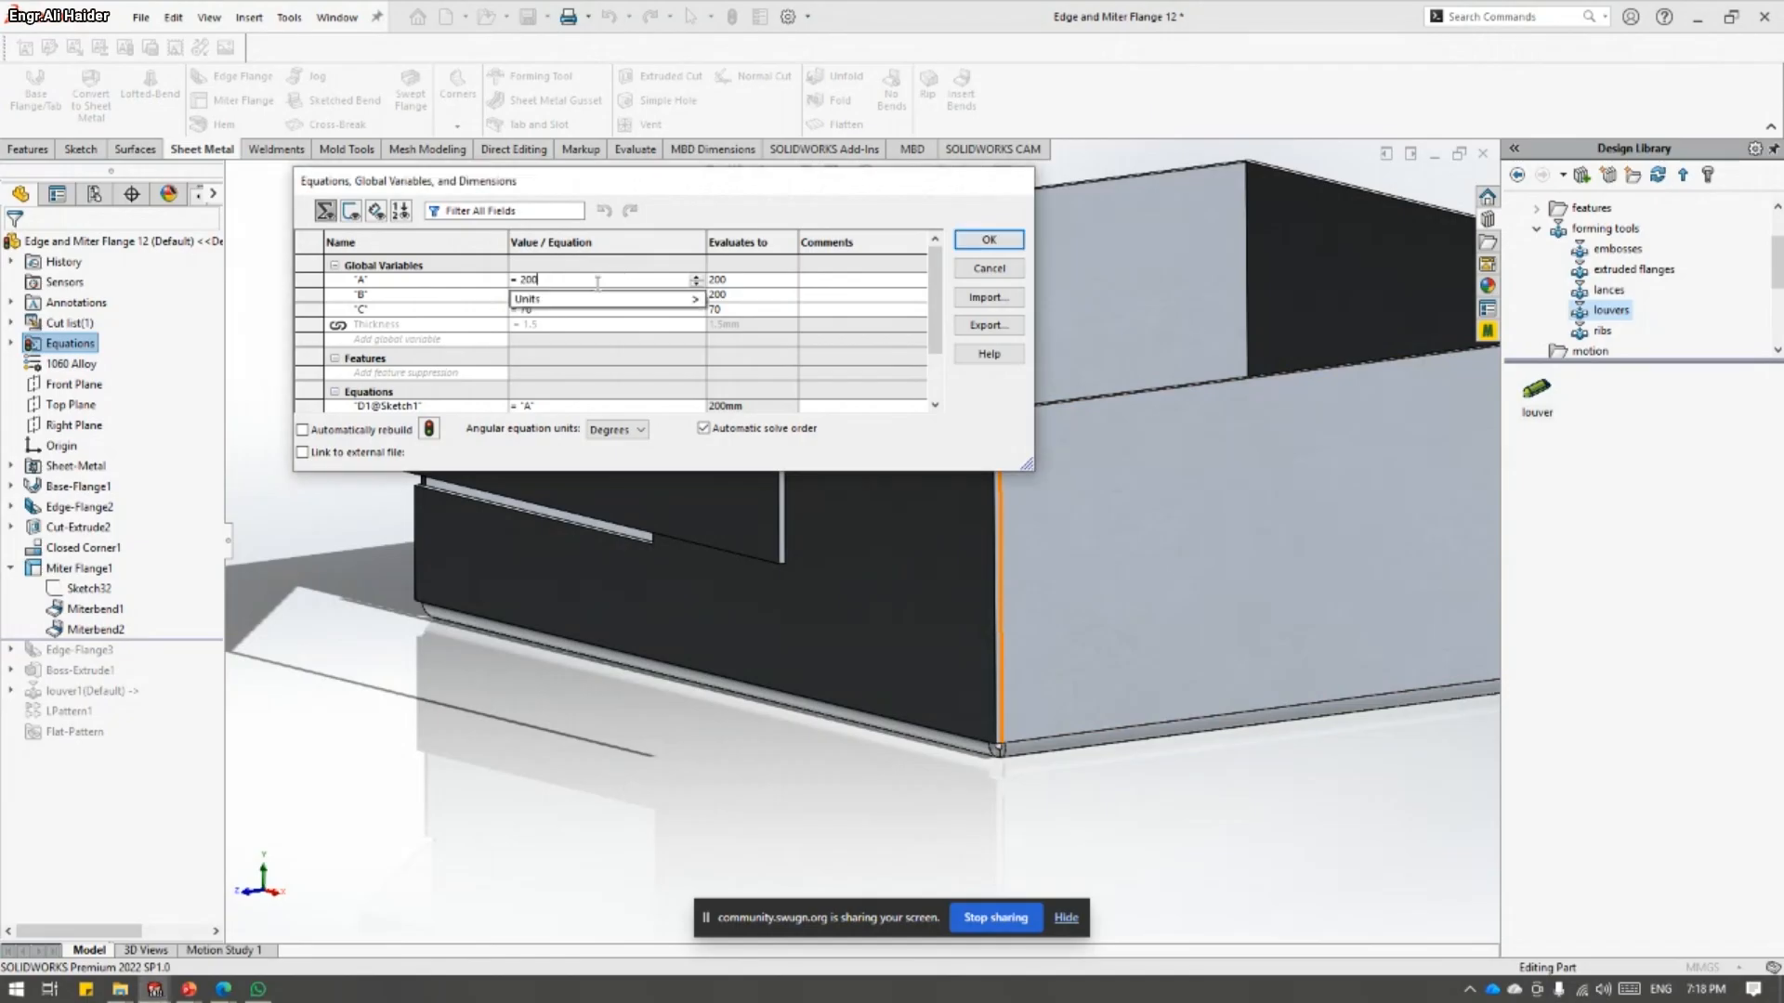
text(10)
key(Tab)
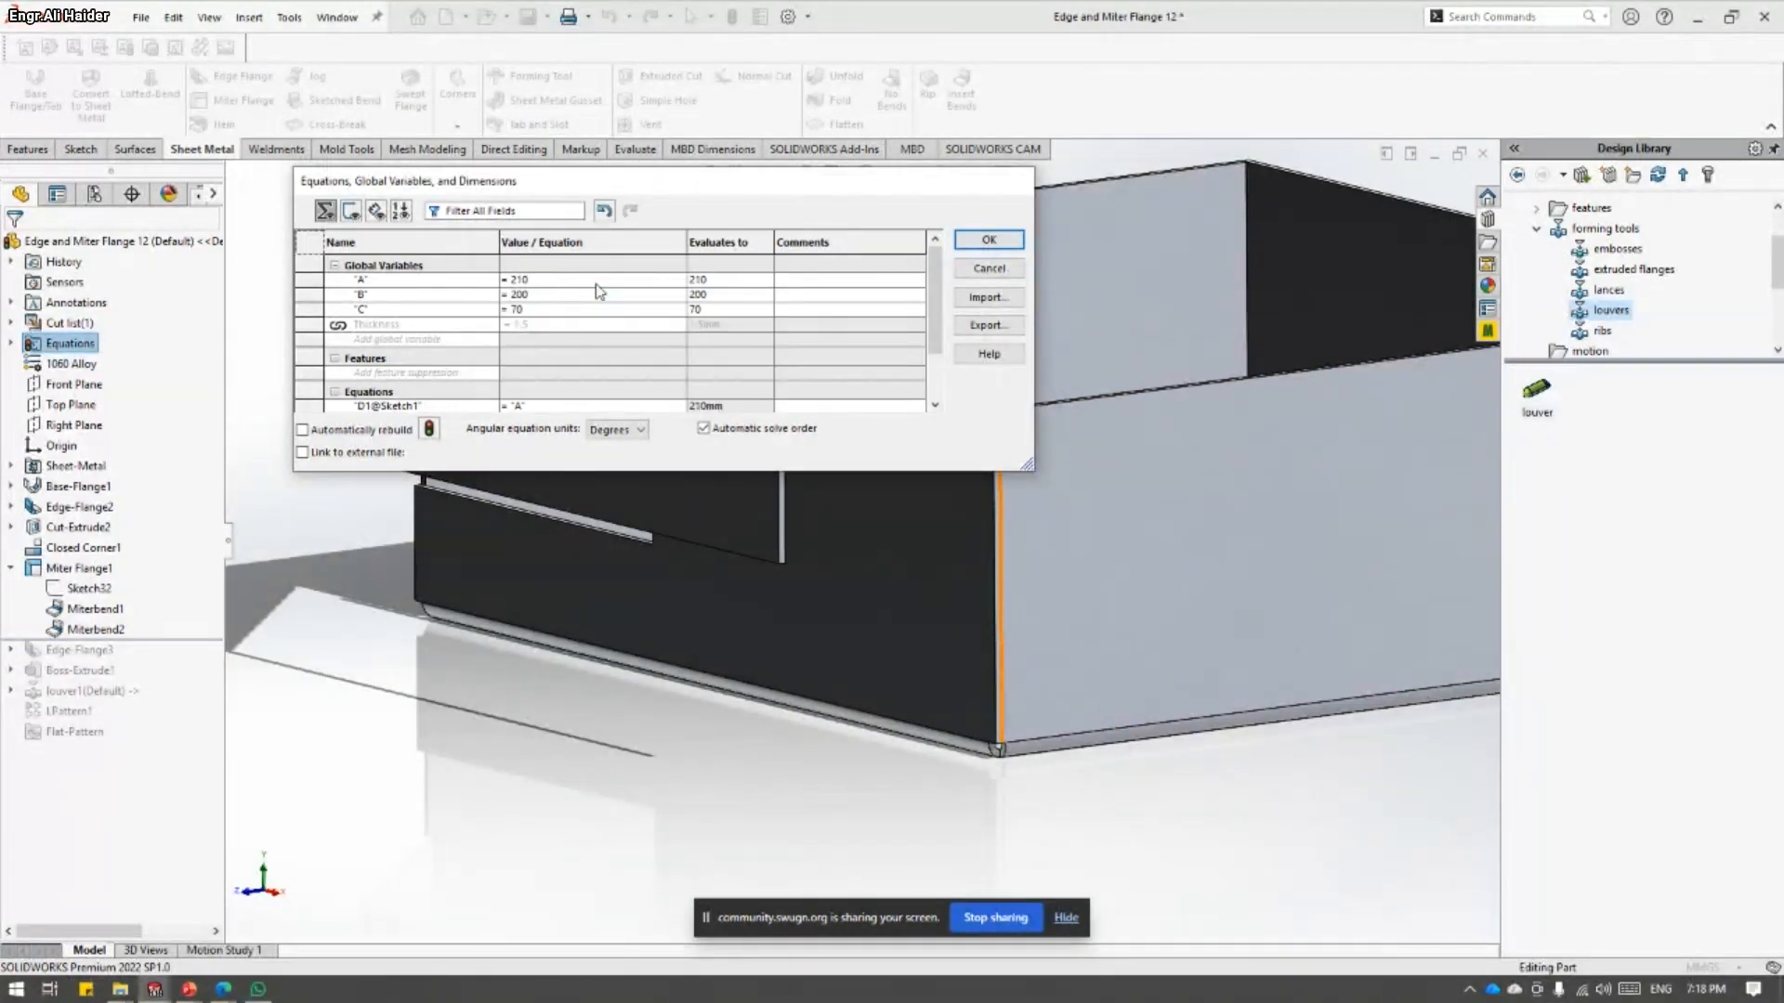
- Set global variable B to 220 and C to 72, and apply the equation changes to the part
click(601, 298)
key(BackSpace)
key(BackSpace)
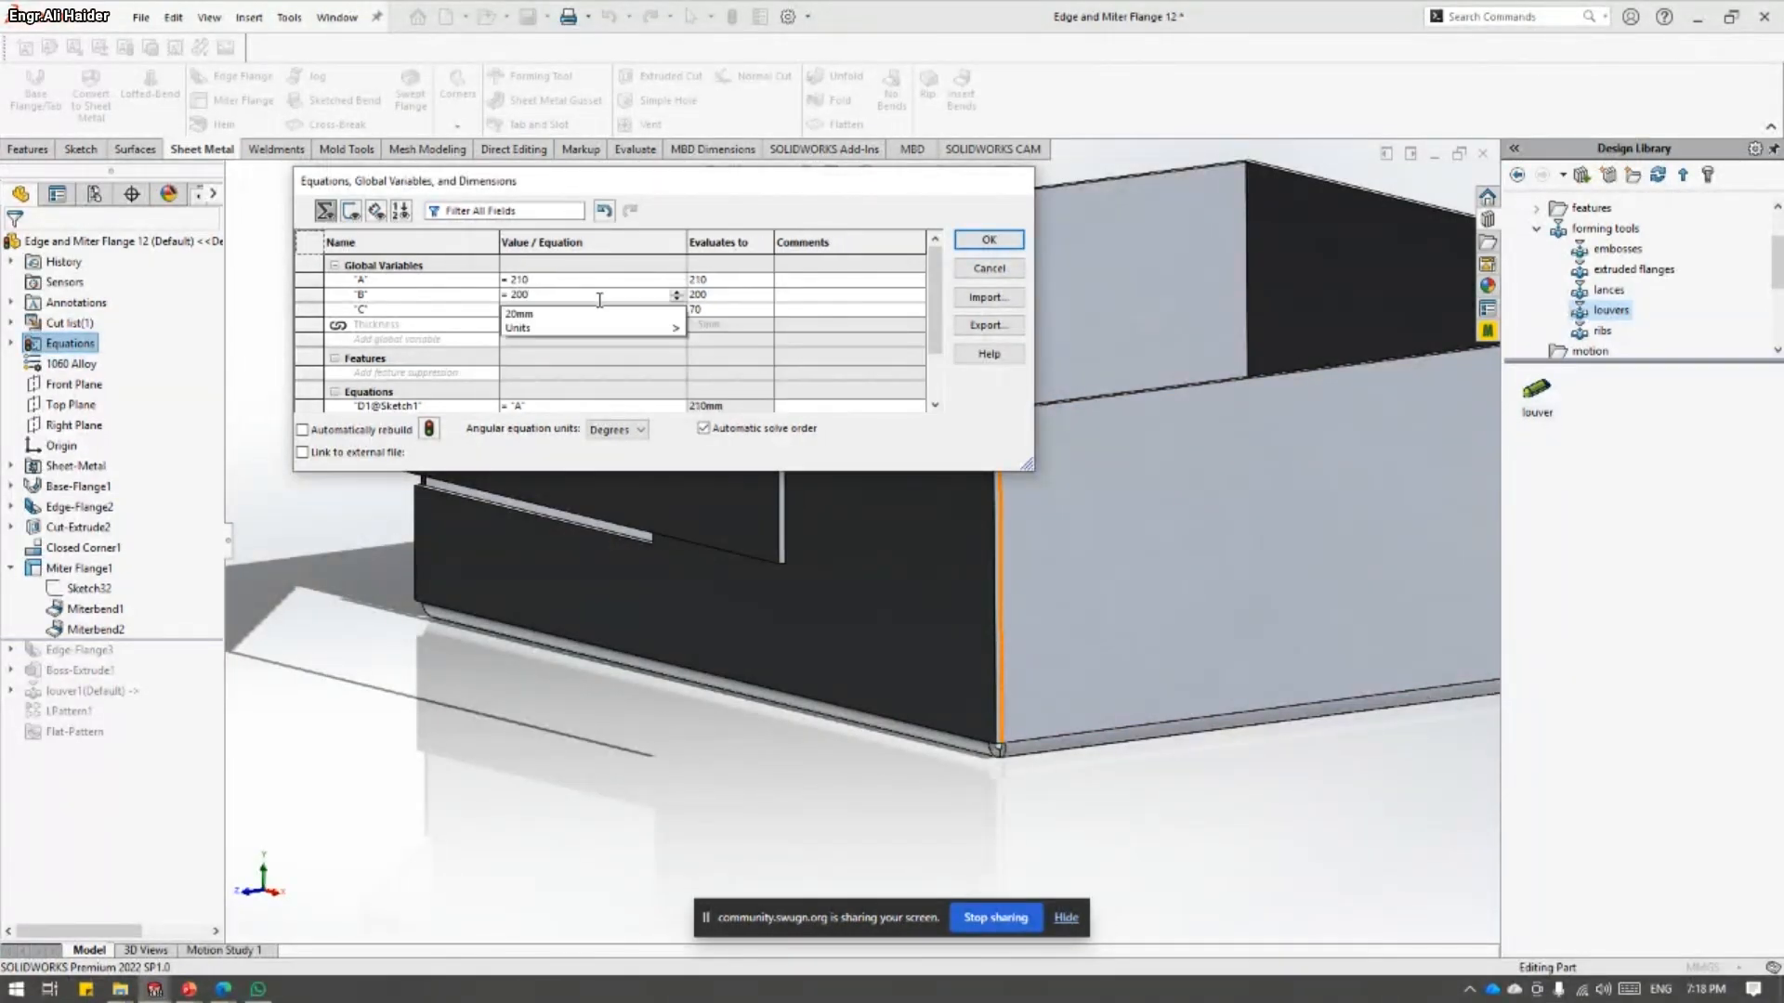
text(20)
key(Return)
click(599, 308)
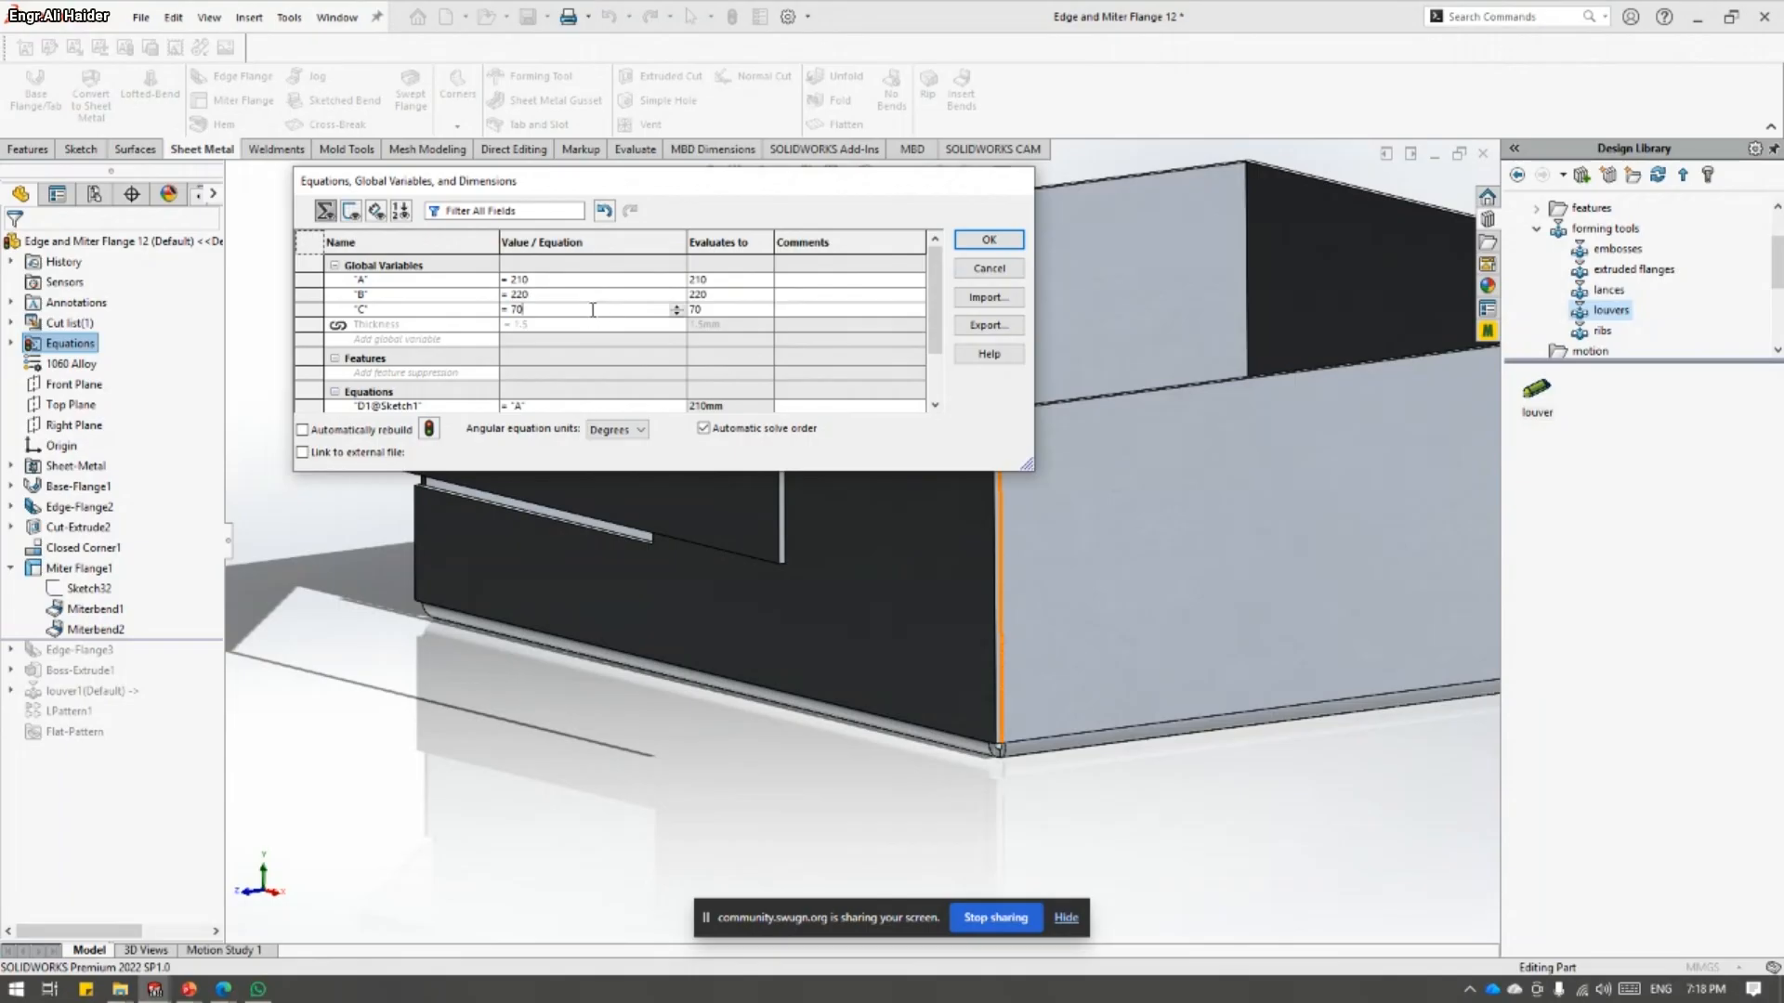
key(BackSpace)
text(2)
key(Tab)
click(988, 240)
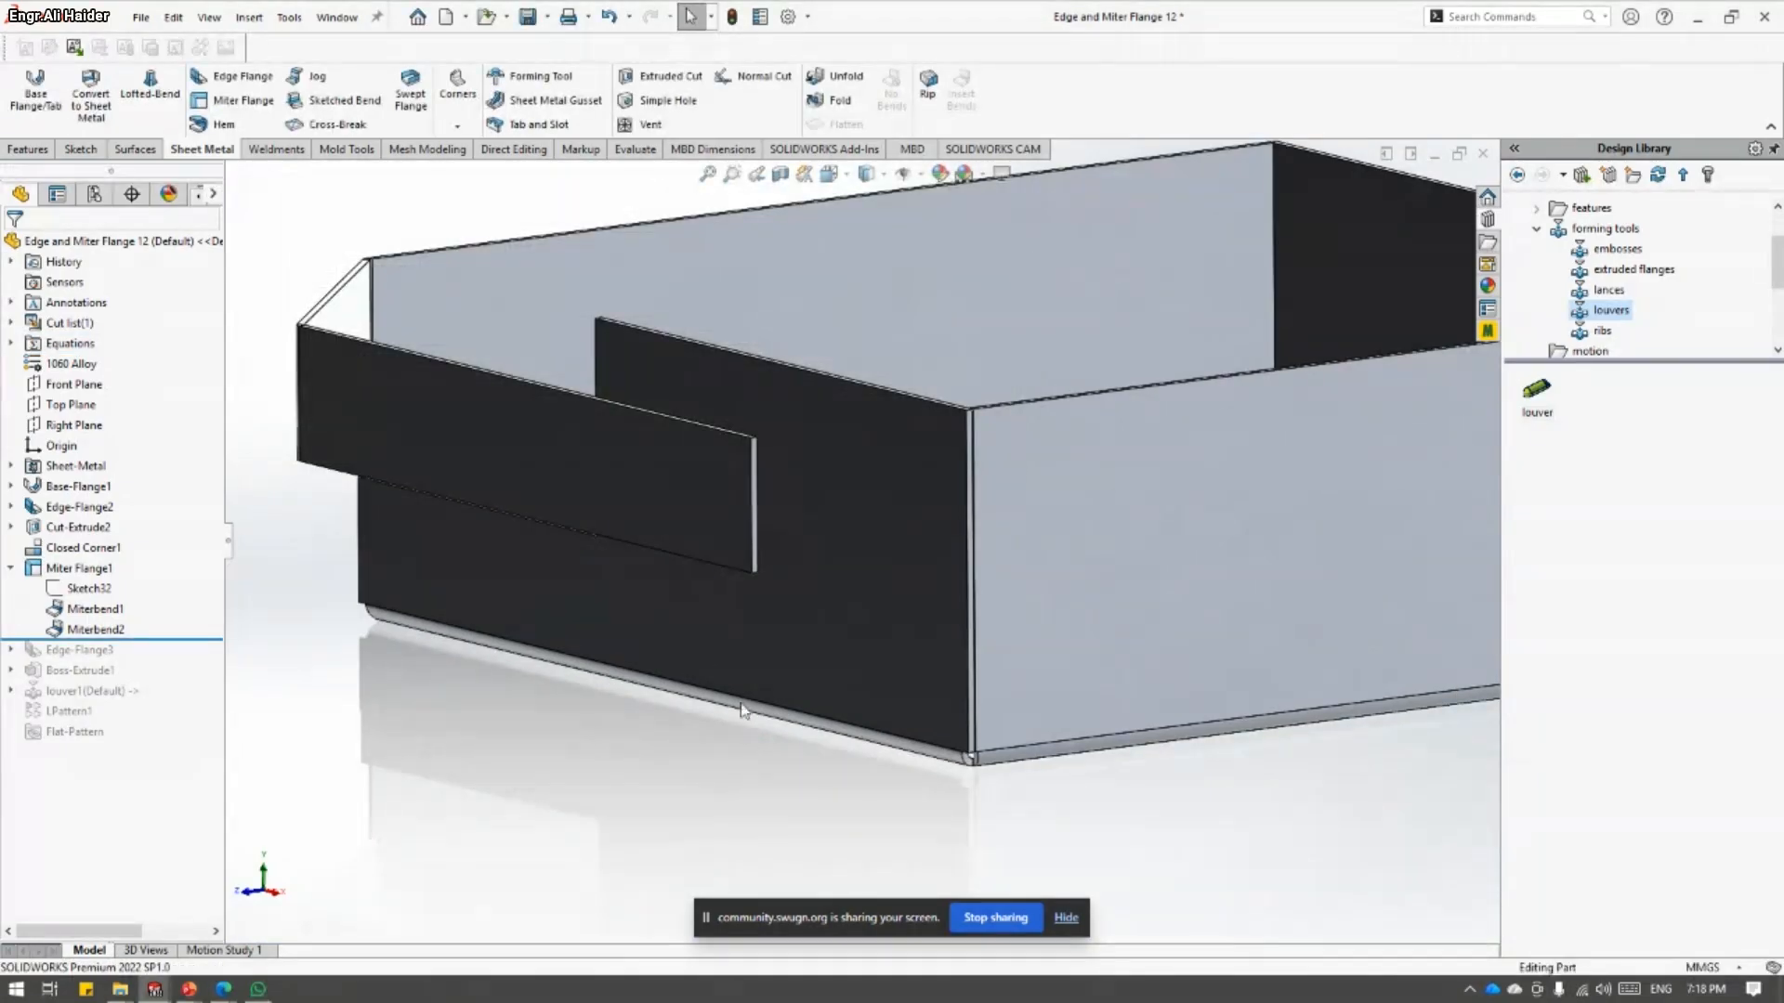
- Check the length of the miter flange's vertical end edge and increase the flange's end offset by 2 mm to 43.50 mm
scroll(776, 502, down, 5)
click(782, 399)
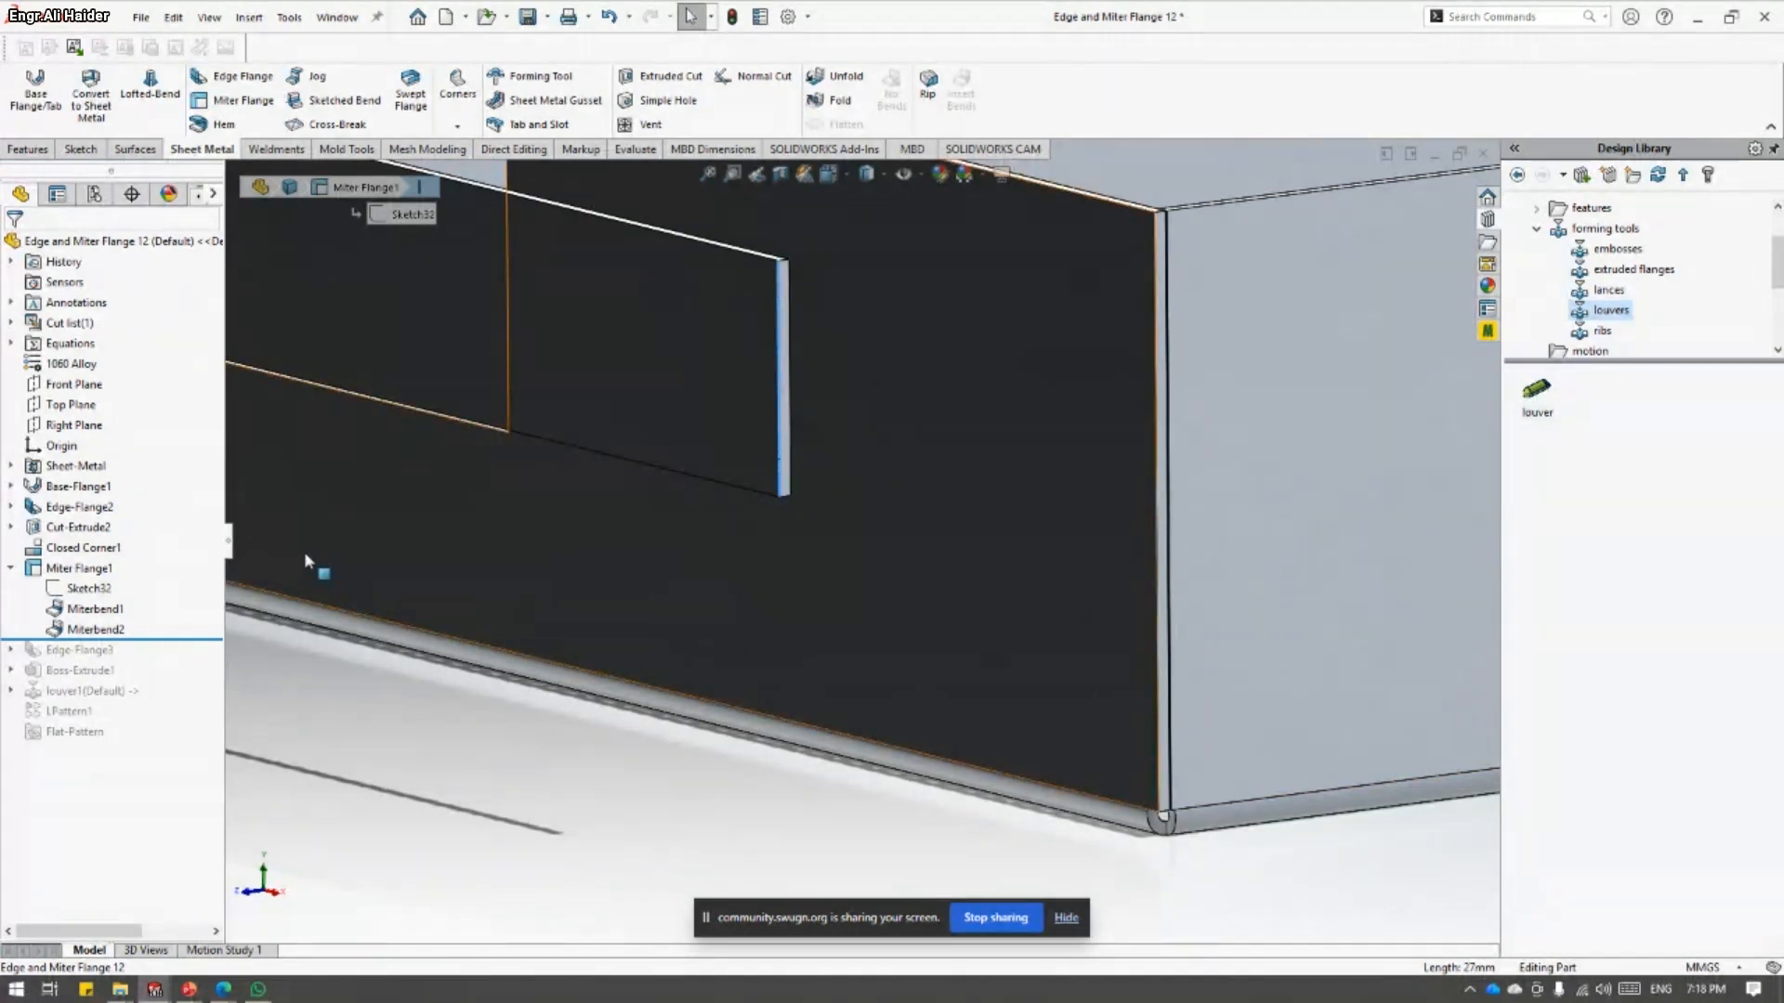
click(79, 568)
click(93, 527)
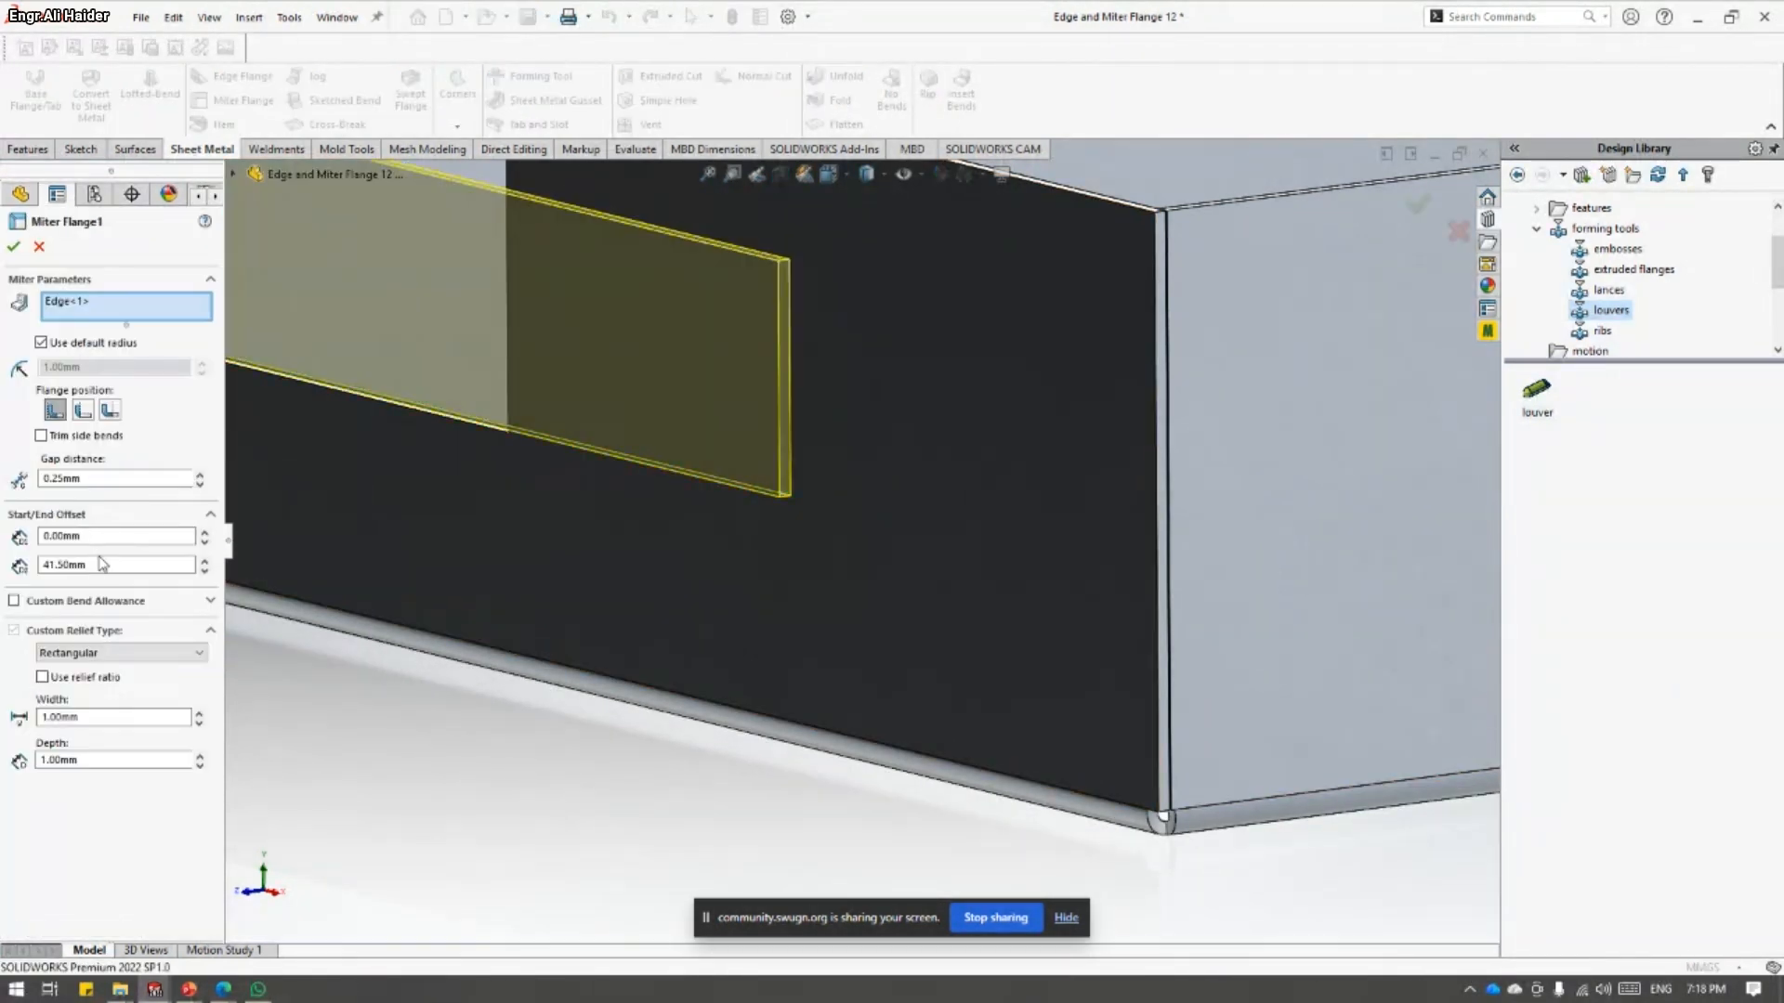
click(167, 565)
text(+2)
key(Return)
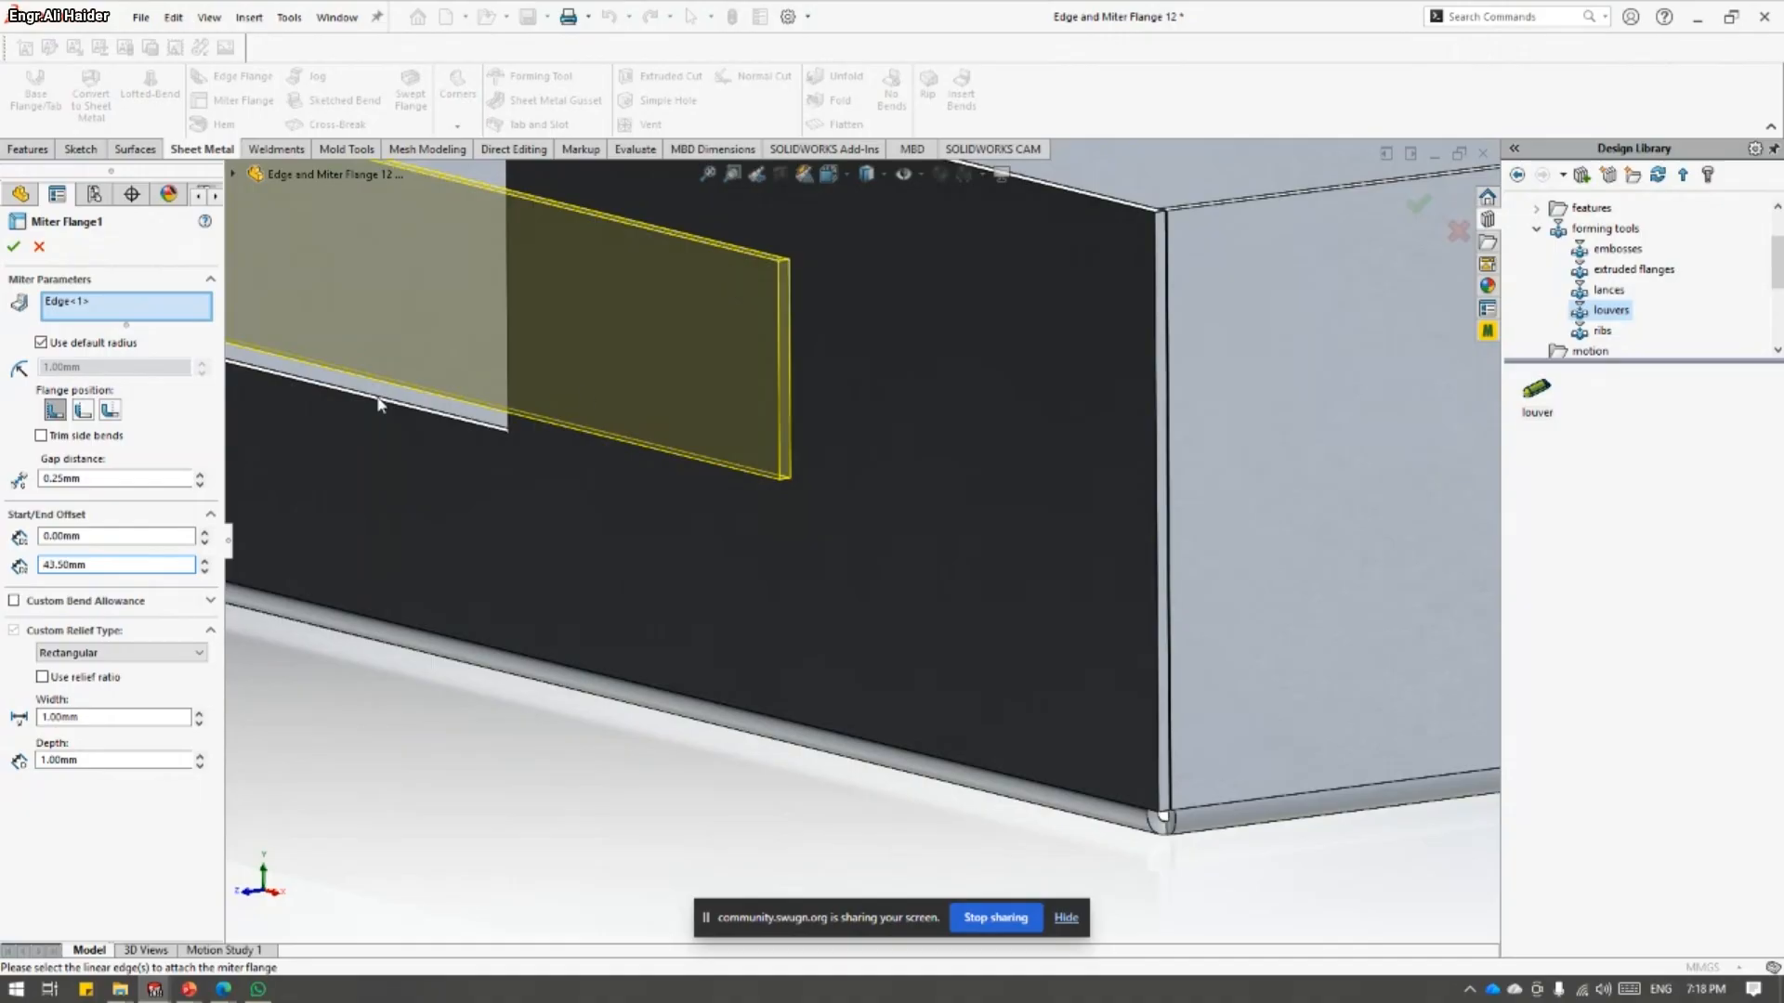
click(13, 246)
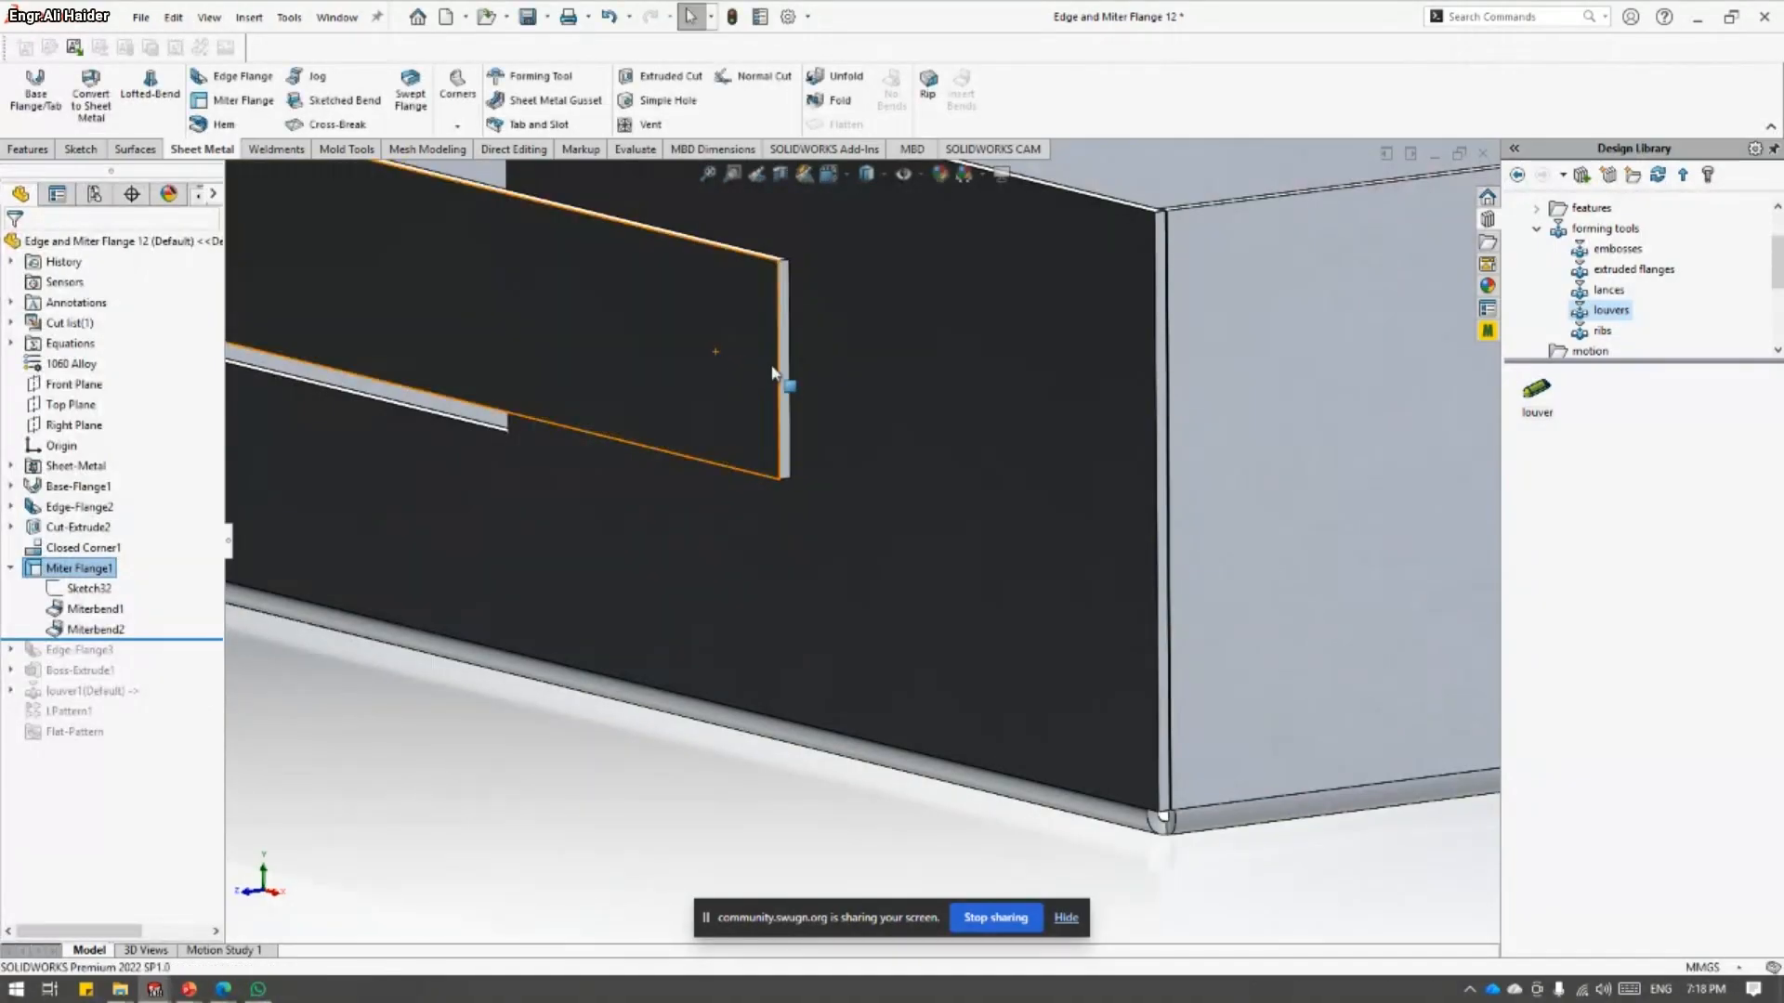
- Recheck the length of the miter flange's vertical end edge and evaluate the part's mass properties
click(777, 362)
scroll(1407, 814, up, 6)
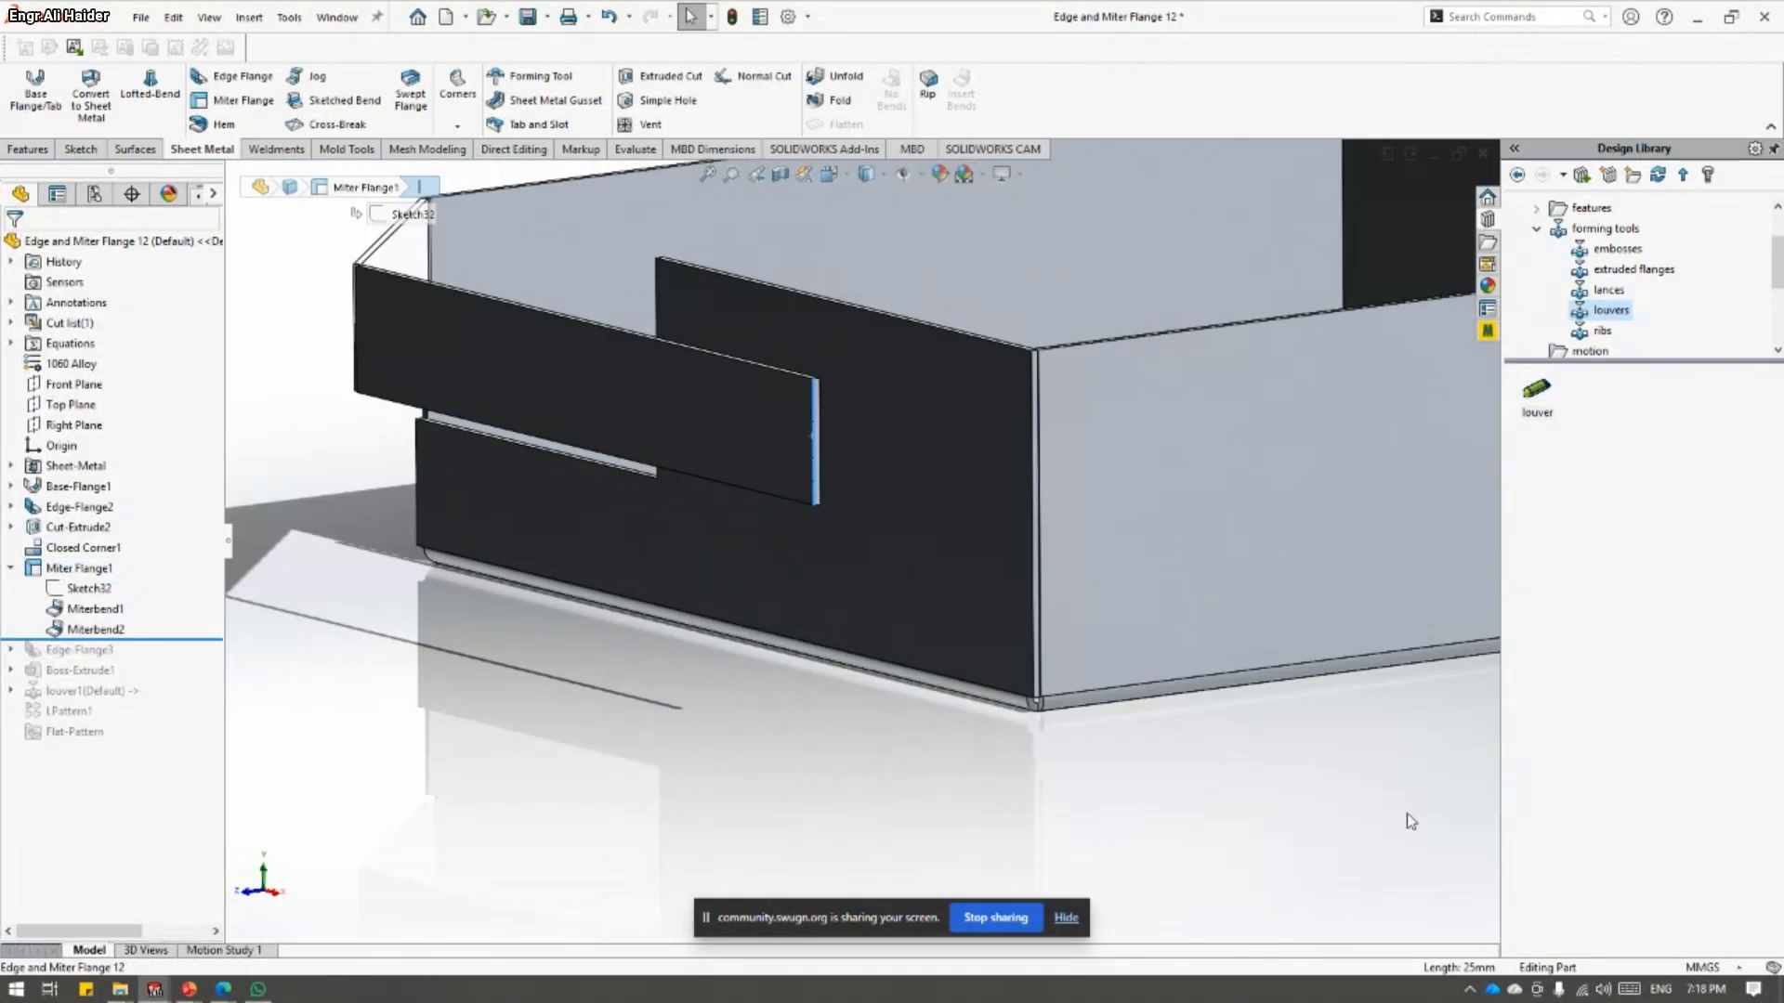
click(1044, 662)
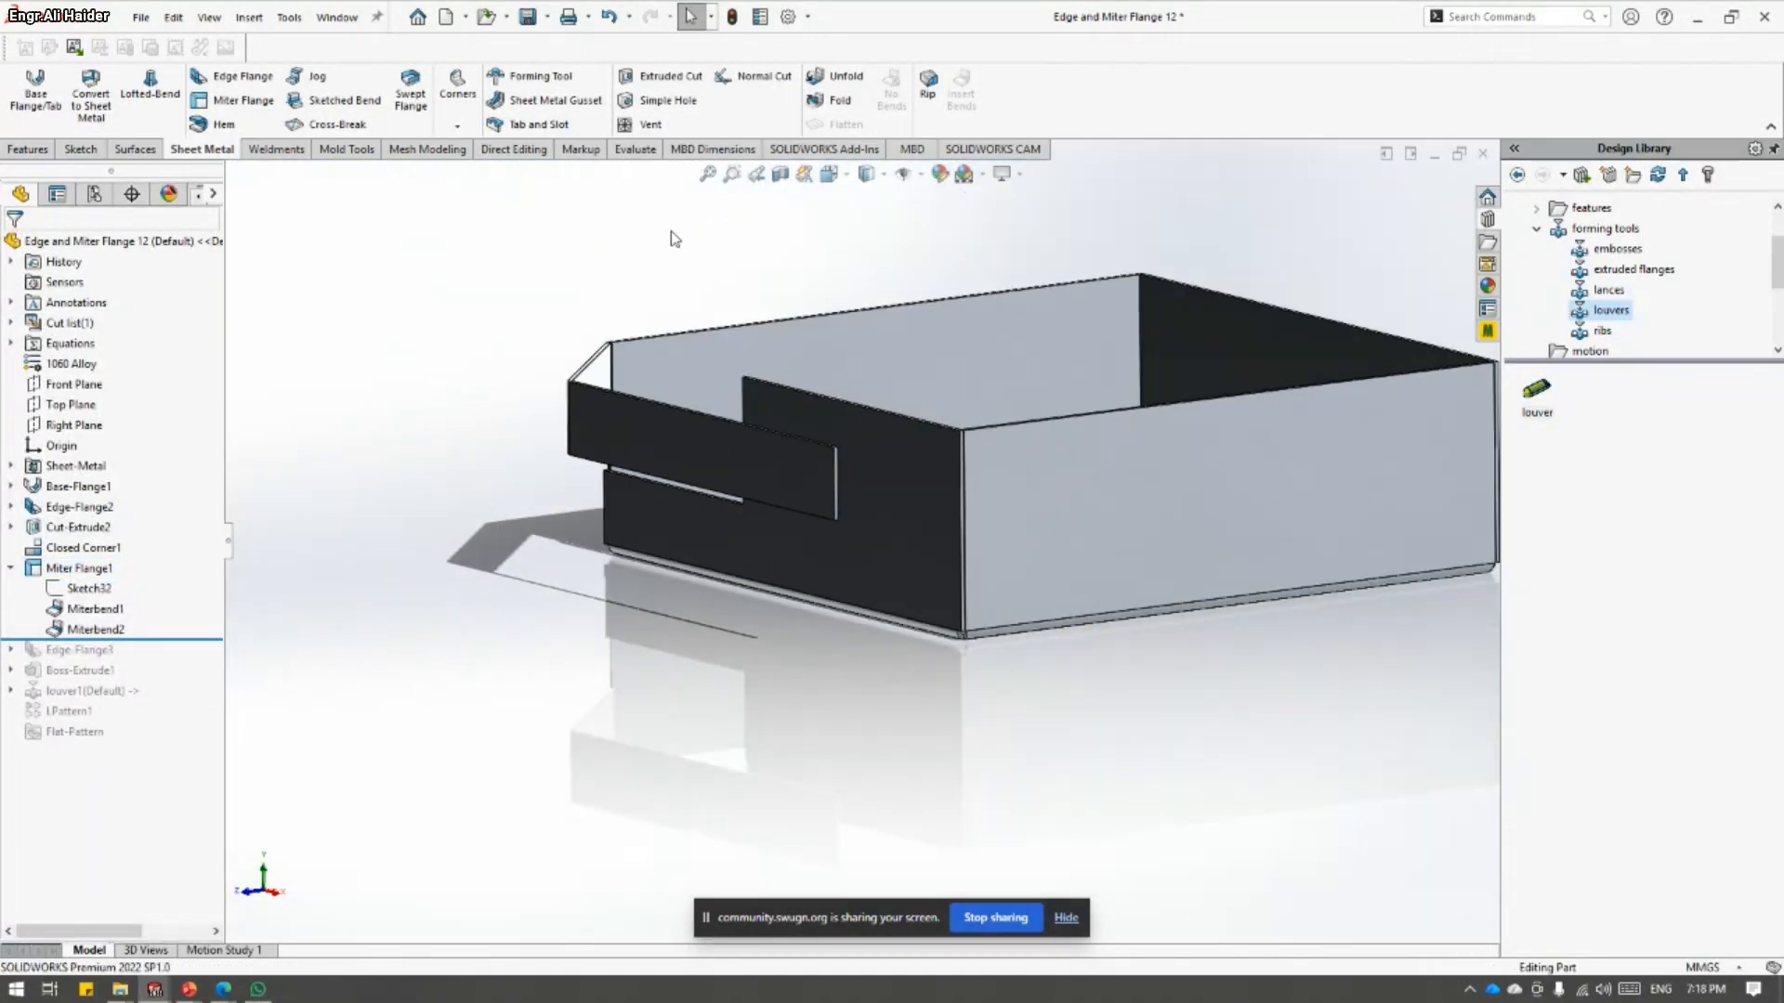
click(634, 148)
click(243, 89)
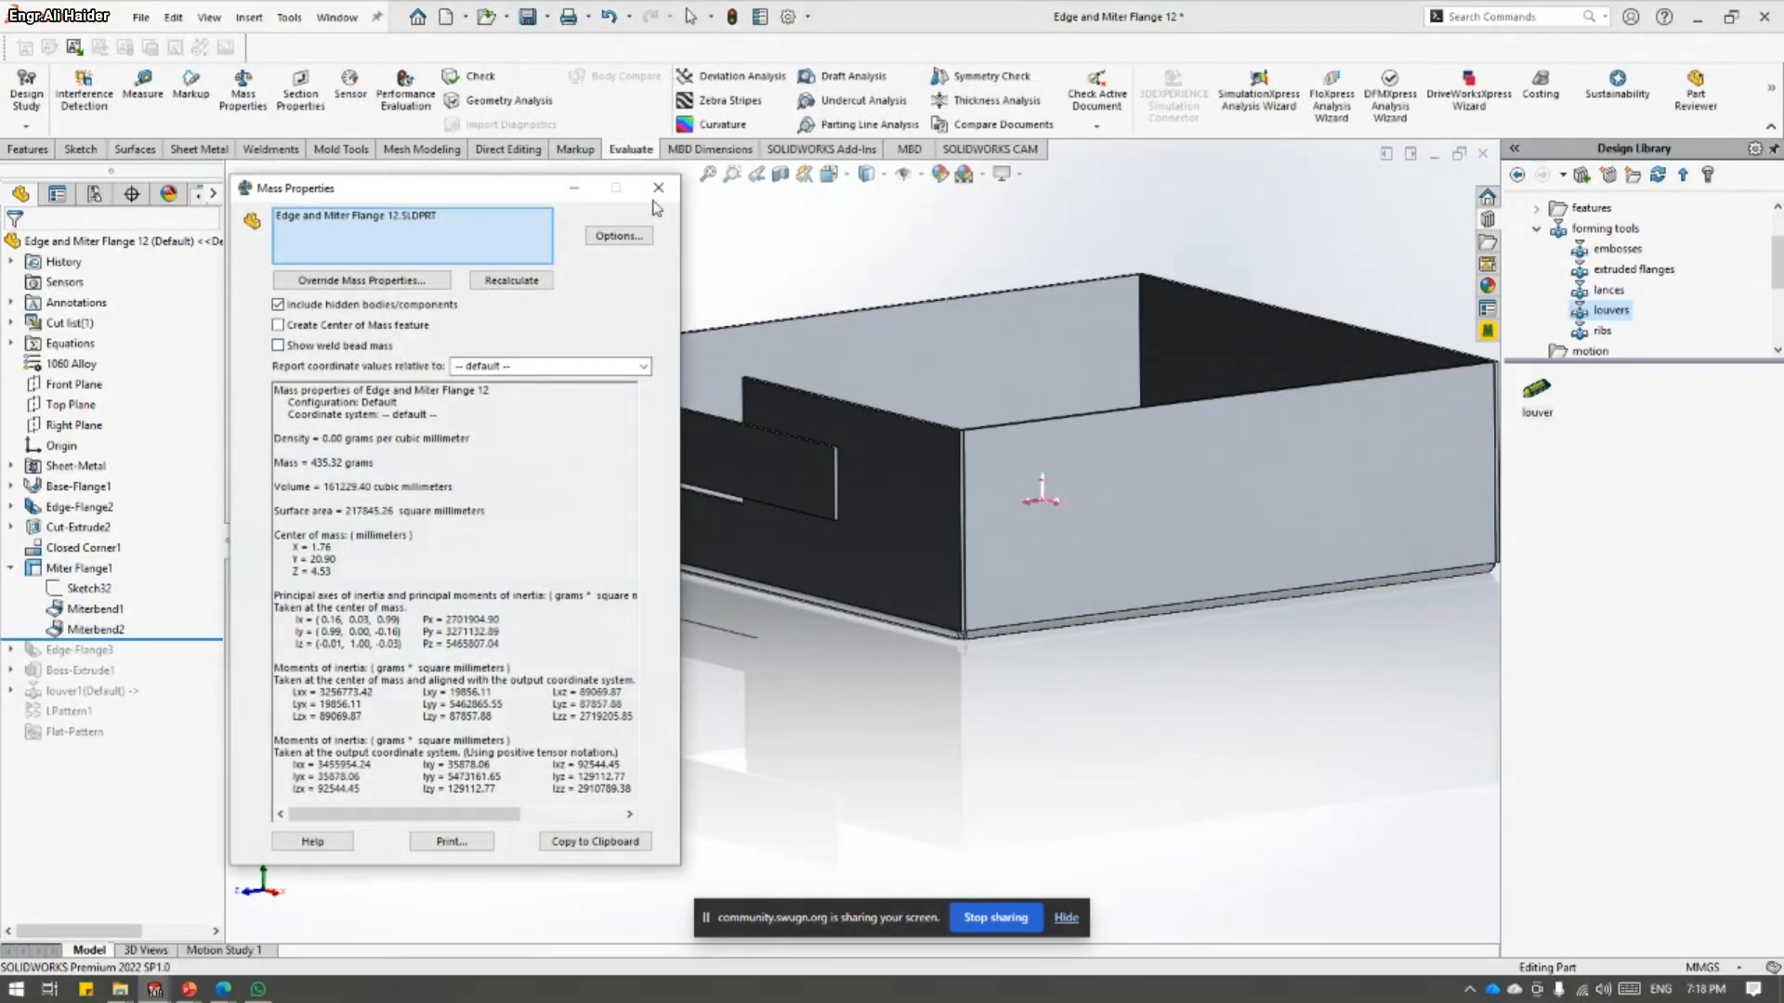
click(658, 188)
- Review the Q12 to Q15 slide and examine the box from several angles back in SolidWorks
key(alt+Tab)
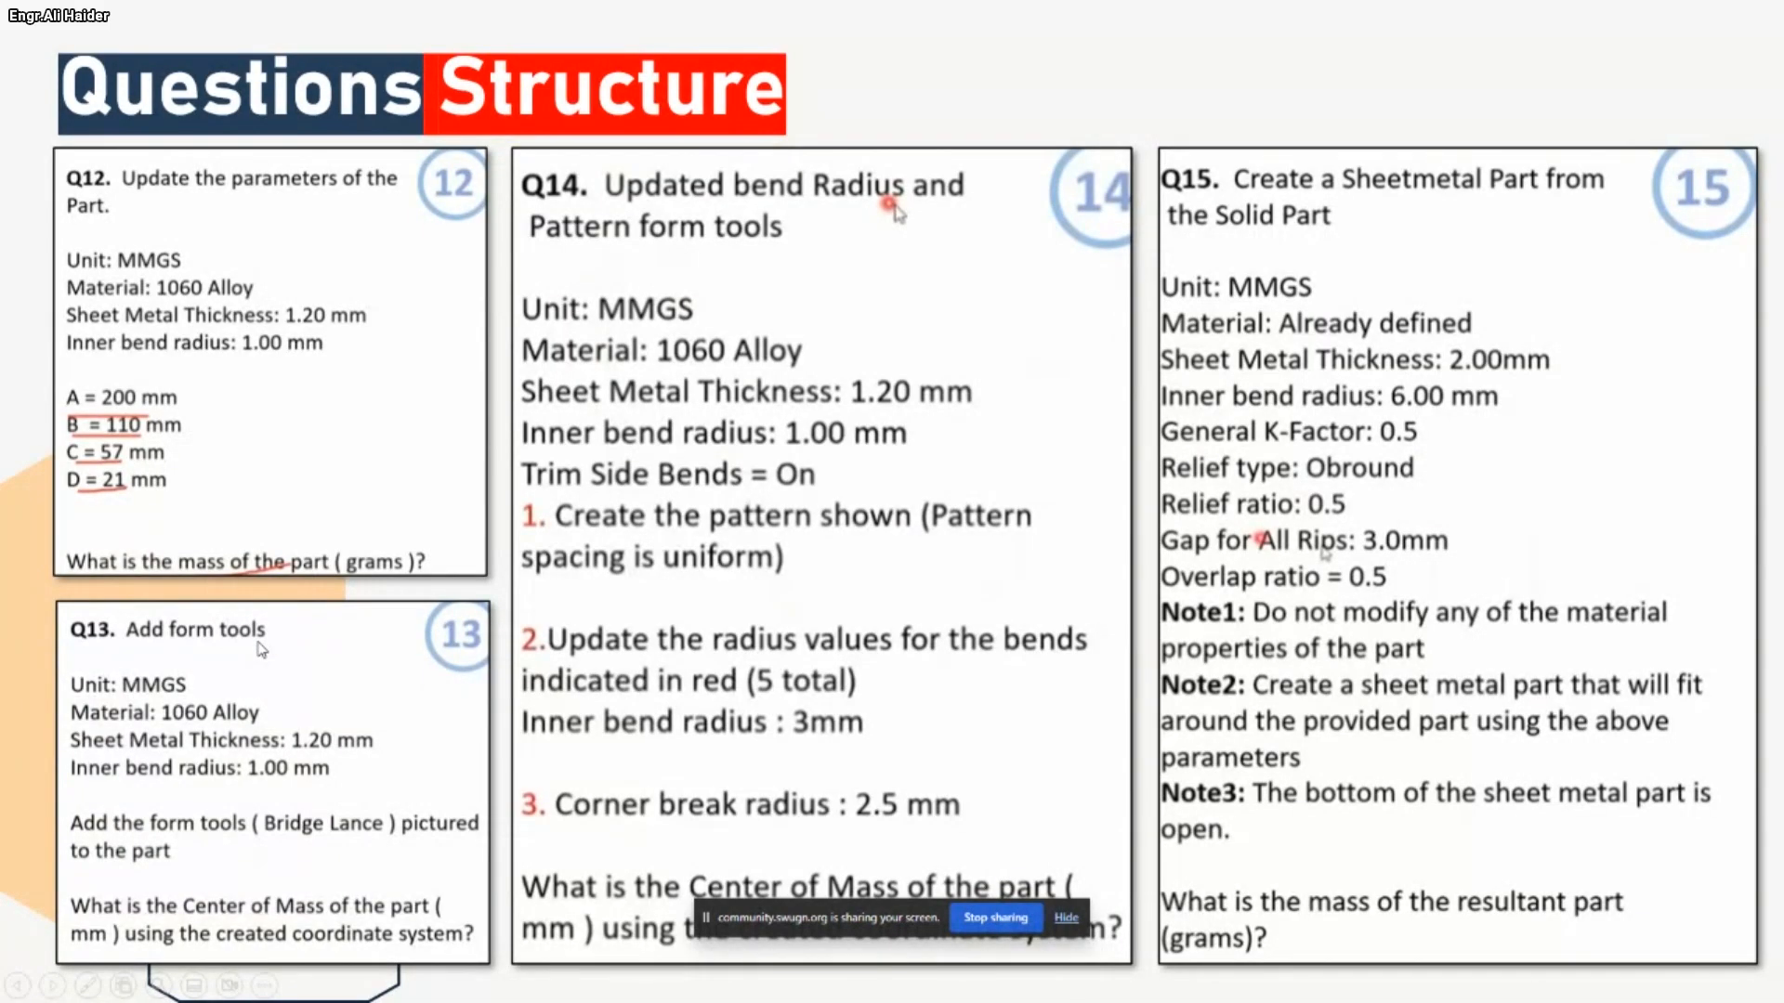
key(alt+Tab)
scroll(864, 605, up, 2)
middle_drag(864, 605, 929, 657)
scroll(1108, 538, up, 2)
middle_drag(996, 561, 955, 567)
scroll(425, 402, down, 2)
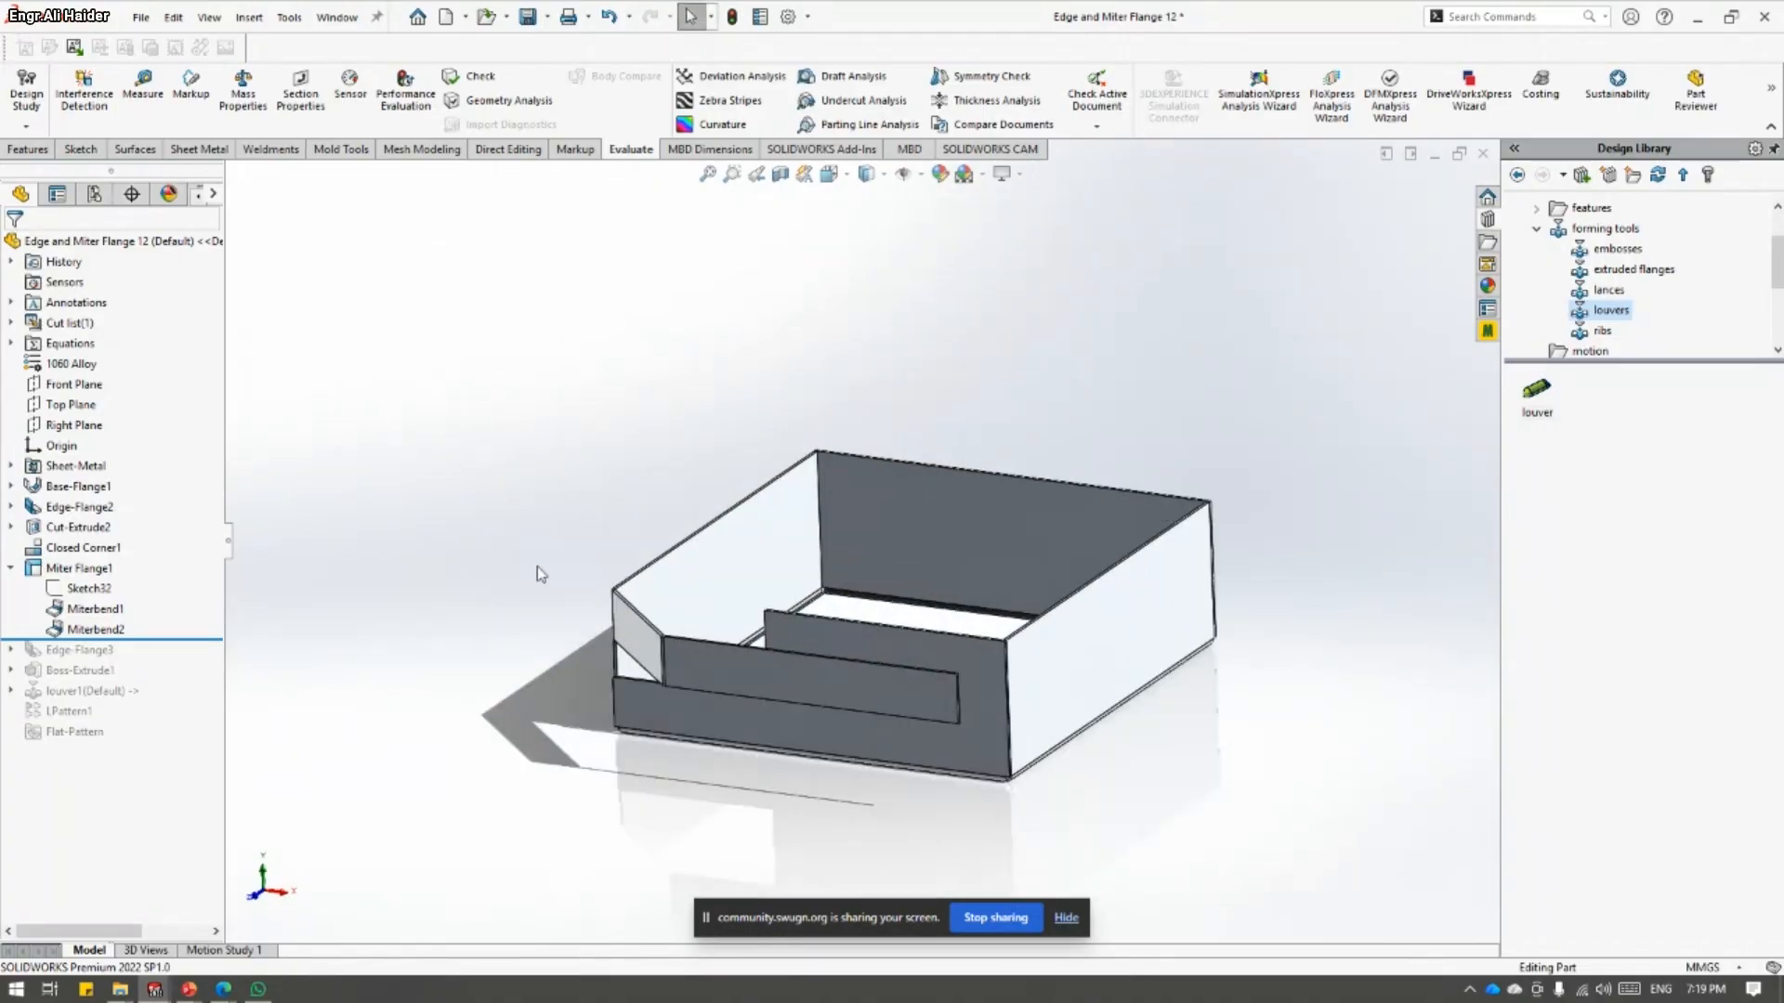
key(alt+Tab)
key(alt+Tab)
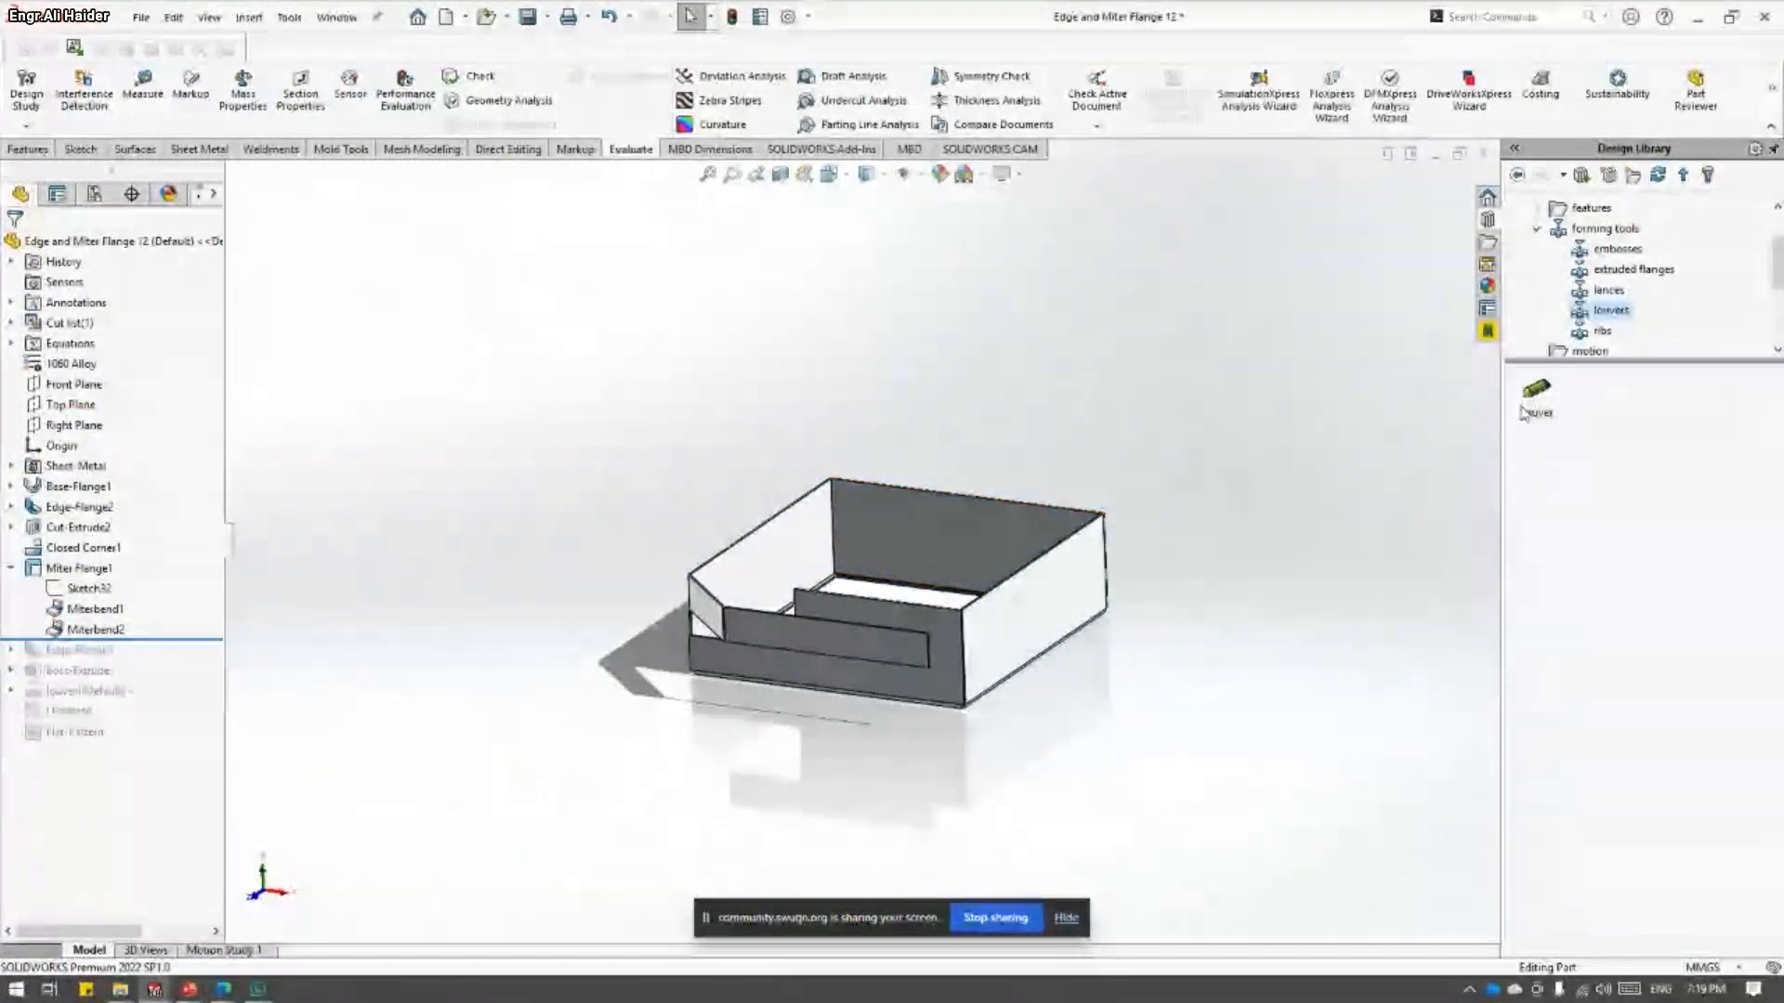
- Place the louver forming tool on the outer face of the box's long side flange and try flipping the tool
drag(1537, 397, 1077, 598)
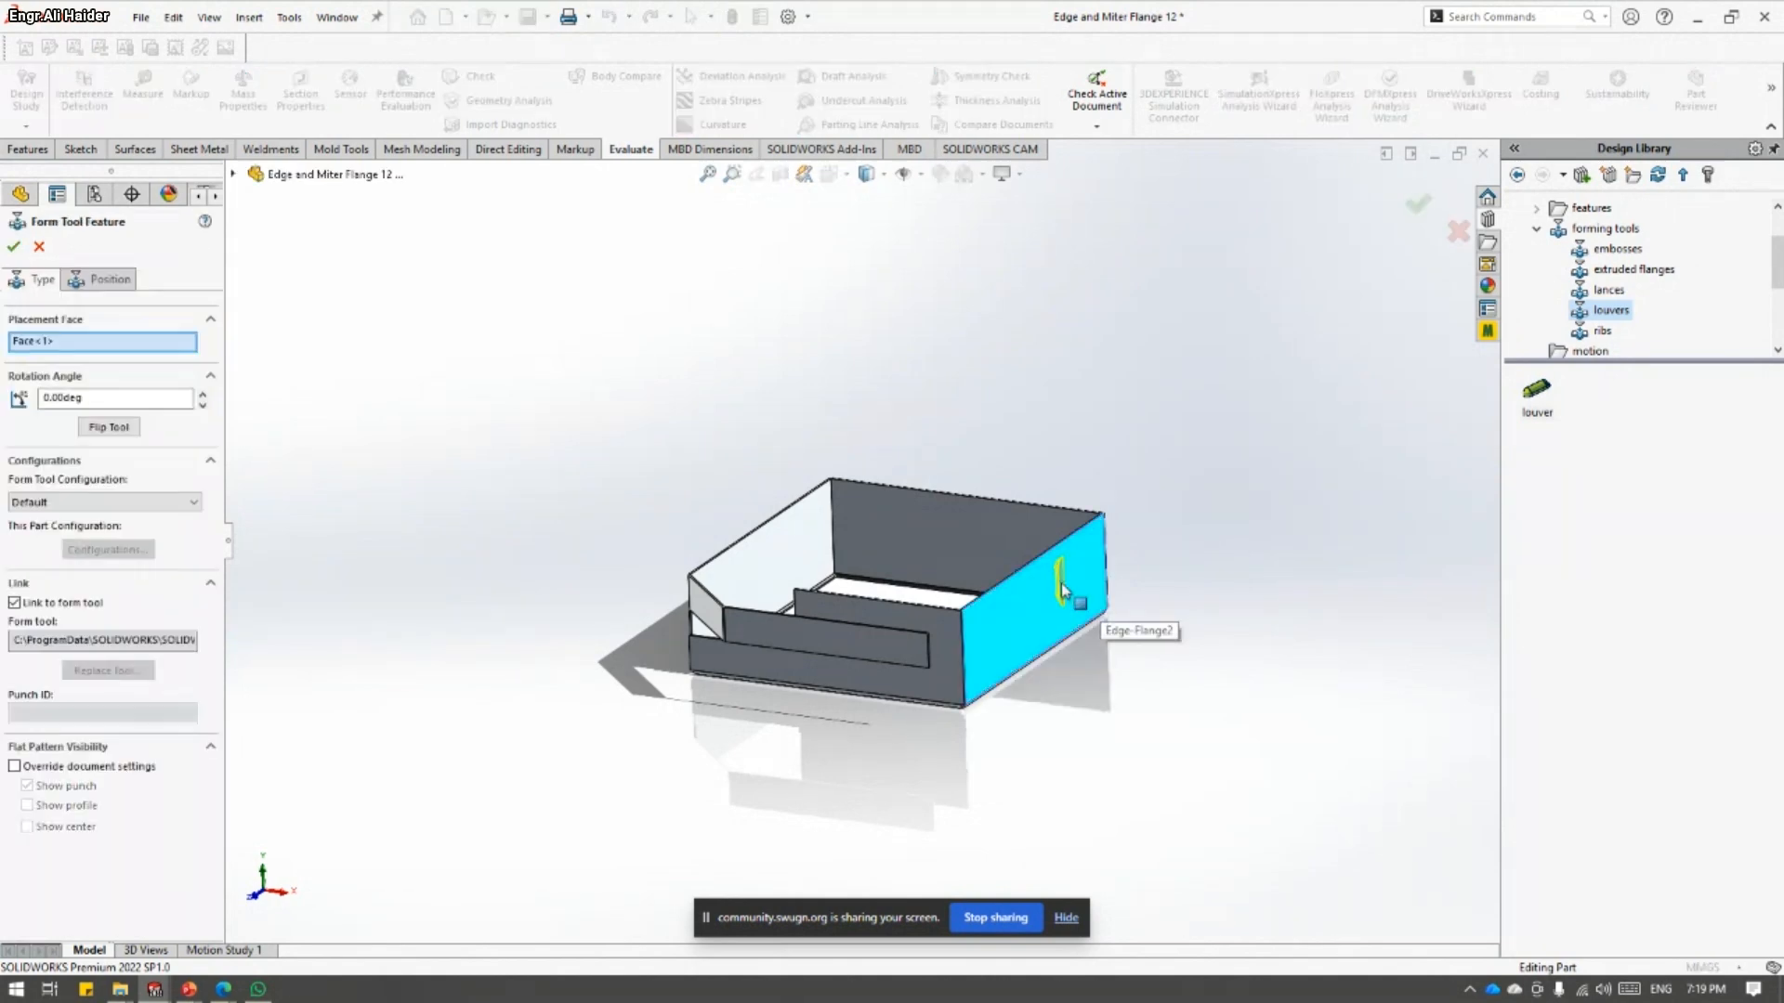
click(86, 427)
click(86, 427)
click(85, 427)
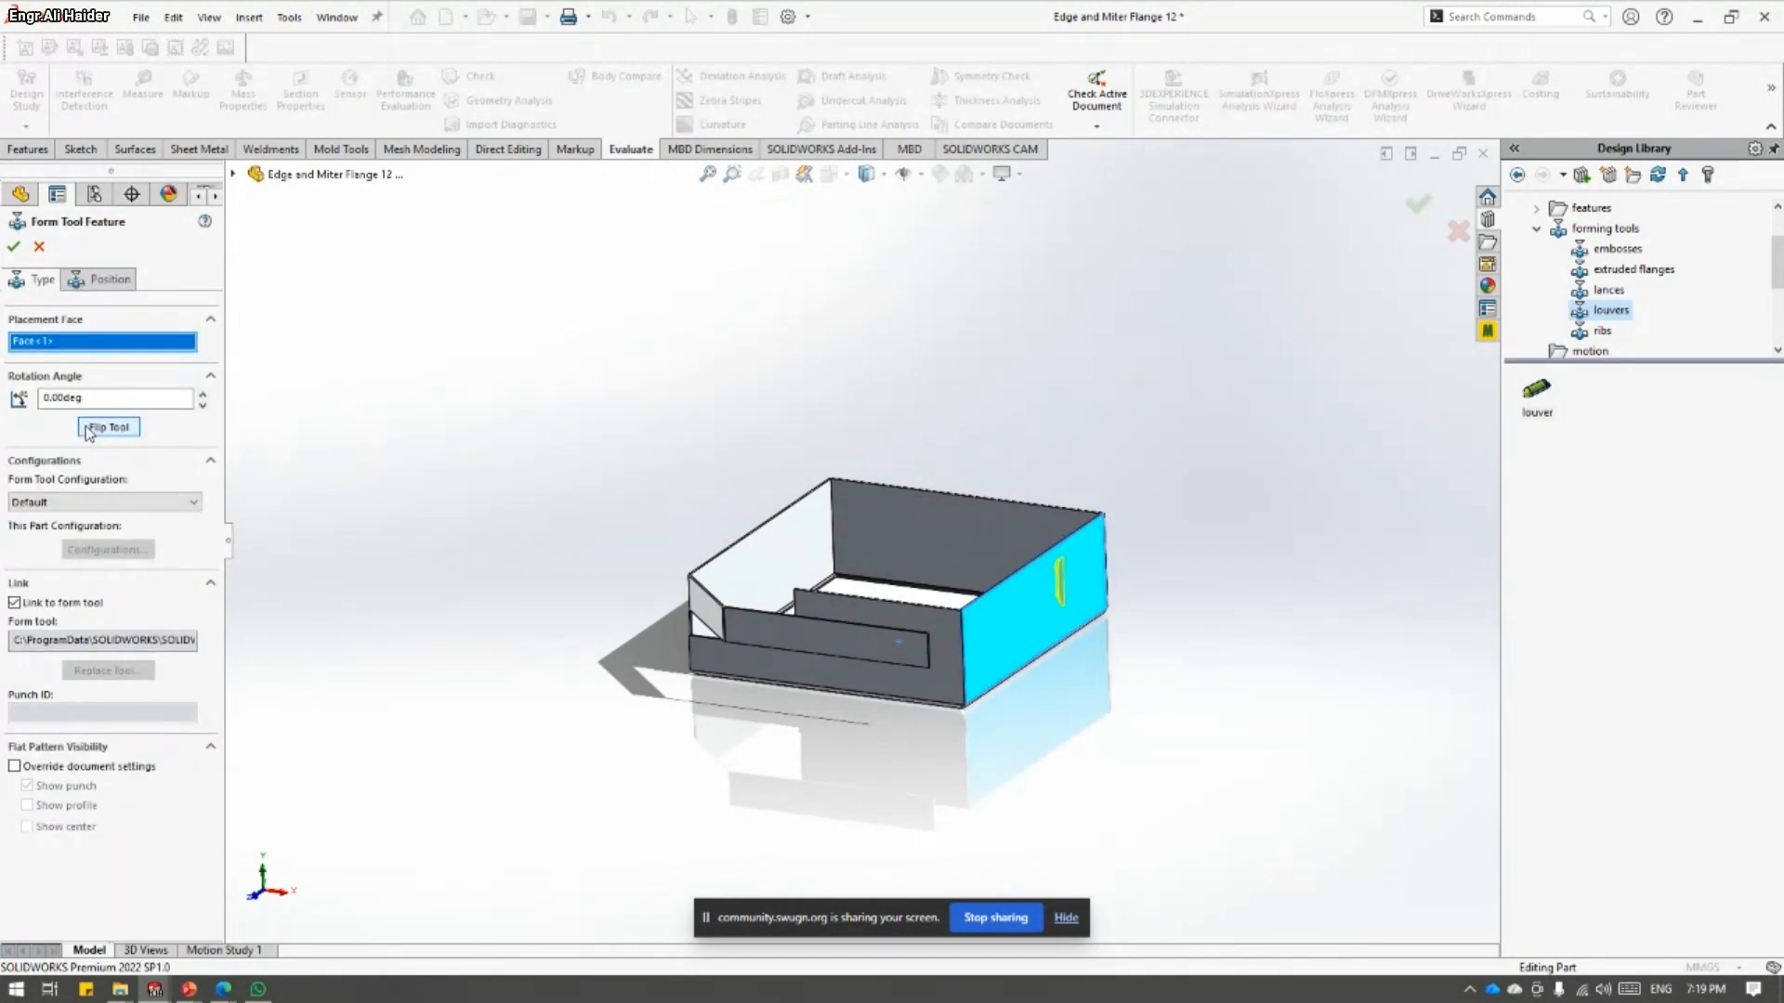
click(87, 429)
click(86, 428)
- Try a rotation angle of 180 degrees for the louver
drag(87, 400, 4, 406)
text(180)
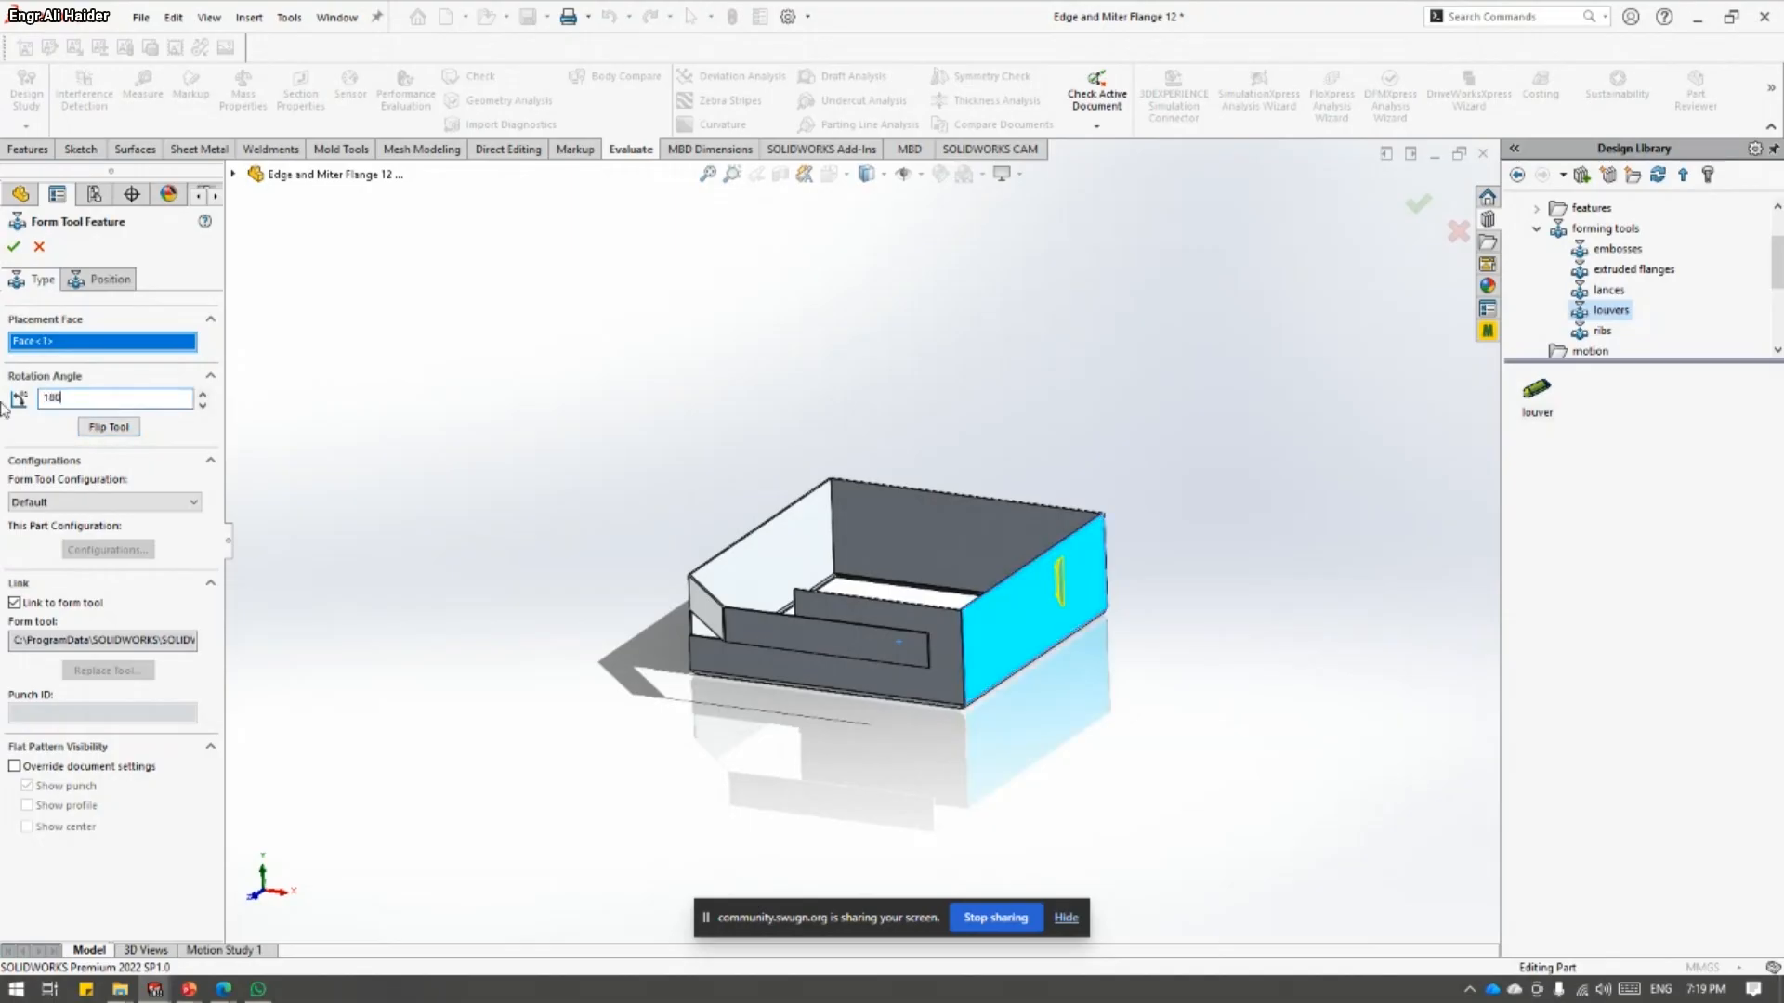
key(Return)
- Set the louver's rotation angle to 90 degrees and inspect its preview on the side flange
drag(112, 400, 5, 405)
text(90)
key(Return)
mouse_move(1082, 602)
middle_down()
mouse_move(992, 576)
mouse_move(1065, 614)
middle_up()
scroll(1068, 617, down, 5)
scroll(873, 521, up, 2)
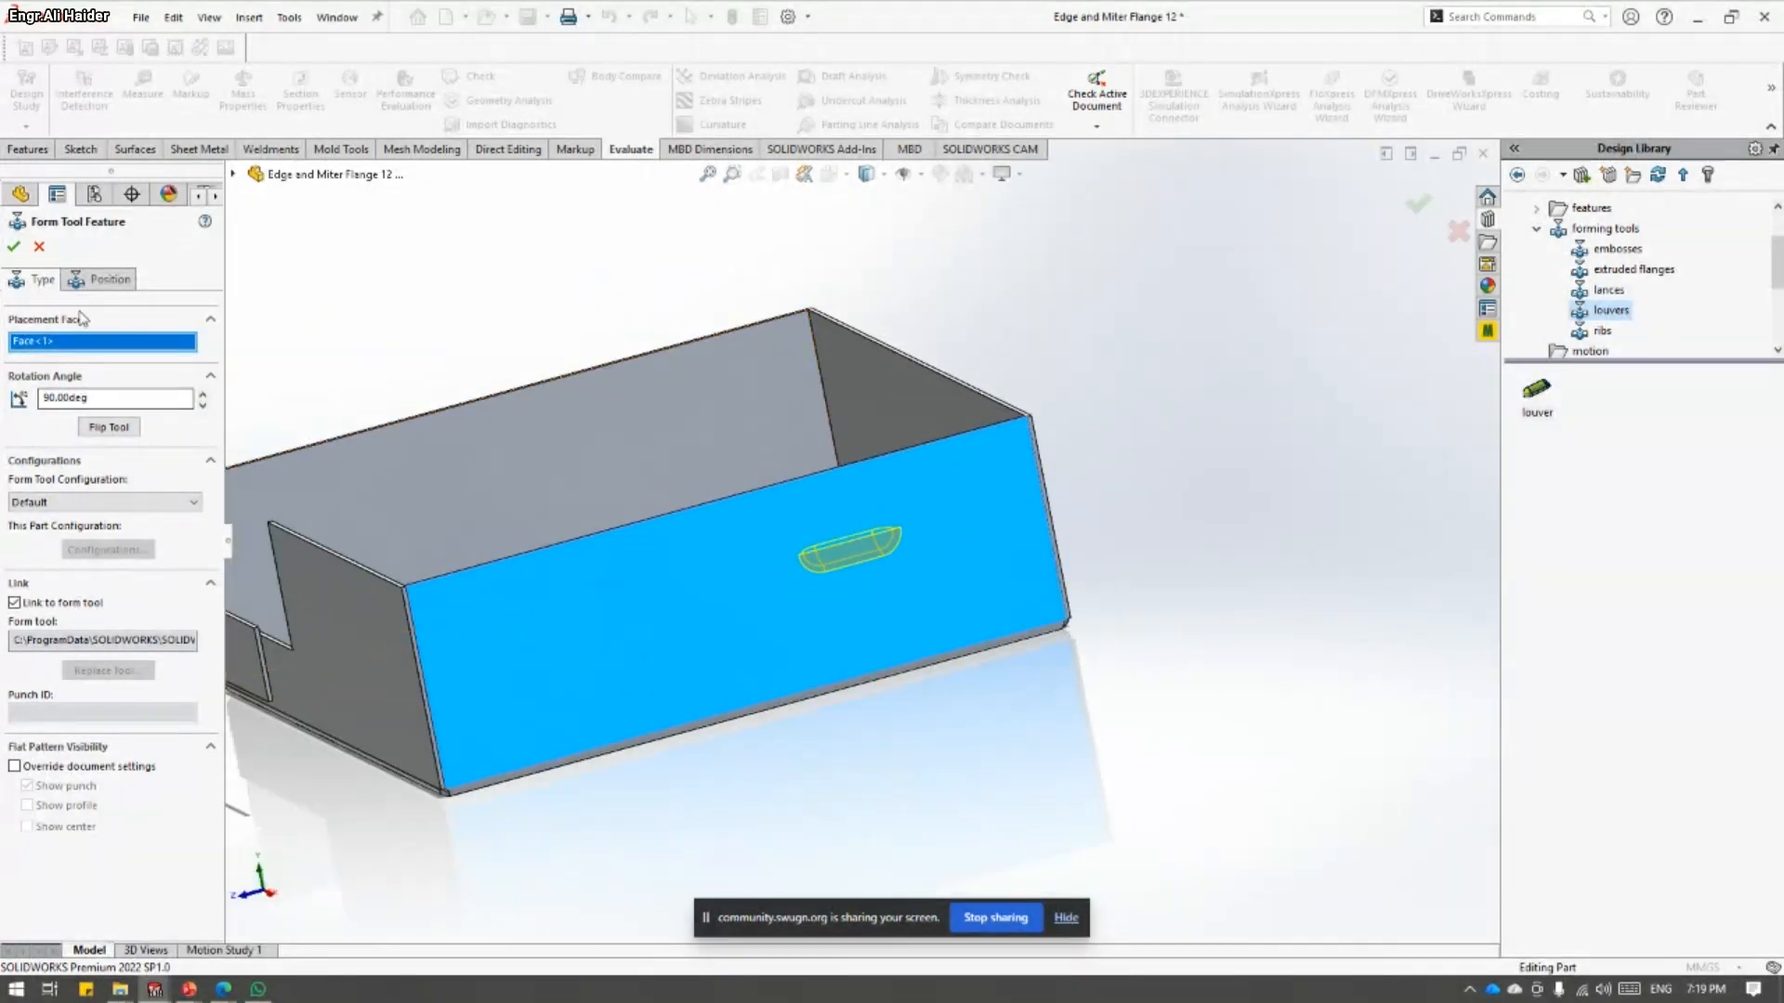
- Dimension the louver's center point 50 mm from the flange's nearest vertical end edge and finish the form tool feature
click(89, 281)
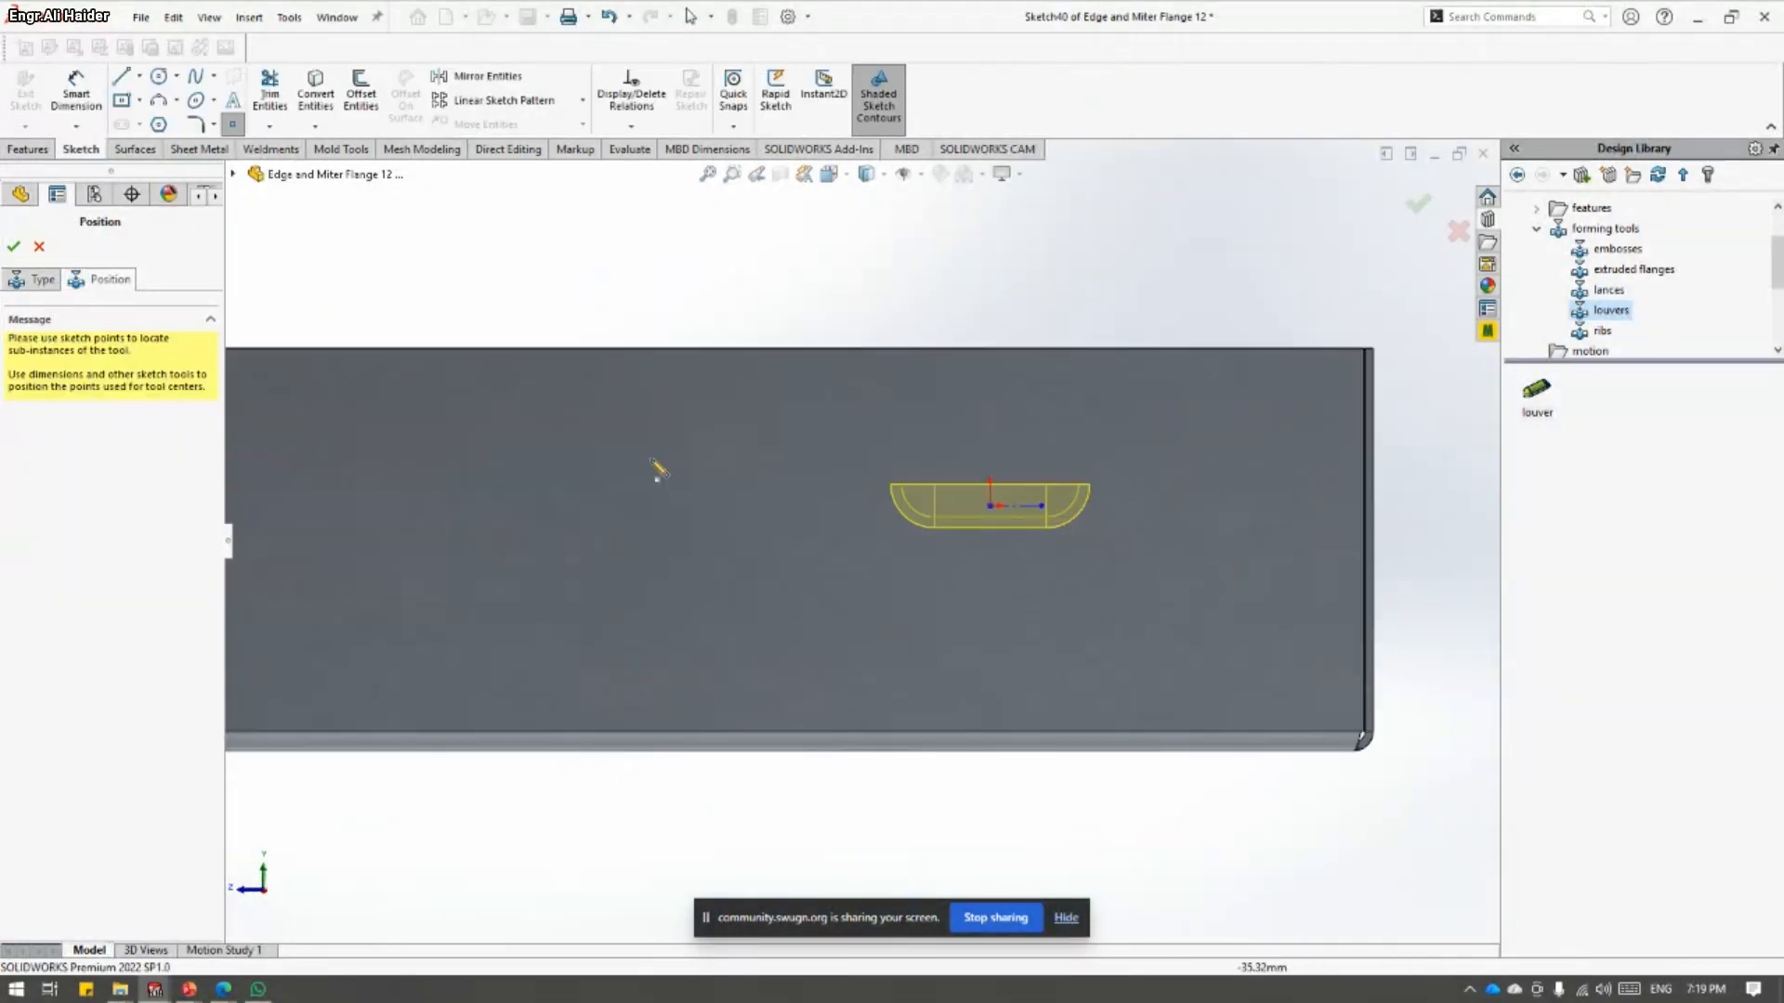
click(76, 93)
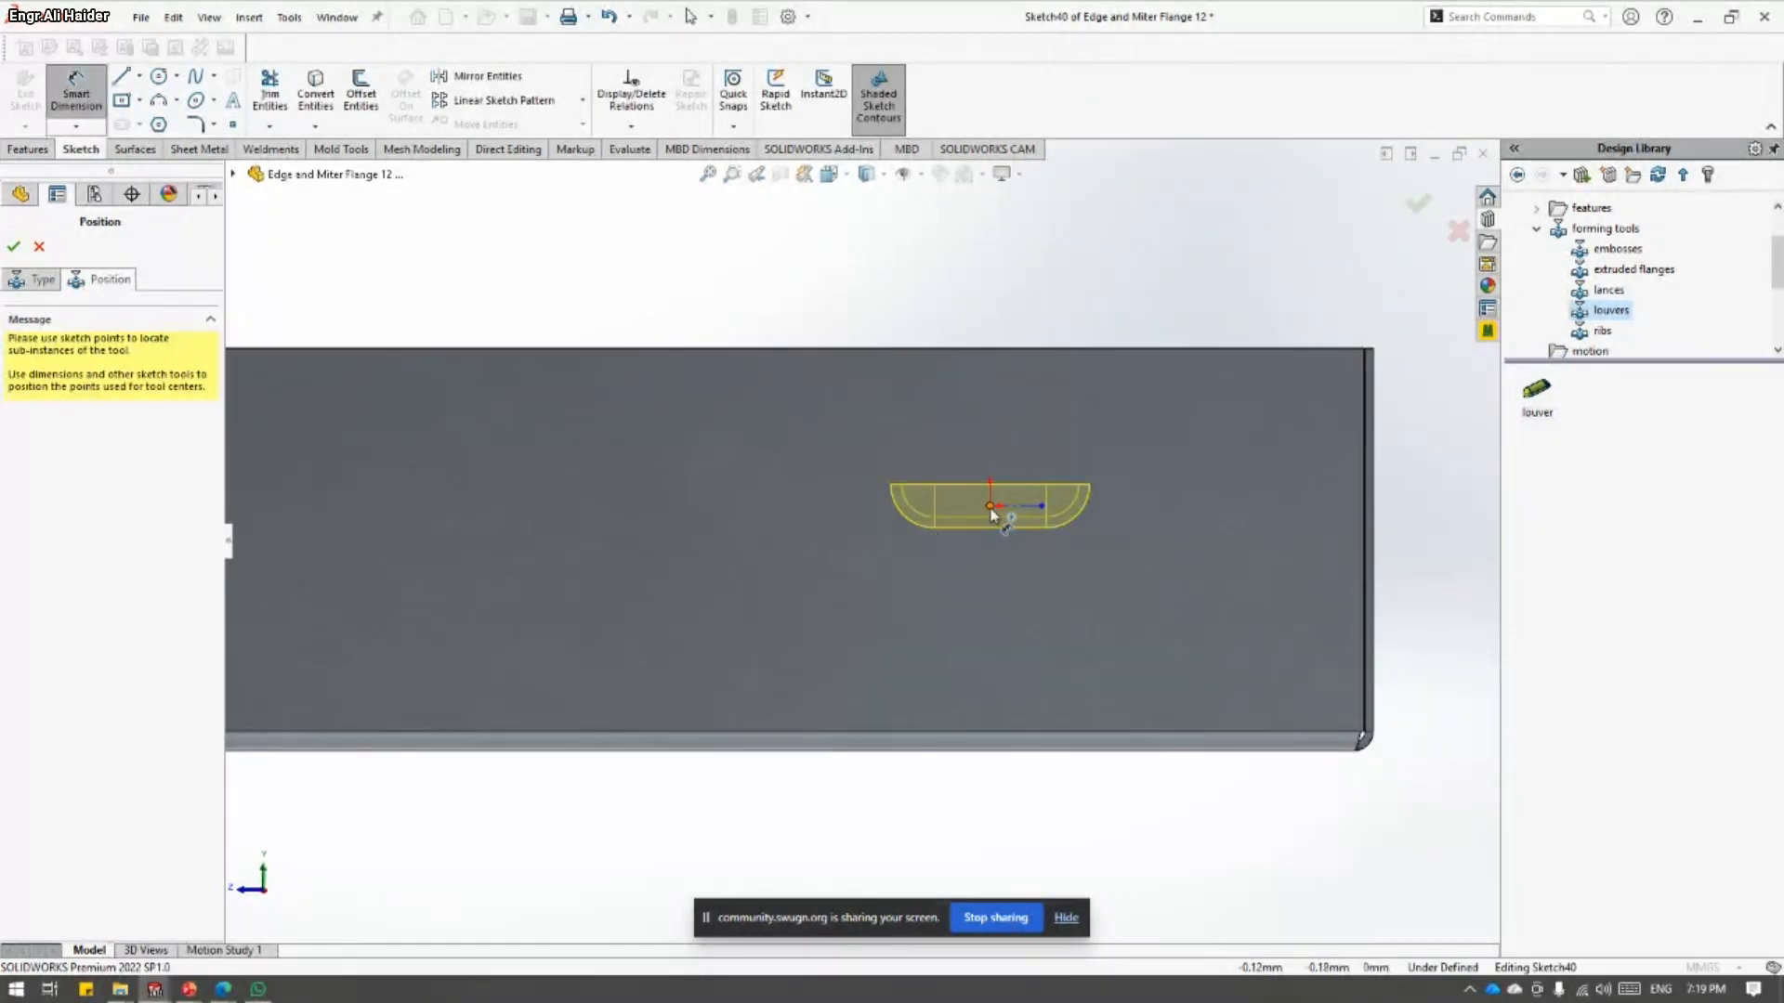
click(990, 507)
click(1367, 517)
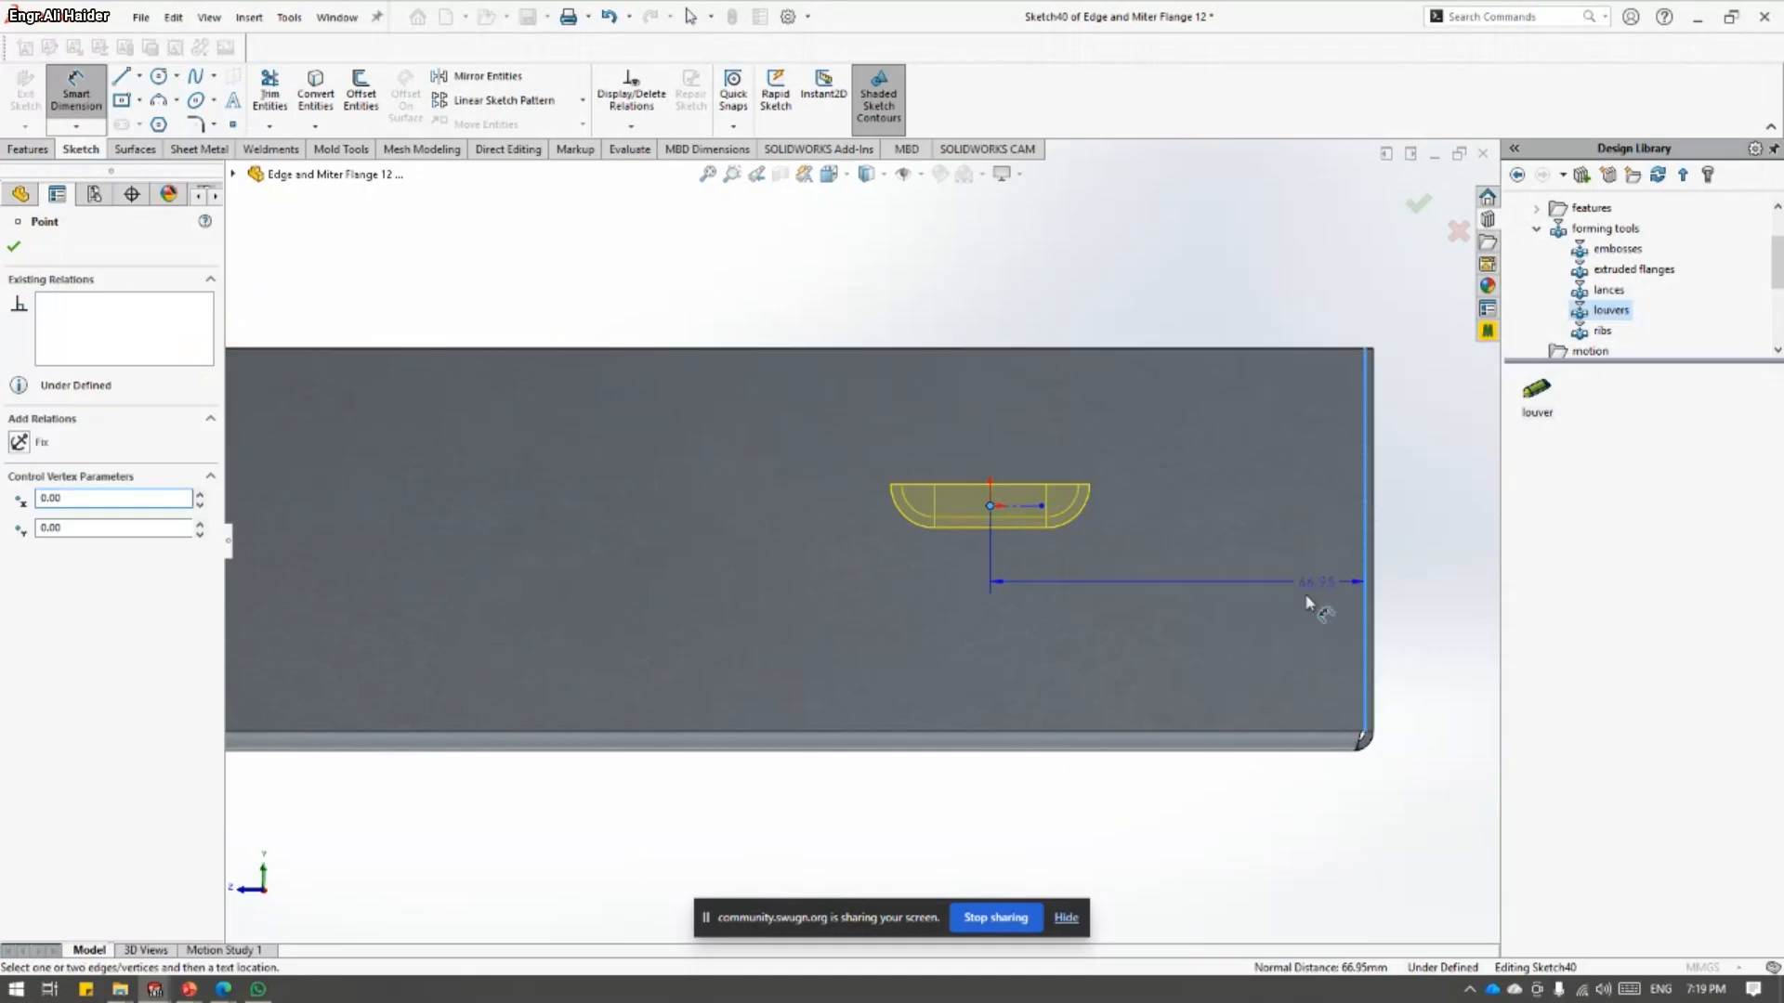
click(1307, 604)
text(50)
key(Return)
key(Escape)
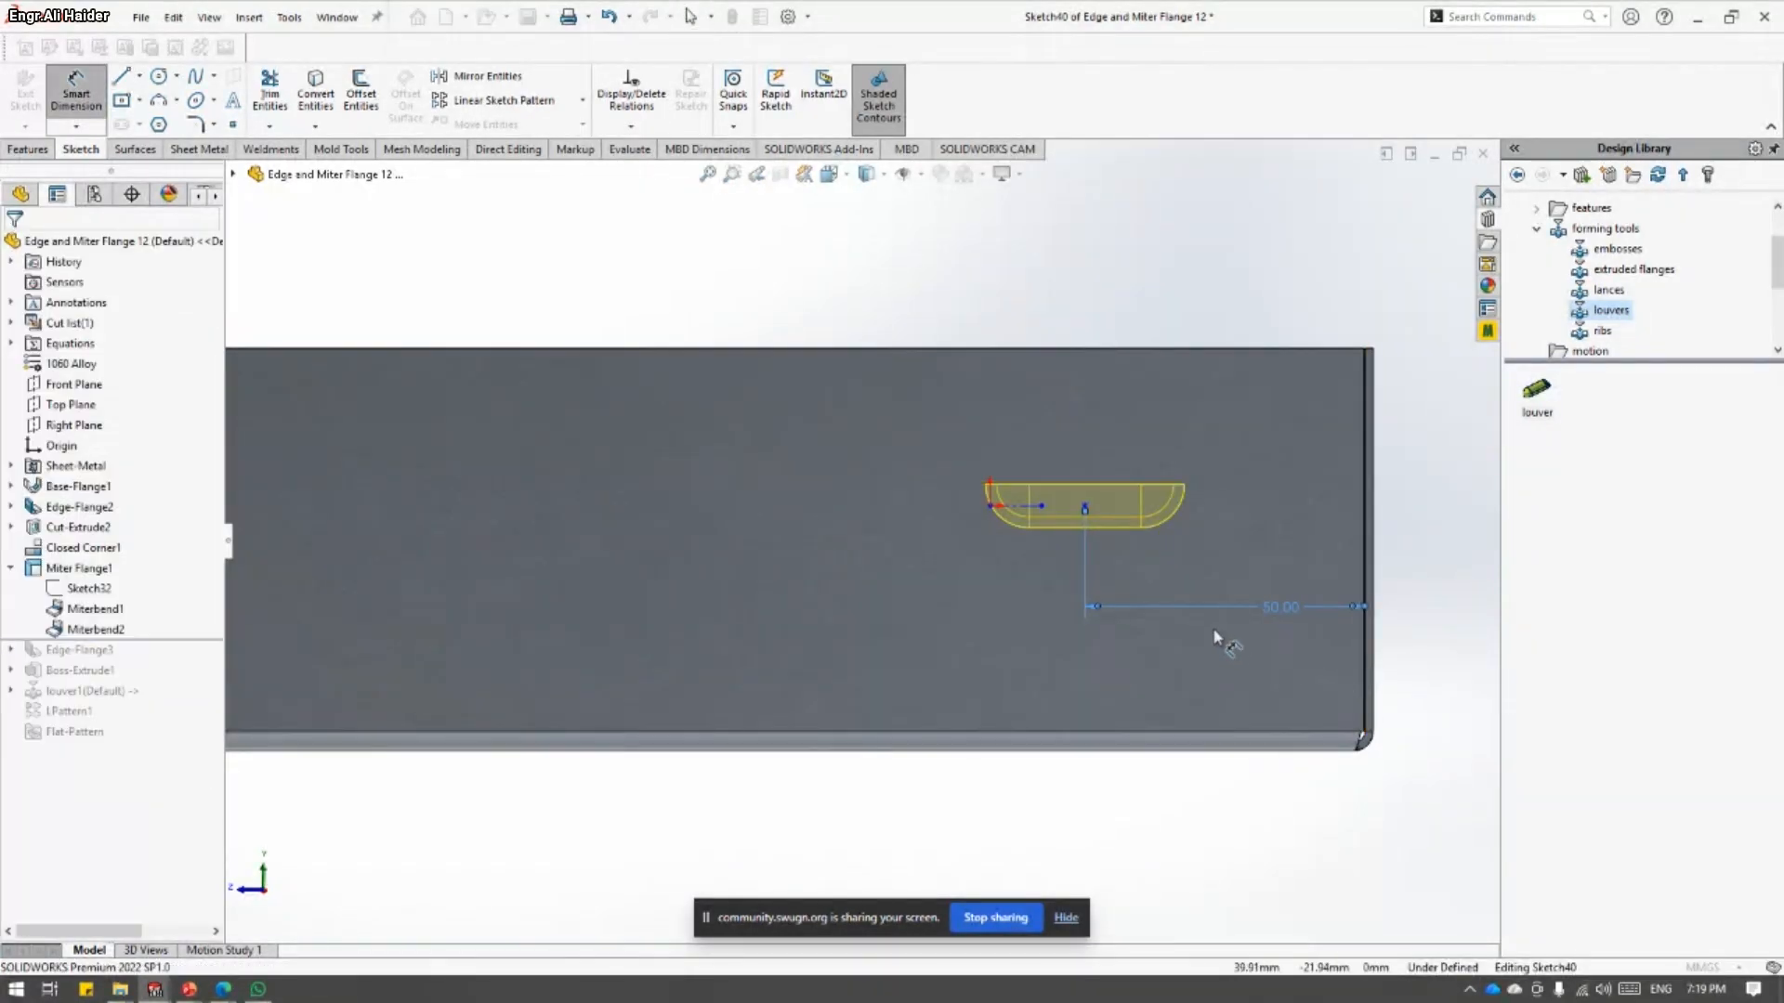
key(Escape)
click(30, 279)
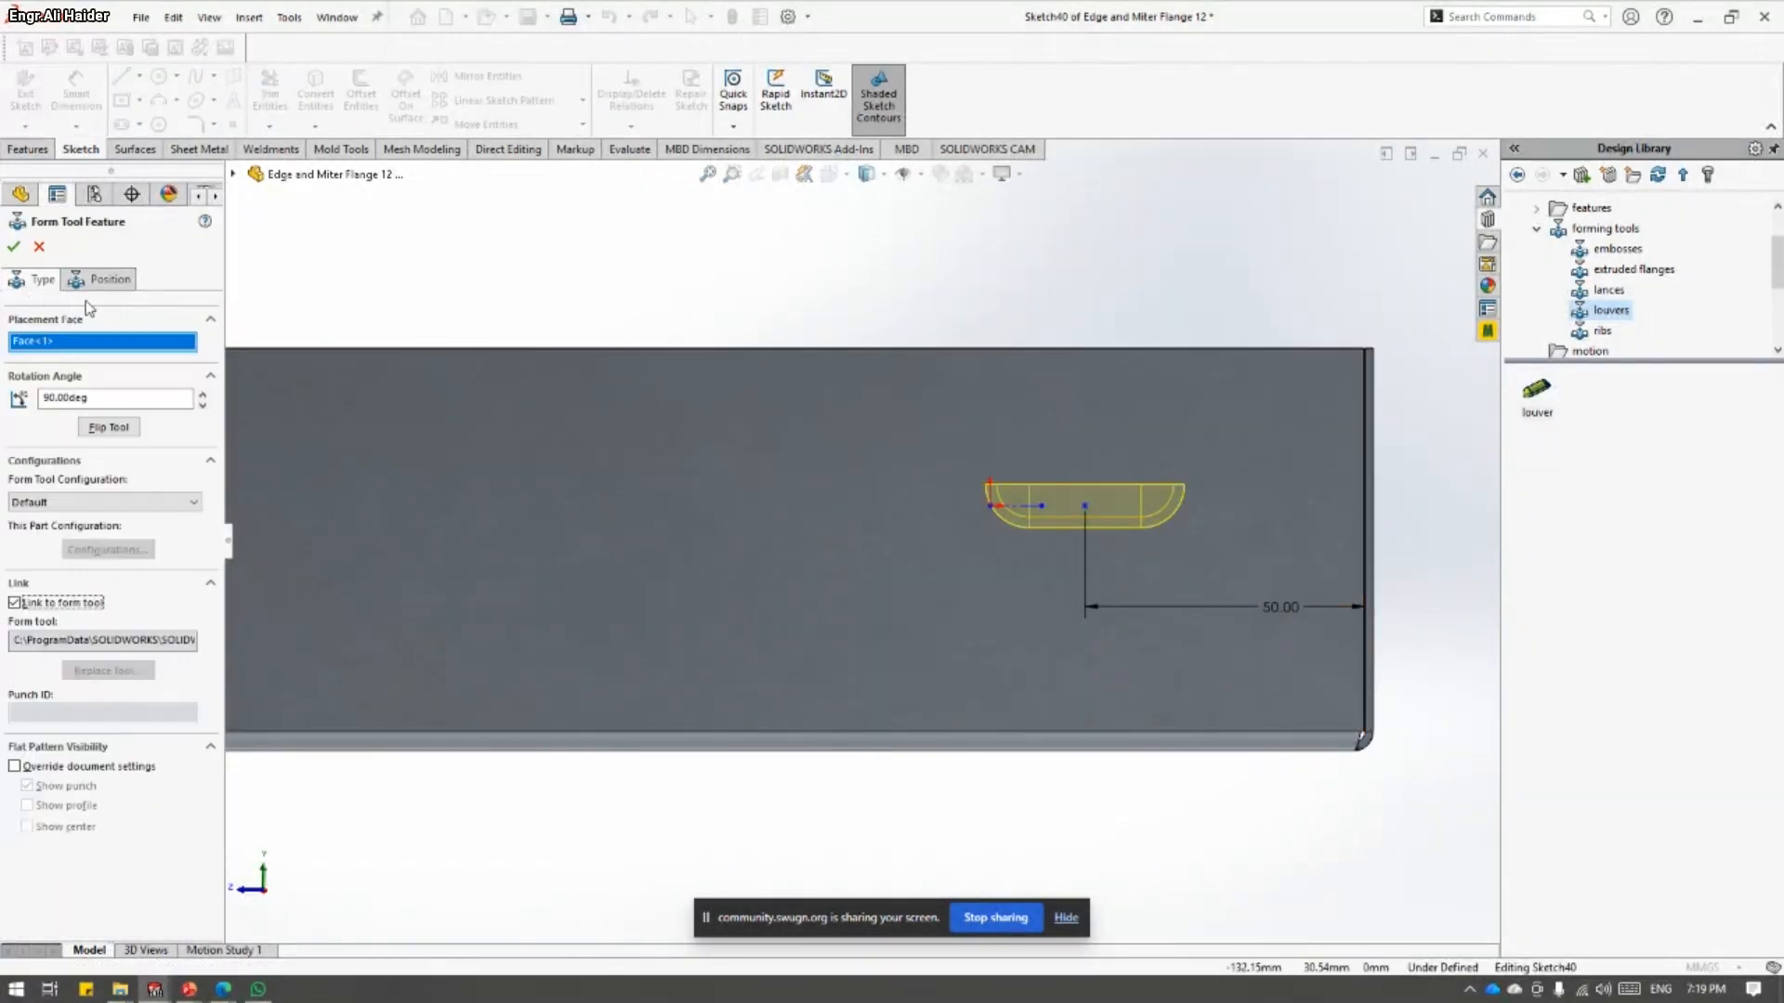
click(12, 246)
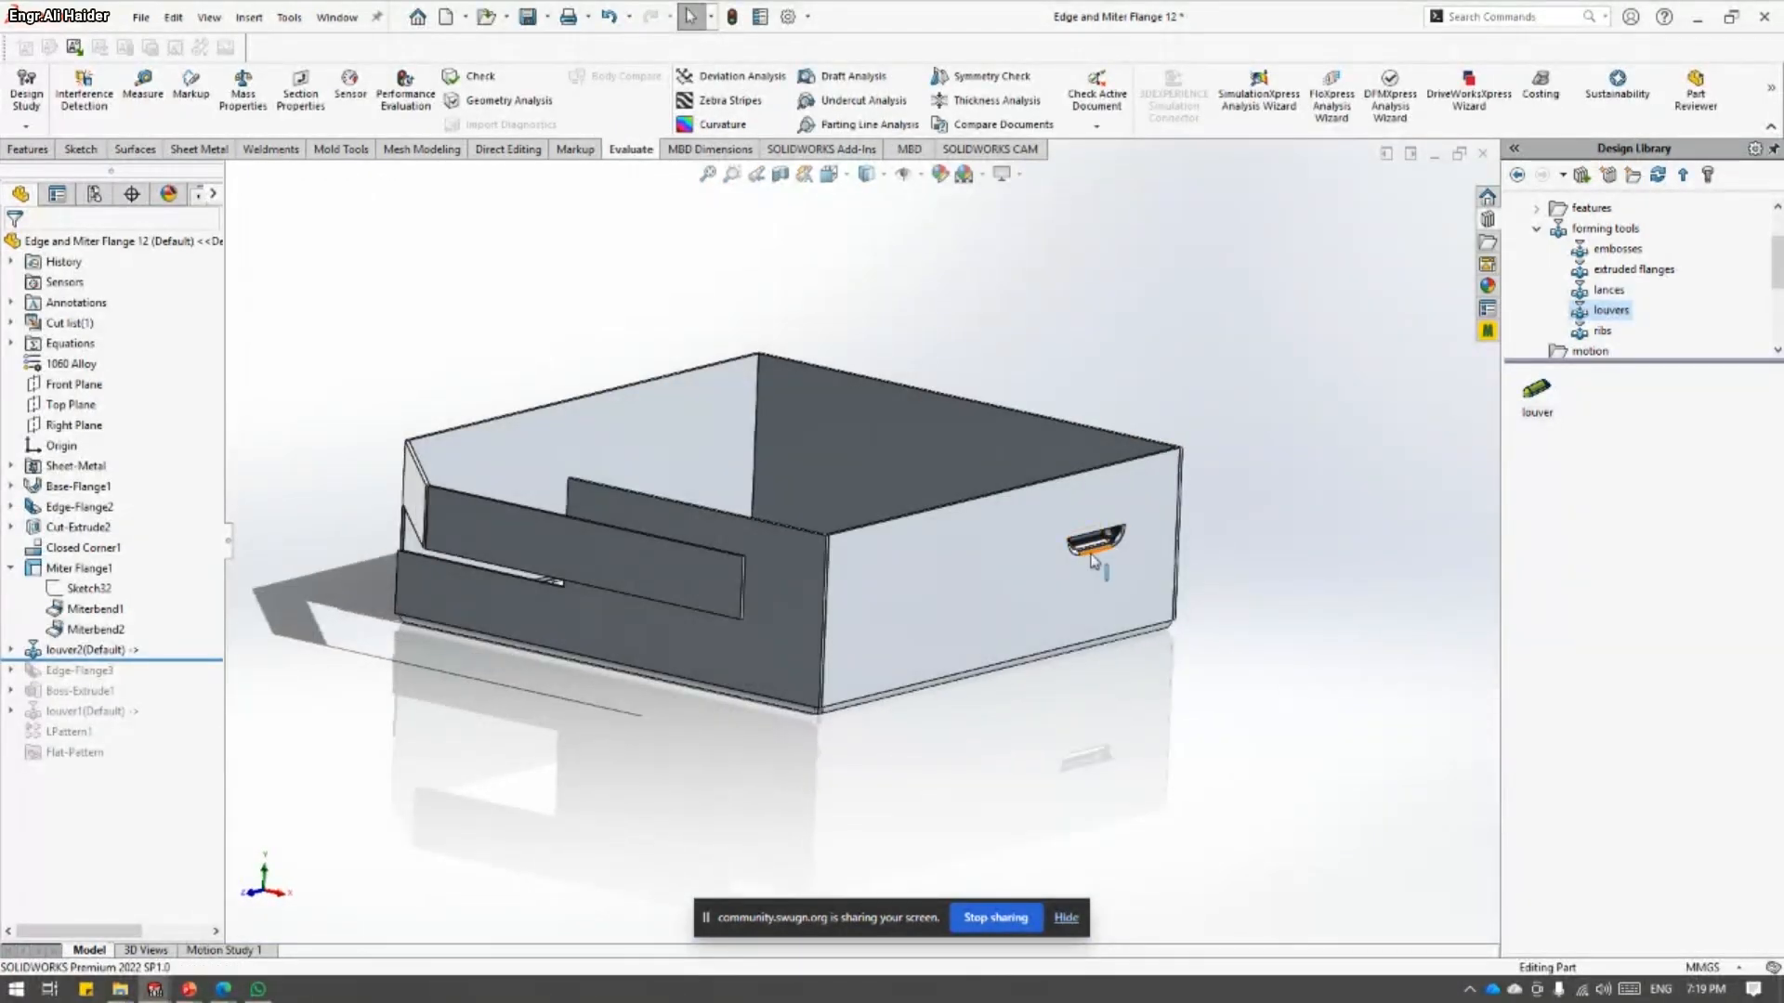
- Check the question slide again and highlight the newly placed louver feature on the part
key(alt+Tab)
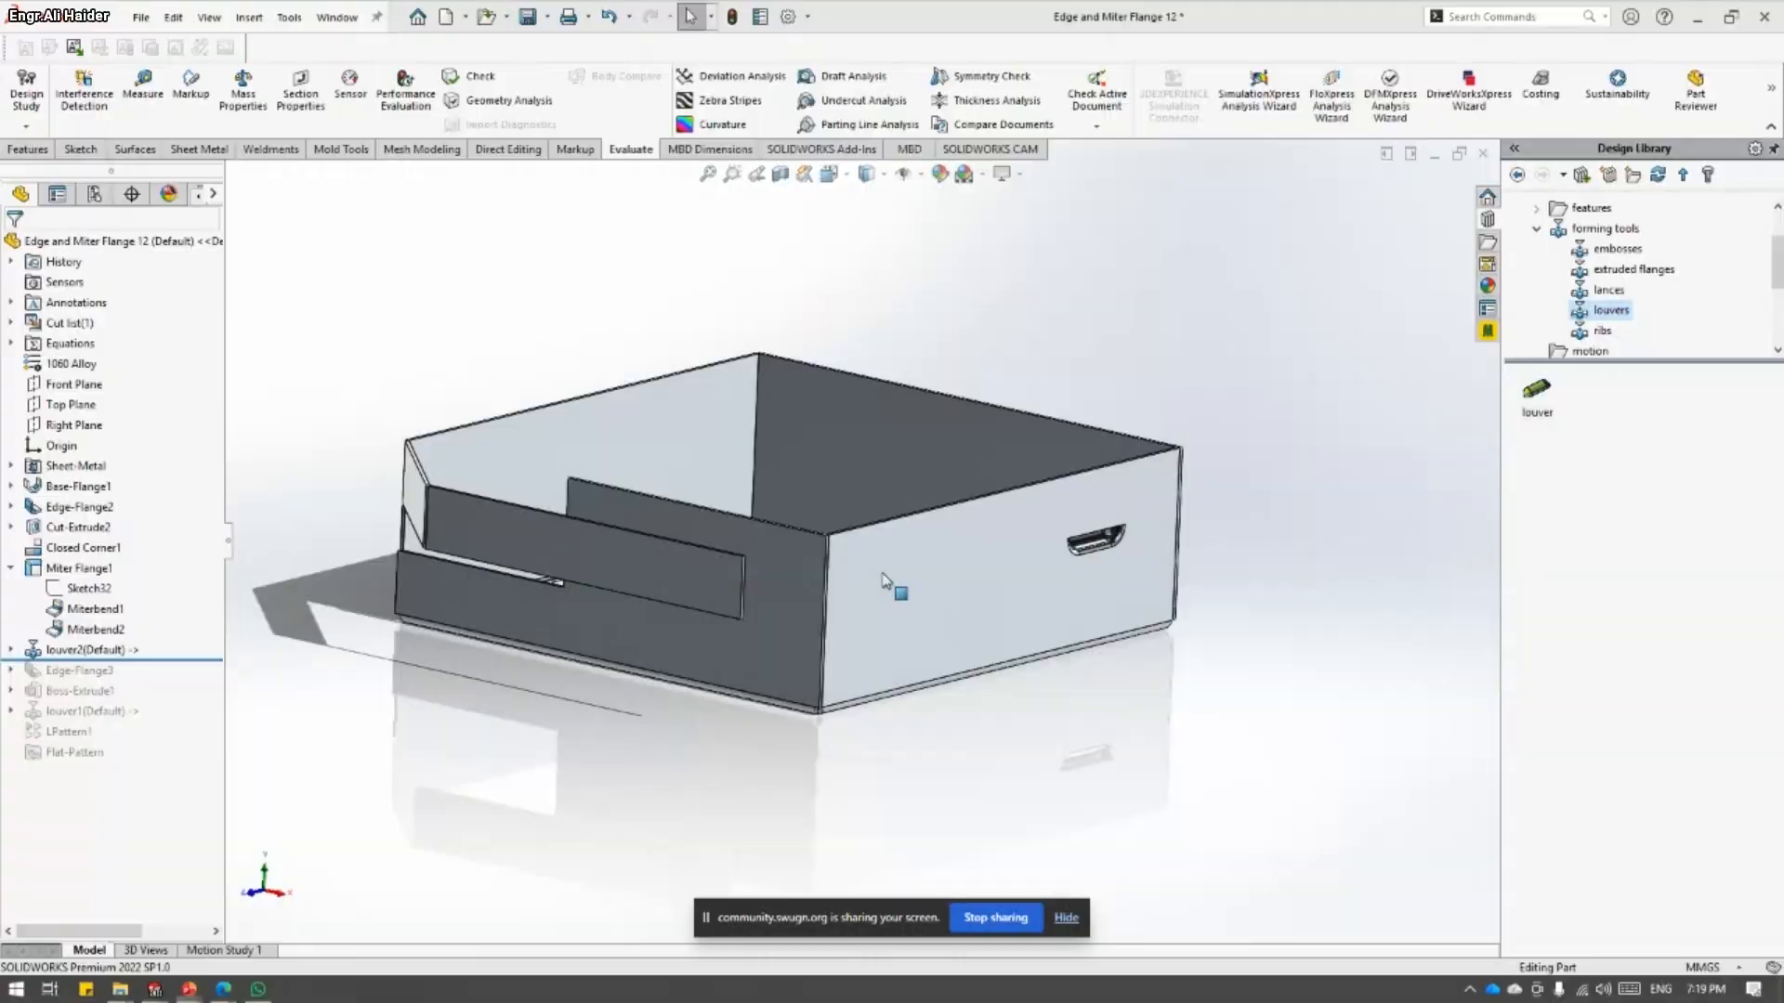
drag(1199, 544, 1093, 548)
click(1093, 548)
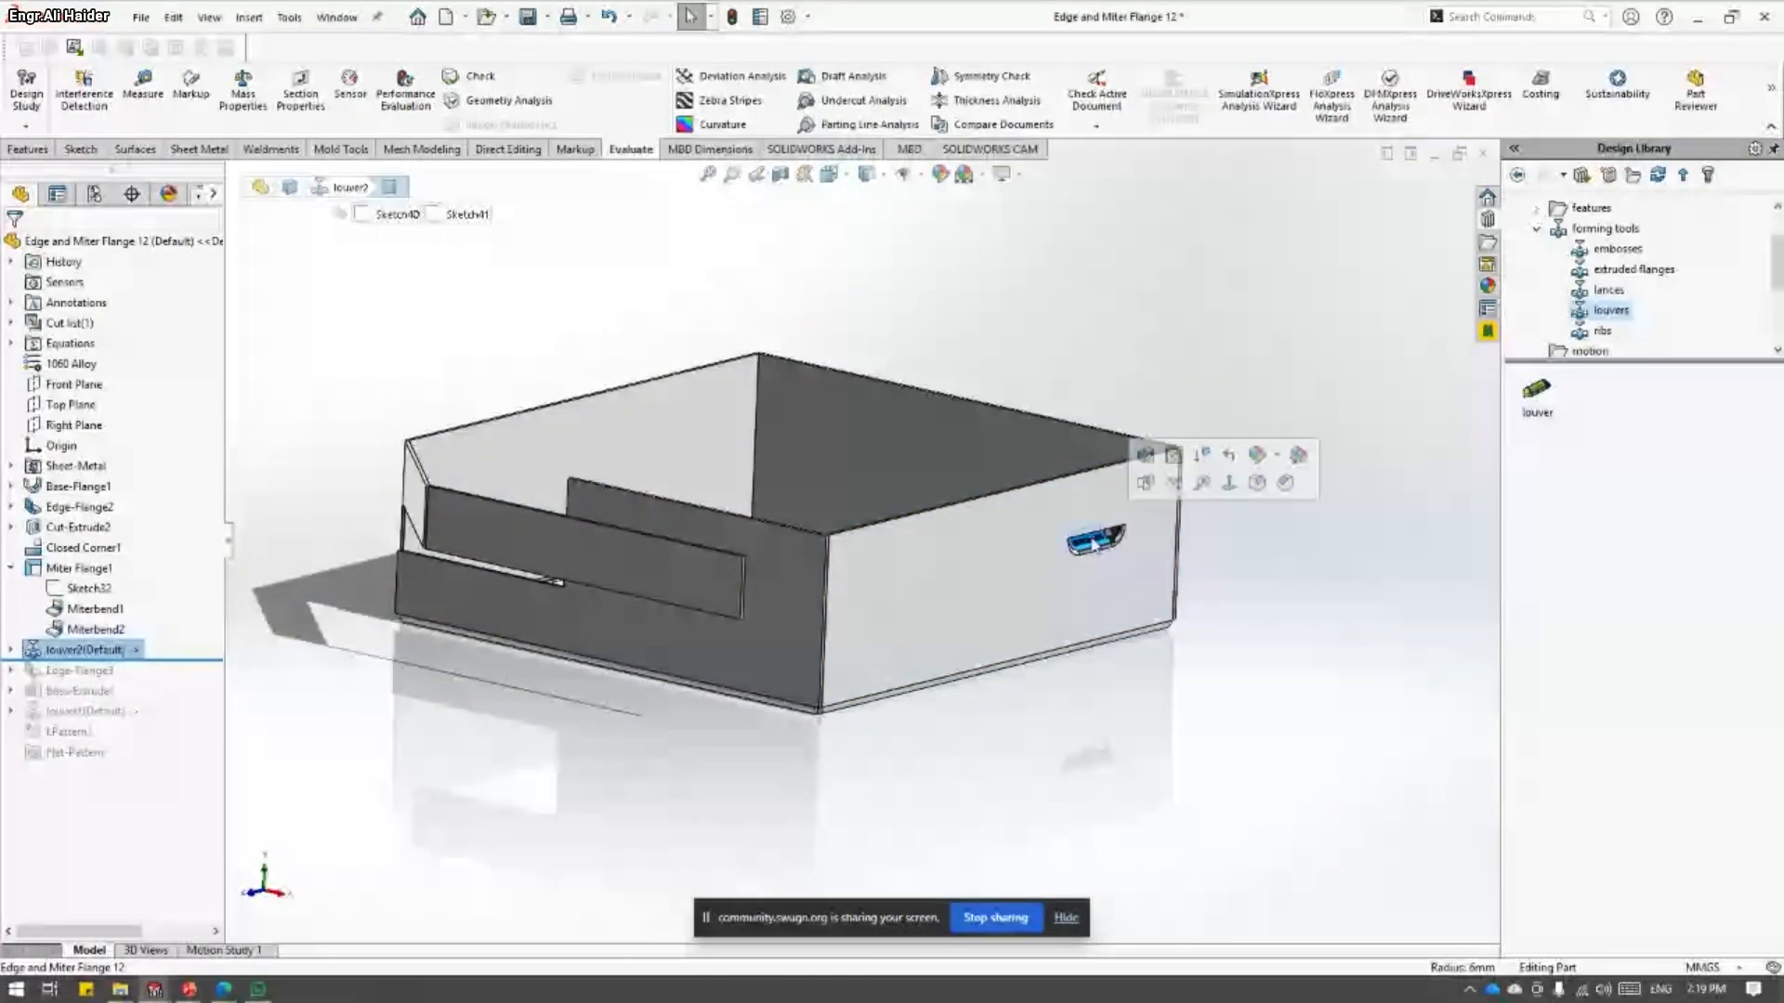
click(95, 655)
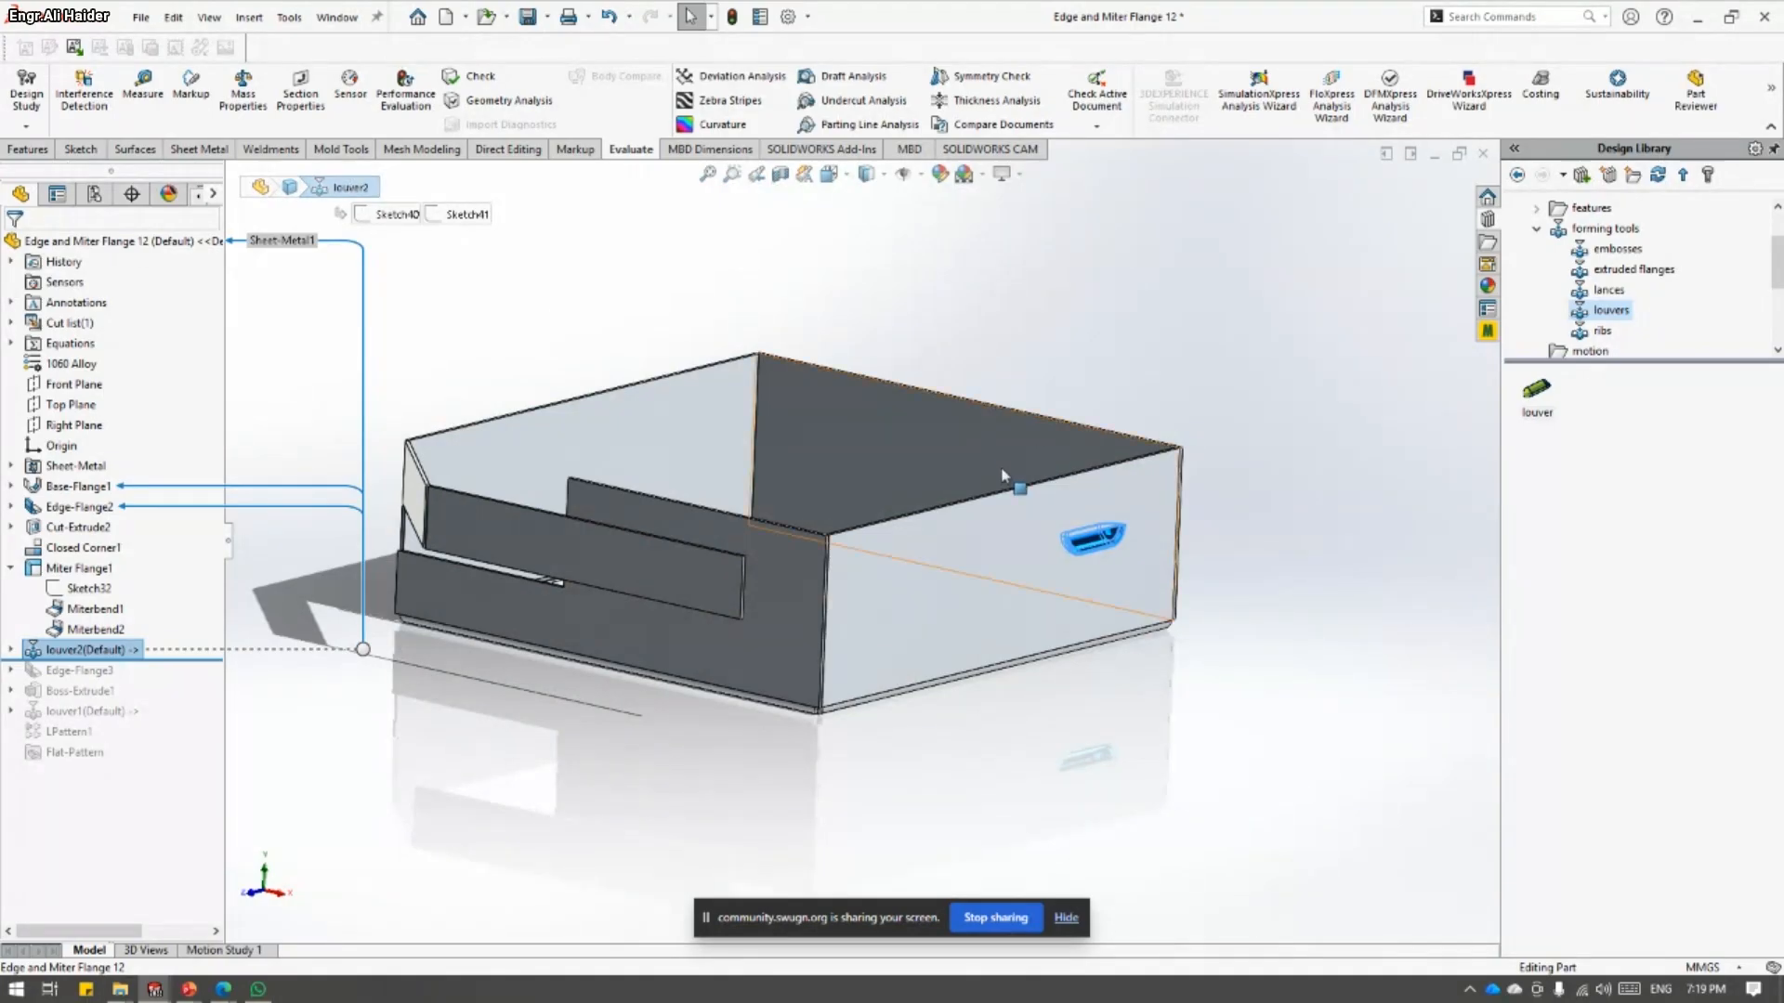
middle_drag(1007, 478, 966, 522)
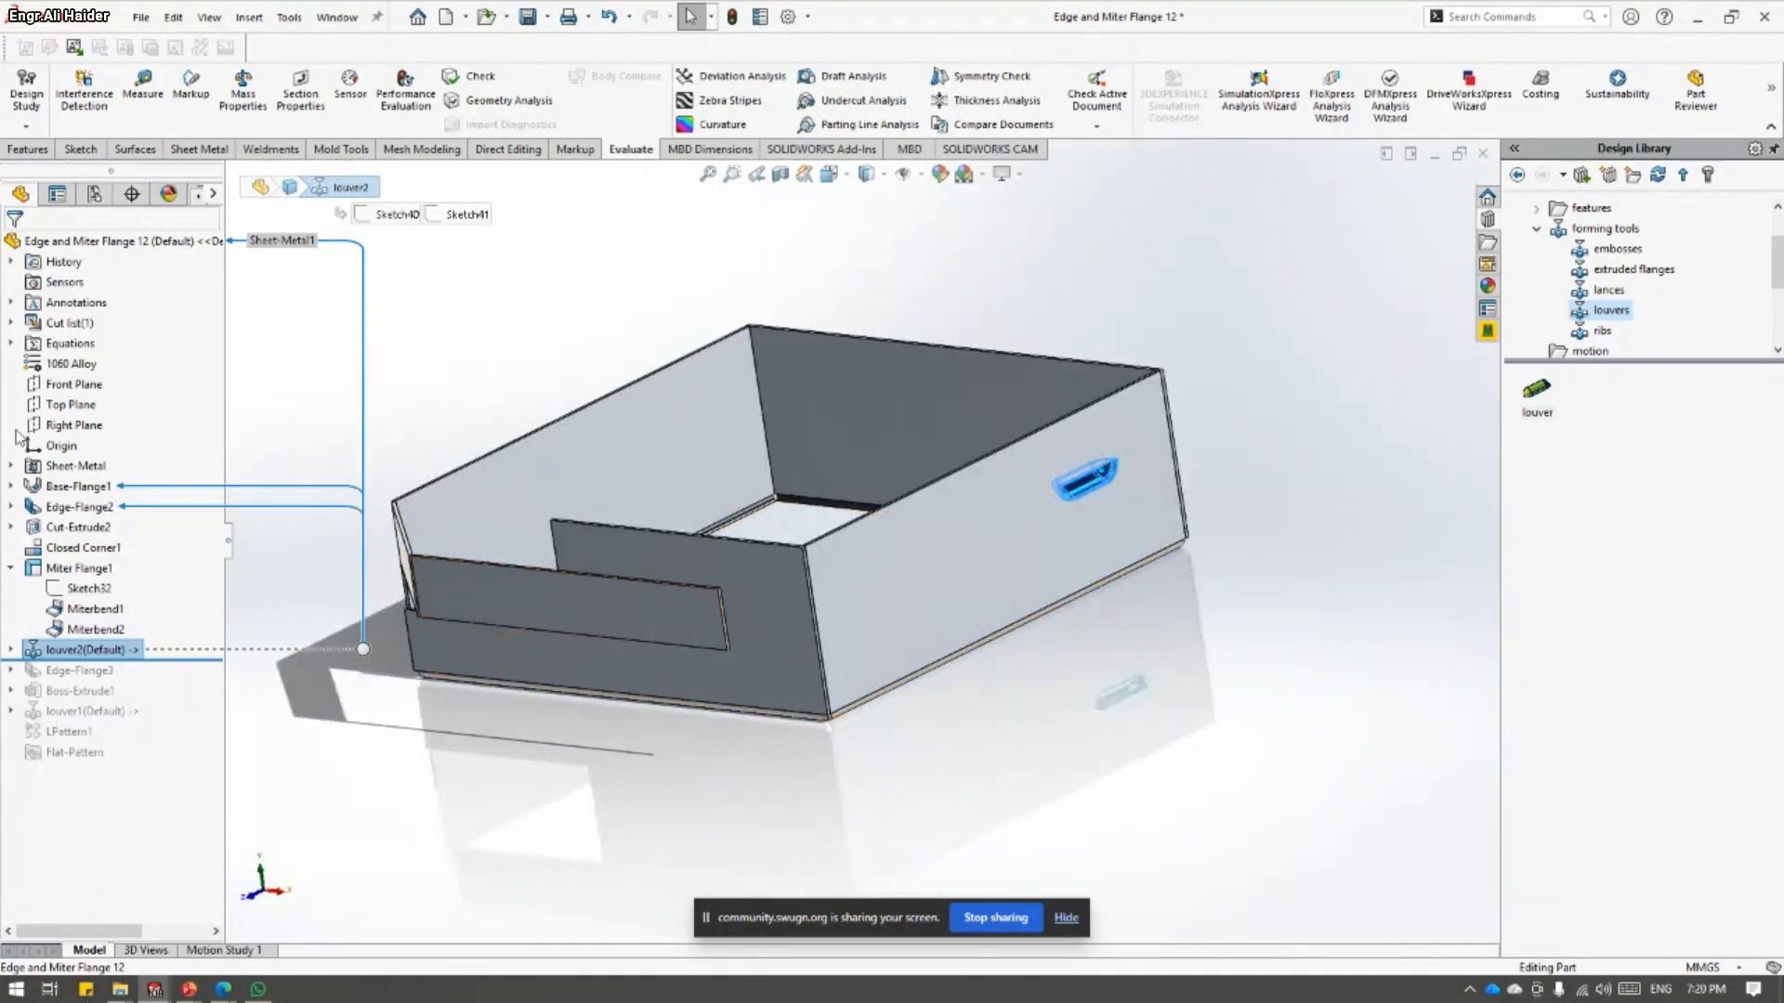
- Mirror the louver feature about the Right Plane onto the opposite side flange and inspect both louvers
click(73, 424)
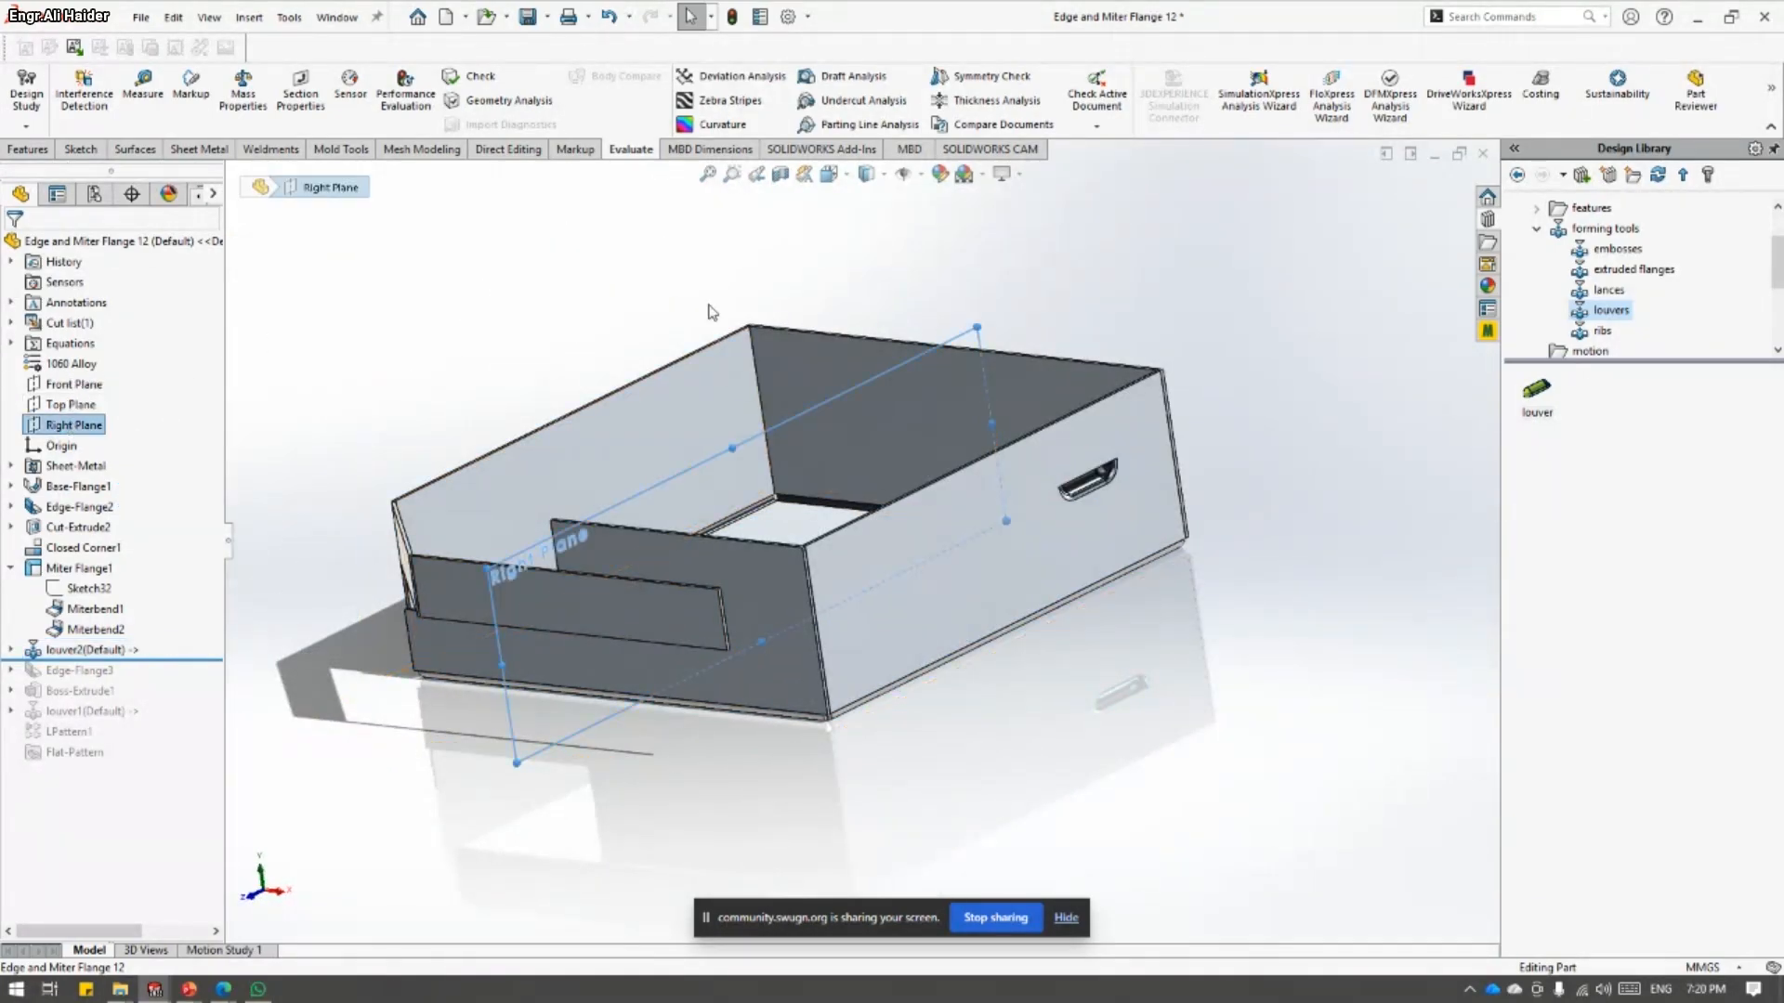
click(24, 150)
click(682, 124)
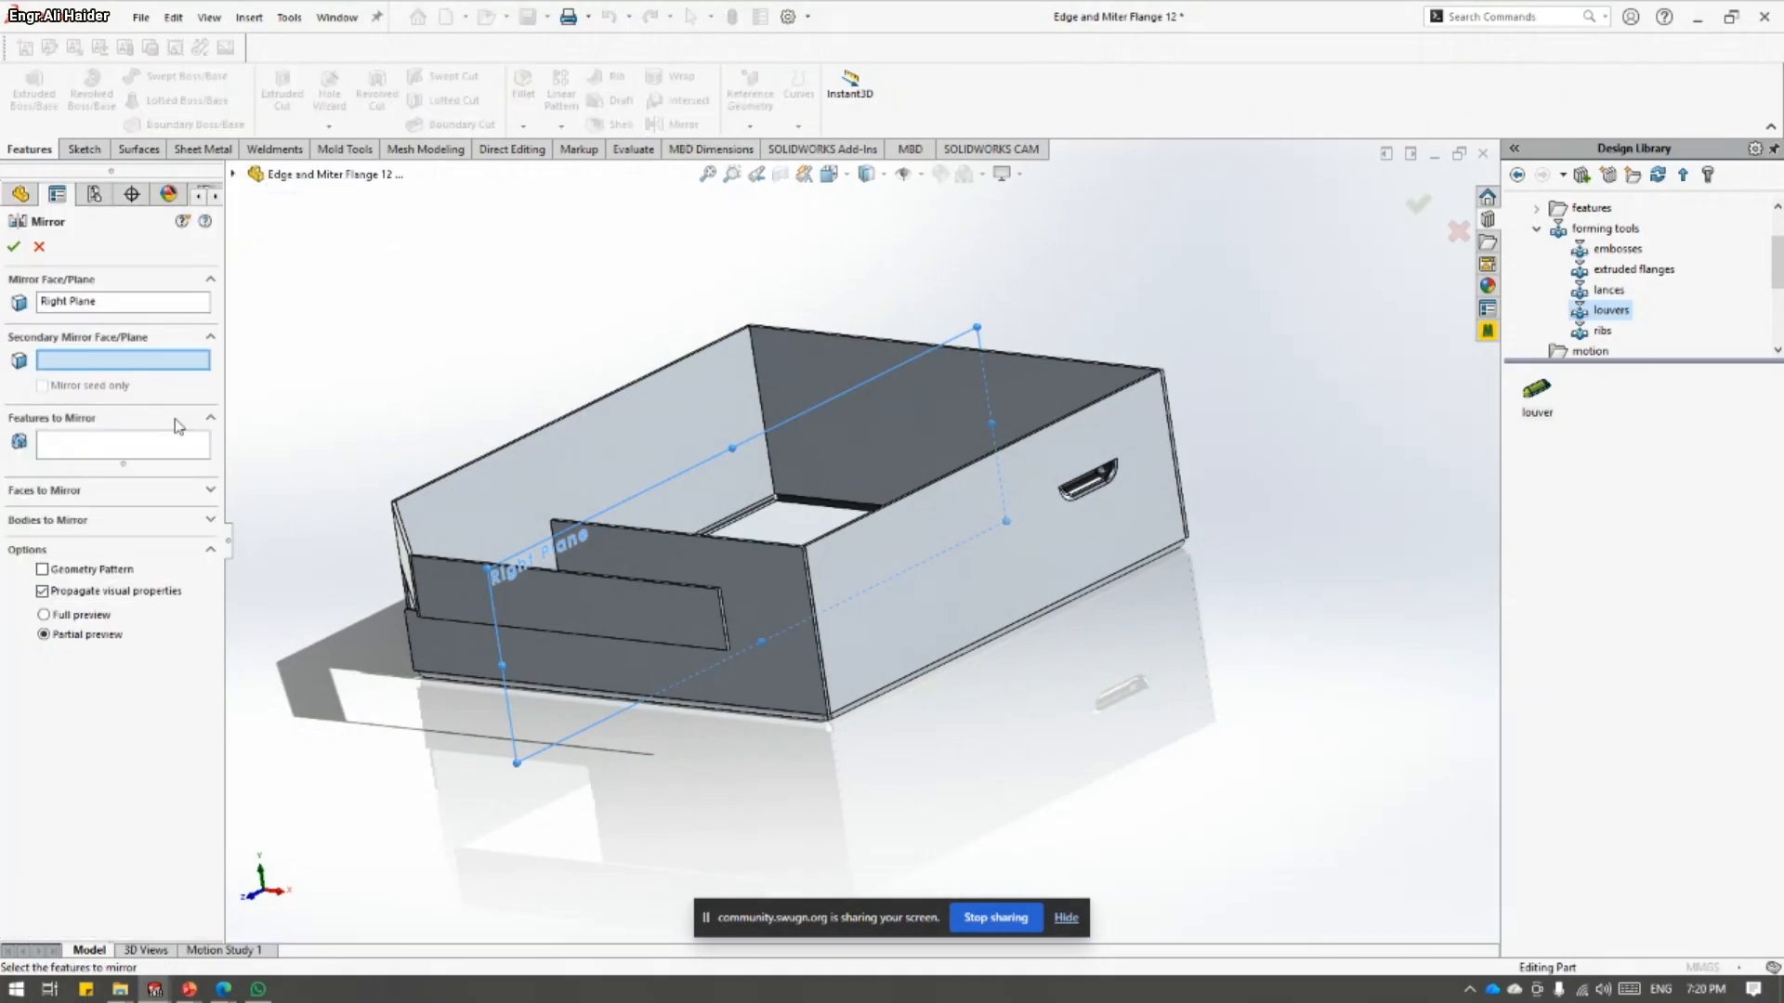
click(97, 437)
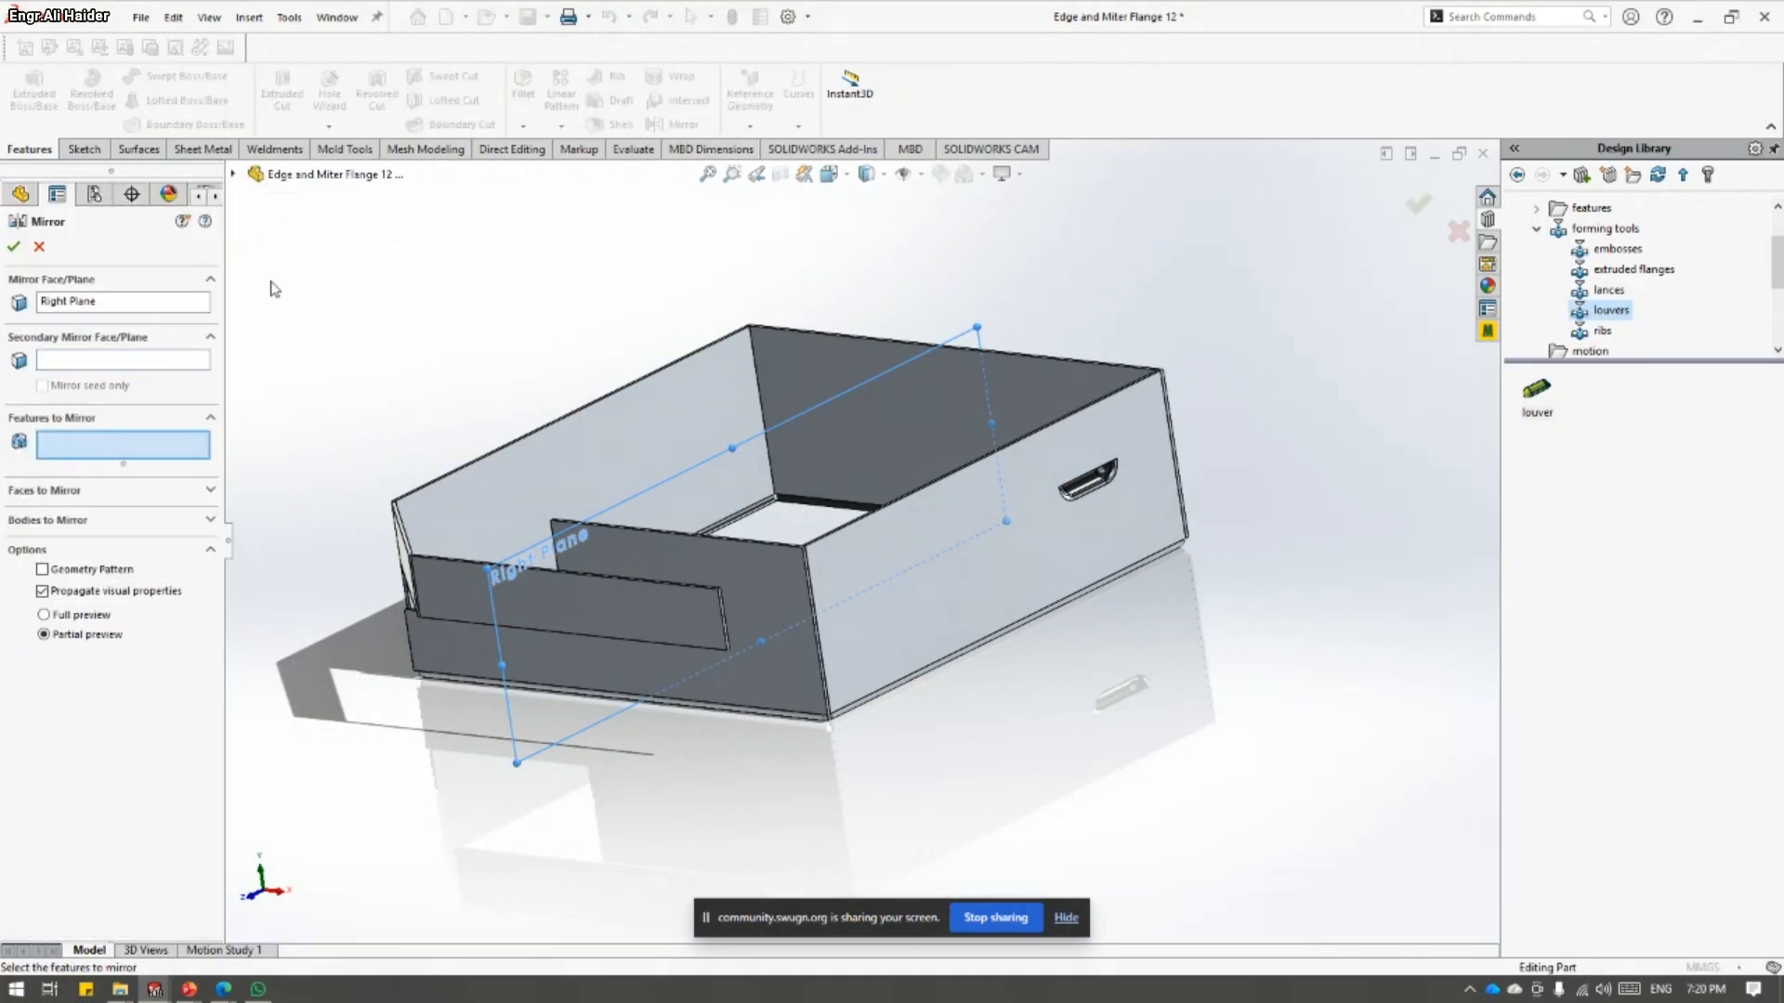
click(1089, 484)
click(13, 246)
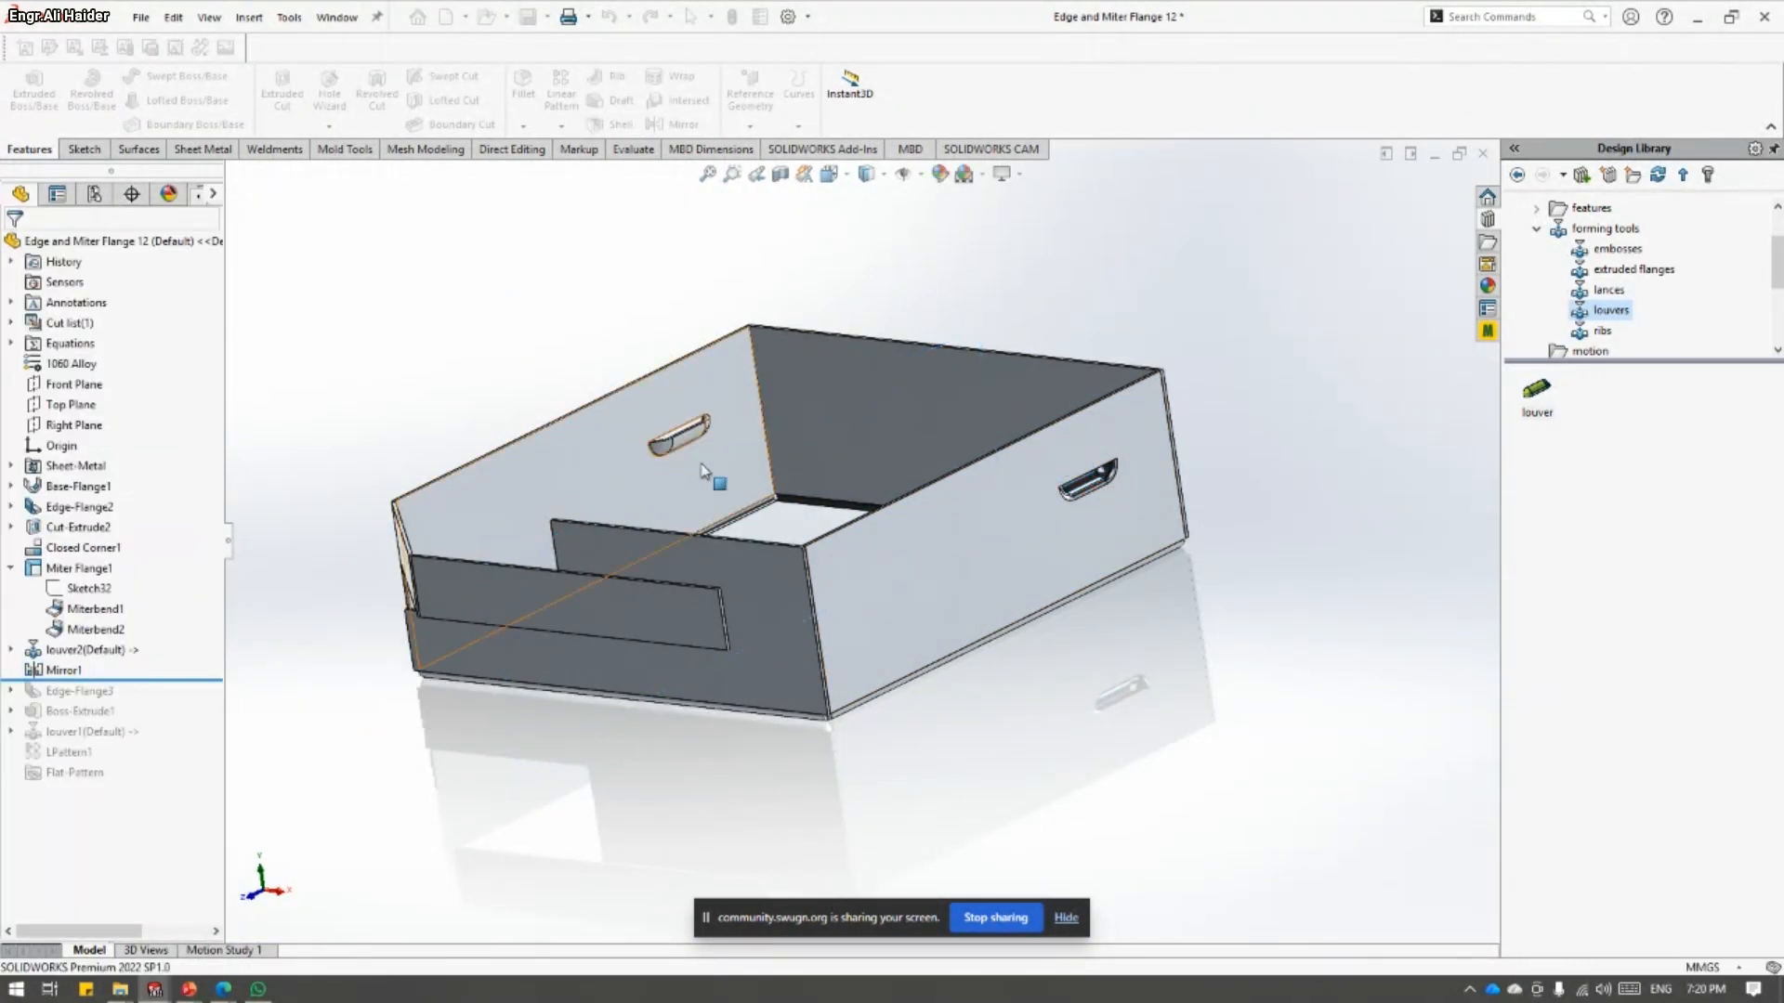
middle_drag(594, 437, 1094, 602)
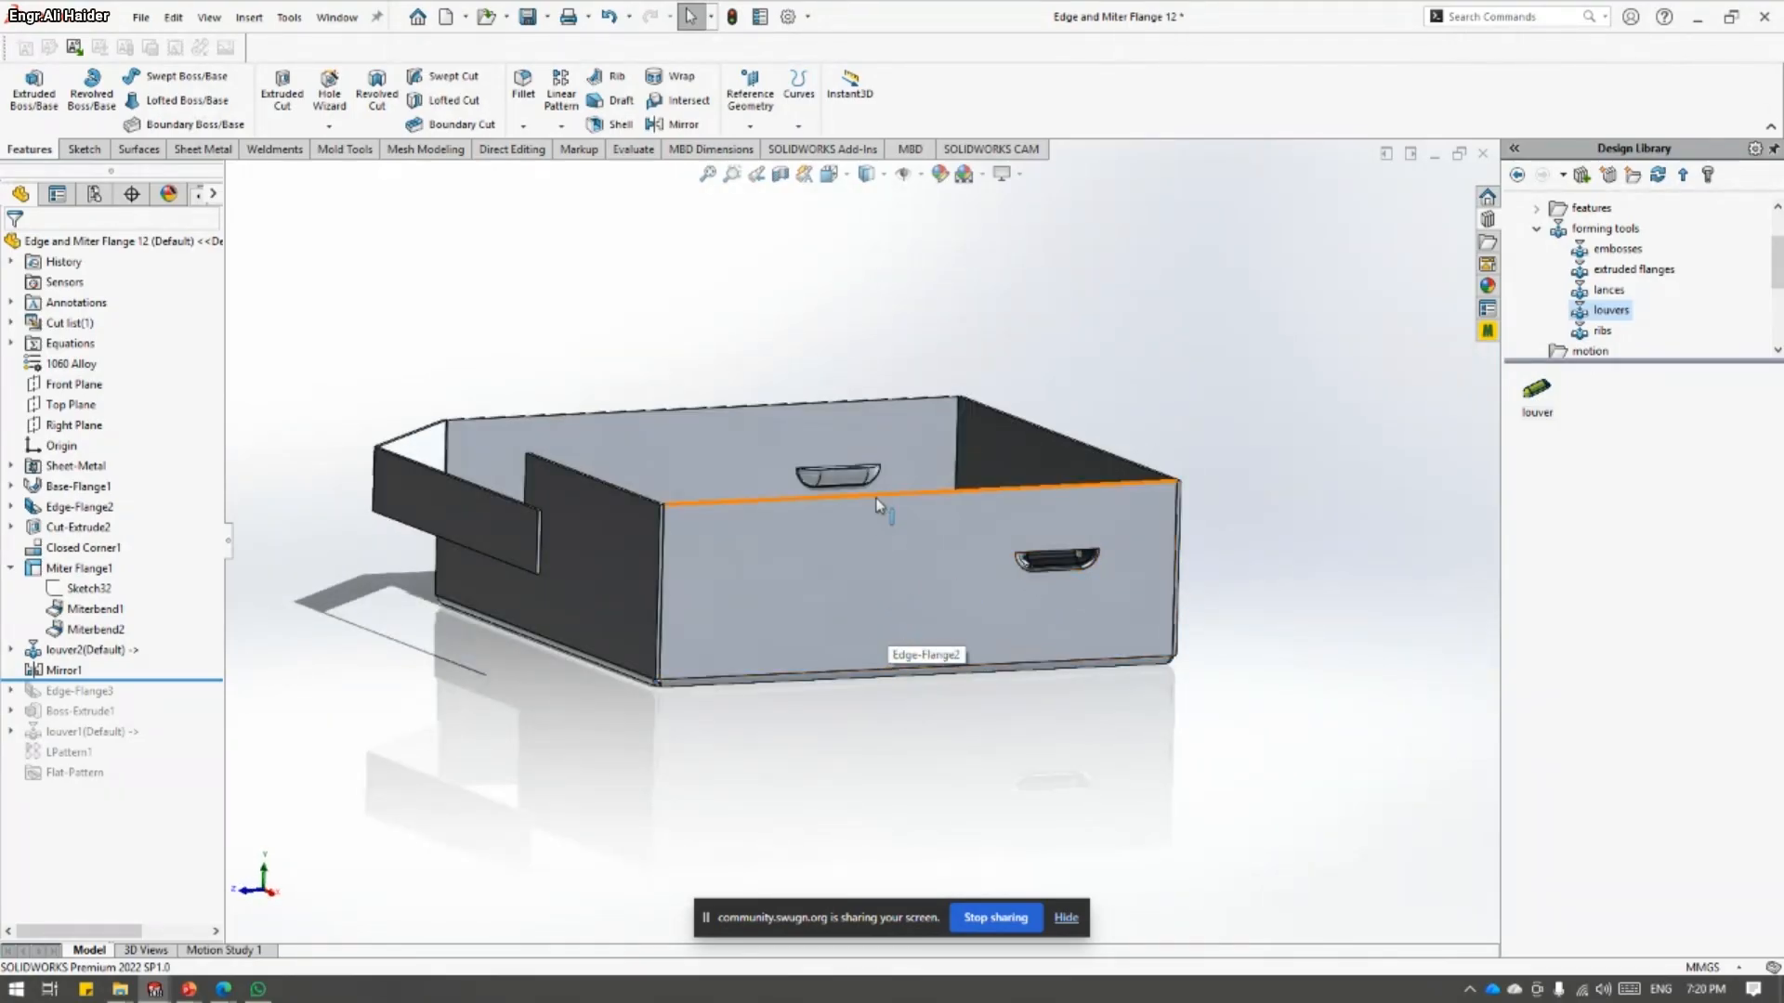
- Switch to the slideshow and advance from the Q12 to Q15 slide to the Checkout and Questions slide
key(alt+Tab)
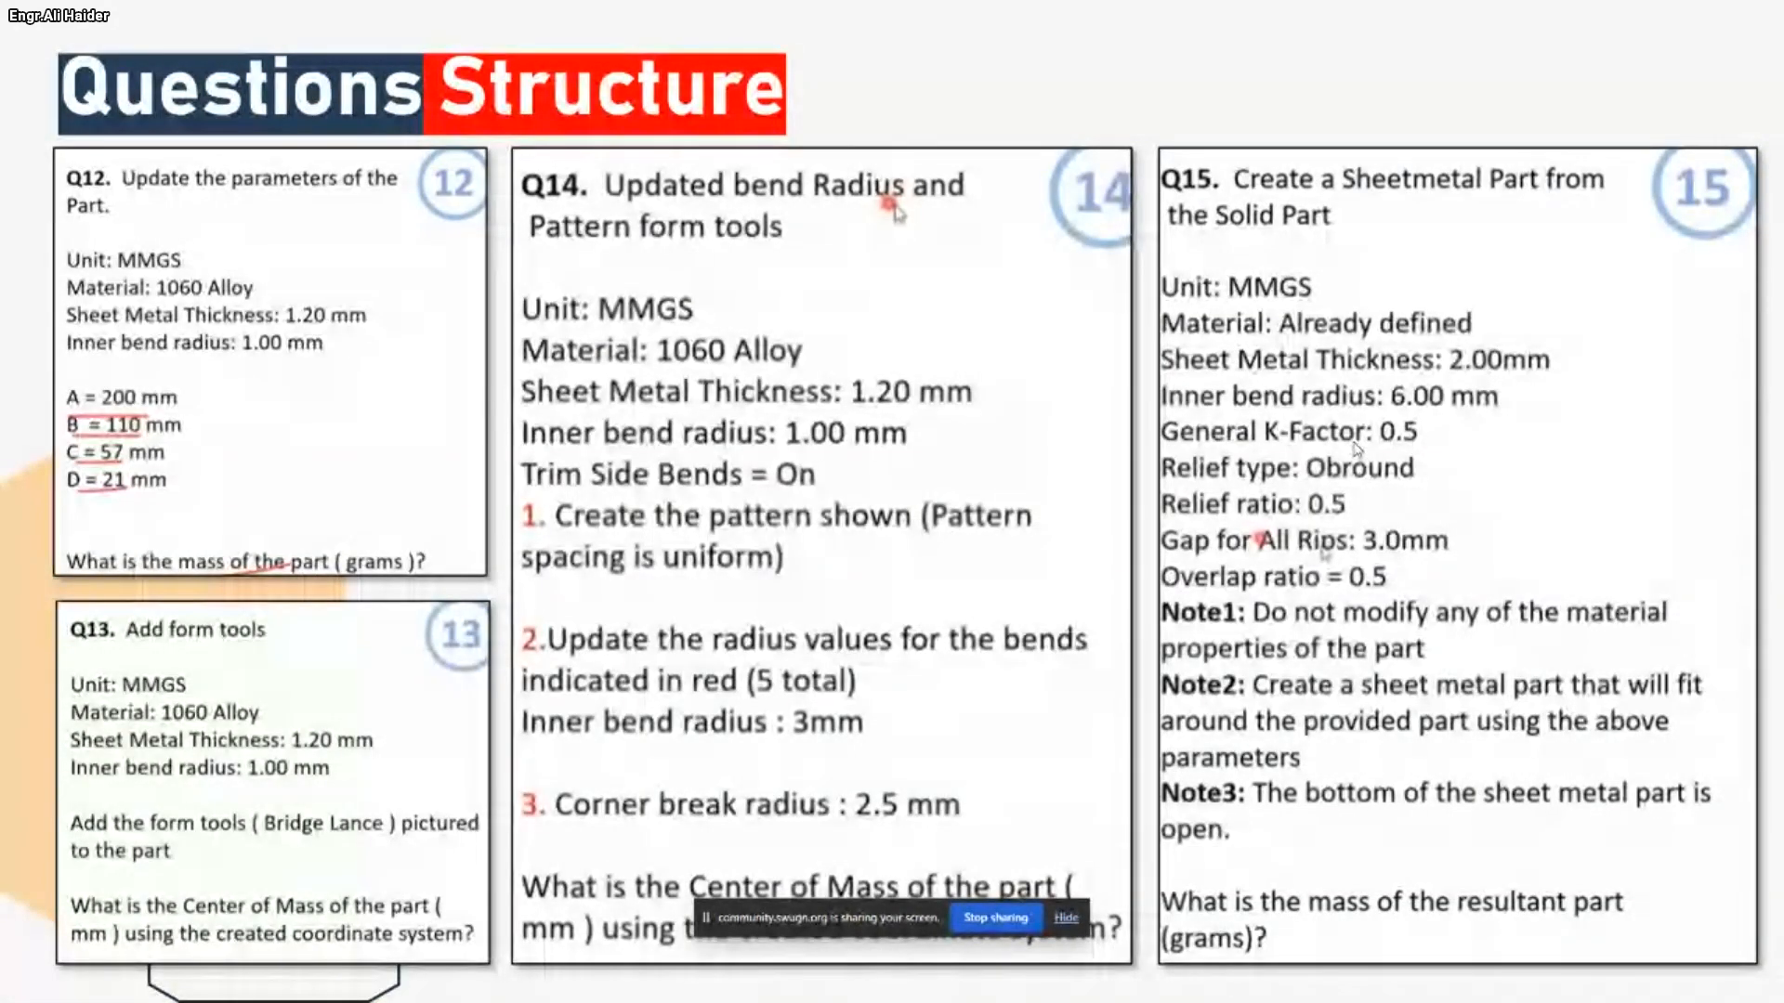
key(Right)
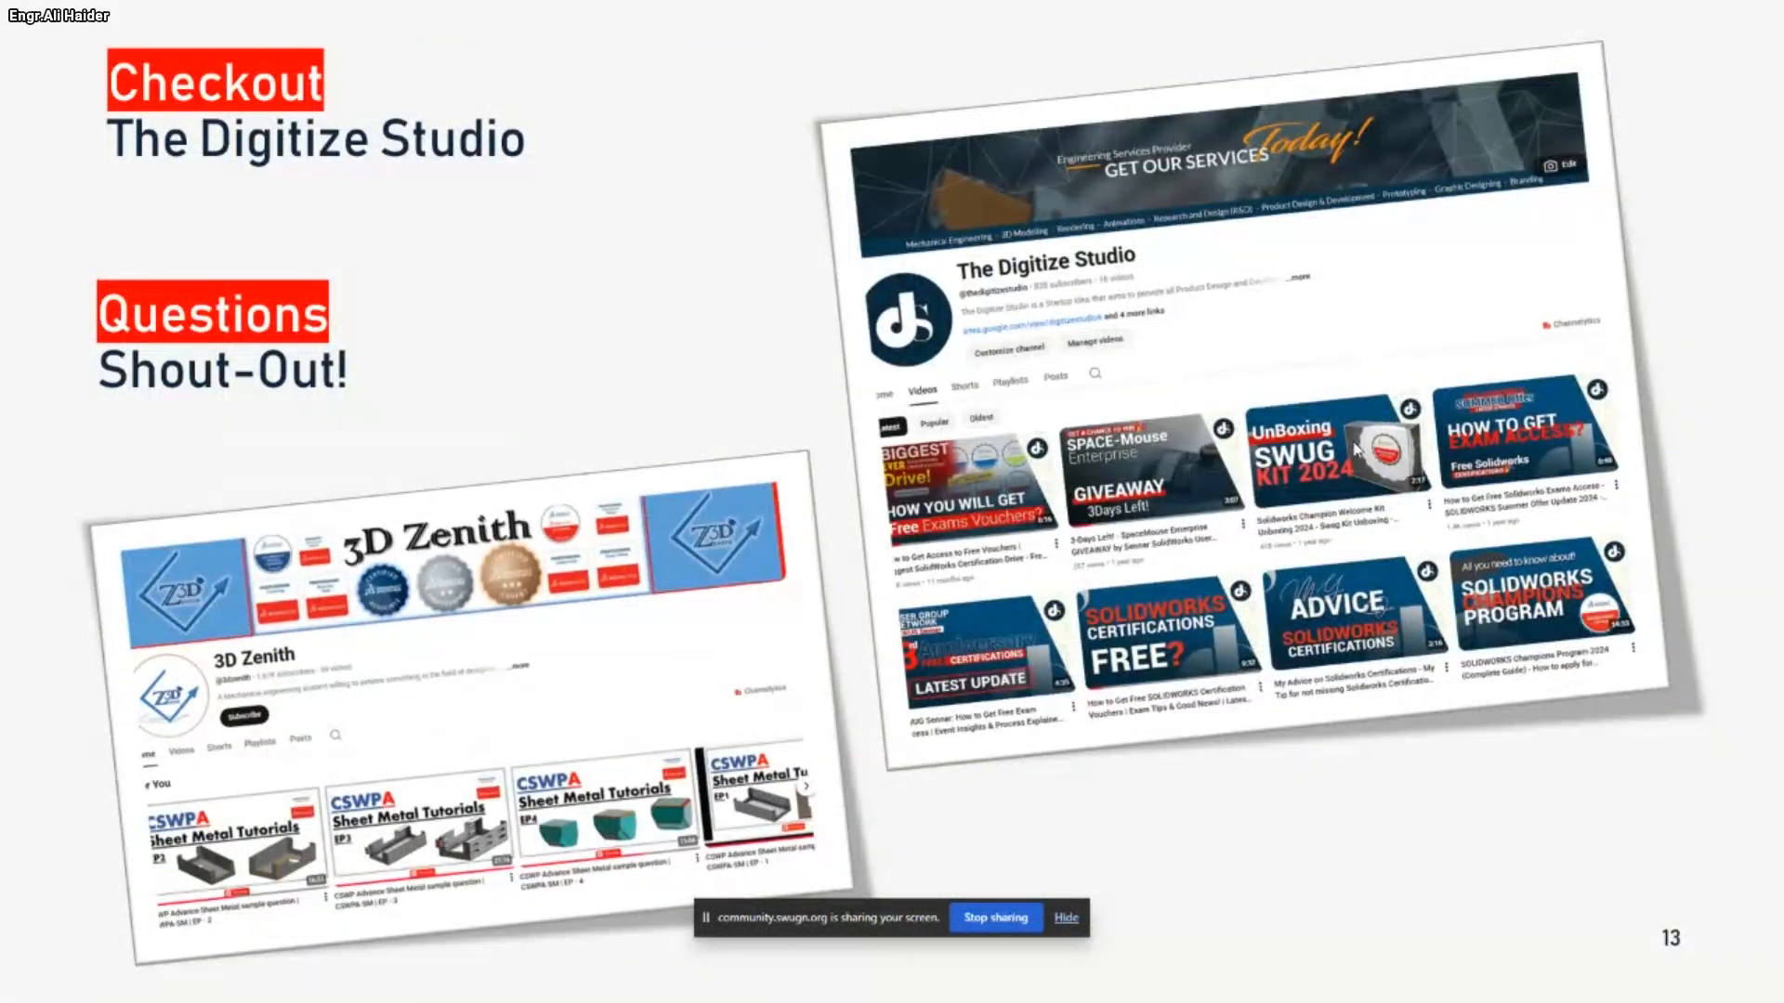